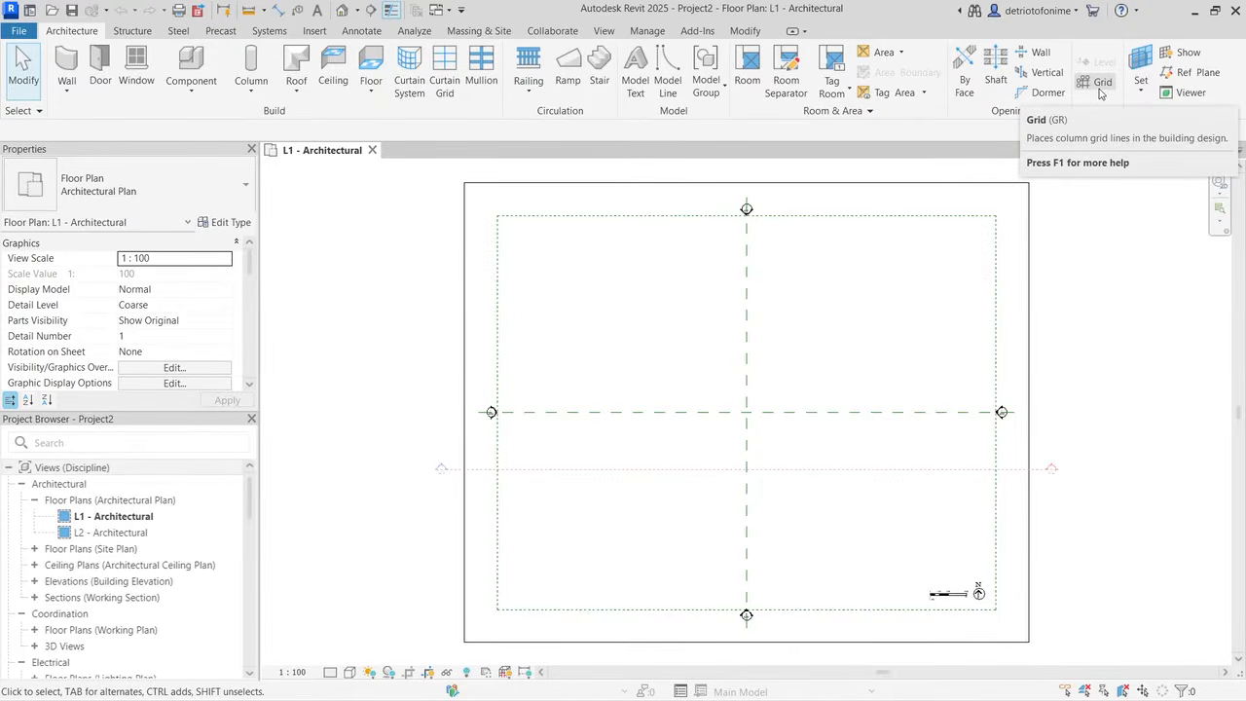
Step: Draw a vertical grid line in the upper half of the plan, about 9084 mm right of the central vertical dashed line
left_click(1100, 86)
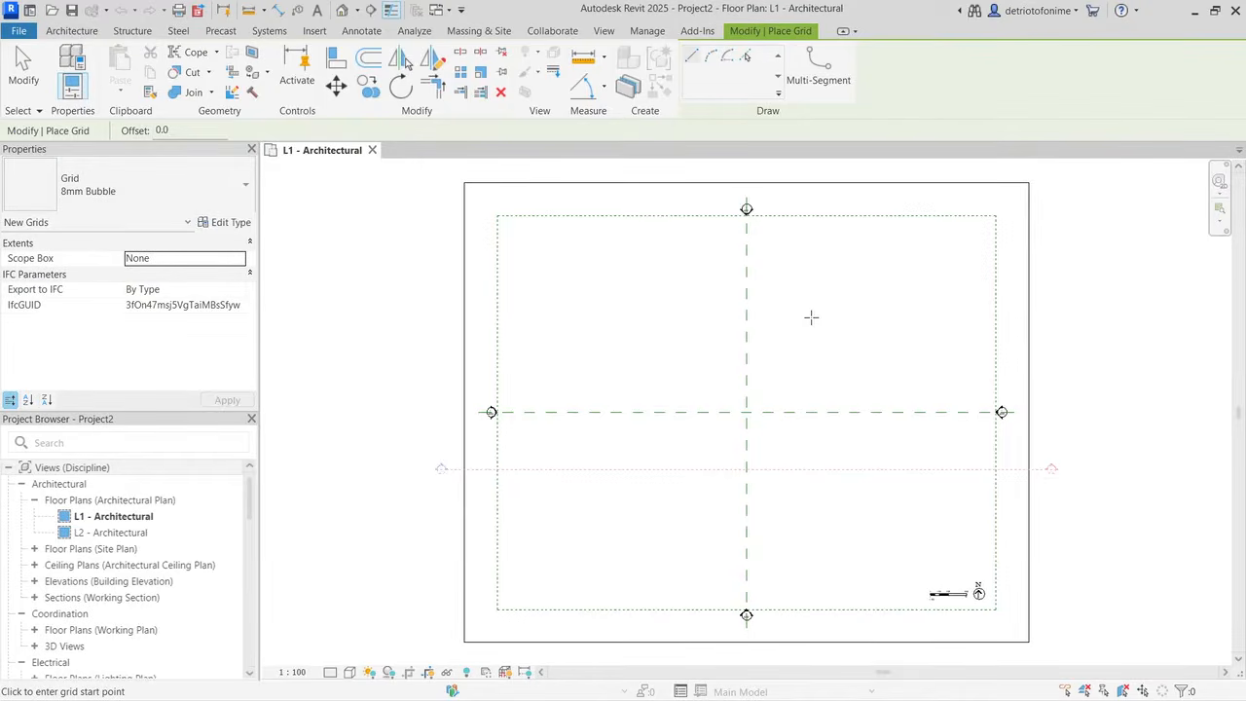
left_click(812, 365)
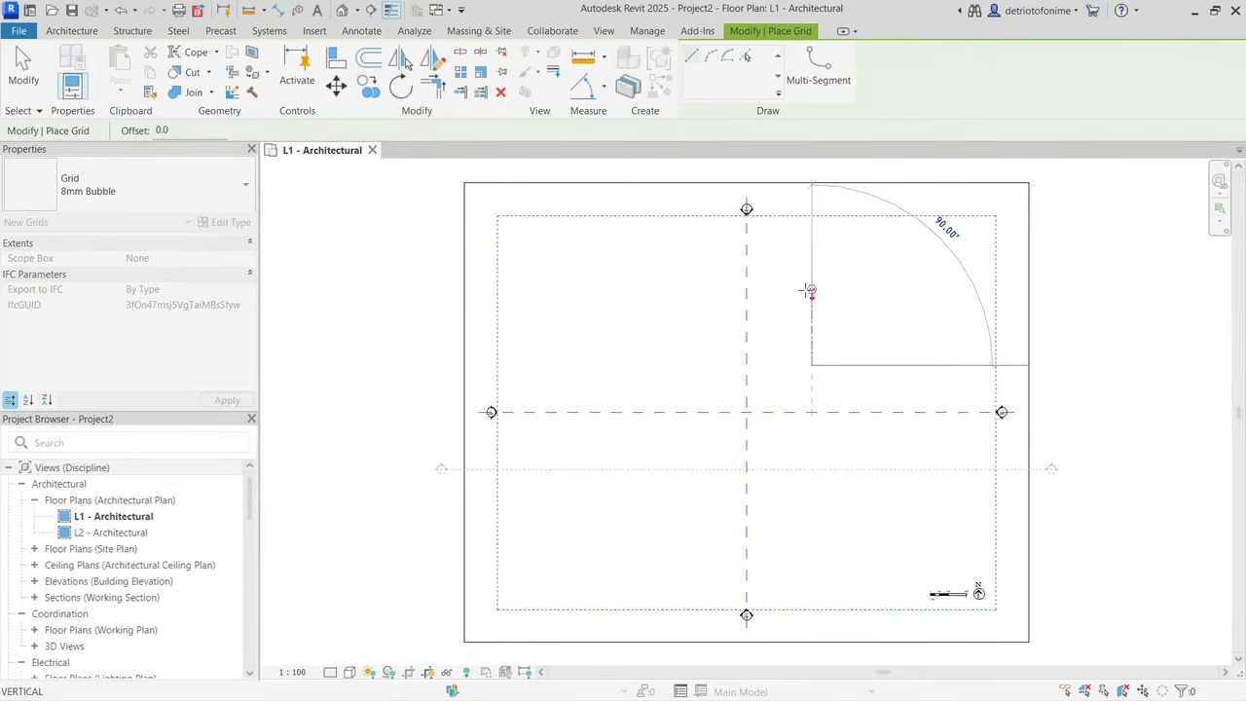
left_click(812, 258)
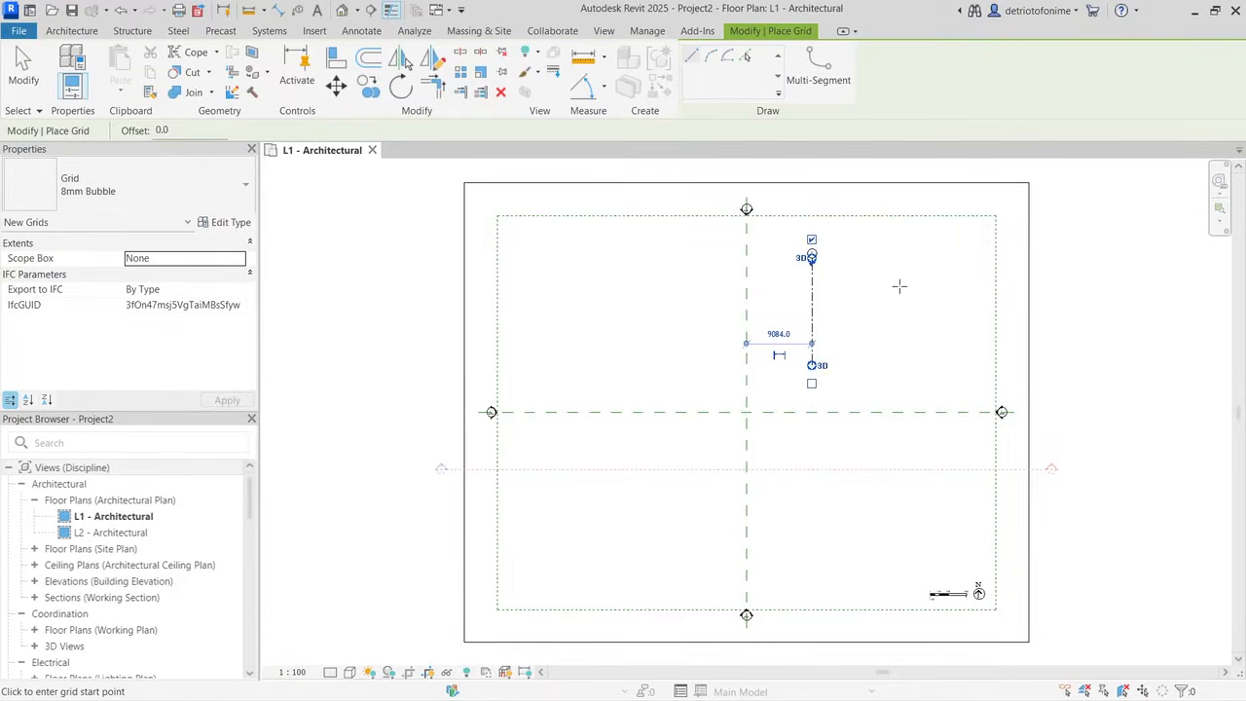
key("Escape")
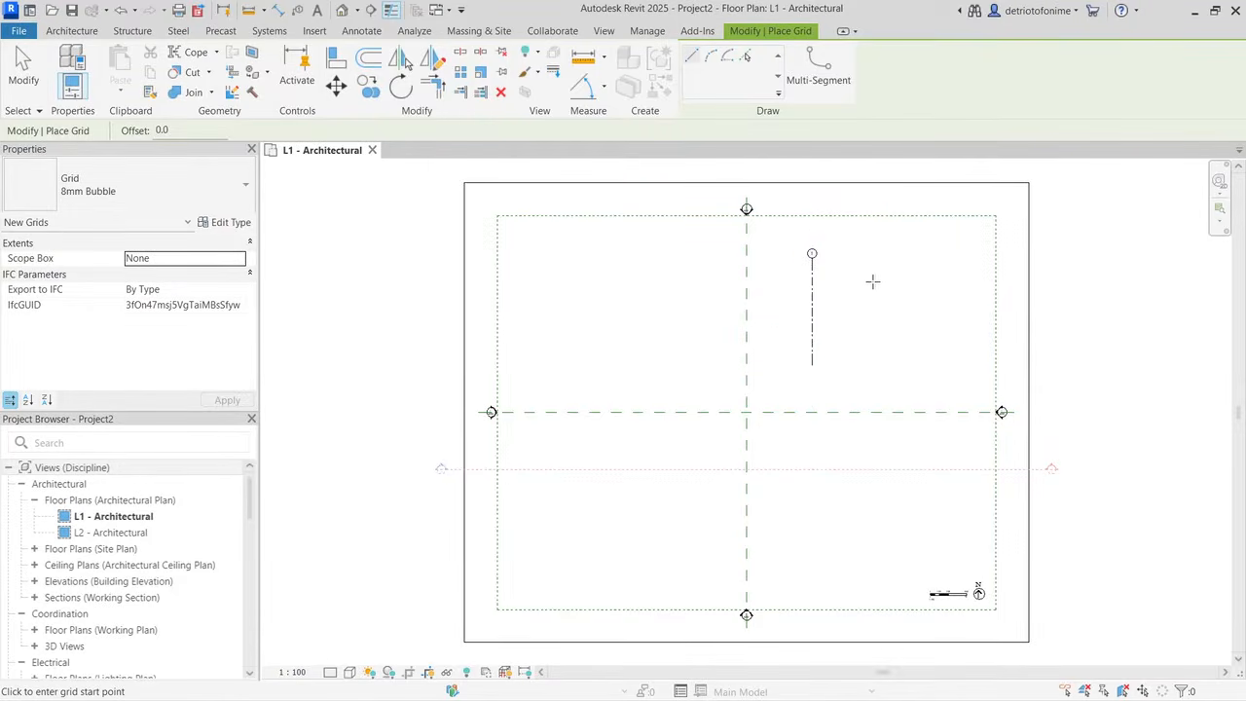
Step: Draw a second vertical grid line about 5300 mm to the right of grid 1, starting level with its lower end
scroll(888, 261, "up", 2)
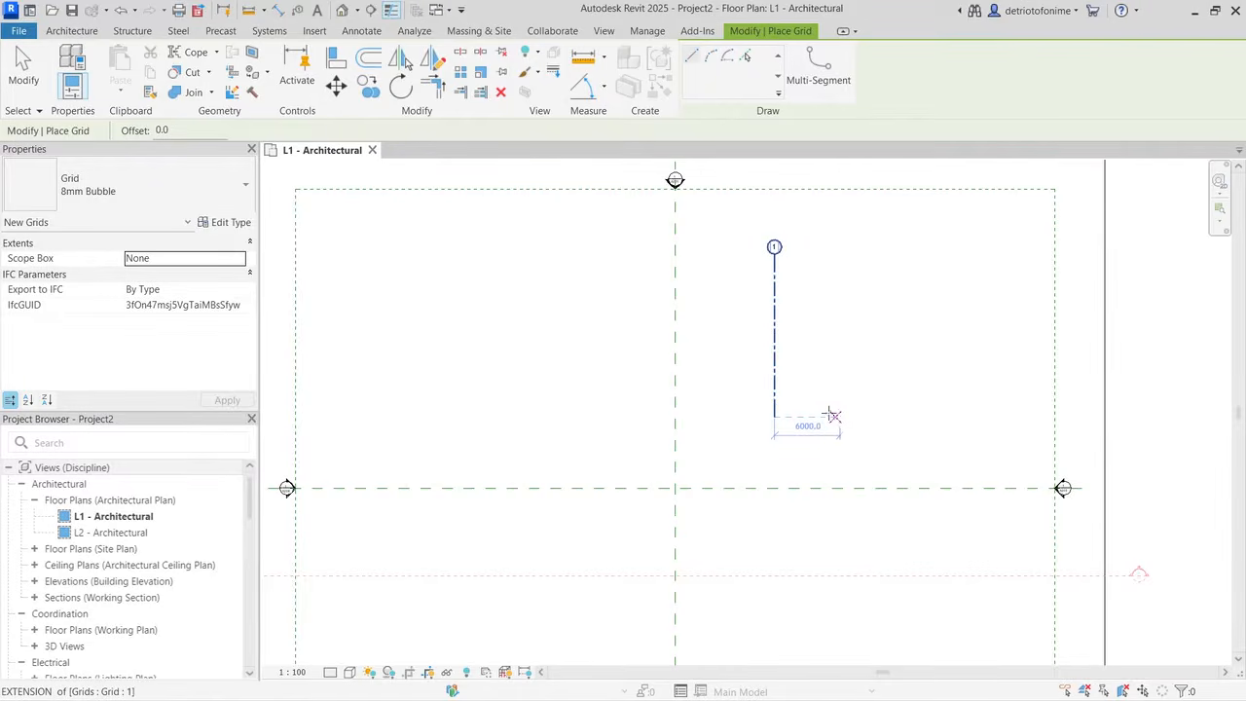
scroll(827, 419, "up", 3)
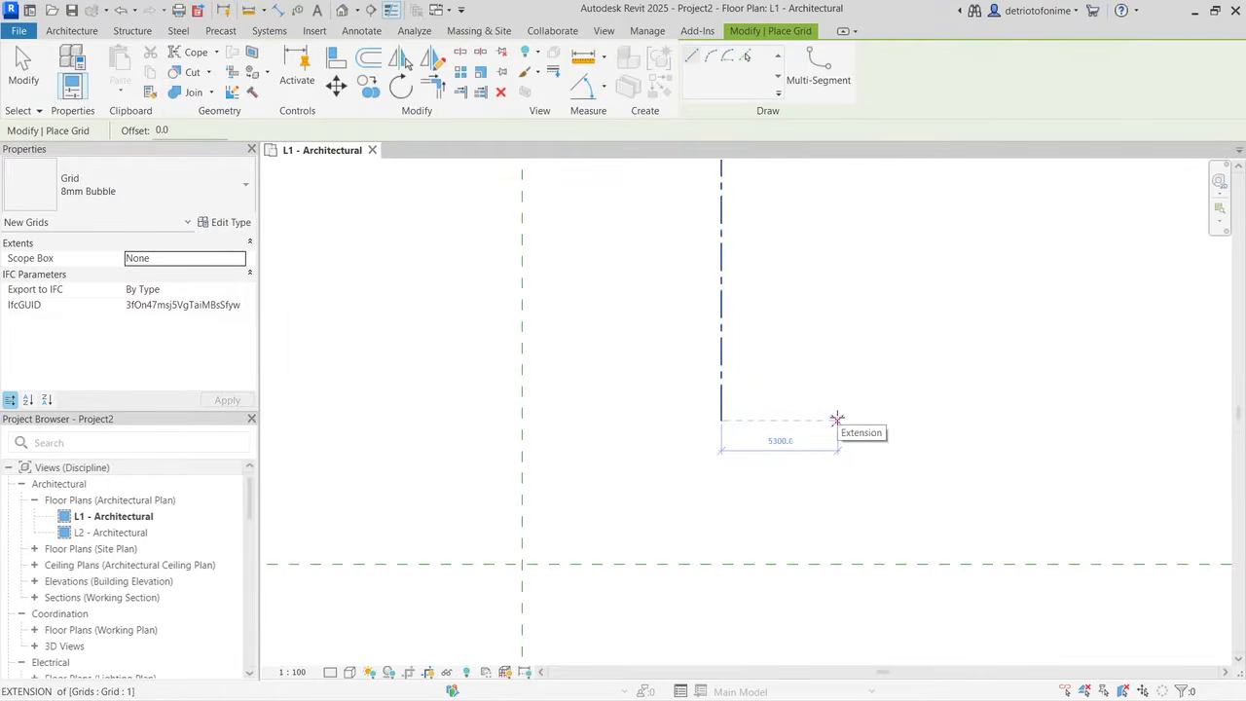
left_click(838, 419)
scroll(837, 421, "down", 2)
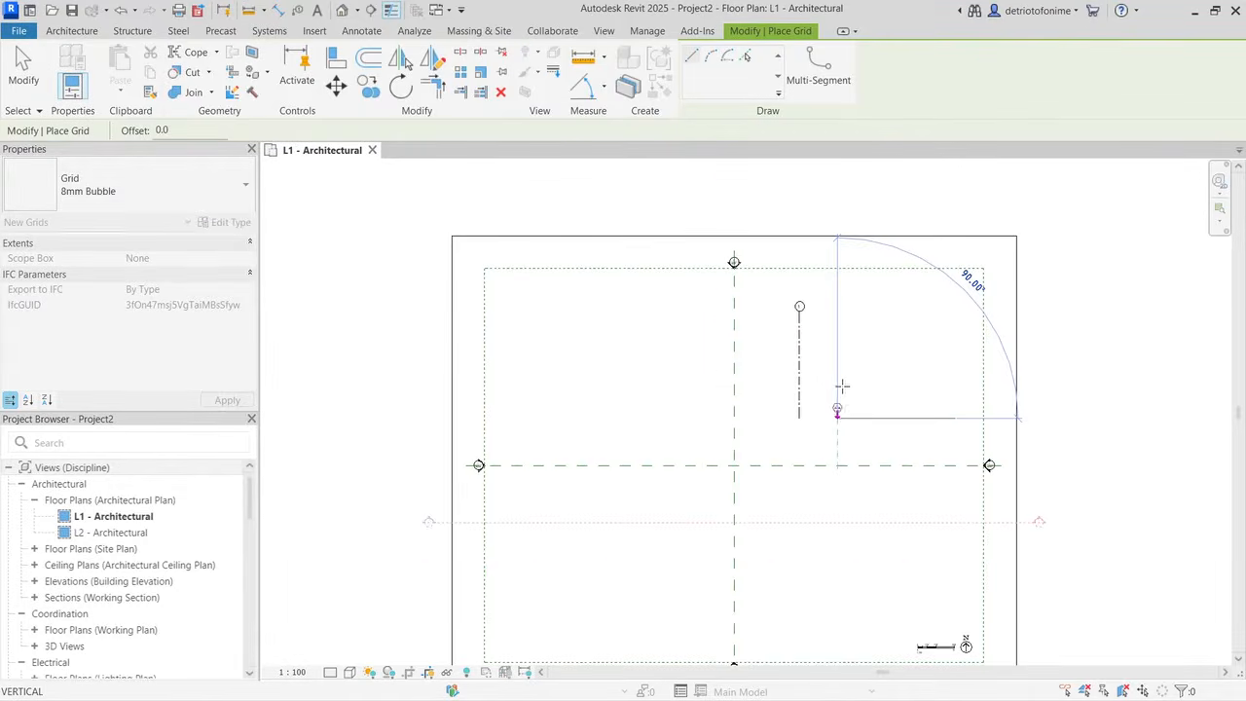
left_click(838, 304)
key("Escape")
key("Escape")
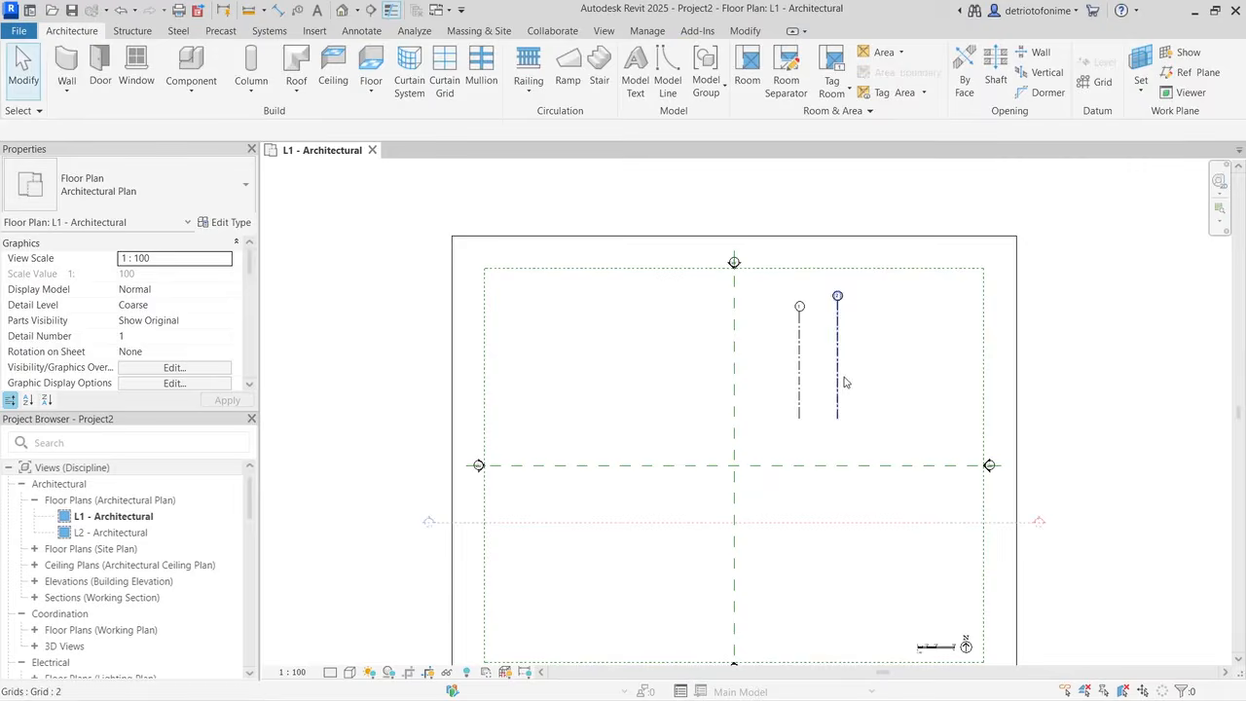
Step: Set the spacing between grids 1 and 2 to 3725 mm by moving grid 2
left_click(837, 368)
scroll(841, 395, "up", 3)
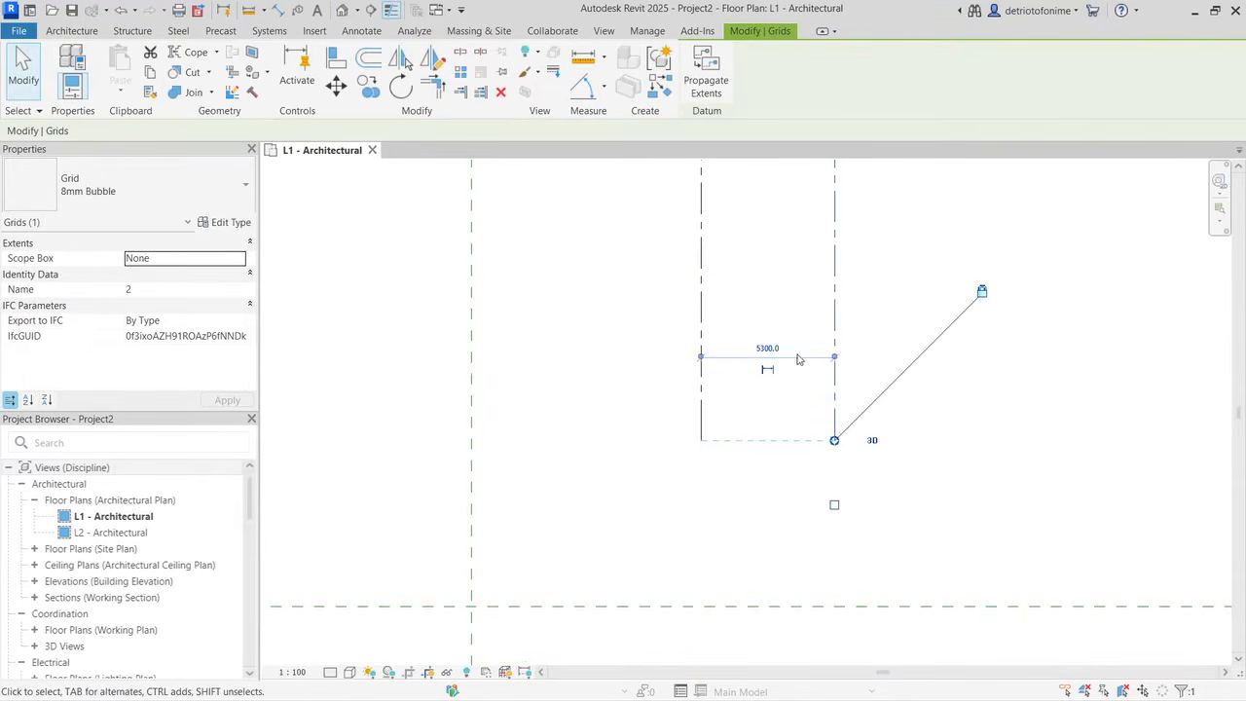
scroll(785, 360, "down", 10)
scroll(811, 357, "down", 3)
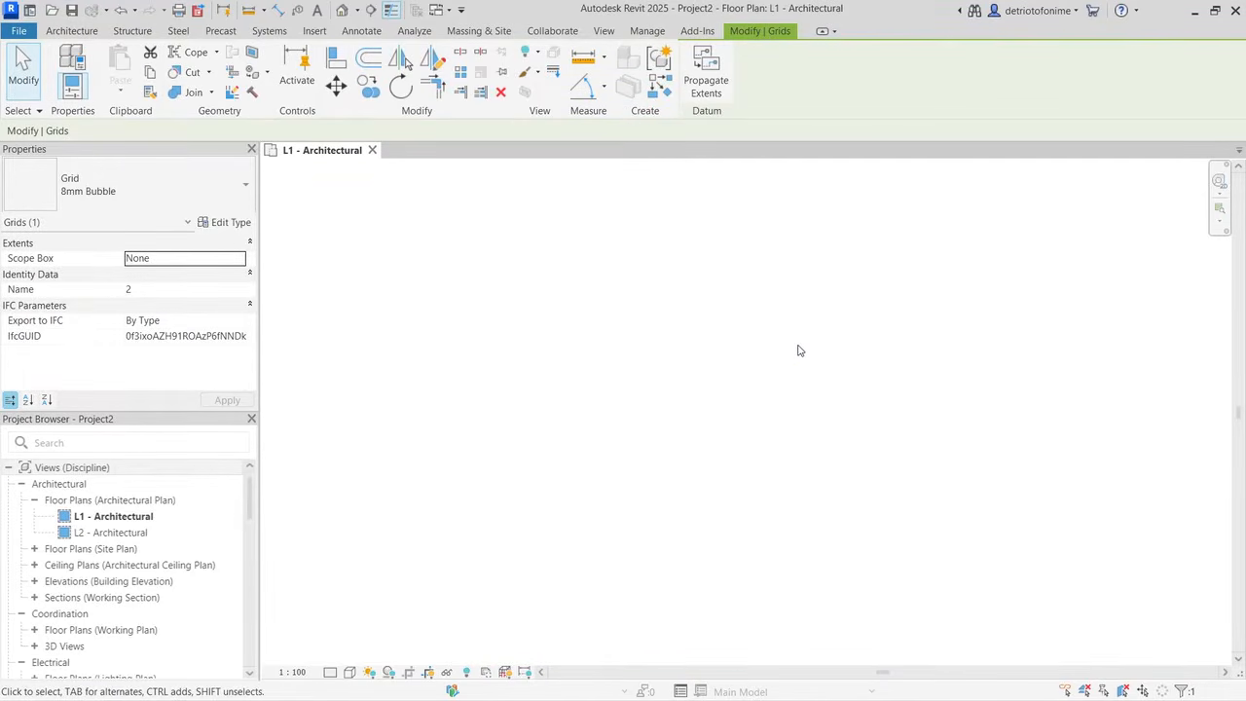
scroll(755, 353, "down", 4)
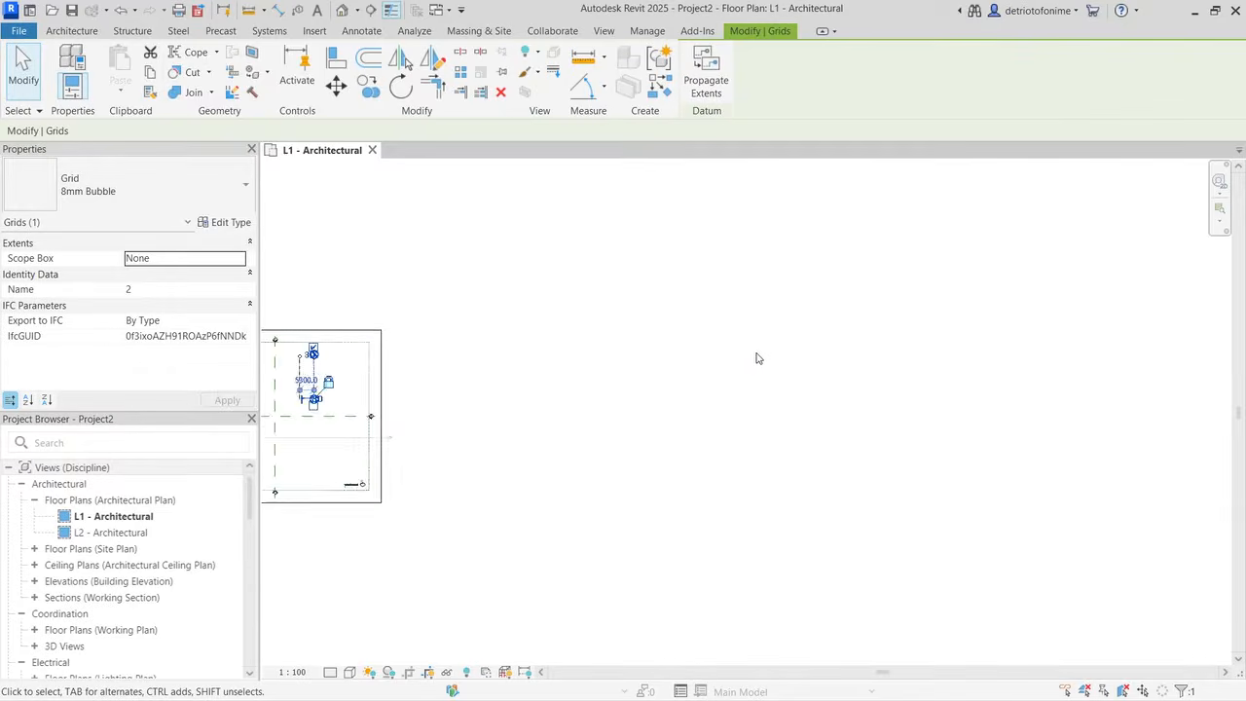
scroll(304, 397, "up", 5)
scroll(367, 391, "up", 1)
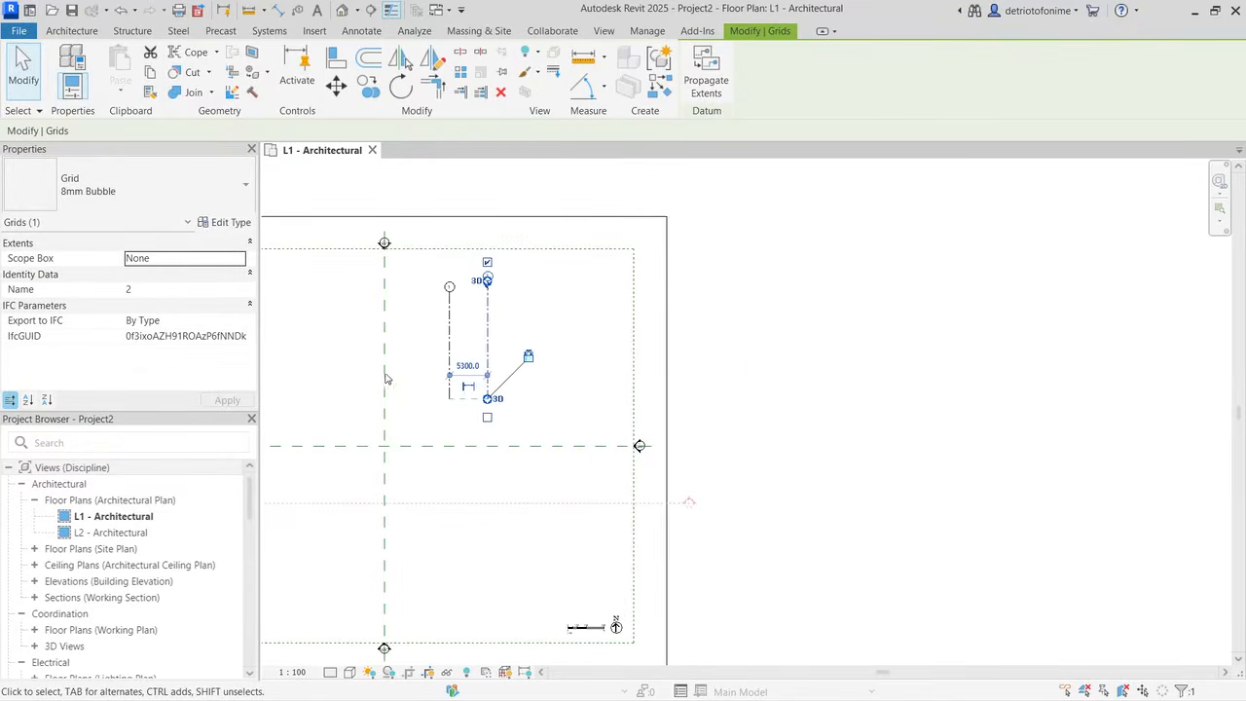
scroll(429, 273, "up", 1)
scroll(432, 297, "up", 1)
scroll(431, 296, "up", 3)
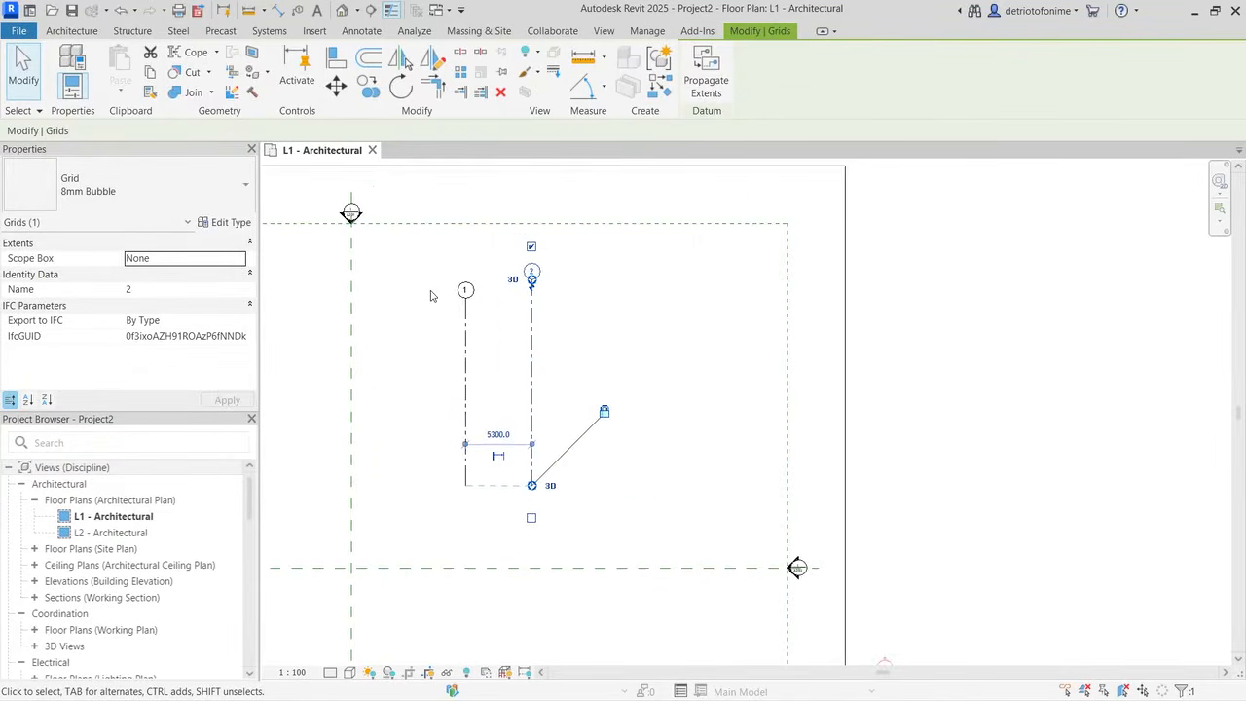
key("alt")
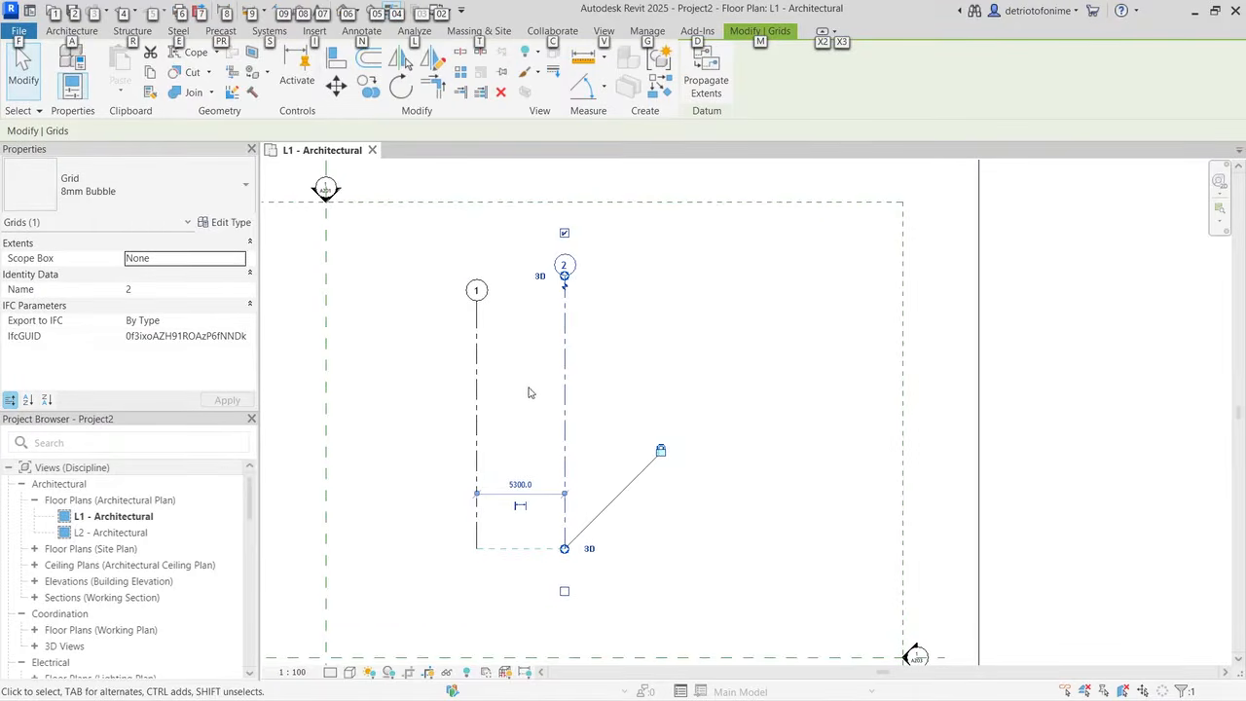
key("Escape")
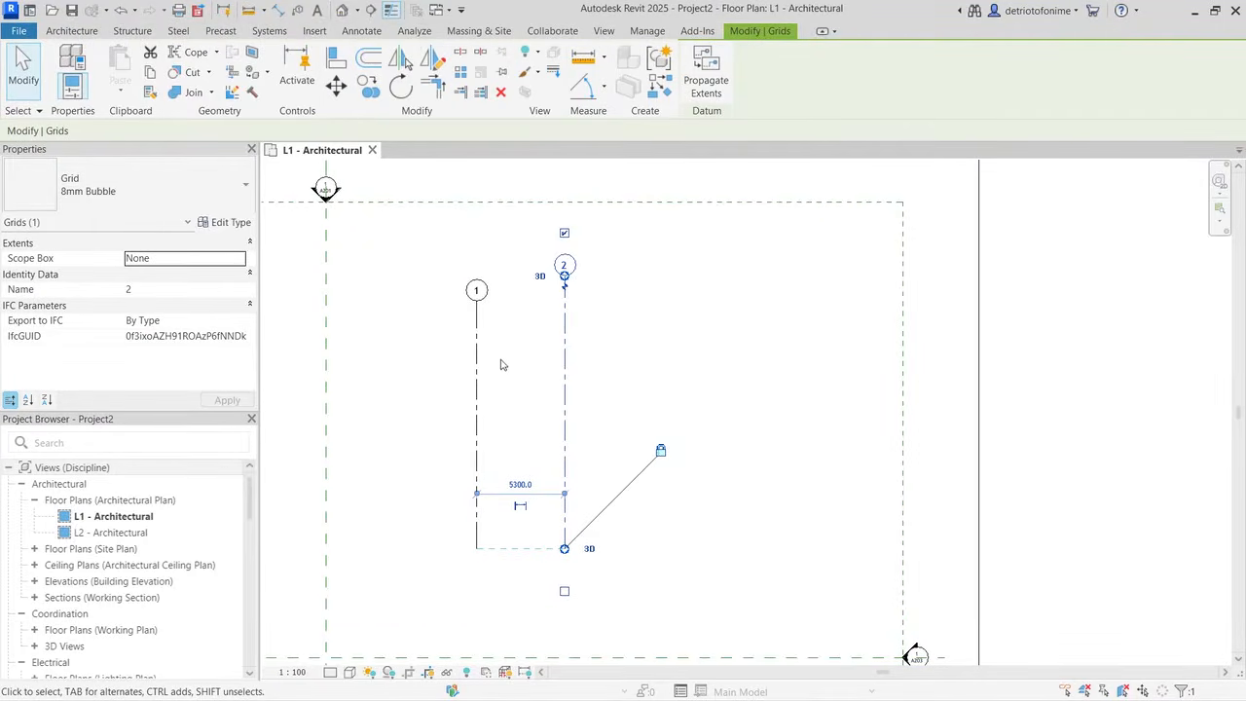
left_click(521, 485)
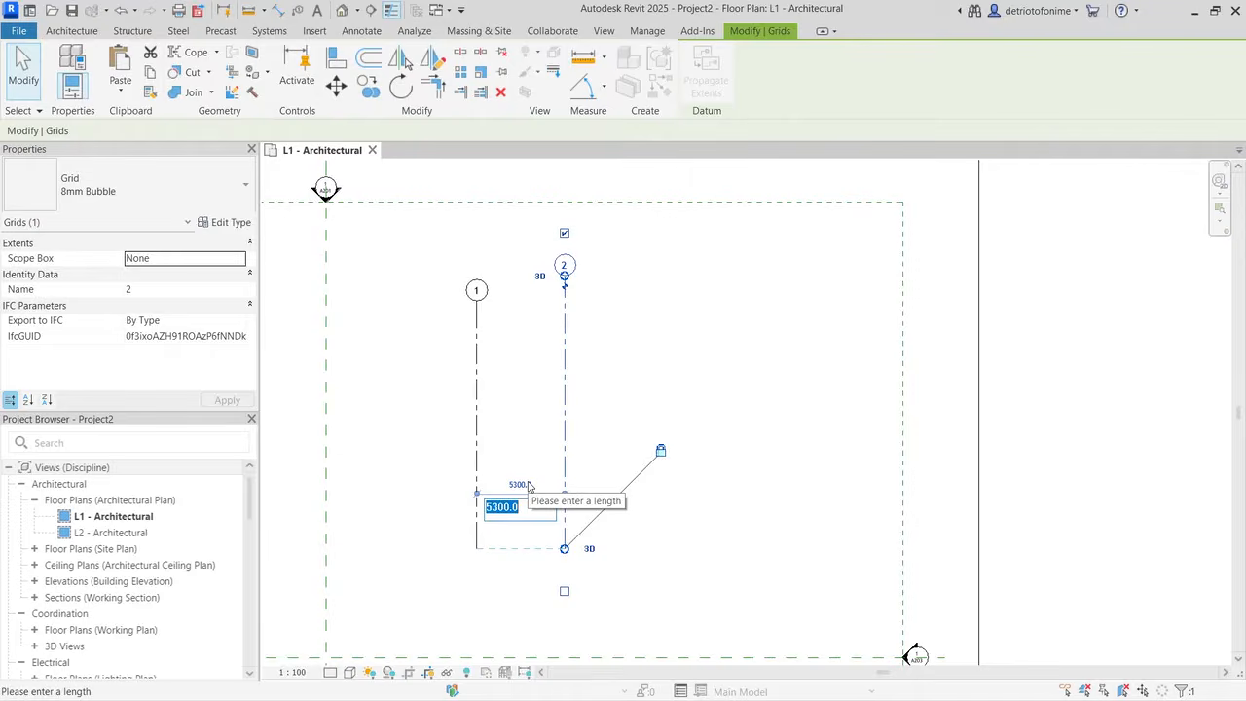
type("3725")
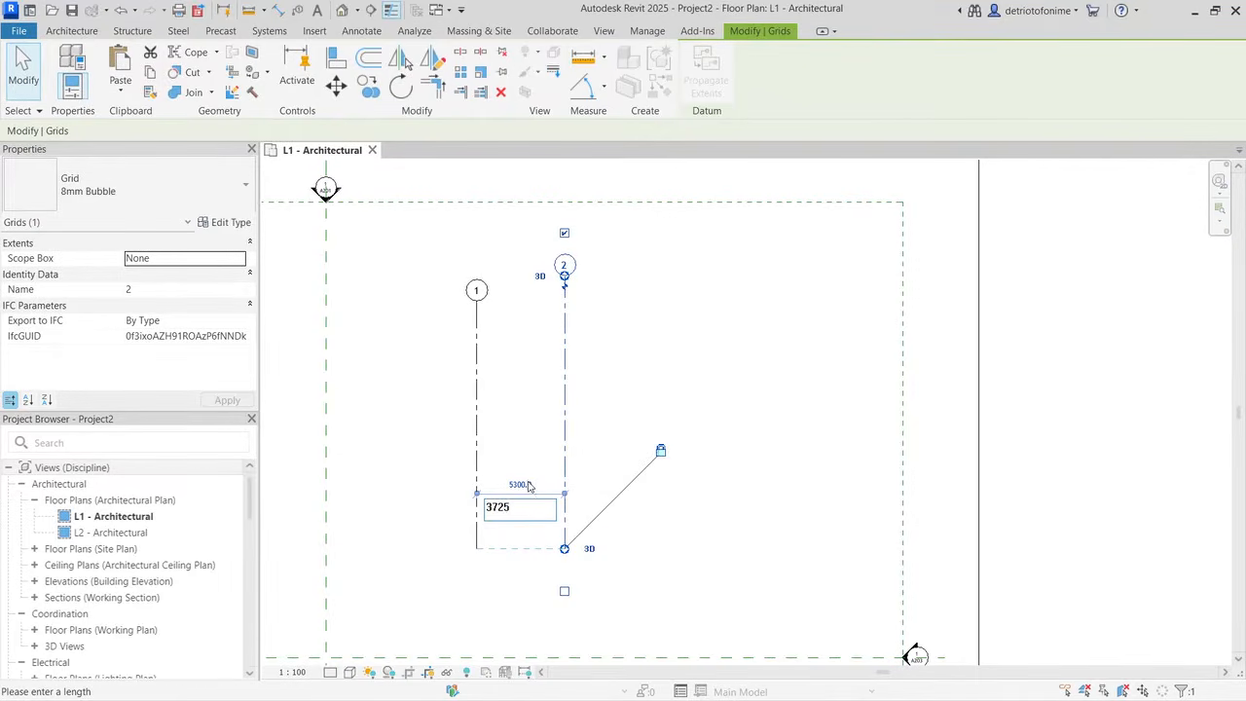
key("Return")
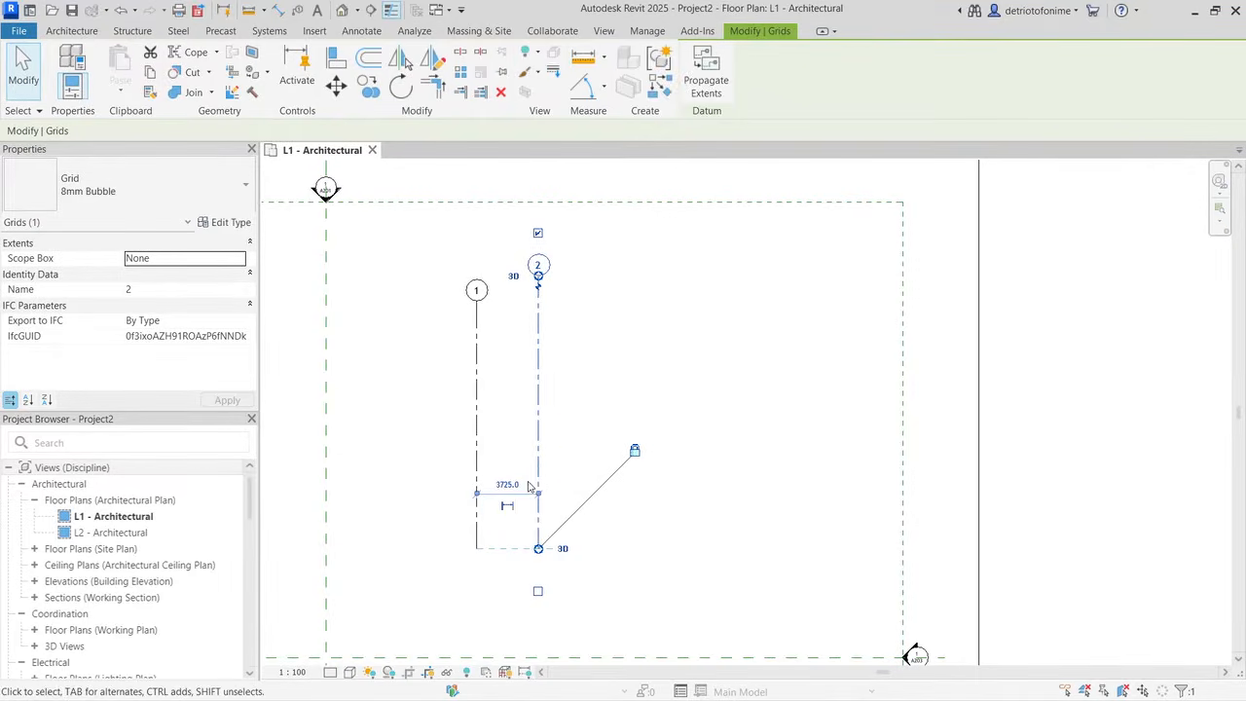
left_click(585, 302)
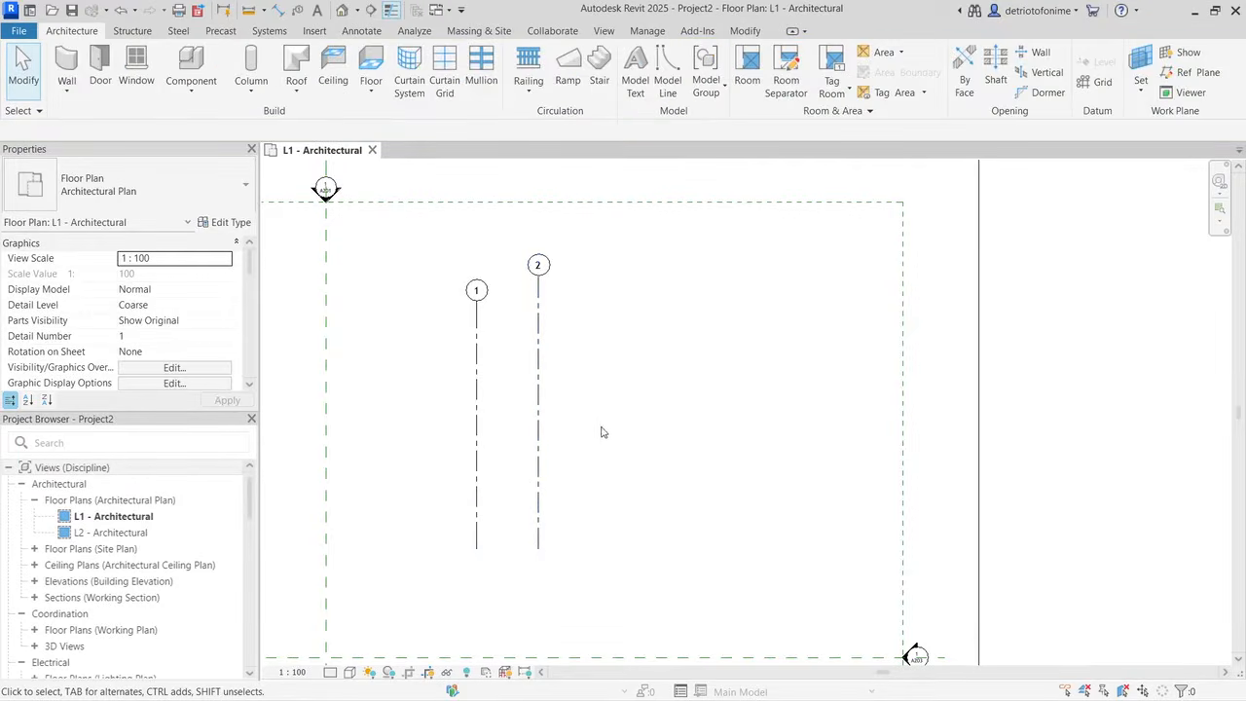
Step: Copy grid 2 horizontally 2625 mm to the right, with multiple copies enabled
left_click(542, 319)
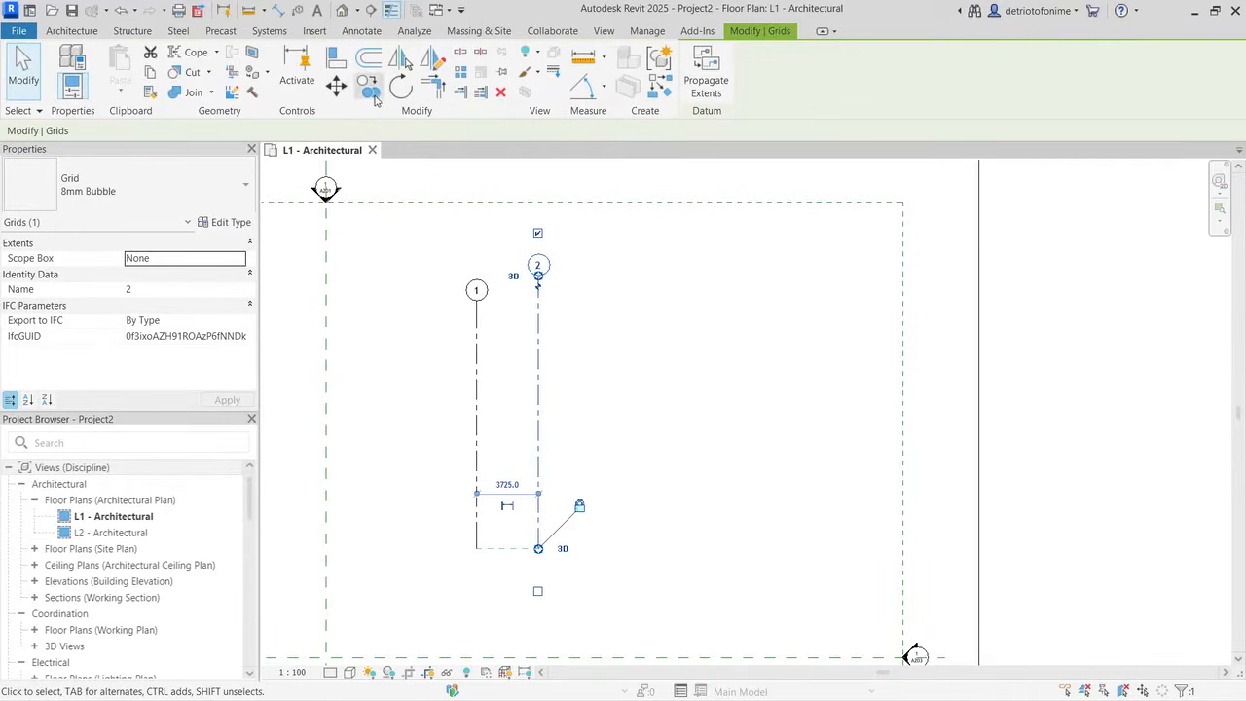
left_click(370, 90)
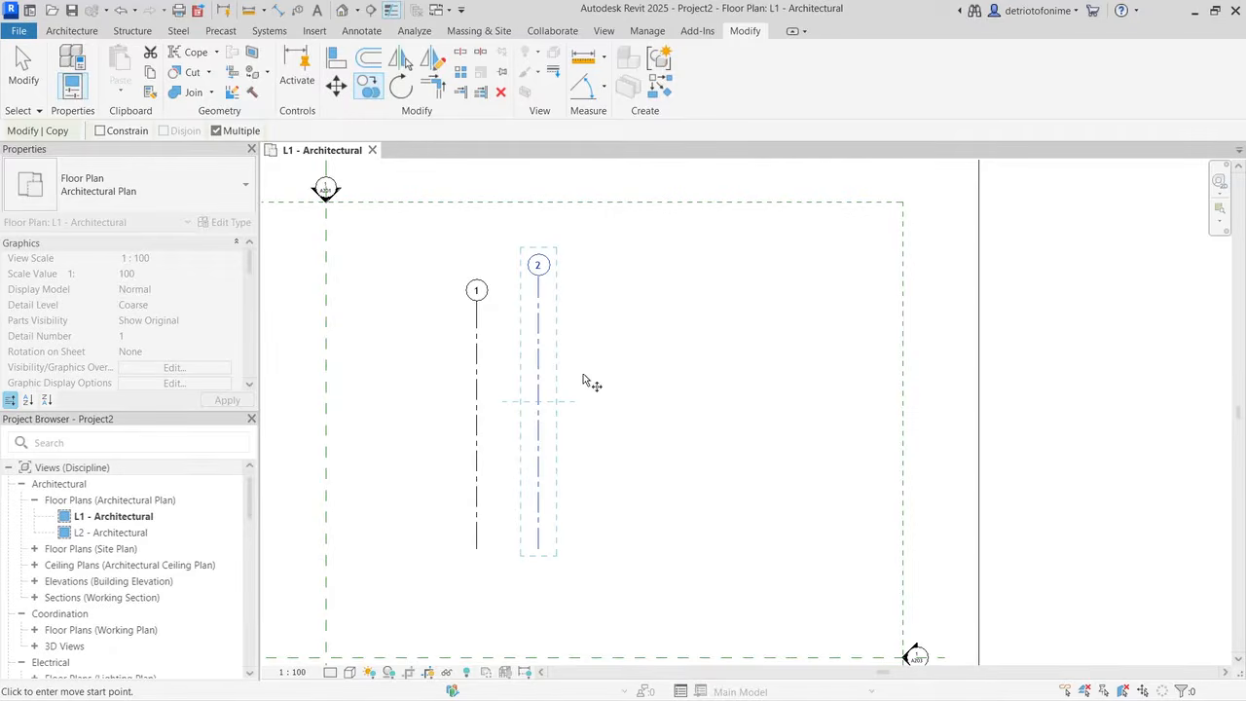
left_click(539, 549)
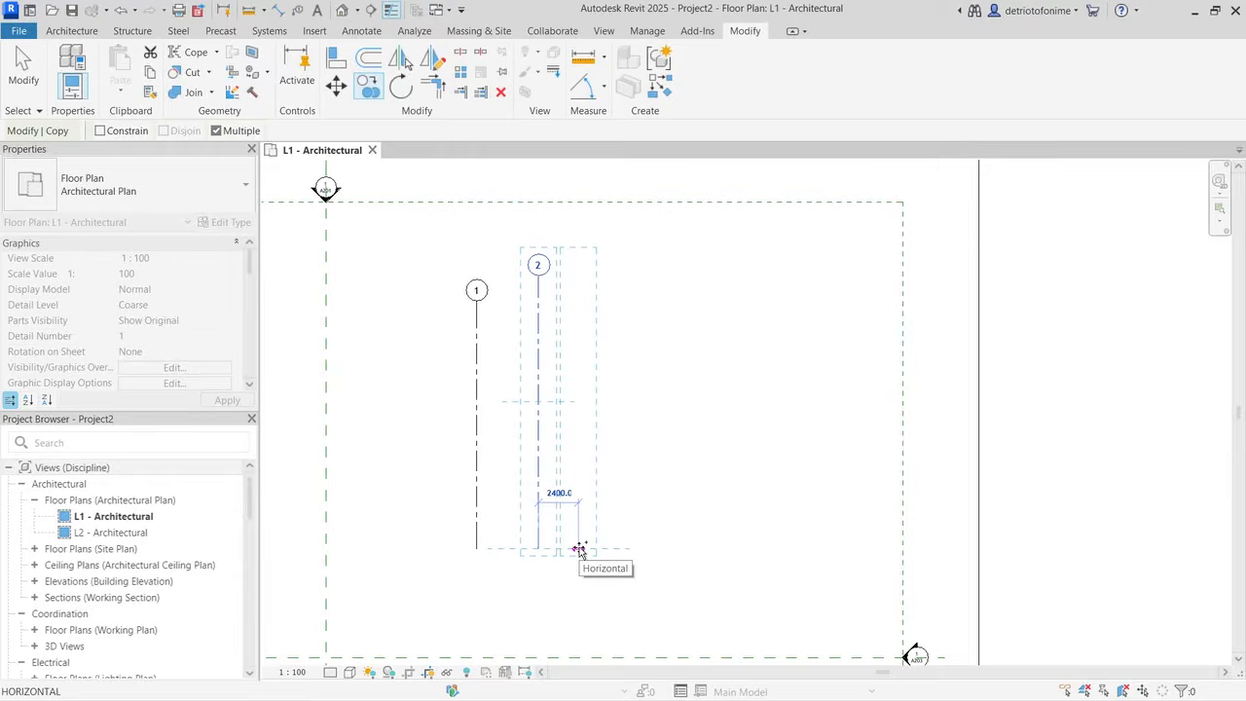
type("26")
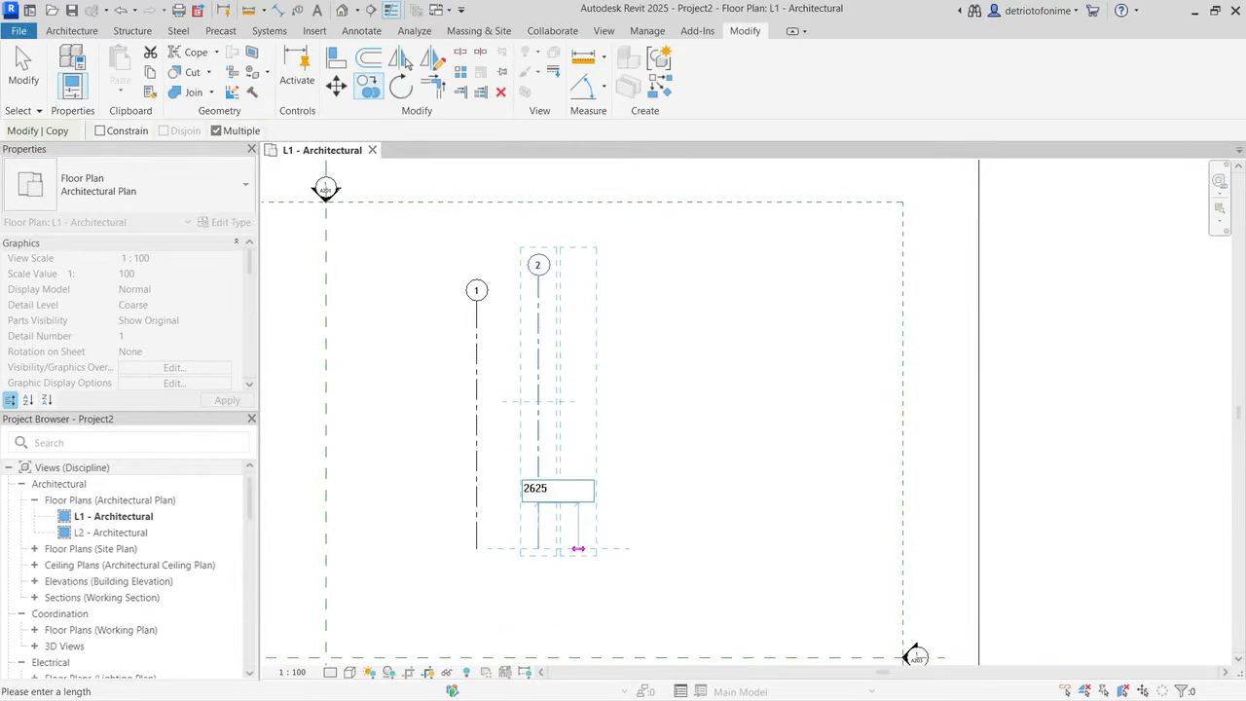
type("25")
key("Return")
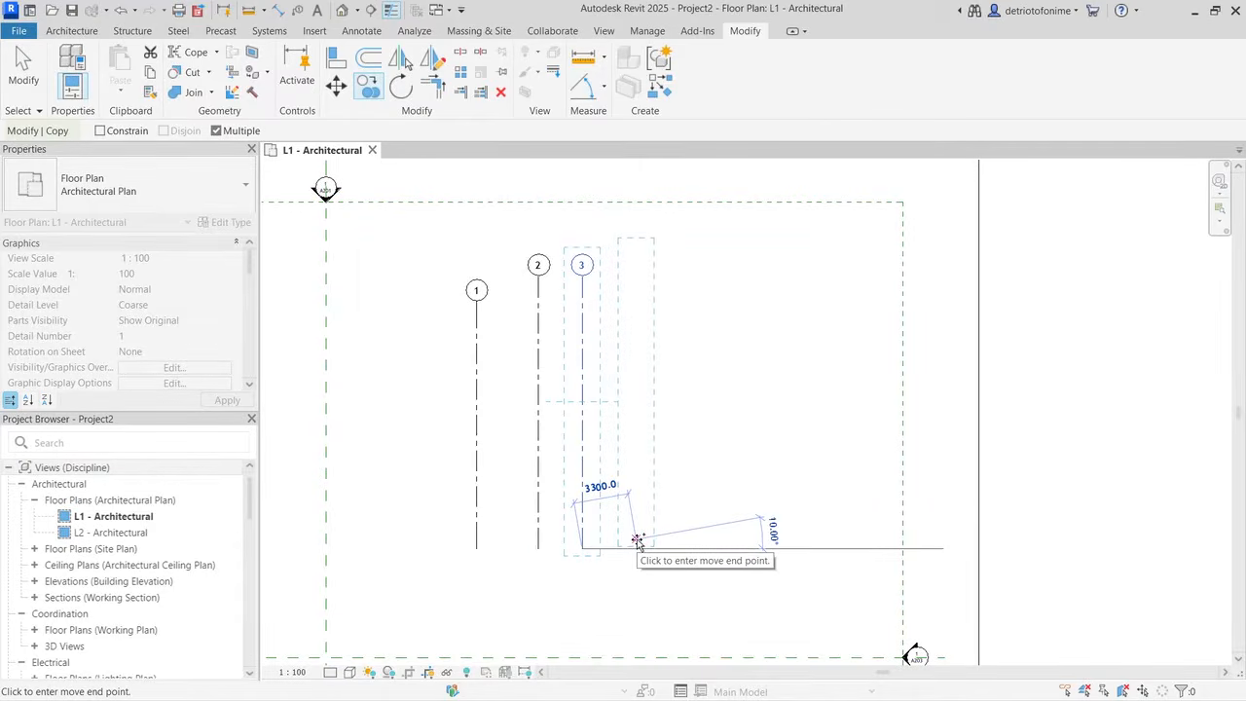
Step: Place another copy 4425 mm to the right of grid 3, about 10° above horizontal, and finish copying
type("4")
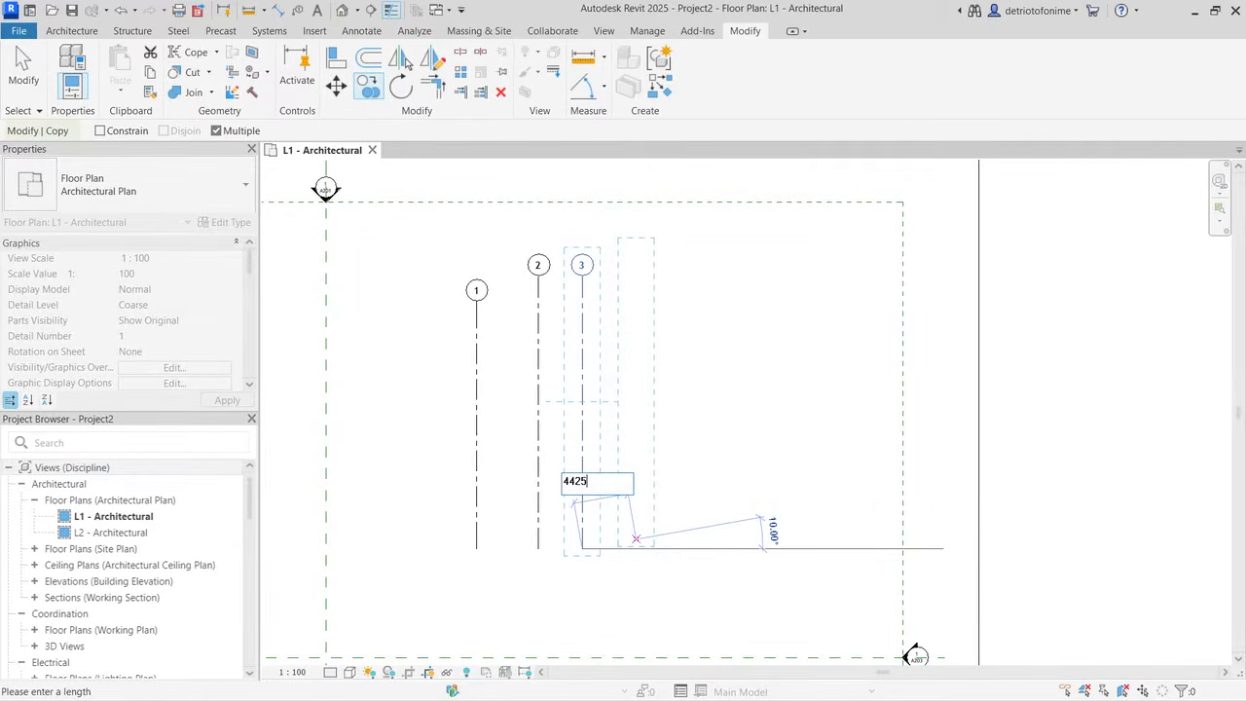
type("425")
key("Return")
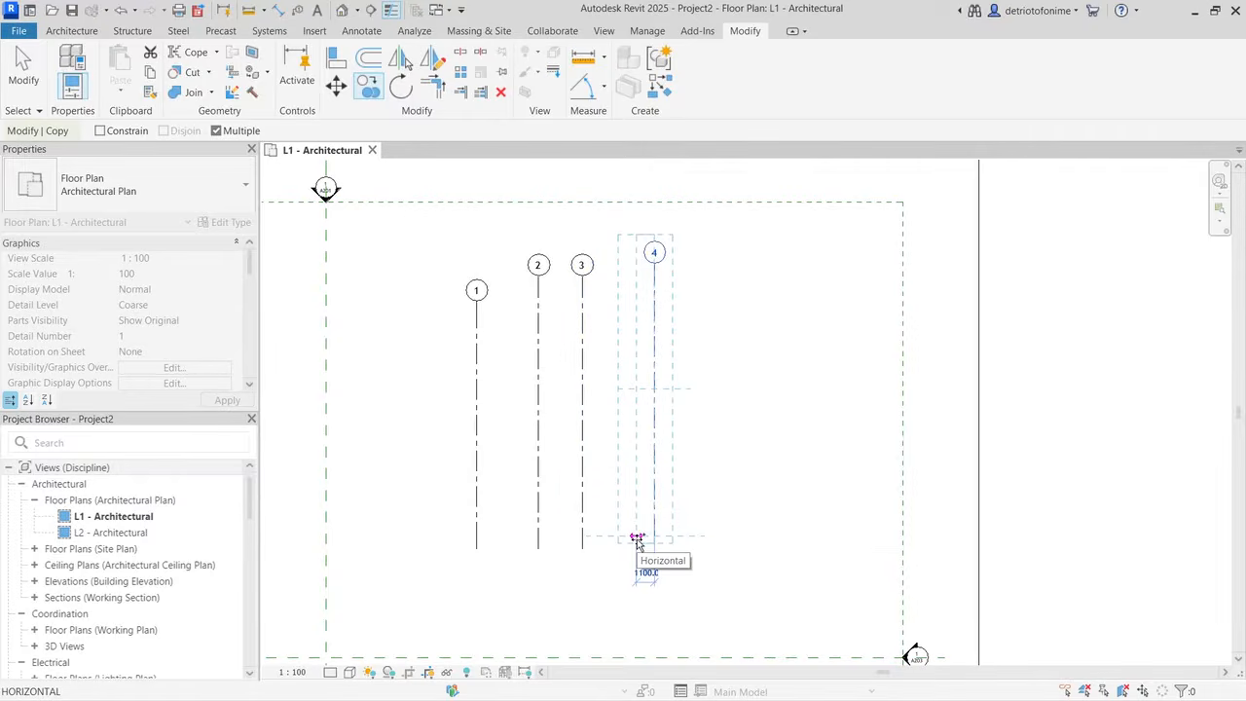
key("Escape")
key("Escape")
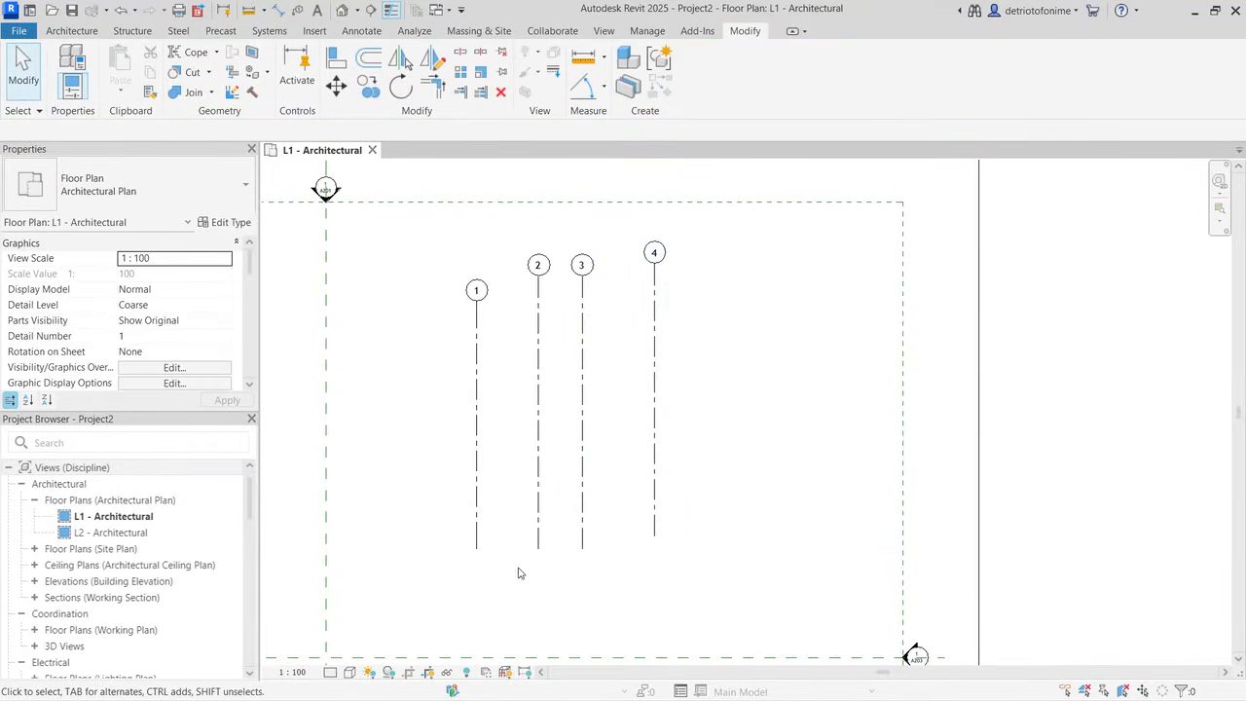
Step: Lower the bubble ends of grids 2, 3 and 4 to align with the bubble of grid 1
left_click(539, 284)
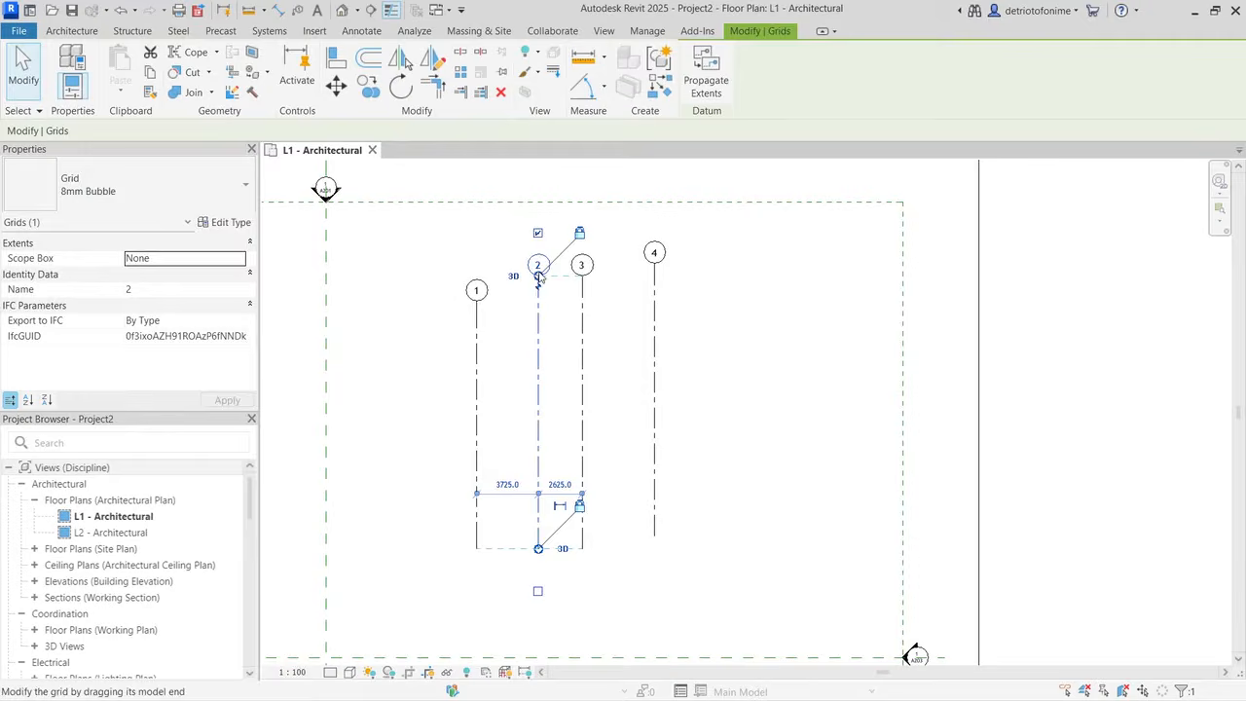
left_click(655, 275)
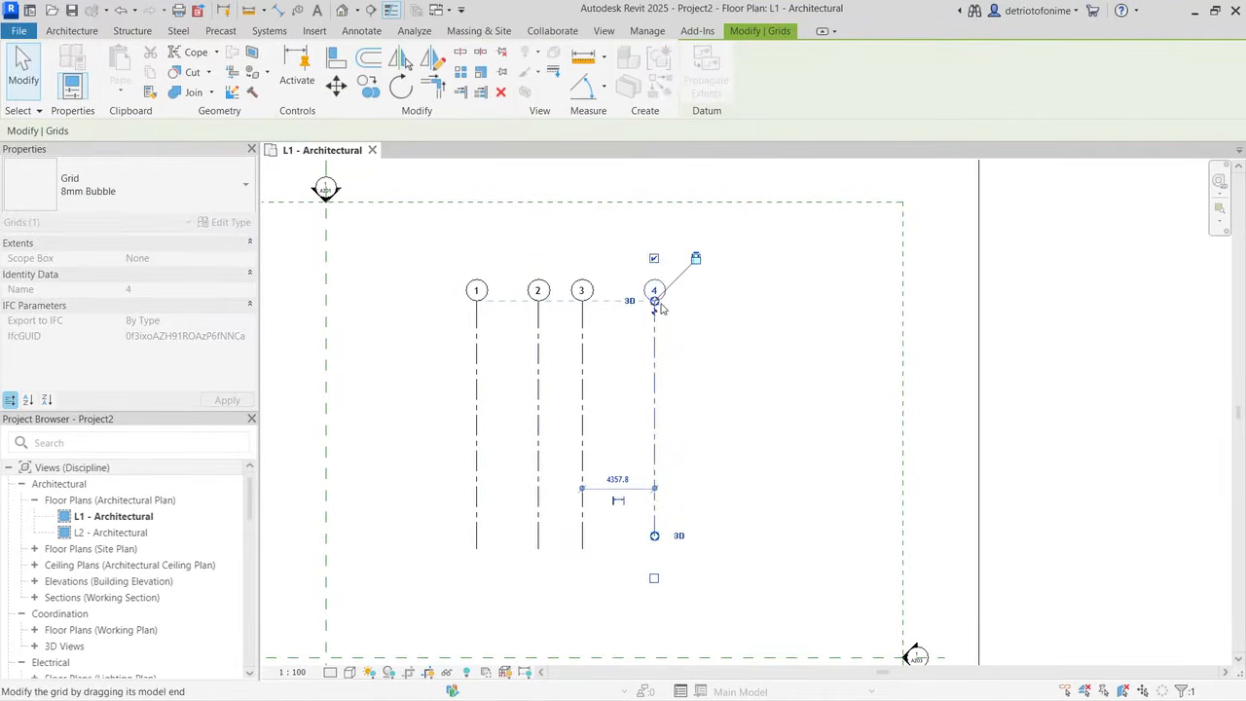
left_click(716, 281)
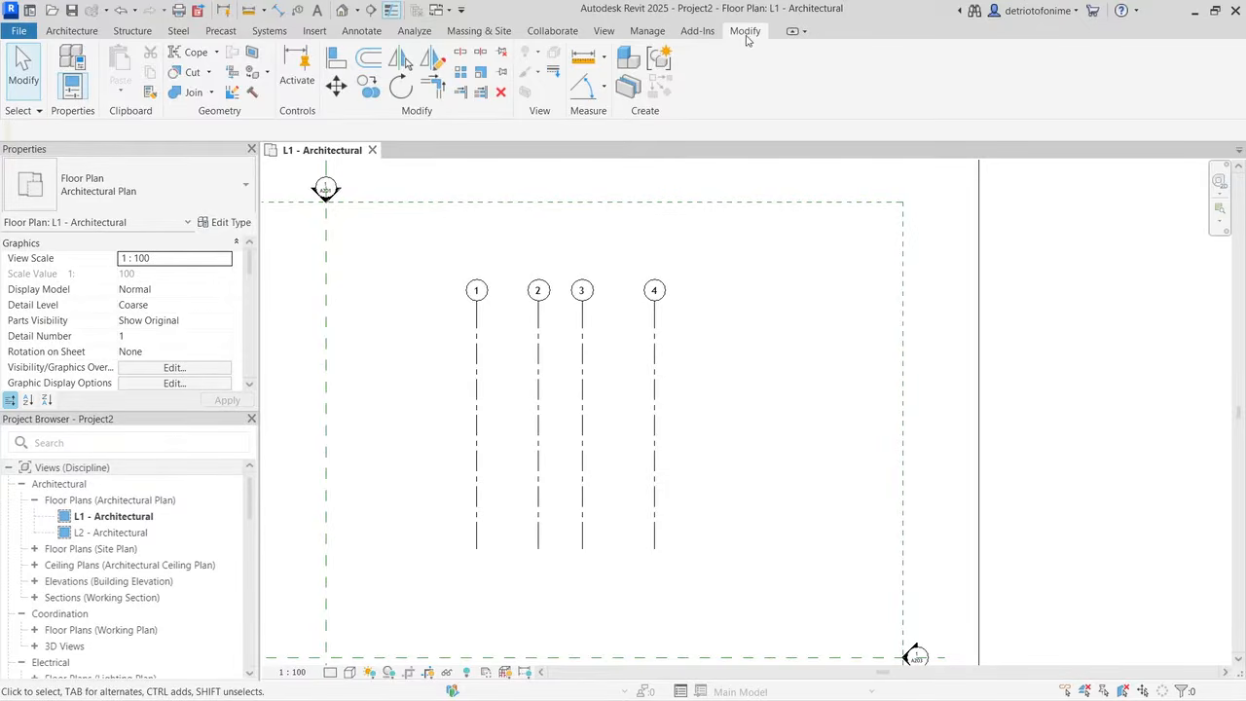
key("c")
key("o")
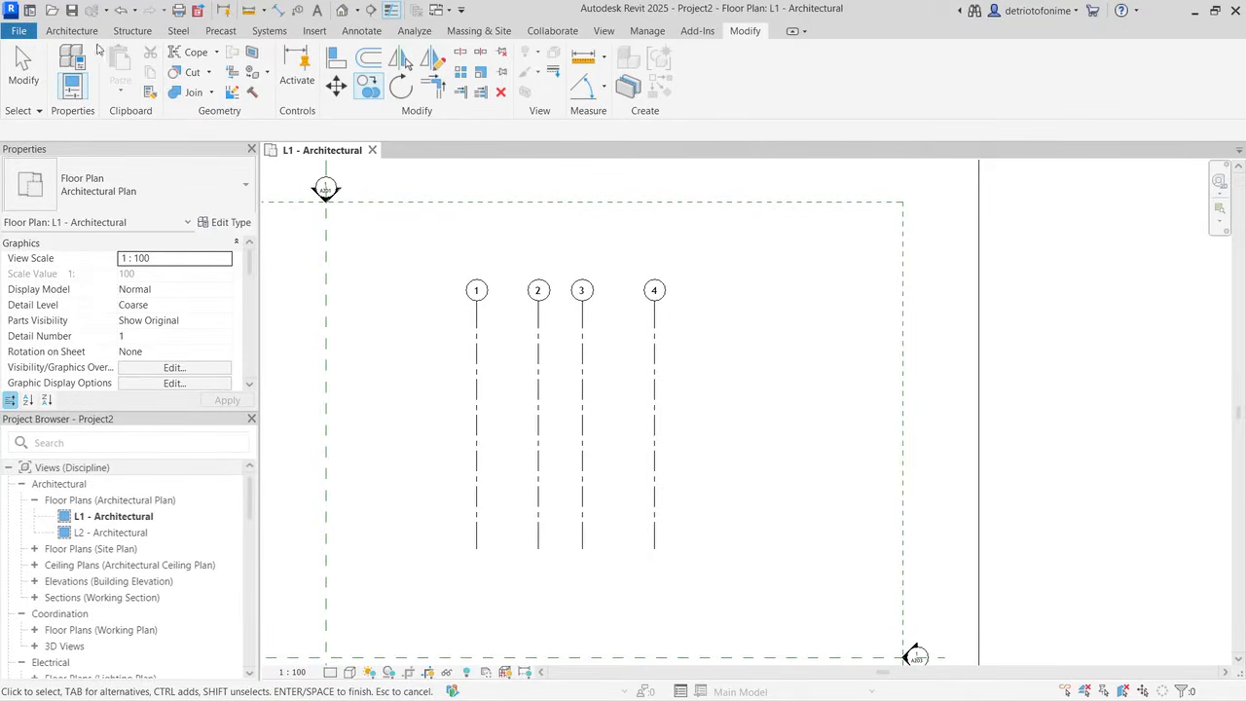
key("Escape")
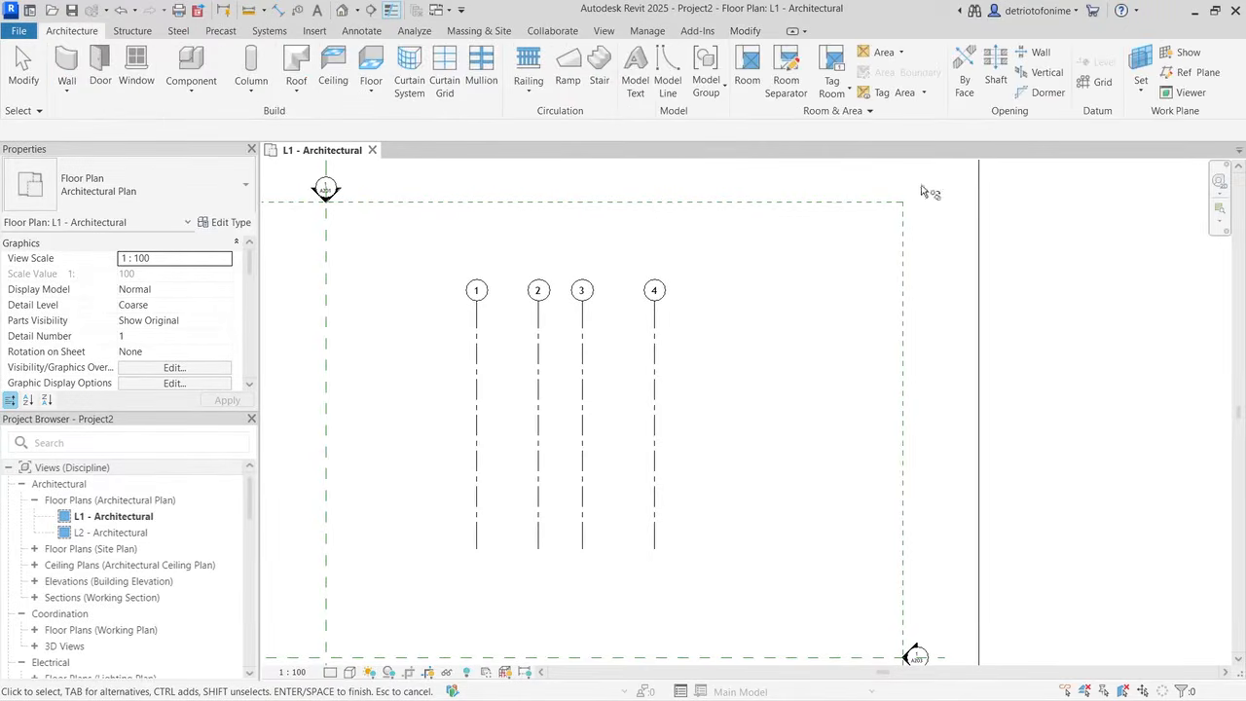
Step: Draw a horizontal grid line across the upper part of the four vertical grids, with its bubble left of grid 1
left_click(1105, 82)
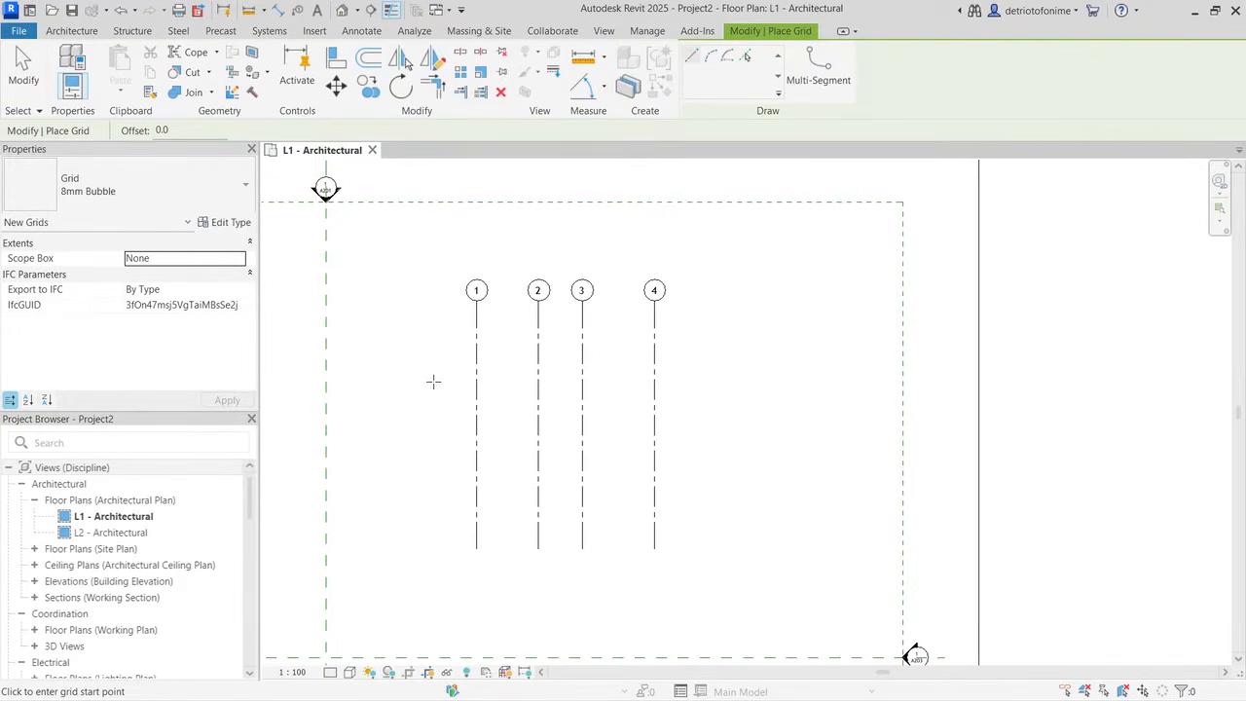
left_click(731, 344)
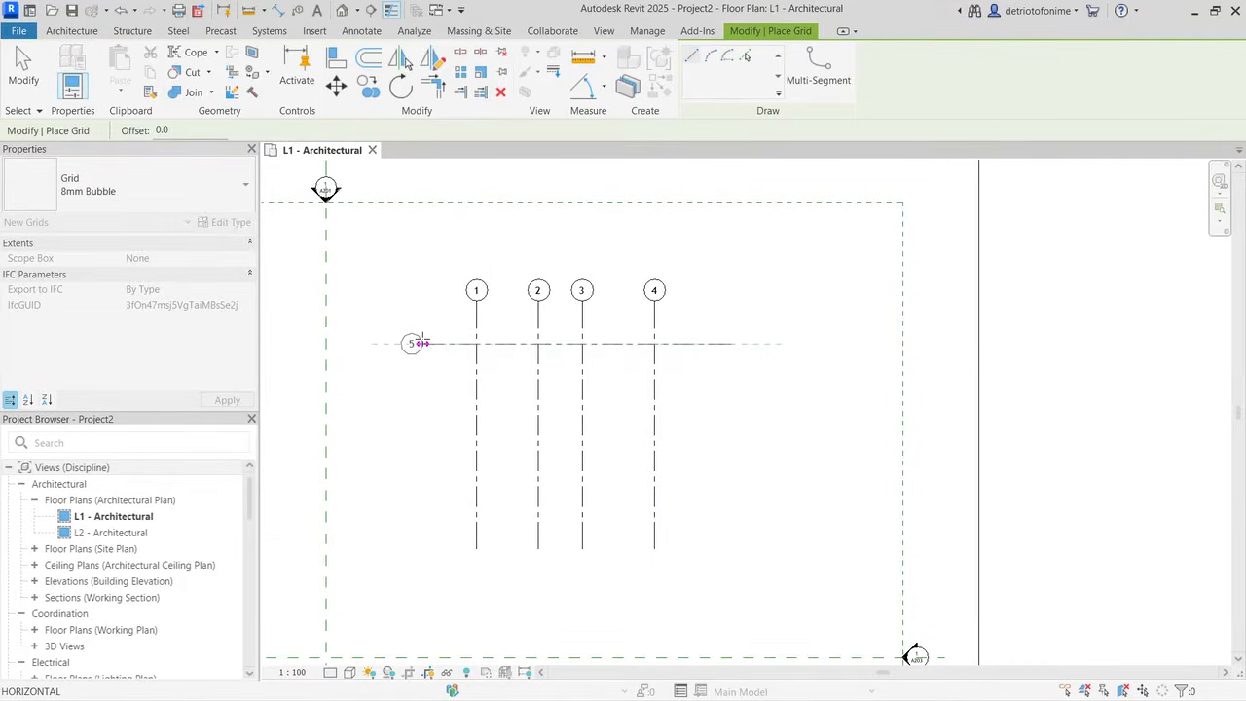
left_click(413, 343)
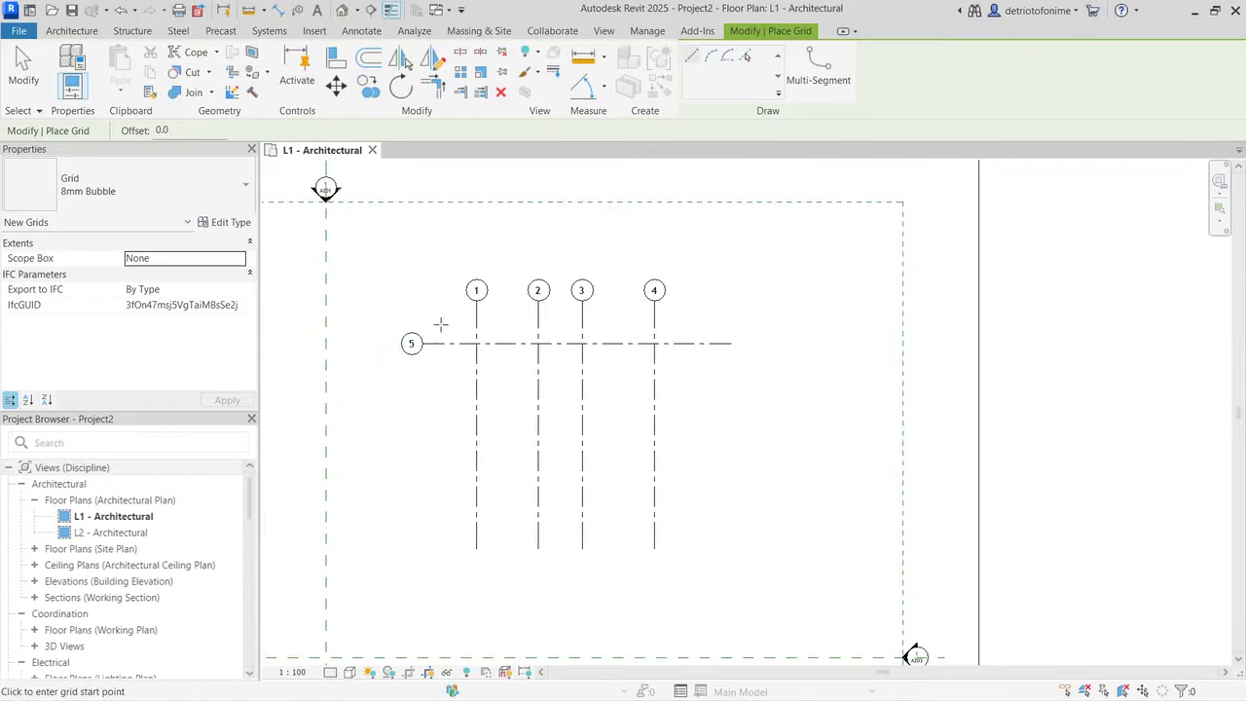
Step: Finish placing grids and rename the horizontal grid 5 as A
key("Escape")
key("Escape")
left_click(409, 342)
left_click(408, 344)
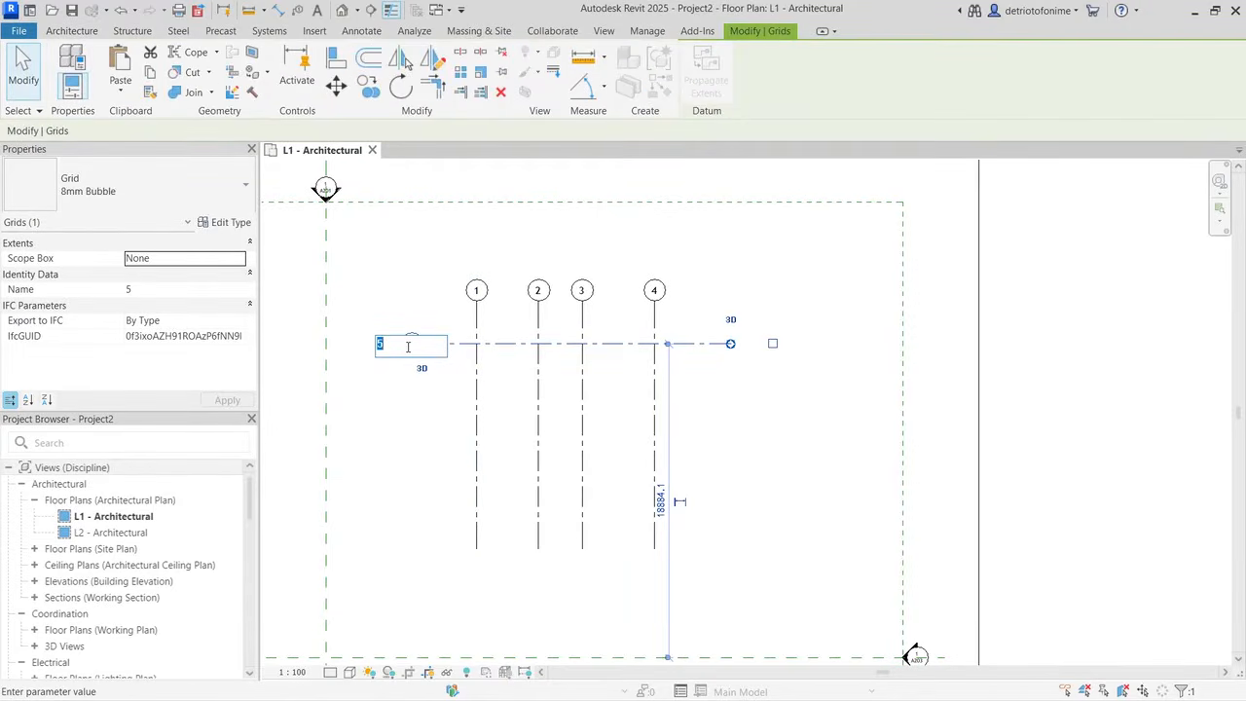
type("A")
key("Return")
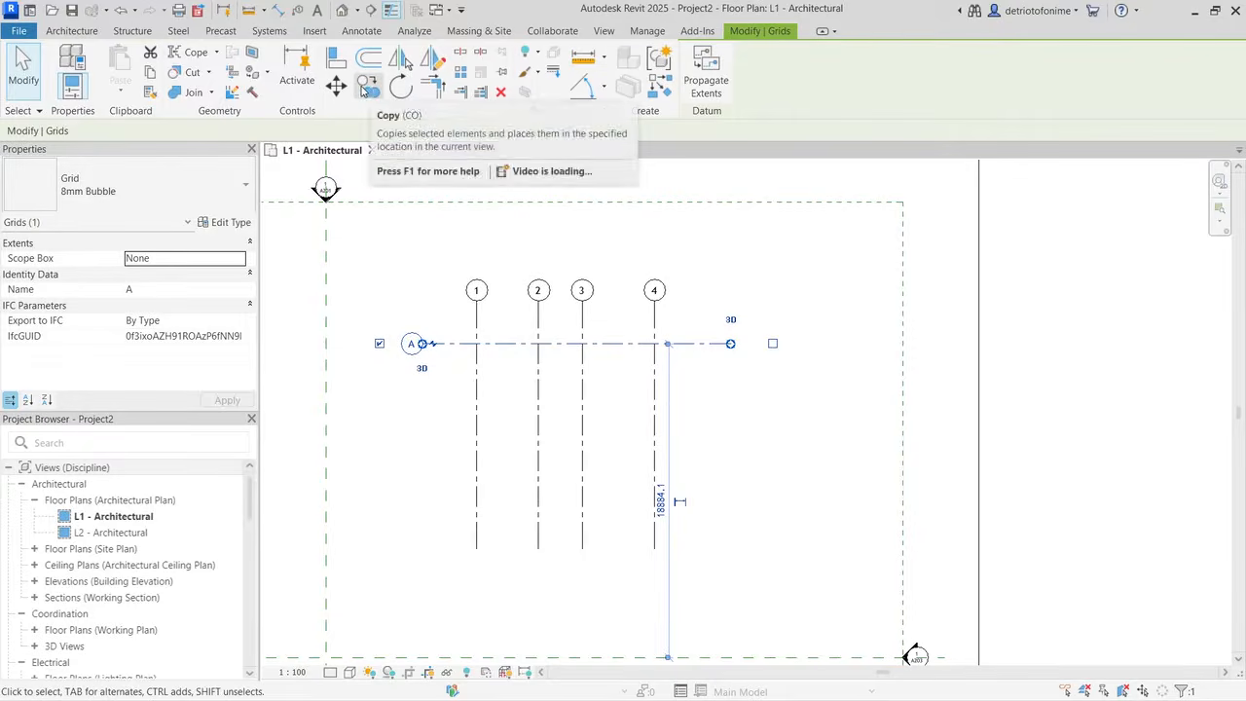
Step: Copy grid A vertically downward 4225 mm, with multiple copies enabled
left_click(368, 88)
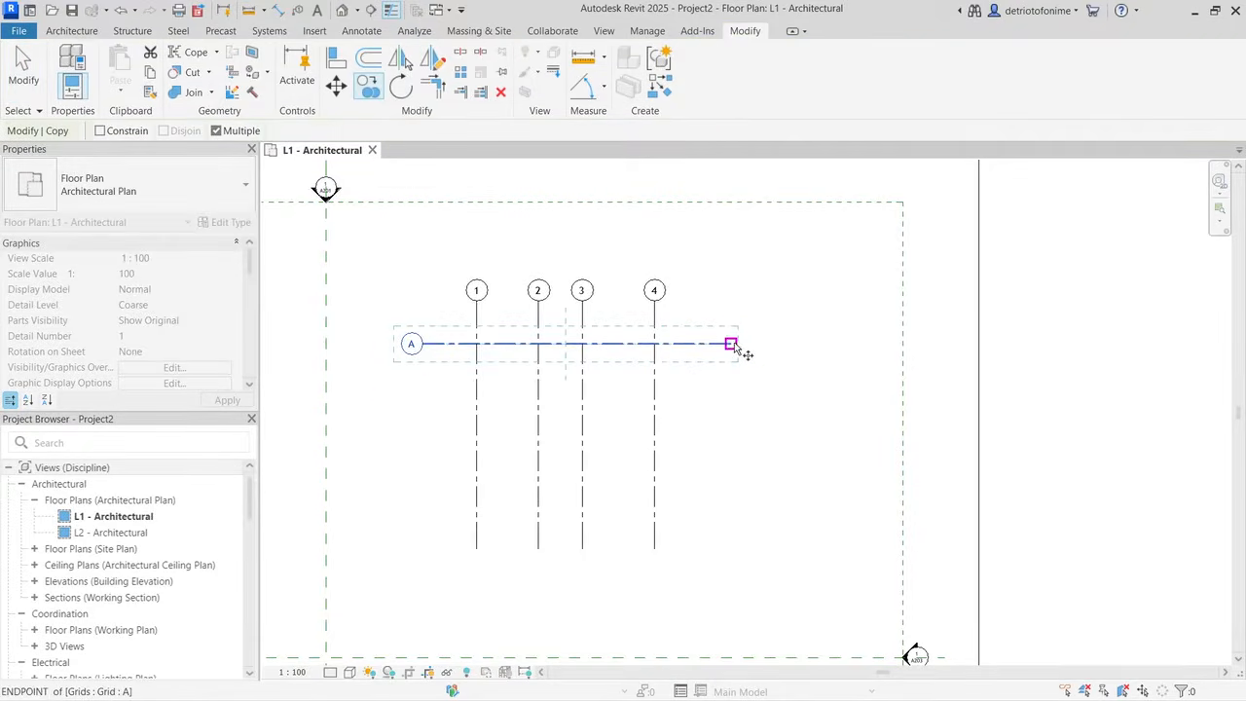
left_click(740, 344)
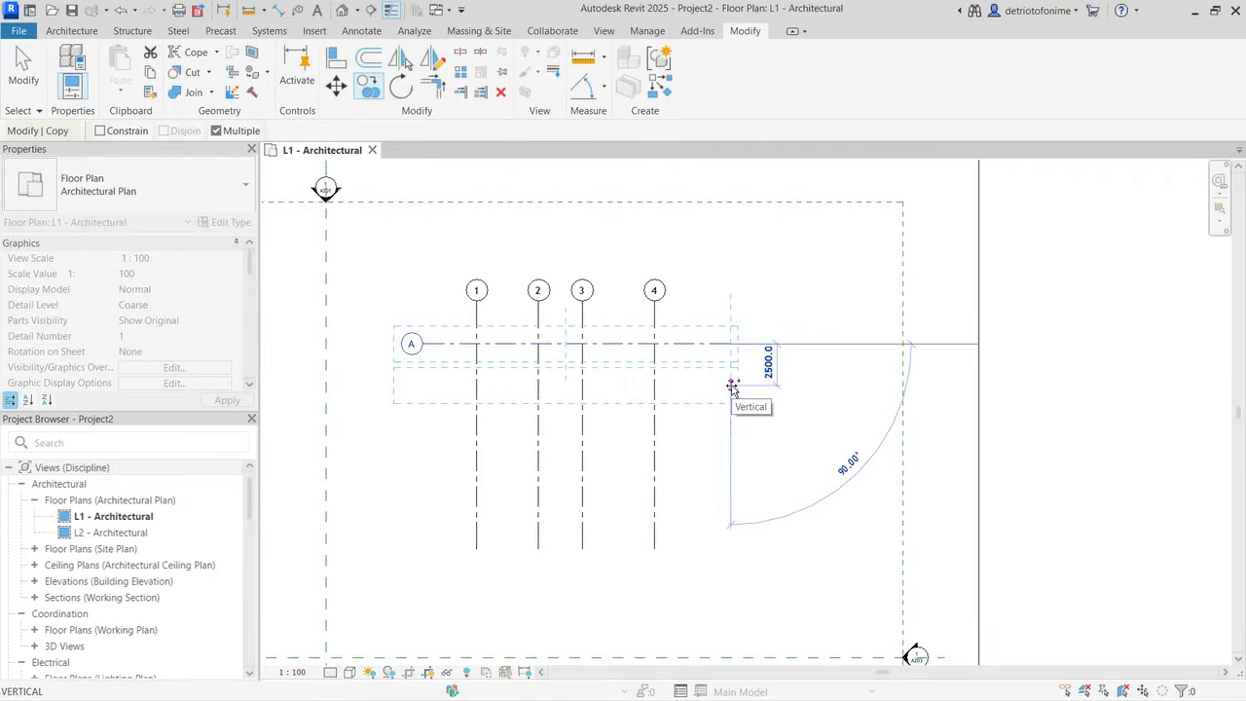
type("4225")
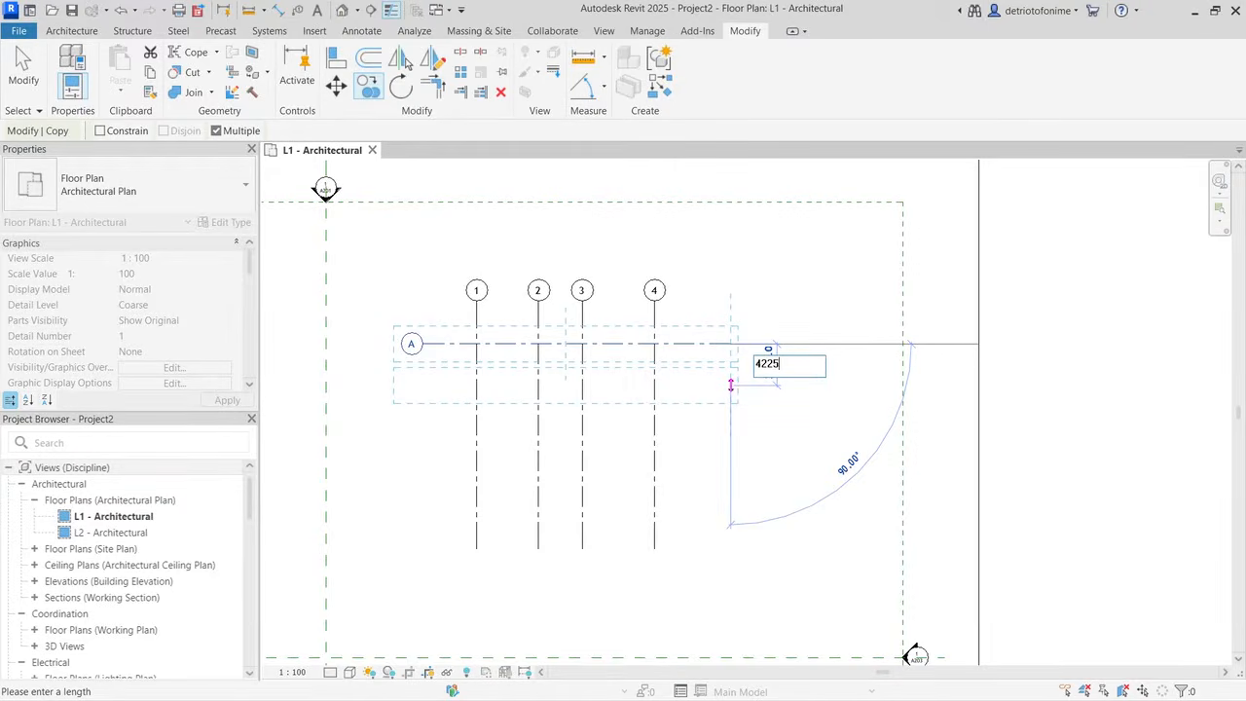
key("Return")
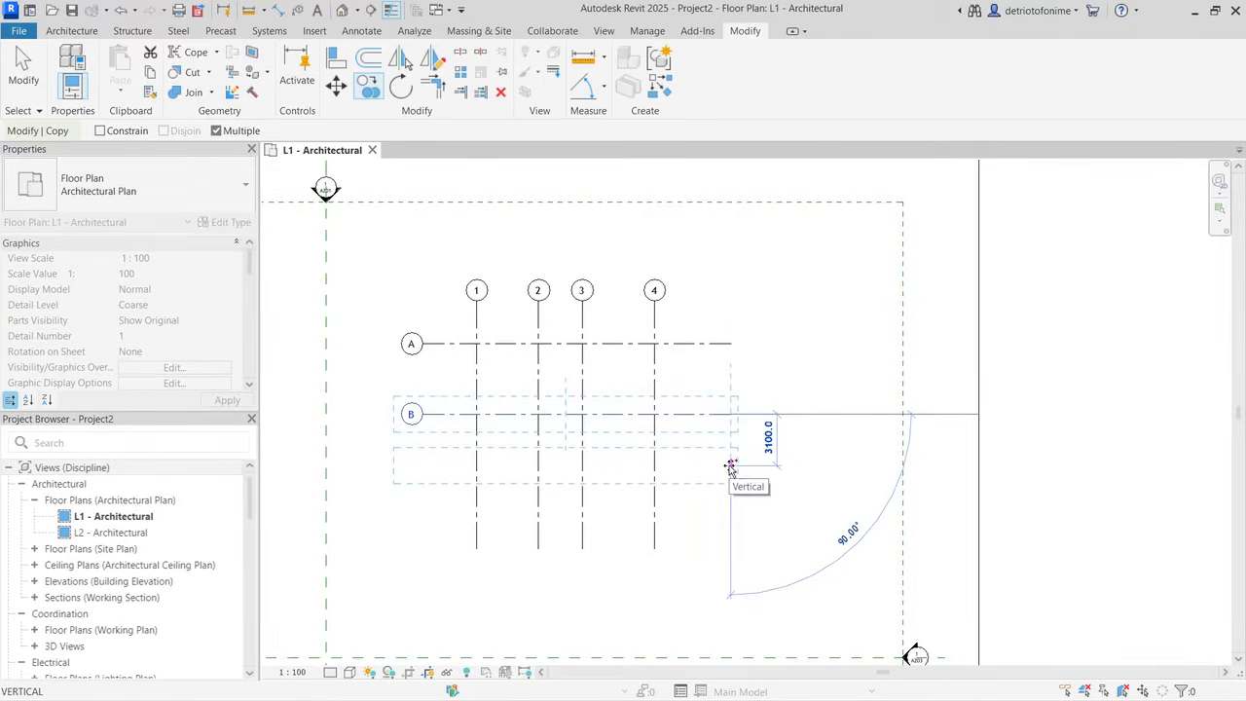
Step: Place two more copies downward, 2420 mm below grid B and a further 6025 mm below that, and finish copying
type("242")
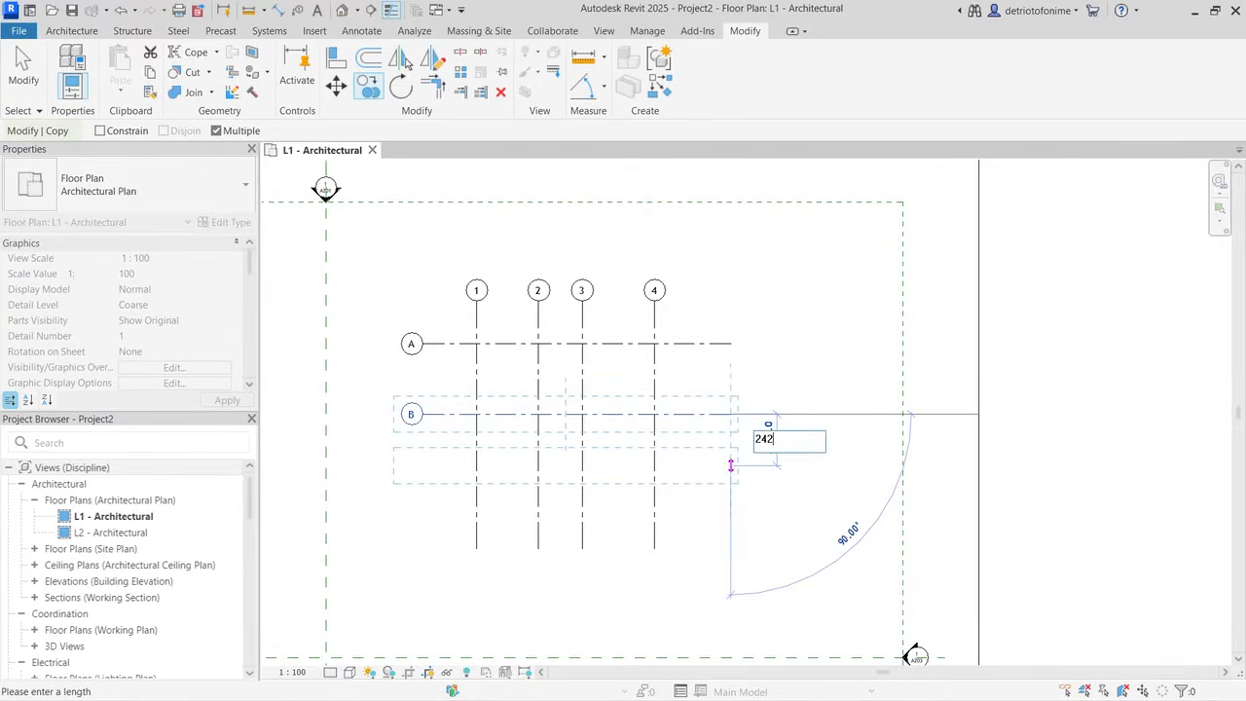
type("0")
key("Return")
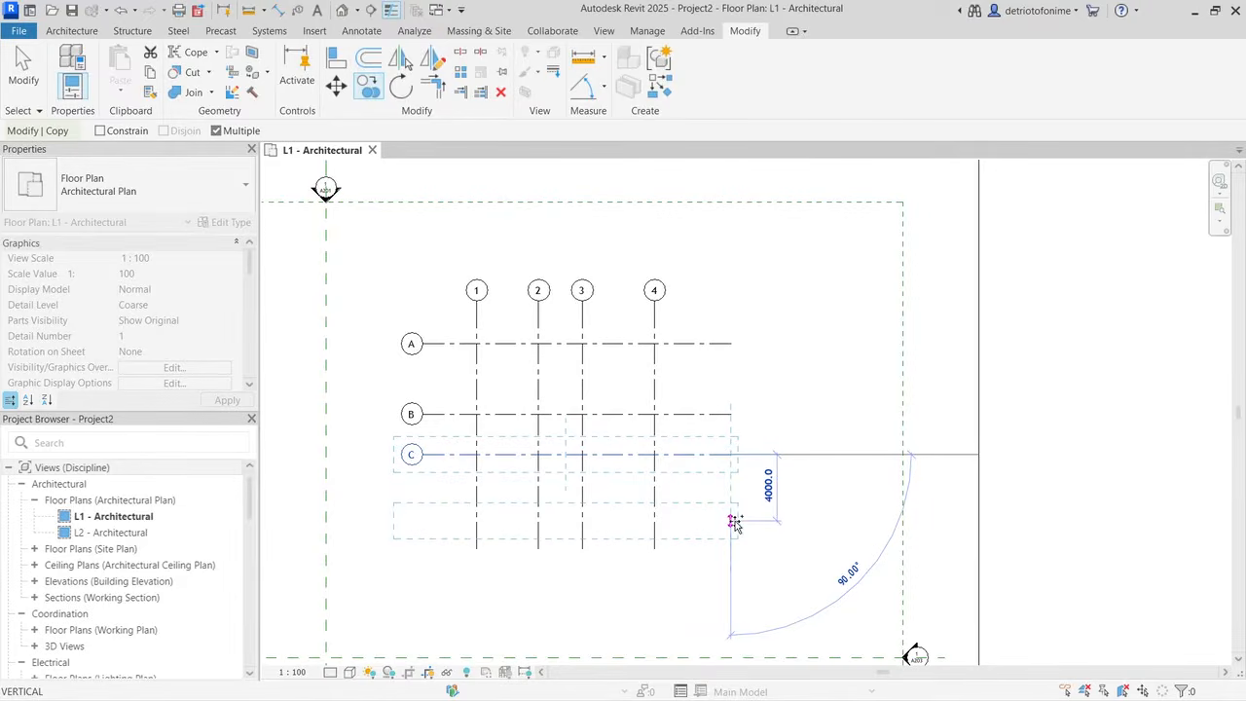
type("6")
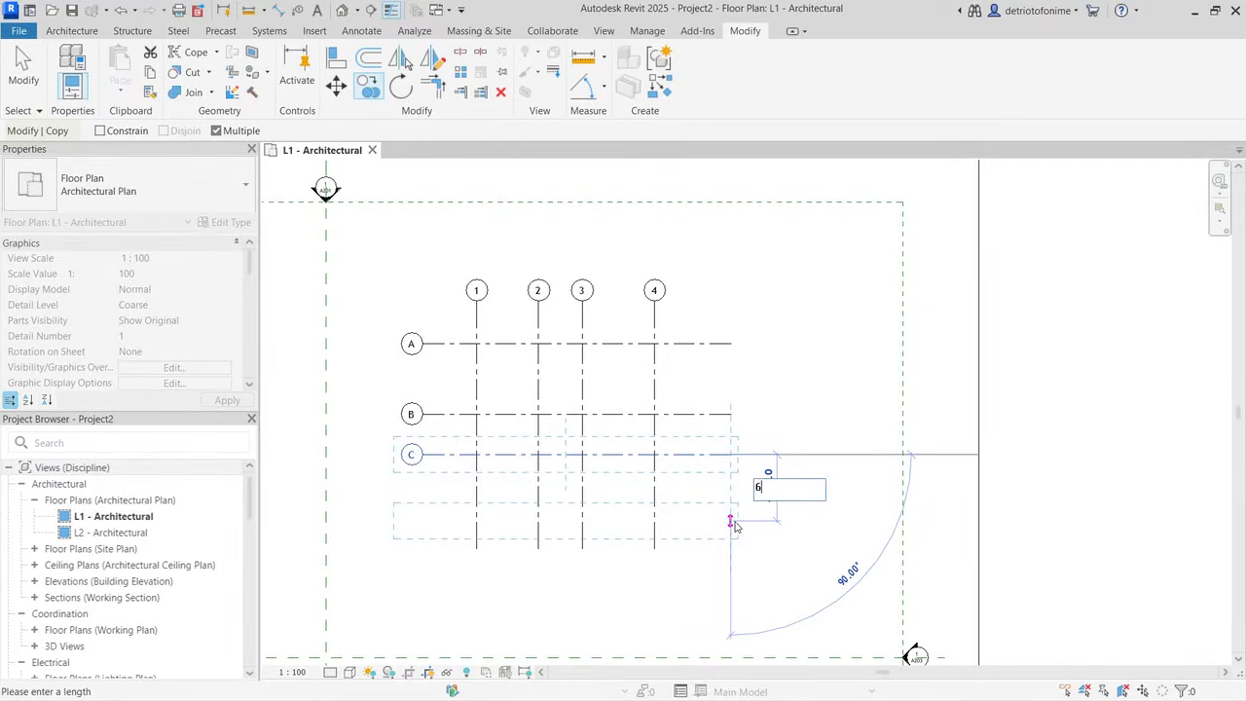
type("025")
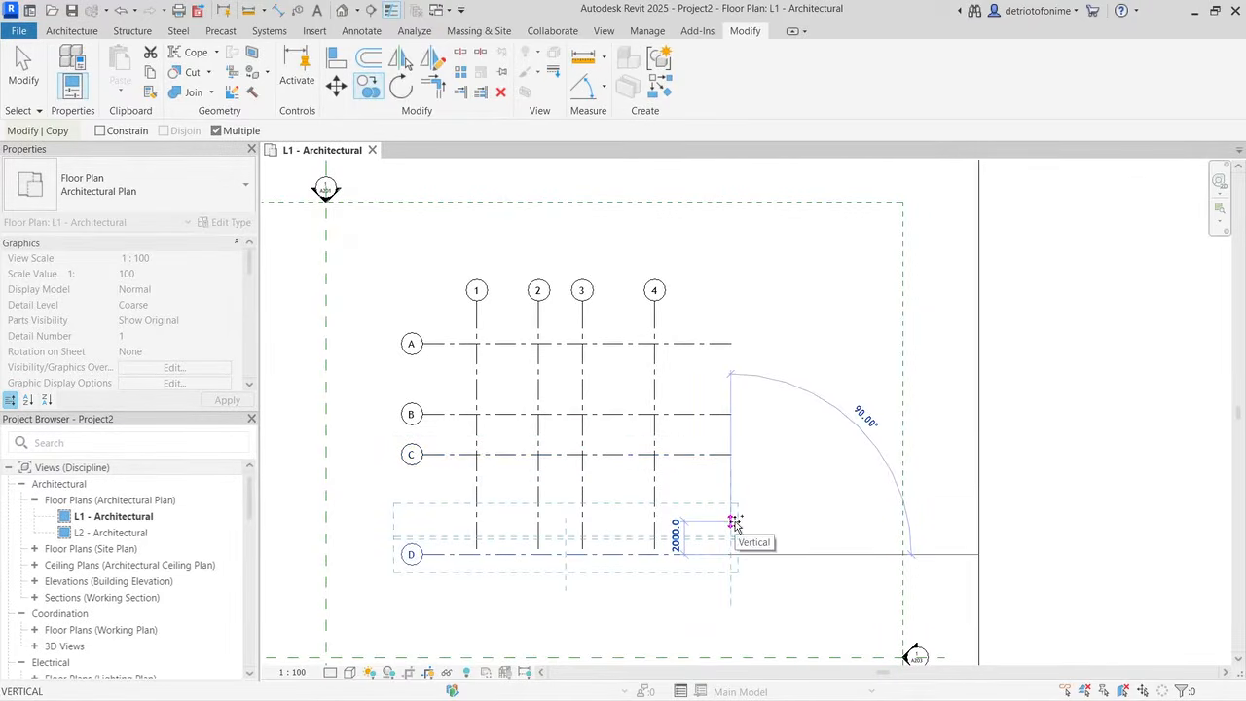
key("Return")
key("Escape")
left_click(512, 515)
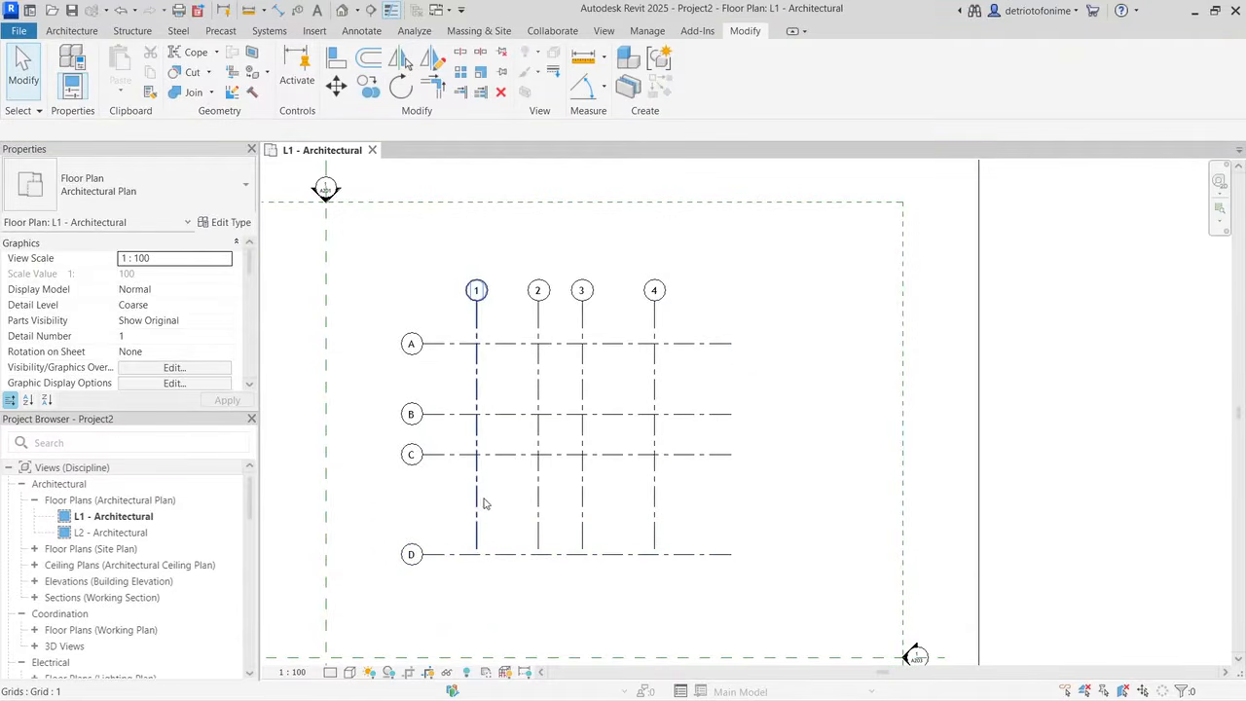
Step: Extend the lower ends of vertical grids 1 to 4 to slightly beyond grid D
left_click(477, 511)
left_click_drag(477, 551, 478, 586)
left_click(740, 484)
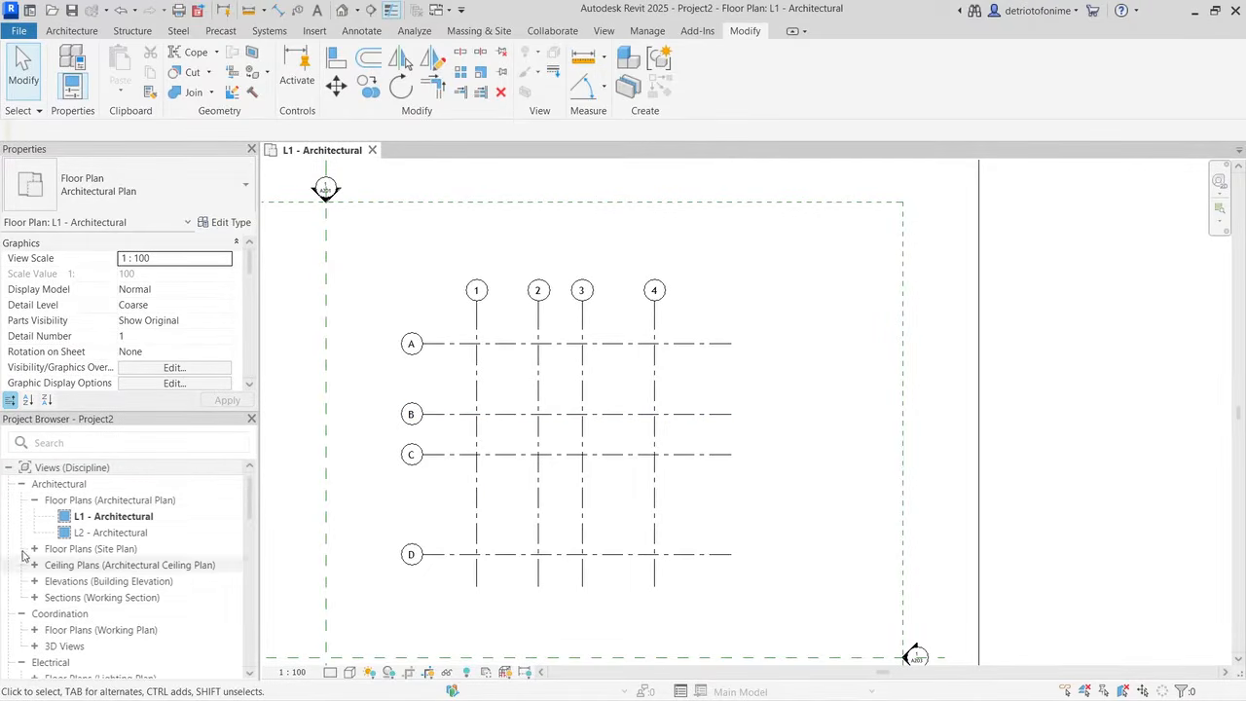
Step: Collapse the Architectural and Coordination view groups and open the L1 - Structural plan to check the grids there
left_click(22, 485)
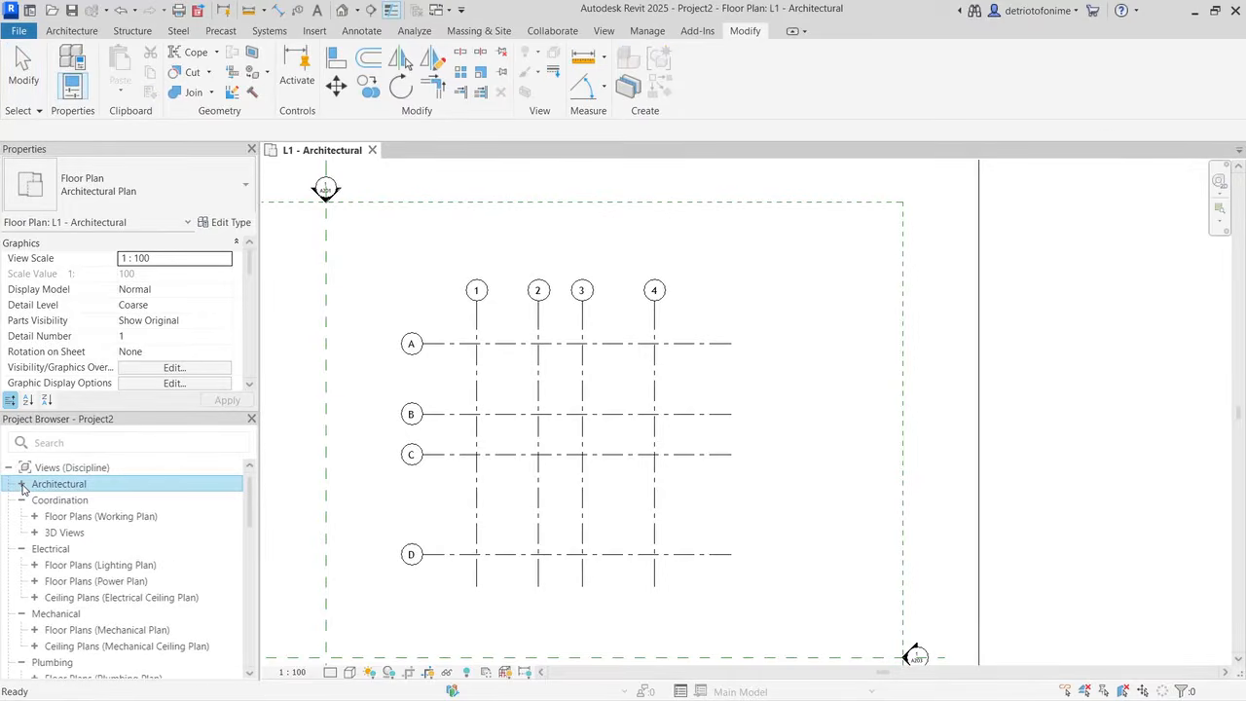
left_click(22, 500)
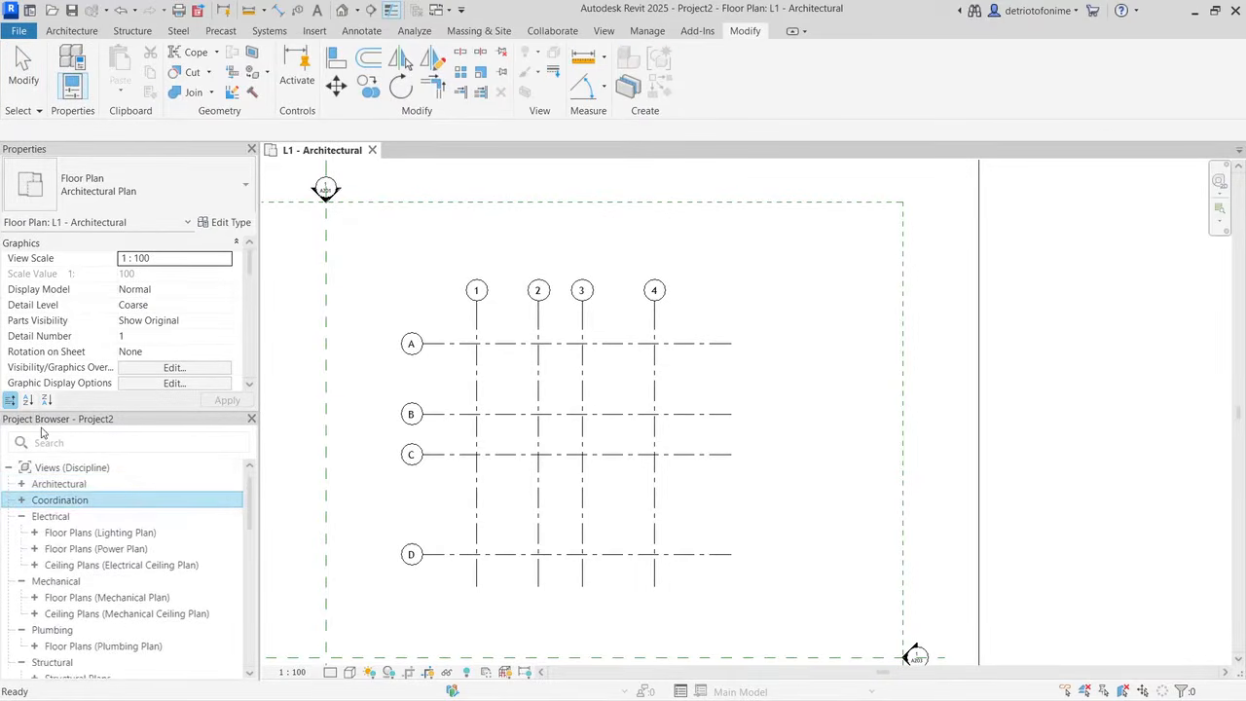
scroll(55, 531, "down", 10)
scroll(55, 530, "up", 10)
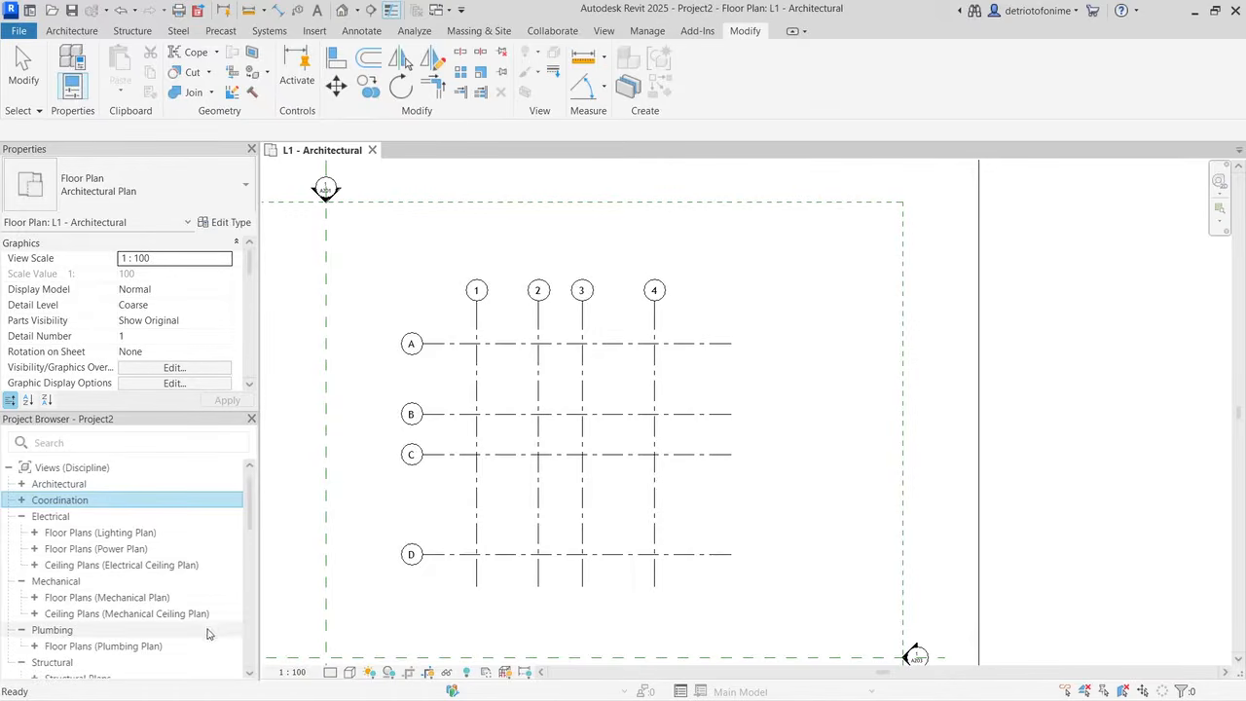
scroll(248, 529, "down", 3)
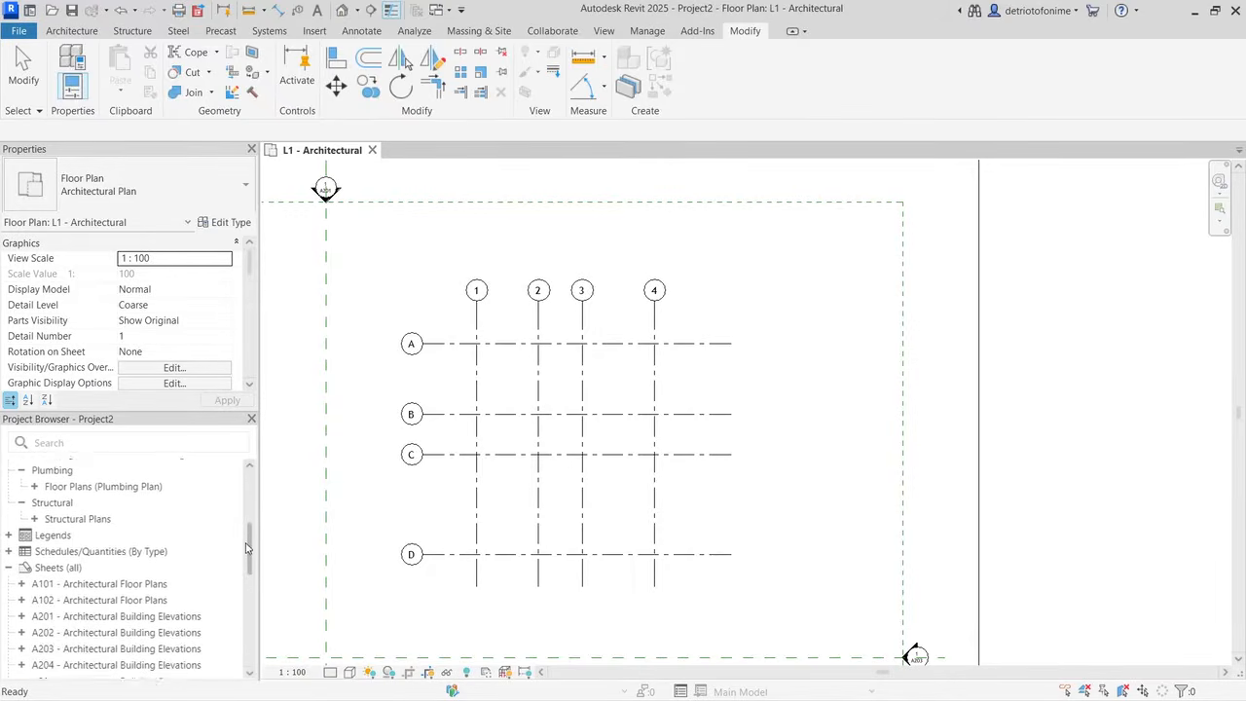
scroll(243, 525, "up", 2)
left_click(60, 555)
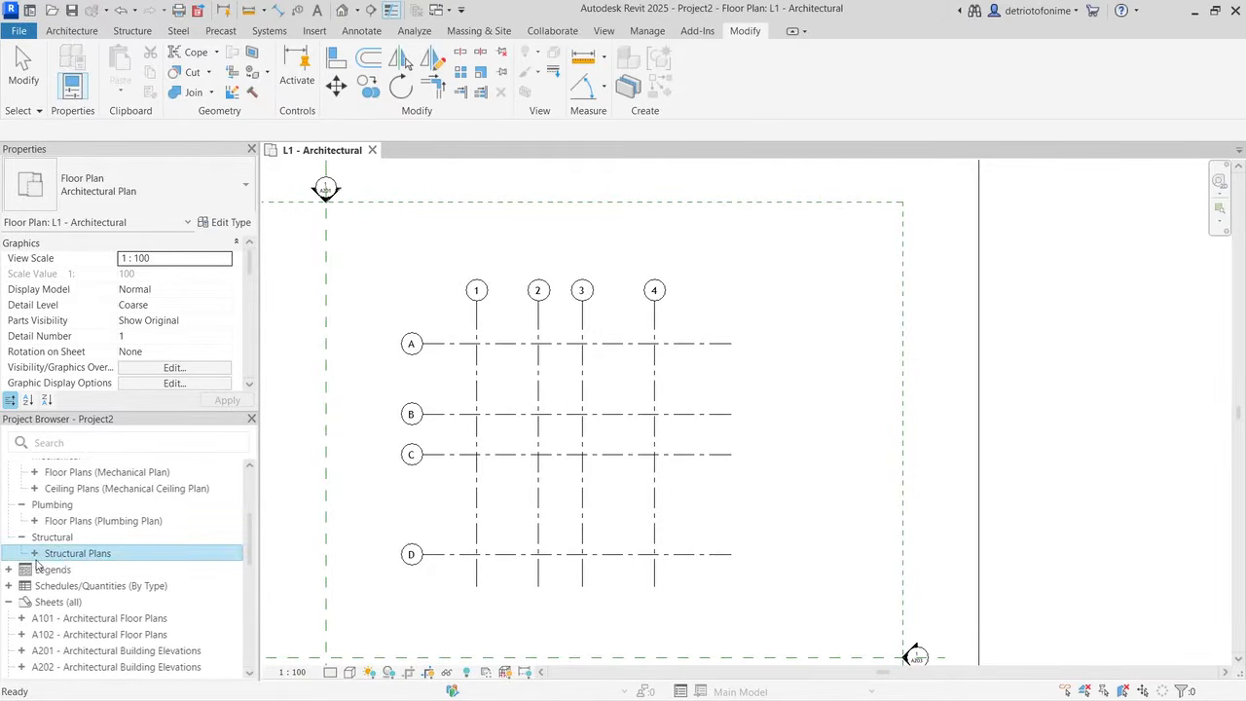
left_click(34, 554)
double_click(107, 571)
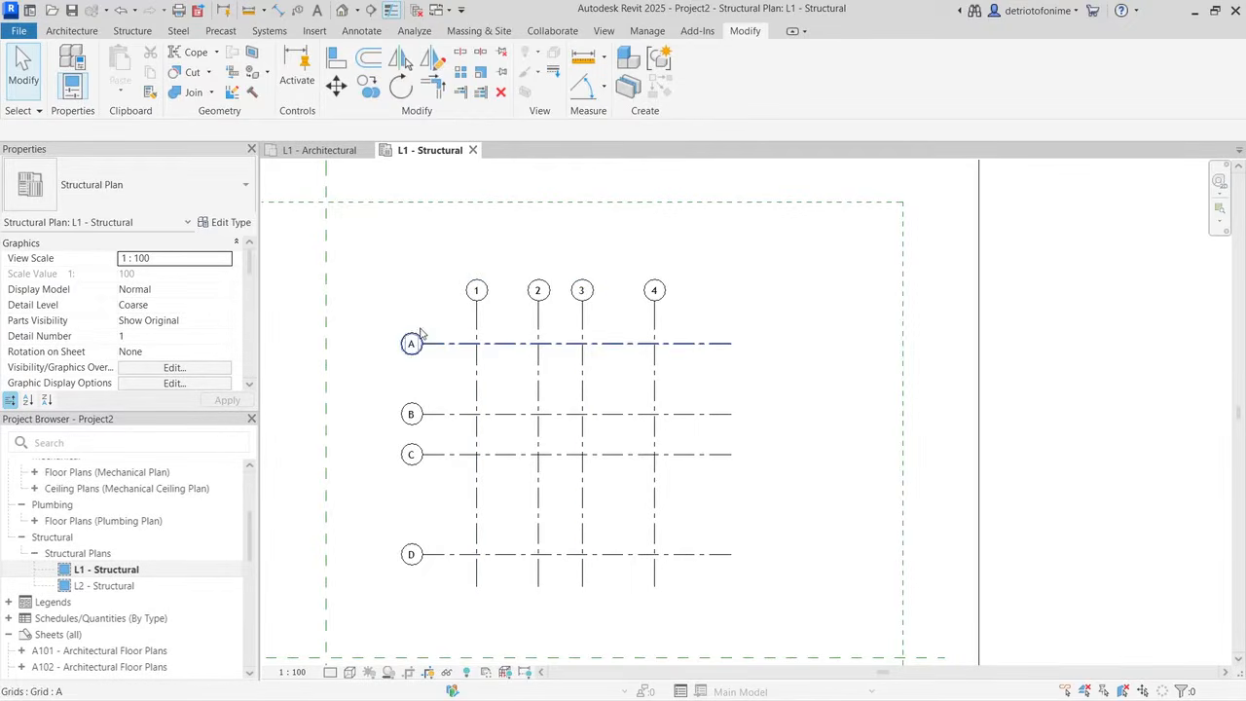
Step: Open the L1 - Mechanical floor plan to check the grids, and close that view
left_click(34, 474)
double_click(114, 489)
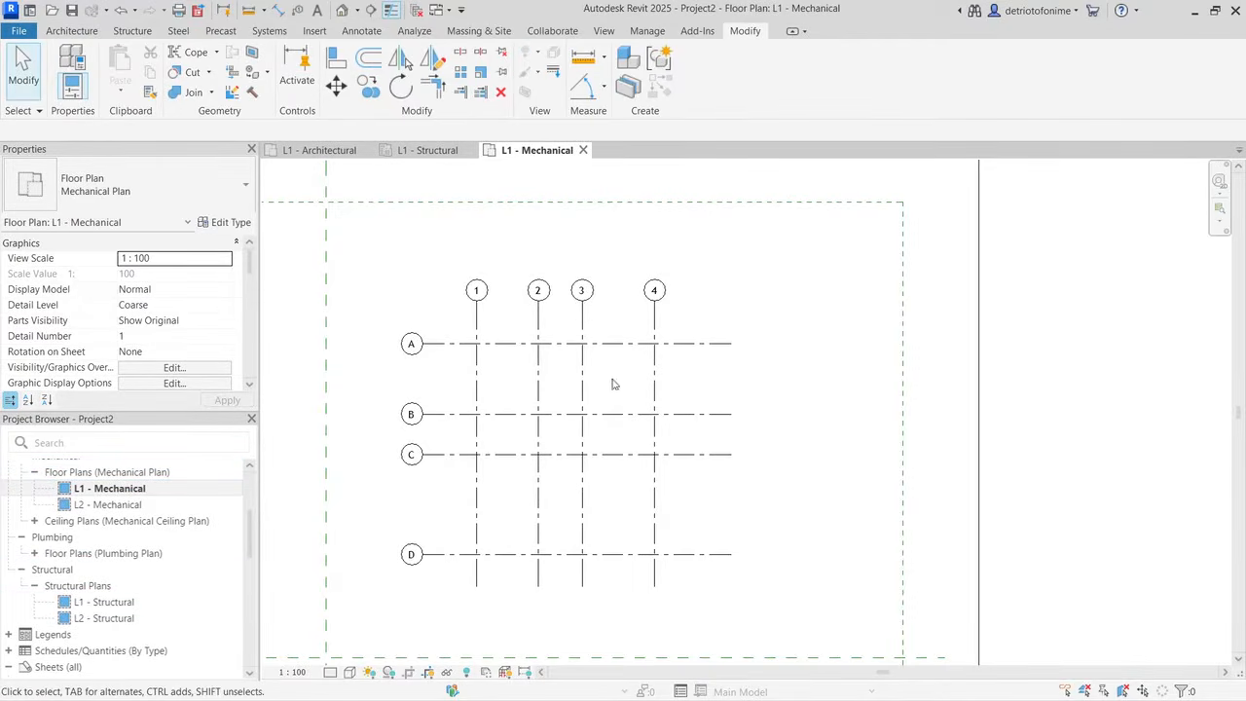
left_click(584, 151)
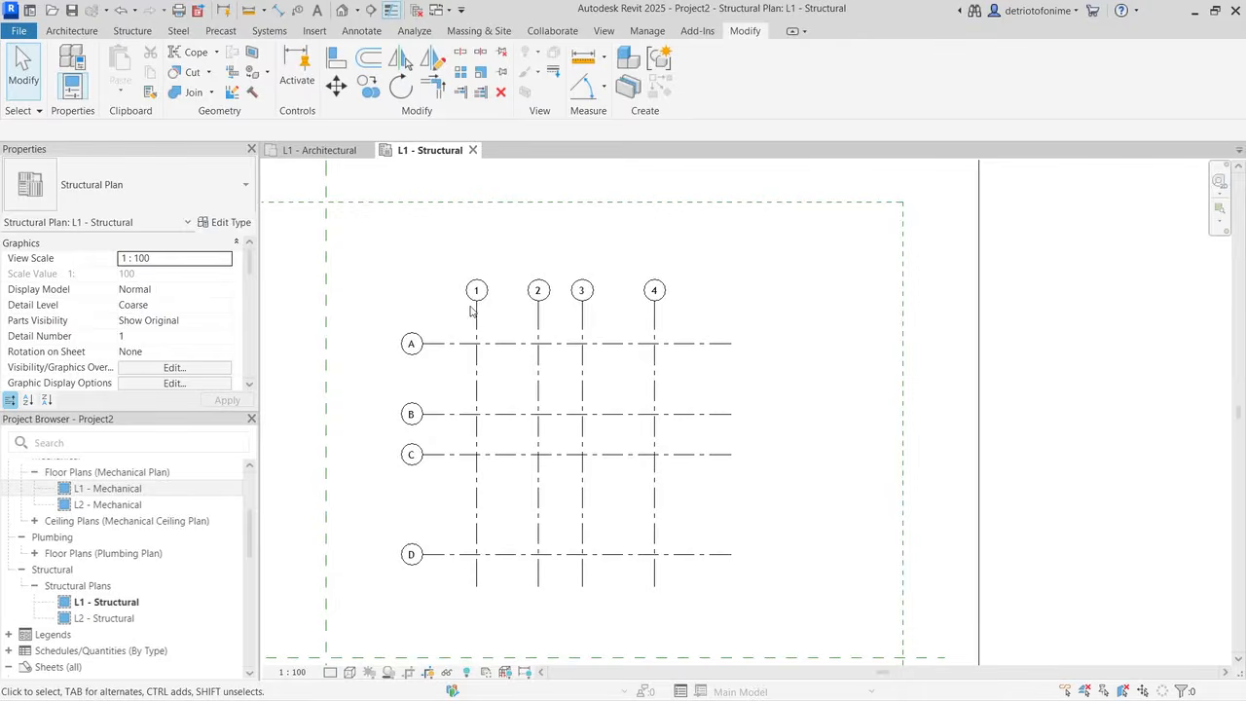
Step: Collapse the Electrical, Mechanical, Plumbing and Structural view groups in the Project Browser
left_click(68, 30)
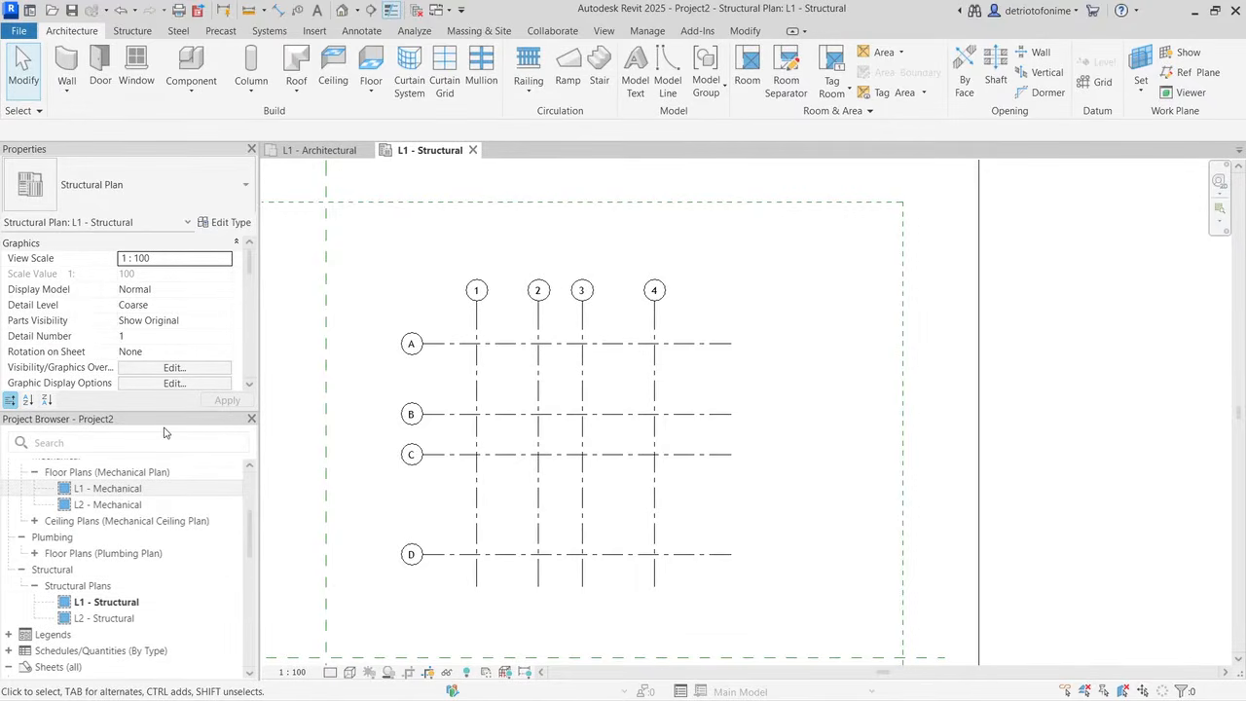
left_click_drag(251, 540, 249, 501)
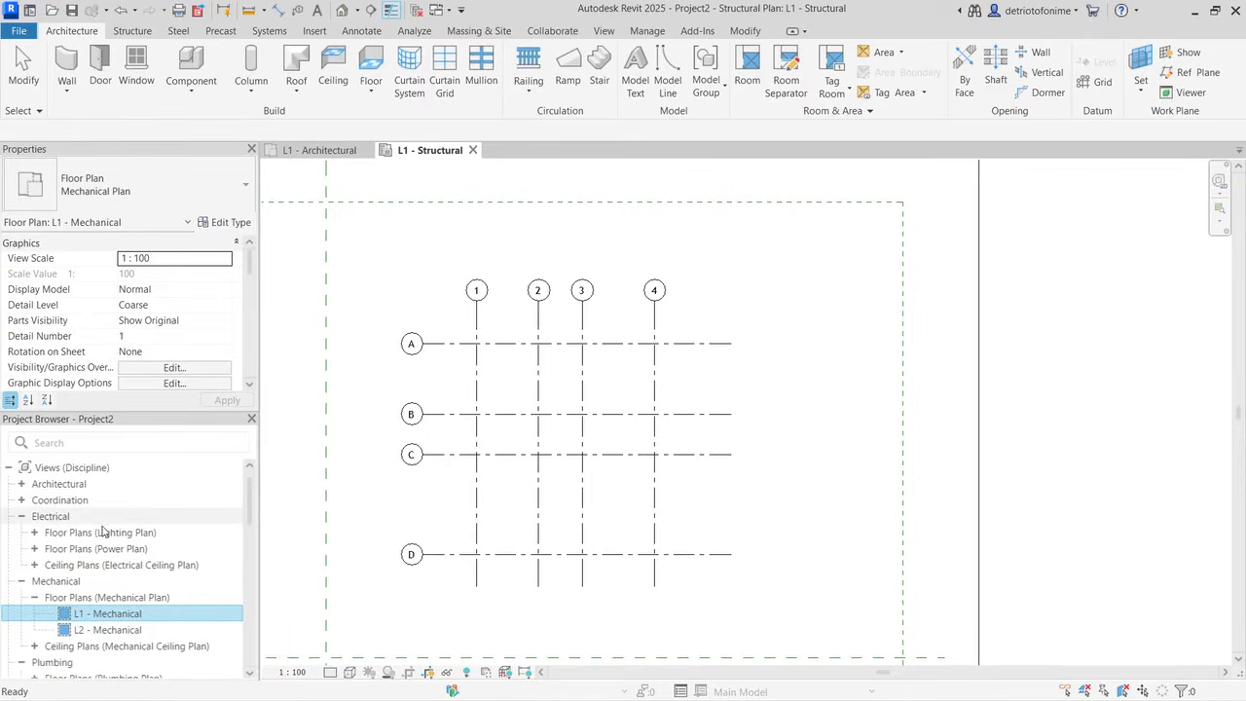
left_click(22, 516)
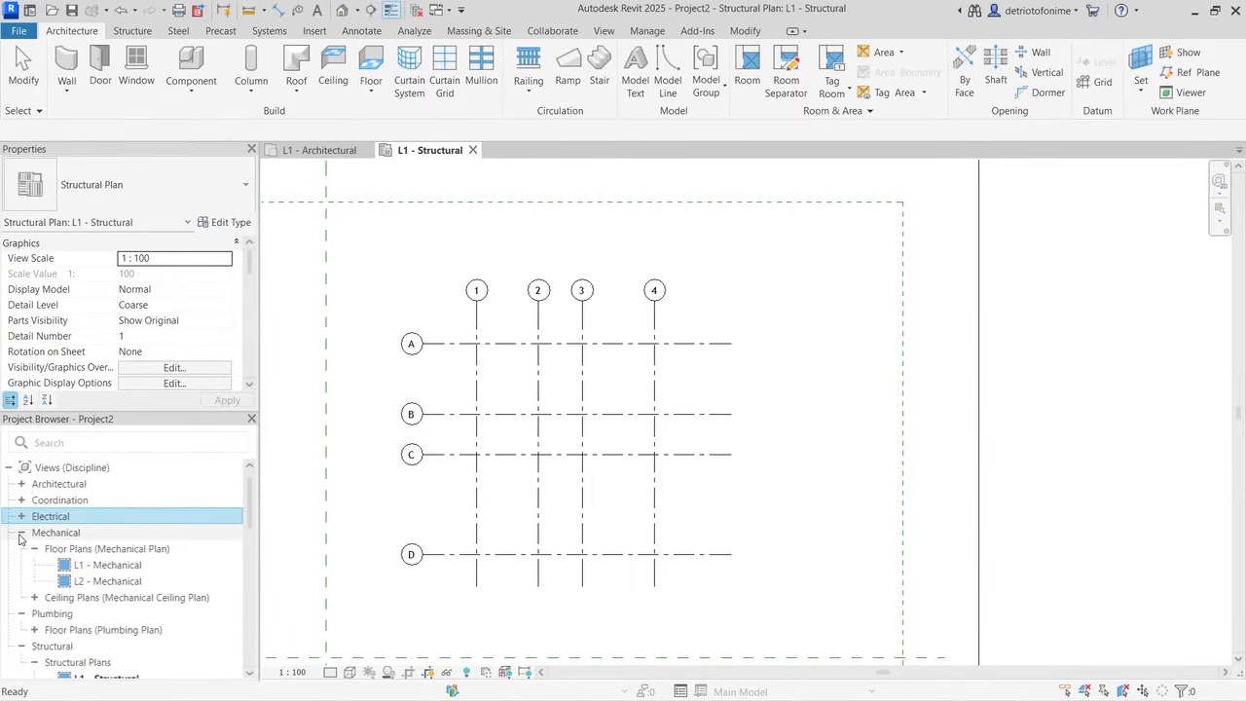
left_click(21, 533)
left_click(21, 549)
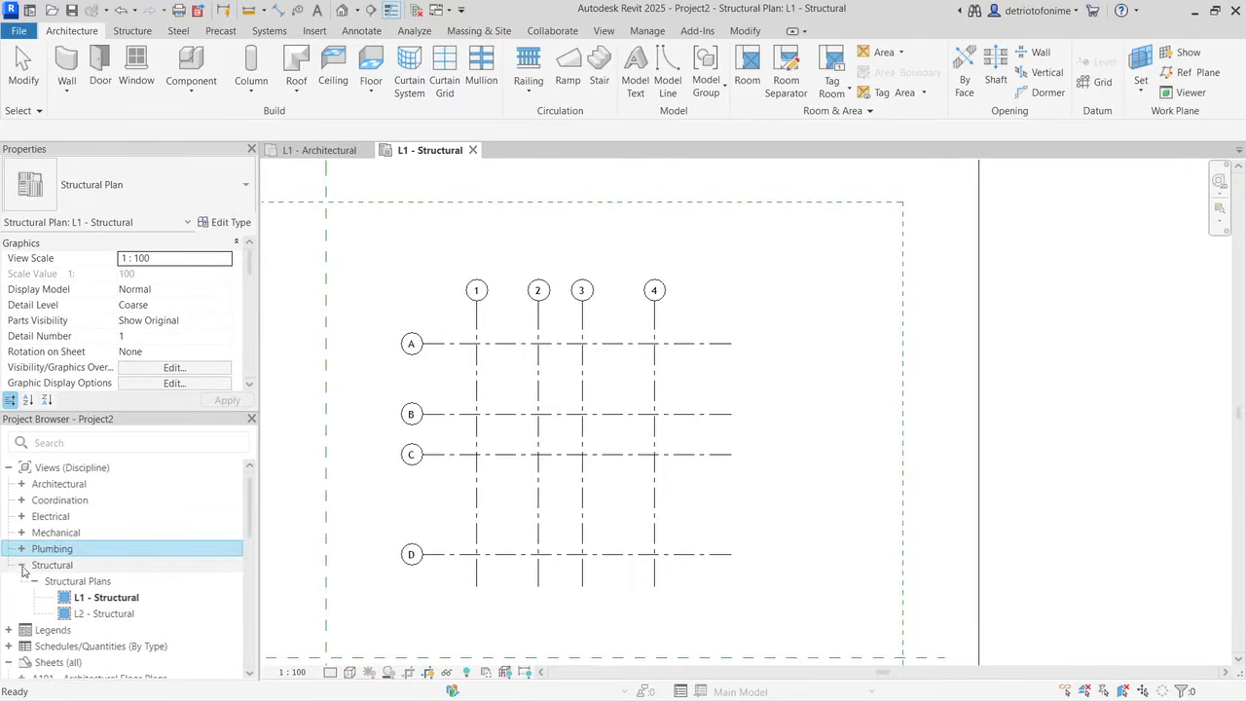
left_click(22, 566)
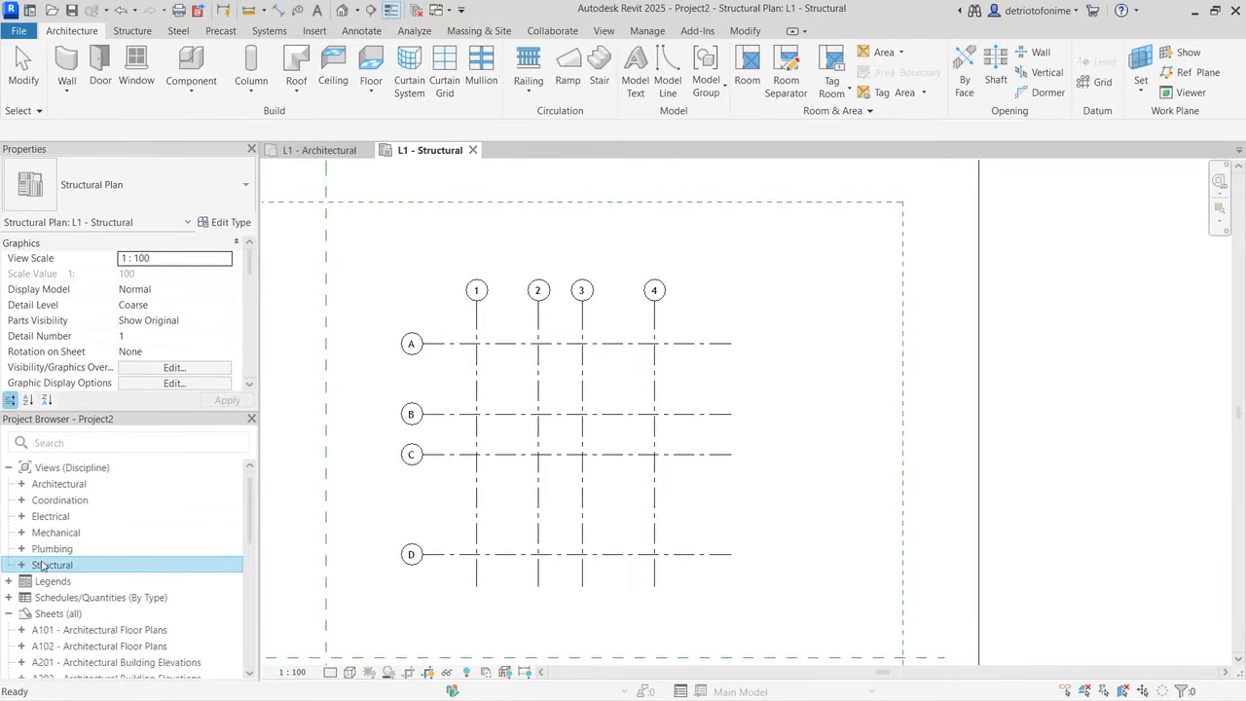
Step: Expand the architectural building elevations and open the East - Architectural elevation
left_click(22, 484)
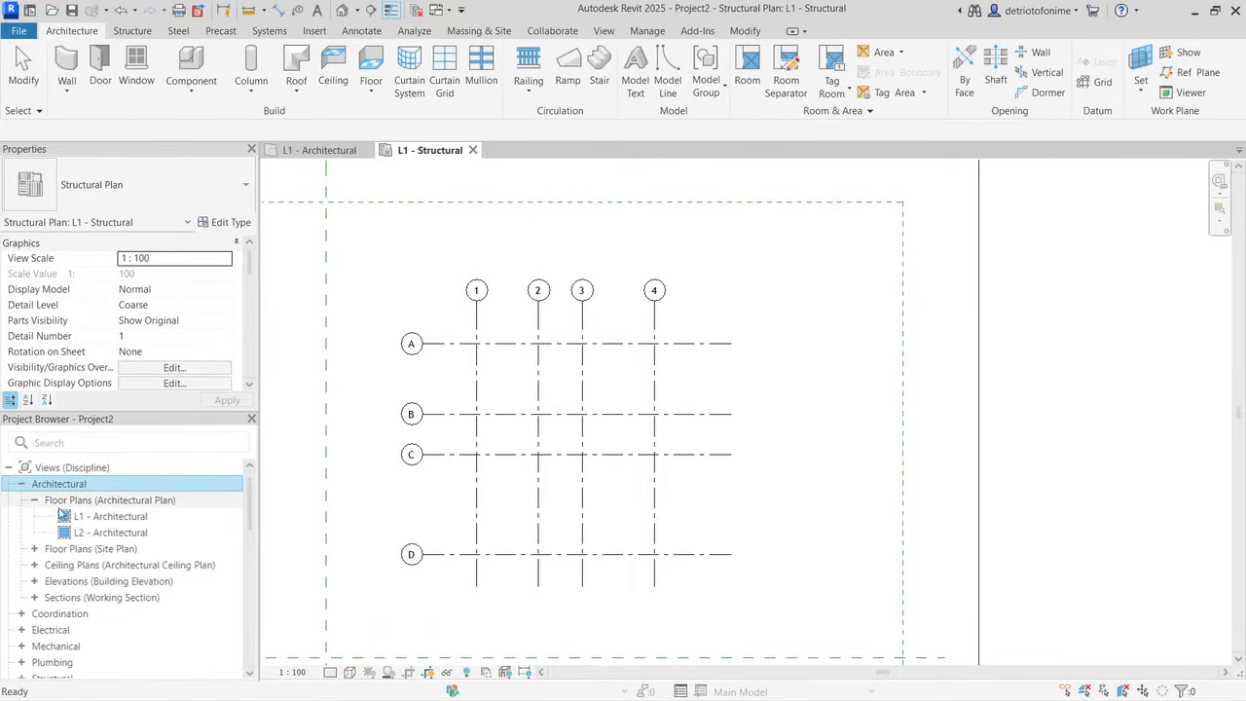
left_click(68, 582)
left_click(35, 581)
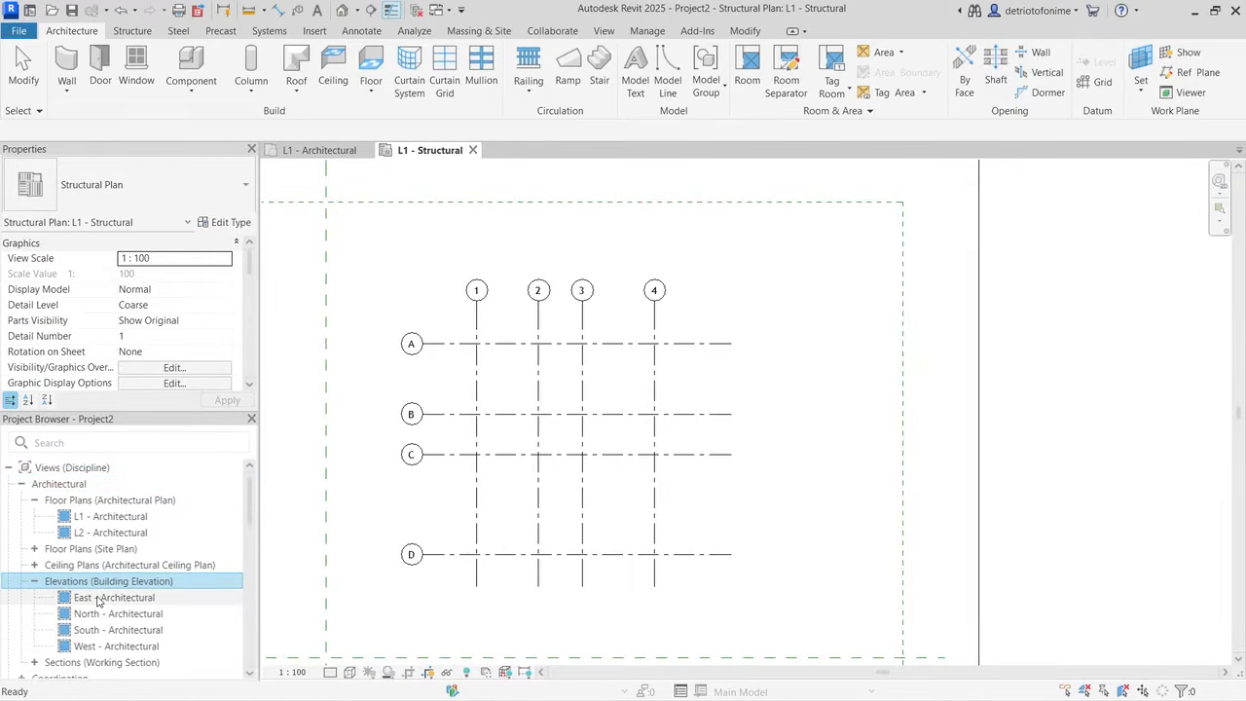
double_click(97, 599)
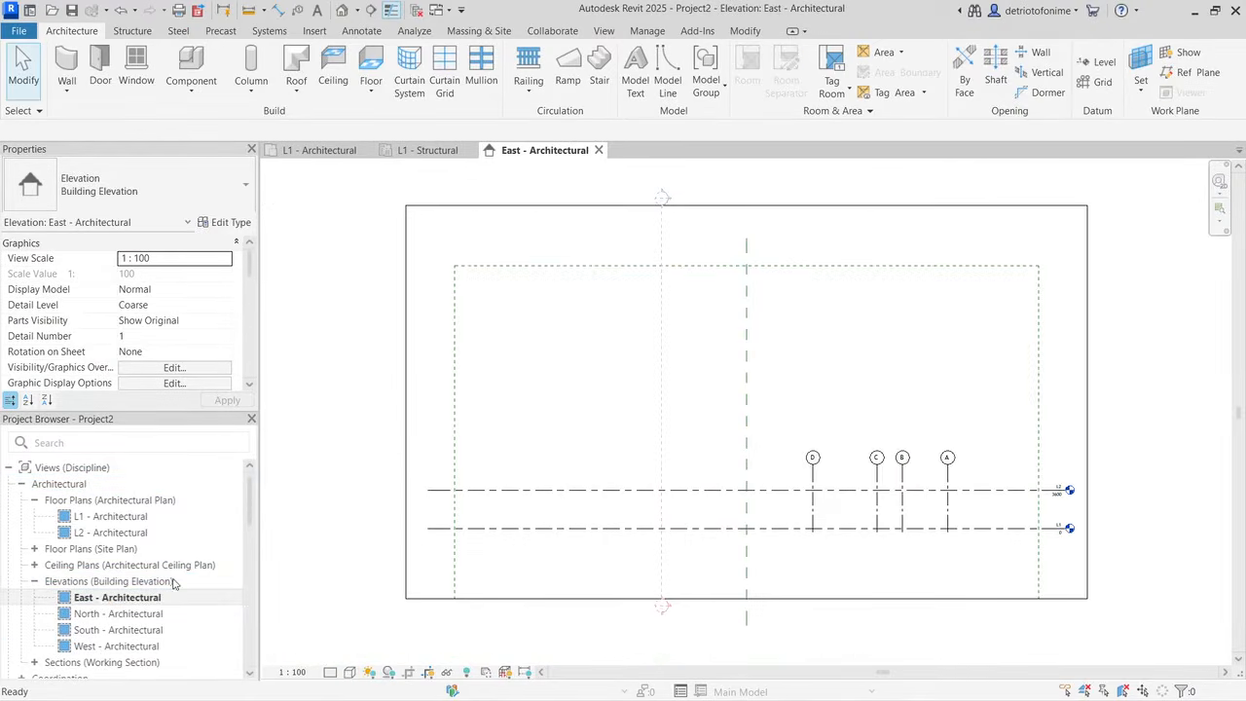
Step: Draw a horizontal level line about 3400 mm above L2, spanning past grids D to A
scroll(1061, 558, "up", 2)
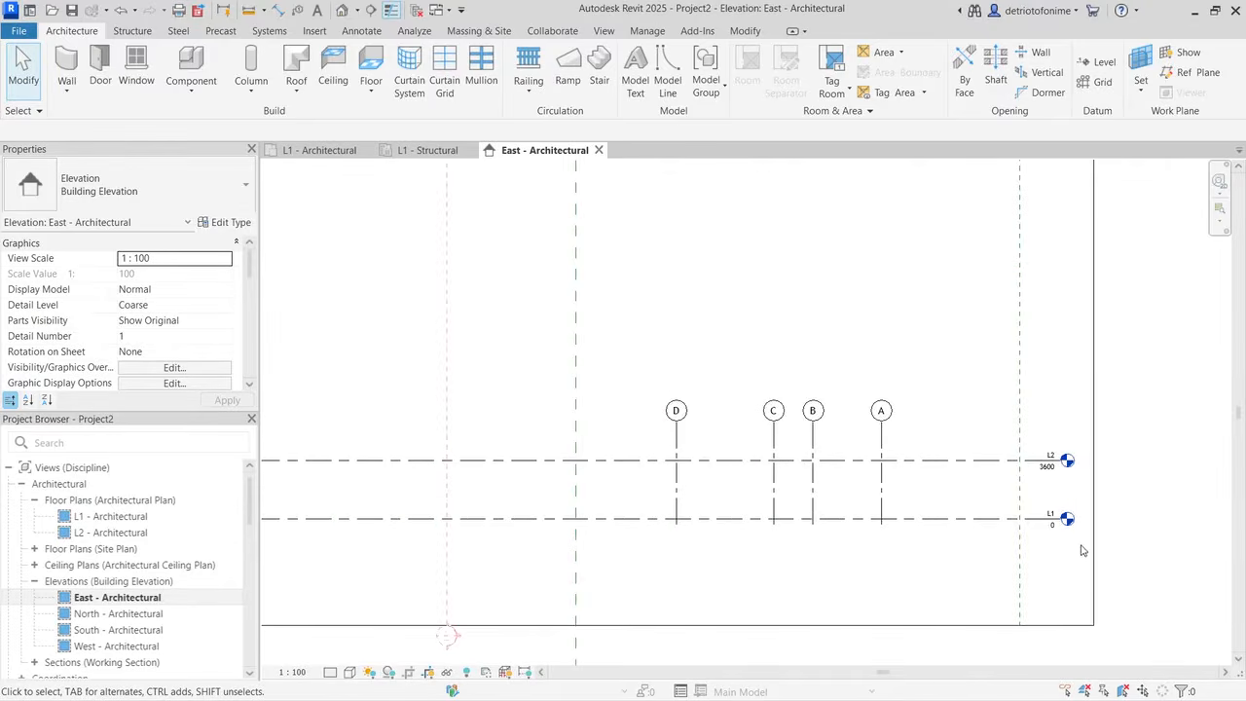
scroll(1083, 547, "up", 2)
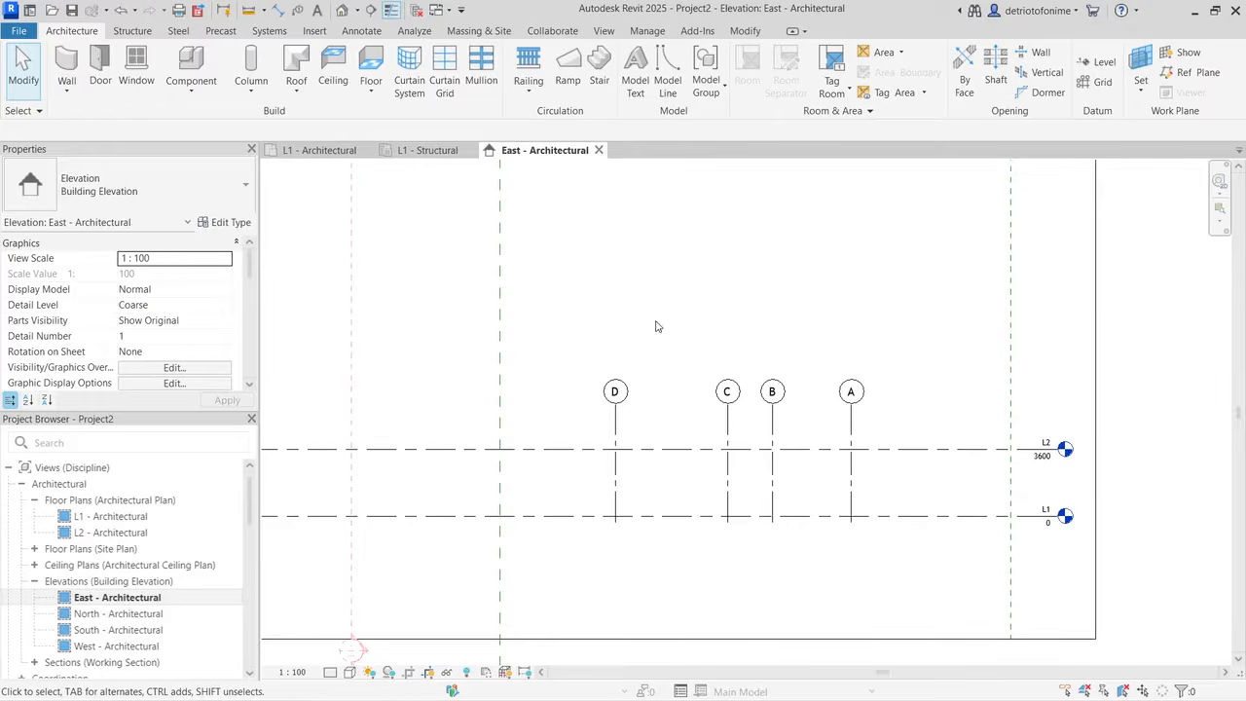
left_click(1103, 62)
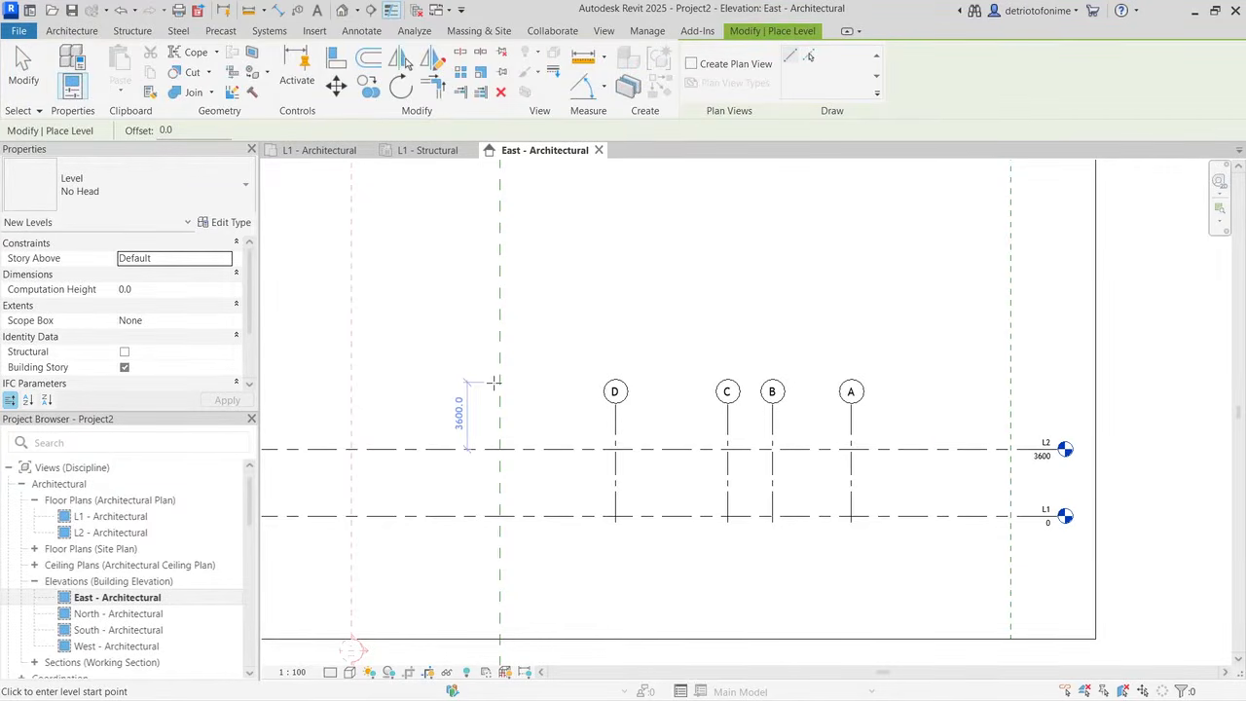
left_click(420, 387)
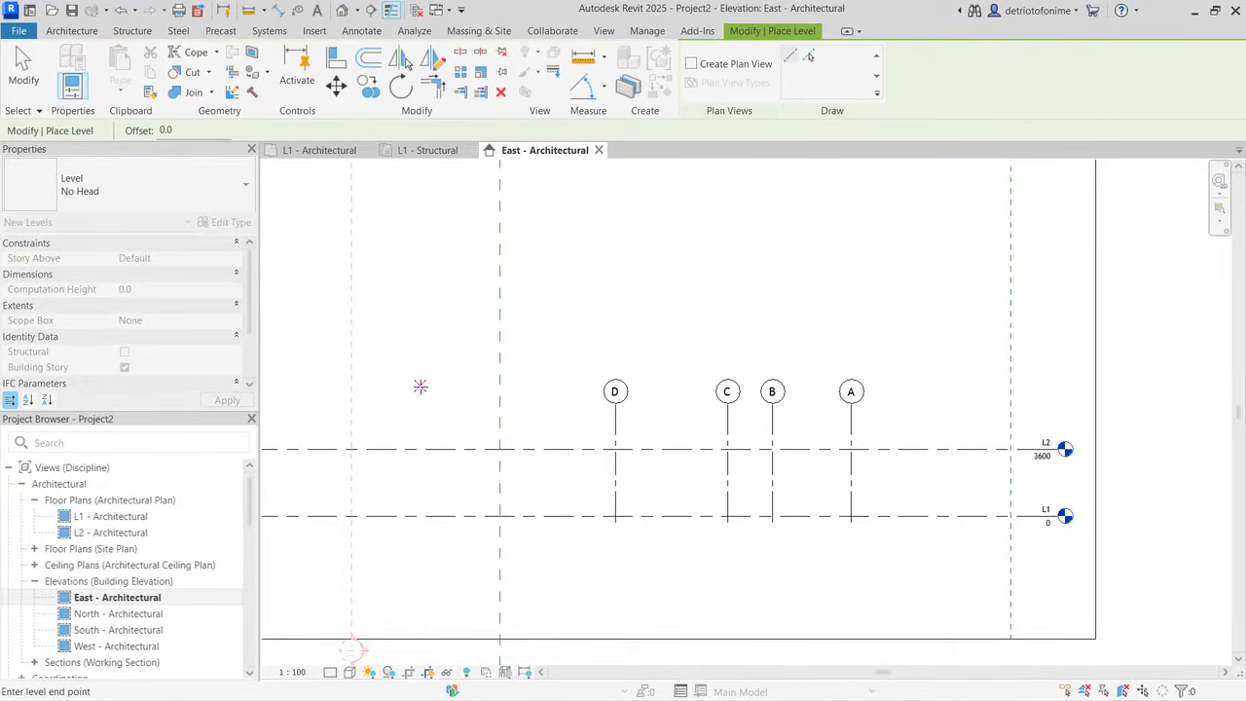
left_click(1050, 360)
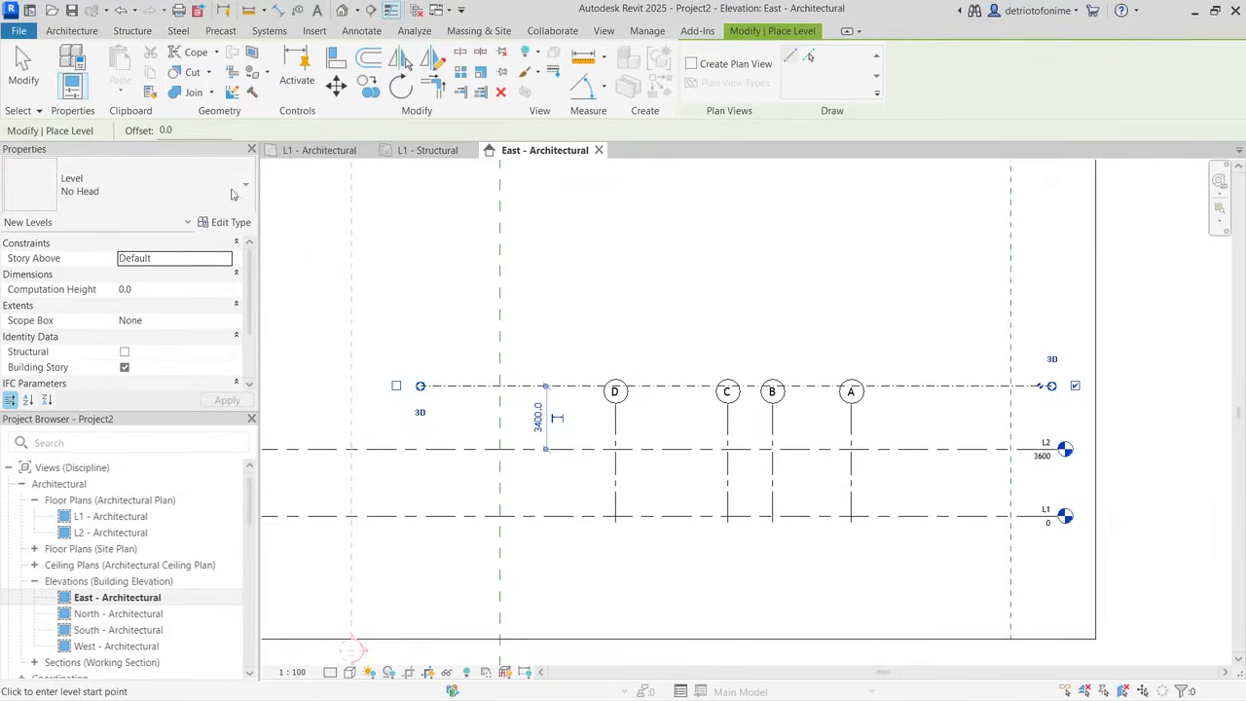
Step: Set the type for newly placed levels to 8mm Head and leave level placement
left_click(146, 199)
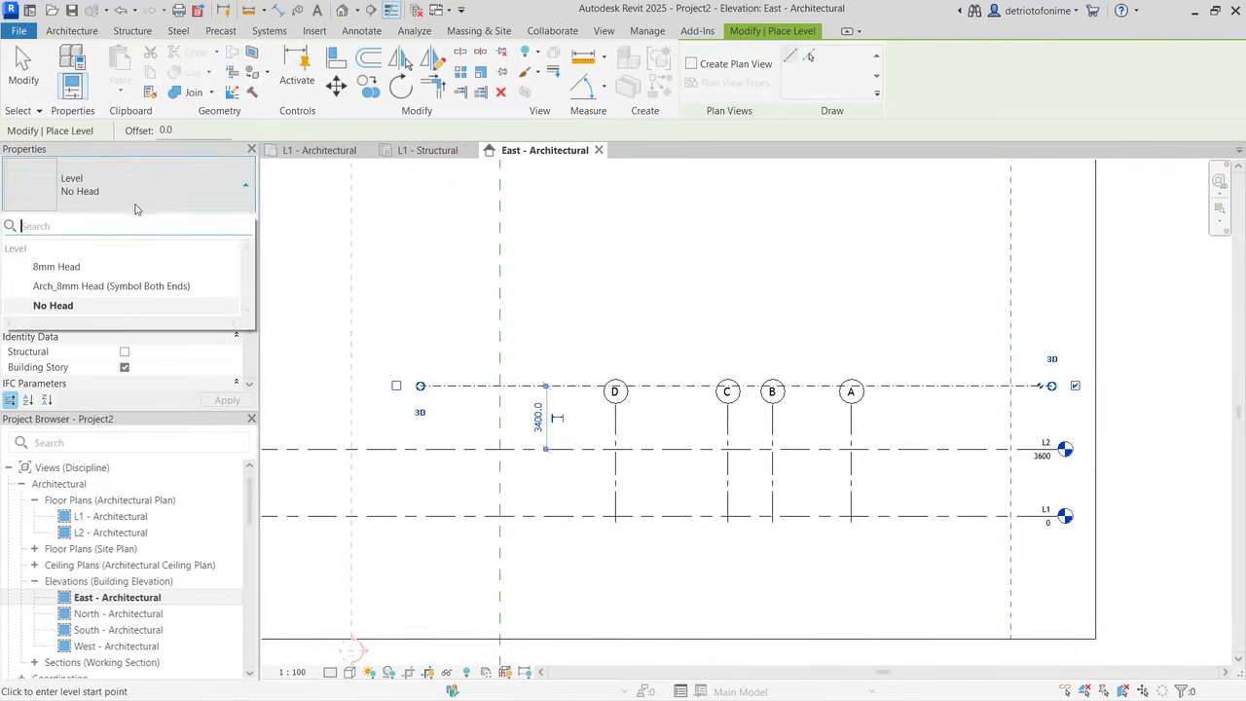
left_click(92, 266)
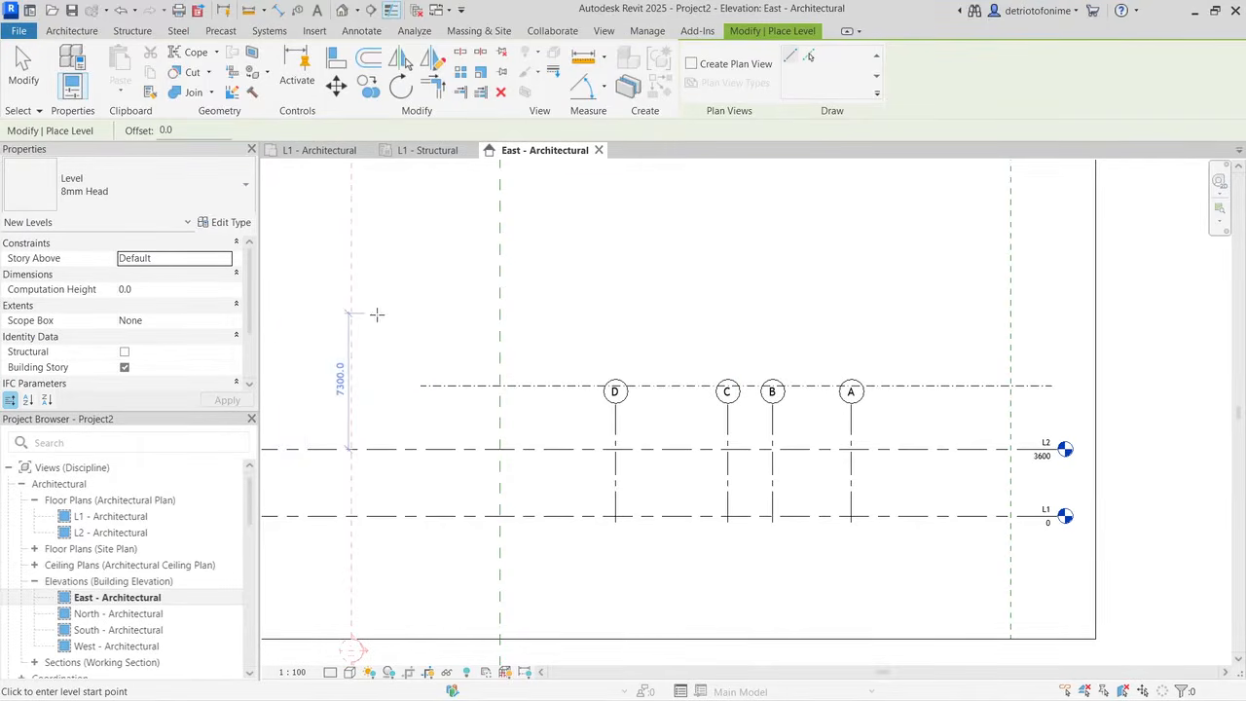
key("Escape")
key("Escape")
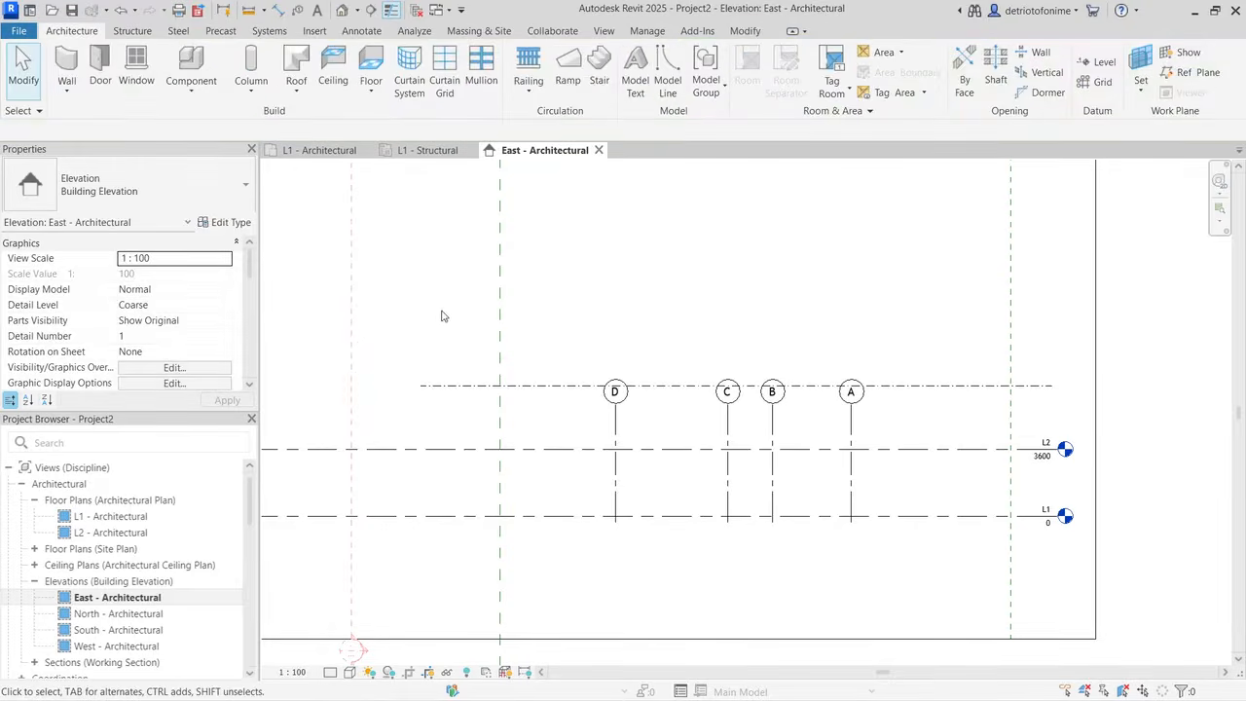
Step: Change the type of the existing level L3 to 8mm Head
left_click(932, 391)
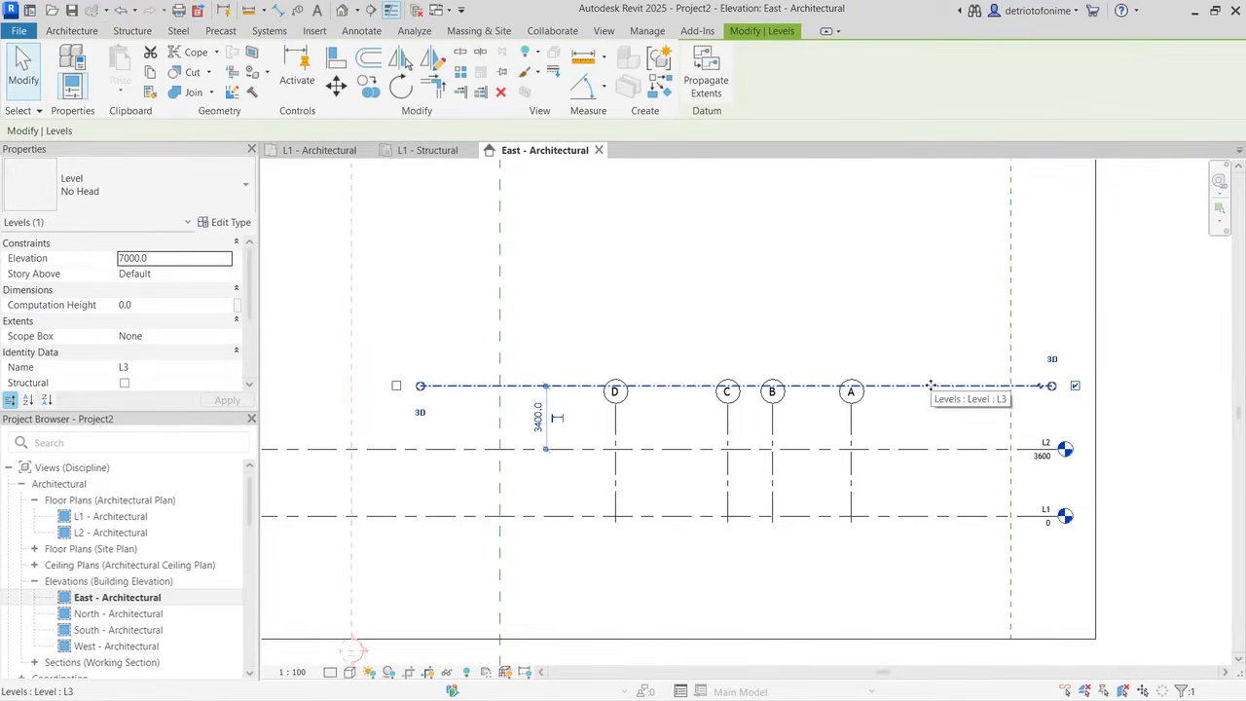
left_click(107, 187)
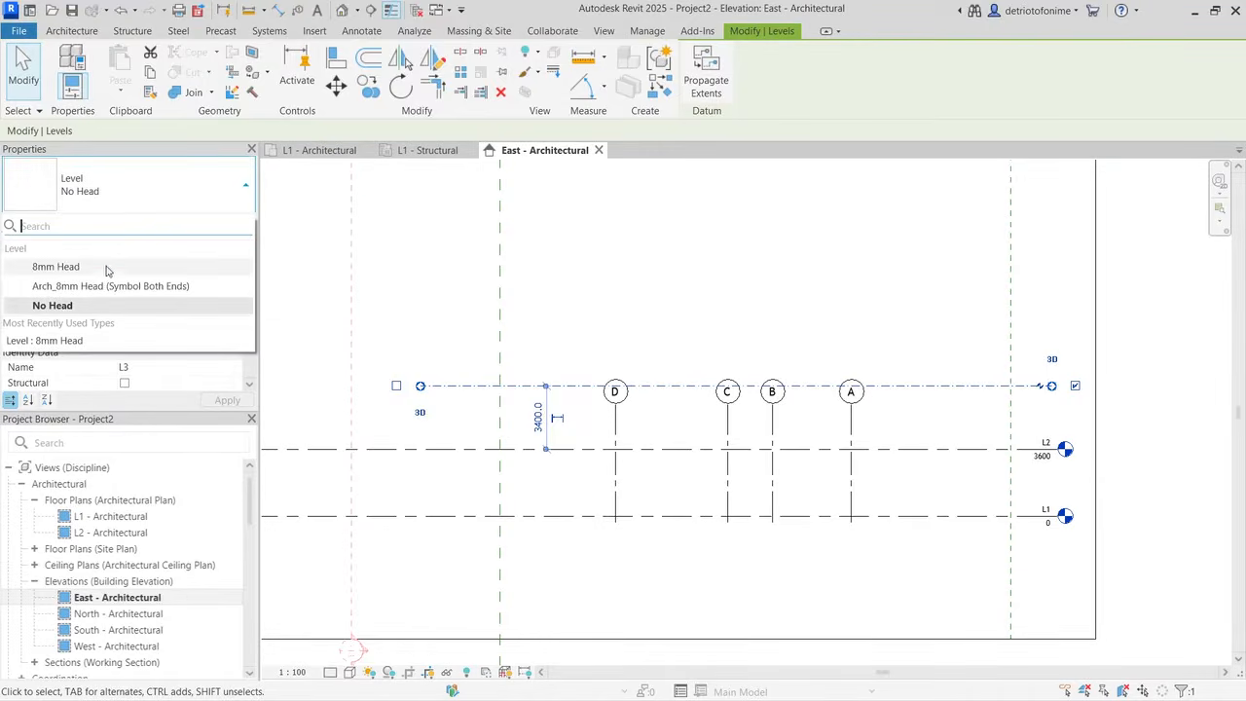
left_click(92, 271)
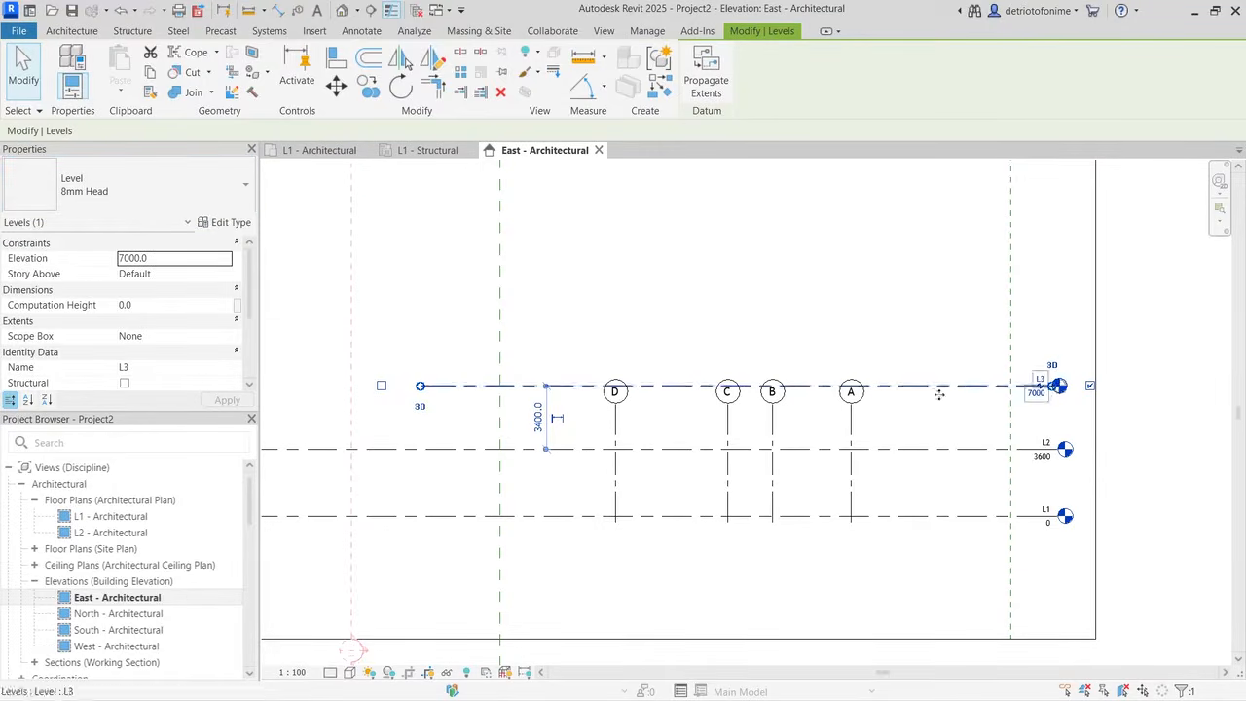
key("Escape")
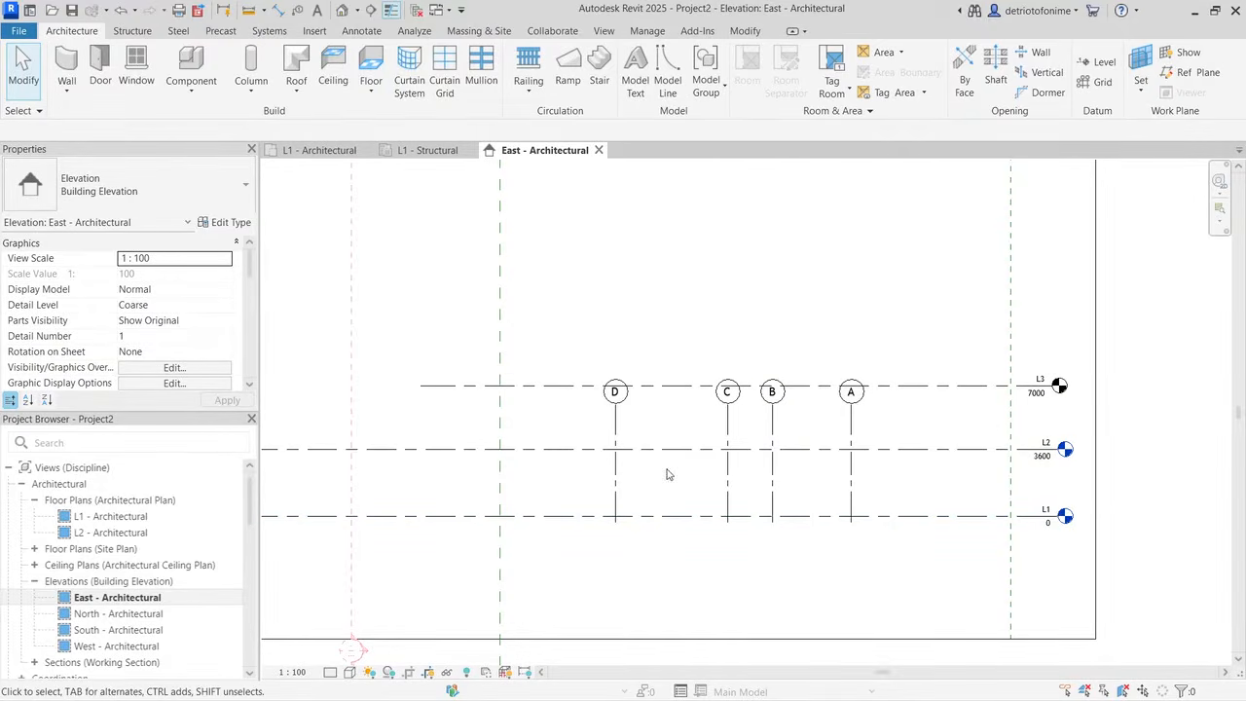
Step: Set the elevation of level L2 to 3200
left_click(1057, 452)
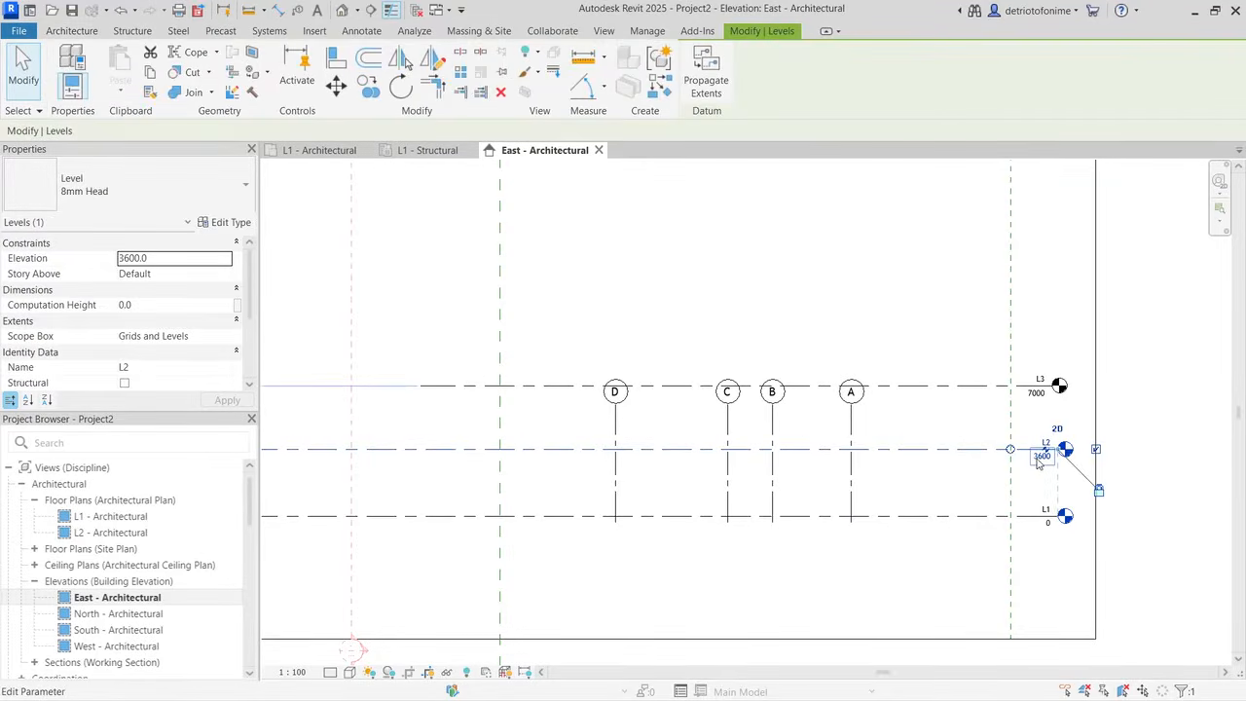
scroll(1055, 478, "up", 5)
left_click(1008, 389)
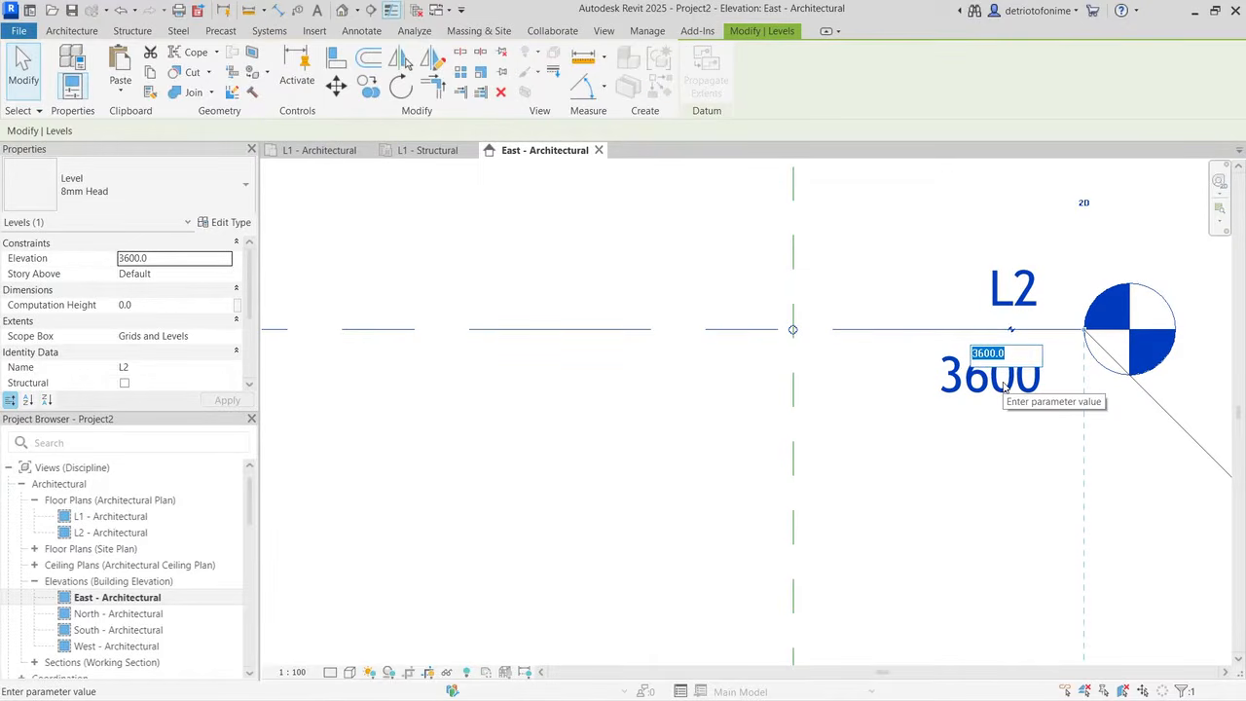
type("320")
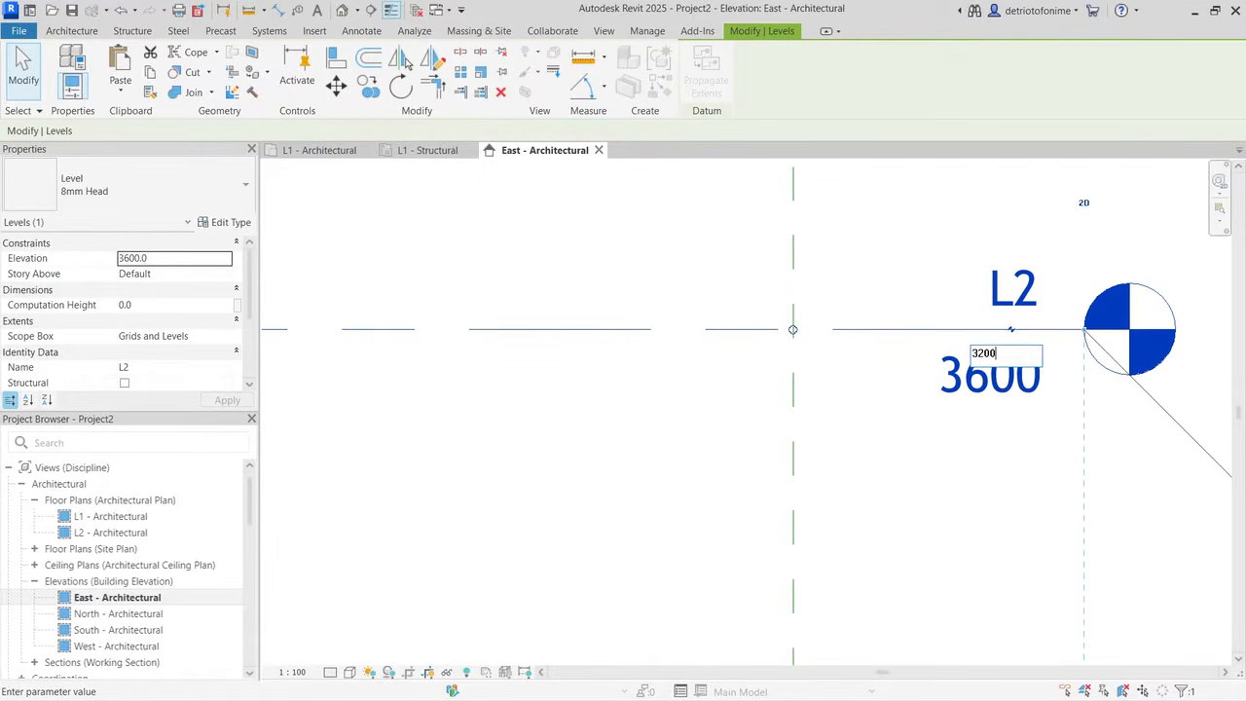
type("0")
key("Return")
Step: Set the elevation of level L3 to 6200
scroll(1013, 376, "down", 2)
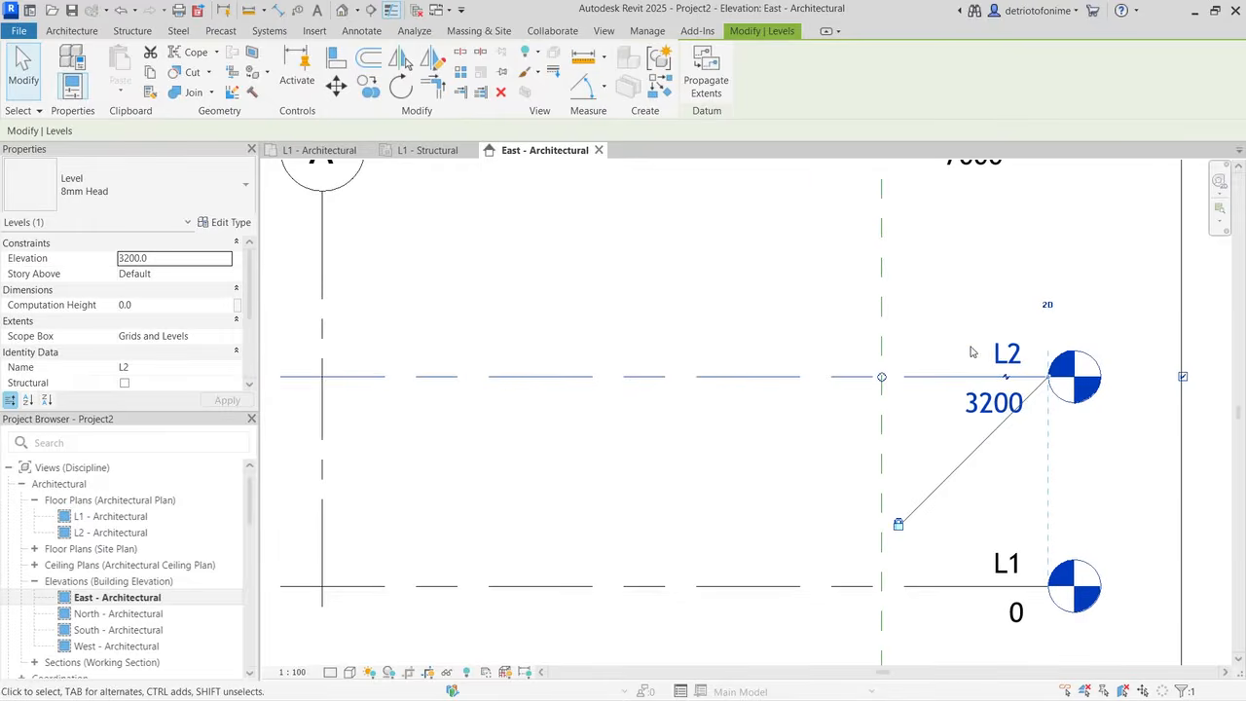
scroll(971, 353, "down", 2)
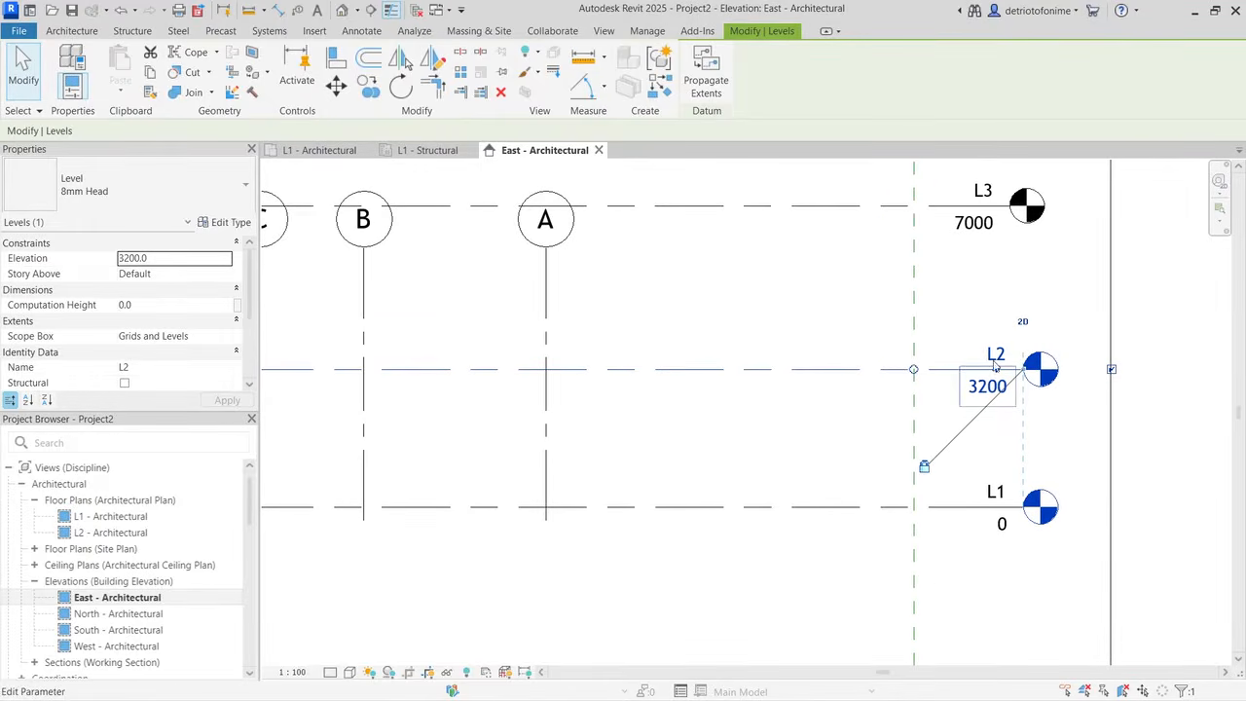
left_click(971, 232)
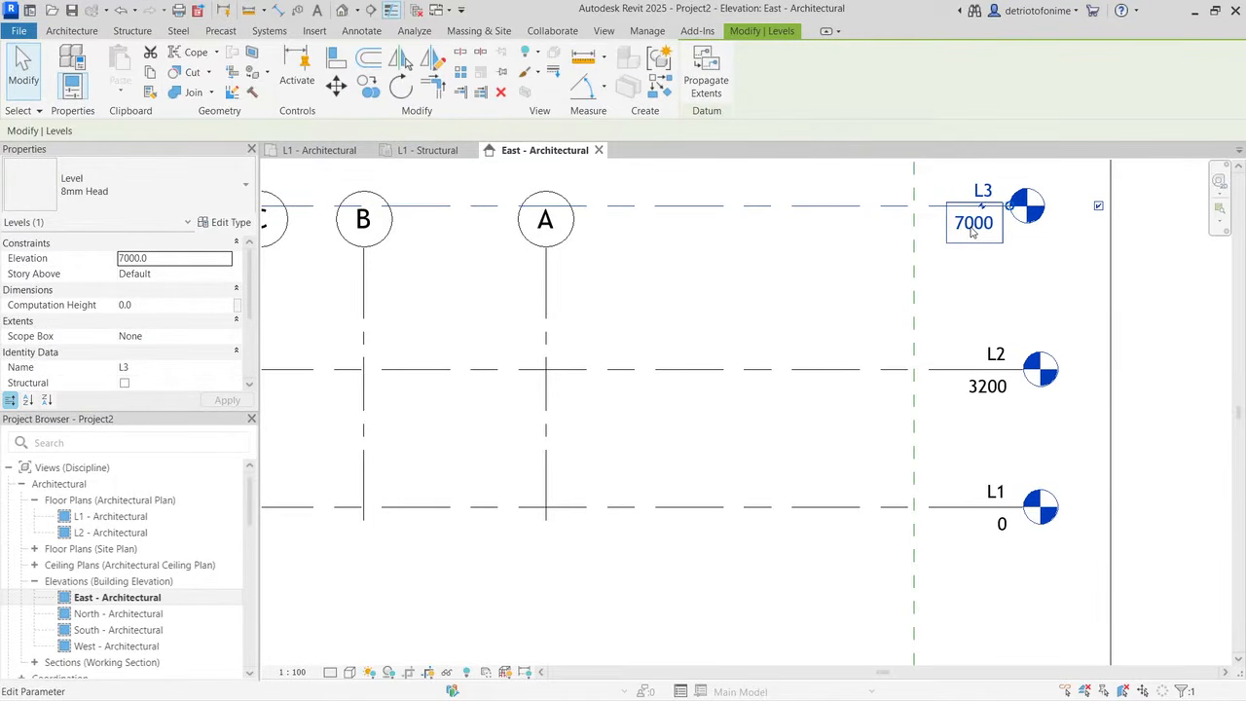
left_click(972, 229)
type("62")
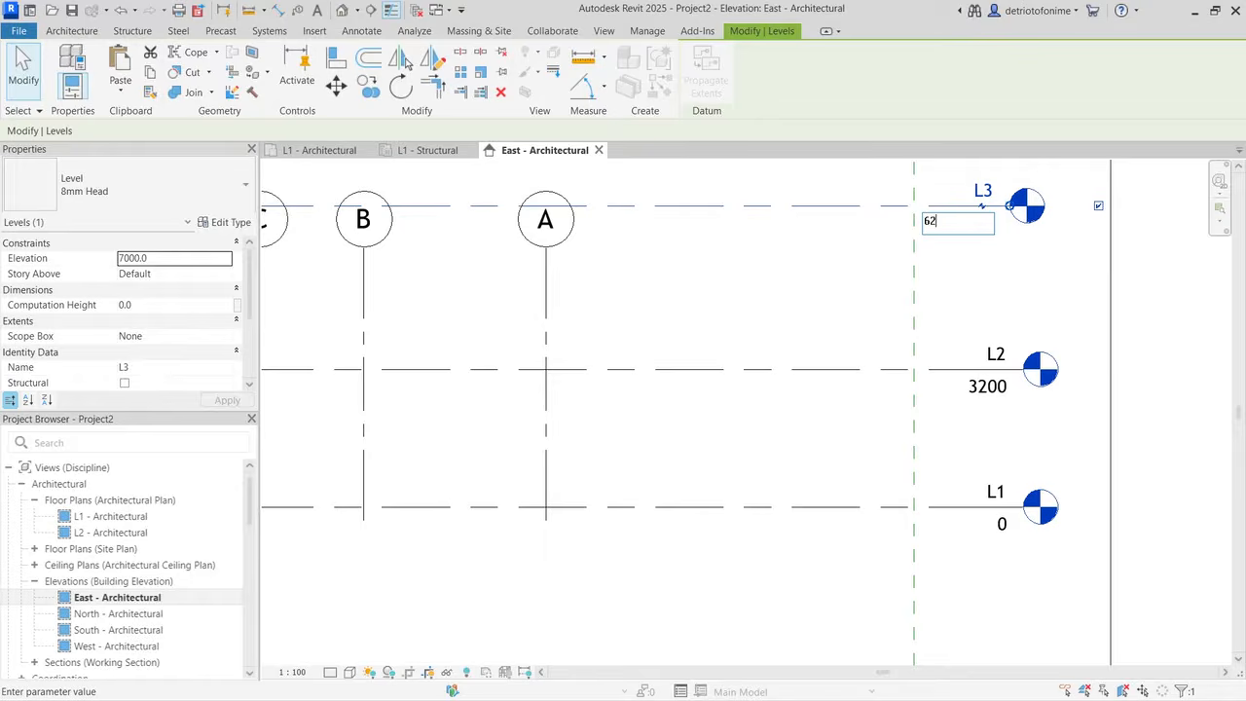
type("00")
key("Return")
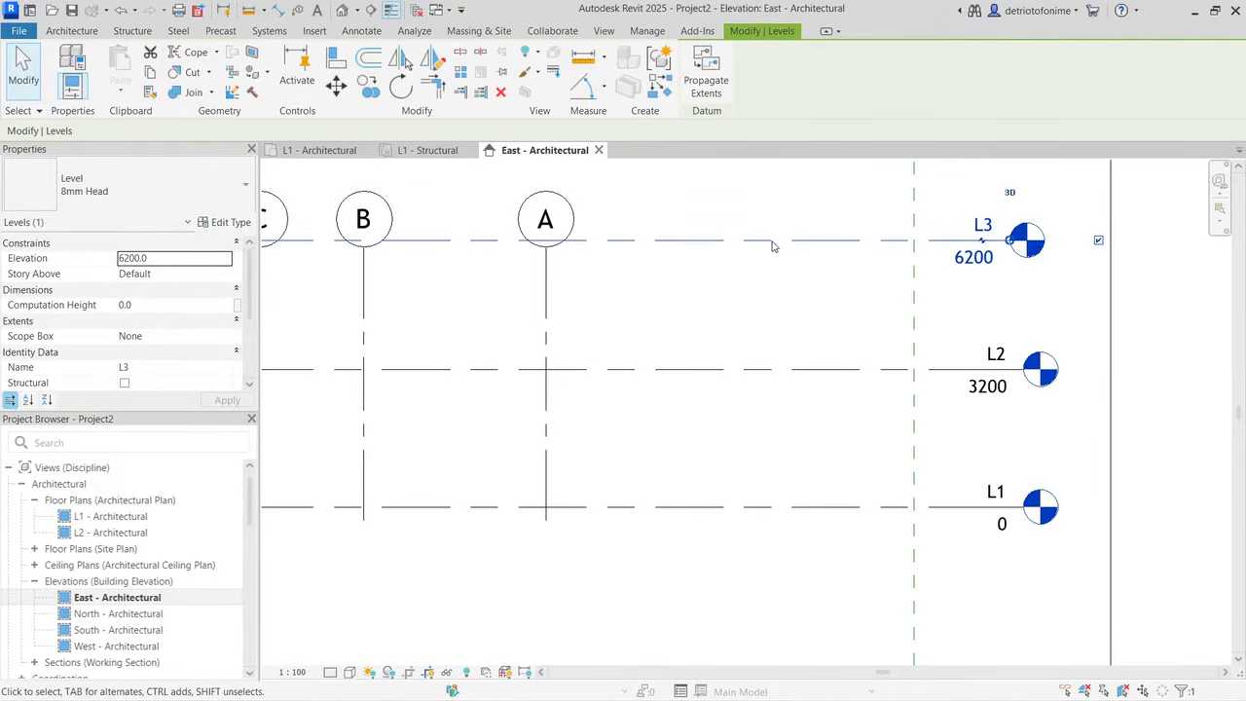
Step: Measure the vertical distance between levels L3 and L2
left_click(583, 58)
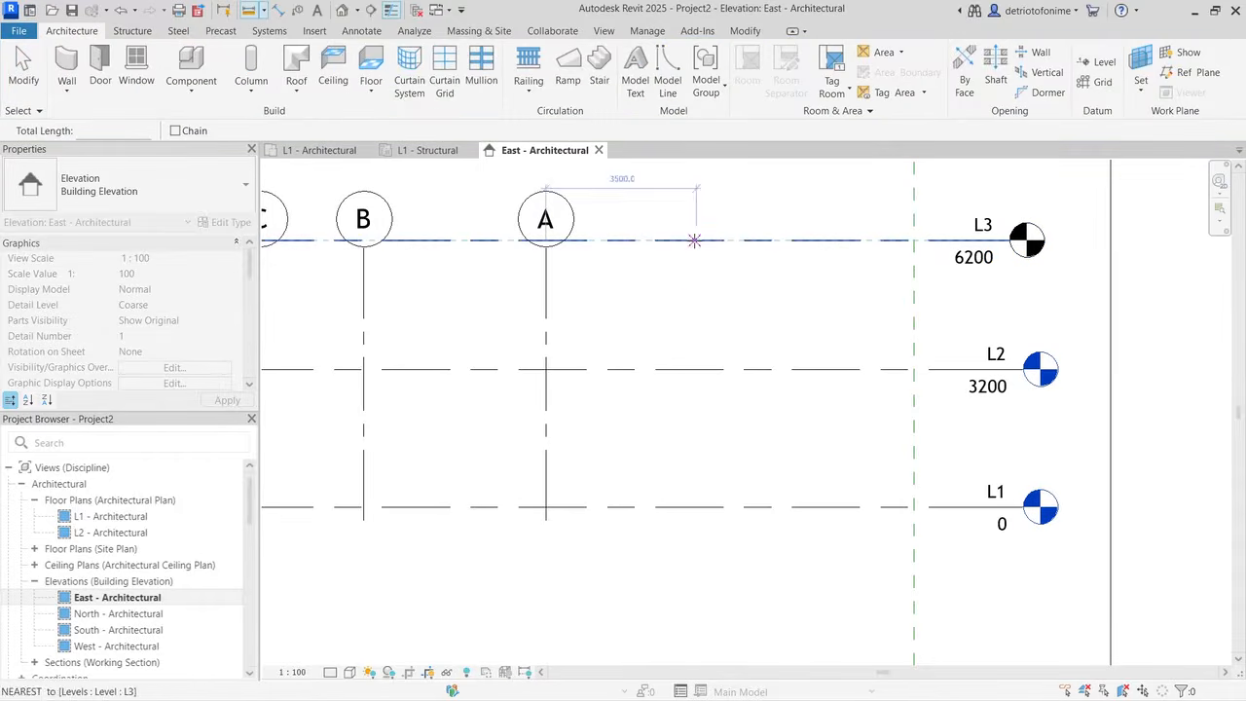
left_click(694, 240)
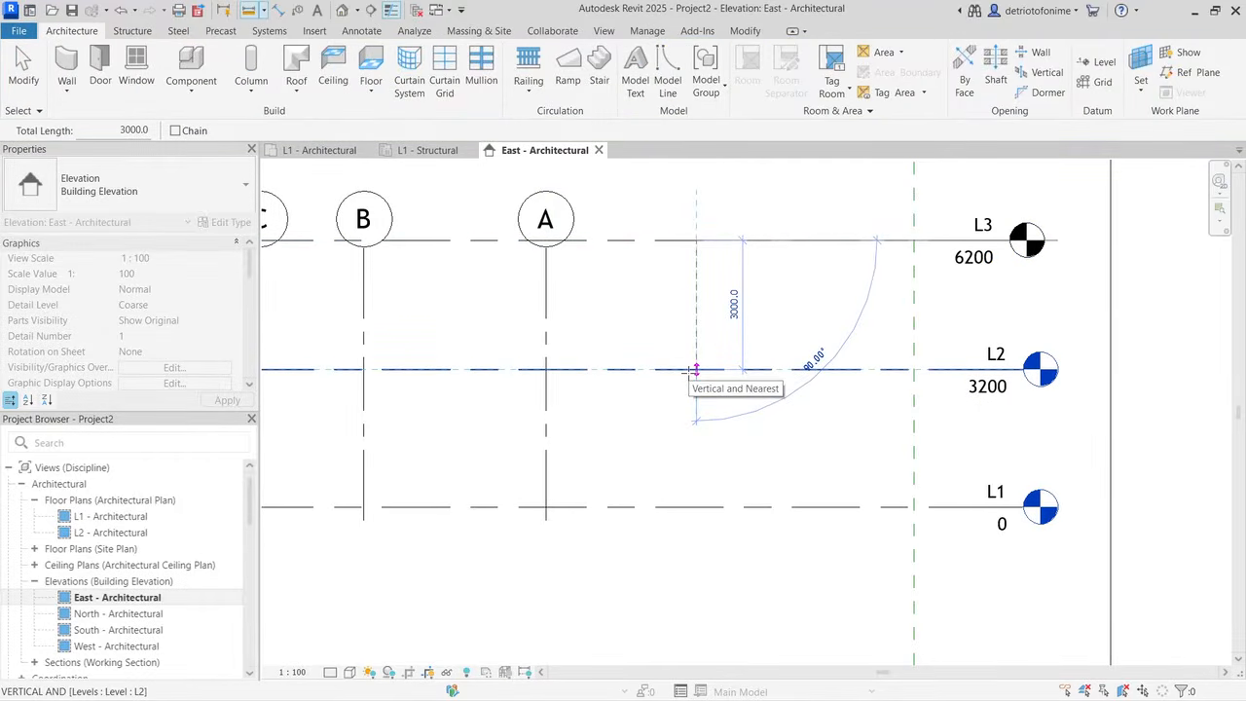
key("Escape")
key("Escape")
Step: Extend the upper ends of the aligned grids A to D so their bubbles sit clearly above level L3
scroll(854, 341, "down", 3)
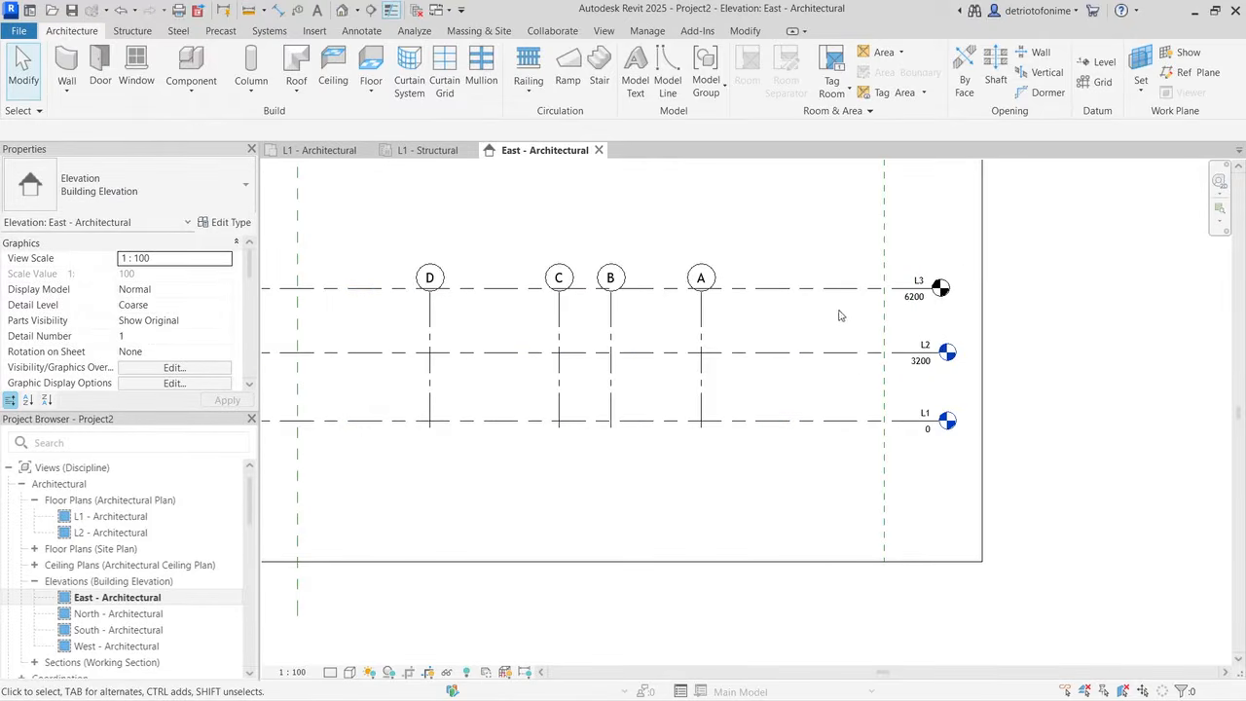
left_click(611, 309)
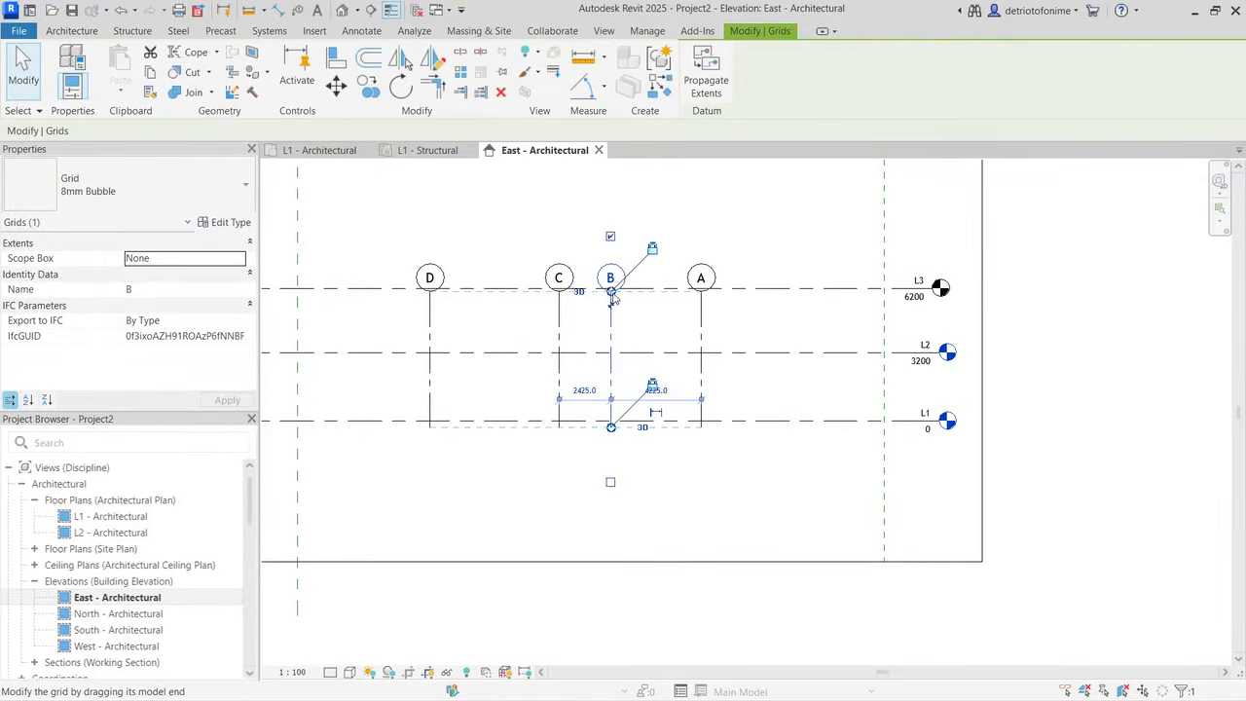
left_click_drag(612, 292, 610, 233)
left_click(759, 192)
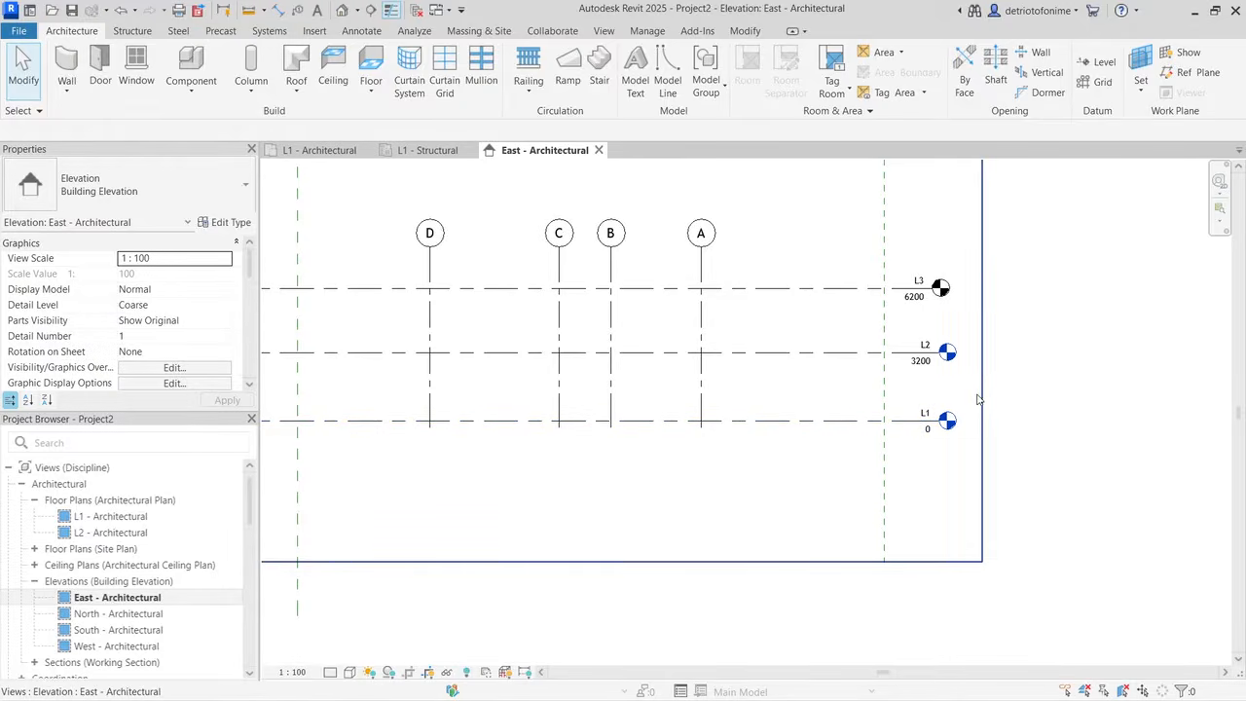
Step: Draw a level line about 2800 mm below L1, spanning past grids D to A and aligned with L3's head
left_click(1098, 61)
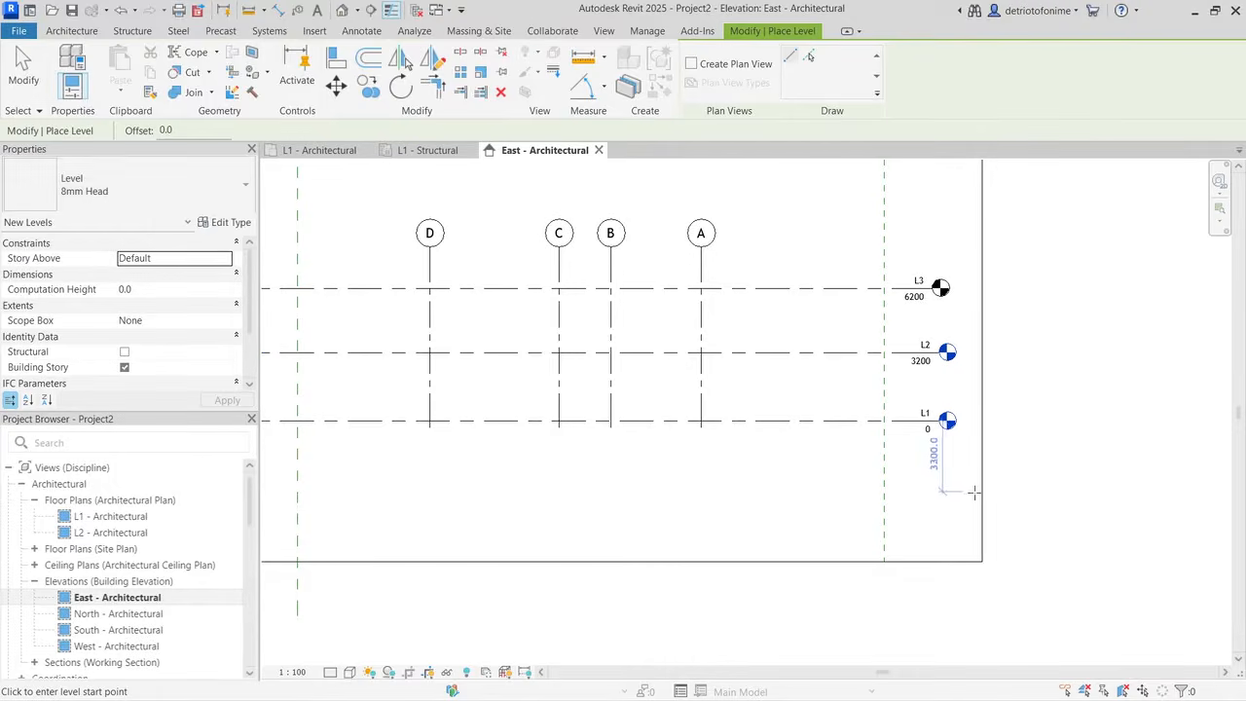
left_click(316, 479)
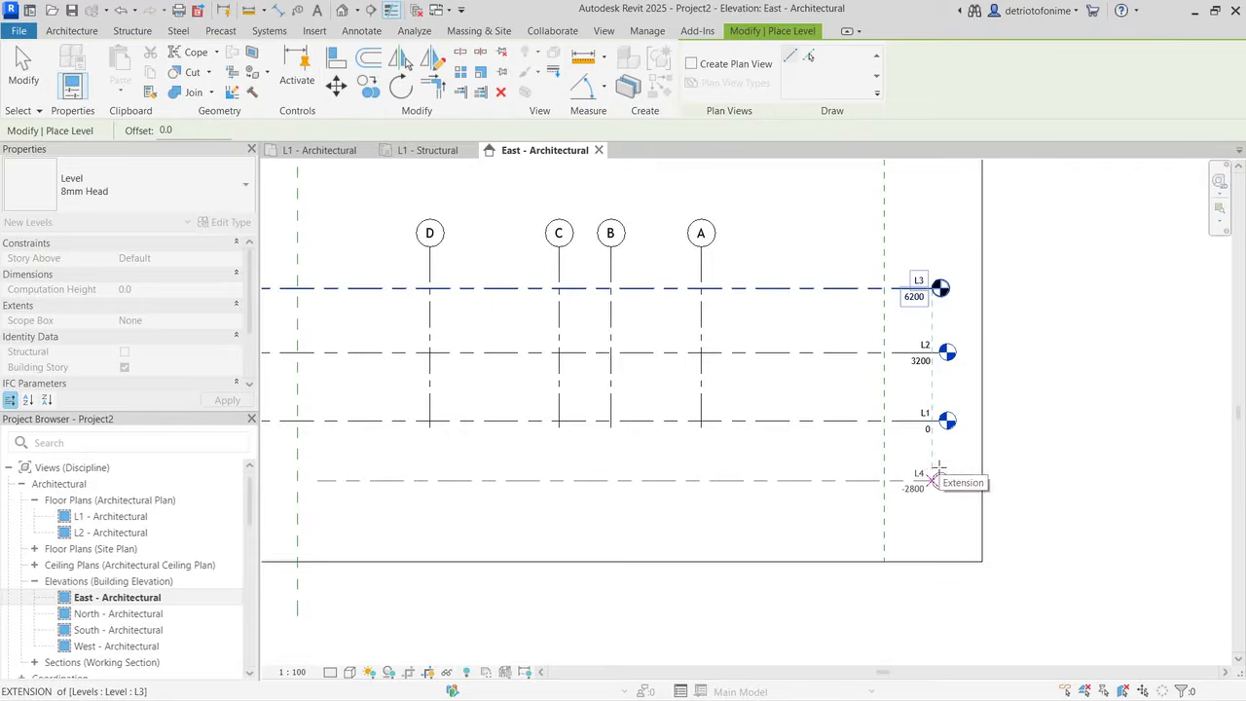
left_click(935, 480)
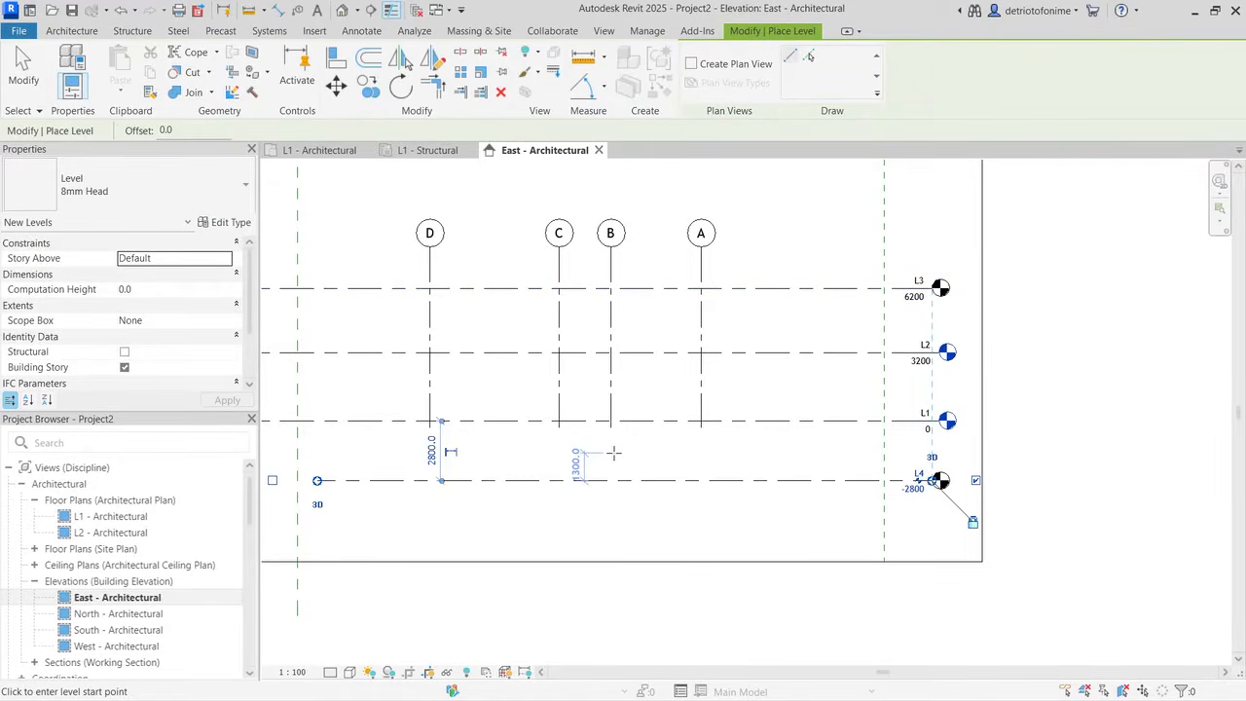
key("Escape")
key("Escape")
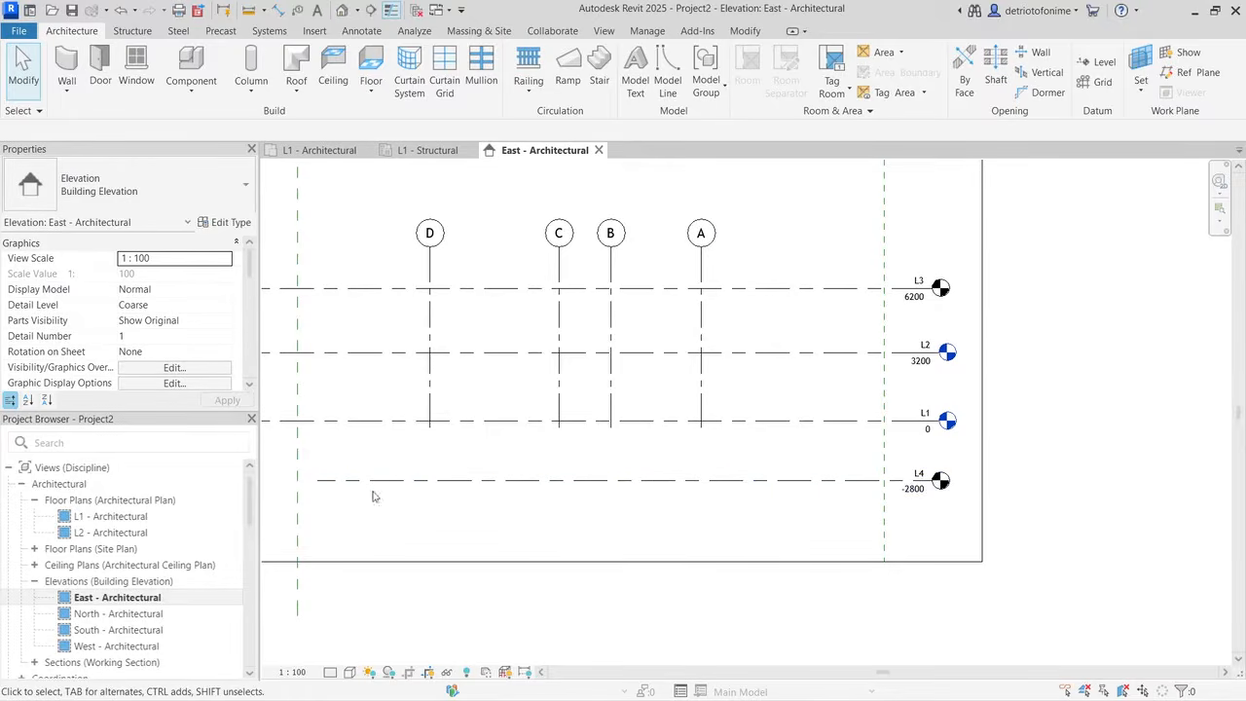
Step: Rename the lowest level, below L1, as L0
left_click(923, 472)
left_click(922, 473)
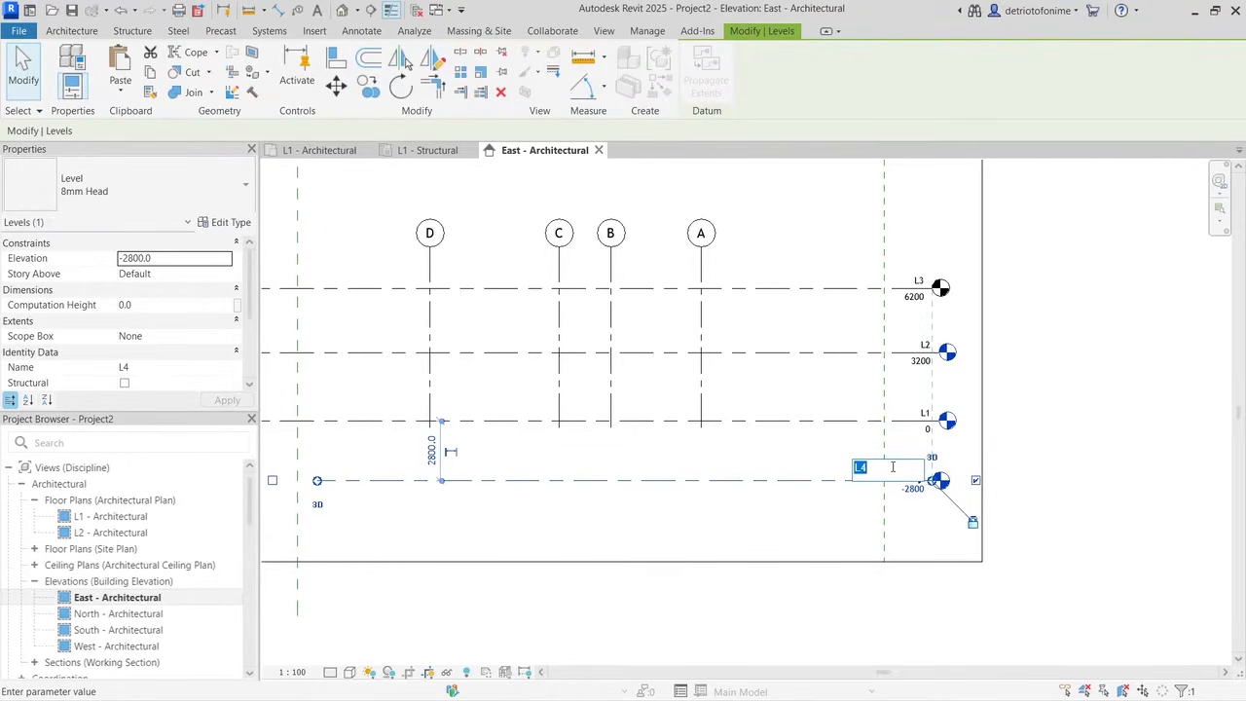
type("L")
key("Return")
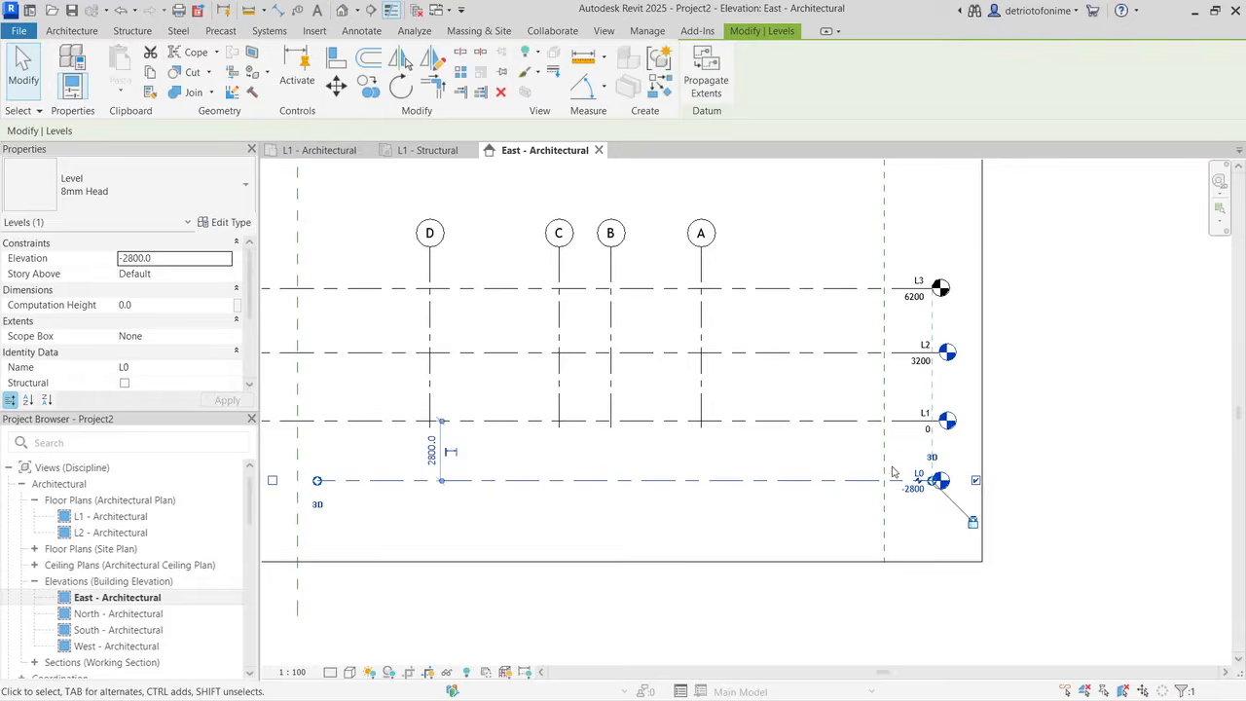
Step: Set the elevation of level L0 to -1500
left_click(910, 489)
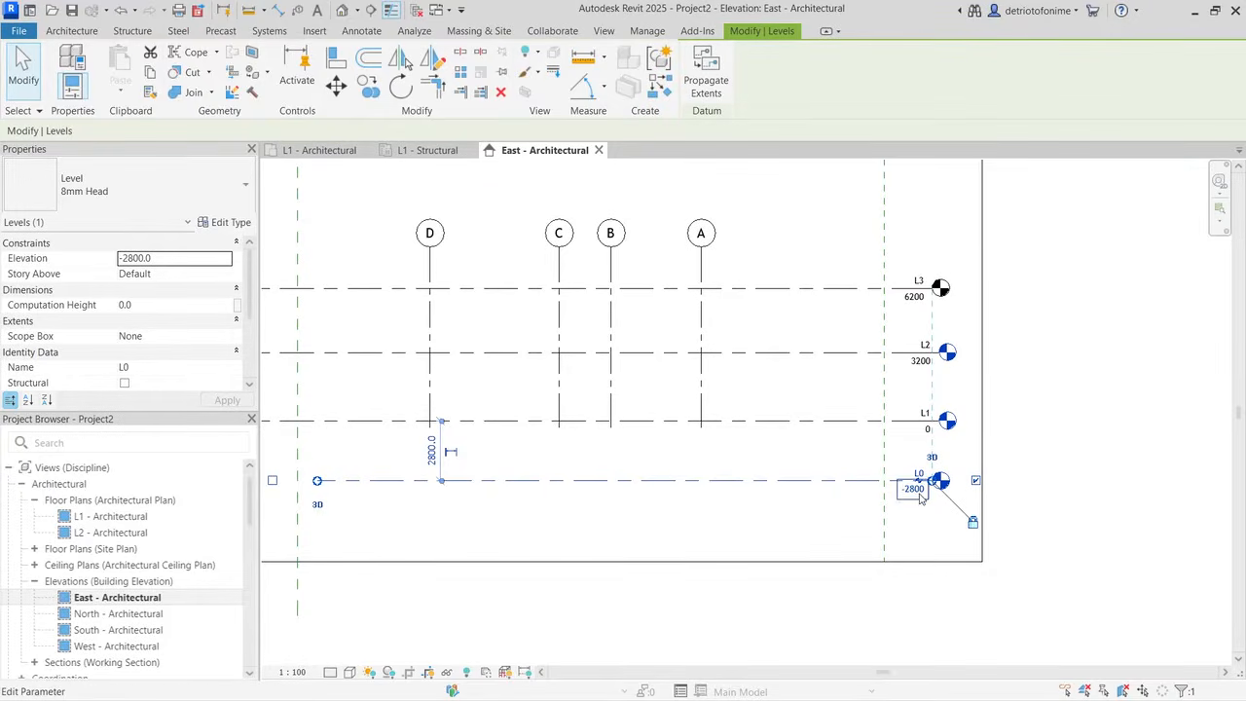
left_click(920, 499)
left_click(899, 494)
left_click_drag(896, 497, 815, 499)
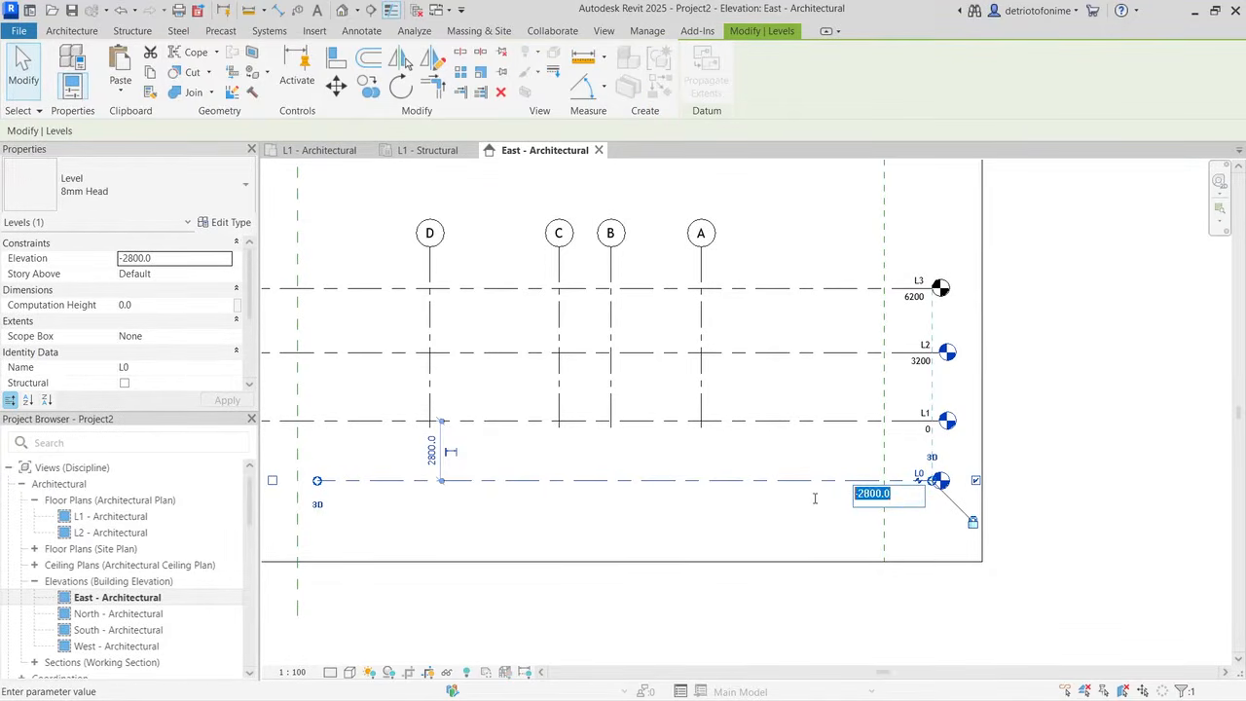
type("-1500")
key("Return")
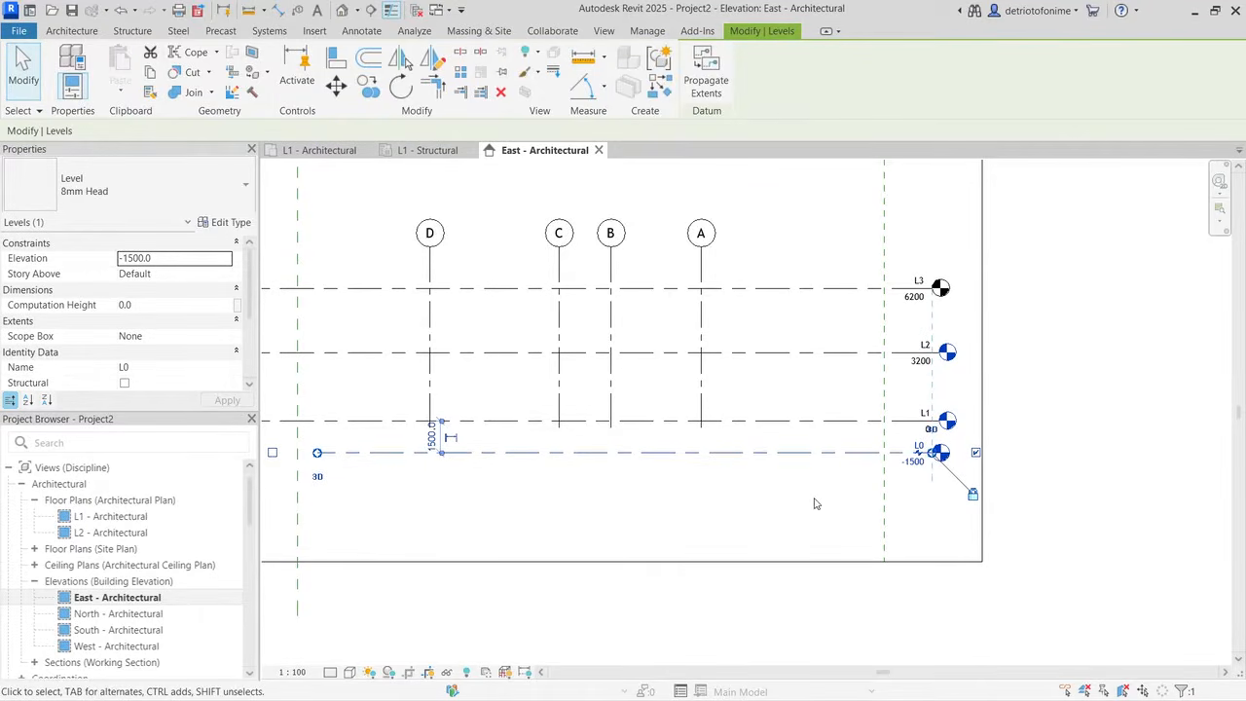
Step: Extend the lower ends of the aligned grids A to D down past level L0
left_click(687, 502)
left_click(701, 409)
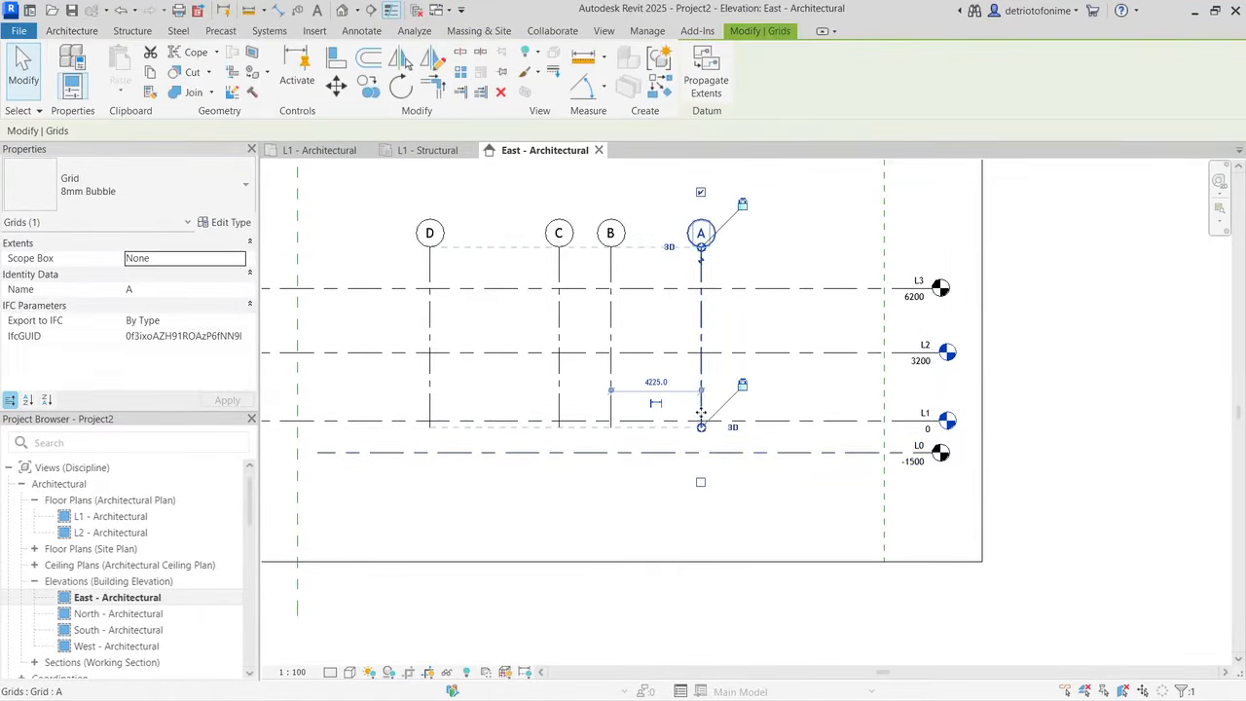
left_click_drag(701, 431, 702, 499)
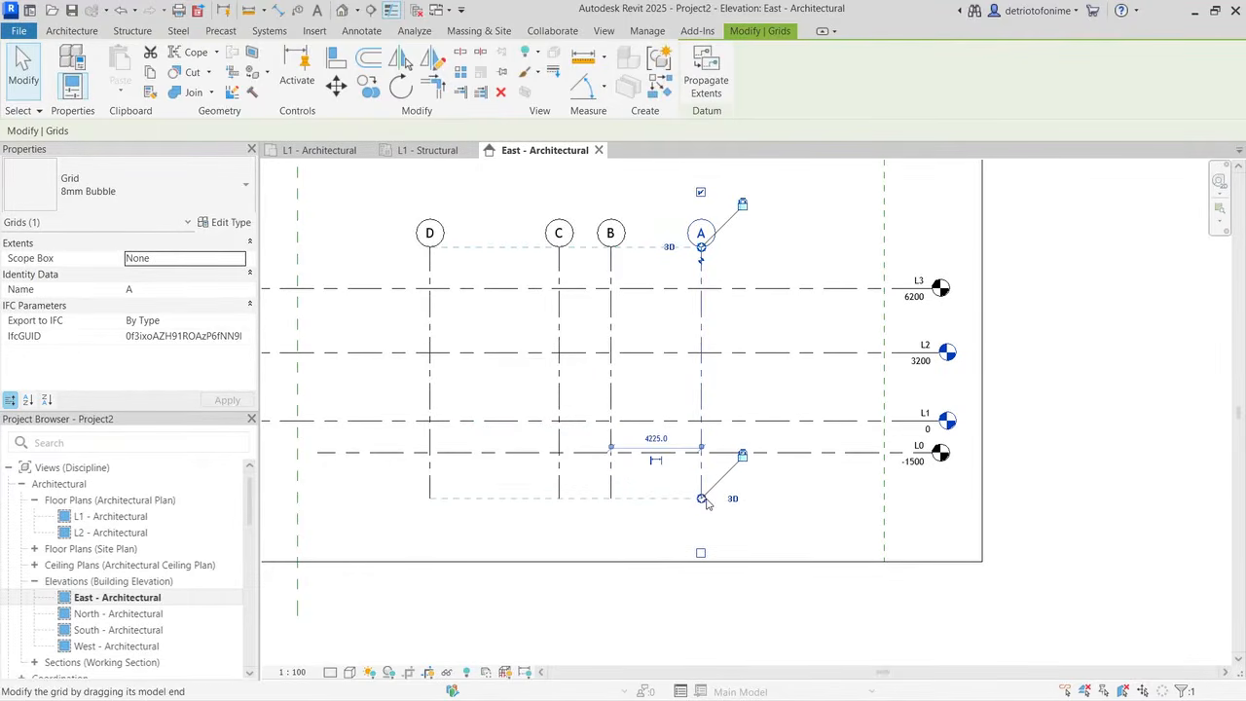
left_click(774, 373)
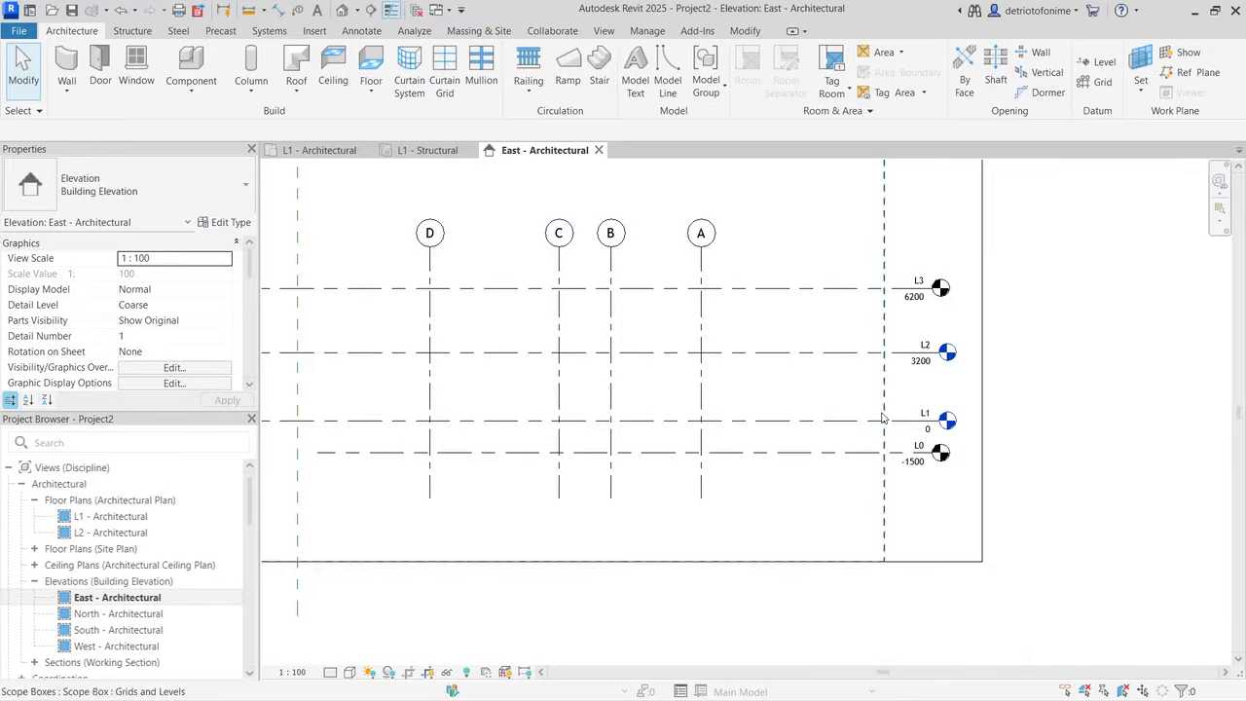
Step: Rename level L0 as "L0 - Footing"
scroll(971, 457, "up", 5)
scroll(960, 449, "down", 1)
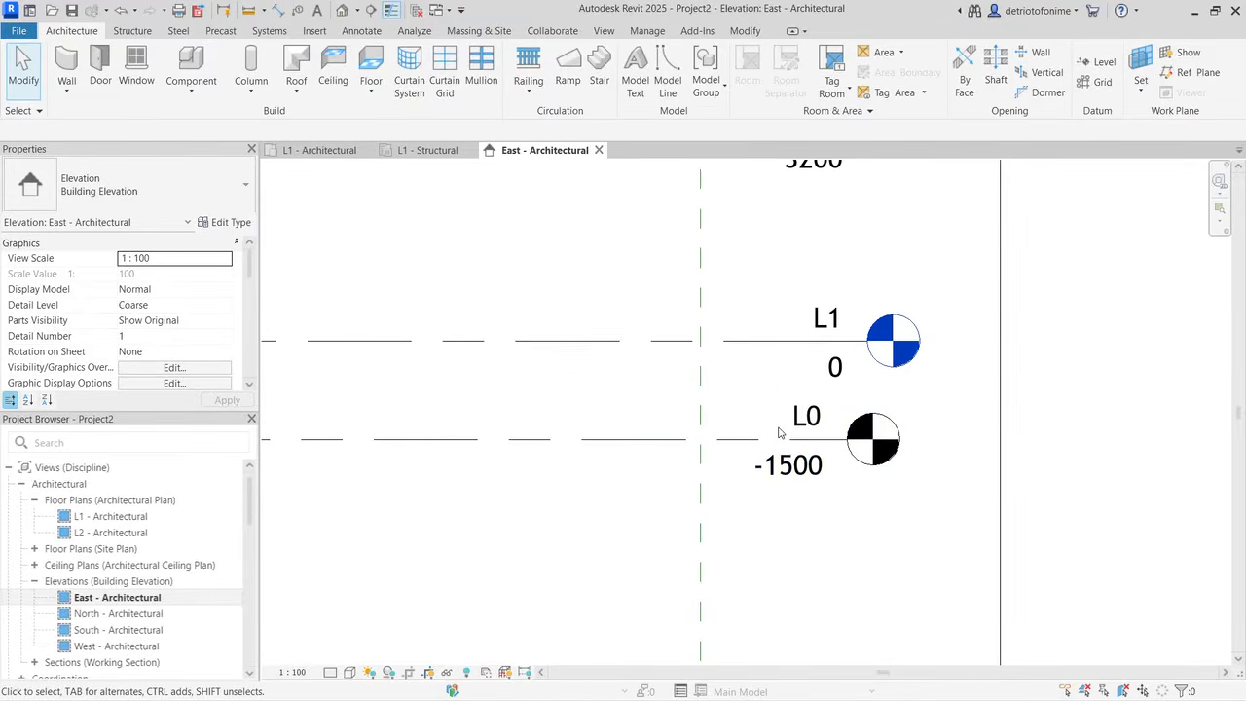
double_click(794, 417)
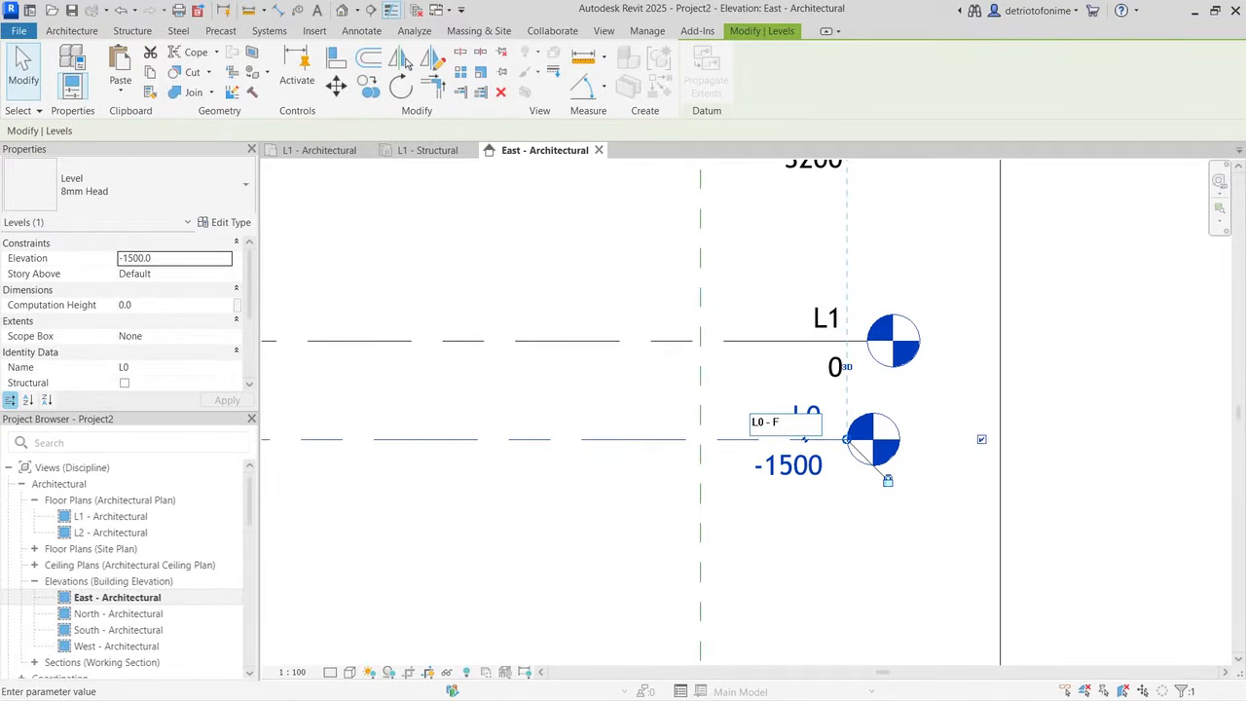
type("- Footing")
key("Return")
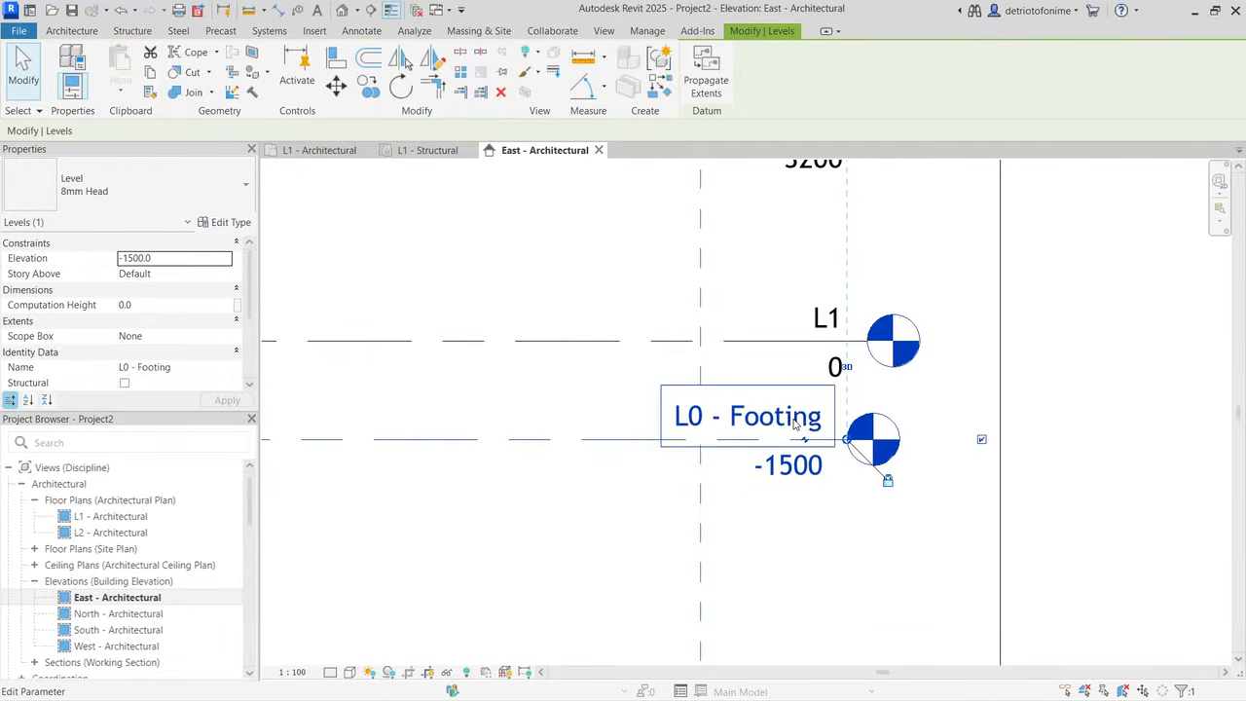
Step: Rename level L1 as "L1 - Ground Floor"
double_click(821, 317)
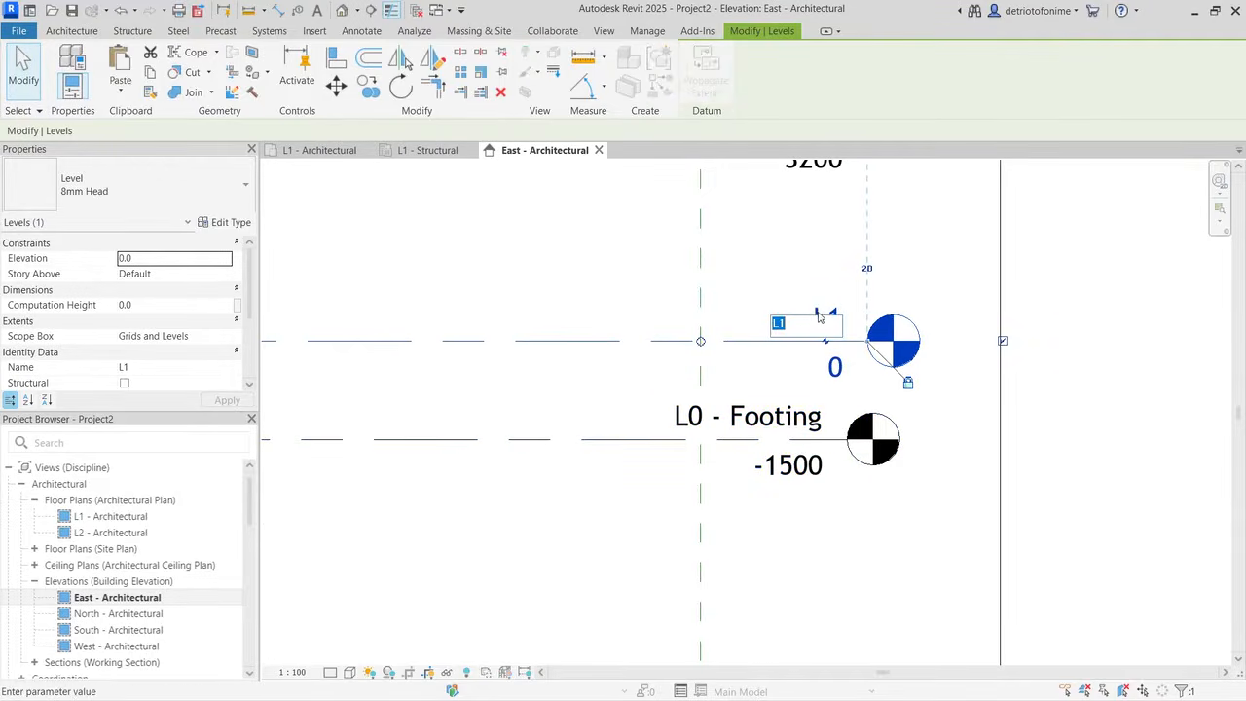
left_click(818, 321)
type("- Groun")
type("d Floor")
key("Return")
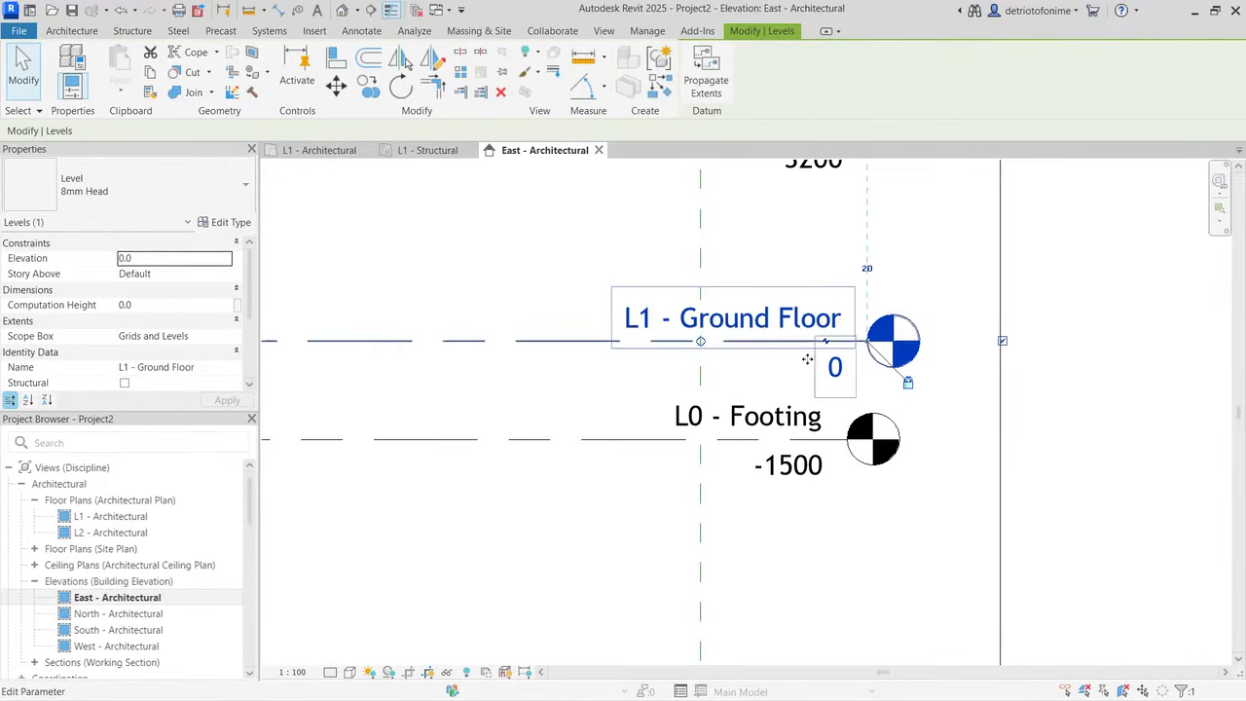
Step: Rename level L2 as "L2 - First Floor"
scroll(807, 359, "down", 4)
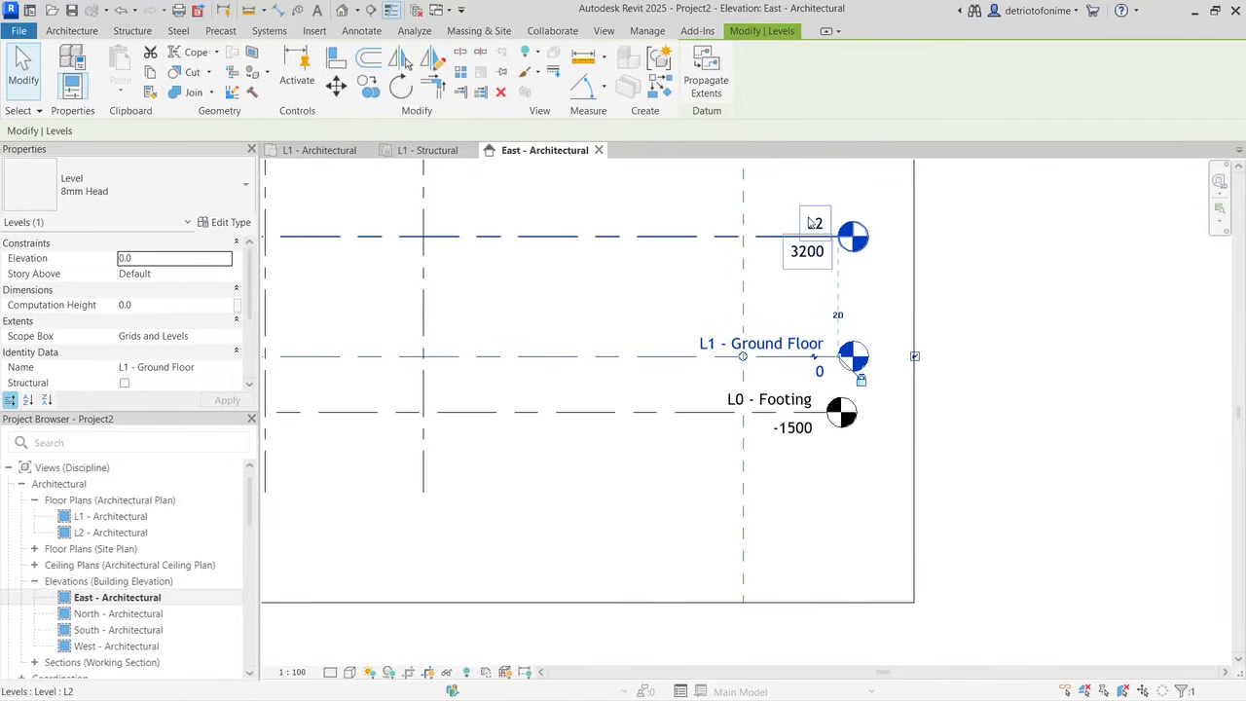
left_click(814, 223)
left_click(808, 222)
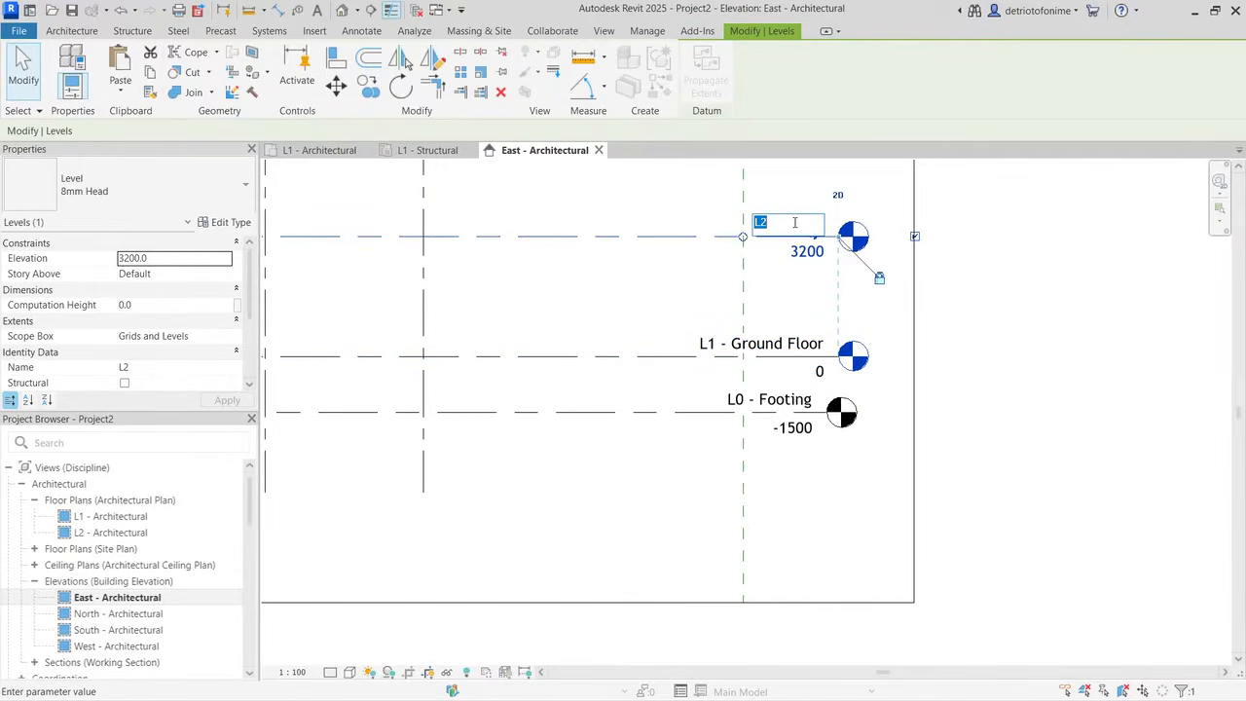
left_click(796, 223)
type("- First Floor")
key("Return")
Step: Rename level L3 as "L3 - Ceiling"
scroll(782, 294, "down", 2)
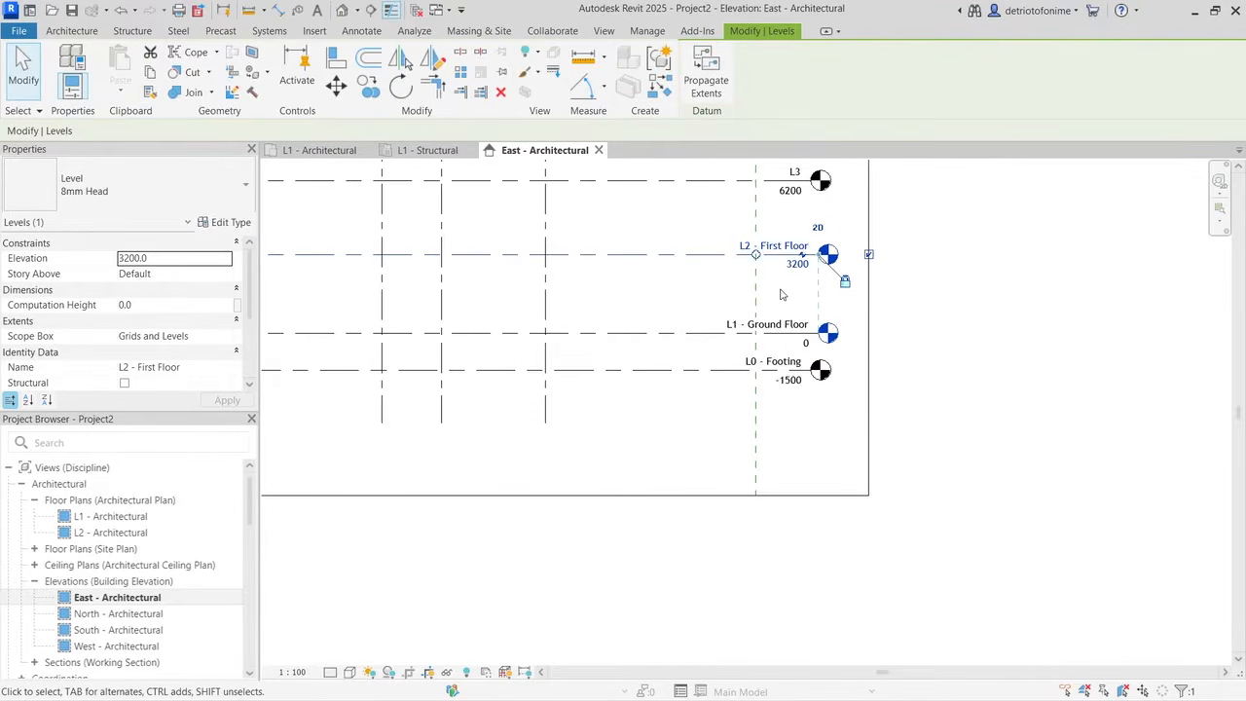
scroll(782, 294, "down", 1)
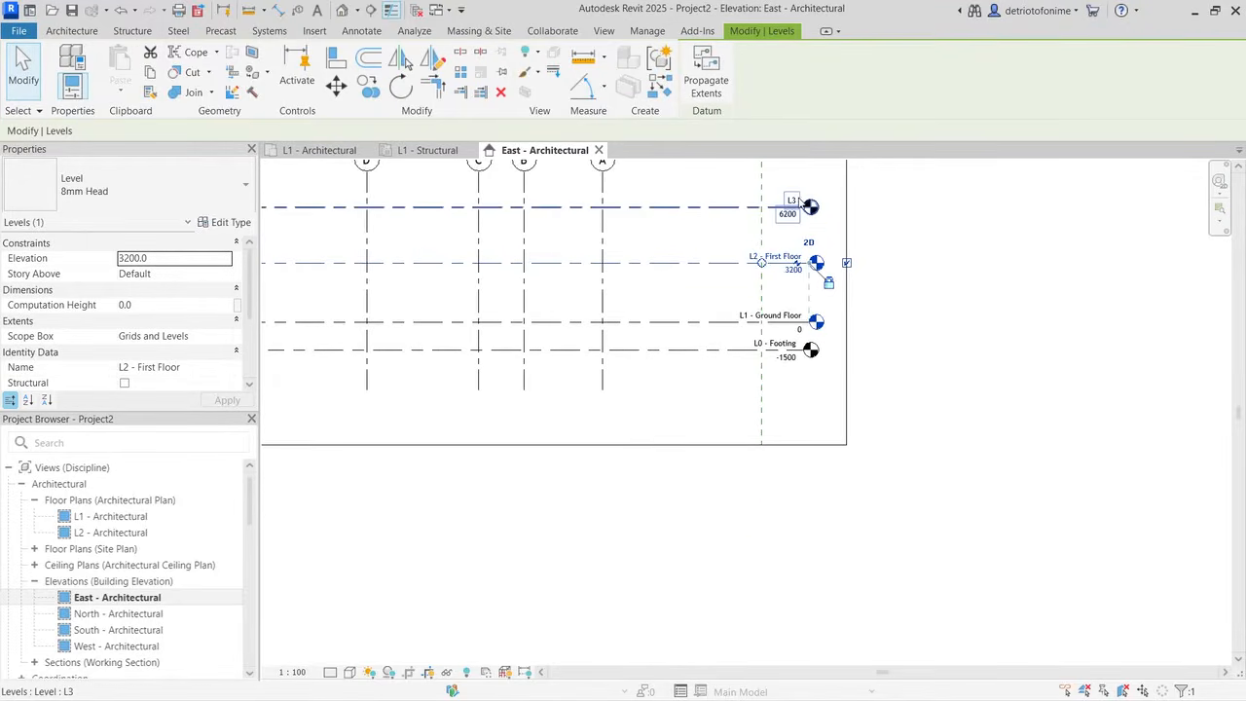
scroll(800, 202, "up", 2)
left_click(785, 201)
left_click(783, 199)
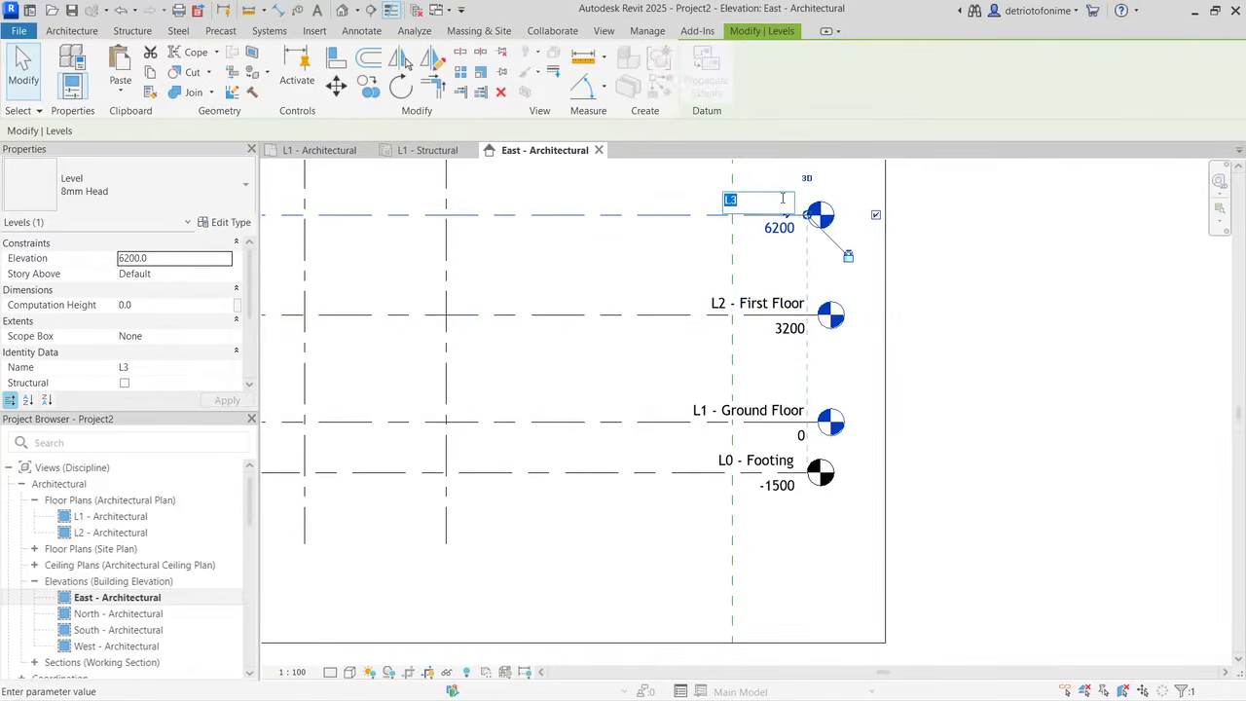
left_click(783, 199)
type("- Ceiling")
key("Return")
scroll(766, 322, "down", 1)
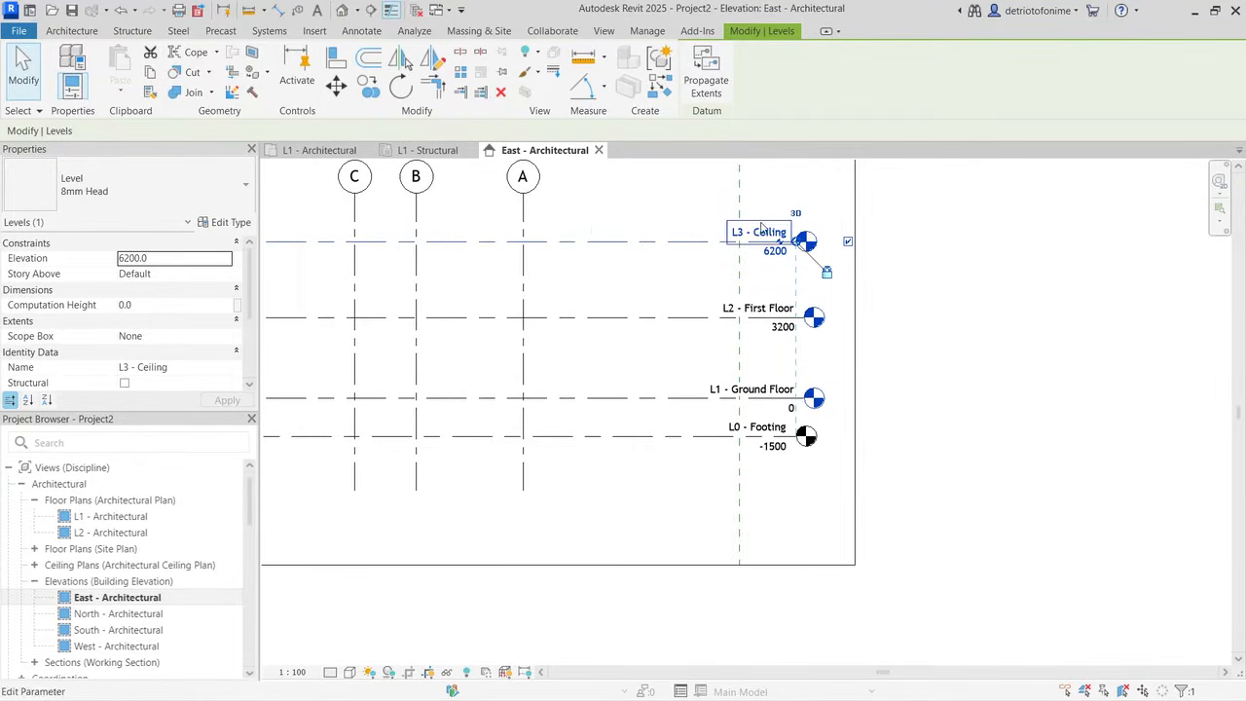
scroll(638, 310, "down", 2)
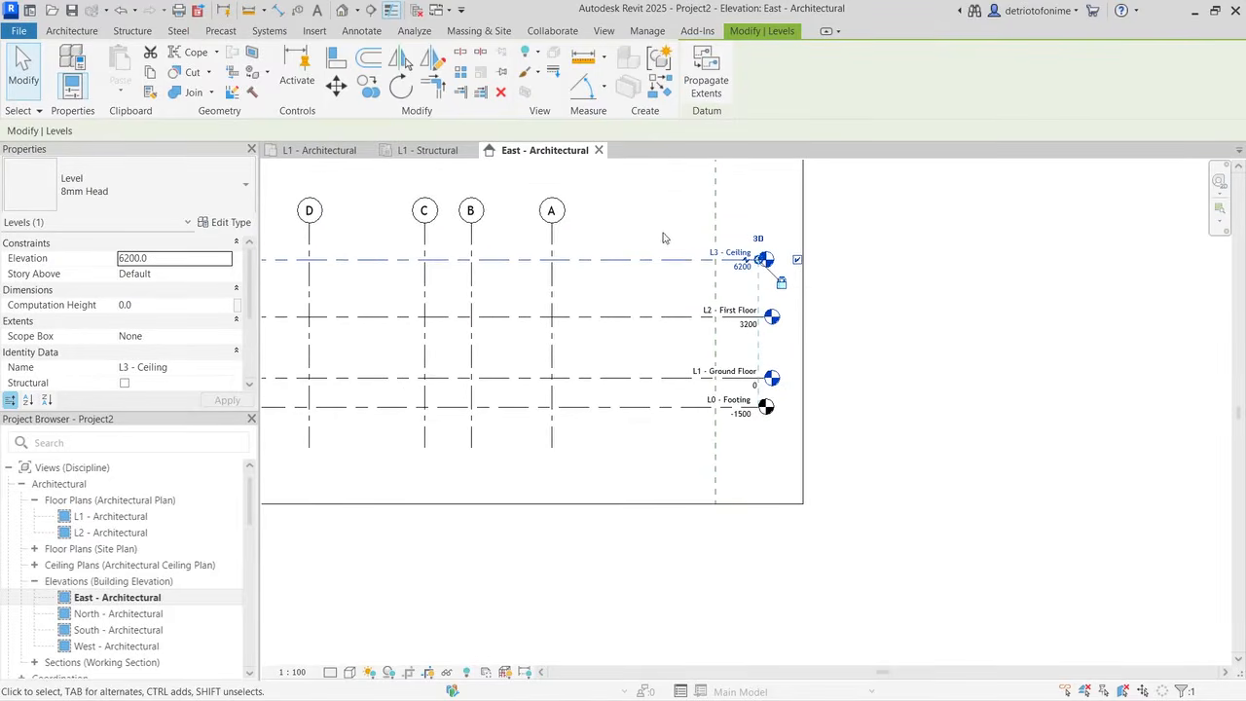
scroll(659, 171, "up", 1)
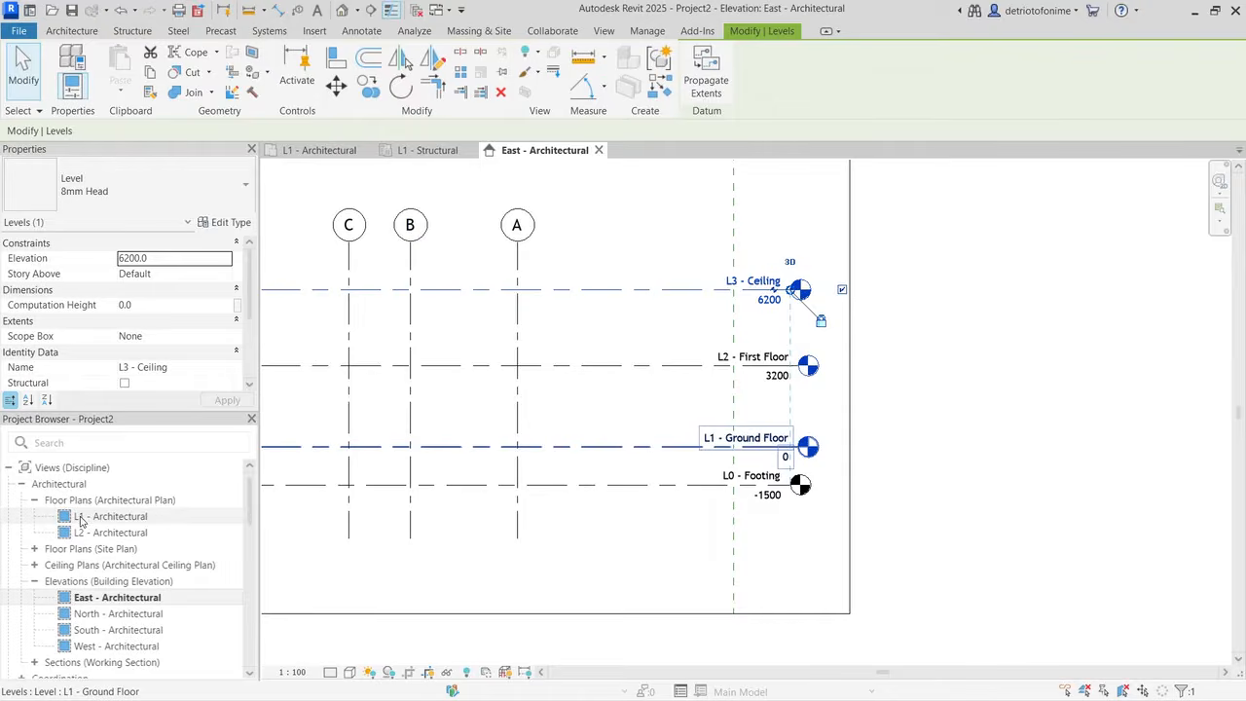
Step: Delete the two existing structural plan views, L1 - Structural and L2 - Structural, from the project
scroll(86, 516, "down", 3)
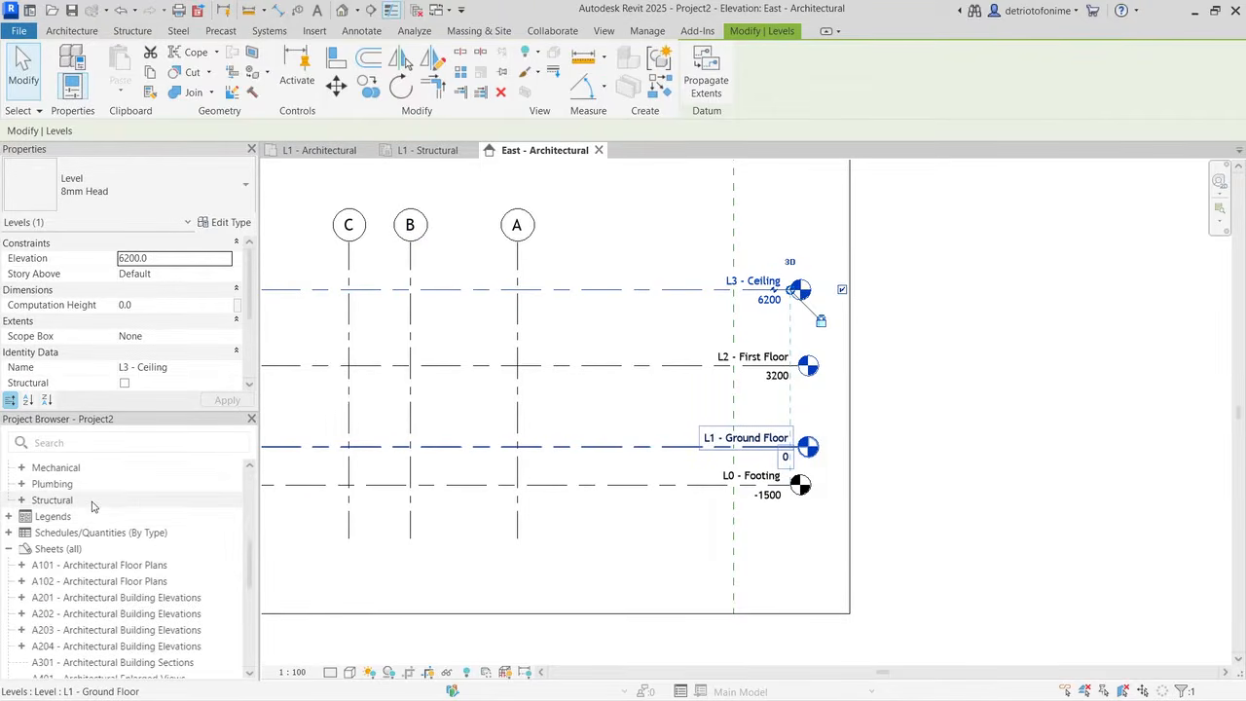
scroll(59, 555, "up", 1)
left_click(22, 582)
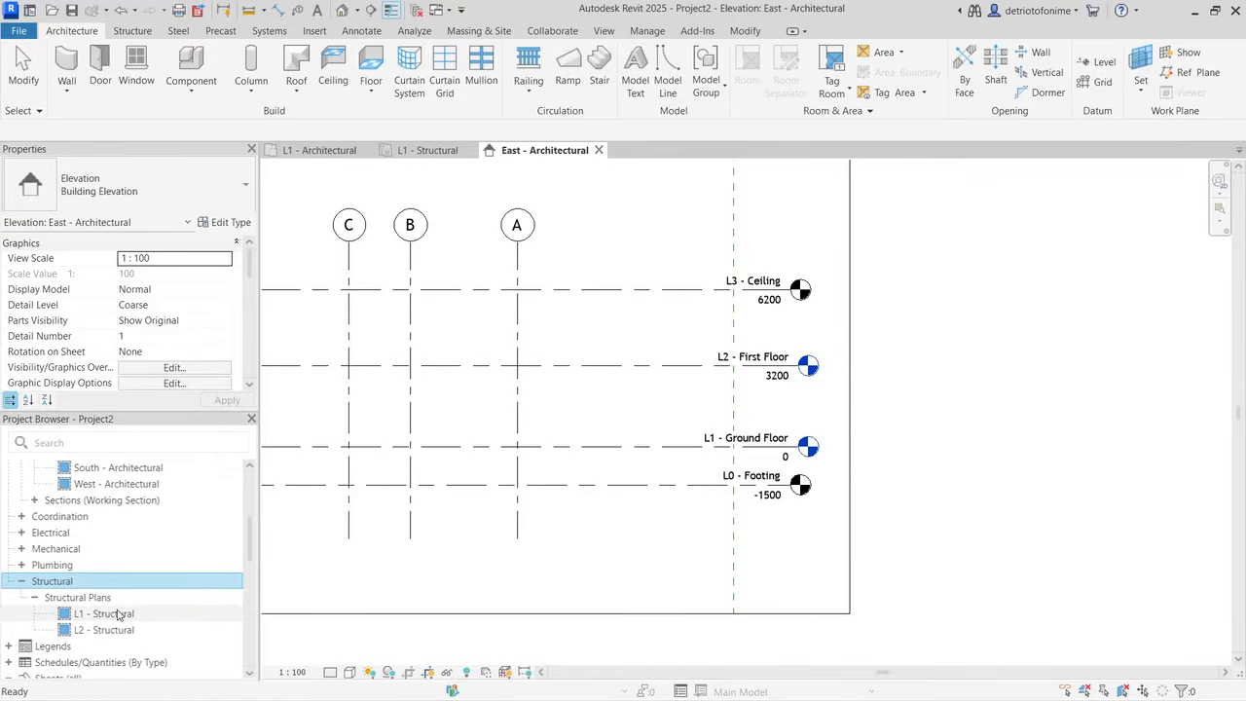
left_click(118, 615)
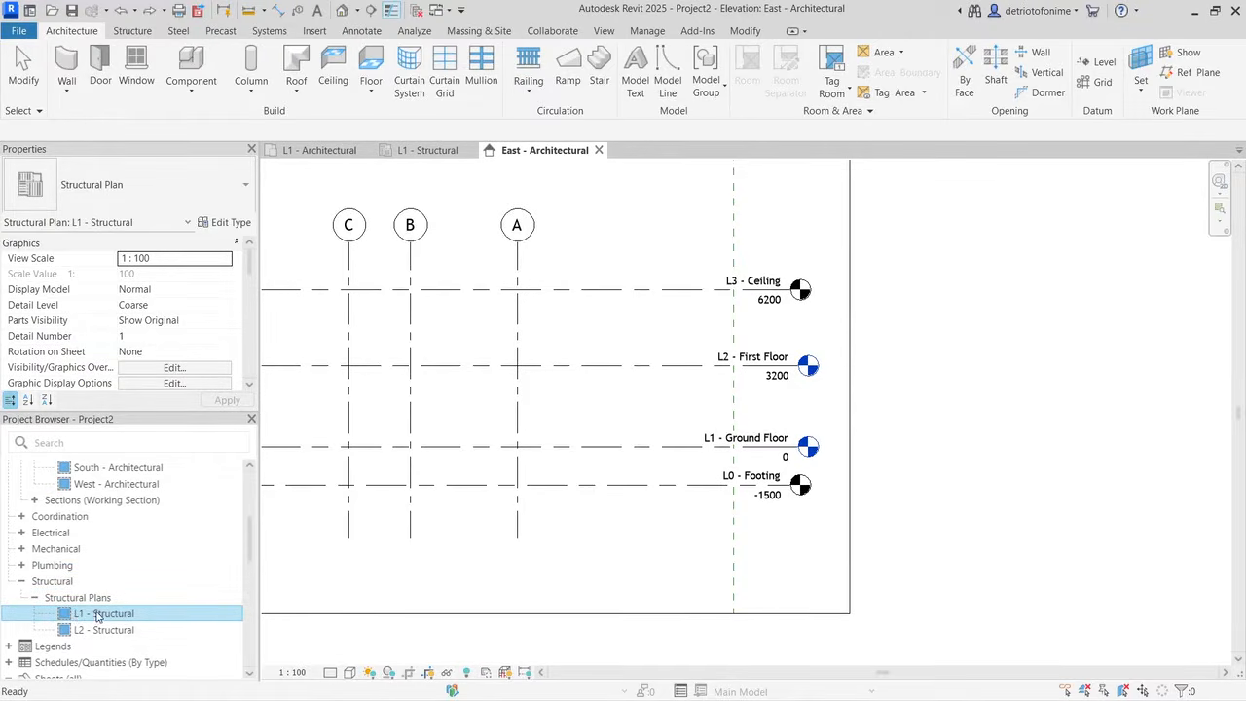
key("shift+Down")
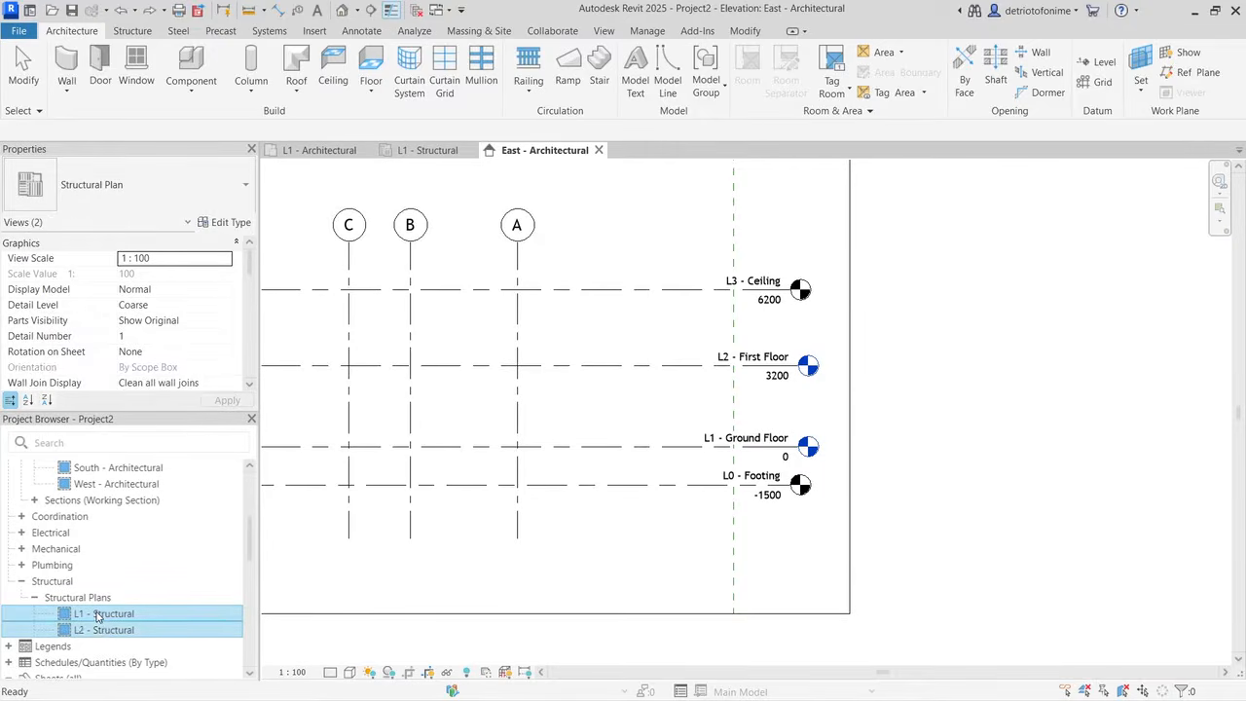
key("Delete")
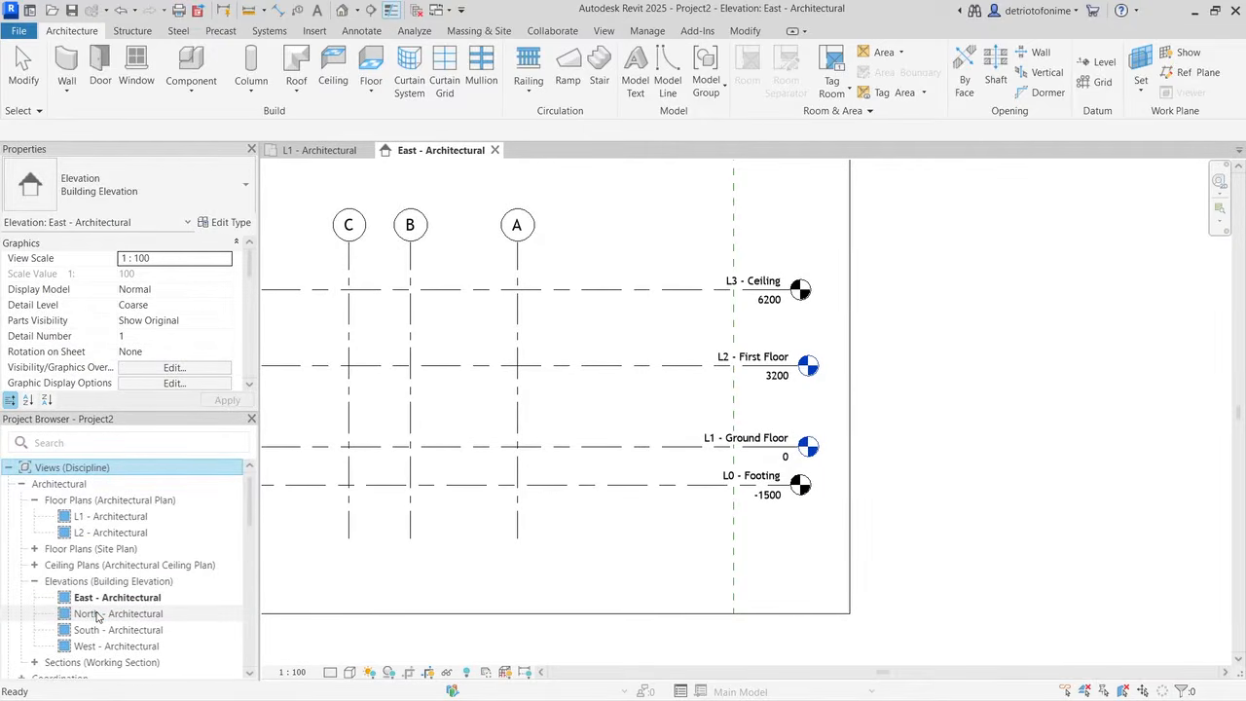
Step: Create new structural plan views for all four levels, from L0 - Footing to L3 - Ceiling
scroll(98, 616, "down", 3)
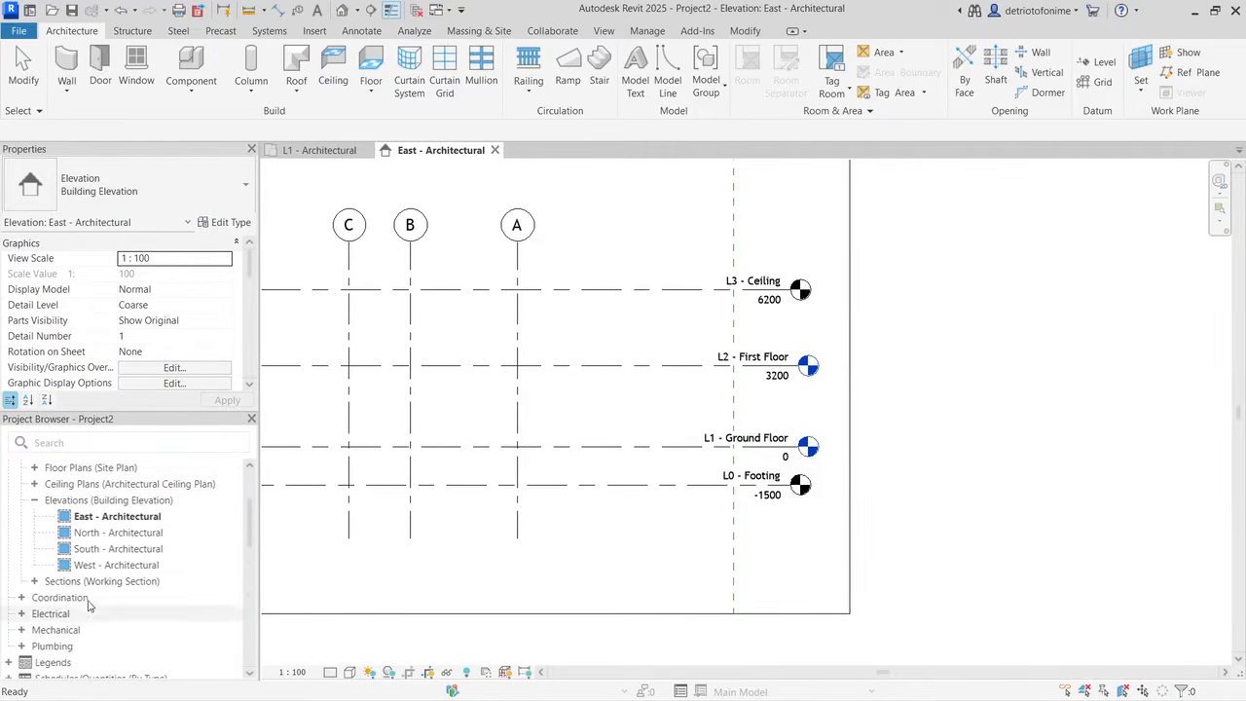
left_click(604, 32)
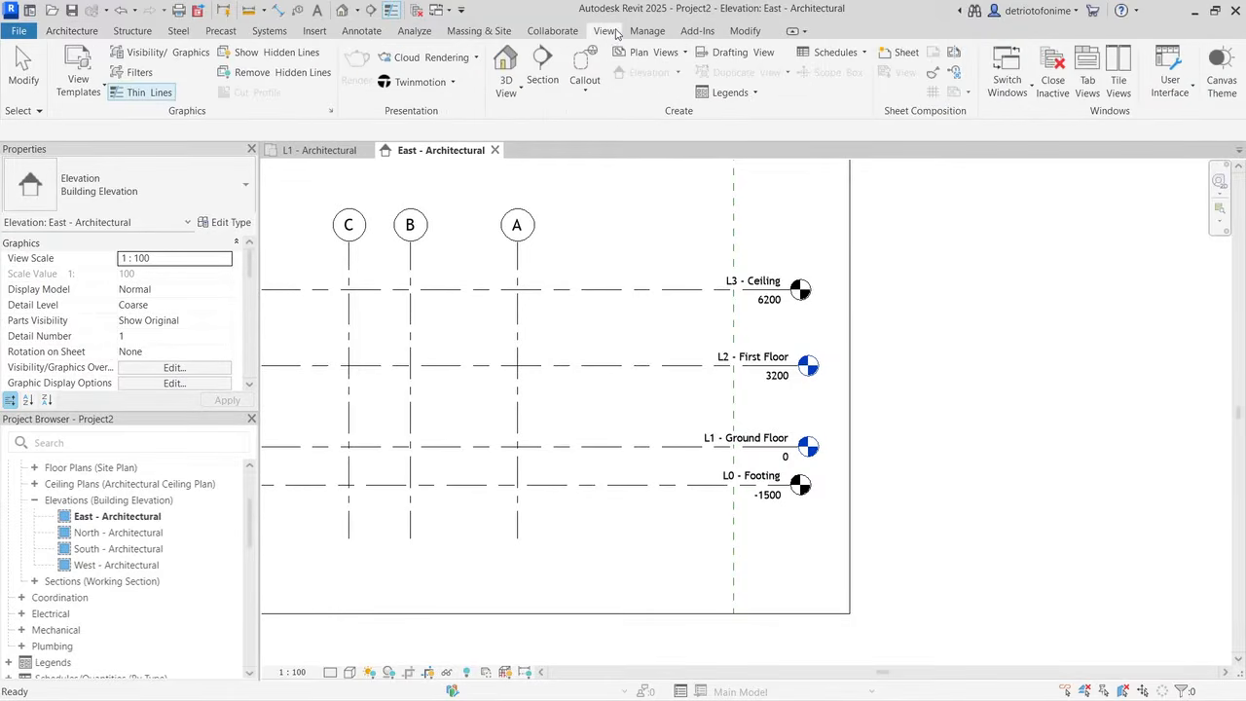
left_click(688, 55)
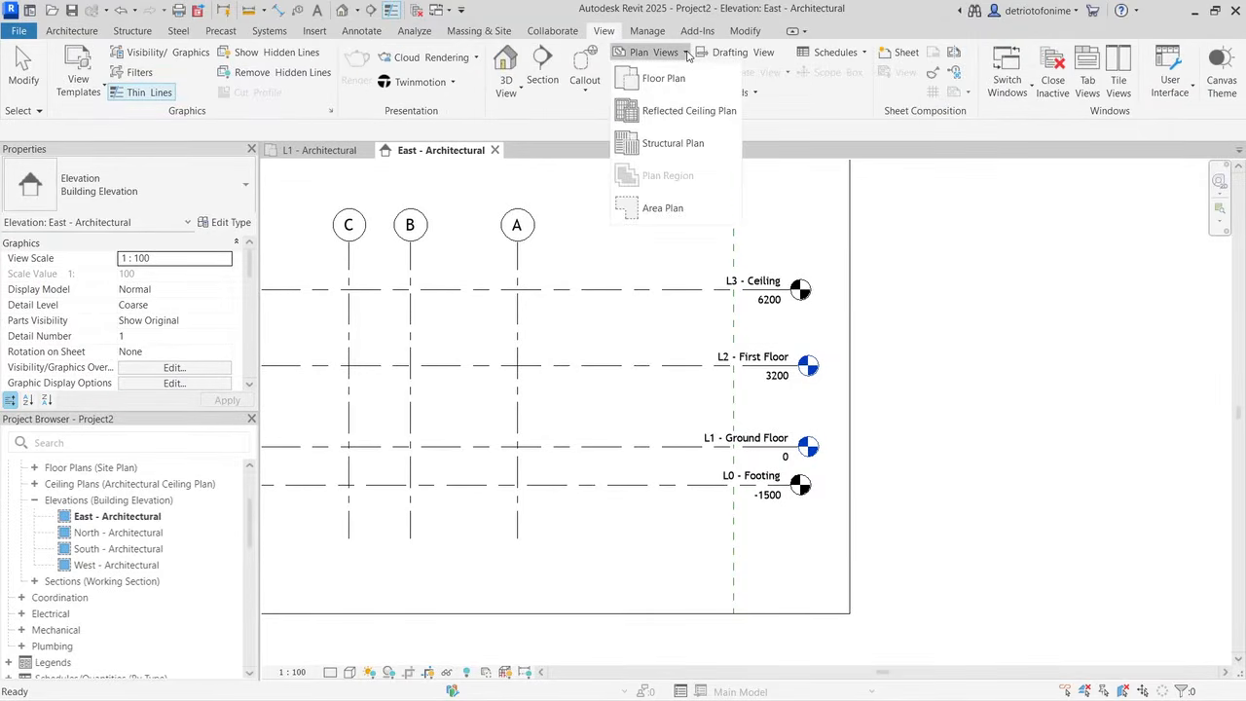
left_click(679, 144)
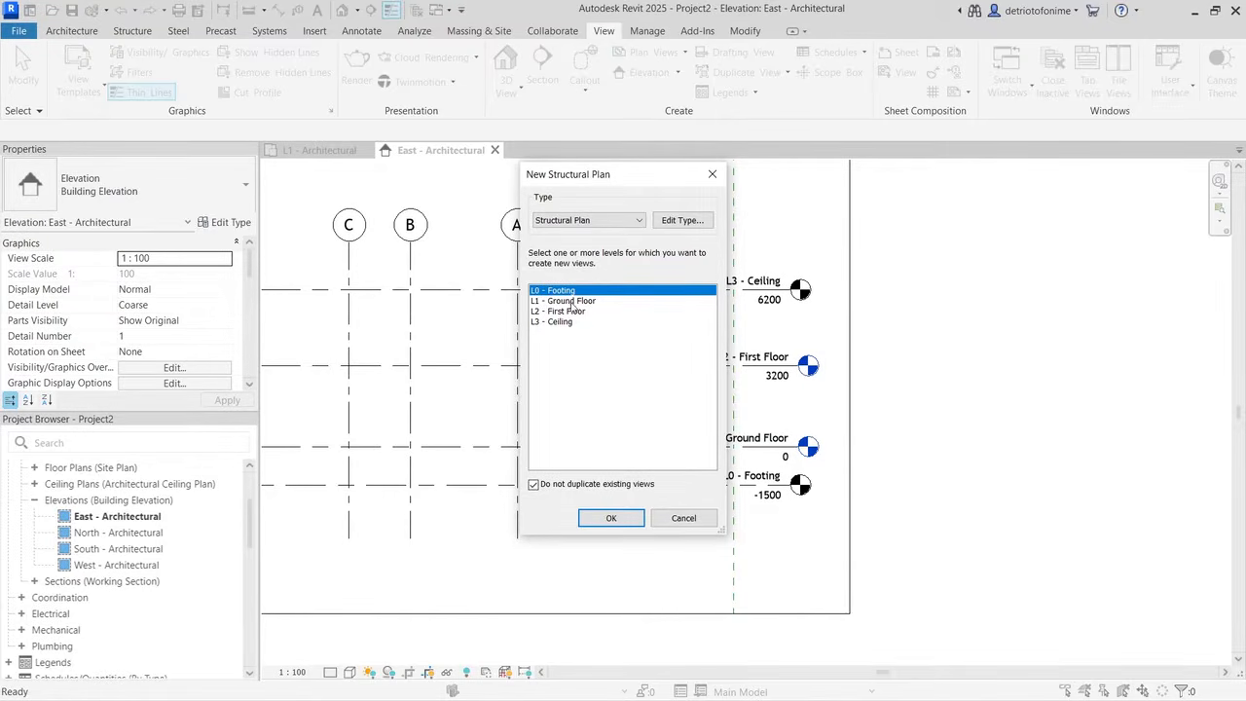
left_click(572, 322, "shift")
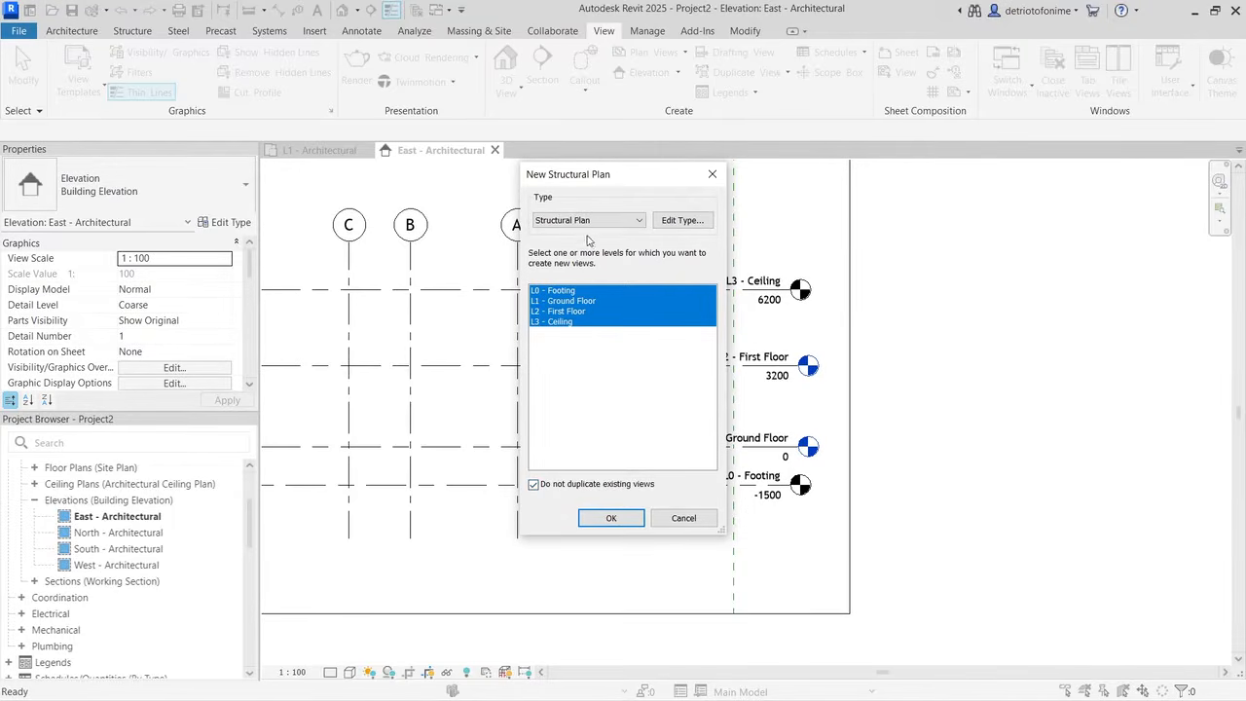
left_click(611, 515)
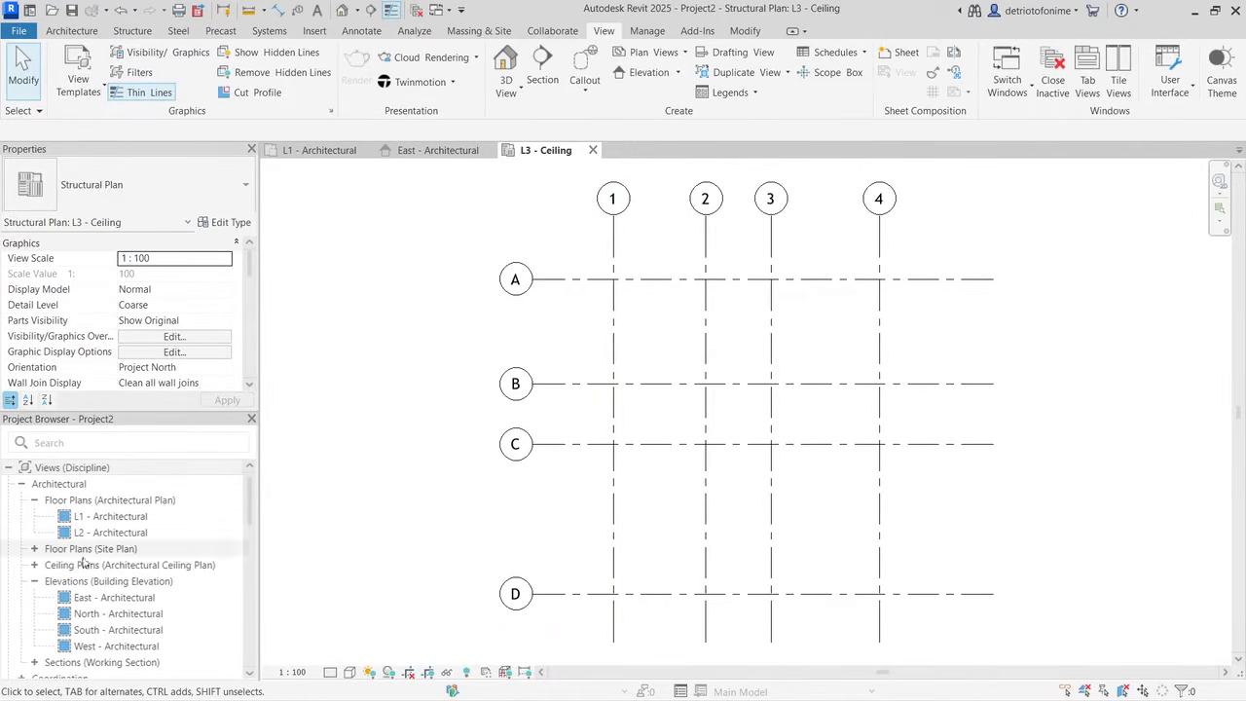
Step: Expand the Structural discipline and its Structural Plans group to inspect the newly created plan views
left_click_drag(254, 516, 254, 548)
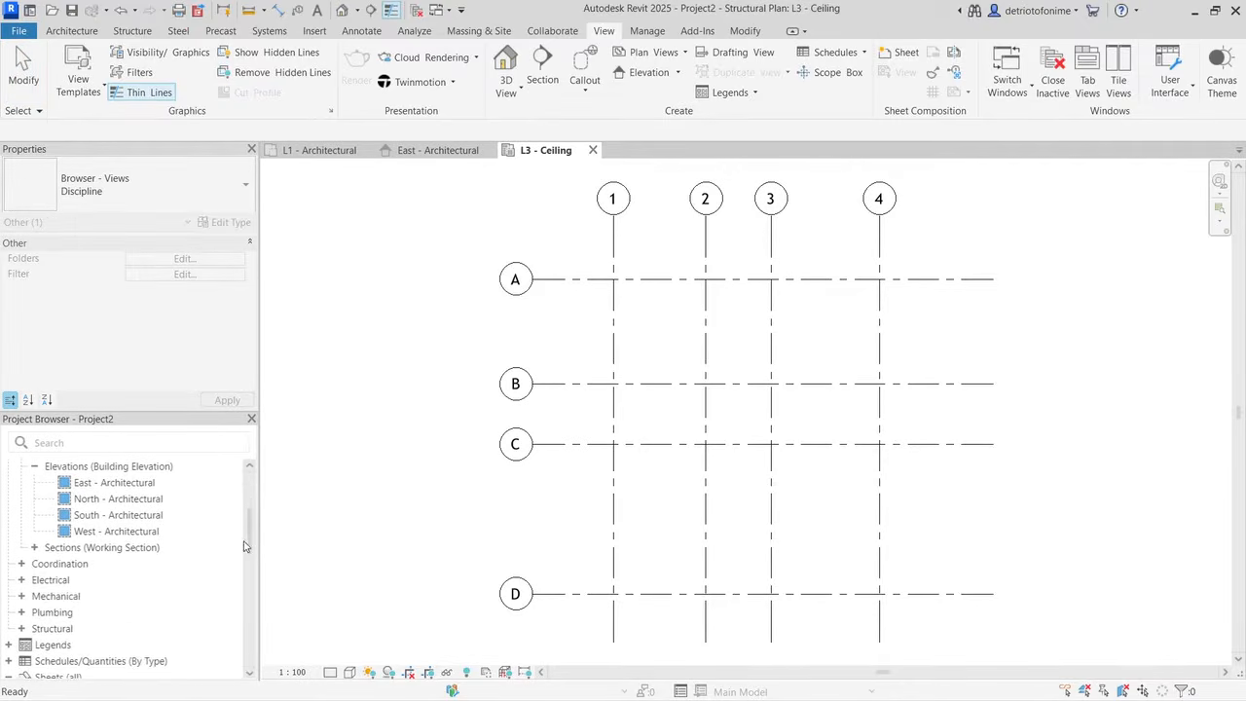
left_click(22, 629)
left_click(34, 644)
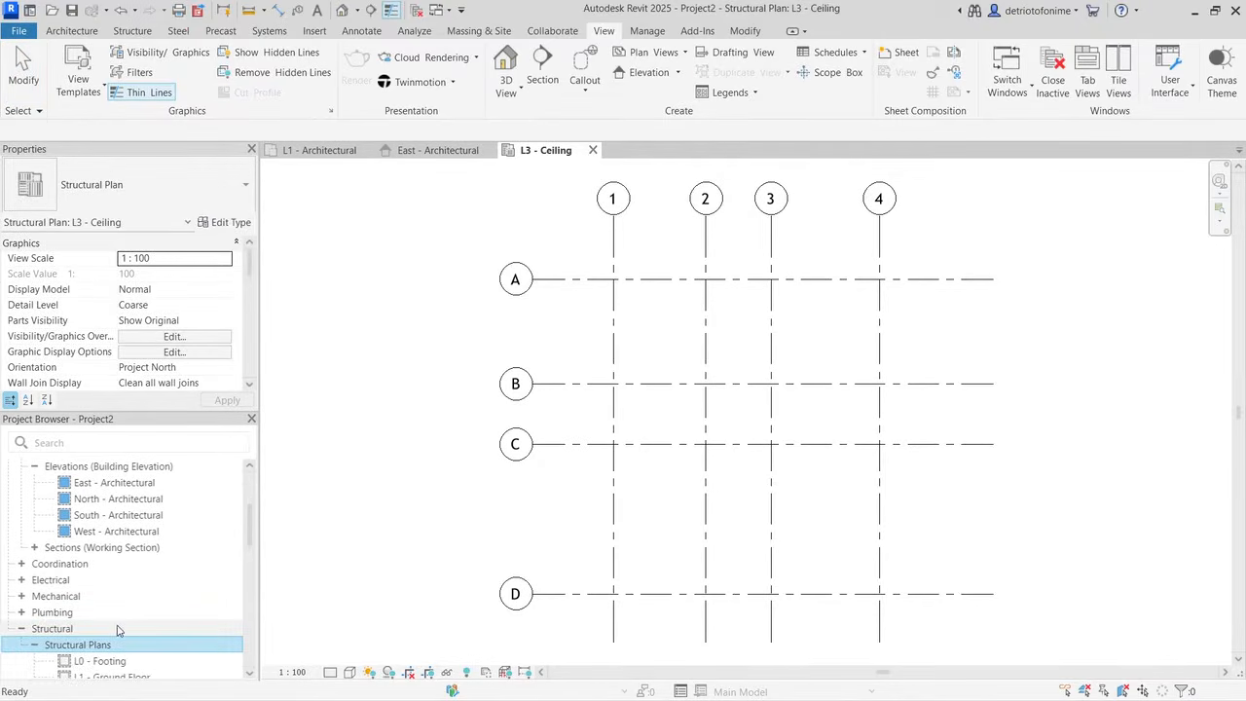
scroll(113, 511, "down", 3)
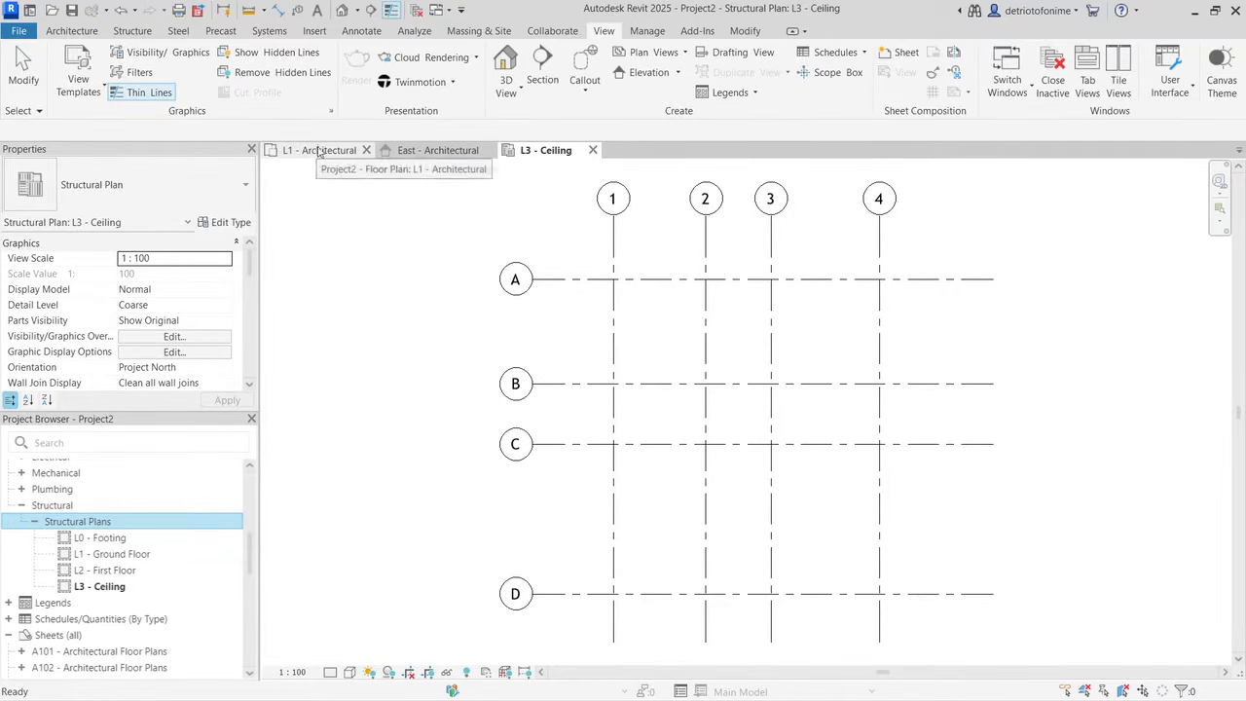
Step: Delete the existing architectural floor plan views L1 - Architectural and L2 - Architectural
scroll(244, 528, "up", 2)
scroll(244, 512, "up", 4)
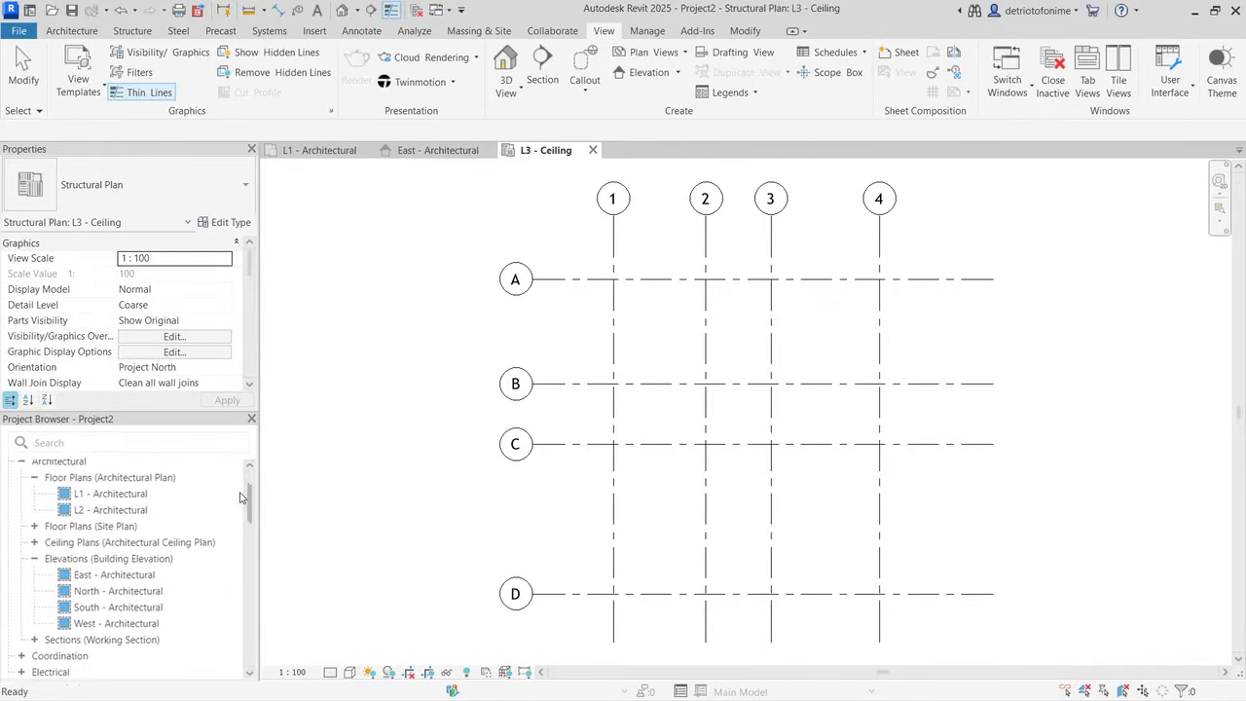
left_click(140, 532)
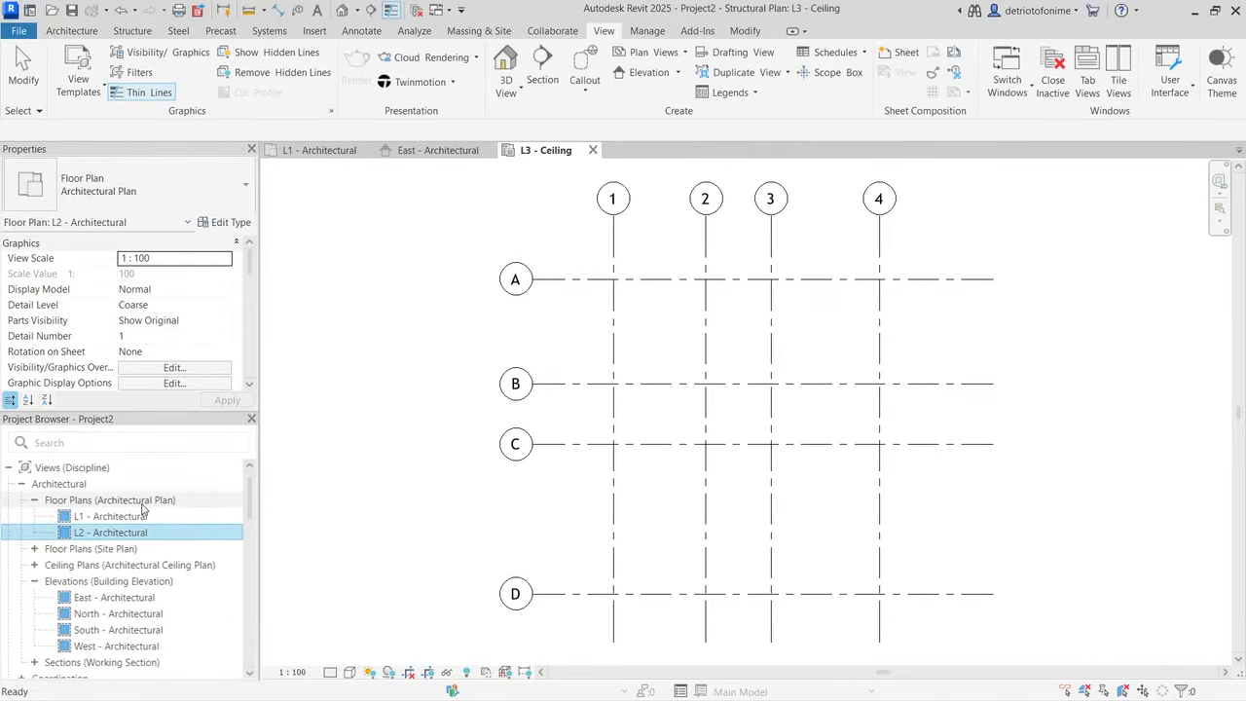
key("Delete")
key("Delete")
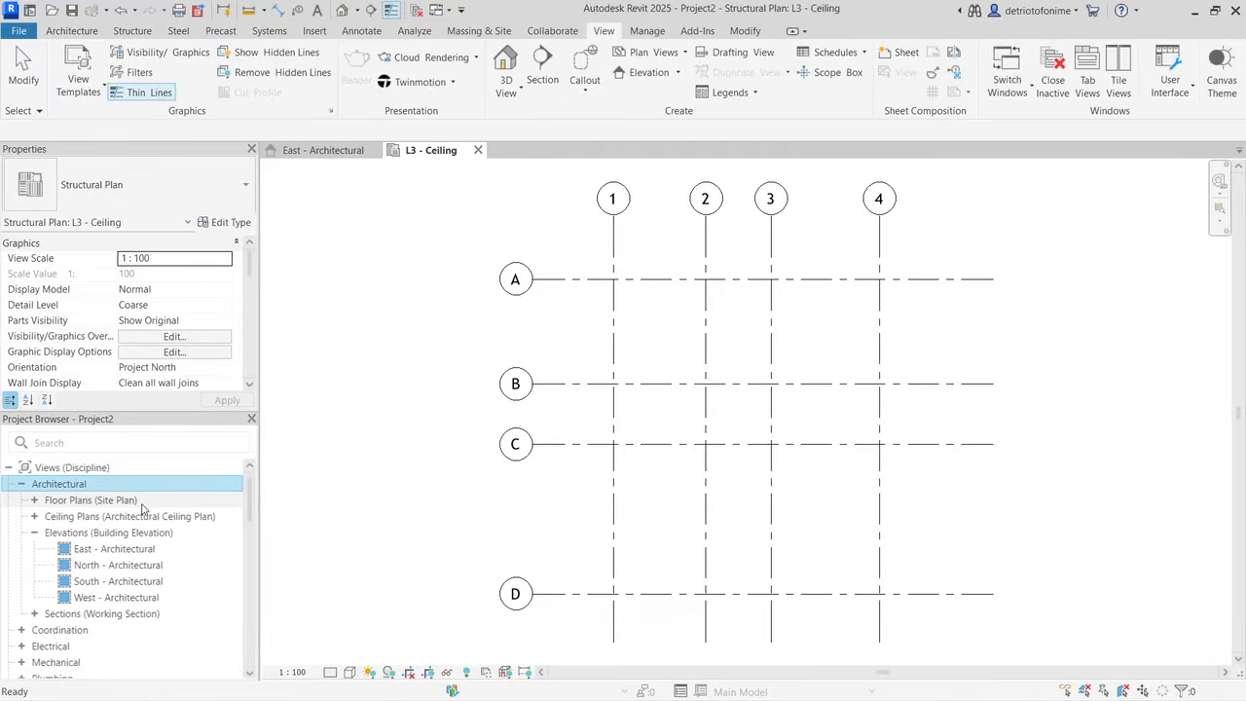
Step: Create new architectural floor plan views for all four levels, from L0 - Footing to L3 - Ceiling
left_click(652, 52)
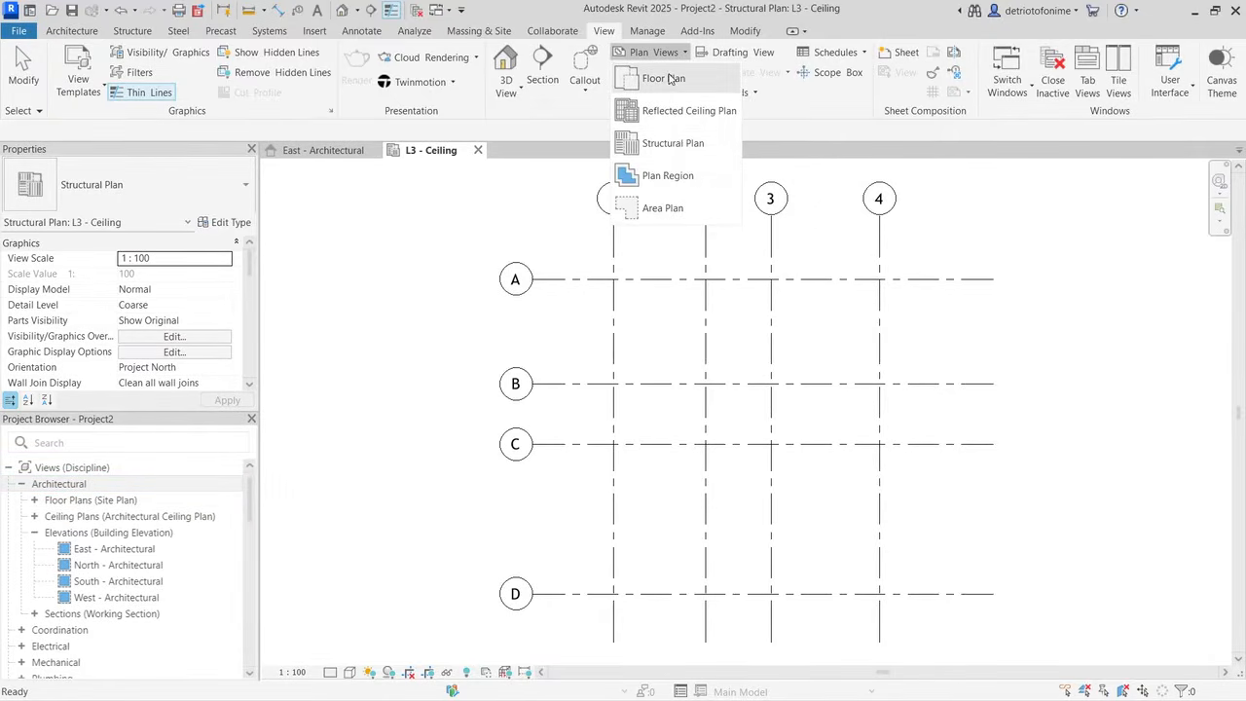
left_click(670, 78)
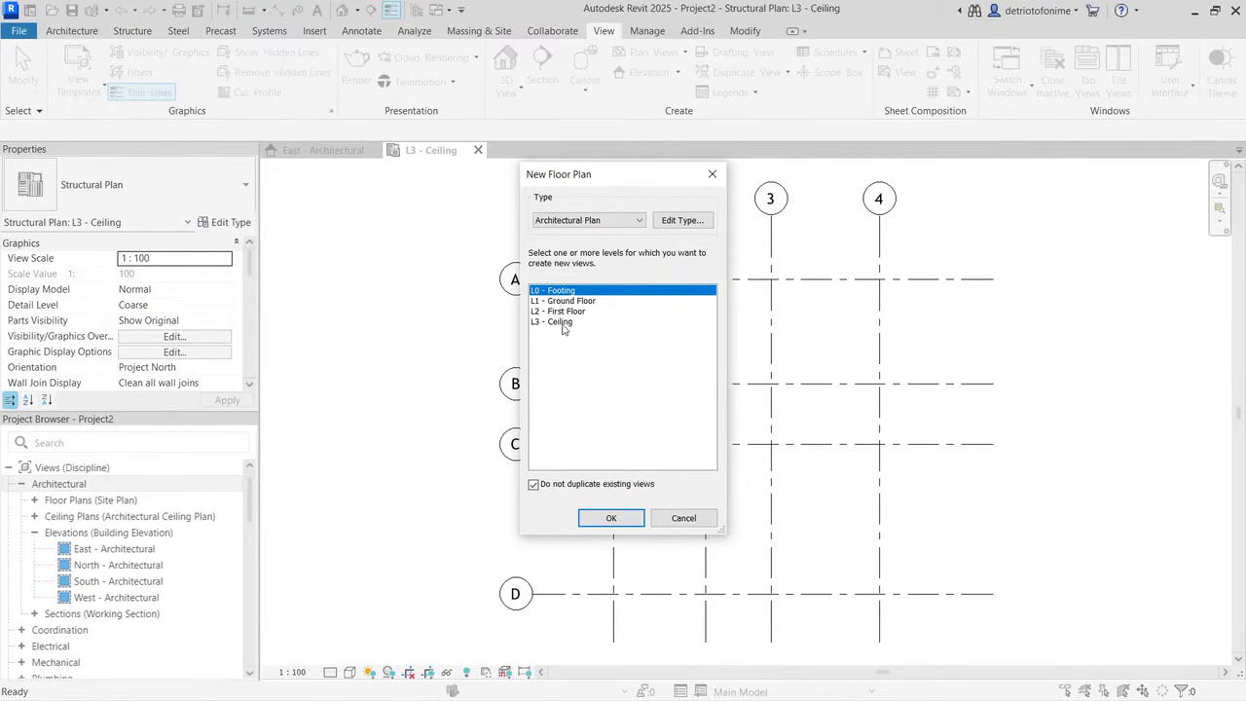
left_click(560, 322, "shift")
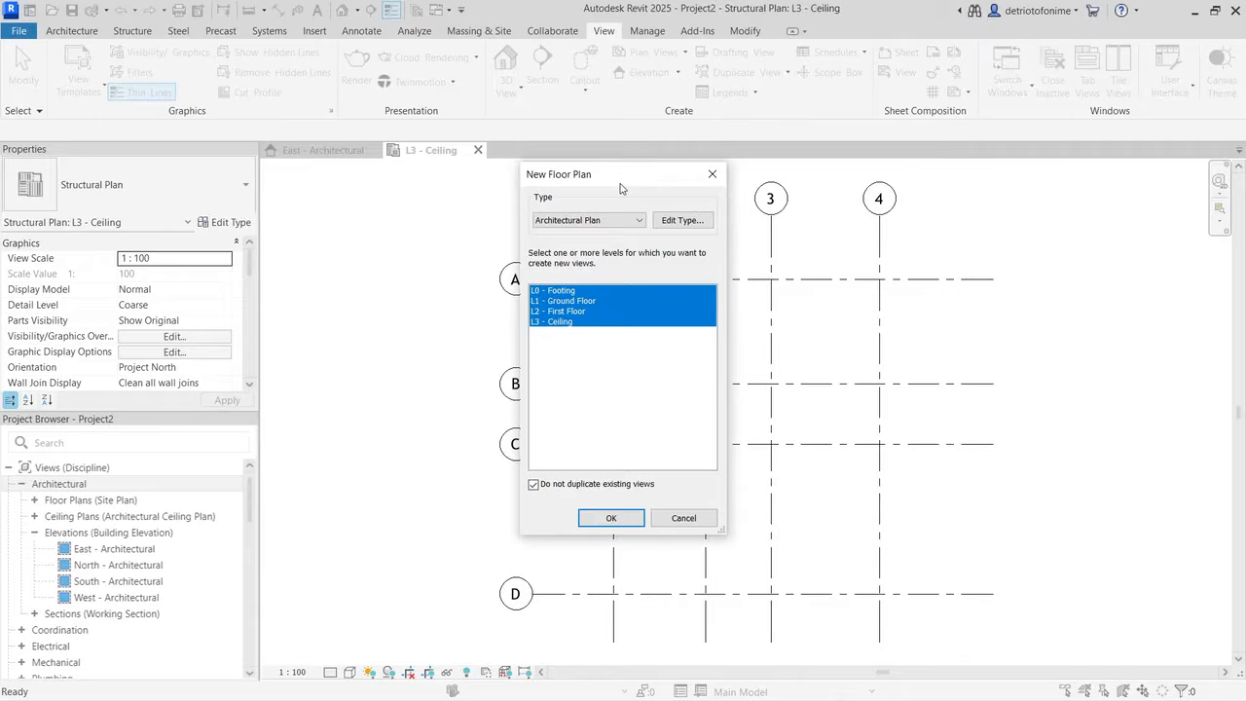
left_click(609, 517)
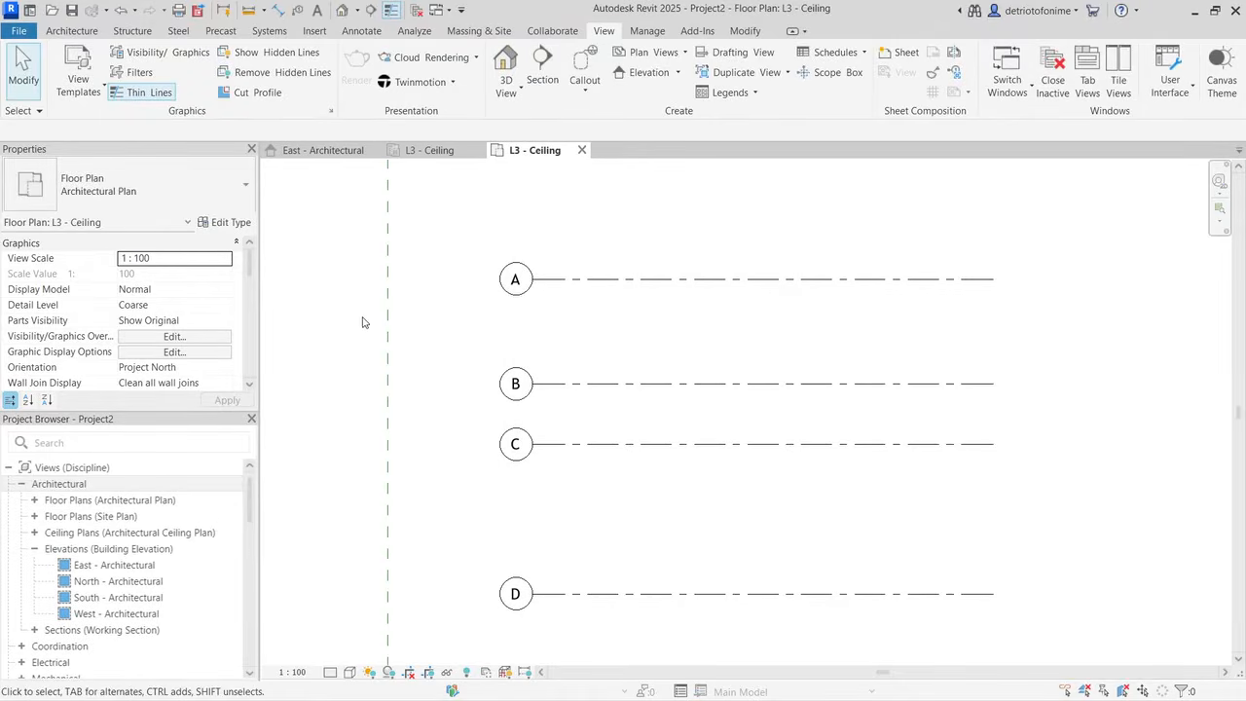
Step: Collapse the building elevations and expand the architectural floor plans to inspect the newly created views
left_click(35, 549)
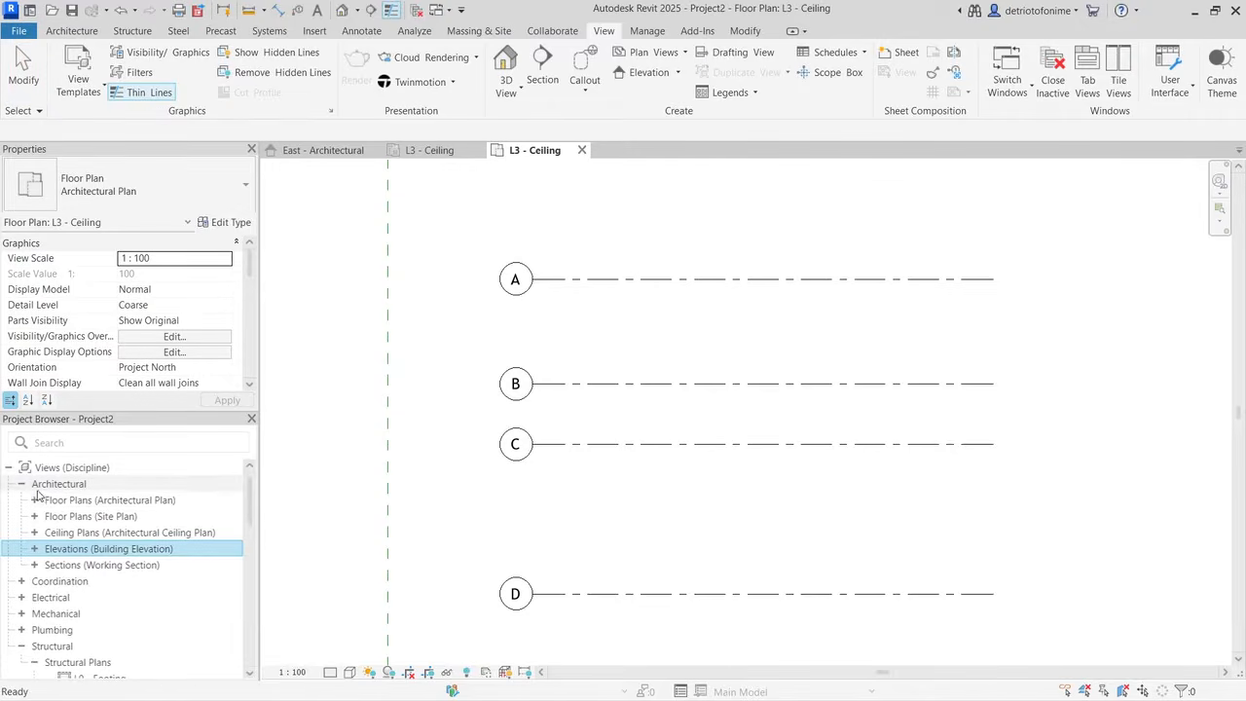
left_click(35, 499)
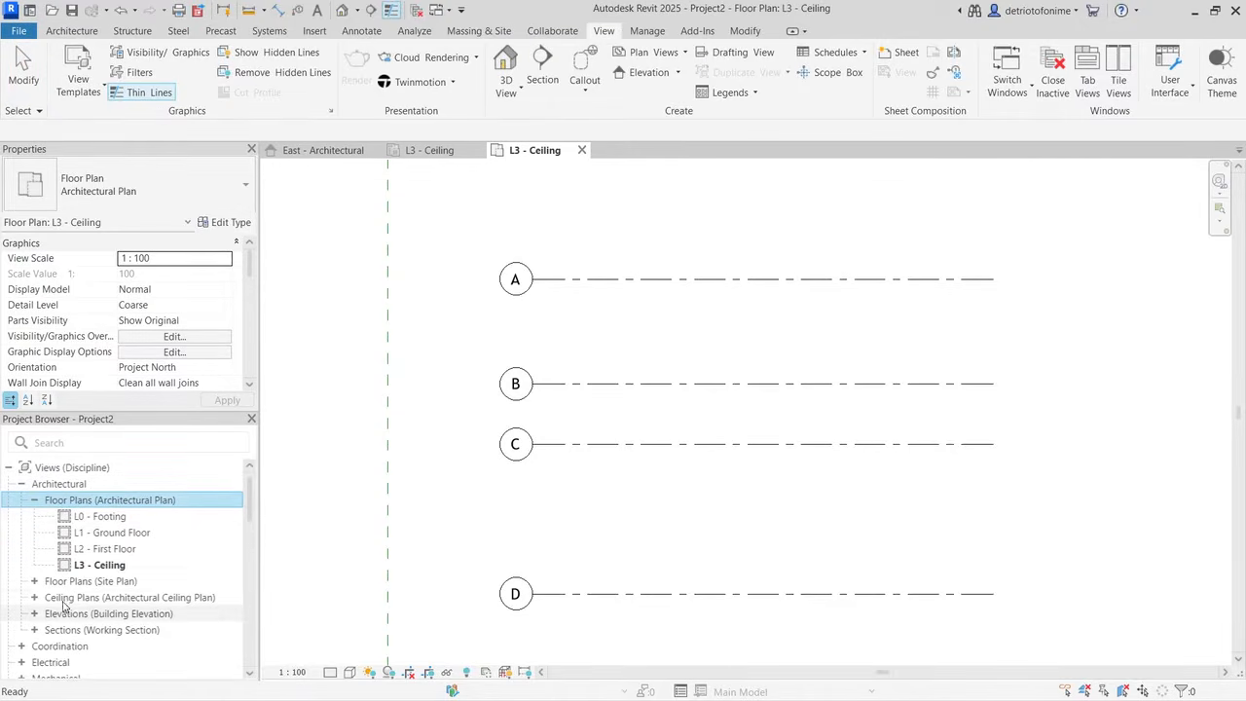
left_click(34, 581)
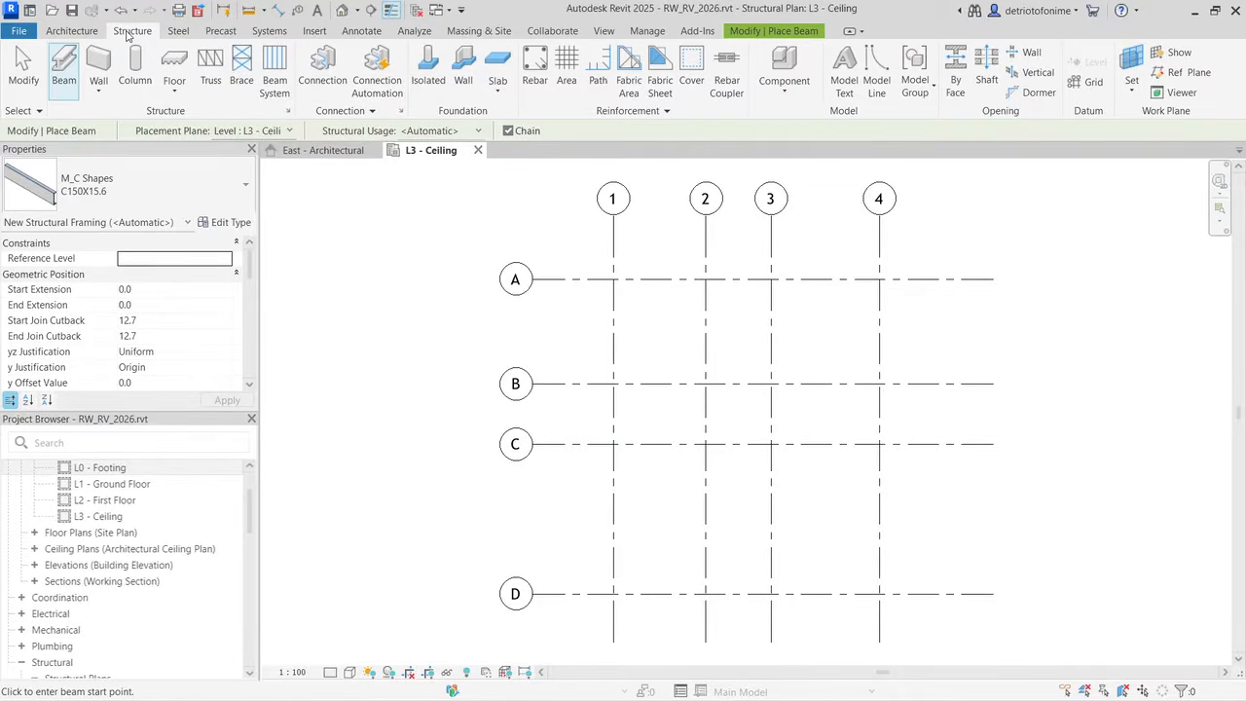
Step: Start placing a structural column using the M_Concrete-Rectangular-Column 300 x 450mm type
left_click(136, 70)
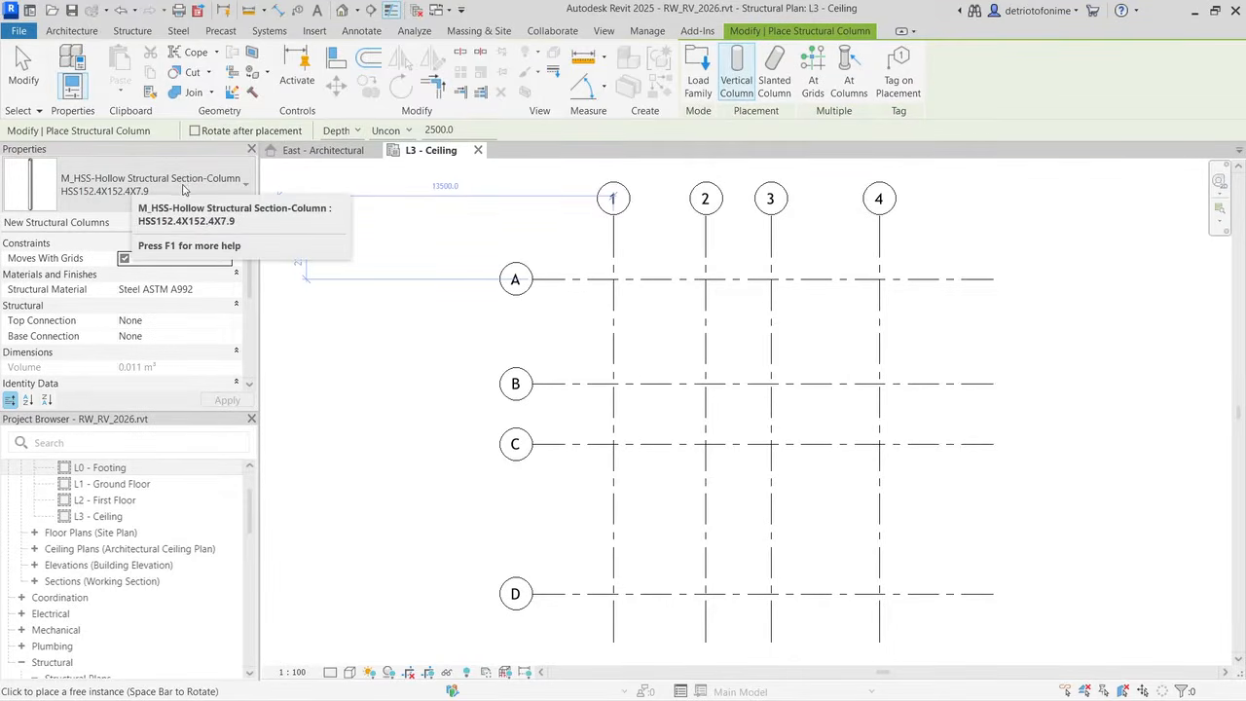
left_click(109, 188)
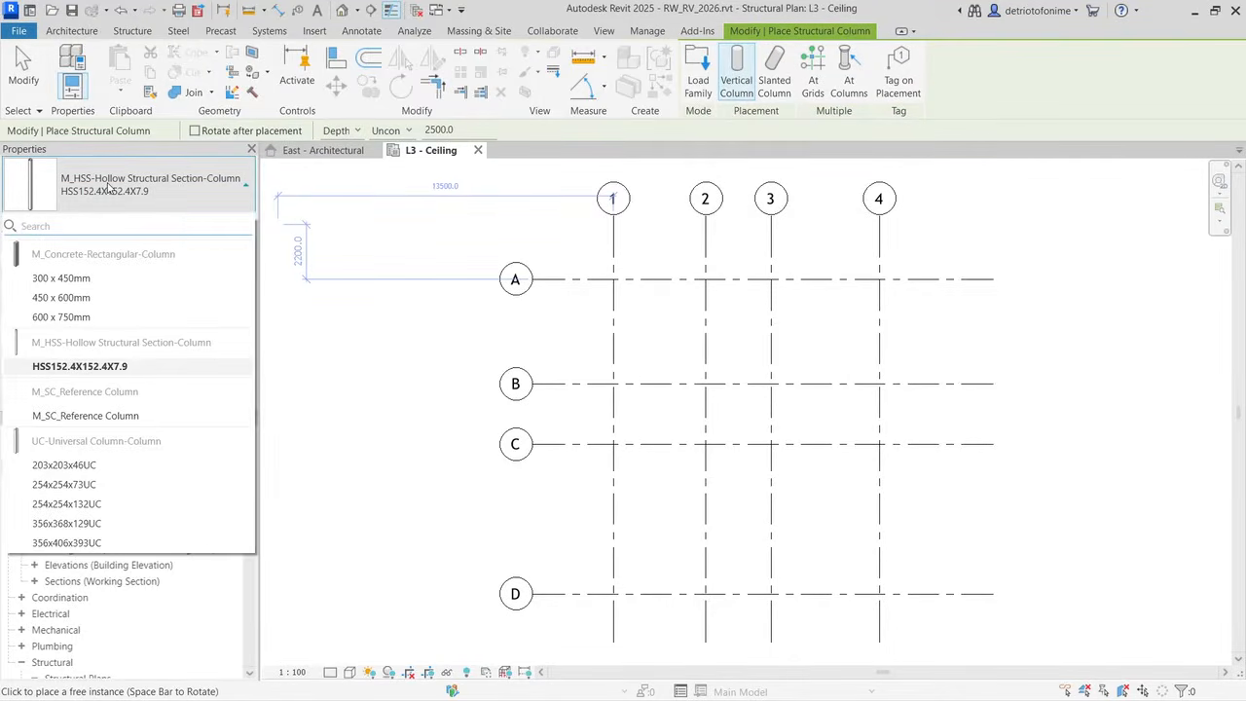
left_click(60, 279)
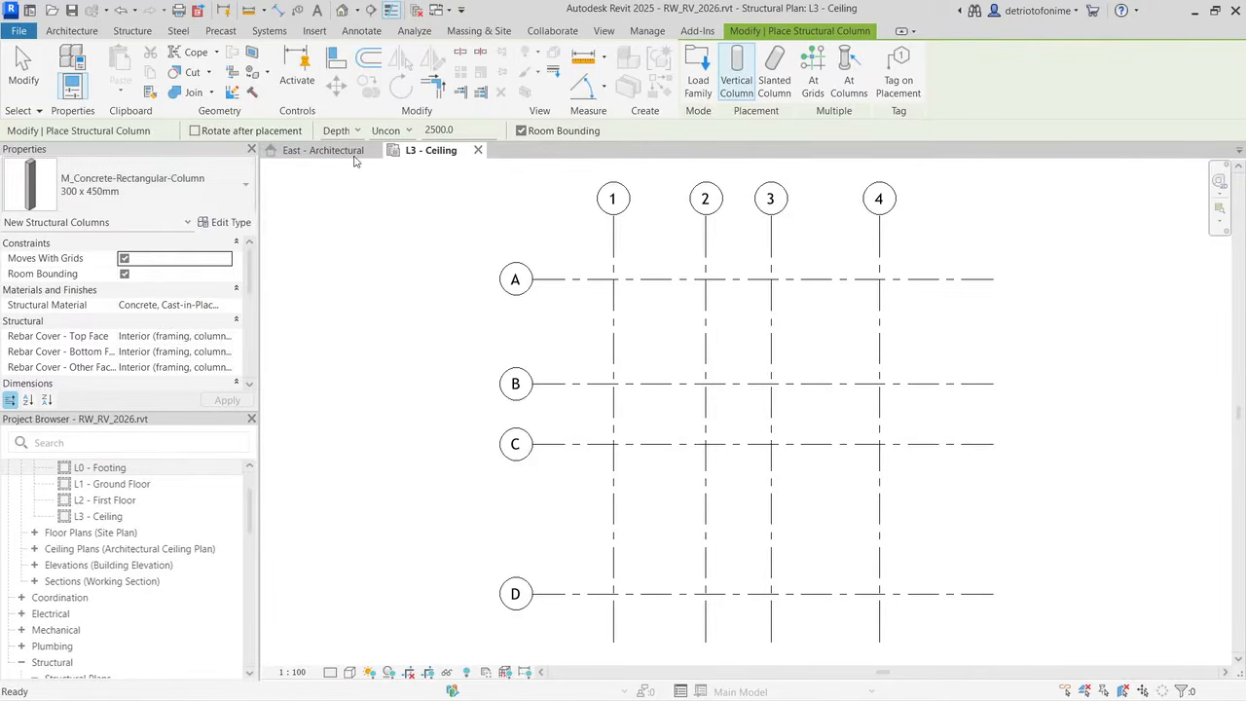
left_click(225, 223)
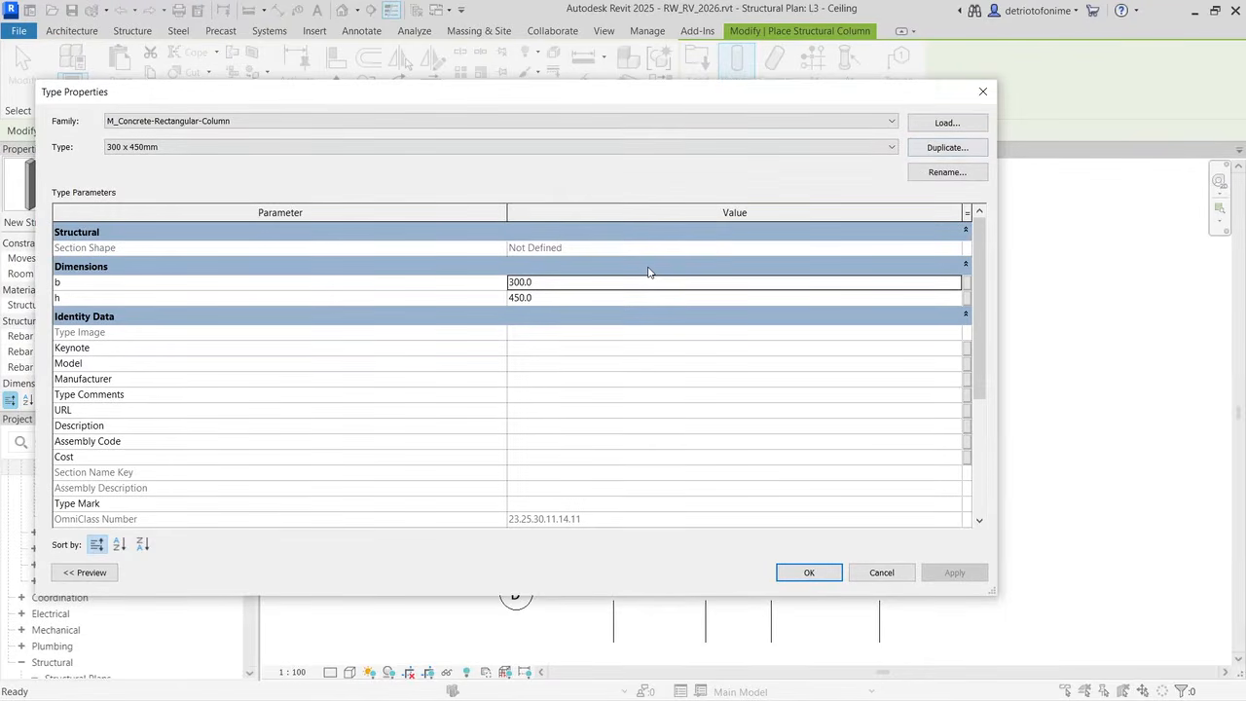
left_click(591, 289)
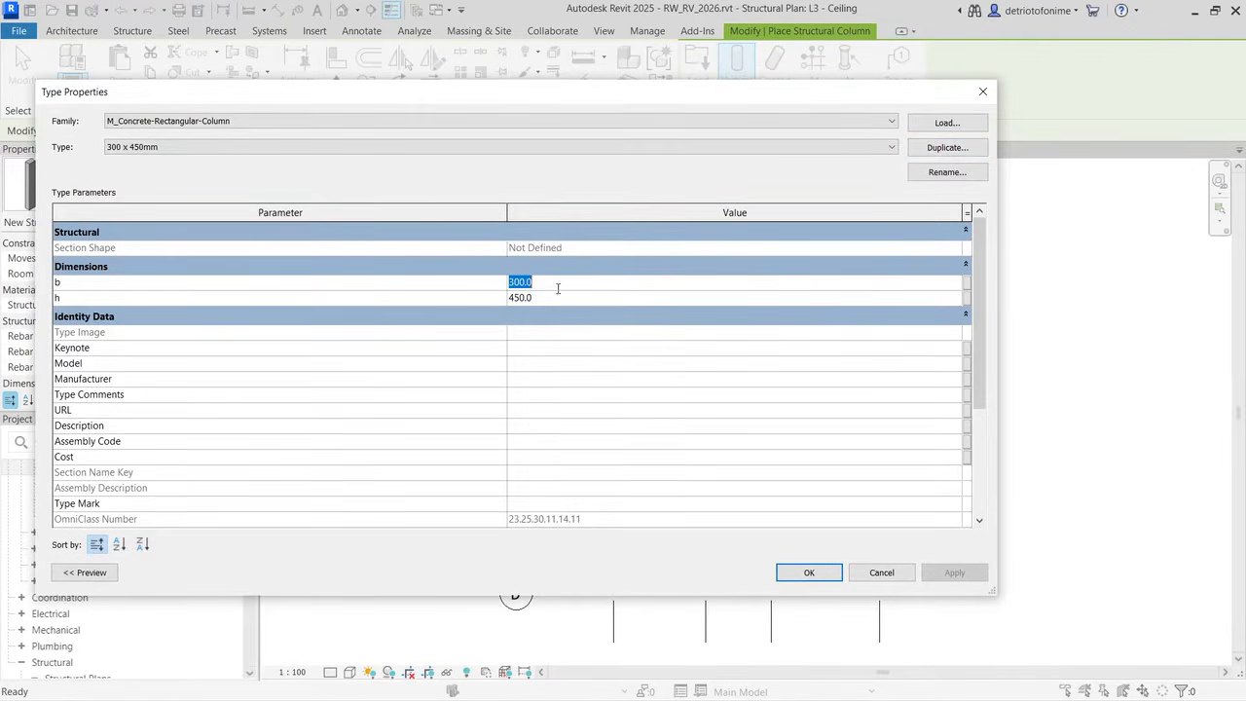
left_click(551, 286)
left_click(450, 287)
type("225")
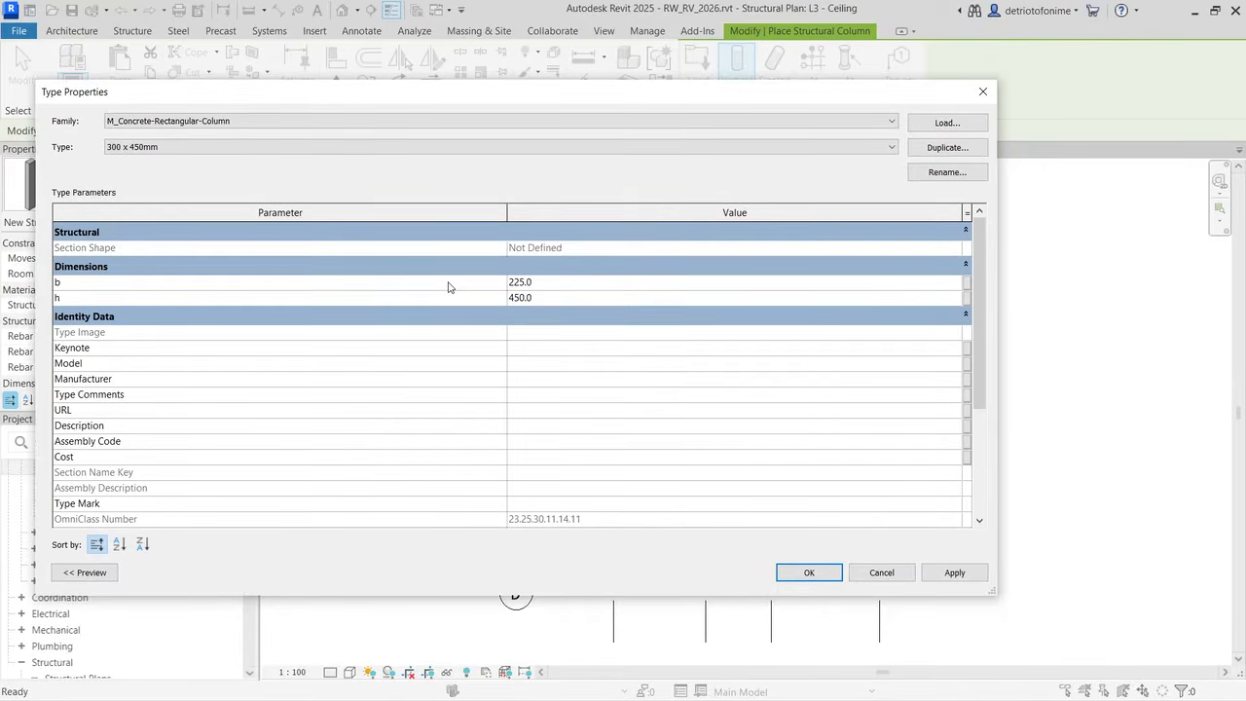
key("Tab")
type("22")
left_click(881, 572)
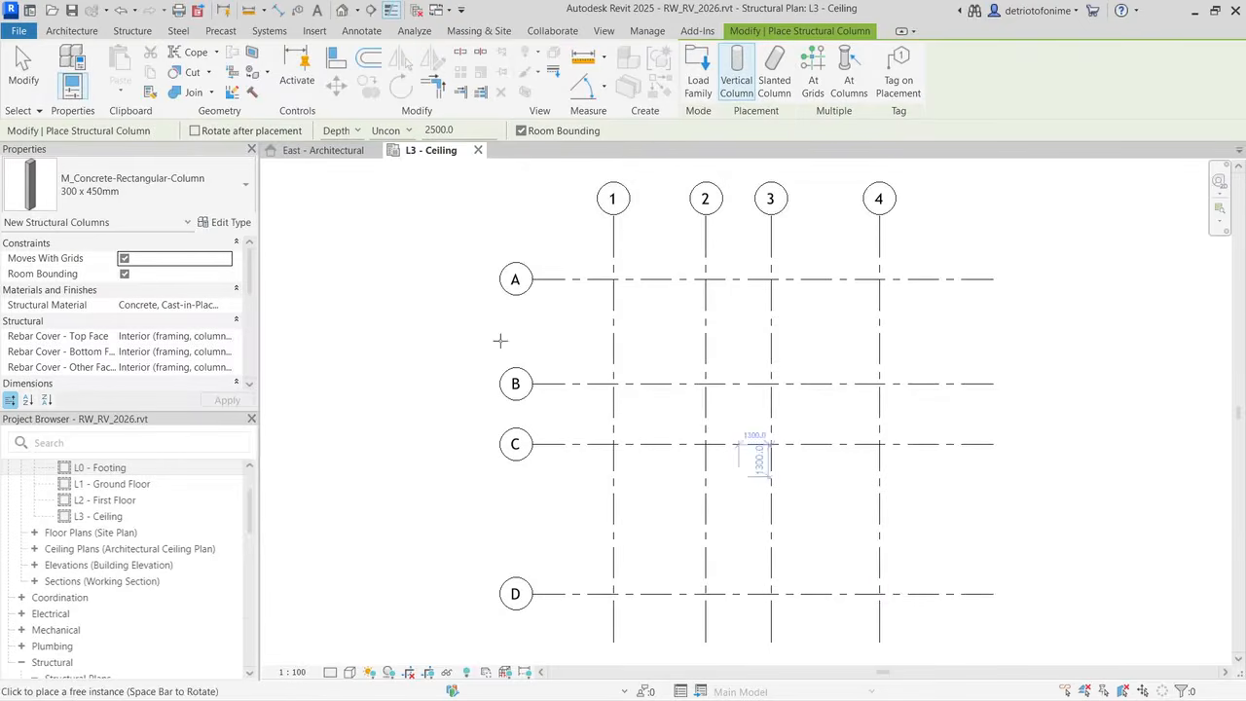
Step: Duplicate the 300 x 450mm concrete rectangular column type and name the copy 225 x 225mm
left_click(224, 222)
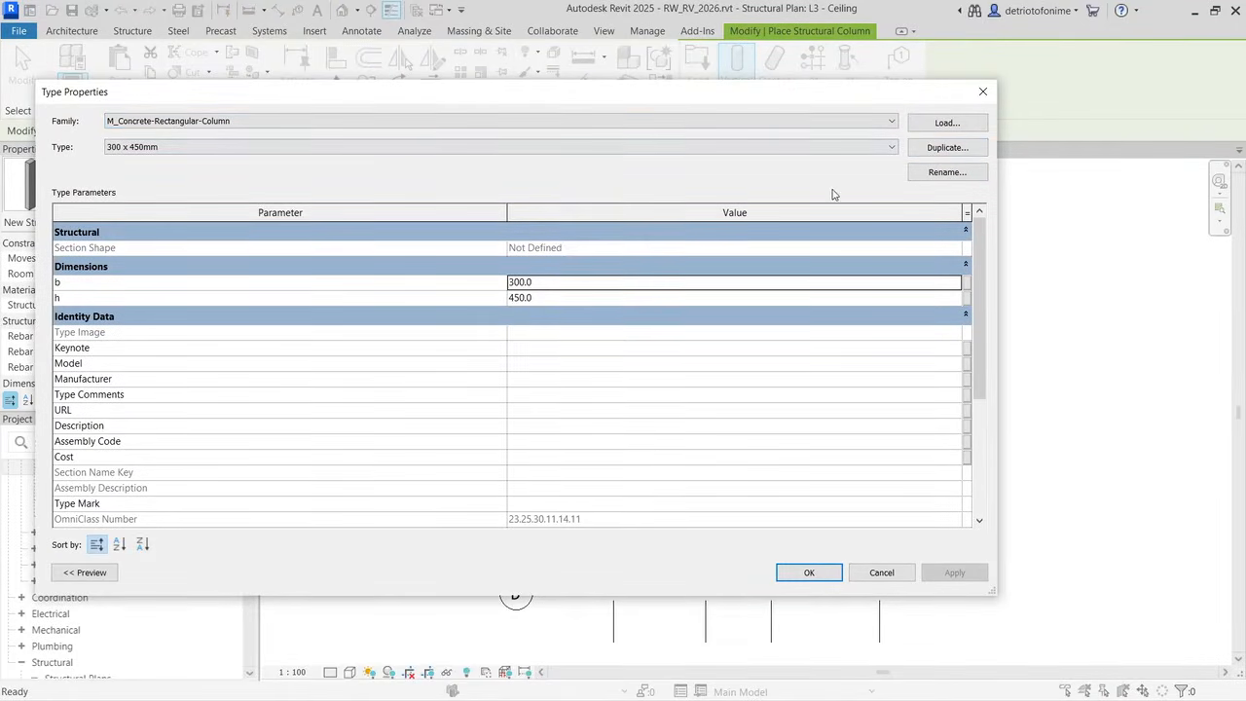
left_click(934, 151)
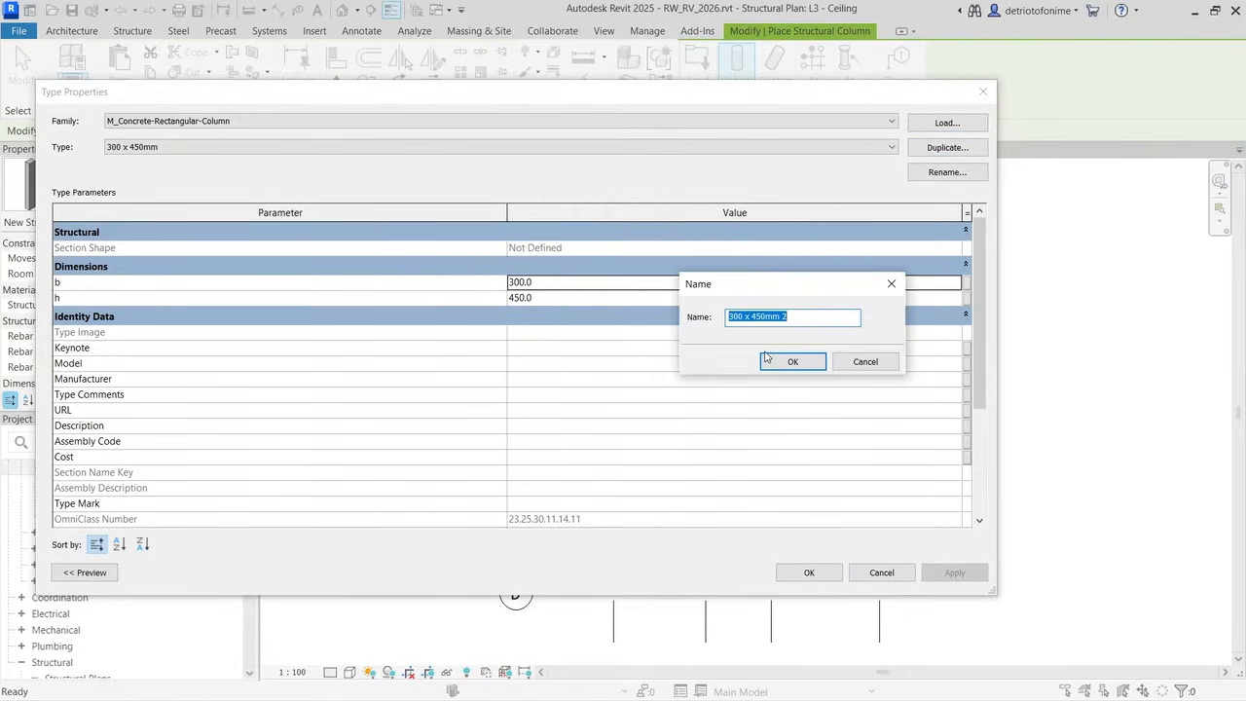
left_click(733, 322)
type("225 x 225mm")
left_click(792, 362)
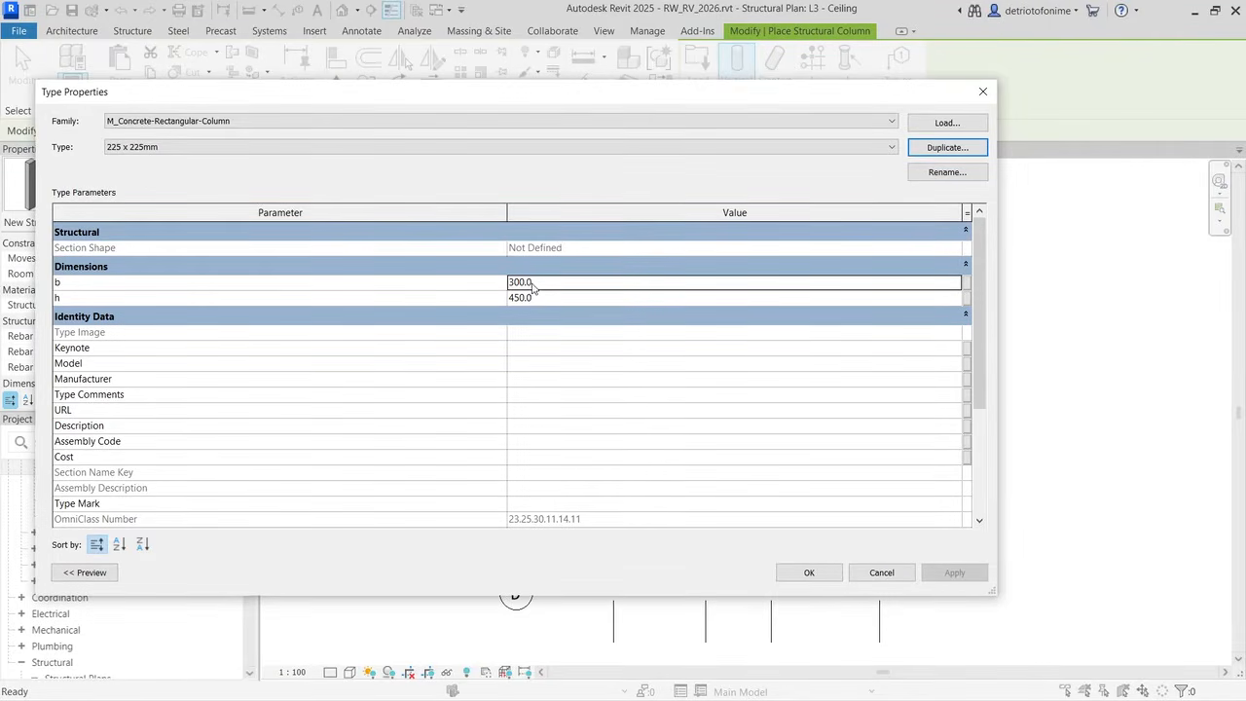
Step: Set both the b and h dimensions of the 225 x 225mm column type to 225 and accept the type properties
left_click_drag(533, 285, 461, 288)
type("225")
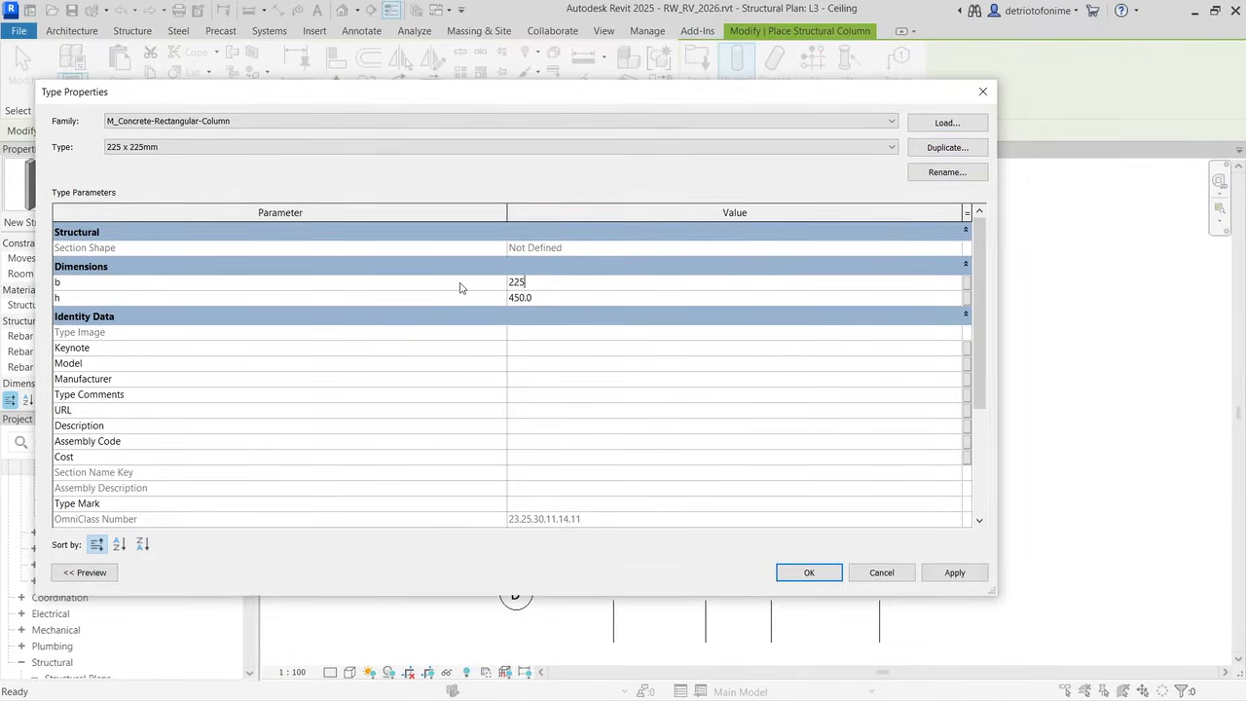
key("Tab")
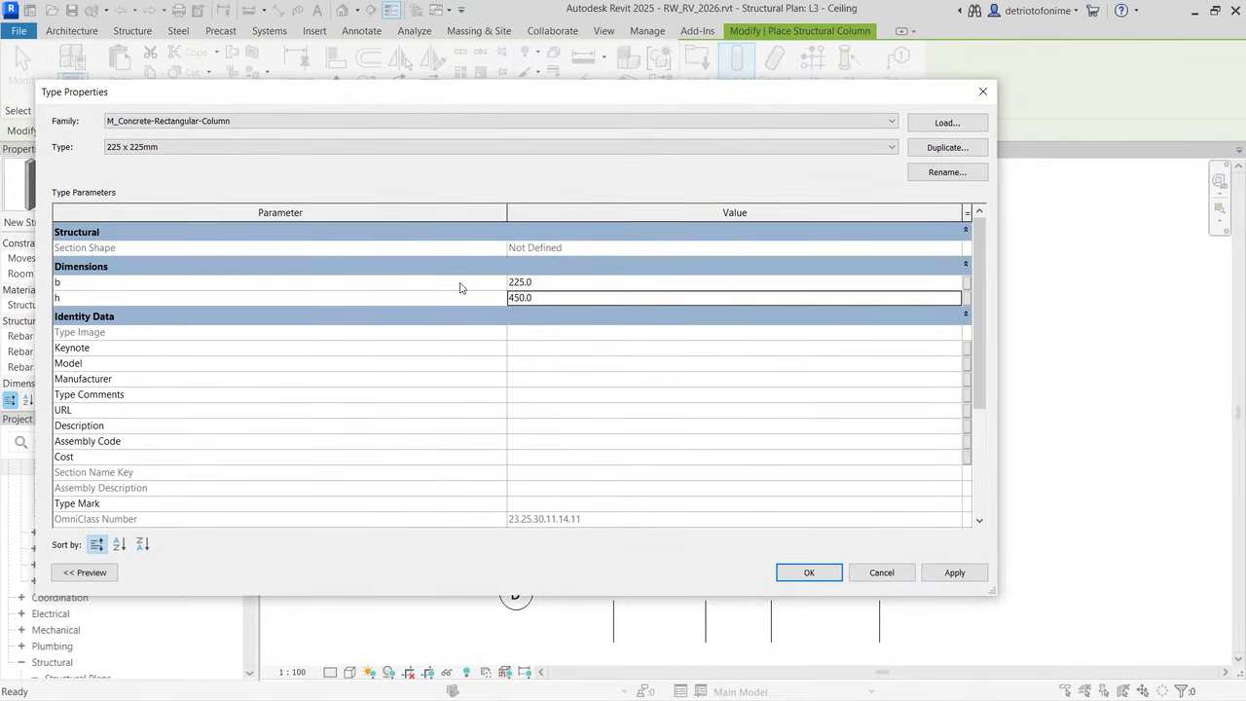
type("225")
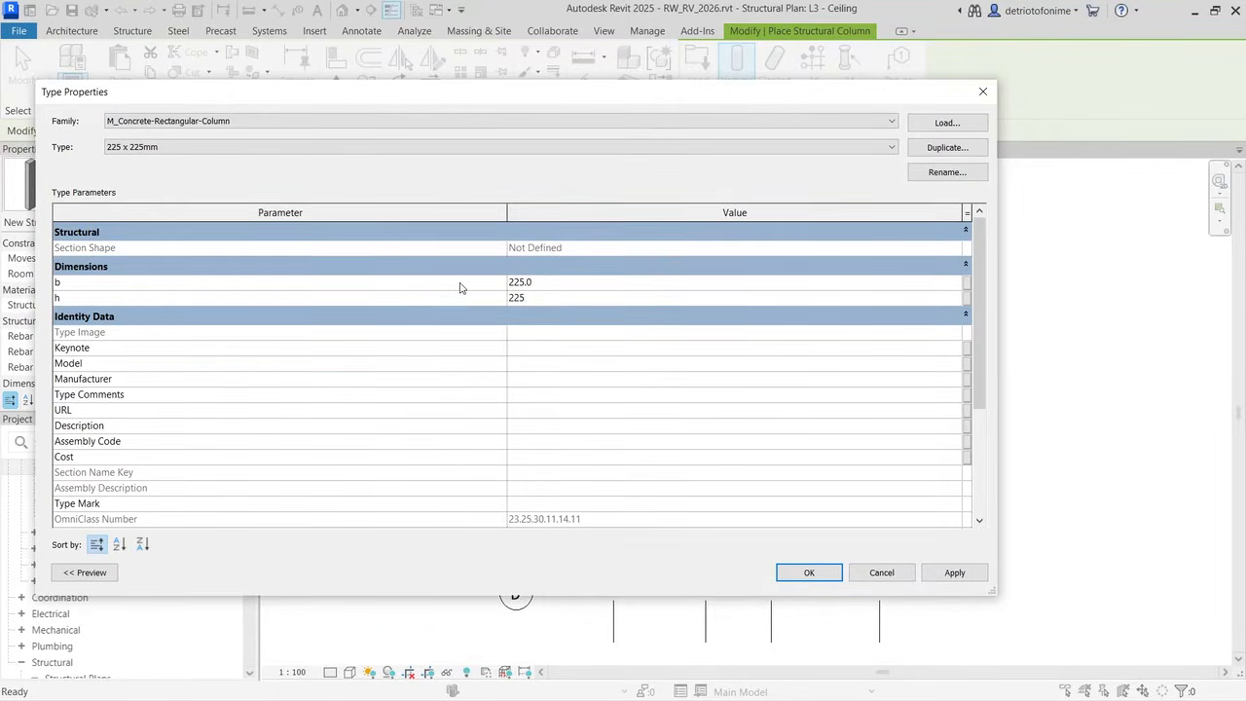
left_click(809, 572)
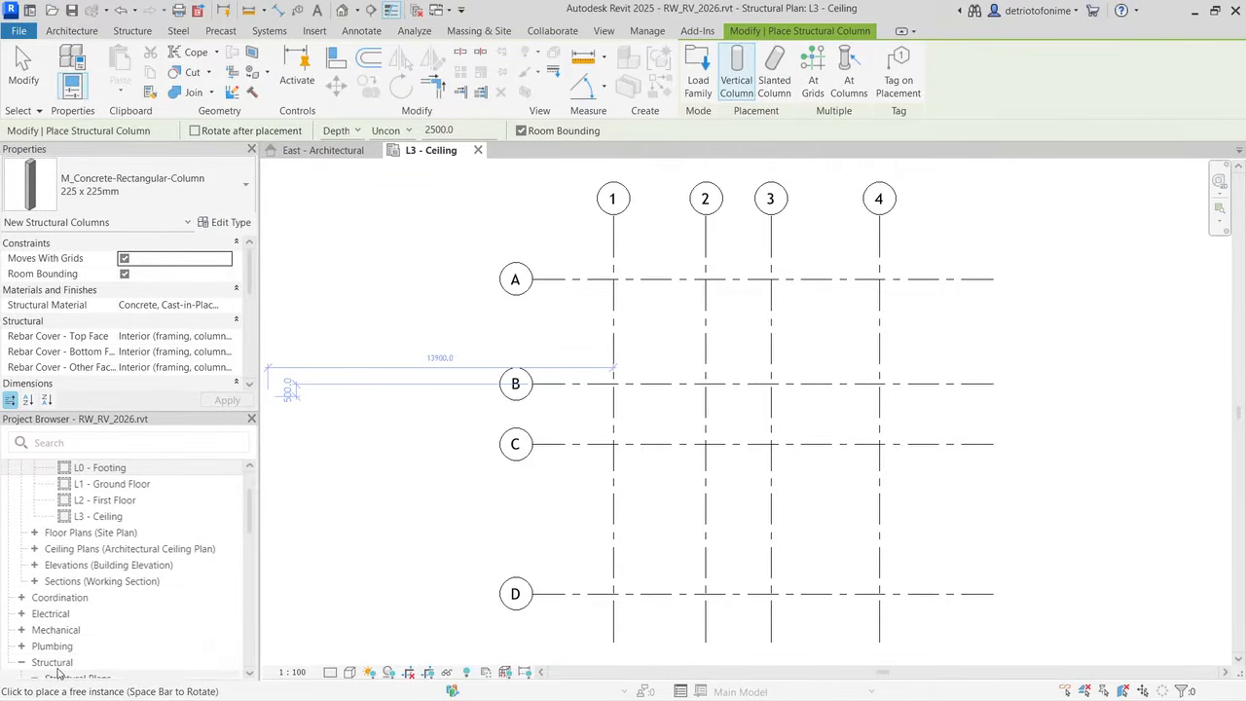
Step: Open the L1 - Ground Floor structural plan and close the L3 - Ceiling view
scroll(58, 672, "down", 1)
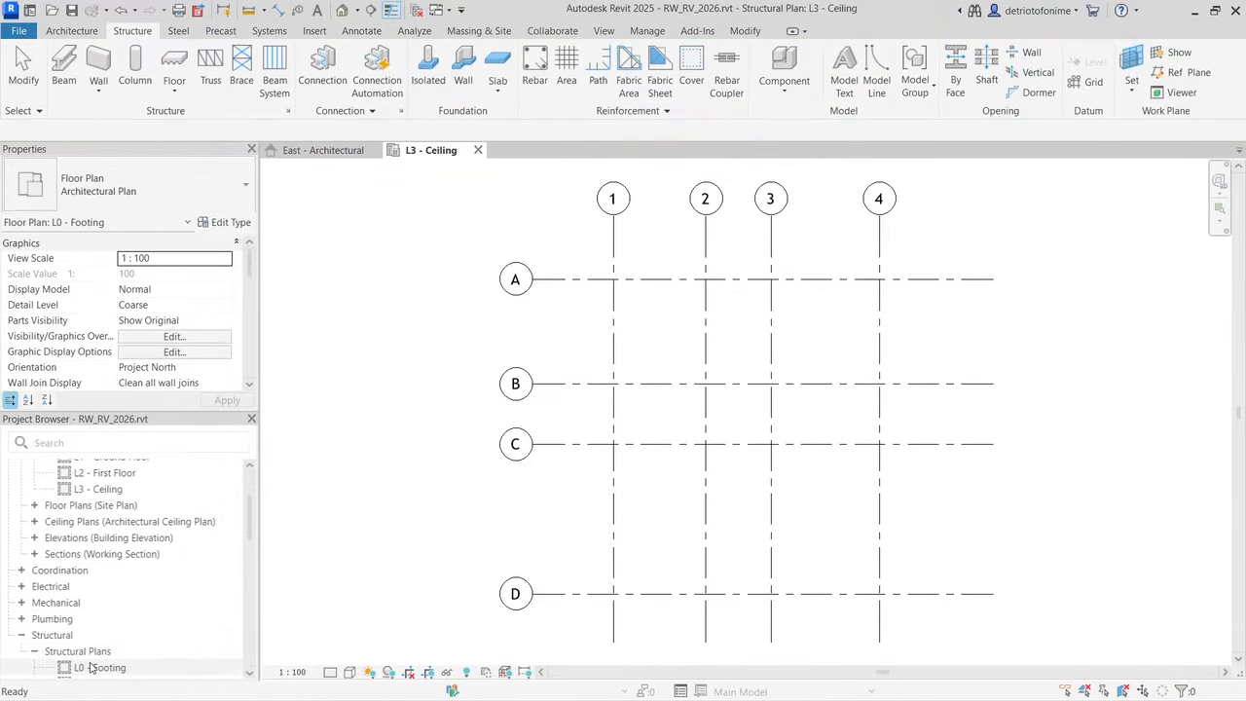
scroll(91, 668, "down", 2)
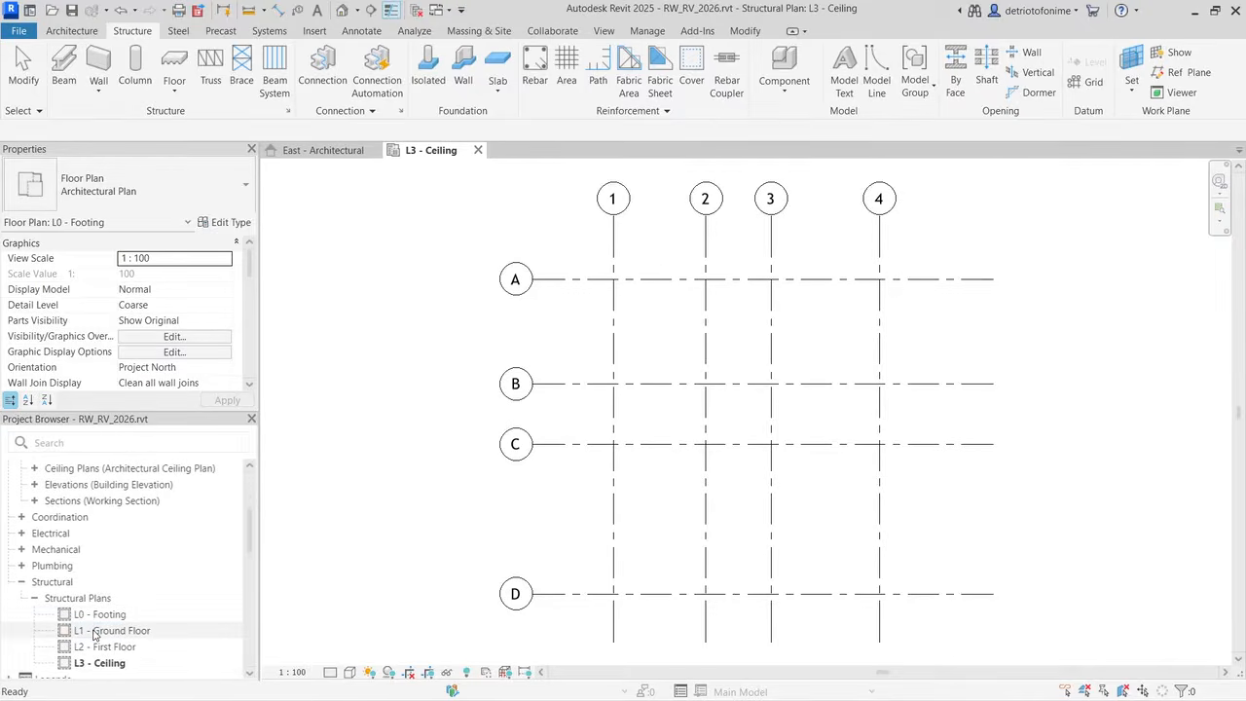
left_click(95, 631)
double_click(95, 631)
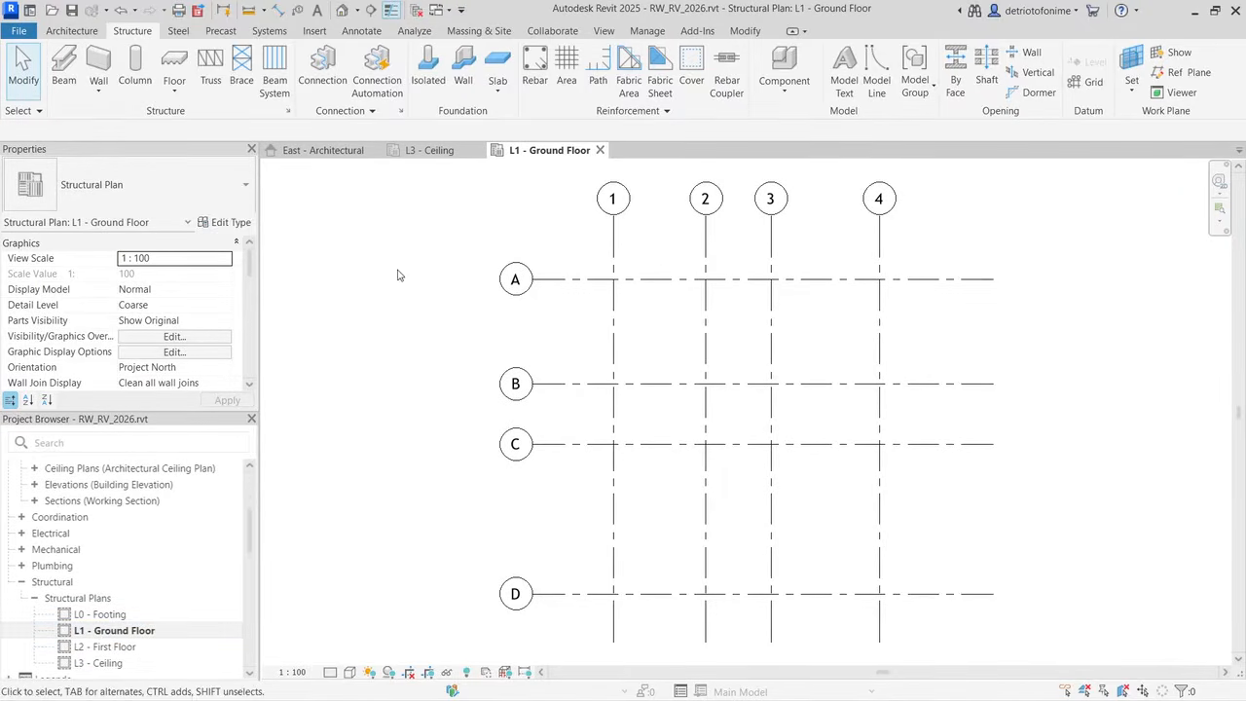
left_click(478, 150)
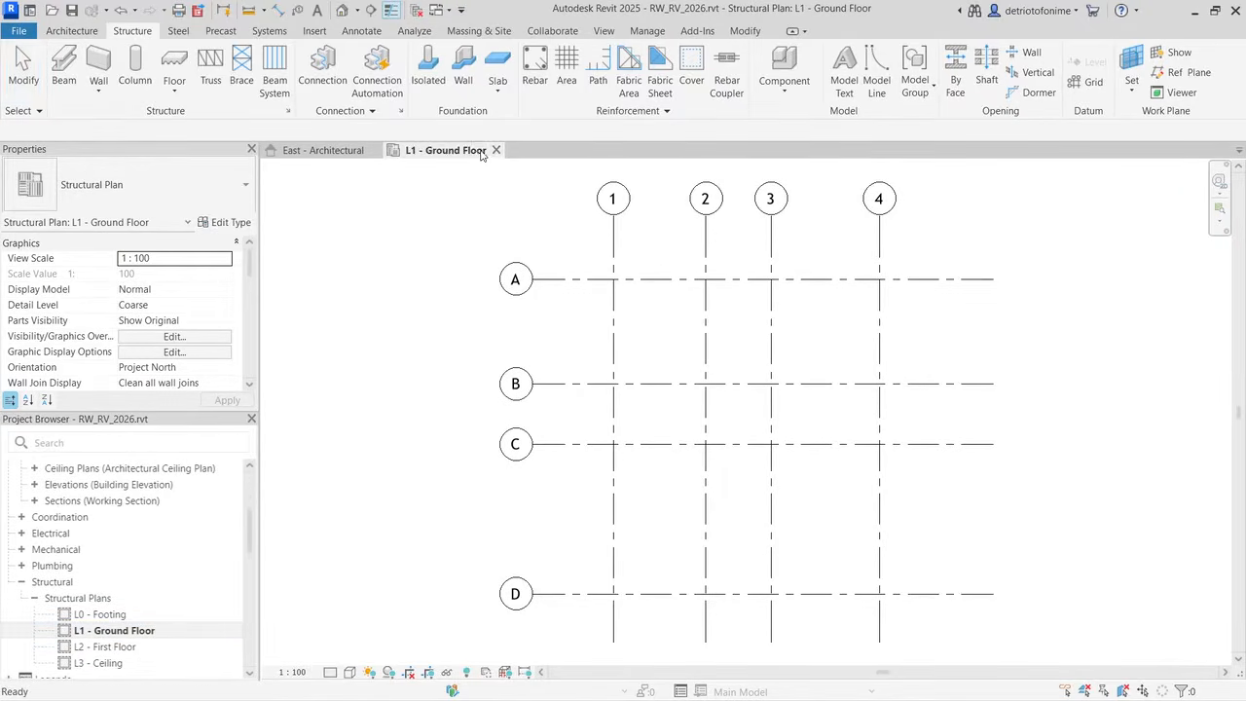
Step: Place 225 x 225mm concrete structural columns where grid A crosses grids 1, 2, 3 and 4
left_click(135, 68)
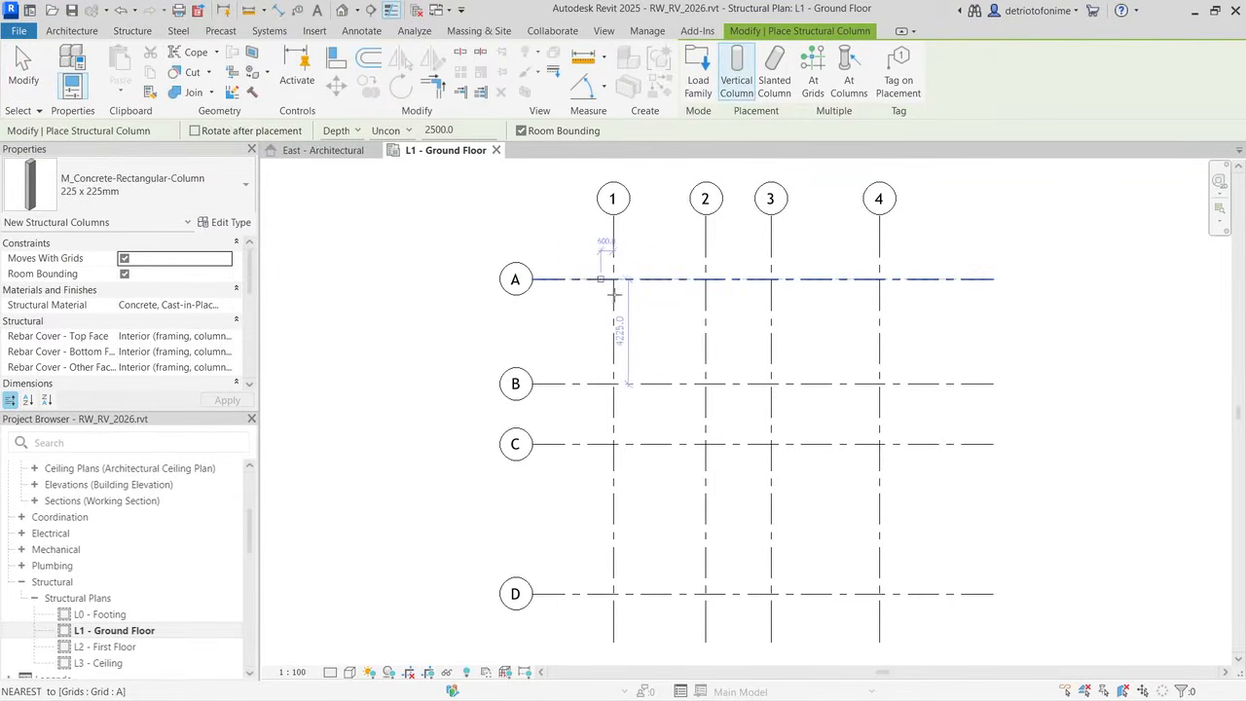
scroll(620, 279, "up", 1)
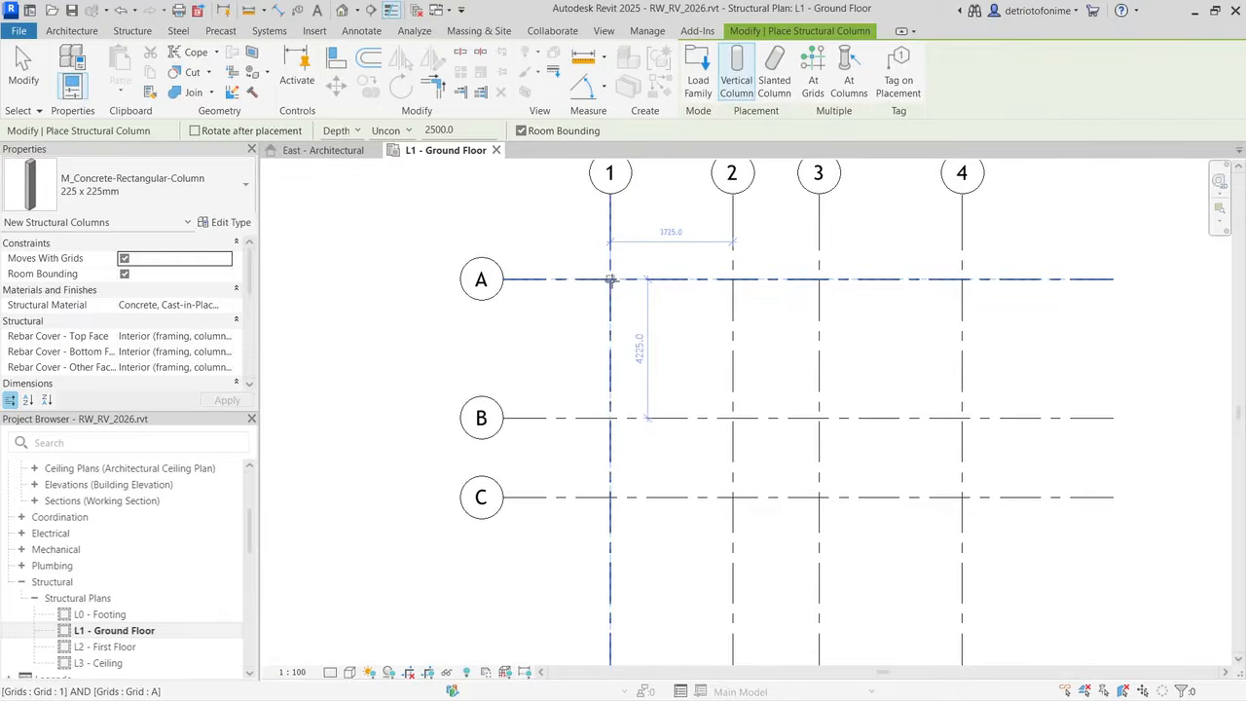
left_click(610, 279)
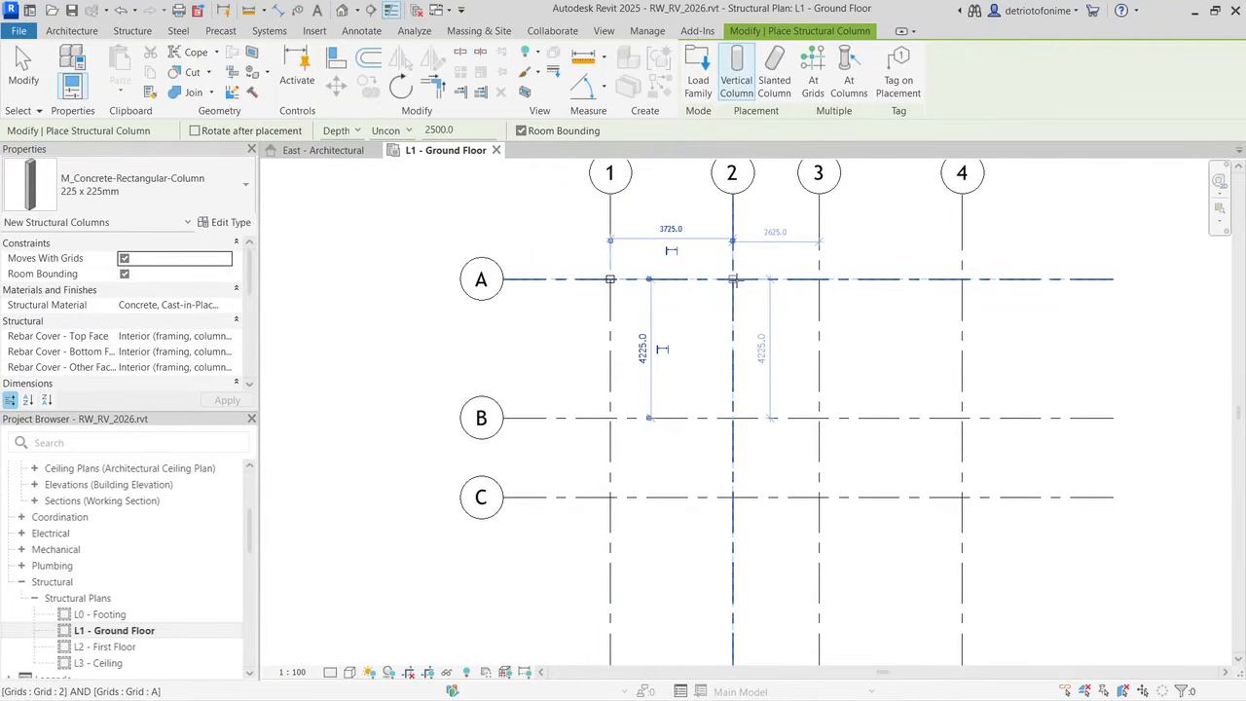
left_click(732, 279)
left_click(818, 279)
left_click(962, 280)
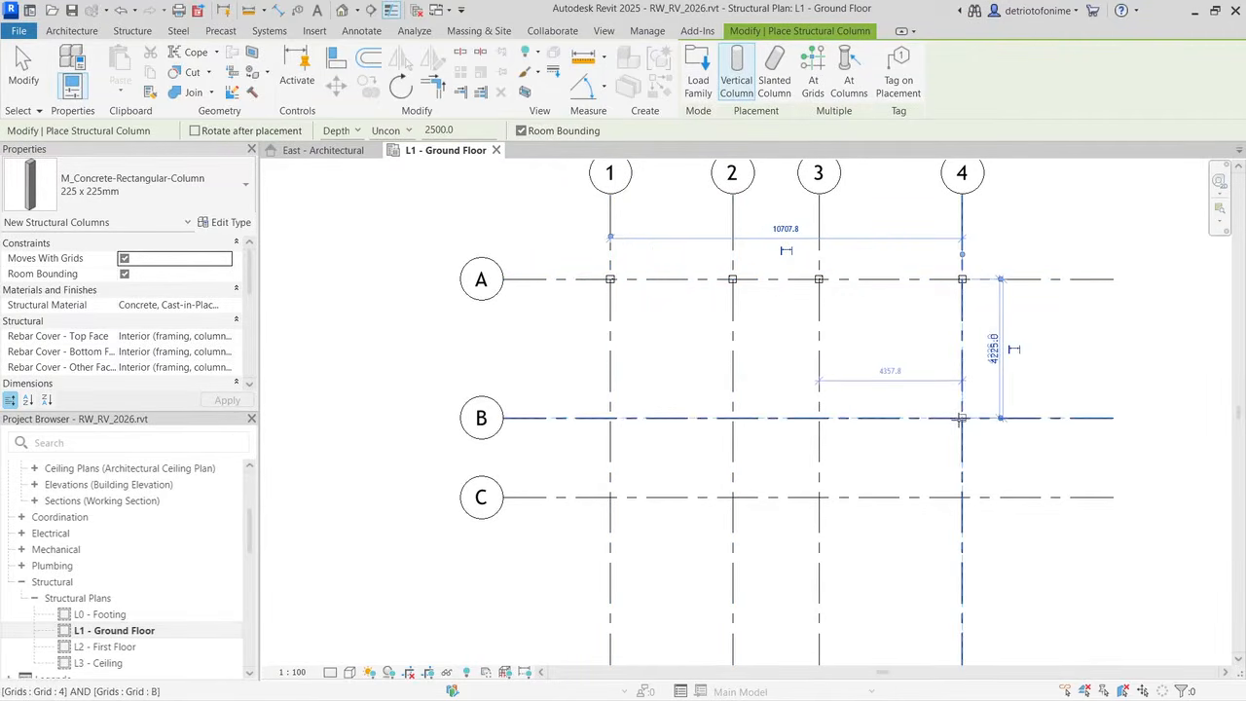
Step: Place 225 x 225mm columns at all intersections of grids B and C with grids 1 to 4
left_click(963, 417)
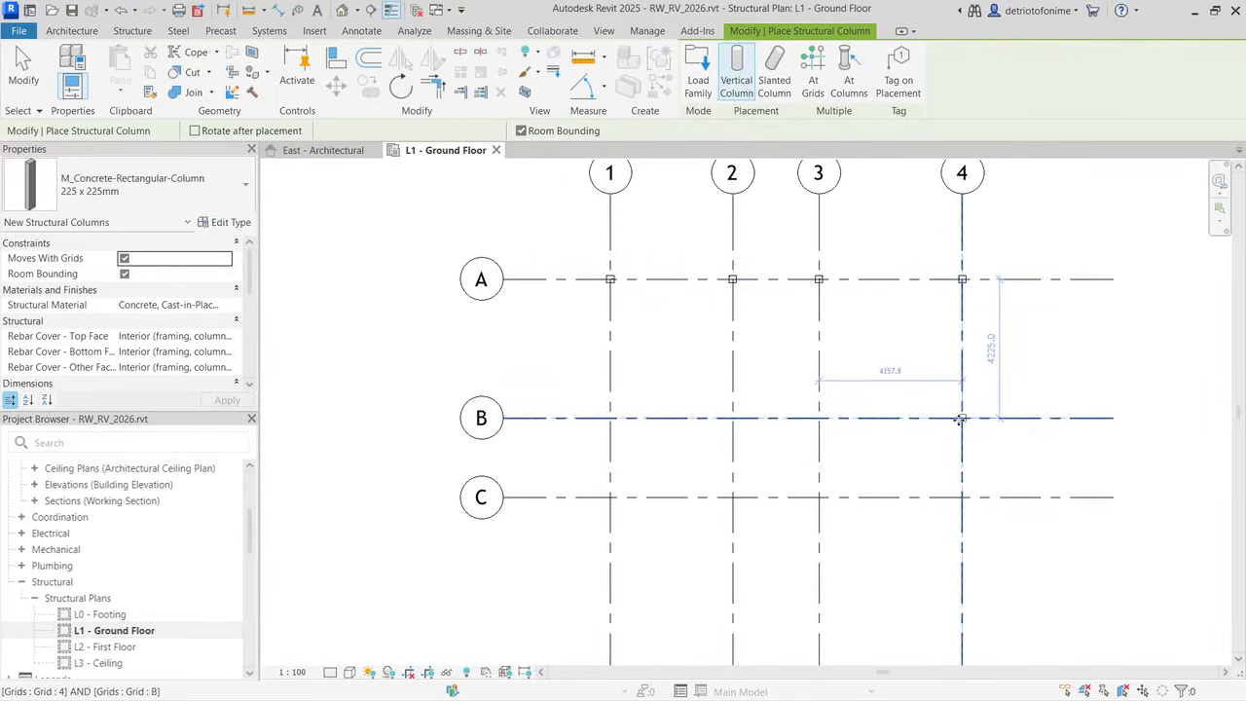
left_click(962, 498)
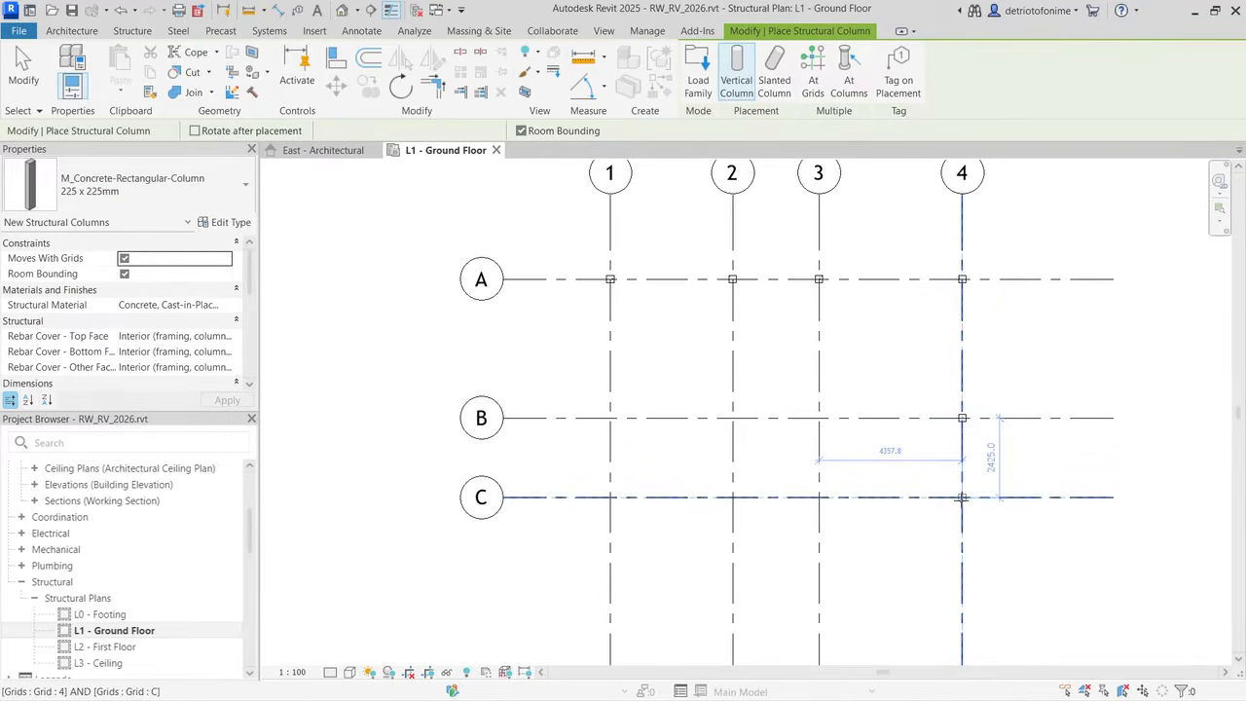
left_click(819, 497)
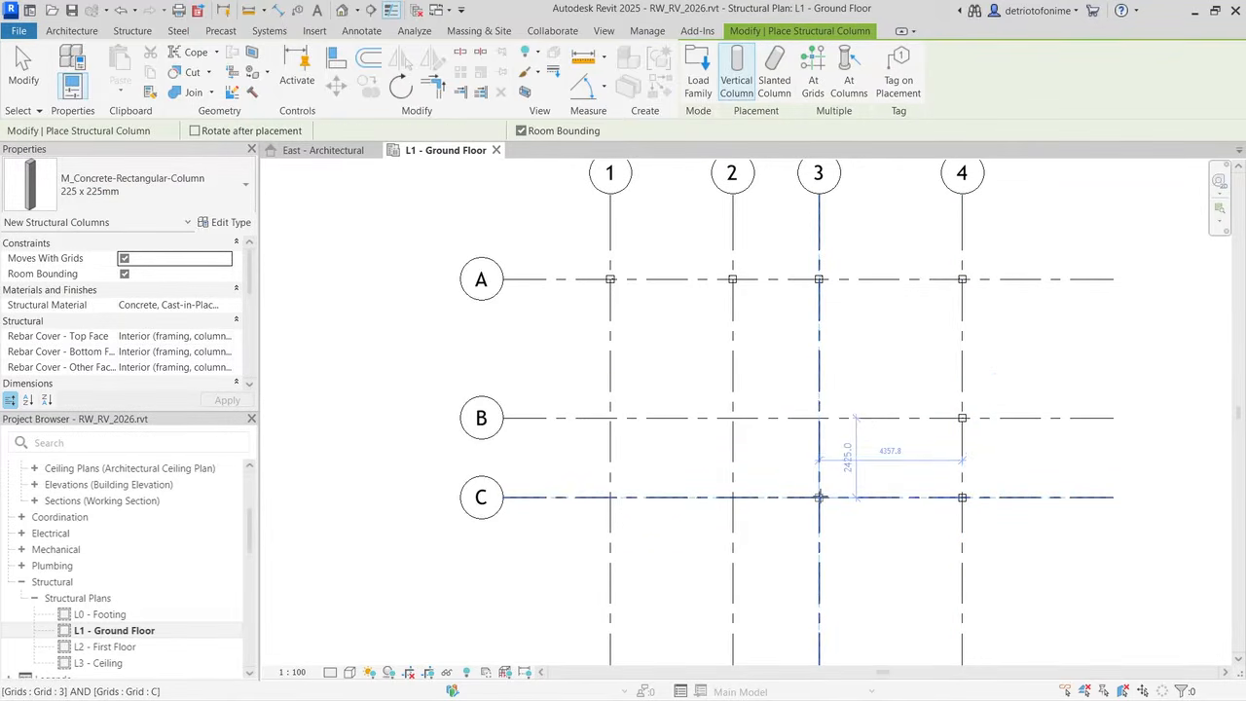
left_click(732, 498)
left_click(611, 498)
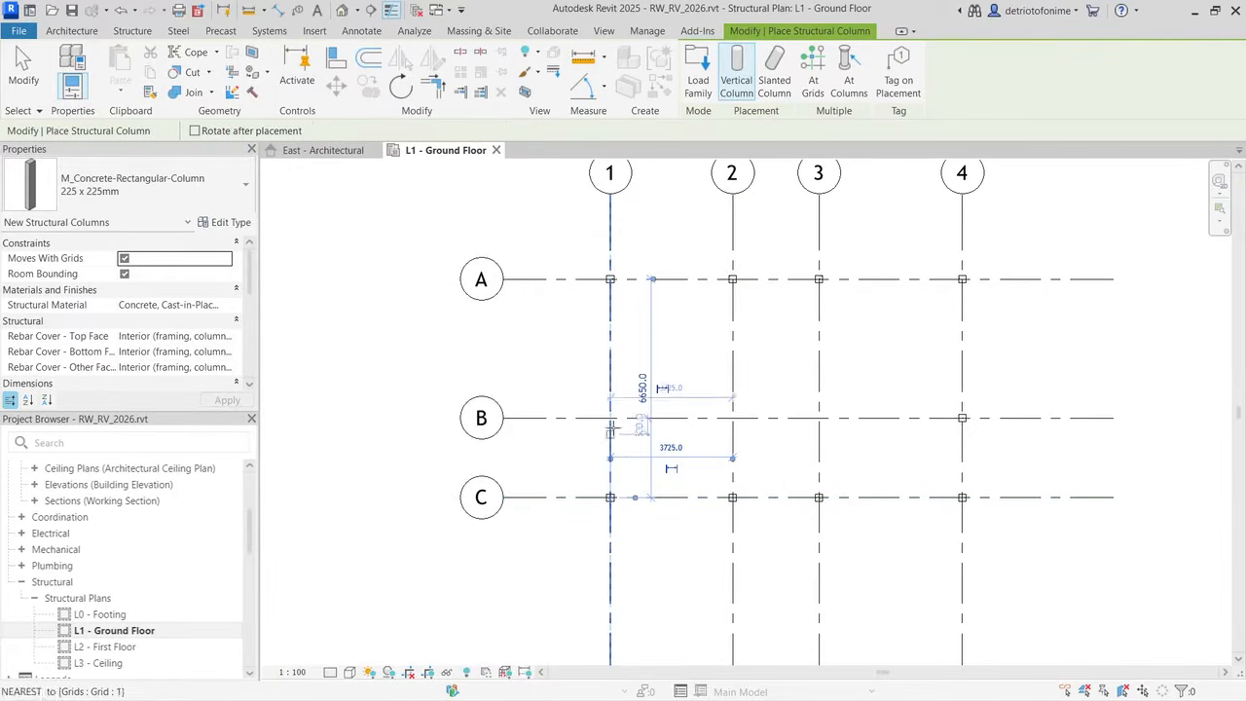
left_click(611, 418)
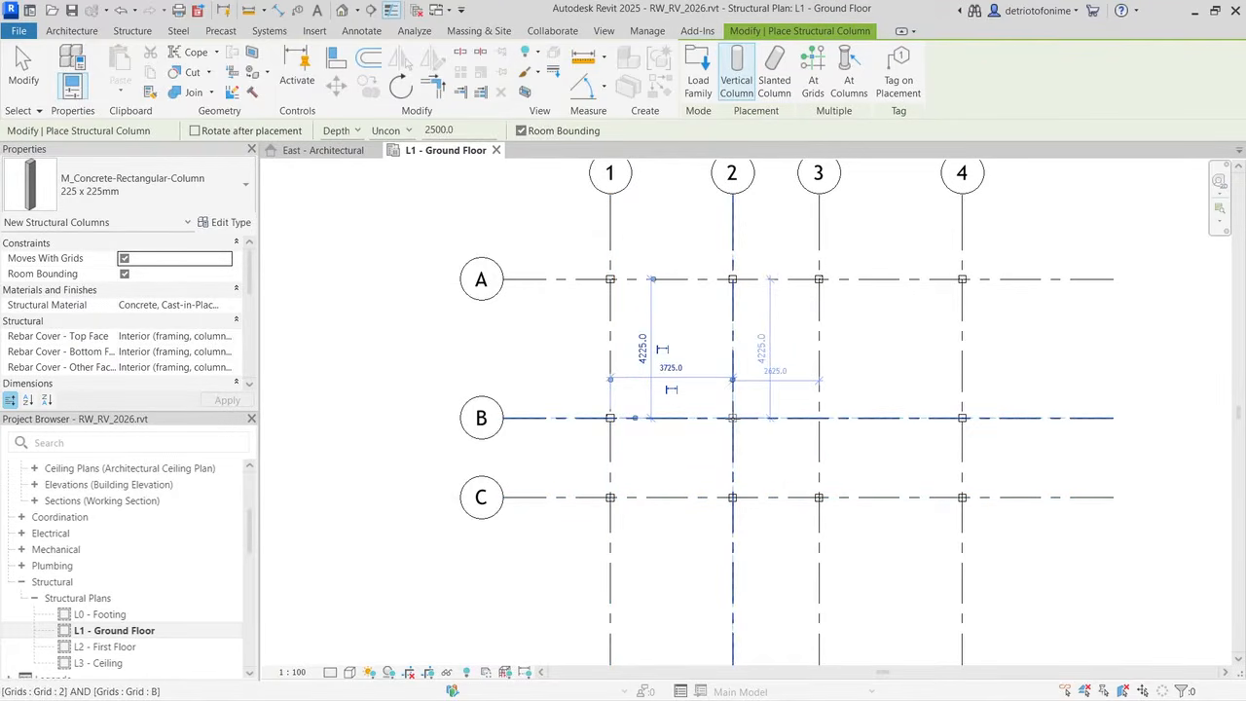
left_click(732, 418)
left_click(819, 418)
Step: Place 225 x 225mm columns along grid D at its intersections with grids 1, 2, 3 and 4
scroll(825, 350, "down", 1)
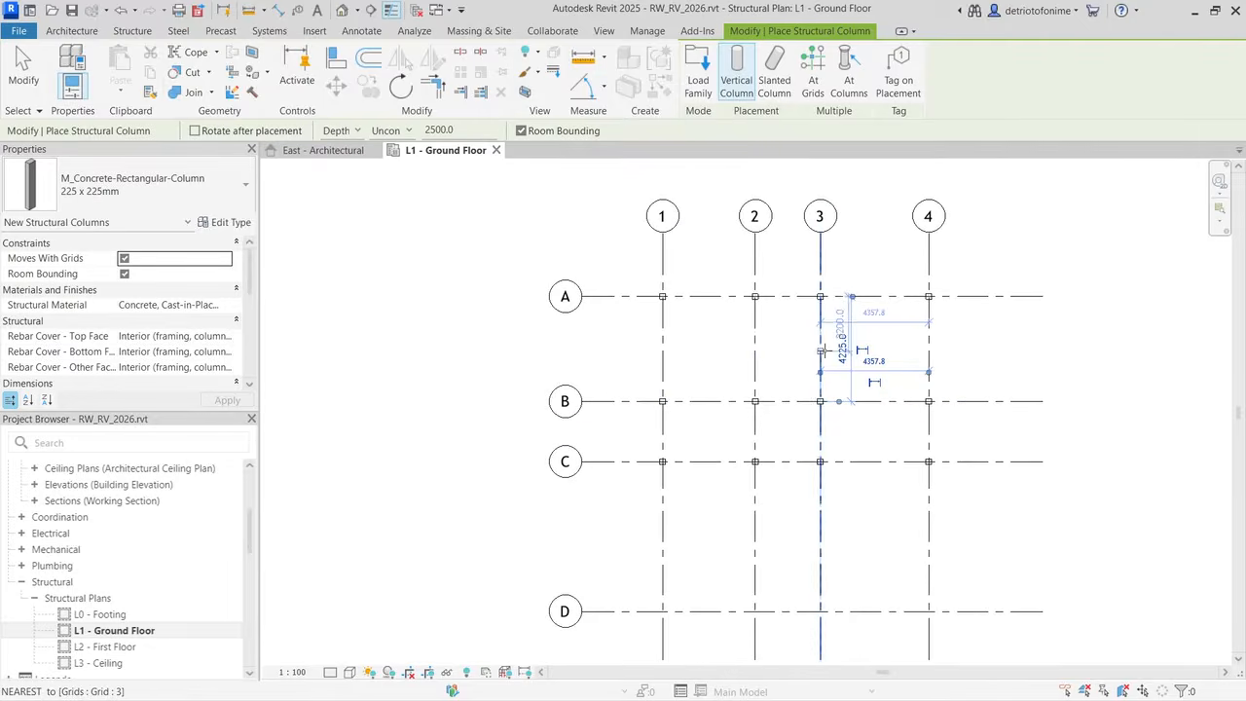
left_click(662, 610)
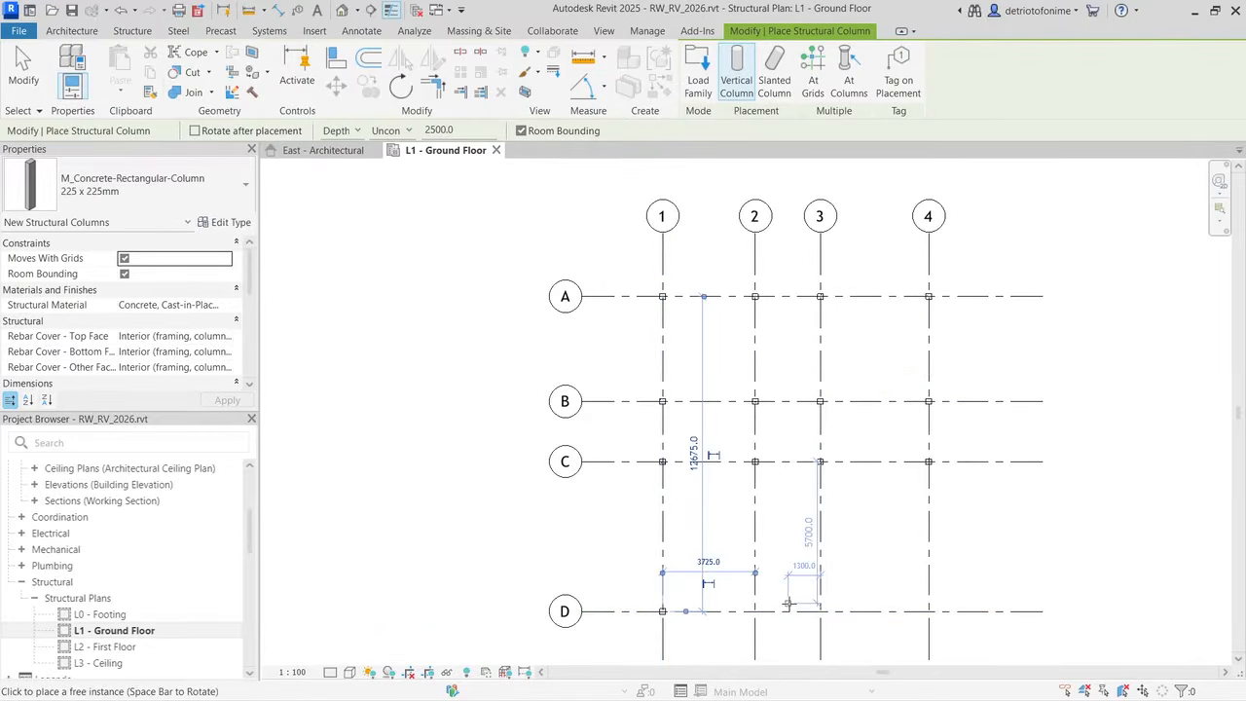
left_click(757, 611)
left_click(825, 612)
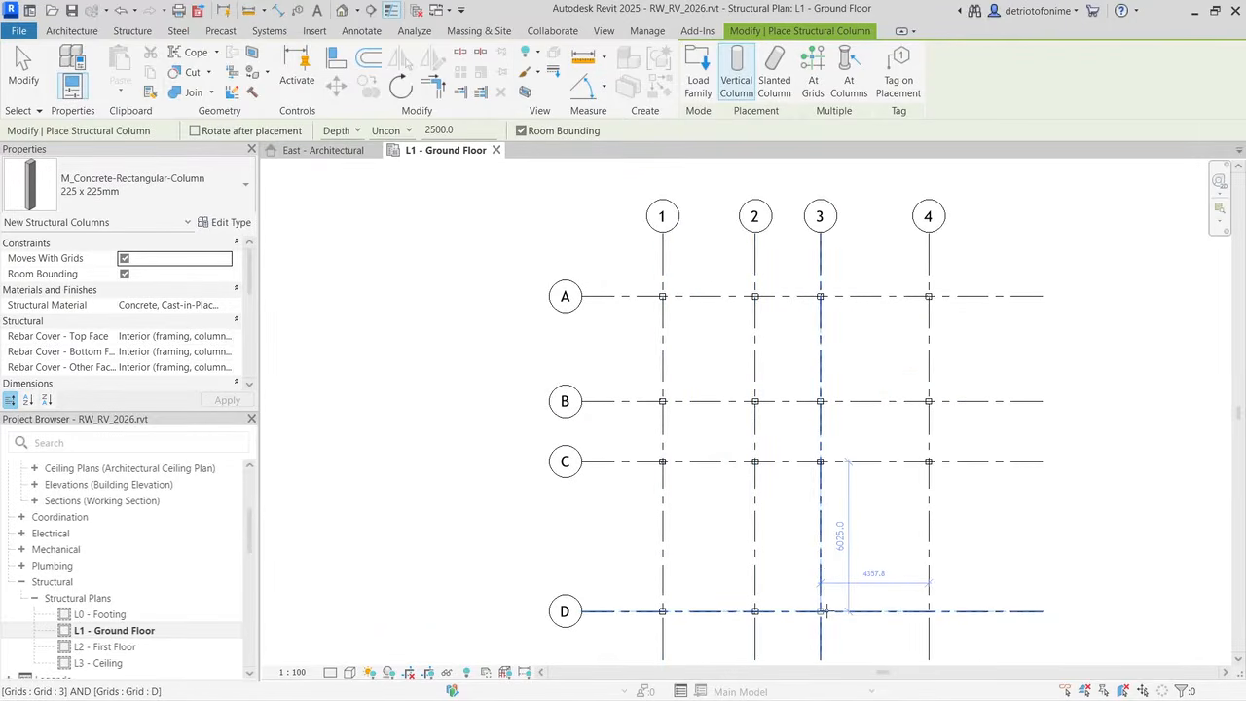
left_click(931, 611)
scroll(871, 519, "down", 1)
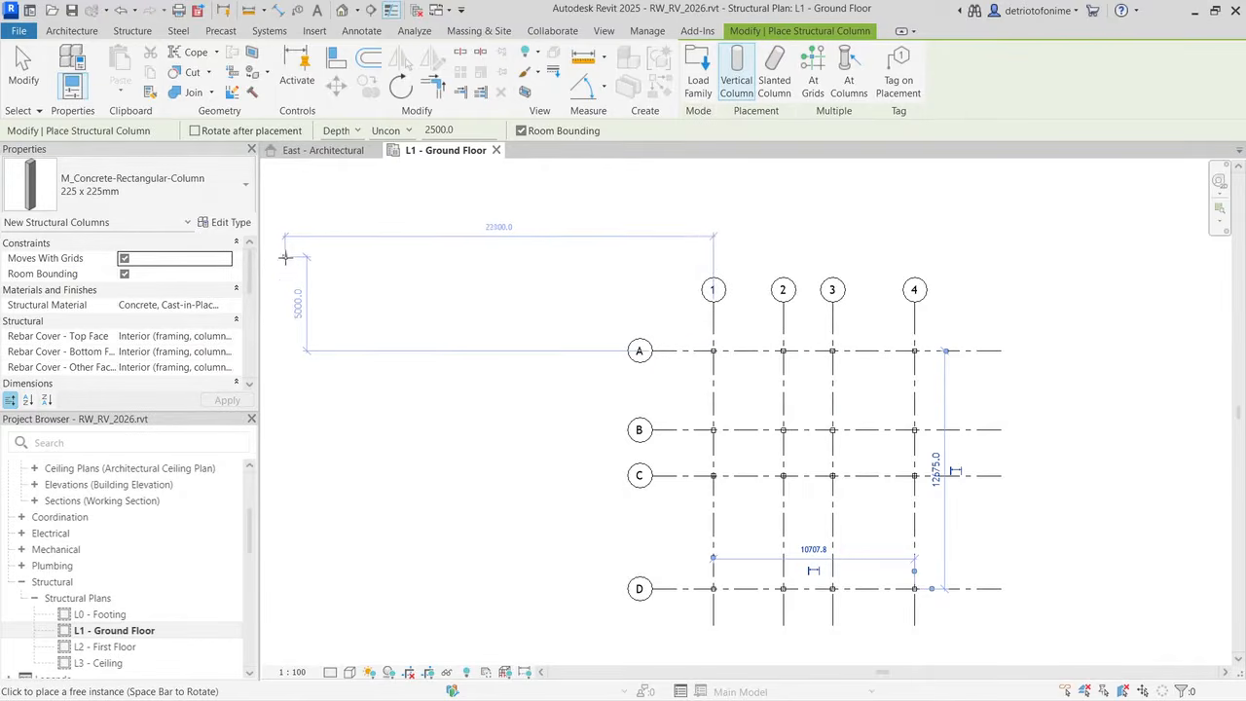
Step: Start the Beam command and load Concrete - Rectangular Beam.rfa from the UK library's Structural Framing Concrete folder
left_click(130, 31)
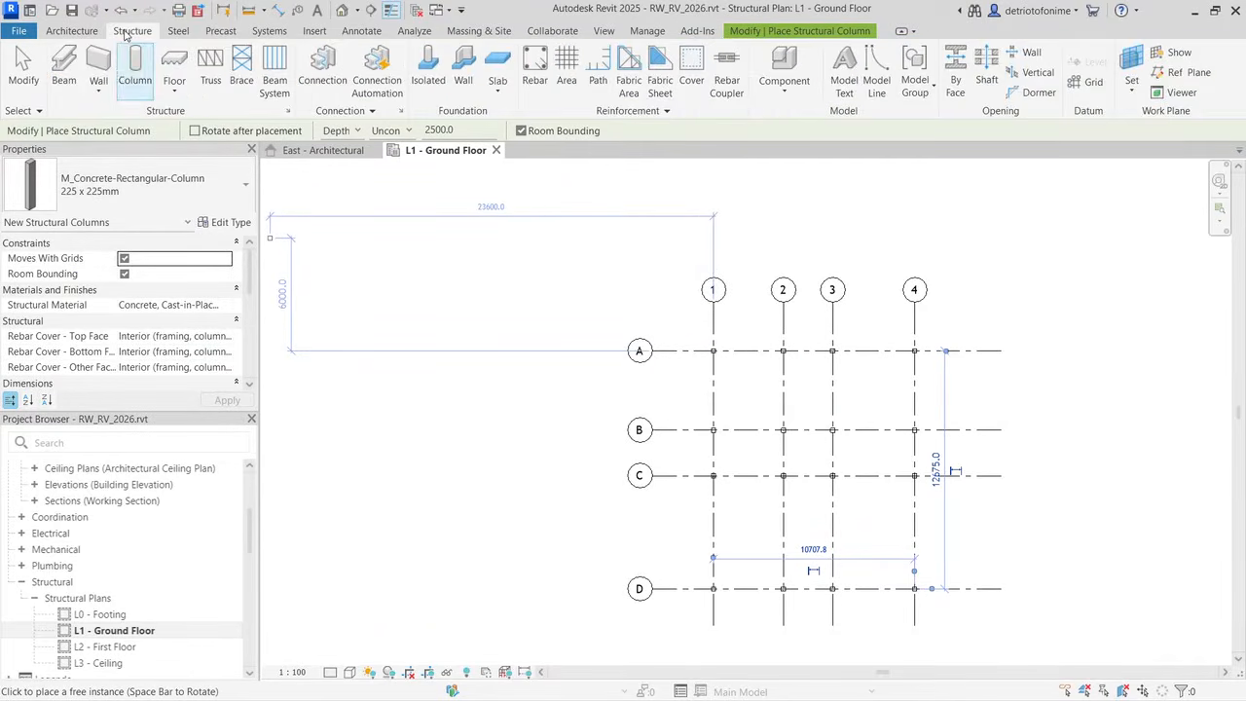
left_click(63, 66)
left_click(84, 191)
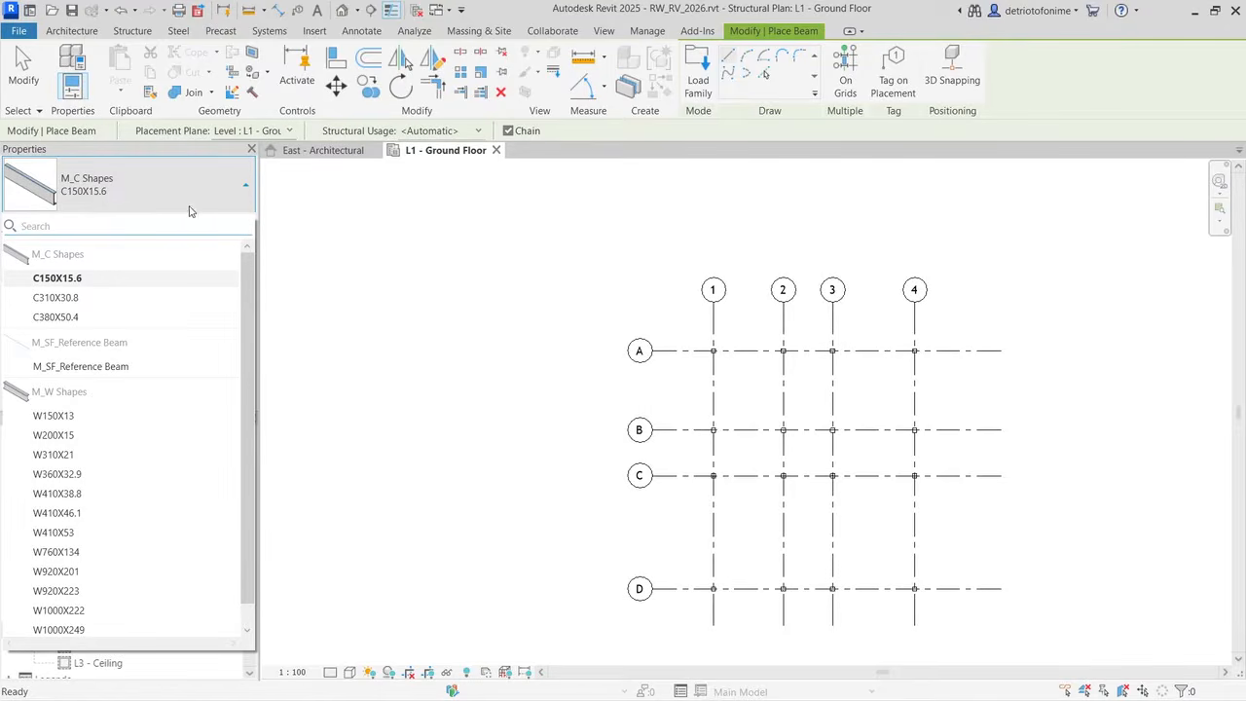
left_click(702, 89)
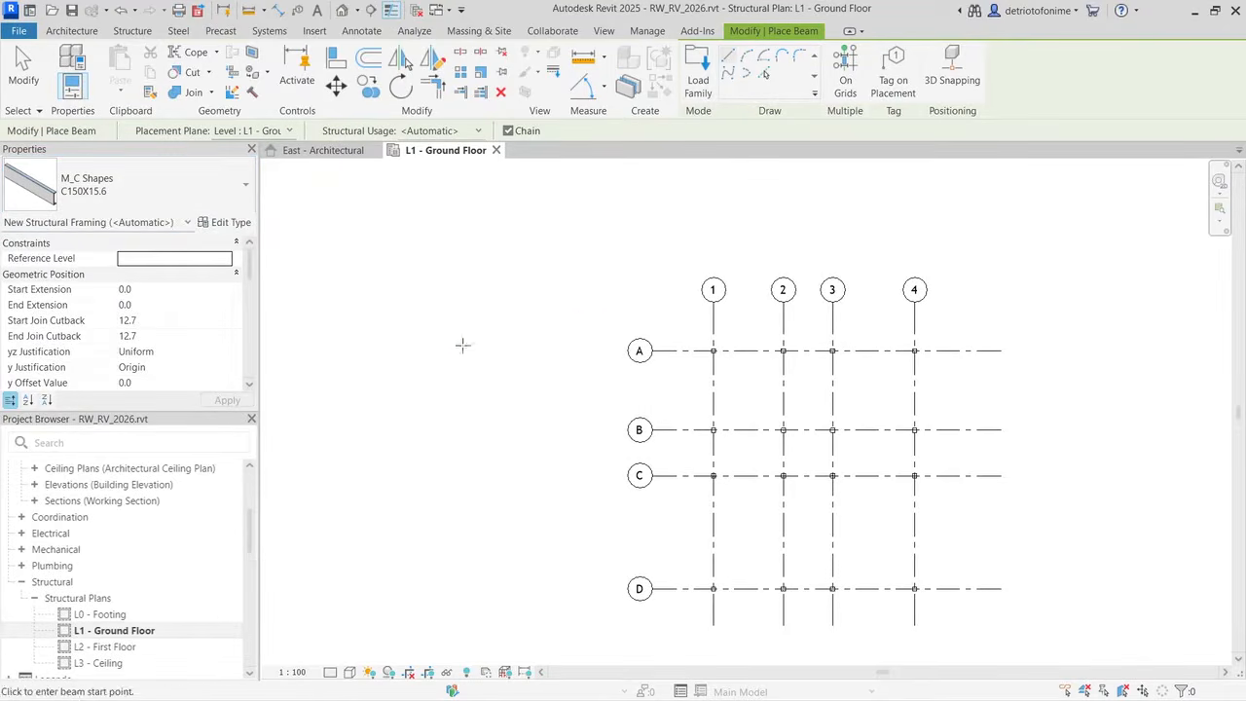
left_click(695, 76)
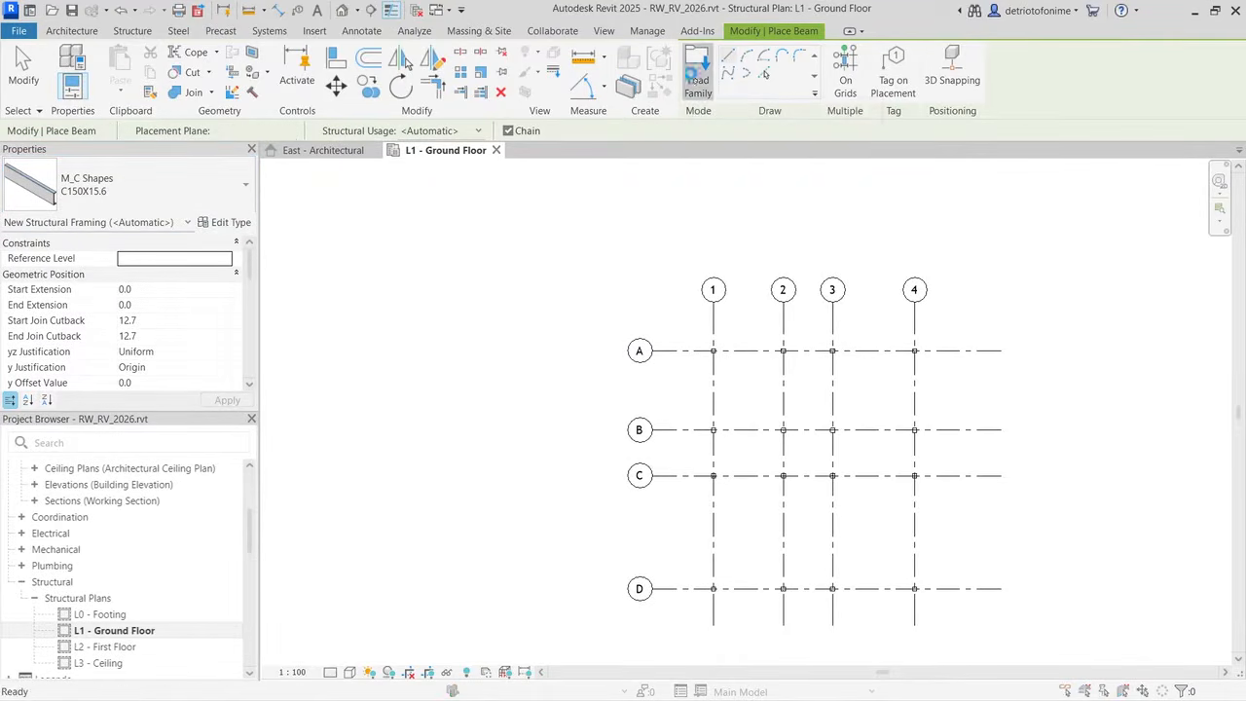
left_click(373, 231)
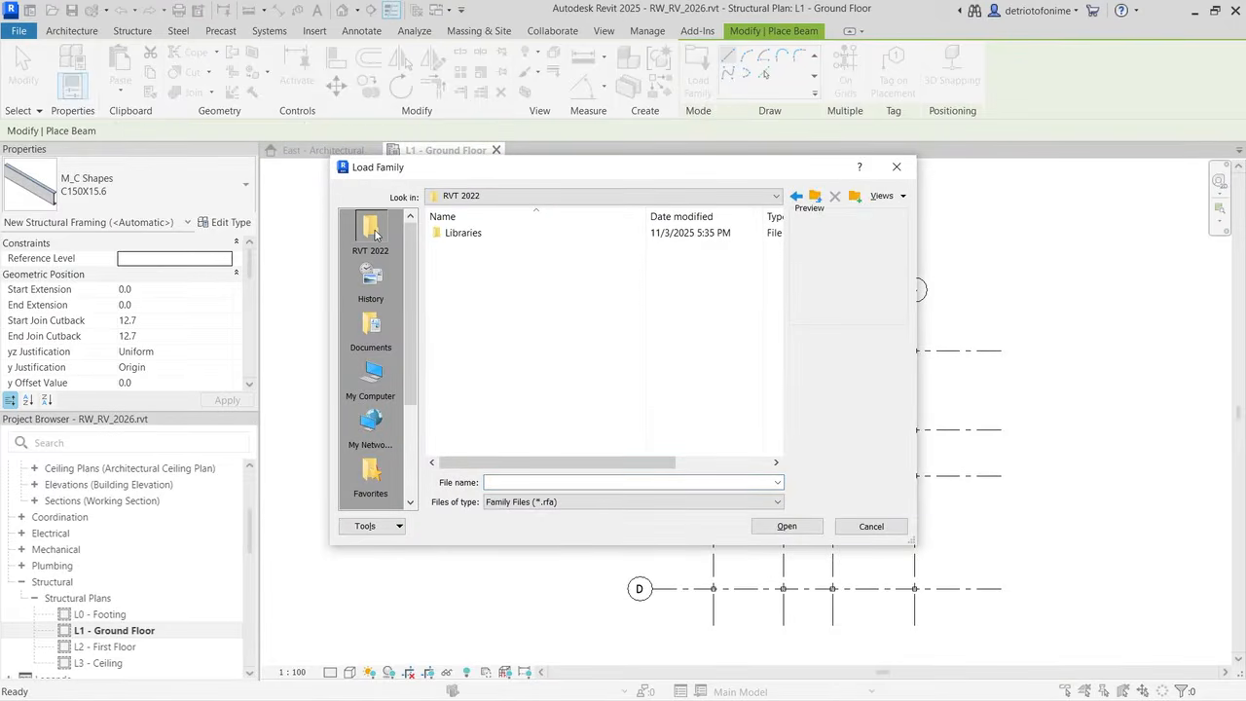
double_click(505, 239)
double_click(494, 237)
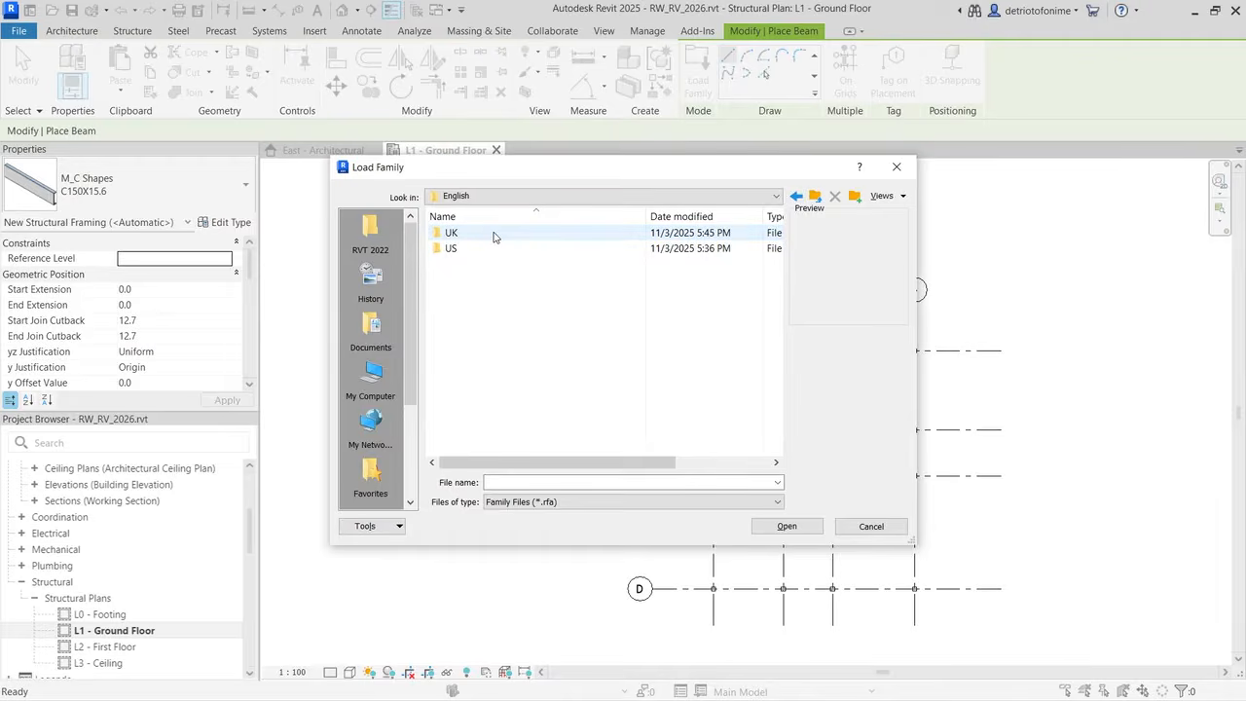
double_click(494, 236)
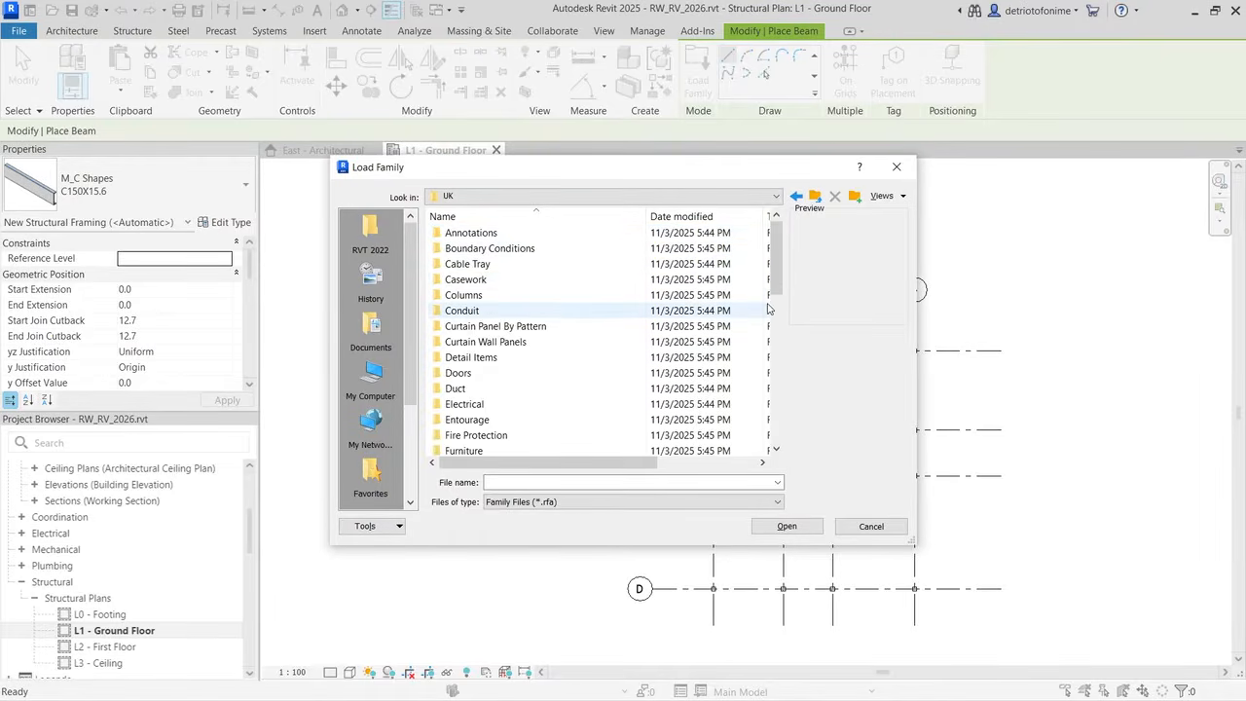
left_click_drag(779, 267, 778, 412)
double_click(553, 295)
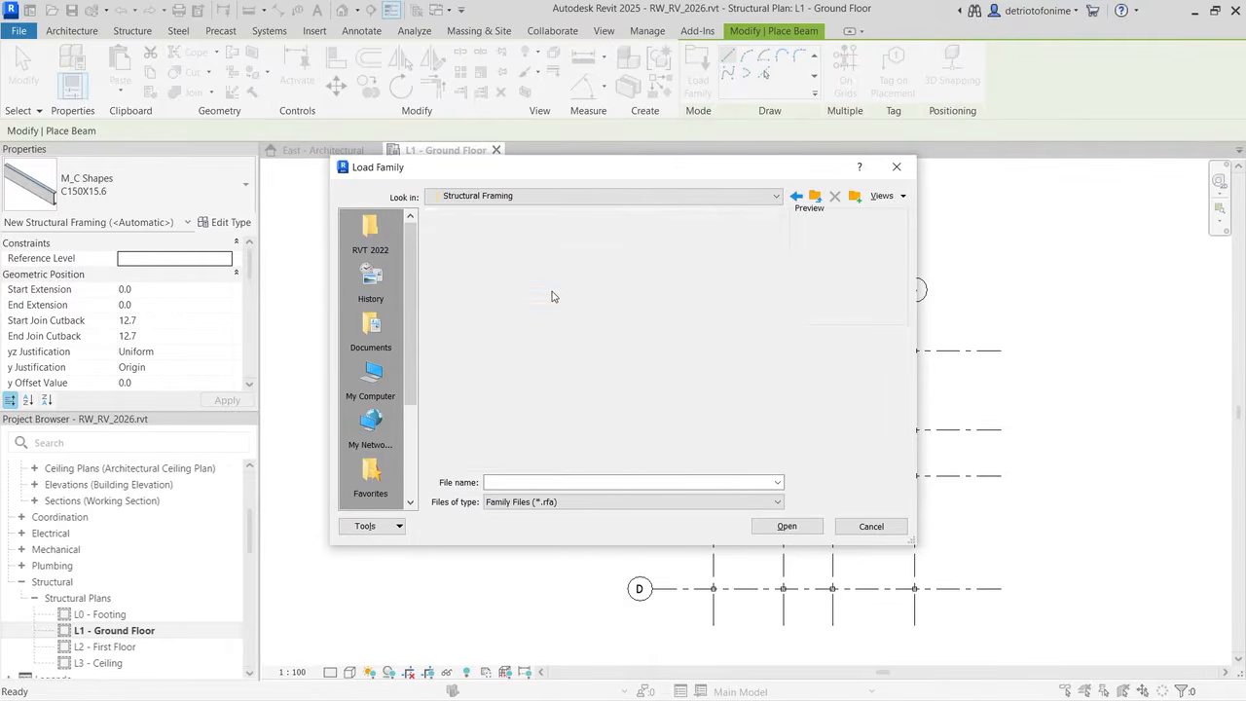
double_click(506, 235)
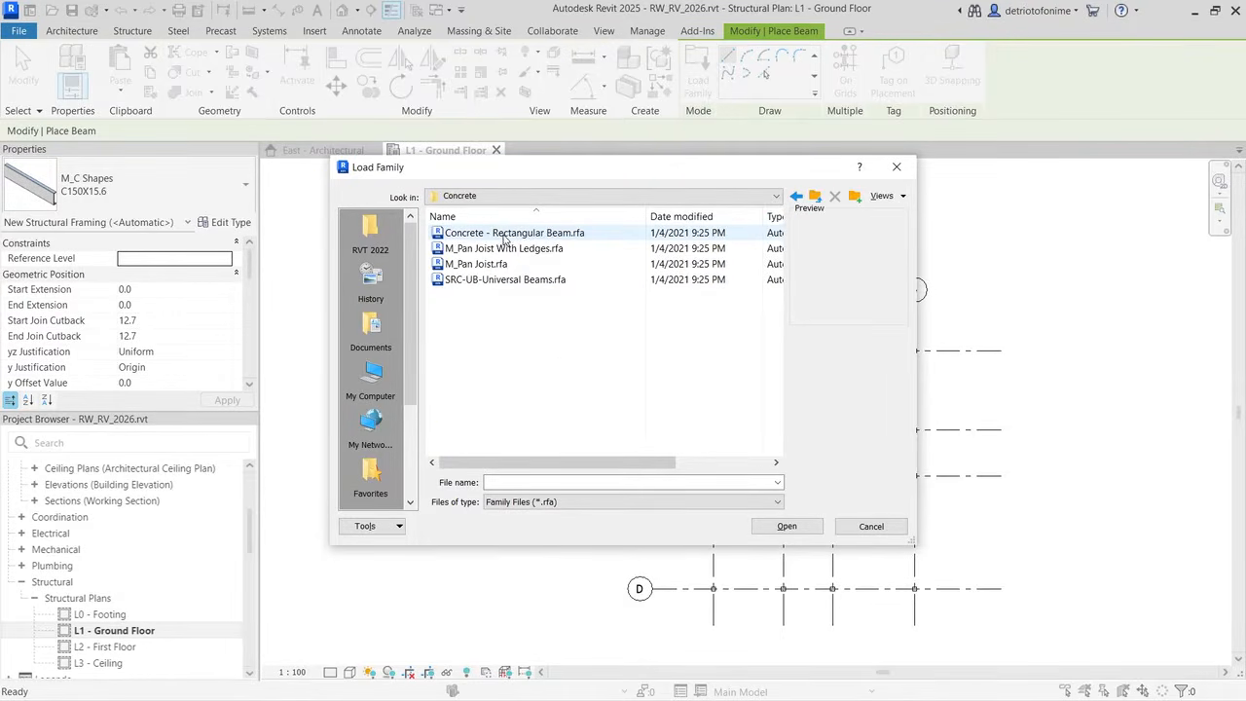
left_click(541, 235)
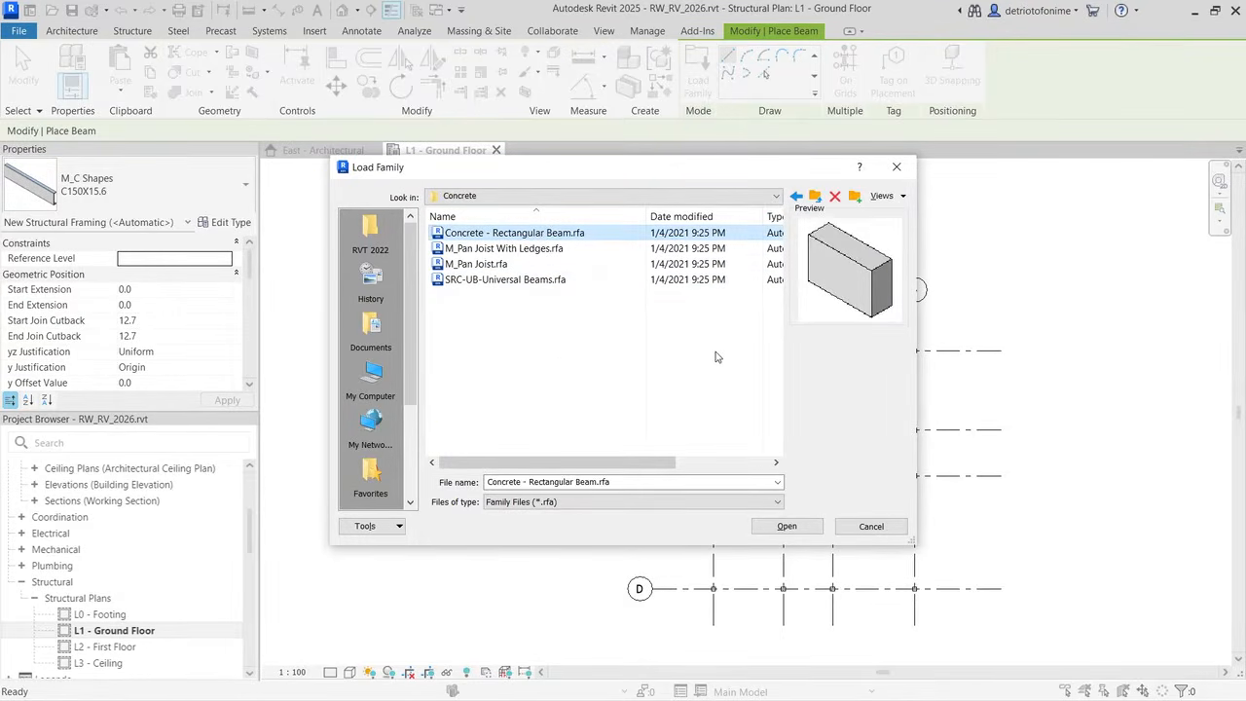
left_click(787, 525)
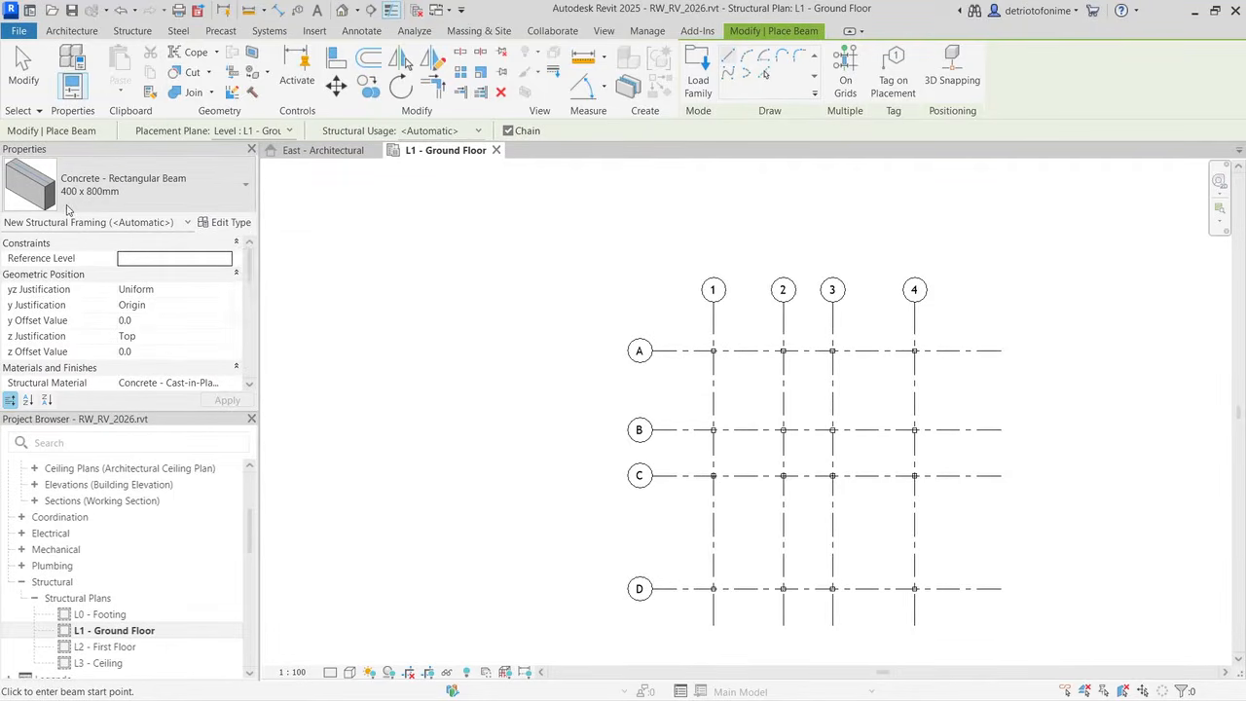
Step: Duplicate the 400 x 800mm concrete beam type under the name 225 x 450mm
left_click(222, 222)
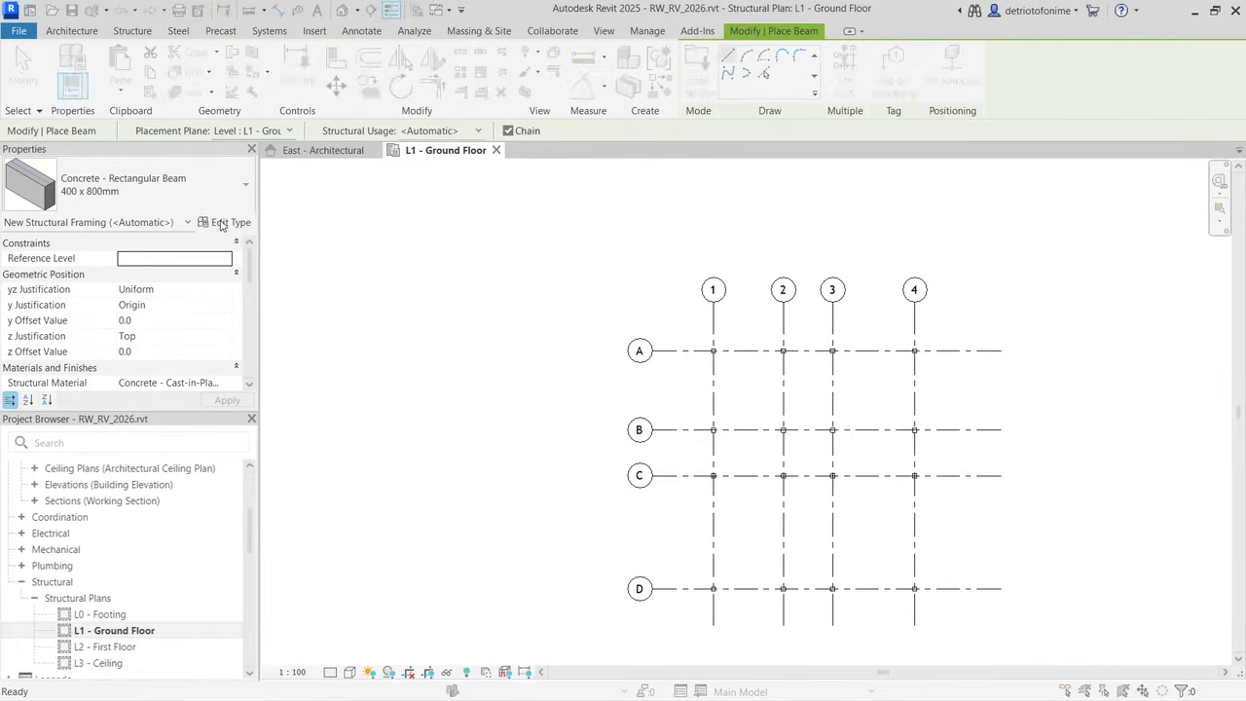
left_click(915, 149)
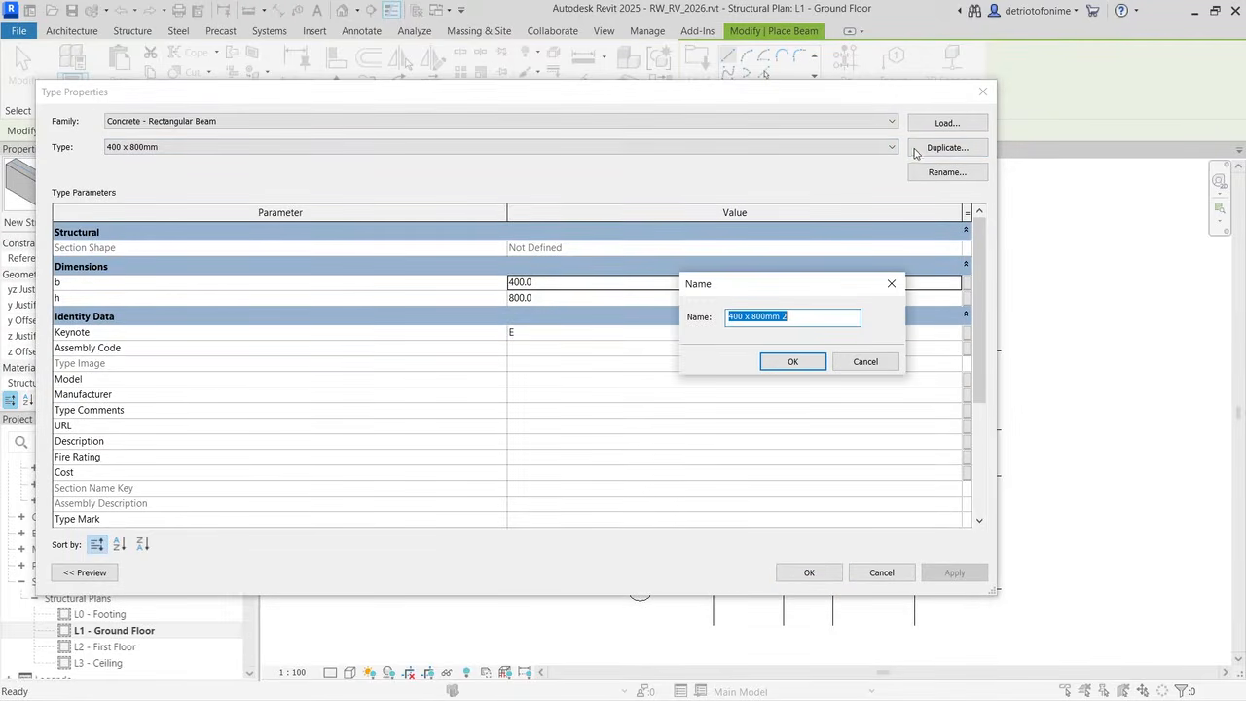
left_click(731, 317)
type("225 x")
type("450mm")
left_click(793, 361)
Step: Set the new beam type's width b to 225 and depth h to 450, and apply the type changes
left_click(554, 284)
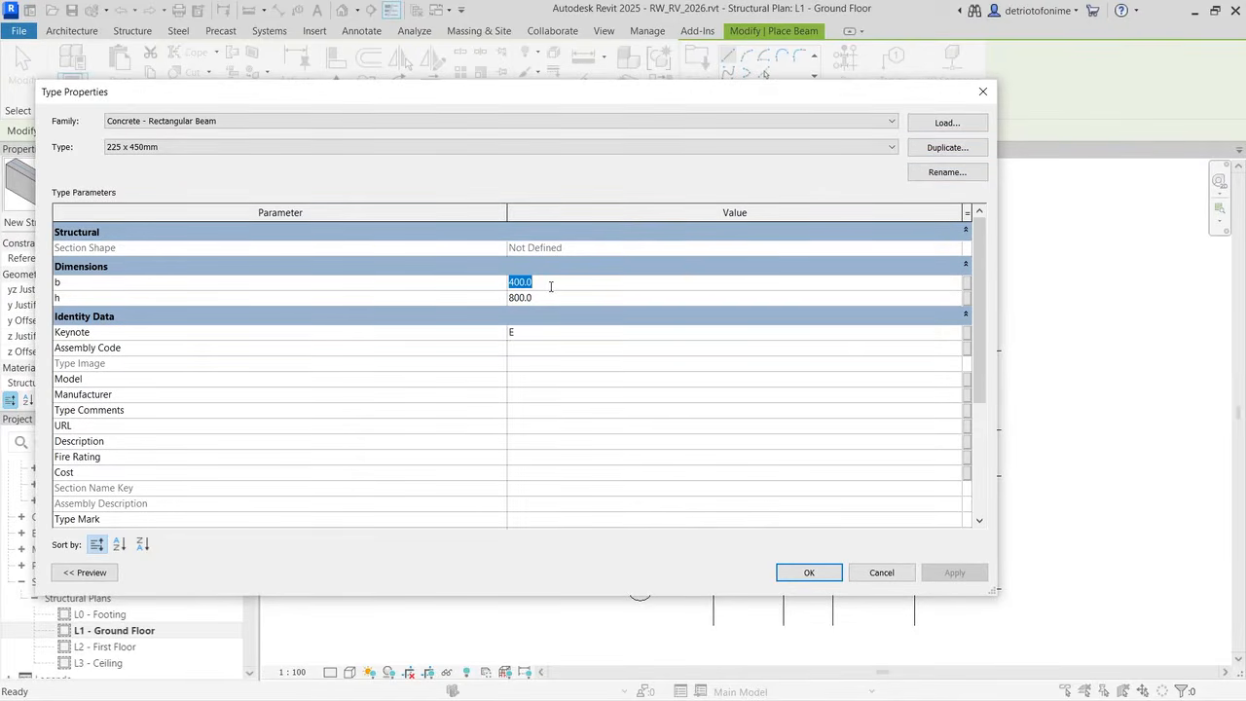
type("225")
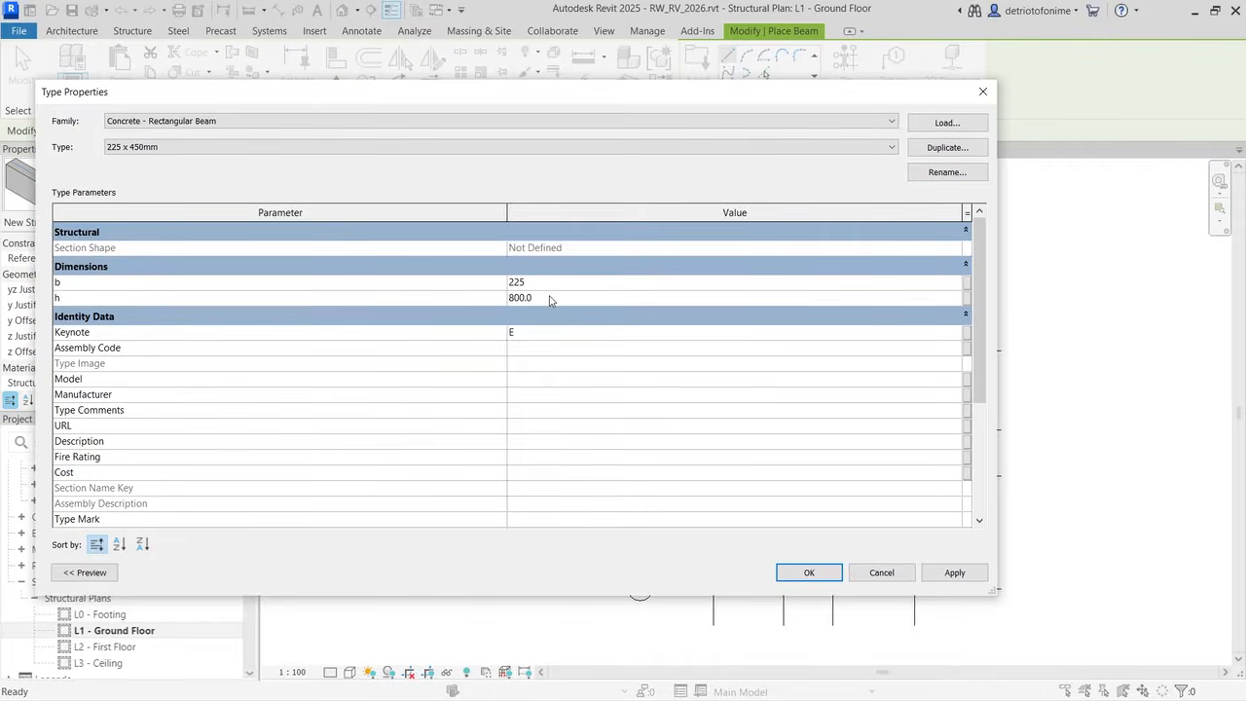
left_click(549, 299)
type("450")
left_click(567, 395)
left_click(959, 576)
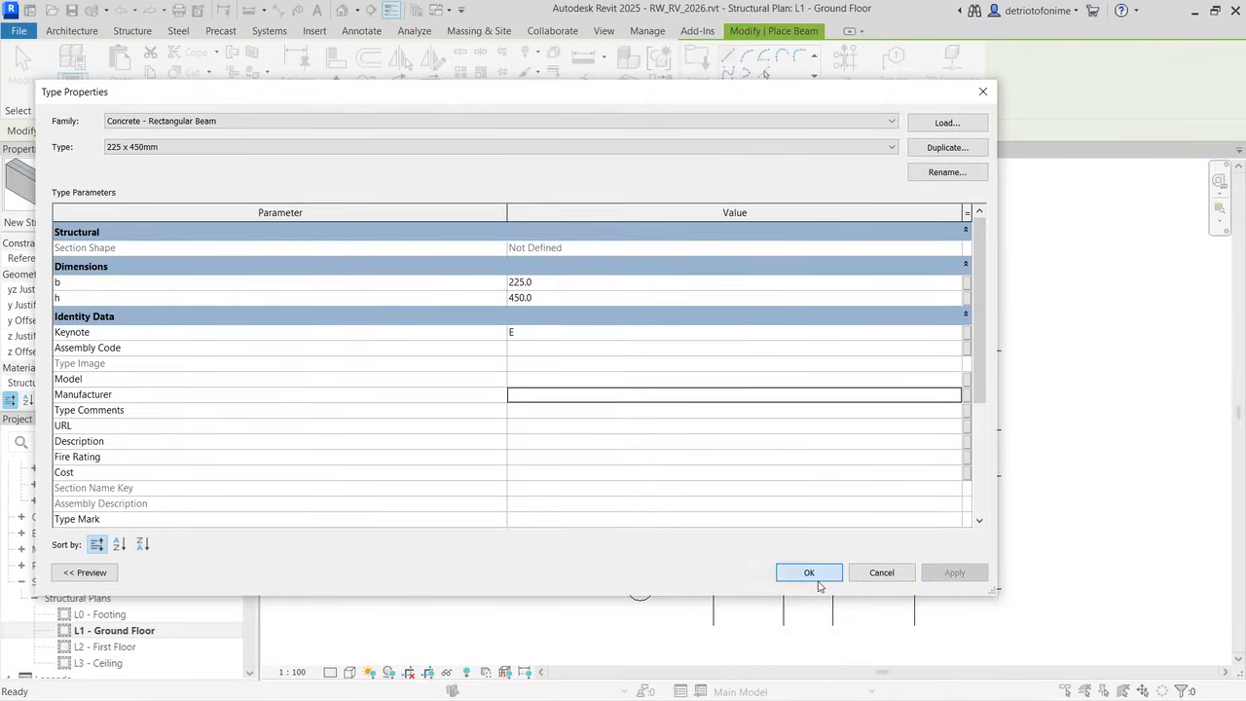
left_click(808, 573)
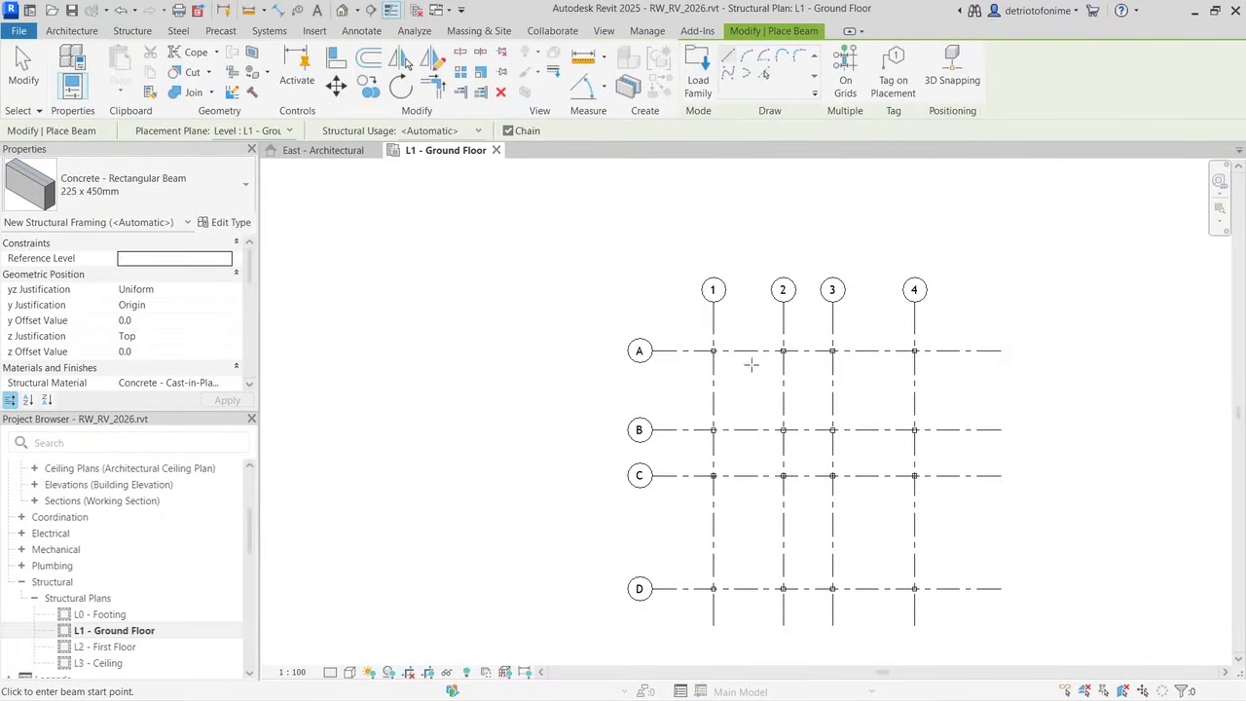
Step: Place a 225 x 450mm beam along grid 1 from the column at grid A to the column at grid D
scroll(756, 351, "up", 2)
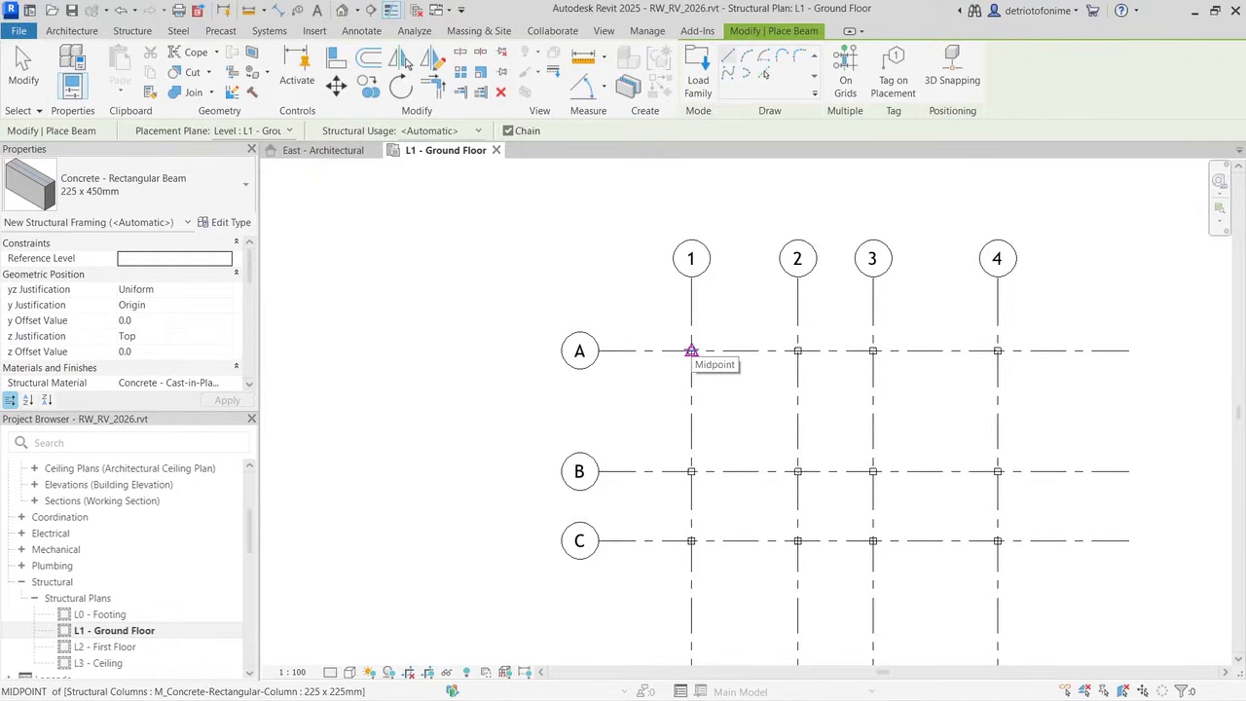
left_click(691, 351)
scroll(672, 356, "down", 3)
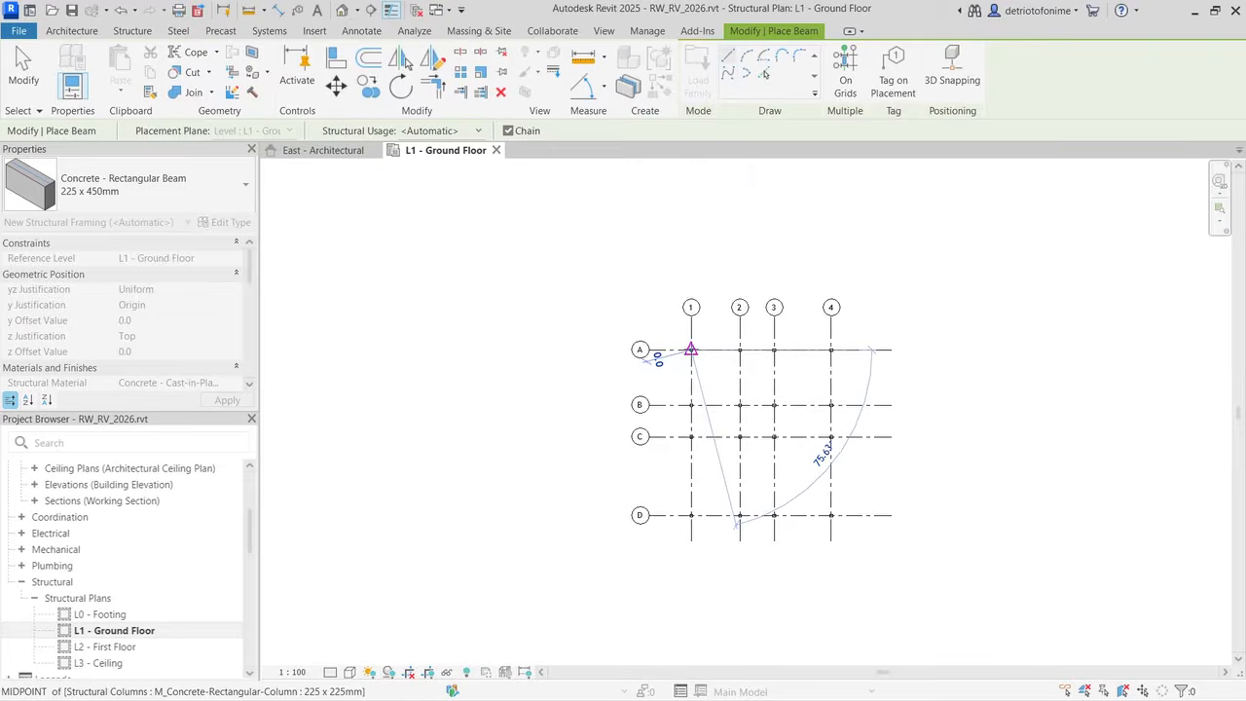
scroll(681, 409, "up", 2)
scroll(687, 447, "up", 1)
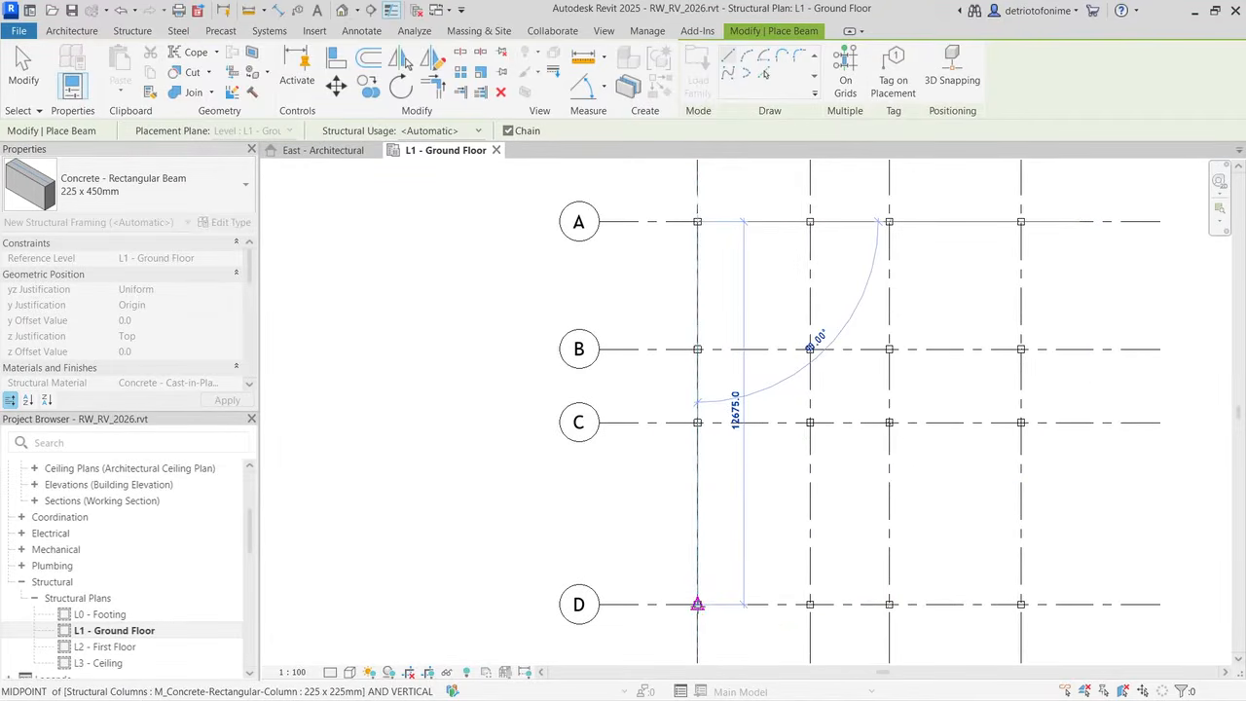
scroll(697, 603, "up", 2)
scroll(697, 602, "up", 3)
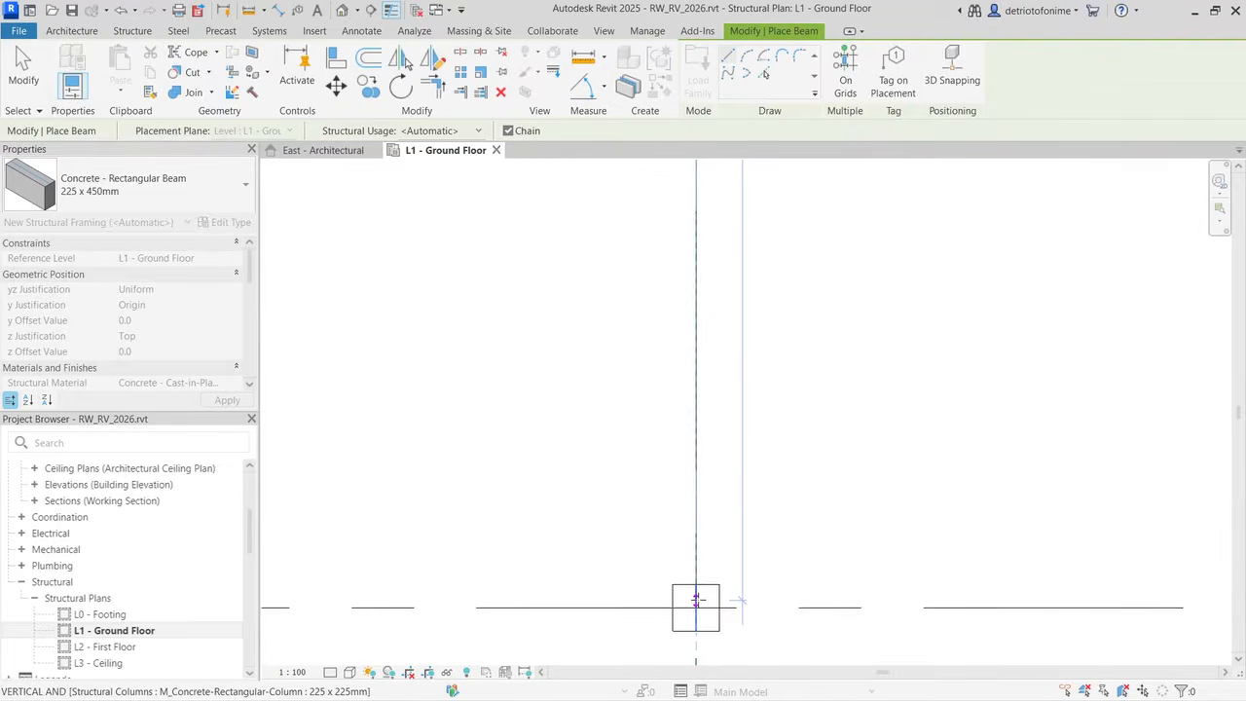
scroll(697, 606, "down", 3)
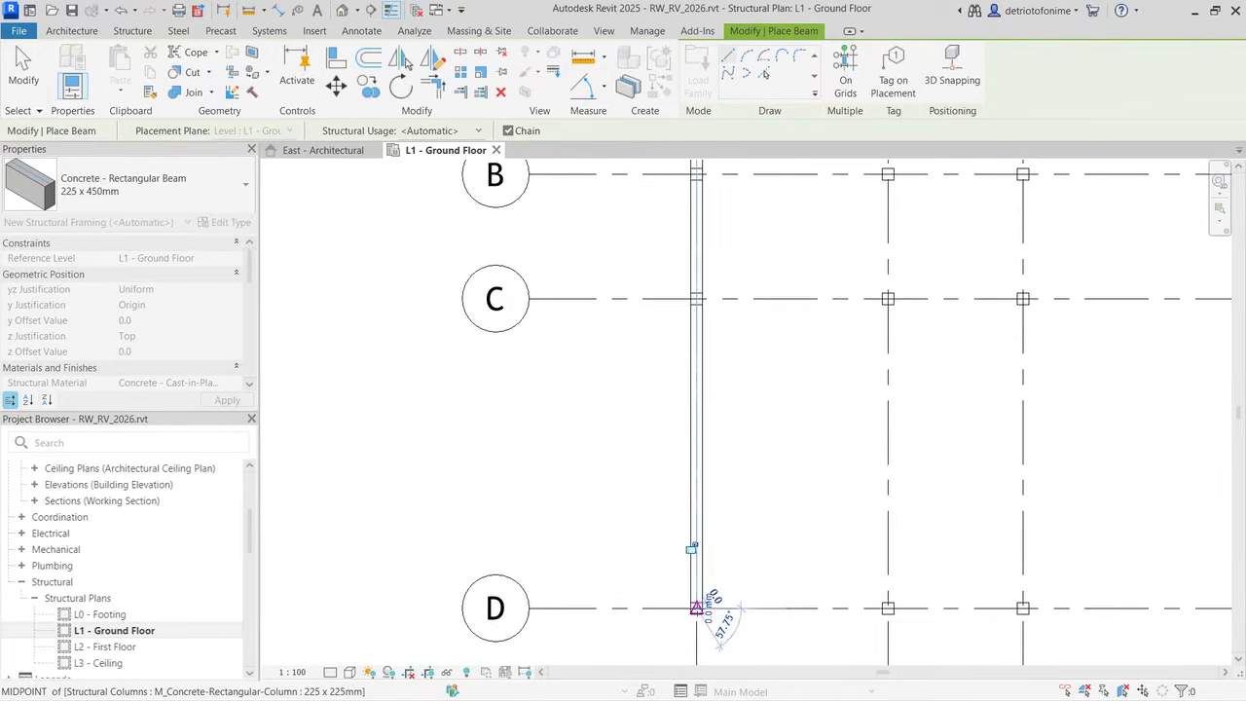
left_click(696, 604)
Step: Continue the beam chain along grid D from grid 1 to grid 4, and along grid 4 from grid D to grid B
scroll(721, 610, "down", 2)
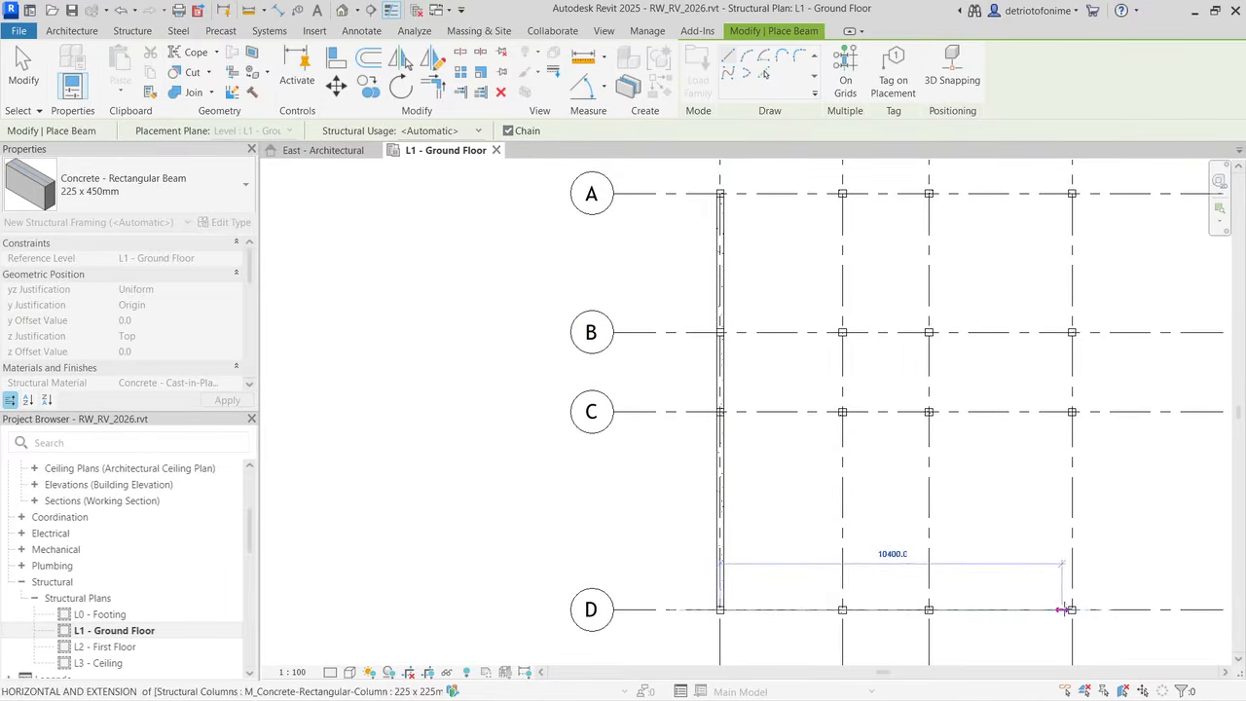
scroll(1068, 610, "up", 3)
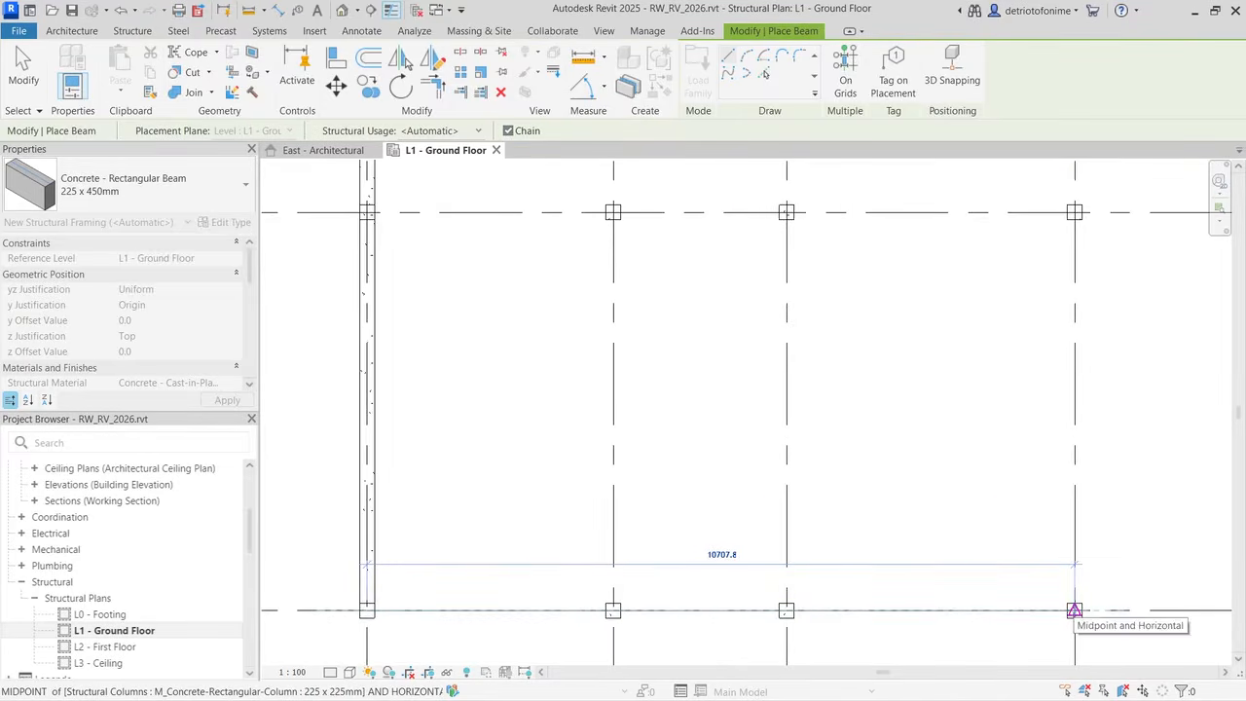
left_click(1074, 610)
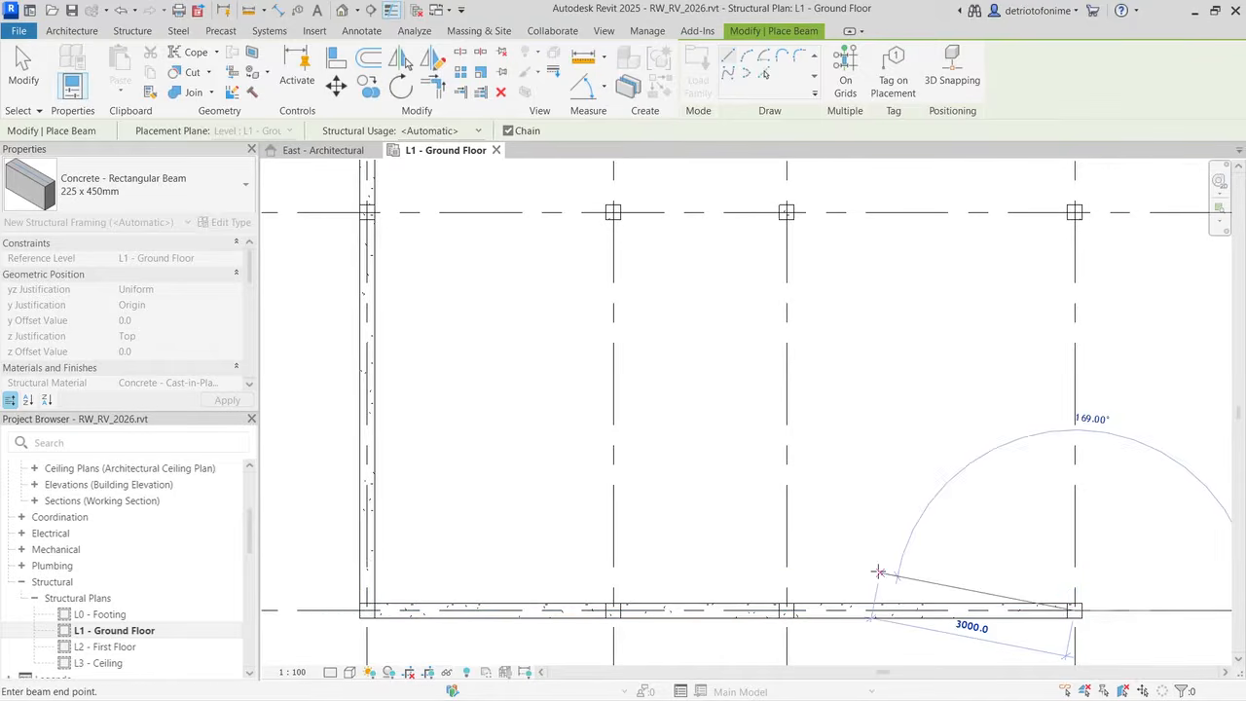
scroll(879, 570, "down", 4)
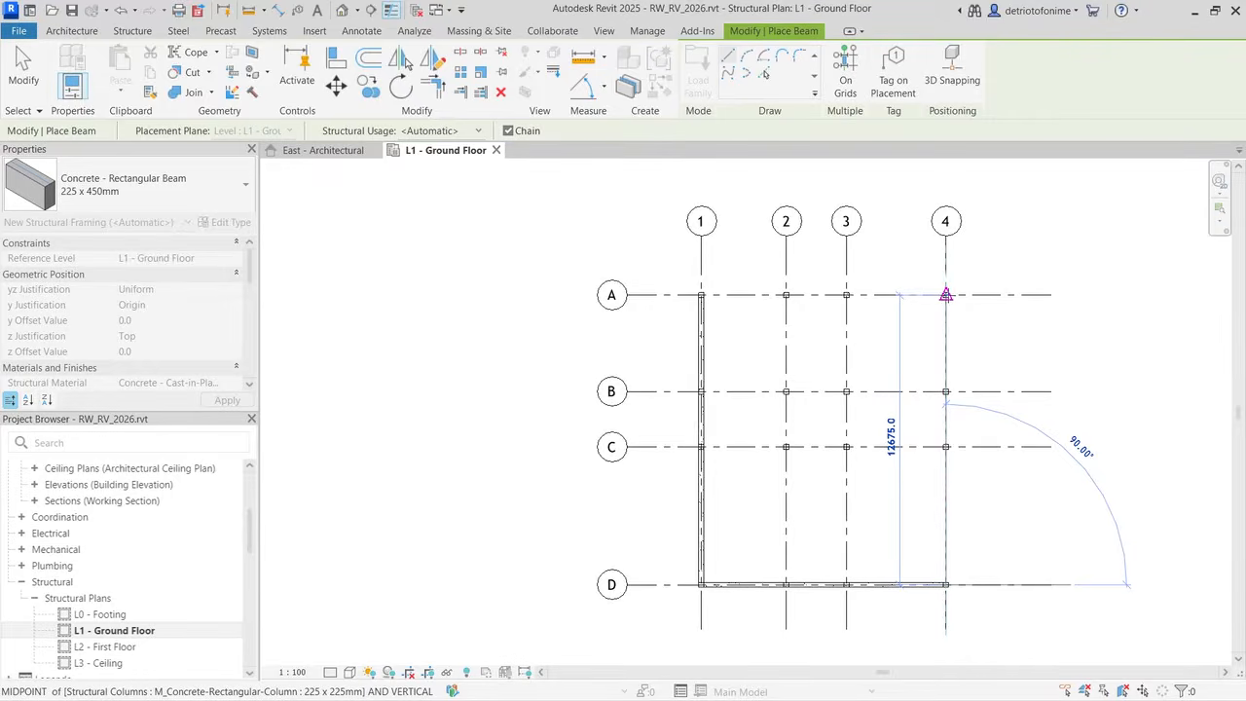
scroll(946, 388, "up", 3)
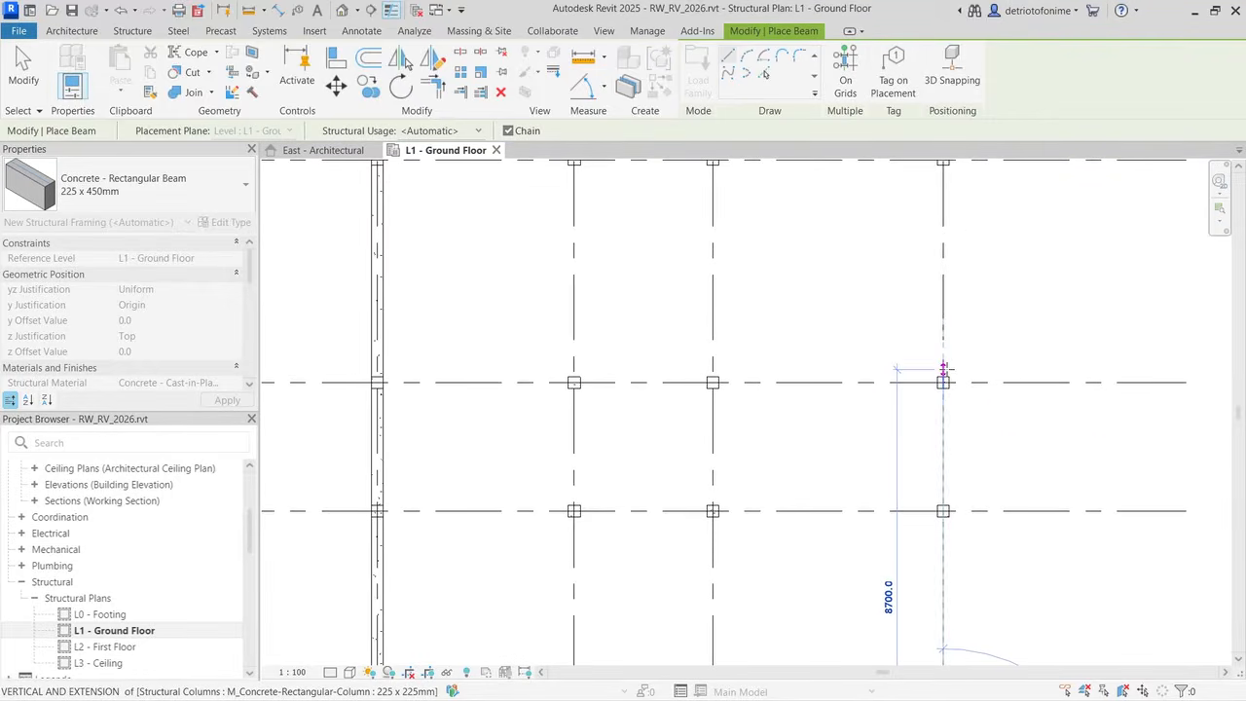
left_click(942, 382)
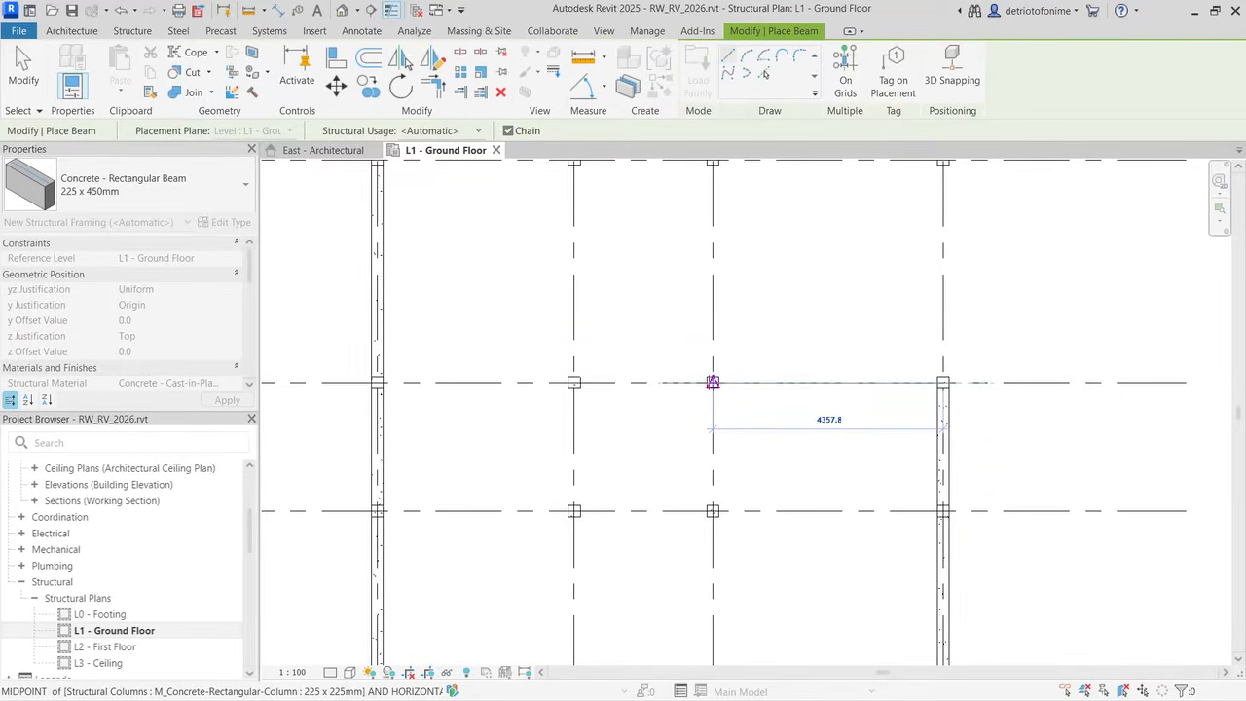
Step: Complete the perimeter beams along grid B to grid 3, grid 3 to grid A, and grid A to grid 1, ending the chain
left_click(713, 382)
scroll(712, 384, "down", 2)
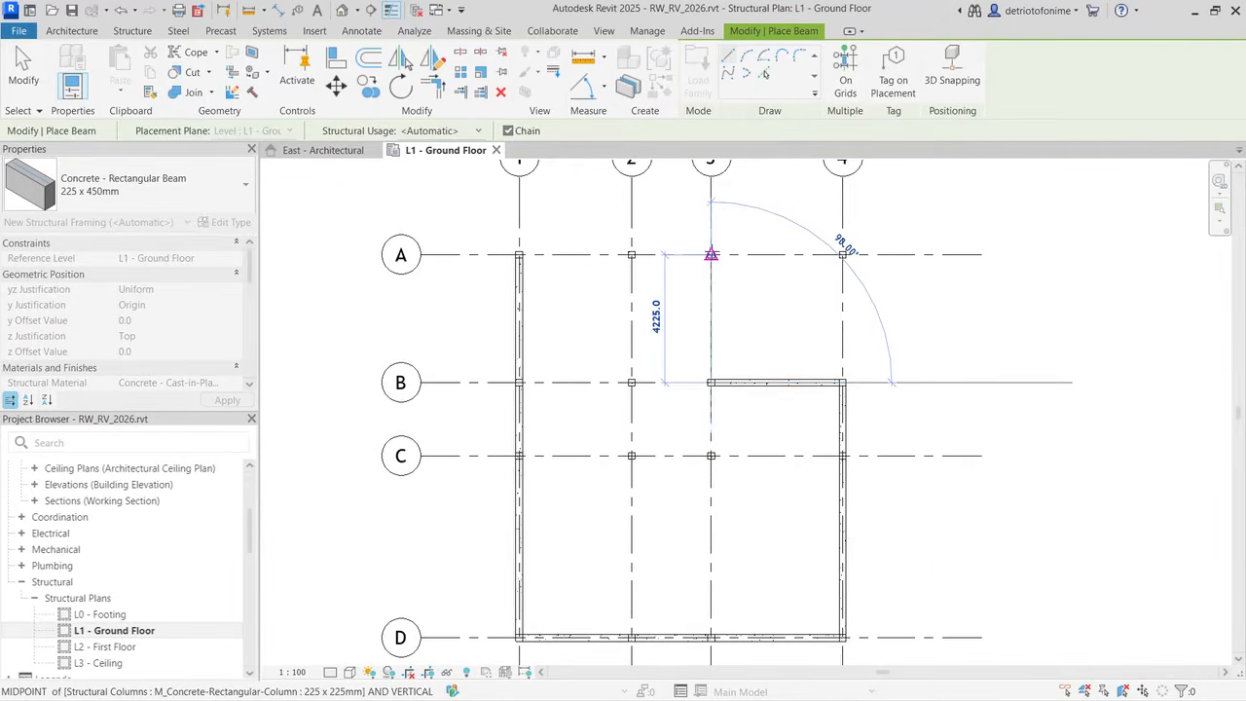
left_click(712, 255)
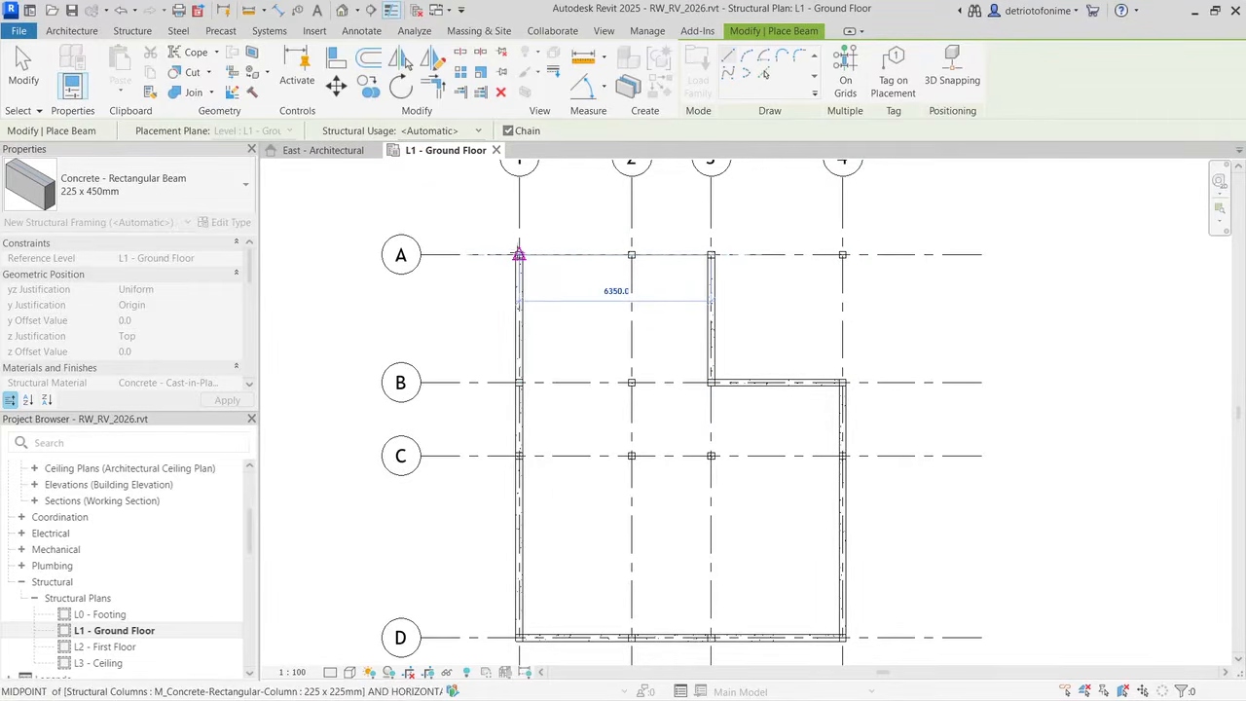
left_click(520, 255)
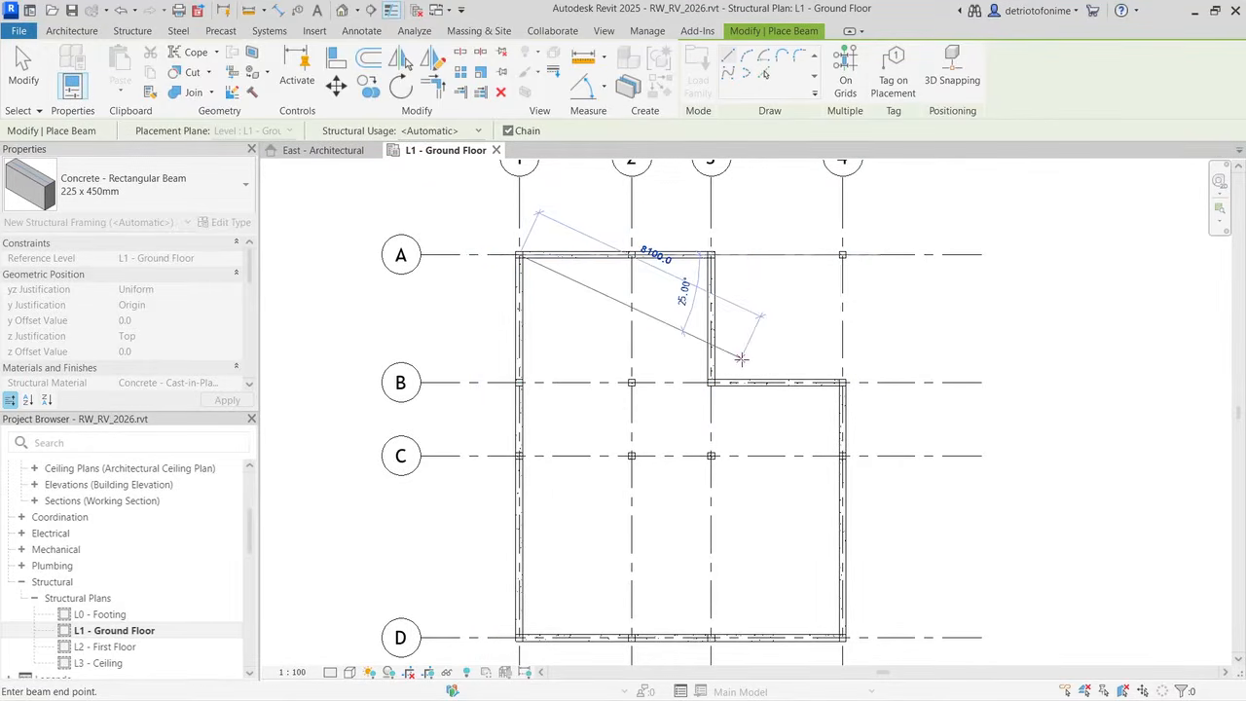
key("Escape")
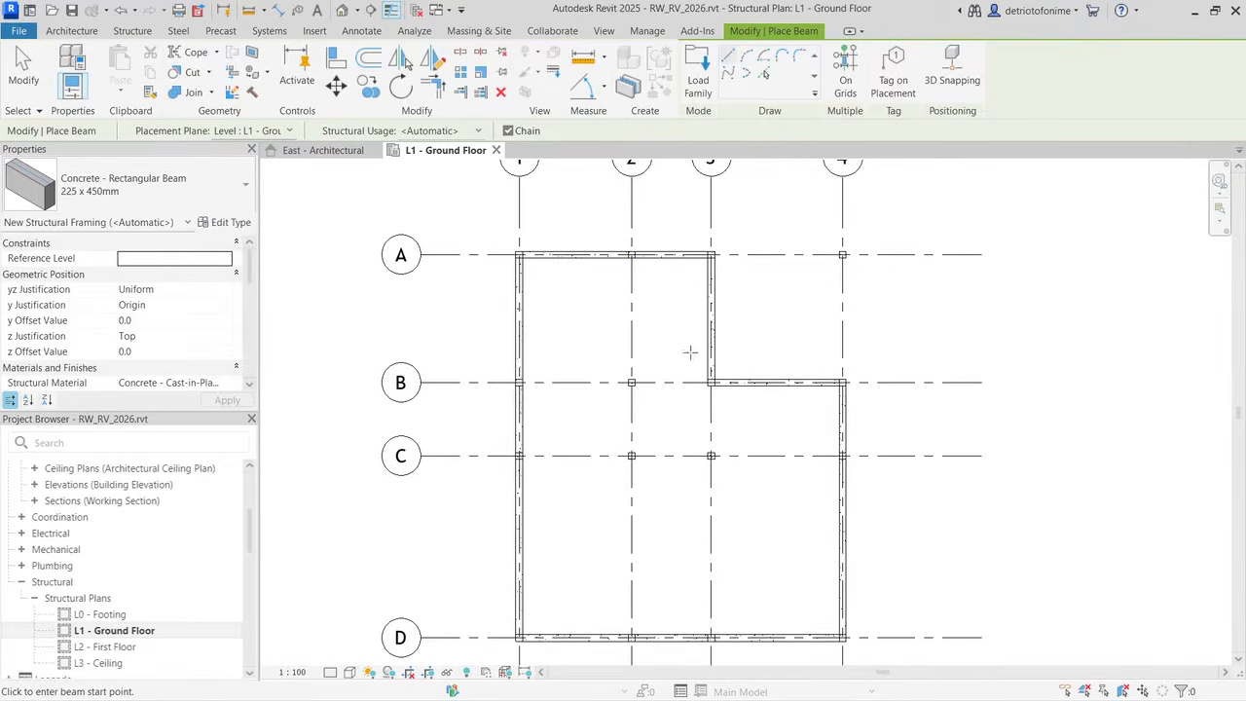
Step: Place an interior 225 x 450mm beam along grid 2 from grid A to grid D
left_click(631, 256)
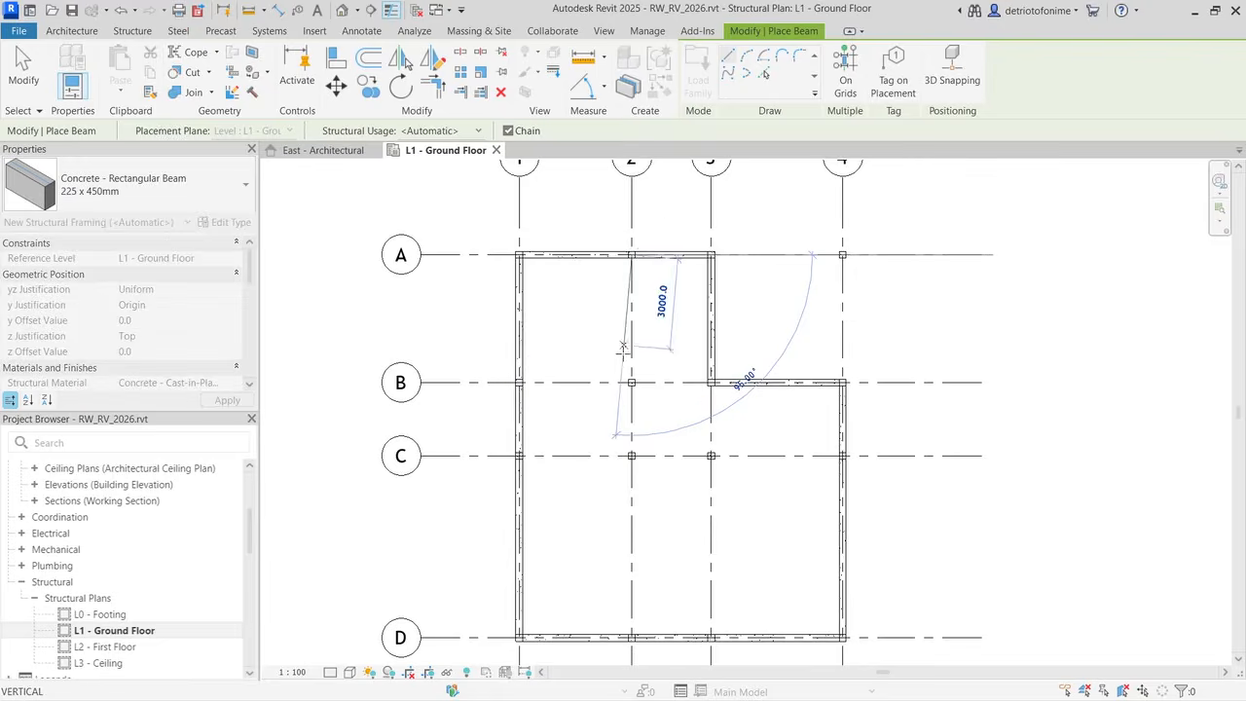
scroll(631, 413, "down", 3)
scroll(632, 516, "up", 3)
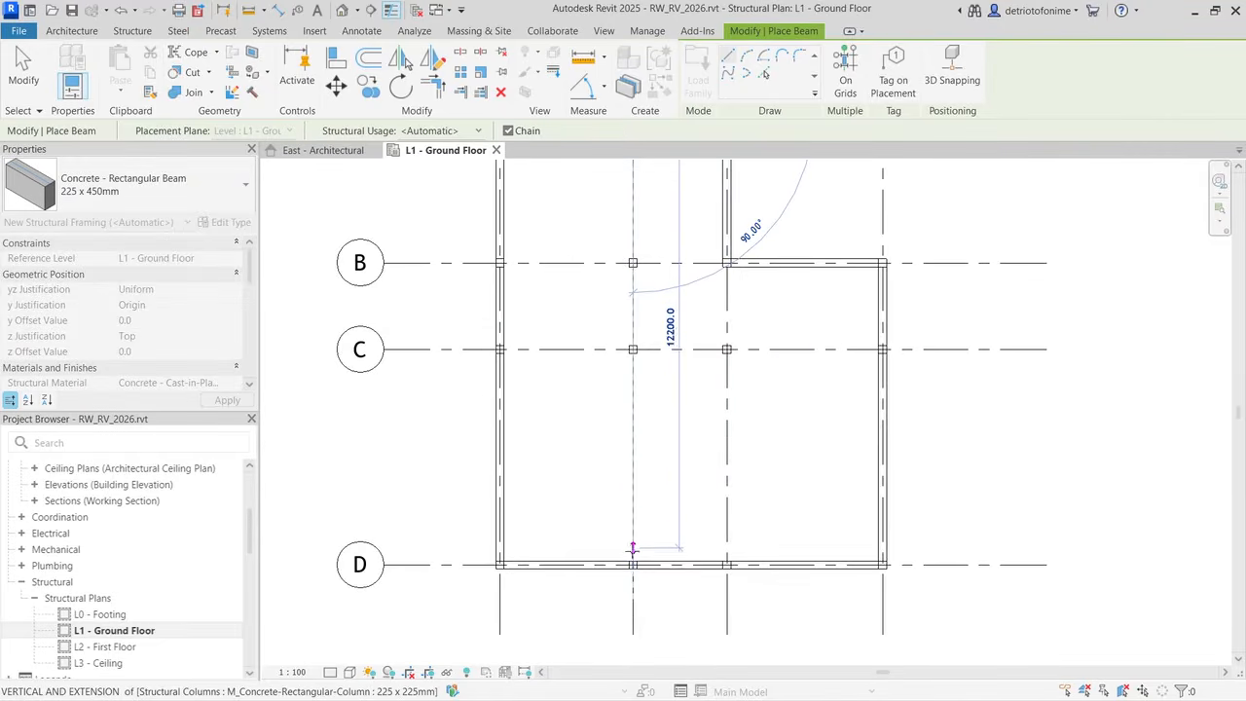
left_click(633, 565)
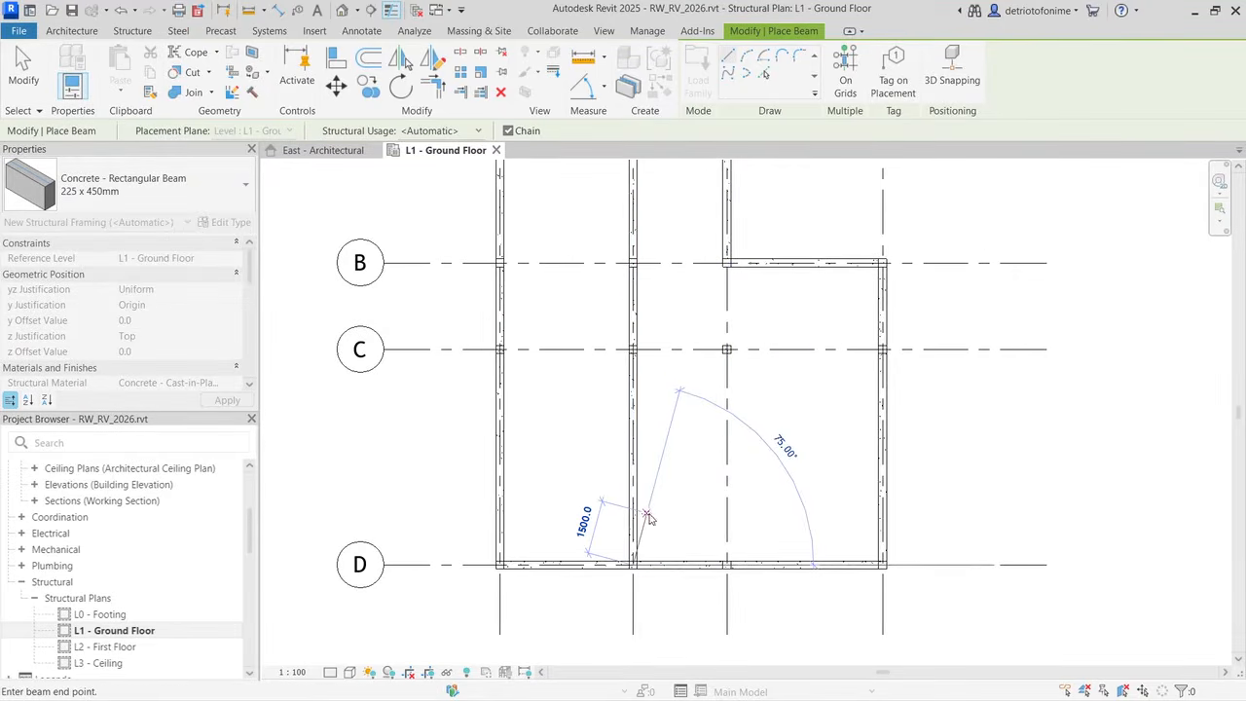
Step: Place an interior 225 x 450mm beam along grid 3 from the column at grid B to the column at grid D
key("Escape")
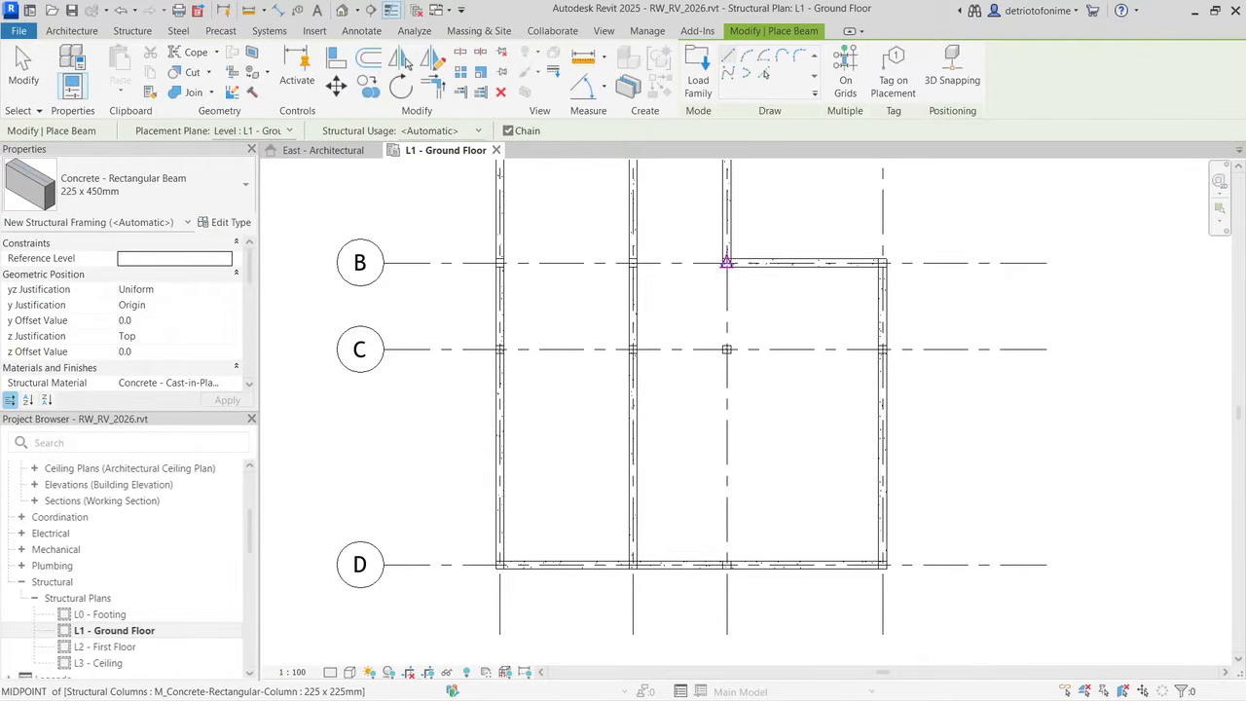
left_click(727, 261)
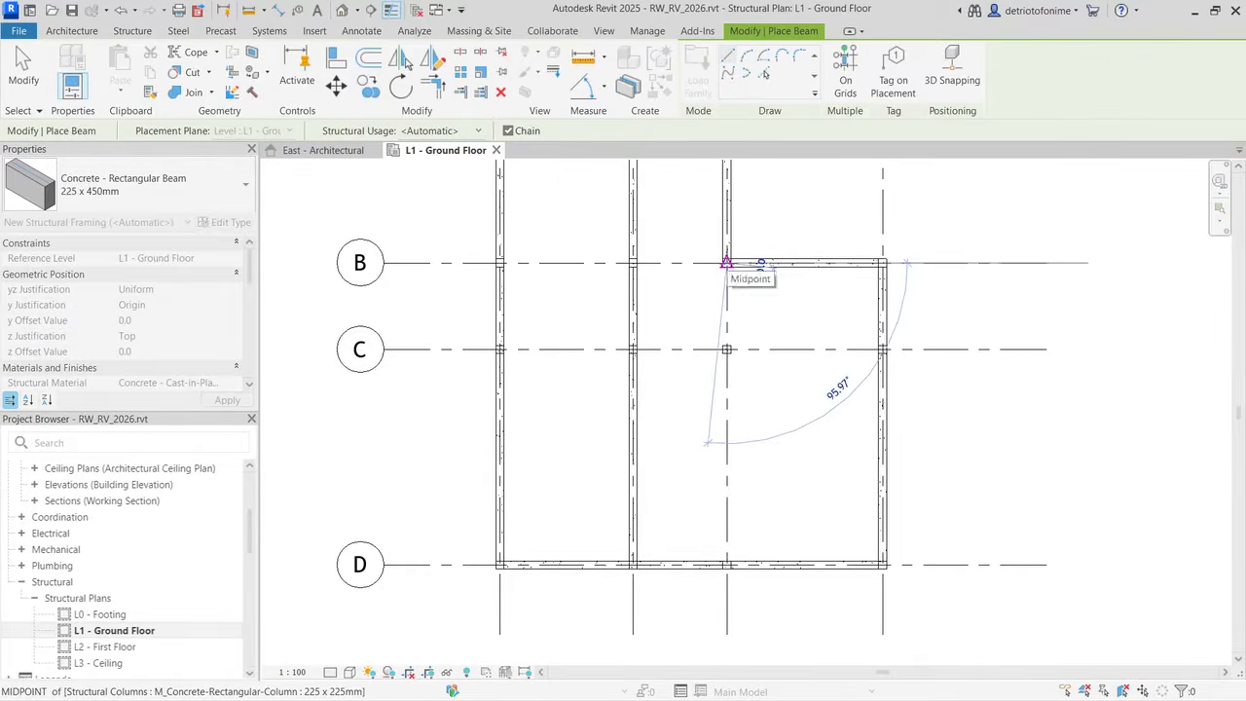
left_click(727, 564)
key("Escape")
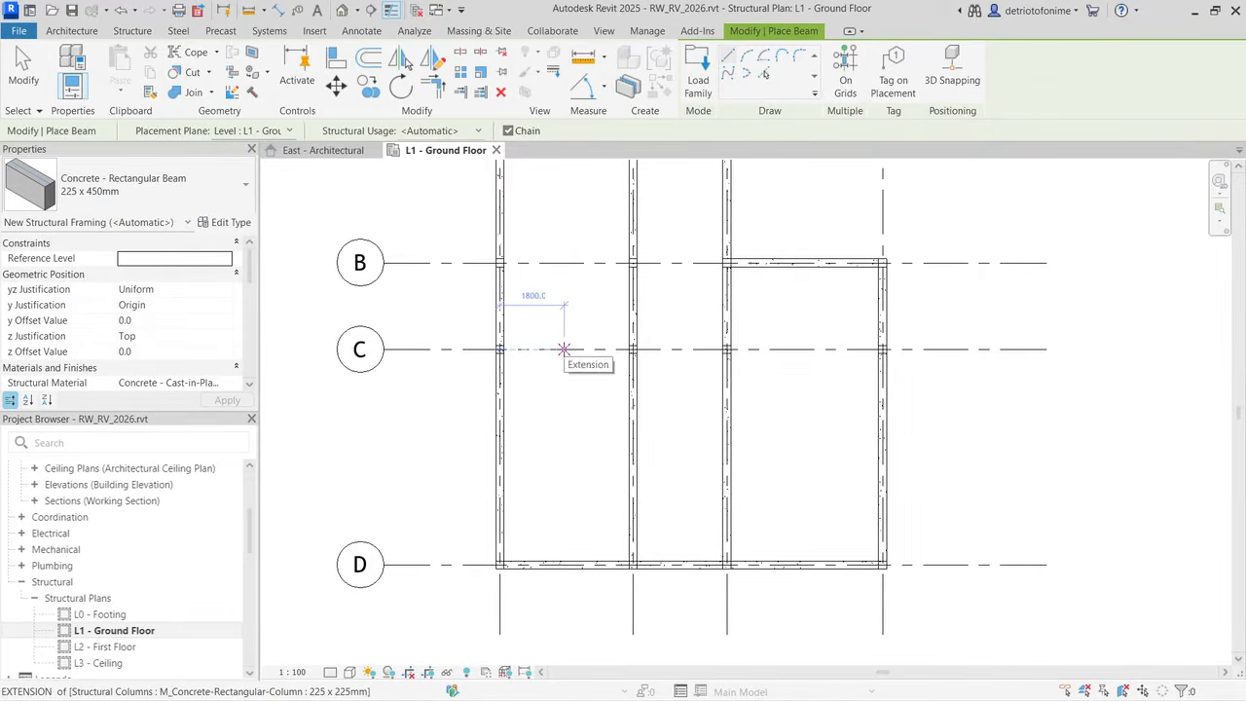
Step: Place a 225 x 450mm beam along grid B from the column at grid 1 to the column at grid 3
left_click(500, 263)
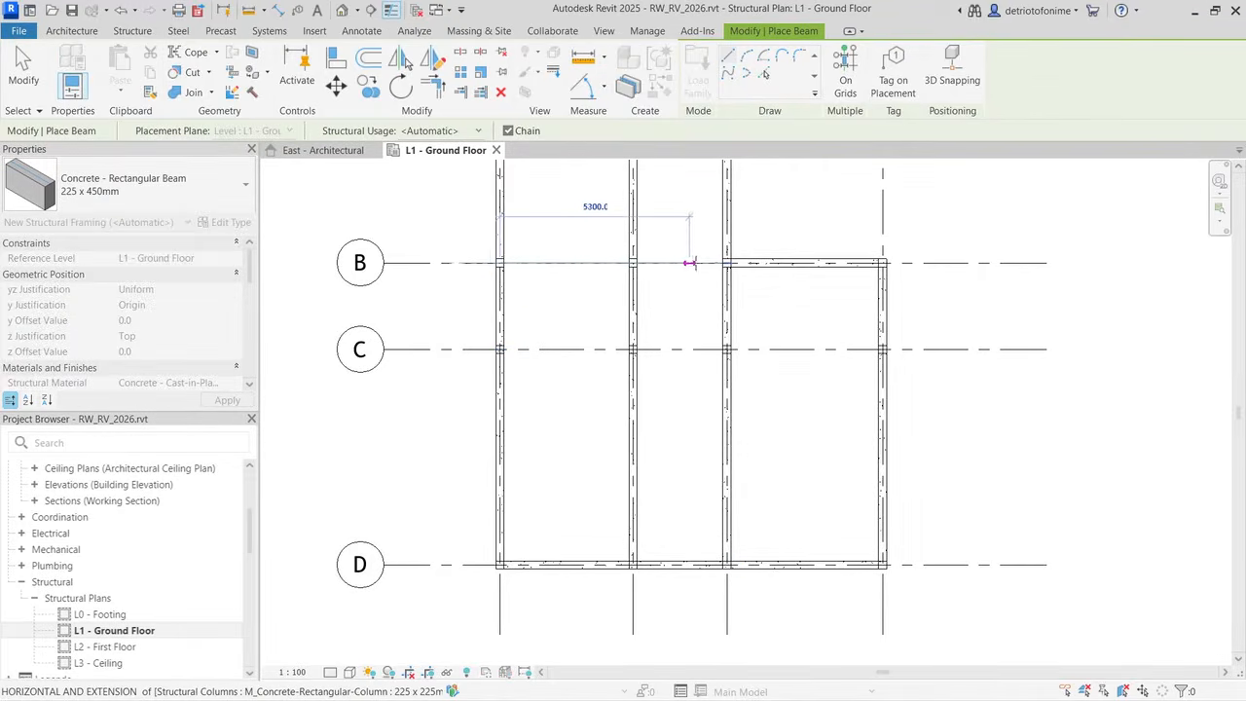
left_click(727, 263)
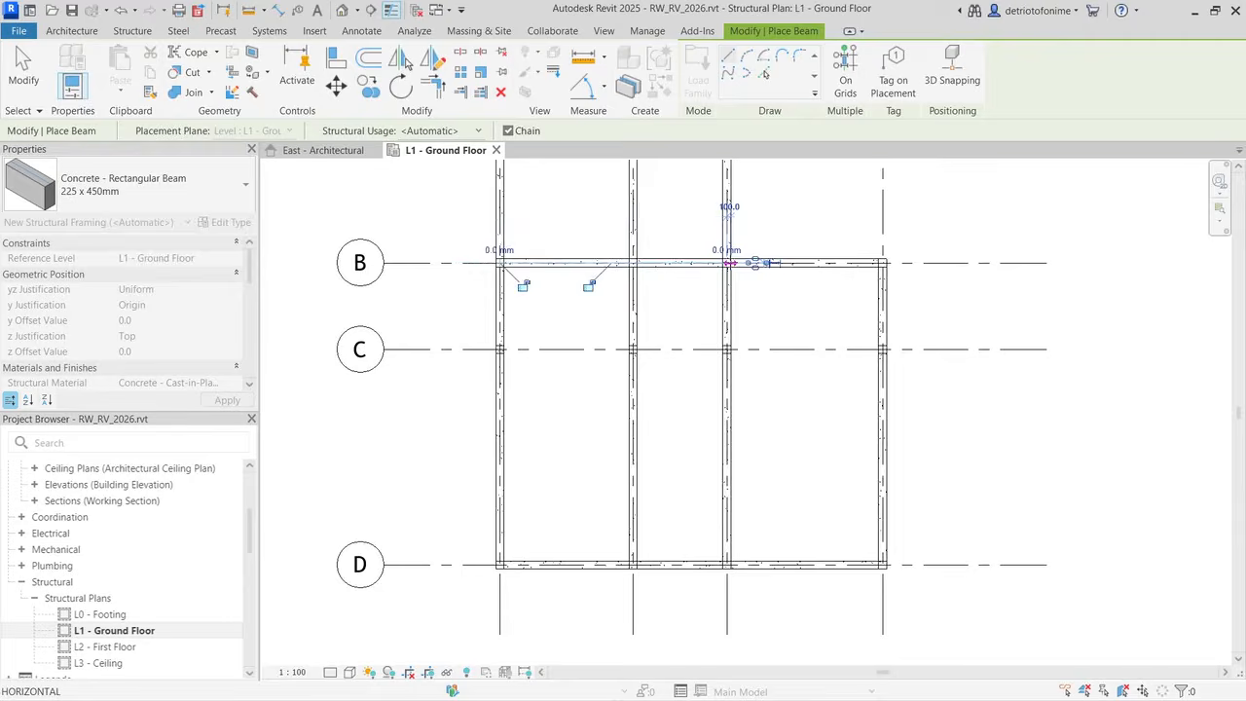
key("Escape")
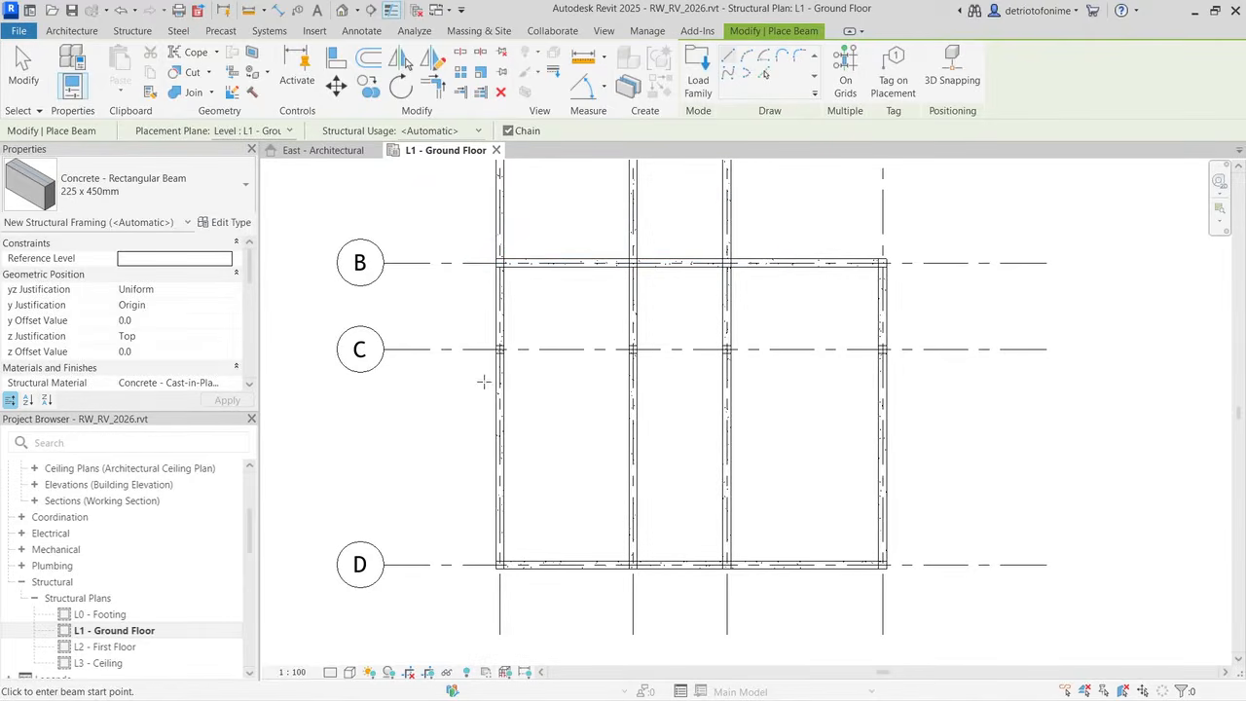
Step: Place a 225 x 450mm beam along grid C from grid 1 to grid 4, and finish beam placement
left_click(499, 349)
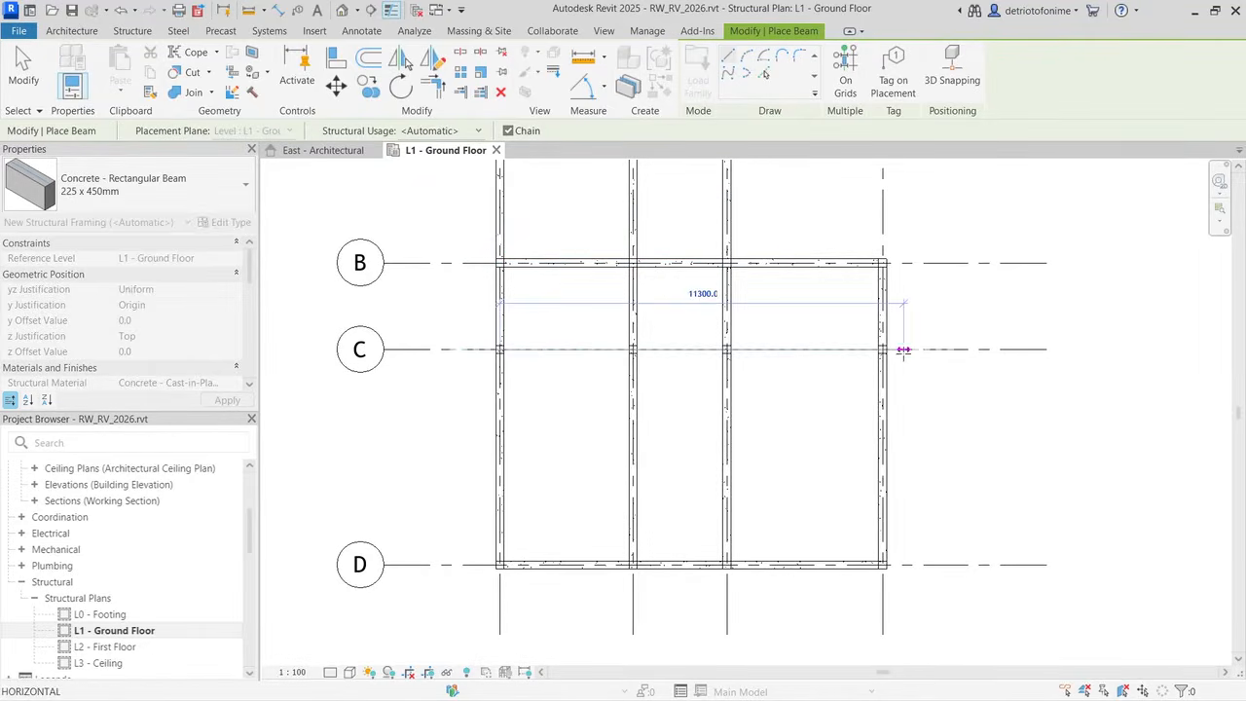
left_click(882, 349)
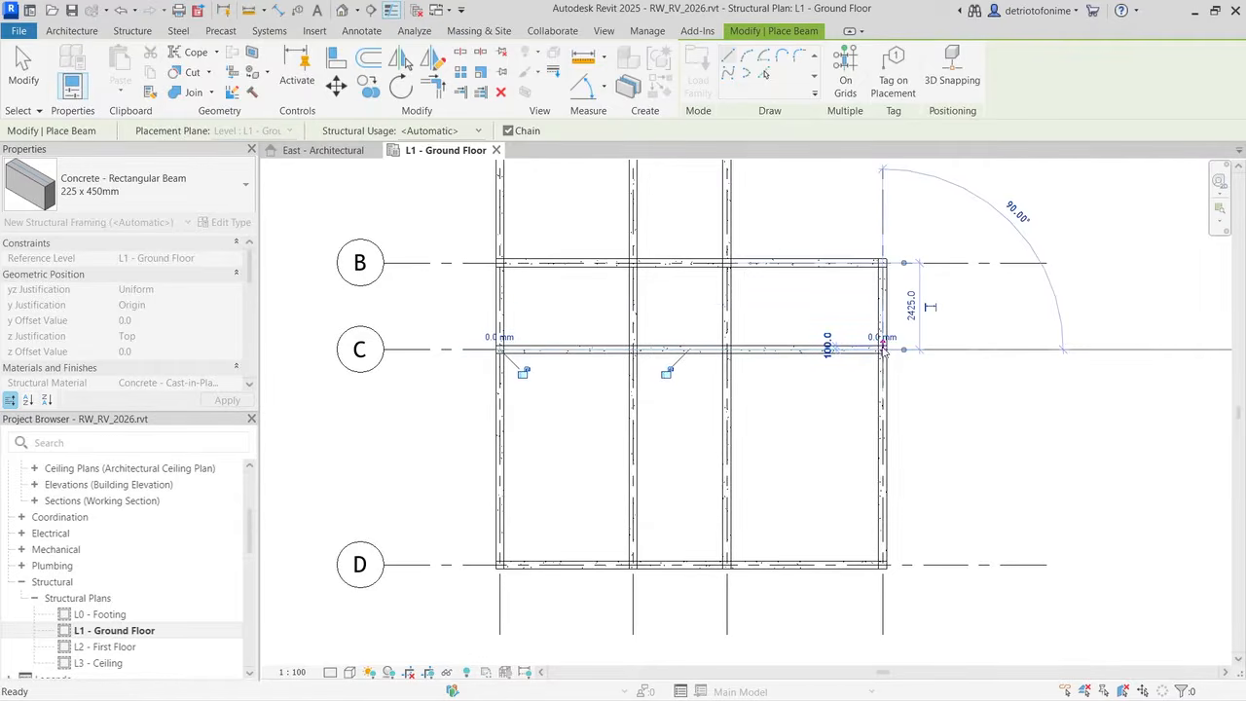
key("Escape")
key("Escape")
Step: In the default 3D view, set the base level of the column at grids D and 1 to L0 - Footing
scroll(682, 328, "down", 2)
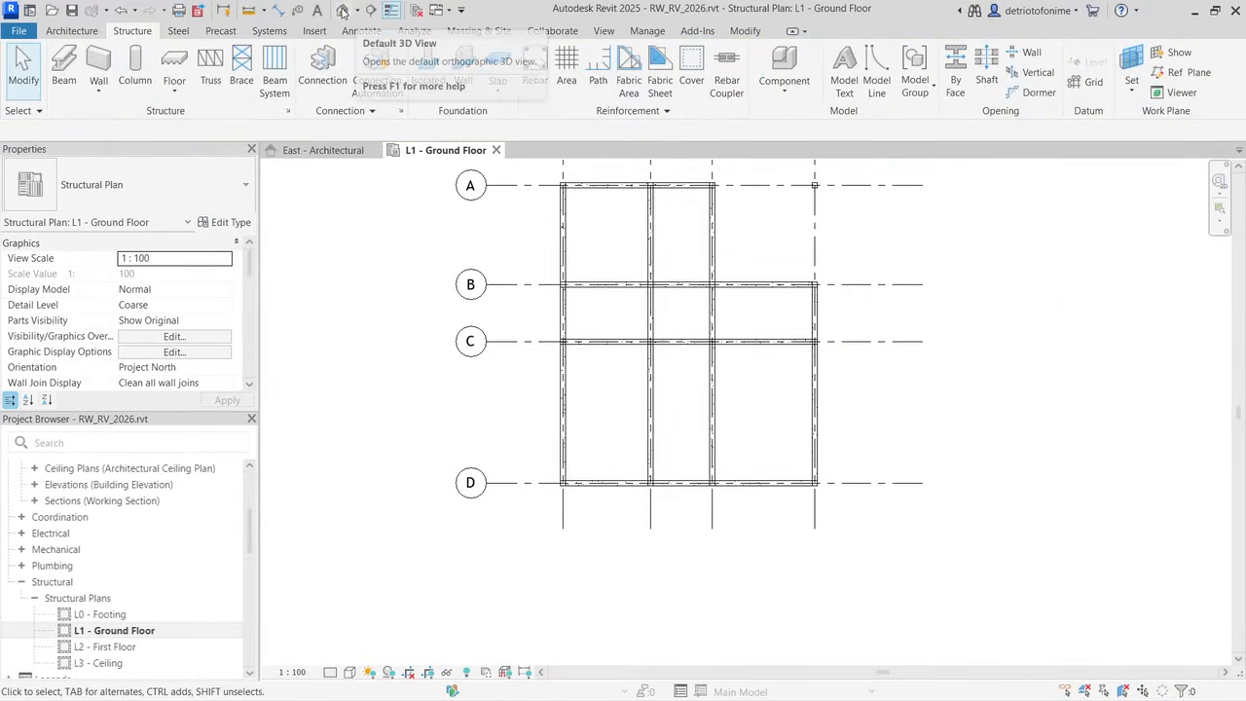
left_click(343, 11)
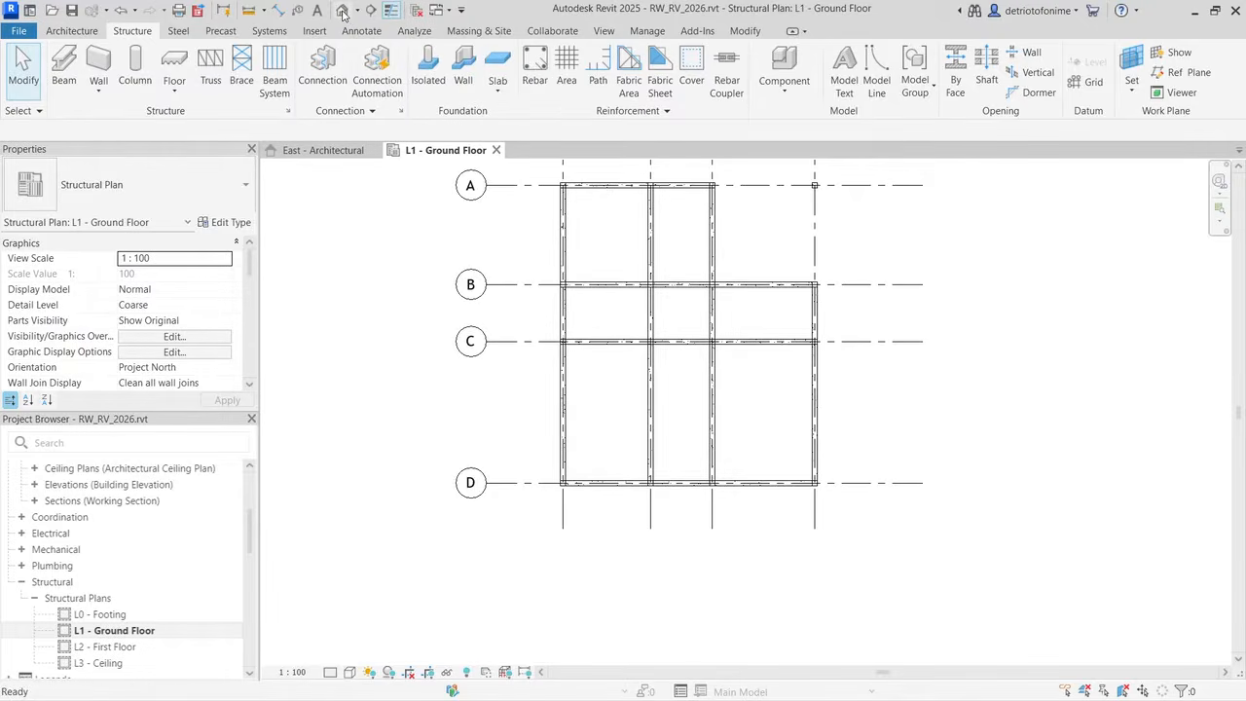
scroll(891, 484, "up", 6)
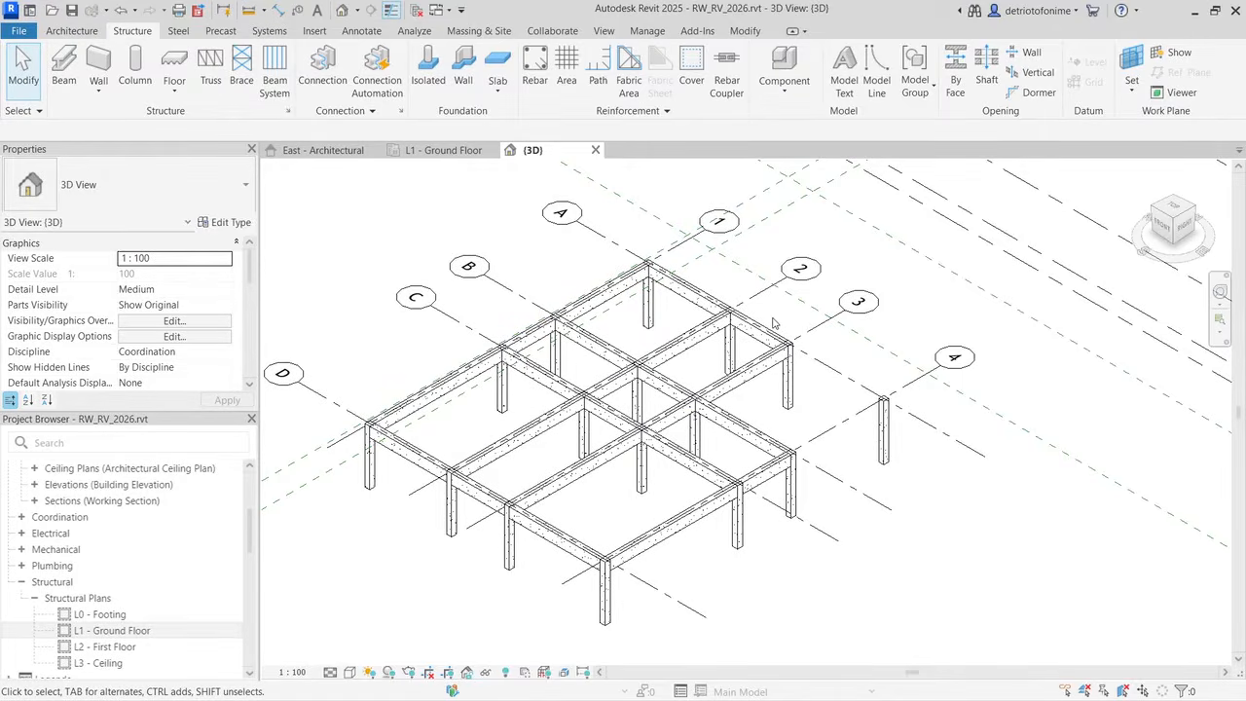
left_click(378, 474)
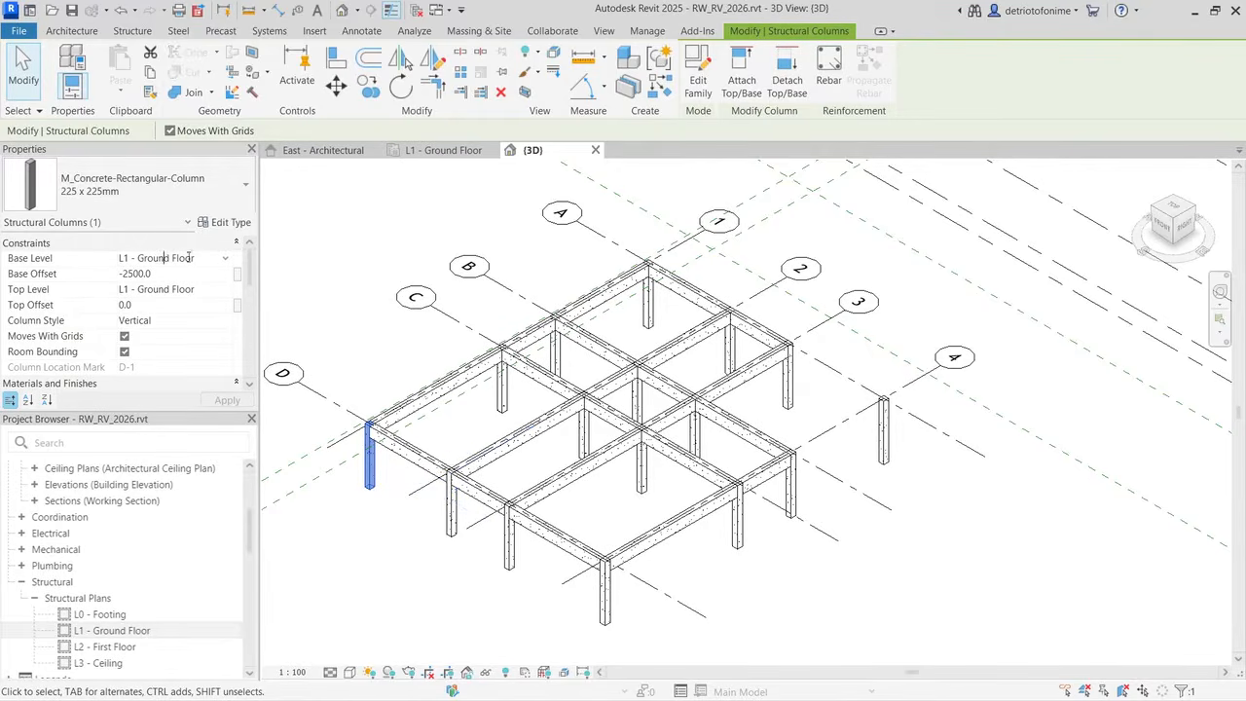
left_click(225, 261)
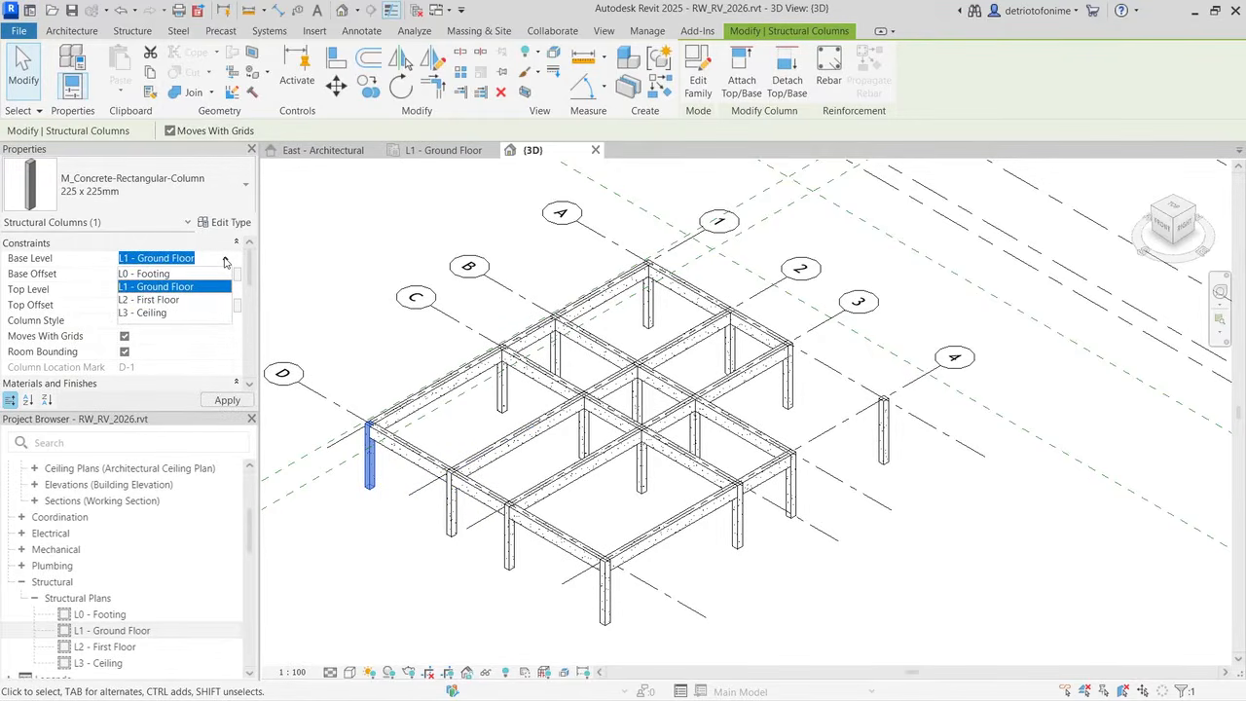
left_click(156, 274)
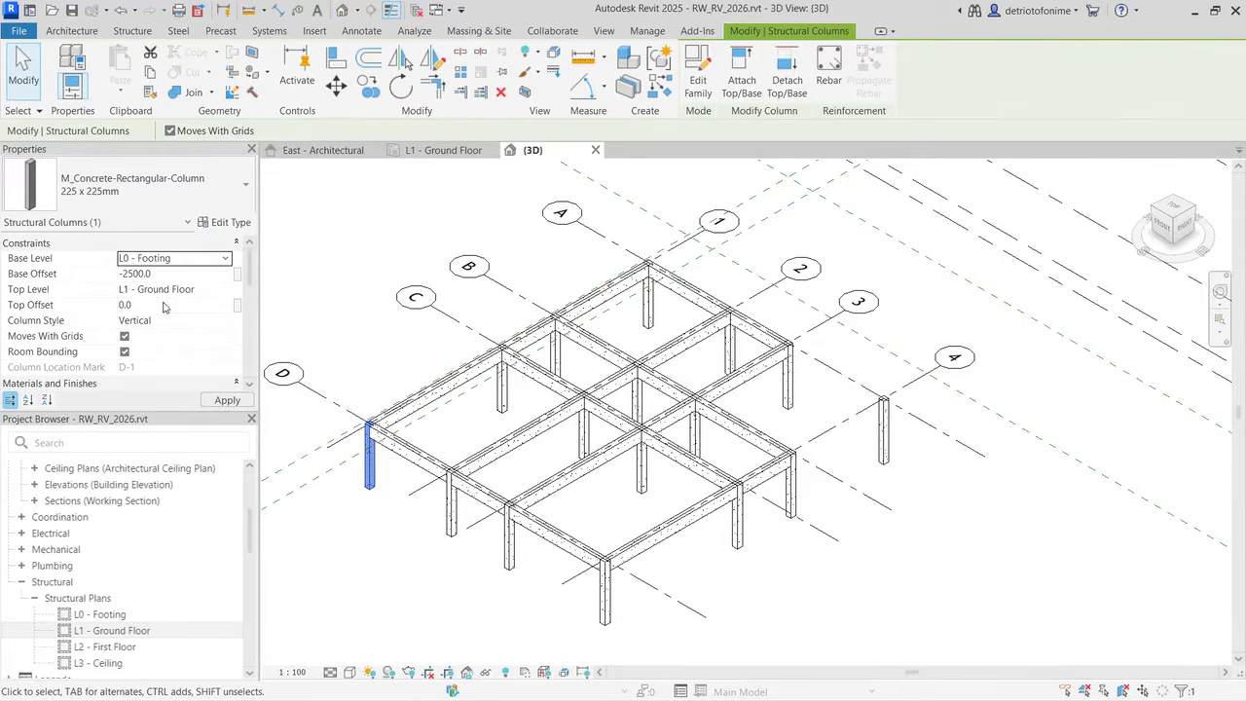
left_click(226, 400)
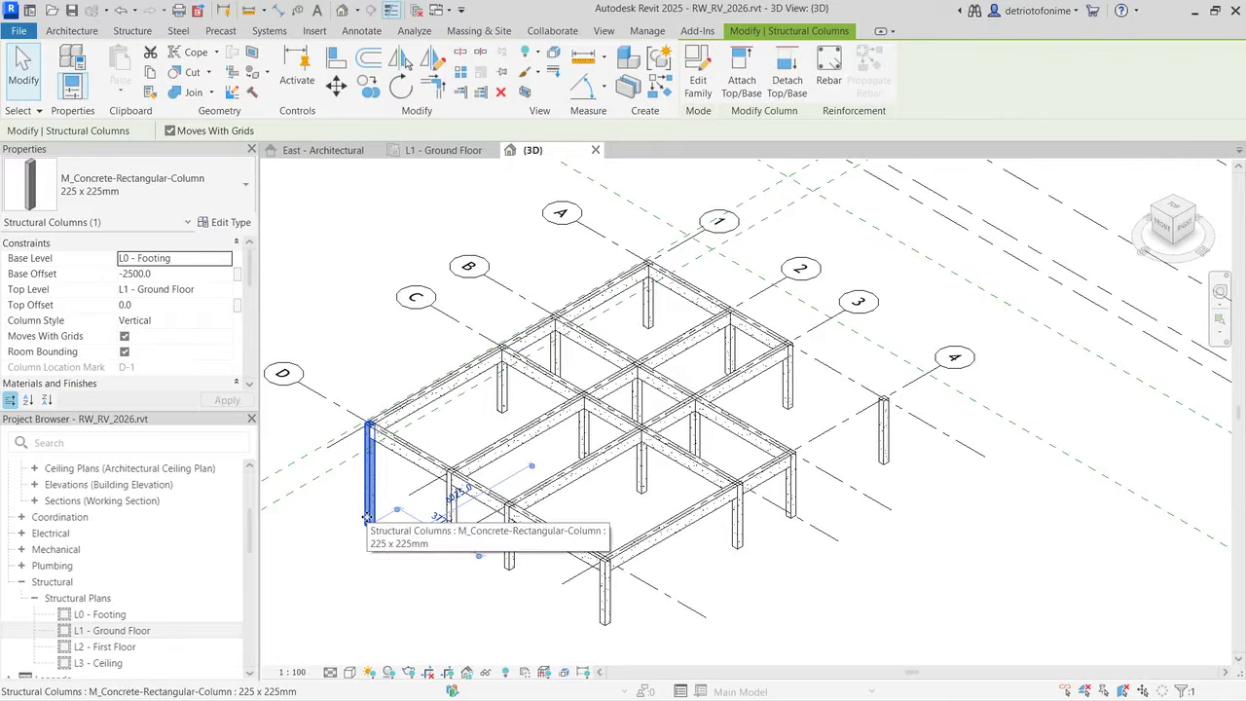
Step: Check the levels in the East - Architectural elevation, set the column's base offset to 0.0, and return to the 3D view with nothing selected
left_click(181, 291)
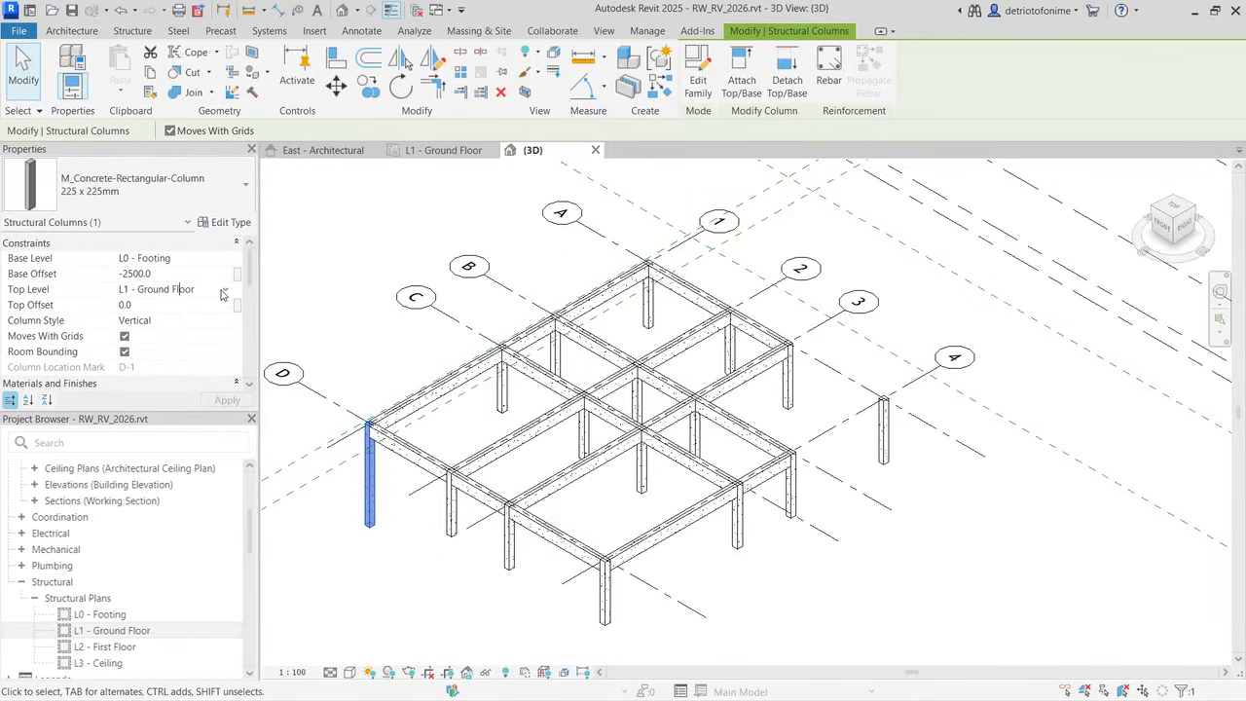
left_click(223, 294)
left_click(223, 294)
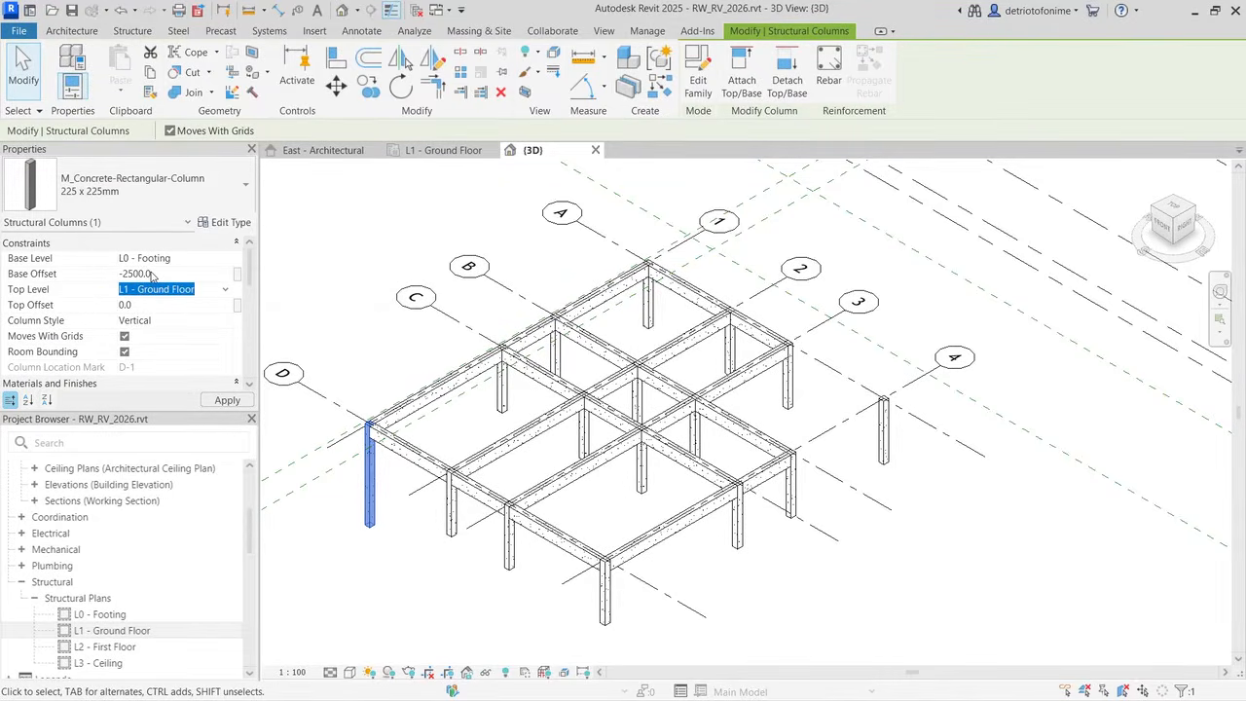
left_click(322, 150)
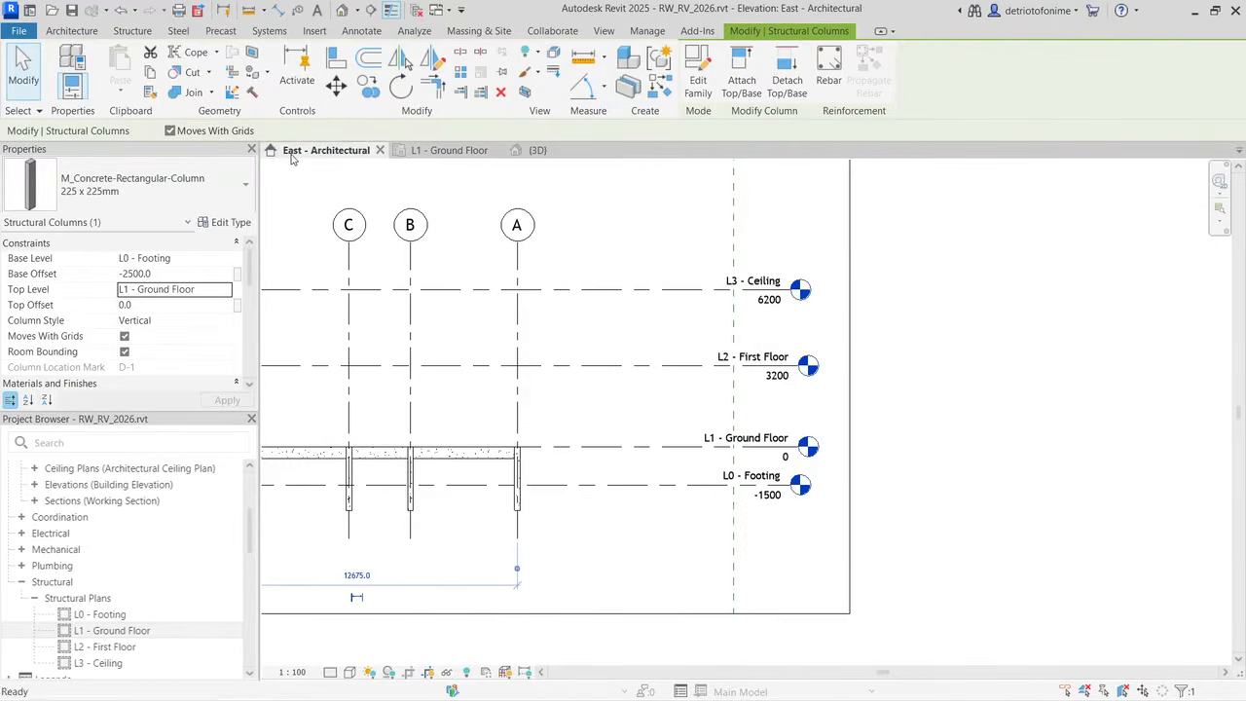
scroll(545, 516, "up", 2)
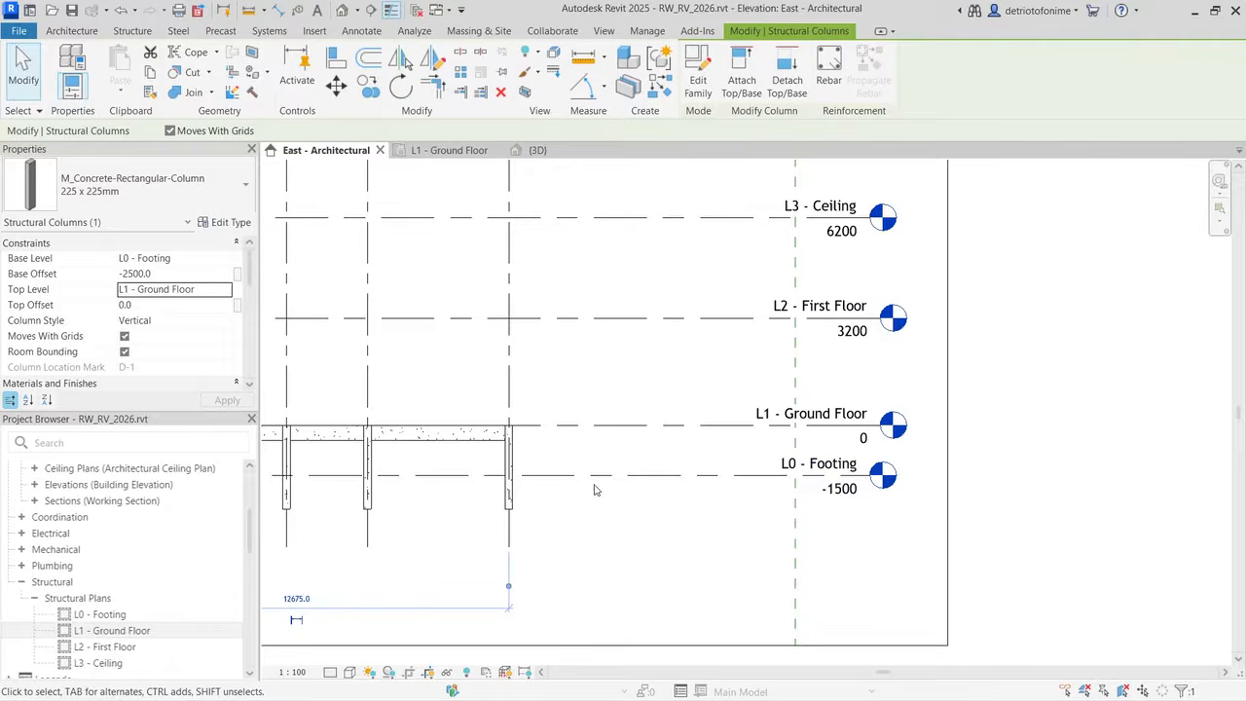
left_click(169, 275)
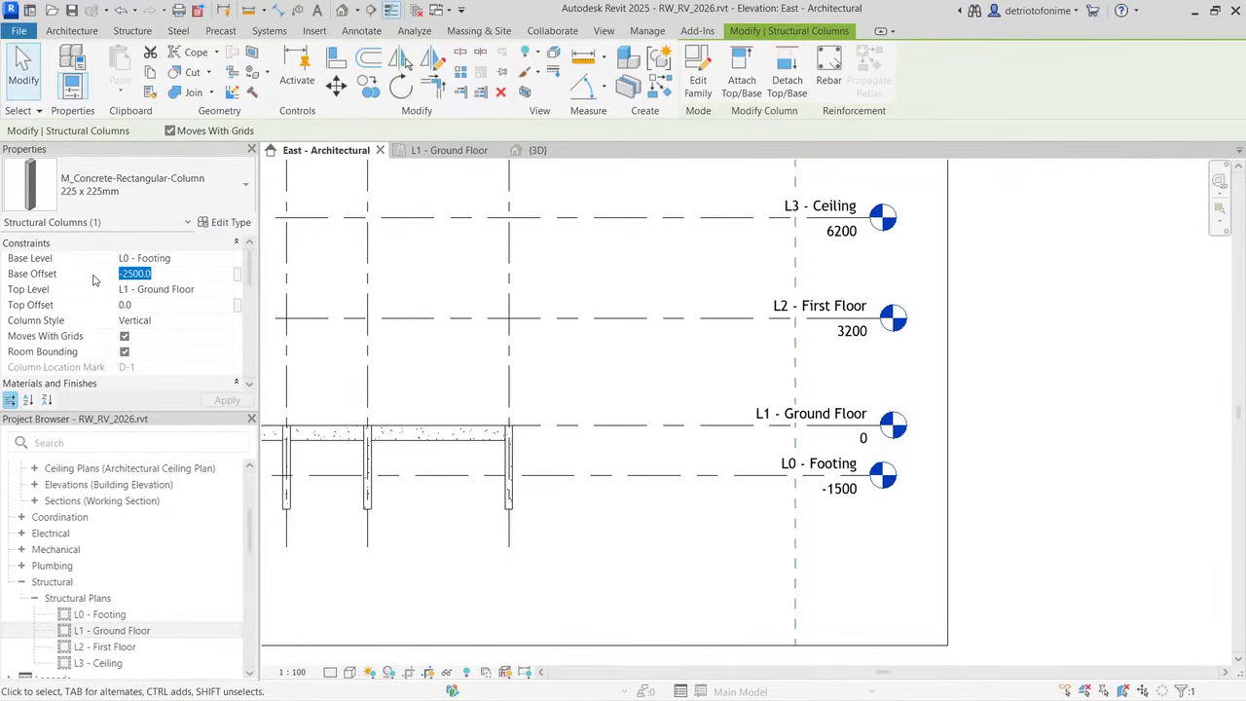
type("0.0")
left_click(222, 399)
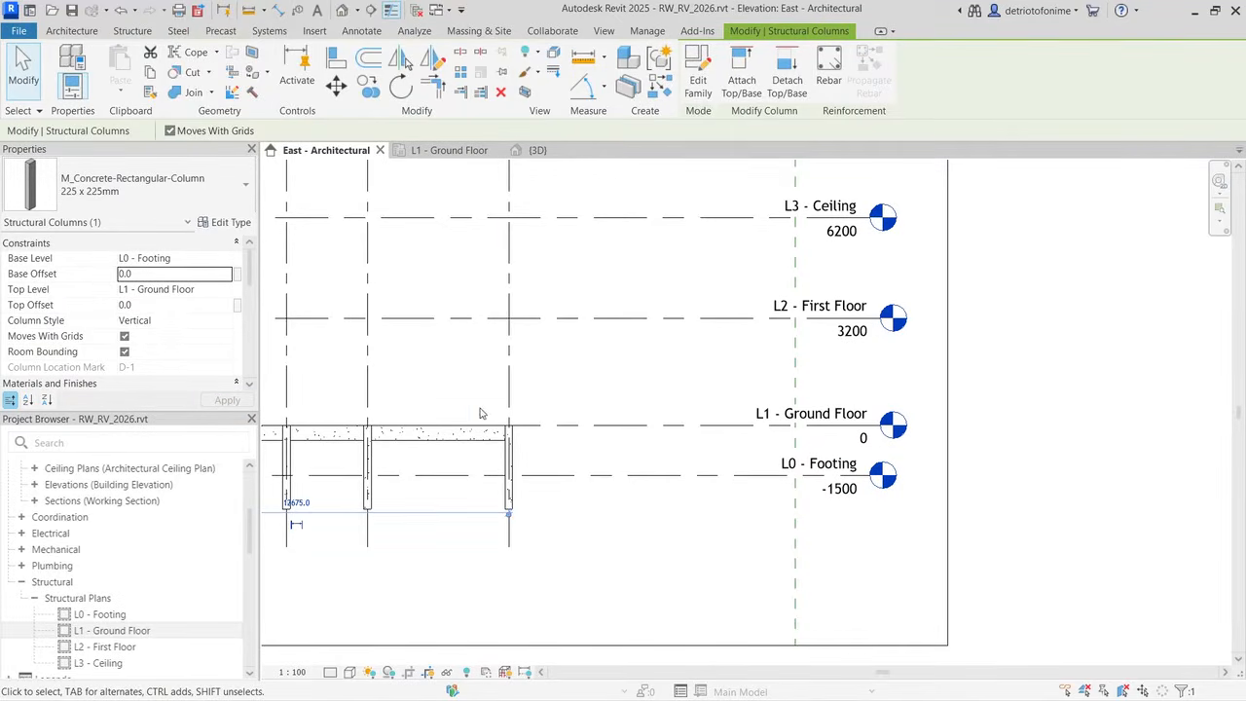
left_click(538, 150)
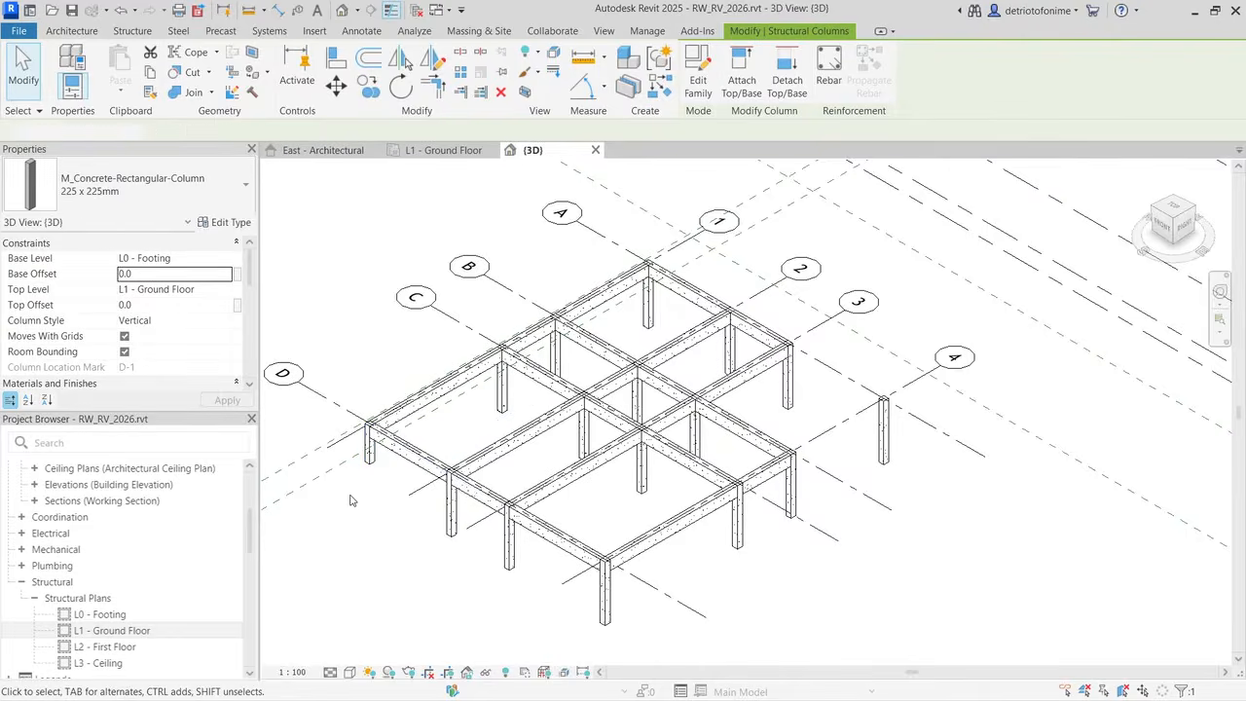
left_click(352, 501)
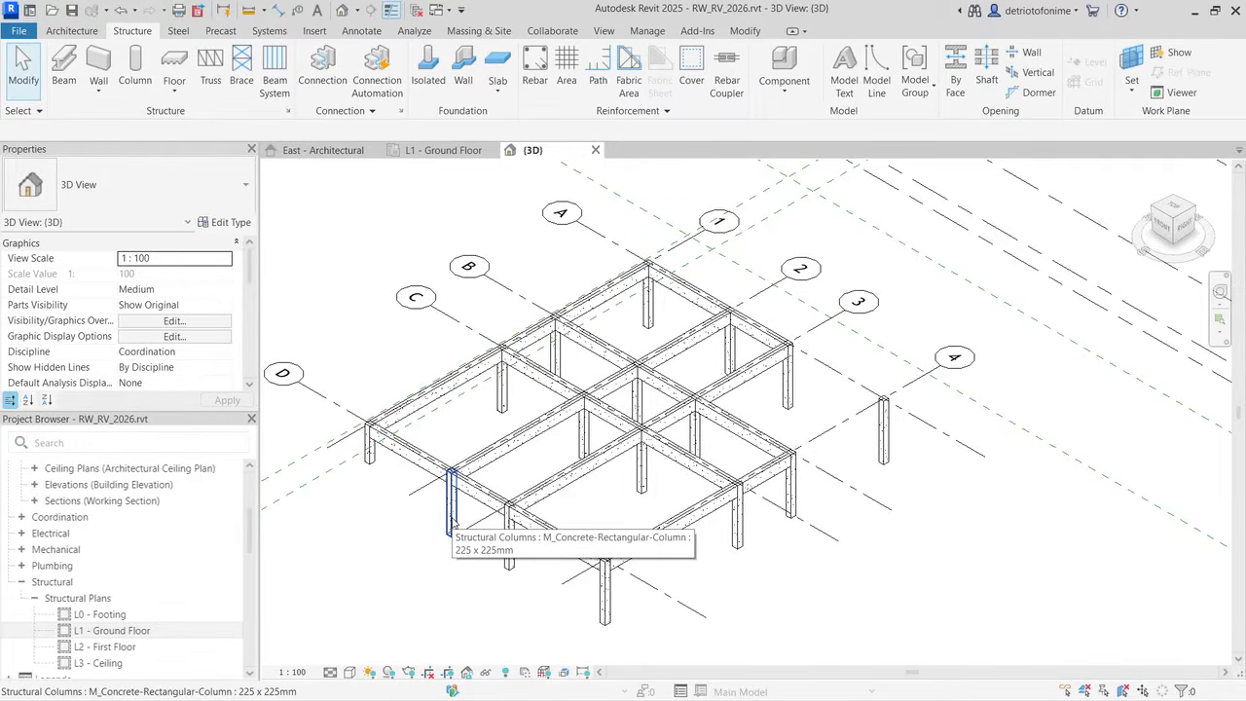
Step: Select all 225 x 225mm column instances in the entire project, excluding the already adjusted column at grids D and 1
left_click(451, 524)
right_click(453, 520)
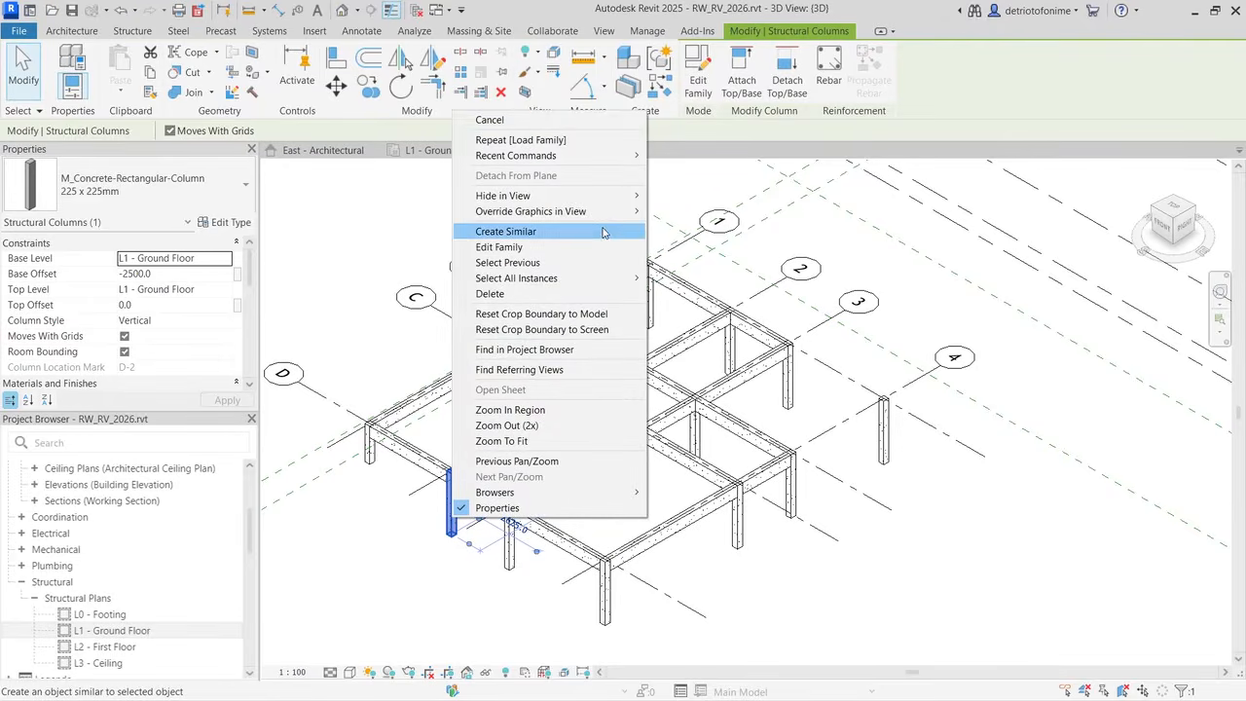
mouse_move(602, 283)
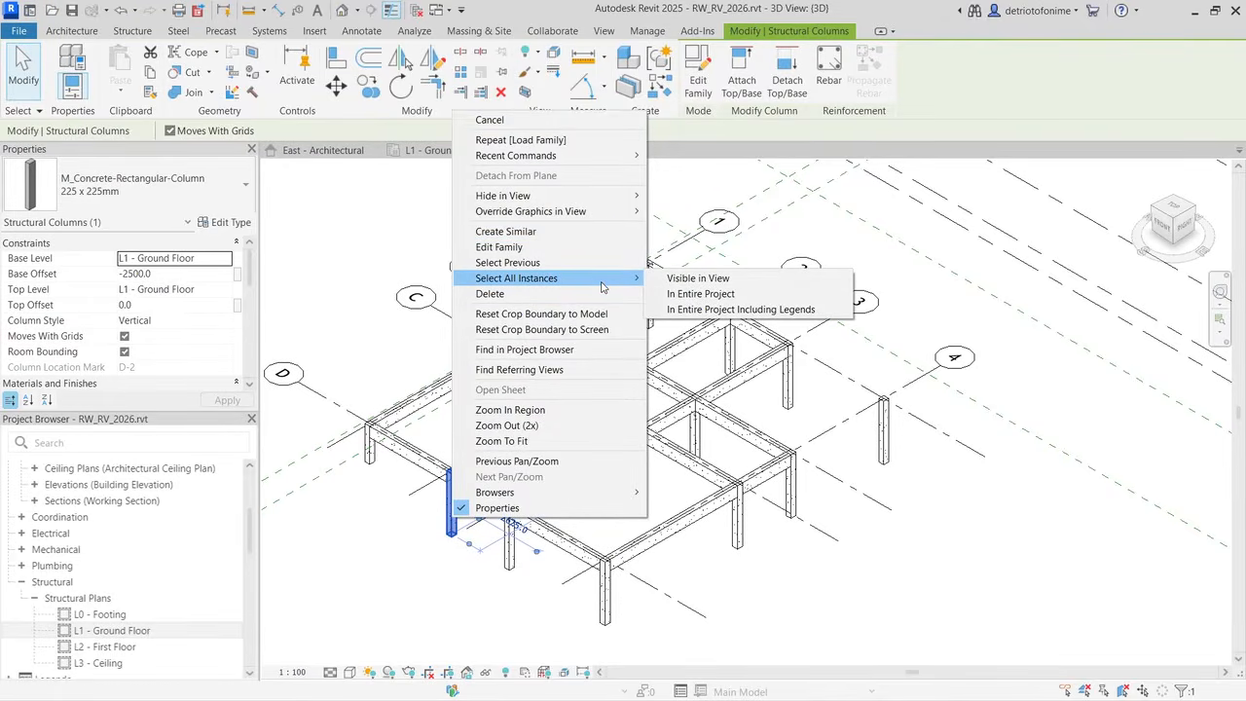
left_click(702, 295)
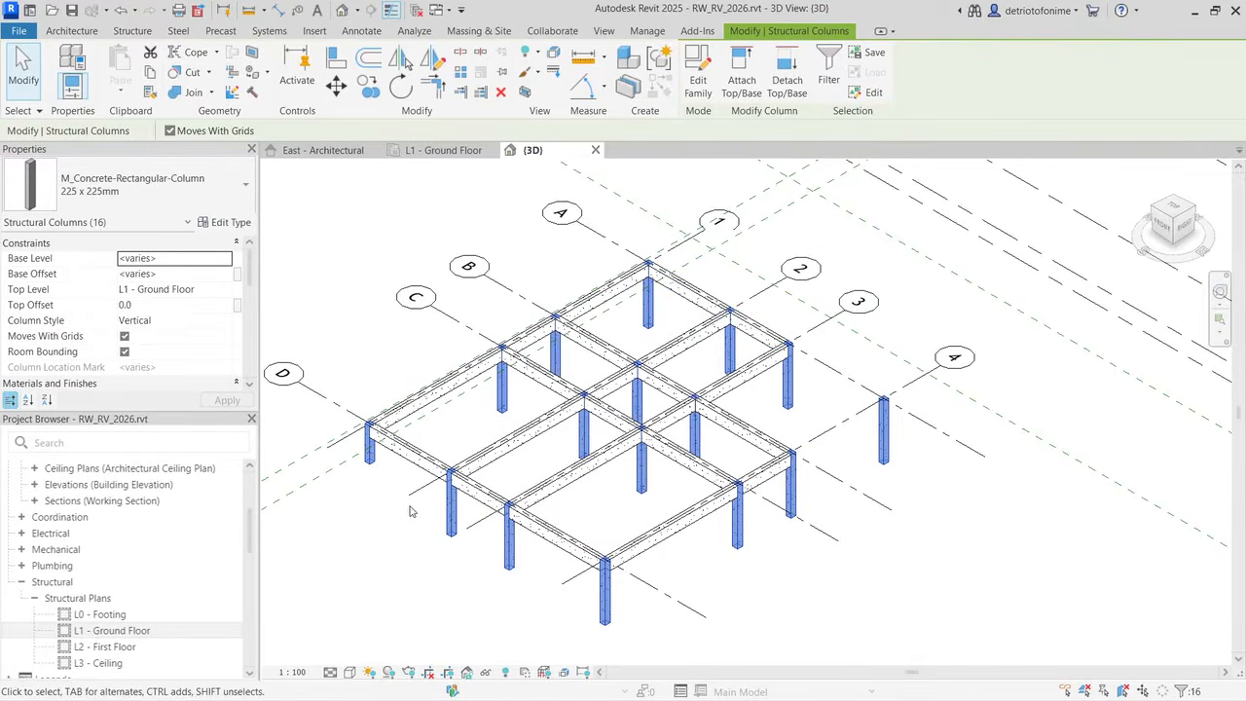
left_click(372, 455, "shift")
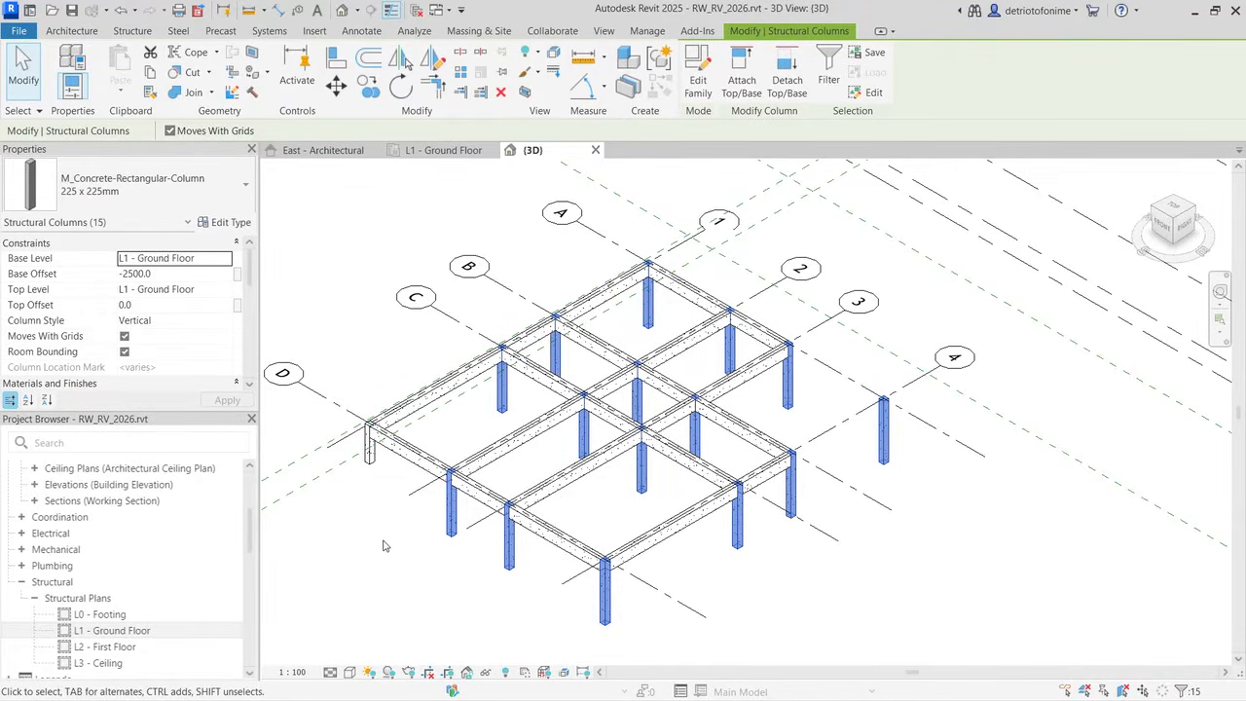
Step: Try to set the top level of the selected columns to L0 - Footing
left_click(218, 290)
left_click(225, 295)
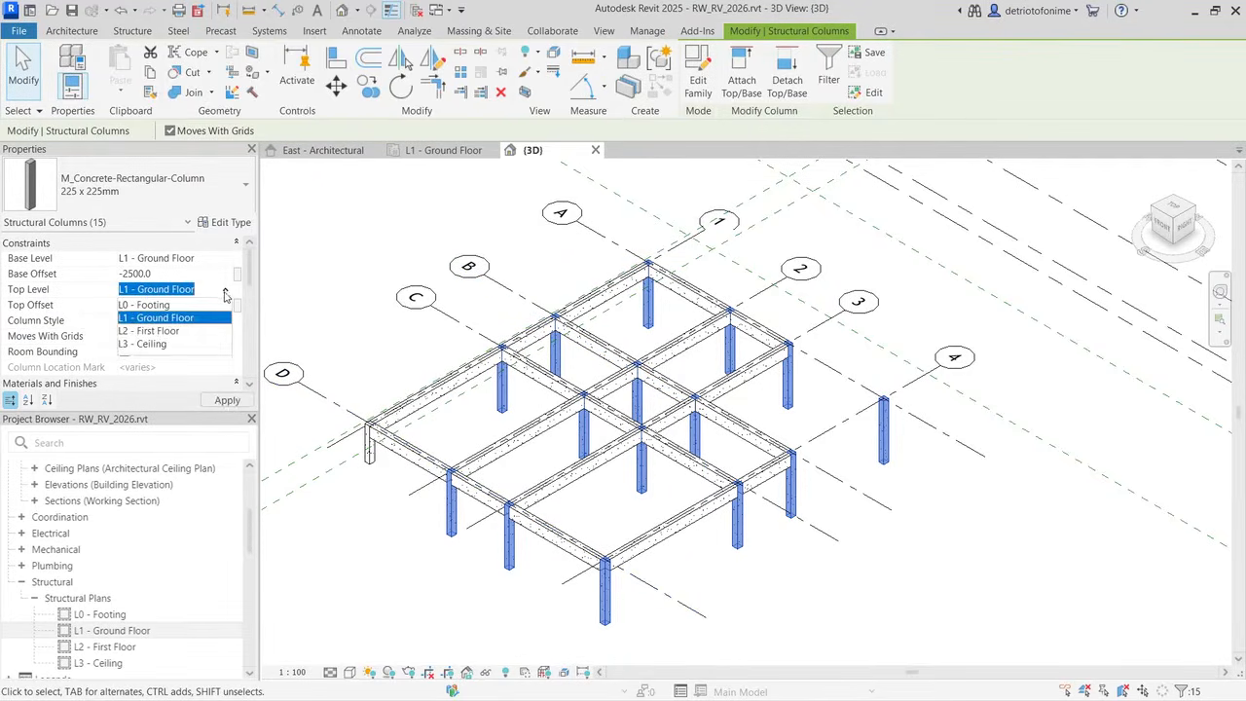
left_click(156, 305)
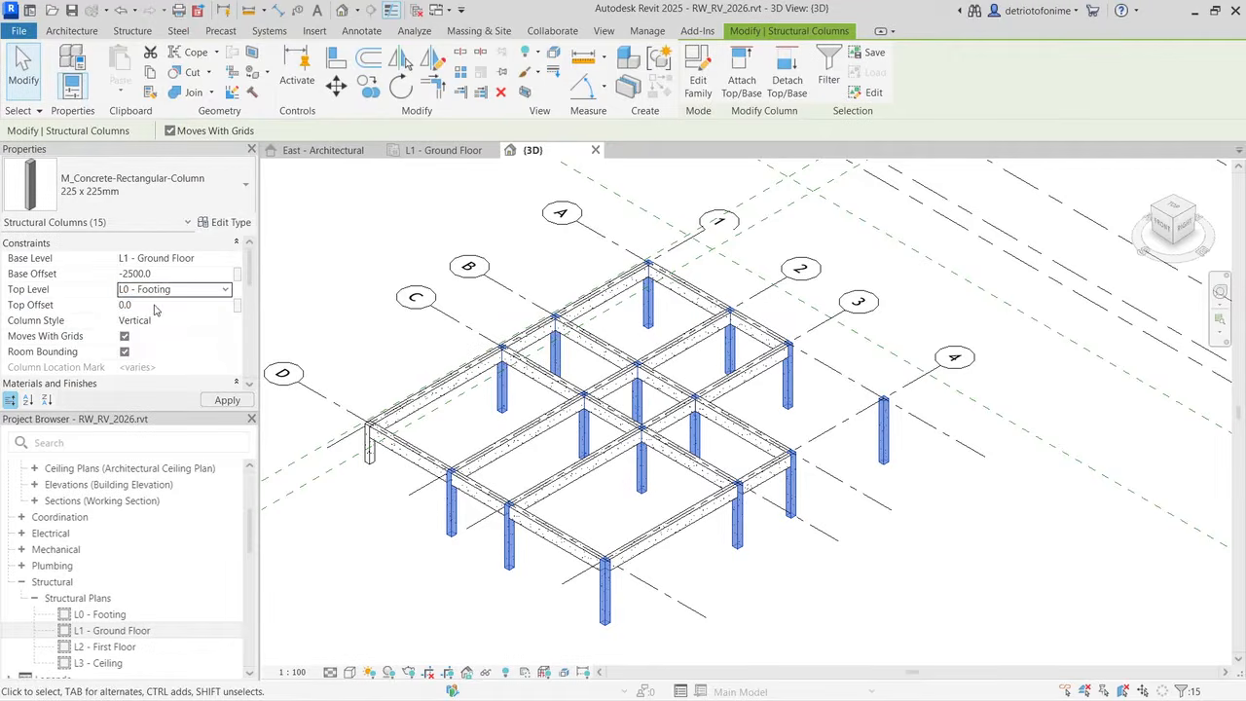
left_click(213, 402)
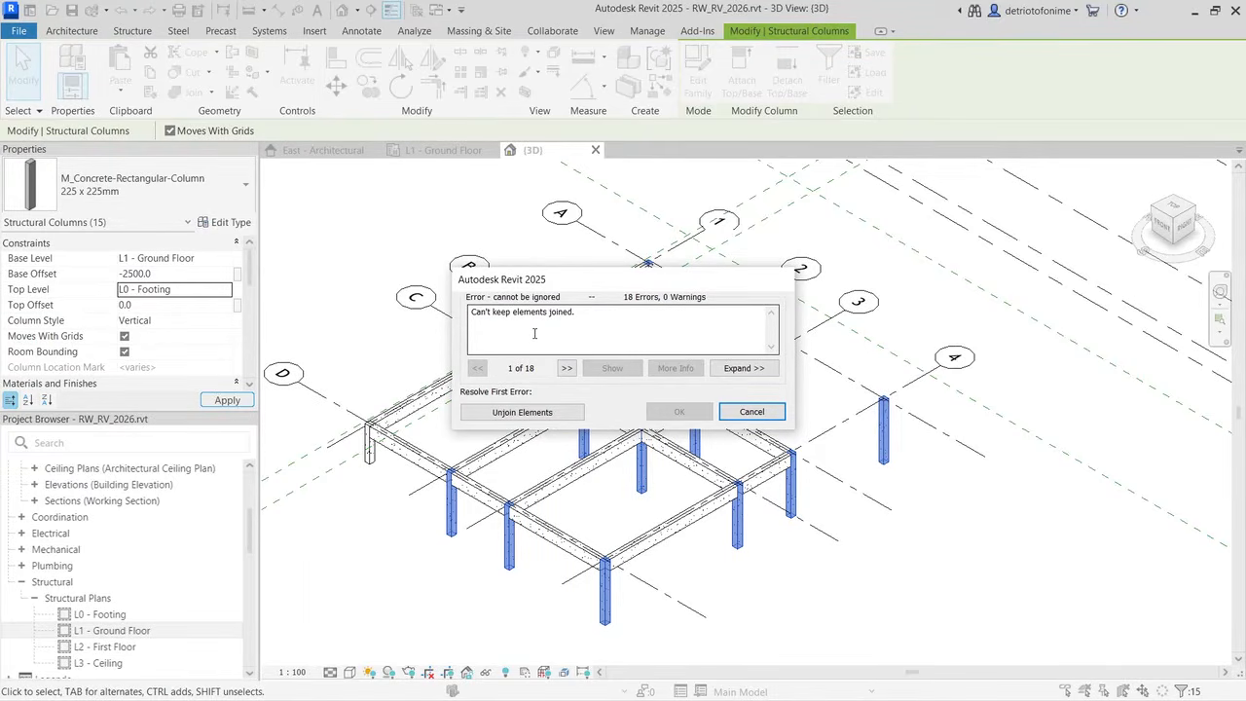
left_click(752, 412)
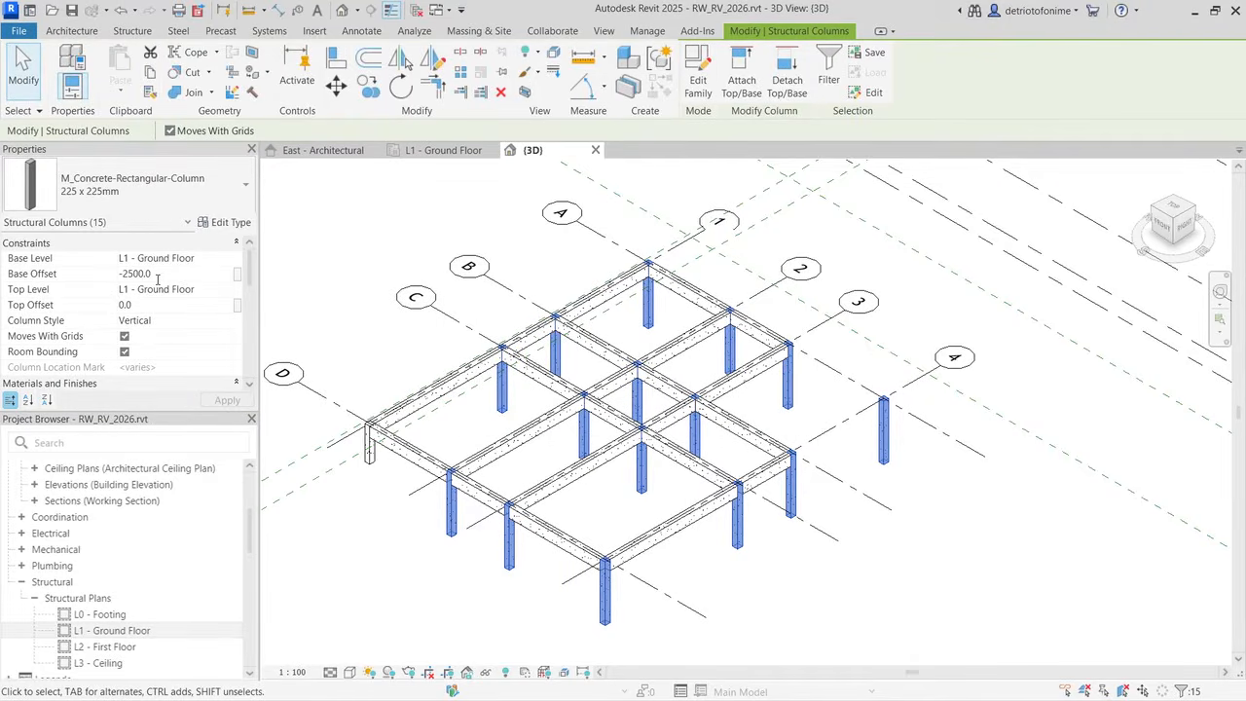
Step: Set the base level of the selected columns to L0 - Footing
left_click(223, 261)
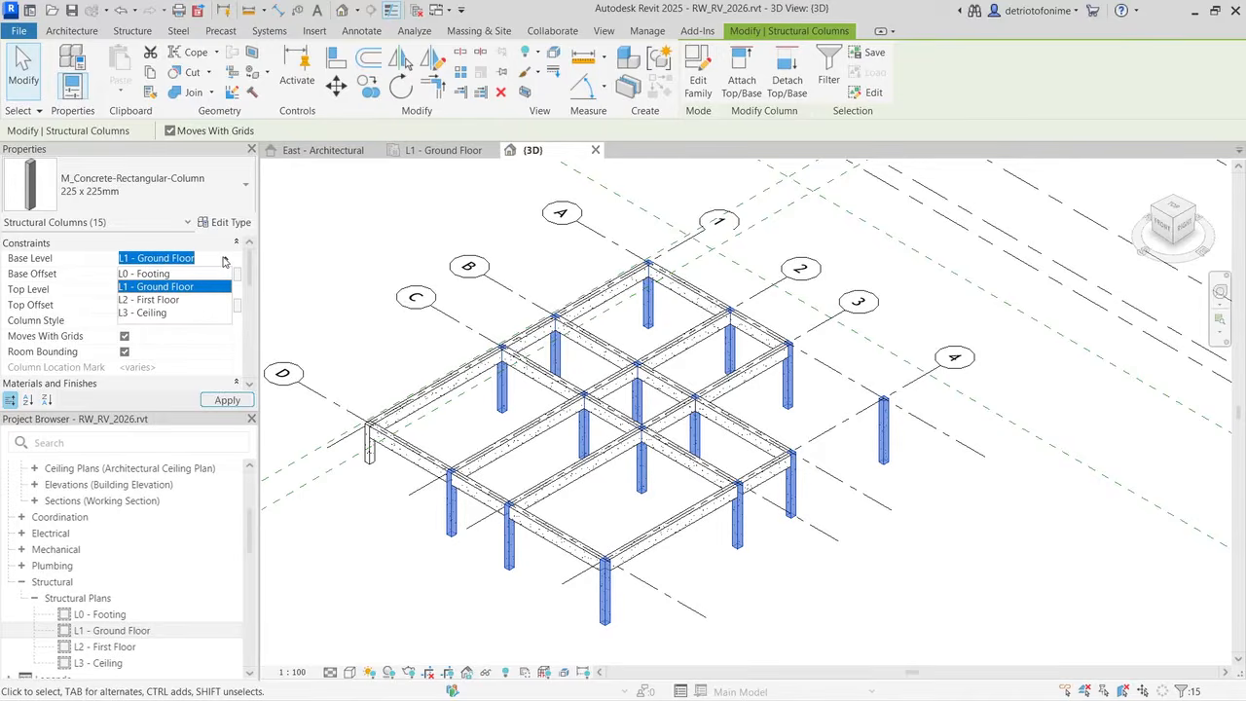
left_click(165, 277)
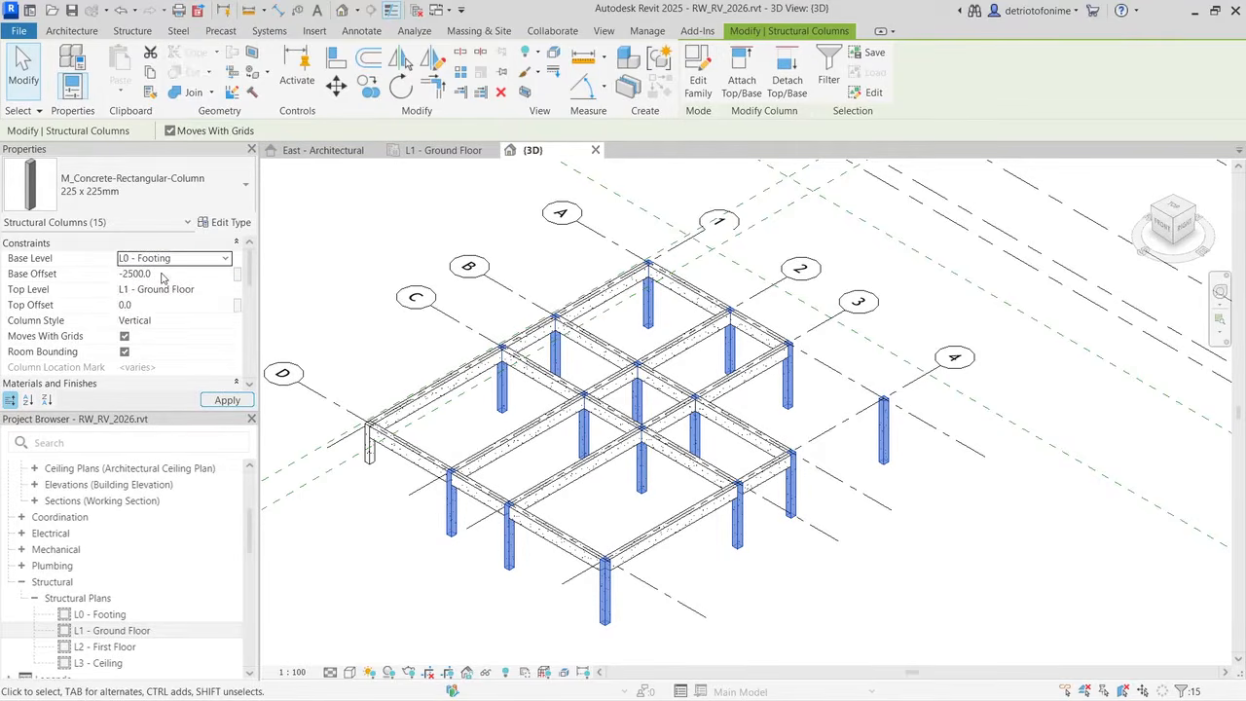
left_click(207, 402)
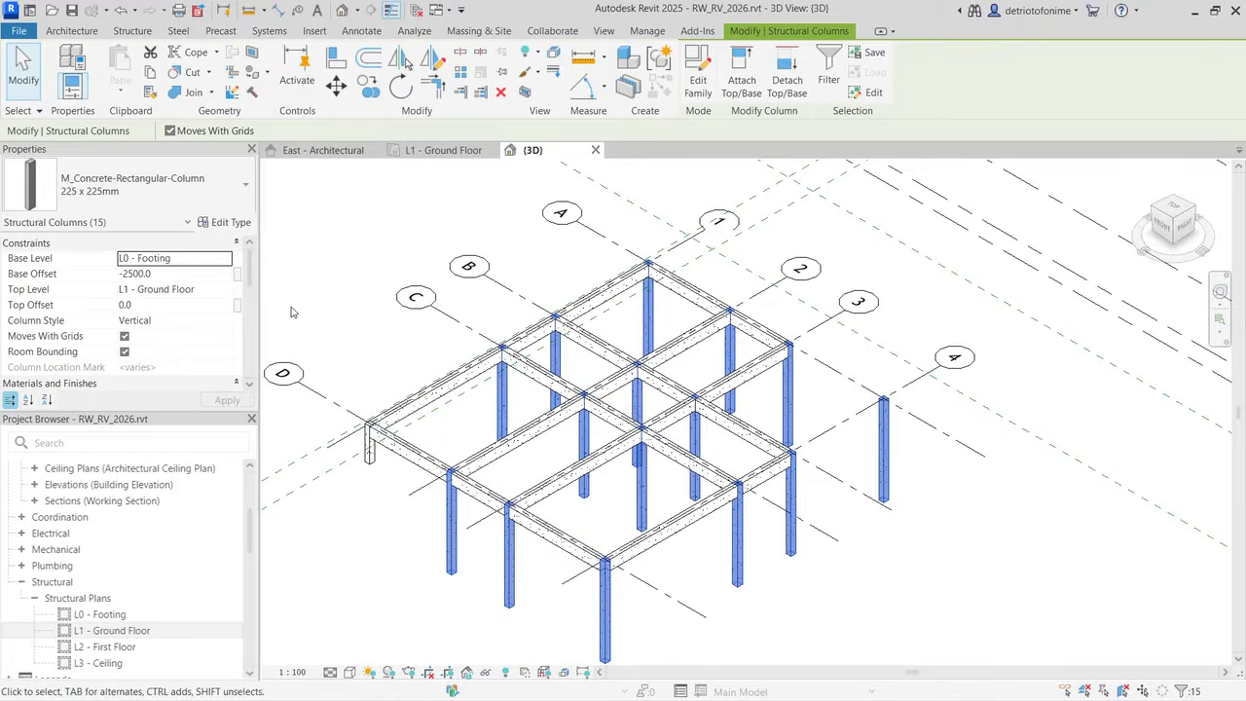
Step: Set the base offset of the selected 225 x 225mm columns to 0 and clear the selection
left_click(166, 275)
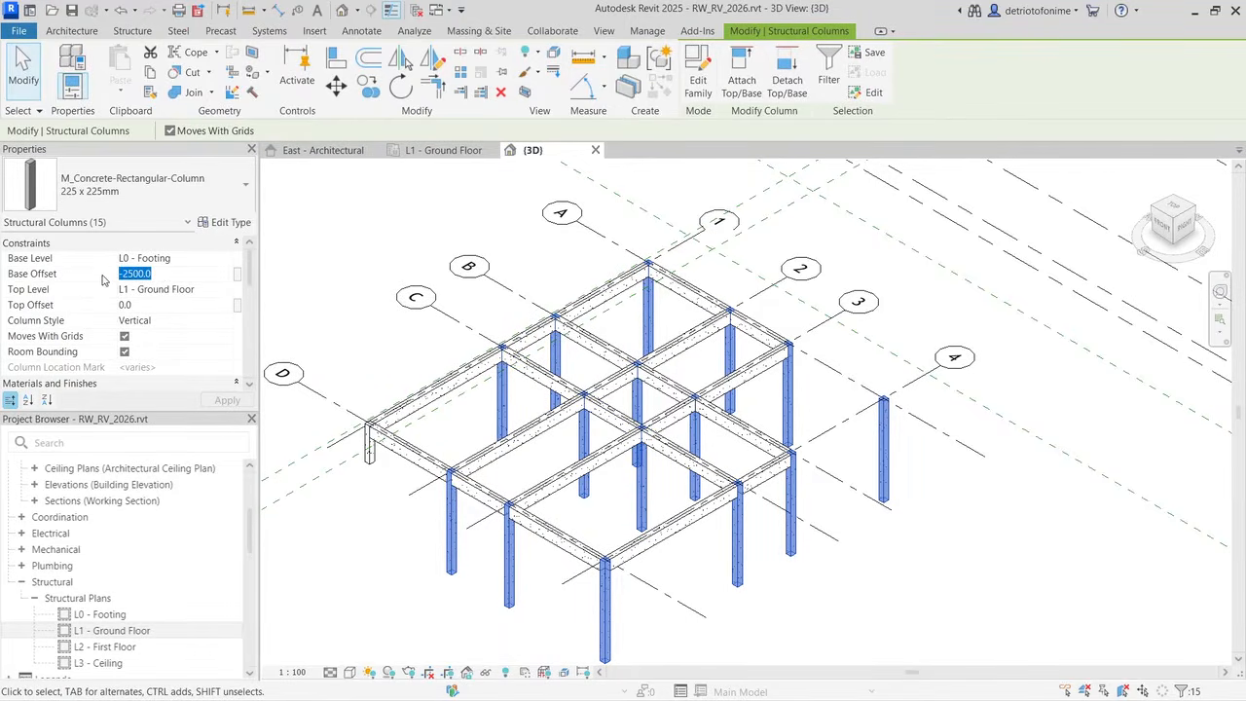
type("0")
left_click(207, 399)
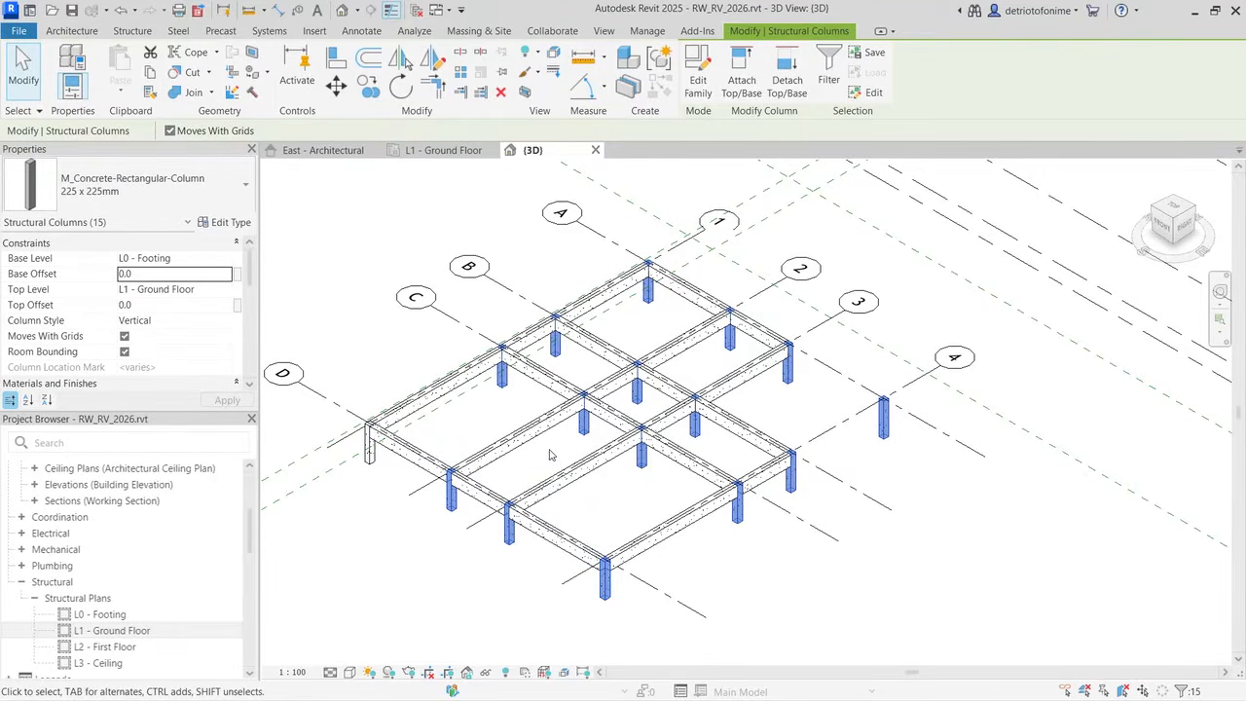
left_click(959, 492)
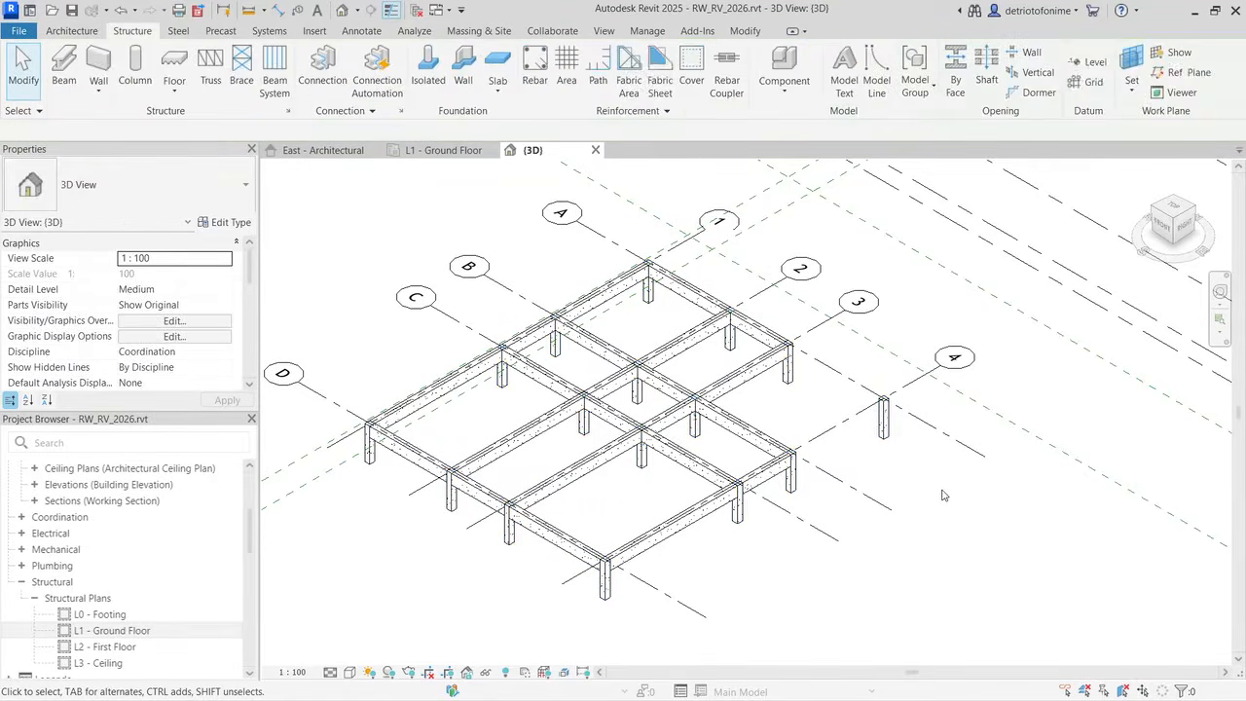
Step: Delete the unconnected column at grids A and 4, and return to the L1 - Ground Floor plan
left_click(887, 425)
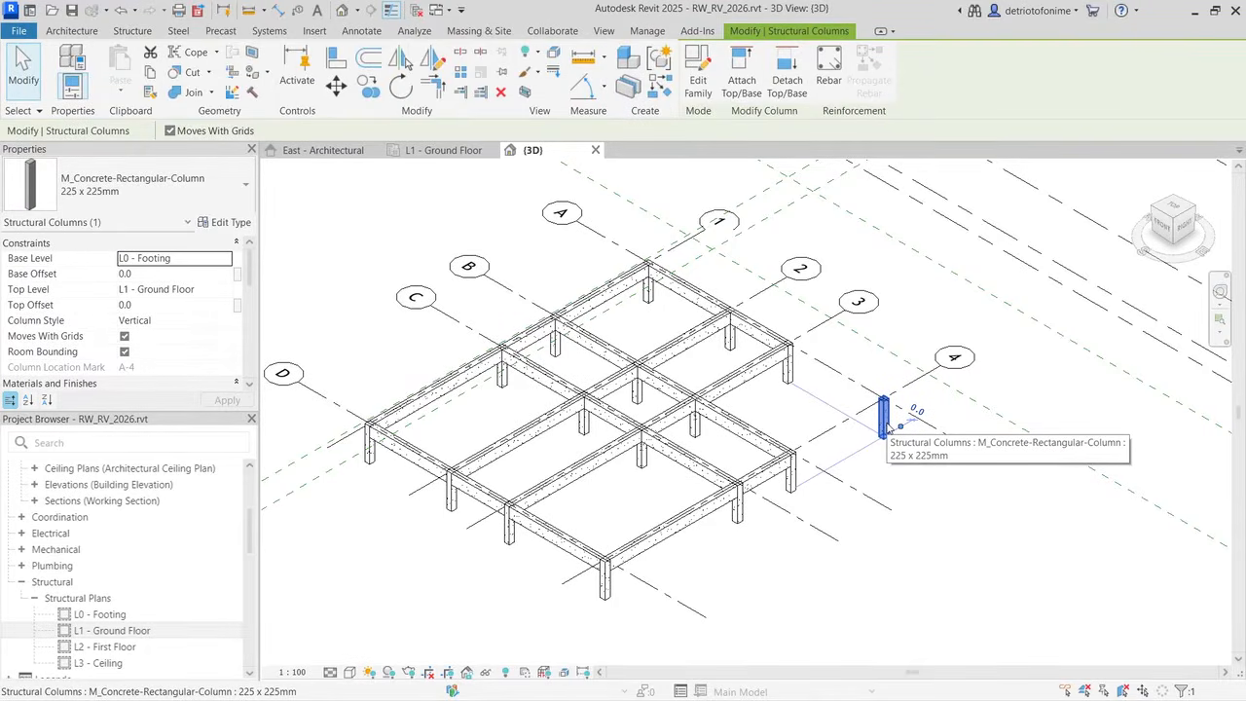
key("Delete")
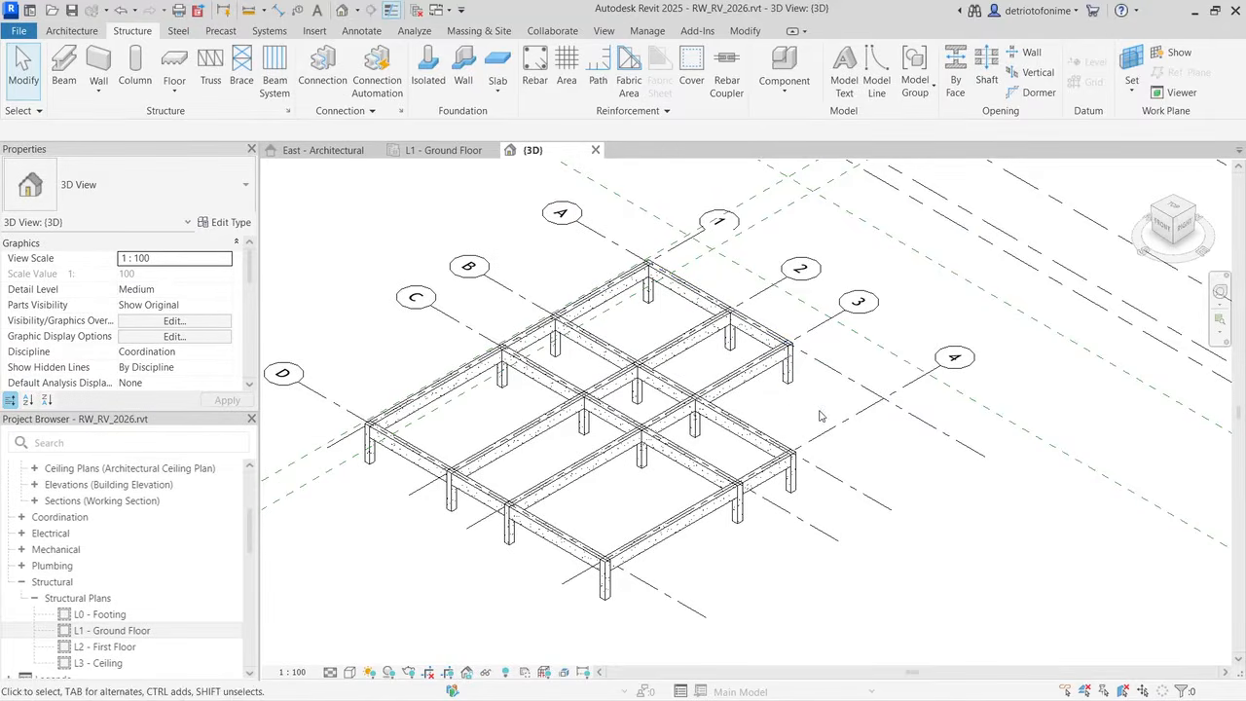
left_click(440, 150)
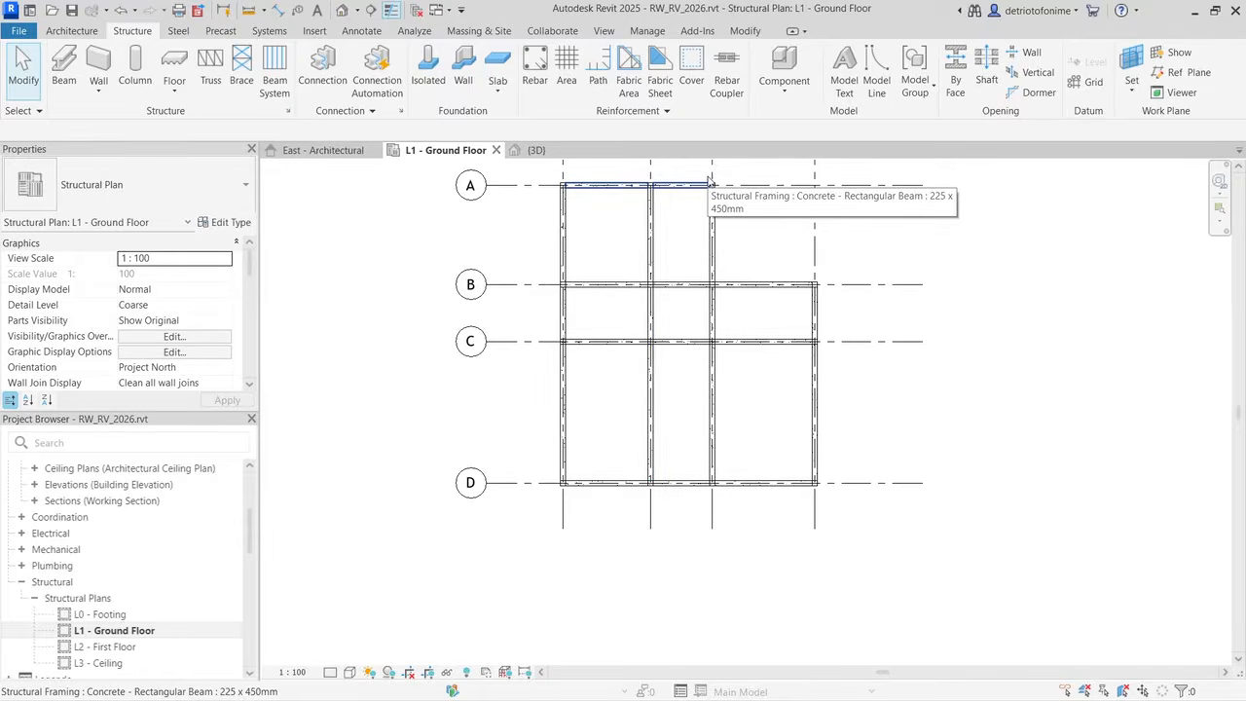
Step: Draw a 4500 mm horizontal model line running from grid 2 towards grid 4, about 1300 mm above grid A
scroll(709, 181, "up", 1)
scroll(710, 181, "up", 1)
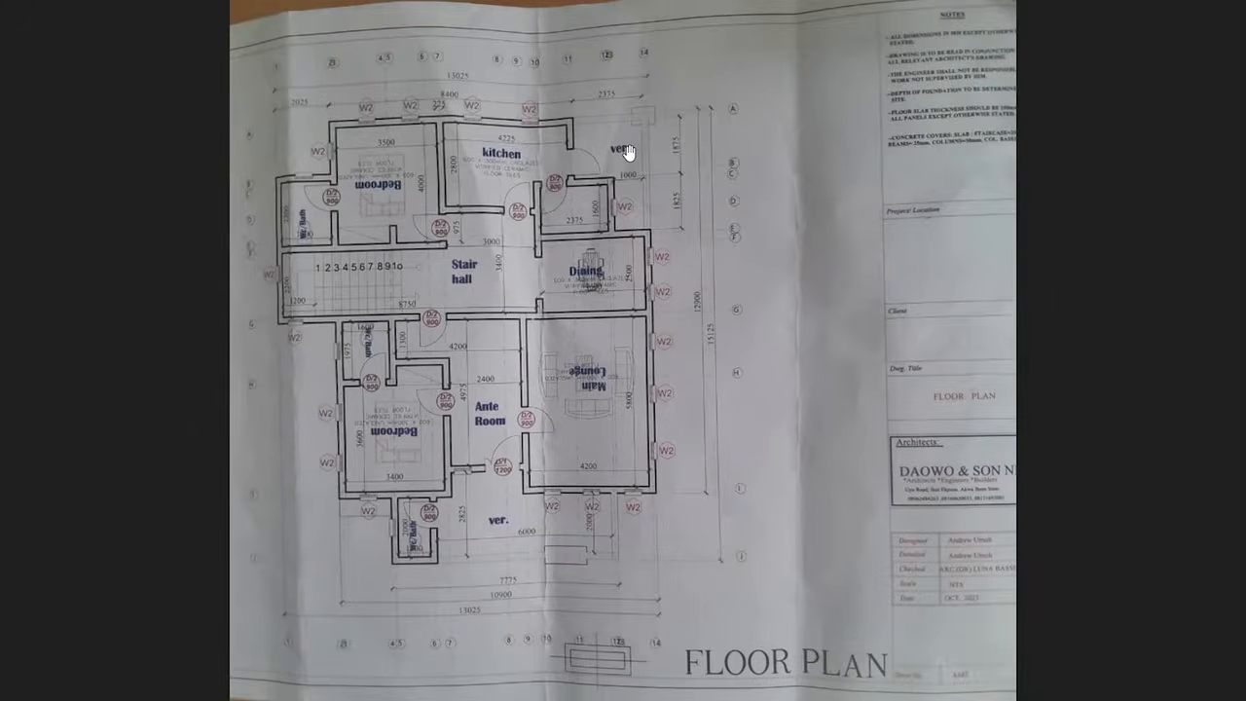
scroll(631, 153, "up", 2)
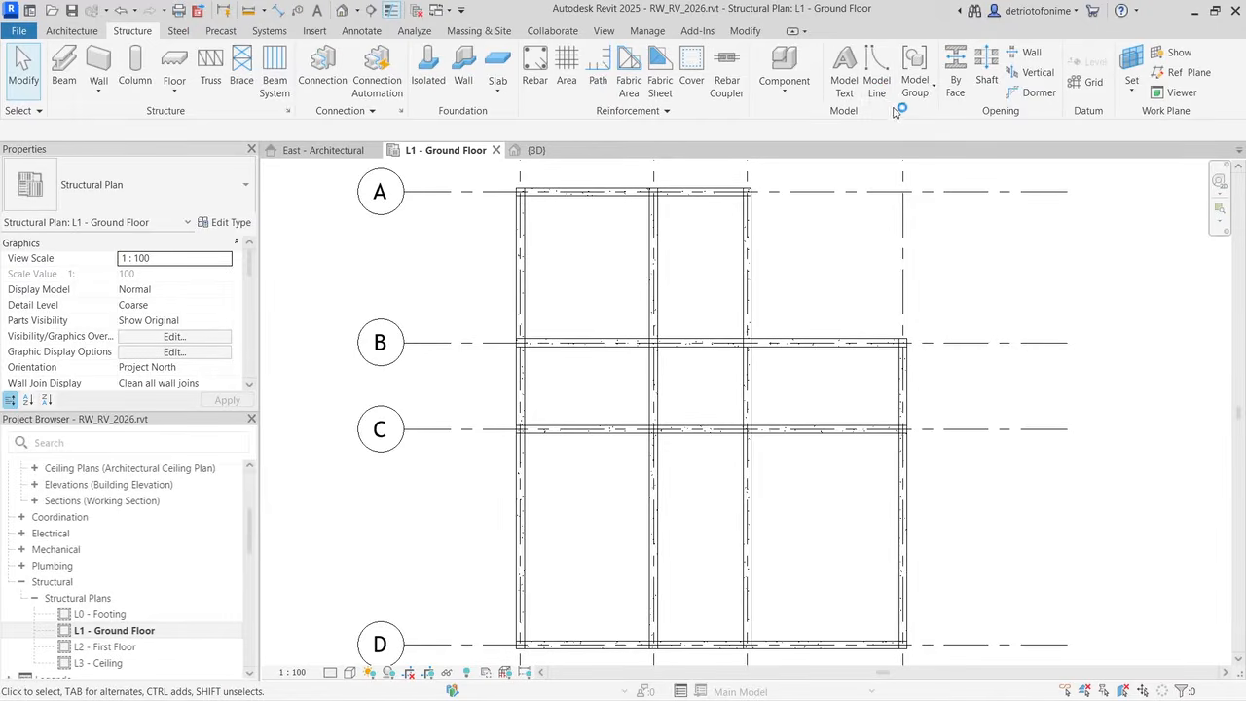
left_click(878, 78)
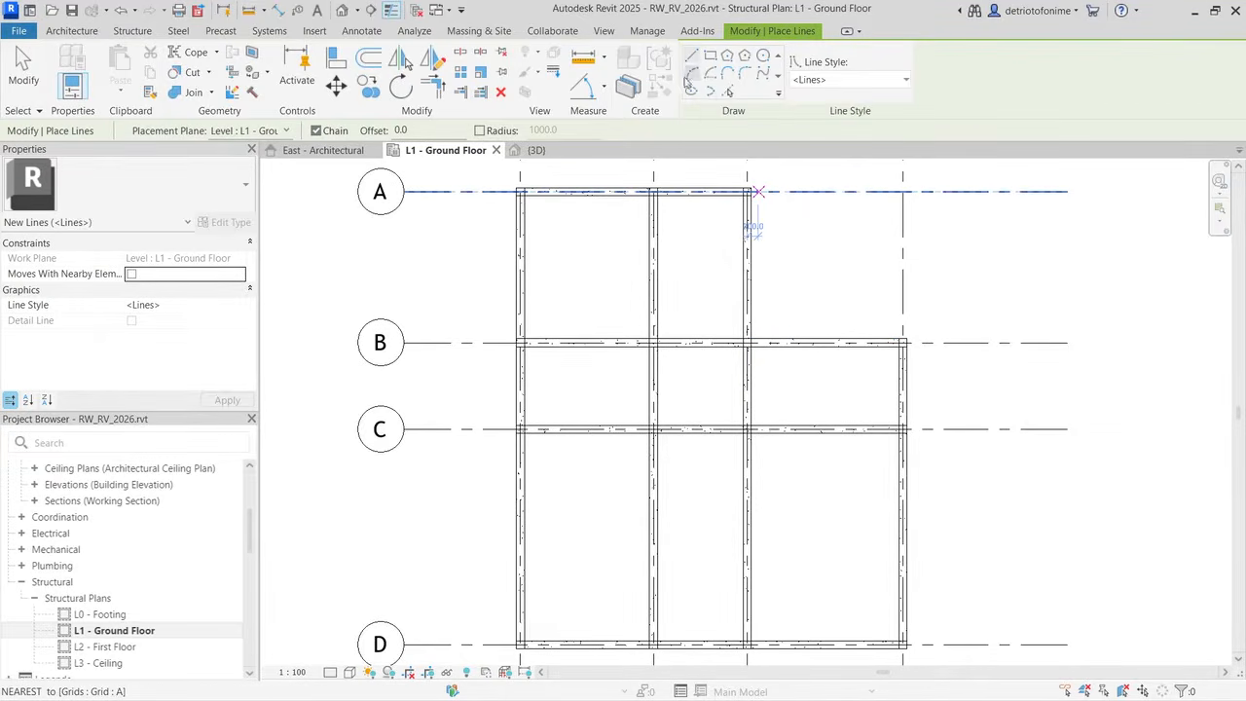
scroll(634, 223, "down", 4)
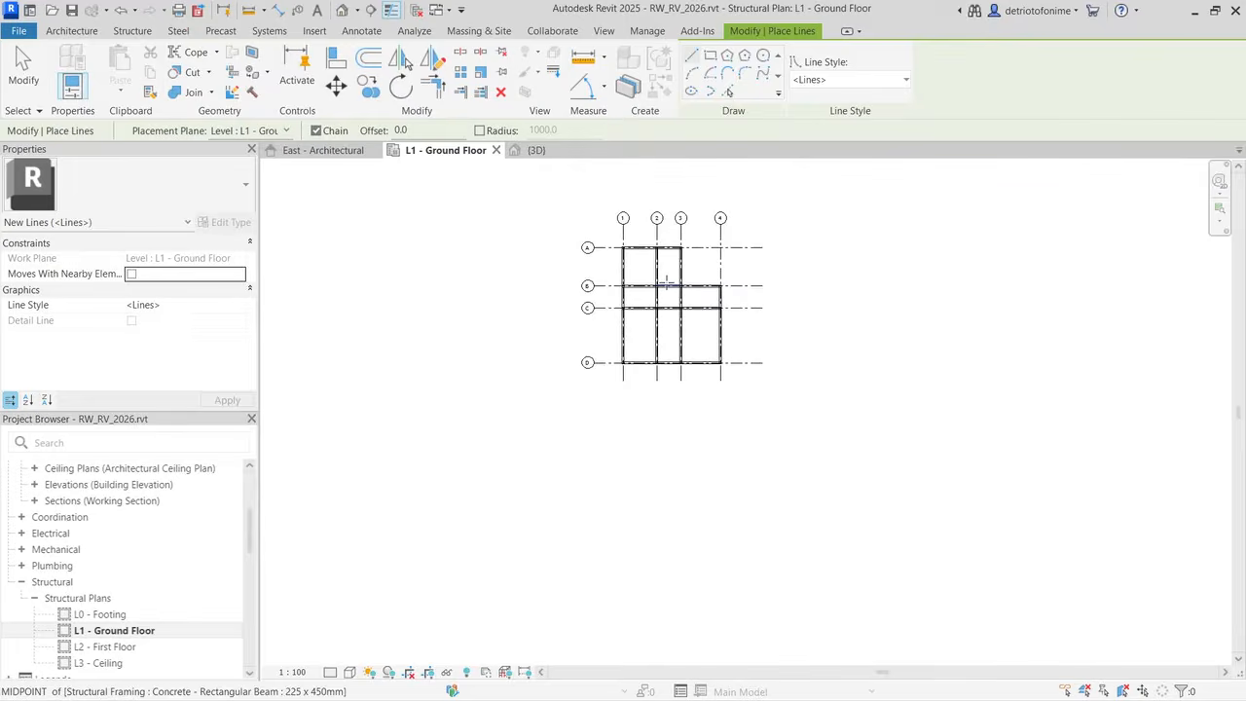
scroll(668, 210, "up", 6)
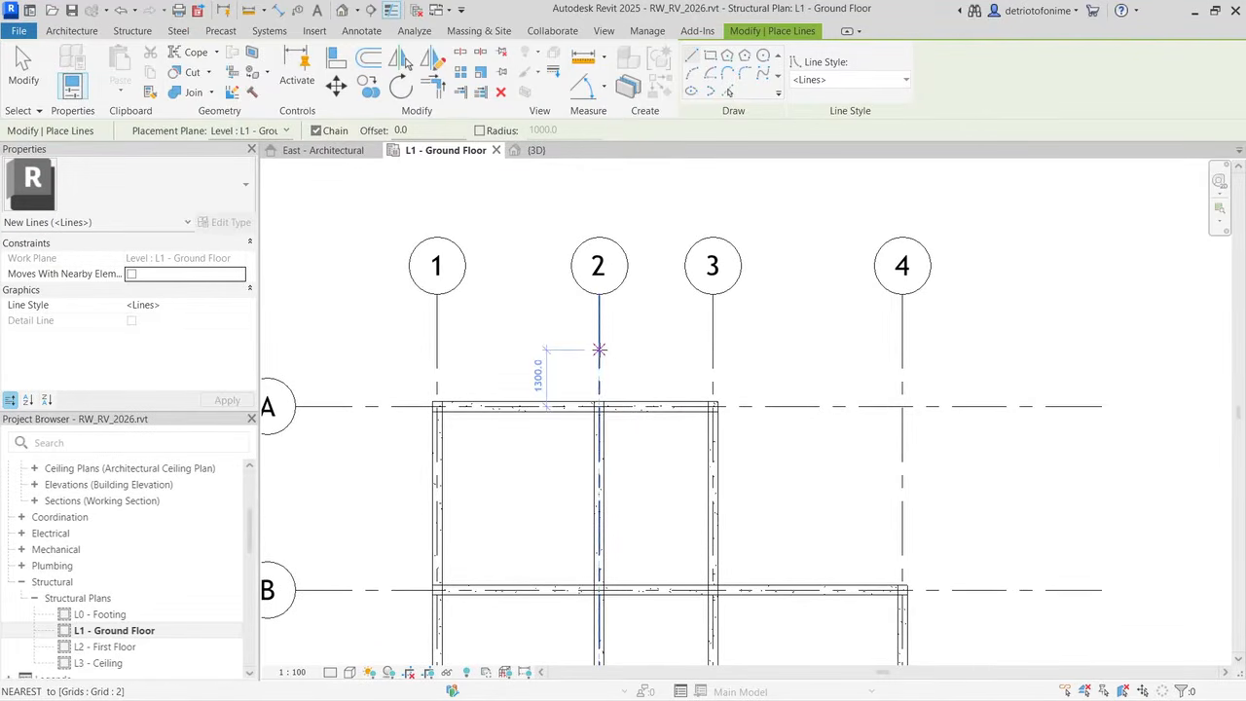
left_click(599, 350)
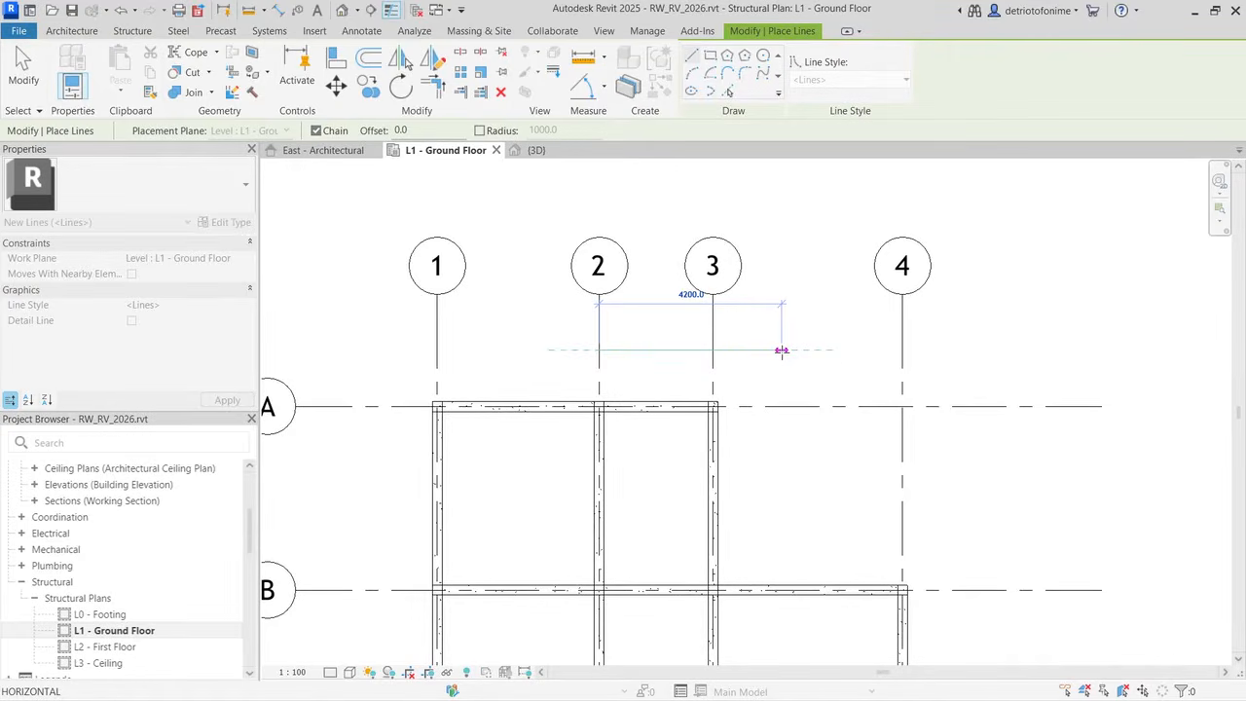
type("4500")
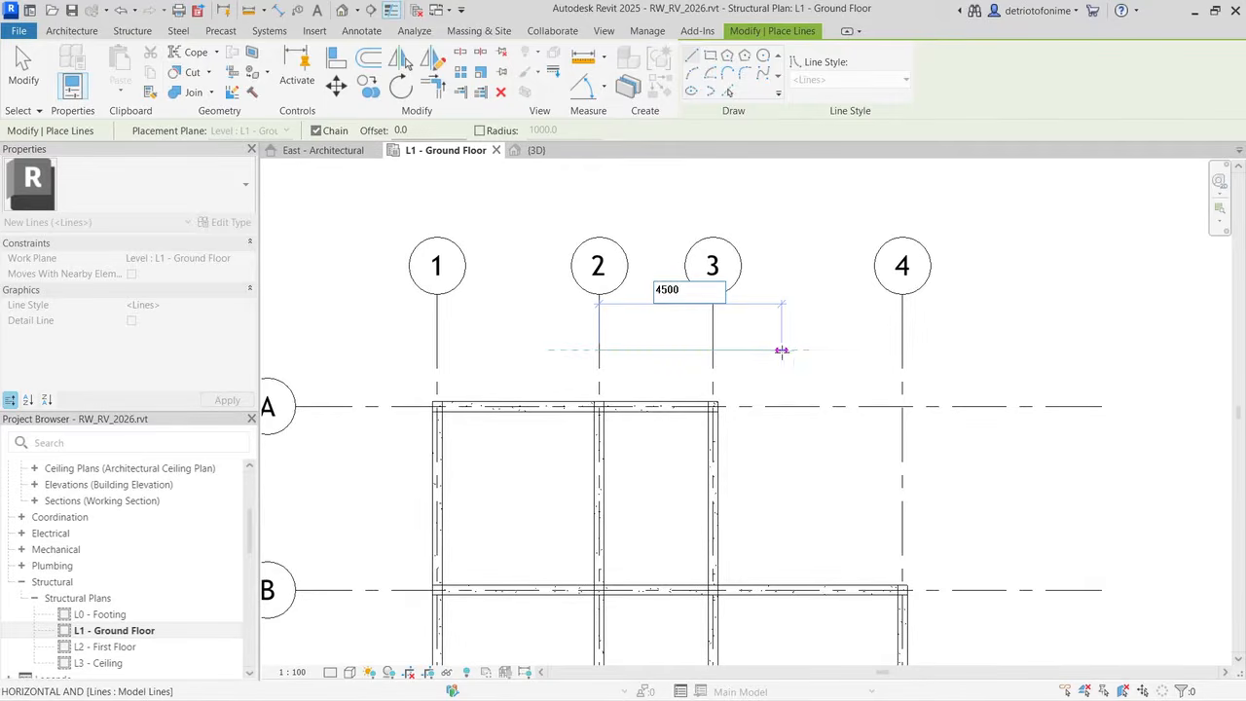
key("Return")
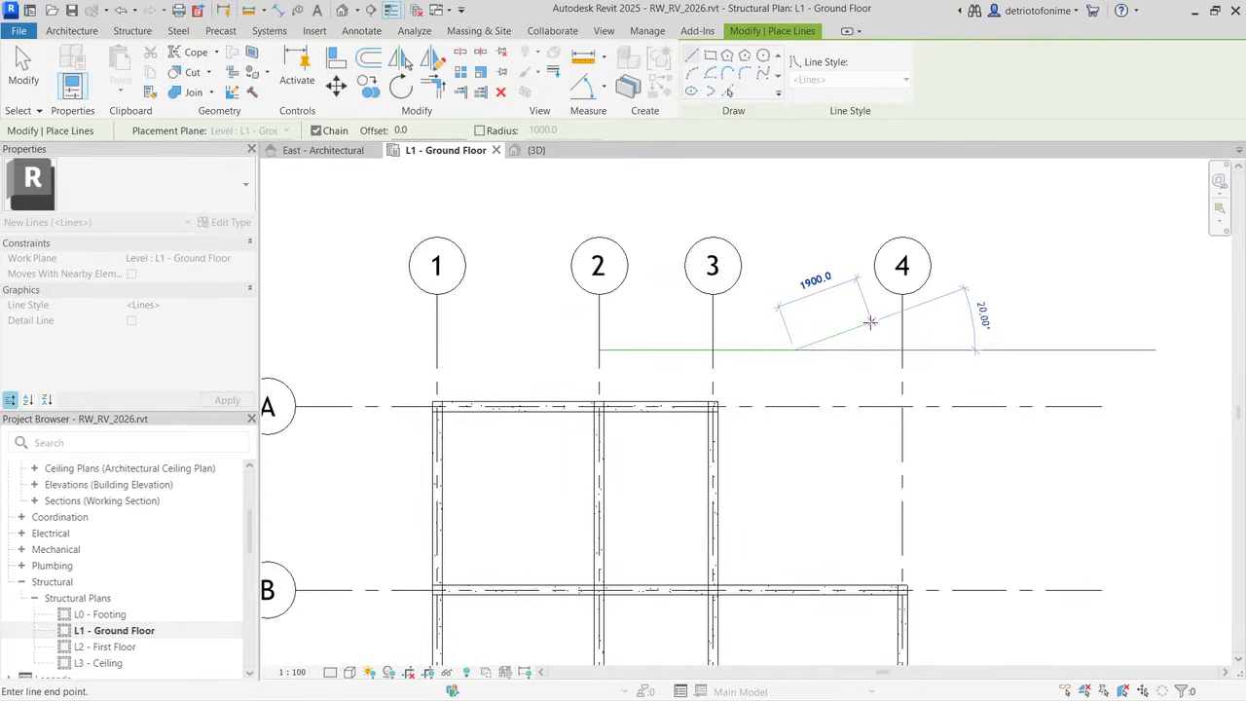
key("Escape")
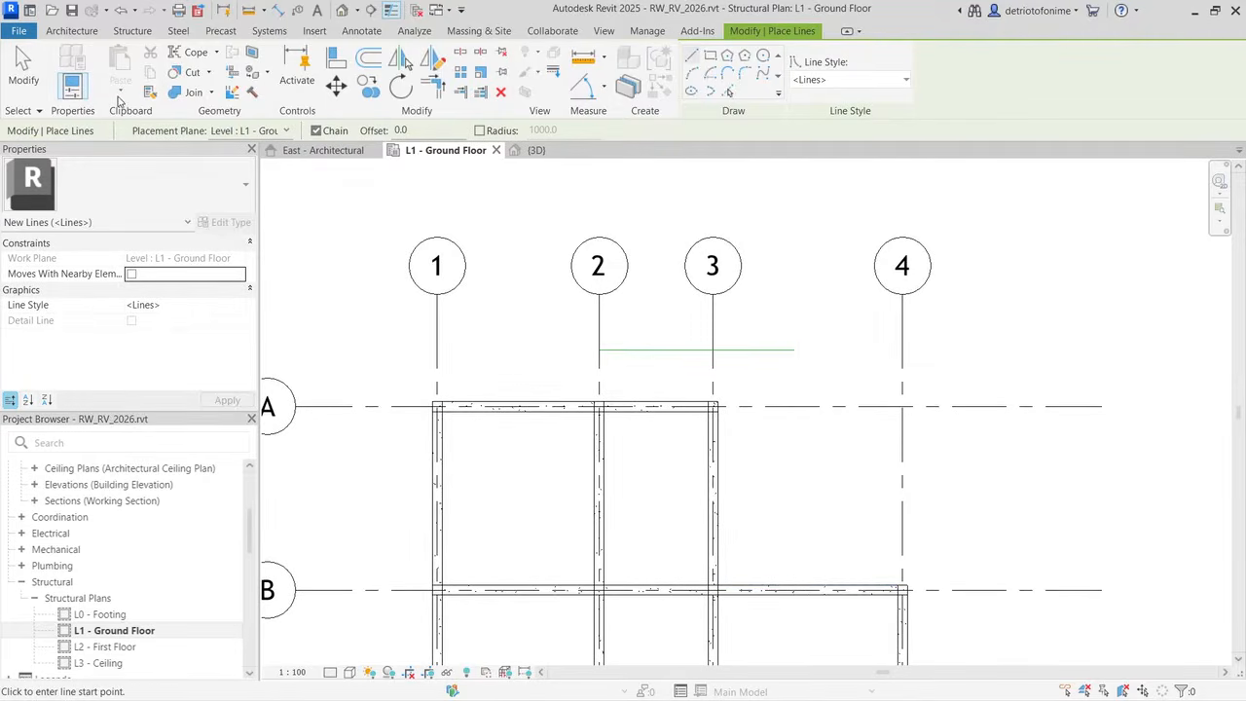
Step: Place a 225 x 450mm concrete beam vertically from the model line's free end down to the beam on grid B
left_click(136, 31)
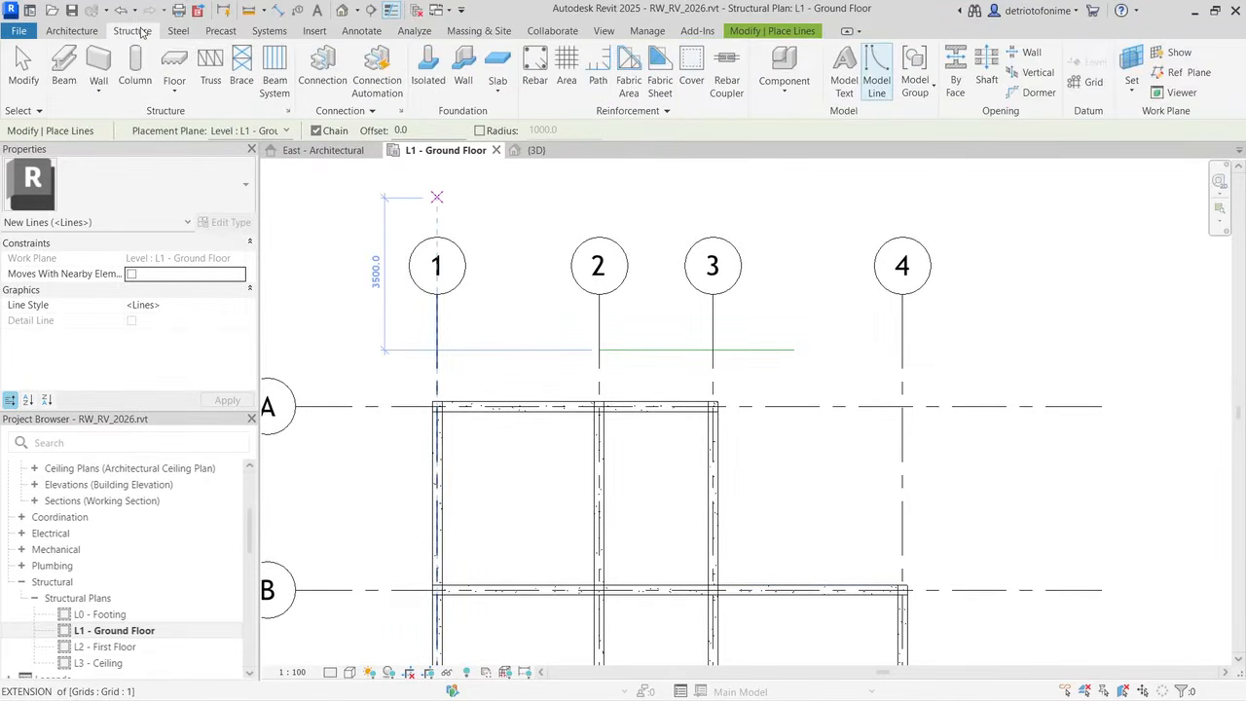
left_click(64, 69)
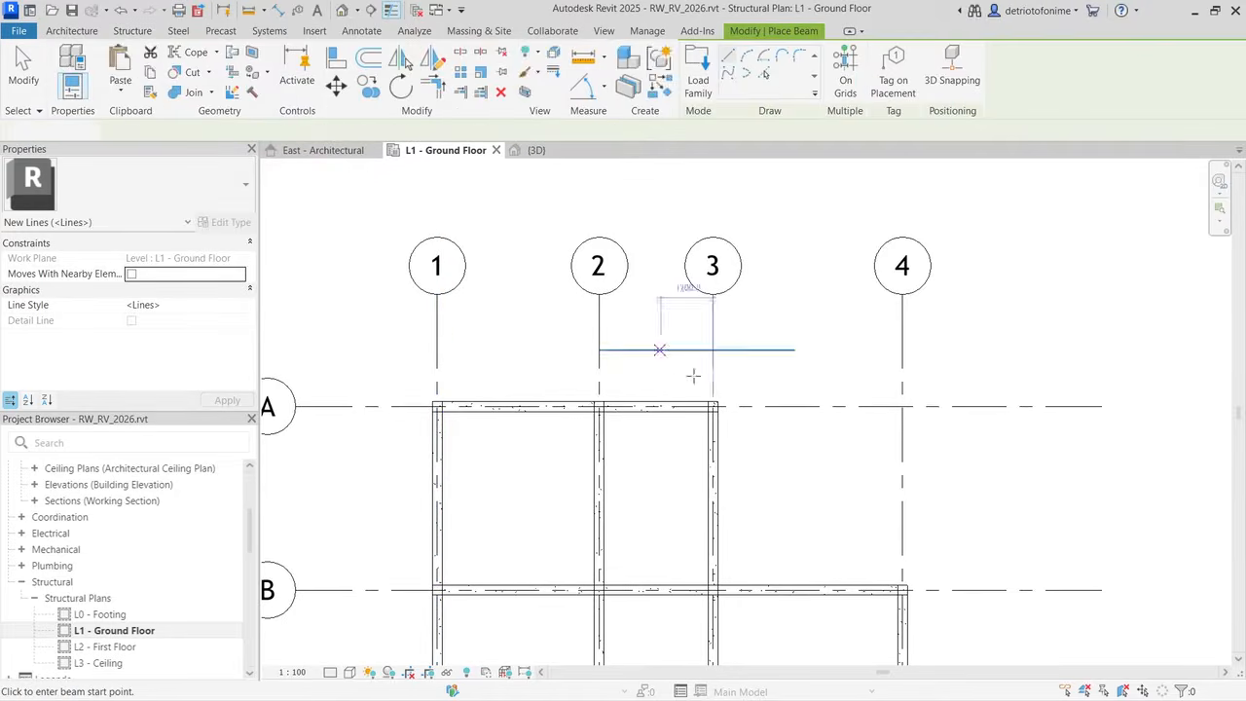
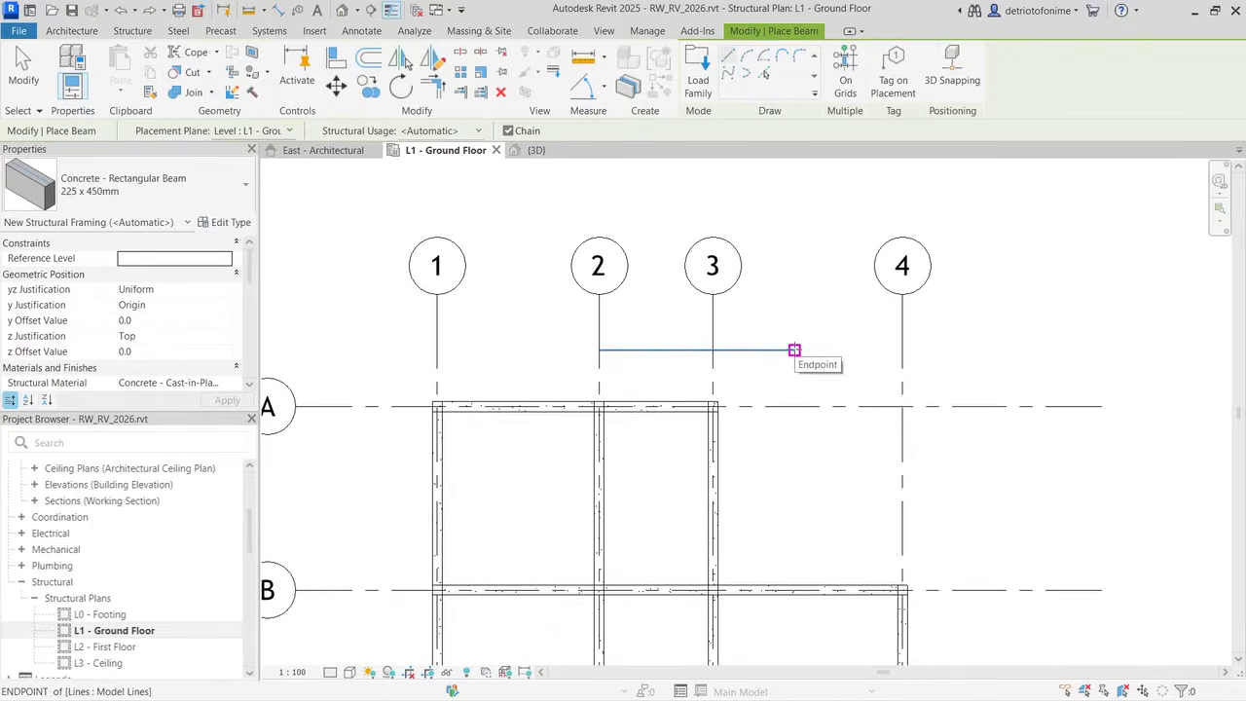
scroll(794, 394, "up", 4)
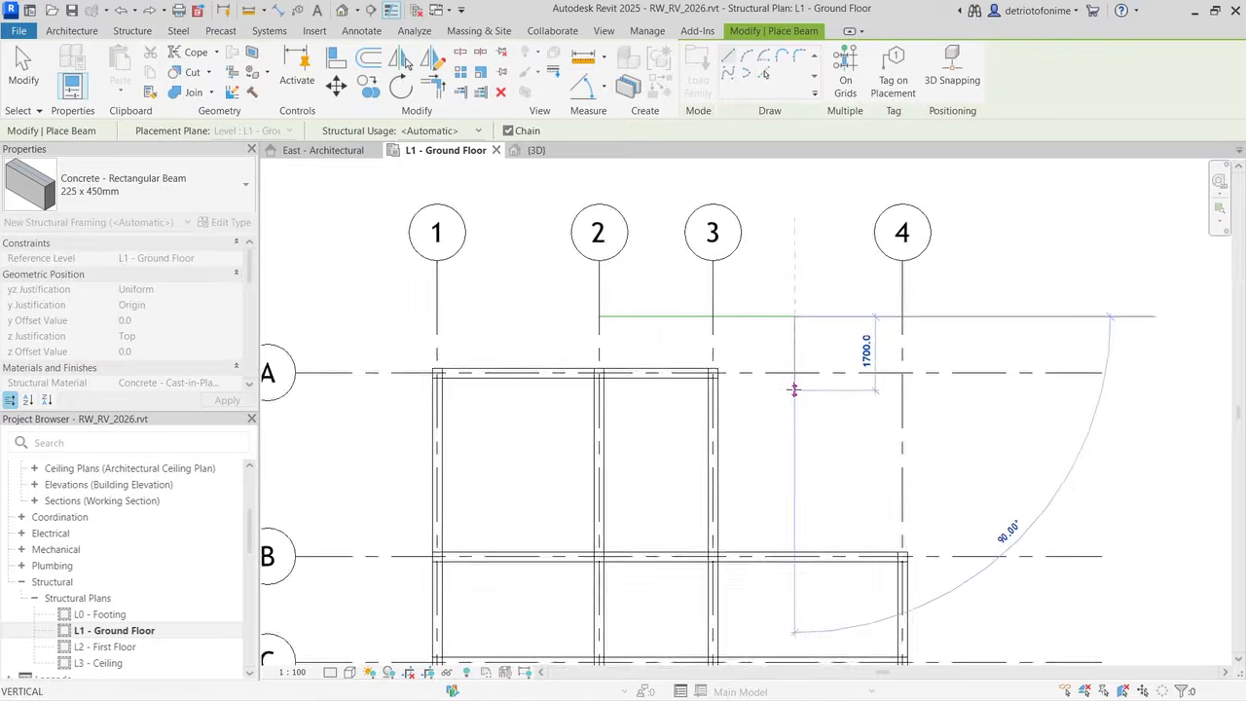
scroll(795, 456, "down", 4)
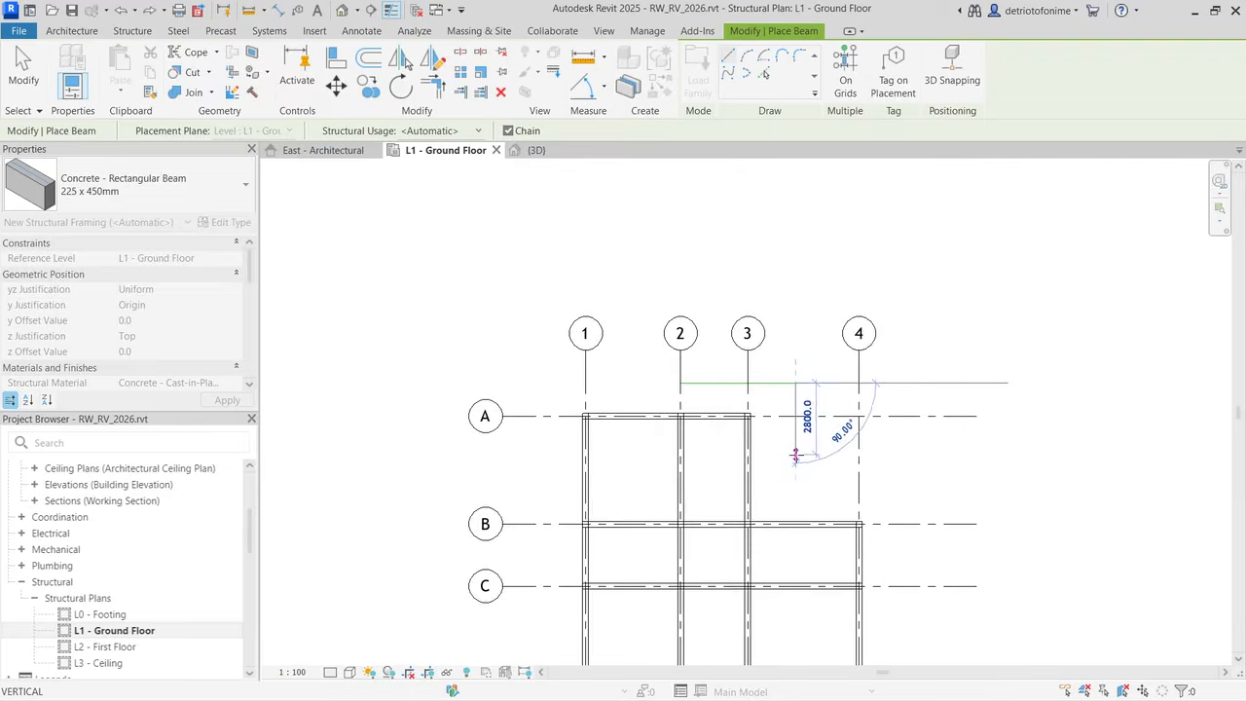
left_click(797, 524)
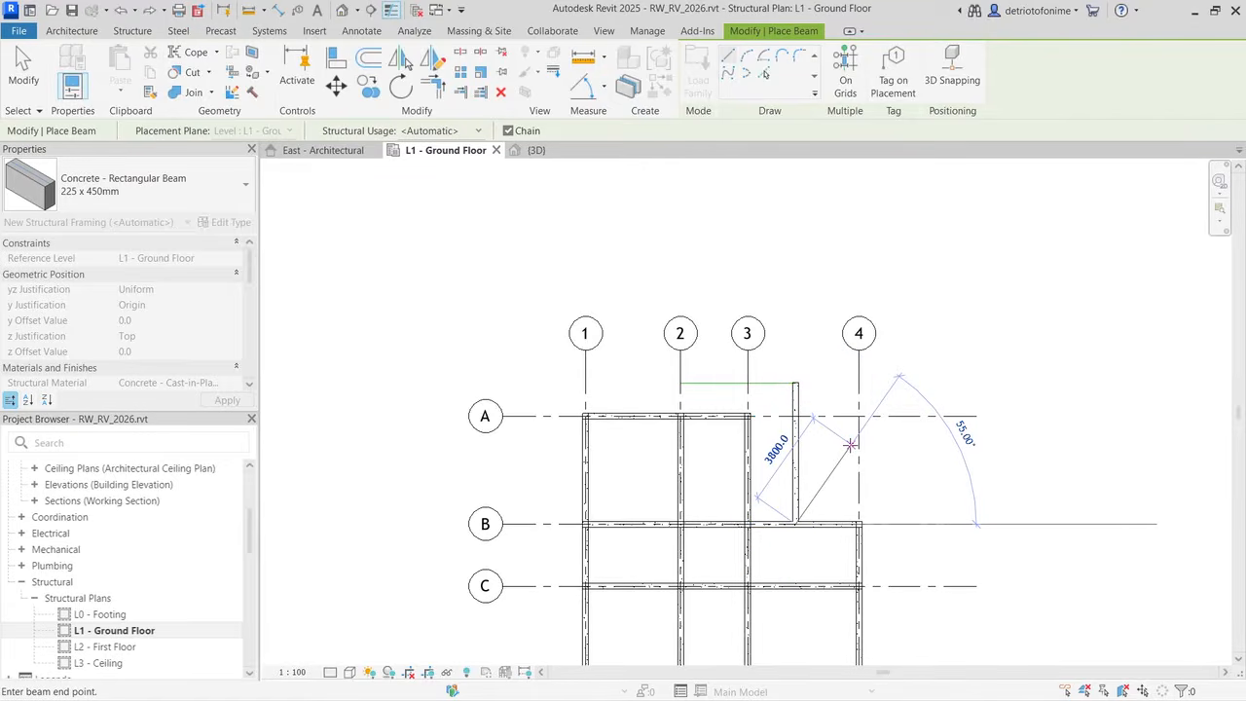
key("Escape")
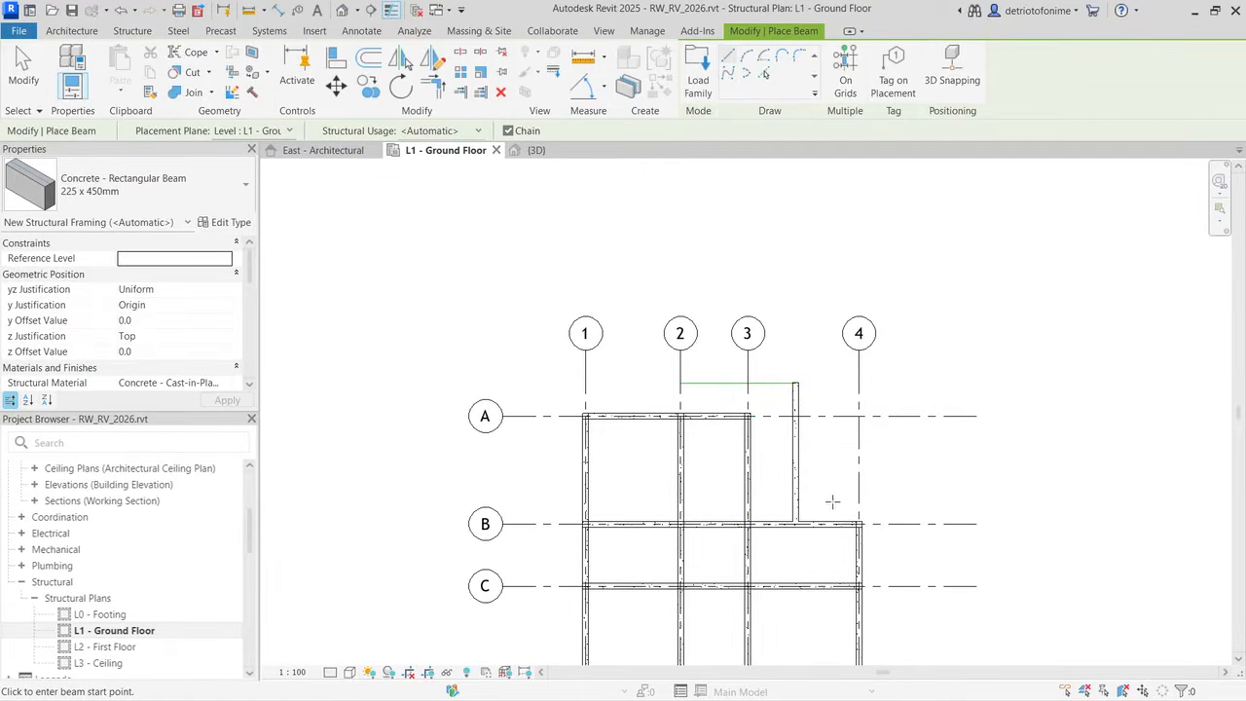
Step: Add a horizontal 225 x 450mm beam from the new vertical beam to just past grid 4, about 1900 mm above grid B
scroll(848, 485, "up", 2)
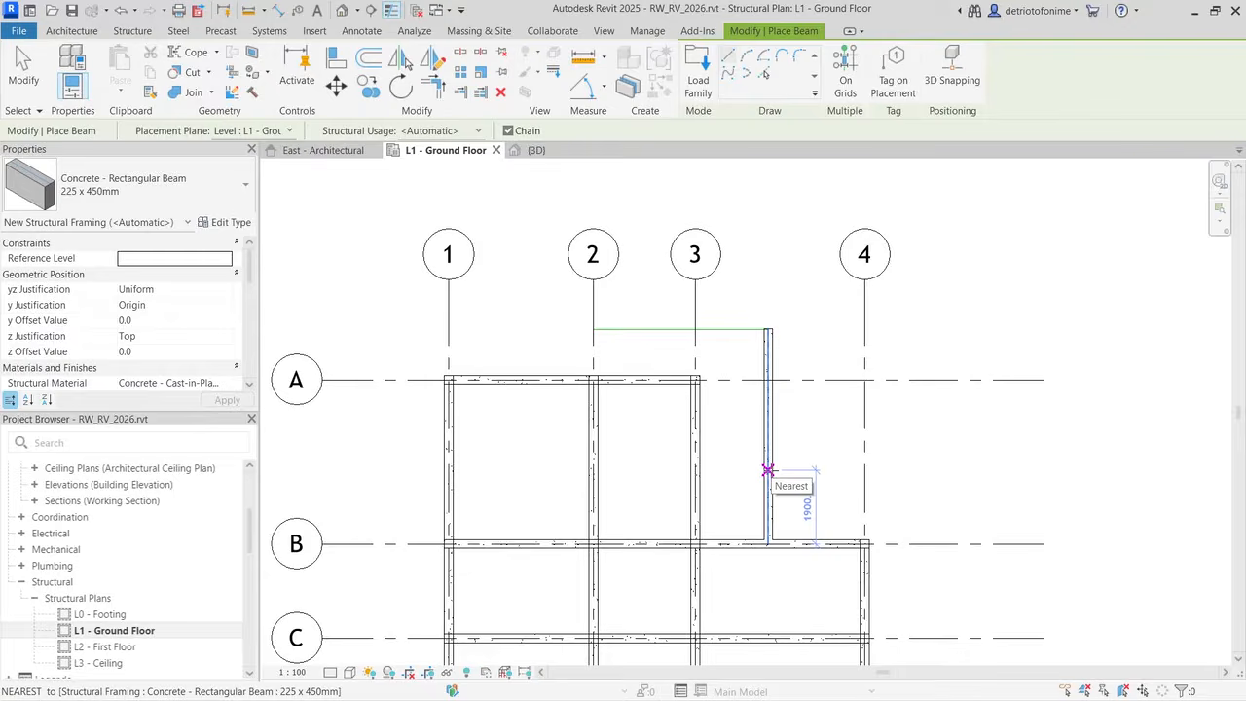
scroll(768, 472, "up", 2)
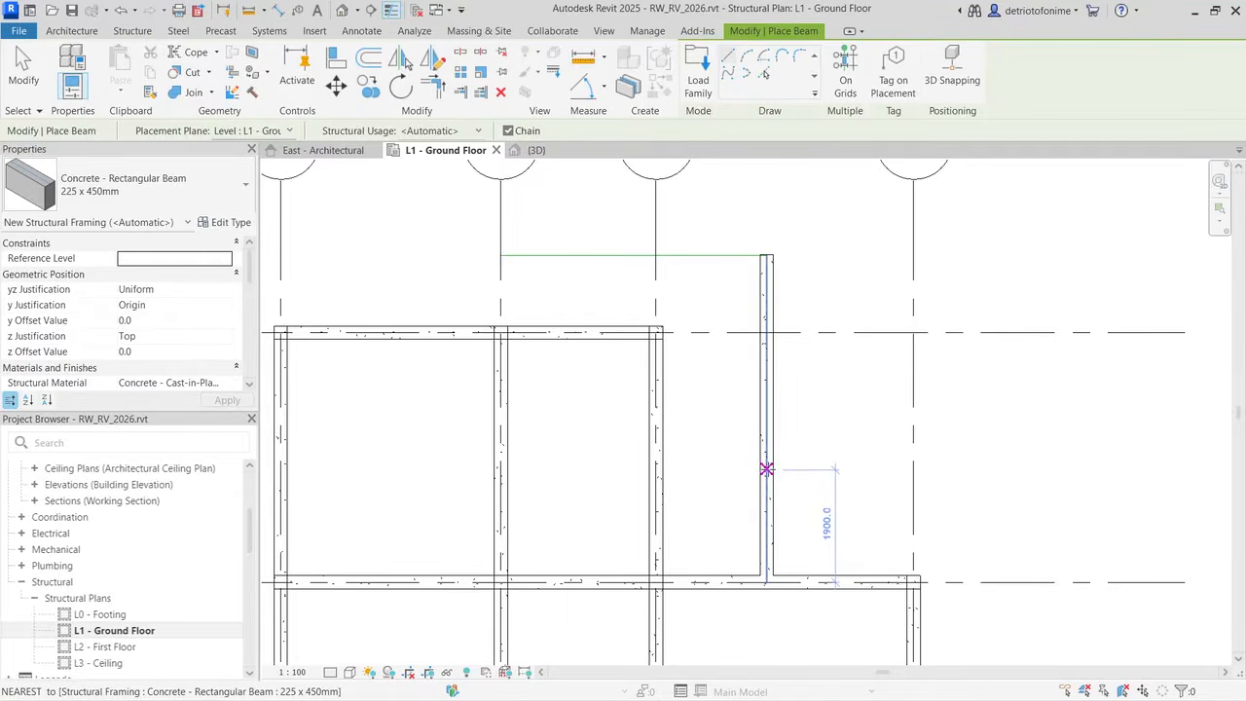
left_click(768, 471)
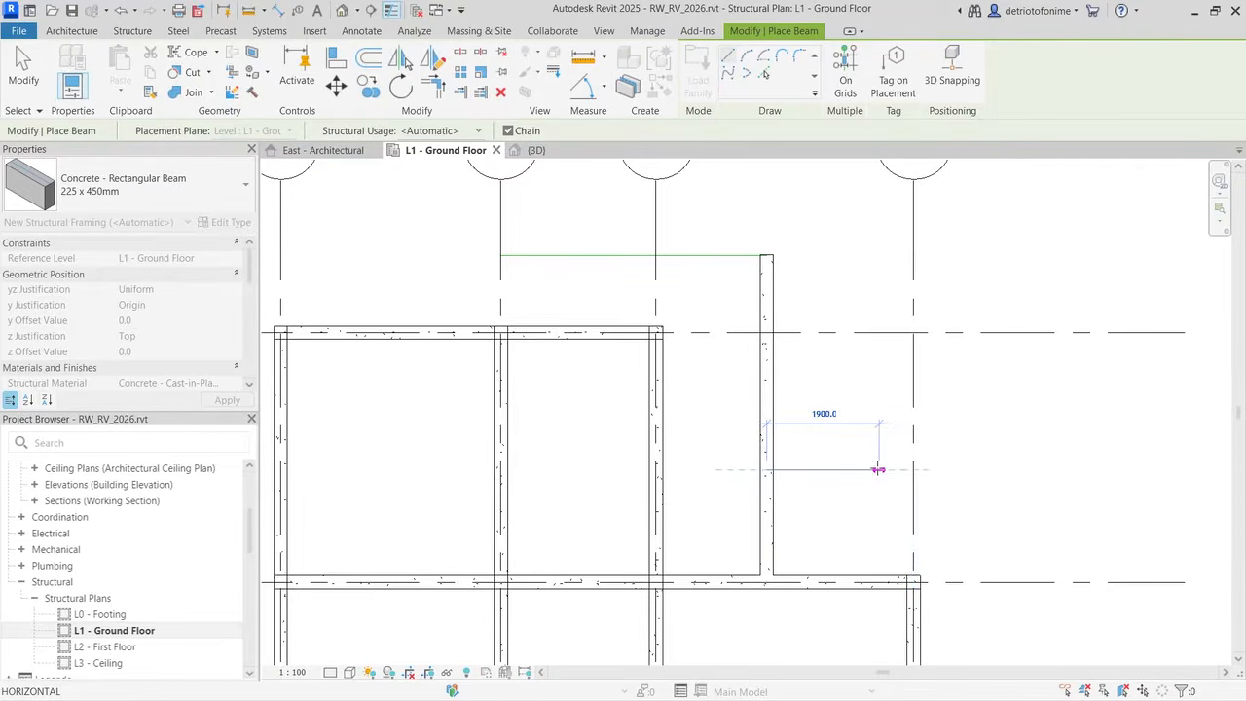
left_click(943, 471)
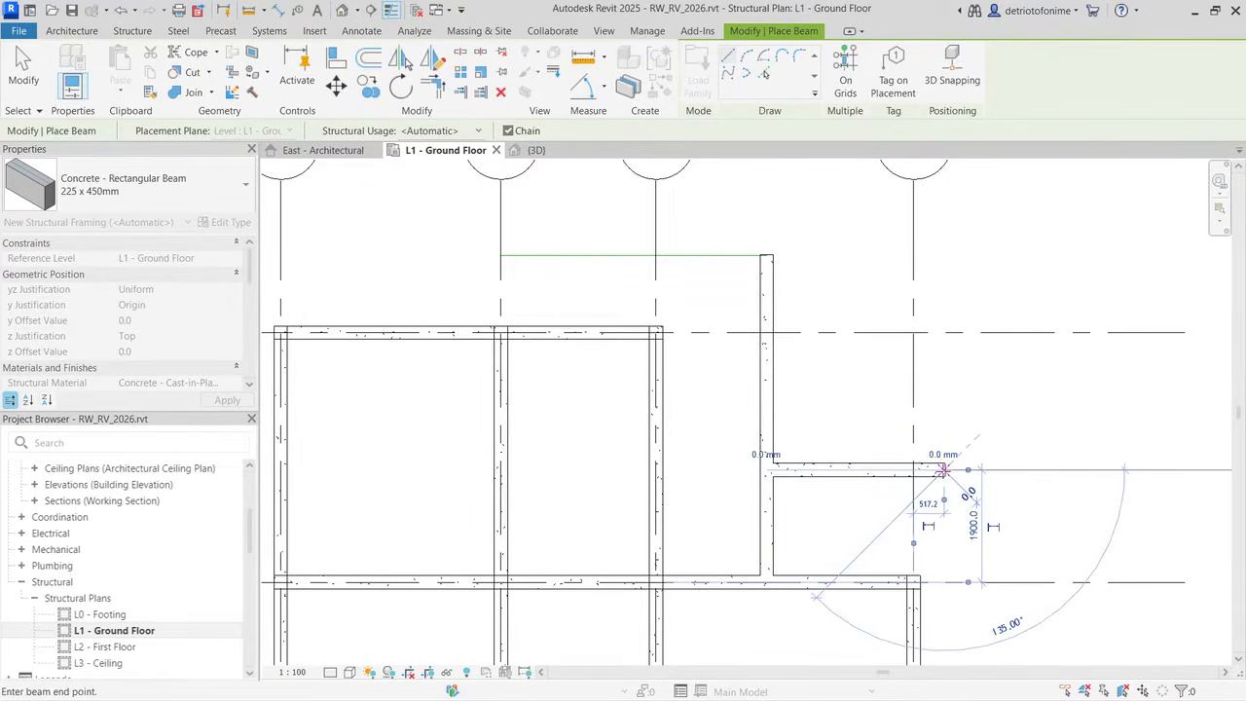
key("Escape")
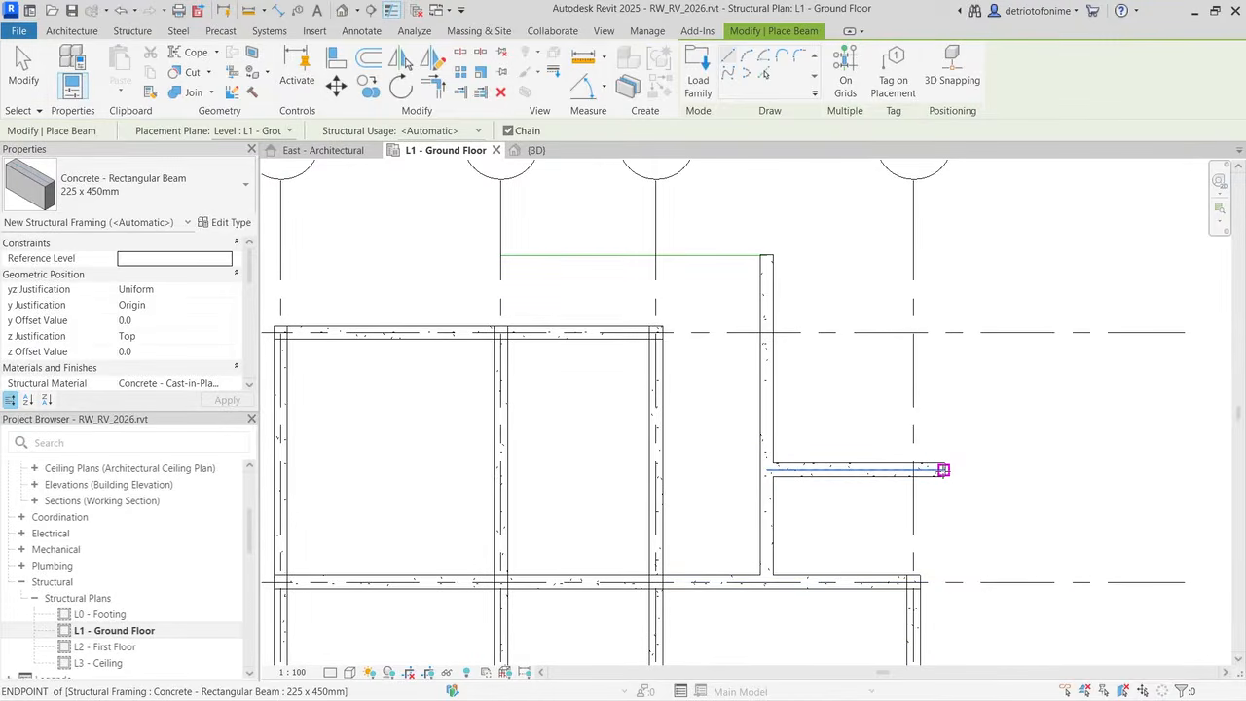
key("Escape")
Step: Pull the short horizontal beam's start off the vertical beam, bring its other end to grid 4, and set its length to 1225 mm
left_click(910, 473)
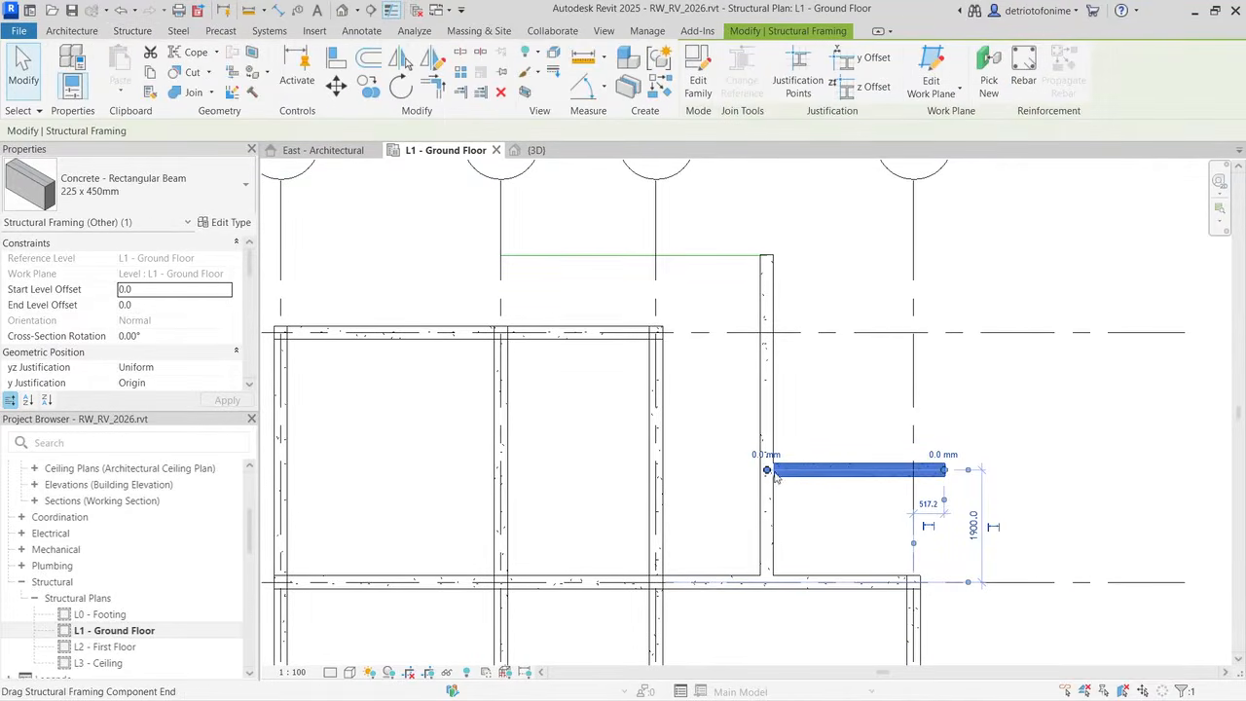
left_click_drag(768, 470, 809, 471)
left_click_drag(942, 472, 914, 470)
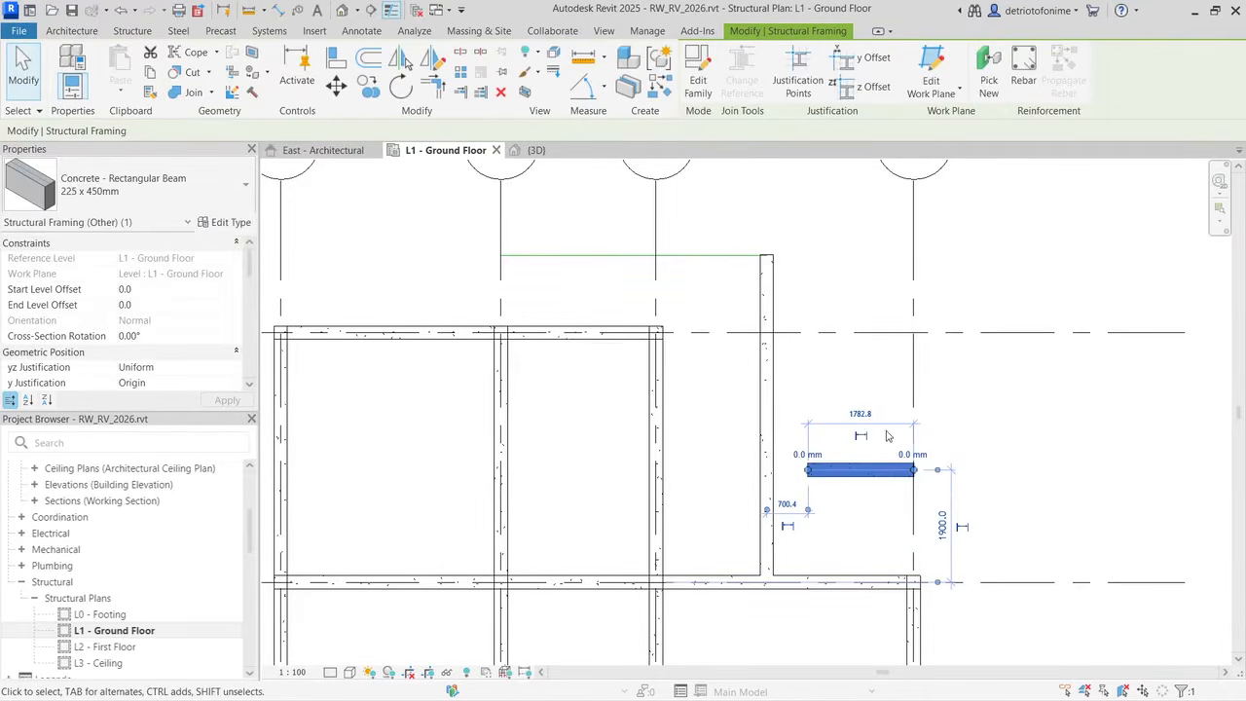
left_click(861, 413)
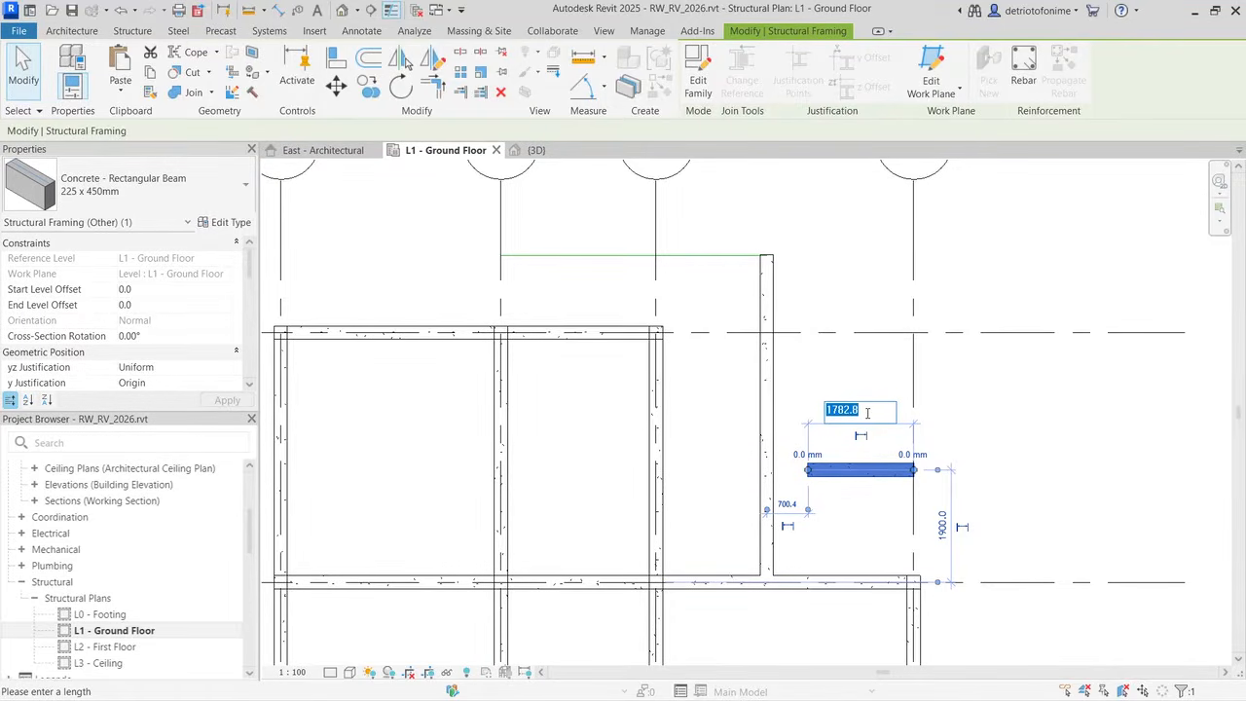
type("1225")
key("Return")
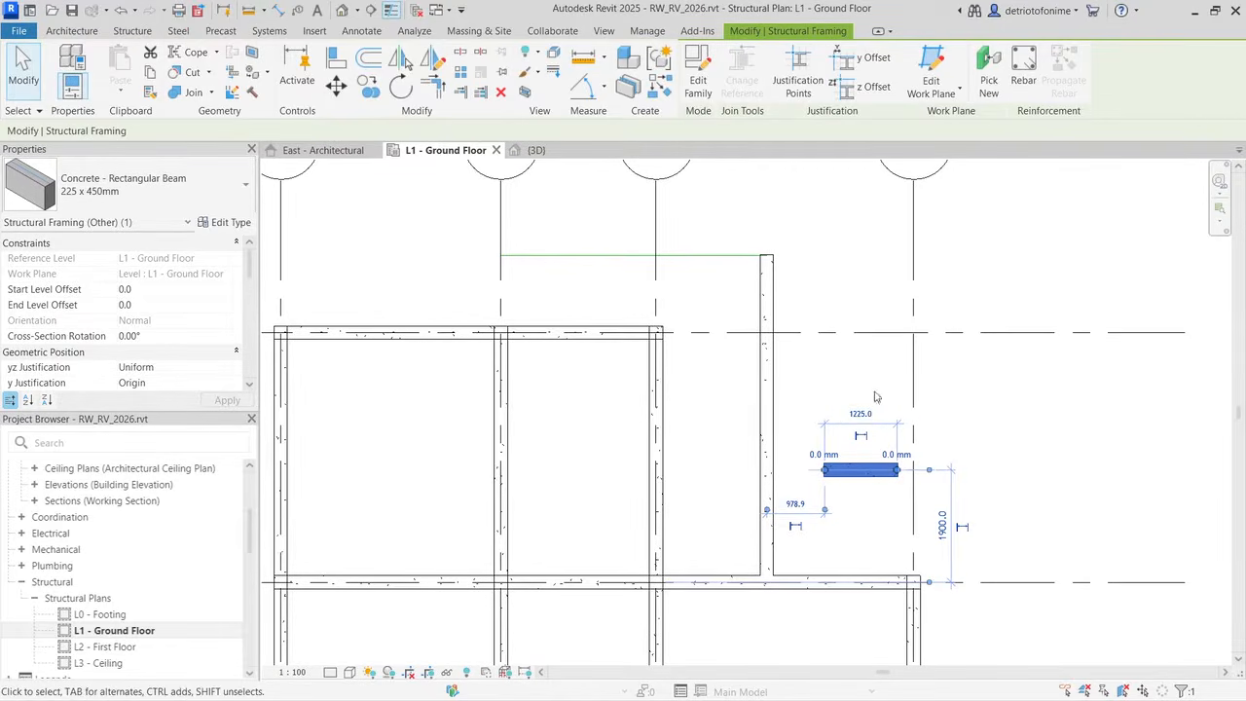
Step: Try to move the 1225 mm beam horizontally so that its end nearest grid 4 lies on that grid line
left_click(336, 86)
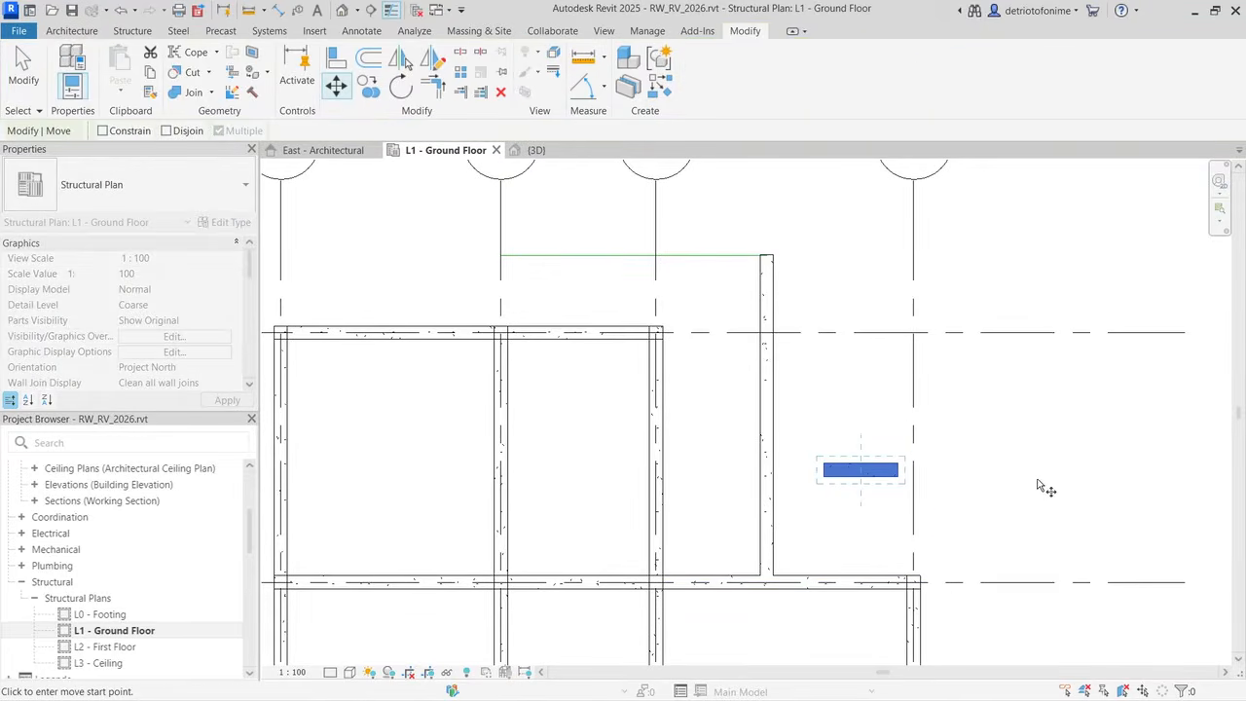
scroll(1044, 487, "up", 2)
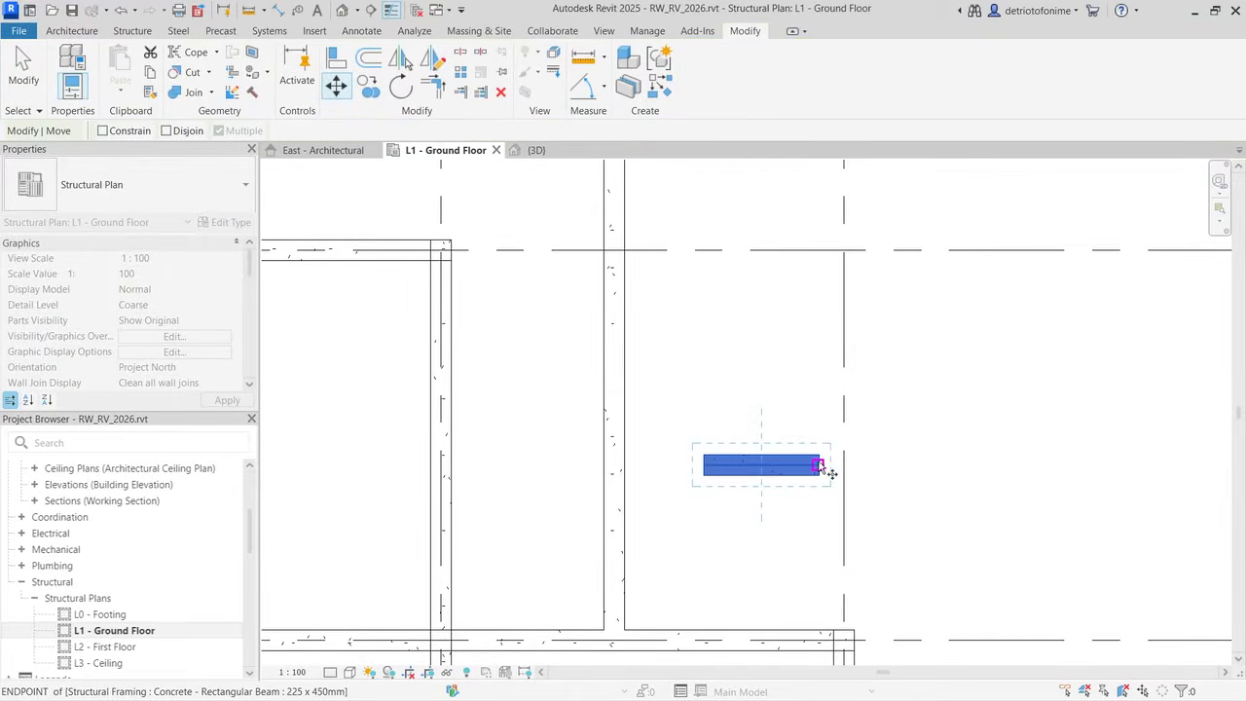
left_click(819, 466)
left_click(842, 467)
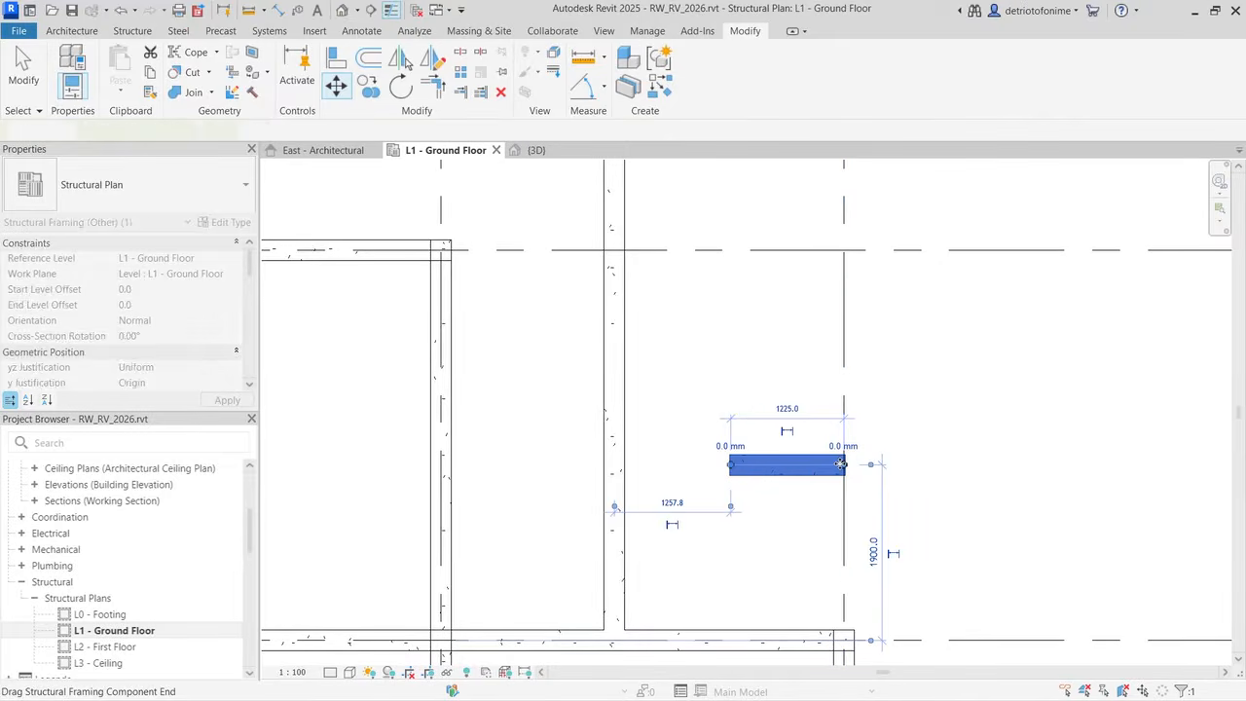
left_click(1044, 466)
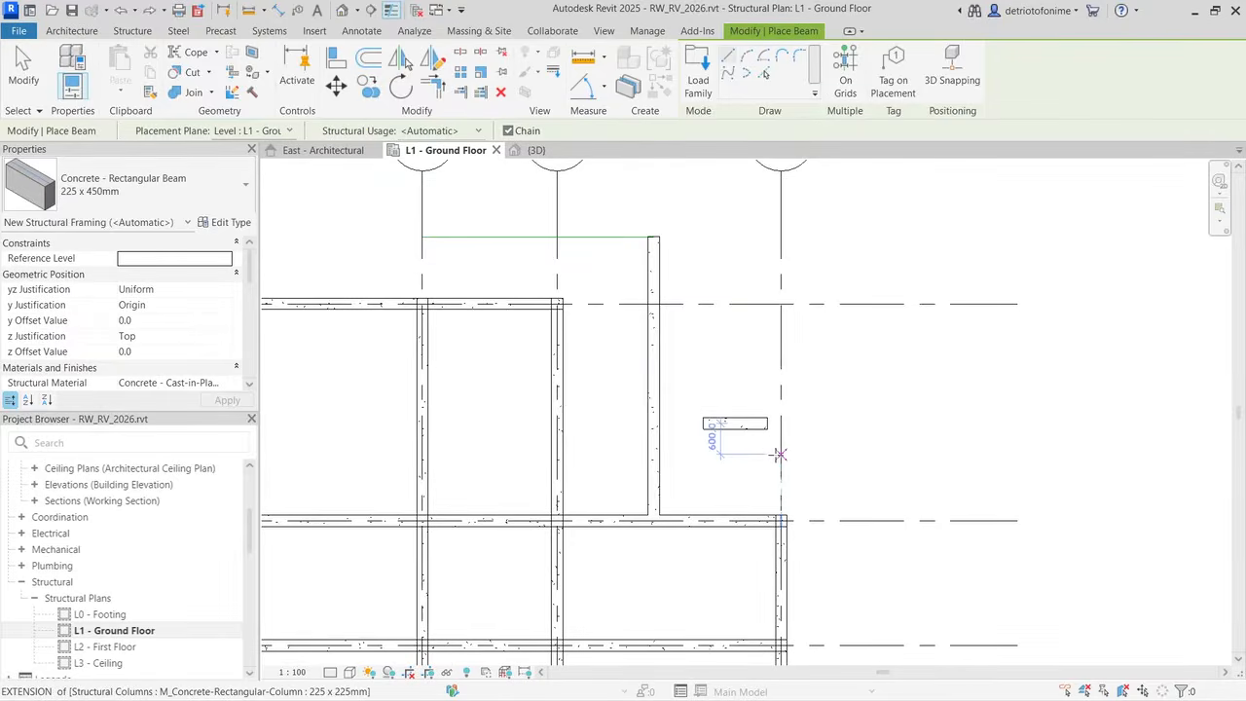
Step: Shift the whole short horizontal beam sideways until its nearest end meets grid 4
key("Escape")
key("Escape")
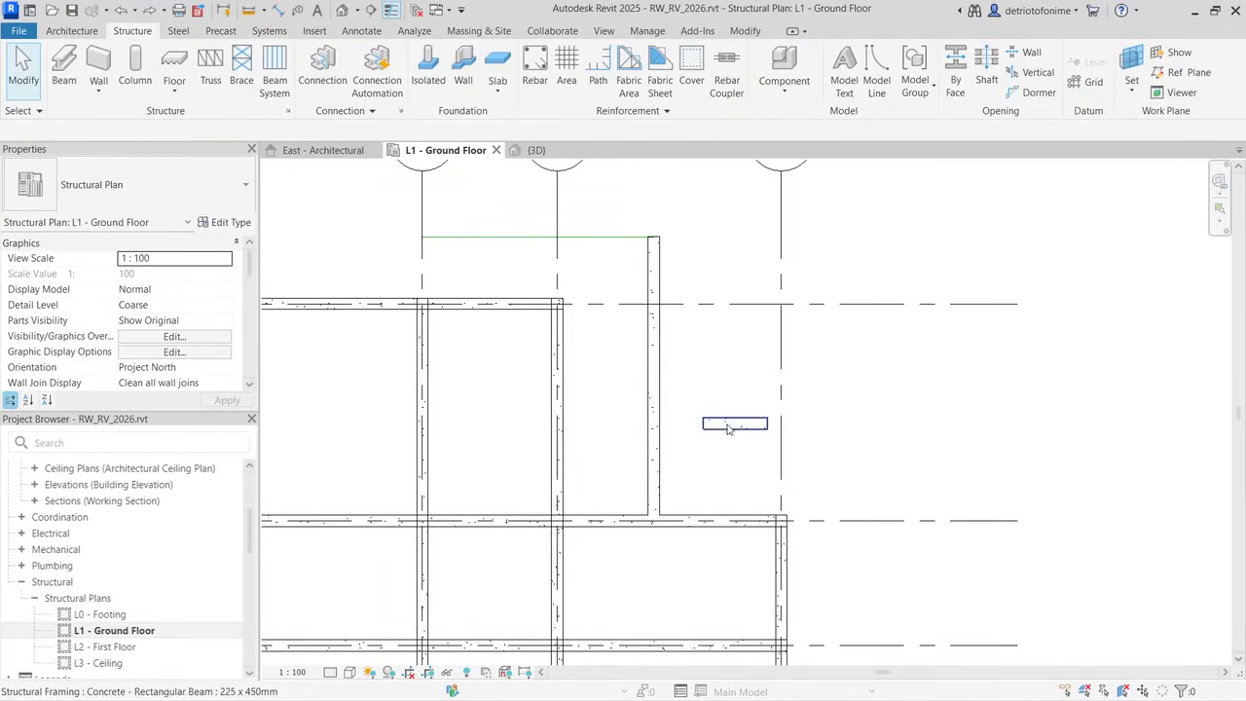
left_click(736, 424)
scroll(807, 427, "up", 2)
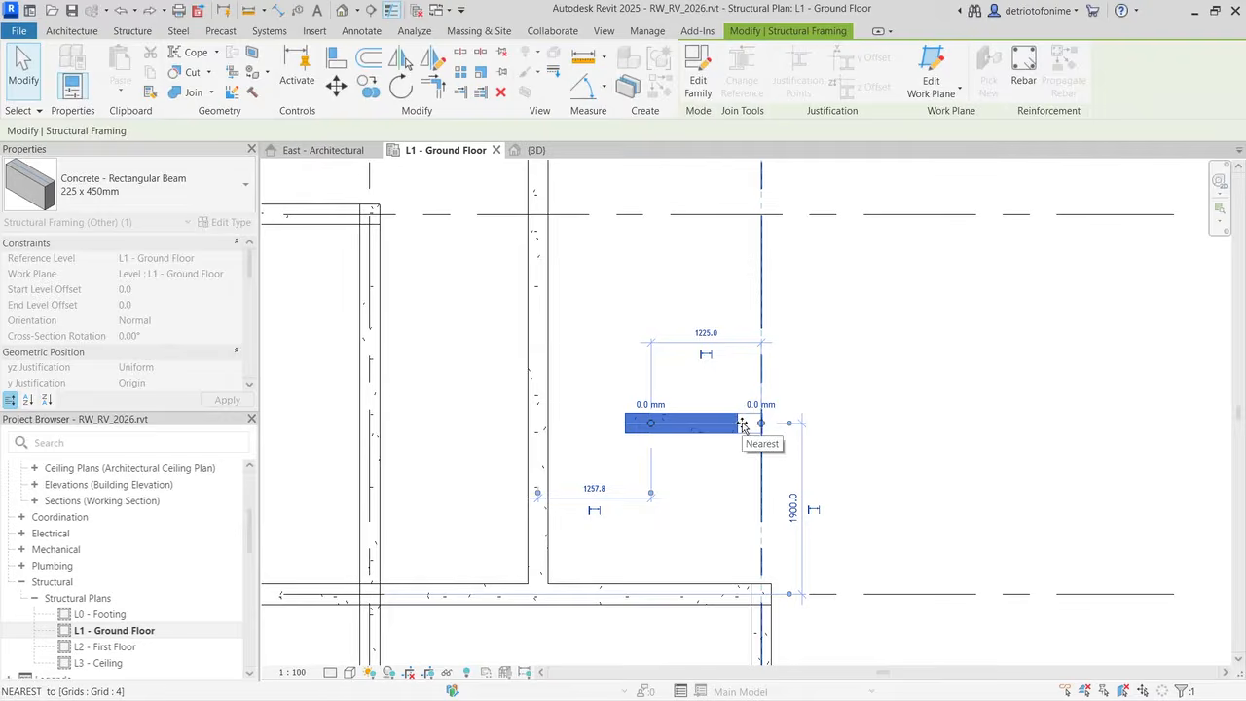
left_click(752, 426)
key("Escape")
key("Escape")
scroll(765, 435, "up", 4)
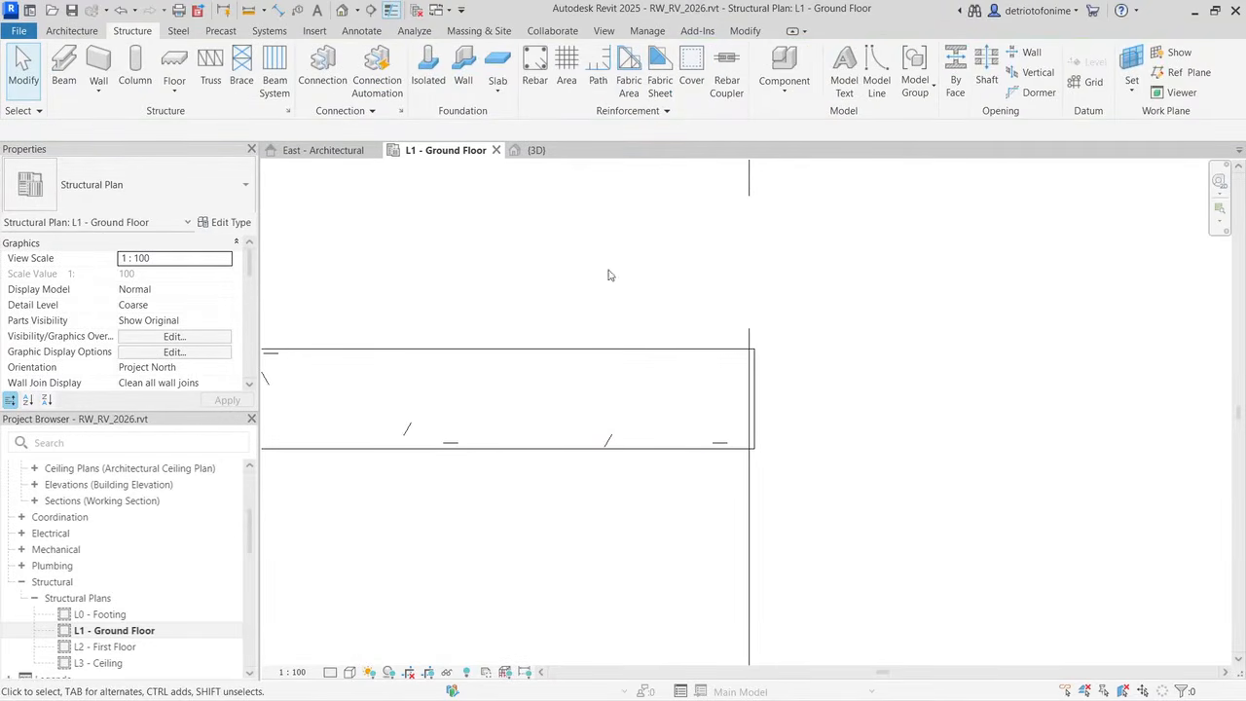
Step: Align the short horizontal beam's end face with the grid 4 line
left_click(756, 32)
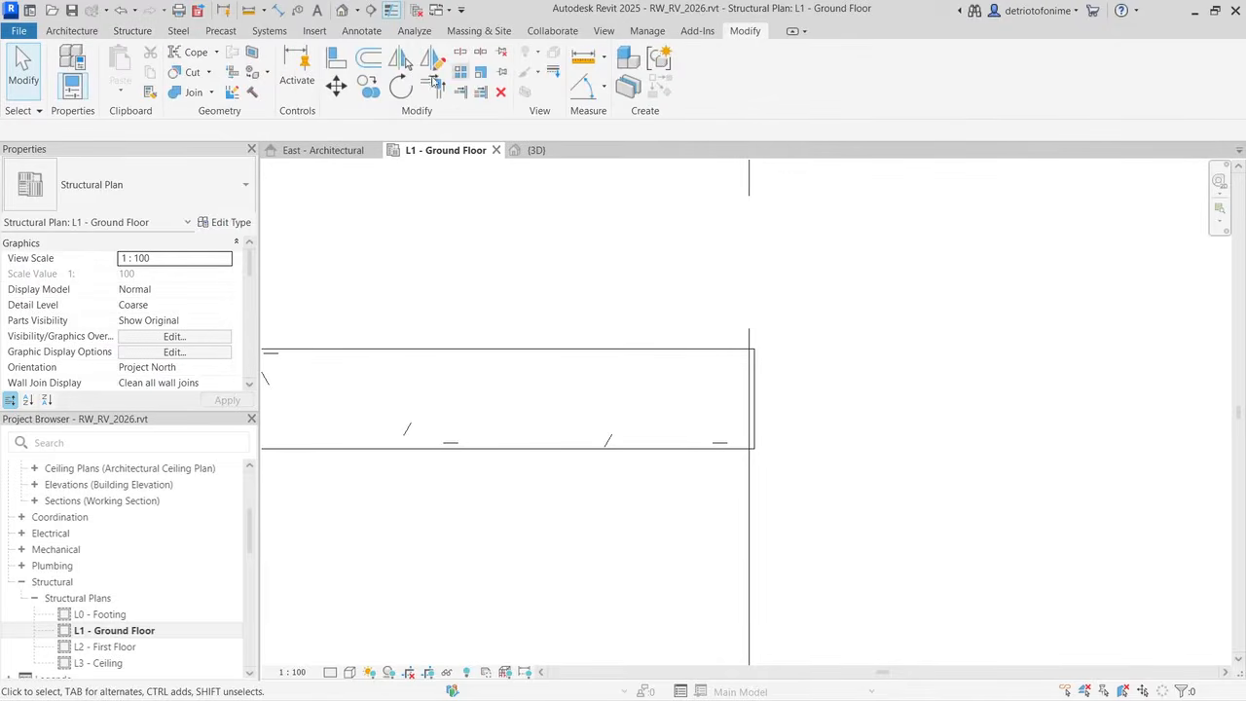
left_click(342, 60)
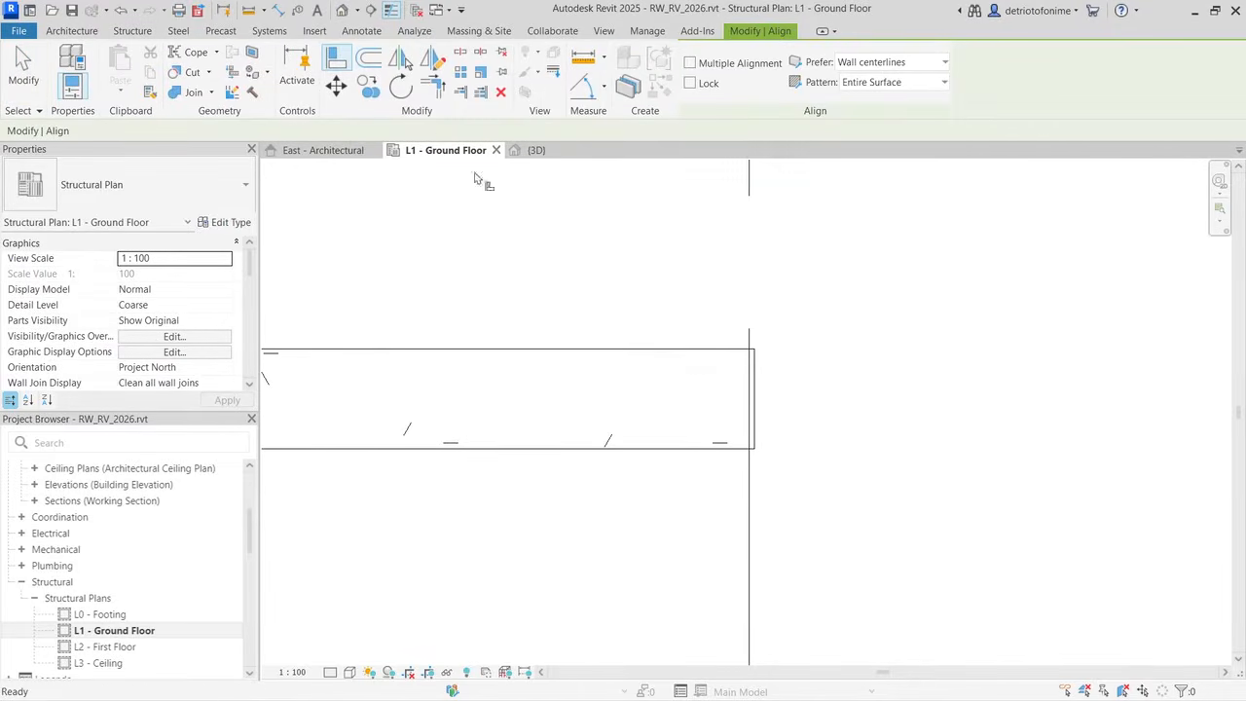
left_click(750, 513)
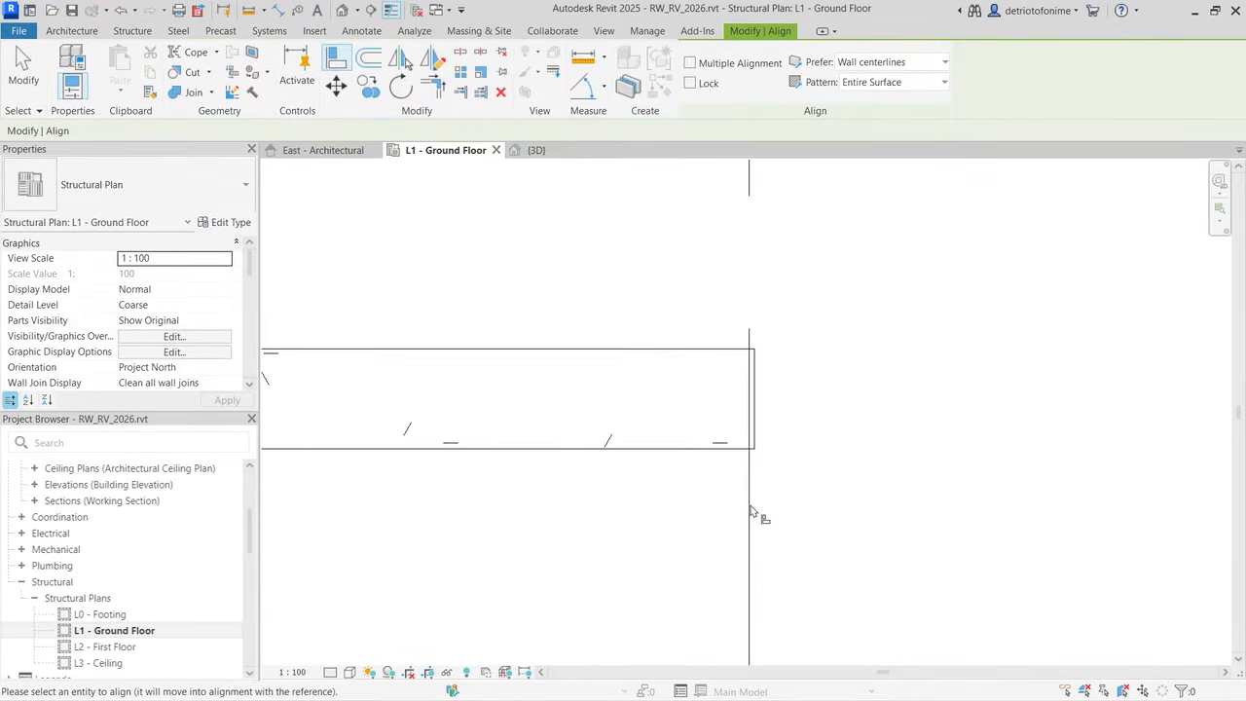
left_click(760, 400)
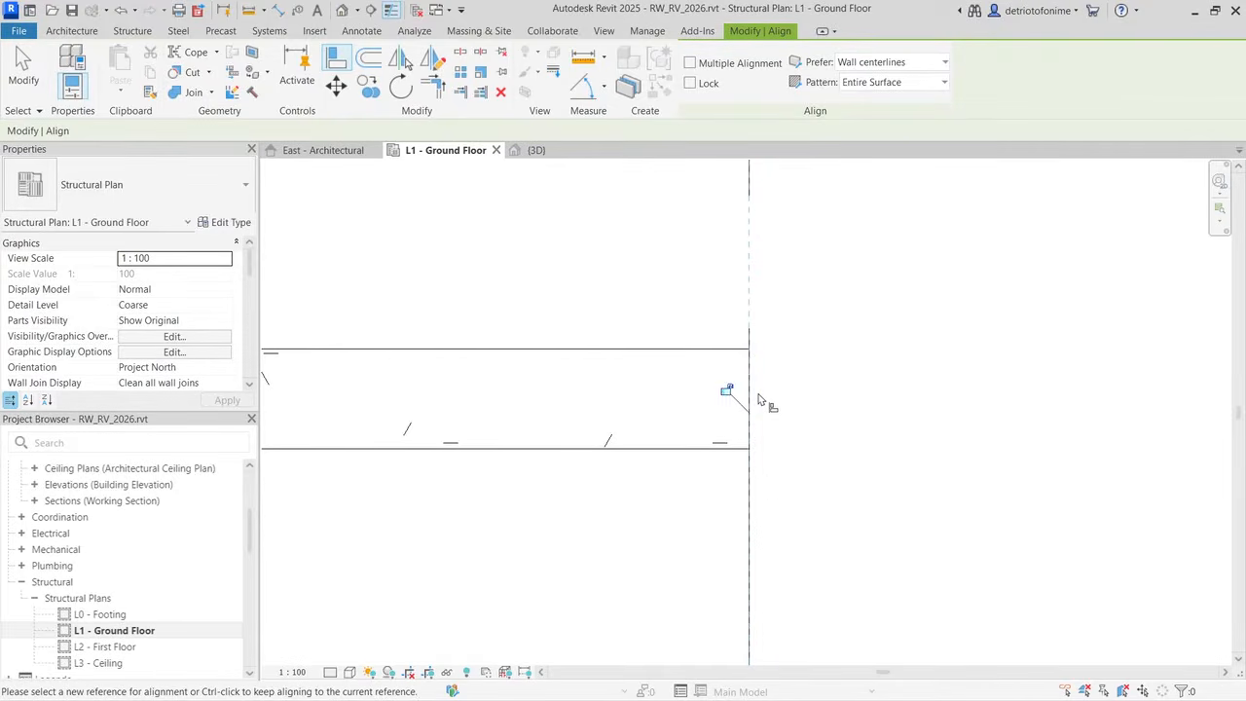
scroll(757, 398, "down", 3)
scroll(721, 466, "down", 1)
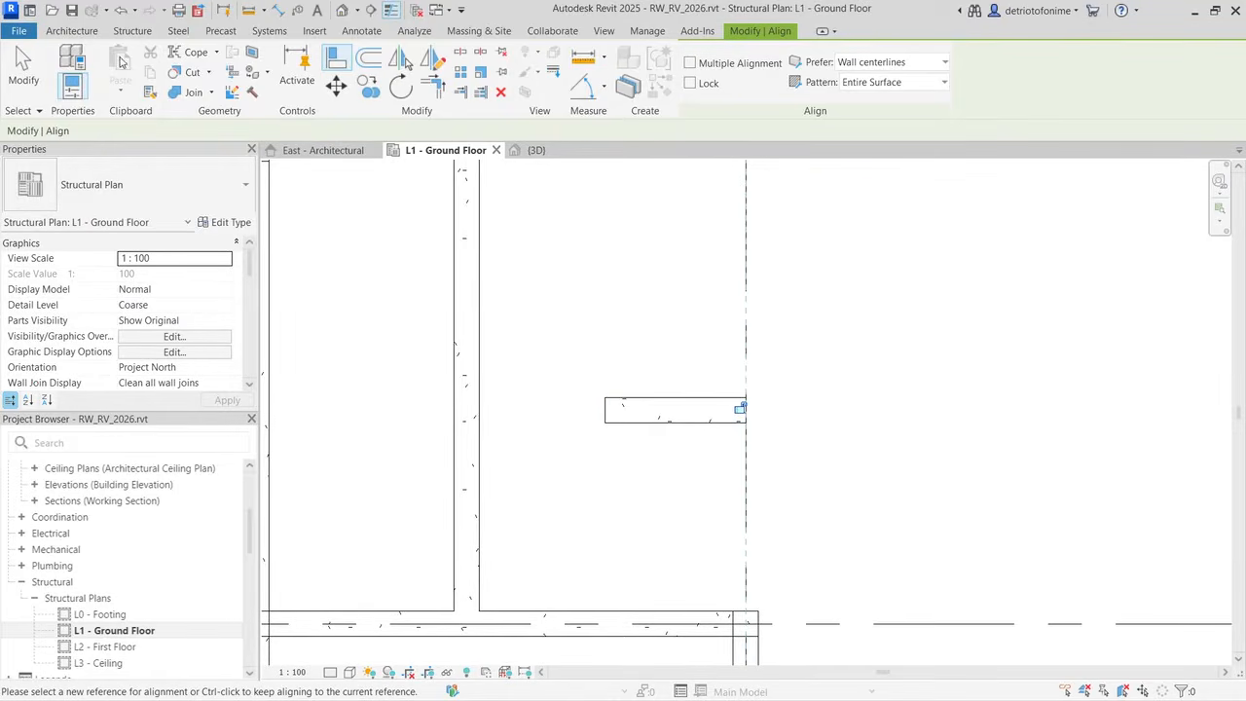
Step: Place a vertical 225 x 450mm concrete beam, 1900 mm long, from the short horizontal beam's free end to the beam on grid B
left_click(131, 30)
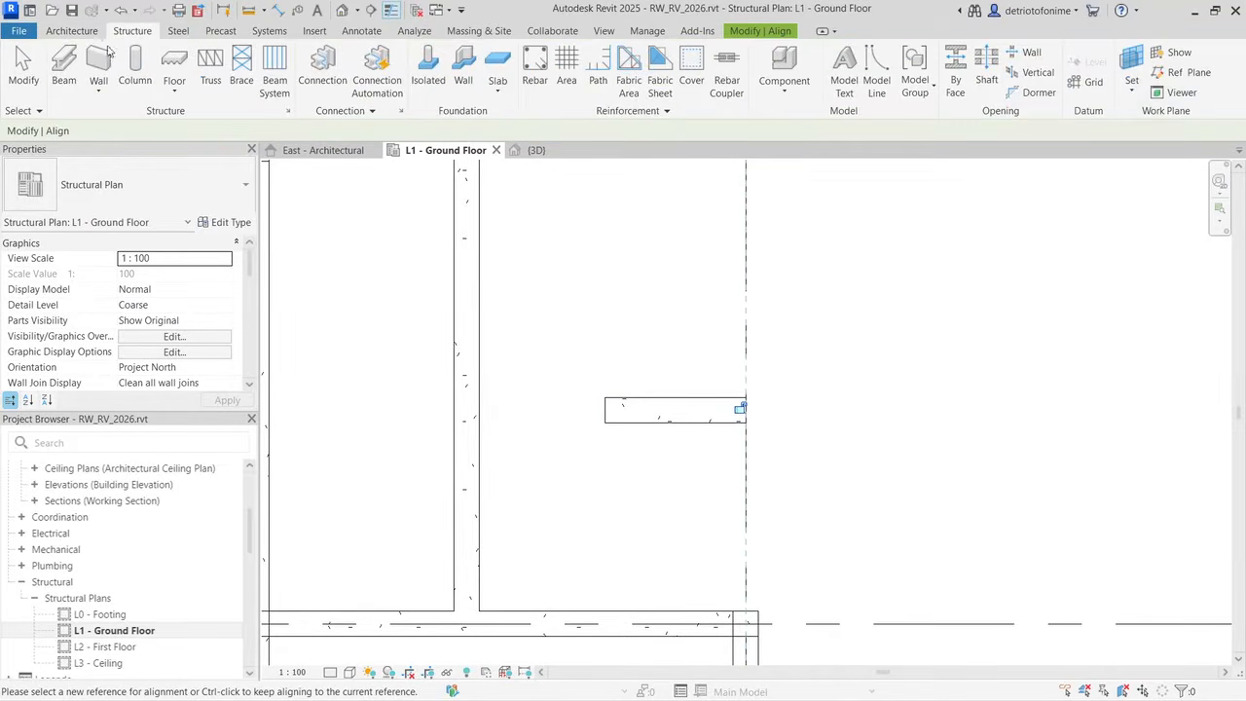
left_click(63, 66)
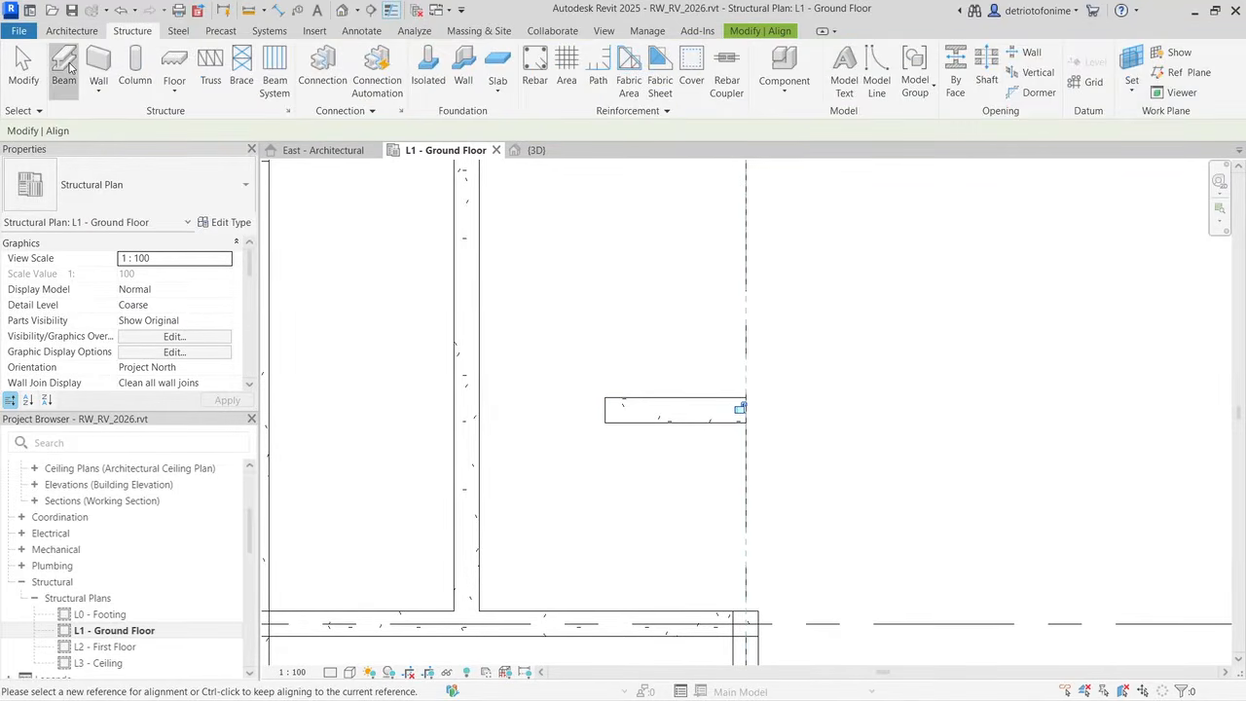
left_click(606, 410)
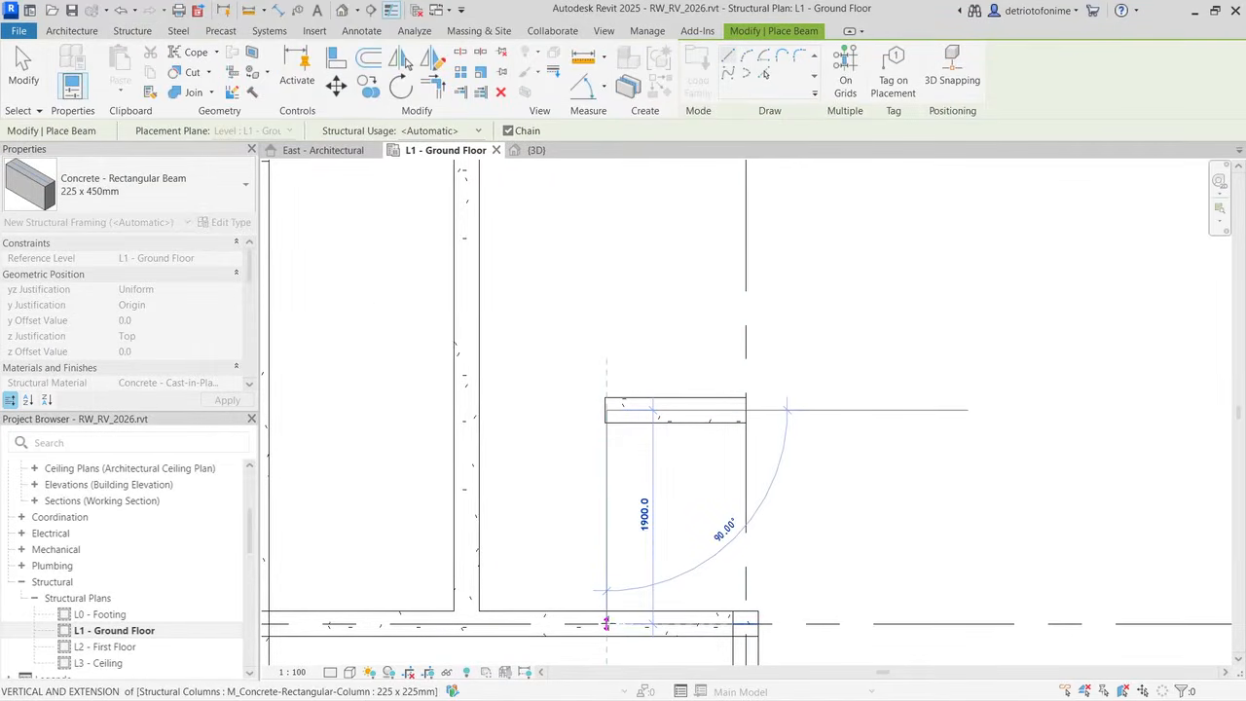
left_click(606, 621)
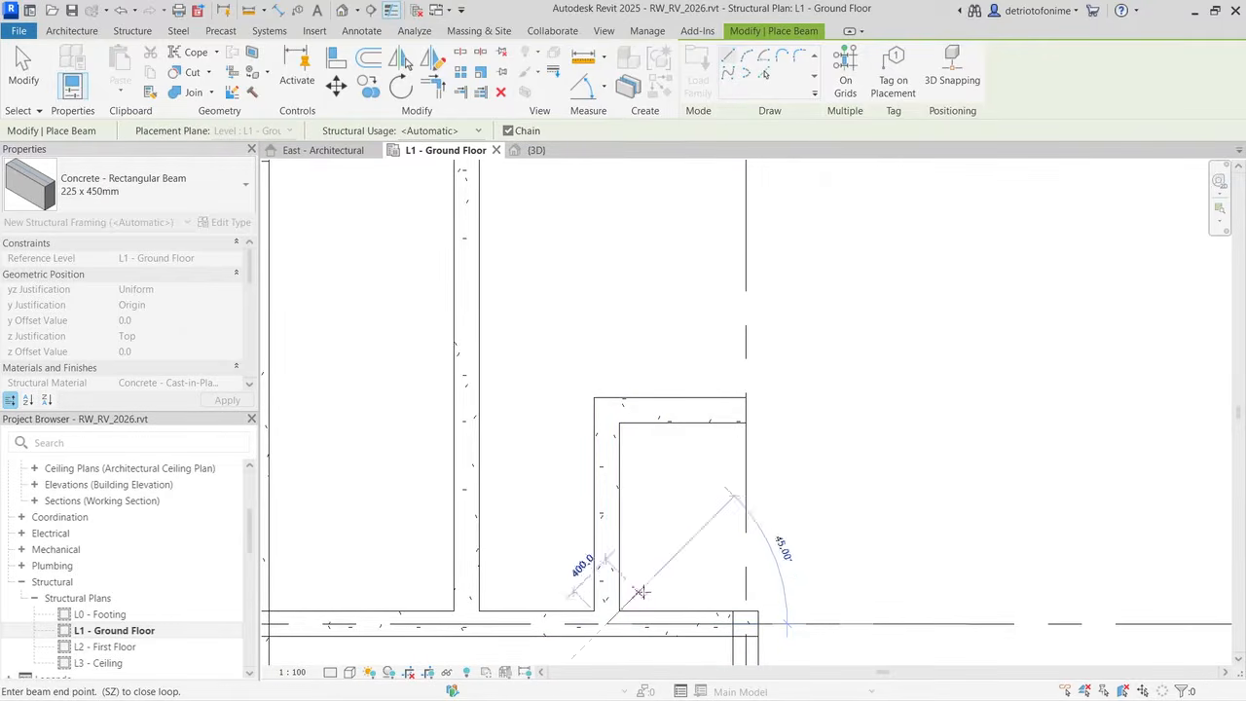
key("Escape")
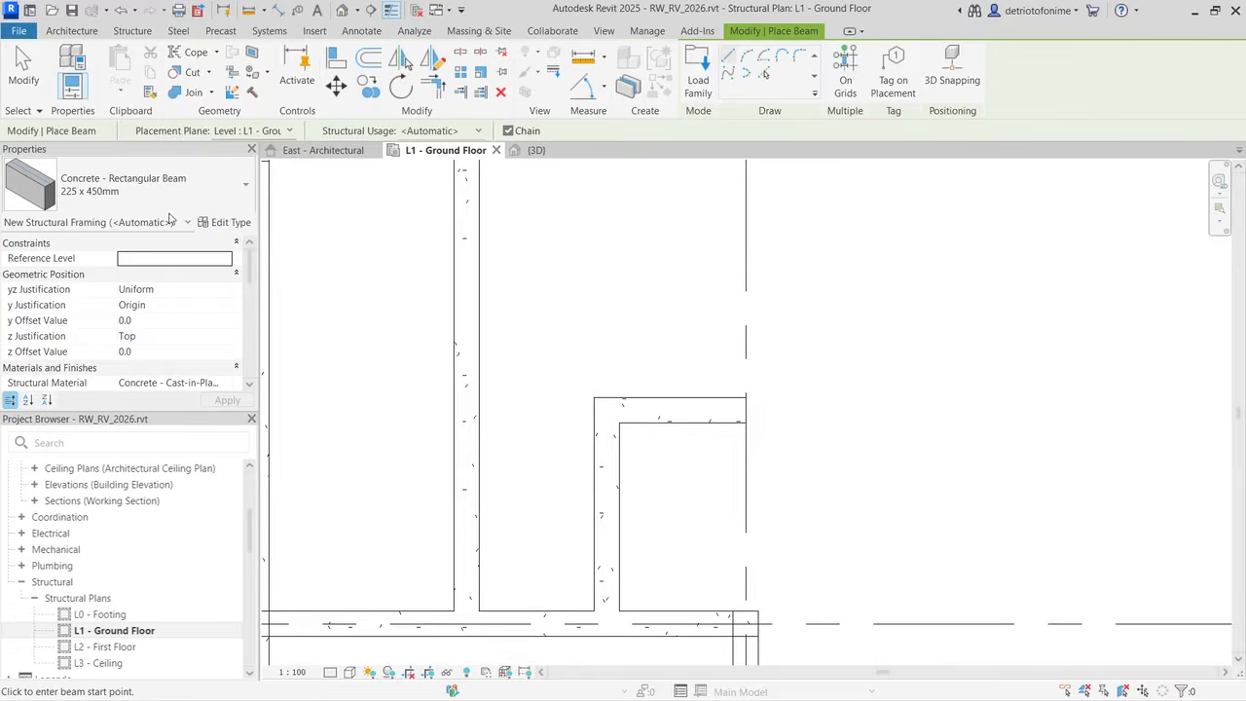
left_click(29, 72)
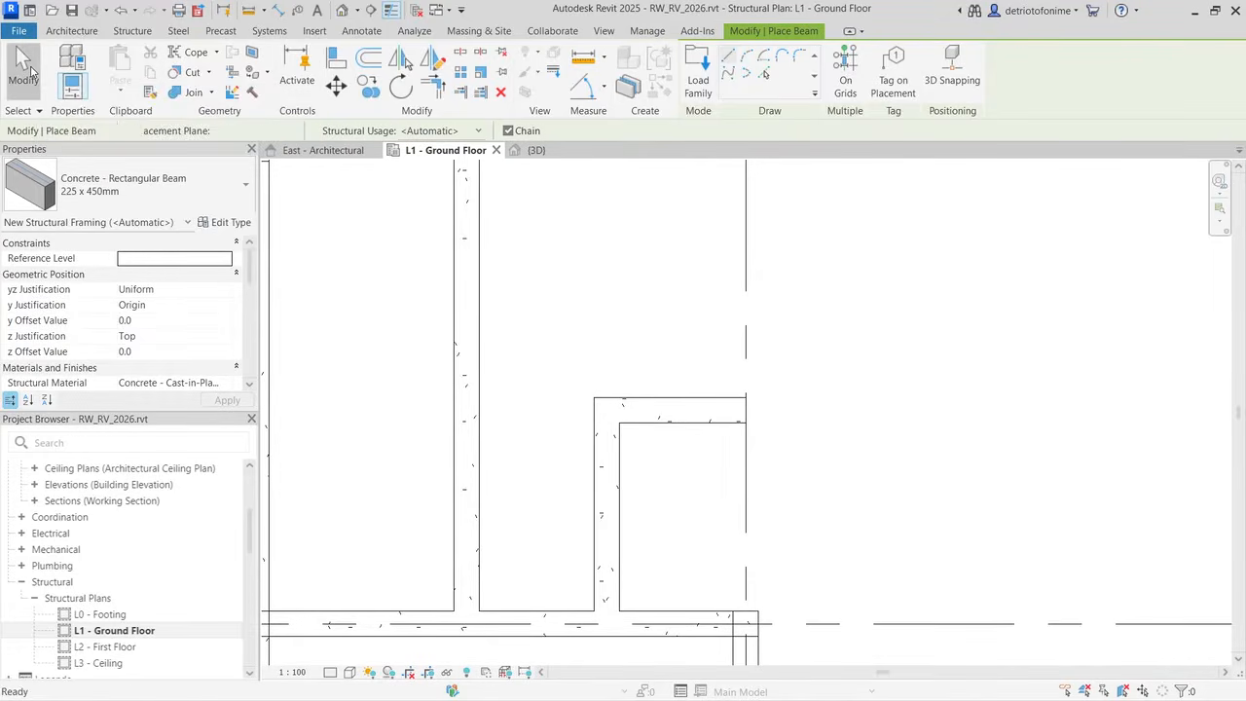
Step: Stretch the short horizontal beam's grid 4 end across to the centreline of the long off-grid vertical beam
left_click(732, 417)
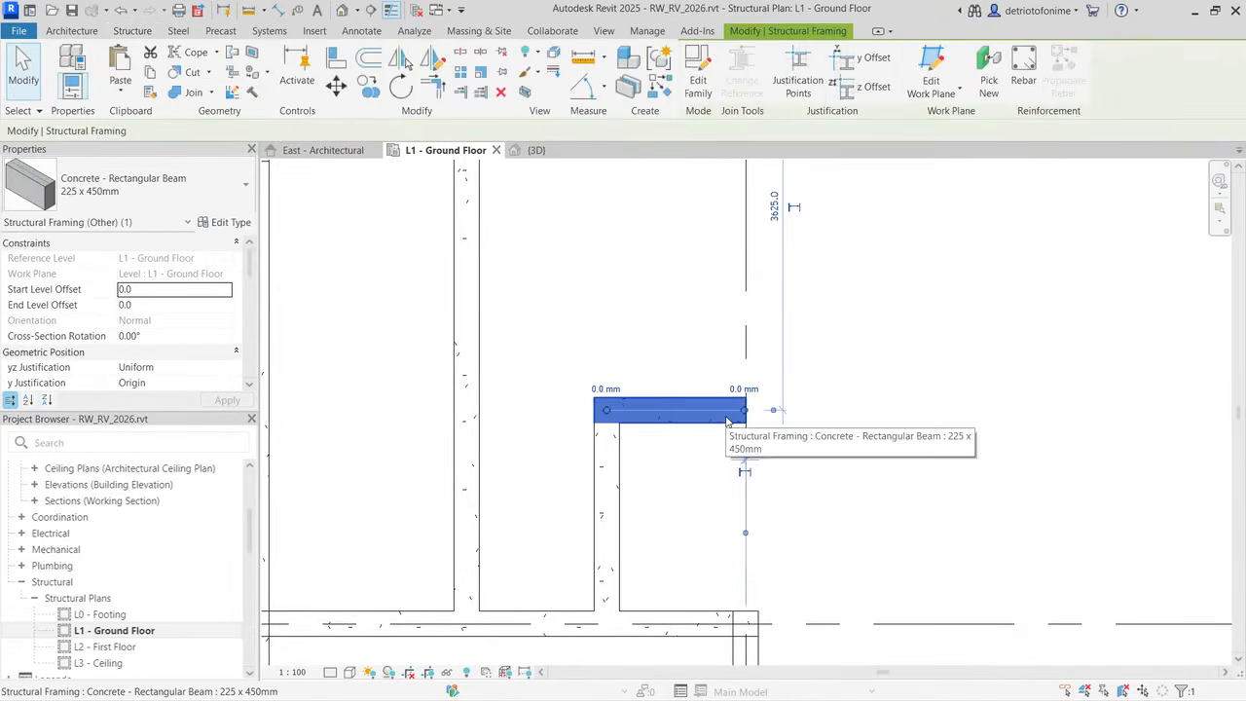
scroll(790, 444, "down", 2)
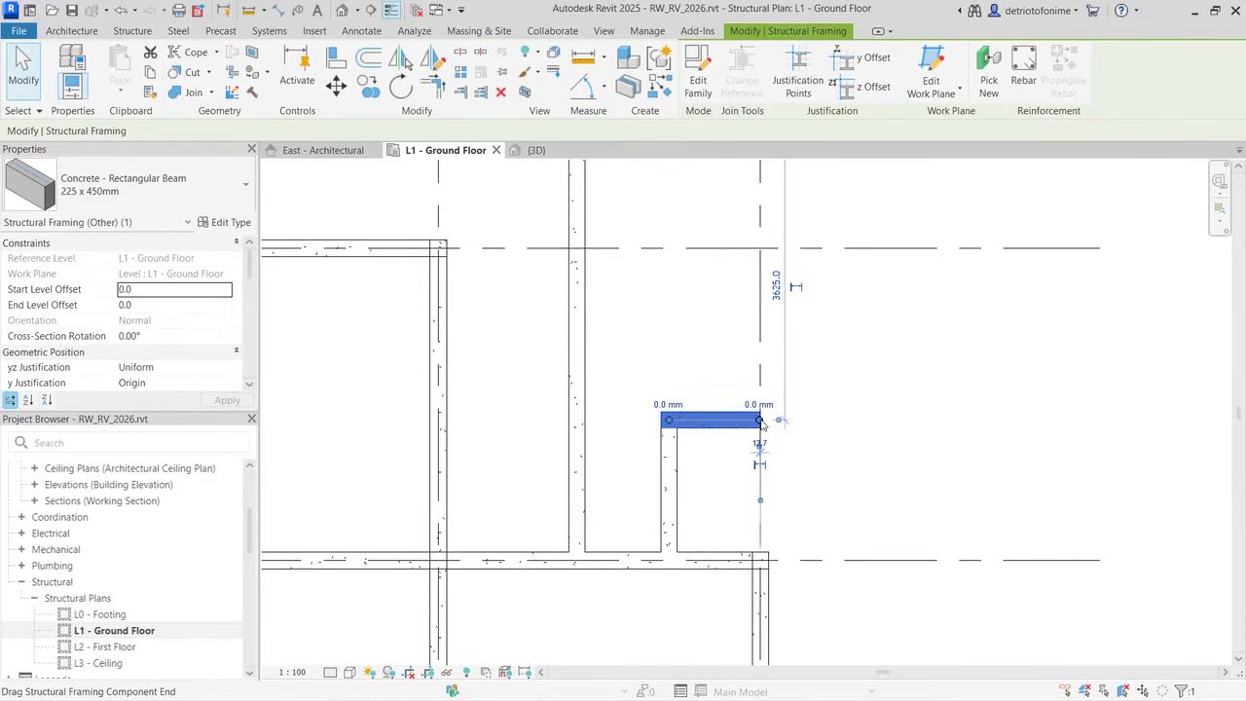
left_click_drag(760, 420, 578, 420)
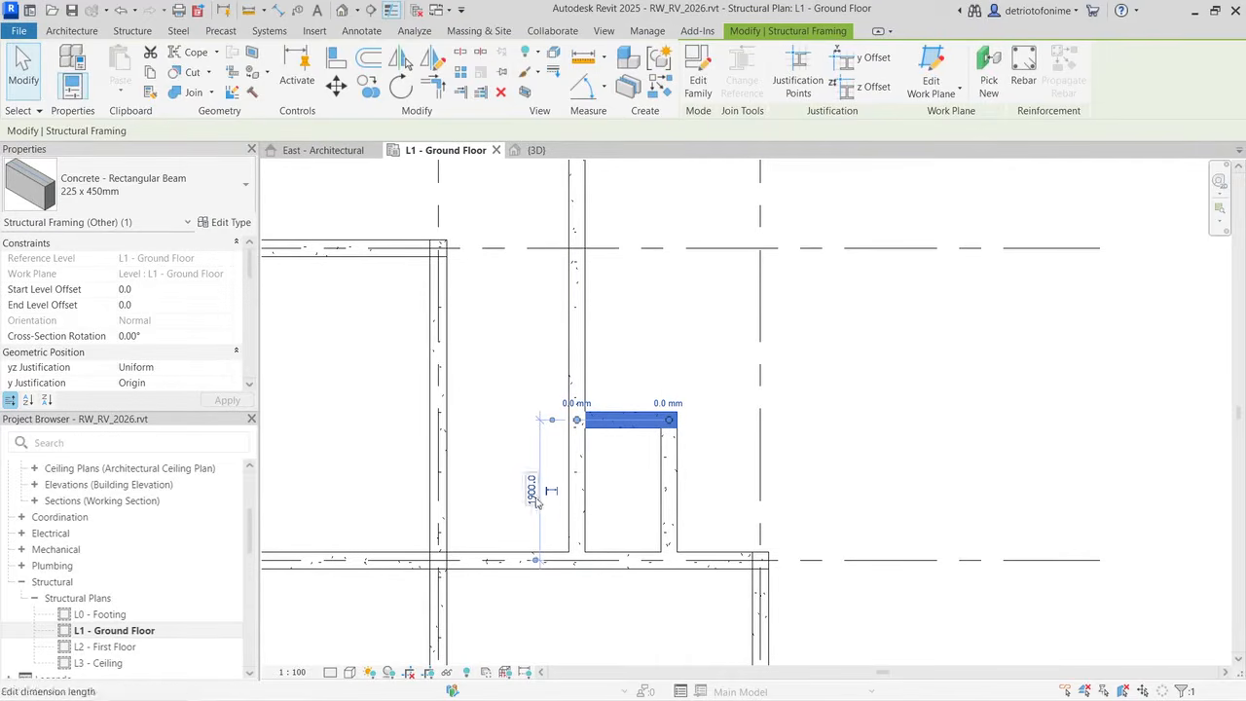
scroll(566, 510, "down", 3)
scroll(566, 511, "down", 1)
scroll(571, 417, "up", 4)
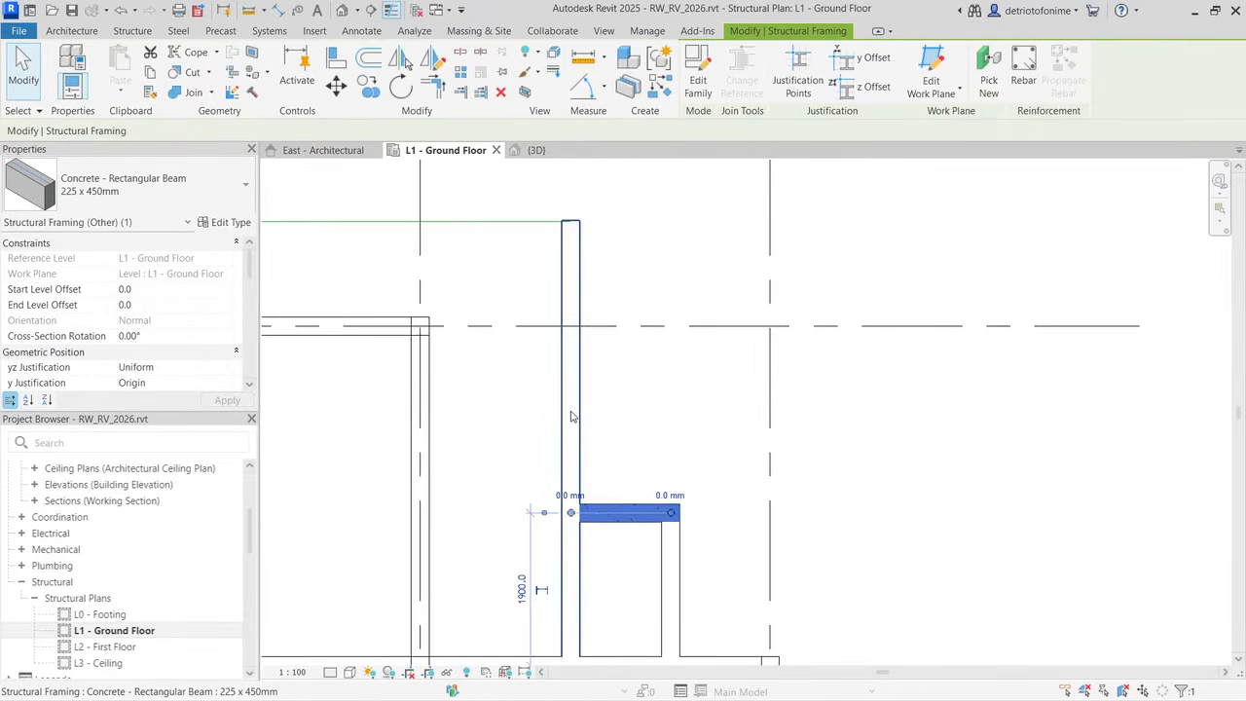
Step: Shorten the long off-grid vertical beam so it runs only from grid A to the short horizontal beam
left_click(568, 250)
left_click_drag(571, 225, 570, 327)
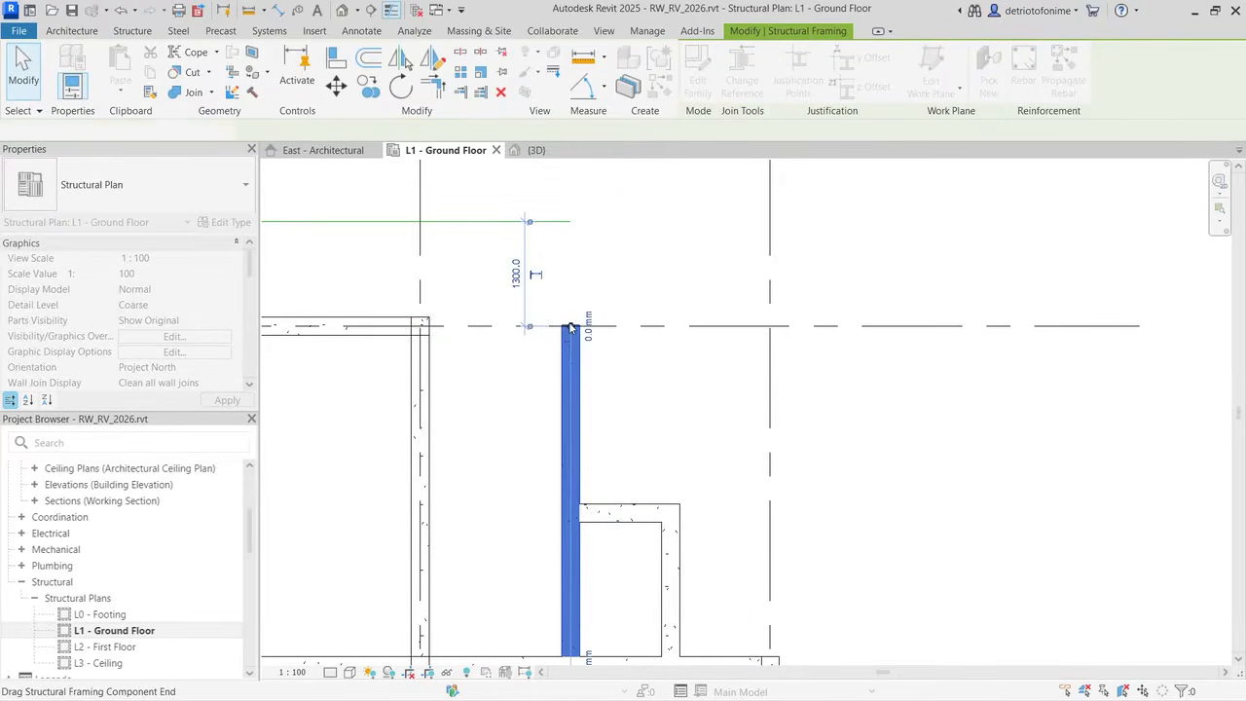
scroll(511, 348, "down", 2)
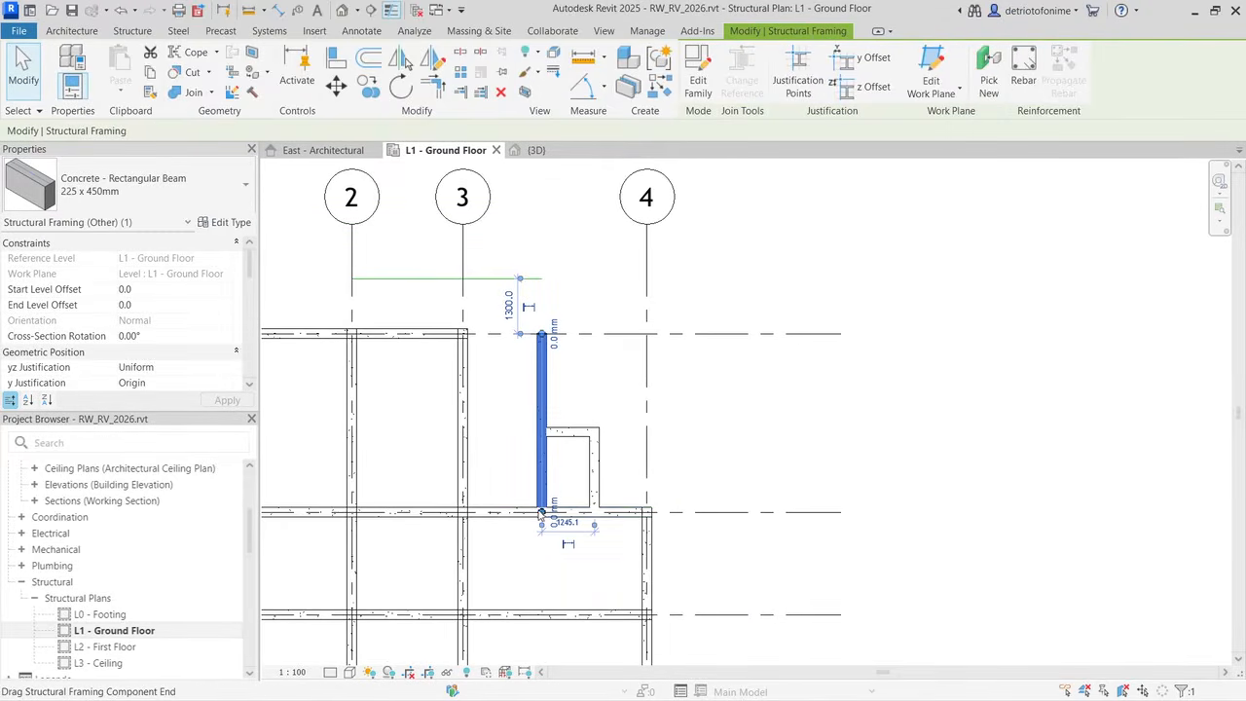
left_click_drag(543, 513, 543, 430)
scroll(541, 431, "up", 3)
left_click(571, 361)
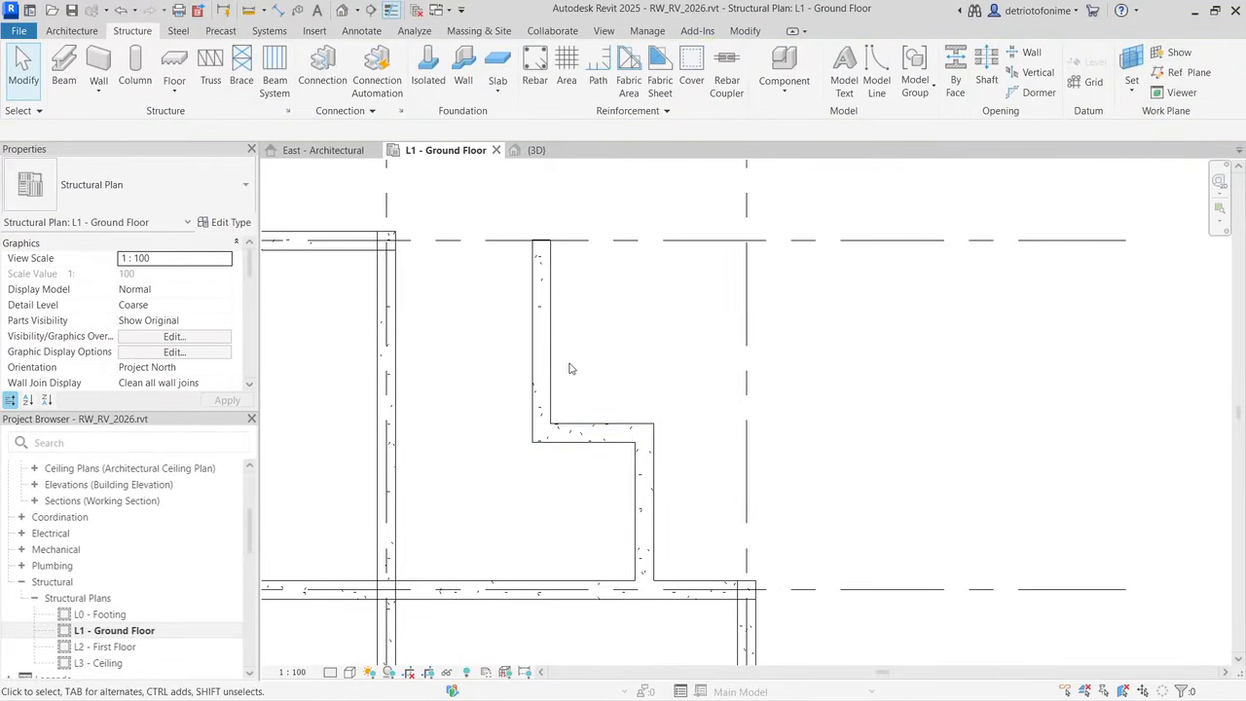
Step: Extend the grid A beam past grid 3 to the off-grid vertical beam's upper end, and check the framing in the 3D view
left_click(390, 243)
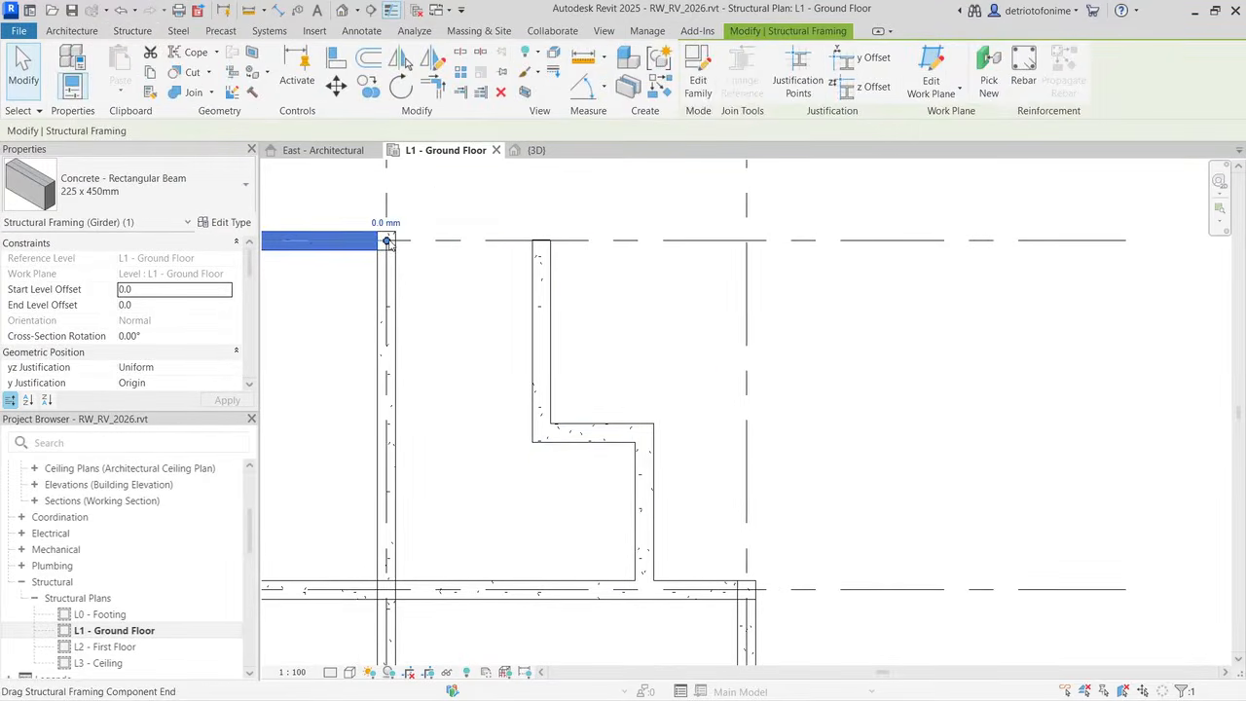
left_click_drag(390, 242, 542, 239)
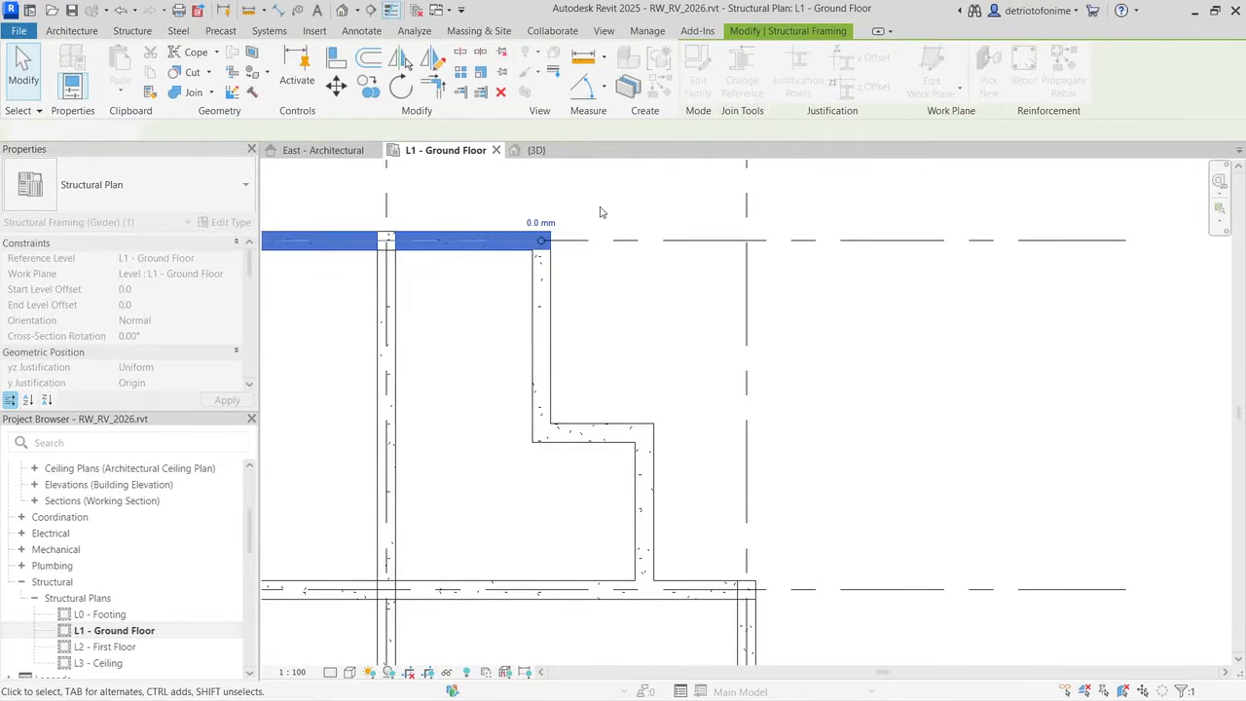
left_click(633, 261)
scroll(688, 326, "down", 6)
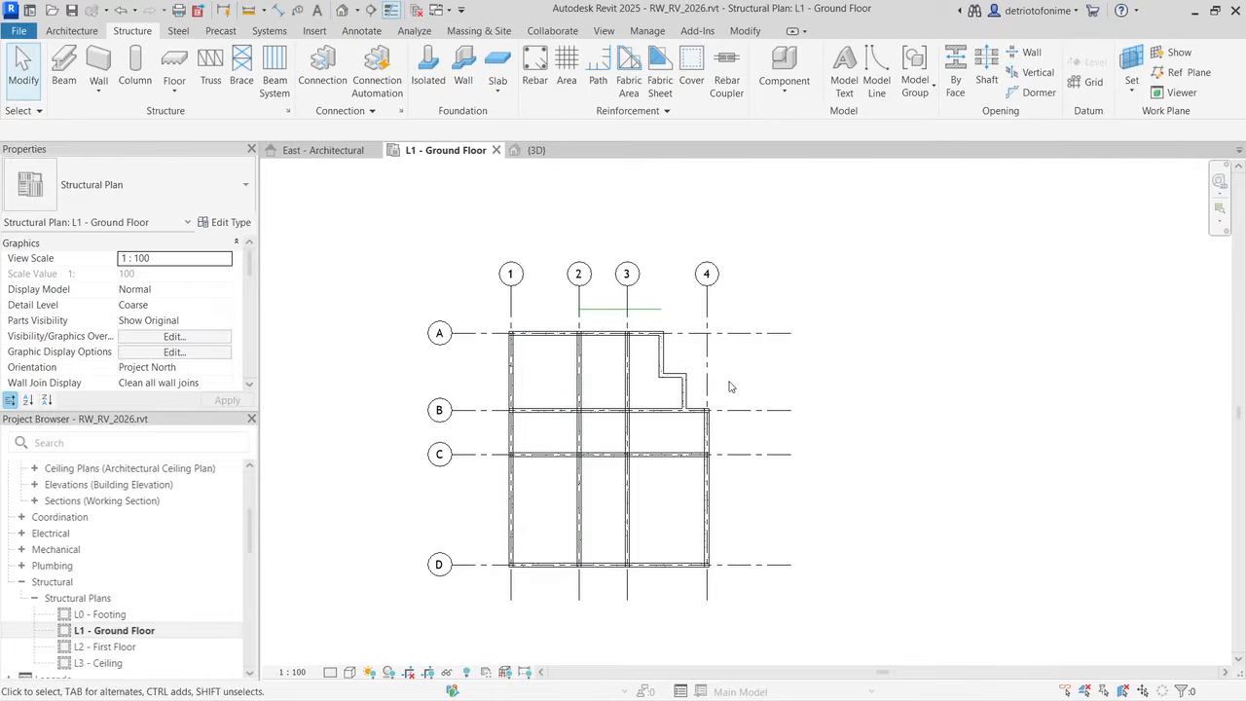
left_click(551, 150)
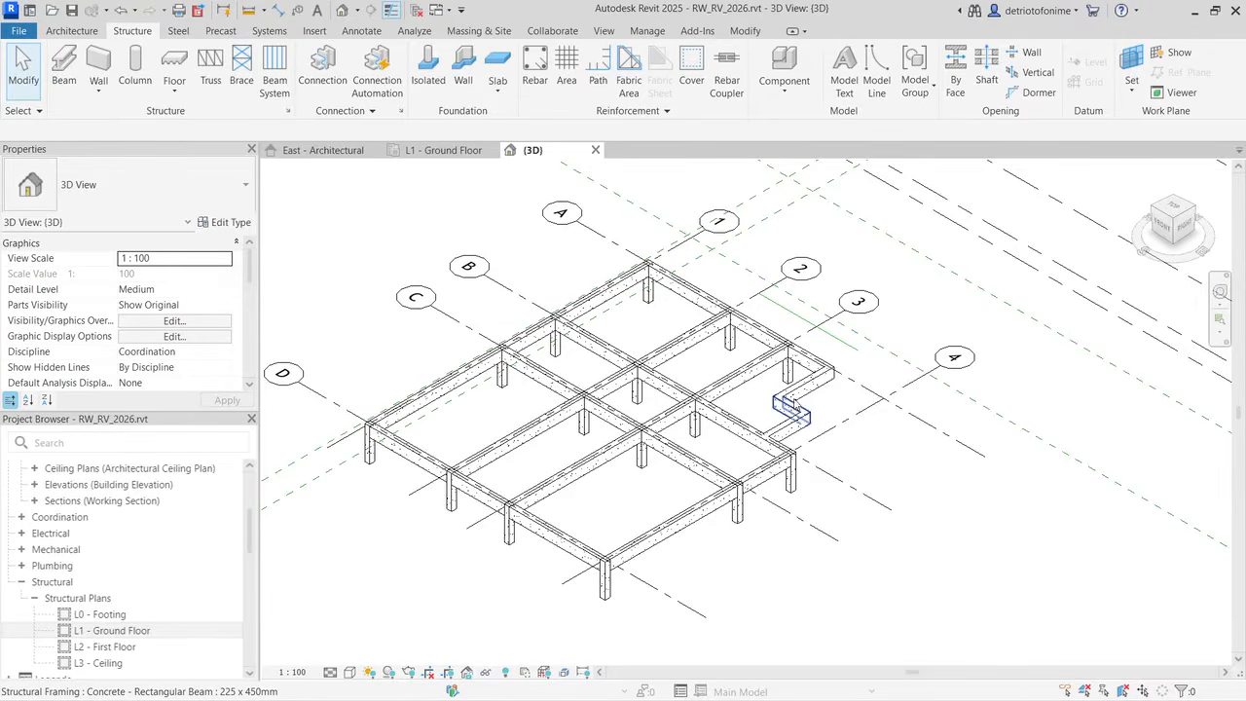
left_click(443, 150)
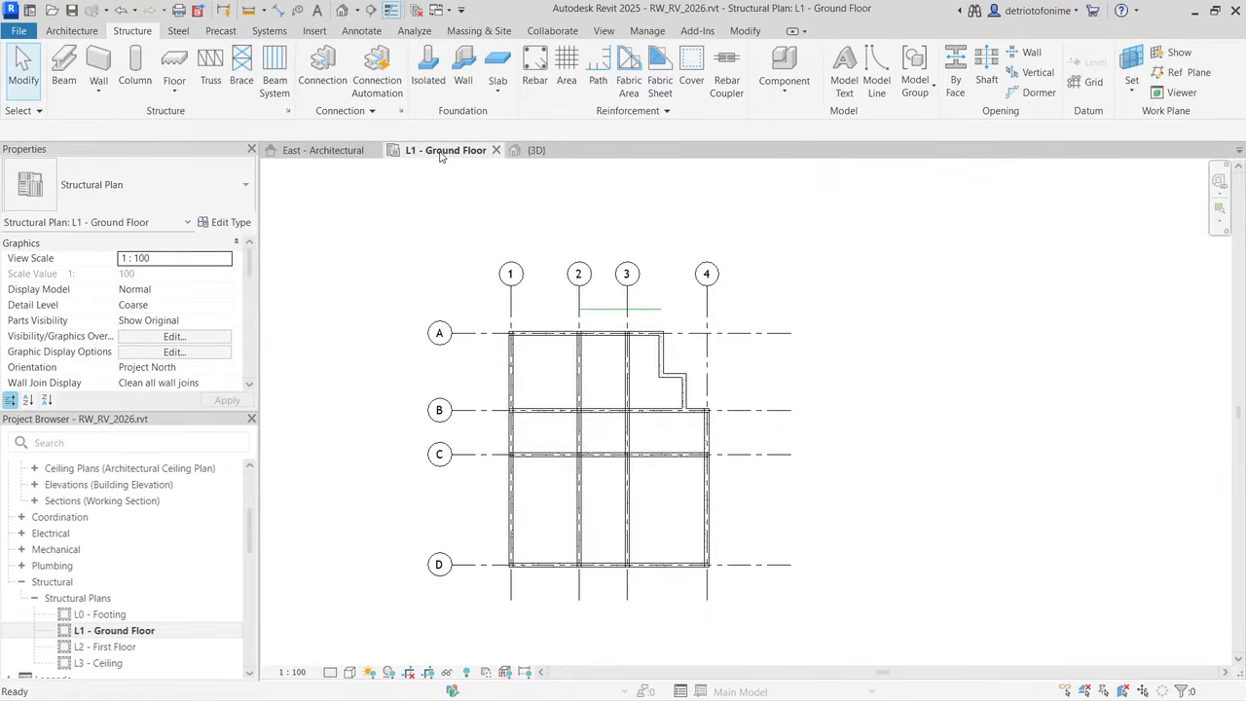
Step: Place 225 x 225mm concrete columns at the off-grid beams' grid A corner, both corners of the step, and the grid B junction
scroll(651, 308, "up", 4)
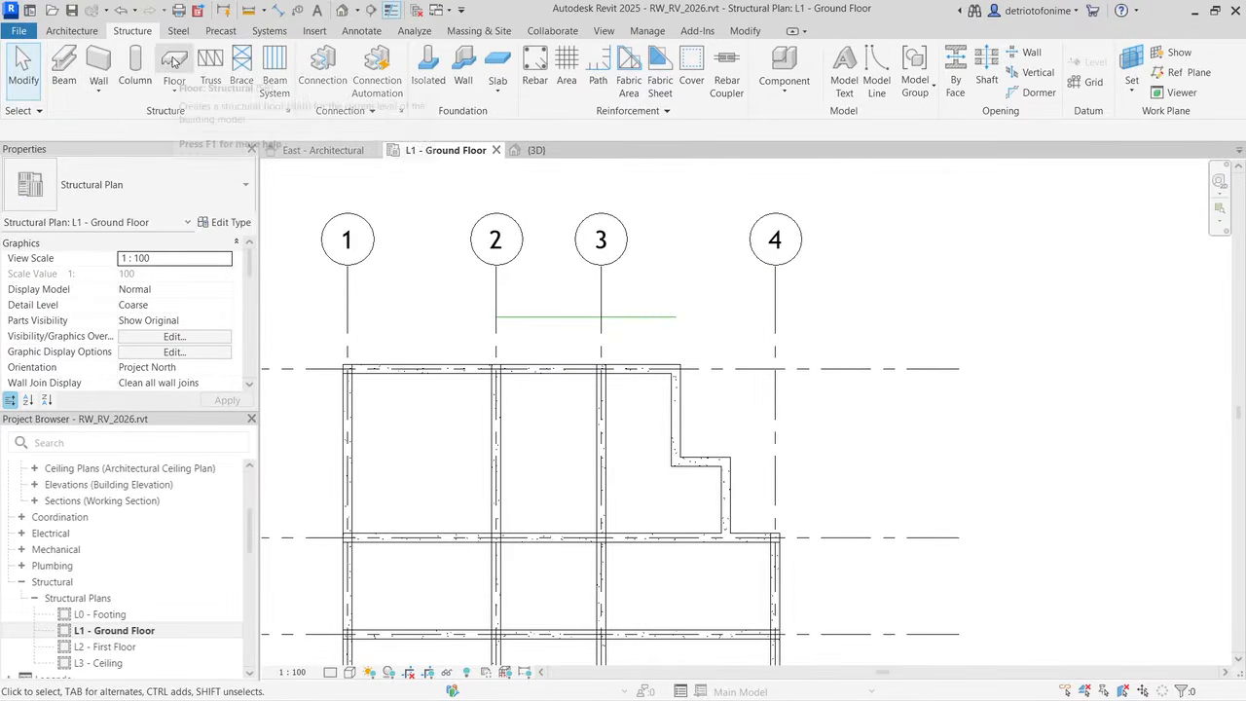
left_click(134, 62)
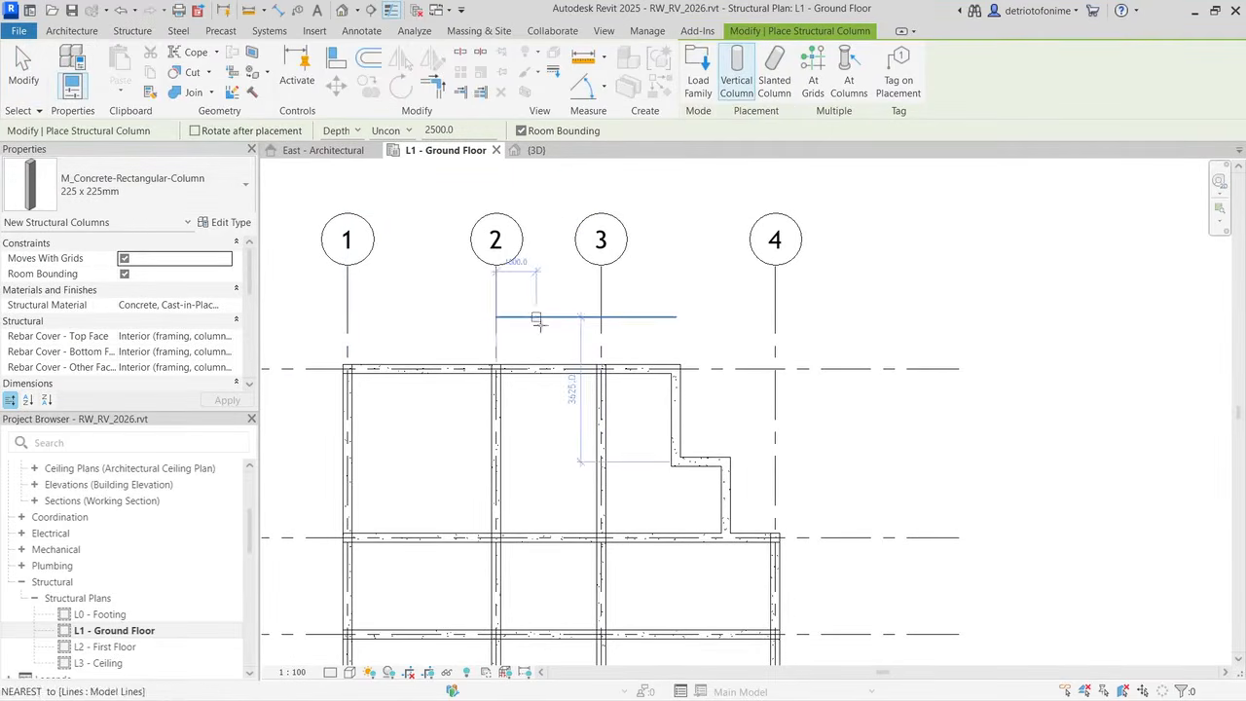
scroll(705, 400, "up", 2)
scroll(705, 400, "up", 2)
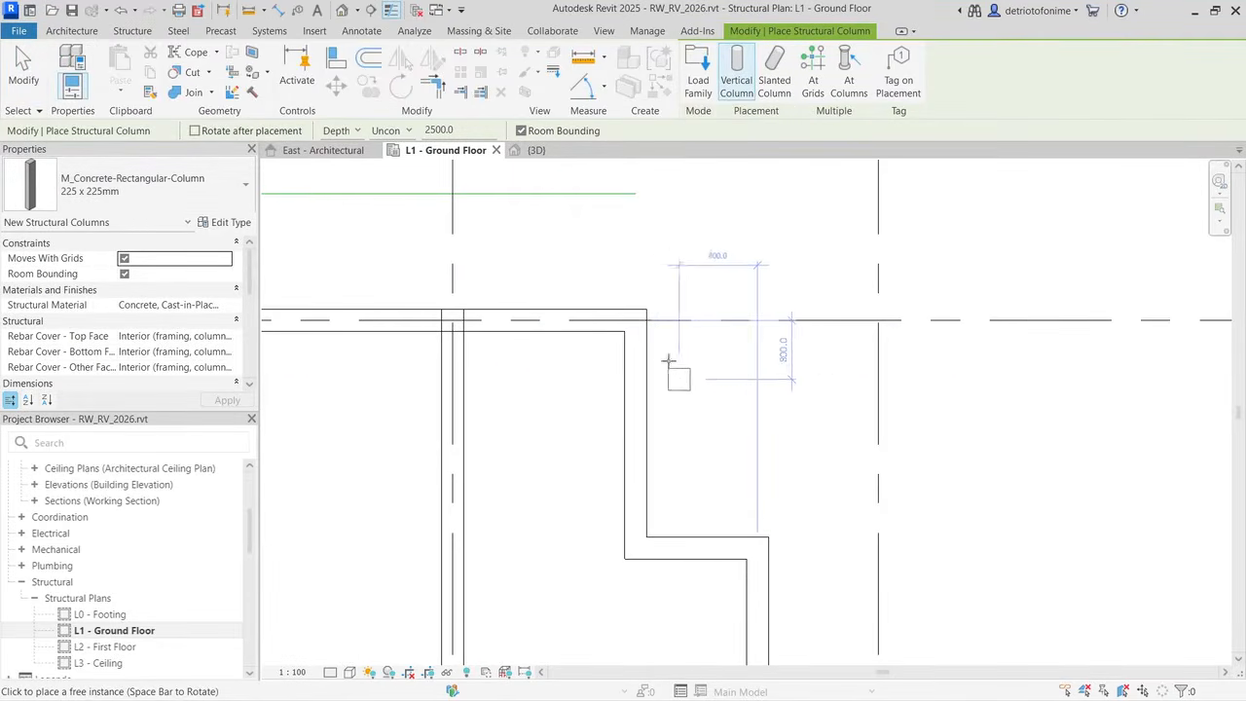
left_click(636, 320)
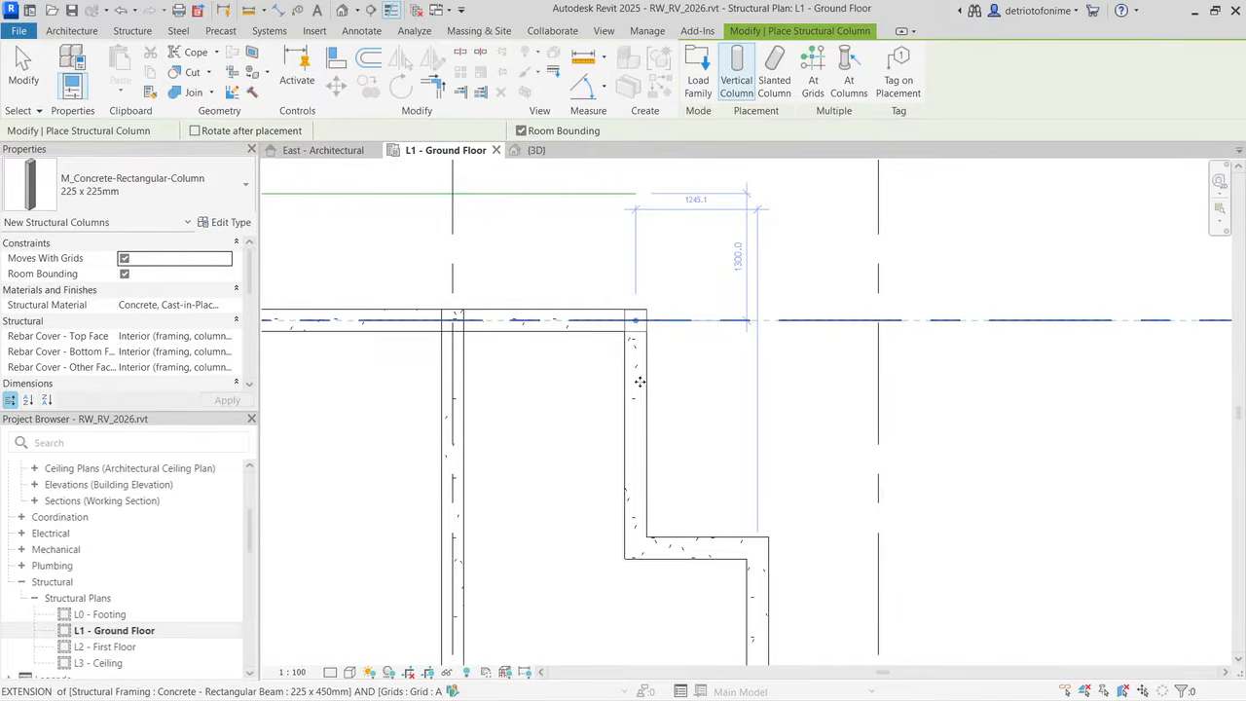
left_click(635, 553)
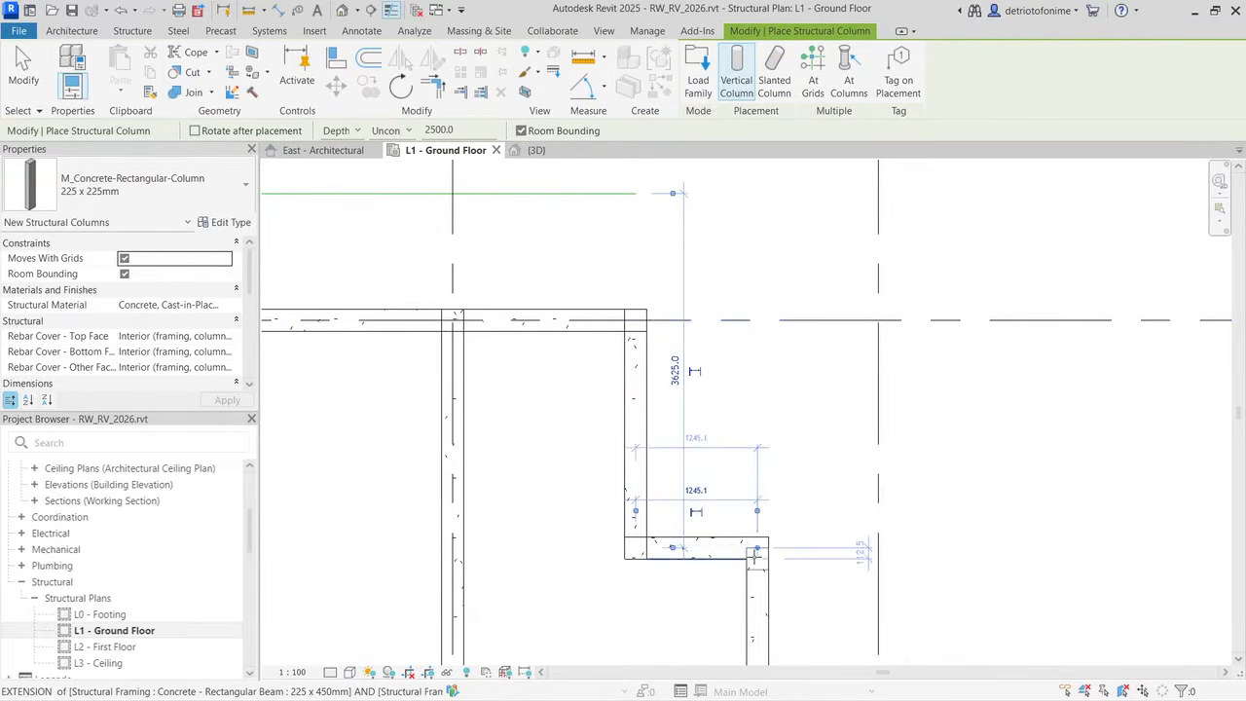
left_click(756, 550)
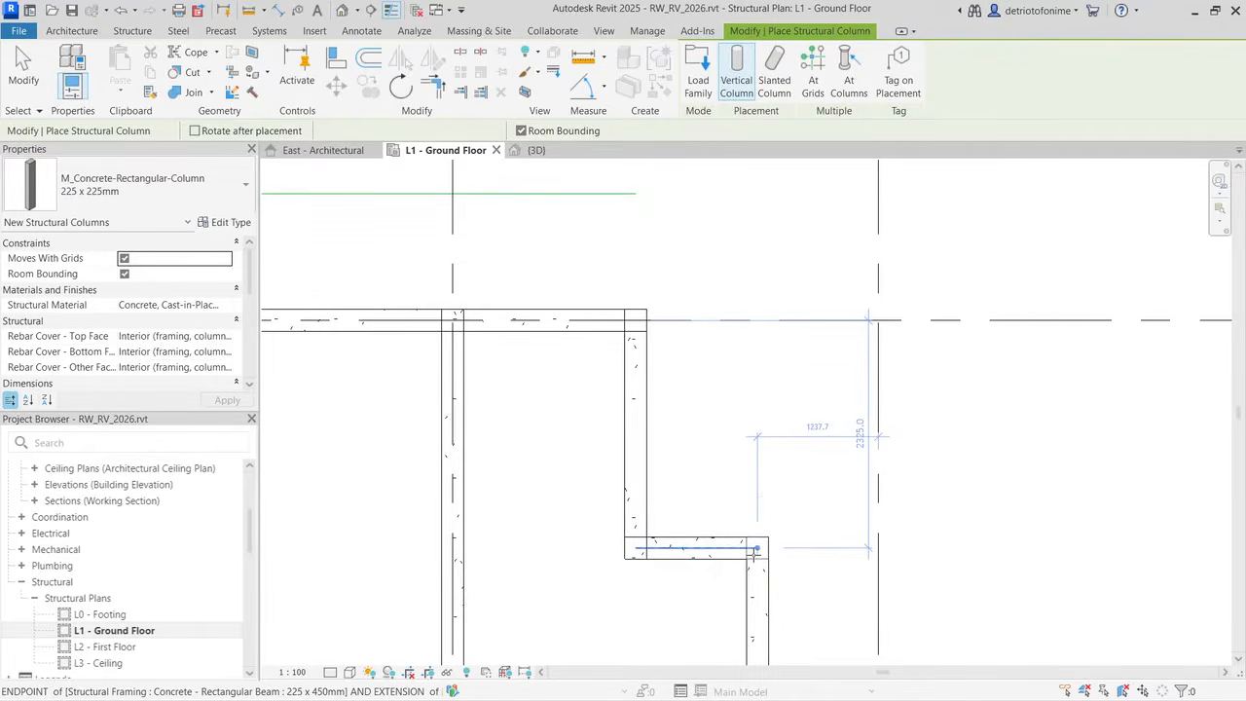
scroll(766, 535, "down", 3)
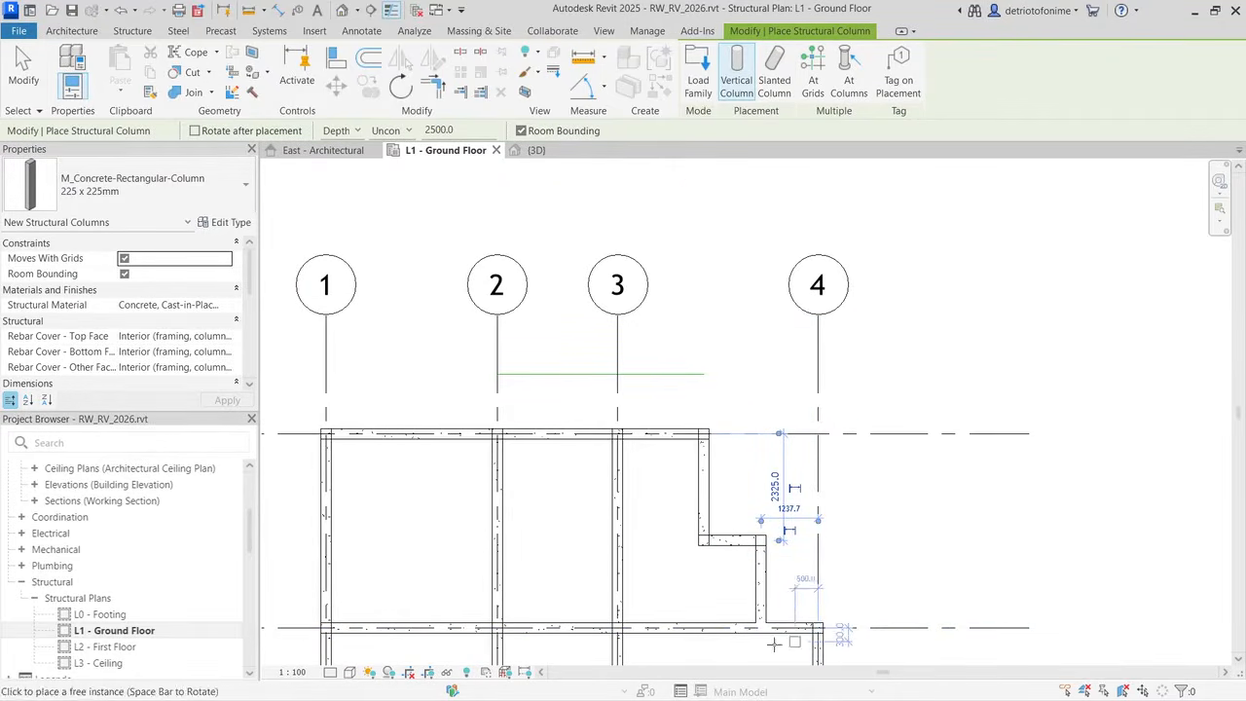
scroll(760, 643, "up", 3)
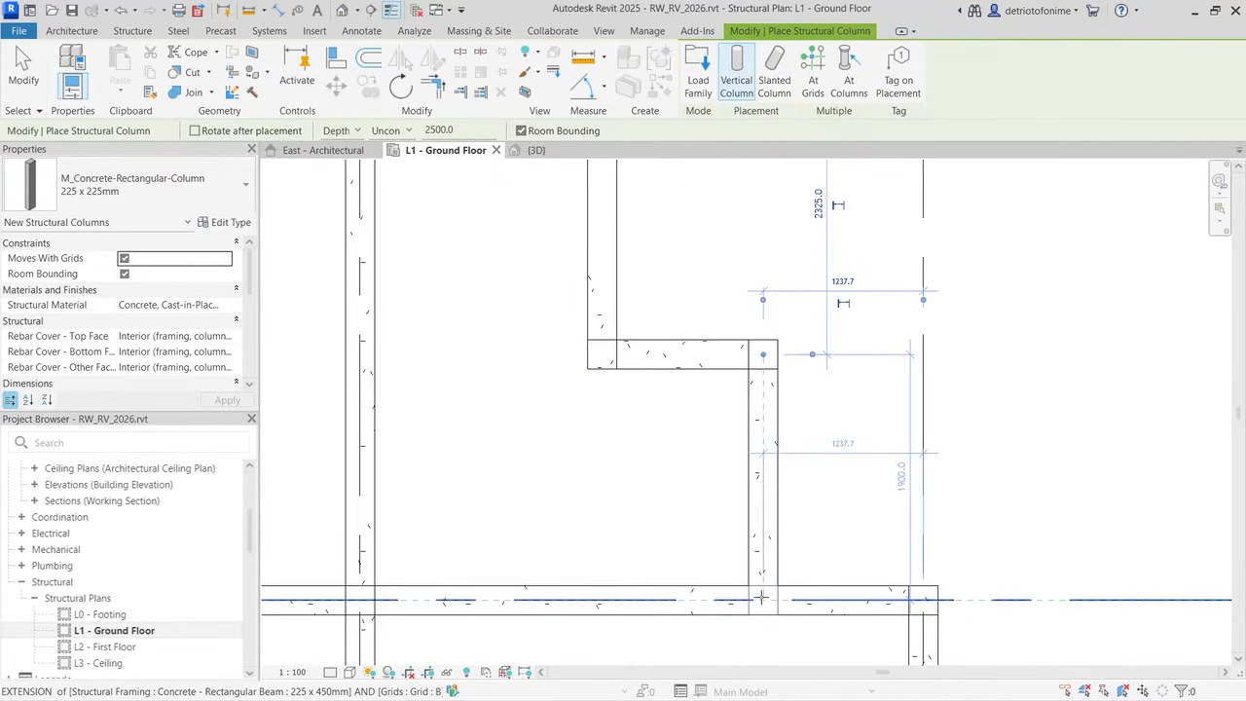
left_click(761, 597)
scroll(847, 535, "down", 3)
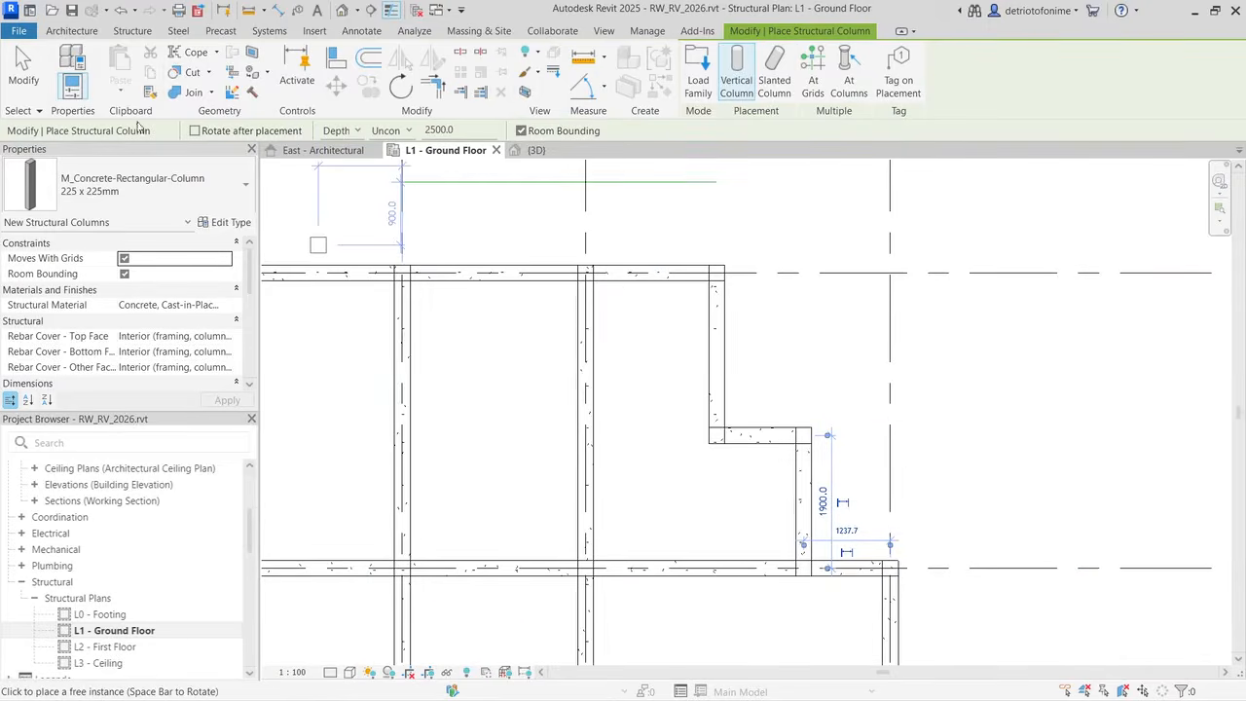
Step: Finish placing columns and inspect the ground-floor framing and the new columns' depth in plan and in the 3D view
left_click(23, 70)
scroll(615, 408, "down", 2)
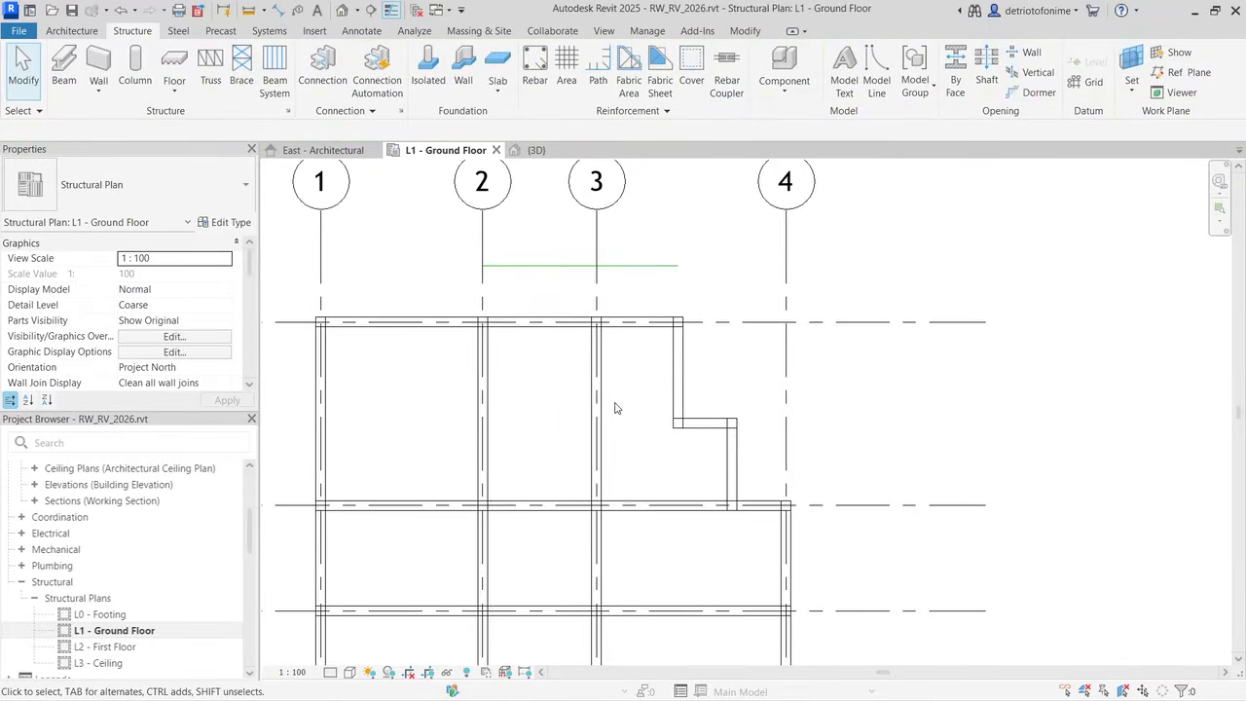
scroll(616, 408, "down", 4)
scroll(610, 542, "up", 3)
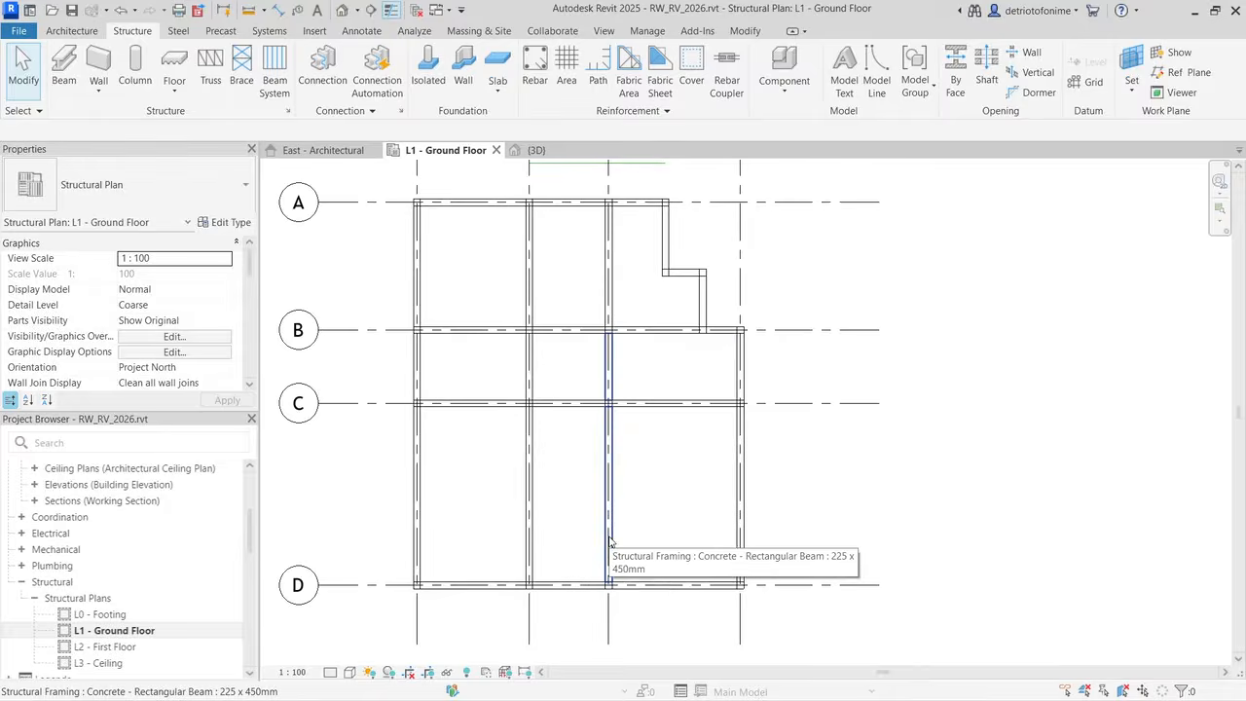
scroll(611, 542, "down", 1)
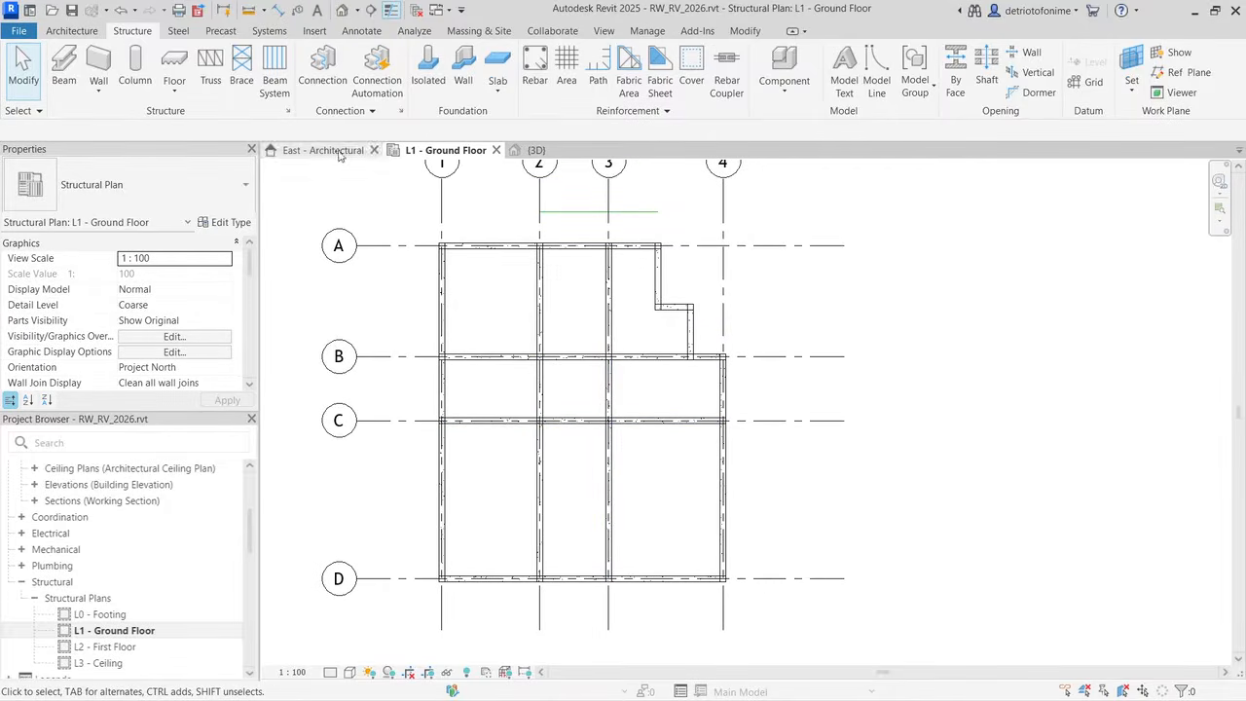
left_click(536, 150)
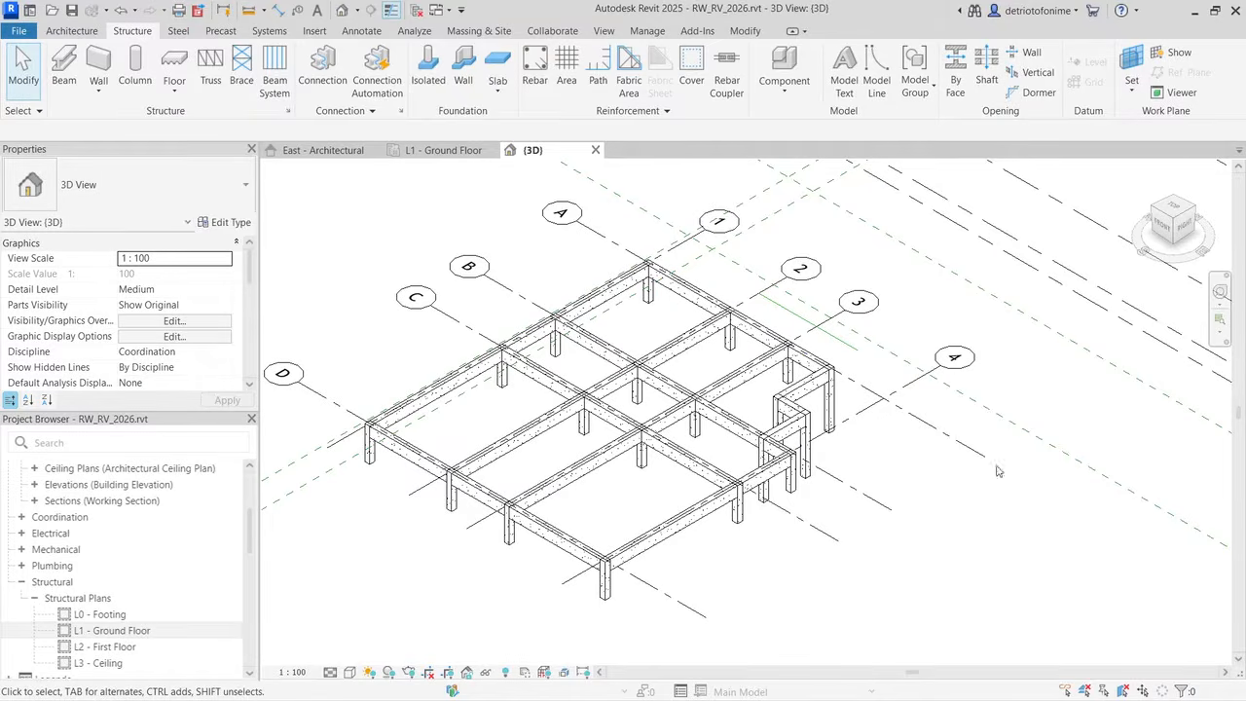
mouse_move(1159, 214)
left_mouse_down()
mouse_move(1220, 215)
mouse_move(1184, 182)
mouse_move(1119, 208)
mouse_move(1141, 226)
left_mouse_up()
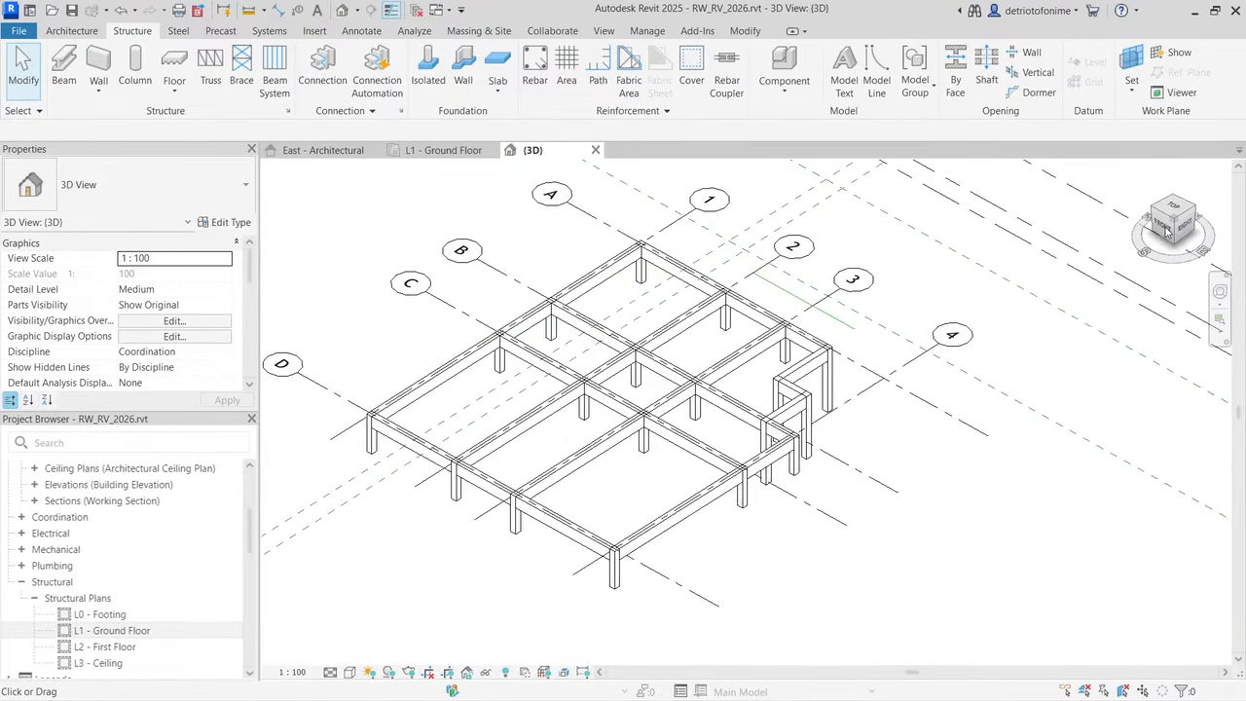
Step: In the East elevation, set the three overlong columns' base level to L0 - Footing with a base offset of 0
left_click(311, 150)
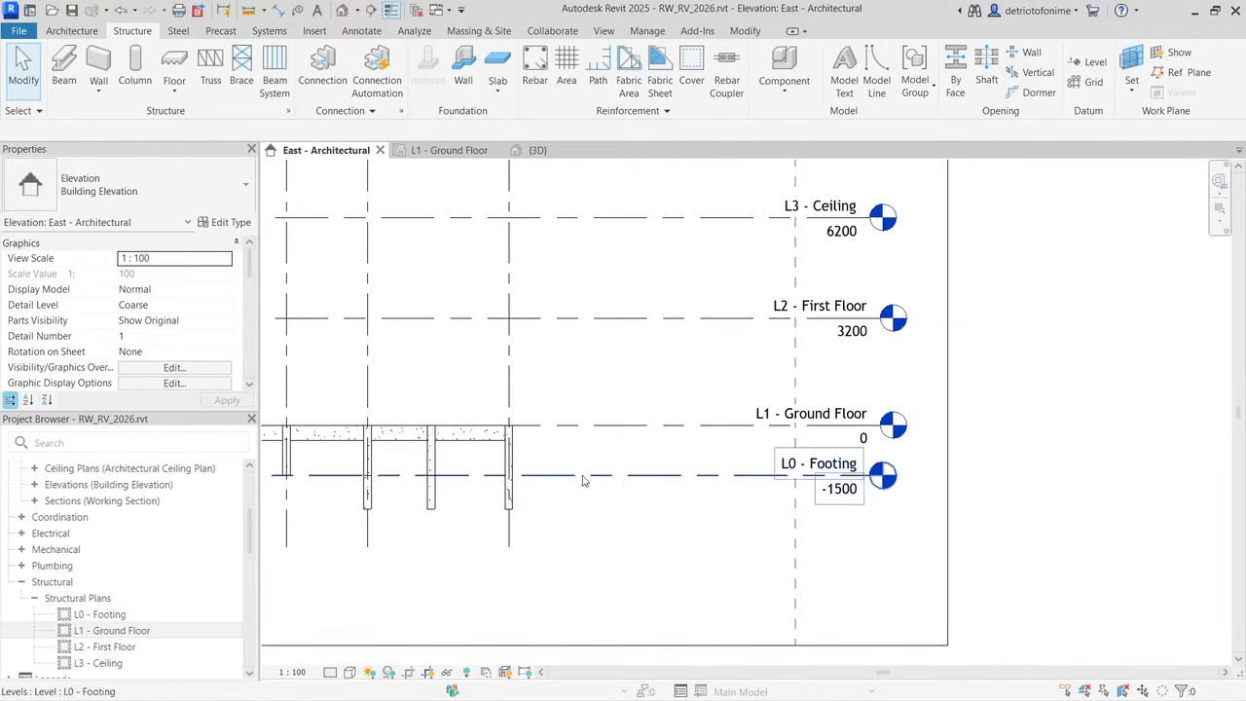
left_click(369, 497)
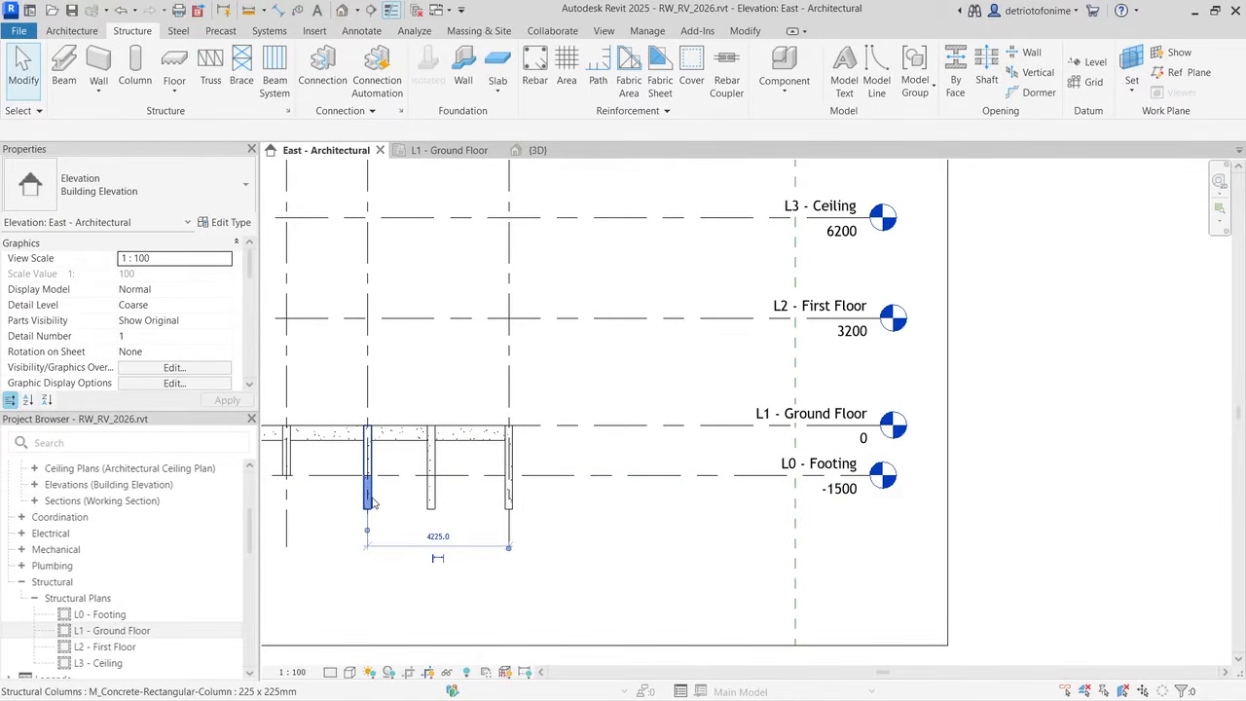
left_click(433, 501, "ctrl")
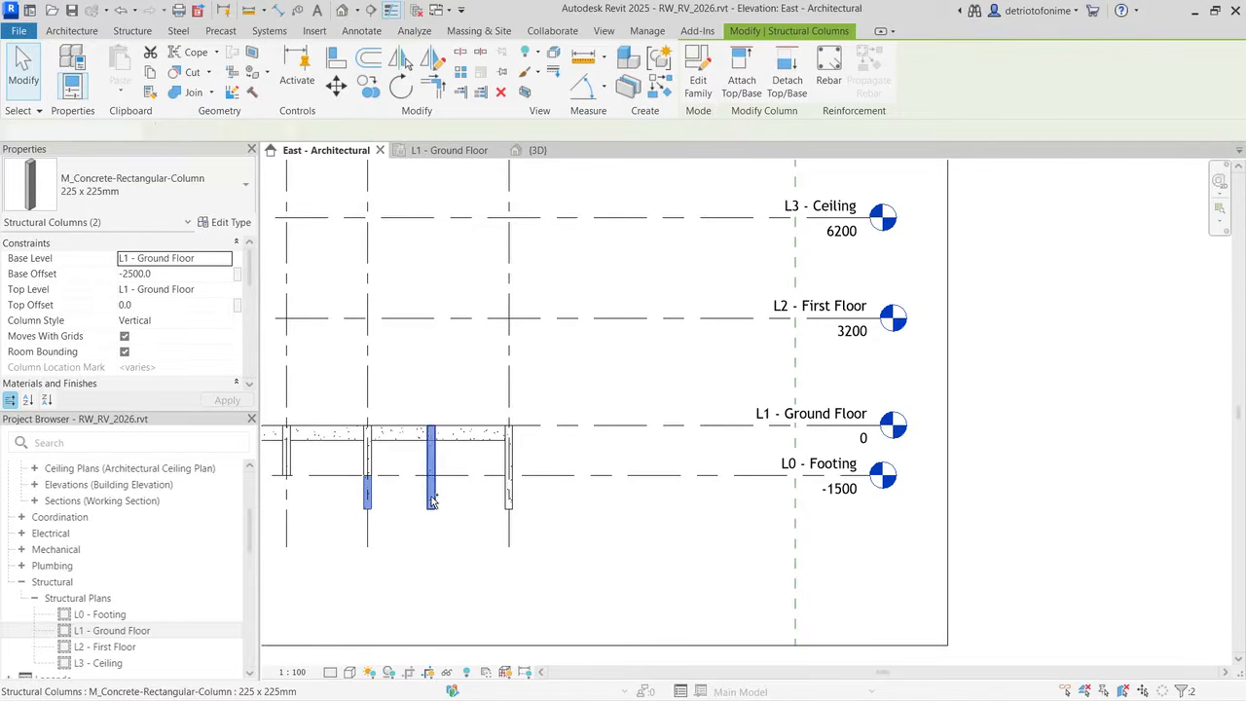
left_click(510, 501, "ctrl")
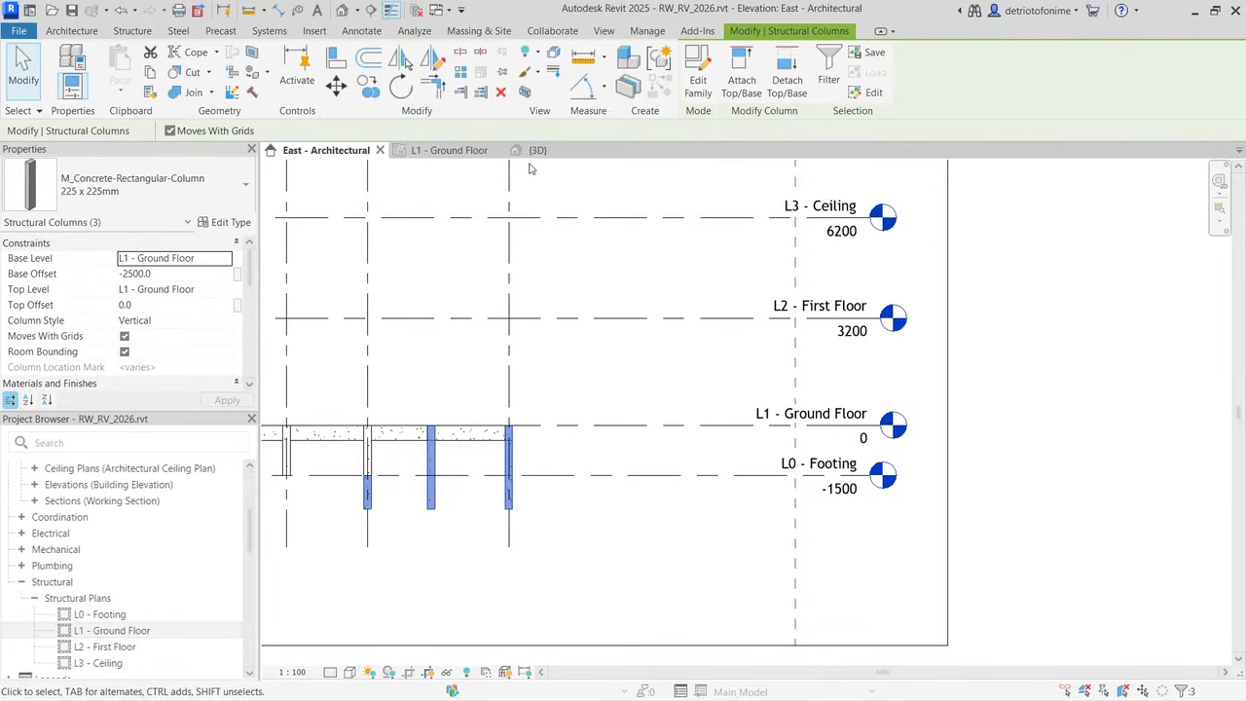
left_click(206, 259)
left_click(223, 259)
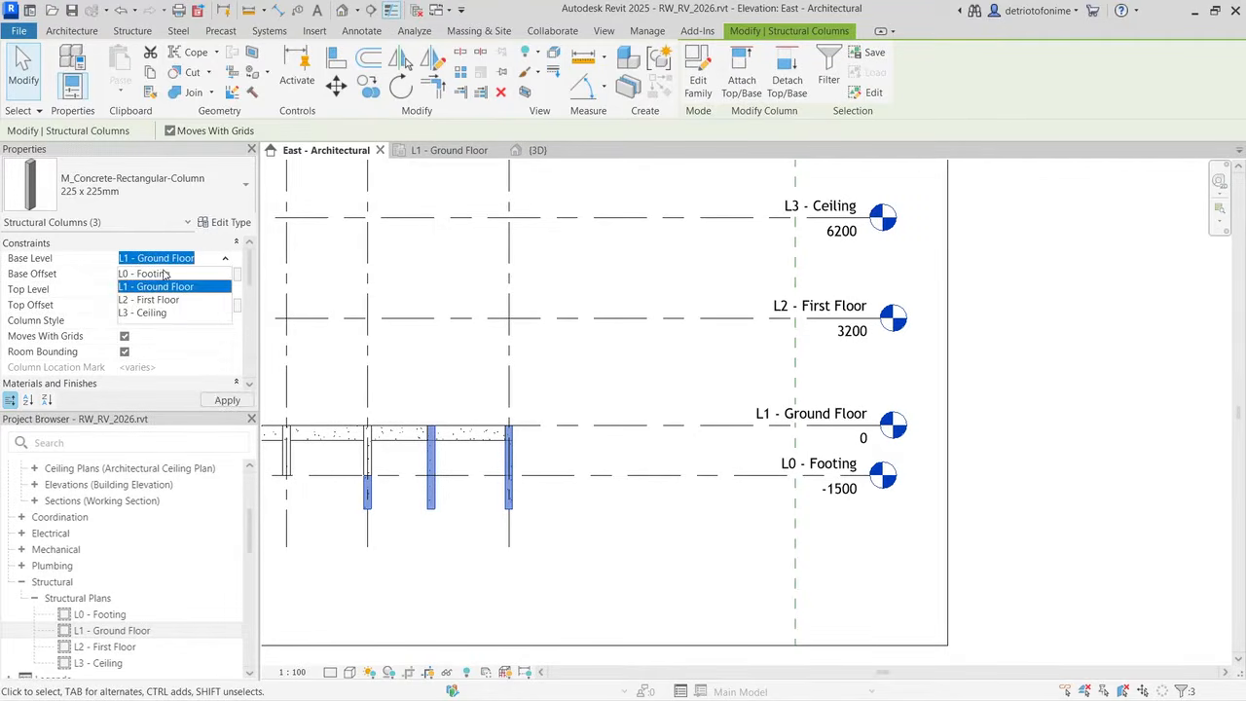
left_click(143, 274)
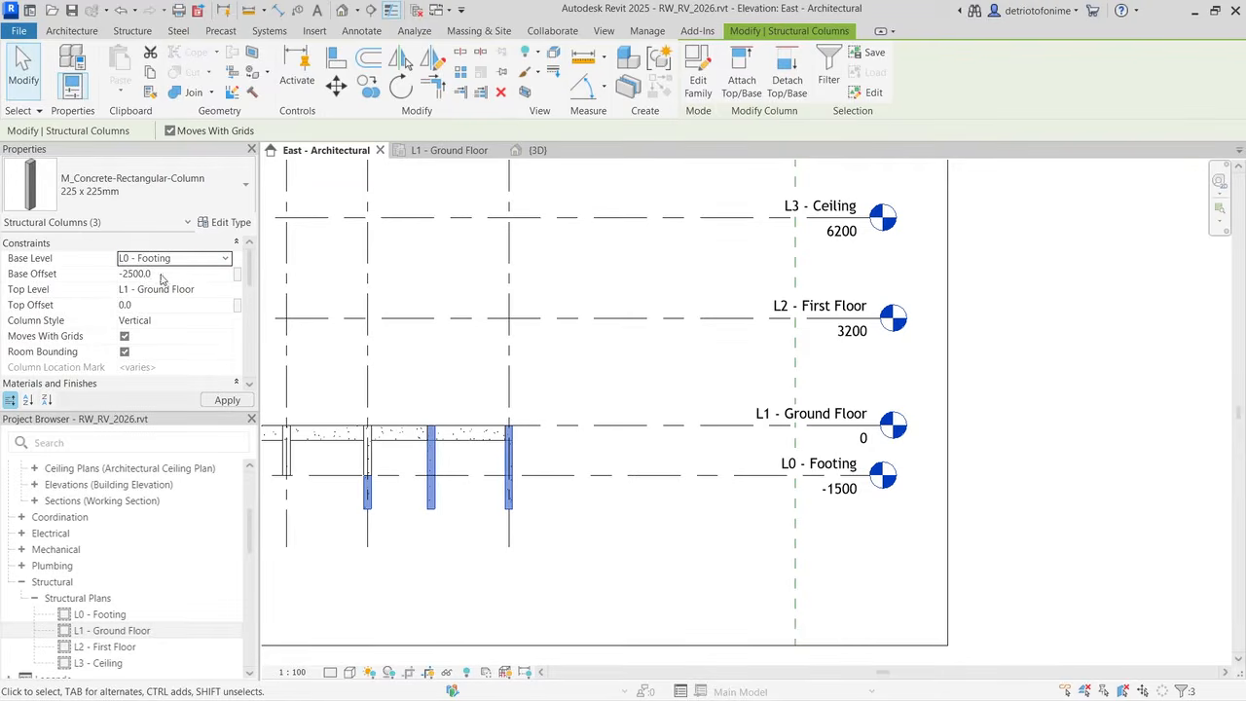
left_click(161, 274)
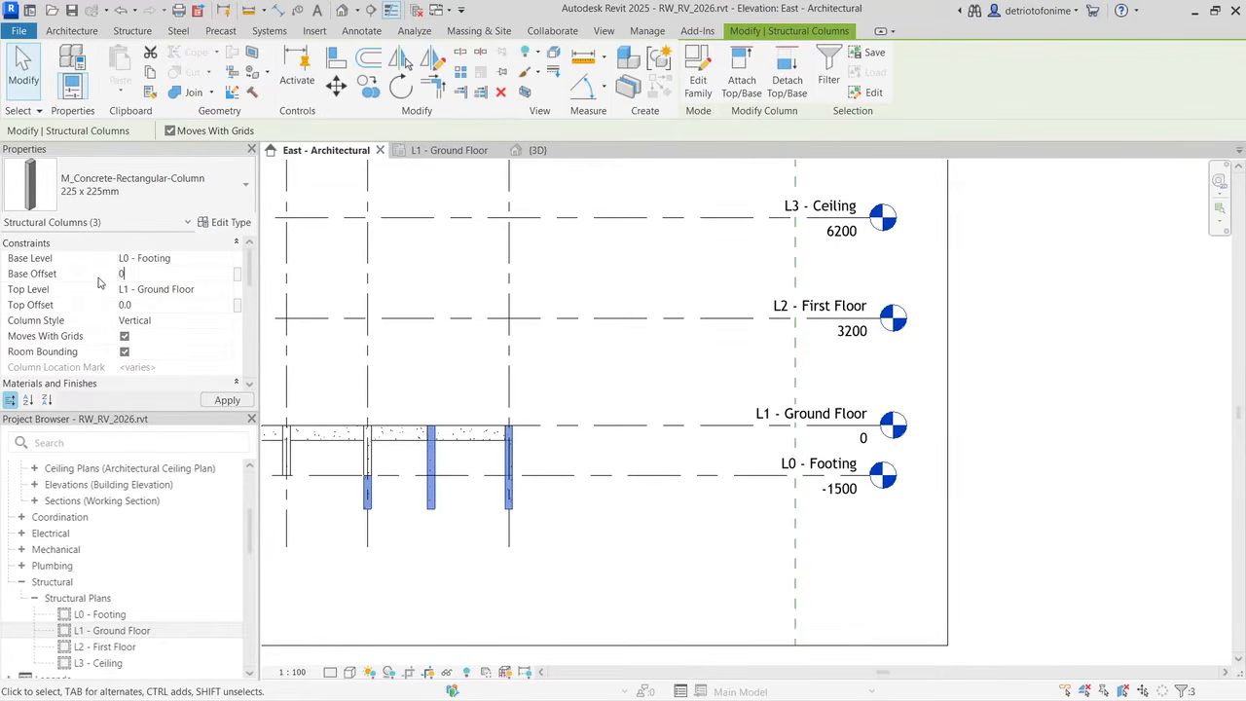
left_click(220, 402)
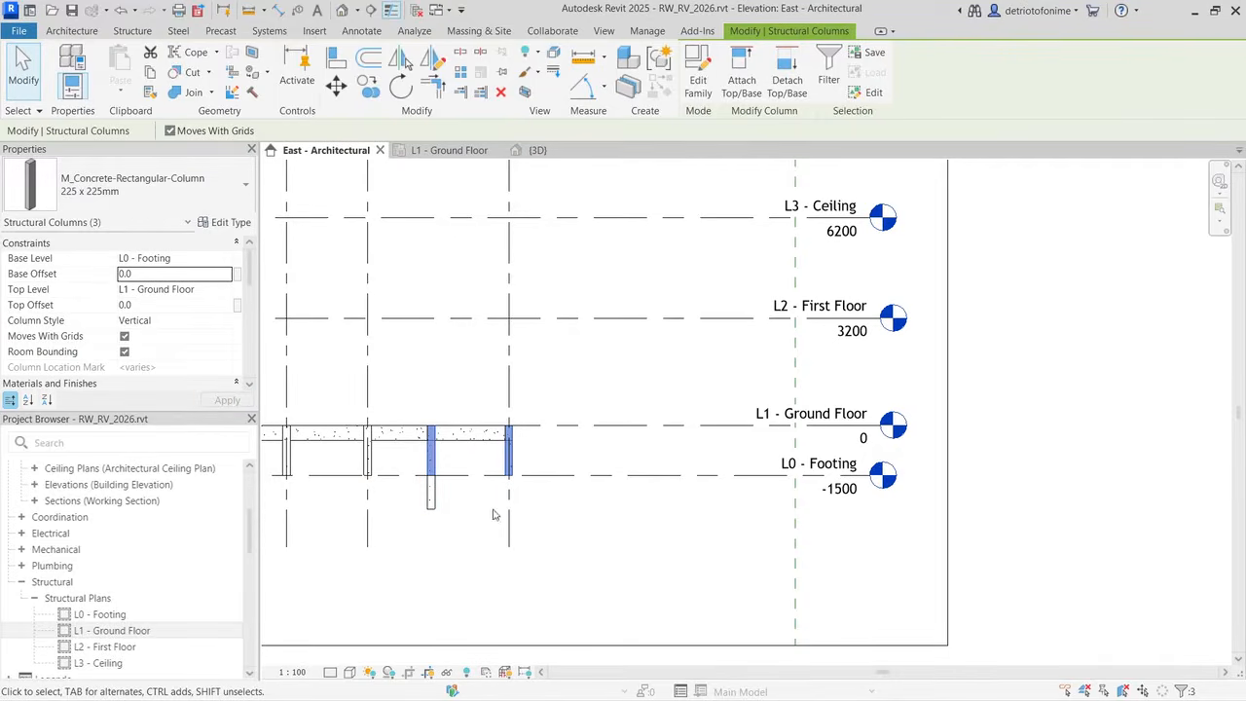
Step: Set the remaining overlong step column's base level to L0 - Footing with base offset 0, and check the columns in 3D
left_click(431, 497)
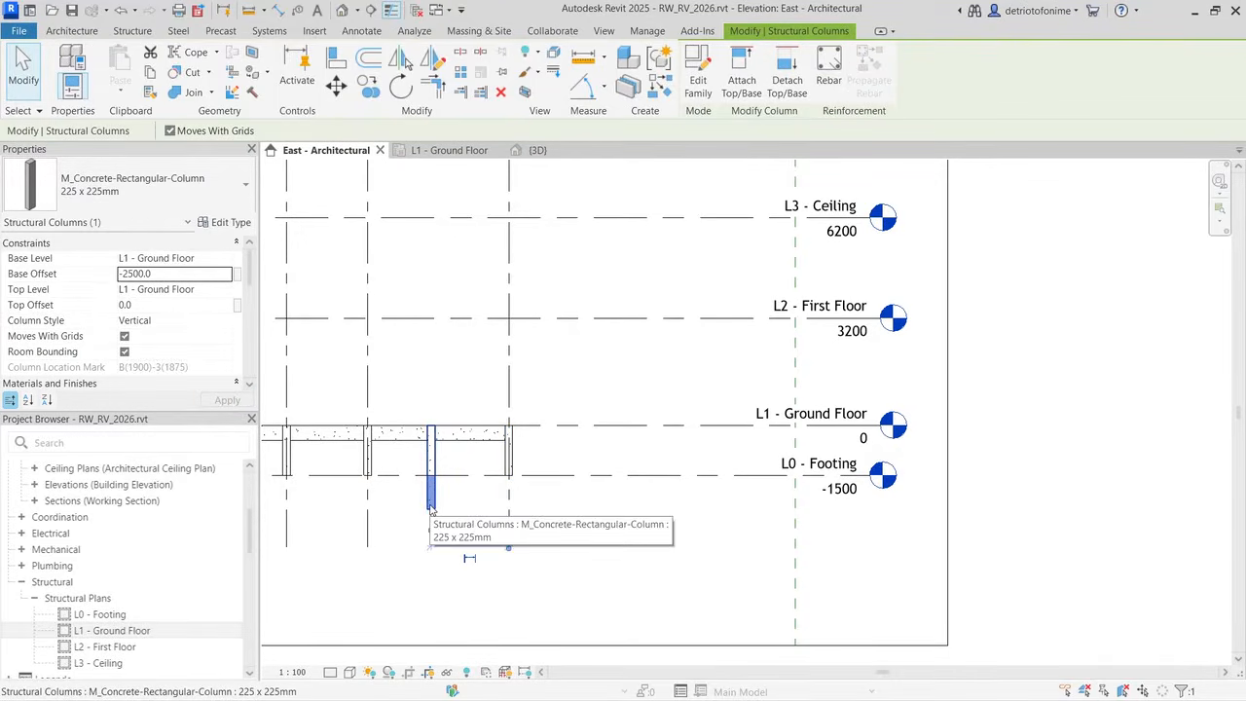
left_click(176, 258)
left_click(230, 261)
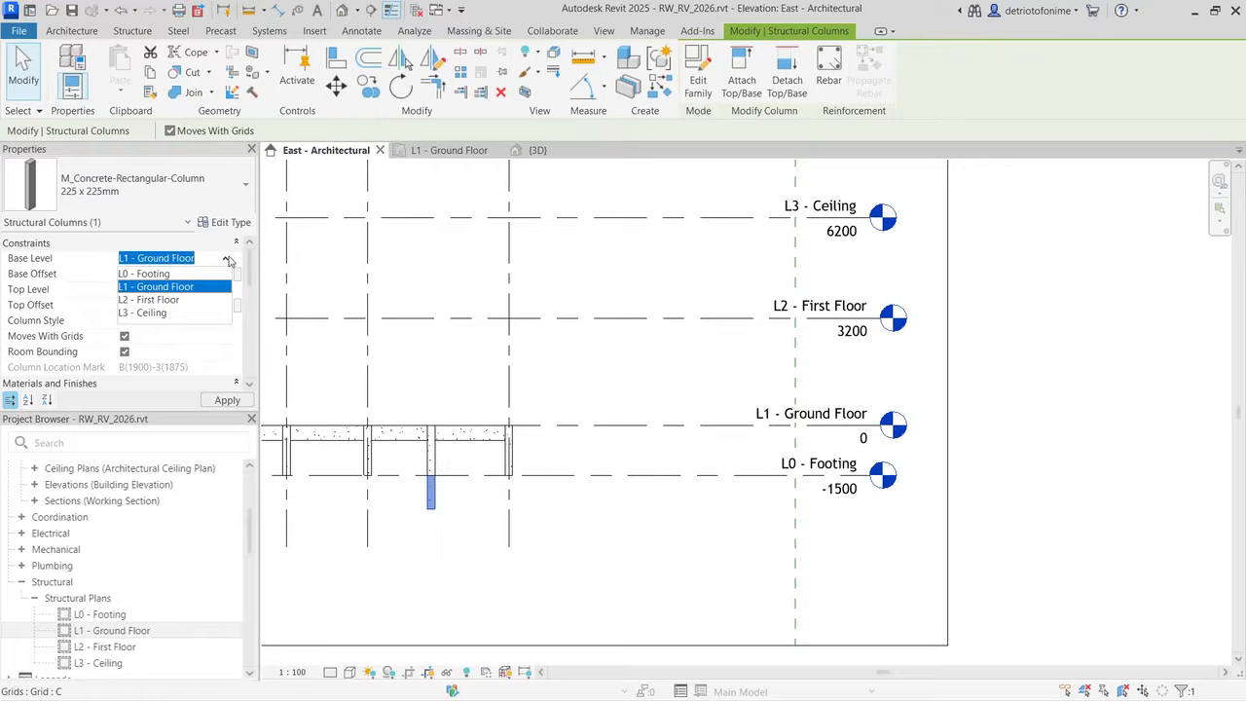
left_click(165, 275)
left_click(168, 274)
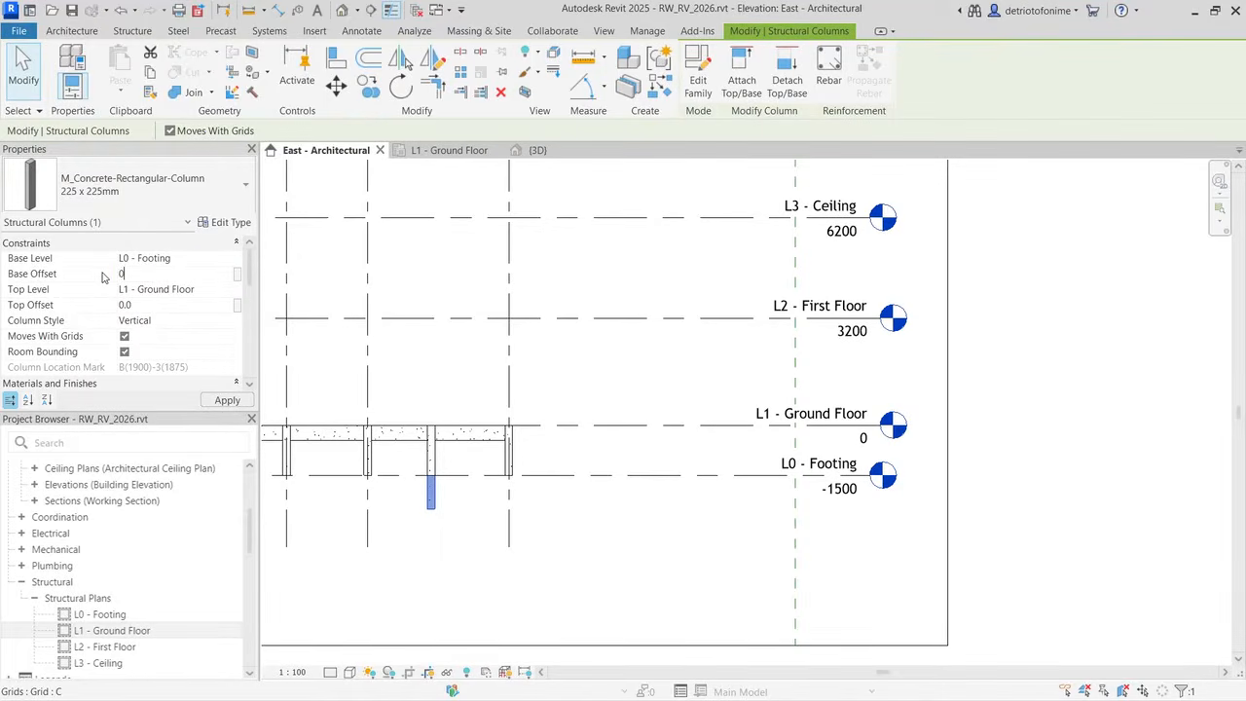
type("0.0")
left_click(202, 398)
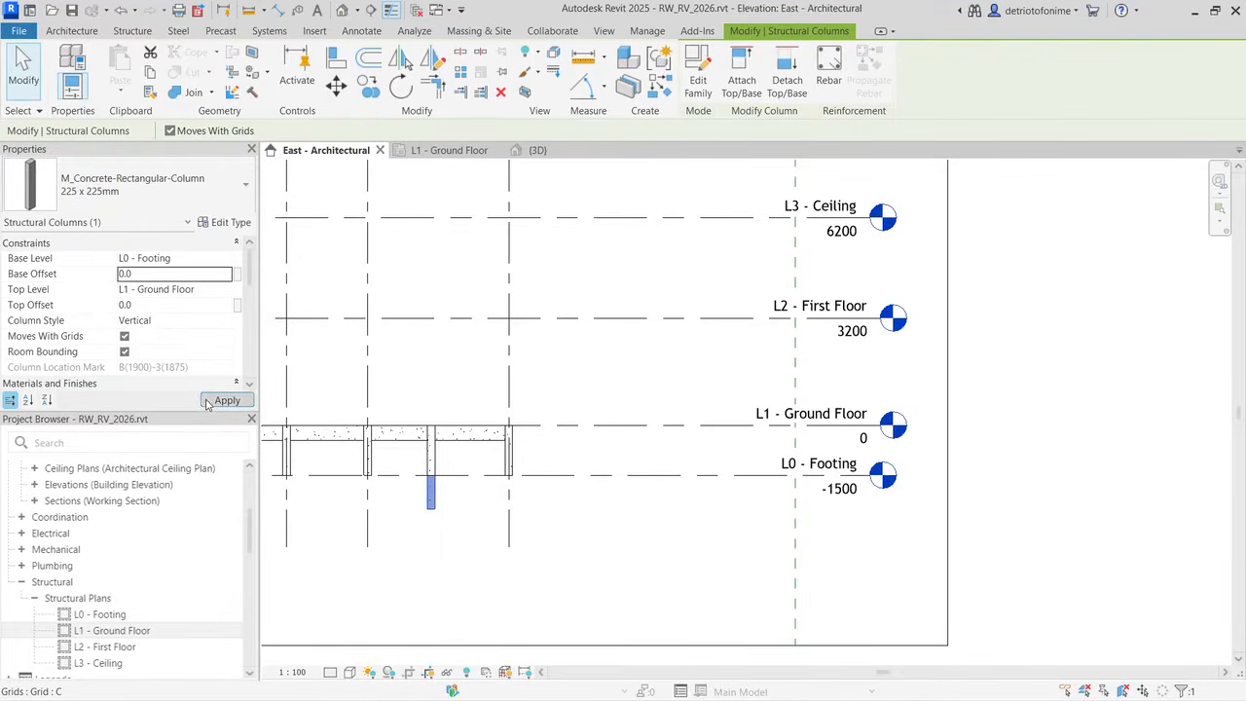
left_click(478, 575)
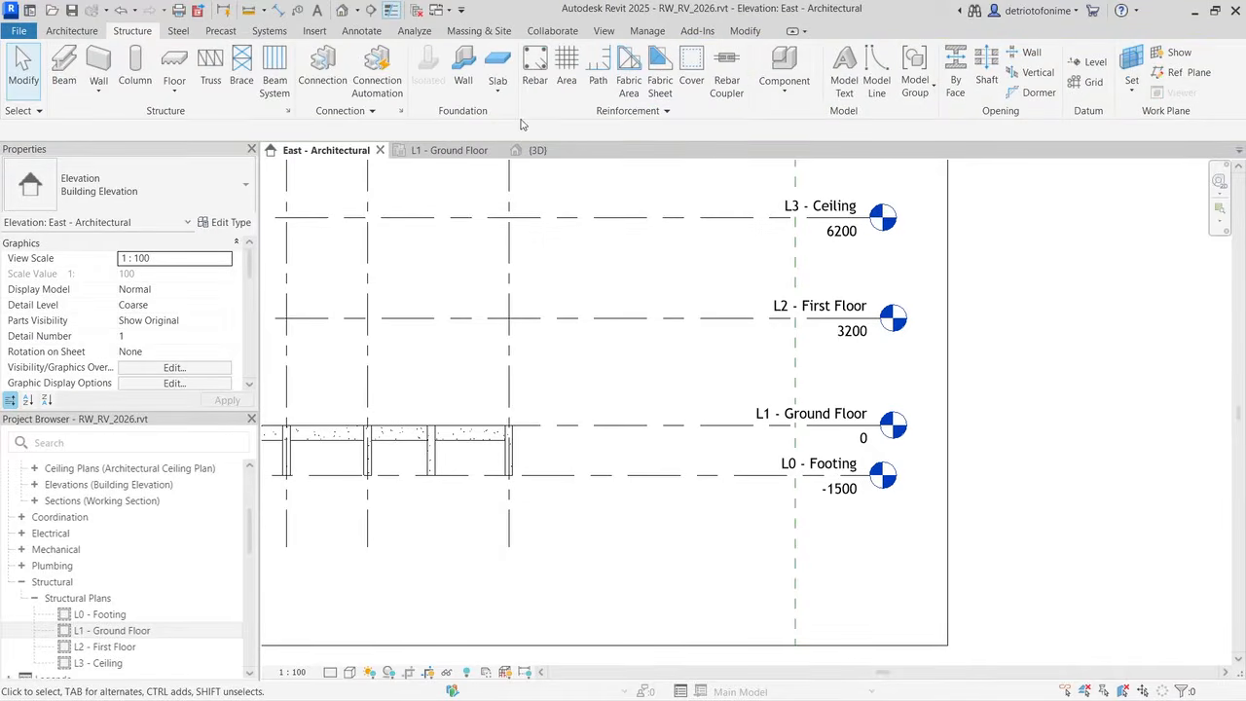
left_click(537, 150)
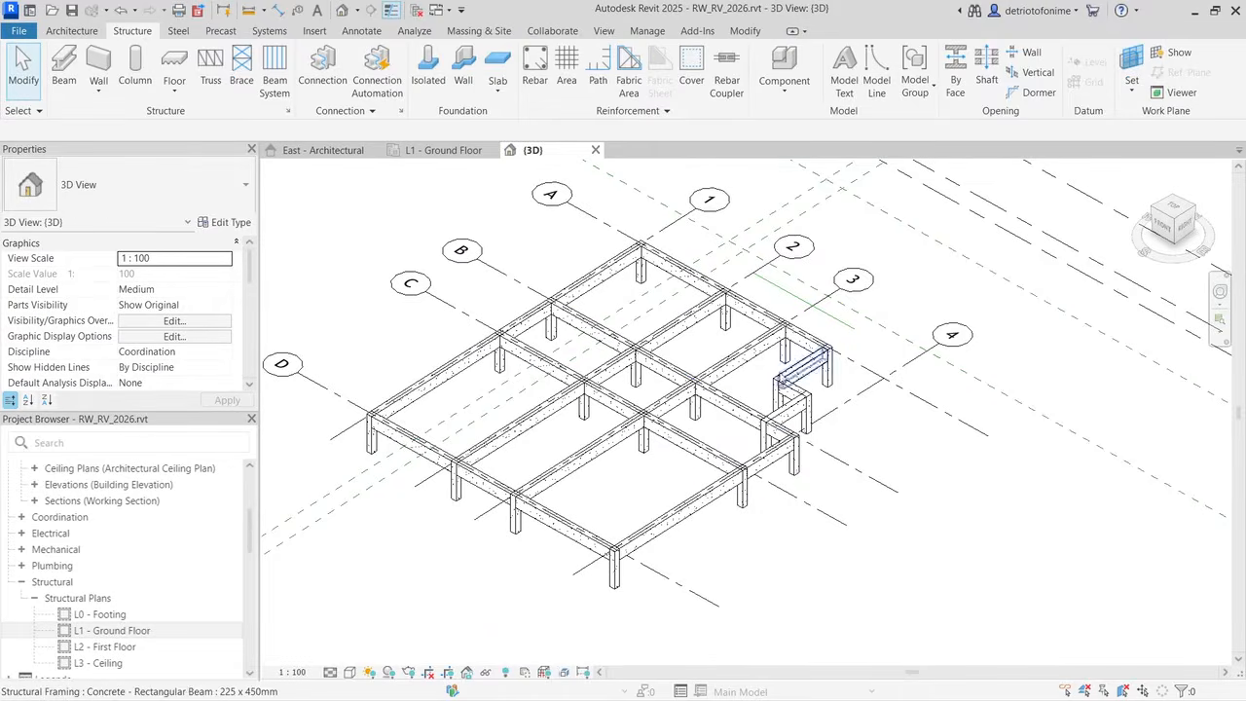
Step: On the L1 - Ground Floor plan, draw a model line 2250 mm outward from grid C/1, continuing vertically just past grid A
left_click(445, 150)
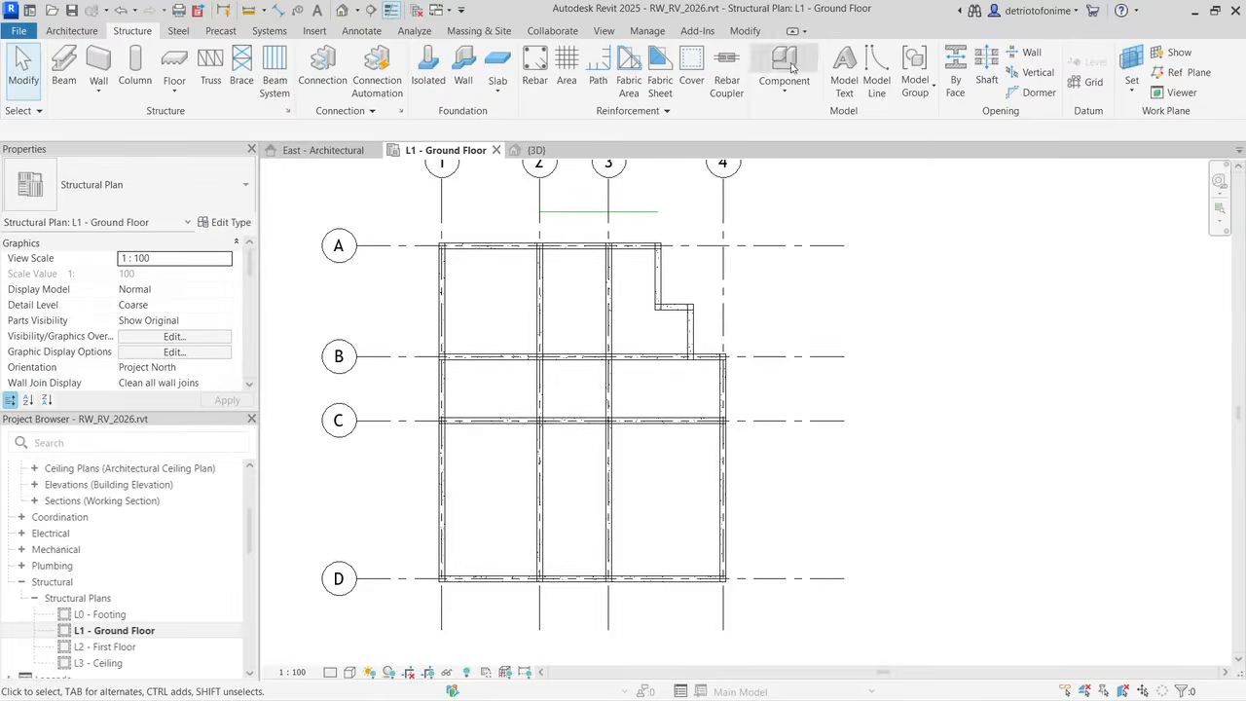
key("l")
key("i")
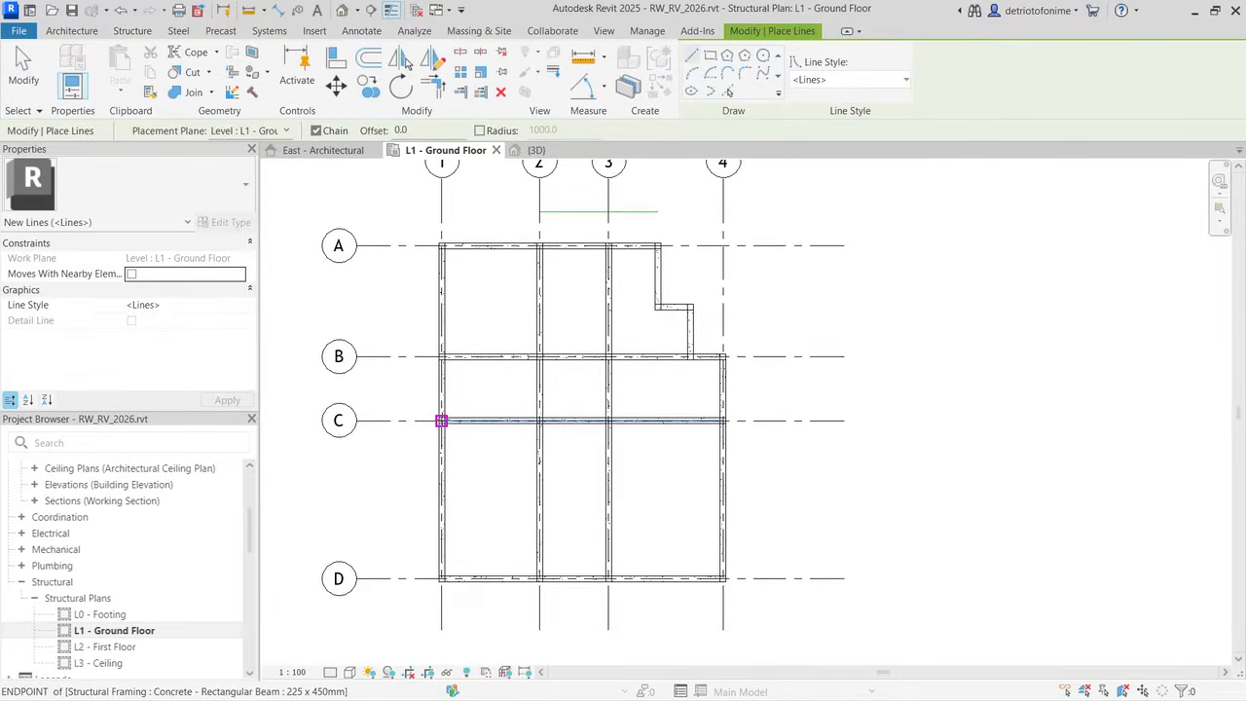
scroll(441, 420, "up", 2)
left_click(441, 421)
type("2250")
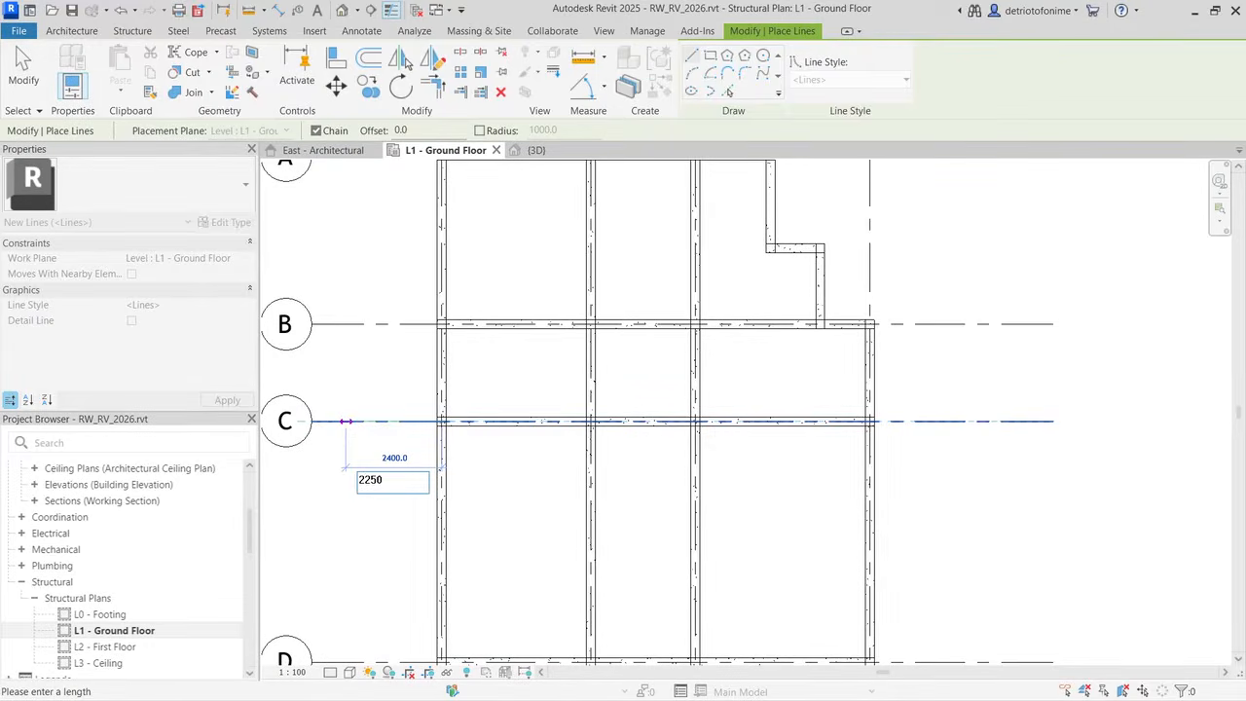
key("Return")
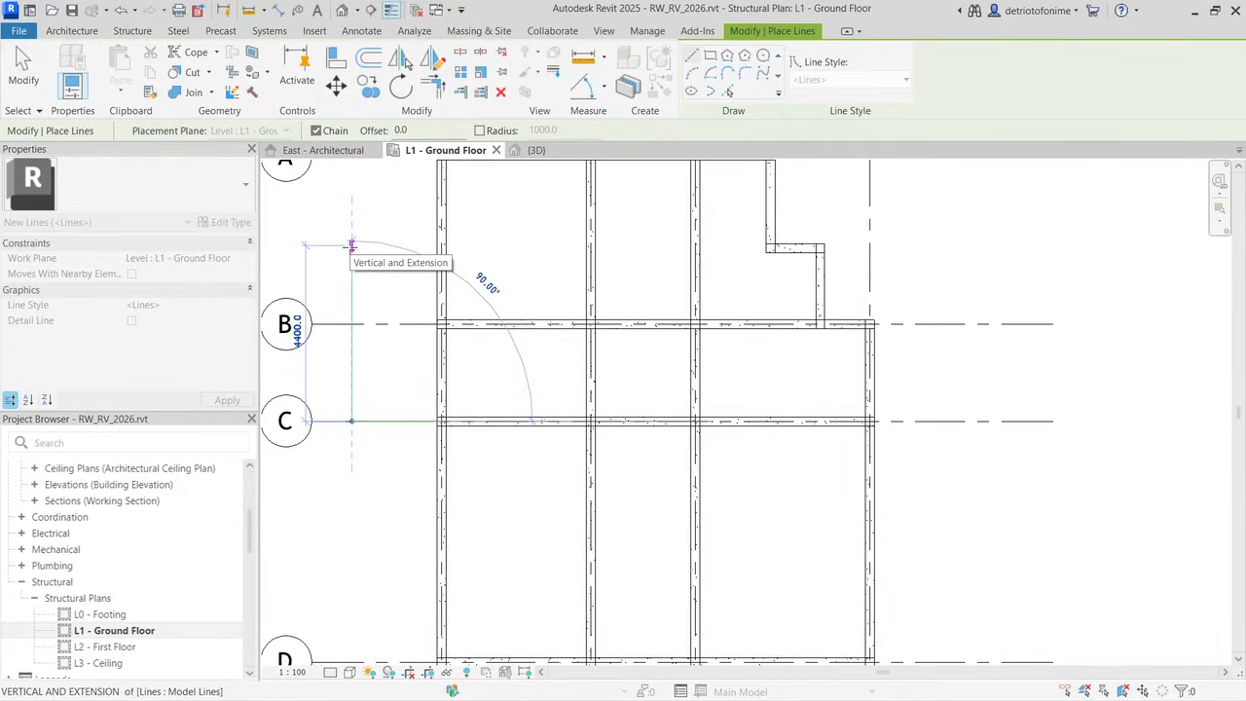
scroll(352, 246, "down", 3)
left_click(352, 183)
key("Escape")
key("Escape")
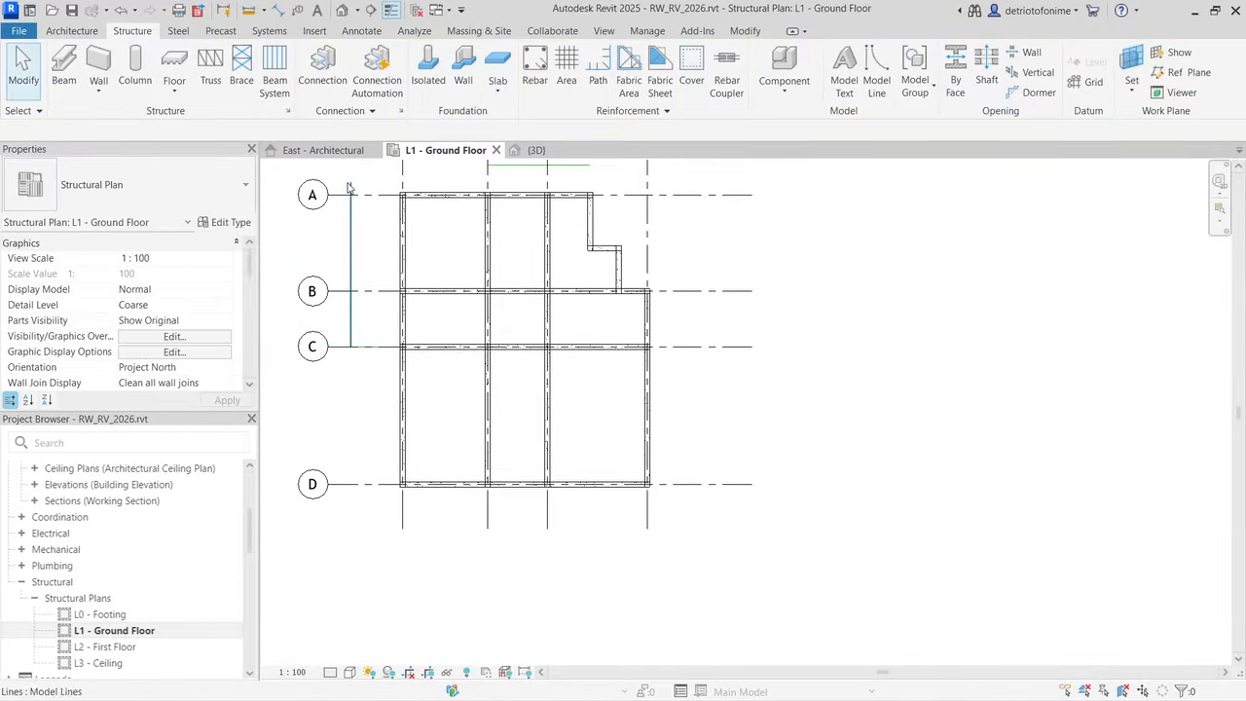
Step: Draw a horizontal model line about 2800 mm long from the vertical line across grid 1, between grids A and B
scroll(356, 225, "up", 2)
scroll(356, 228, "up", 1)
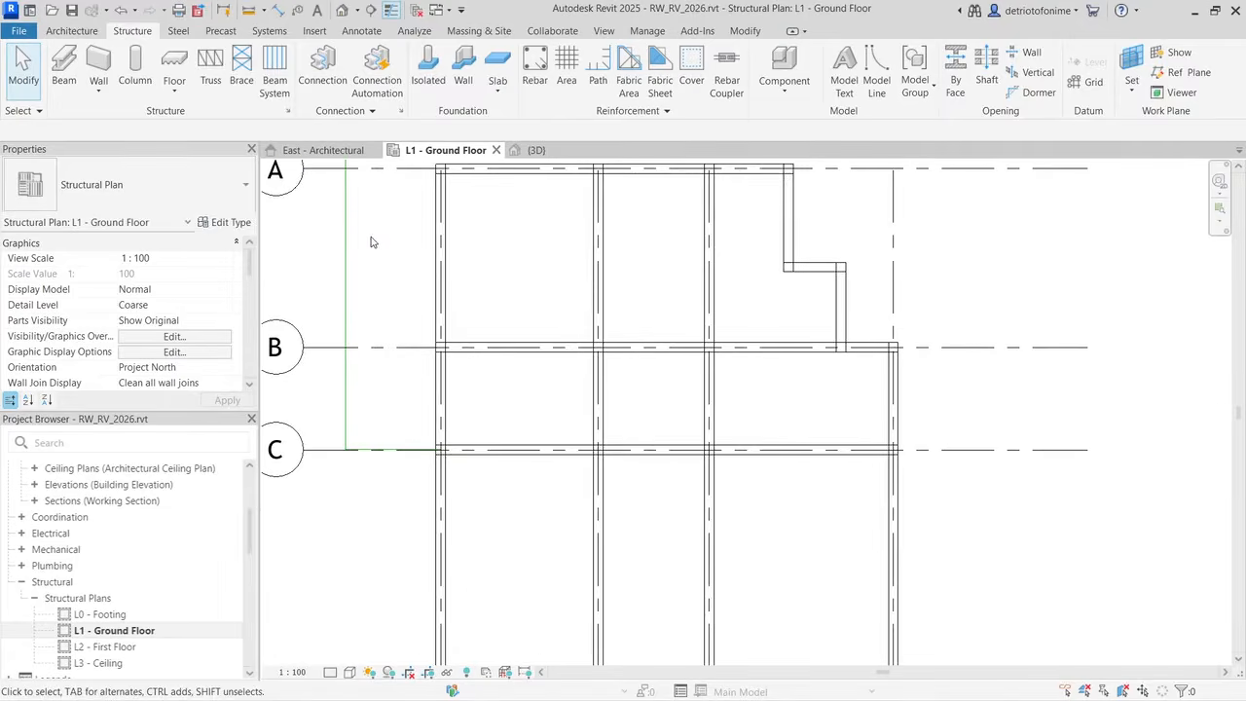
left_click(877, 78)
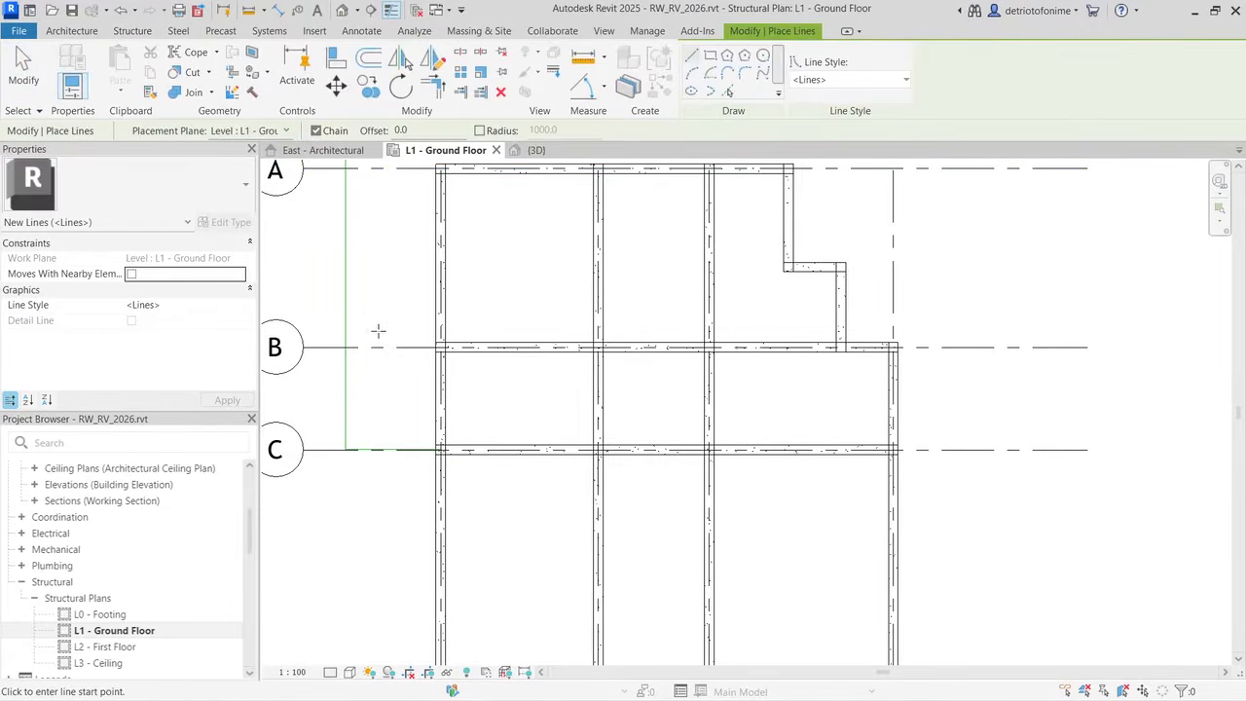
left_click(345, 267)
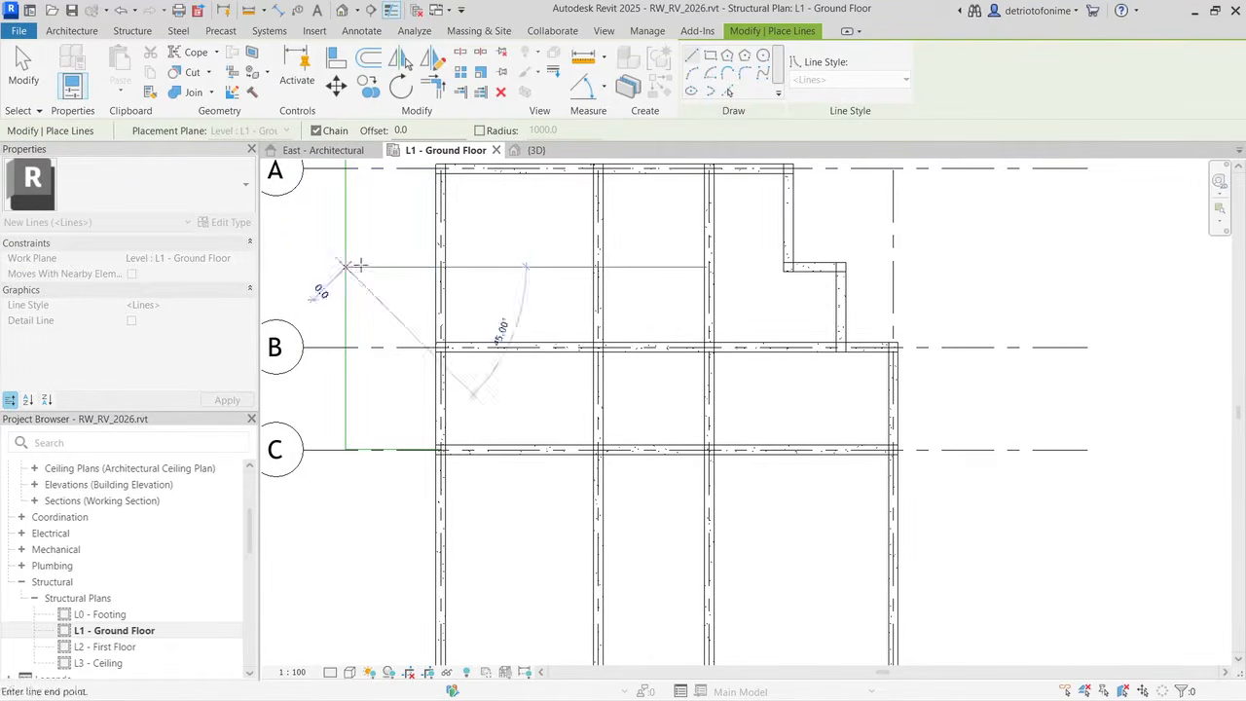
left_click(441, 267)
key("Escape")
key("Escape")
Step: Reference the horizontal model line's temporary dimension to grid B and set its distance to 2250 mm
left_click(390, 267)
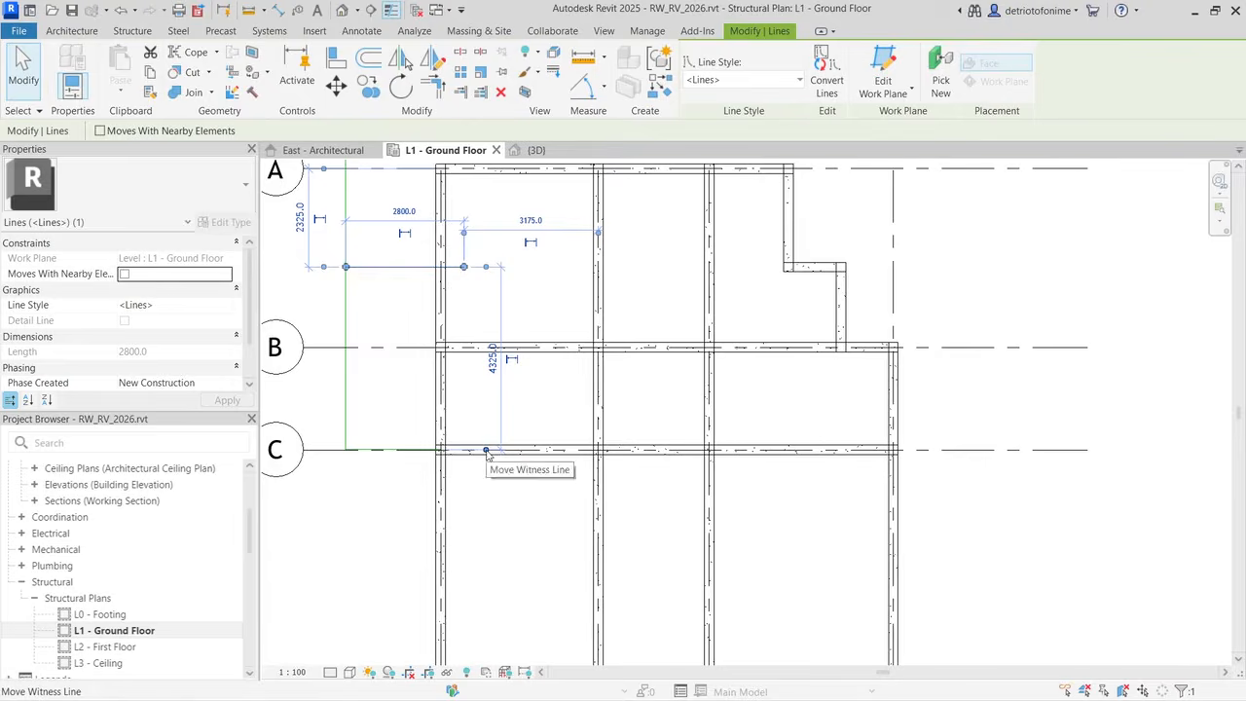
left_click_drag(331, 340, 464, 418)
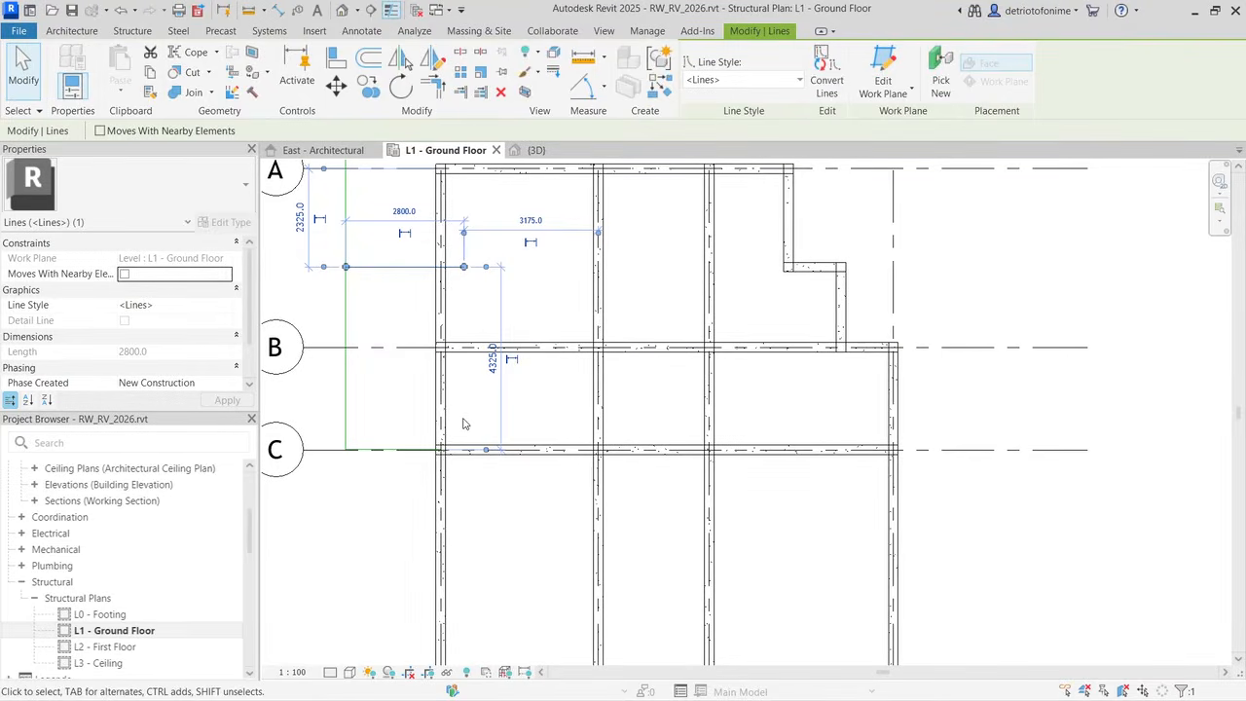
left_click(465, 418)
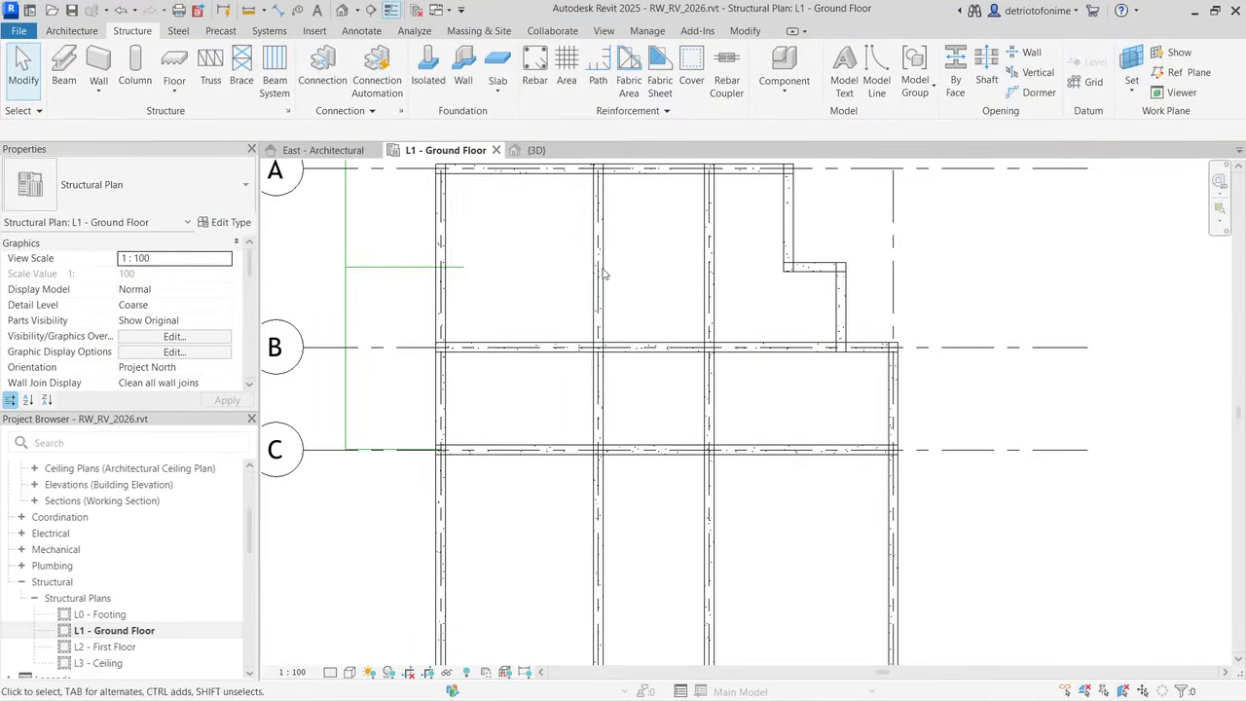
left_click(385, 267)
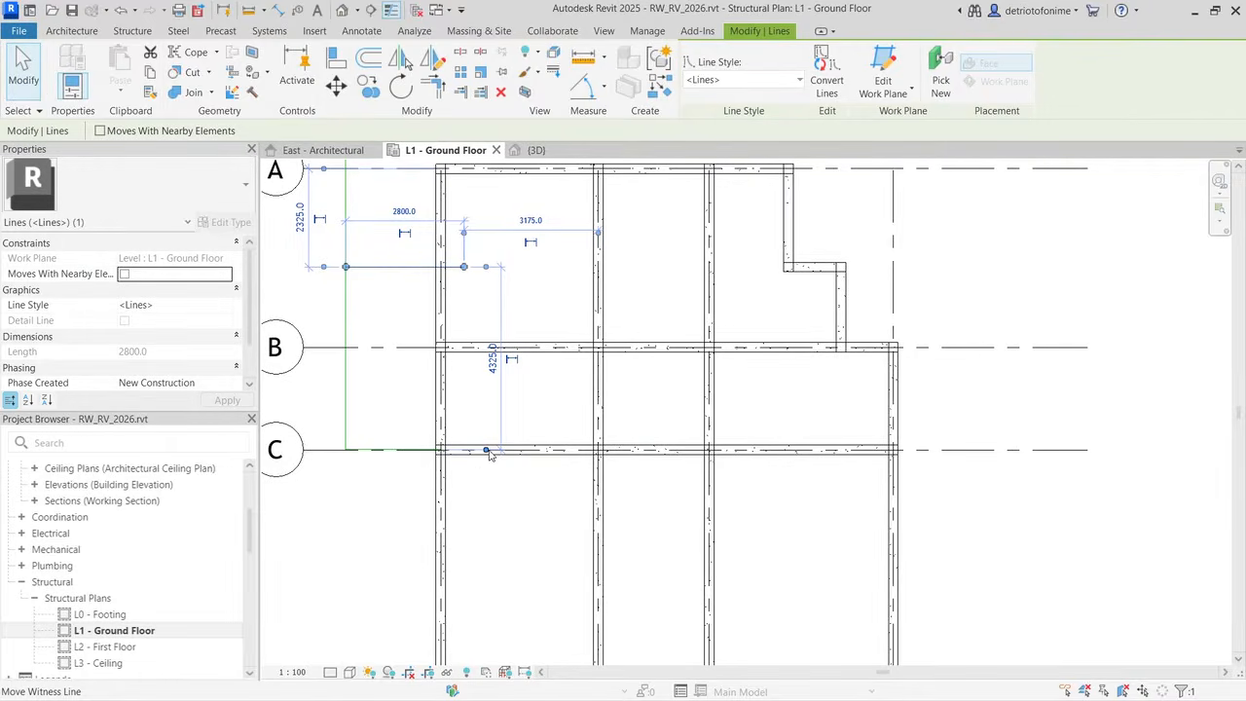
left_click_drag(485, 451, 502, 349)
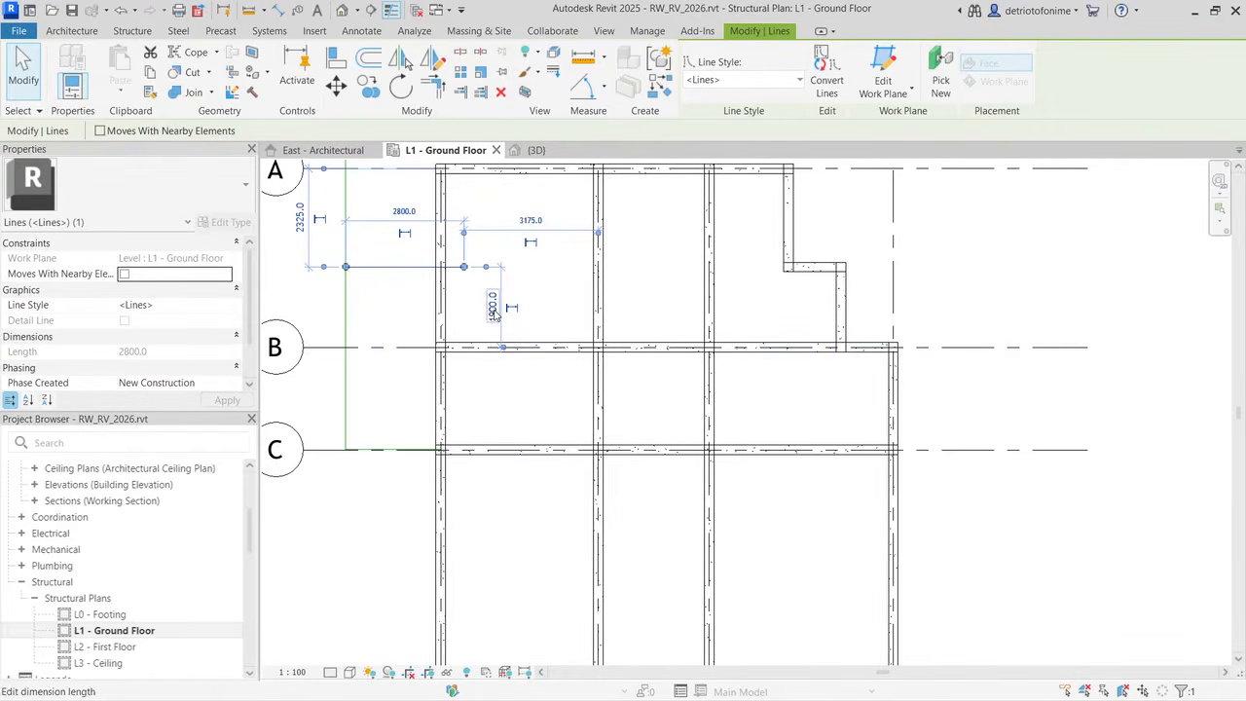
left_click(493, 308)
type("22")
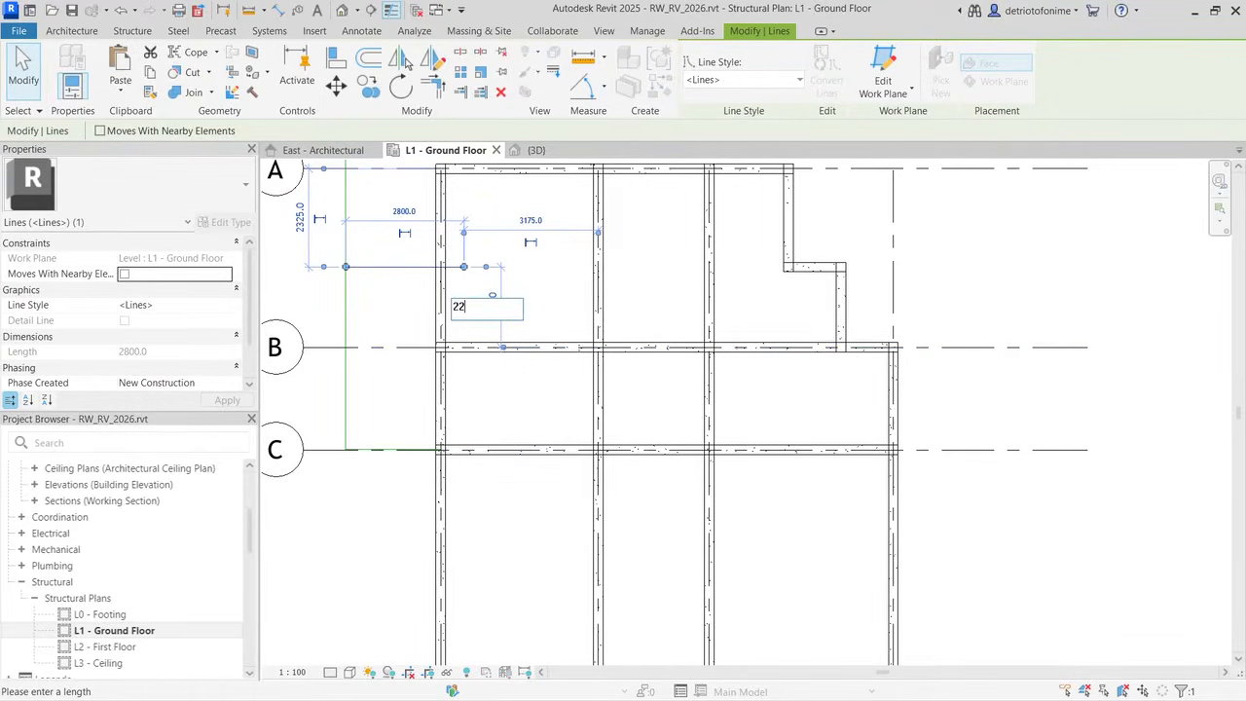
type("50")
key("Return")
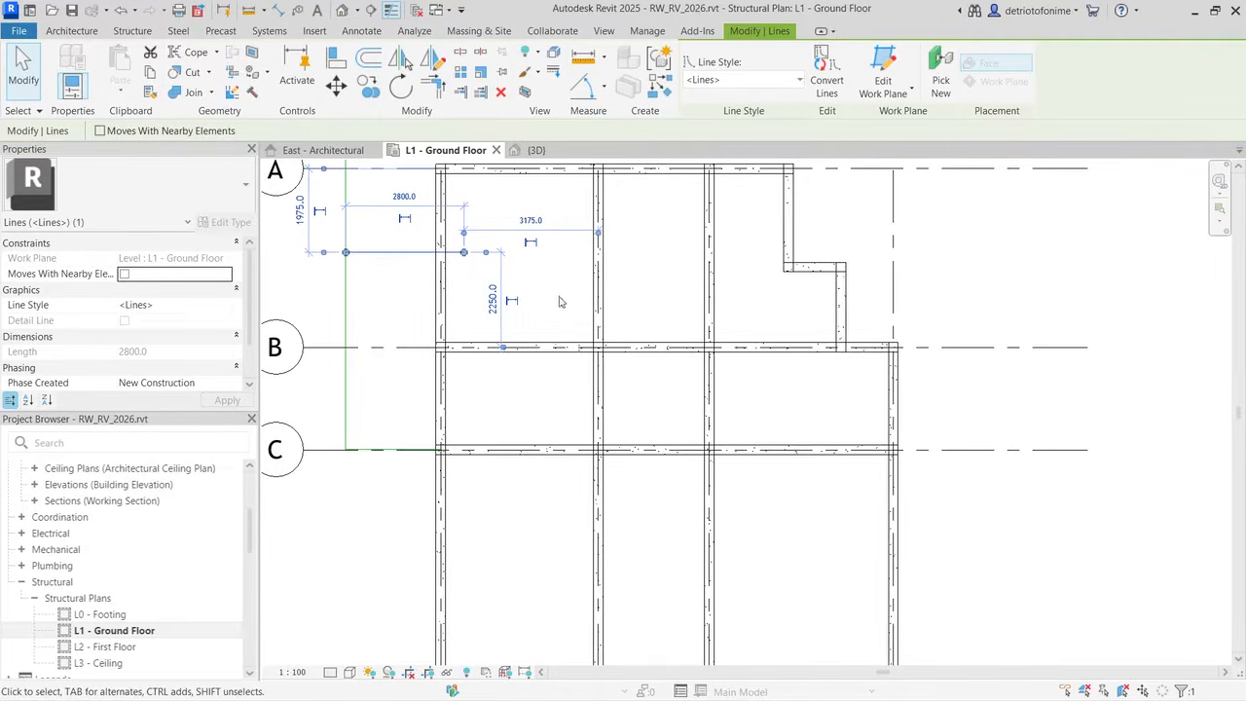
left_click(476, 305)
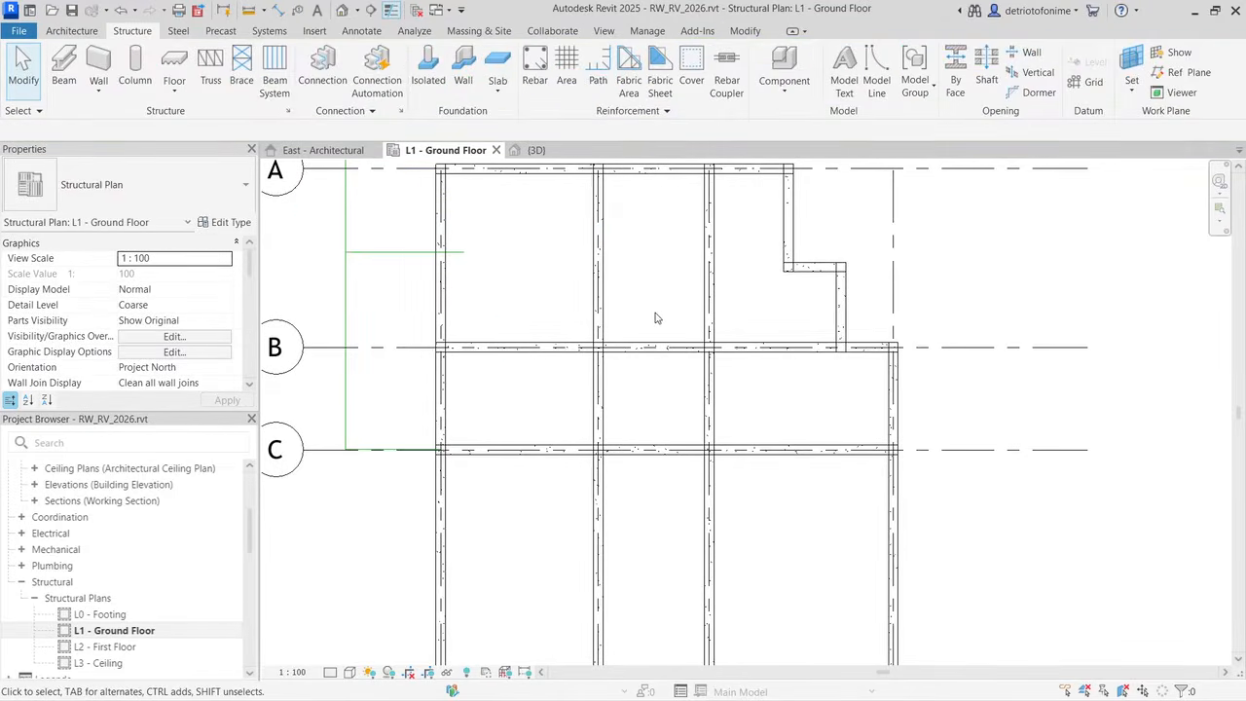
Step: Place 225 x 450mm beams along the reference lines, from grid 1 out to the vertical line and down it to grid C
scroll(656, 318, "down", 1)
scroll(445, 236, "up", 1)
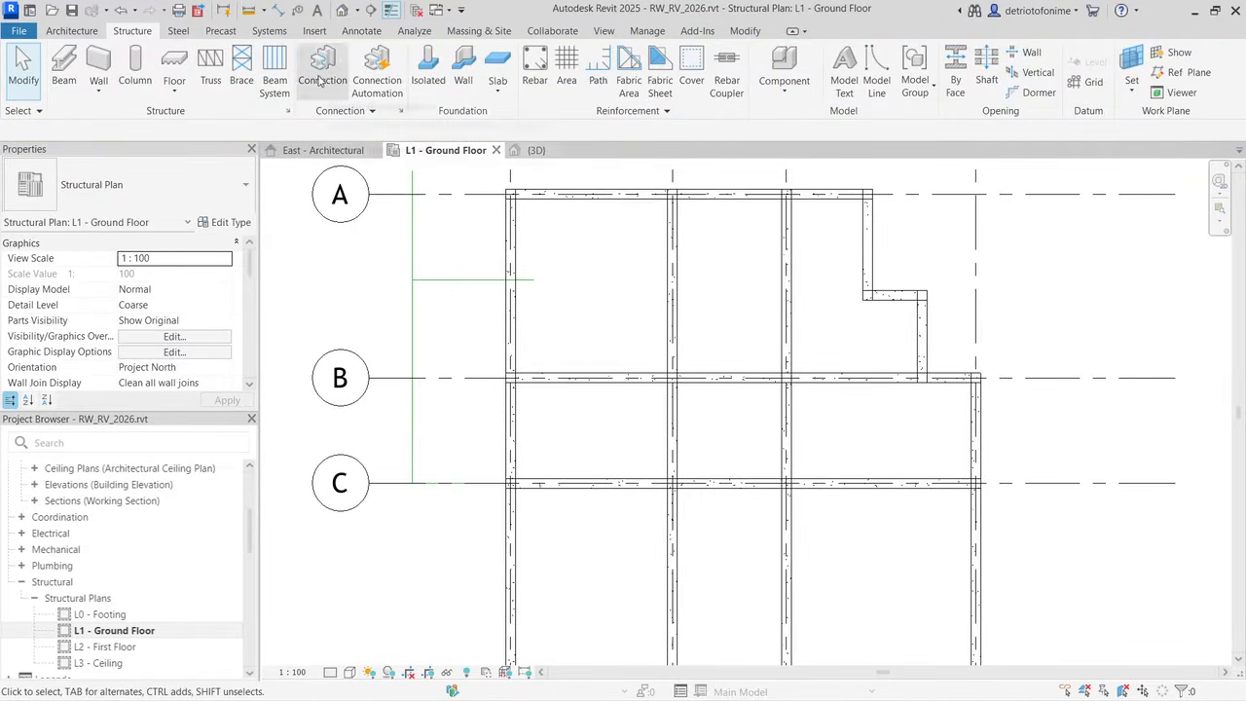
left_click(63, 70)
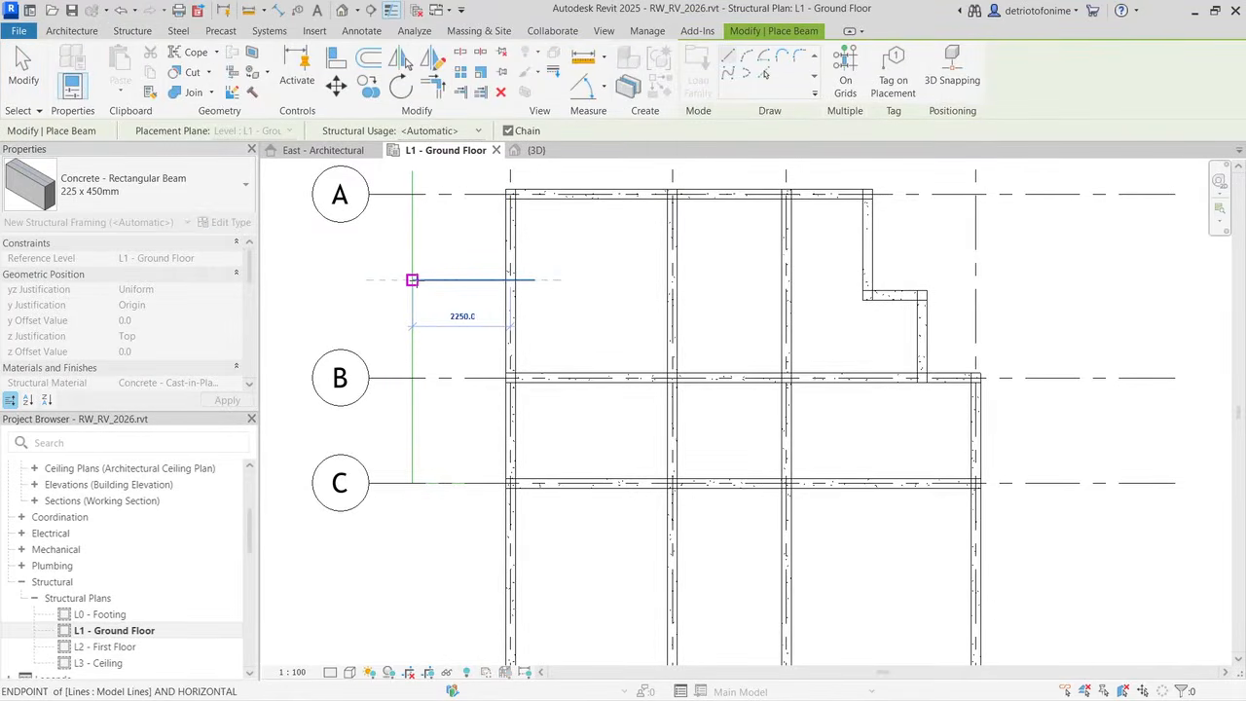
left_click(412, 280)
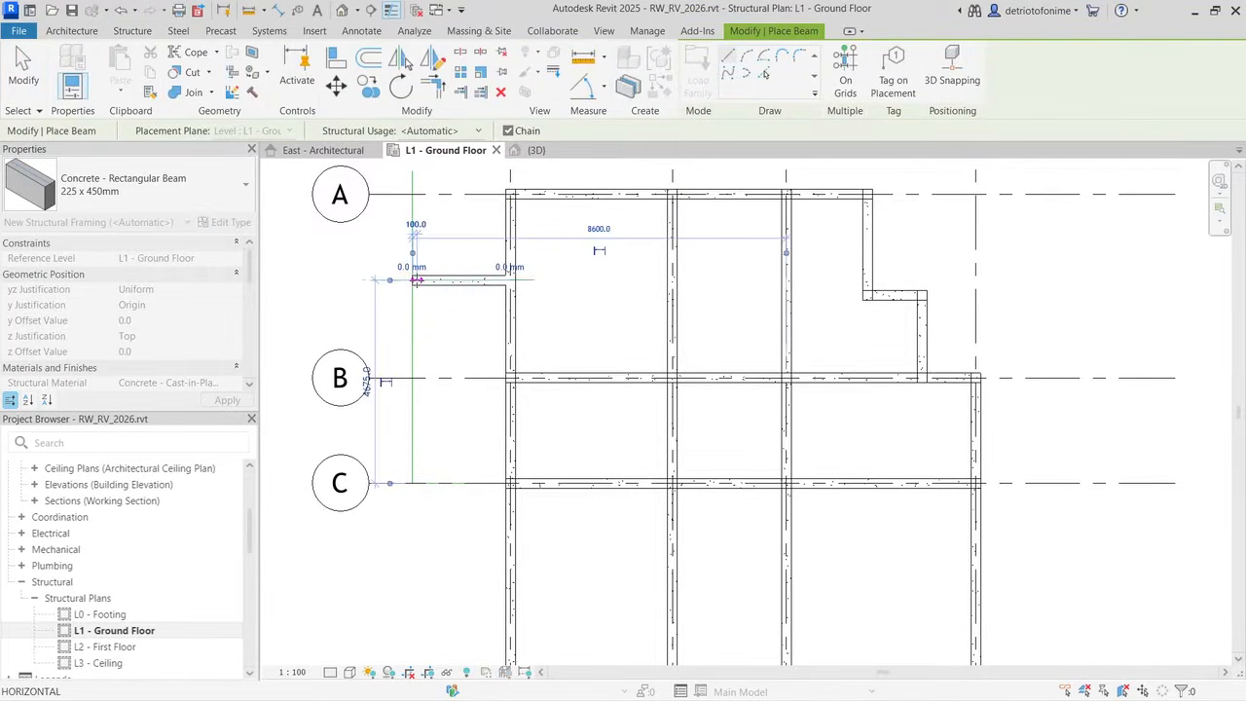
left_click(412, 280)
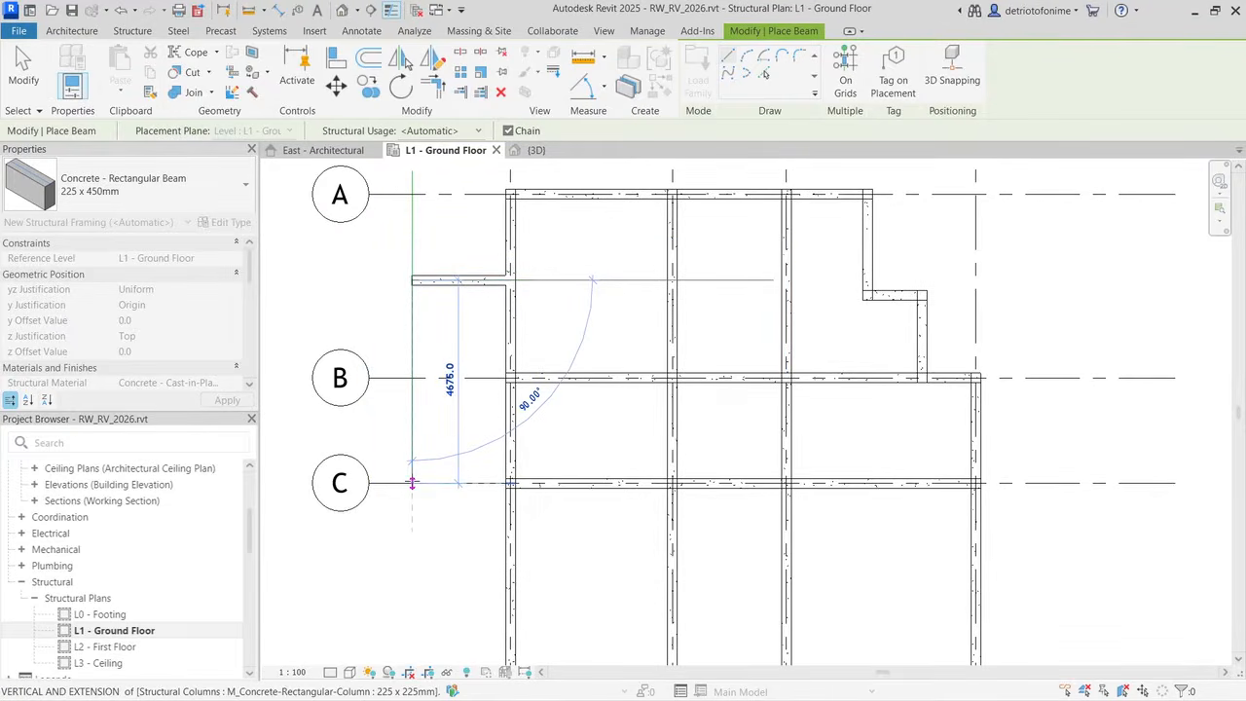
left_click(411, 482)
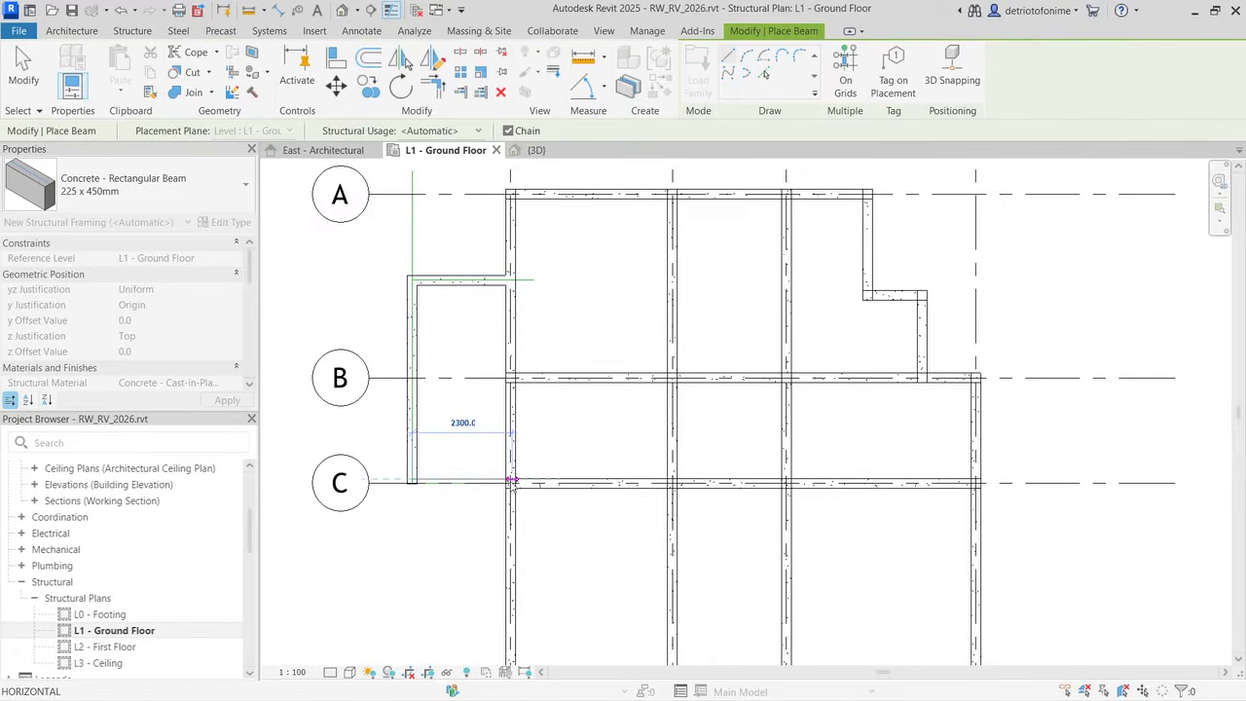
key("Escape")
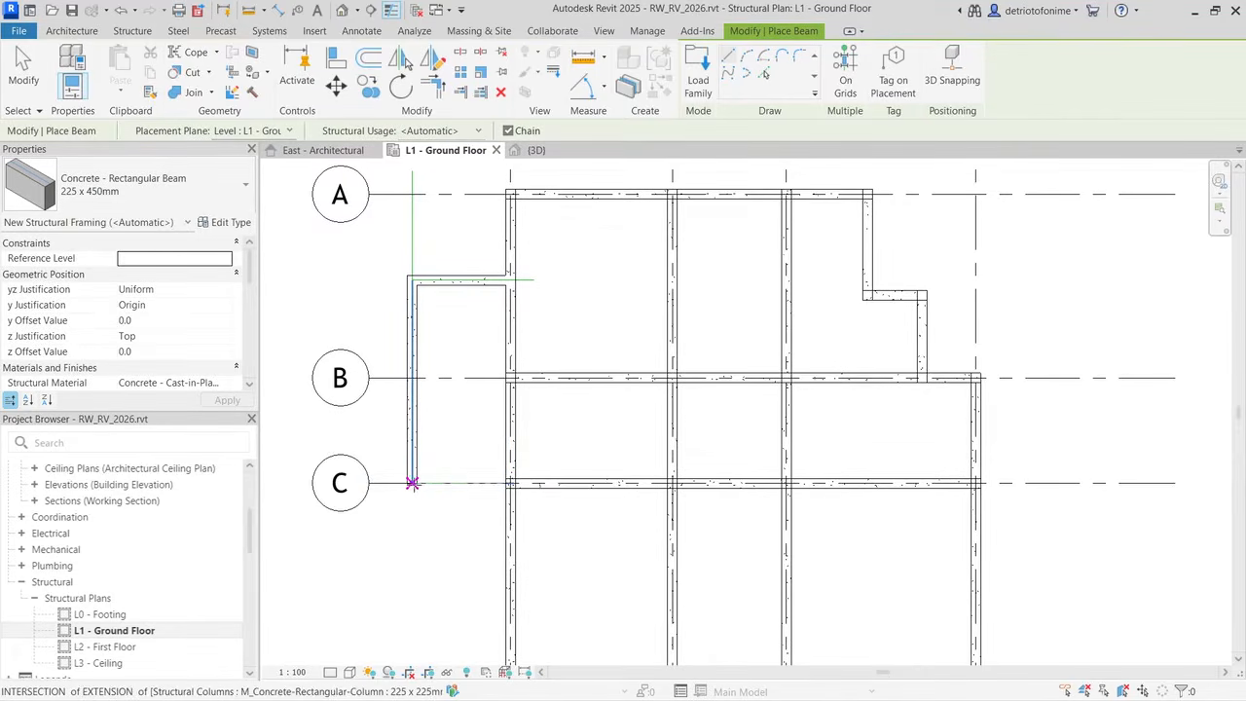
Step: Place a 225 x 450mm beam along grid C from column C/1 to the end of the outer vertical beam
scroll(411, 484, "up", 4)
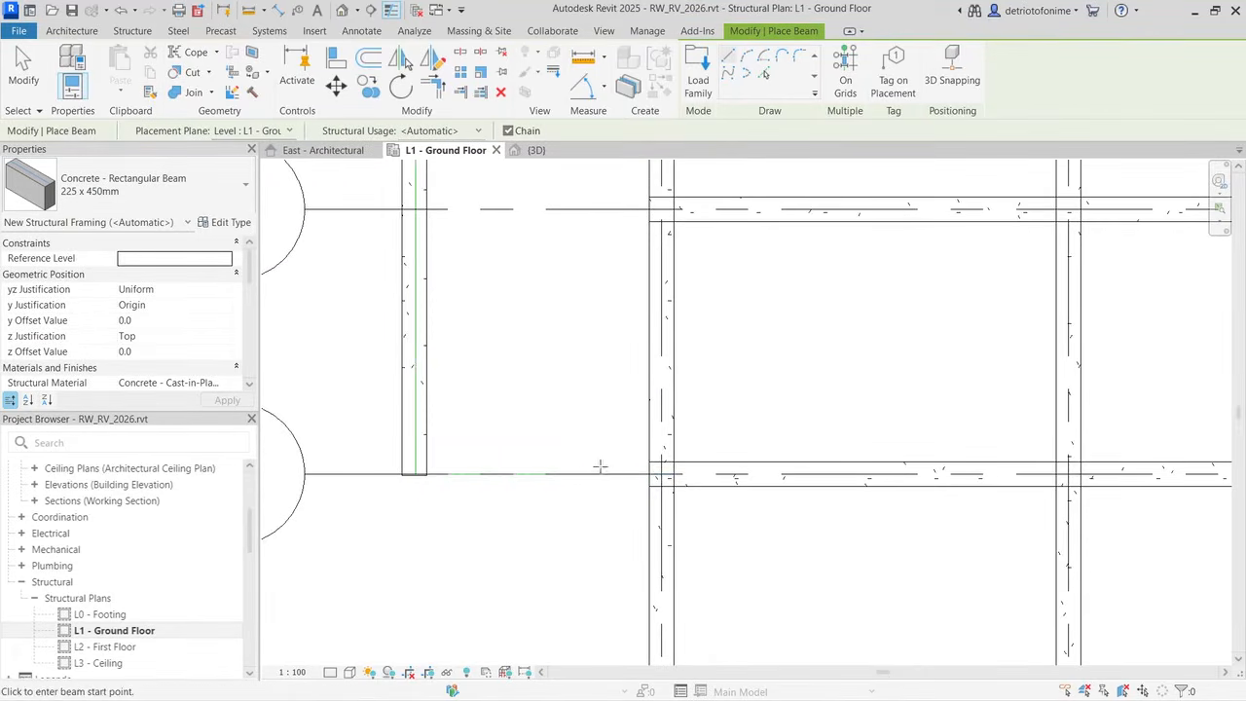
left_click(661, 474)
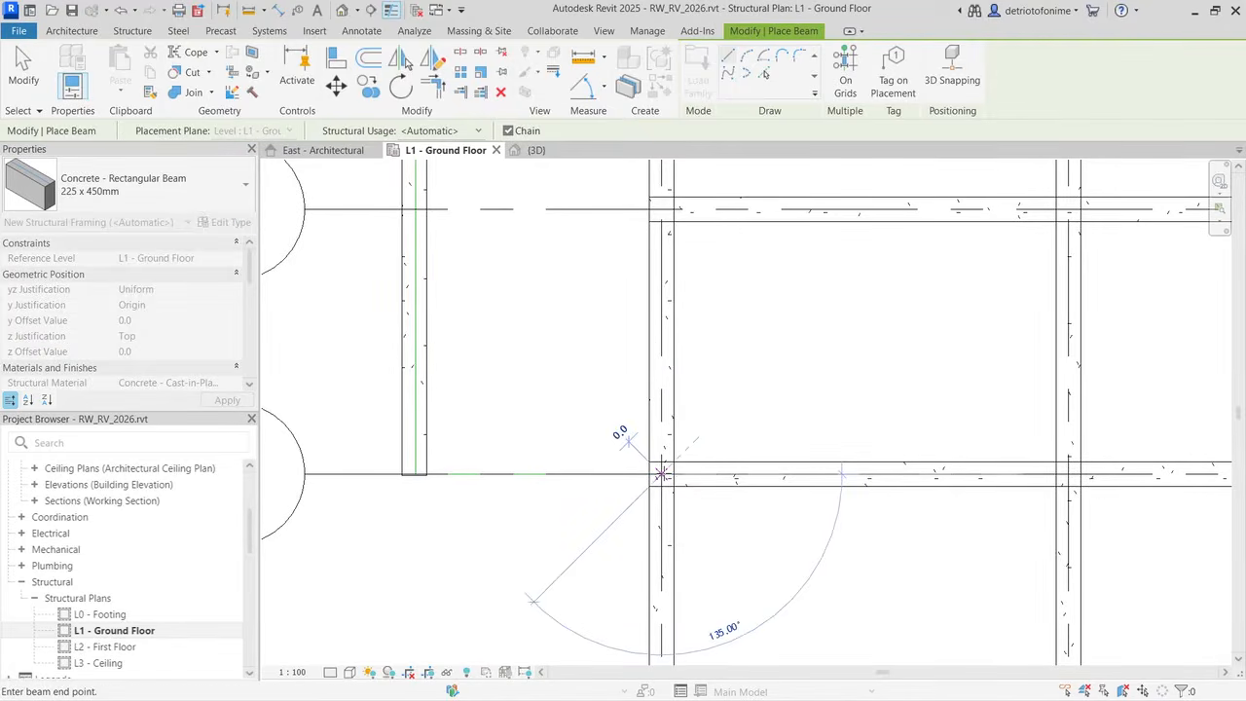
left_click(414, 475)
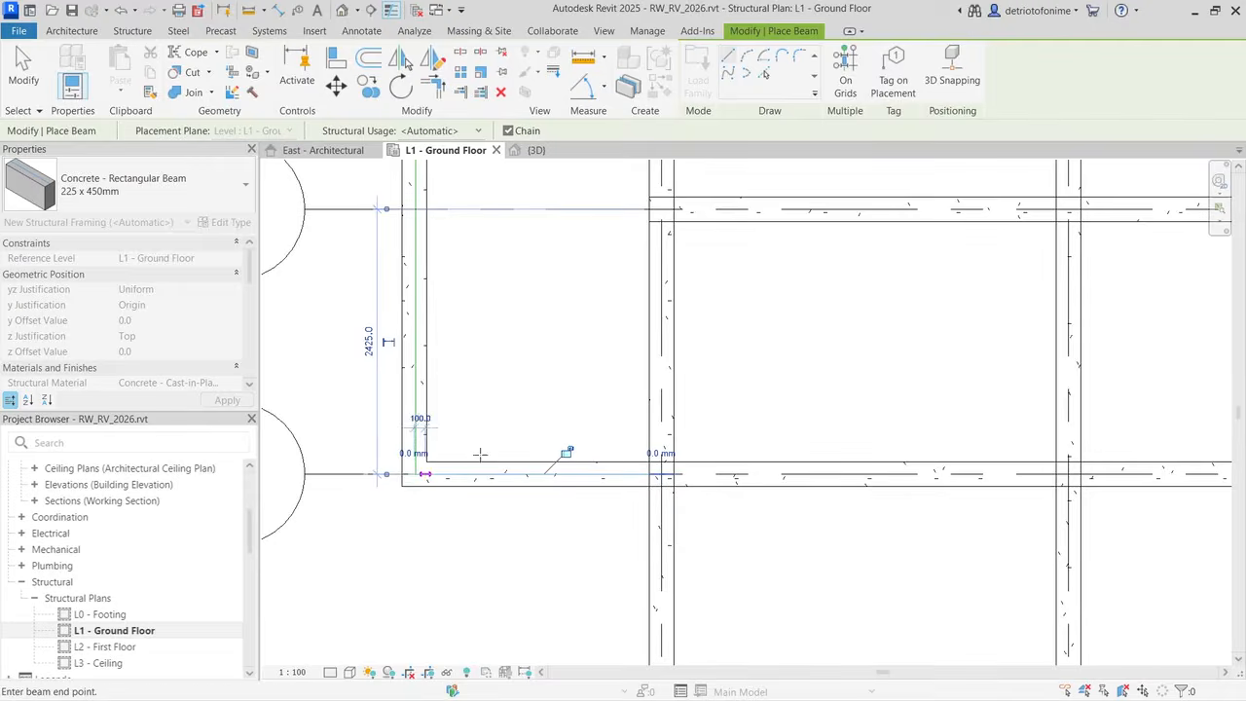
key("Escape")
scroll(506, 446, "down", 3)
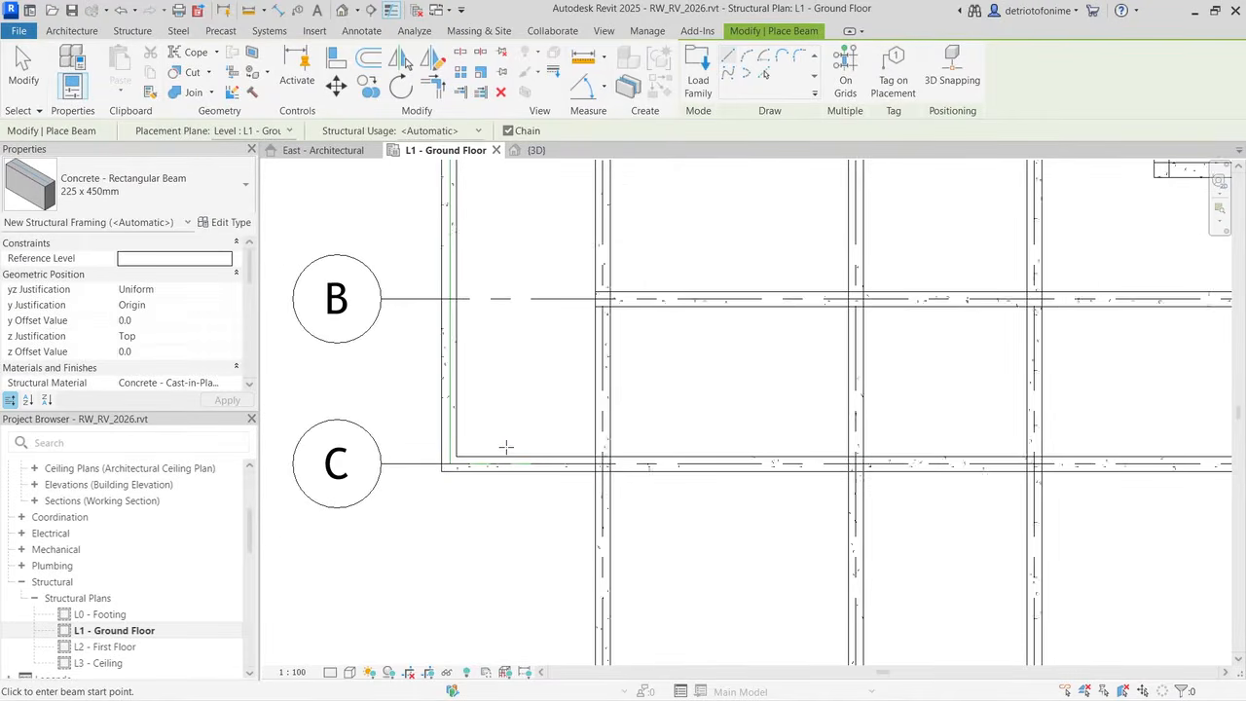
key("Escape")
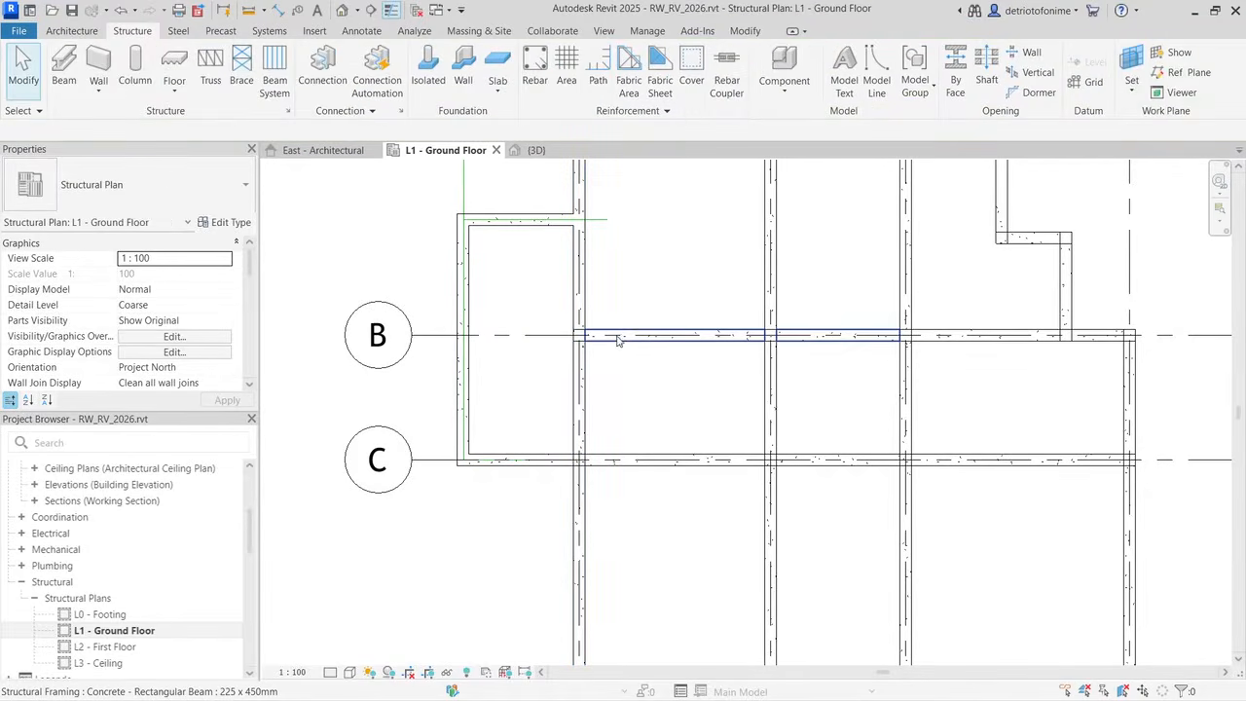
Step: Extend the grid B beam beyond grid 1 so its end meets the outer vertical beam
left_click(595, 334)
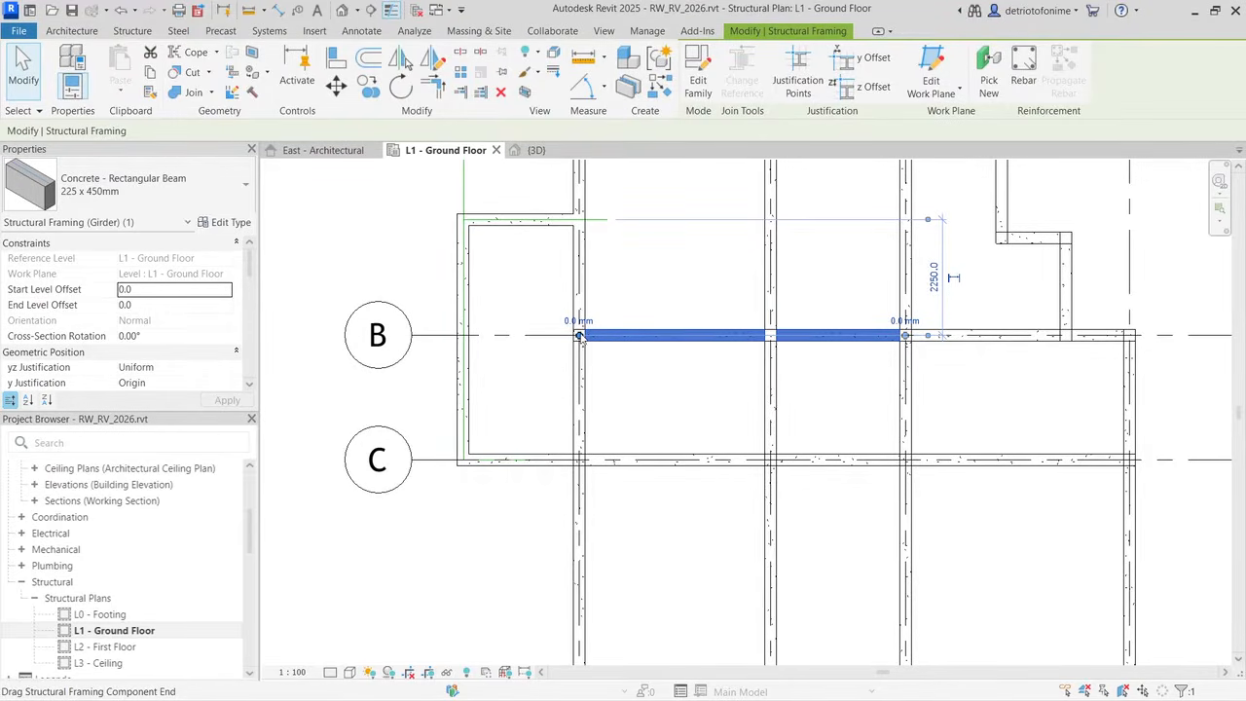
left_click_drag(580, 336, 467, 335)
left_click(615, 395)
scroll(615, 395, "down", 3)
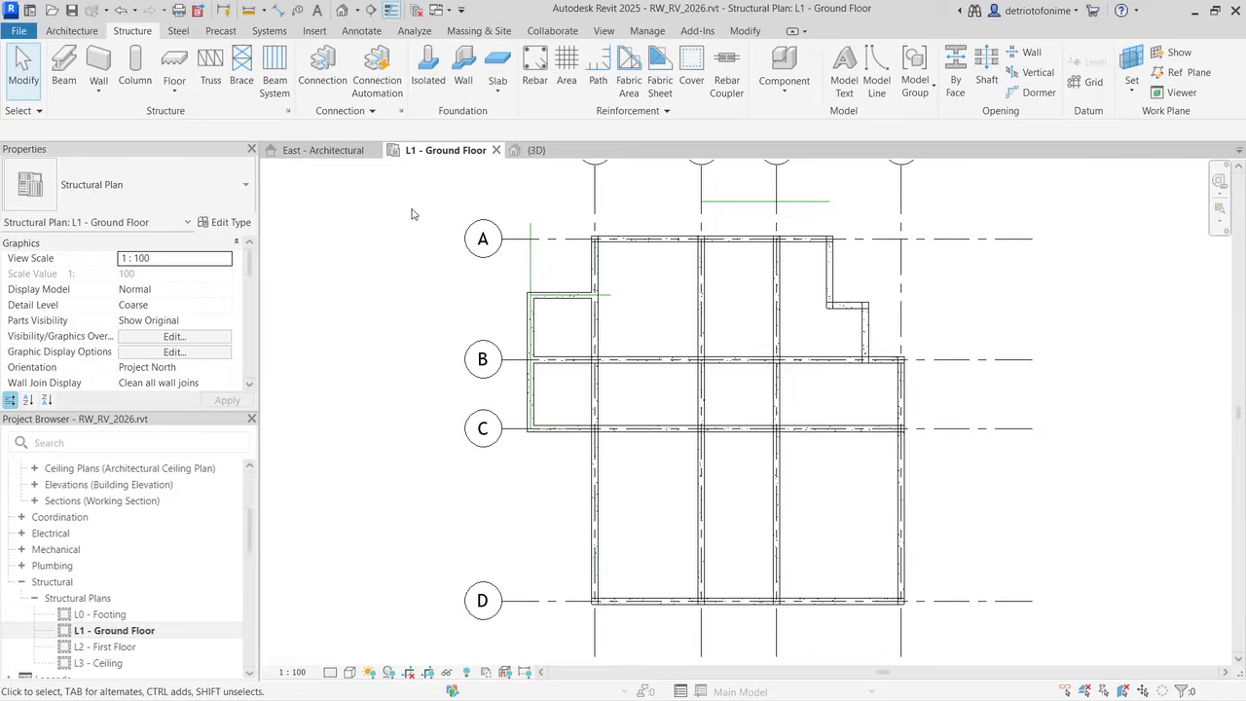
Step: Delete the vertical and horizontal model lines used to lay out the framing beyond grid 1
left_click(538, 261)
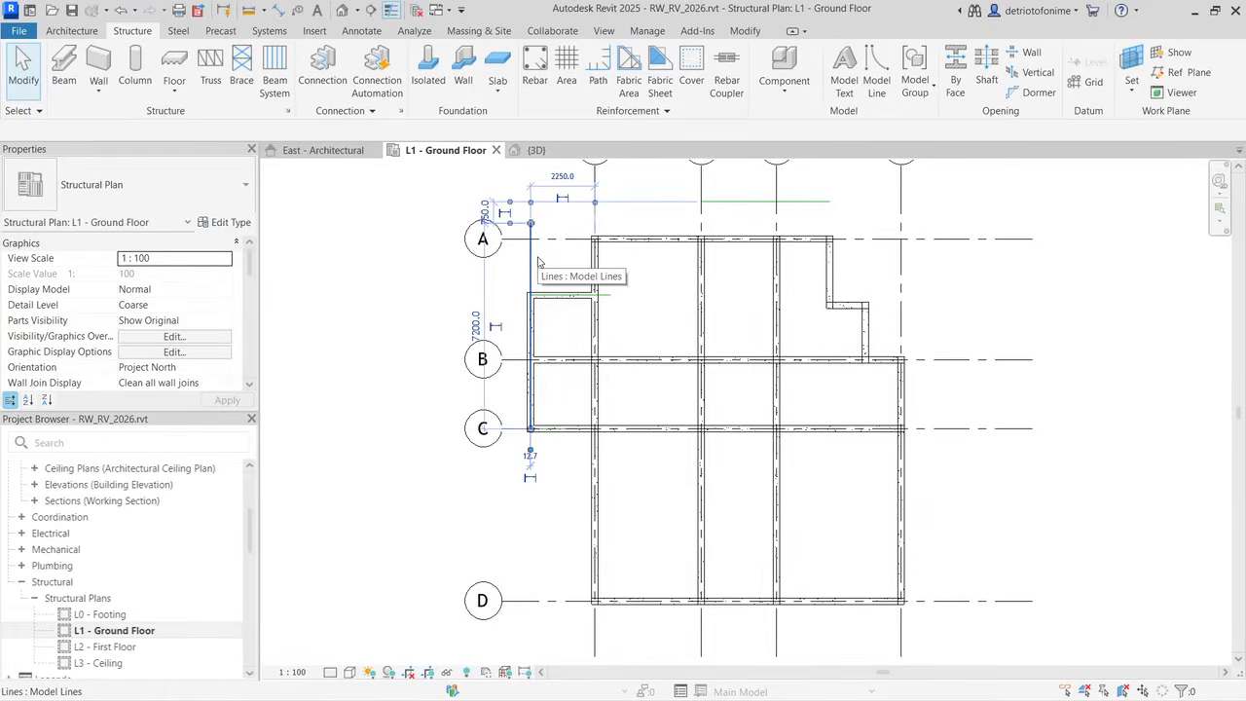
key("Delete")
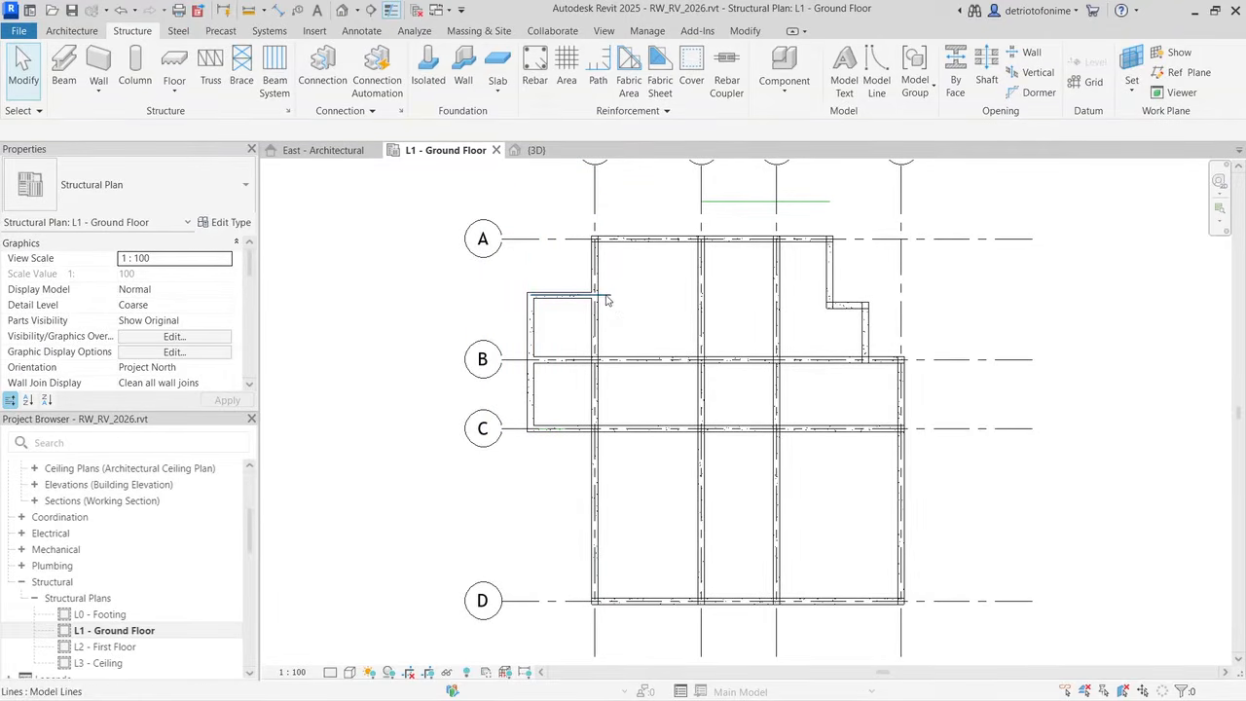
left_click(606, 297)
key("Delete")
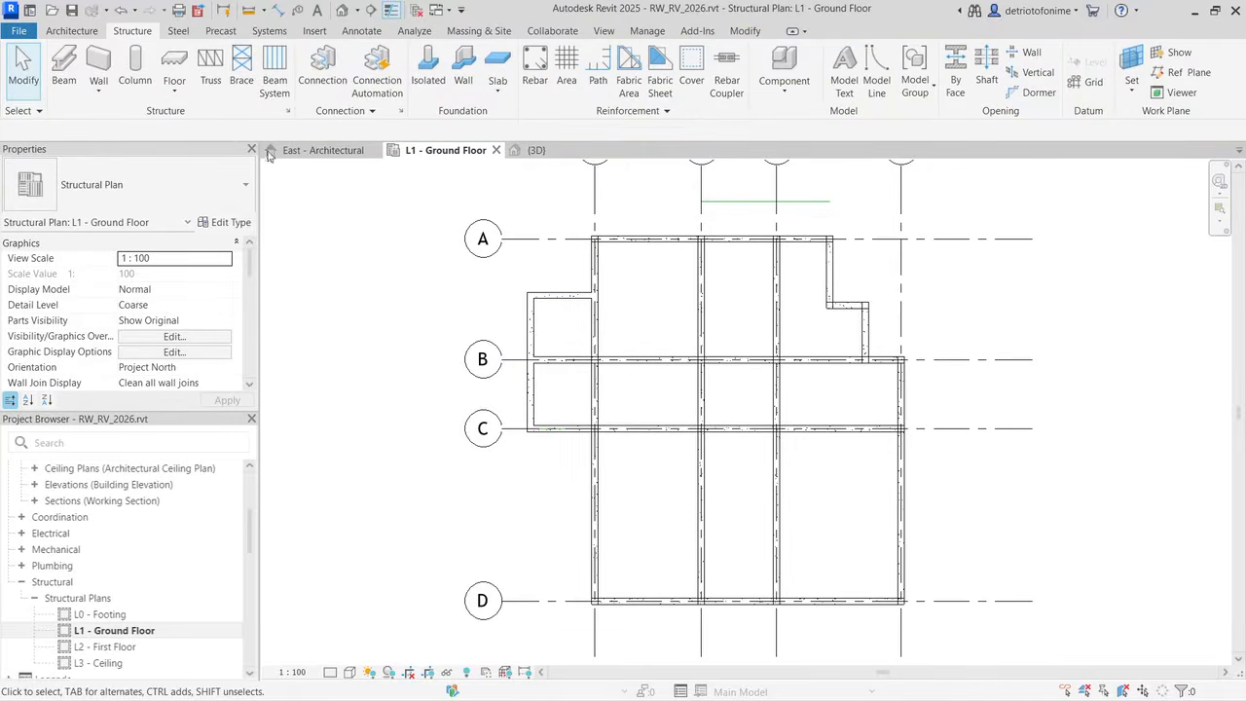
Step: Place 225 x 225mm columns, 2500 mm deep, at the four new beam intersections on and beyond grid 1, and check them in 3D
left_click(135, 68)
scroll(506, 234, "up", 2)
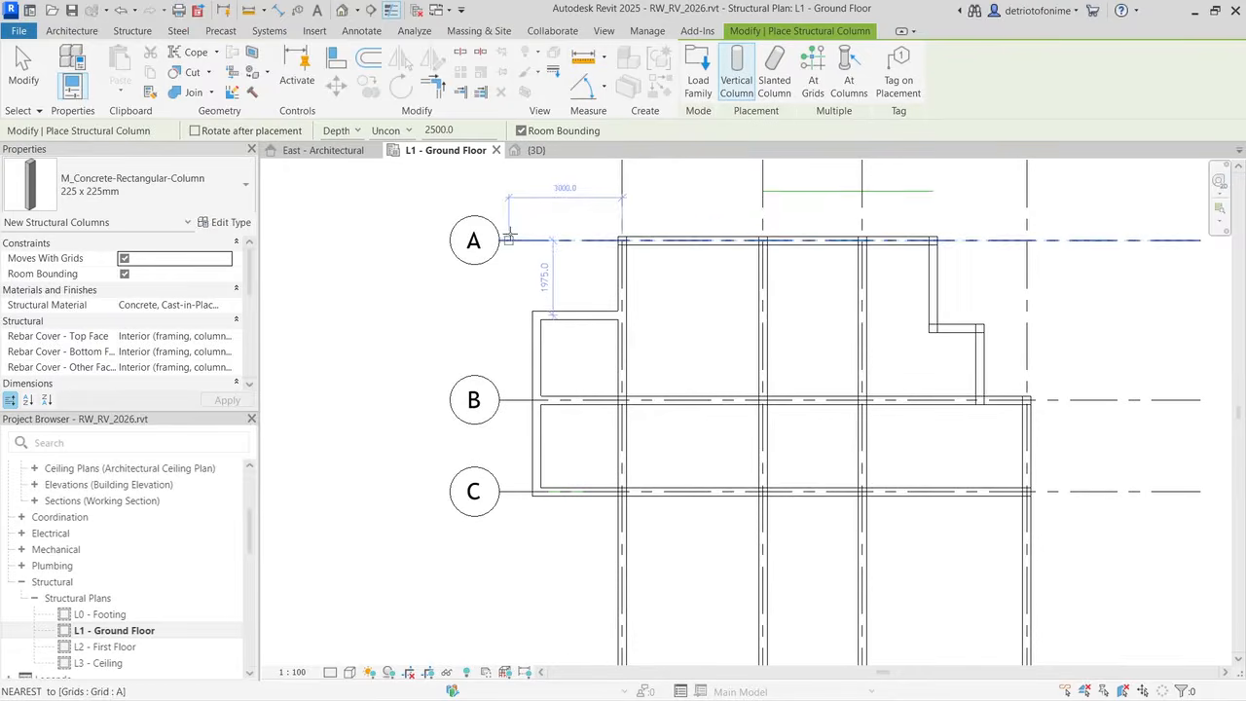
scroll(623, 313, "up", 4)
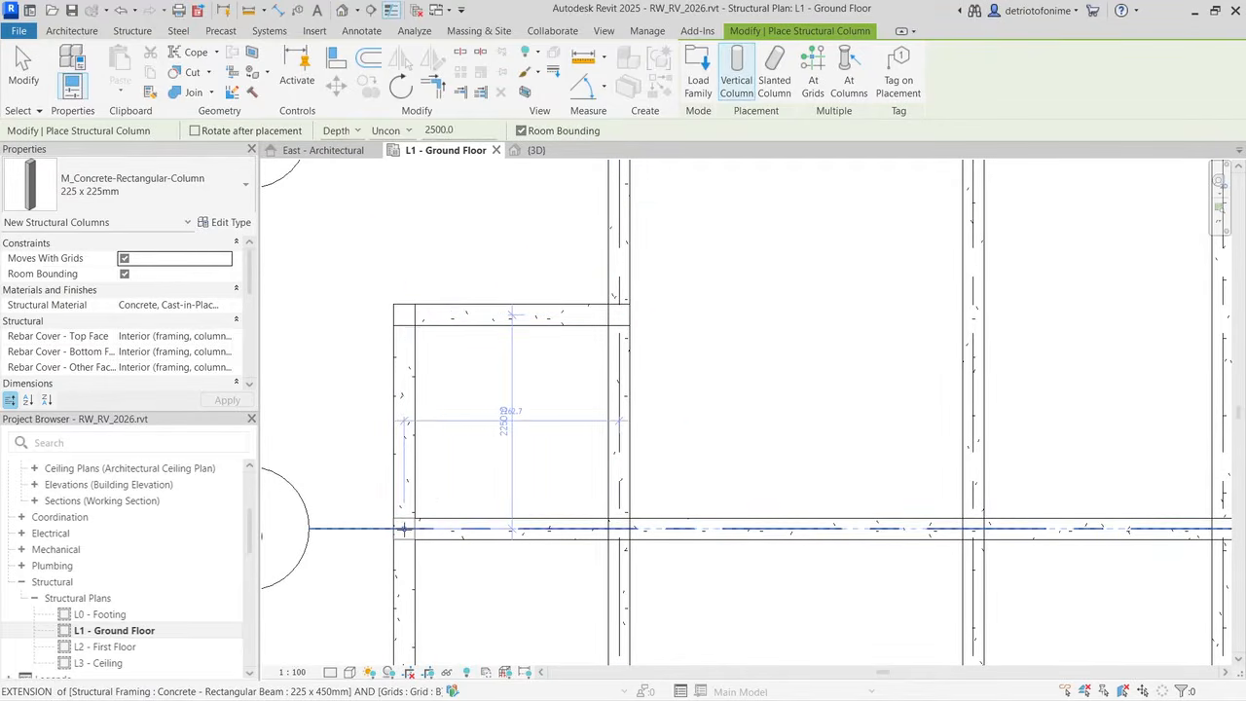
scroll(404, 529, "down", 3)
scroll(414, 642, "up", 2)
scroll(414, 646, "up", 1)
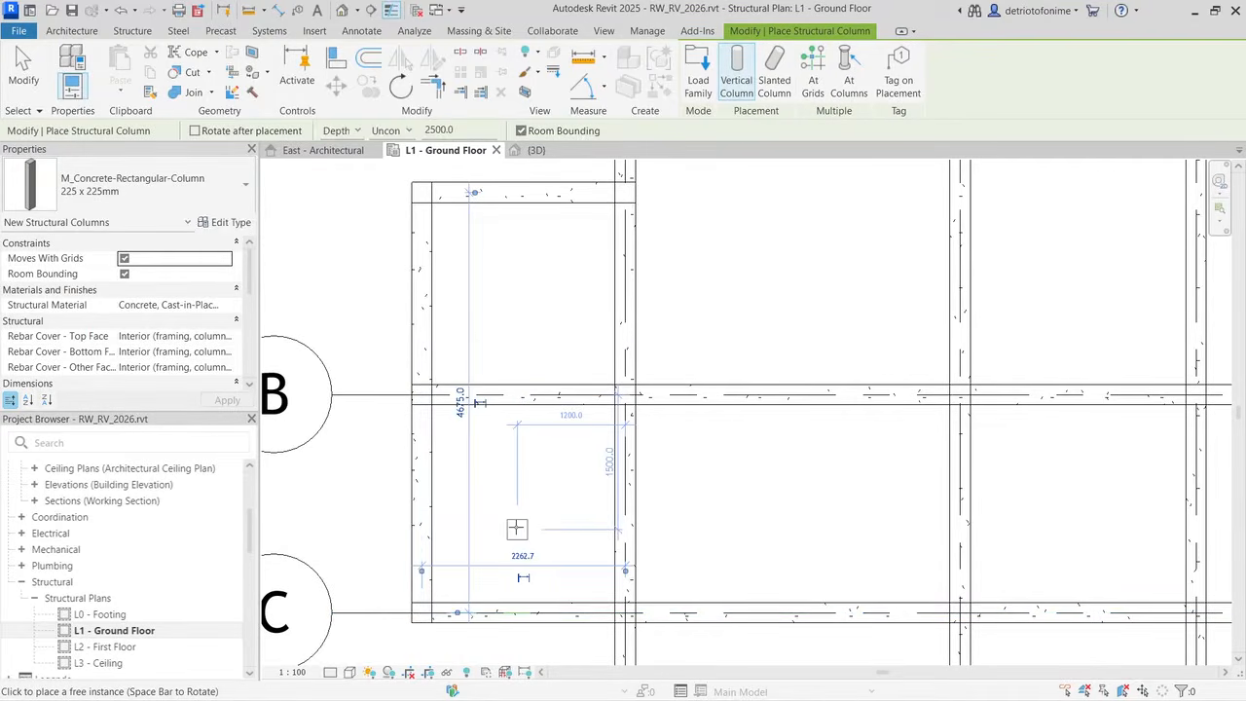
scroll(516, 529, "down", 2)
key("Escape")
key("Escape")
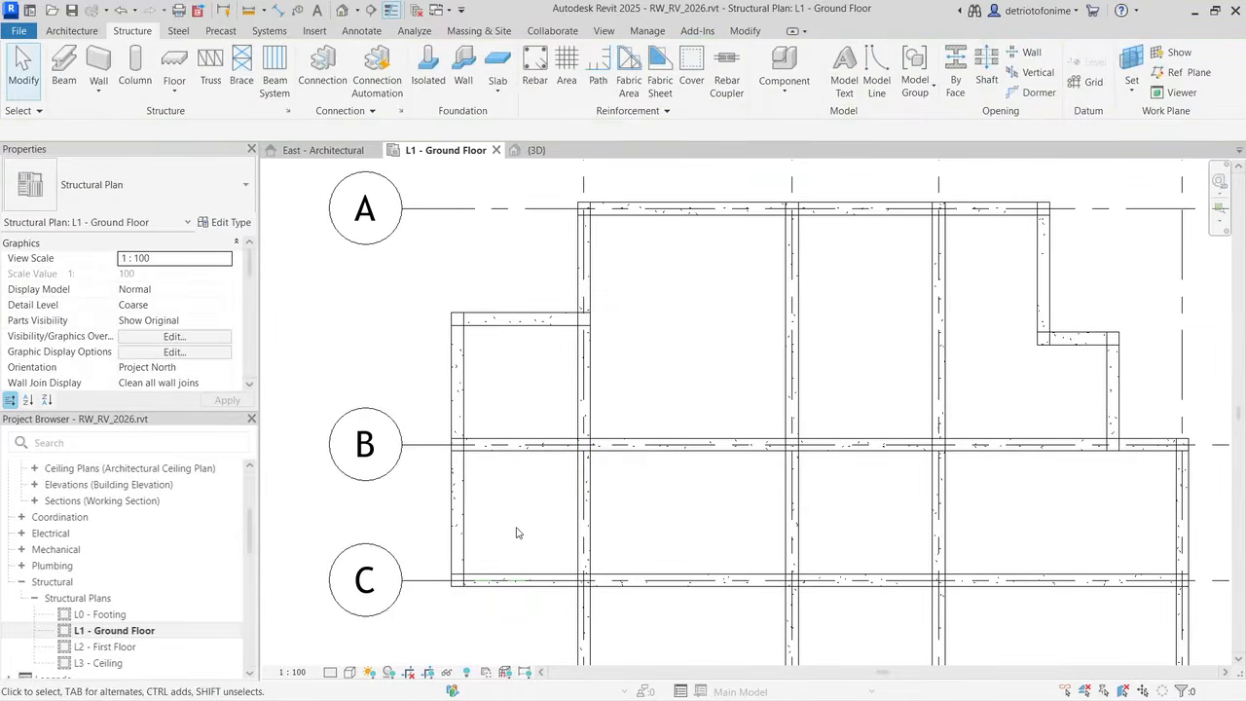
scroll(518, 532, "down", 2)
left_click(534, 150)
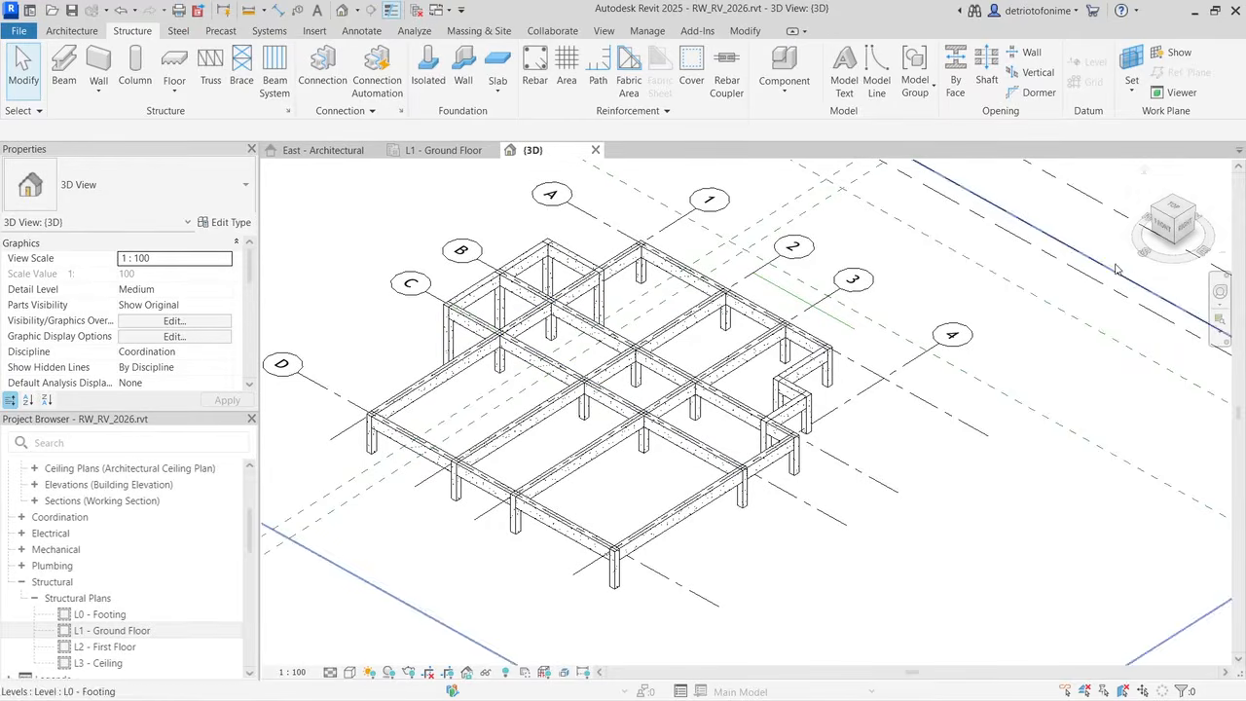
Step: In the East elevation, set the base level of three overlong columns to L0 - Footing with base offset 0
left_click(362, 152)
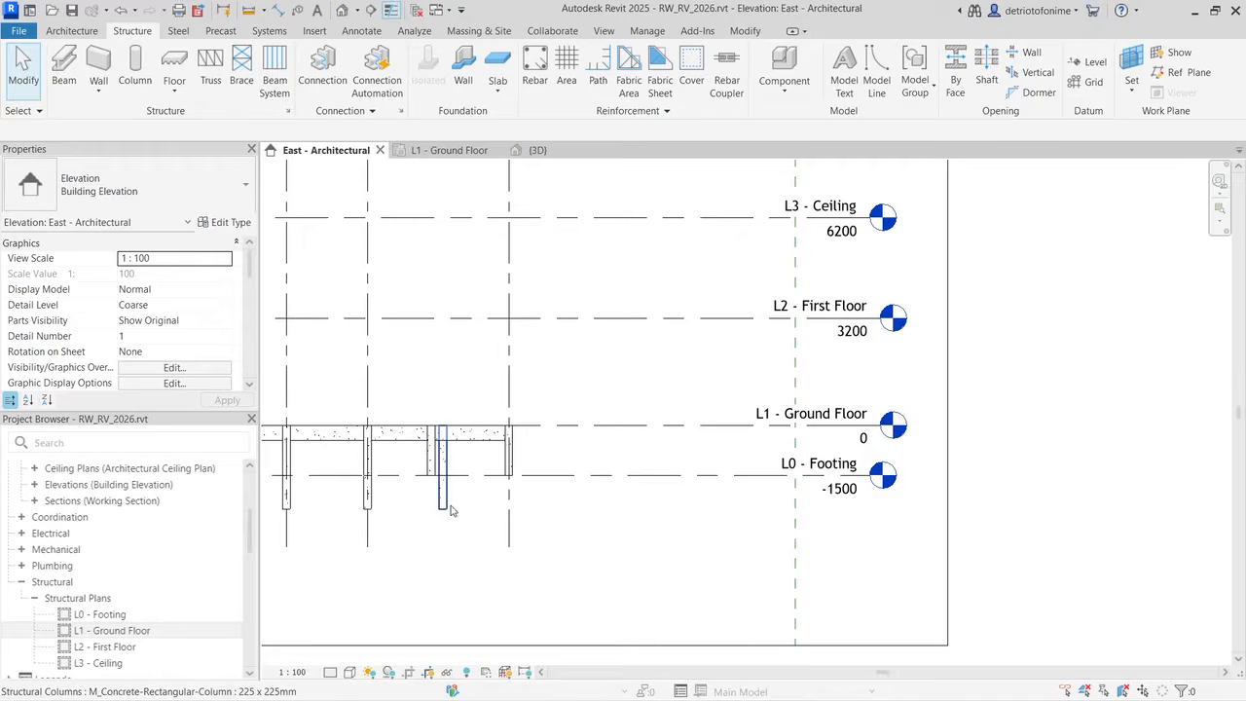
left_click(446, 501)
left_click(367, 491, "ctrl")
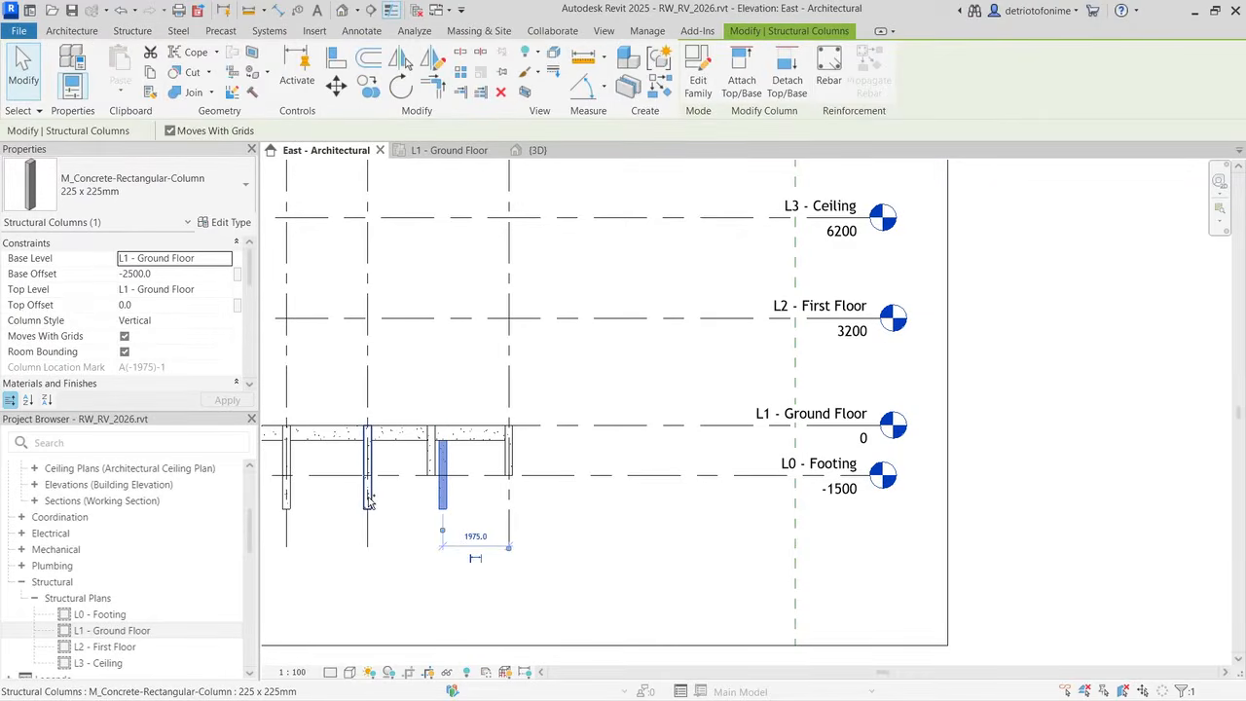
left_click(288, 497, "ctrl")
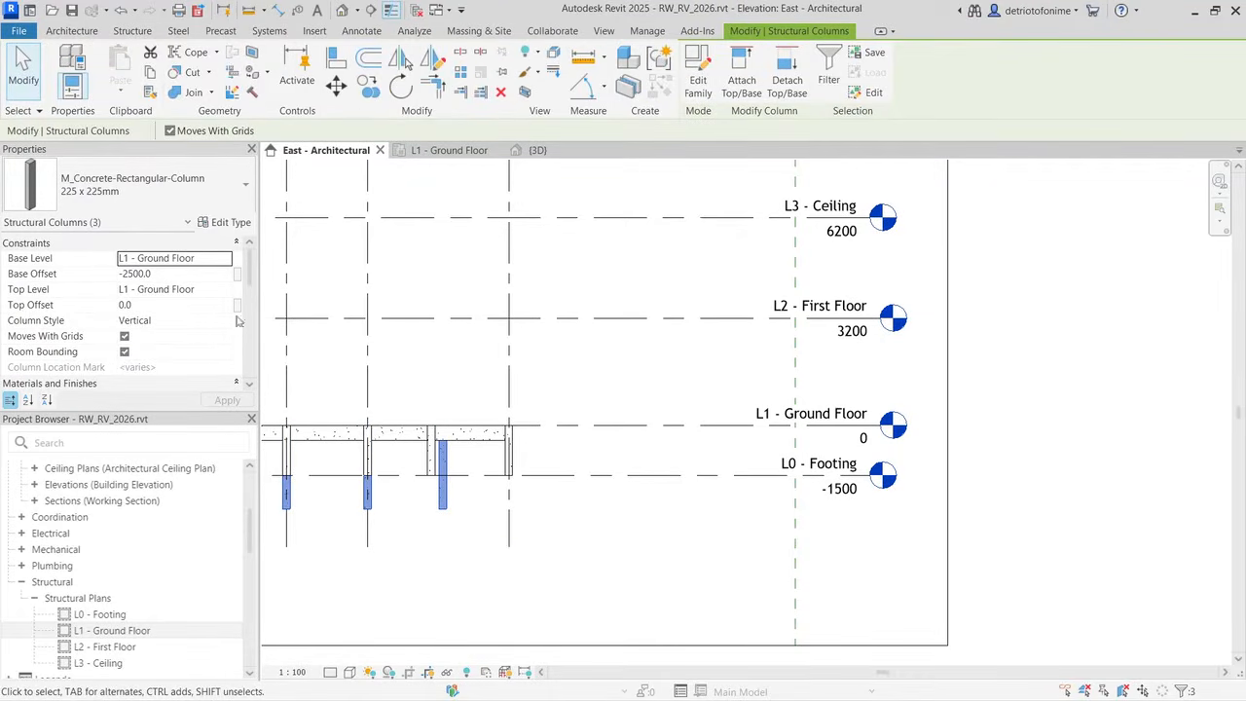
left_click(206, 259)
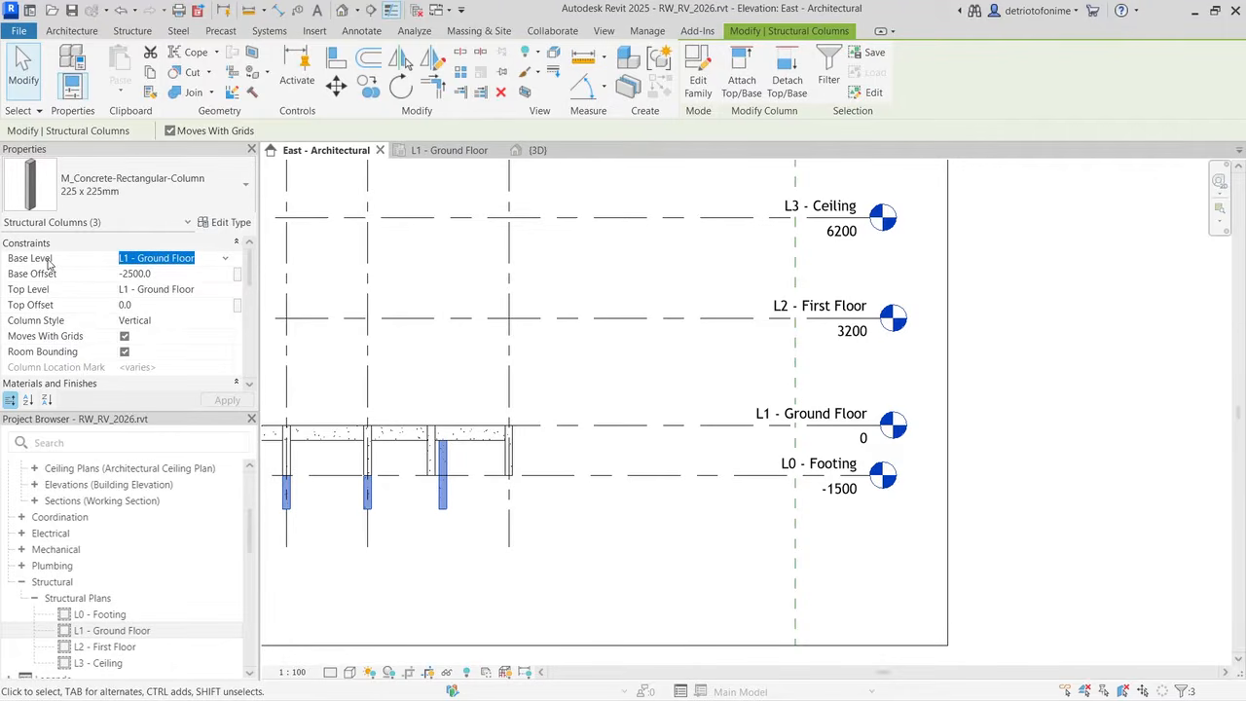
type("0")
key("Return")
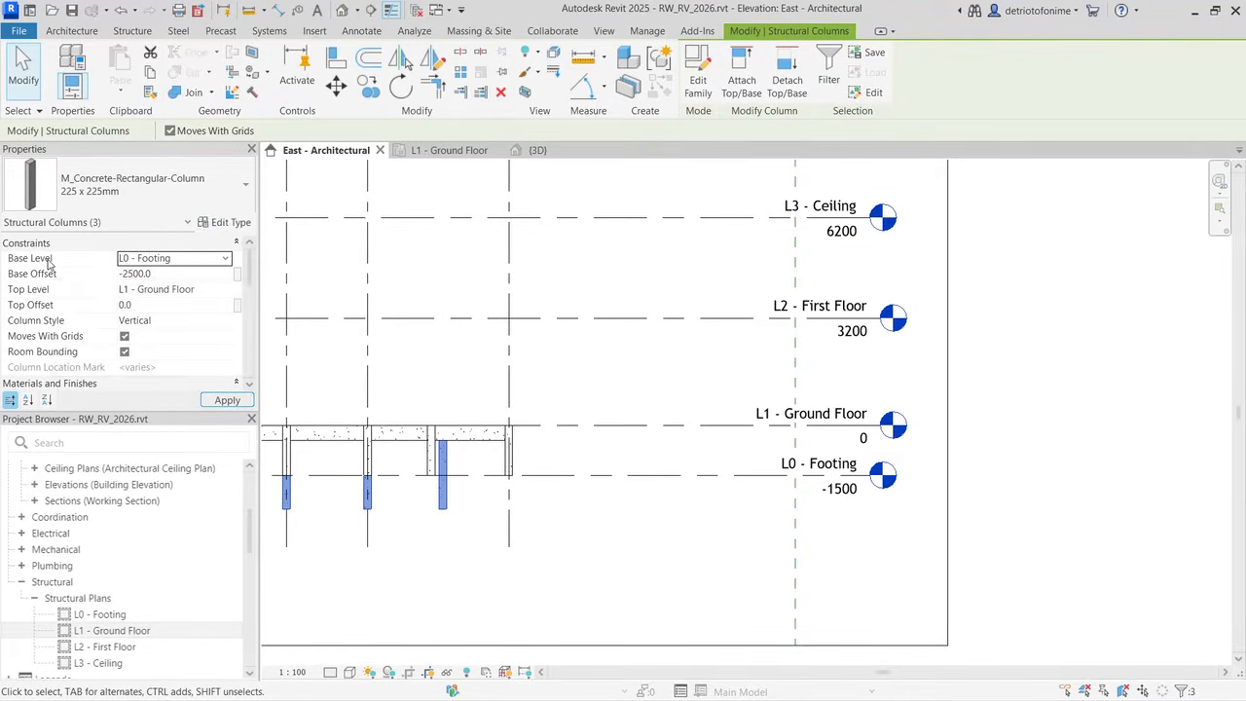
left_click(164, 274)
key("BackSpace")
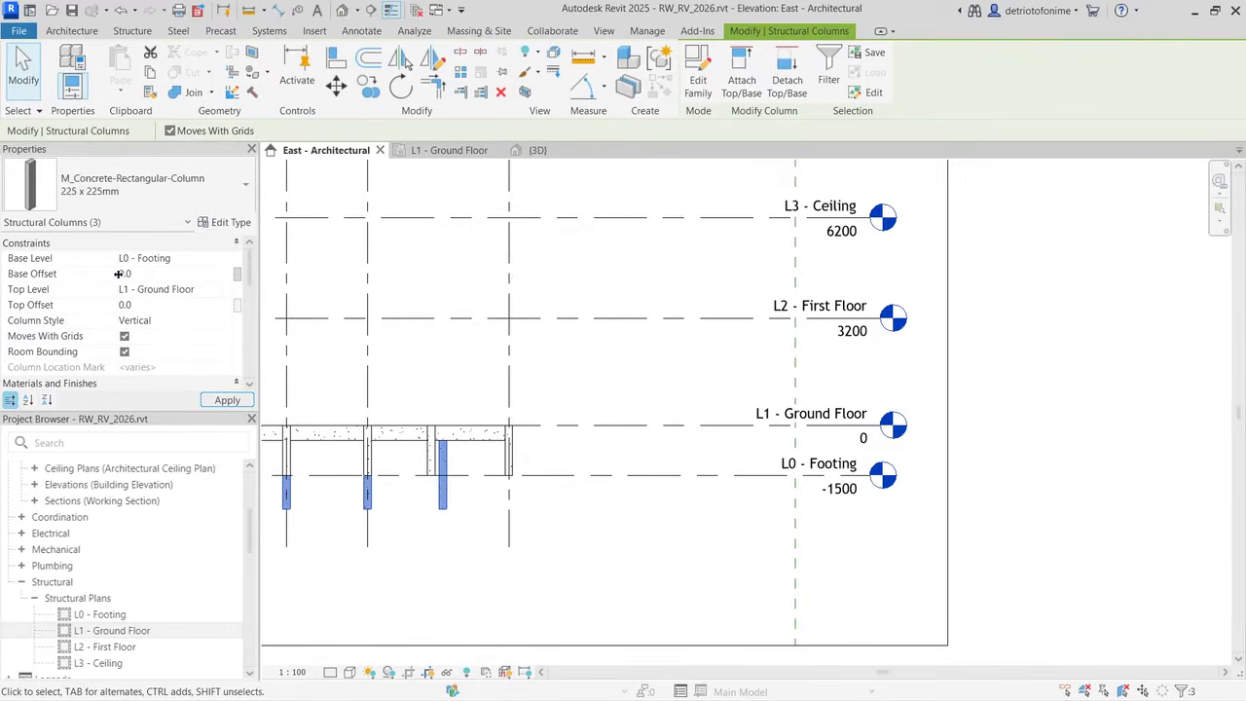
key("Return")
left_click(420, 535)
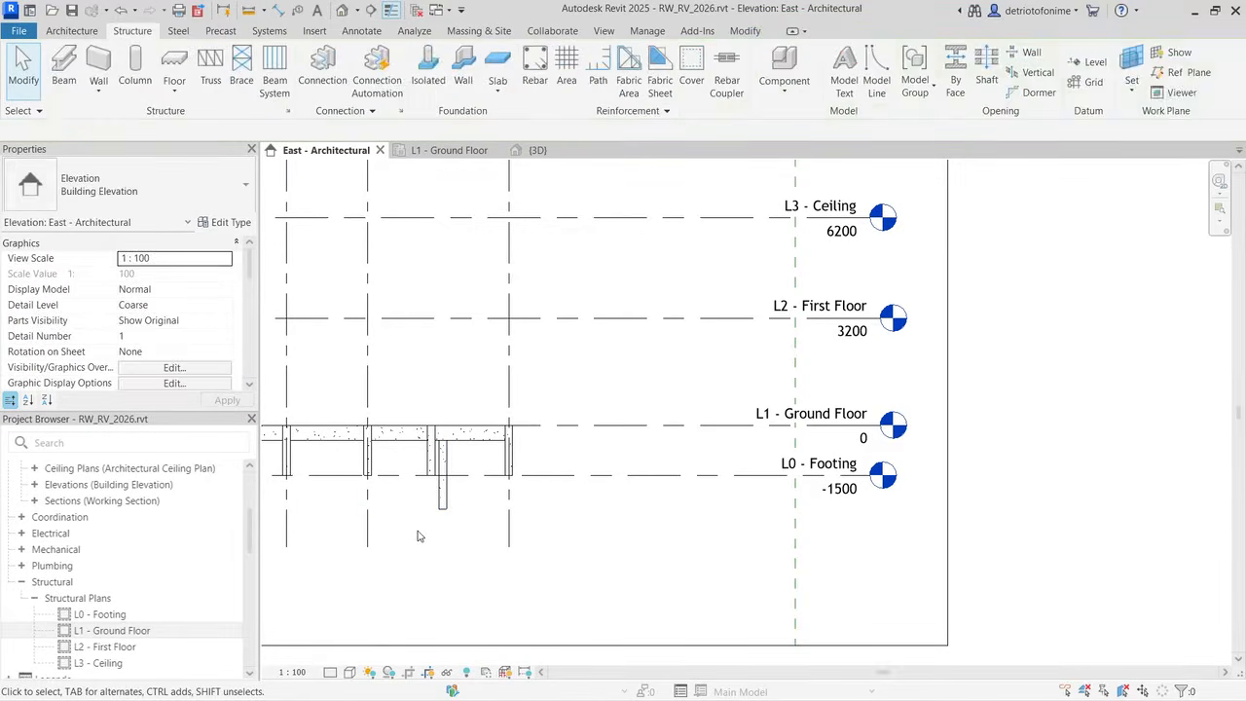
Step: Set the last overlong off-grid column's base level to L0 - Footing with base offset 0, and check the frame in 3D
left_click(443, 502)
scroll(200, 259, "down", 3)
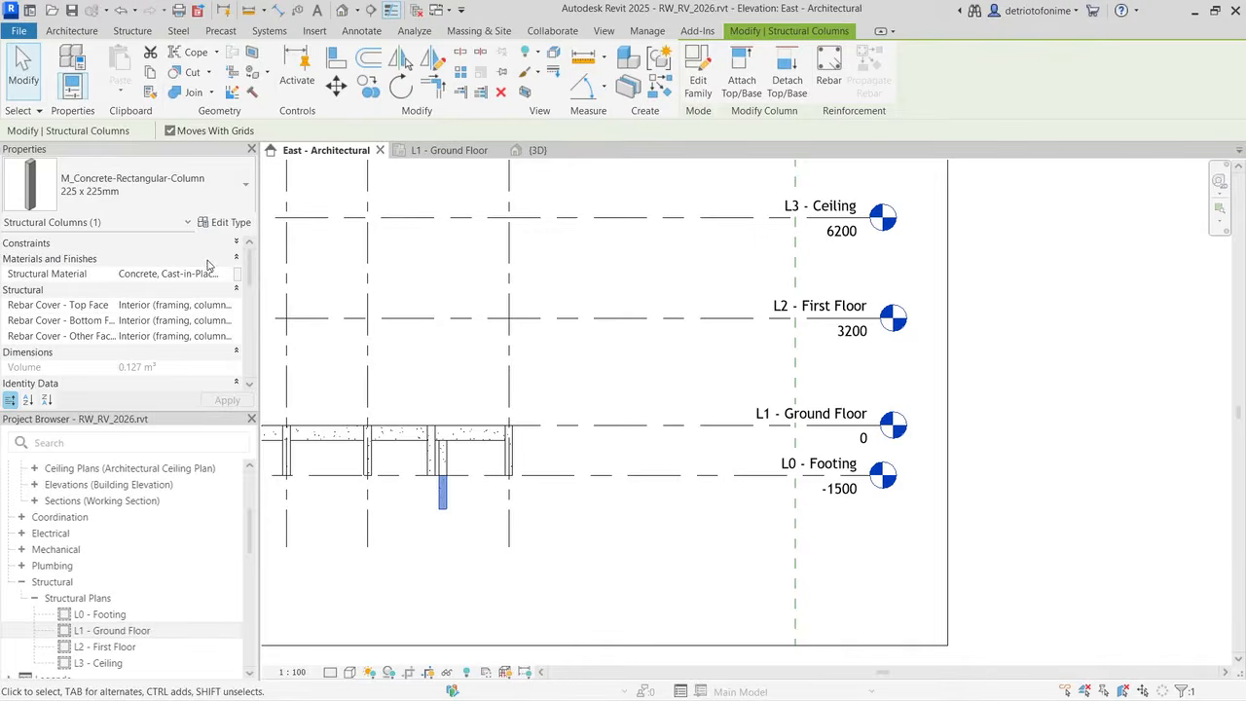
scroll(219, 261, "up", 3)
left_click(207, 258)
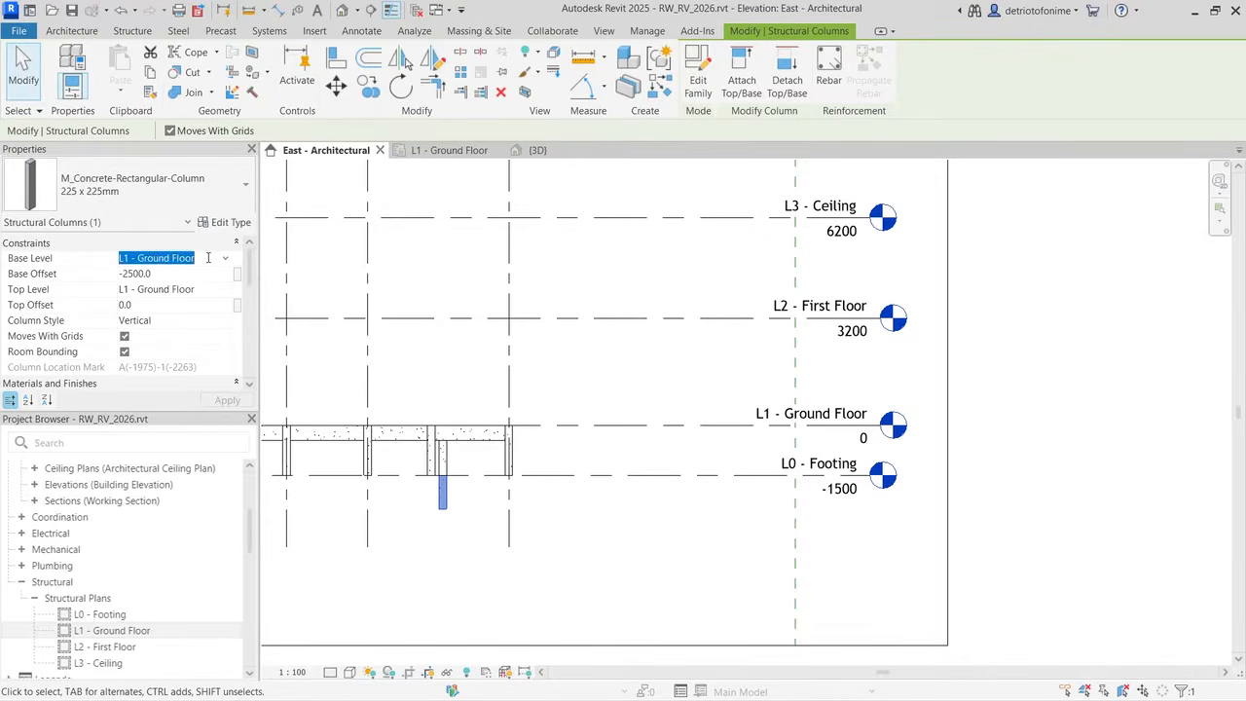
left_click(226, 259)
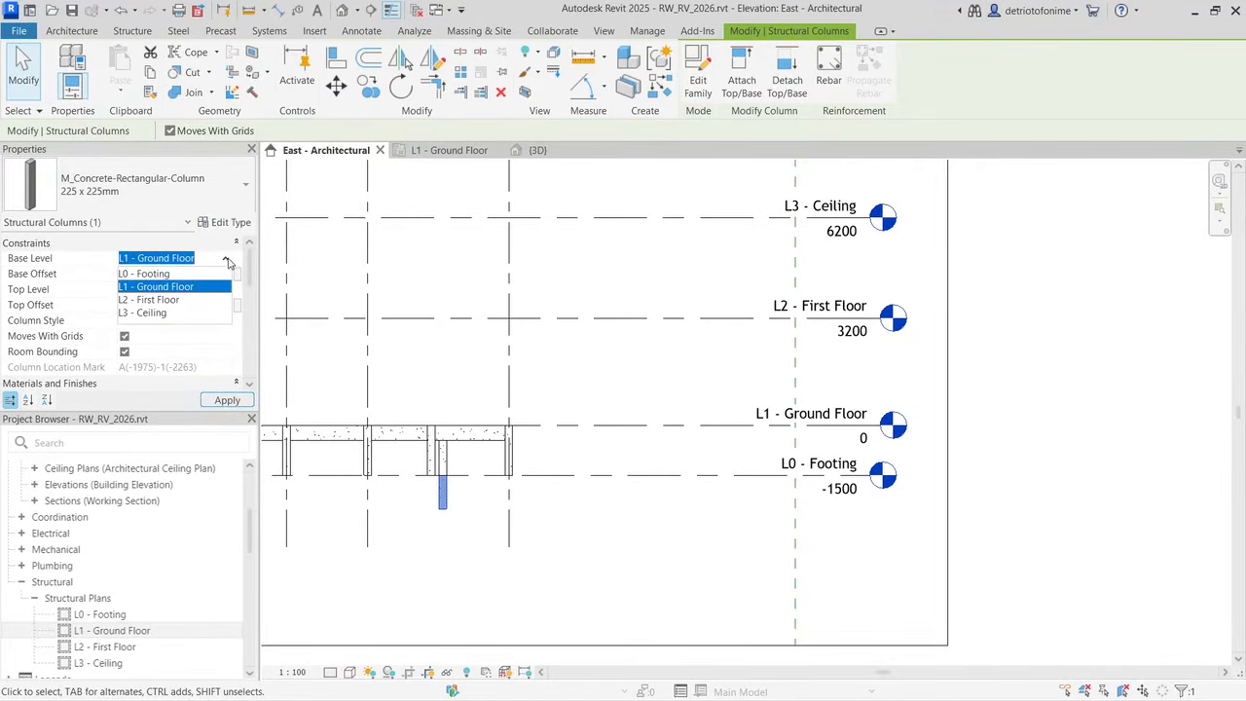
left_click(189, 274)
left_click(171, 274)
type("0.0")
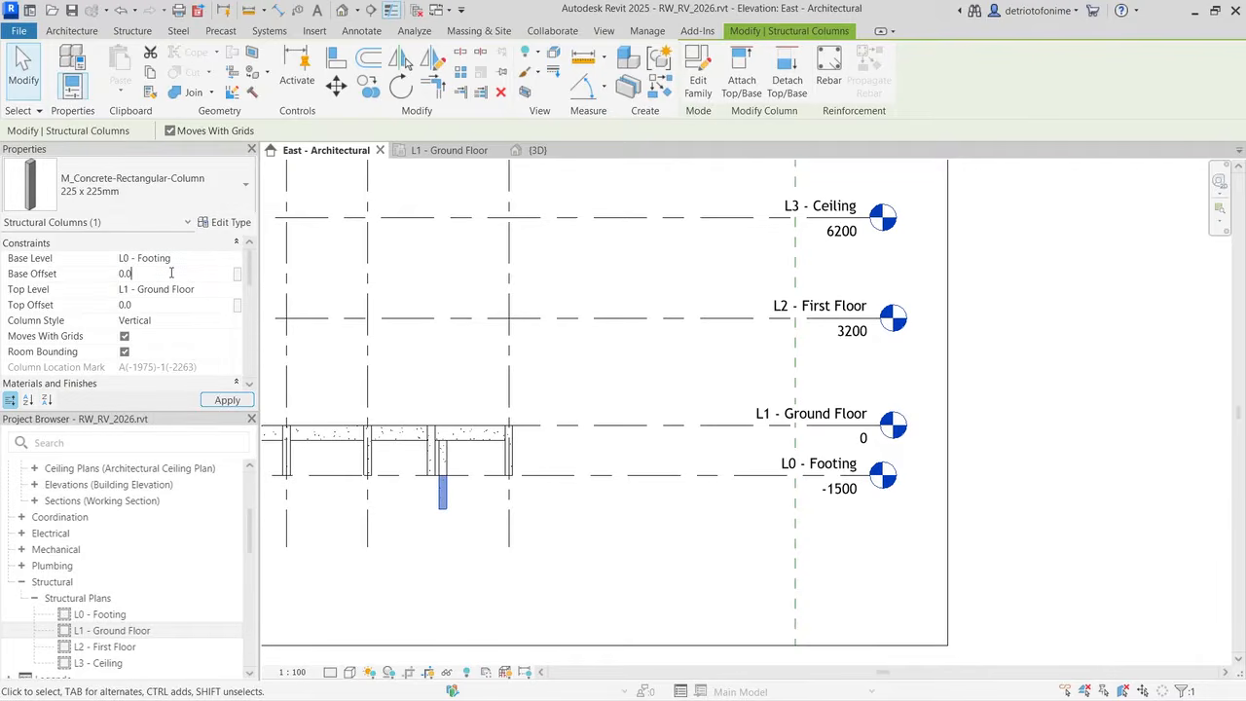
left_click(227, 400)
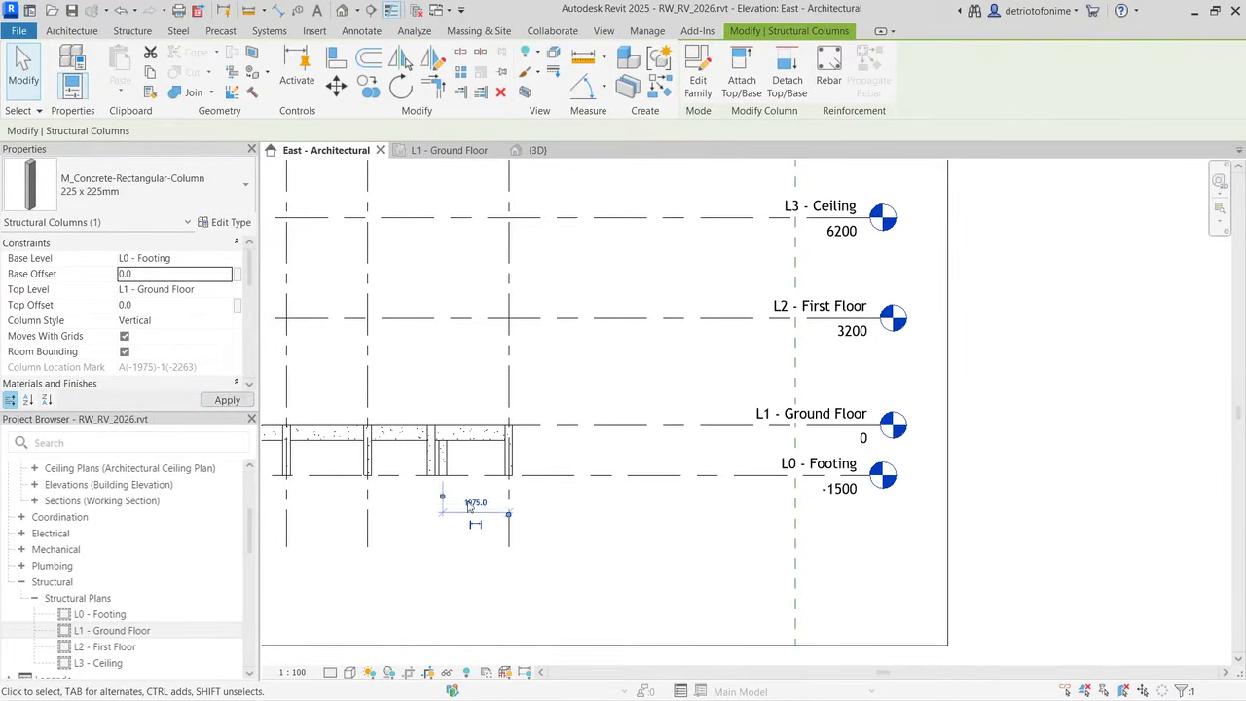
left_click(573, 489)
left_click(536, 150)
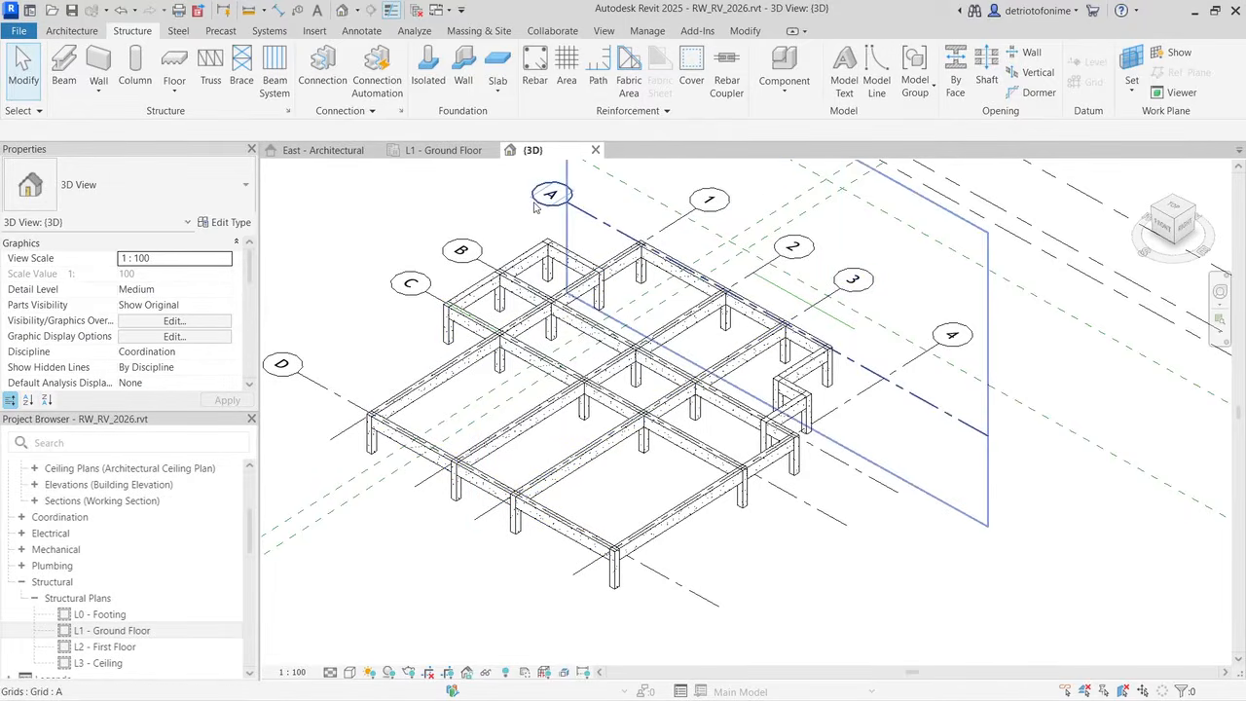
left_click(321, 150)
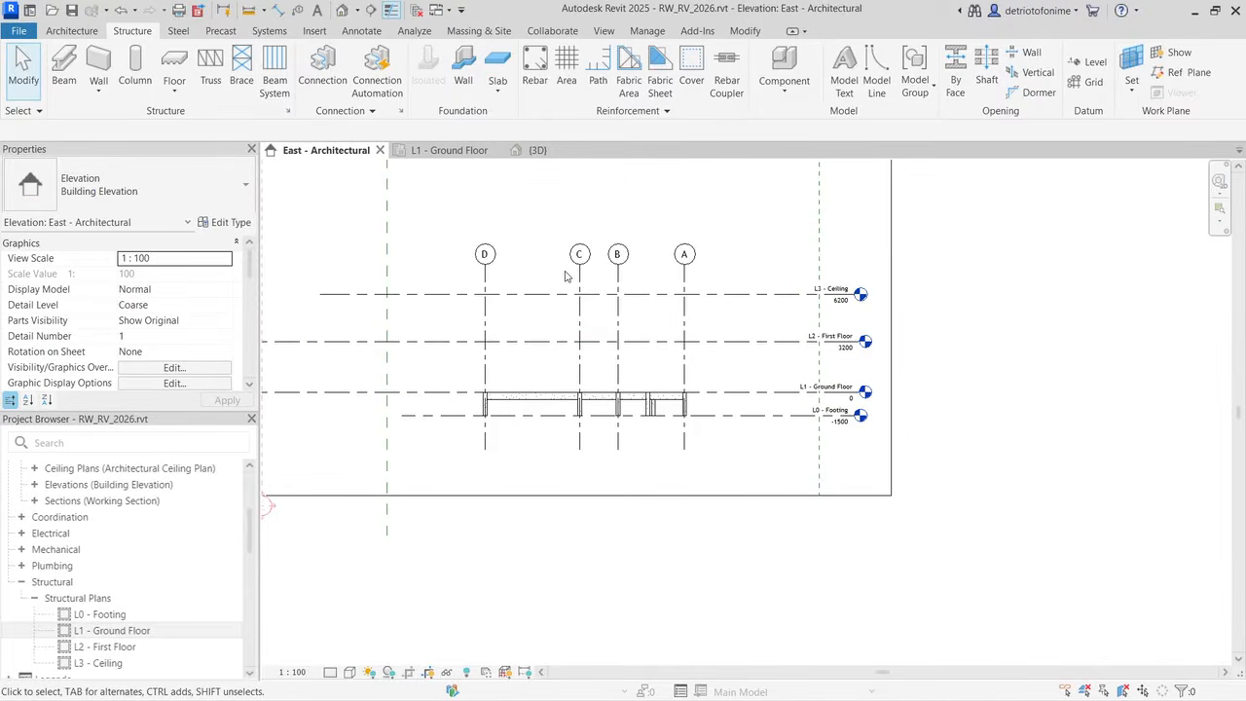
Step: Copy all 225 x 450mm ground-floor beams in the project to the clipboard for pasting aligned to selected levels
scroll(565, 277, "up", 2)
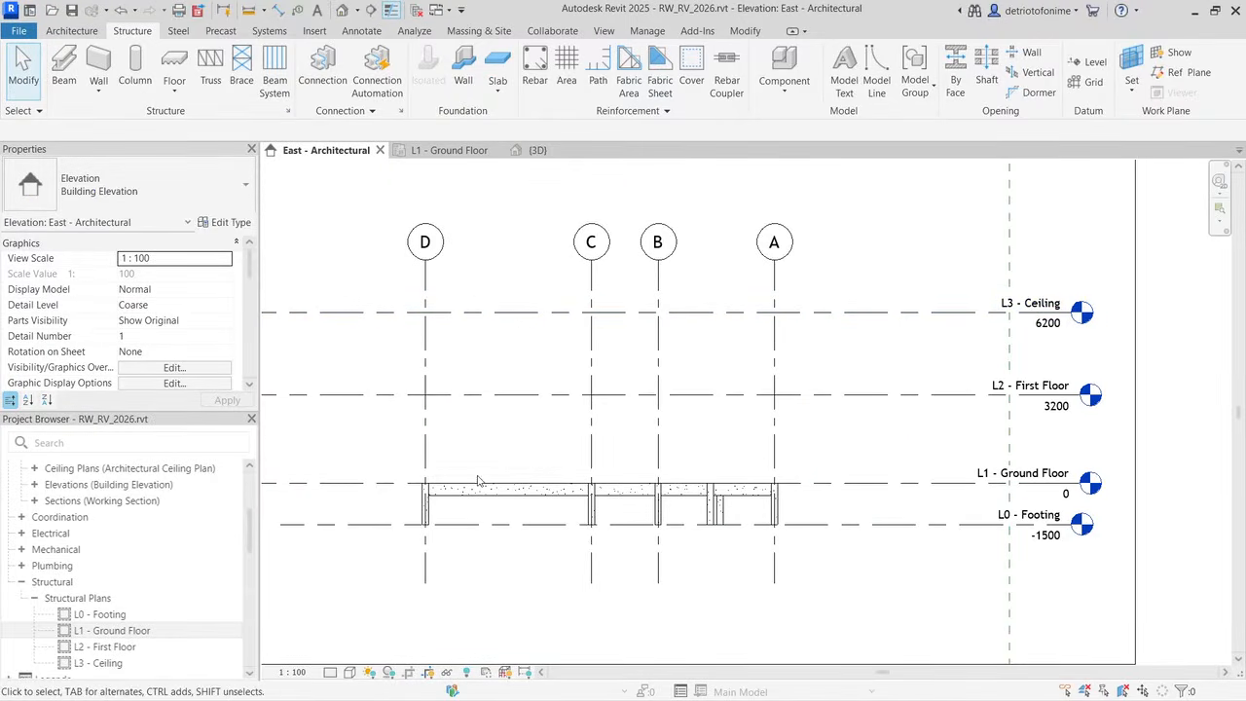
left_click(530, 495)
right_click(530, 494)
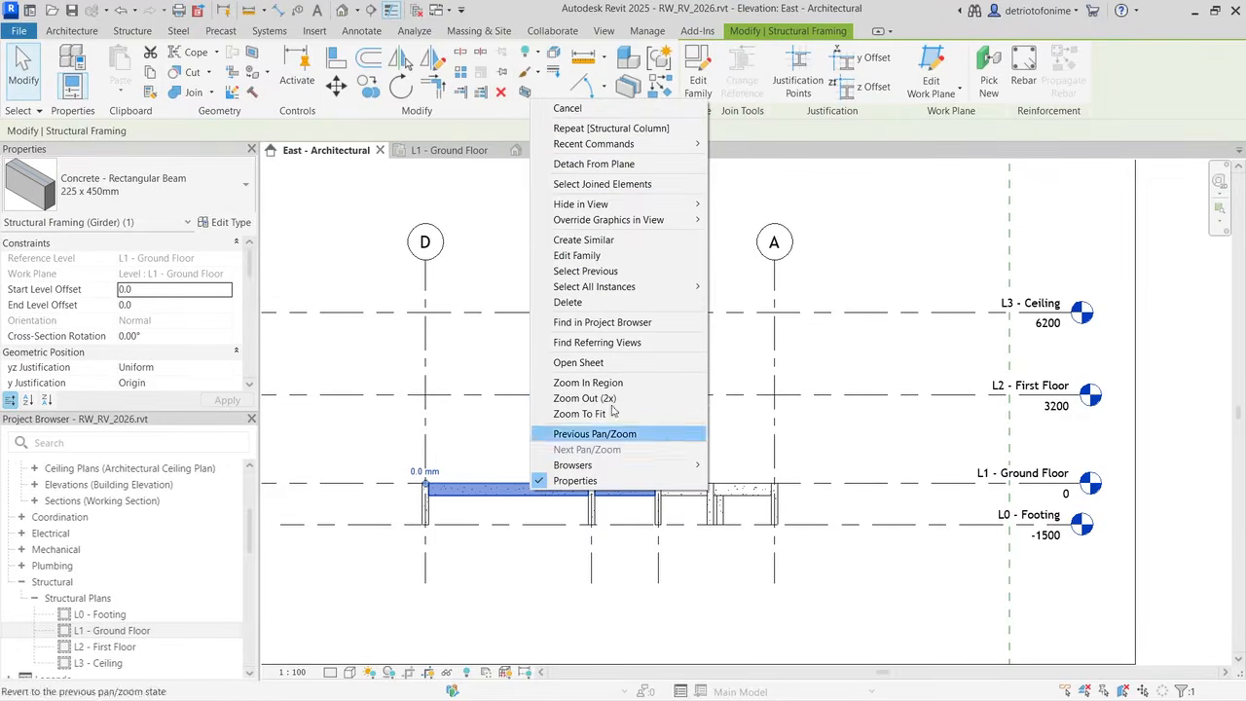
mouse_move(670, 288)
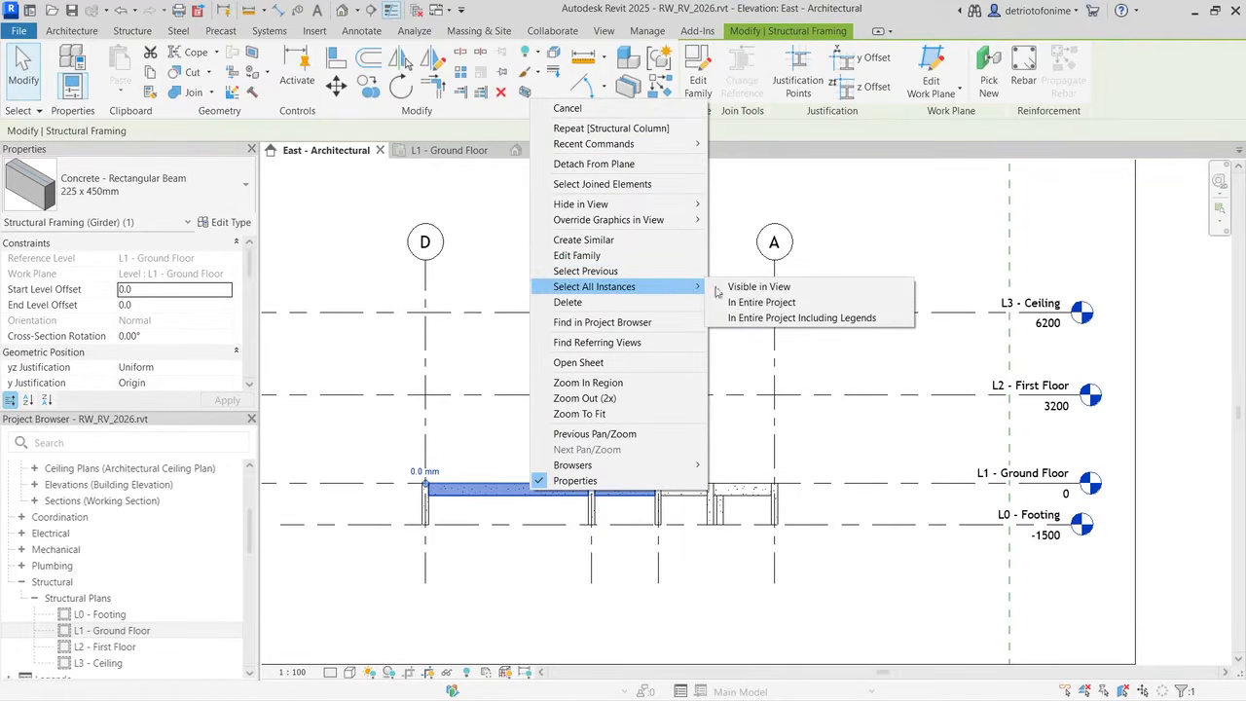
left_click(791, 310)
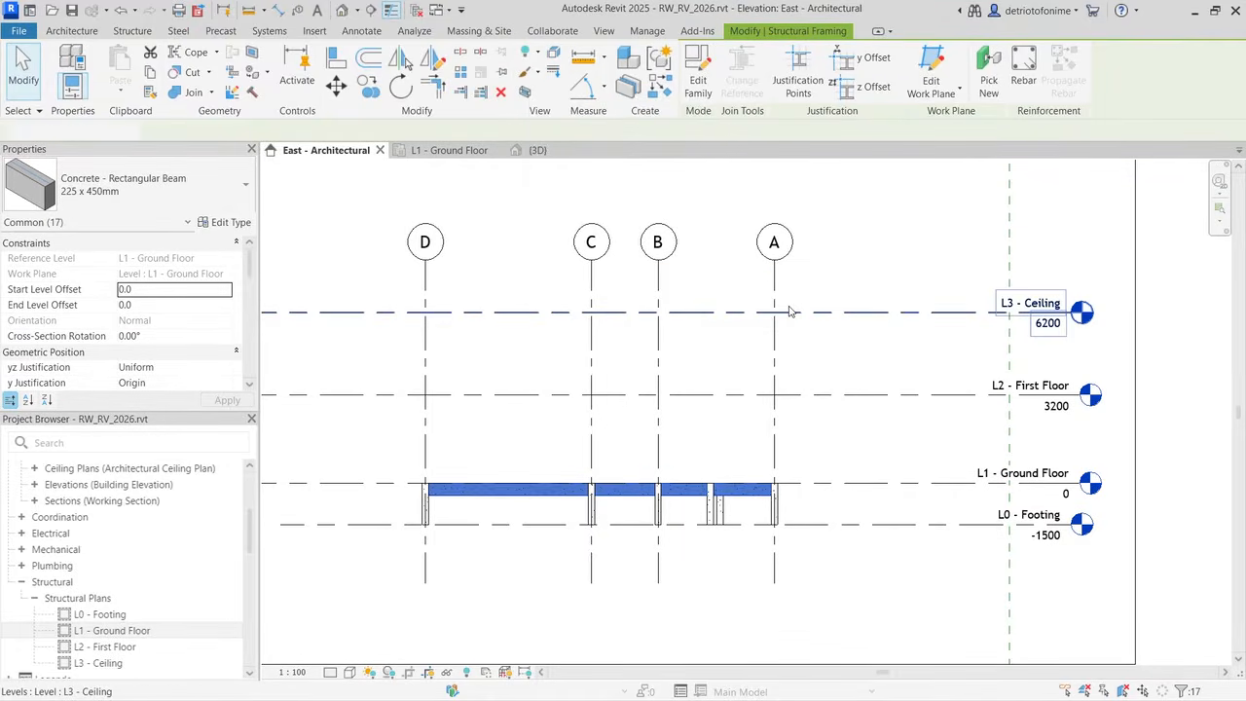
left_click(547, 150)
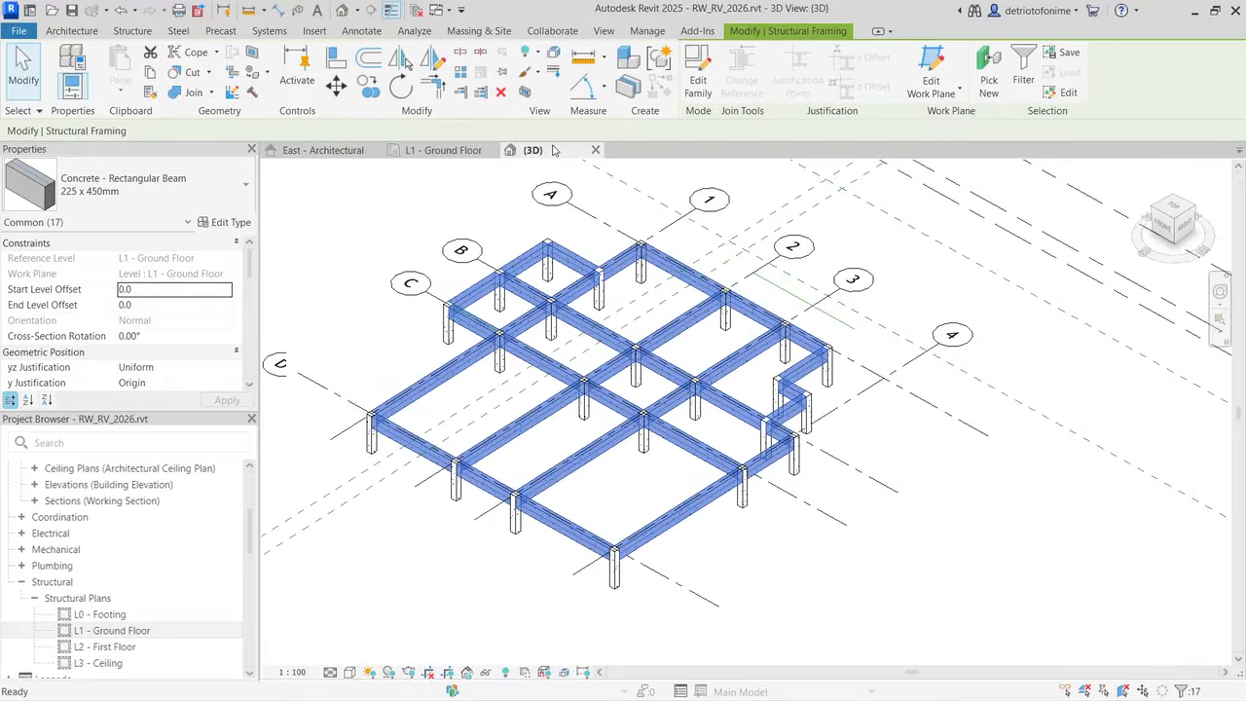
left_click(152, 76)
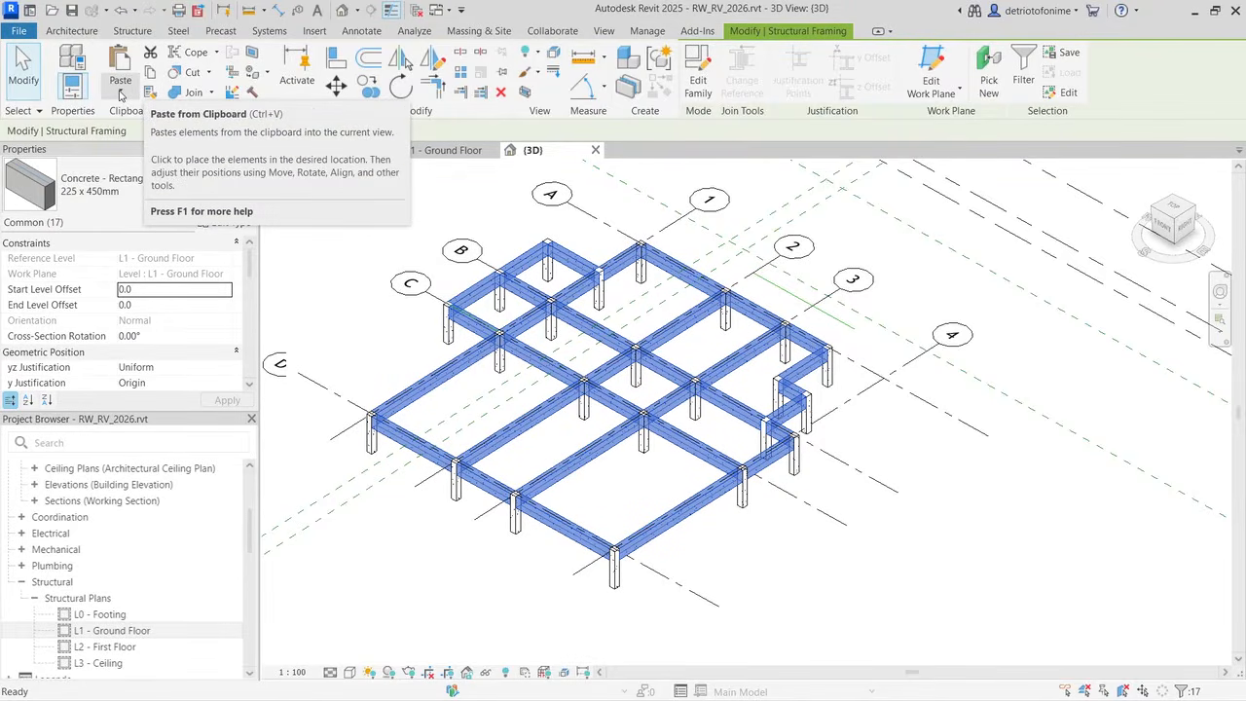
left_click(121, 94)
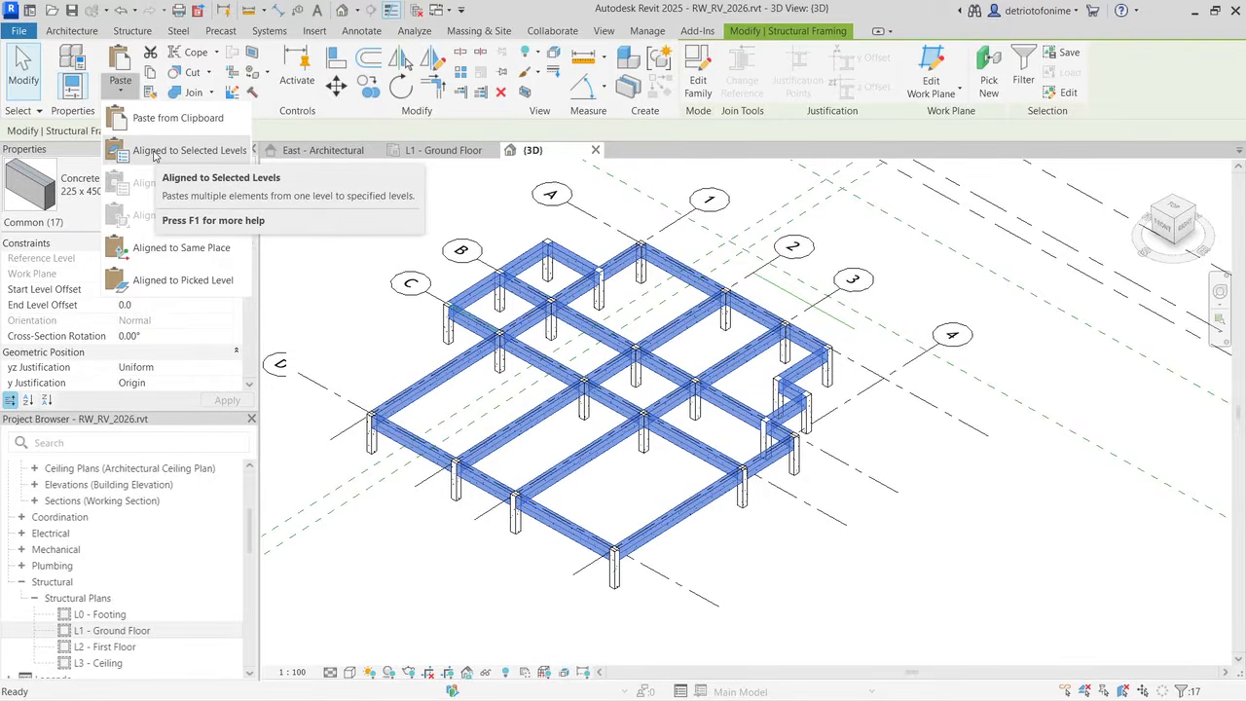
Step: Paste the copied ground-floor concrete beams aligned to the L2 - First Floor and L3 - Ceiling levels
left_click(186, 151)
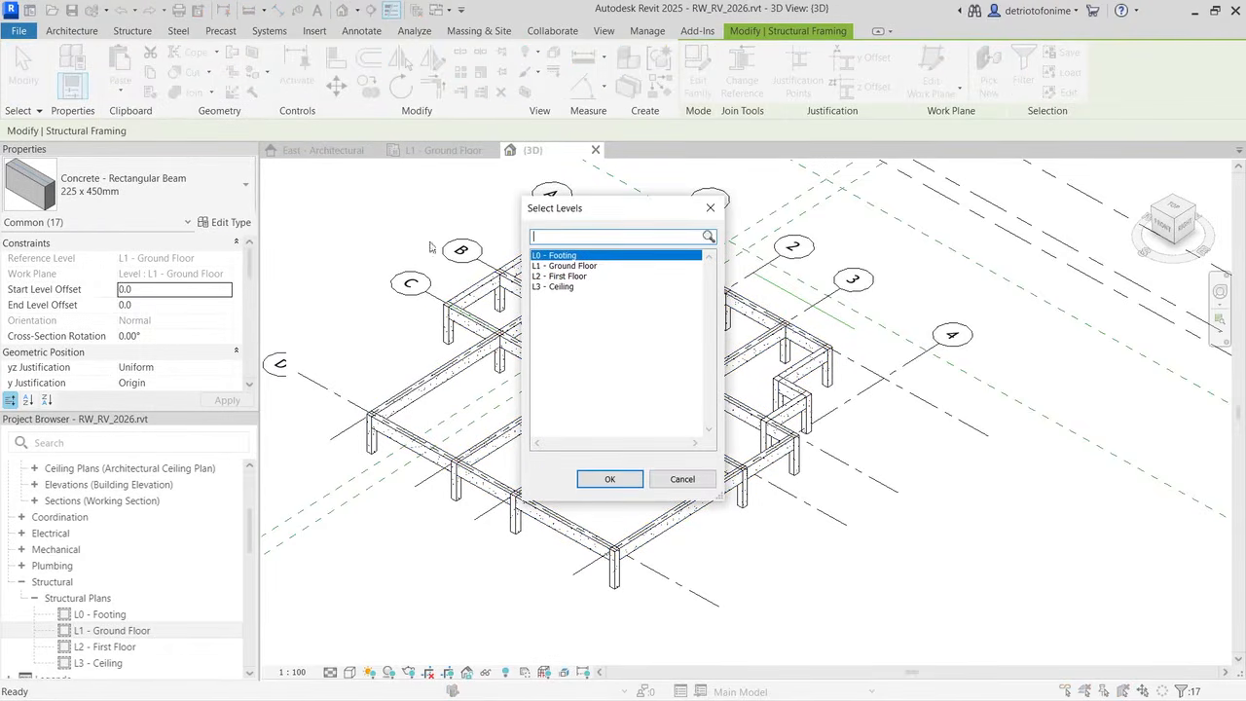
left_click(570, 277)
left_click(567, 287, "ctrl")
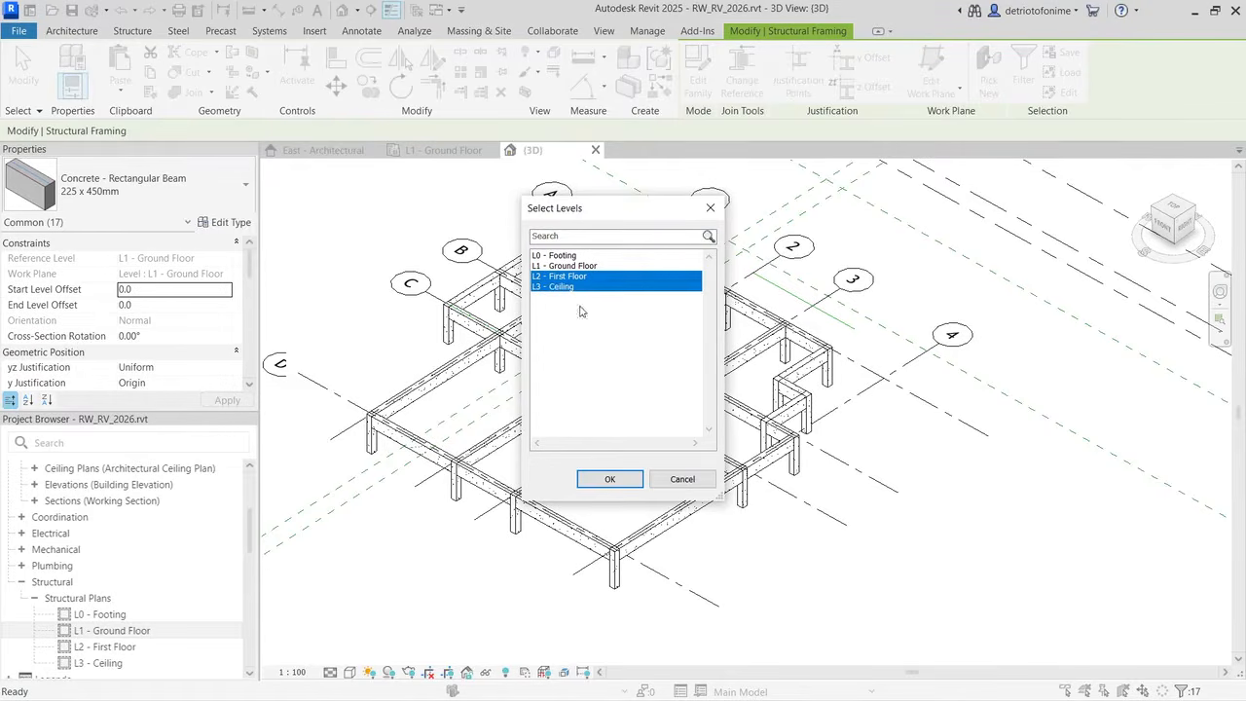
left_click(610, 478)
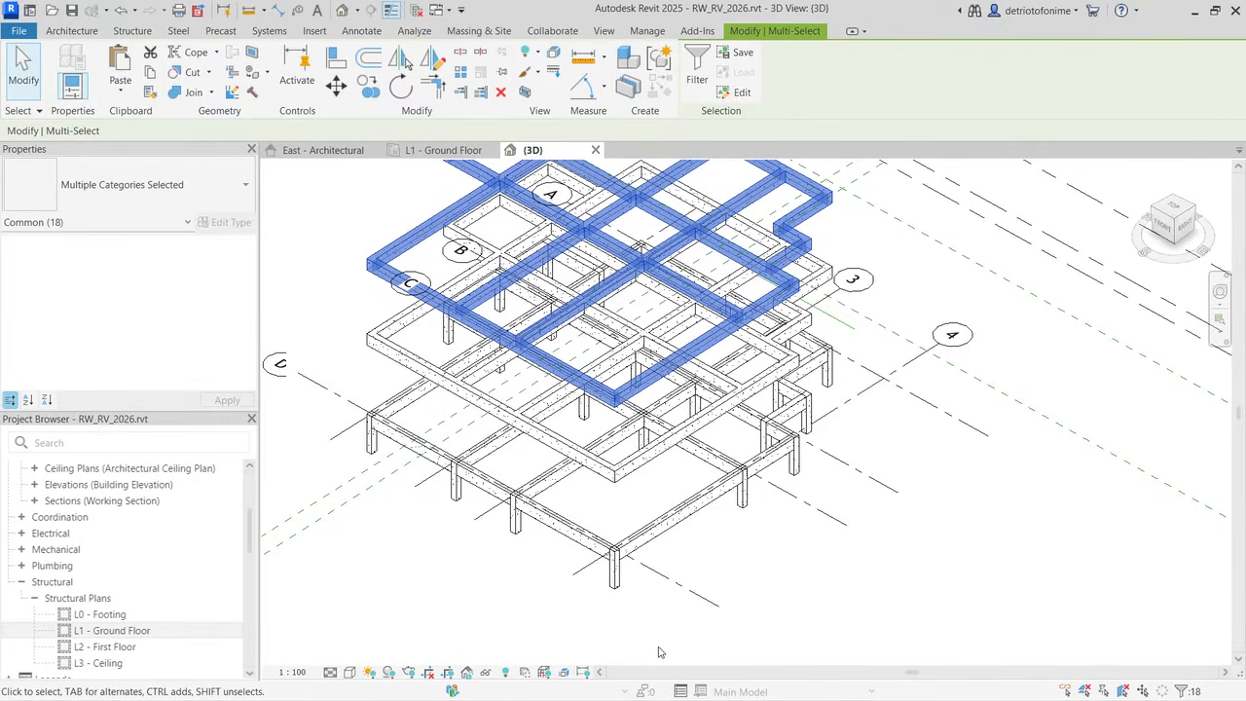
Step: Copy all 225 x 225mm concrete columns in the project and paste them aligned to levels L2 - First Floor and L3 - Ceiling
left_click(615, 582)
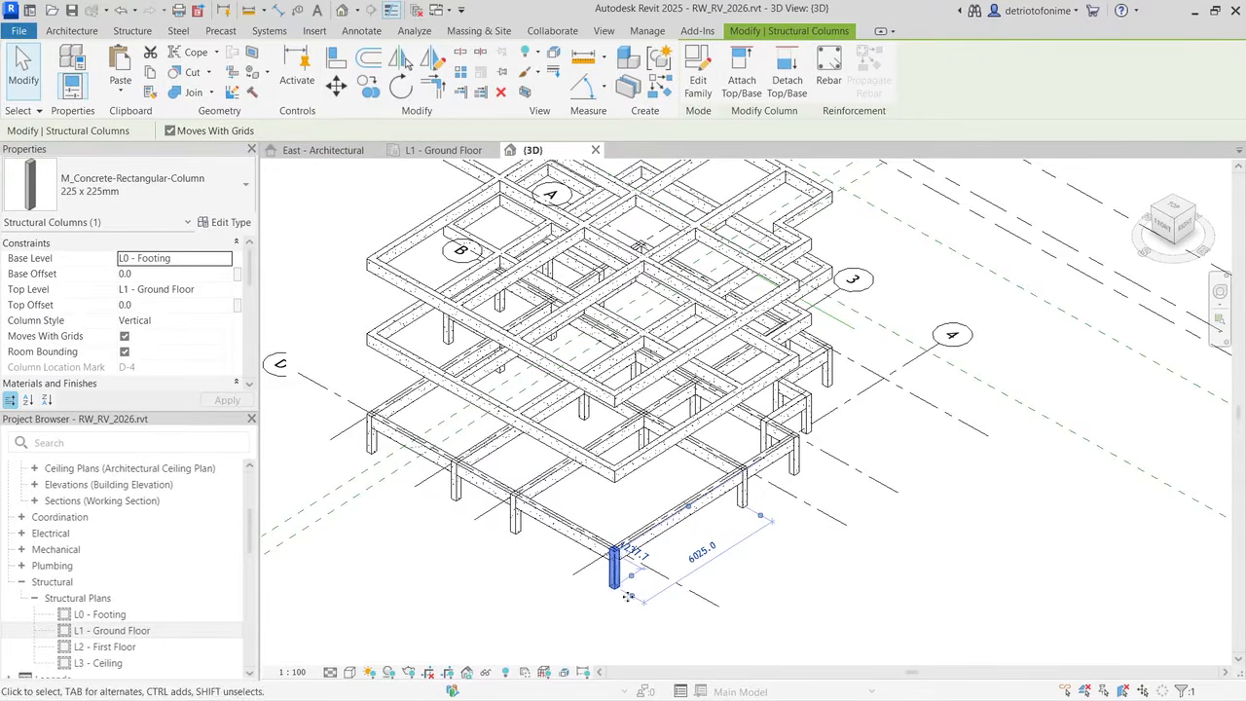
right_click(615, 582)
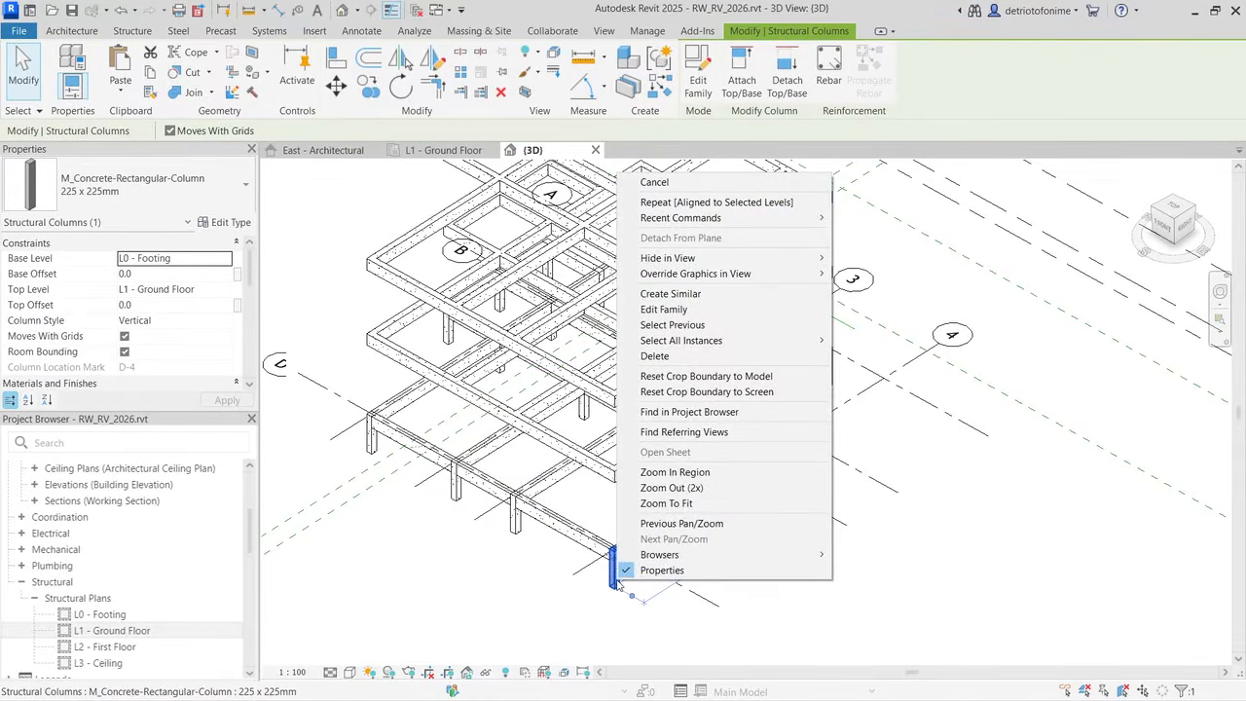
mouse_move(758, 346)
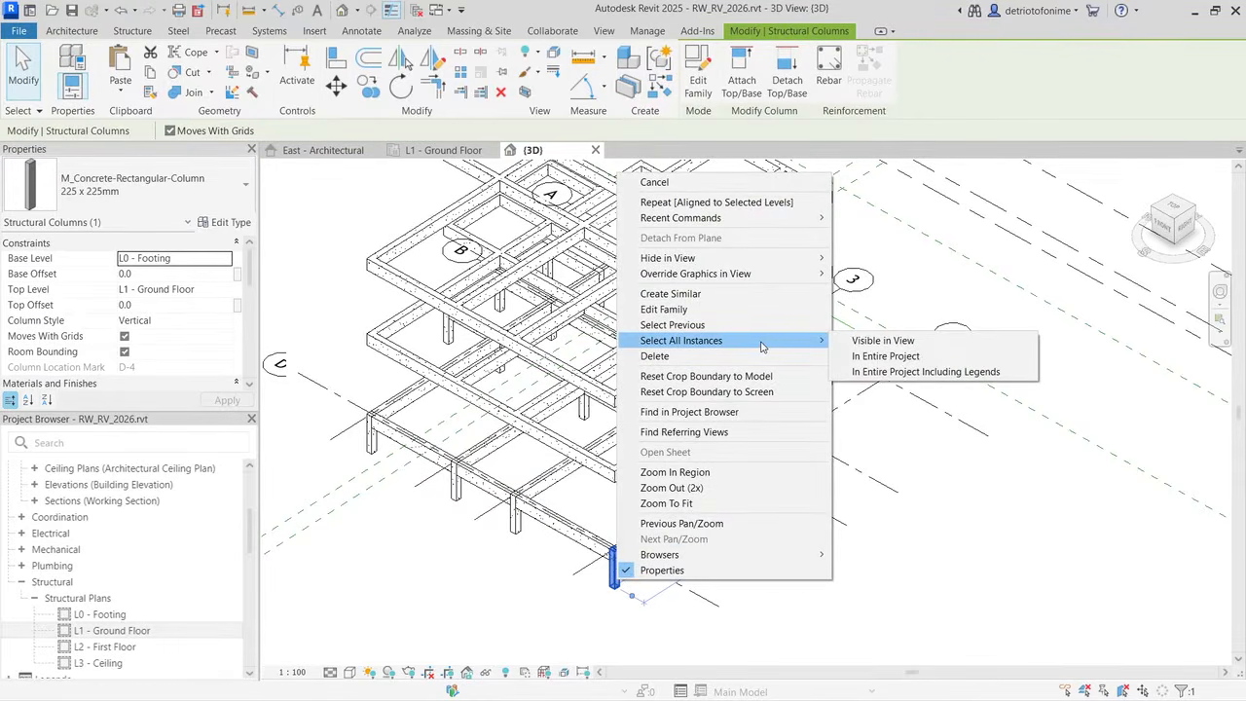
left_click(882, 357)
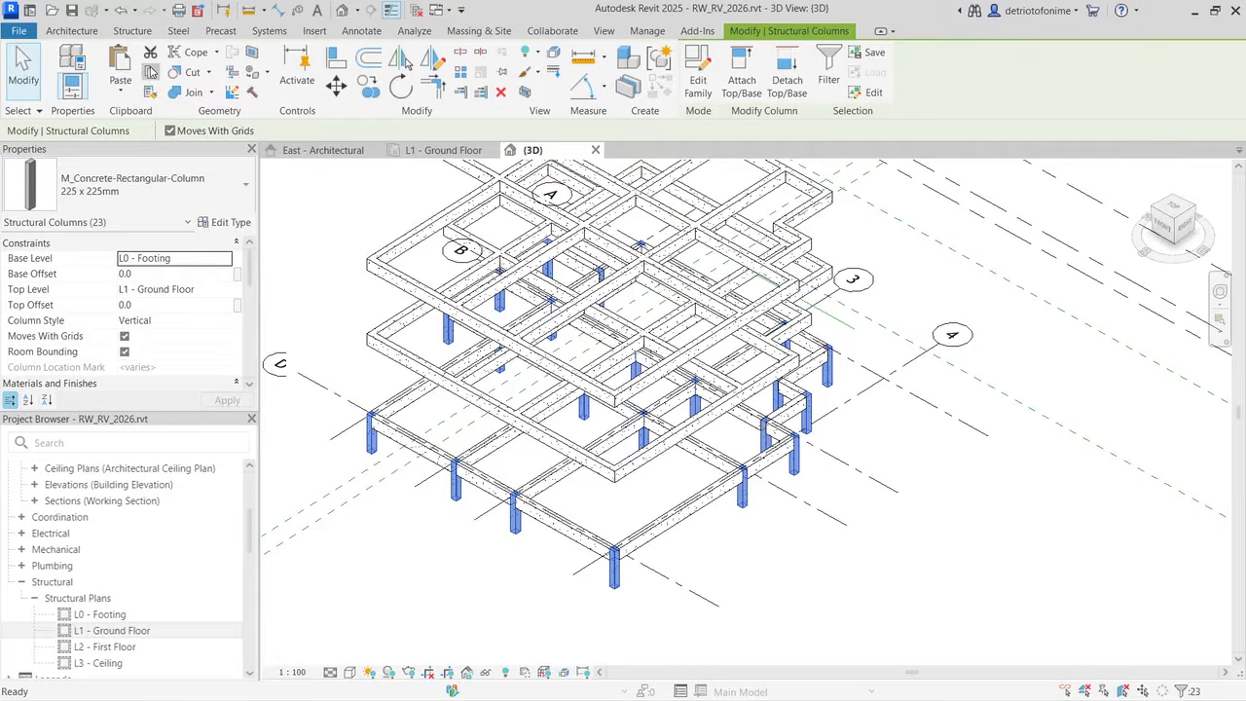
left_click(124, 89)
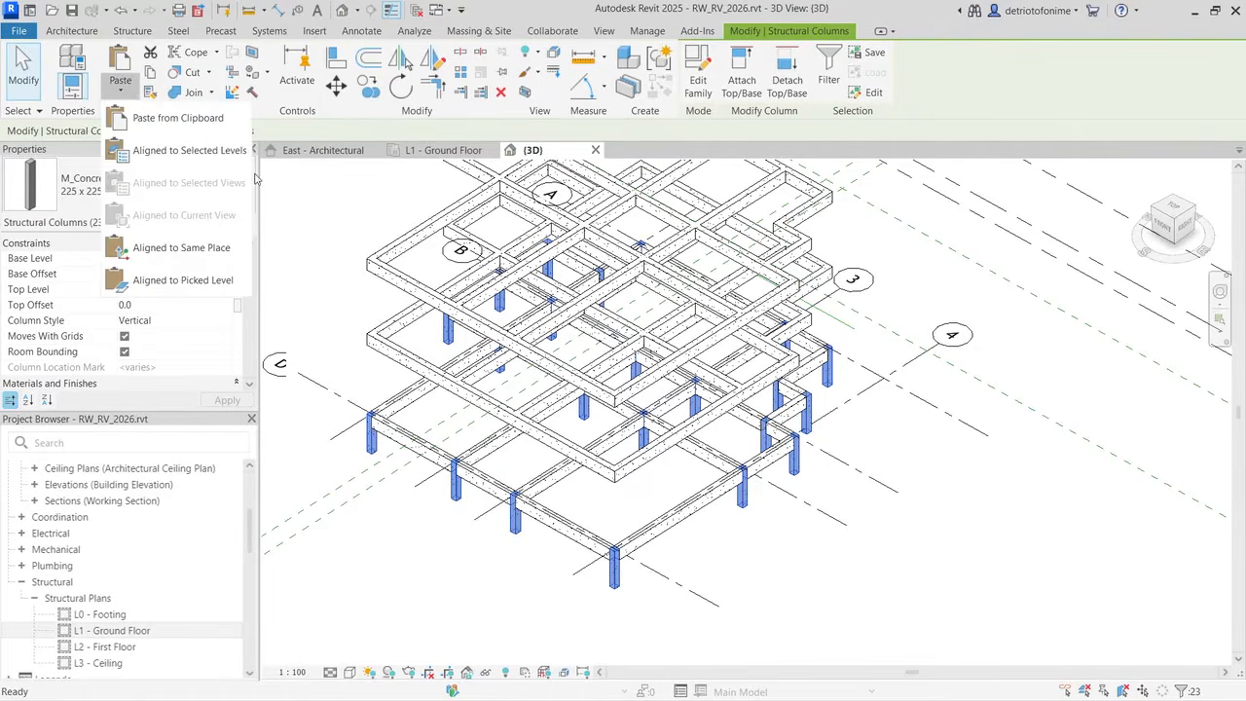
left_click(190, 150)
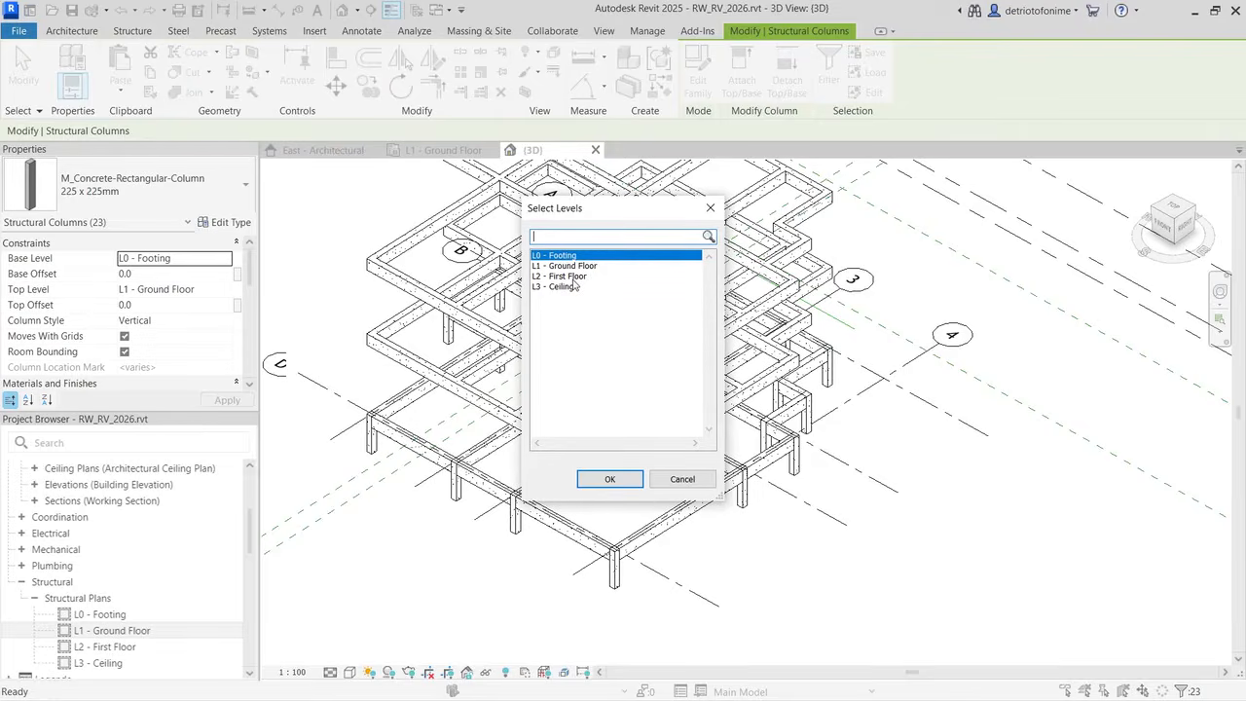
left_click_drag(568, 278, 568, 286)
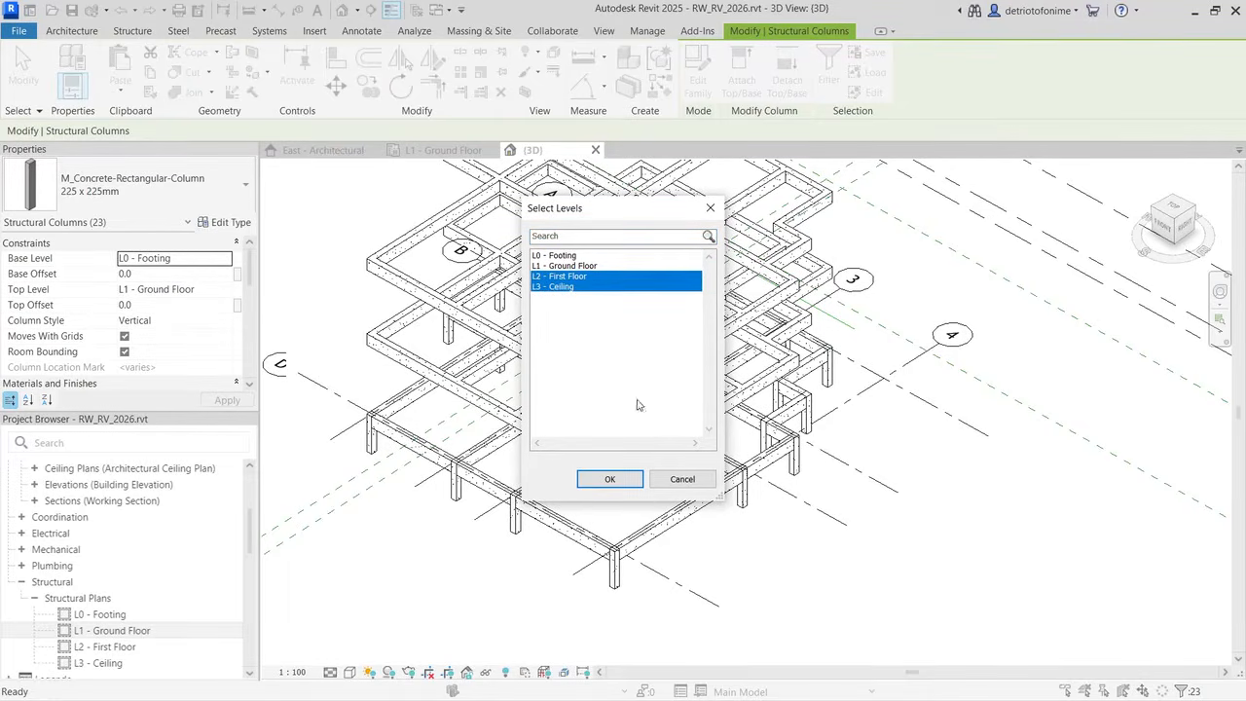
left_click(628, 483)
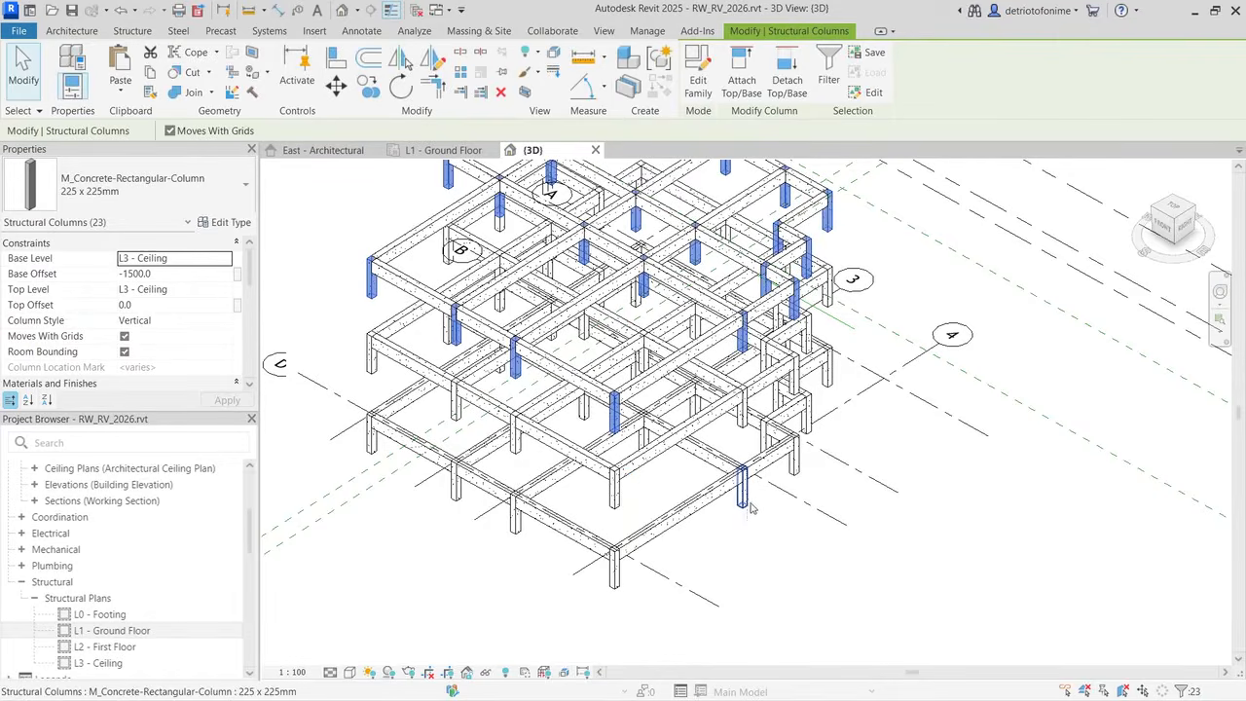
Step: In the East - Architectural elevation, set the ceiling-level columns' base level to L2 - First Floor and their base offset to 0
scroll(765, 527, "down", 2)
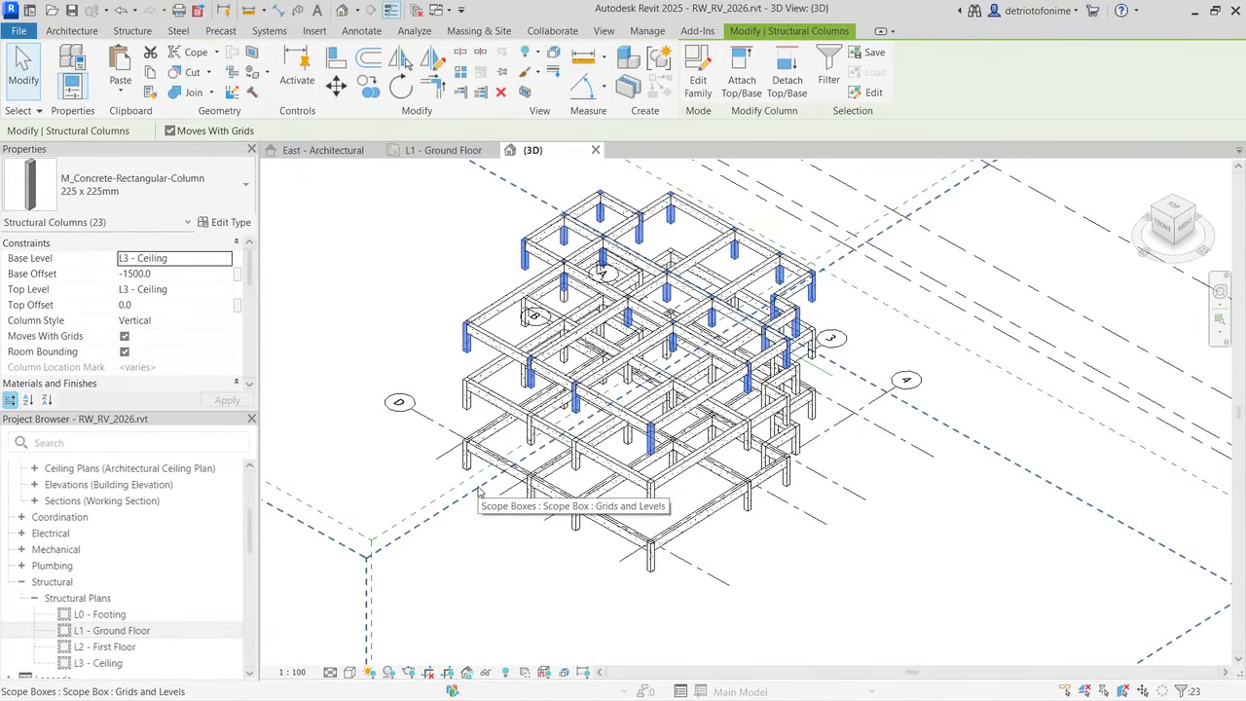
left_click(322, 150)
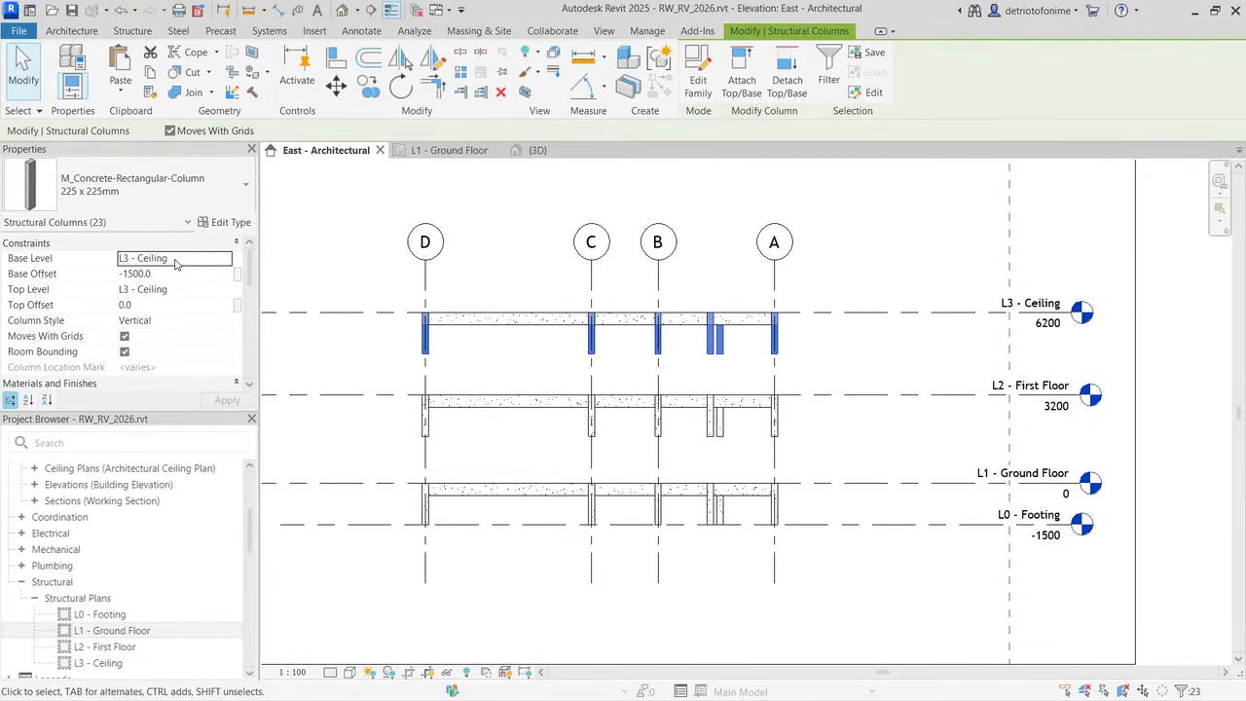
left_click(224, 260)
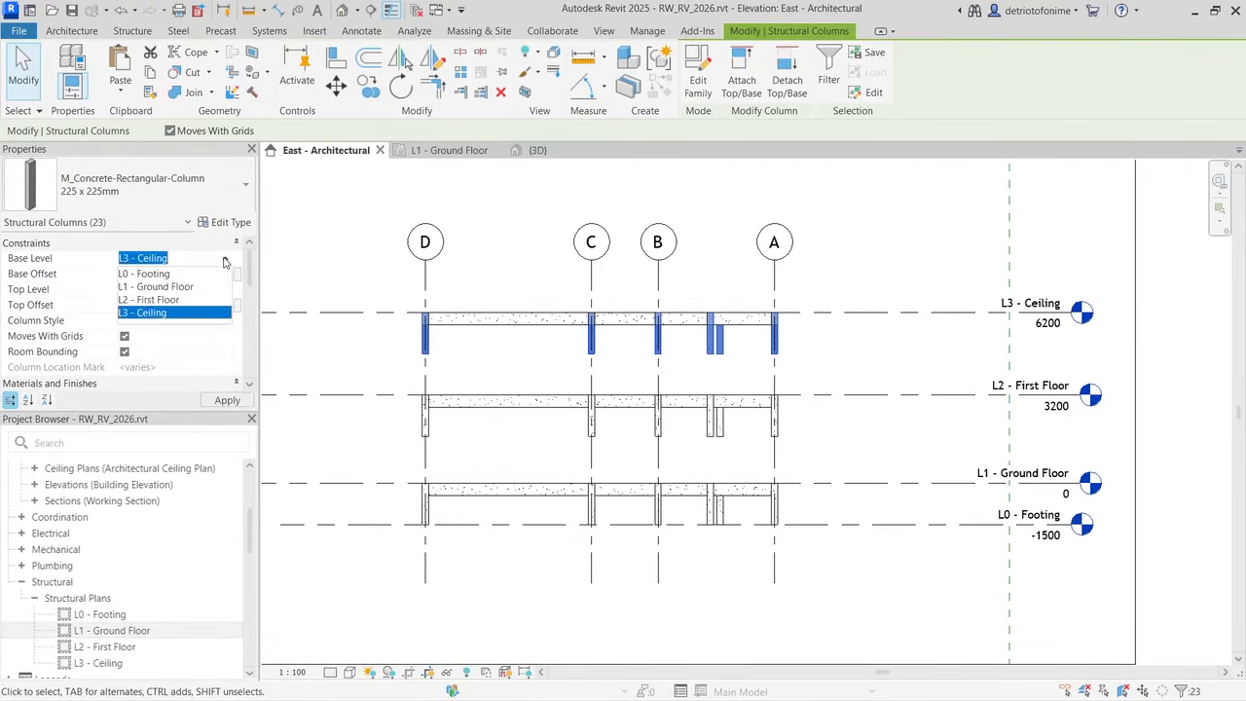
left_click(170, 300)
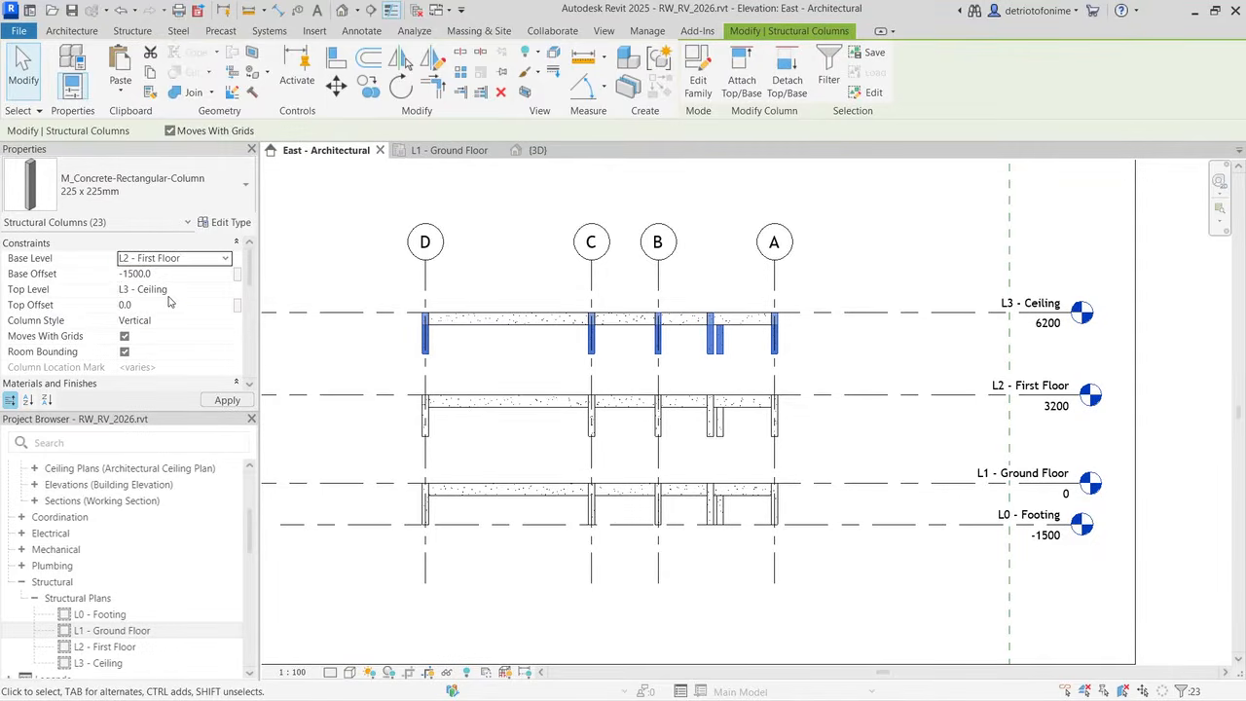
left_click(164, 276)
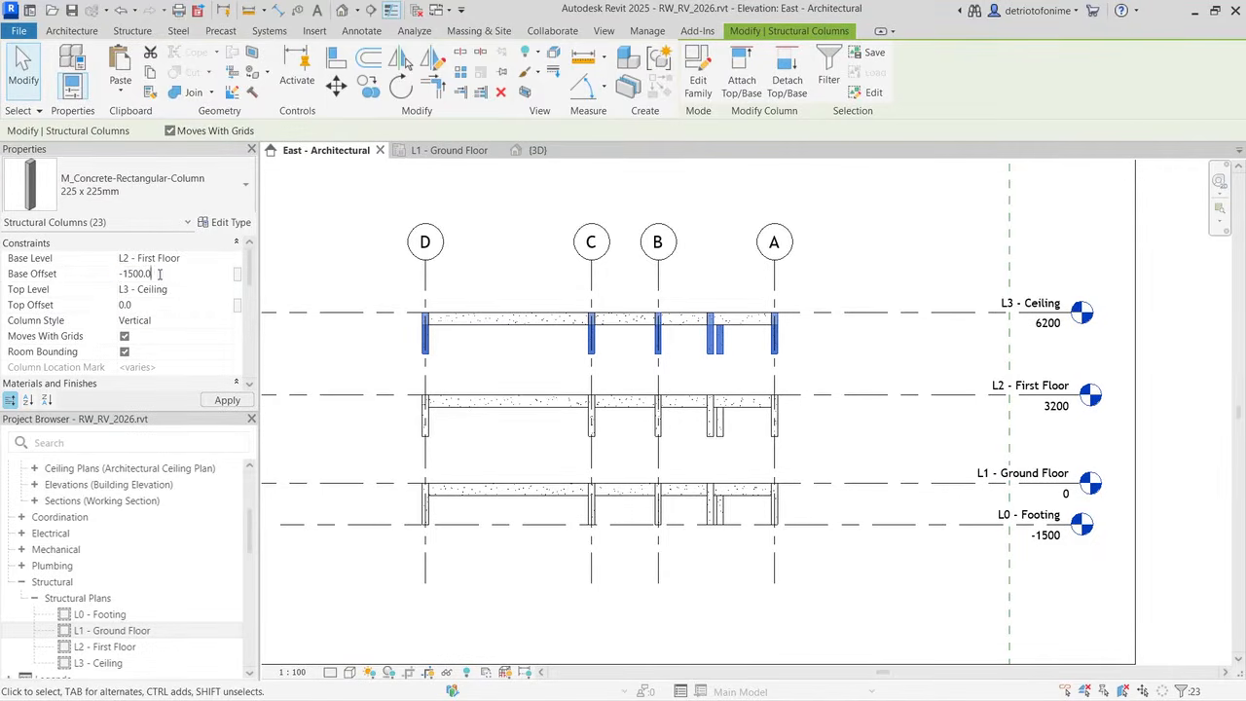
left_click_drag(160, 274, 98, 281)
type("0")
left_click(224, 399)
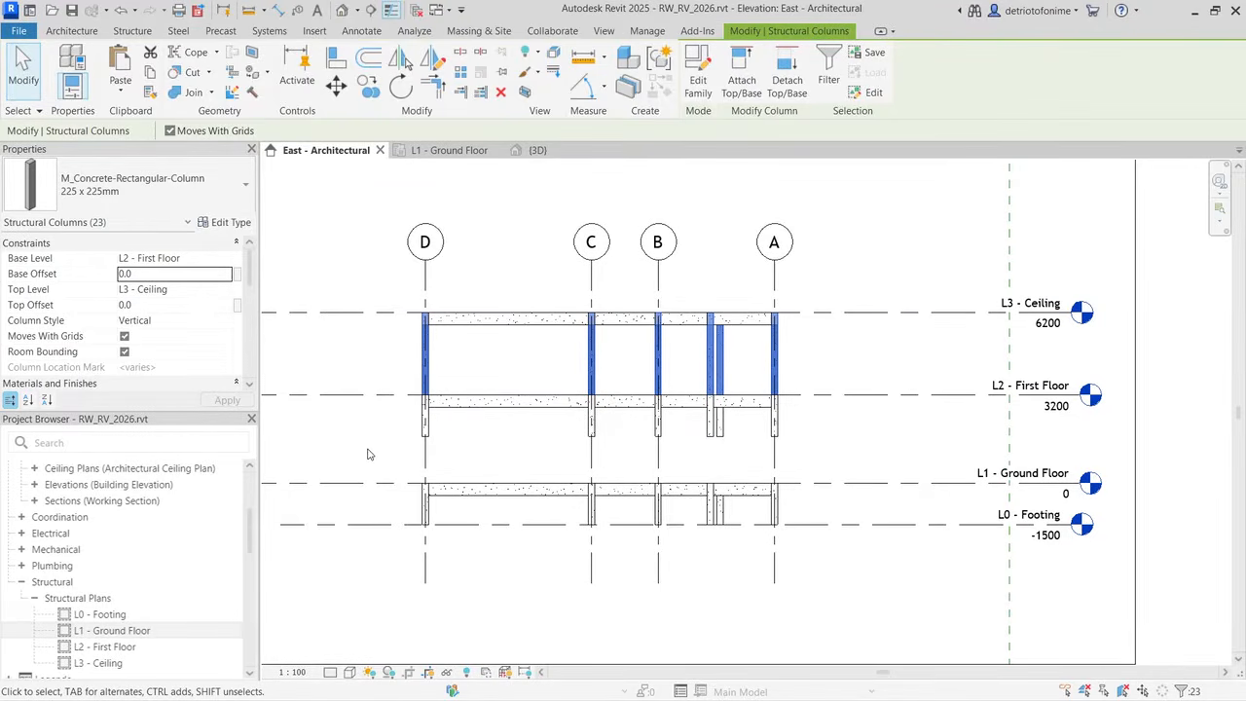
left_click(934, 435)
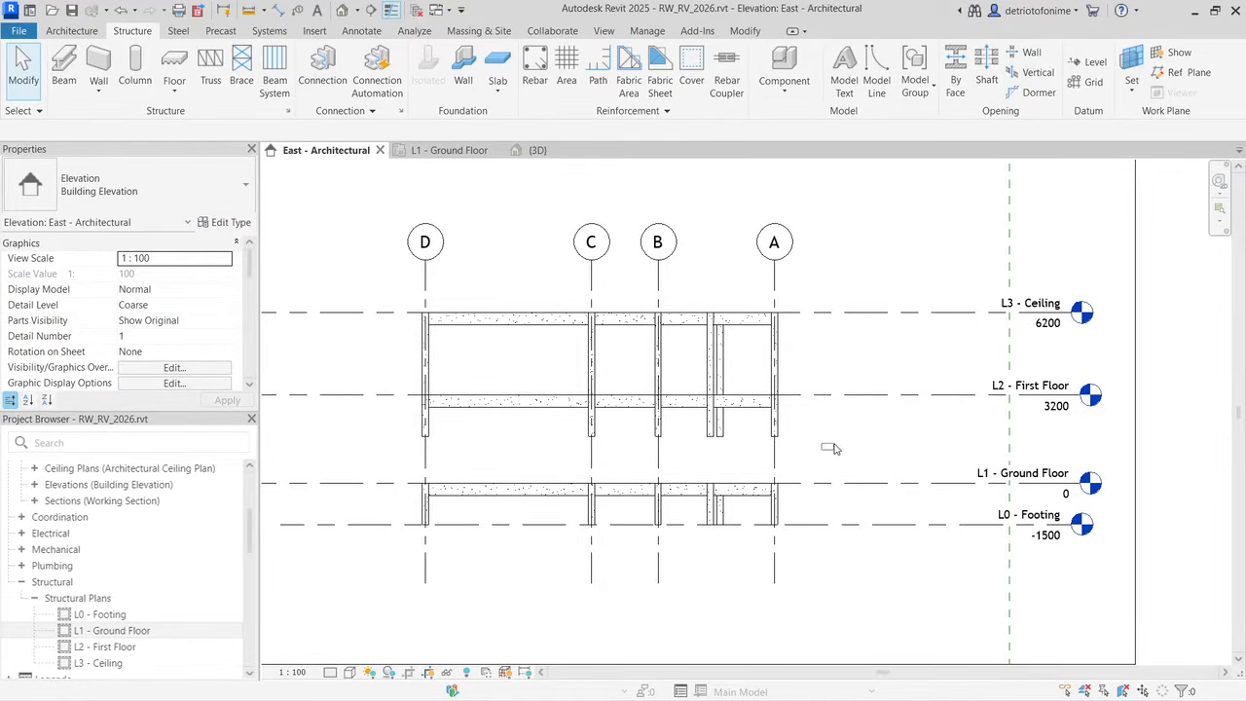
Step: Select only the columns hanging below L2 - First Floor, without the grids, and set their base level to L1 - Ground Floor and base offset to 0
left_click_drag(834, 444, 791, 423)
left_click_drag(792, 424, 380, 422)
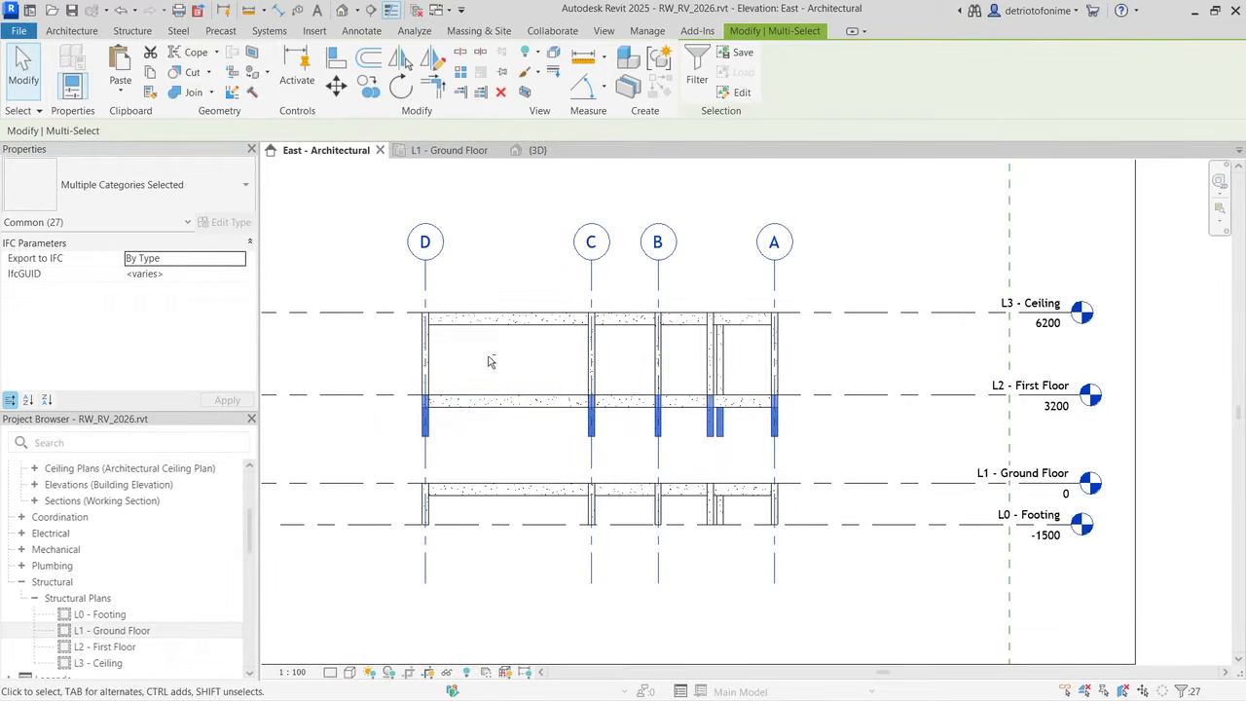
left_click(427, 285, "shift")
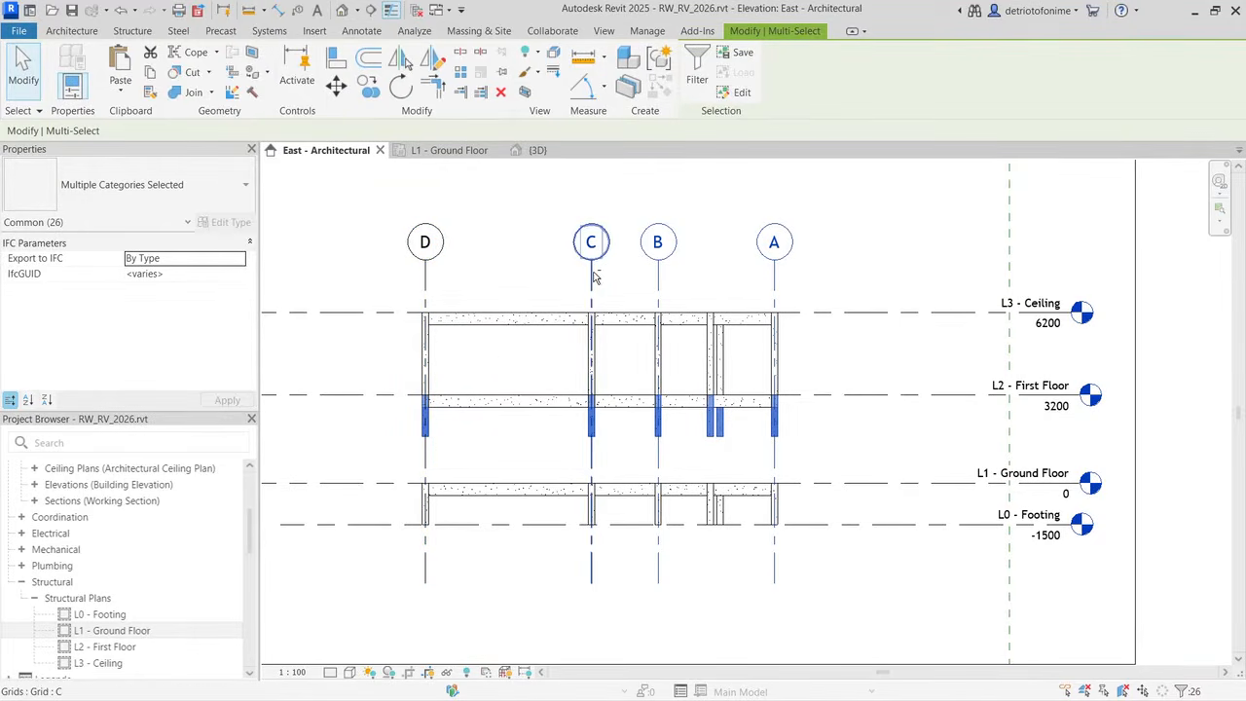
left_click(661, 281, "shift")
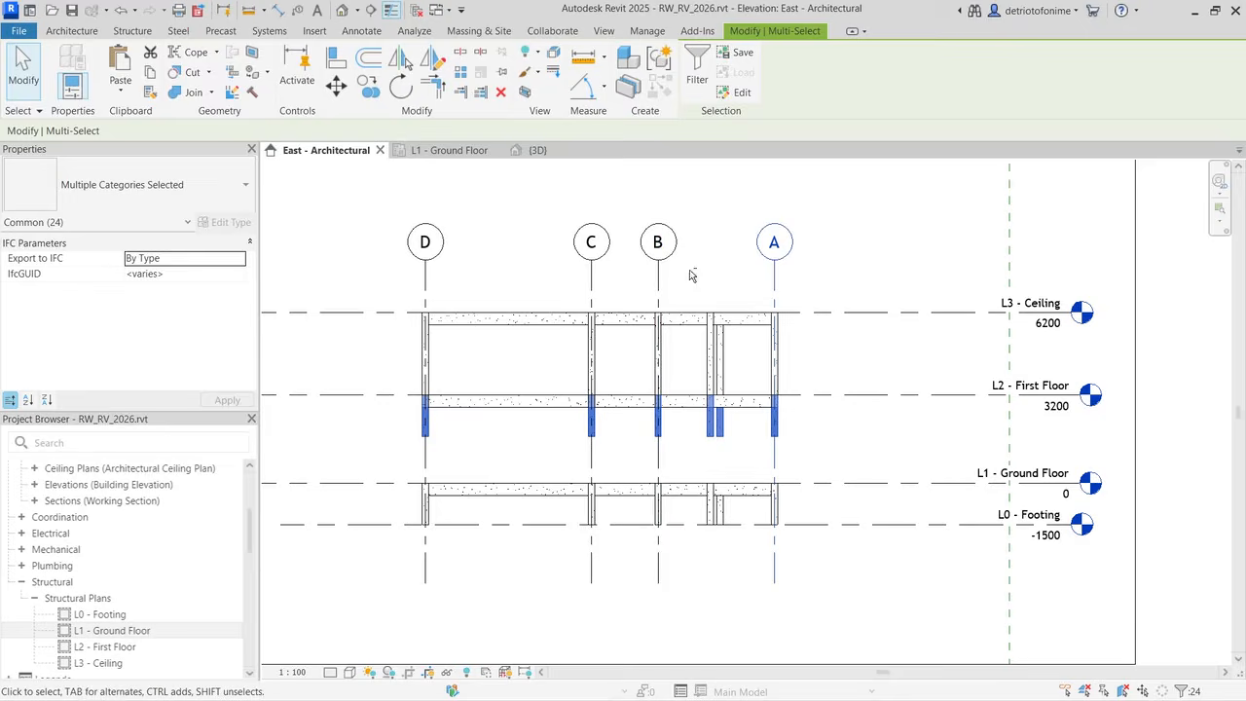
left_click(777, 276, "shift")
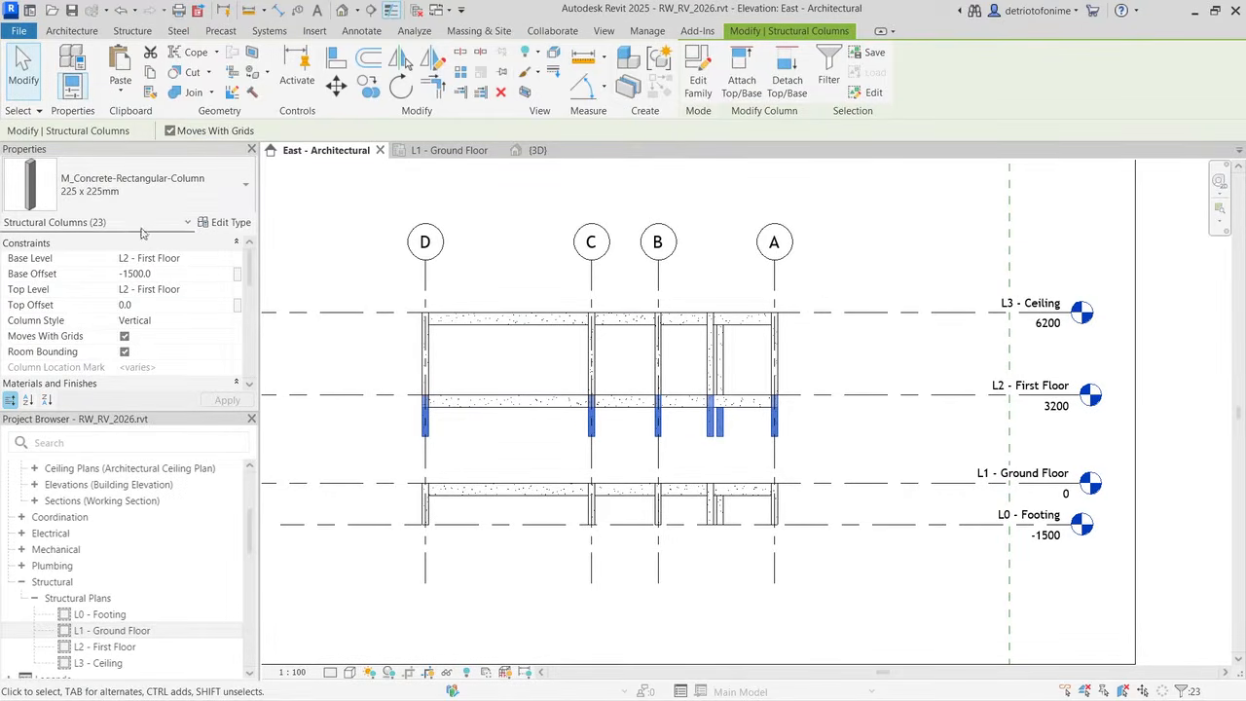
left_click(173, 259)
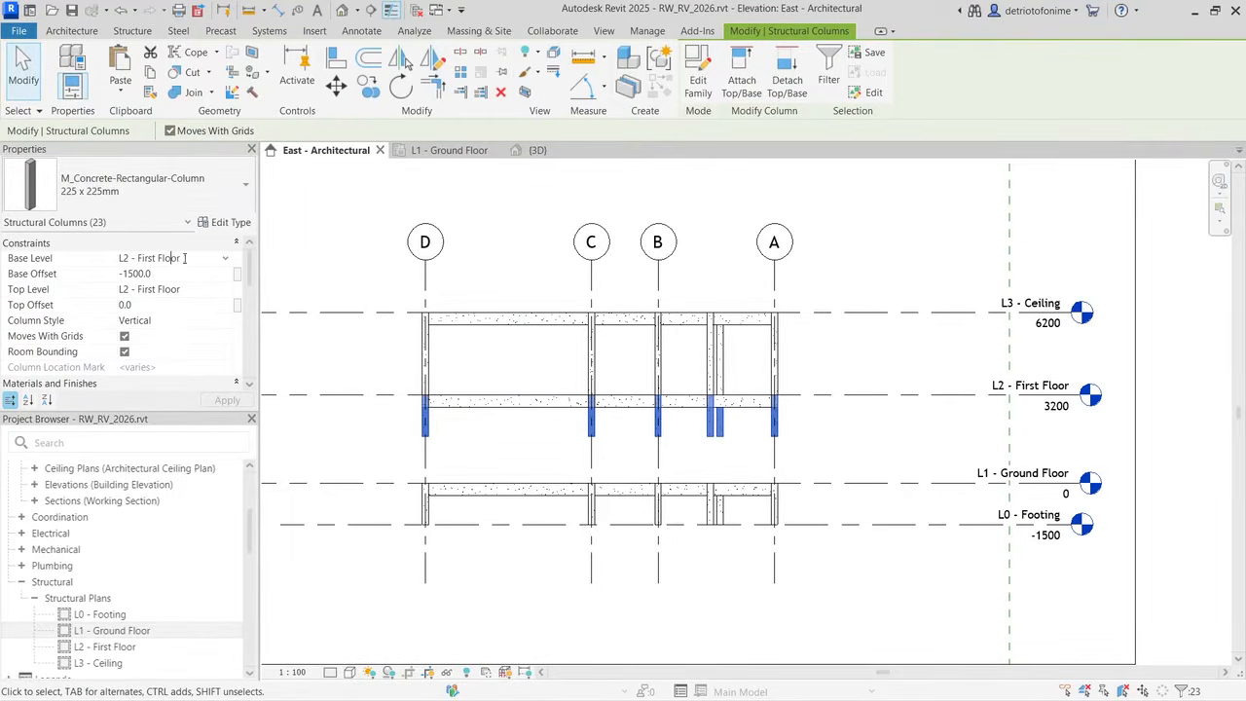
left_click(225, 263)
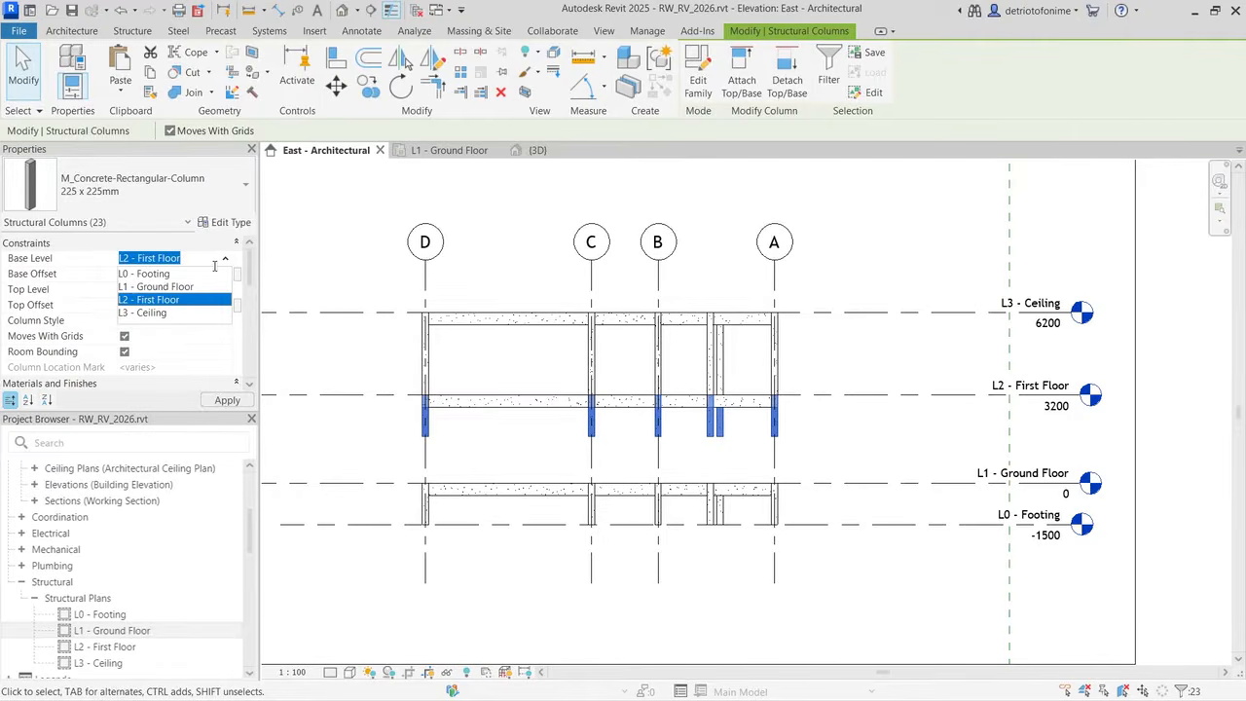
left_click(156, 287)
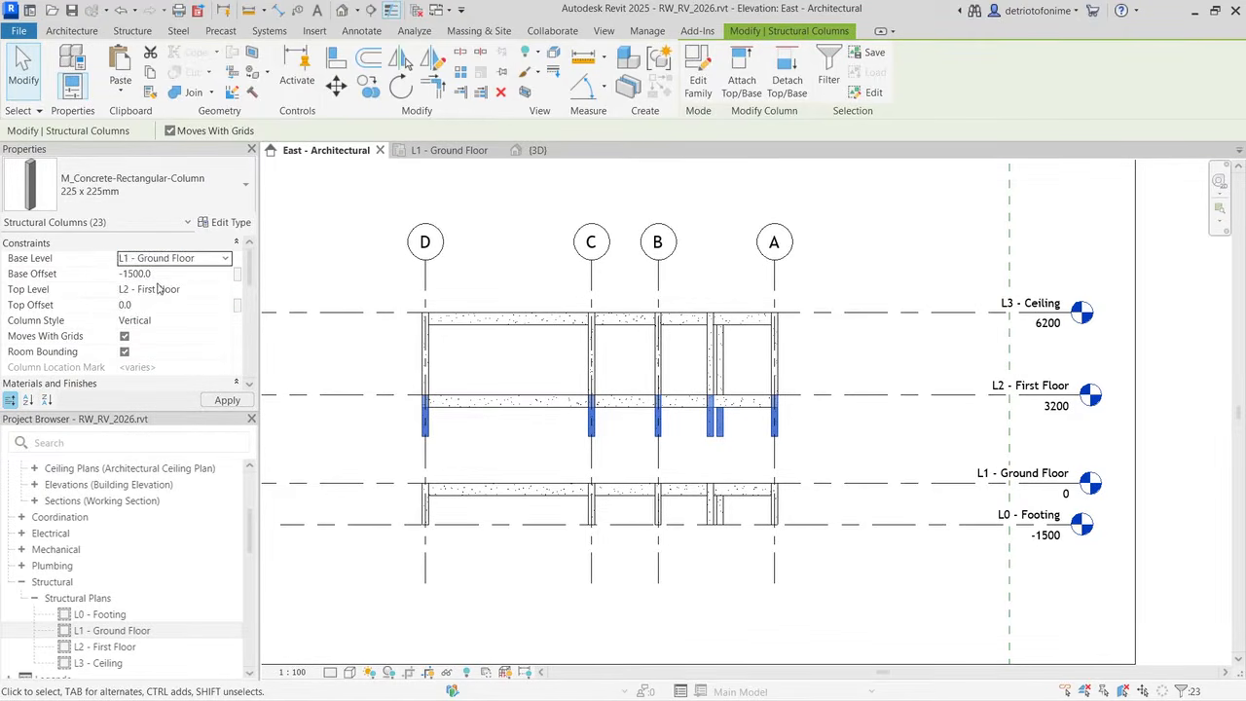
left_click(158, 274)
left_click_drag(154, 276, 86, 282)
type("0")
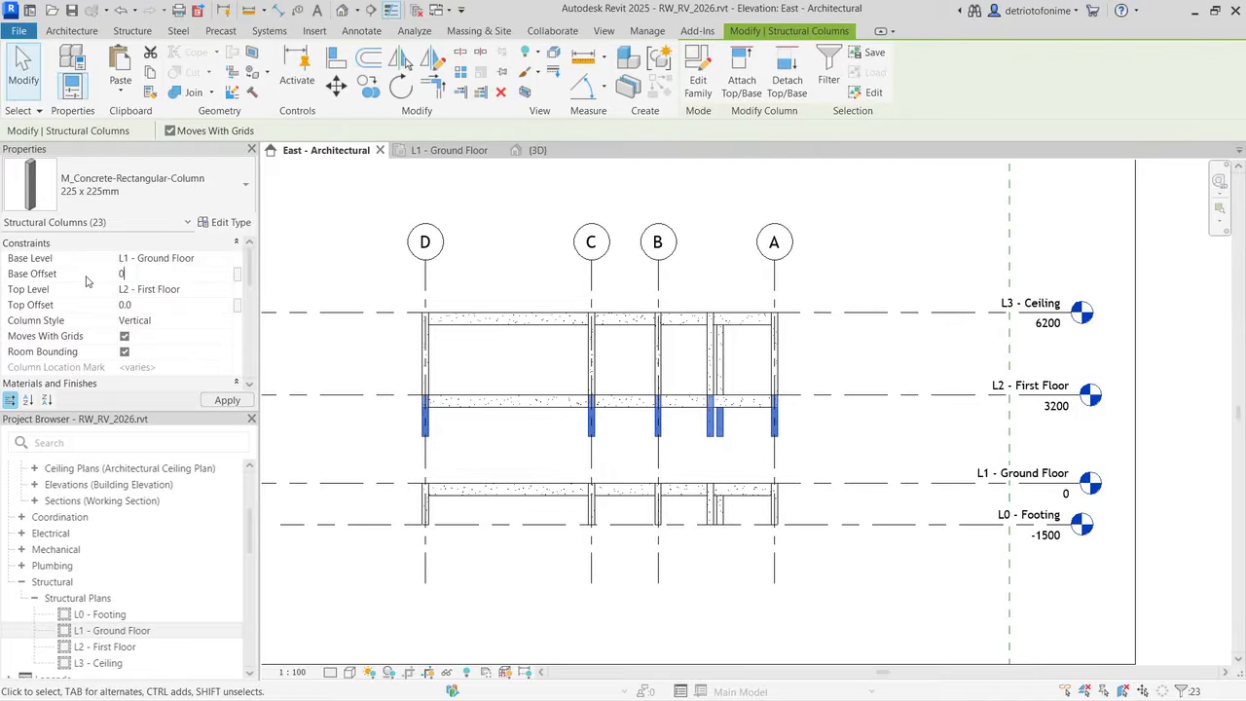
left_click(212, 402)
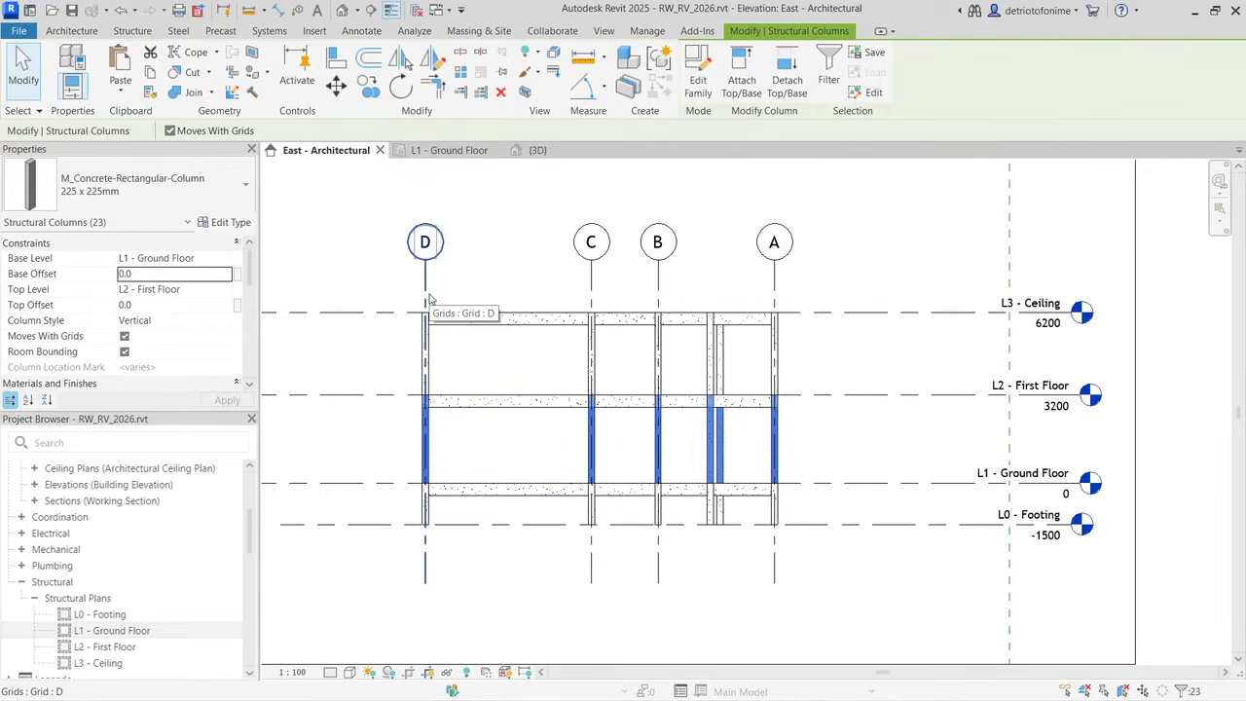
left_click(516, 284)
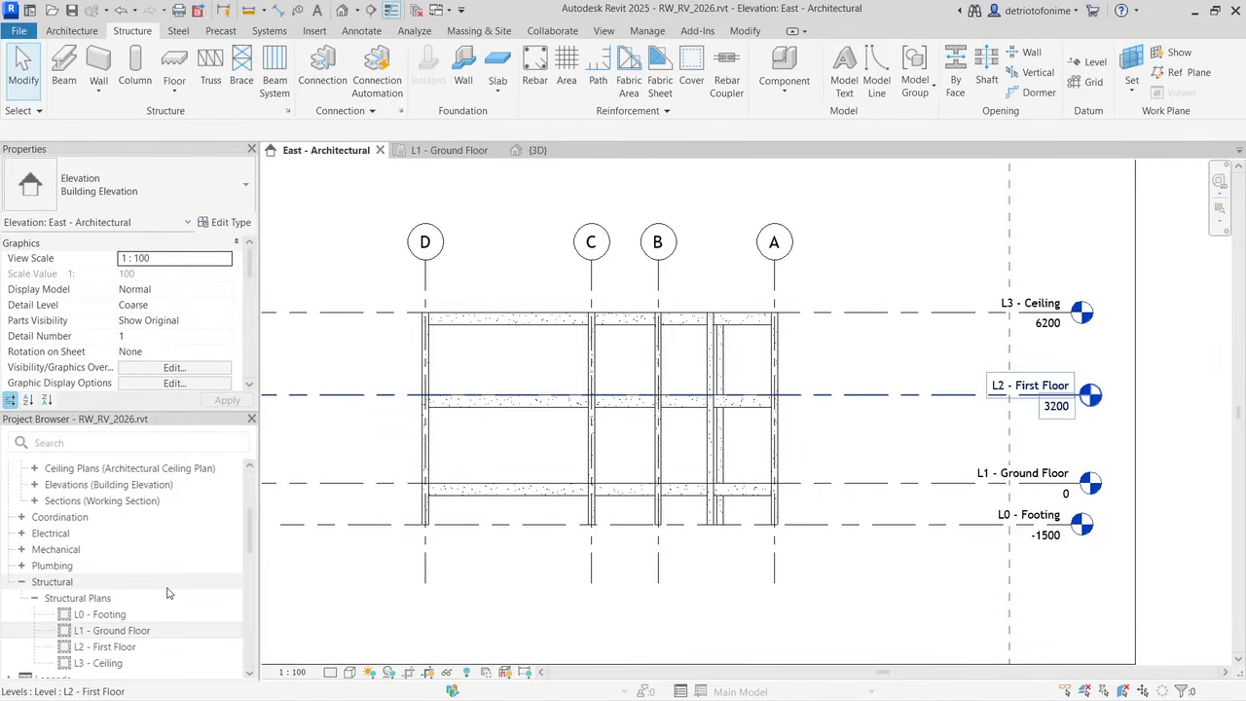
Step: Open the L0 - Footing structural plan and start an isolated foundation, checking the available M_Footing-Rectangular types
double_click(95, 618)
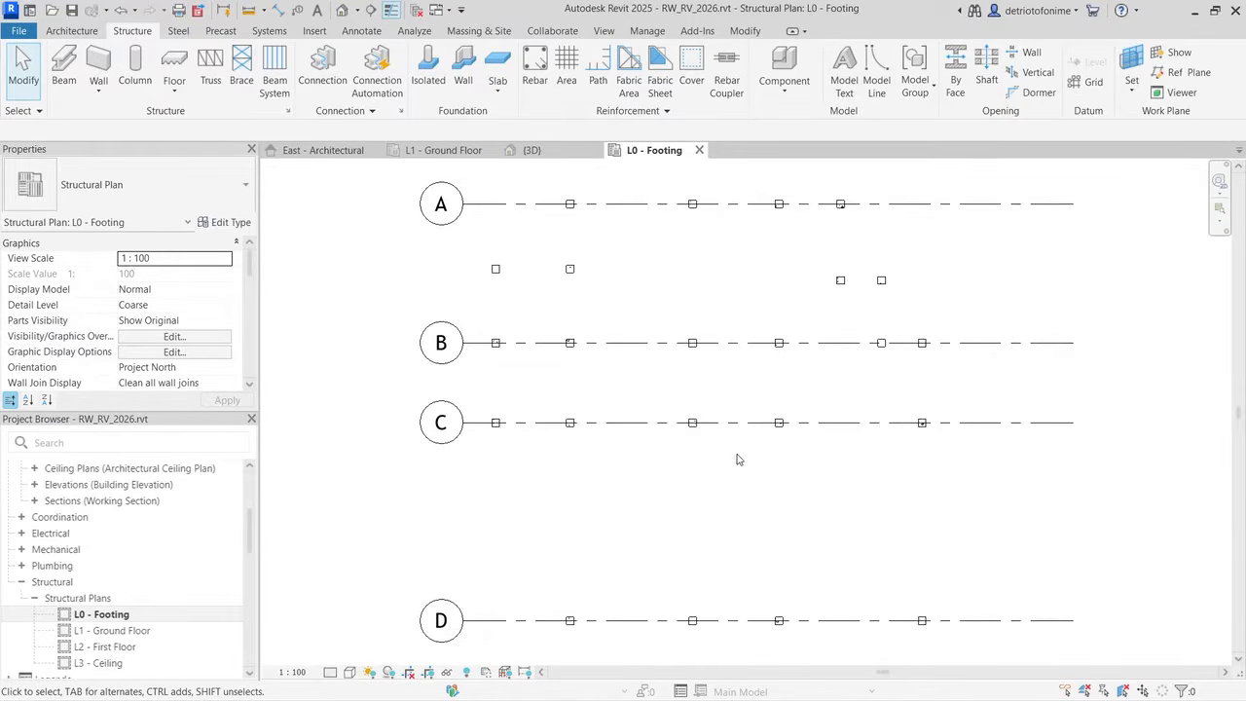
left_click(424, 72)
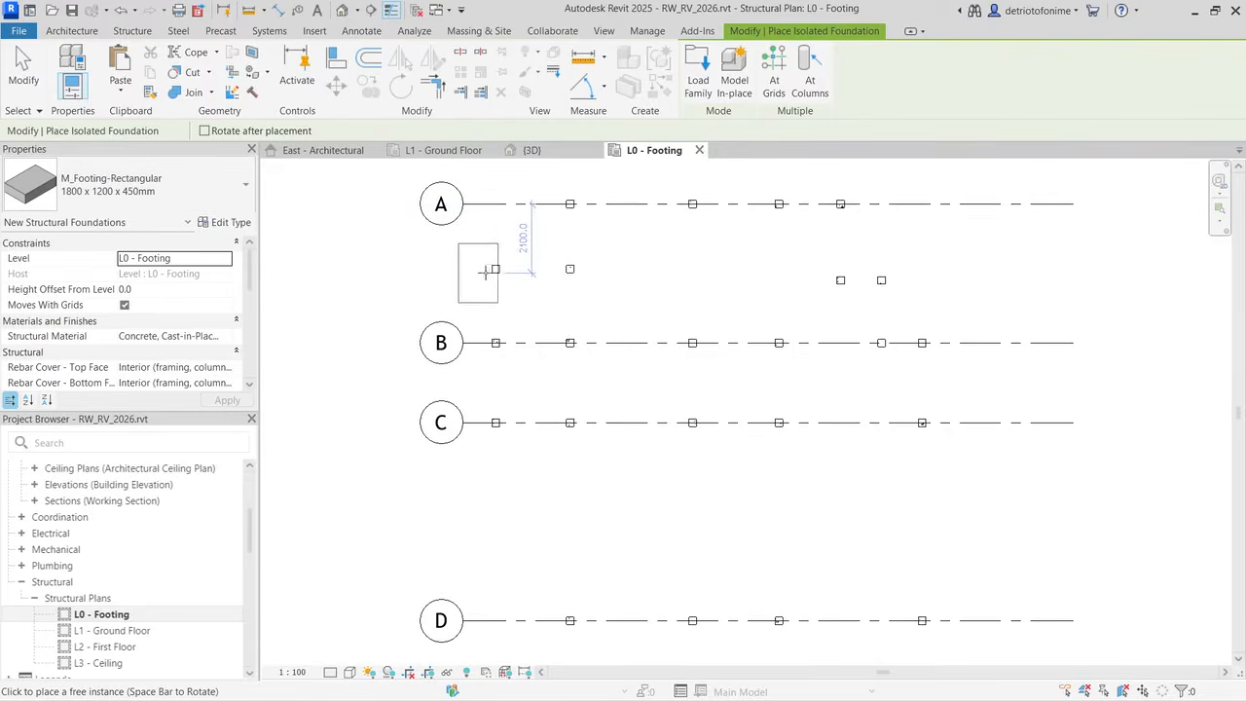
left_click(160, 202)
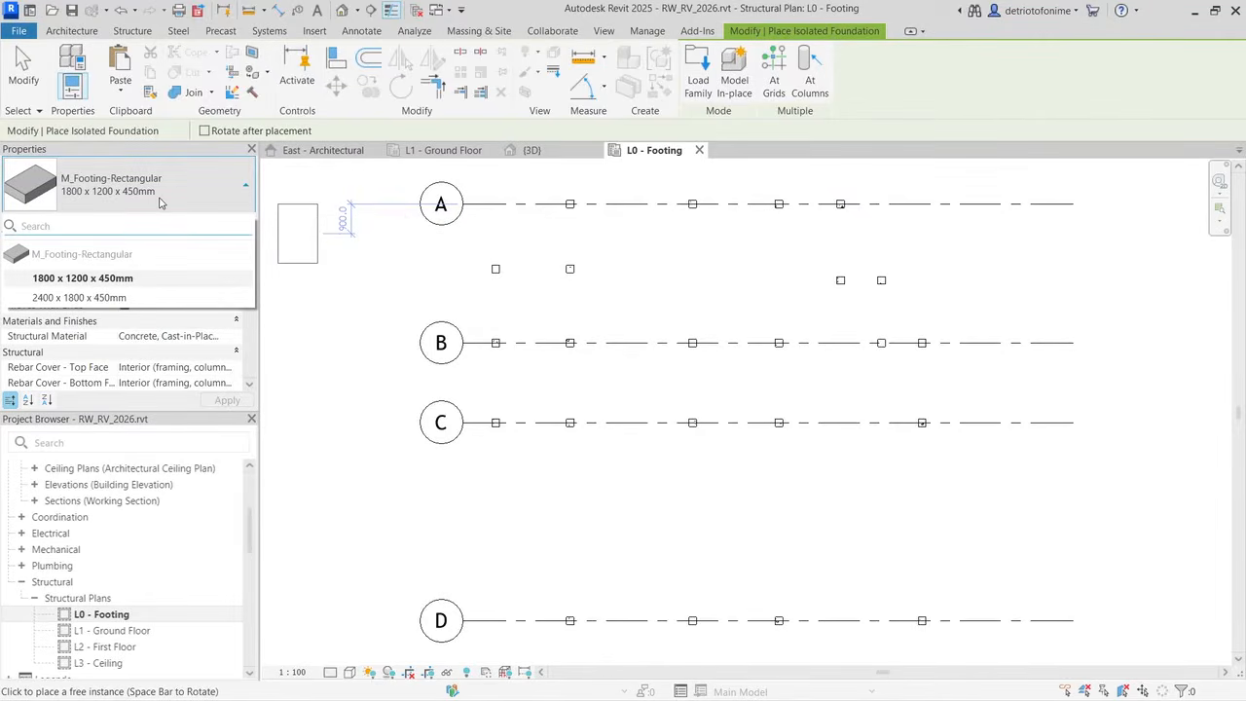
left_click(161, 198)
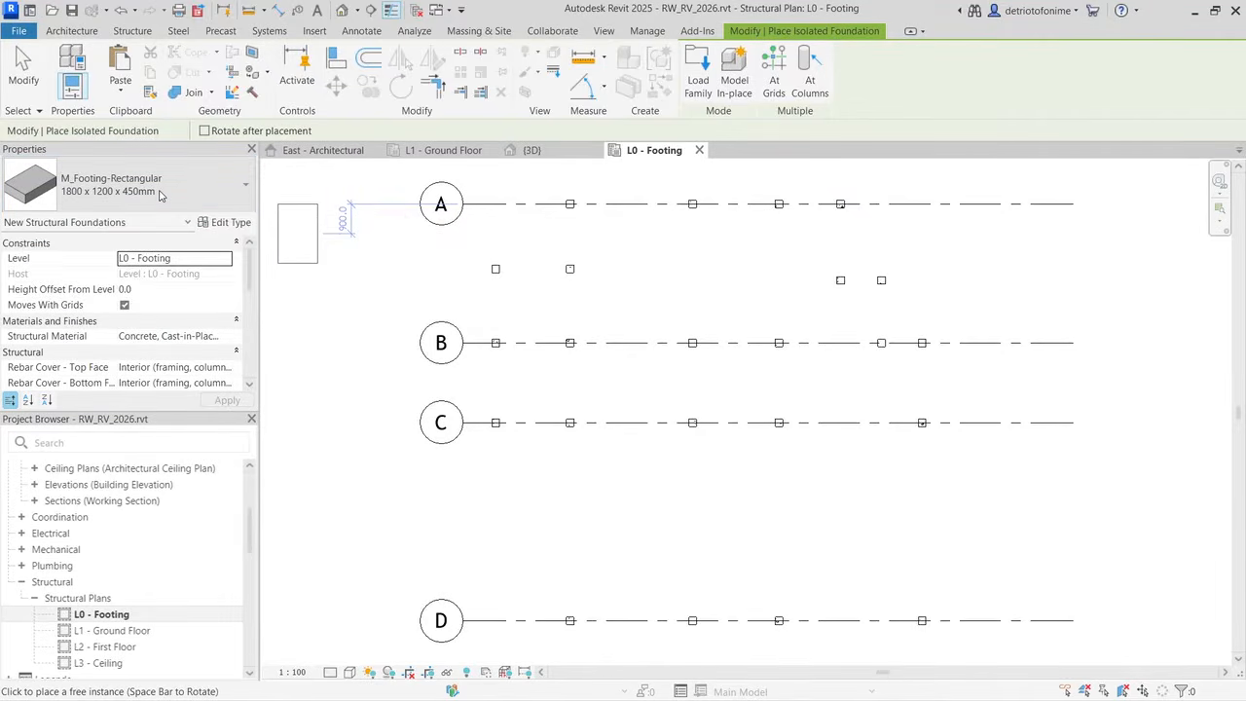
Step: Duplicate the 1800 x 1200 x 450mm rectangular footing type under the name 1000 x 1000 x 450mm
left_click(218, 223)
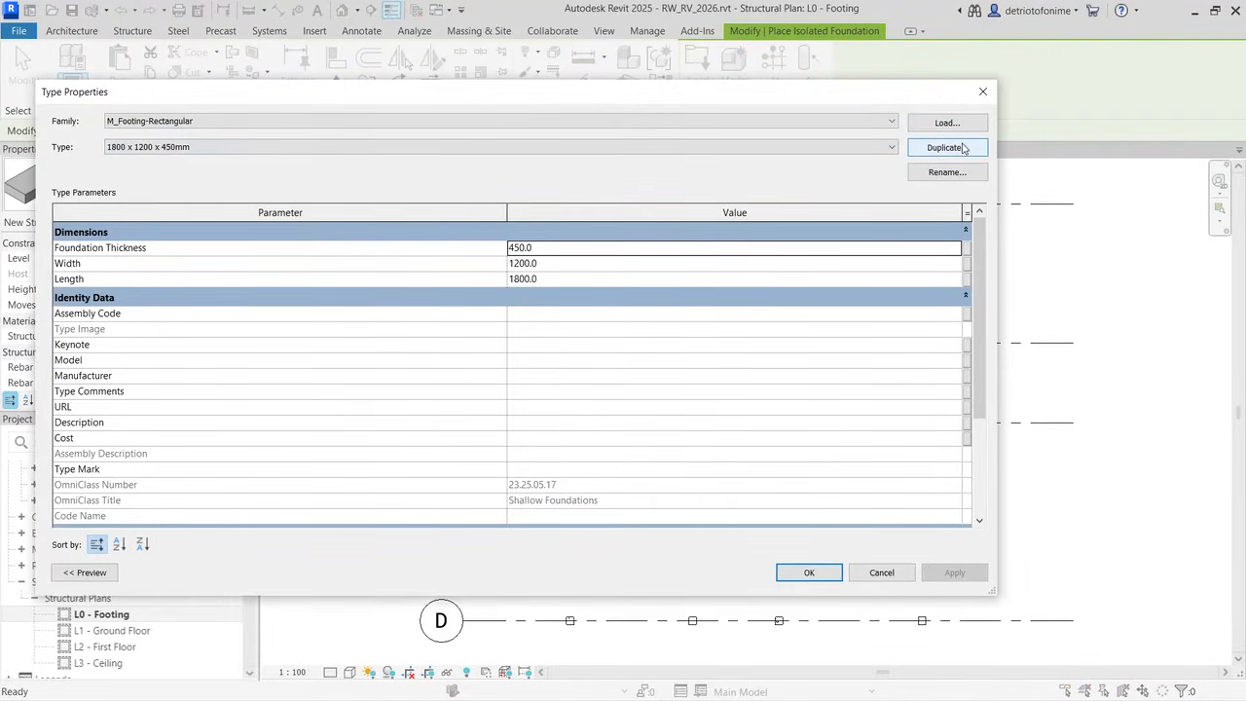
left_click(943, 147)
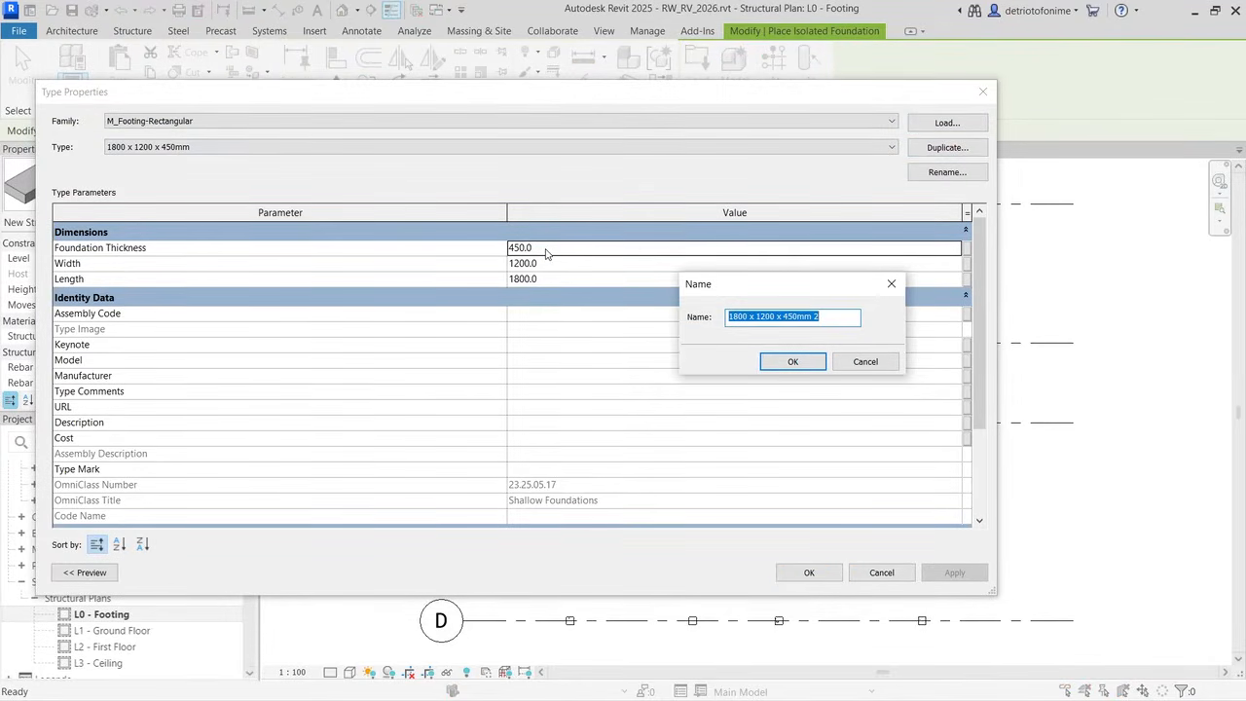
left_click(751, 322)
left_click_drag(748, 317, 776, 319)
type("000 x 1")
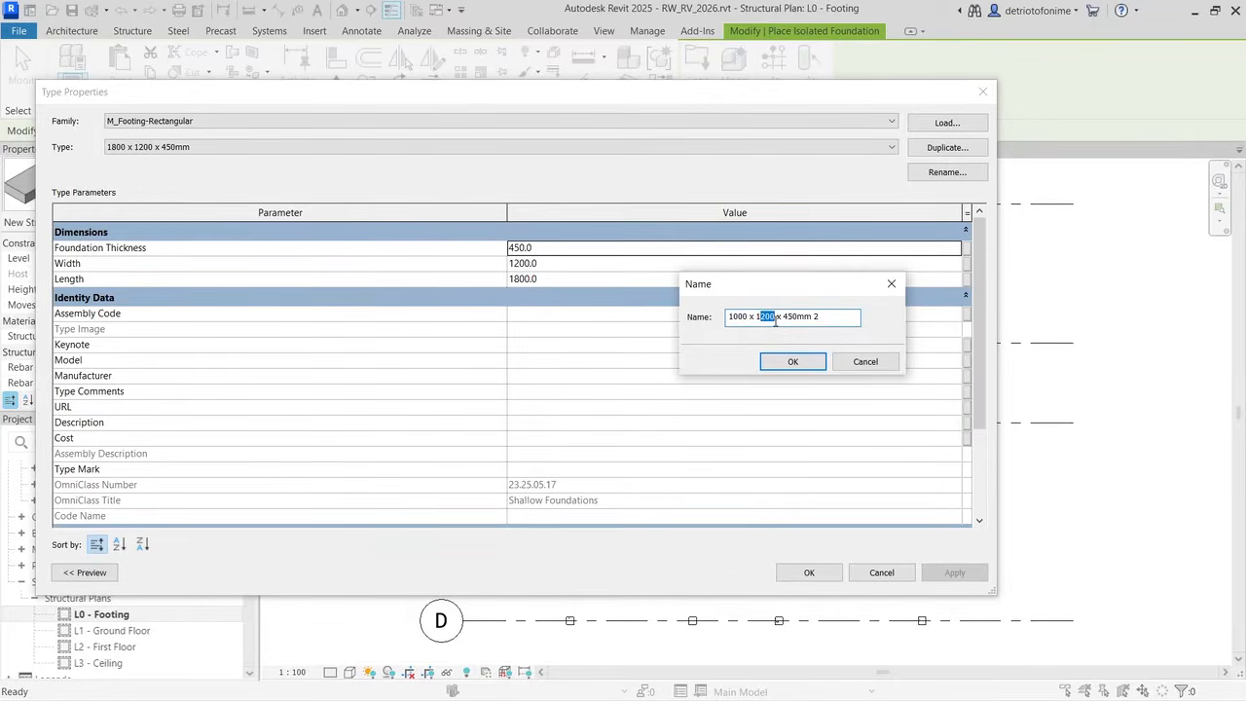
type("000")
left_click(792, 361)
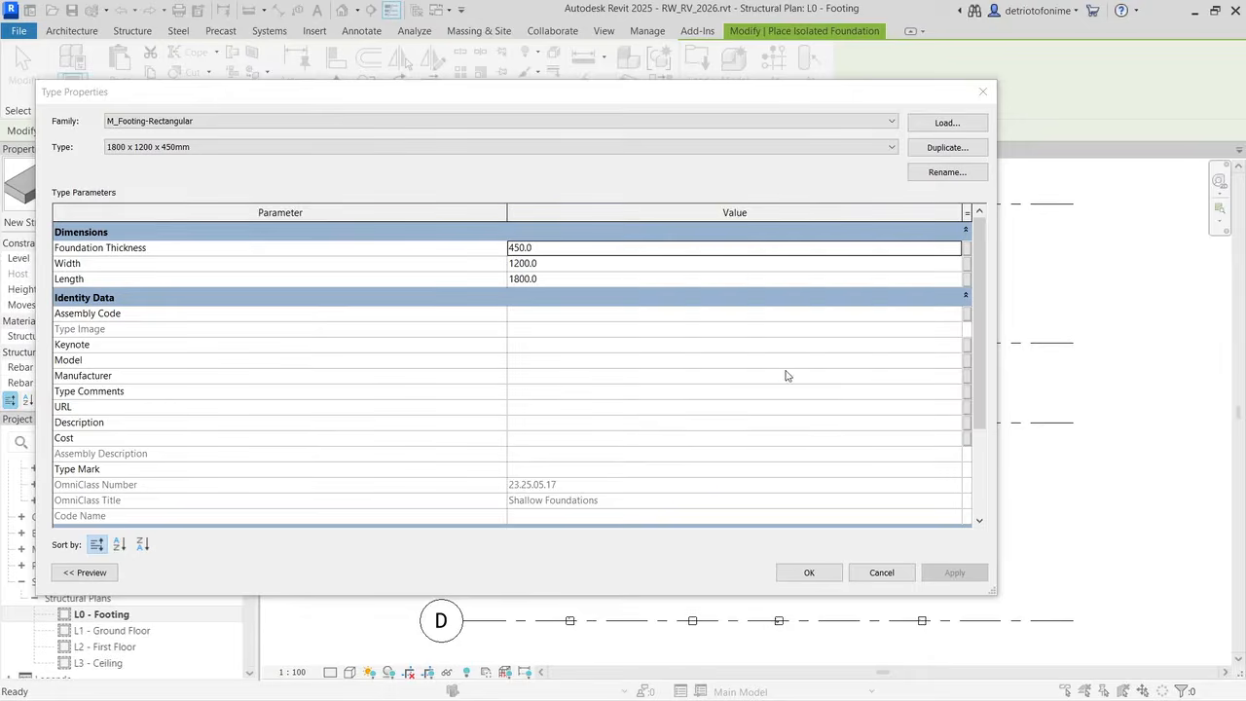
Step: Set the new footing type's length and width to 1000 and accept the type properties
left_click(575, 280)
type("1000")
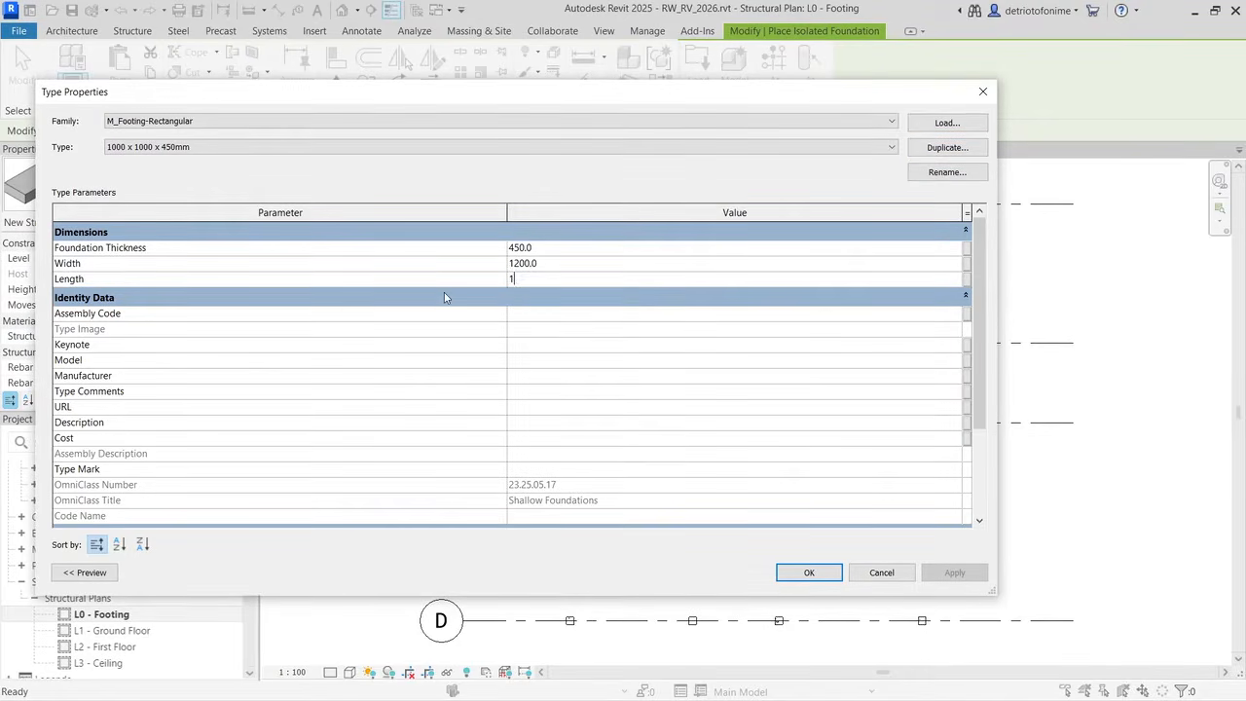
left_click(547, 262)
left_click(547, 262)
left_click_drag(537, 262, 464, 264)
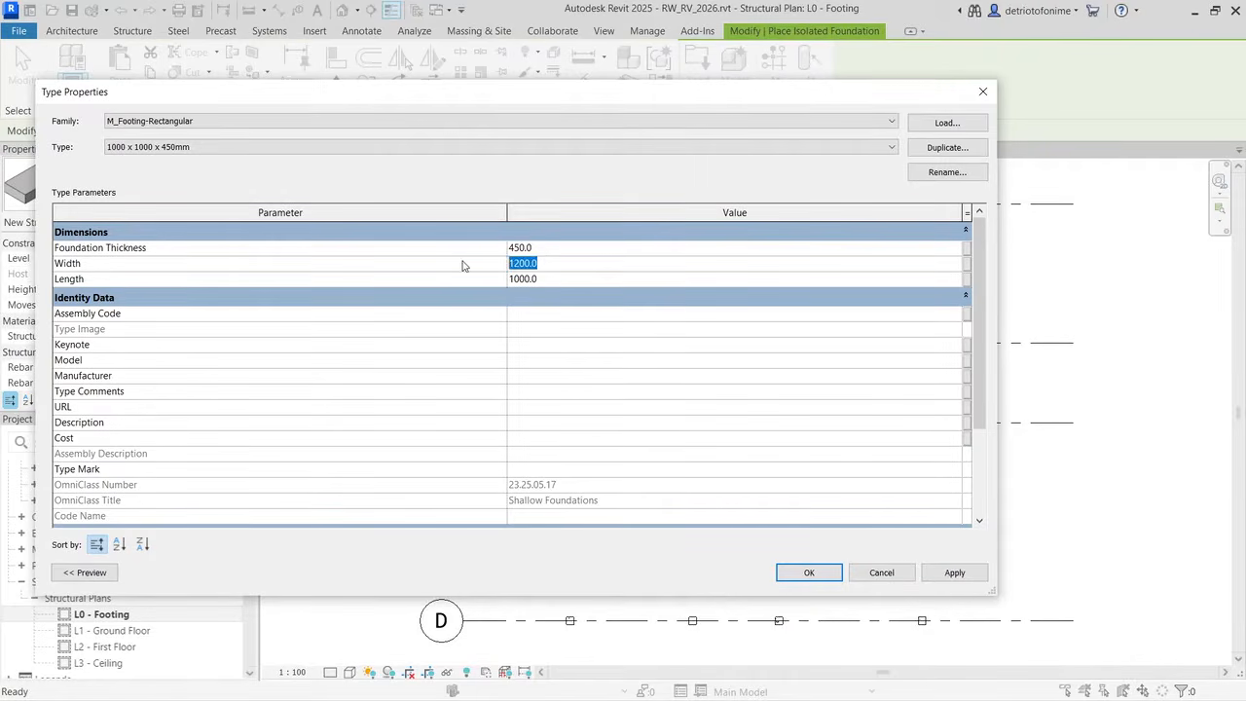
type("10")
left_click(944, 572)
left_click(806, 572)
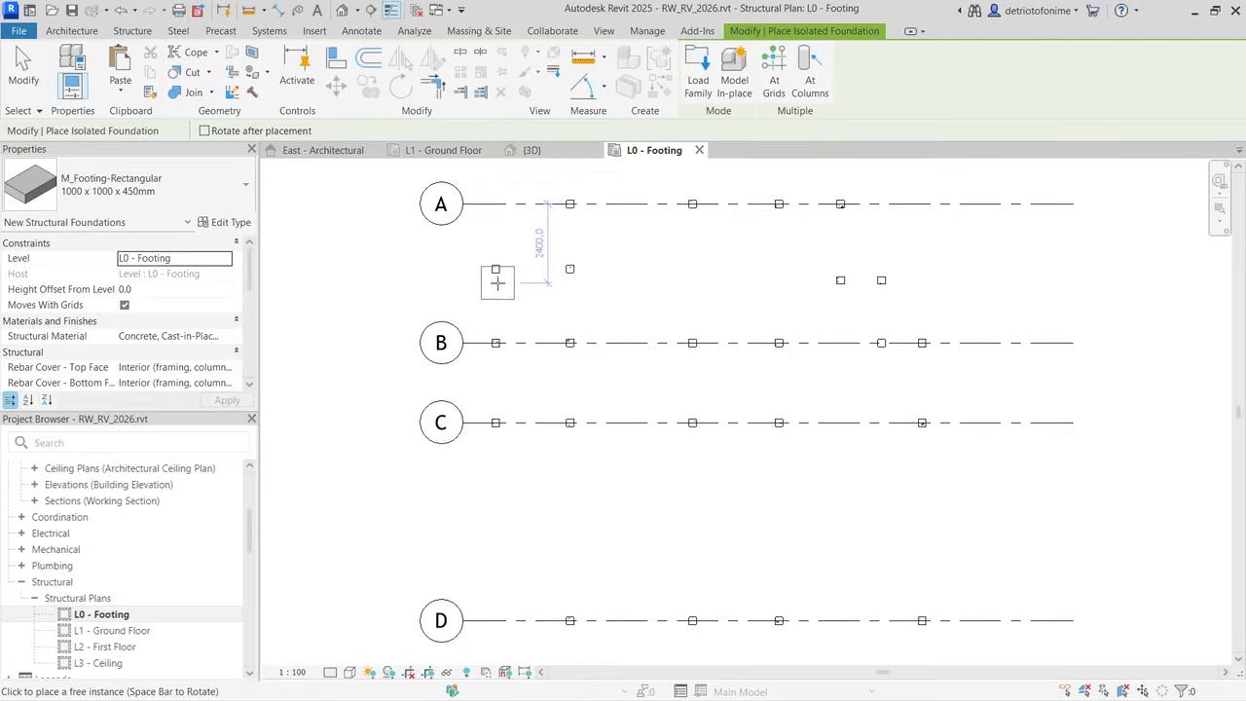
Step: Place 1000 x 1000 x 450mm footings centred on the two leftmost columns between grids A and B and the two leftmost on grid B
scroll(494, 269, "up", 2)
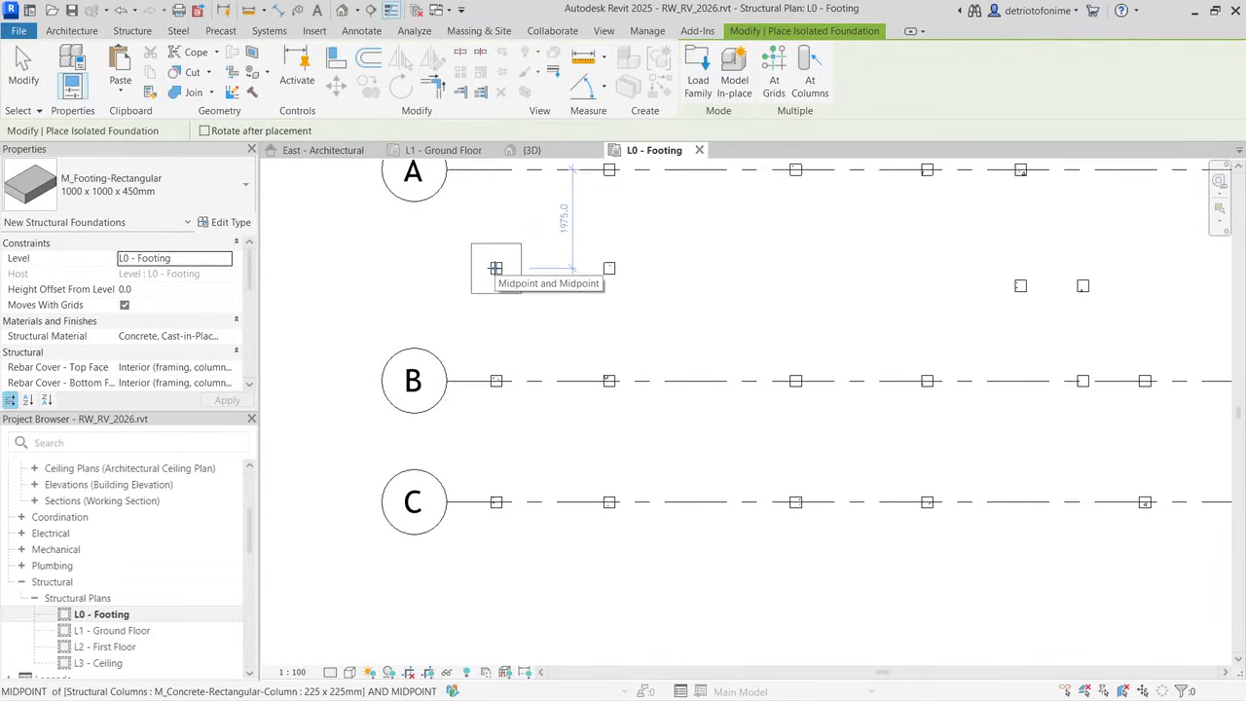
left_click(495, 268)
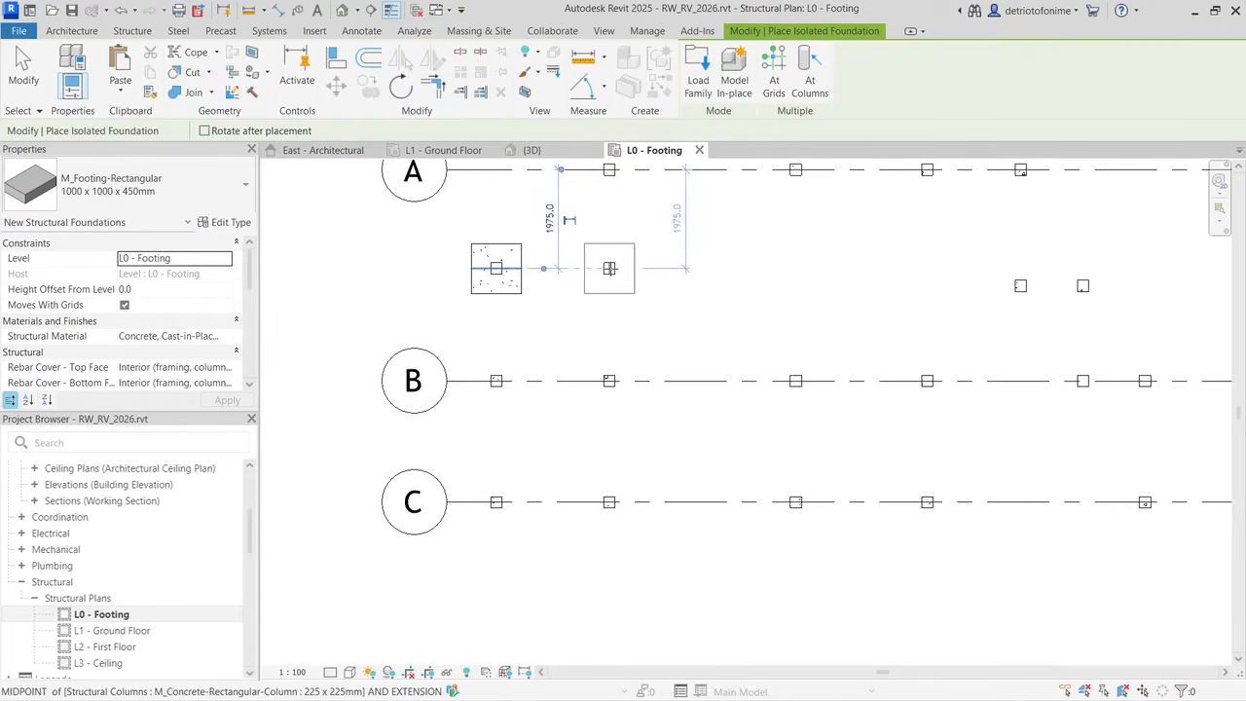
left_click(610, 268)
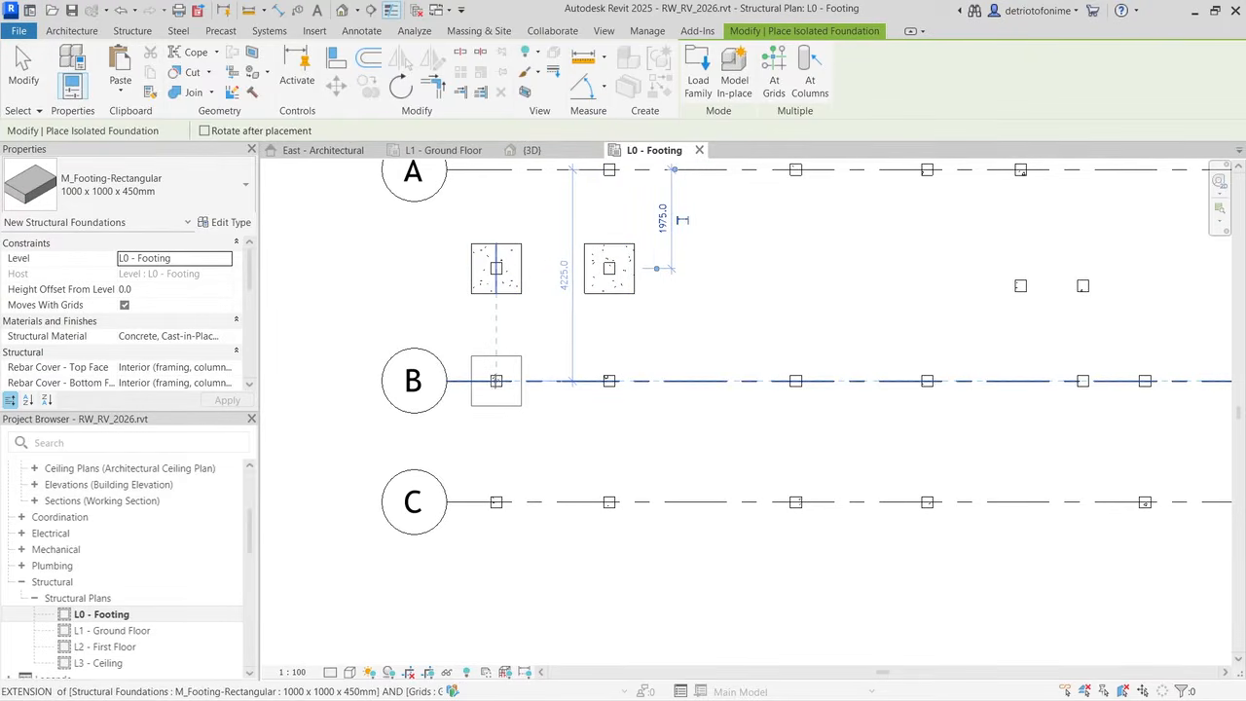
left_click(496, 379)
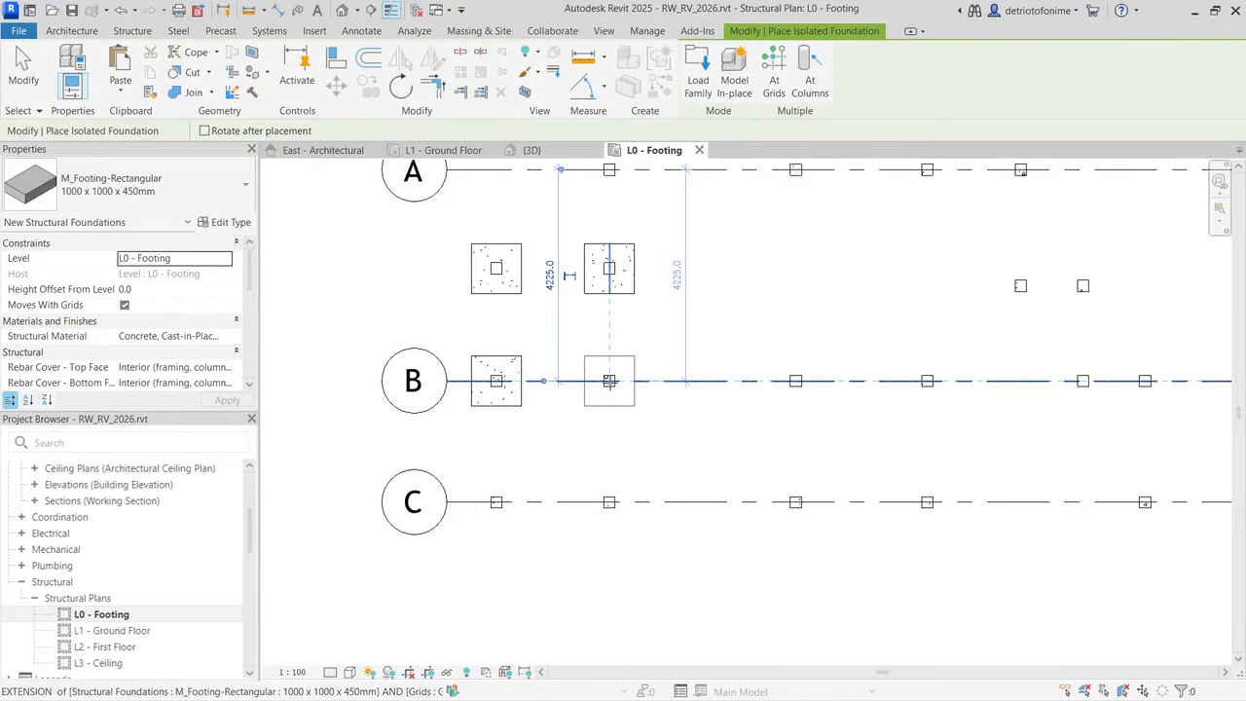
scroll(610, 380, "up", 4)
left_click(610, 380)
Step: Place 1000 x 1000 x 450mm footings under all five grid C columns and the third and fourth grid B columns, then end placement
scroll(610, 379, "down", 5)
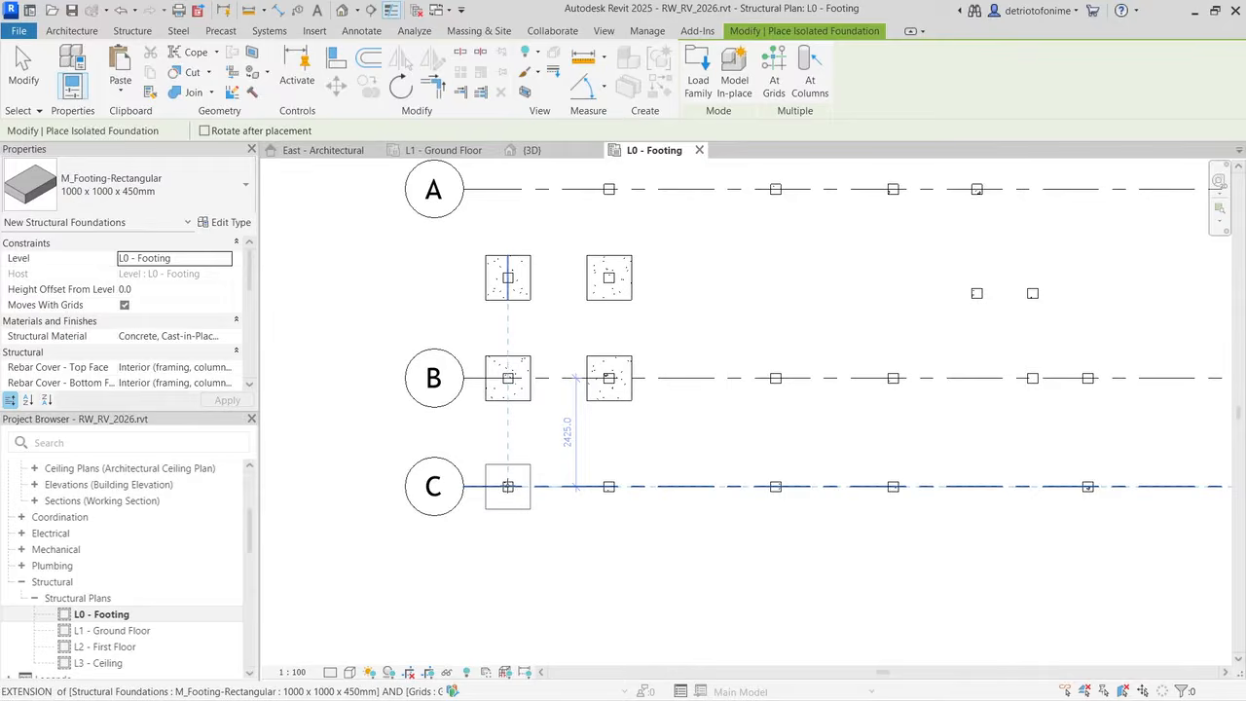
left_click(508, 487)
left_click(609, 487)
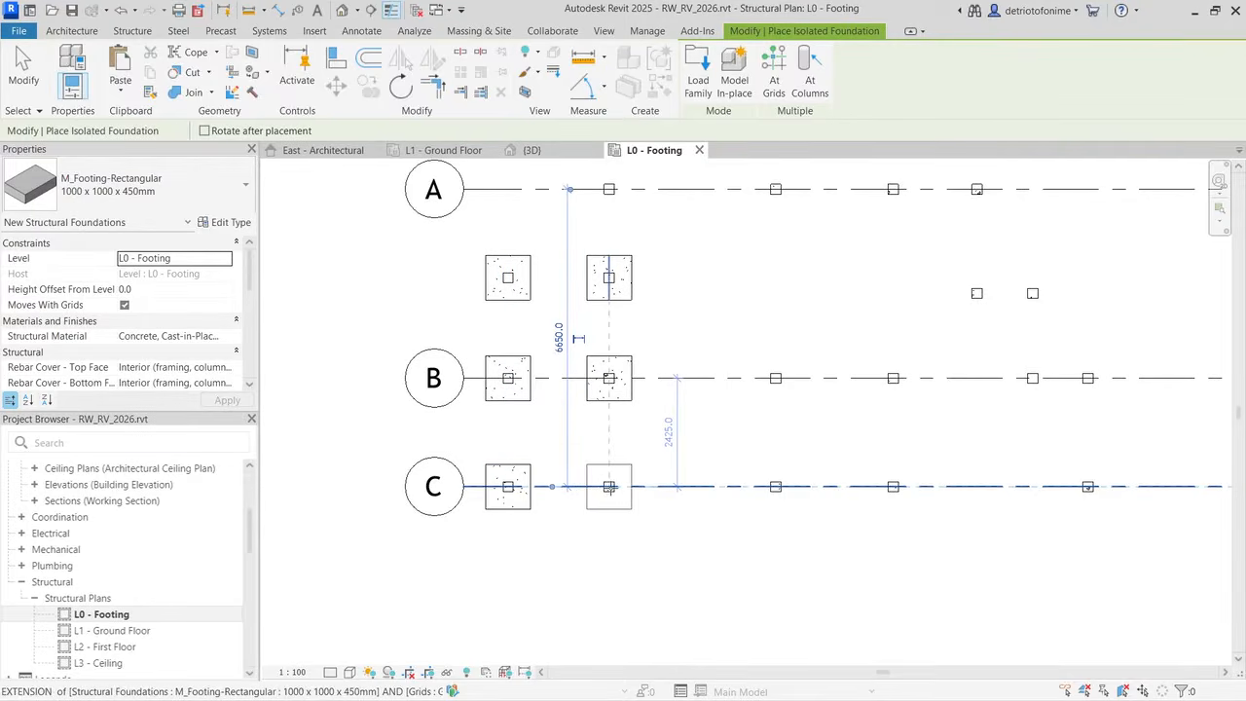
left_click(775, 487)
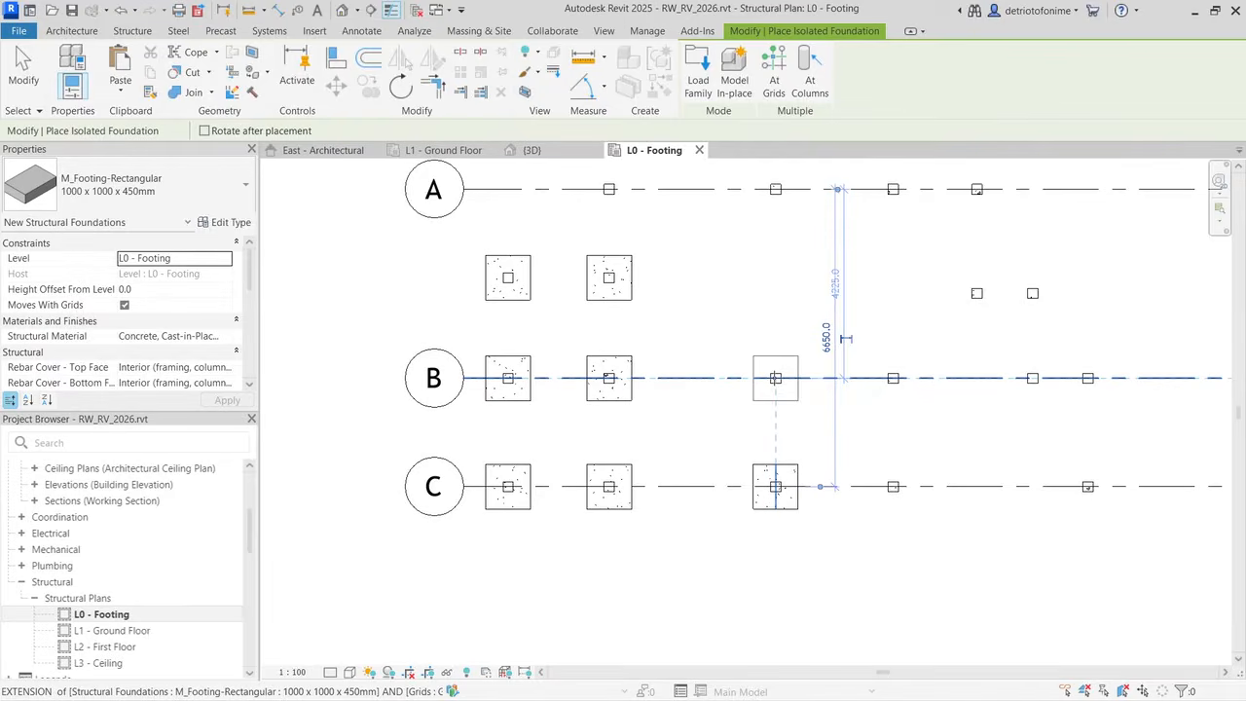
left_click(776, 378)
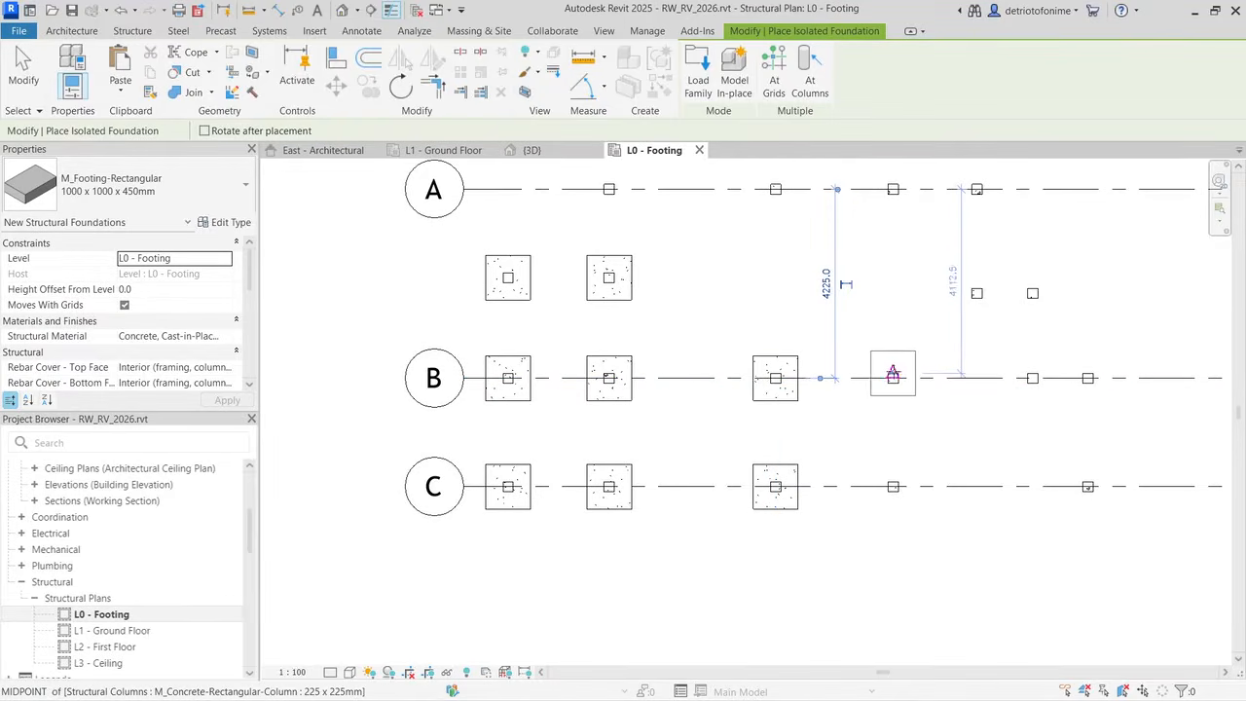
left_click(893, 378)
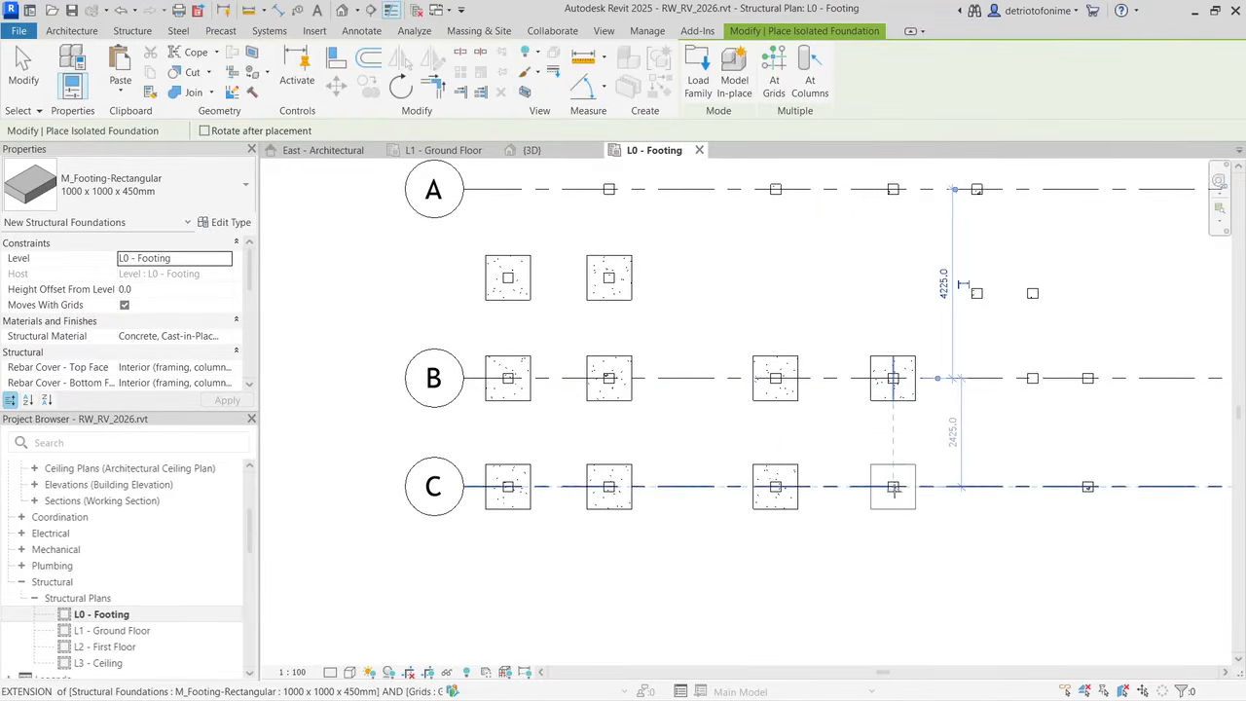
left_click(892, 487)
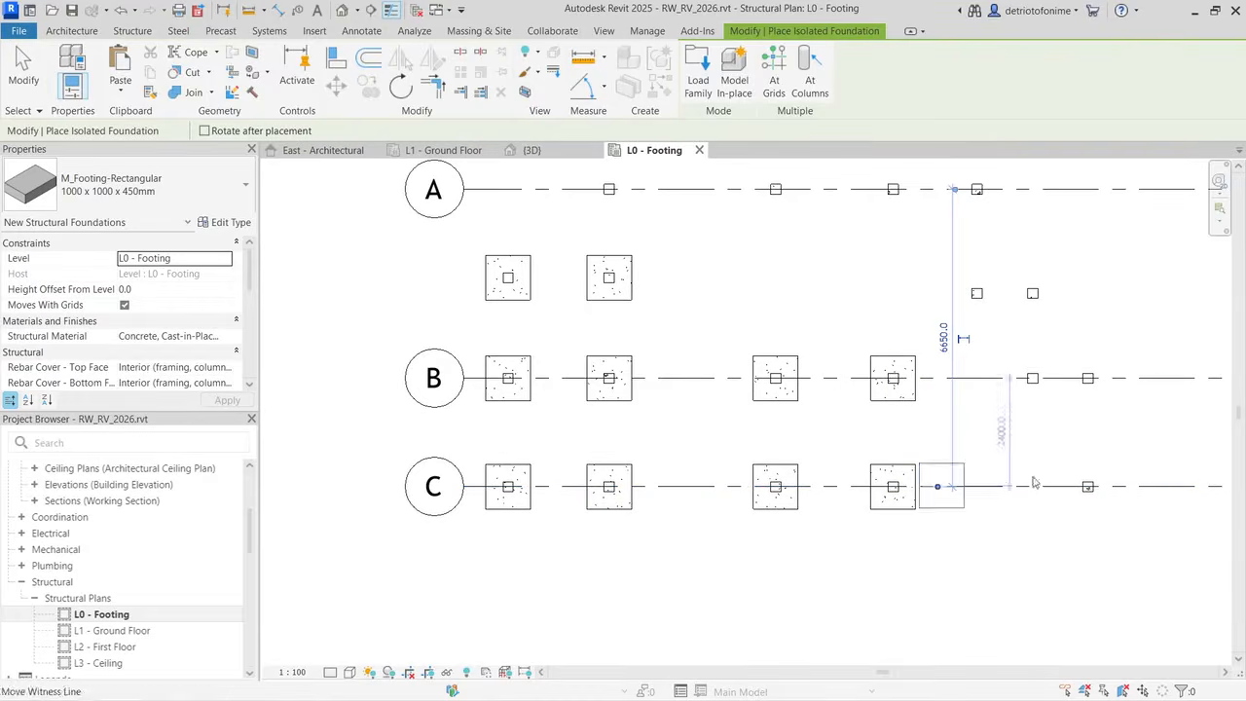
left_click(1087, 486)
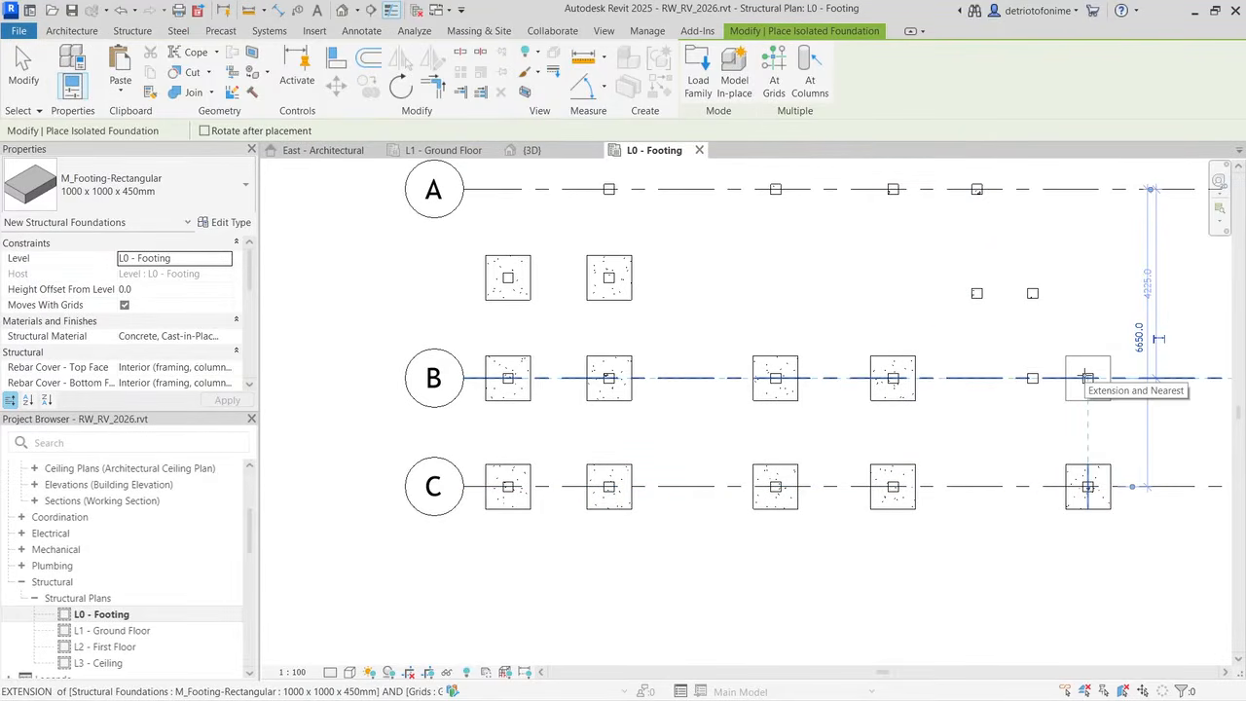
scroll(1080, 385, "down", 2)
scroll(1100, 354, "up", 2)
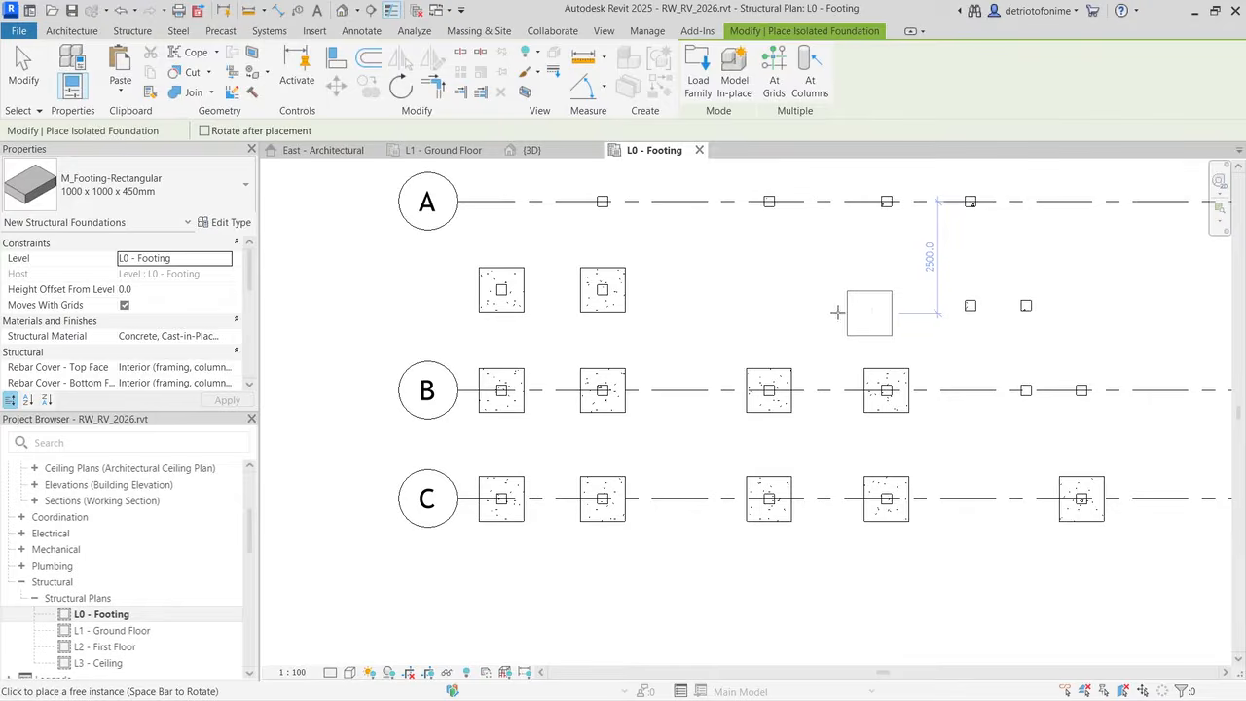
key("Escape")
key("Escape")
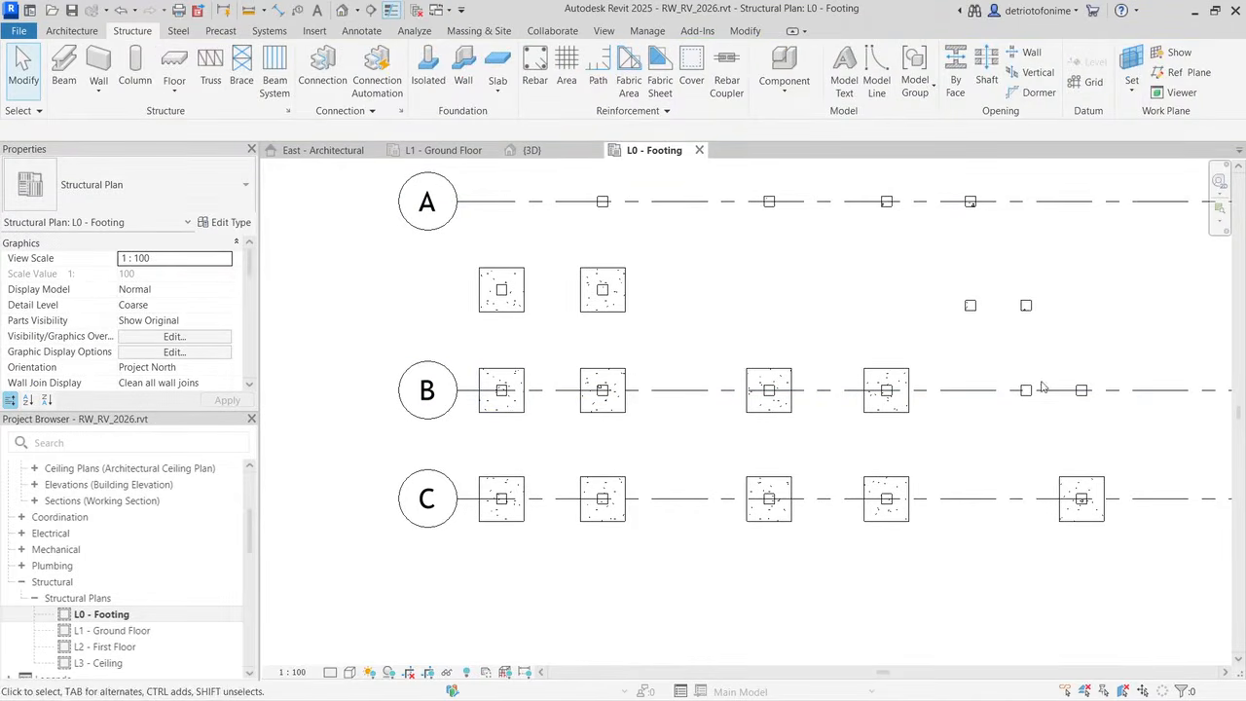
Step: Start another isolated foundation and duplicate the 1000 x 1000 x 450mm footing type as 900 x 1800 x 450mm
left_click(428, 77)
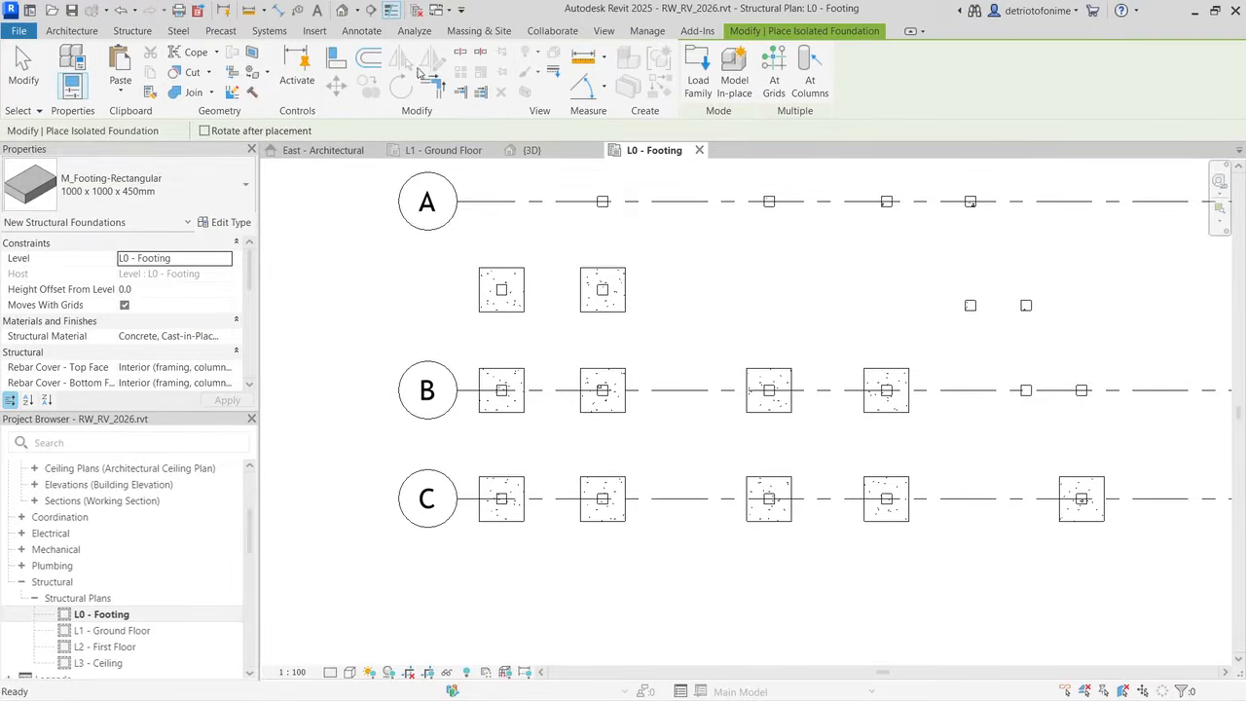
left_click(227, 222)
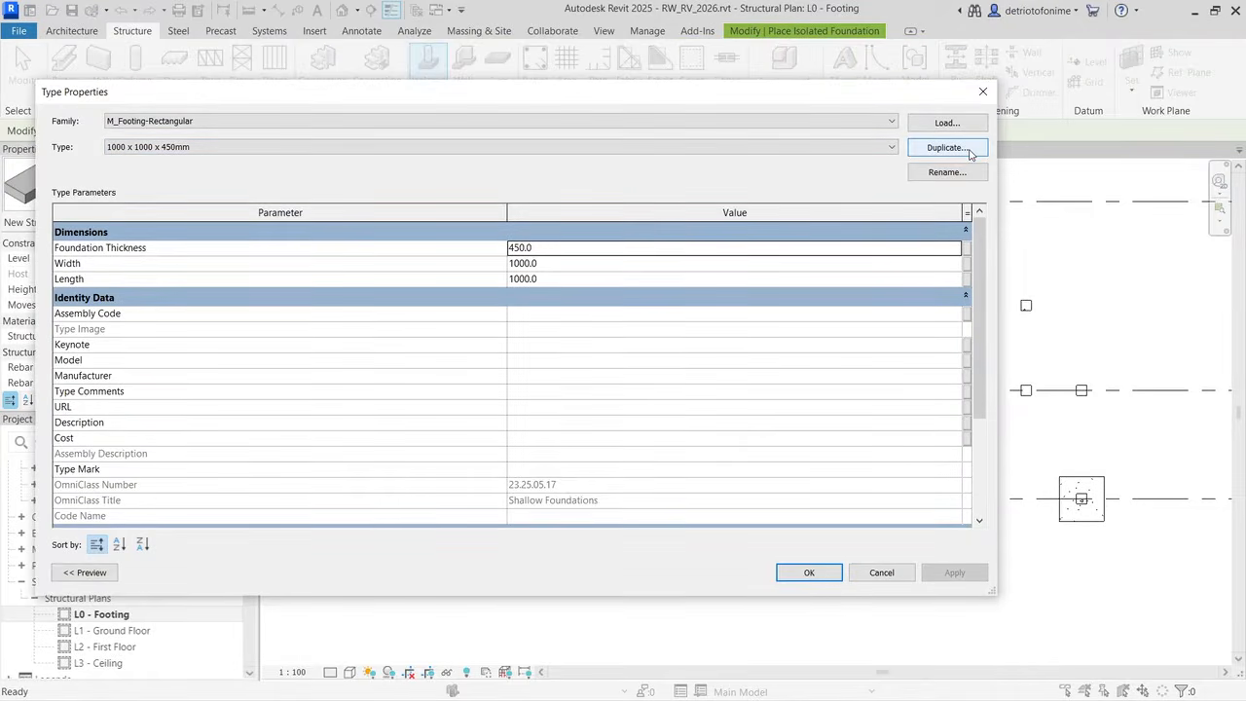
left_click(946, 148)
left_click(738, 317)
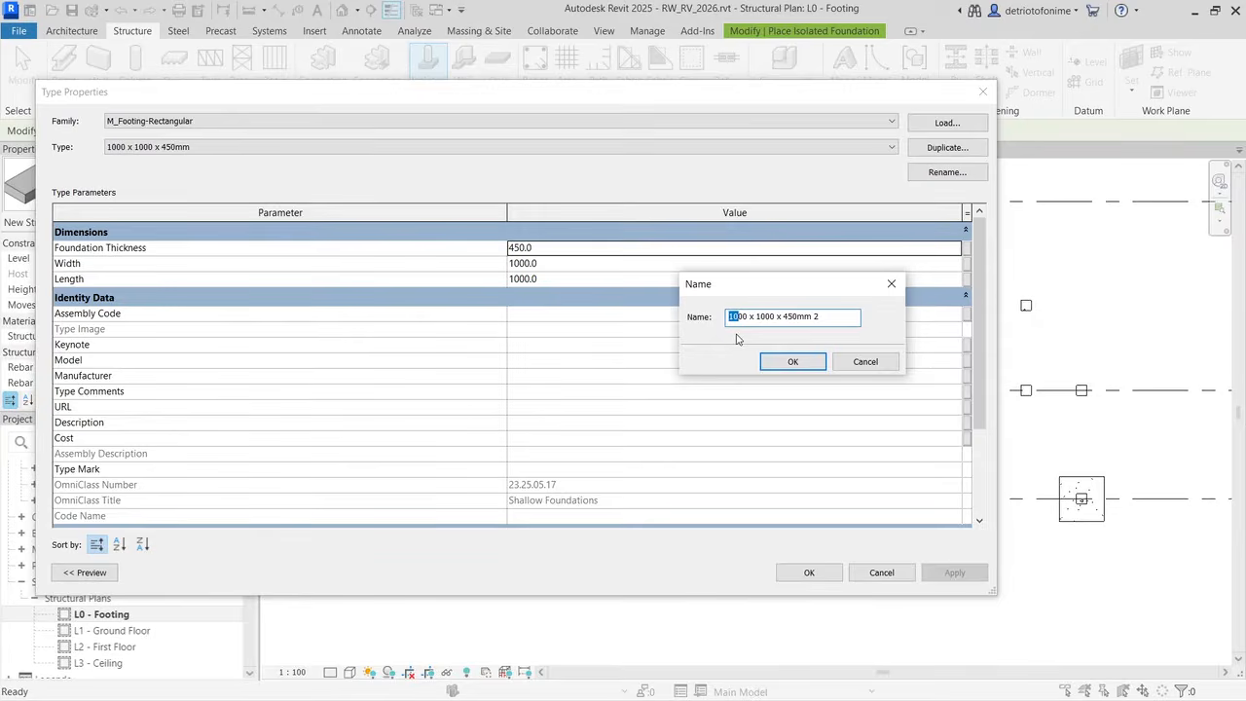
type("9")
left_click(794, 361)
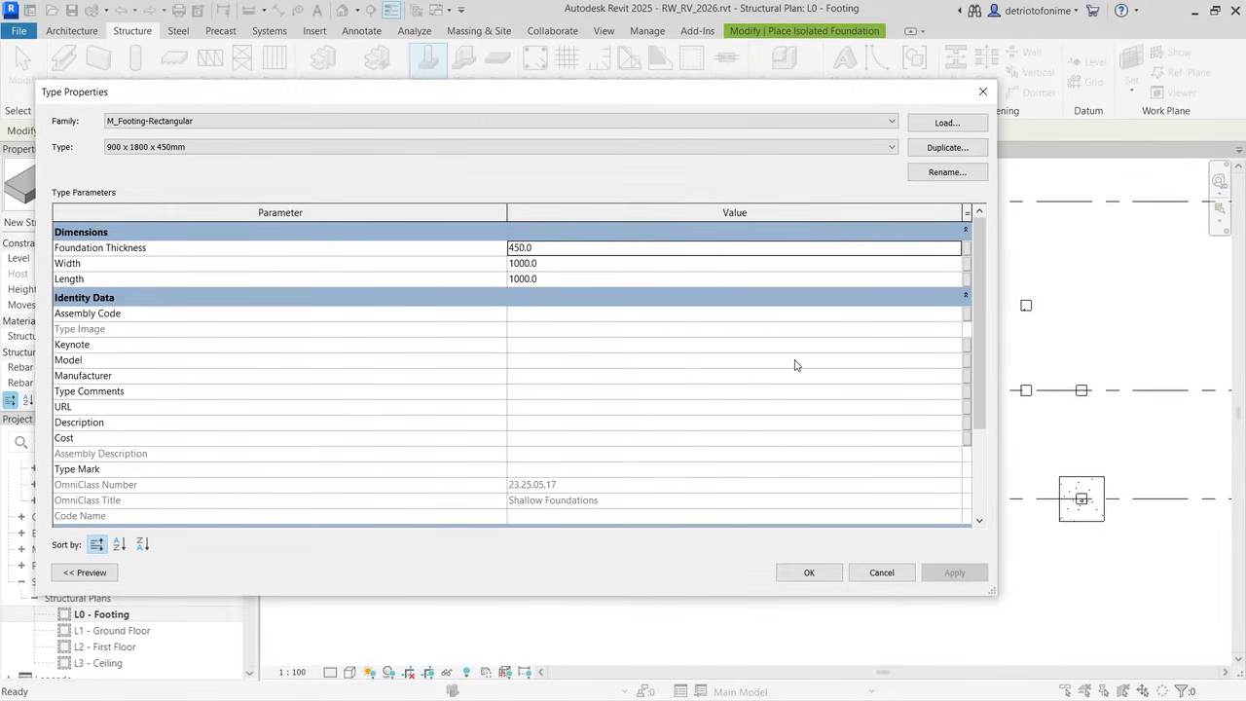
Step: Set the 900 x 1800 x 450mm footing type's width to 900 and length to 1800, and accept the properties
left_click(565, 263)
left_click_drag(548, 265, 444, 276)
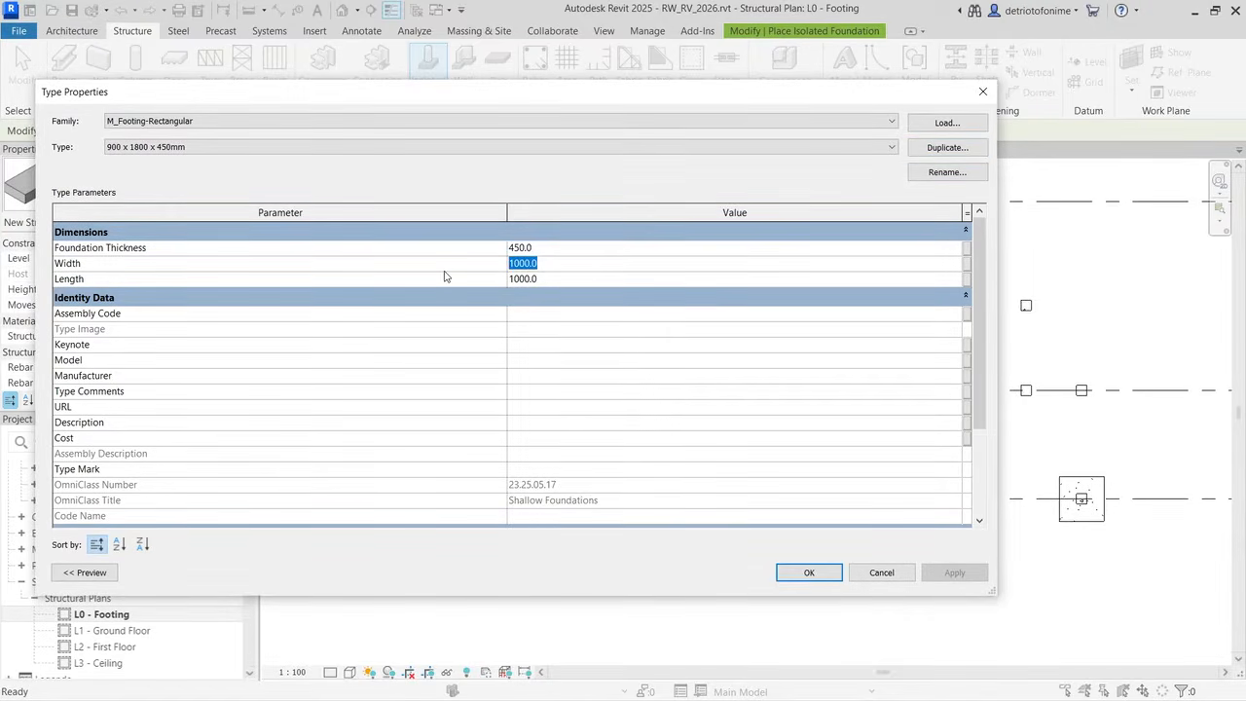
type("900")
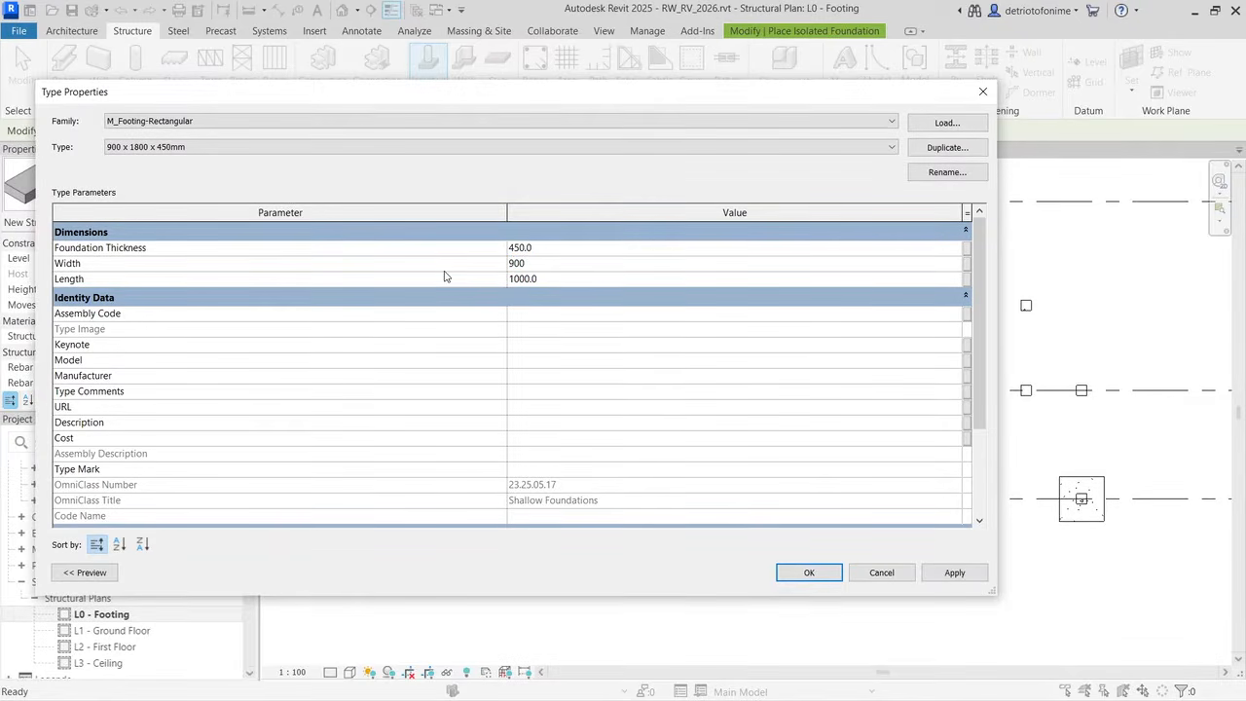
left_click(560, 279)
type("1")
left_click(955, 573)
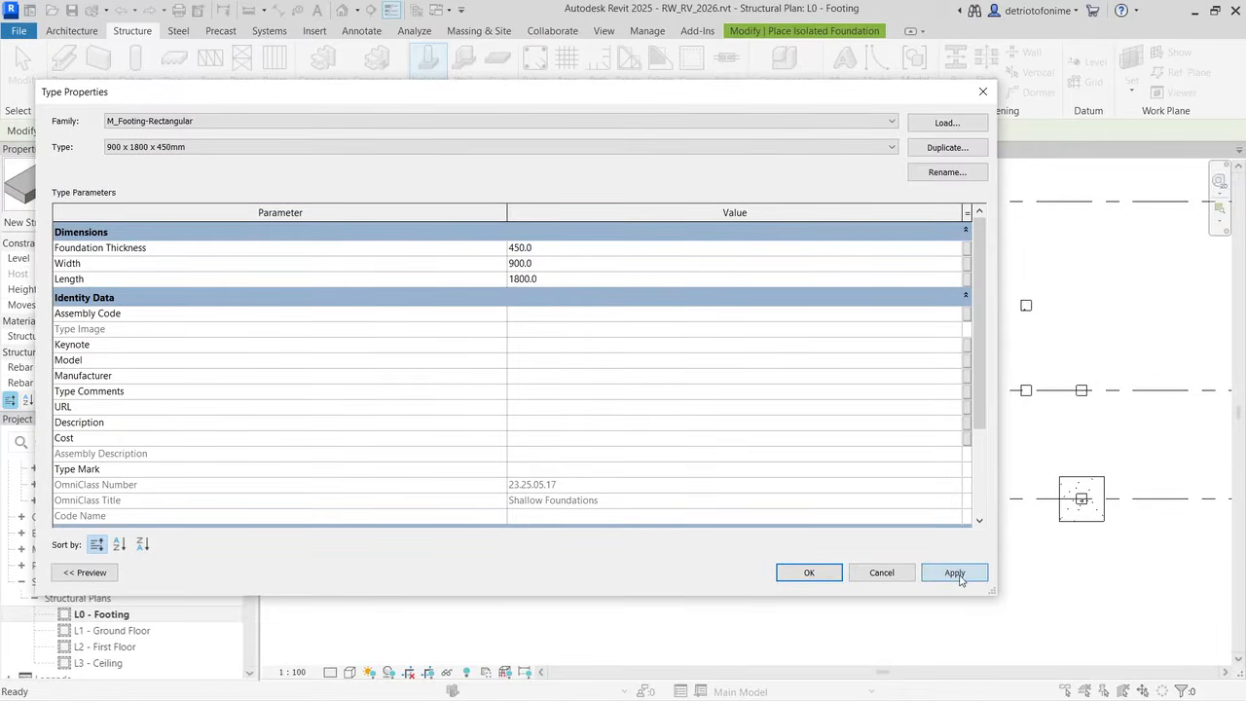
left_click(806, 572)
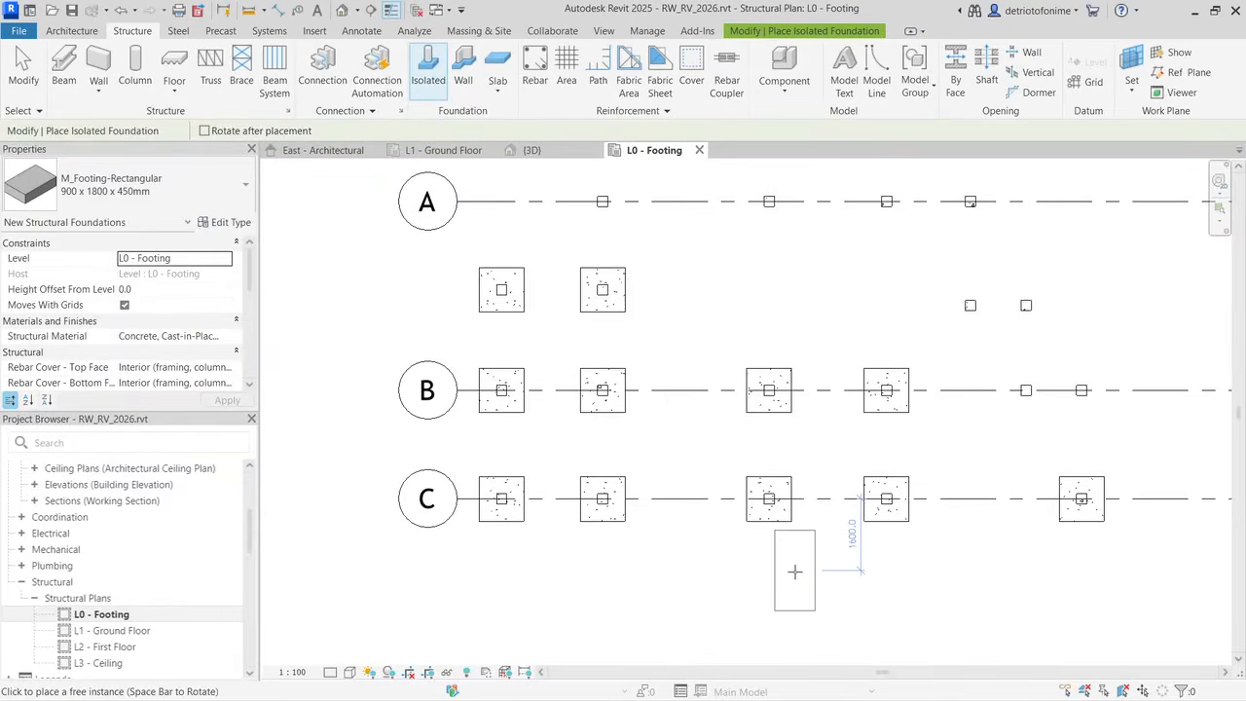
Step: Place rotated 900 x 1800 x 450mm footings under the grid B column pair and the pair between grids A and B, and delete the overlapping dimension
left_click(166, 167)
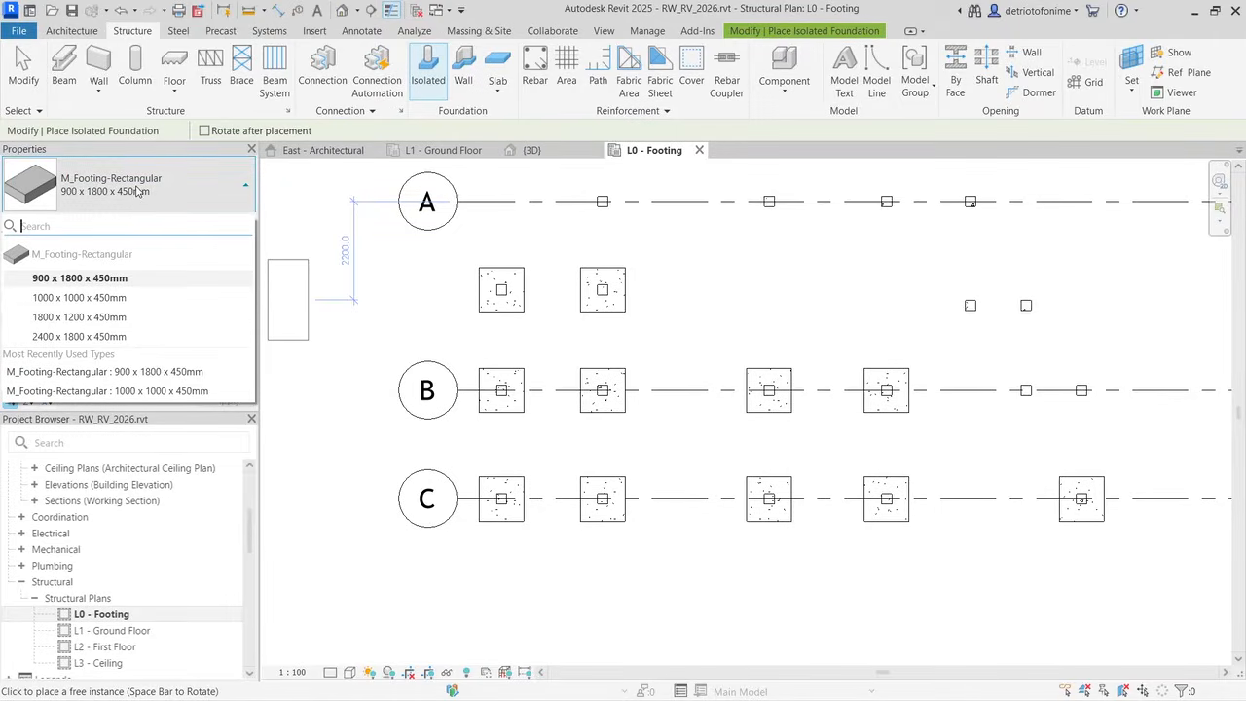
left_click(139, 192)
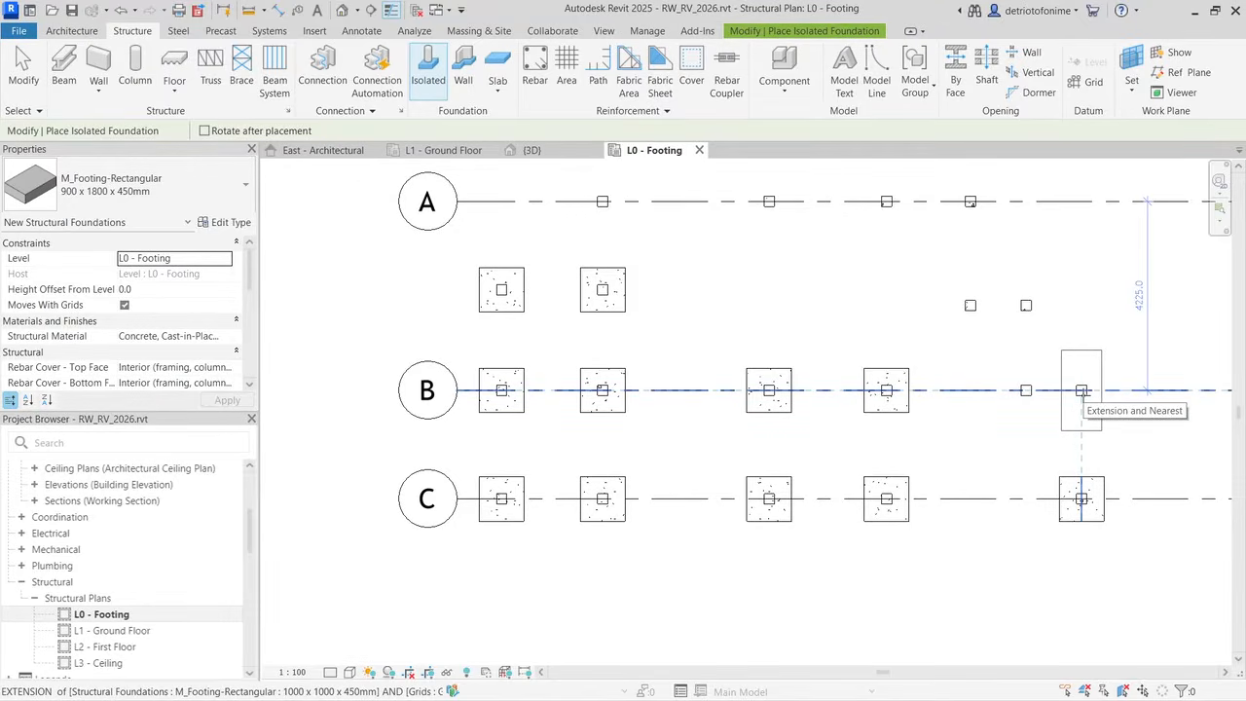
key("space")
key("space")
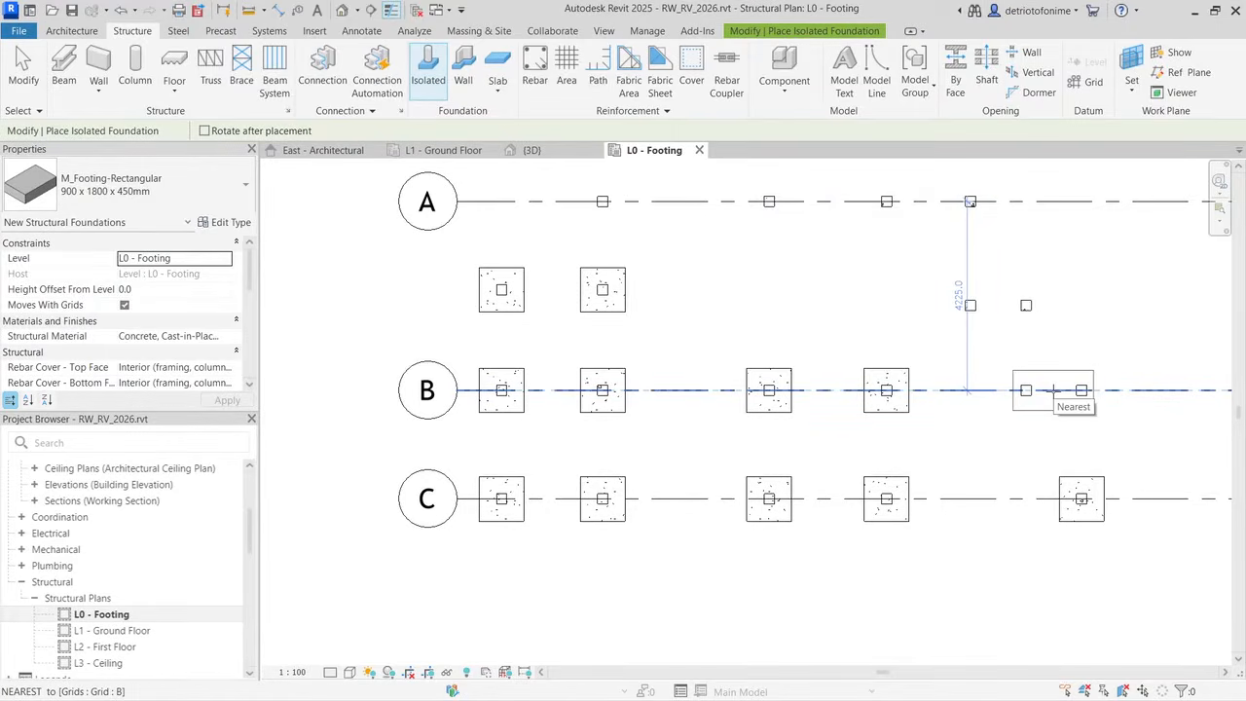
left_click(1054, 390)
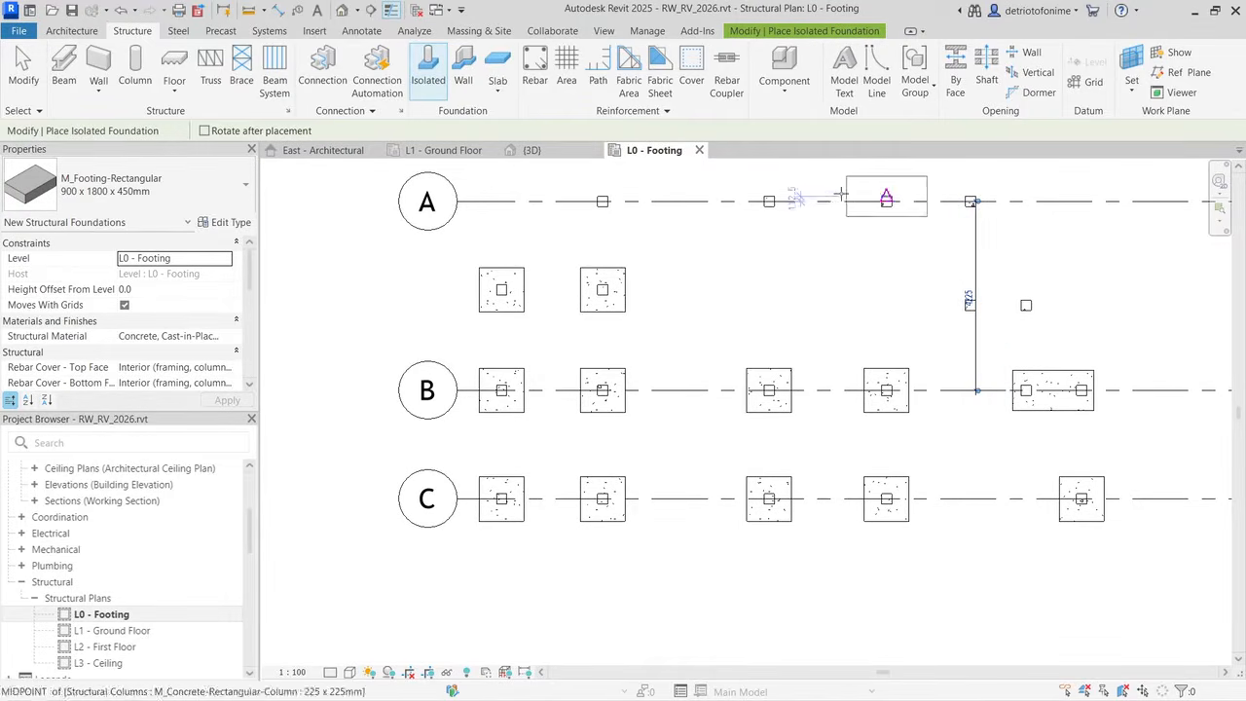
left_click(999, 306)
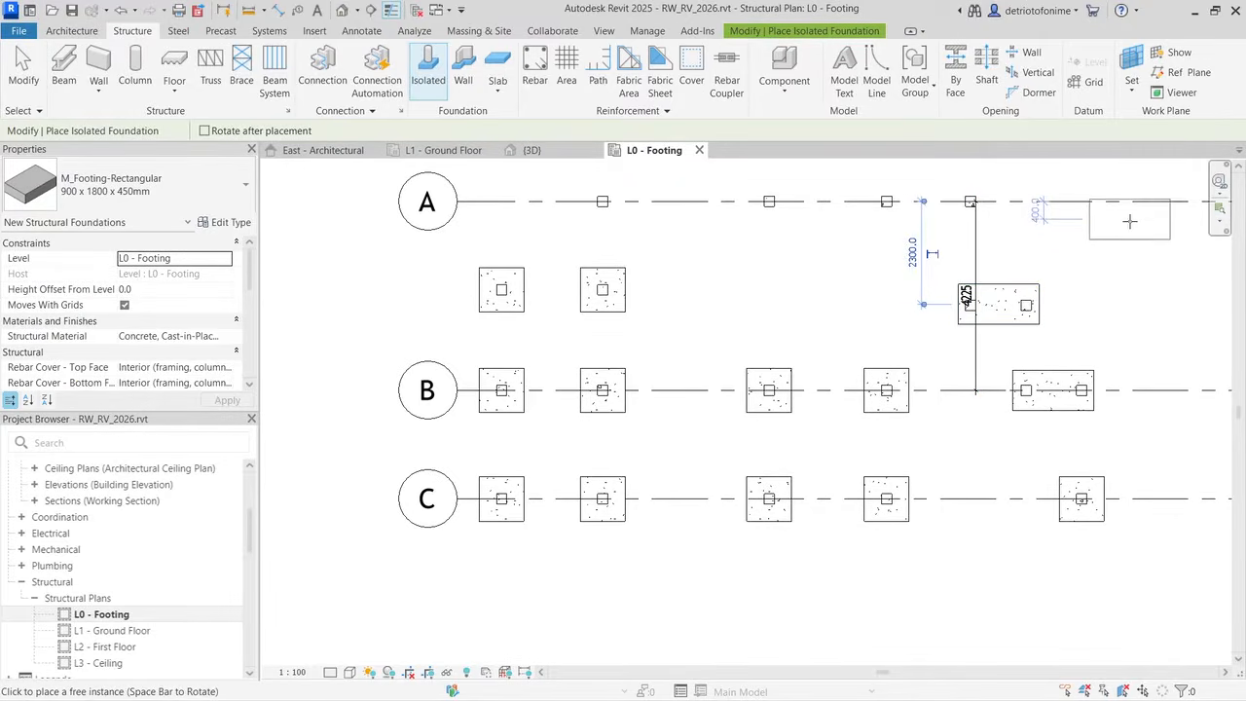
key("Escape")
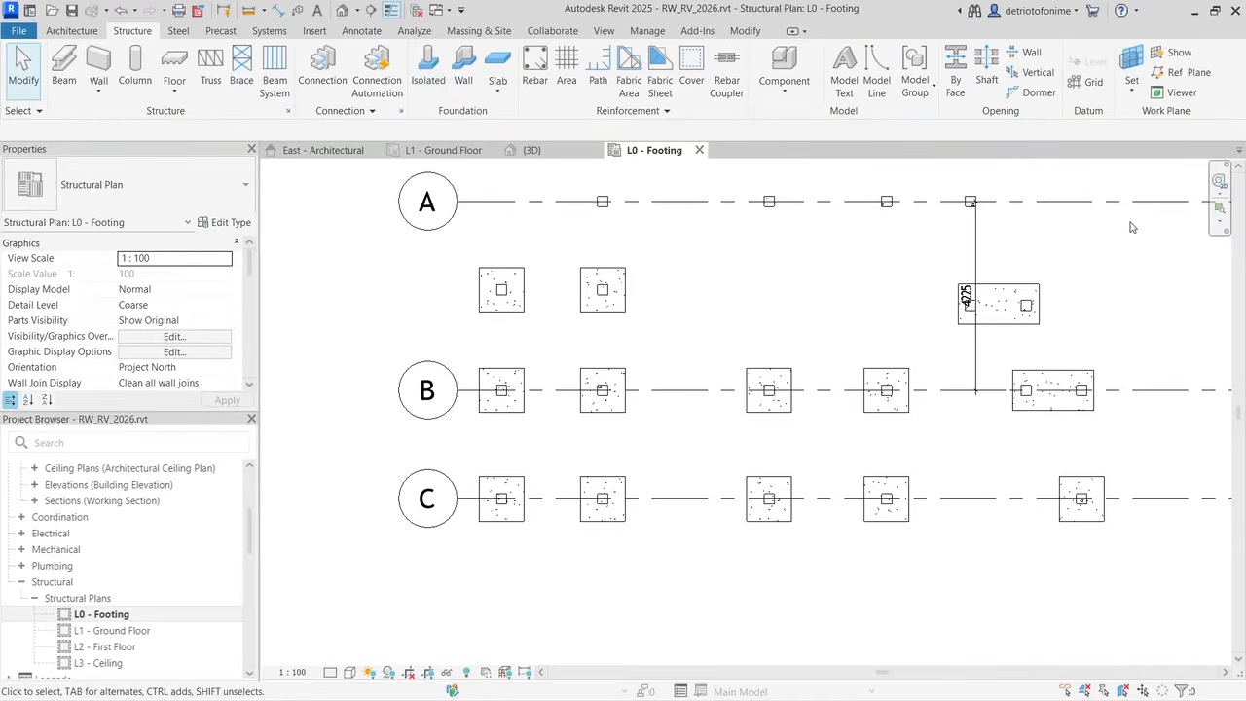
left_click(982, 246)
key("Delete")
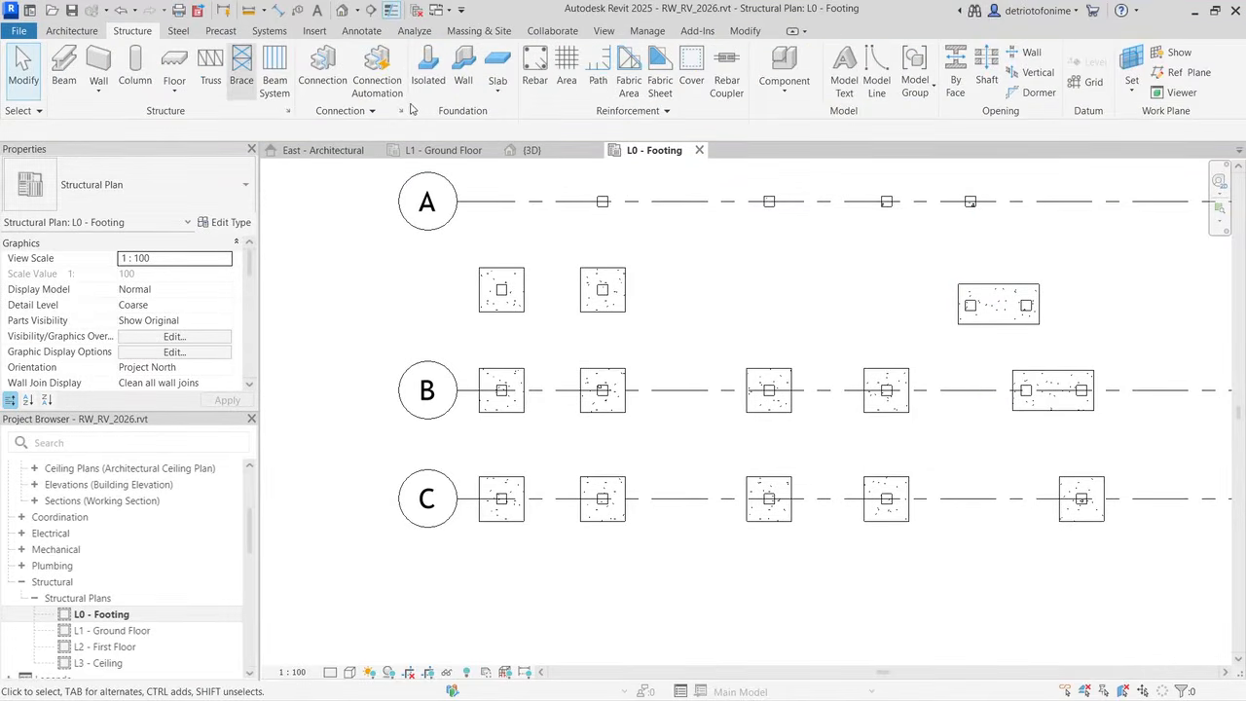
Step: Place 1000 x 1000 x 450mm isolated footings centred under the four grid A columns and end placement
left_click(429, 74)
left_click(136, 185)
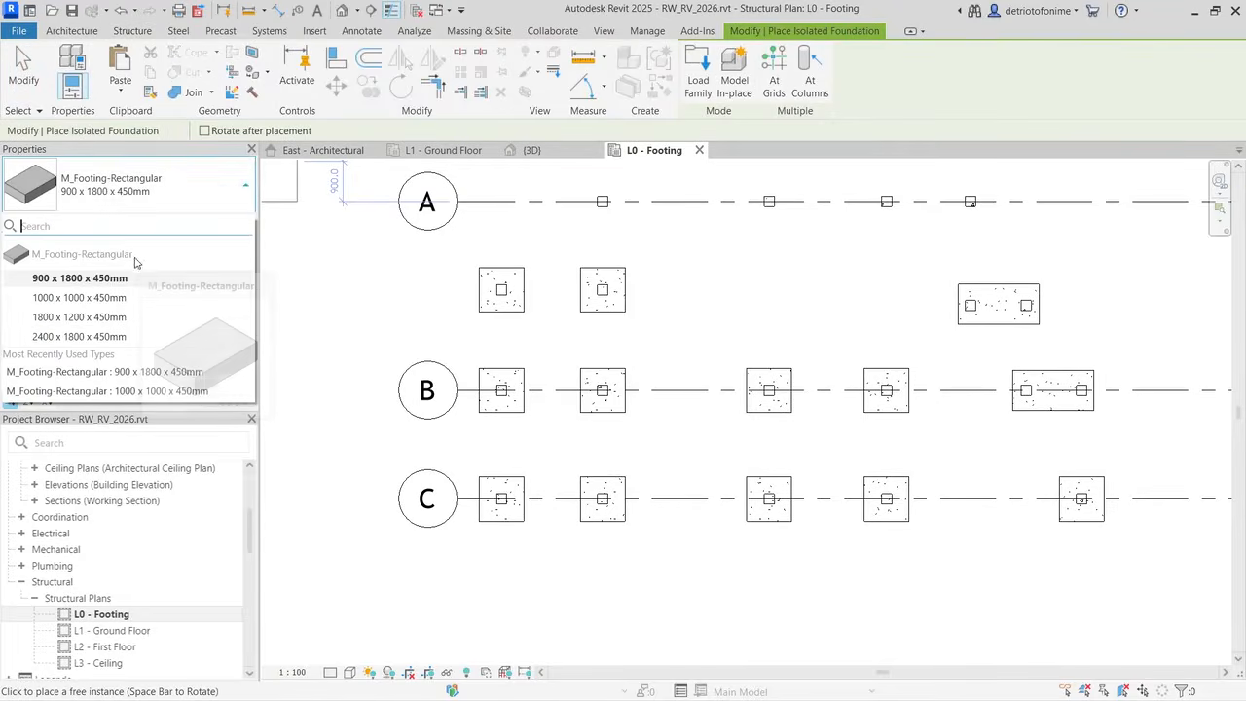
left_click(97, 300)
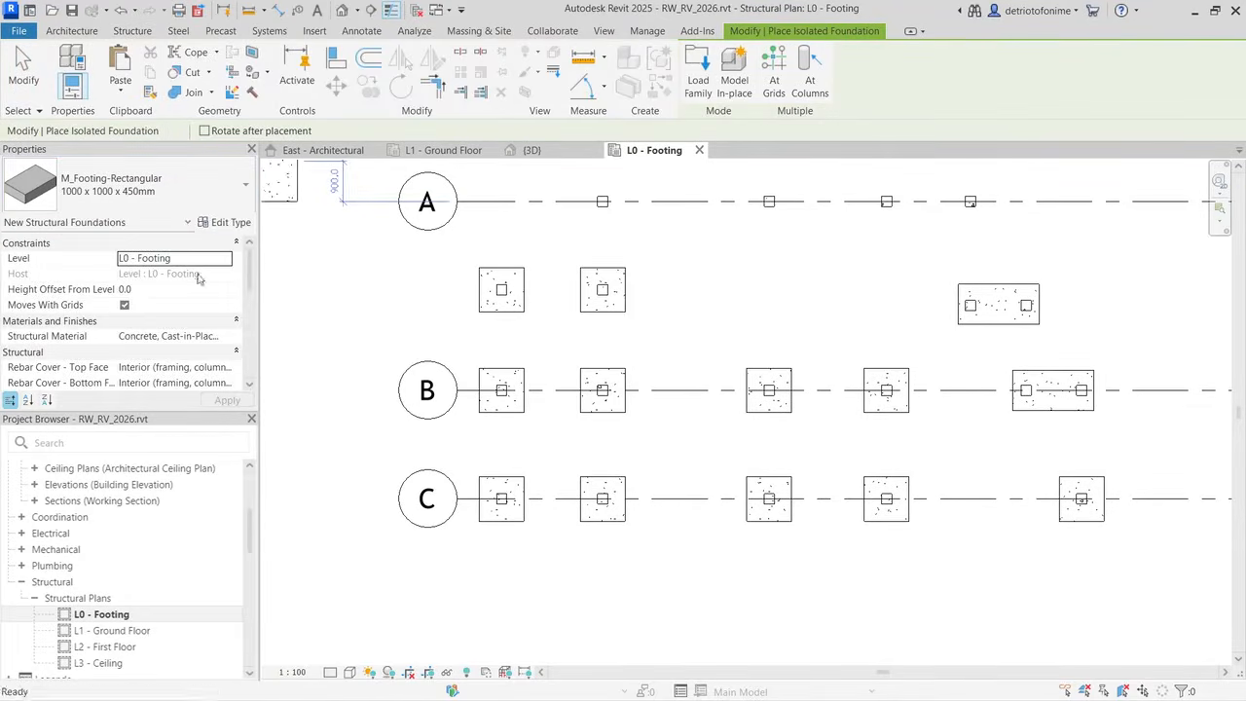
left_click(603, 202)
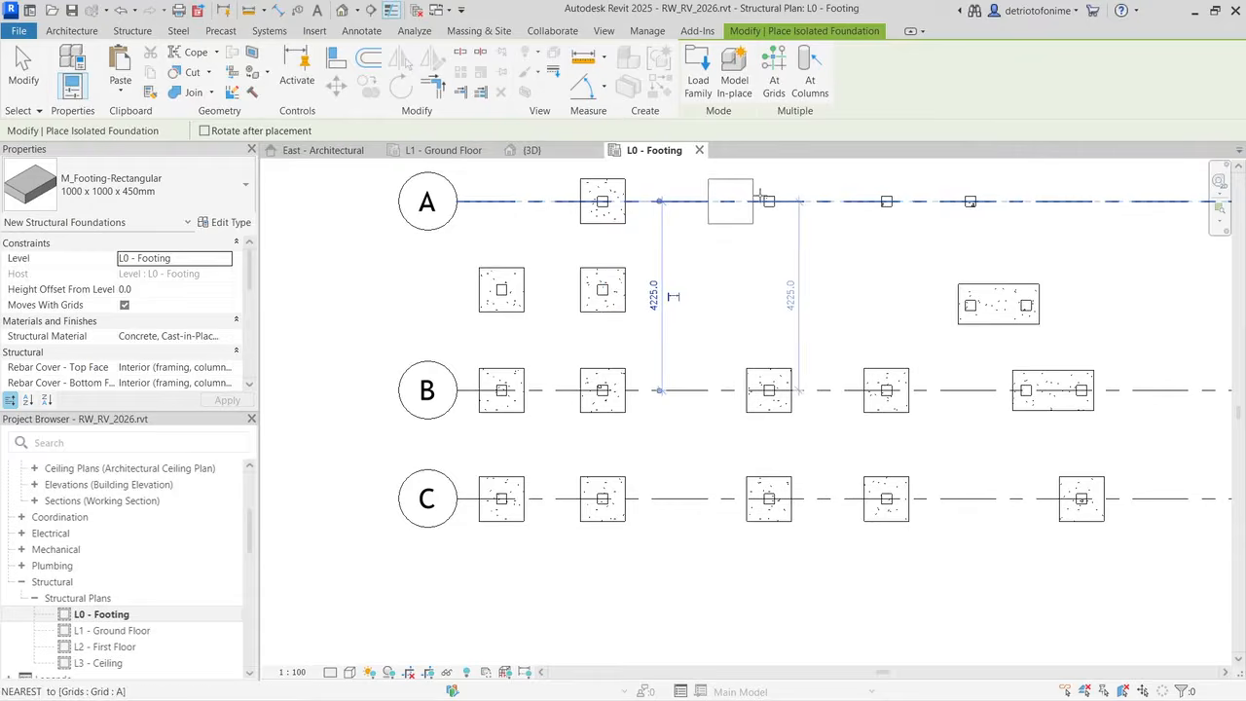
left_click(769, 201)
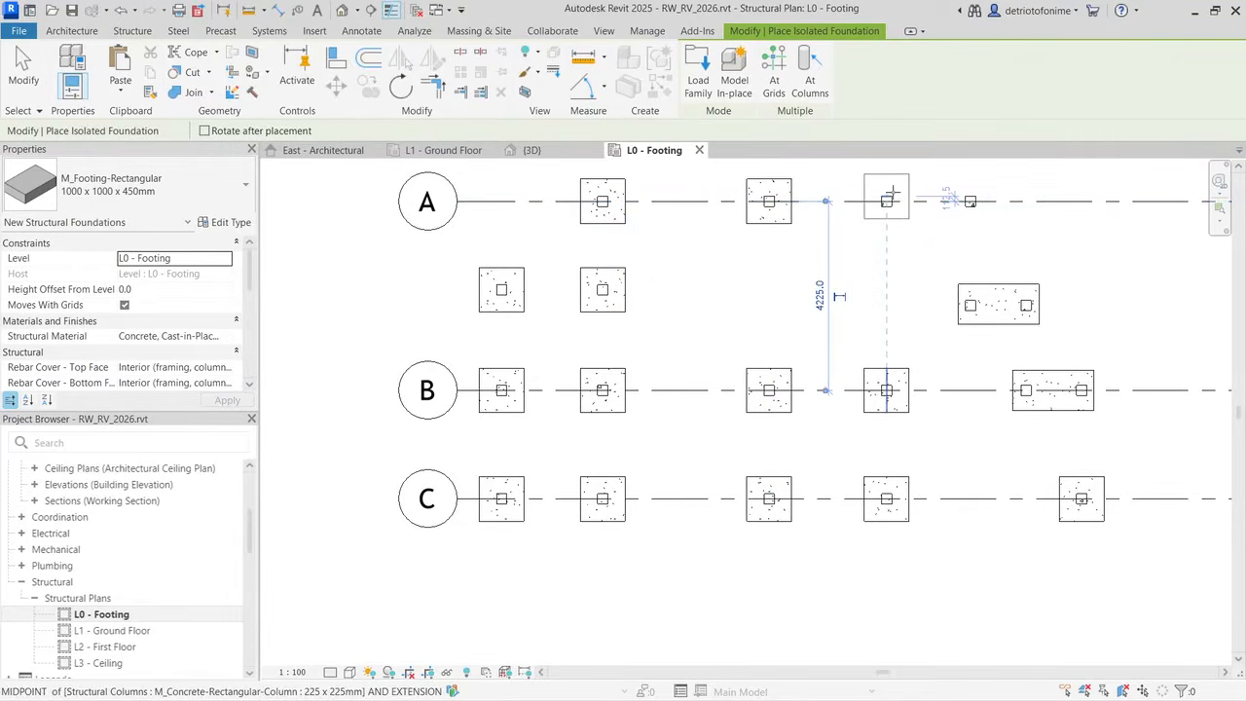
left_click(886, 202)
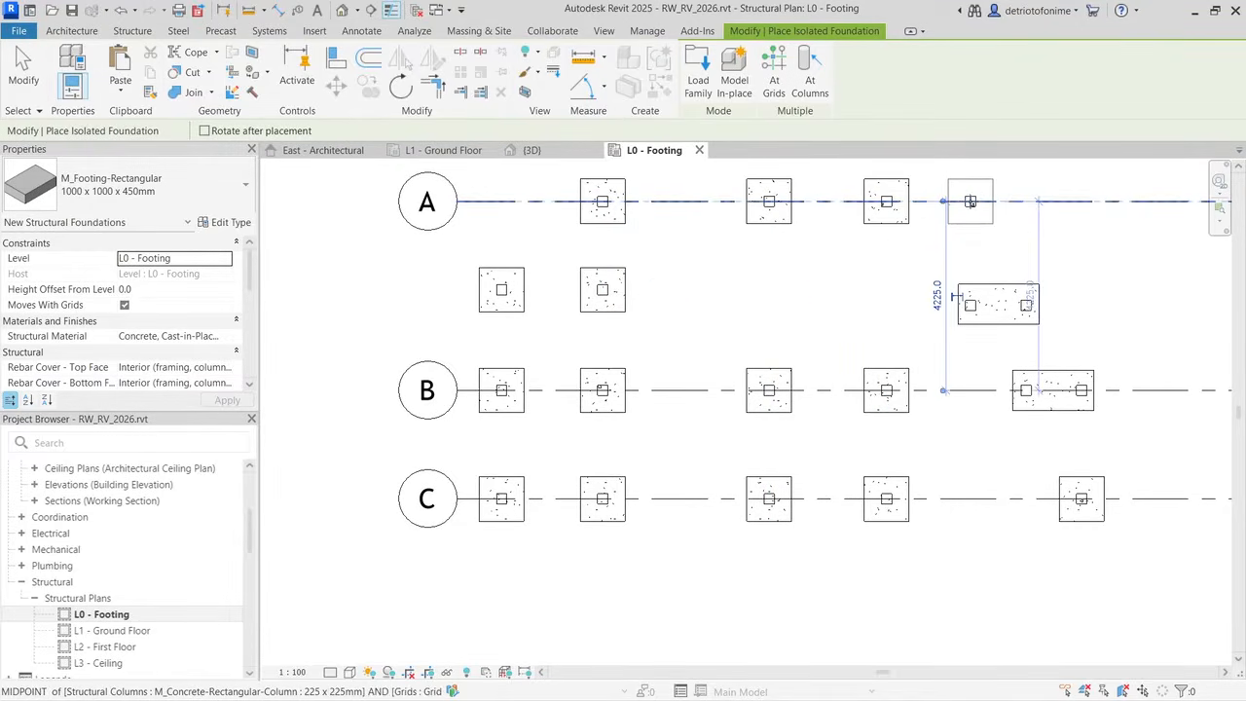
left_click(971, 202)
key("Escape")
key("Escape")
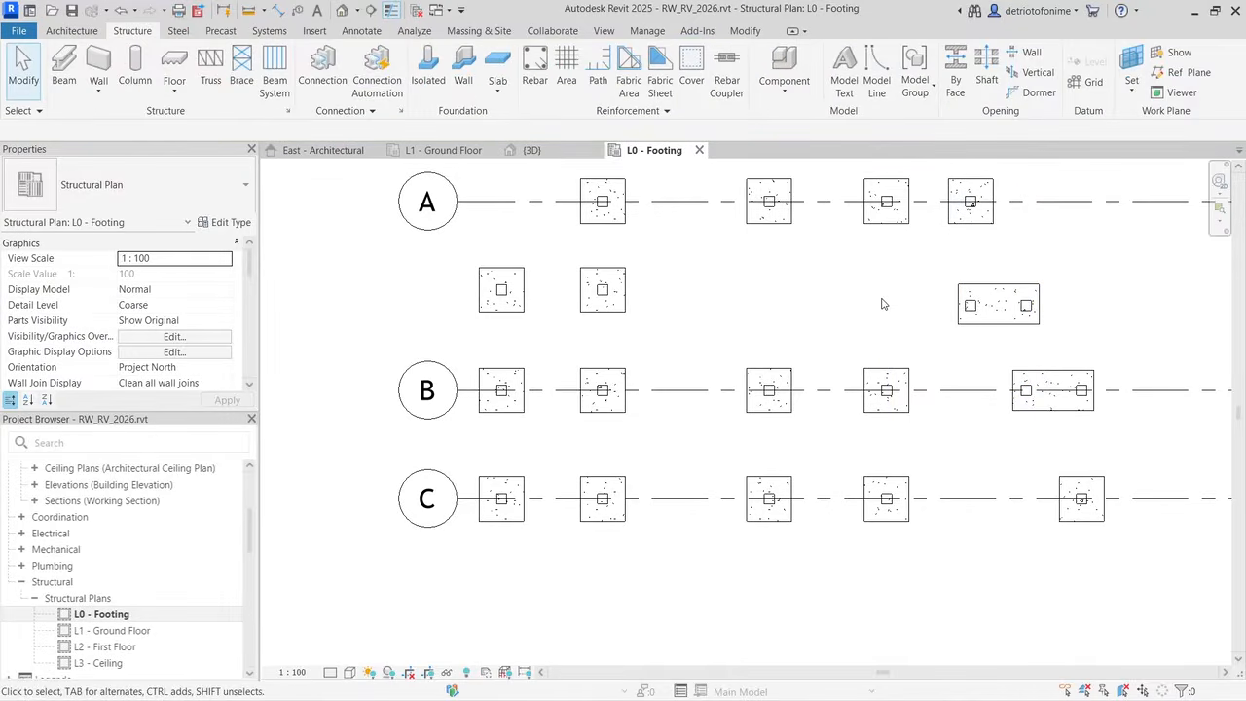
Step: Check the frame in 3D, return to the L0 - Footing plan, and place 1000 x 1000 x 450mm footings under all four grid D columns
left_click(542, 152)
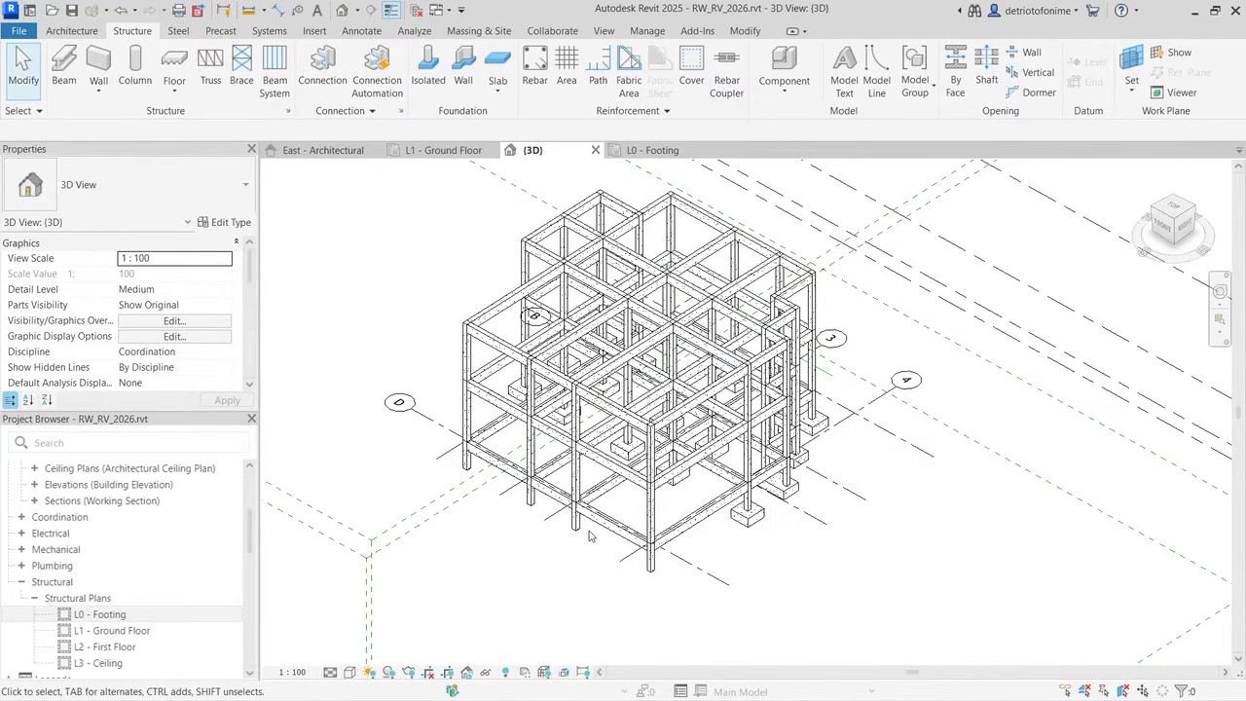
left_click(663, 159)
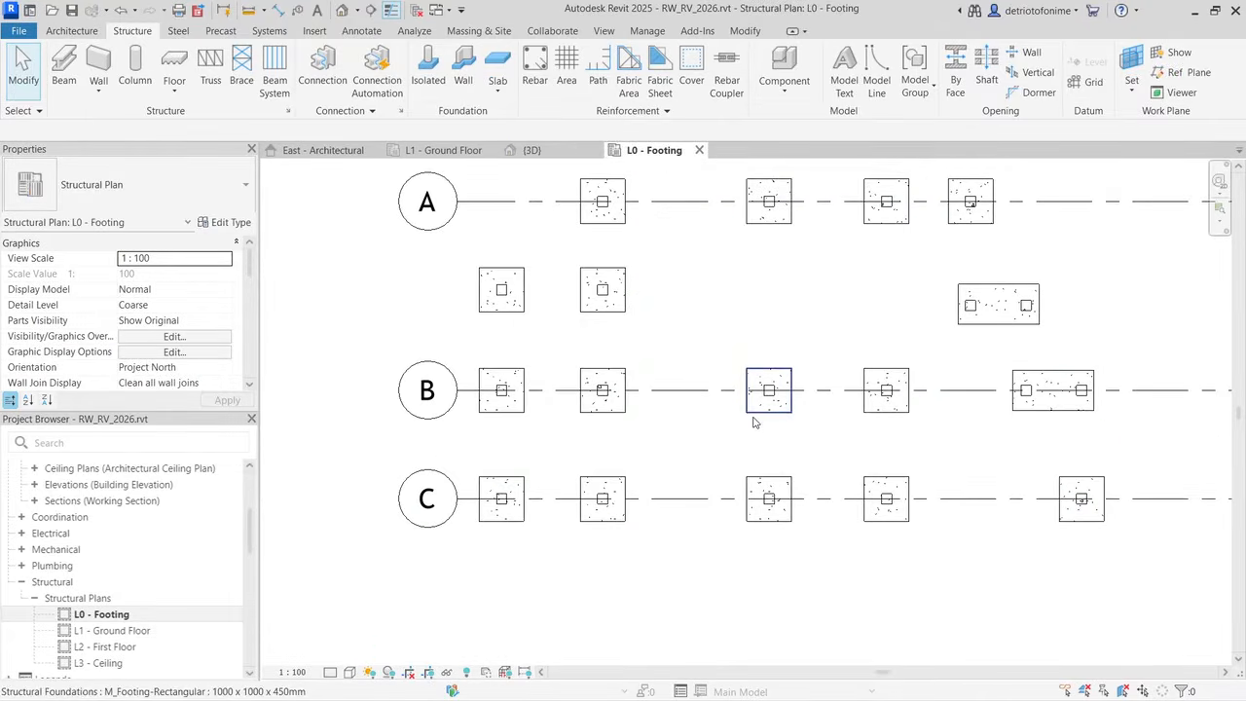
scroll(755, 421, "down", 2)
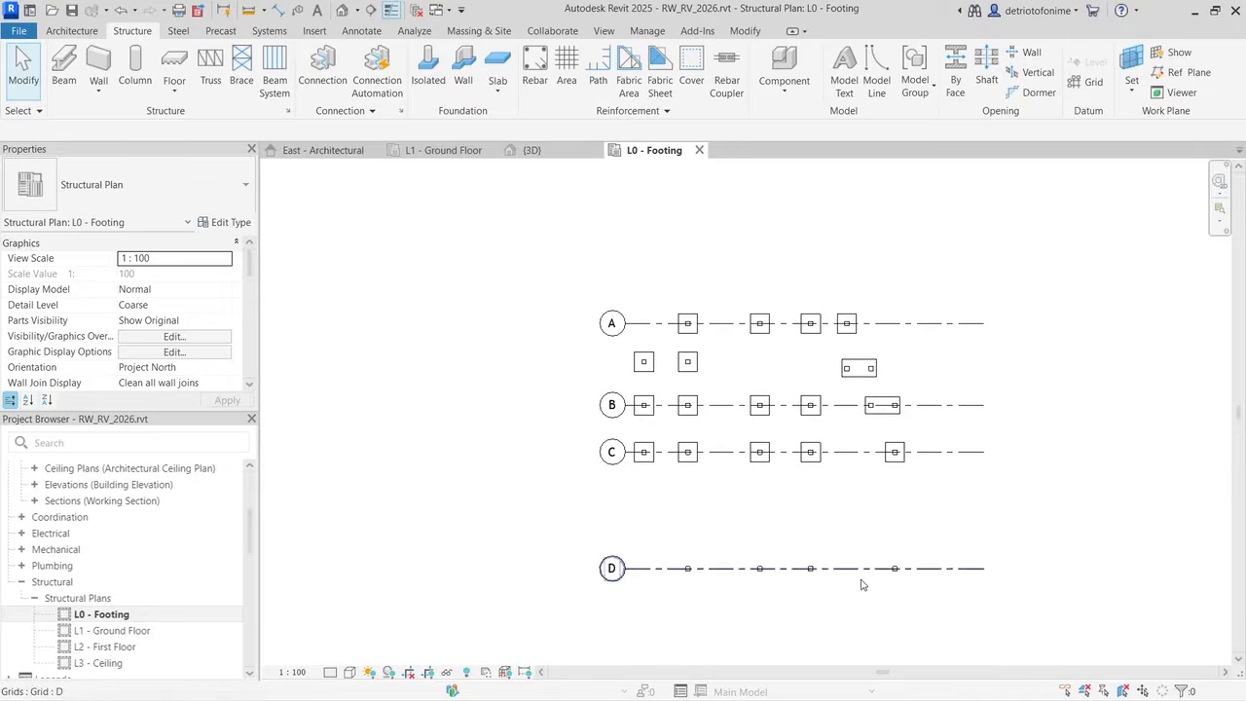
scroll(862, 586, "up", 4)
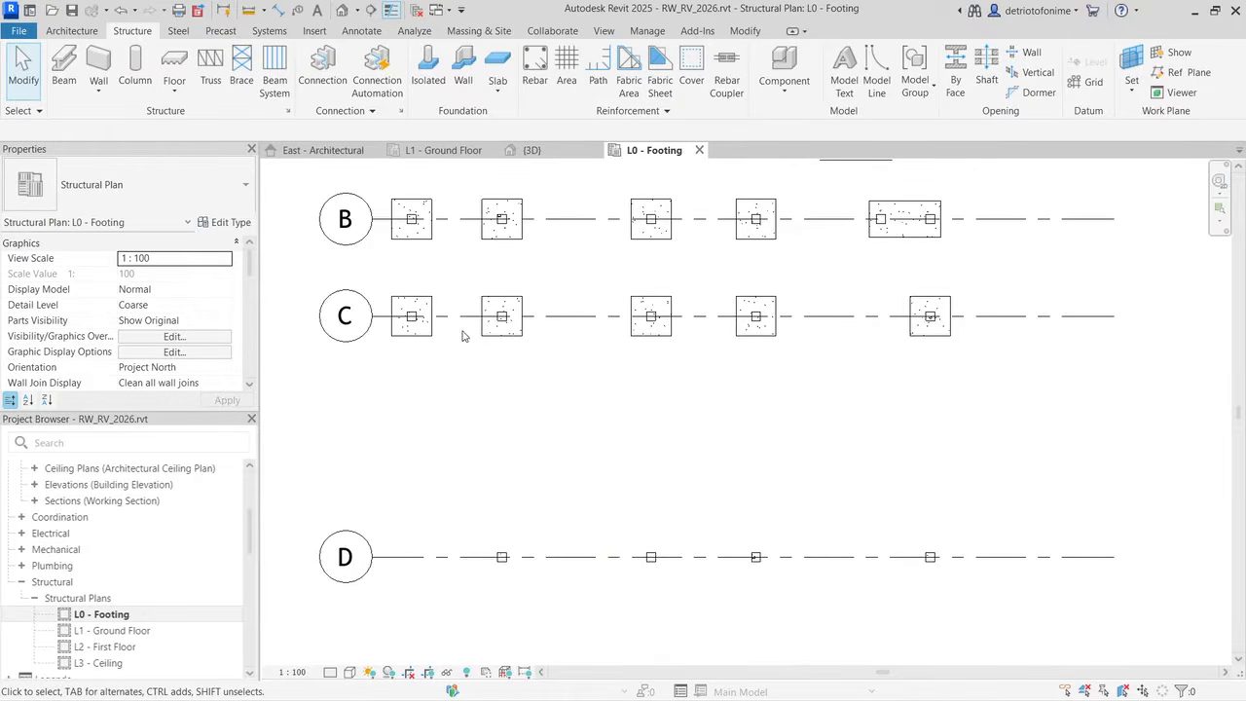
left_click(428, 68)
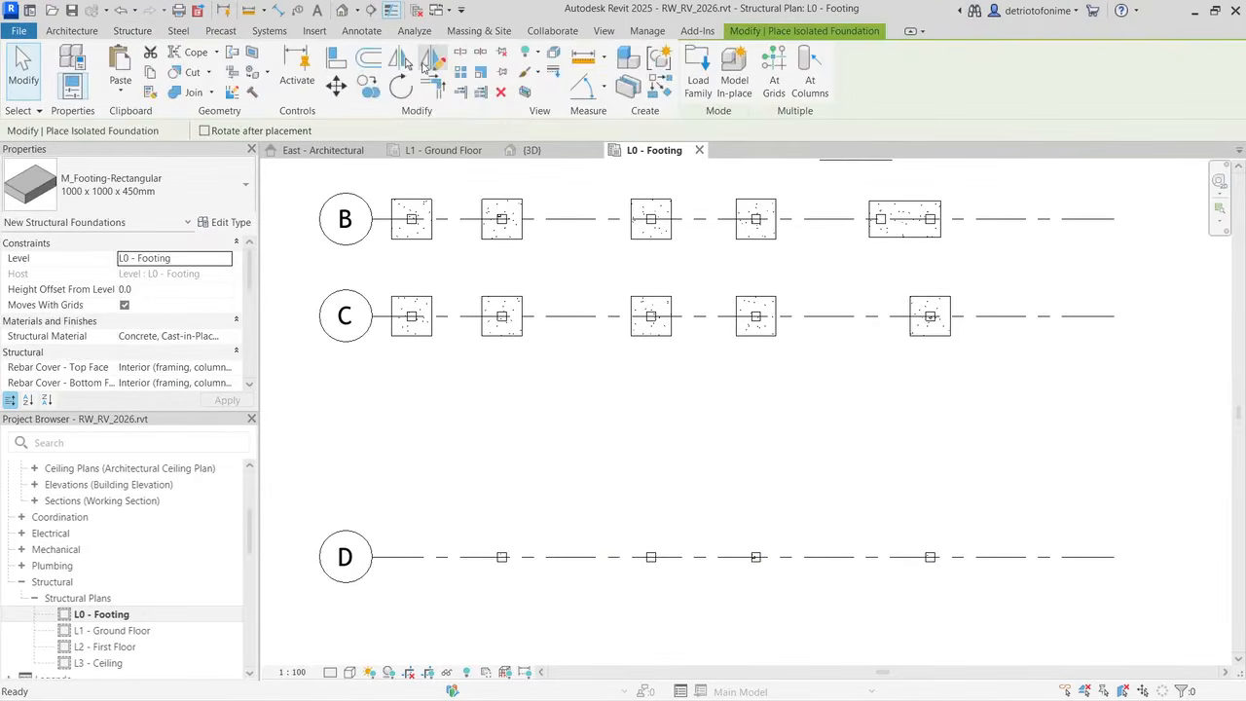
left_click(146, 185)
left_click(107, 243)
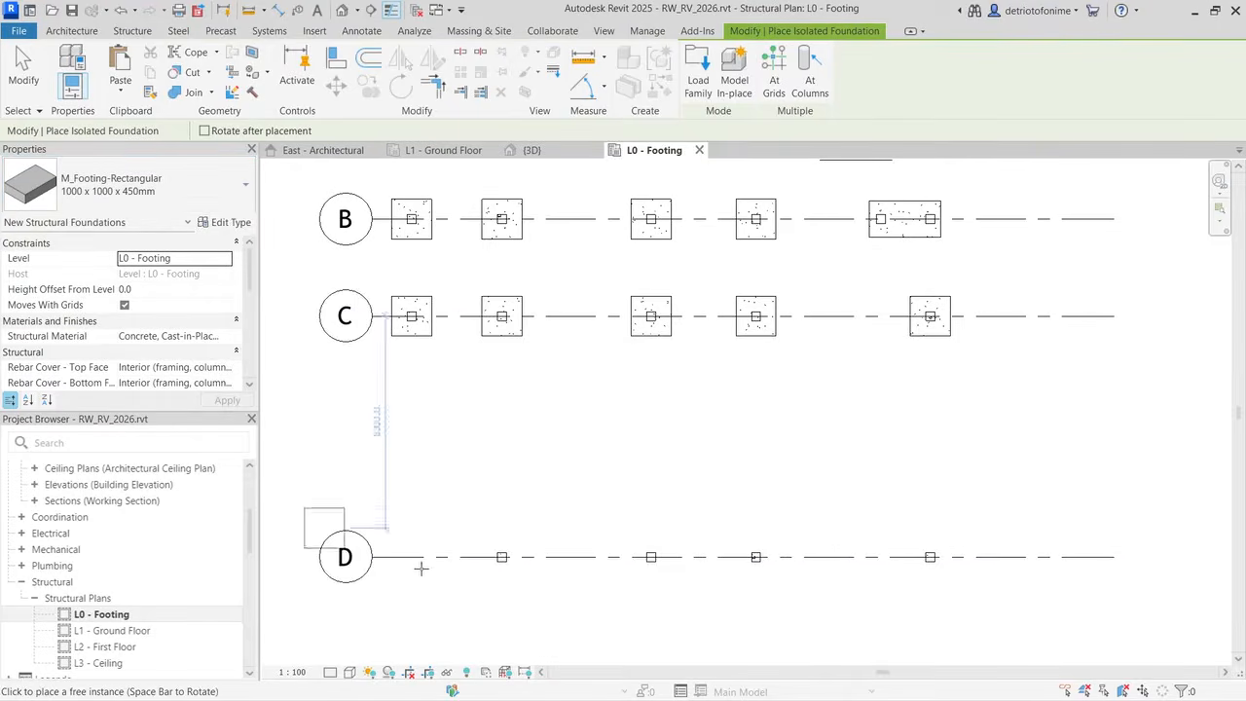
left_click(501, 556)
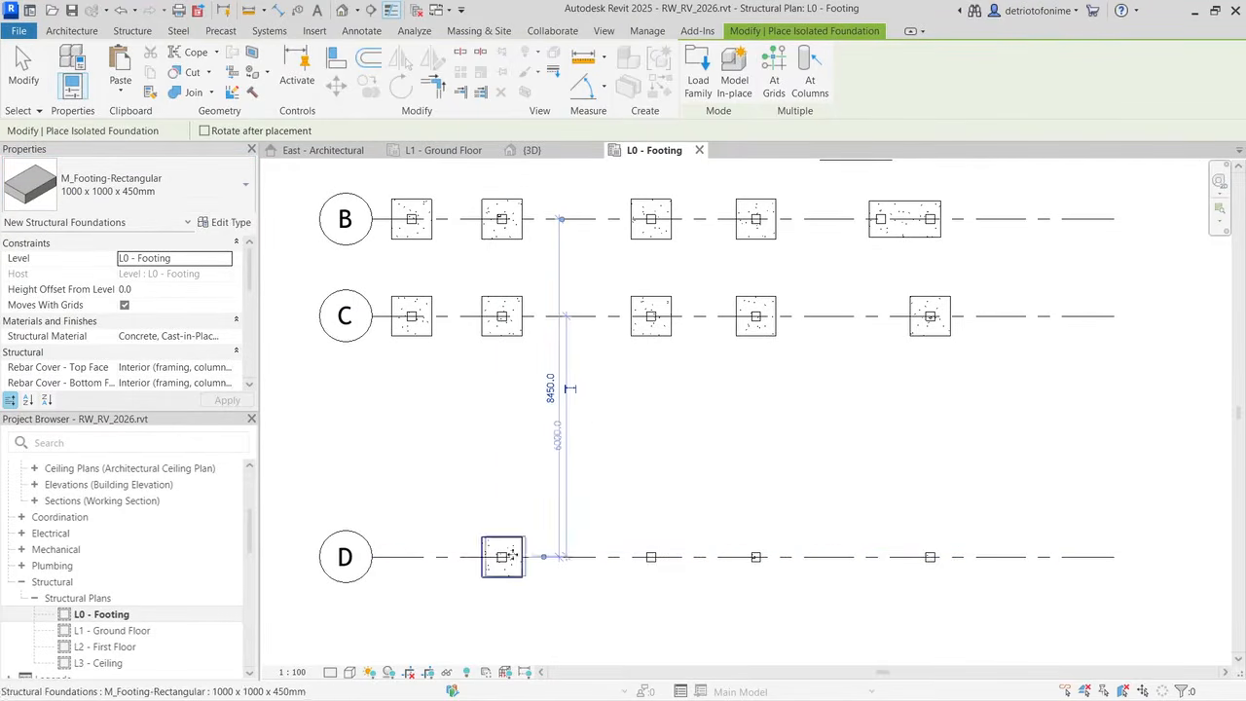
left_click(756, 556)
left_click(930, 556)
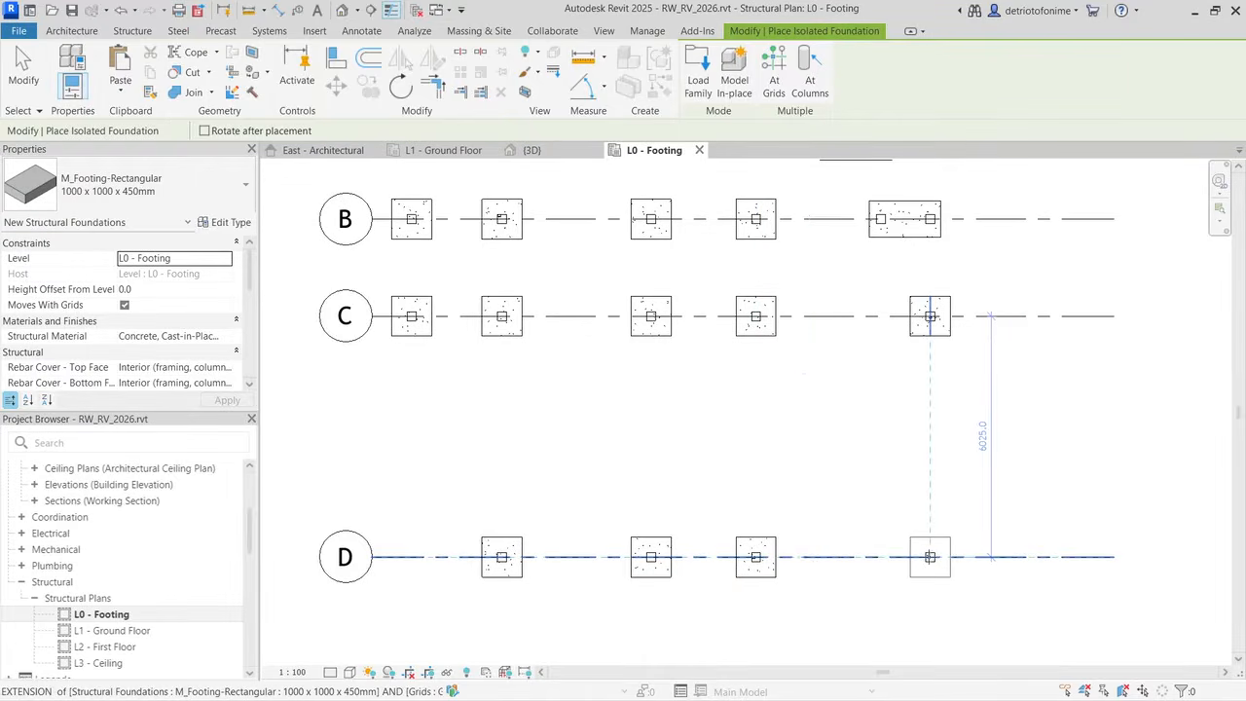
key("Escape")
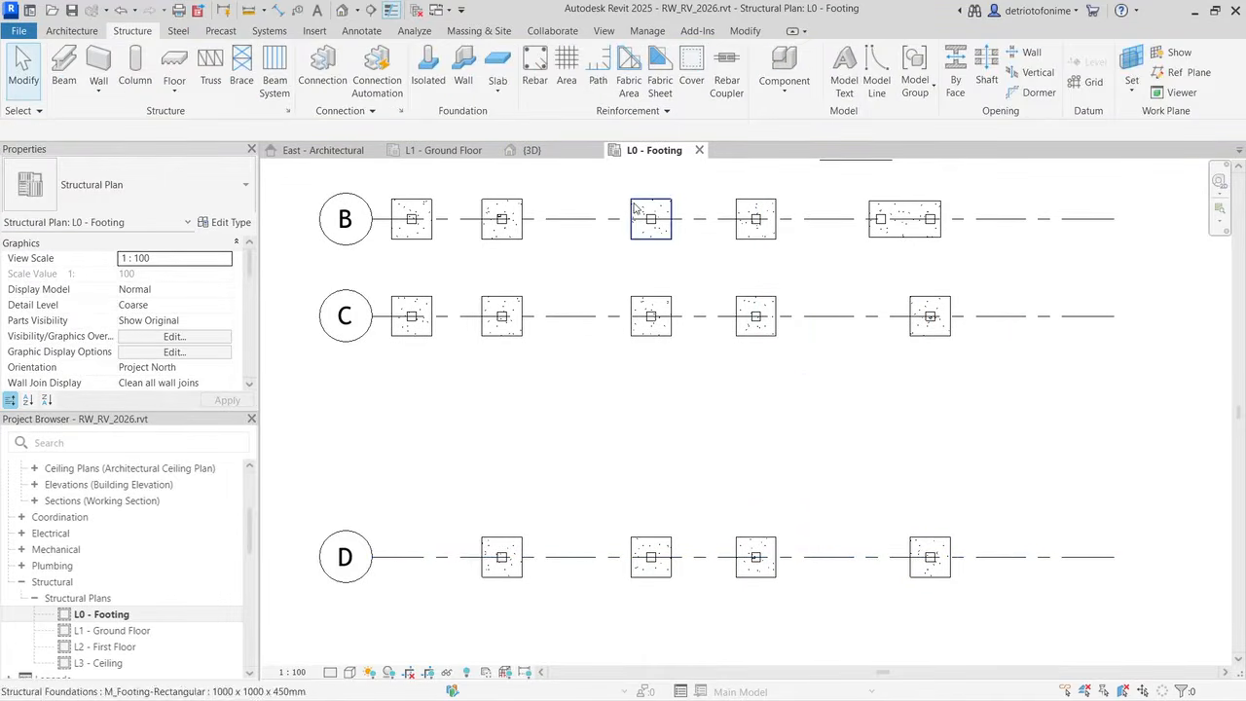
Step: Review the footings in 3D, open the L1 - Ground Floor plan, and start a structural foundation slab
left_click(531, 150)
scroll(716, 391, "down", 3)
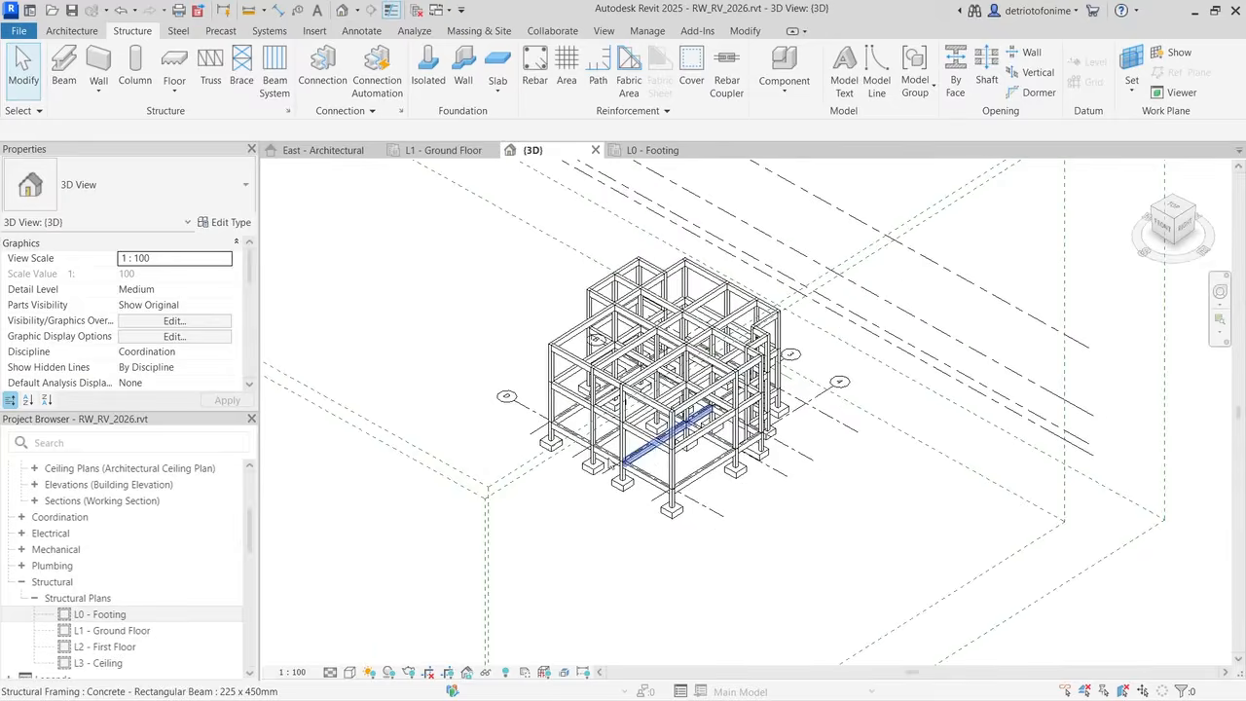
scroll(491, 274, "up", 2)
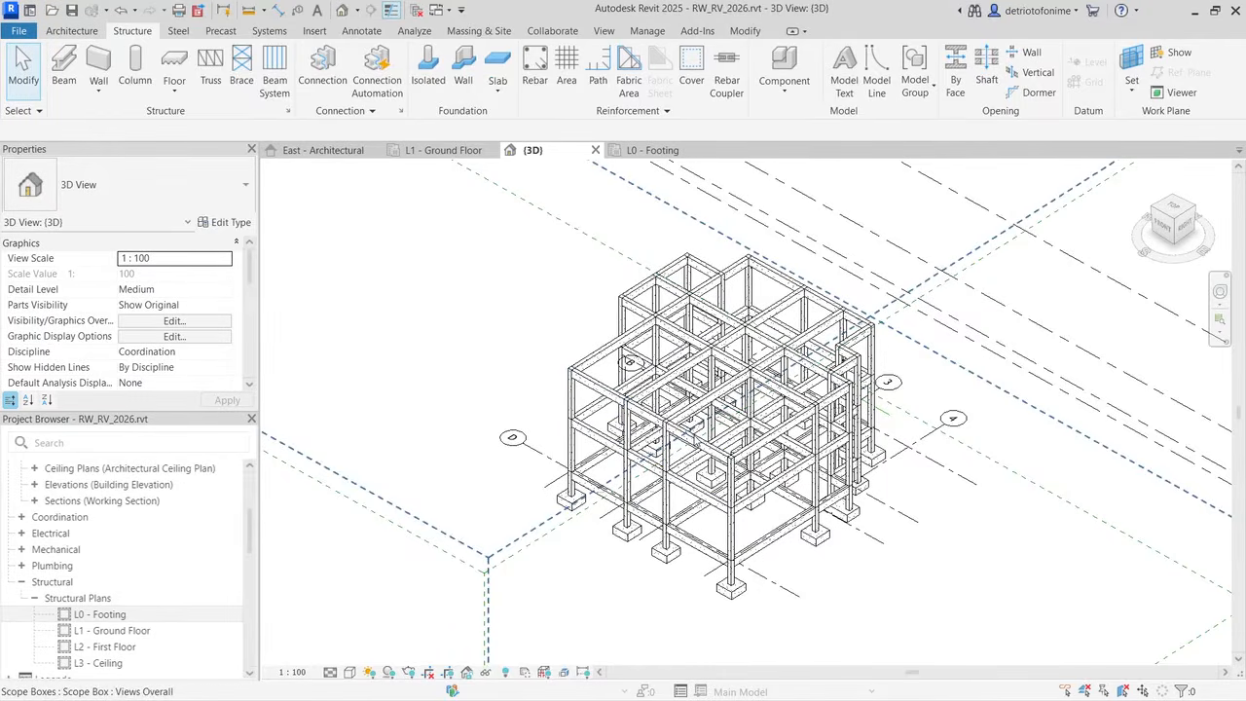
left_click(414, 153)
scroll(634, 301, "down", 3)
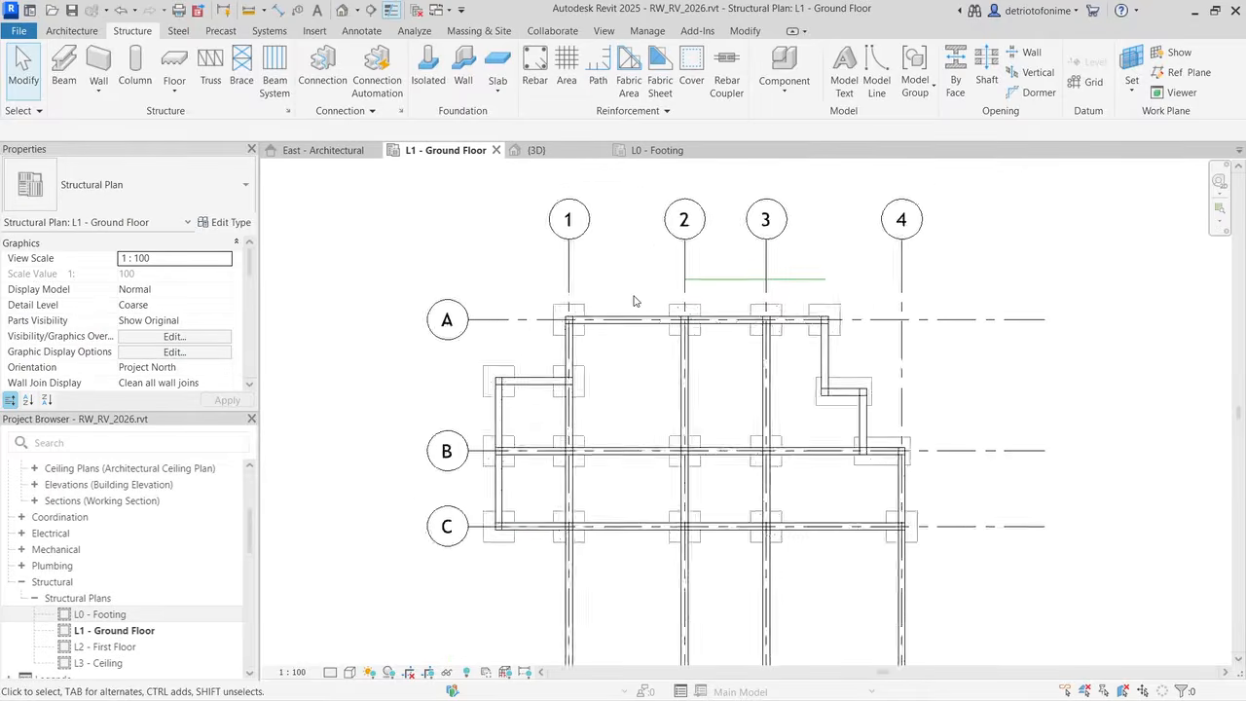
scroll(634, 301, "up", 2)
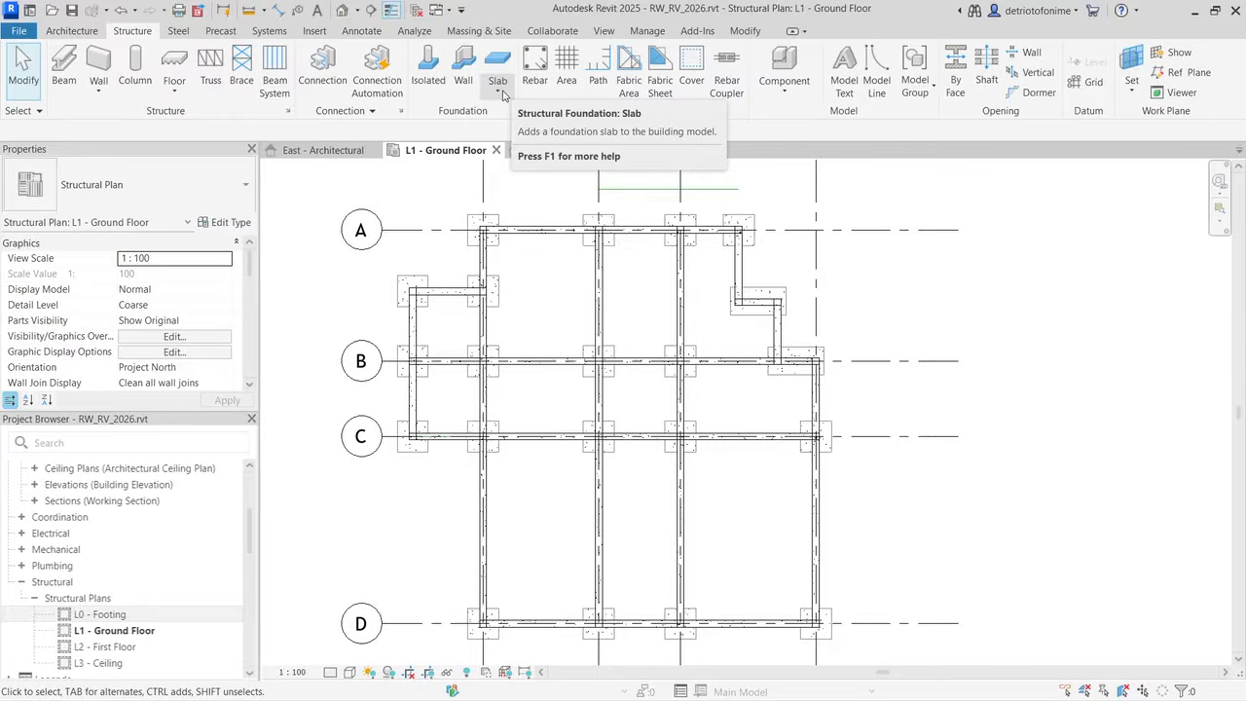
left_click(503, 94)
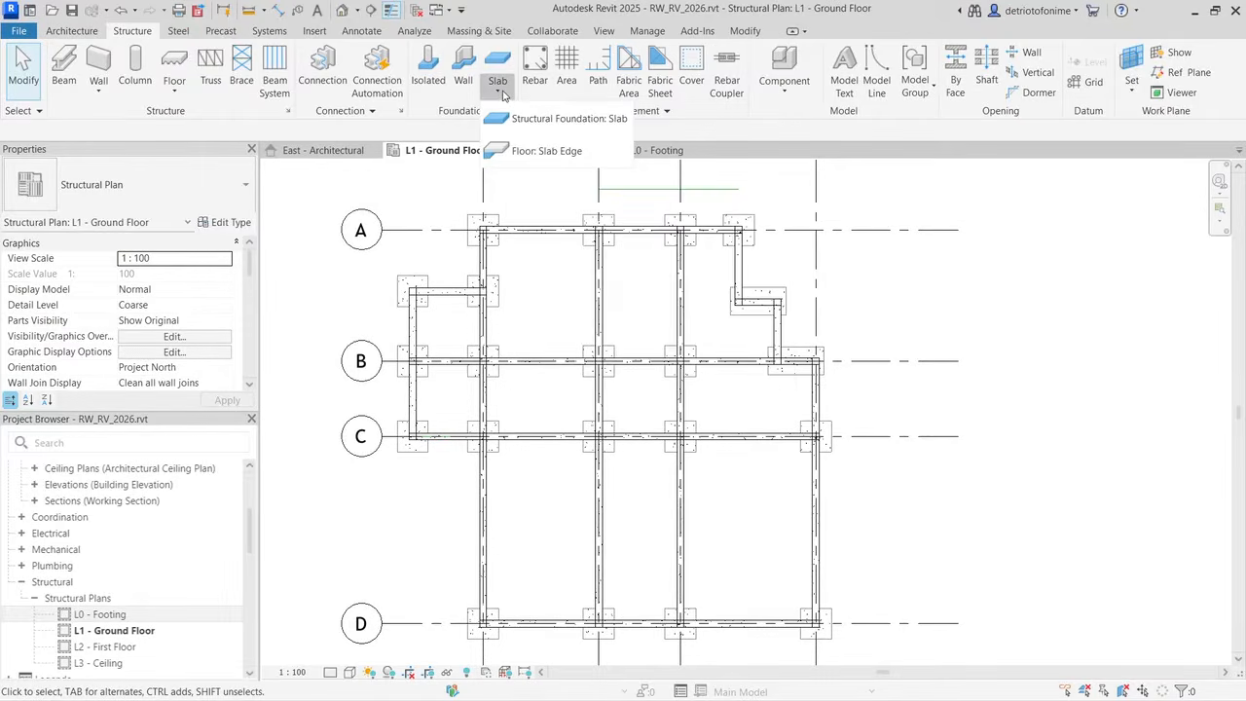
left_click(555, 118)
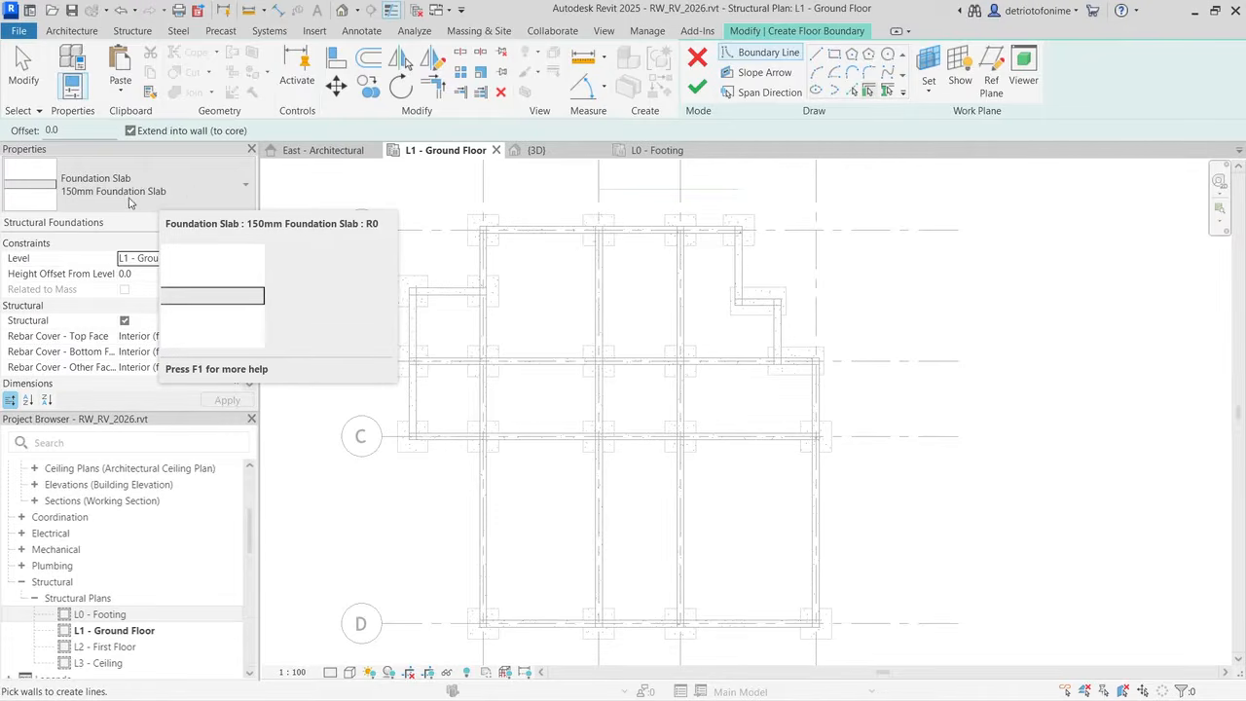
Step: Duplicate the 150mm Foundation Slab type as 150mm Floor Slab
left_click(197, 195)
left_click(197, 190)
left_click(197, 189)
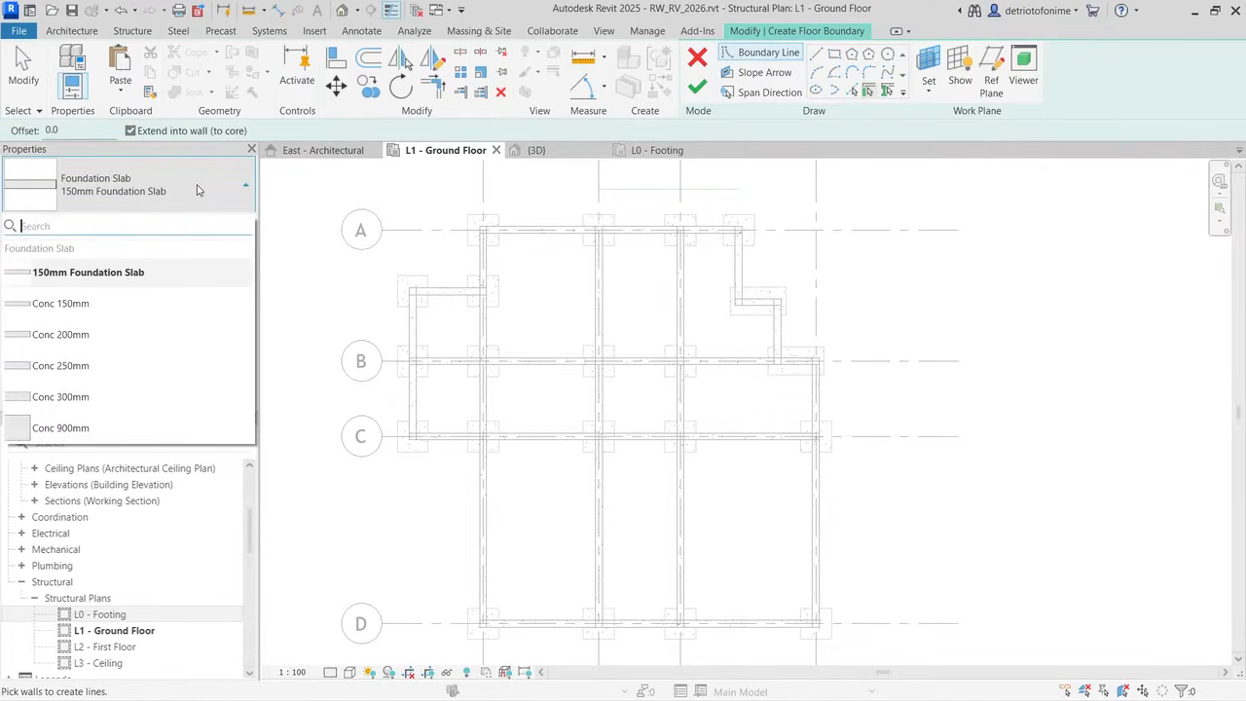
left_click(198, 190)
left_click(225, 223)
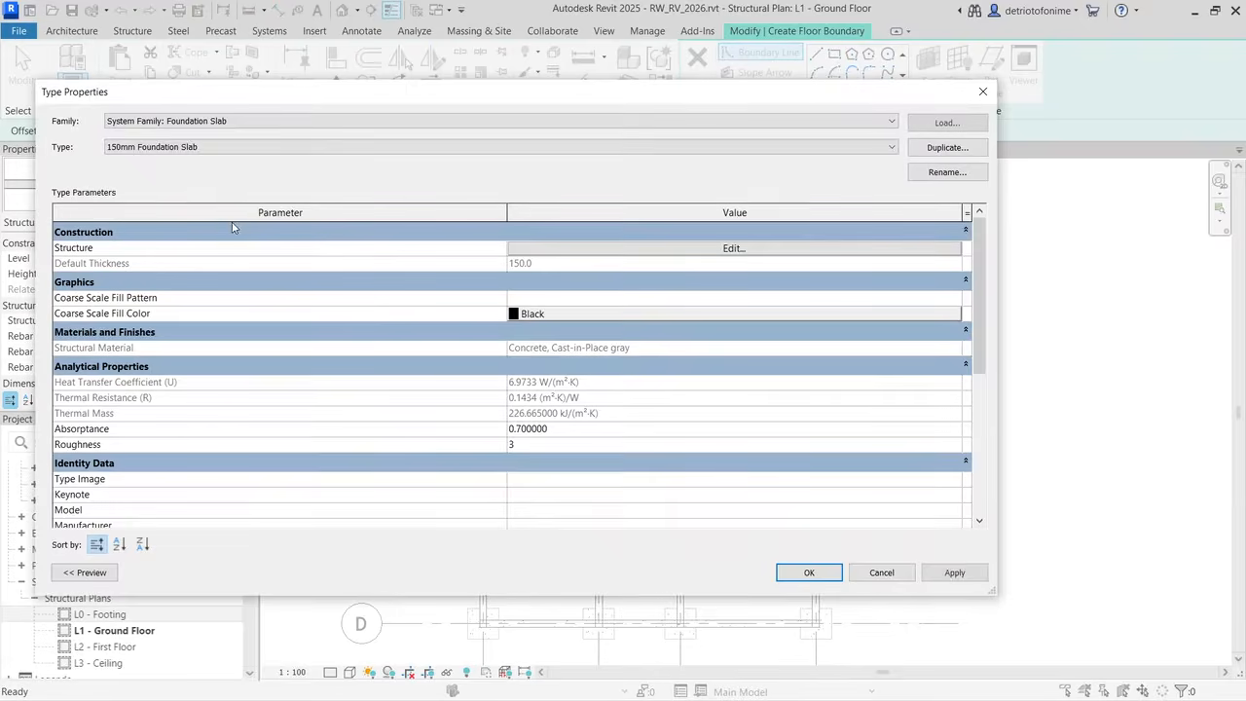
left_click(946, 151)
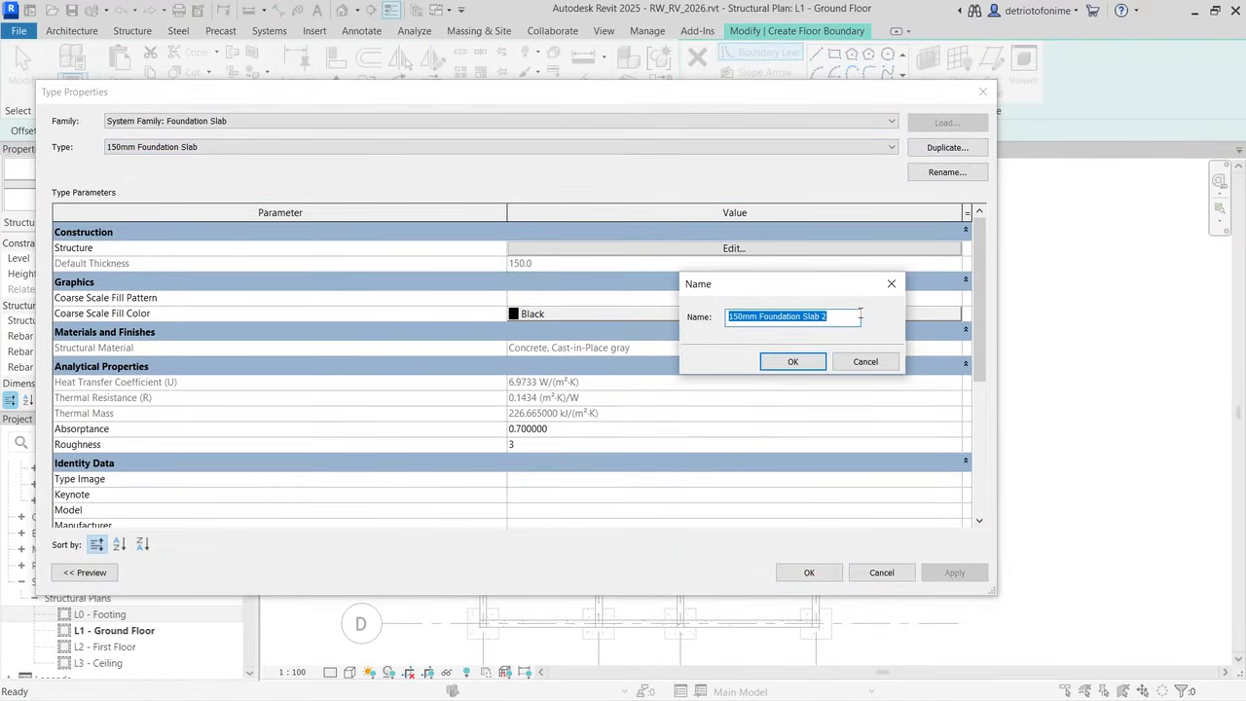
key("Home")
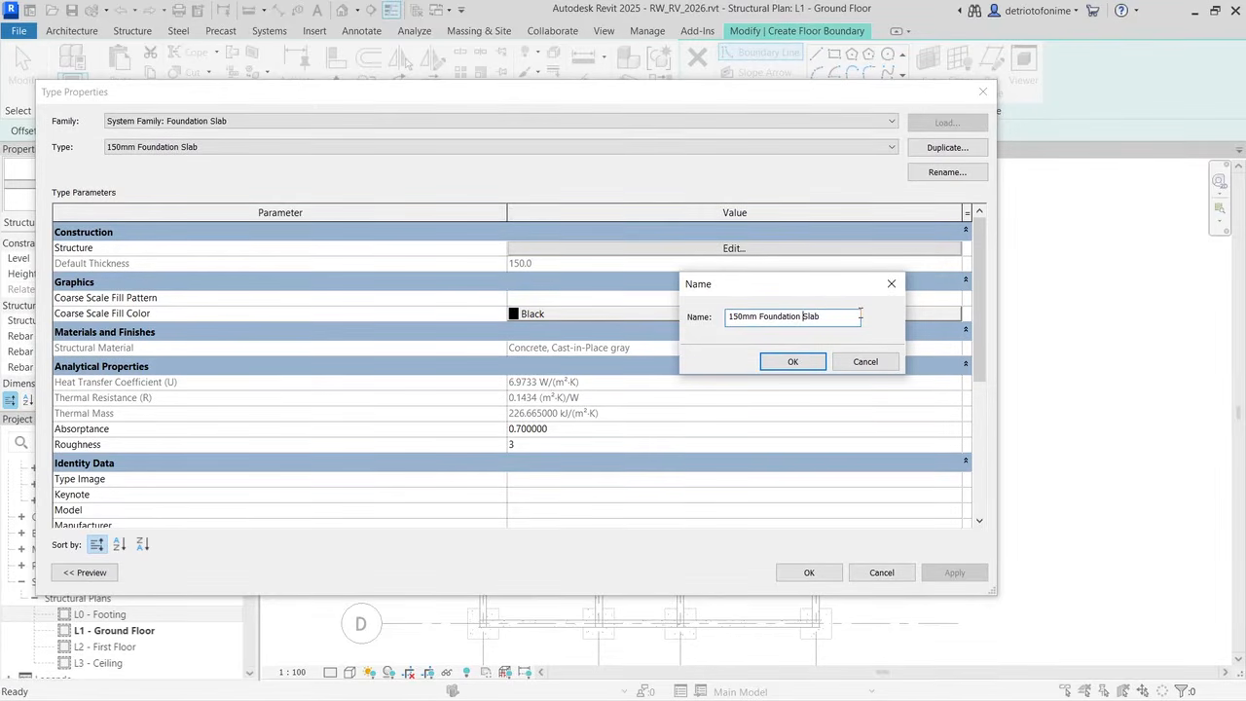
key("BackSpace")
key("BackSpace")
key("BackSpace")
key("BackSpace")
key("BackSpace")
key("BackSpace")
key("BackSpace")
left_click(793, 361)
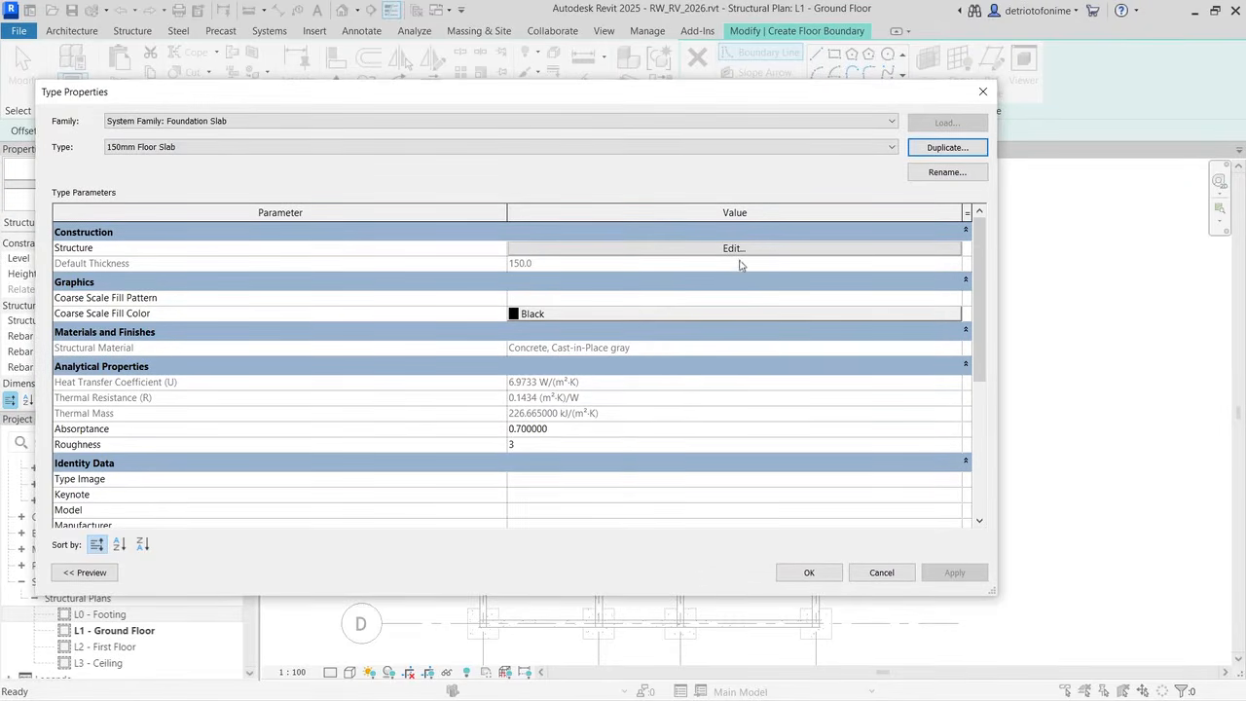
Step: Add a Finish 2 [5] layer 12.5 mm thick above the concrete structure layer in the 150mm Floor Slab assembly
left_click(570, 255)
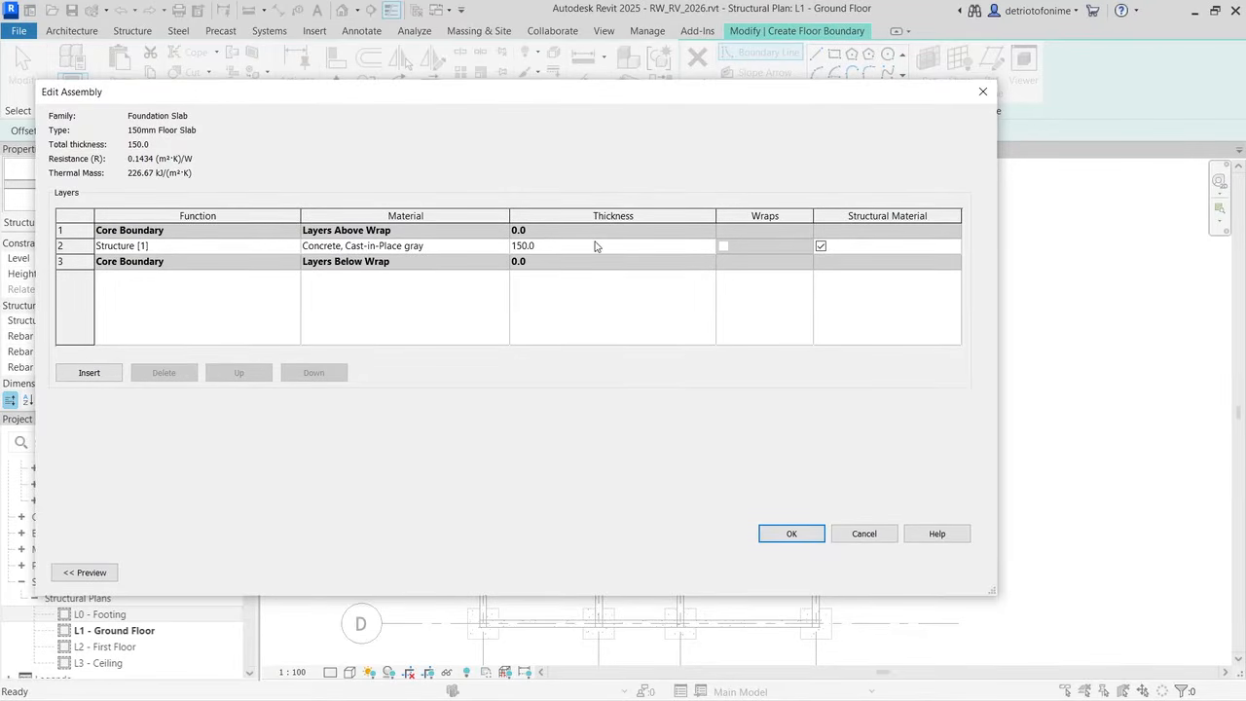
left_click(90, 374)
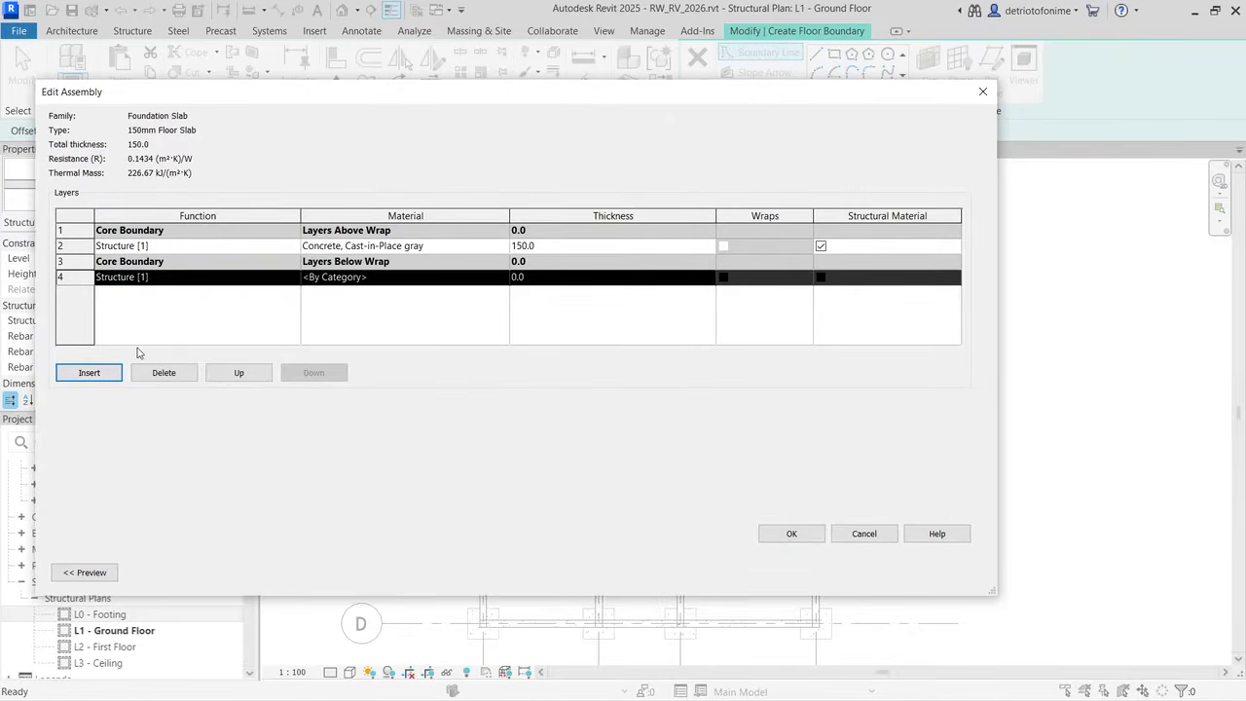
left_click(232, 281)
left_click(294, 279)
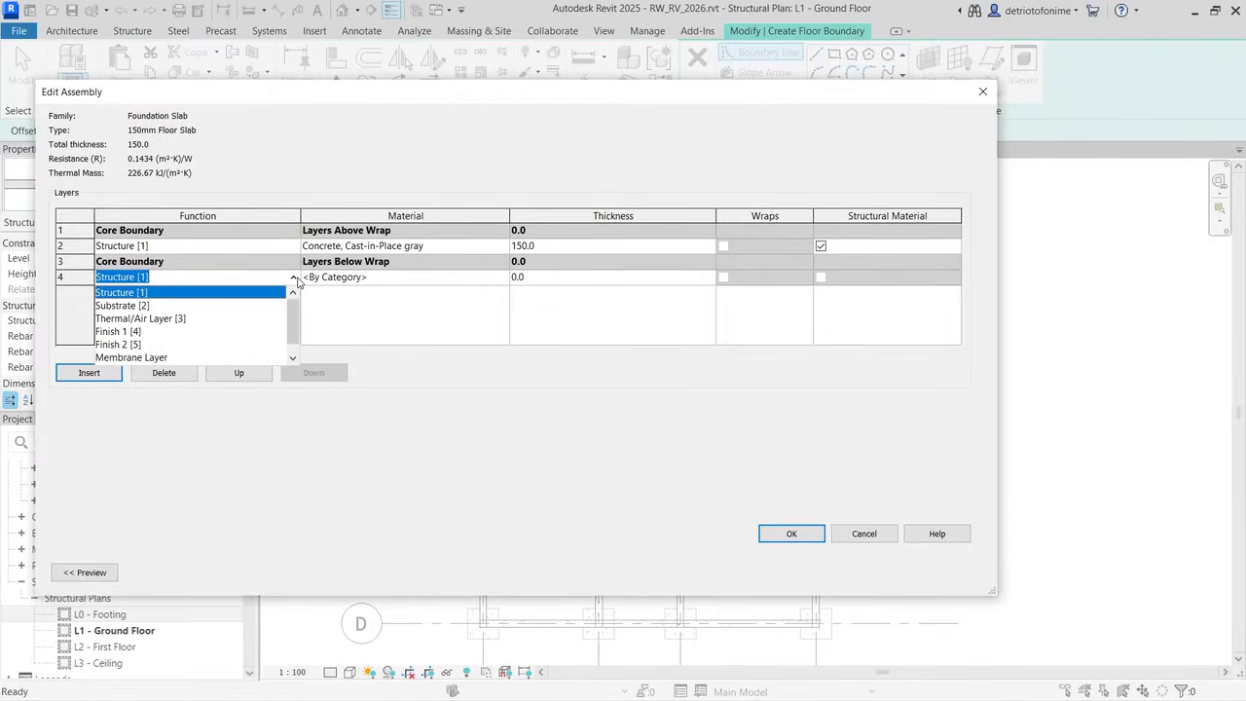
left_click(128, 344)
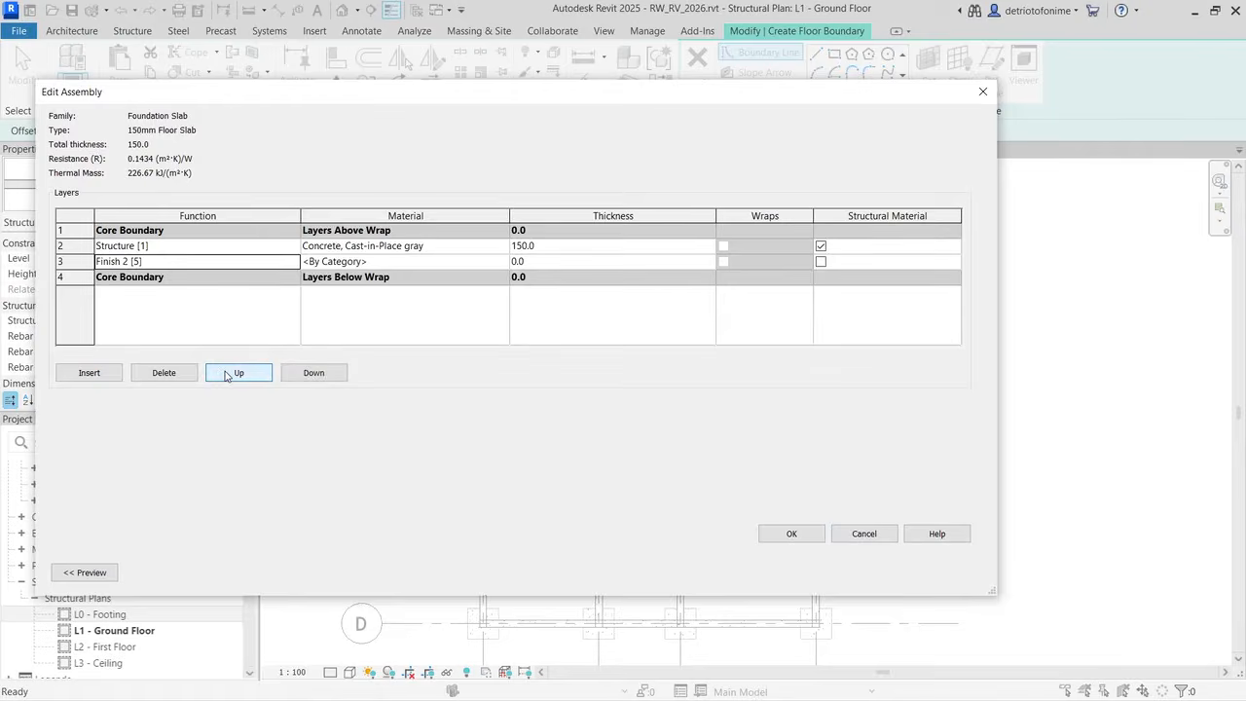
left_click(220, 375)
left_click(536, 248)
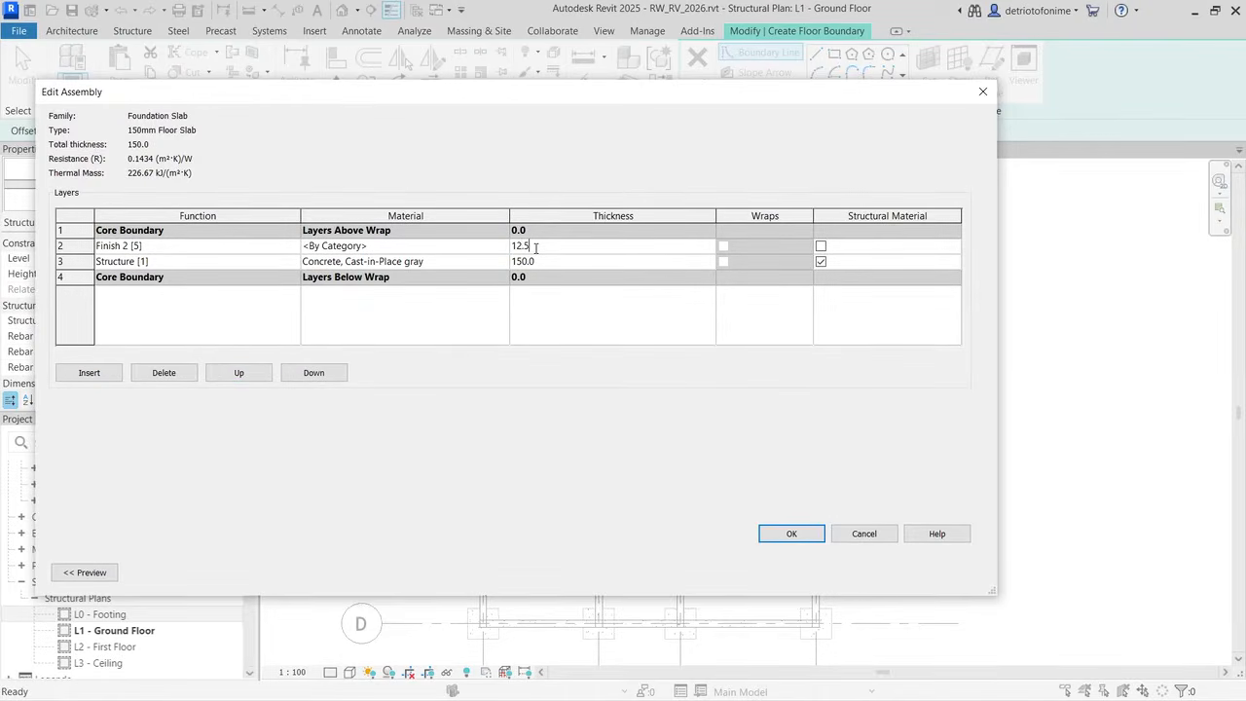
Step: Assign the Cementitious Backer Board material to the Finish 2 [5] layer
left_click(459, 247)
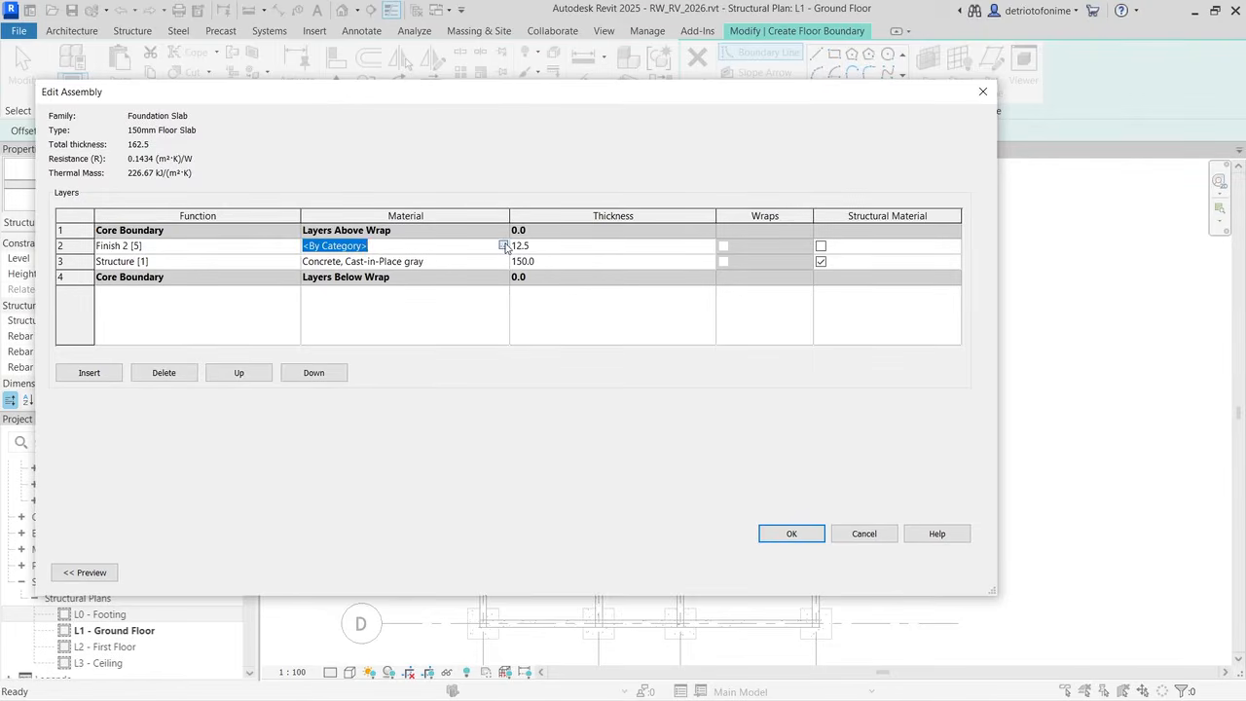
left_click(503, 245)
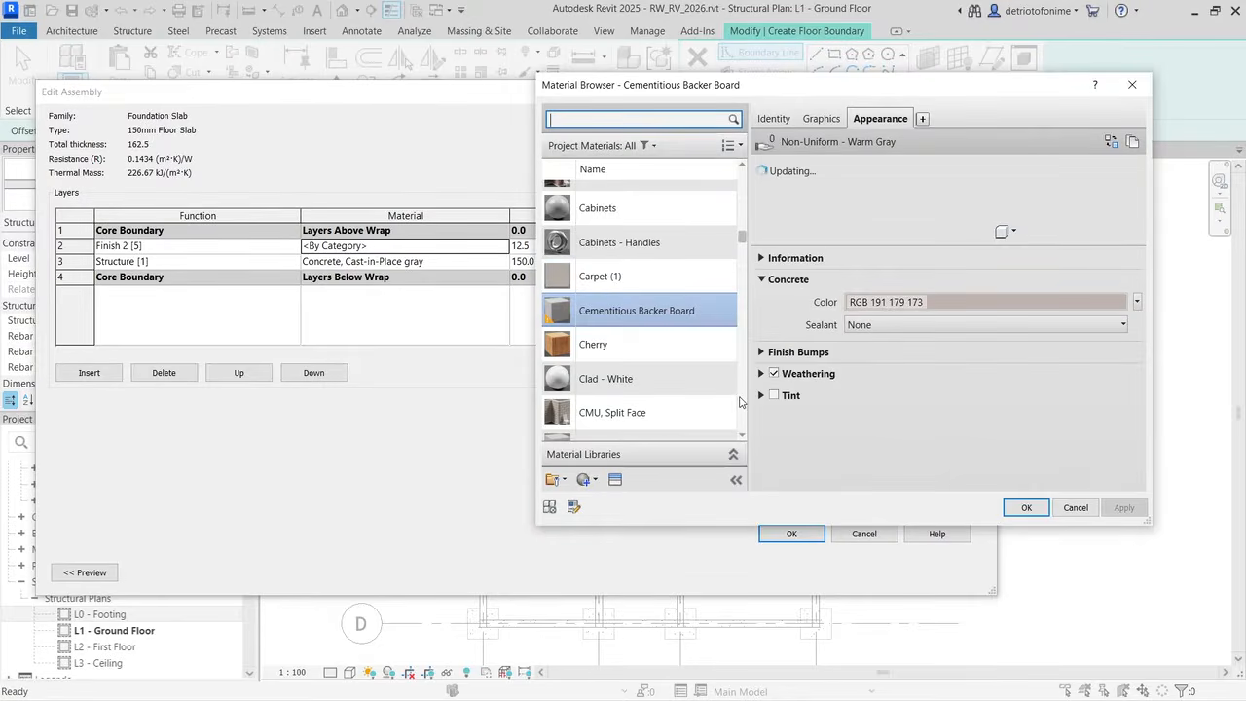
mouse_move(743, 241)
left_mouse_down()
mouse_move(762, 380)
mouse_move(756, 241)
left_mouse_up()
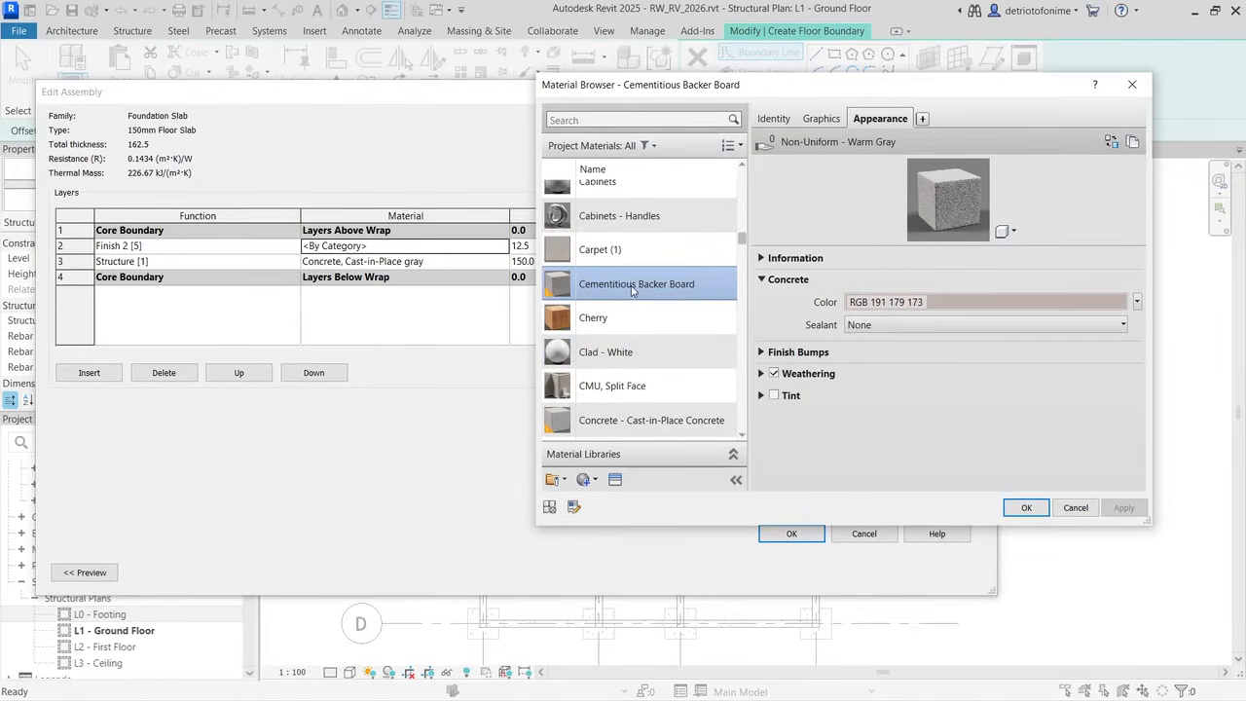
left_click(1032, 509)
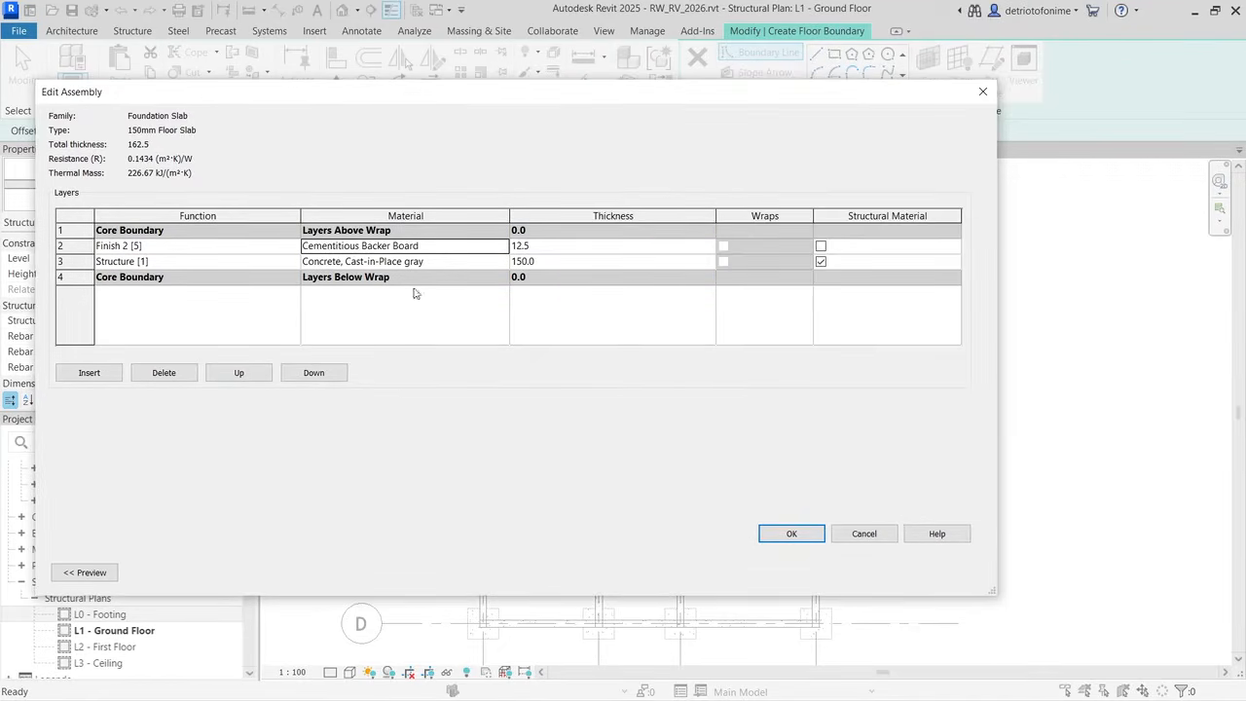
Step: Insert a Finish 1 [4] layer 12.5 mm thick above the backer board layer
left_click(89, 373)
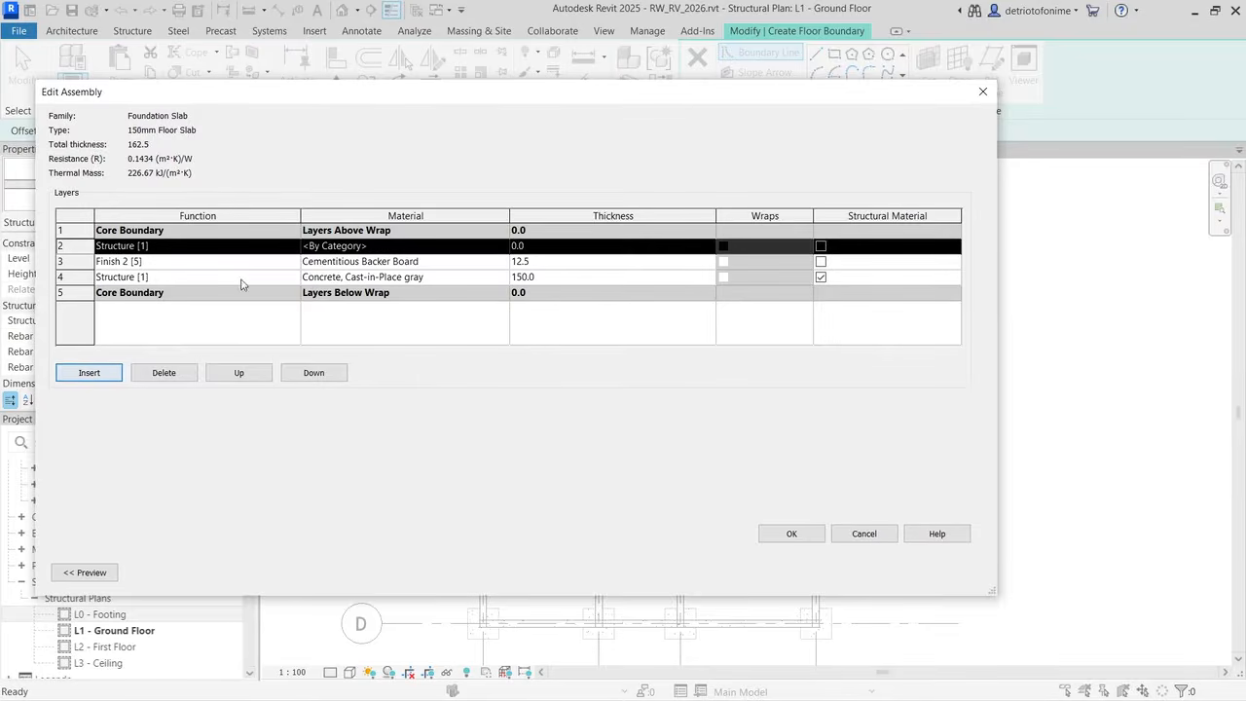
left_click(282, 250)
left_click(293, 249)
left_click(133, 302)
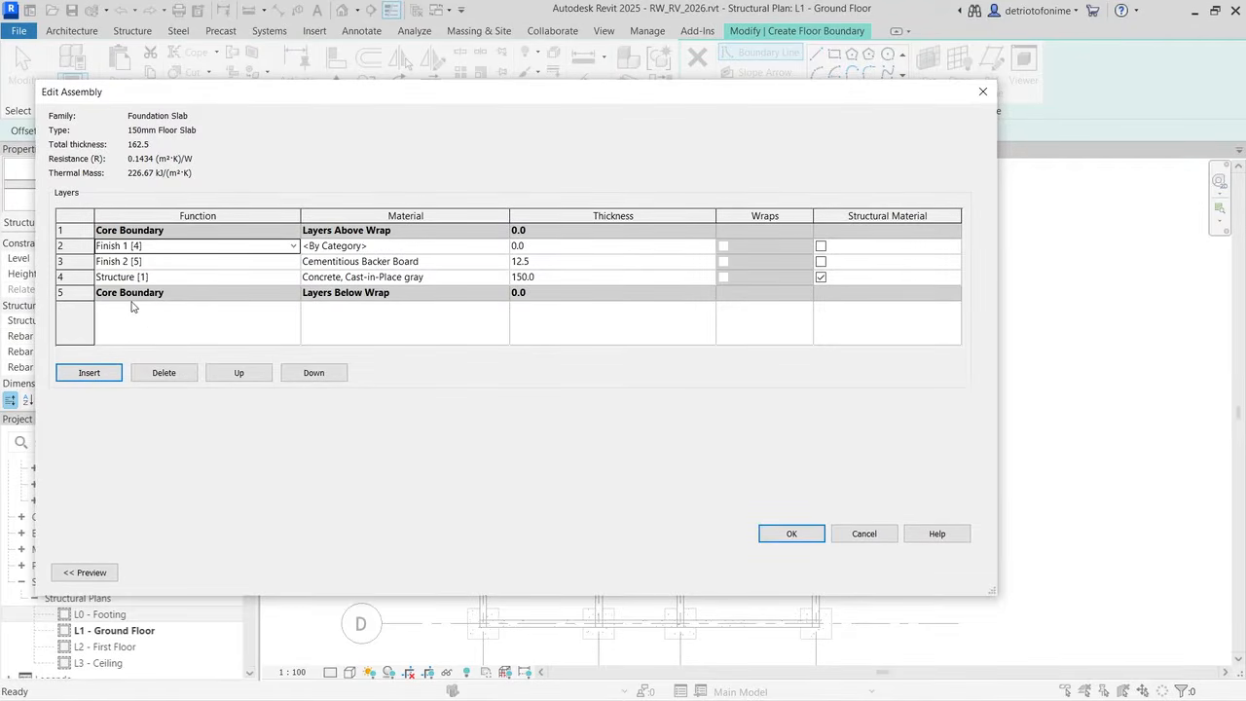
left_click(548, 248)
type("10")
key("Return")
type("12")
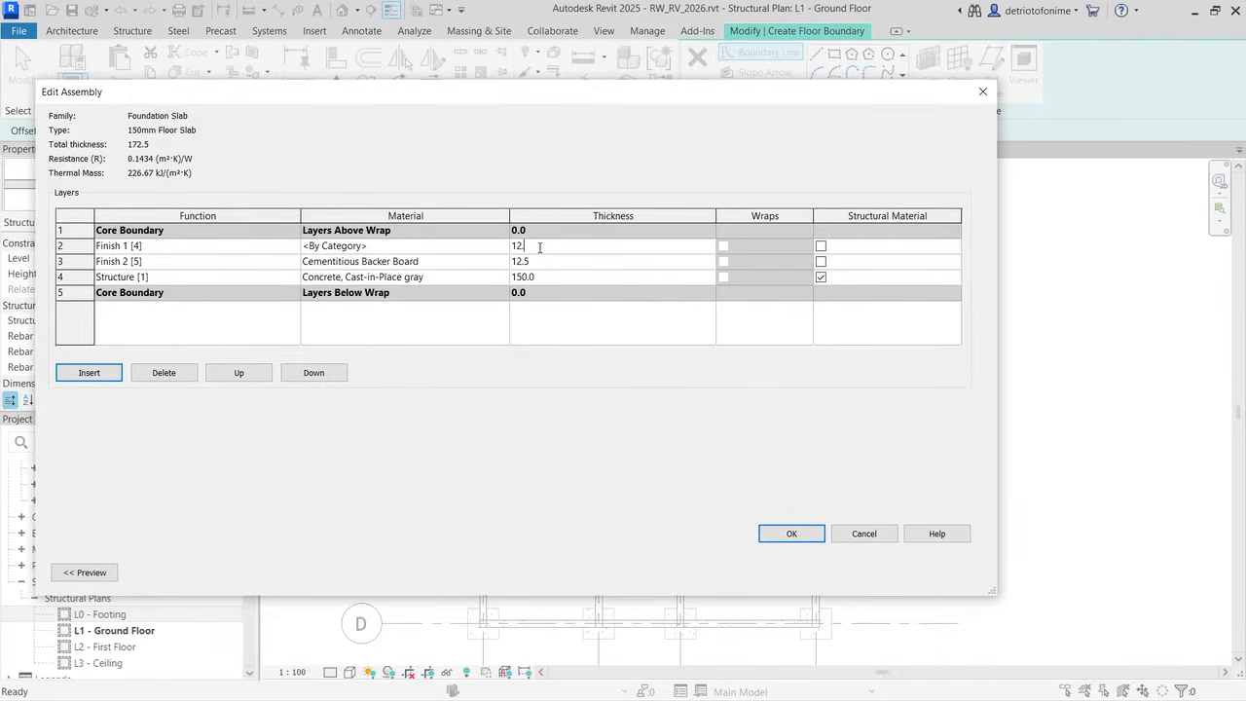
type(".5")
key("Tab")
Step: Assign the Tile, Mosaic, Gray material to the Finish 1 [4] layer
left_click(474, 261)
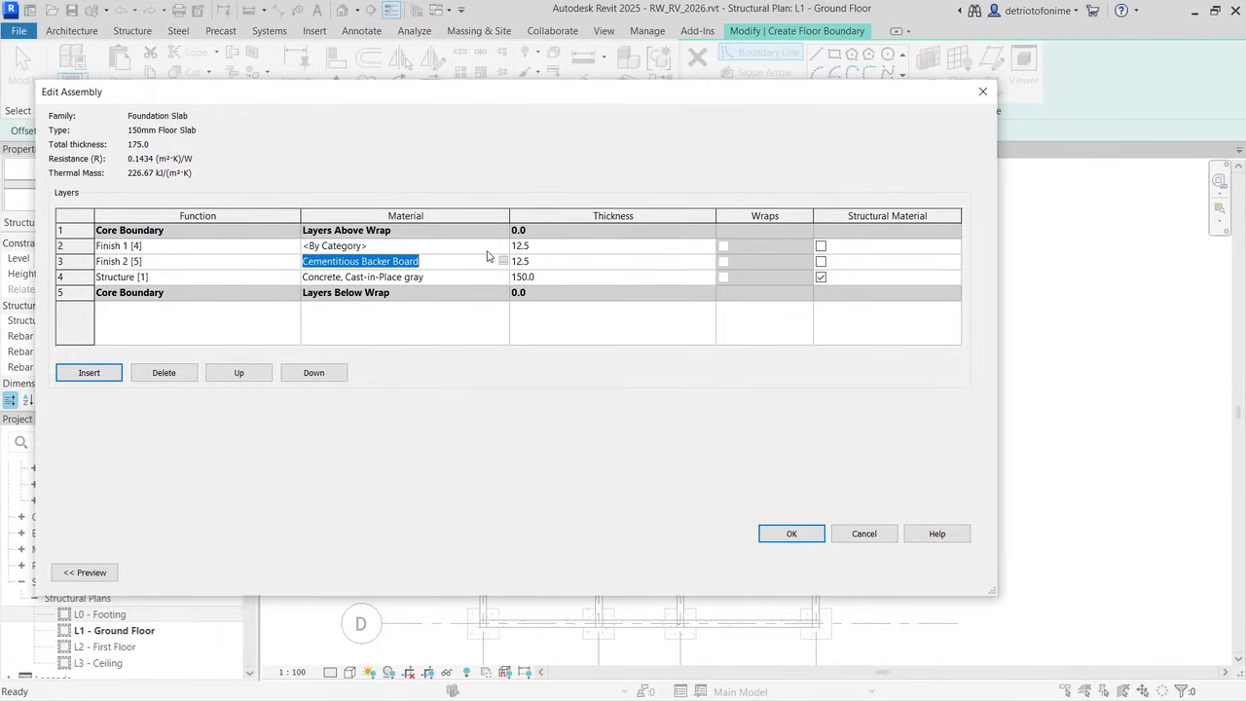
left_click(495, 247)
left_click(503, 246)
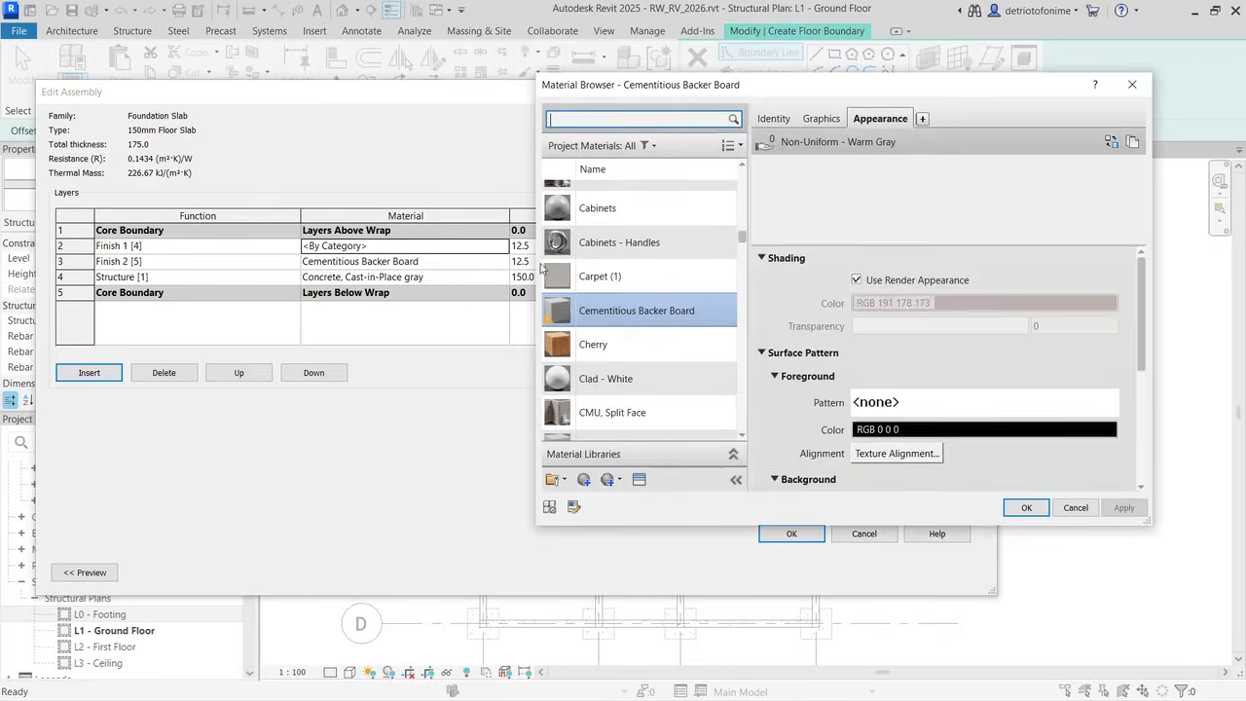
scroll(725, 351, "down", 8)
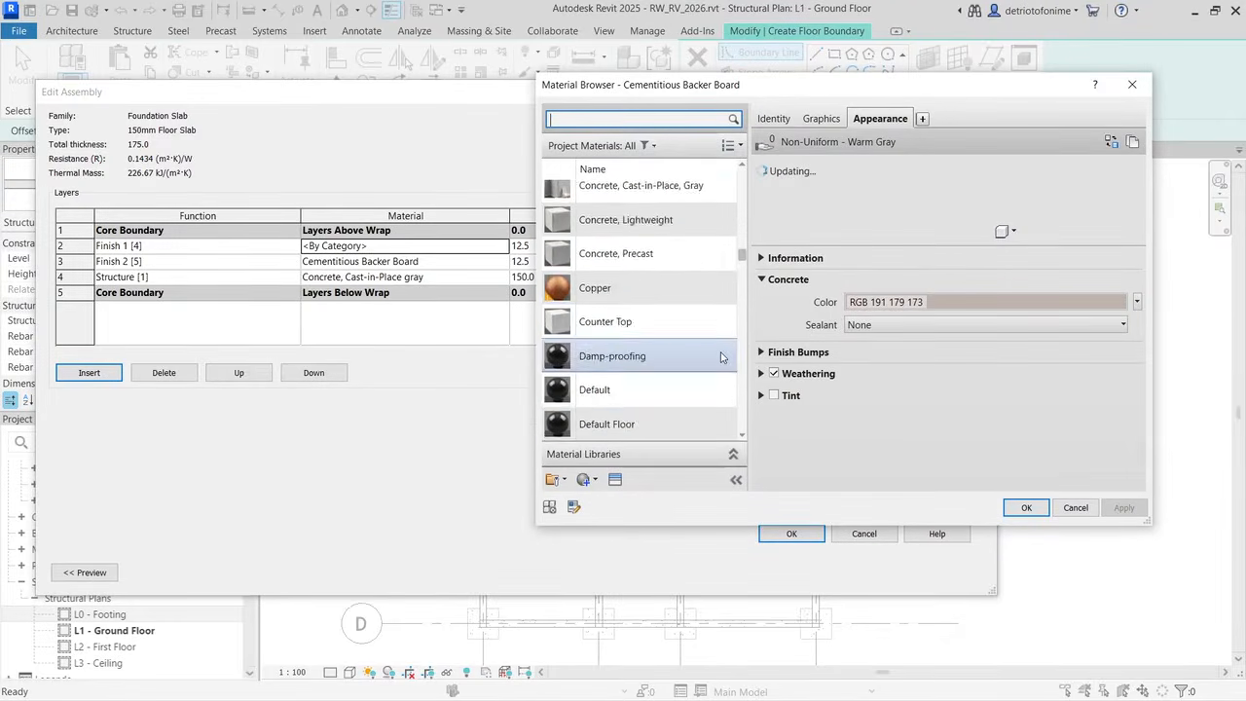
scroll(722, 357, "down", 10)
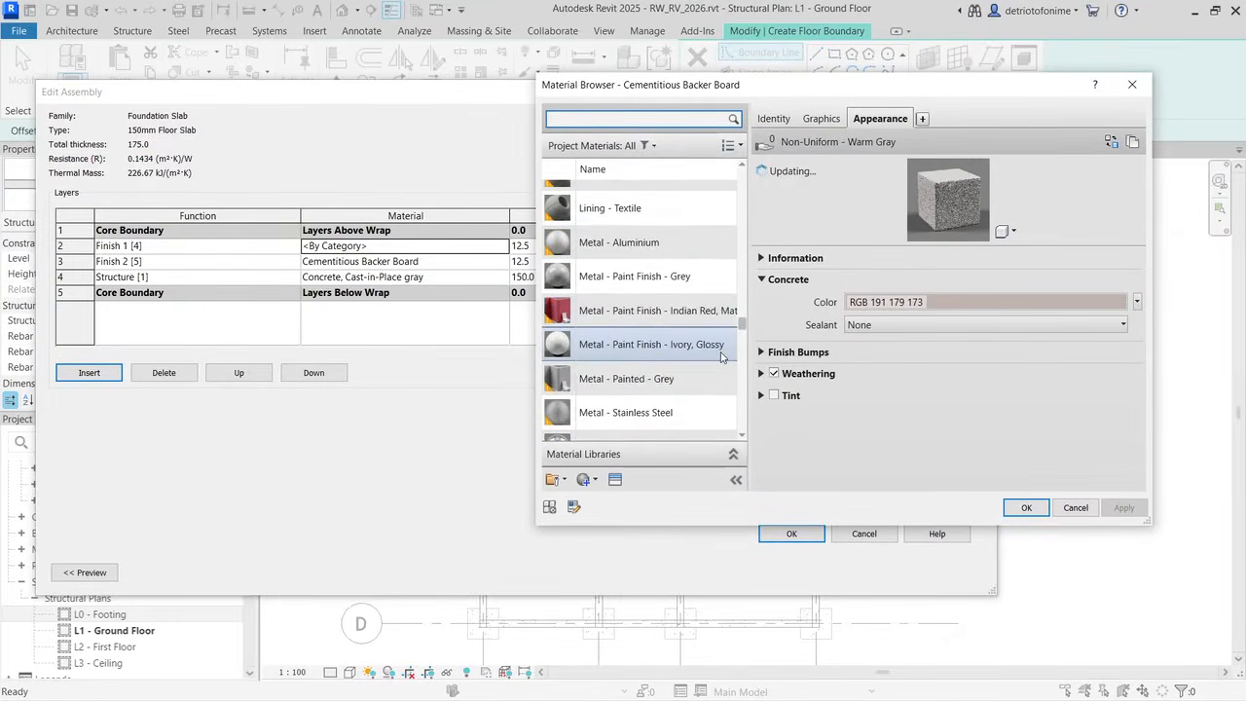
scroll(722, 358, "down", 10)
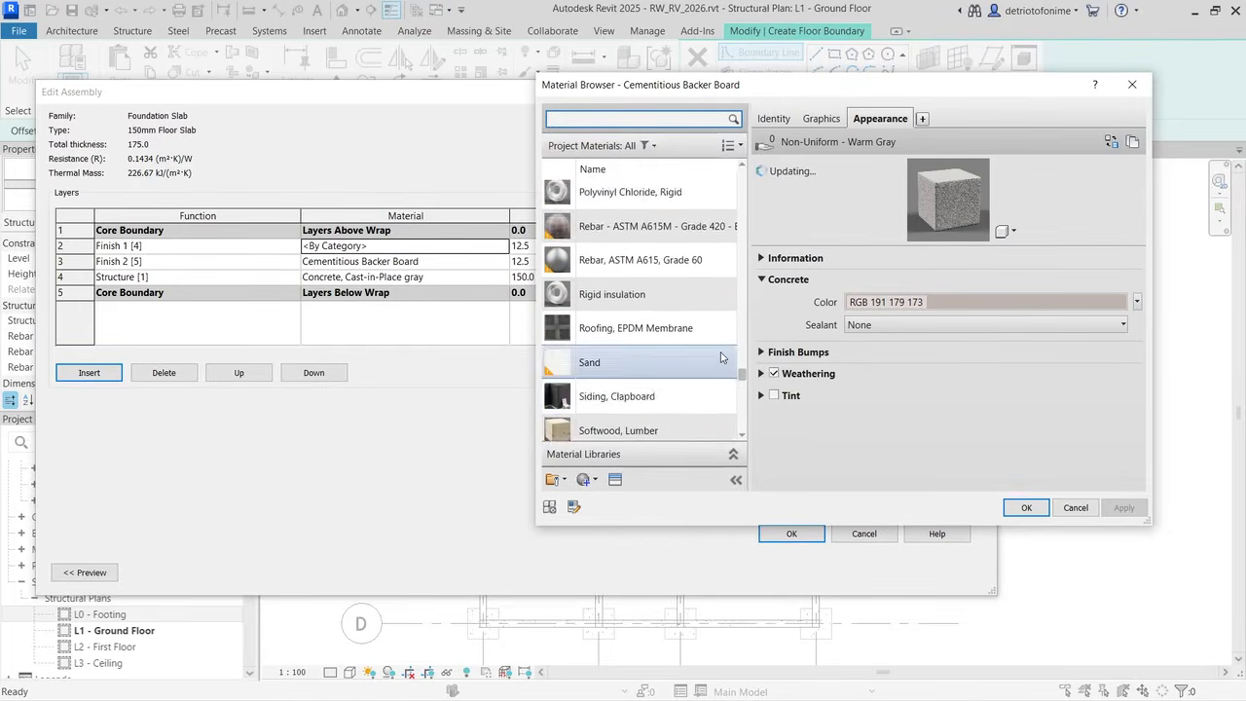
scroll(722, 357, "down", 3)
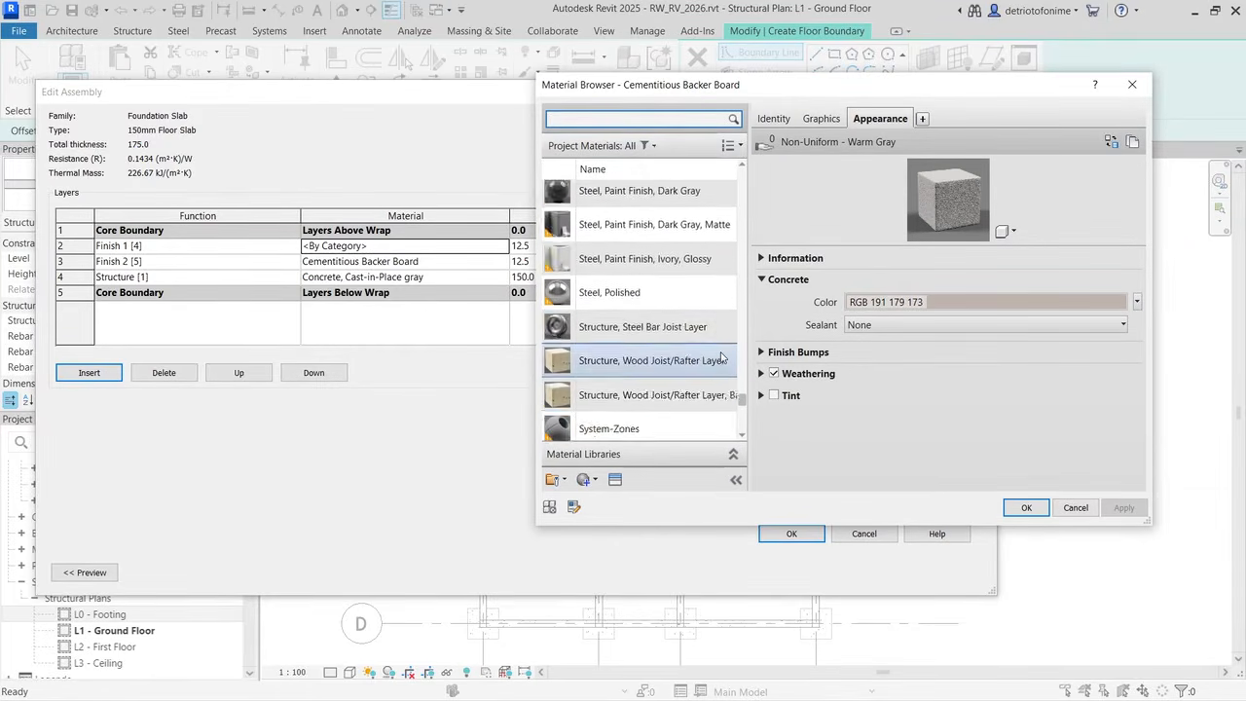
left_click(672, 399)
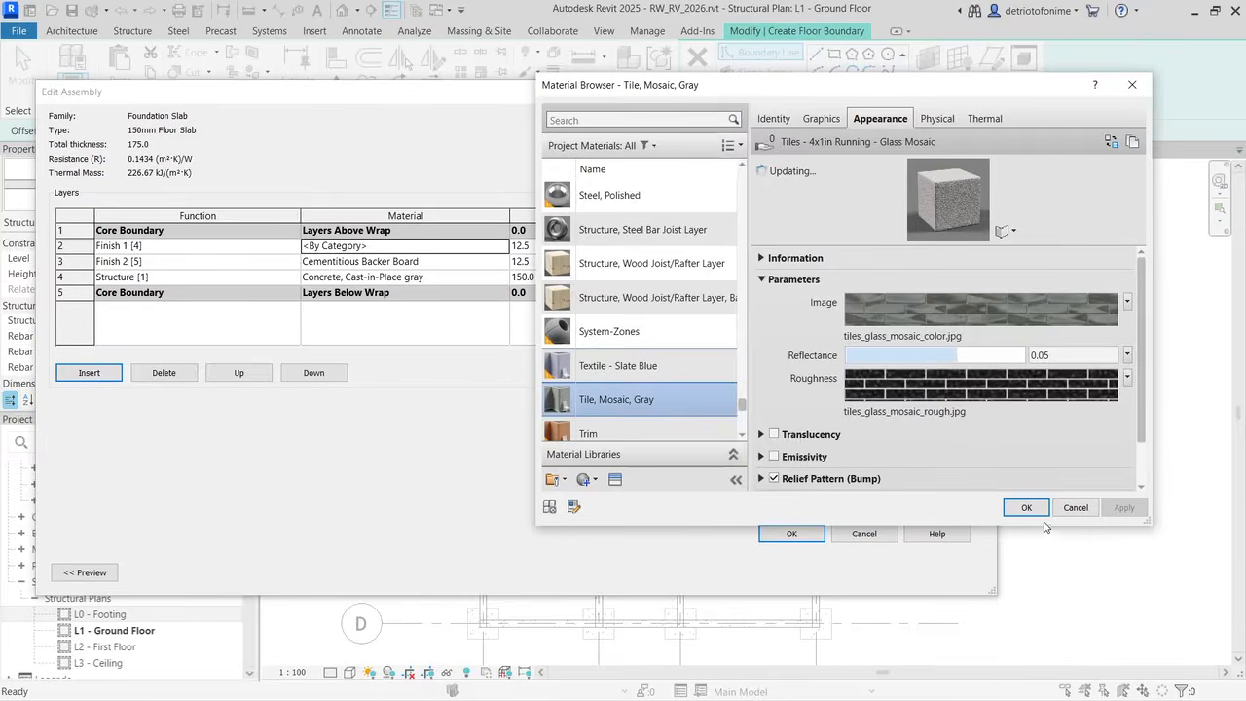
left_click(1027, 507)
Step: Set the concrete structure layer's thickness to 175 mm and accept the assembly and type changes
left_click(521, 277)
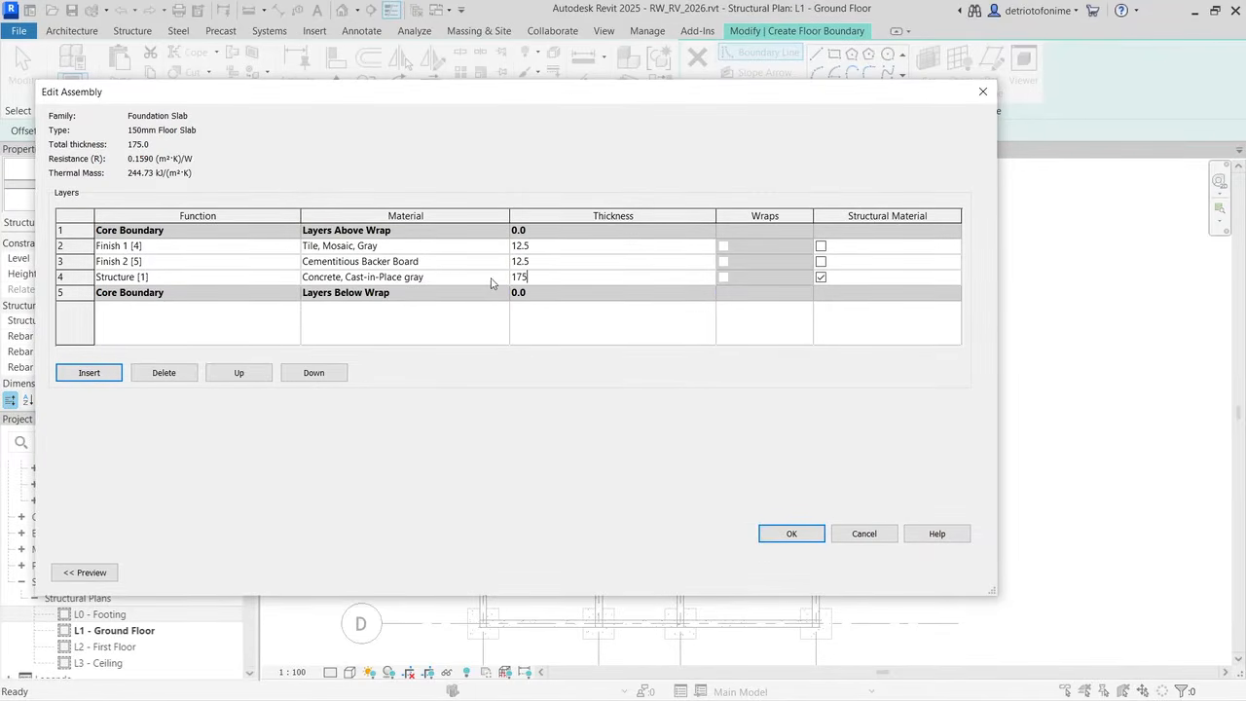
type("175")
key("Tab")
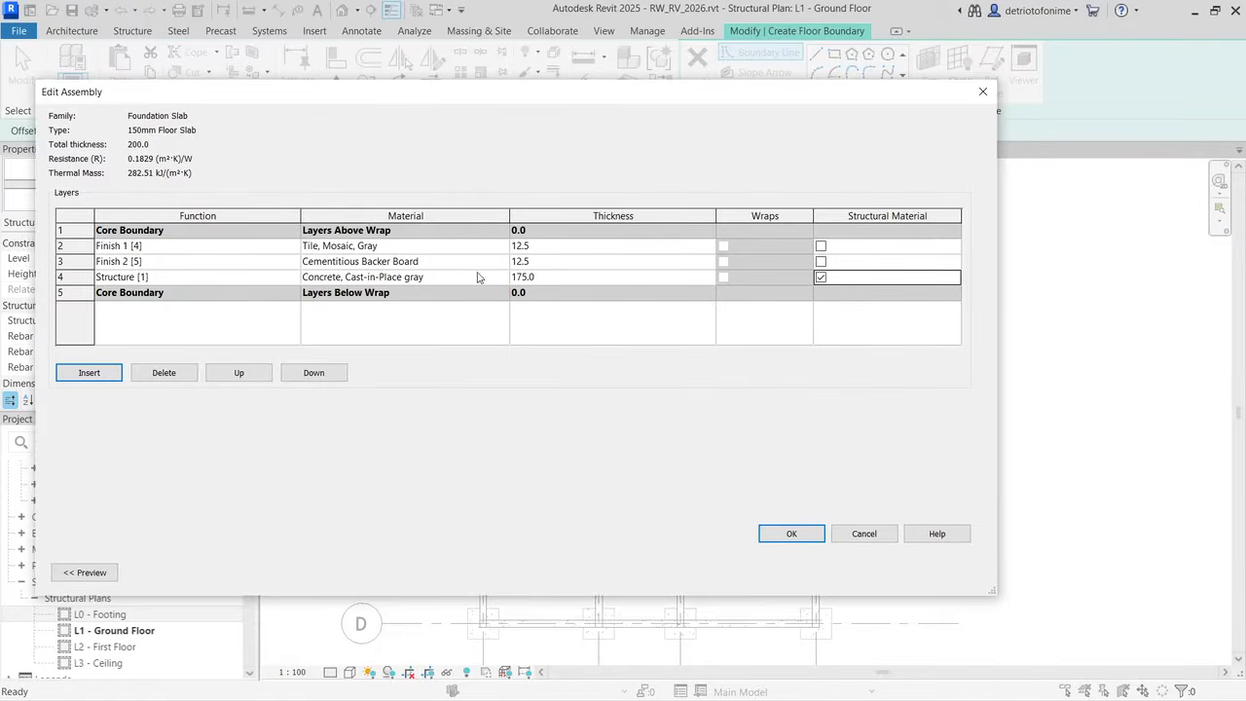
left_click(792, 534)
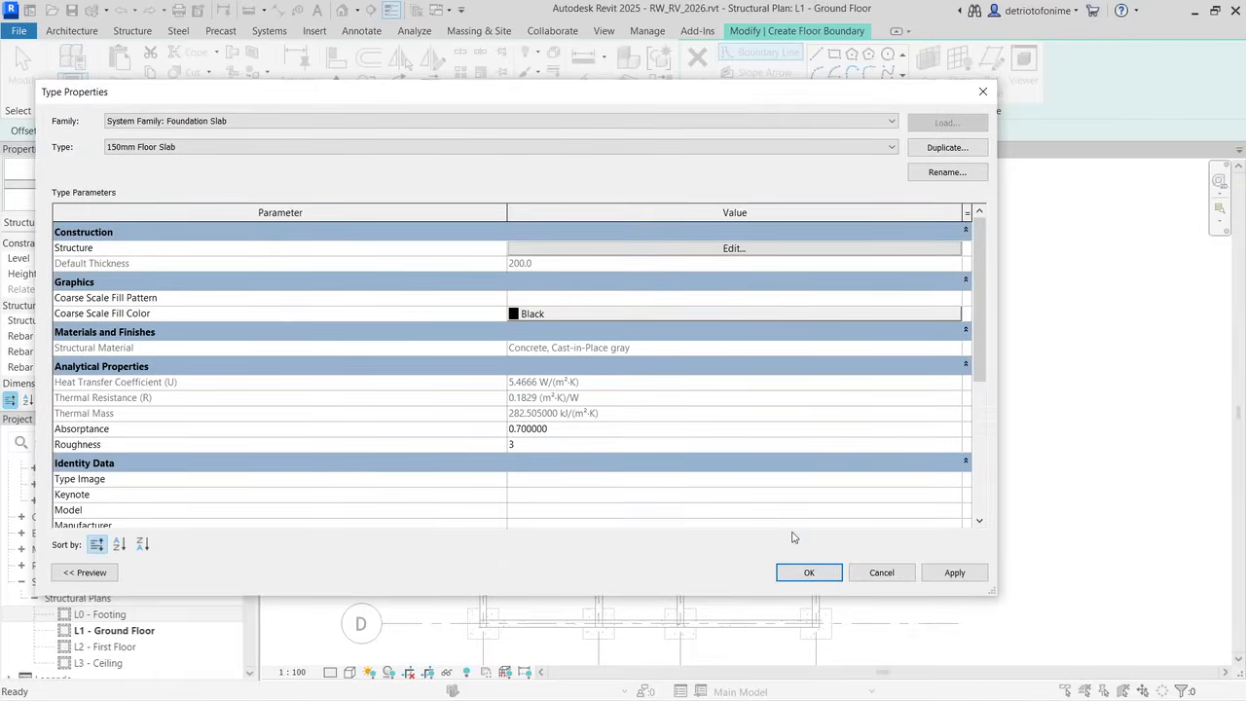
left_click(810, 574)
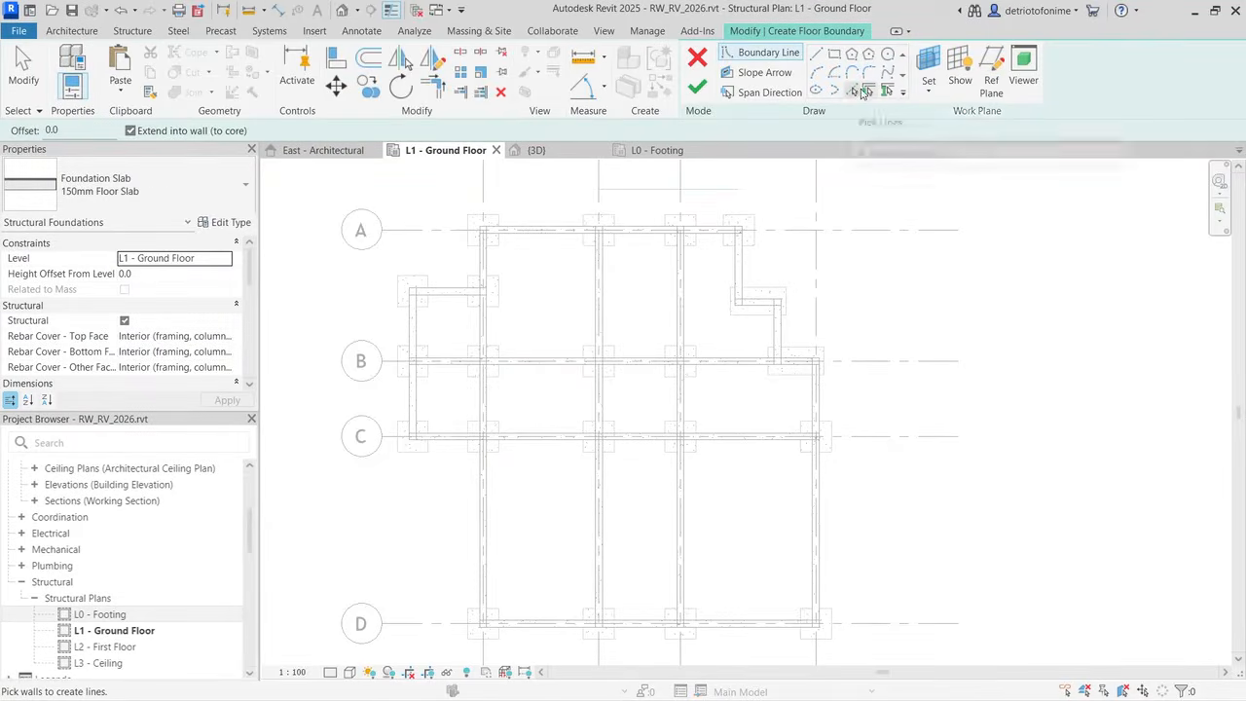
Step: Sketch the slab boundary along beam centrelines from the projecting bay's outer corner, up to grid A, and about 8225 mm along grid A to its end column
left_click(816, 59)
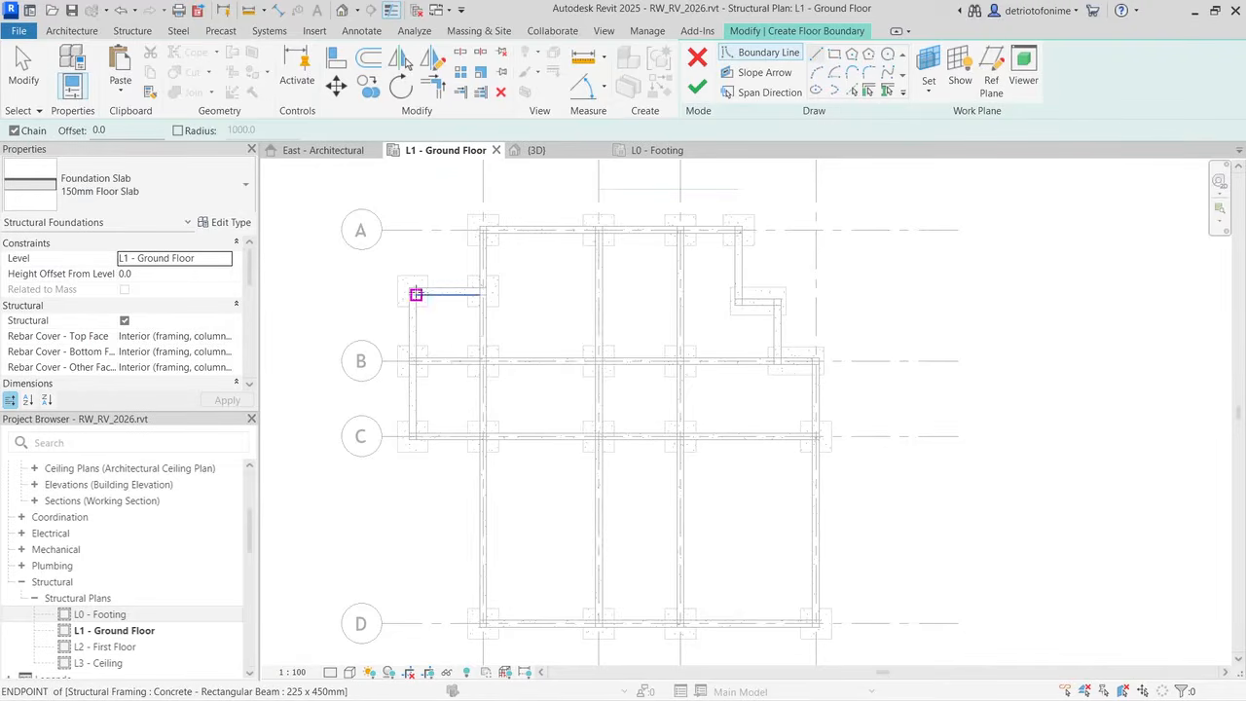
left_click(413, 291)
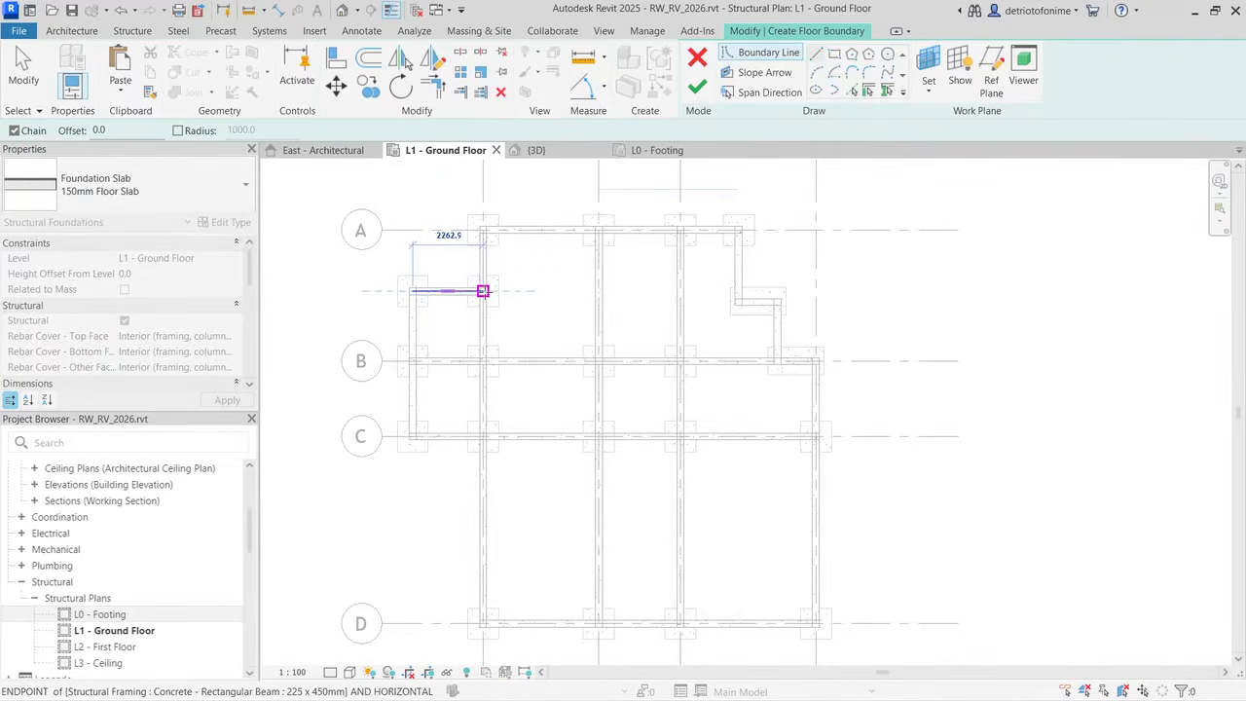
left_click(482, 291)
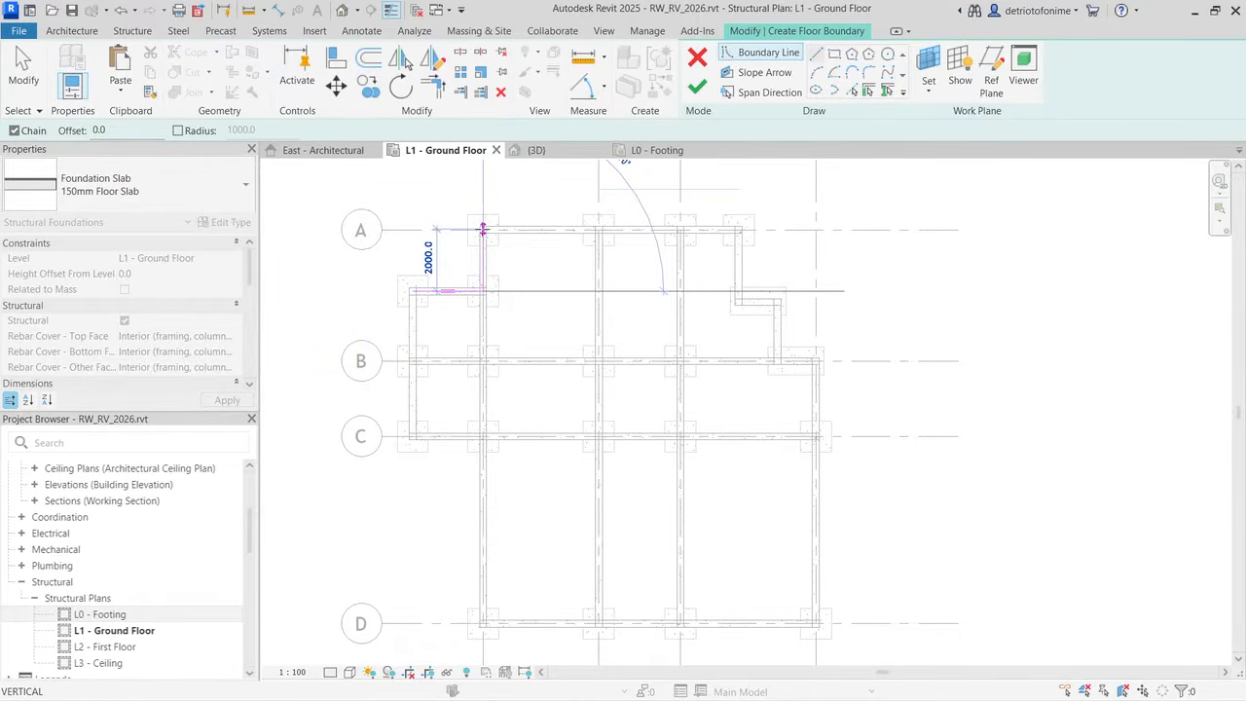
scroll(481, 227, "up", 3)
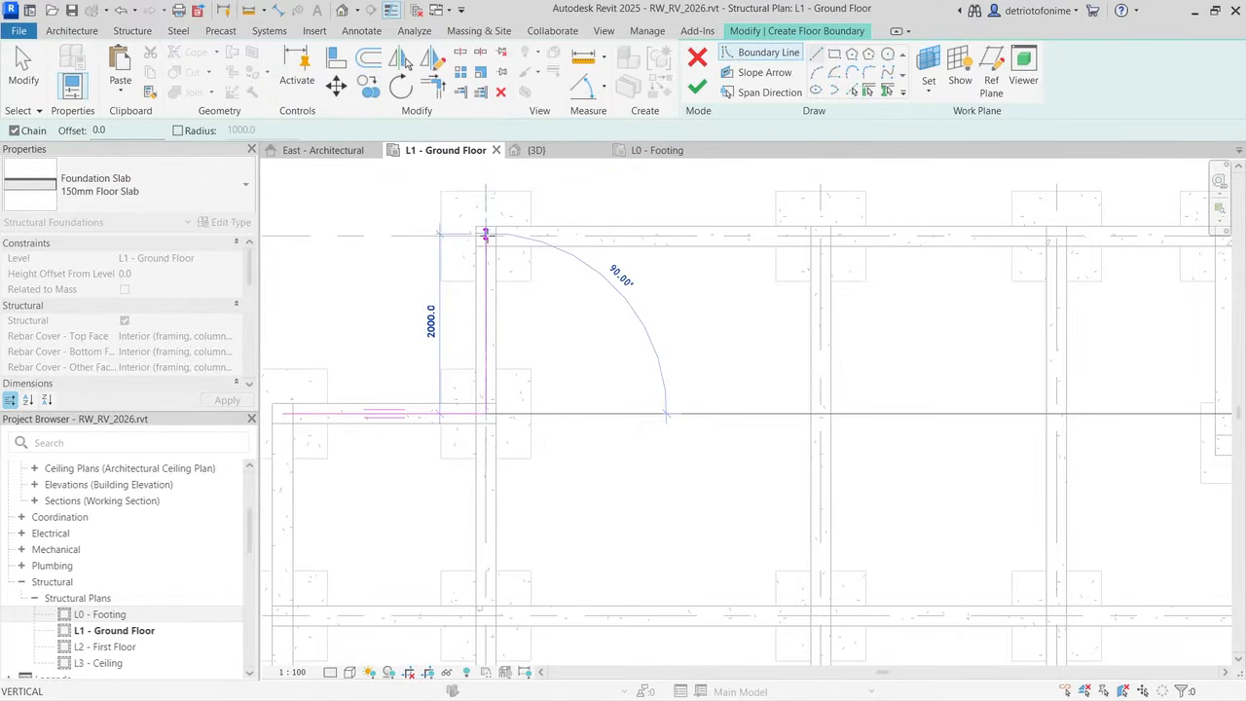
scroll(487, 236, "up", 3)
scroll(487, 235, "down", 3)
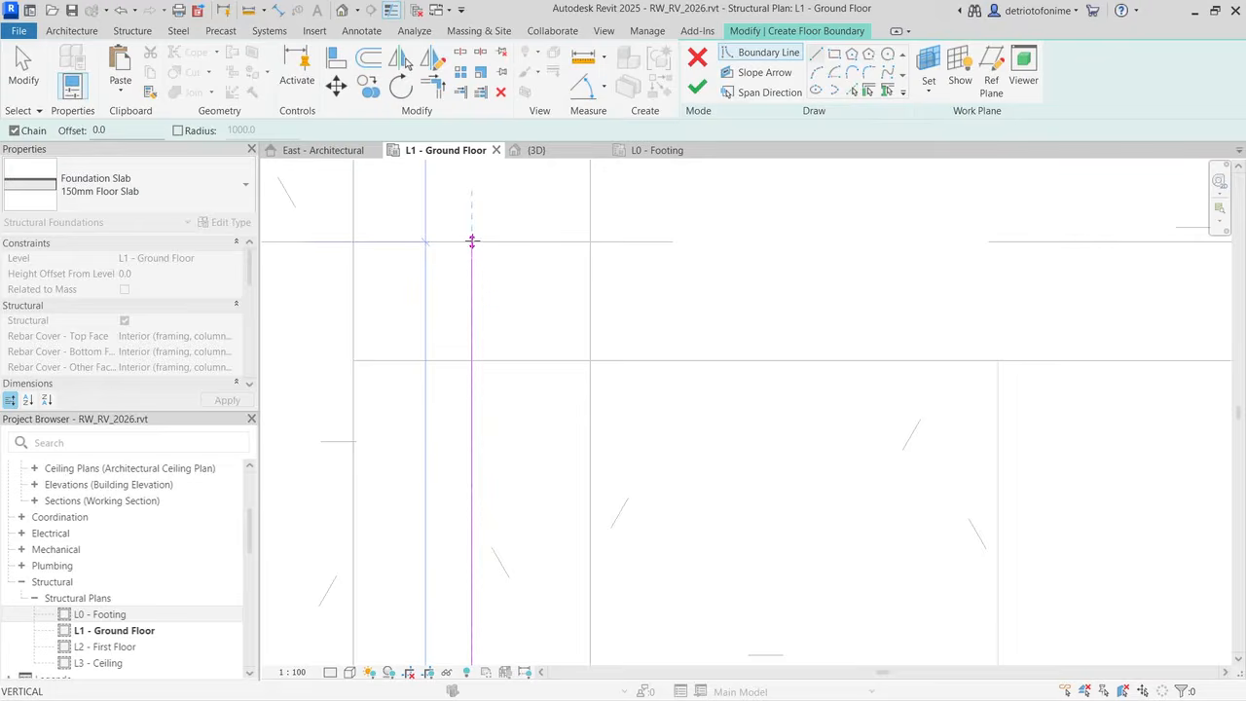
left_click(471, 241)
scroll(472, 241, "down", 4)
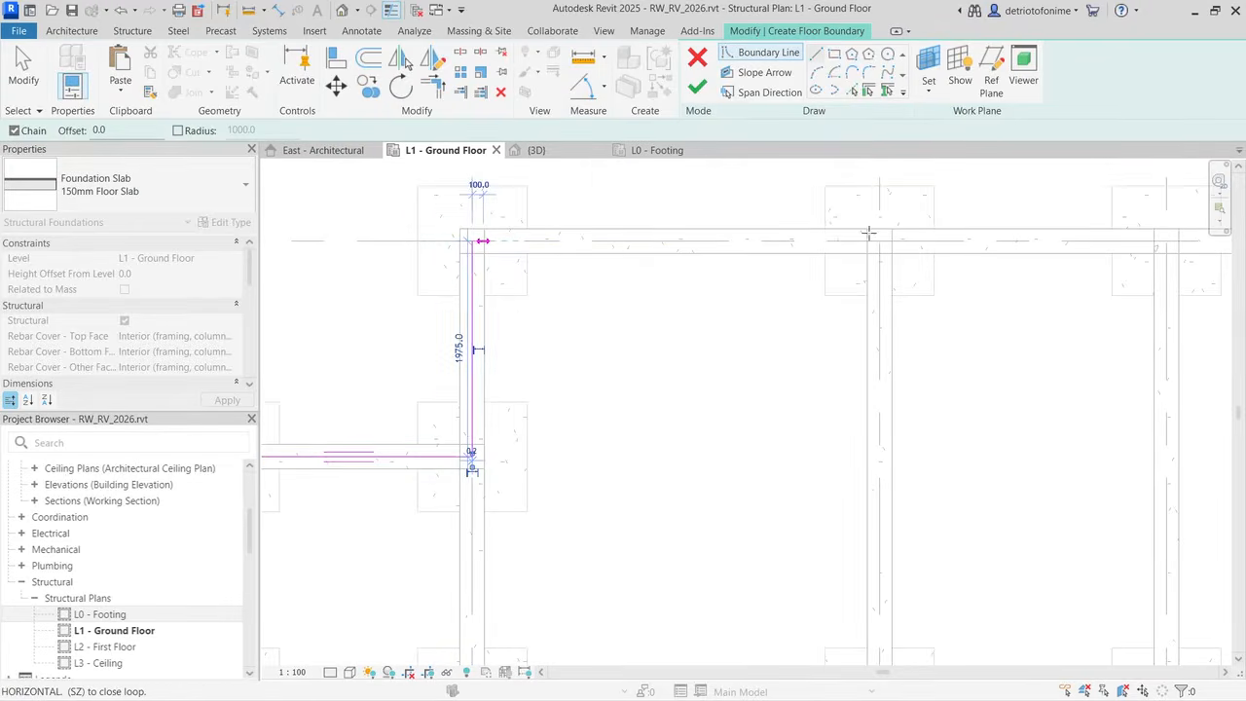
scroll(835, 295, "down", 3)
scroll(964, 284, "up", 4)
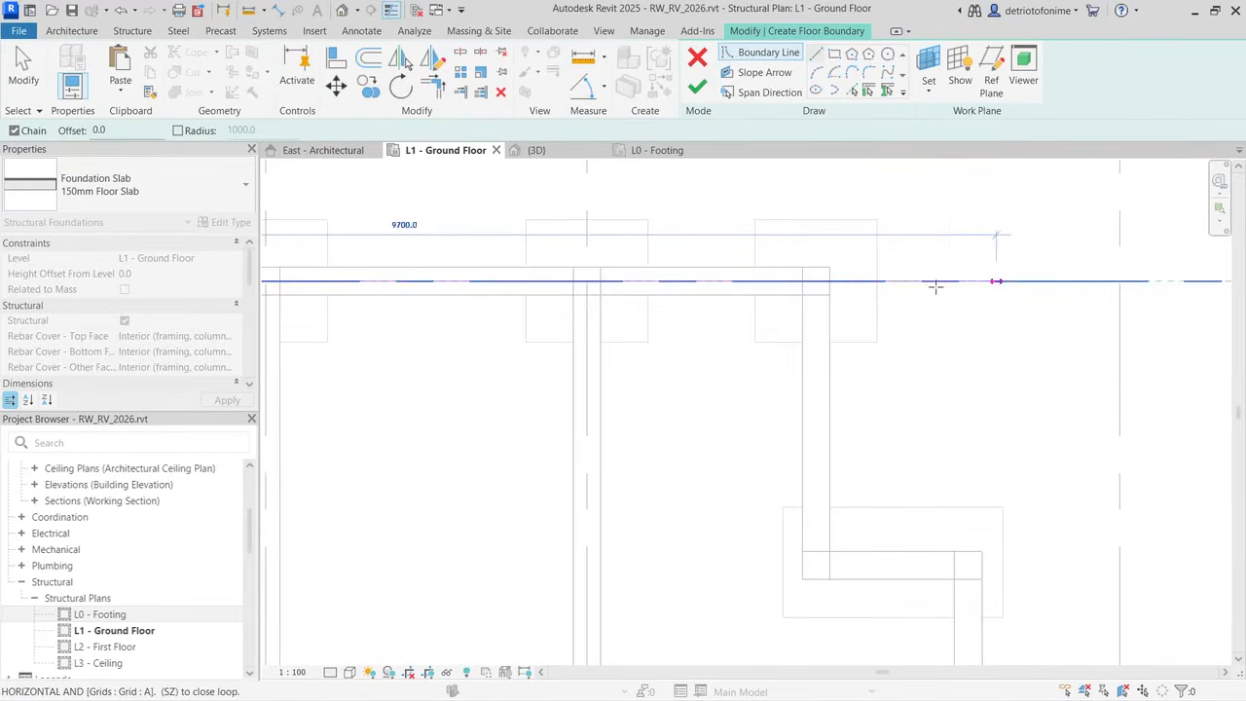
left_click(816, 282)
Step: Continue the slab boundary around the stepped corner along beam centrelines: 2300 mm down, about 1245 mm across, 1925 mm down, about 1238 mm to grid 4
scroll(817, 283, "down", 3)
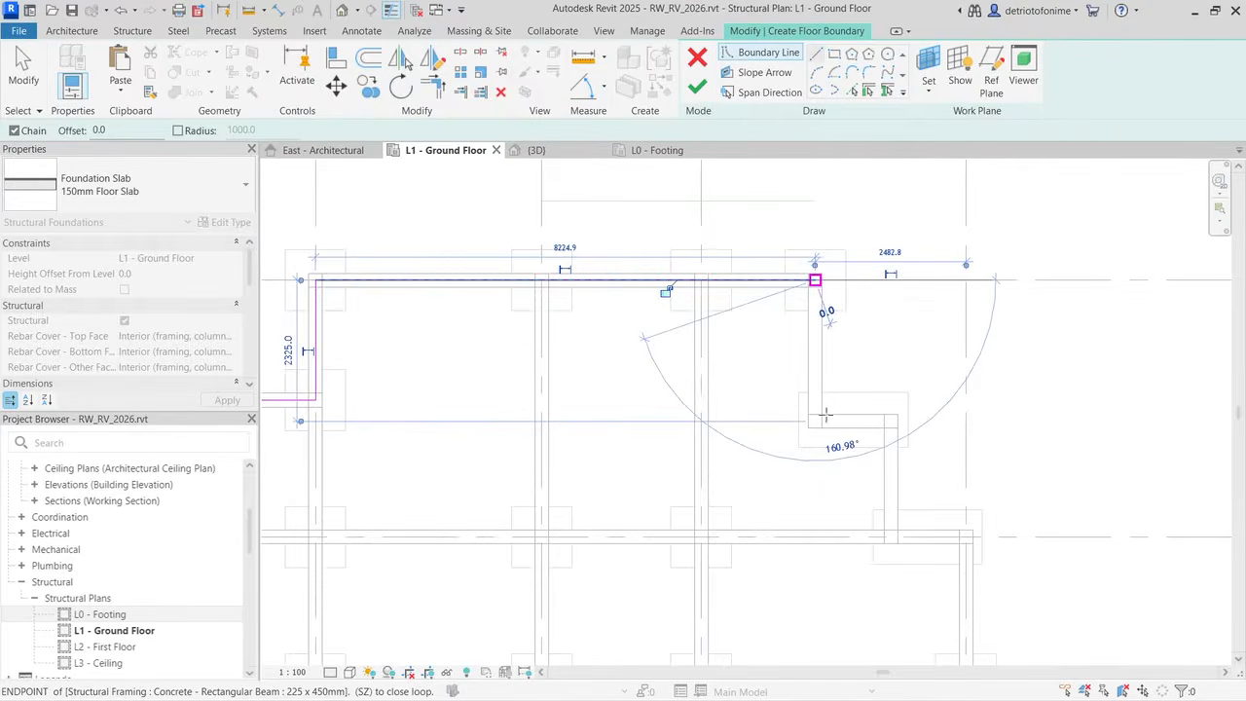
scroll(825, 421, "up", 2)
left_click(809, 419)
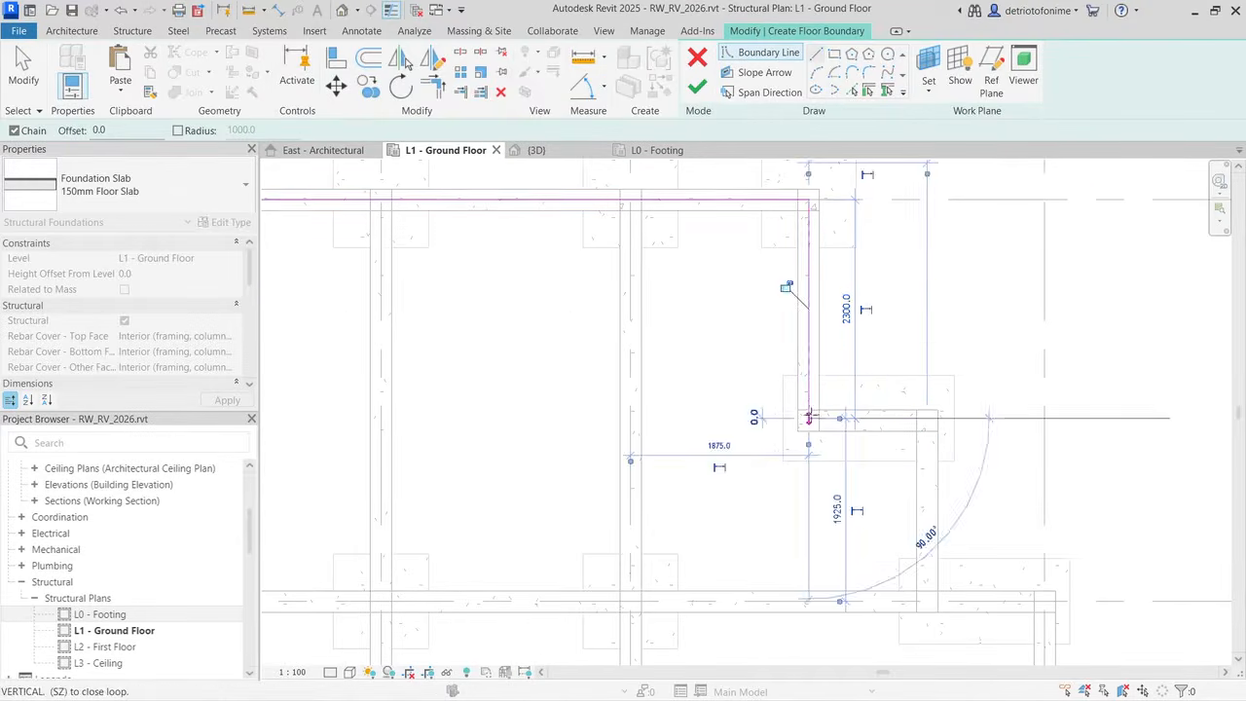
scroll(923, 419, "up", 3)
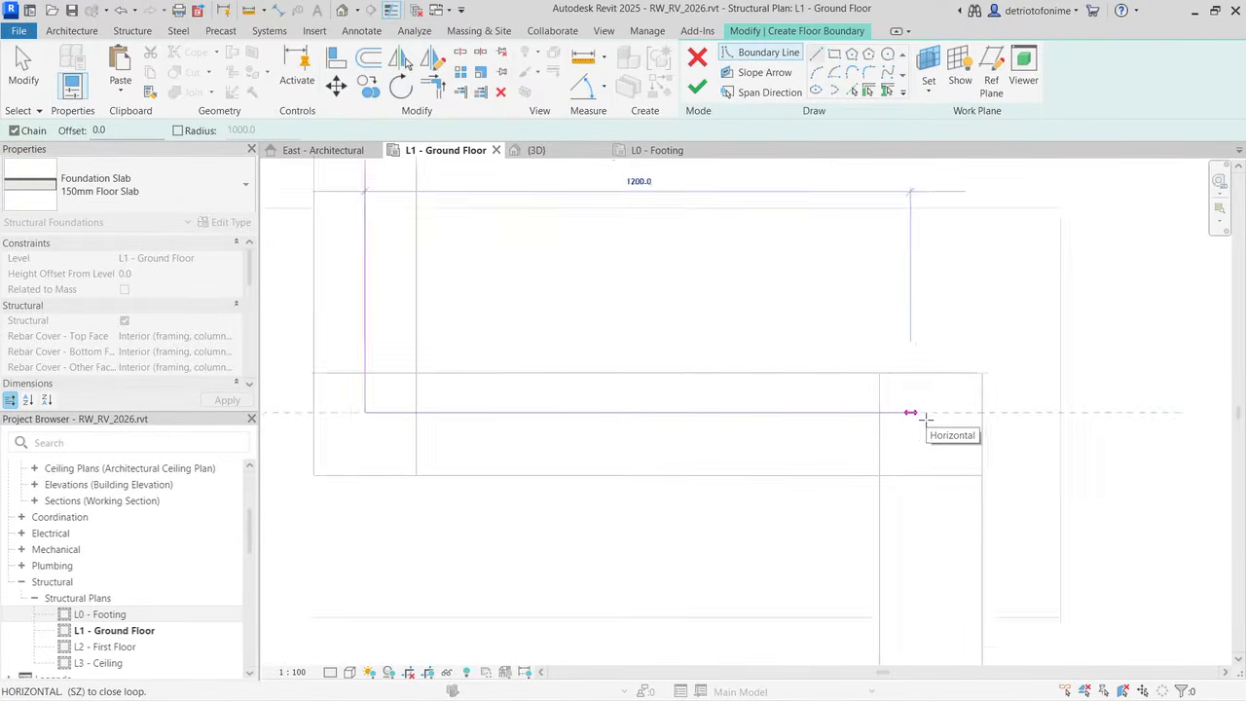
scroll(932, 411, "down", 5)
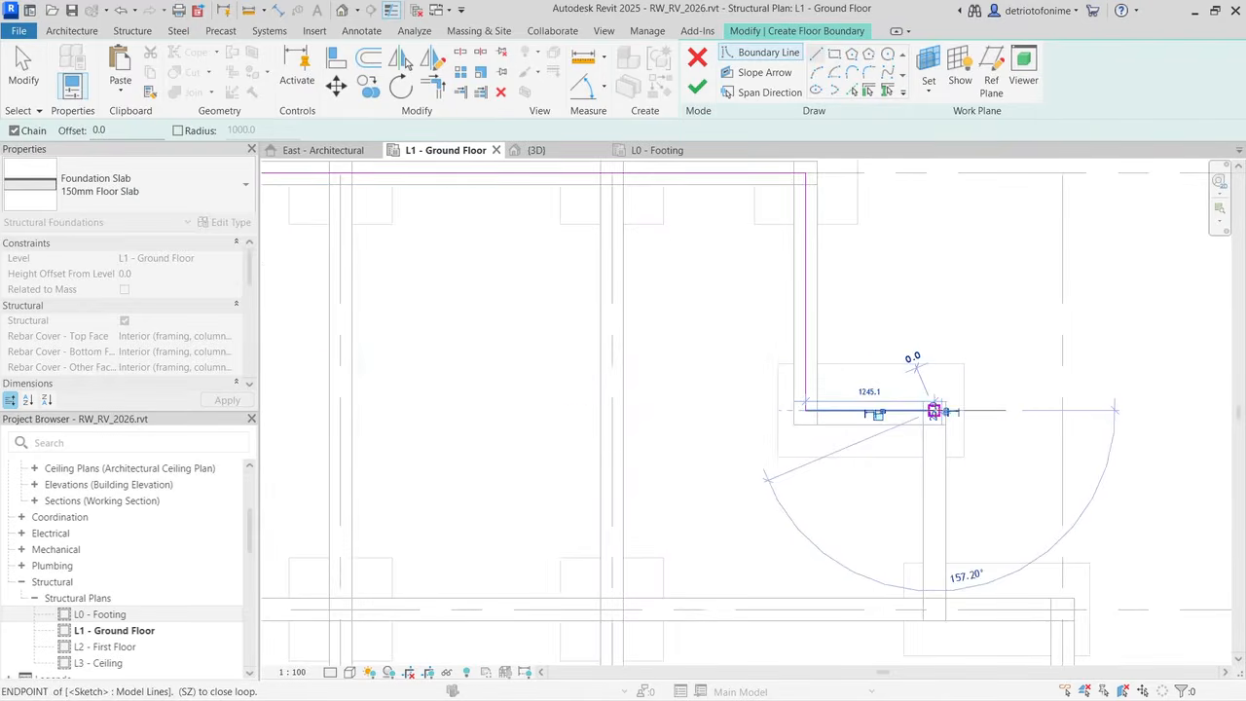
scroll(934, 419, "up", 2)
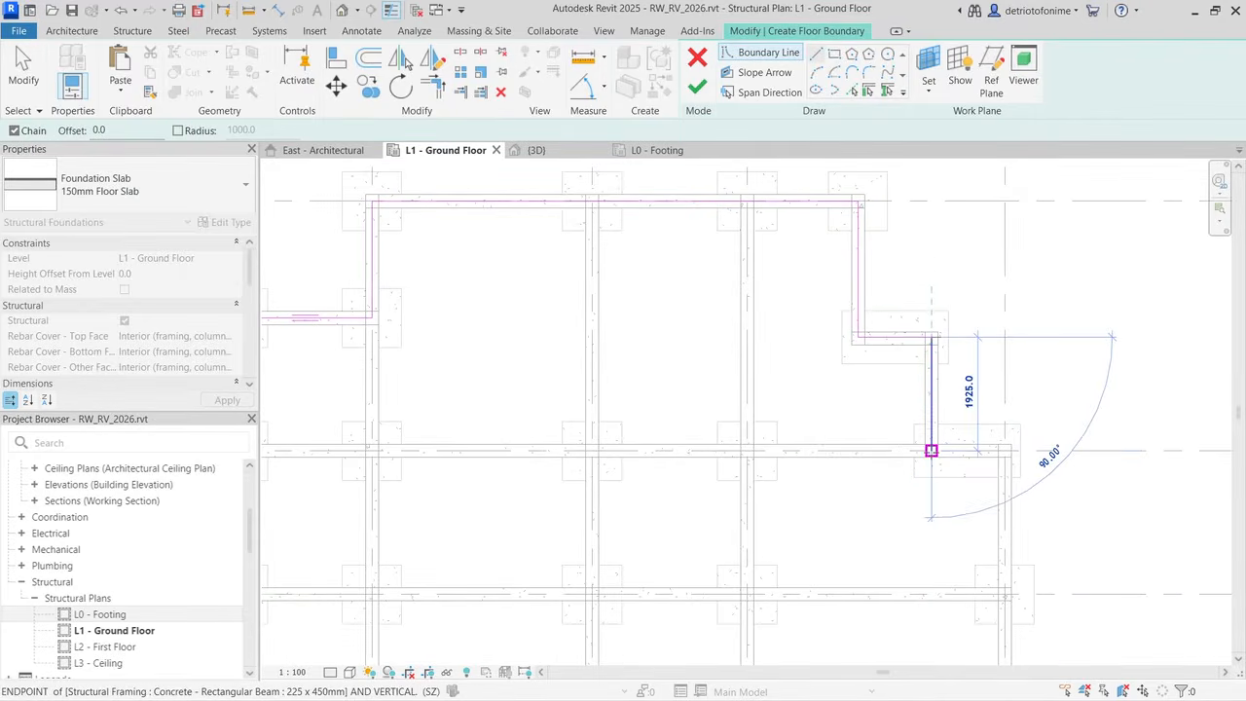
left_click(932, 451)
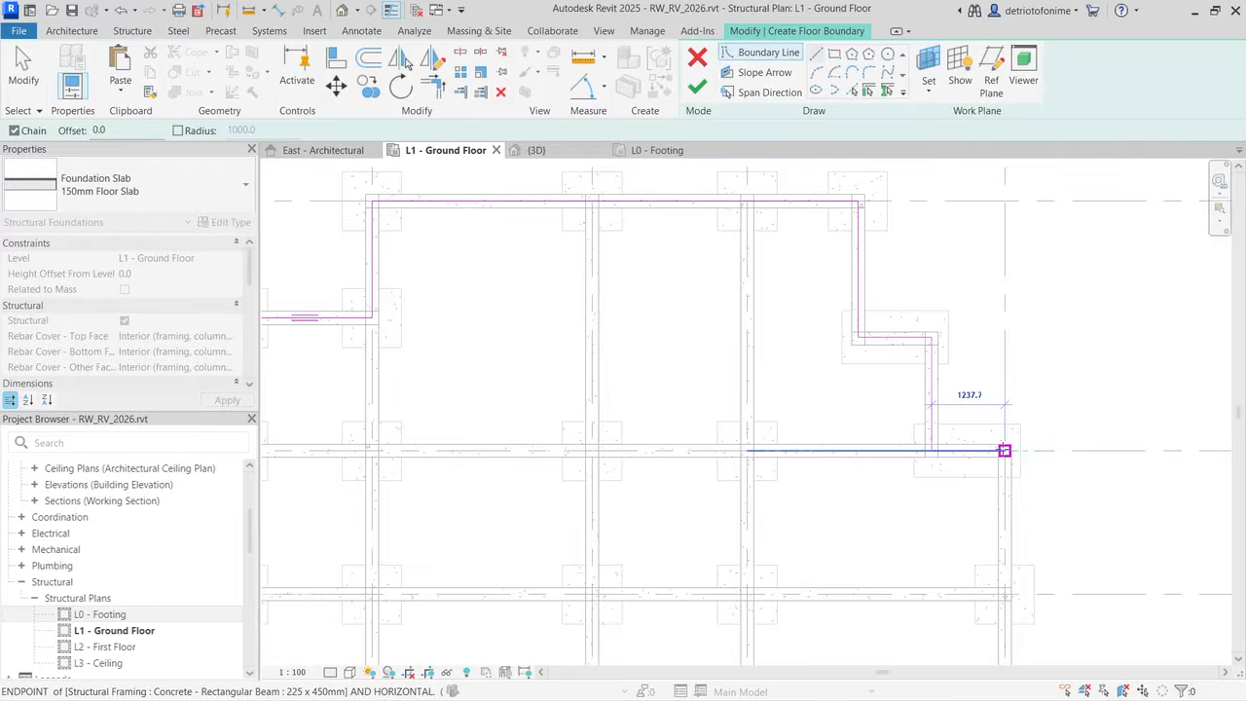
left_click(1005, 451)
Step: Extend the slab boundary 8450 mm down grid 4 to grid D and about 10708 mm along grid D to grid 1
scroll(1005, 448, "down", 3)
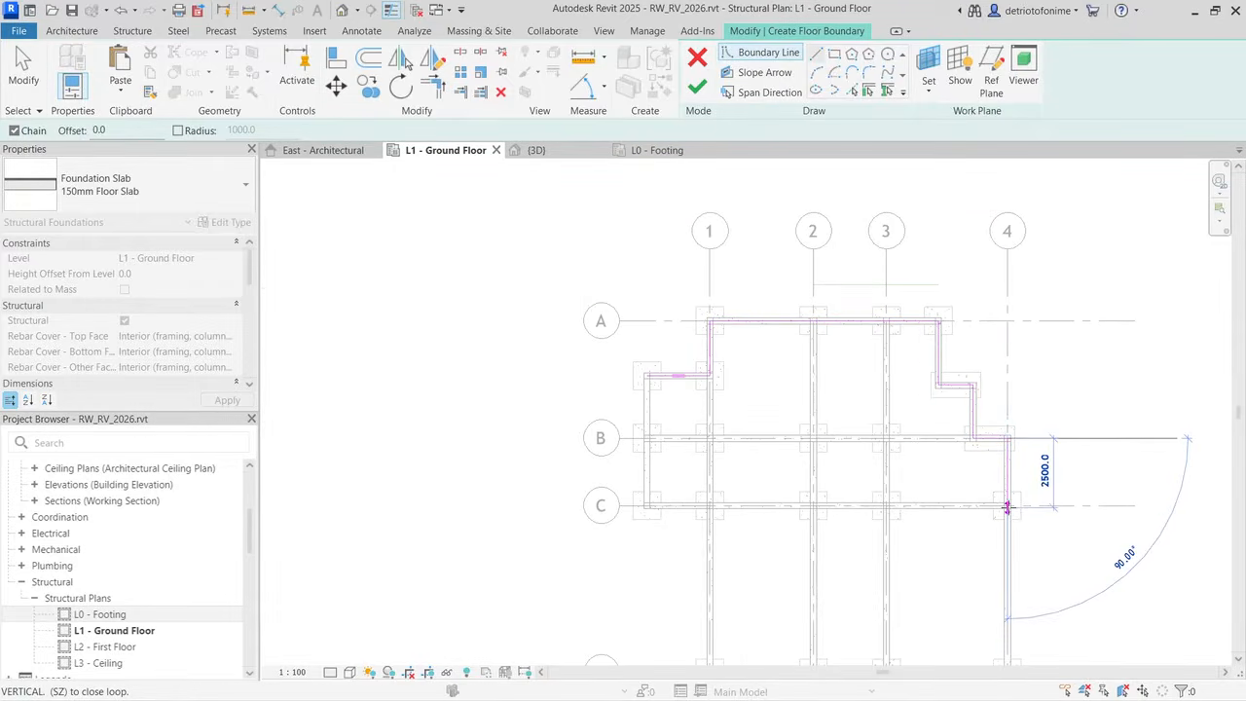
scroll(1008, 508, "up", 3)
scroll(1008, 507, "down", 5)
scroll(1013, 588, "up", 3)
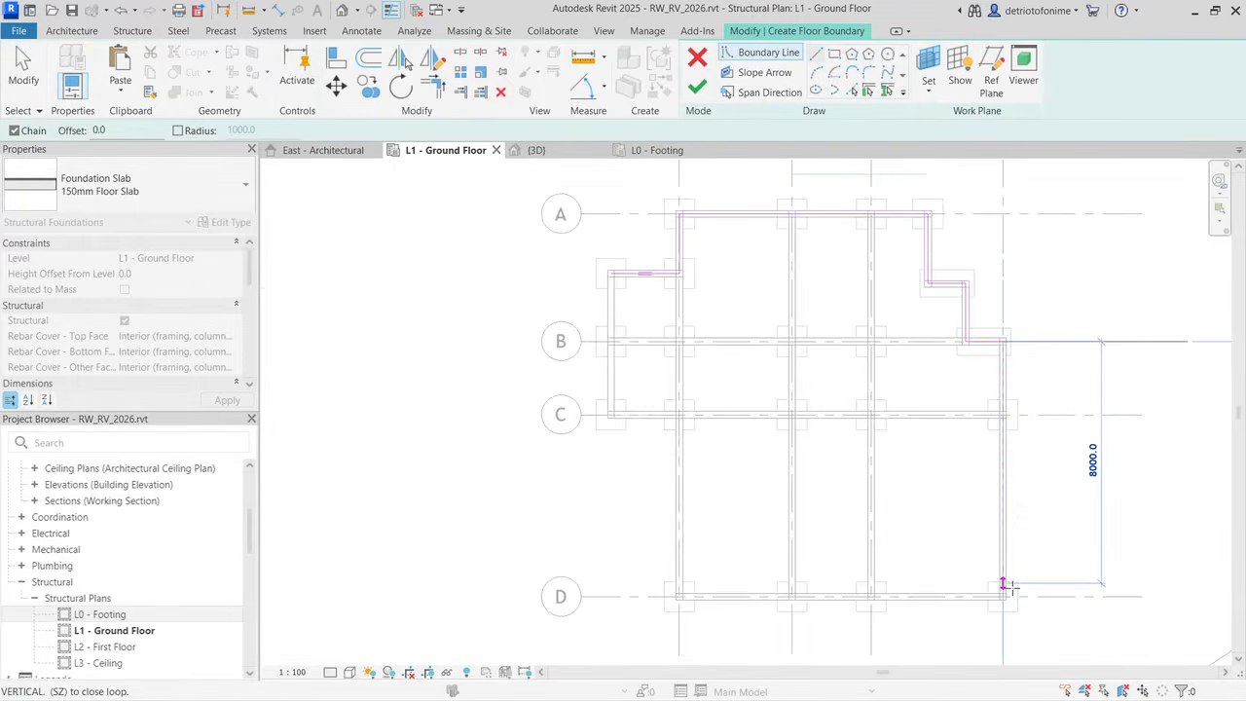
scroll(1008, 585, "up", 2)
scroll(993, 598, "up", 2)
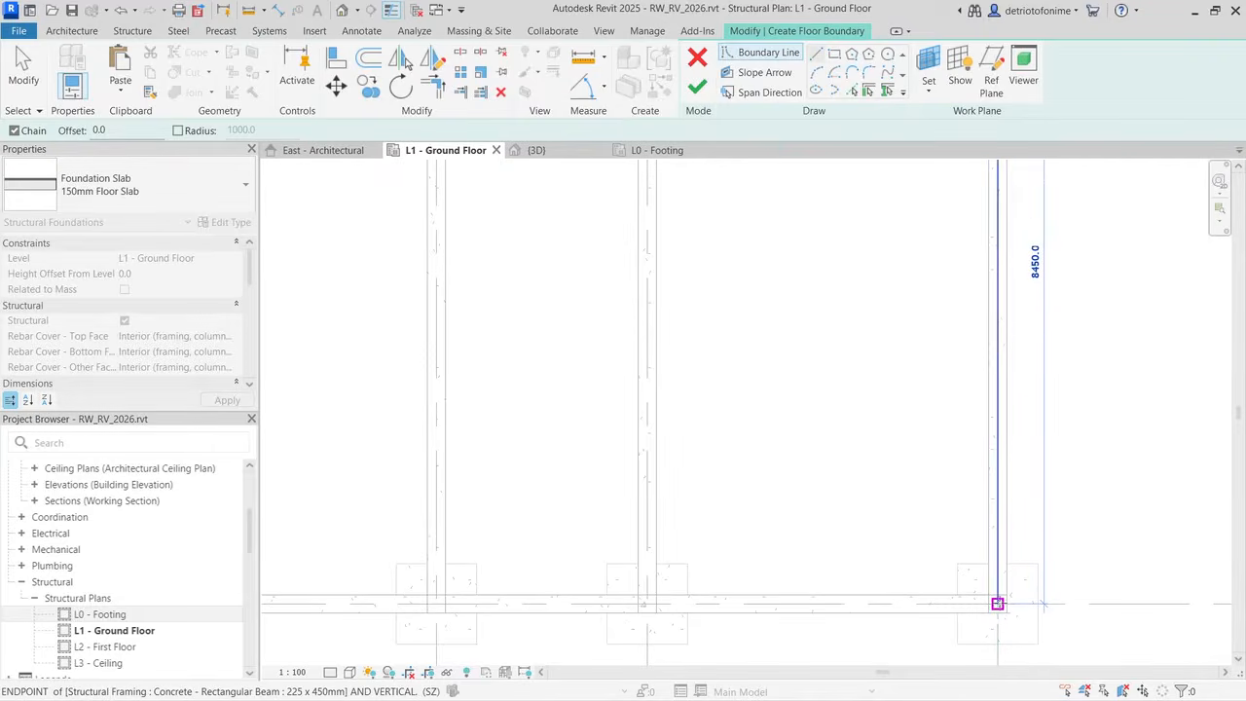
left_click(997, 603)
scroll(993, 584, "down", 3)
scroll(681, 610, "up", 3)
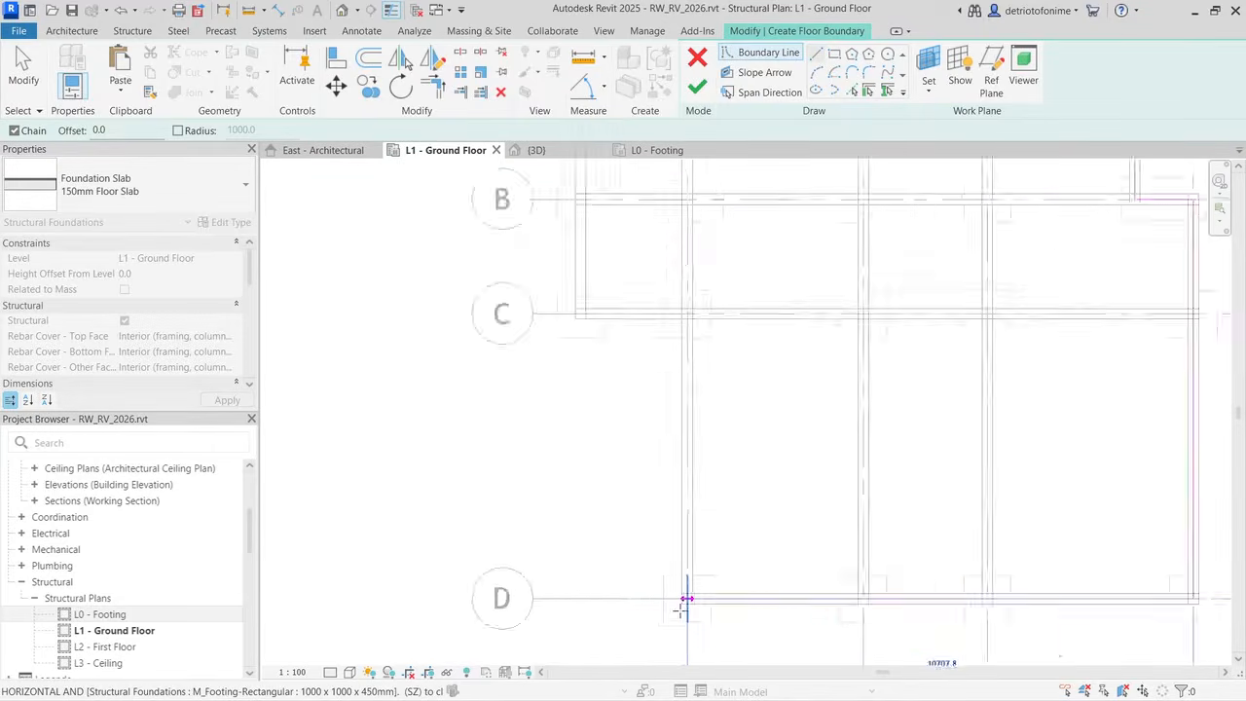
scroll(684, 604, "up", 2)
left_click(688, 598)
scroll(689, 594, "down", 2)
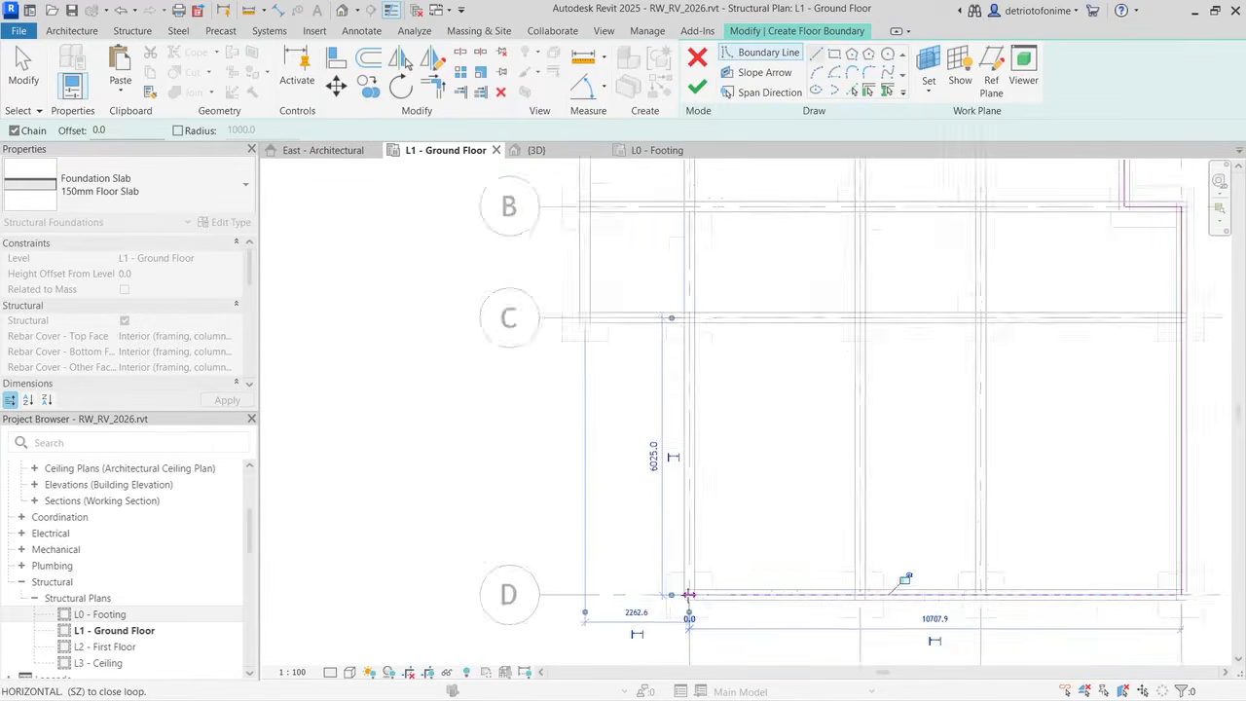
Step: Close the slab boundary 6025 mm up grid 1, about 2263 mm along grid C, and up the projecting bay's outer beam to the start point
scroll(682, 592, "down", 3)
scroll(681, 478, "up", 3)
scroll(686, 474, "up", 2)
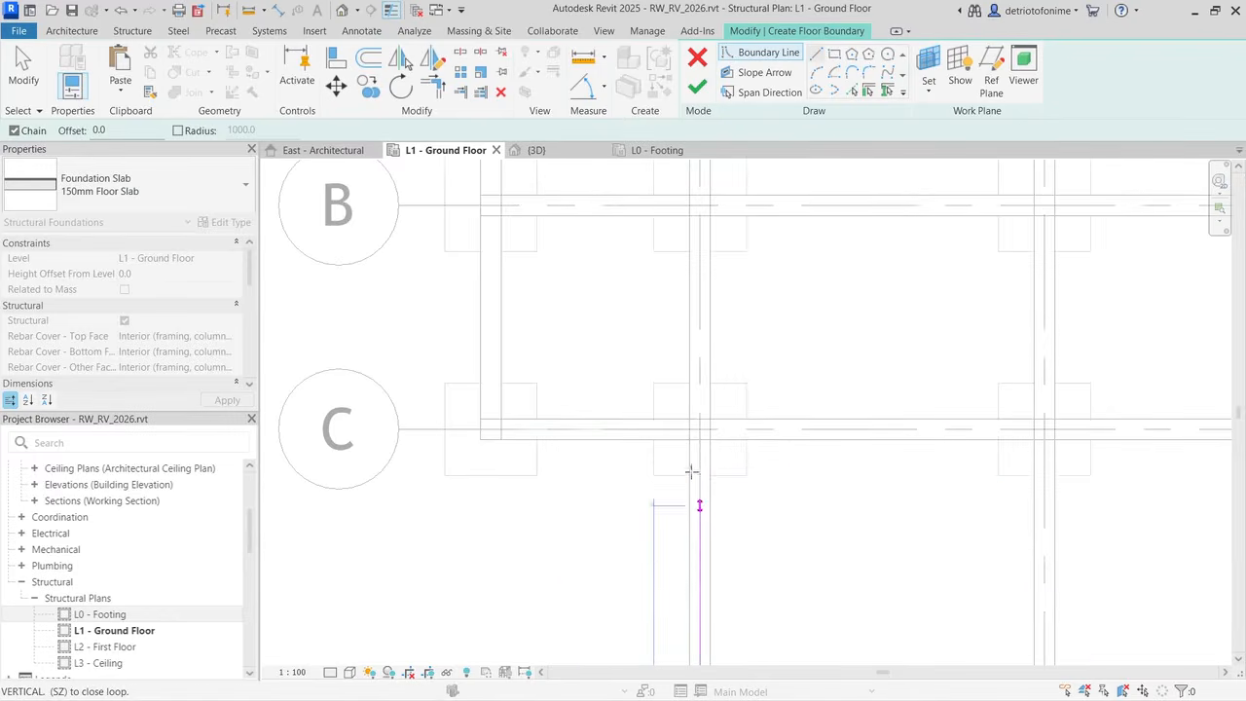
left_click(698, 428)
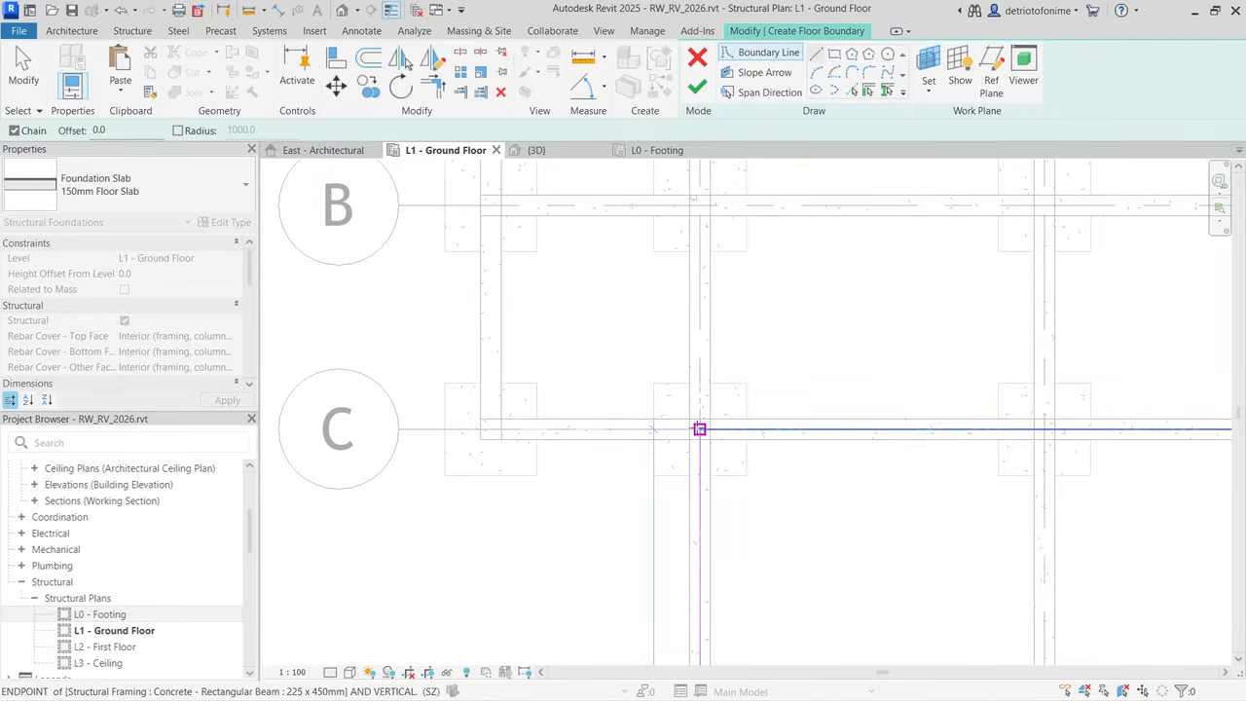
left_click(481, 428)
scroll(483, 429, "down", 2)
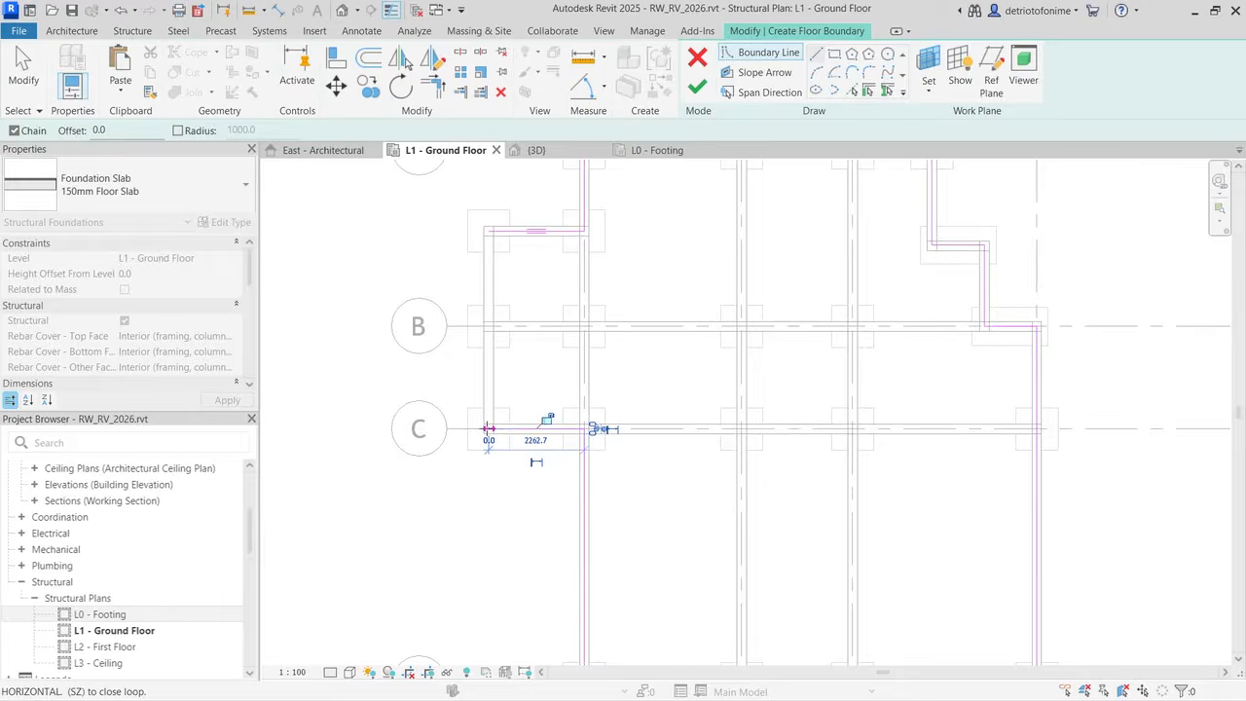
left_click(487, 232)
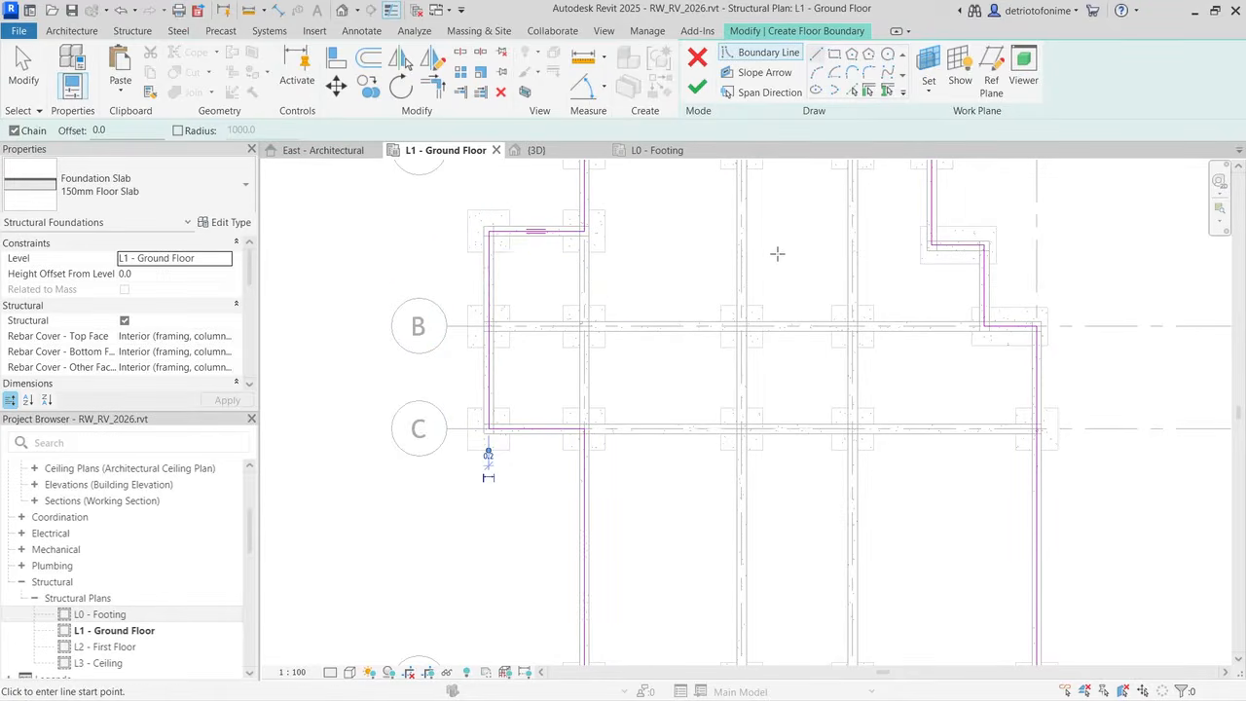
Step: Finish the floor slab sketch and save the project
scroll(777, 254, "down", 3)
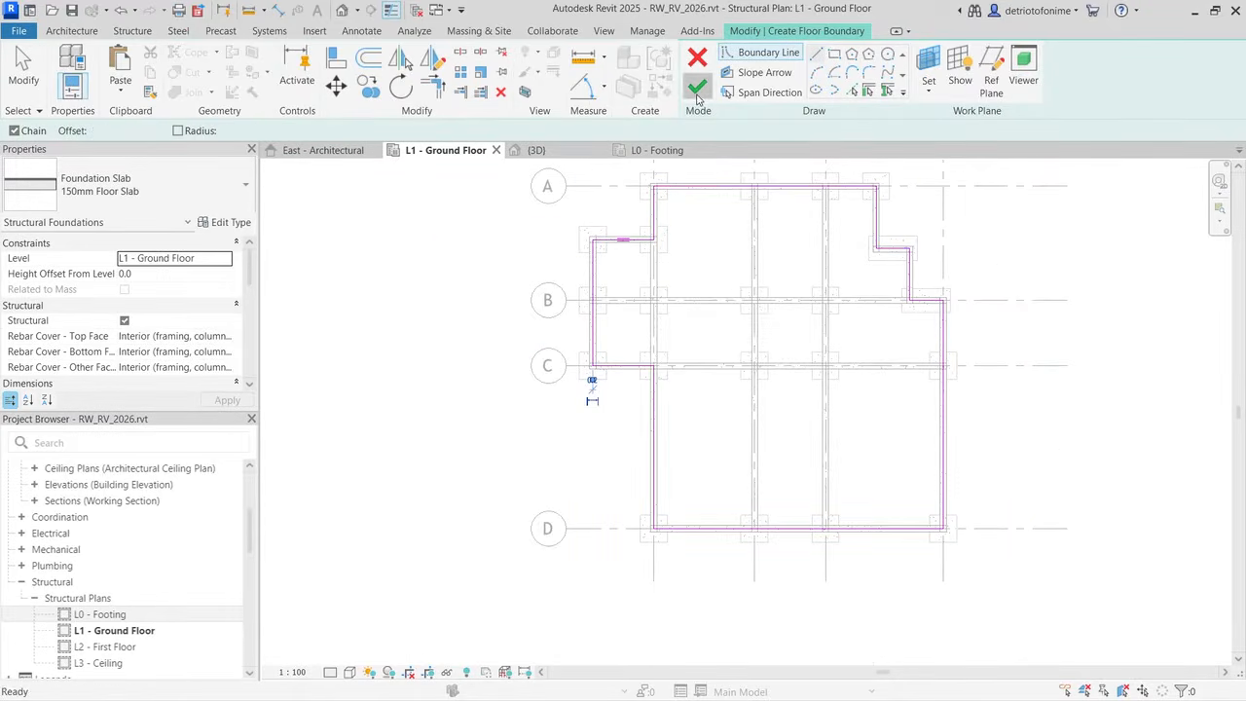
left_click(698, 94)
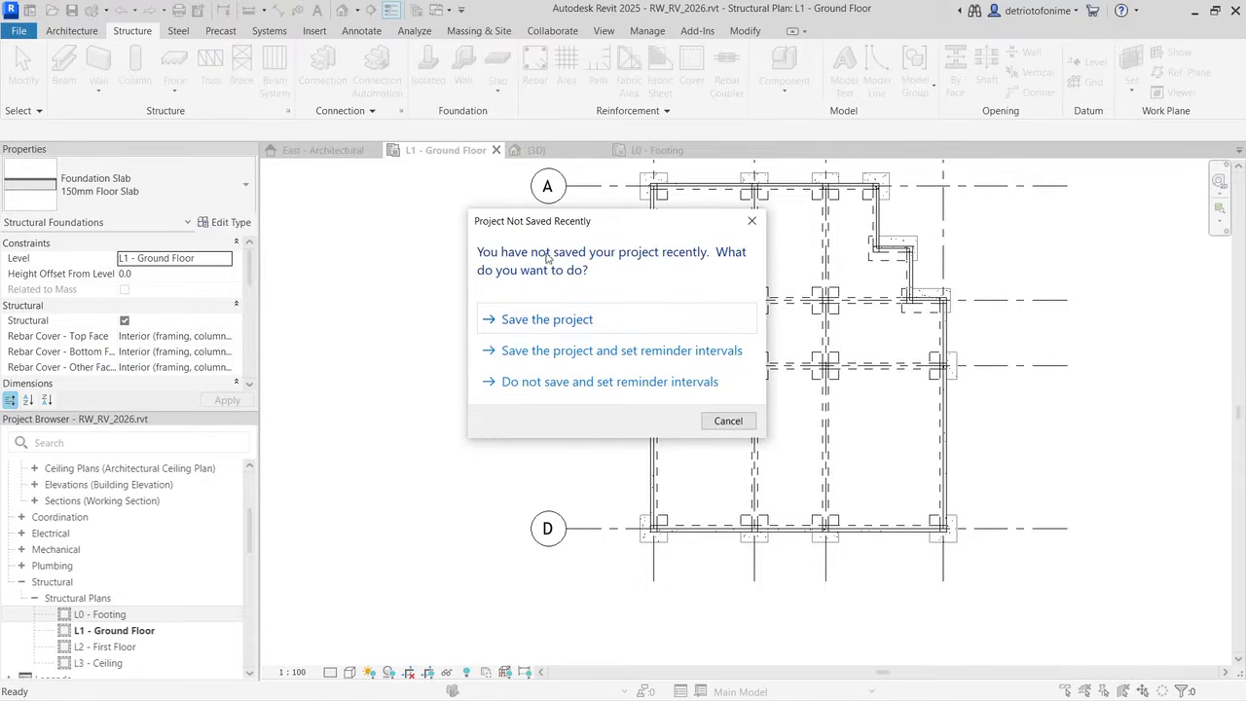
left_click(560, 320)
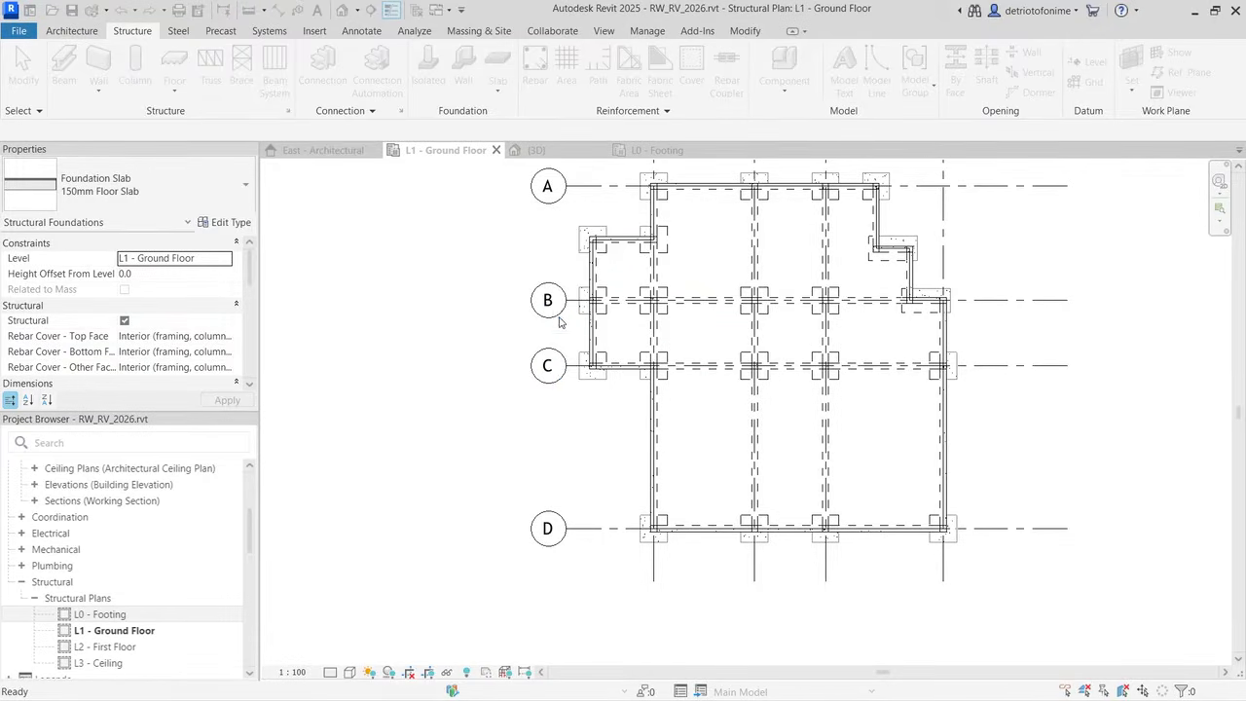
Step: Deselect the new slab and examine the concrete frame and ground floor in the 3D view
left_click(582, 385)
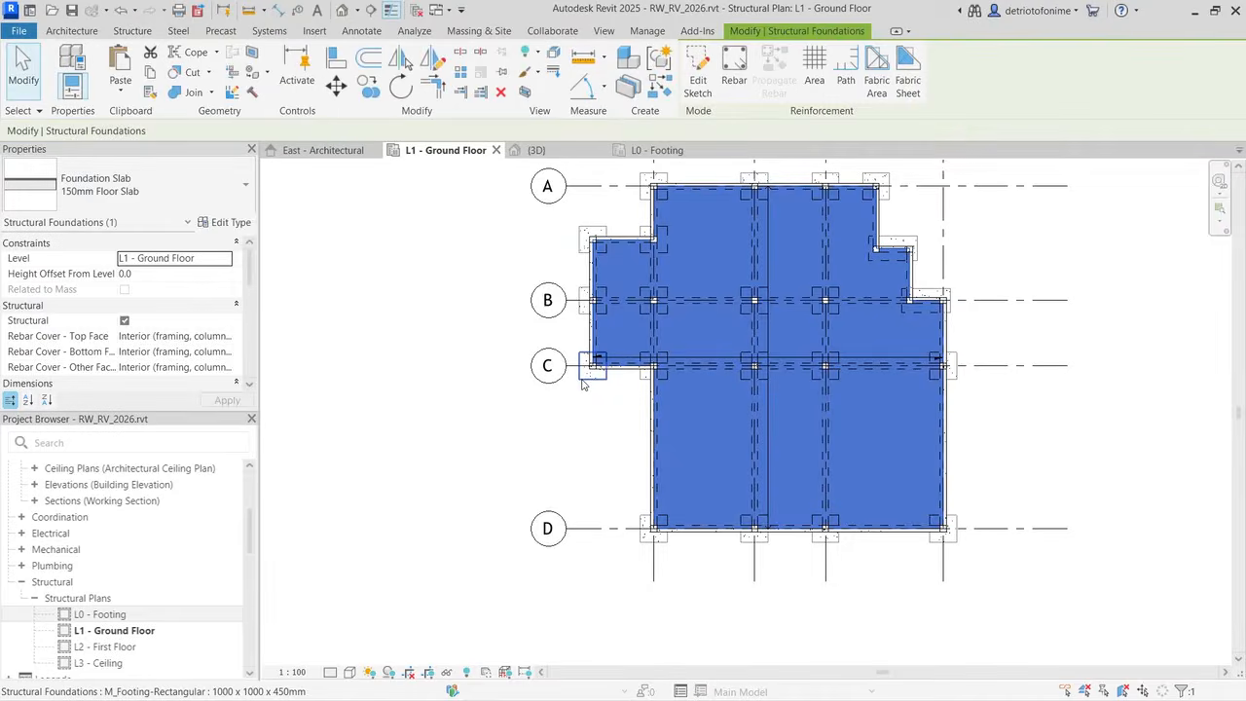
left_click(592, 452)
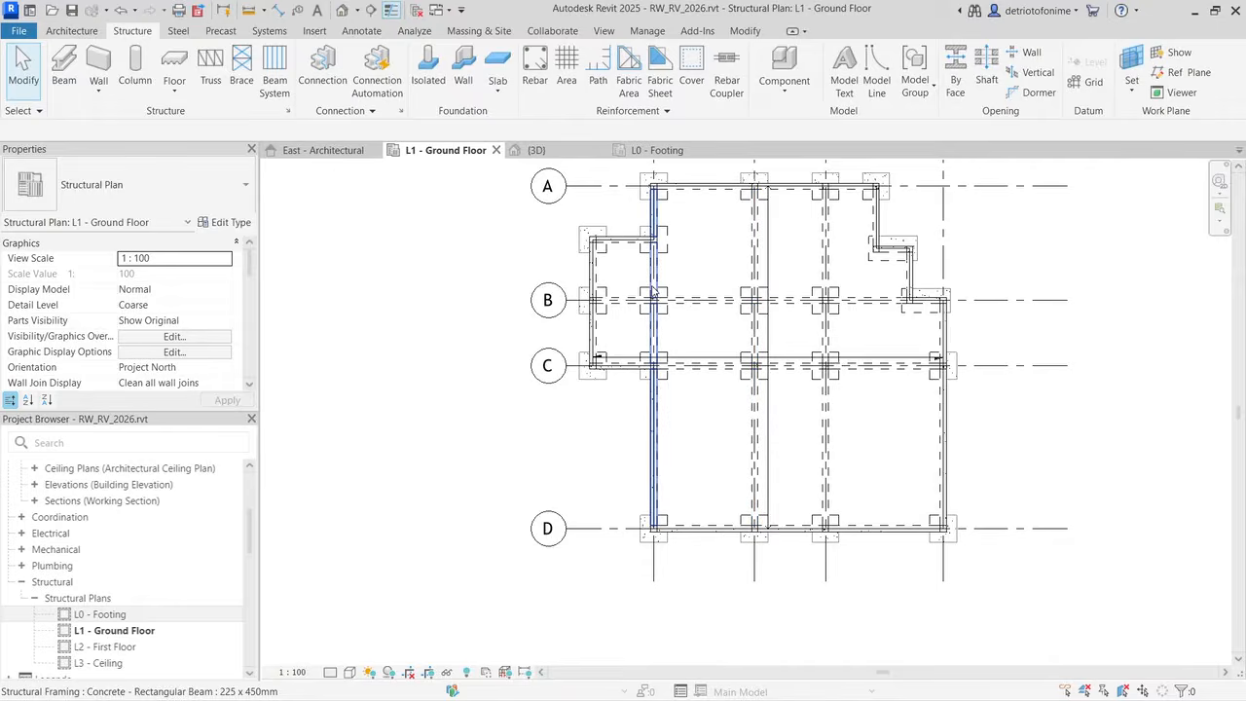
left_click(537, 151)
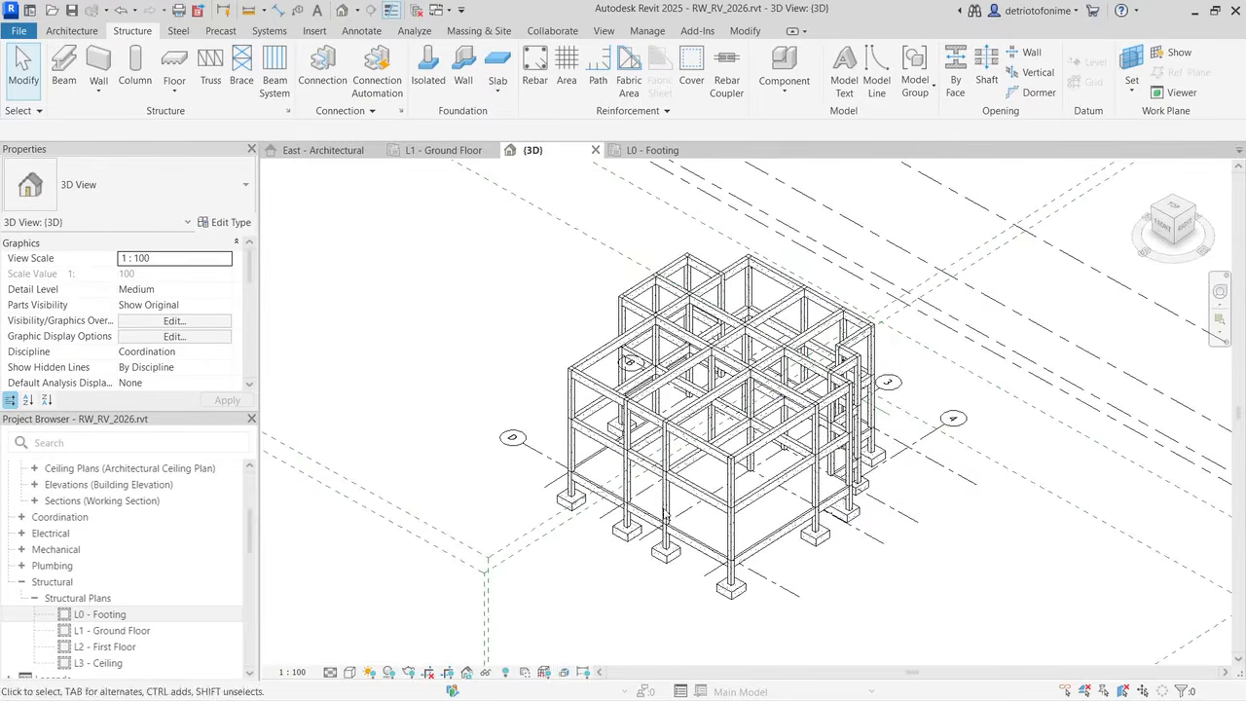
scroll(786, 543, "up", 5)
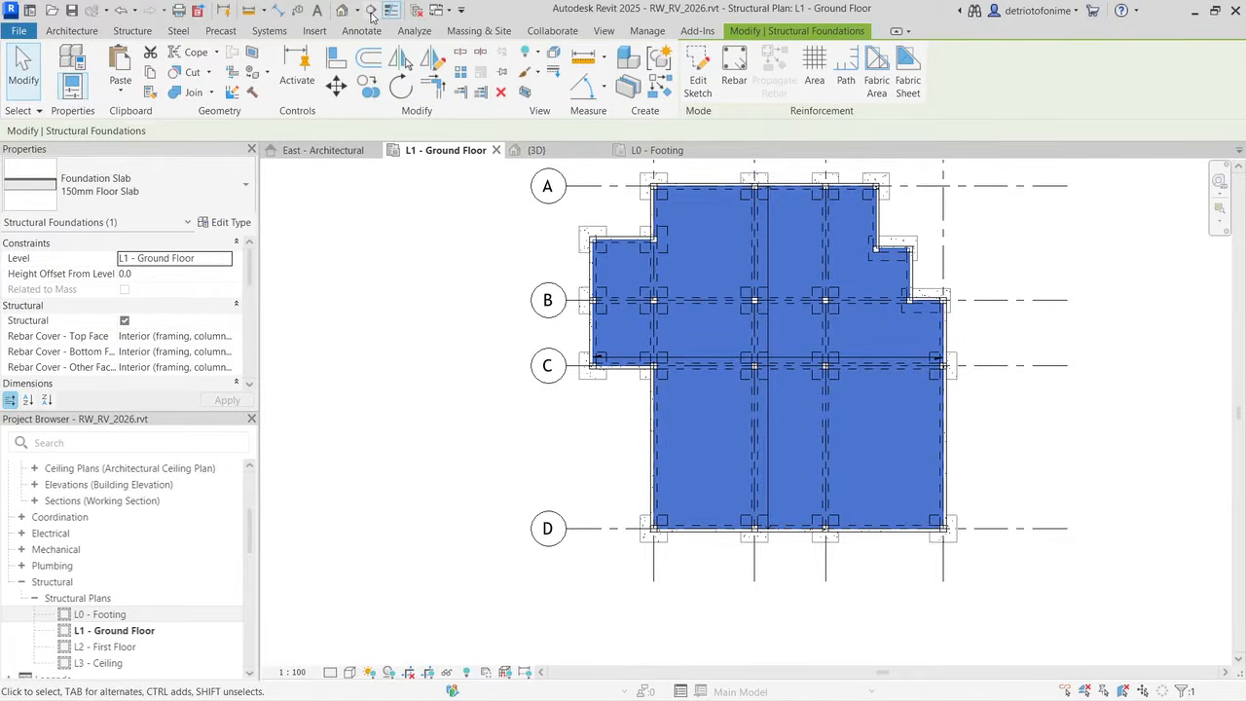
Step: Place a vertical building section on the L1 - Ground Floor plan between grids 1 and 2, running from below grid D to above grid A
left_click(371, 16)
scroll(510, 366, "down", 2)
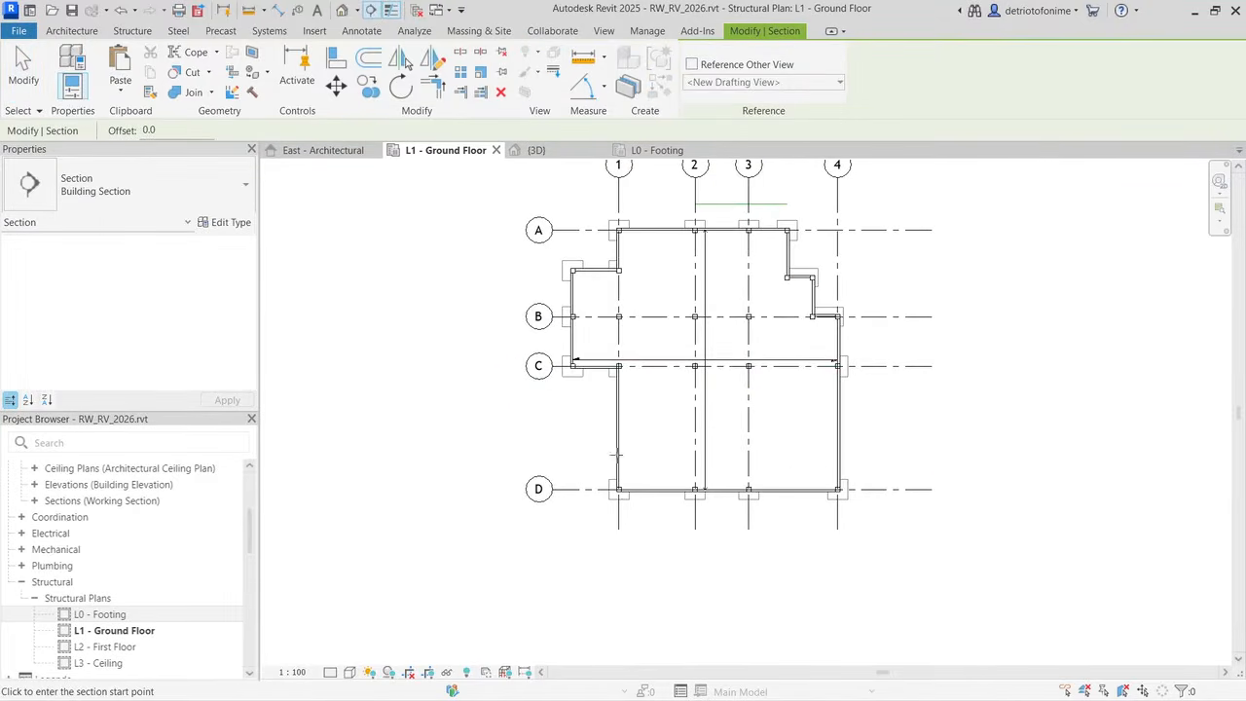
left_click(662, 527)
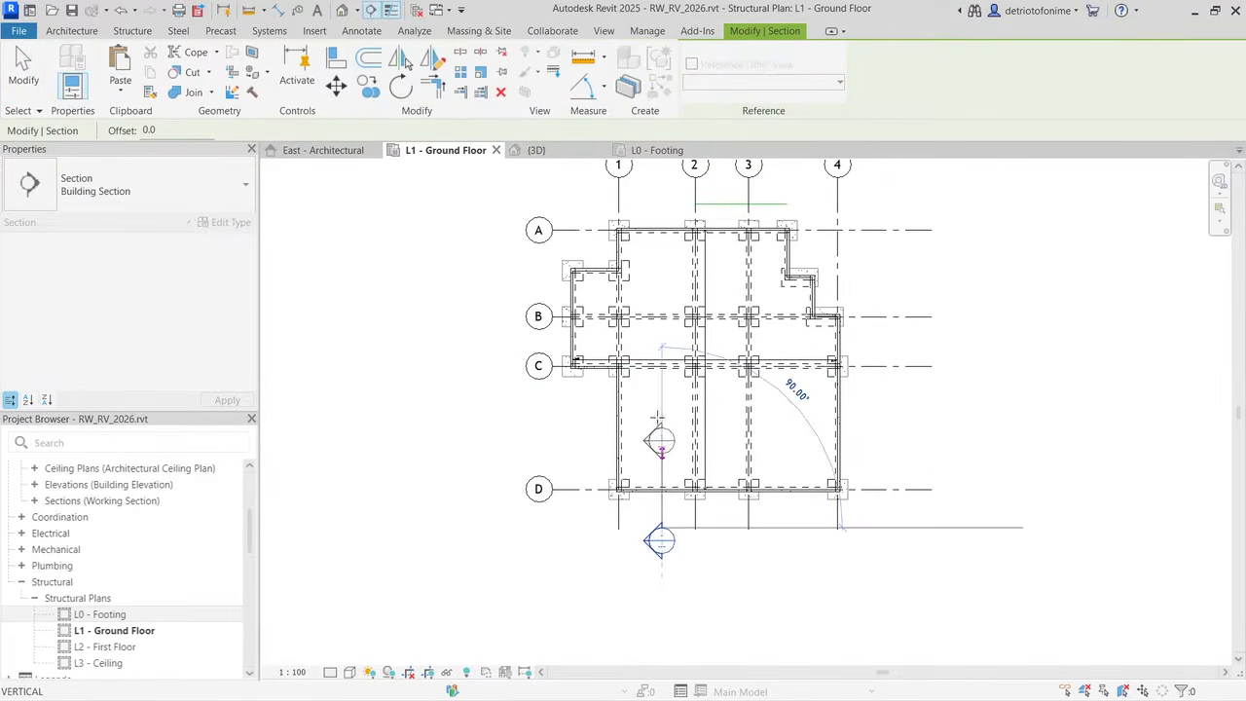
left_click(661, 205)
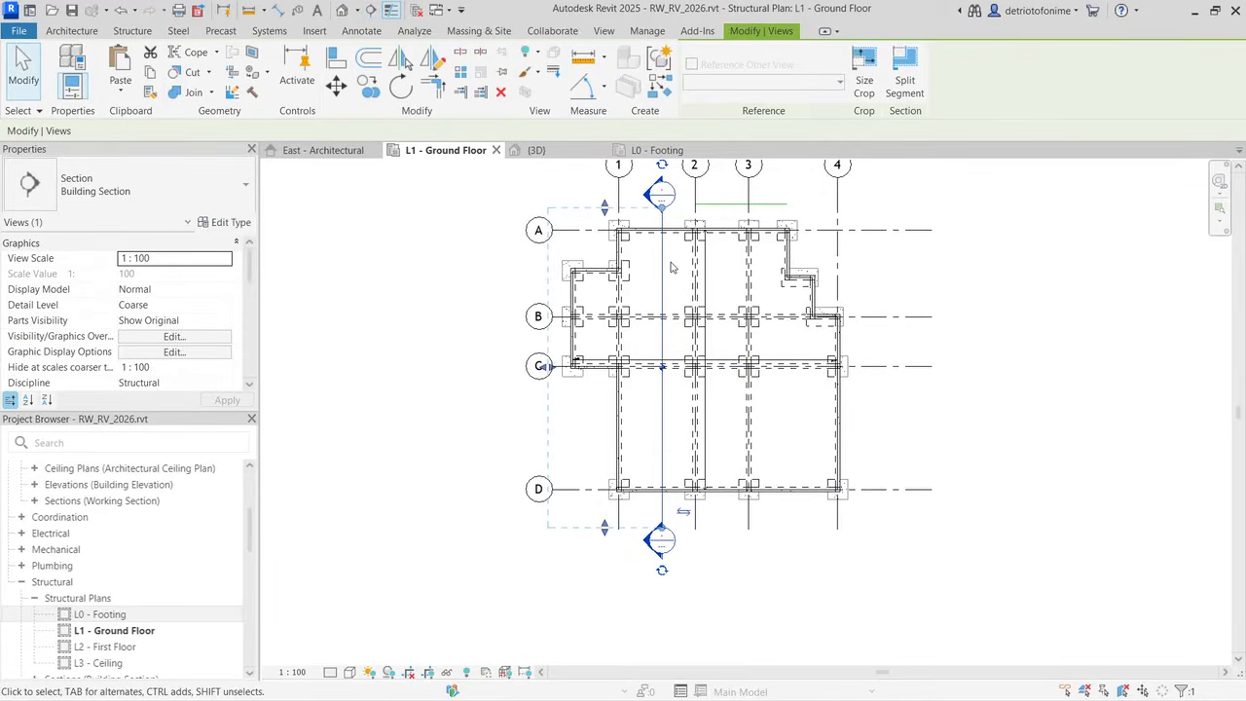
key("Escape")
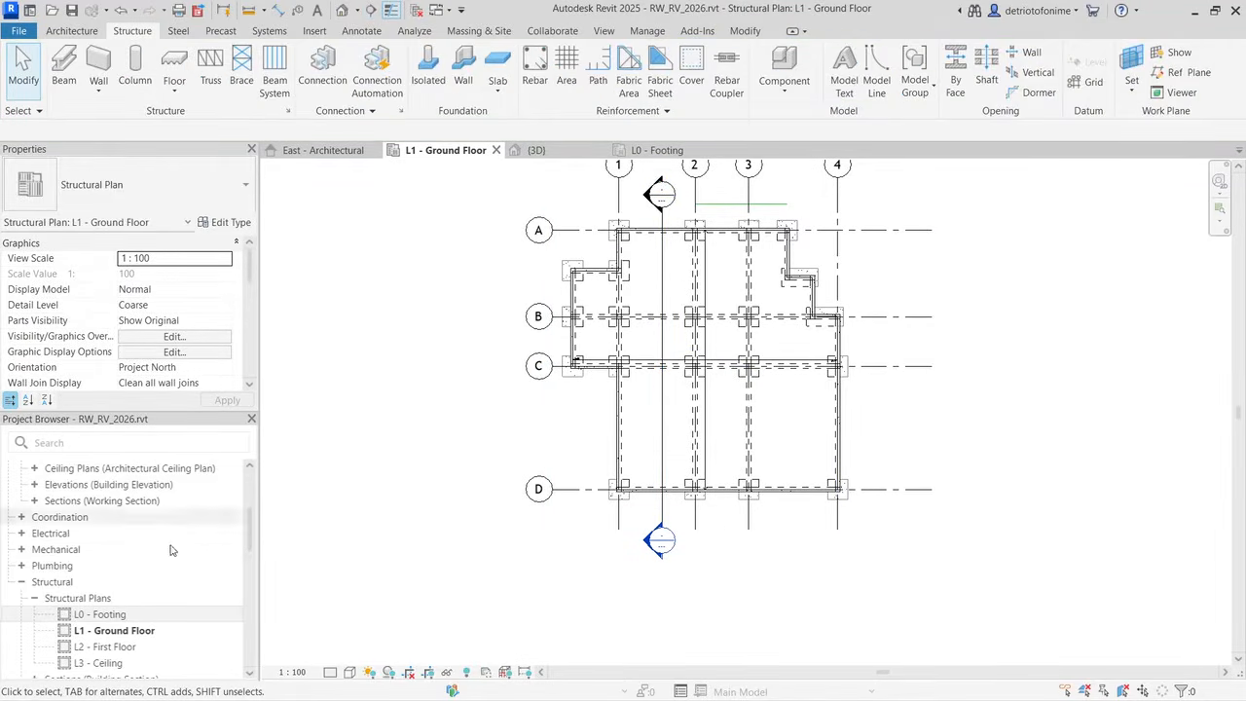
Step: Open the Section 1 view from the architectural working sections
double_click(58, 581)
scroll(60, 582, "down", 1)
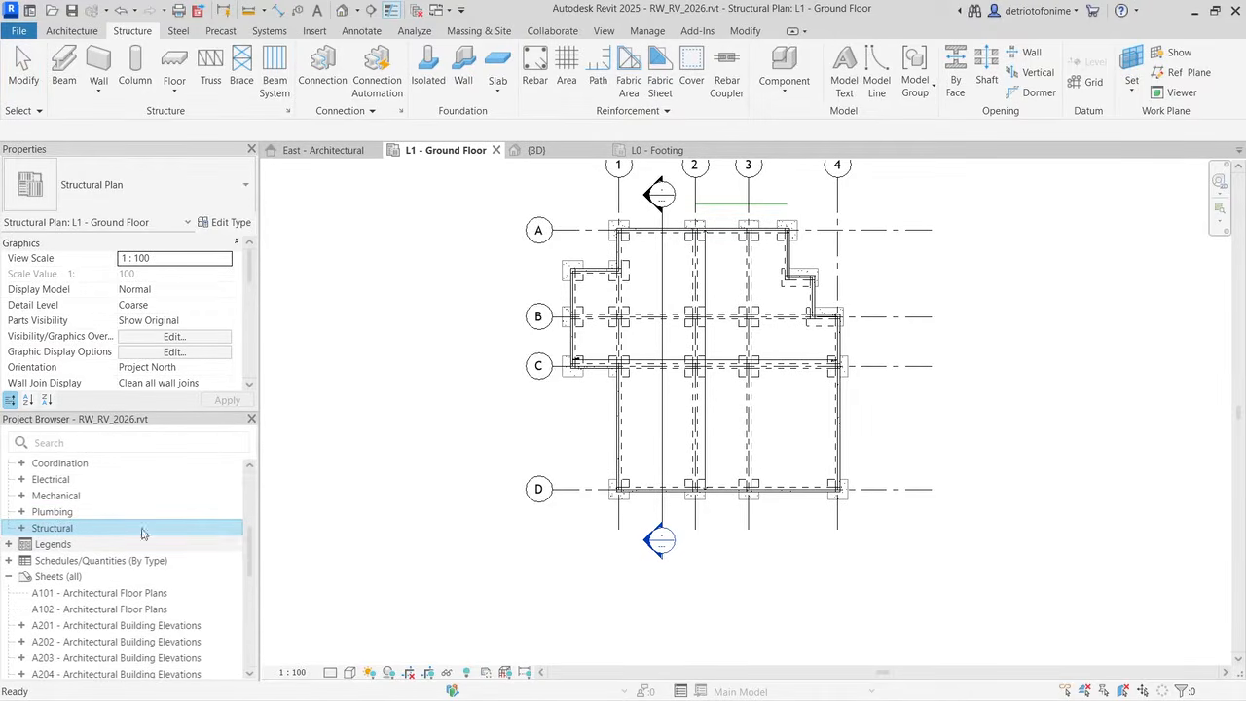
left_click_drag(248, 550, 246, 494)
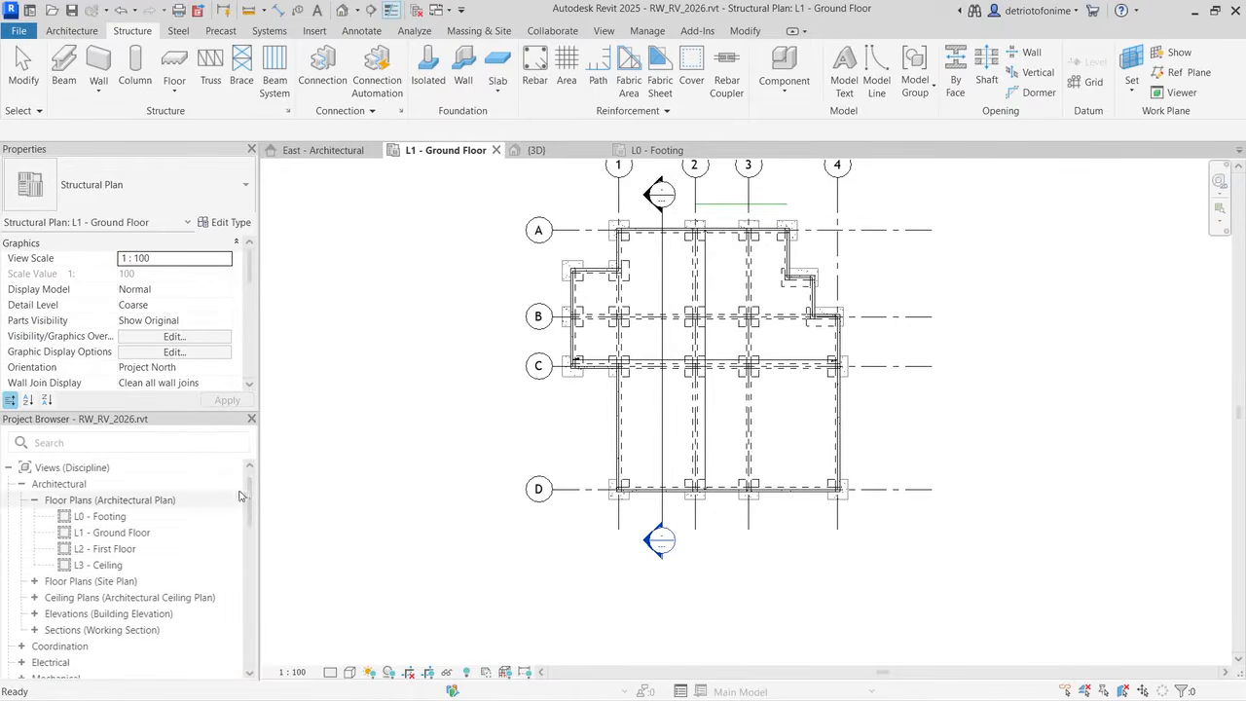
left_click(20, 484)
left_click(20, 484)
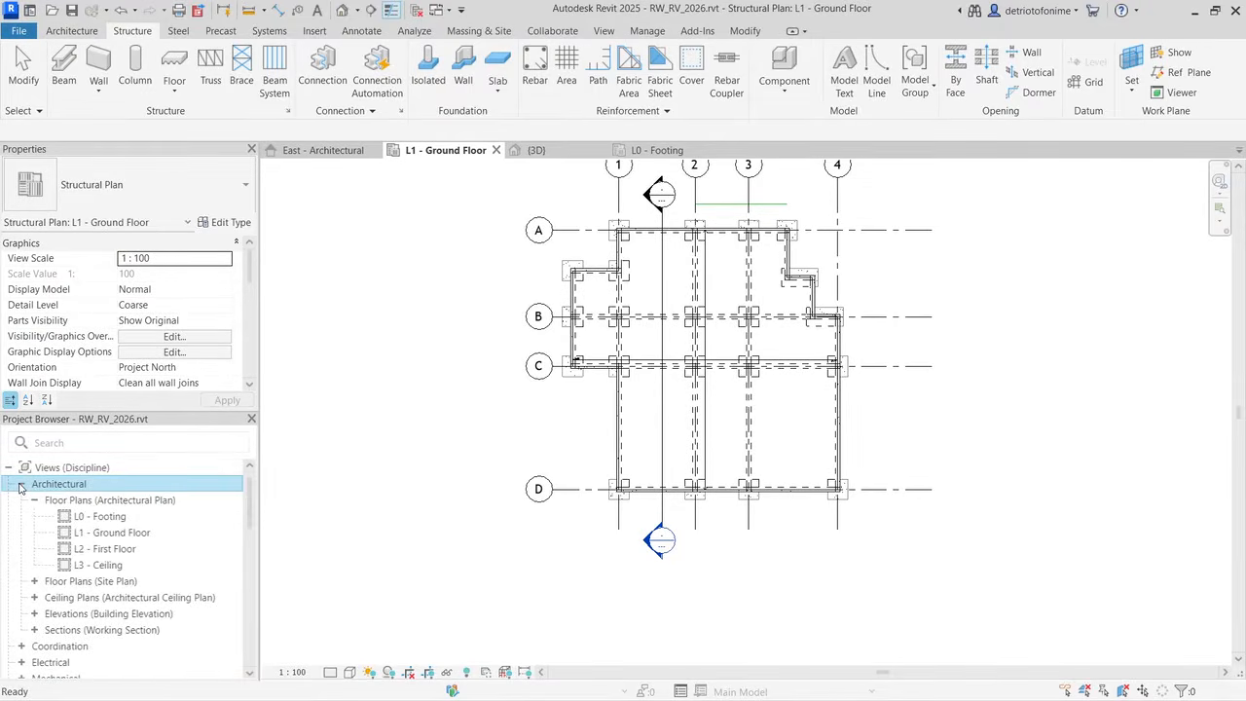
double_click(49, 631)
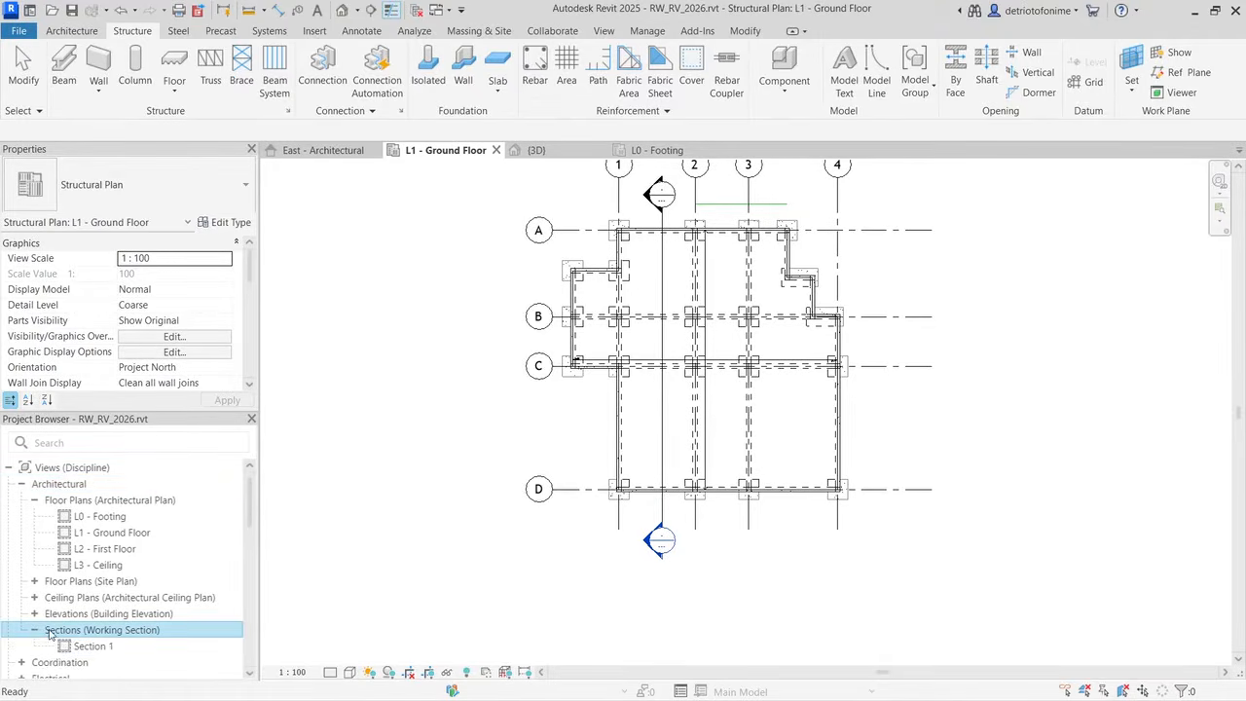
double_click(90, 645)
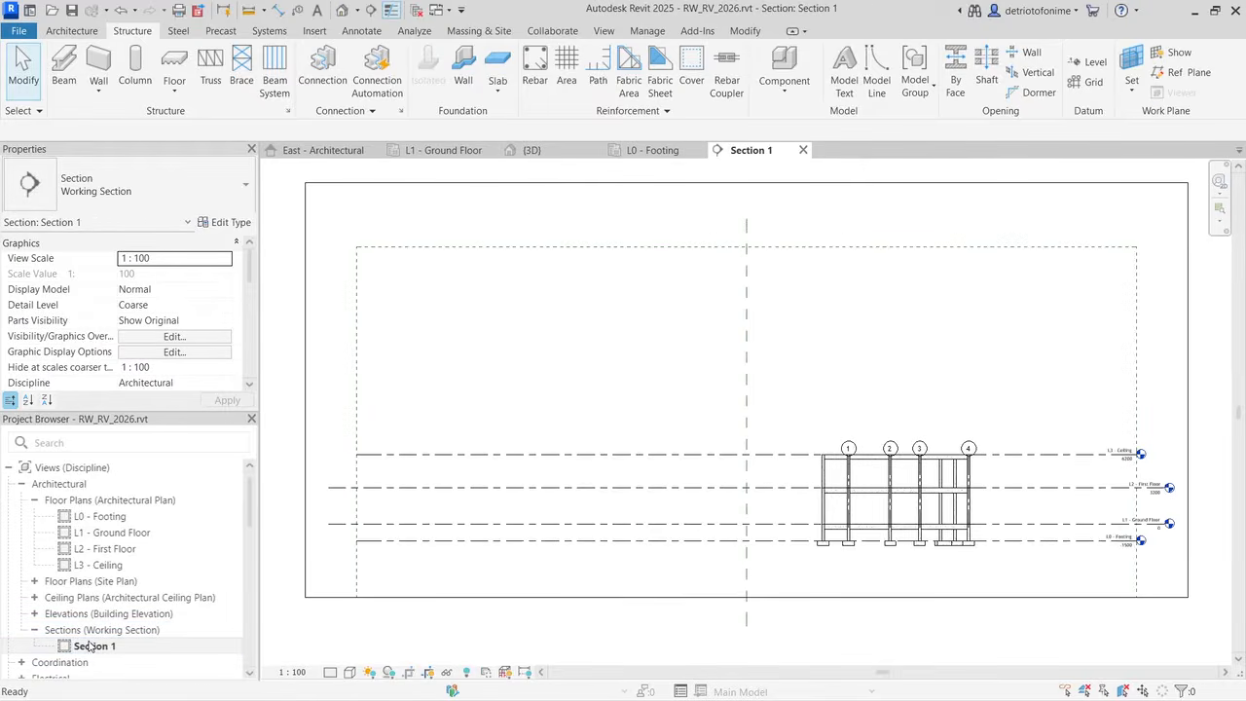
Step: Set the section view's detail level to Fine and select the ground-floor beam to inspect it against the slab
scroll(935, 533, "up", 5)
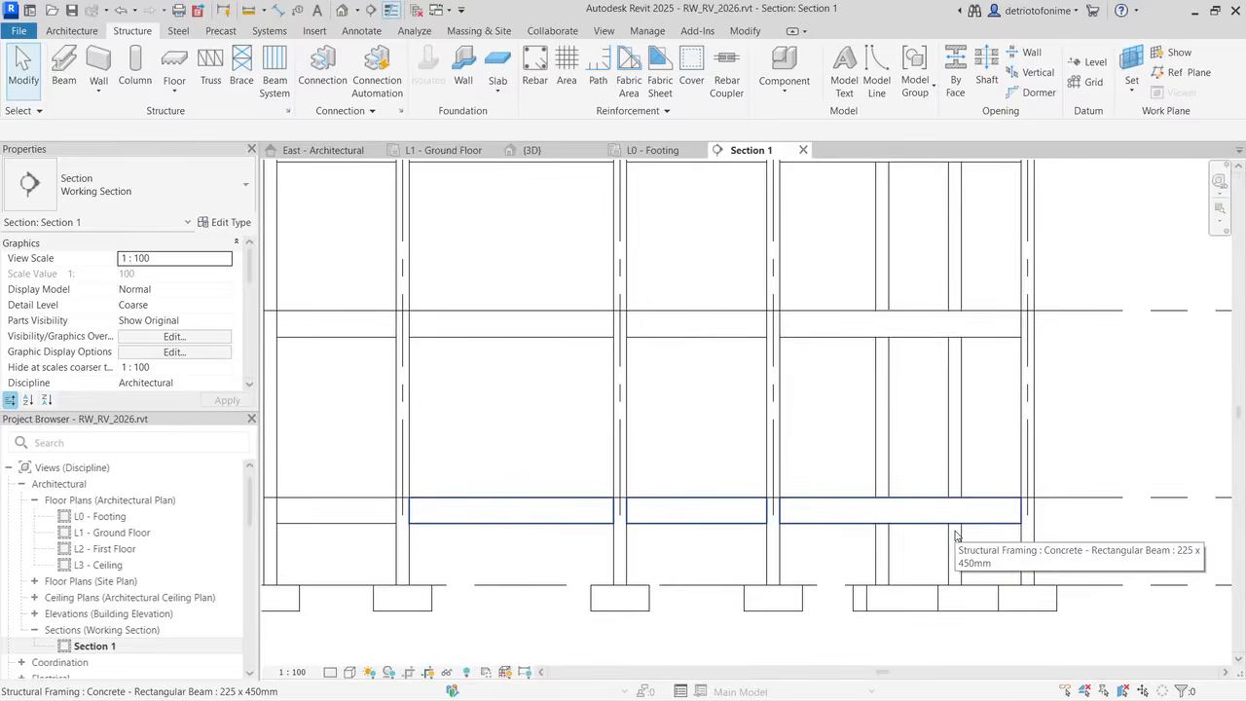
left_click(591, 508)
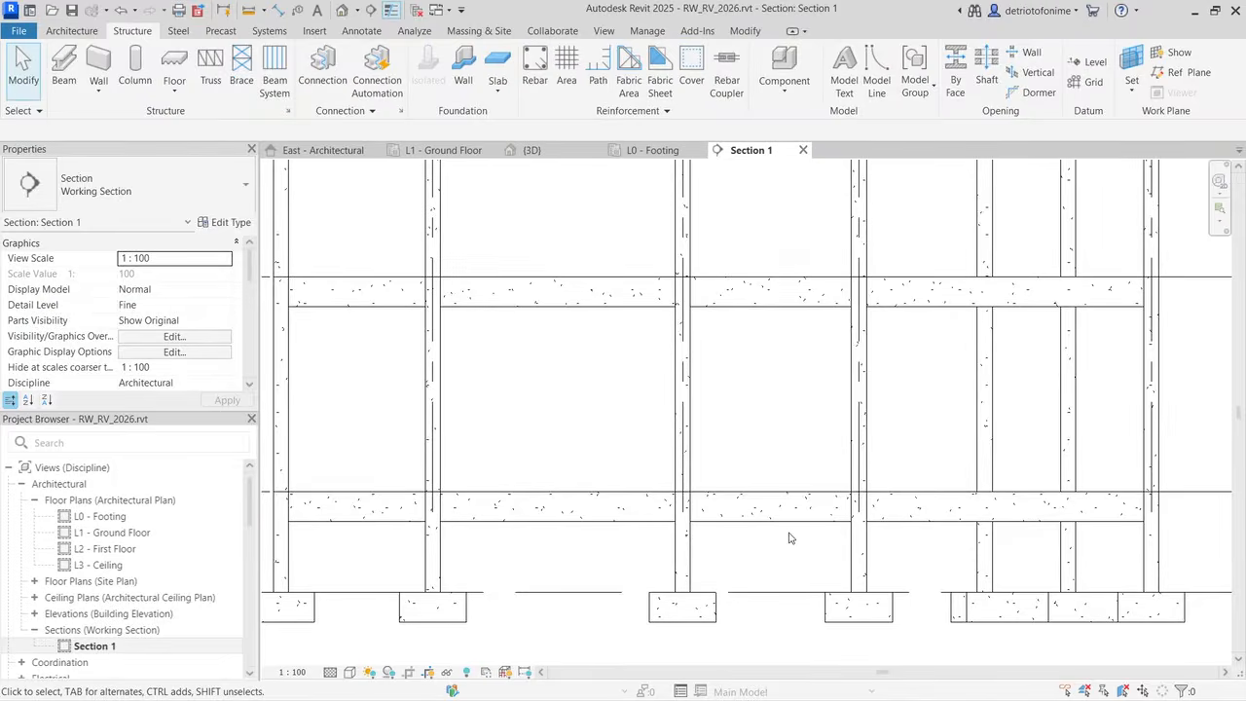
scroll(789, 539, "up", 3)
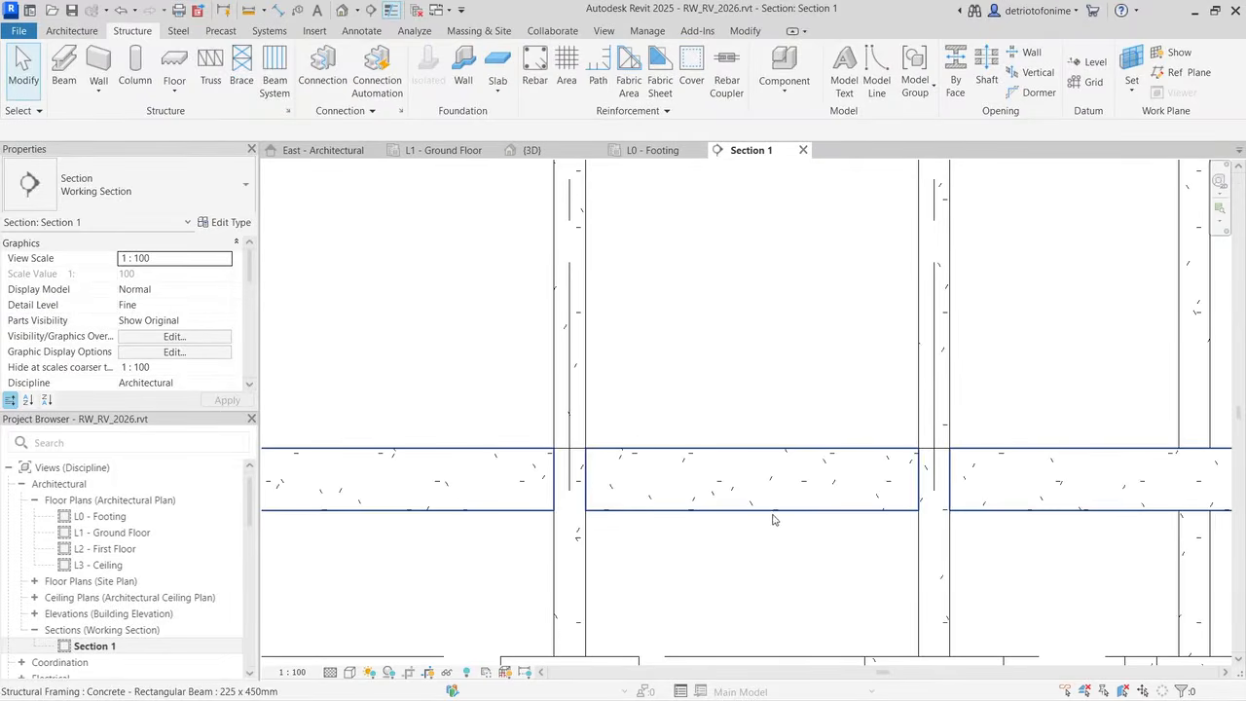
left_click(769, 510)
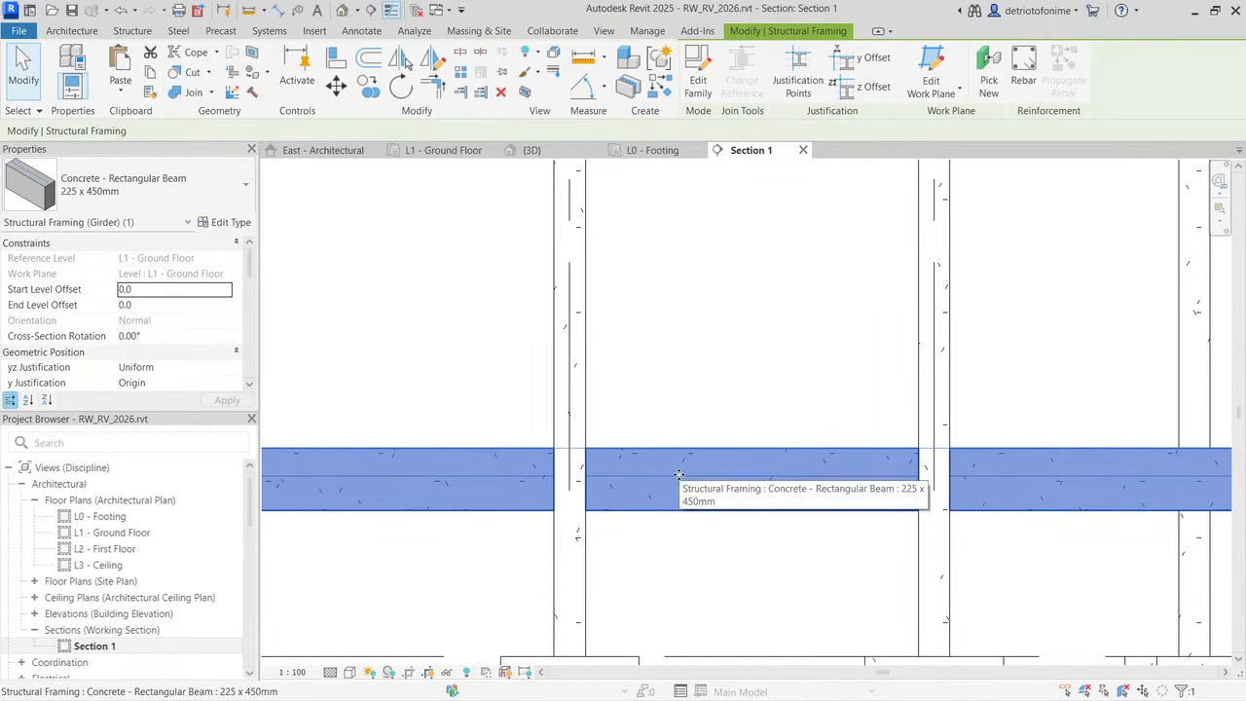
Step: Review the section line and beams on the L1 - Ground Floor plan and the frame in the 3D view
left_click(444, 151)
scroll(668, 290, "down", 2)
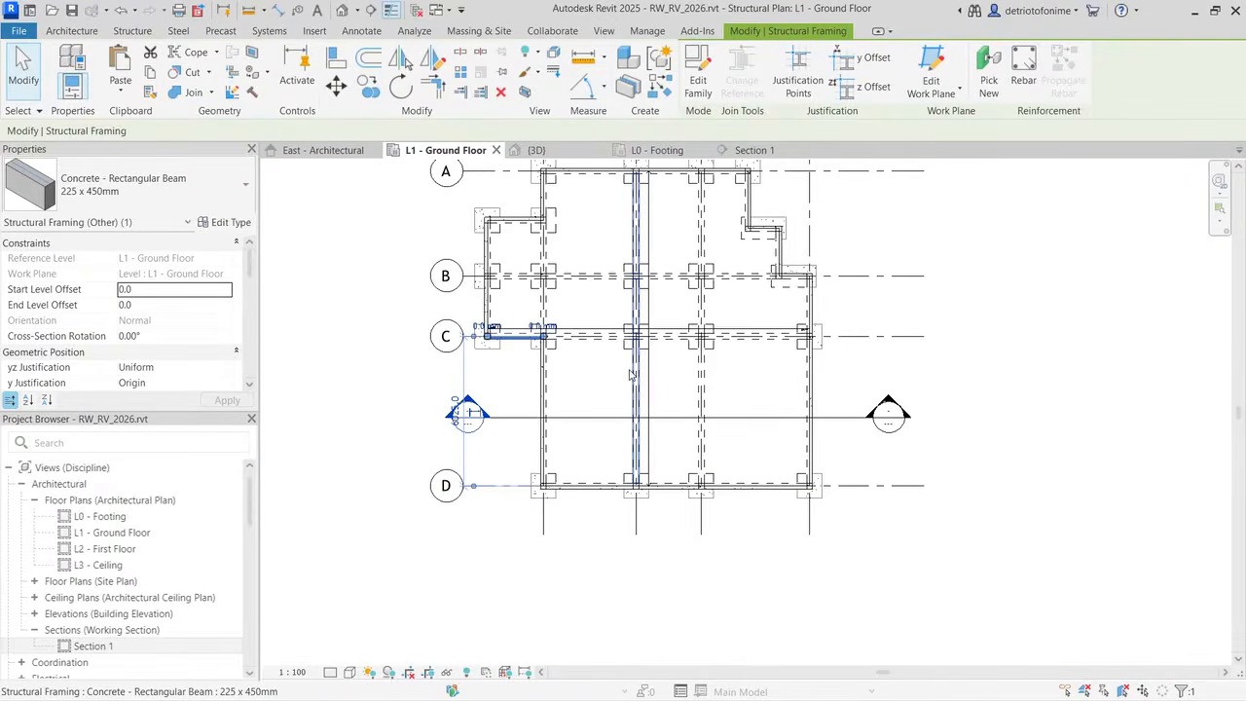
scroll(668, 292, "down", 2)
left_click(534, 150)
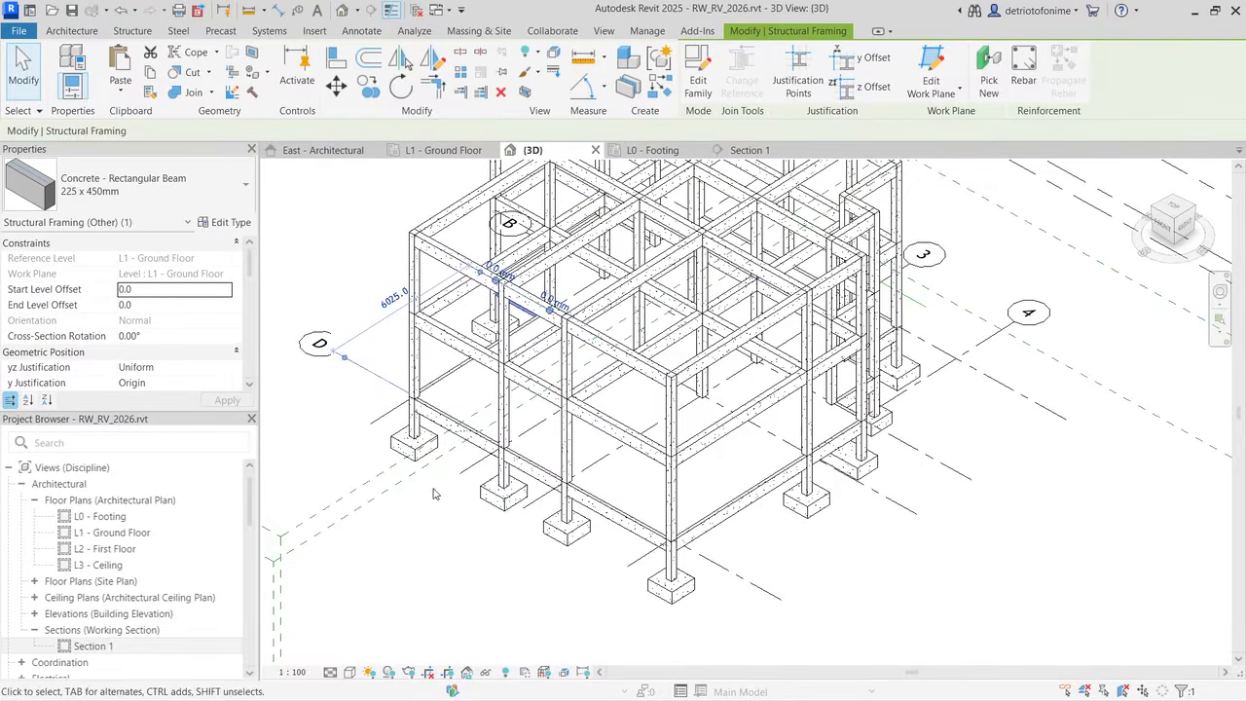
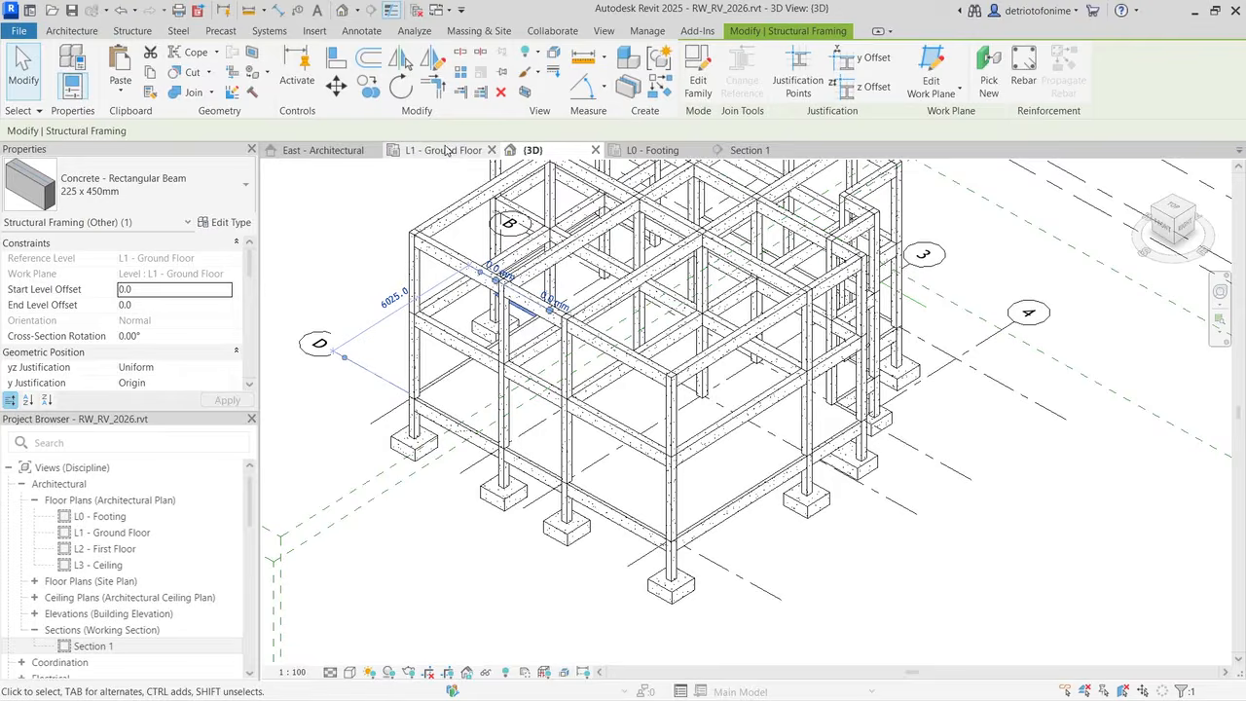
Step: Close the Section 1 and L0 - Footing views and return to the L1 - Ground Floor plan
left_click(35, 632)
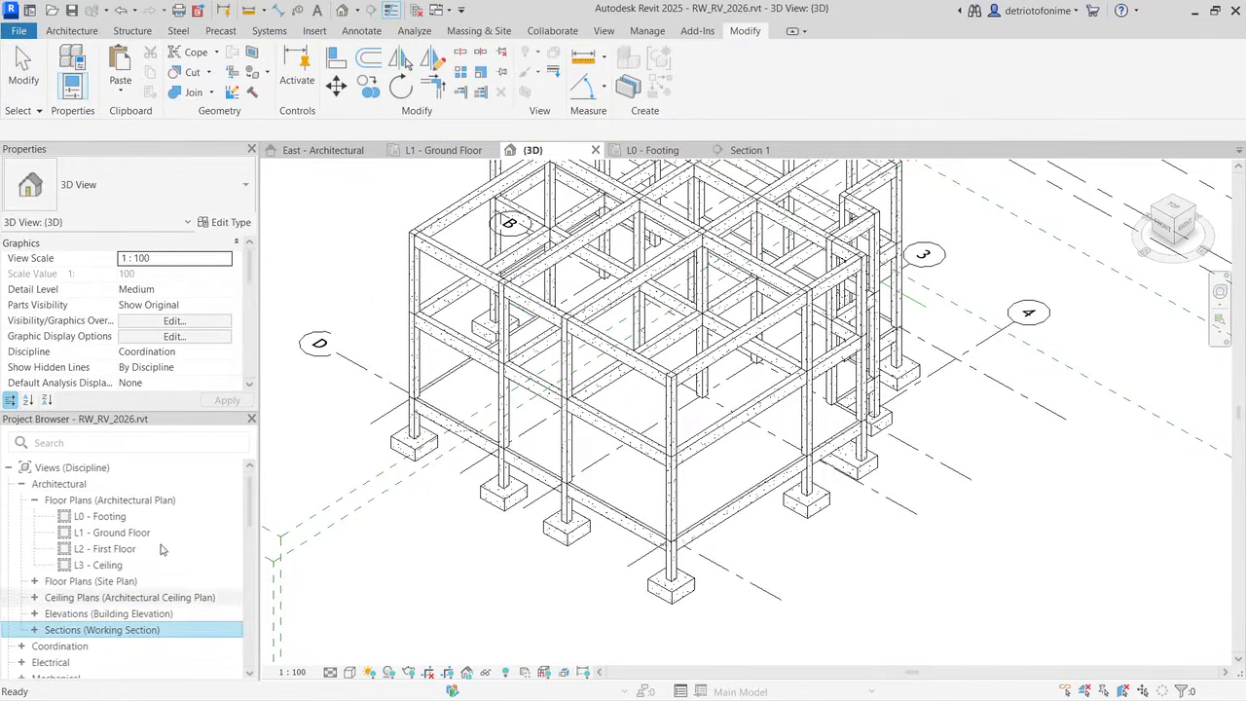
left_click(804, 151)
left_click(692, 150)
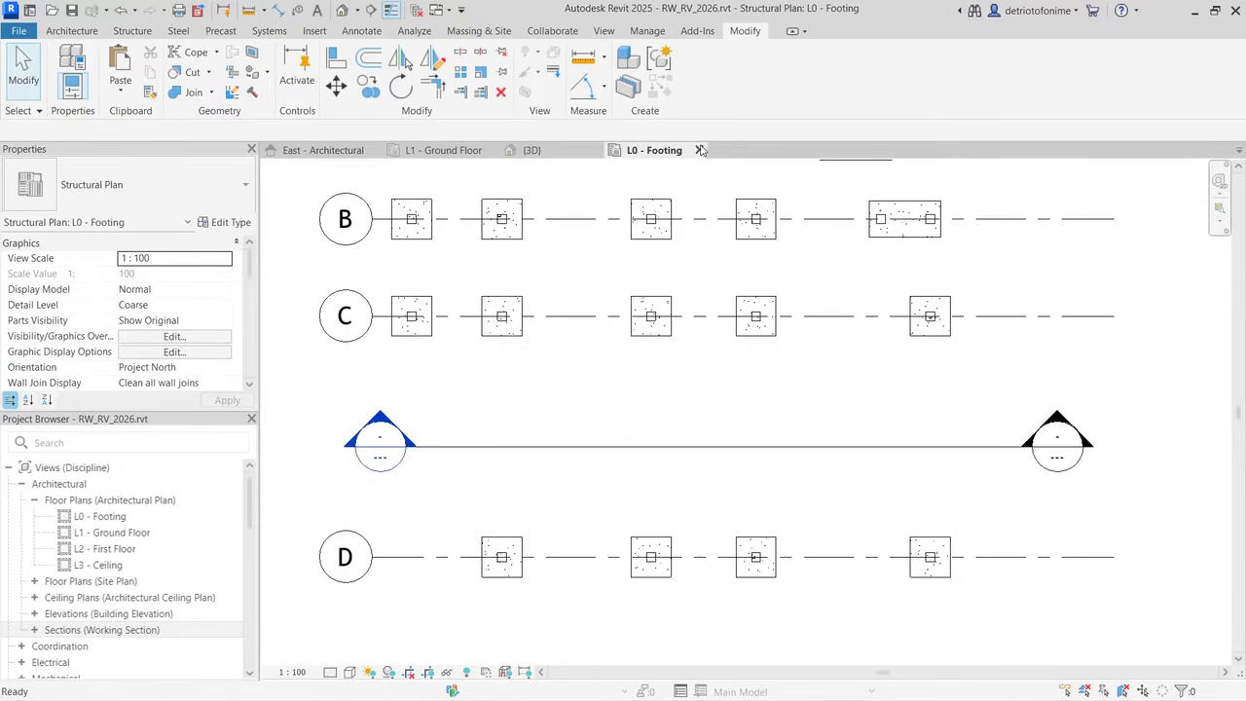
left_click(466, 154)
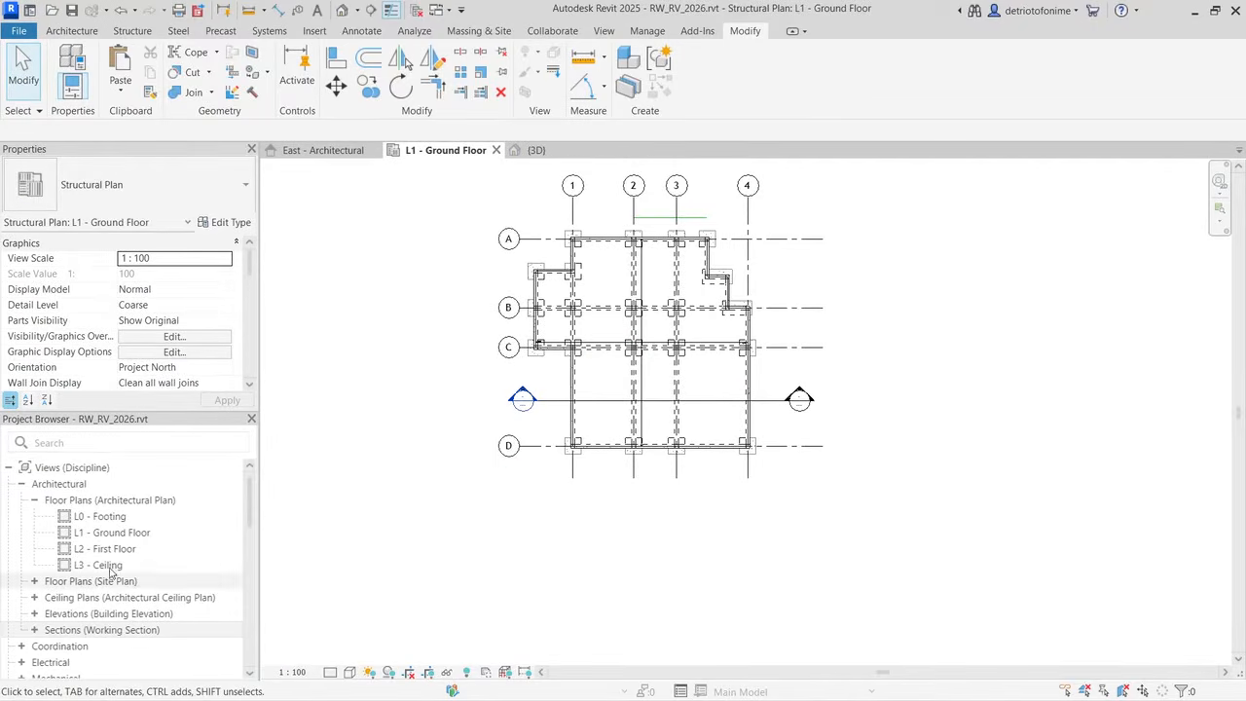
Step: Open the L2 - First Floor structural plan
left_click(41, 630)
scroll(30, 618, "down", 3)
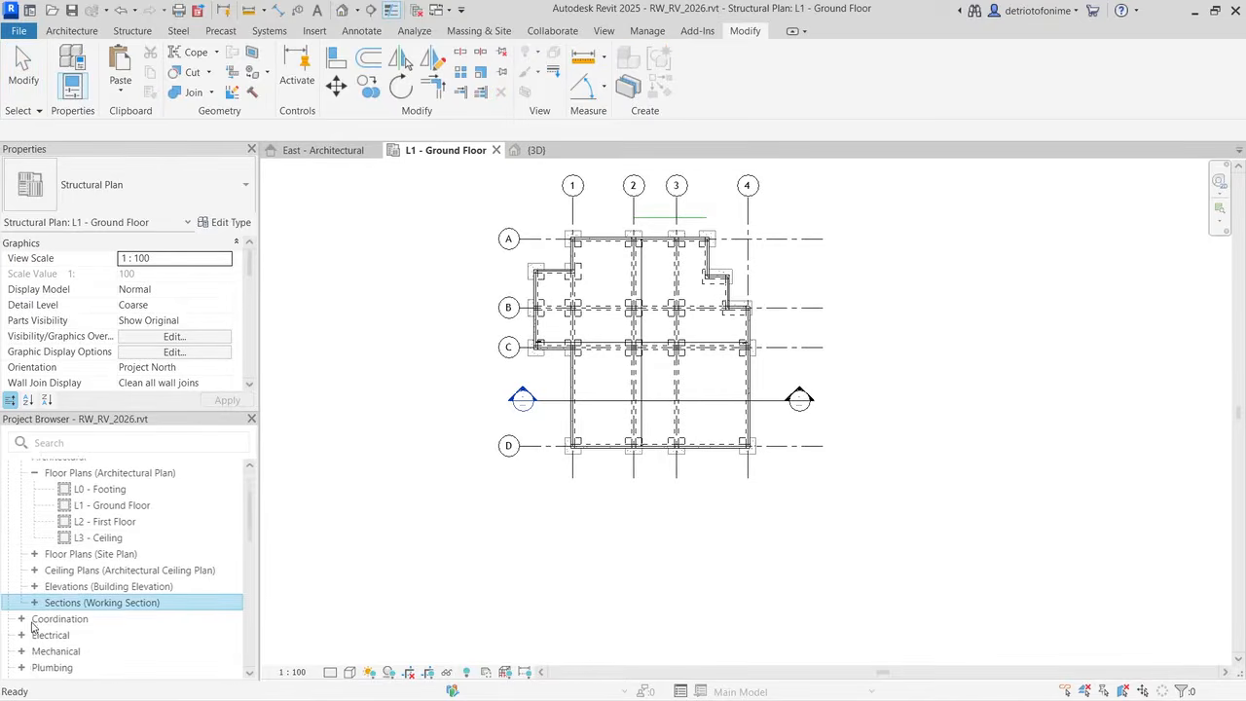
left_click(22, 605)
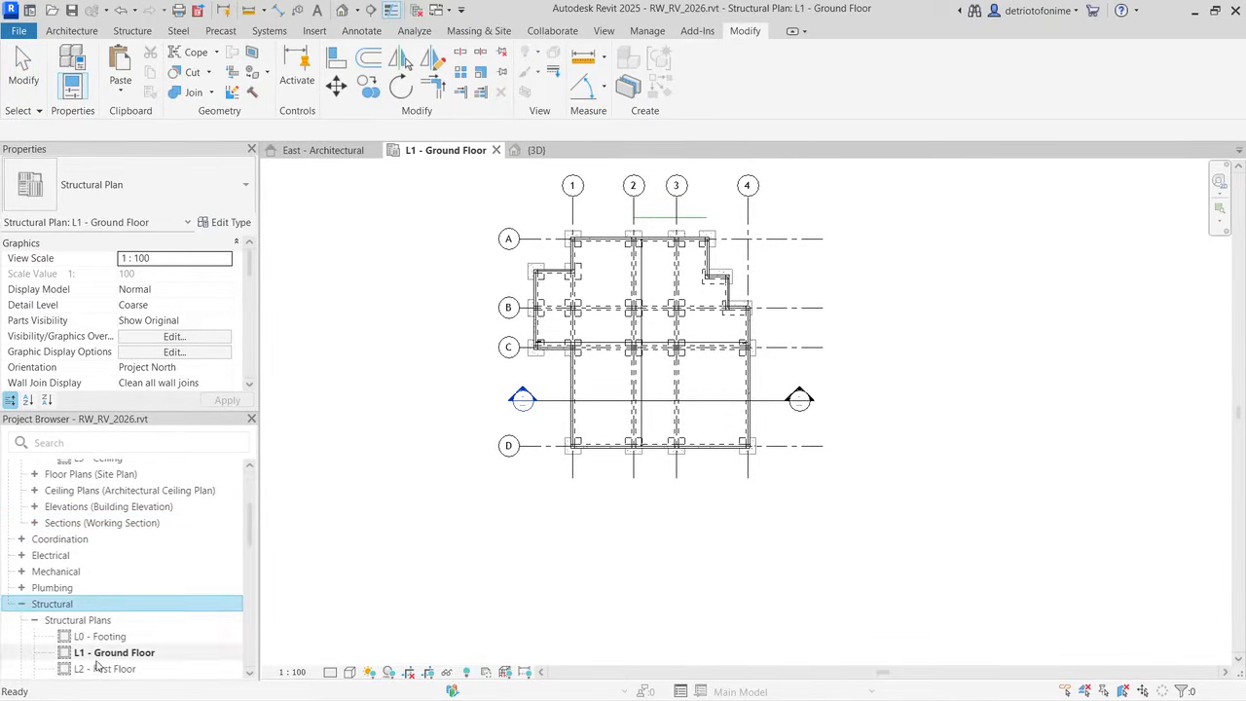
left_click(100, 669)
double_click(100, 669)
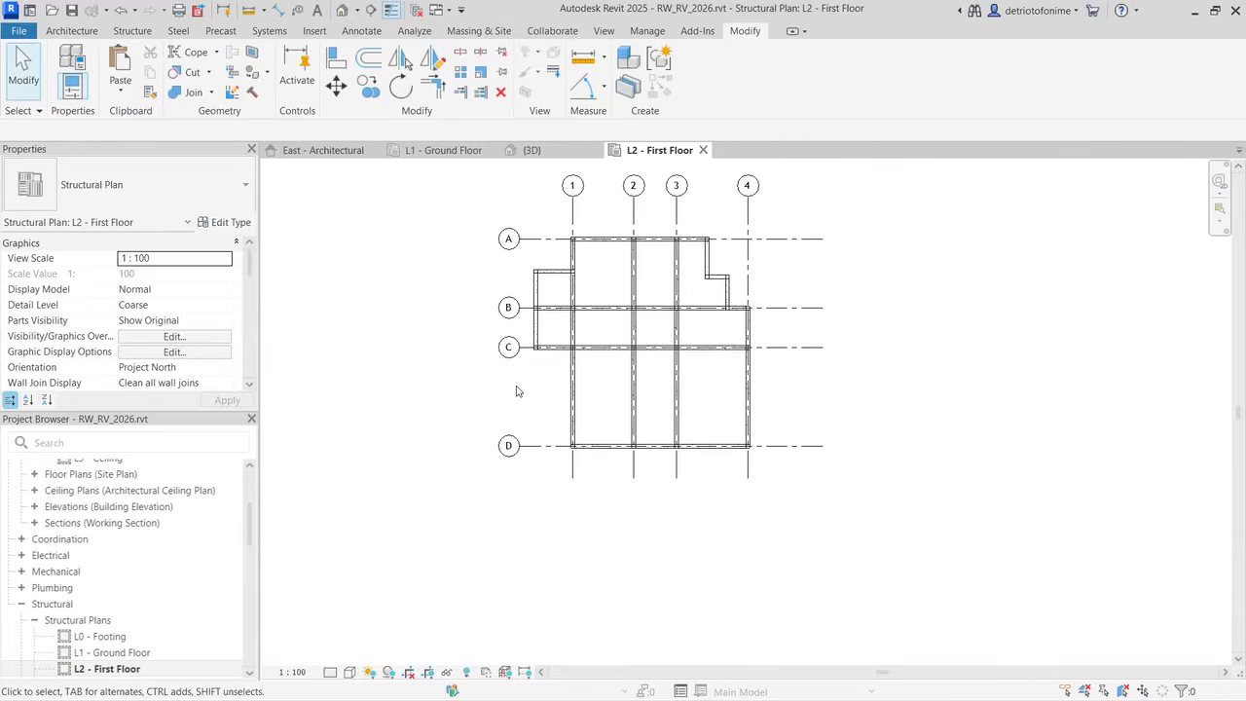
scroll(630, 228, "up", 3)
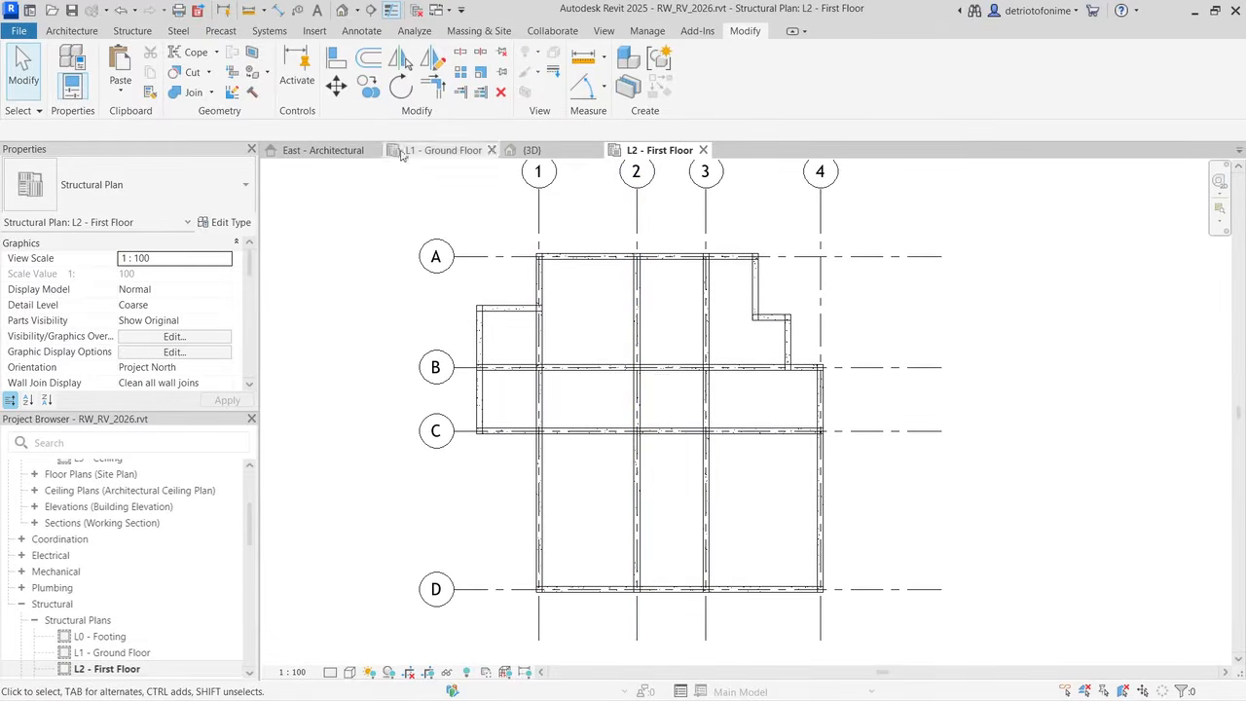
Step: Start a structural floor on L2 - First Floor and duplicate the Generic 300mm type as Generic 200
left_click(135, 33)
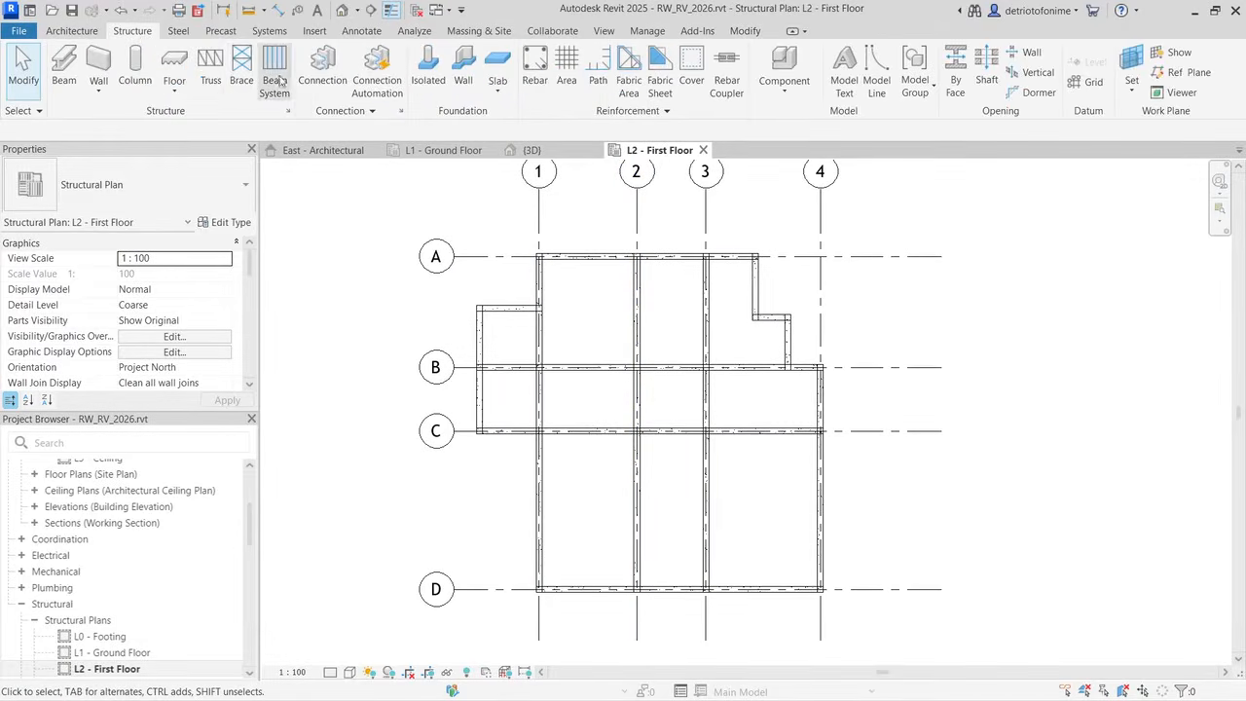
left_click(175, 66)
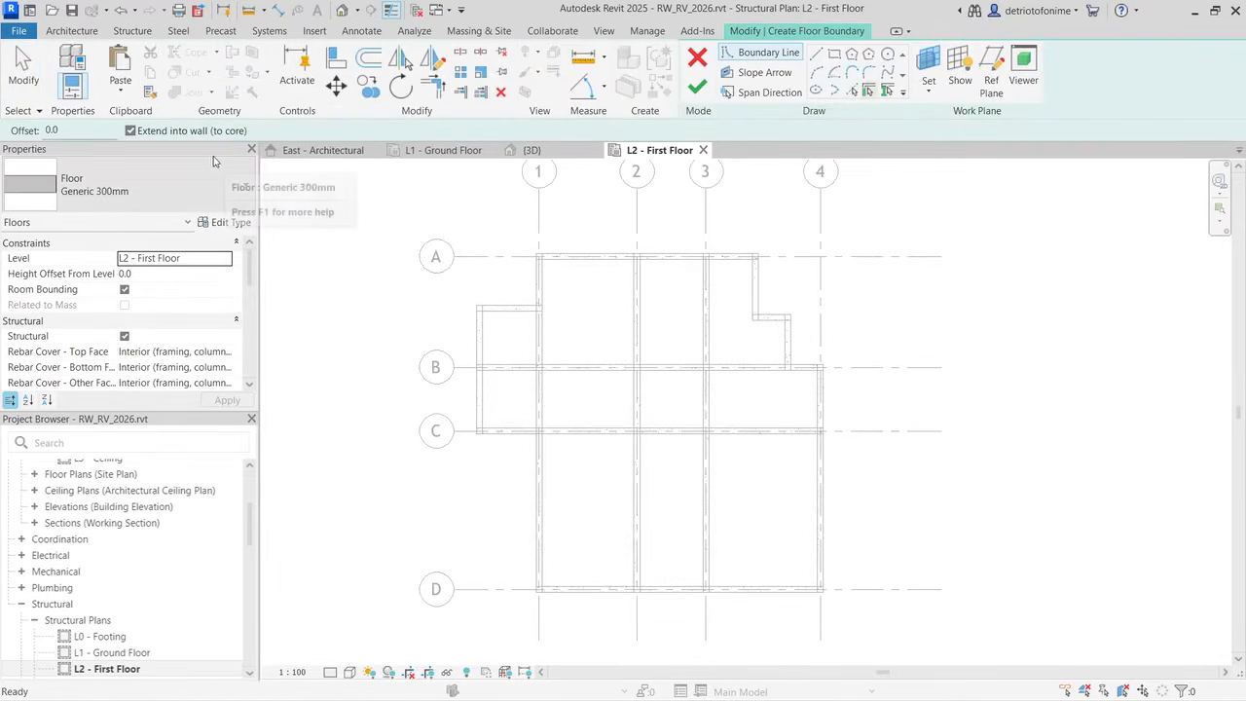
left_click(137, 196)
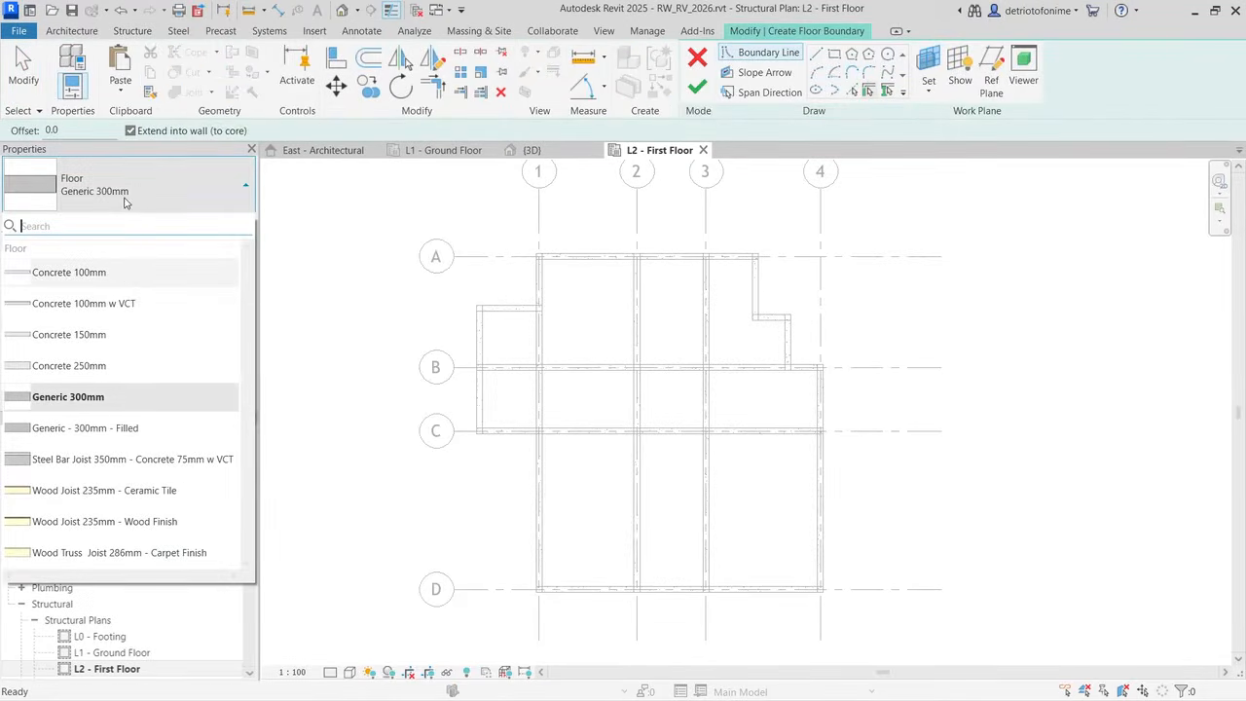
left_click(124, 201)
left_click(222, 222)
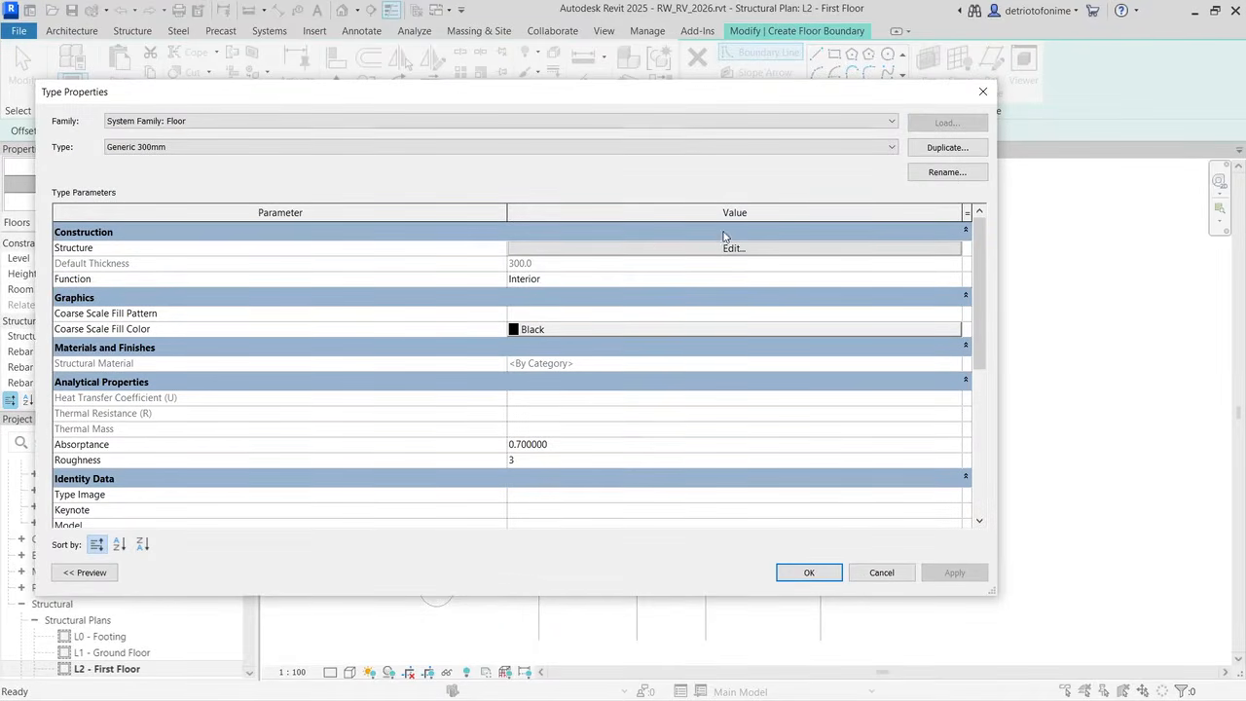
left_click(962, 147)
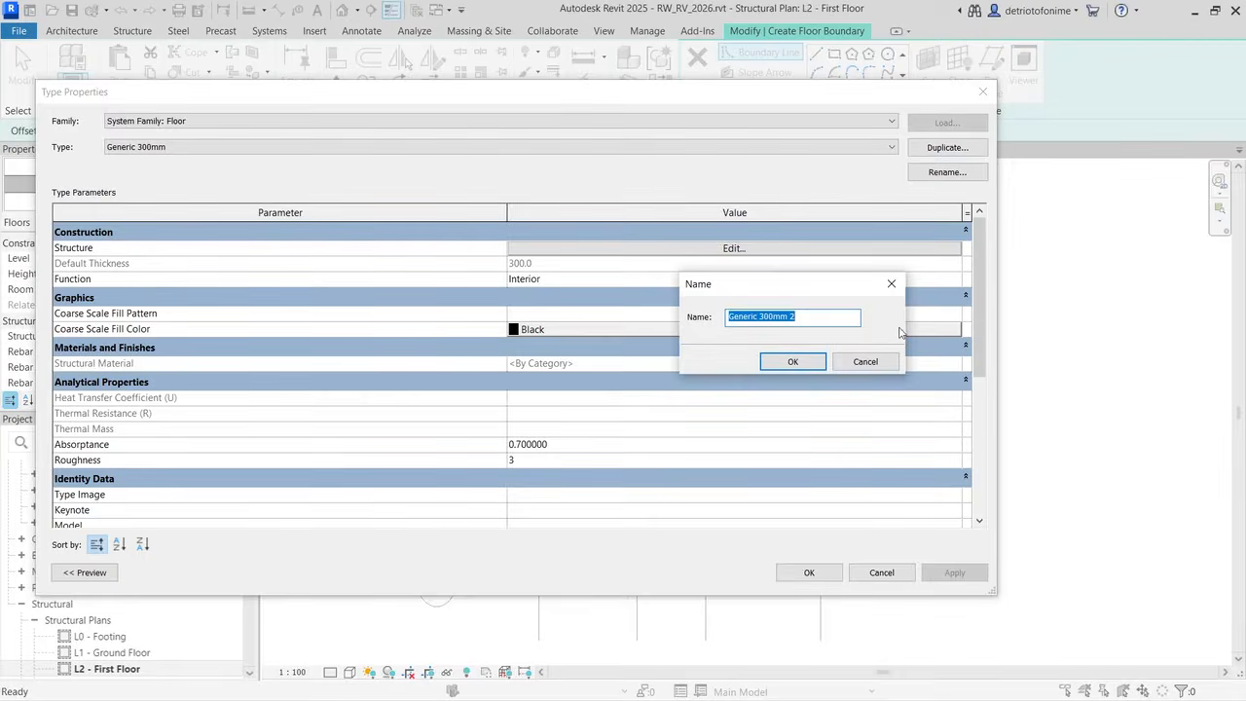
type("Generic 200")
left_click(793, 362)
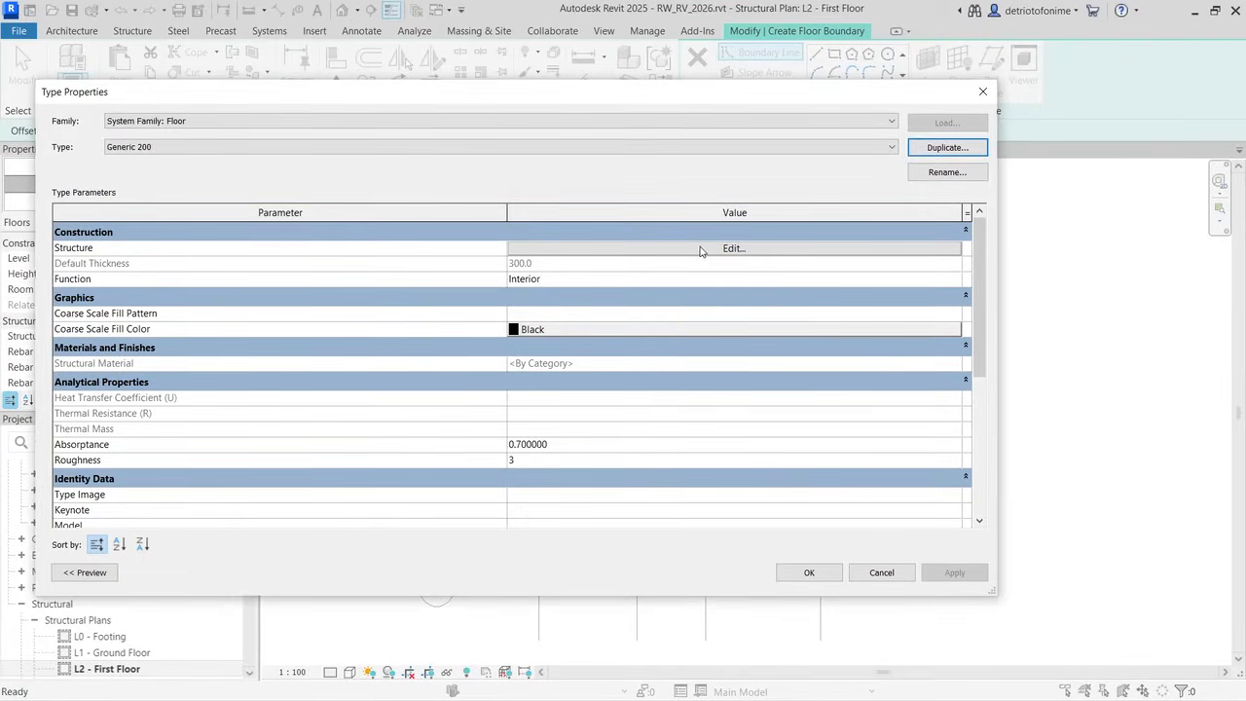
Step: Edit the Generic 200 floor's assembly and set the structure layer's thickness to 150 mm
left_click(703, 251)
left_click(331, 246)
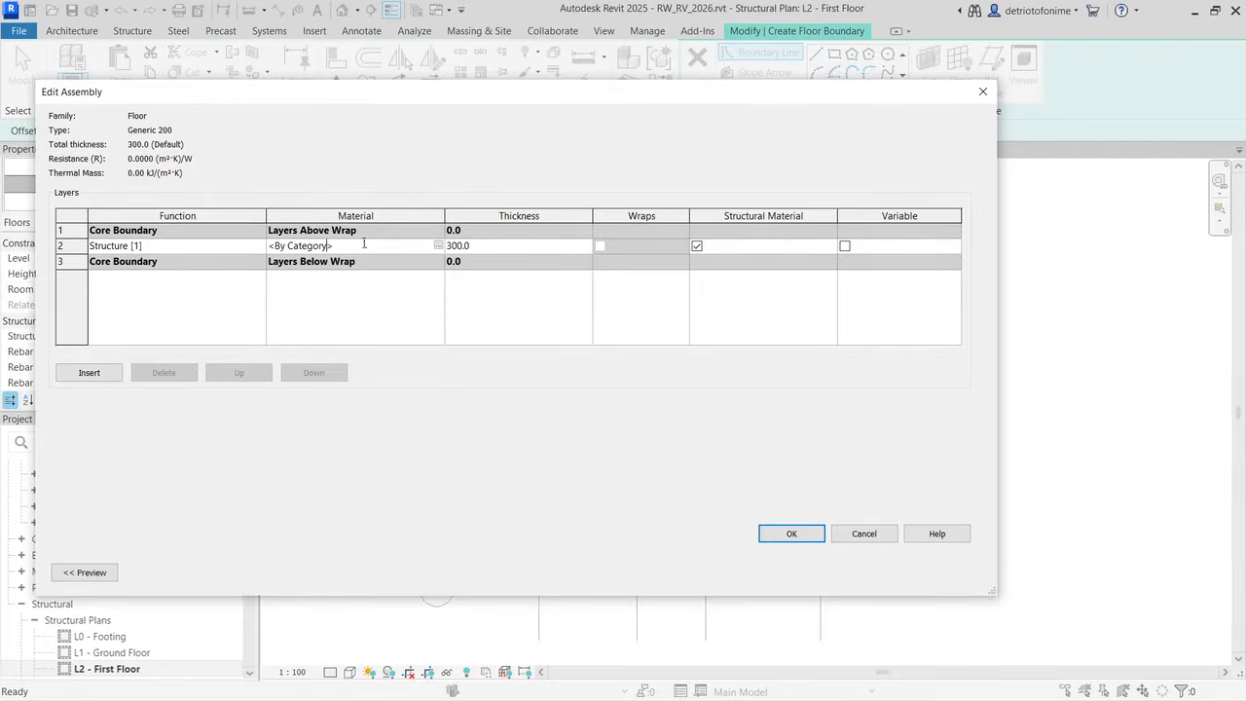
left_click(487, 246)
type("150")
key("Tab")
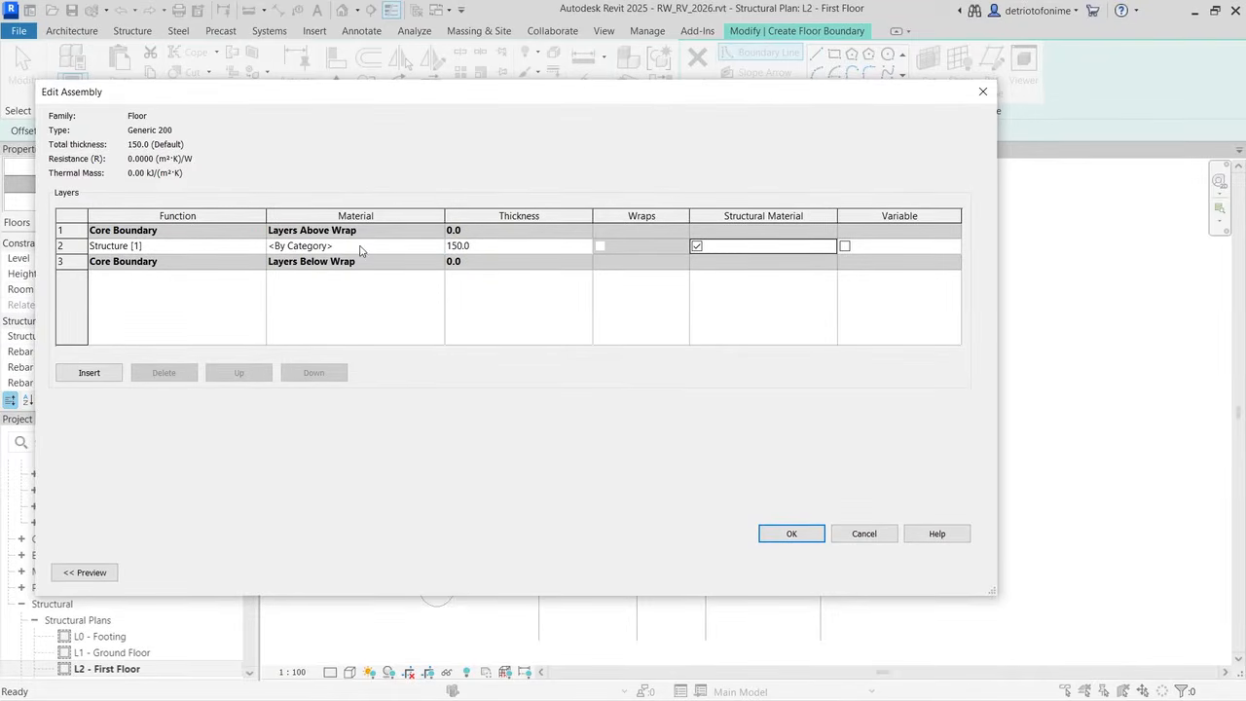
Step: Assign the Concrete - Cast-in-Place Concrete material to the 150 mm structure layer
left_click(360, 250)
left_click(438, 246)
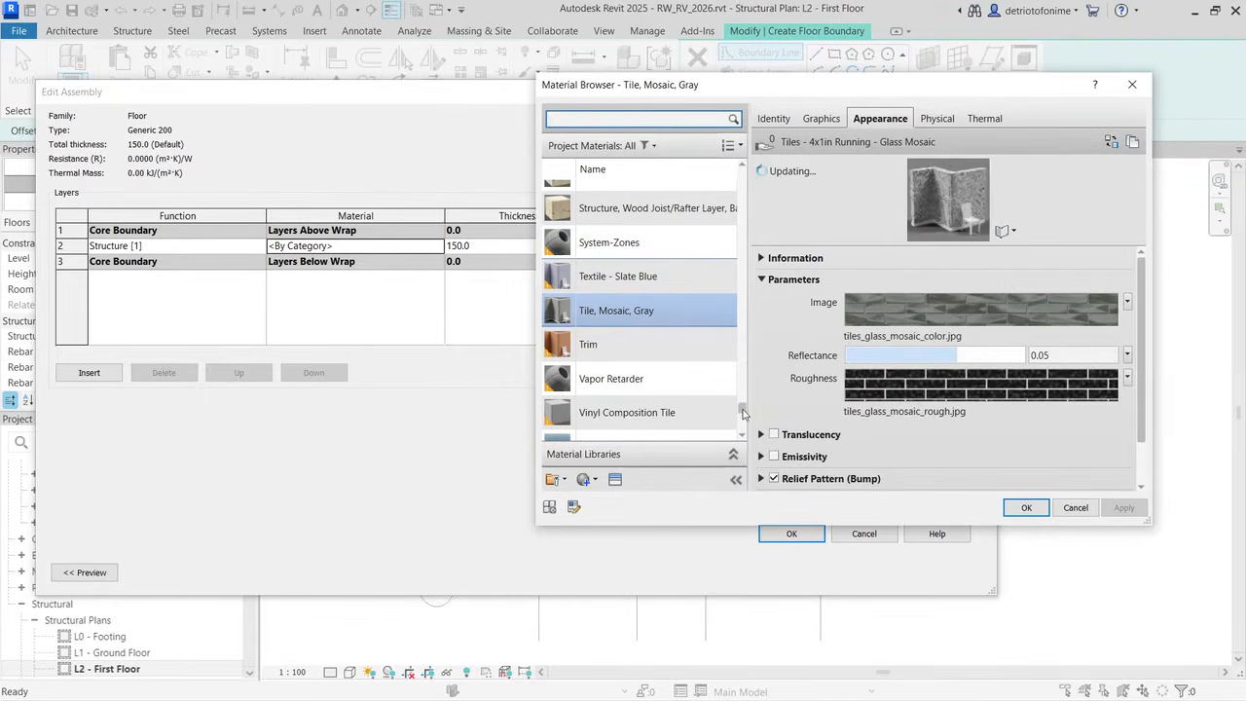
left_click_drag(743, 407, 742, 242)
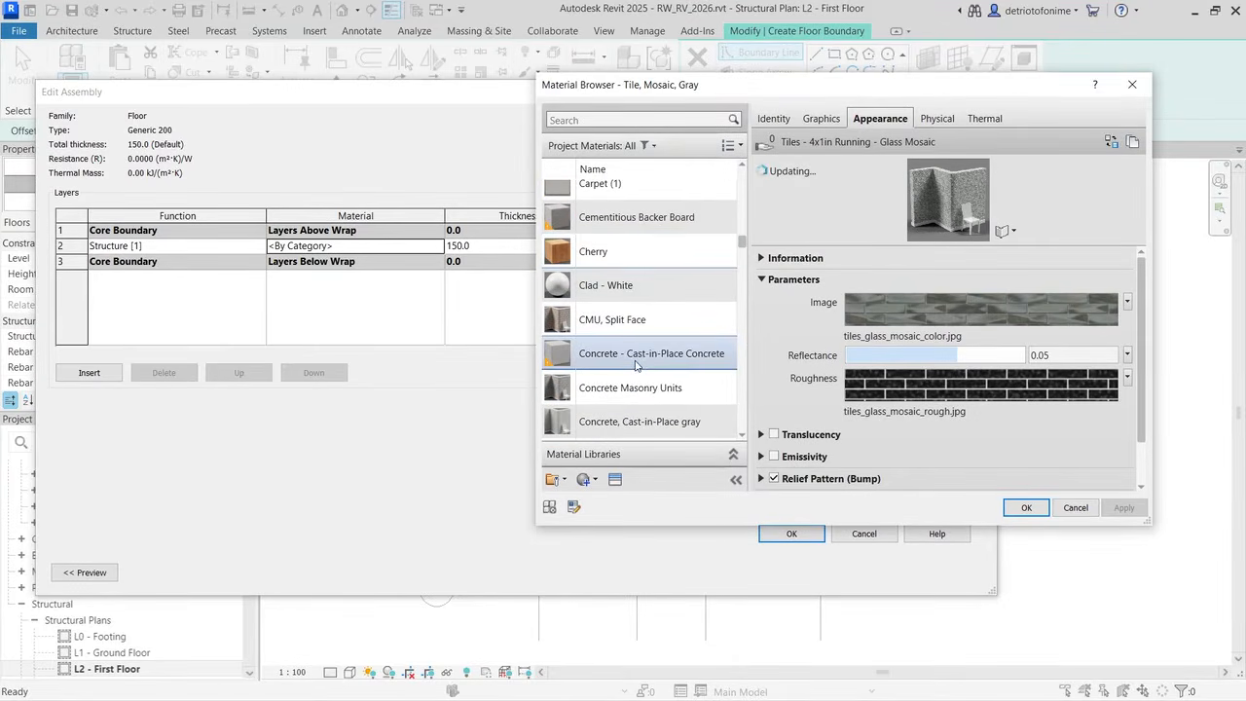
left_click(1029, 511)
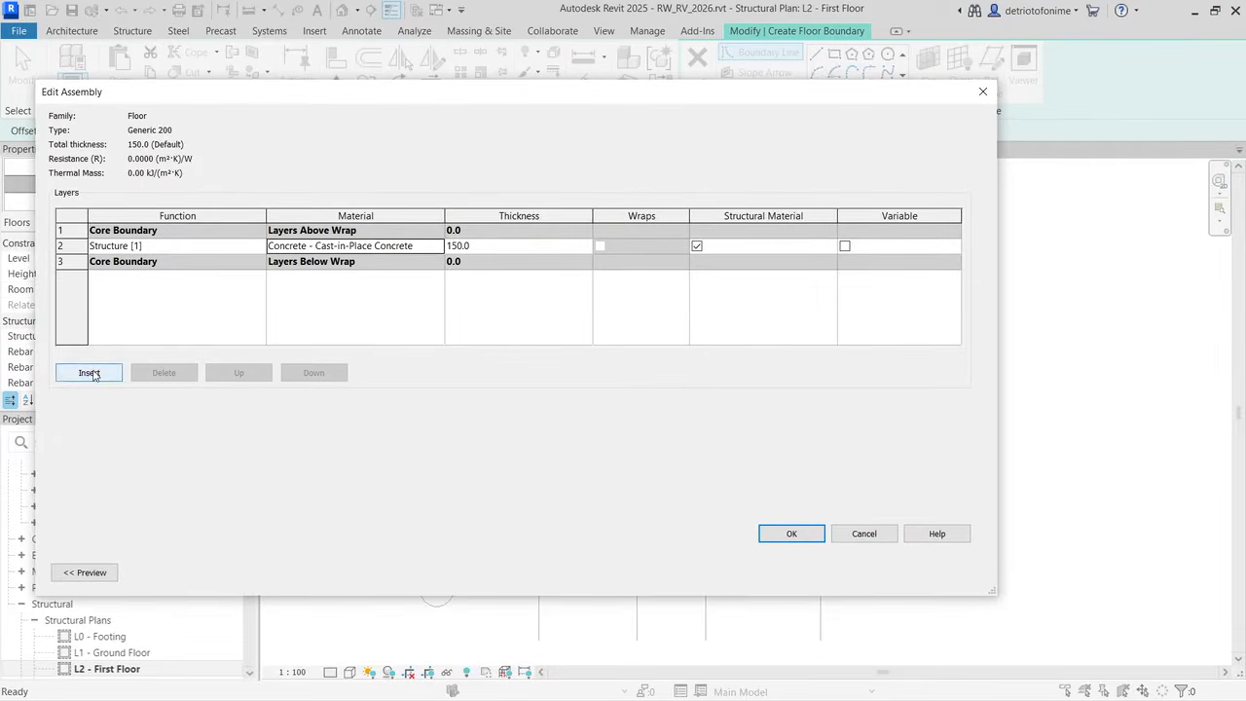
Step: Insert a new layer in the floor assembly and set its function to Membrane Layer
left_click(89, 373)
left_click(242, 245)
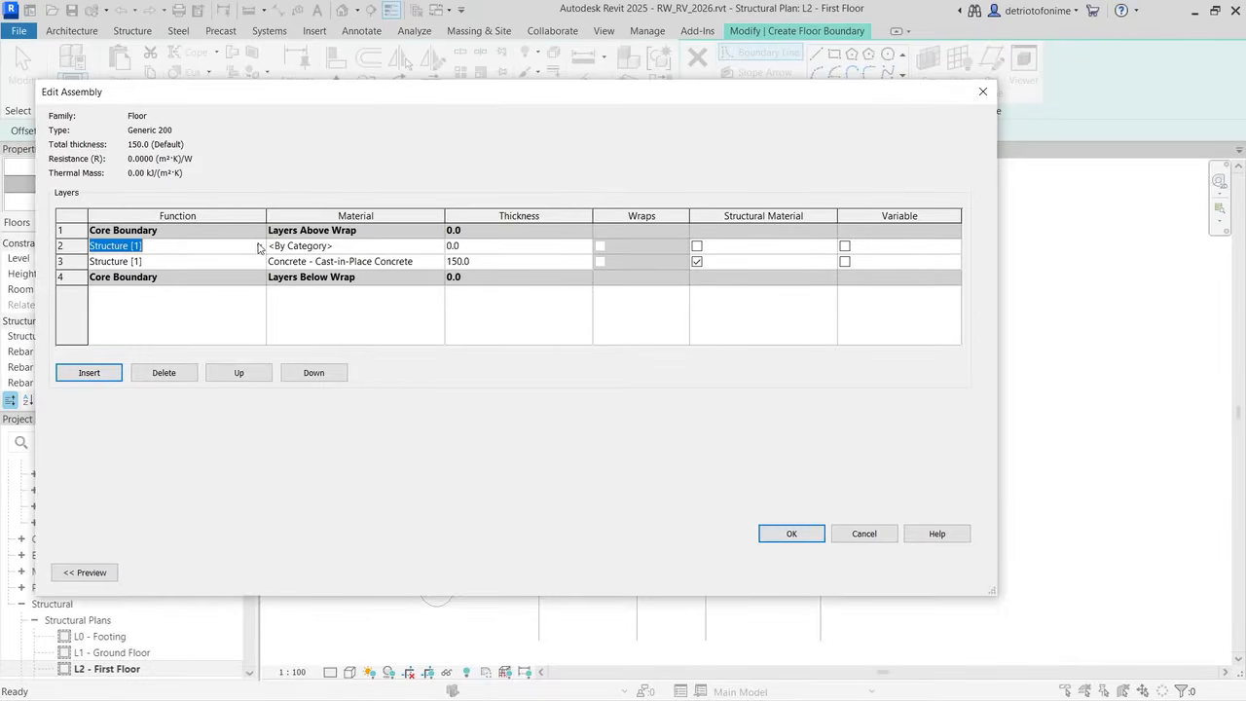
left_click(259, 247)
left_click(151, 326)
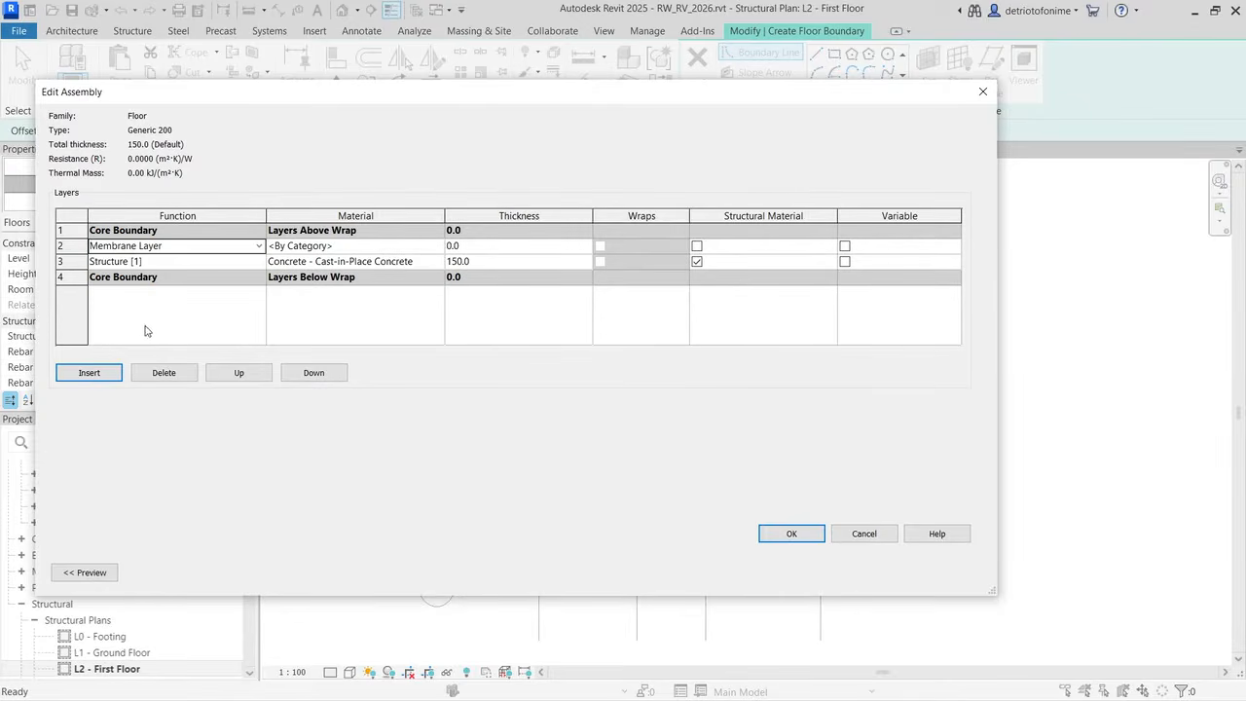
Step: Assign the Damp-proofing material to the membrane layer and place it below the concrete structure layer
left_click(357, 246)
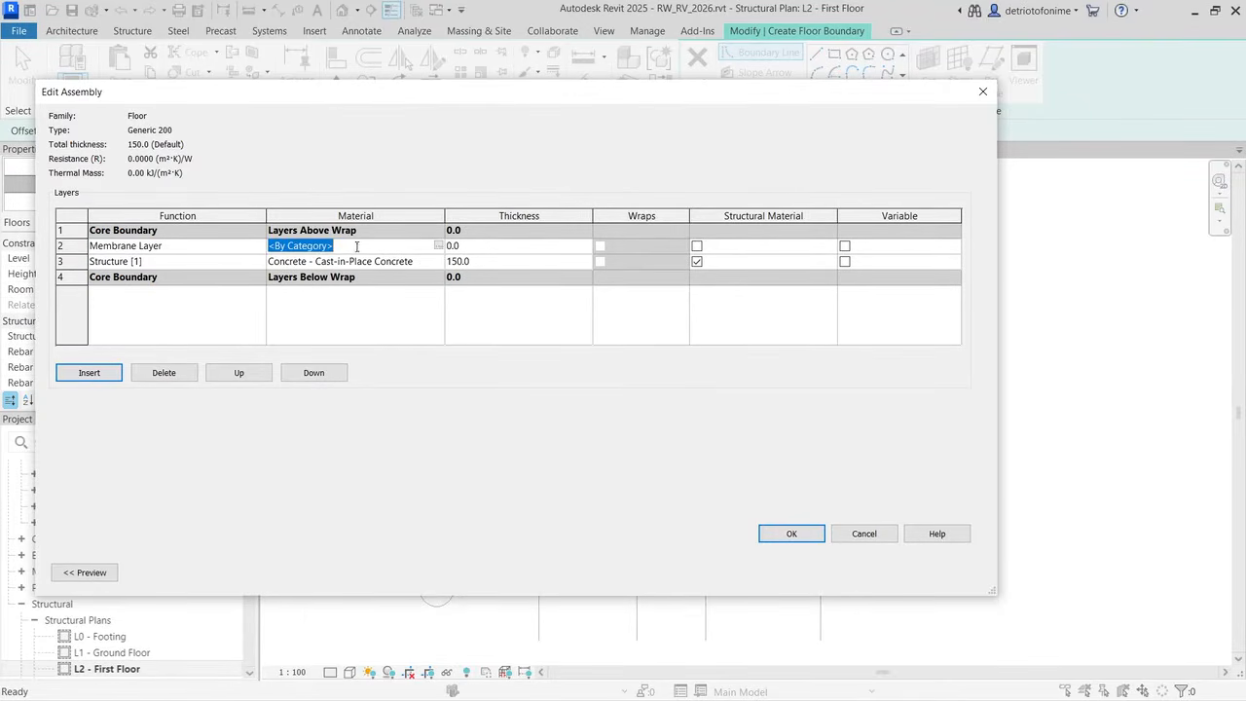
left_click(438, 246)
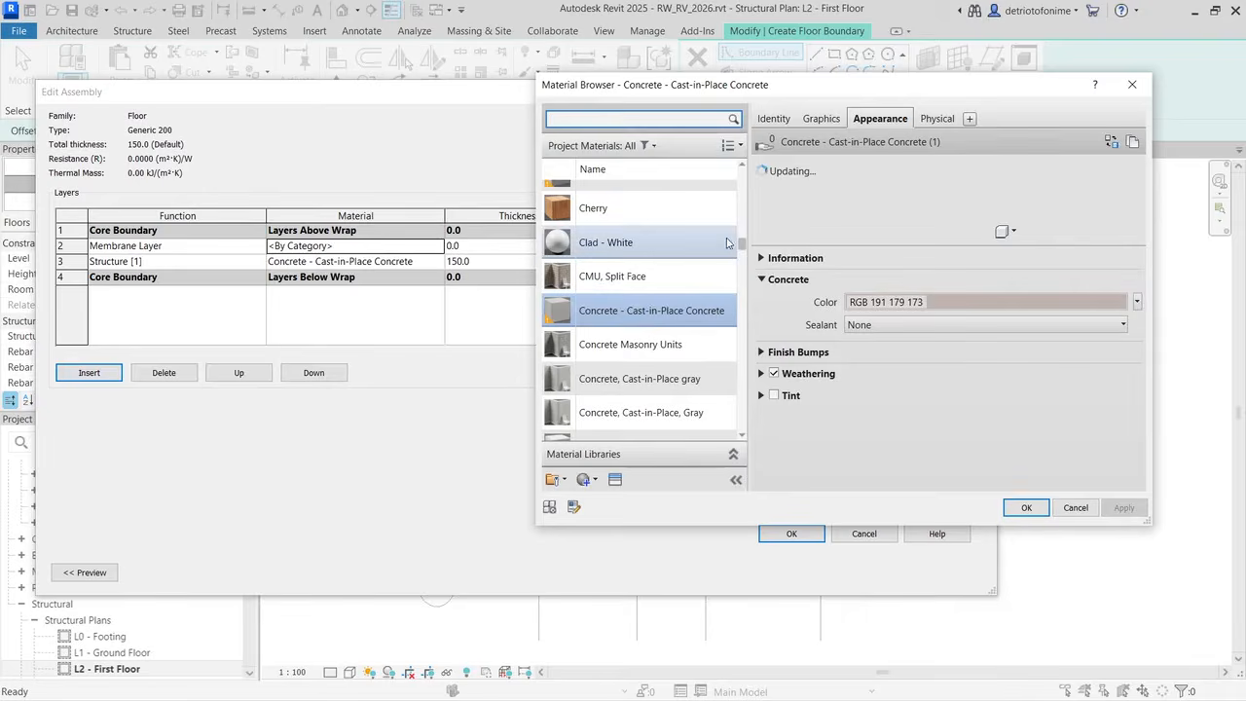
mouse_move(742, 249)
left_mouse_down()
mouse_move(749, 306)
mouse_move(747, 248)
mouse_move(747, 259)
left_mouse_up()
left_click(640, 361)
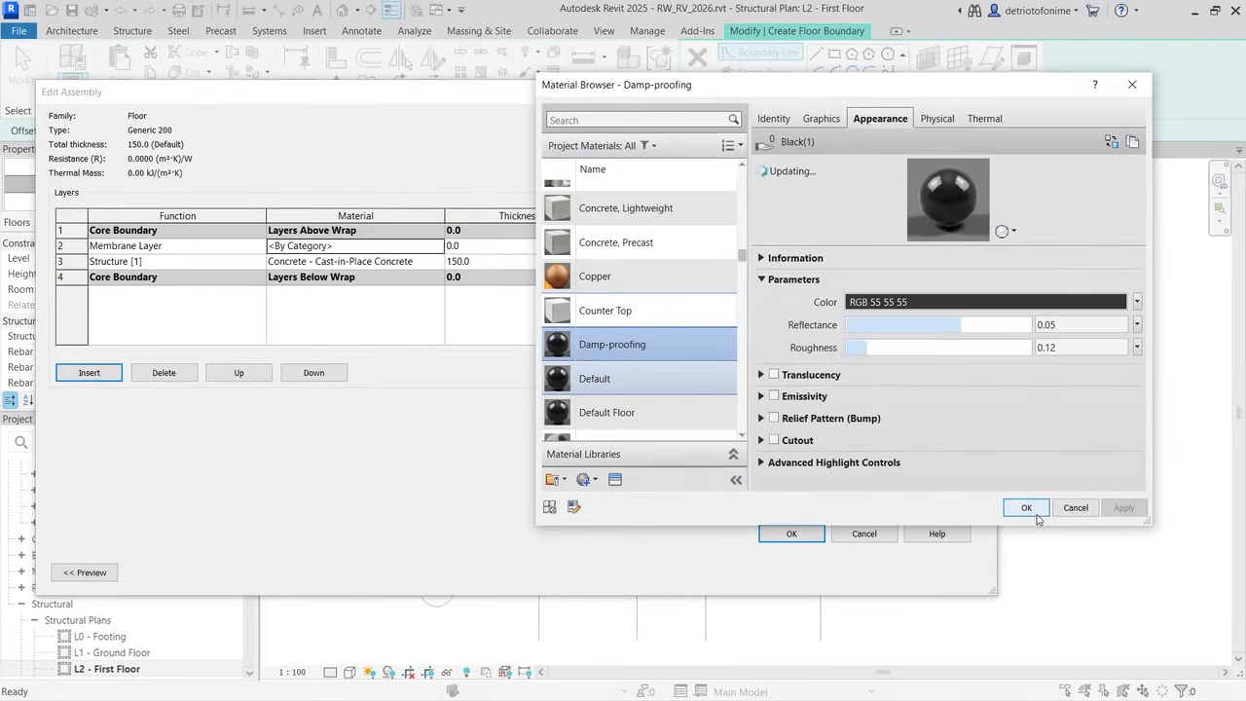
left_click(1027, 507)
left_click(201, 252)
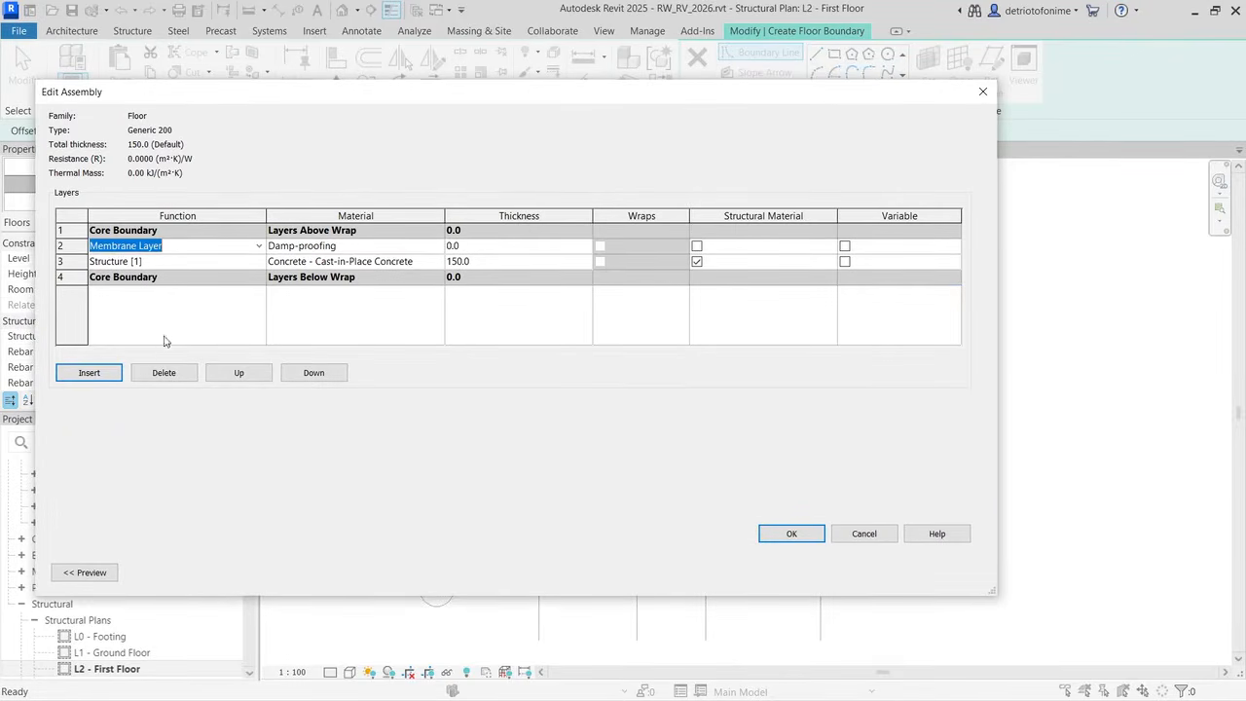
left_click(303, 376)
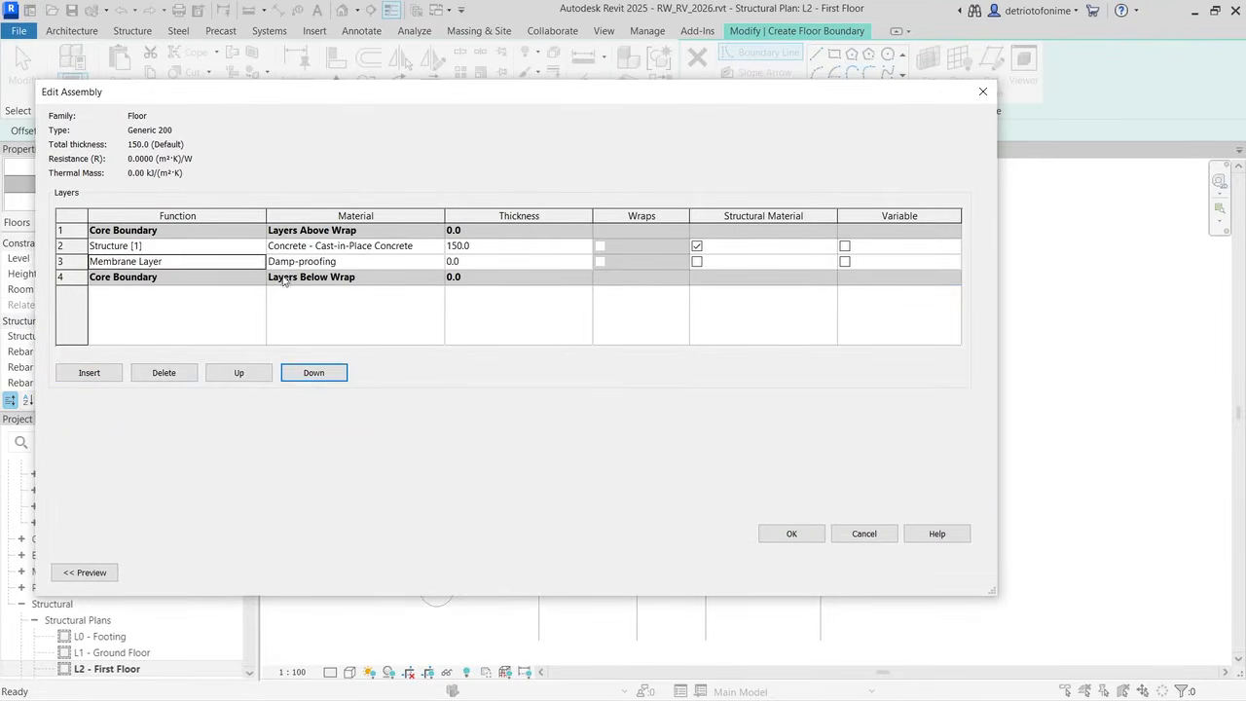
Step: Insert another layer above the concrete structure layer and set its function to Finish 1 [4]
left_click(89, 373)
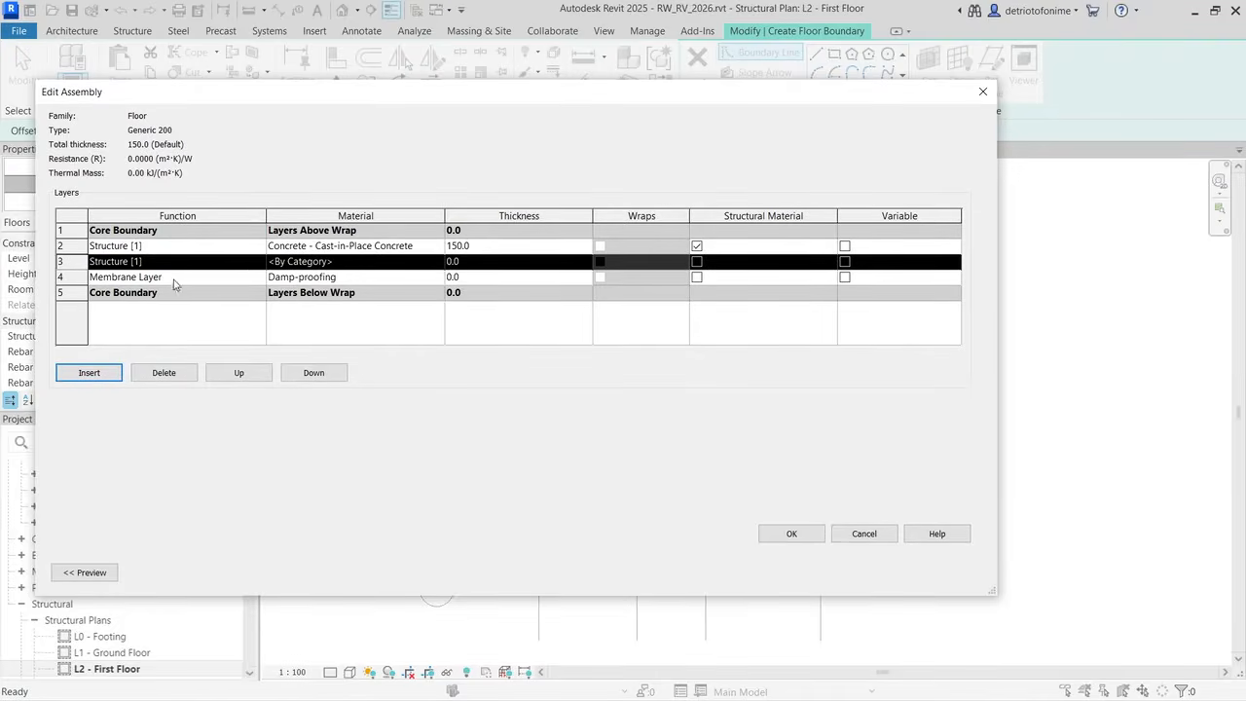
left_click(259, 378)
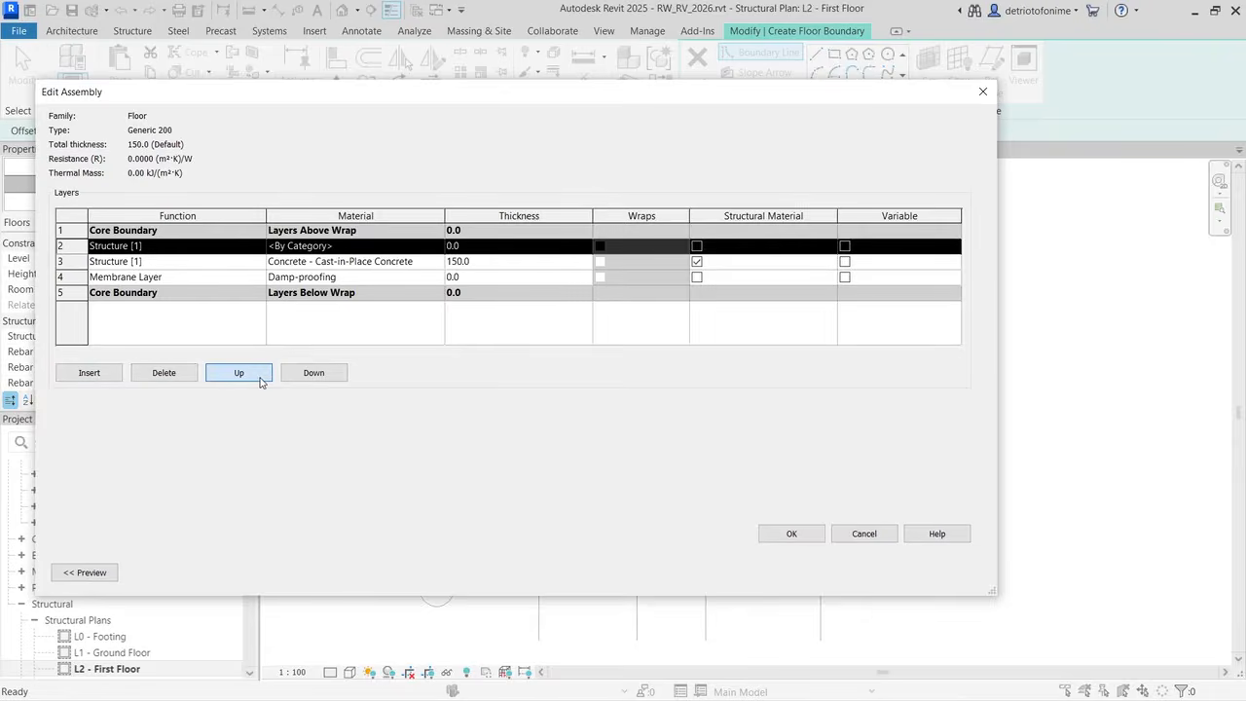
left_click(256, 247)
left_click(258, 246)
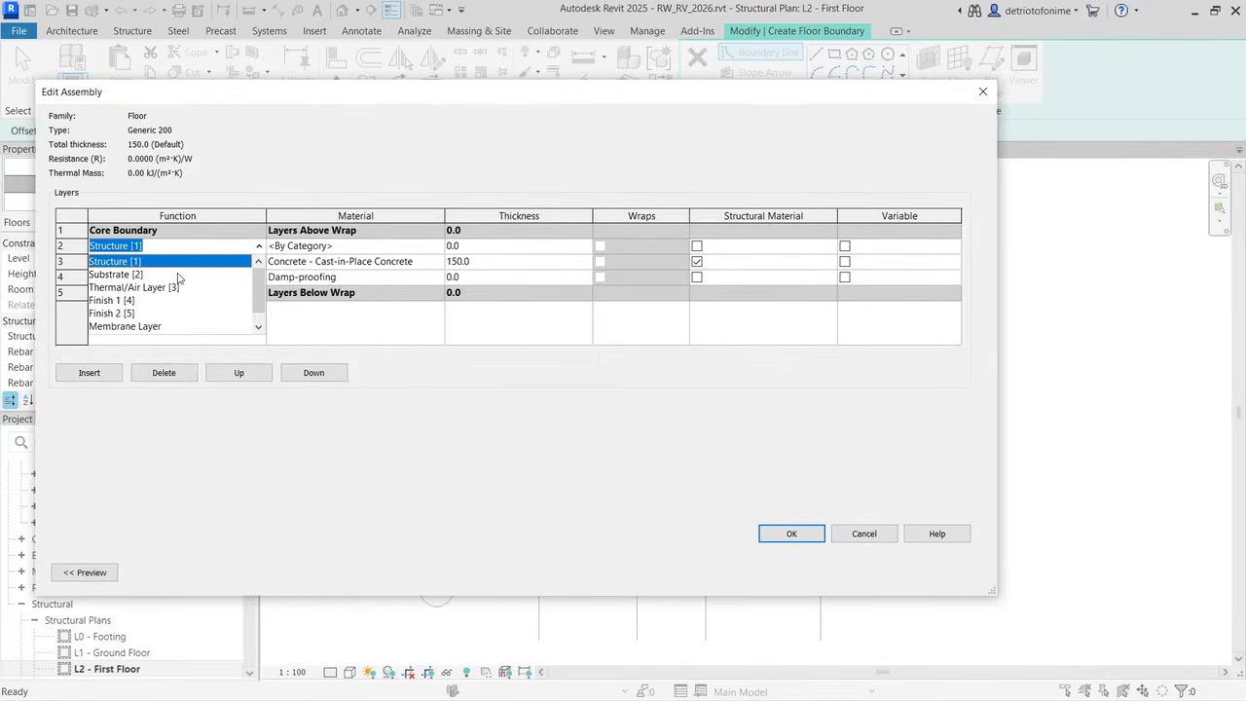
left_click(122, 301)
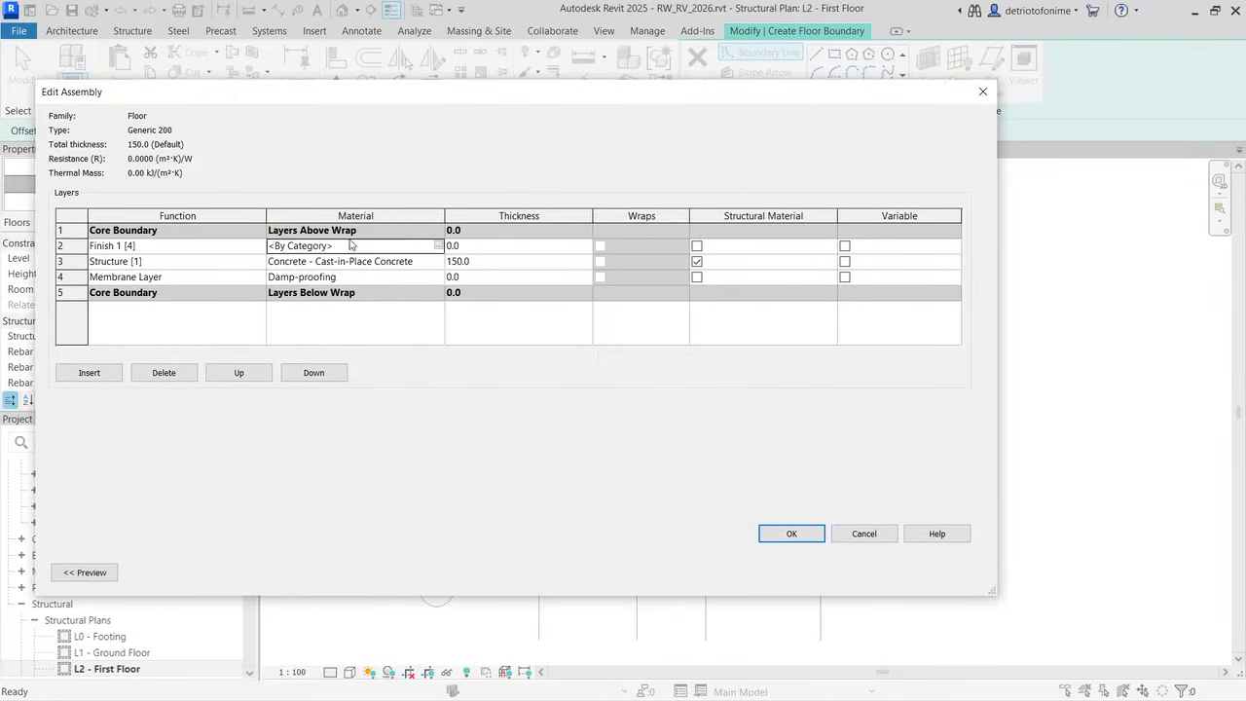
Step: Assign the Tile, Mosaic, Gray material to the Finish 1 [4] layer
left_click(421, 244)
left_click(438, 244)
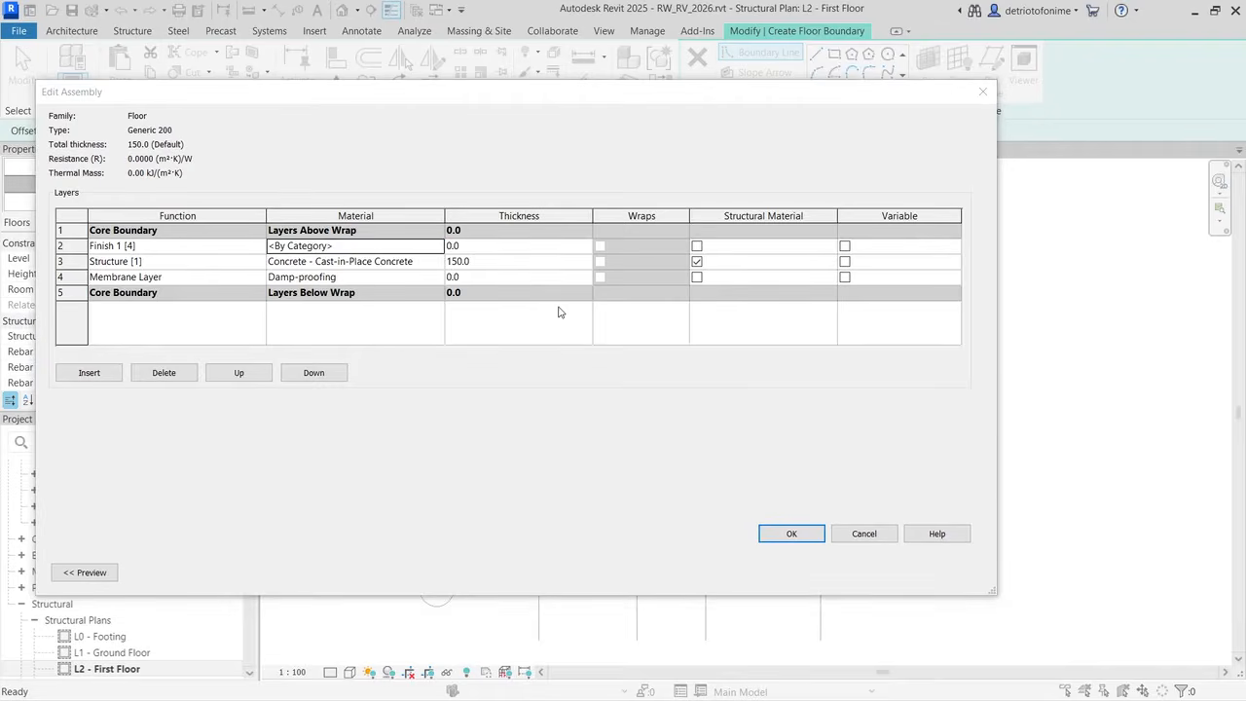
left_click_drag(745, 263, 752, 415)
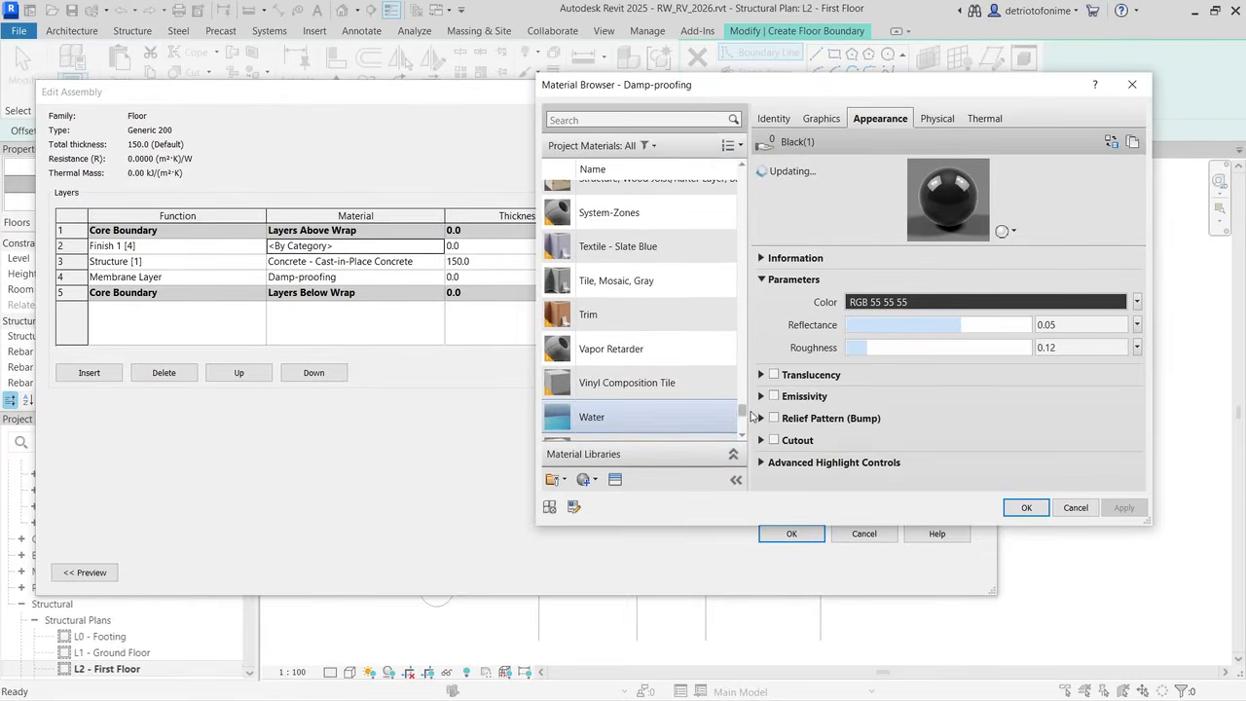
left_click(653, 279)
left_click(1013, 509)
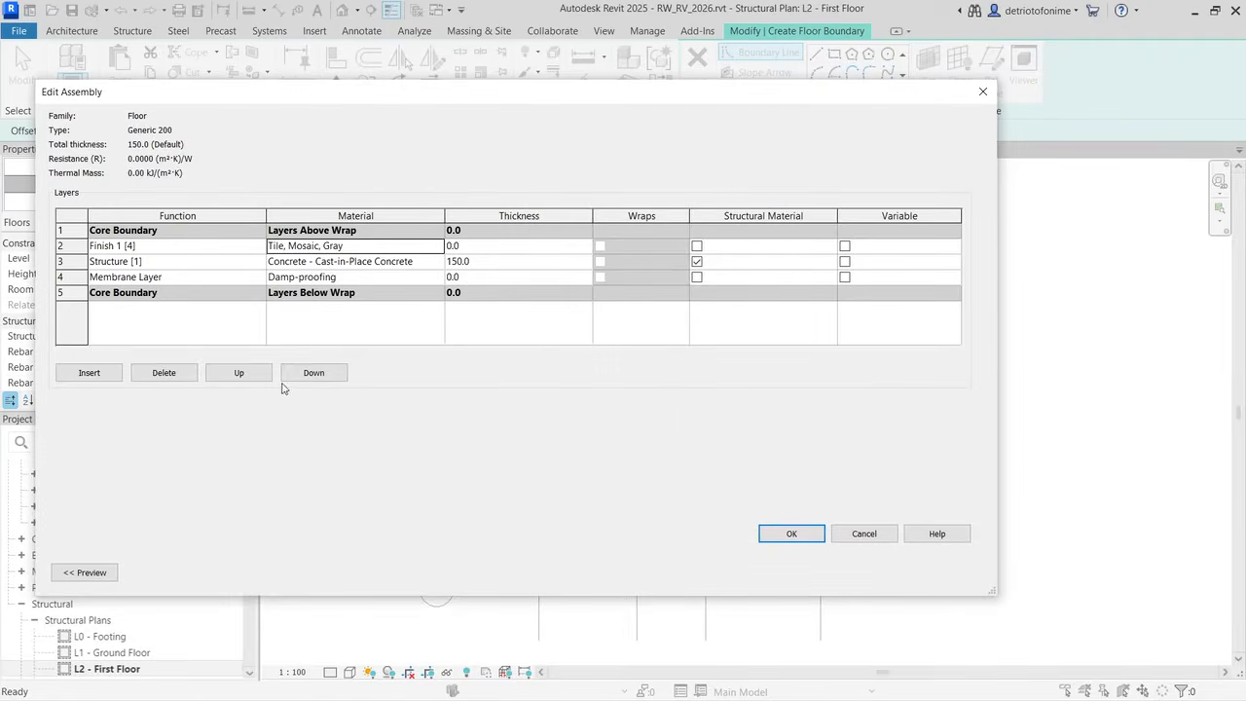
Step: Insert another layer above the Finish 1 [4] layer and set its function to Finish 2 [5]
left_click(89, 374)
left_click(255, 250)
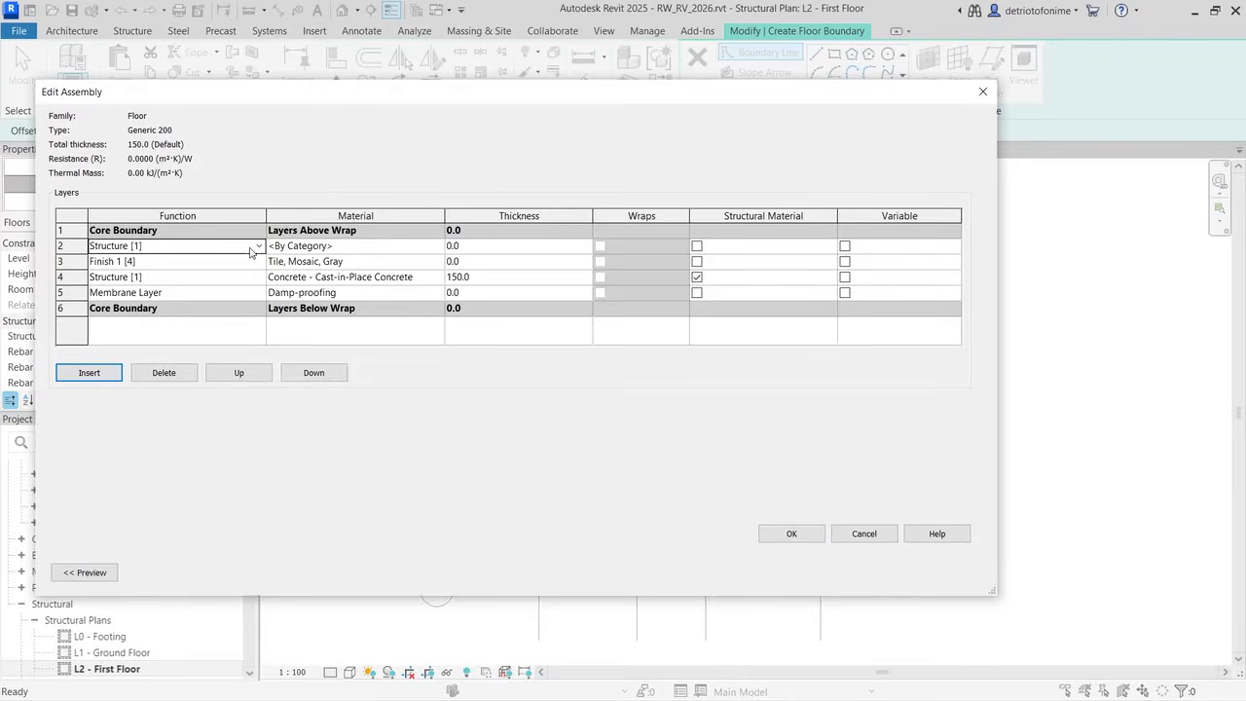
left_click(260, 247)
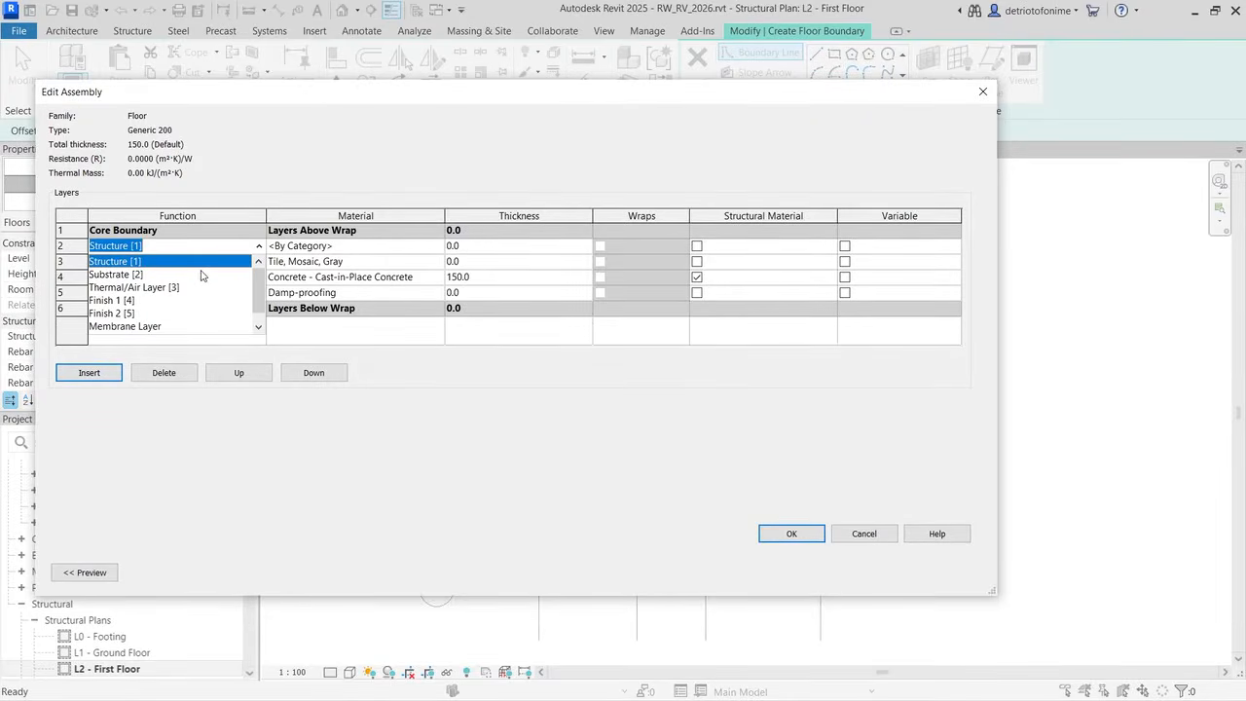
left_click(109, 313)
Step: Assign the Carpet (1) material to the Finish 2 [5] layer
left_click(425, 246)
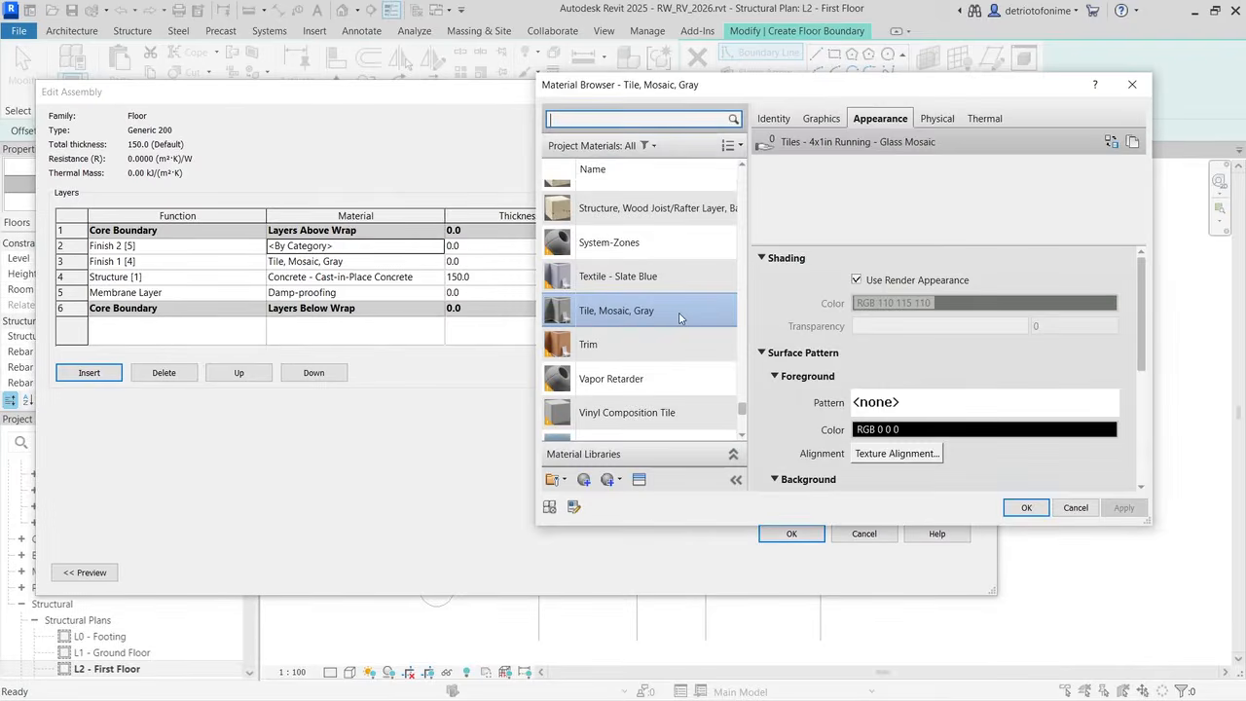
scroll(680, 319, "up", 10)
scroll(680, 318, "up", 12)
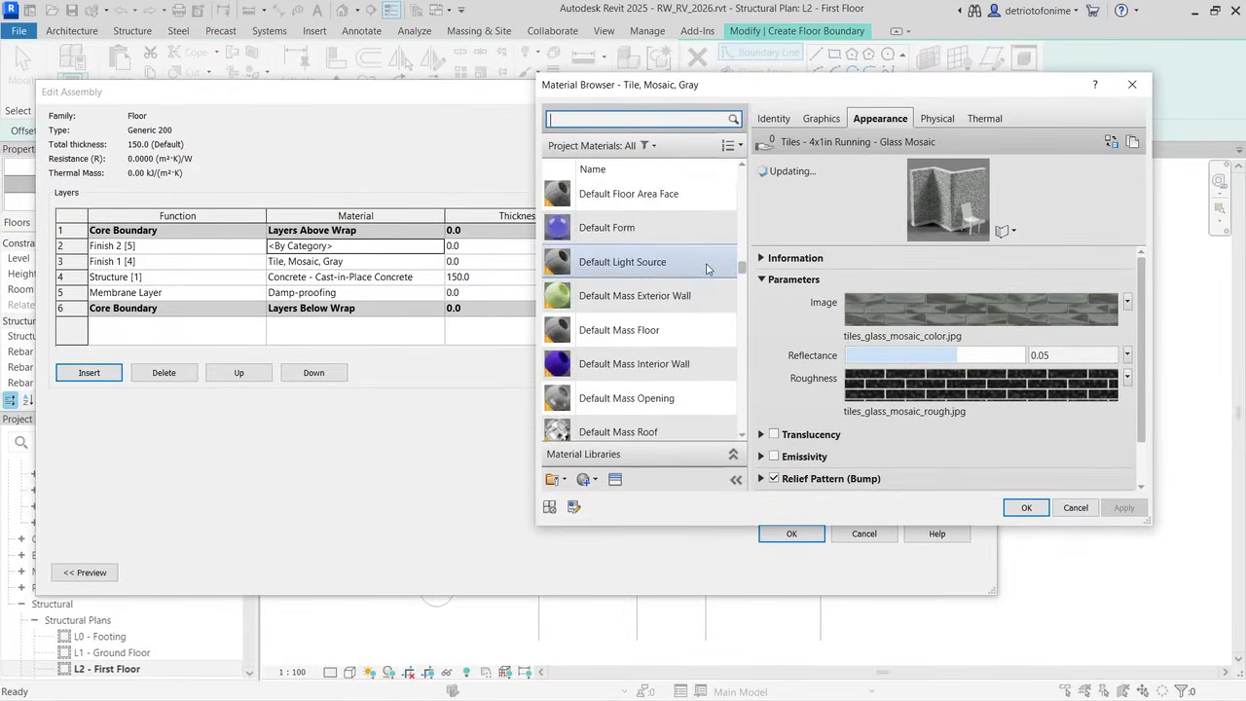
scroll(708, 268, "up", 2)
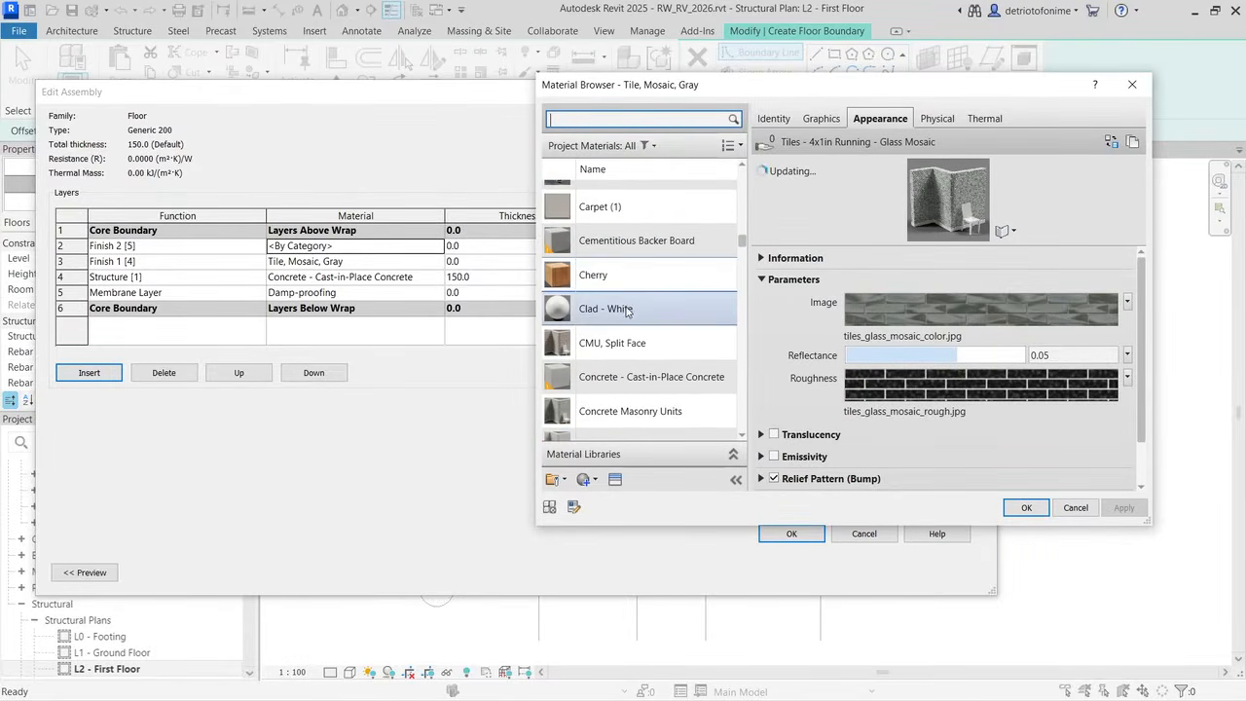
scroll(628, 275, "up", 1)
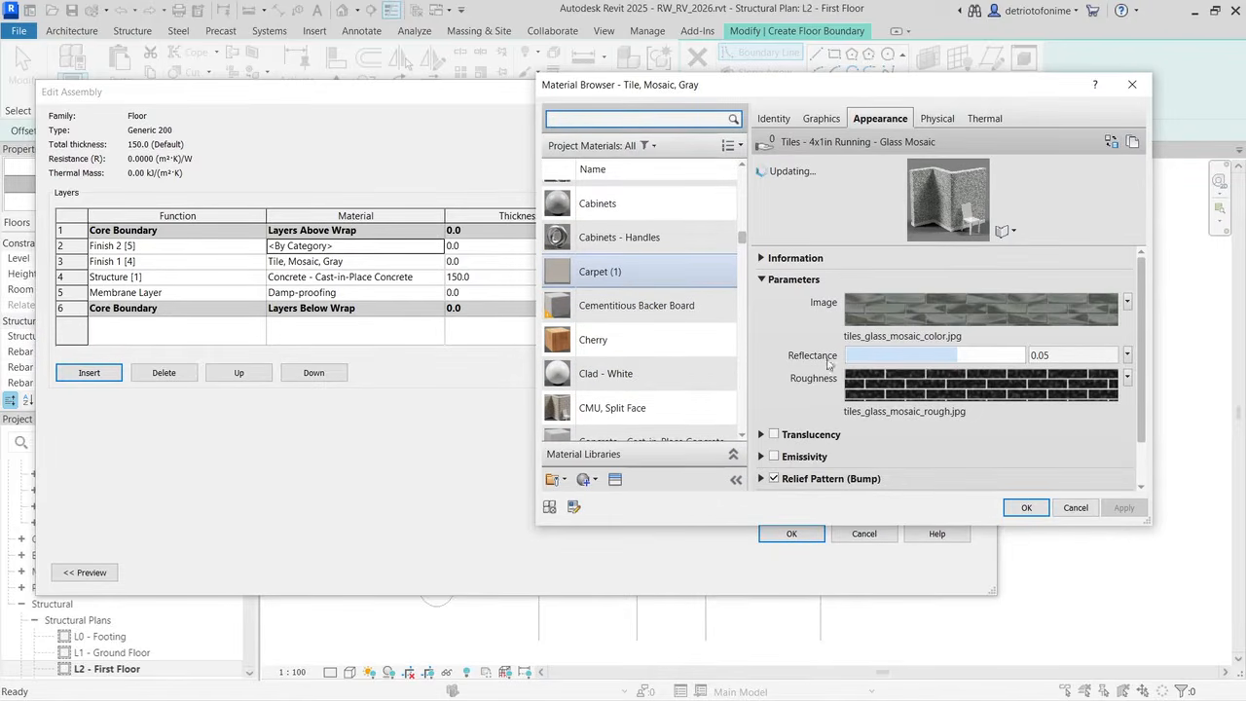
left_click(1026, 507)
Step: Set the thickness of the carpet layer to 5 and the mosaic tile layer to 12.5
left_click(492, 248)
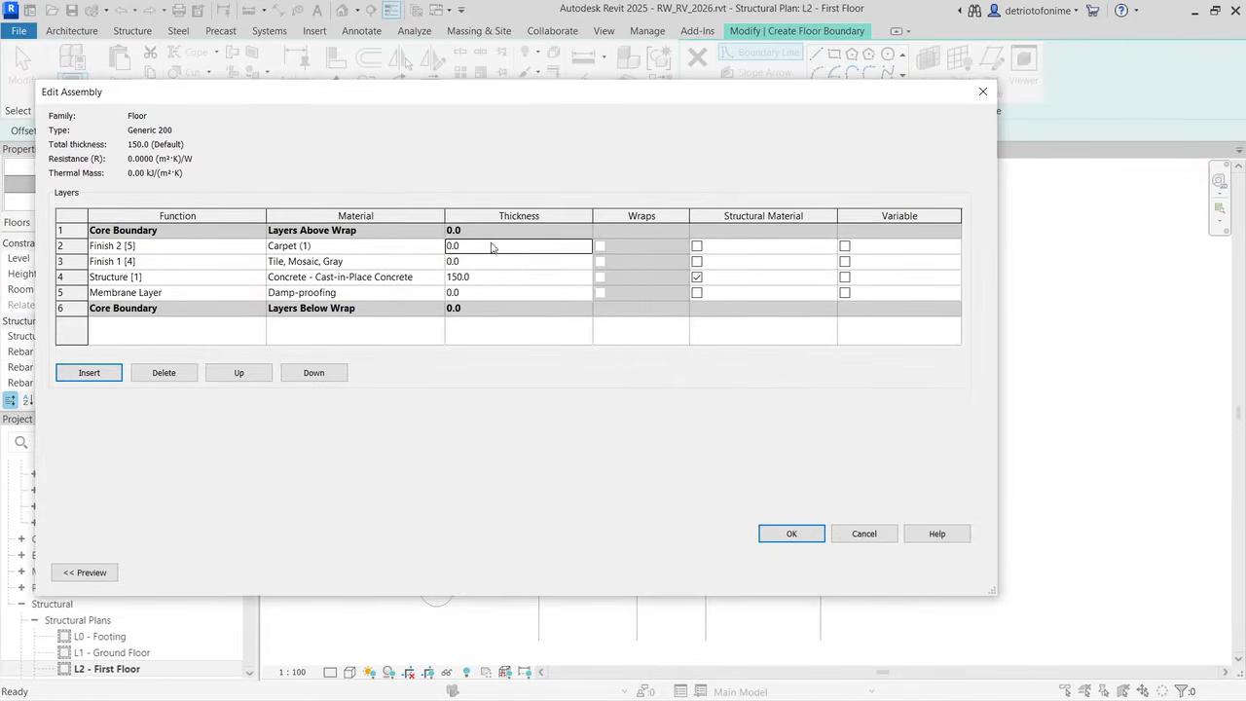
left_click(487, 246)
left_click(472, 264)
left_click_drag(473, 268, 416, 274)
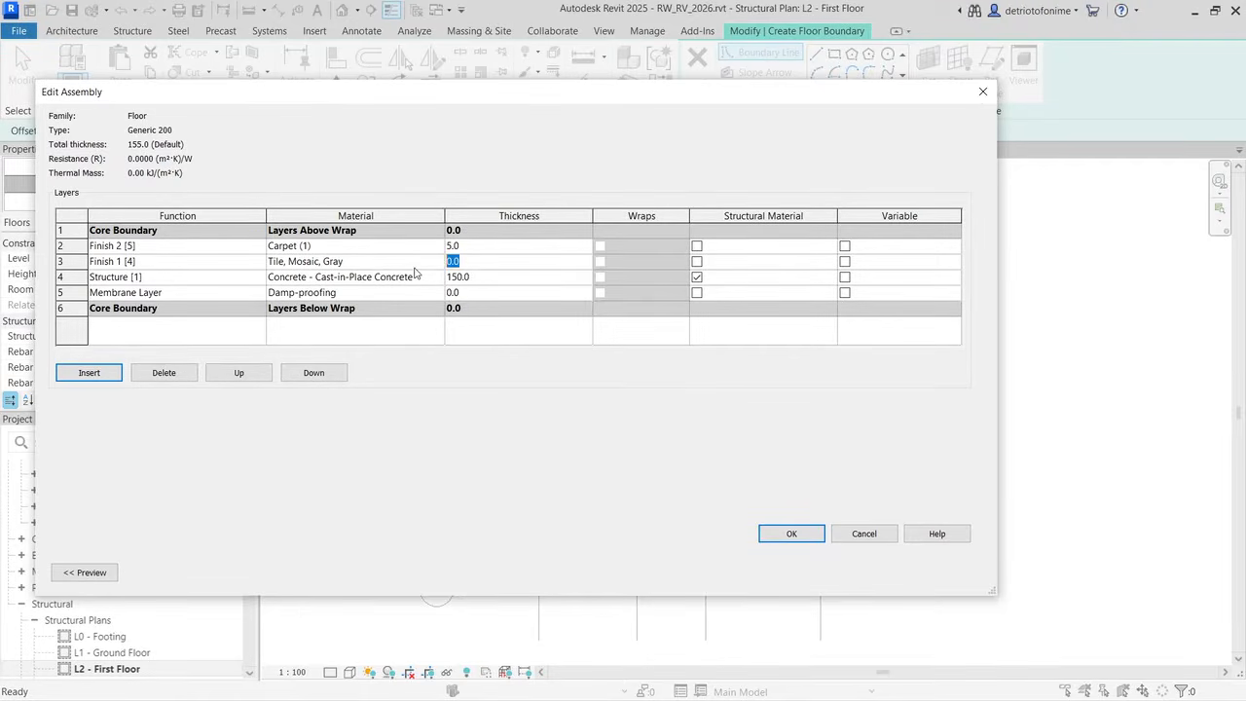
key("Tab")
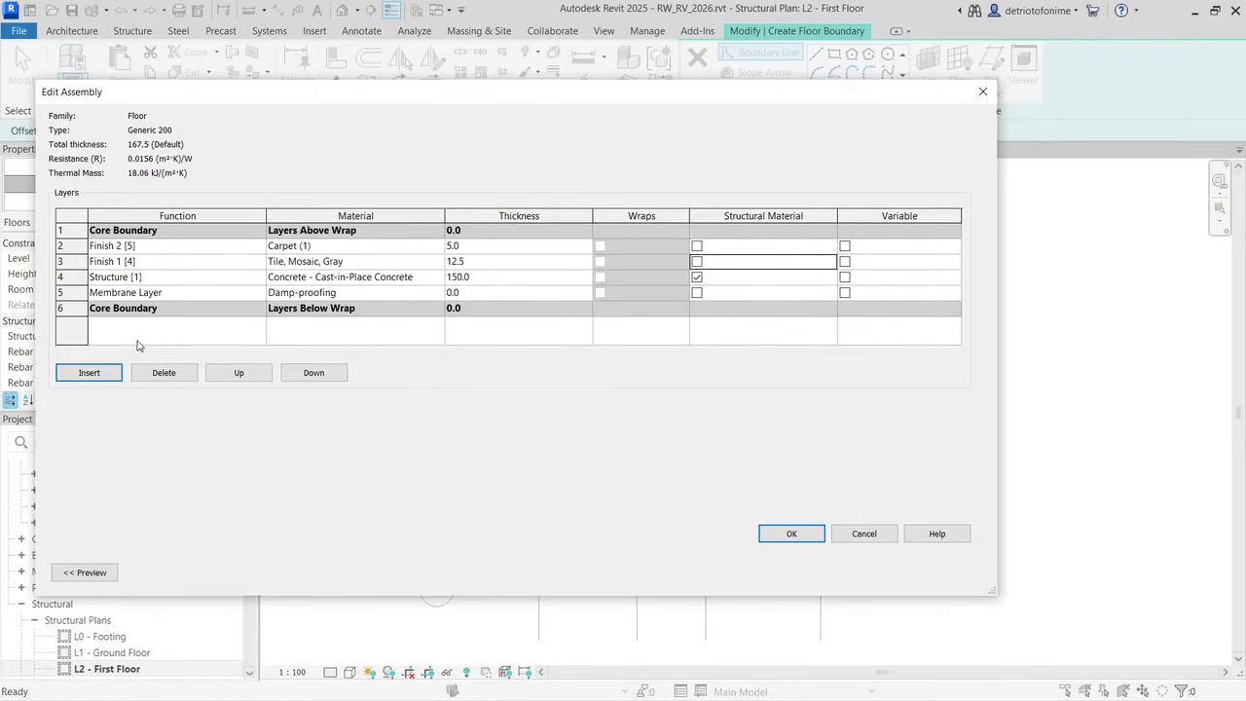
Step: Insert a new Structure [1] layer and place it below the lower core boundary
left_click(104, 371)
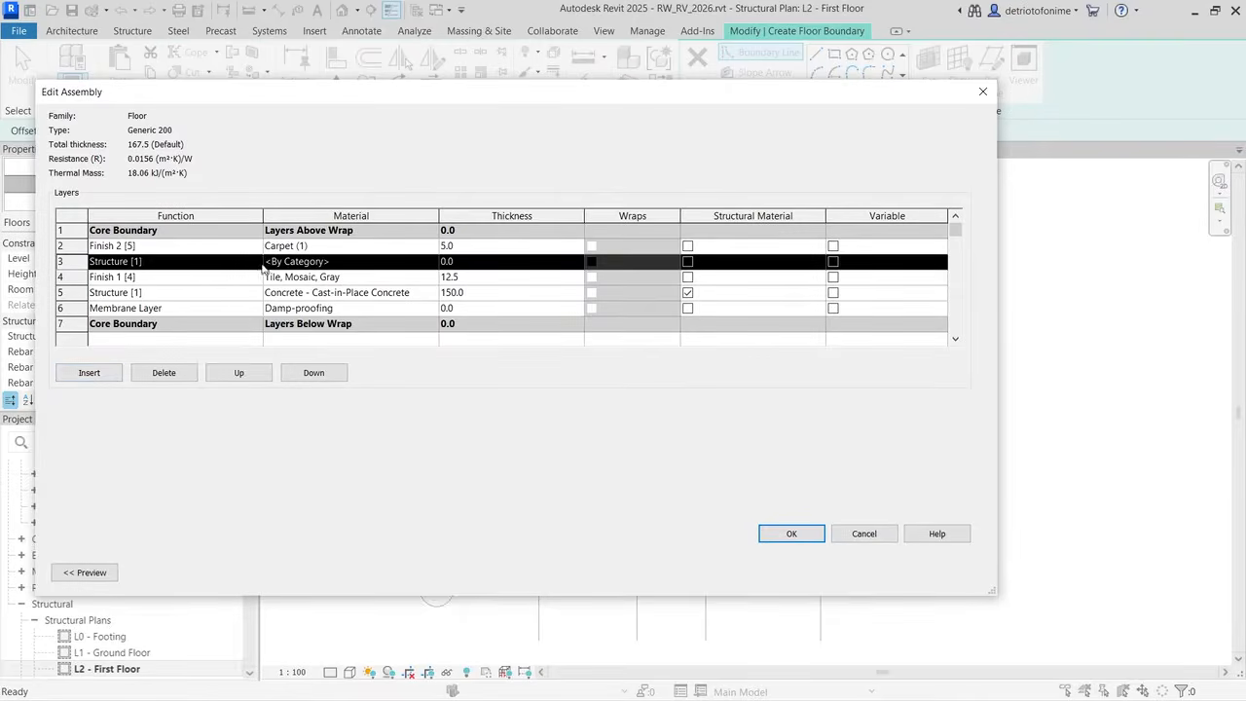
left_click(301, 379)
left_click(301, 379)
left_click(301, 379)
left_click(301, 379)
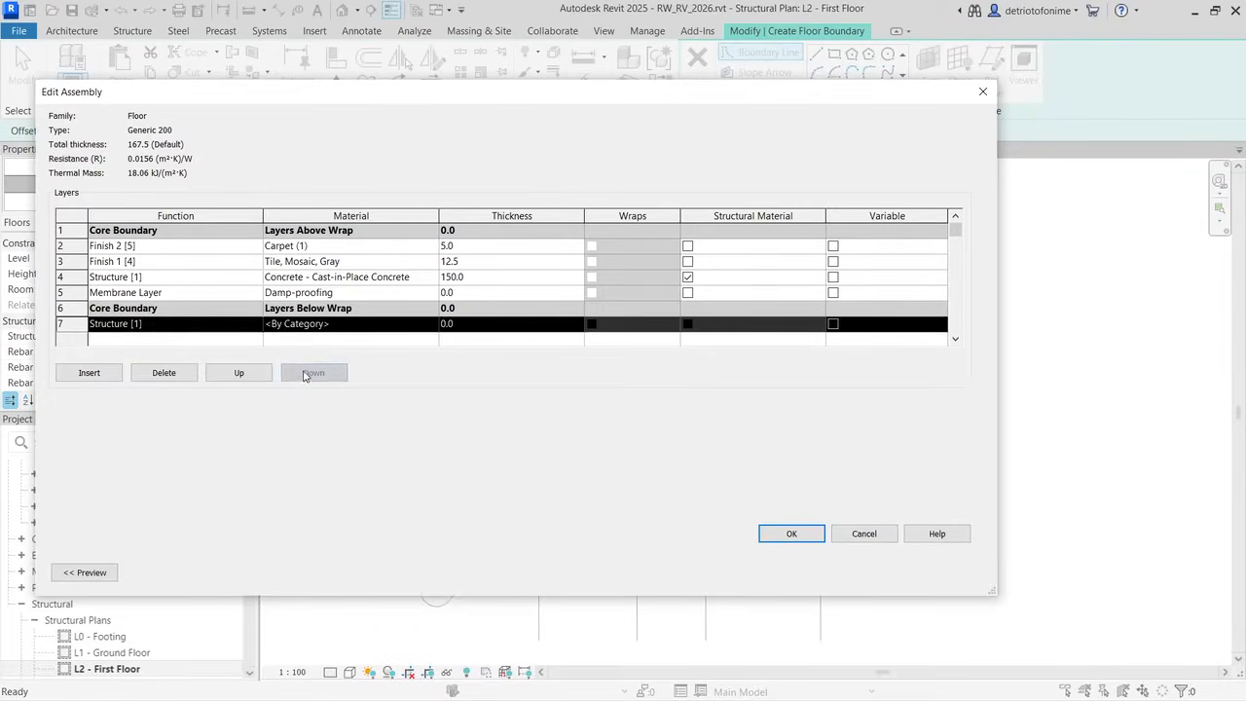
Step: Assign the Gypsum Wall Board material to the layer below the lower core boundary
left_click(343, 330)
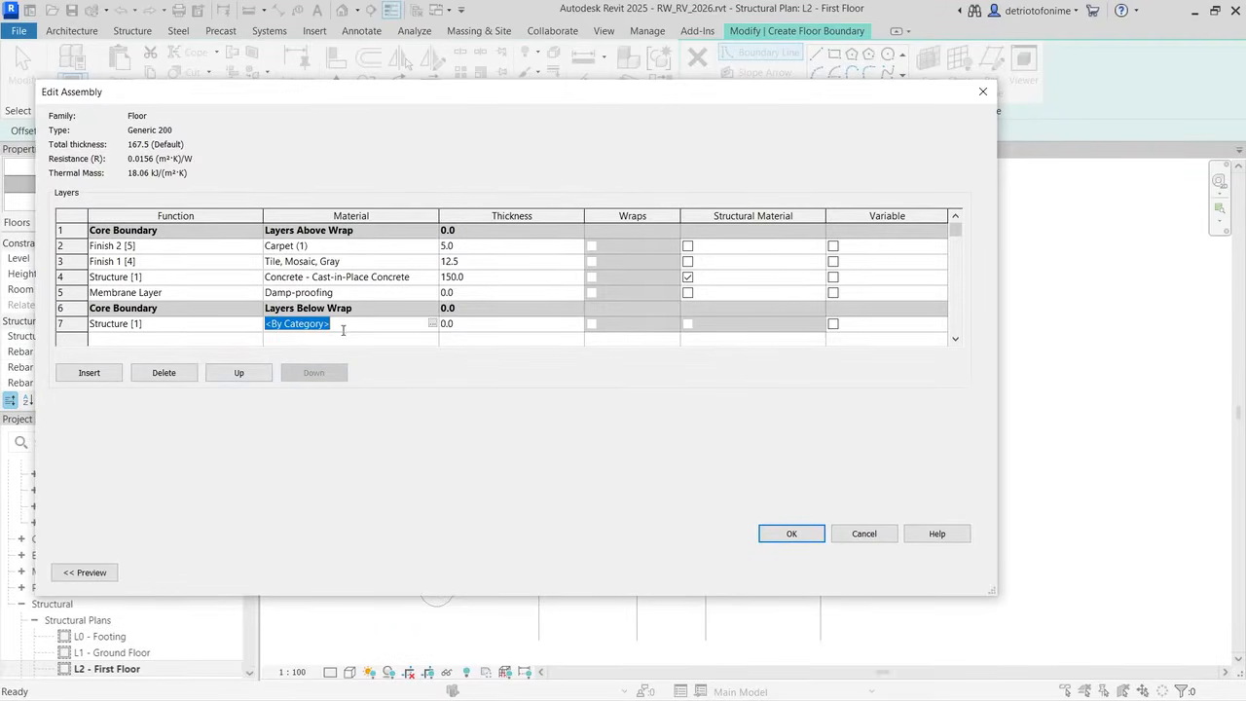
left_click(433, 324)
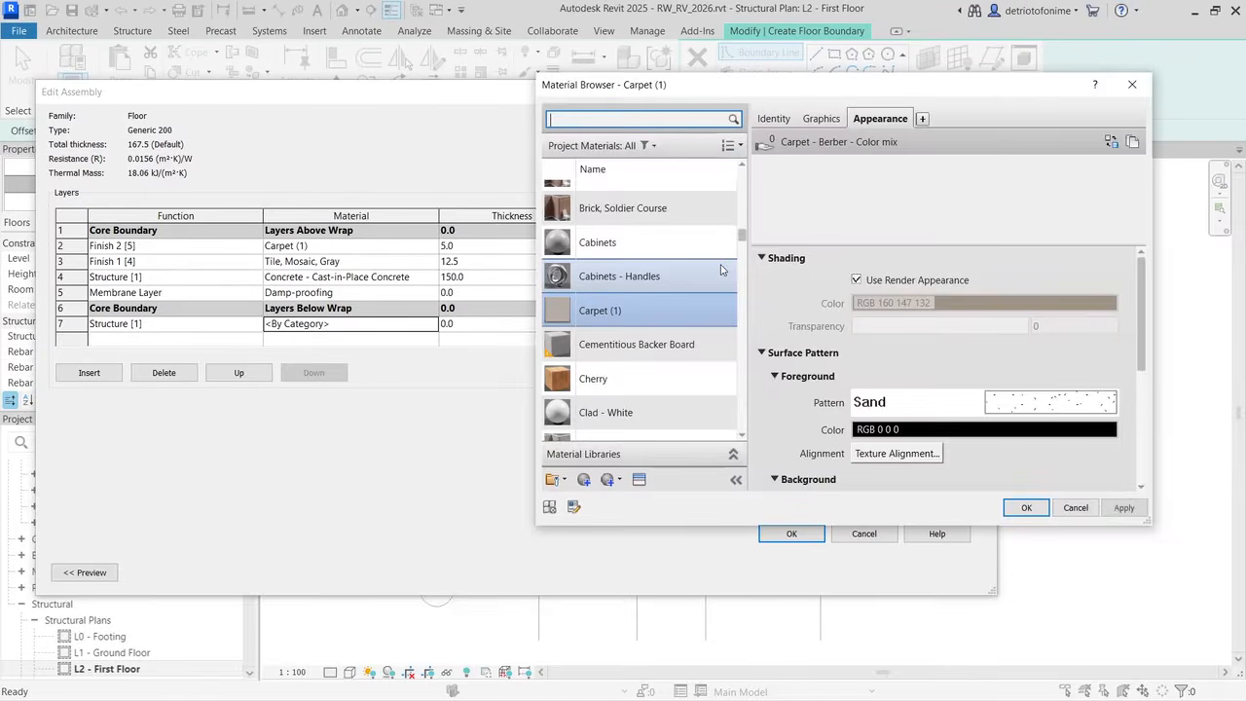
left_click_drag(742, 248, 751, 308)
left_click(720, 289)
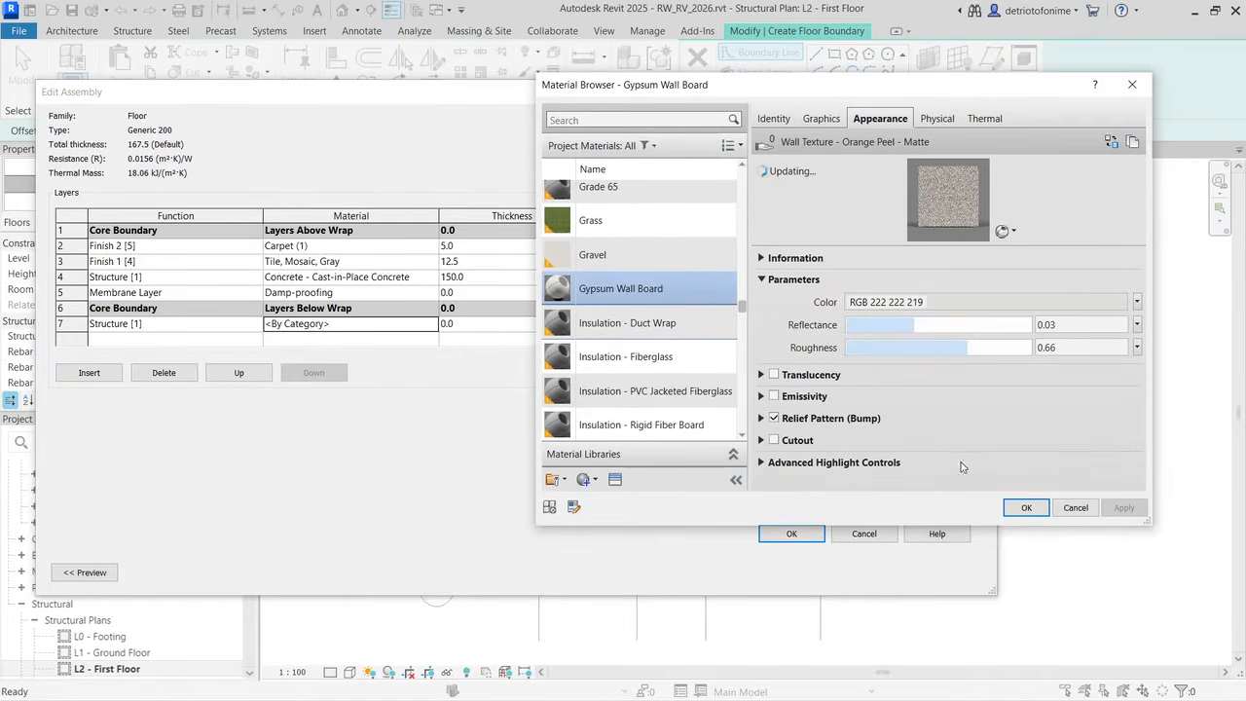
left_click(1026, 508)
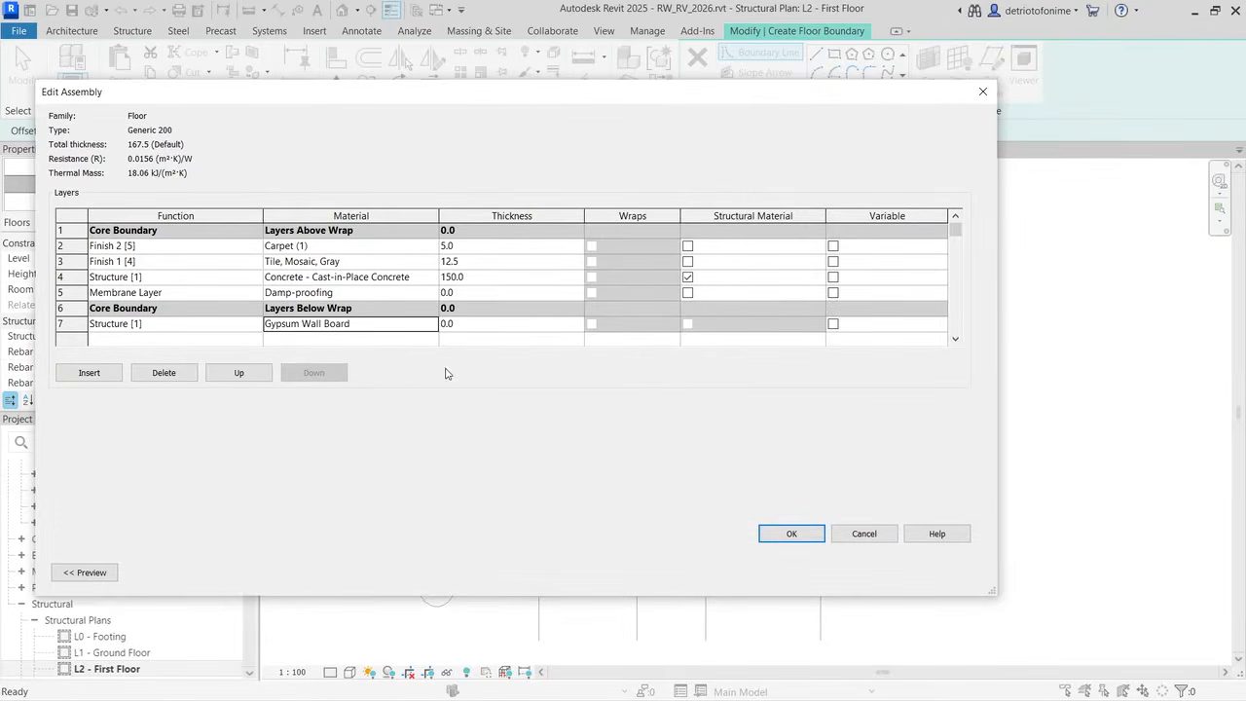
Step: Try thicknesses of 25, 28.5 and 31.5 for the Gypsum Wall Board layer
left_click(454, 325)
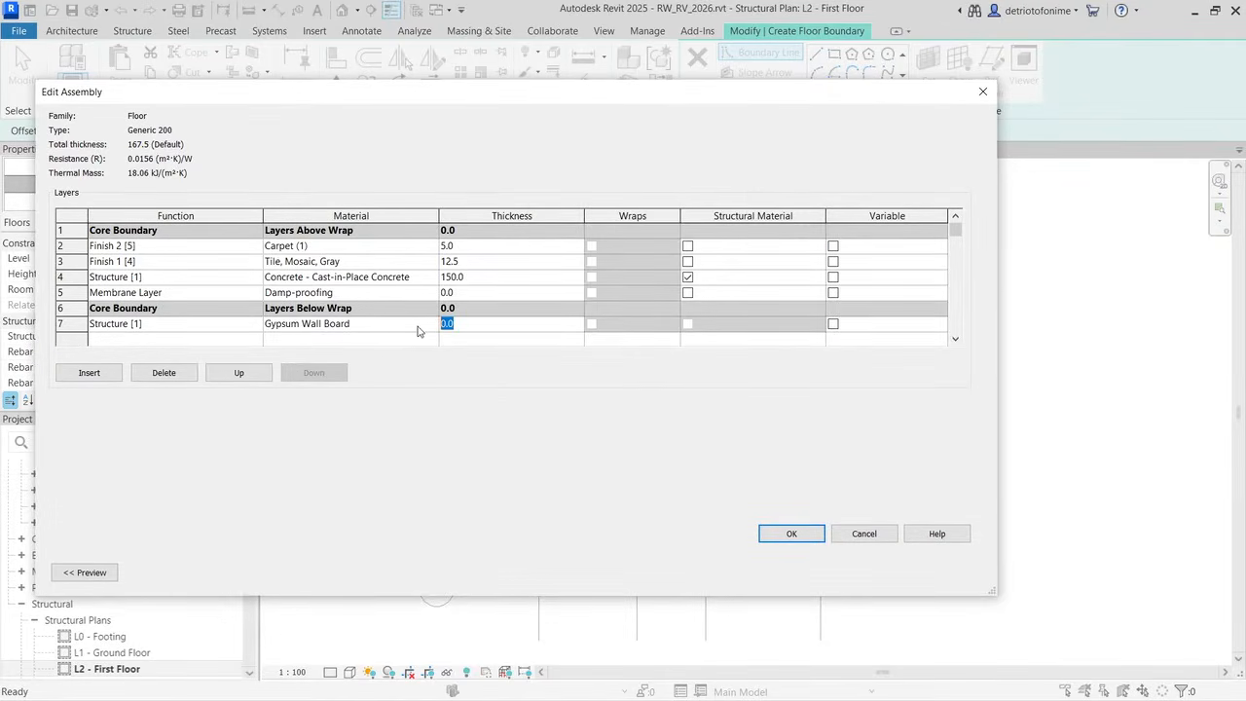
type("25")
key("Return")
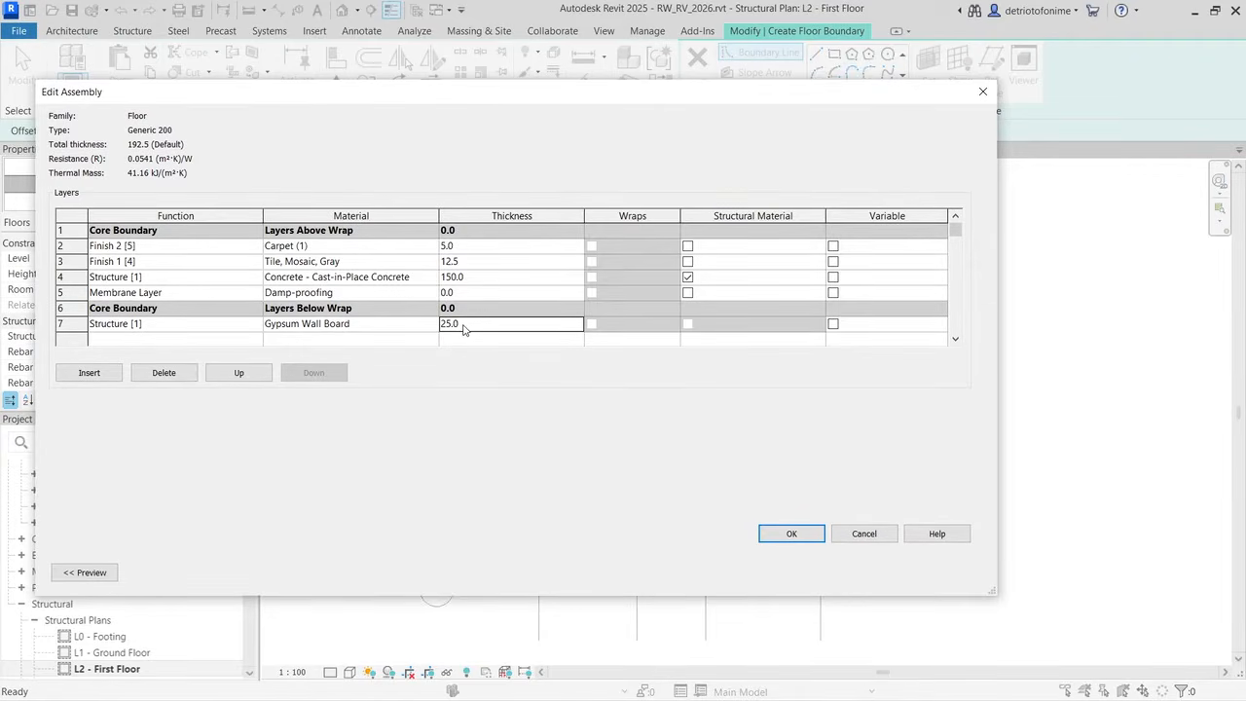
left_click_drag(462, 327, 432, 329)
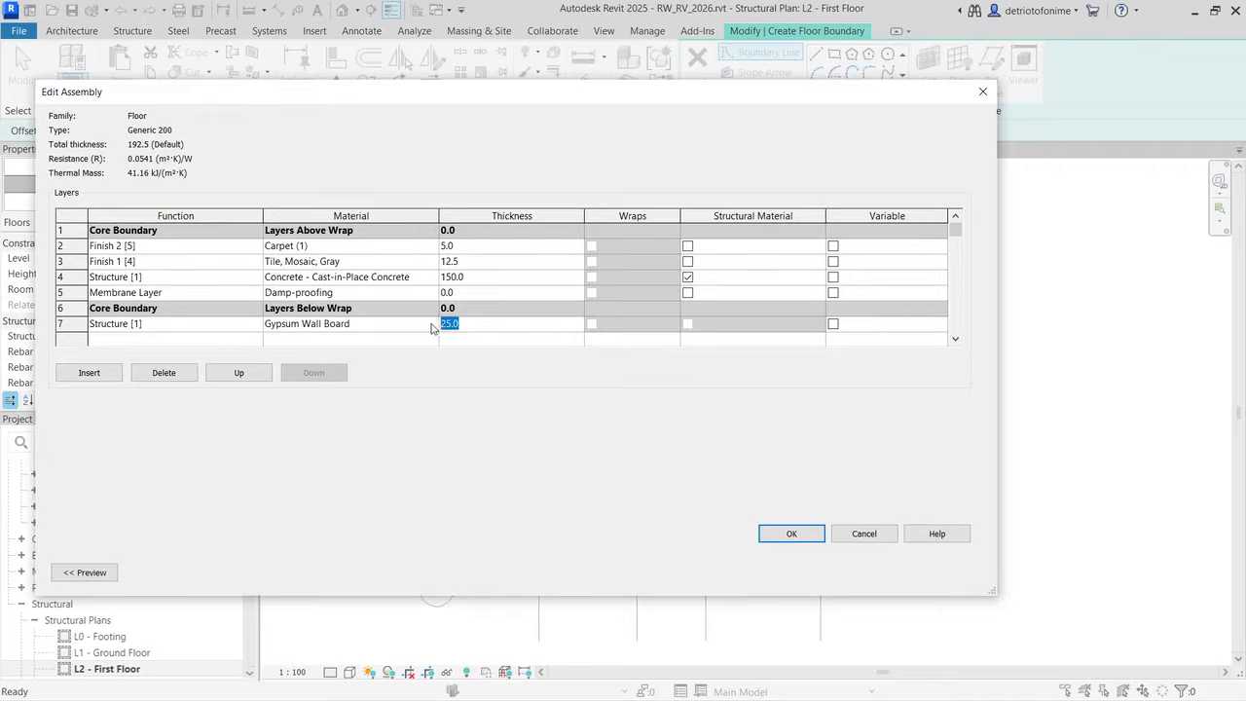
type("28.5")
key("Tab")
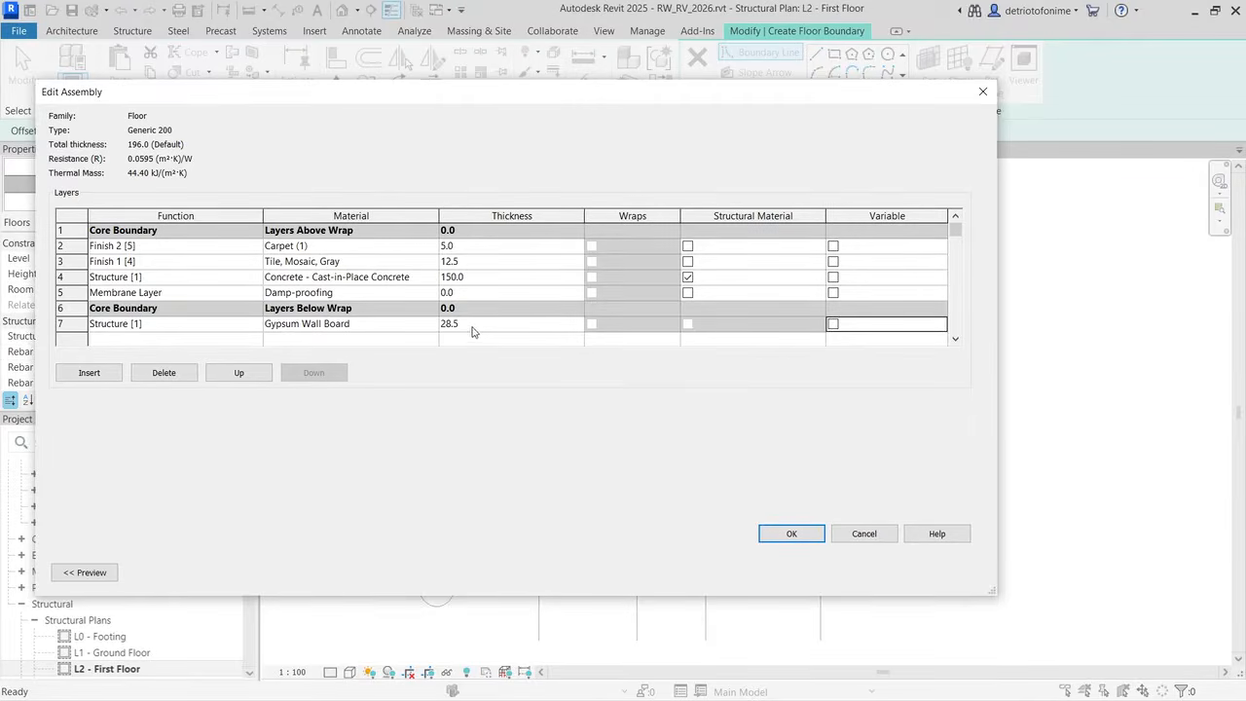
left_click(472, 332)
left_click_drag(472, 332, 413, 335)
type("31.")
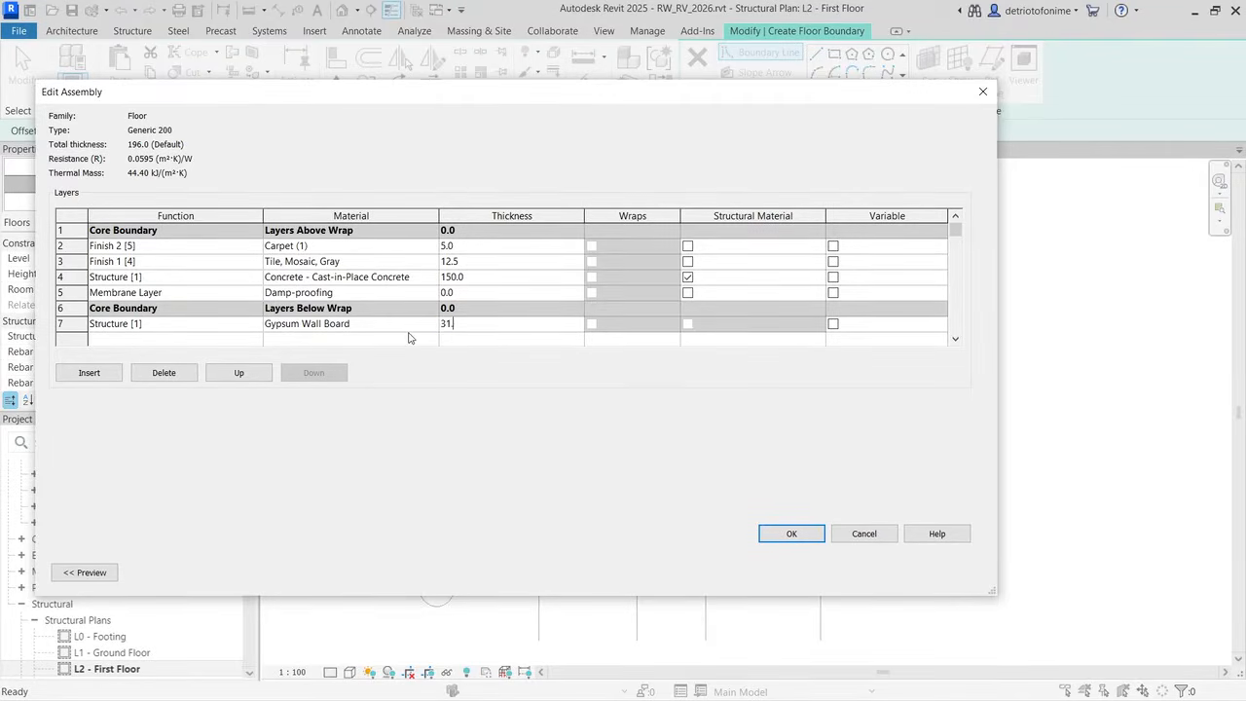
type("5")
key("Tab")
Step: Set the Gypsum Wall Board layer's thickness to 32.5 and apply the finished assembly to the Generic 200 floor type
left_click(460, 327)
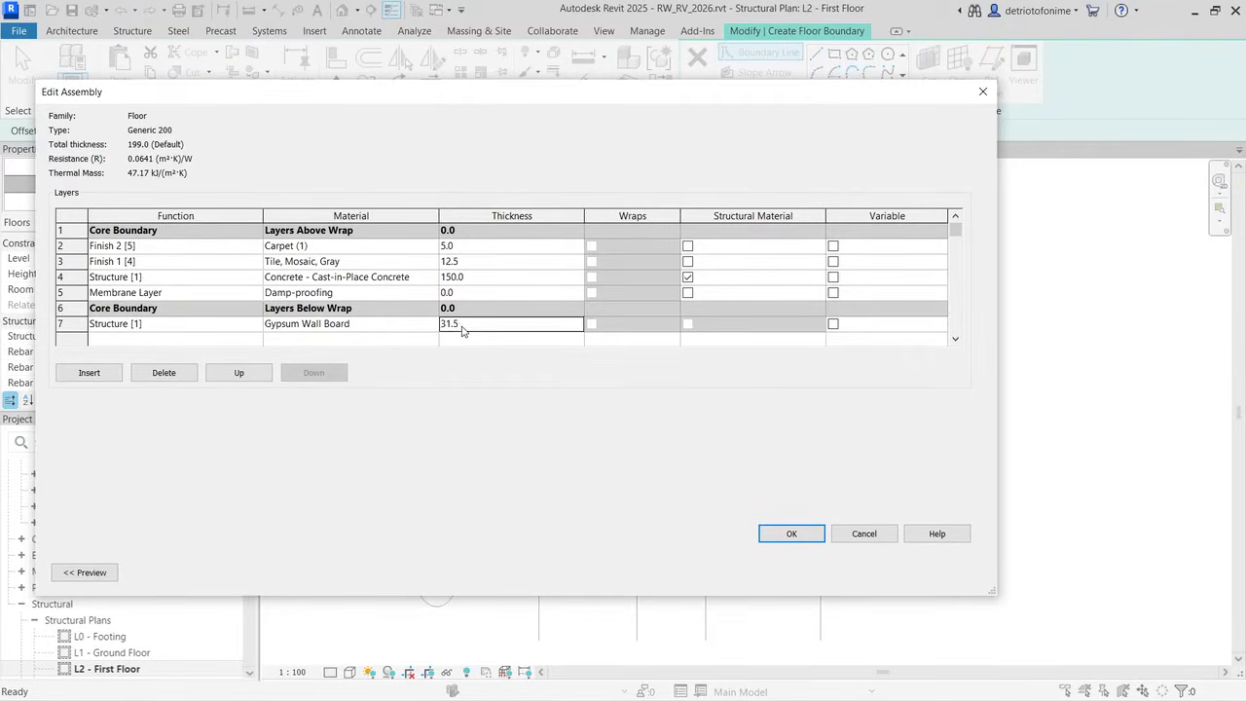
left_click_drag(462, 326, 397, 331)
type("3")
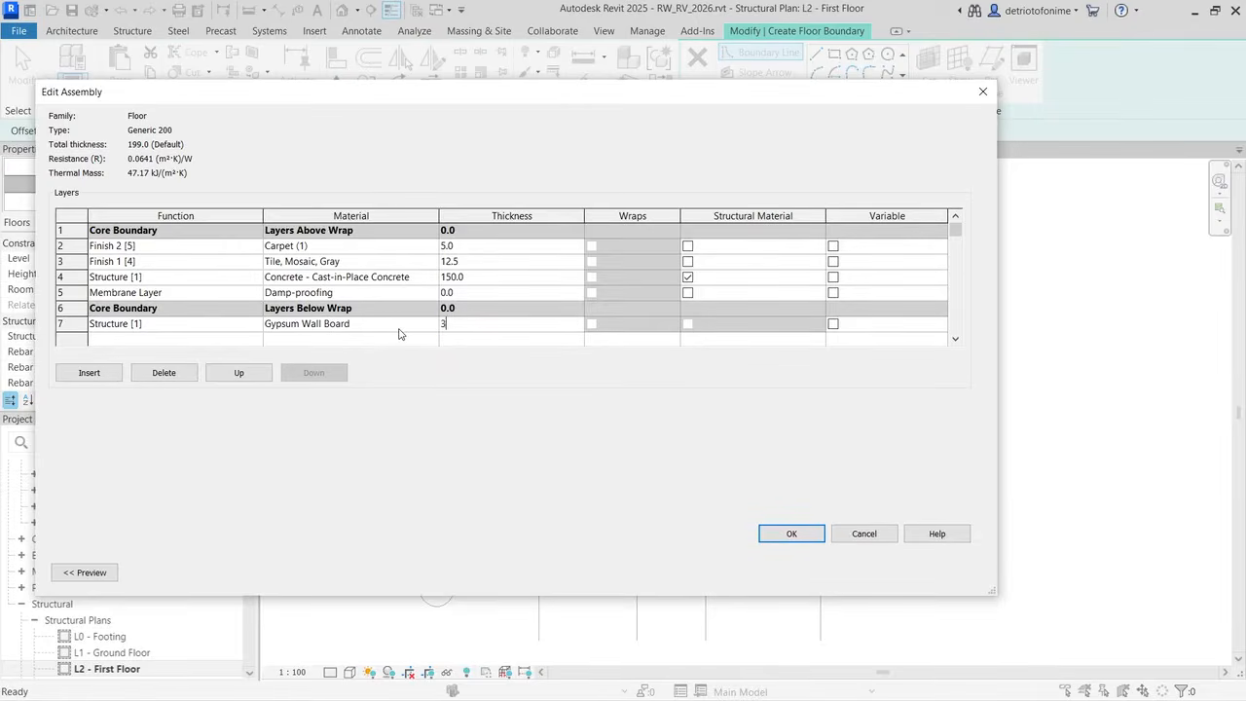
type("2.5")
key("Tab")
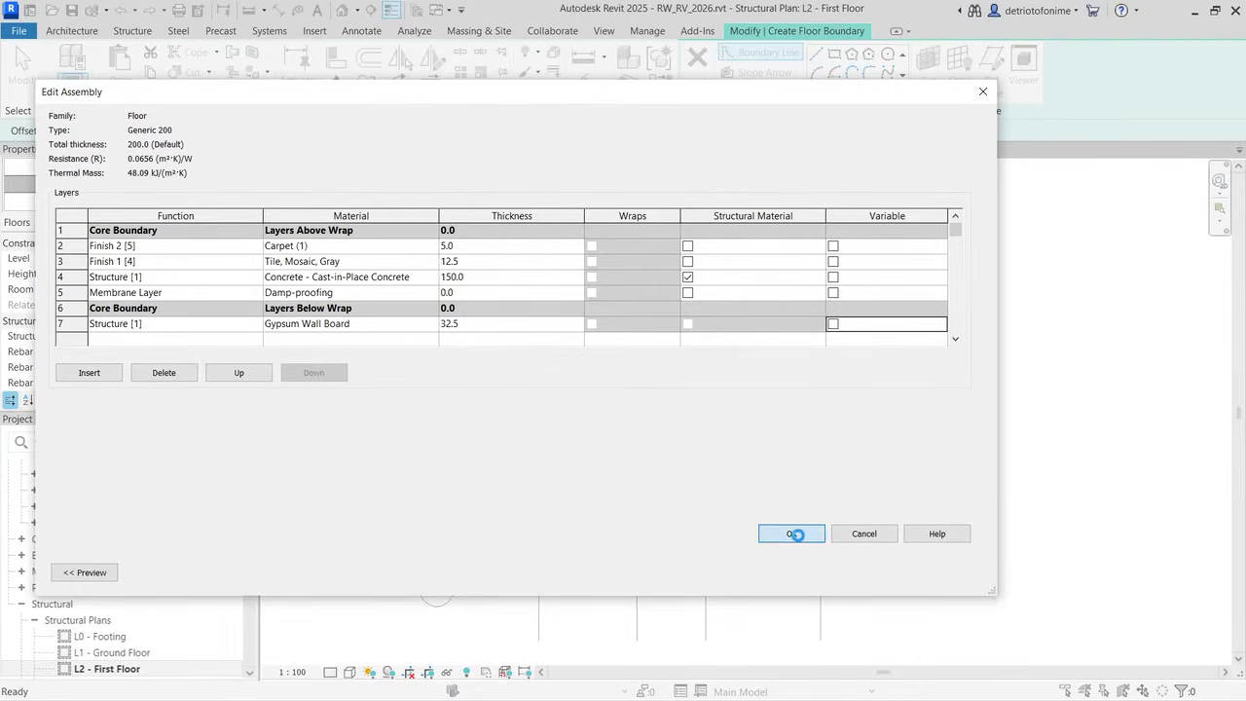
left_click(795, 534)
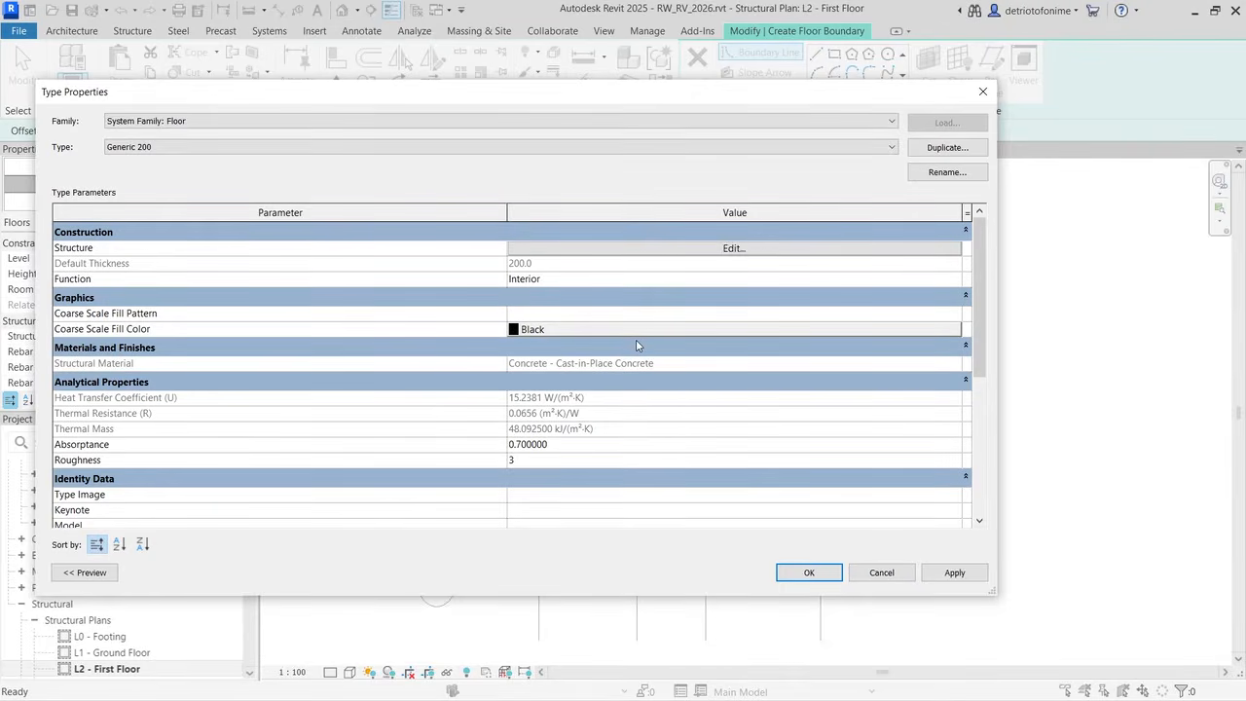
left_click(954, 573)
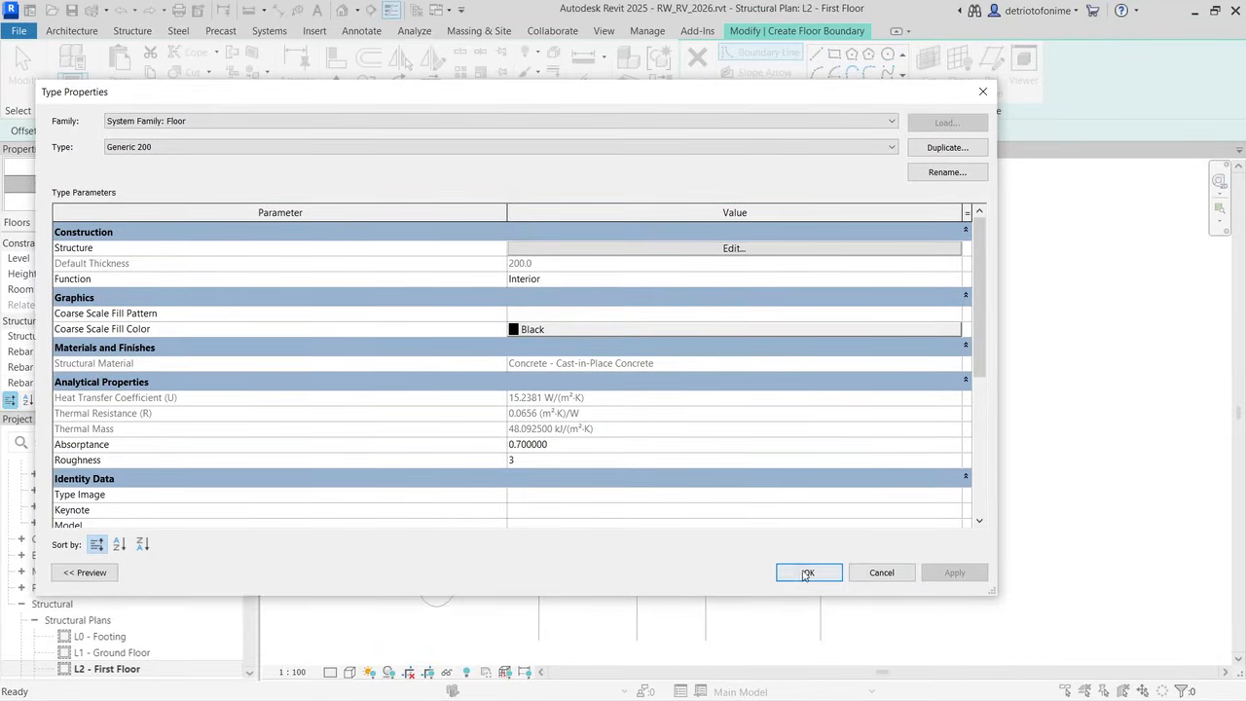
left_click(804, 573)
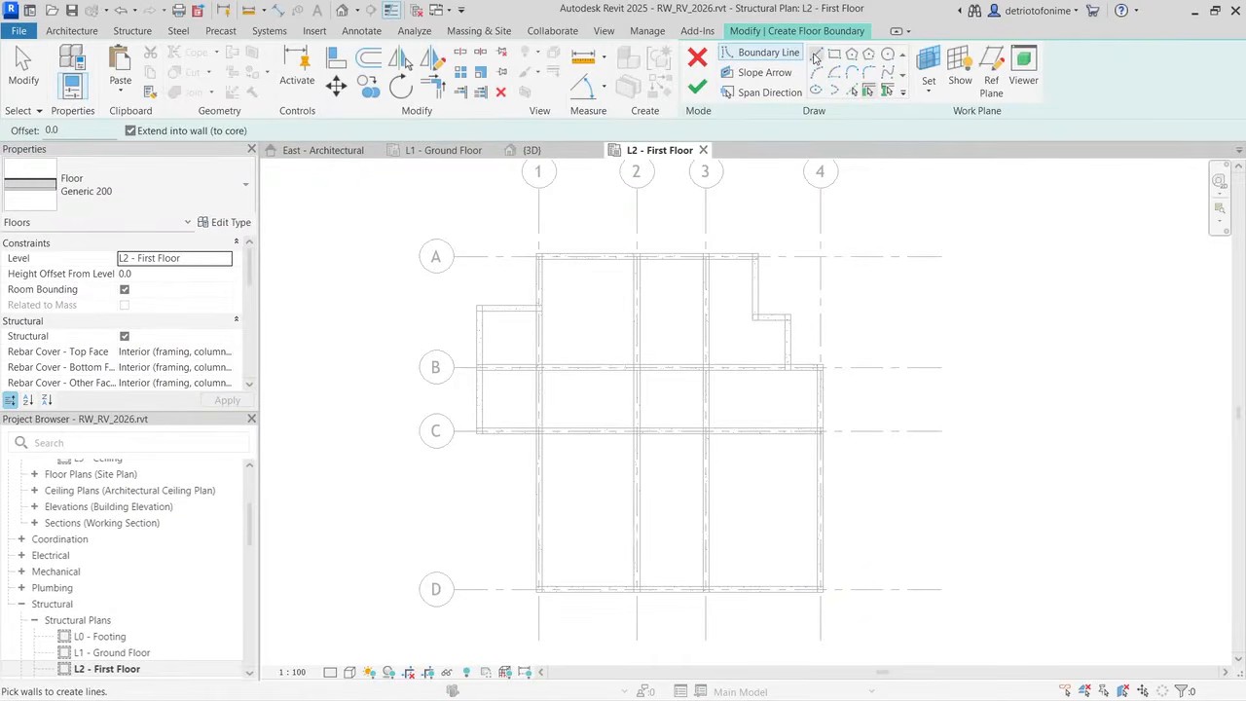
Step: Sketch the floor boundary with chained lines along the beam centrelines, from grid intersection A-1 around the stepped corner to B-4
left_click(816, 54)
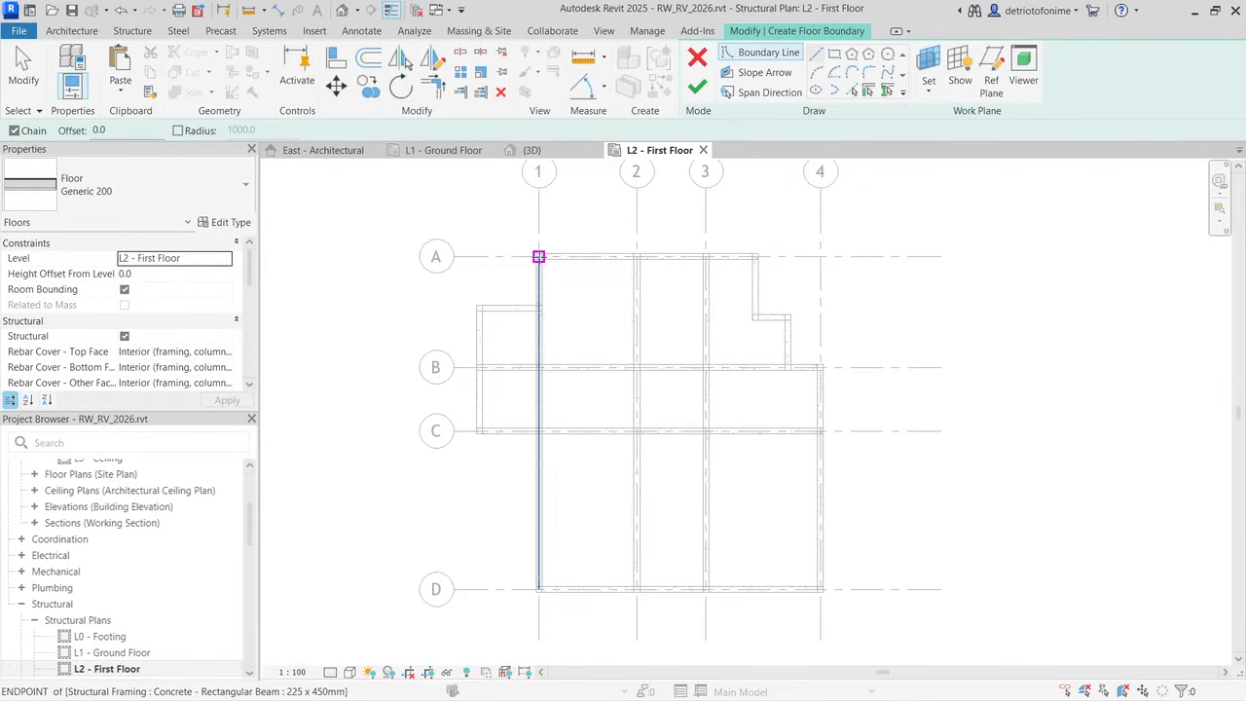
scroll(539, 255, "up", 3)
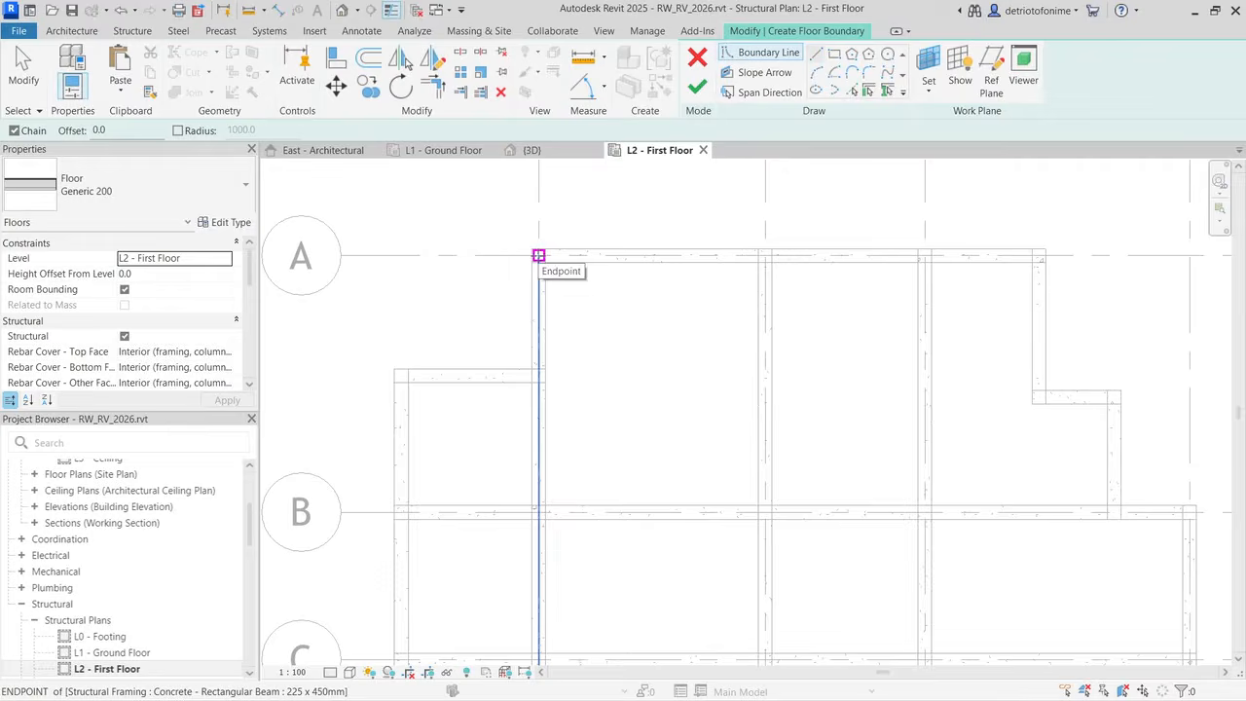
left_click(538, 255)
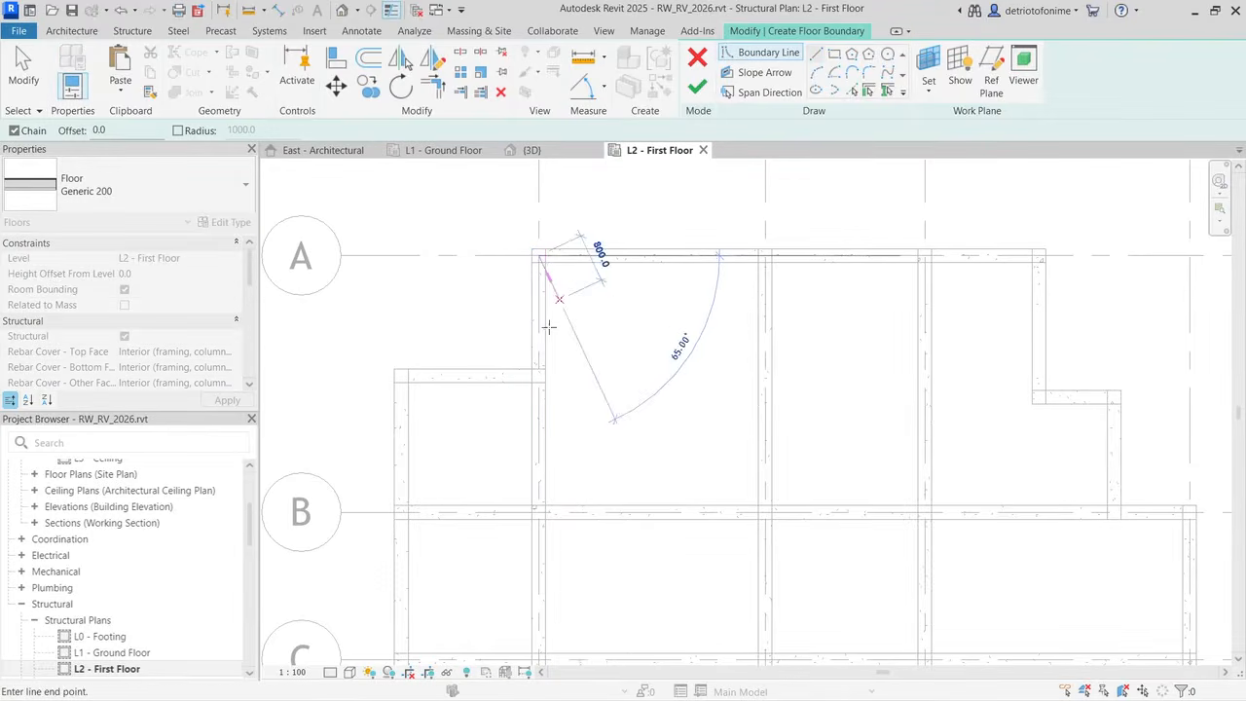
left_click(1039, 255)
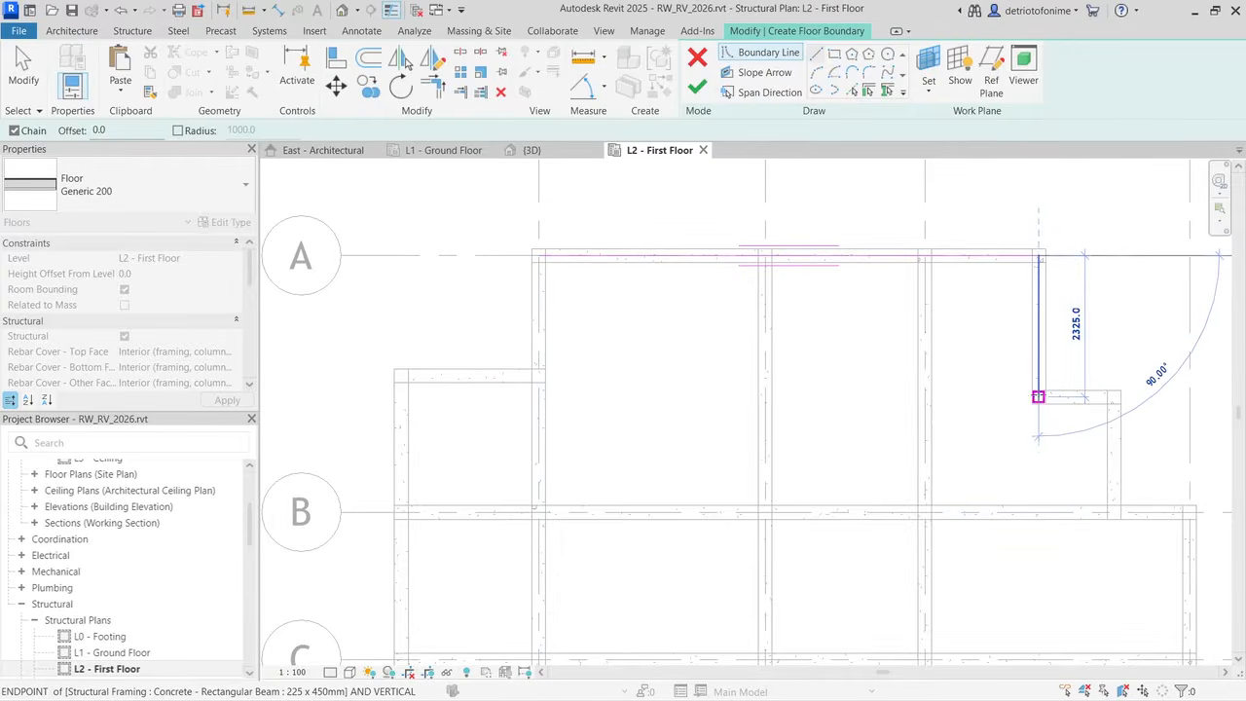
left_click(1037, 396)
left_click(1115, 396)
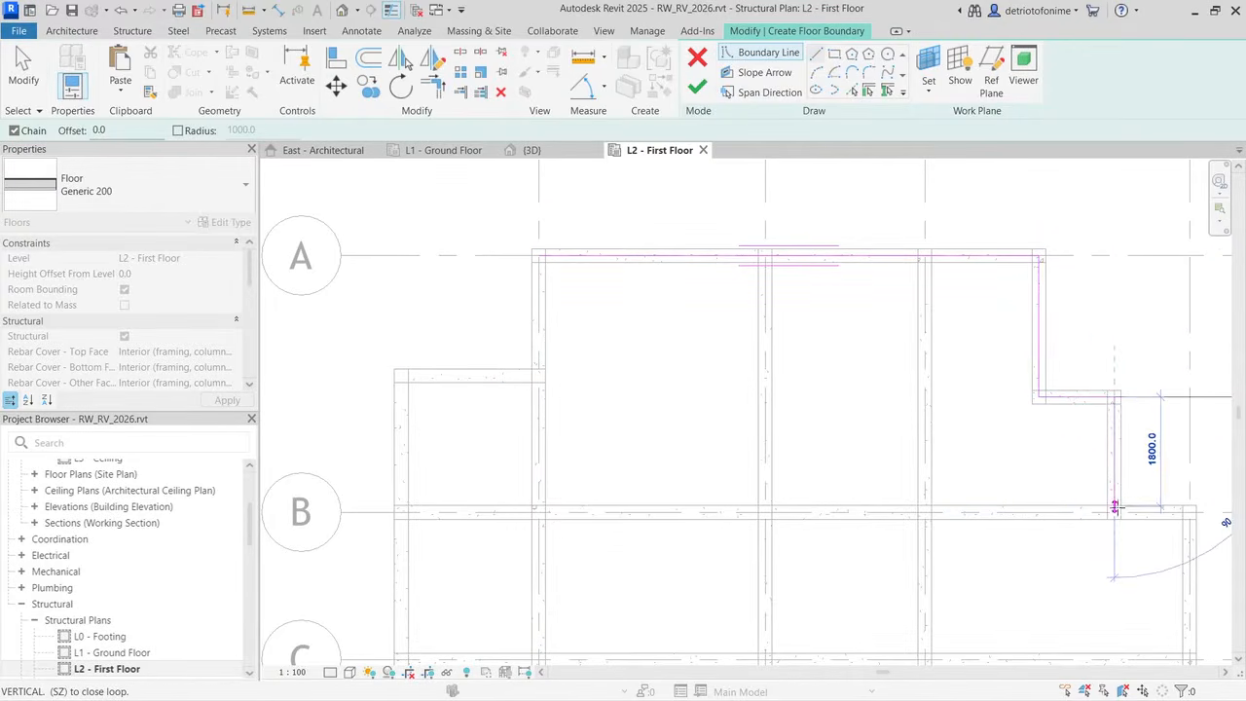
left_click(1115, 512)
left_click(1190, 512)
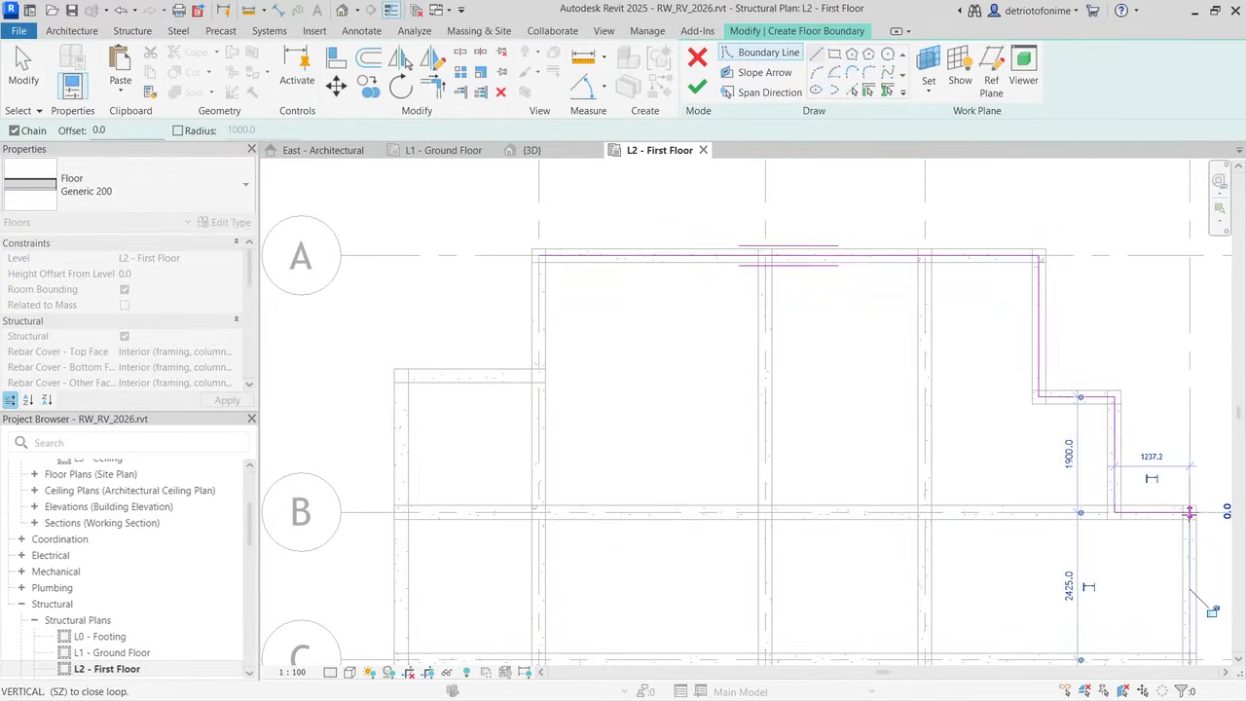
Step: Continue the floor boundary along the beam centrelines from B-4 through D-4, D-1 and C-1 to the outer corner of the projecting bay
scroll(1188, 509, "down", 5)
scroll(1188, 578, "up", 5)
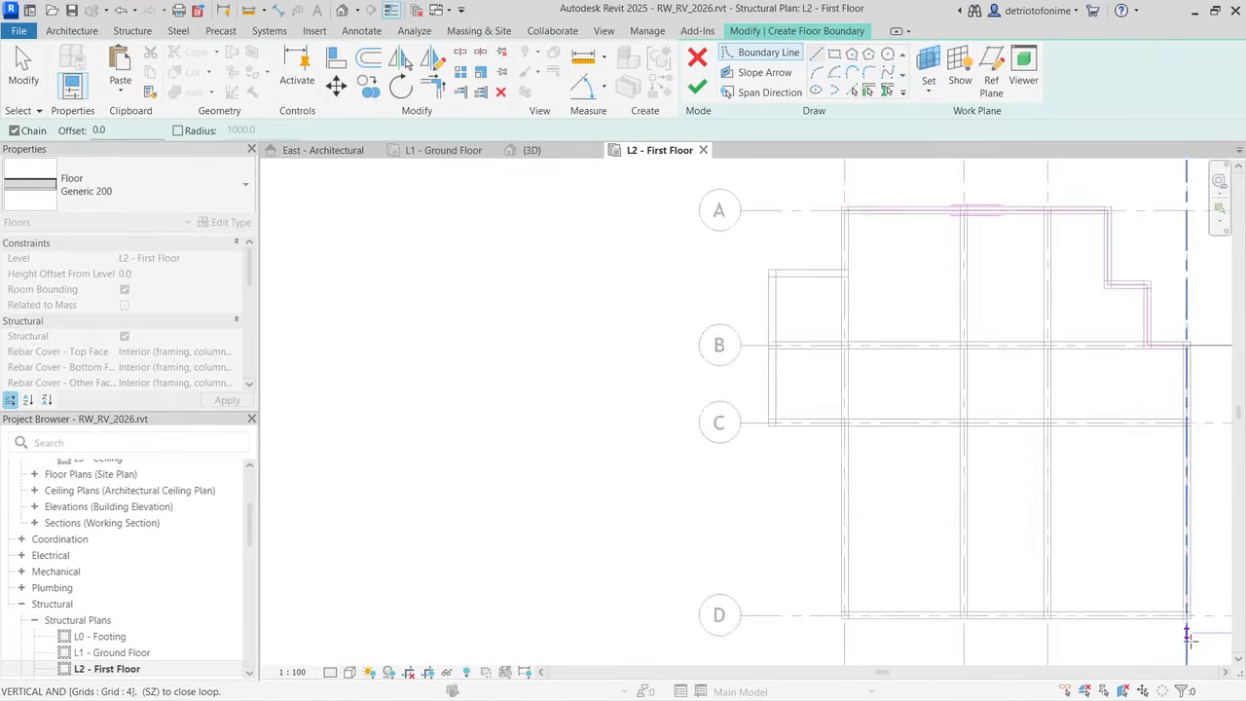
left_click(1181, 570)
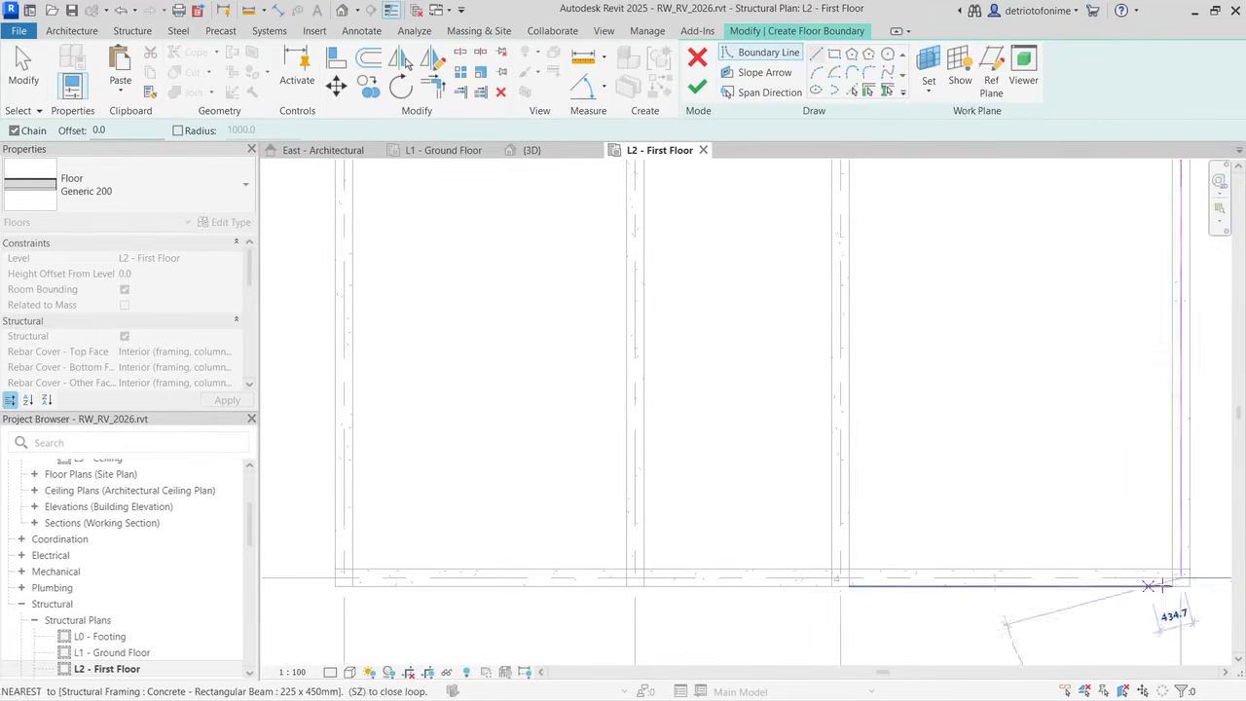
scroll(1168, 596, "down", 3)
scroll(778, 581, "up", 2)
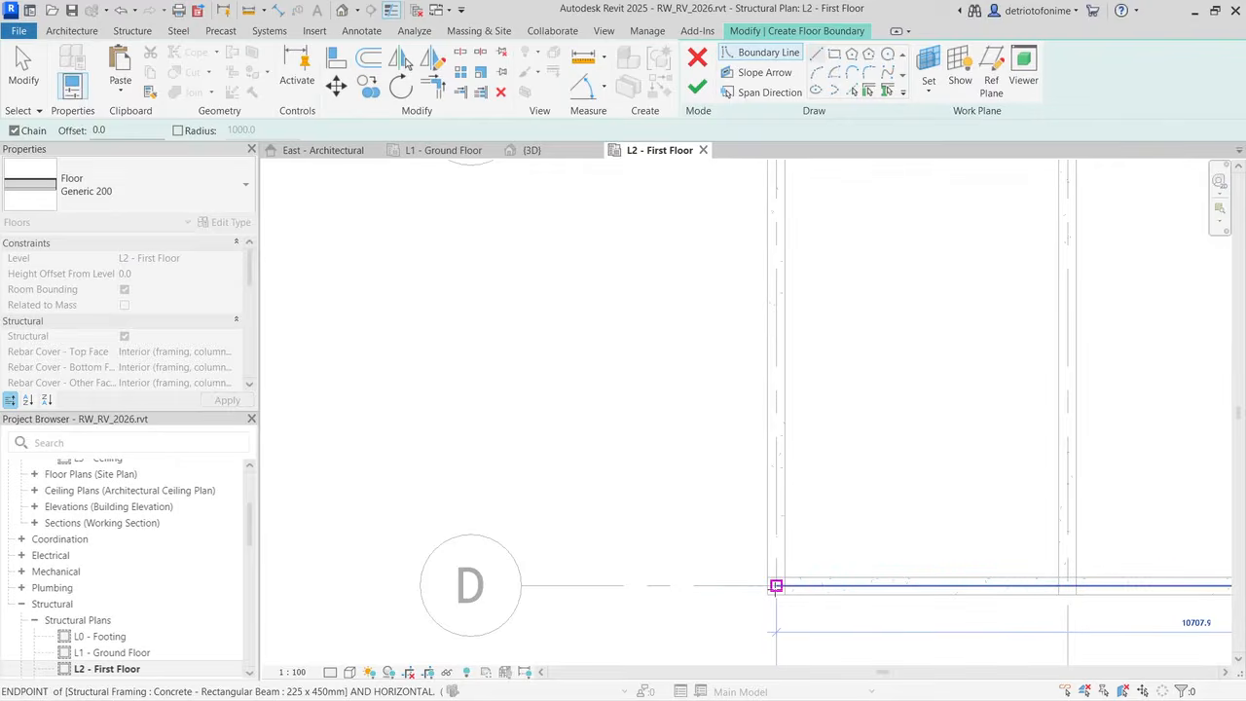
left_click(778, 581)
scroll(777, 577, "down", 4)
scroll(779, 412, "up", 4)
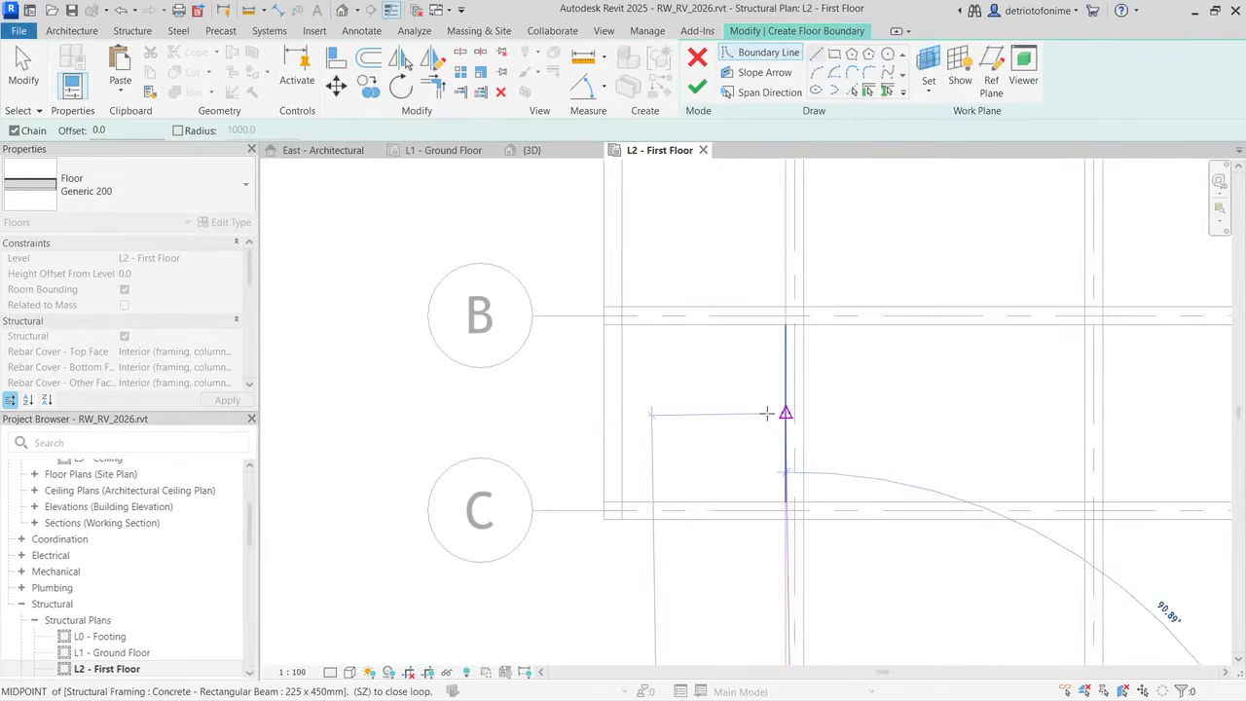
left_click(795, 510)
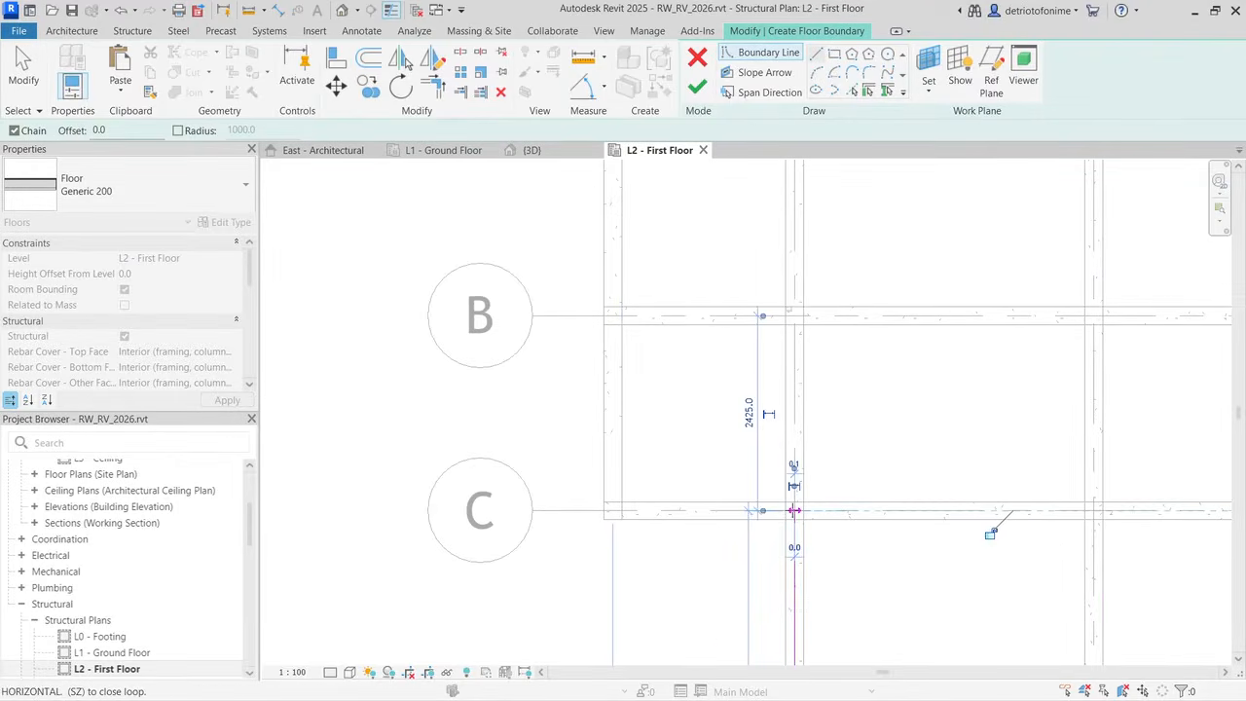
left_click(609, 506)
Step: Run the boundary around the projecting bay, 2260 mm across to grid 1 and 1950 mm up to A-1, and finish the floor
scroll(608, 506, "down", 4)
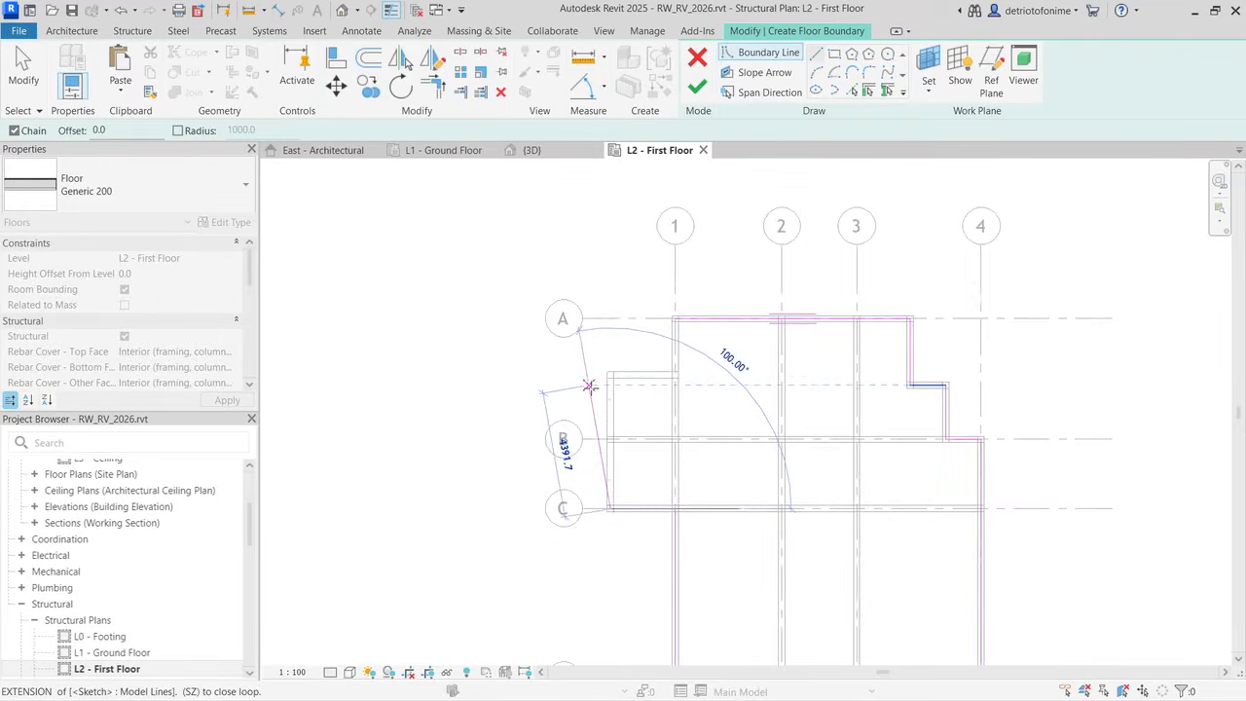
scroll(624, 375, "up", 2)
left_click(626, 364)
scroll(626, 365, "up", 3)
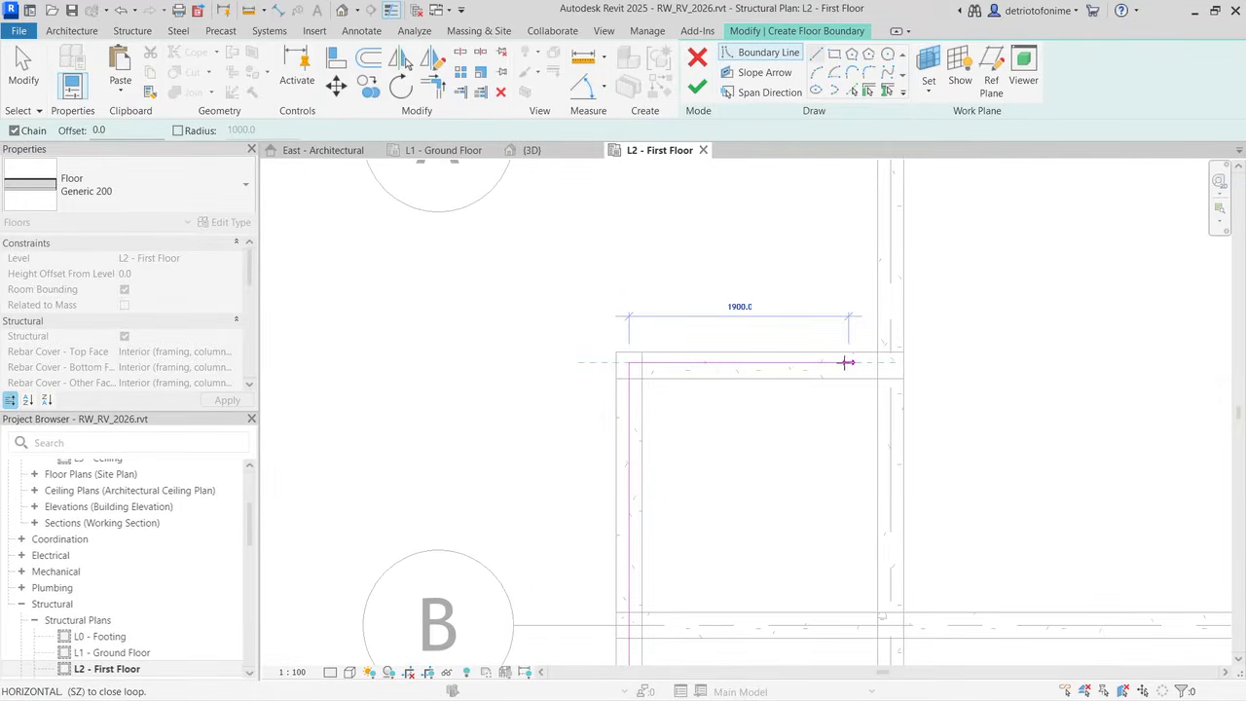
scroll(883, 362, "up", 2)
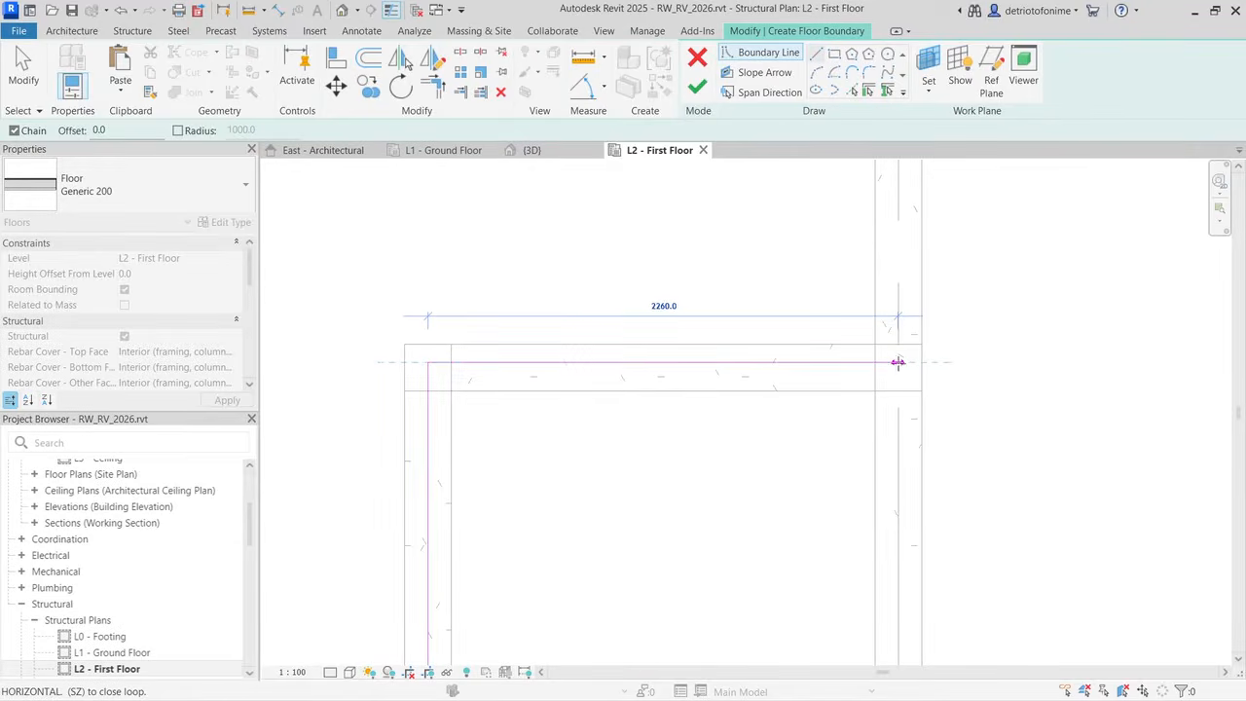
left_click(897, 363)
scroll(897, 399, "down", 3)
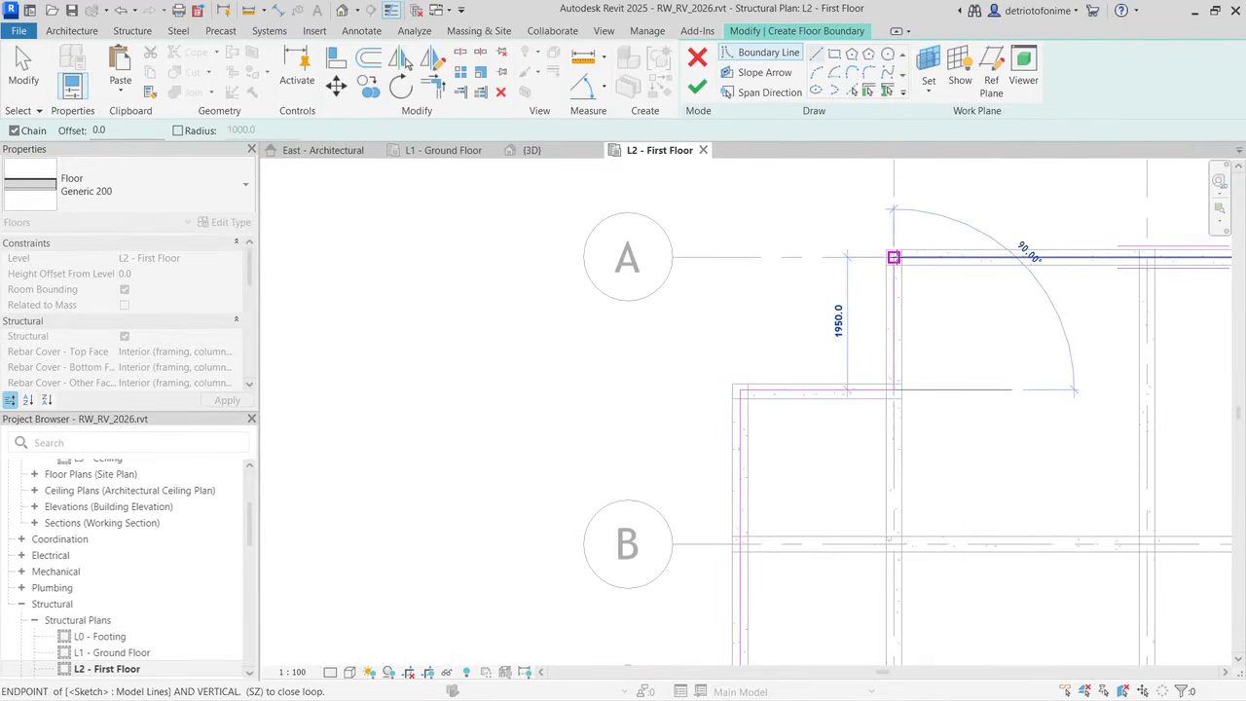
left_click(894, 257)
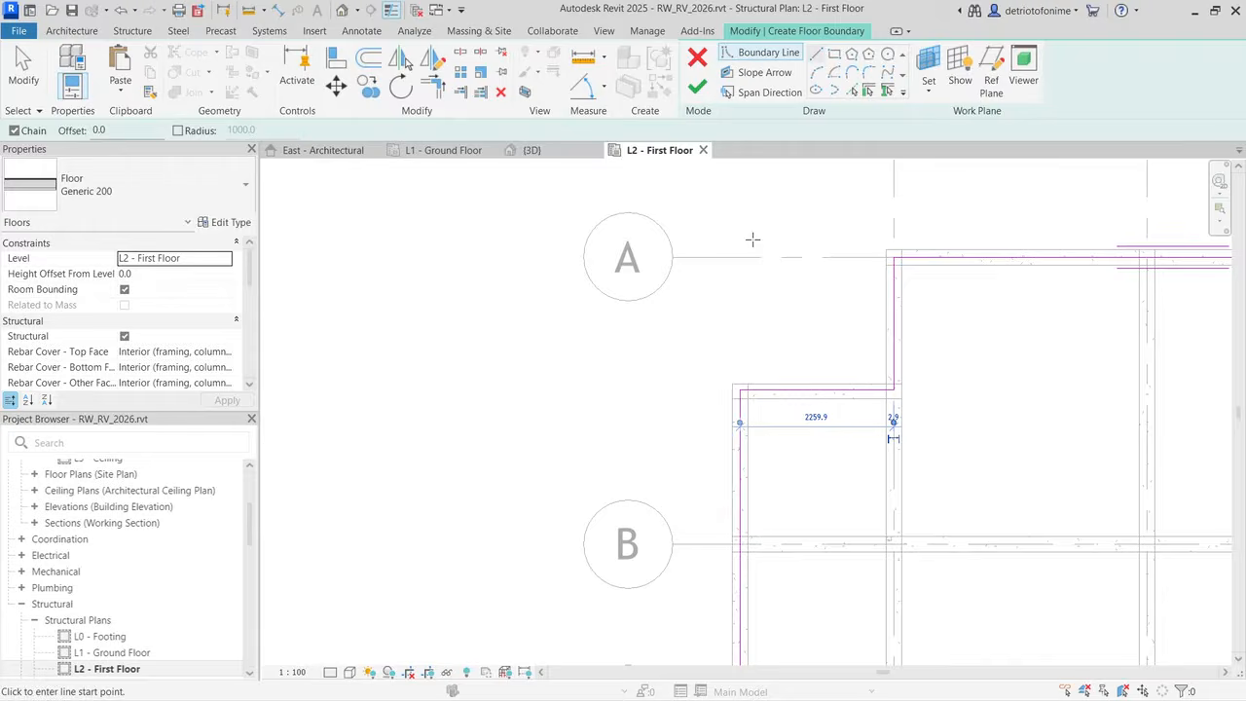
left_click(700, 87)
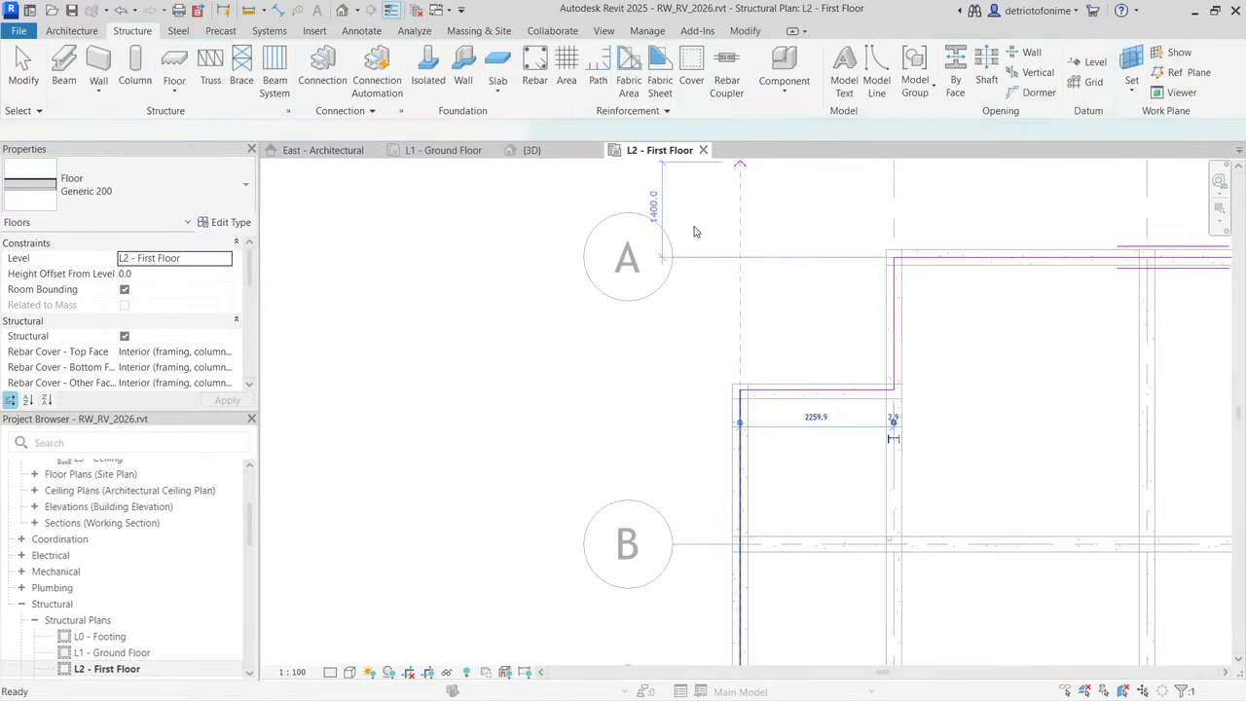
Step: Examine the new first floor slab within the concrete frame in the 3D view
scroll(696, 231, "down", 3)
left_click(533, 152)
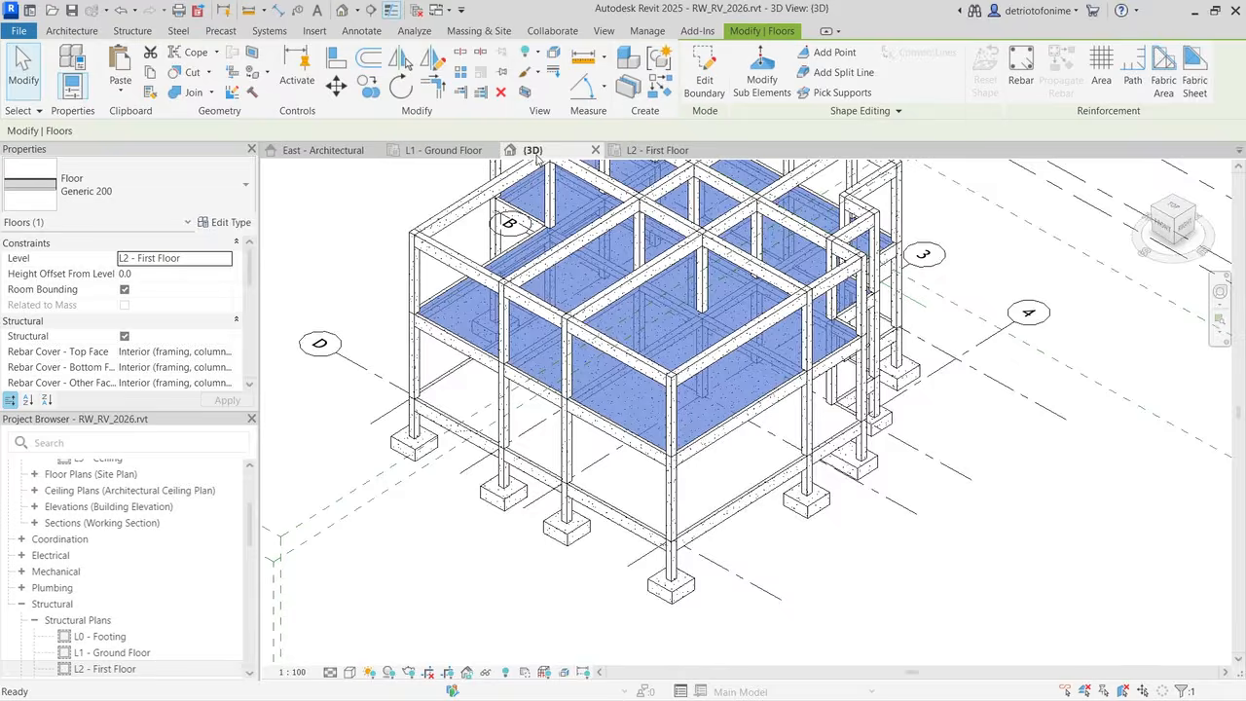
left_click(370, 272)
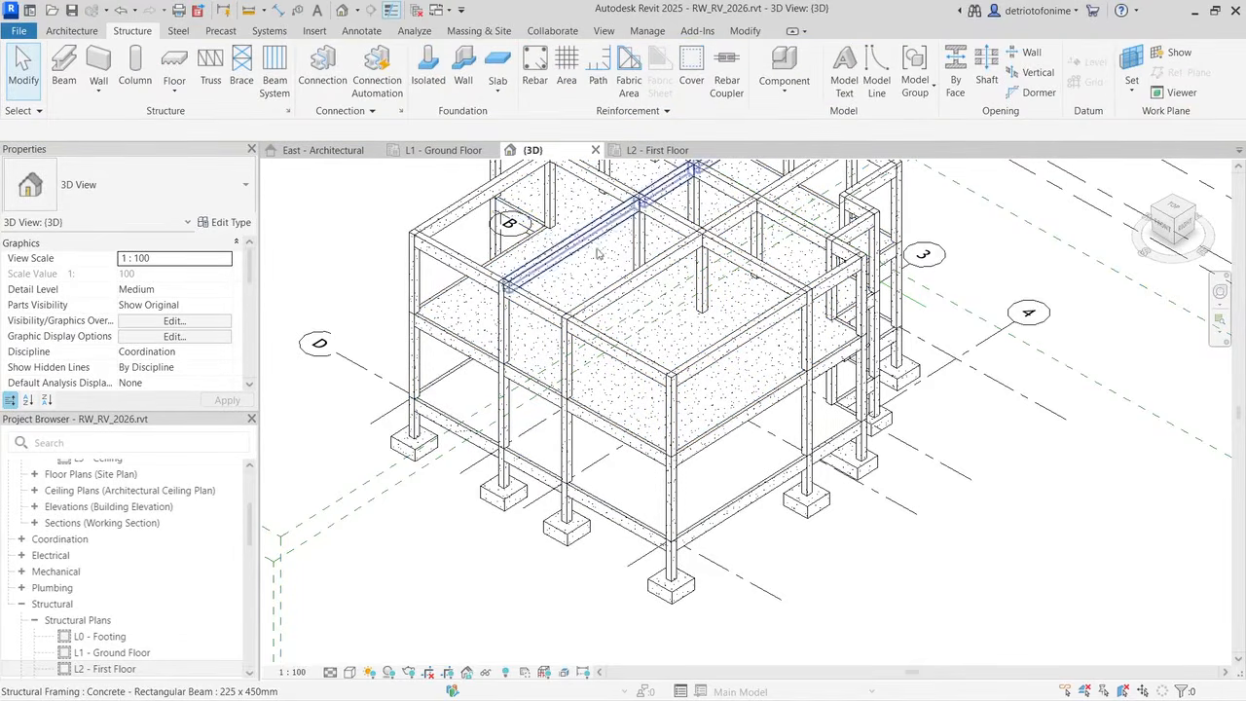
scroll(566, 381, "down", 3)
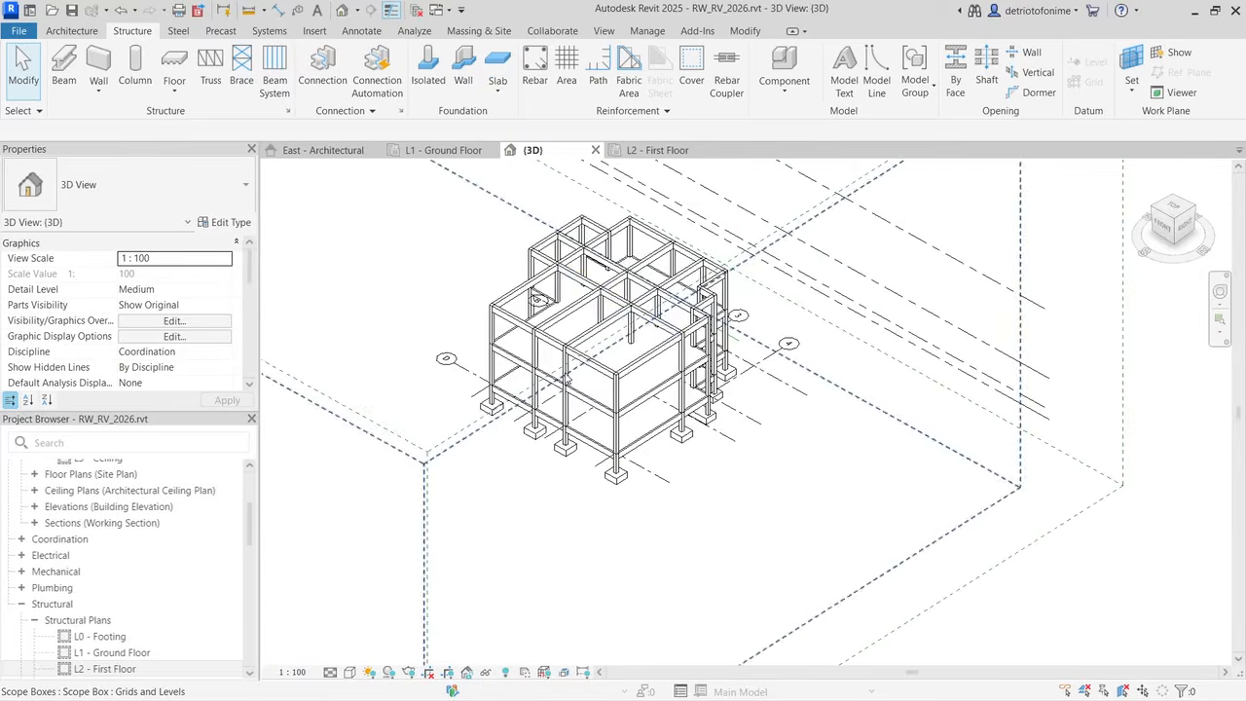
scroll(628, 198, "up", 5)
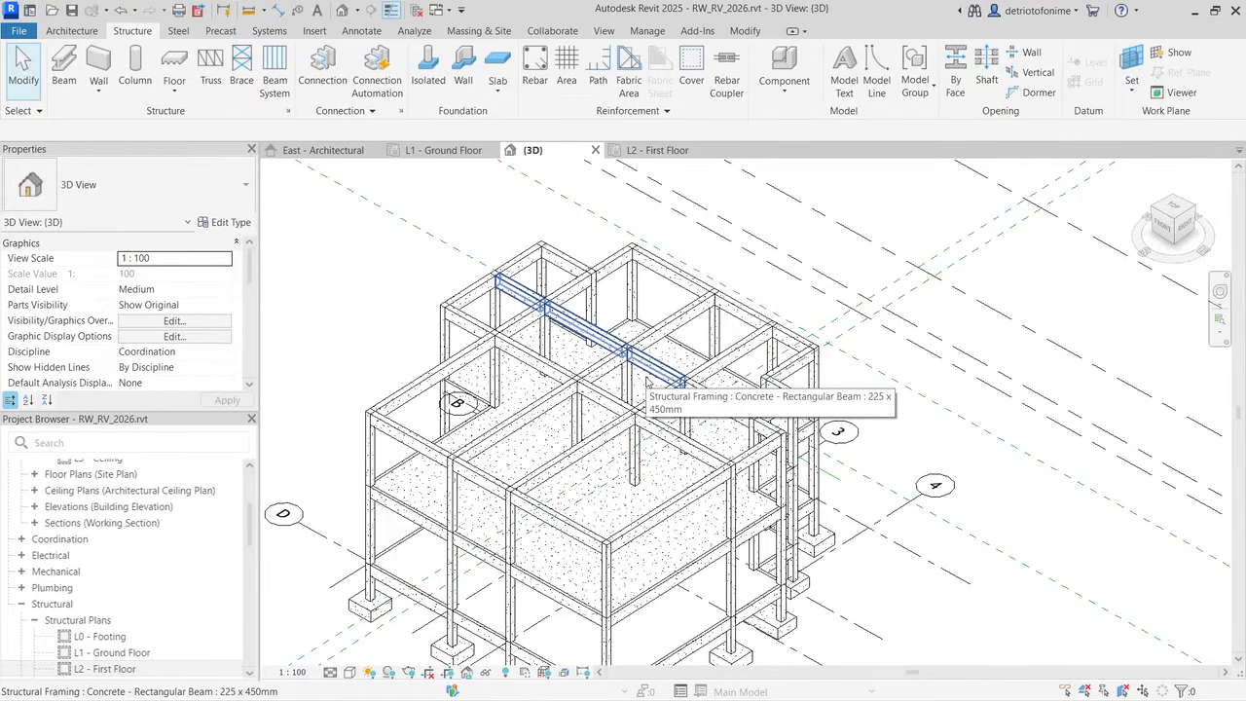
scroll(646, 382, "down", 2)
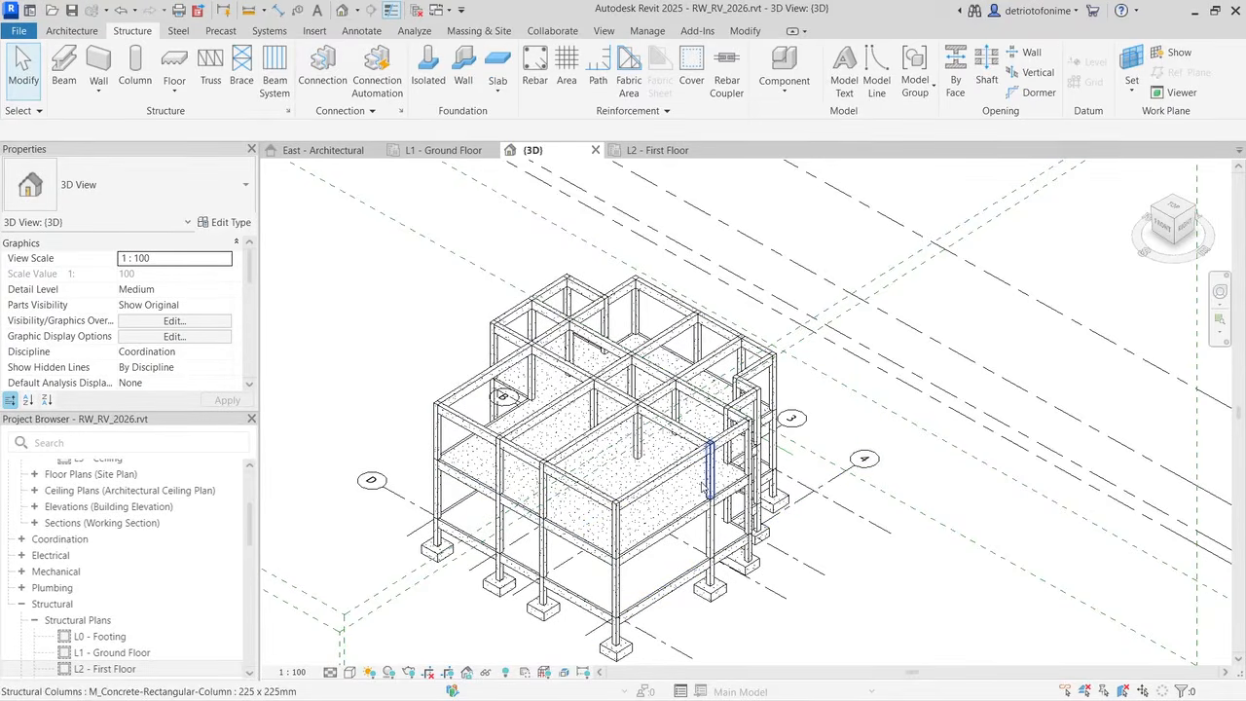
Step: Open the L1 - Ground Floor structural plan
left_click(655, 150)
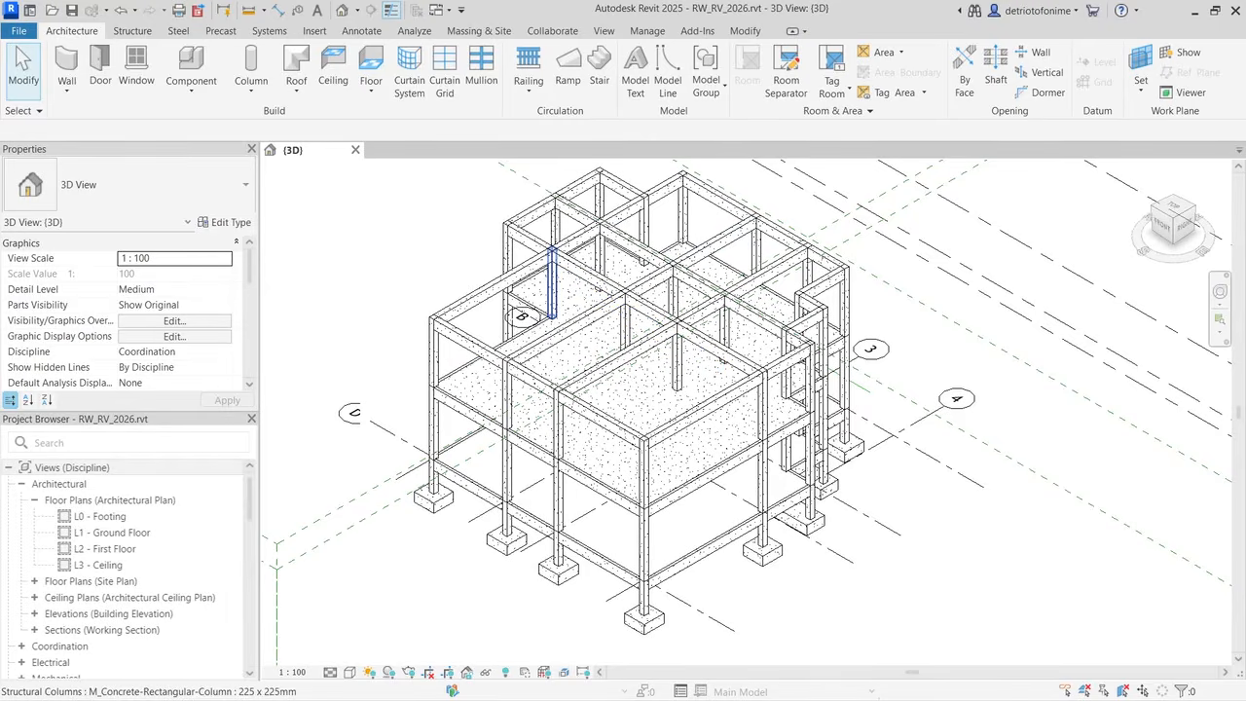
left_click_drag(251, 498, 250, 534)
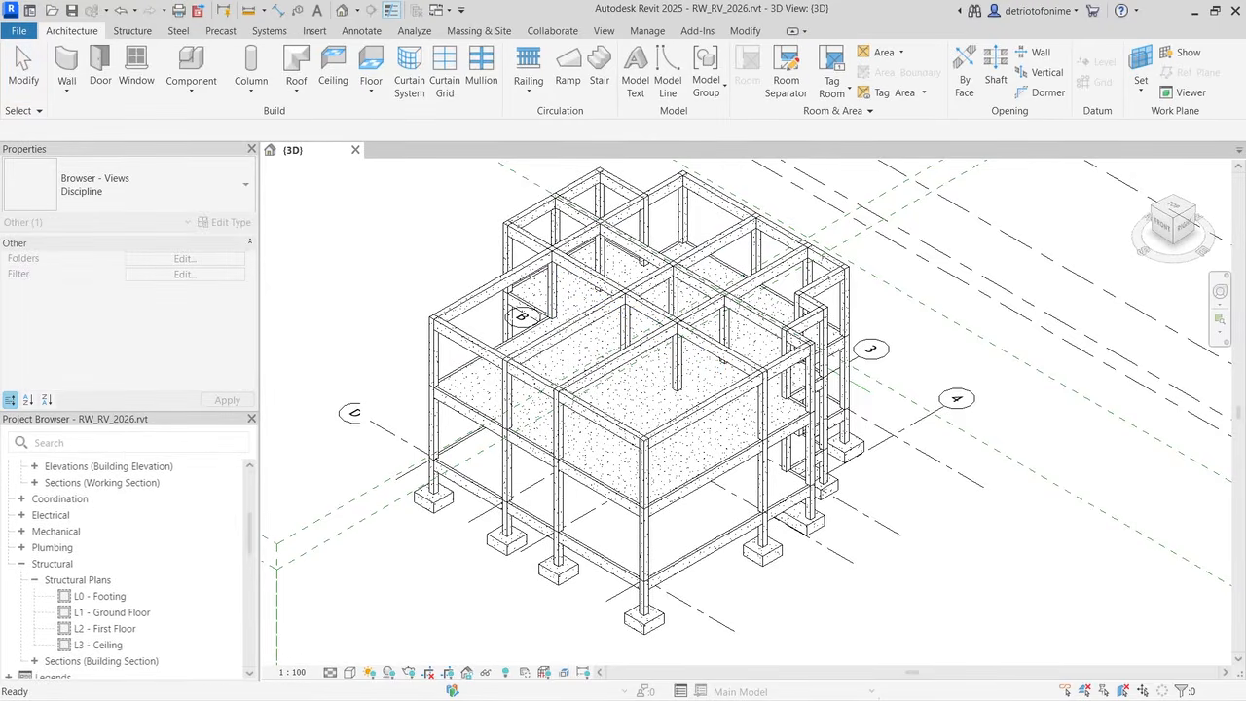
left_click(112, 613)
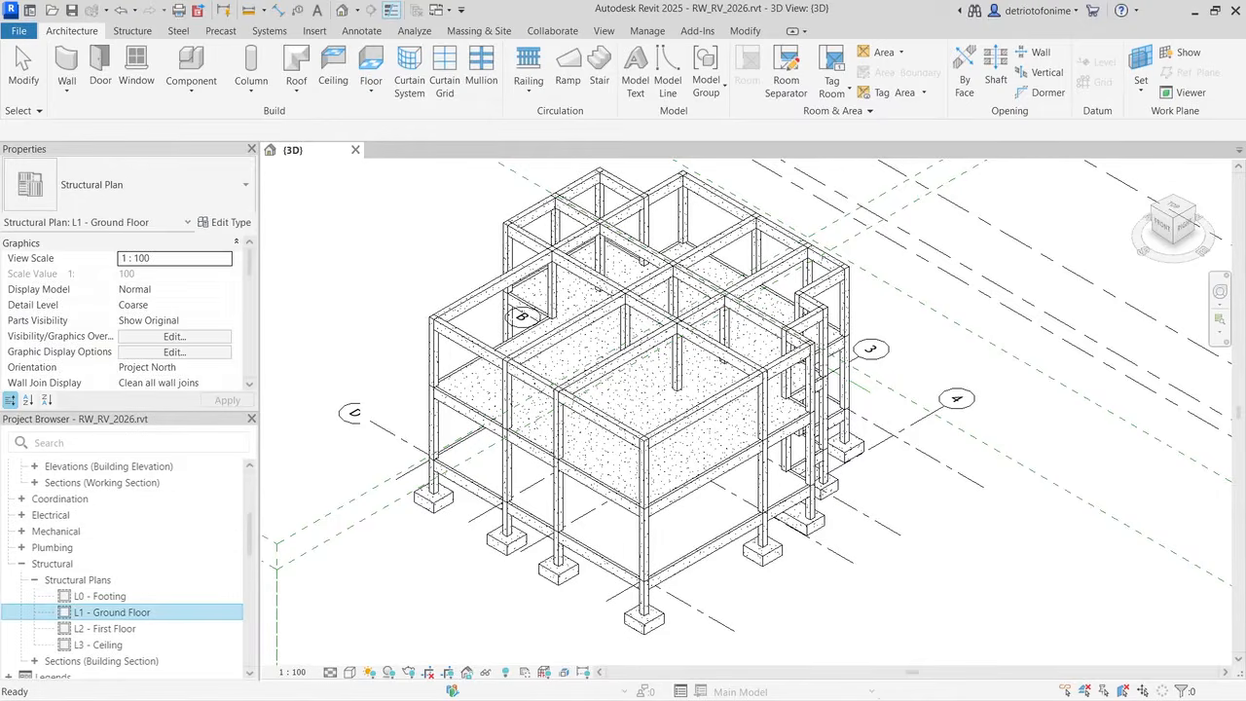
double_click(111, 613)
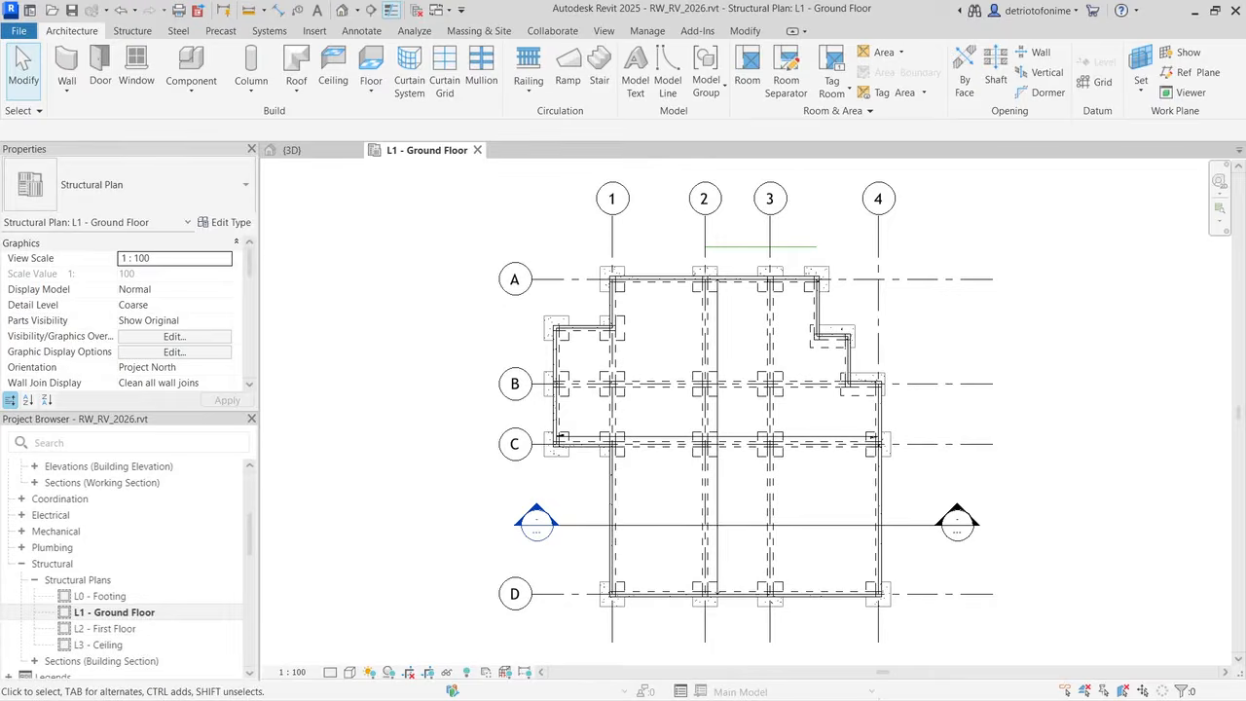
Step: On the L2 - First Floor structural plan, split the grid 1 beam between grids B and C
double_click(105, 629)
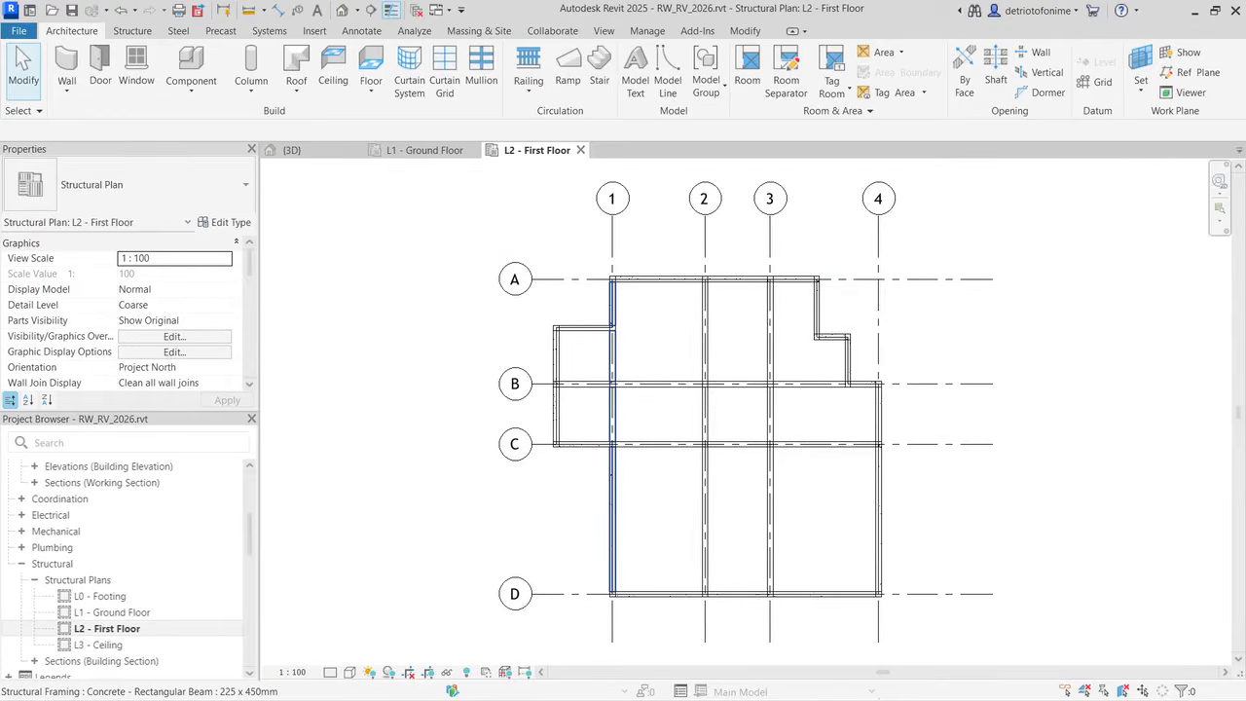
left_click(612, 428)
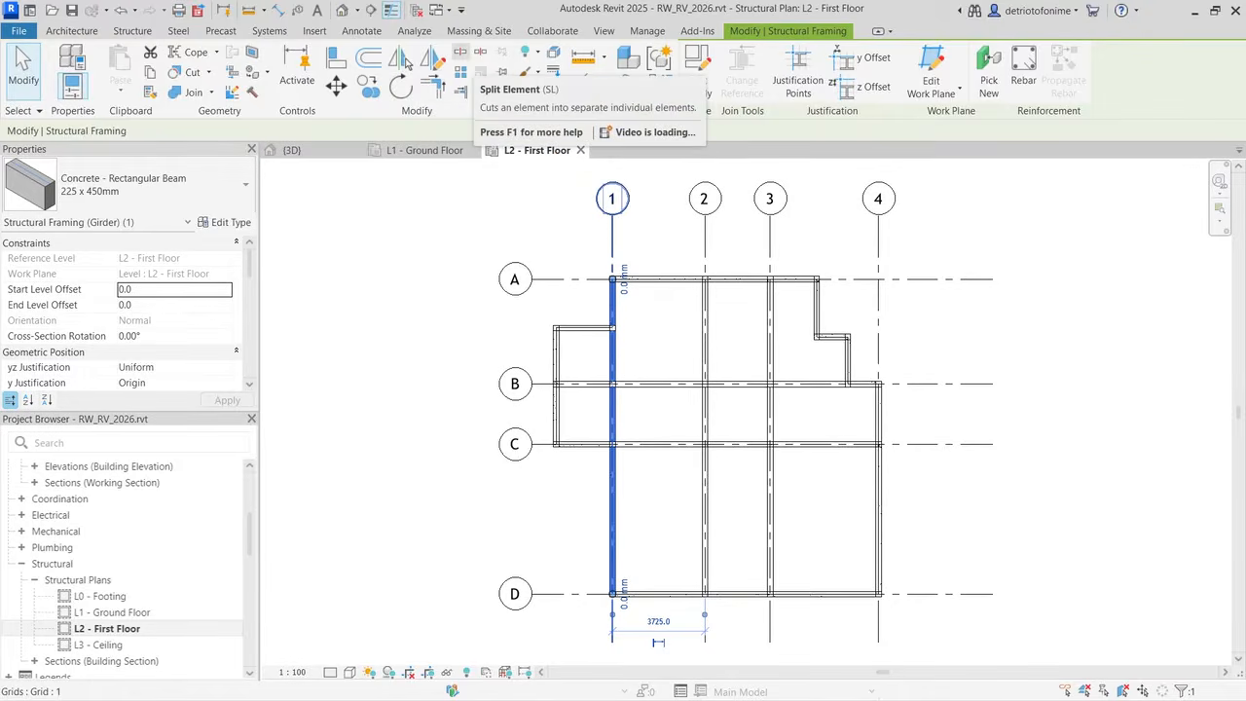
key("s")
key("l")
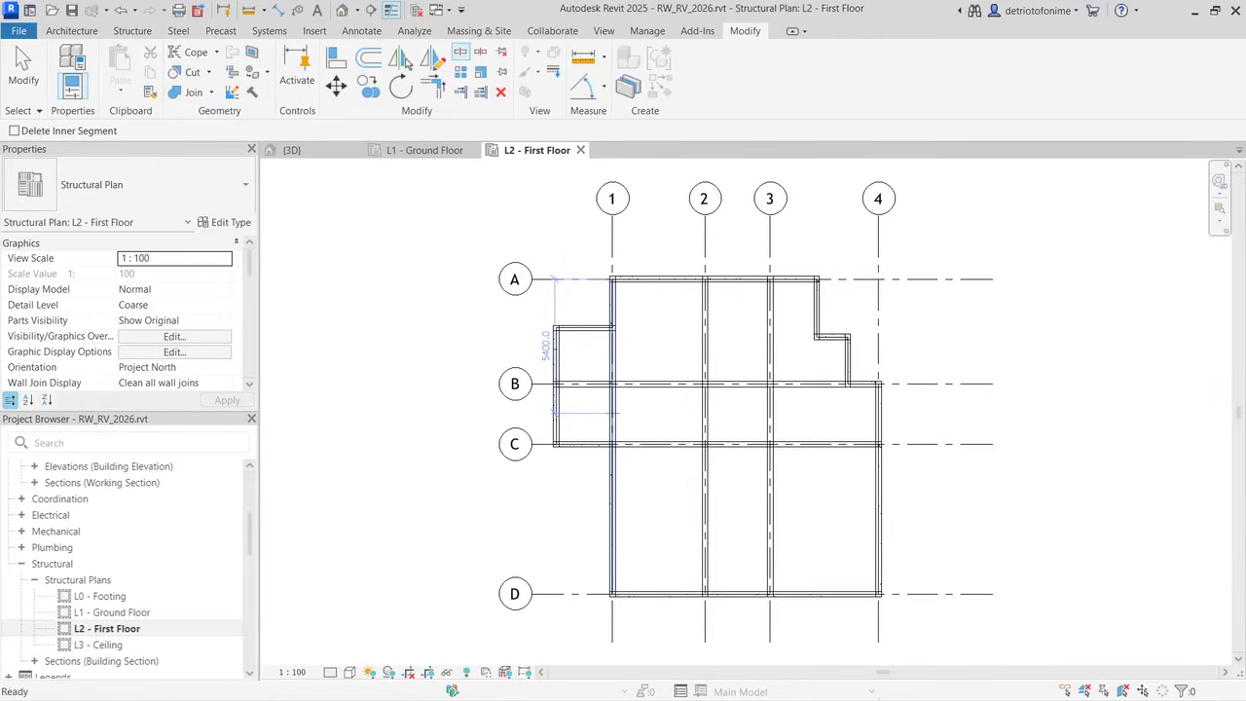
key("Escape")
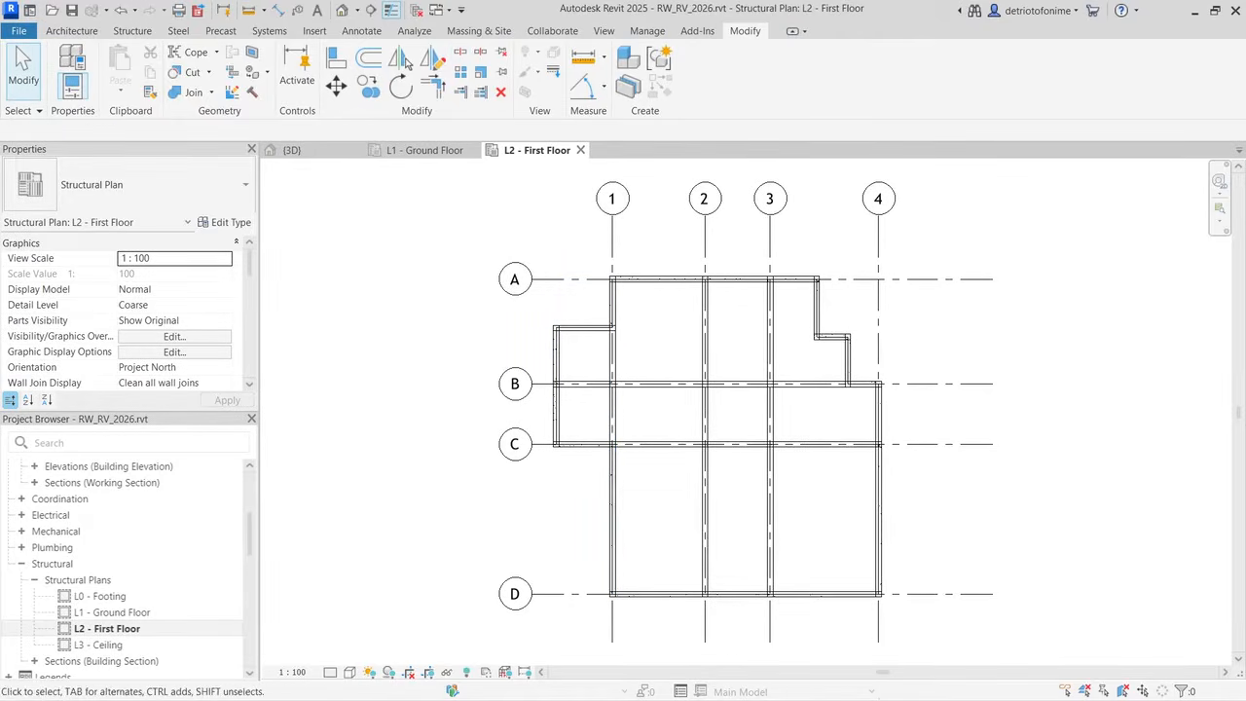
Step: Pull back the split grid 1 beam segments so that one ends at grid B and the other at grid C
left_click(612, 479)
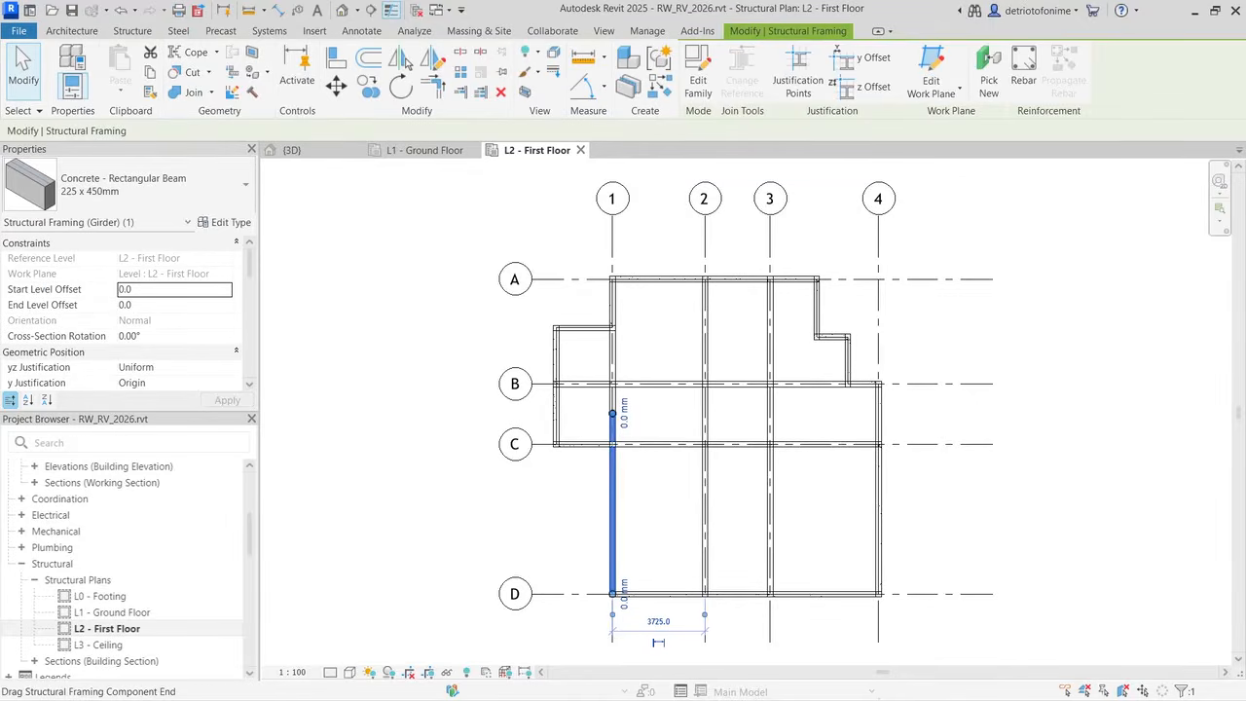
mouse_move(613, 414)
left_mouse_down()
mouse_move(613, 444)
mouse_move(612, 384)
left_mouse_up()
left_click(612, 405)
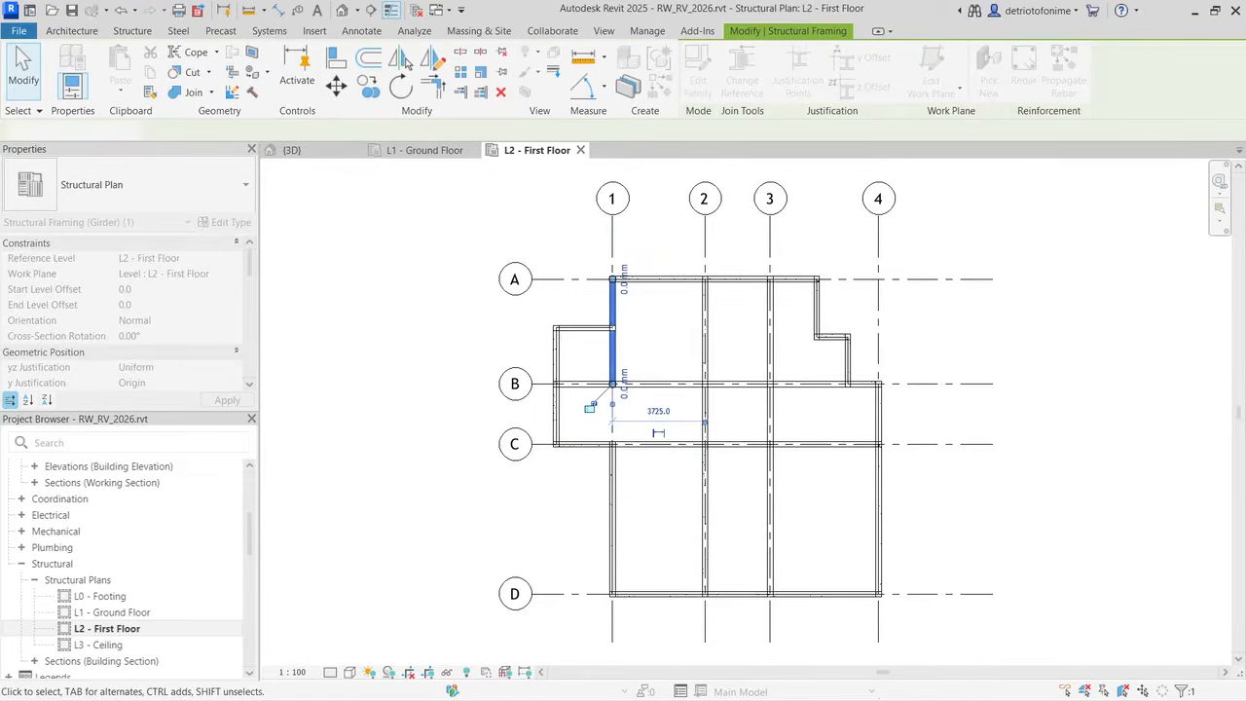
key("Escape")
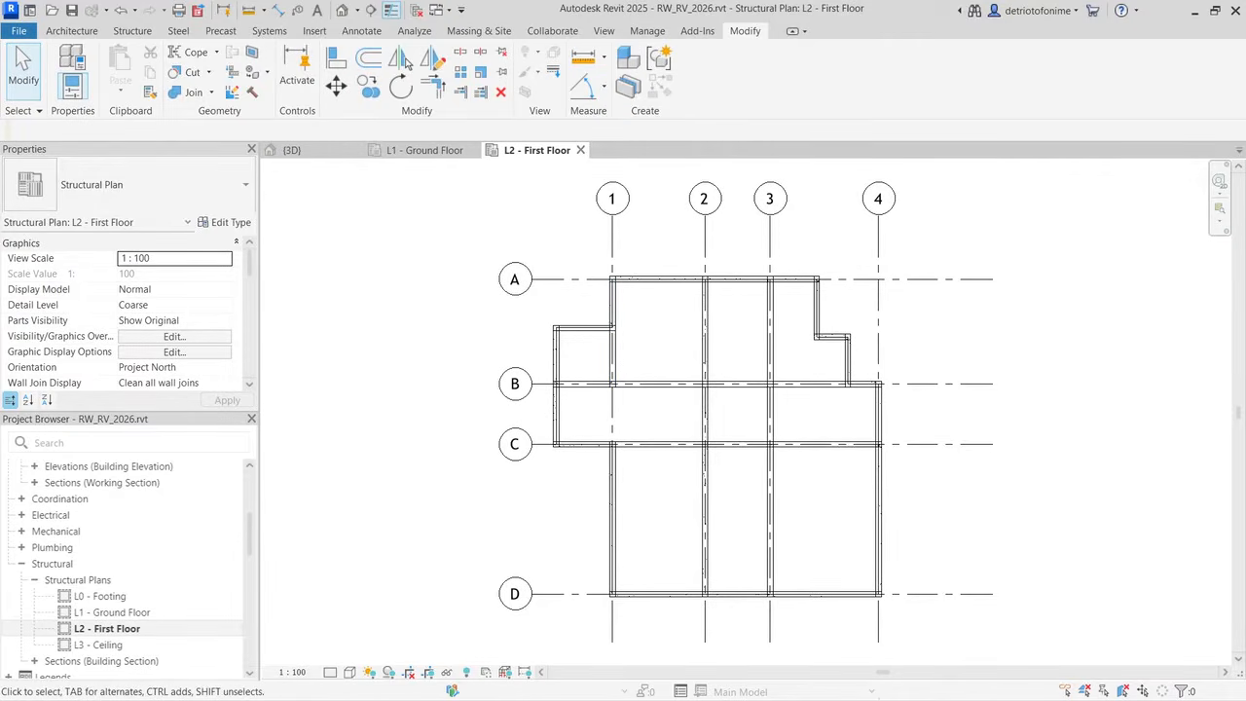
Step: Open the first floor slab's boundary sketch for editing in the L2 - First Floor plan
left_click(291, 150)
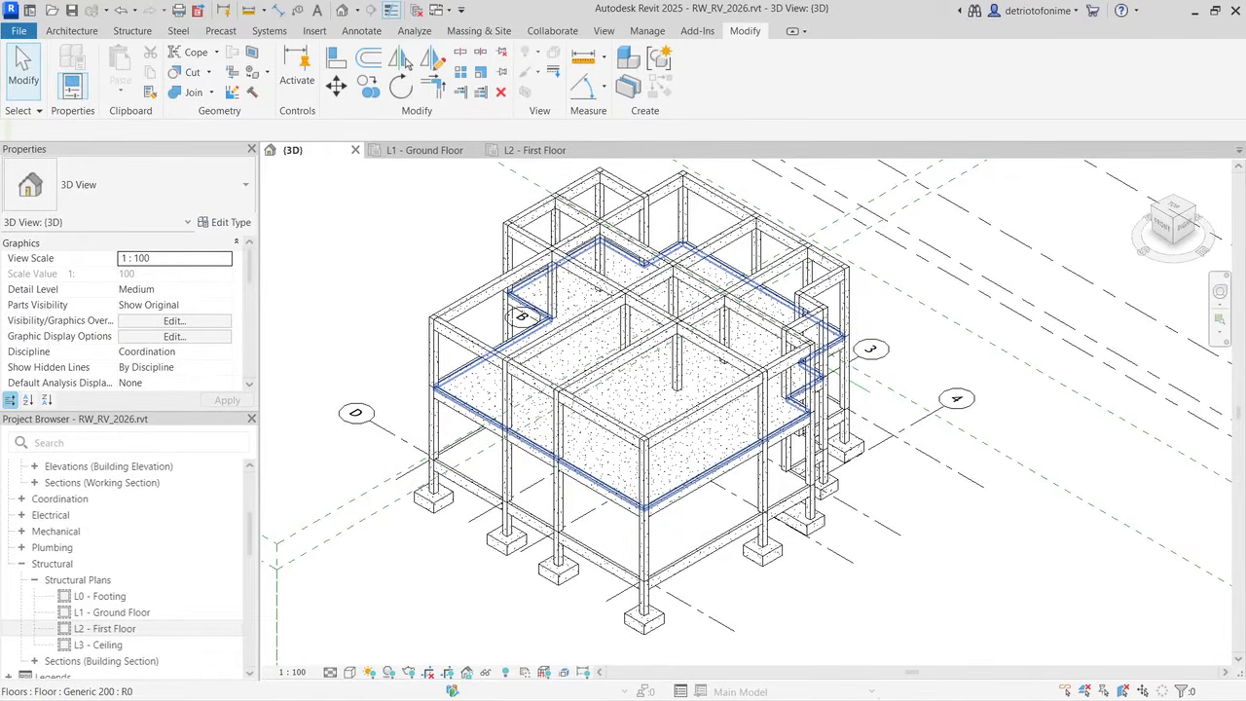
left_click(535, 447)
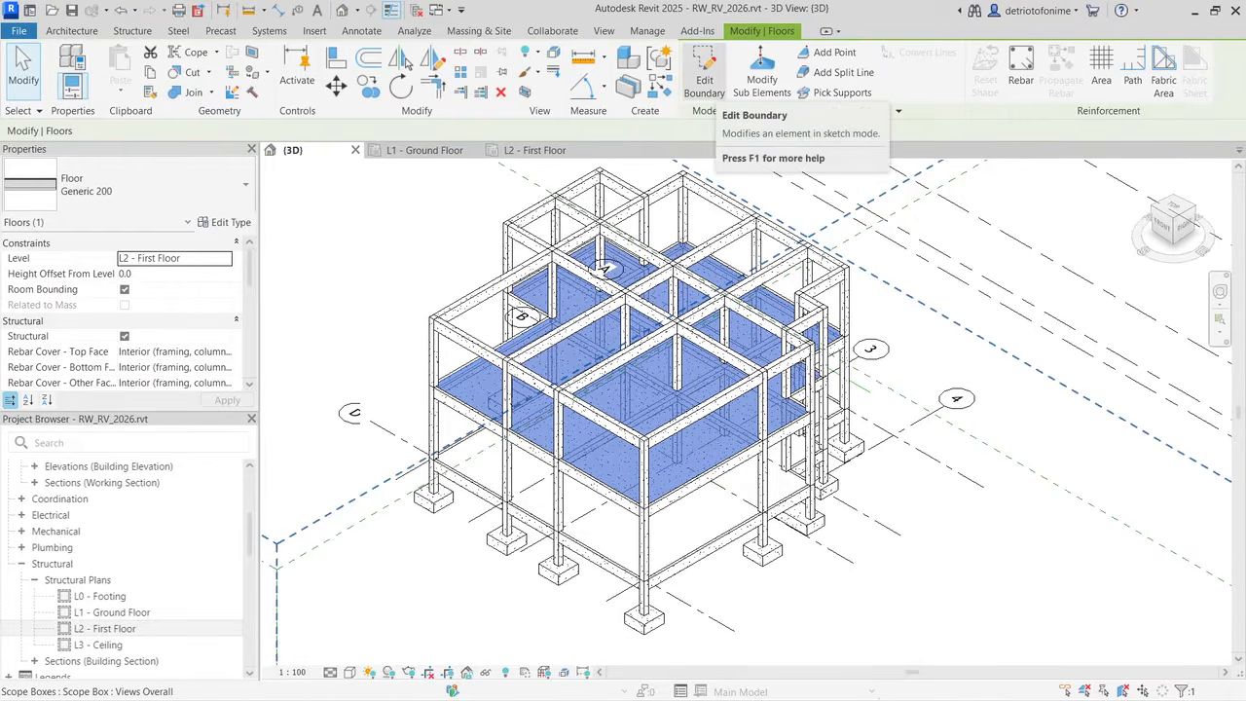
left_click(704, 73)
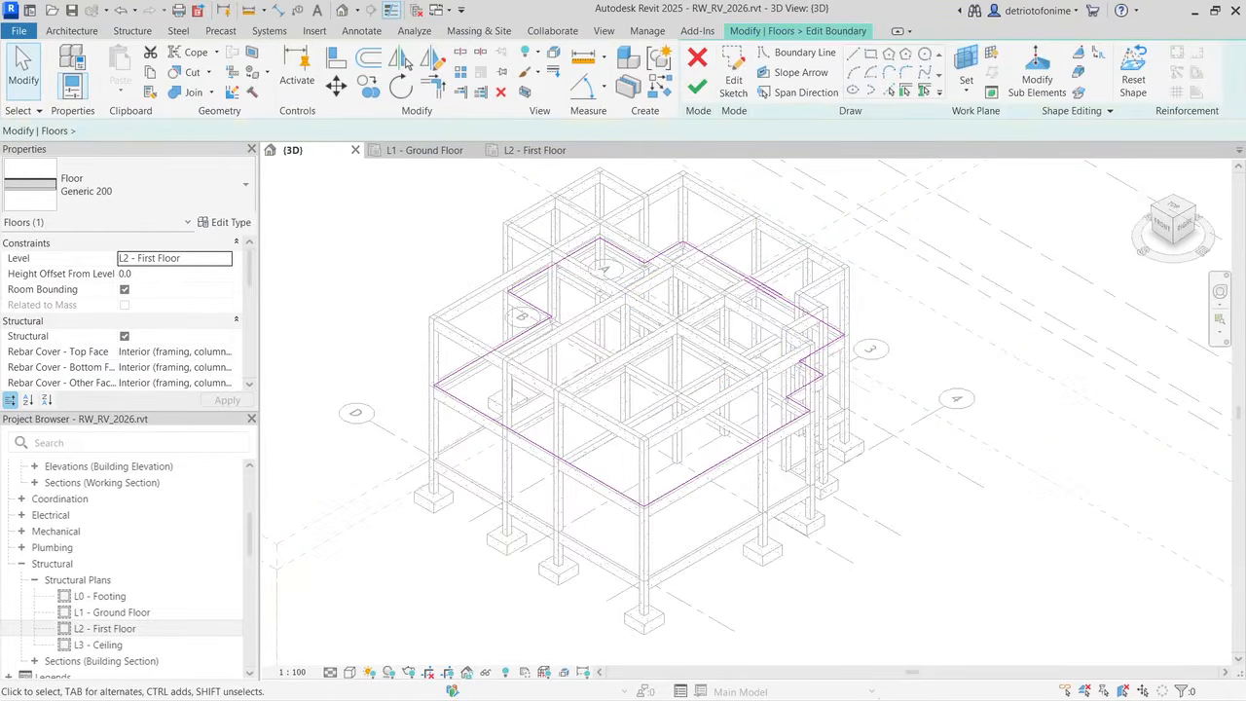
key("ctrl+Tab")
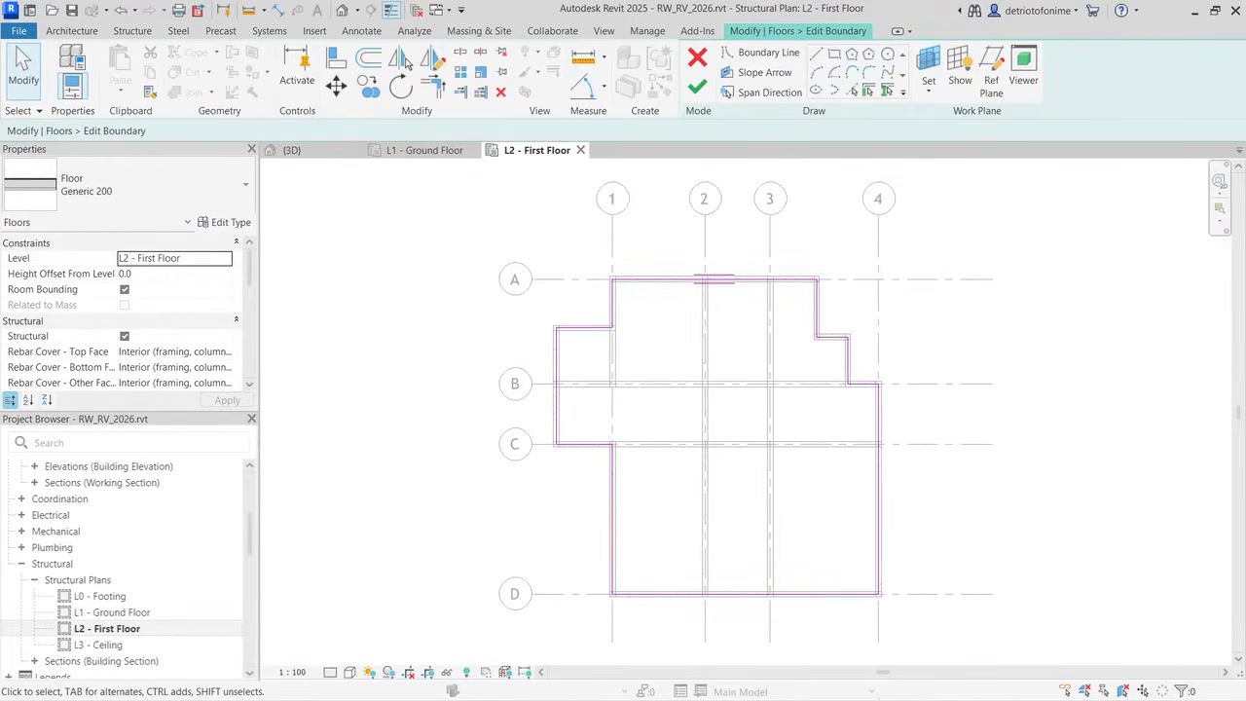
Step: Sketch a rectangular boundary about 1400 by 1500 mm in the first floor slab, starting at the grid 1 and B intersection
scroll(658, 424, "up", 2)
left_click(835, 54)
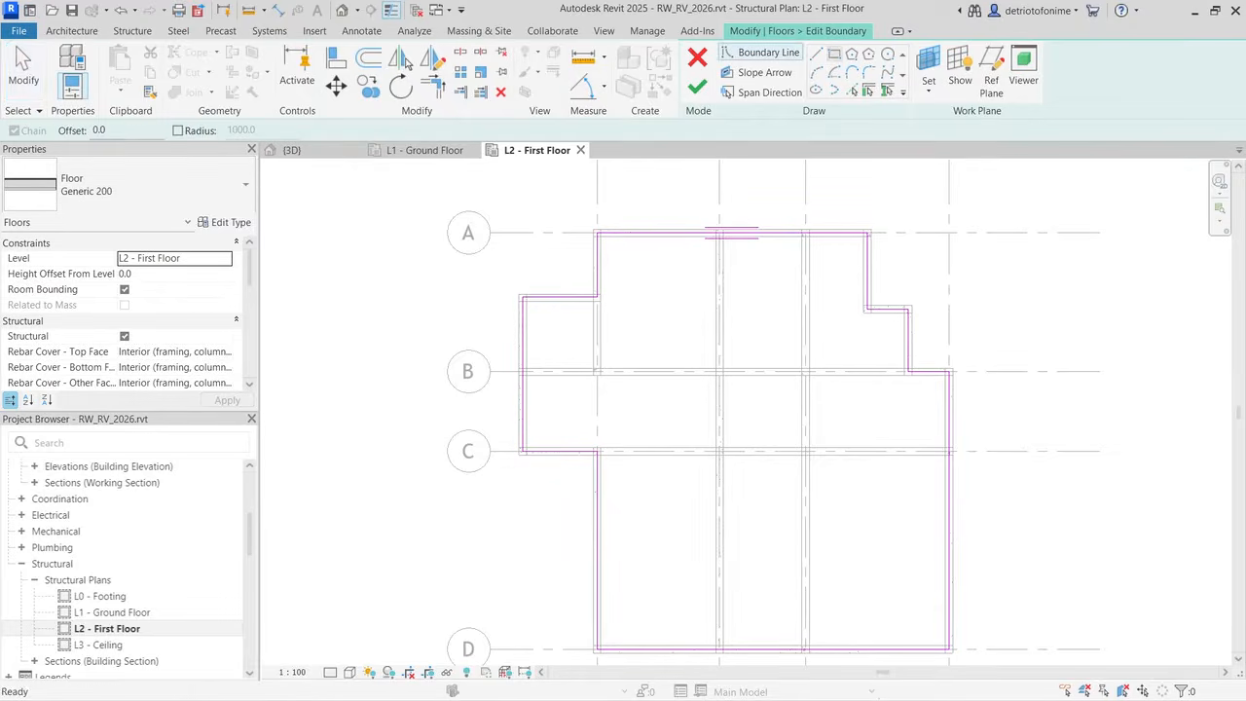
scroll(542, 450, "up", 1)
scroll(579, 403, "up", 8)
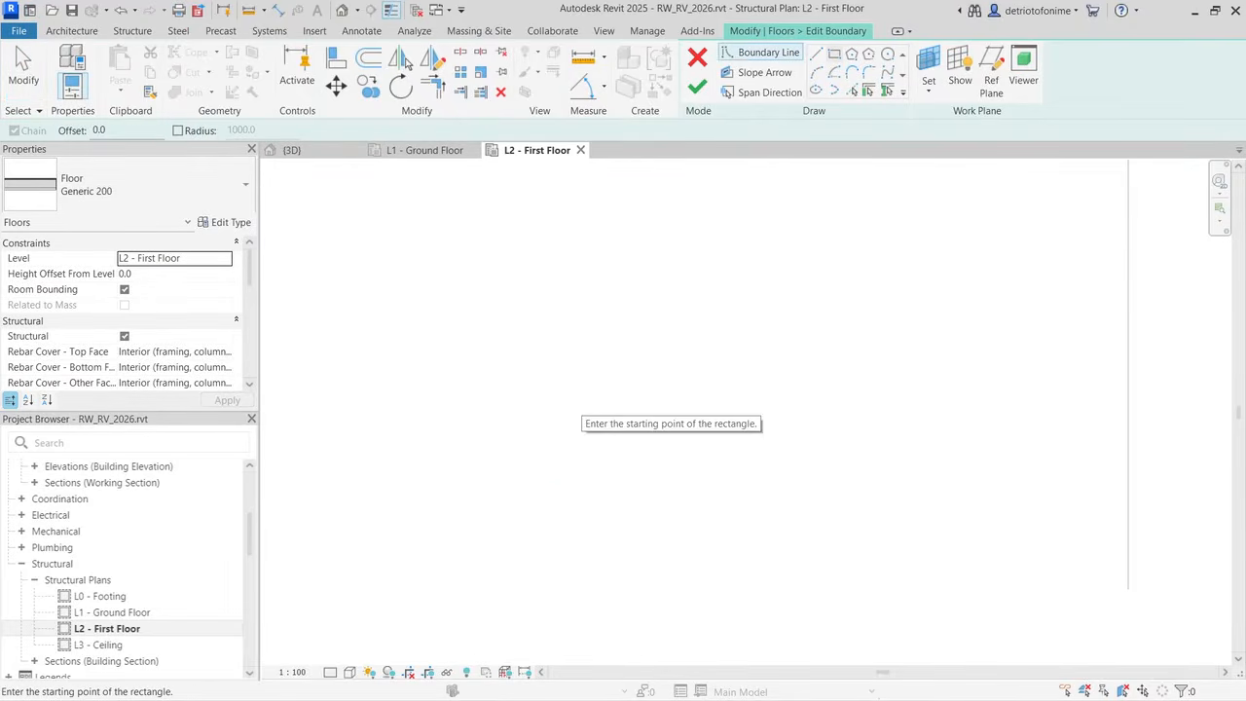
scroll(578, 404, "down", 4)
scroll(582, 400, "down", 15)
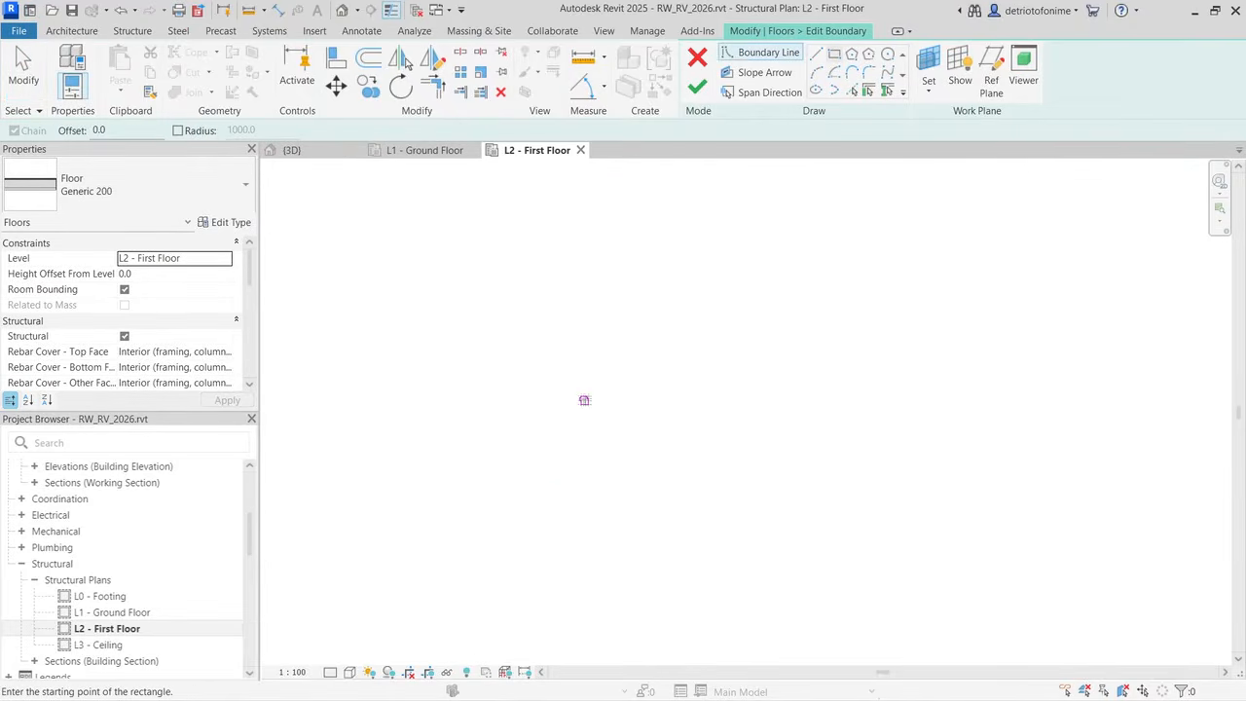
scroll(582, 400, "up", 12)
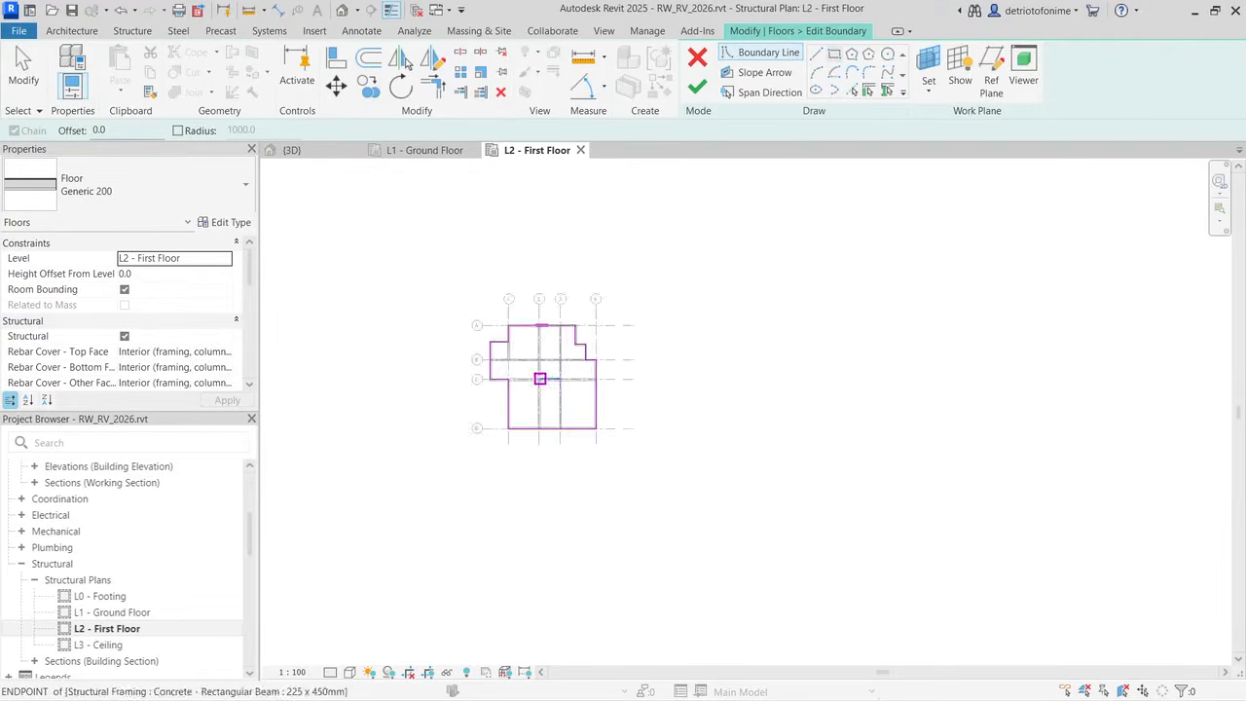
scroll(505, 374, "up", 2)
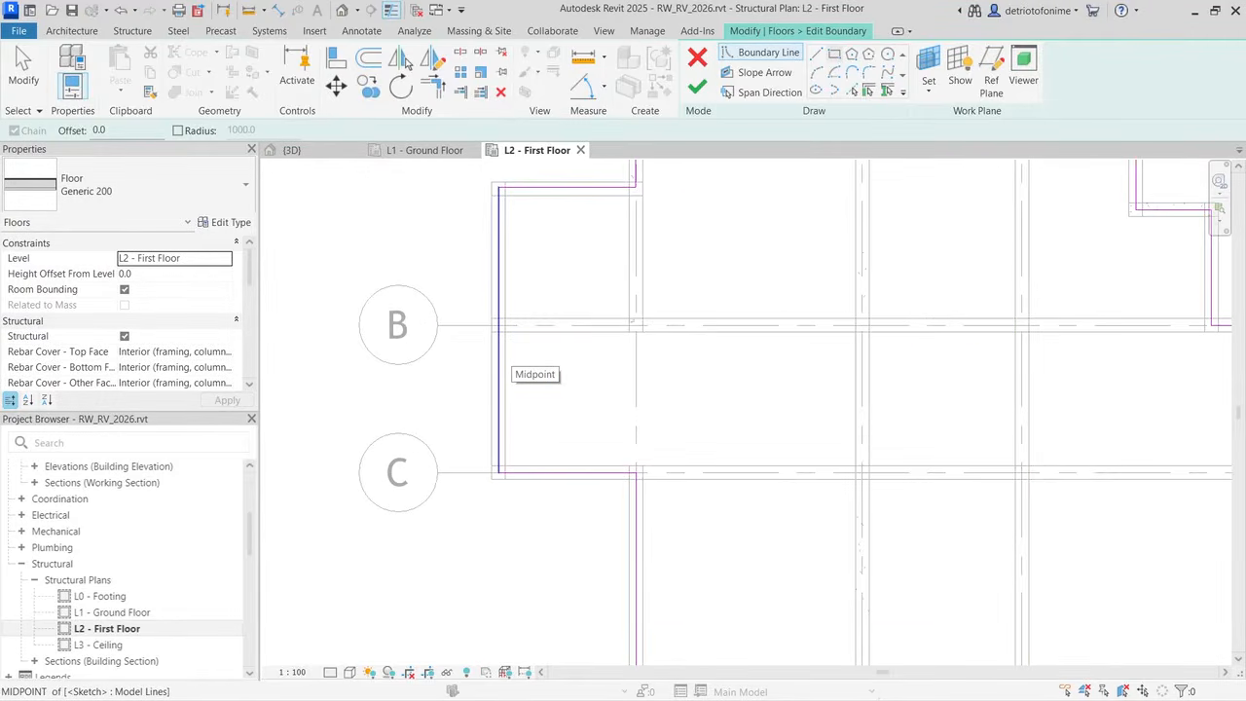
left_click(636, 325)
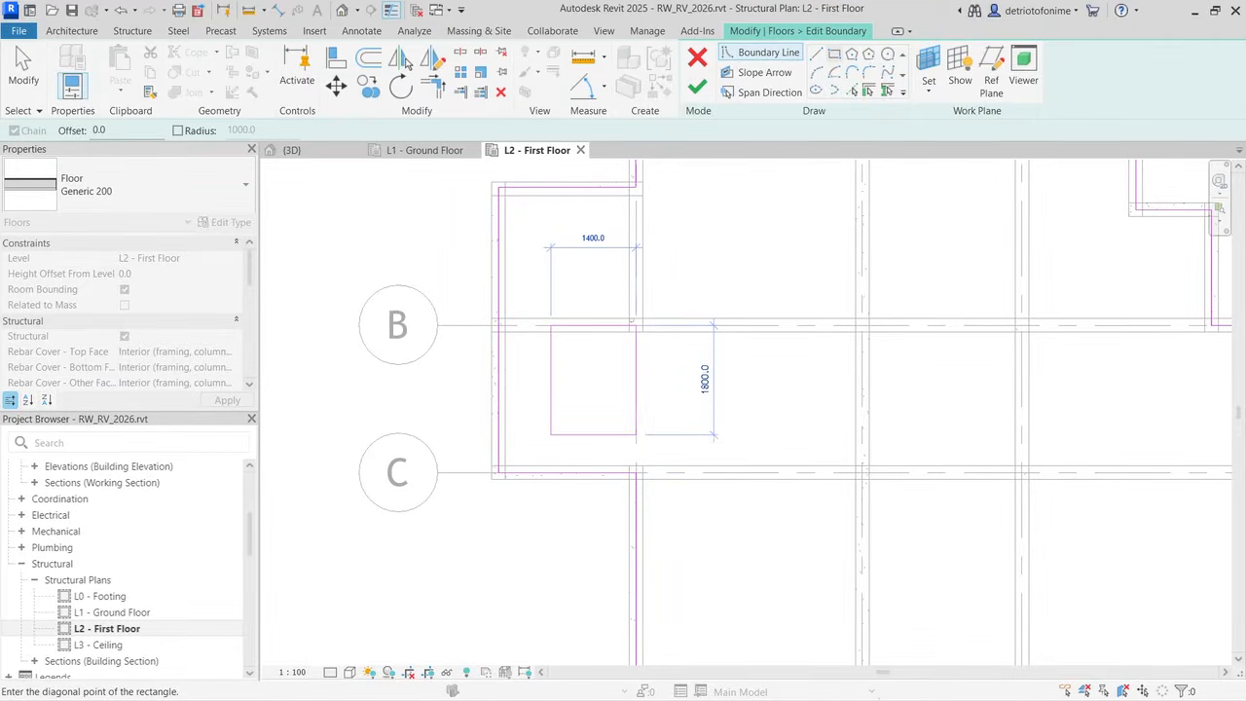
left_click(550, 415)
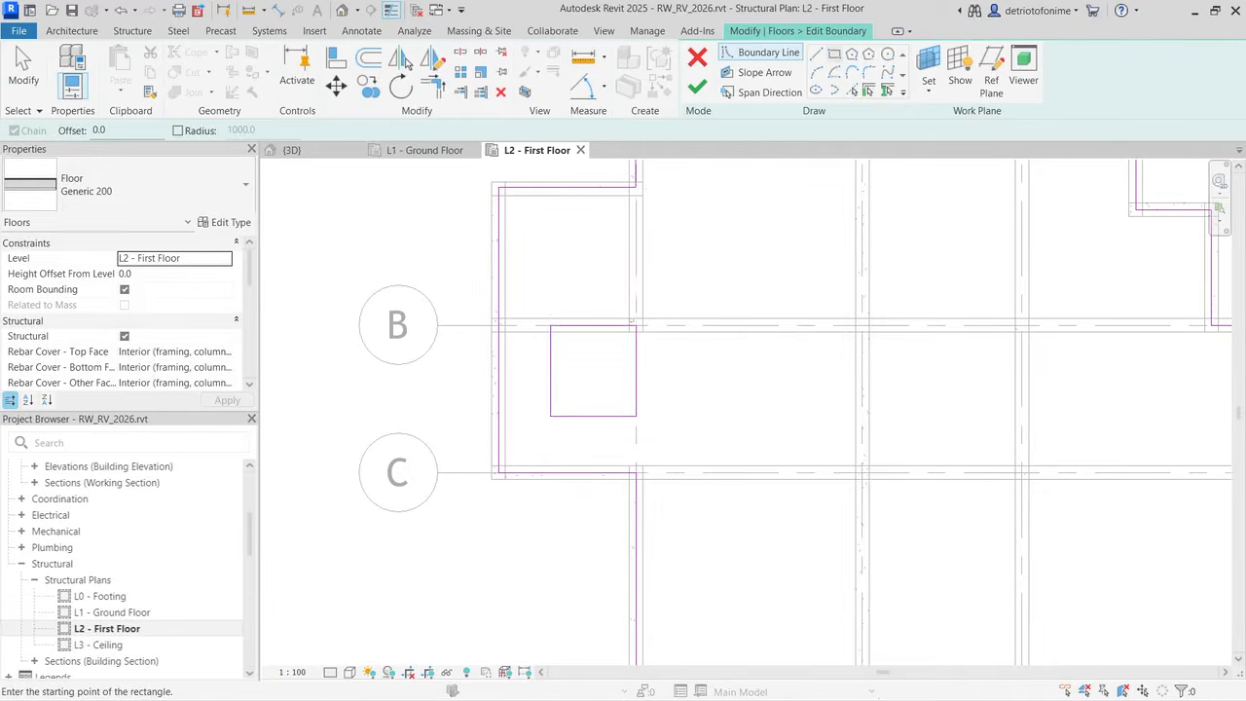
key("Escape")
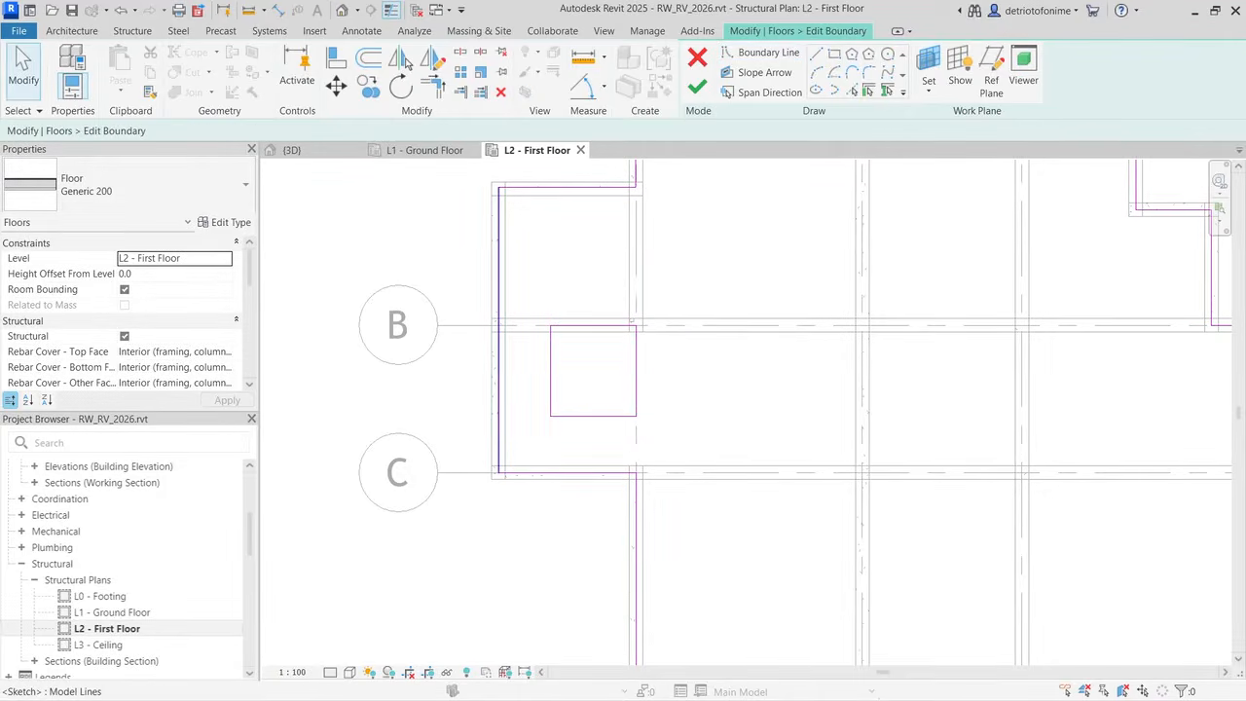
Step: Shorten the slab boundary line along the outer beam beyond grid 1 so it ends at the grid B beam
left_click(498, 408)
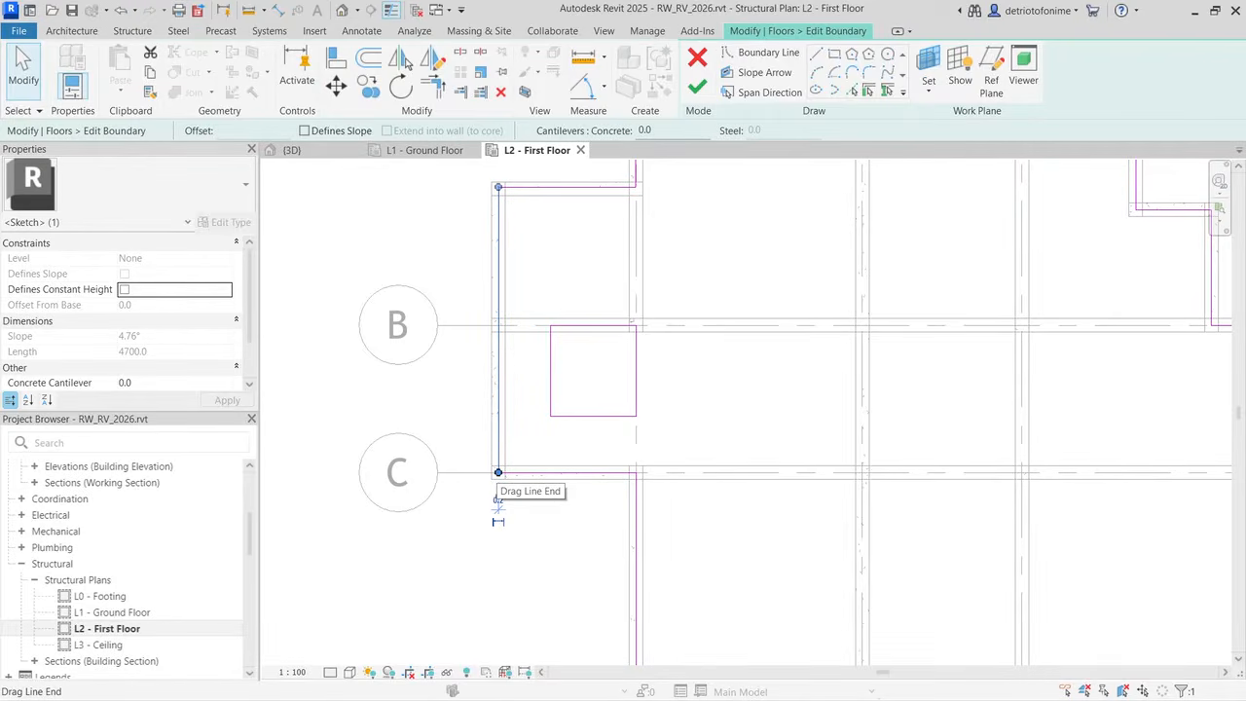
left_click_drag(497, 473, 498, 318)
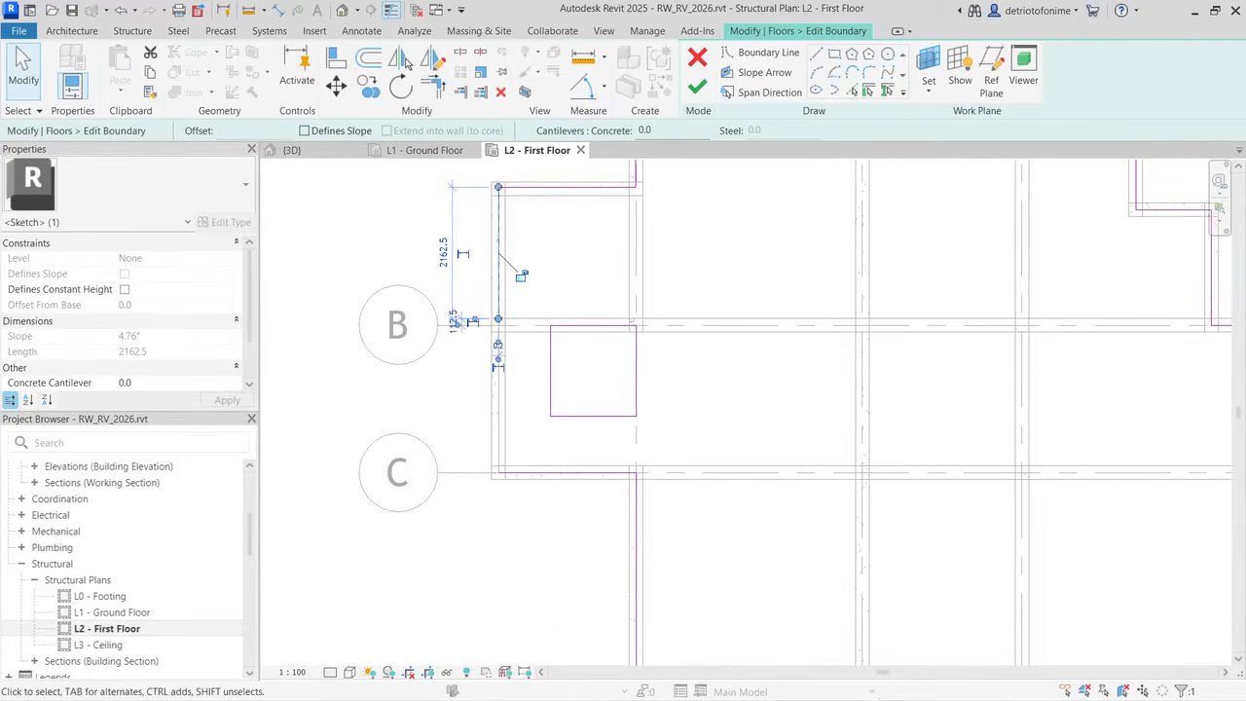
Step: Try to pull back the outer end of the grid C boundary segment, and undo the change
left_click(555, 473)
mouse_move(497, 473)
left_mouse_down()
mouse_move(583, 475)
mouse_move(762, 345)
left_mouse_up()
left_click_drag(640, 468, 640, 469)
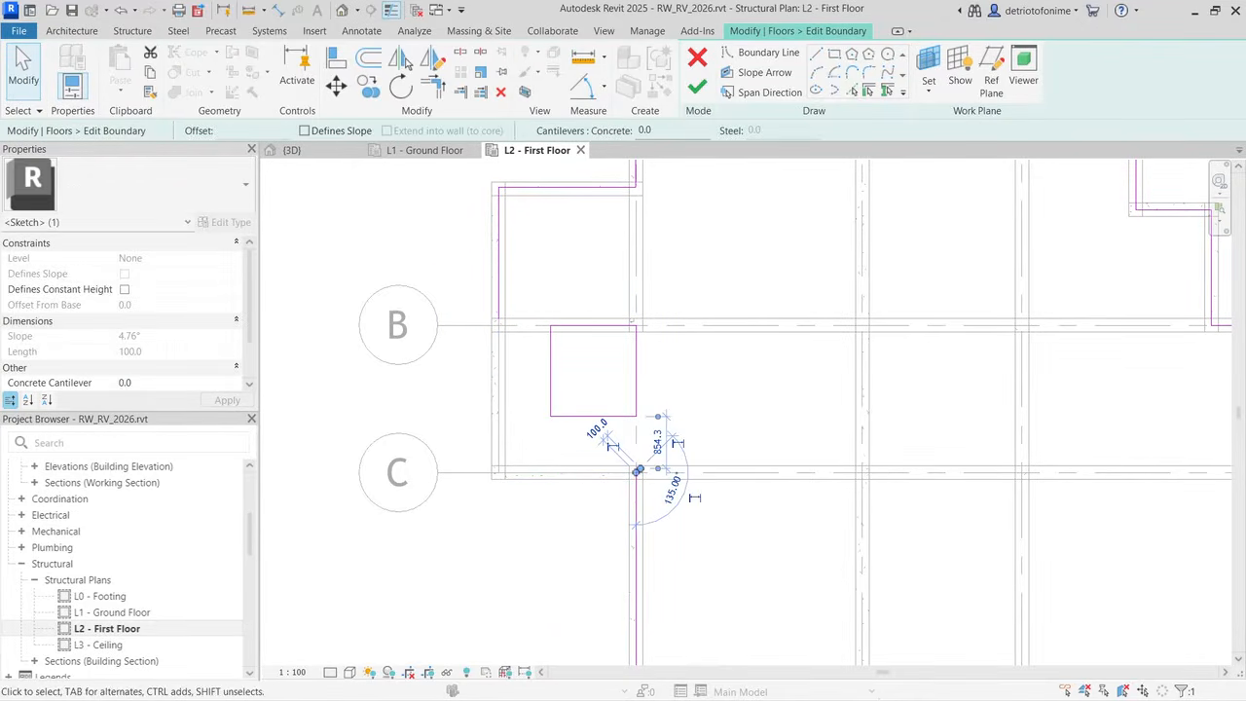
key("Escape")
key("ctrl+z")
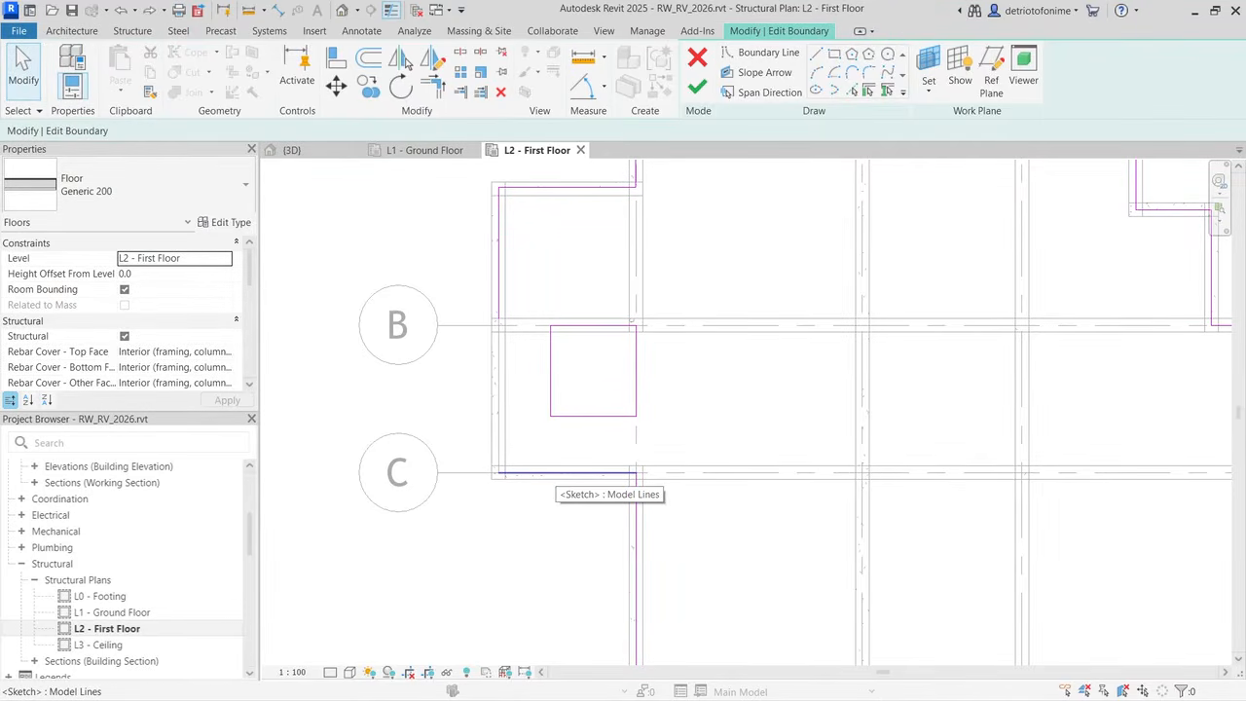
Step: Delete the slab boundary segment along grid C between the outer beam and grid 1
left_click(604, 474)
mouse_move(498, 473)
left_mouse_down()
mouse_move(599, 473)
mouse_move(568, 473)
left_mouse_up()
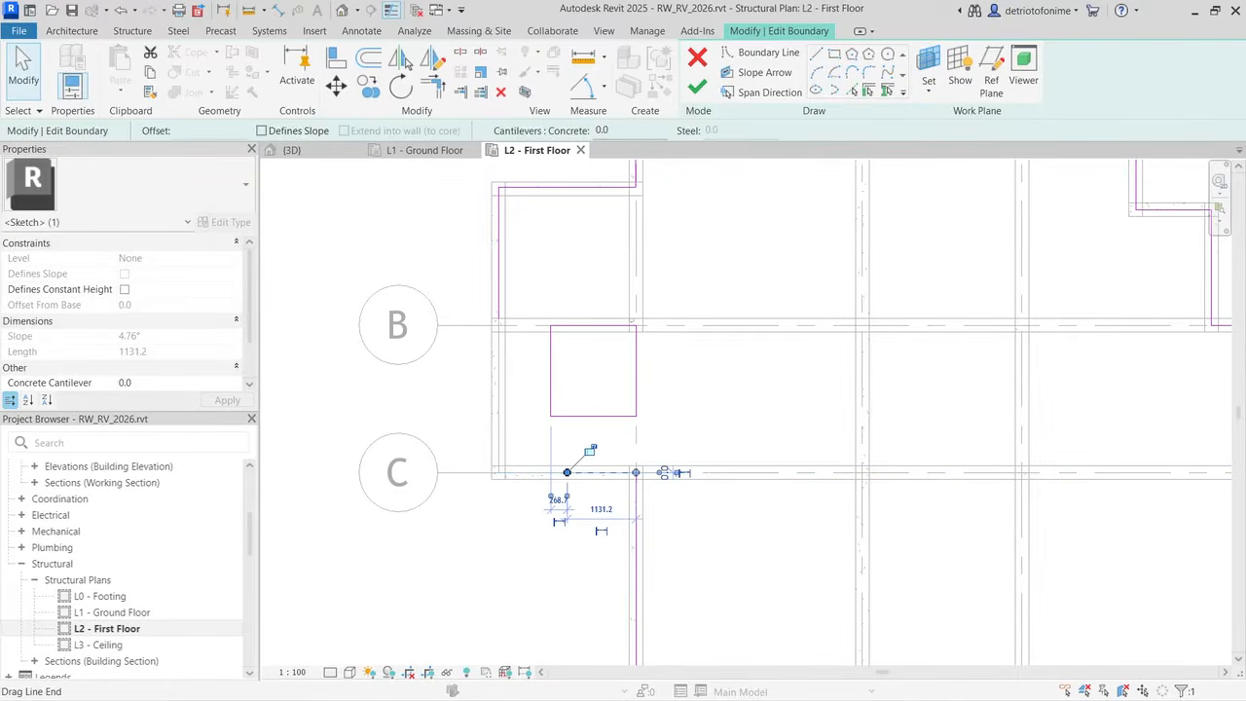
key("Delete")
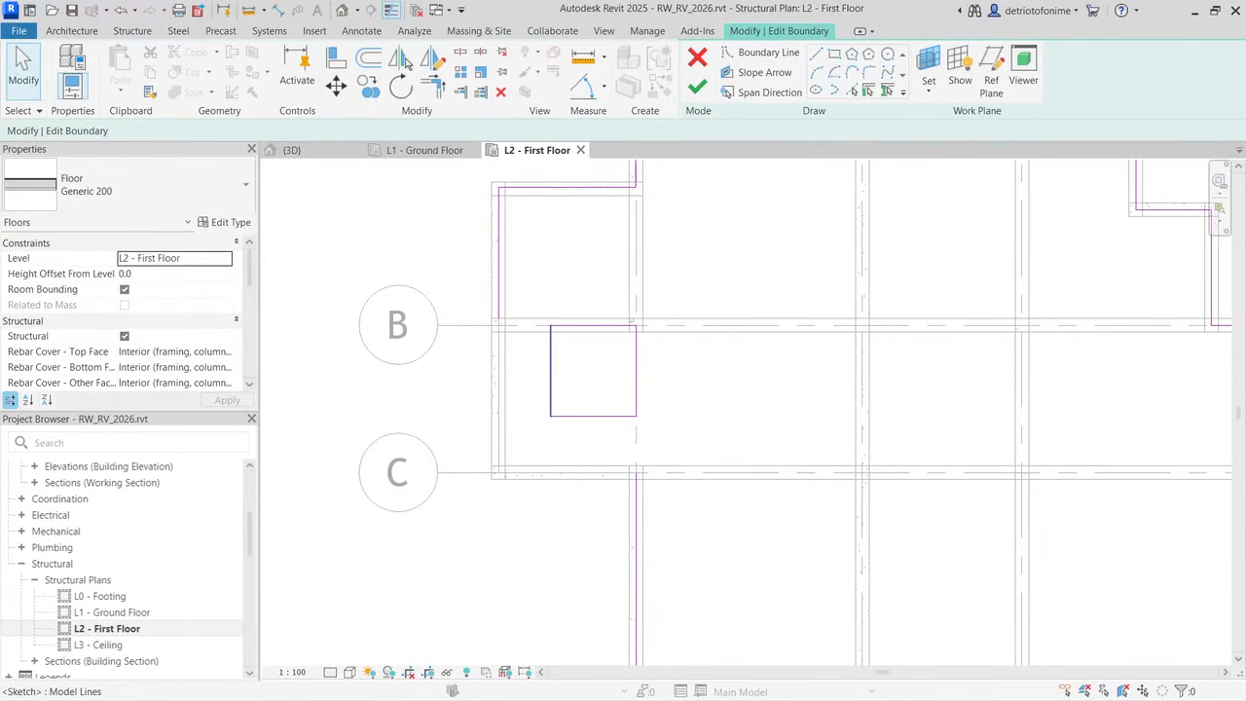
Step: Stretch the sketched rectangle so its outer edge lies on the outer beam and its lower edge on grid C
left_click(551, 380)
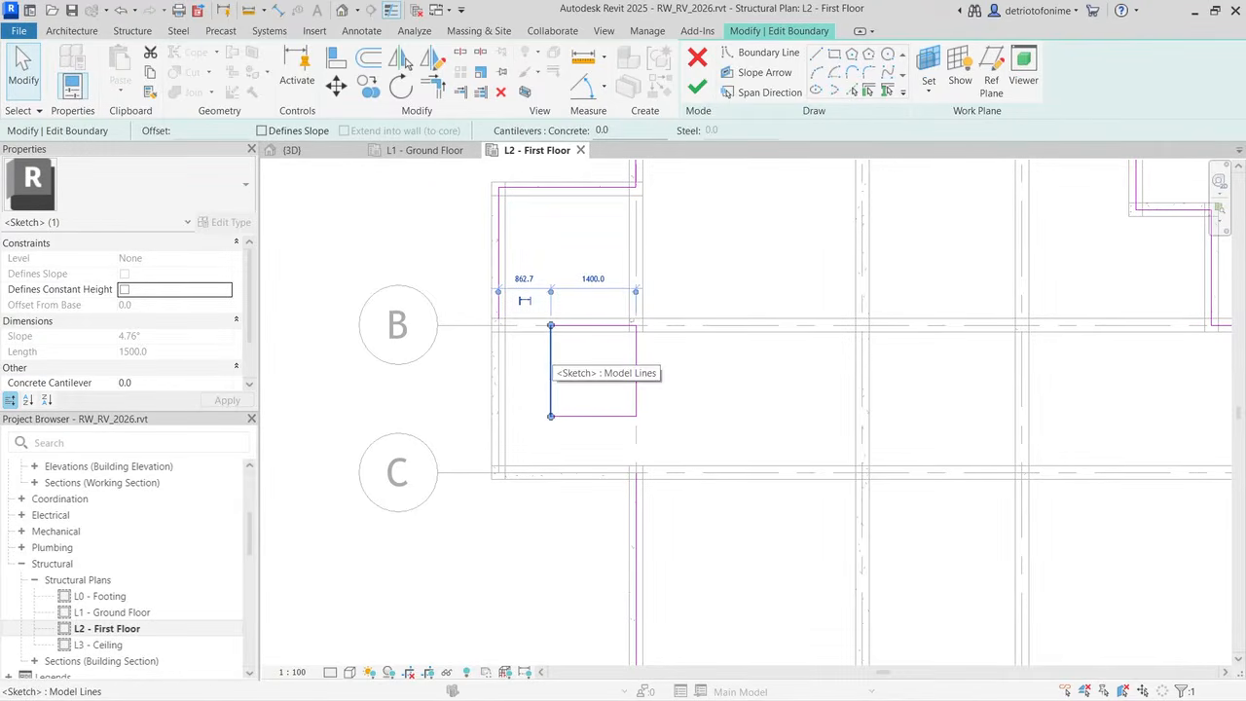
left_click_drag(551, 356, 499, 356)
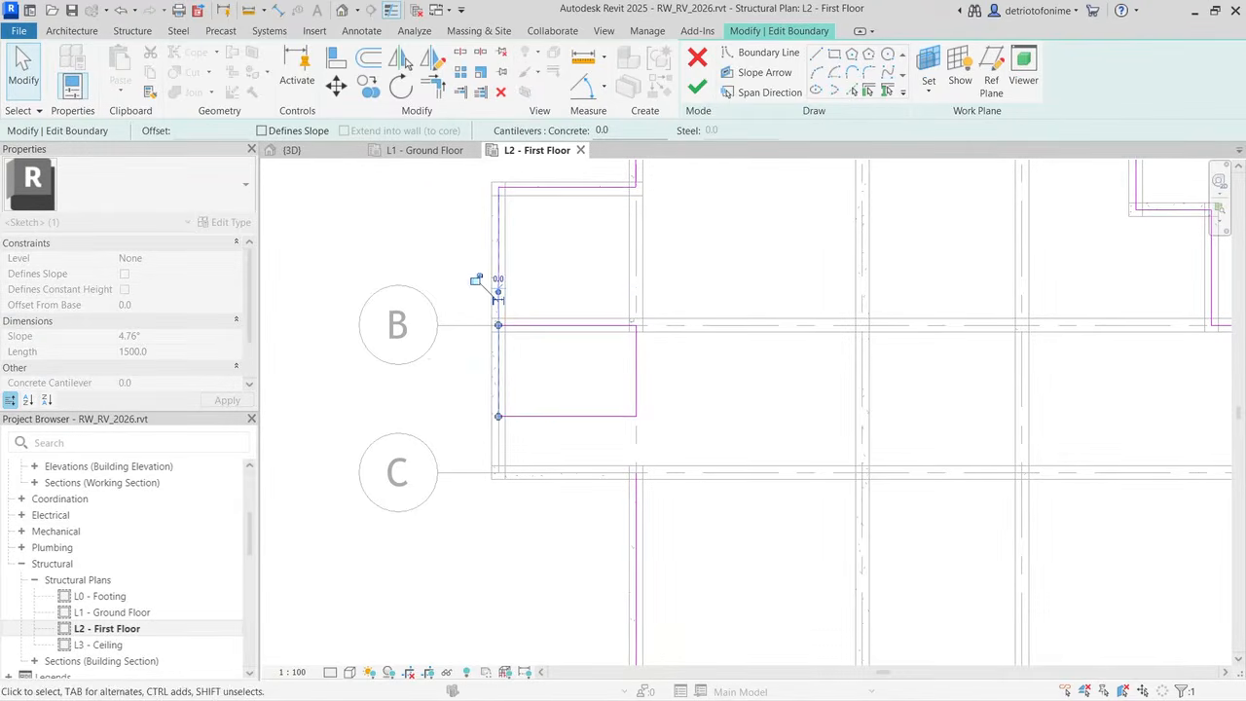
left_click_drag(498, 416, 498, 472)
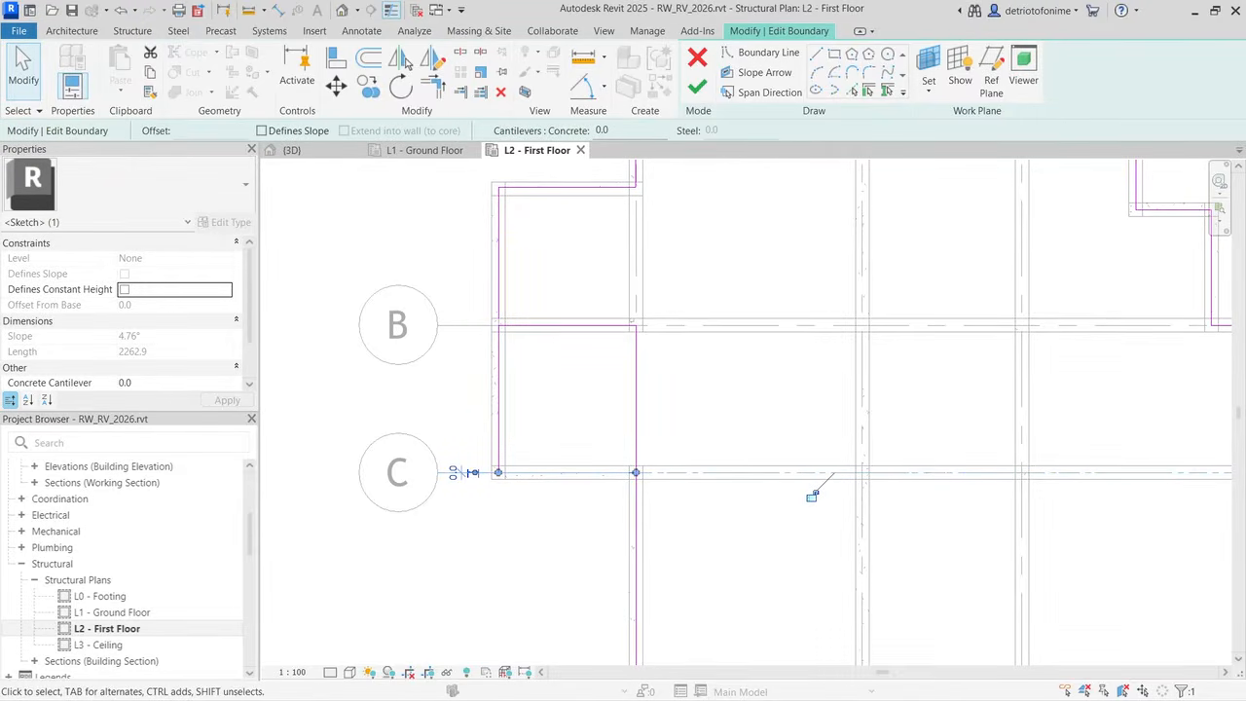
Step: Delete the rectangle's edge along the outer beam between grids B and C
left_click(499, 268)
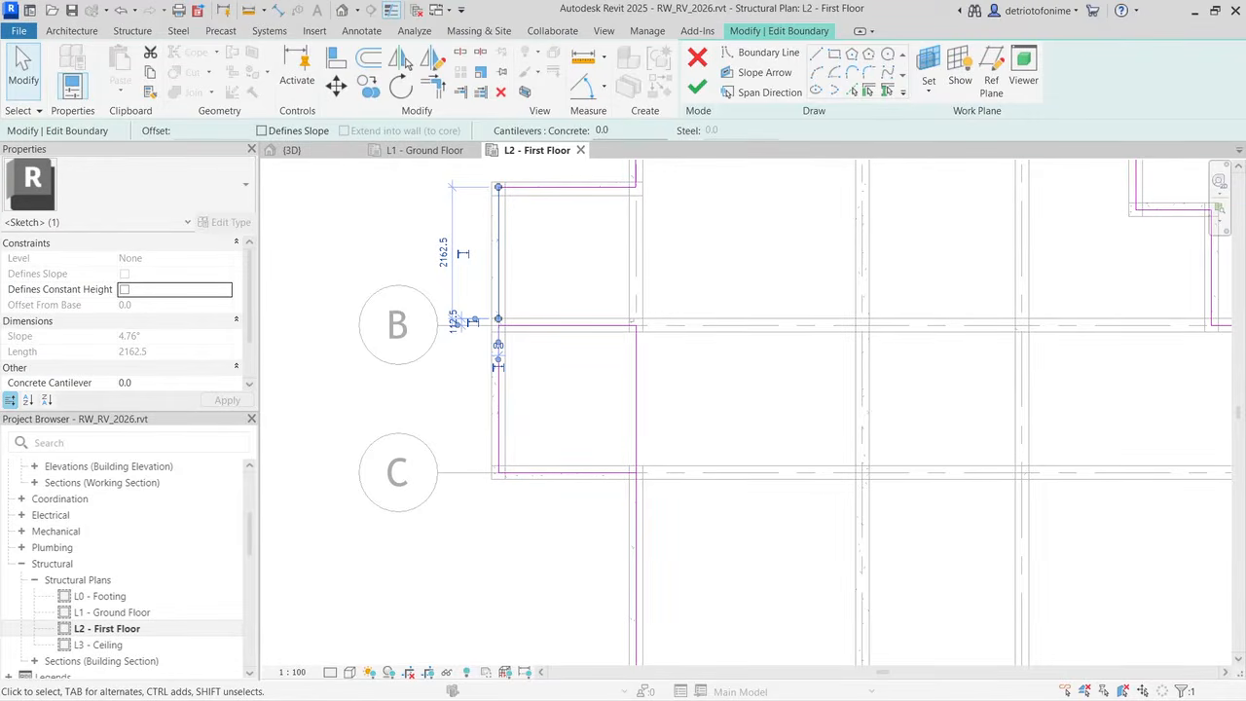
key("Escape")
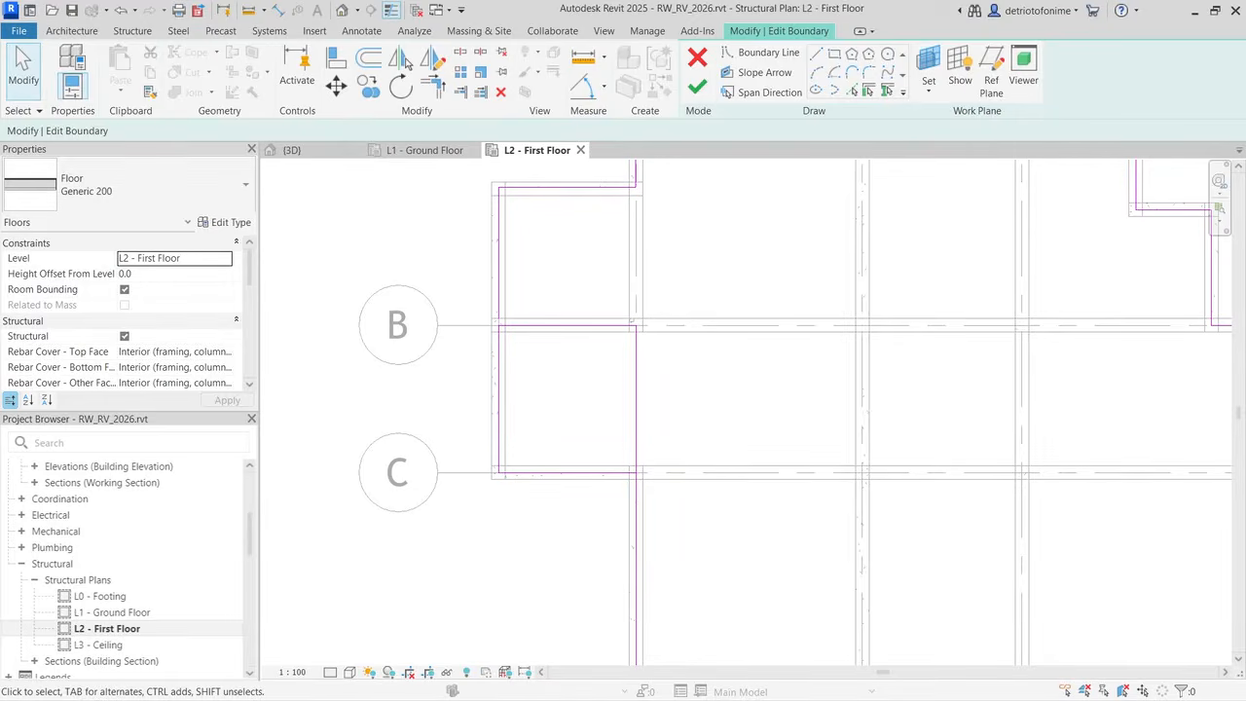
left_click(498, 372)
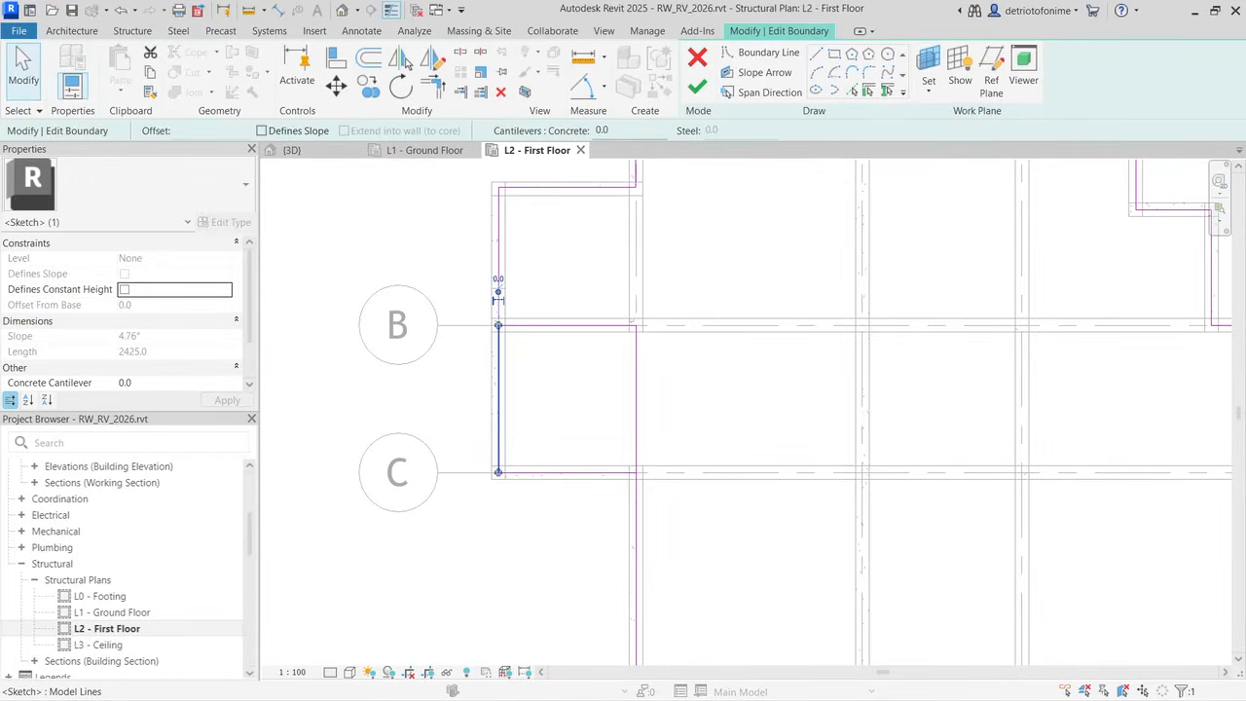
key("Delete")
Step: Extend the outer boundary line so its end meets the rectangle's edge on grid B
left_click(499, 292)
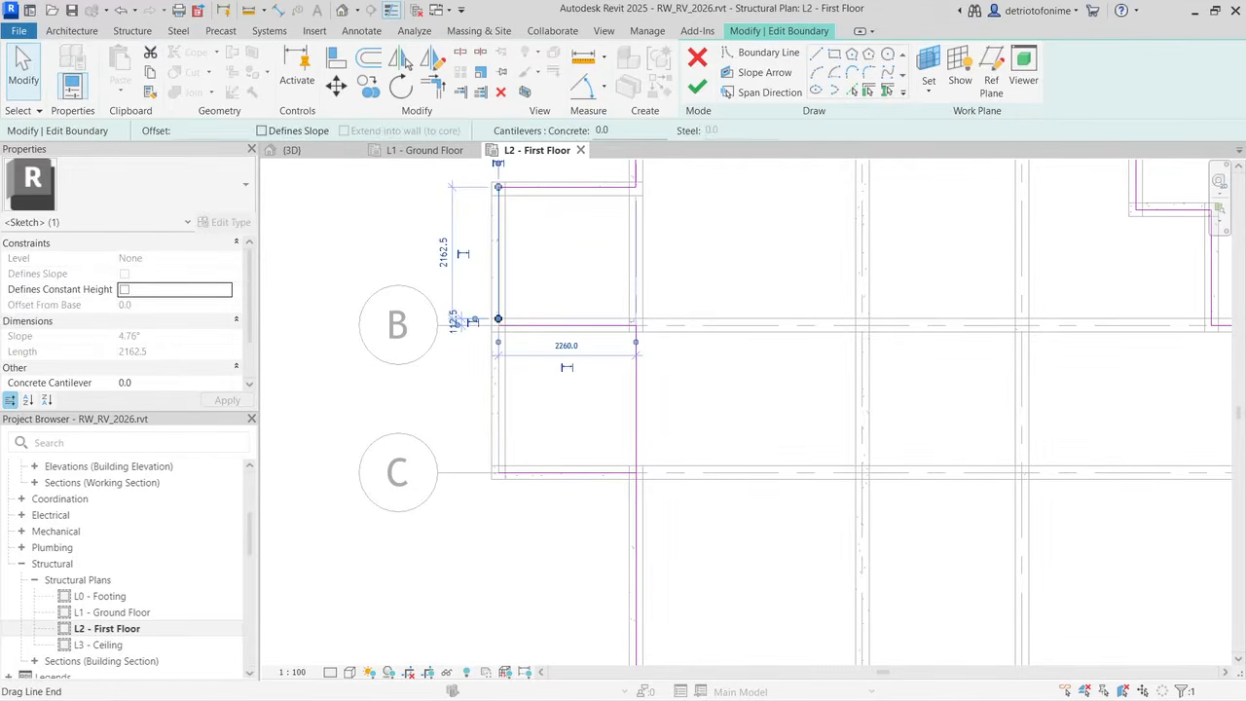
left_click_drag(499, 318, 499, 325)
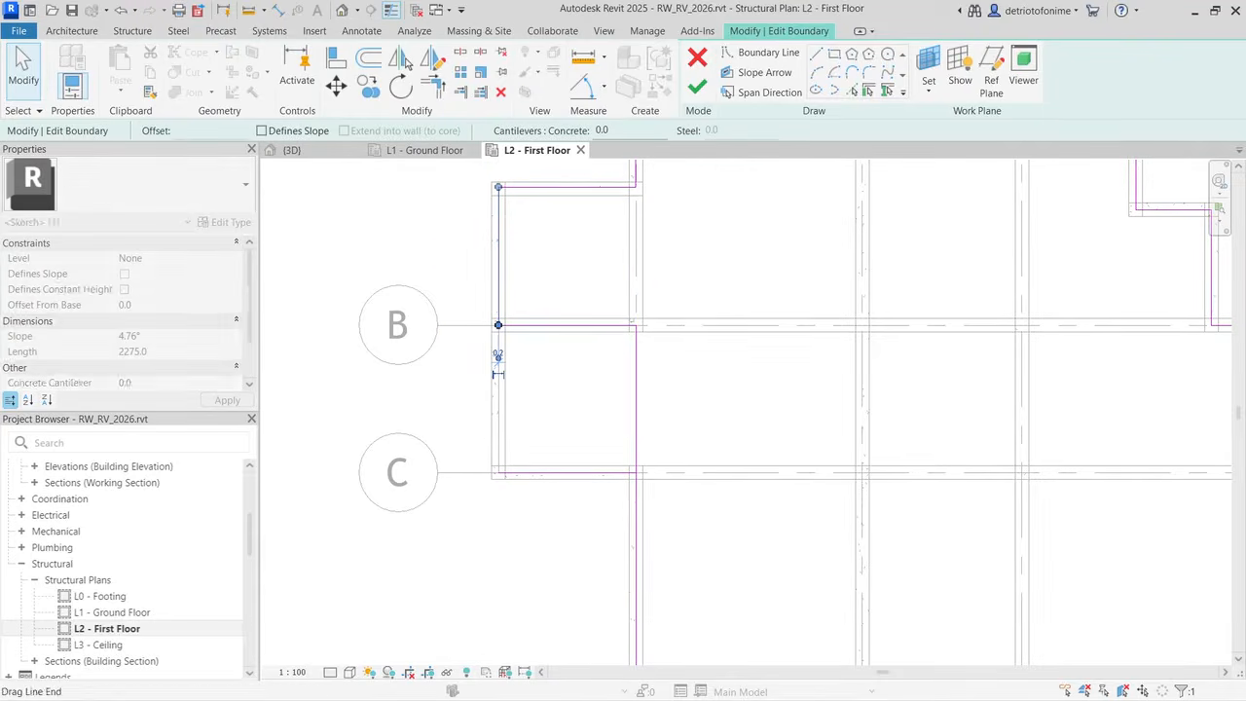
key("Escape")
Step: Delete the rectangle's edge along grid C and finish the first floor slab's boundary sketch
left_click(570, 473)
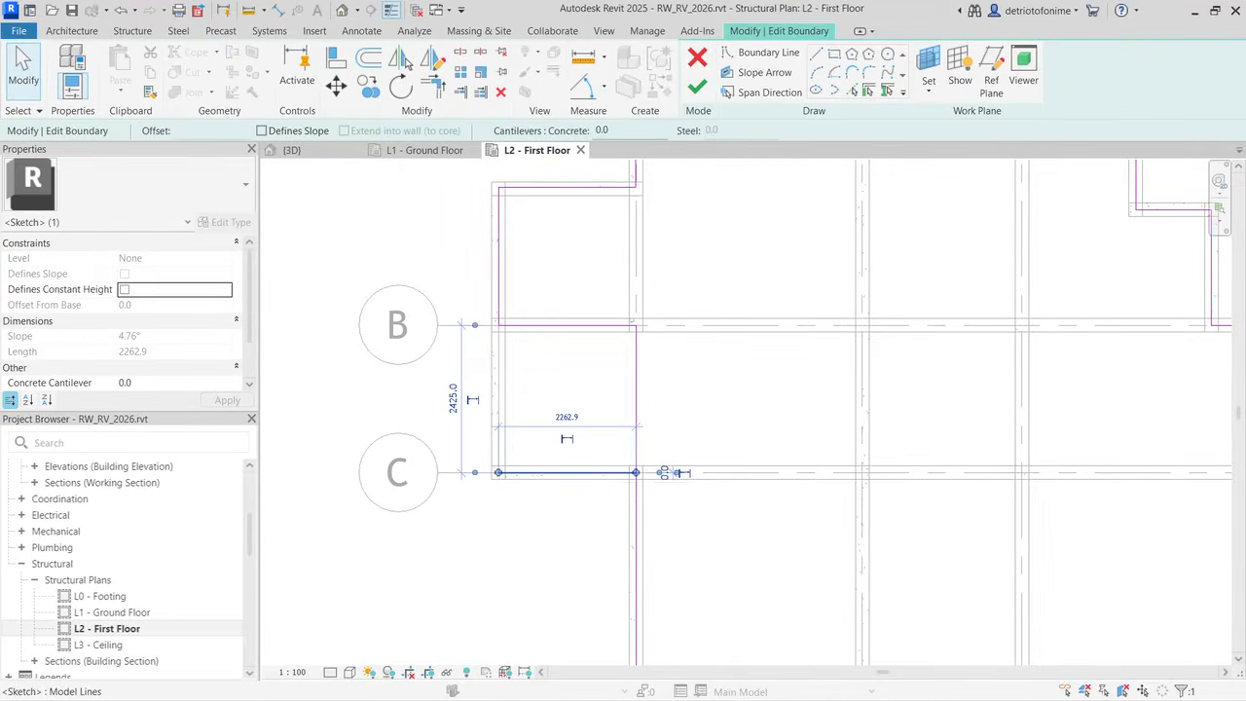
key("Delete")
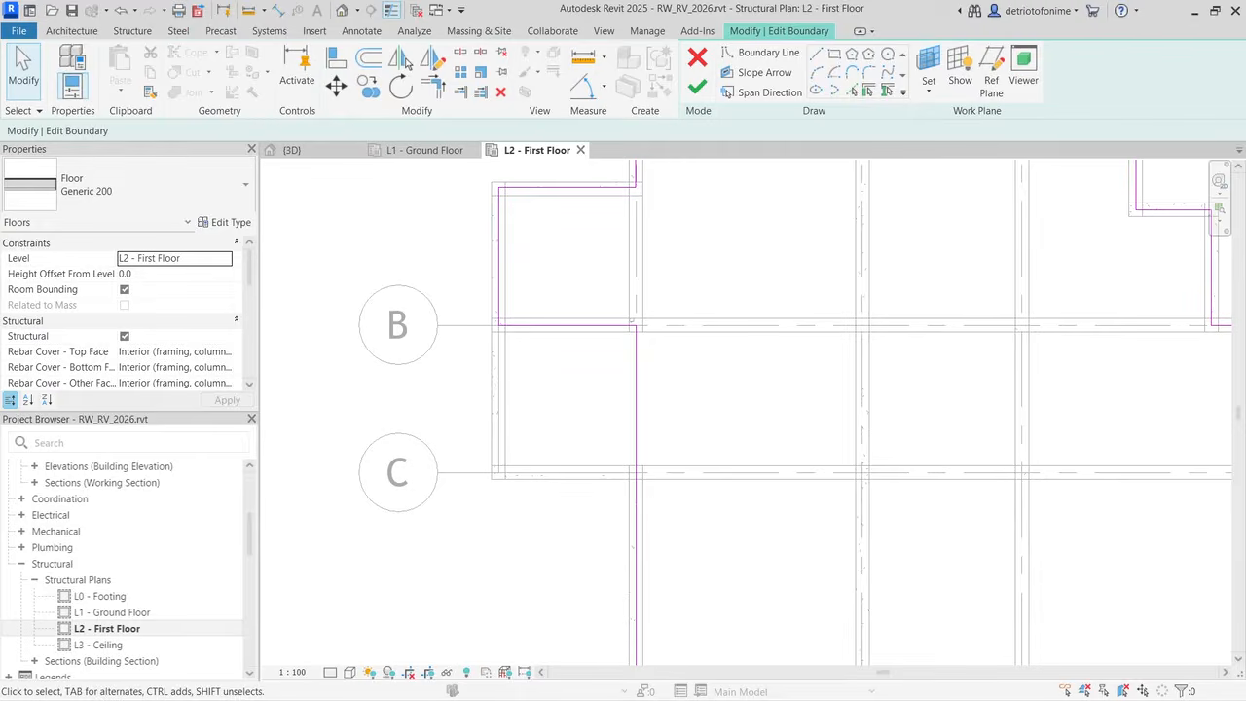
left_click(698, 87)
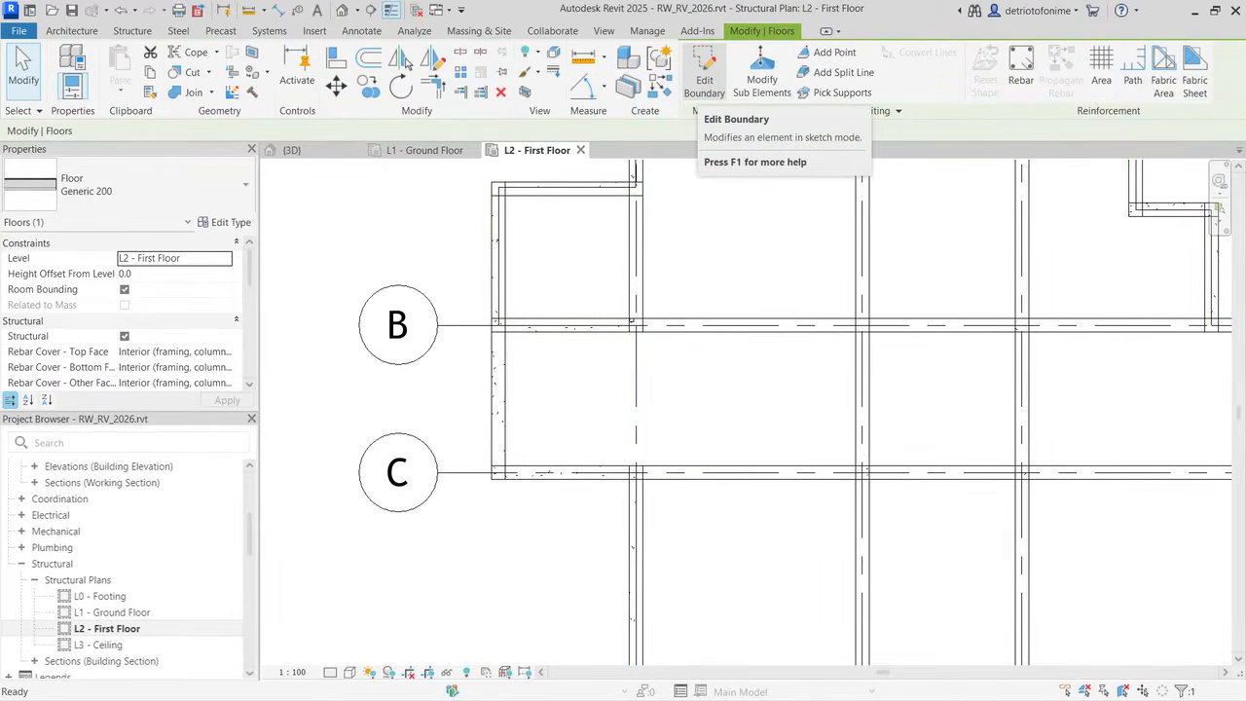
Step: Show the edited slab in the 3D view and close the L1 - Ground Floor and L2 - First Floor structural plans
left_click(295, 150)
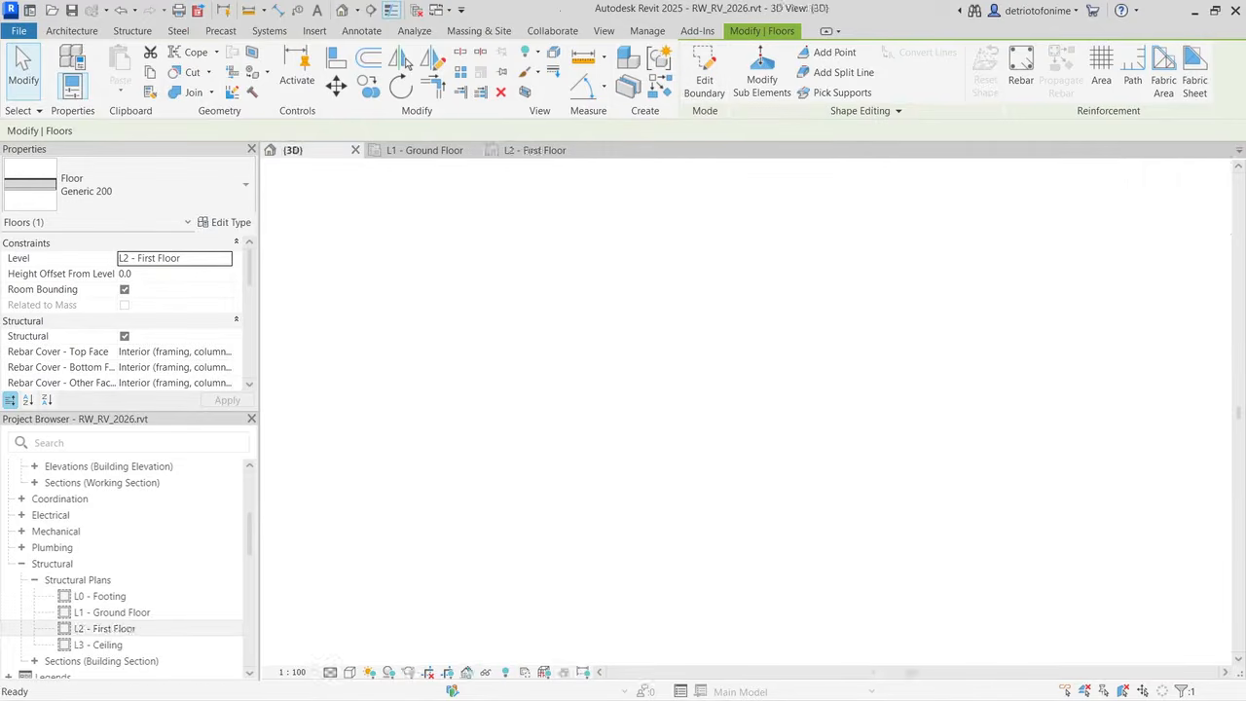
key("Escape")
scroll(468, 248, "up", 2)
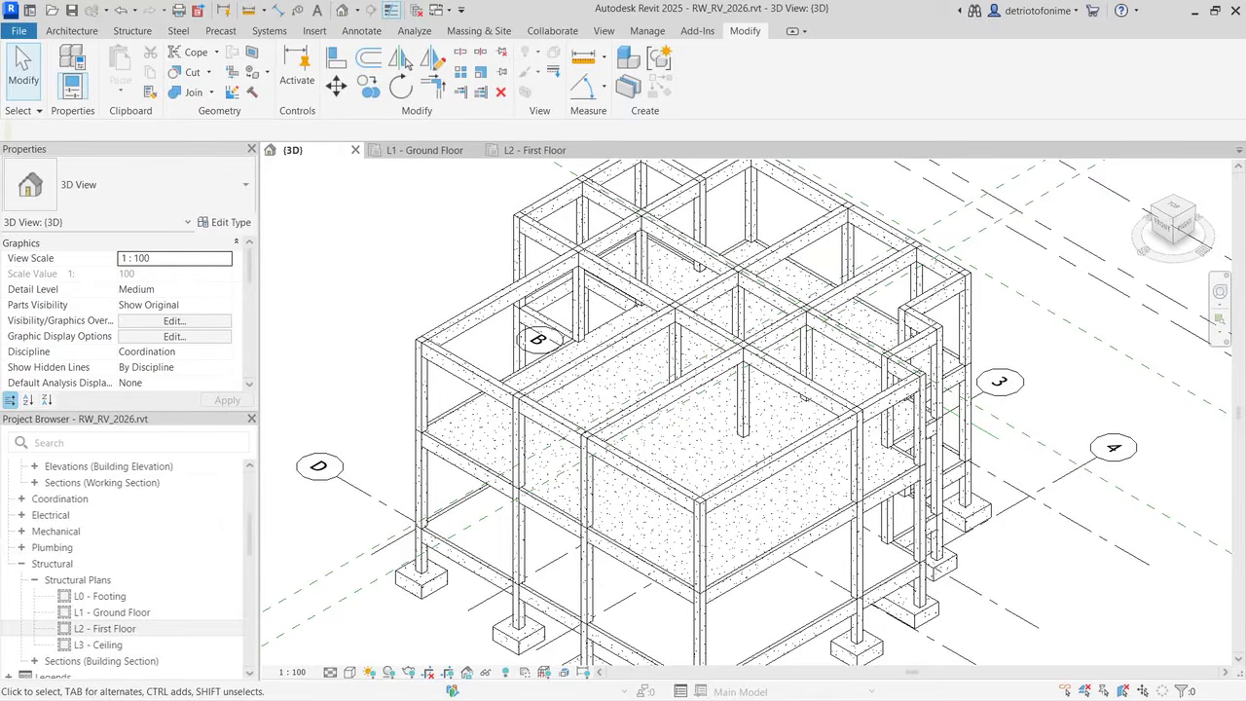
left_click(473, 150)
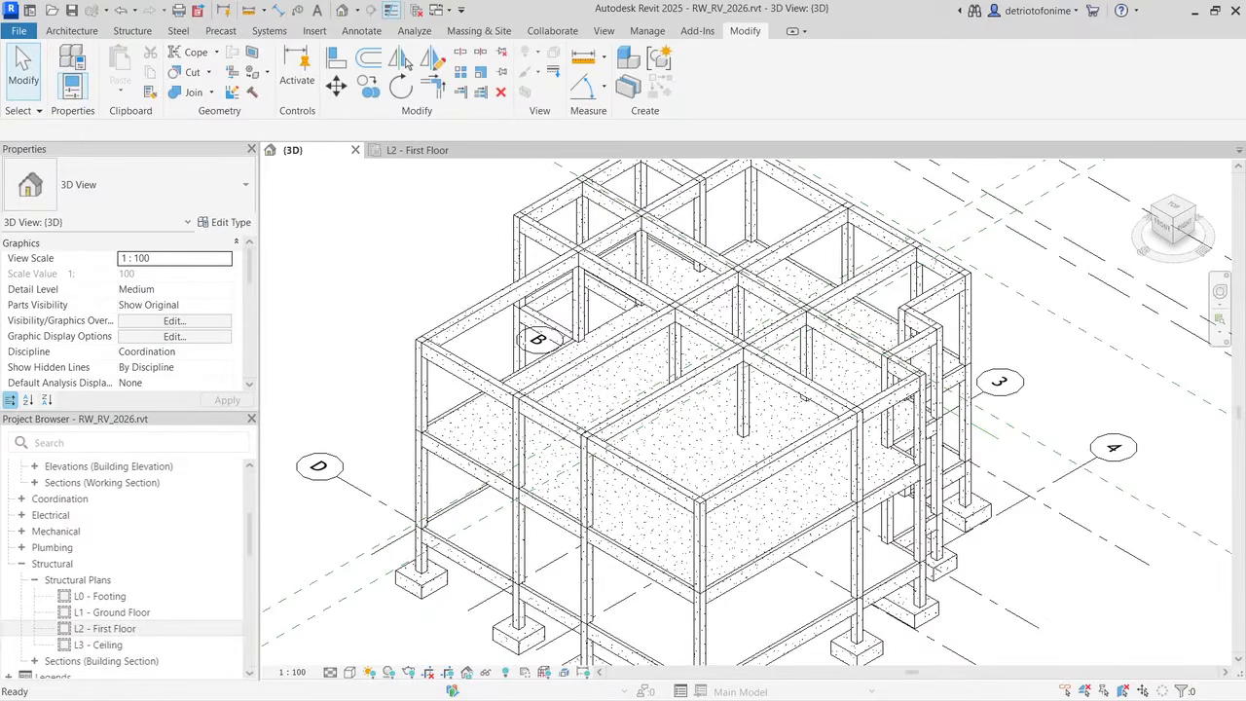
left_click(461, 150)
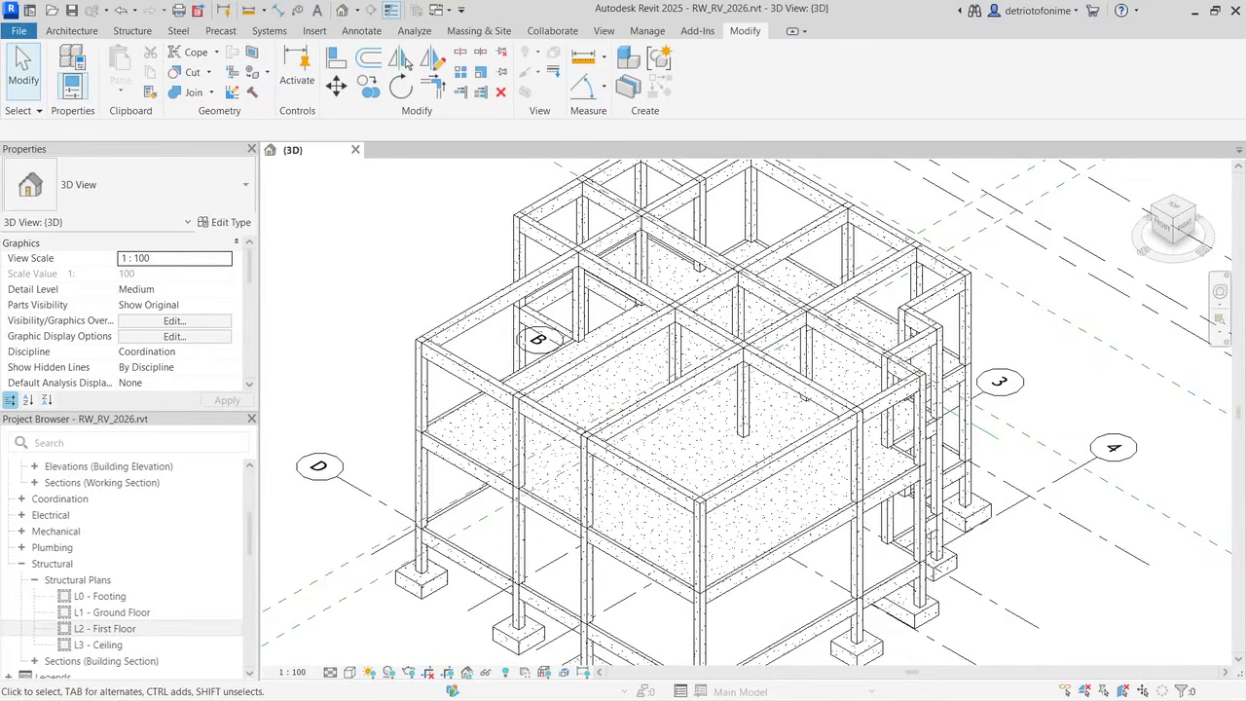
scroll(461, 237, "down", 1)
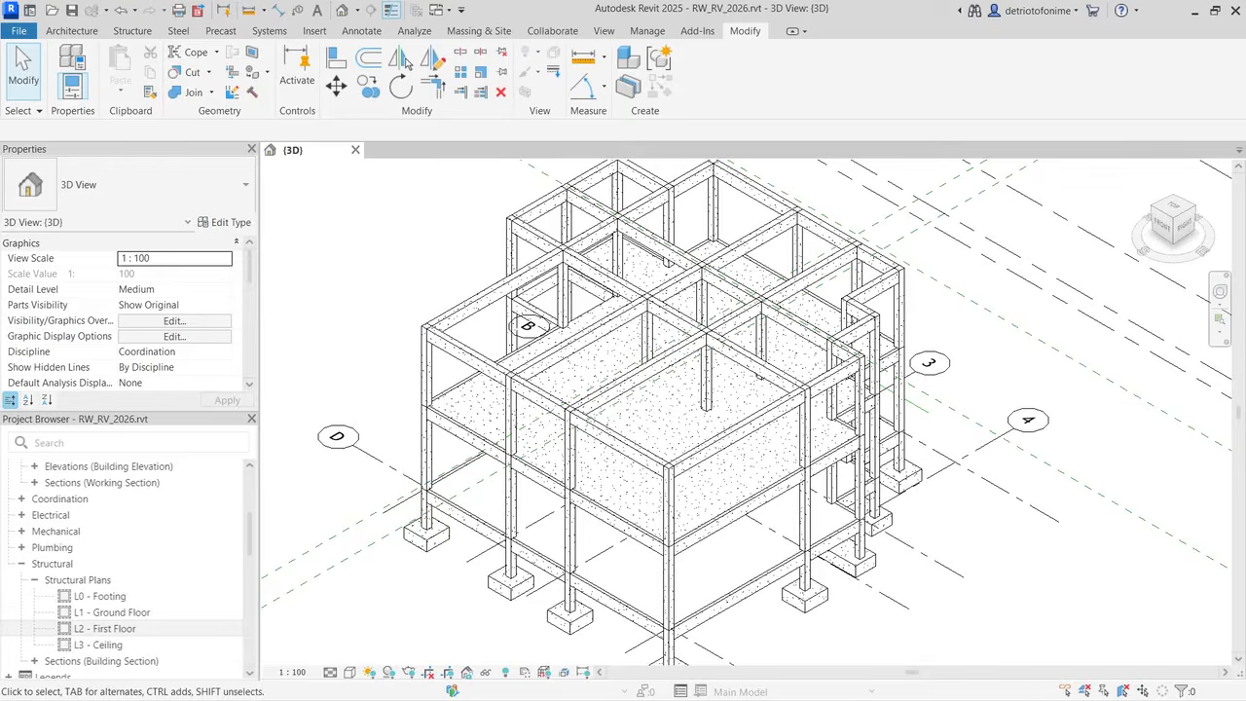
Step: Open the architectural L1 - Ground Floor floor plan and delete the green line above grid A between grids 2 and 3
left_click(105, 628)
scroll(105, 623, "up", 3)
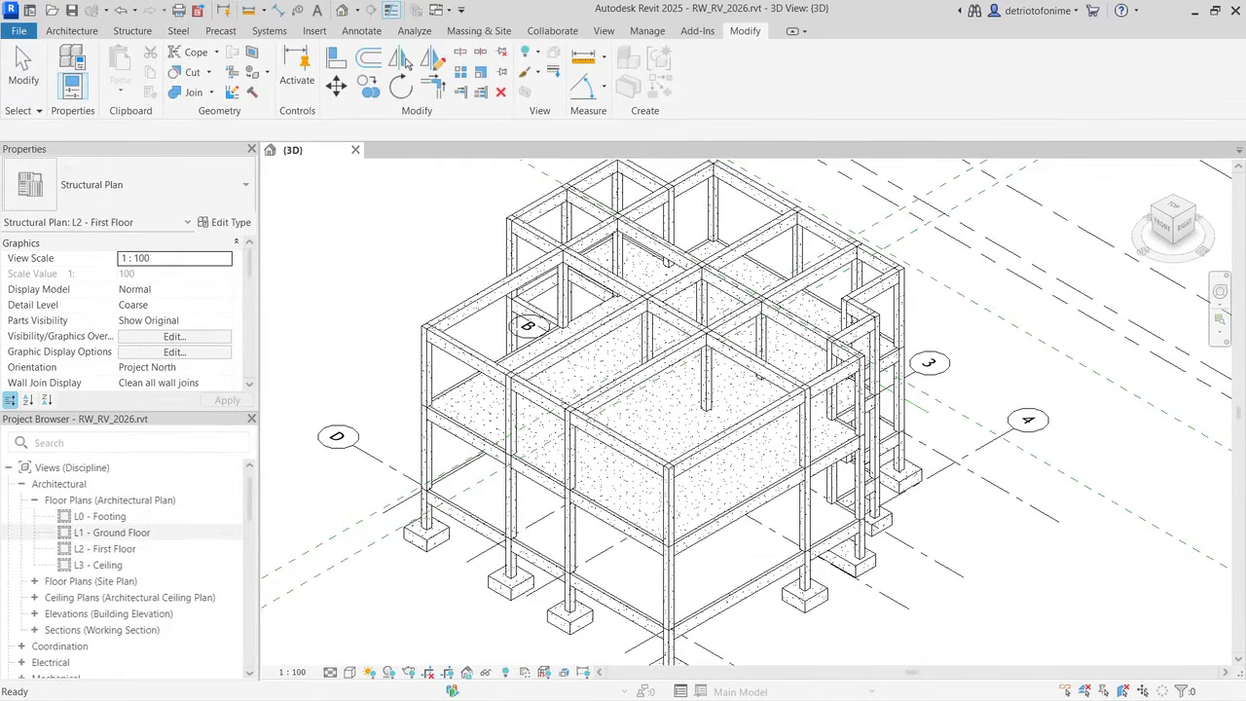
double_click(112, 533)
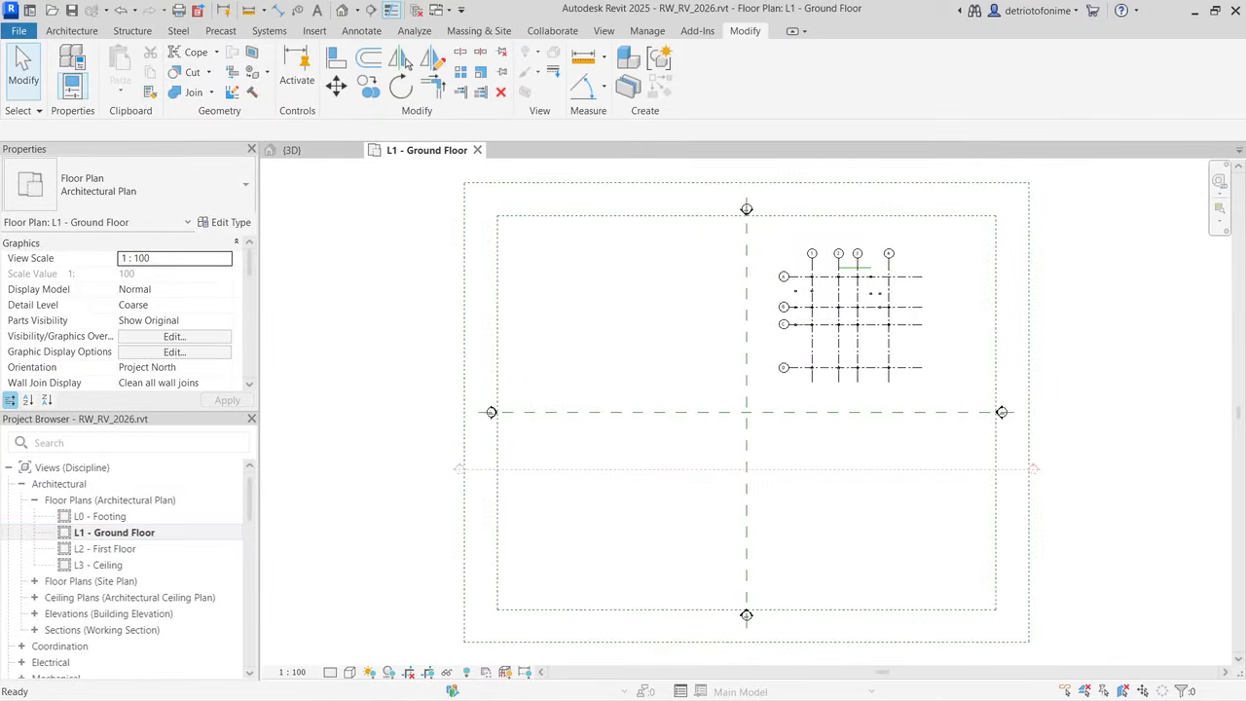
scroll(908, 291, "up", 5)
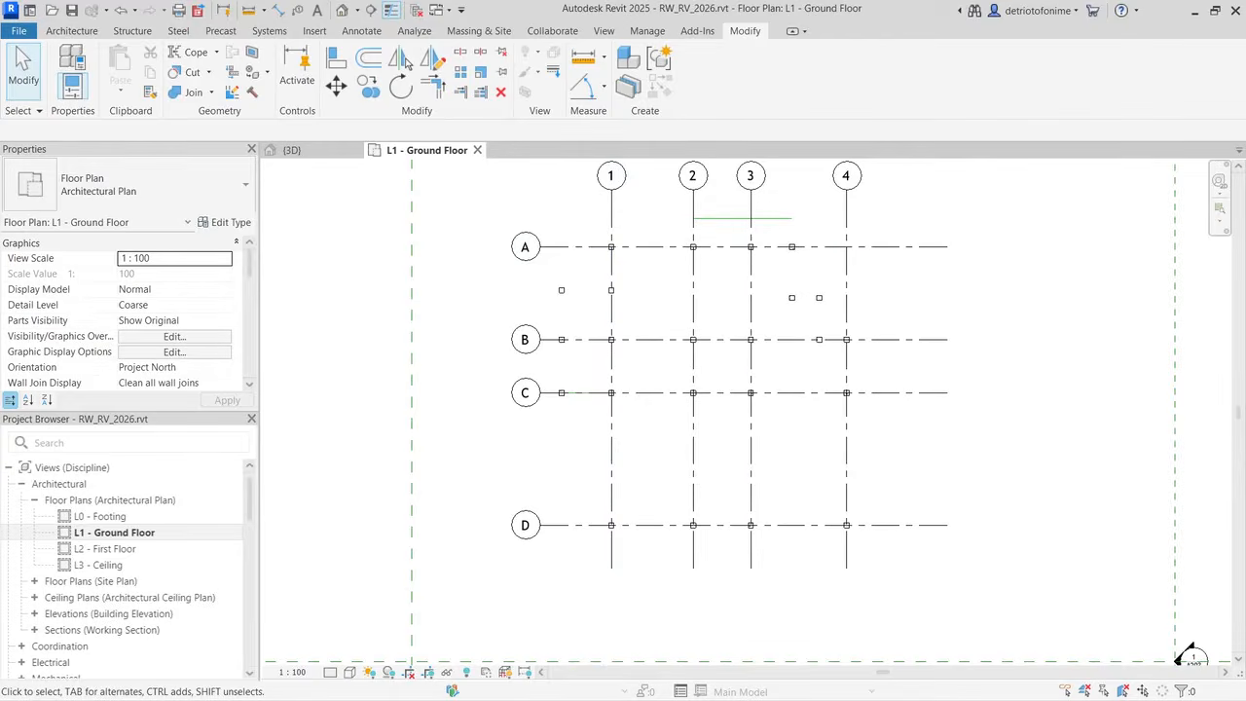
left_click(722, 218)
key("Delete")
Step: Import the image cut-floor plan 01.jpg from the Desktop and place it over the column grid
left_click(314, 30)
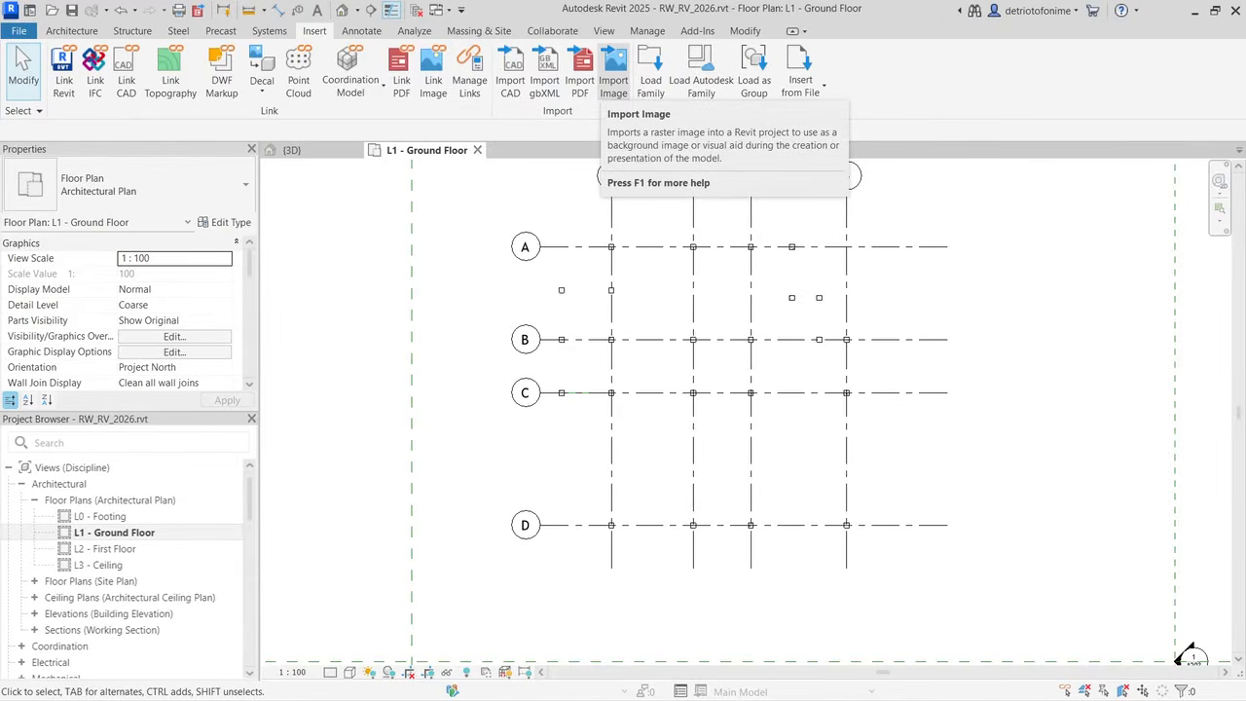
left_click(615, 77)
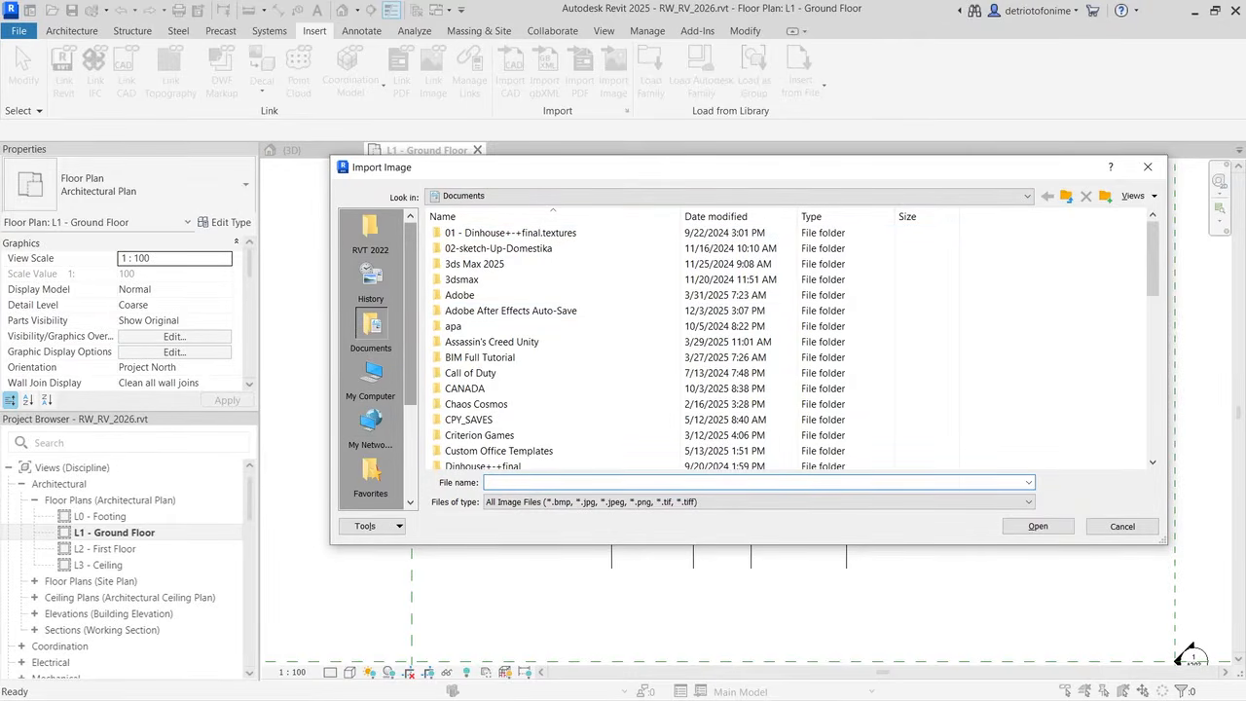
left_click(371, 380)
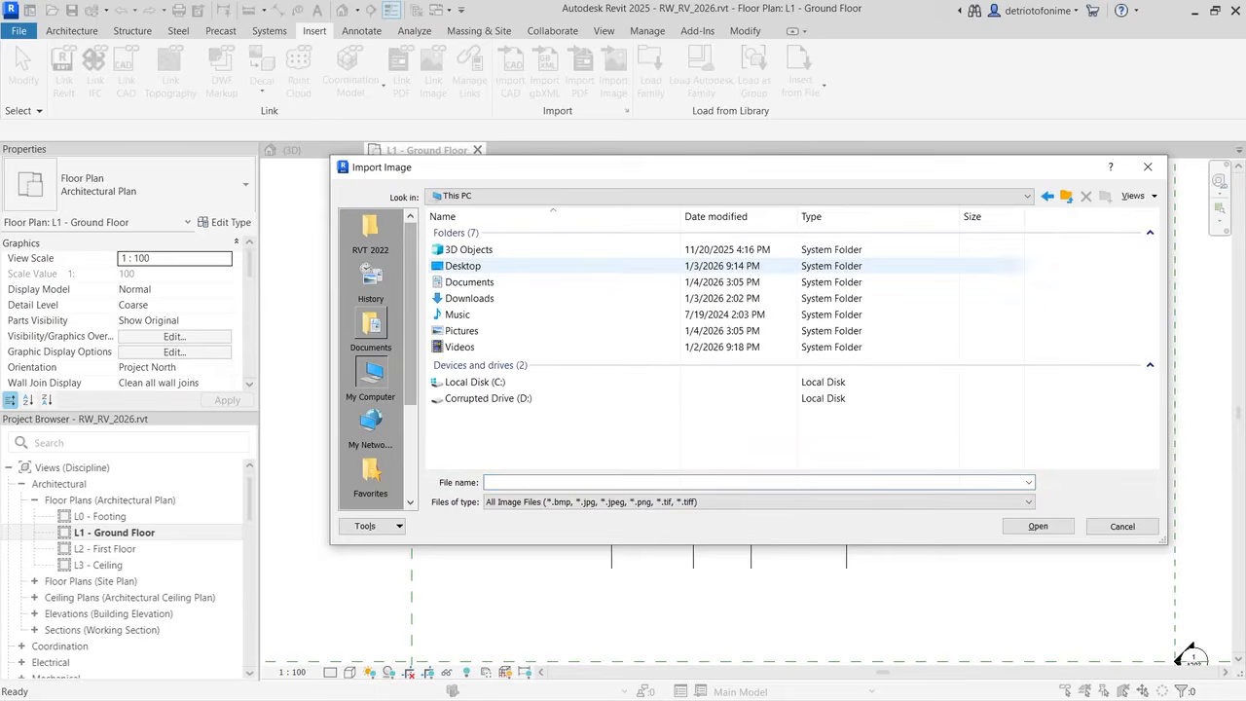
double_click(463, 266)
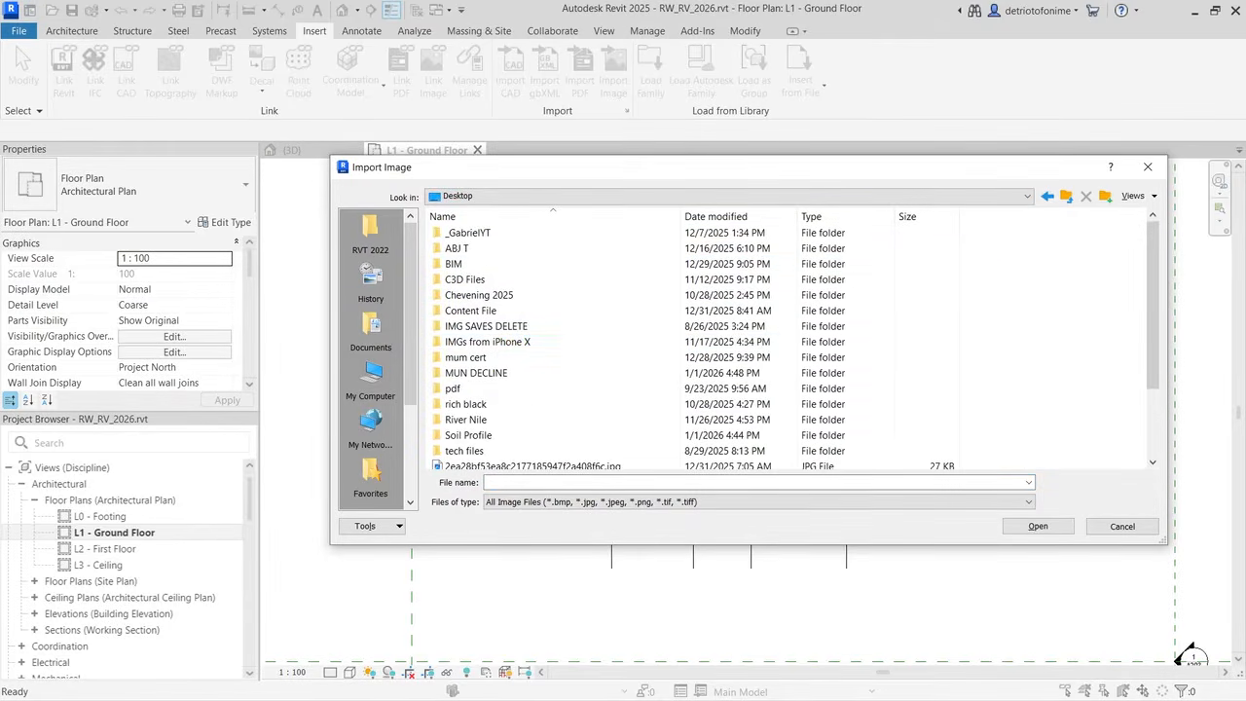
scroll(1154, 312, "down", 2)
left_click(489, 389)
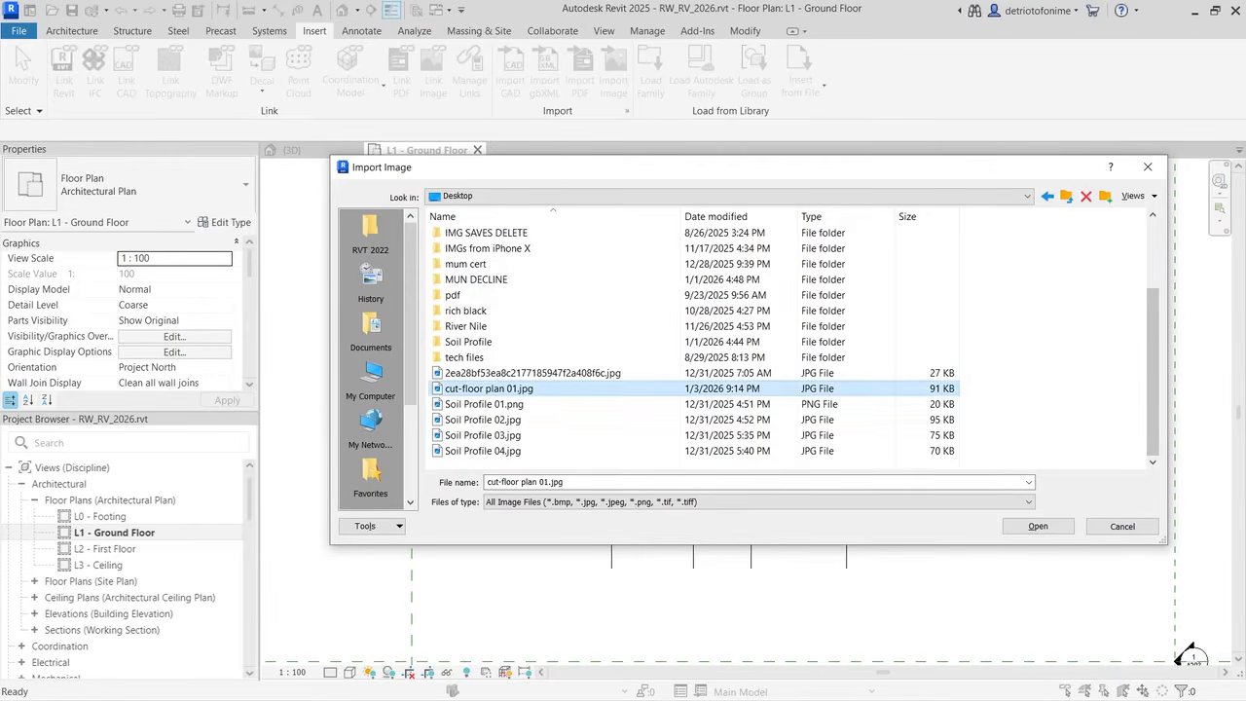
left_click(1038, 525)
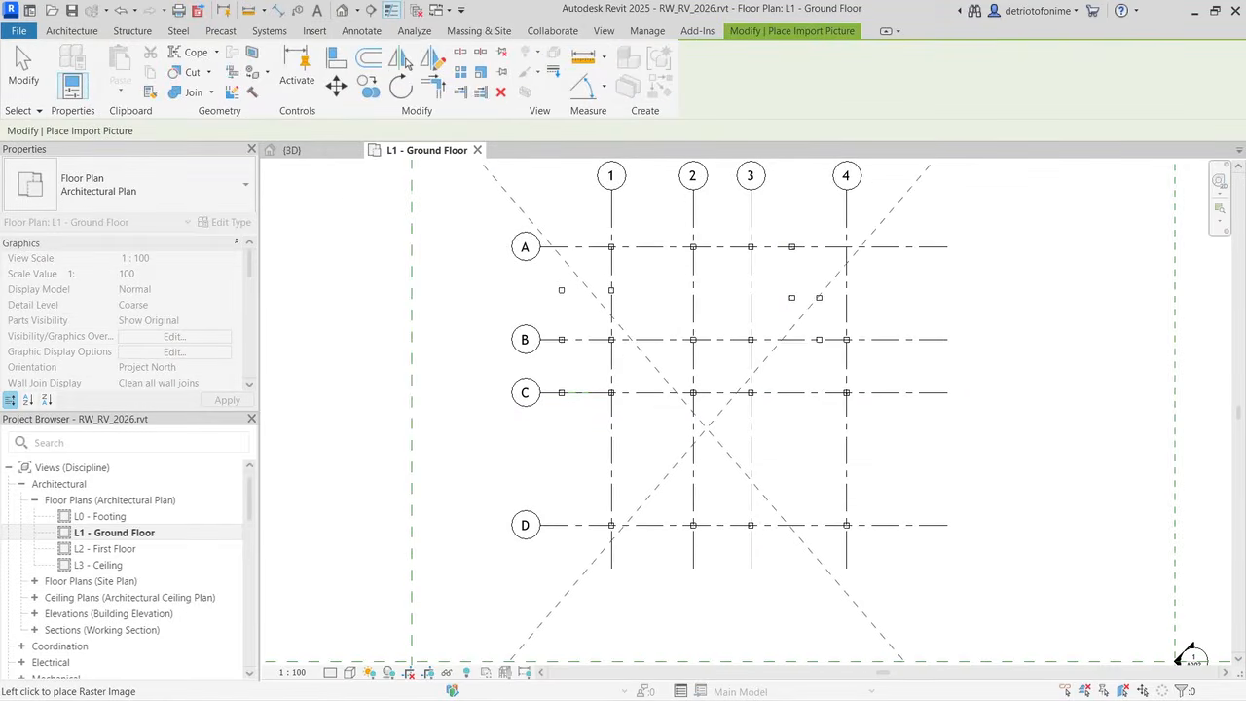
left_click(745, 451)
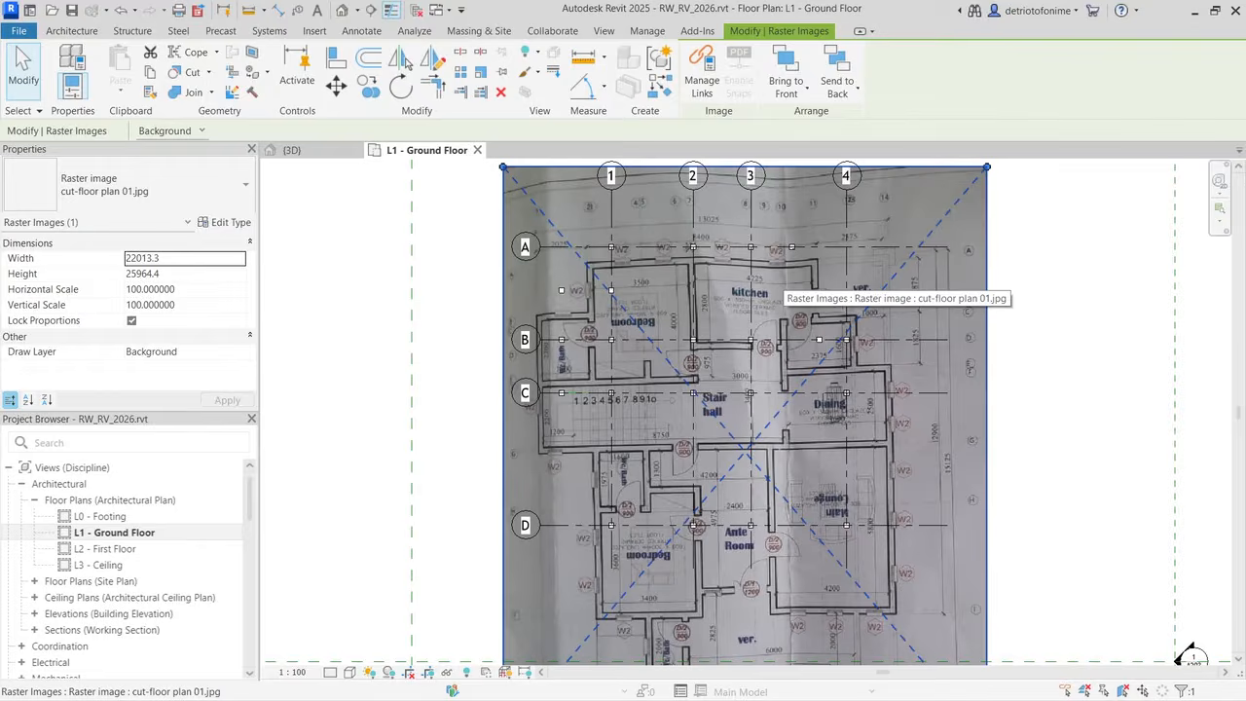
Step: Move the floor plan image so its upper outer wall lies along grid A
scroll(787, 282, "down", 1)
scroll(770, 268, "down", 1)
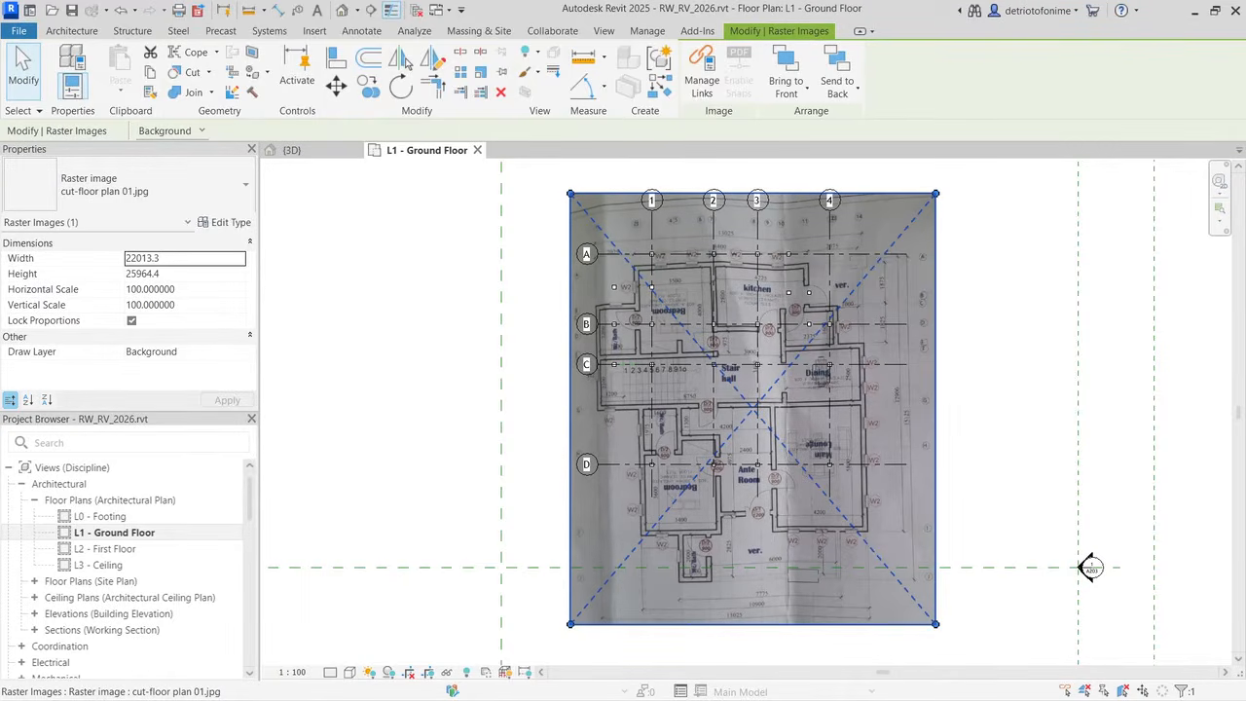
mouse_move(753, 409)
left_mouse_down()
mouse_move(751, 377)
mouse_move(767, 407)
left_mouse_up()
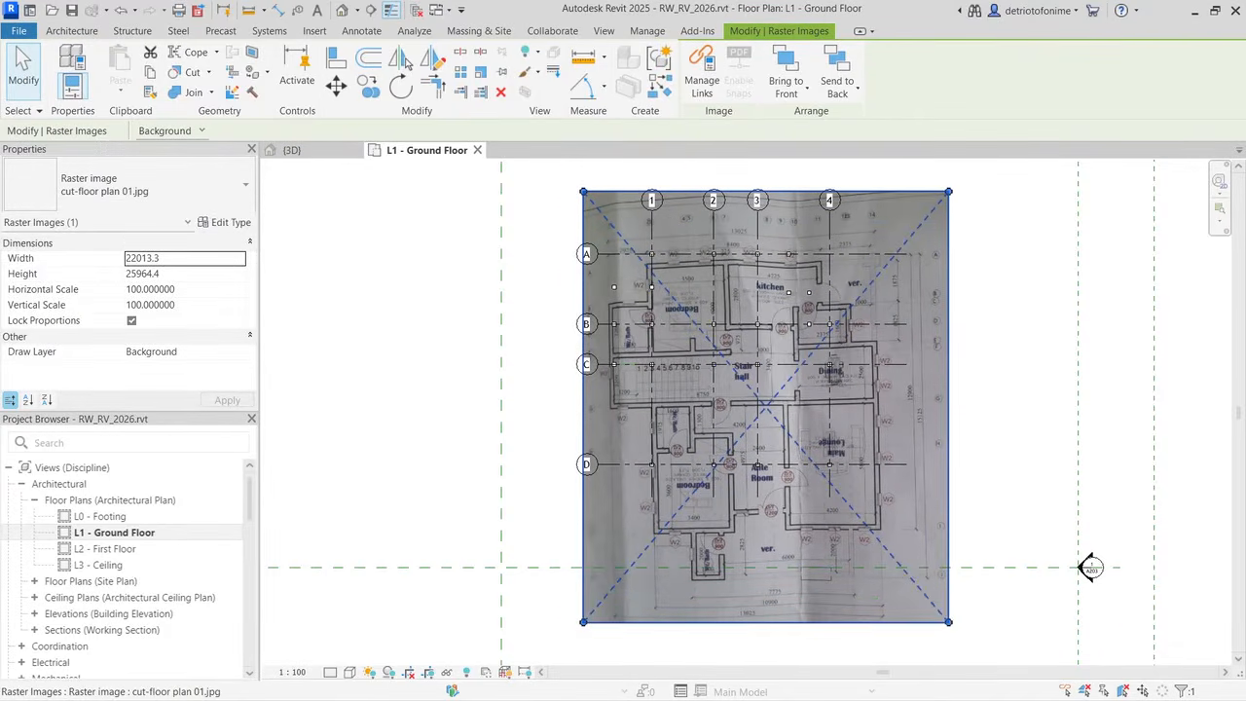
scroll(780, 243, "up", 4)
key("alt")
left_click_drag(780, 245, 763, 211)
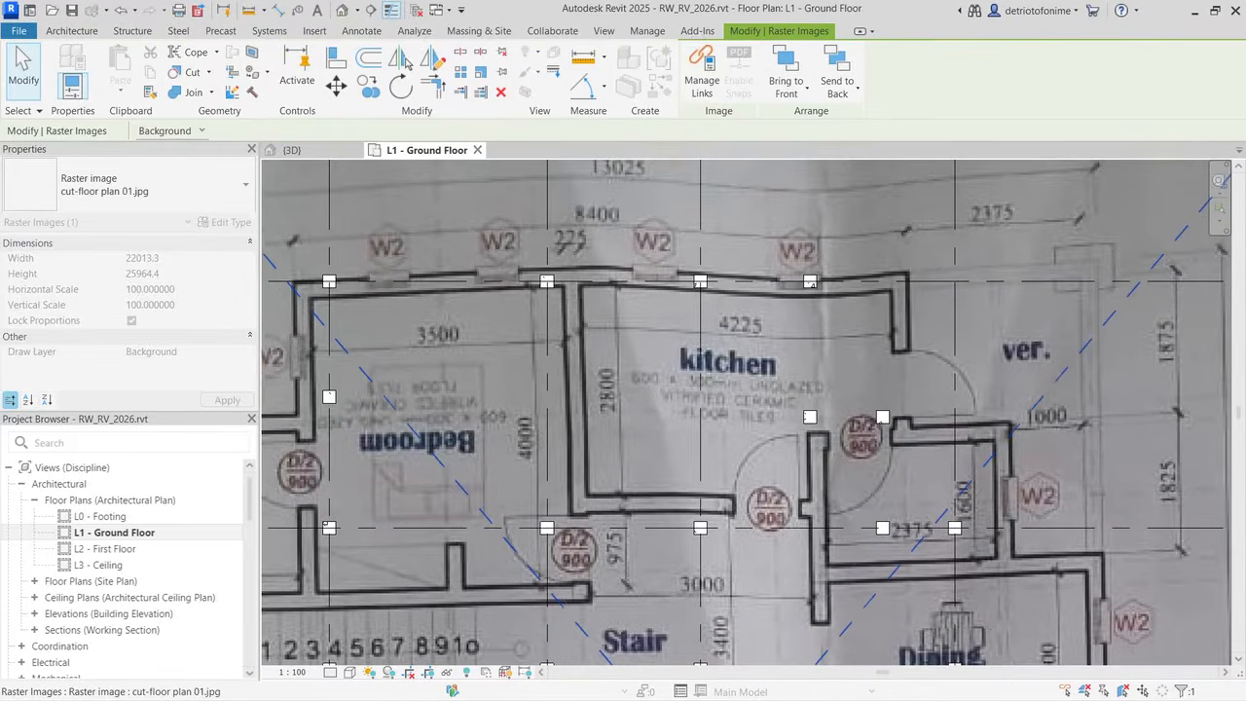
scroll(645, 376, "down", 10)
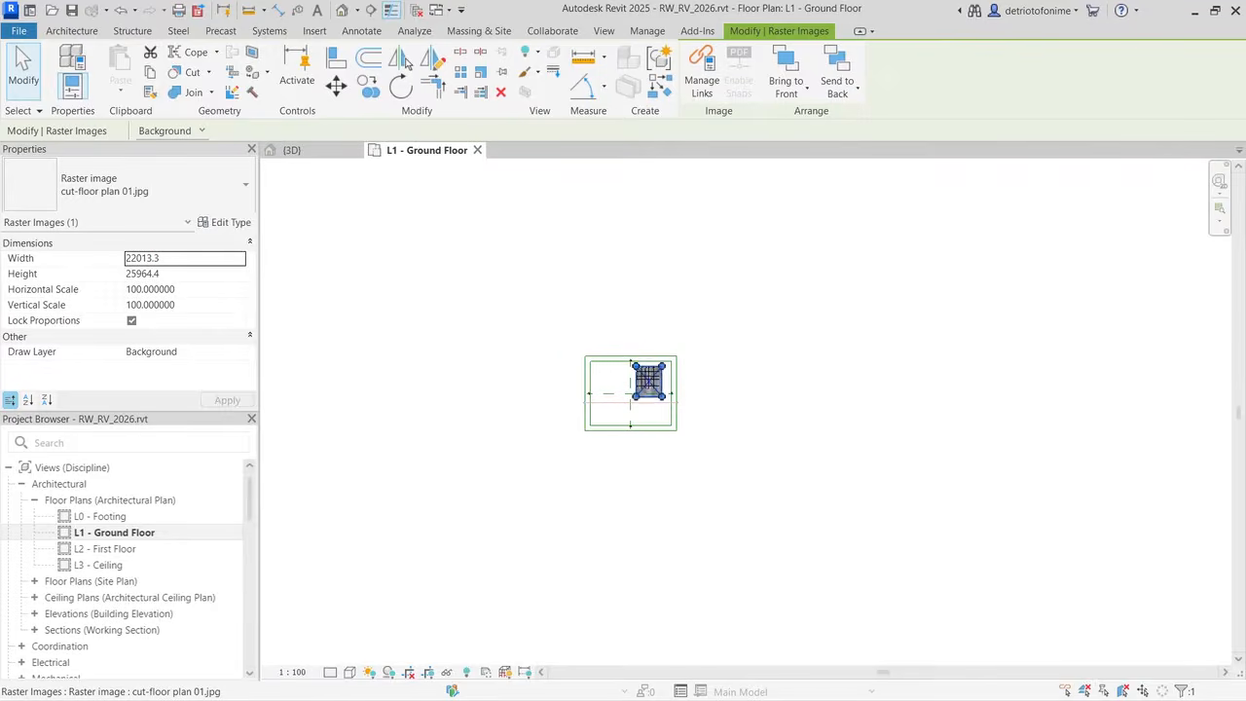
key("z")
key("f")
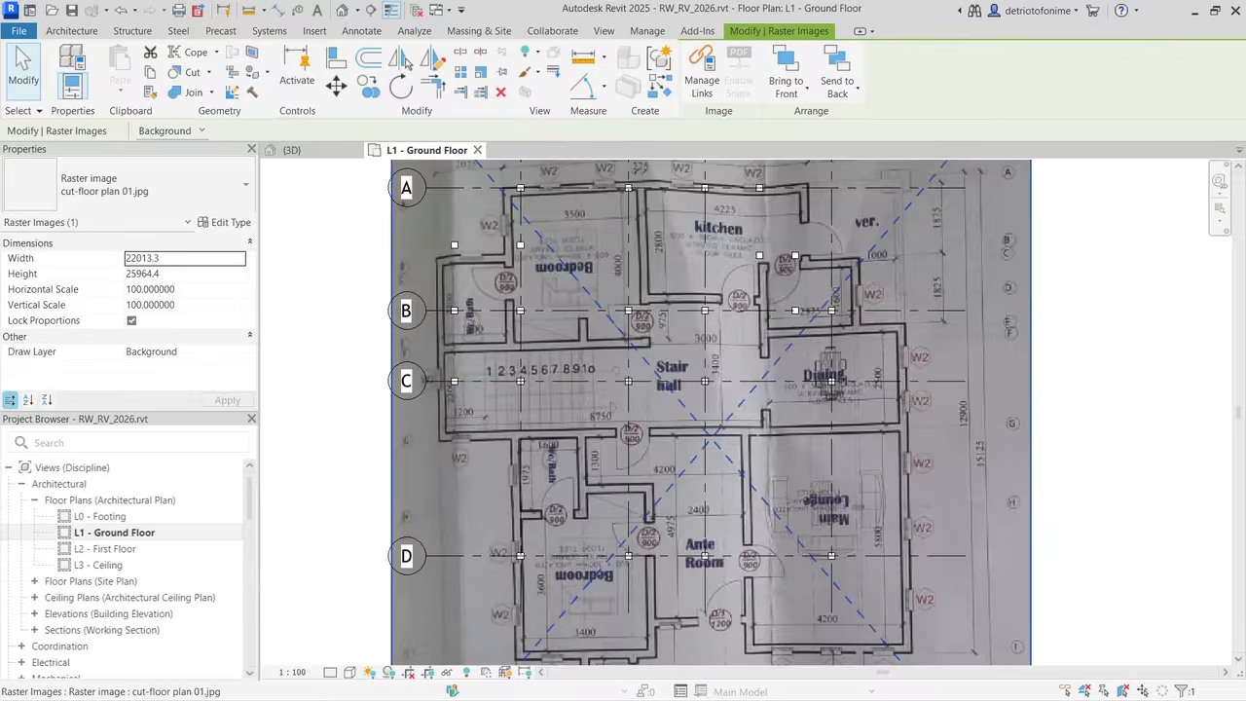
Step: Scale the floor plan image down proportionally to about 17769 wide by 20958 high
scroll(647, 377, "down", 8)
scroll(646, 377, "up", 5)
key("alt")
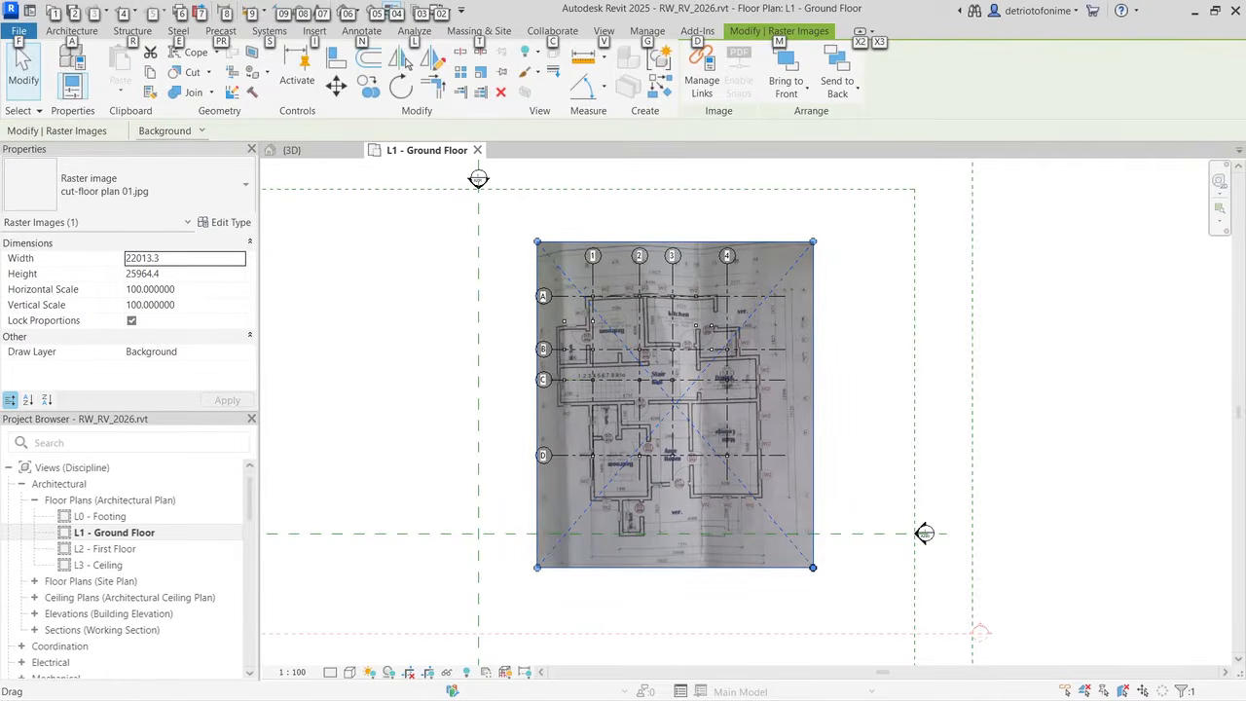
left_click_drag(814, 566, 766, 511)
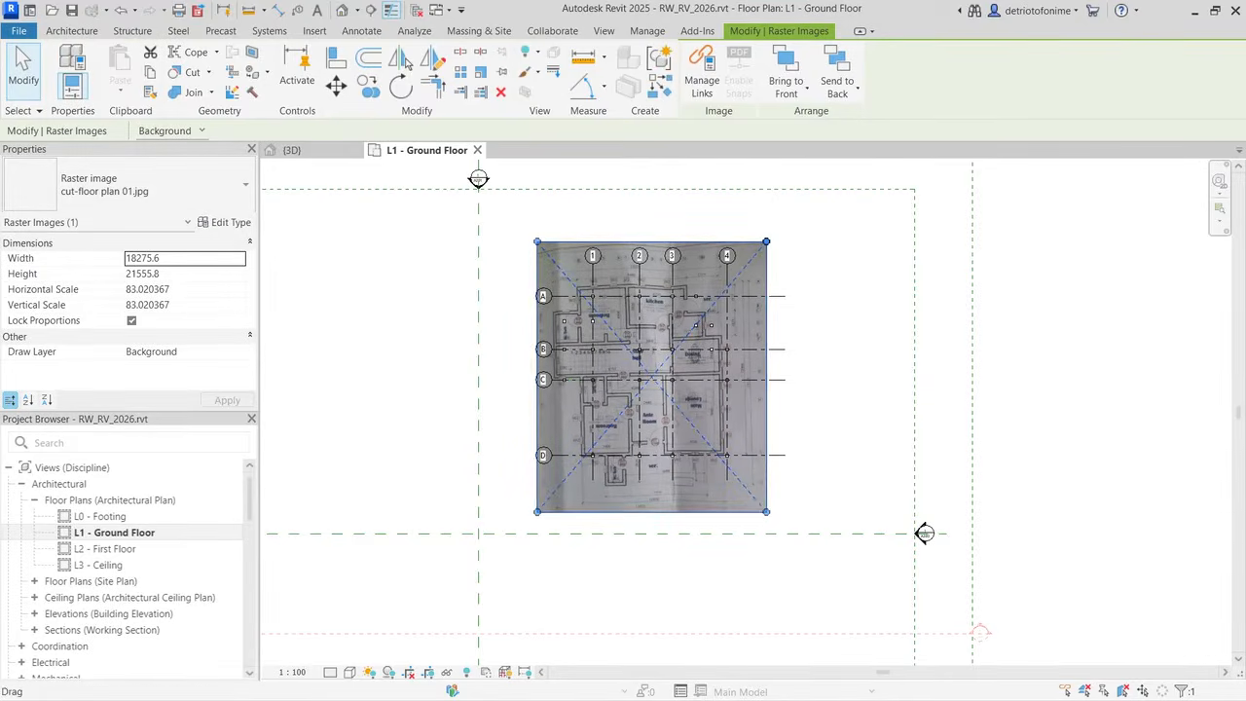
left_click_drag(766, 242, 760, 250)
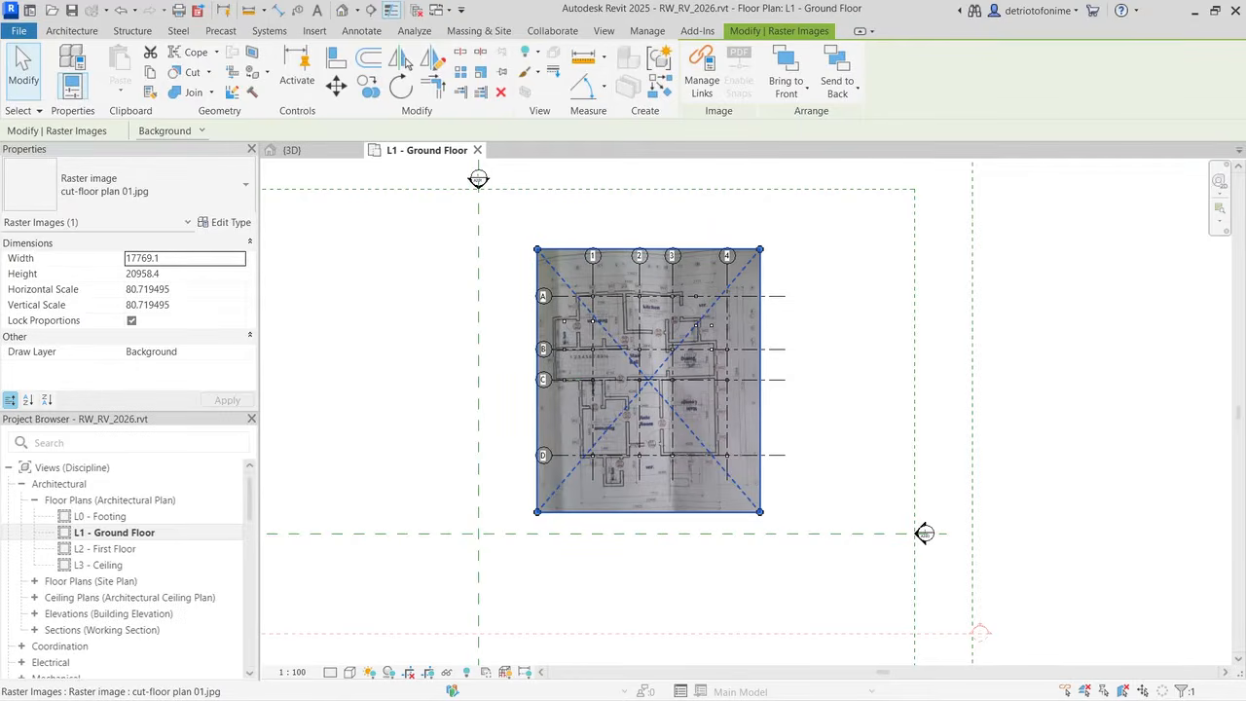
Step: Reposition the scaled image so its drawn walls line up with grids 1 to 4 and the columns
scroll(620, 391, "up", 2)
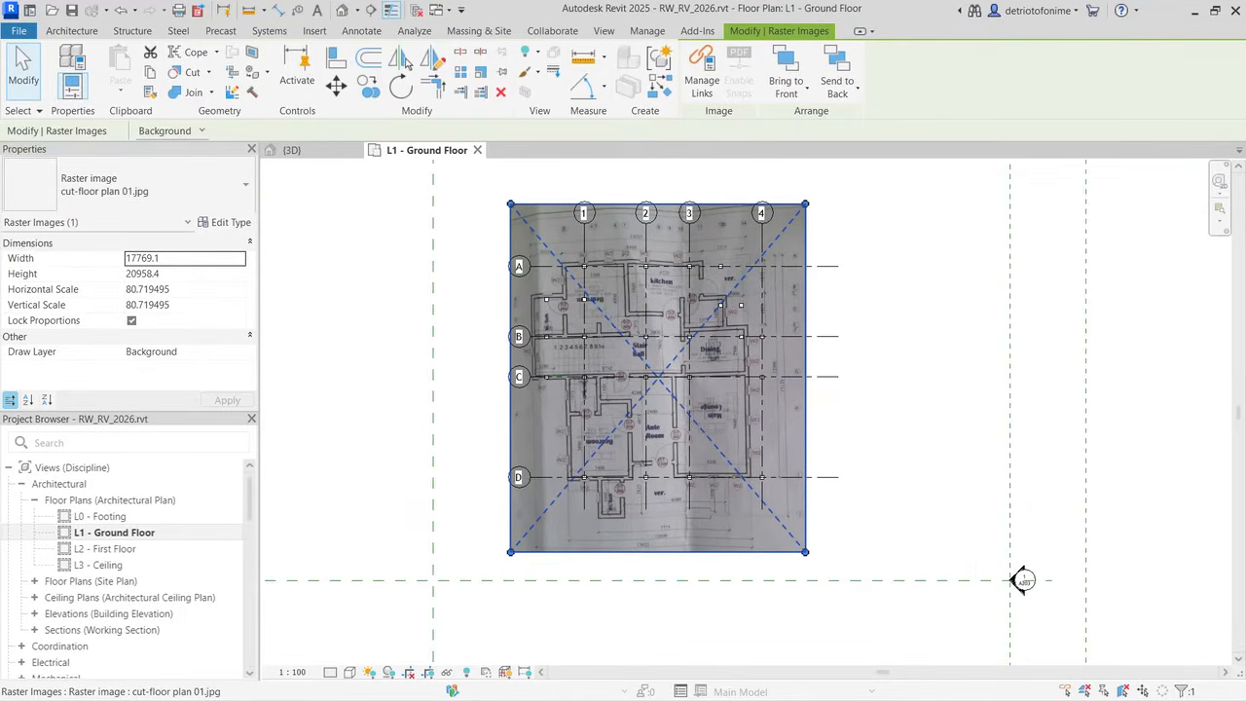
mouse_move(633, 327)
left_mouse_down()
mouse_move(662, 328)
mouse_move(618, 317)
left_mouse_up()
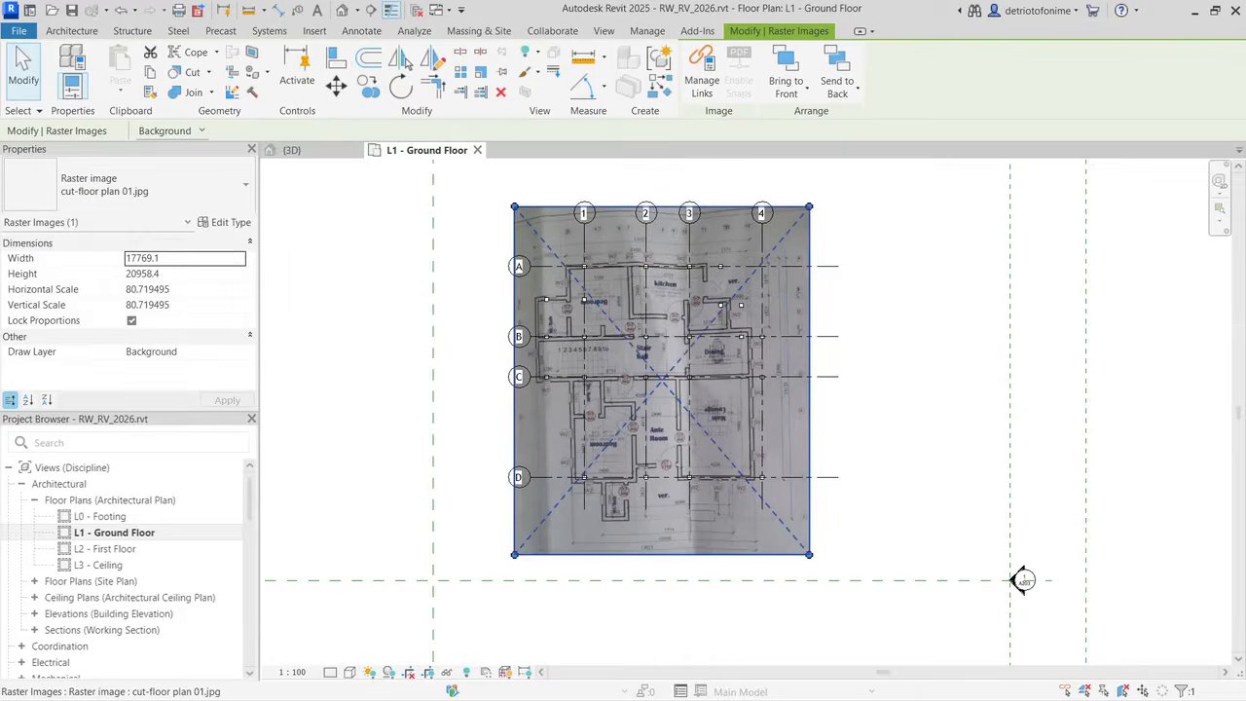
scroll(626, 331, "up", 1)
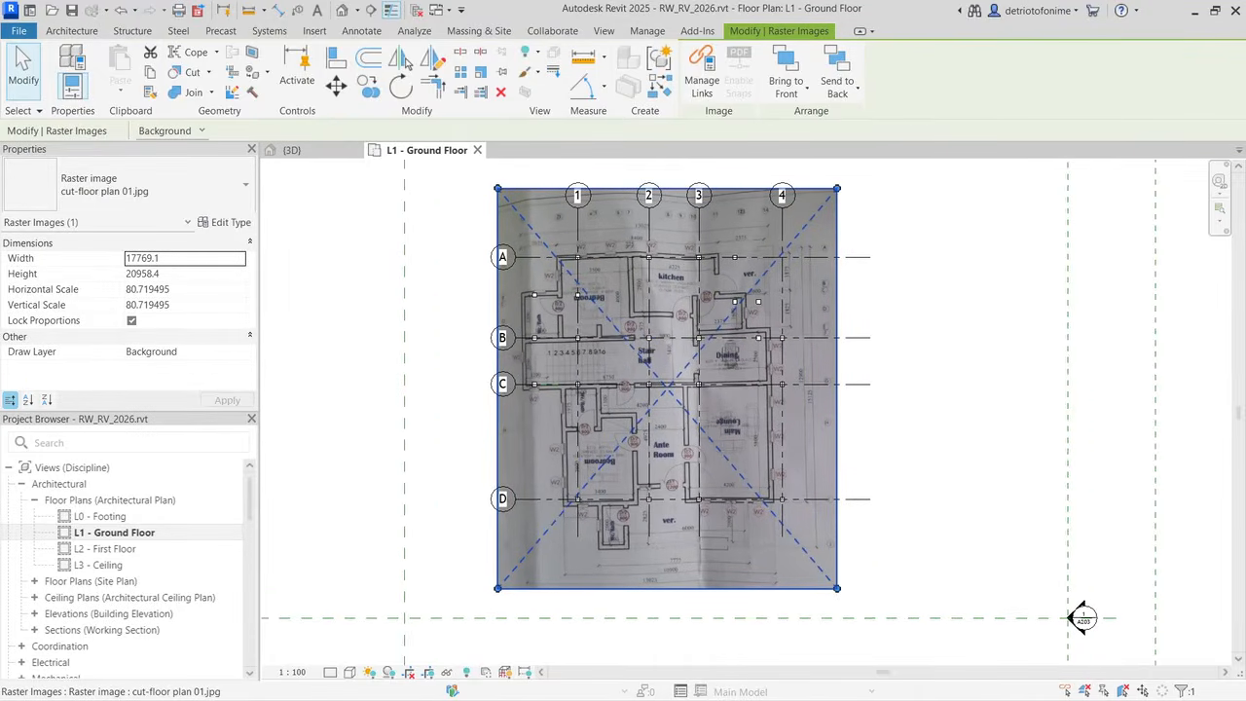
mouse_move(626, 331)
left_mouse_down()
mouse_move(650, 334)
mouse_move(638, 335)
left_mouse_up()
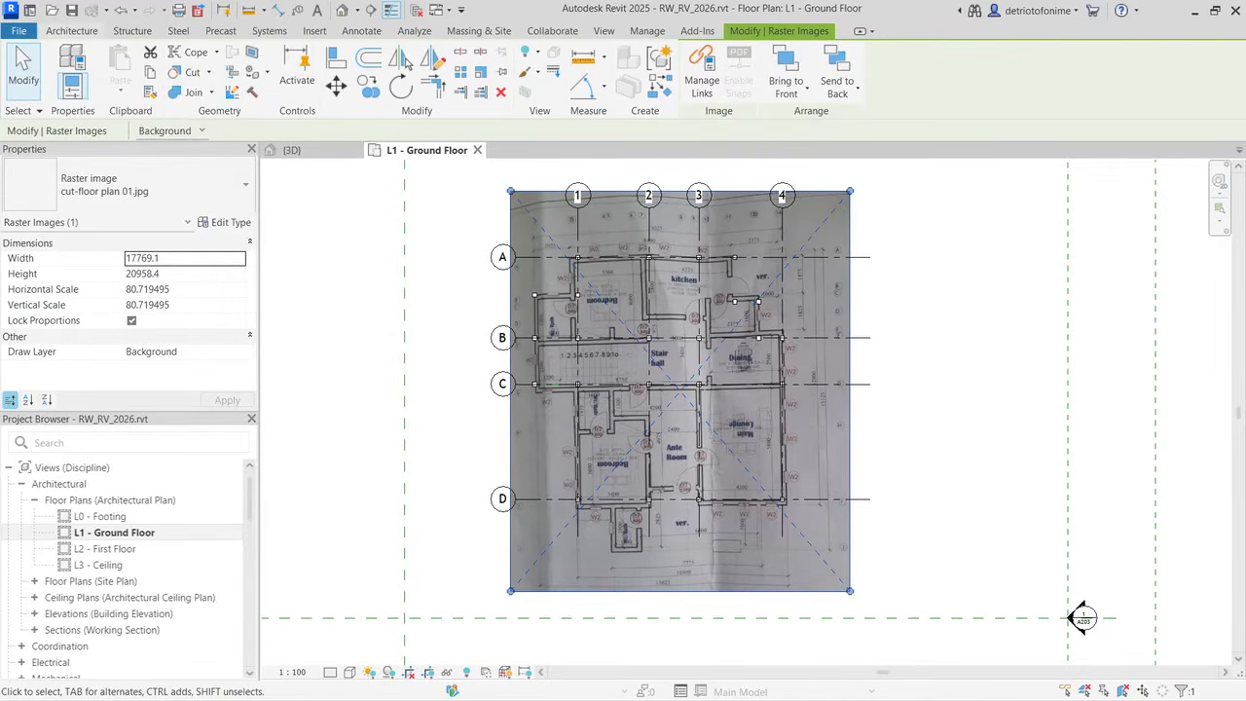
Step: Start a wall and duplicate the Generic - 200mm basic wall type as Generic - 226mm
left_click(72, 31)
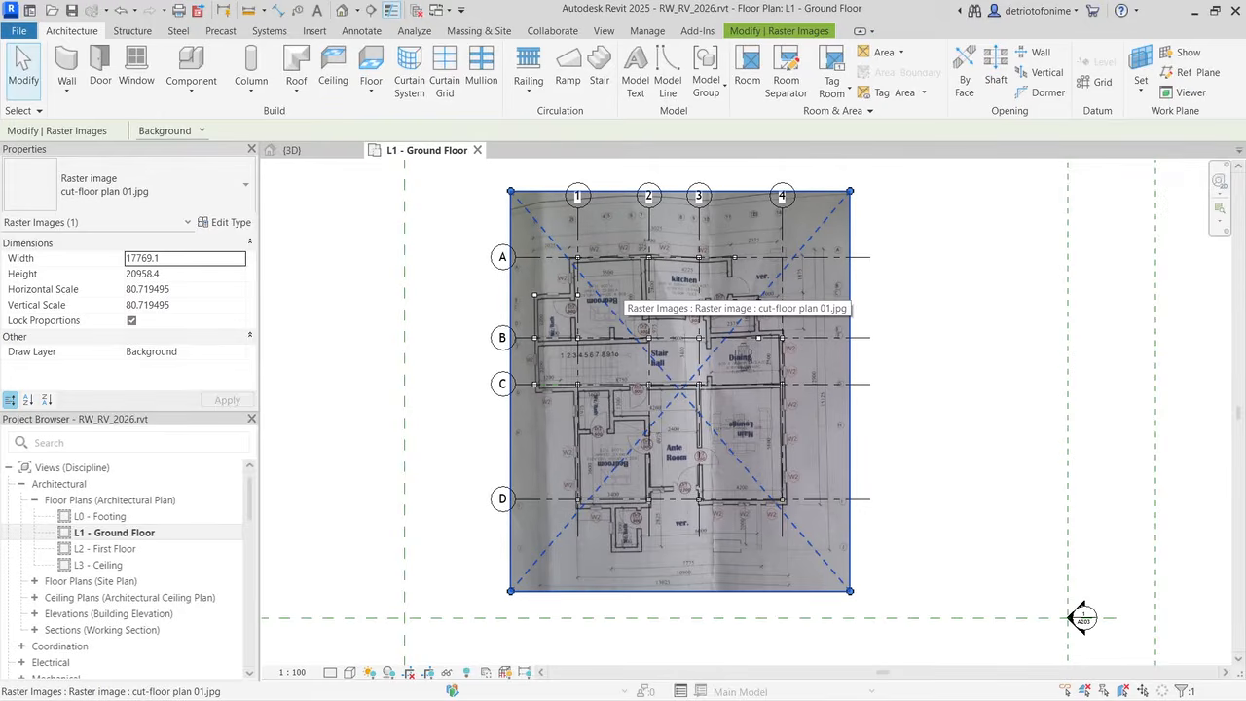
left_click(67, 63)
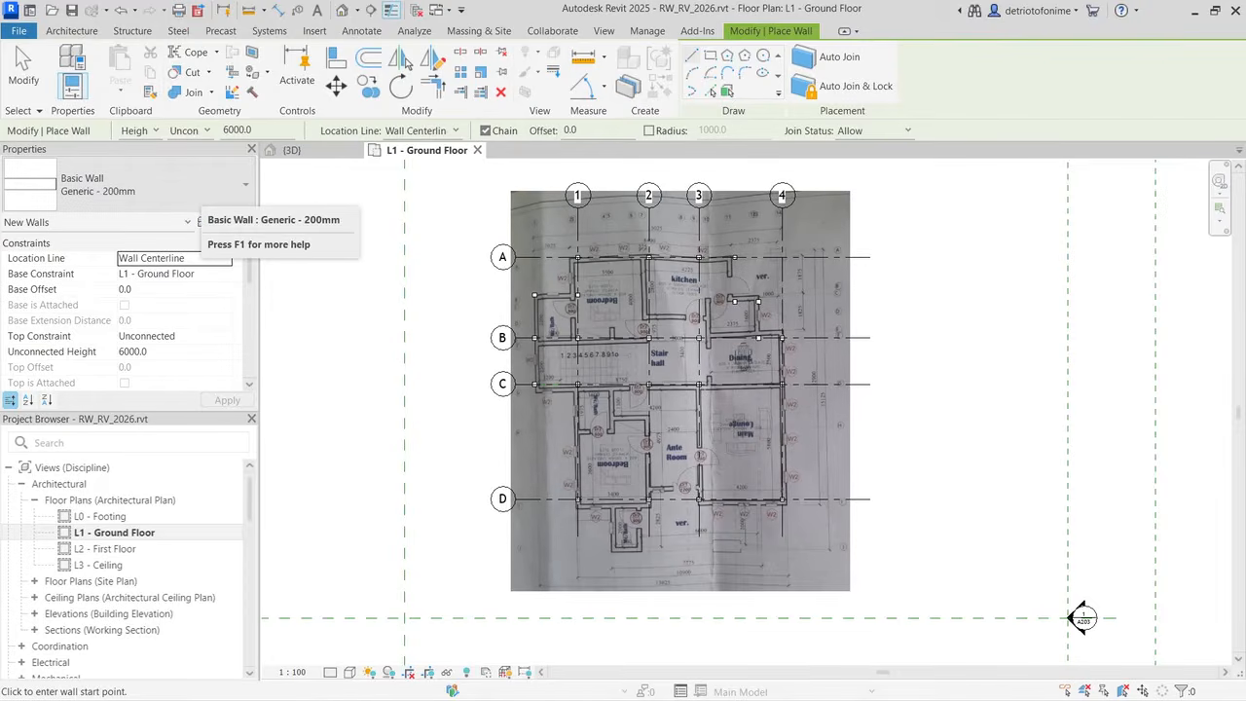
left_click(226, 222)
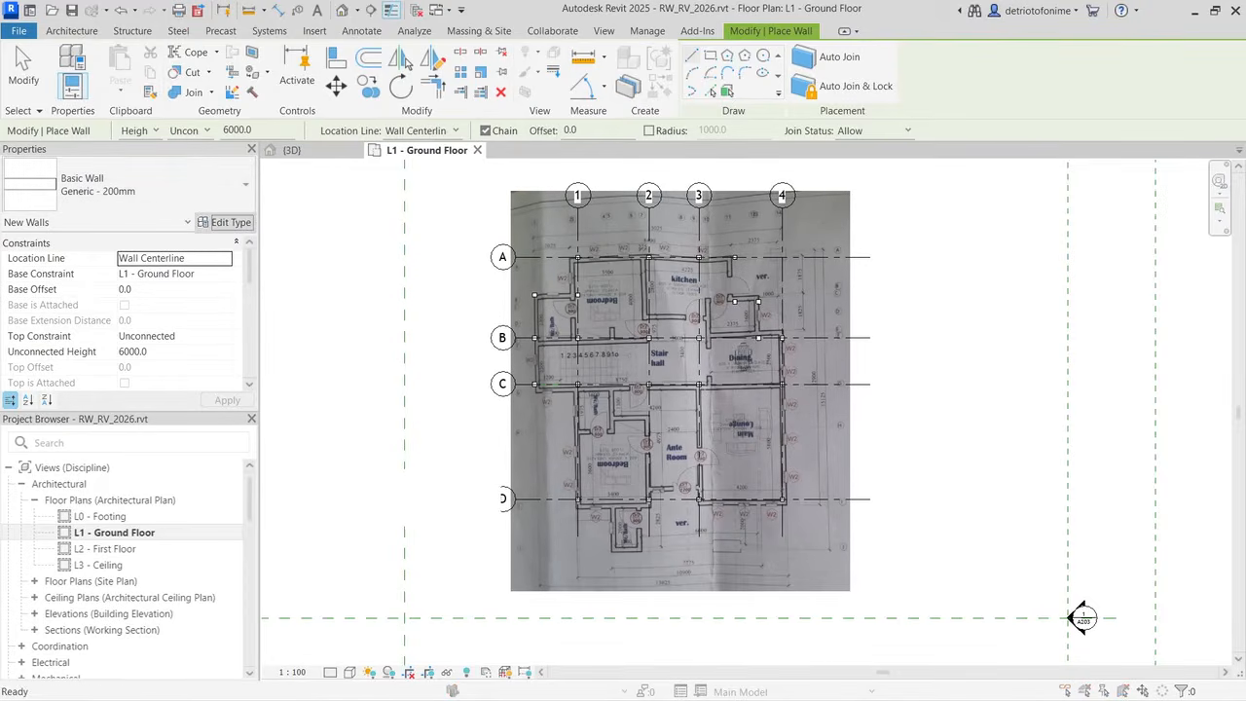
left_click(948, 147)
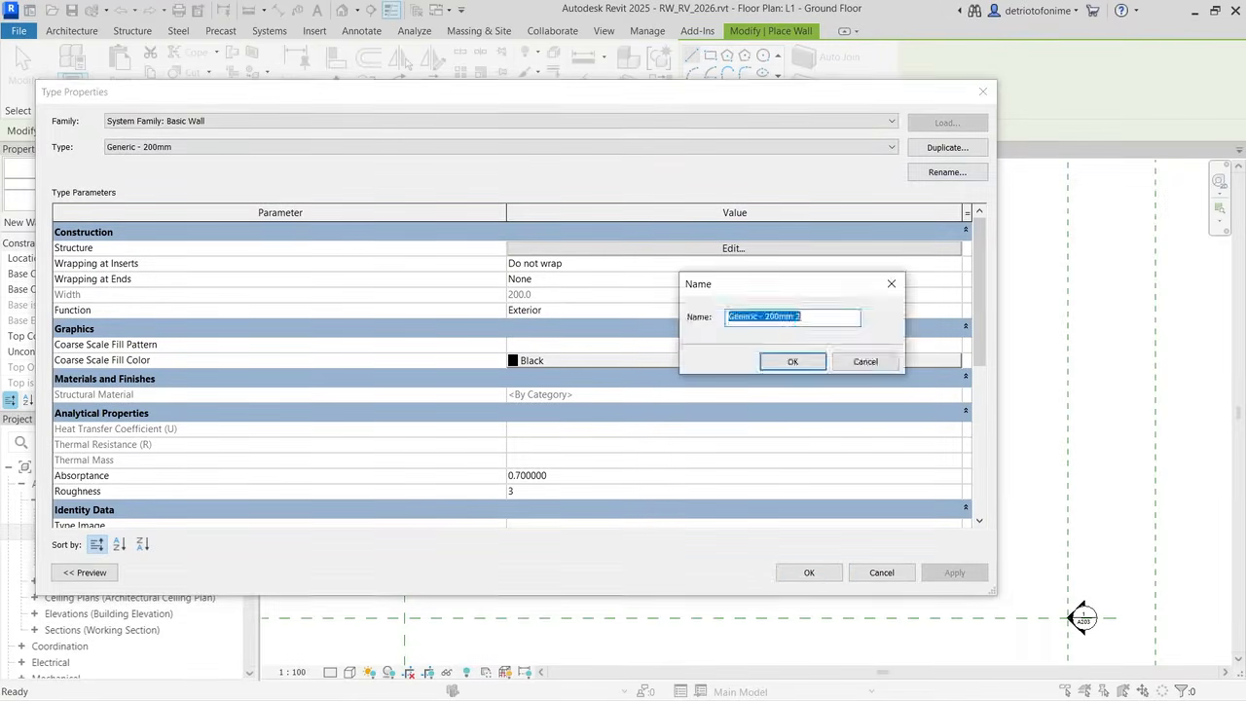
left_click(810, 318)
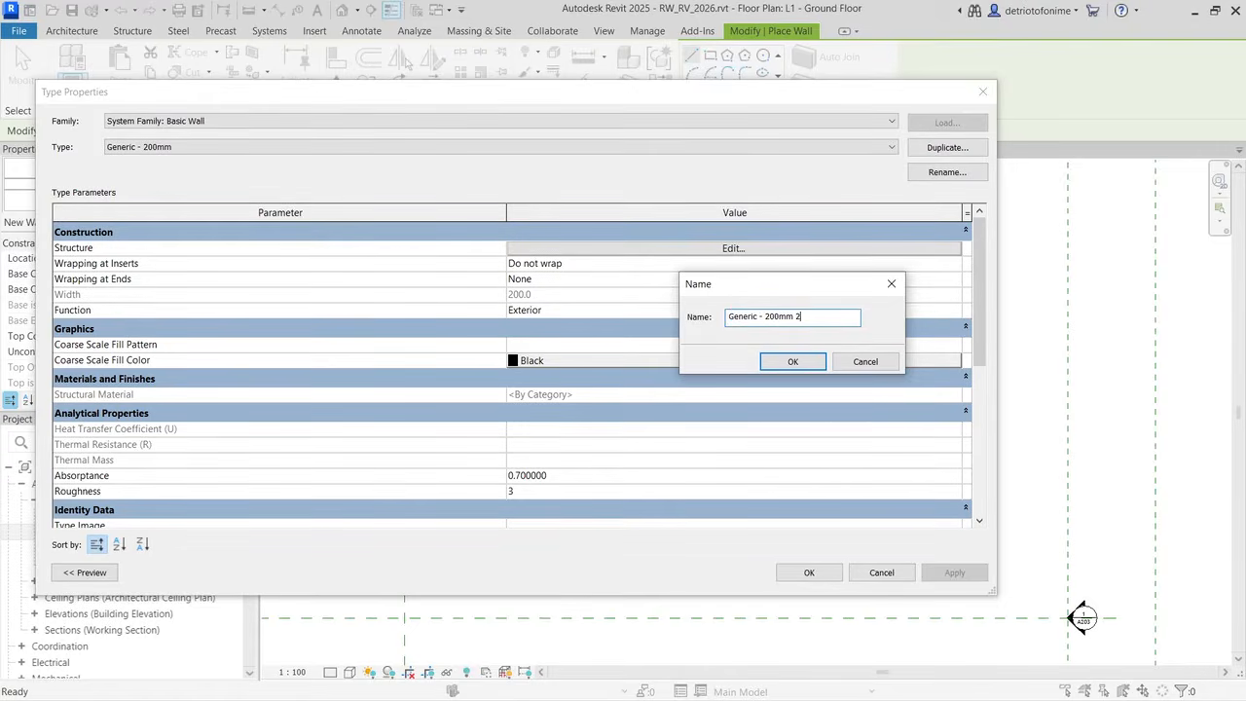
left_click_drag(766, 316, 780, 317)
left_click(785, 317)
left_click_drag(766, 317, 780, 317)
left_click(792, 316)
type("7")
key("Num_Lock")
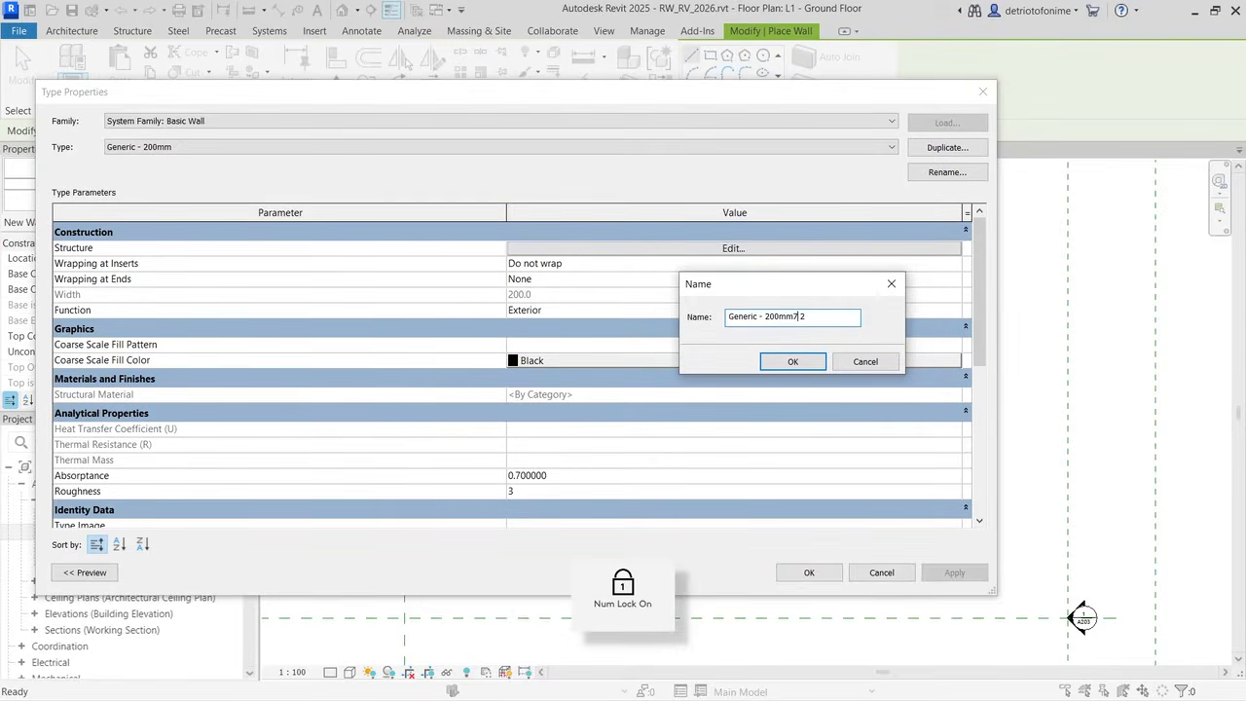
key("BackSpace")
key("BackSpace")
key("BackSpace")
key("BackSpace")
key("BackSpace")
type("26")
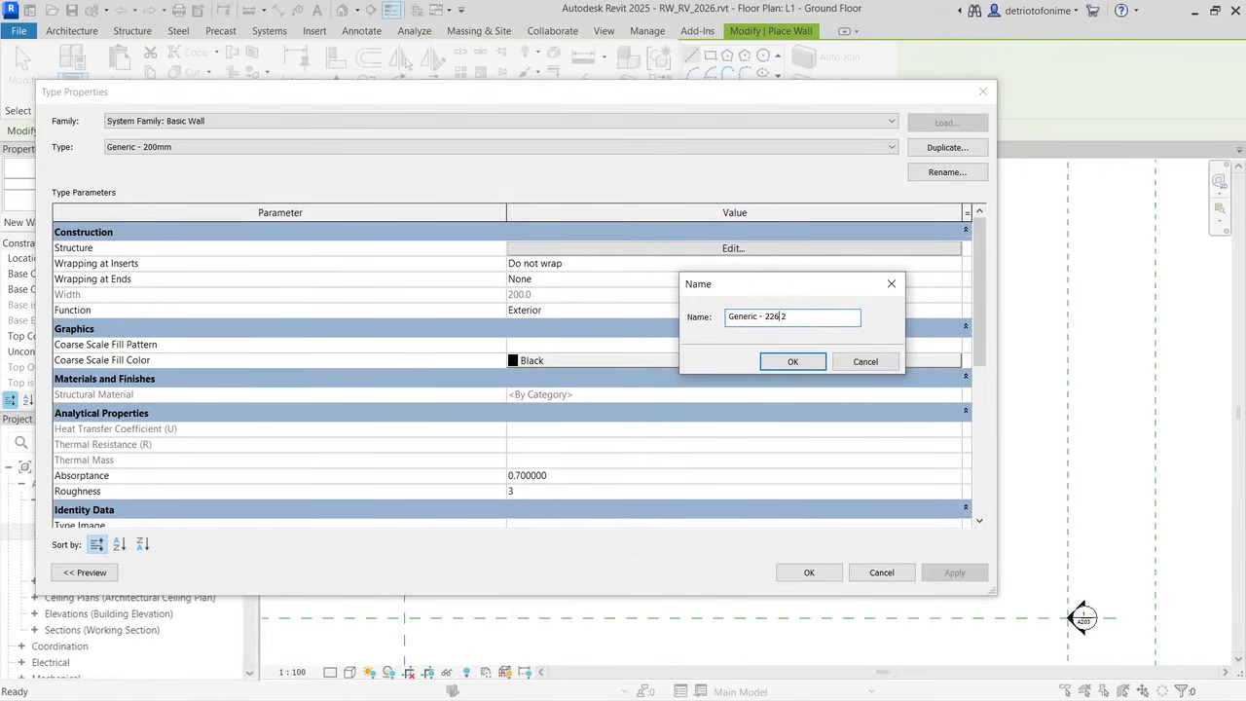
type("mm")
key("Delete")
key("Delete")
key("Return")
Step: Assign the material CMU, Split Face to the structure layer of the Generic - 226mm wall type
left_click(734, 248)
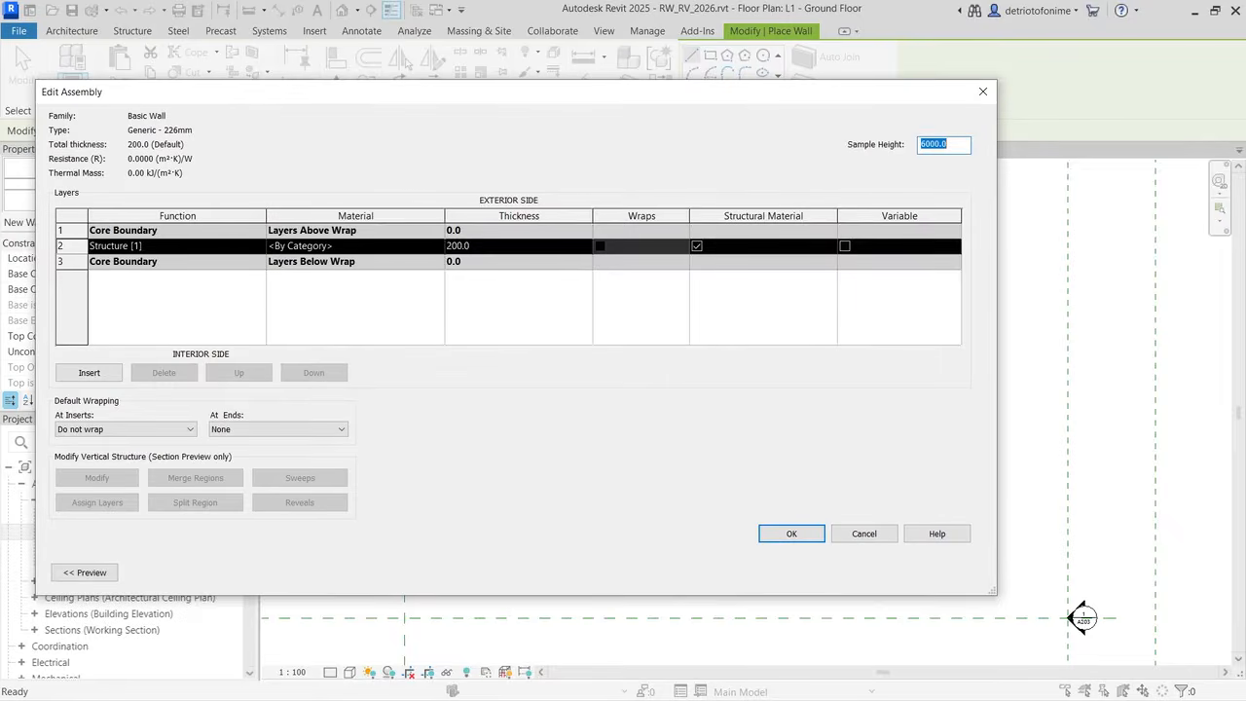
left_click(356, 247)
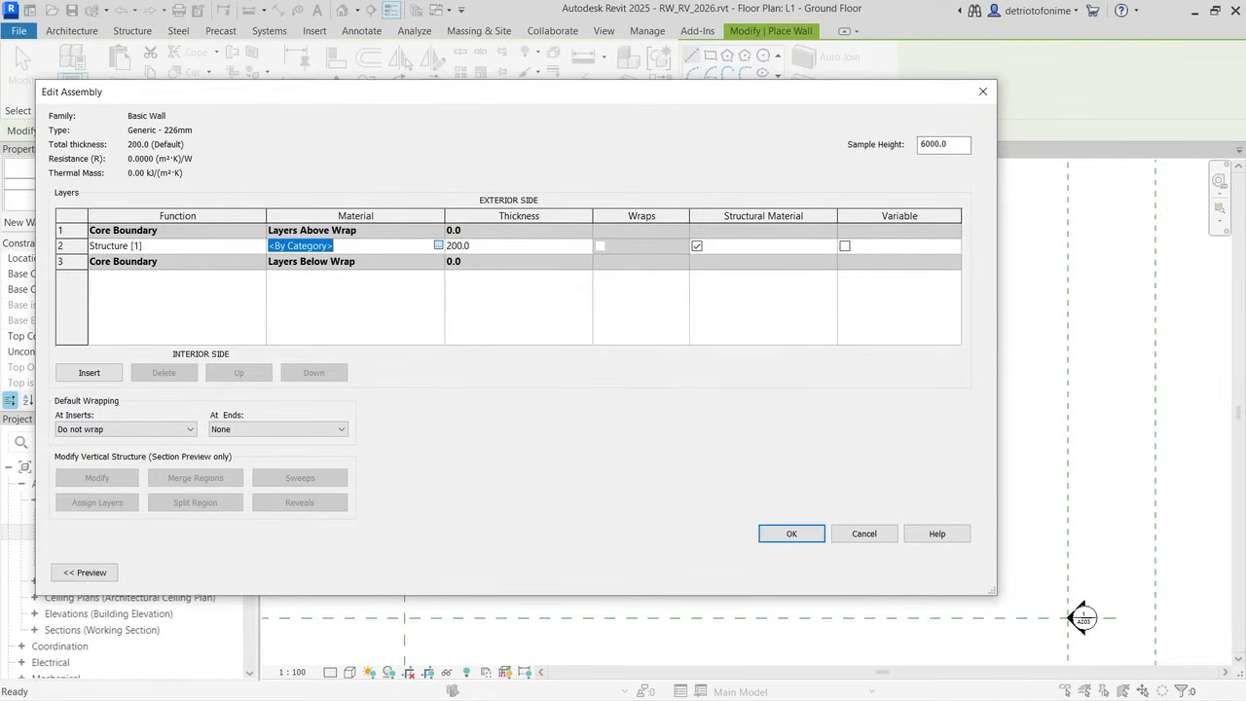
left_click(438, 245)
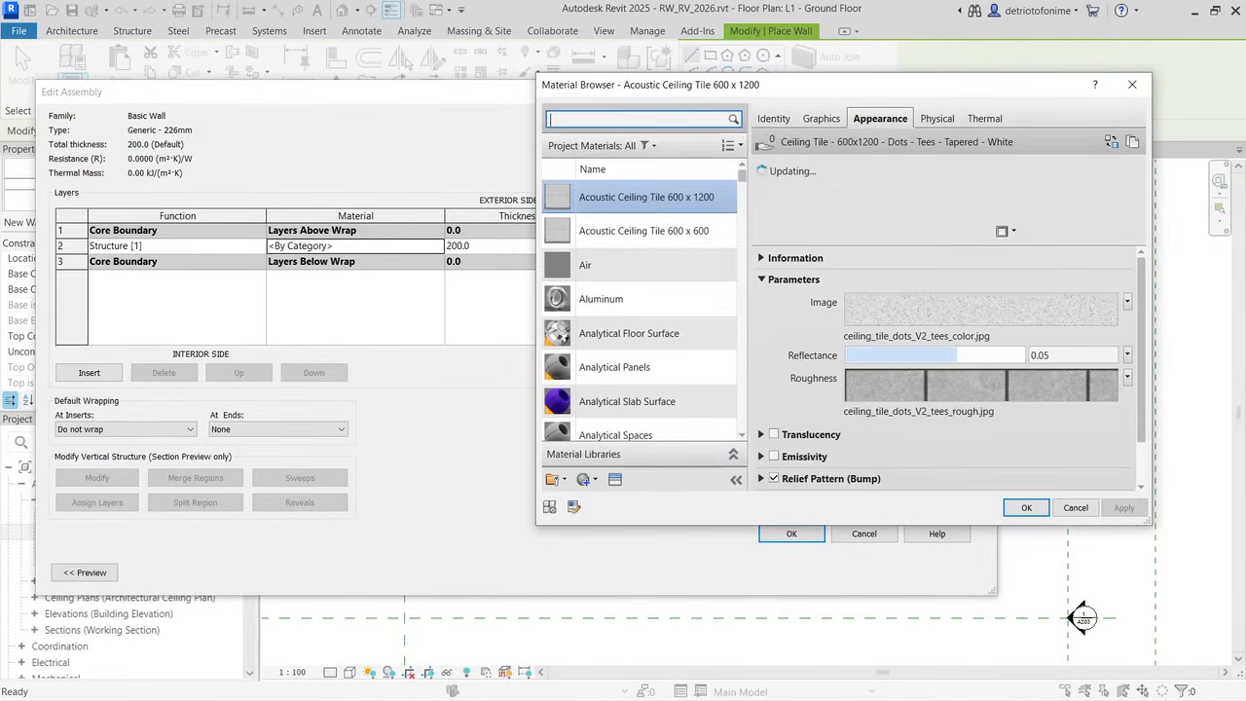
scroll(637, 213, "down", 3)
scroll(637, 256, "down", 8)
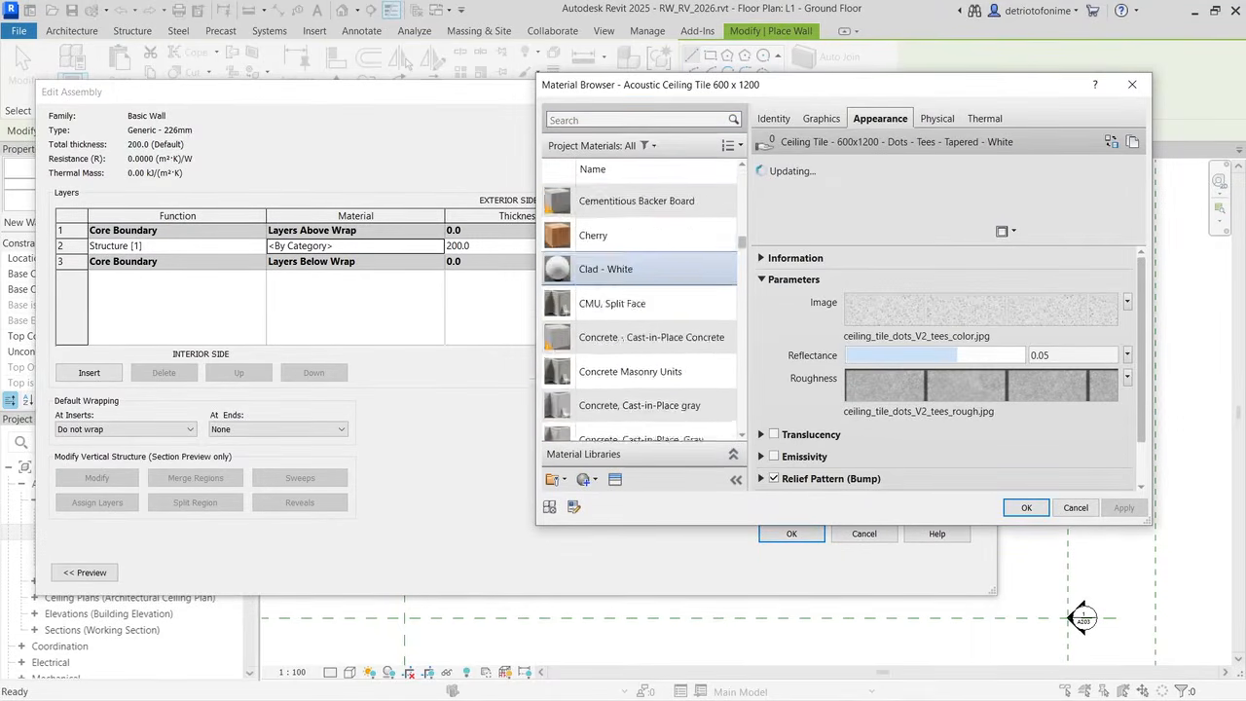
scroll(637, 261, "up", 3)
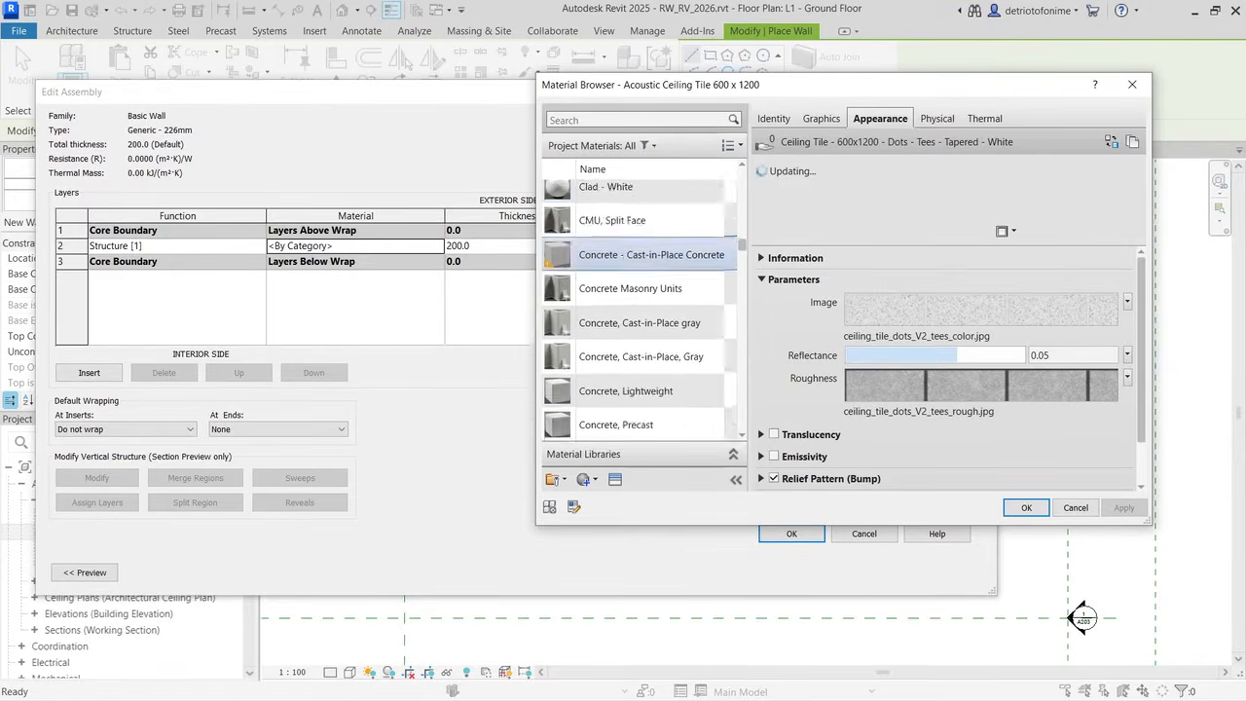
scroll(637, 261, "down", 3)
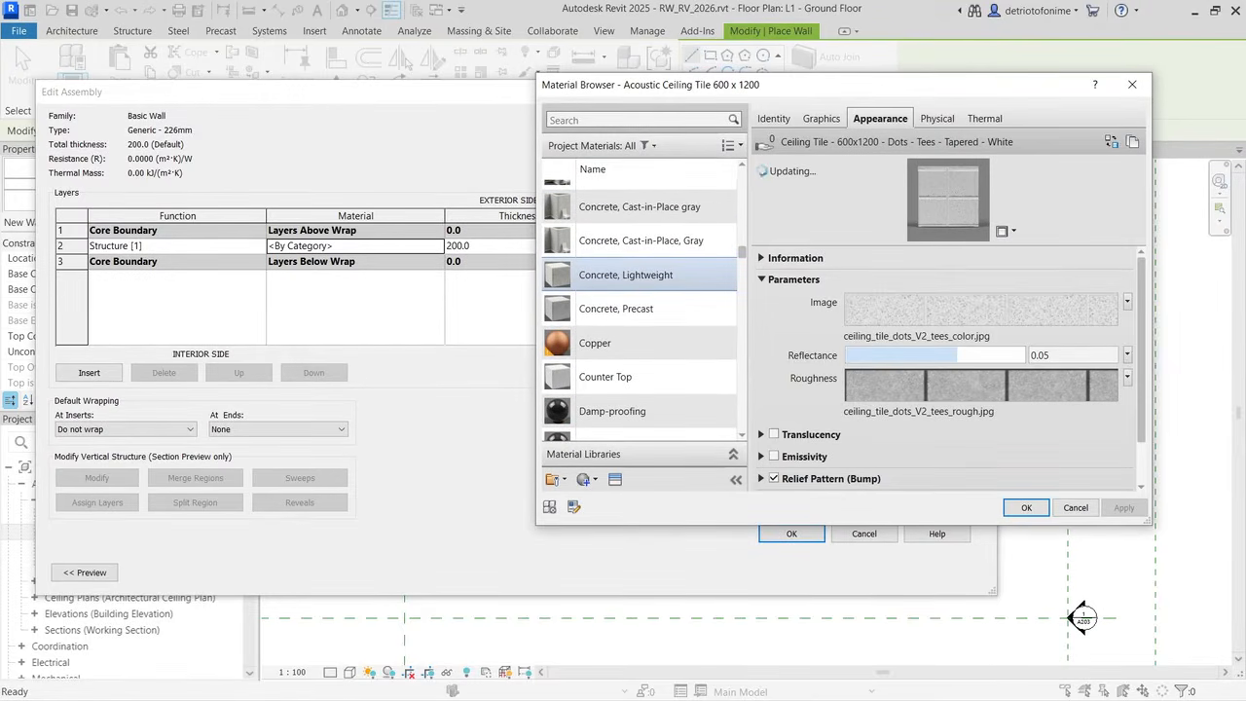
scroll(639, 302, "up", 2)
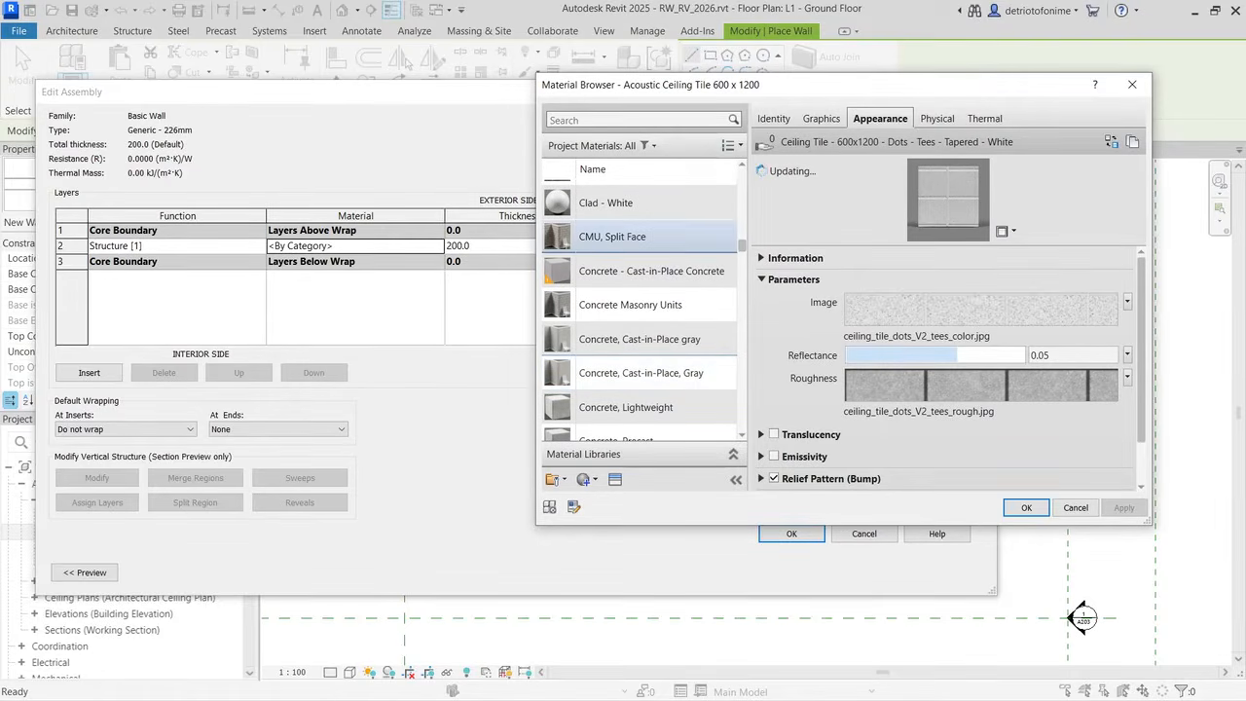
left_click(640, 237)
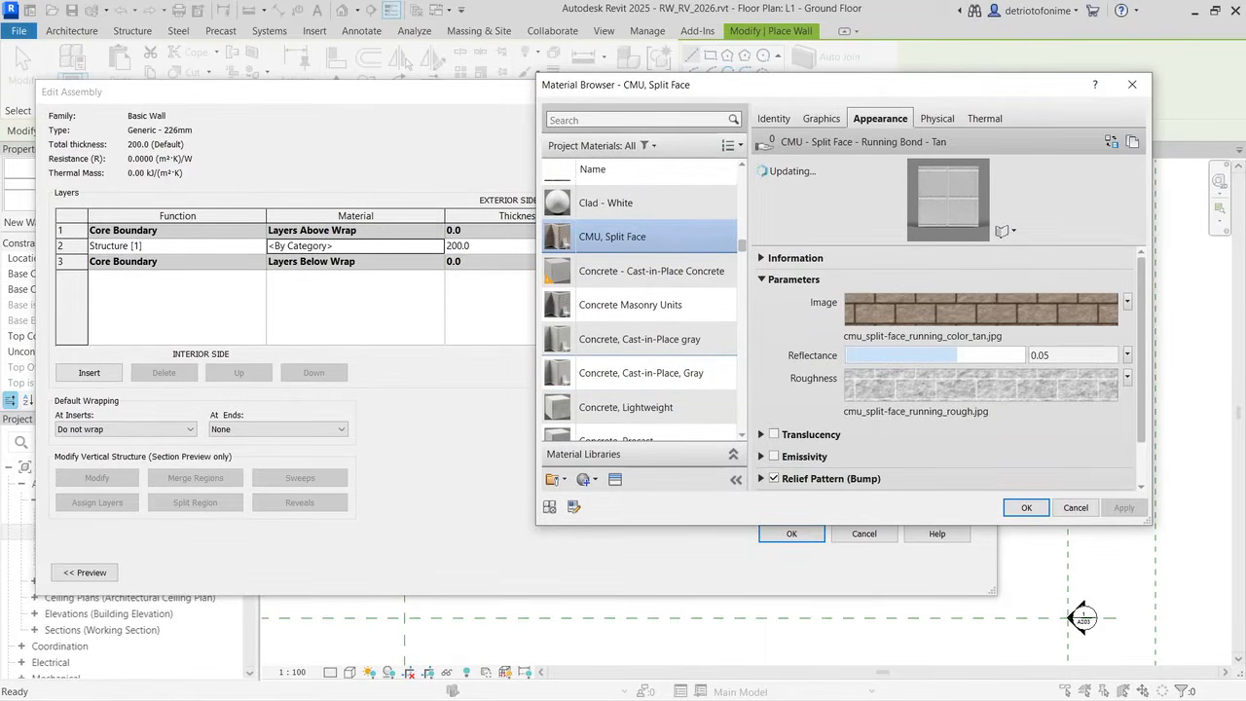
left_click(1026, 508)
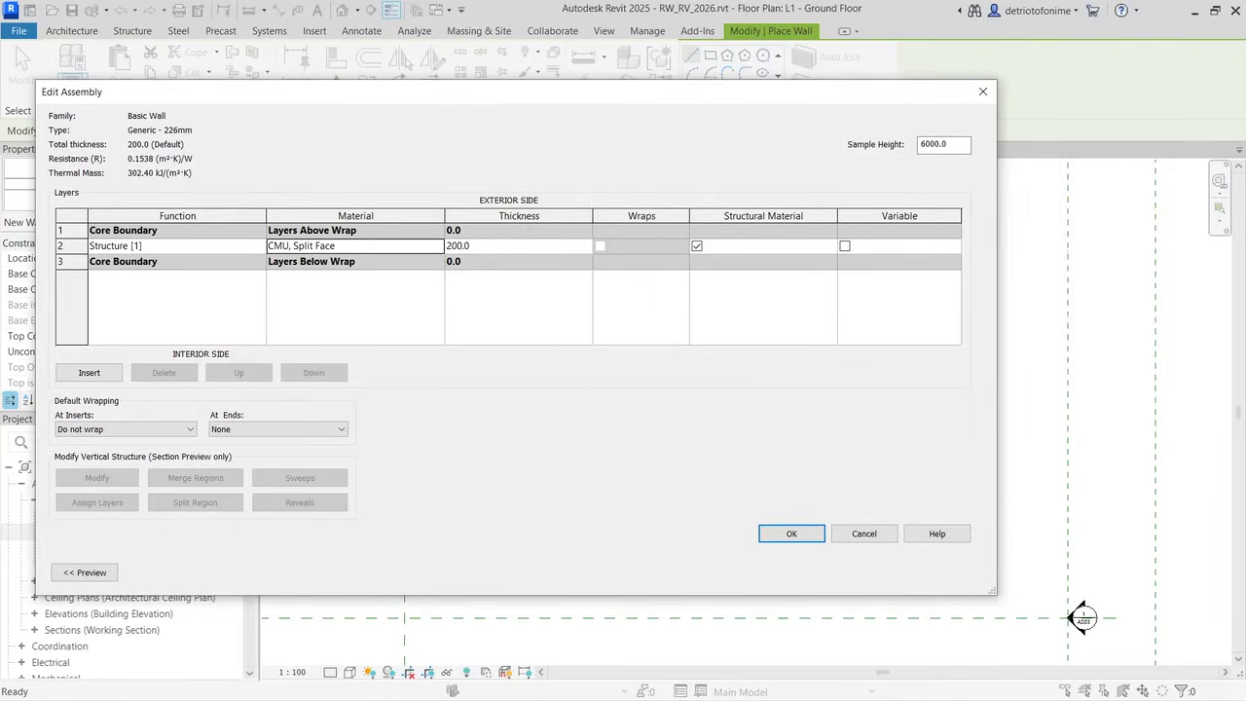
Step: Insert a new layer on the exterior side of the structure layer with the function Finish 2 [5]
left_click(89, 373)
left_click(194, 246)
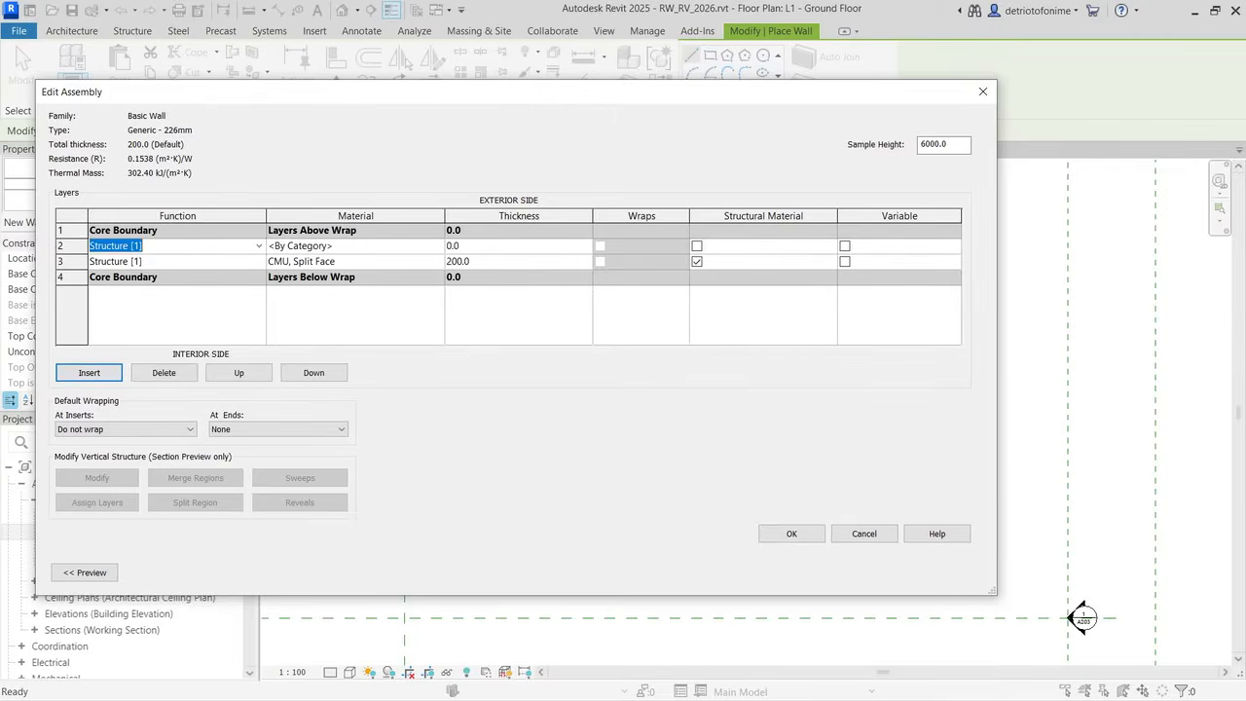
left_click(259, 246)
left_click(126, 314)
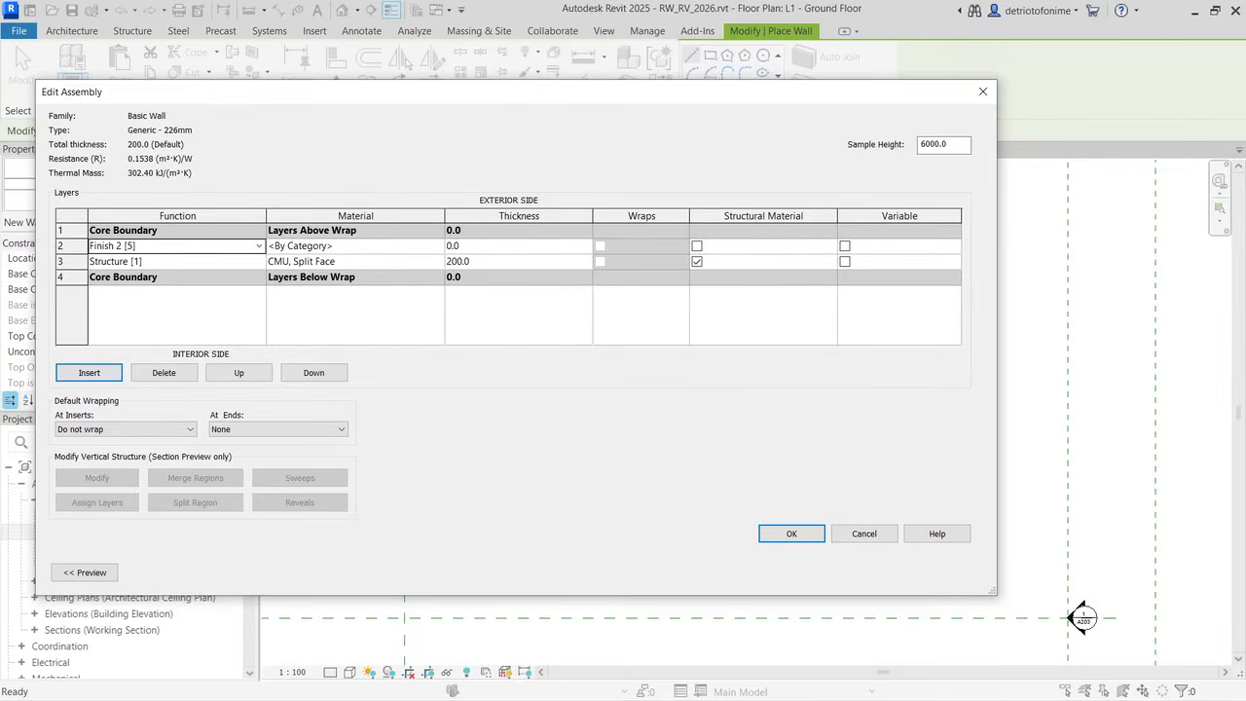
Step: Assign the material Gypsum Wall Board to the Finish 2 [5] layer and set its thickness to 12.5
left_click(356, 246)
left_click(438, 246)
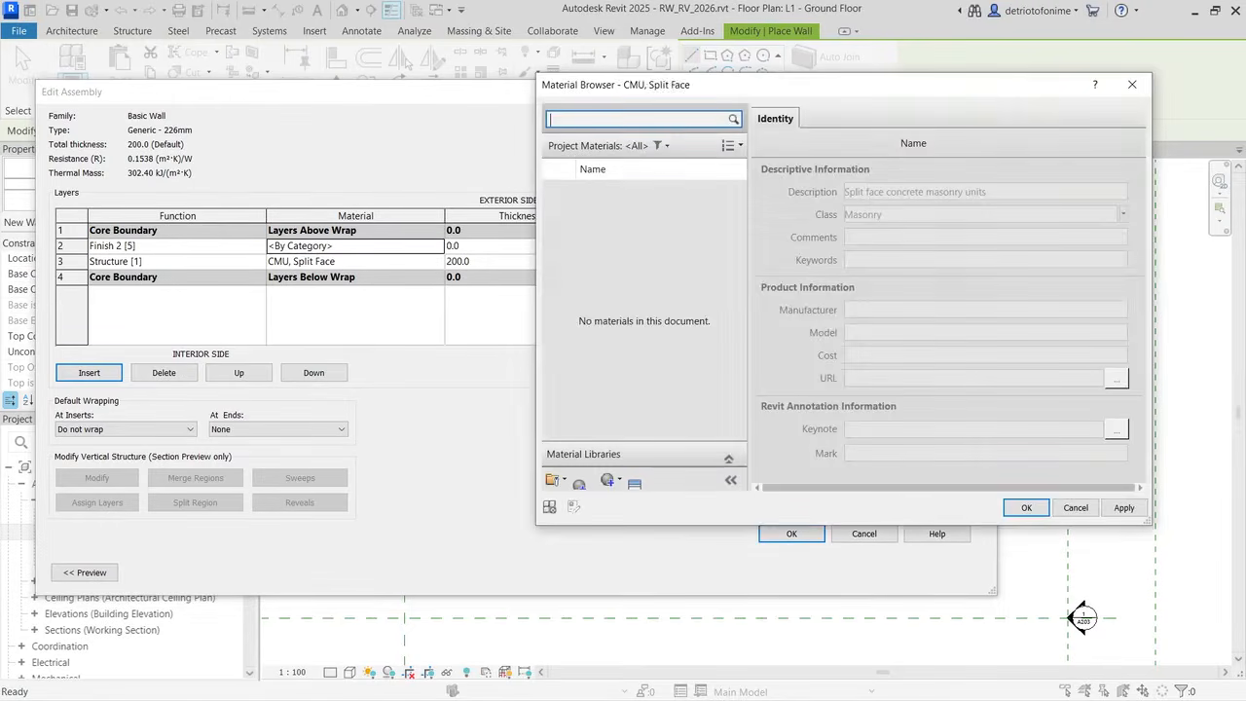
scroll(643, 311, "down", 10)
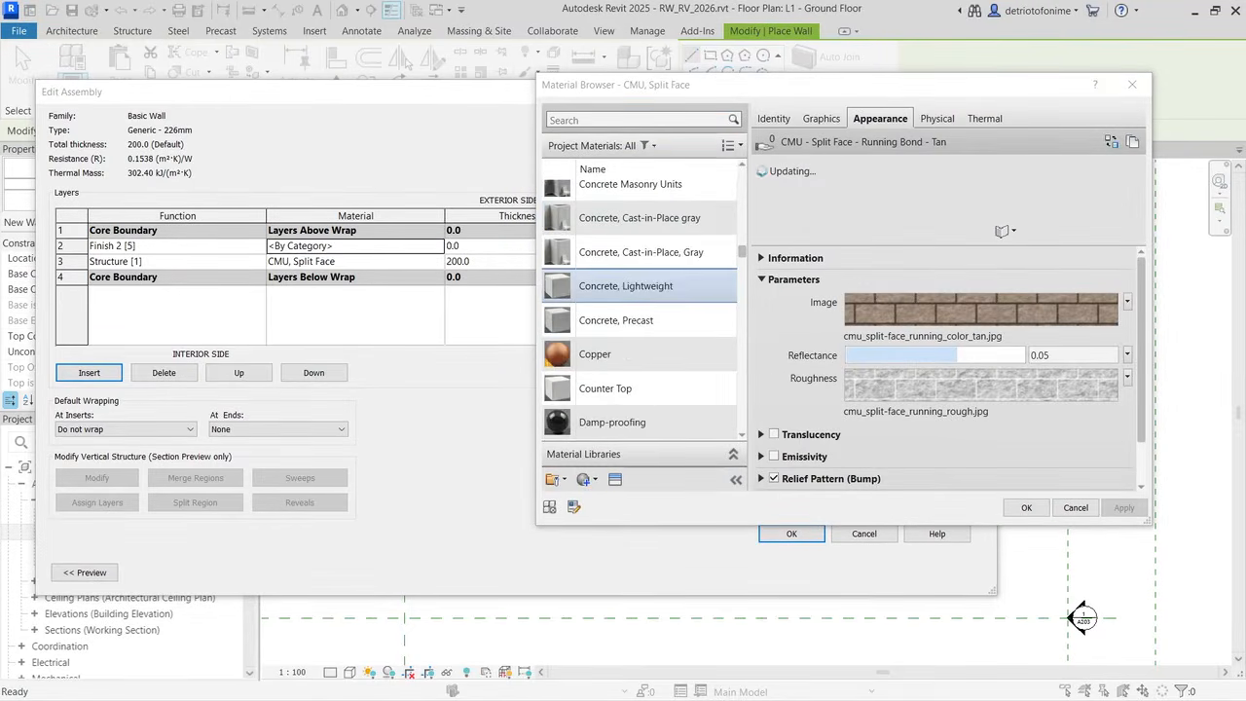
scroll(643, 311, "down", 5)
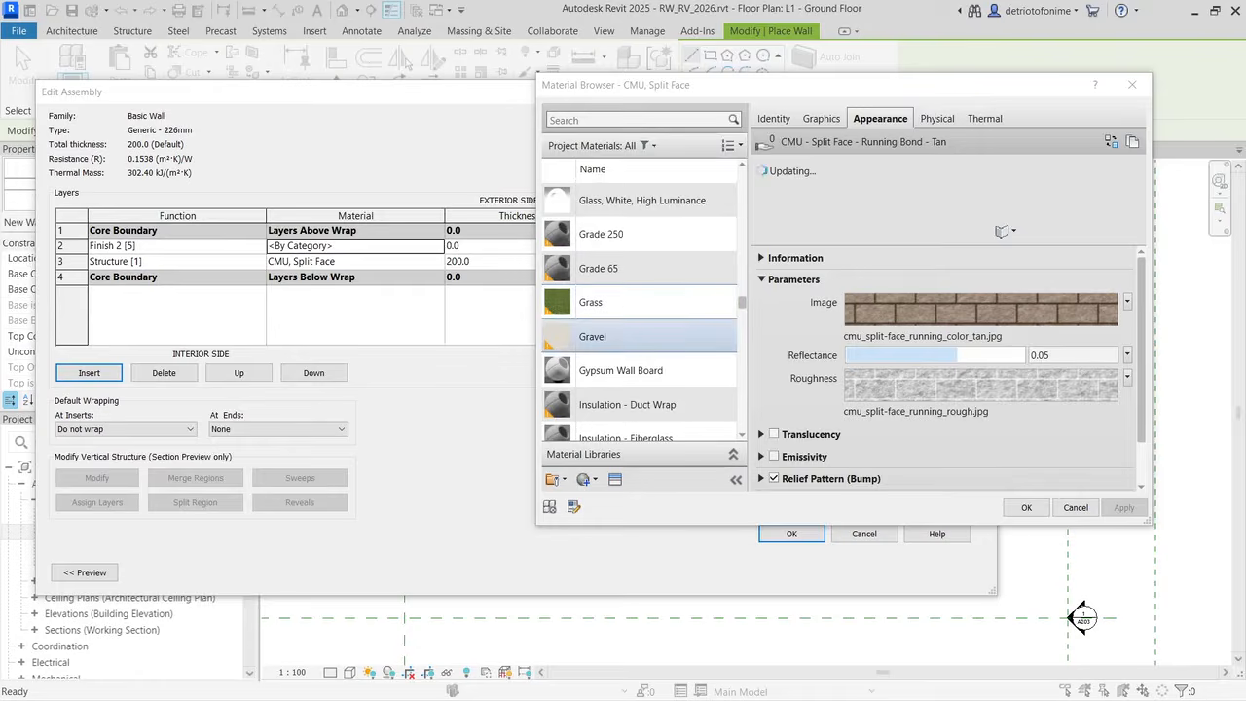
left_click(622, 370)
left_click(1026, 507)
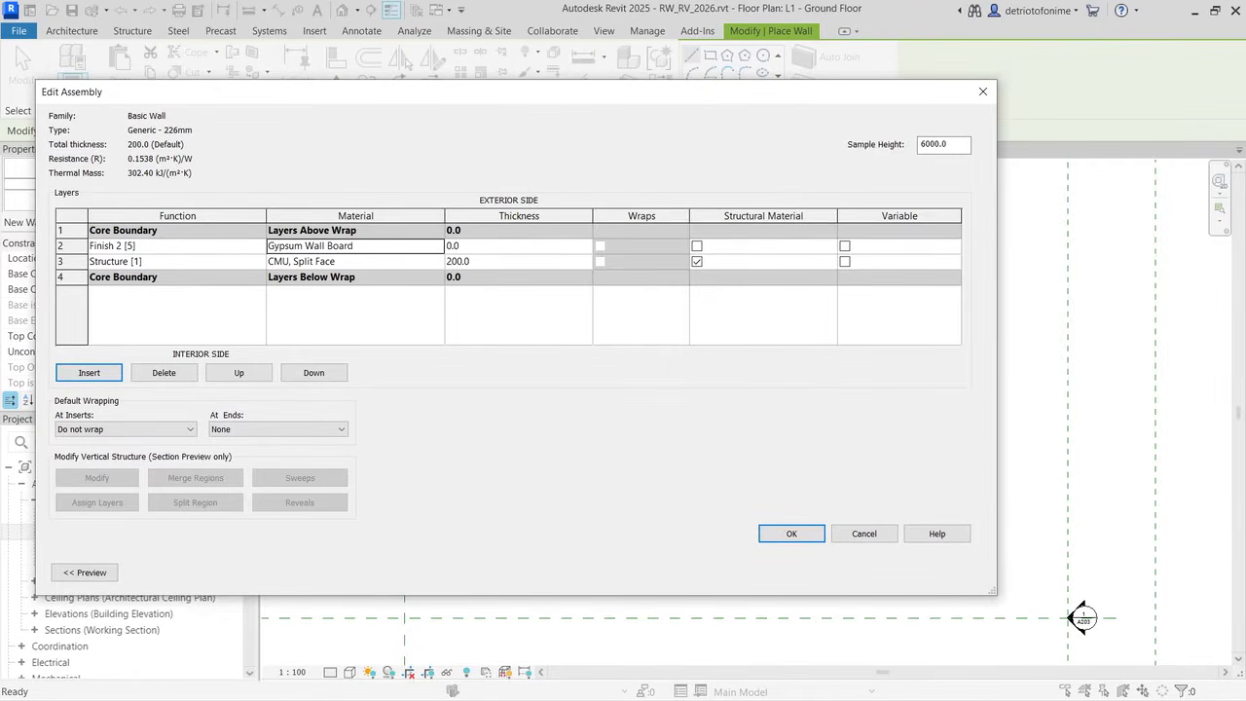
key("Tab")
type("12.5")
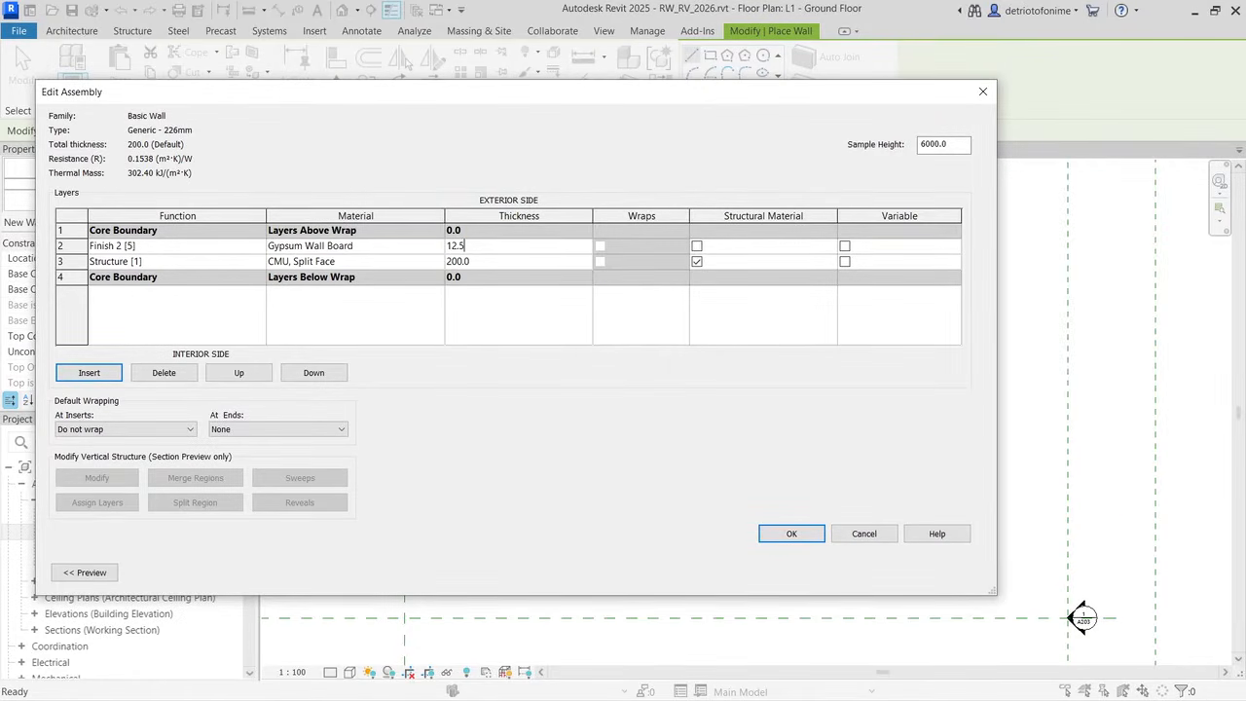
key("Return")
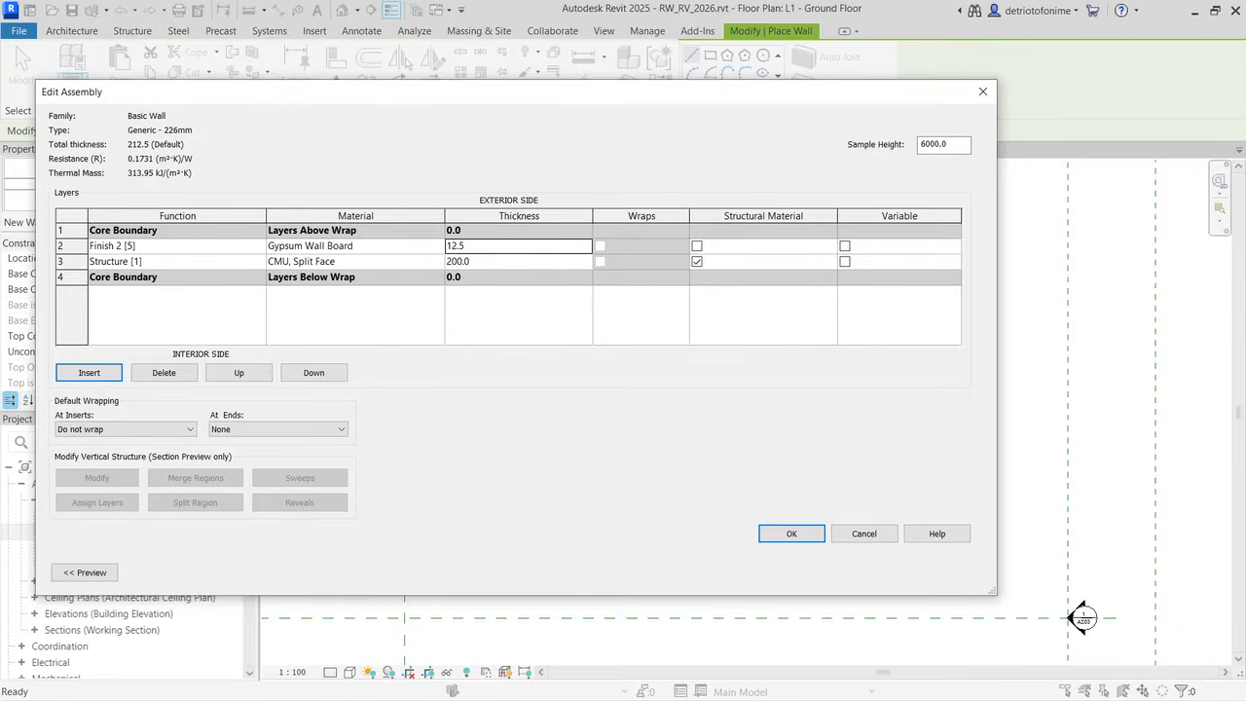
Step: Insert another layer with the function Finish 1 [4] and move it below the CMU structure layer, to the interior side
left_click(88, 373)
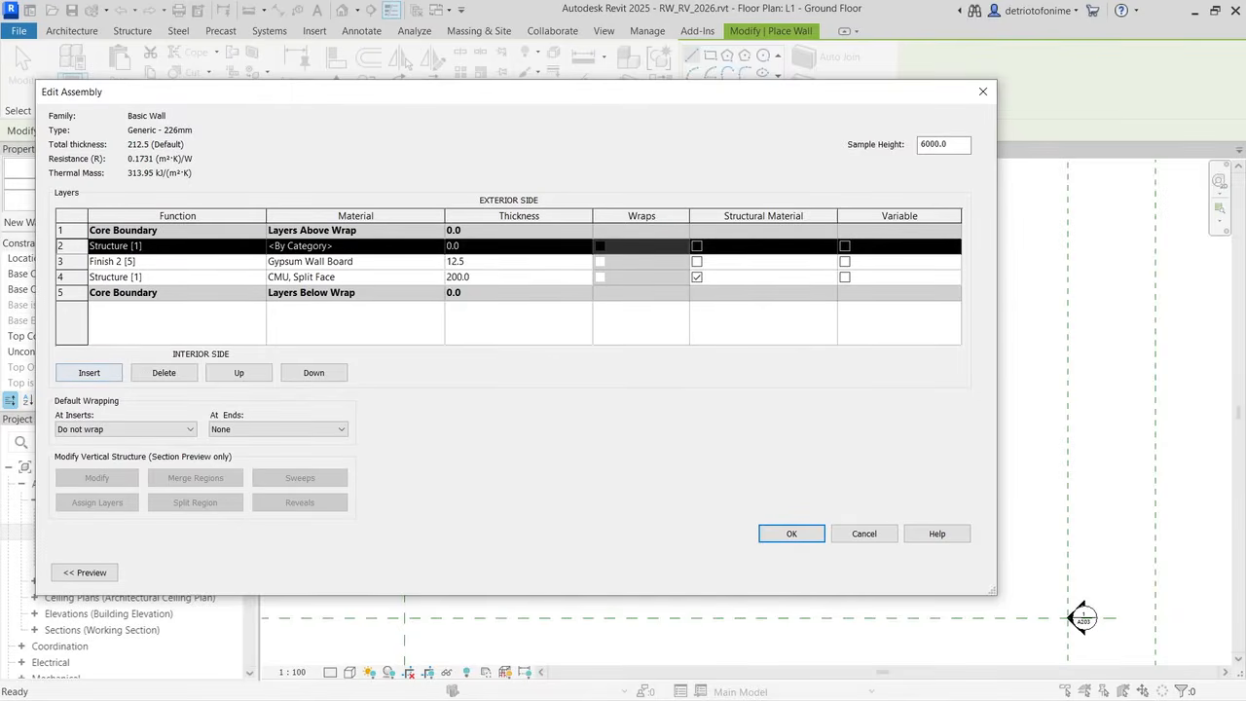
left_click(255, 246)
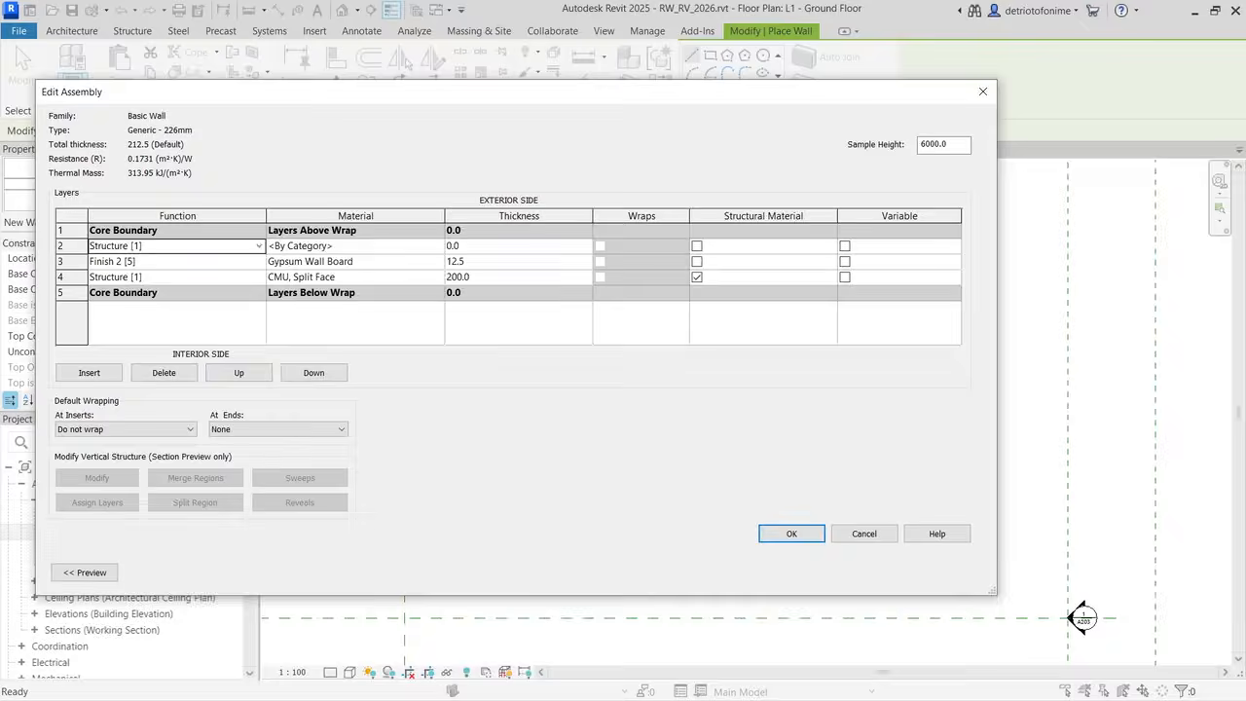
left_click(259, 246)
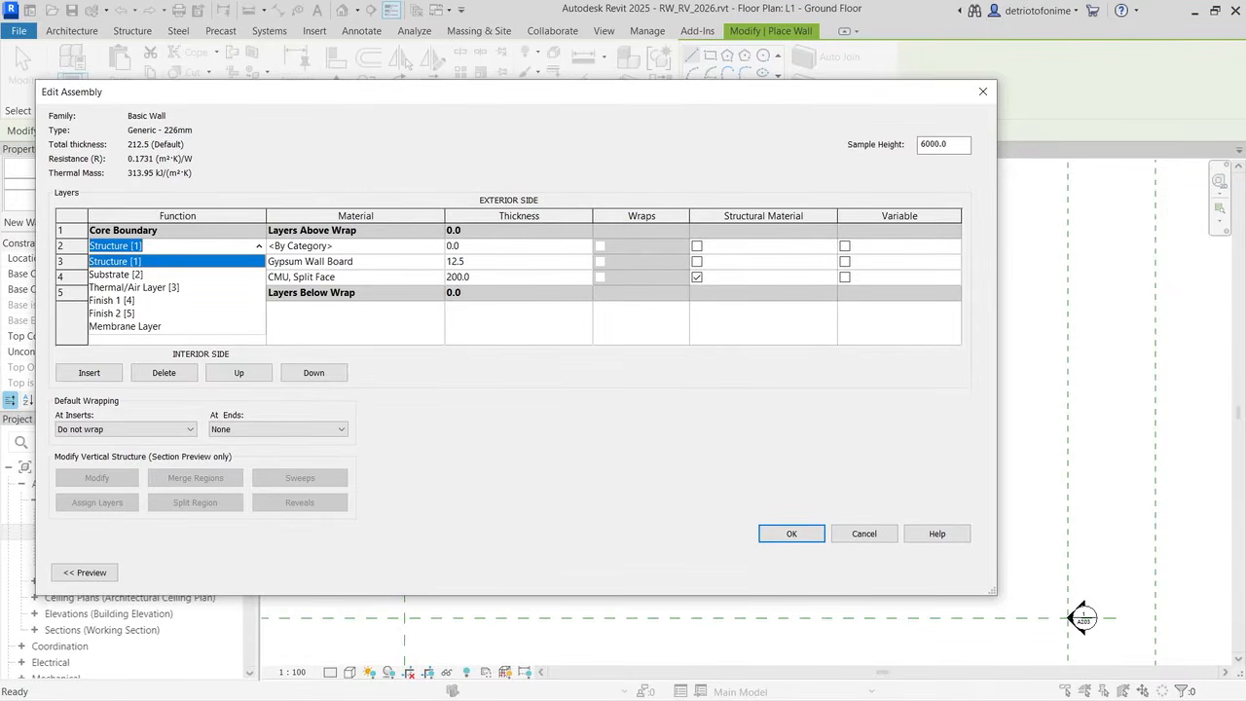
left_click(147, 301)
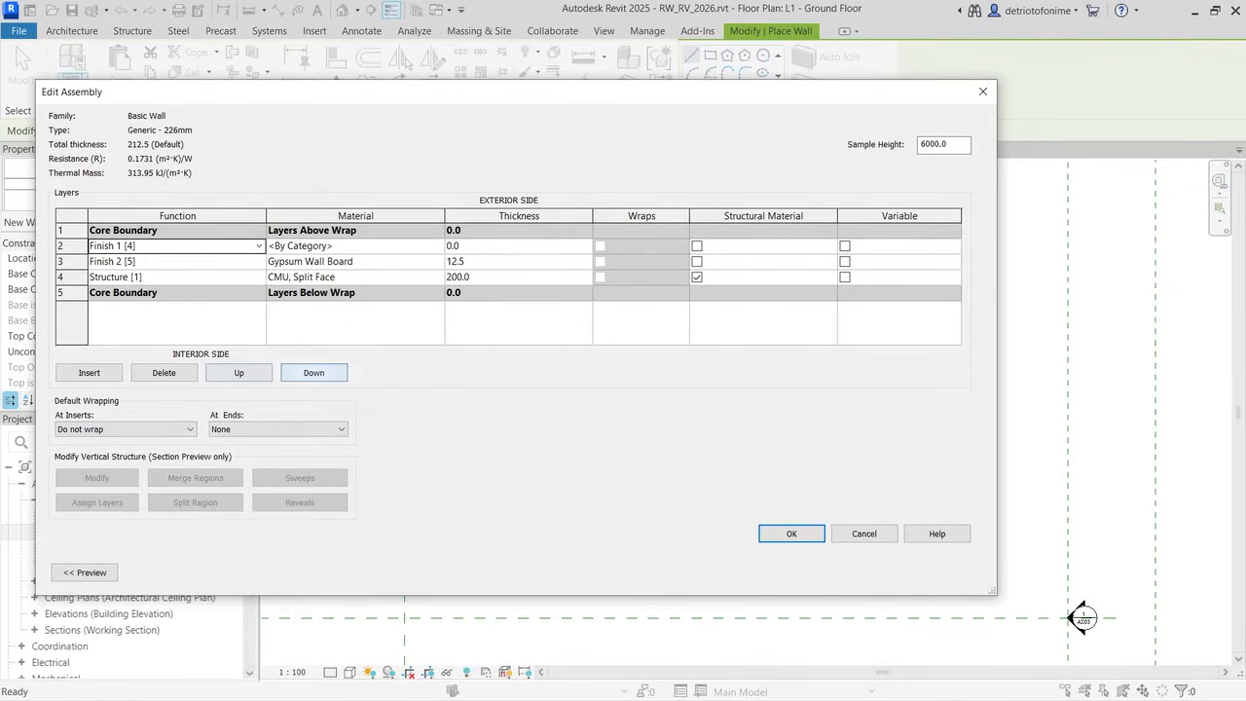
left_click(314, 373)
left_click(313, 373)
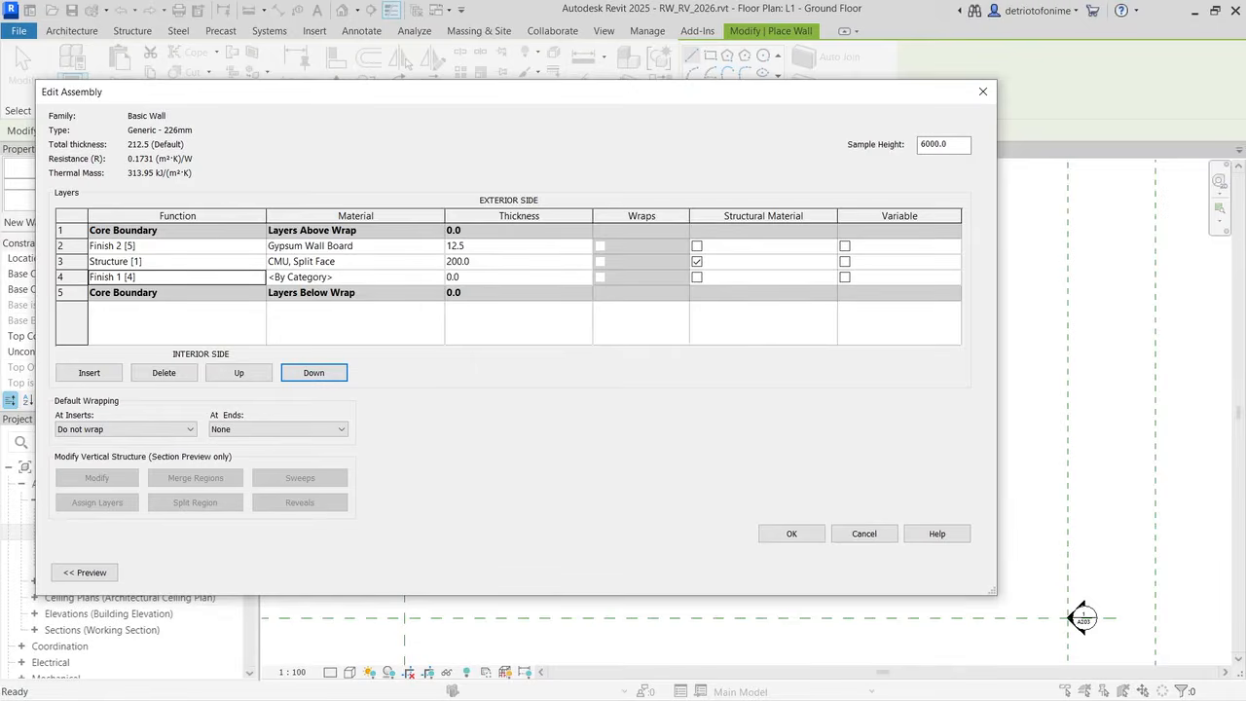
Step: Assign the material Gypsum Wall Board to the Finish 1 [4] layer and set its thickness to 12.5
left_click(370, 277)
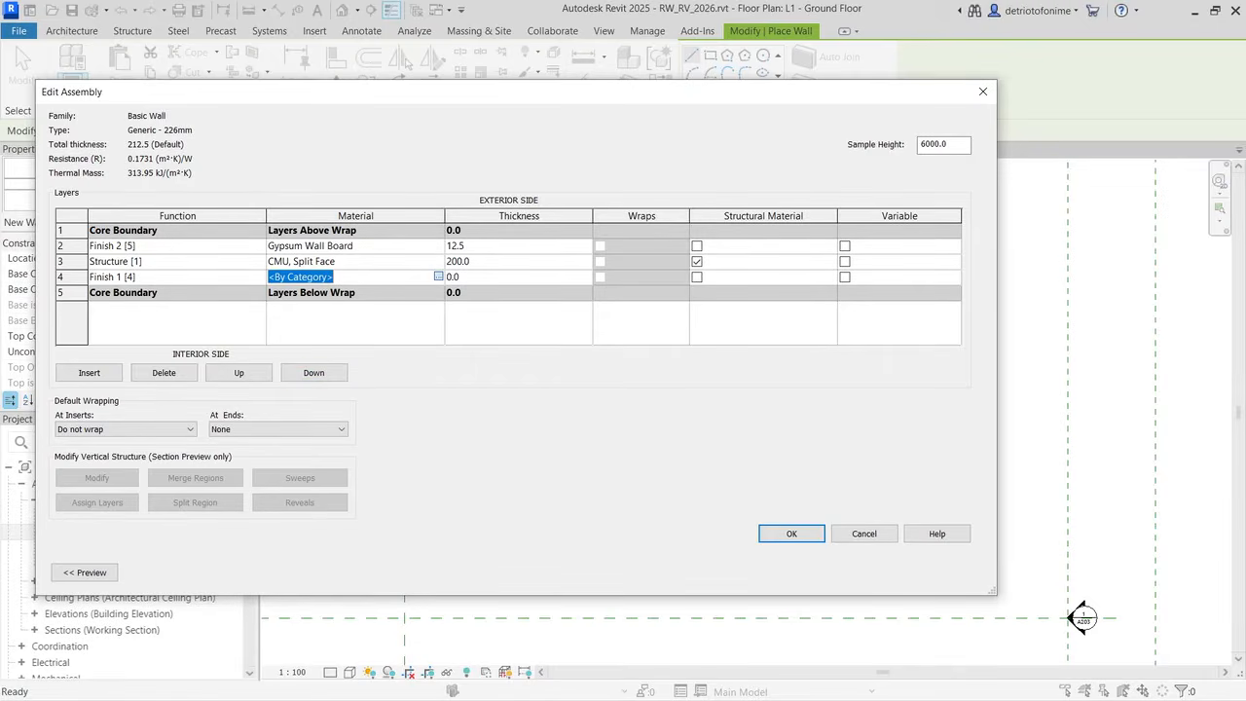
left_click(438, 277)
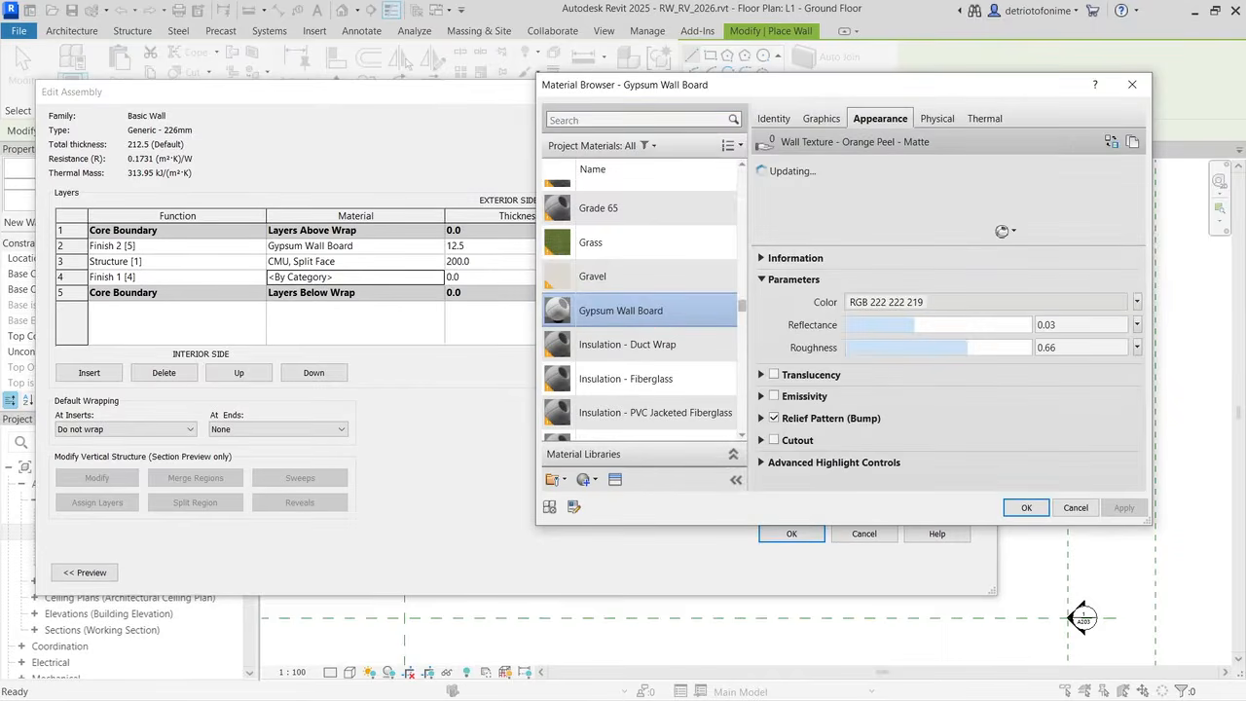
left_click(1027, 508)
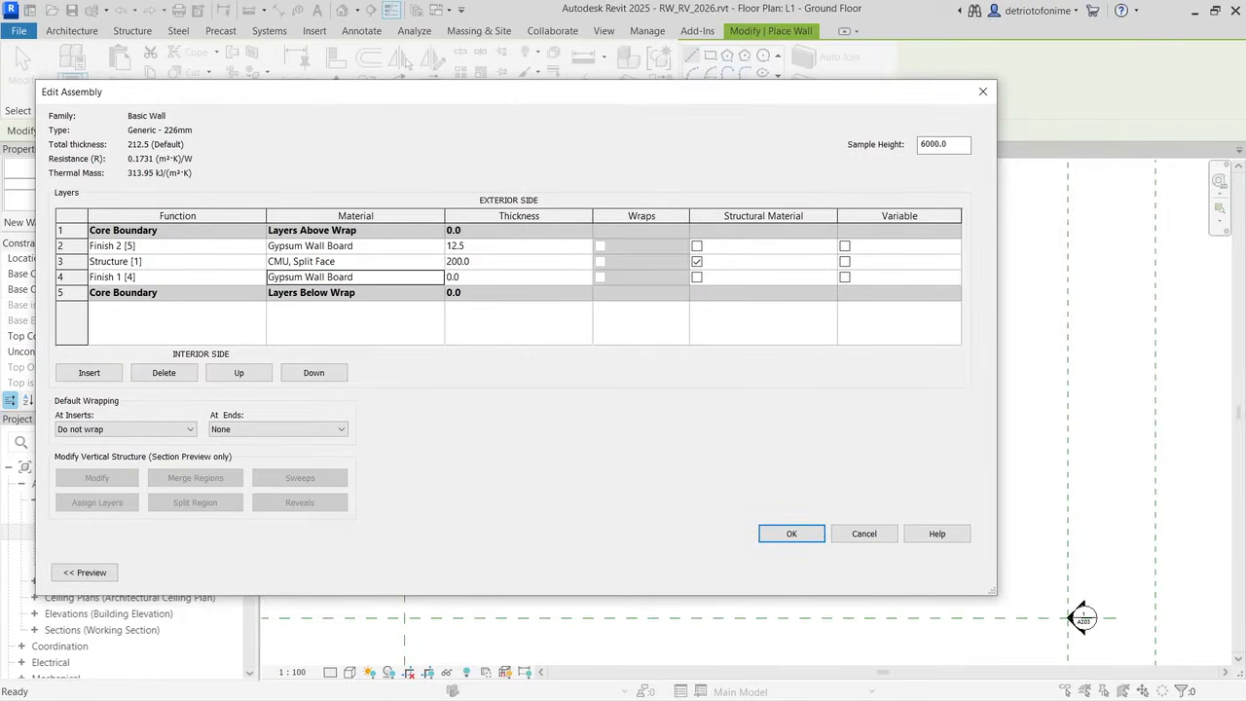
key("Tab")
type("12.5")
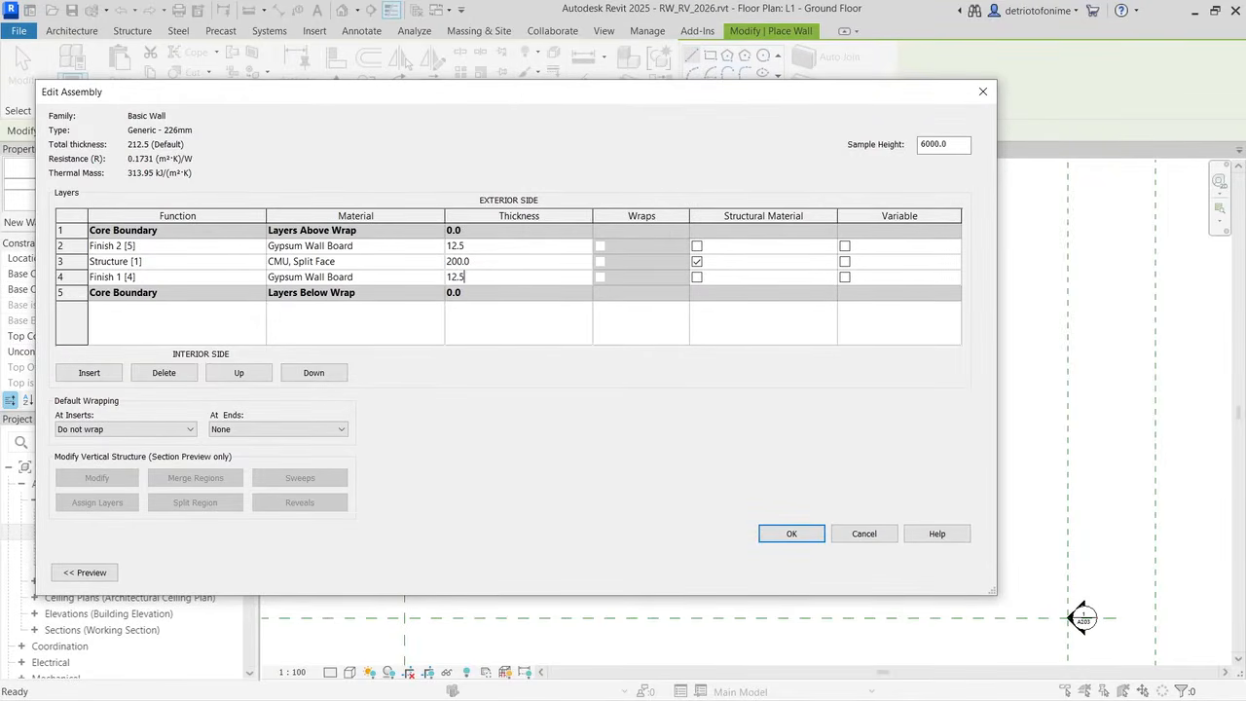
key("Return")
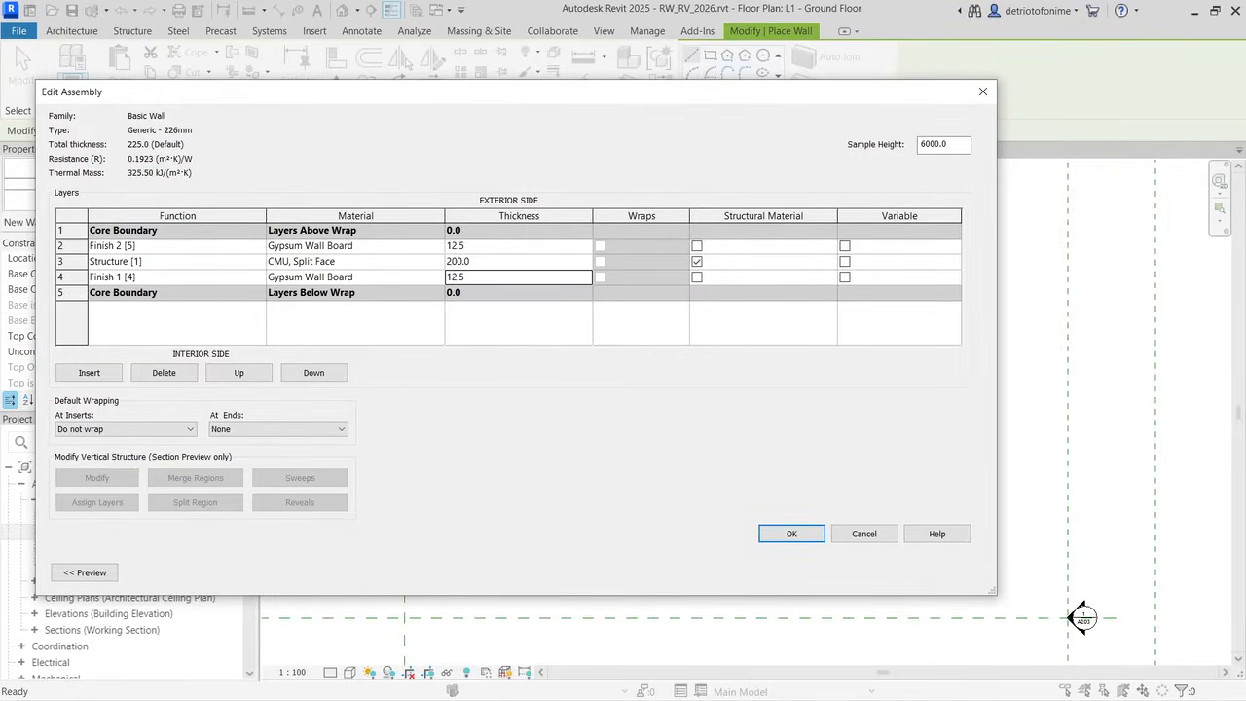
Step: Show the assembly preview, set the CMU structure layer's thickness to 201, and accept the Generic - 226mm wall type
left_click(85, 573)
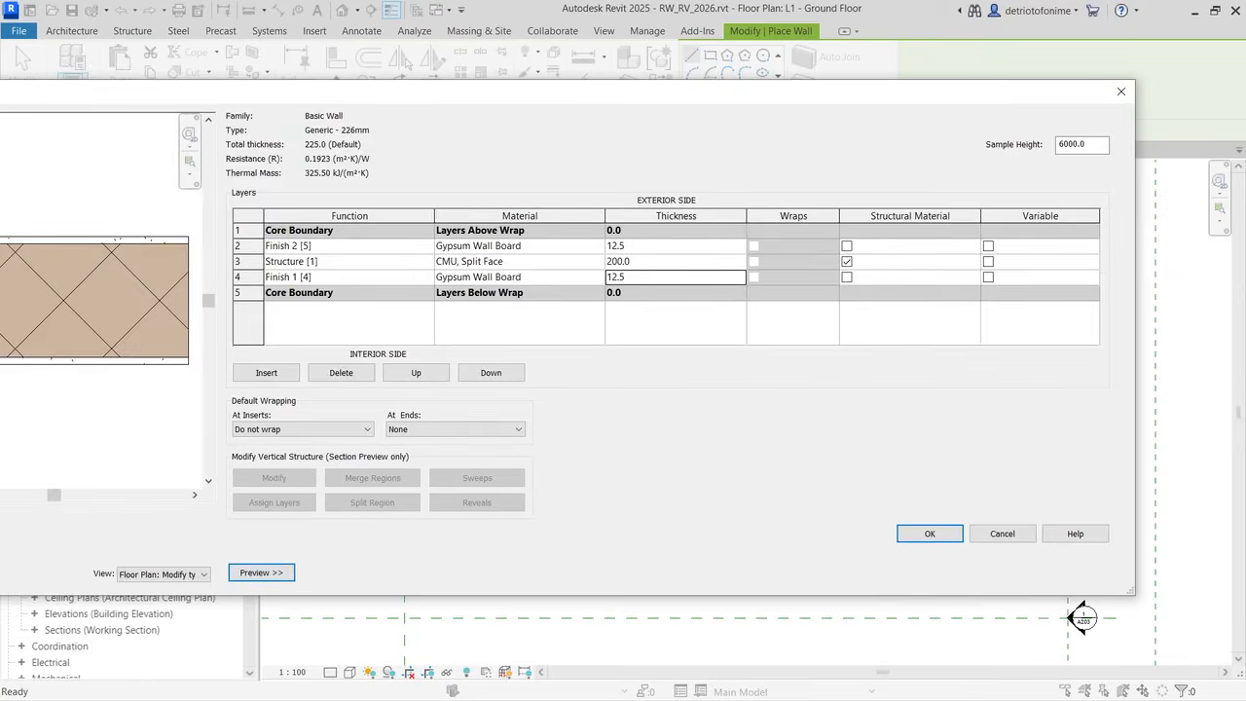
left_click_drag(242, 93, 509, 97)
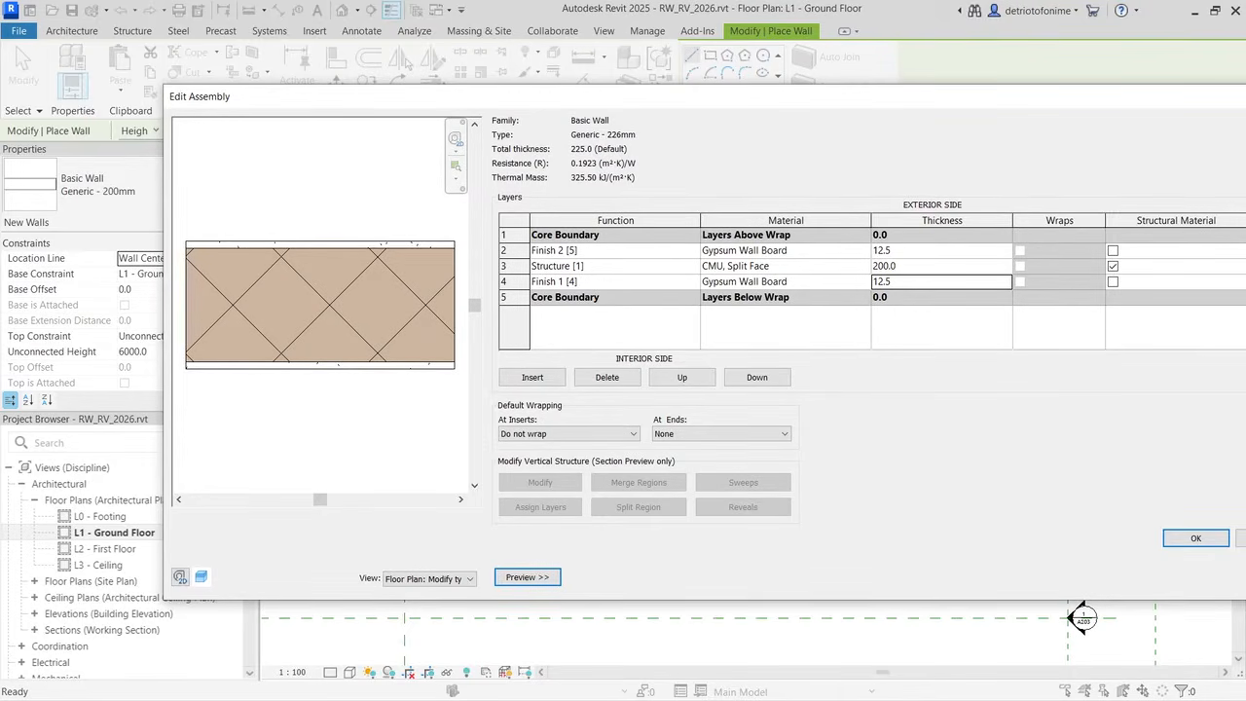
left_click(886, 266)
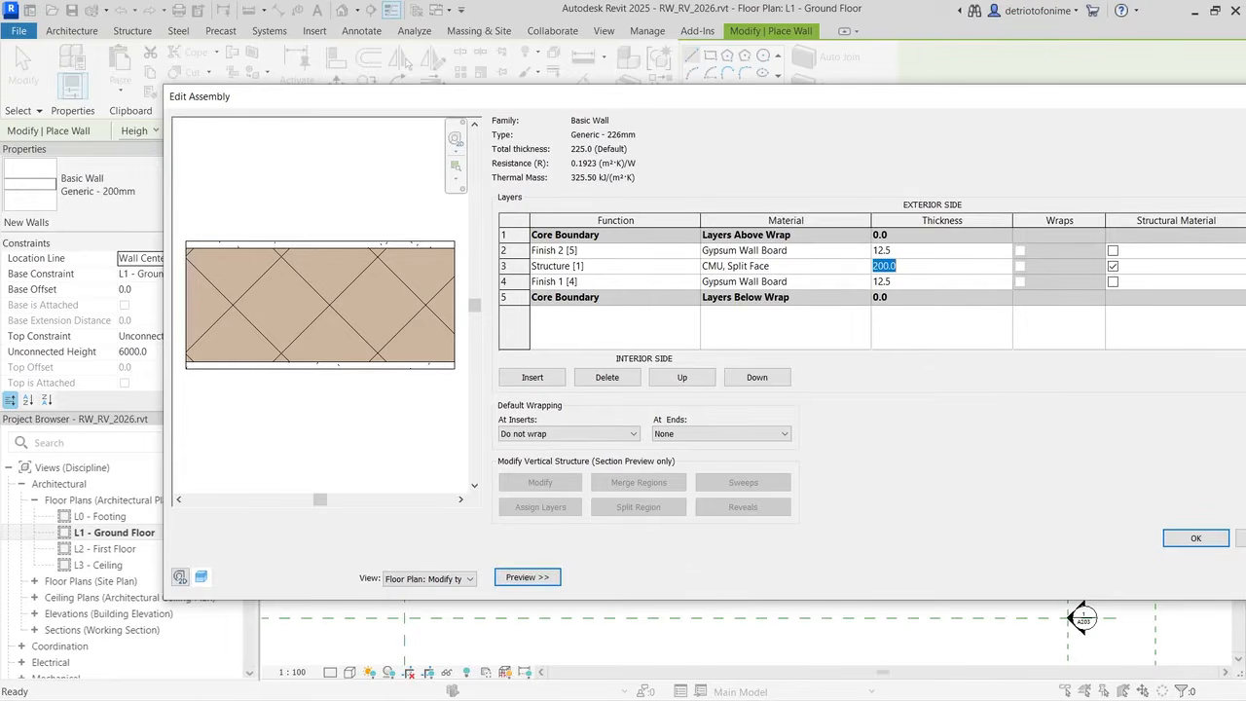
double_click(886, 265)
type("201")
key("Return")
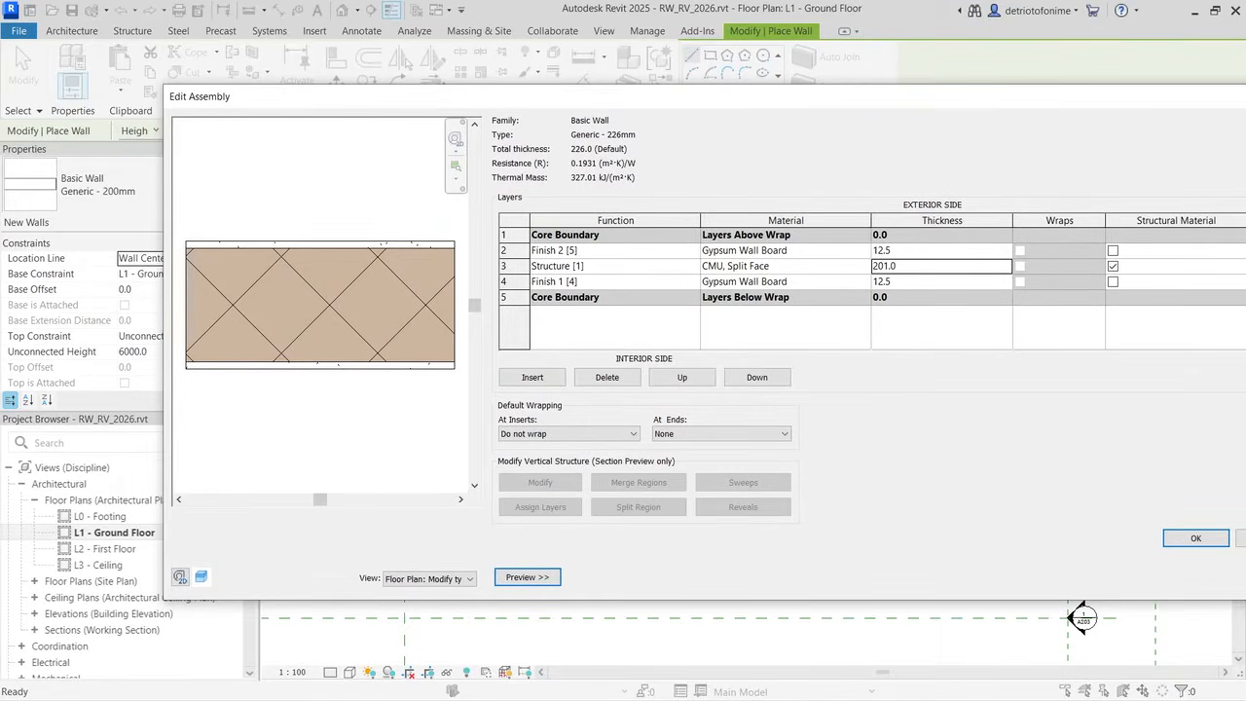
left_click_drag(996, 100, 922, 95)
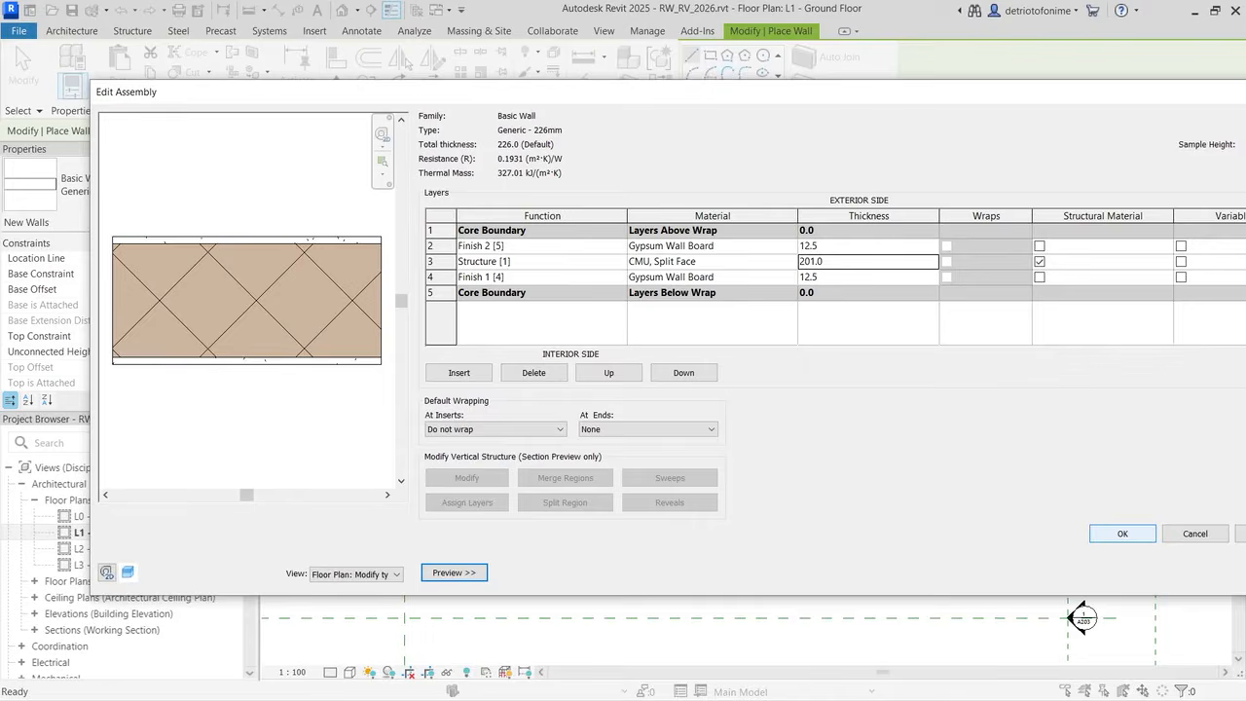
left_click(1123, 534)
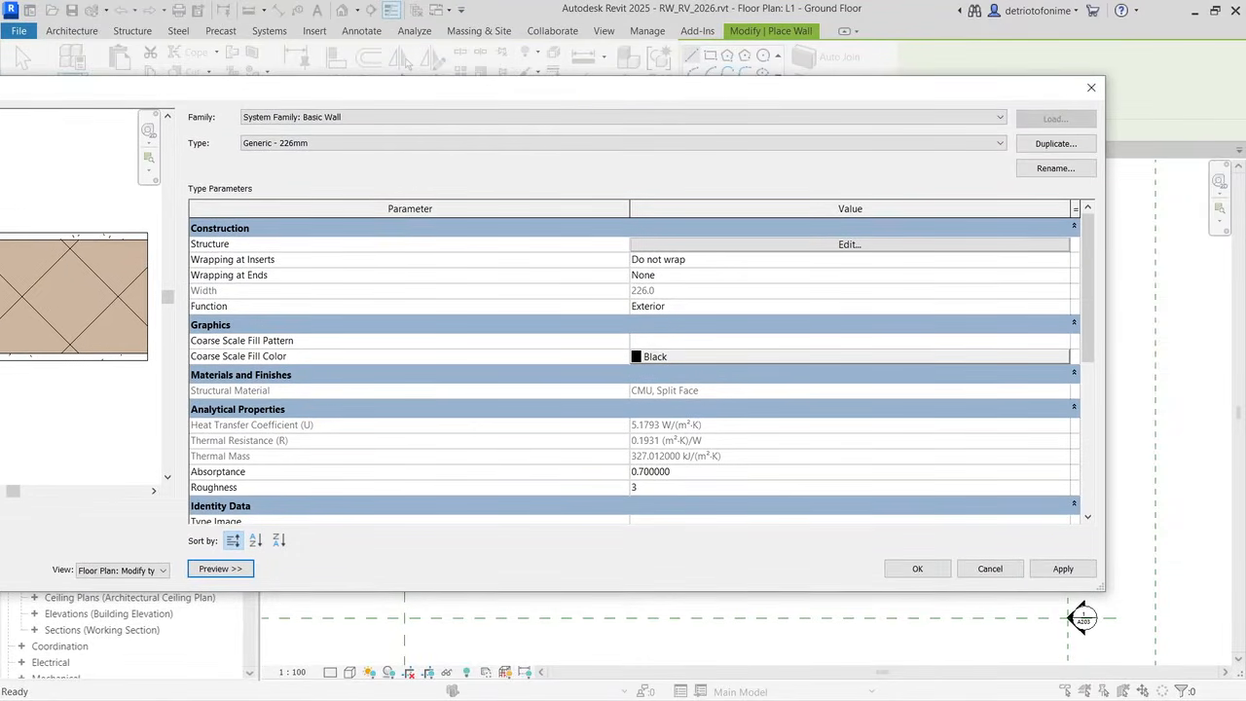
left_click(917, 569)
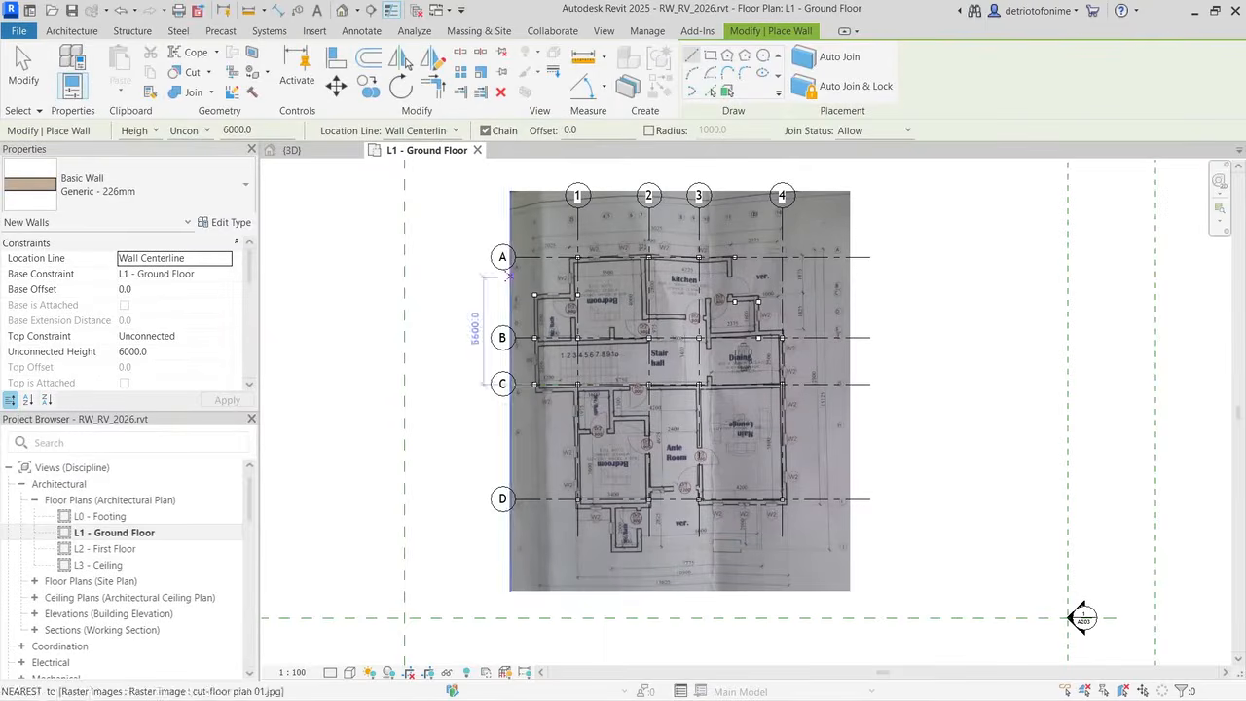
Step: Draw chained walls from column A-1 along grid 1, around the projecting WC/bath and stair outline, to column C-1
scroll(569, 234, "up", 4)
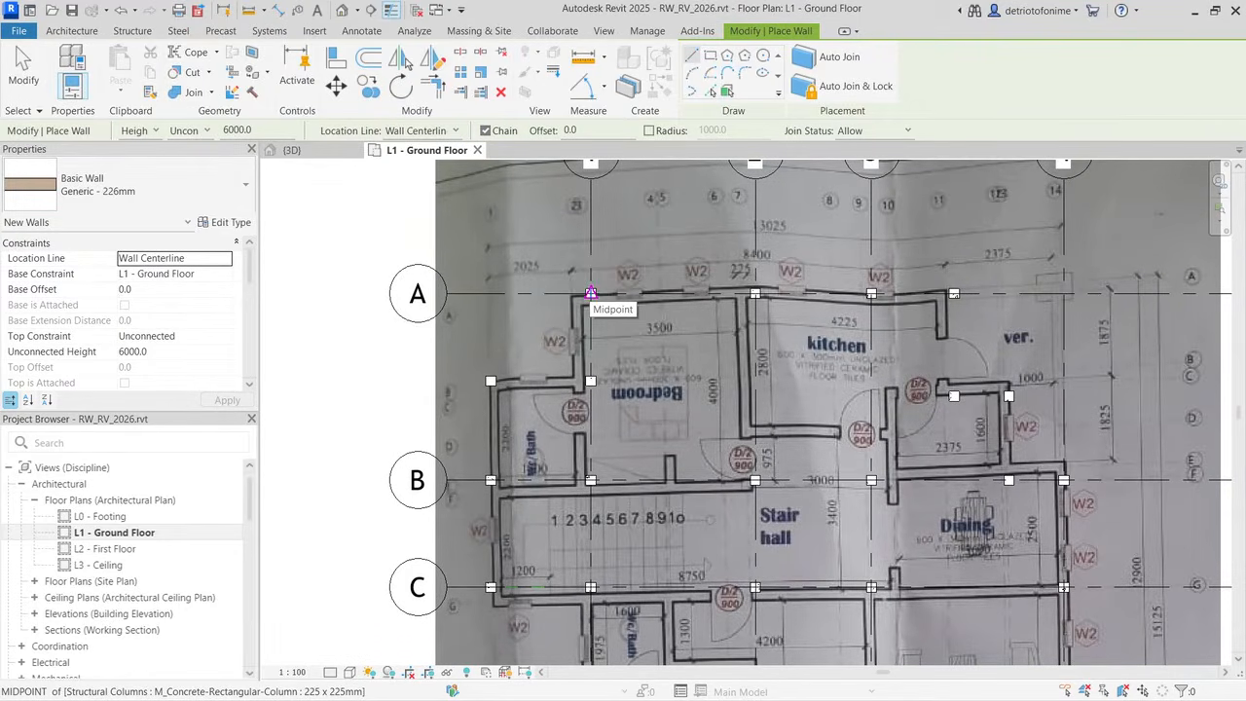
left_click(591, 292)
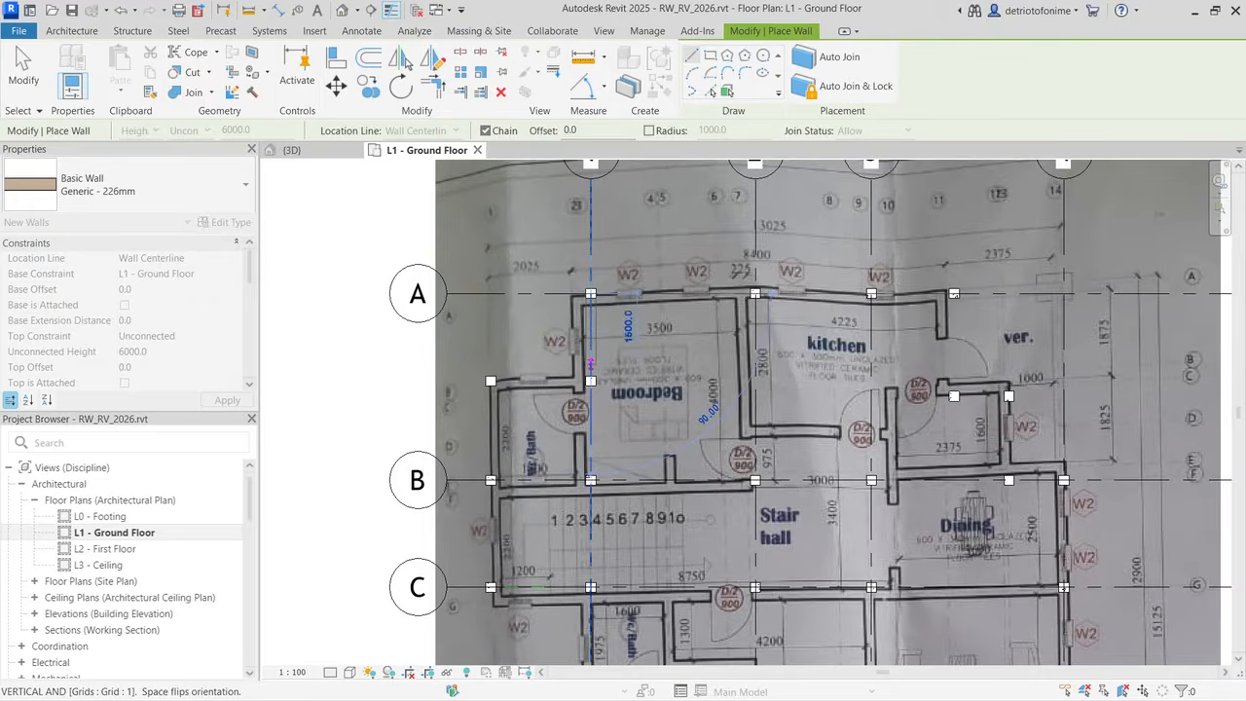
left_click(591, 380)
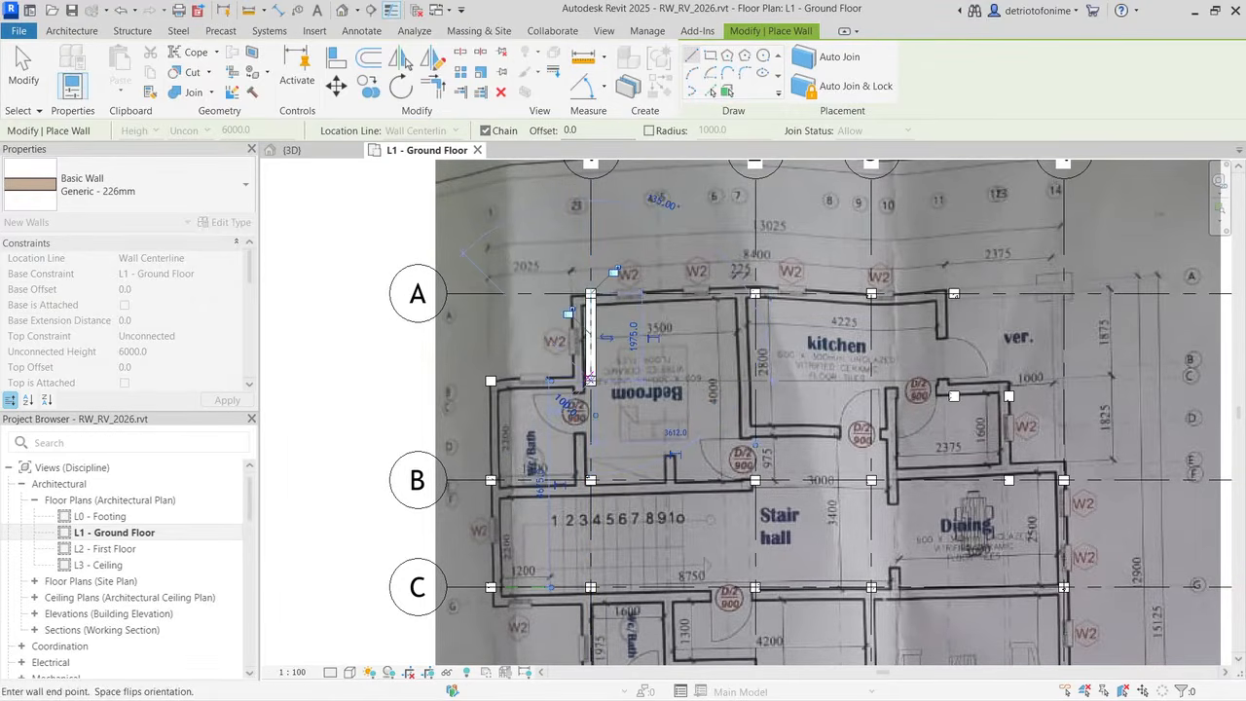
left_click(491, 380)
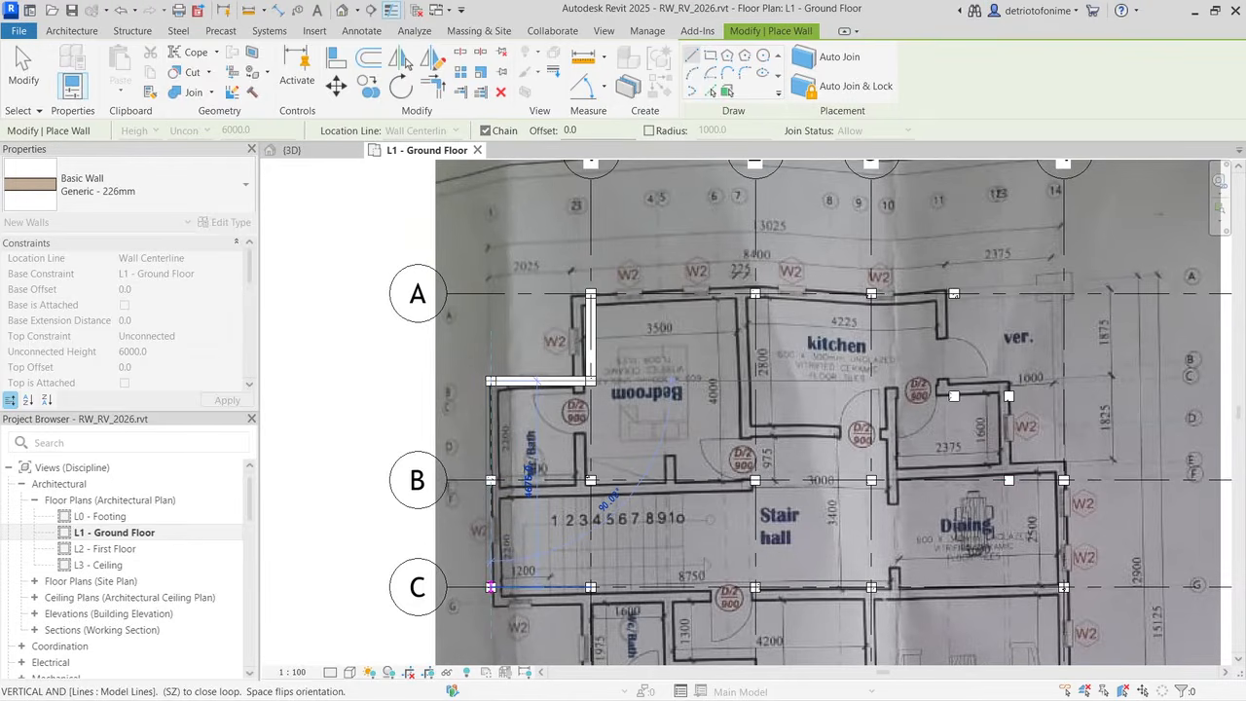
left_click(491, 587)
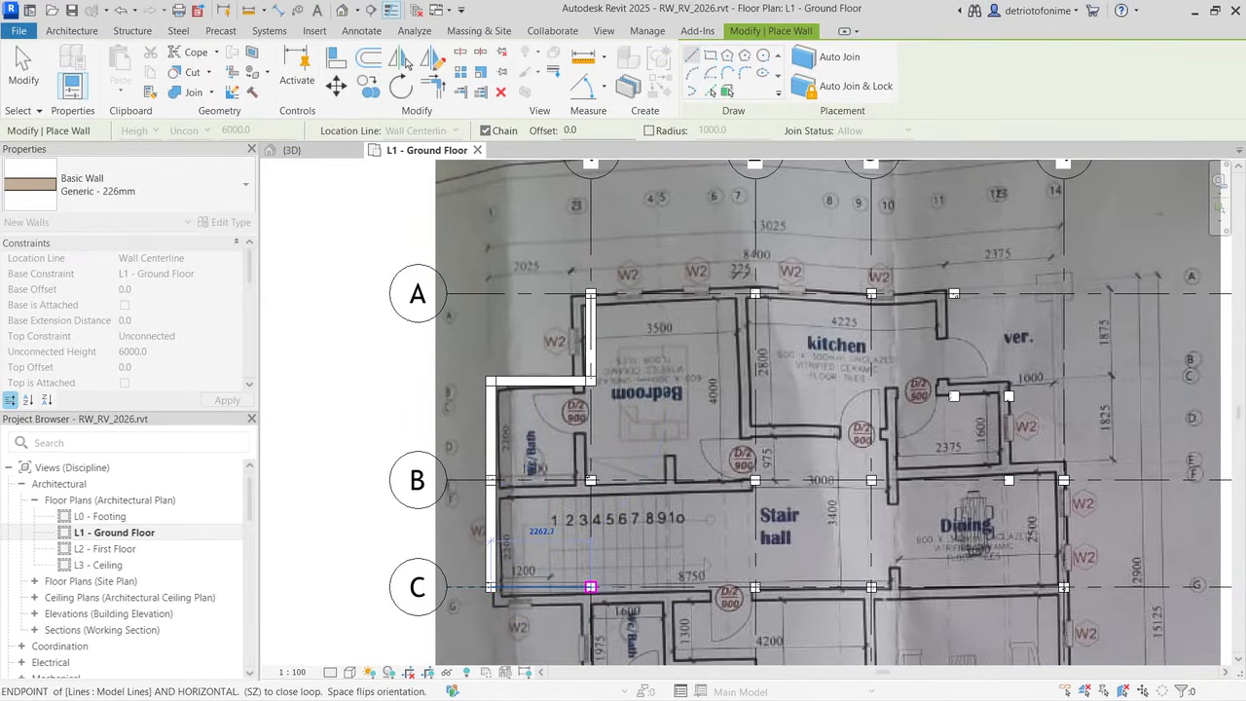
left_click(592, 587)
Step: Continue the wall chain along grid 1 from column C-1 to the column at grid D
scroll(591, 473, "down", 1)
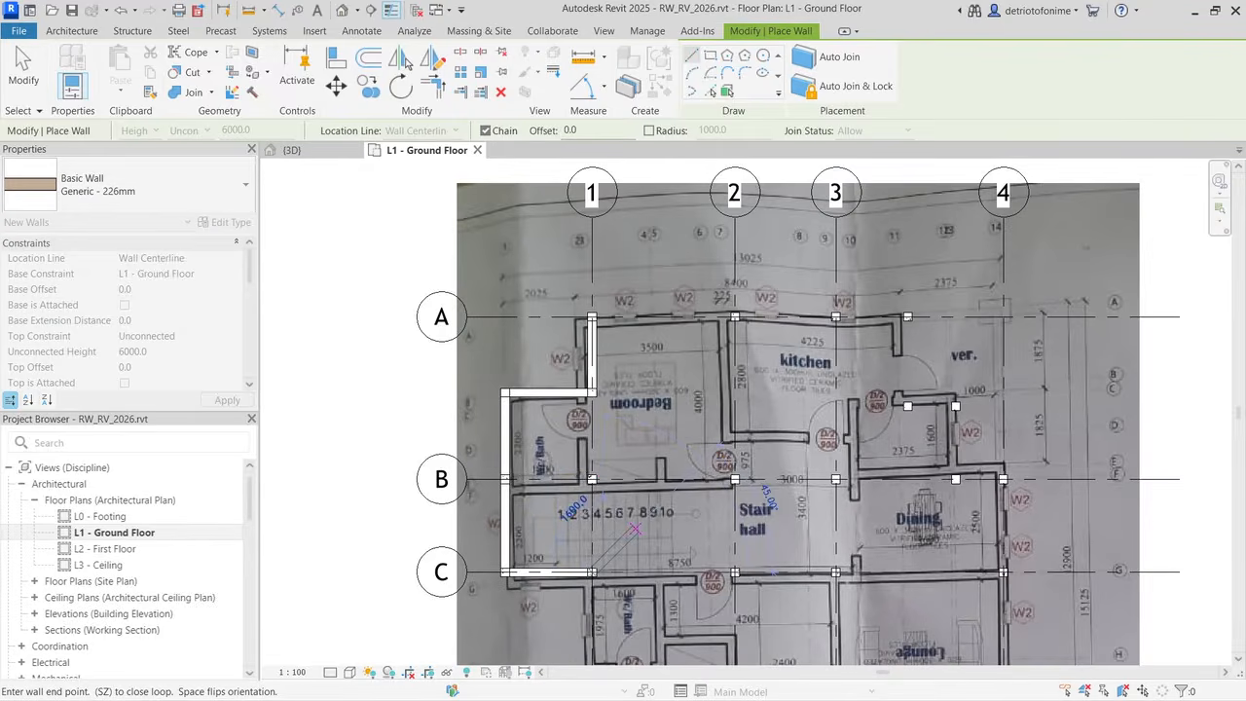
scroll(634, 529, "down", 6)
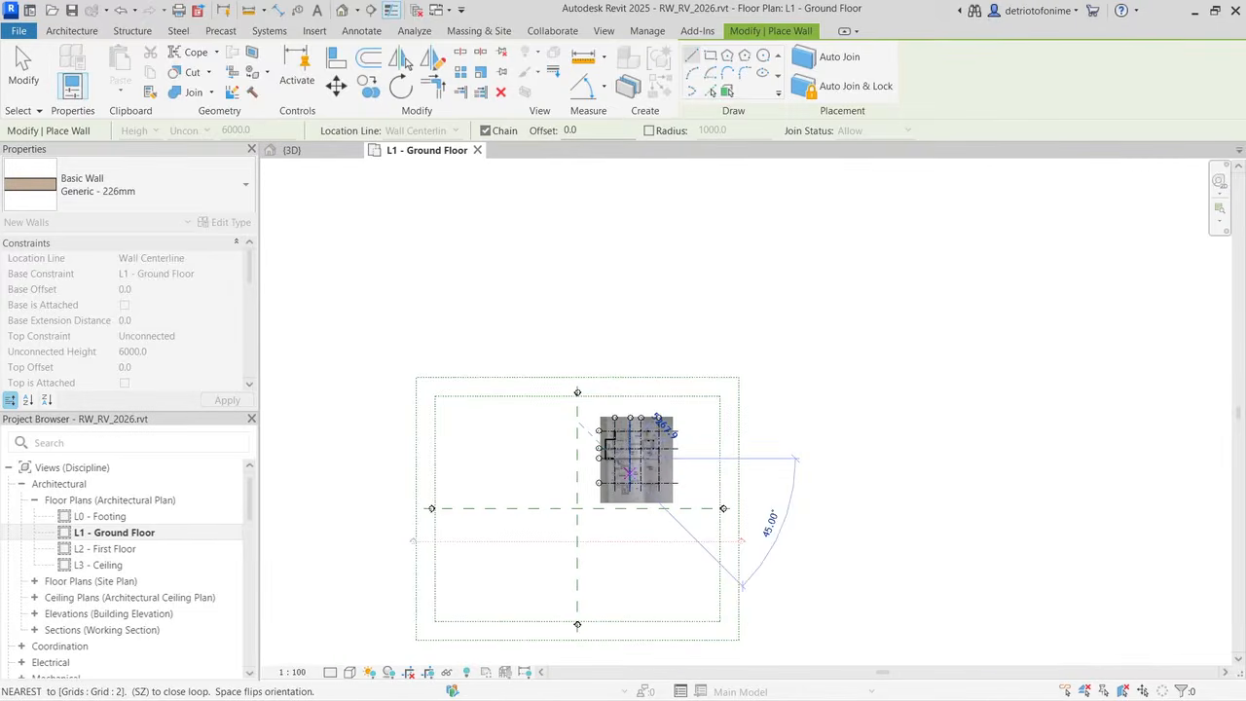
scroll(615, 479, "up", 6)
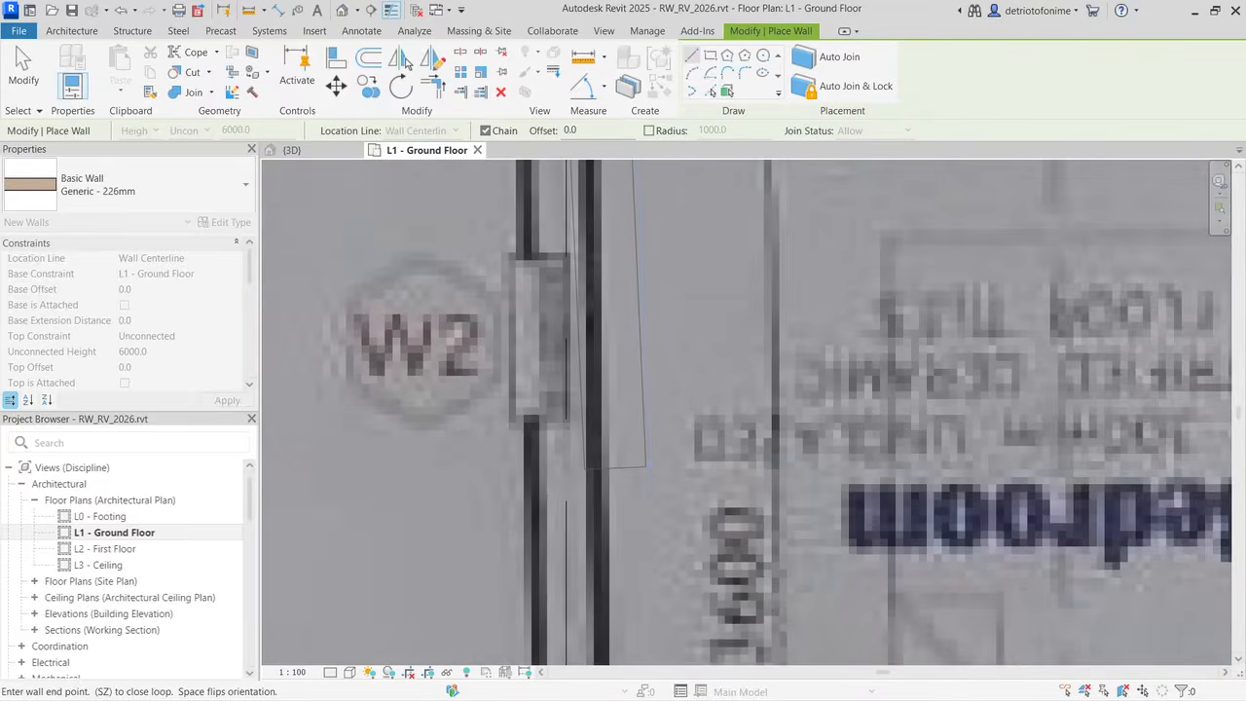
scroll(616, 479, "down", 4)
scroll(613, 458, "up", 4)
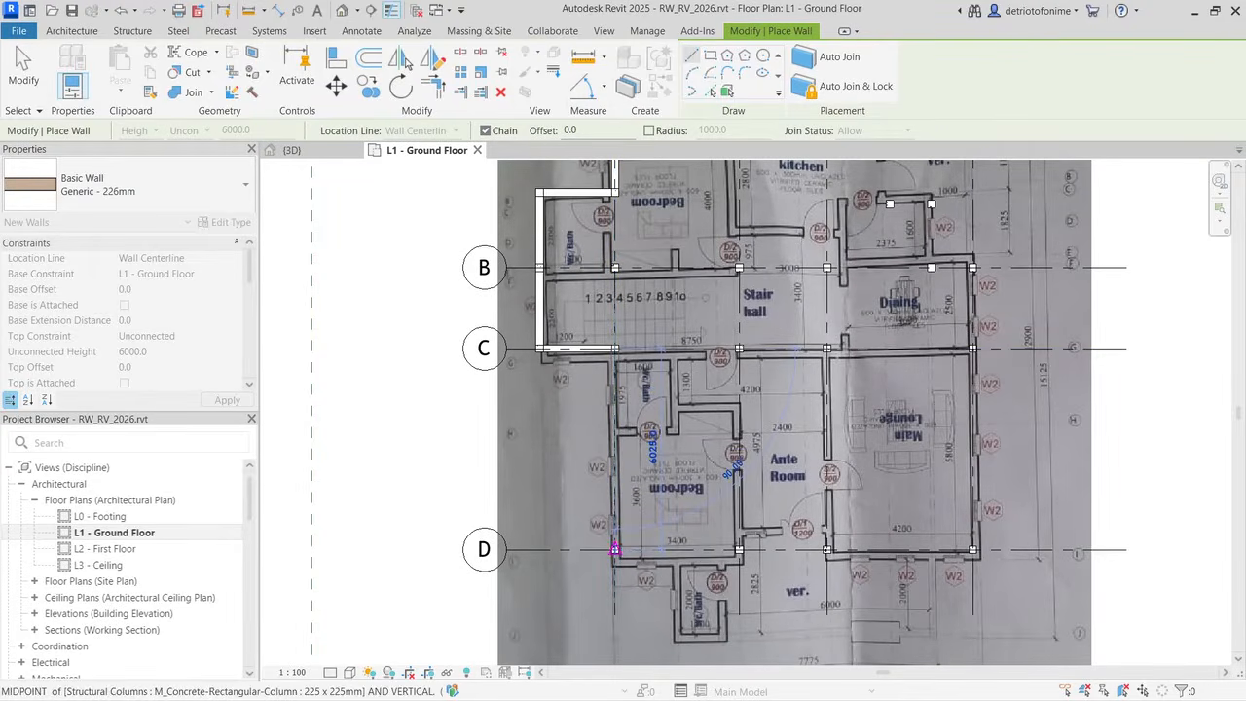
left_click(615, 550)
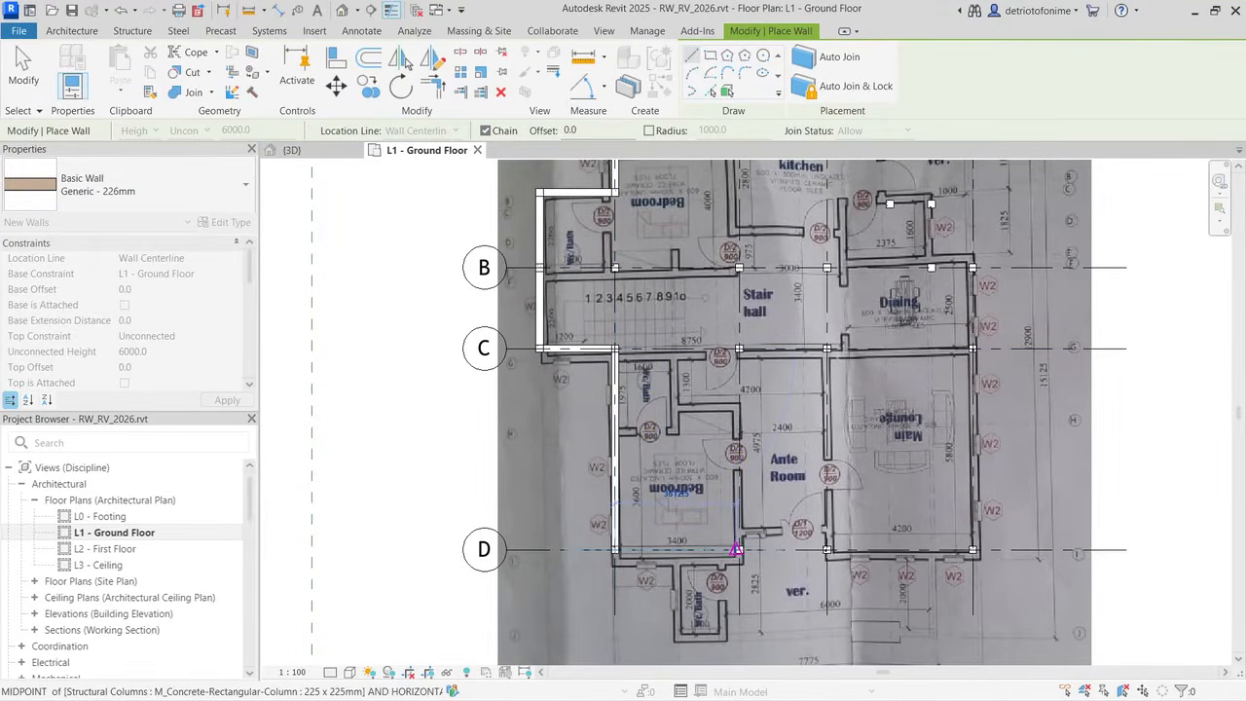
Step: Continue the wall chain along grid D to column D-2, around the recessed Ante Room entrance, and back to column D-3
left_click(743, 551)
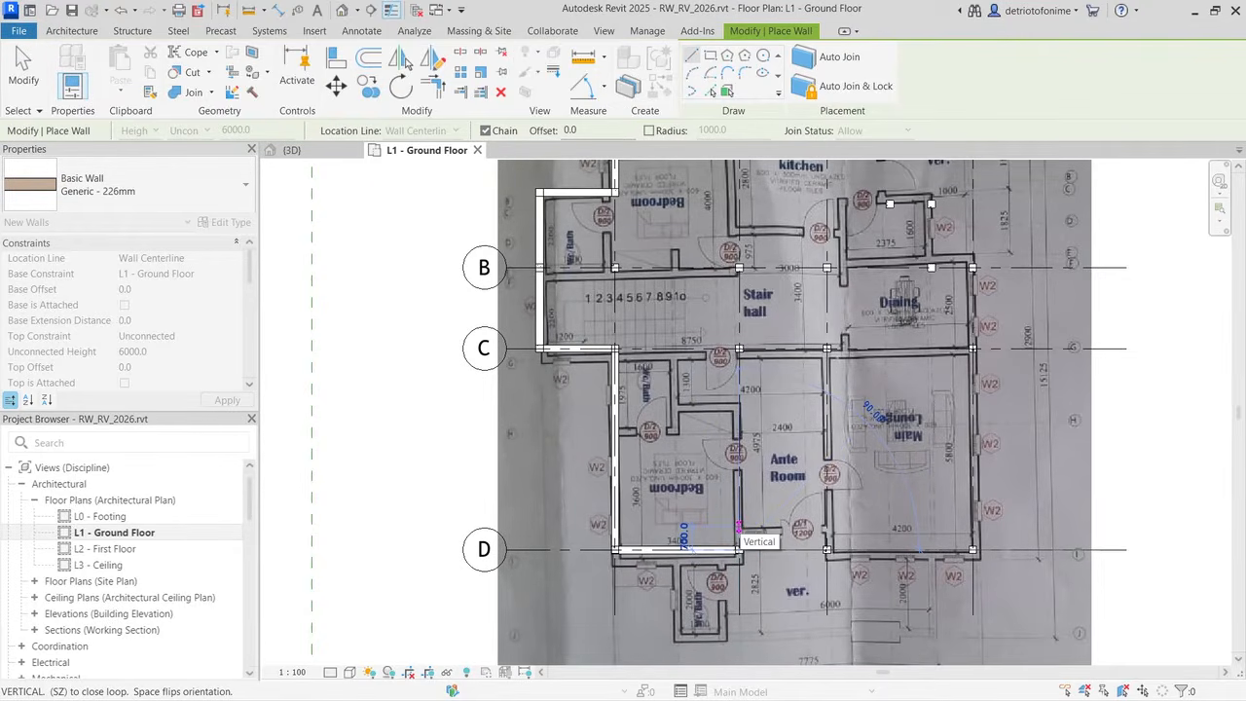
left_click(738, 529)
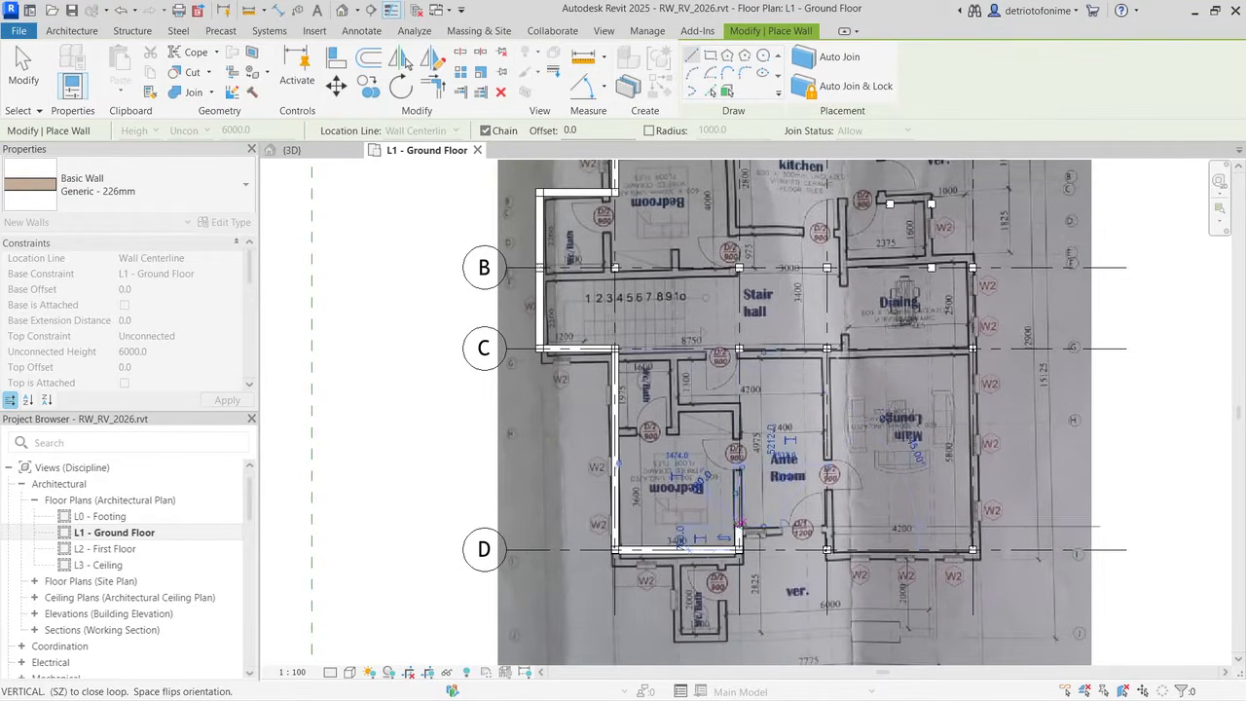
left_click(828, 531)
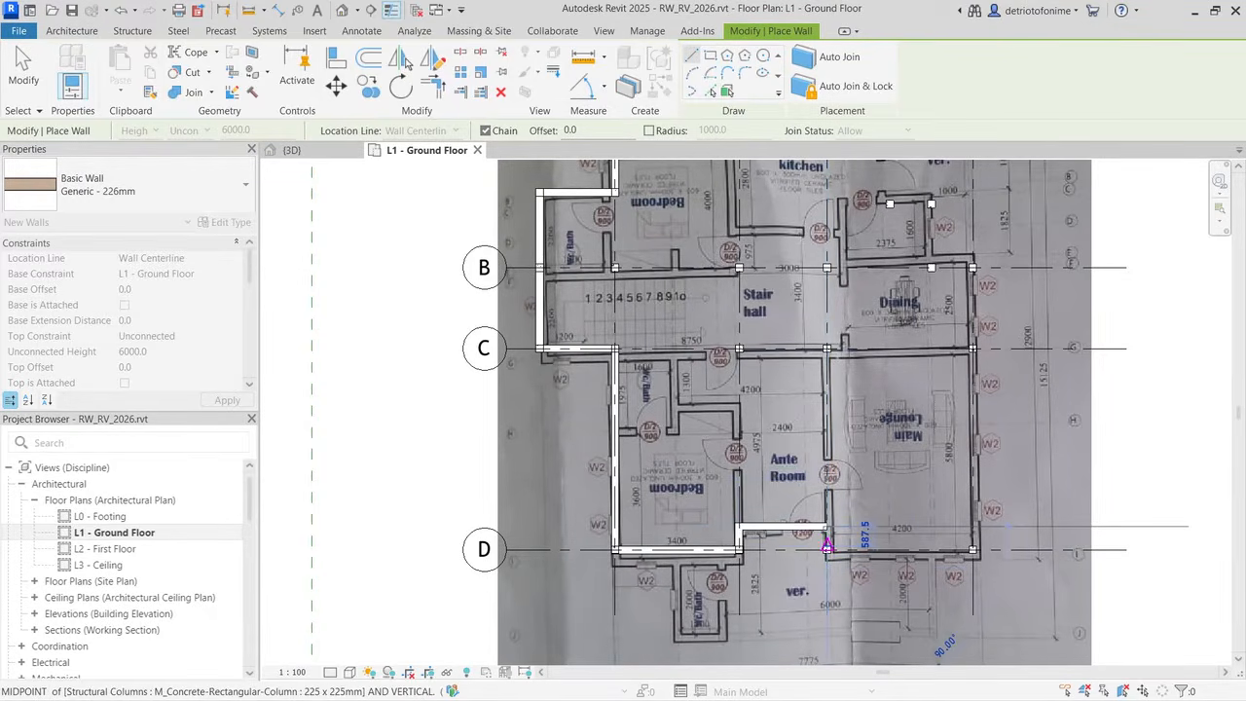
left_click(826, 549)
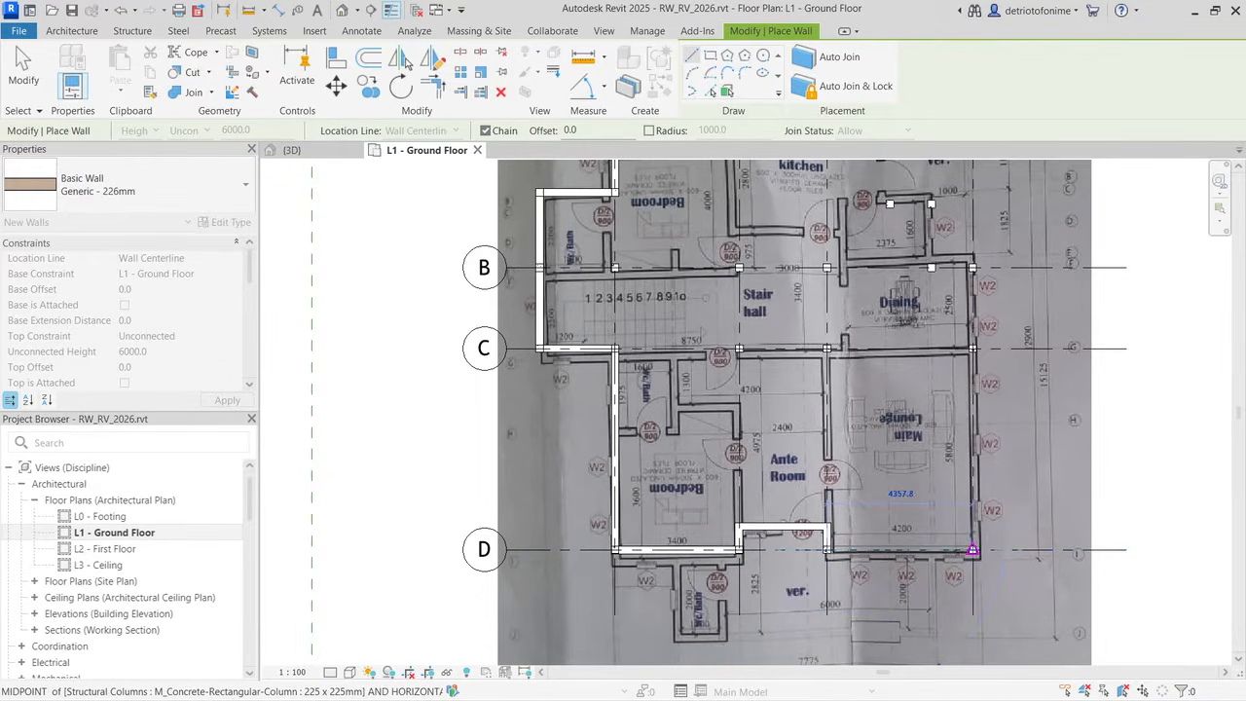
Step: Continue the walls around the Main Lounge to column D-4 and along grid 4 to column B-4, ending the chain
left_click(973, 550)
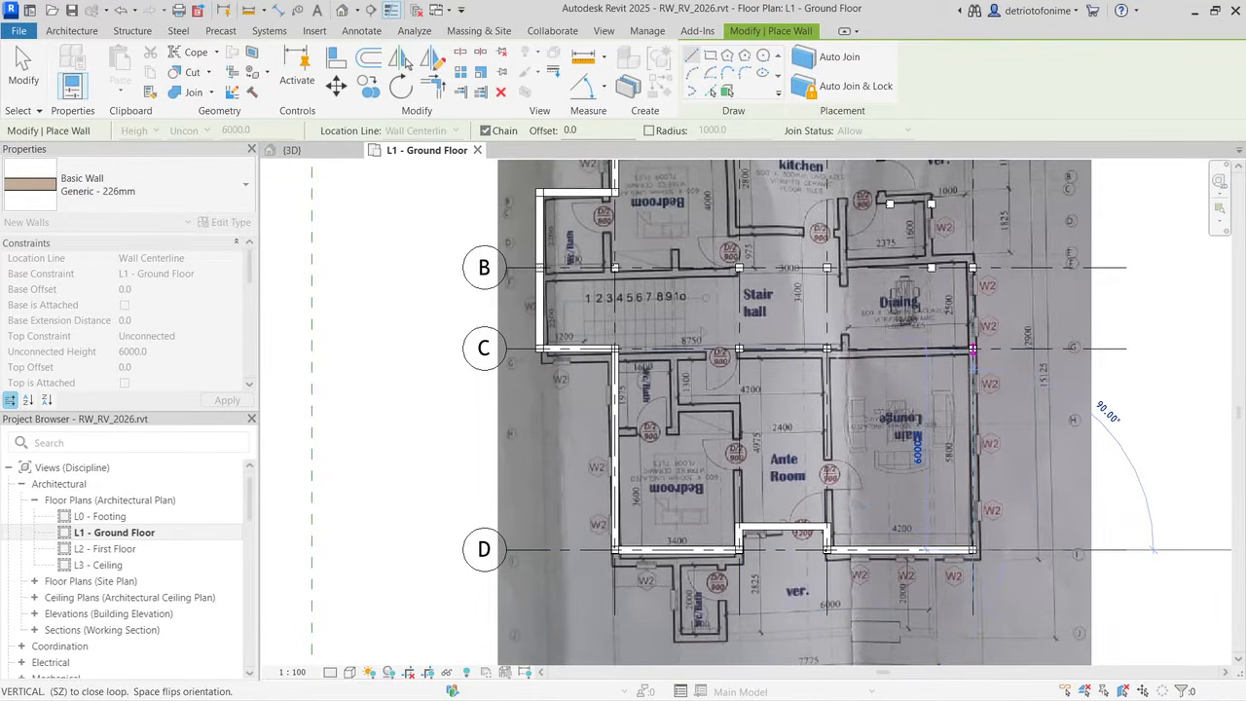
left_click(971, 268)
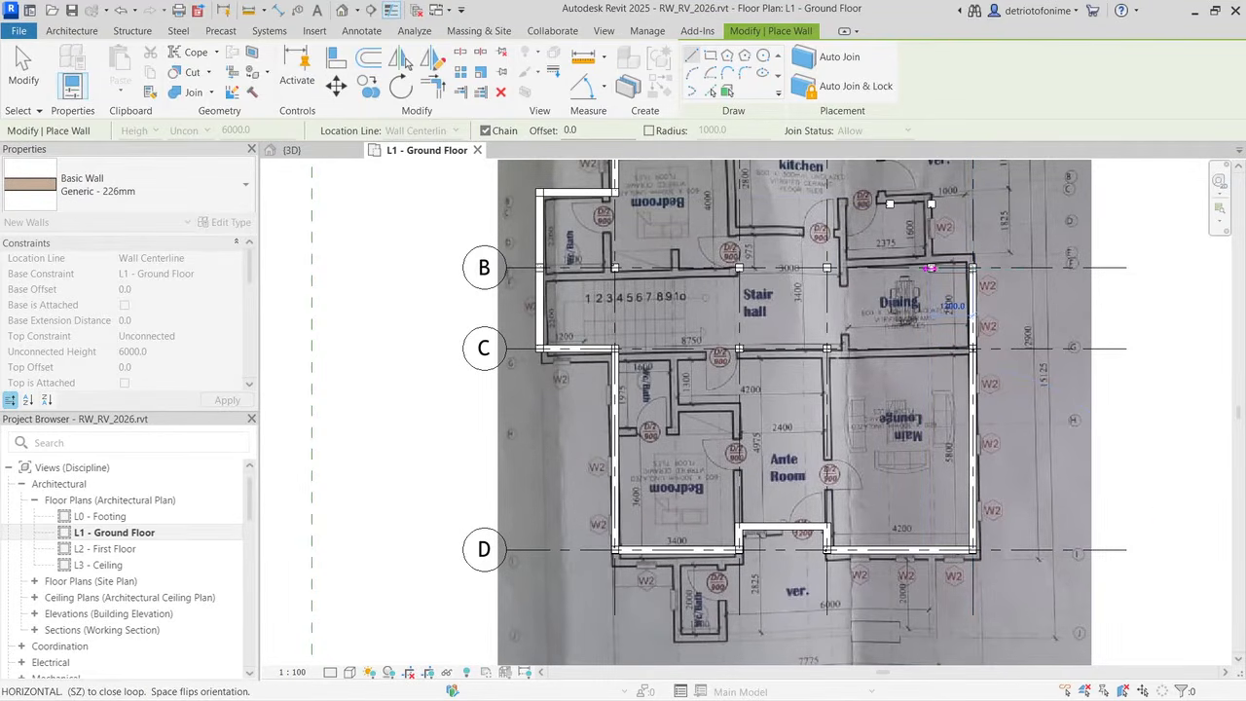
scroll(930, 268, "up", 1)
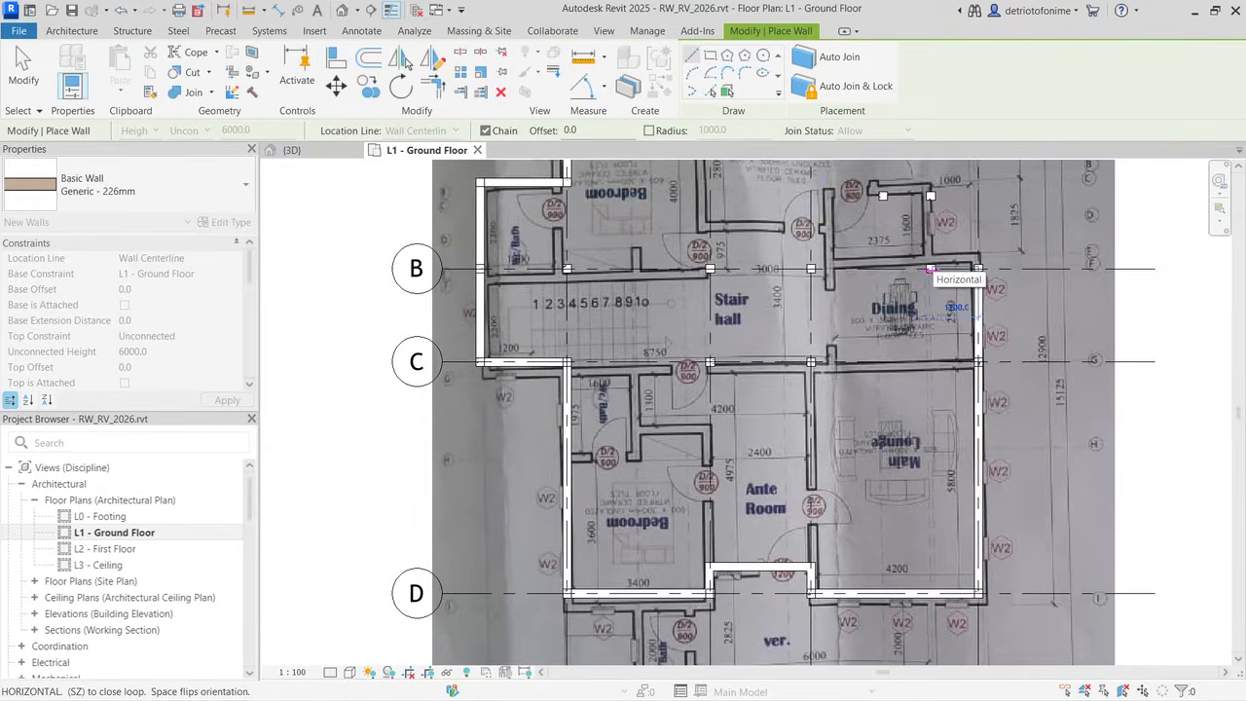
key("Escape")
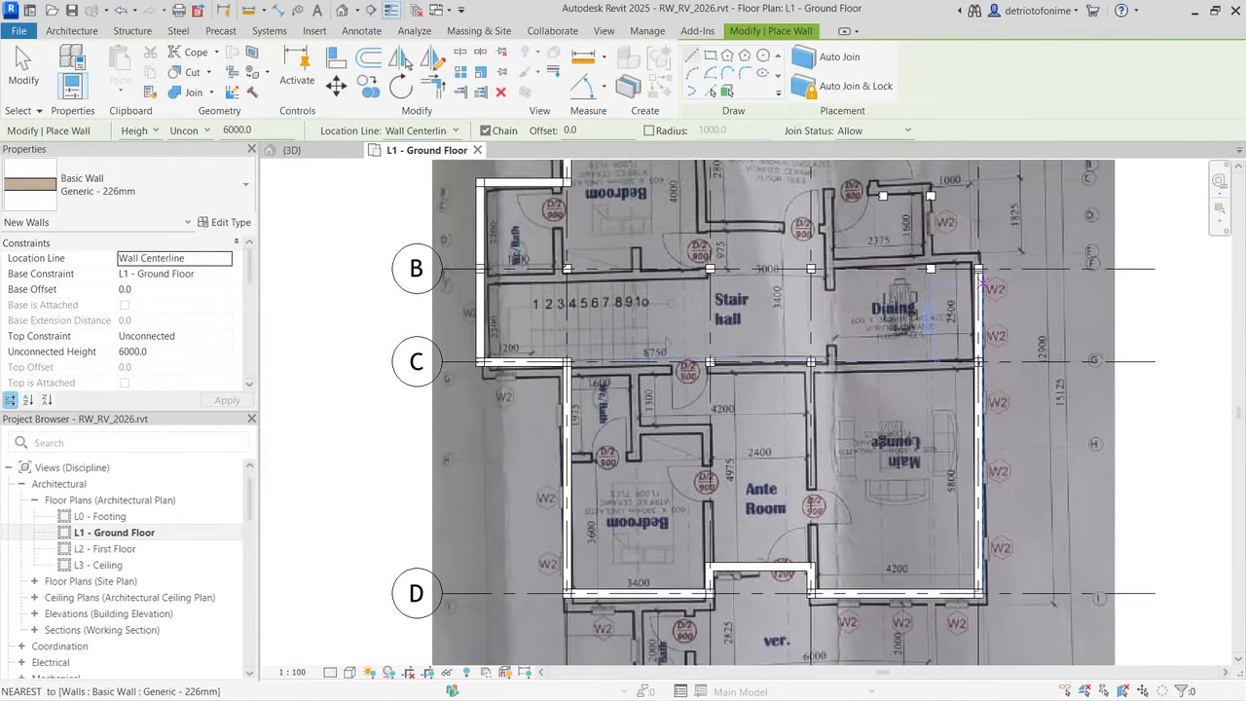
key("Escape")
Step: Adjust the end of the grid 4 wall so it meets the centre of column B-4
left_click(979, 292)
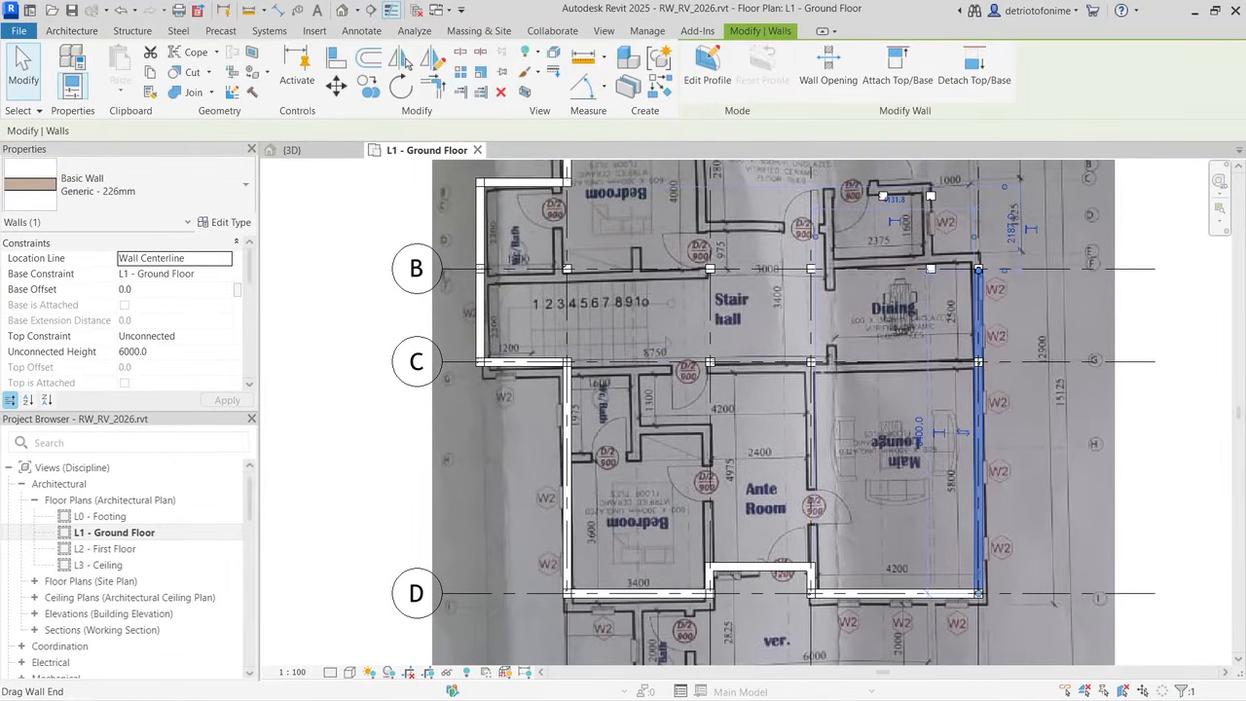
mouse_move(979, 271)
left_mouse_down()
mouse_move(979, 256)
mouse_move(978, 269)
left_mouse_up()
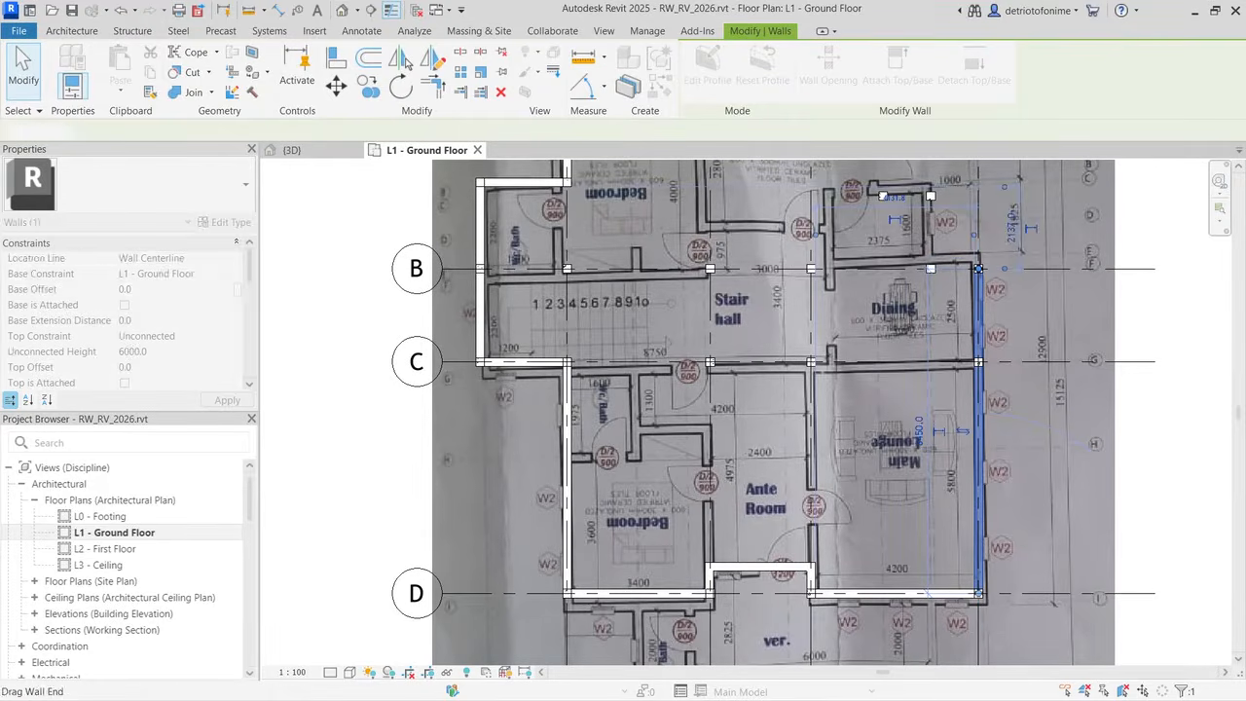
left_click(989, 281)
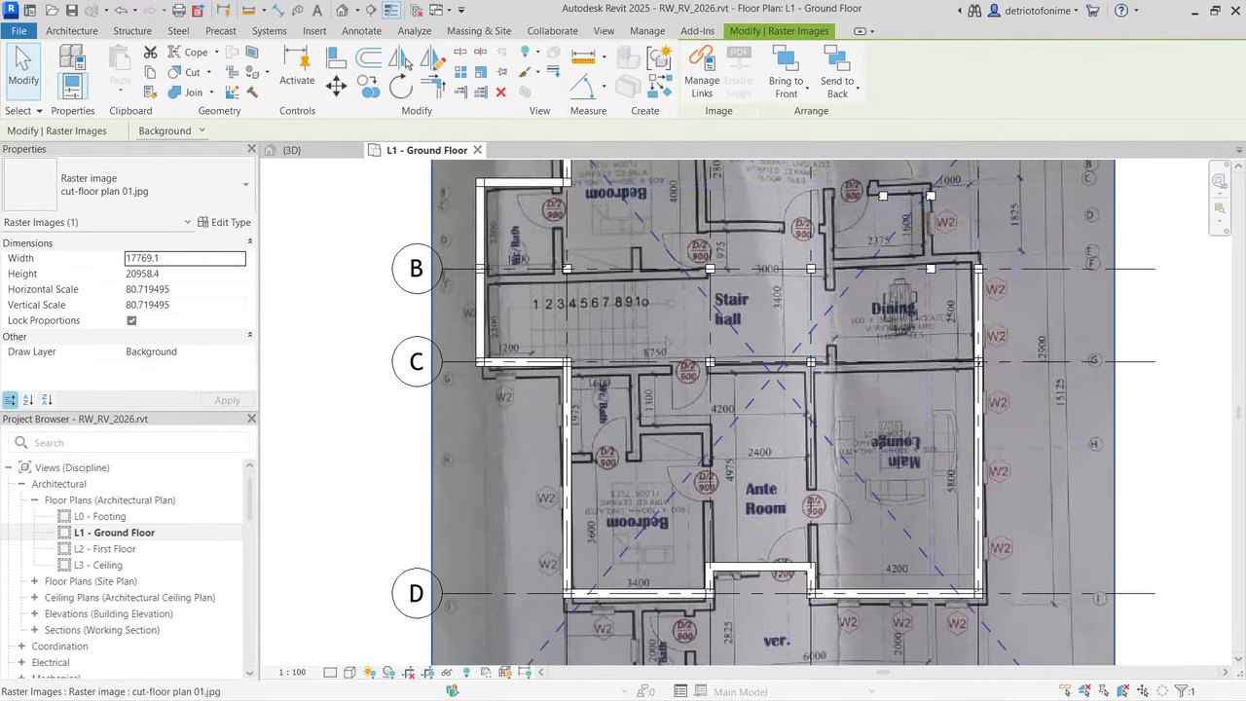
key("Escape")
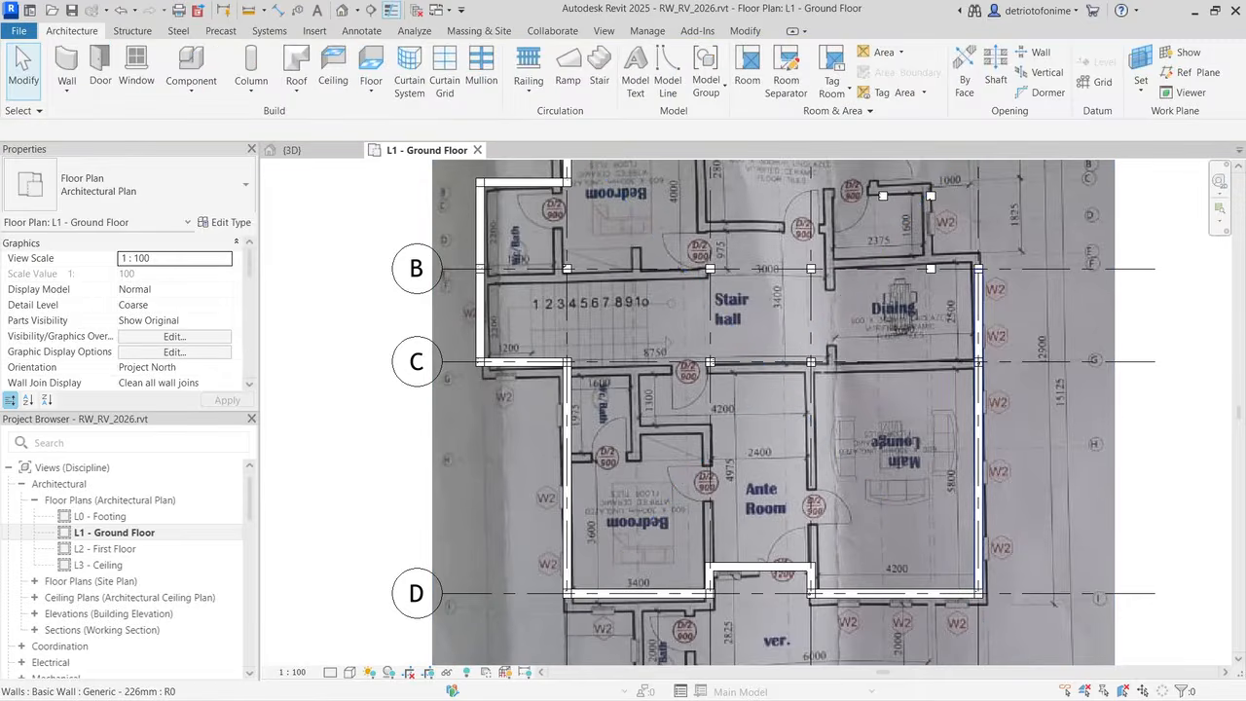
Step: Using the same wall type, chain walls from column B-4 around the stepped corner columns to the column beside the veranda
left_click(978, 301)
key("c")
key("s")
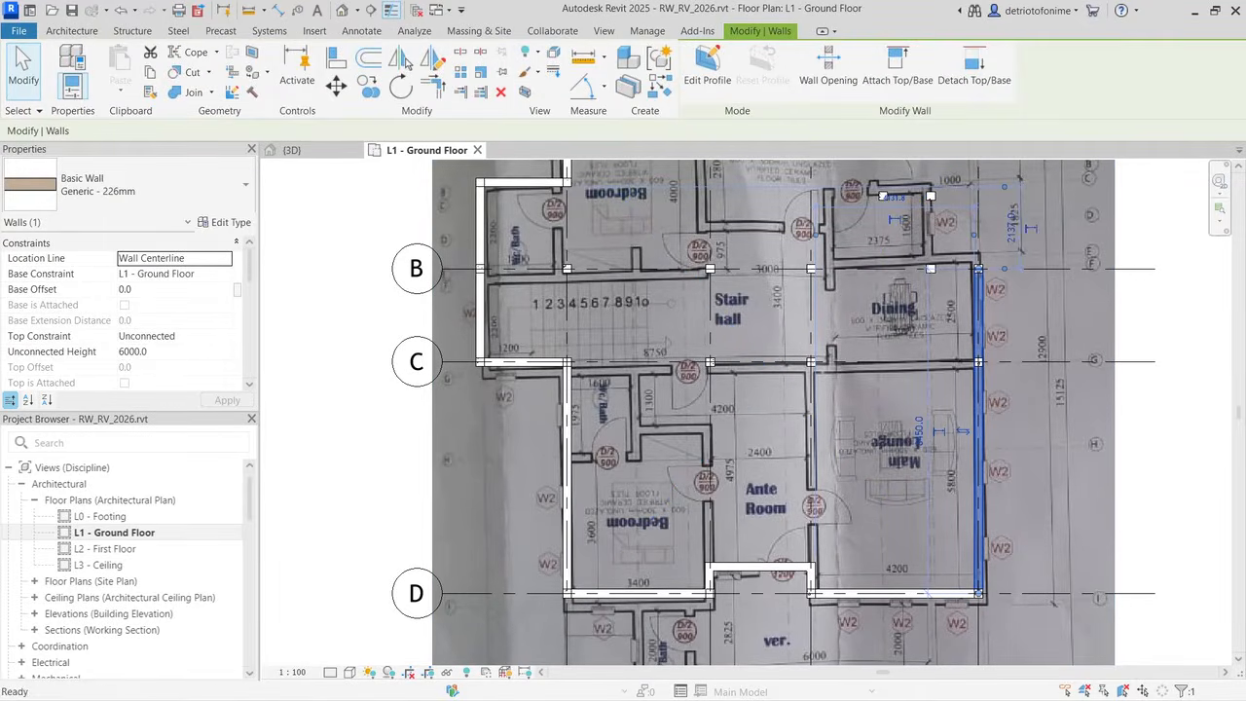
left_click(979, 267)
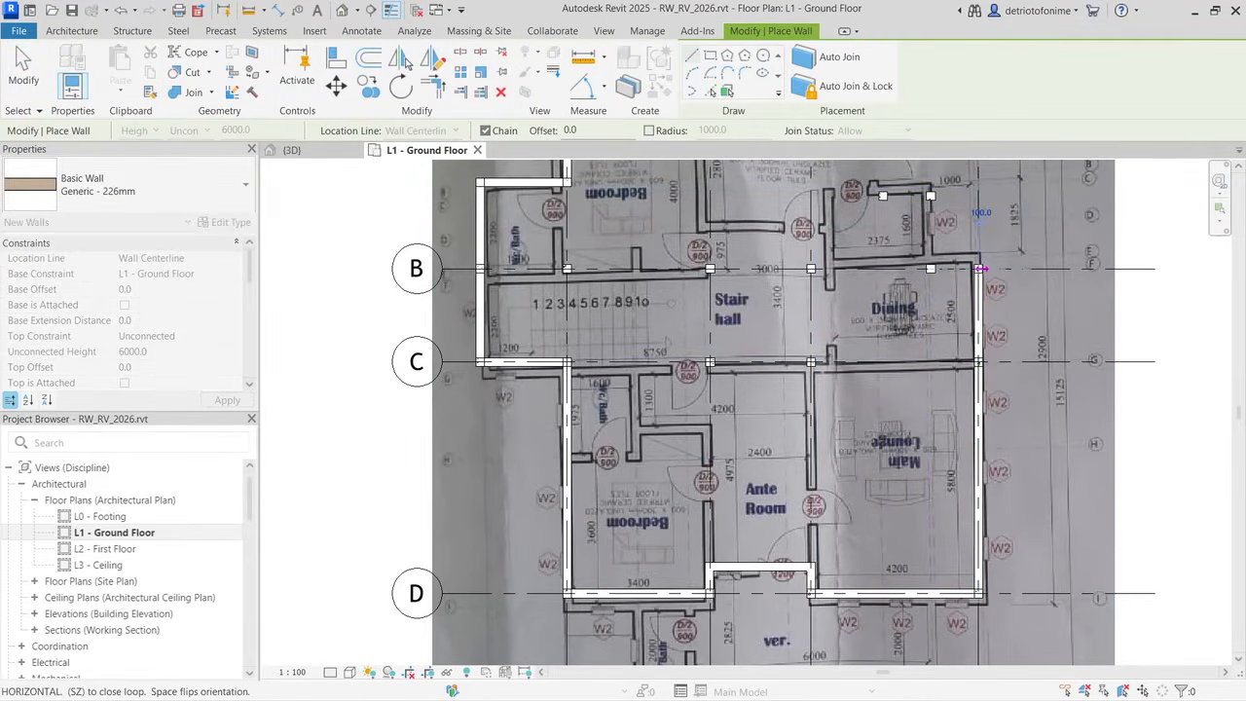
left_click(932, 267)
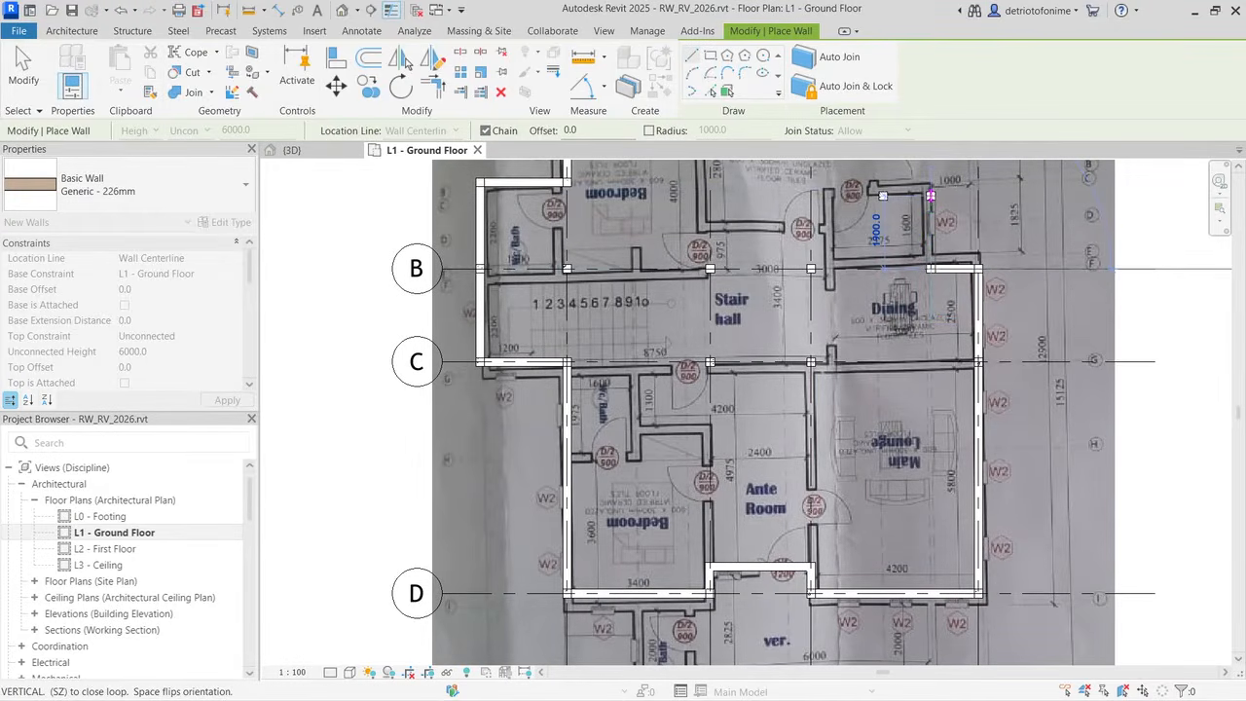
left_click(931, 194)
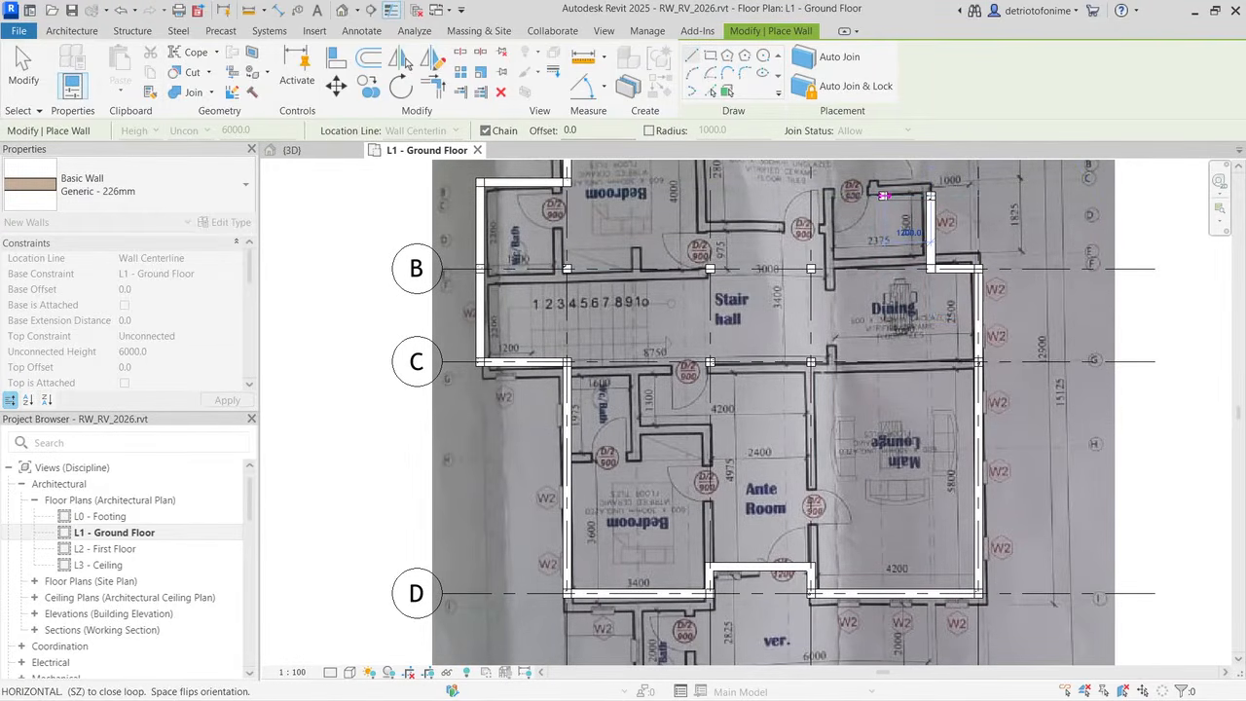
Step: Continue the chain beside the veranda to the kitchen corner column on grid A, and along grid A to column A-1, closing the perimeter
scroll(883, 195, "down", 5)
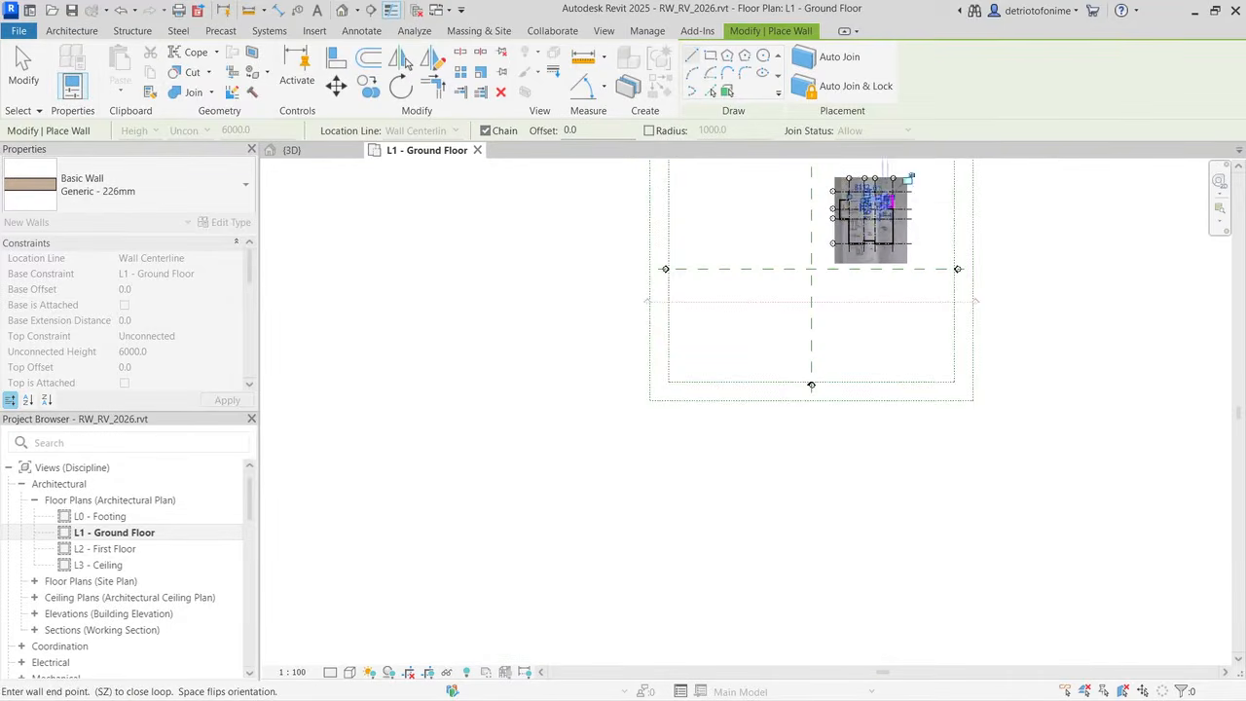
scroll(883, 179, "up", 5)
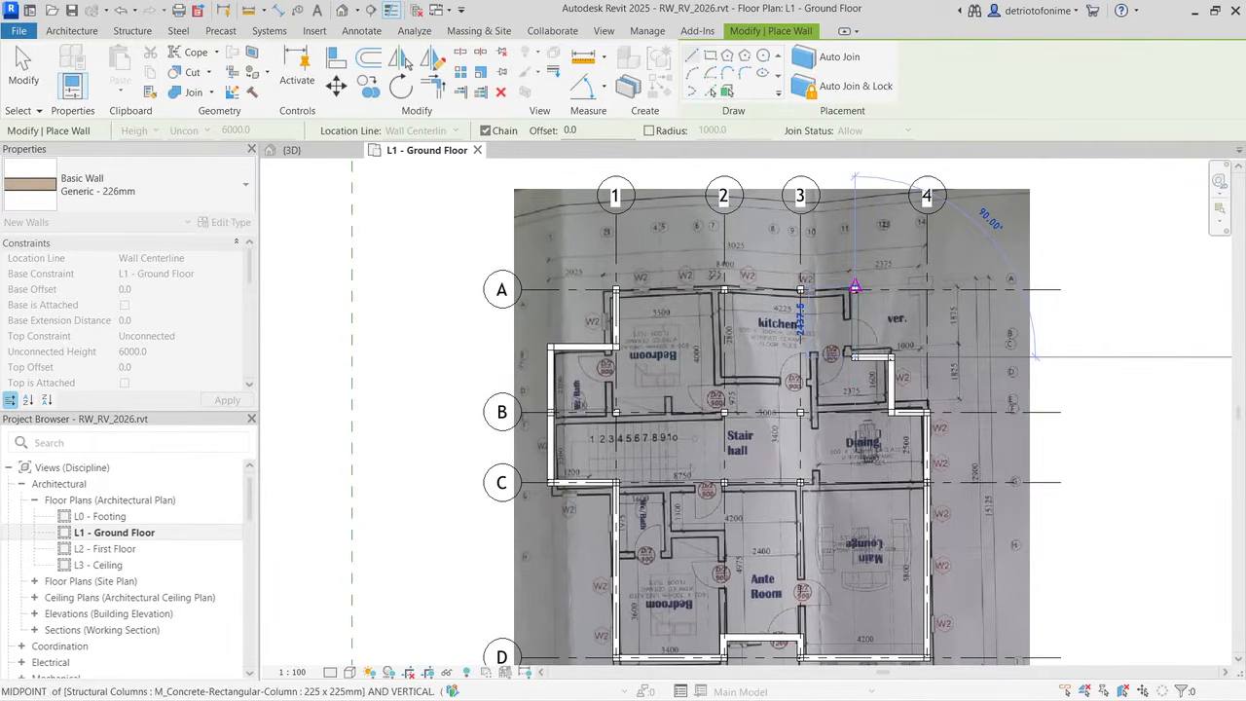
scroll(855, 289, "up", 2)
scroll(855, 289, "up", 12)
scroll(853, 289, "down", 18)
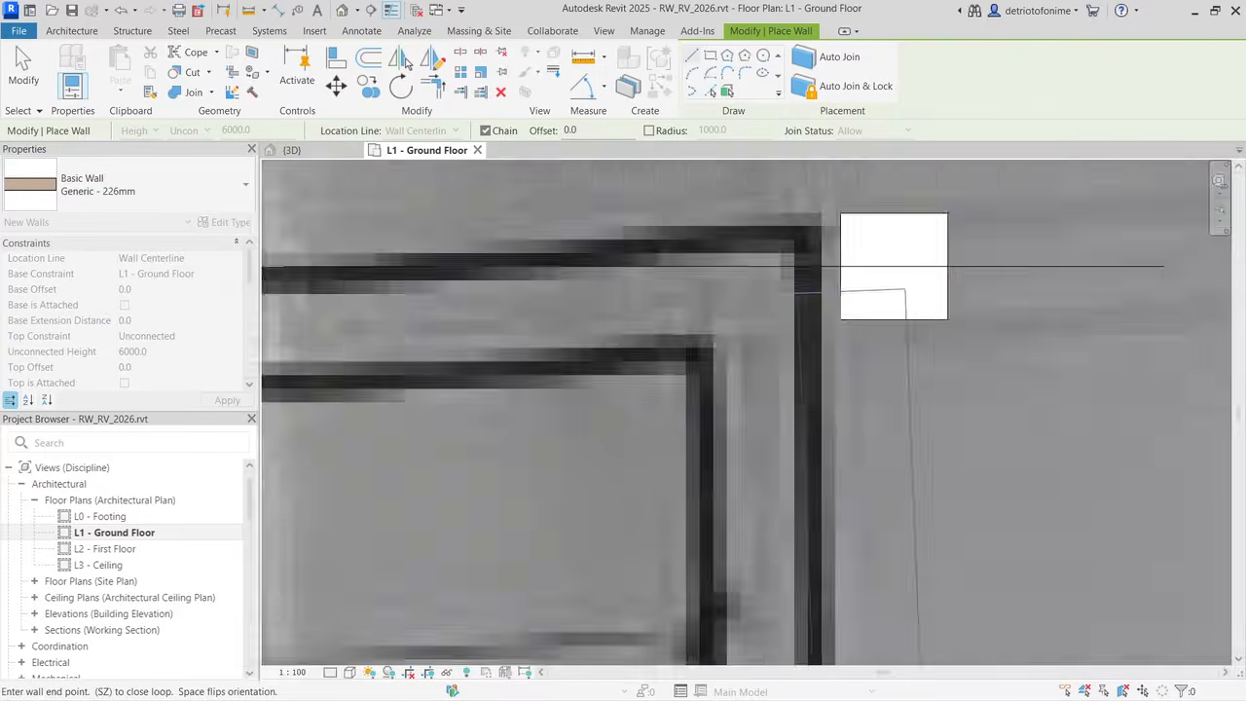
scroll(835, 297, "up", 2)
scroll(835, 297, "up", 10)
scroll(835, 297, "down", 5)
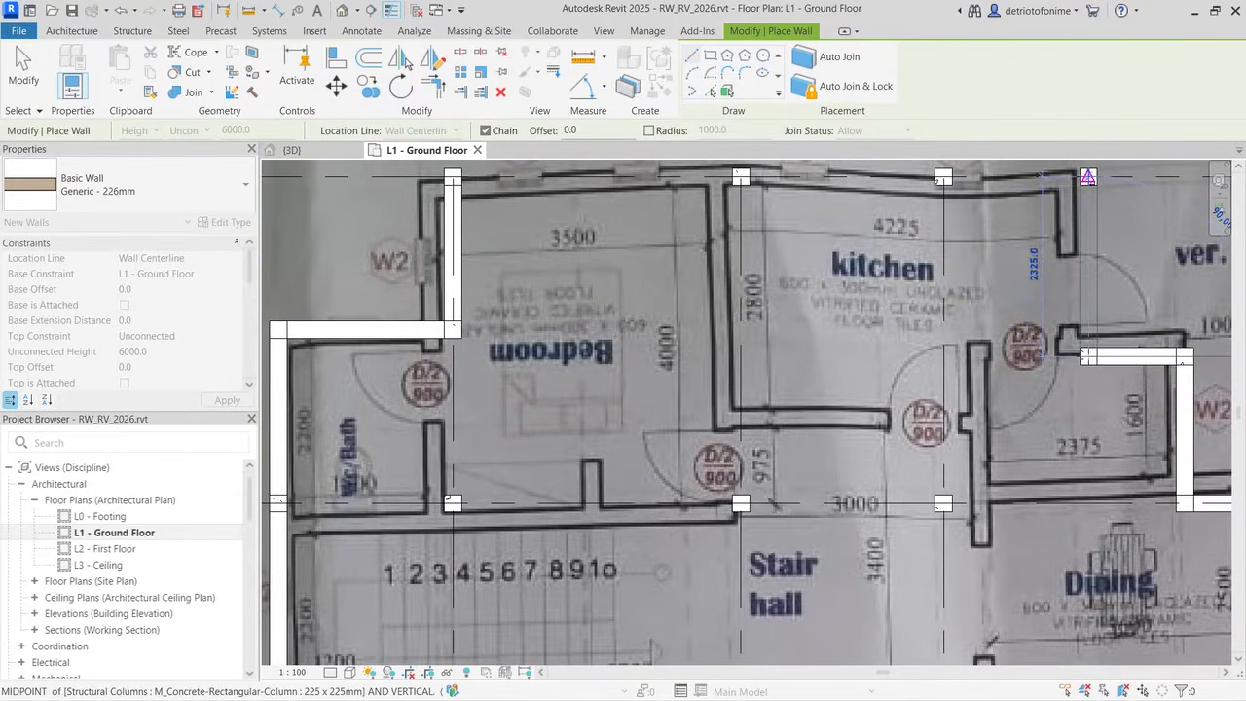
left_click(1089, 178)
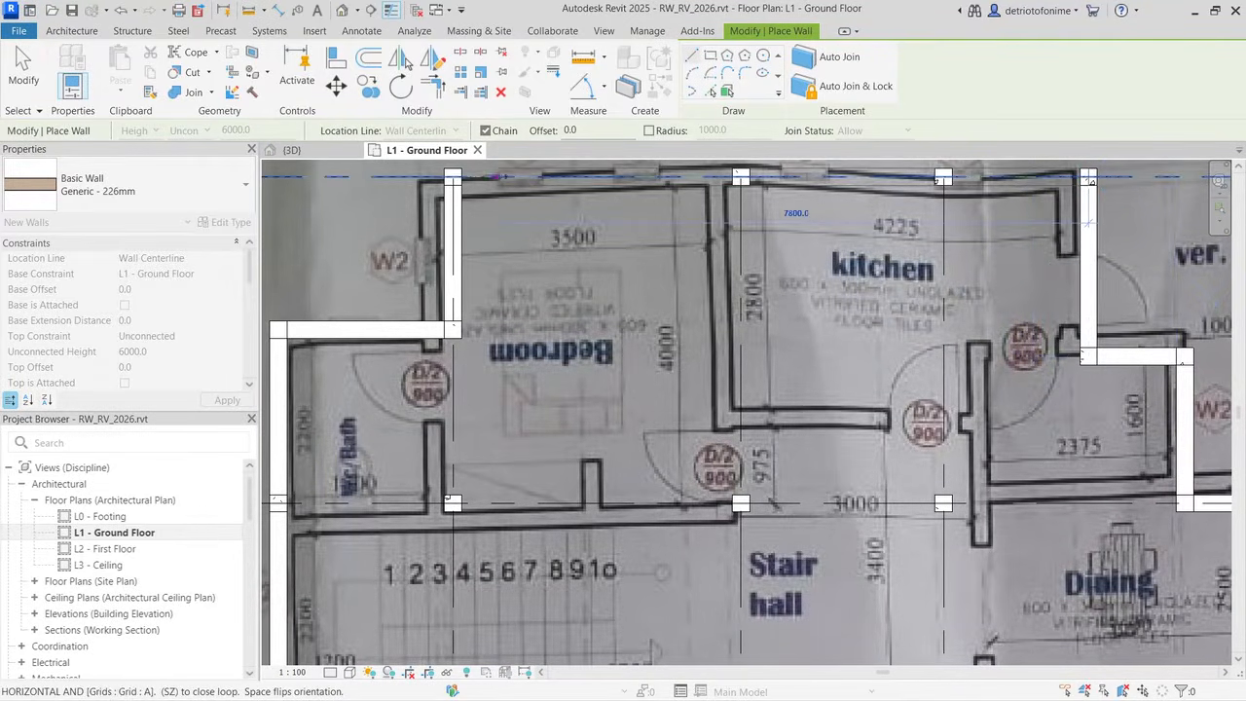
left_click(461, 177)
key("Escape")
Step: Draw an interior wall between the Bedroom and kitchen along grid 2, from column A-2 towards column B-2
scroll(542, 205, "down", 6)
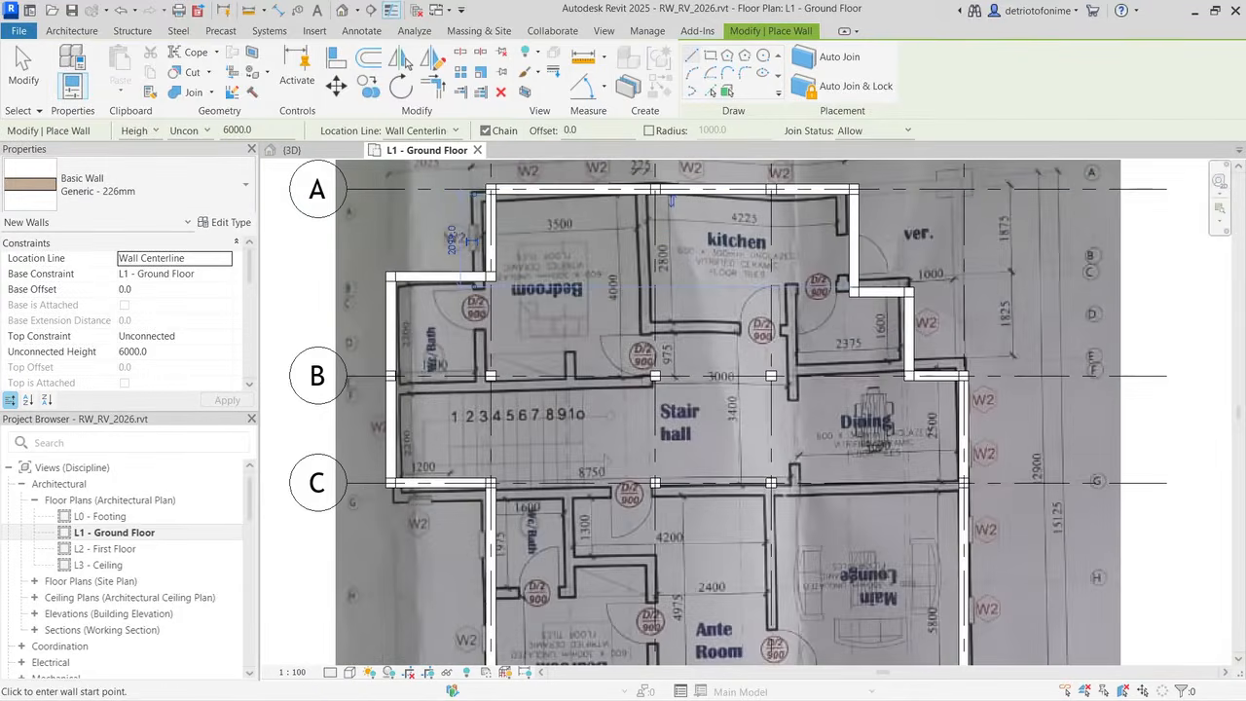
scroll(479, 181, "up", 2)
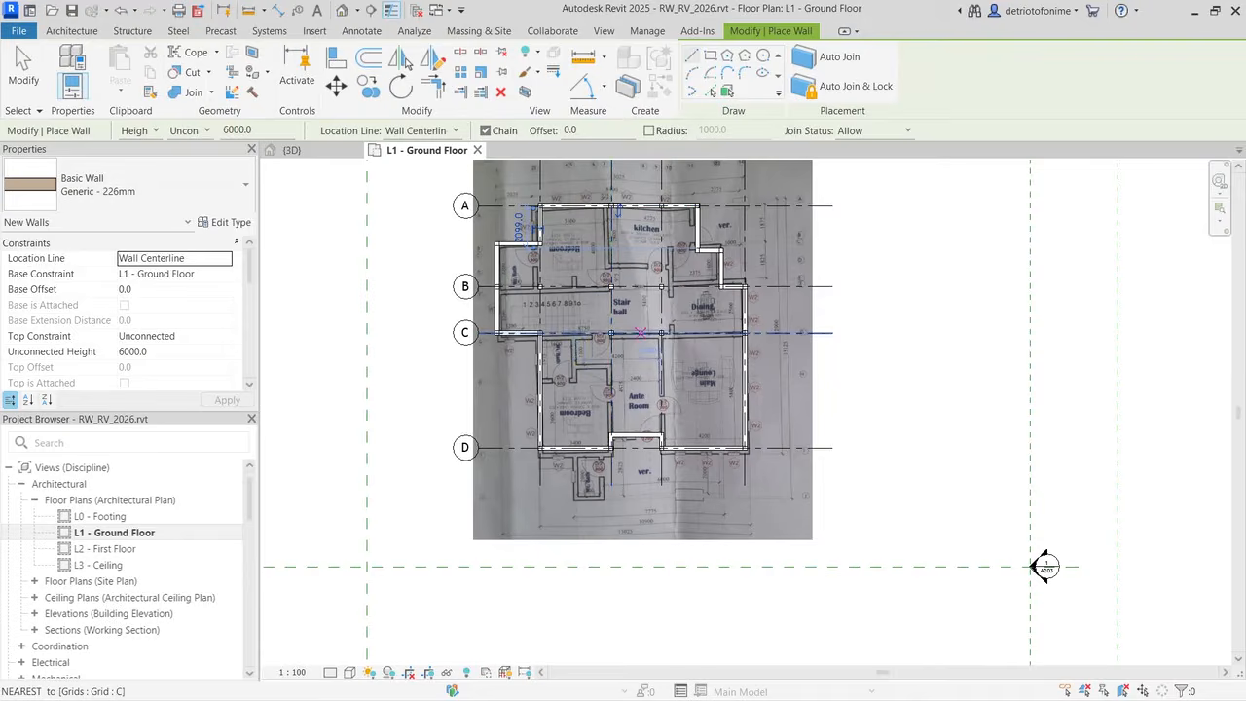
scroll(611, 227, "up", 1)
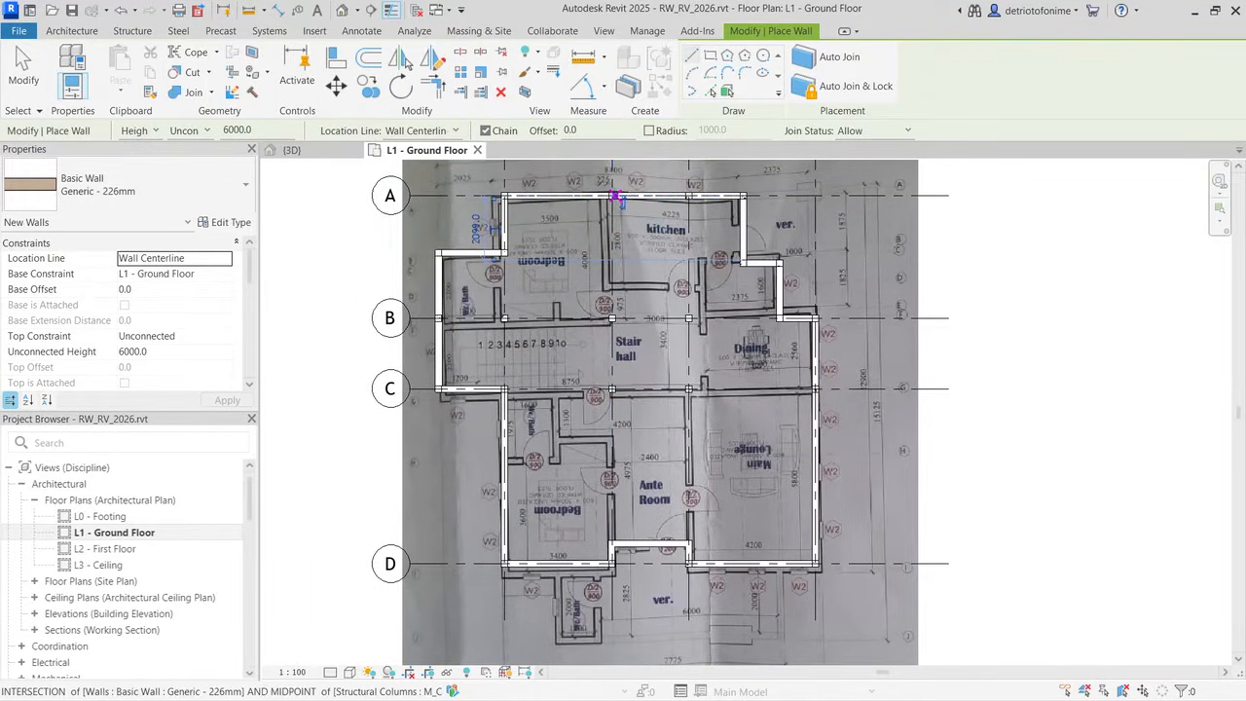
left_click(609, 196)
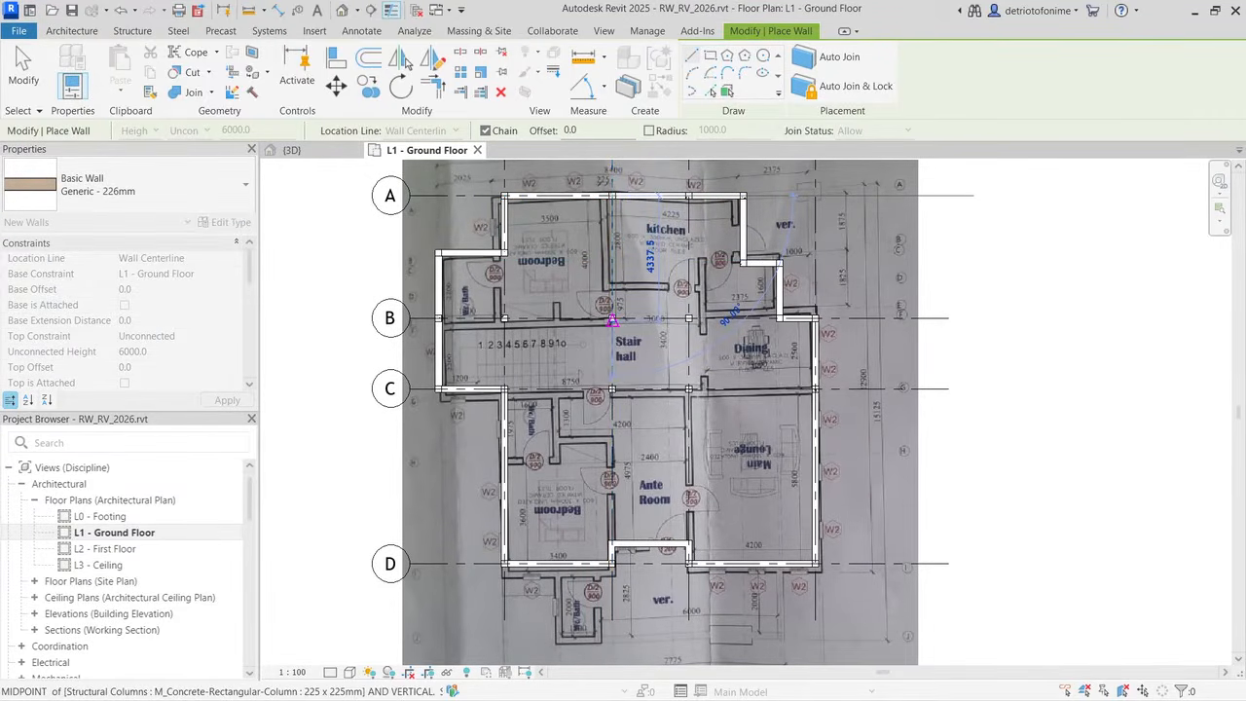
Step: Finish the bedroom–kitchen partition down to grid B on grid 2 and continue the wall along grid B to the outer bath wall
left_click(613, 319)
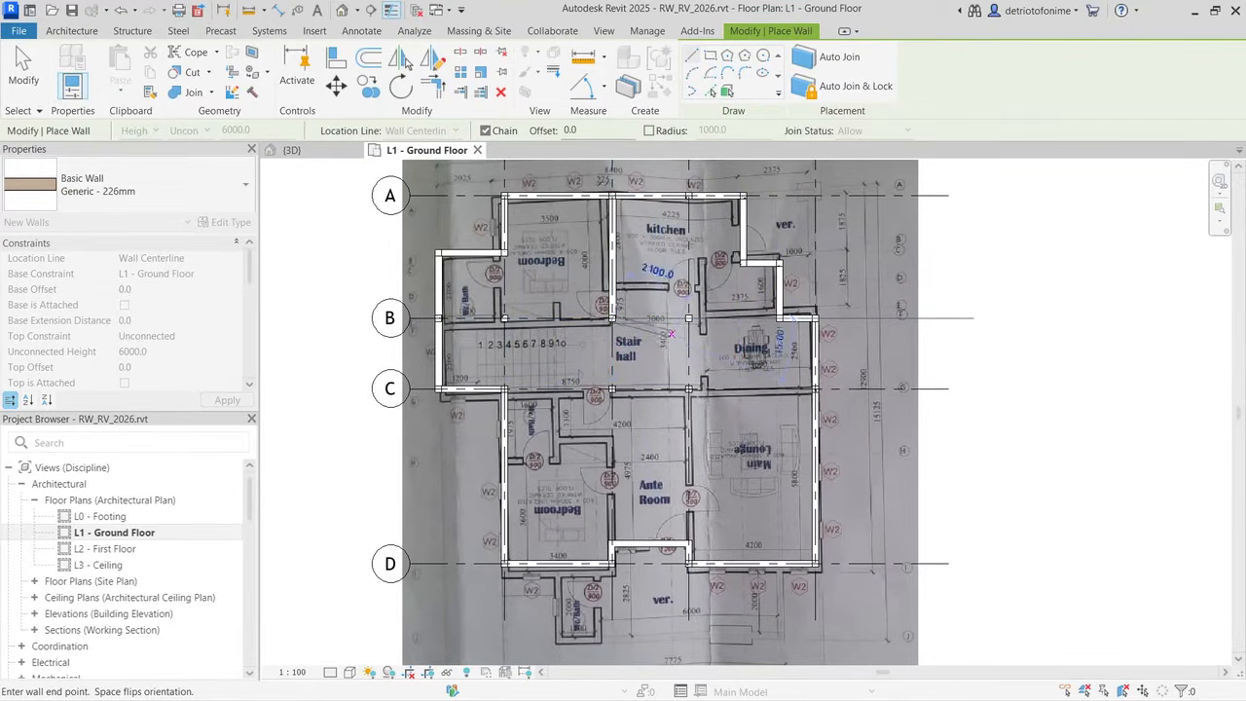
left_click(439, 318)
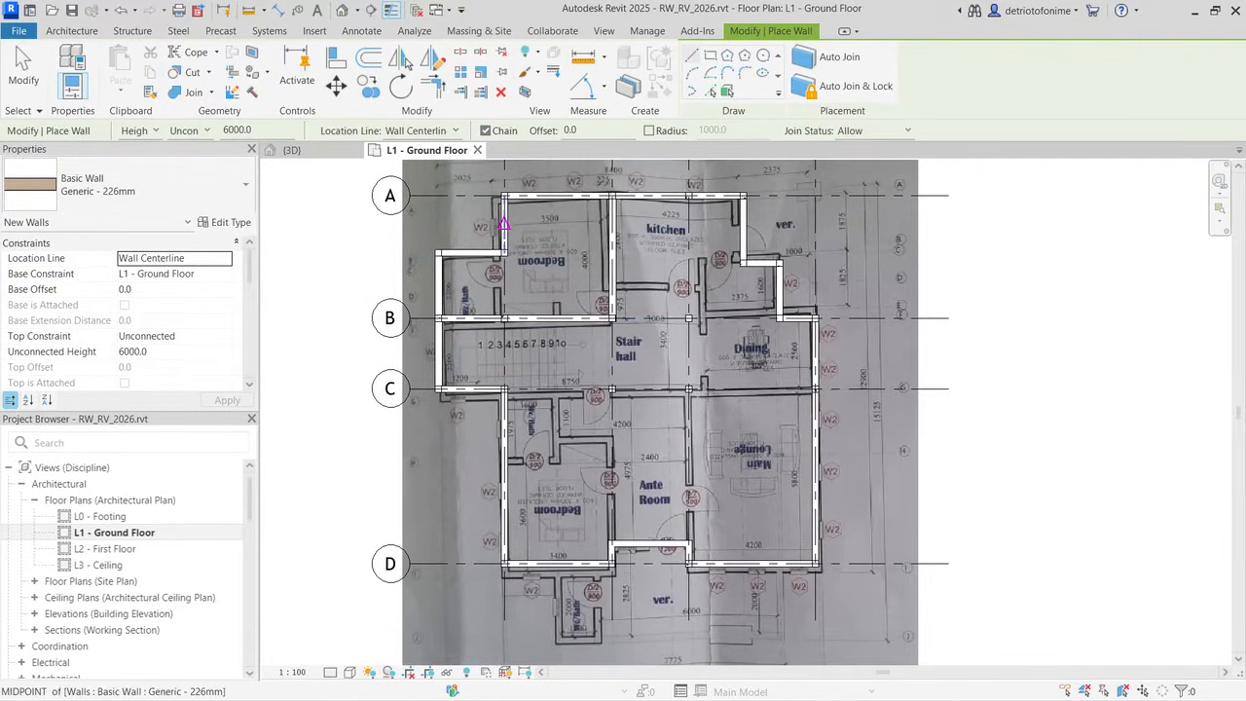
key("Escape")
Step: Extend the outer wall of the bedroom next to the kitchen down to grid B, separating the bedroom from its bath
left_click(505, 224)
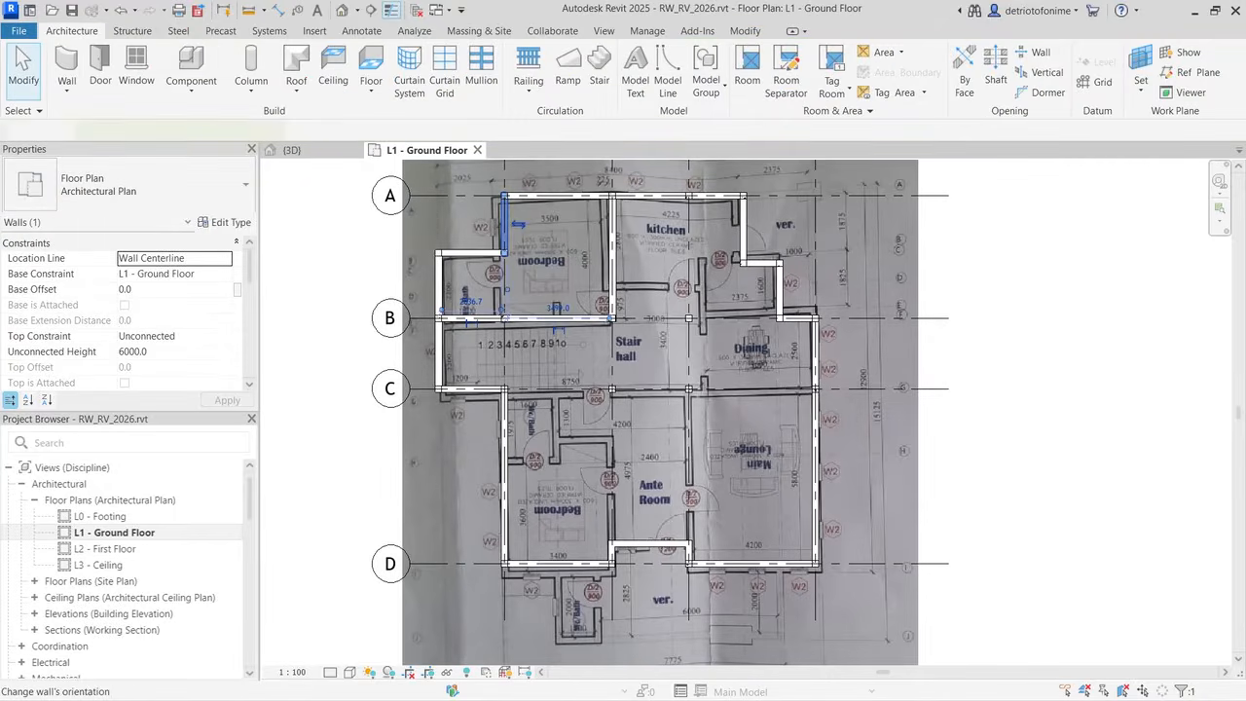
left_click_drag(505, 253, 505, 319)
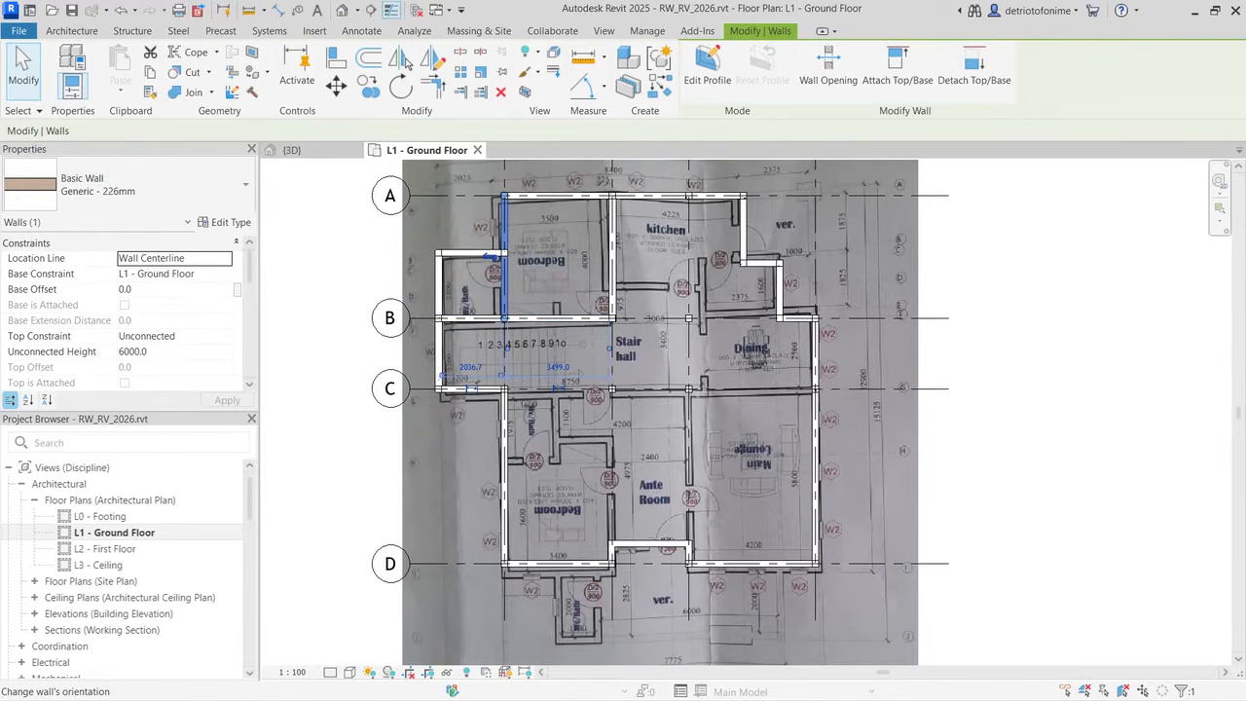
left_click(531, 270)
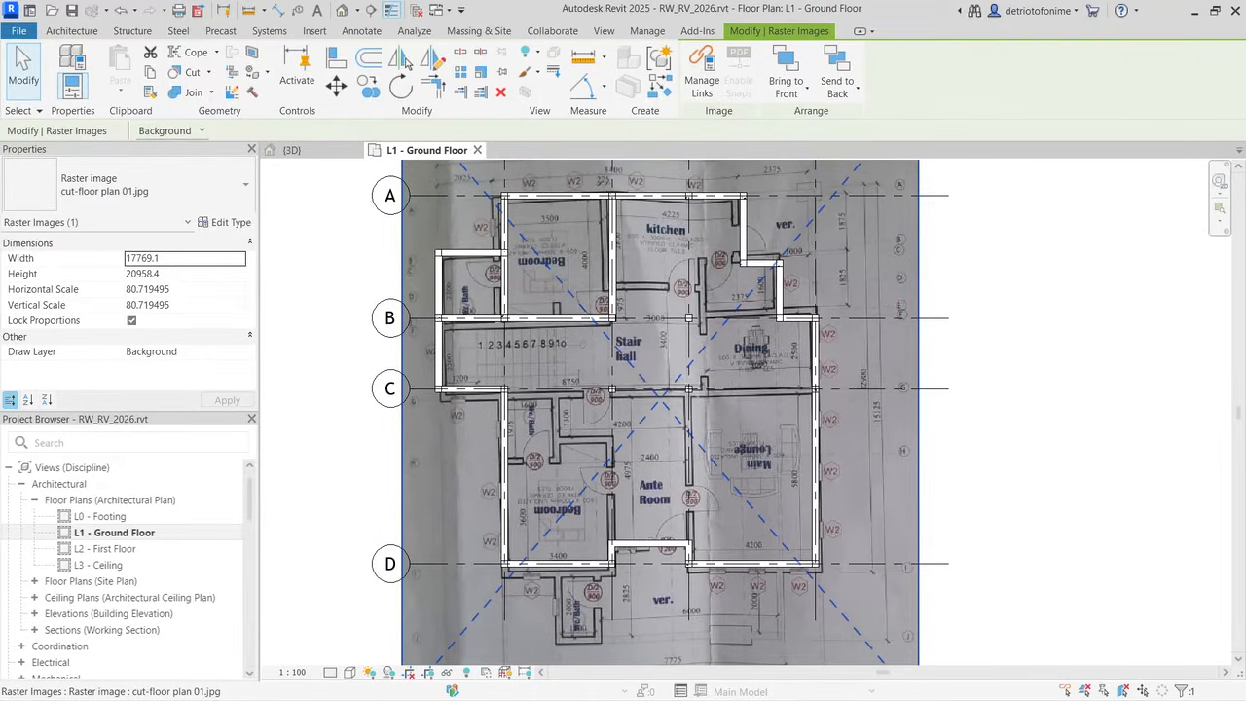
key("Escape")
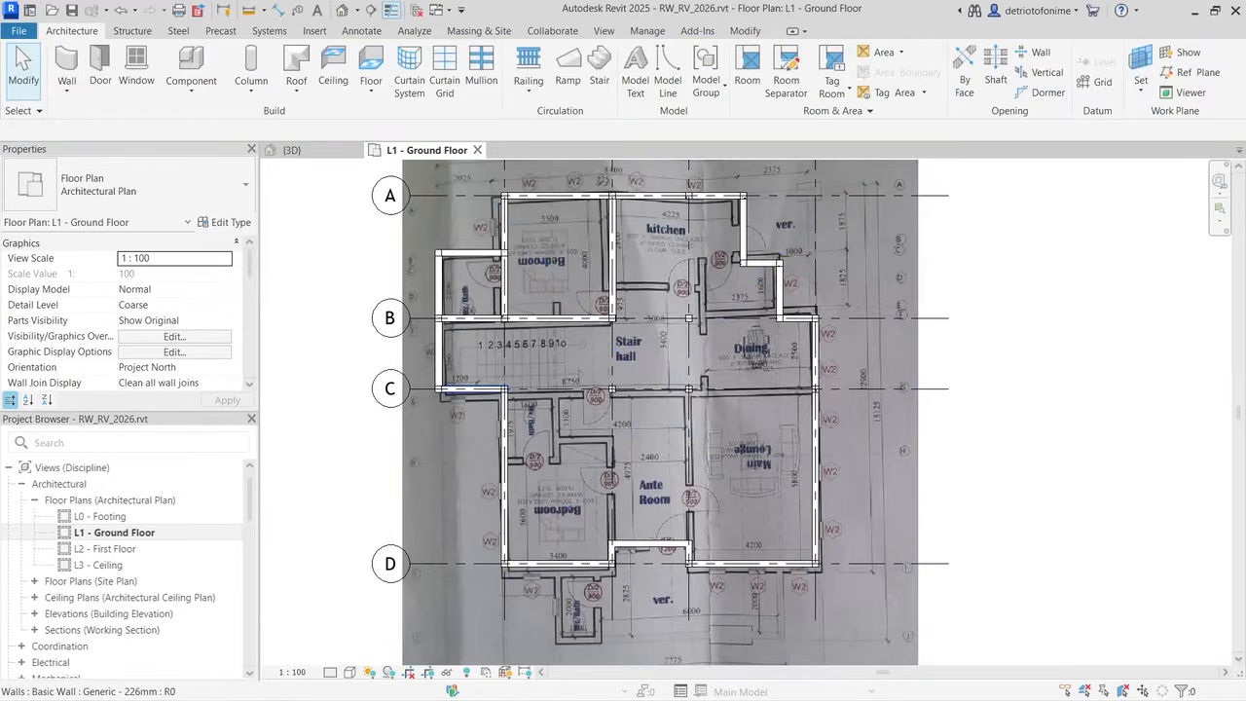
Step: Extend the short stair hall wall on grid C across the whole plan to the outer wall of the dining and lounge side
left_click(472, 389)
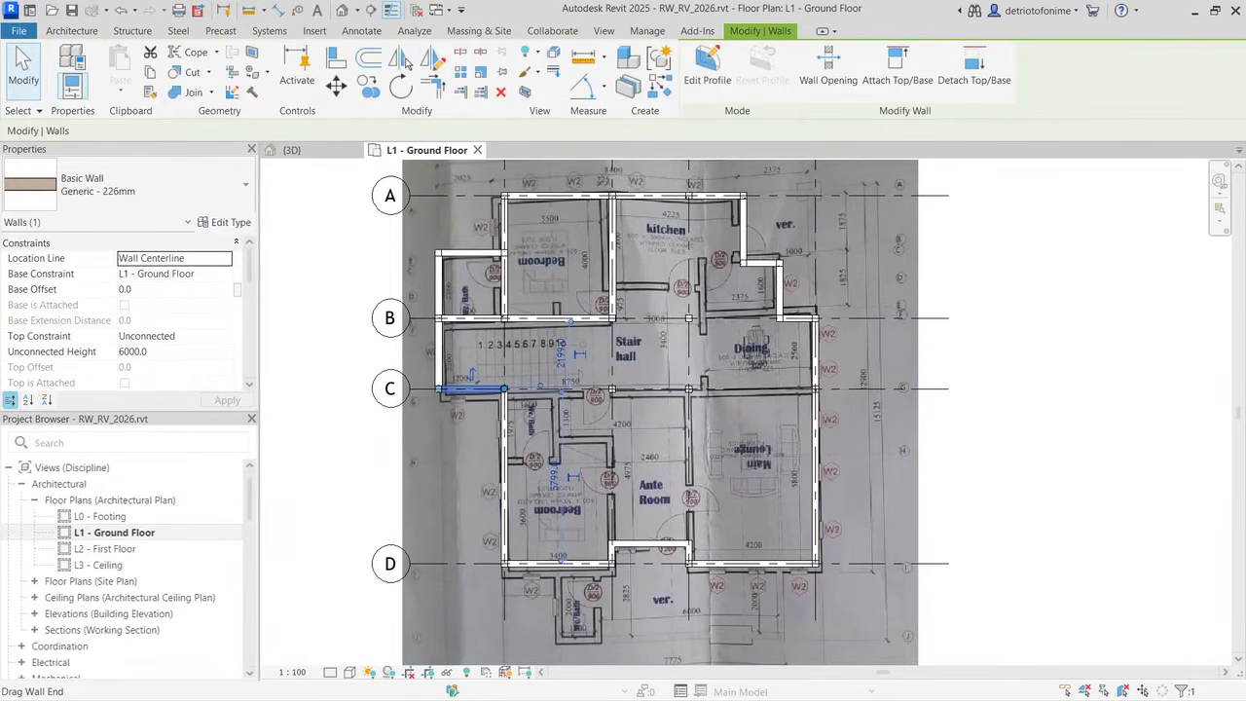
key("r")
key("s")
left_click(438, 389)
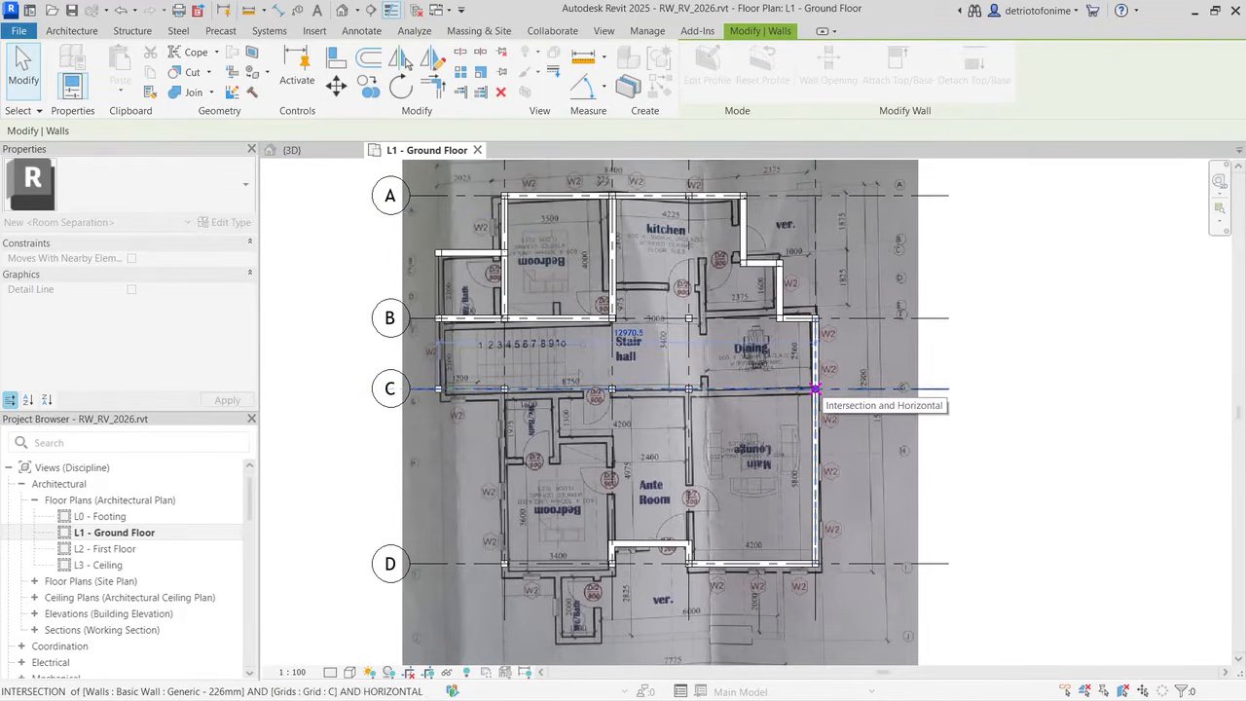
left_click_drag(816, 390, 816, 390)
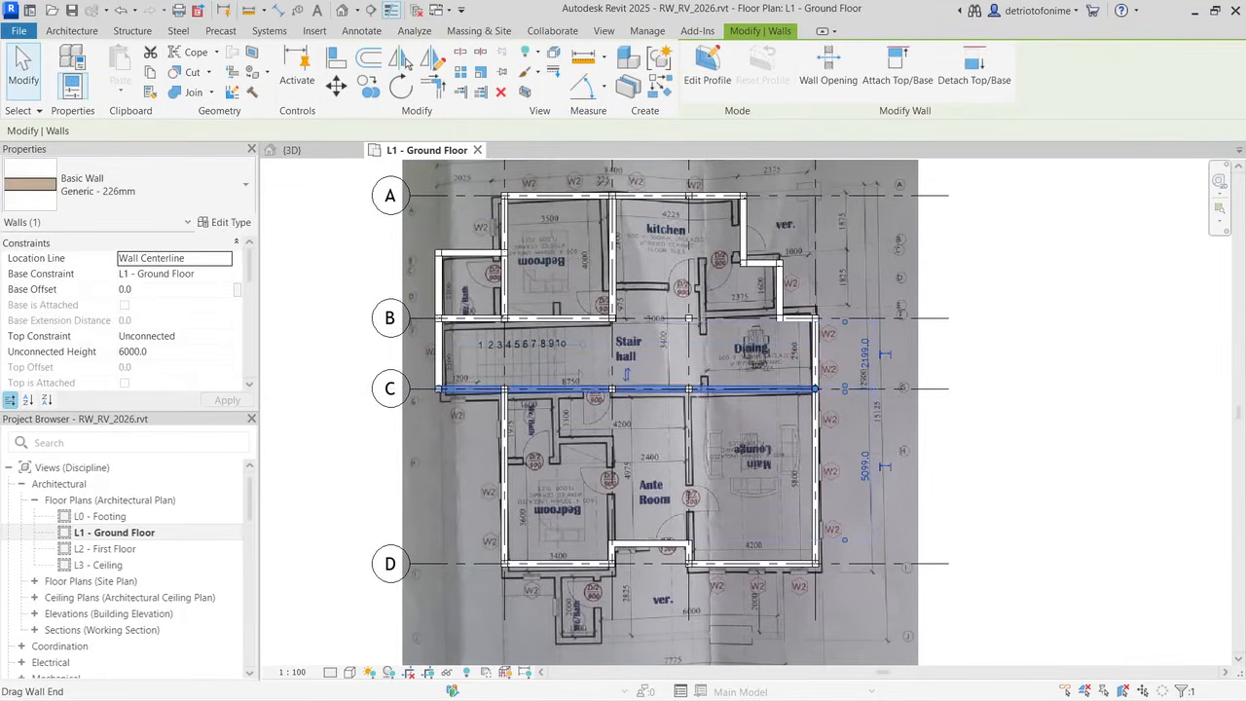
left_click(596, 375)
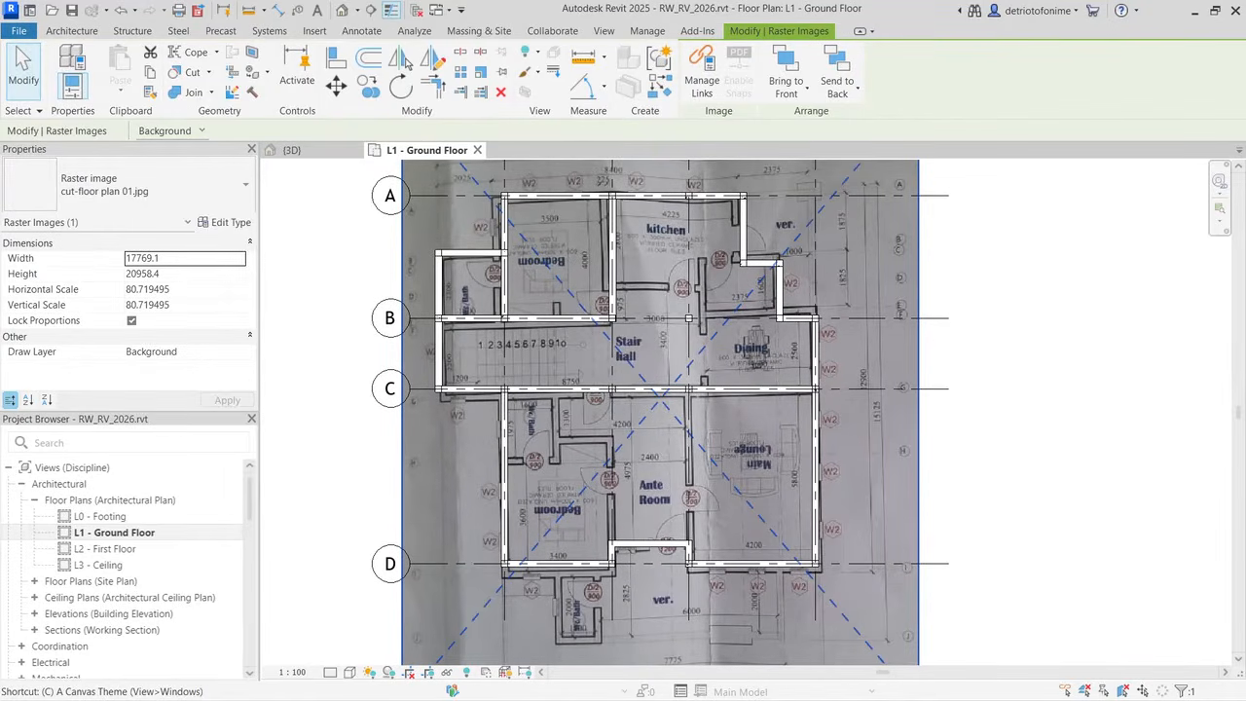
key("Escape")
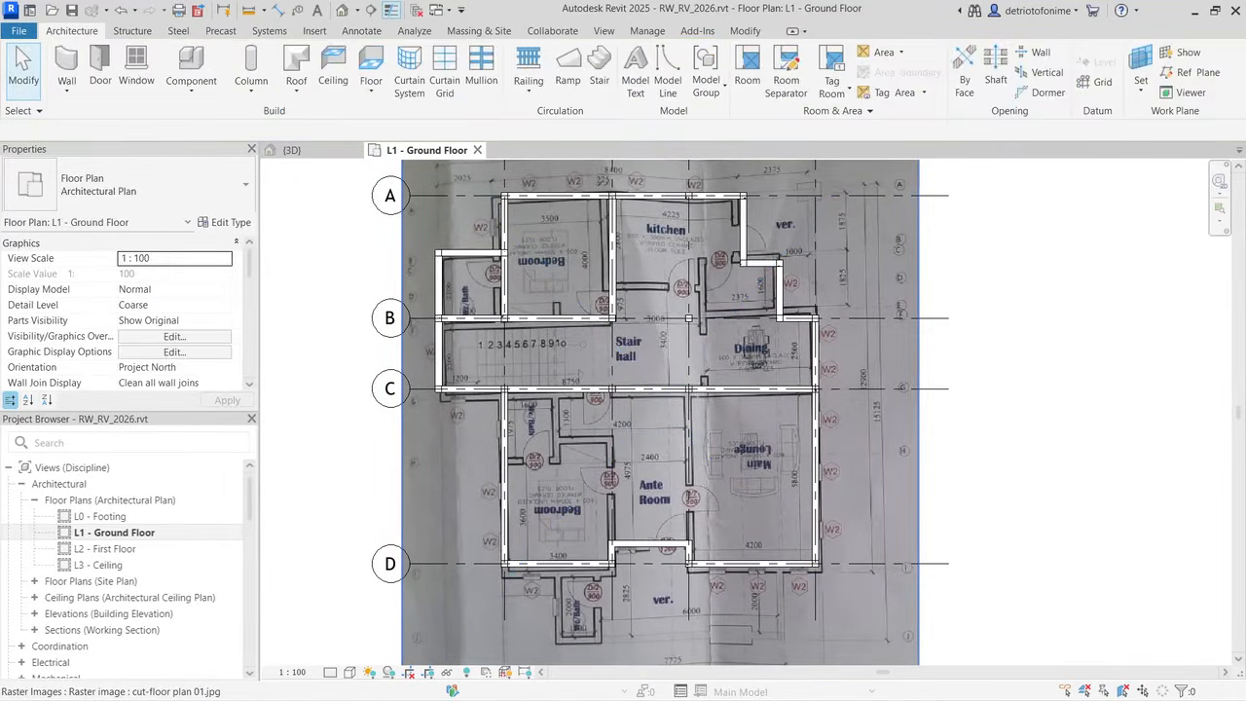
left_click(650, 390)
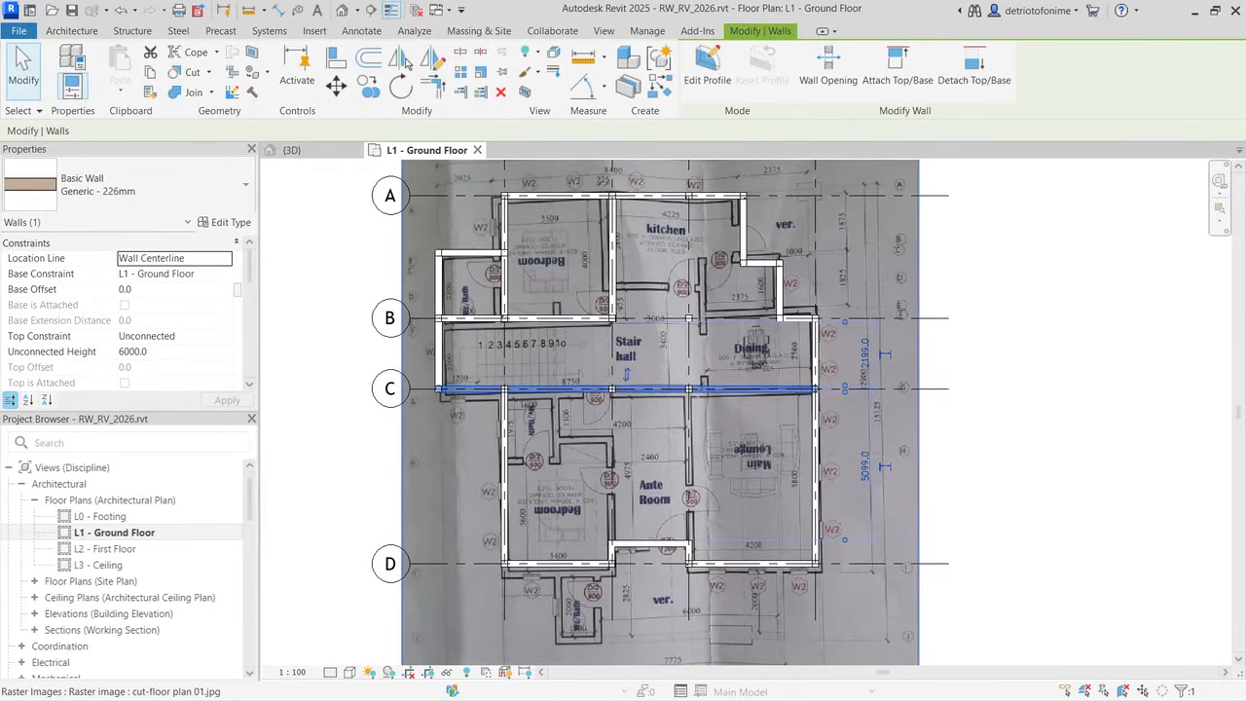
key("w")
key("a")
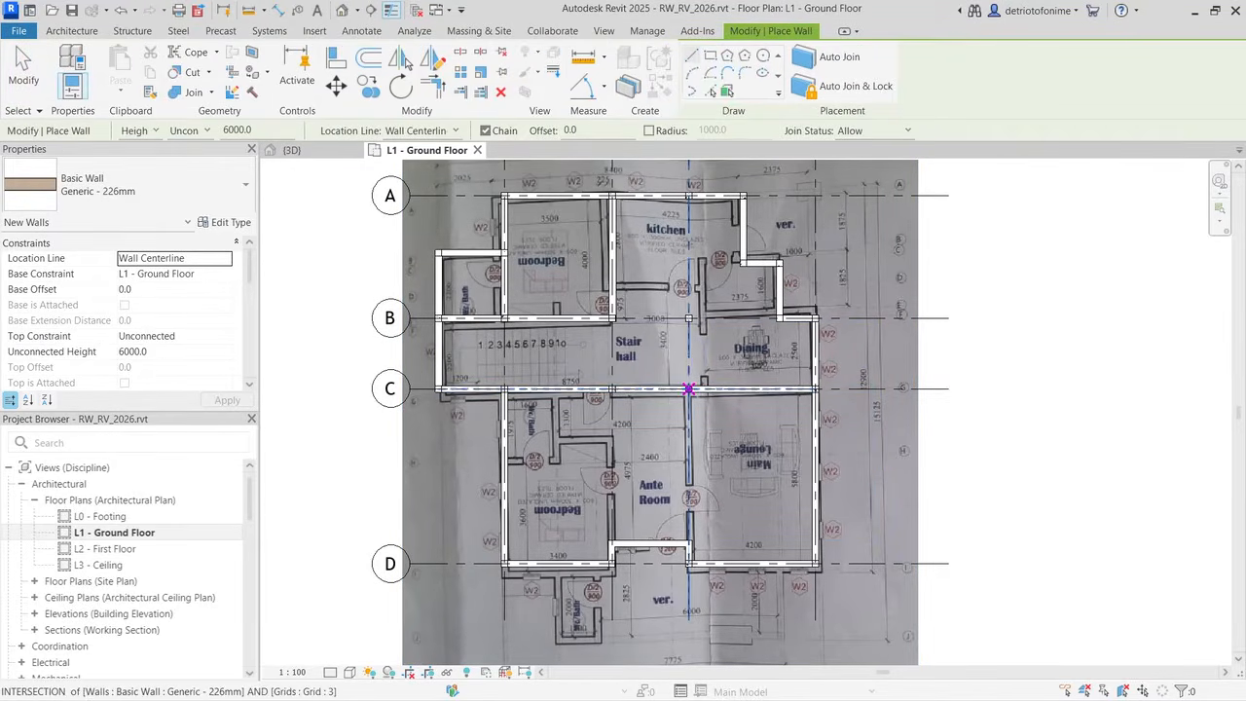
left_click(688, 389)
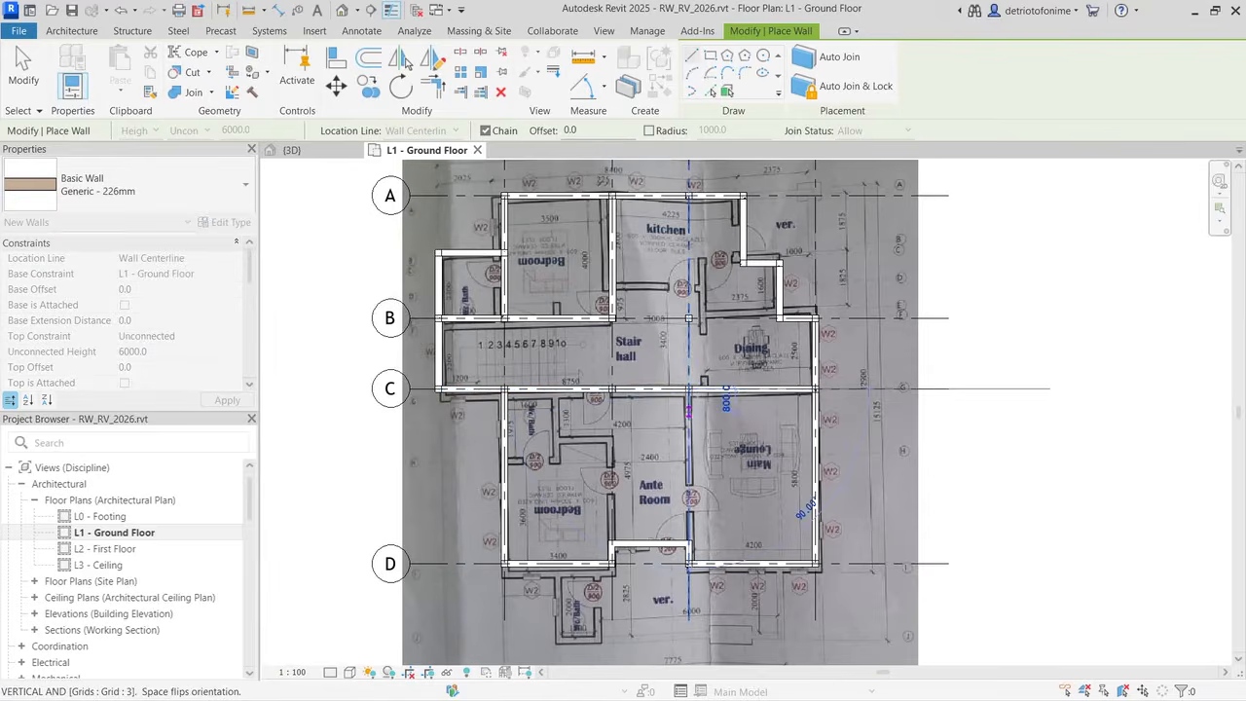
key("Escape")
key("Escape")
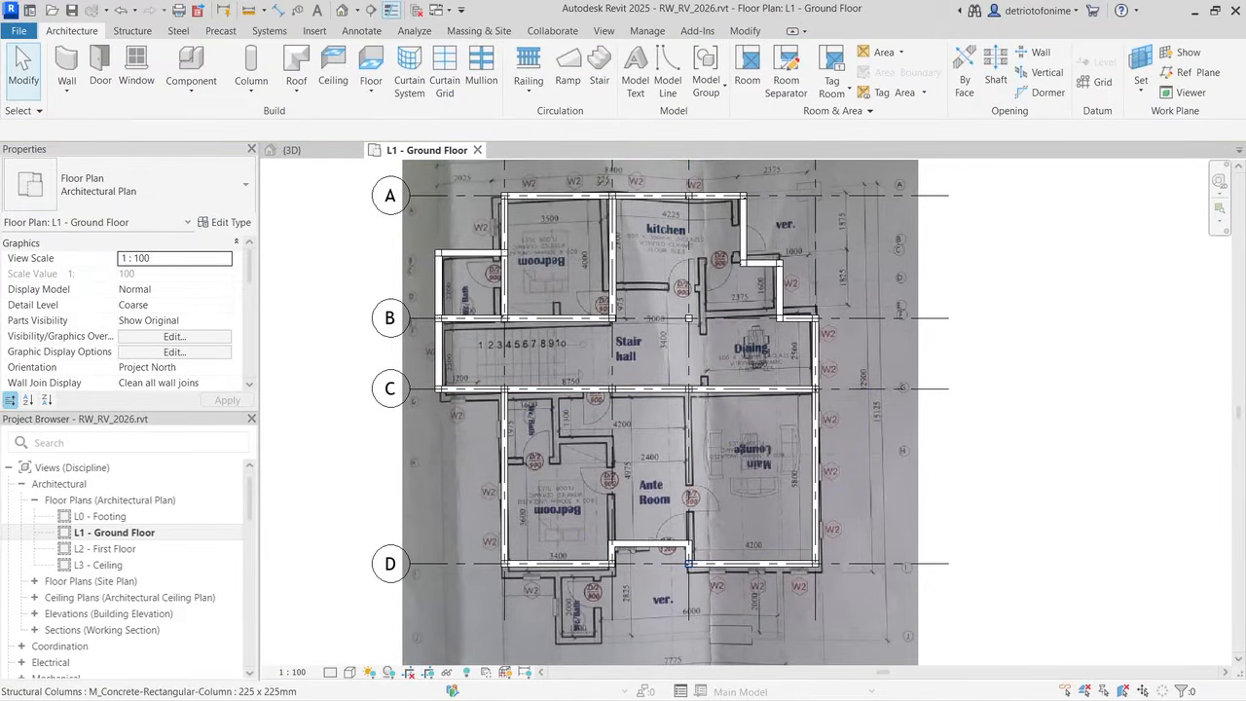
Step: Extend the two short walls at the Ante Room entrance, on grids 2 and 3, from grid D up to grid C
left_click(688, 555)
left_click_drag(689, 547, 689, 390)
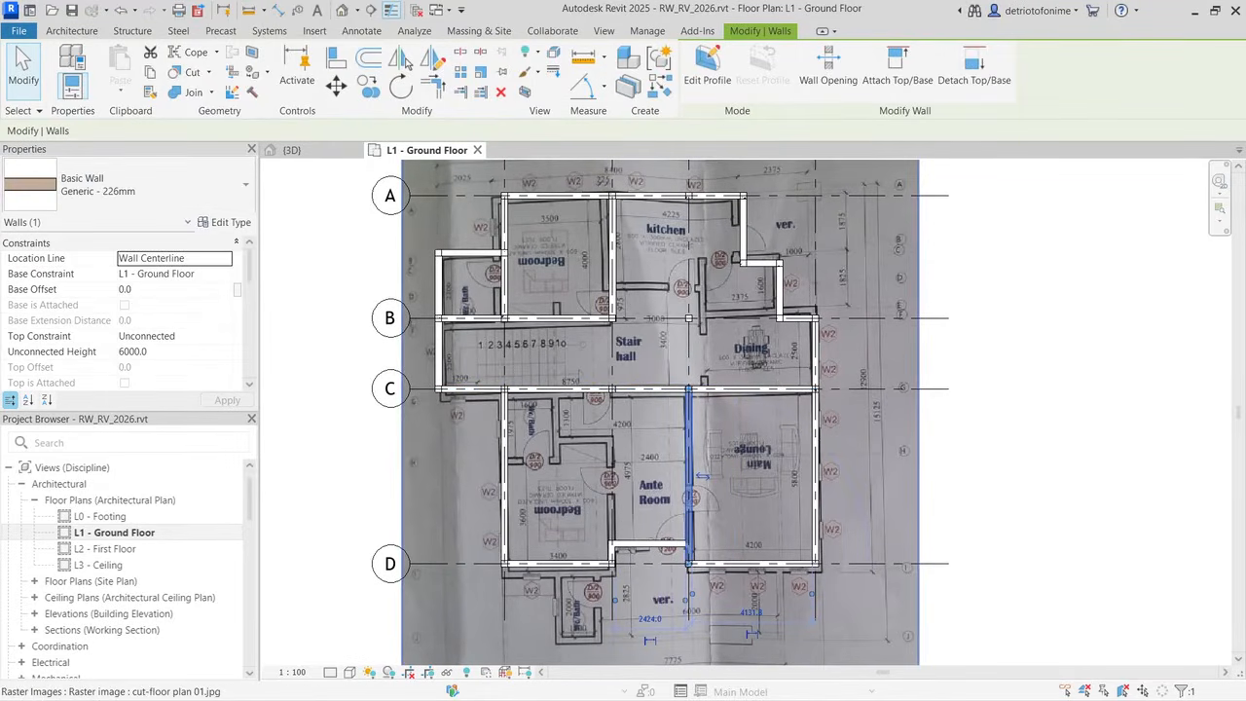
left_click(611, 541)
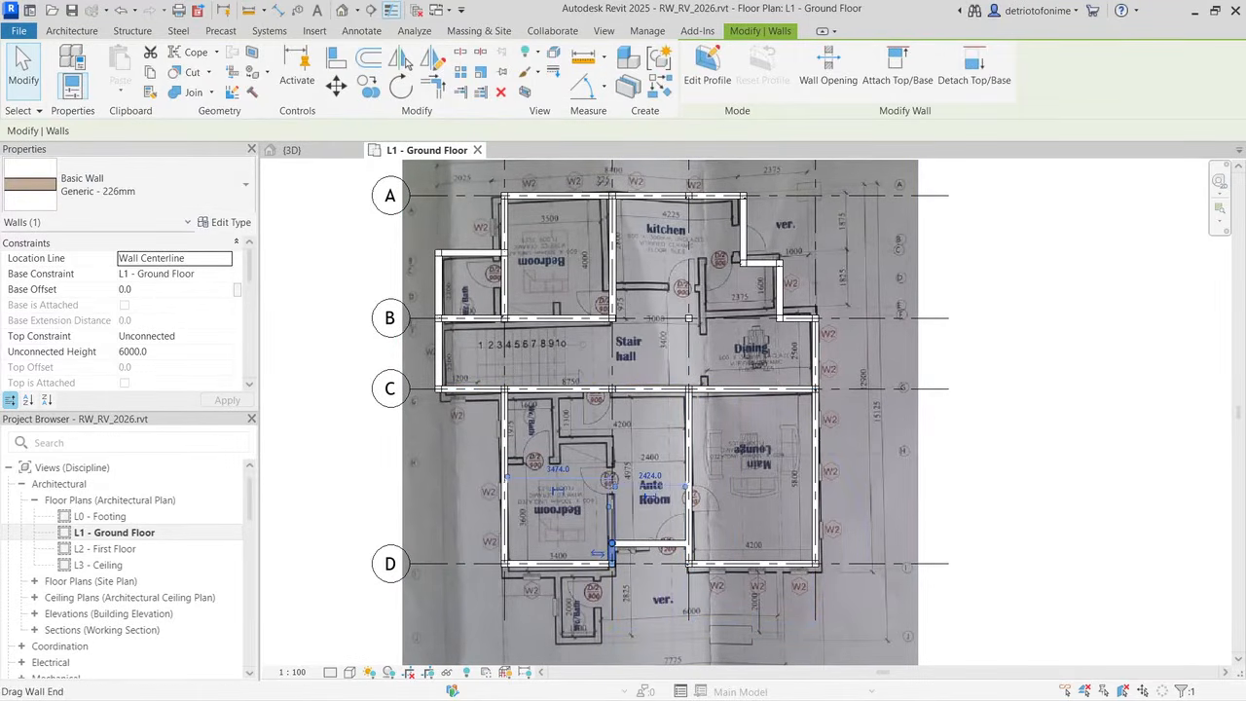
left_click_drag(611, 553, 612, 390)
left_click(647, 422)
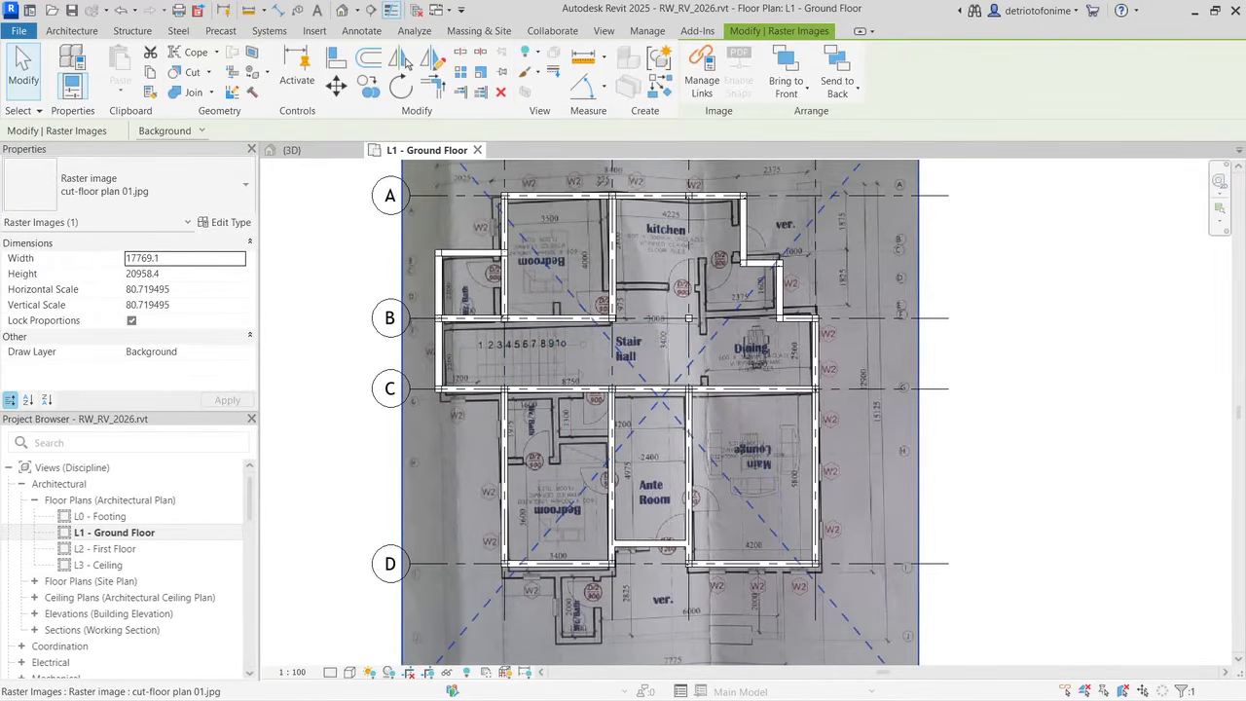
Step: Delete the wall between the Ante Room and the adjoining bedroom
scroll(612, 389, "up", 2)
scroll(643, 560, "up", 2)
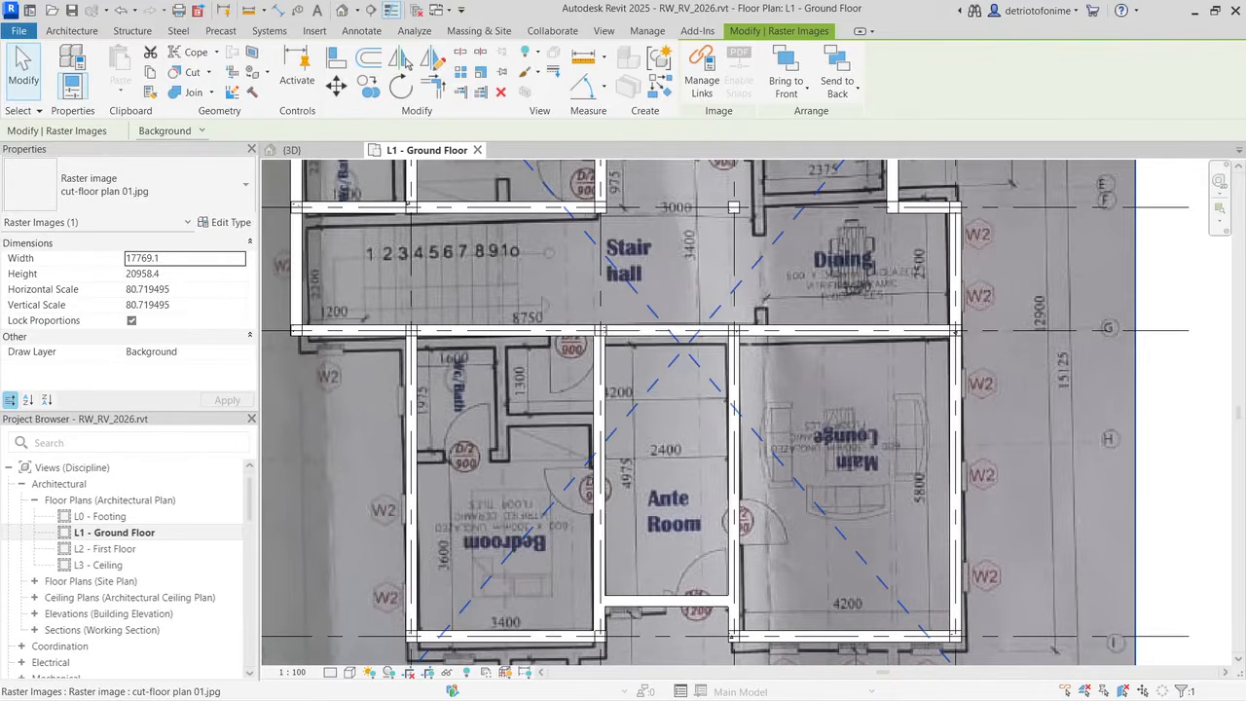
key("Escape")
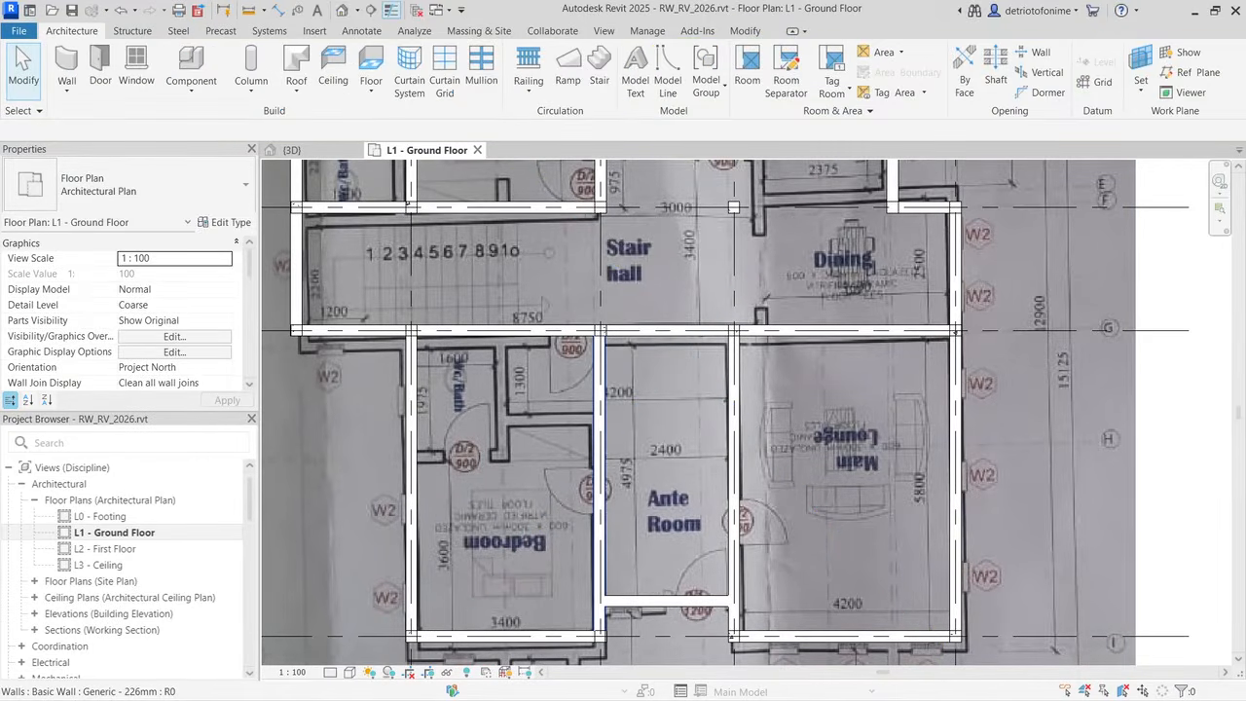
left_click(596, 482)
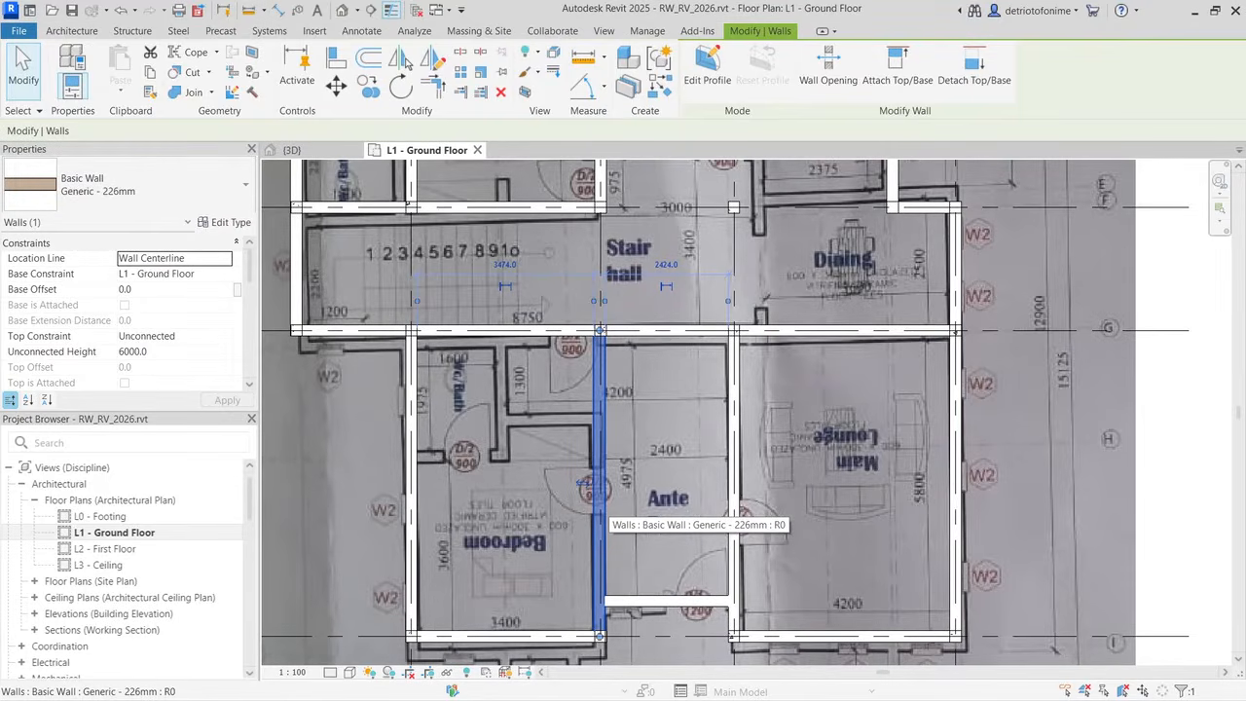
left_click_drag(582, 482, 587, 483)
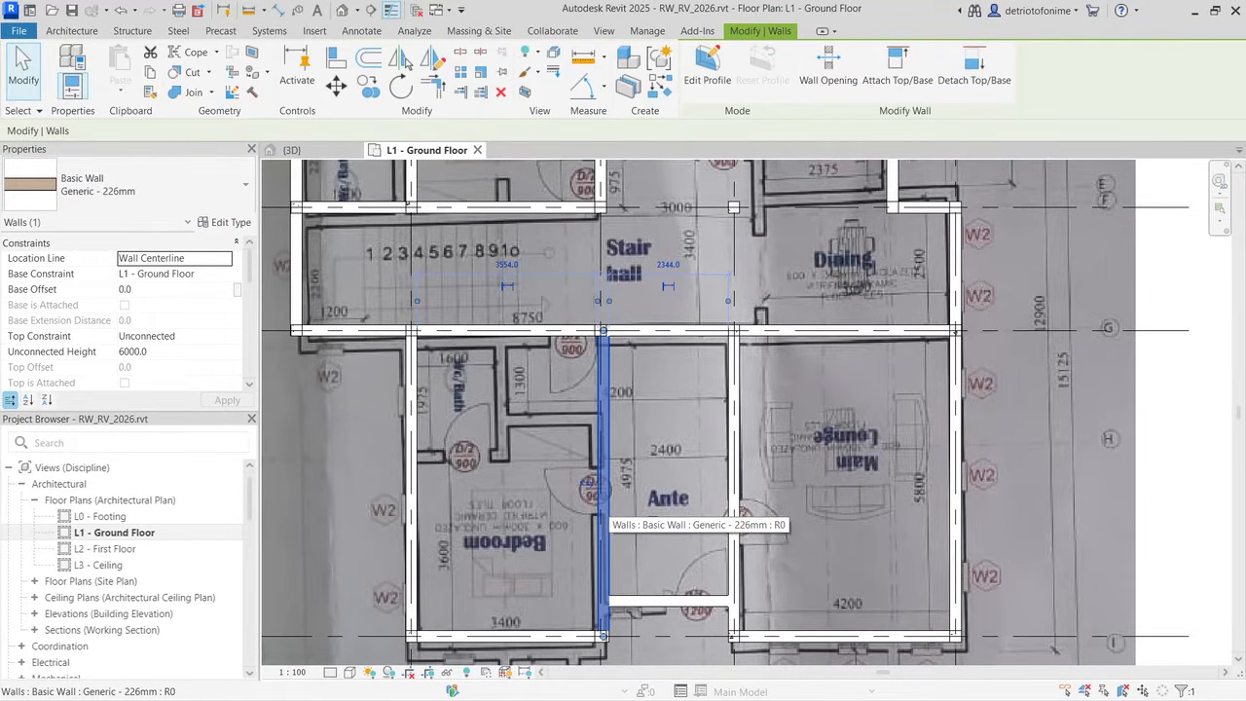
key("Escape")
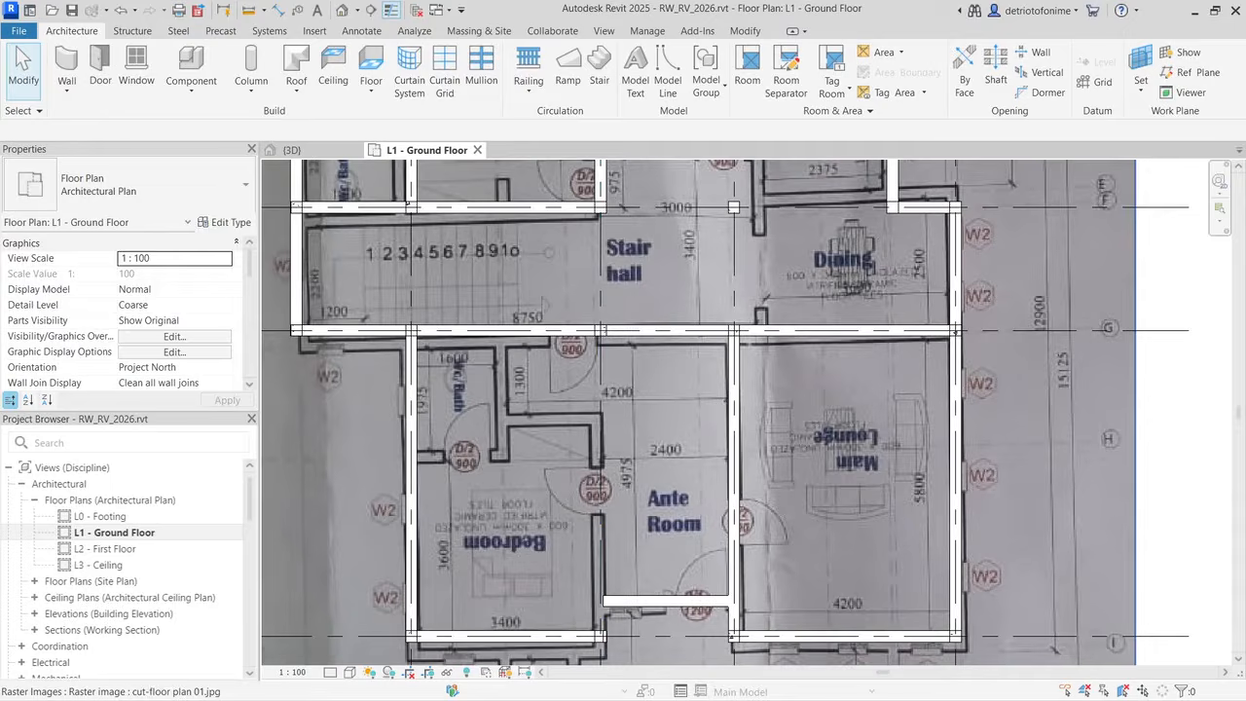
Step: Move the end of the bedroom wall on grid D, beside the Ante Room, onto the center of the grid 2 column
left_click(596, 637)
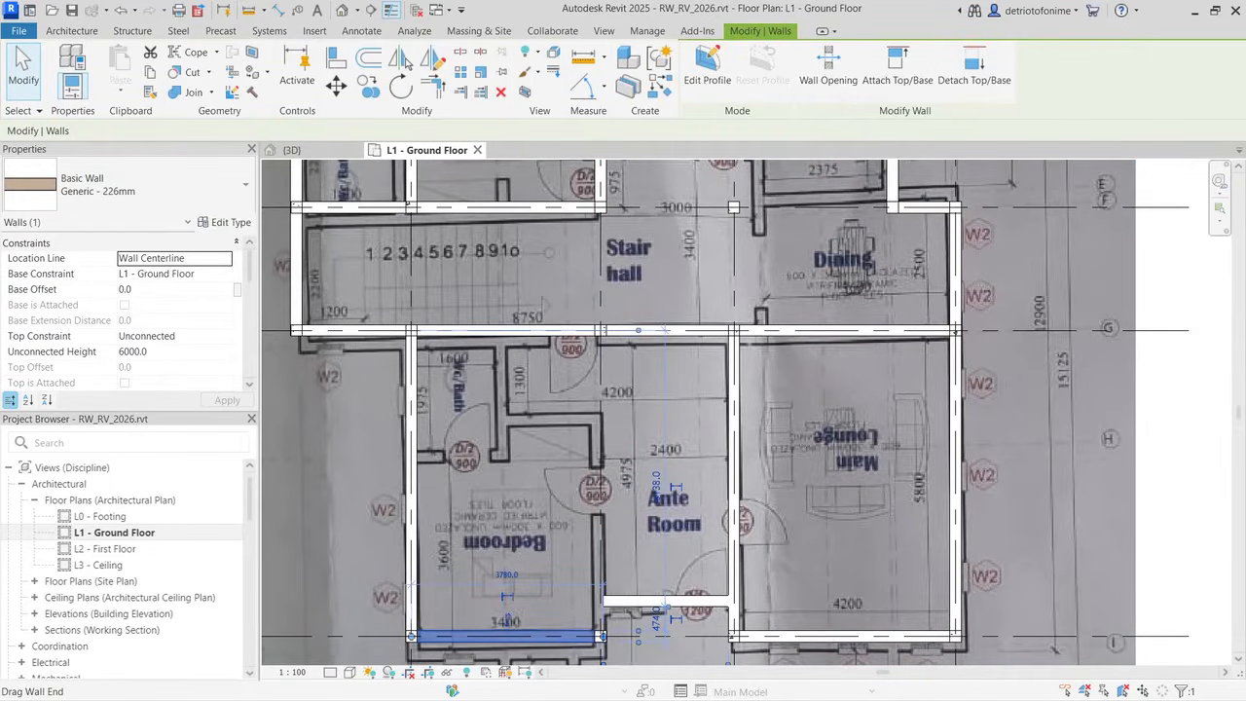
scroll(601, 661, "up", 5)
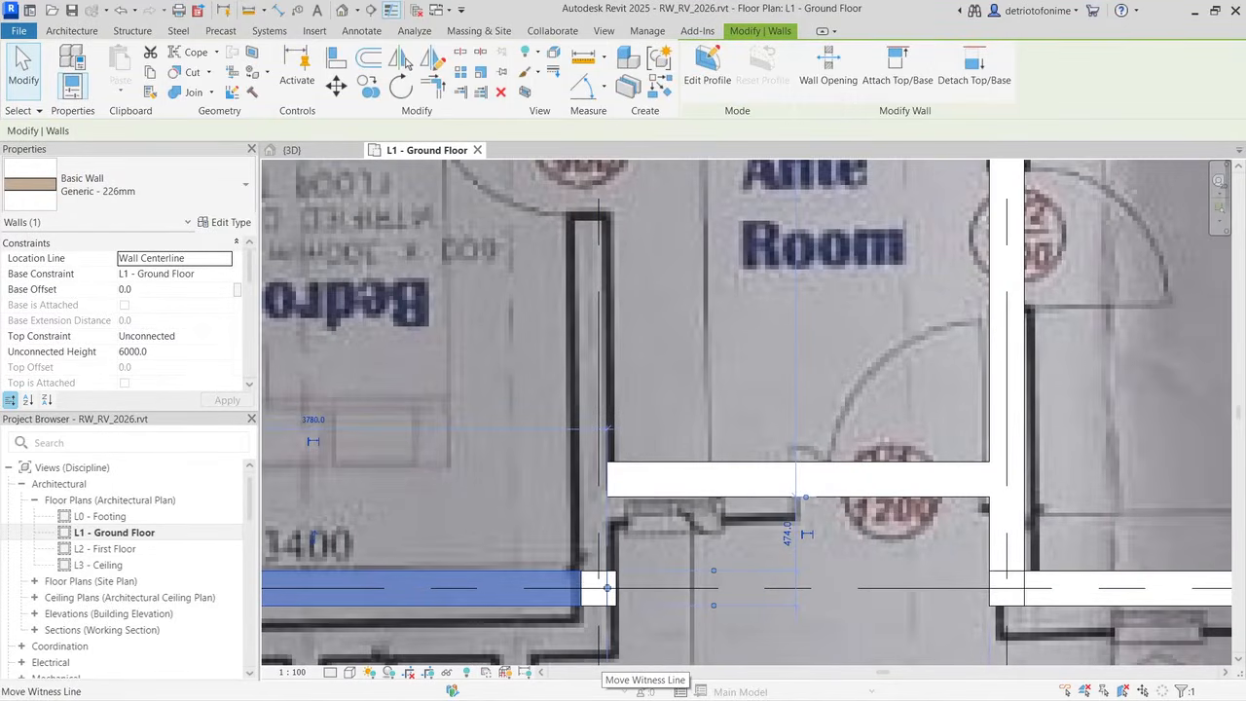
key("r")
key("s")
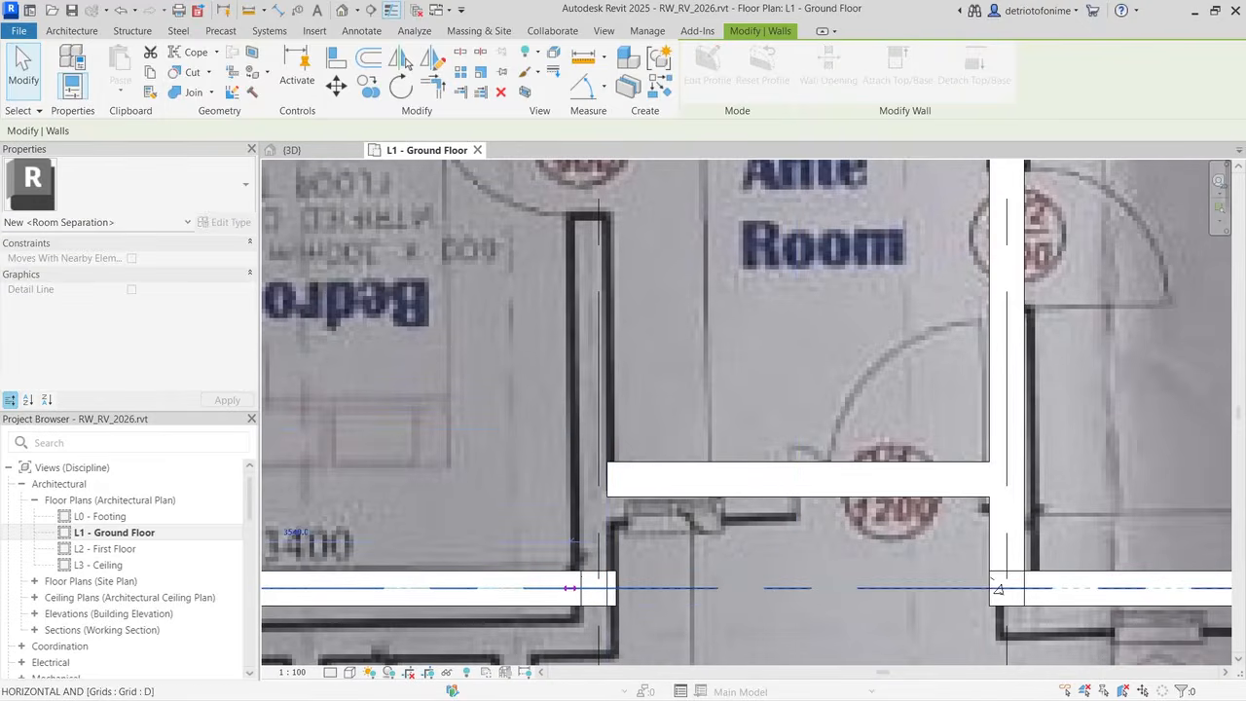
key("Escape")
left_click(599, 587)
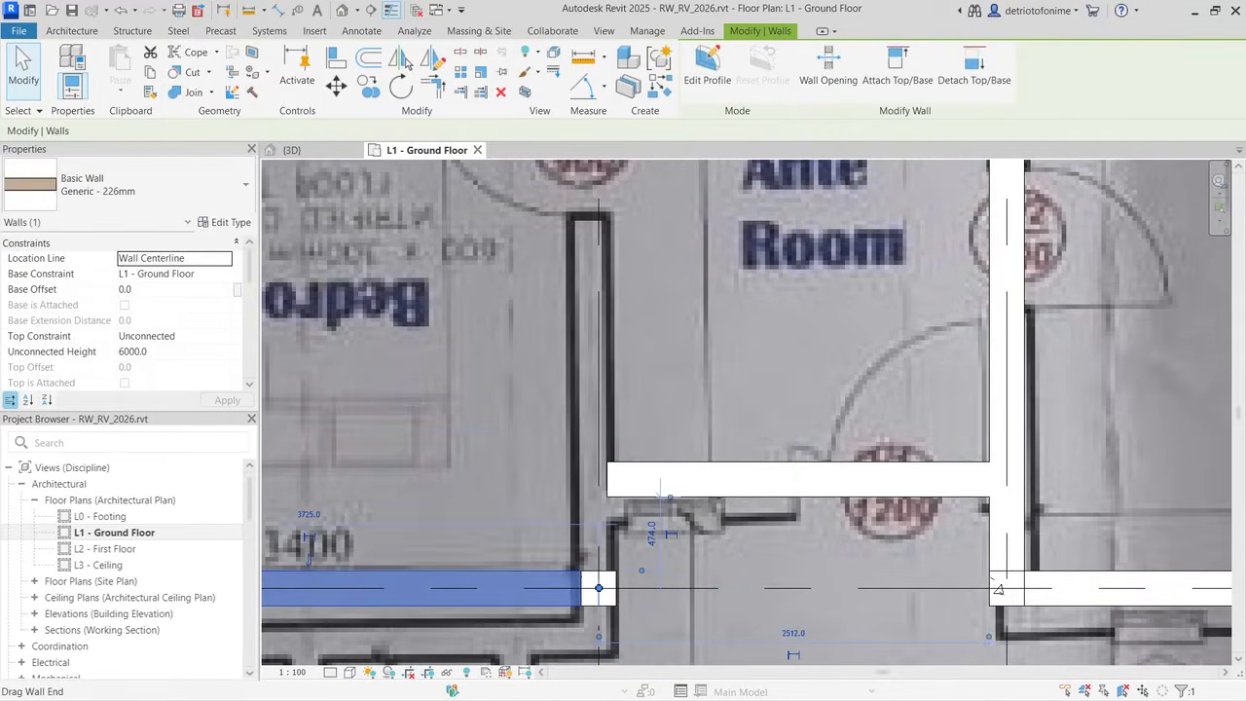
left_click(523, 562)
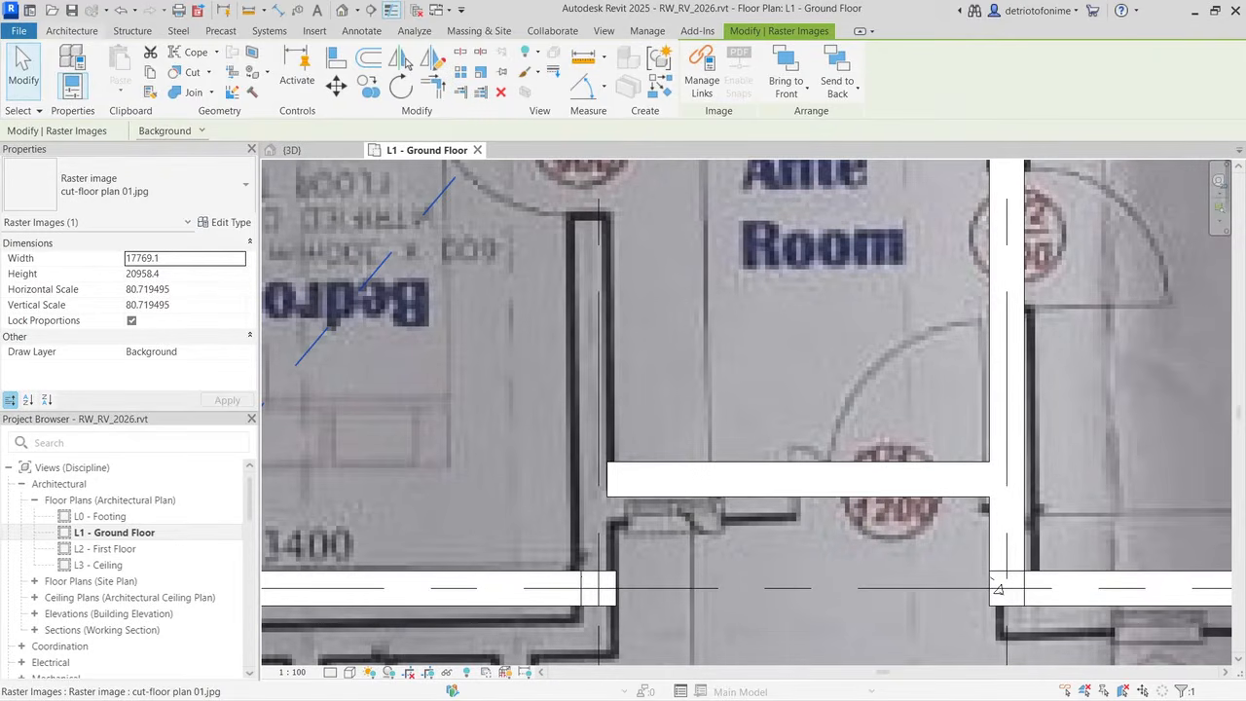
Step: Draw a Generic - 226mm wall along grid 2 from grid D to grid C, between the bedroom and the Ante Room
left_click(71, 30)
left_click(64, 58)
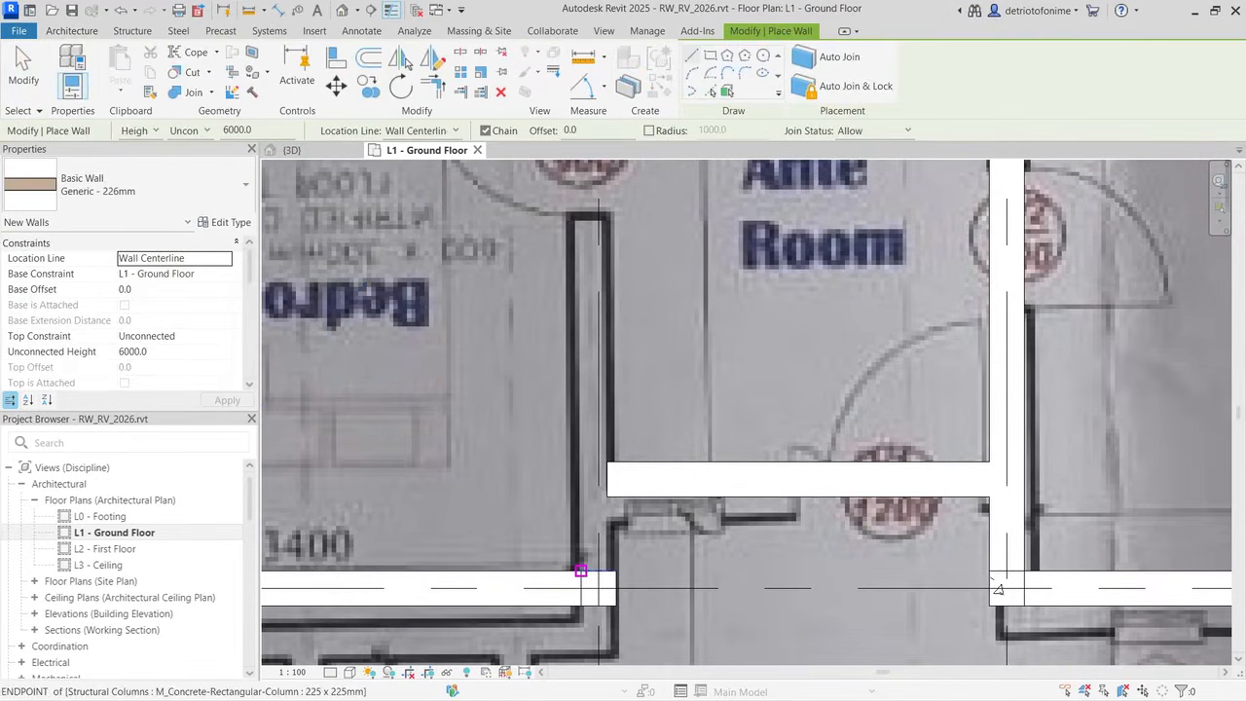
left_click(598, 589)
left_click(598, 589)
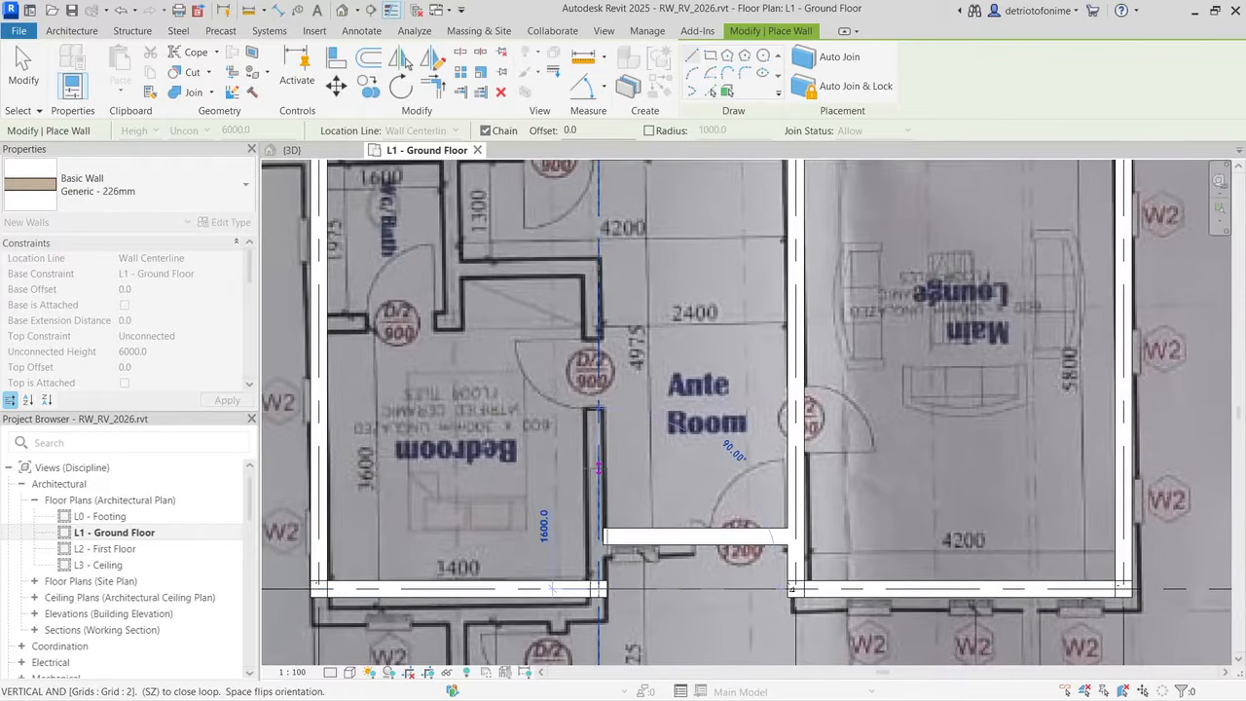
scroll(600, 465, "down", 3)
scroll(596, 244, "up", 3)
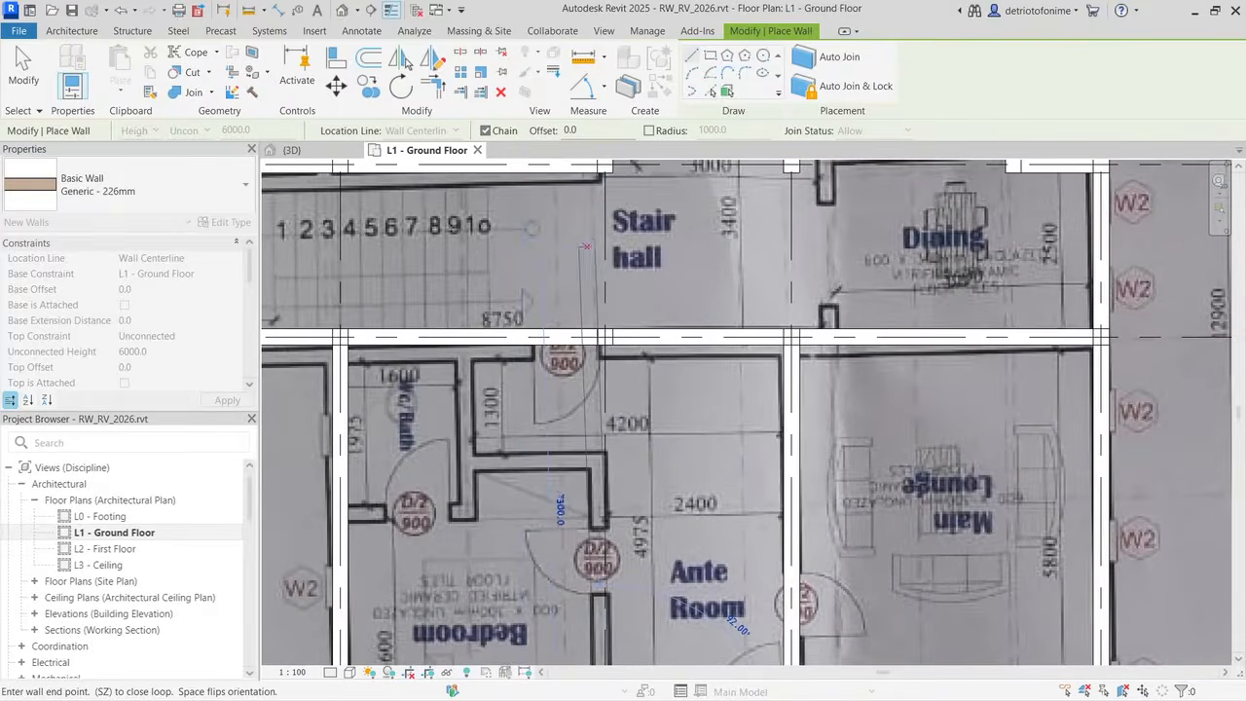
left_click(604, 337)
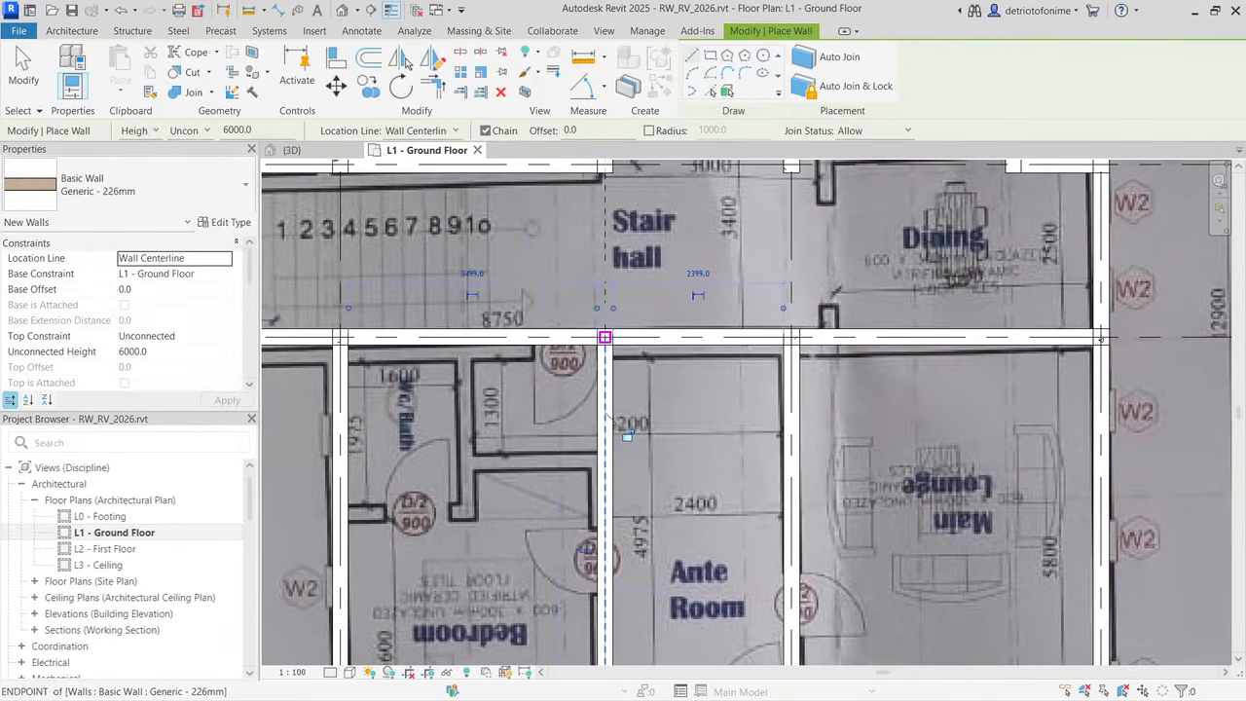
key("Escape")
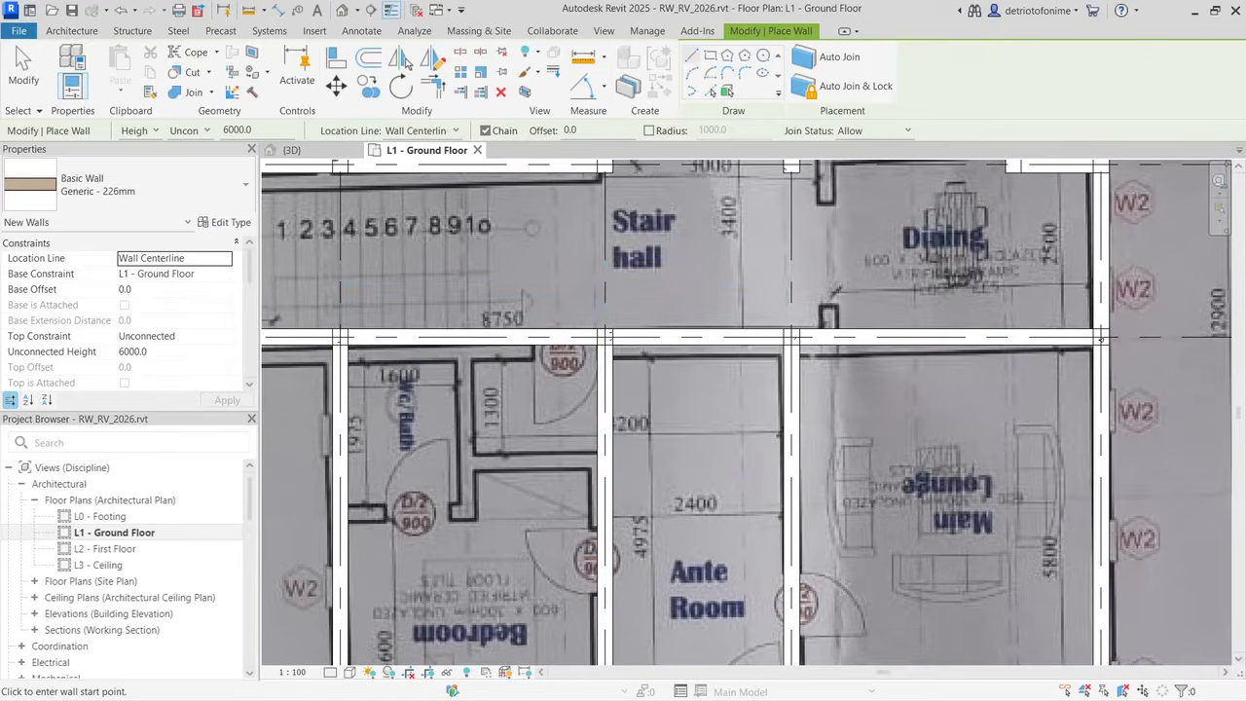
scroll(666, 405, "down", 2)
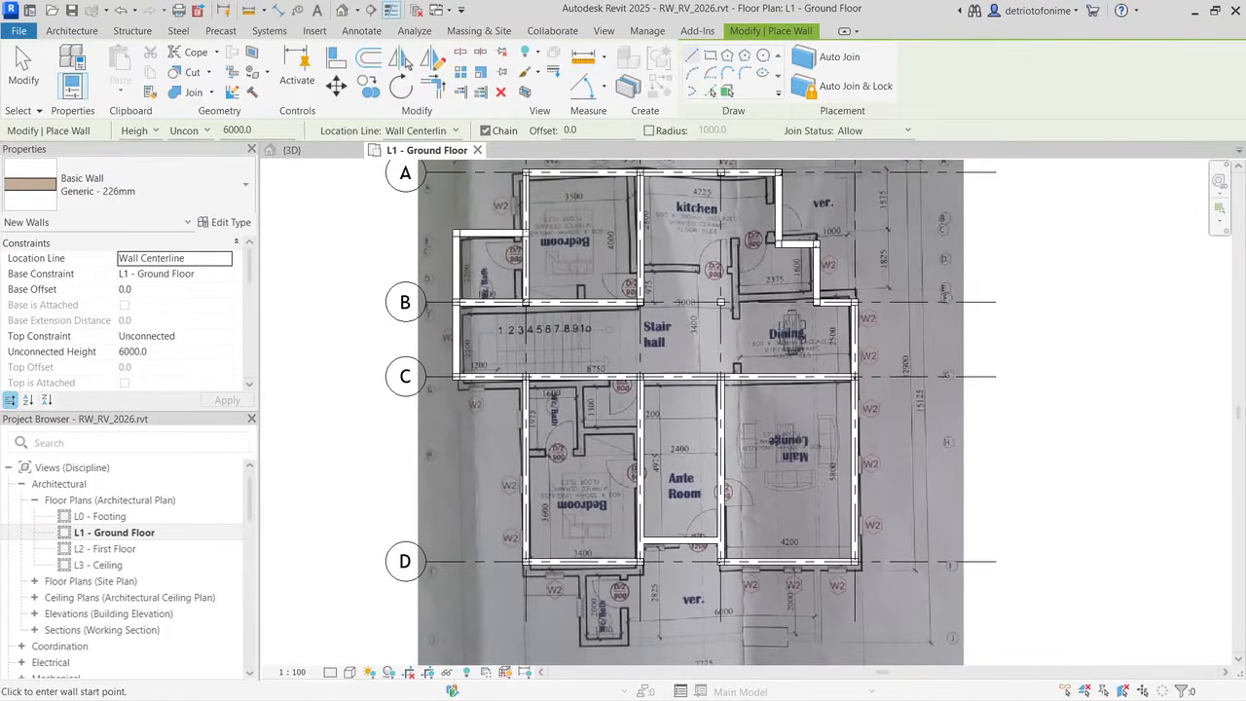
key("Escape")
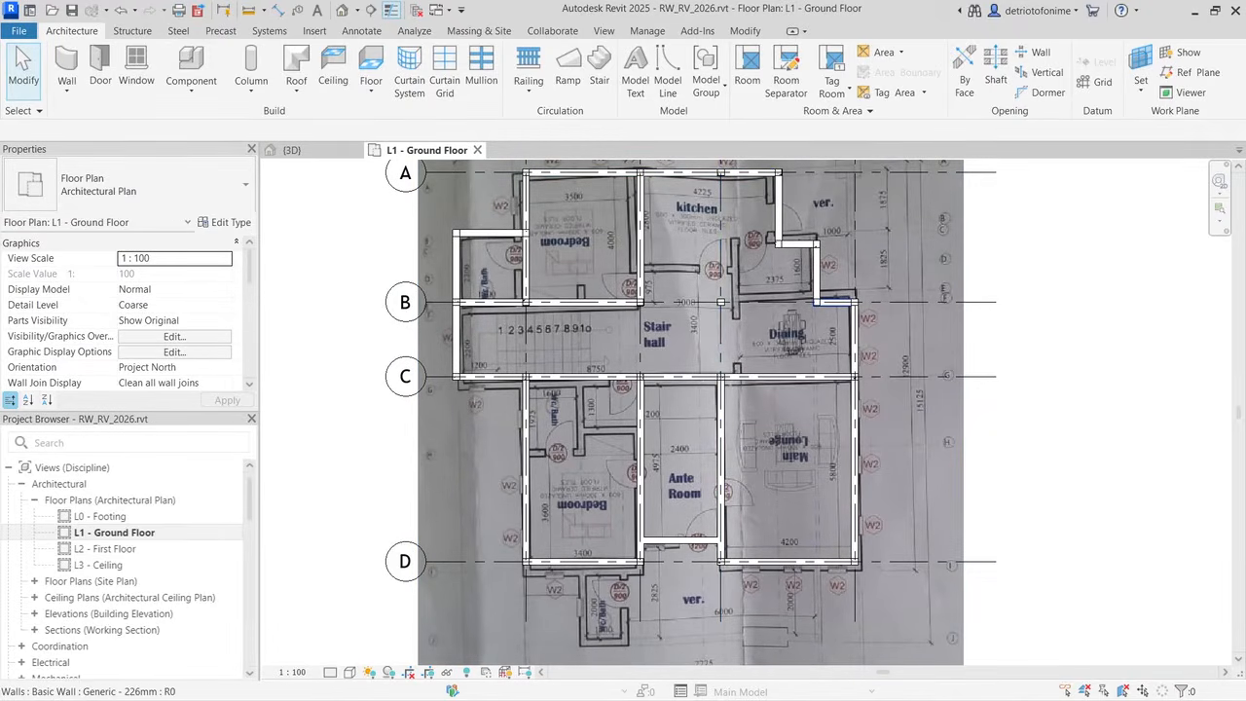
Step: Extend the Dining wall on grid B to grid 3, and draw a Generic - 226mm wall along grid 3 from grid B to grid A
left_click(836, 302)
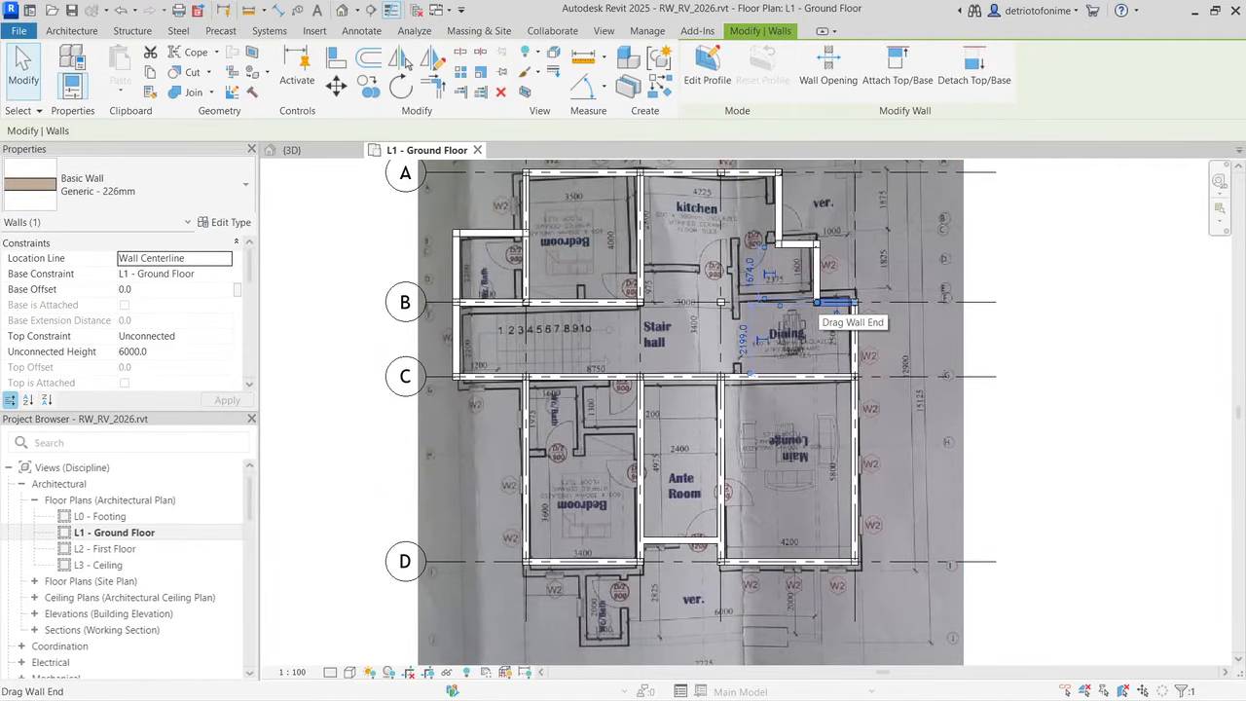
left_click_drag(816, 302, 721, 302)
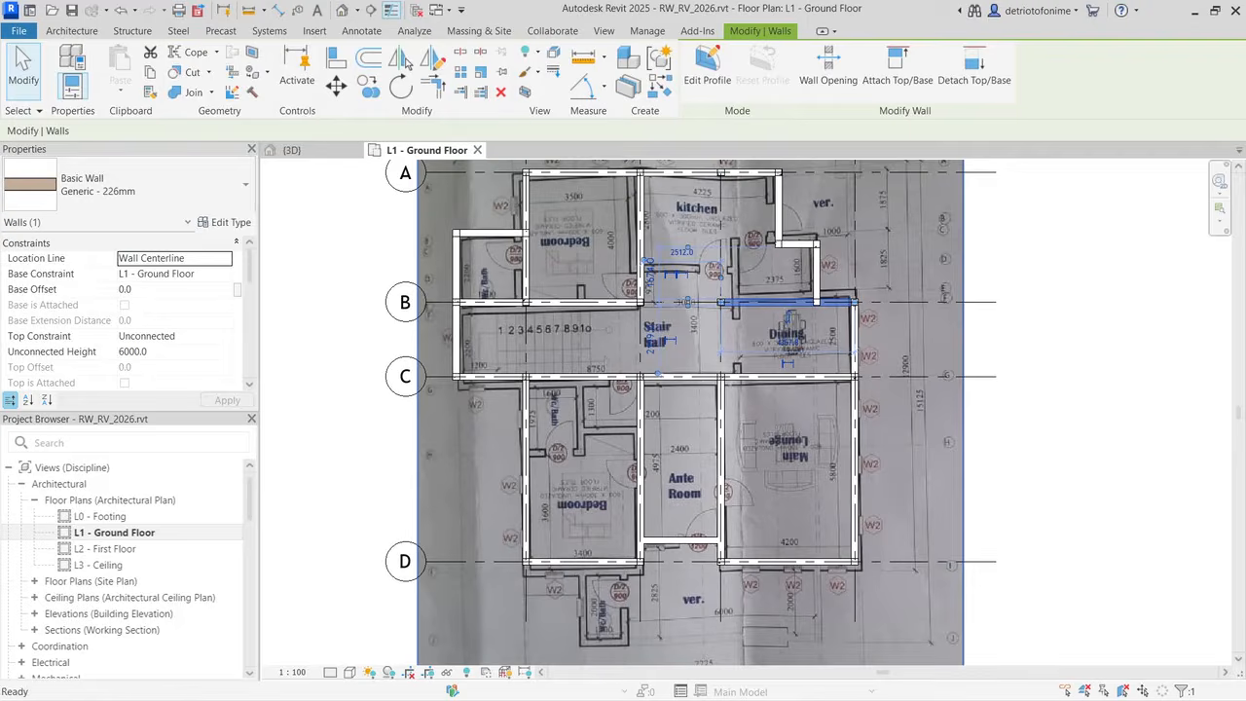
key("w")
key("a")
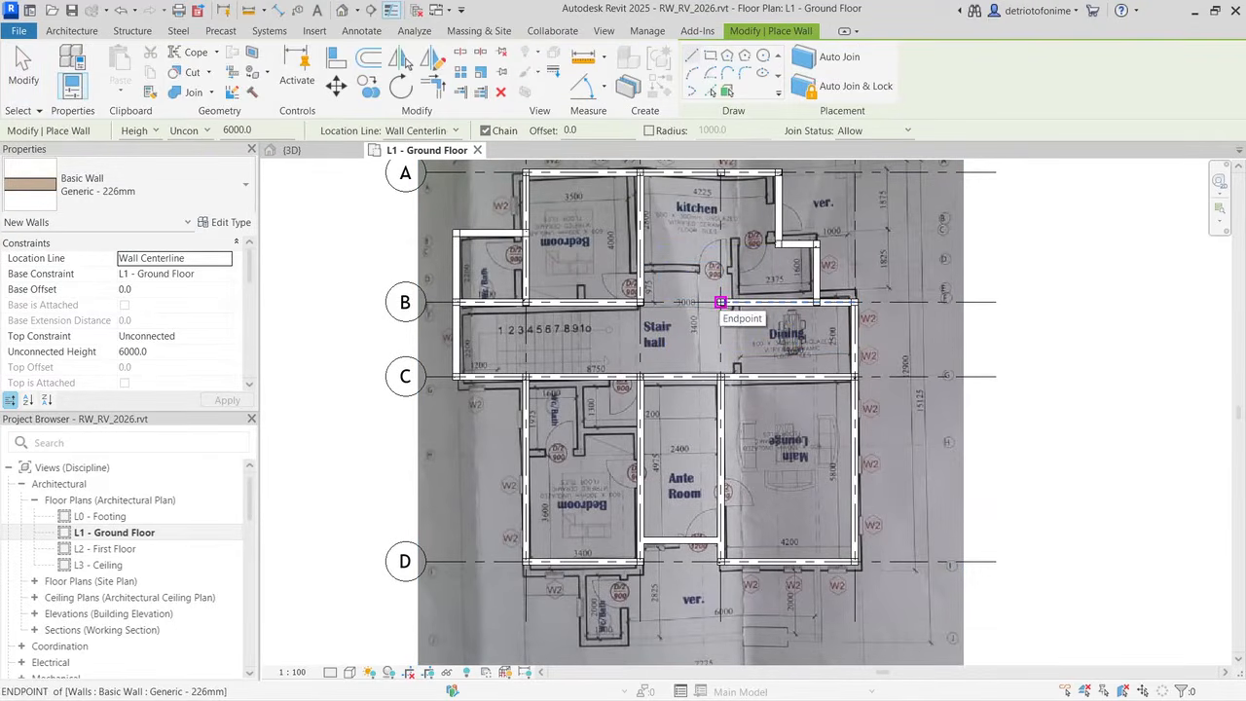
left_click(720, 302)
scroll(720, 302, "down", 1)
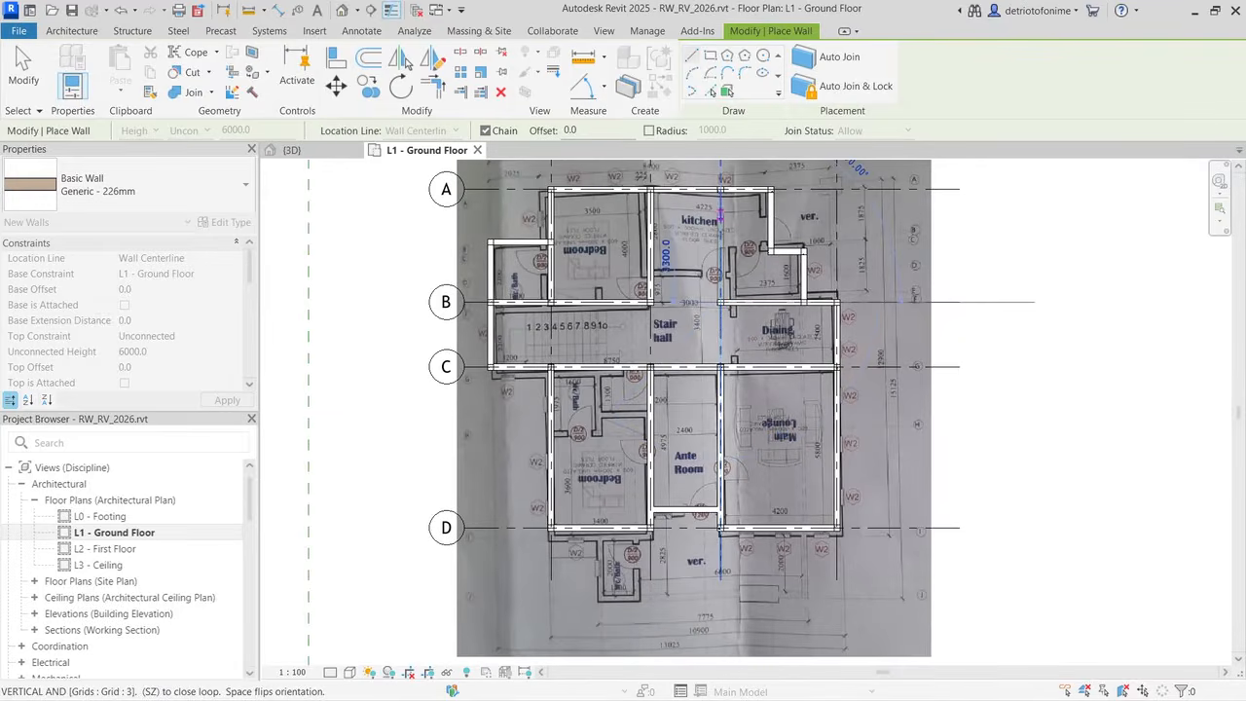
left_click(721, 188)
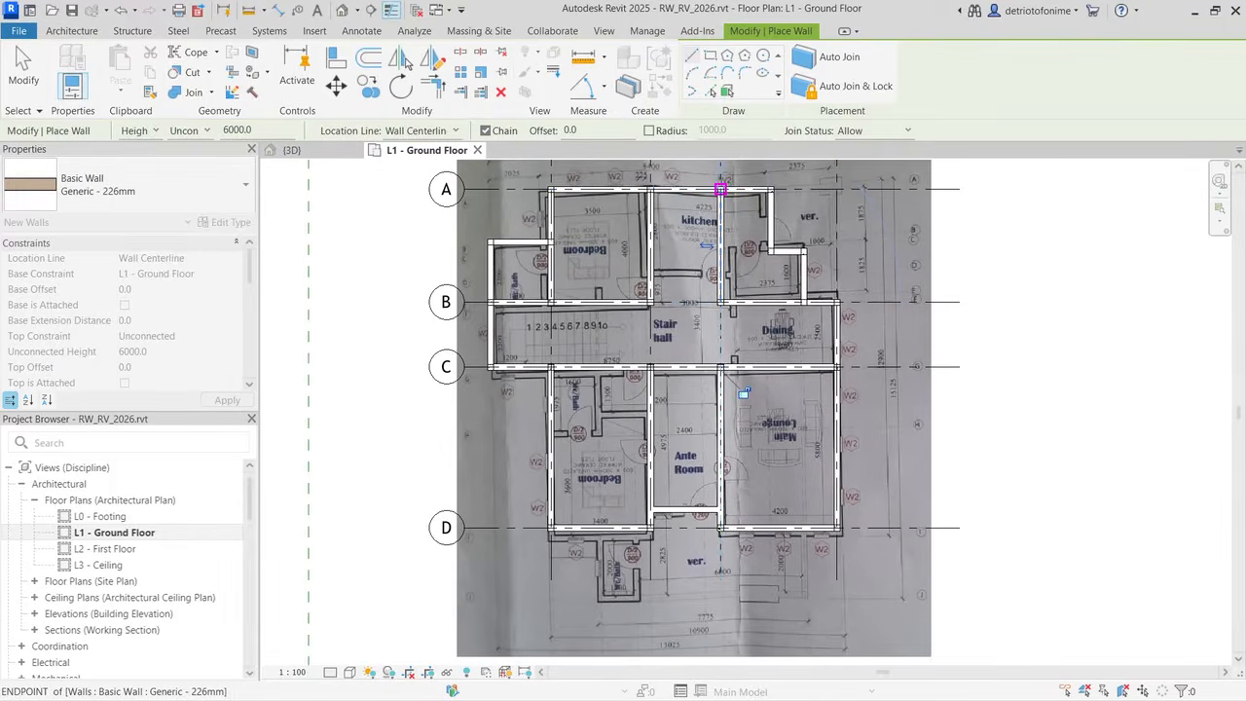
key("Escape")
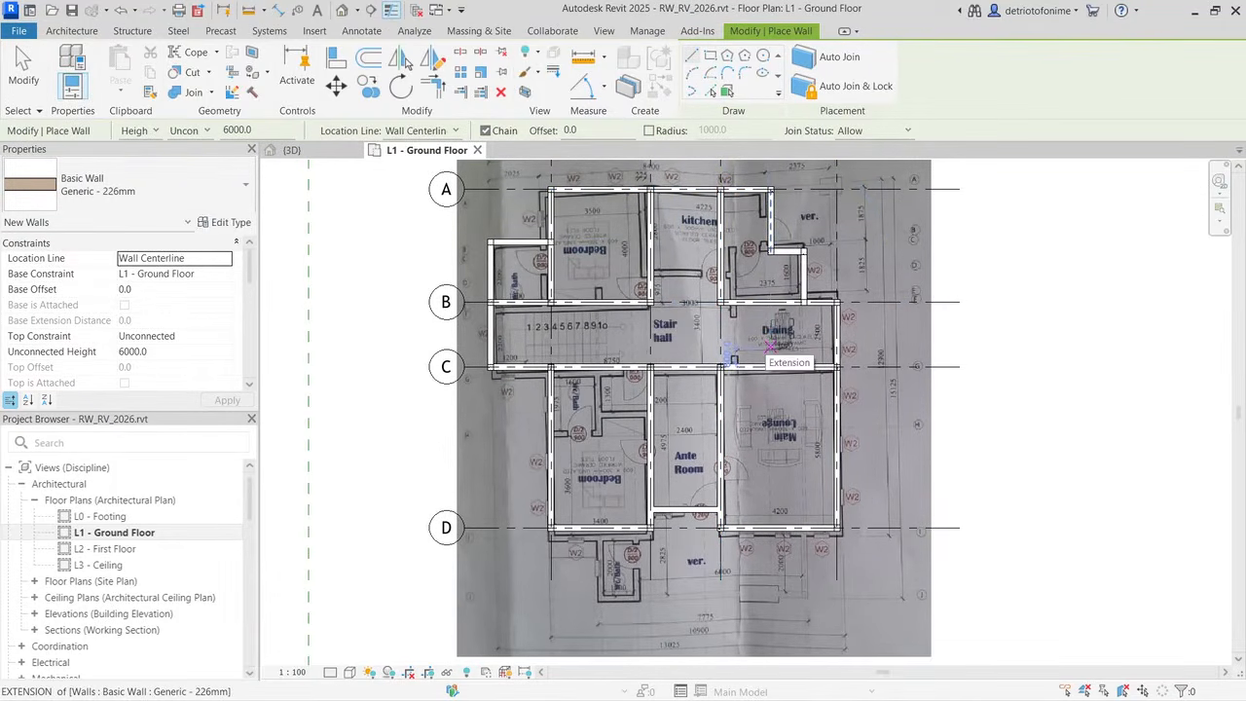
key("Escape")
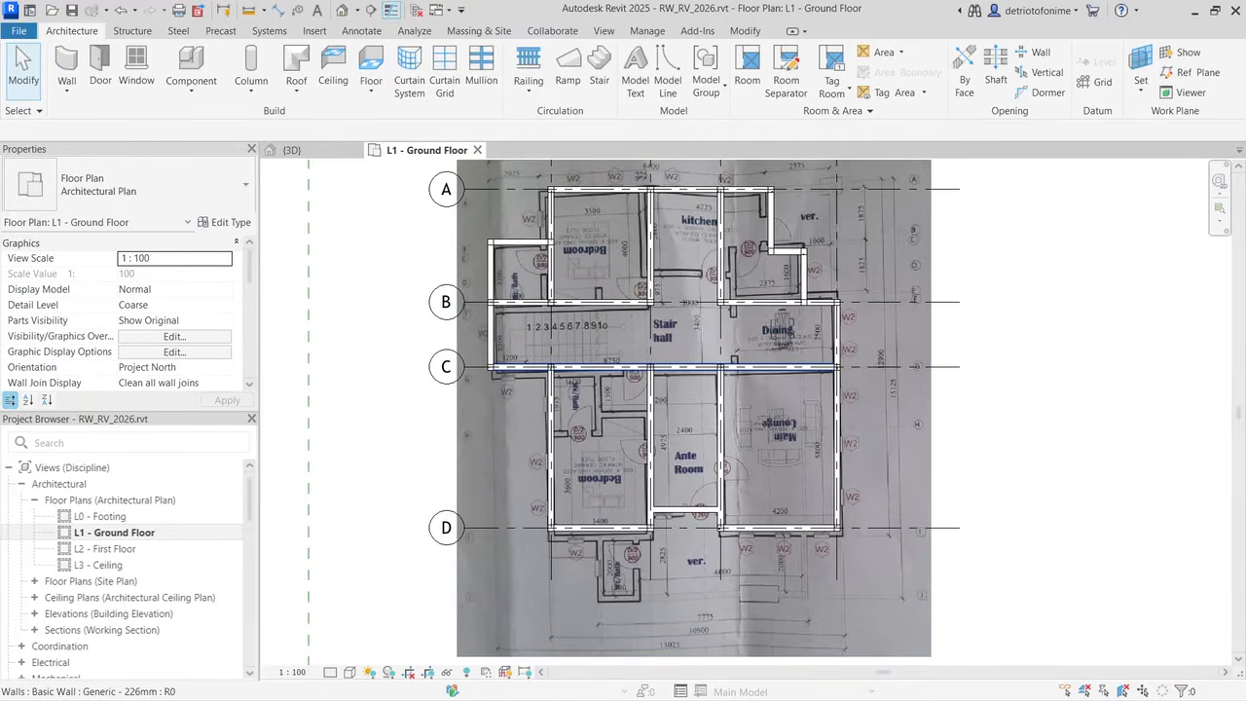
Step: Draw a vertical 3625 mm model line from the wall on grid C through the Stair hall toward the kitchen
left_click(681, 368)
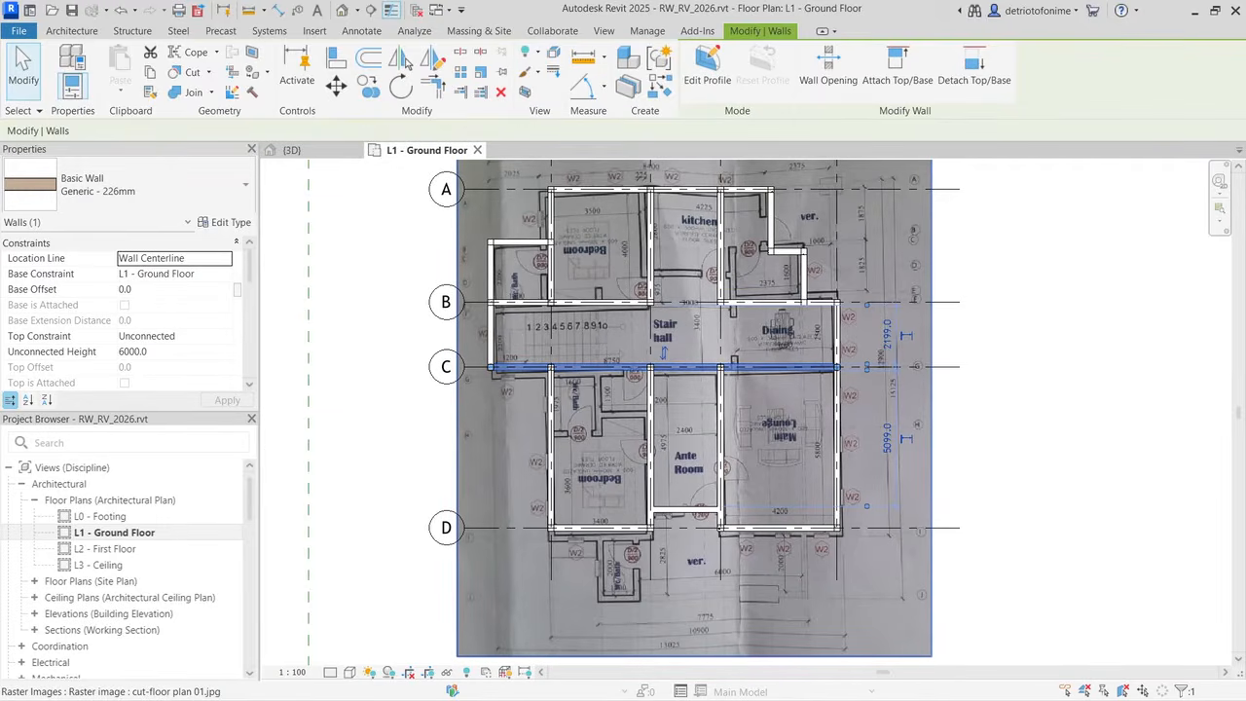
left_click(72, 31)
key("Escape")
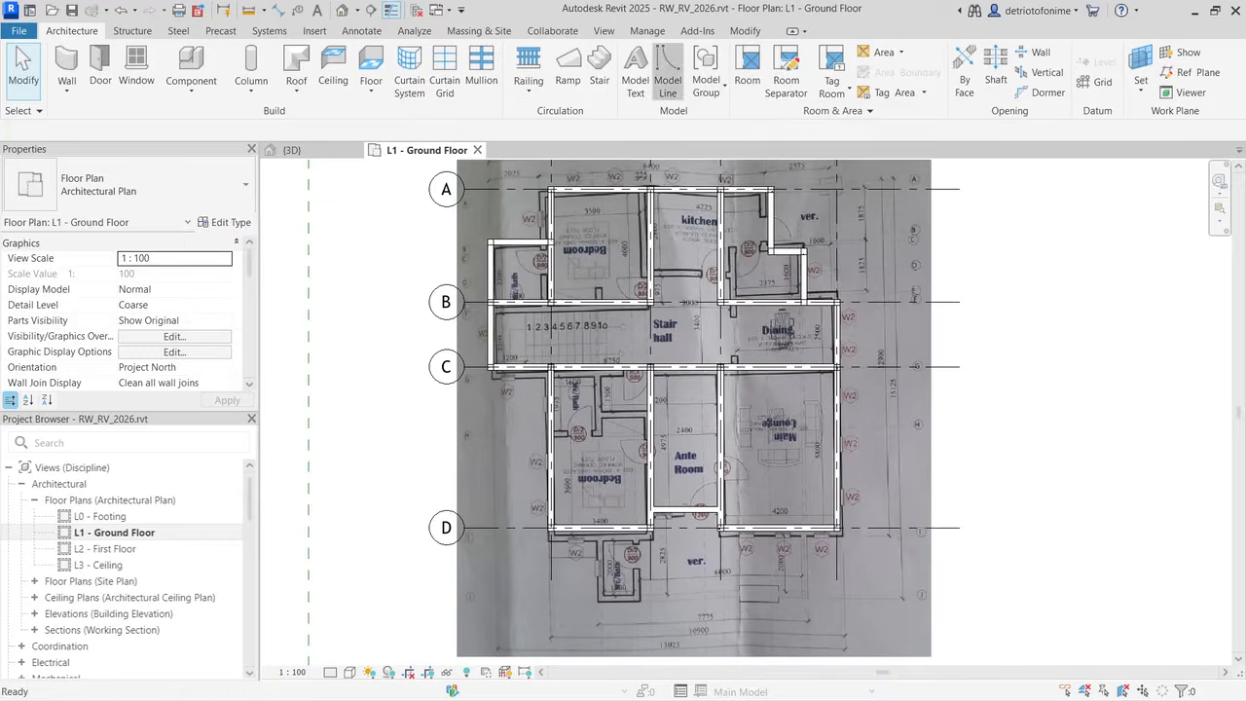
left_click(668, 74)
scroll(706, 345, "up", 3)
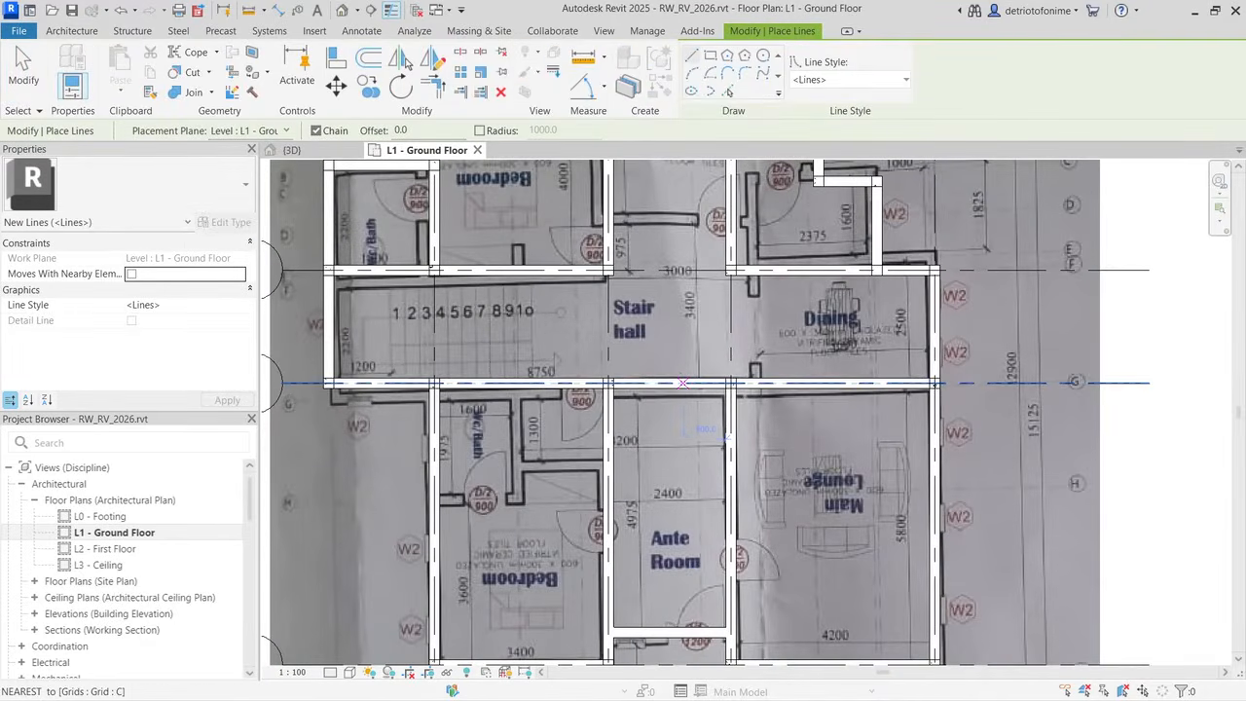
left_click(683, 382)
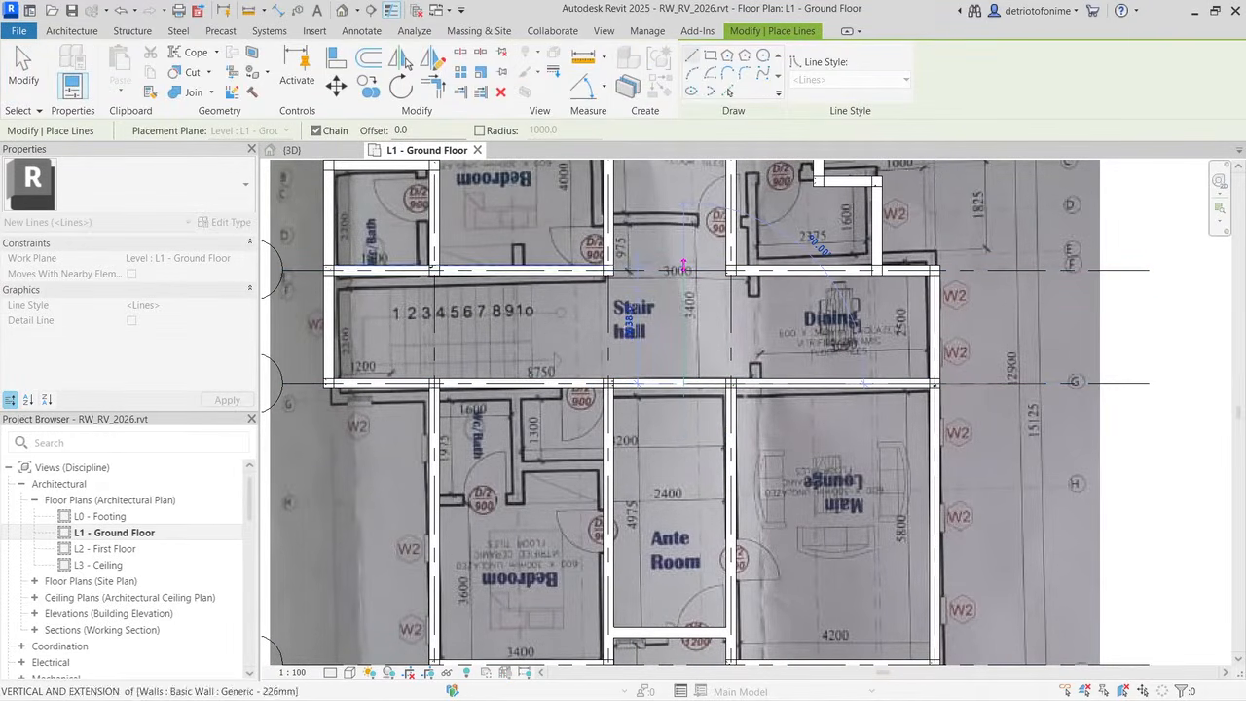
type("3625")
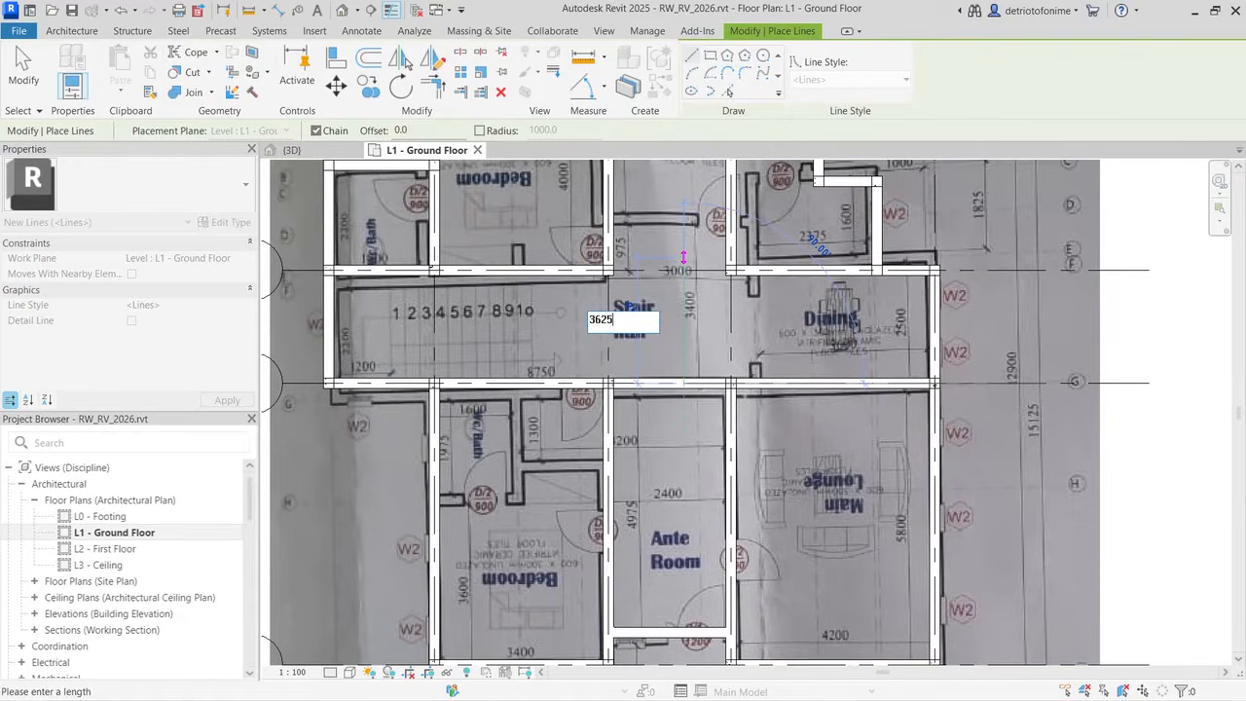
key("Return")
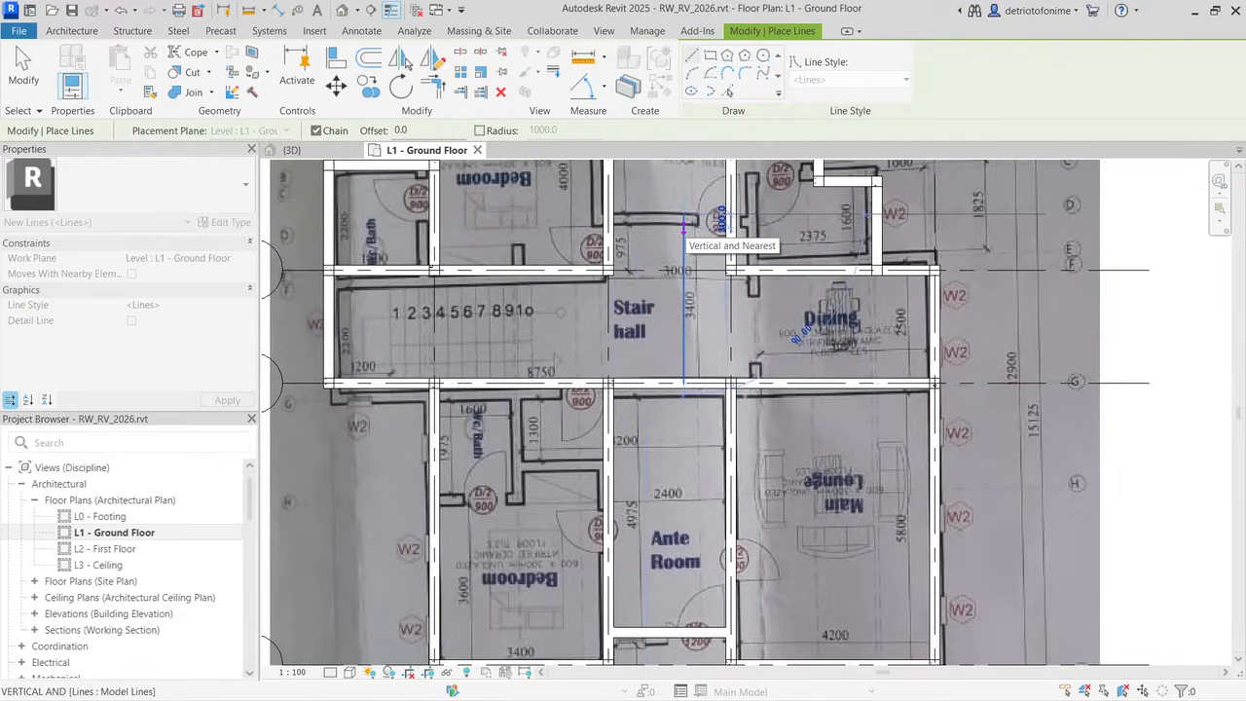
key("Escape")
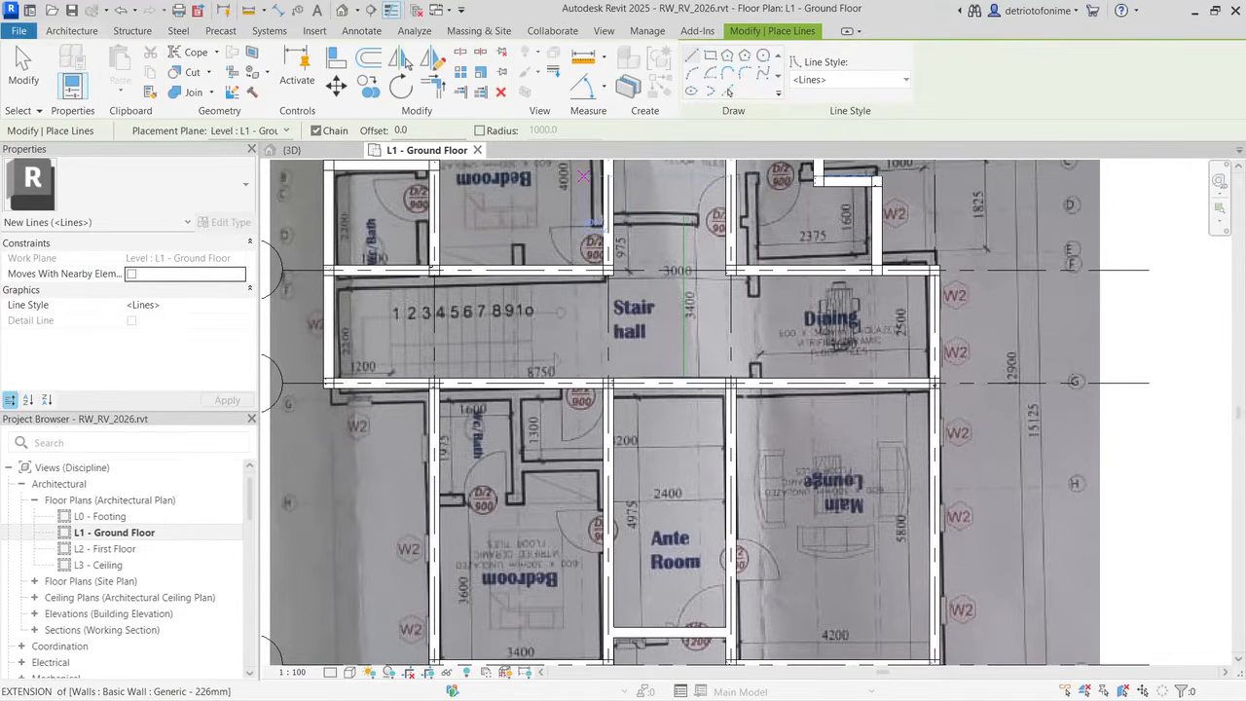
Step: Draw a horizontal Generic - 226mm wall from the kitchen end of the model line to the wall on grid 3
left_click(72, 31)
left_click(67, 61)
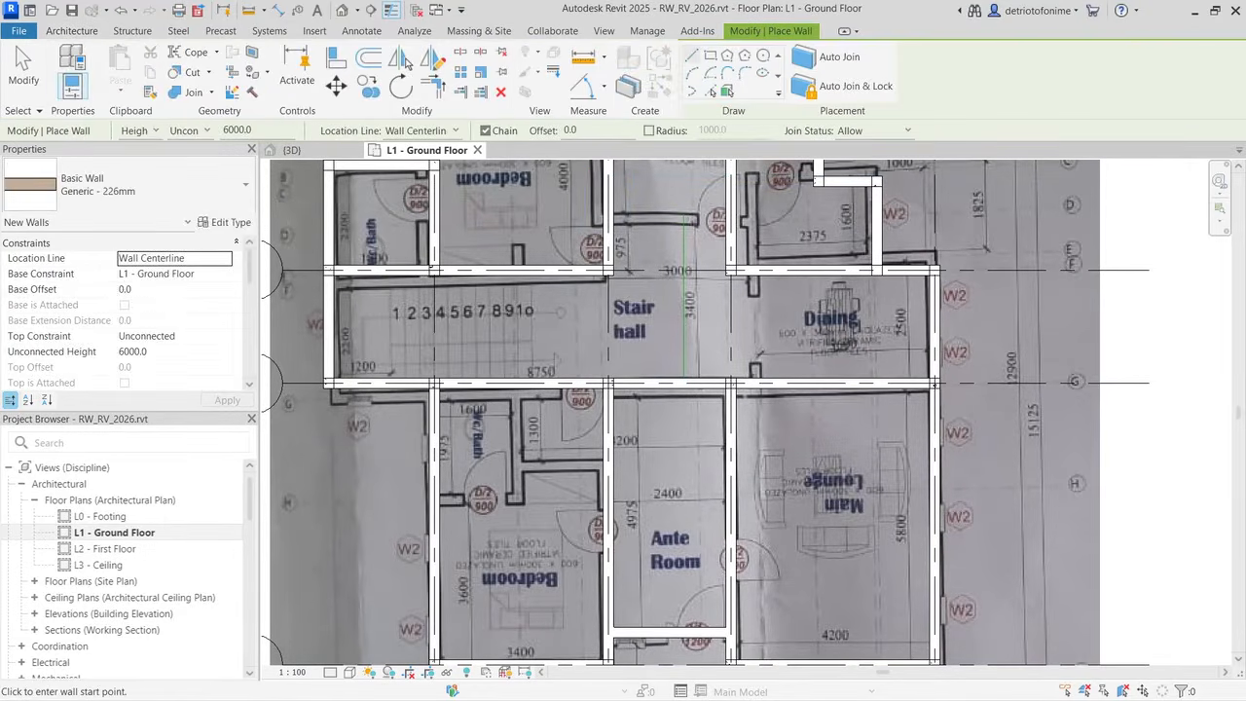
left_click(684, 214)
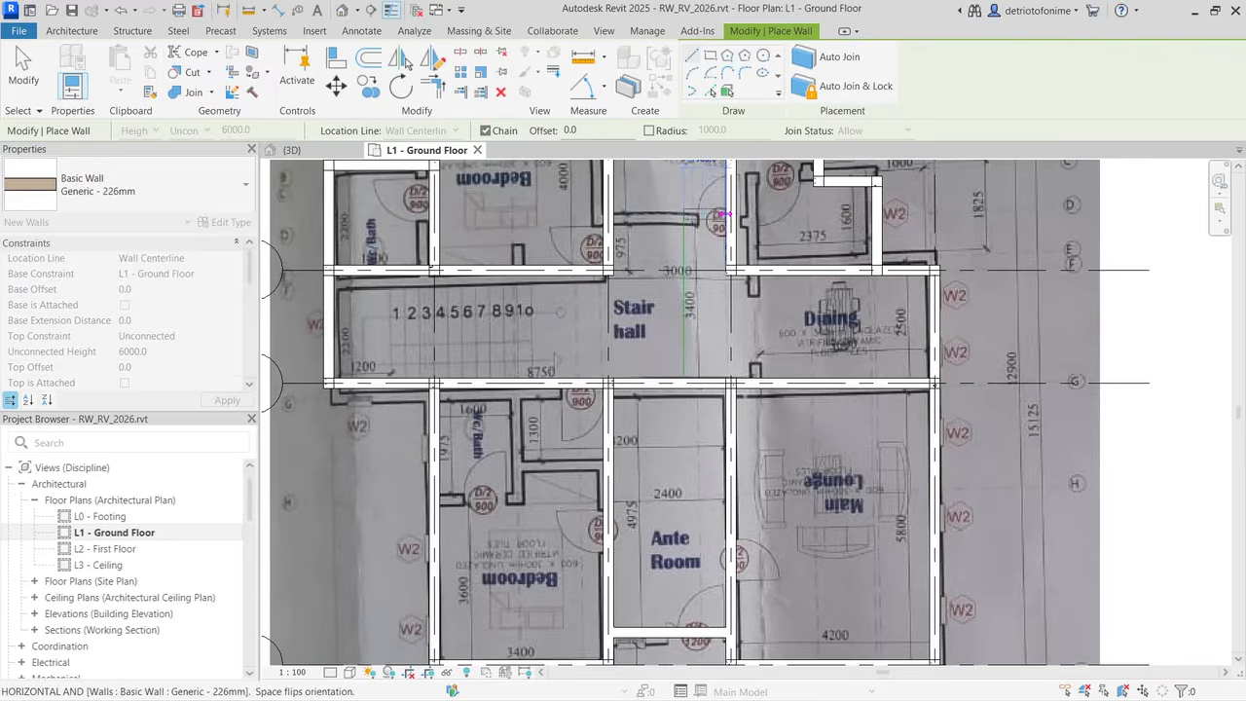
left_click(731, 214)
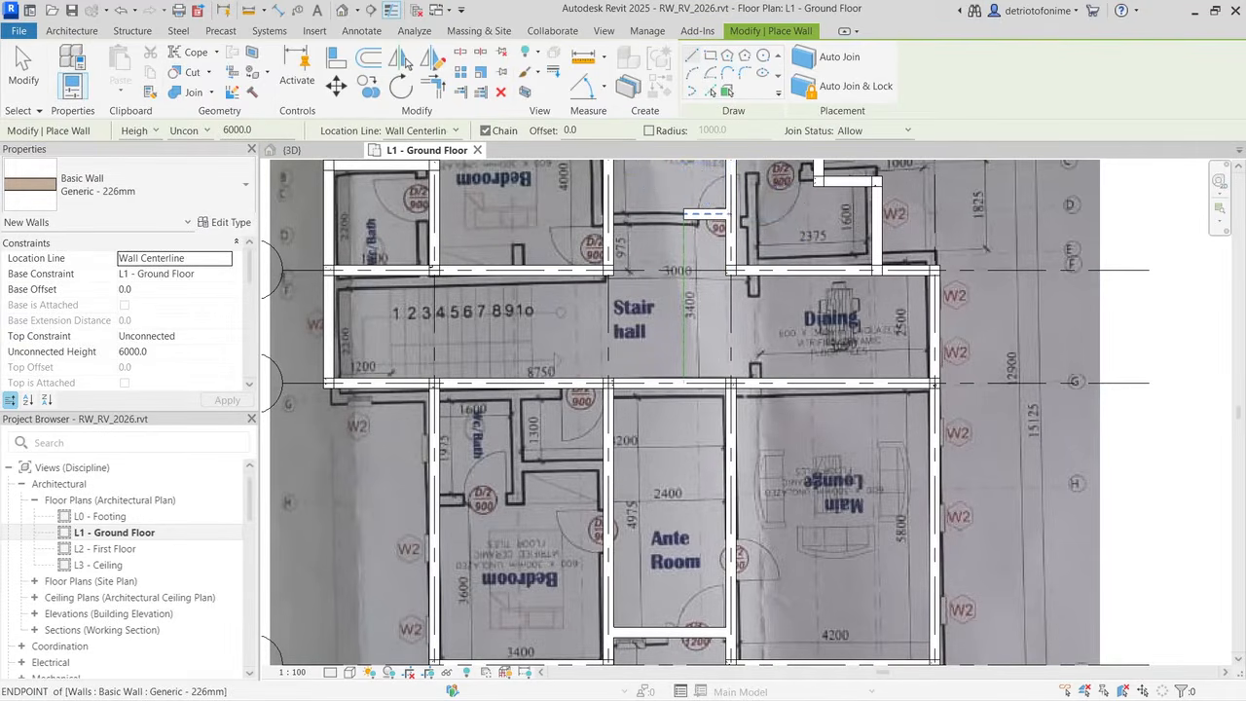
key("v")
key("Escape")
key("Escape")
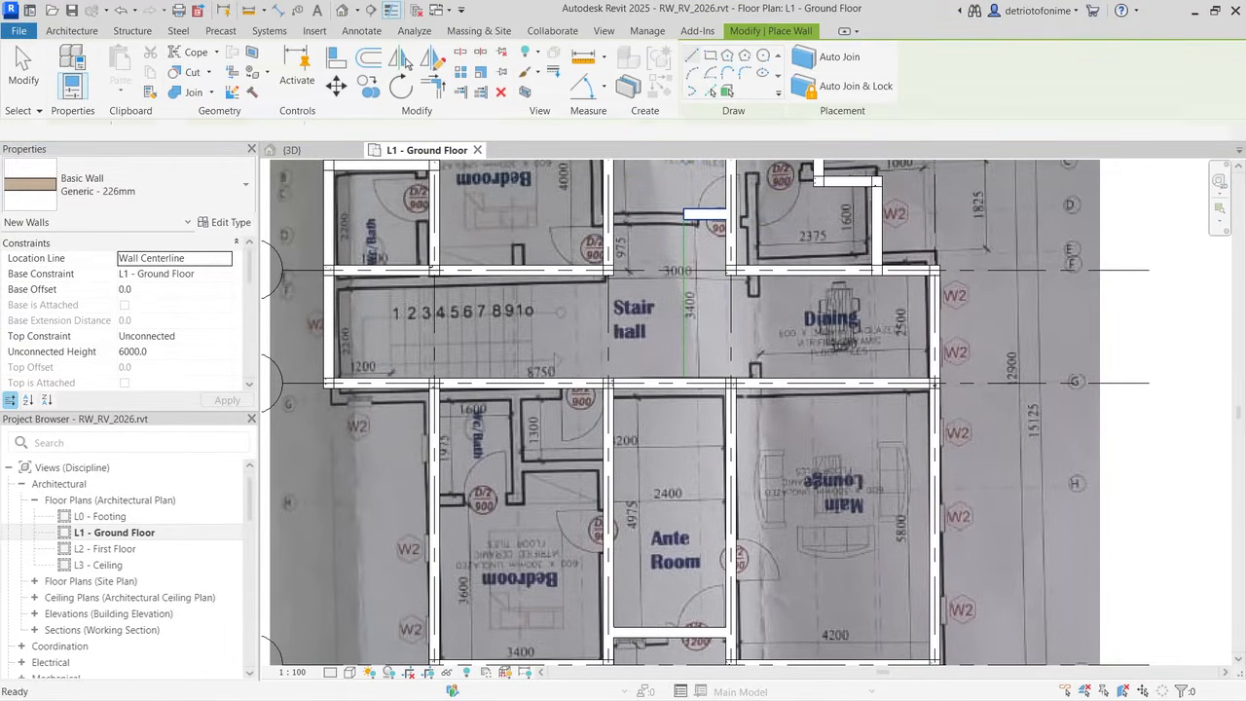
Step: Extend the free end of the new kitchen wall to the wall on grid 2
left_click(689, 214)
left_click_drag(684, 214, 610, 214)
left_click(644, 244)
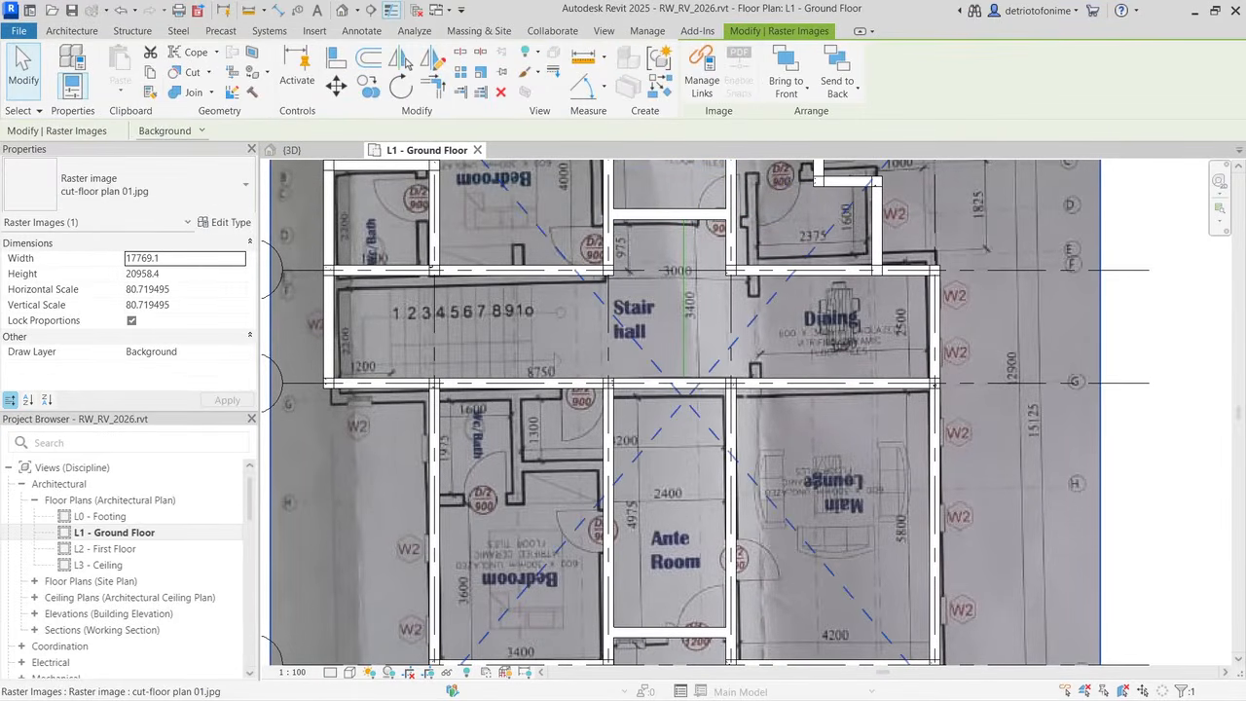
key("Escape")
Step: Draw three Generic - 226mm walls around the WC/Bath projecting from the midpoint of the bedroom wall on grid D, about 2000 mm deep and 1300 mm wide
scroll(760, 290, "down", 1)
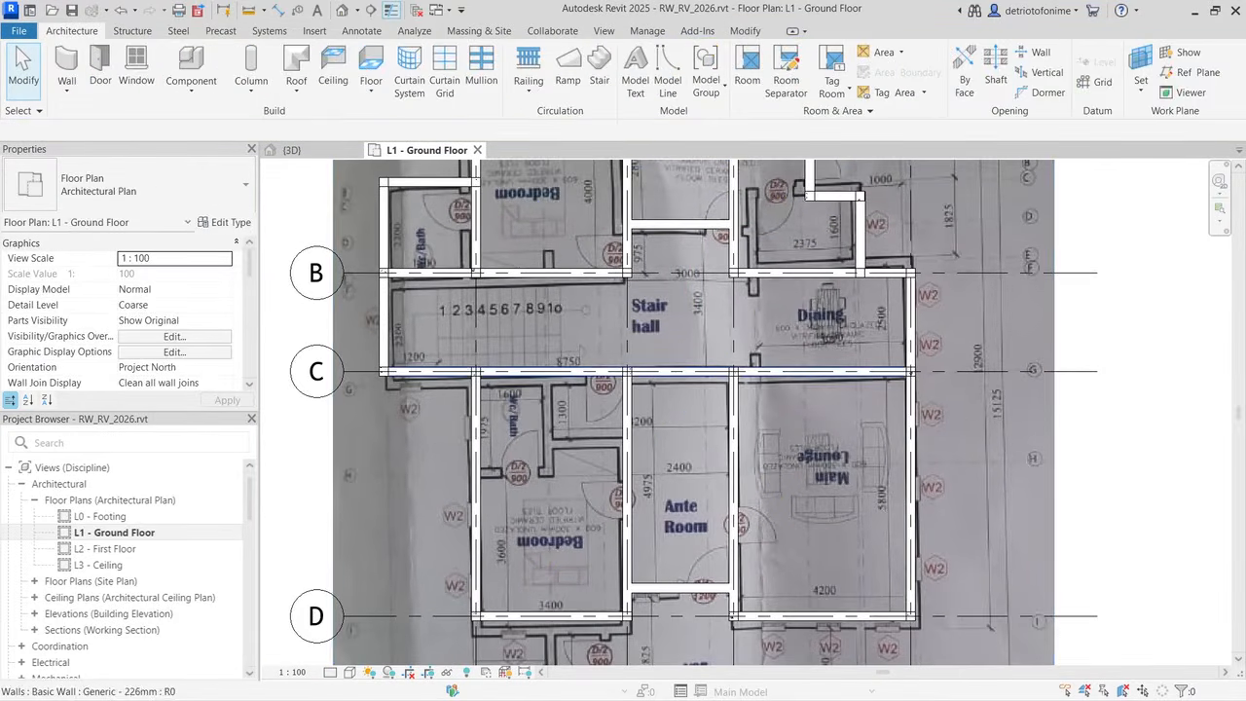
scroll(744, 368, "down", 2)
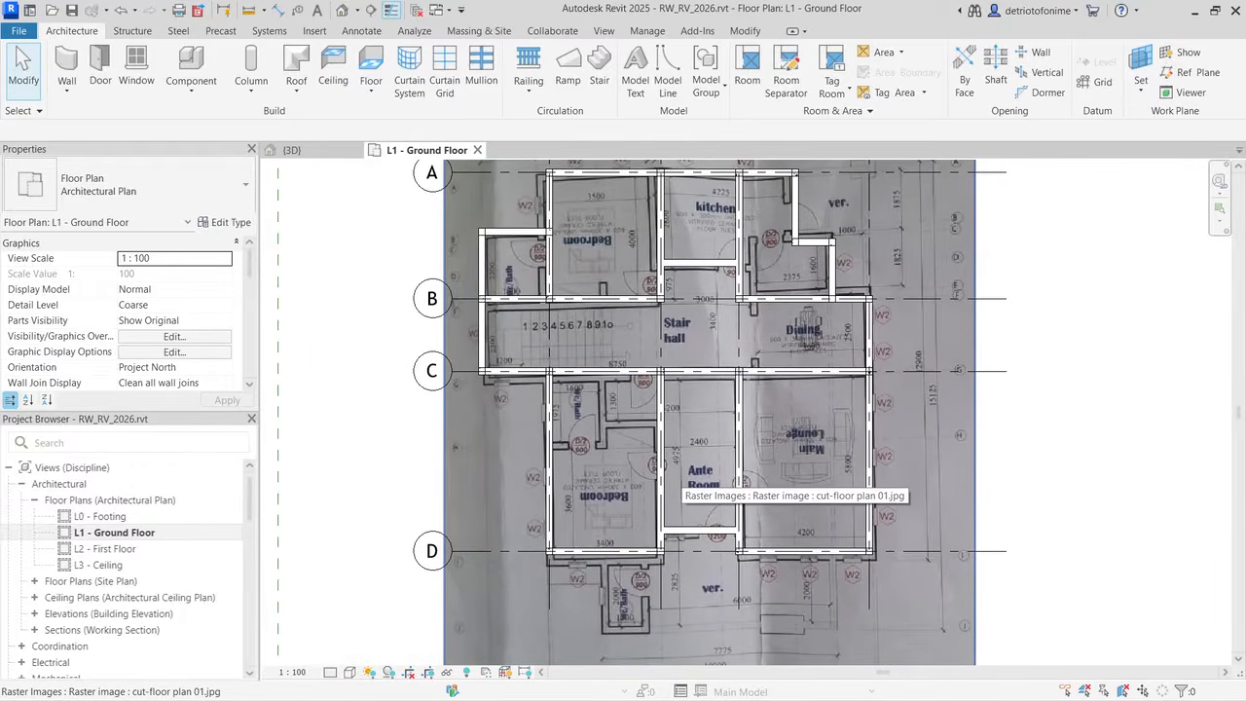
scroll(671, 471, "down", 1)
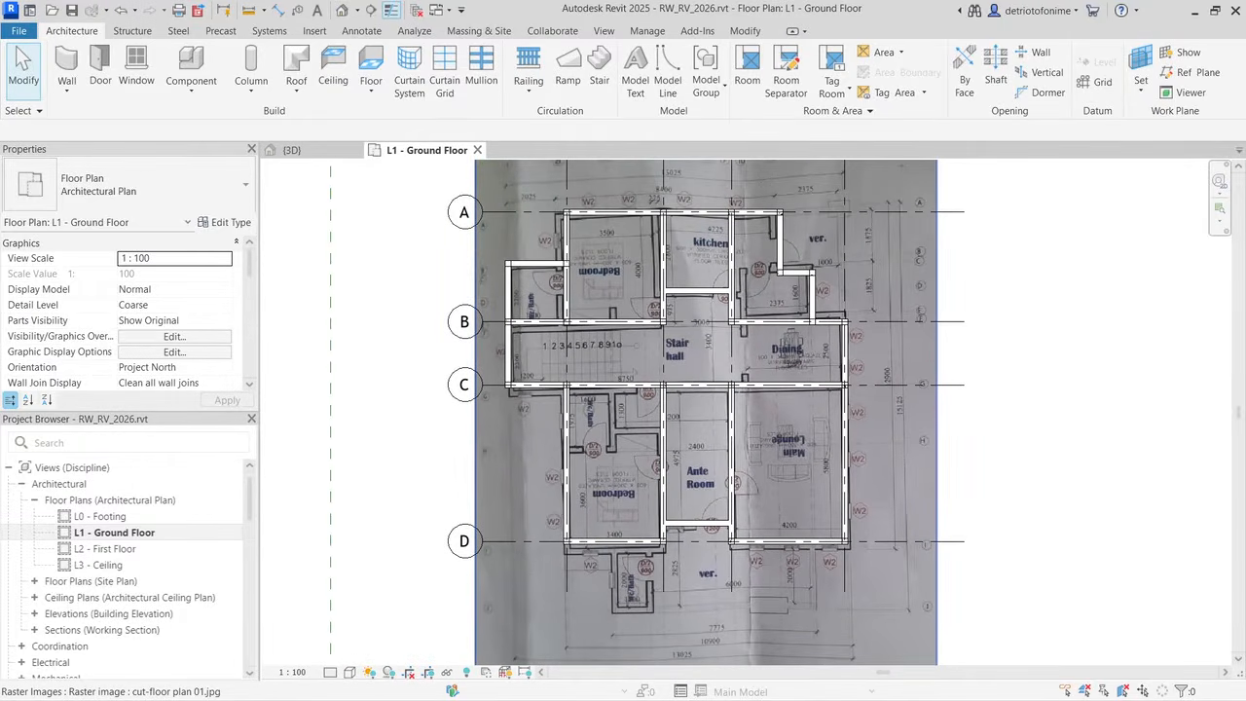
scroll(653, 612, "up", 4)
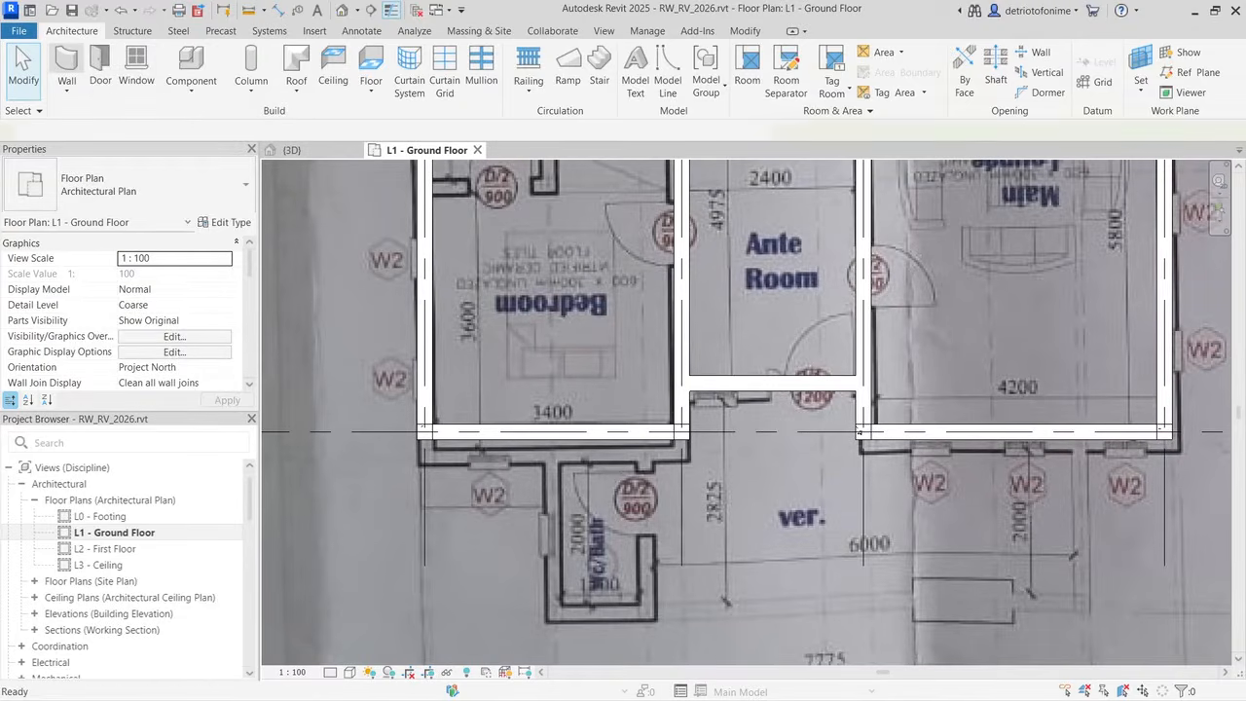
left_click(67, 66)
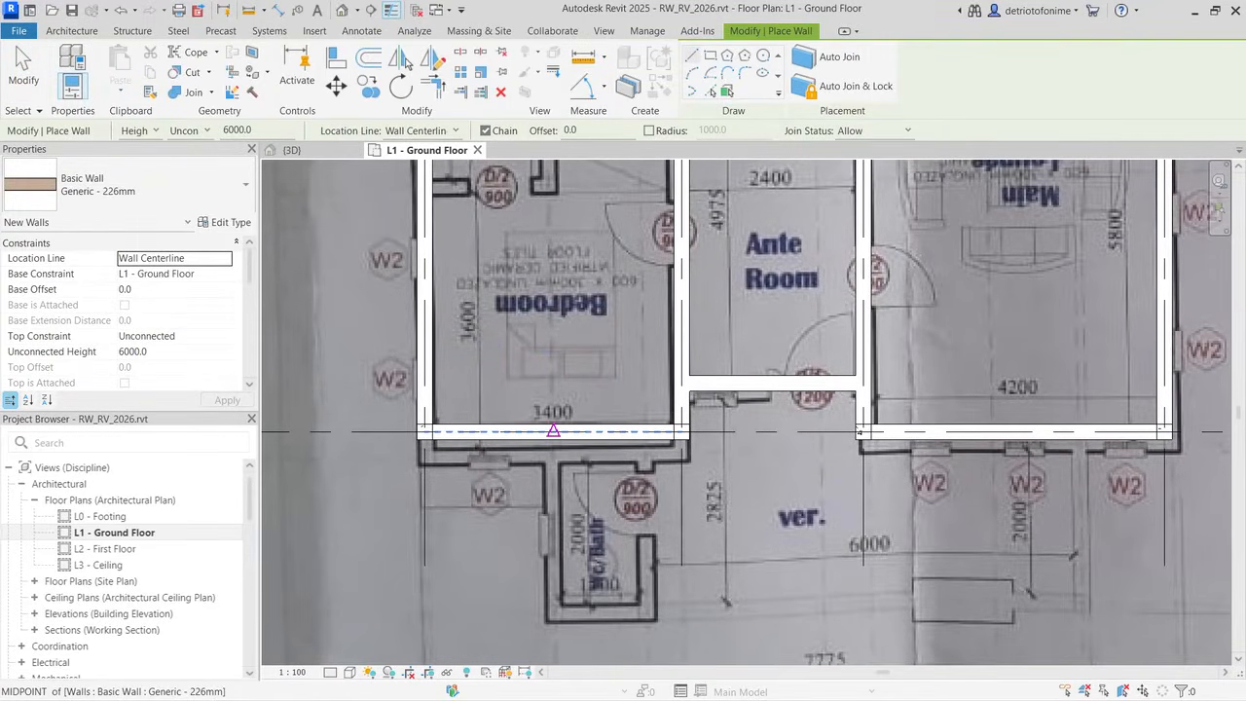
left_click(553, 430)
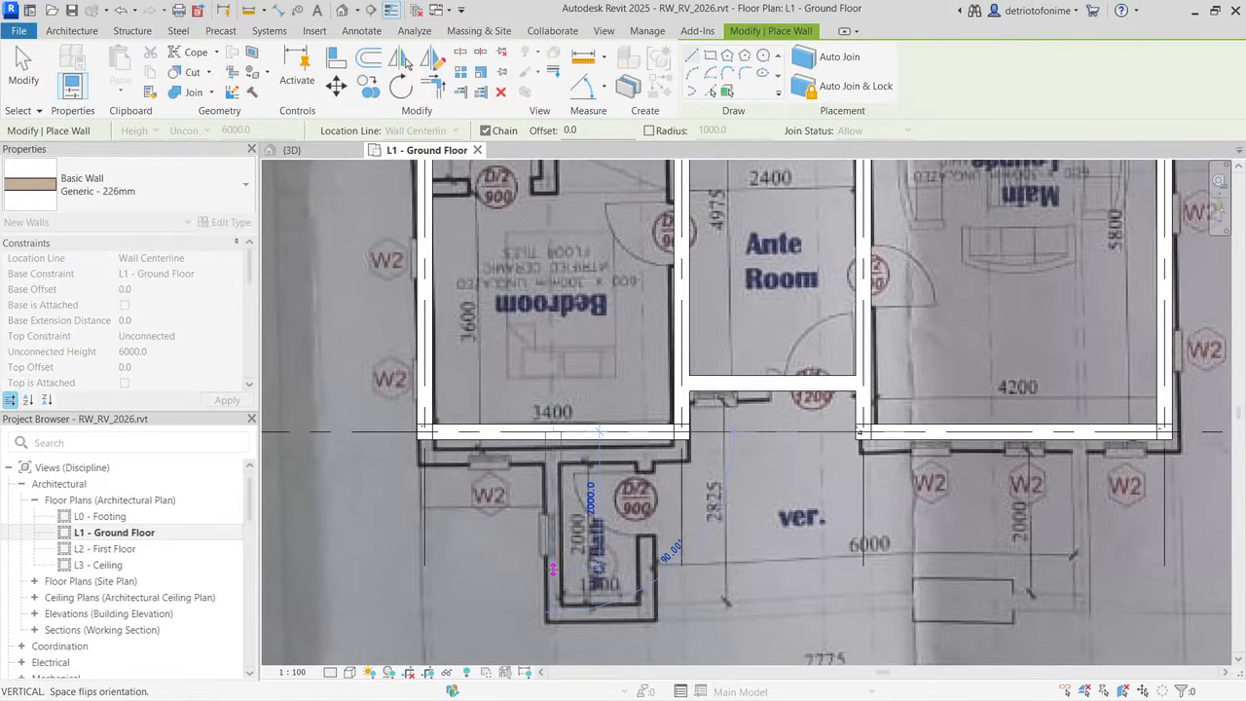
left_click(554, 569)
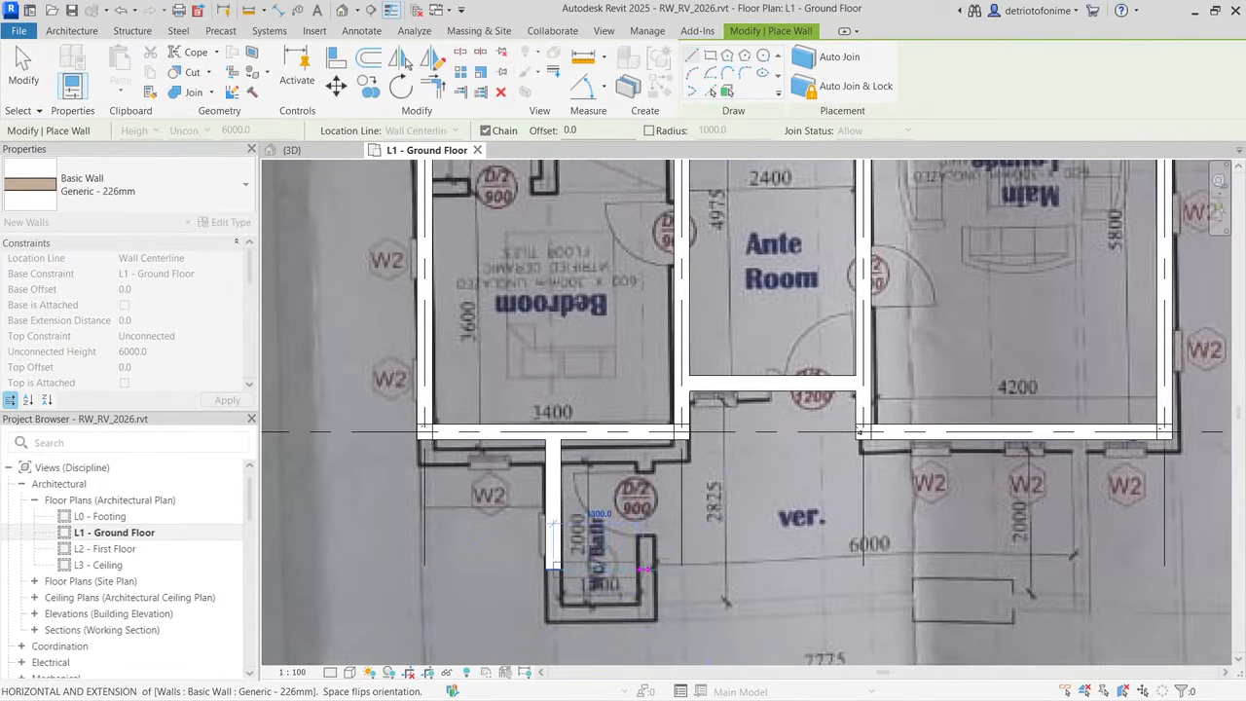
left_click(645, 569)
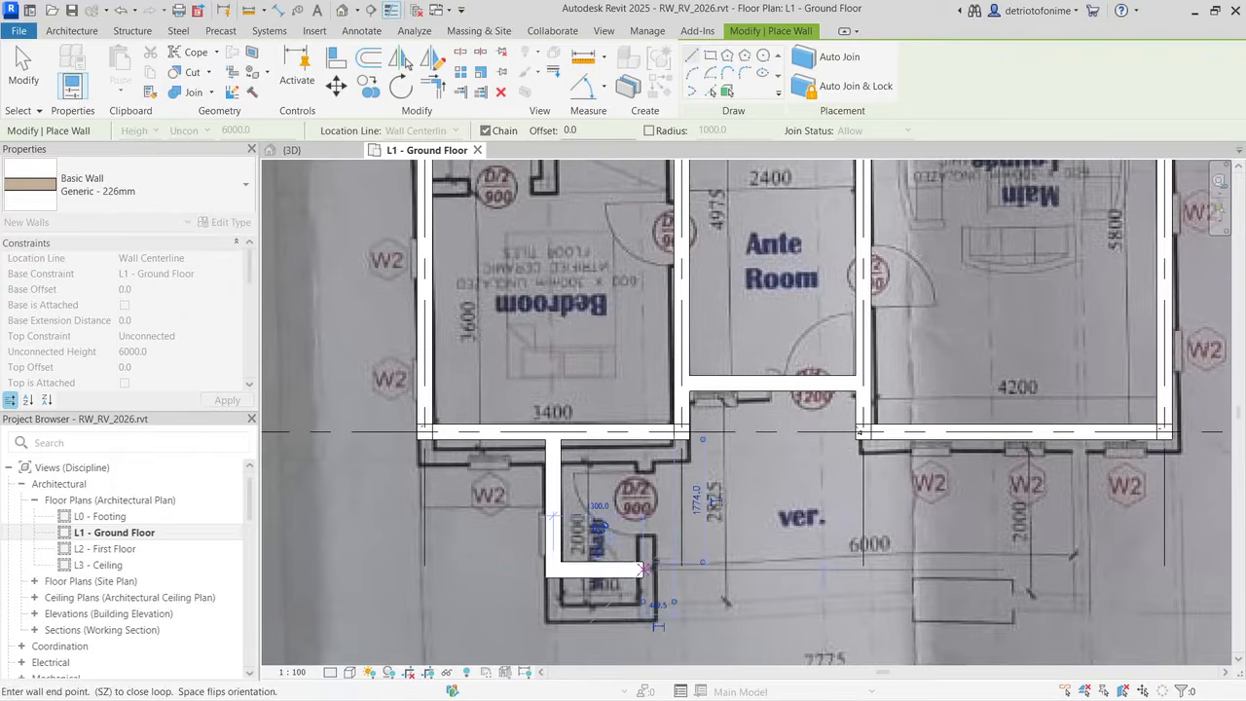
left_click(643, 431)
key("Escape")
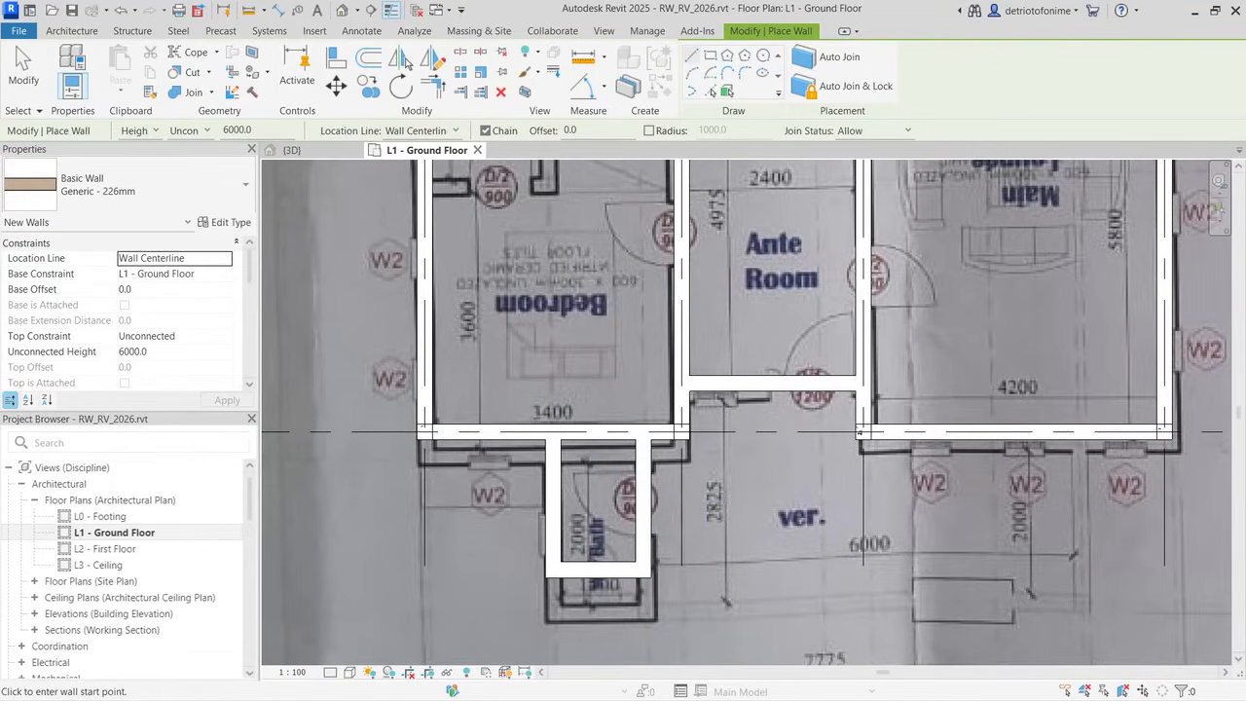
key("Escape")
Step: Open the 3D view and select the WC/Bath side wall nearest the Main Lounge
scroll(770, 494, "down", 3)
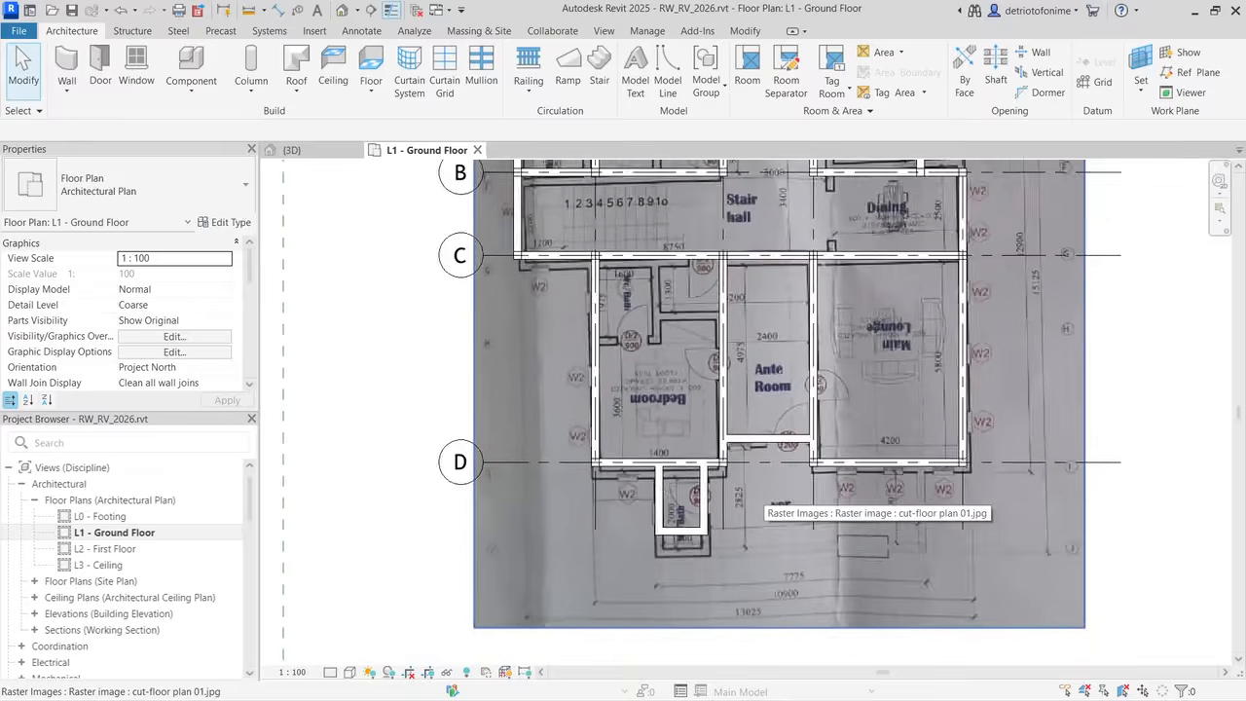
scroll(765, 500, "down", 3)
scroll(853, 304, "up", 2)
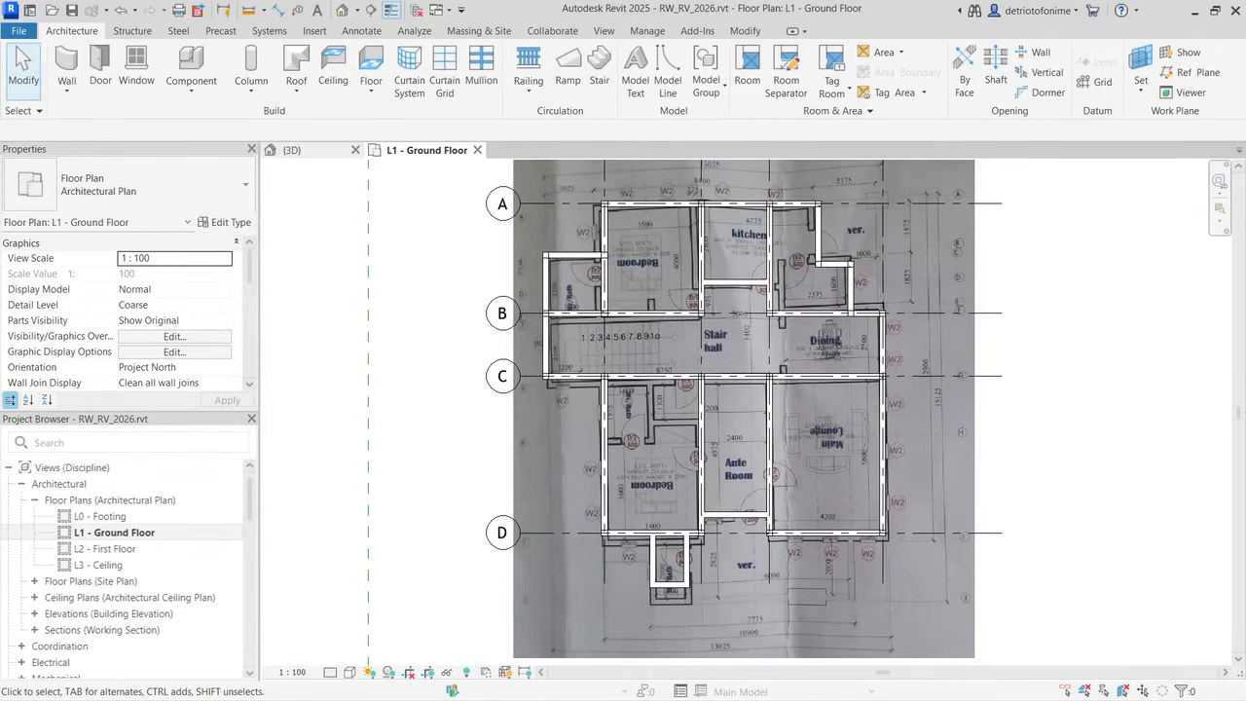
left_click(292, 150)
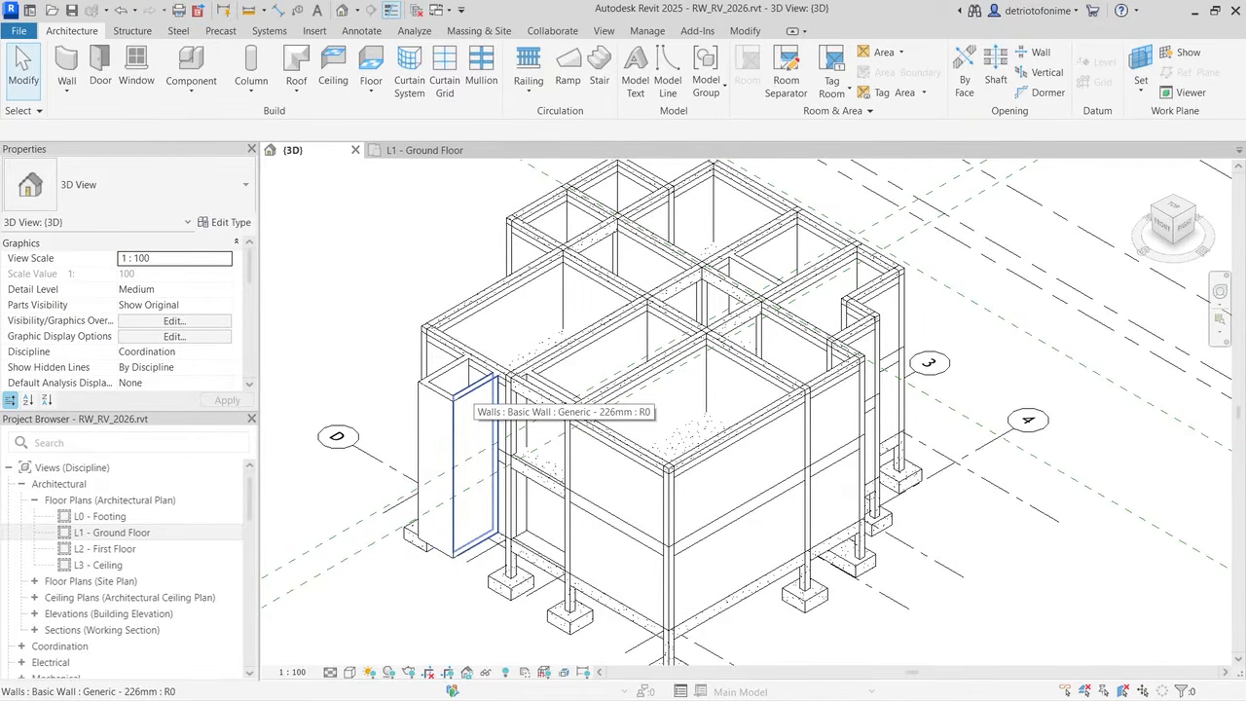
left_click(475, 400)
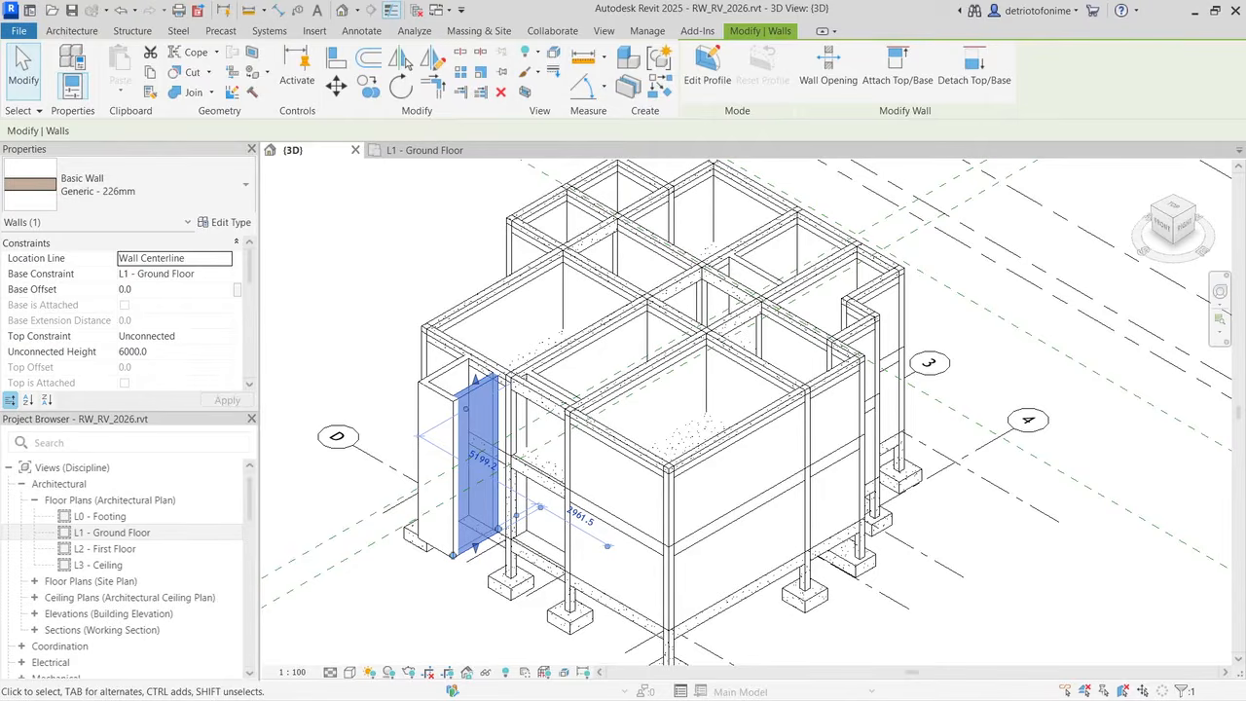
left_click(177, 336)
left_click(225, 335)
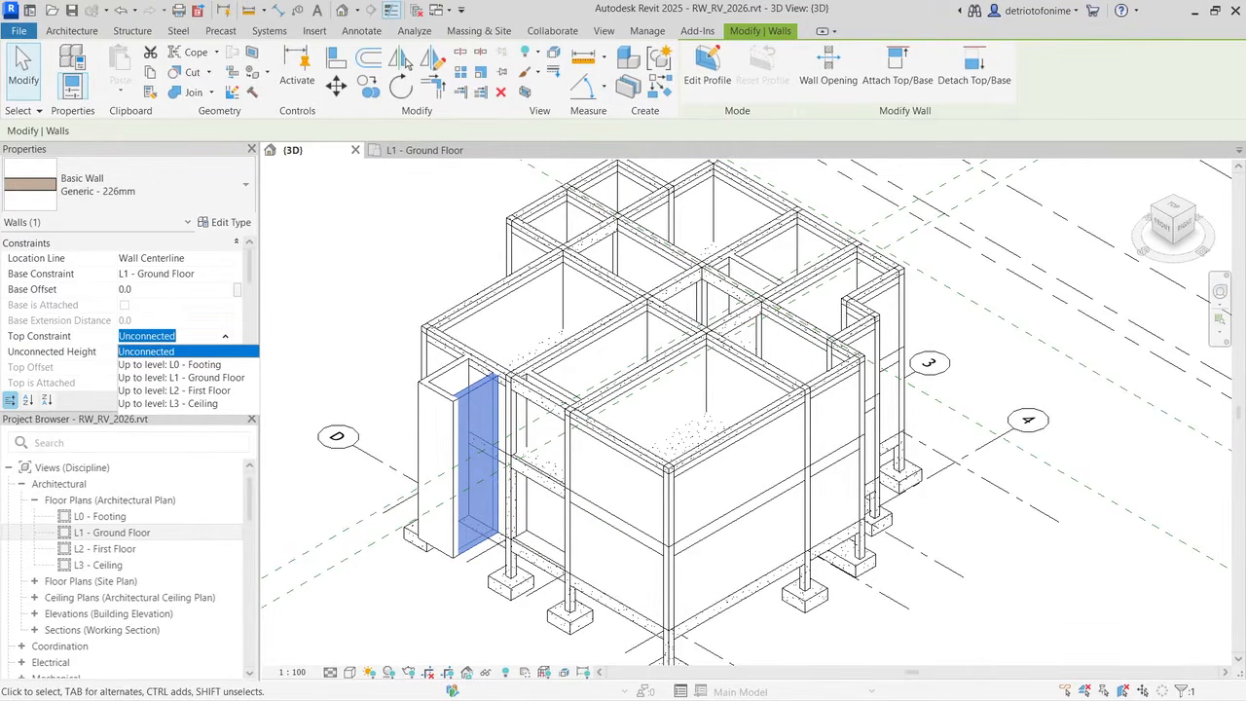
left_click(185, 352)
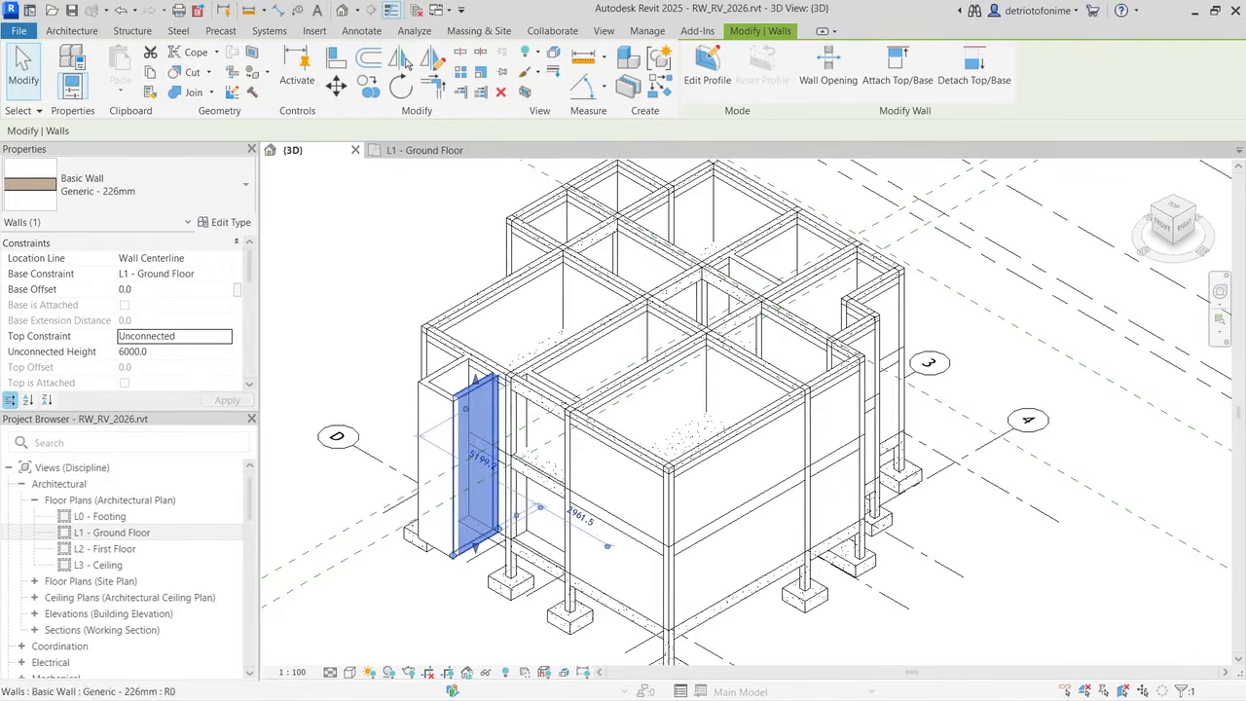
Step: Select all Generic - 226mm walls in the entire project and set their top constraint to Up to level: L2 - First Floor
right_click(467, 409)
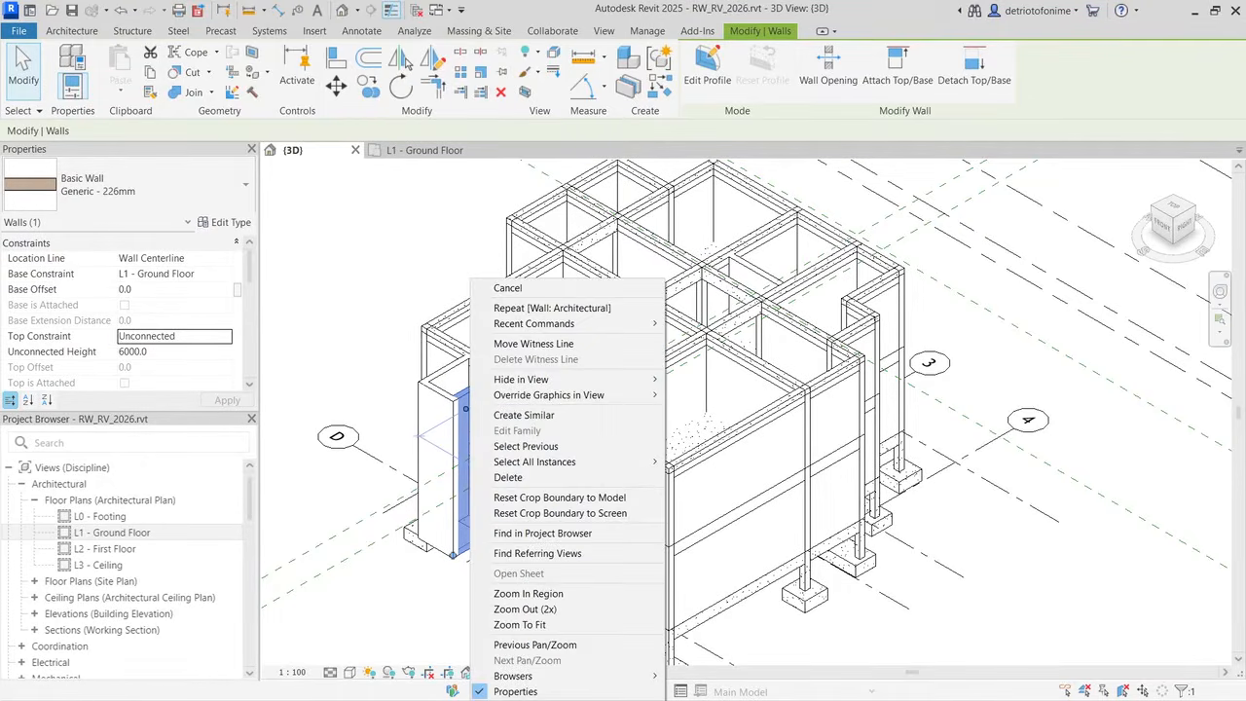
mouse_move(585, 461)
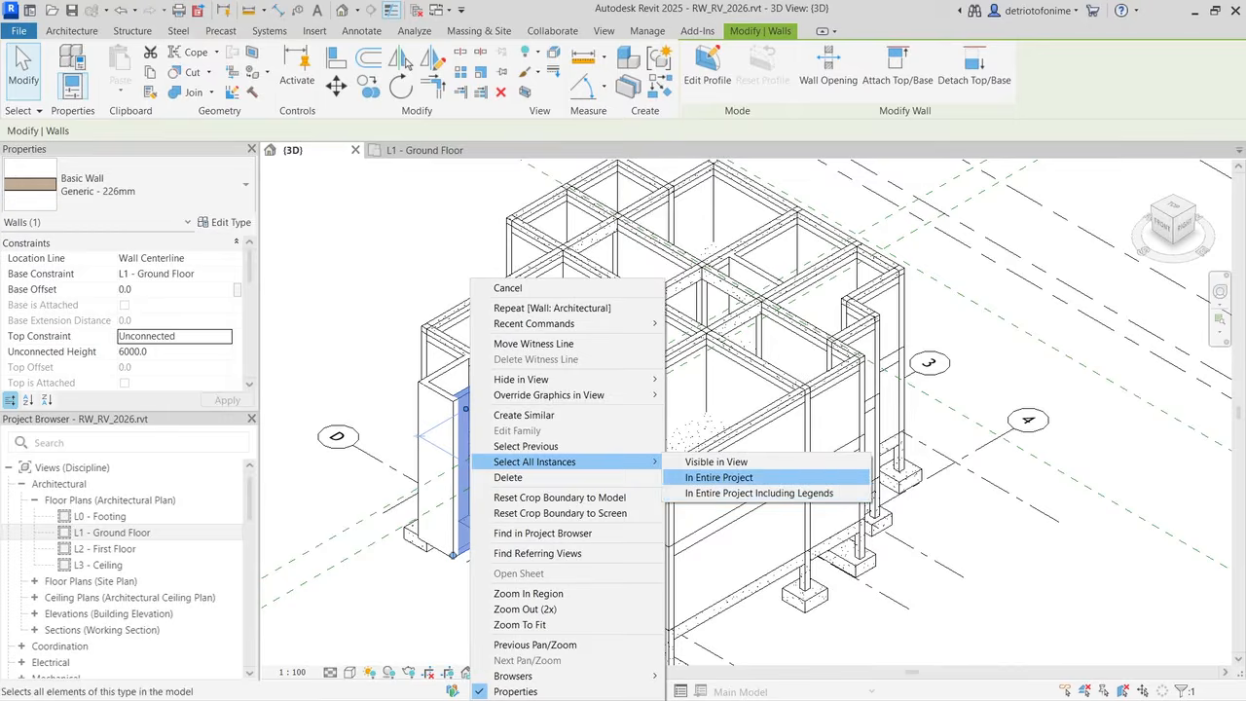
left_click(718, 477)
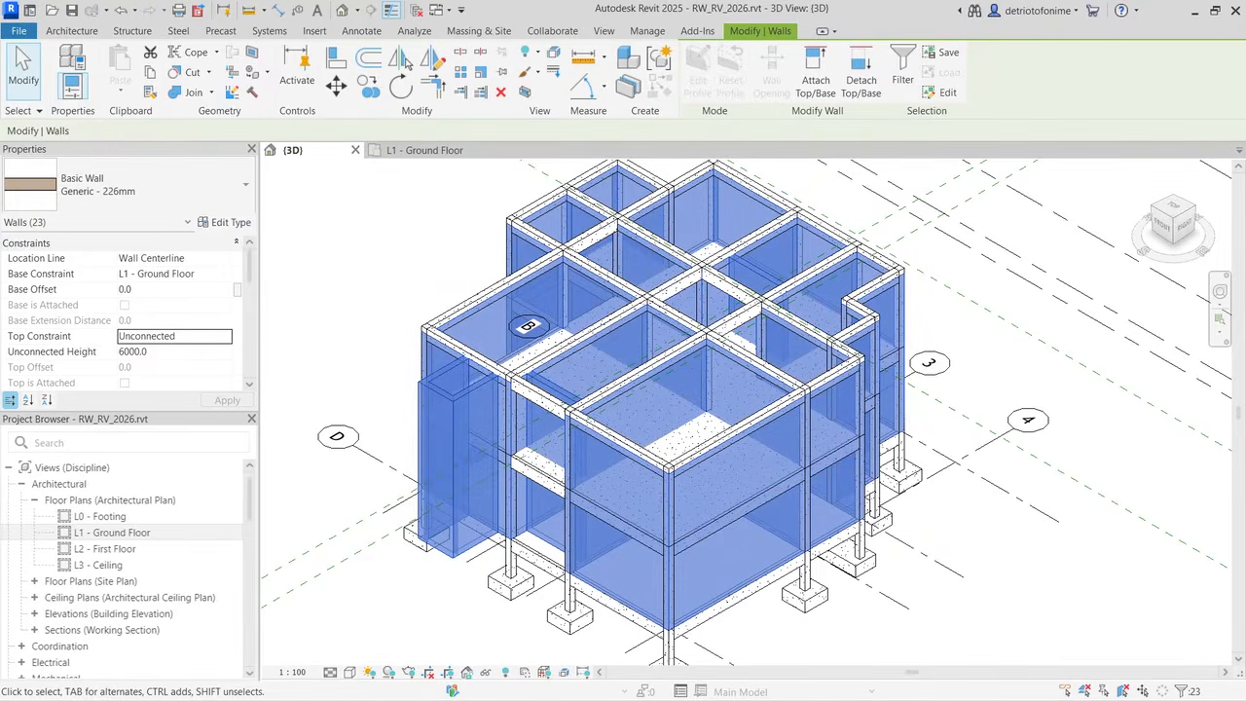
left_click(225, 336)
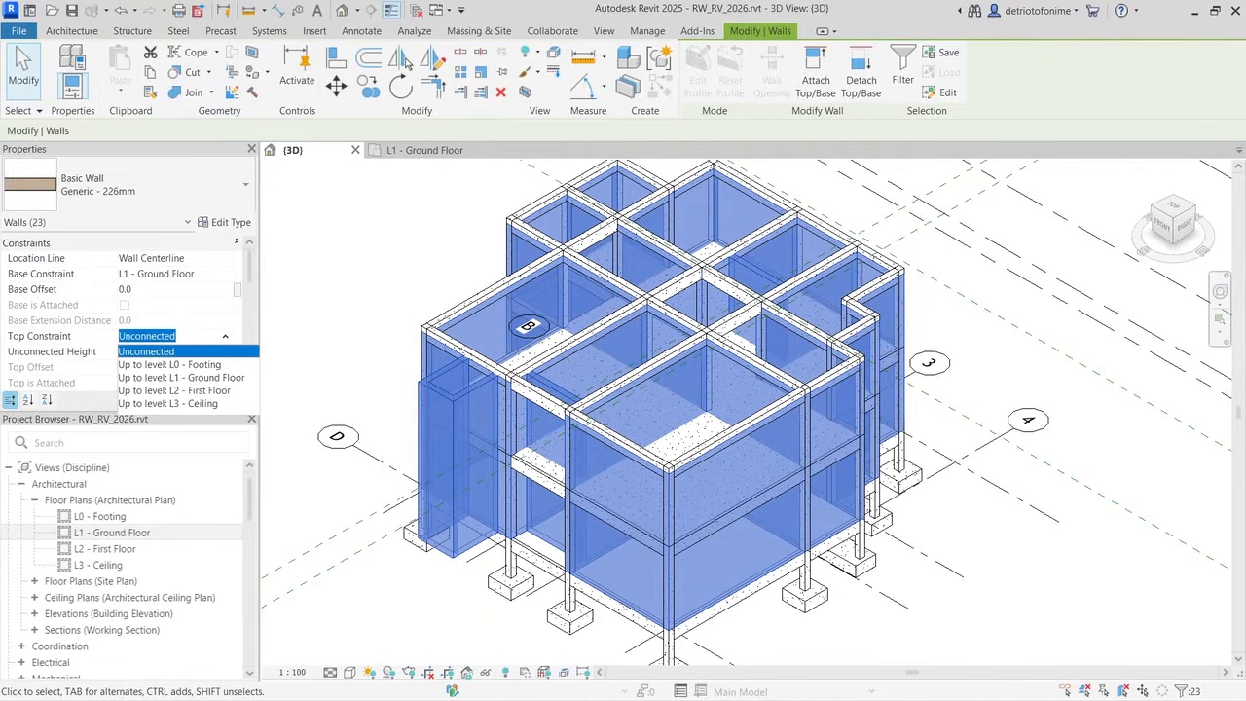
left_click(174, 391)
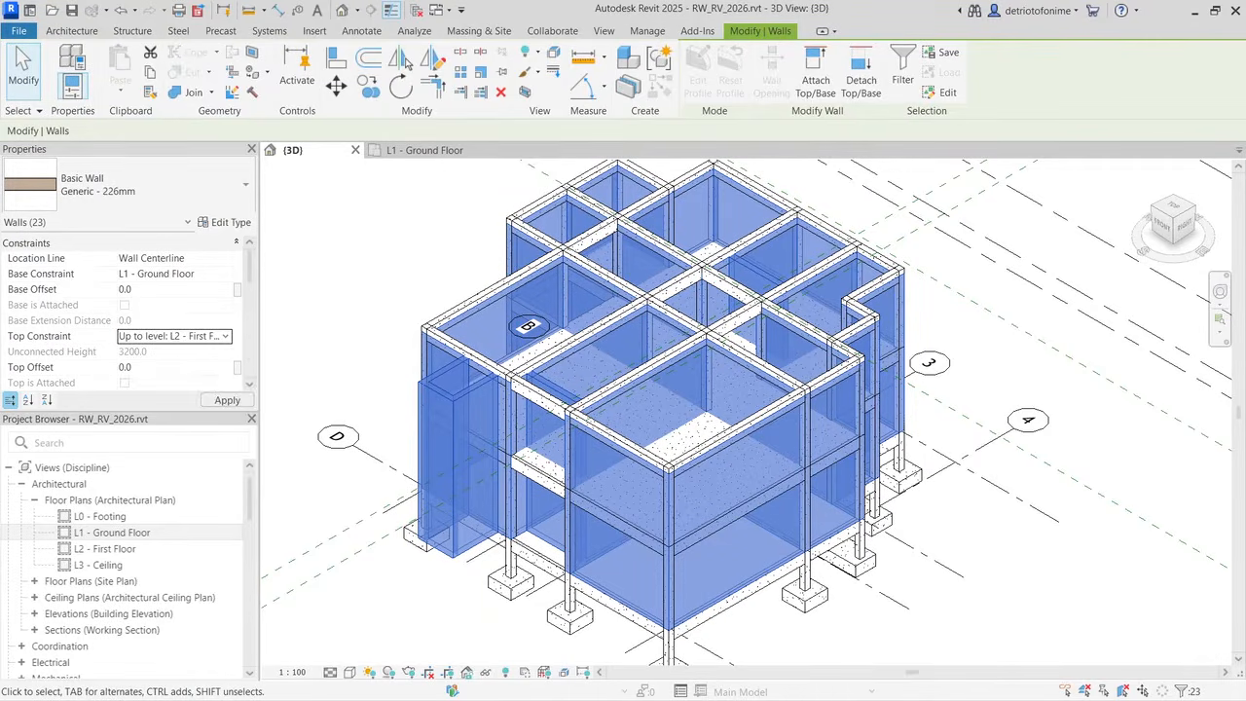
left_click(227, 400)
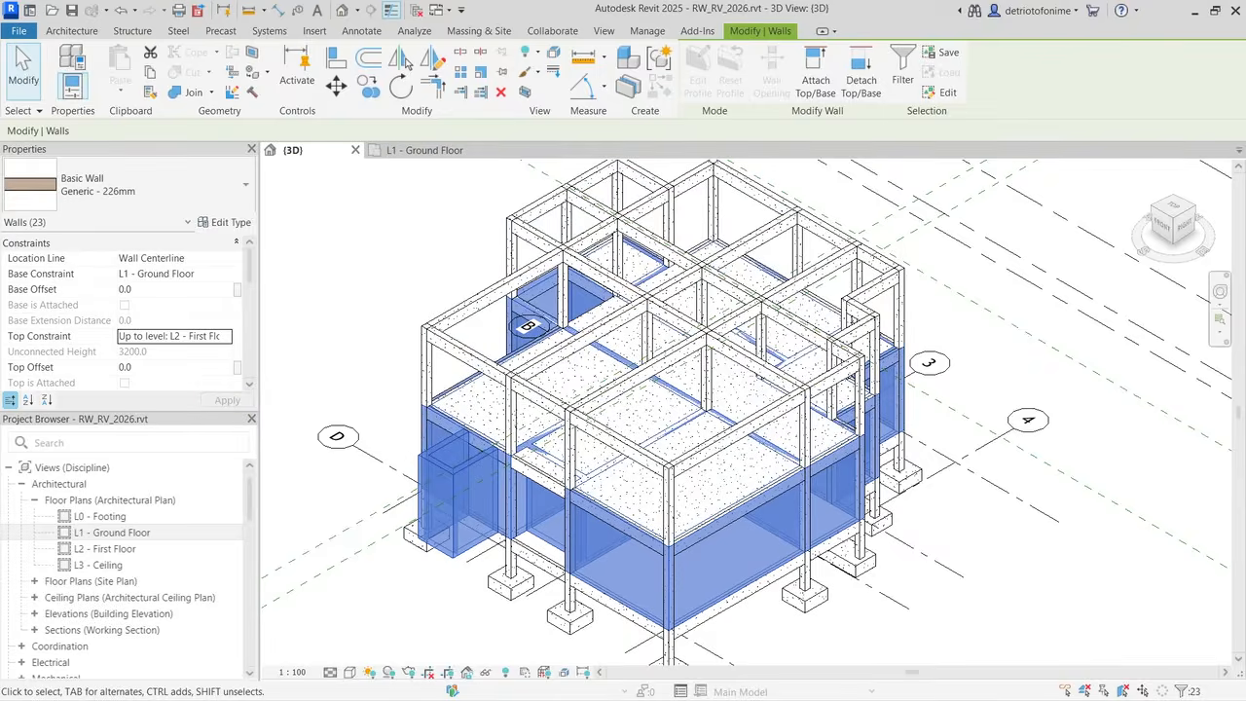
key("Escape")
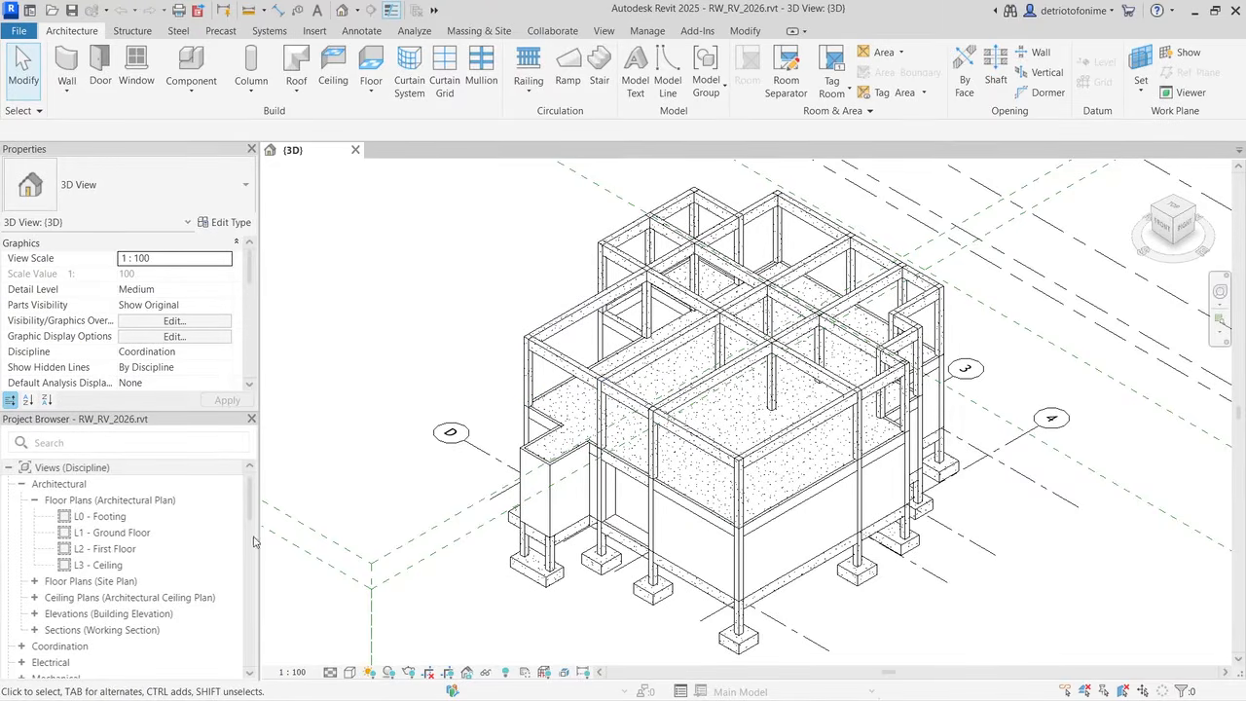
Step: Open the L2 - First Floor architectural floor plan at the building grid
left_click(131, 552)
double_click(130, 552)
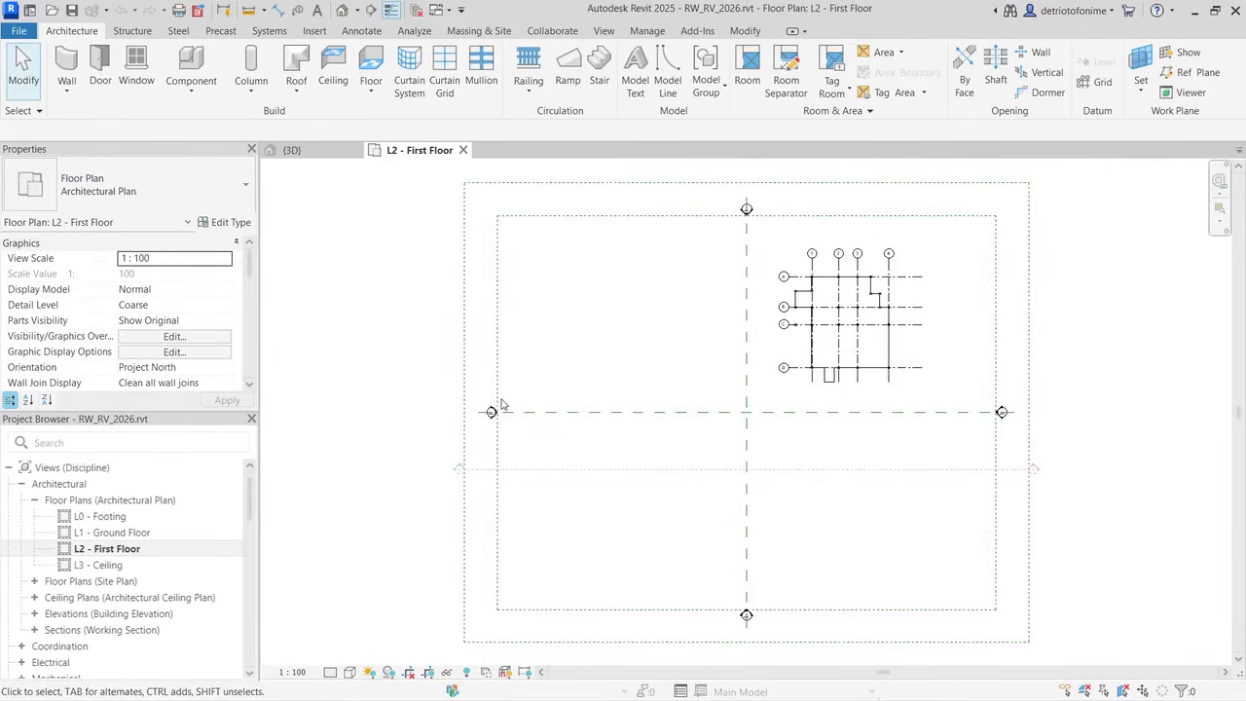
scroll(949, 295, "up", 5)
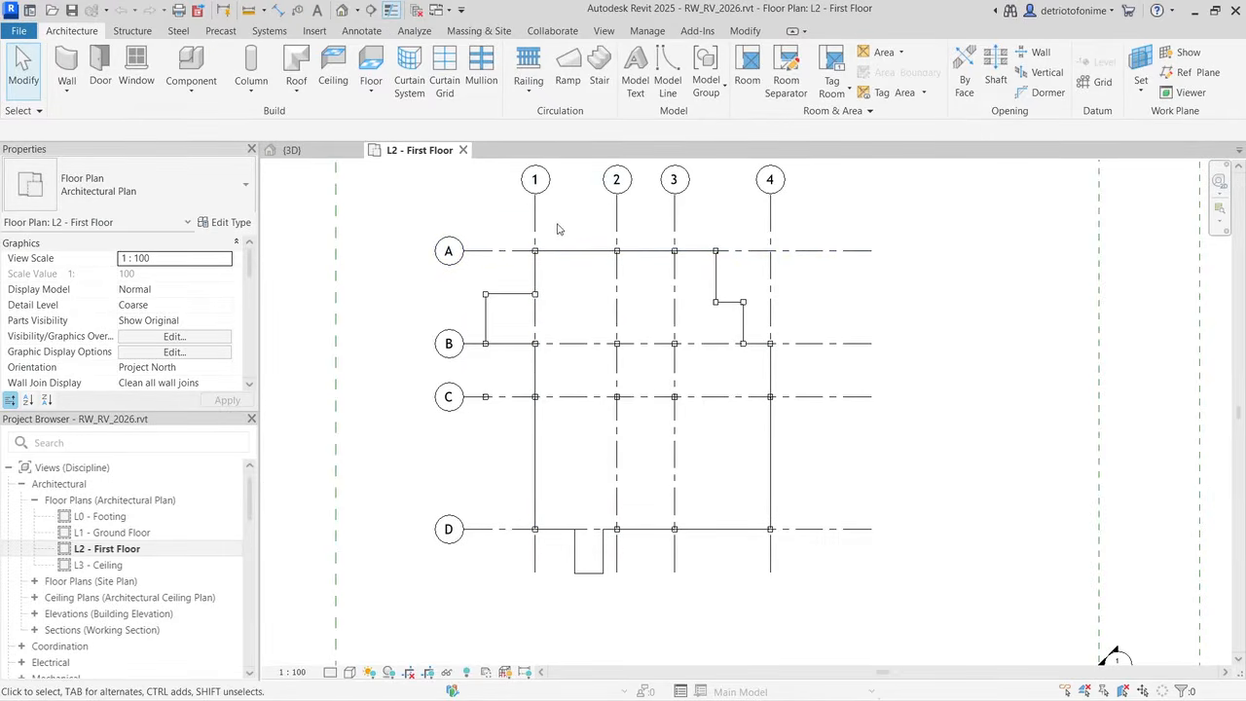
Step: Import the image cut-floor plan 02.jpg from the Desktop and place it centred over the building grid
left_click(315, 30)
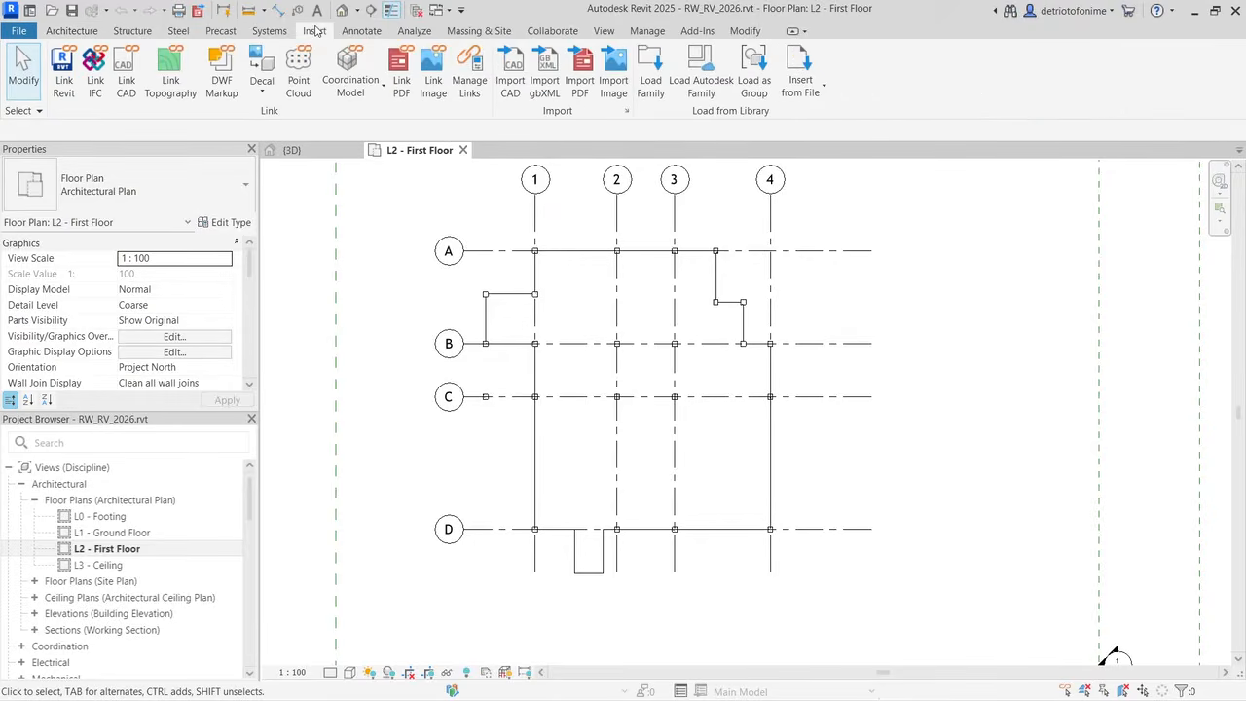
left_click(614, 87)
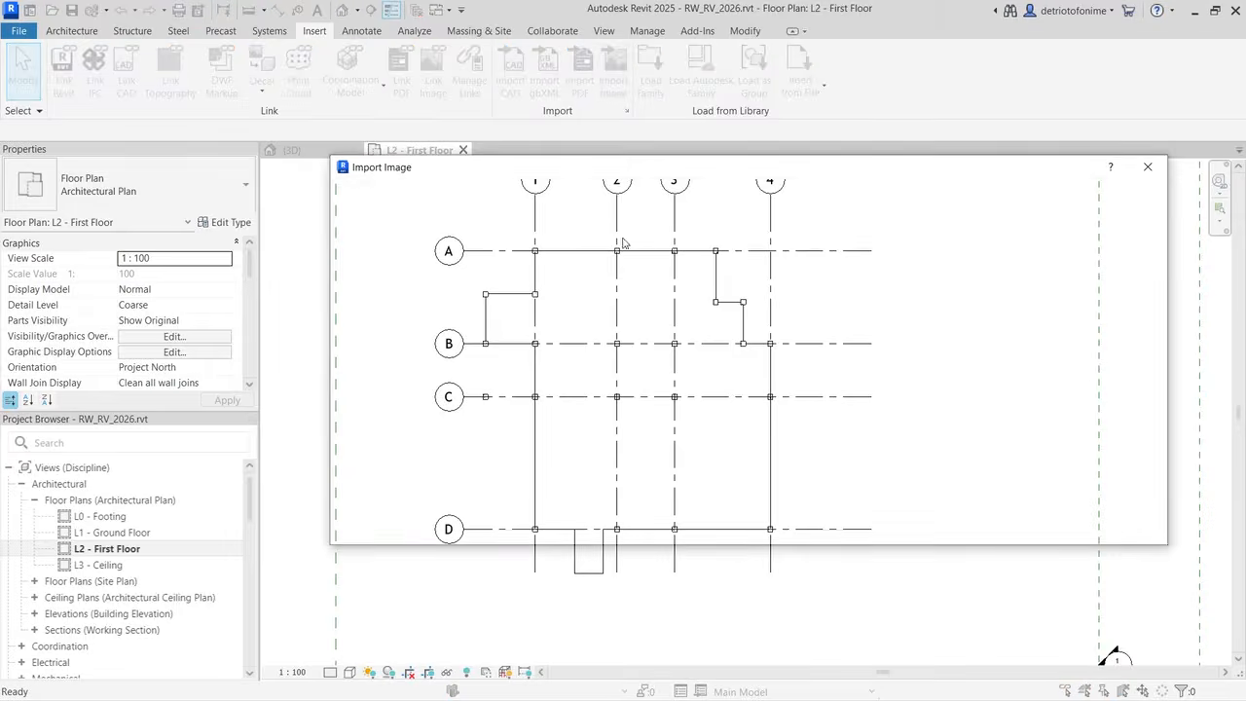
scroll(357, 437, "down", 3)
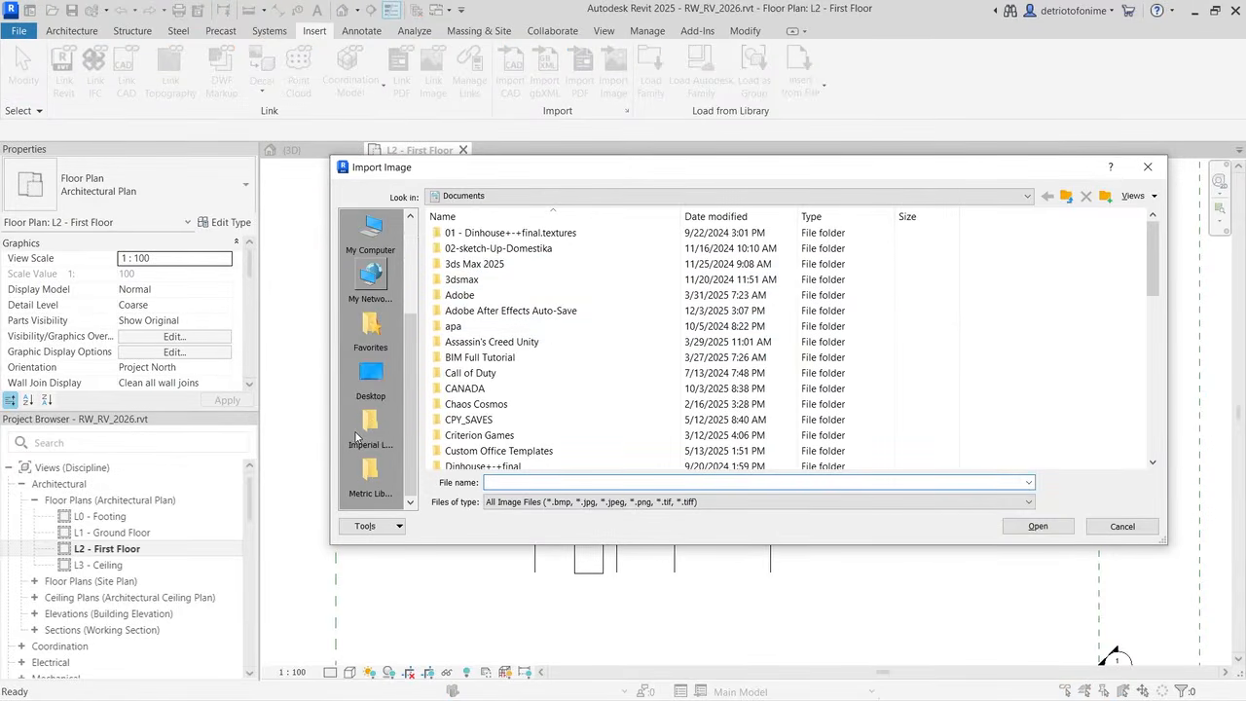
left_click(367, 387)
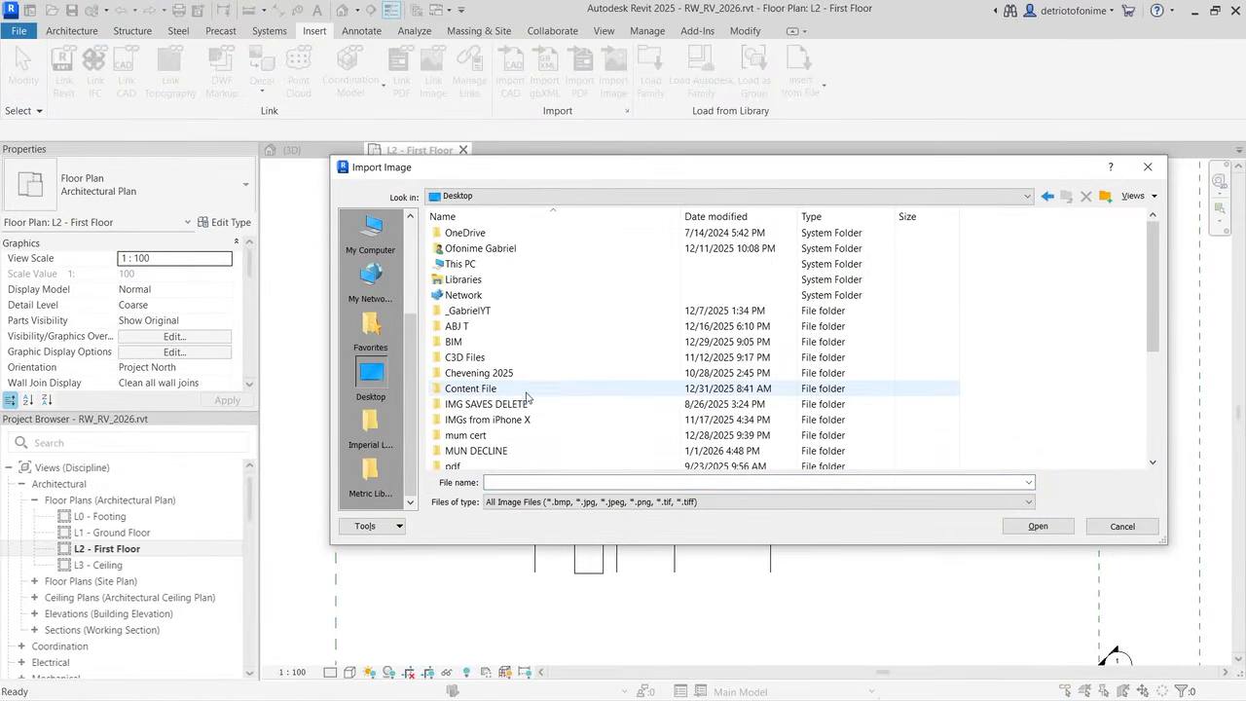
scroll(525, 395, "down", 3)
left_click(490, 436)
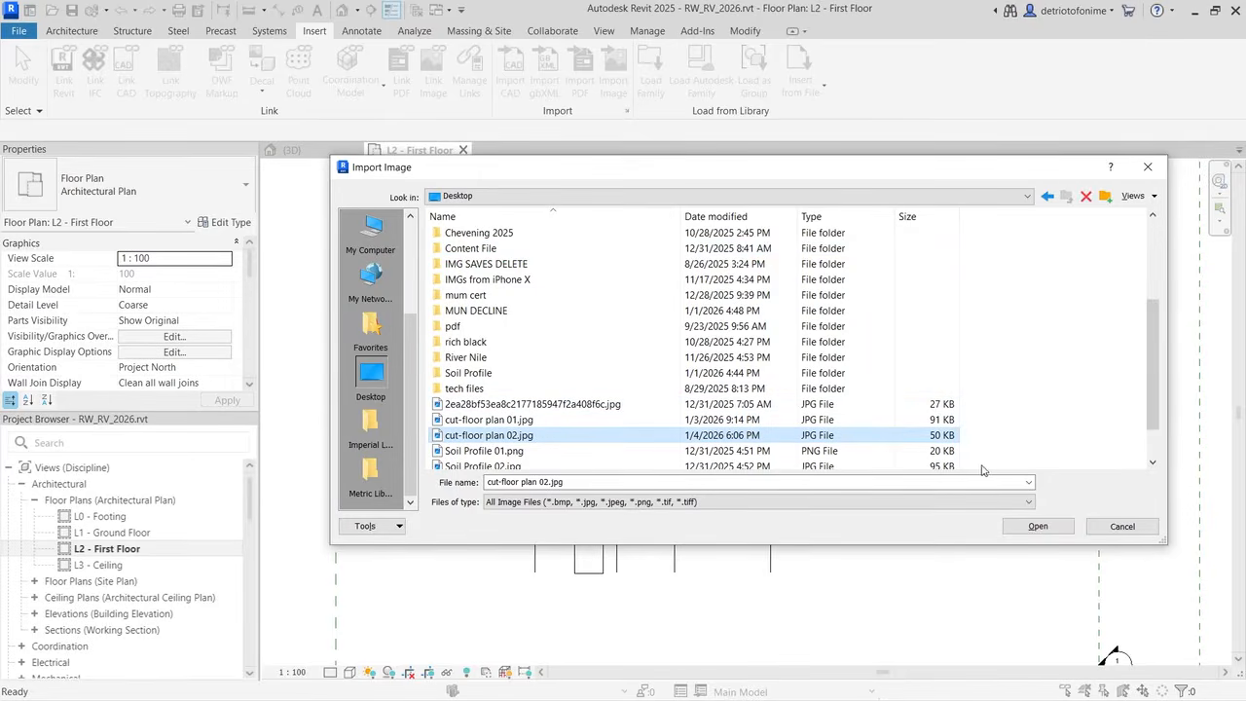
left_click(1039, 526)
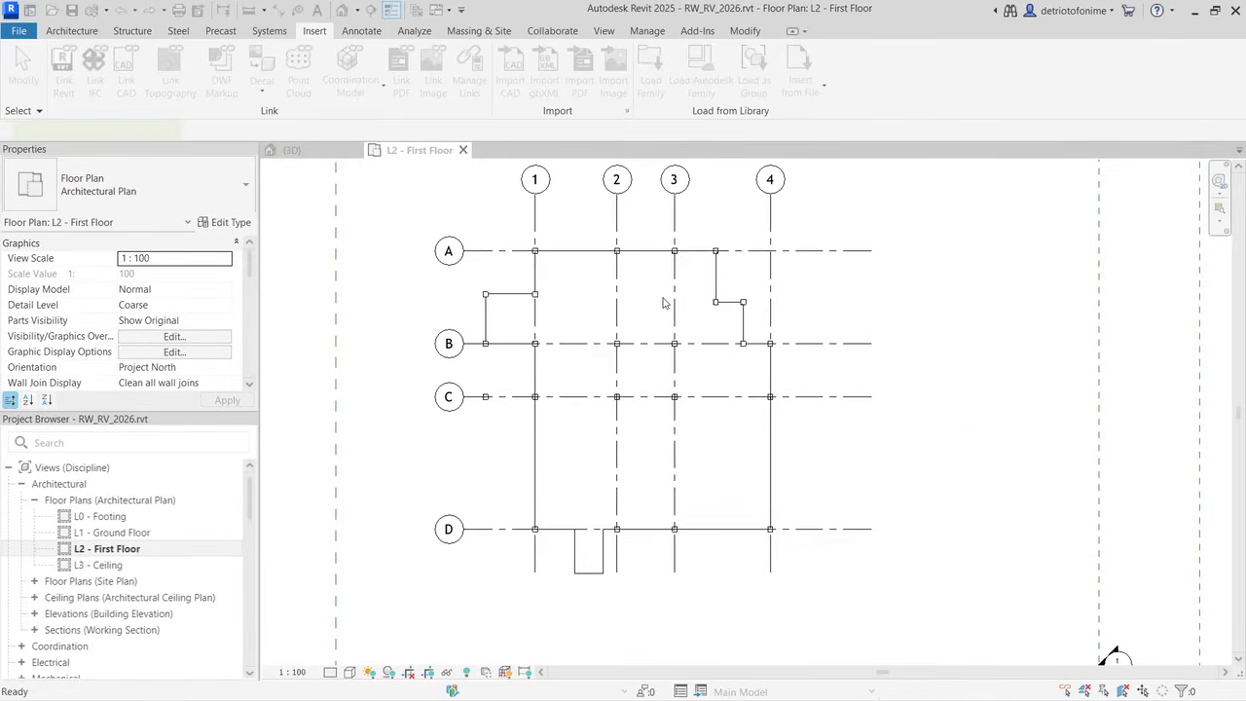
left_click(652, 417)
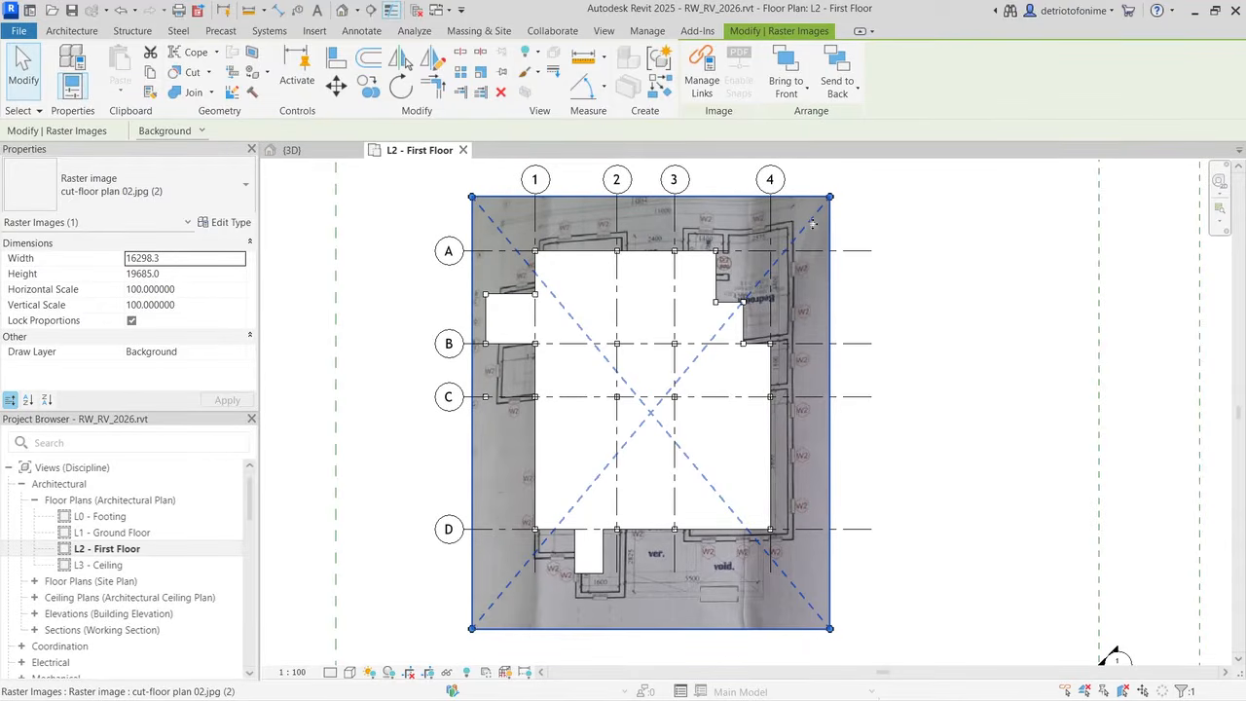
Step: Scale the imported first-floor plan image down to about 15241 mm wide and 18408 mm high so it matches the grid
left_click_drag(828, 198, 823, 216)
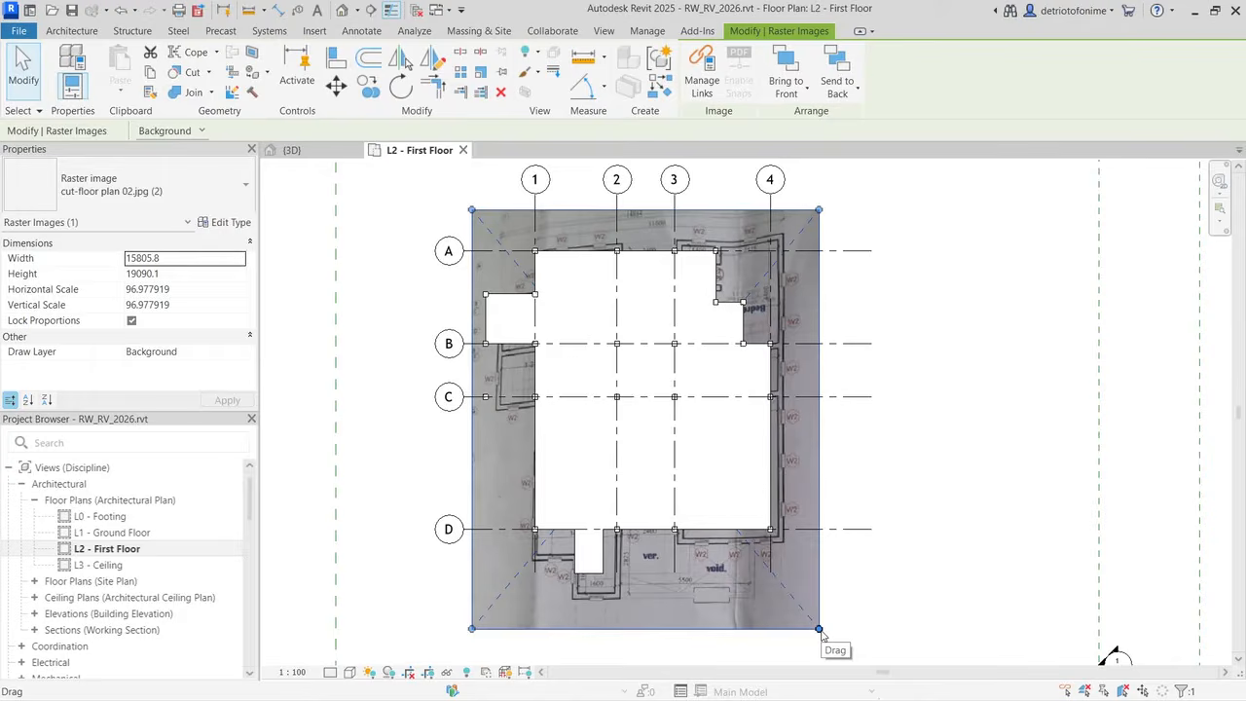
left_click_drag(821, 633, 807, 614)
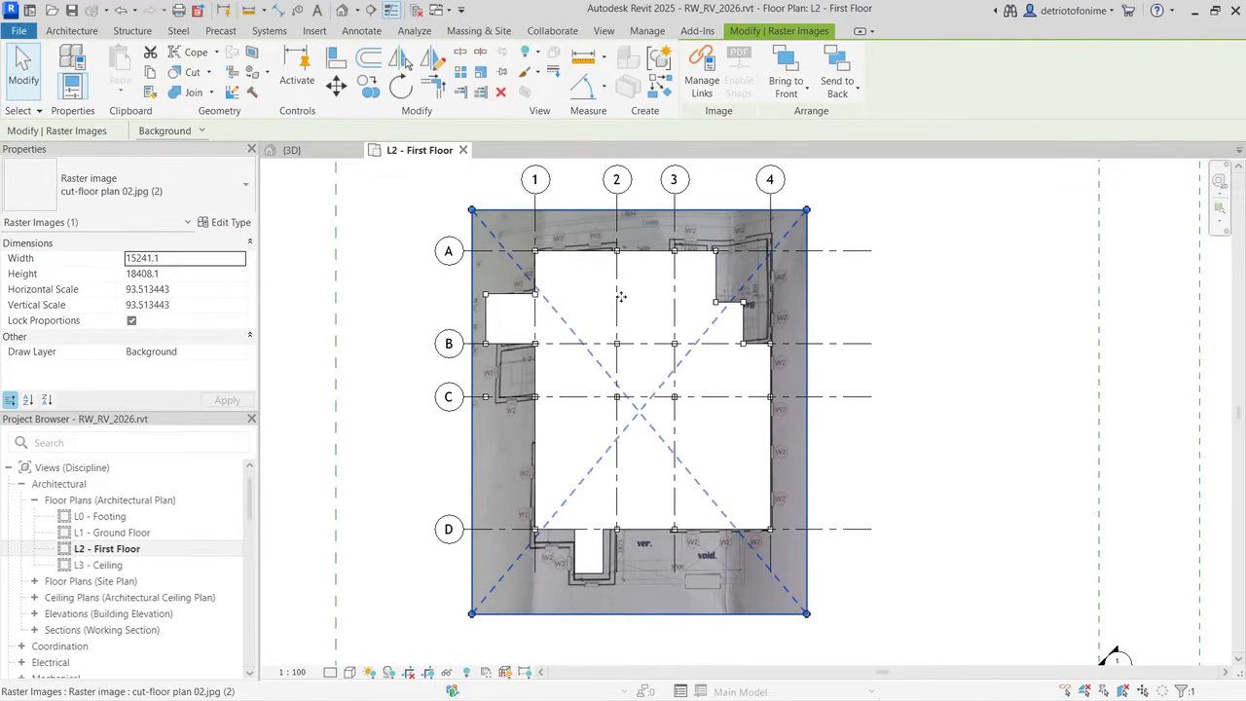
left_click(934, 288)
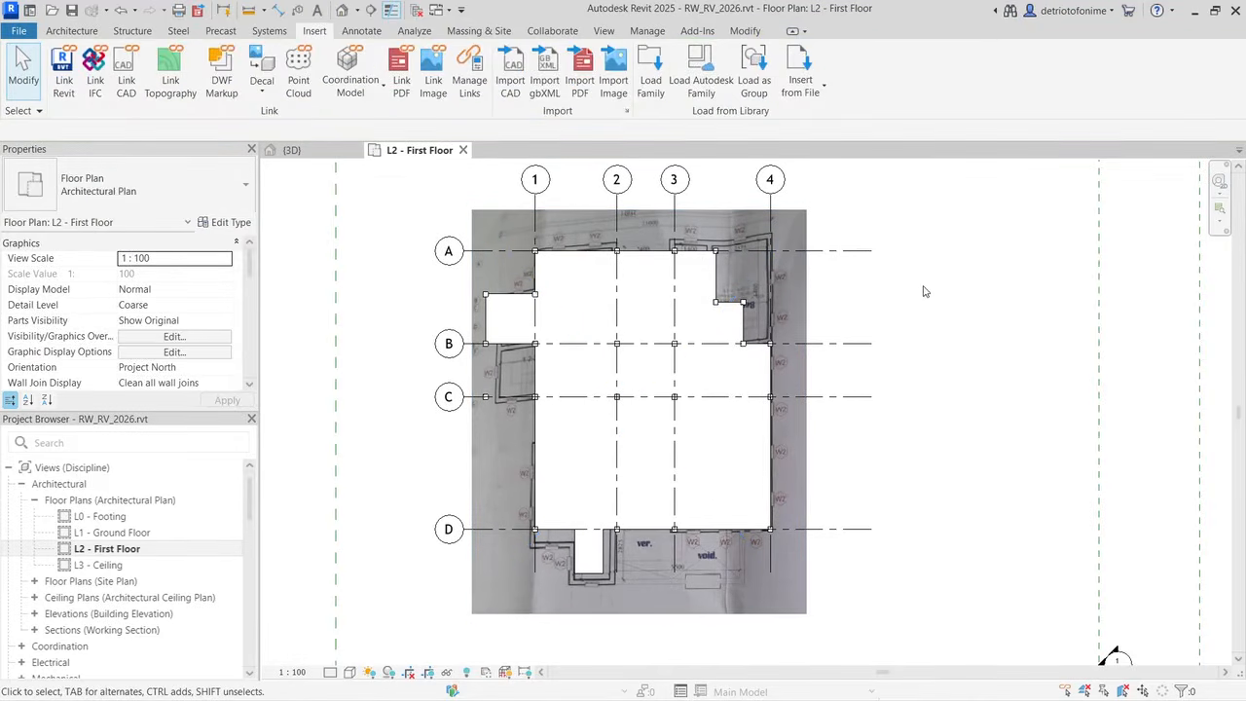
left_click(551, 274)
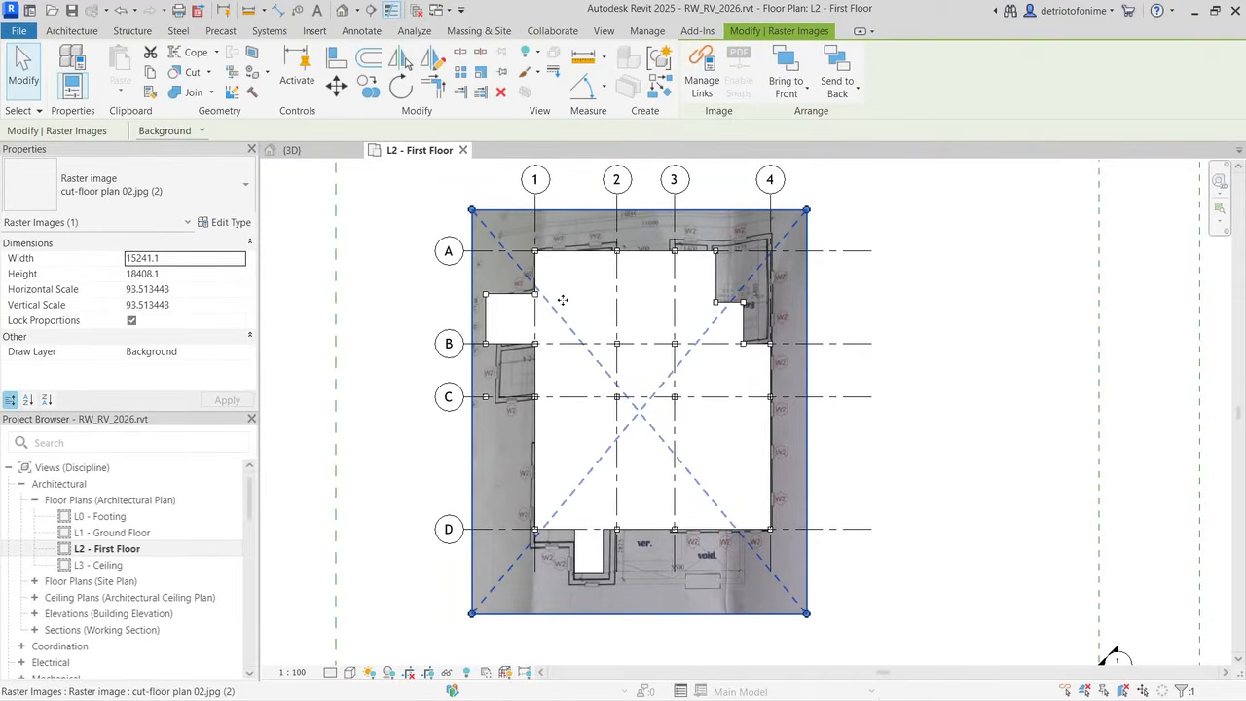
key("Escape")
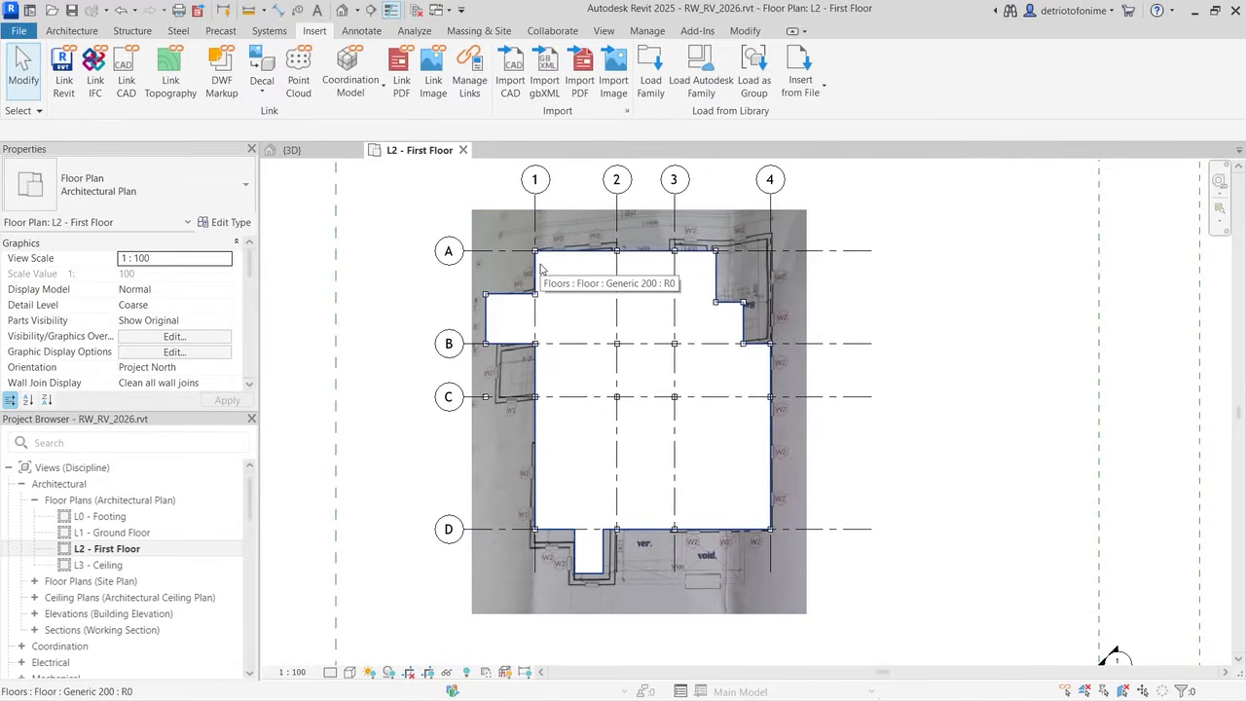
key("Tab")
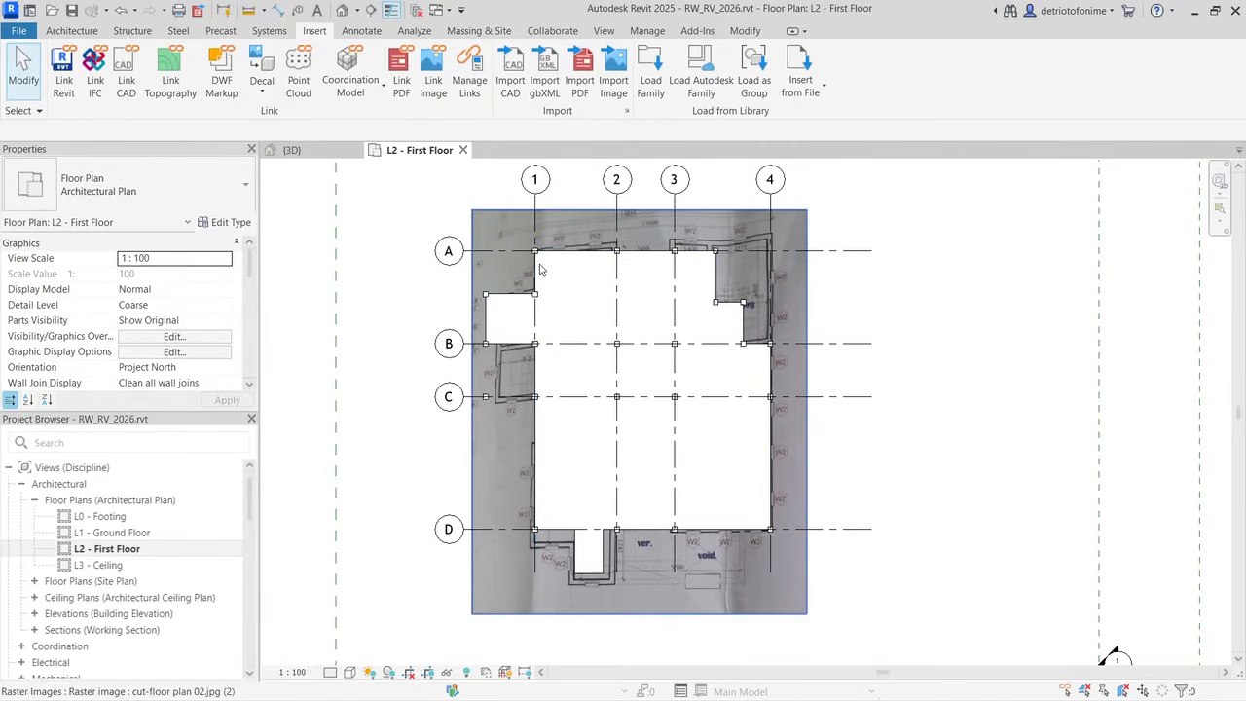
key("Tab")
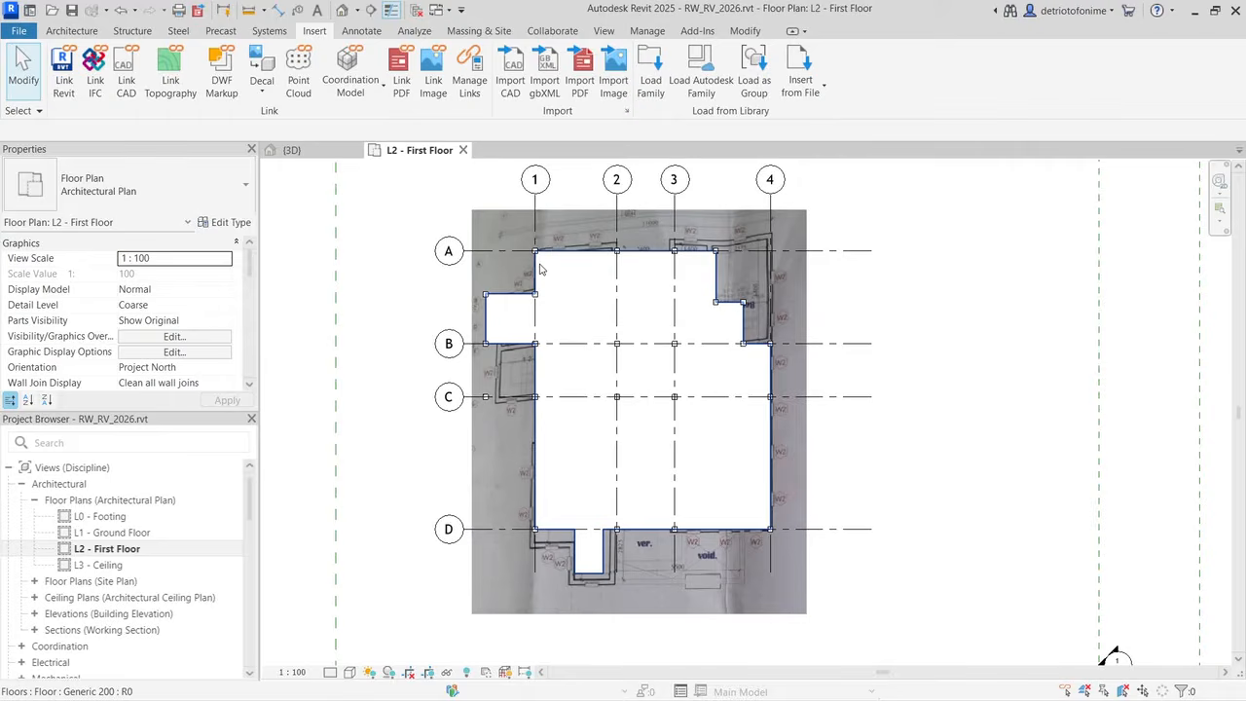
left_click(542, 269)
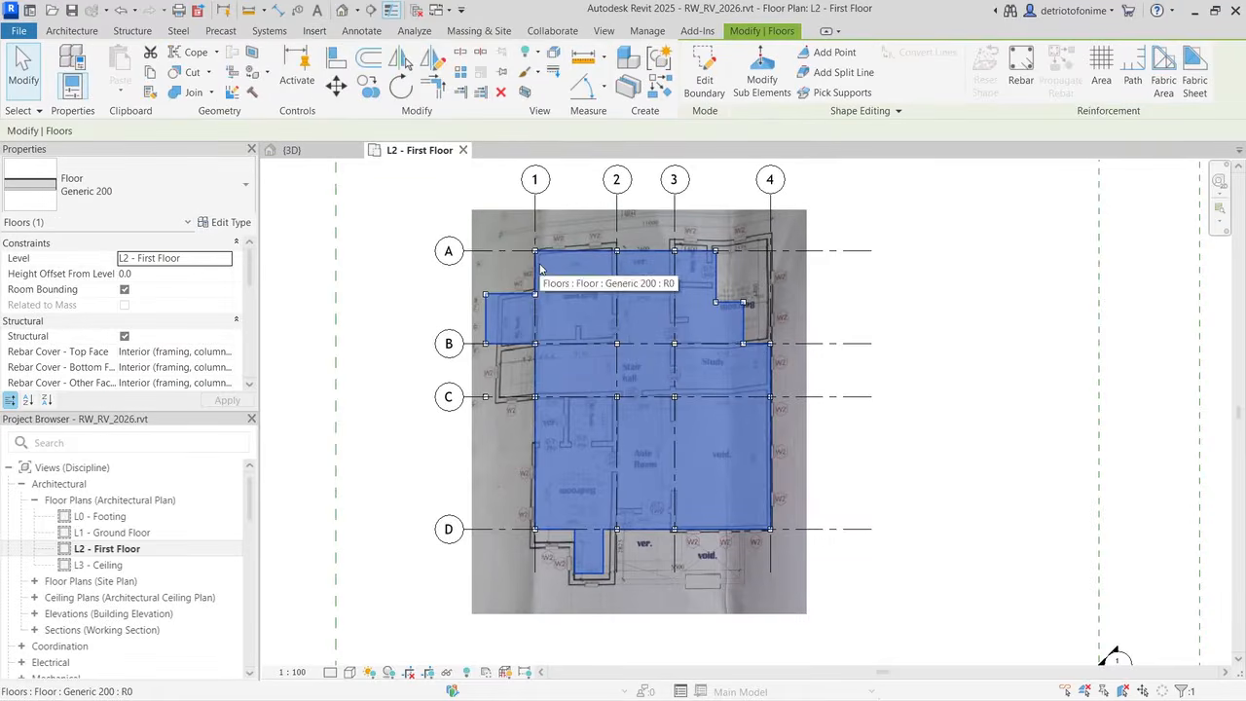
left_click(556, 278)
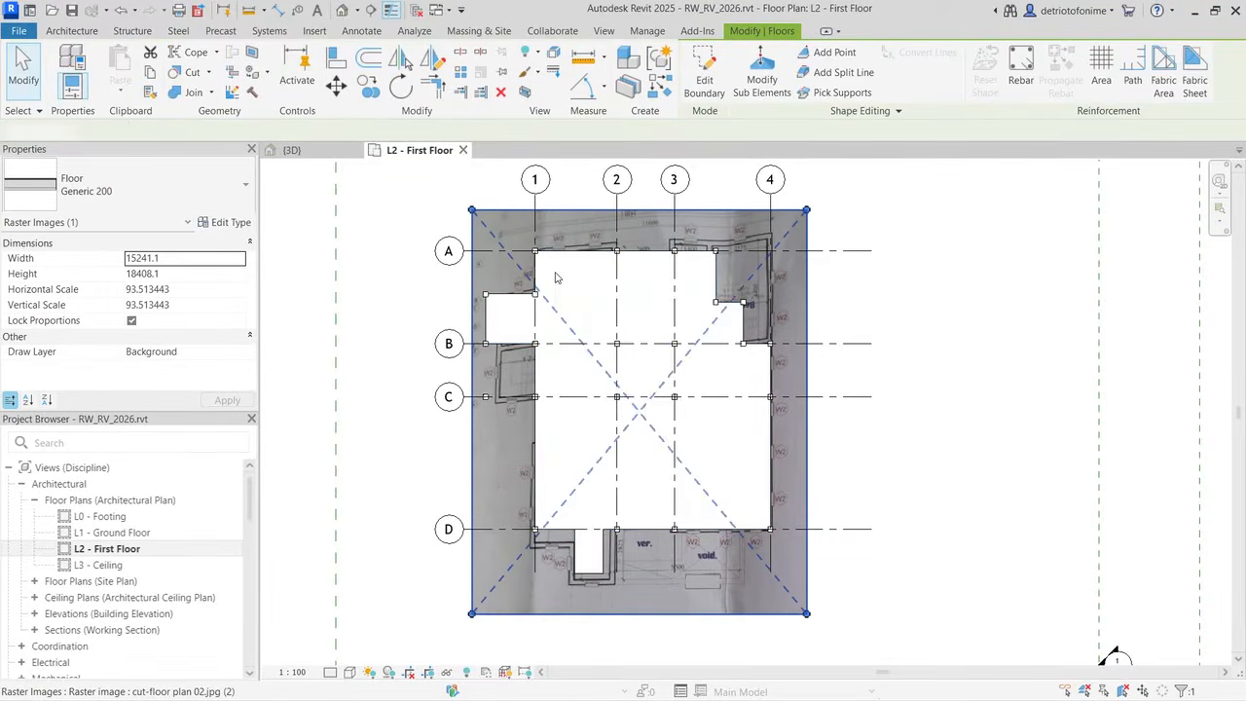
right_click(556, 278)
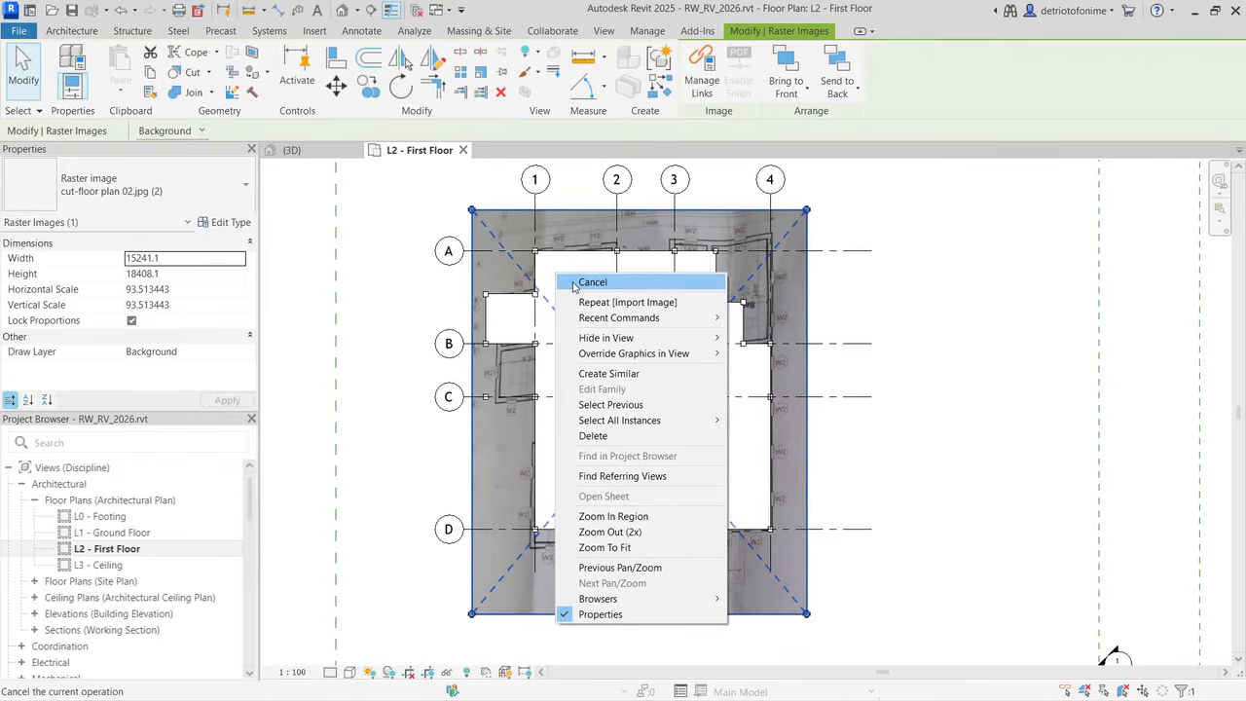
left_click(587, 282)
Step: Hide the Generic 200 floor slab element in the L2 - First Floor view so the scanned plan is uncovered
key("Tab")
key("Tab")
key("Tab")
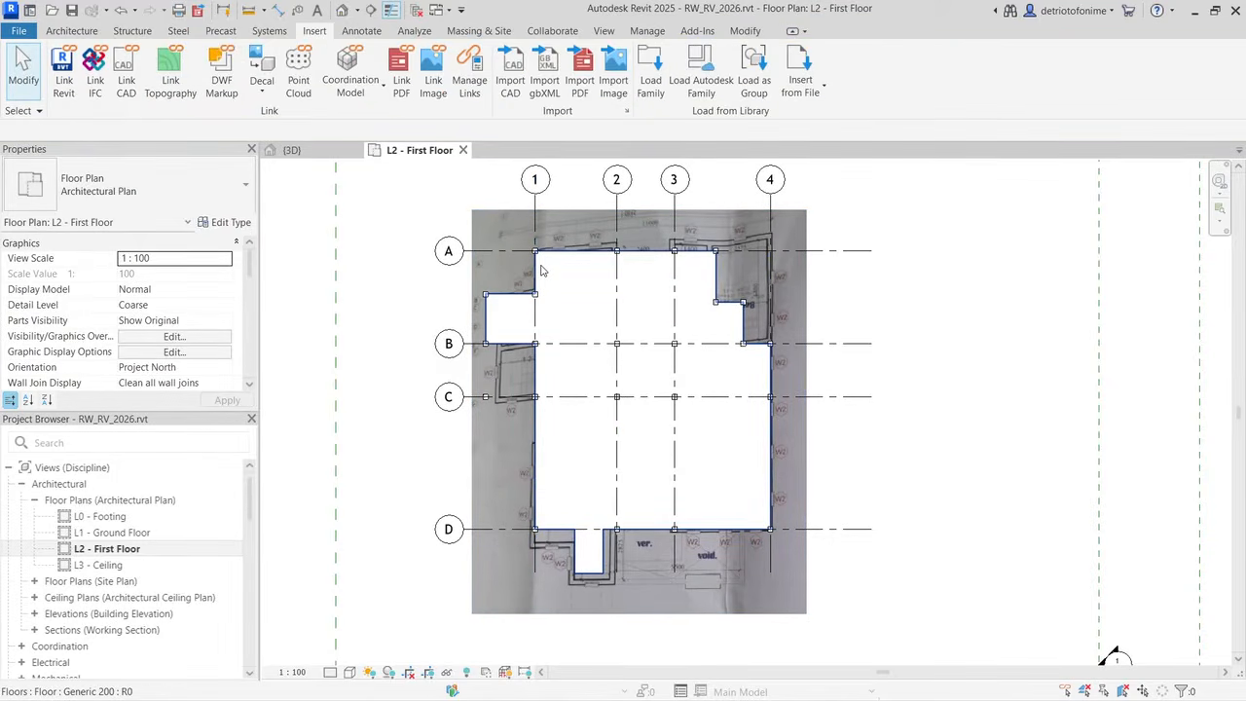
left_click(541, 268)
right_click(542, 268)
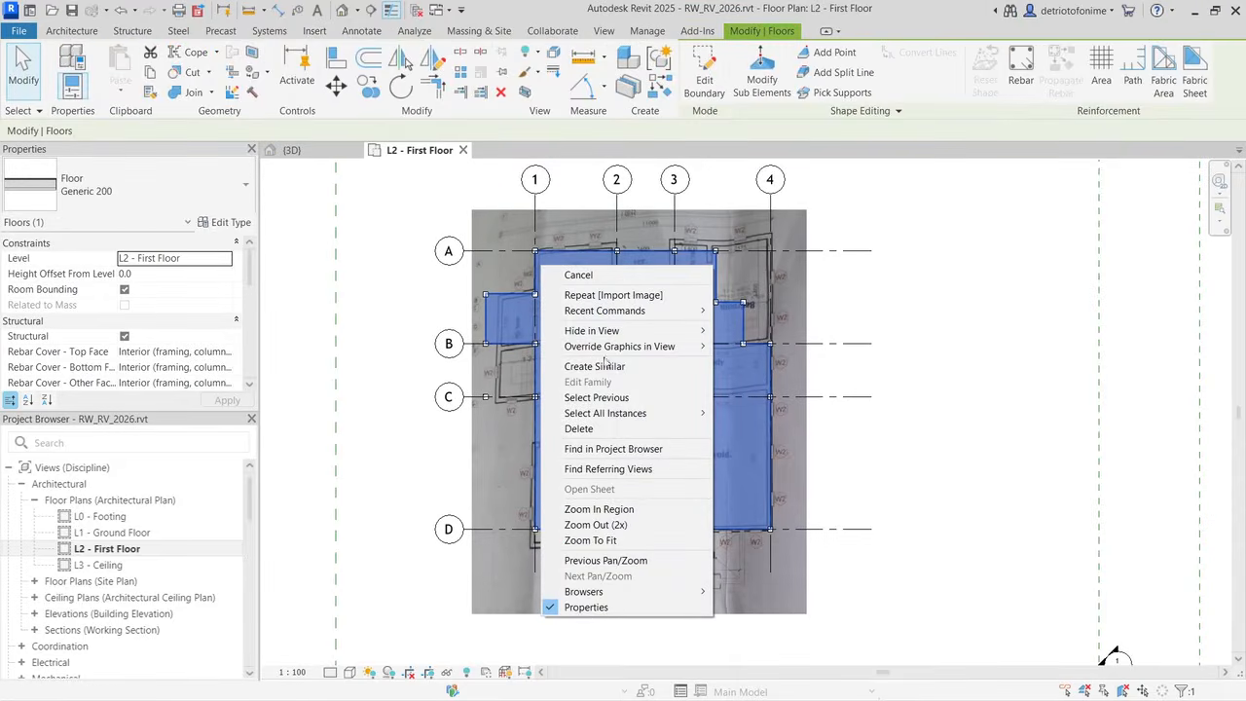
mouse_move(664, 333)
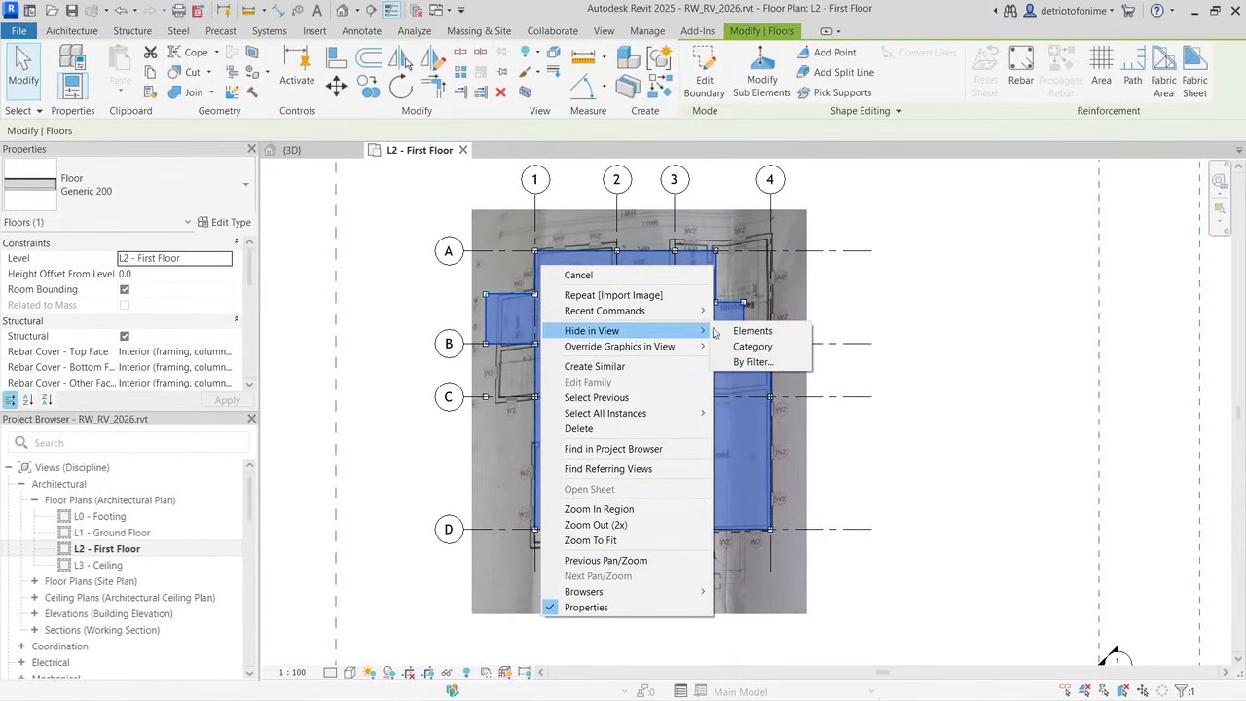
left_click(751, 331)
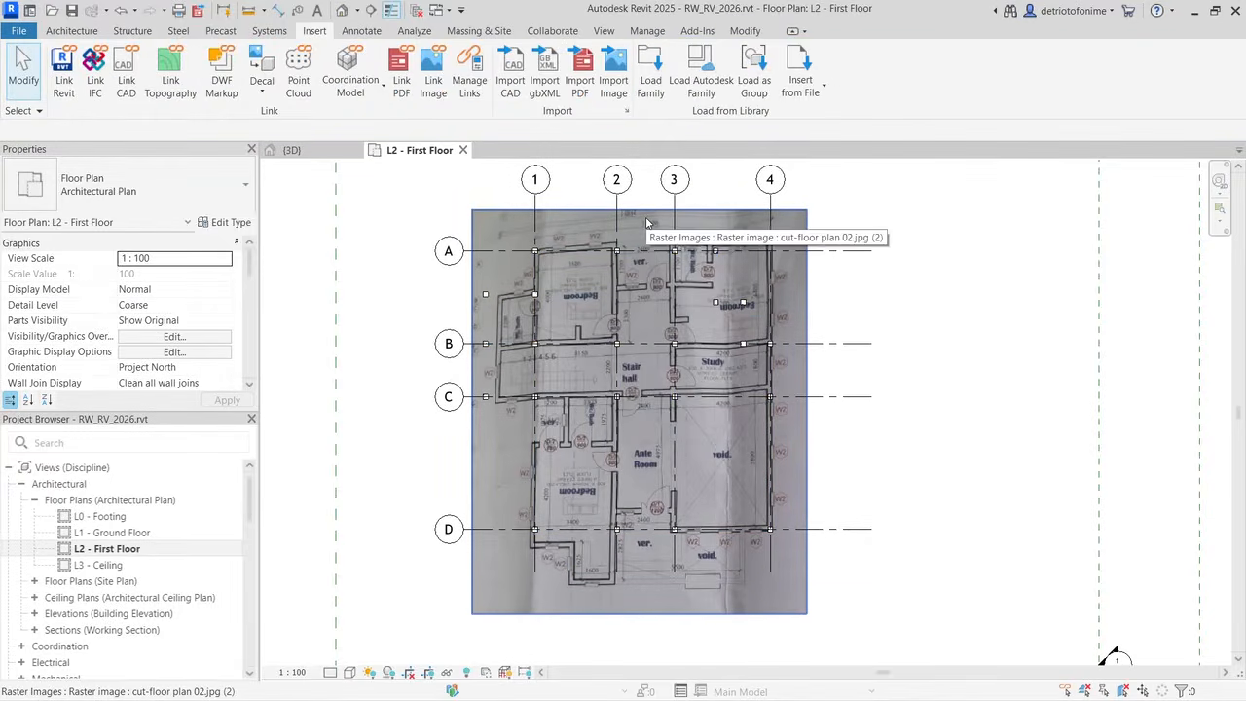
Step: Draw a chain of Generic - 226mm walls from column A/1 around the projecting WC/bath bay to column B/1
scroll(646, 223, "up", 1)
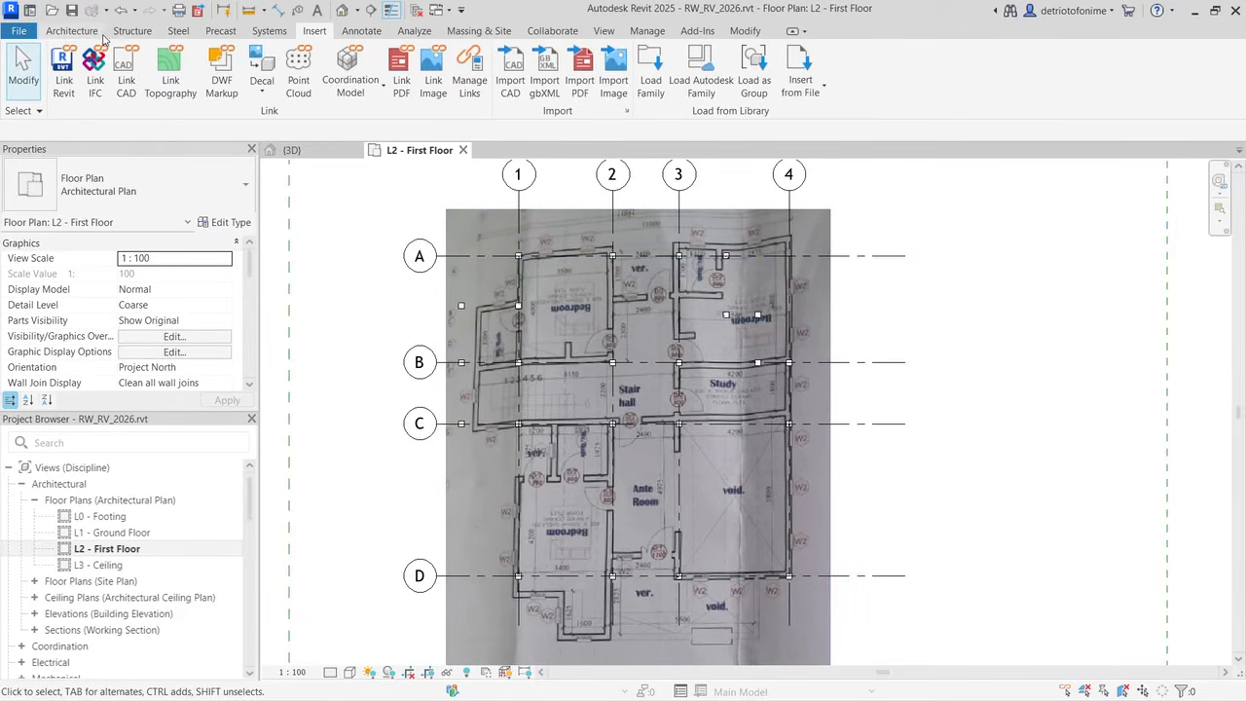
left_click(67, 31)
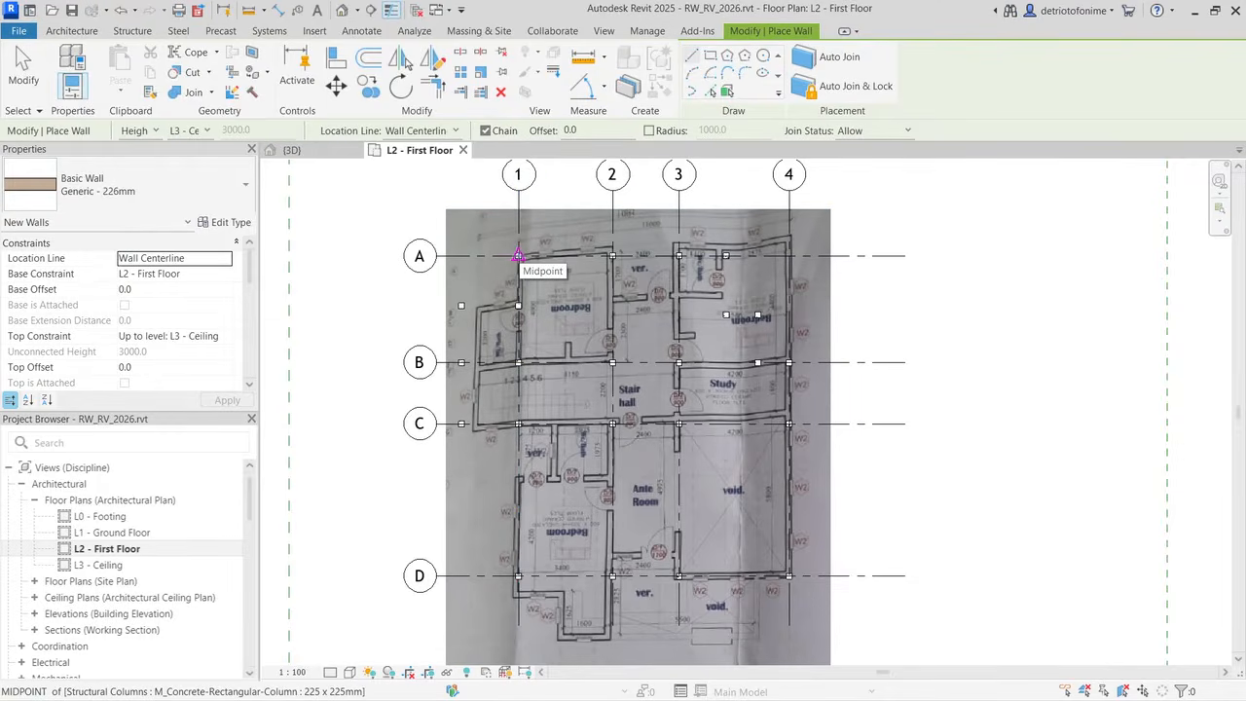
scroll(518, 256, "up", 5)
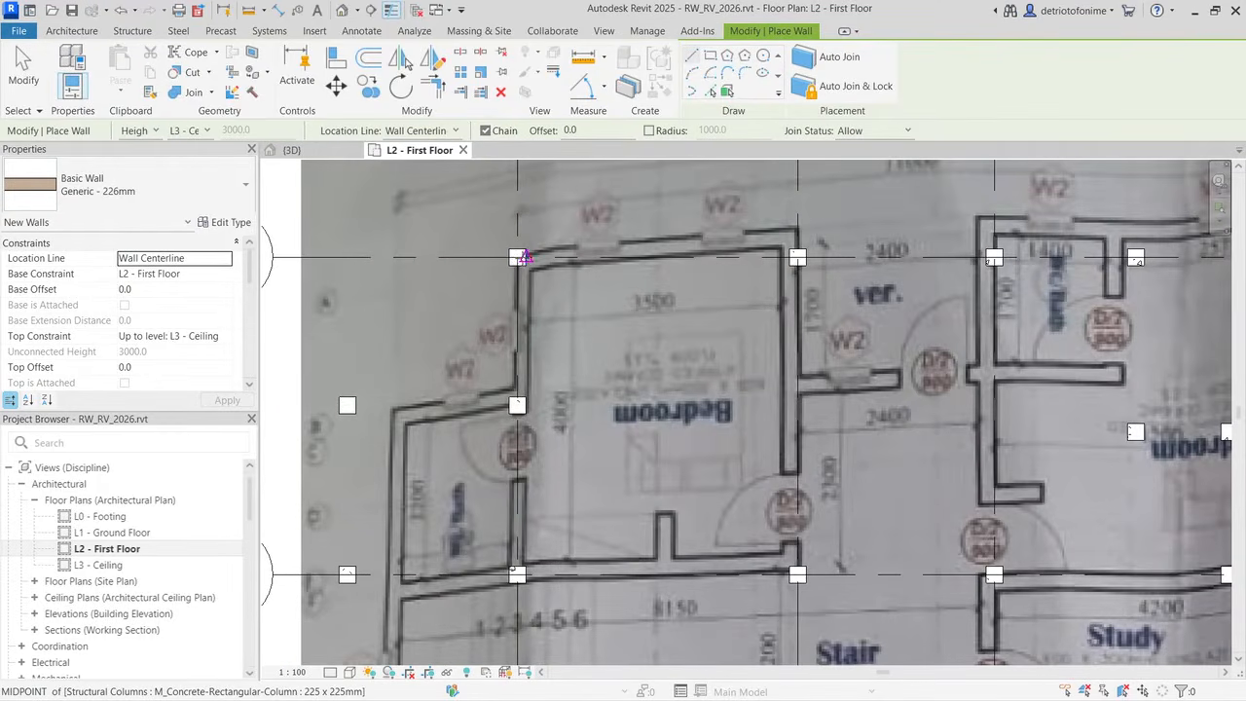
left_click(518, 256)
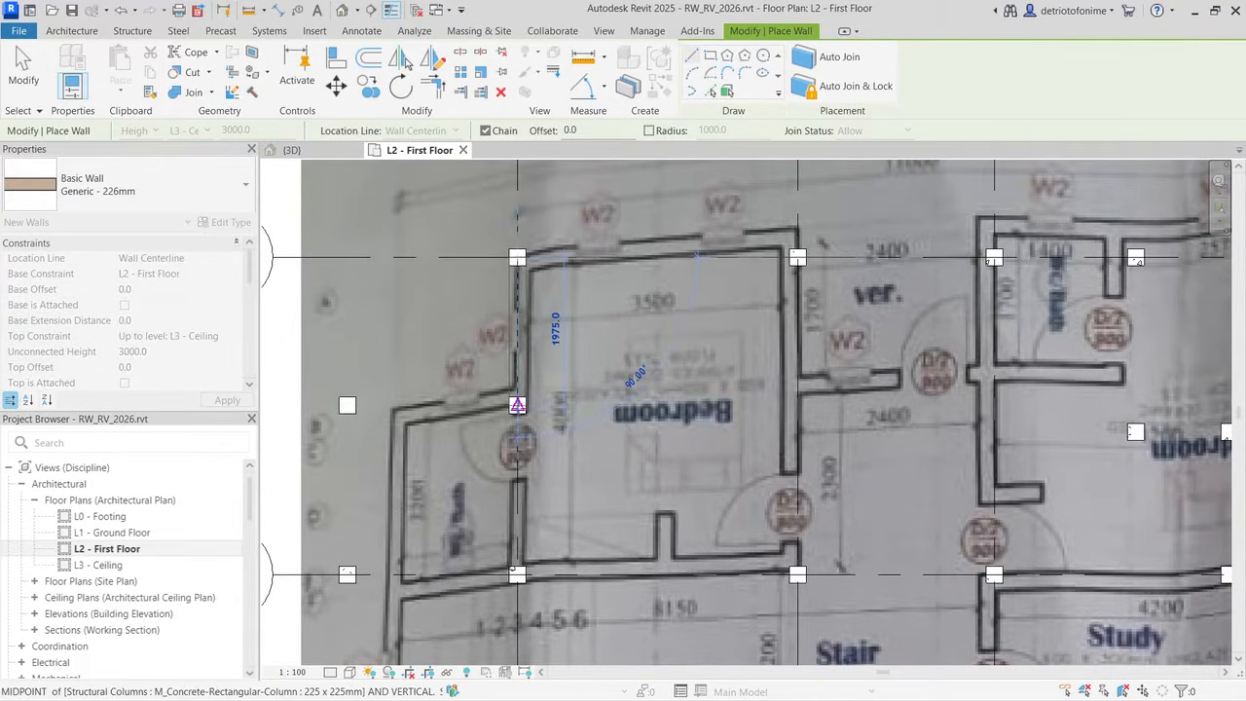
left_click(518, 405)
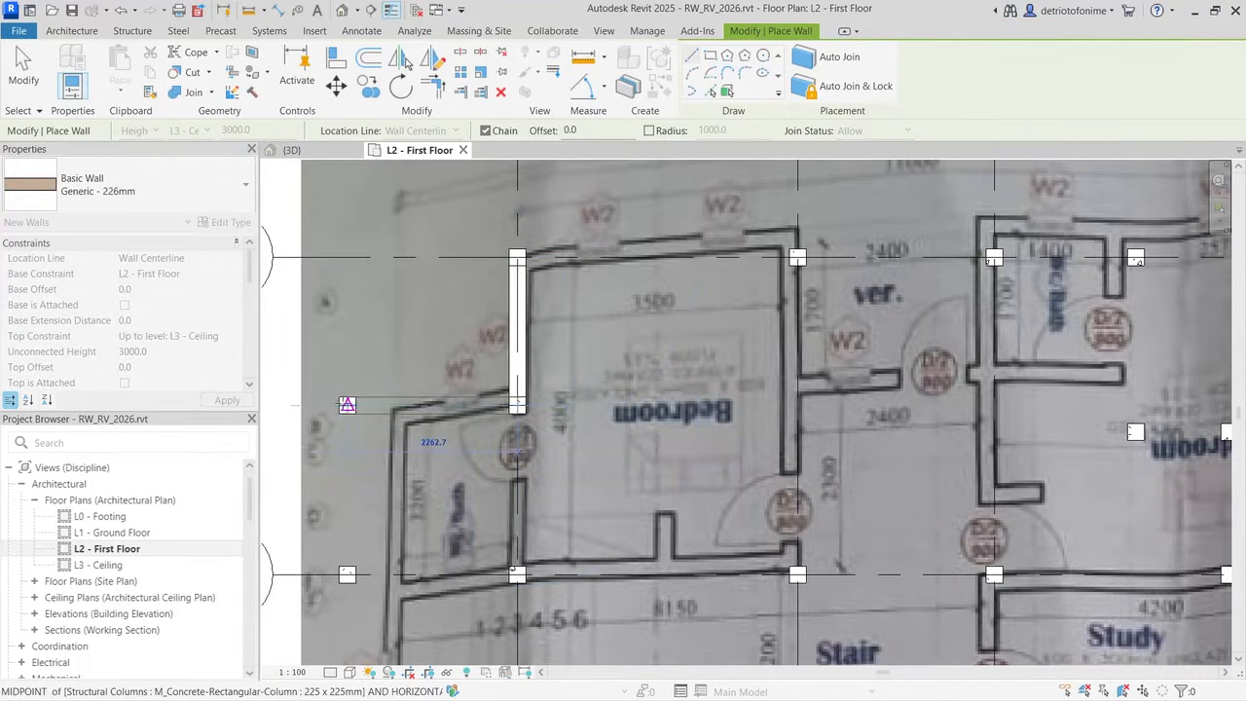
left_click(348, 405)
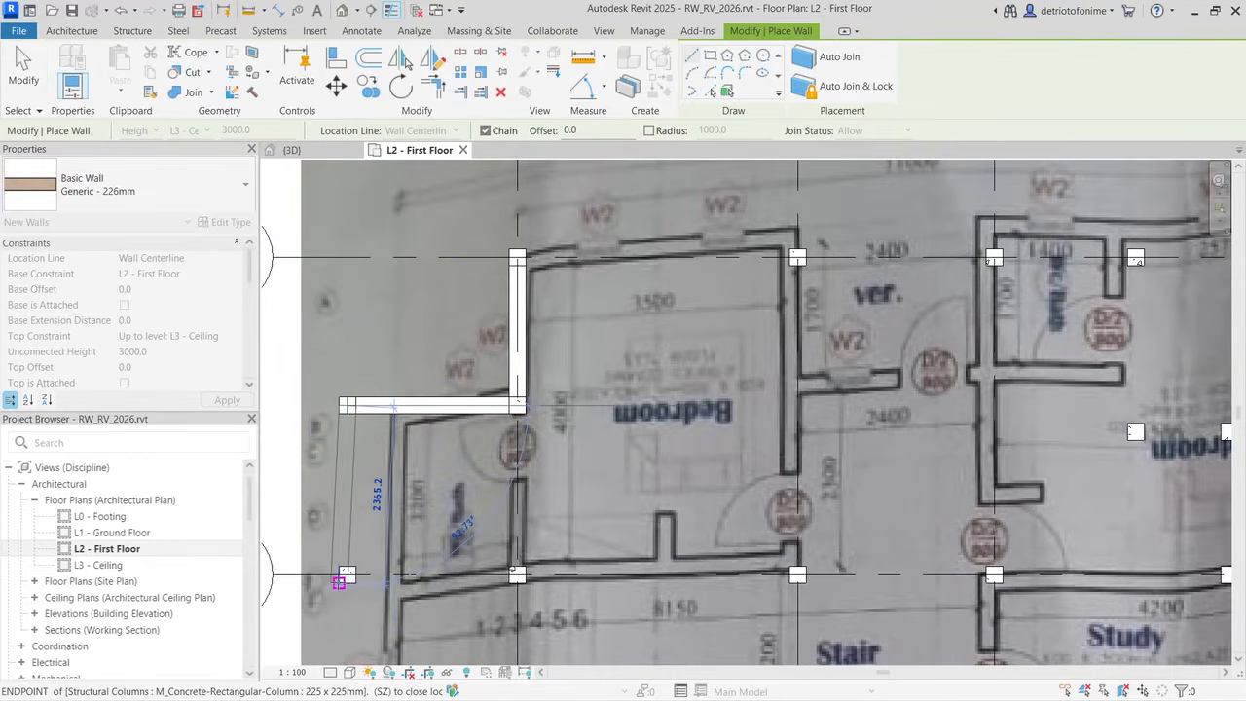
left_click(347, 574)
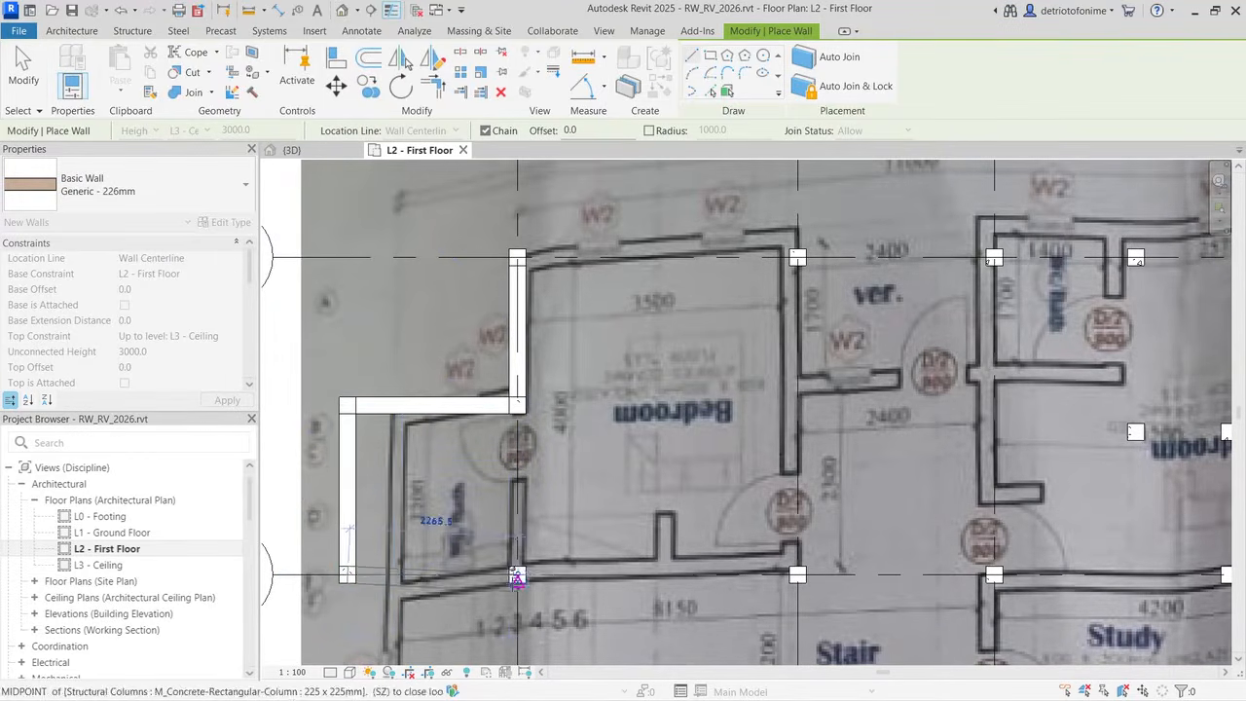
left_click(517, 576)
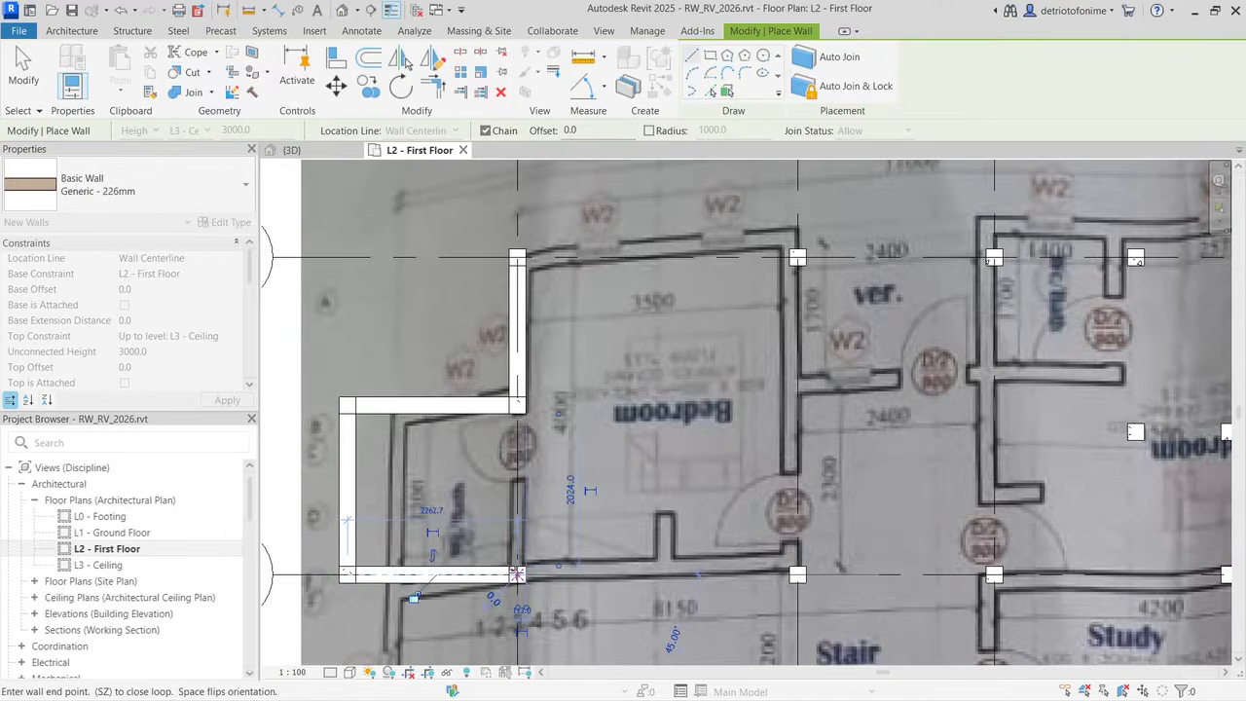
Step: Continue the wall chain about 2425 mm along grid 1 from B to C, and along grid C to the outer stair-bay column
scroll(559, 534, "down", 4)
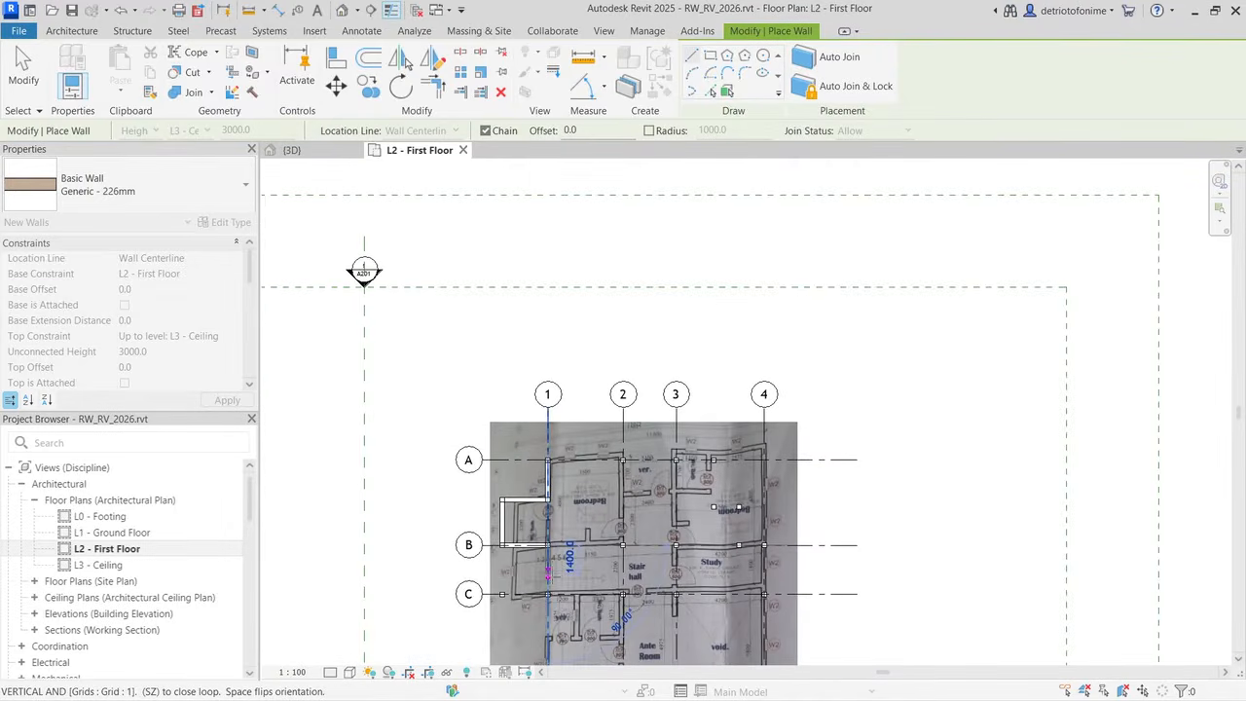
scroll(548, 584, "down", 2)
scroll(549, 605, "up", 5)
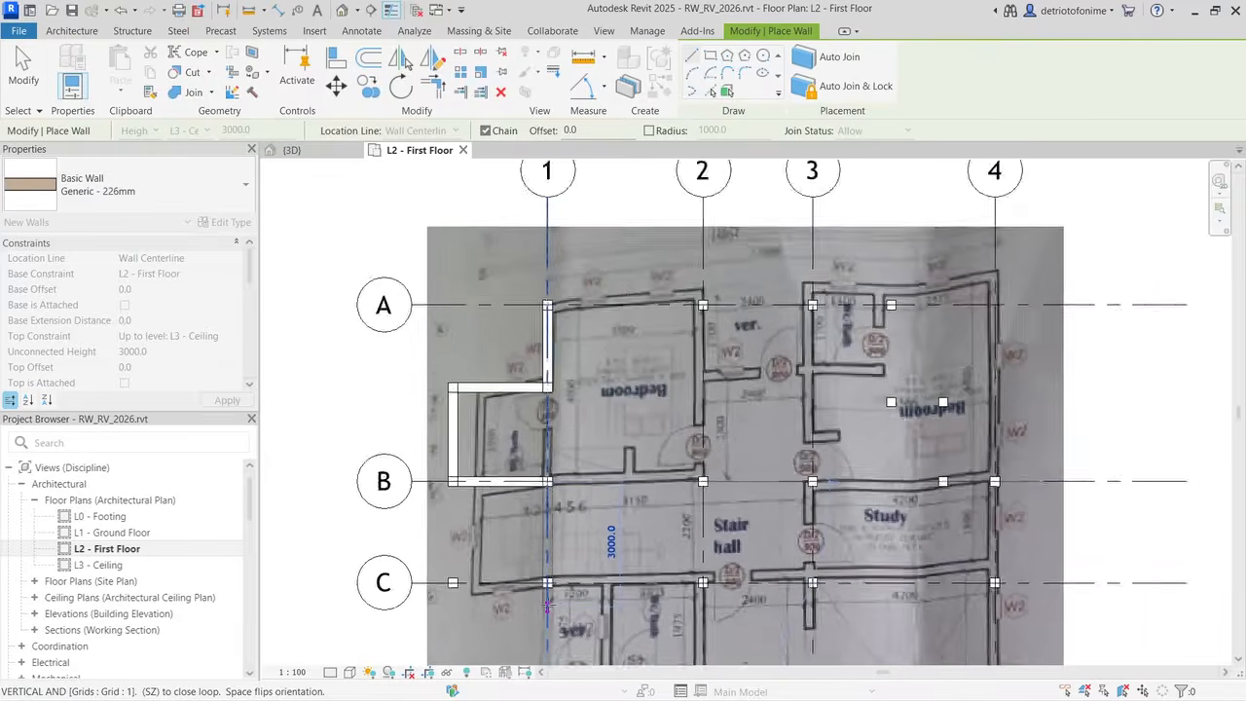
scroll(548, 605, "up", 2)
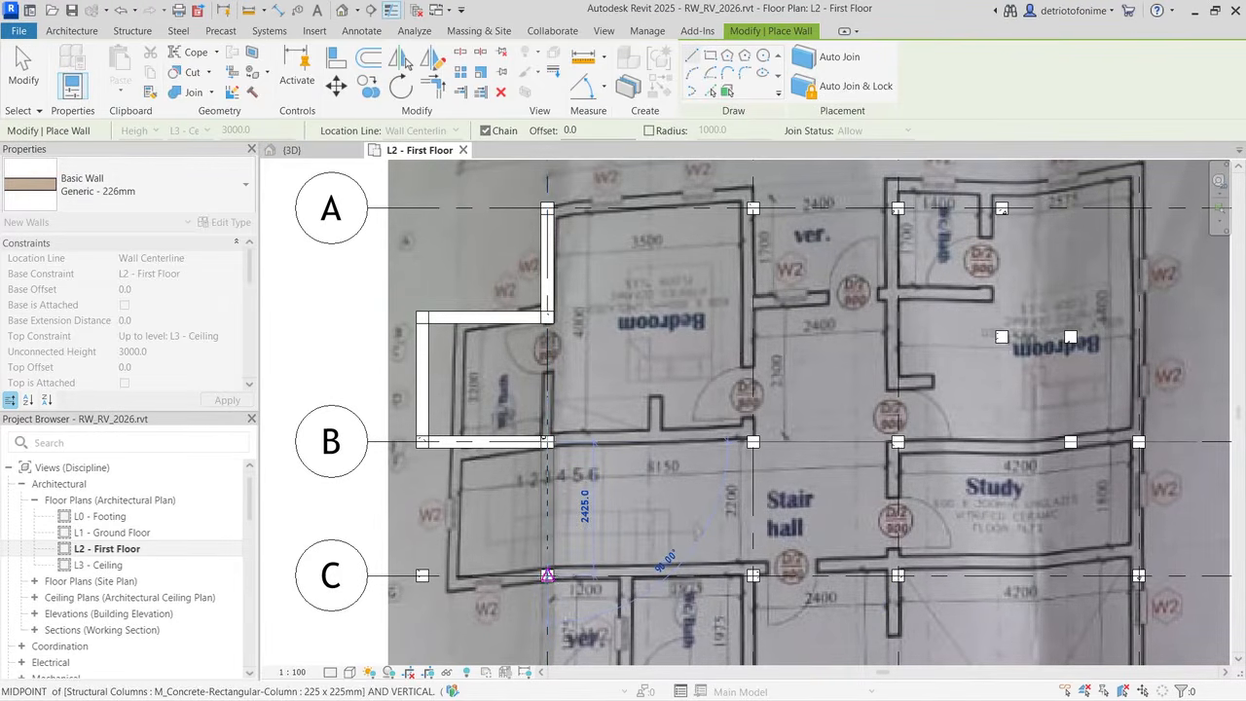
left_click(548, 575)
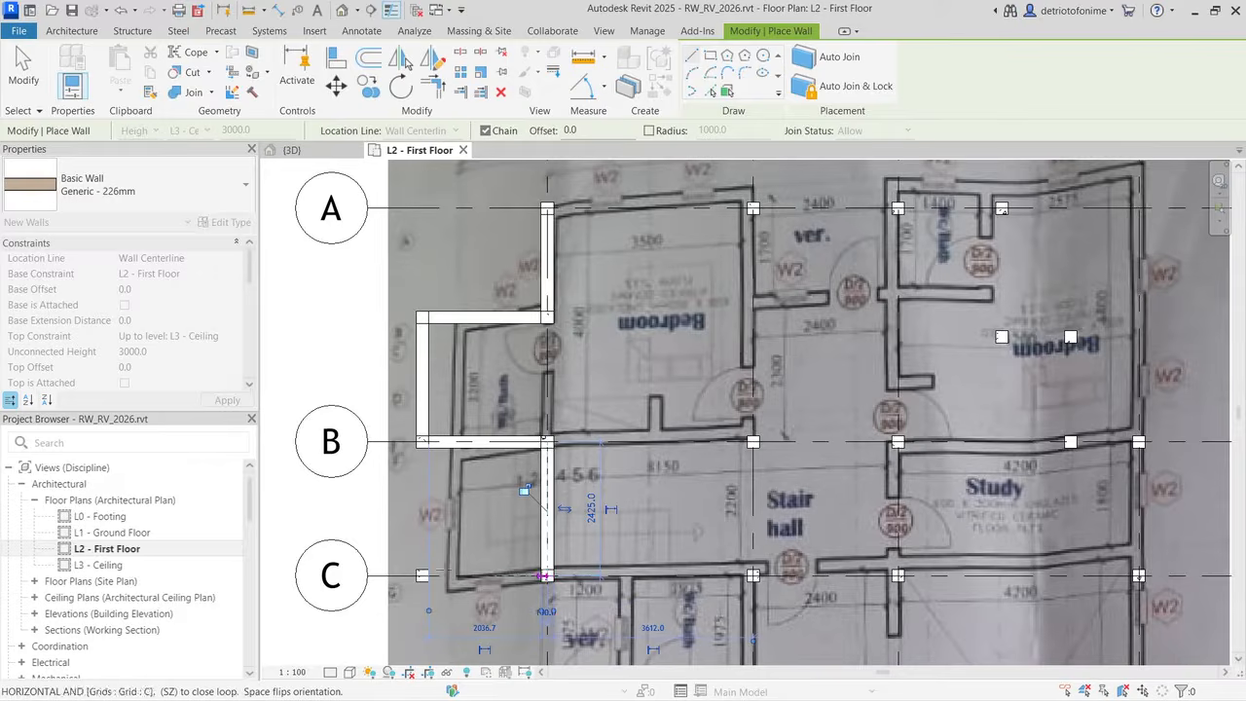
left_click(420, 575)
Step: Try to close the stair bay with a wall from the outer column on grid C to the one on grid B
scroll(471, 526, "down", 3)
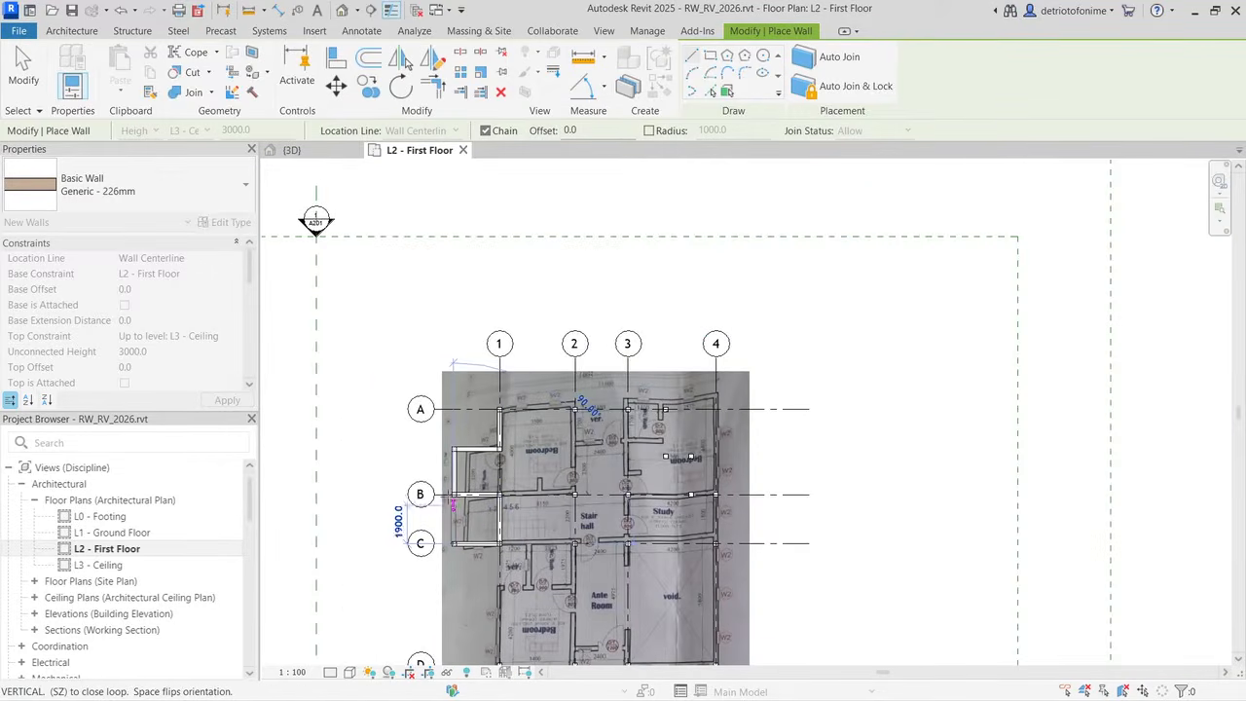
scroll(453, 494, "up", 2)
scroll(454, 487, "up", 3)
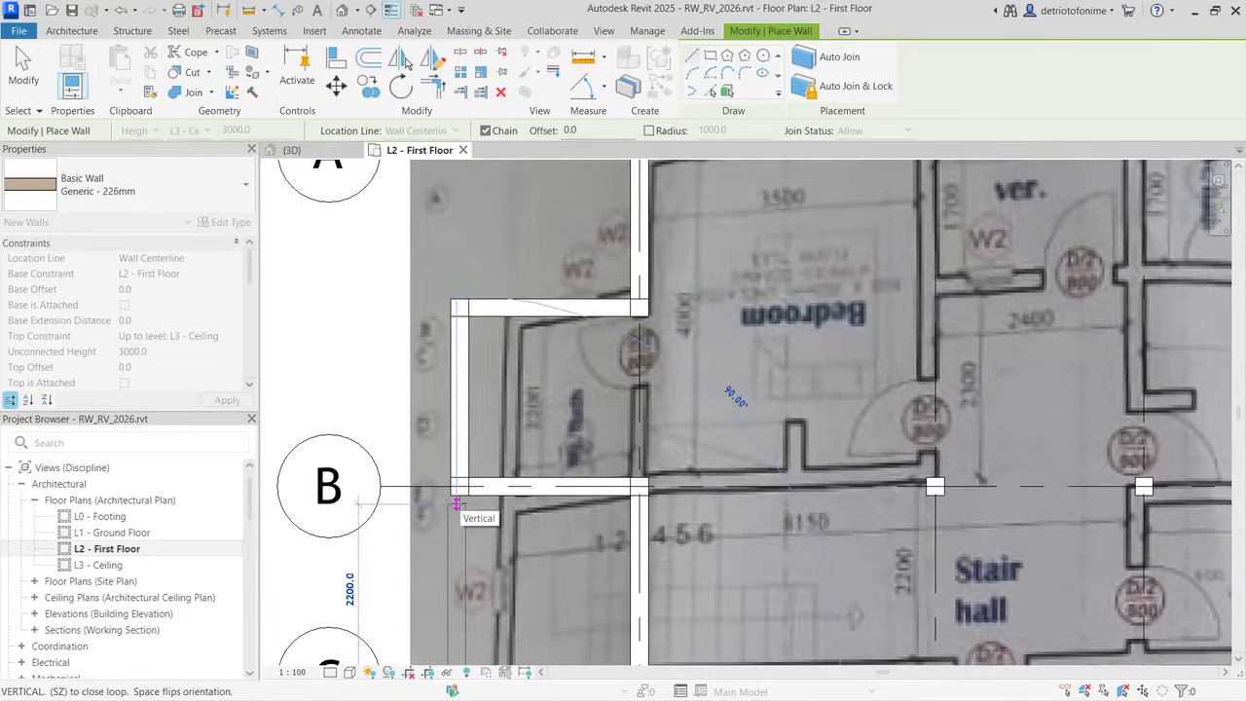
left_click(459, 482)
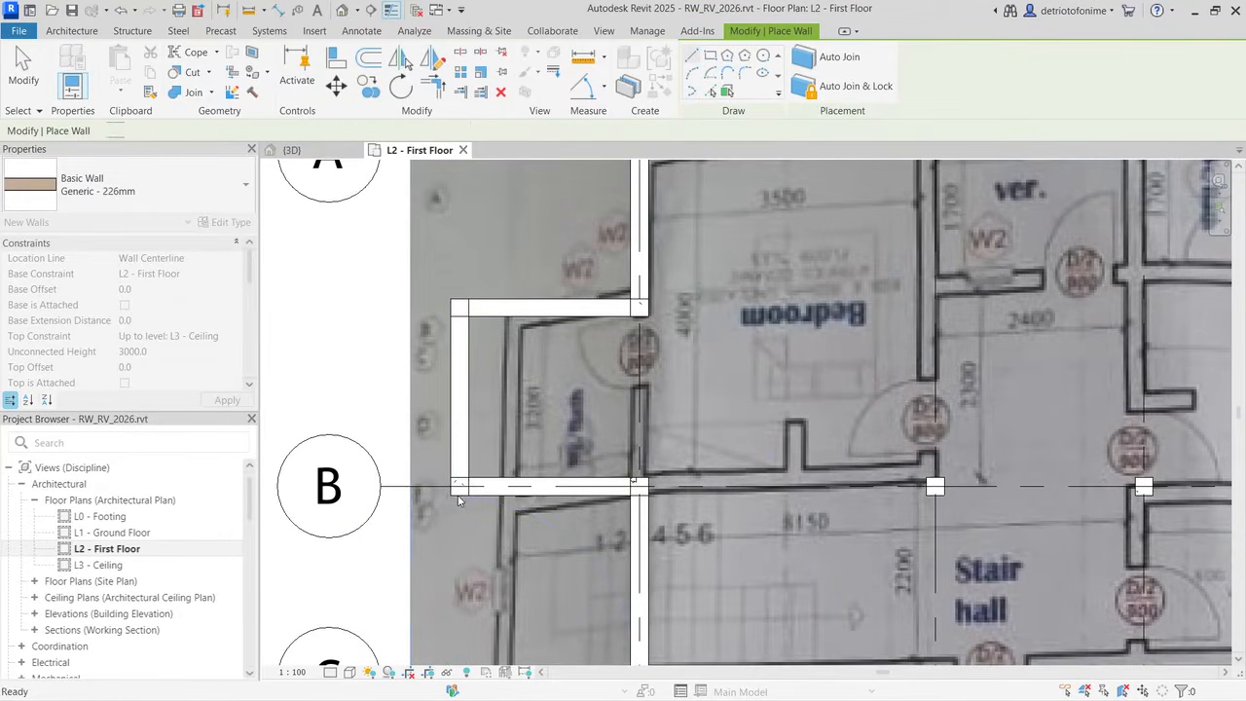
scroll(460, 505, "down", 3)
key("Escape")
key("Escape")
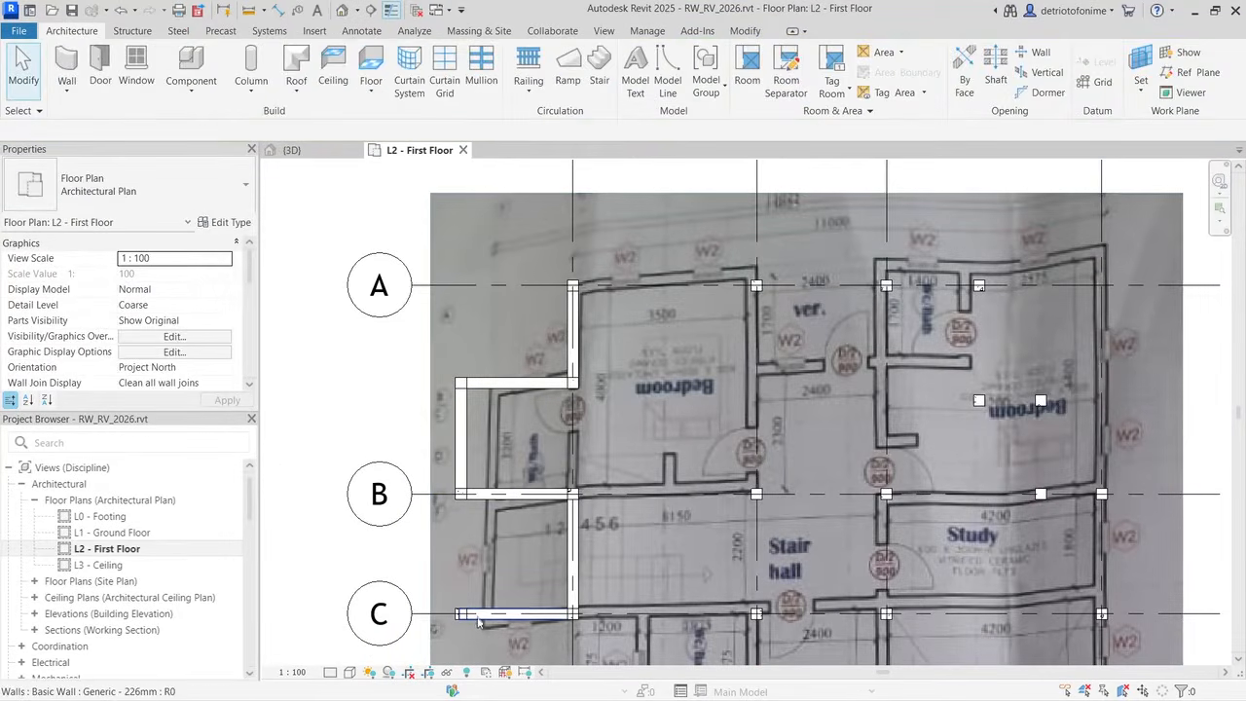
left_click(476, 616)
scroll(476, 624, "up", 3)
key("r")
key("s")
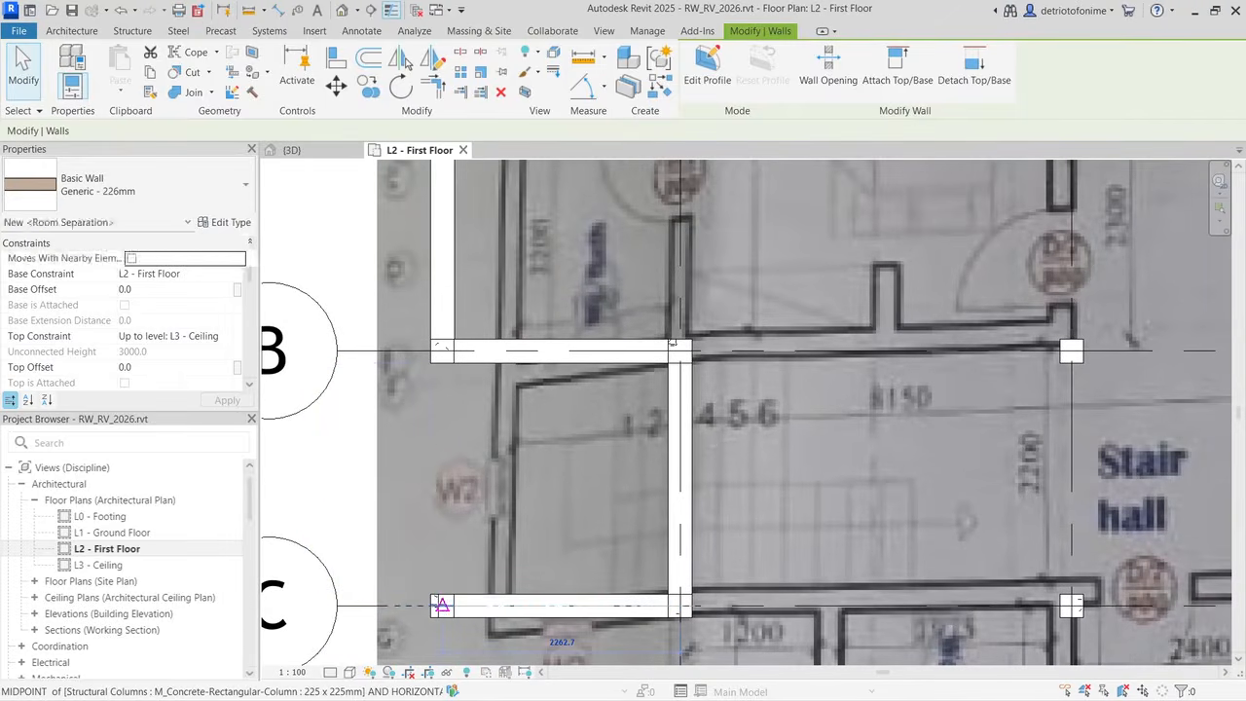
key("Escape")
key("Escape")
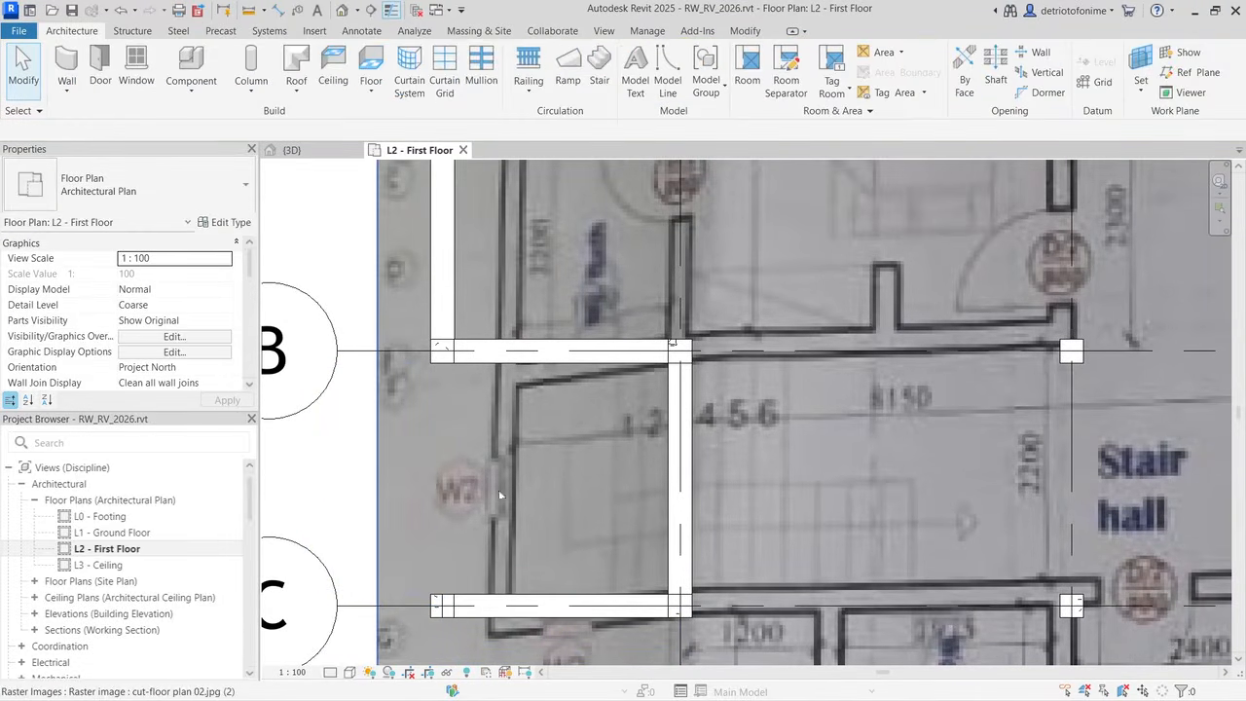
Step: Create a similar 226 mm wall closing the stair bay's outer side between the outer columns on grids C and B
left_click(489, 594)
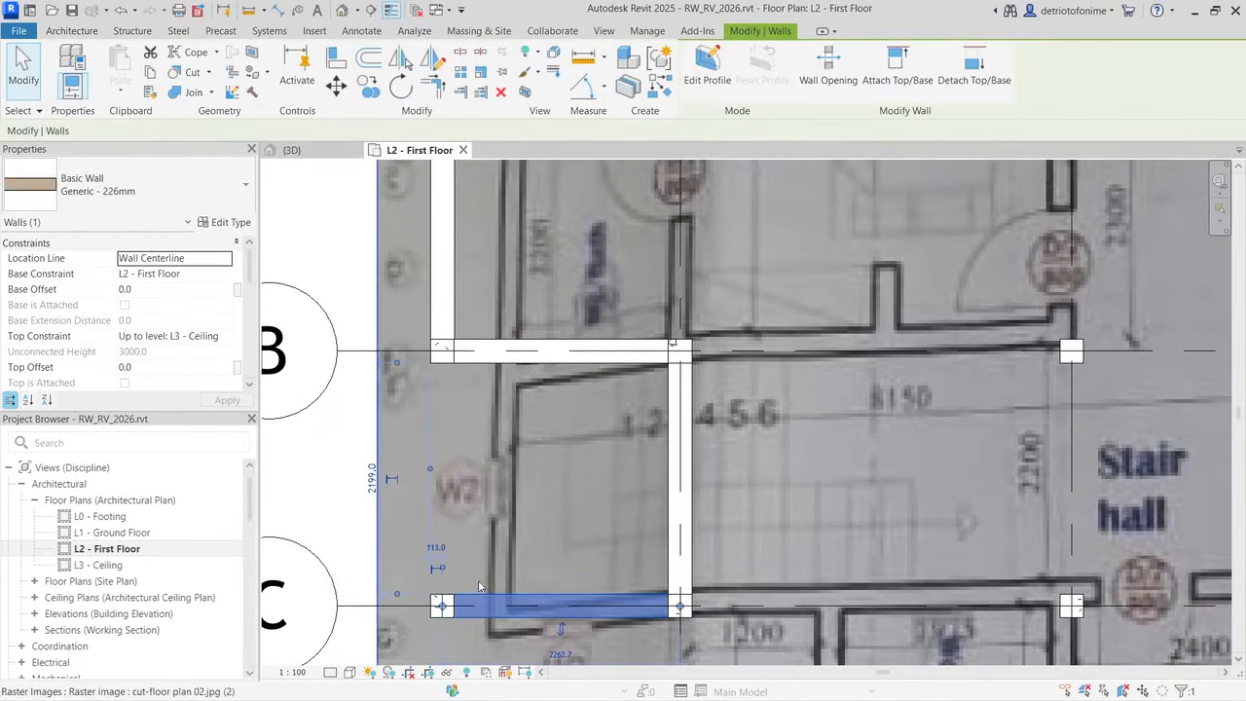
right_click(488, 592)
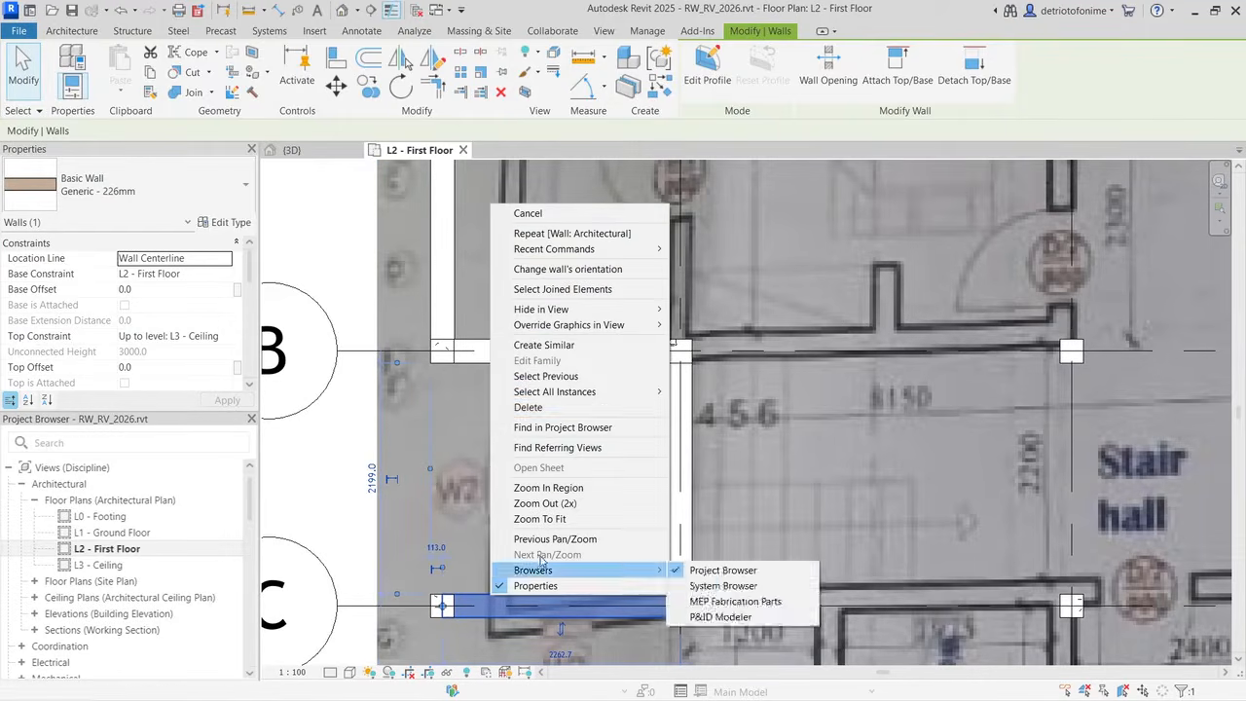
left_click(555, 345)
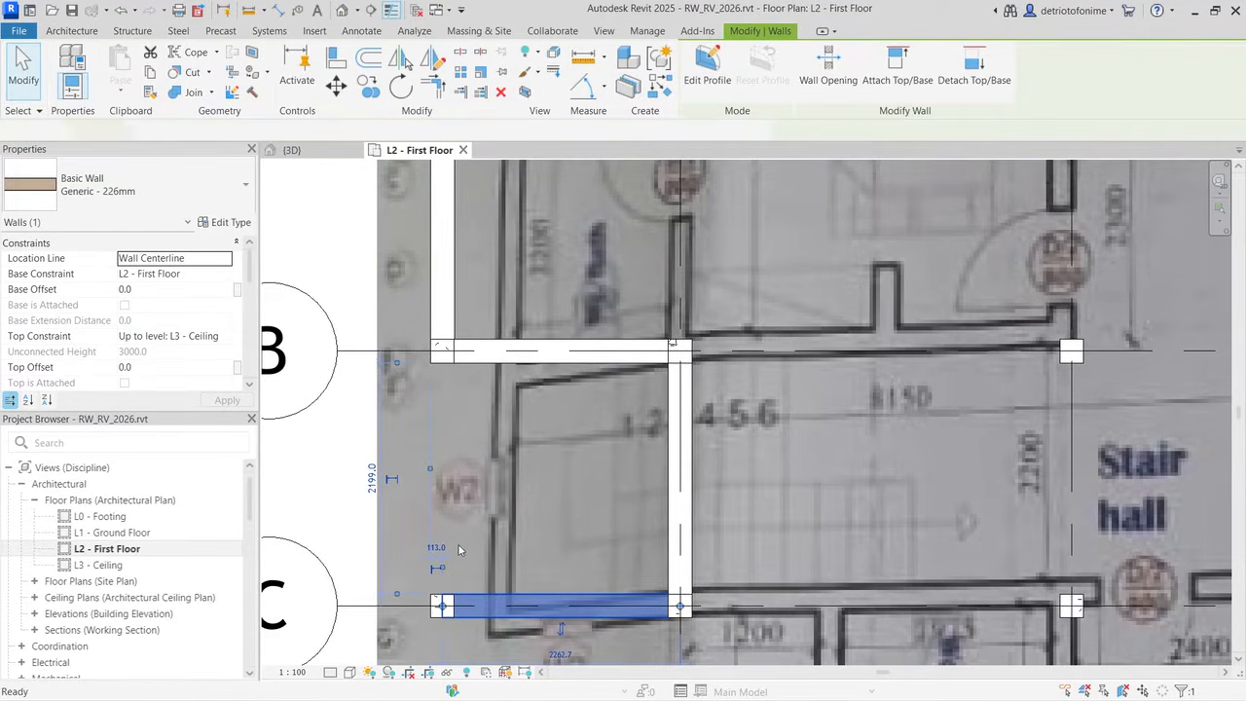
left_click(441, 606)
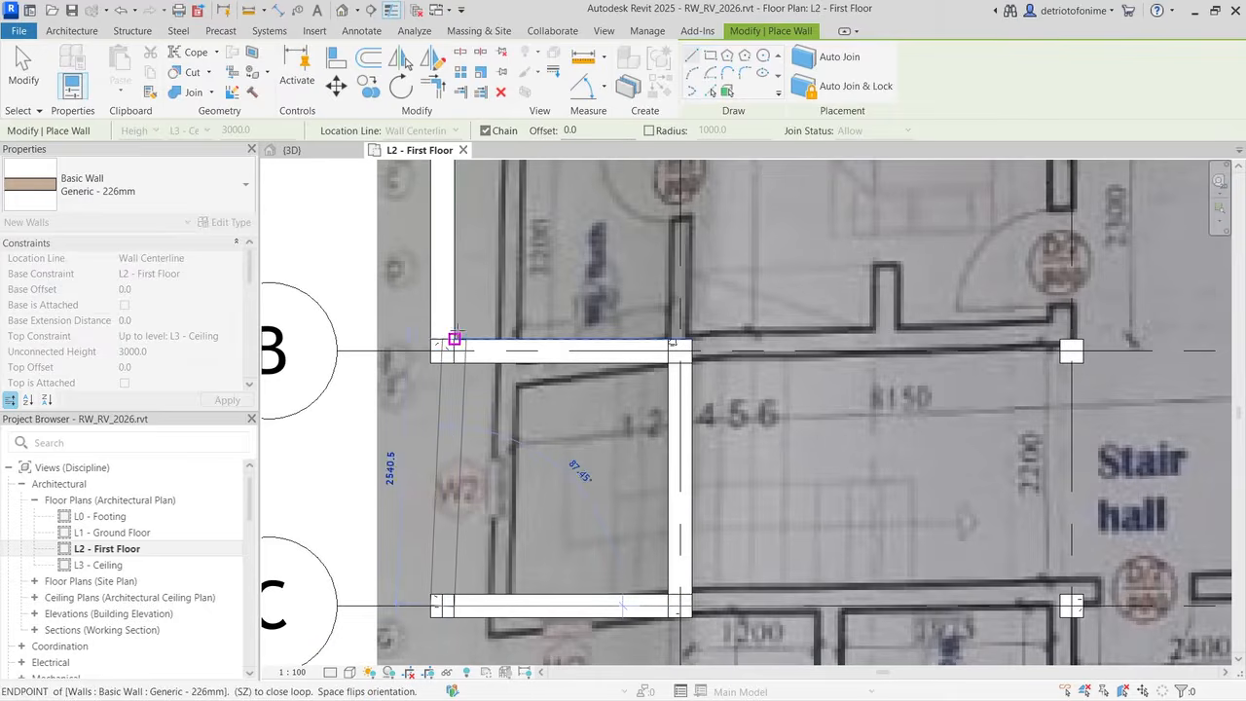
left_click(441, 351)
scroll(450, 349, "down", 3)
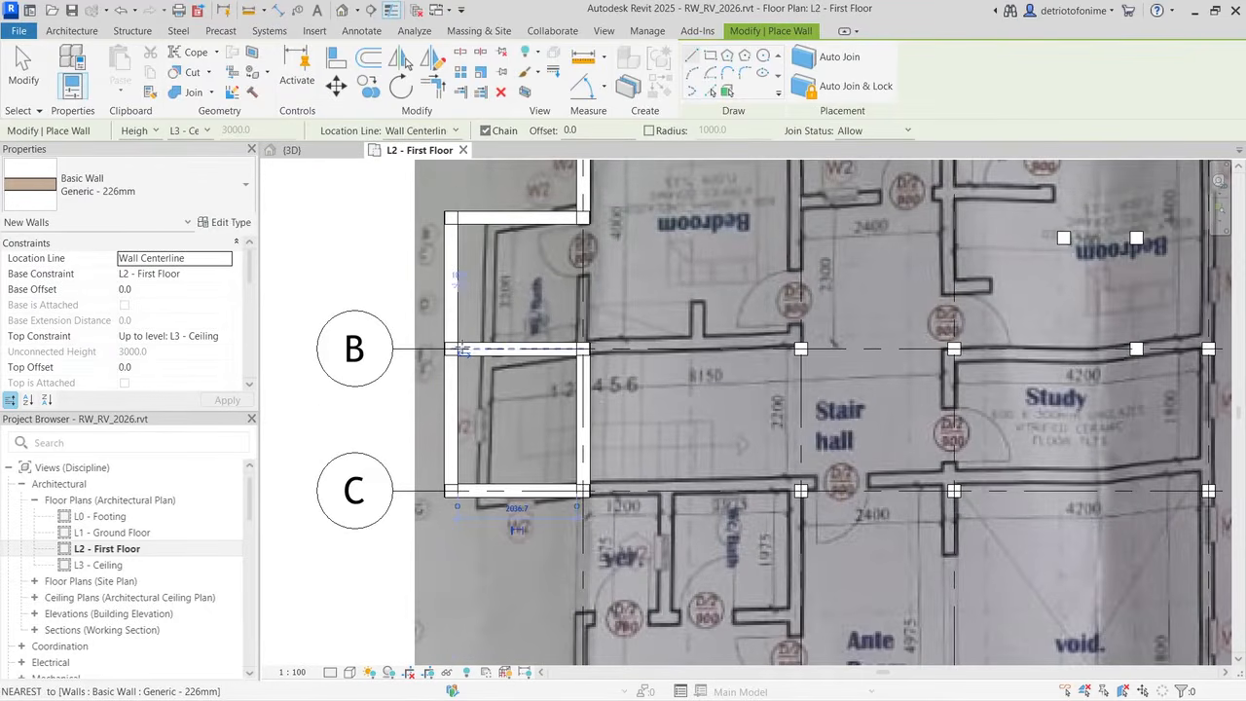
key("Escape")
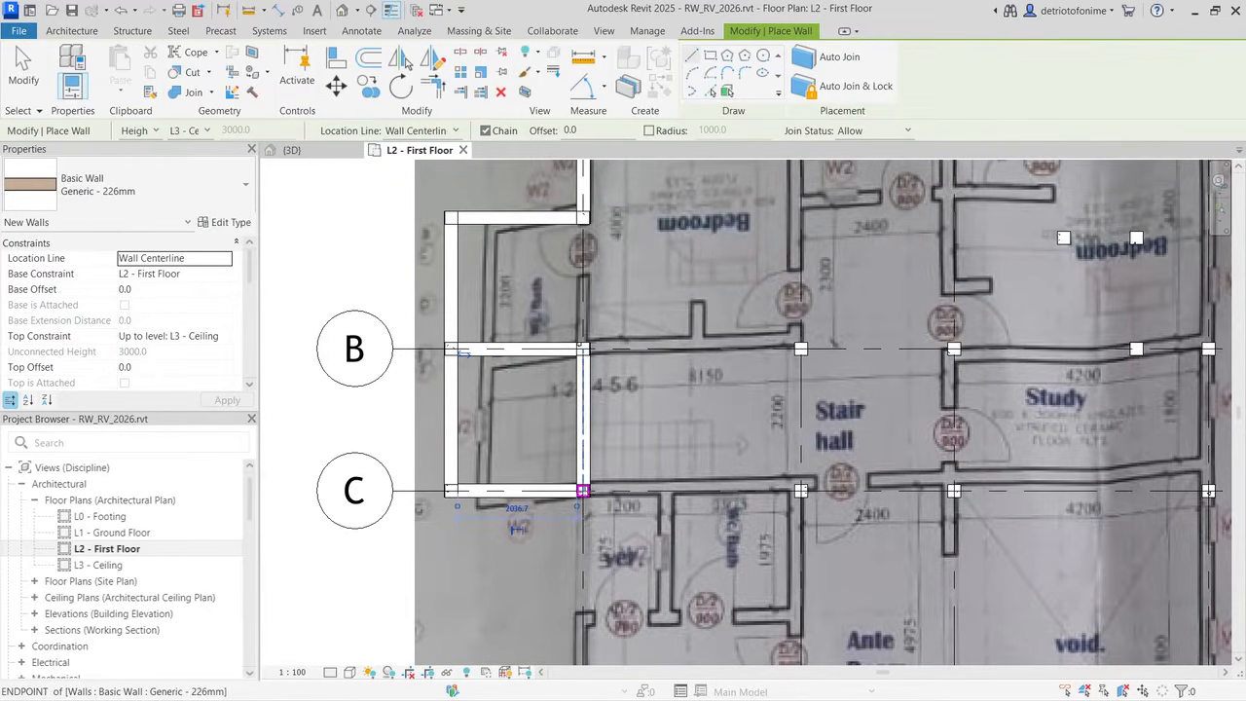
Step: Draw a Generic - 226mm wall along grid C from column C/1 to the column on grid 4
left_click(584, 490)
scroll(584, 489, "down", 3)
scroll(583, 490, "down", 3)
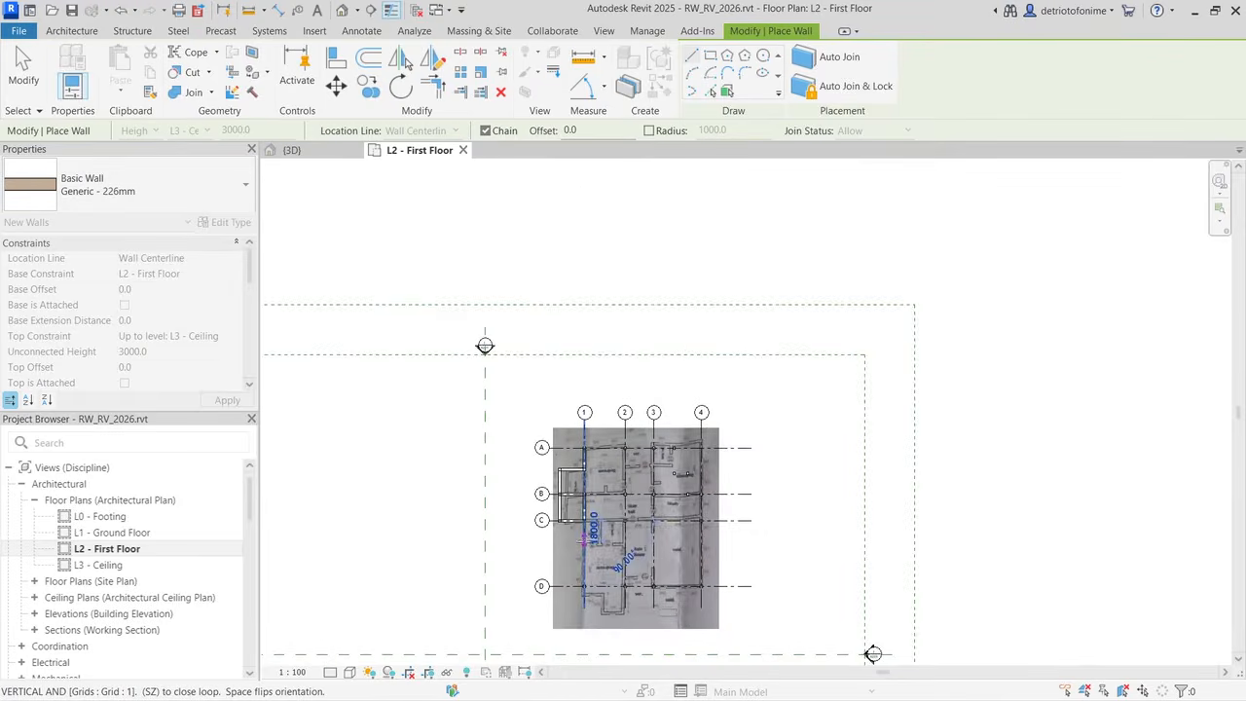
scroll(577, 540, "up", 3)
scroll(582, 591, "up", 2)
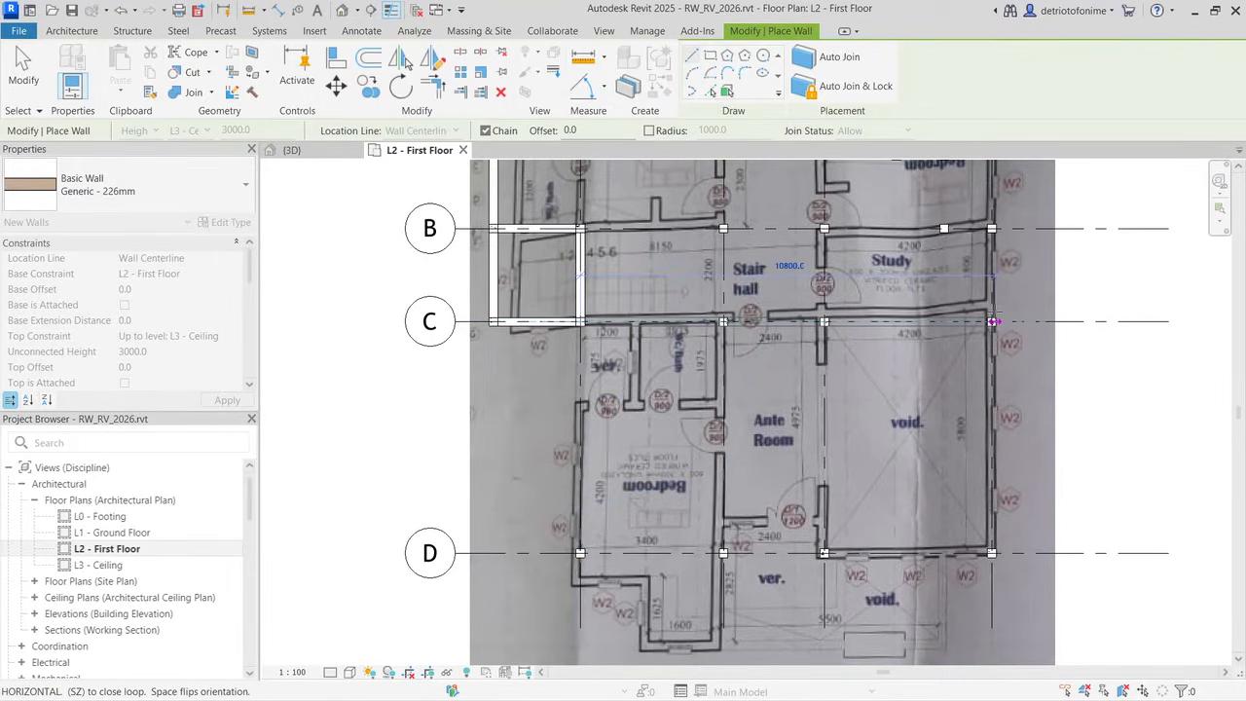
left_click(991, 321)
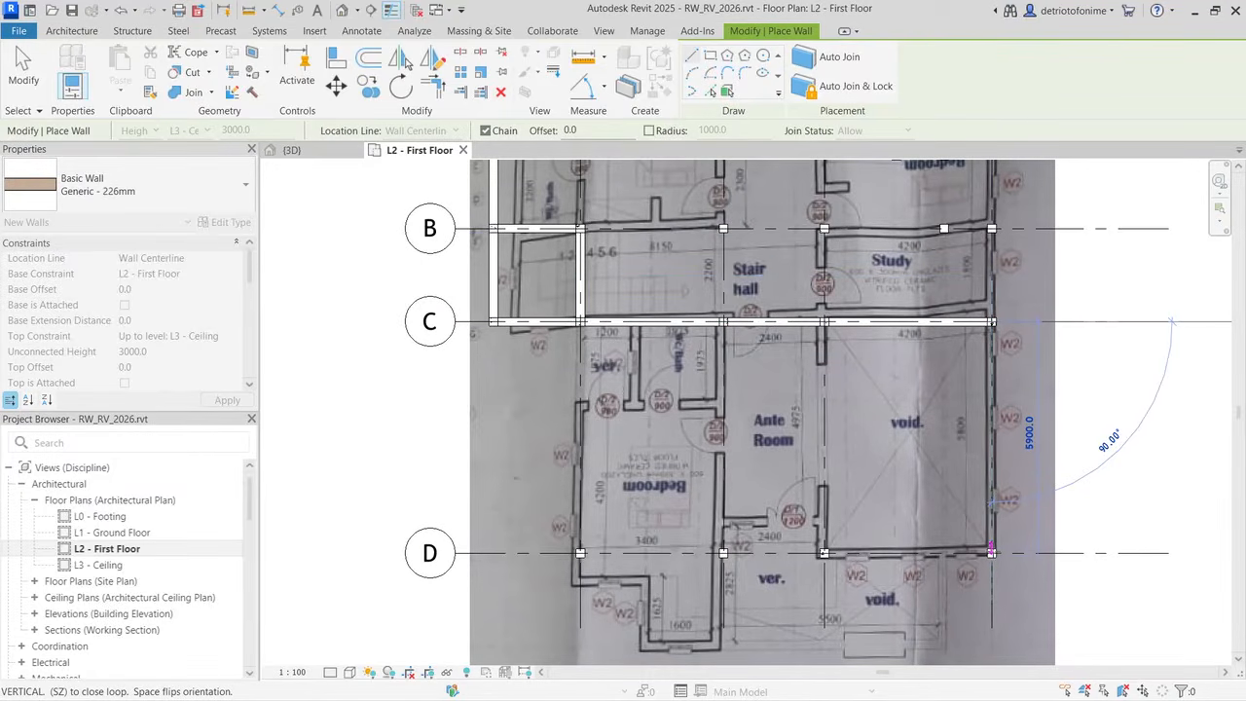
Step: Continue the wall chain about 6025 mm along grid 4 from grid C to the centre of column D/4
scroll(991, 555, "up", 3)
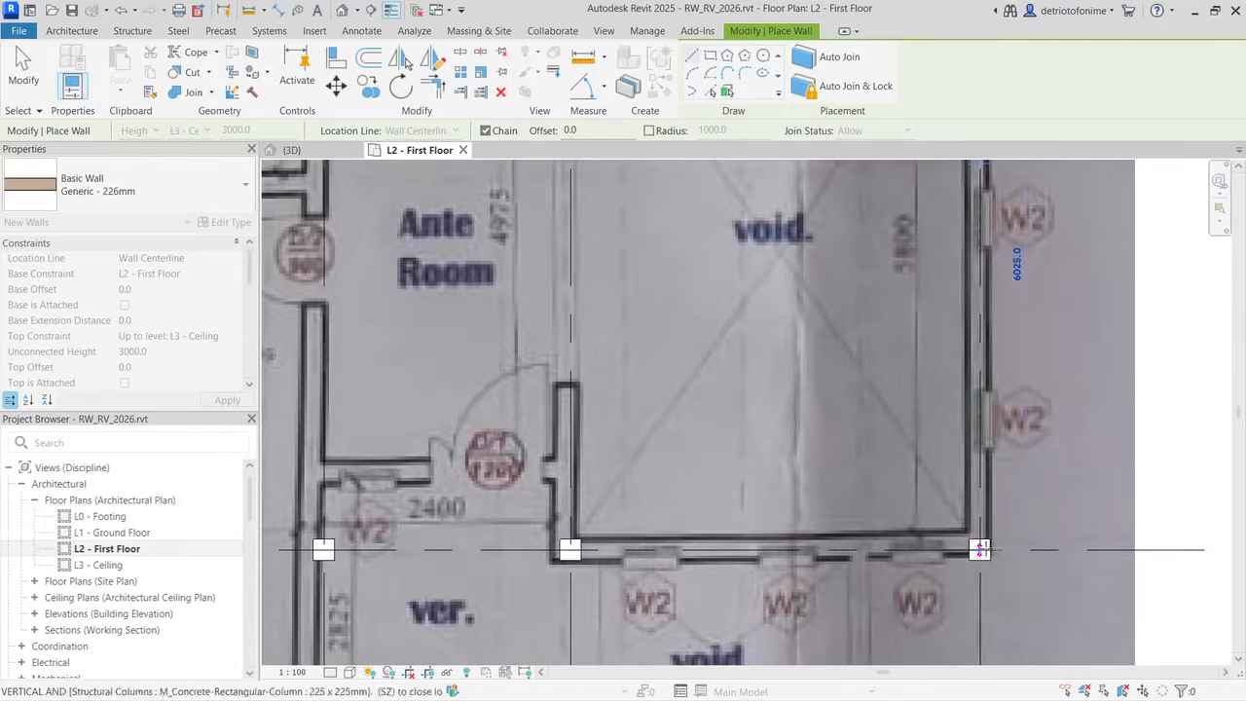
scroll(980, 552, "up", 3)
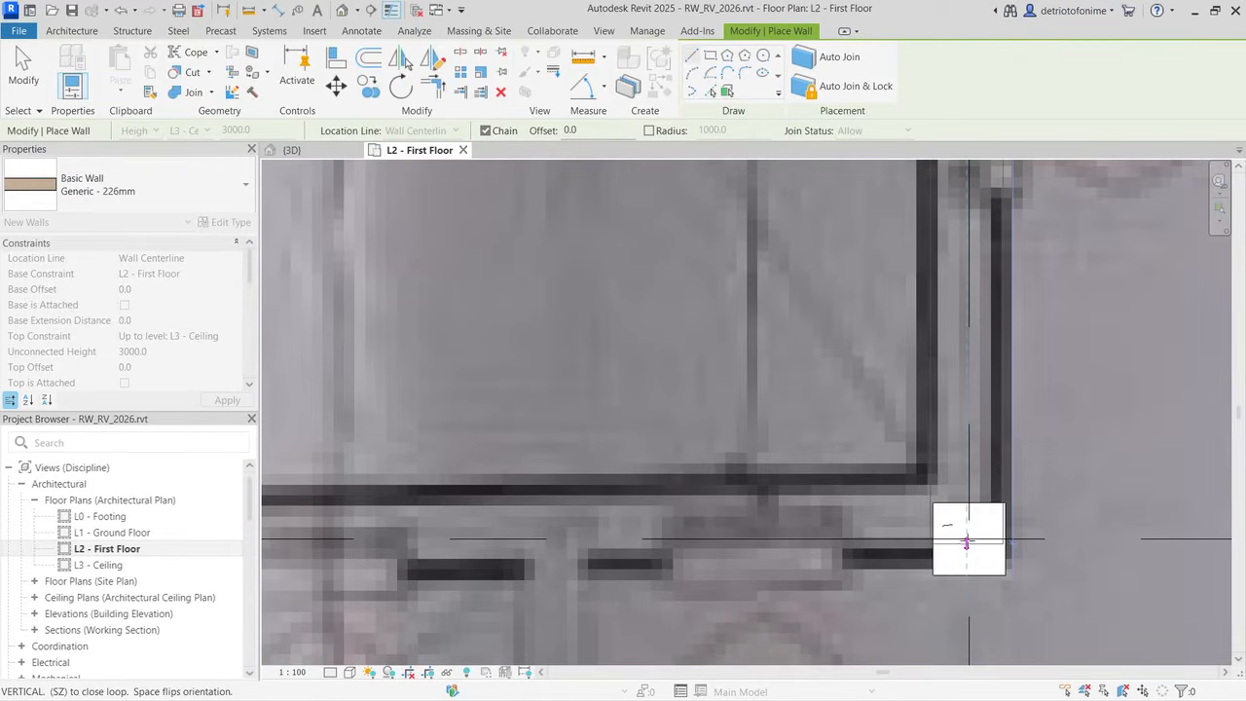
left_click(967, 538)
Step: Continue the wall chain about 4360 mm along grid D from column D/4 to column D/3
scroll(965, 537, "down", 3)
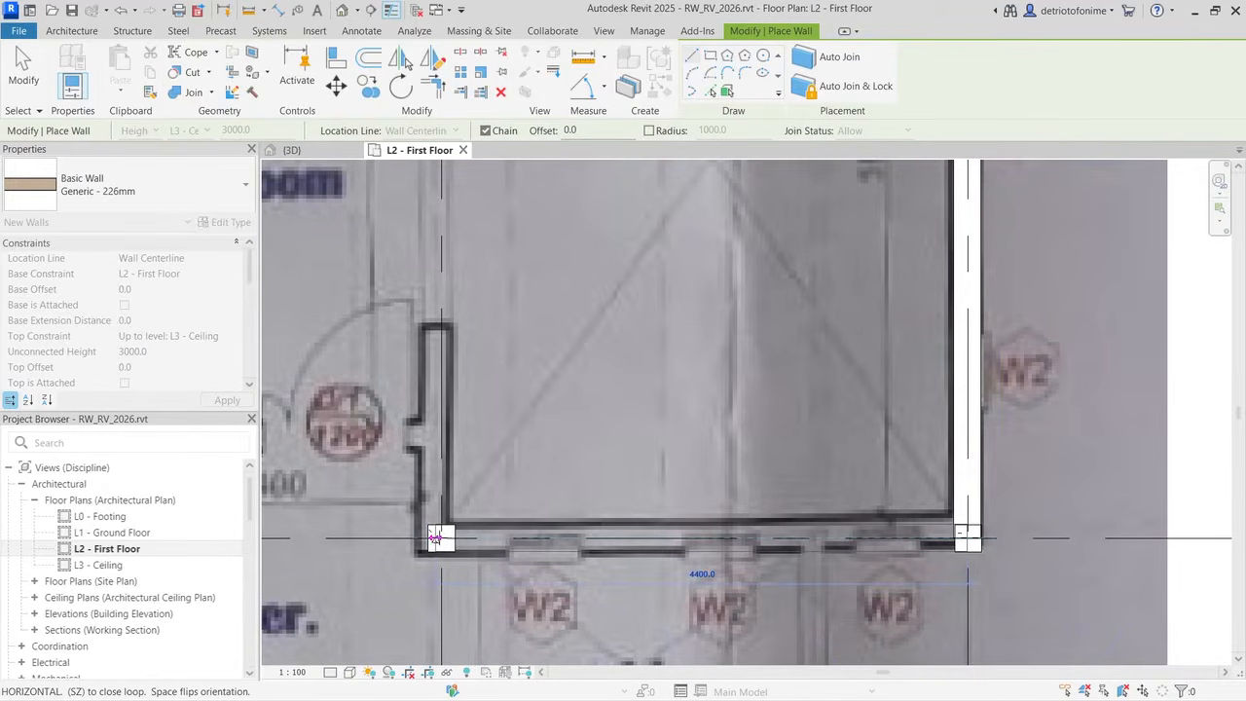
scroll(435, 538, "up", 2)
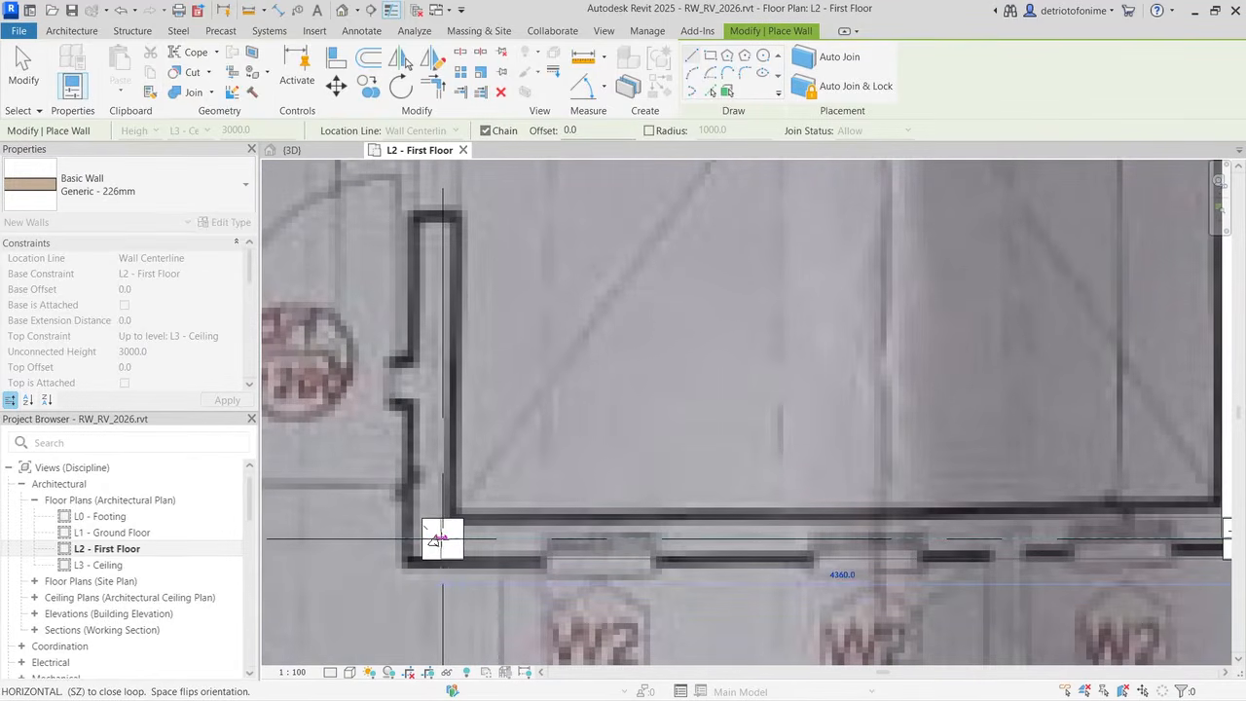
left_click(435, 538)
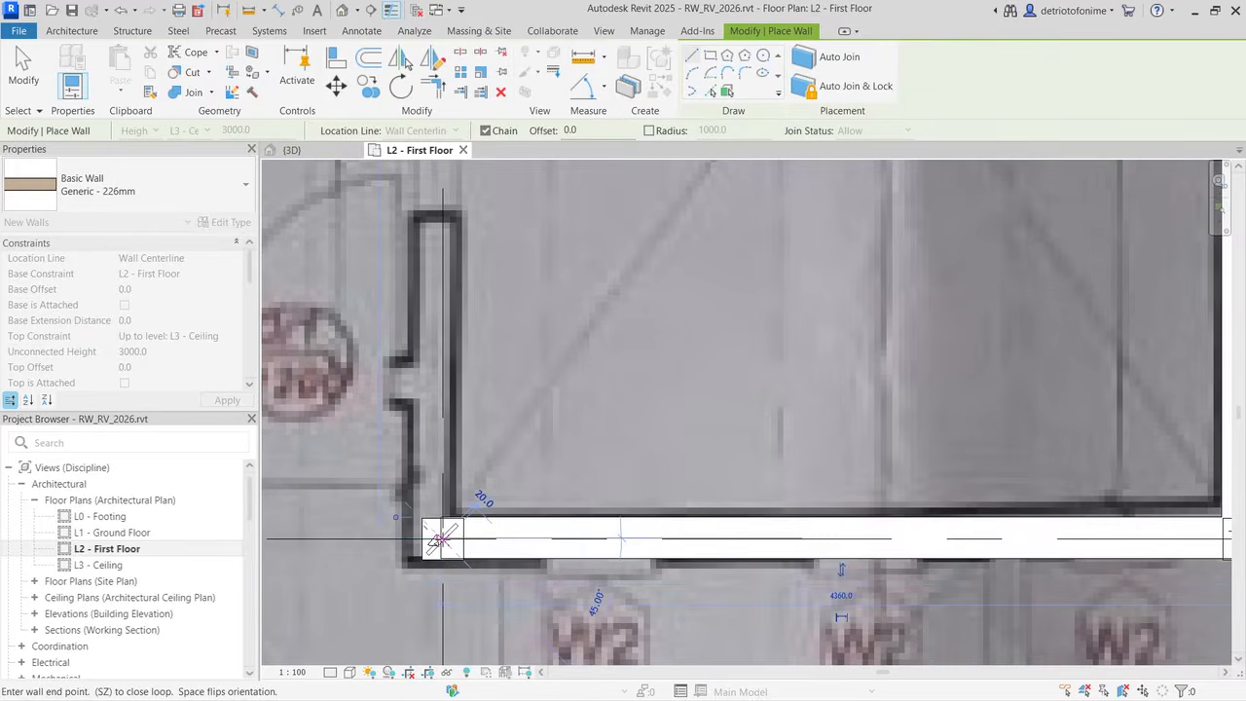
scroll(439, 538, "down", 3)
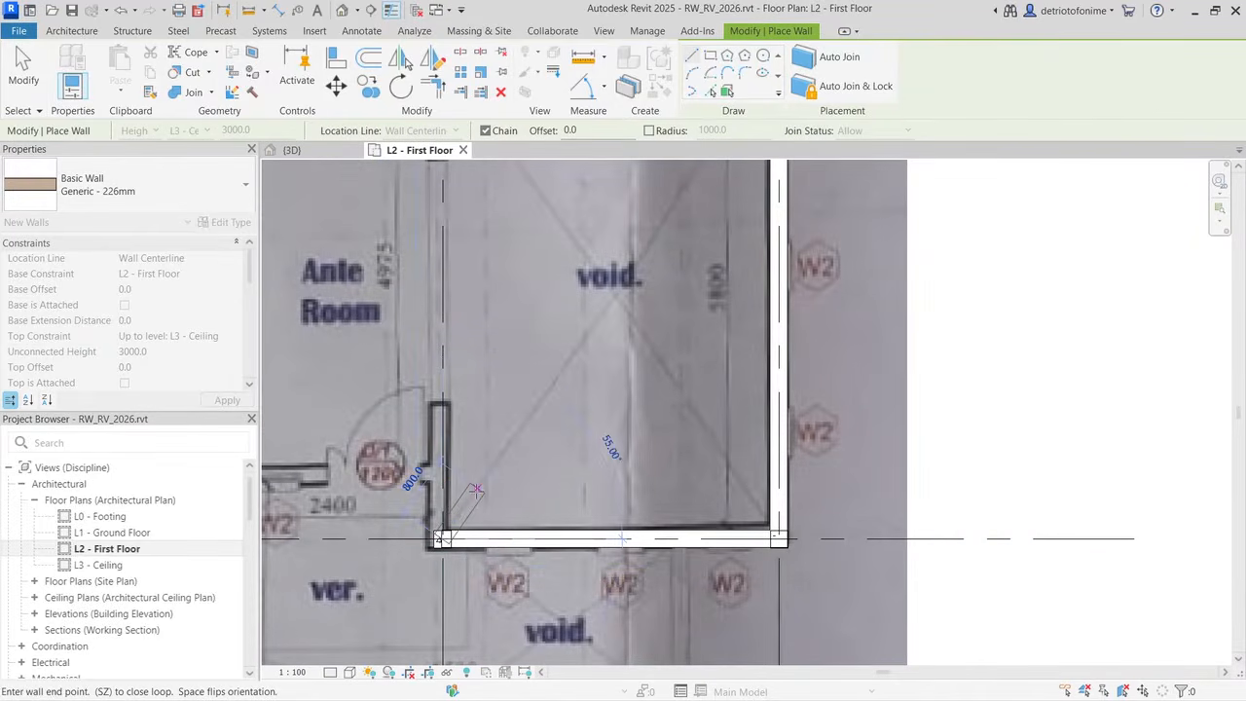
scroll(390, 579, "up", 4)
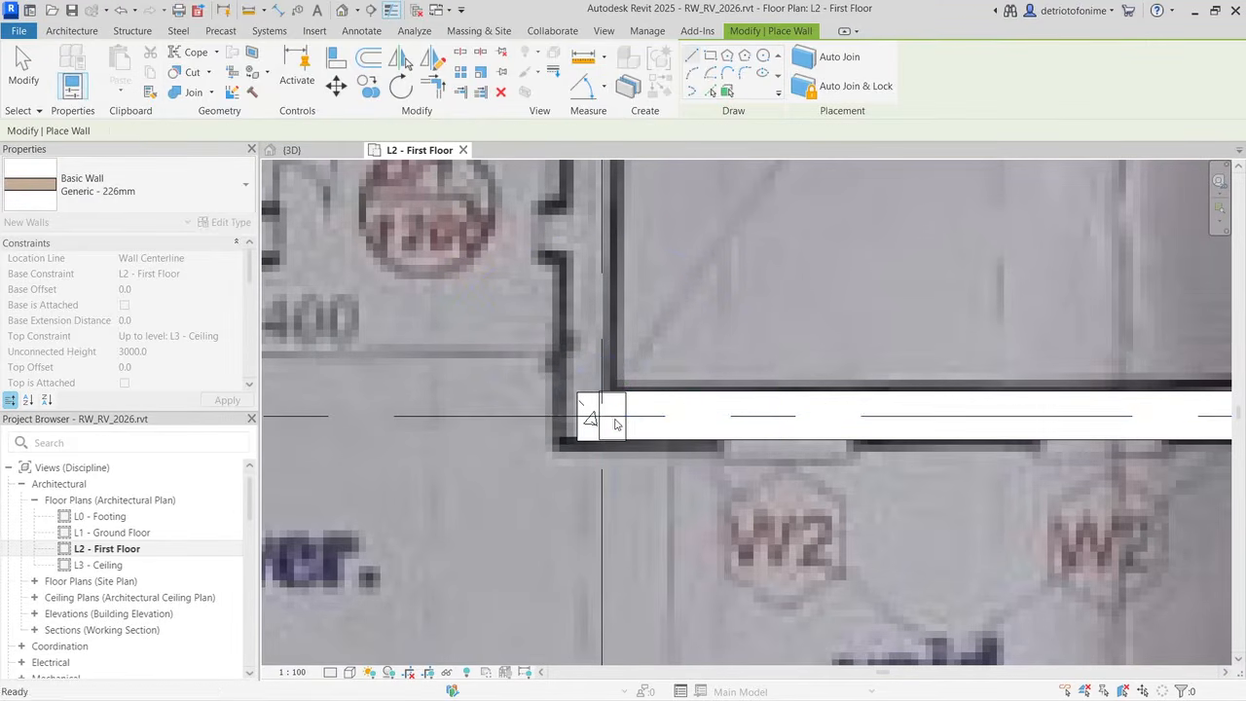
Step: End the wall chain and delete the grid D wall between columns D/3 and D/4
key("Escape")
left_click(701, 438)
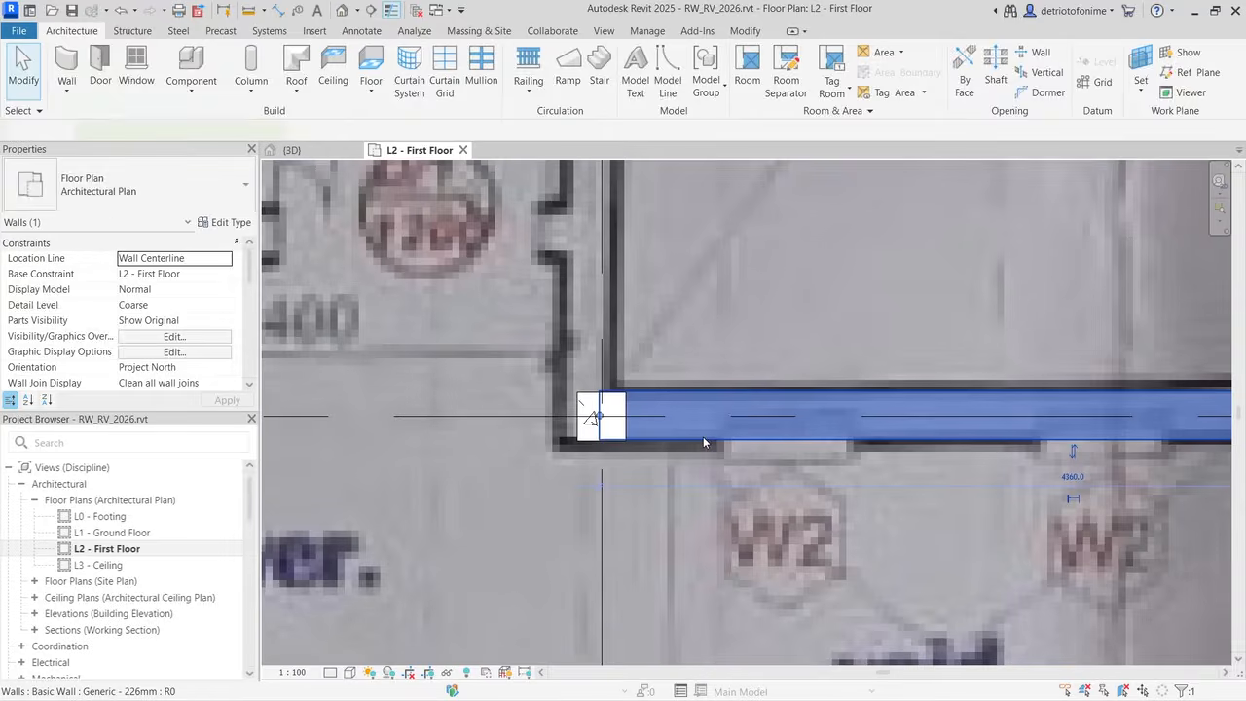
key("Escape")
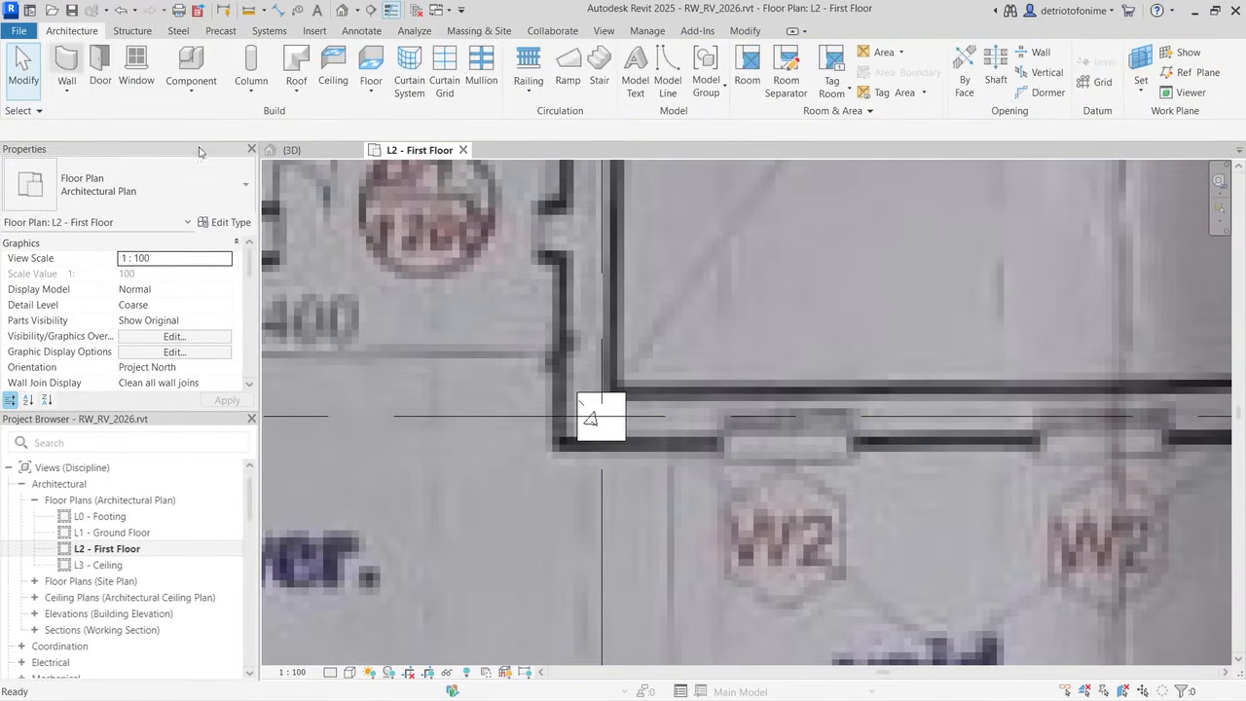
Step: Draw a Generic - 226mm wall along grid D from the centre of column D/3 to the wall endpoint at column D/4
left_click(66, 67)
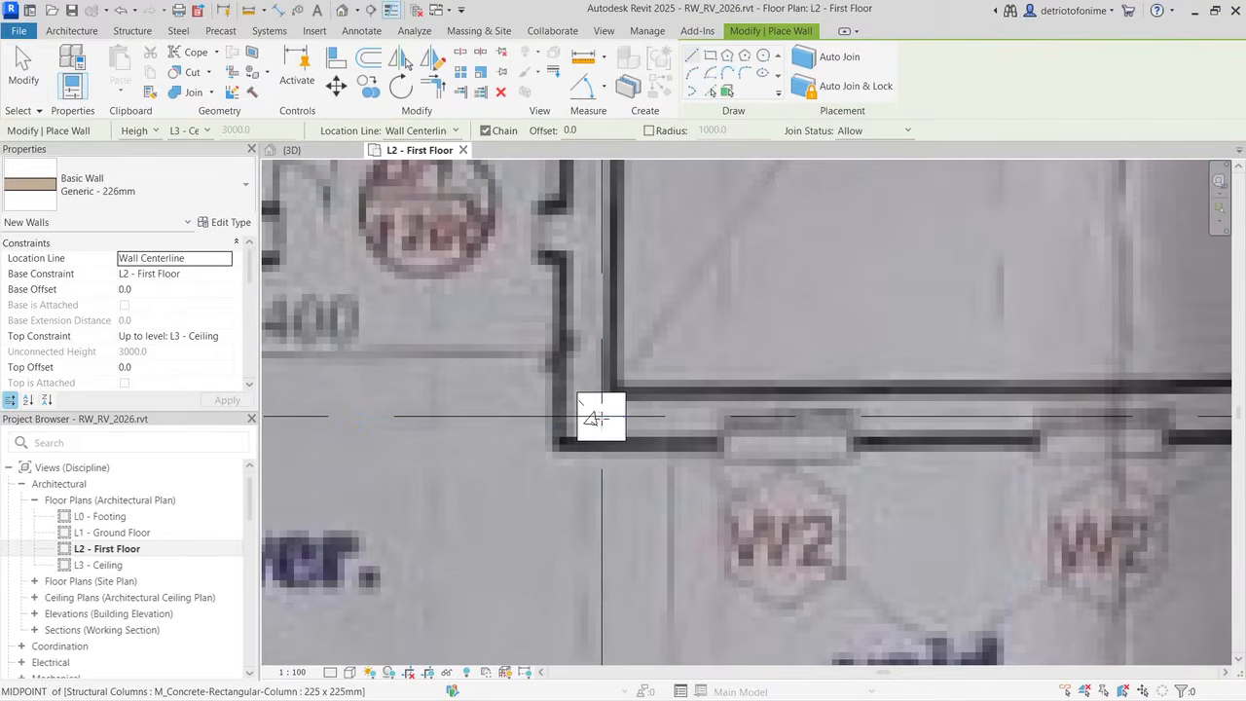
left_click(602, 418)
scroll(602, 419, "down", 6)
scroll(957, 419, "up", 5)
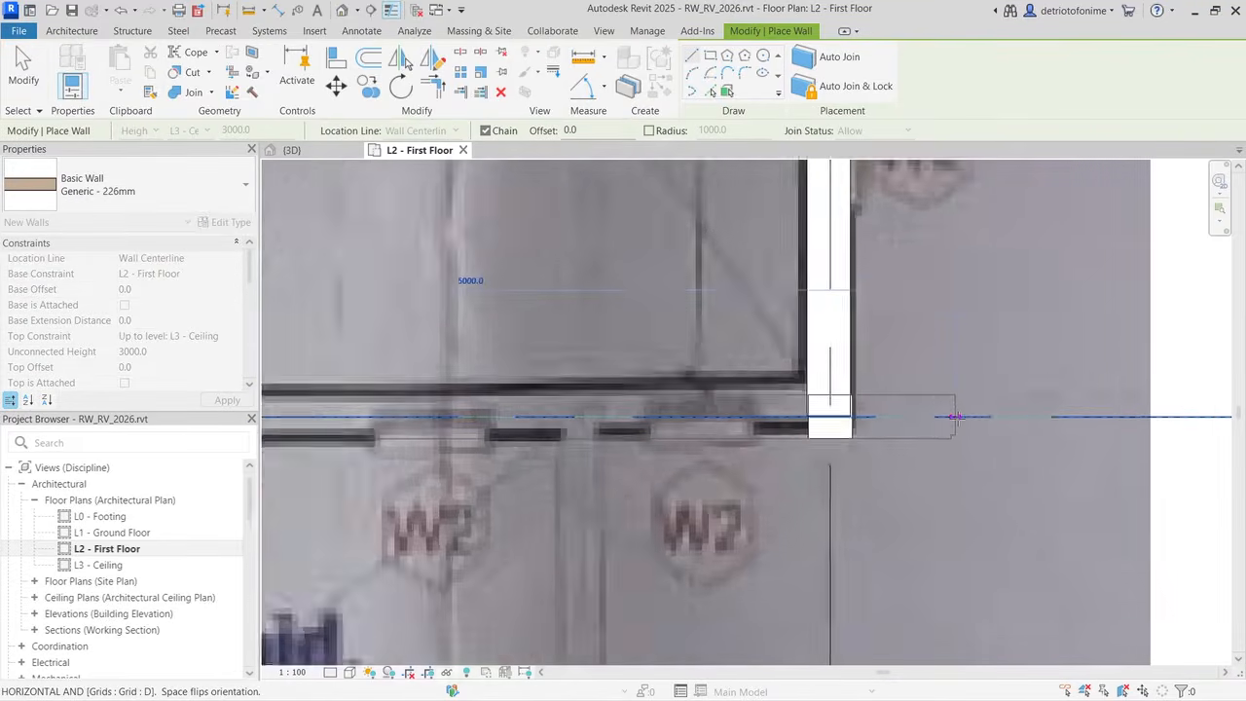
scroll(935, 417, "up", 3)
left_click(676, 414)
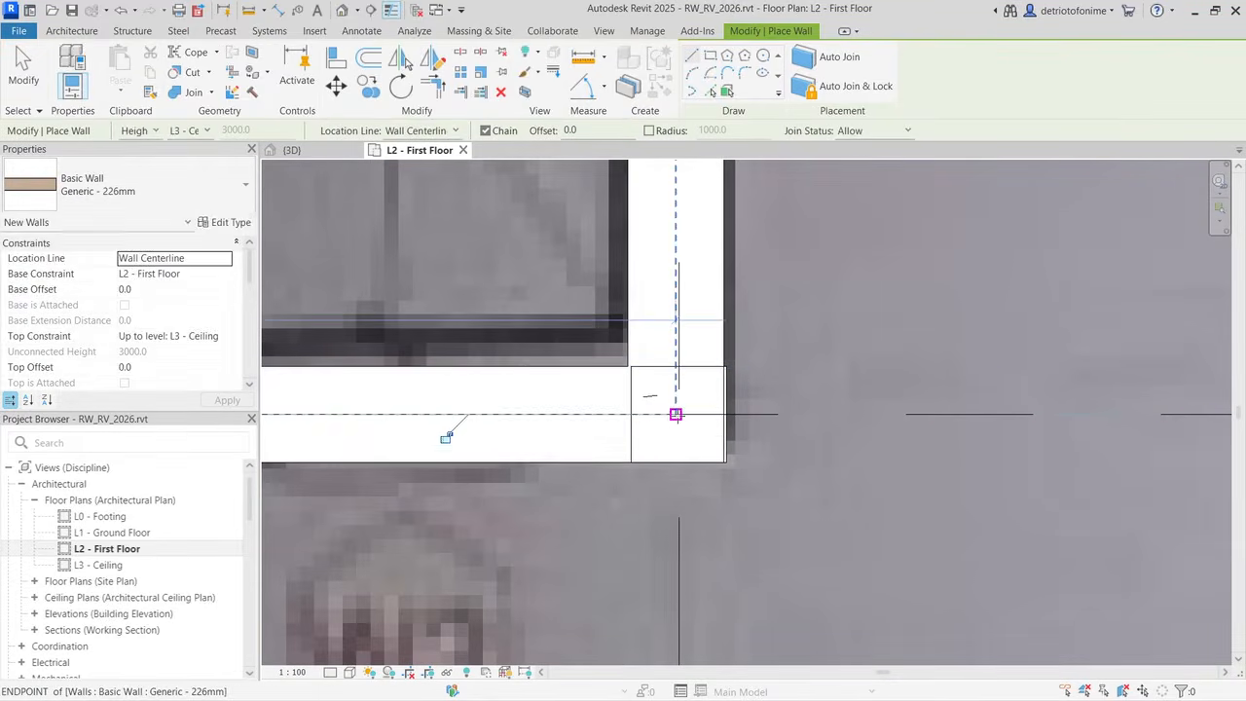
key("Escape")
key("Escape")
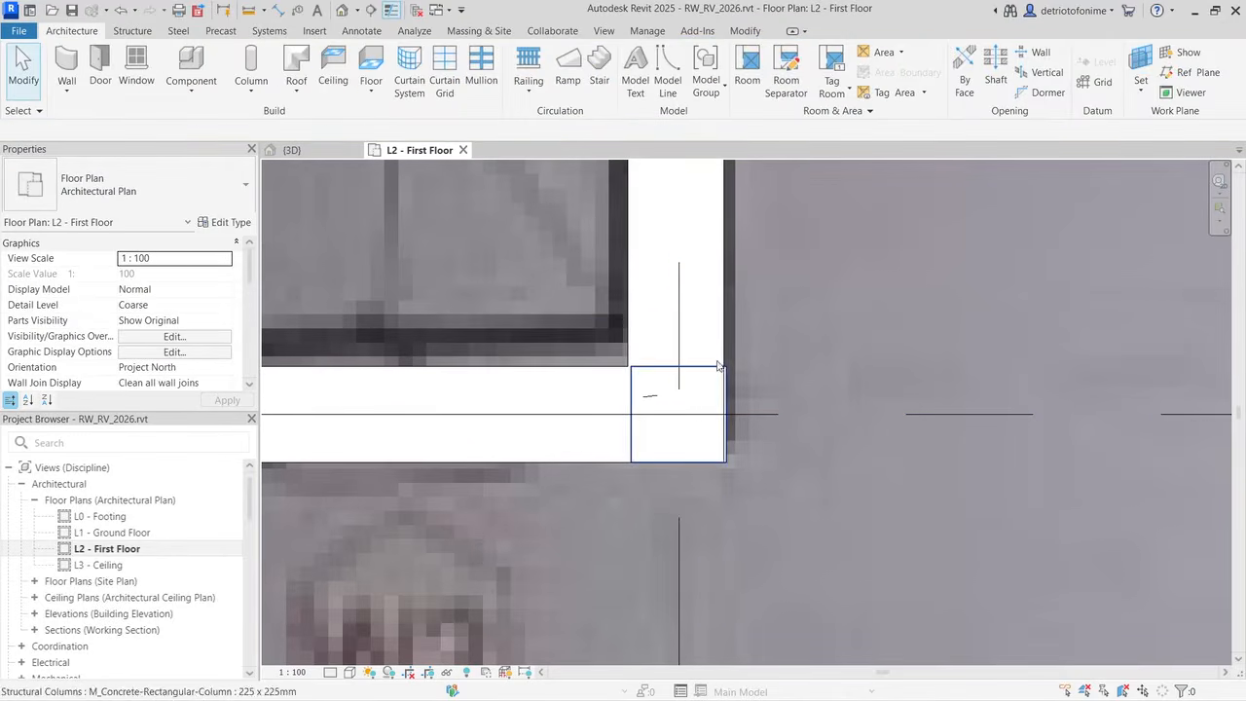
Step: Align the outer face of the grid 4 wall with the outer face of column D/4
left_click(721, 306)
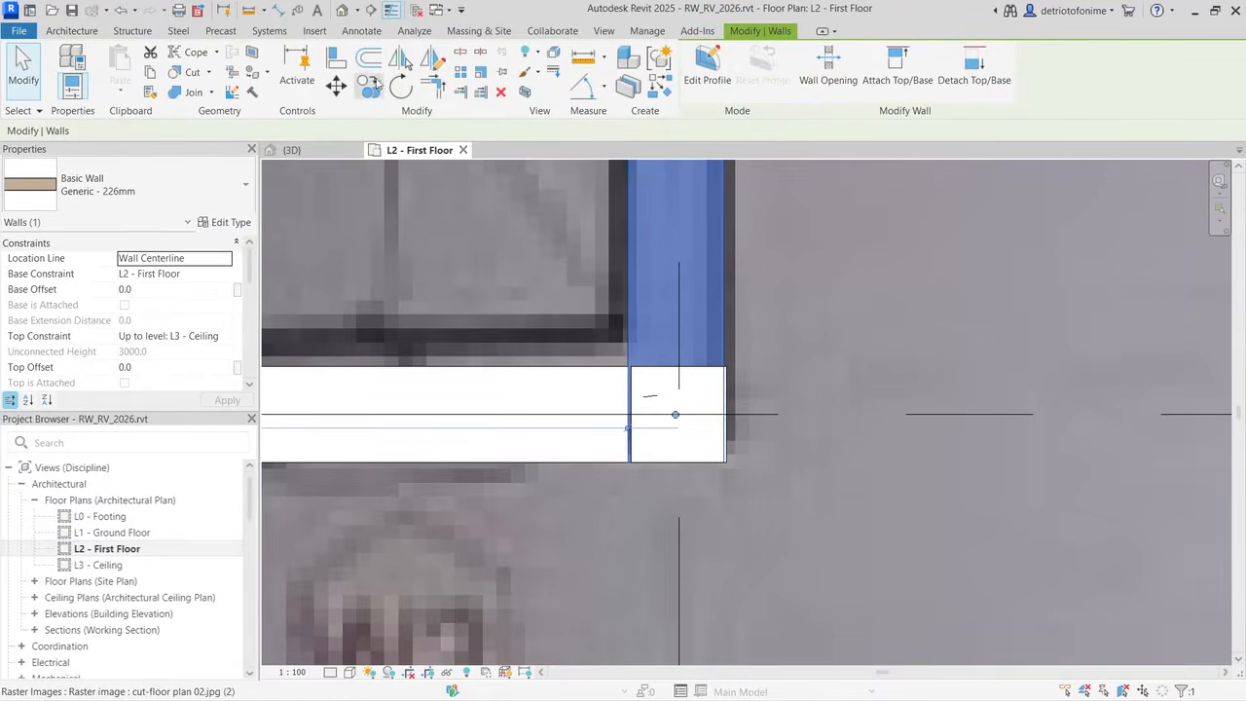
left_click(335, 58)
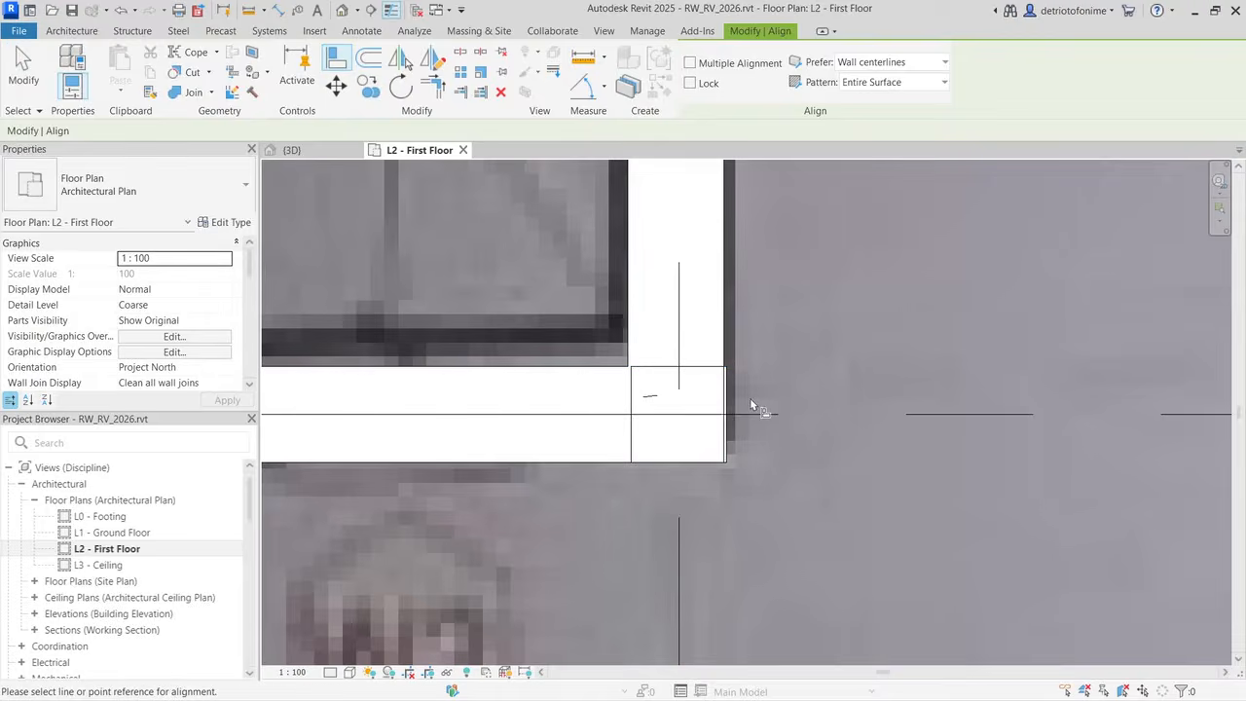
scroll(750, 397, "up", 3)
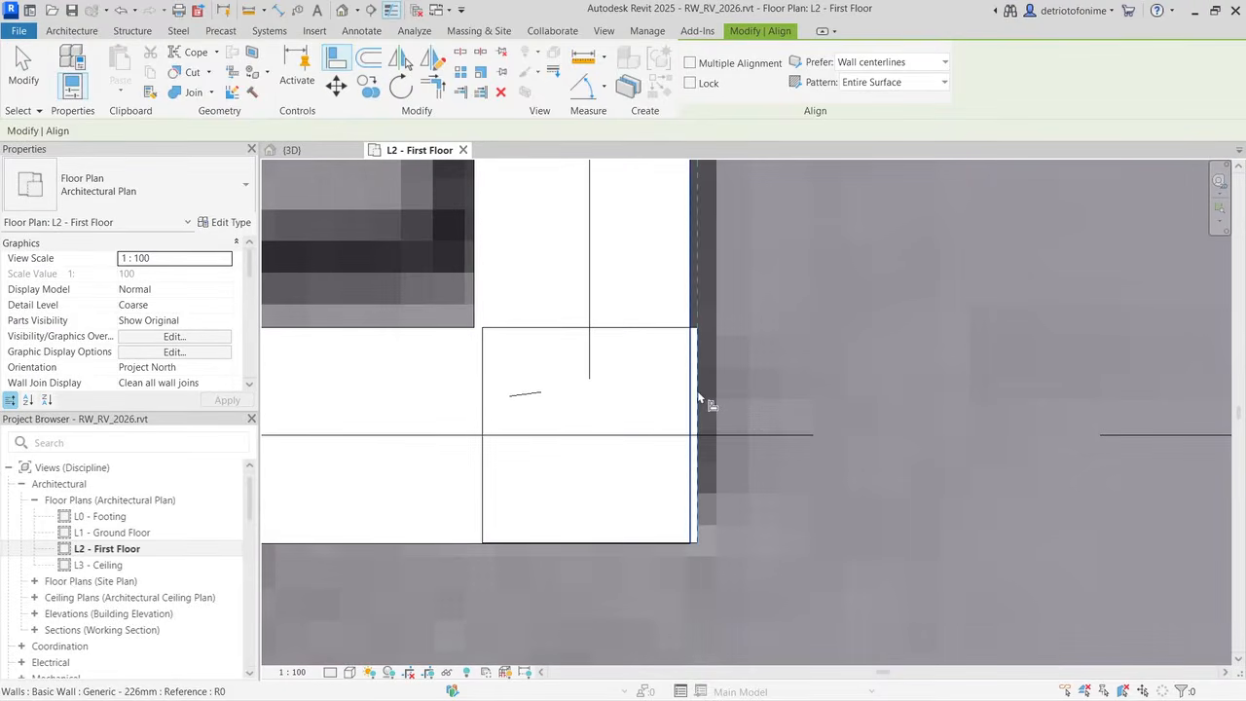
left_click(692, 234)
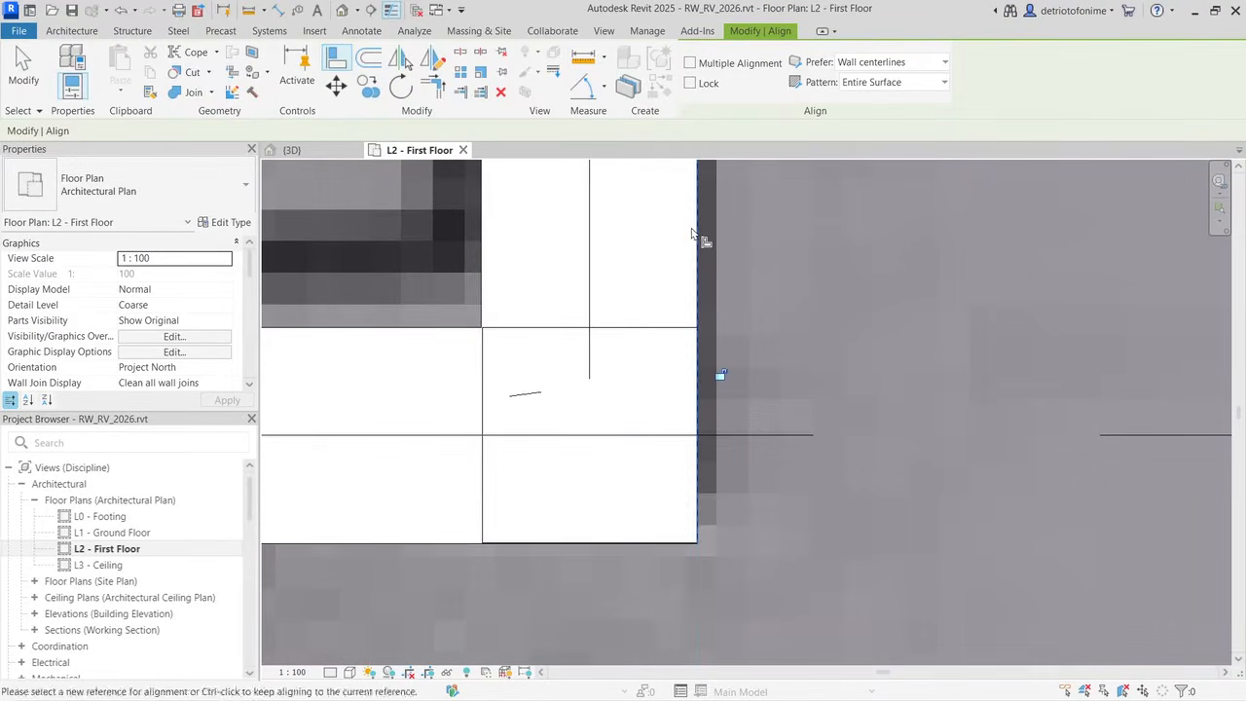
scroll(858, 411, "up", 5)
scroll(858, 411, "down", 5)
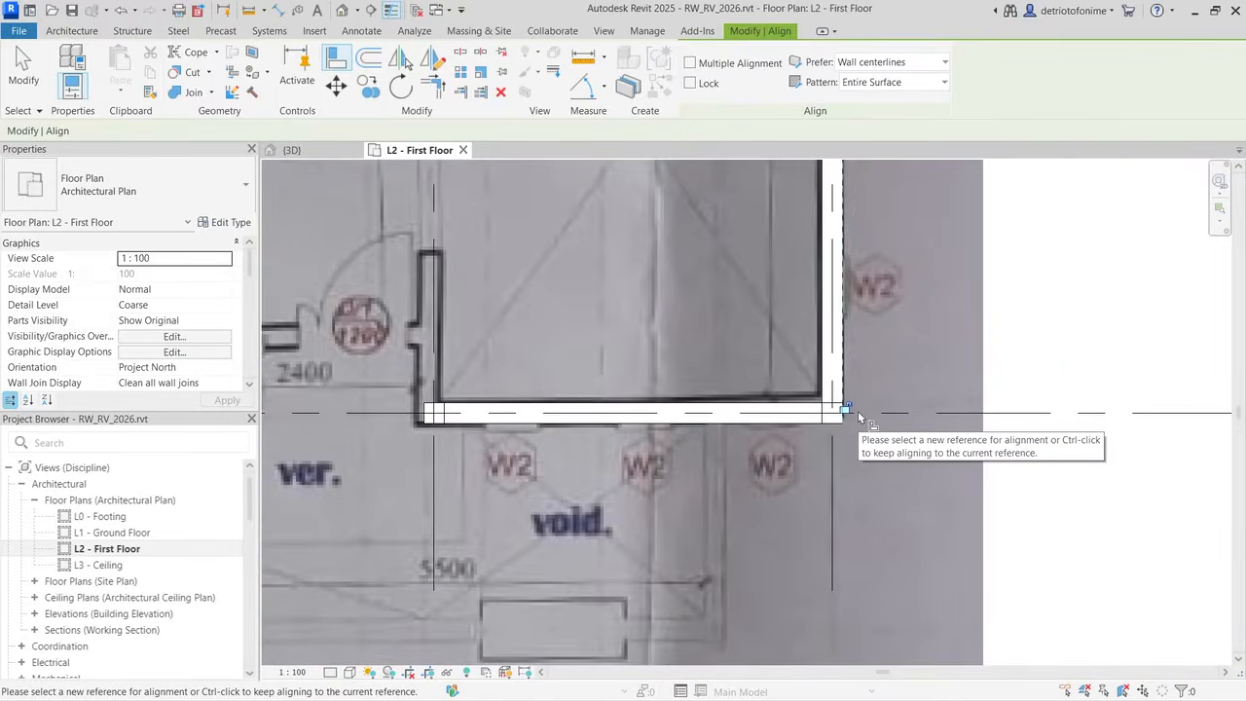
scroll(602, 310, "up", 2)
scroll(602, 310, "down", 6)
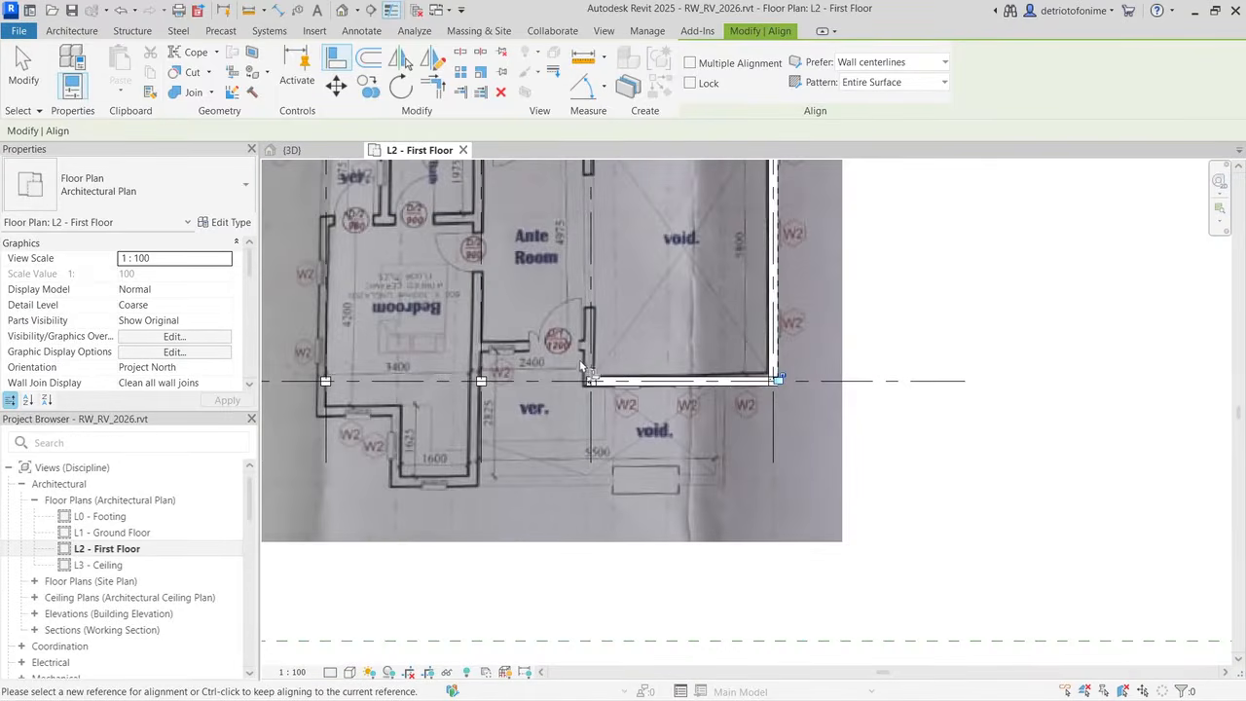
scroll(594, 426, "up", 2)
scroll(594, 425, "up", 2)
scroll(594, 425, "down", 4)
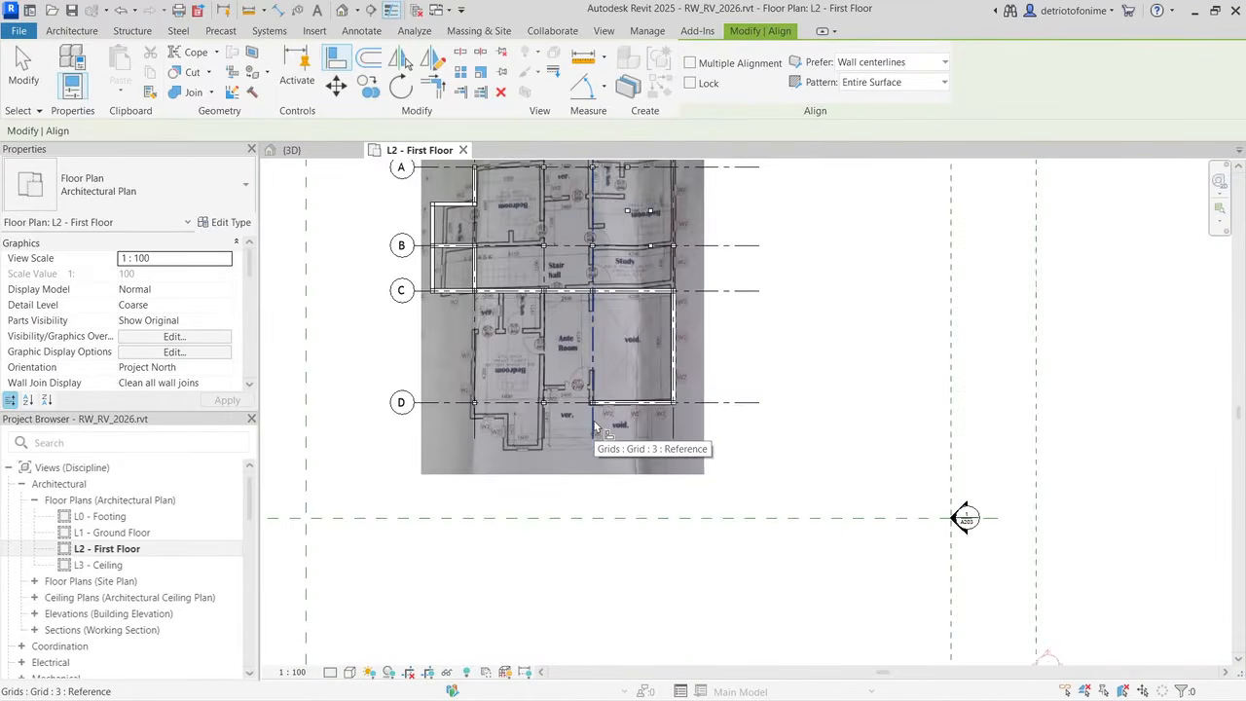
scroll(600, 288, "up", 4)
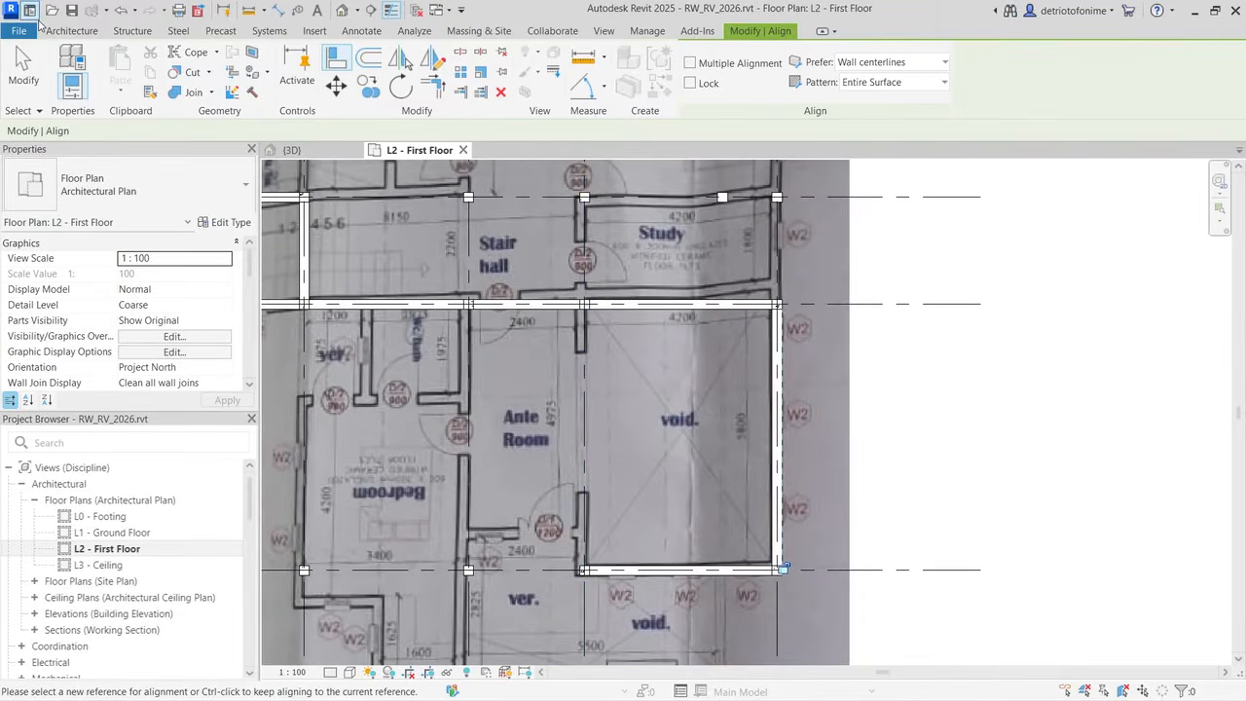
left_click(30, 9)
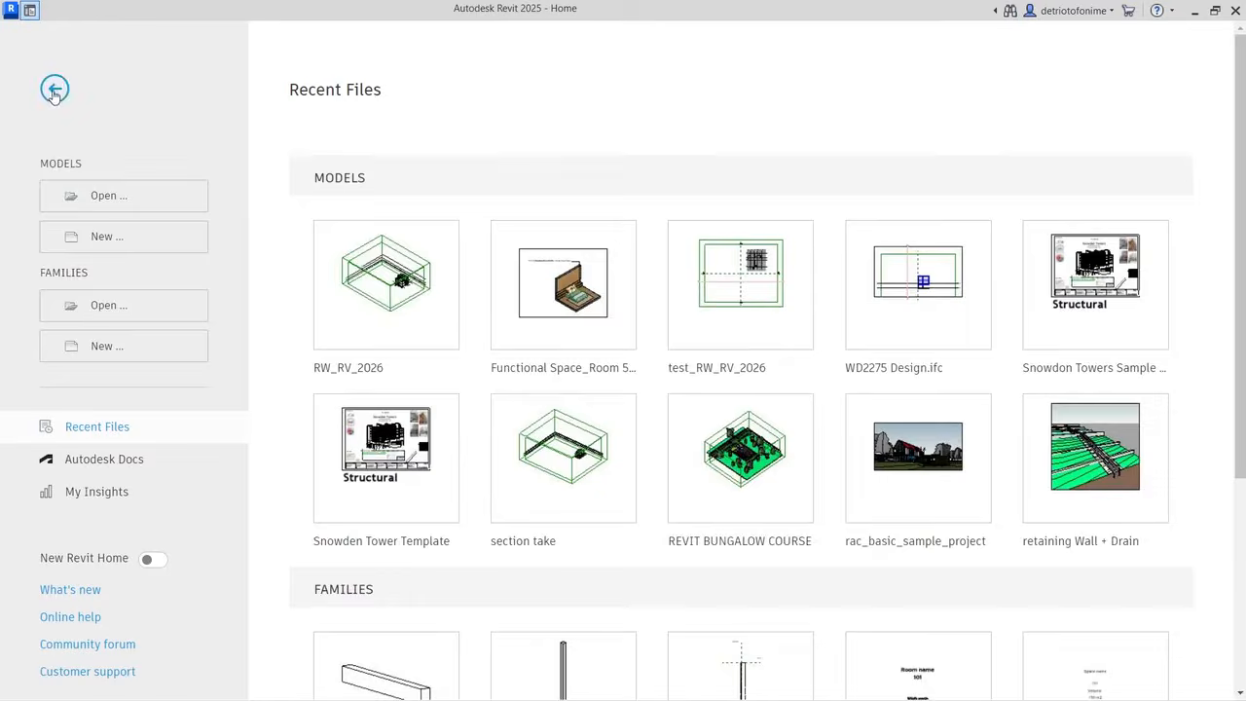
left_click(55, 89)
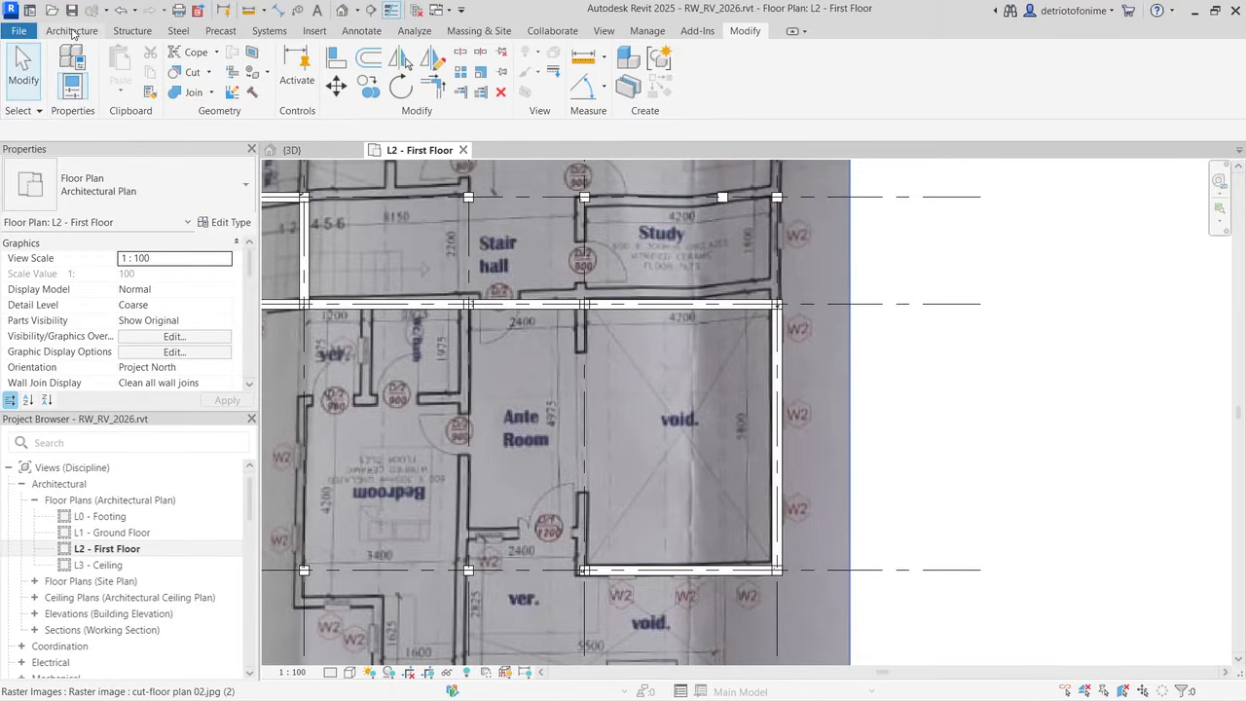
Step: Draw a Generic - 226mm wall along grid 3 from column D/3 to column A/3
key("w")
key("a")
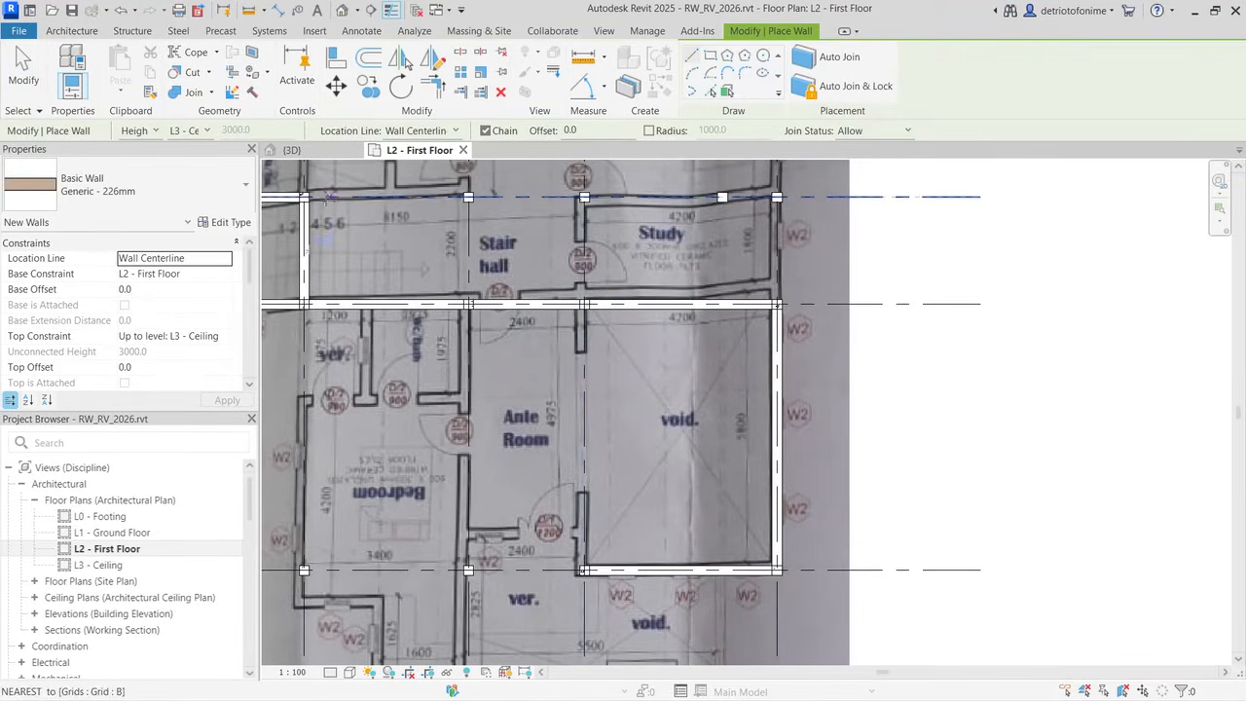
left_click(77, 31)
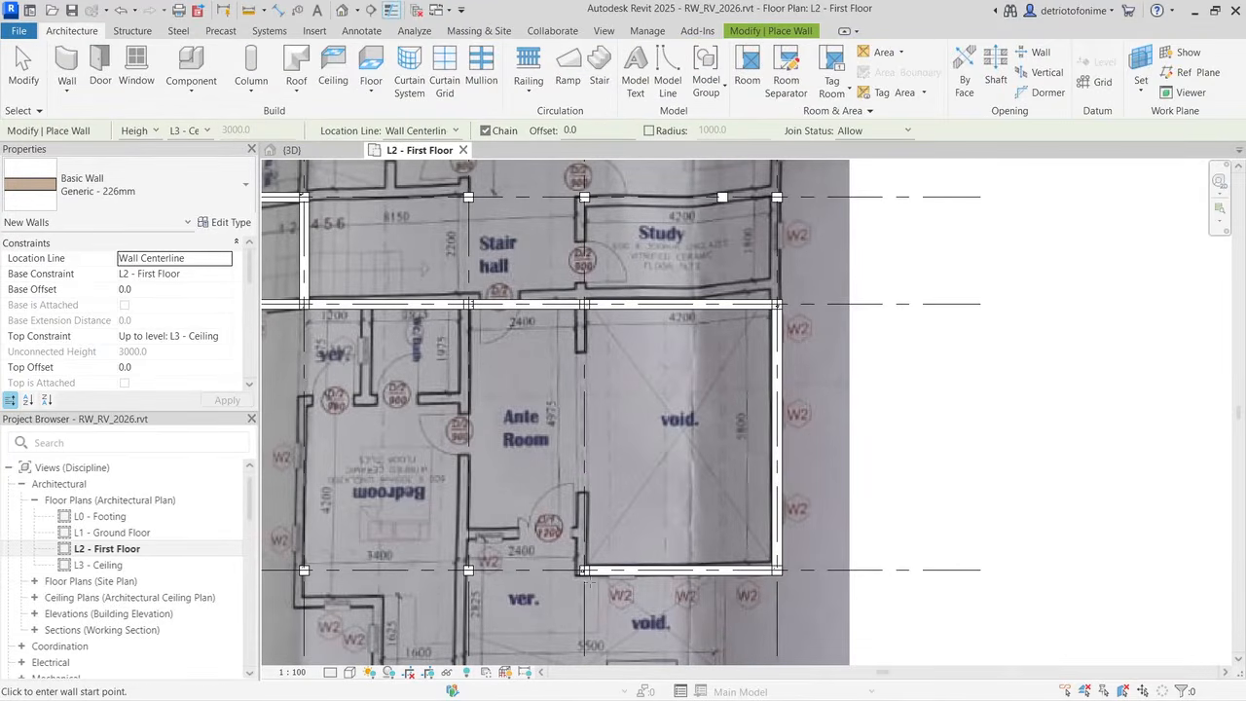
scroll(588, 582, "up", 4)
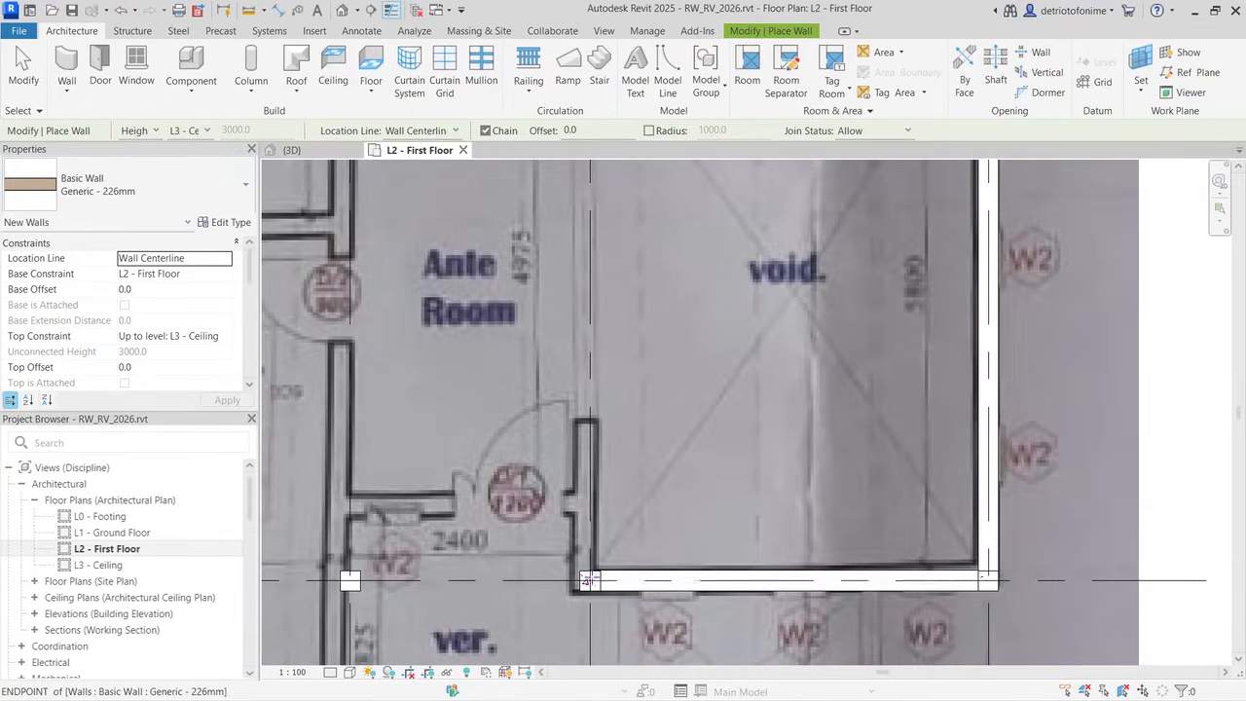
left_click(588, 583)
scroll(588, 582, "down", 4)
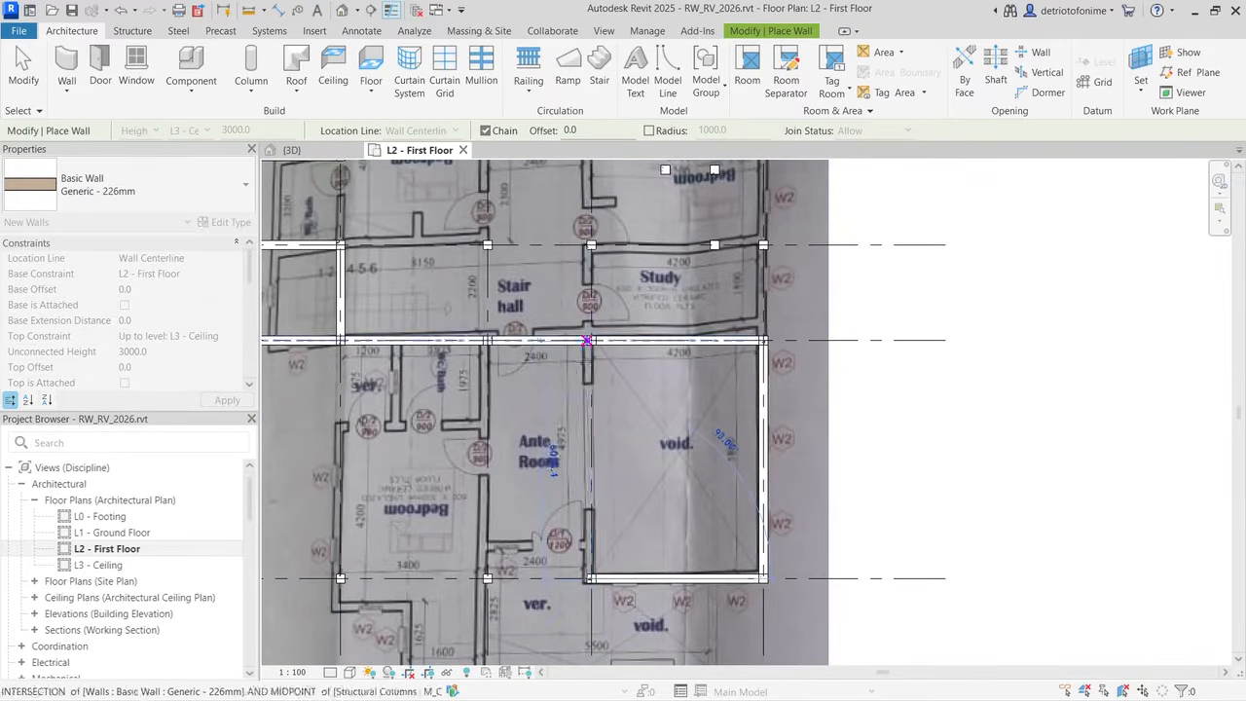
scroll(1022, 628, "down", 4)
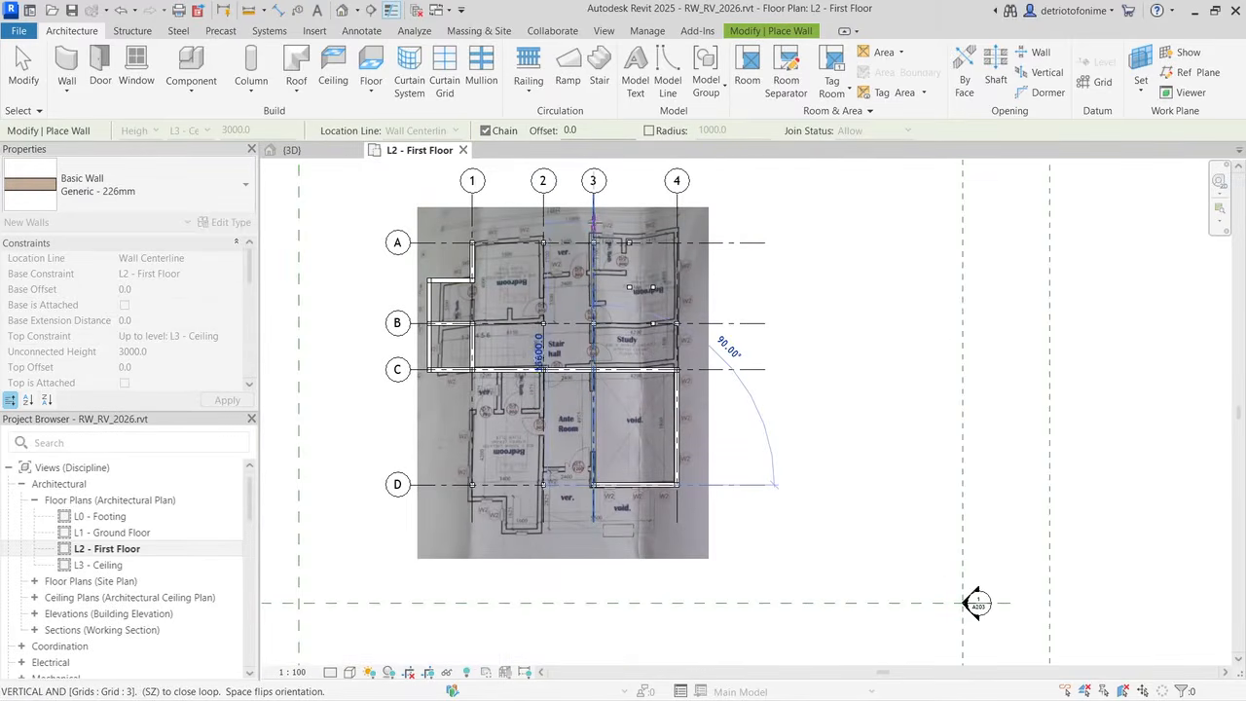
scroll(593, 222, "up", 8)
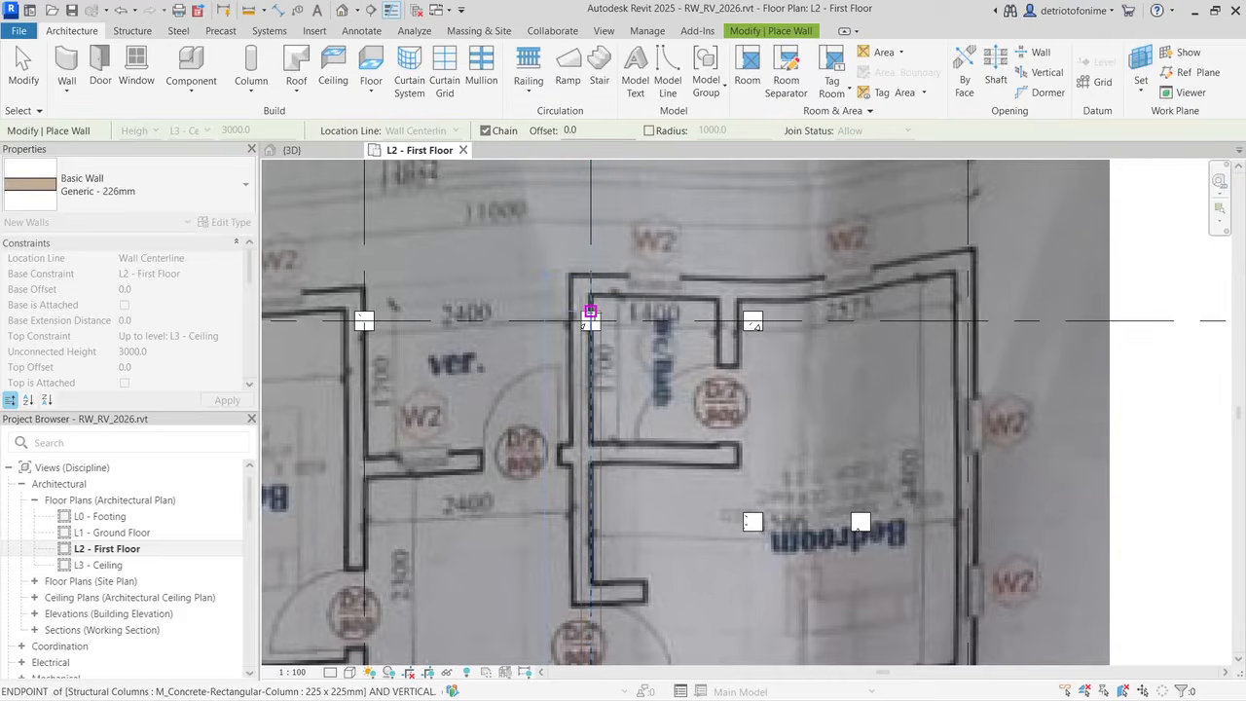
left_click(591, 313)
Step: Continue the wall chain along grid A from column A/3 through the intermediate column at 1875 mm to grid 4
scroll(670, 321, "down", 1)
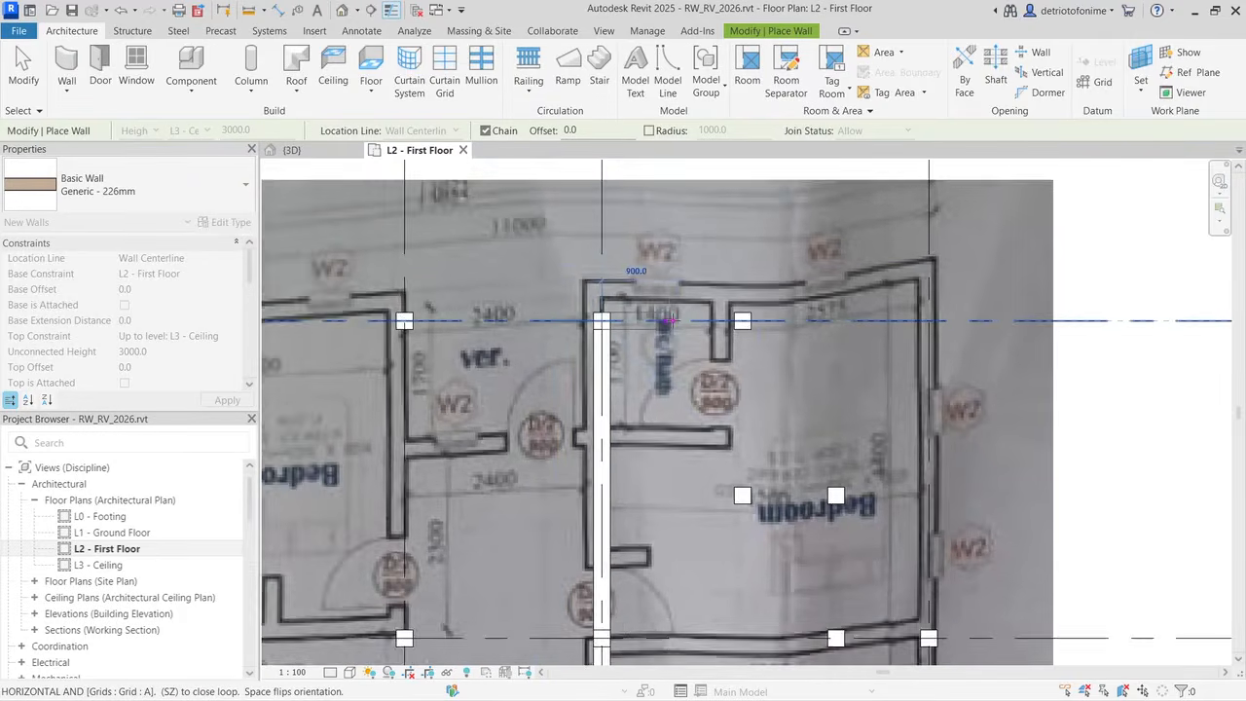
scroll(670, 321, "down", 1)
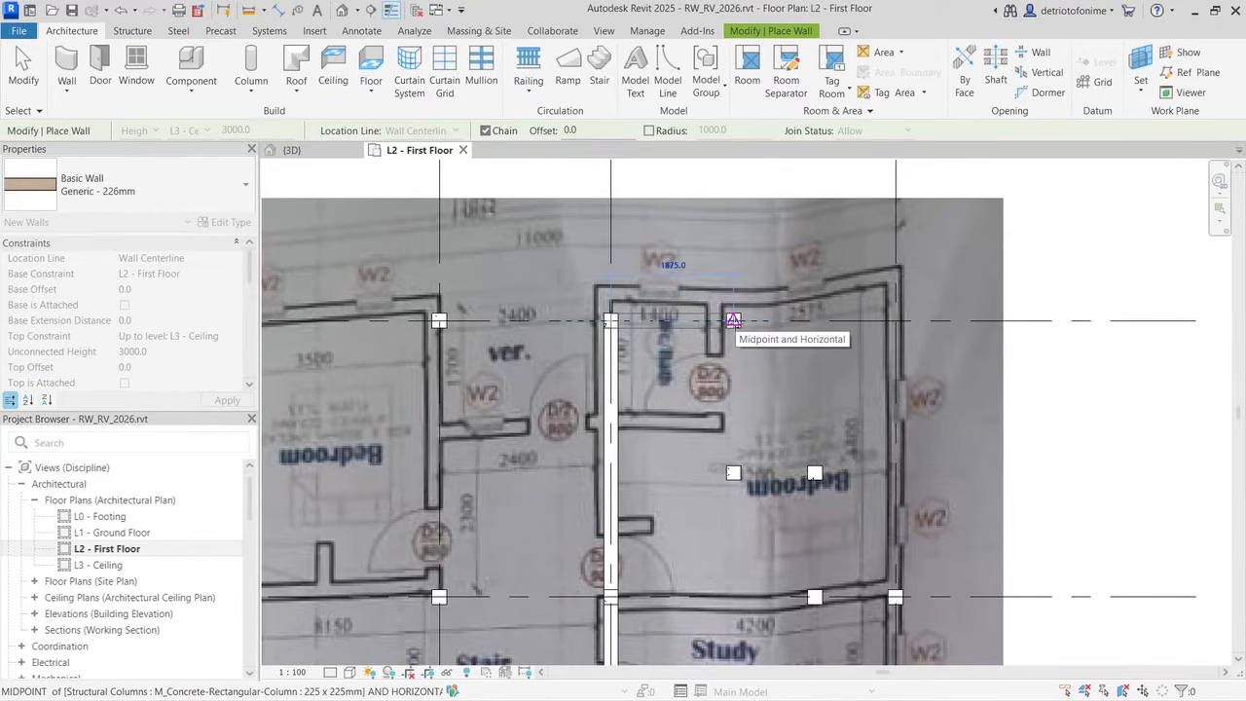
left_click(734, 320)
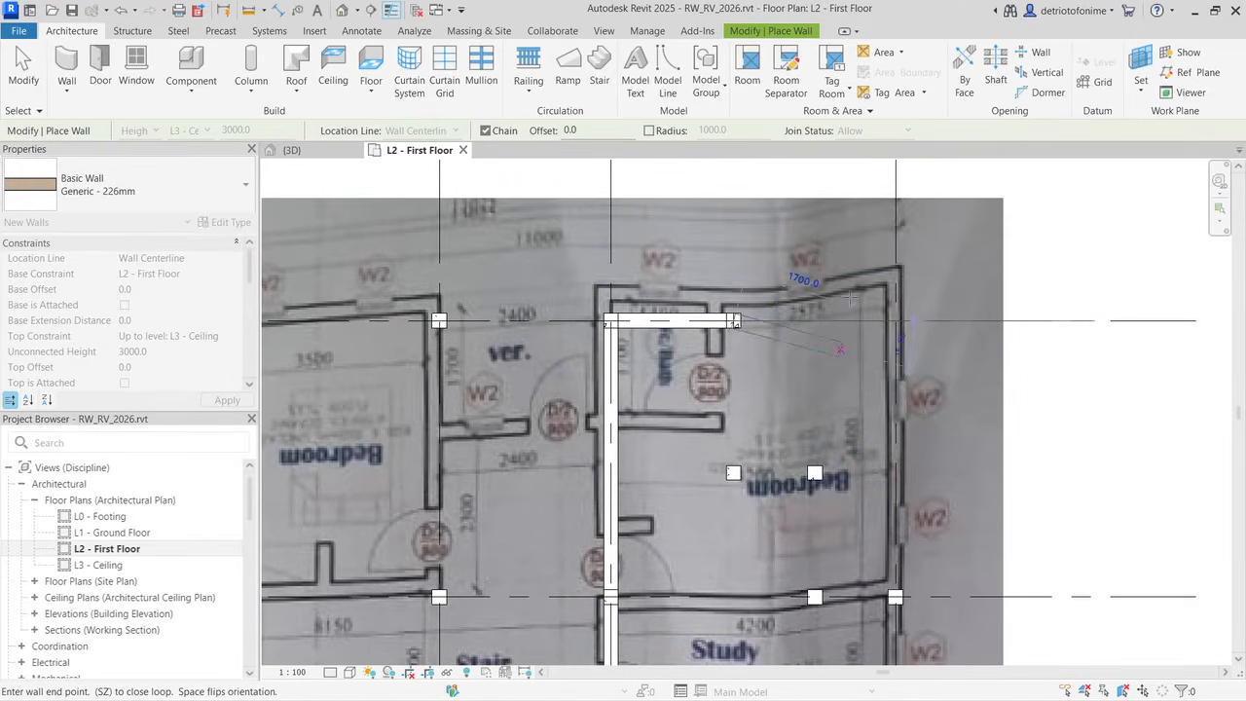
left_click(896, 320)
Step: Continue the wall chain along grid 4 from grid A to column C/4, and end the chain
scroll(897, 323, "down", 2)
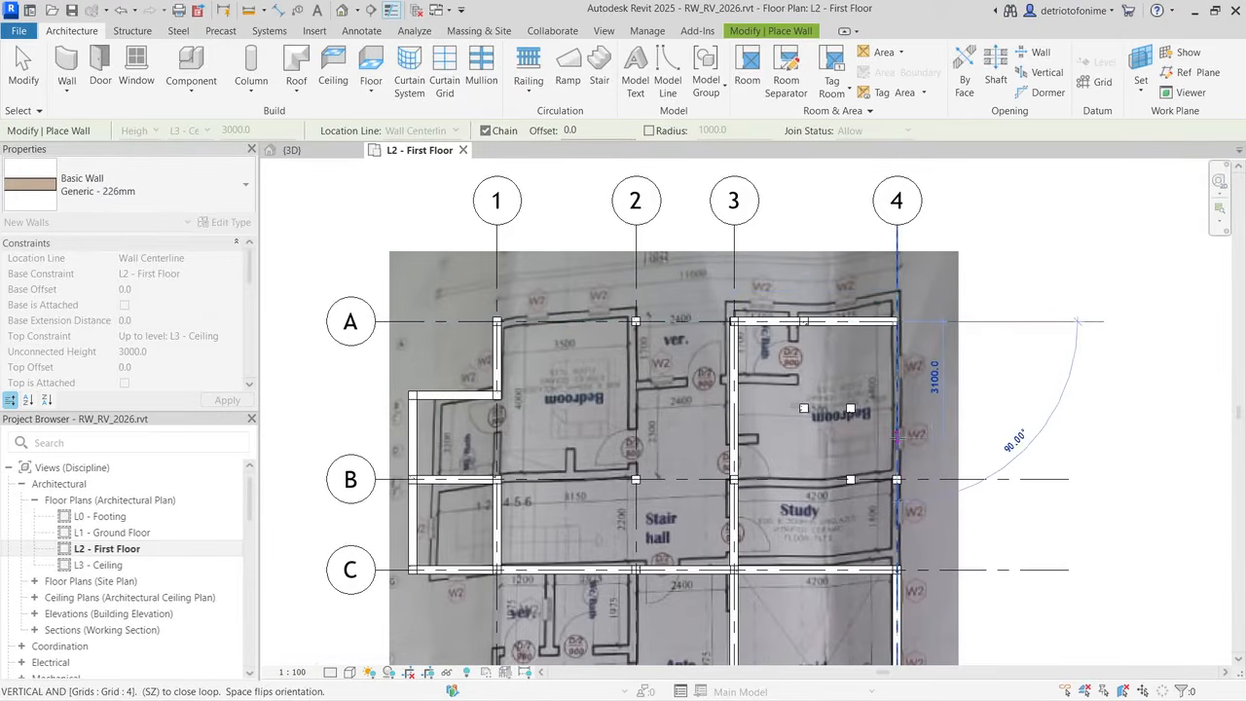
scroll(872, 370, "up", 2)
scroll(897, 438, "down", 3)
scroll(897, 538, "up", 4)
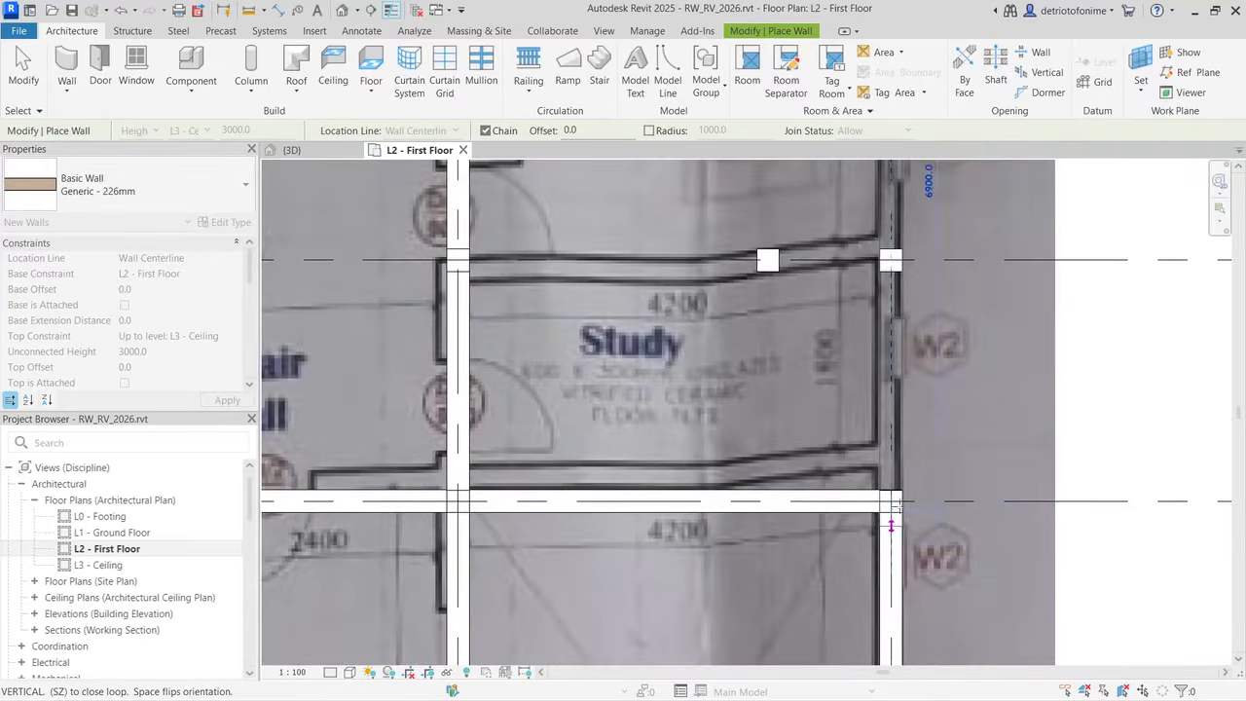
left_click(891, 504)
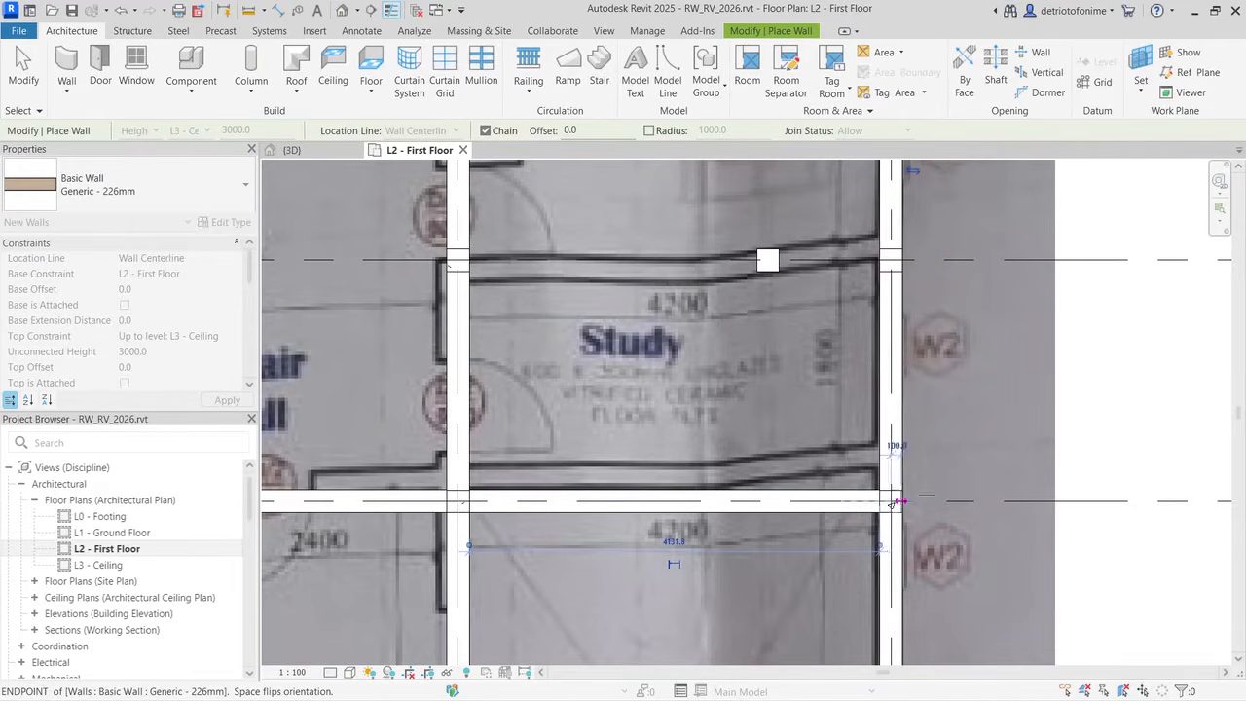
key("Escape")
key("Escape")
Step: Set the top level of the three stray columns around the Bedroom and Study between grids 3 and 4 to L2 - First Floor, unjoining elements
scroll(818, 487, "down", 3)
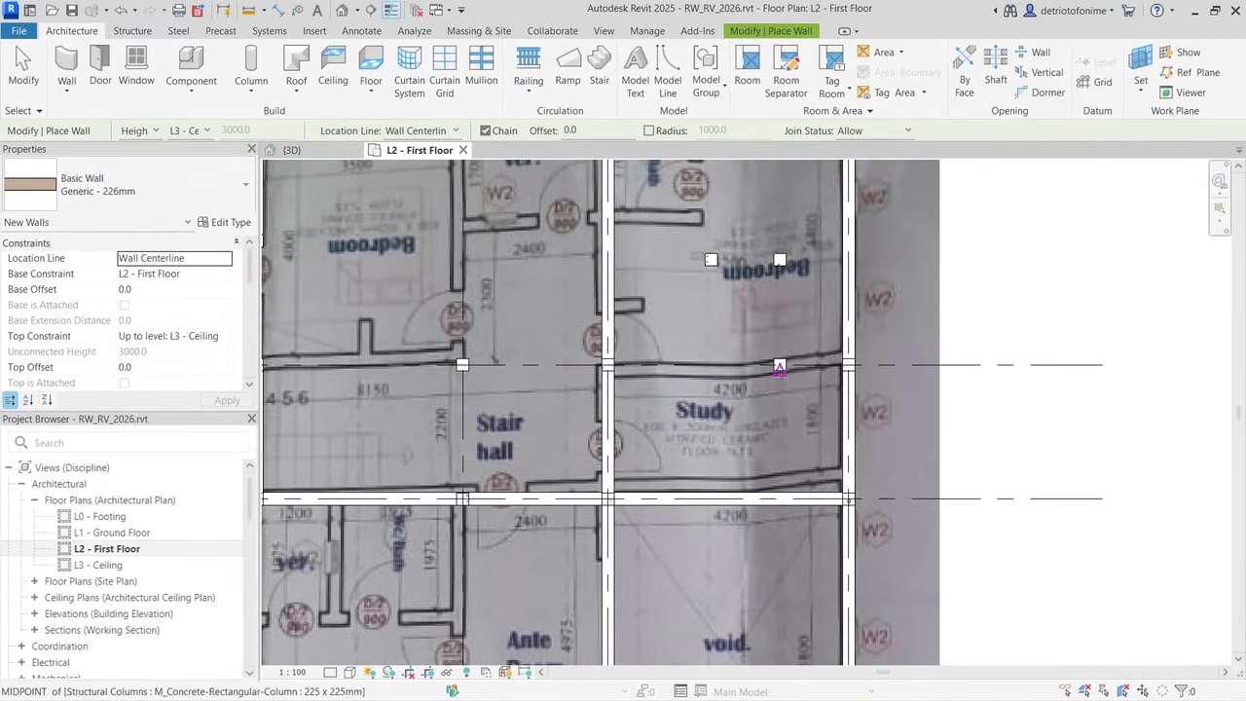
left_click(712, 260)
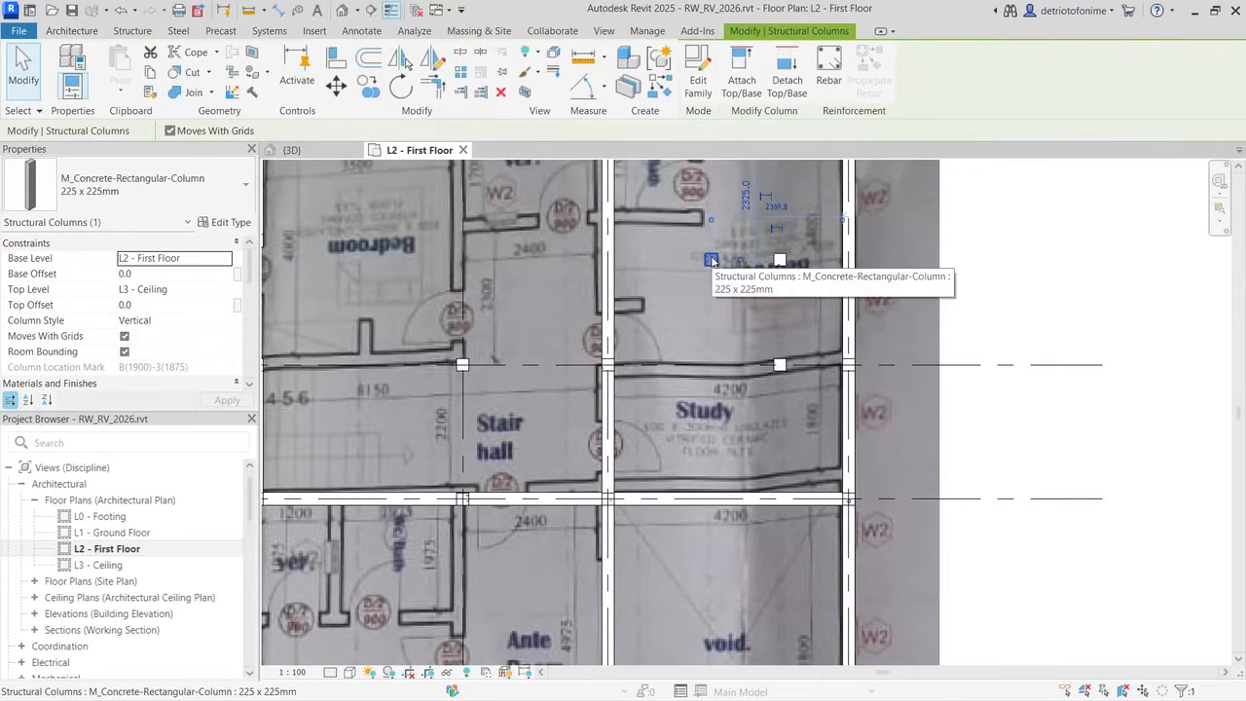
left_click(780, 260, "ctrl")
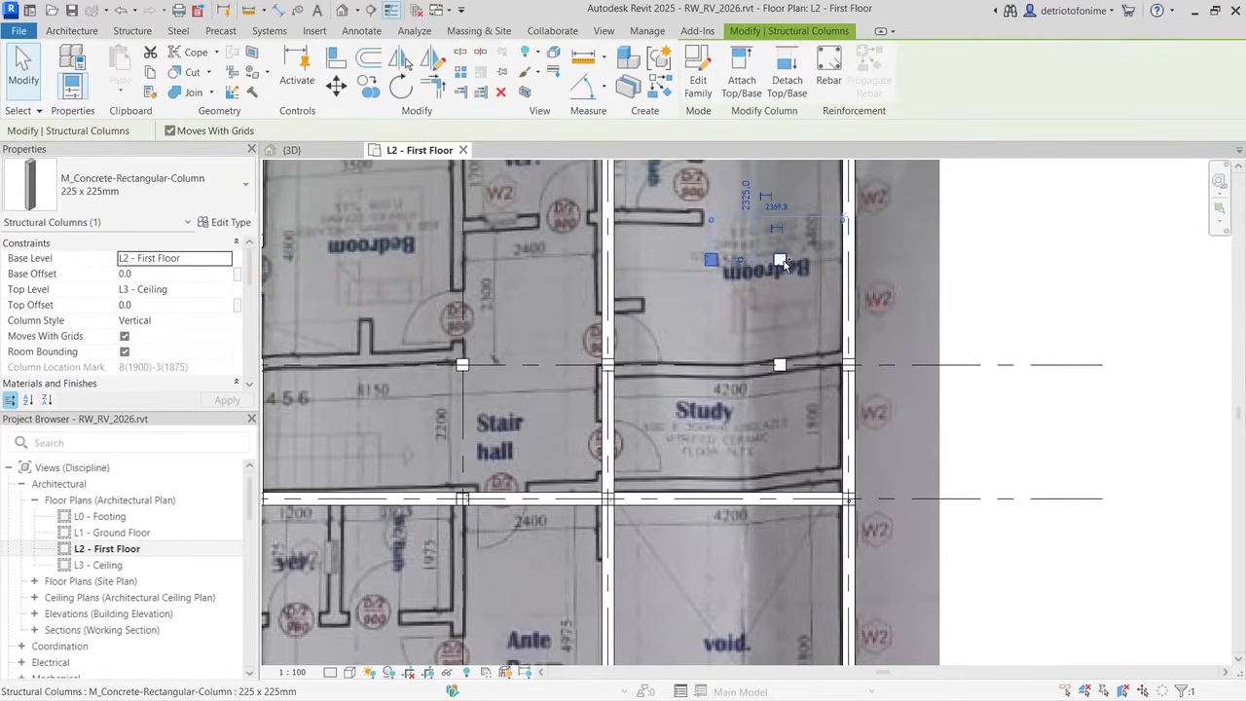
left_click(780, 365, "ctrl")
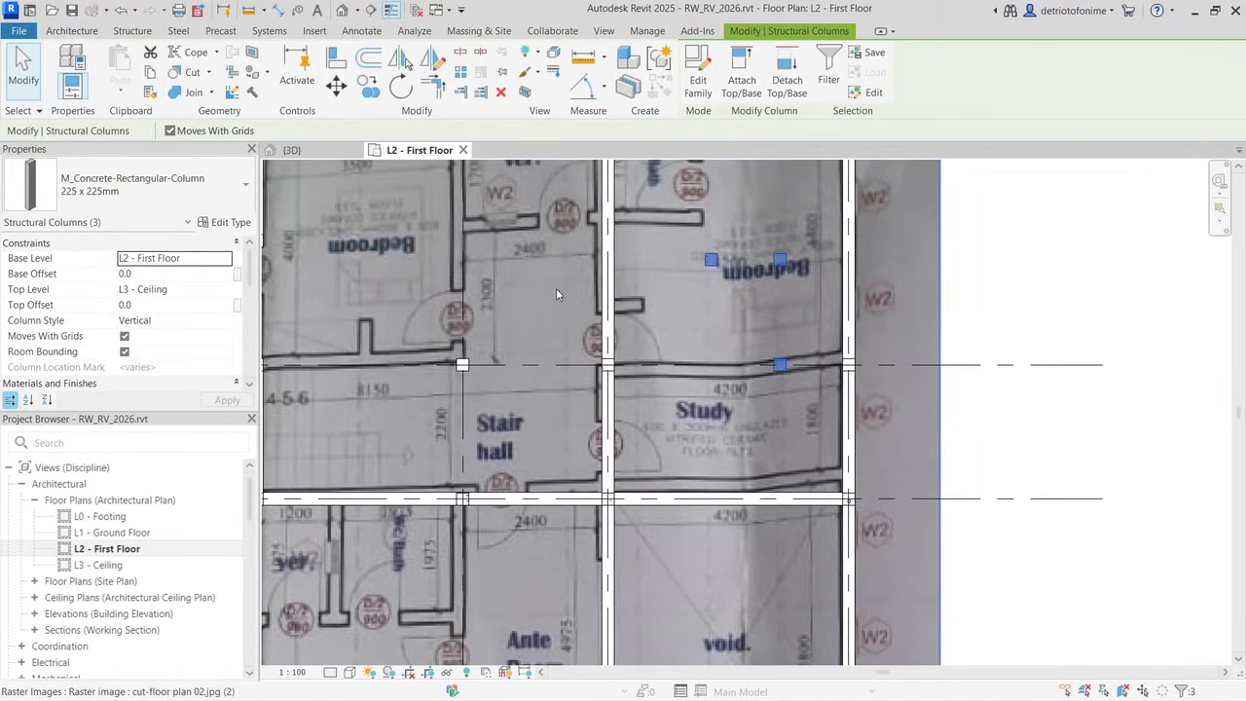
left_click(156, 289)
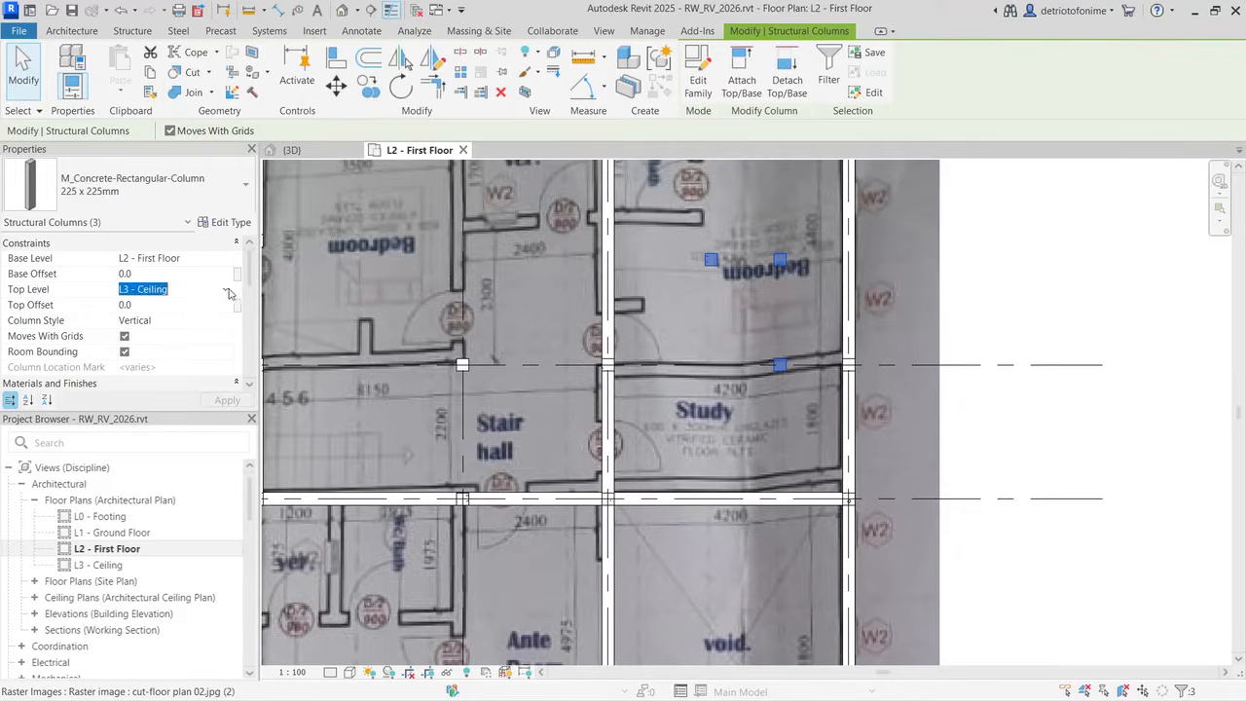
left_click(227, 290)
left_click(185, 331)
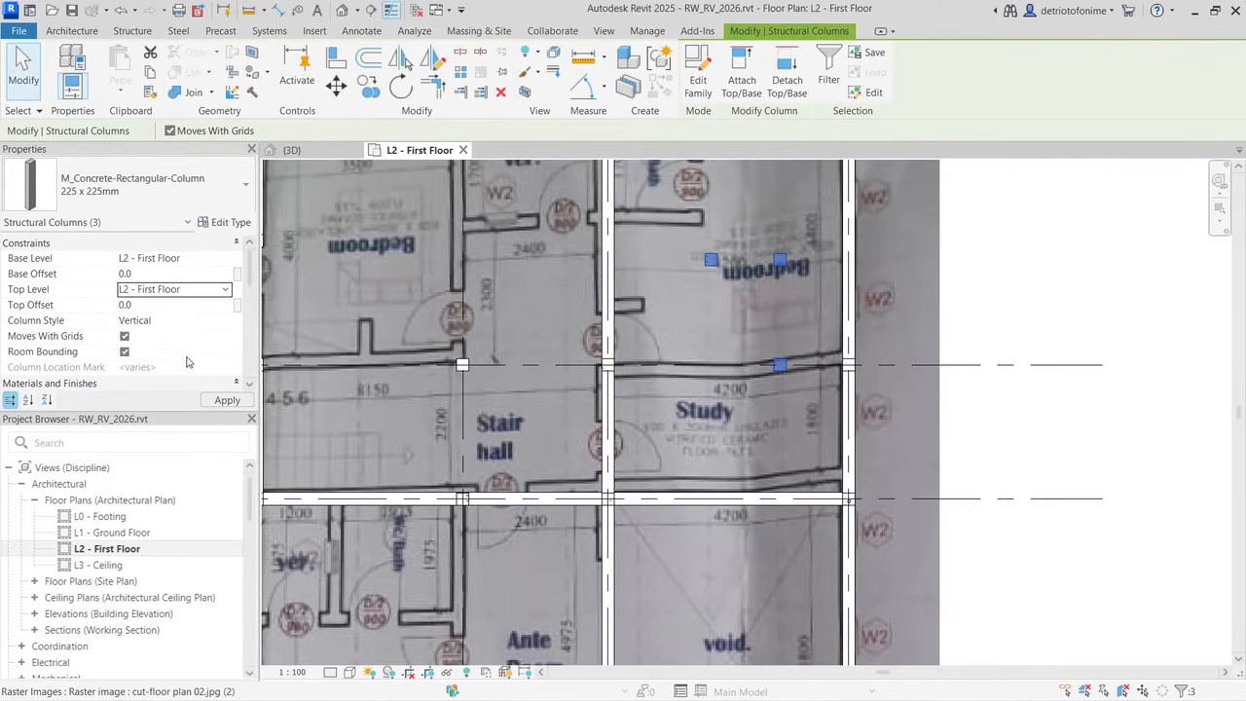
left_click(220, 402)
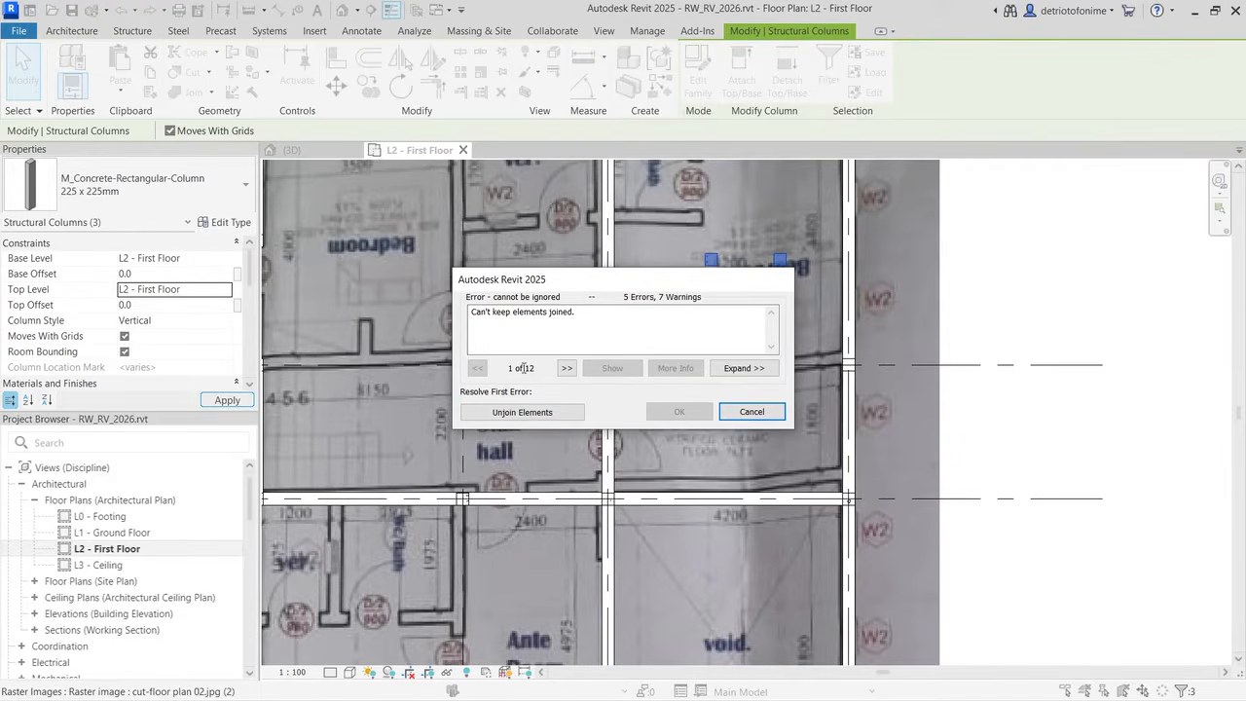
left_click(532, 414)
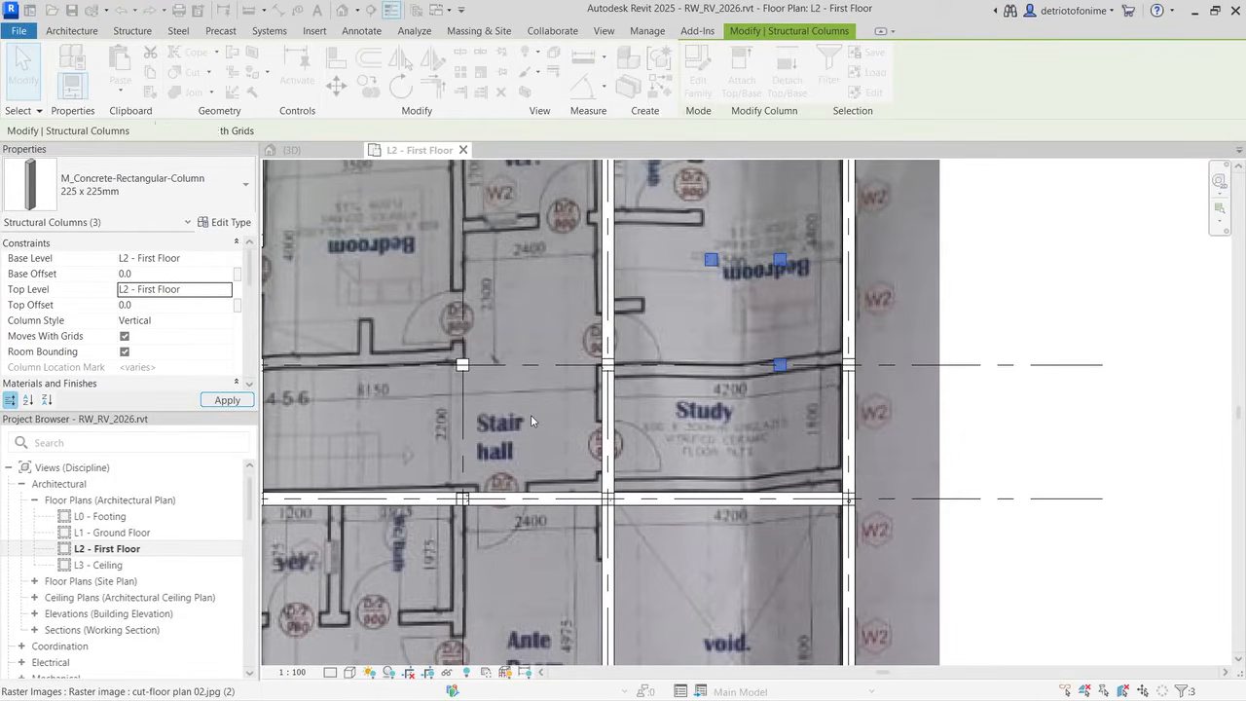
Step: Draw a chain of Generic - 226mm walls from column A/1 to A/2, down to B/2 and back to B/1, and end the chain
scroll(740, 310, "down", 2)
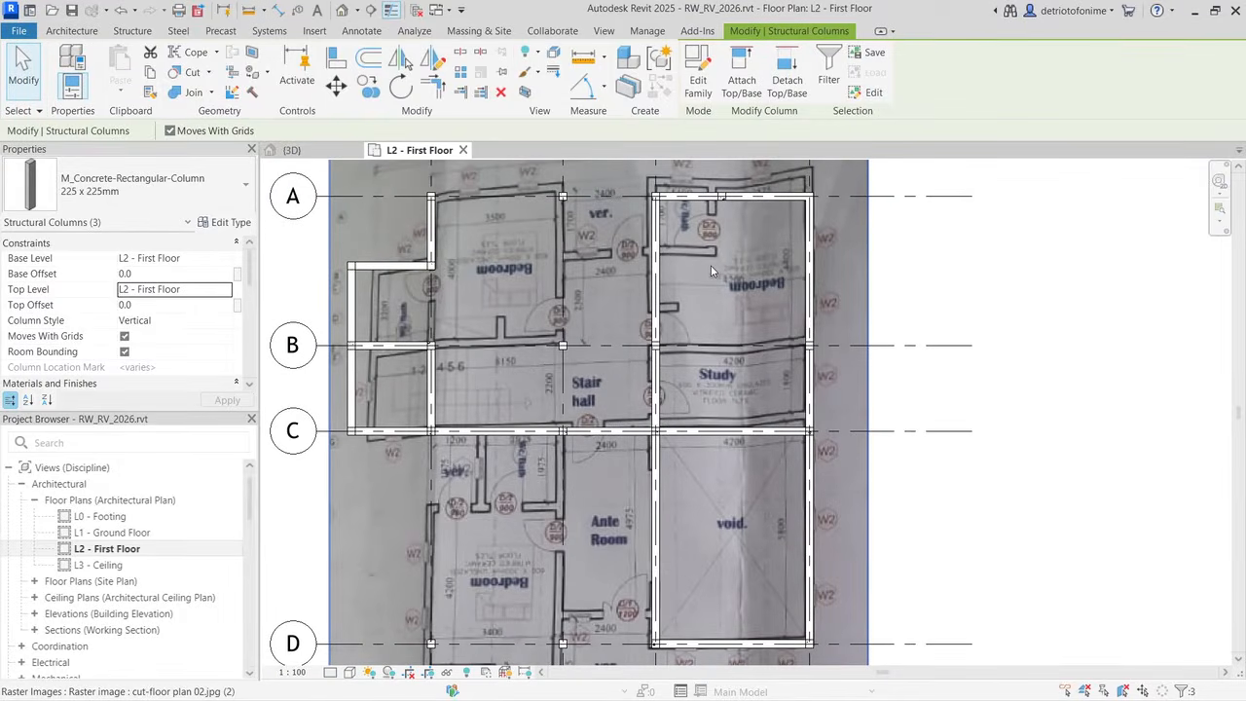
scroll(559, 301, "up", 3)
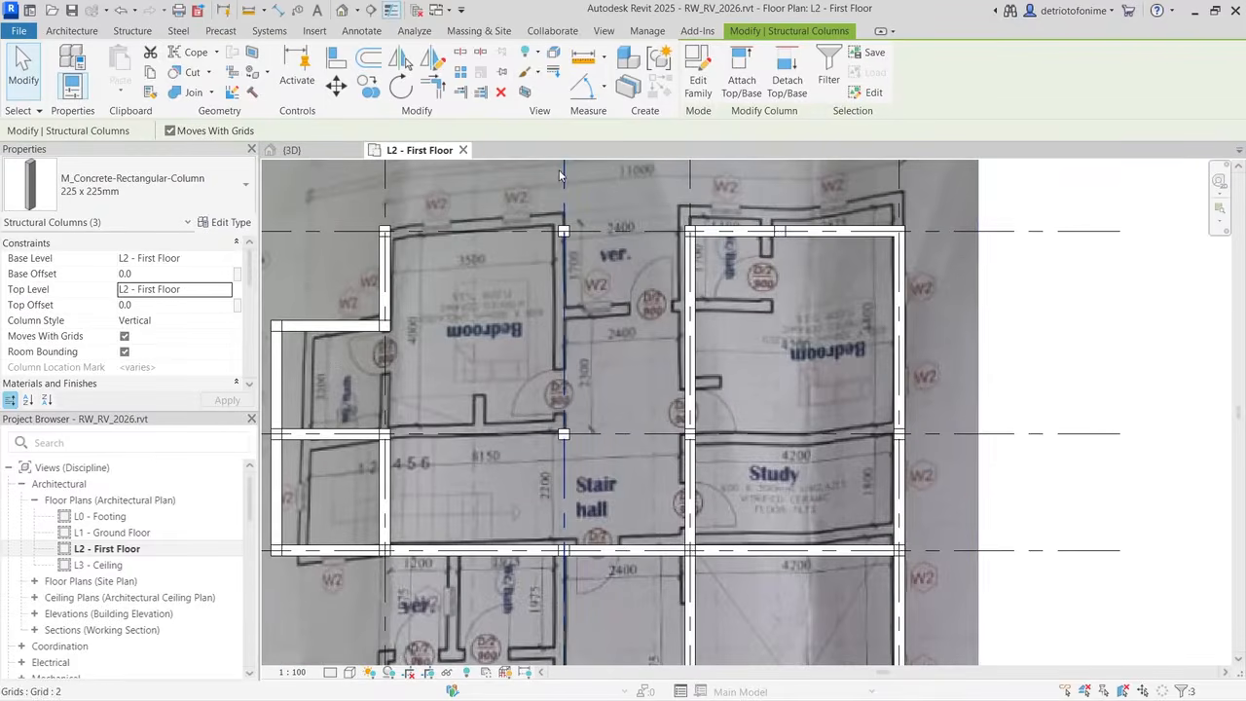
left_click(71, 31)
left_click(72, 66)
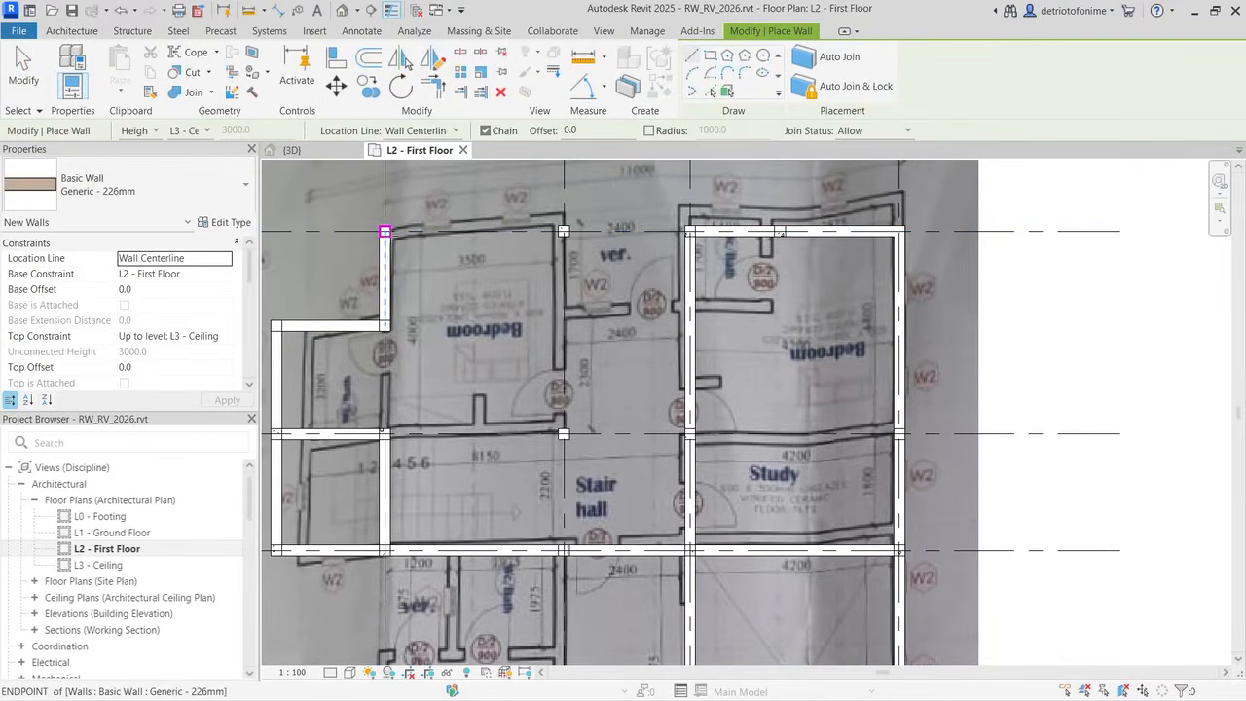
left_click(384, 232)
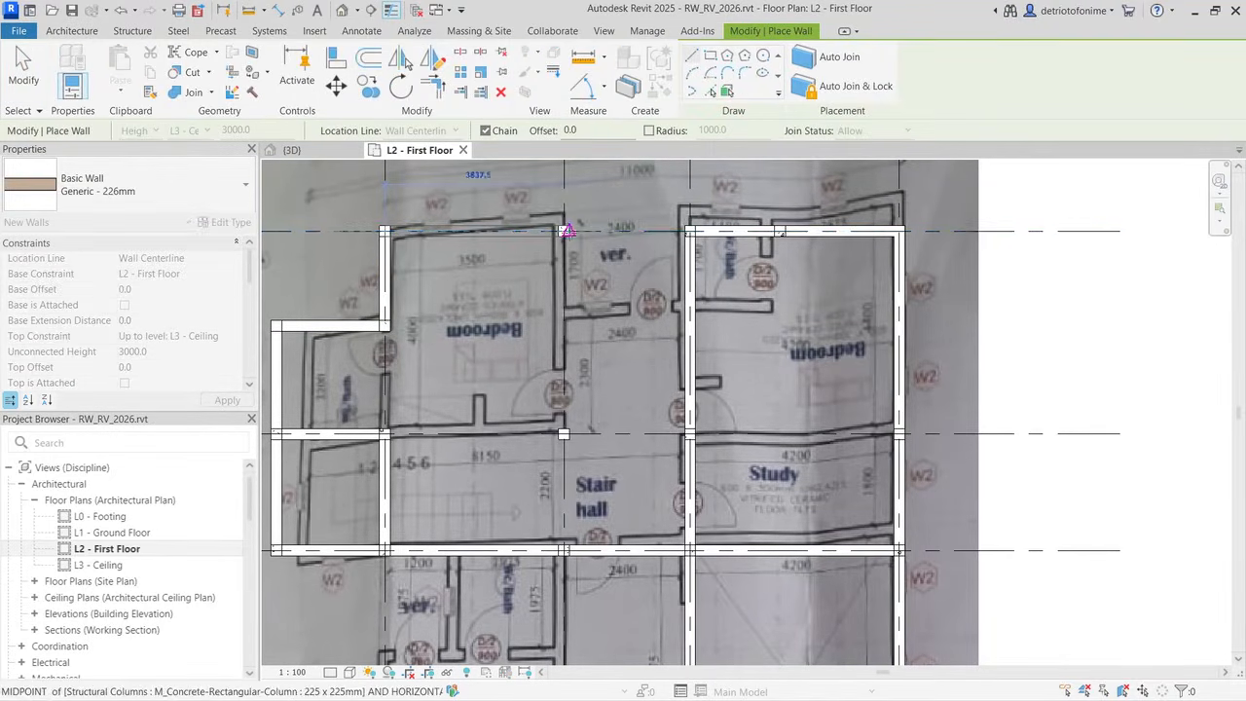
left_click(564, 231)
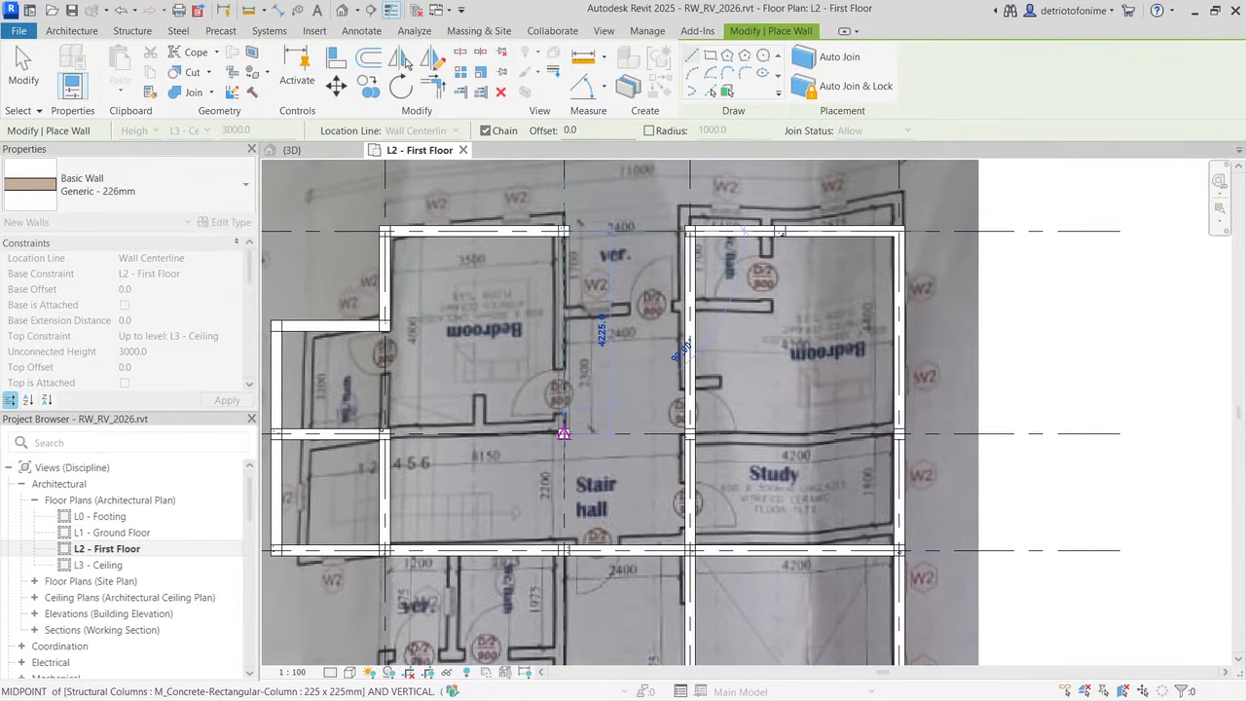
left_click(564, 432)
left_click(384, 432)
key("Escape")
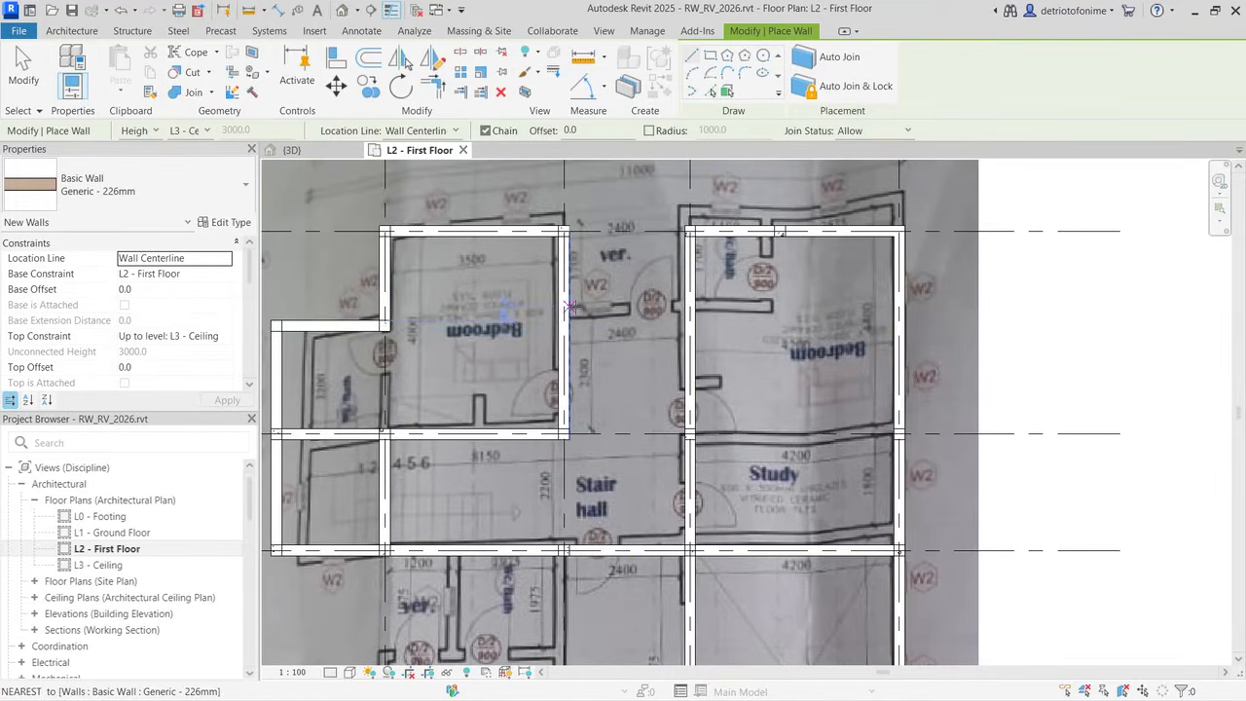
Step: Draw a 2525 mm vertical model line upward from grid B between grids 2 and 3 as a reference for the veranda wall
scroll(690, 210, "up", 3)
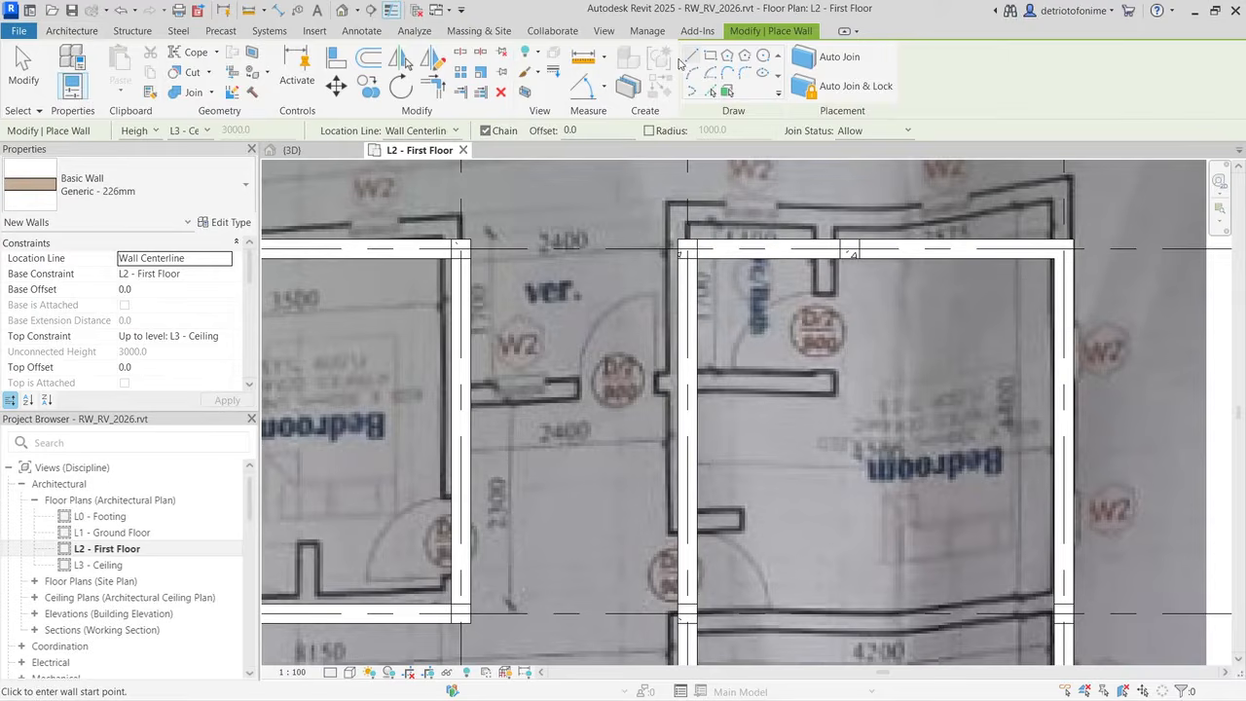
left_click(70, 31)
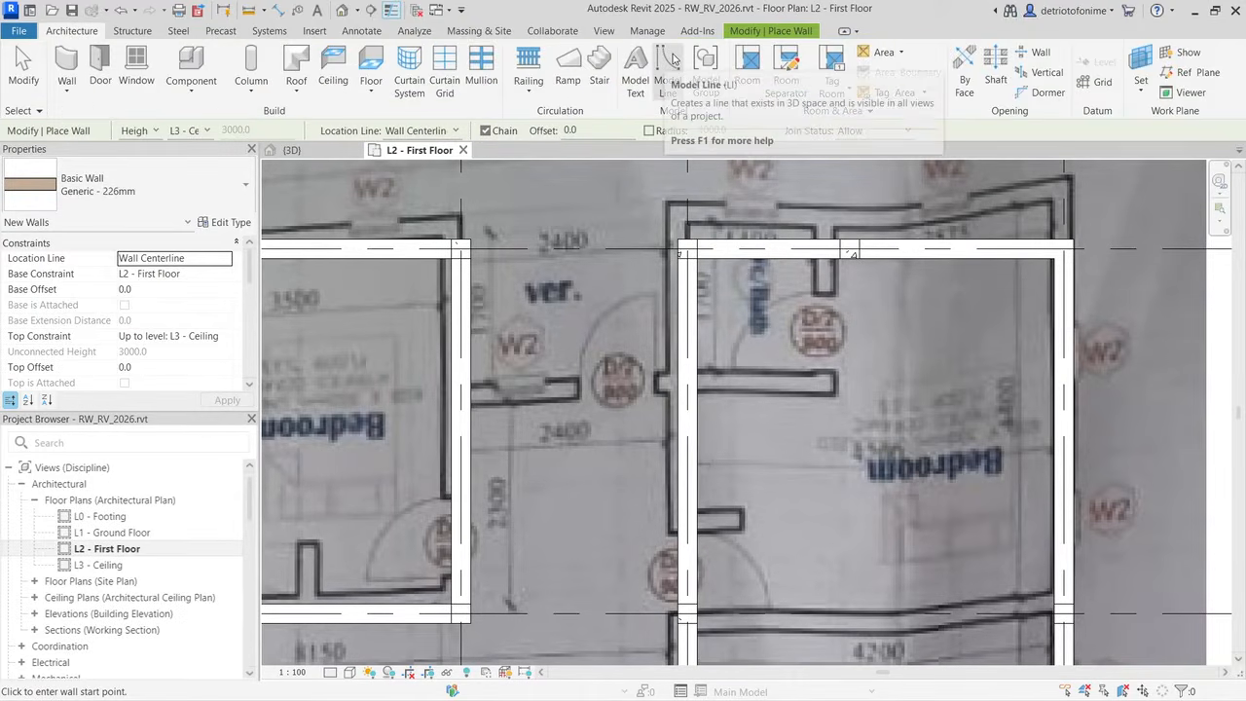
left_click(668, 84)
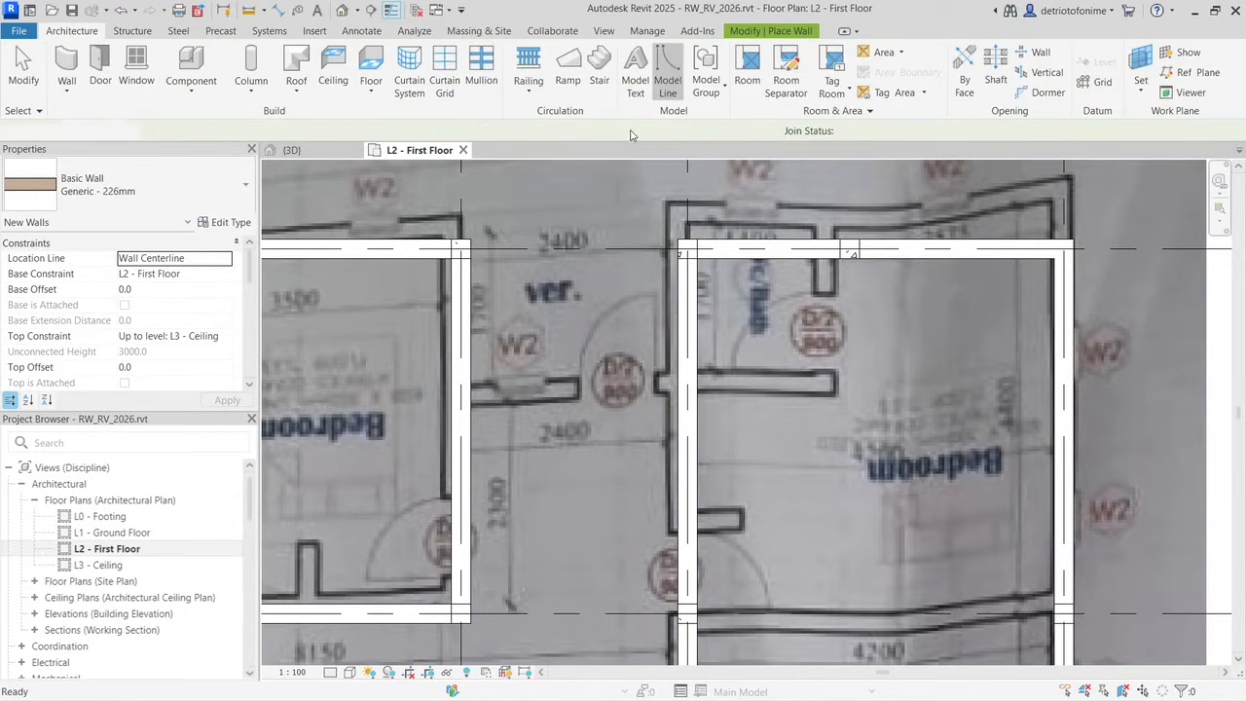
left_click(521, 614)
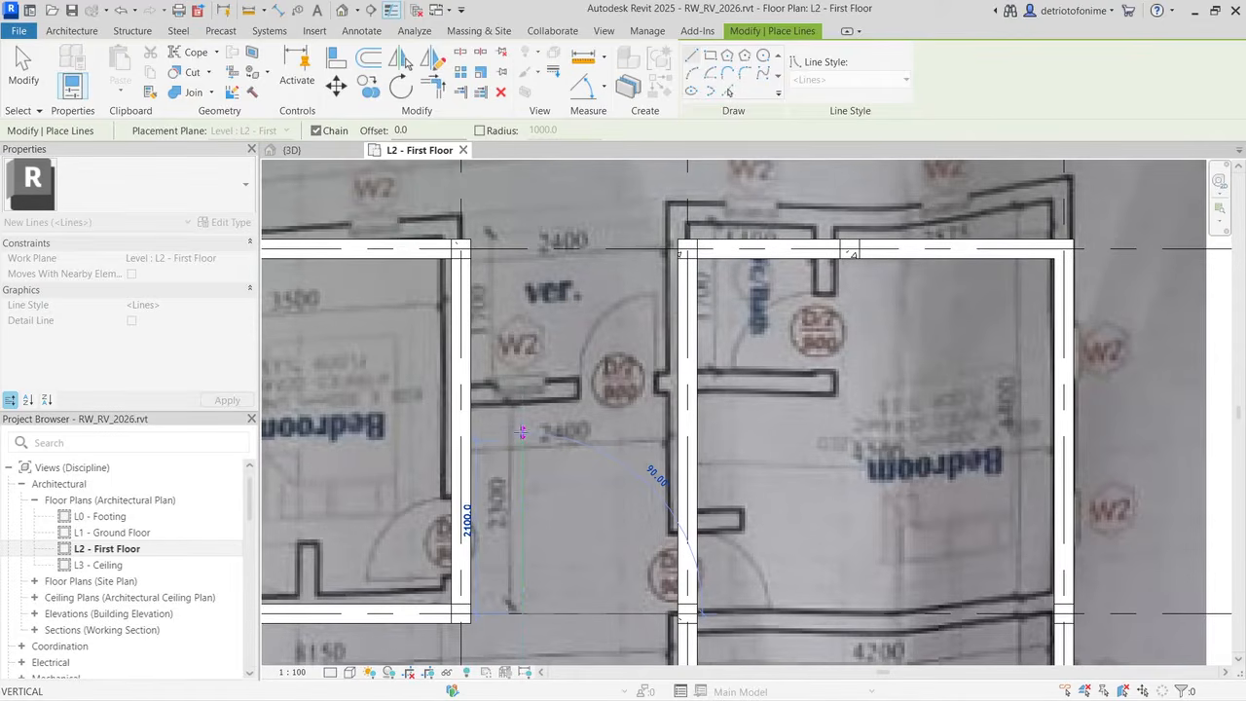
type("2525")
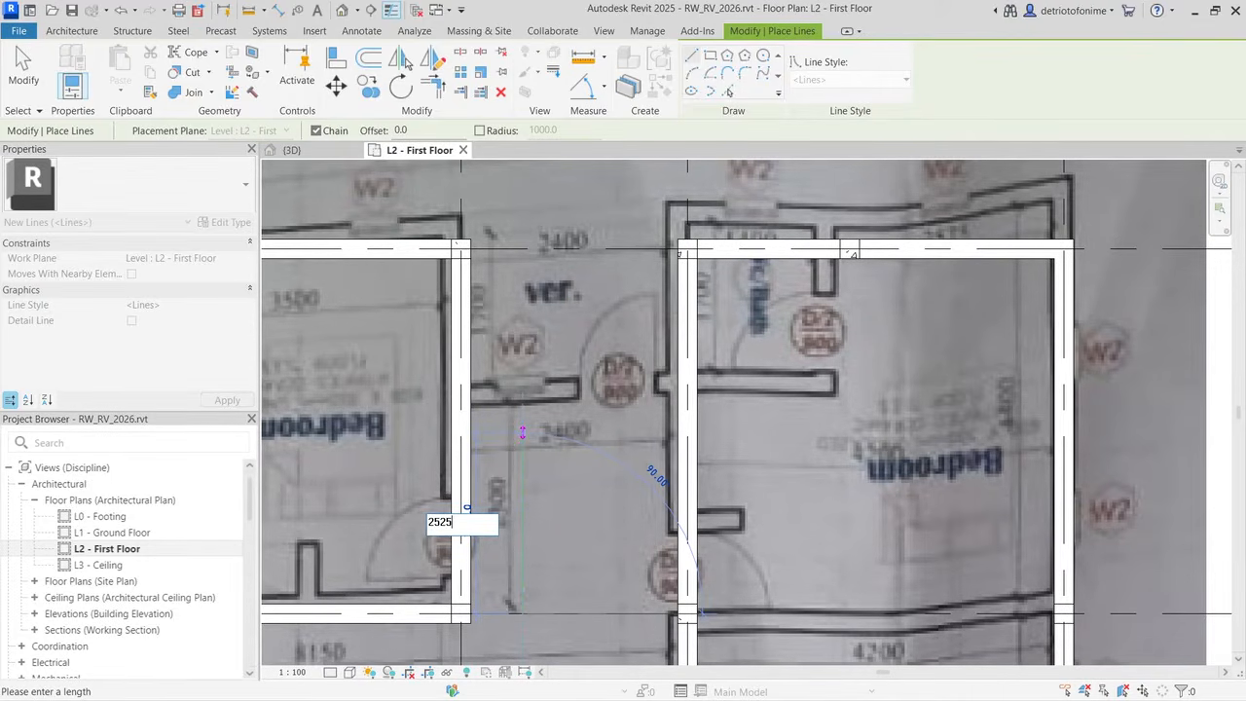
key("Return")
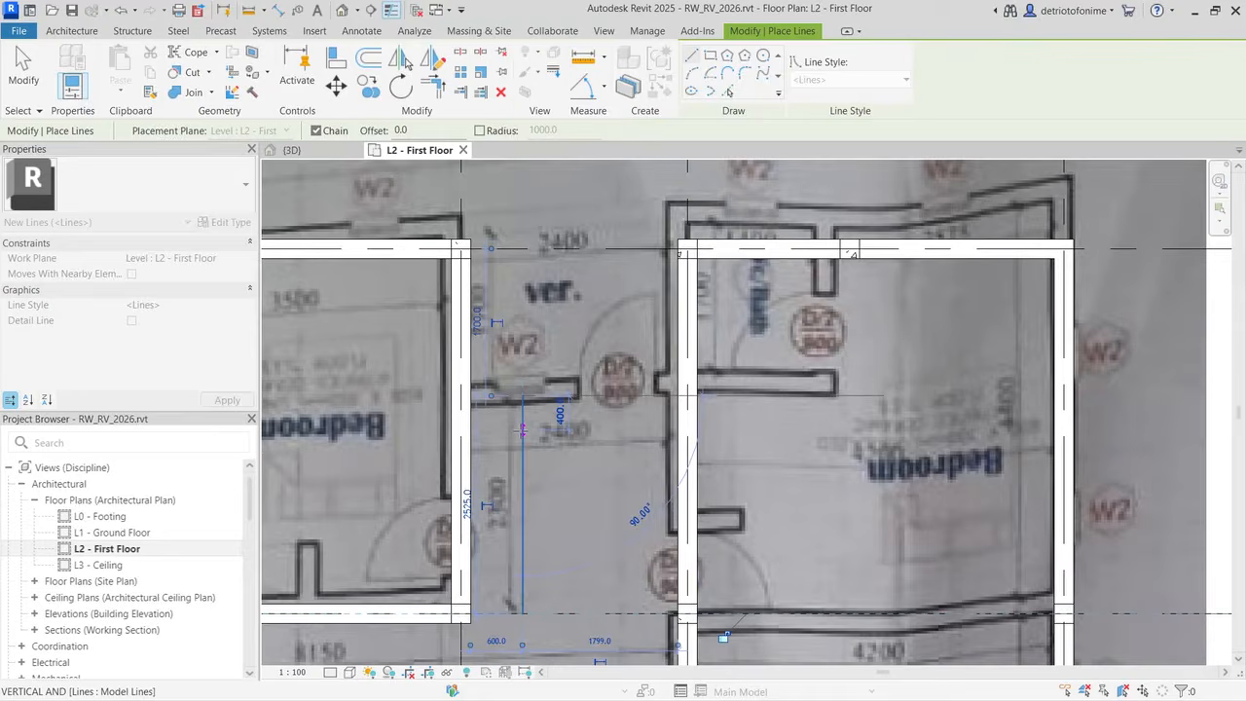
key("Escape")
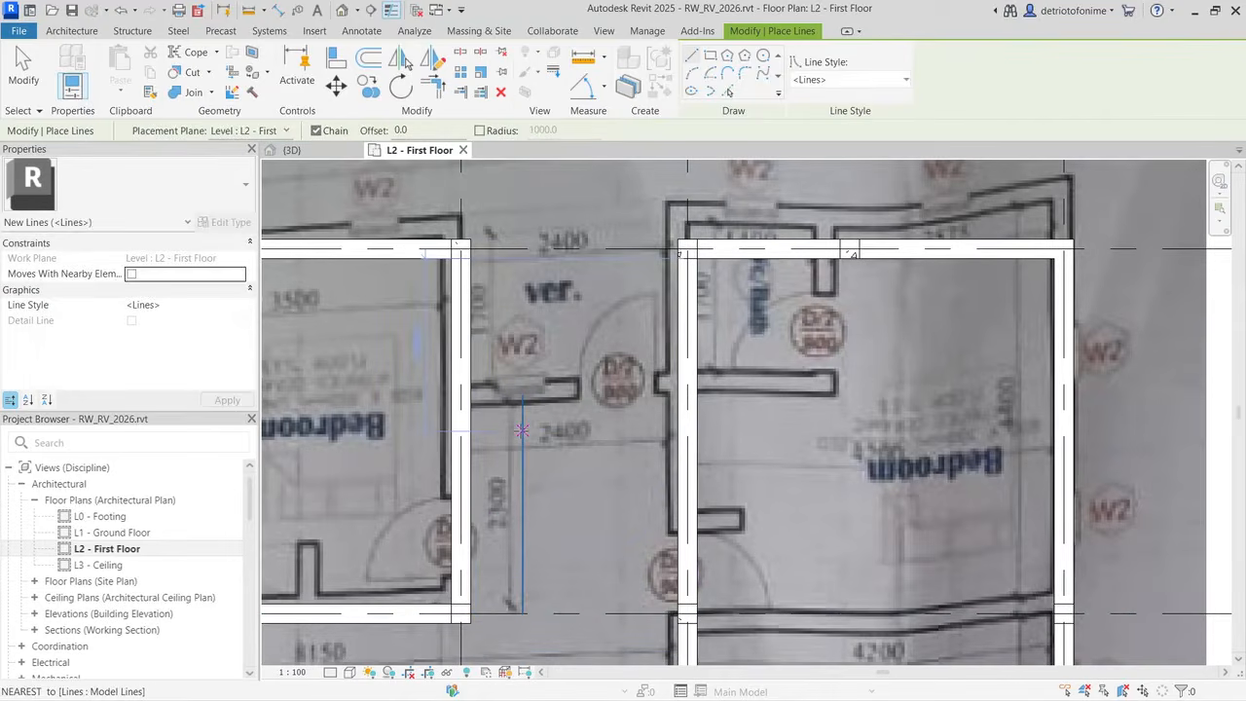
Step: Draw a horizontal Generic - 226mm wall from the upper end of the reference line to the centerline of the grid 3 wall
left_click(86, 33)
left_click(72, 63)
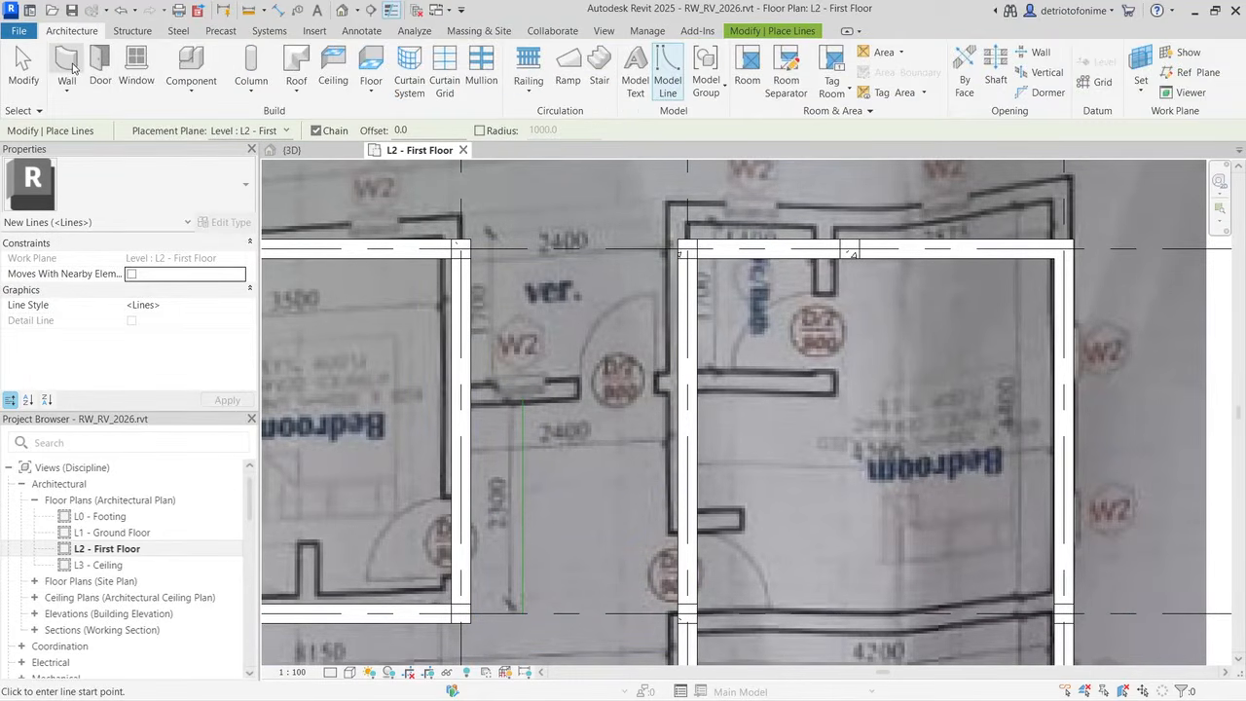
left_click(523, 396)
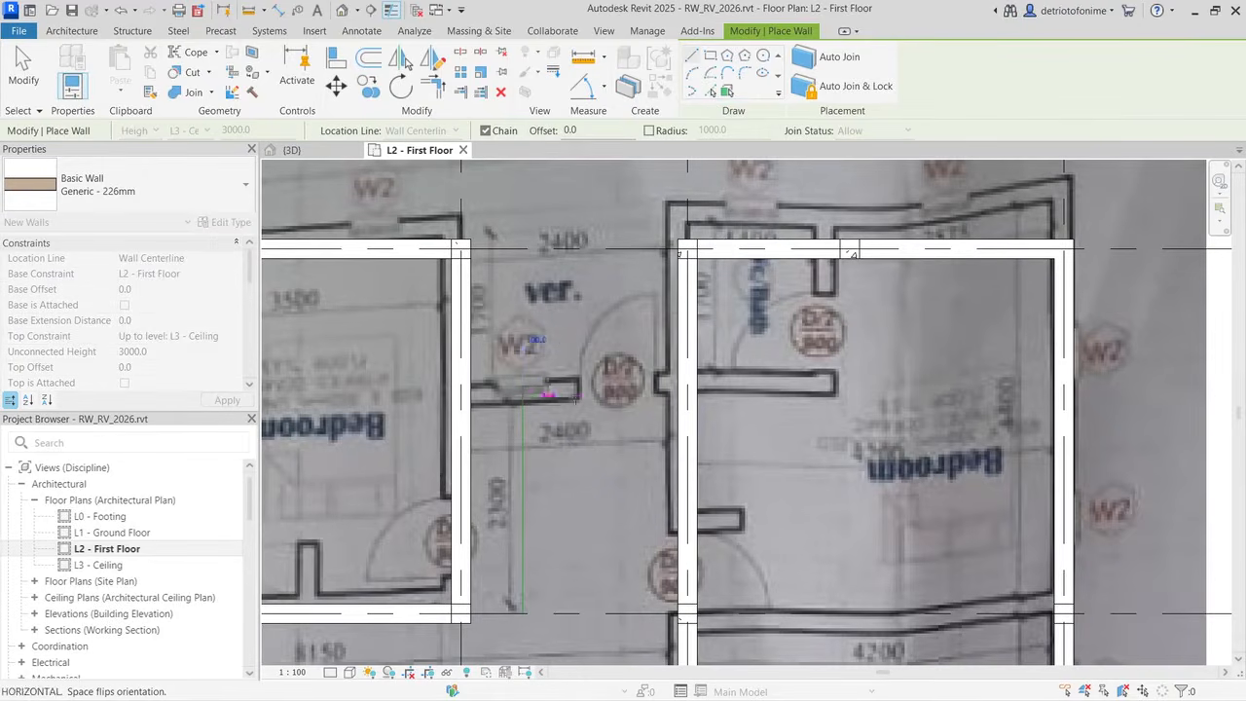
left_click(687, 395)
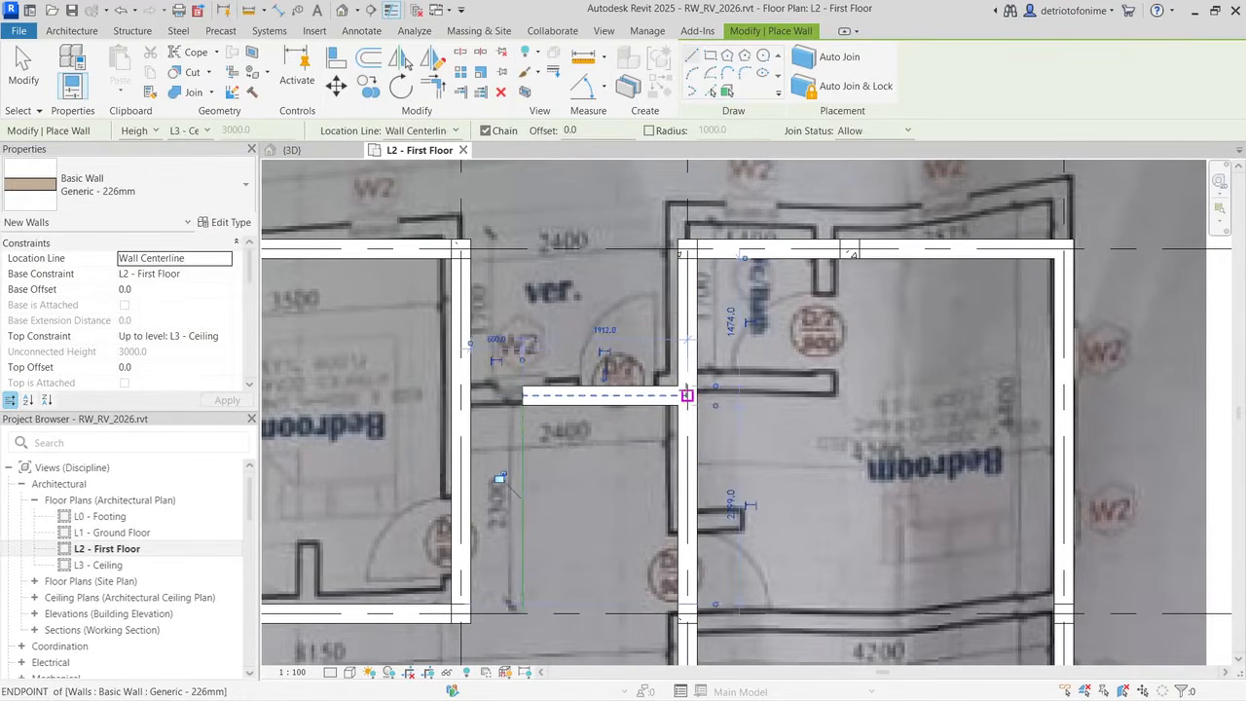
key("Escape")
key("Escape")
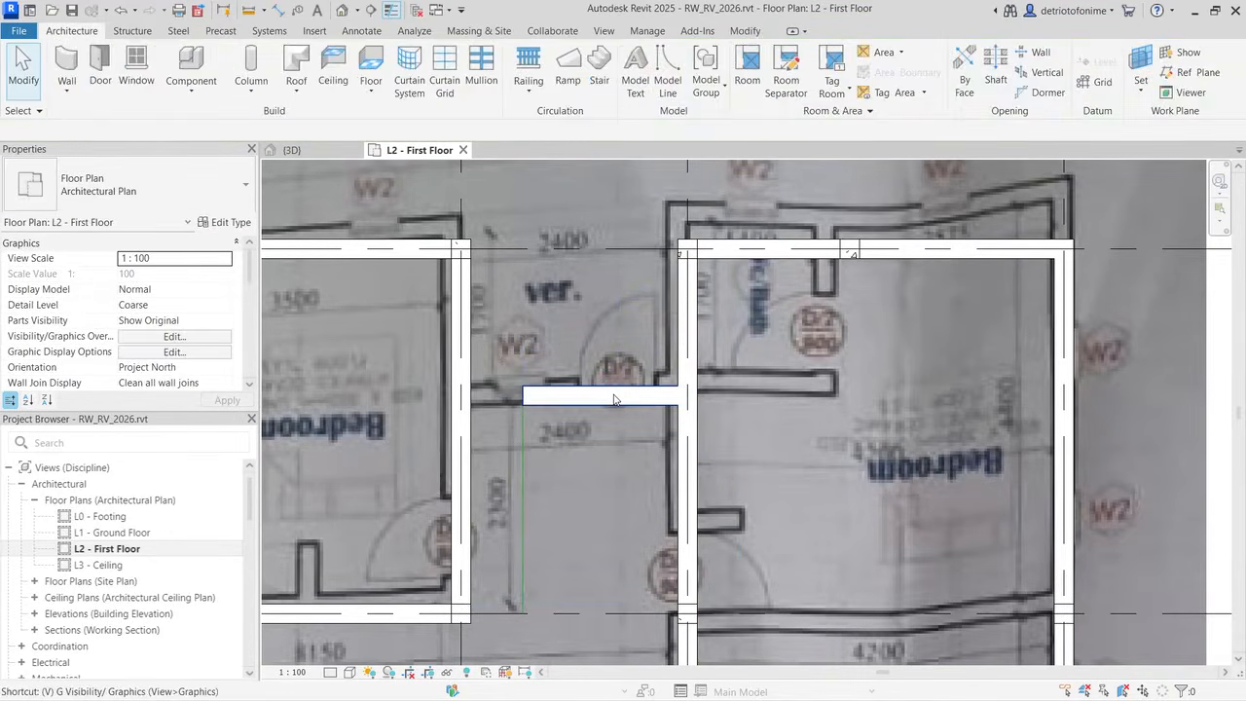
Step: Extend the free end of the veranda wall to the grid 2 wall, and delete the reference model line
left_click(612, 397)
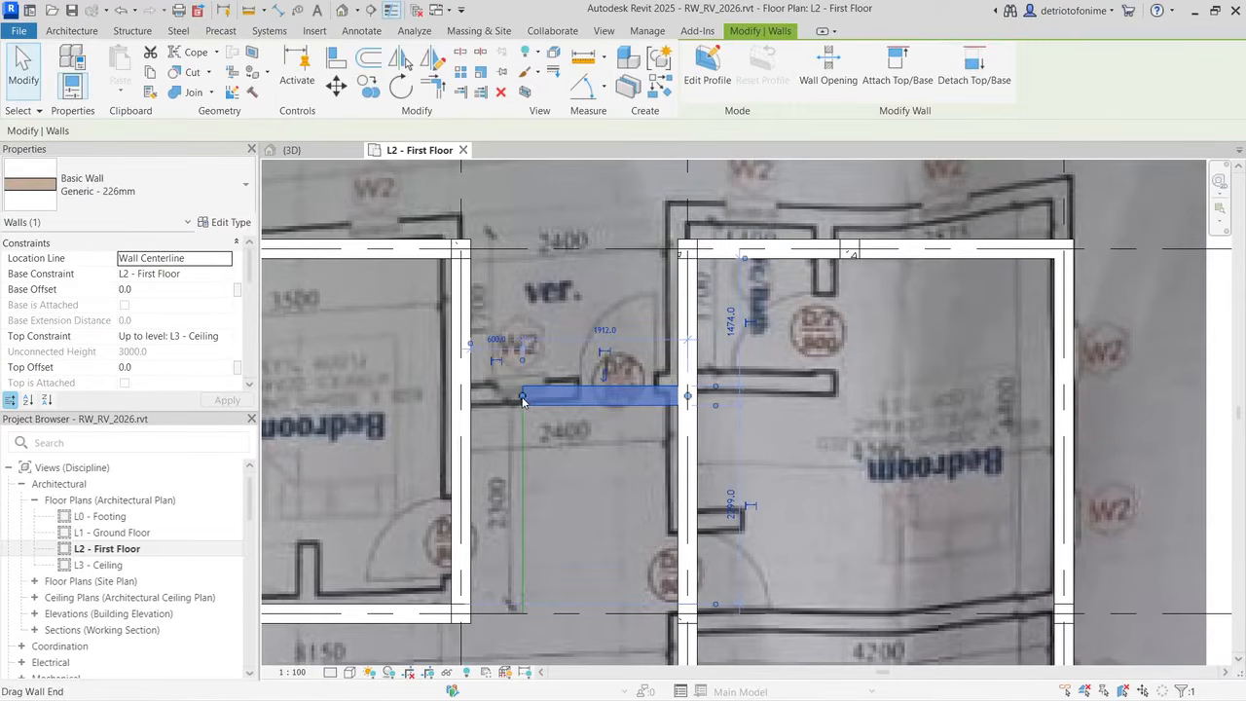
left_click_drag(523, 398, 466, 397)
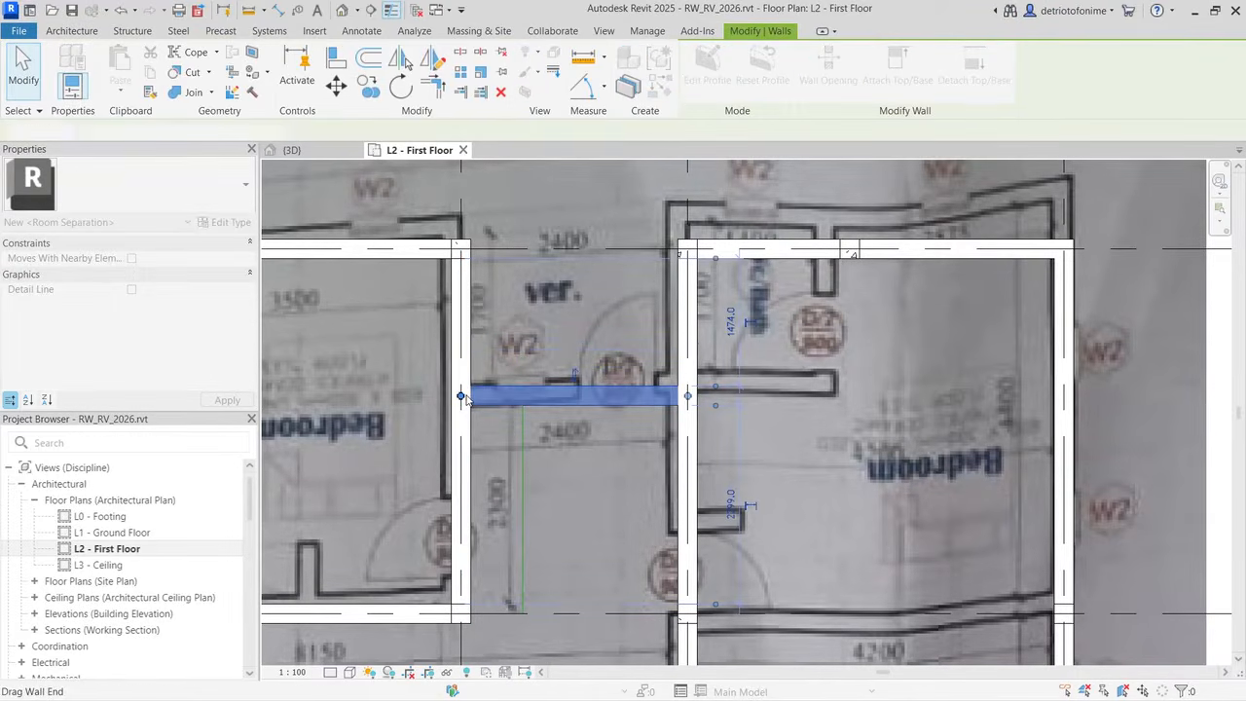
key("Escape")
left_click(522, 456)
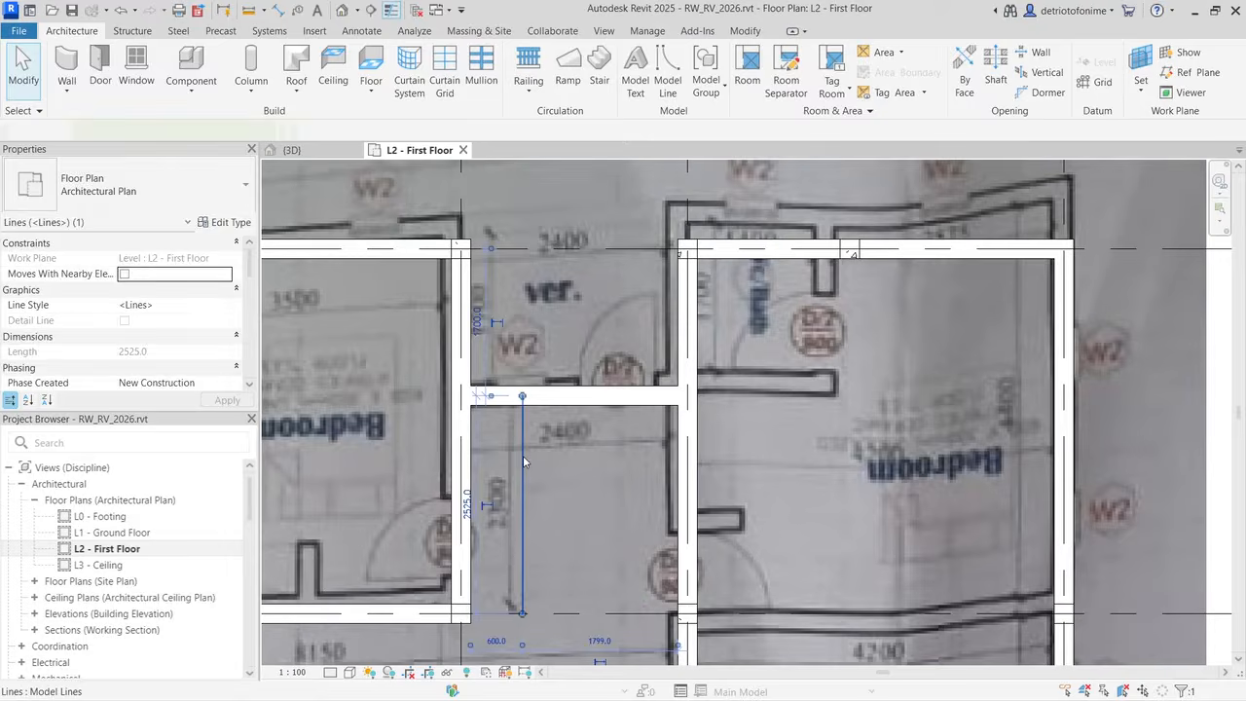
key("Delete")
Step: Draw chained Generic - 226mm walls from column C/2 down to D/2 and across to D/1
scroll(615, 460, "down", 5)
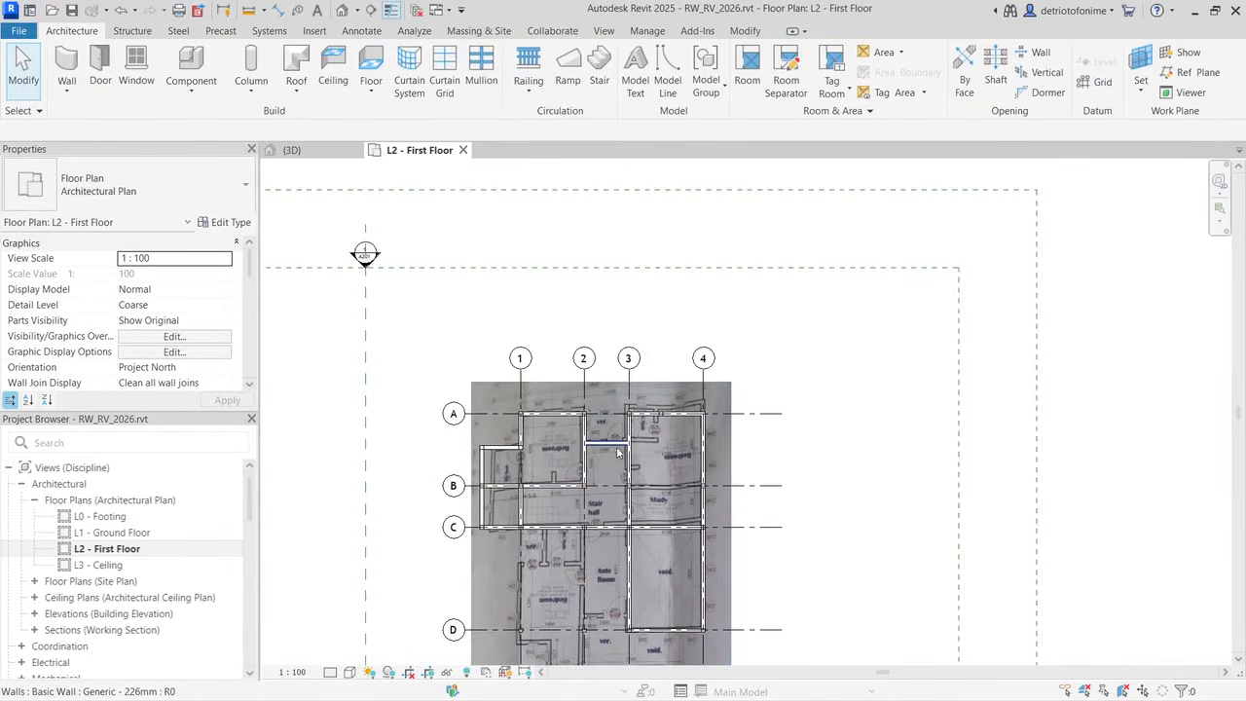
scroll(533, 413, "up", 5)
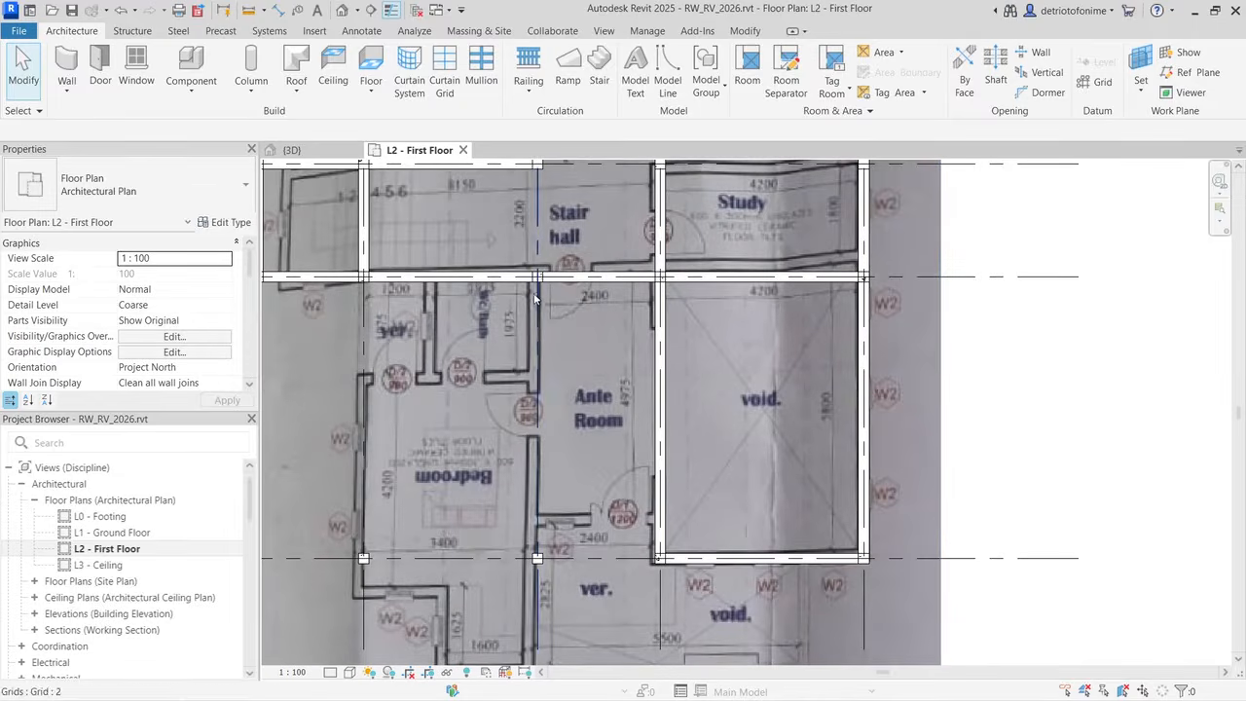
scroll(541, 526, "down", 3)
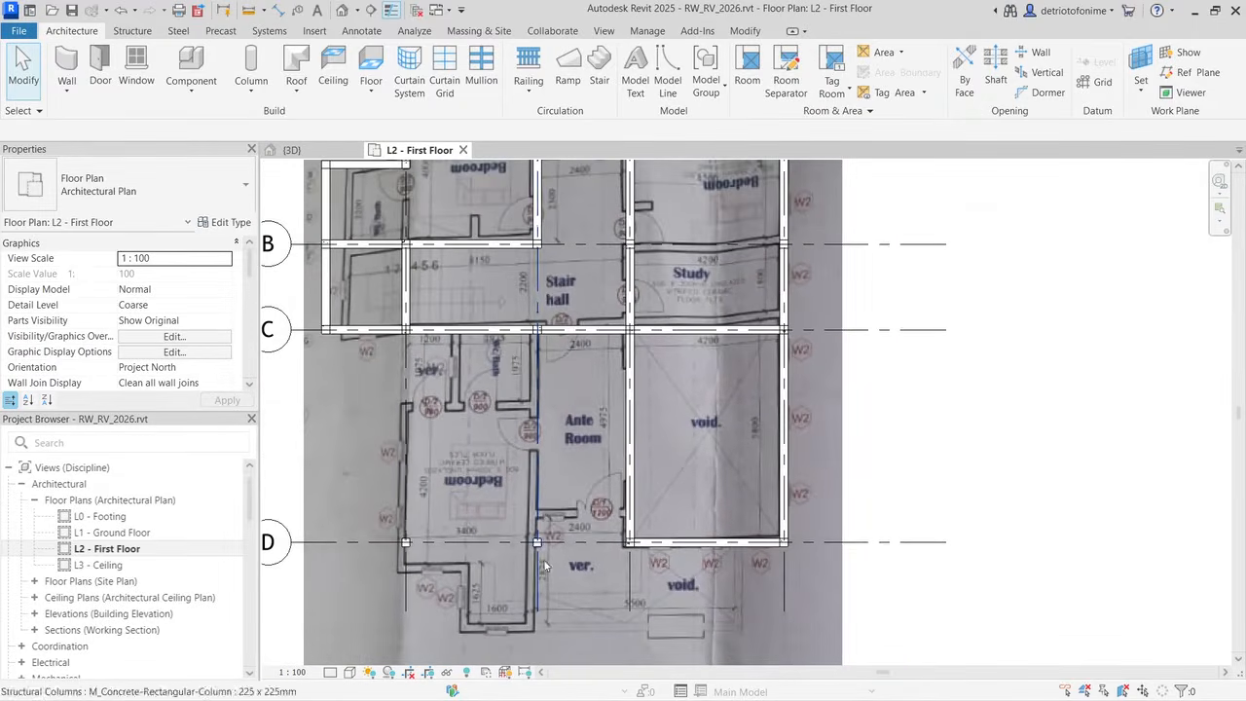
scroll(545, 592, "up", 4)
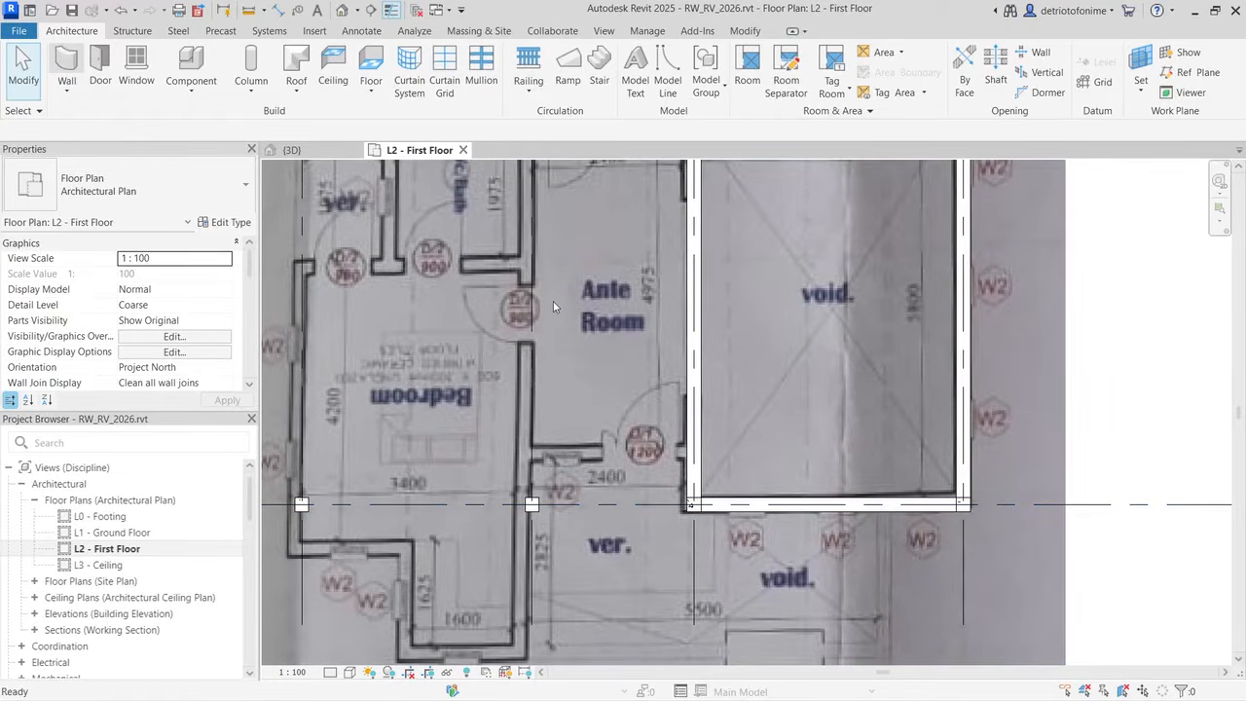
left_click(65, 59)
scroll(553, 301, "down", 2)
scroll(543, 178, "up", 1)
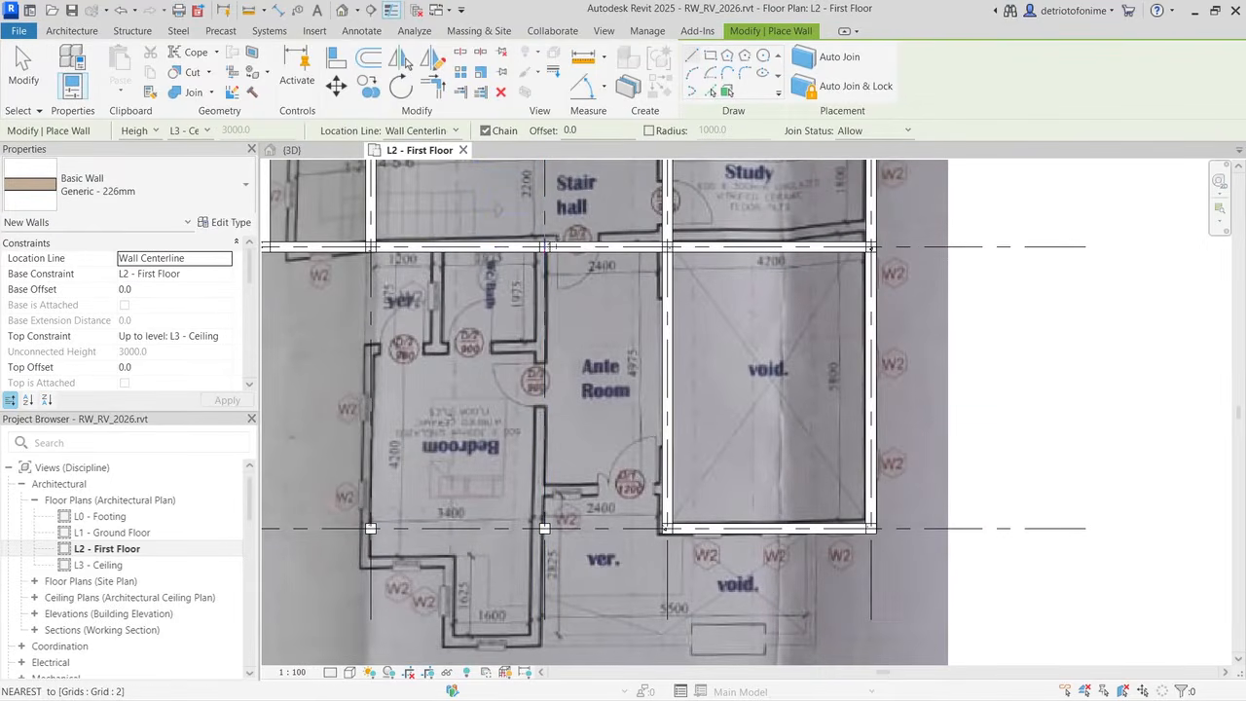
left_click(545, 247)
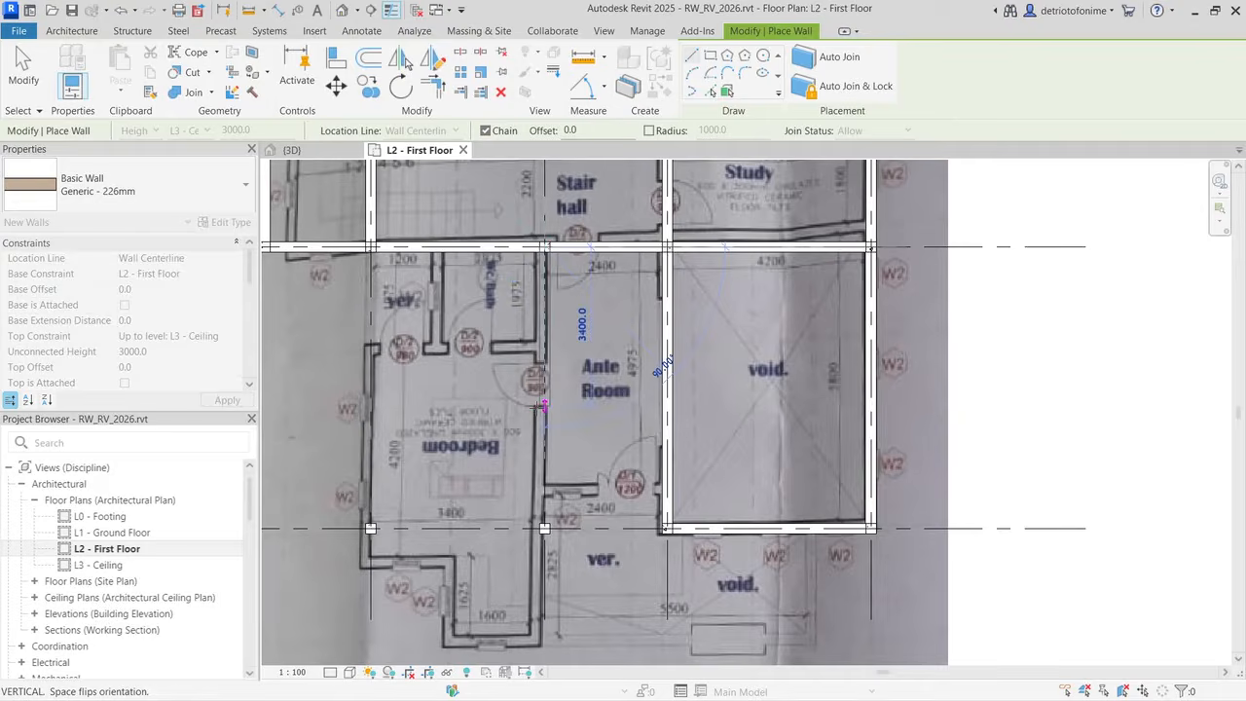
scroll(545, 528, "up", 3)
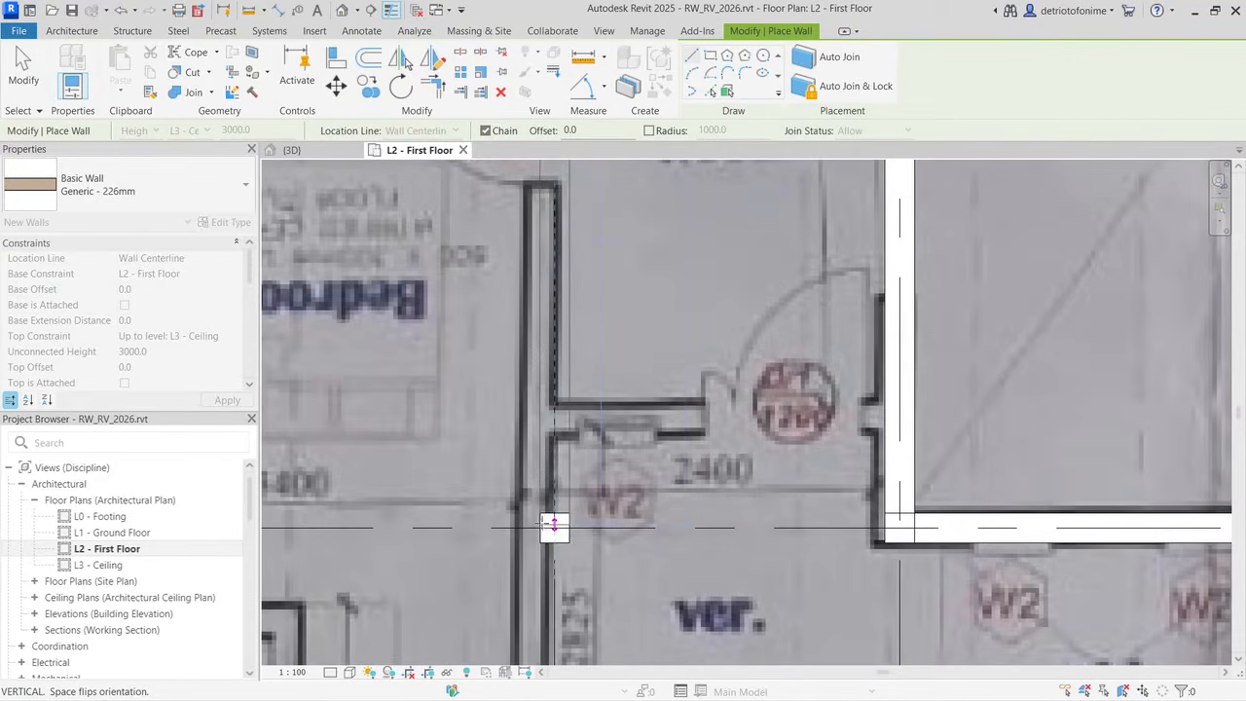
scroll(555, 529, "down", 3)
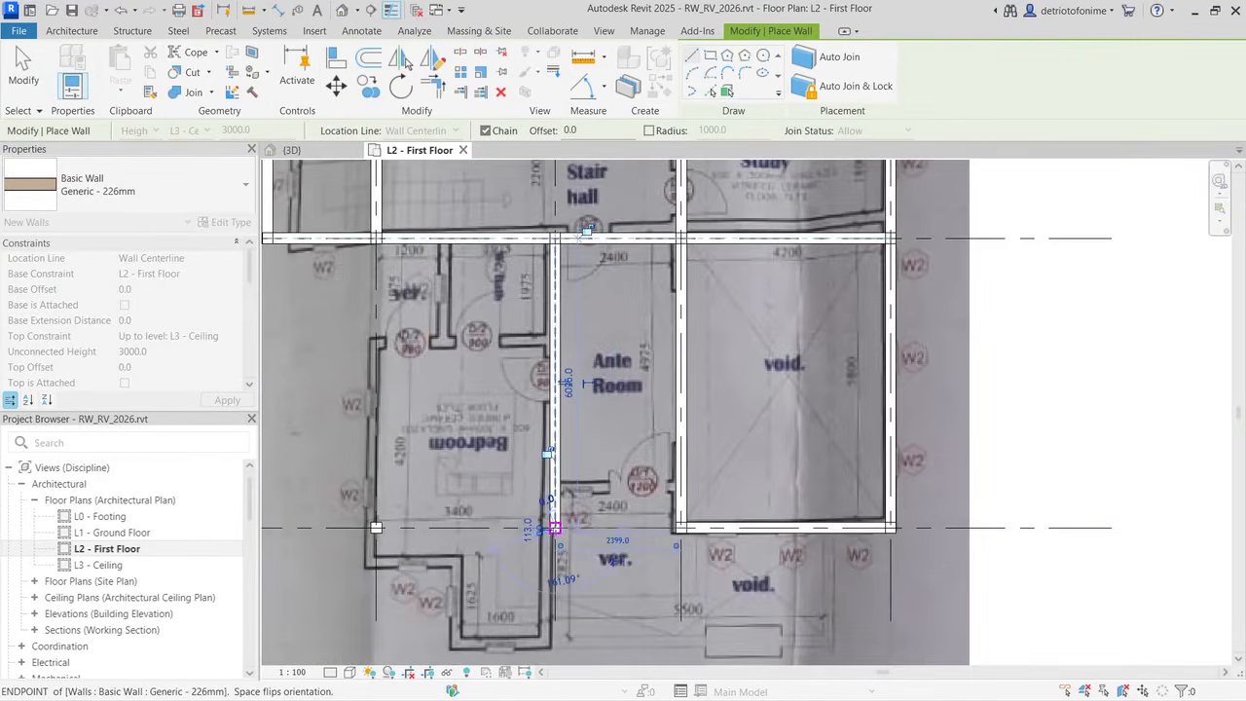
left_click(554, 528)
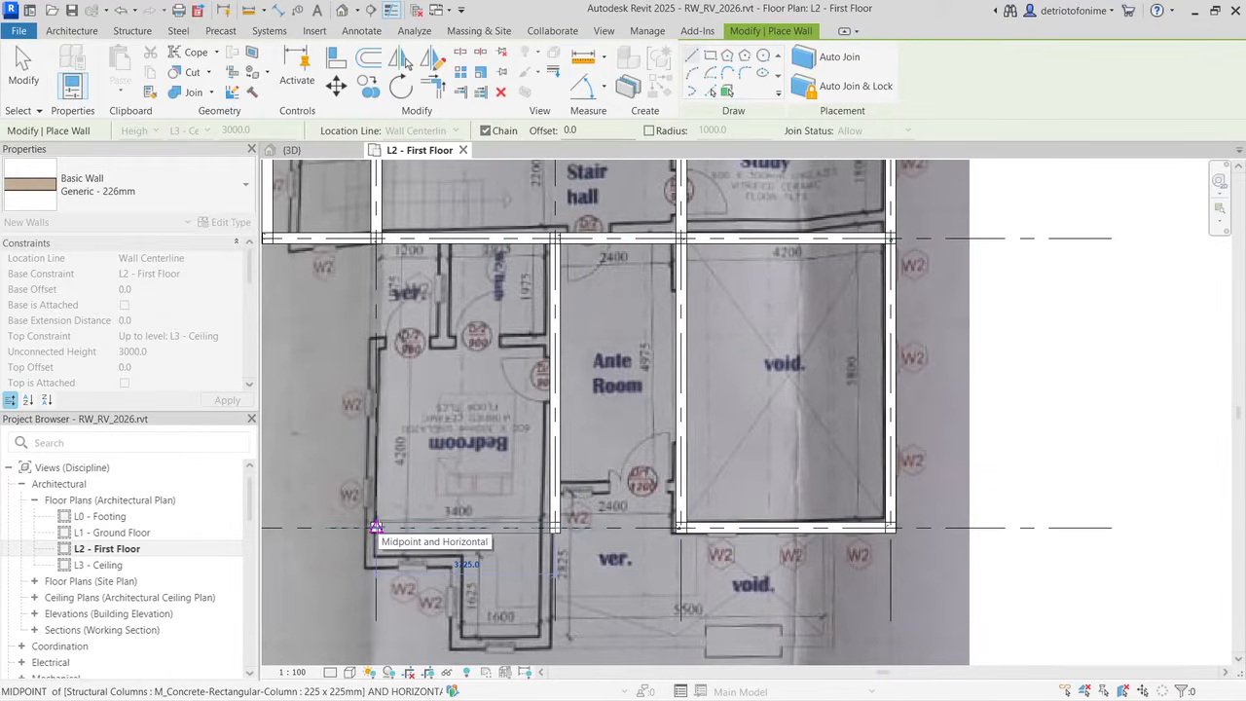
left_click(376, 527)
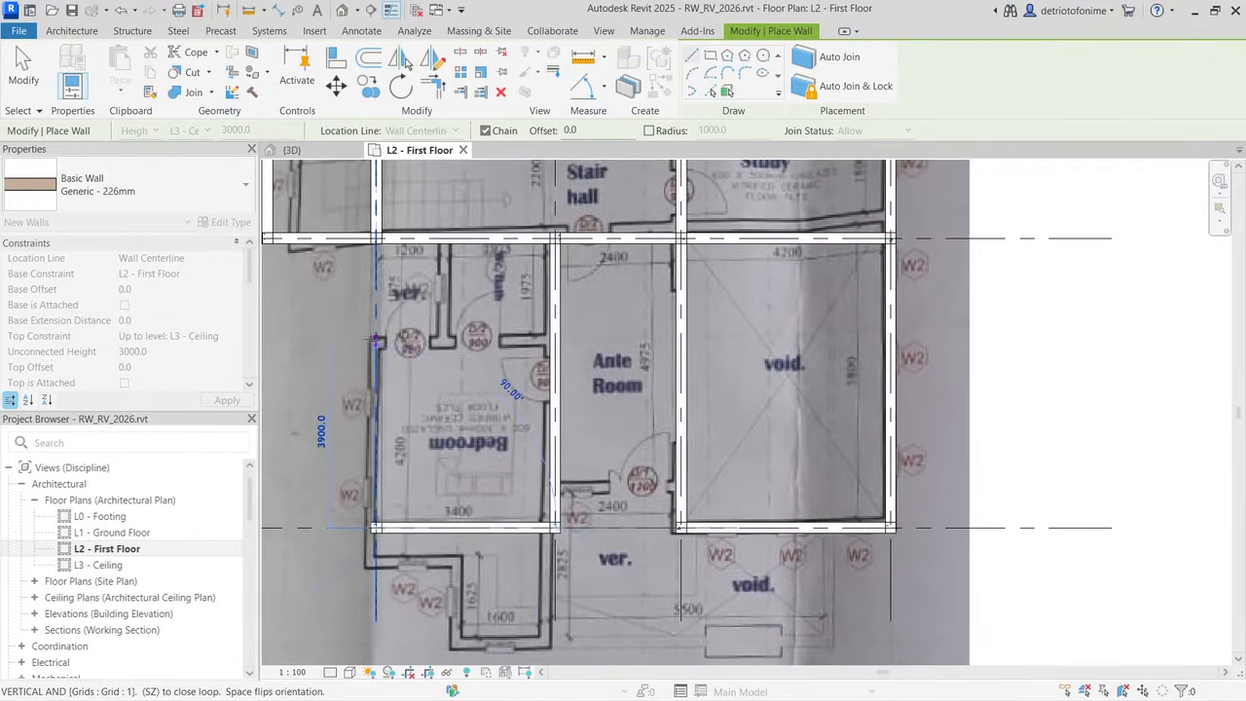
Step: Continue the wall chain 4200 mm upward along grid 1, then across to the grid 2 wall, and end the chain
scroll(380, 344, "up", 3)
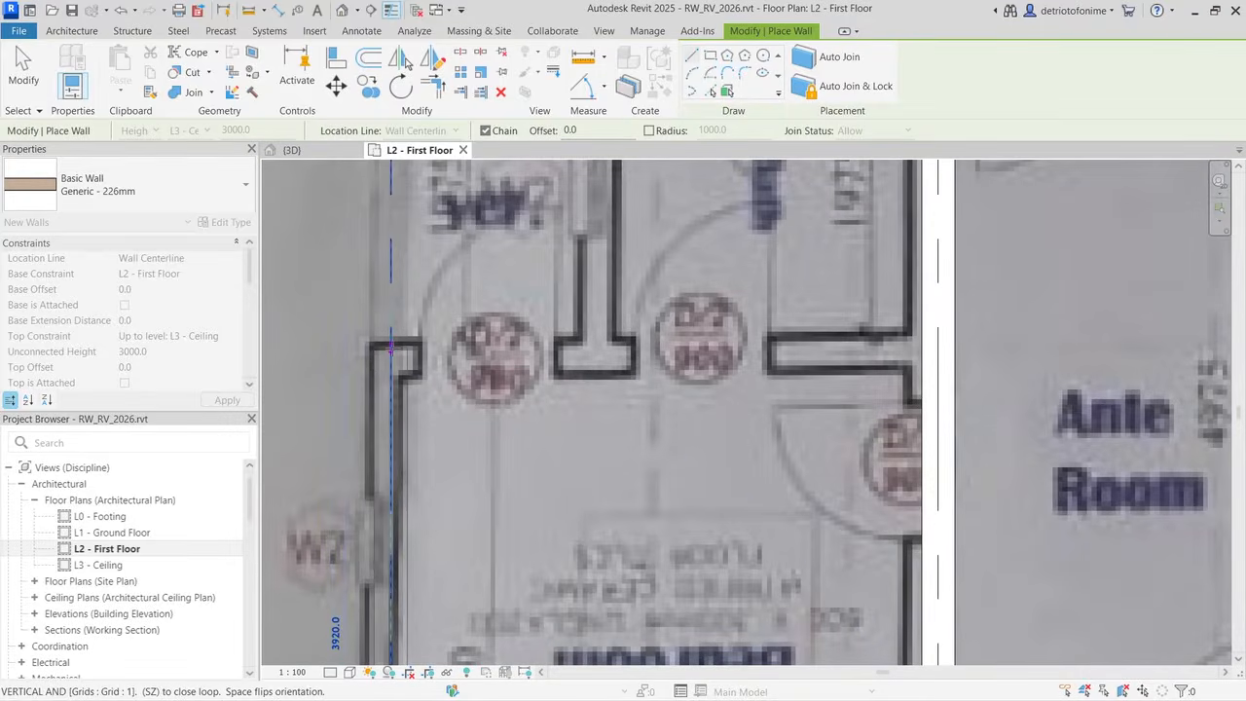
scroll(390, 350, "down", 3)
scroll(392, 366, "down", 1)
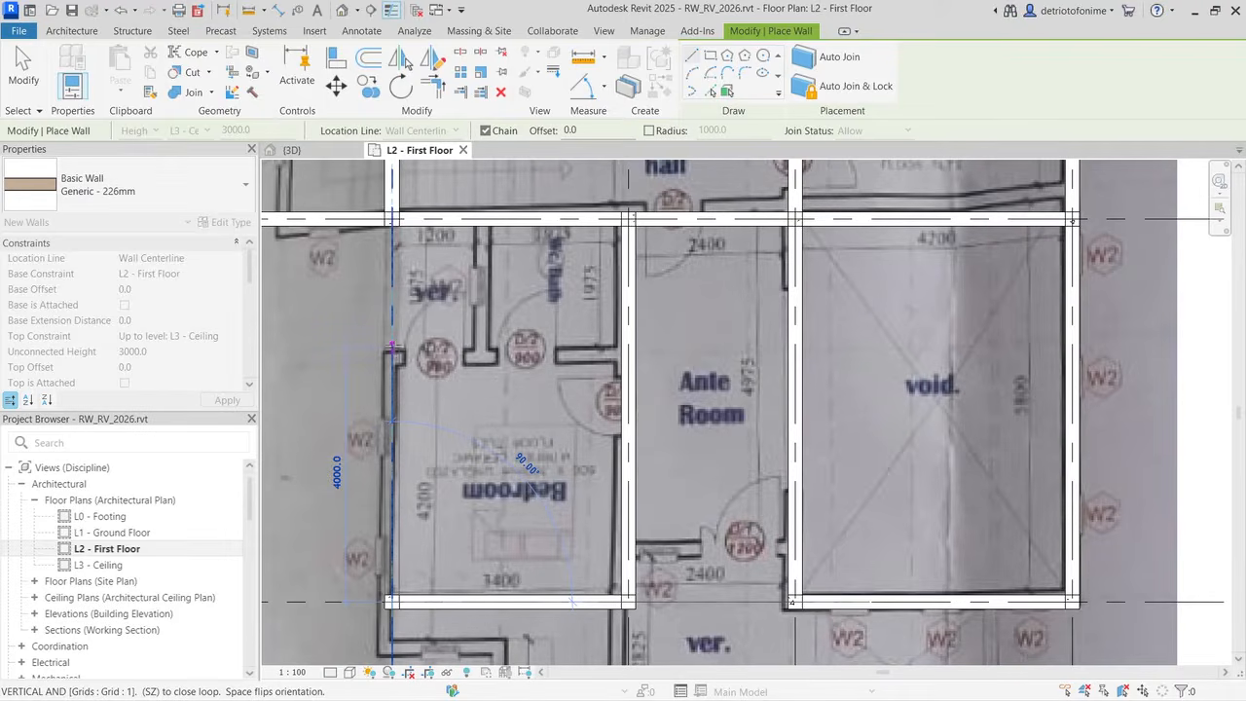
left_click(394, 334)
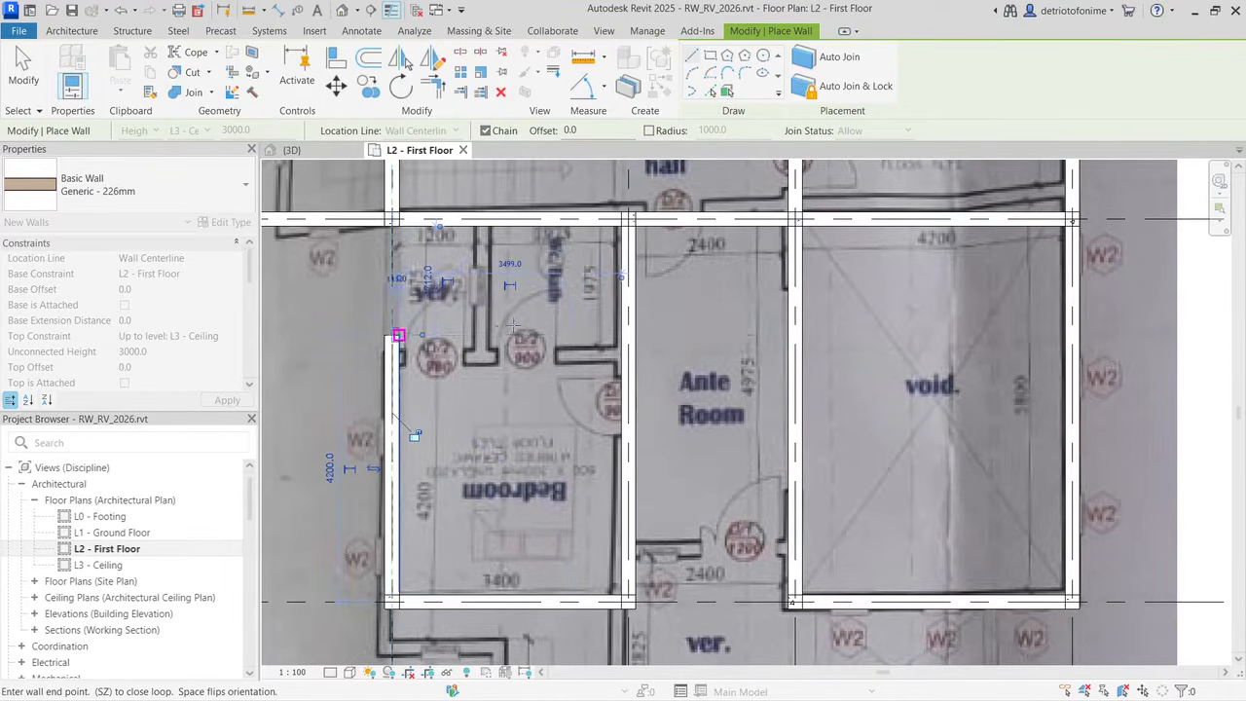
left_click(628, 336)
key("Escape")
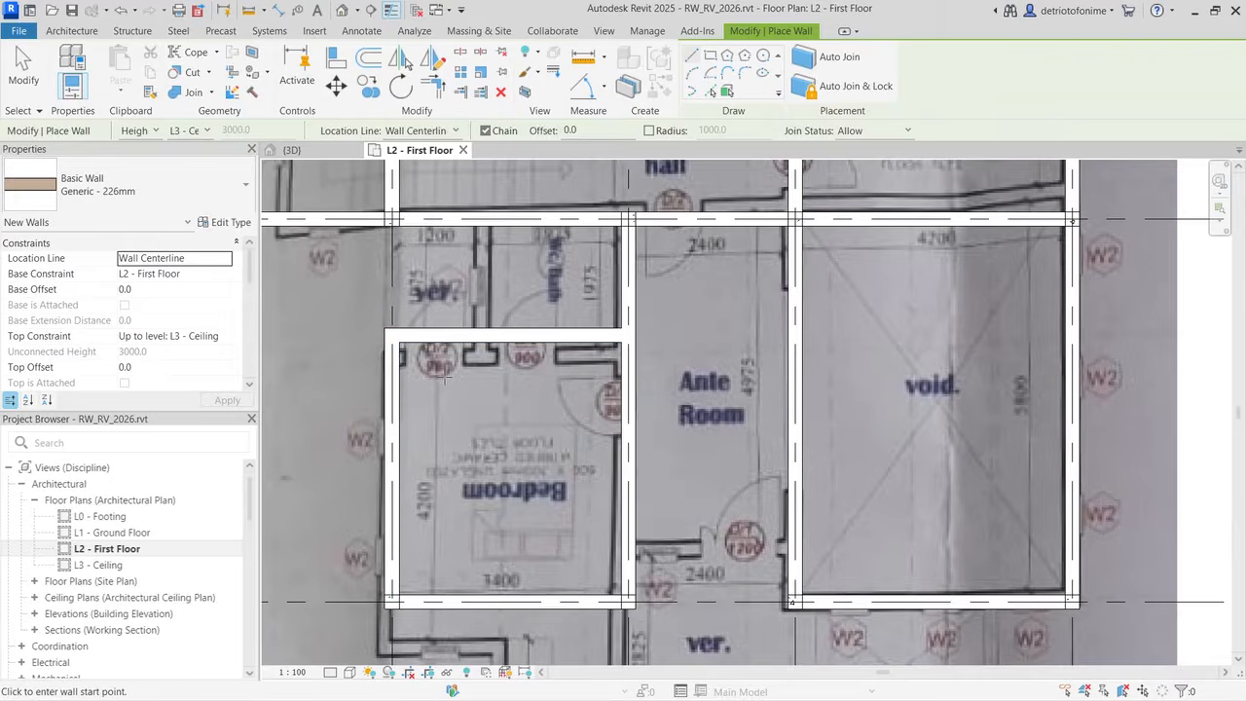
Step: Draw an 1825 mm Generic - 226mm wall downward along grid 2 from the wall corner at D/2
scroll(444, 381, "down", 1)
scroll(468, 471, "down", 2)
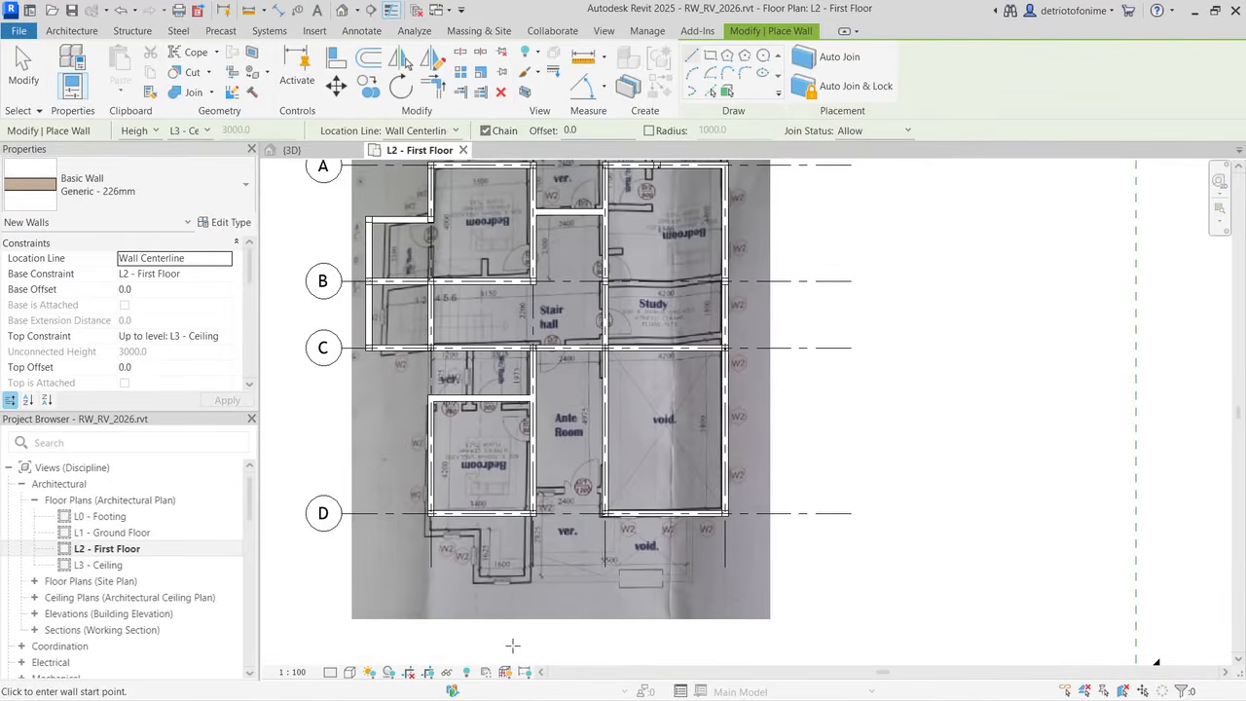
scroll(513, 646, "up", 2)
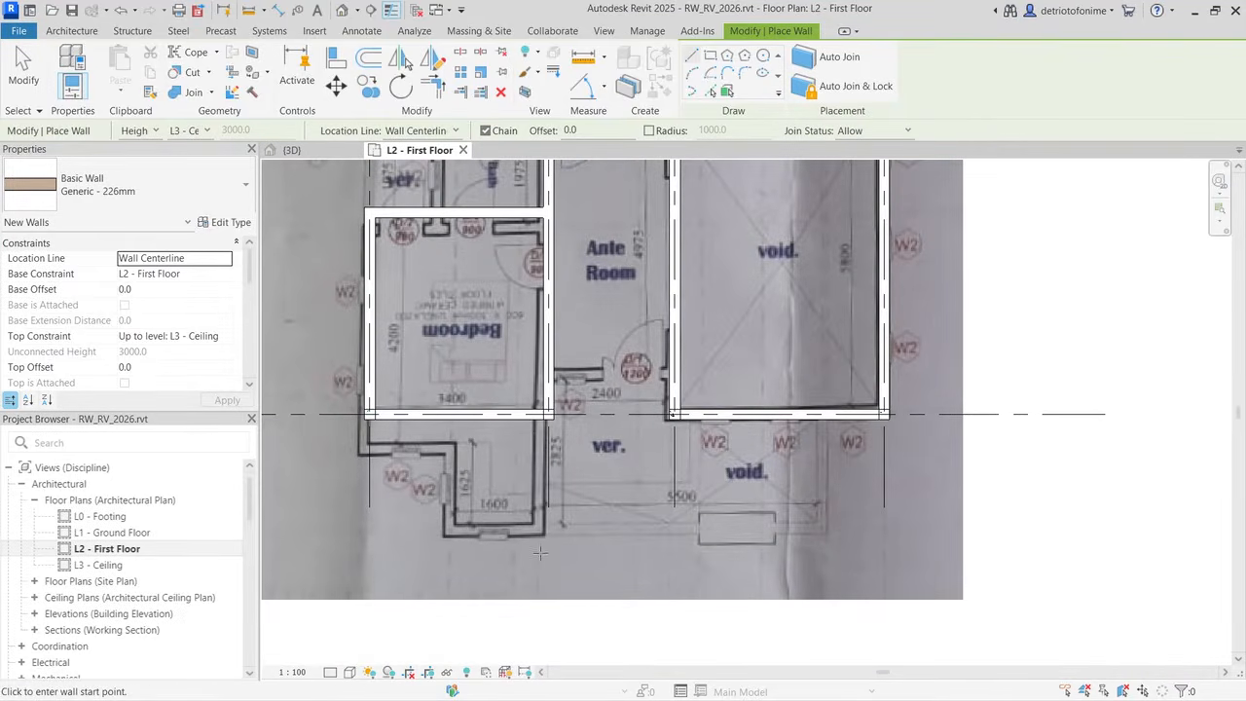
scroll(587, 463, "up", 2)
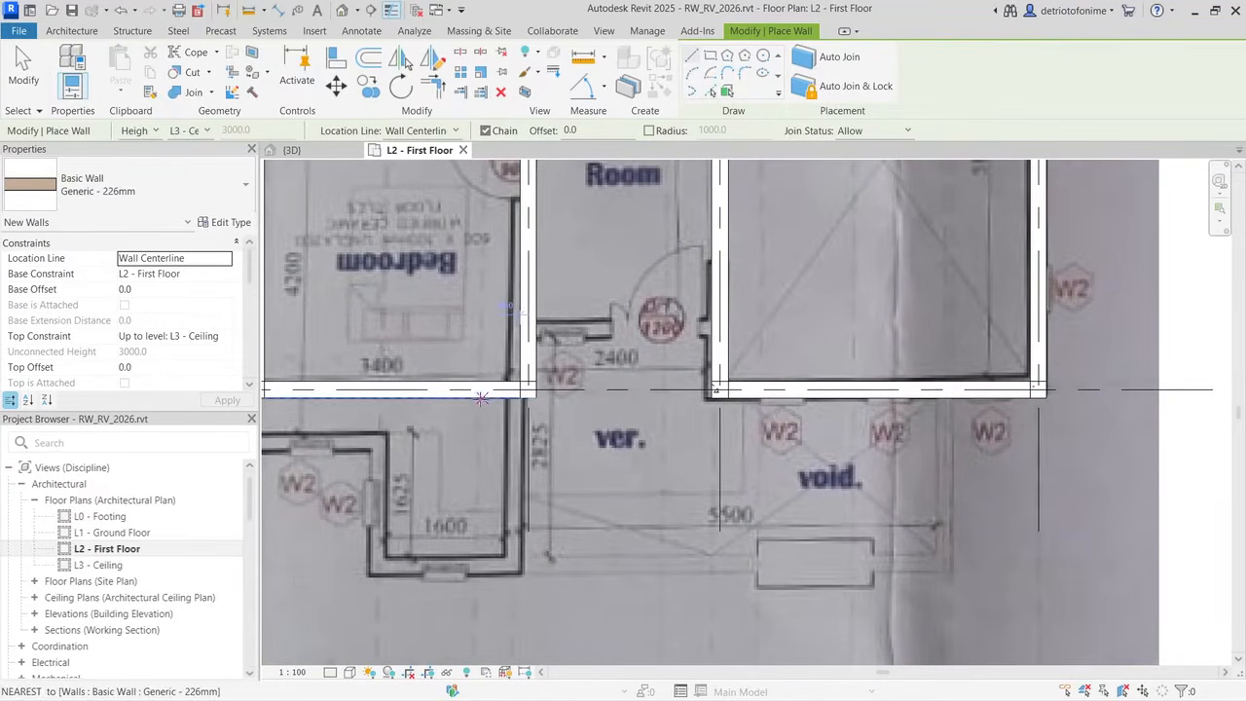
scroll(477, 397, "down", 1)
scroll(460, 488, "up", 1)
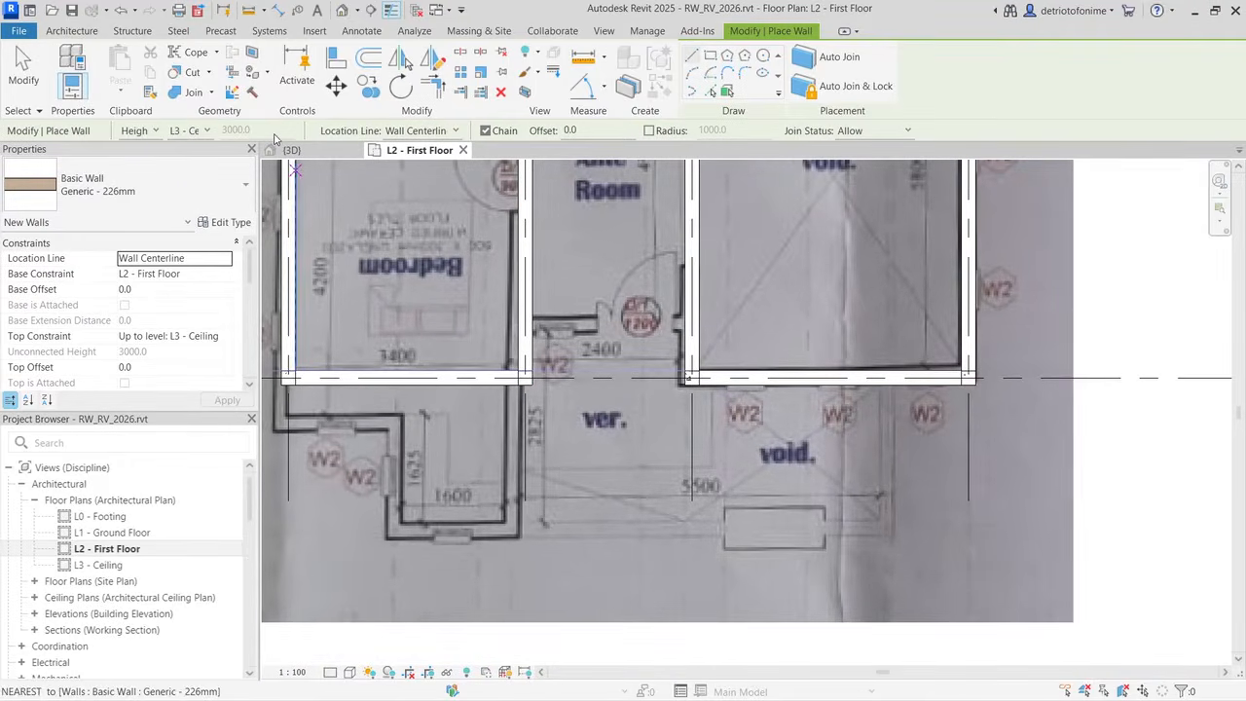
key("Escape")
key("Escape")
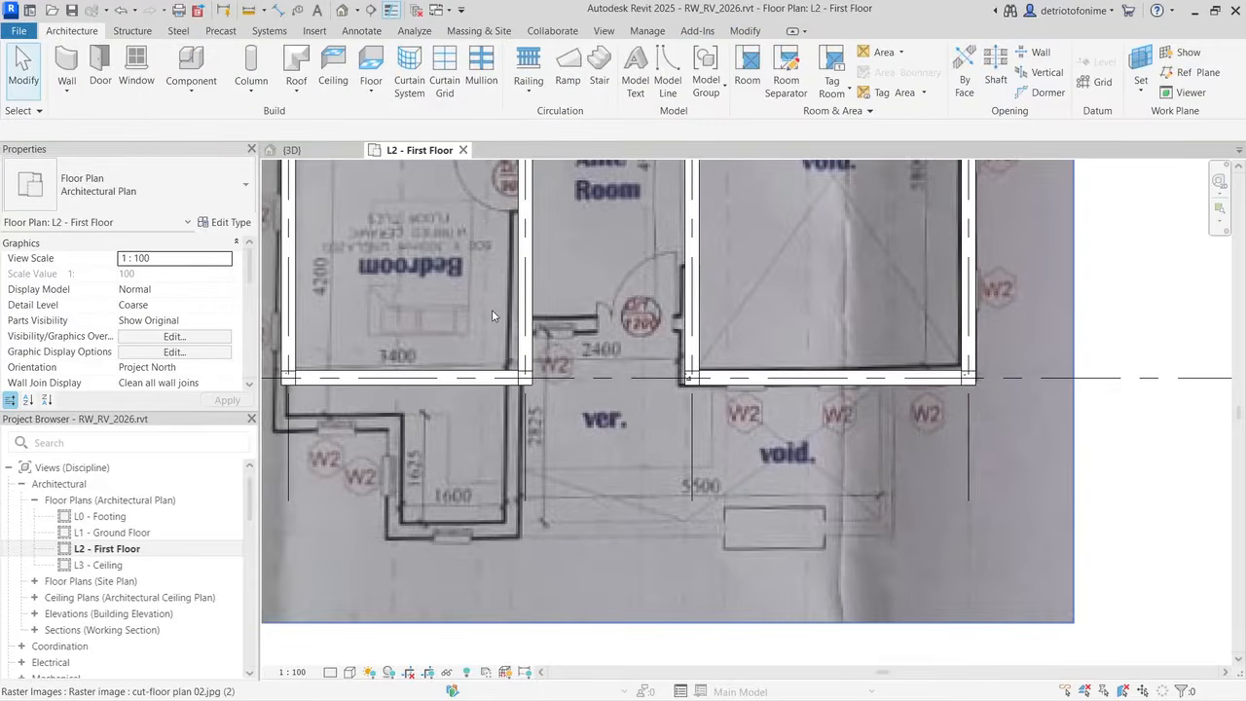
left_click(66, 68)
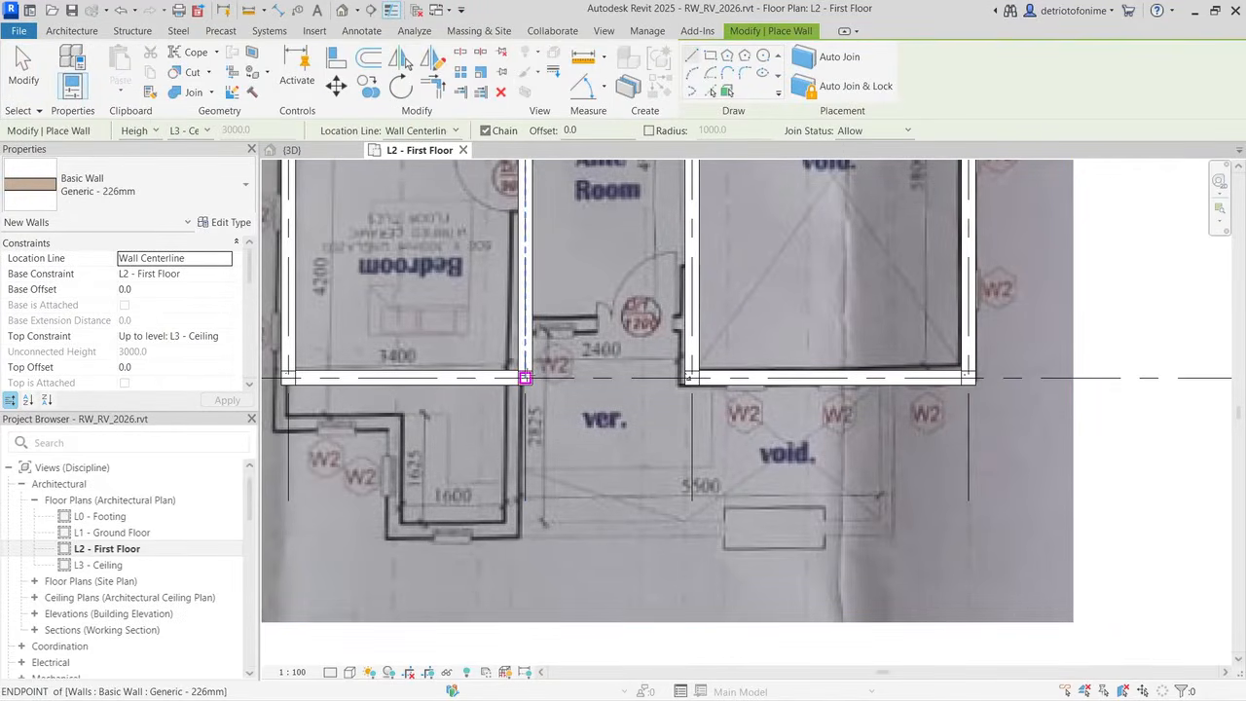
left_click(525, 377)
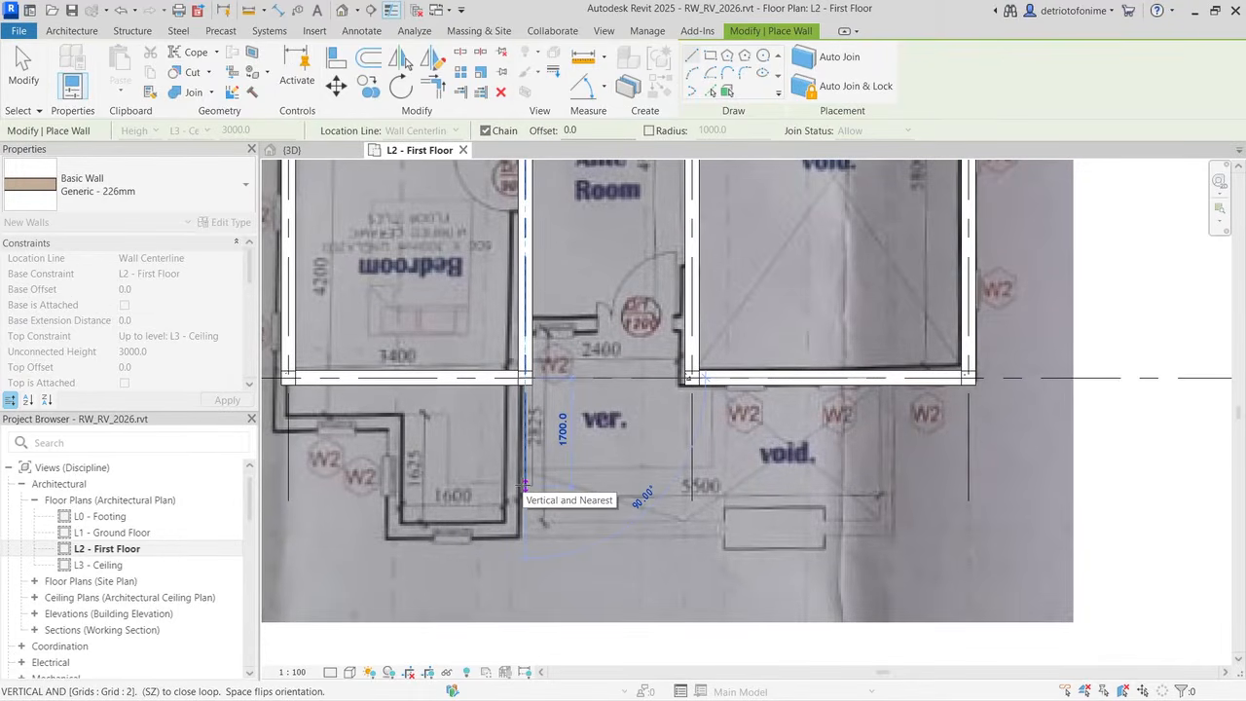
type("1825")
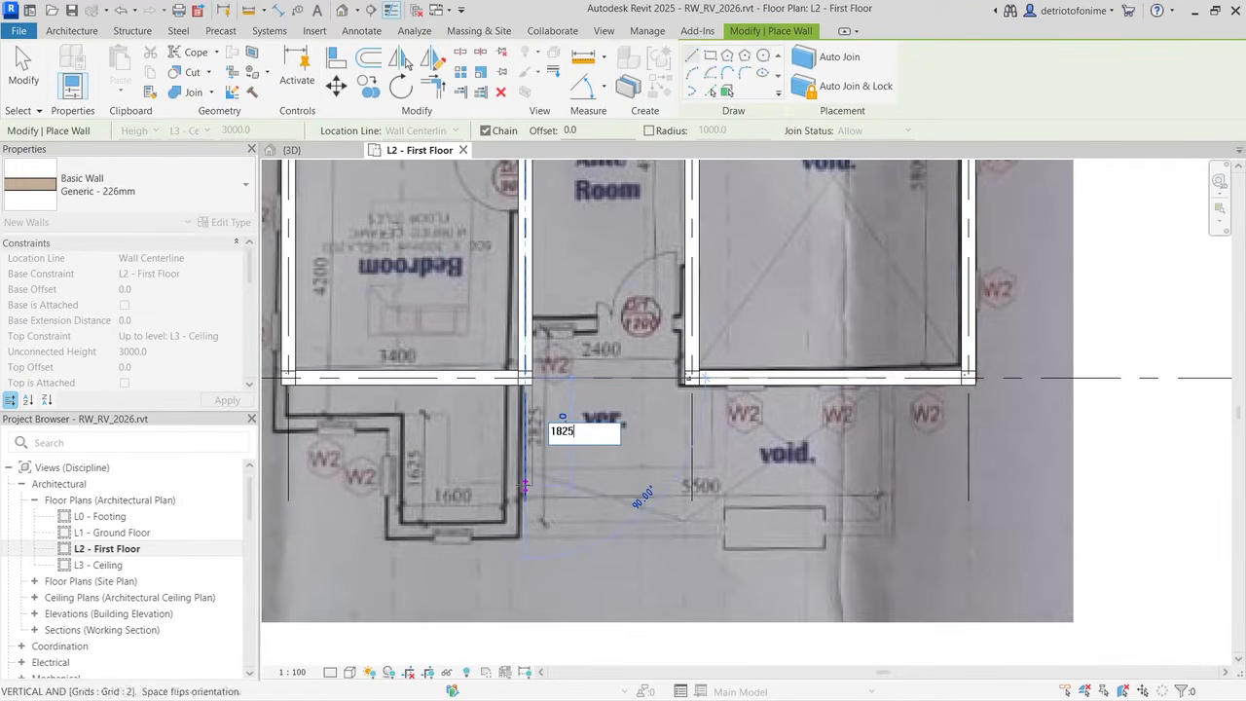
key("Return")
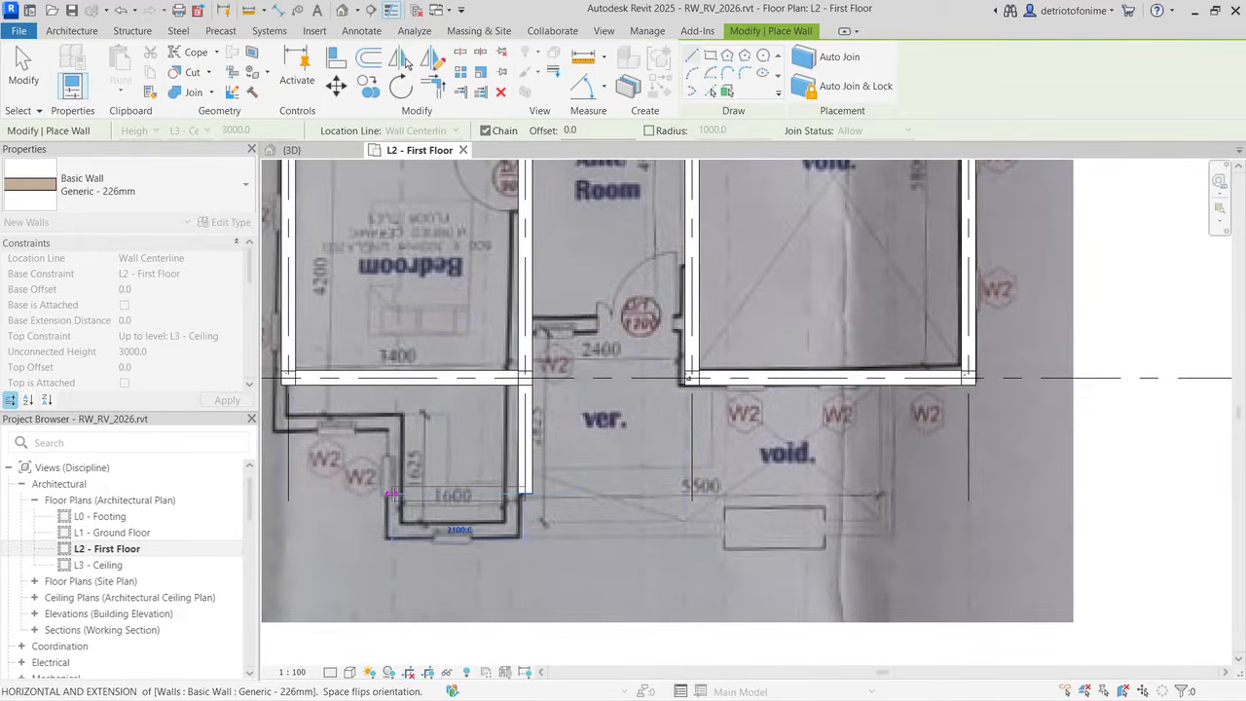
Step: Continue the chain 1600 mm toward grid 1 and back up to the grid D wall, and end wall placement
scroll(407, 493, "up", 2)
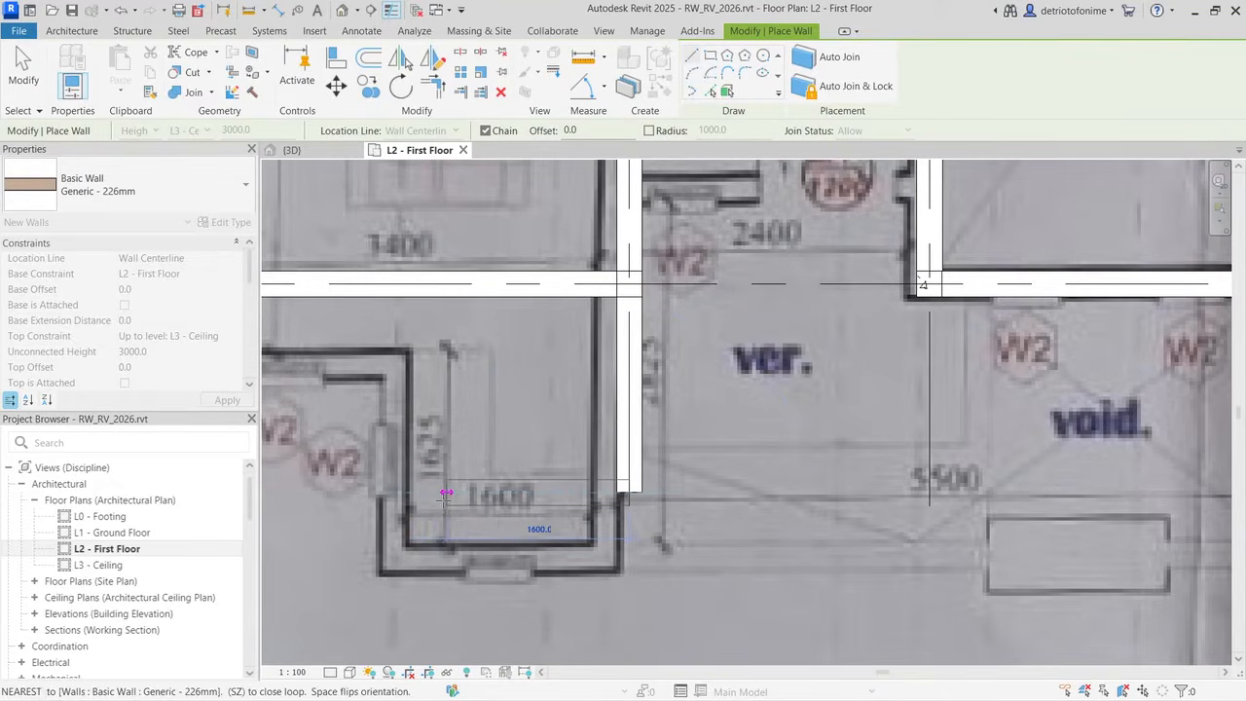
left_click(437, 496)
left_click(446, 283)
key("Escape")
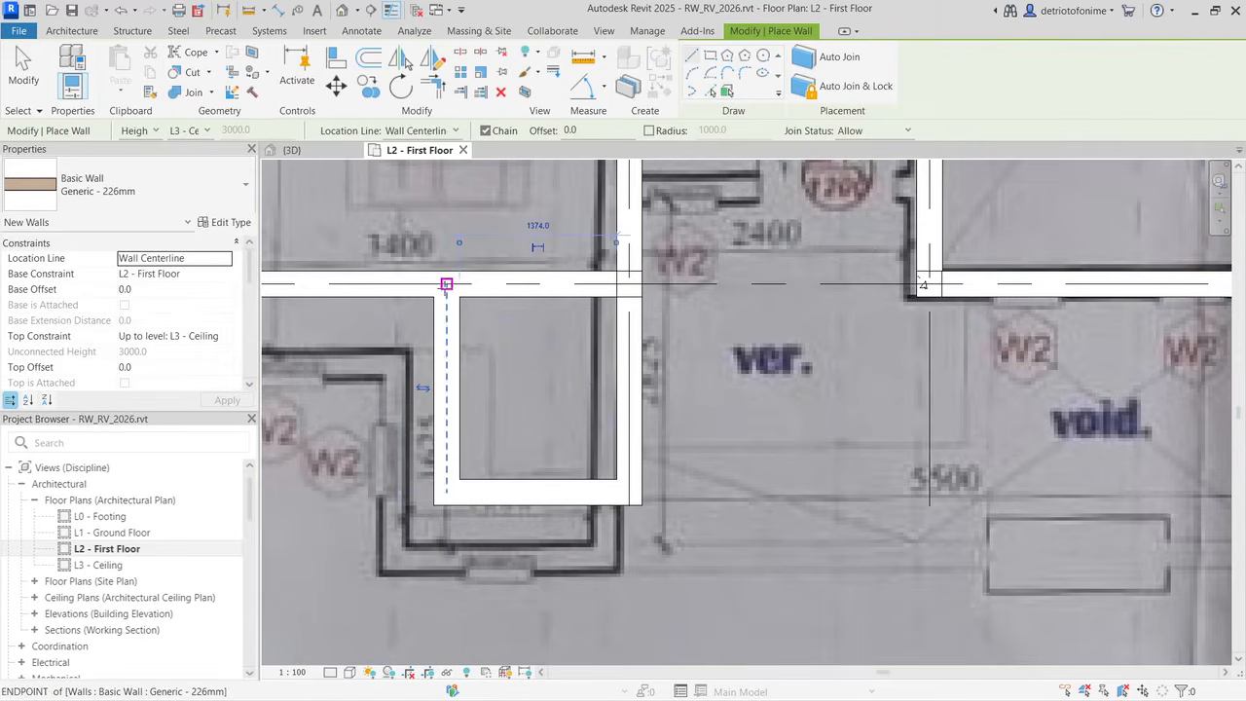
scroll(545, 365, "down", 5)
scroll(533, 432, "down", 3)
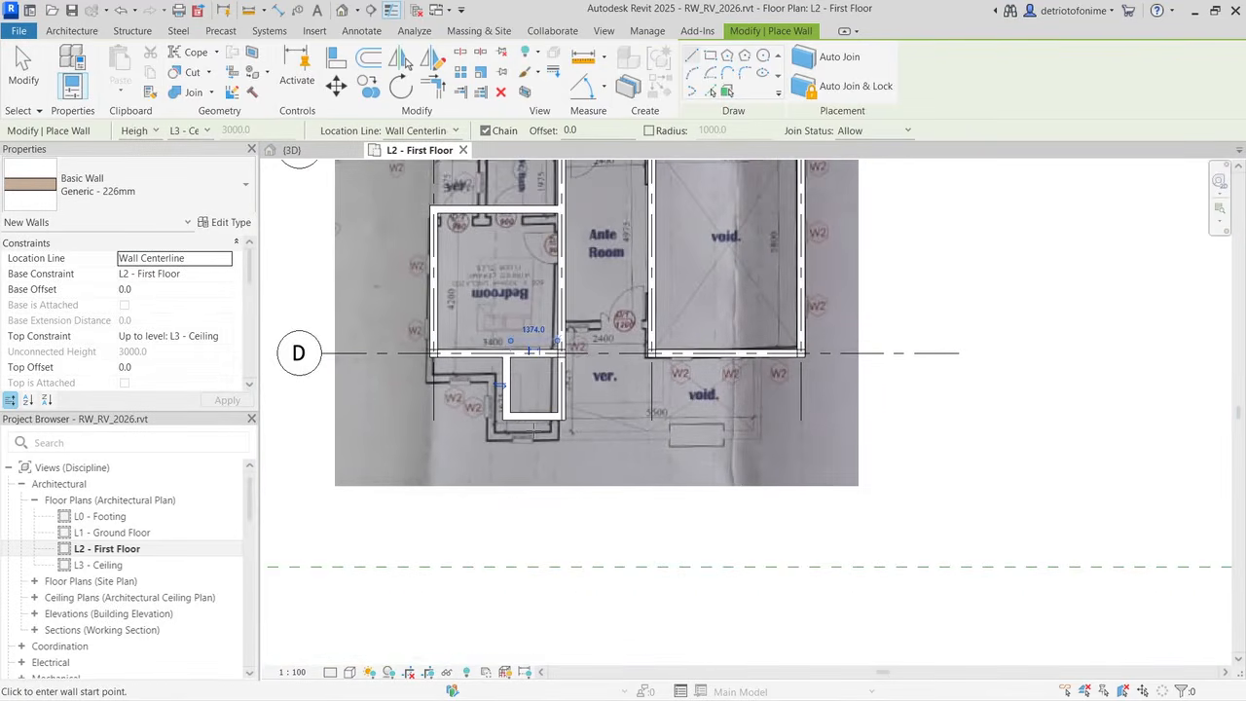
scroll(593, 284, "down", 2)
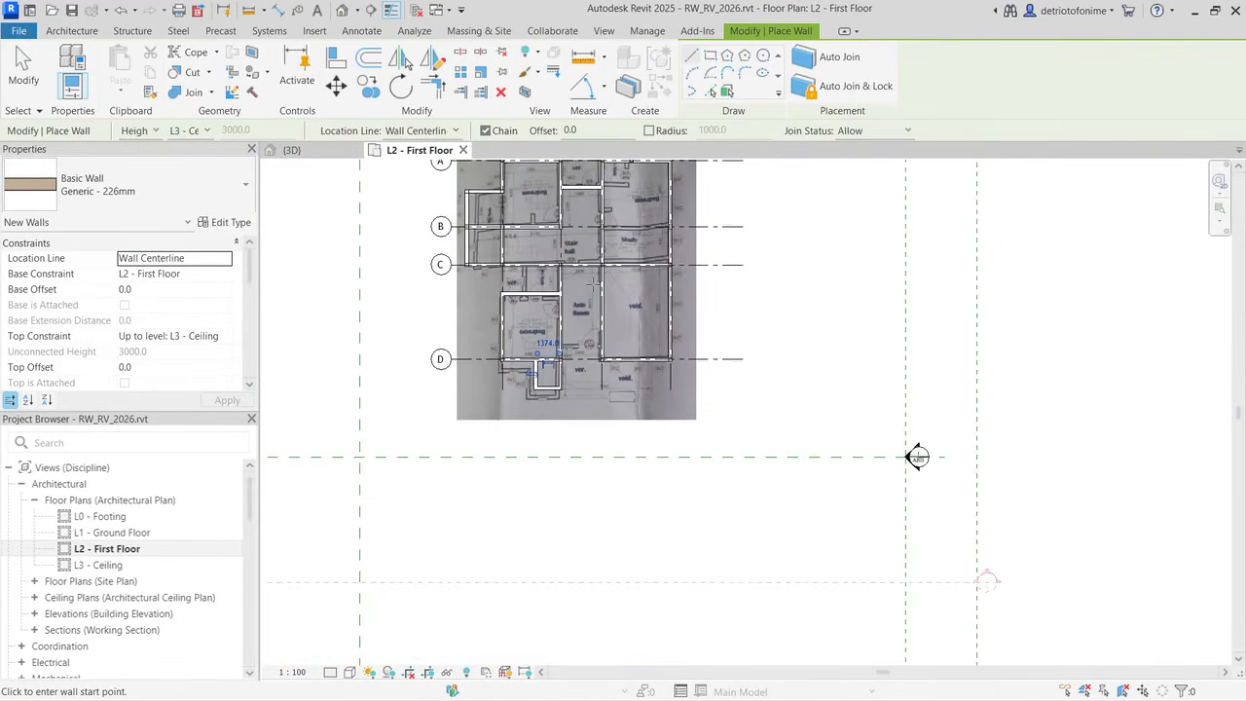
scroll(575, 284, "down", 2)
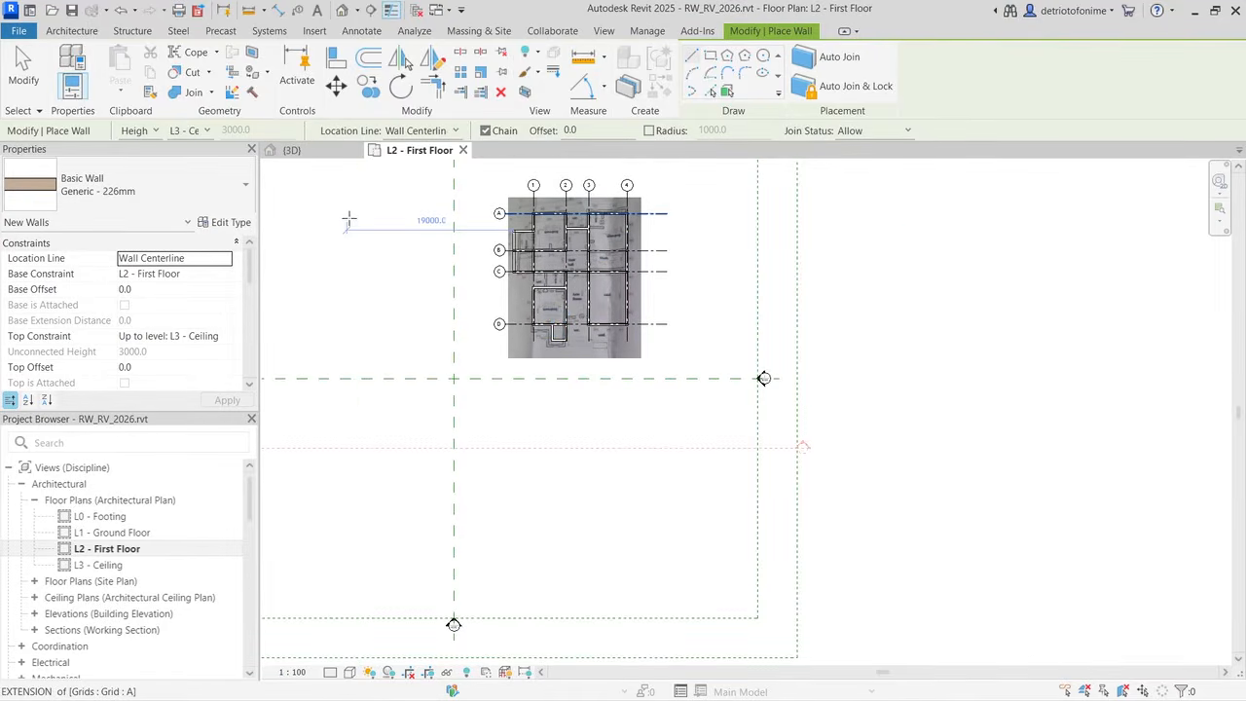
key("Escape")
key("Escape")
Step: In the 3D view, delete the three short 225 x 450mm concrete beams forming the stepped jog inside the overhanging corner at L3 - Ceiling
left_click(325, 154)
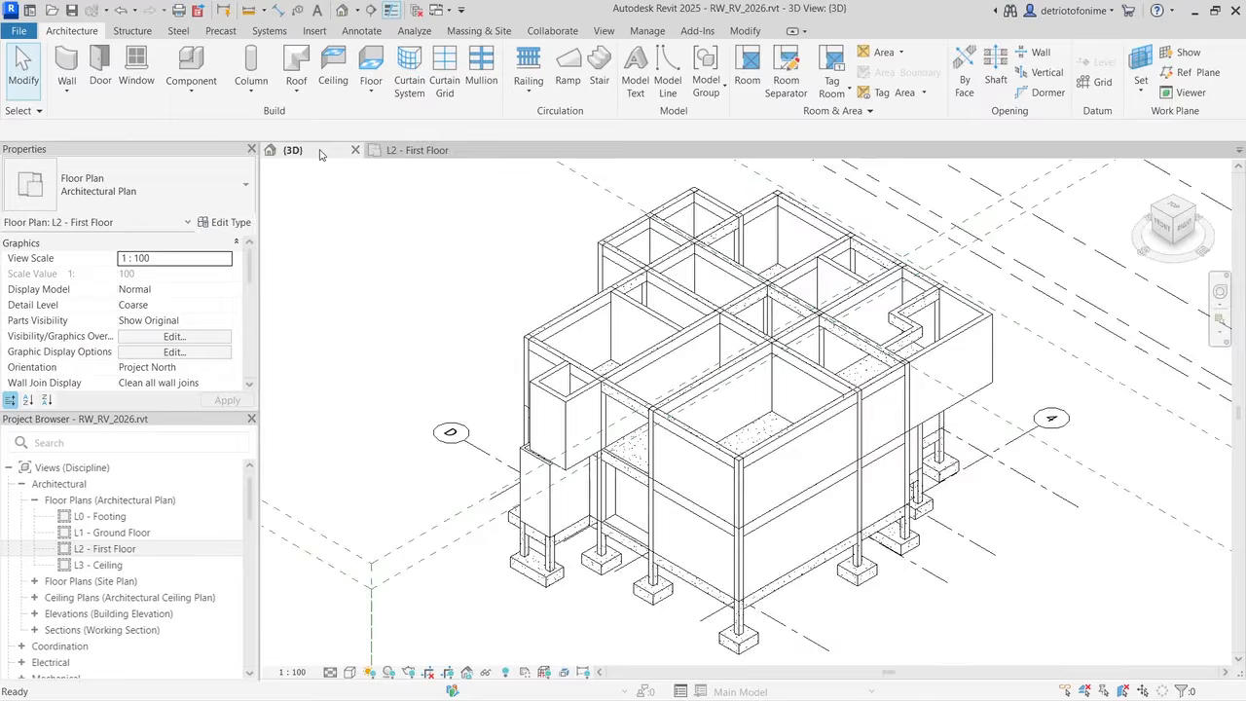
scroll(521, 384, "down", 3)
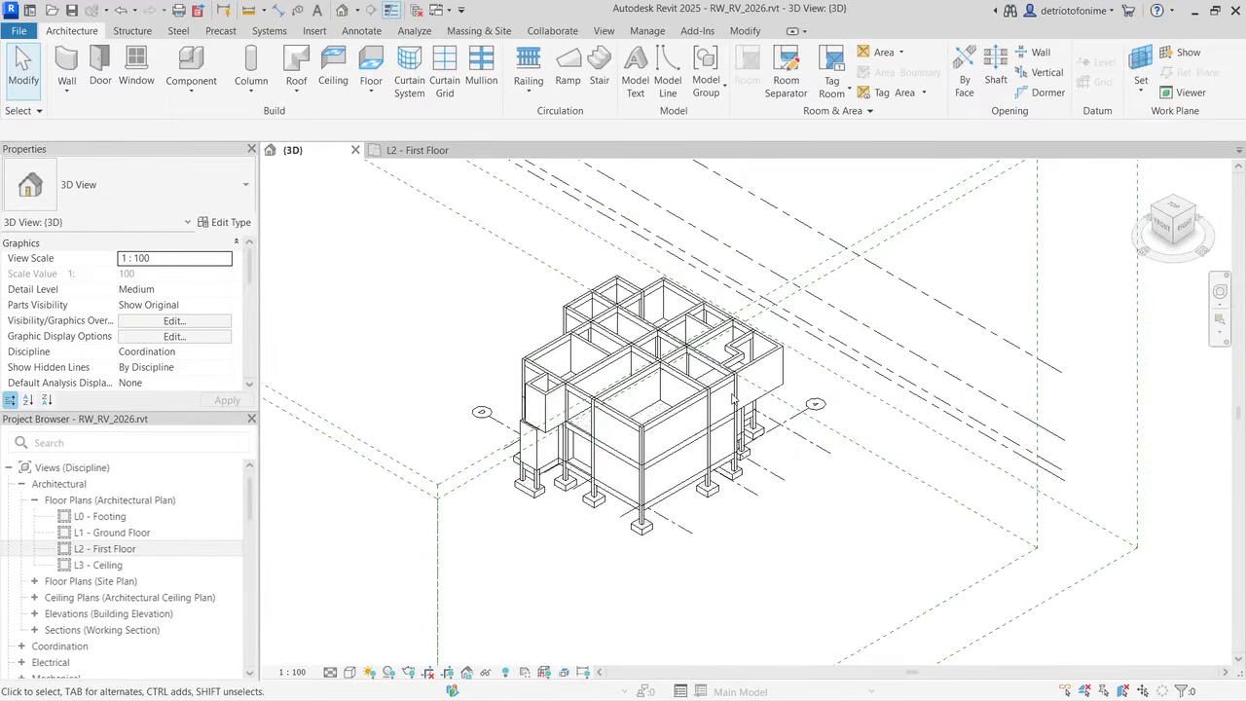
left_click(1164, 230)
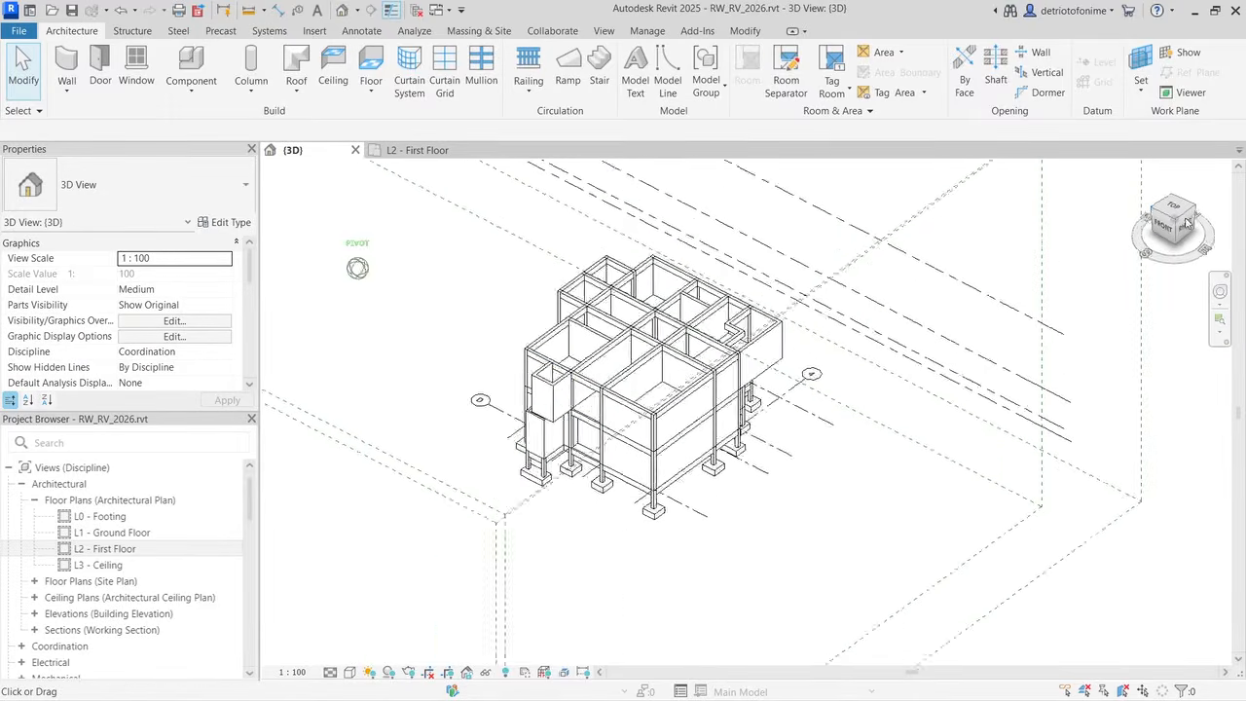
left_click_drag(304, 220, 1149, 220)
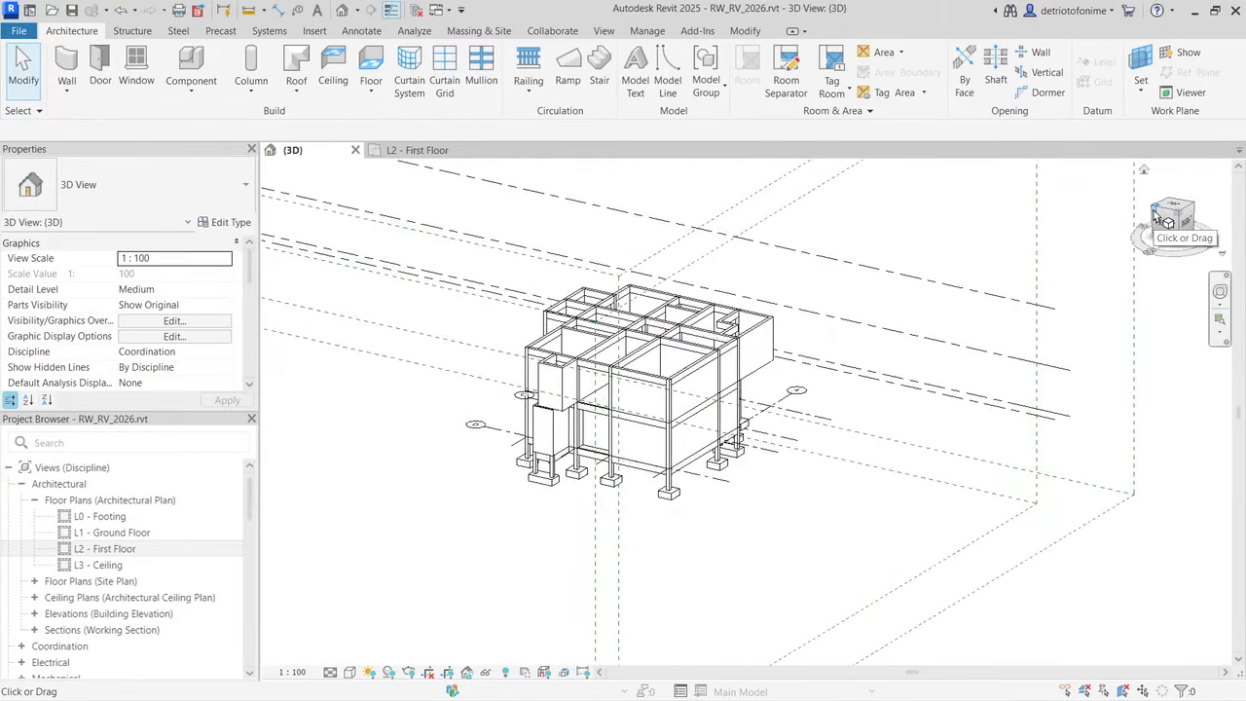
scroll(657, 324, "up", 3)
scroll(831, 341, "down", 2)
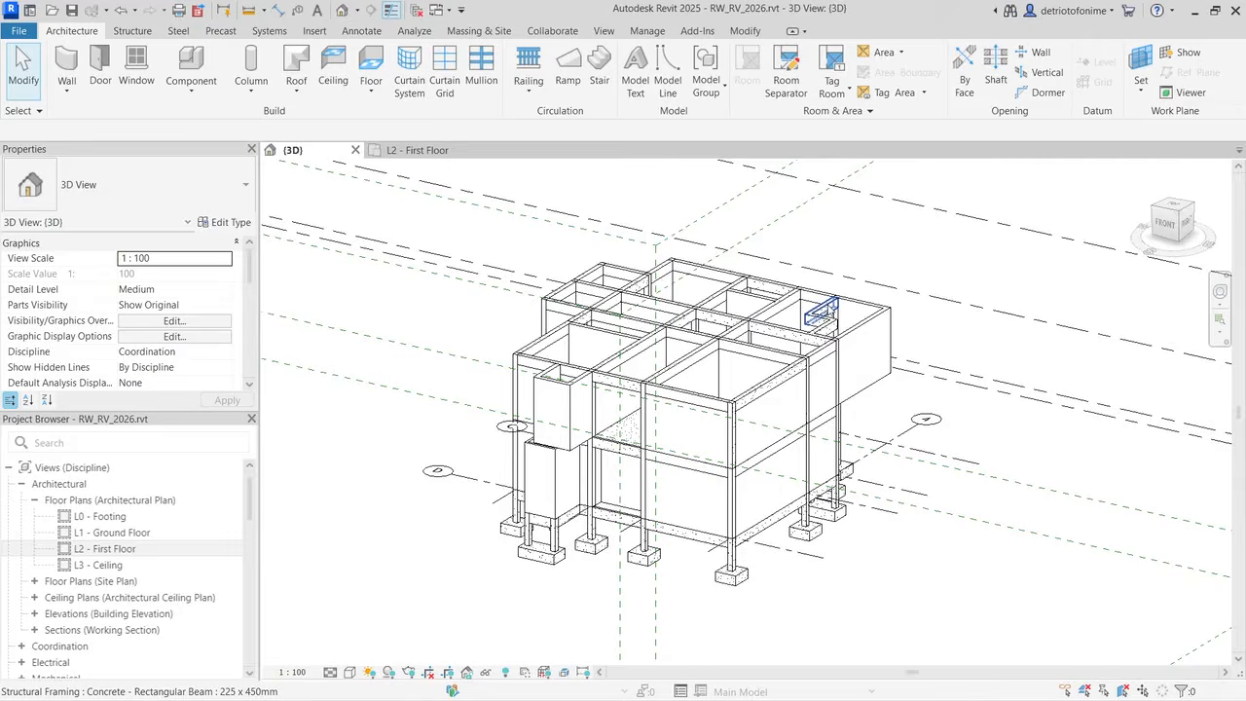
left_click(823, 314)
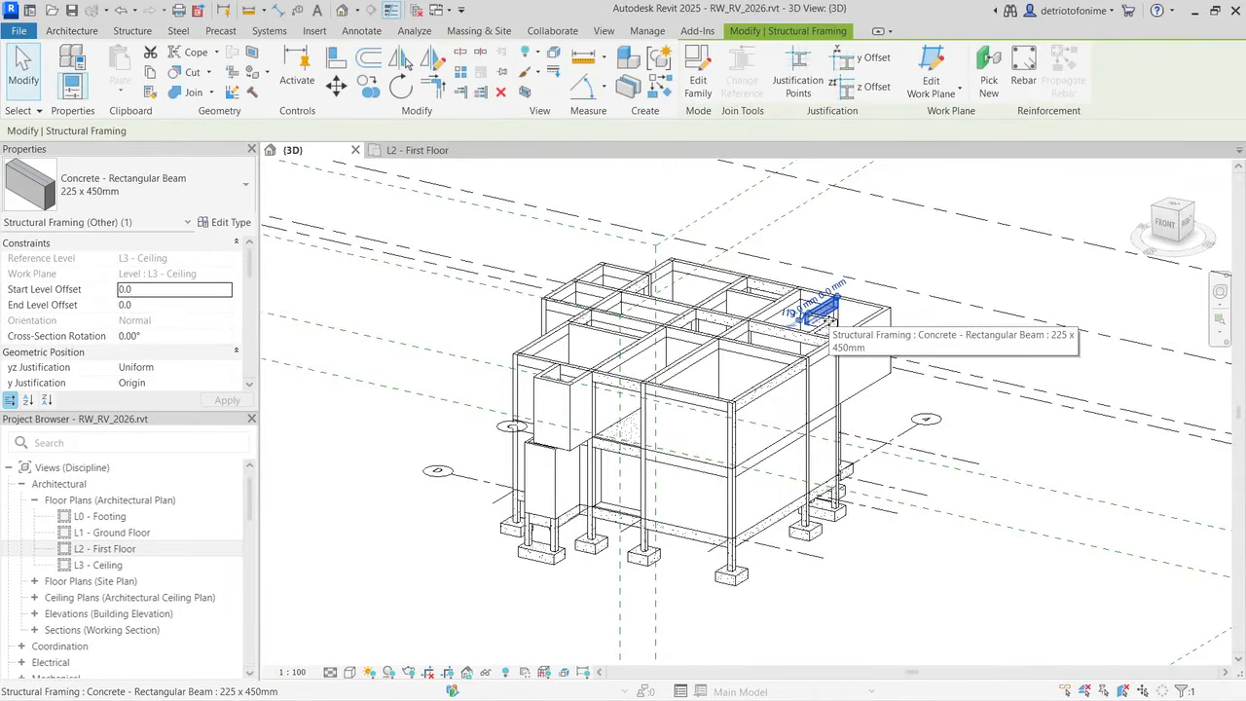
left_click(829, 322, "ctrl")
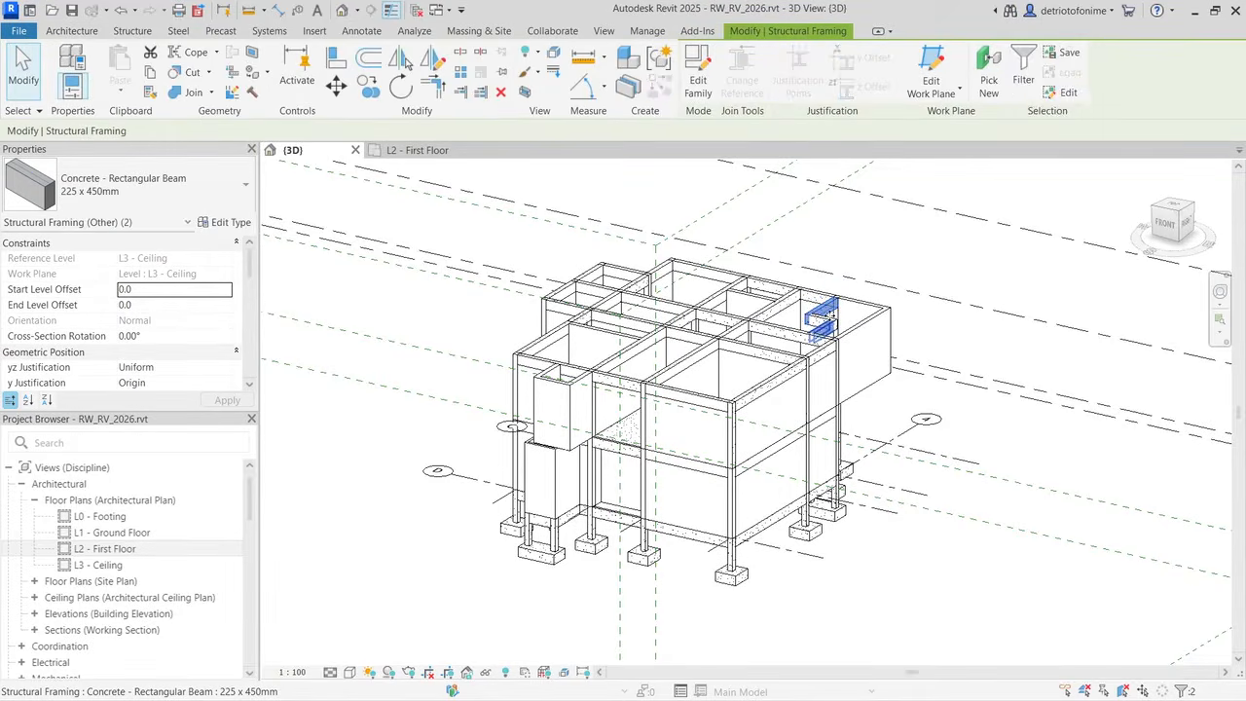
scroll(823, 318, "up", 4)
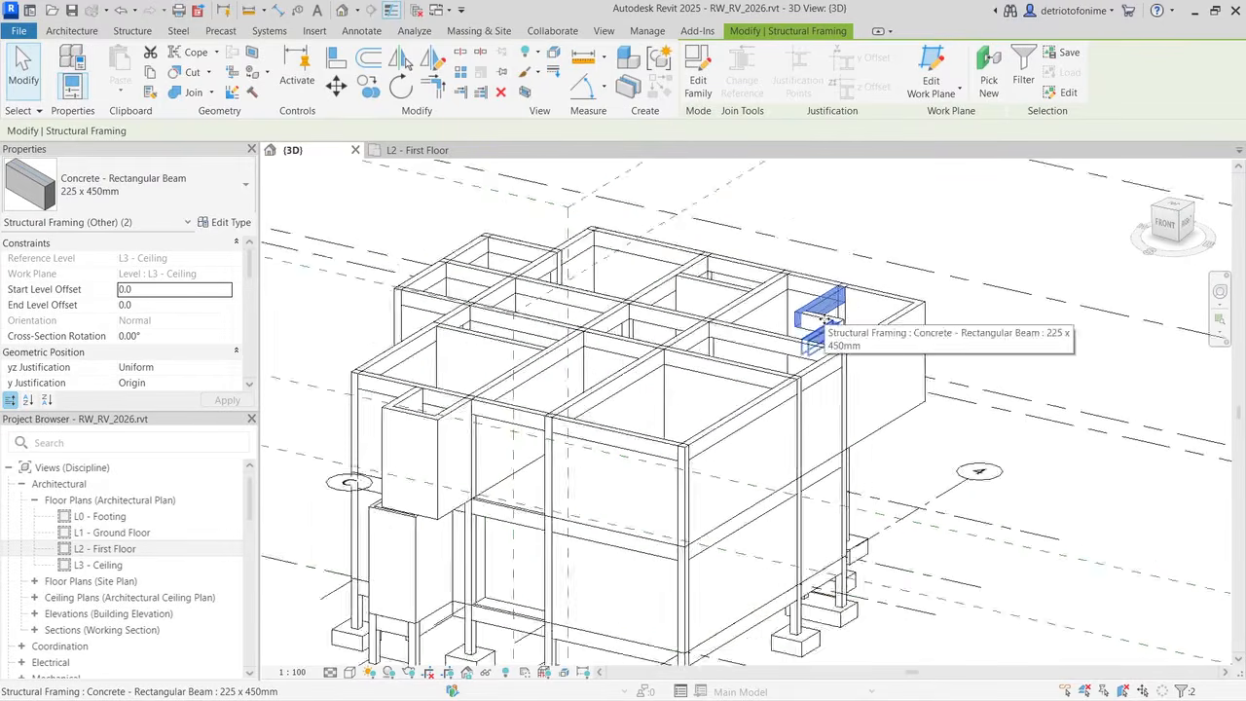
left_click(819, 324, "ctrl")
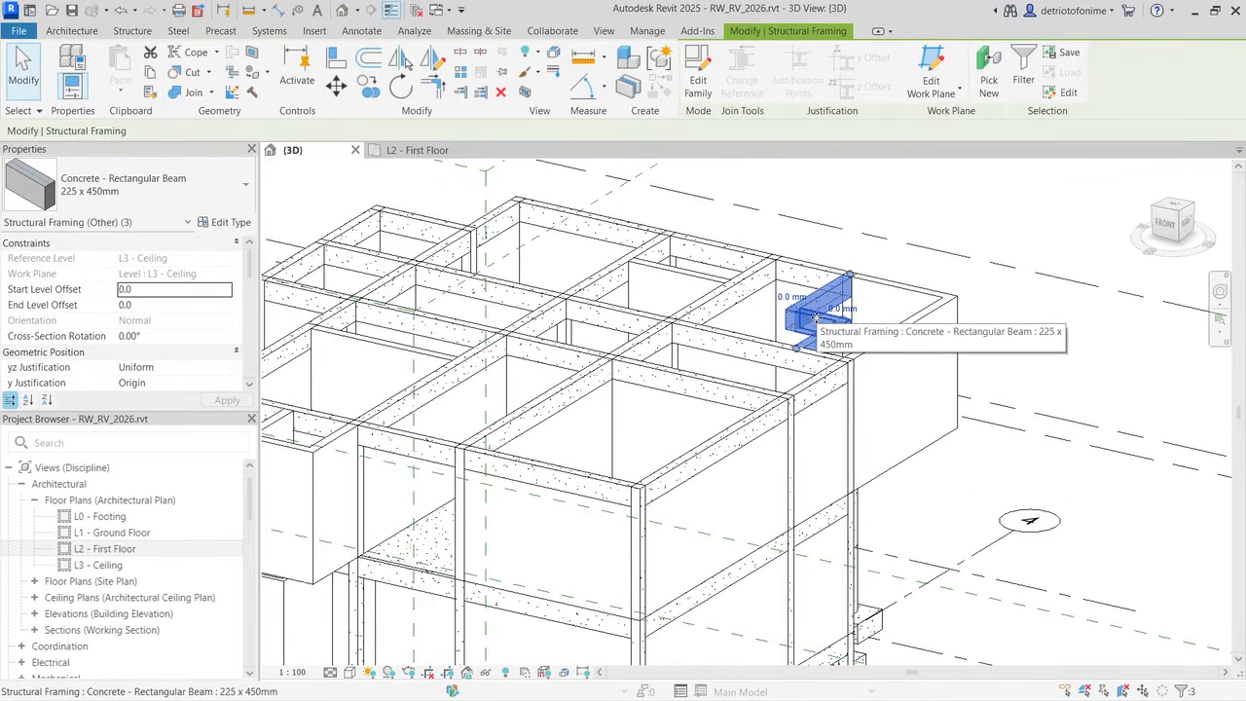
scroll(816, 318, "down", 2)
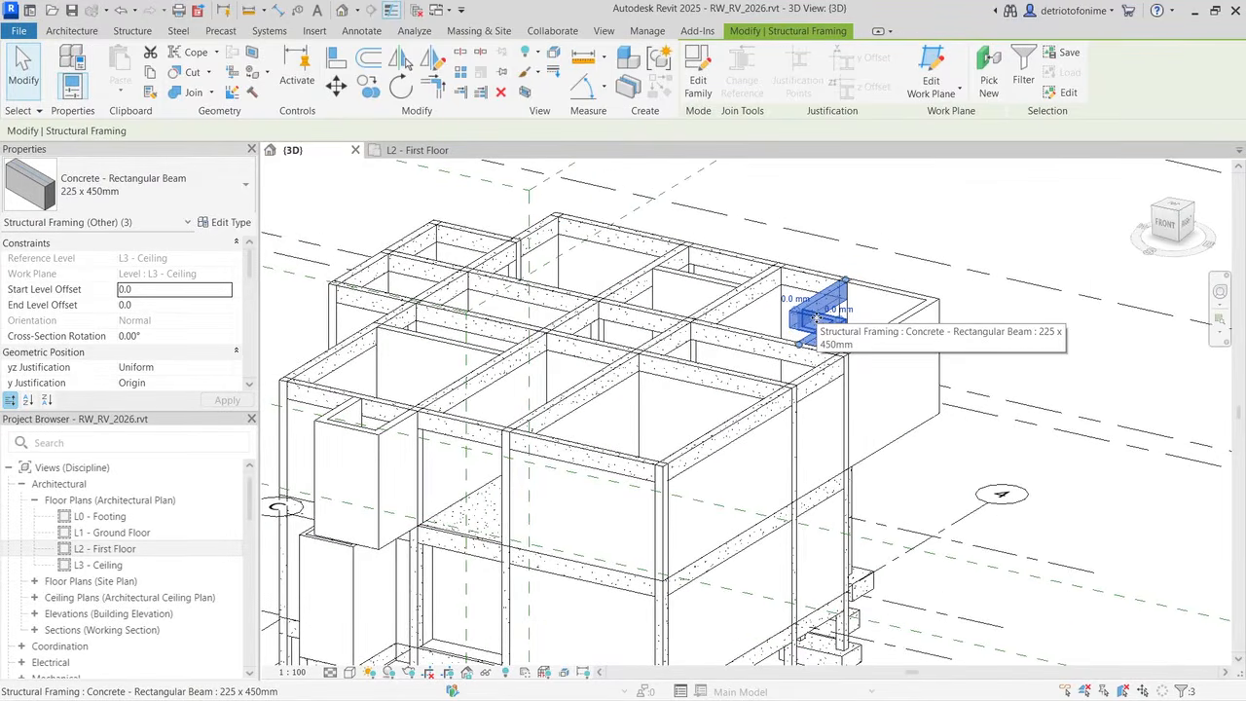
key("Escape")
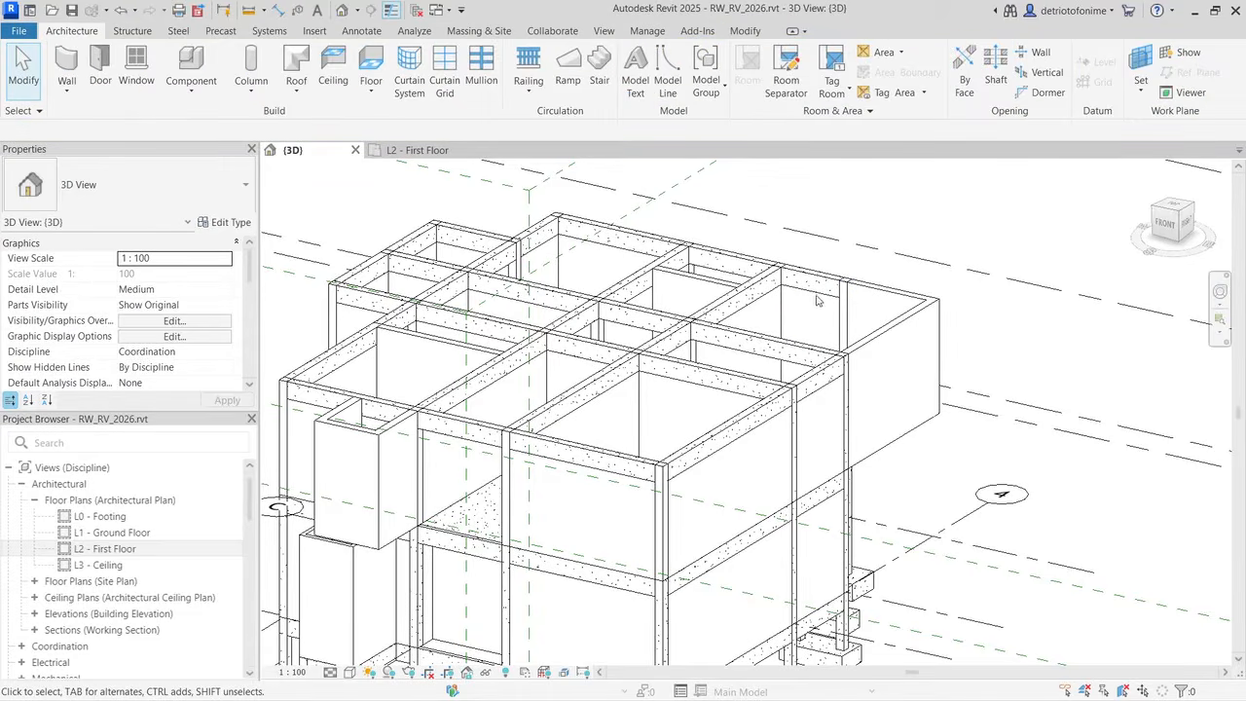
Step: Extend the 225 x 450mm roof-level beam along the overhanging room's back wall to that wall's outer corner
left_click(819, 286)
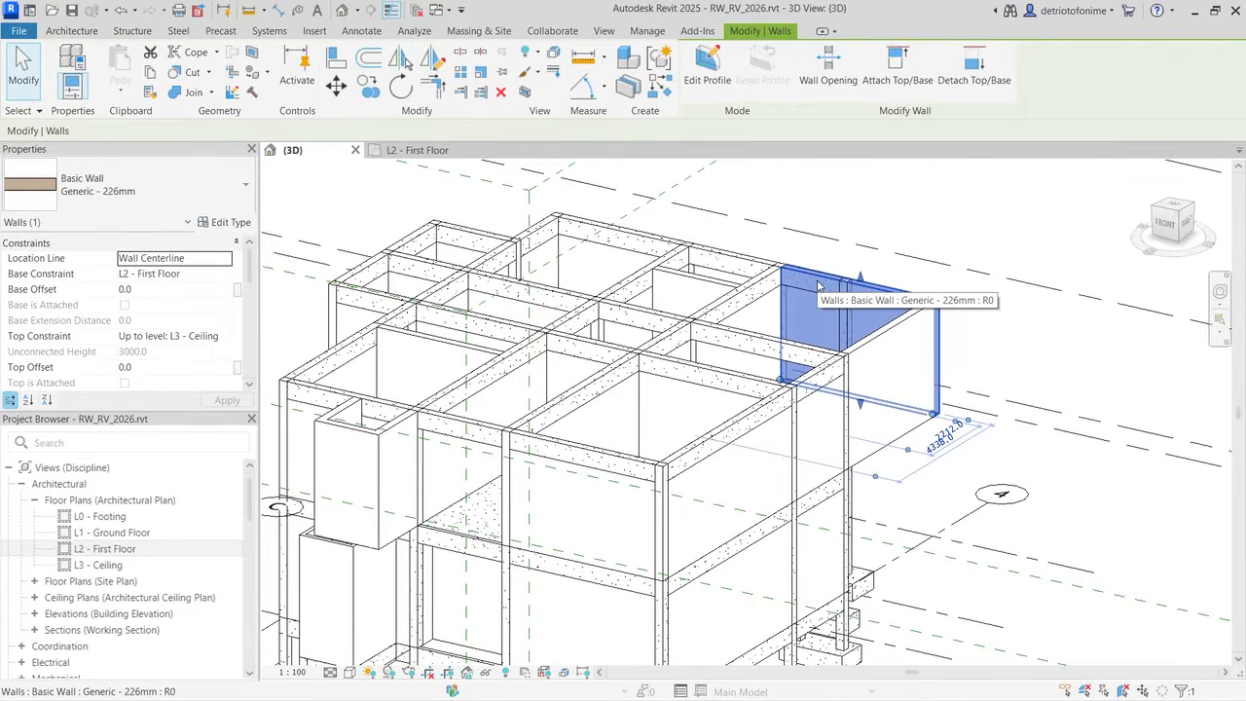
key("Tab")
key("Tab")
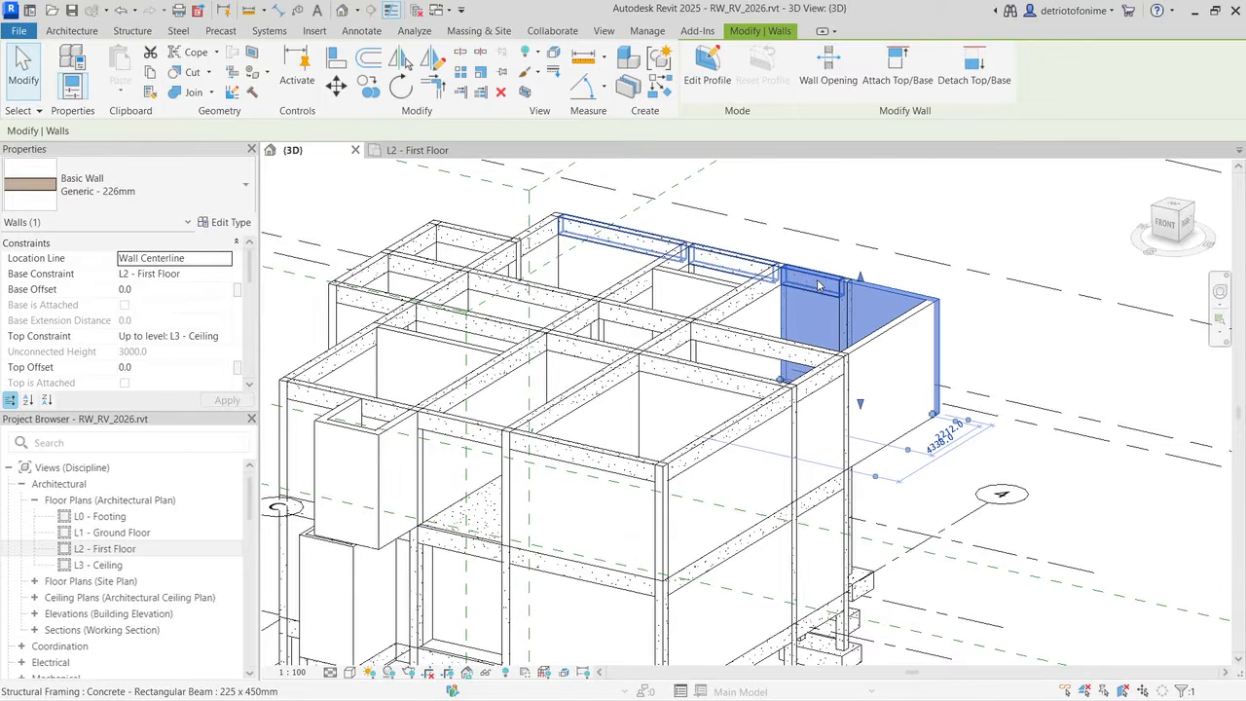
left_click(818, 286)
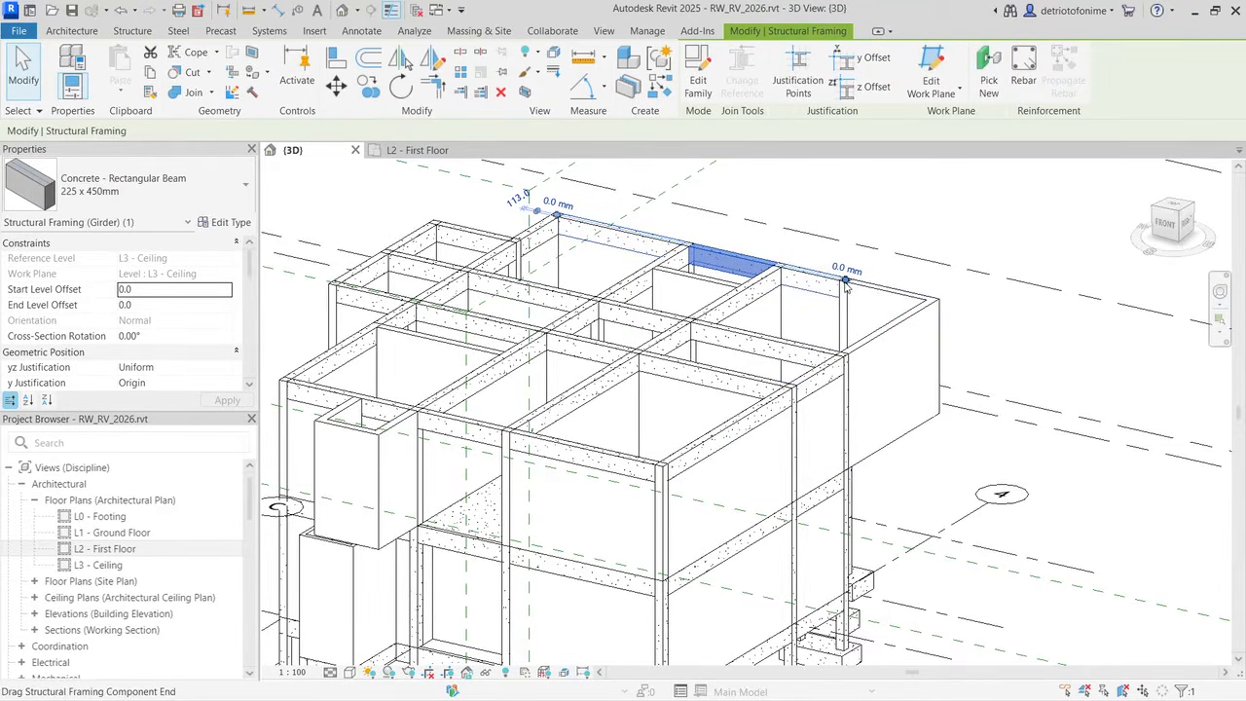
left_click_drag(845, 283, 933, 299)
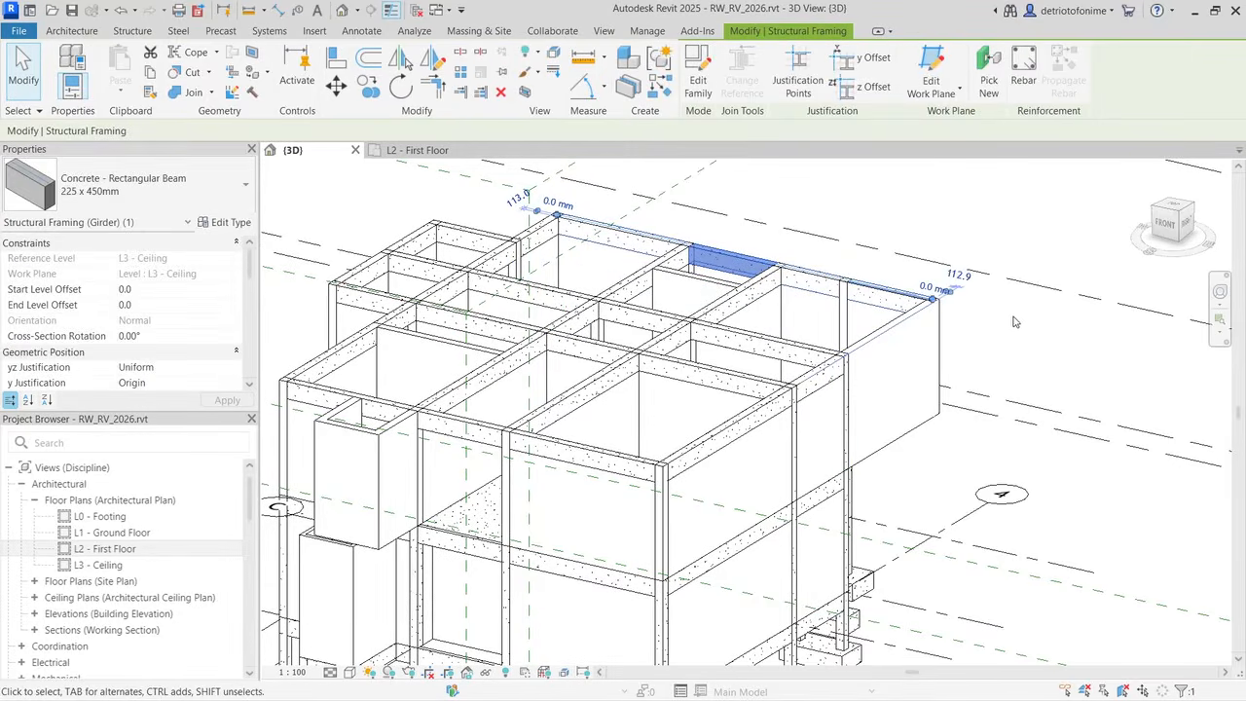
key("Escape")
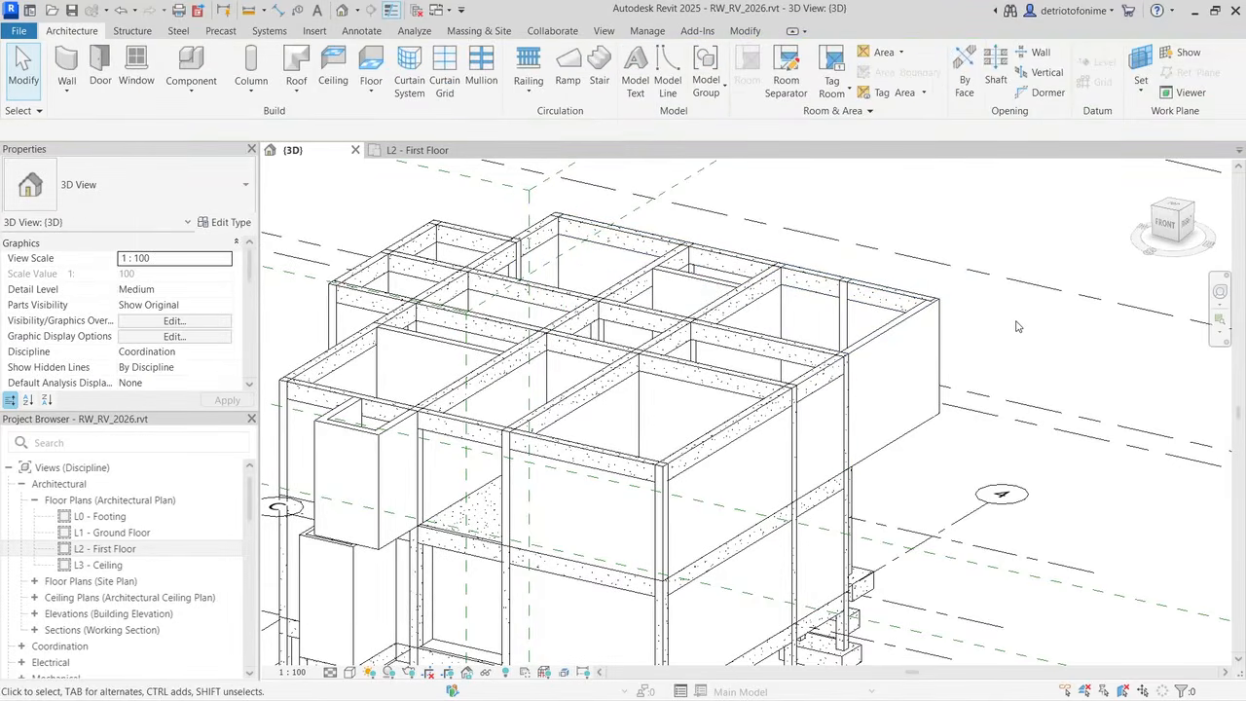
Step: Extend the roof-level side beam, perpendicular to the back beam, past the column to meet it at the overhang's outer corner
left_click(818, 374)
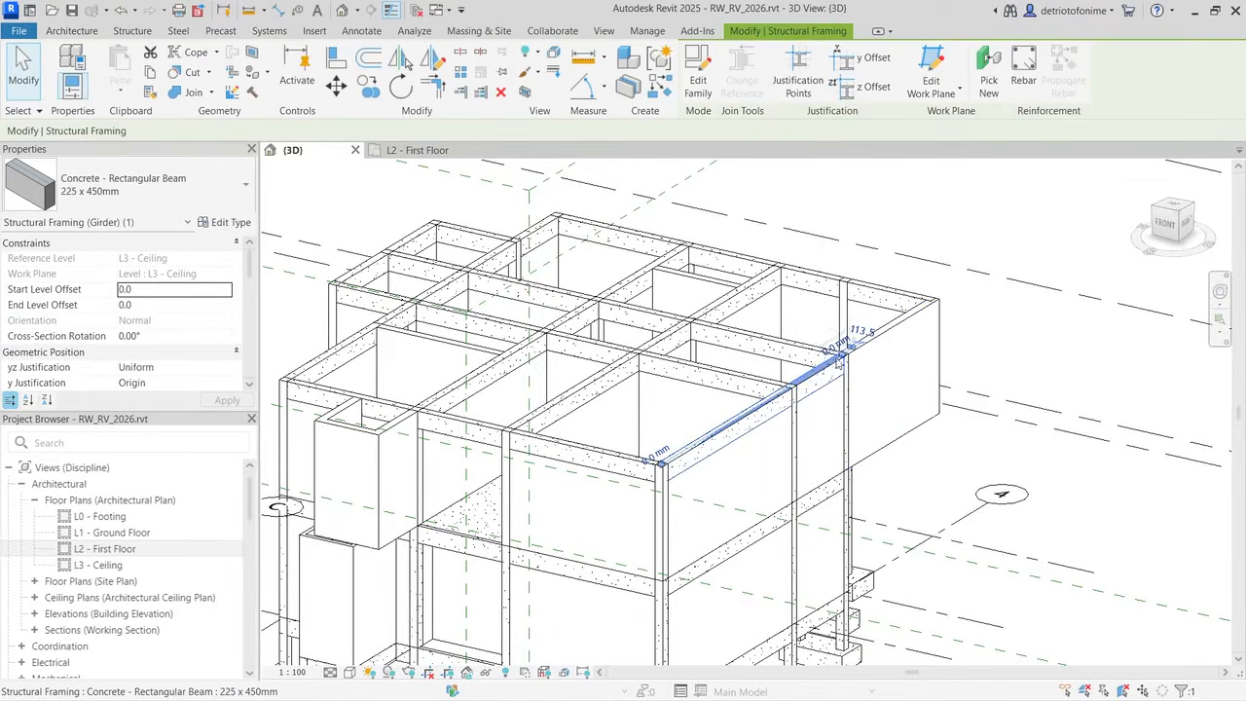
left_click_drag(845, 356, 935, 300)
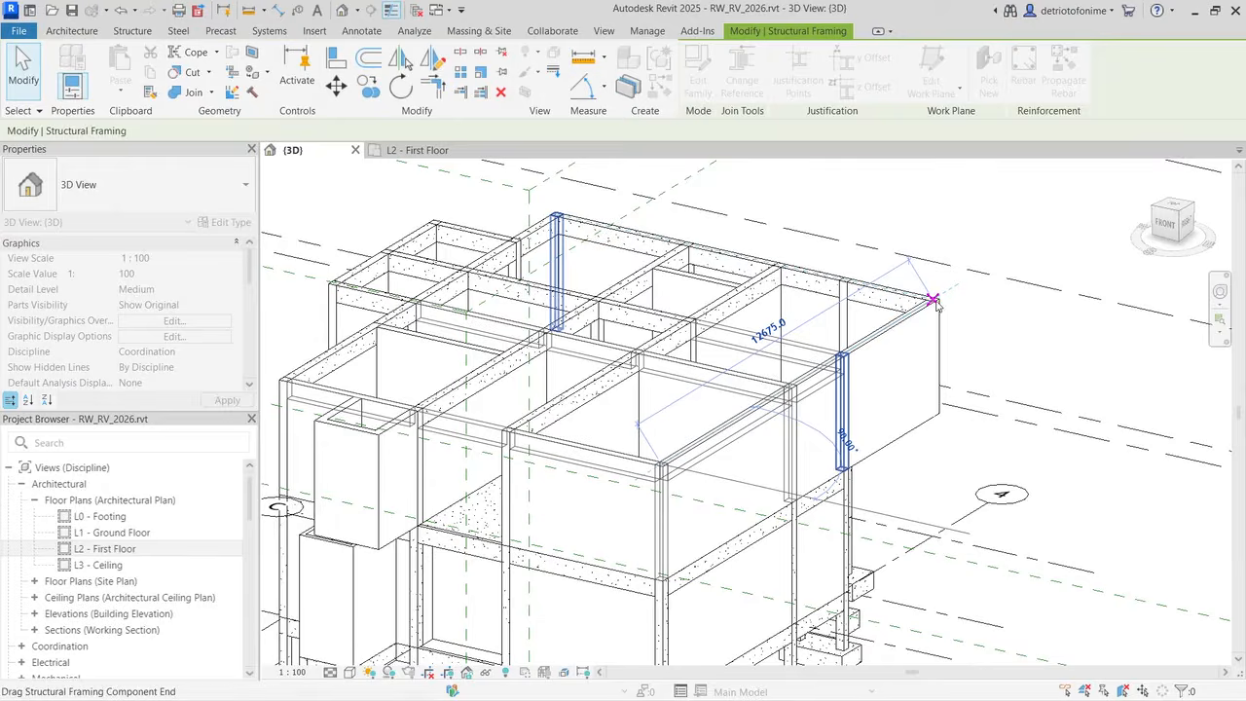
left_click(990, 322)
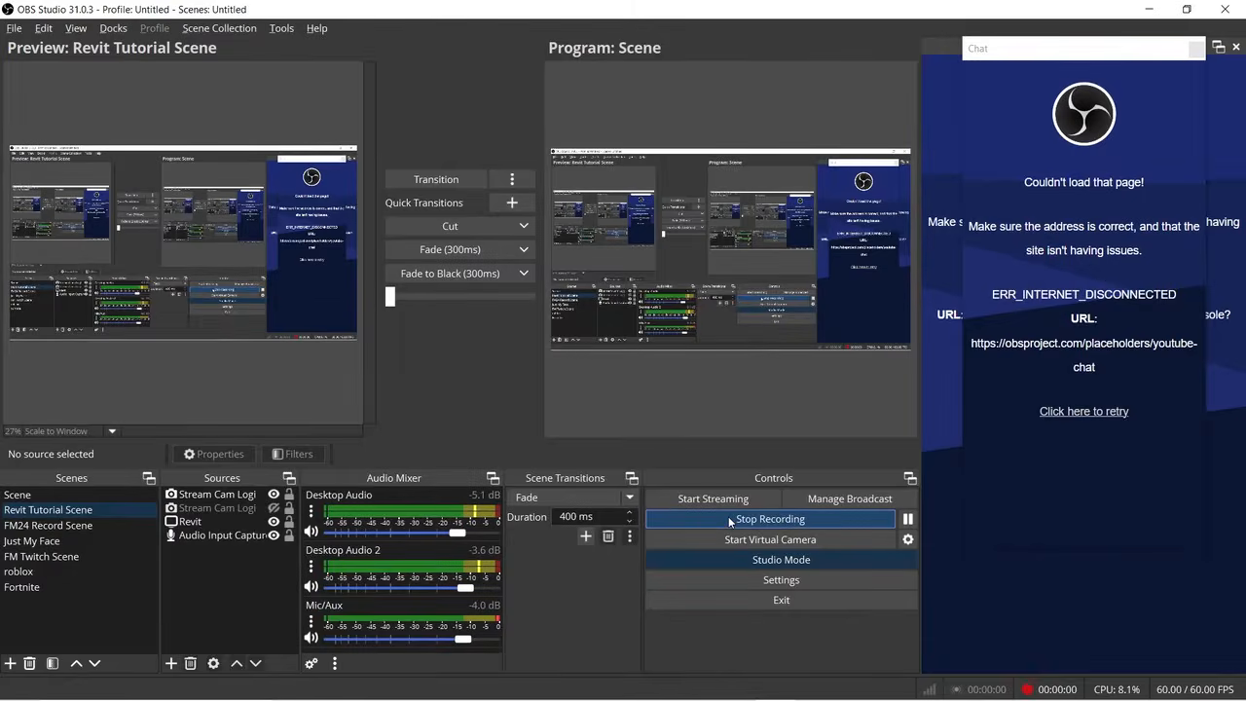
Step: On the L2 - First Floor plan, draw a 3025 mm vertical model line upward from the inner face of the projecting bay's end wall
key("alt+Tab")
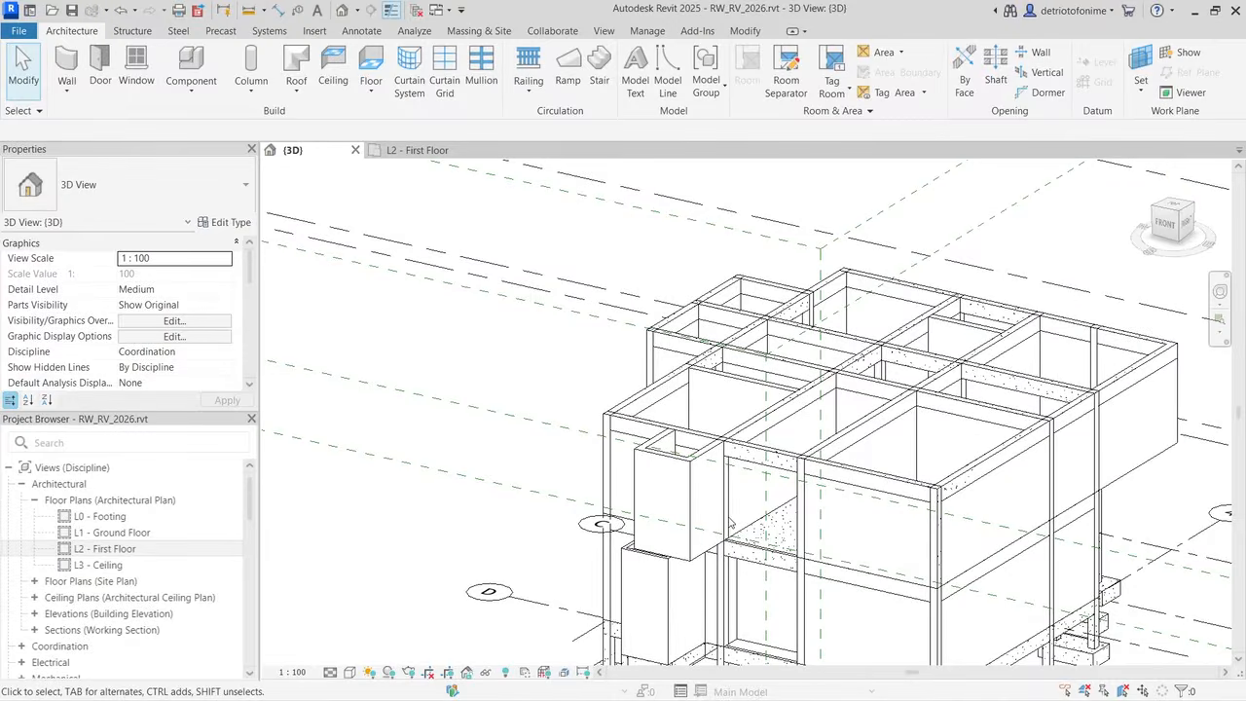
scroll(516, 292, "down", 1)
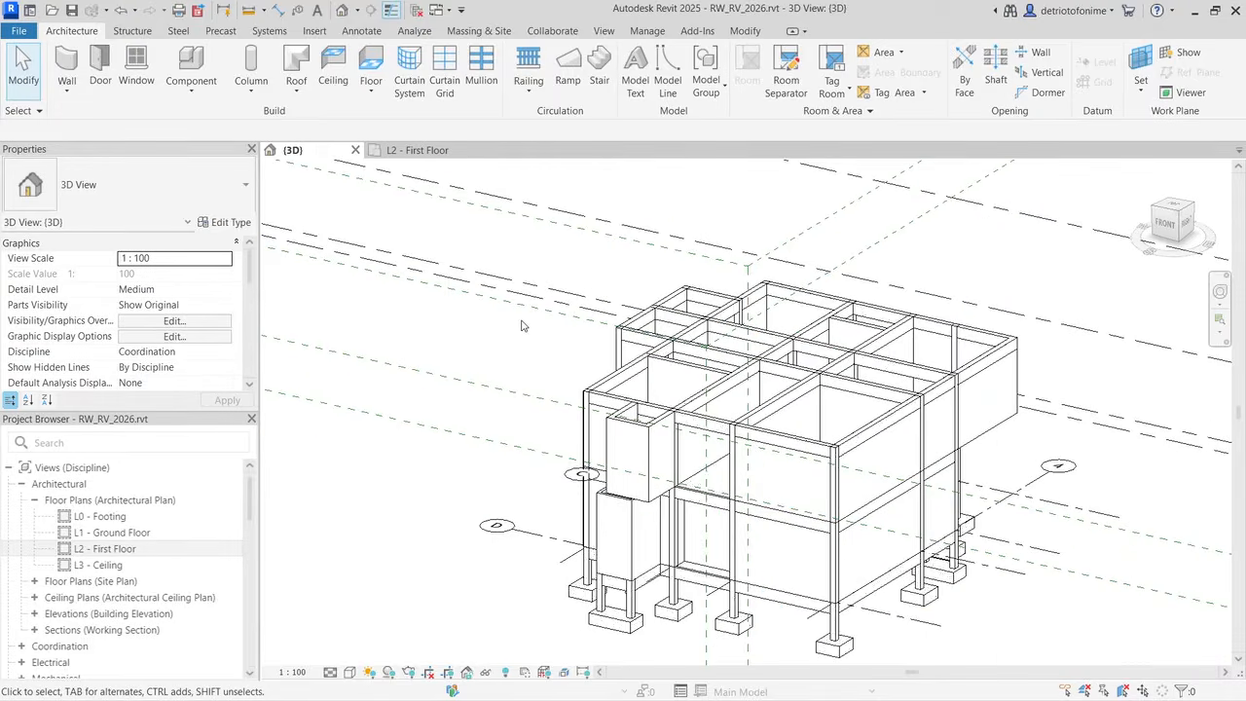
left_click(419, 149)
scroll(597, 443, "up", 2)
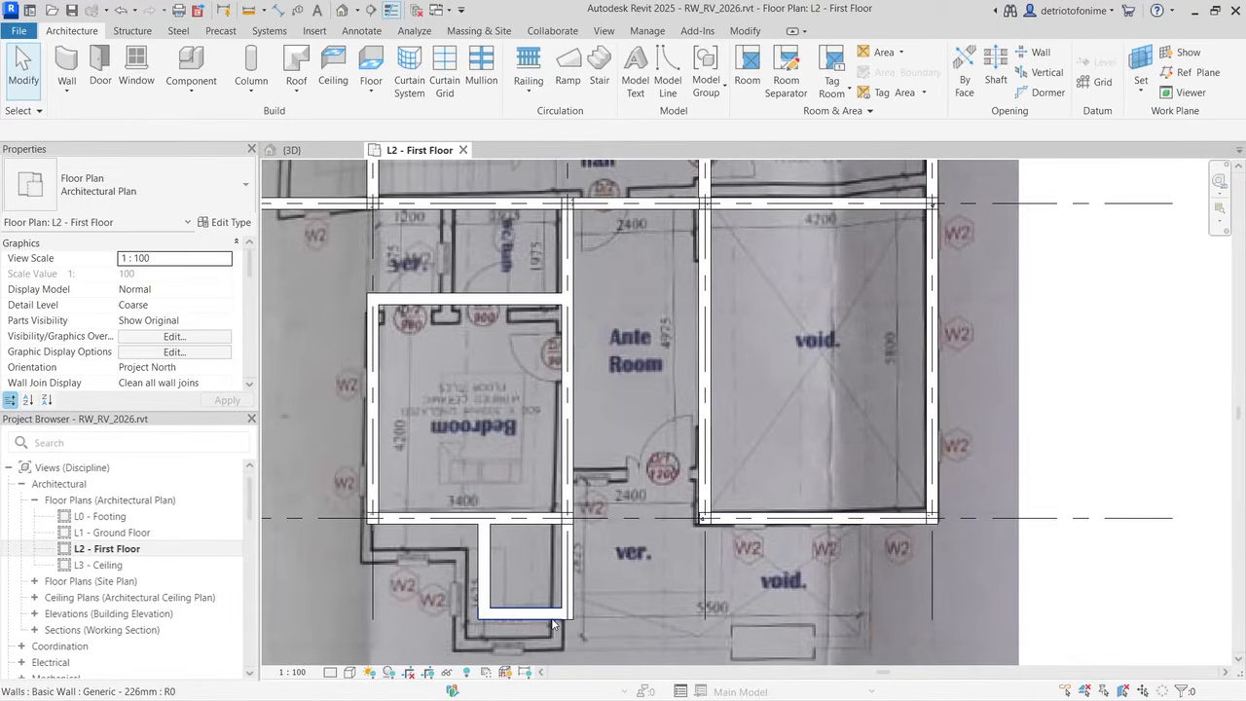
left_click(668, 82)
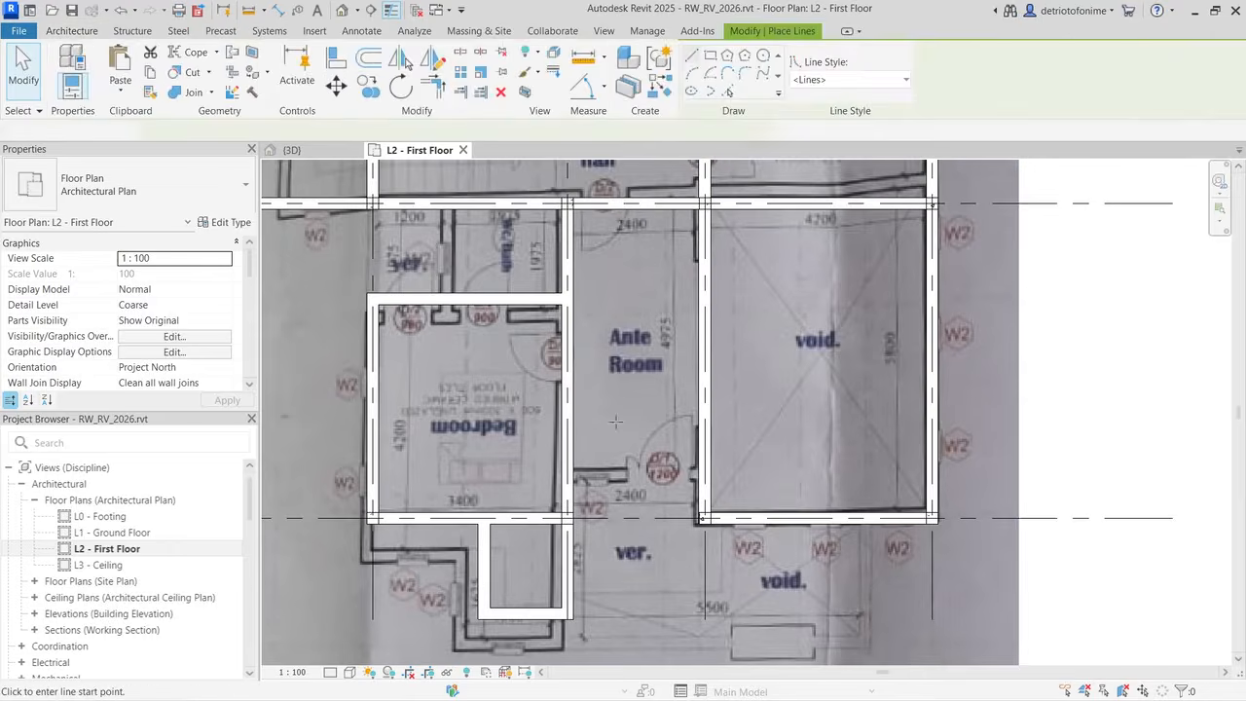
left_click(525, 606)
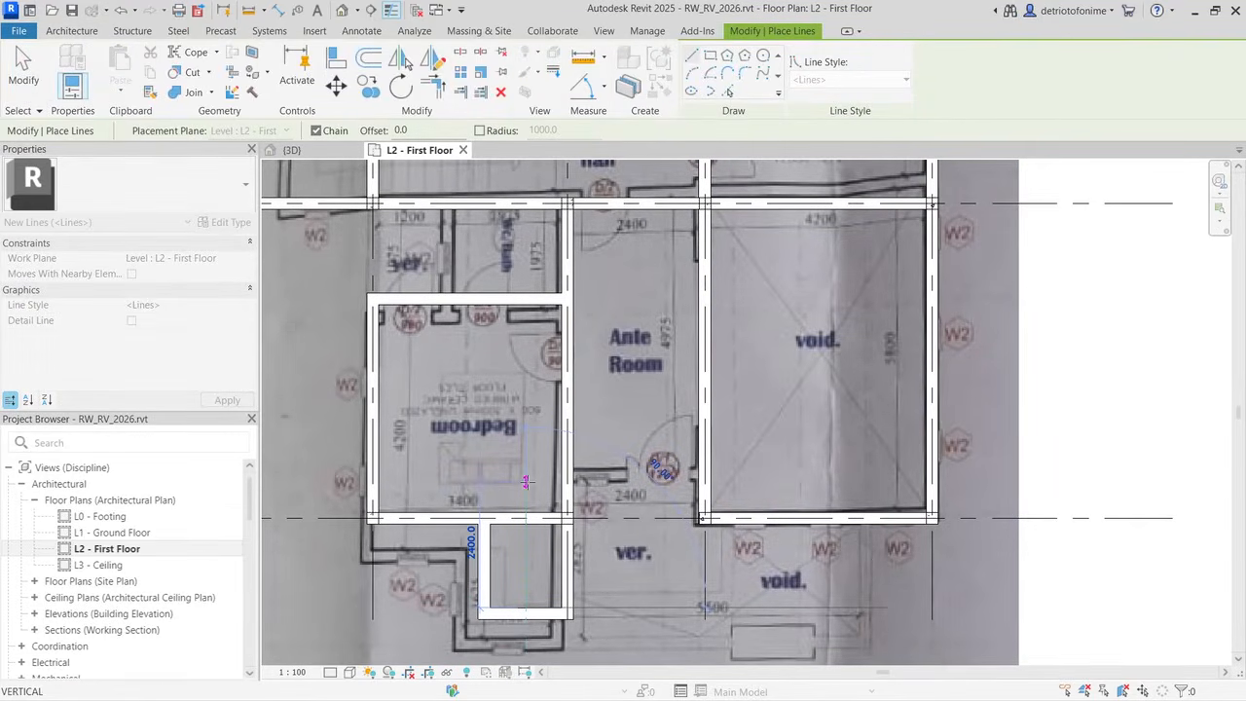
type("302")
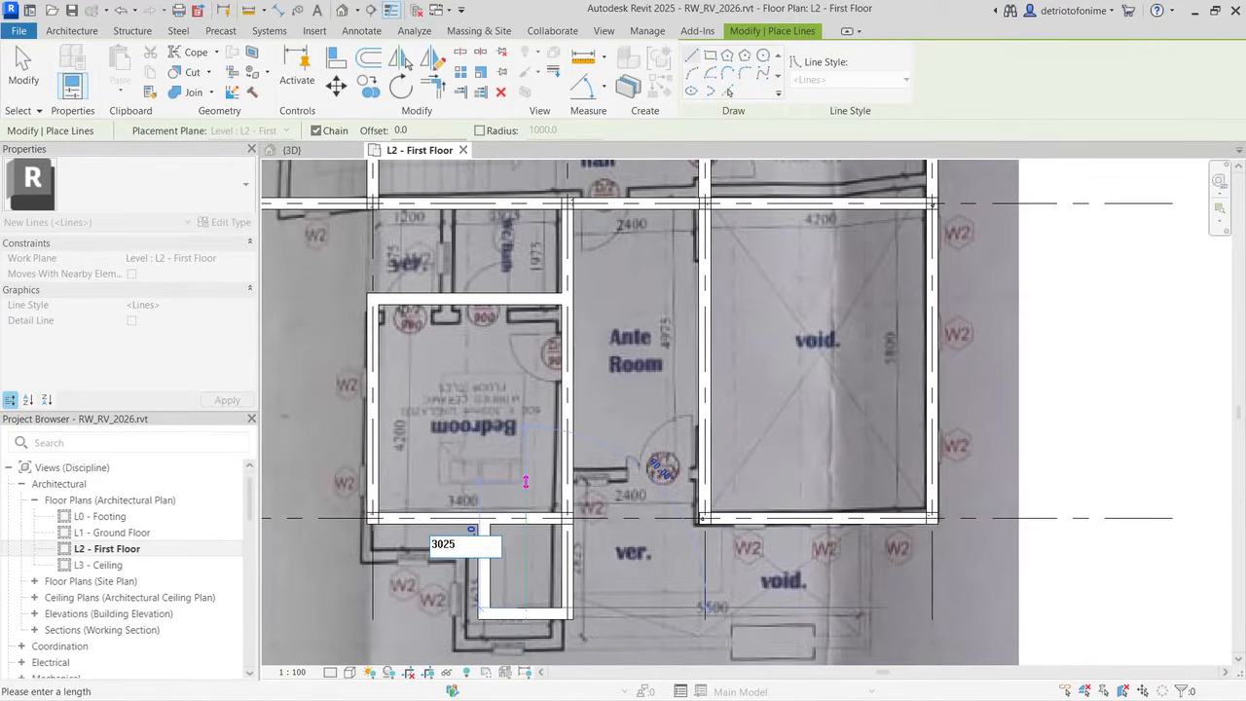
type("5")
key("Return")
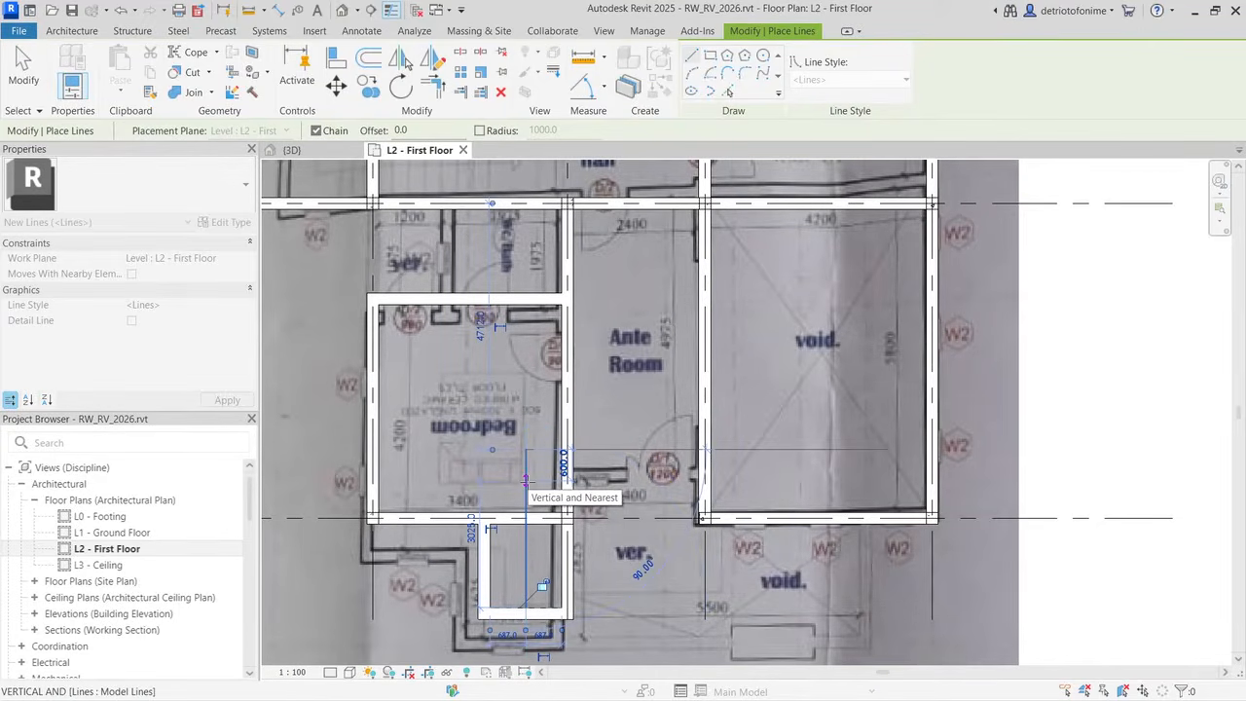
key("Escape")
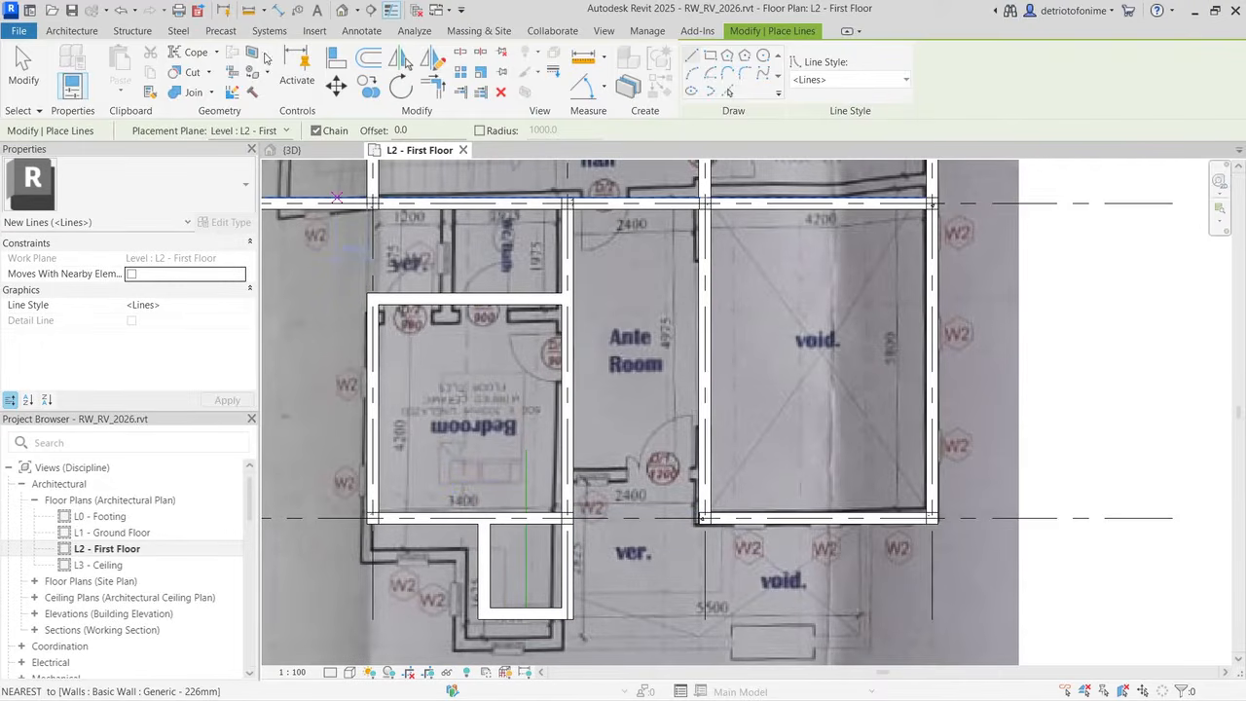
Step: Draw a horizontal Generic - 226mm wall about 4400 mm long from the model line's upper end across the Ante Room, past grid 3
left_click(71, 30)
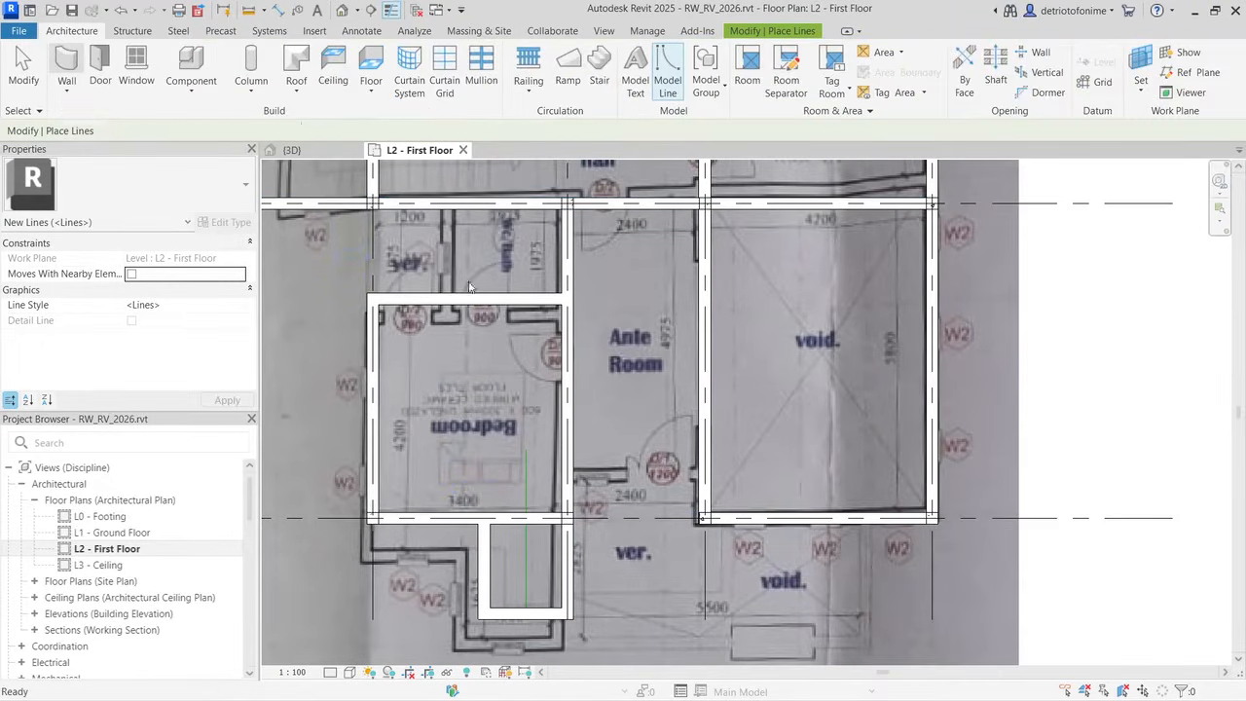
left_click(58, 67)
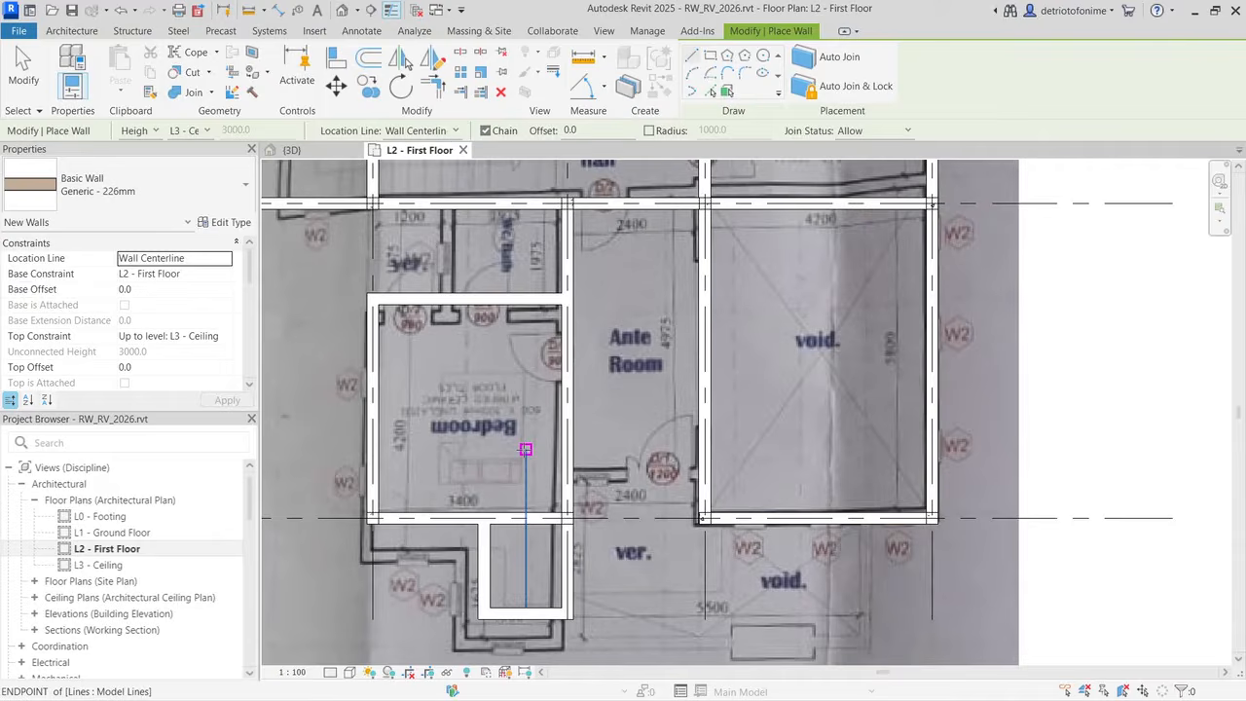
left_click(526, 450)
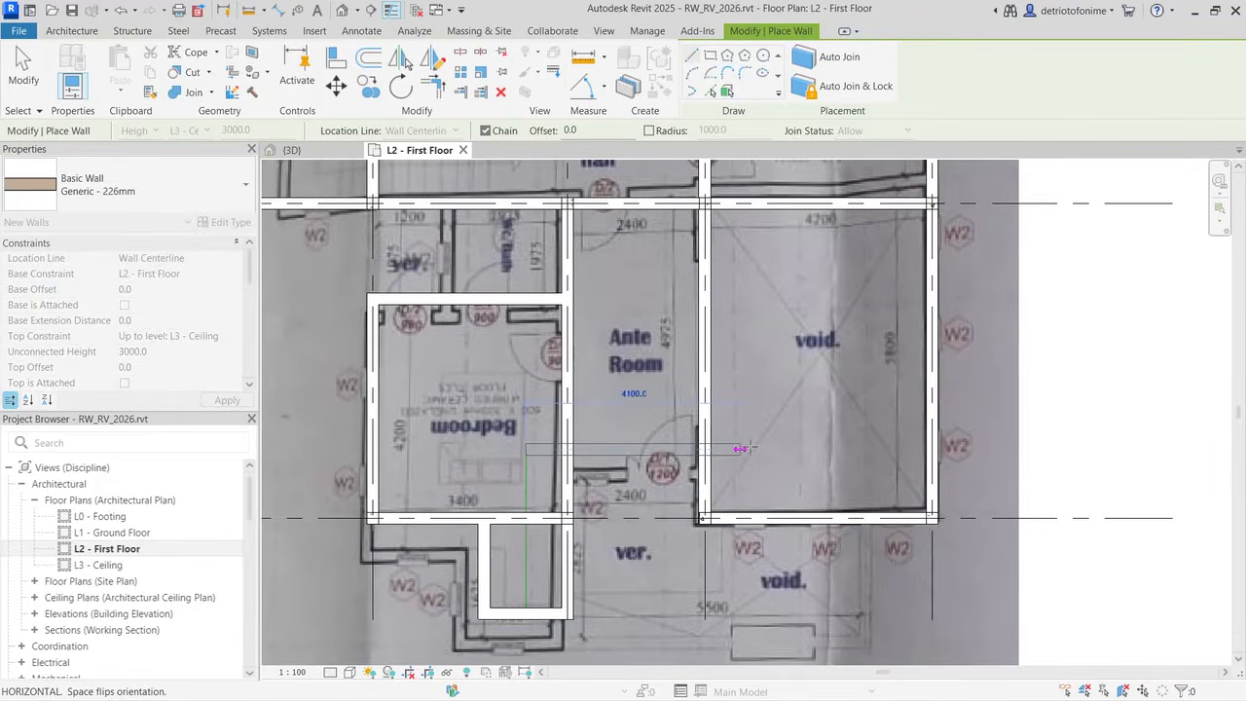
left_click(757, 448)
key("Escape")
key("Escape")
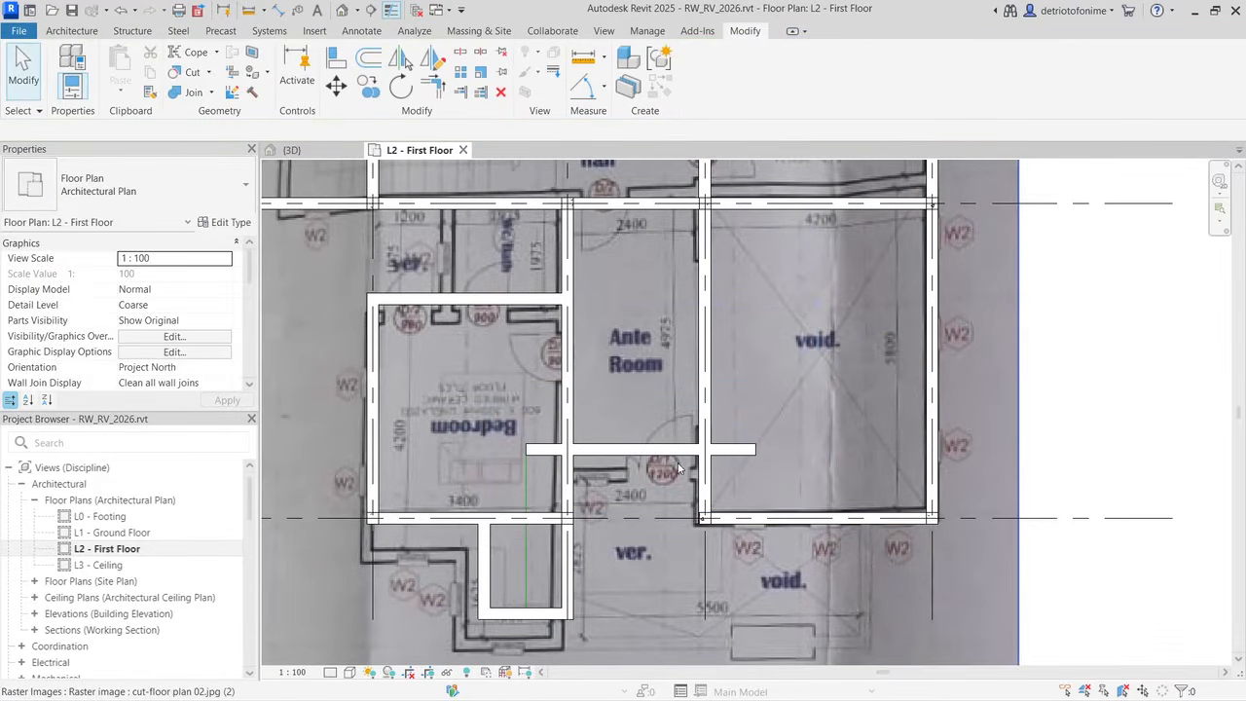
Step: Shorten both ends of the new Ante Room wall so it spans only between the grid 2 and grid 3 walls
left_click(628, 449)
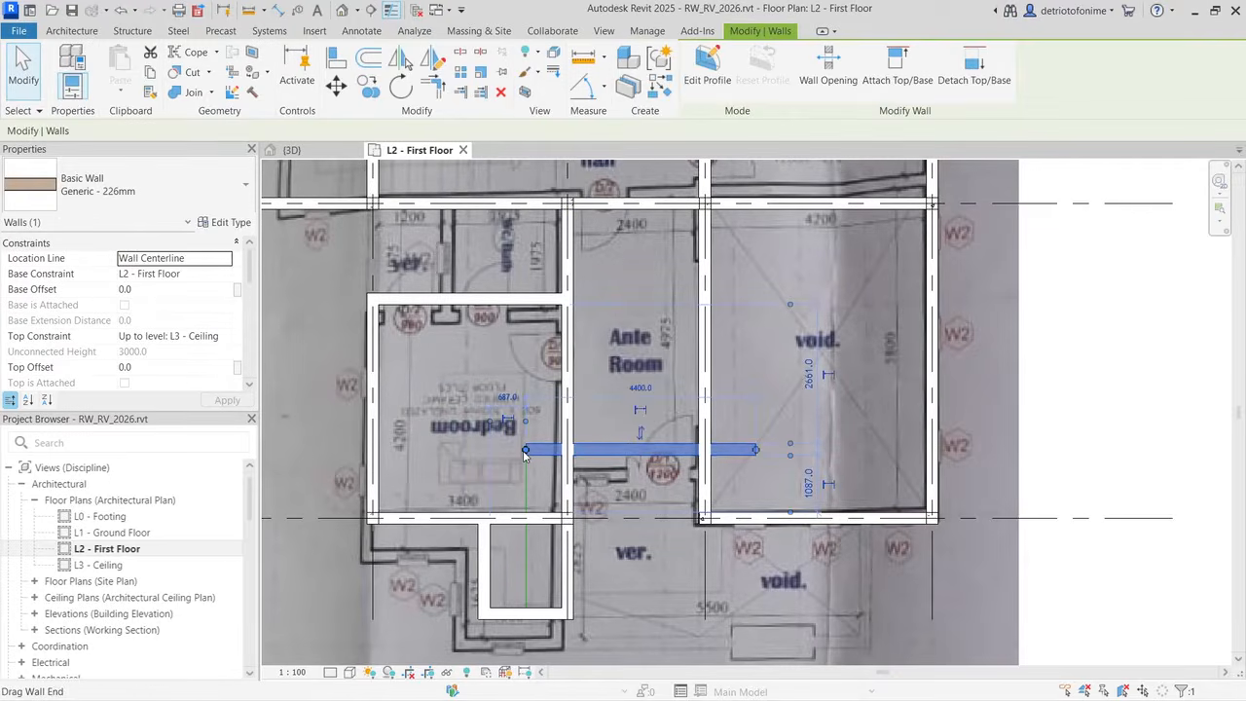
left_click_drag(527, 450, 568, 449)
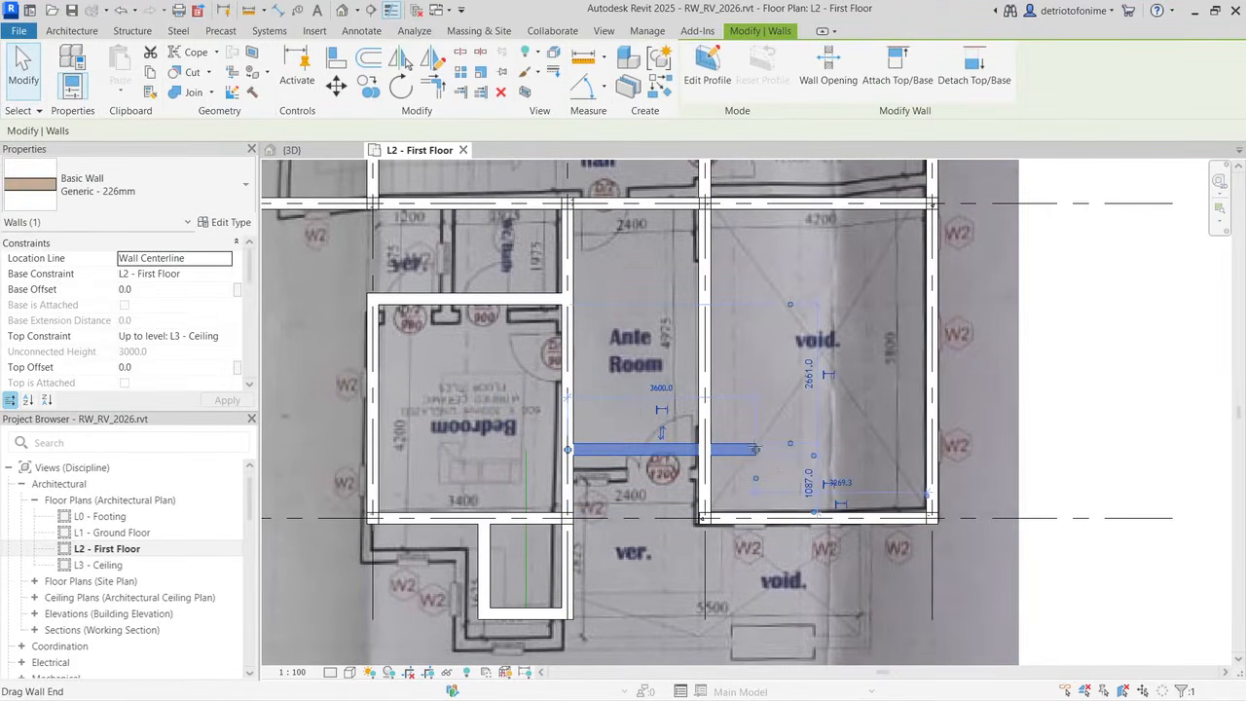
left_click_drag(755, 449, 701, 450)
left_click(782, 517)
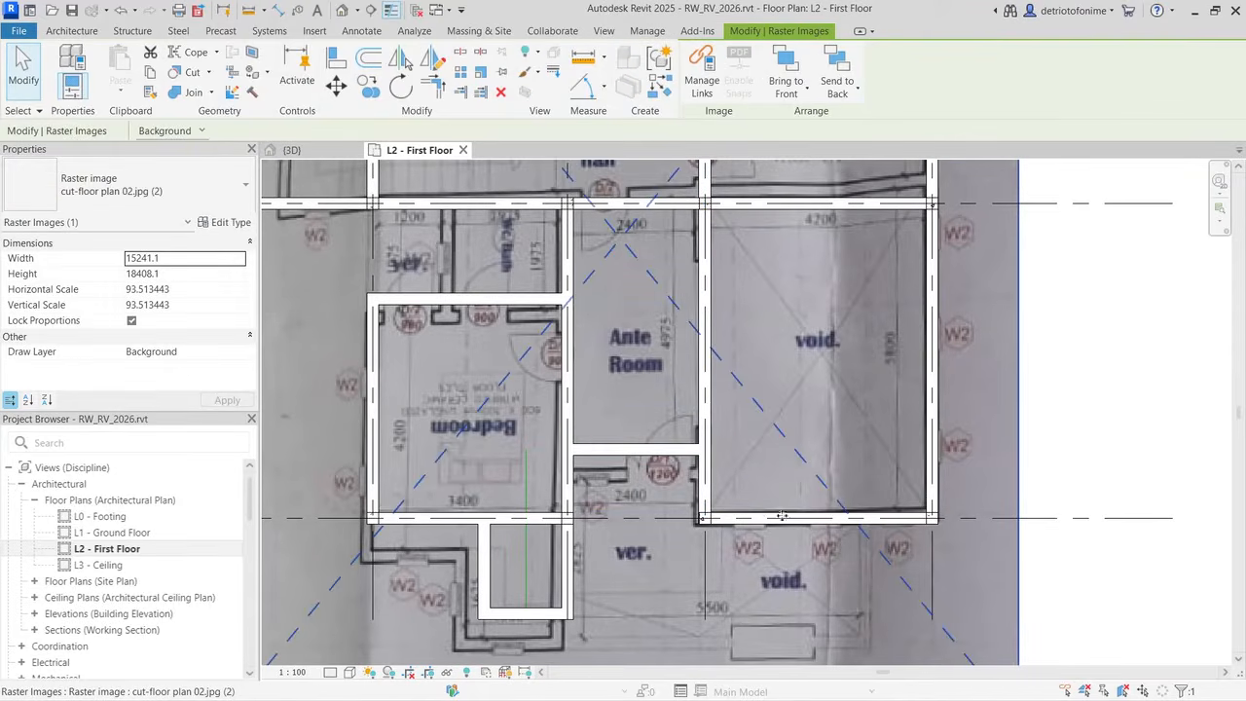
scroll(833, 510, "down", 2)
middle_click_drag(766, 171, 774, 352)
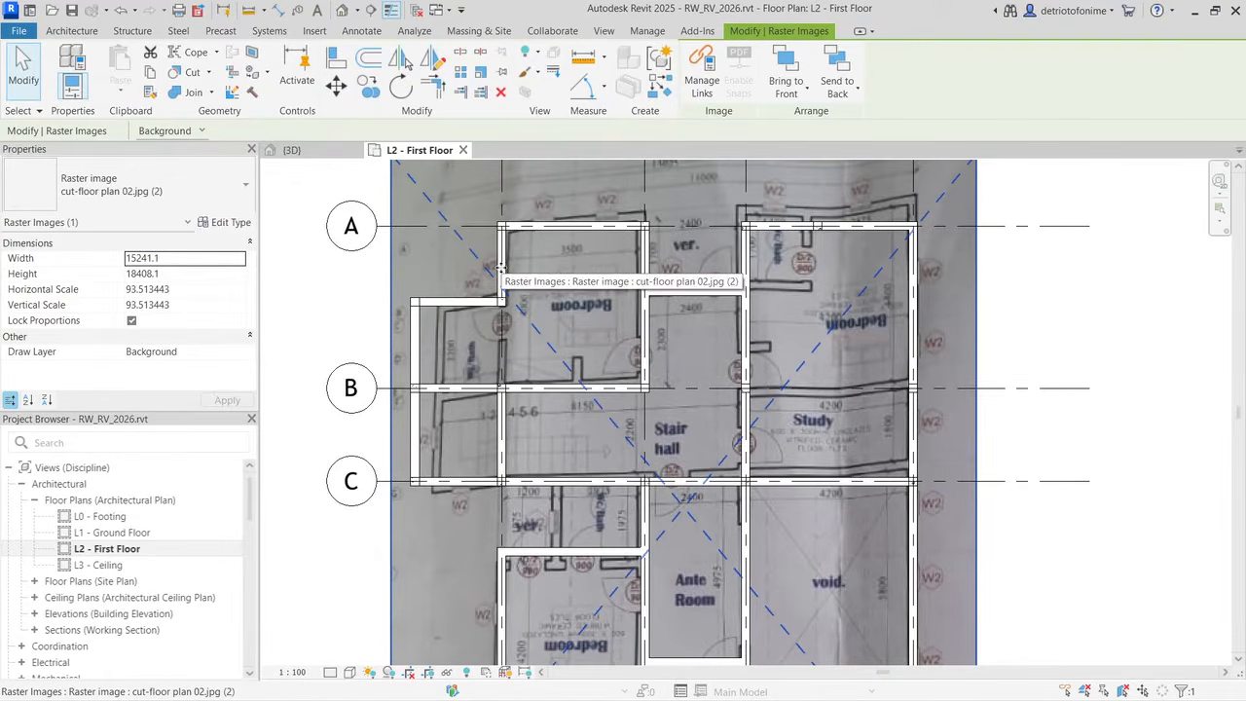
Step: Extend the Generic - 226mm wall on grid 1 down to the grid B wall, separating the bedroom from the WC/Bath
key("Escape")
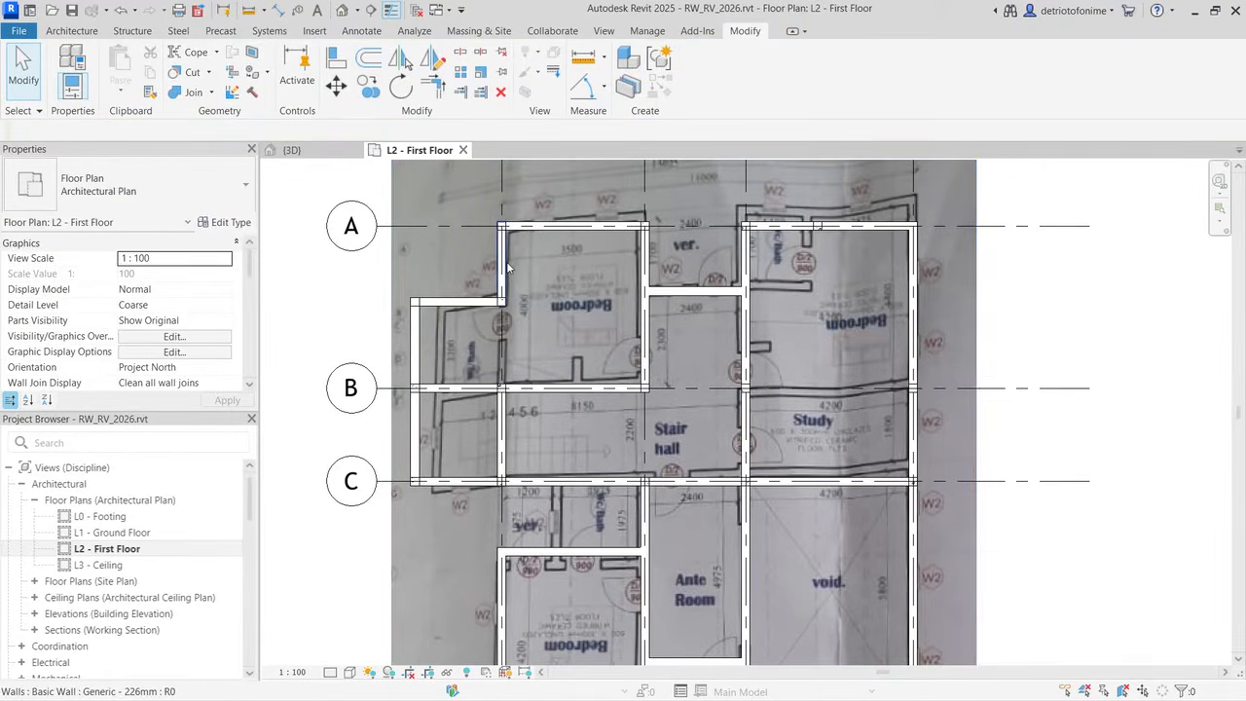
left_click(504, 268)
left_click_drag(503, 303, 502, 389)
left_click(558, 363)
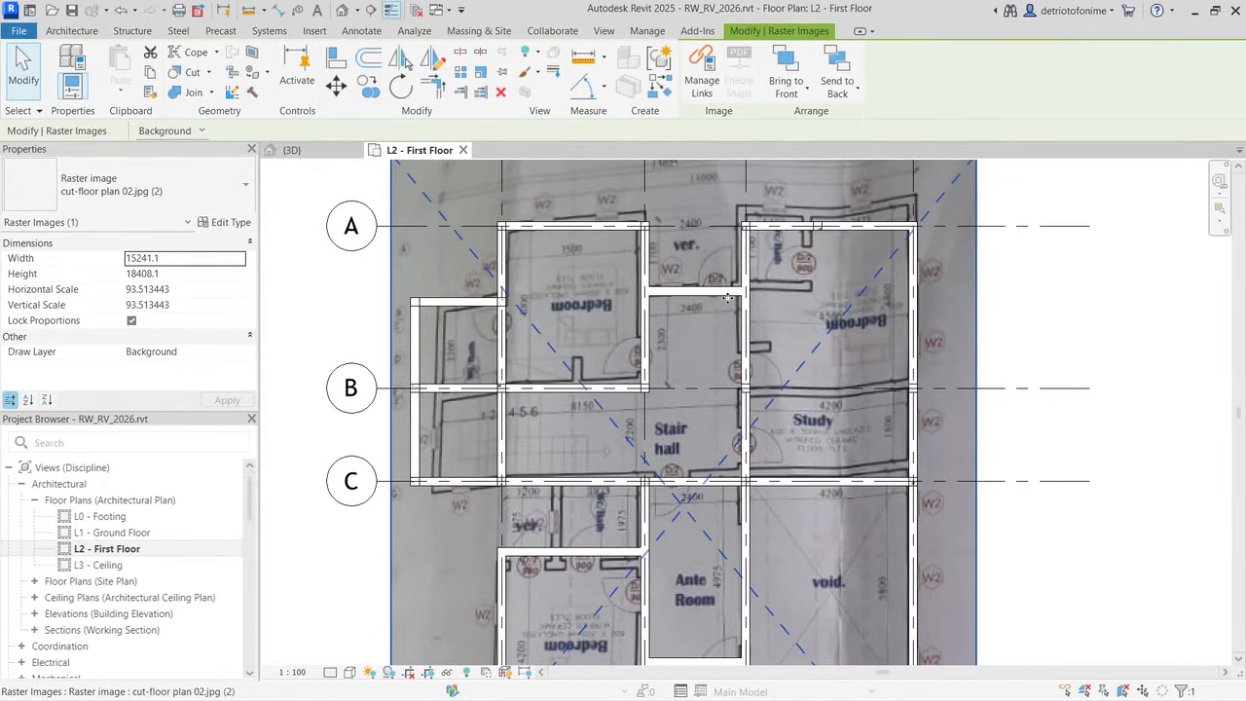
key("Escape")
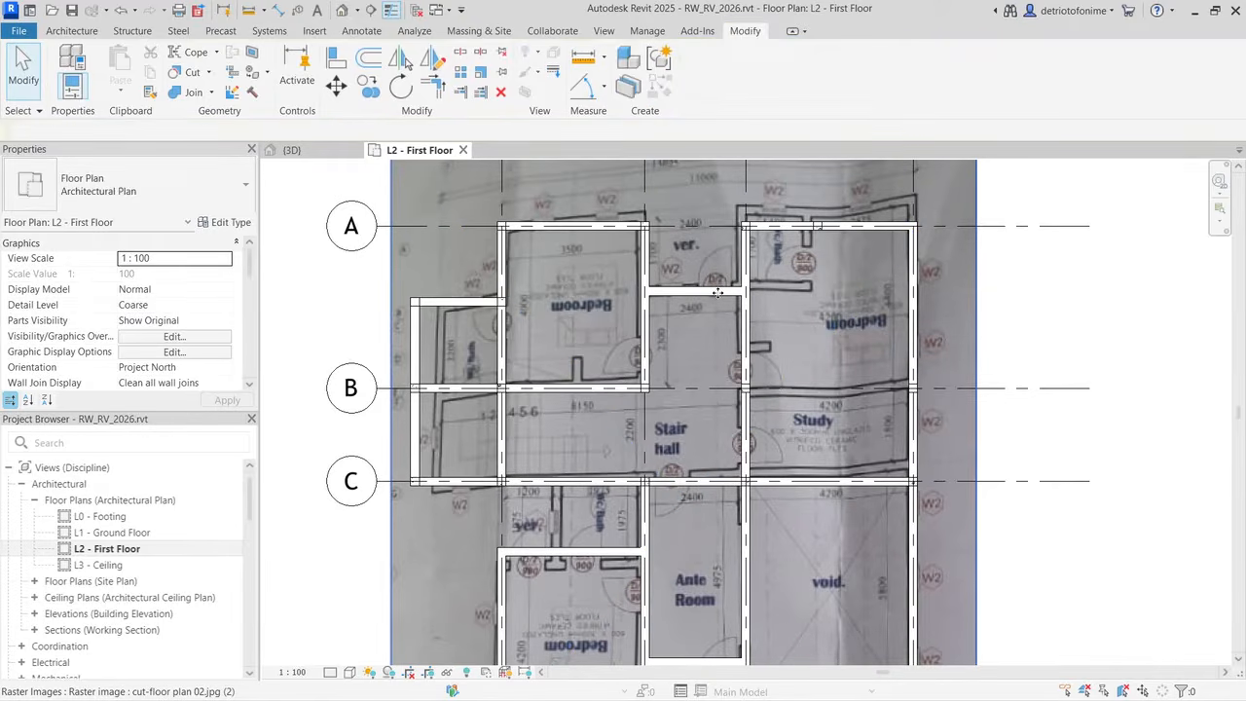
left_click(699, 291)
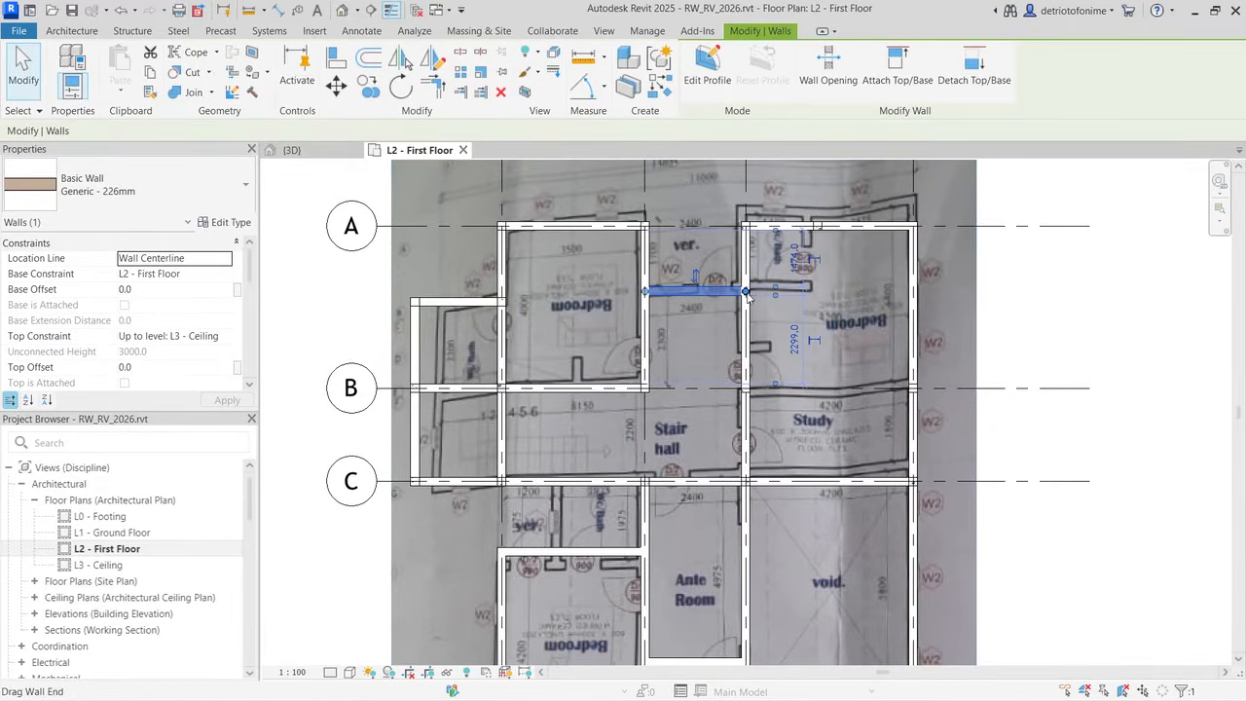
key("r")
key("s")
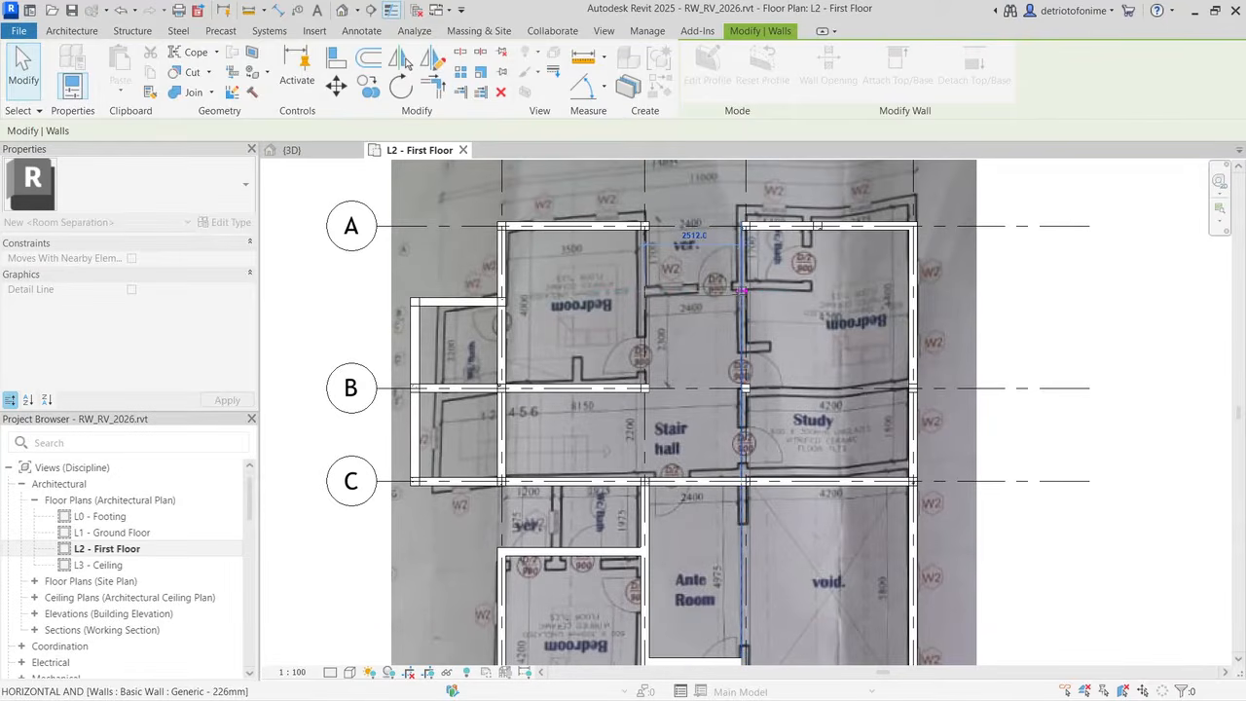
key("Escape")
key("Escape")
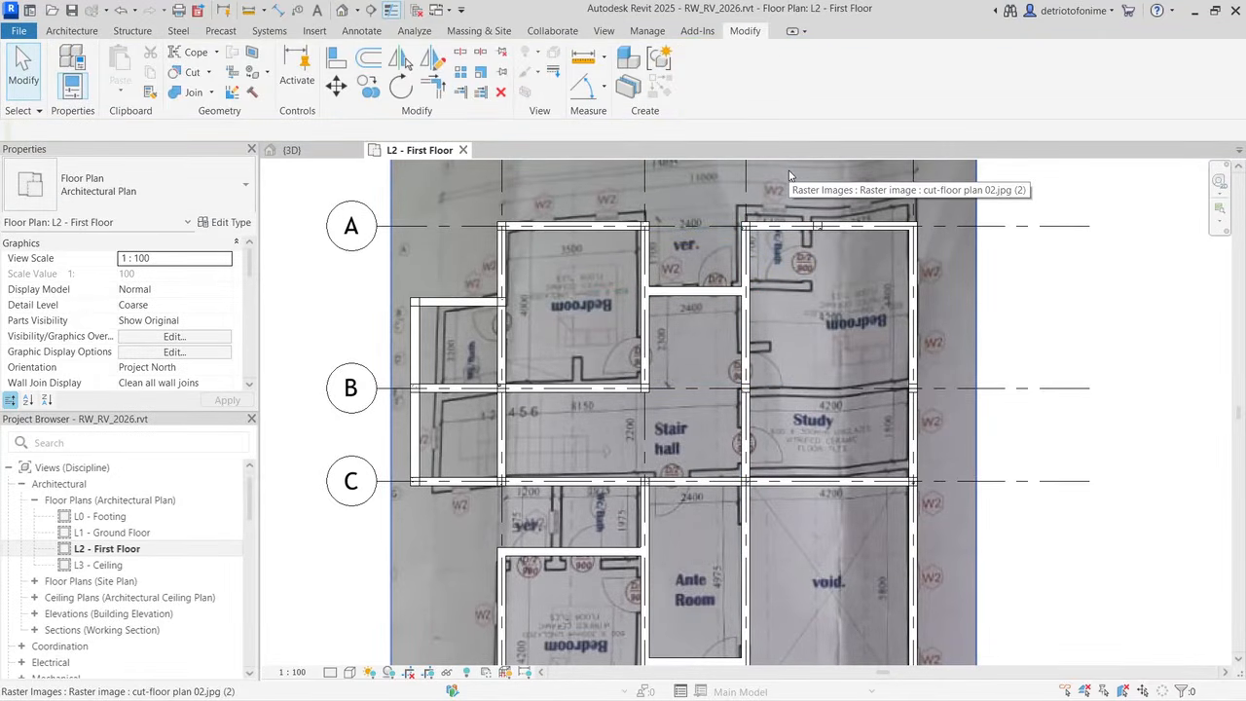
Step: Using floor plan 02.jpg, enclose the WC/Bath with 226 mm walls: 1400 mm past grid 3 from the verandah wall, up to the grid A wall
key("alt+Tab")
left_click_drag(556, 347, 657, 339)
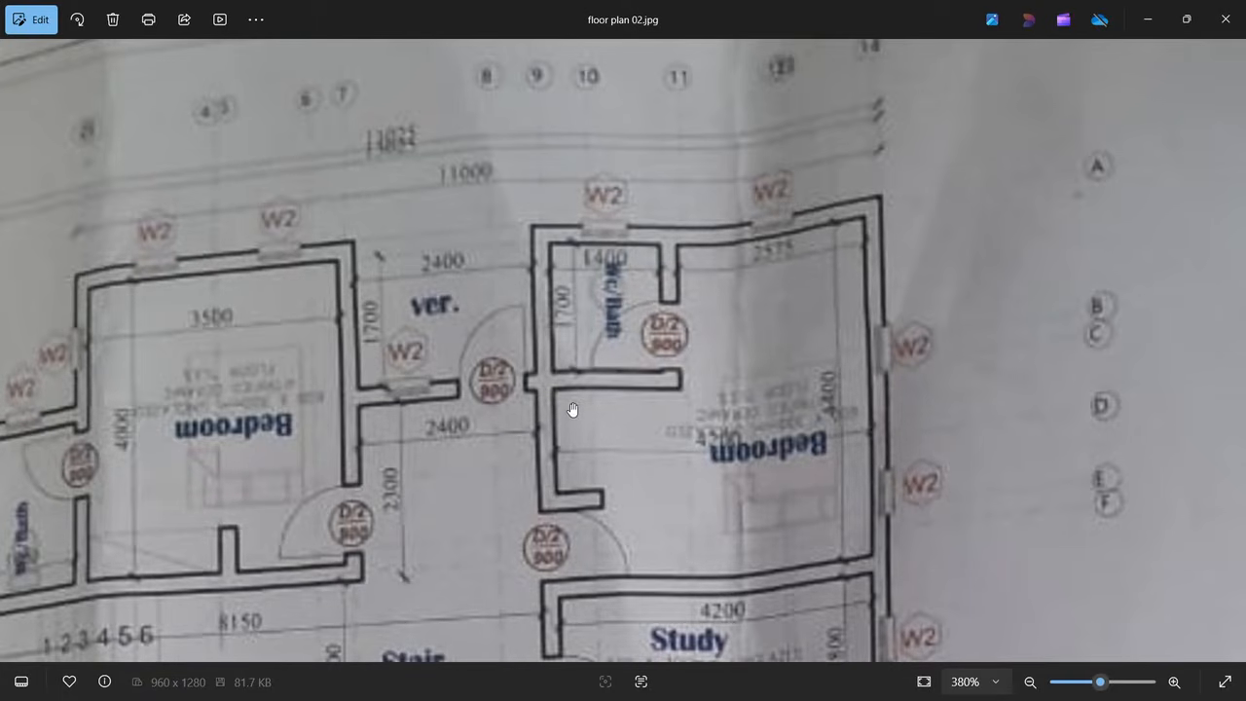
key("alt+Tab")
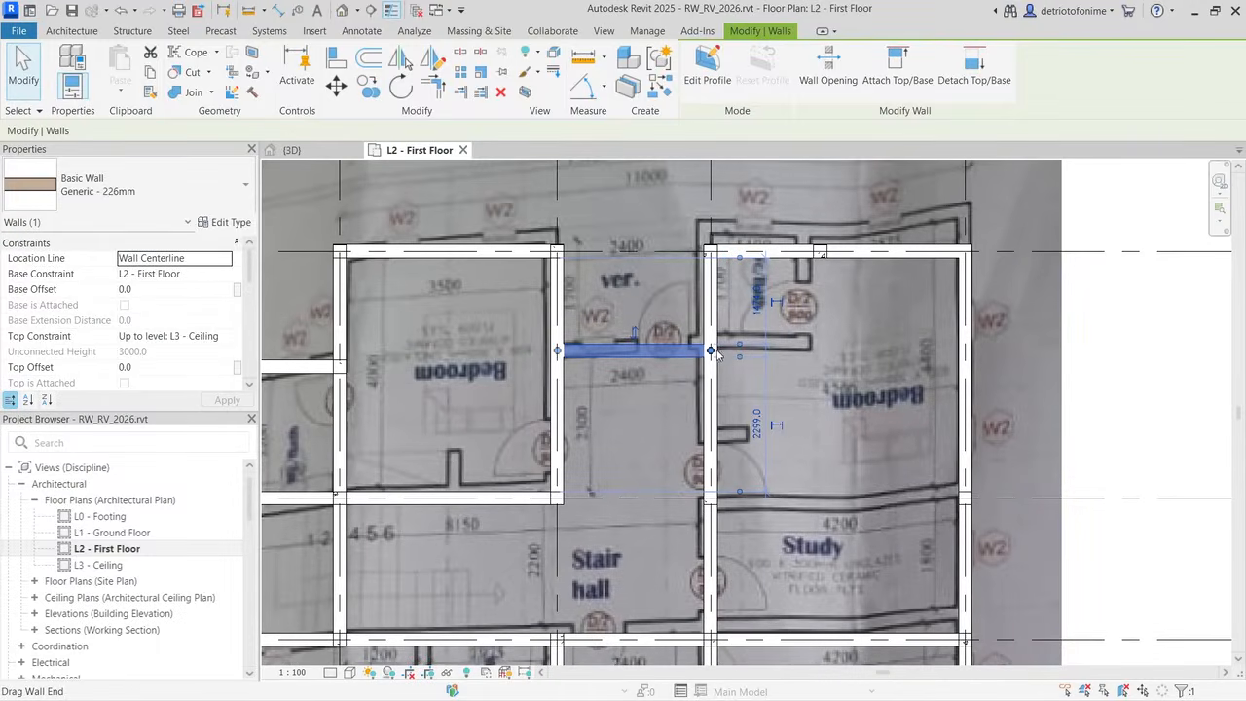
left_click(71, 31)
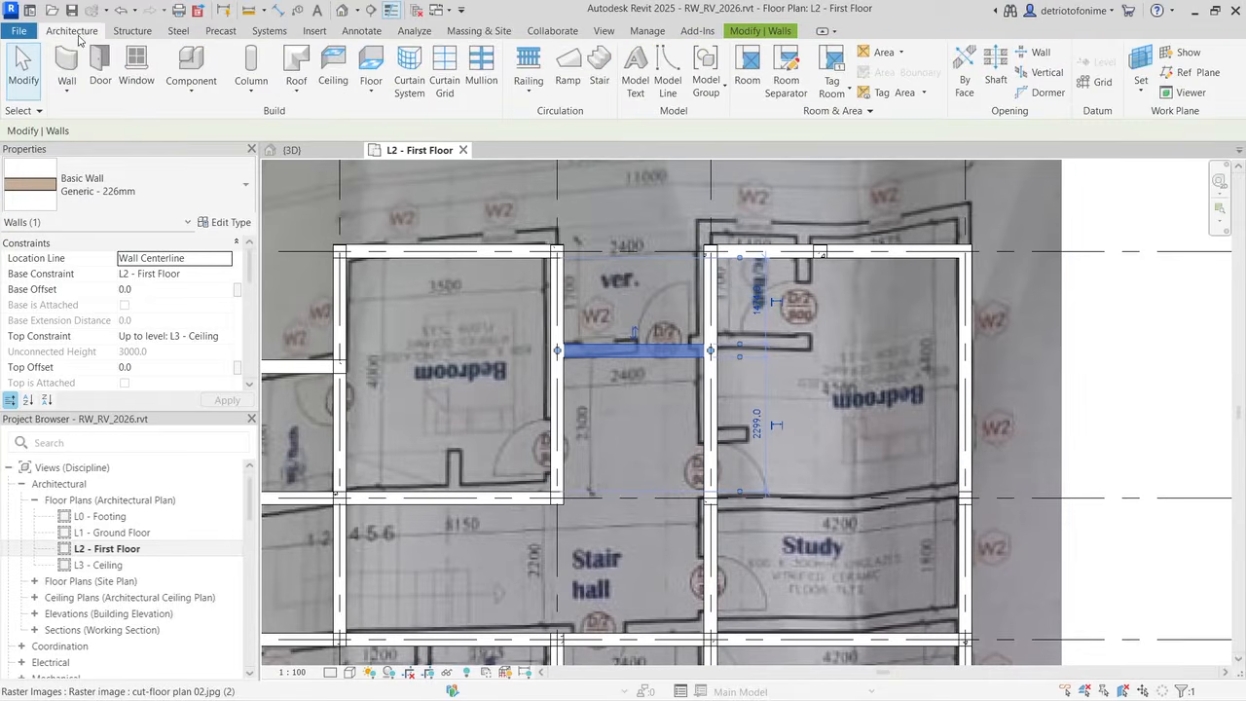
left_click(78, 53)
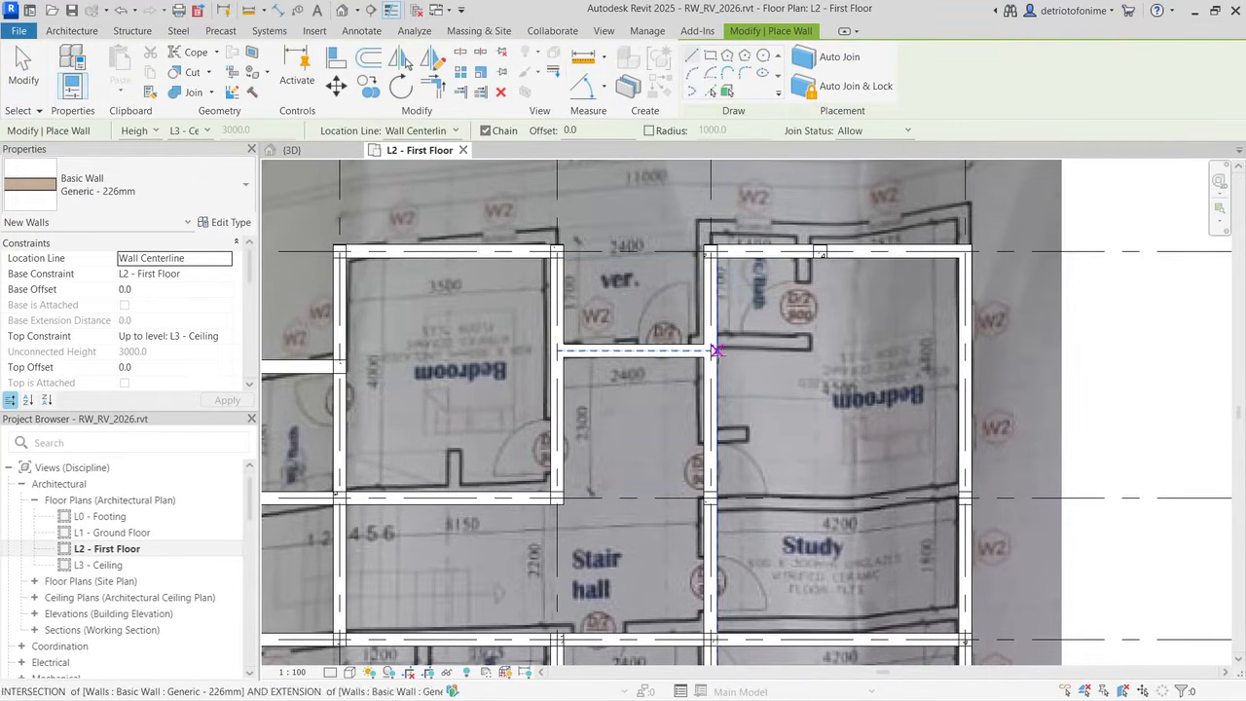
left_click(713, 350)
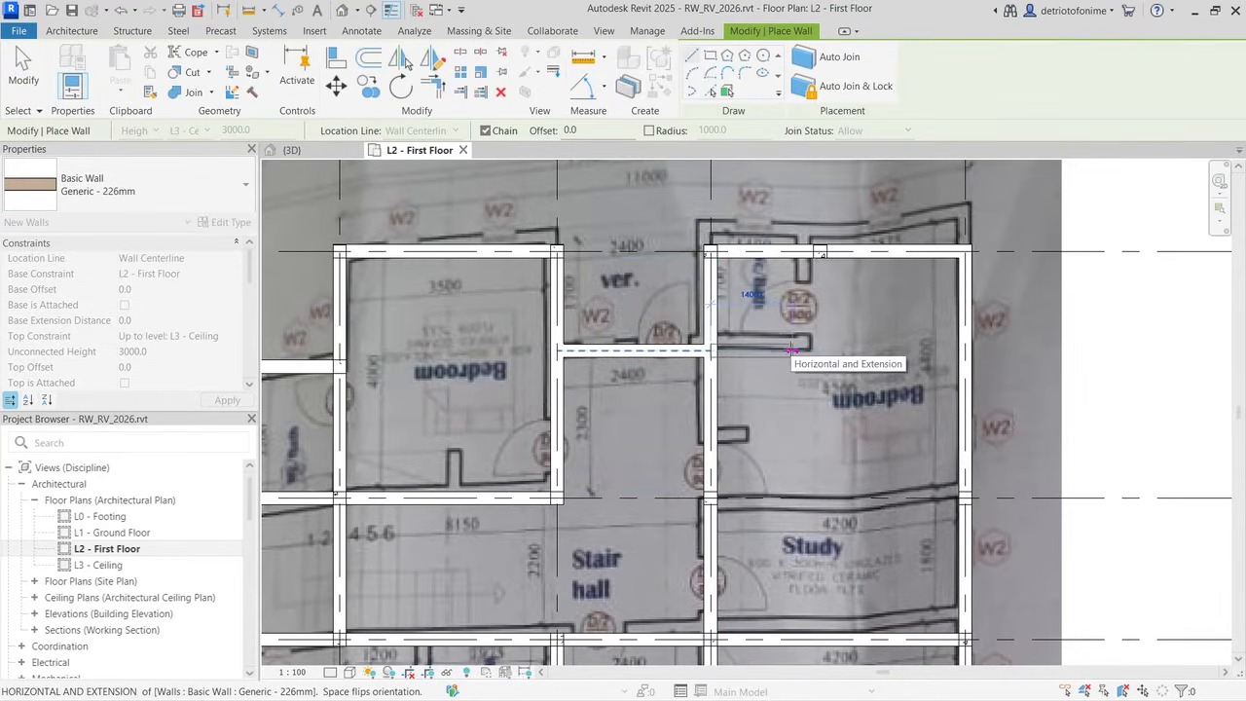
left_click(794, 349)
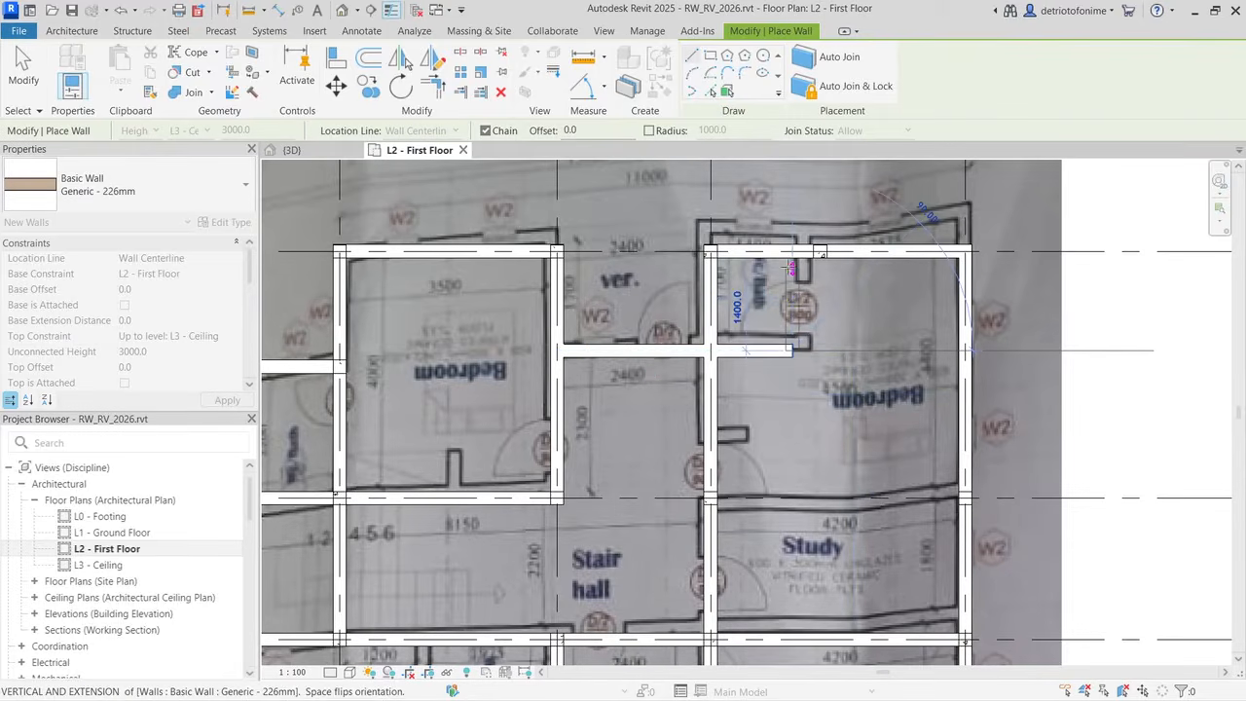
left_click(792, 252)
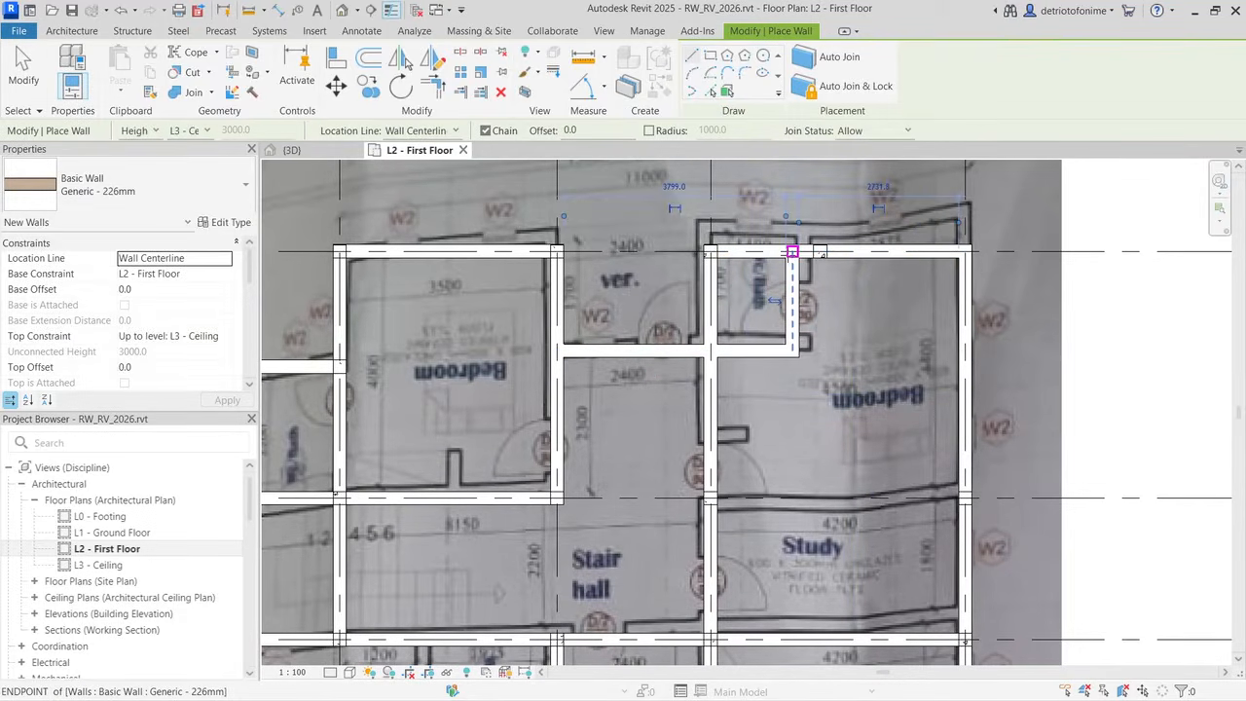
scroll(824, 345, "down", 2)
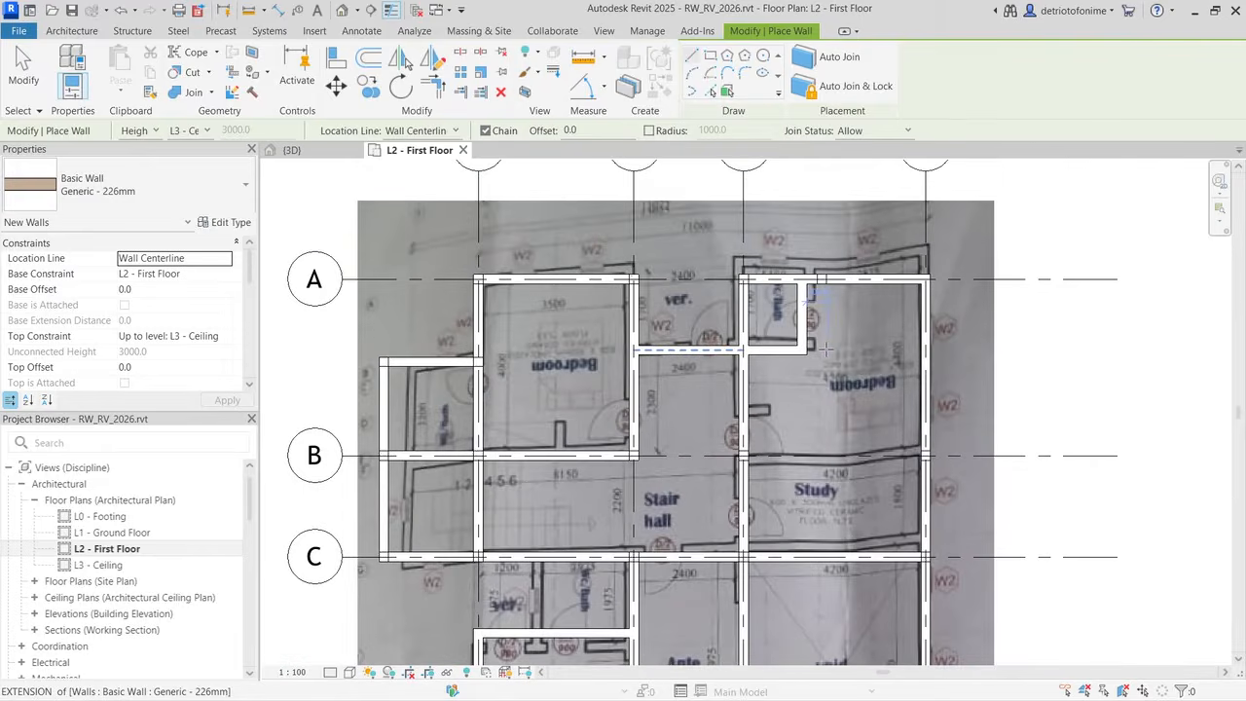
key("Escape")
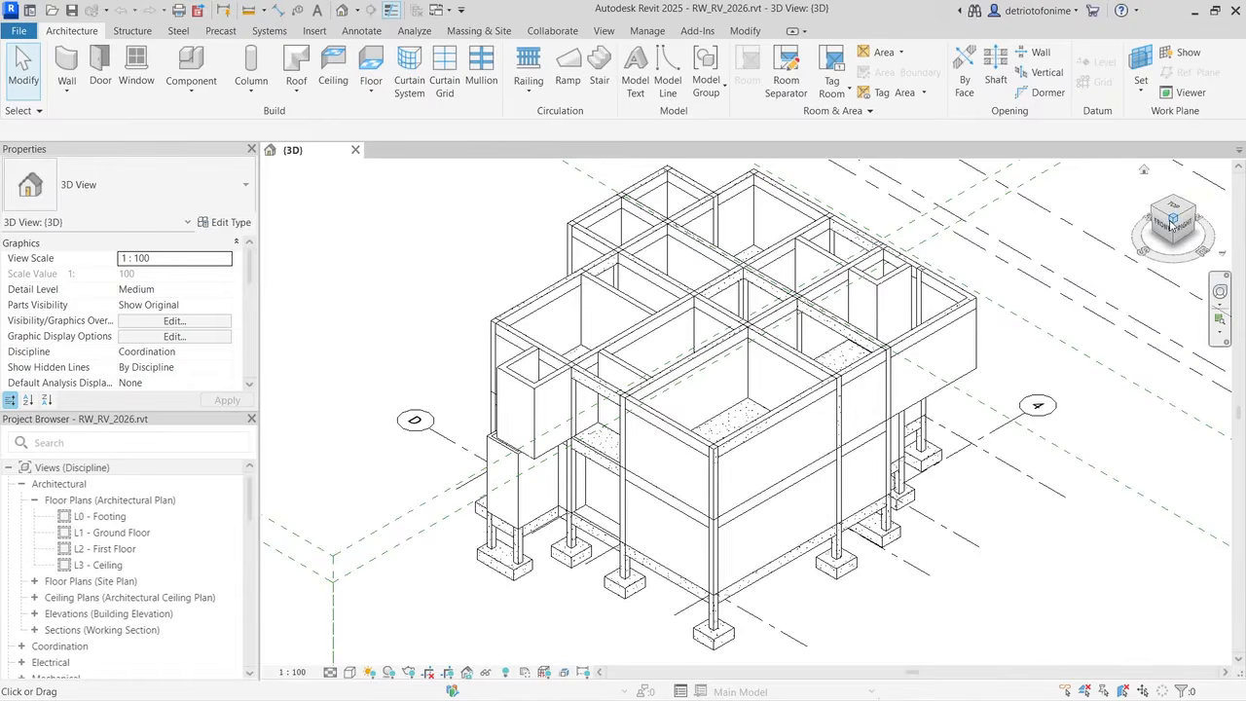
Step: Compare the projecting WC/Bath dimensions on floor plan 01.jpg with the projecting bedroom bay on floor plan 02.jpg
mouse_move(1177, 230)
left_mouse_down()
mouse_move(1190, 225)
mouse_move(1195, 239)
left_mouse_up()
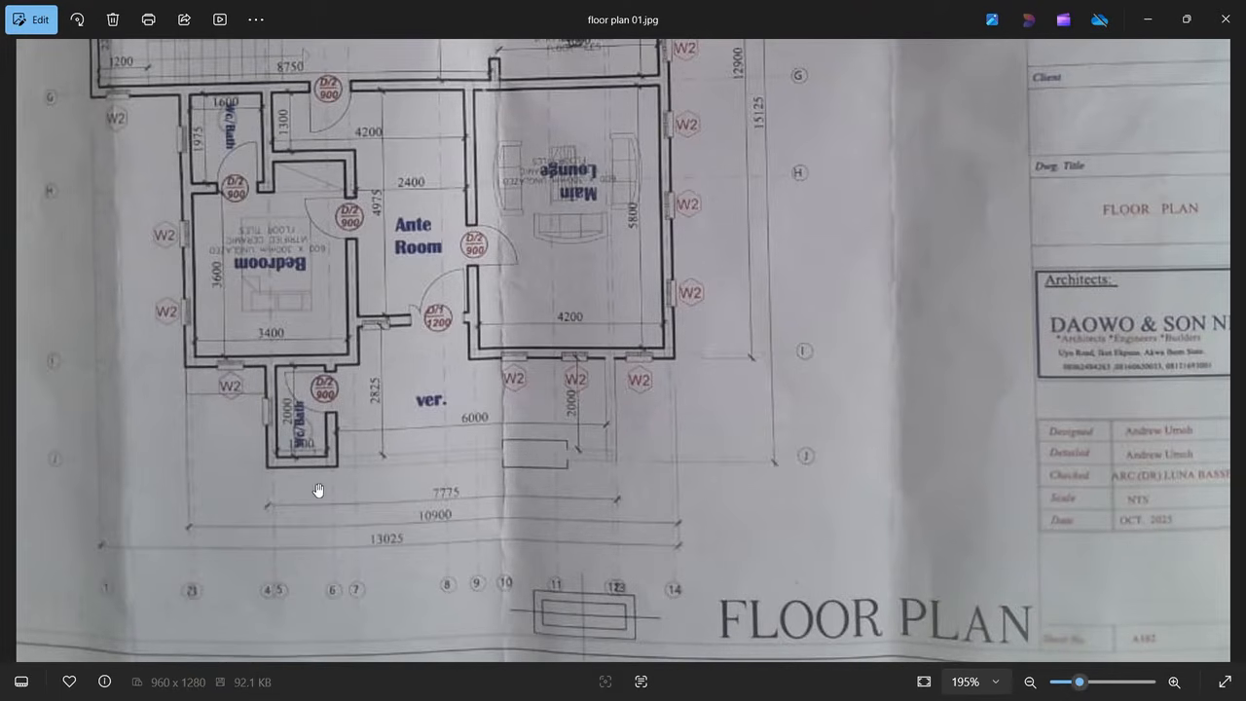
scroll(297, 463, "up", 10)
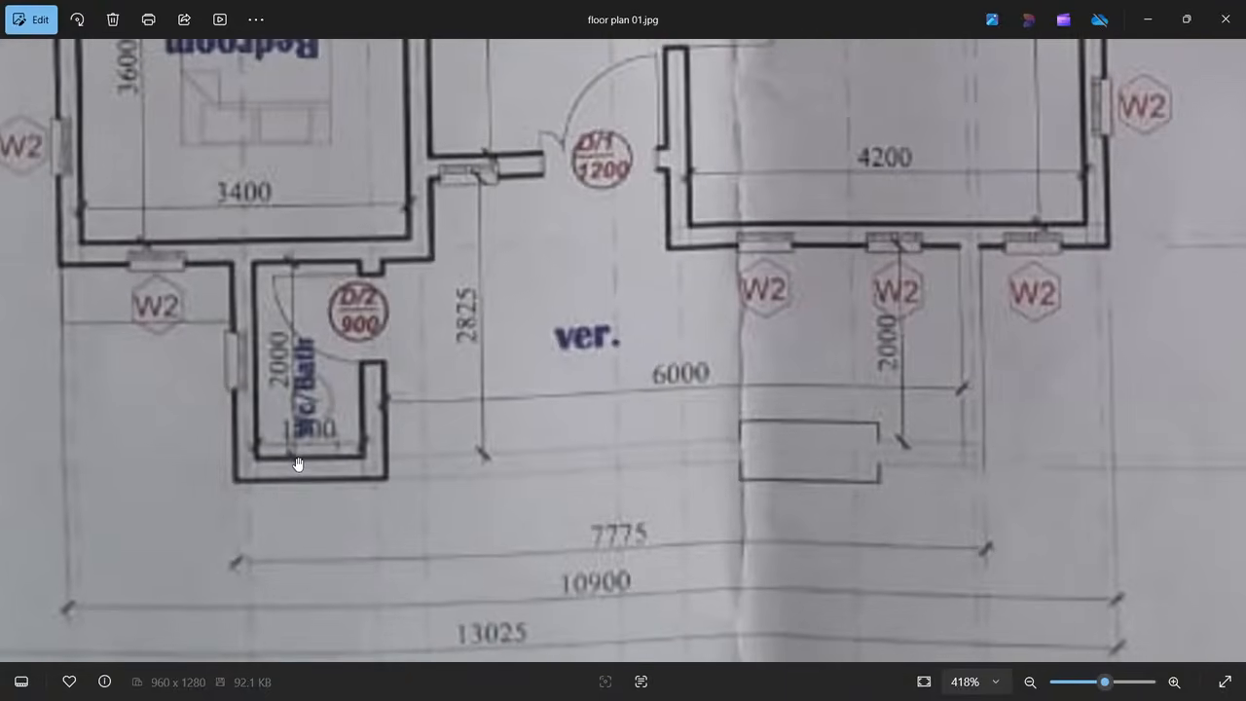
scroll(326, 452, "up", 2)
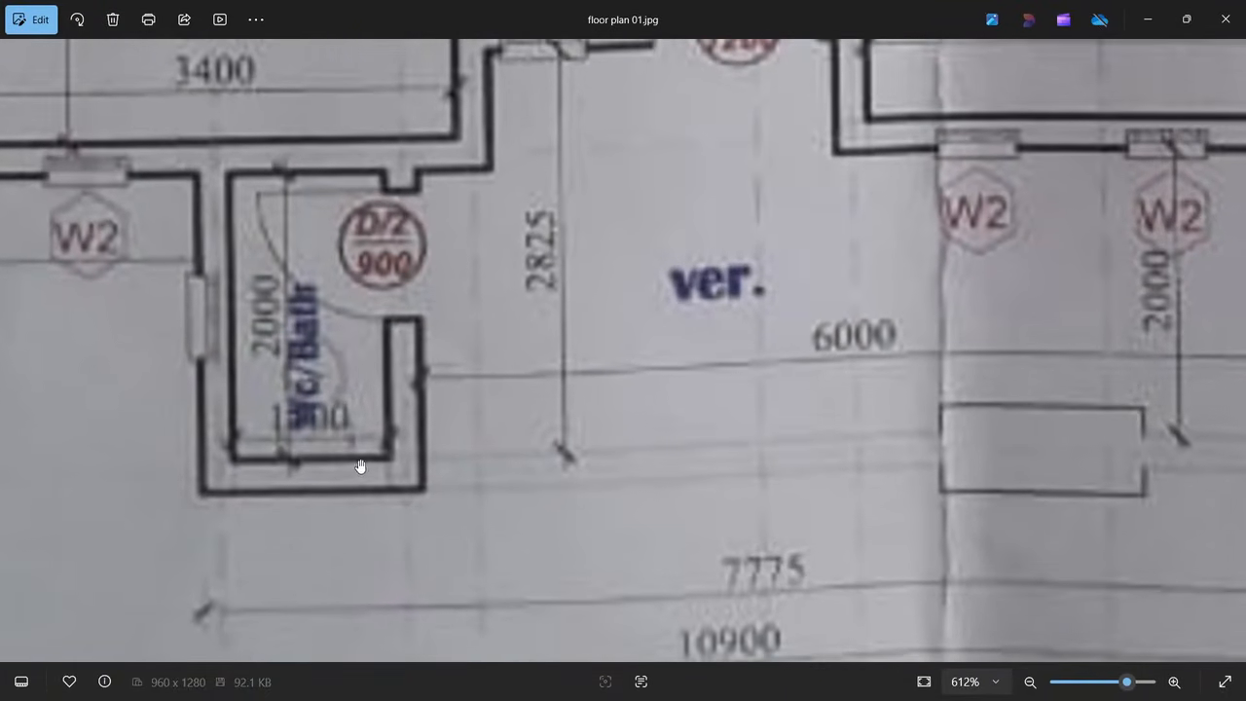
scroll(339, 455, "down", 4)
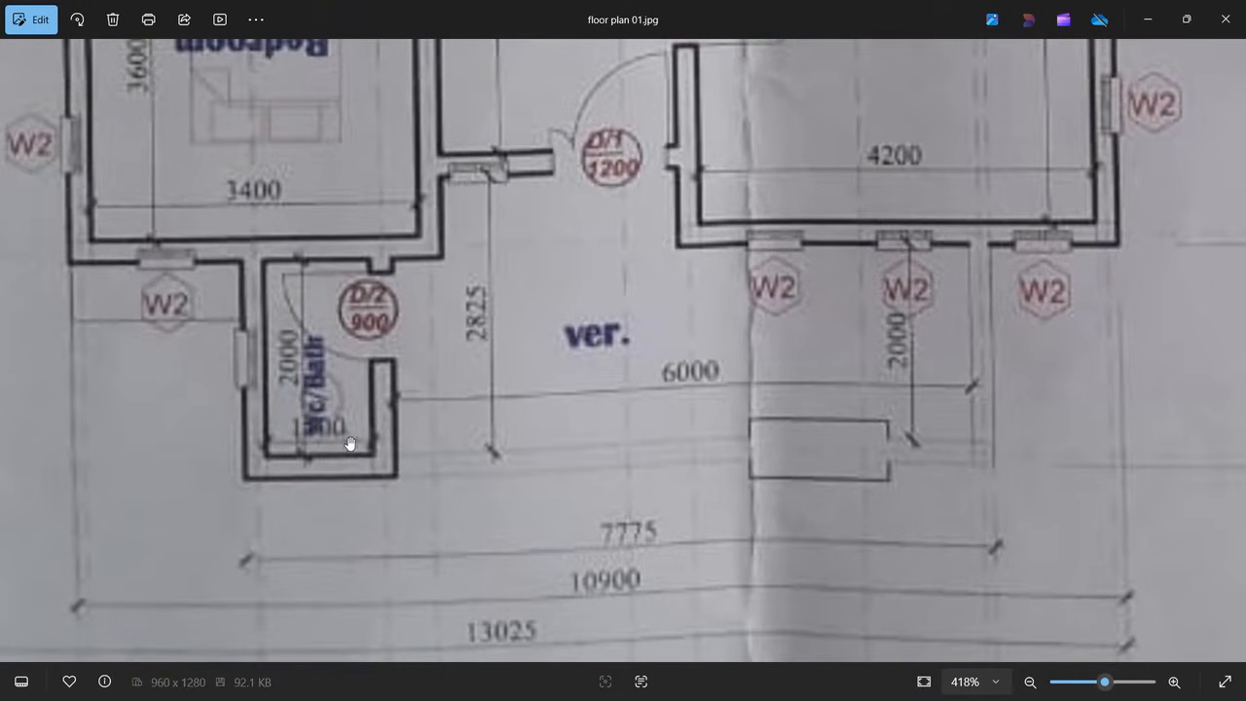
key("Right")
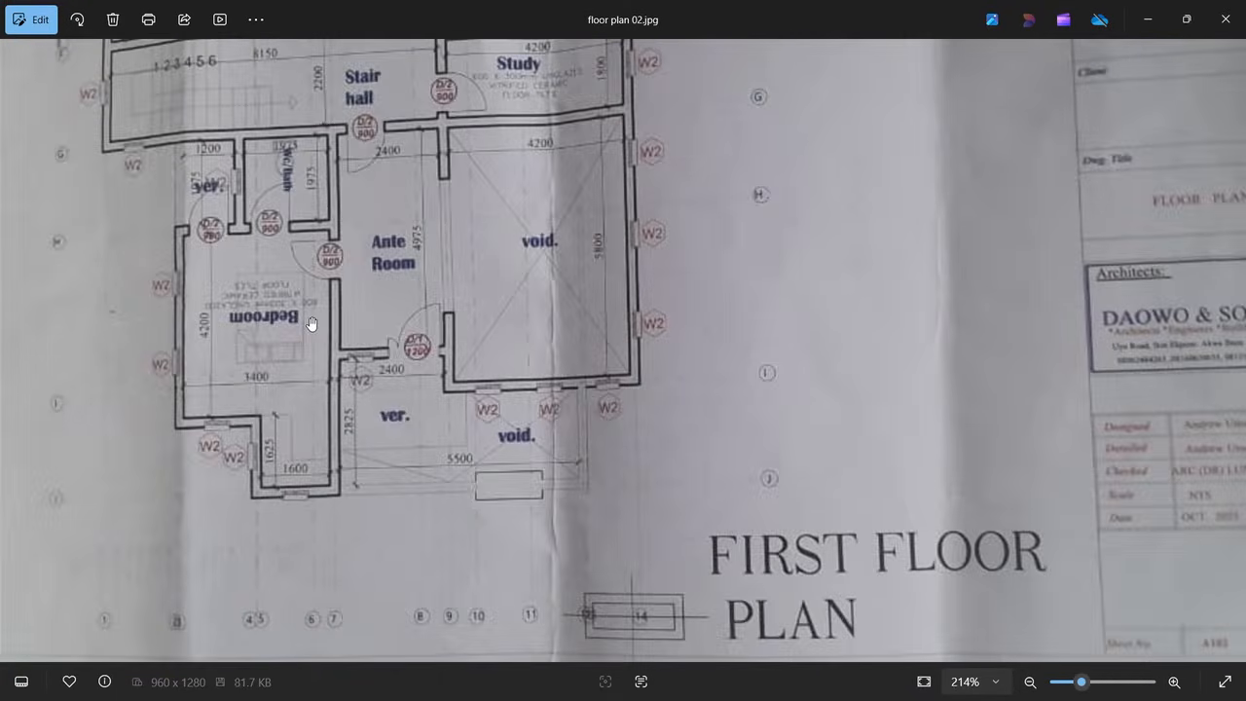
scroll(387, 437, "up", 2)
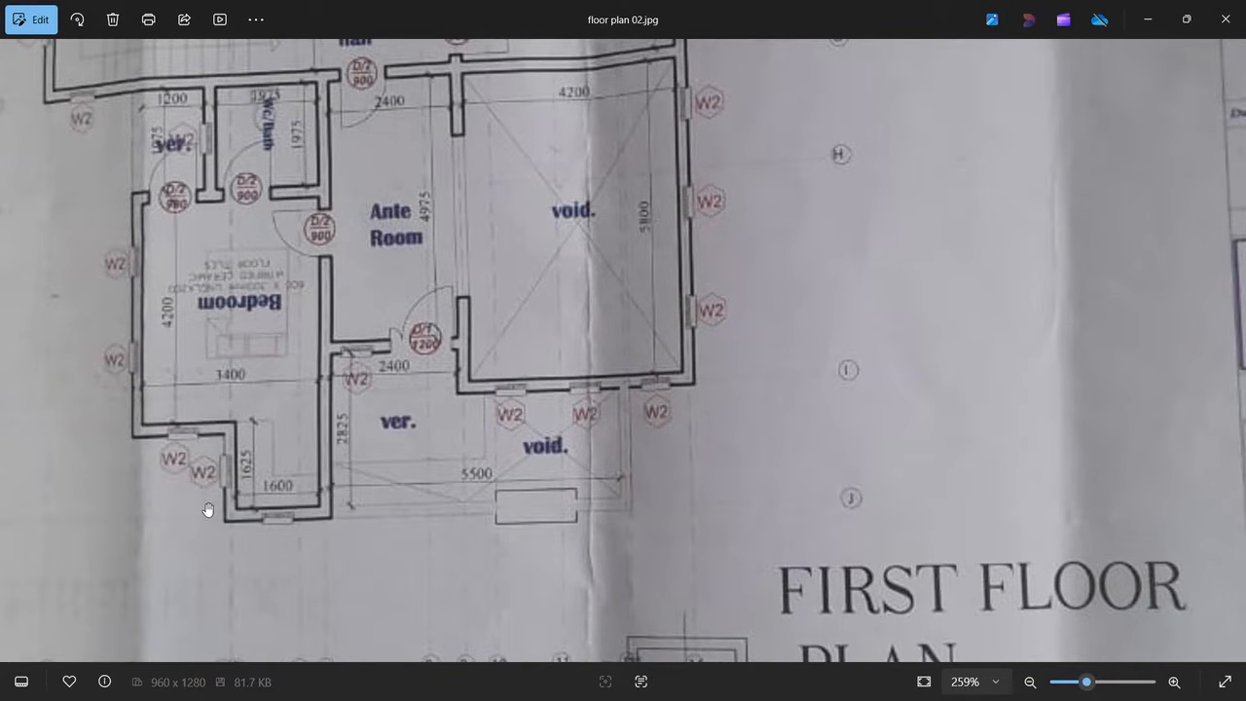
mouse_move(298, 490)
left_mouse_down()
mouse_move(298, 461)
mouse_move(304, 475)
left_mouse_up()
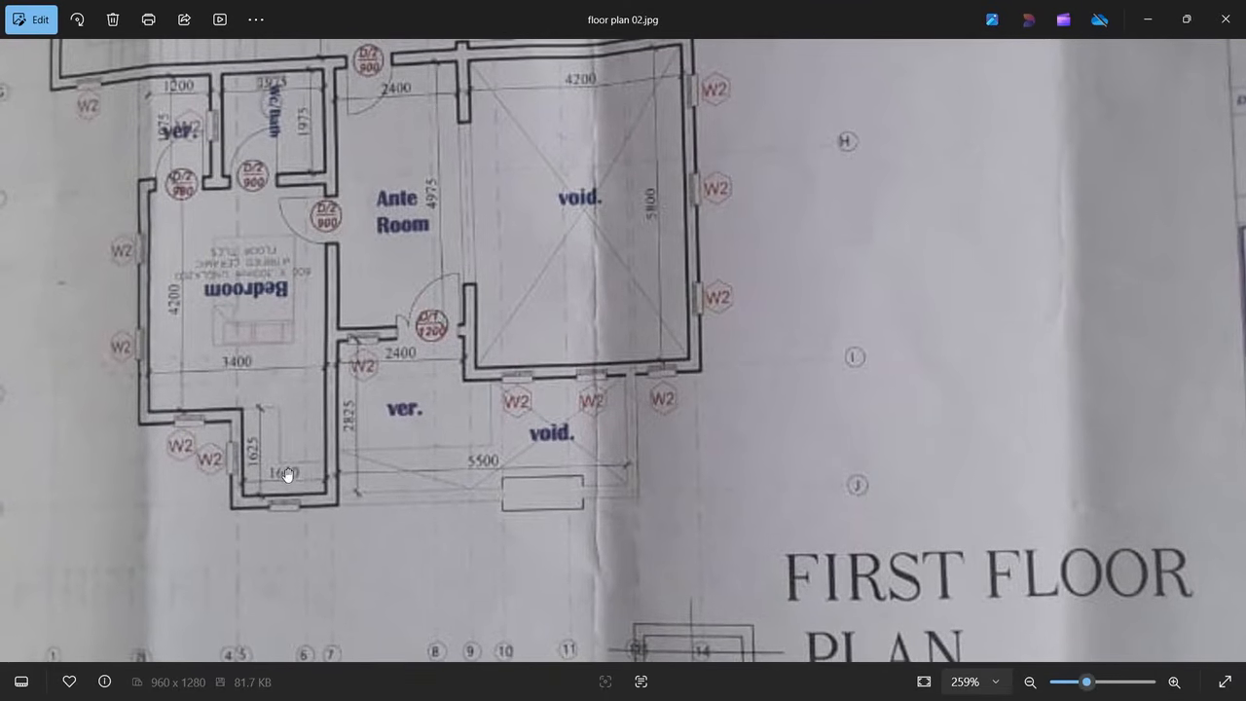
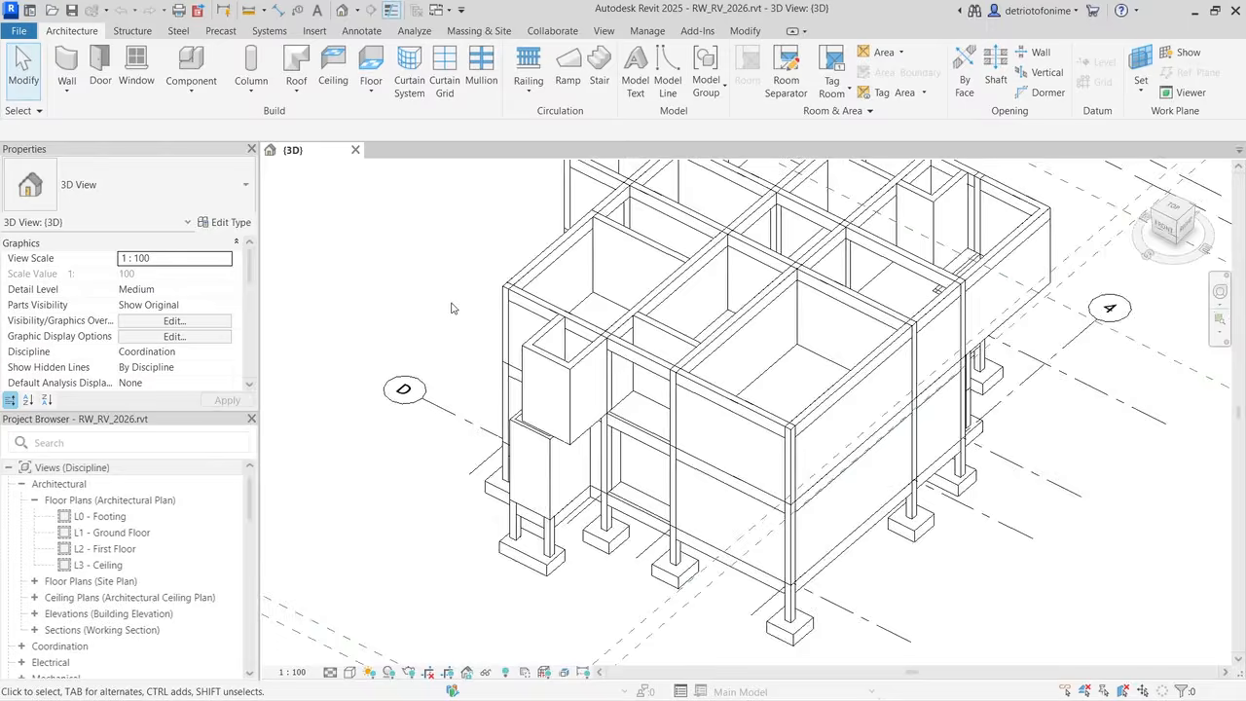
Step: Open the South - Architectural elevation and examine how the projecting bay's ground-floor and first-floor walls line up
scroll(452, 308, "up", 3)
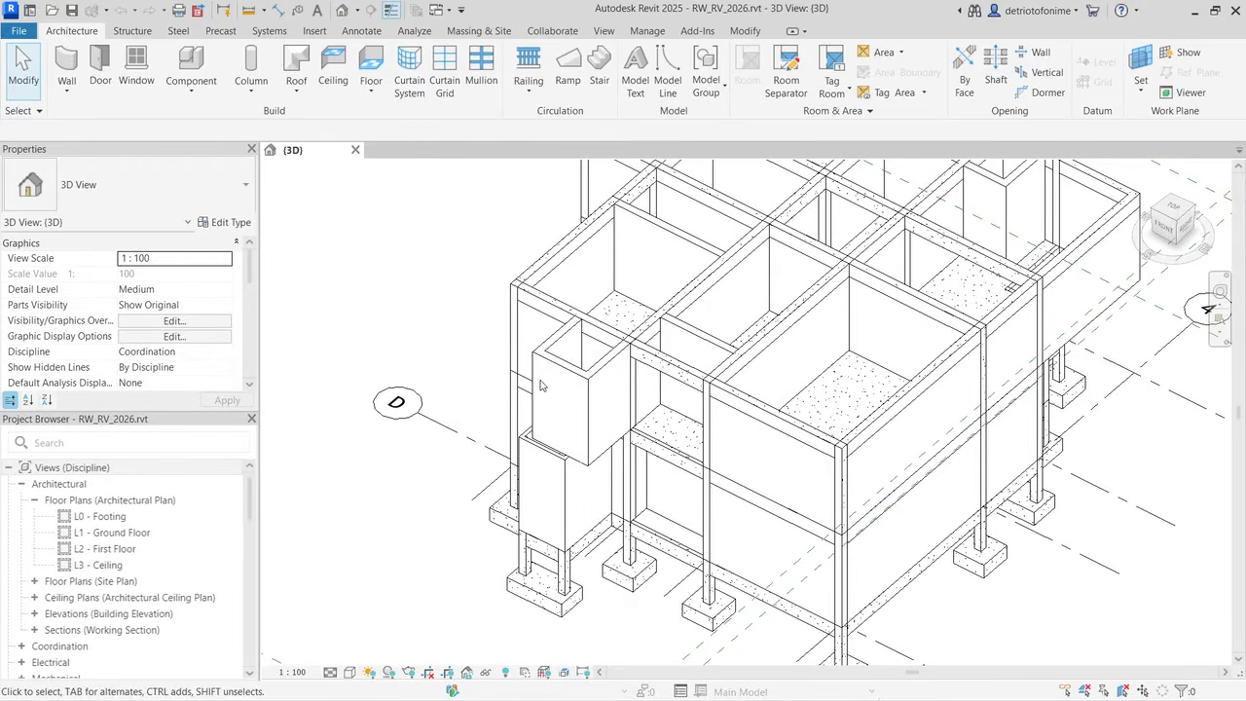
left_click(524, 440)
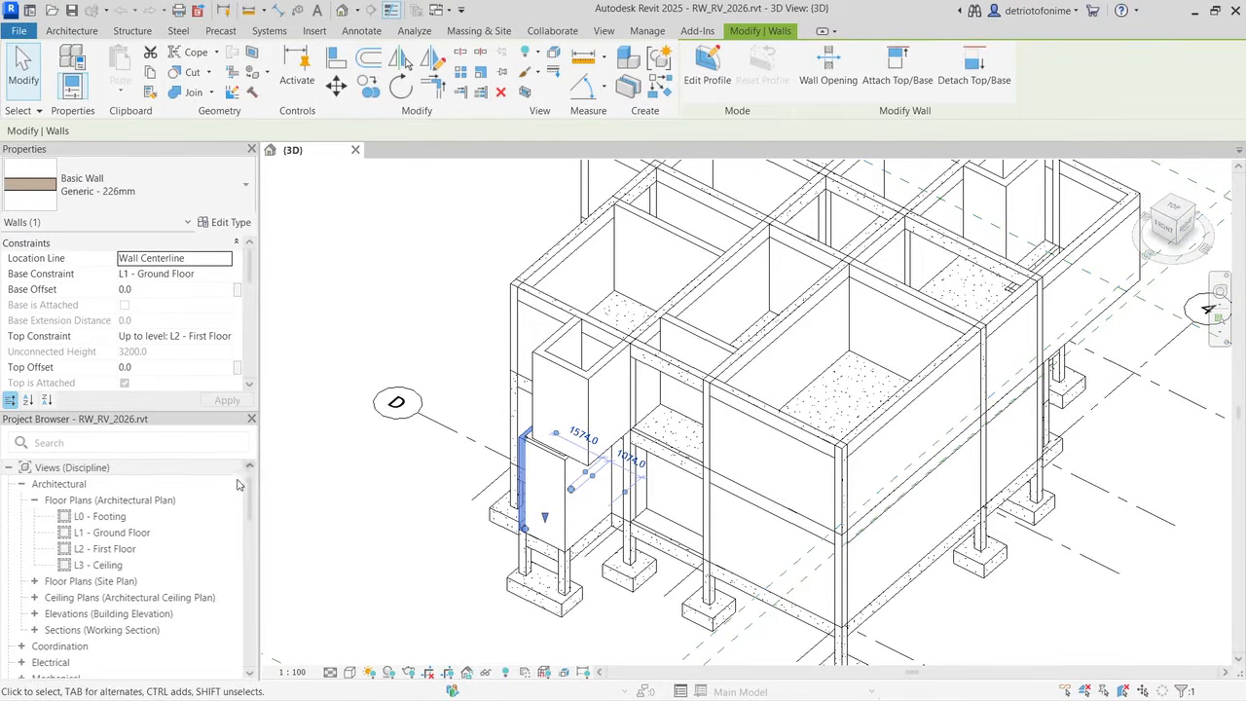
left_click(41, 614)
scroll(98, 623, "down", 1)
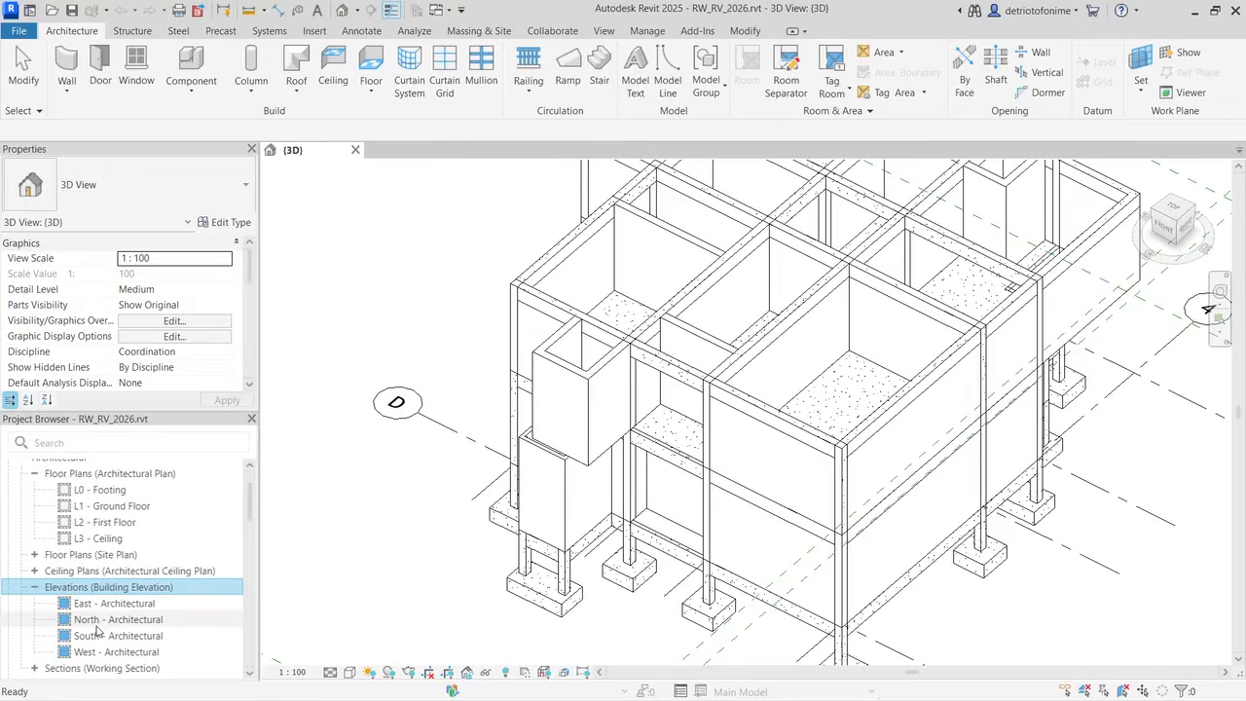
double_click(97, 636)
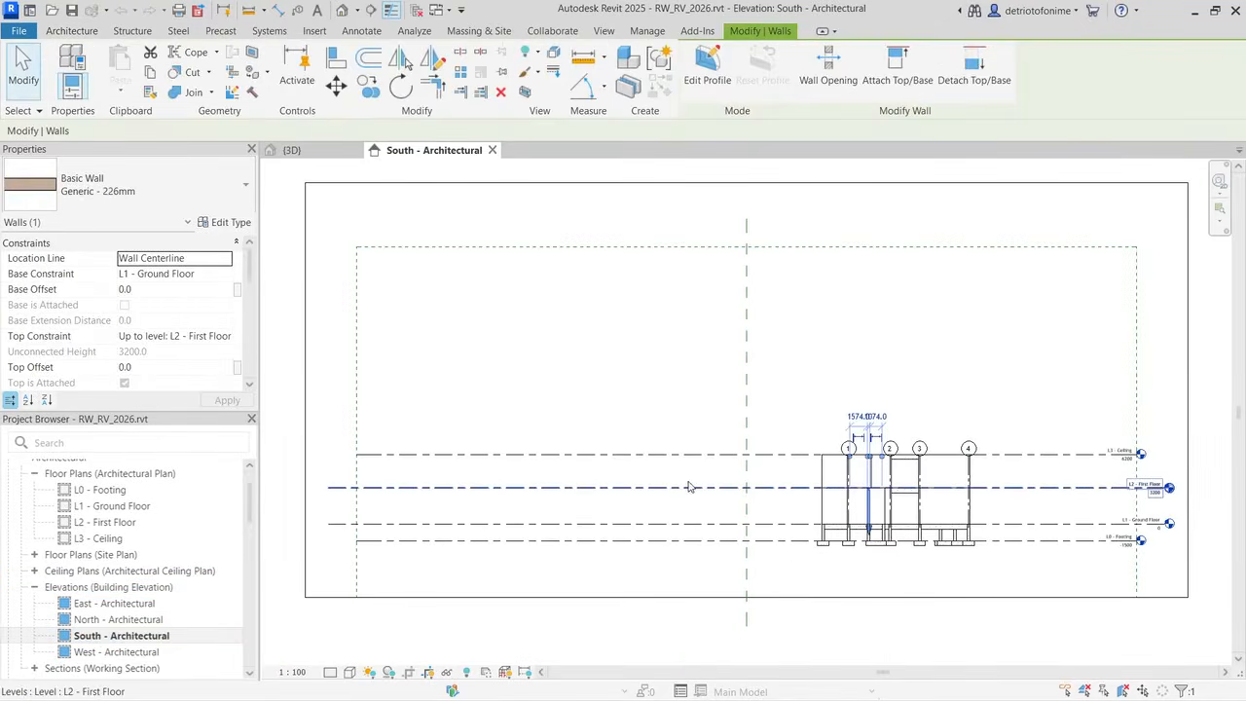
scroll(911, 515, "up", 5)
scroll(911, 516, "up", 3)
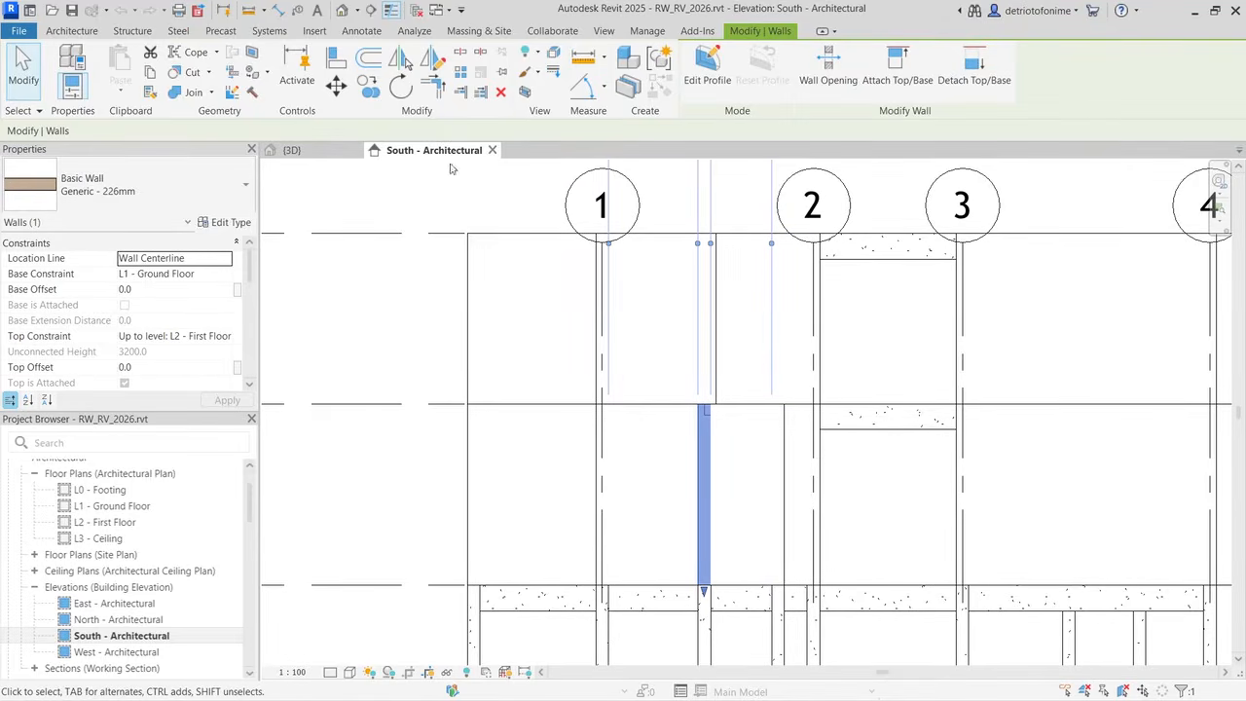
Step: Try to align the outer face of the ground-floor bay's side wall with the first-floor bay wall above it
left_click(336, 60)
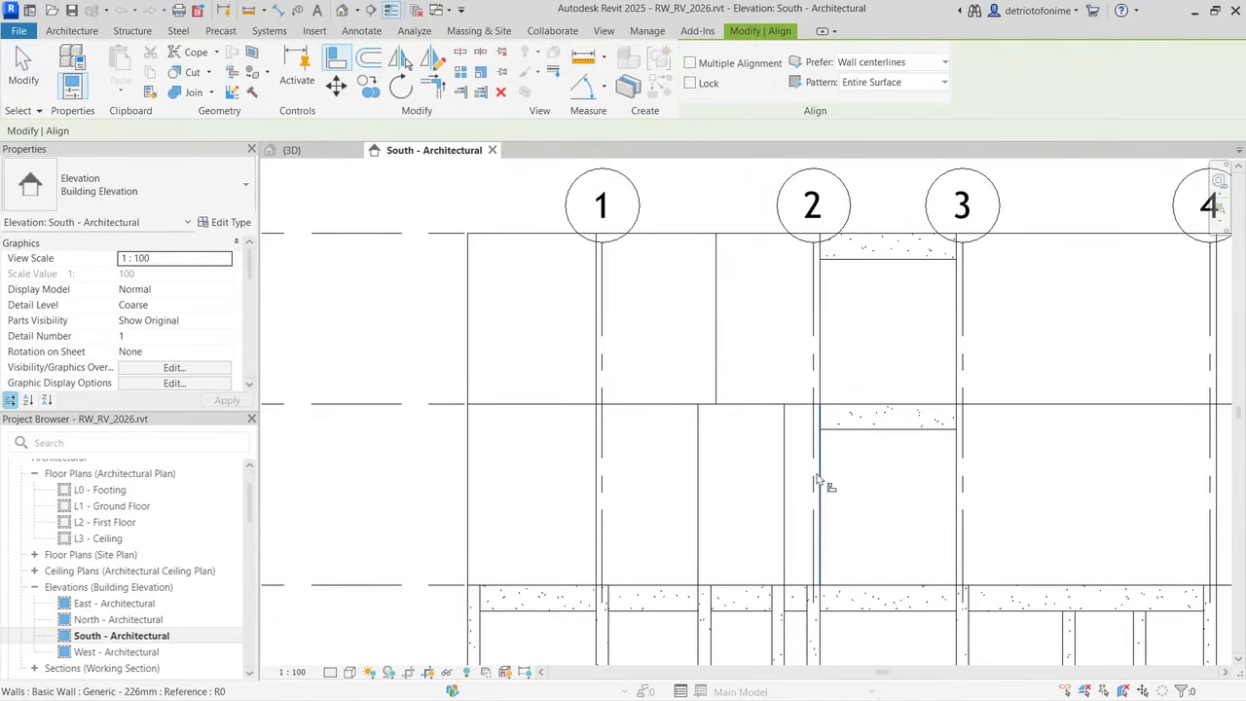
scroll(809, 472, "up", 2)
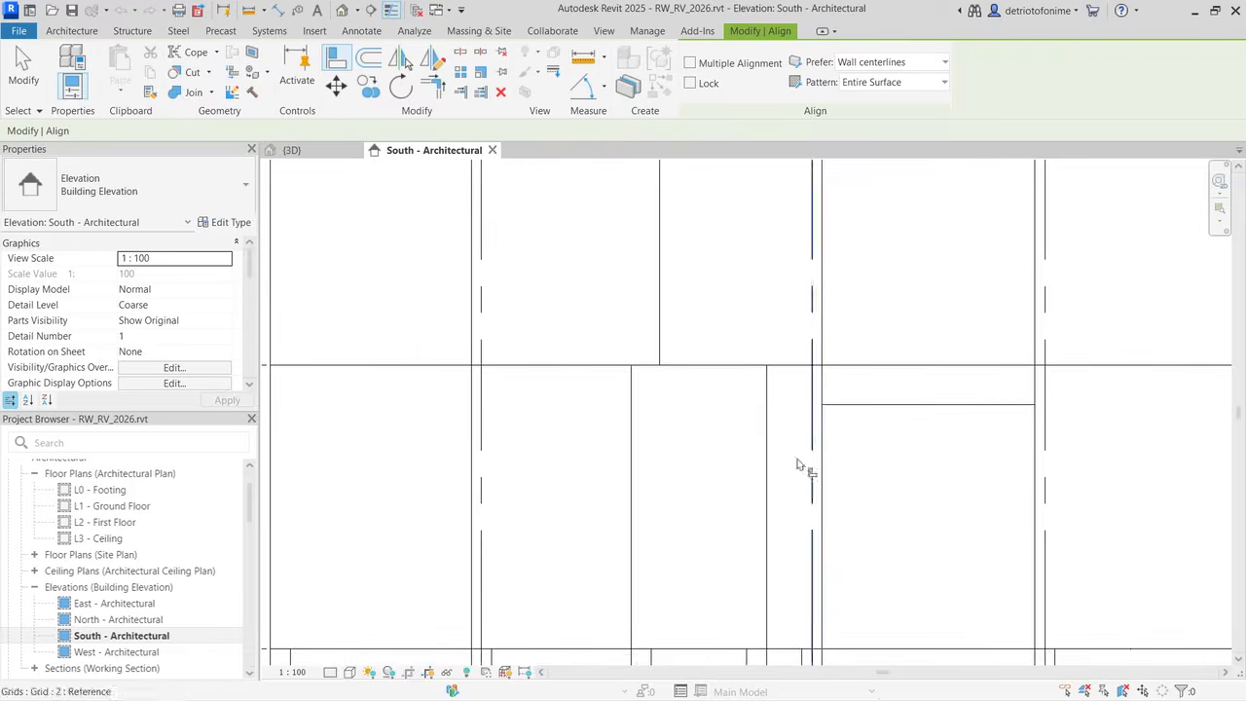
left_click(632, 444)
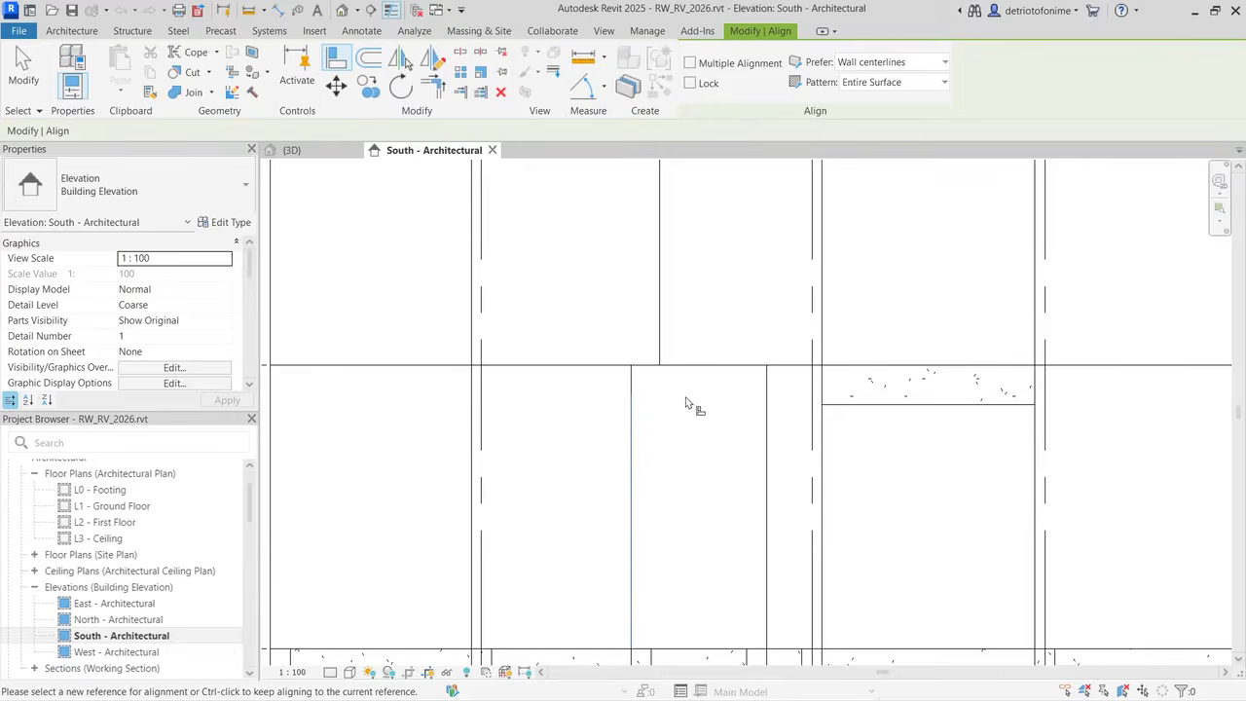
left_click(661, 254)
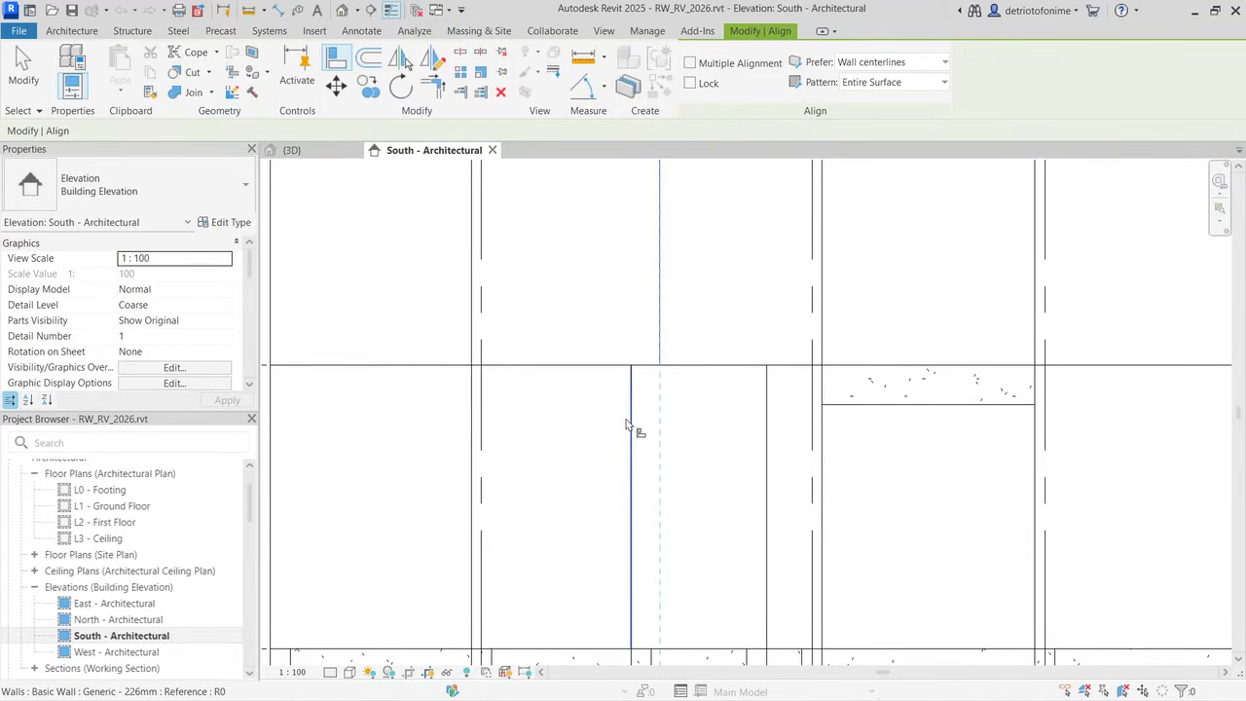
key("Escape")
key("Escape")
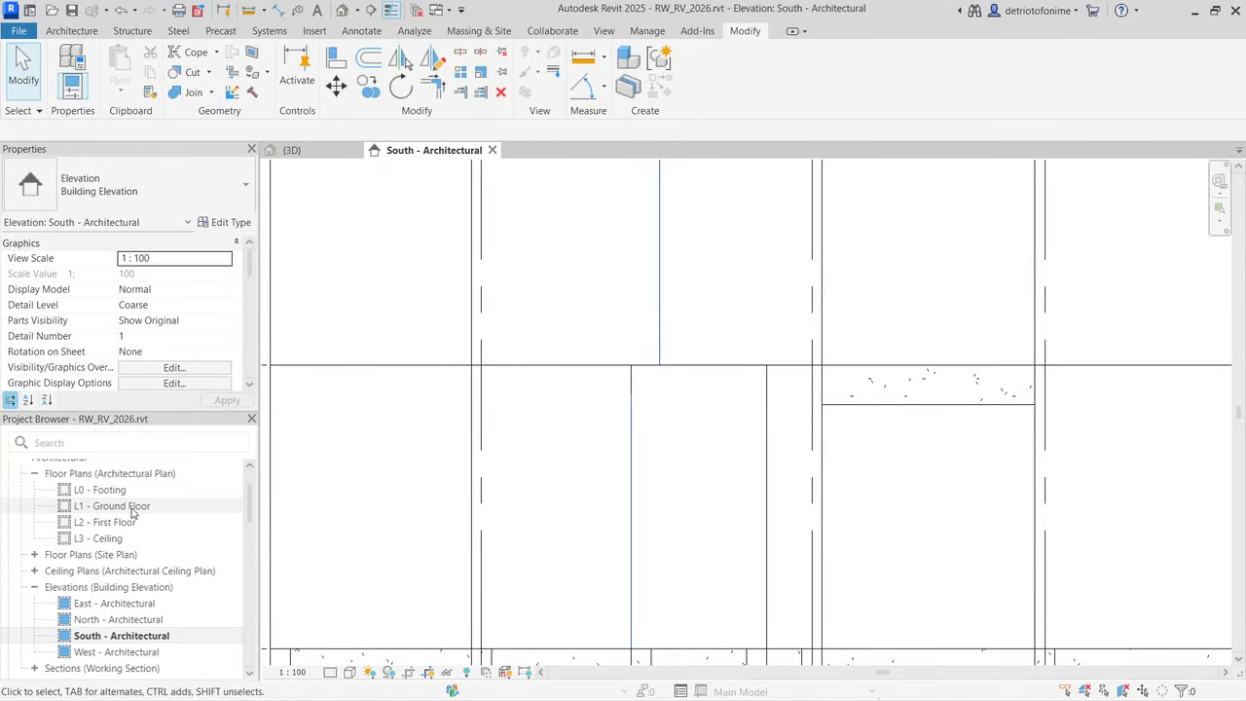
Step: Open the L1 - Ground Floor plan and delete the scanned cut-floor plan 01.jpg image
double_click(110, 508)
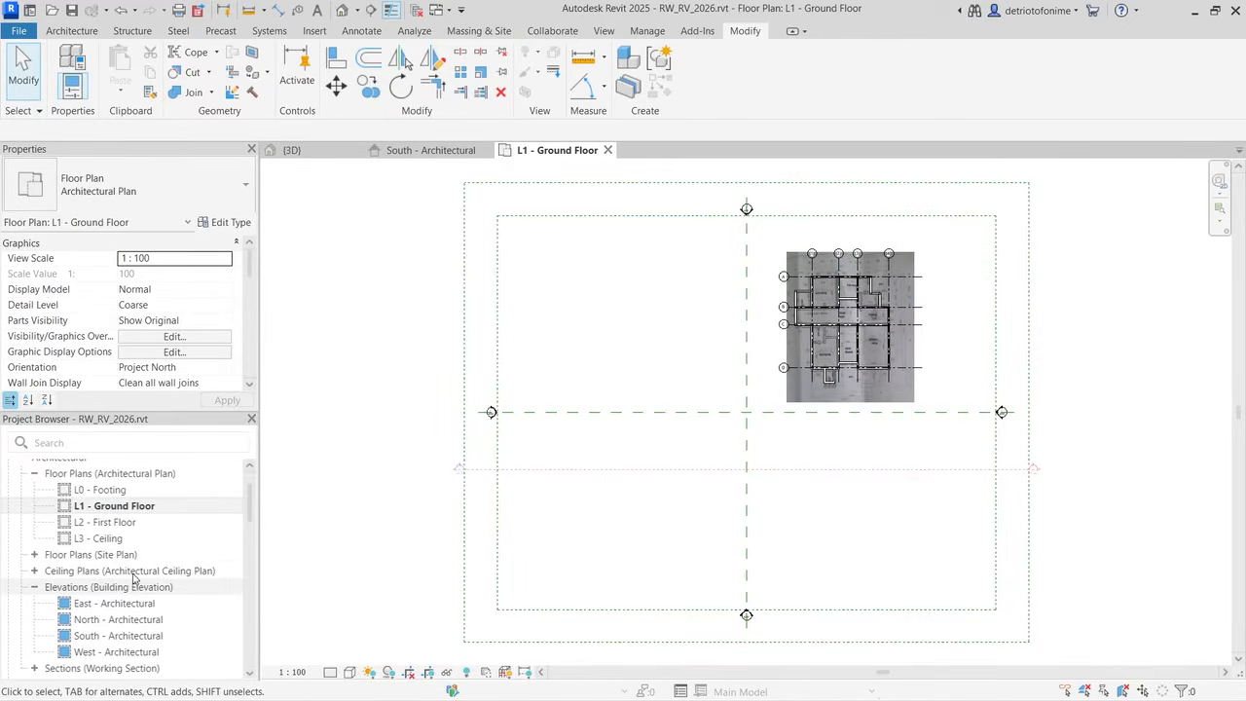
scroll(924, 323, "up", 4)
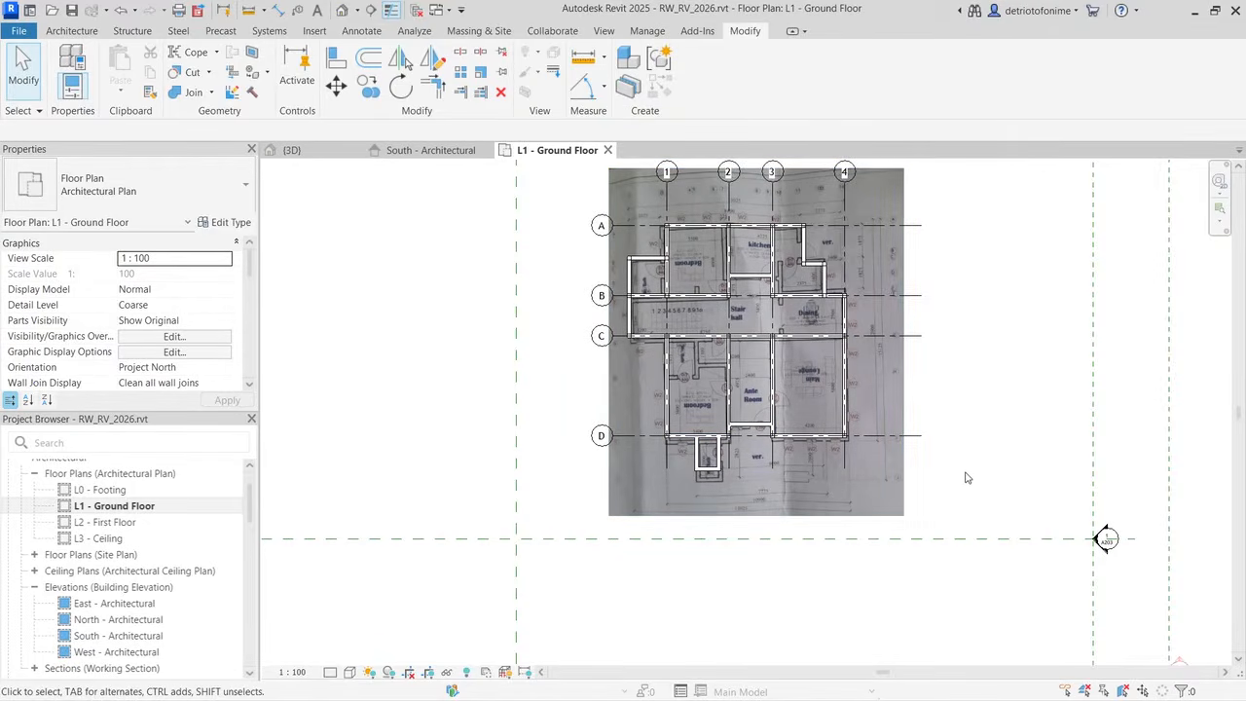
left_click(905, 472)
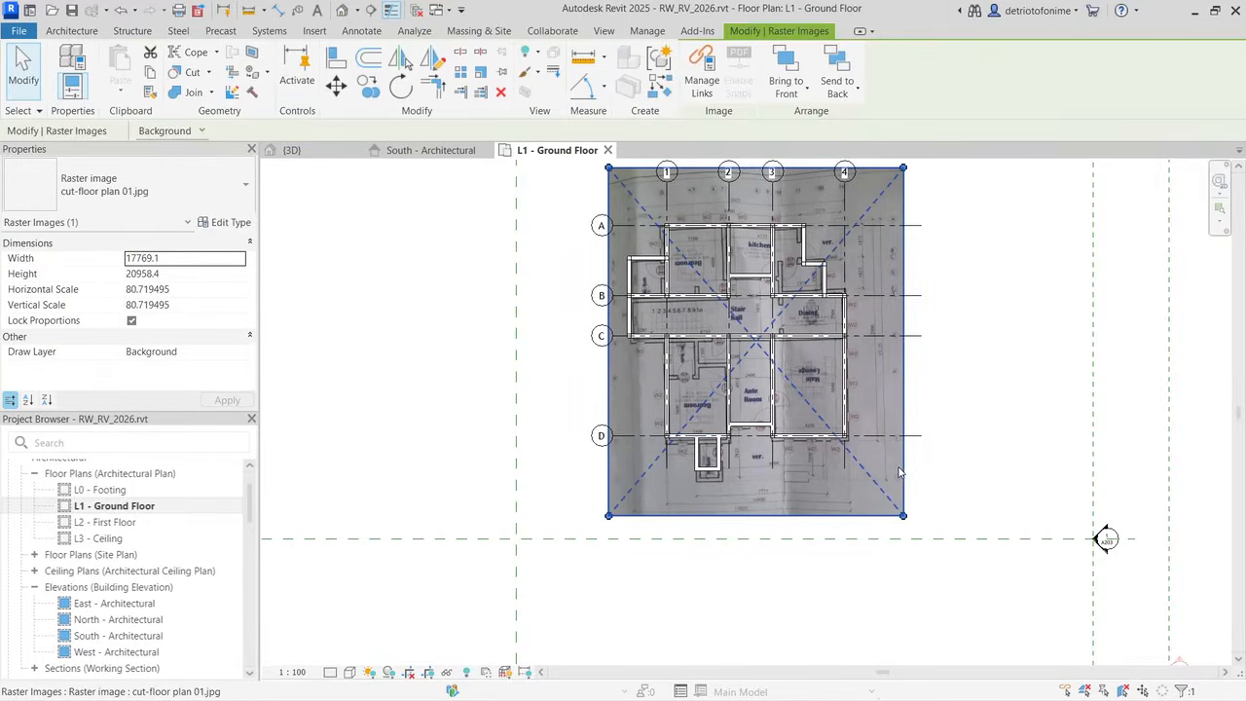
key("Delete")
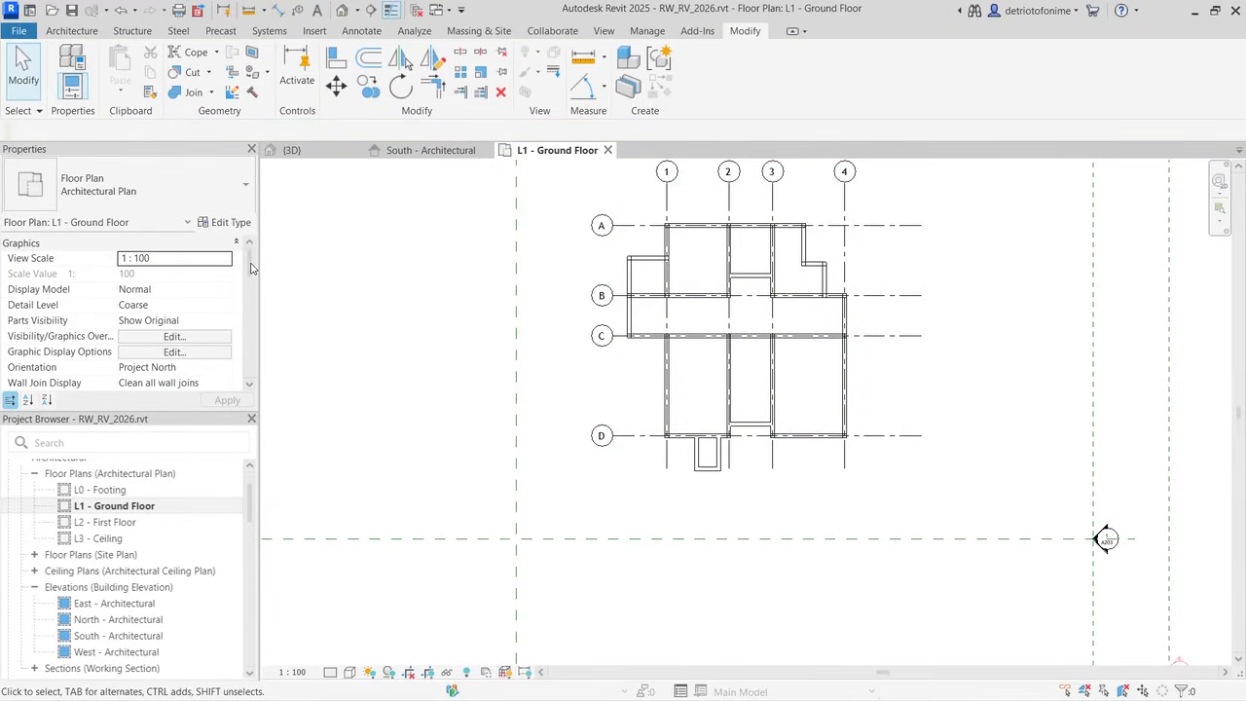
Step: Set the plan's underlay base level to L1 - Ground Floor and its underlay orientation to Look up
left_click_drag(250, 269, 253, 313)
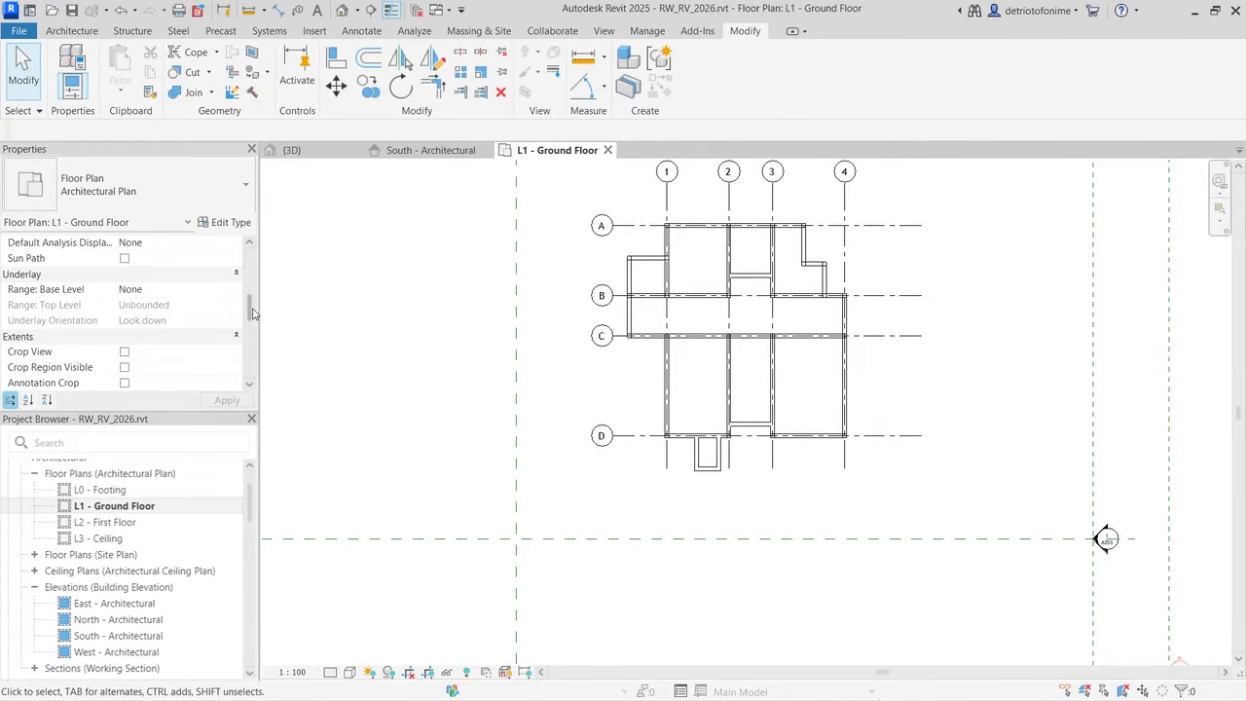
left_click(175, 288)
left_click(224, 290)
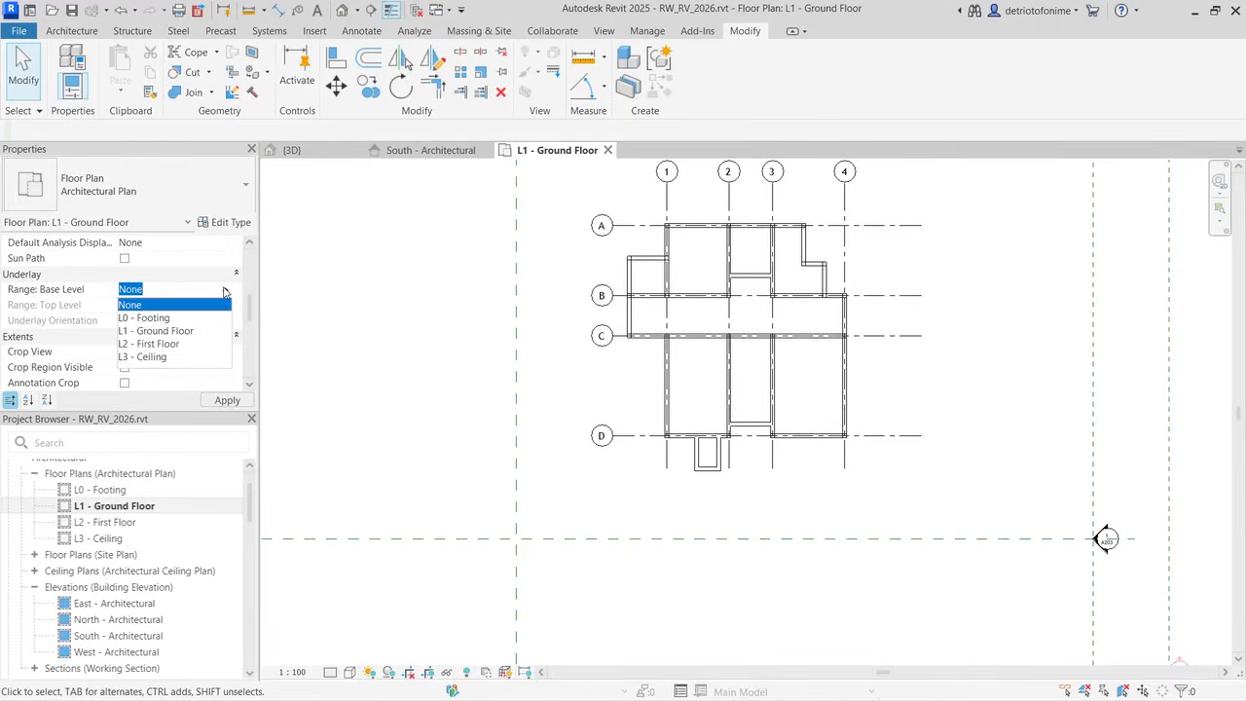
left_click(167, 332)
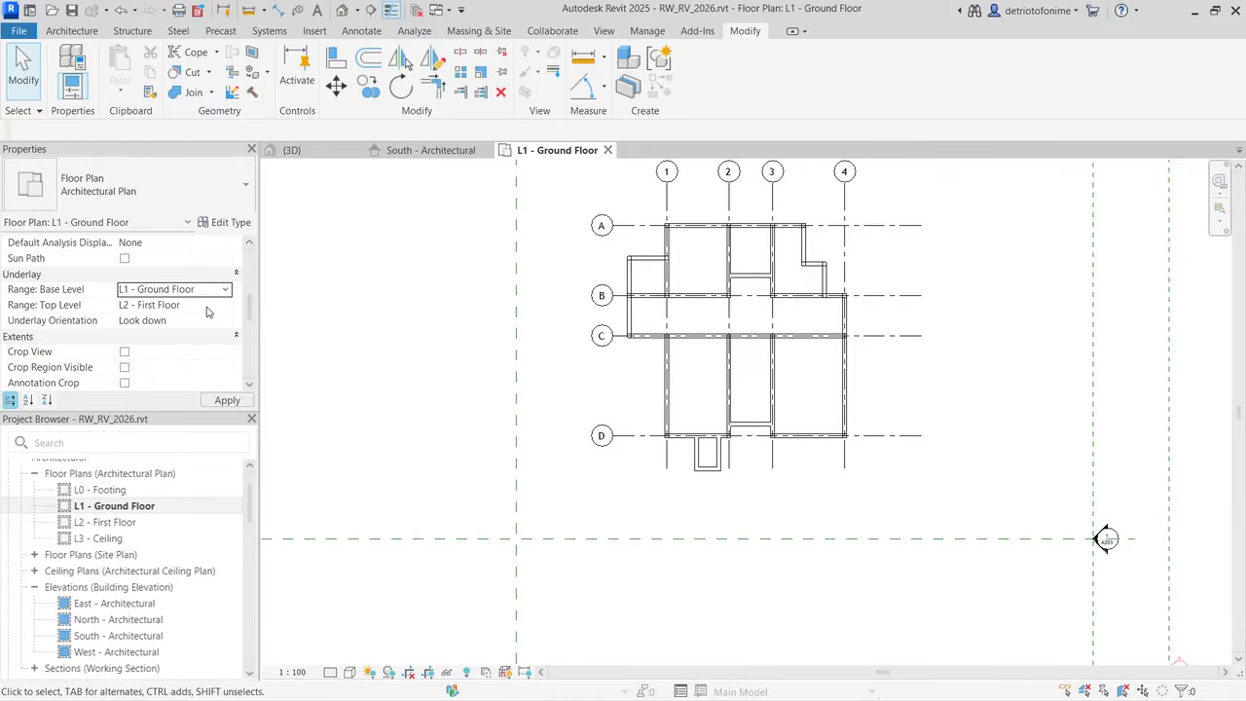
left_click(193, 321)
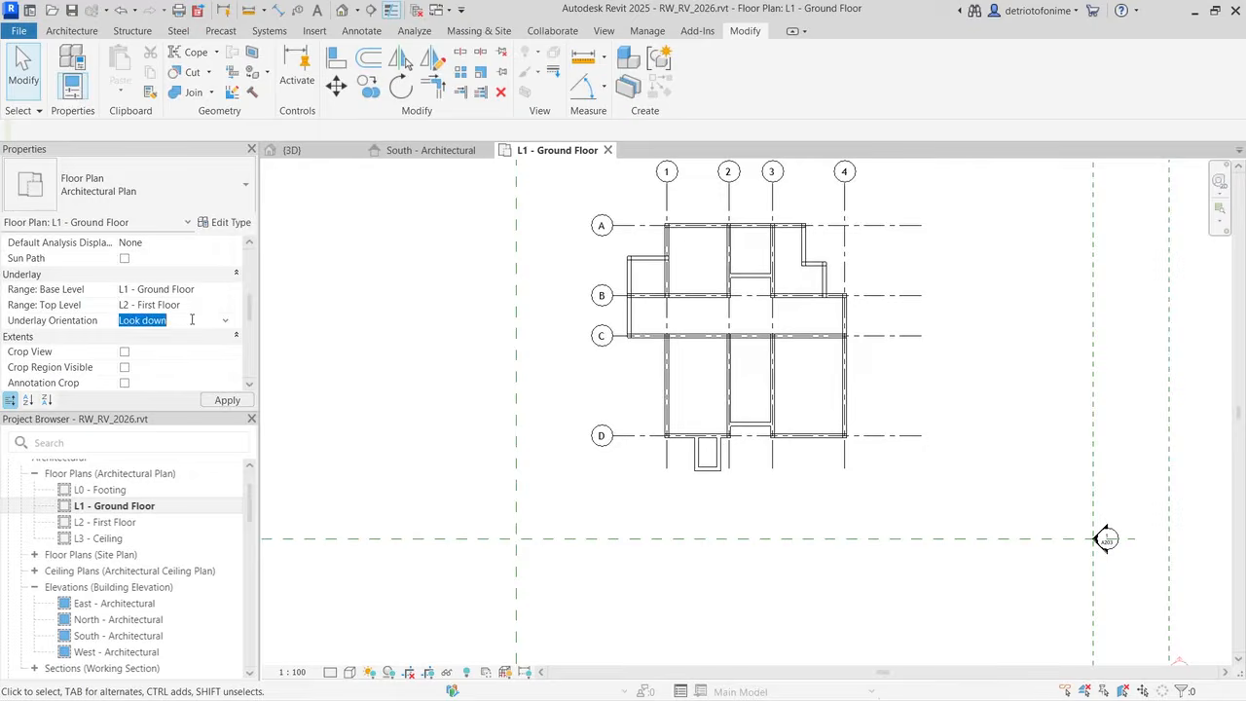
left_click(226, 322)
left_click(169, 349)
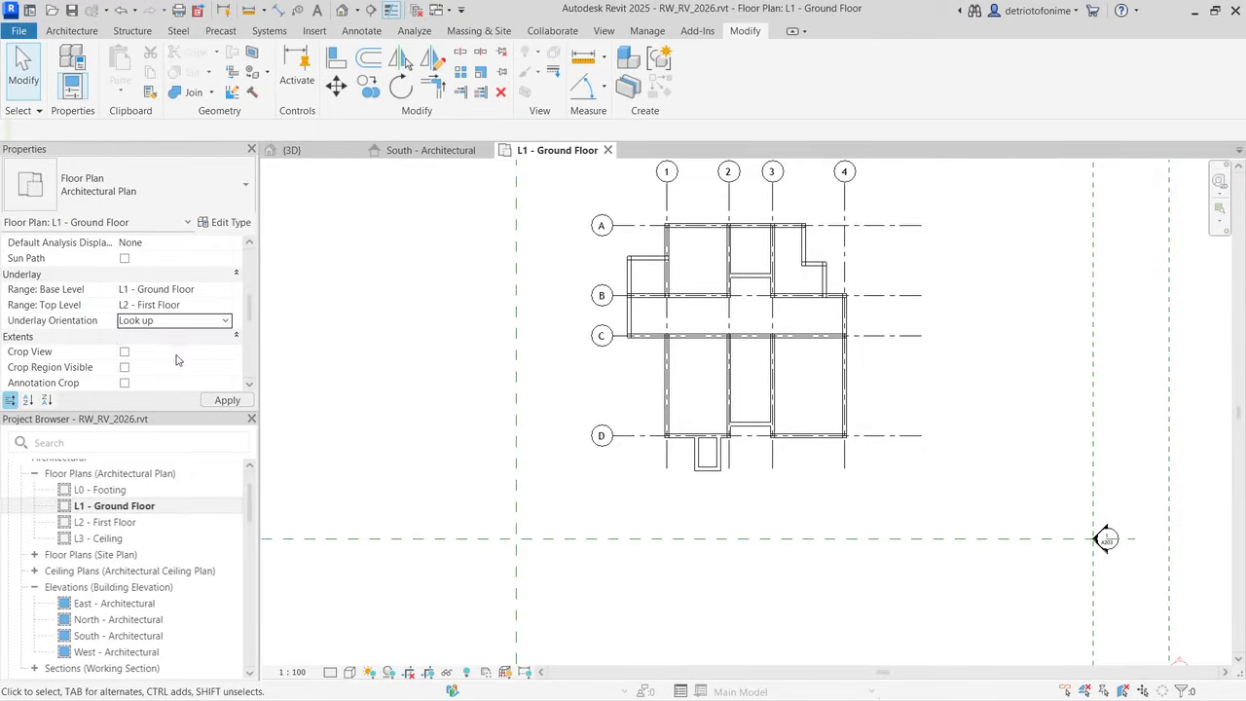
left_click(226, 401)
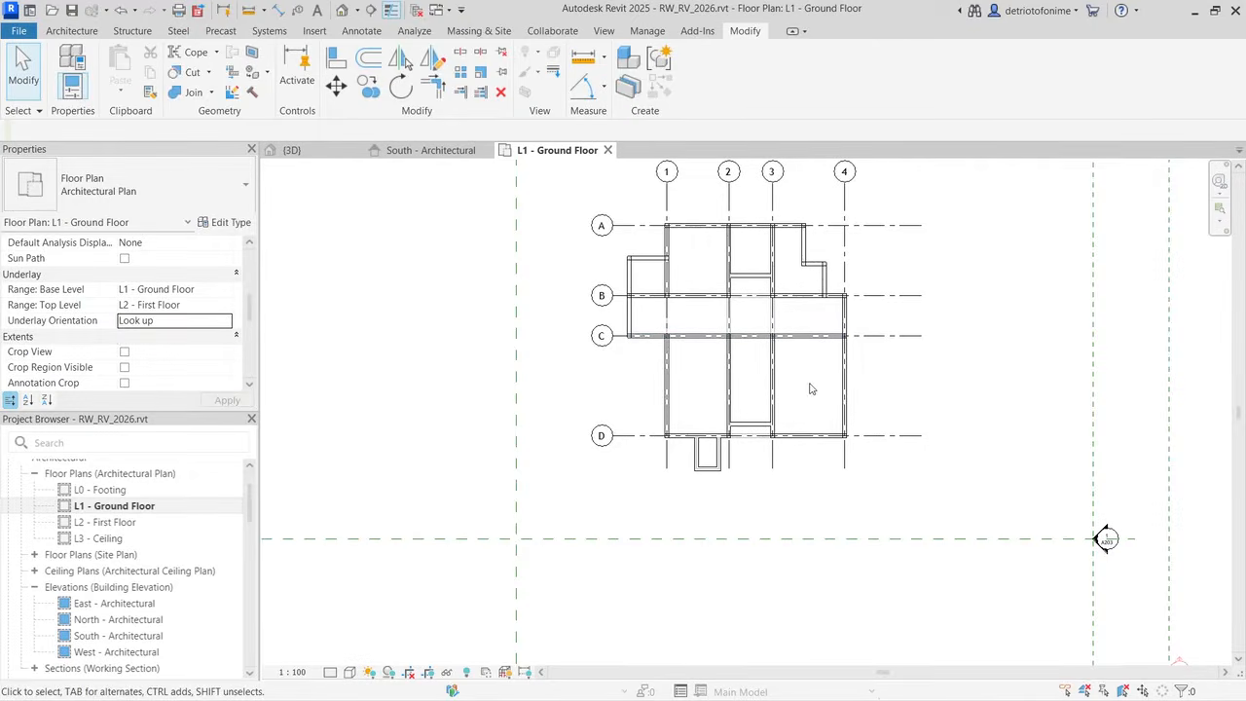
Step: Try to set the ground-floor plan's view range cut plane offset to 3000 mm
scroll(751, 474, "up", 4)
scroll(751, 473, "down", 2)
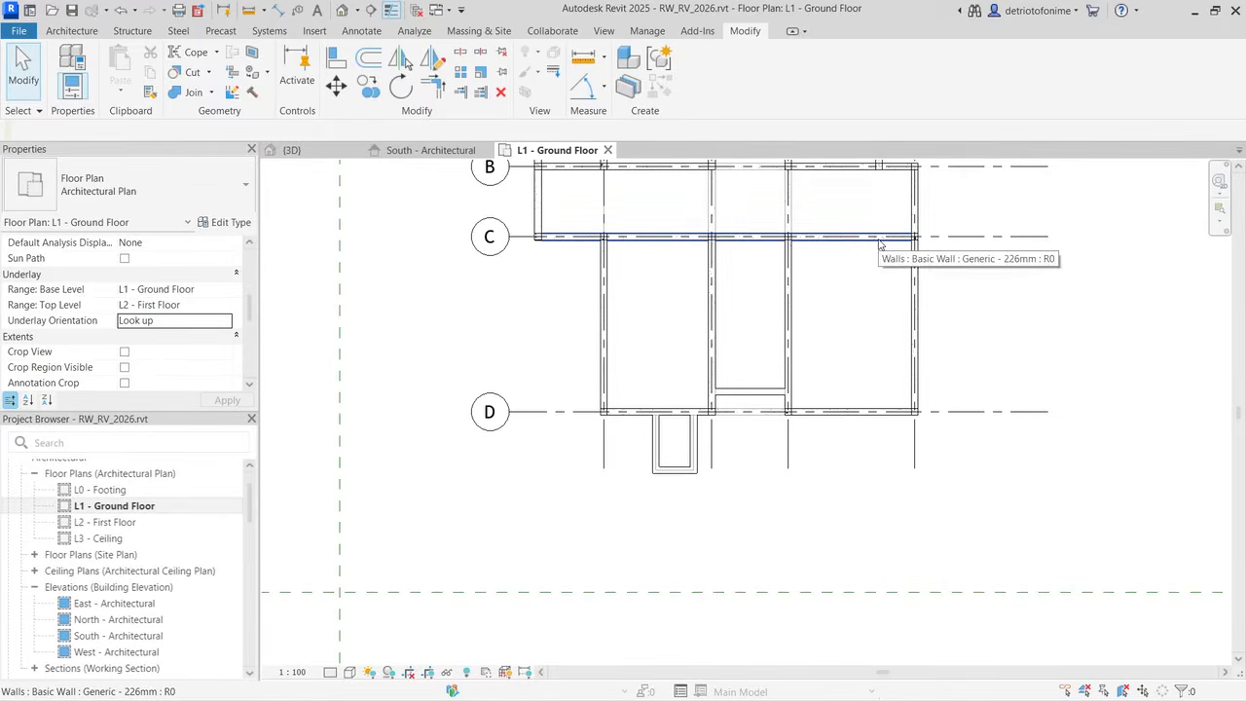
scroll(804, 349, "down", 2)
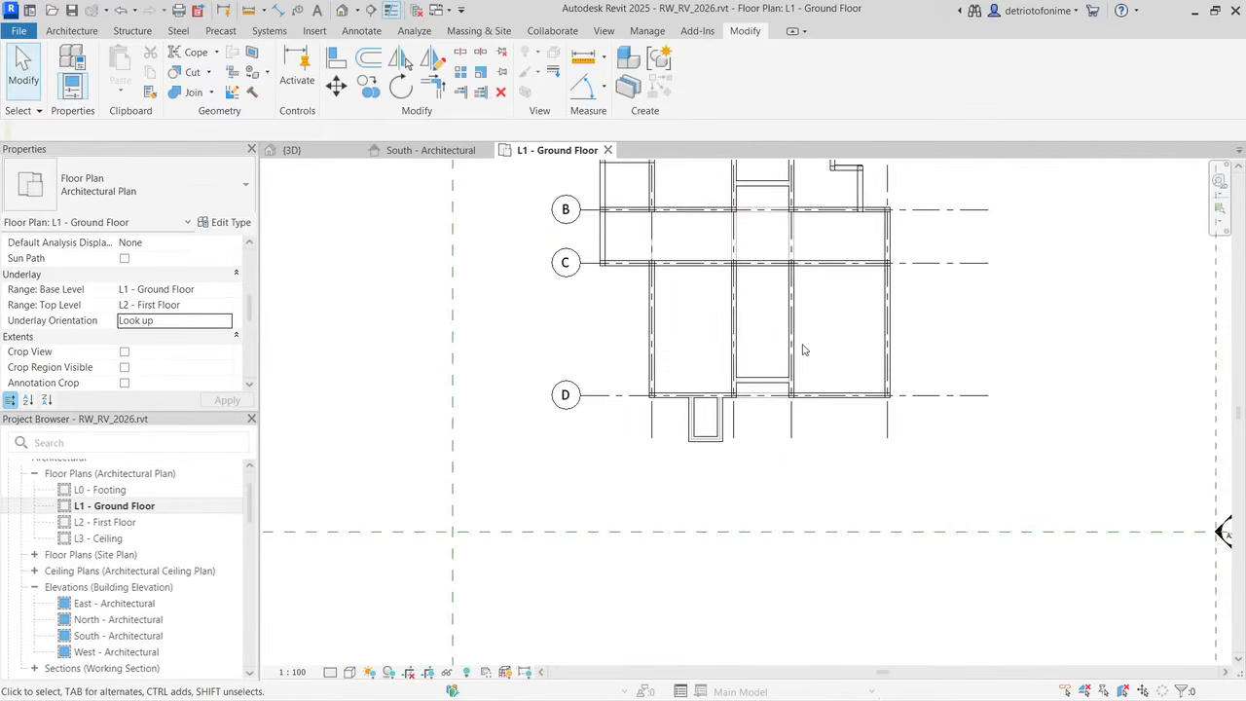
scroll(859, 371, "down", 2)
scroll(920, 243, "up", 2)
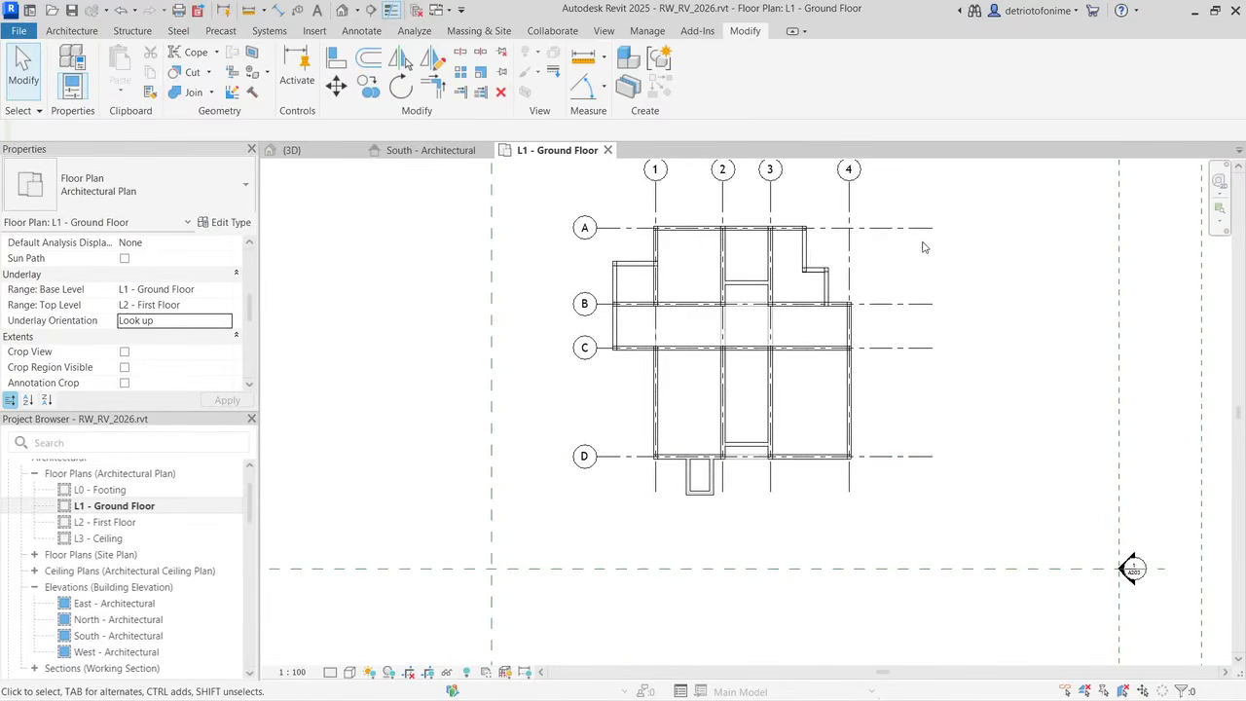
scroll(816, 320, "up", 2)
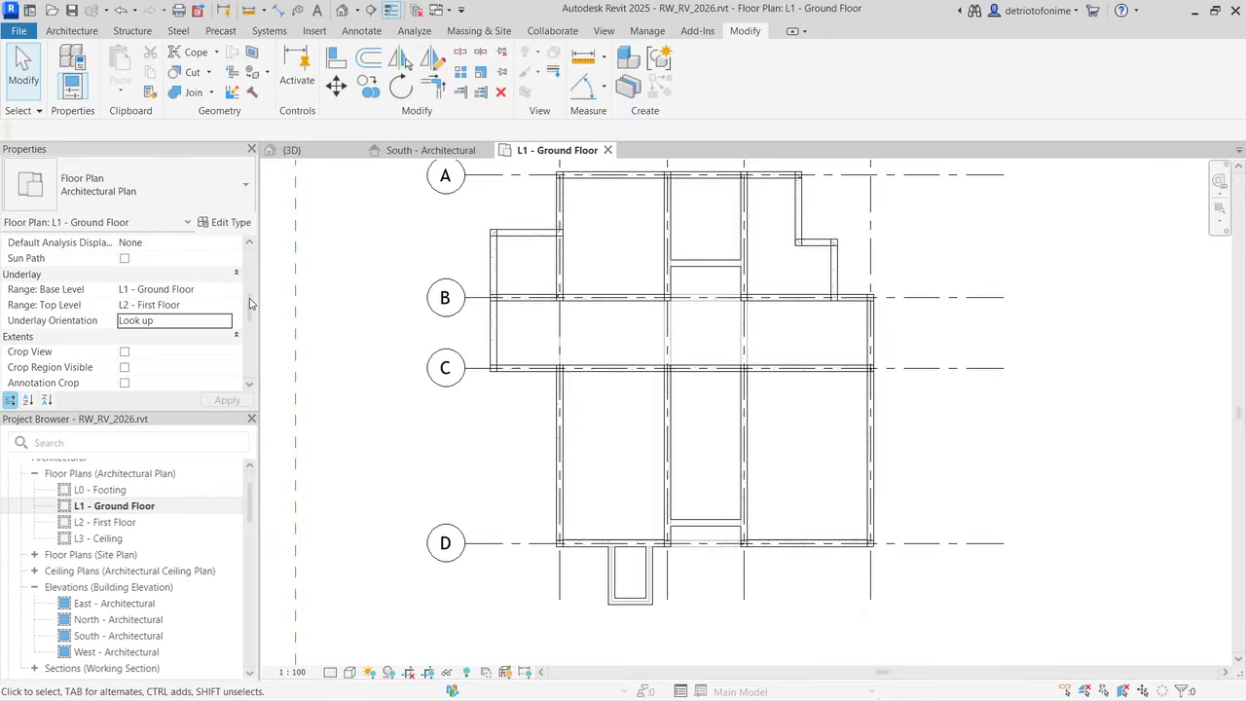
left_click_drag(249, 304, 250, 320)
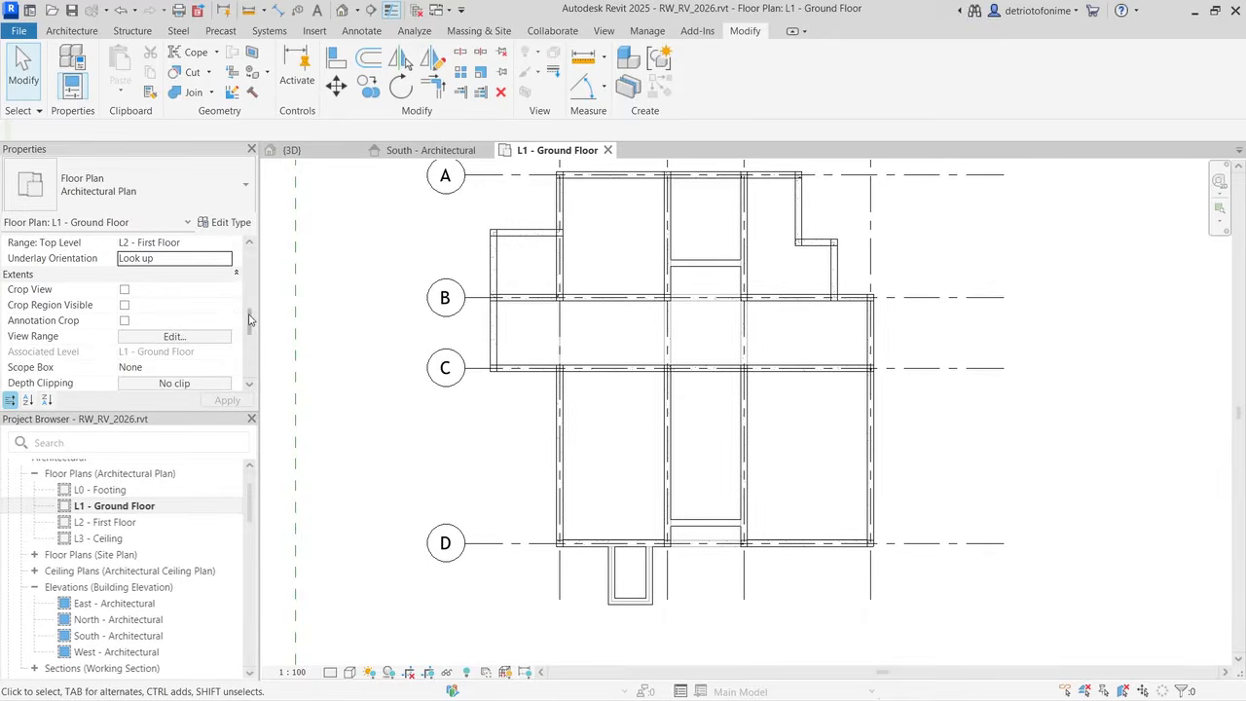
left_click(172, 336)
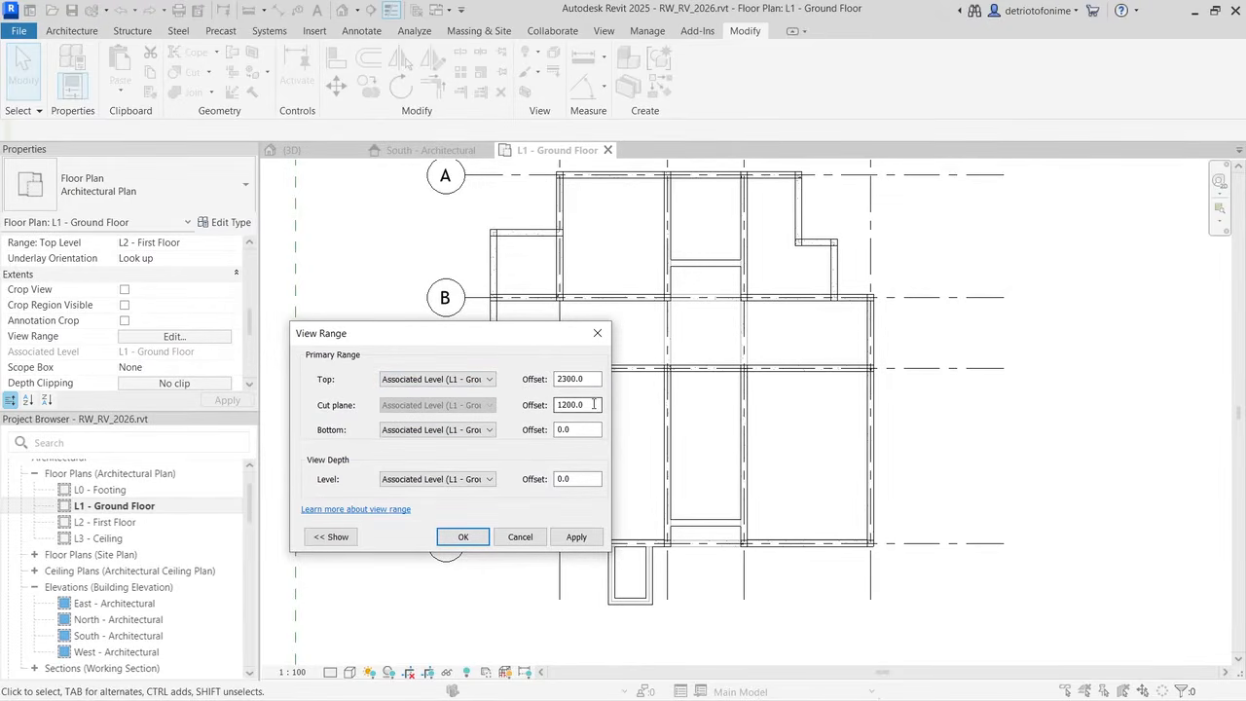
left_click_drag(582, 405, 521, 409)
type("30")
left_click(578, 538)
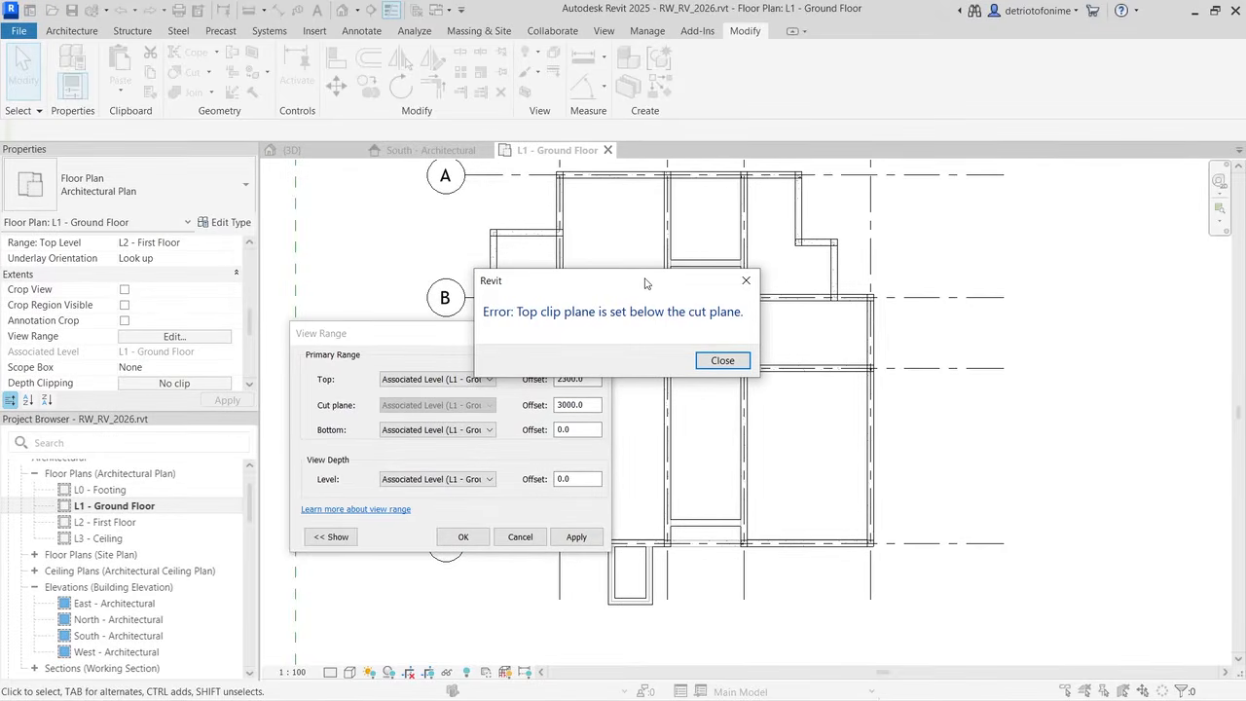
left_click(722, 362)
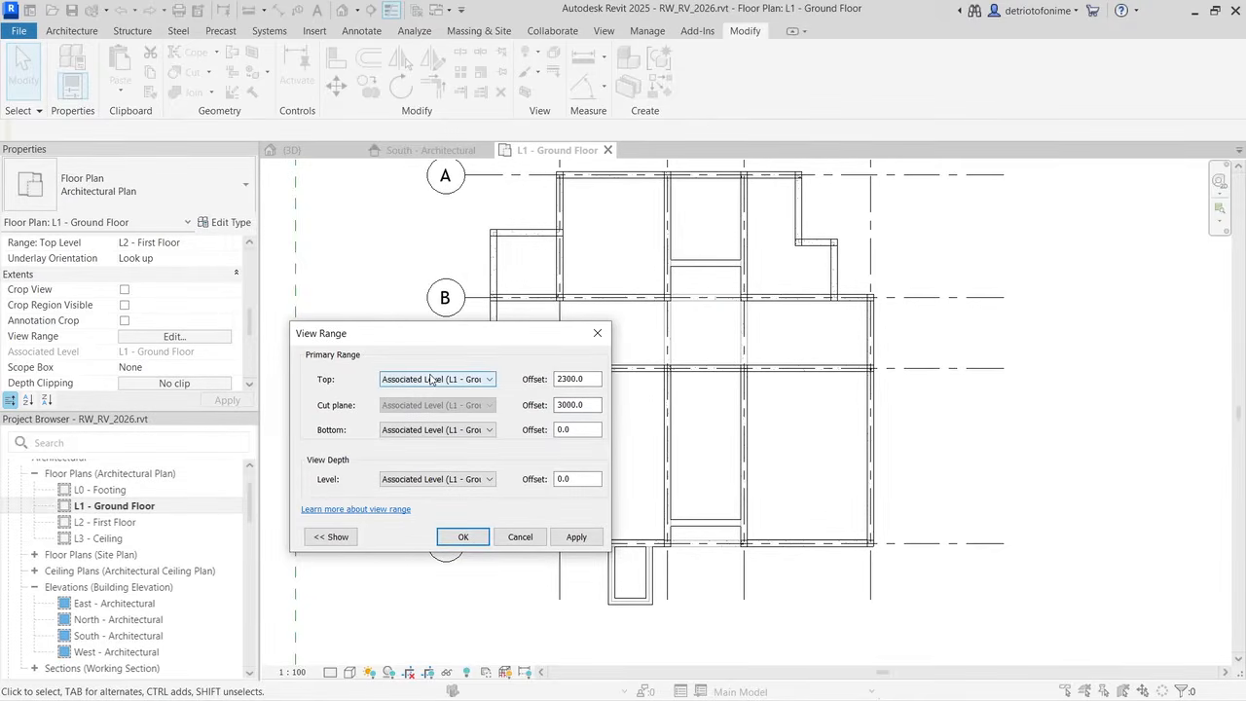
Step: Set the view range top to Level Above (L2 - First Floor) with a 4500 mm offset, and the cut plane offset to 4200 mm
left_click(451, 378)
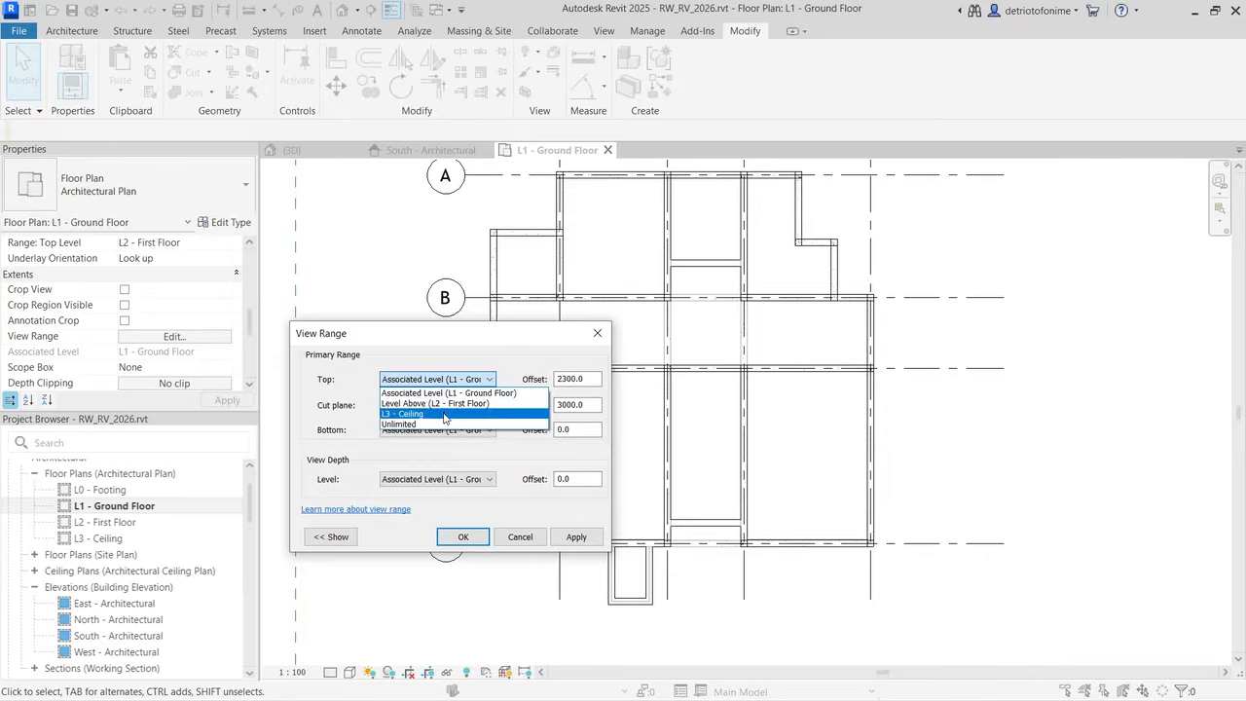
left_click(444, 404)
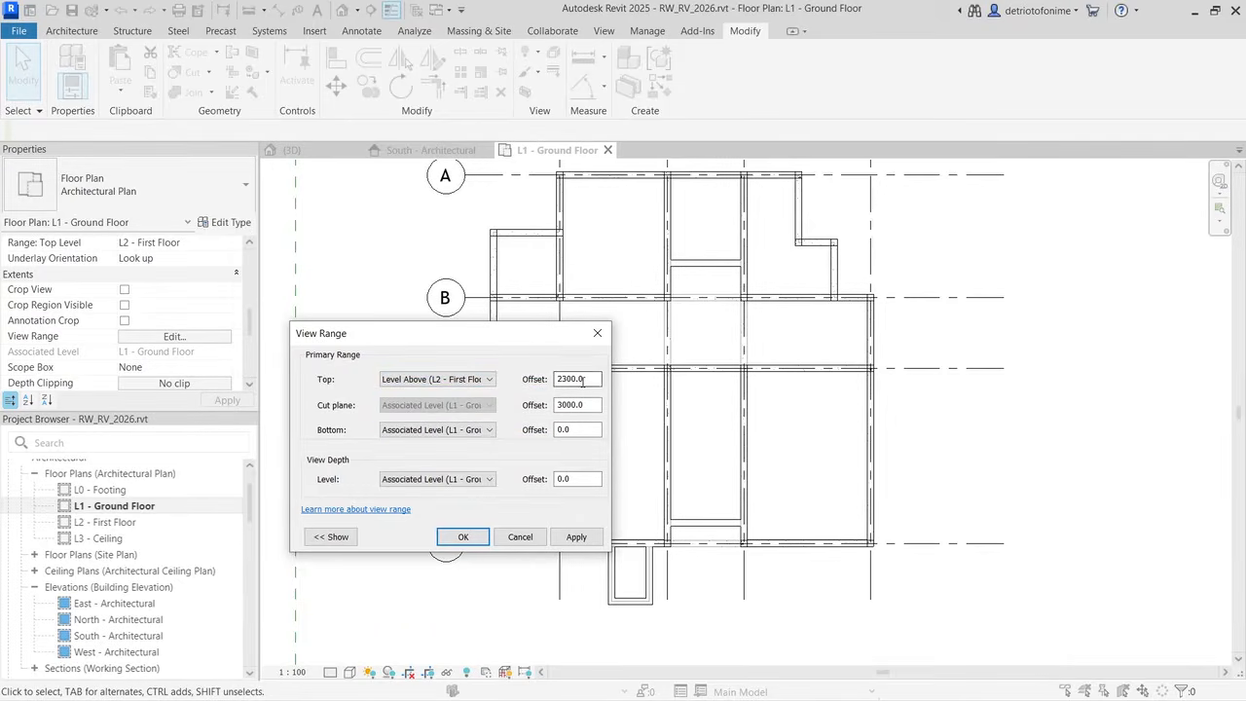
left_click(576, 537)
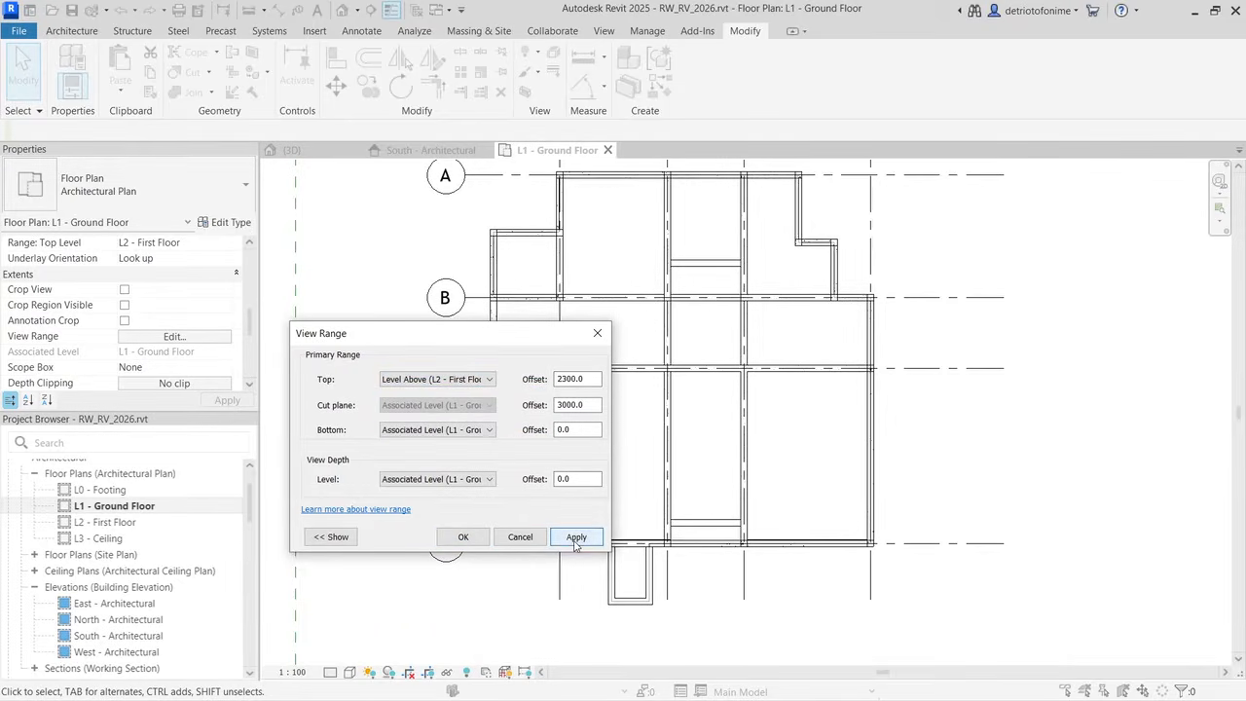
left_click_drag(499, 345, 1038, 279)
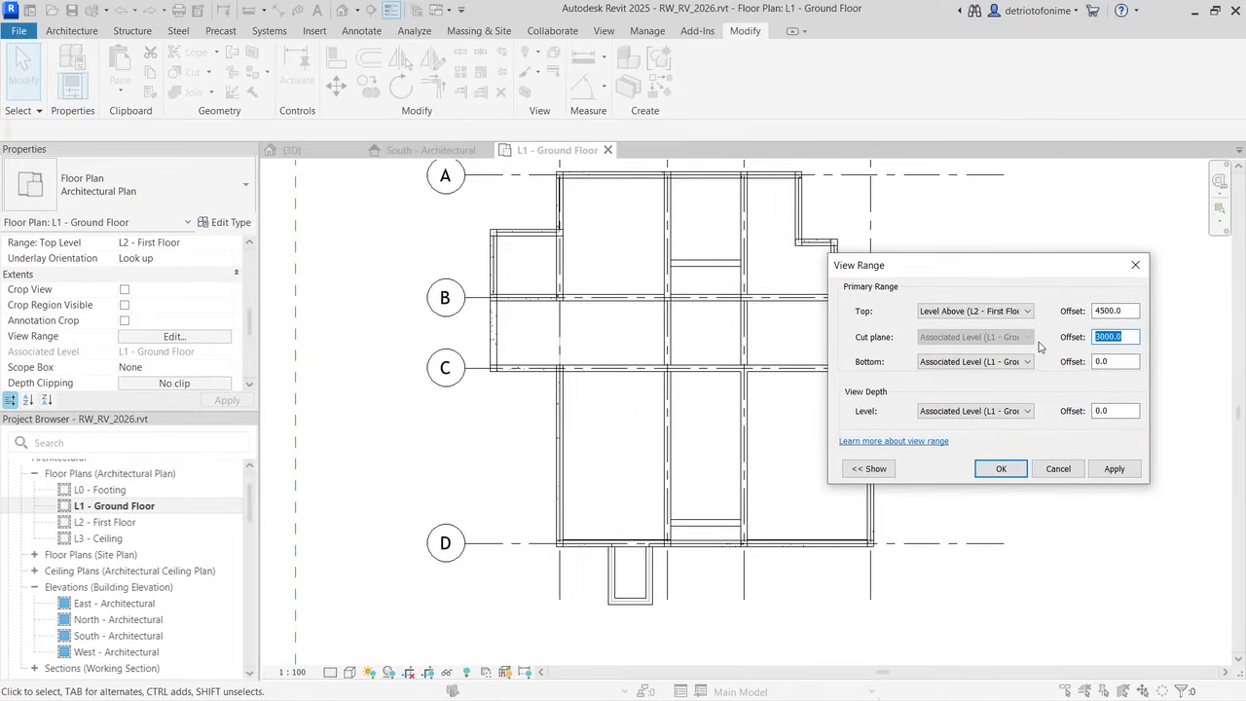
type("4200")
left_click(1115, 469)
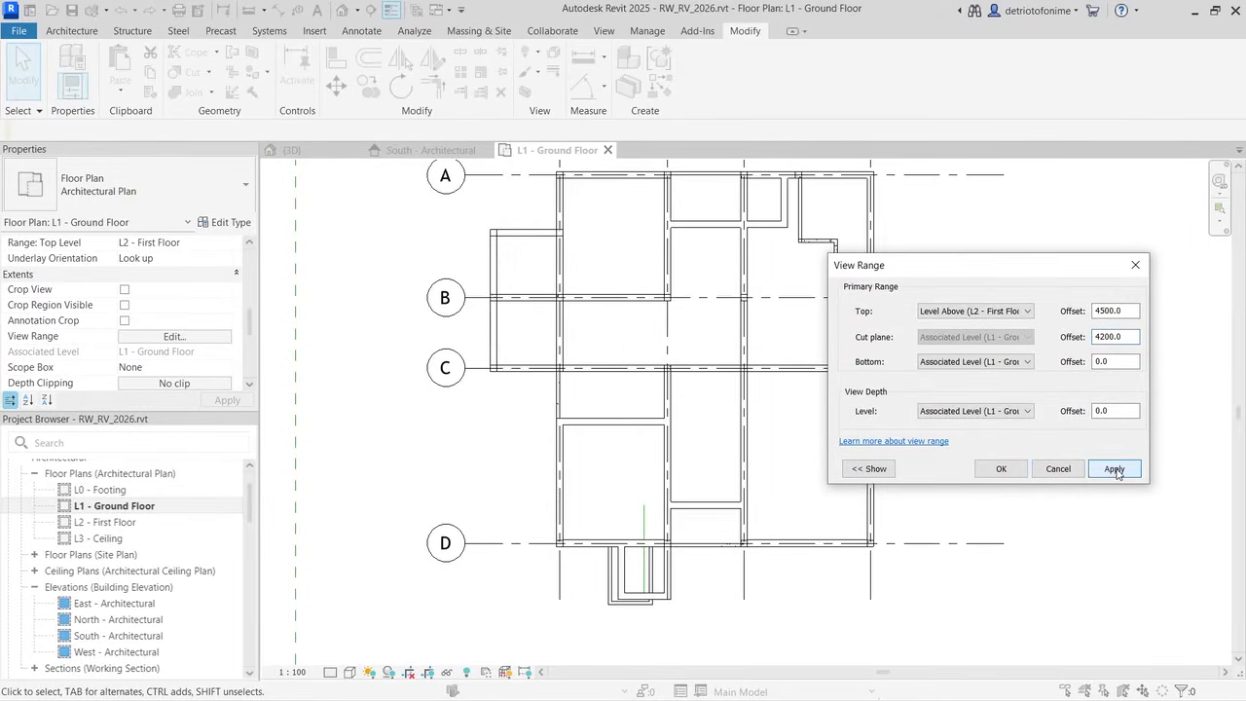
left_click(1001, 469)
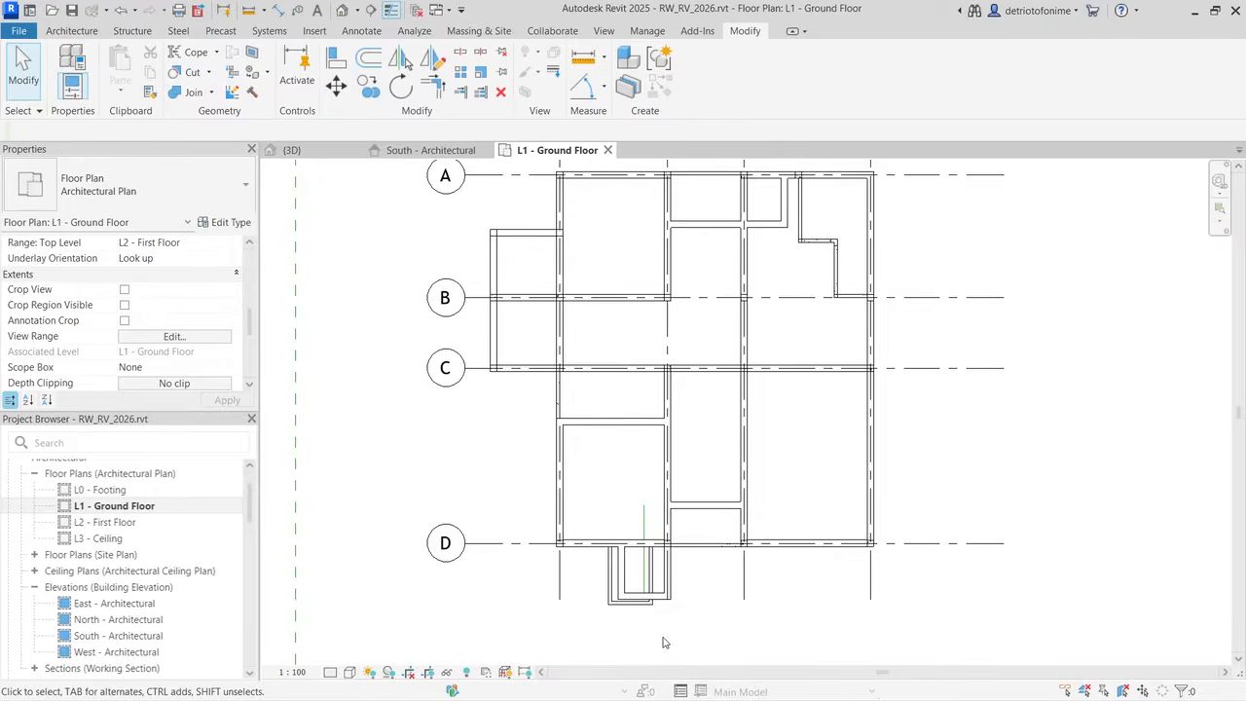
Step: Try aligning the outer face of the first-floor bay's side wall to the ground-floor bay's side wall, and undo the move
scroll(662, 643, "up", 3)
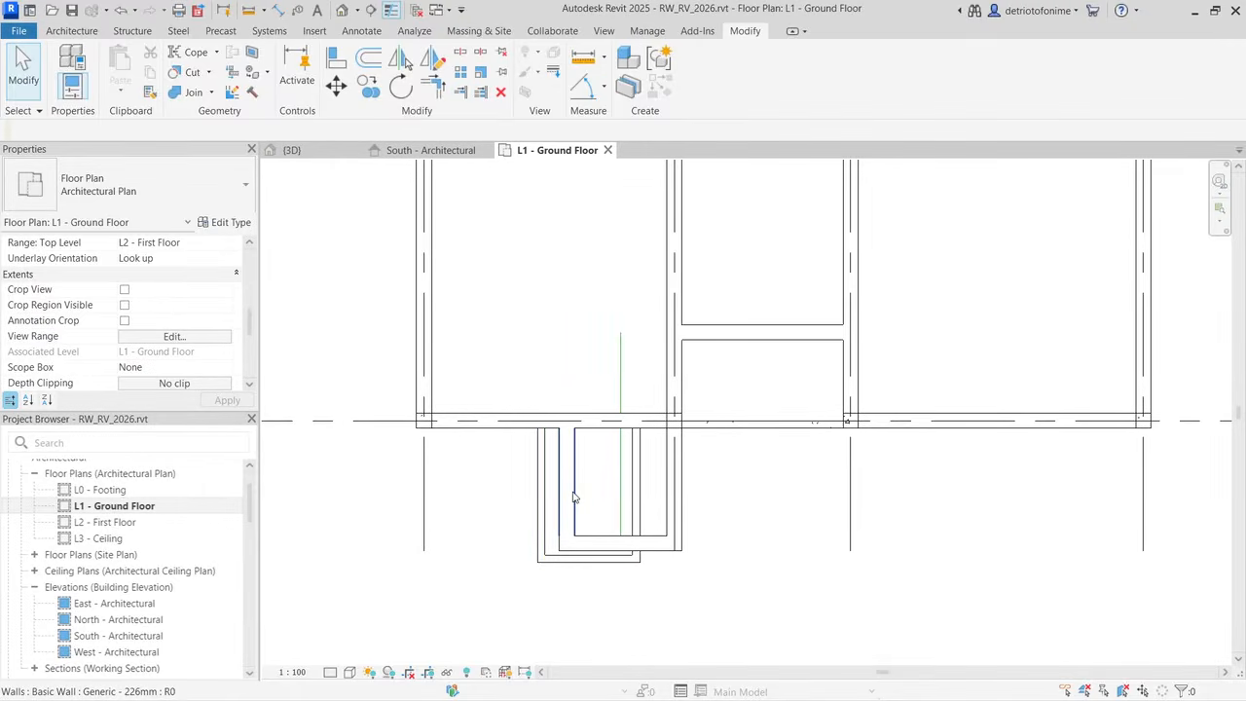
scroll(577, 501, "up", 2)
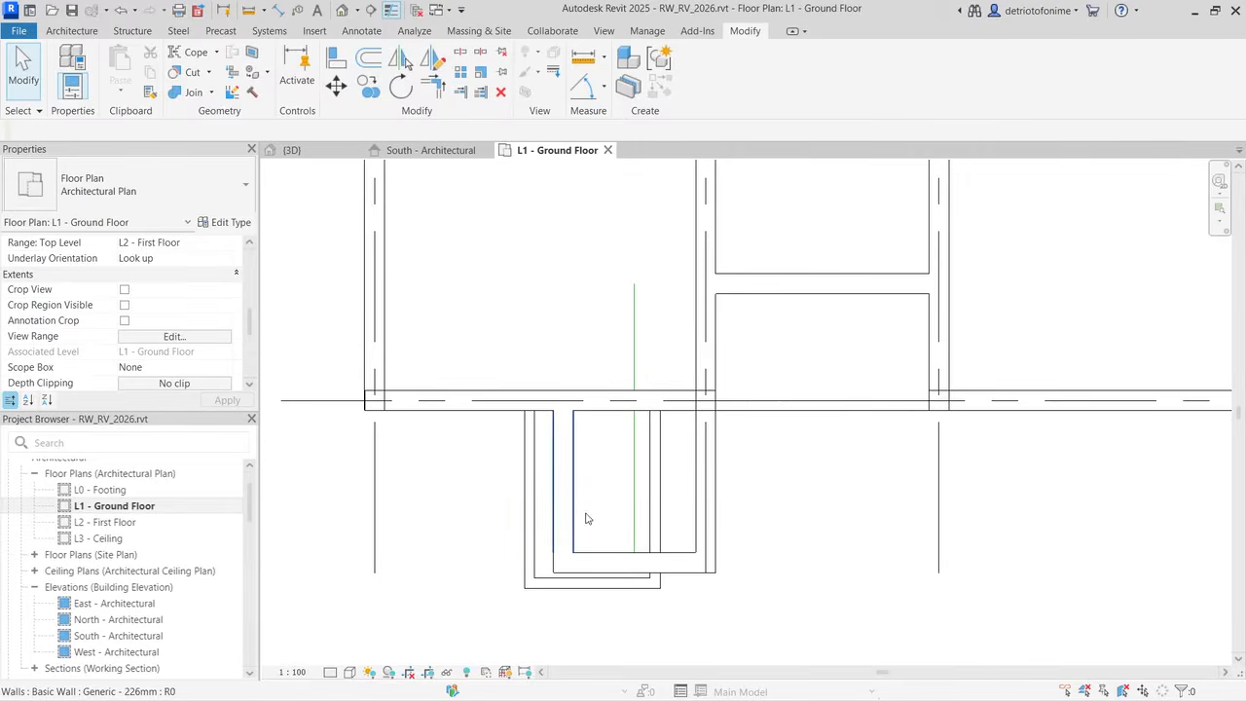
left_click(537, 491)
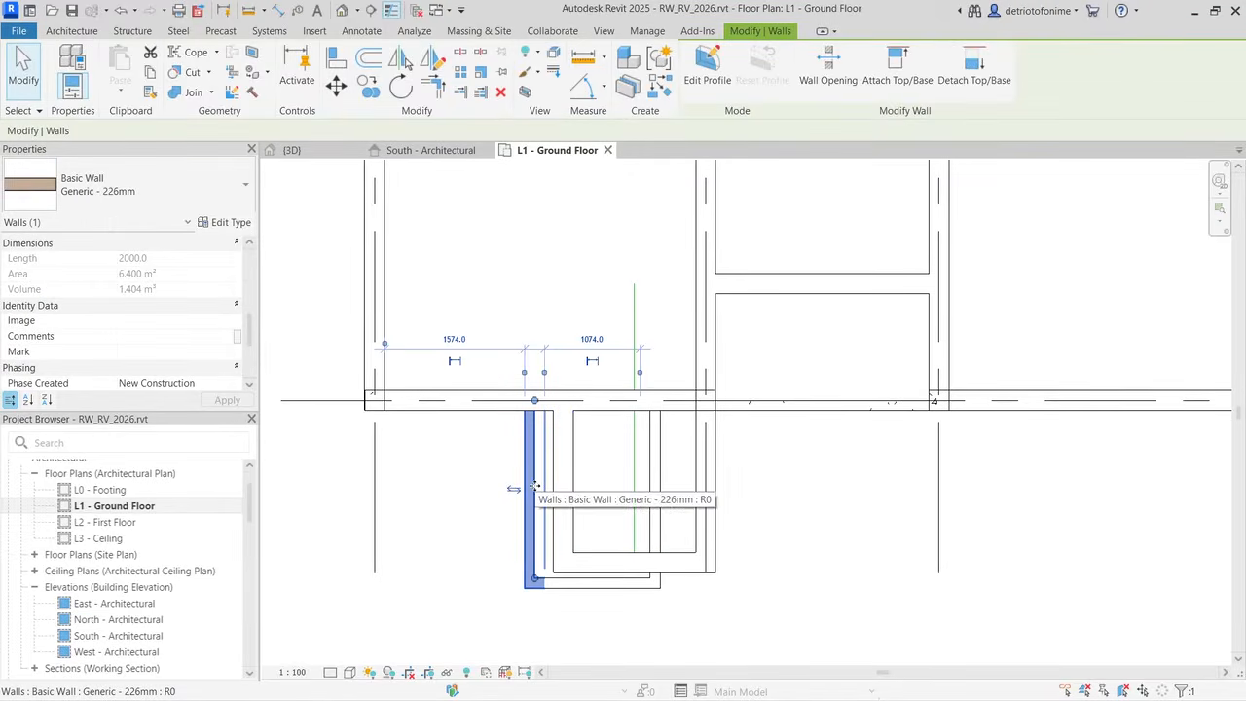
left_click(337, 61)
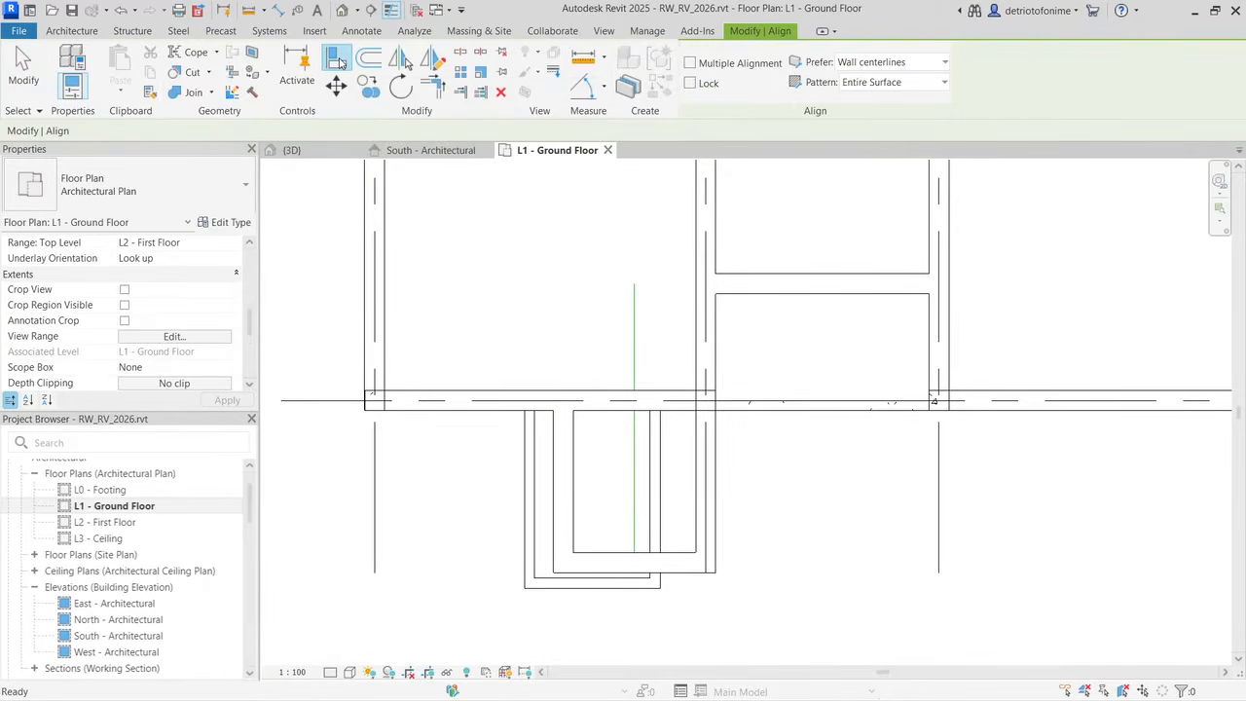
left_click(537, 481)
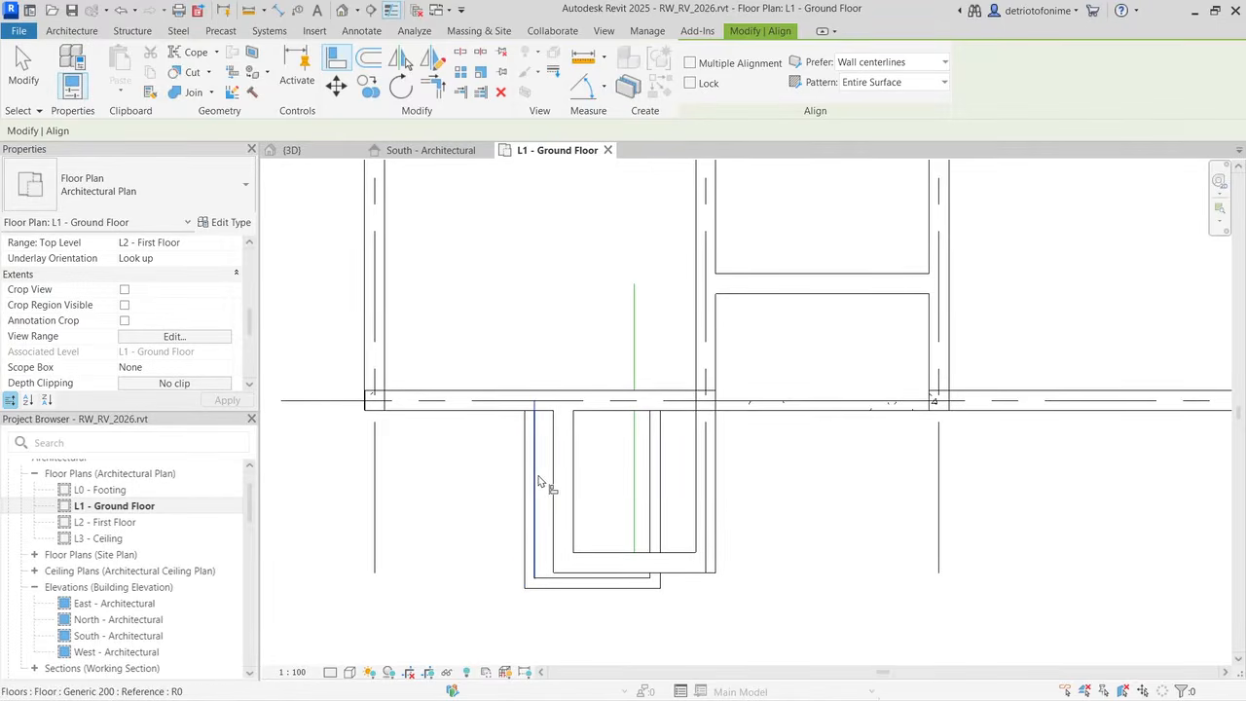
left_click(556, 492)
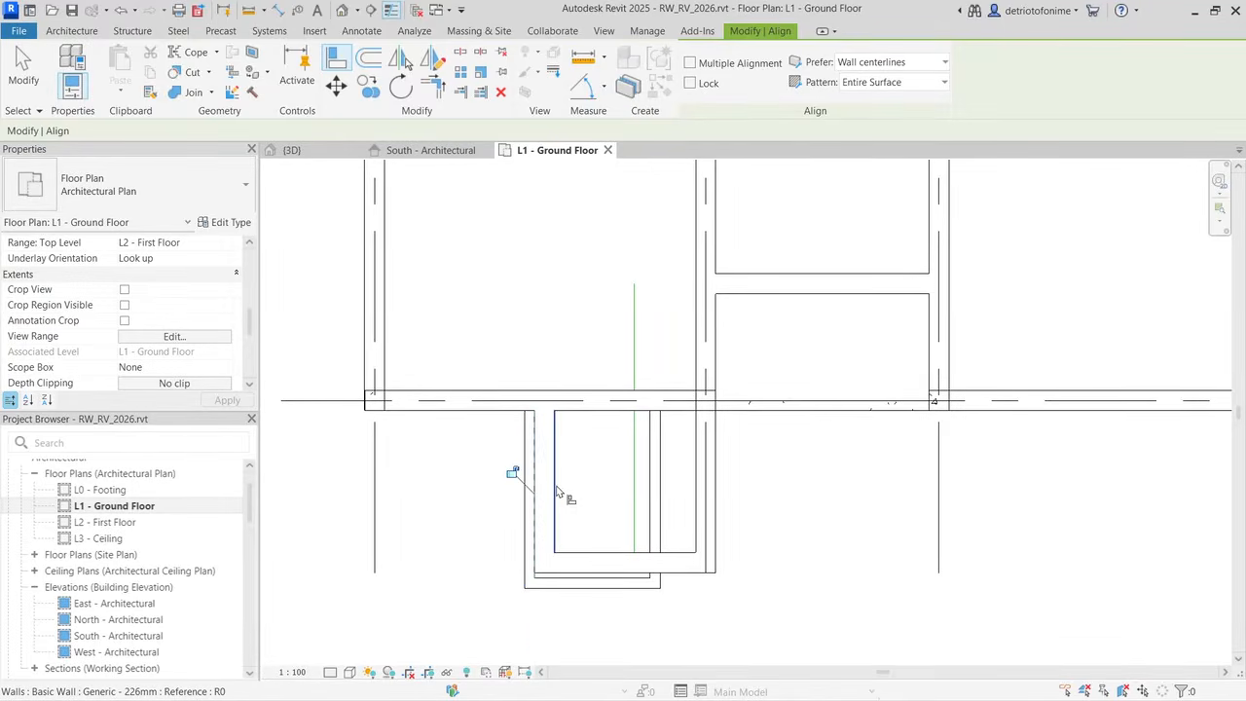
key("ctrl+z")
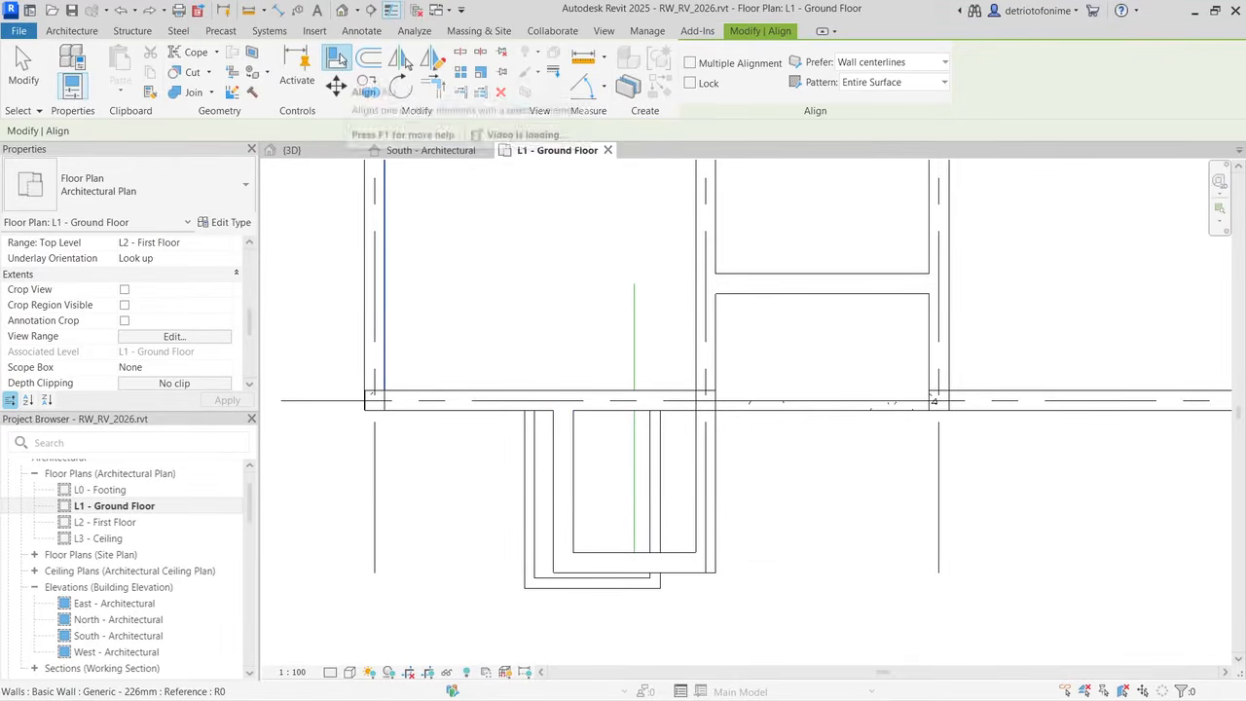
Step: Align the ground-floor bay's side wall to the outer face of the first-floor bay wall and view the bay from the front in 3D
left_click(555, 480)
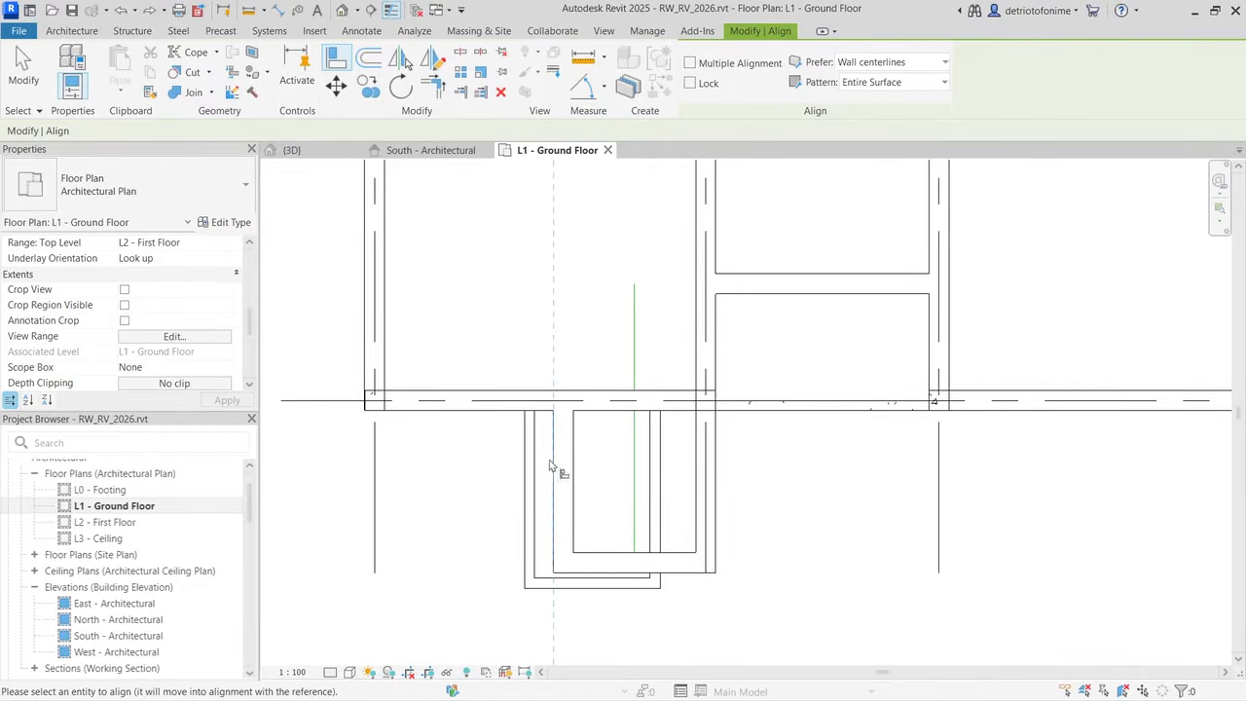
left_click(542, 484)
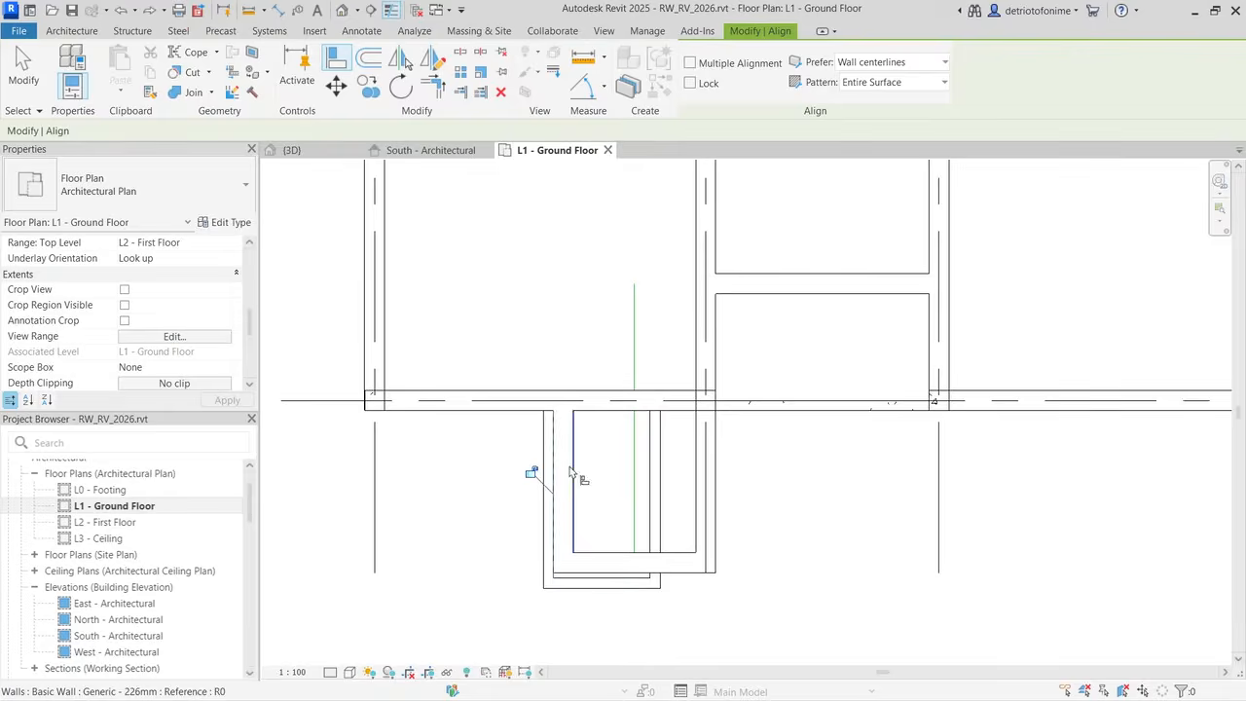
key("ctrl+Tab")
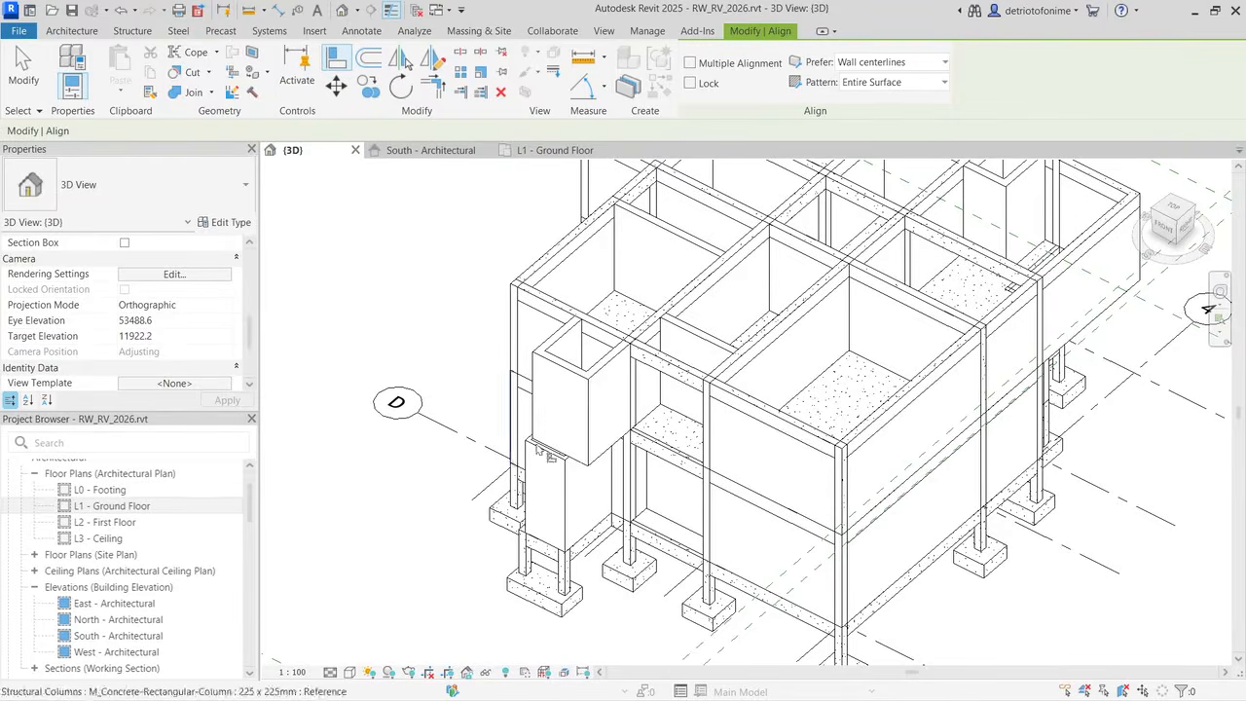
left_click(1160, 218)
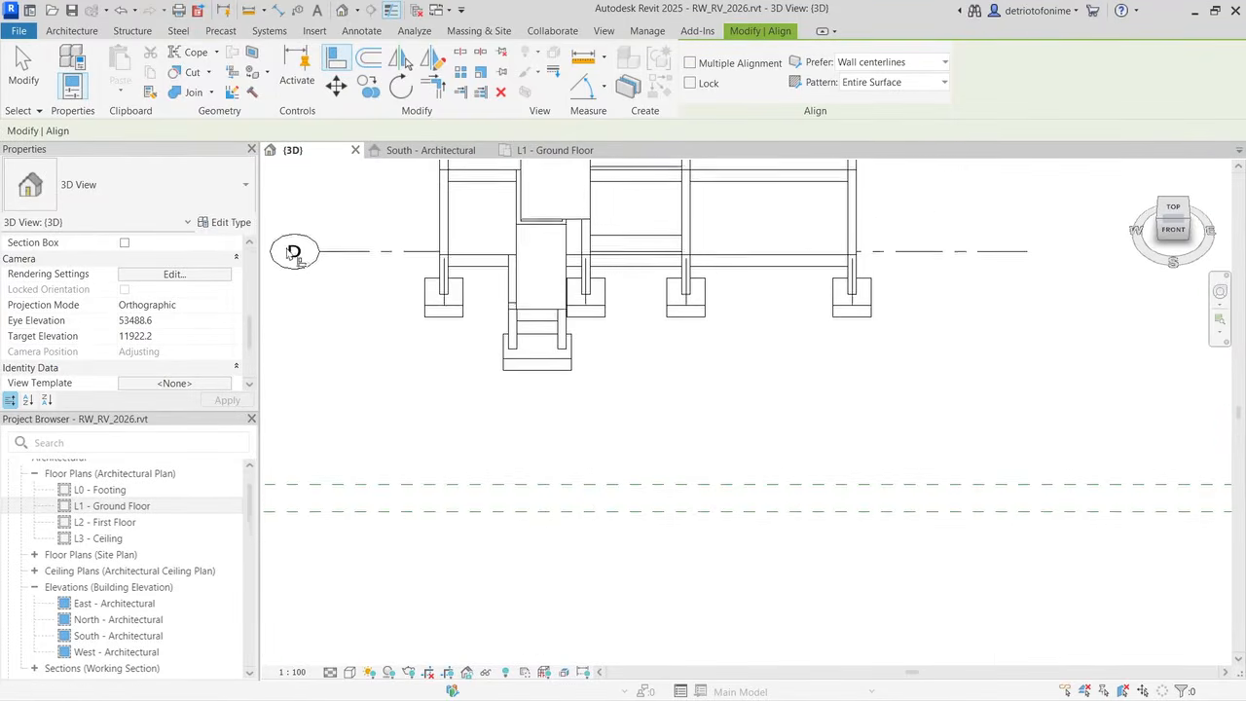
Step: In the ground-floor plan, align the outer face of the ground-floor bay's west side wall with the first-floor bay wall's outer face
mouse_move(336, 250)
middle_mouse_down("shift")
mouse_move(366, 236)
mouse_move(337, 227)
middle_mouse_up("shift")
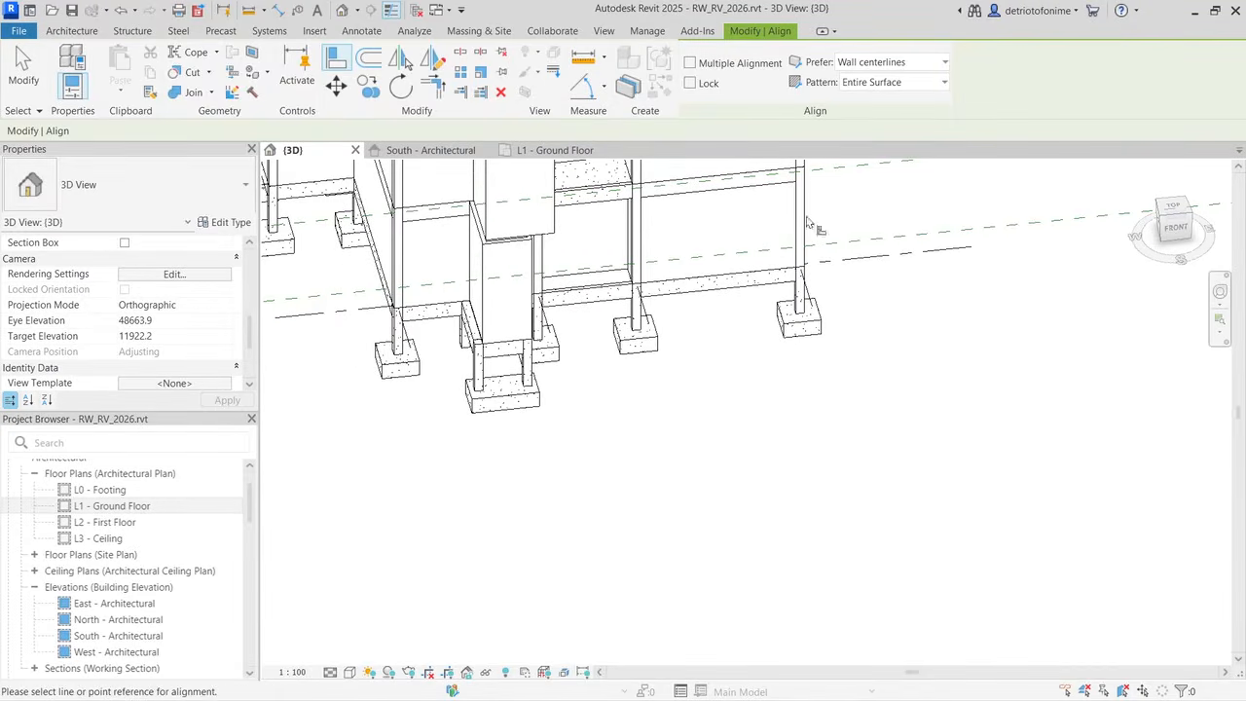
left_click(551, 152)
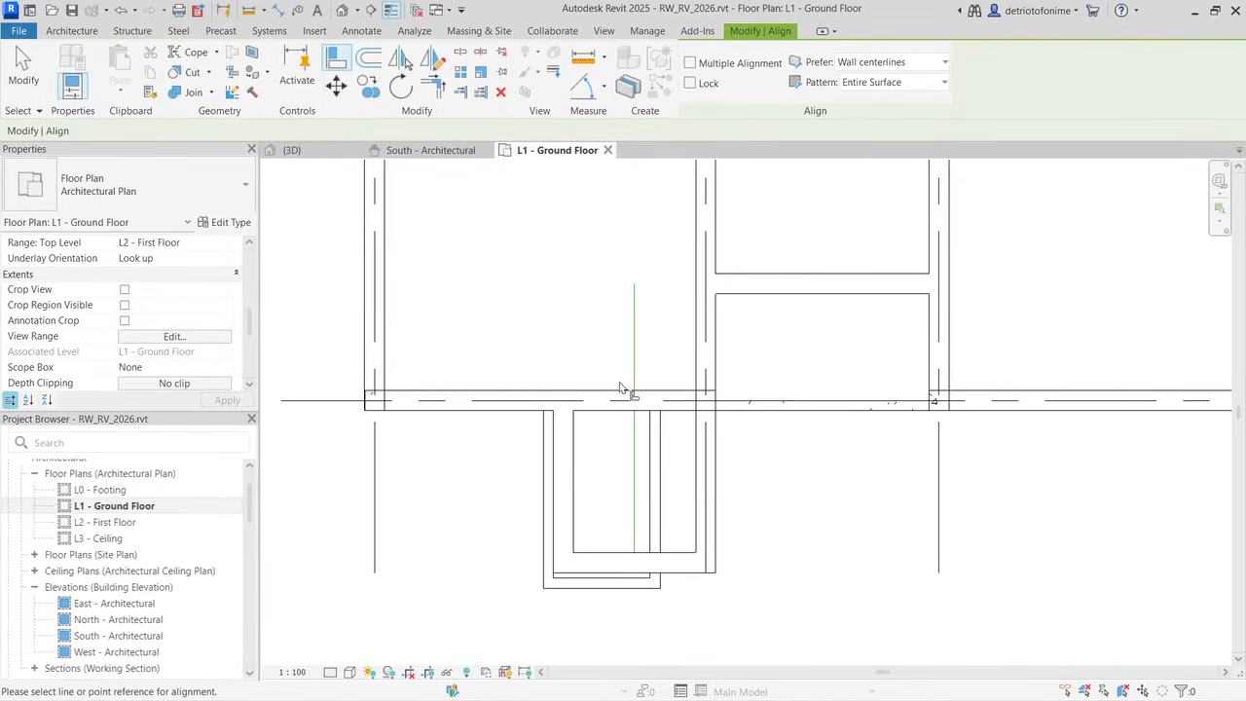
scroll(579, 479, "up", 2)
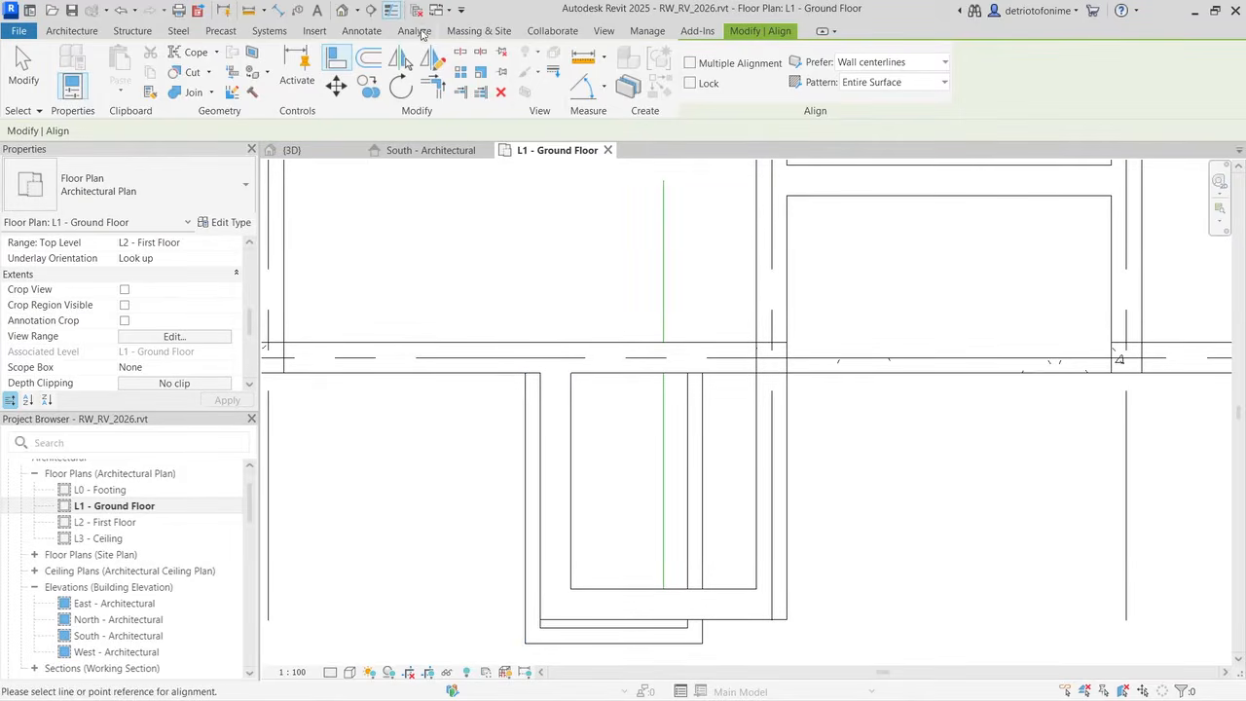
left_click(555, 440)
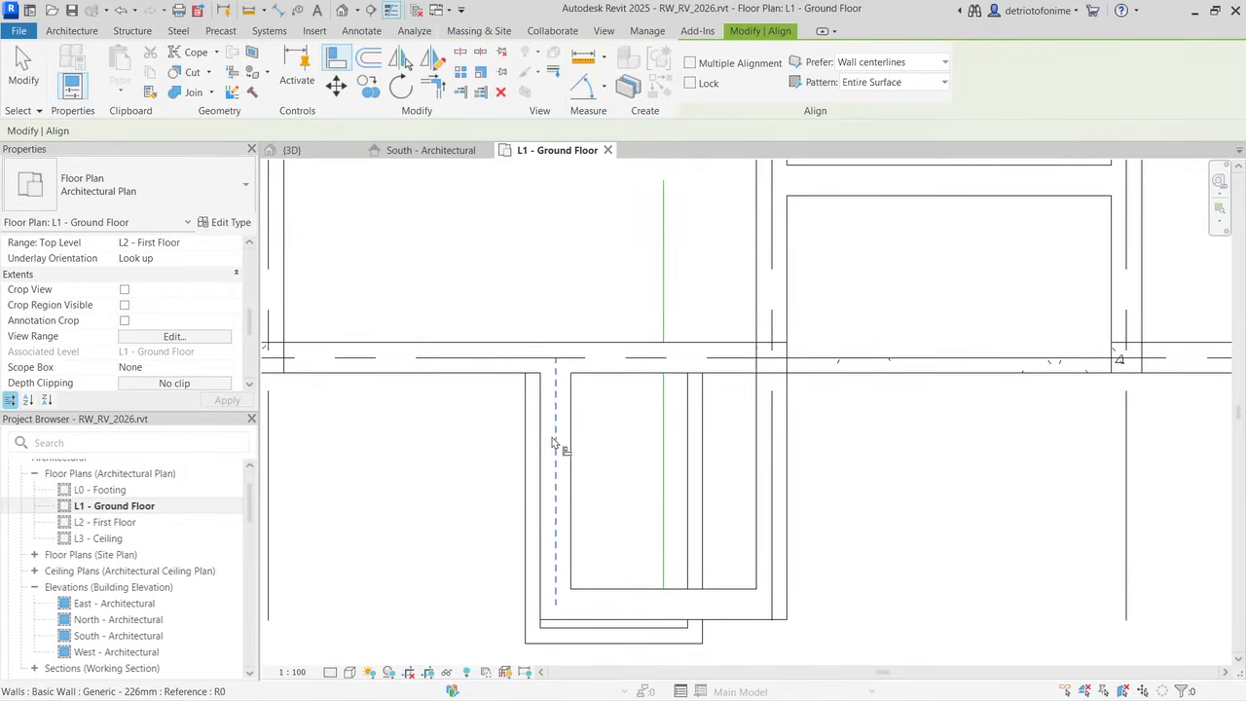
left_click(527, 480)
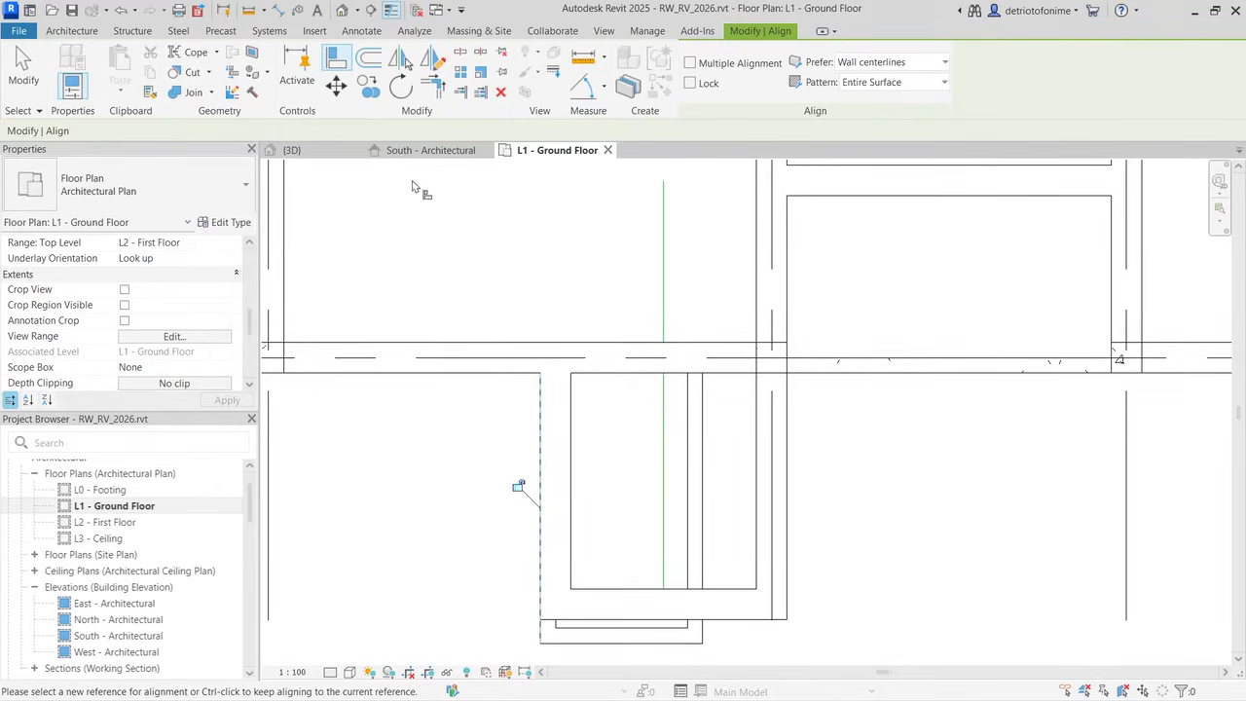
Step: Try to align the ground beam beneath the bay's west side wall with the wall's outer face in 3D
left_click(292, 150)
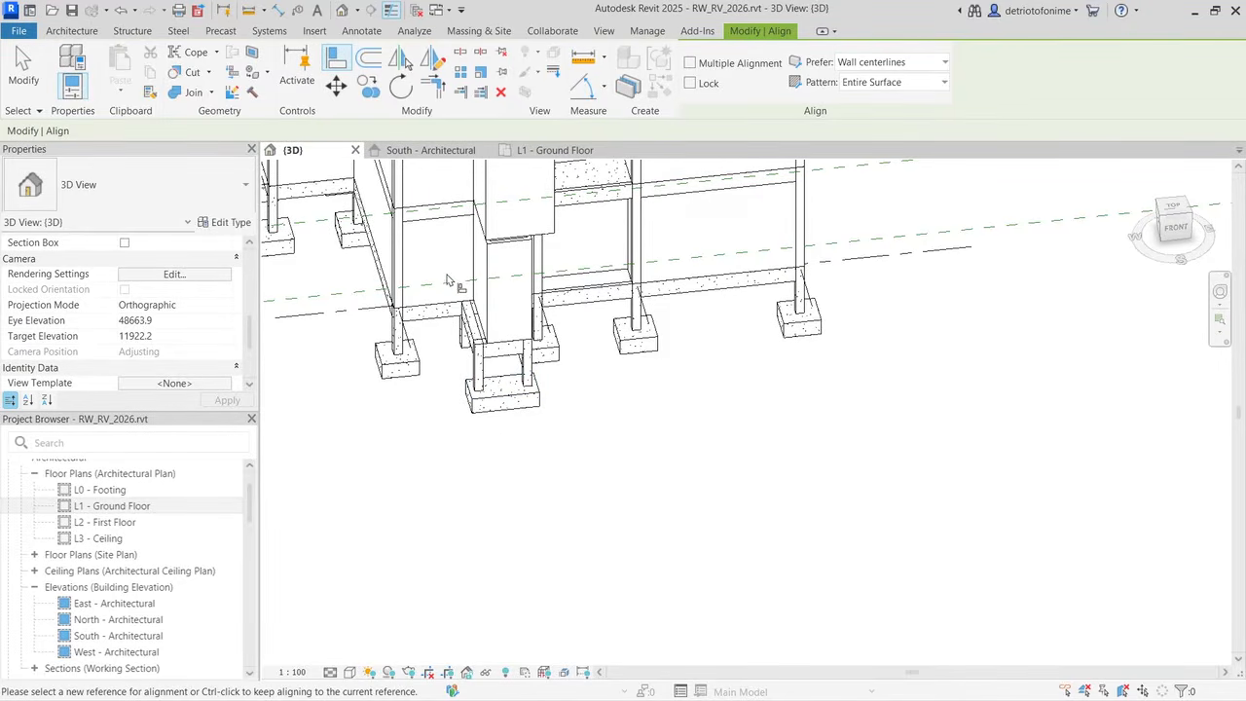
scroll(450, 283, "up", 4)
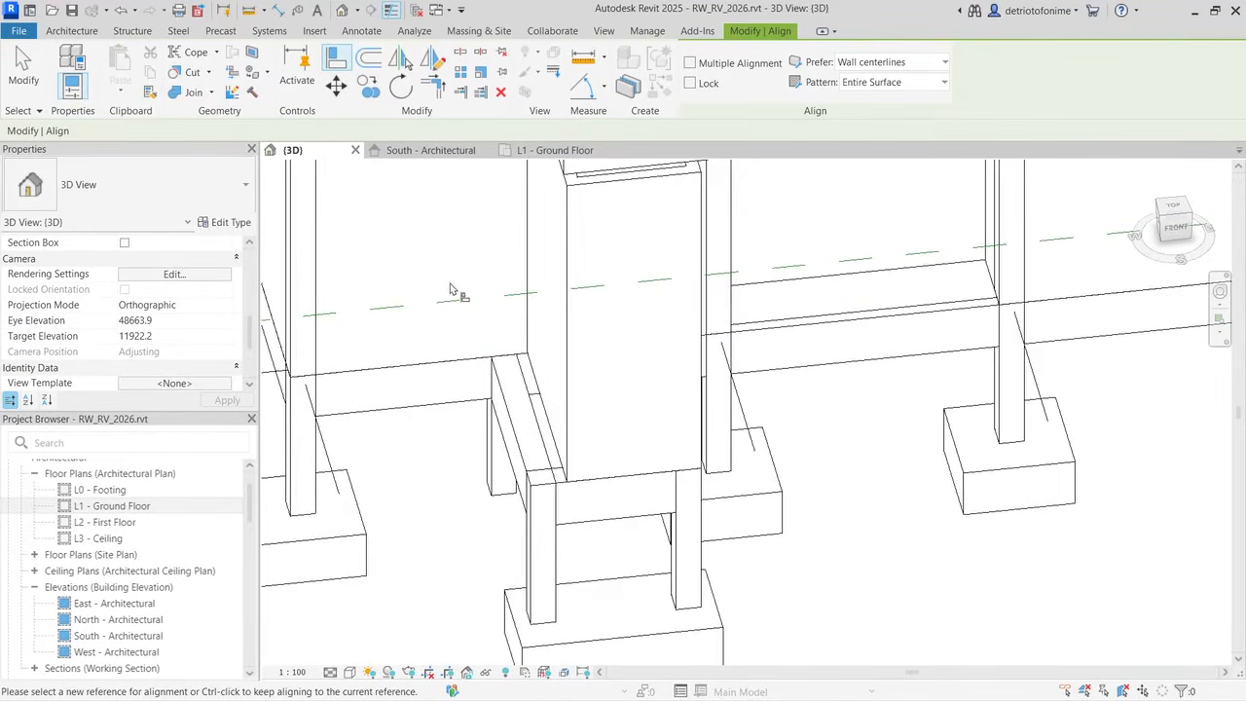
left_click(514, 443)
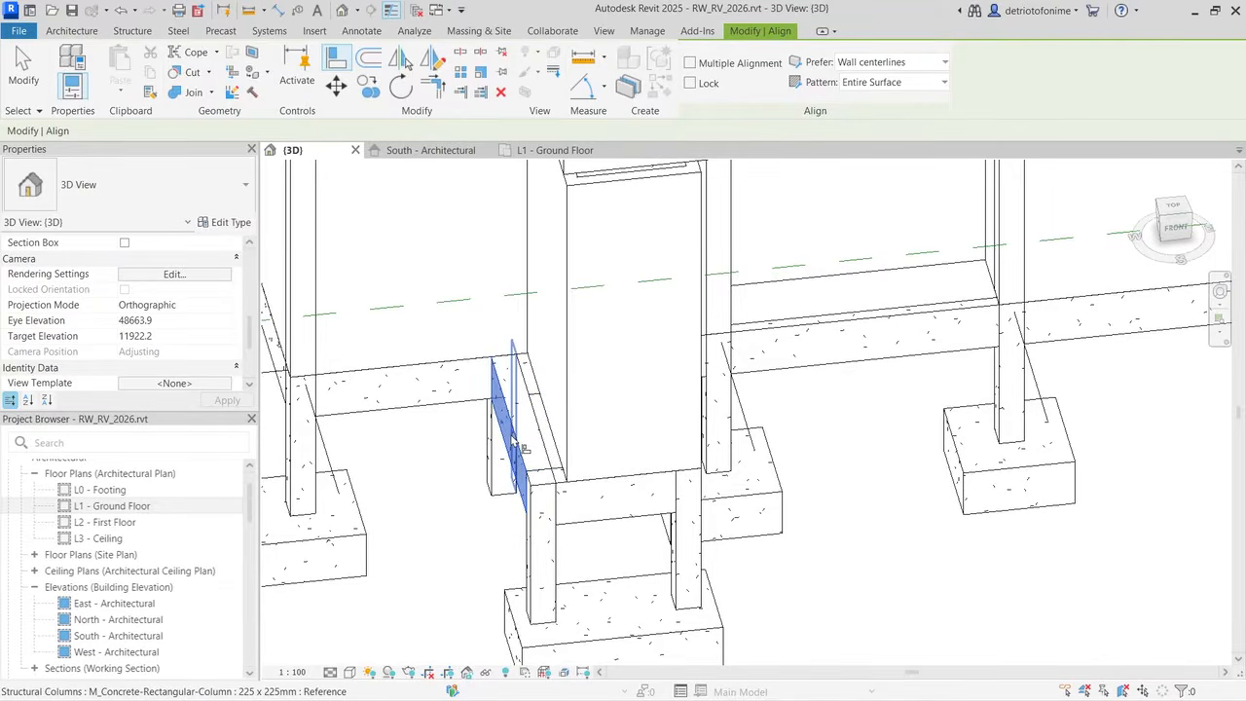
key("Escape")
key("Escape")
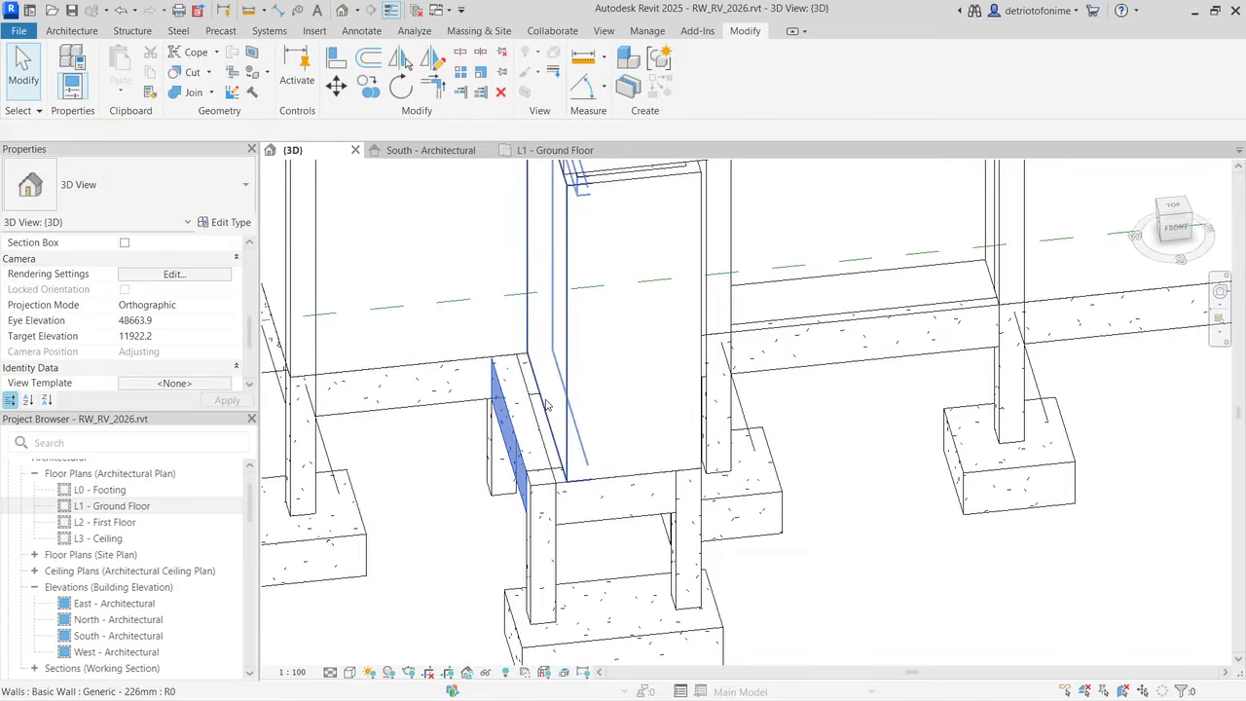
left_click(547, 405)
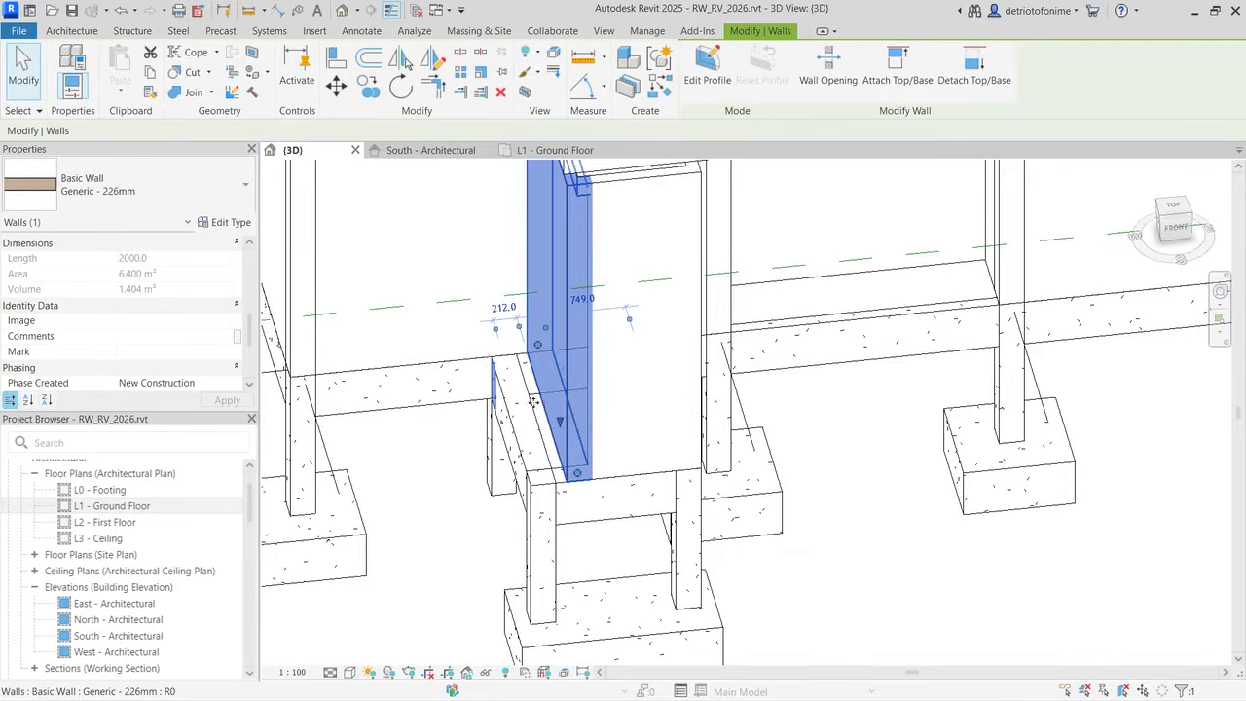
left_click(332, 61)
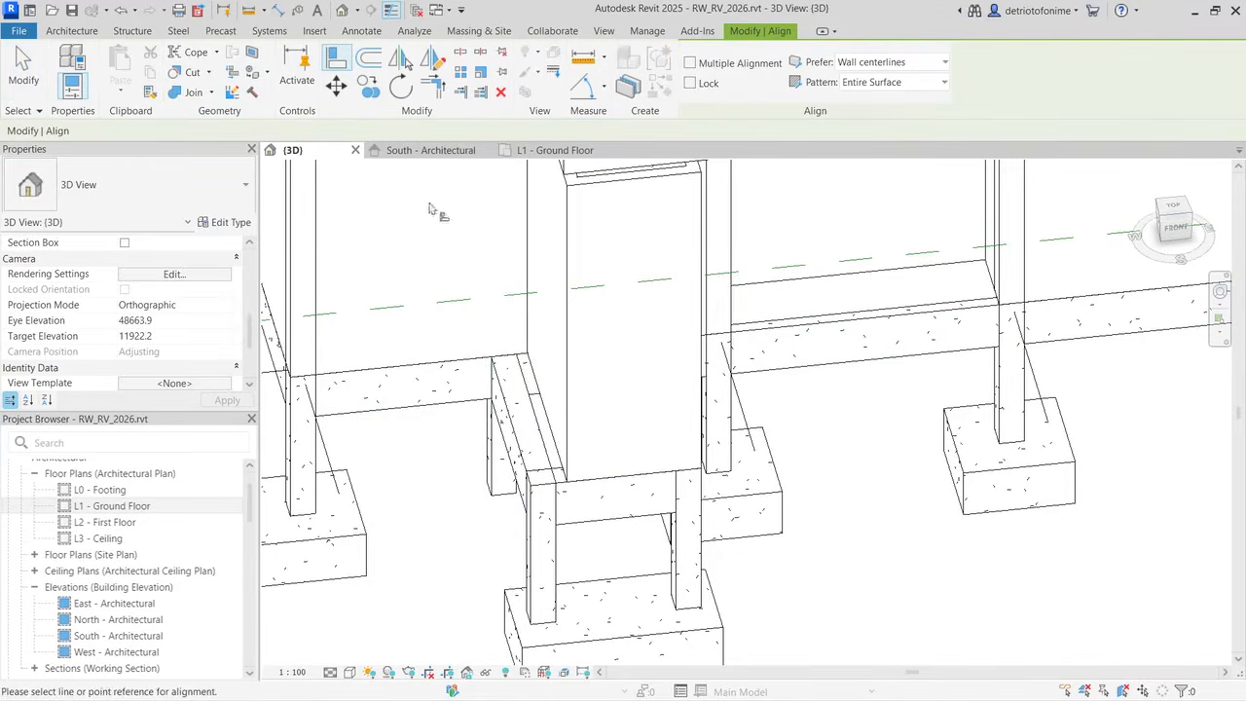
left_click(562, 438)
left_click(554, 451)
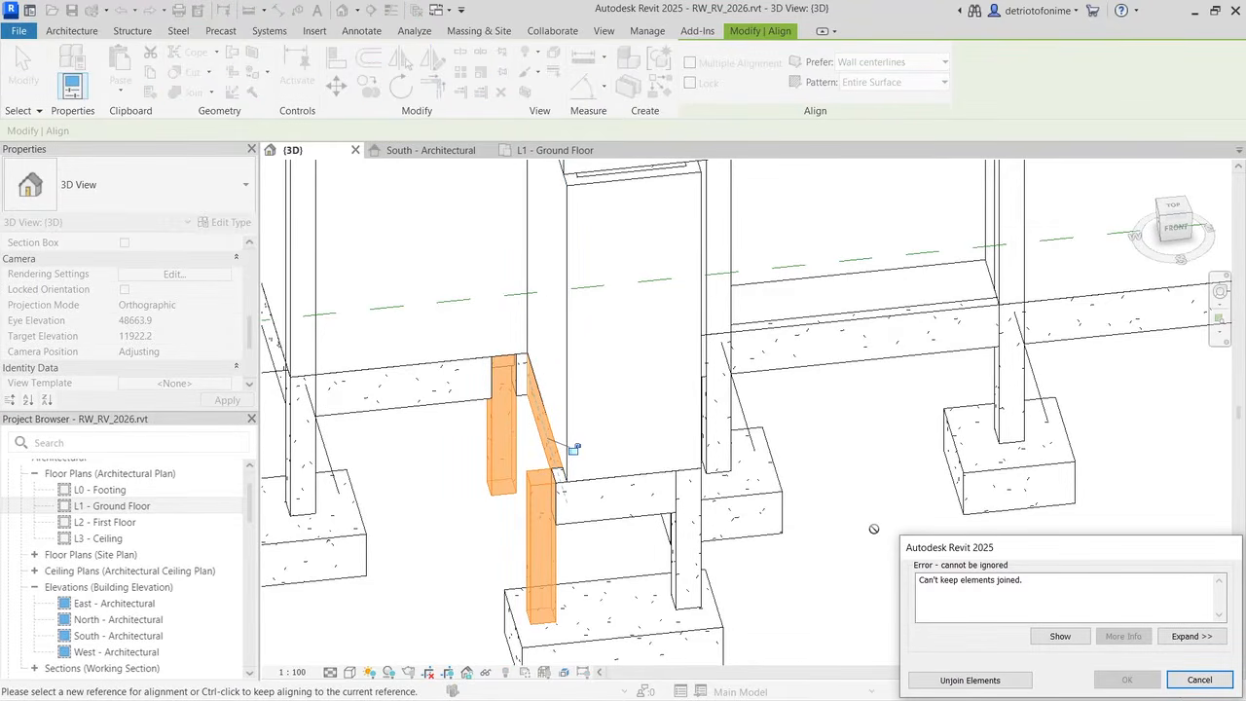
left_click(1199, 680)
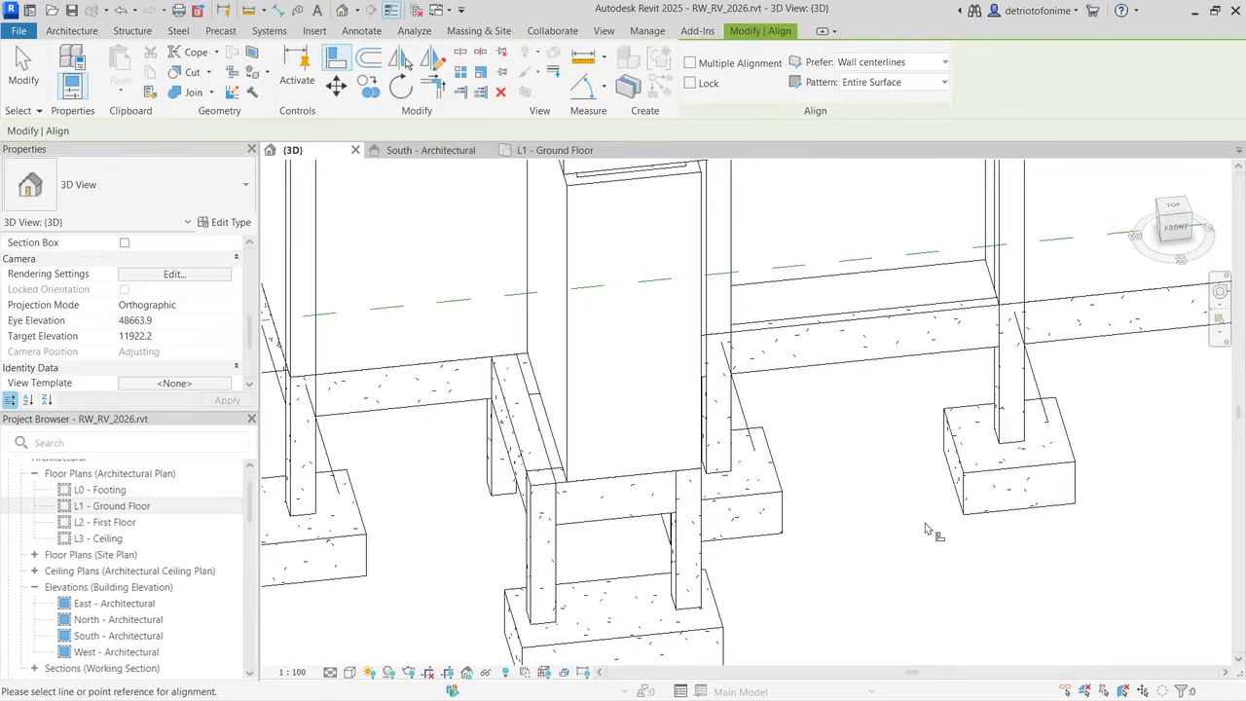
key("Escape")
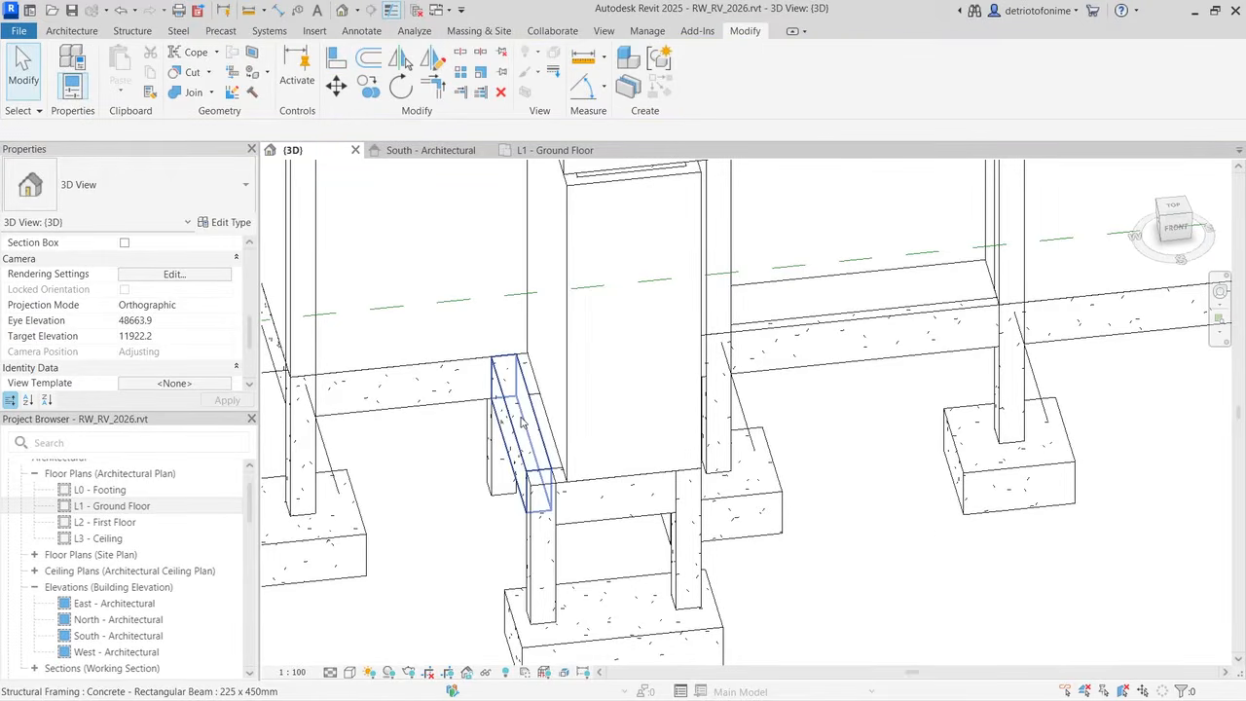
Step: Try to nudge the 225 x 450 mm ground beam east until it sits under the bay's west side wall
left_click(522, 421)
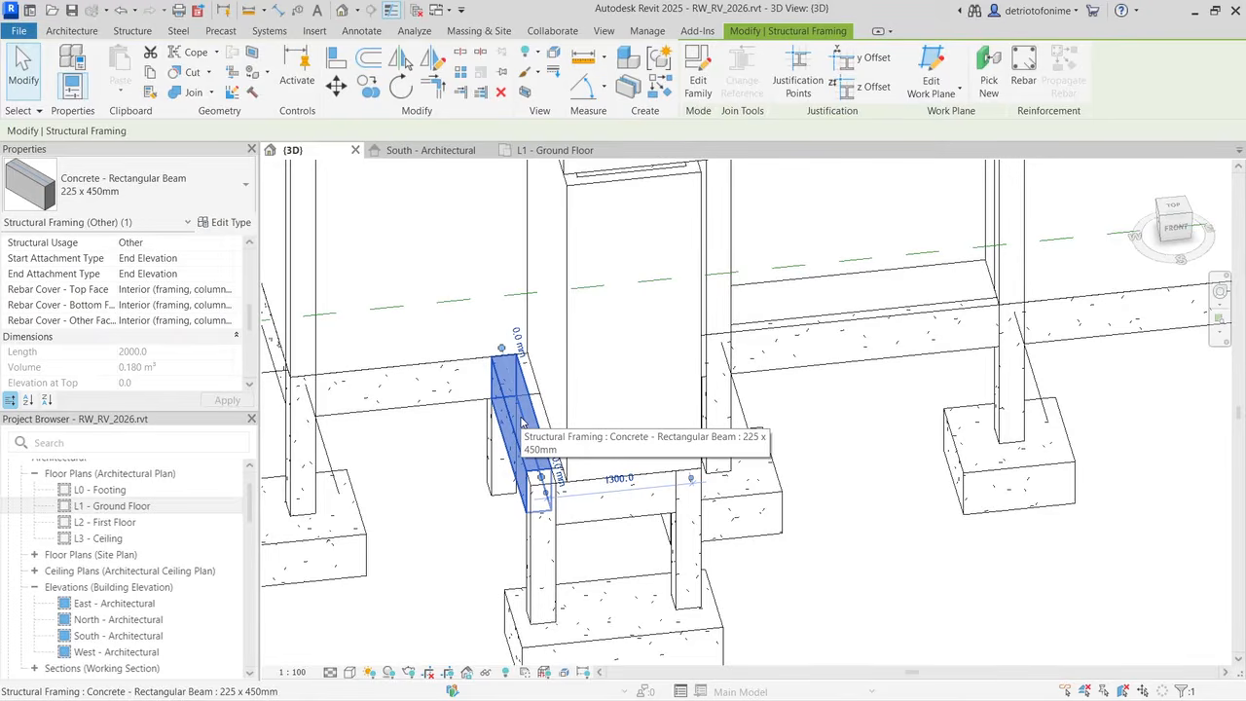
key("Right")
key("Right")
key("Right")
key("Right")
key("Right")
key("Right")
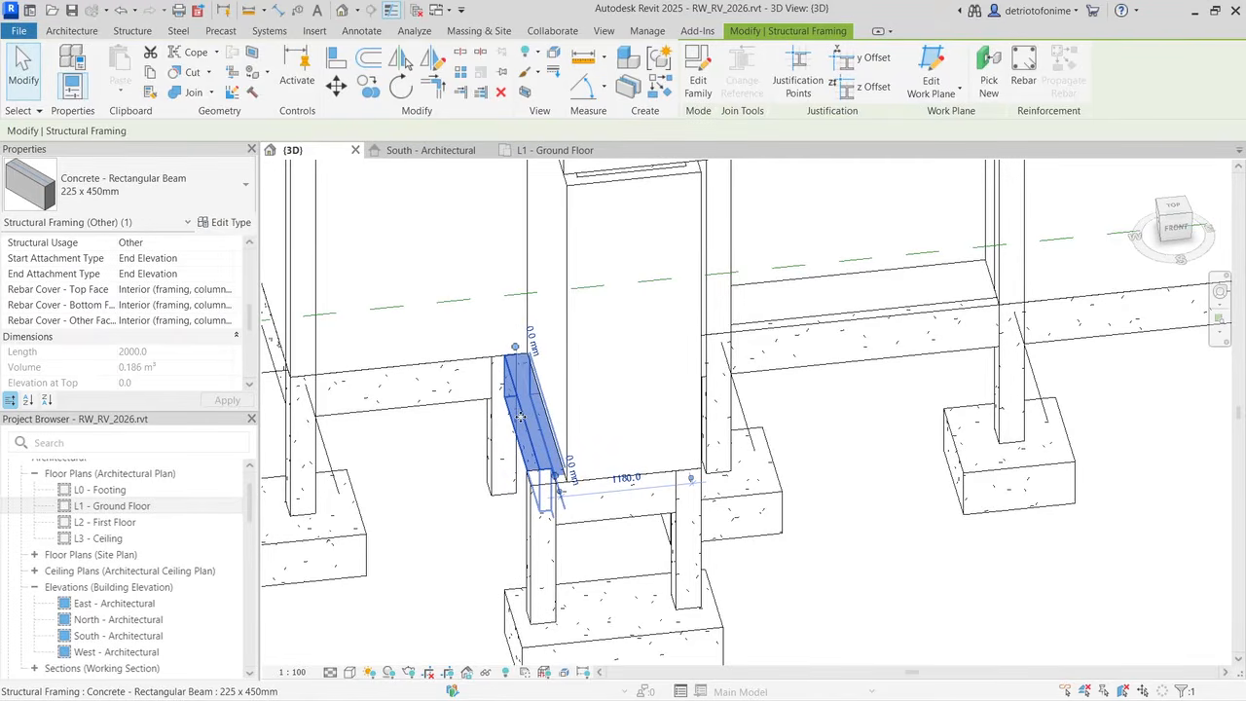
key("Right")
key("Right")
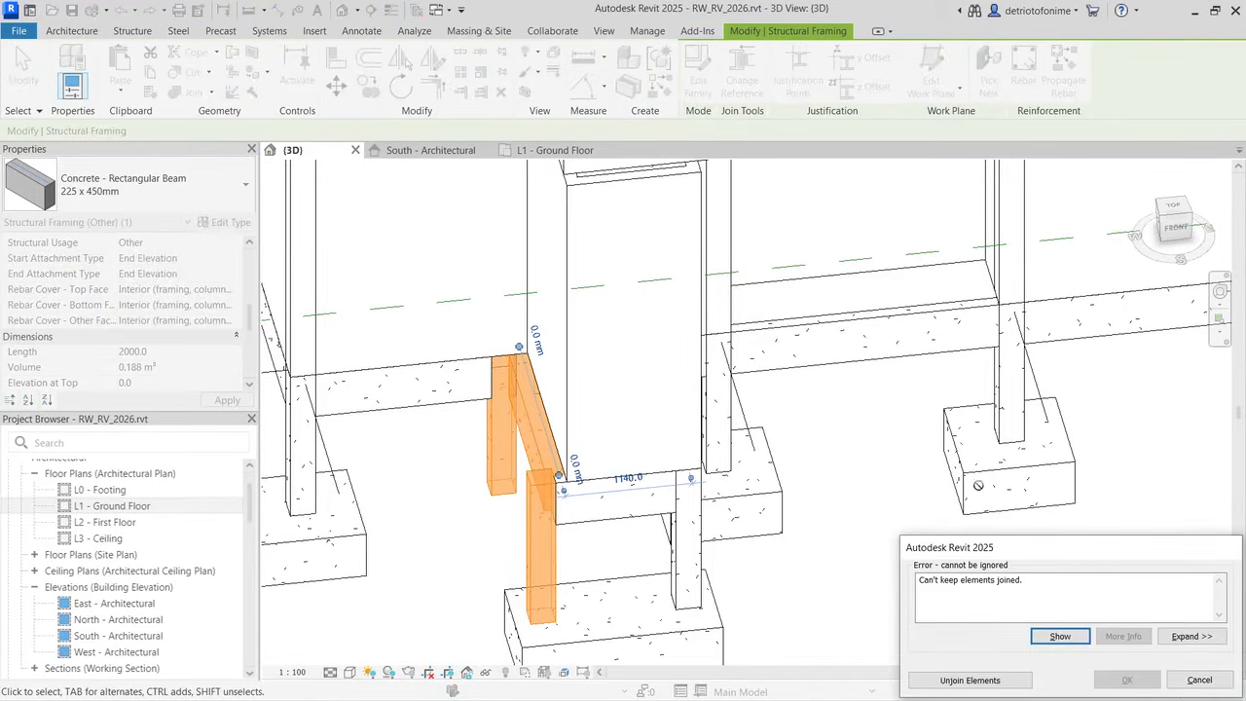
left_click(1199, 679)
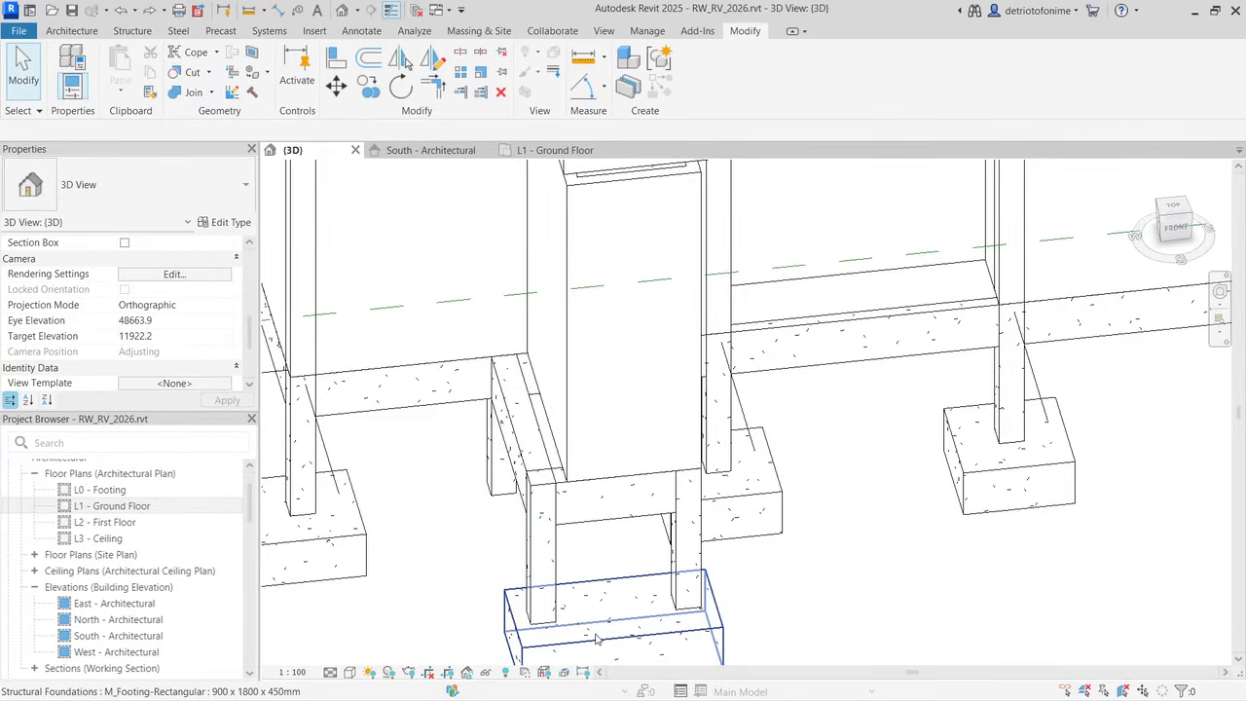
Step: From the left side view in 3D, align the first-floor bay's front wall with the front face of the ground-floor bay wall
left_click(533, 151)
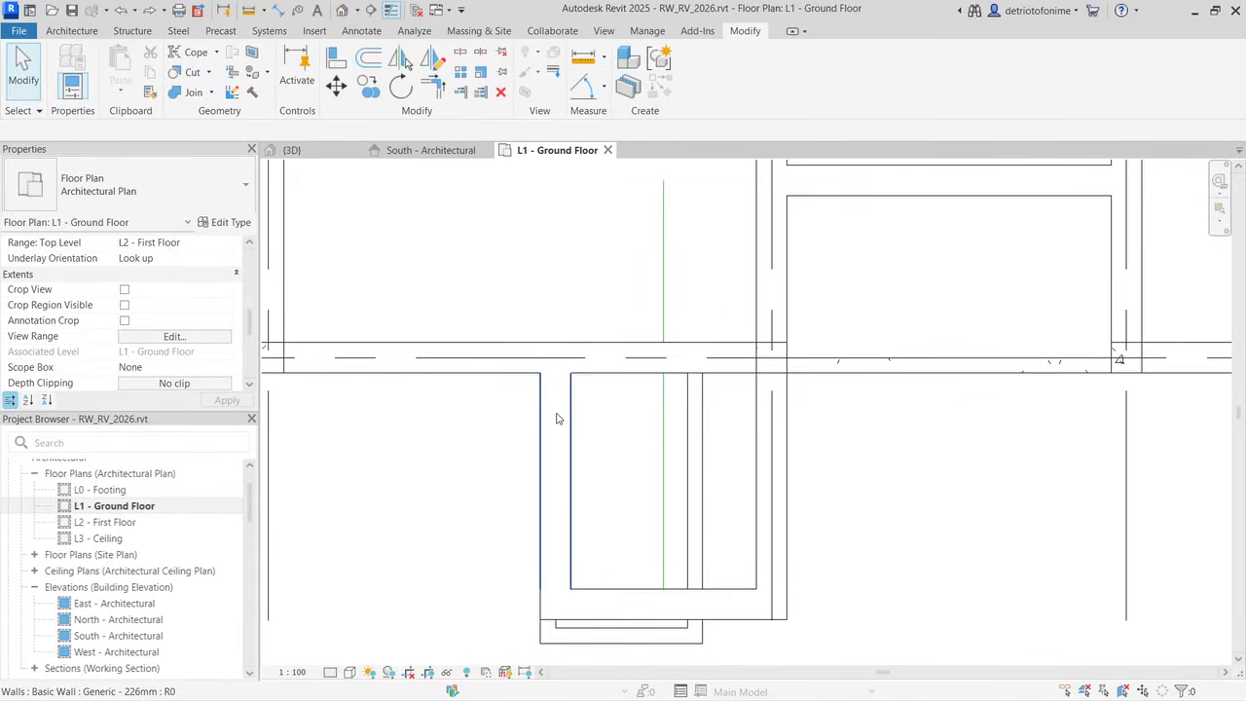
scroll(556, 419, "down", 2)
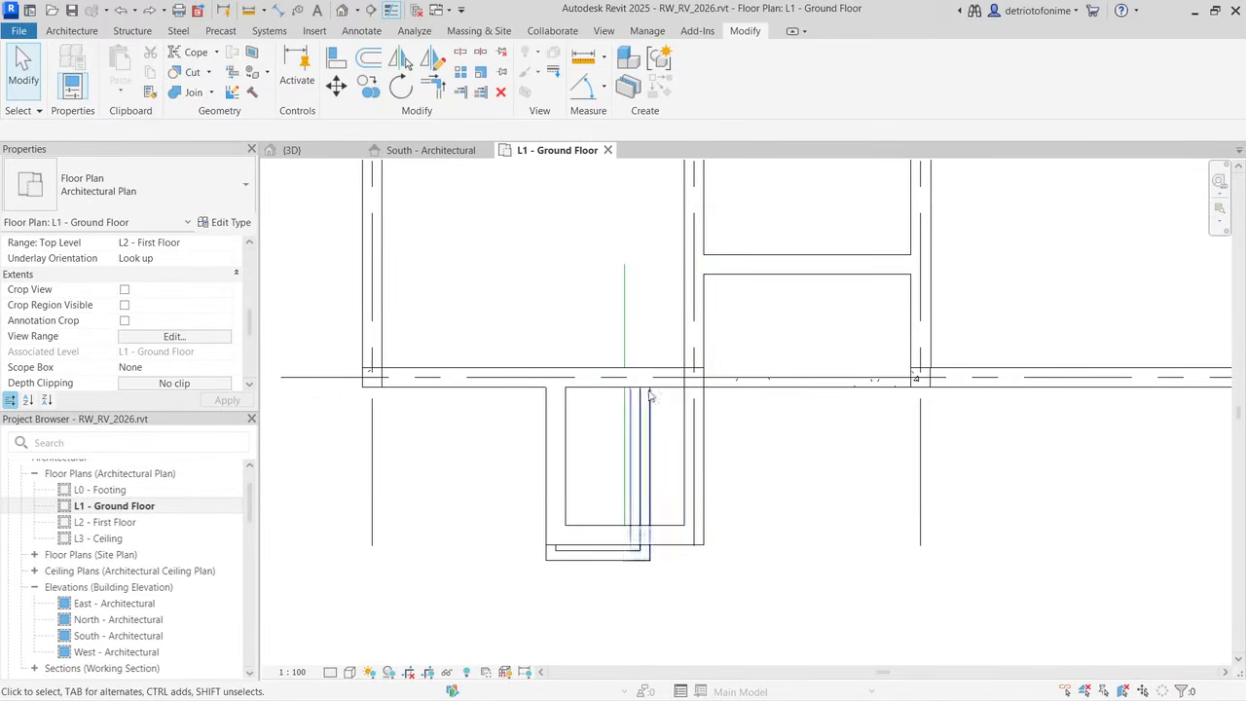
left_click(291, 151)
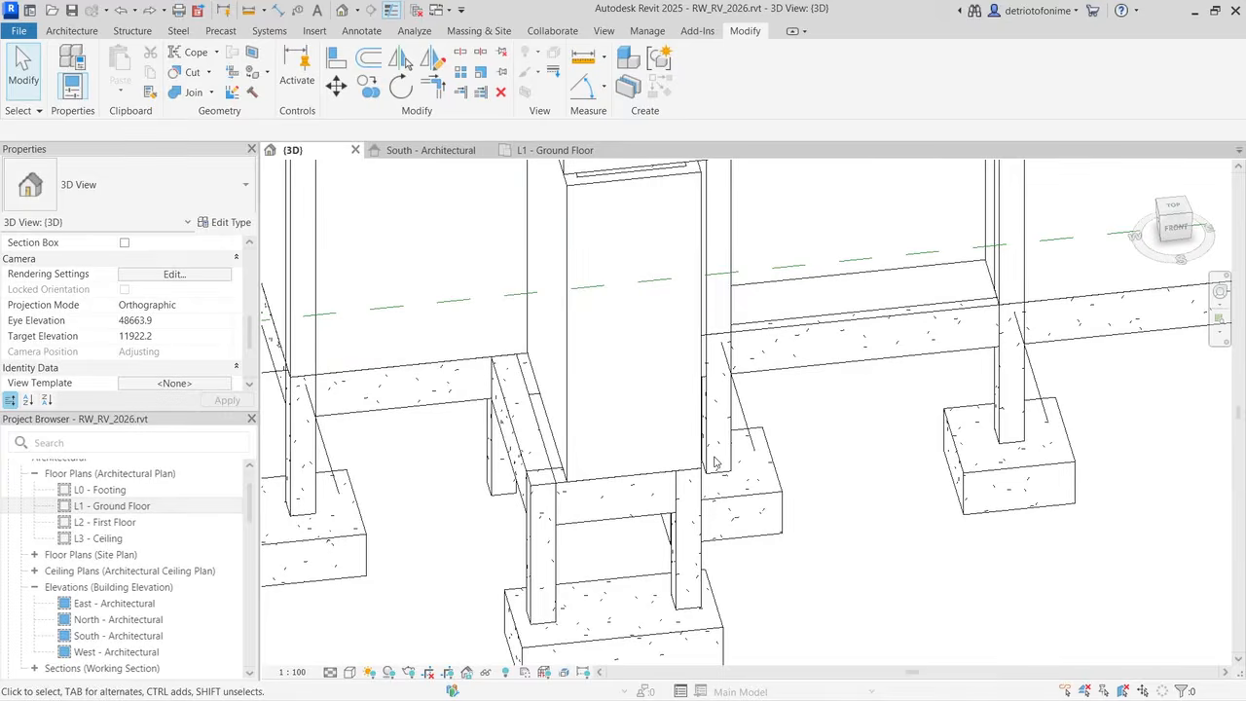
scroll(716, 462, "down", 3)
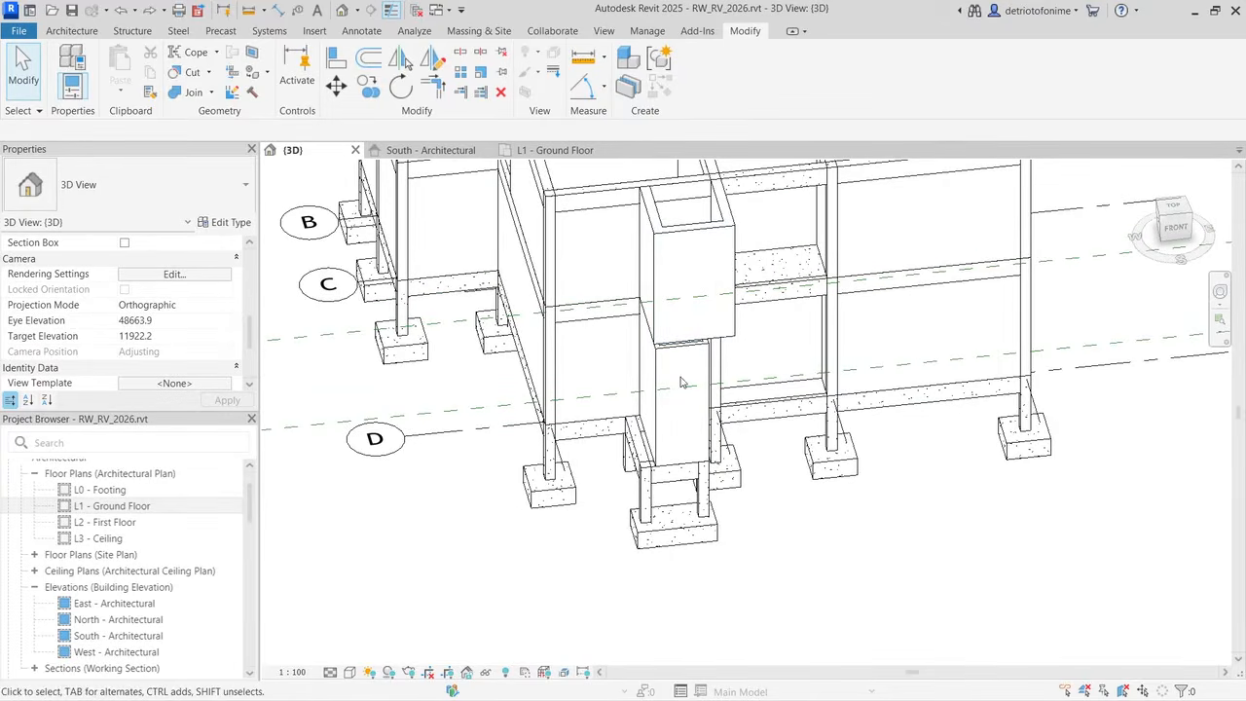
left_click(1176, 228)
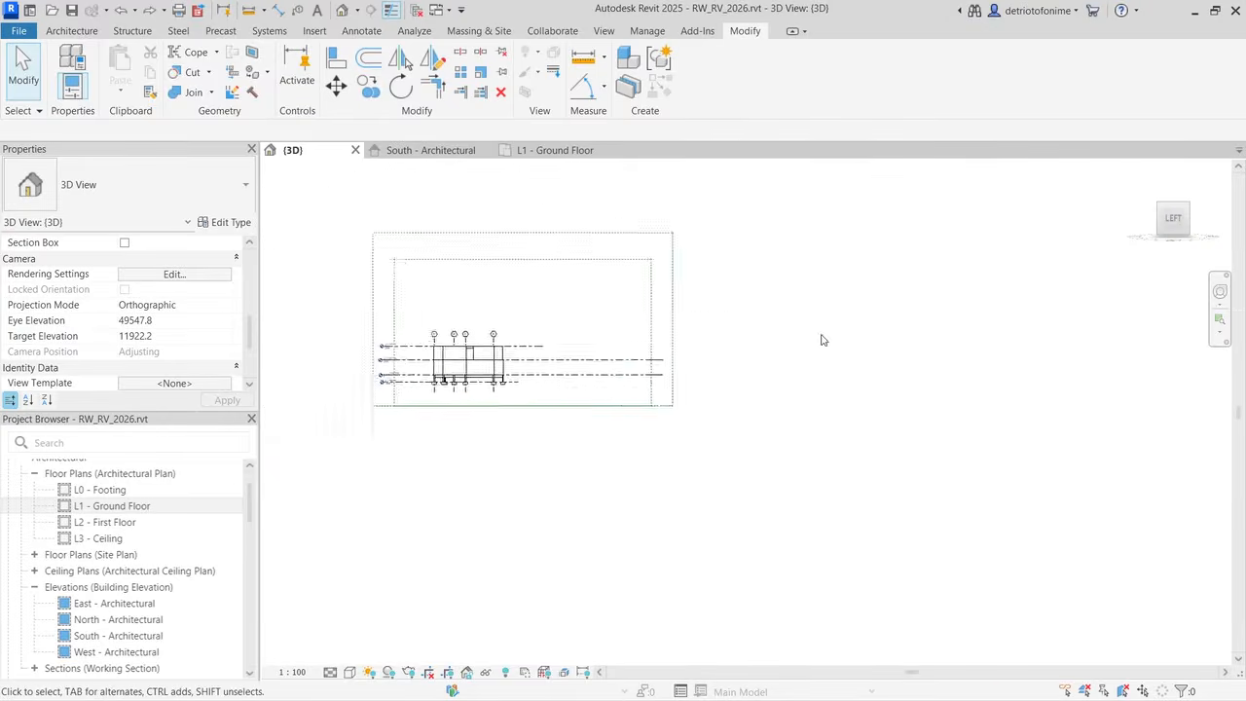
scroll(748, 462, "up", 3)
scroll(748, 462, "up", 4)
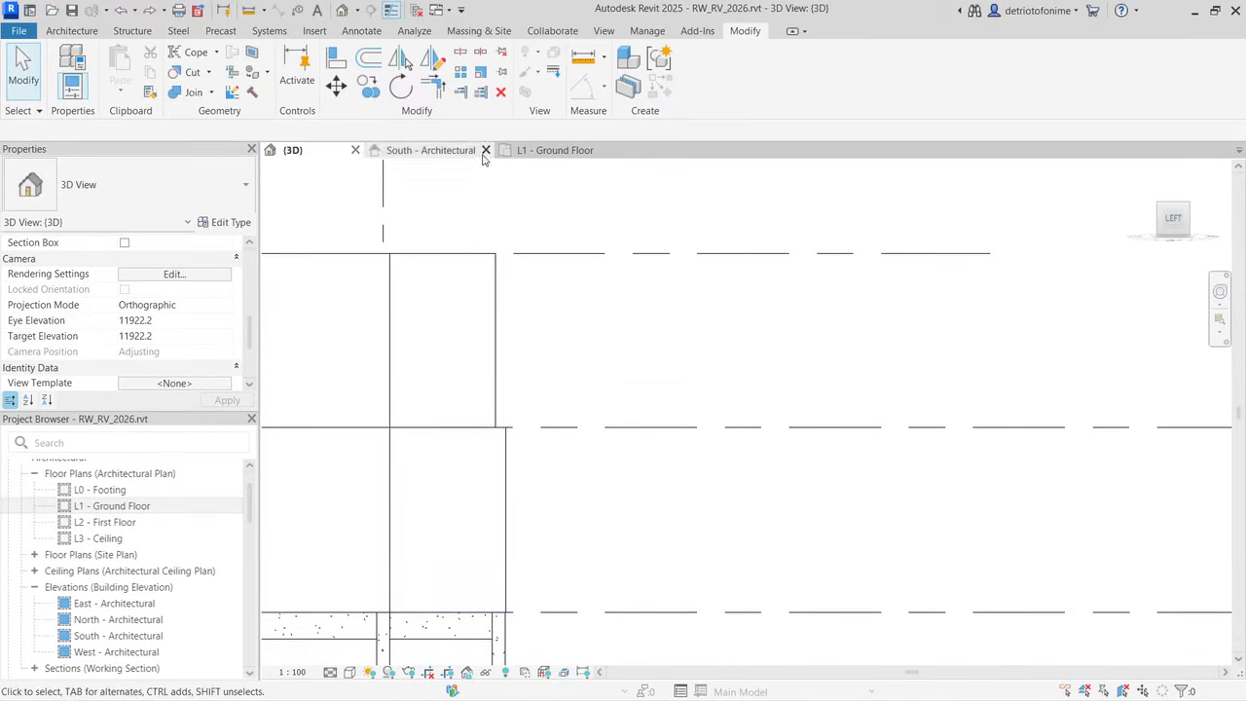
left_click(336, 56)
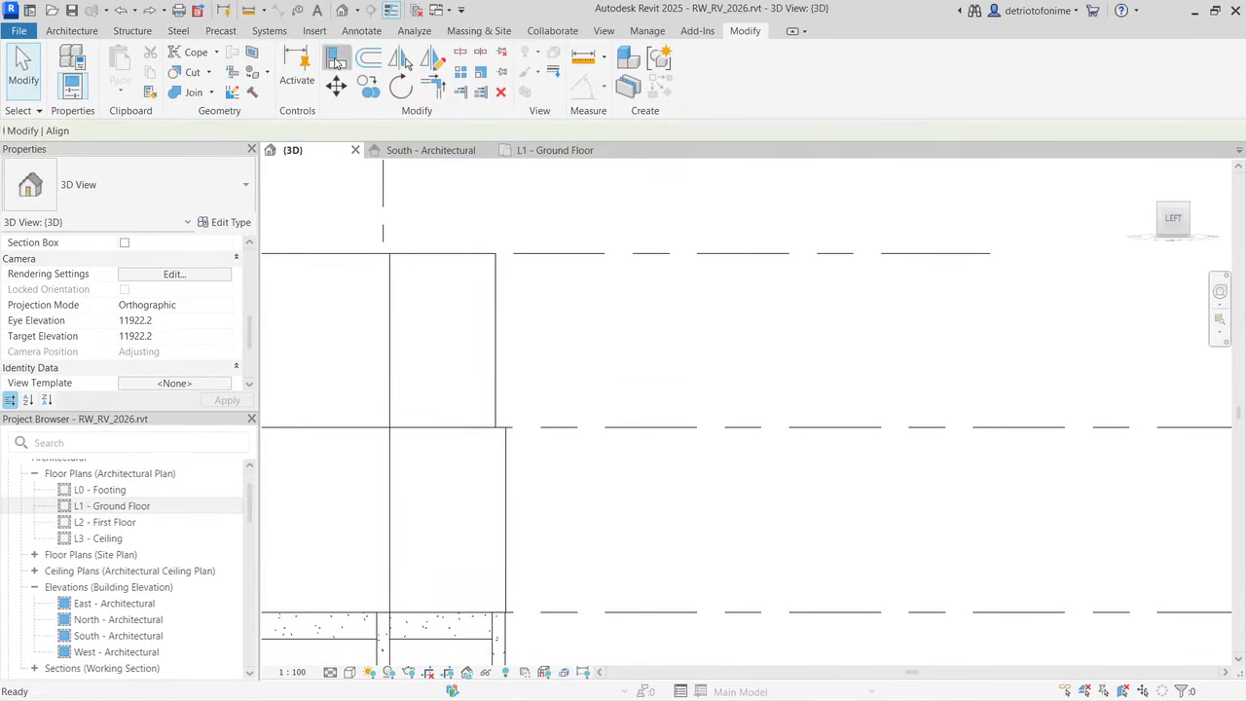
left_click(511, 497)
left_click(500, 362)
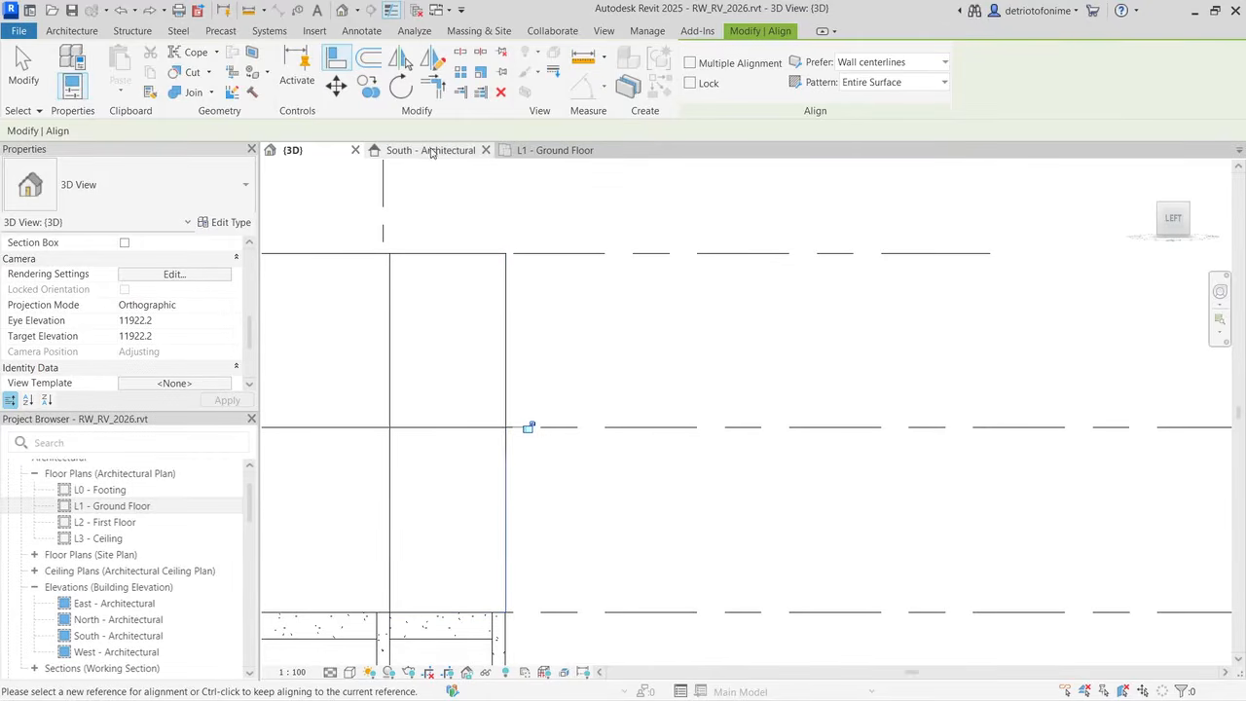
Step: Examine the bay's wall alignment in the ground-floor plan and in a corner 3D view of the building
left_click(553, 150)
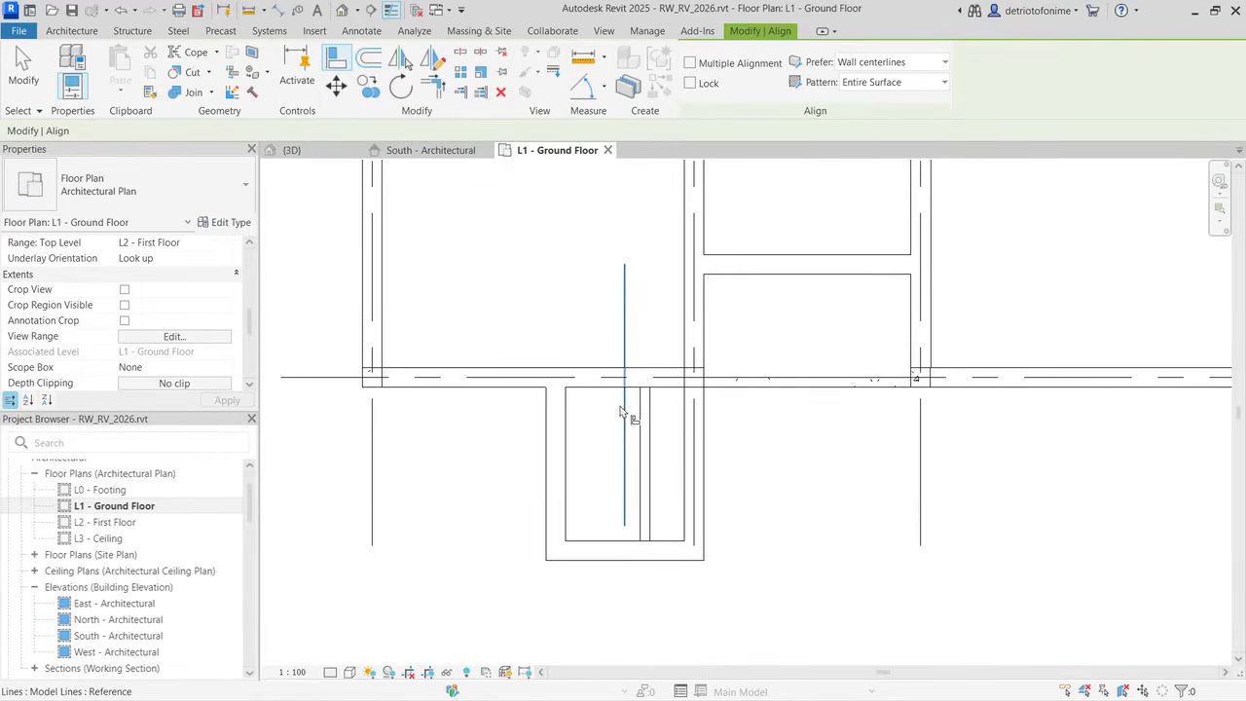
scroll(619, 413, "down", 2)
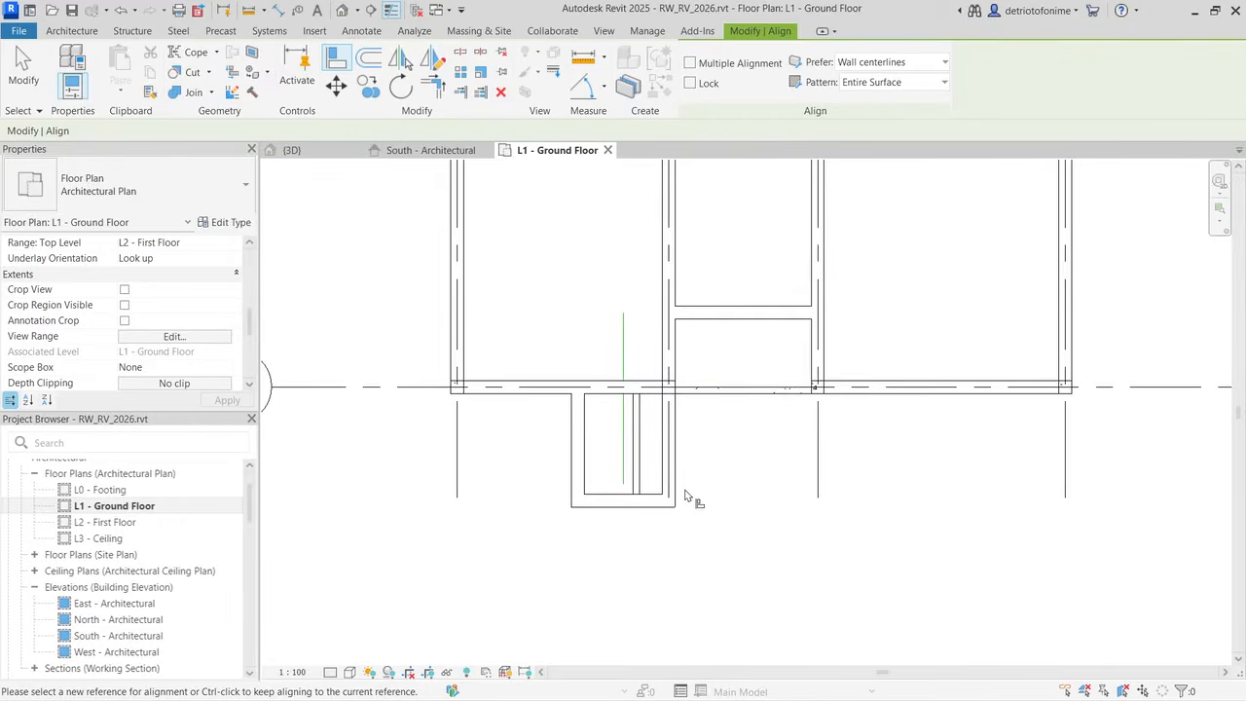
left_click(317, 151)
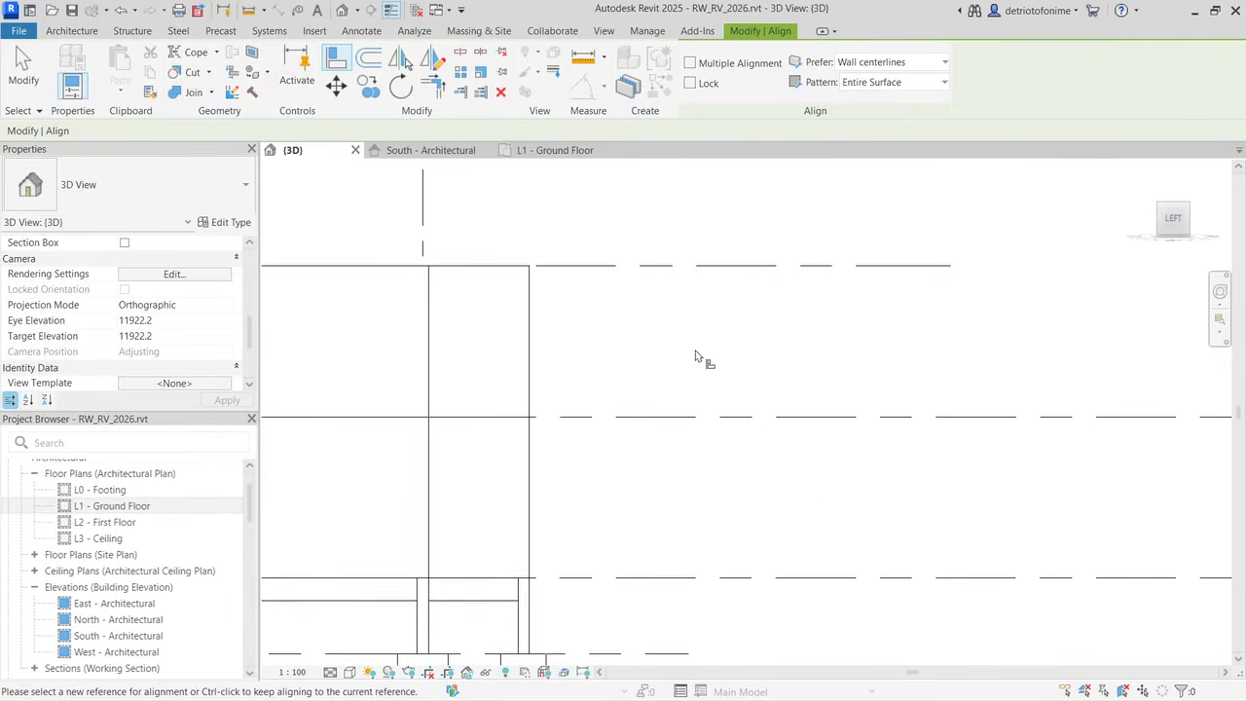
left_click_drag(1190, 218, 1053, 255)
scroll(1076, 287, "down", 4)
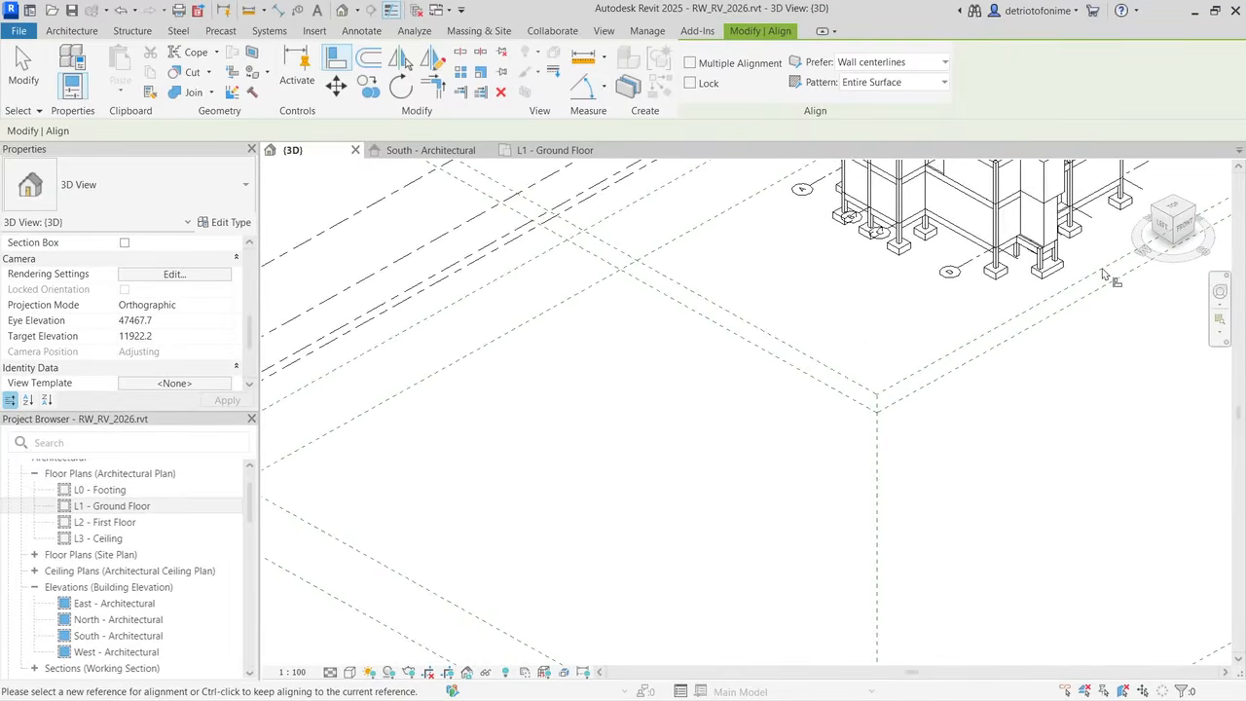
scroll(1023, 399, "down", 4)
scroll(1126, 236, "up", 4)
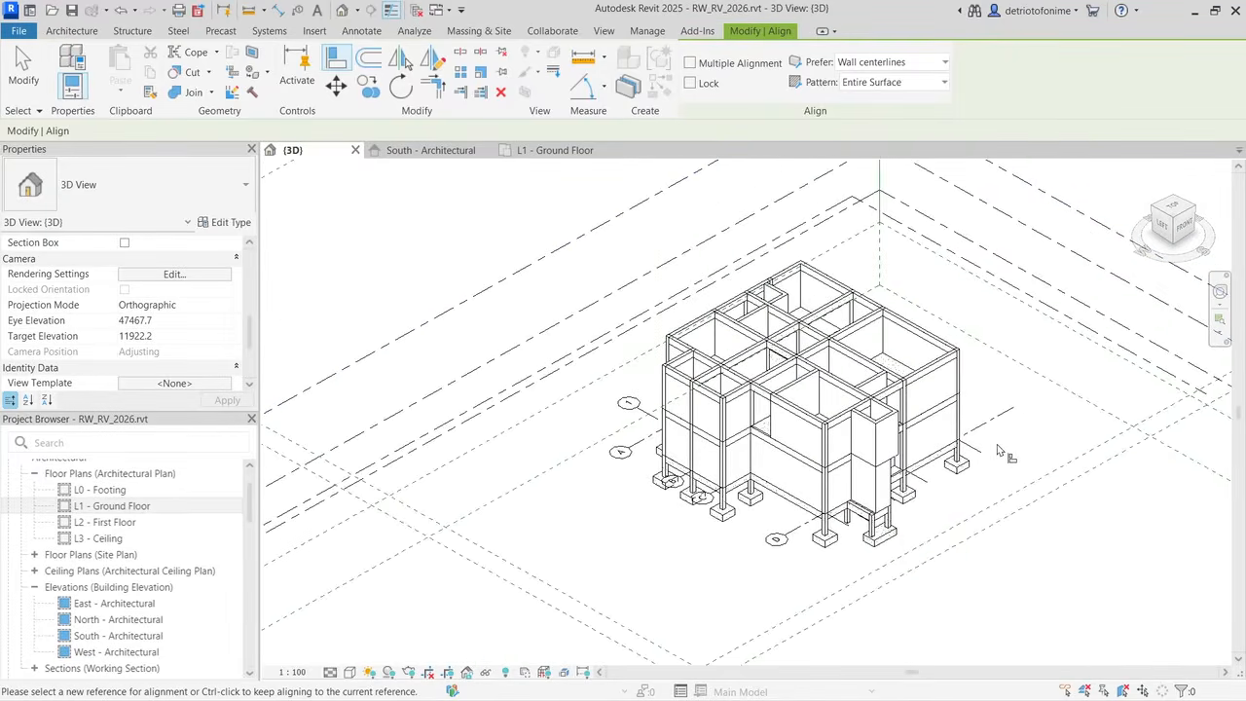
scroll(1003, 453, "up", 4)
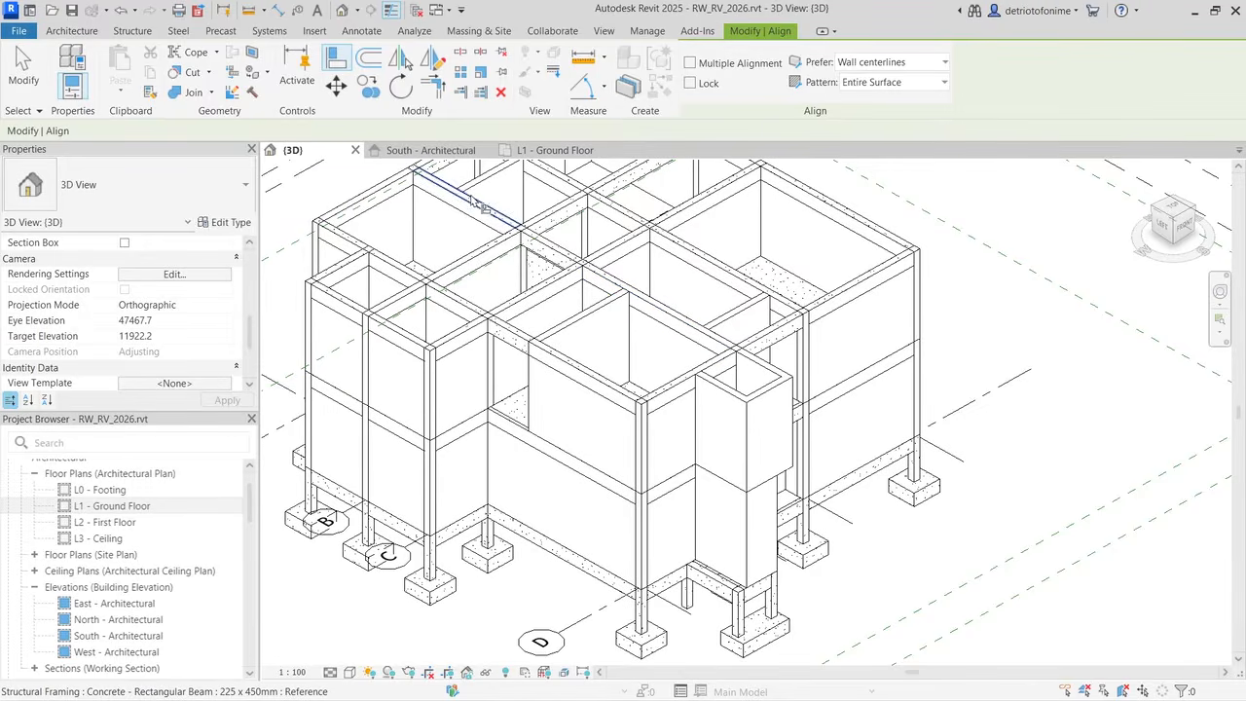
Step: Open the L1 - Ground Floor structural plan
left_click(656, 313)
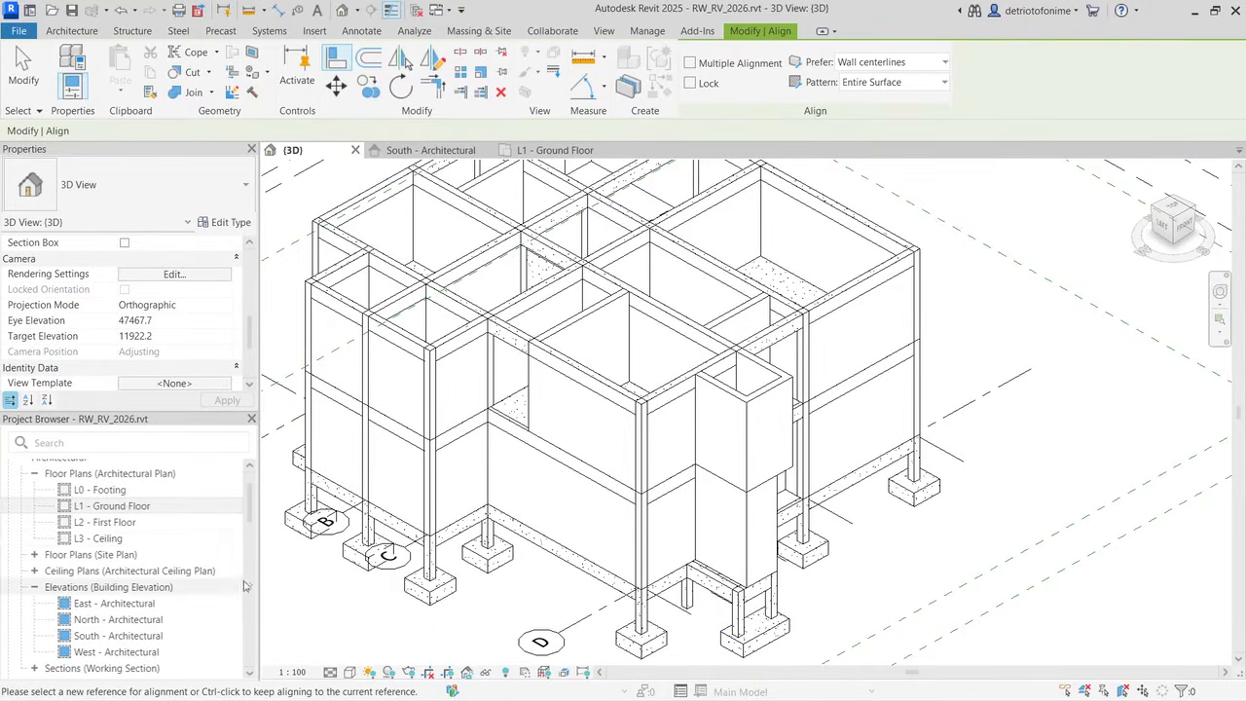
left_click_drag(252, 510, 237, 563)
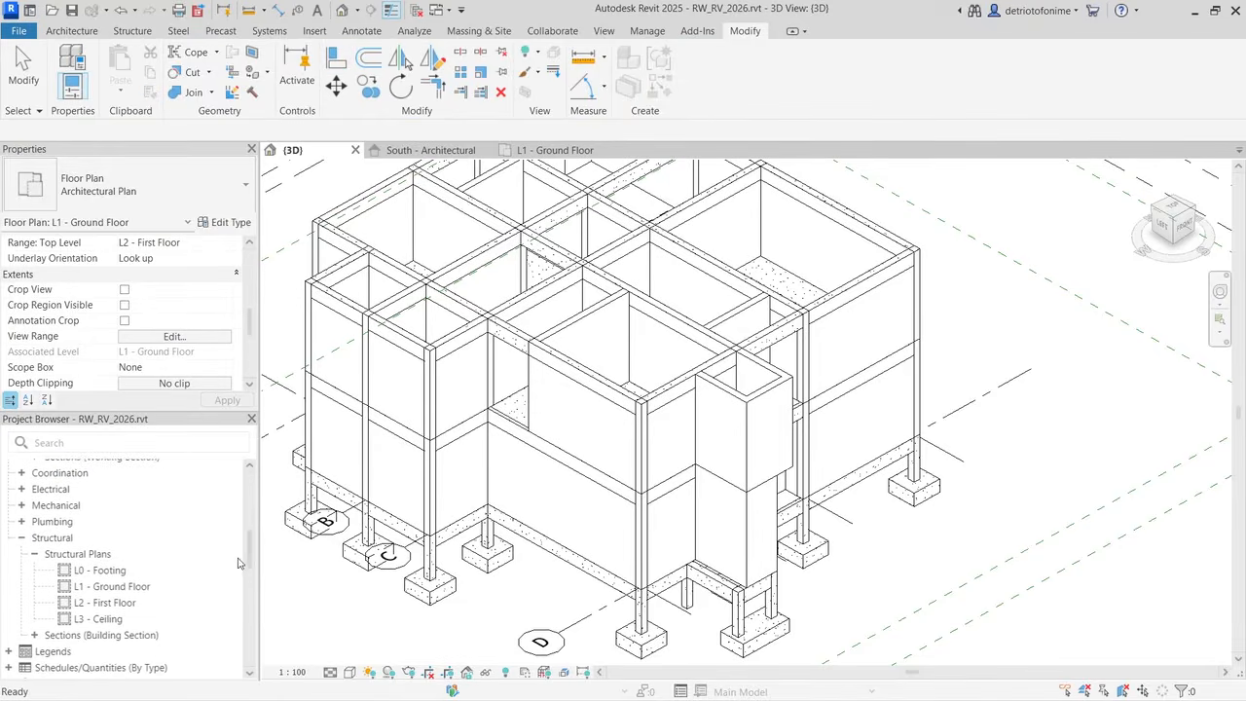
double_click(142, 590)
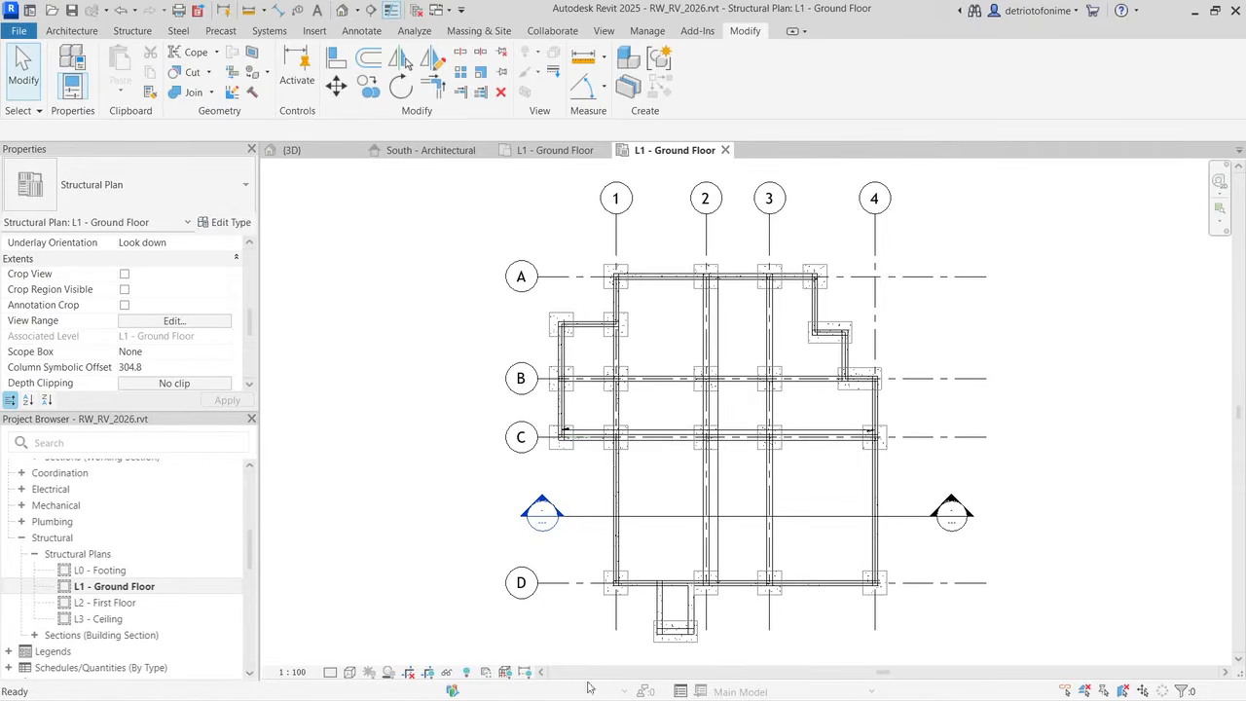
Step: Move the projecting bay's east 225 x 450 mm ground beam onto grid line 2, unjoining the connected elements
scroll(692, 651, "up", 4)
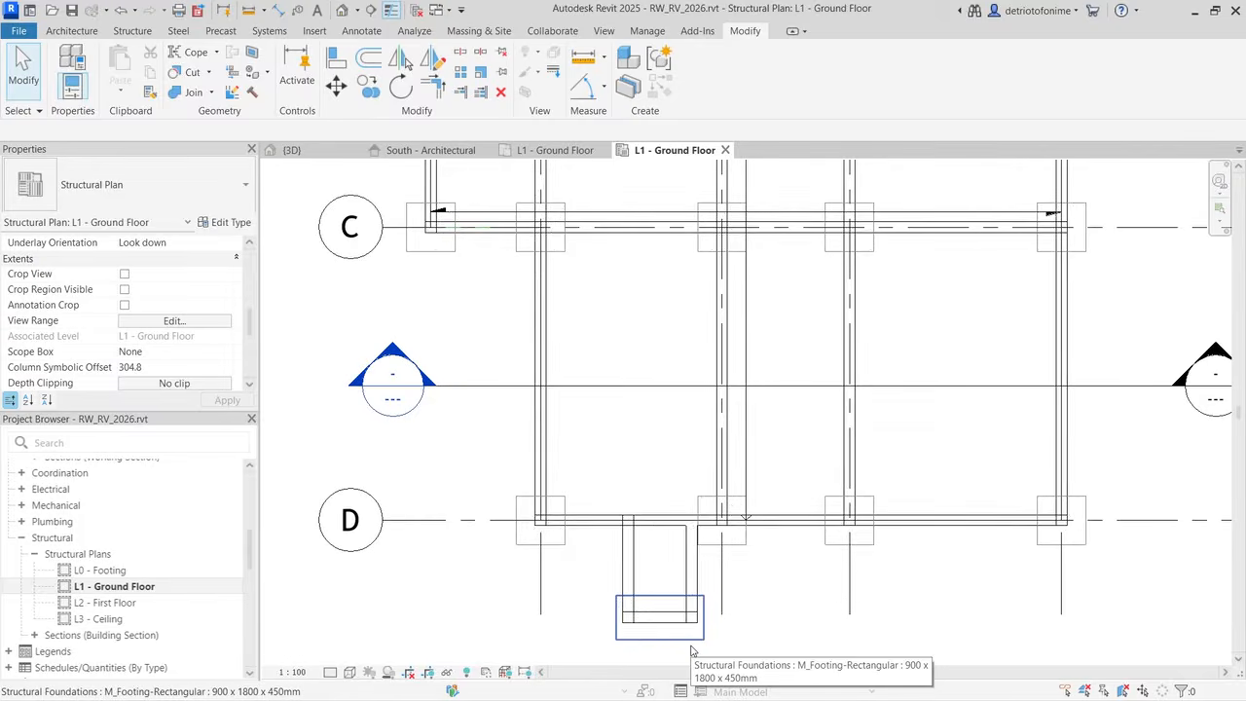
scroll(692, 650, "up", 1)
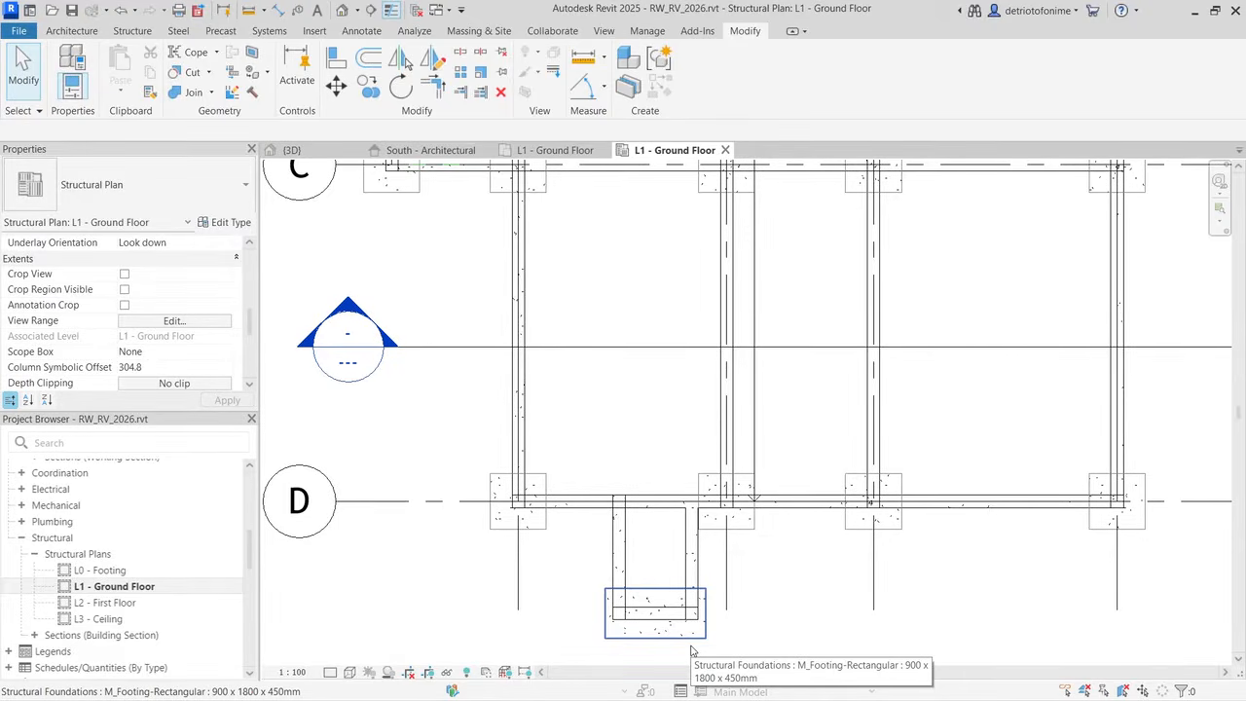
scroll(749, 589, "up", 3)
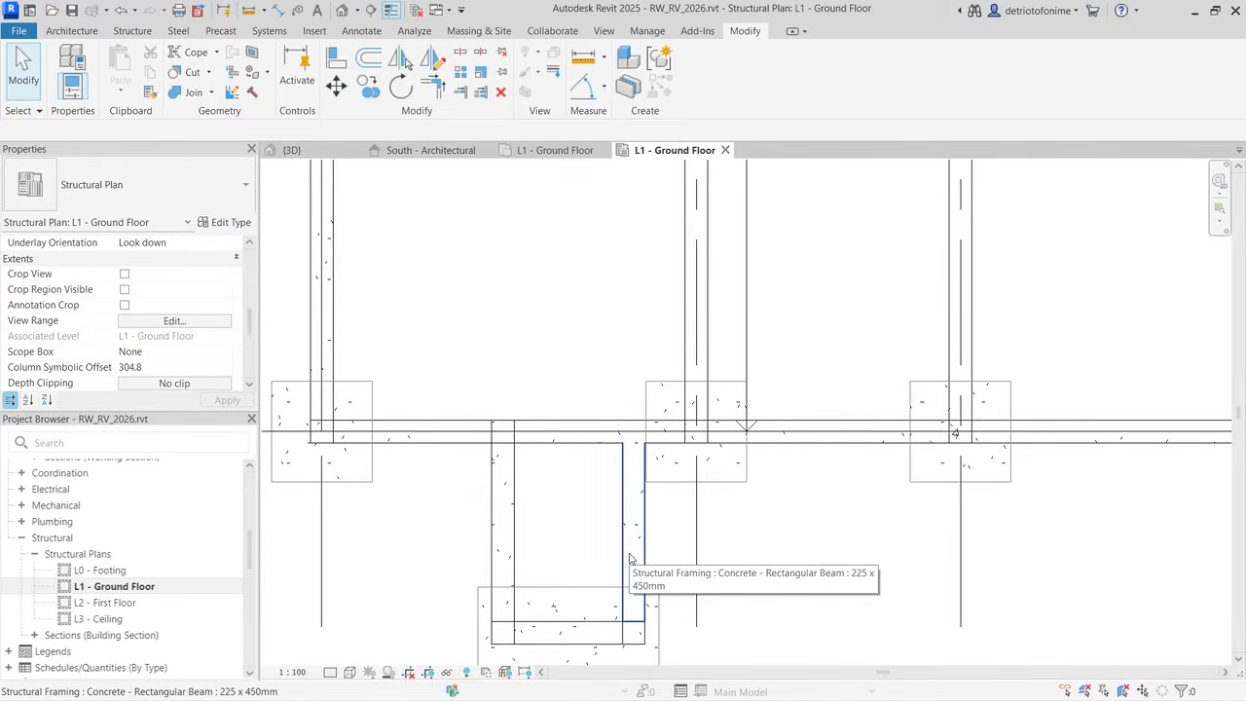
left_click(630, 559)
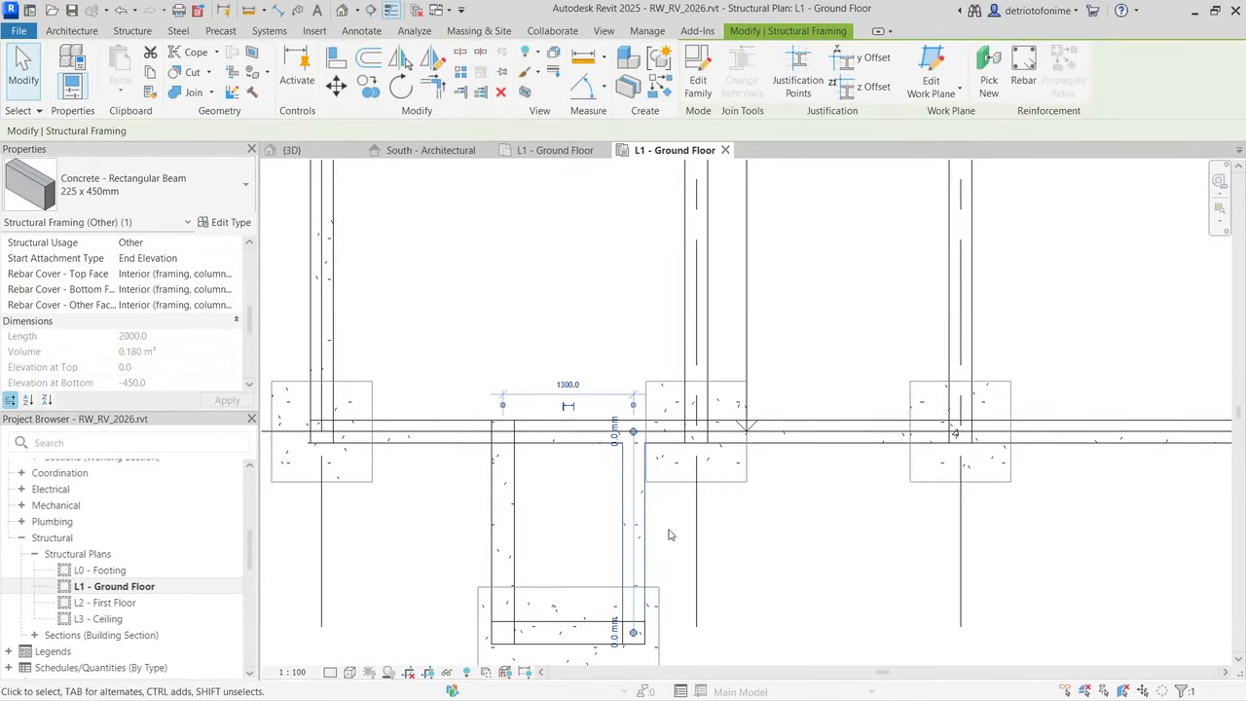
left_click_drag(648, 504, 698, 507)
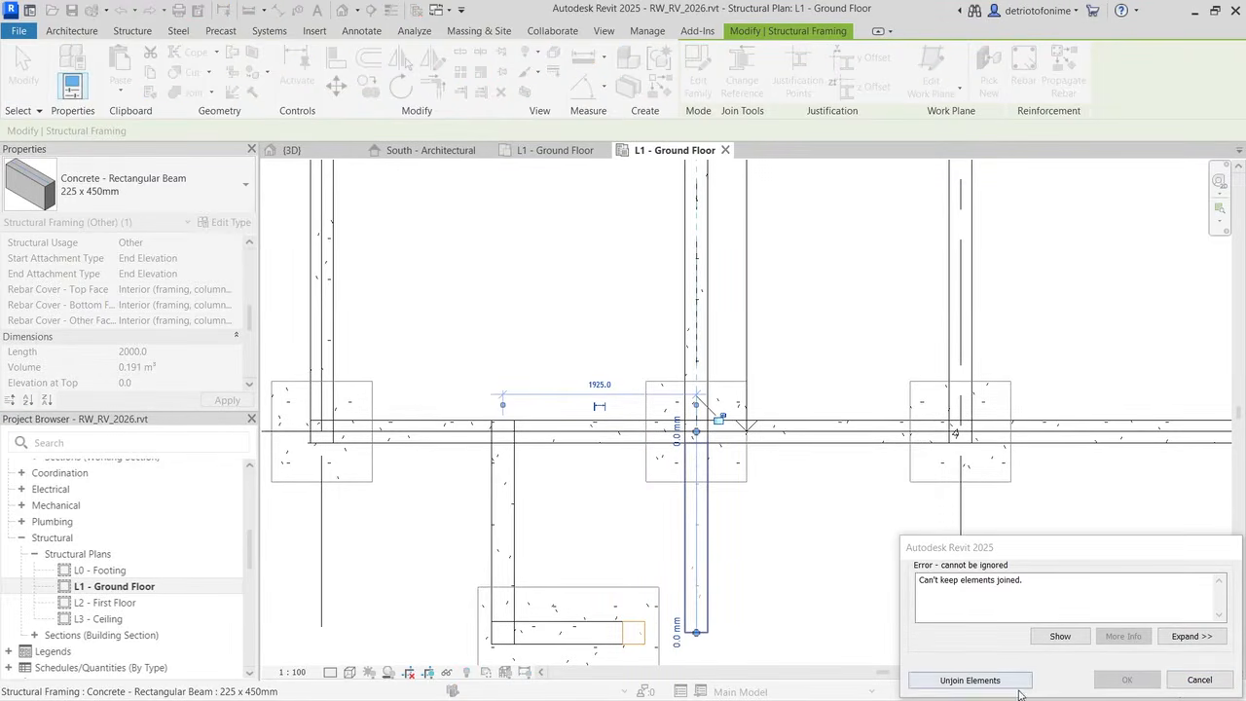
left_click(970, 680)
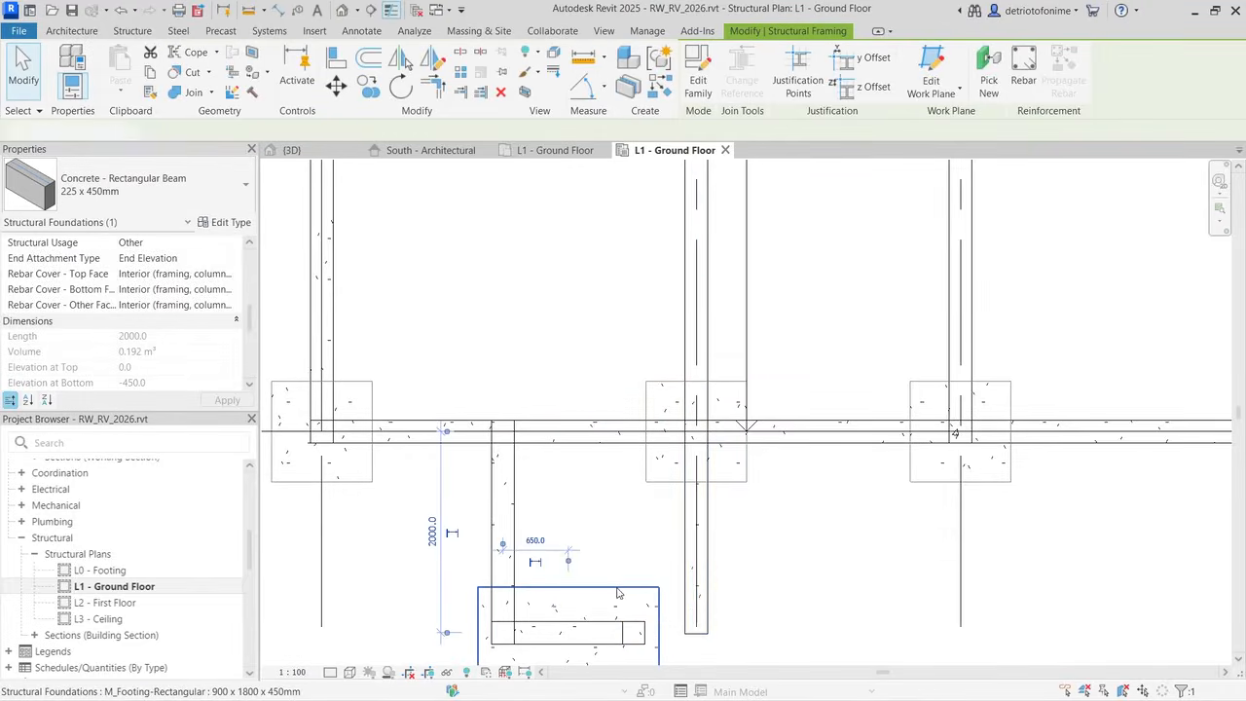
Step: Delete the bay's 900 x 1800 x 450 mm footing and move the southeast 225 x 225 mm column onto grid line 2
left_click(619, 592)
key("Delete")
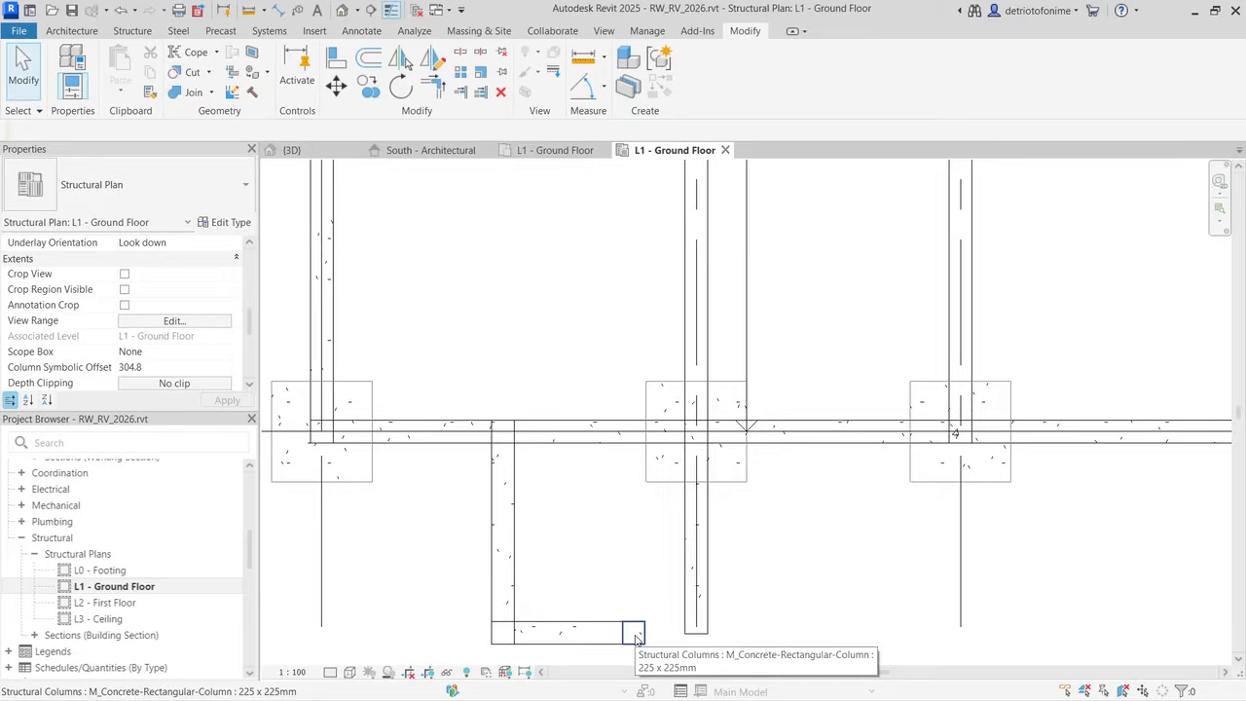
left_click(635, 635)
left_click_drag(636, 634, 695, 637)
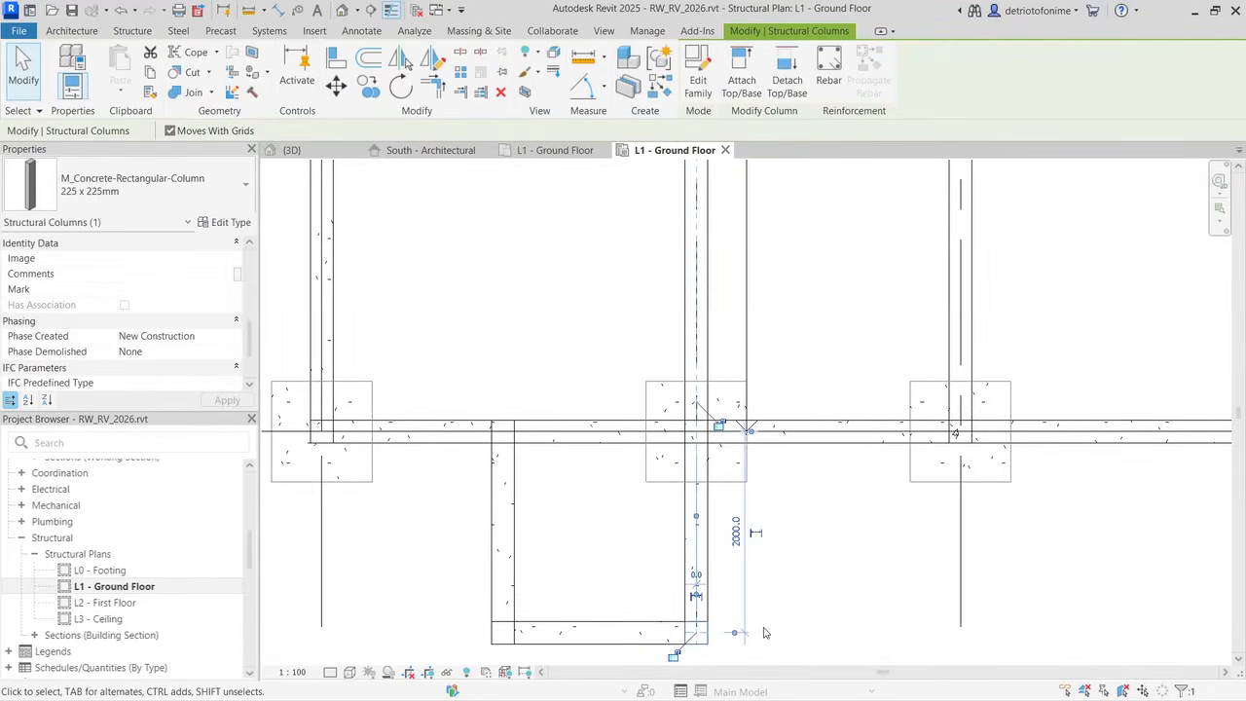
left_click(751, 613)
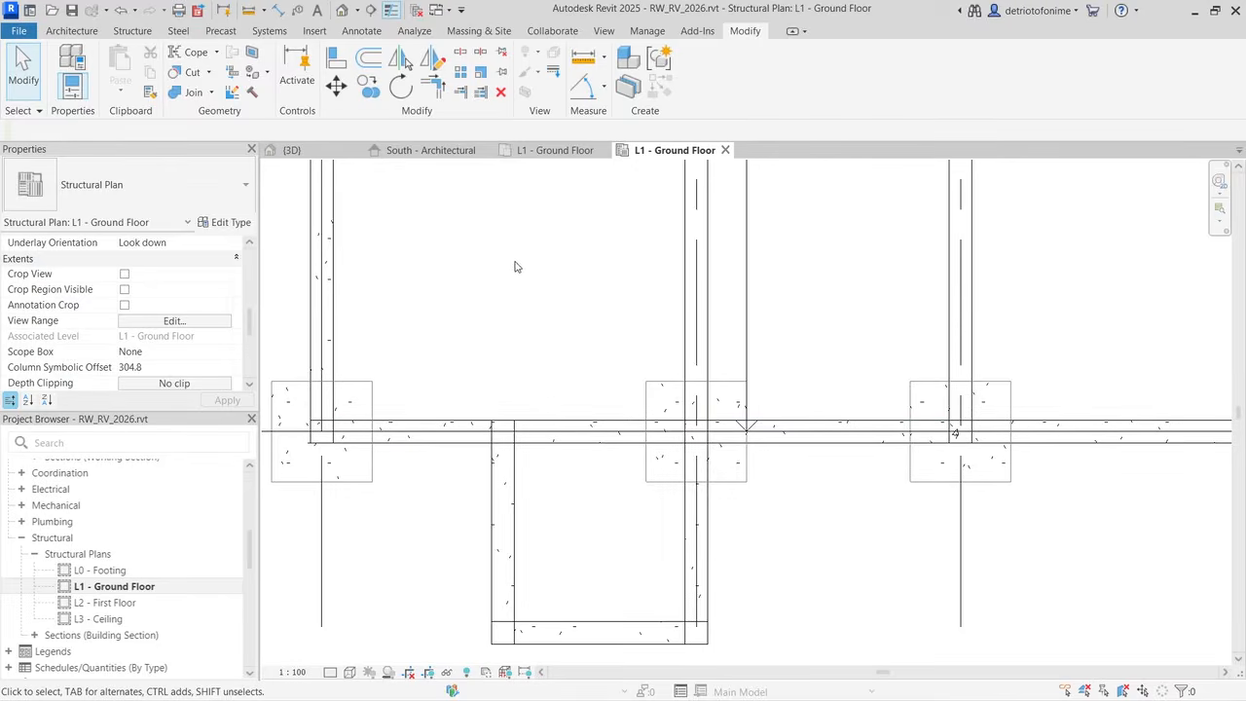
Step: In the L1 - Ground Floor architectural plan, reference the bay's east side wall dimension to that wall's centreline
left_click(550, 150)
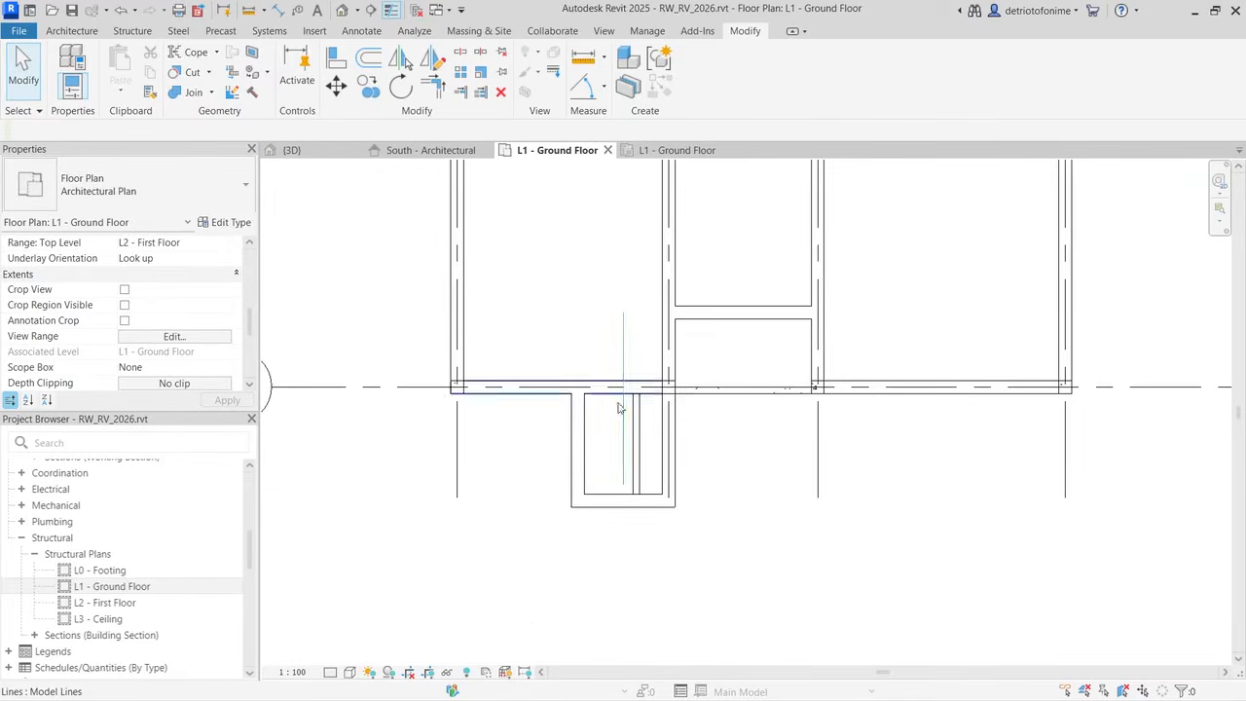
scroll(629, 465, "up", 3)
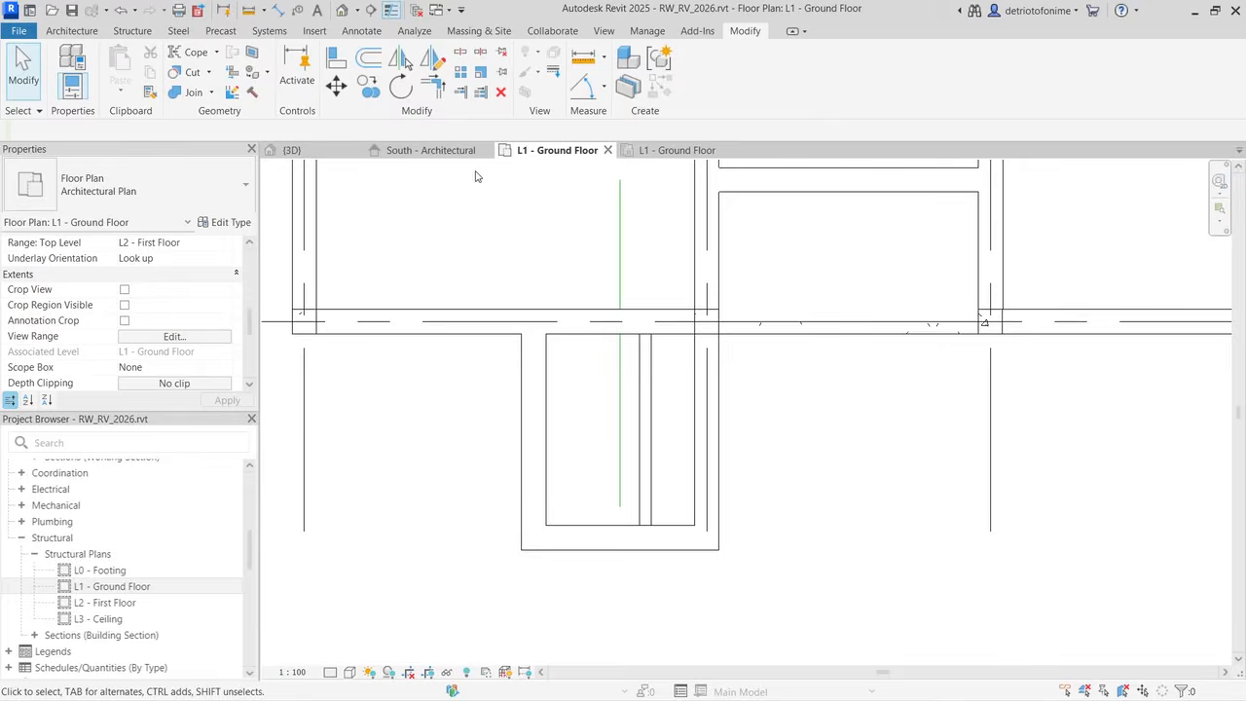
left_click(653, 416)
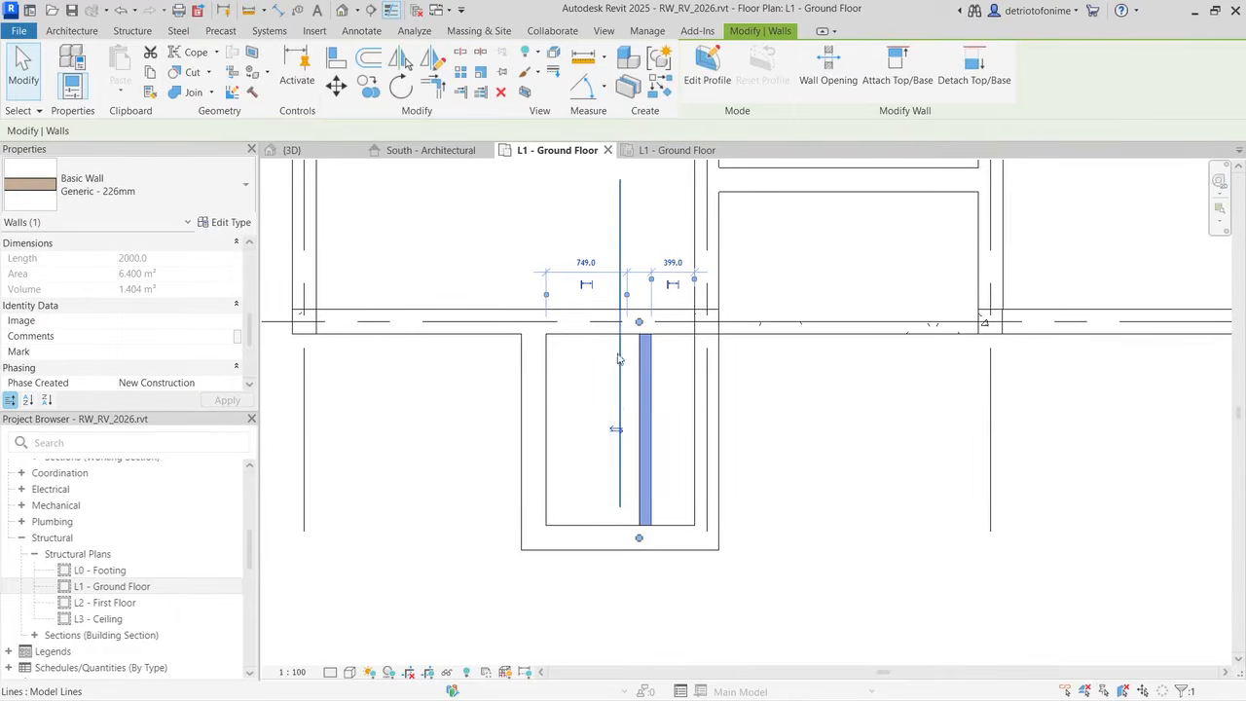
left_click(592, 263)
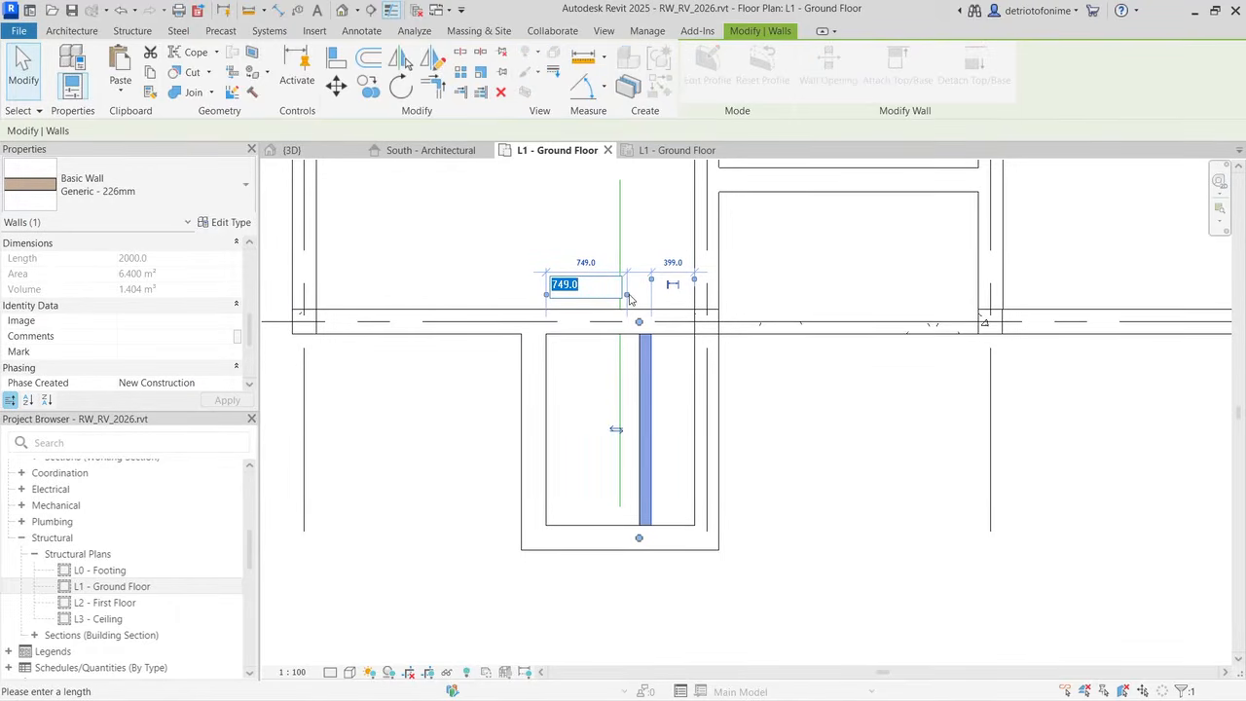
key("Return")
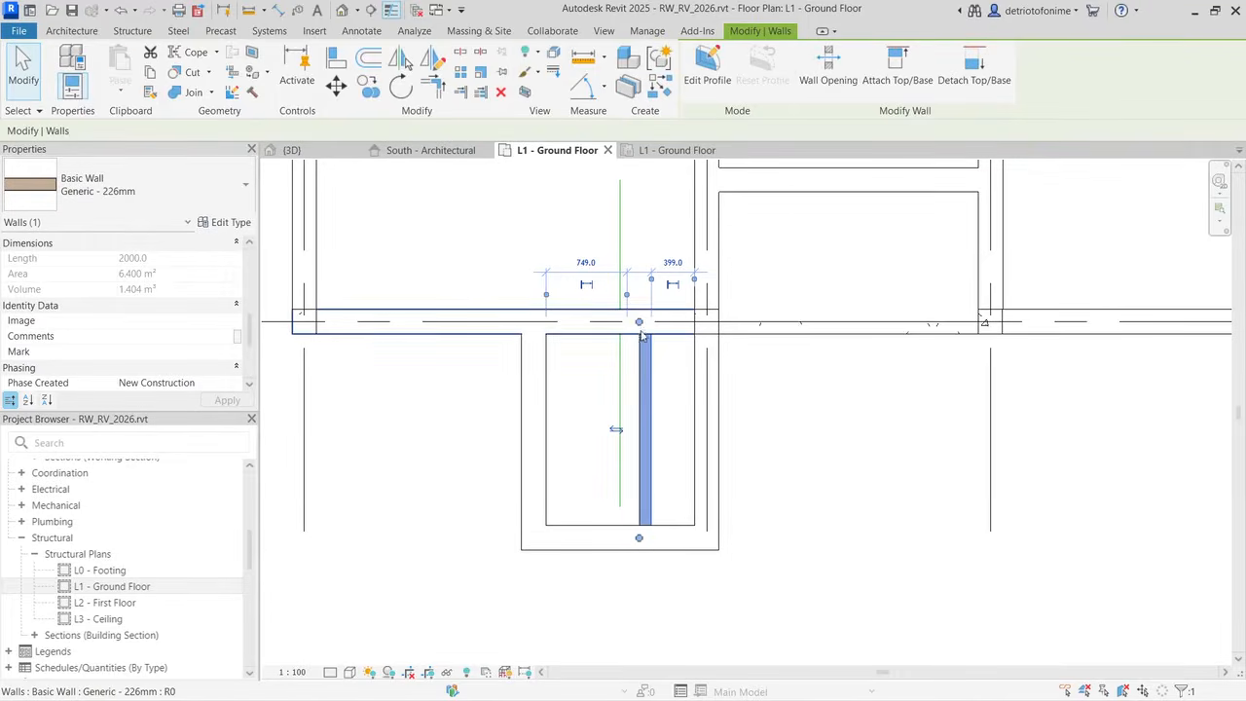
left_click_drag(627, 295, 642, 382)
Step: Try to set the distance from the west wall's inner face to the bay's east wall centreline to 1300 mm
left_click(600, 262)
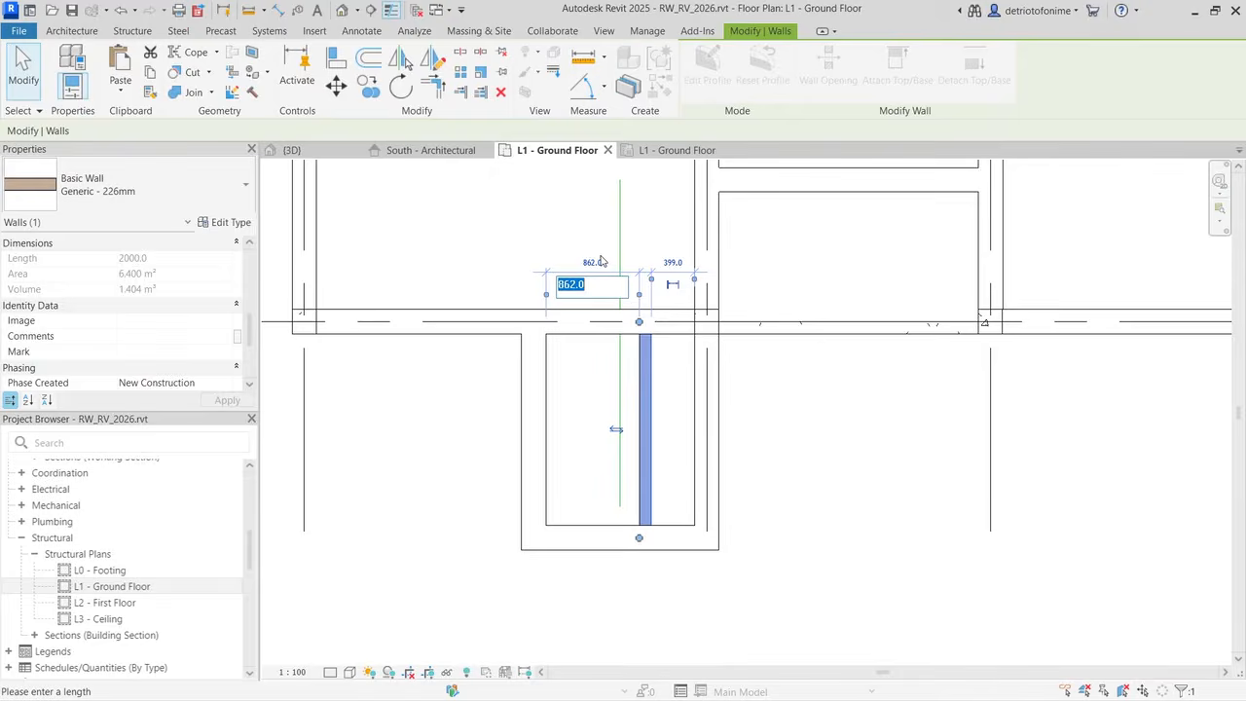
type("1300")
key("Return")
key("Escape")
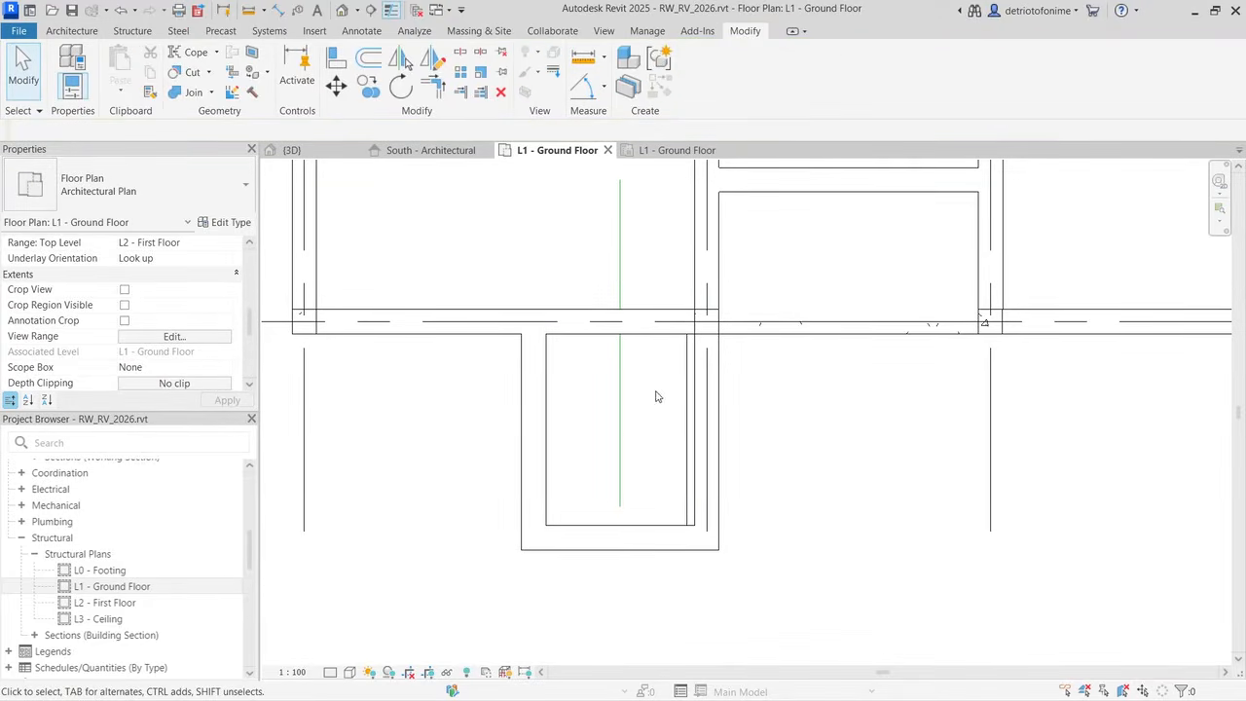
left_click(686, 402)
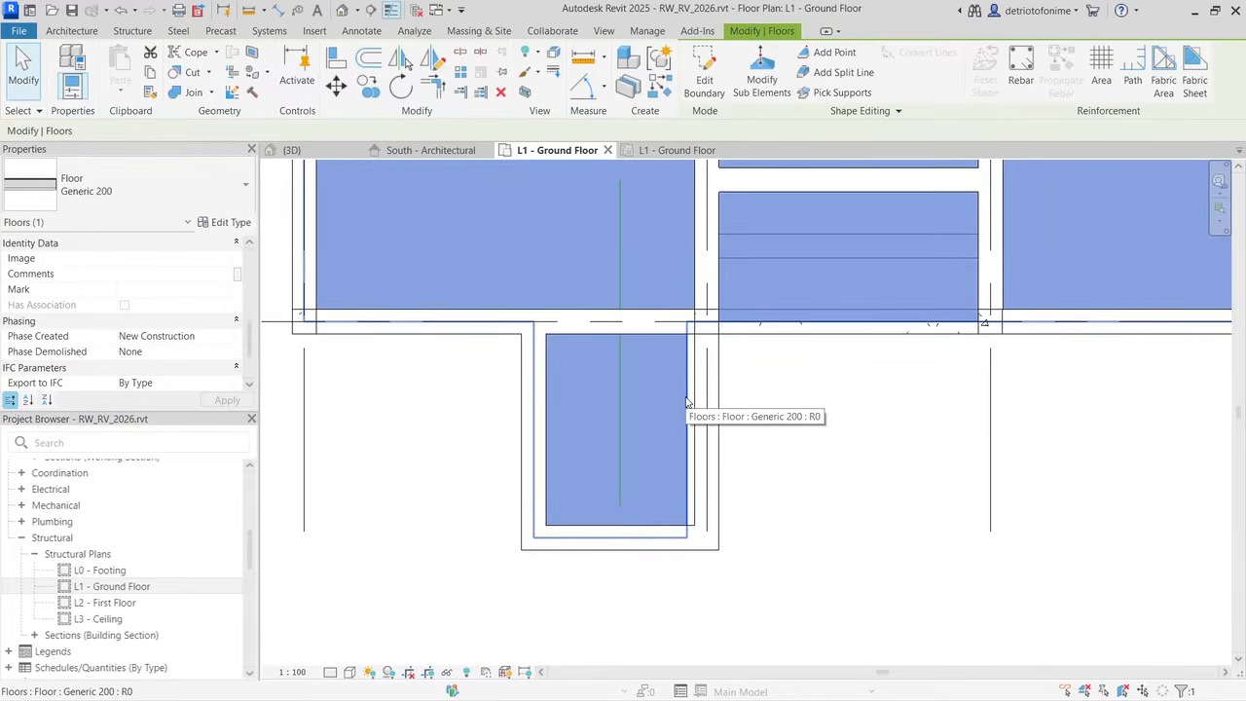
key("Escape")
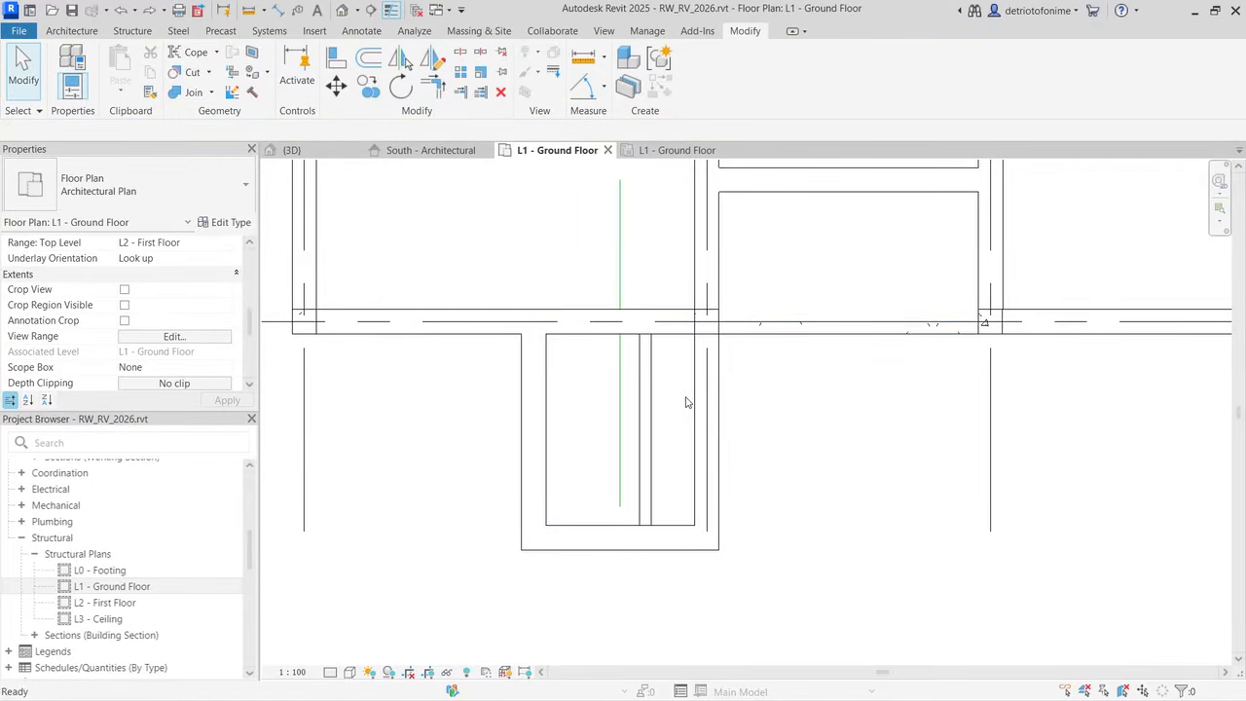
Step: Set the distance from the west wall's inner face to the bay's east wall centreline to 1200 mm
left_click(646, 394)
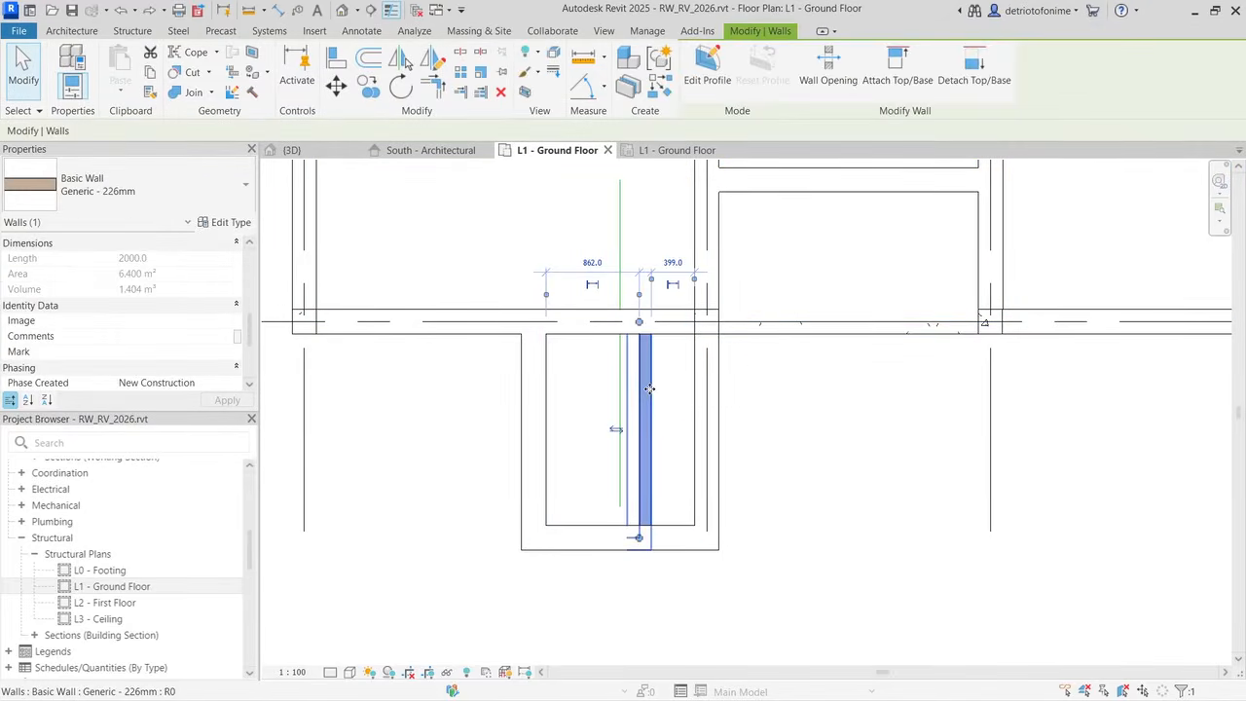
left_click(602, 264)
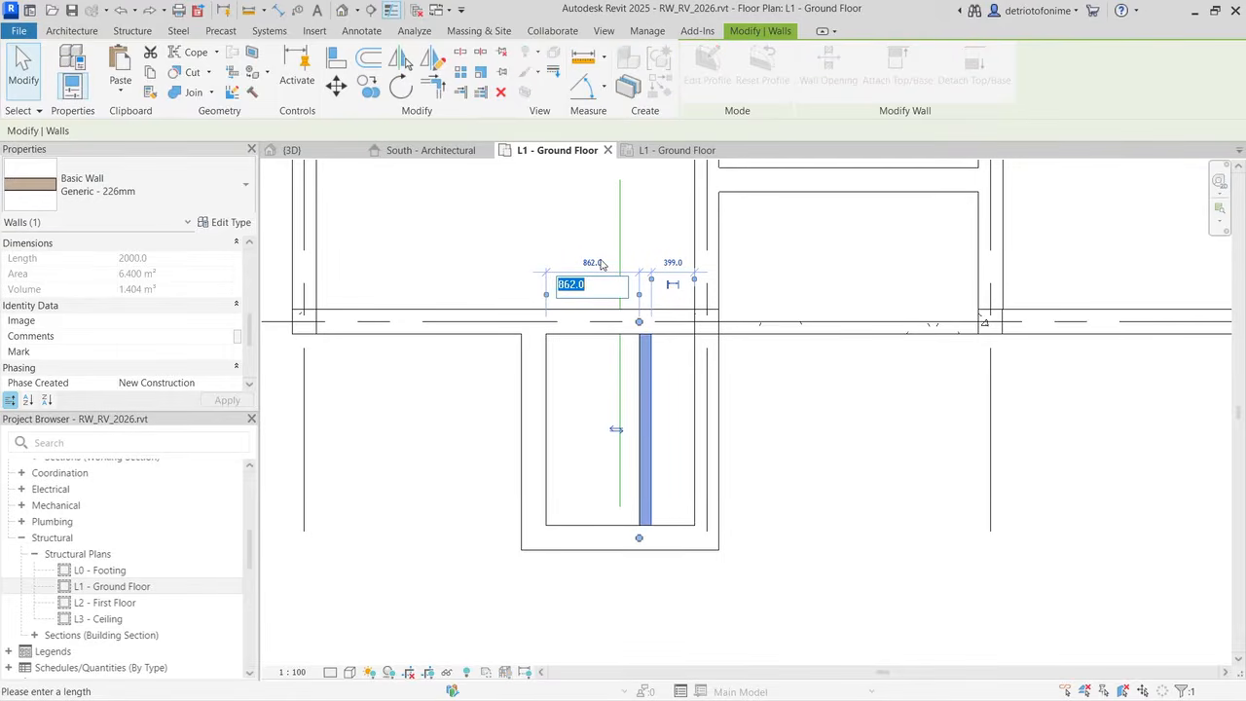
type("1200")
key("Return")
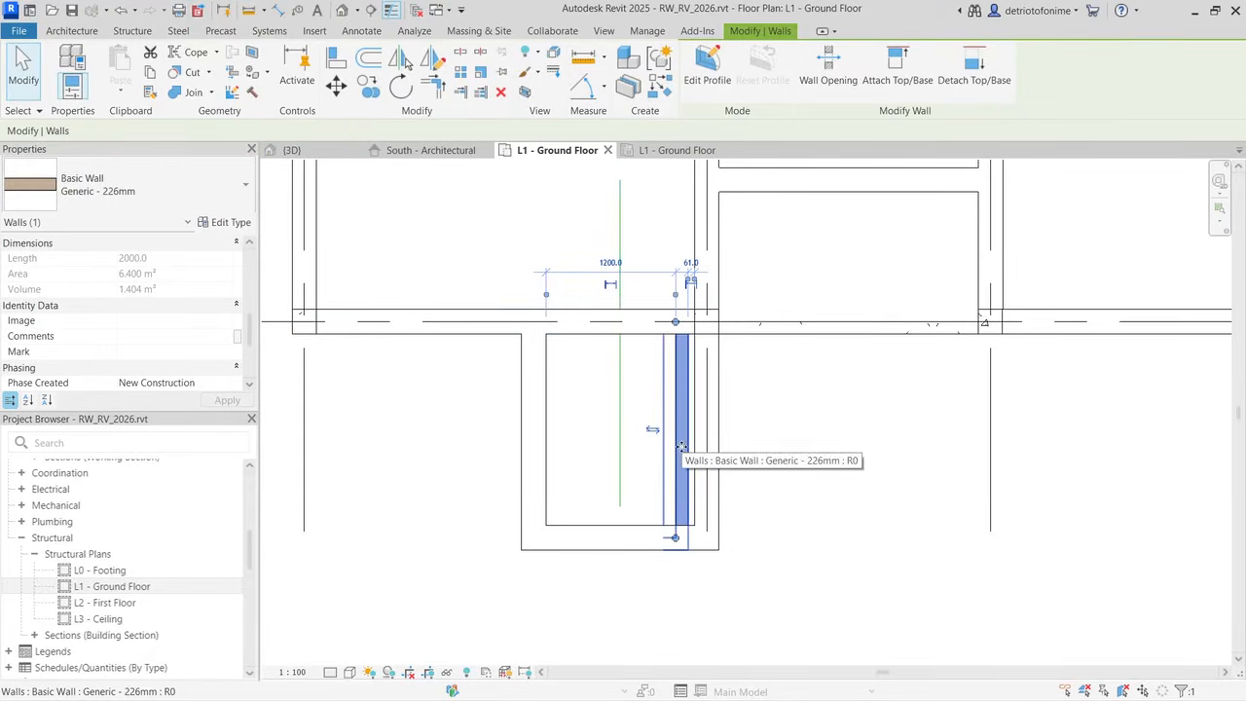
Step: Align the west face of the bay's east side wall with the west face of the wall on grid line 2
scroll(740, 482, "up", 2)
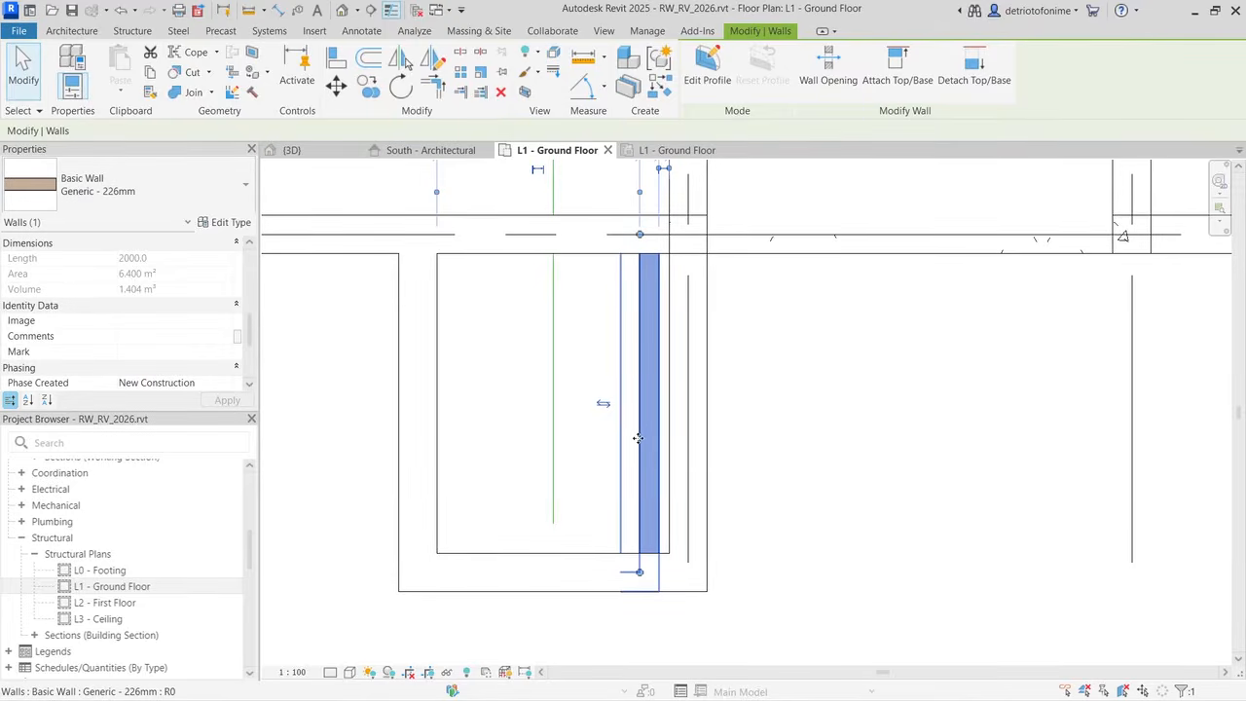
scroll(638, 438, "down", 2)
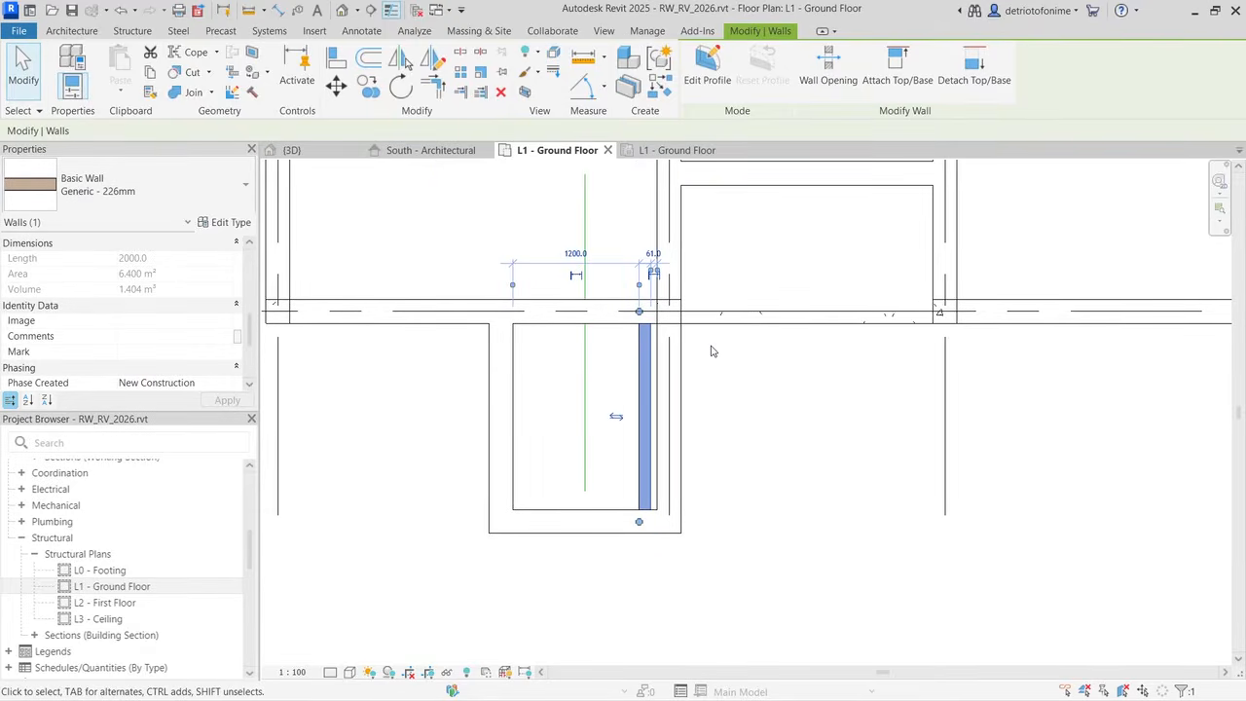
scroll(711, 351, "up", 2)
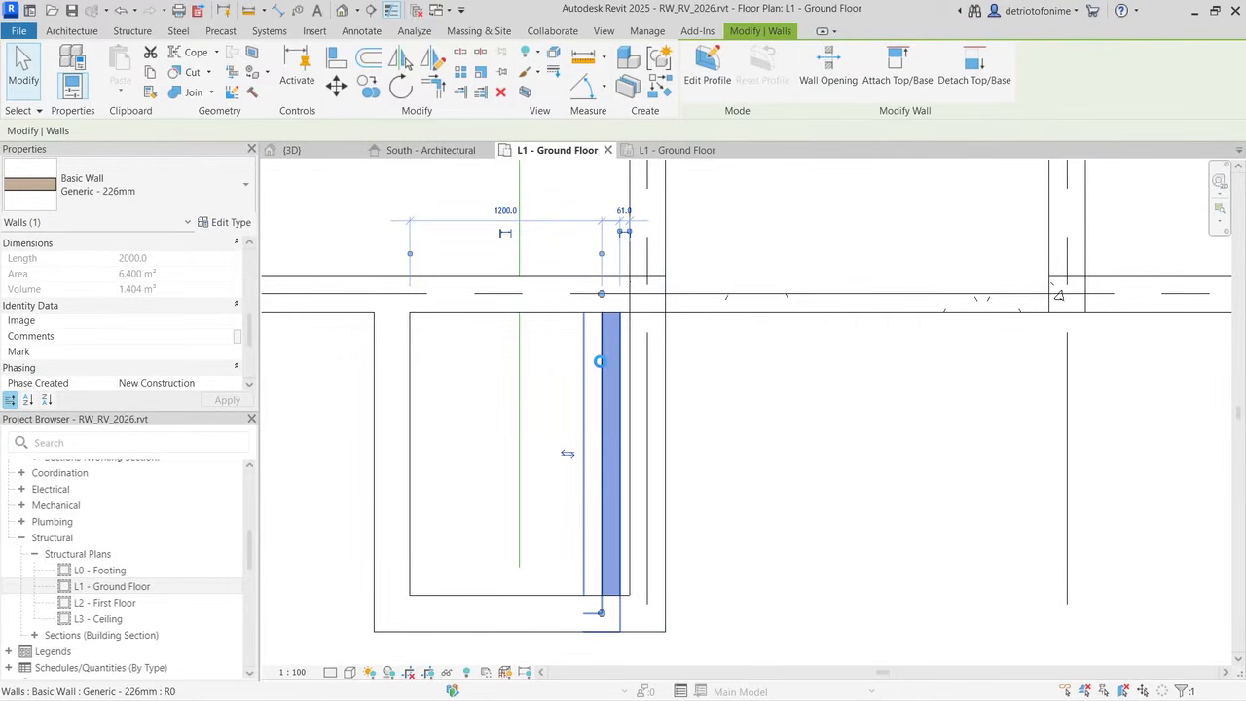
left_click(339, 62)
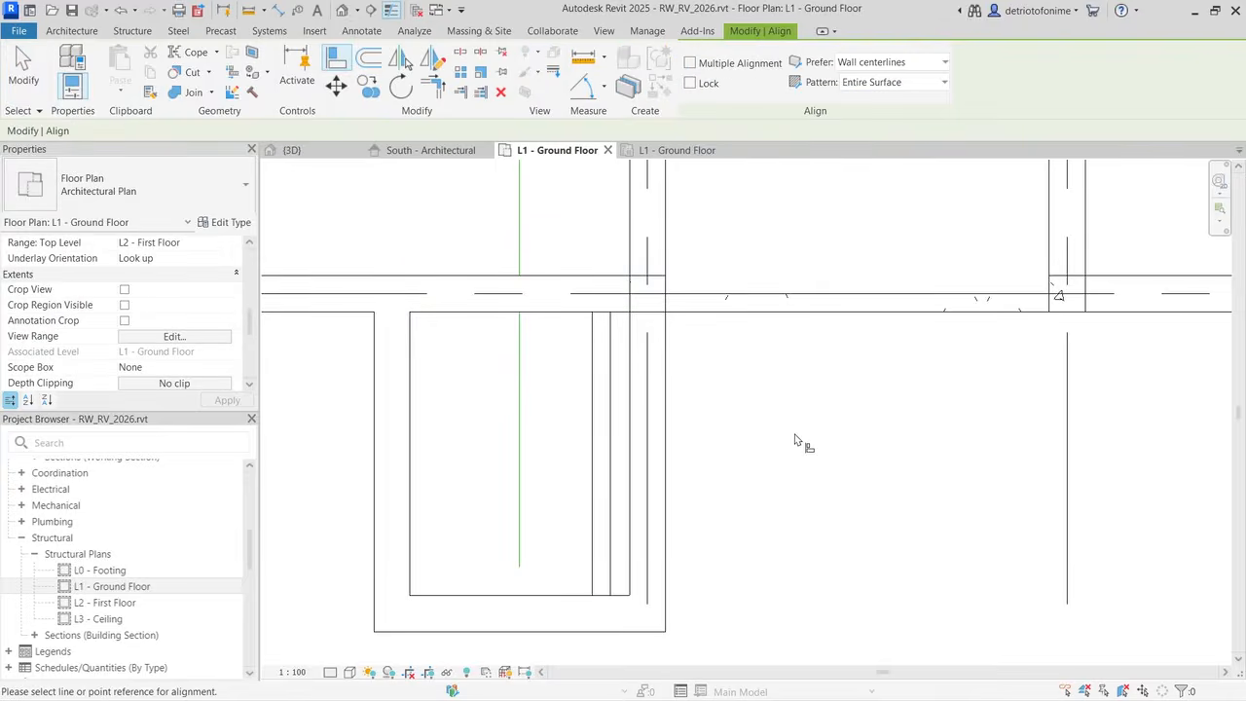
left_click(630, 402)
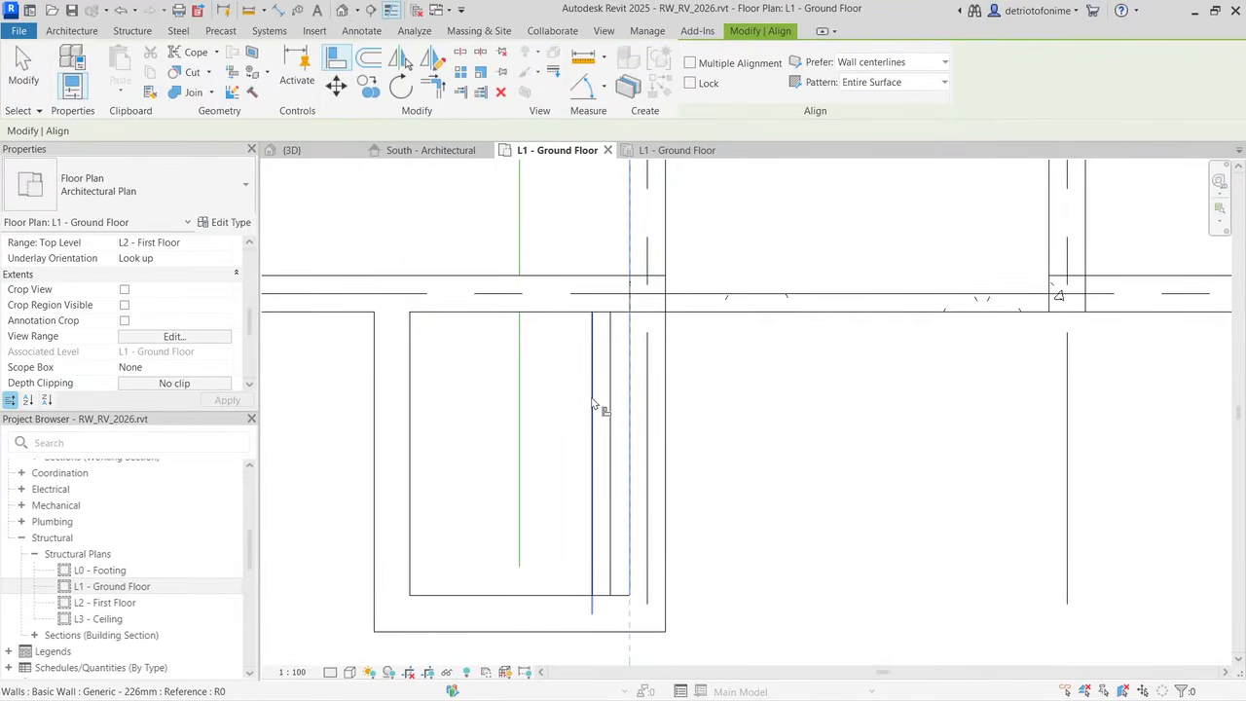
left_click(593, 405)
Step: Examine the bay's walls and supporting structure in the 3D view of the building
left_click(316, 154)
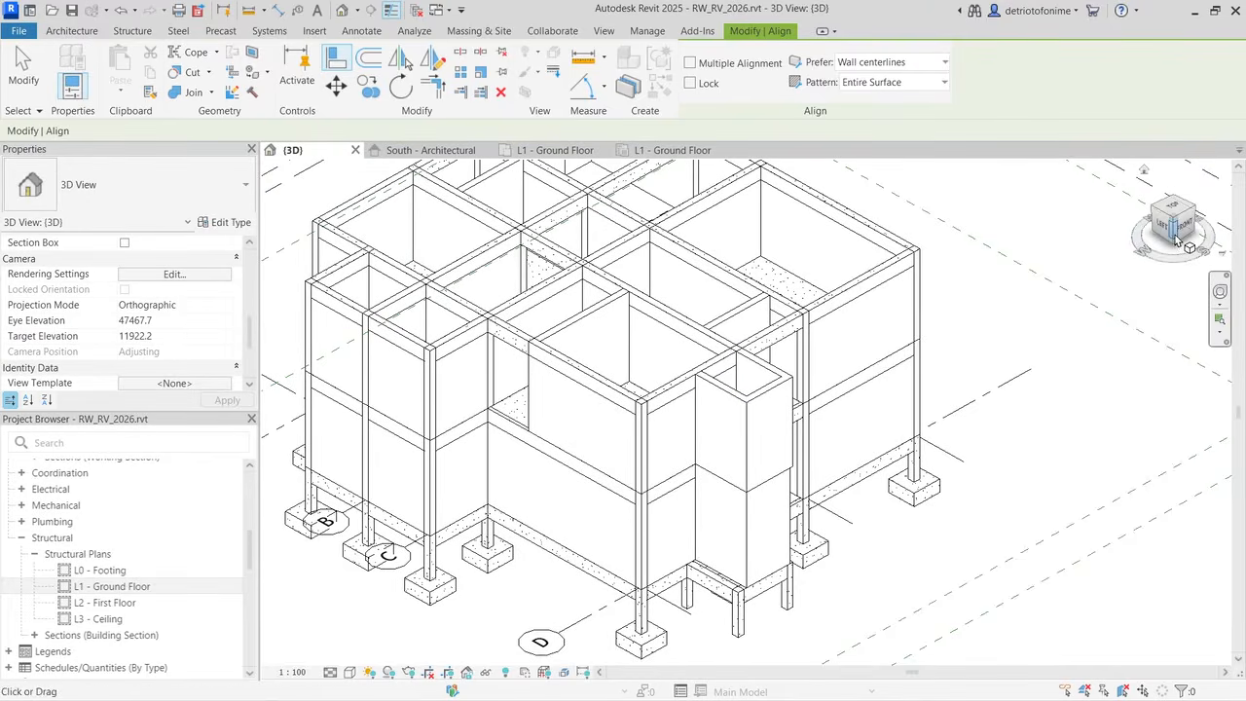
mouse_move(1181, 241)
left_mouse_down()
mouse_move(1169, 243)
mouse_move(1197, 292)
mouse_move(1174, 278)
mouse_move(1184, 263)
mouse_move(1144, 272)
left_mouse_up()
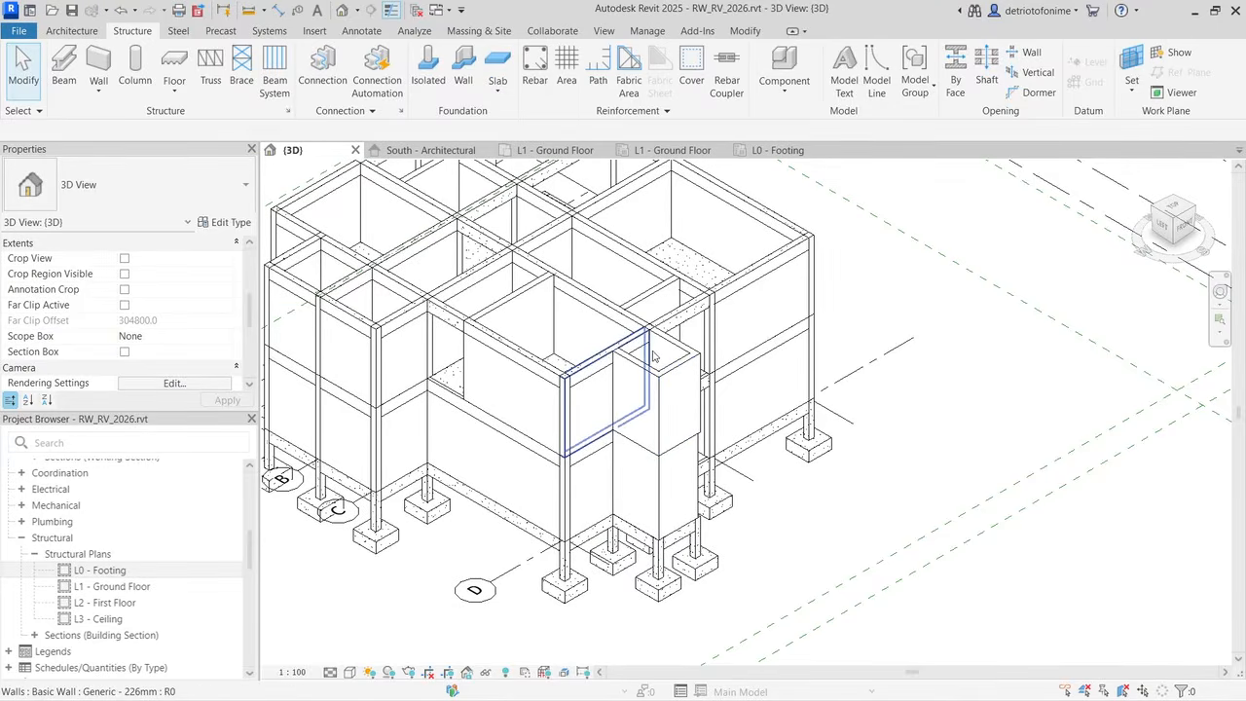
scroll(751, 559, "down", 2)
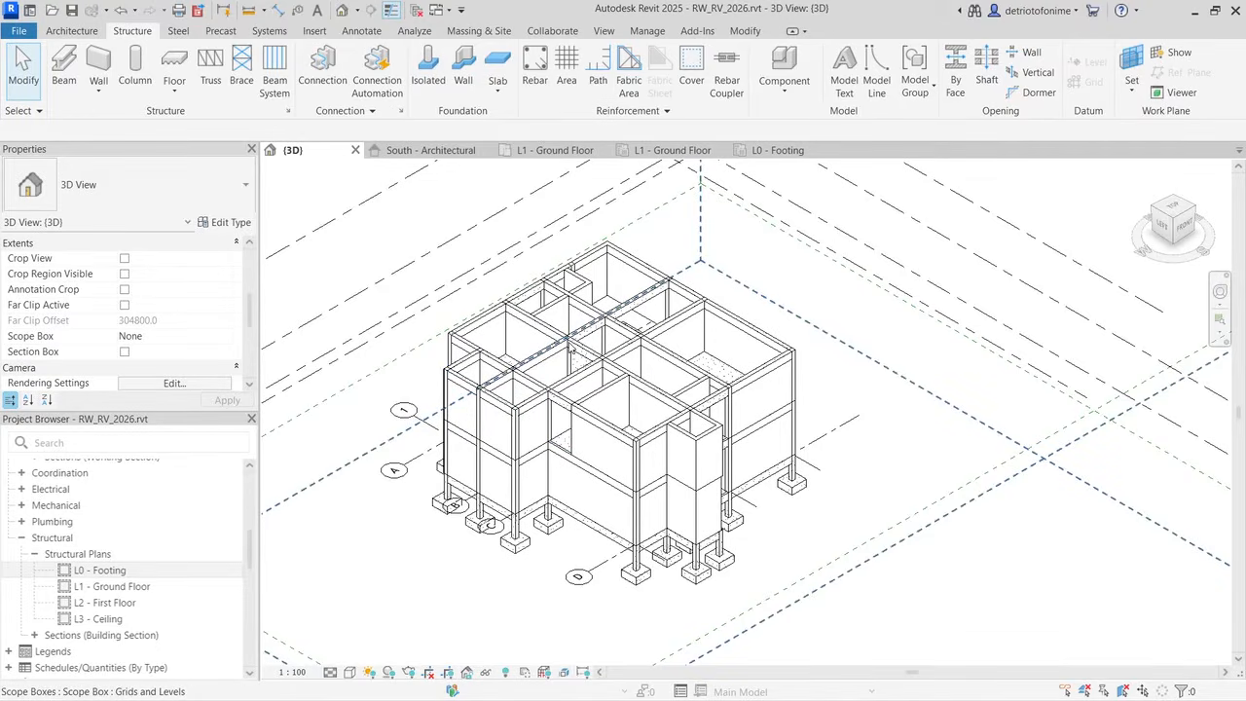
Step: Set the 3D view's visual style to Consistent Colors and turn the model to see more of its front side
left_click(350, 672)
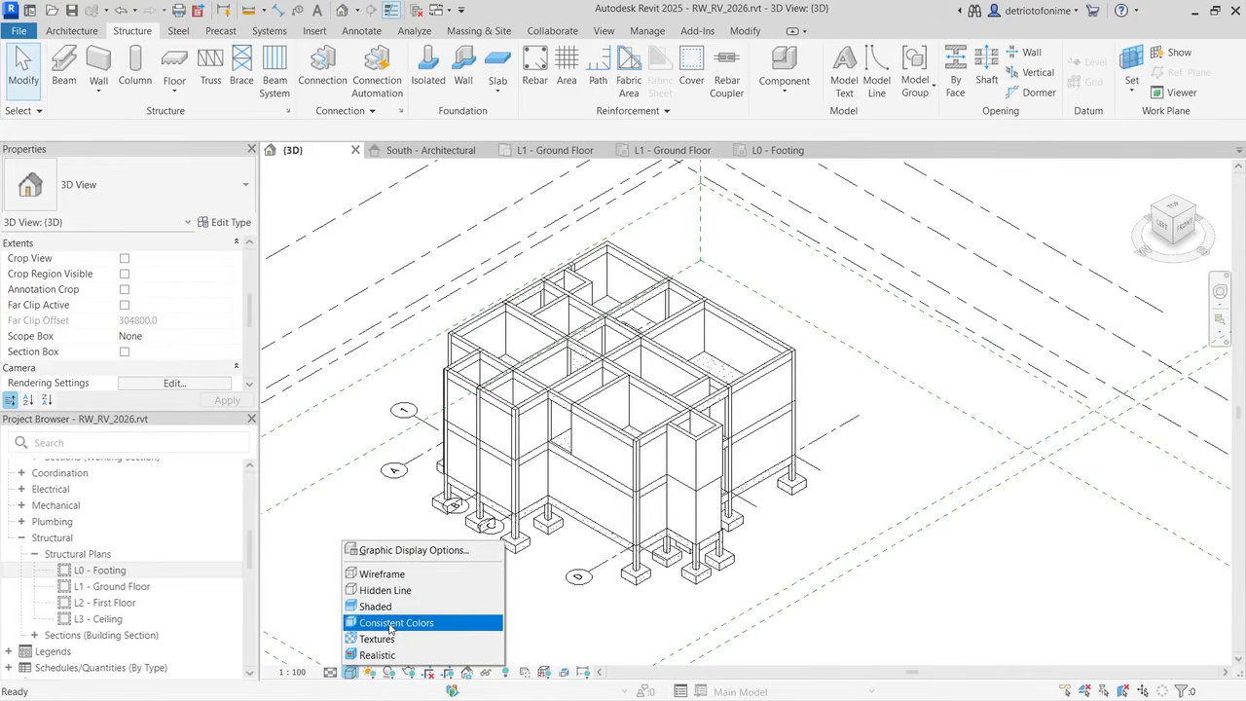
left_click(391, 624)
scroll(560, 554, "up", 3)
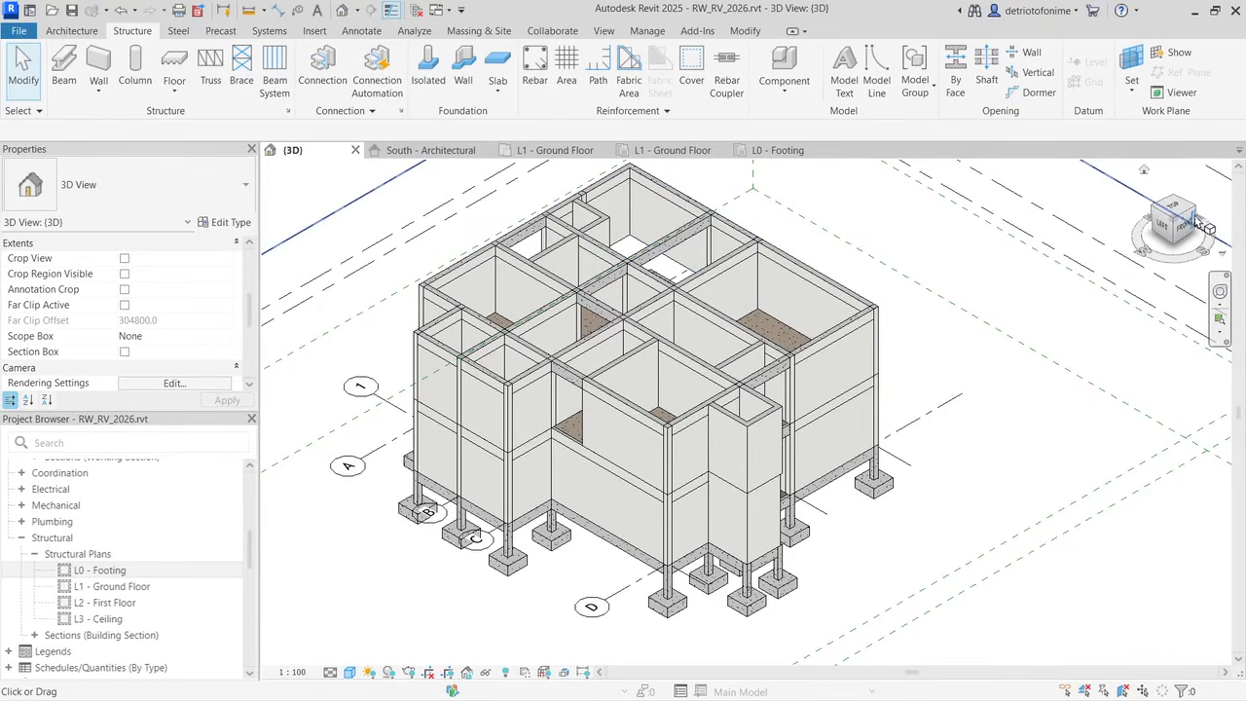
left_click_drag(1200, 216, 1155, 210)
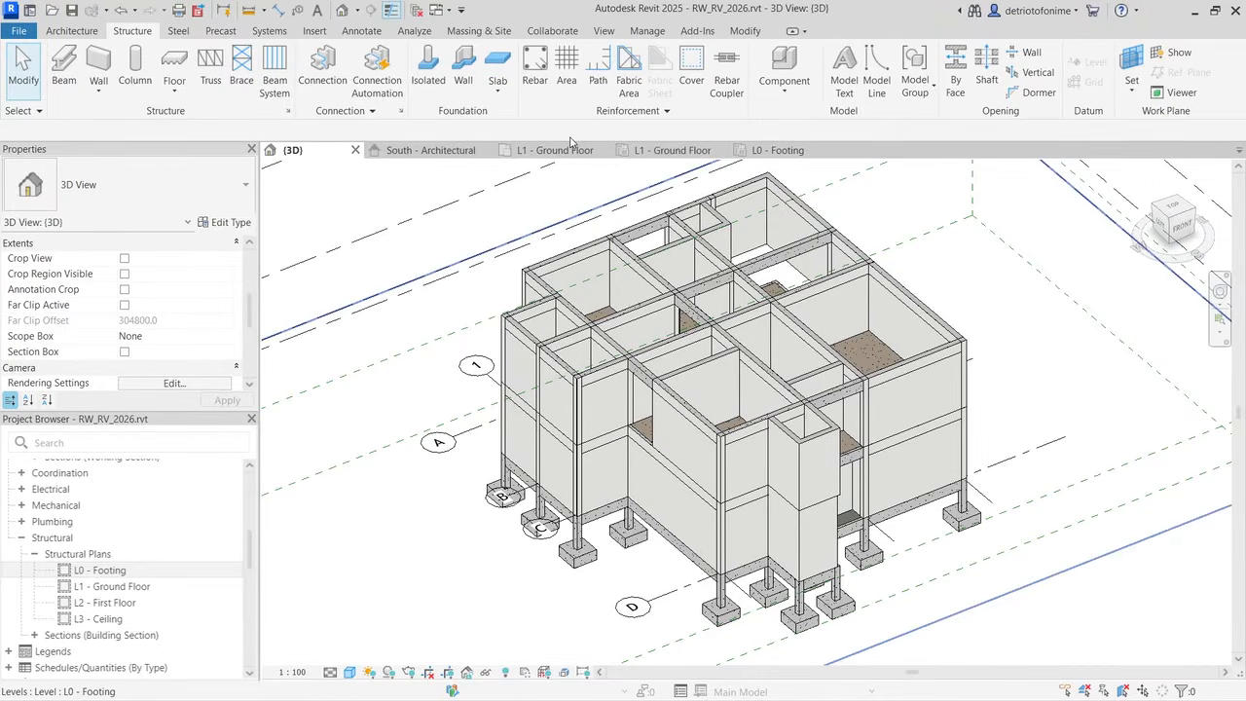
Step: Open the architectural L1 - Ground Floor plan and set its visual style to Consistent Colors
left_click(119, 573)
scroll(120, 580, "up", 1)
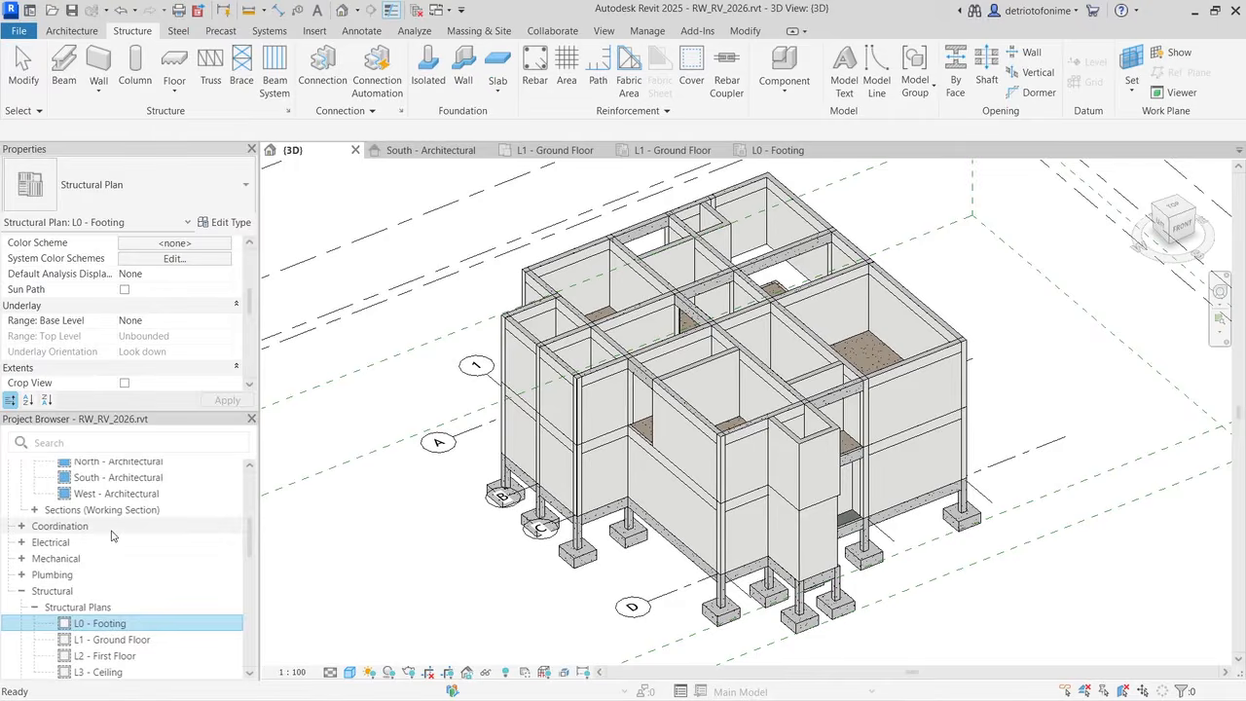
scroll(112, 535, "up", 4)
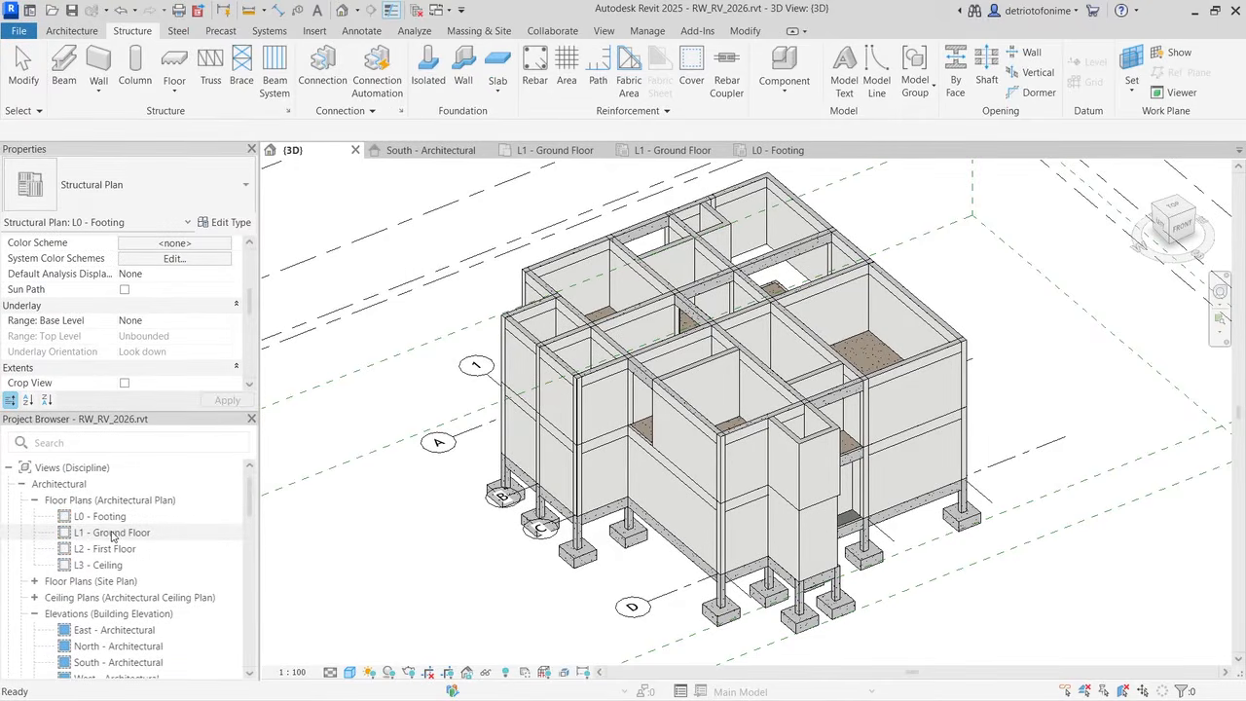
double_click(112, 534)
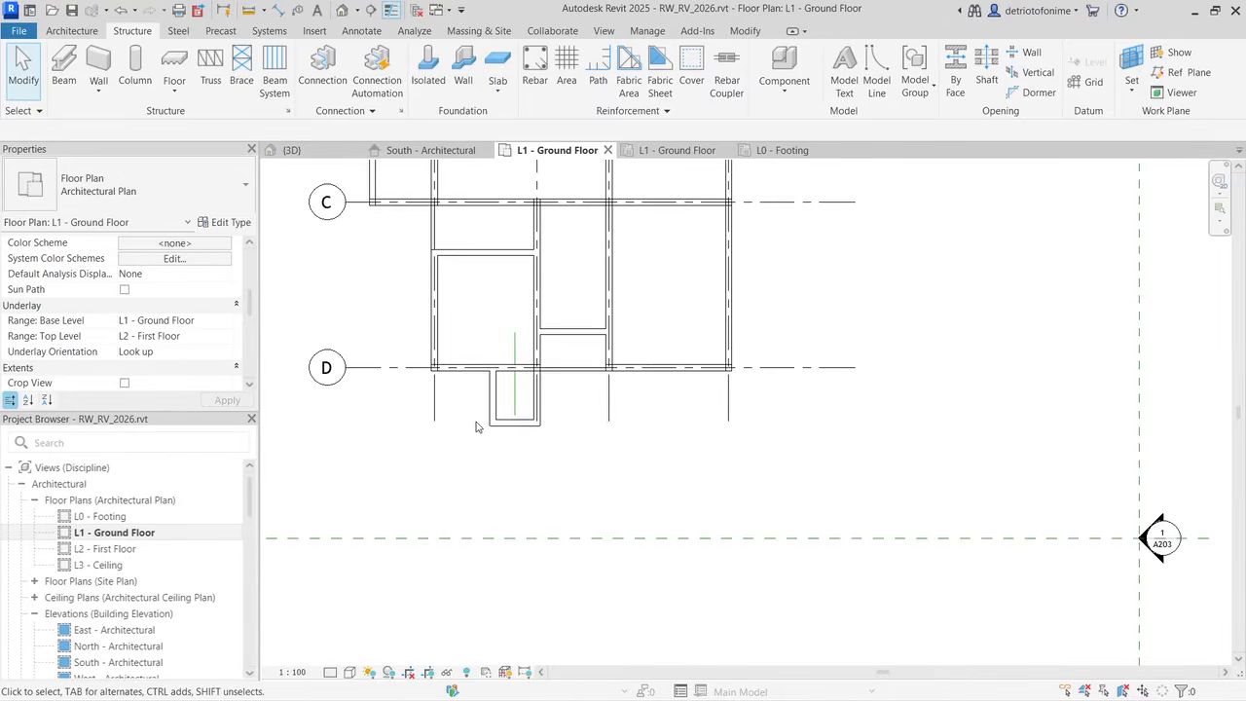
left_click(350, 672)
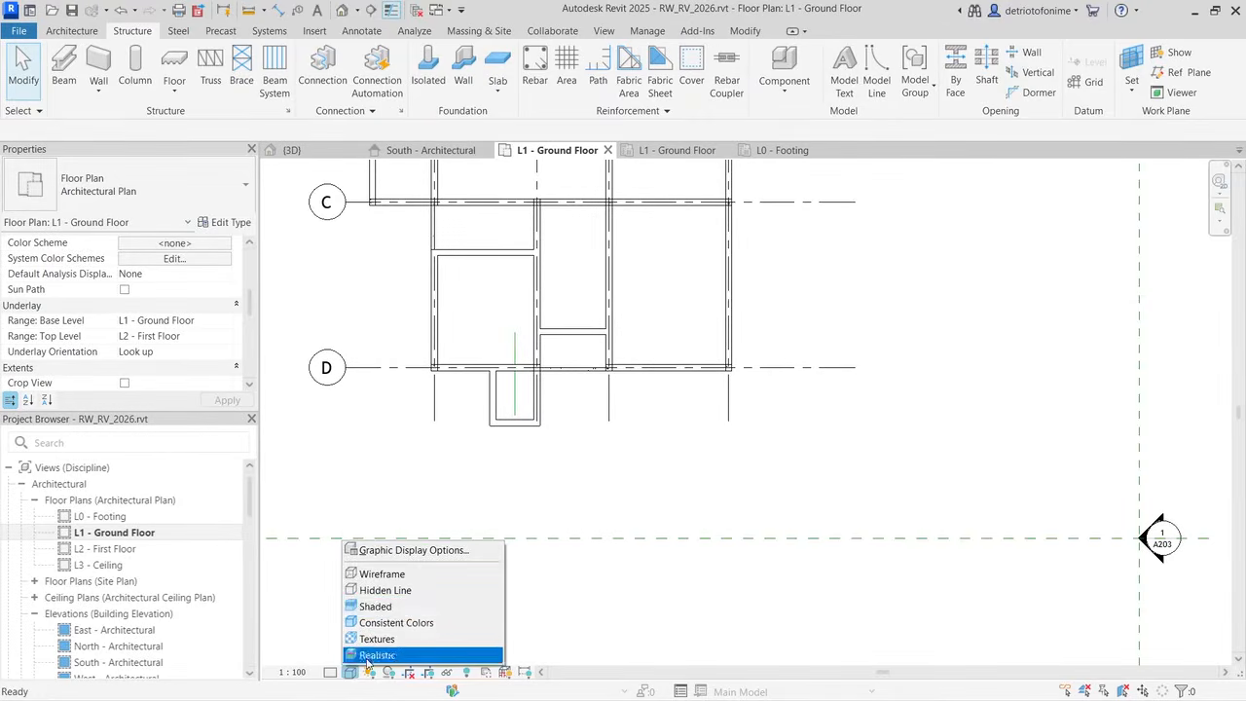
left_click(400, 622)
scroll(534, 537, "down", 3)
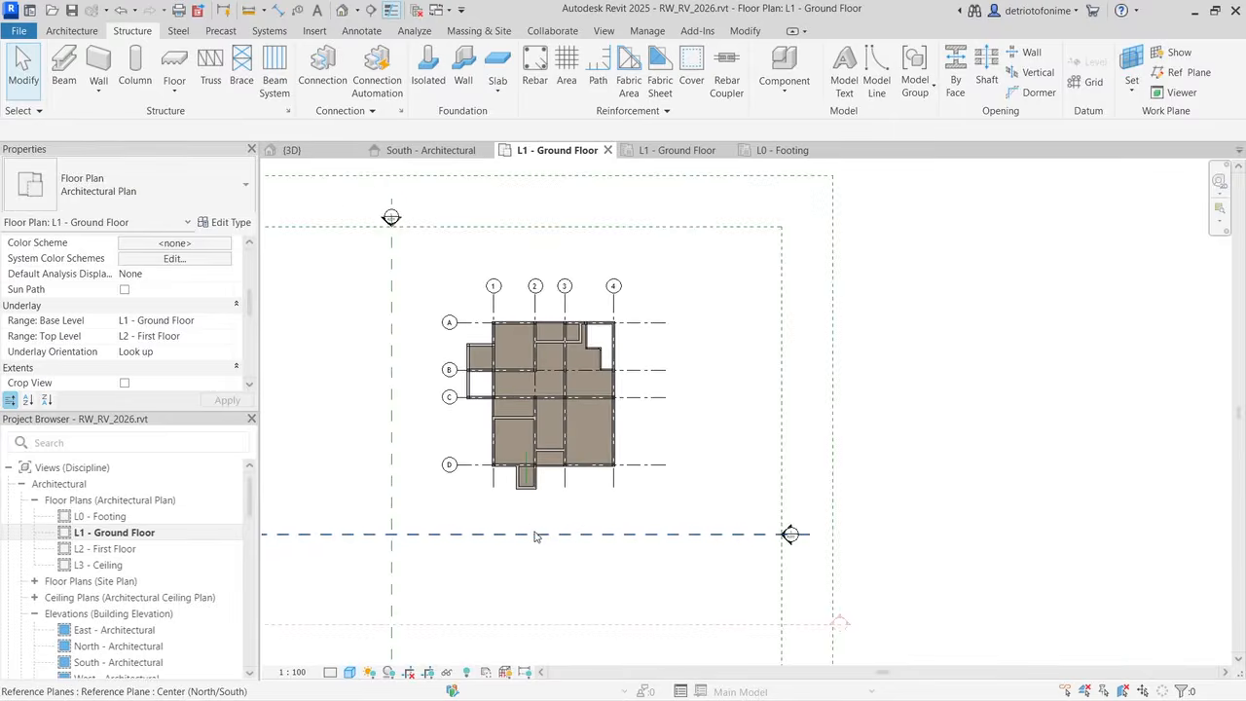
scroll(616, 421, "up", 4)
scroll(615, 421, "up", 2)
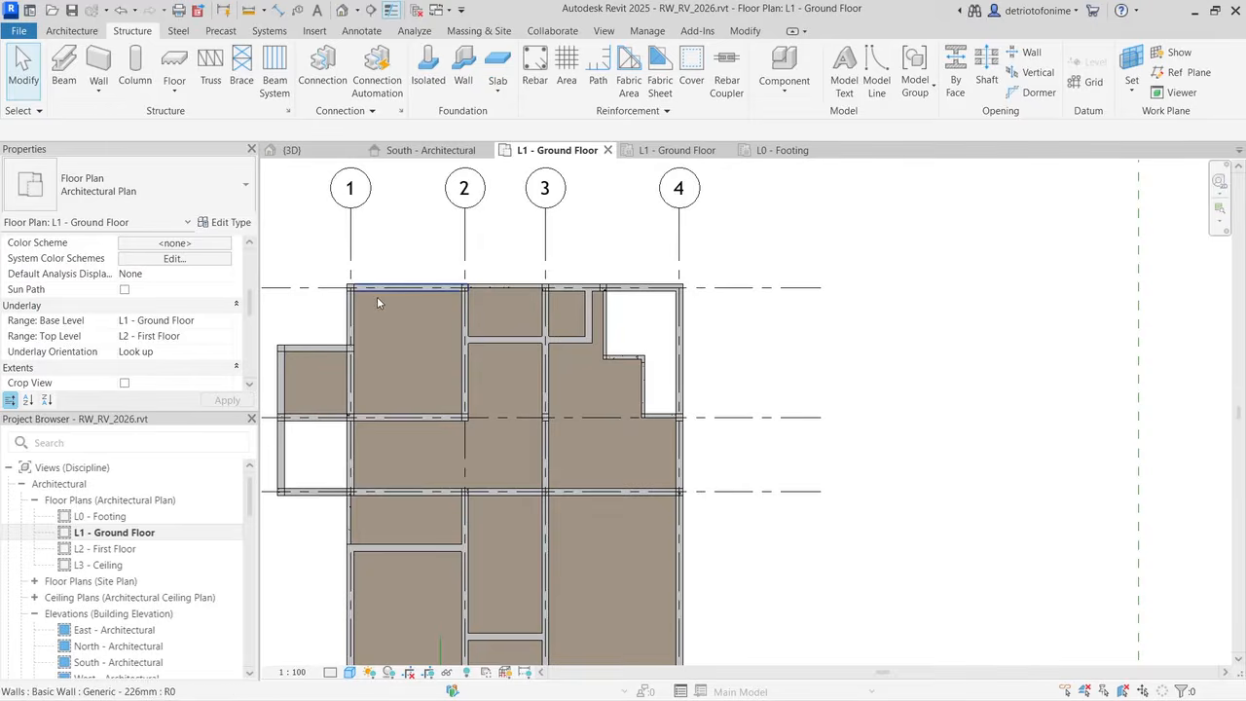
key("Tab")
key("Tab")
key("Tab")
key("Tab")
left_click(307, 151)
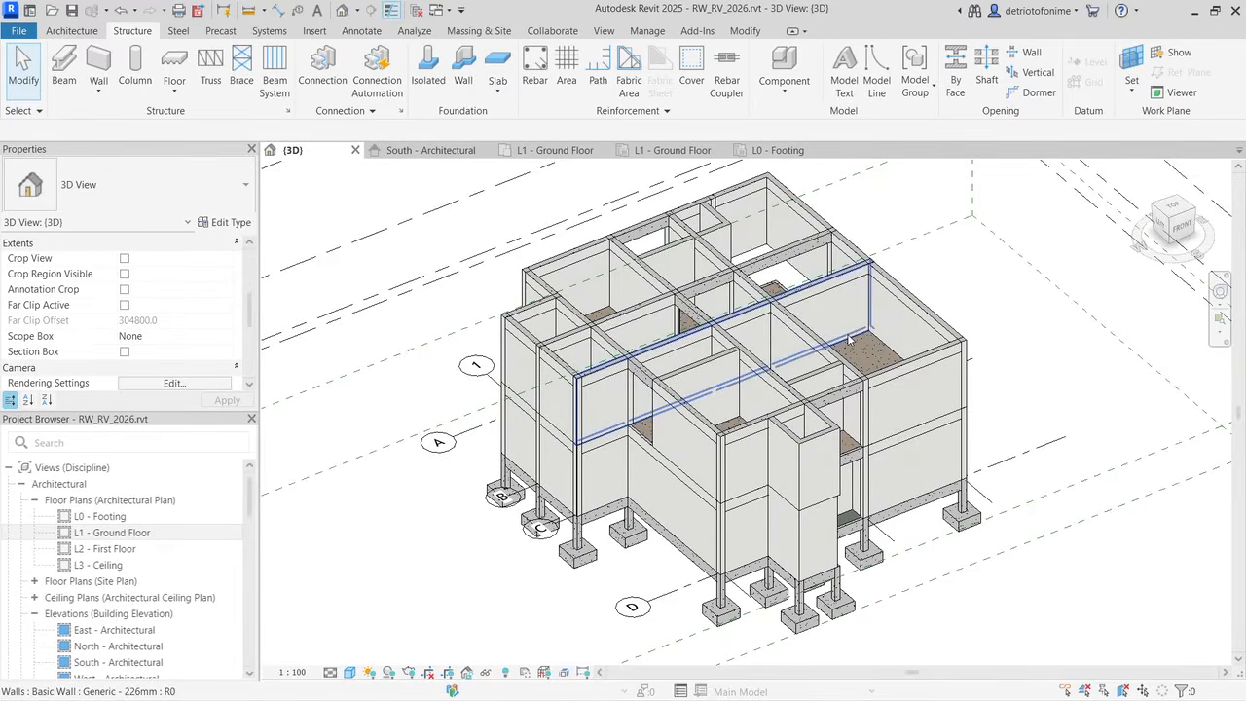
key("Tab")
key("Tab")
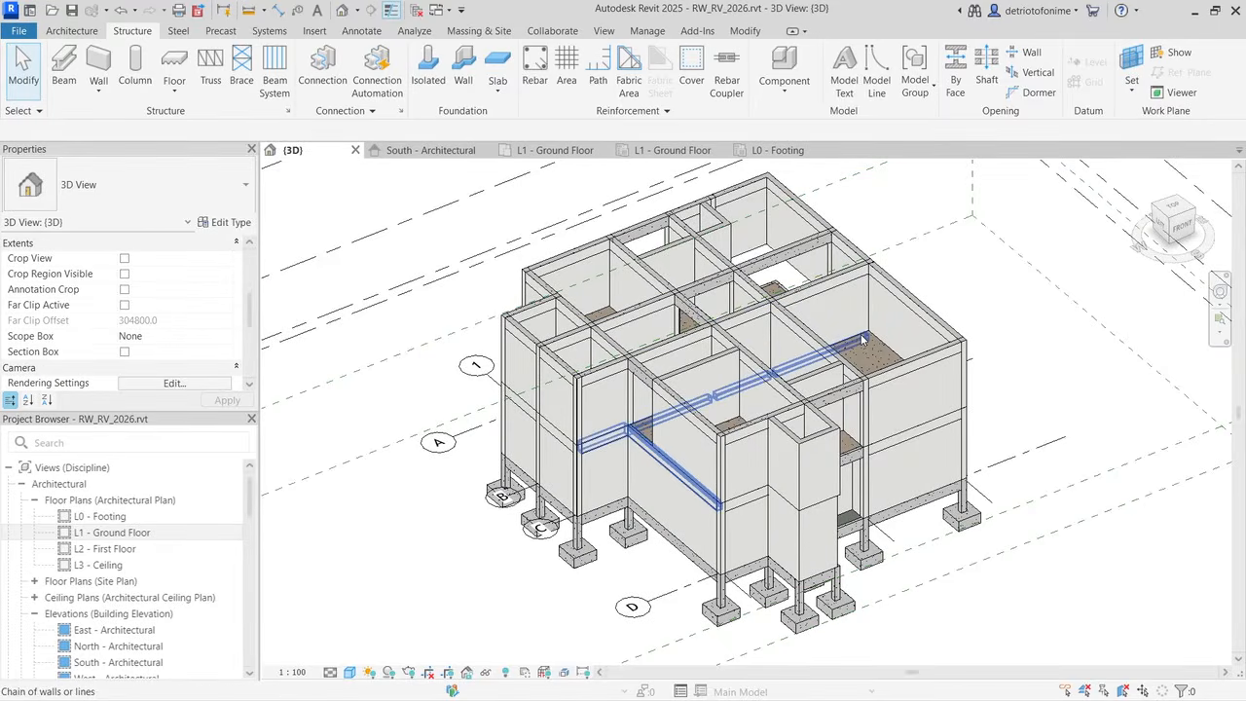
key("Tab")
key("Tab")
key("Tab")
key("Tab")
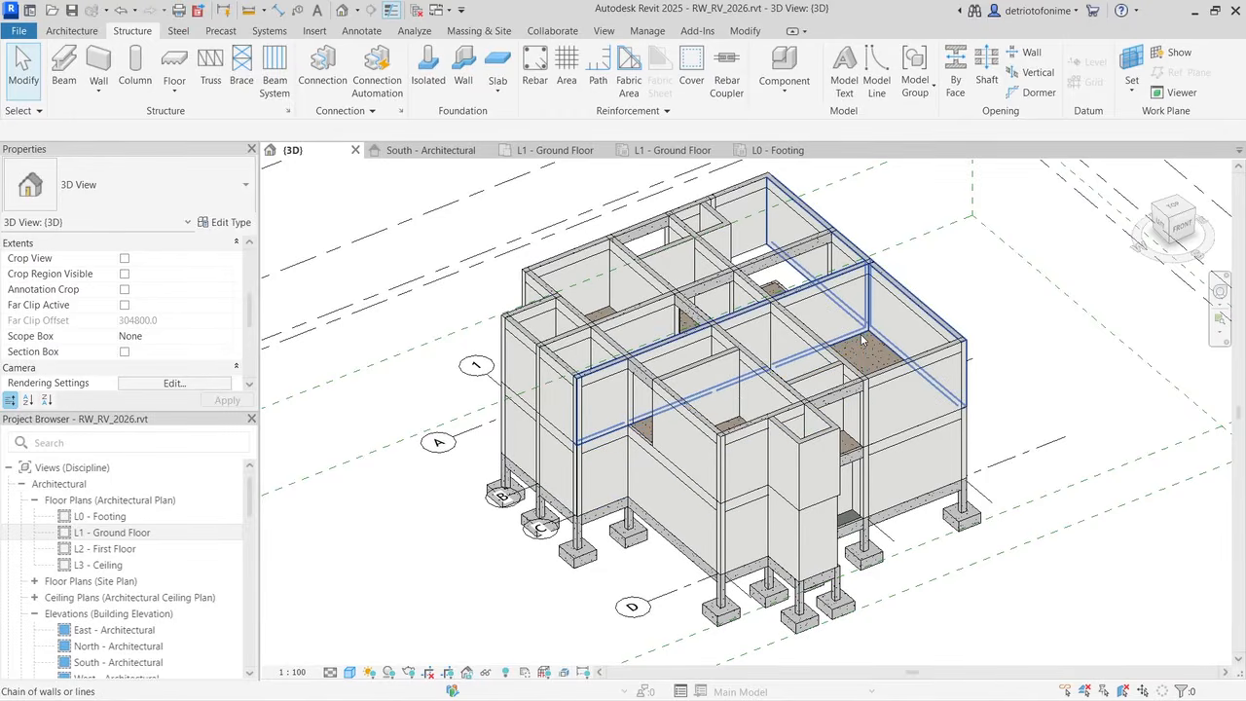
key("Tab")
scroll(864, 336, "up", 1)
key("Tab")
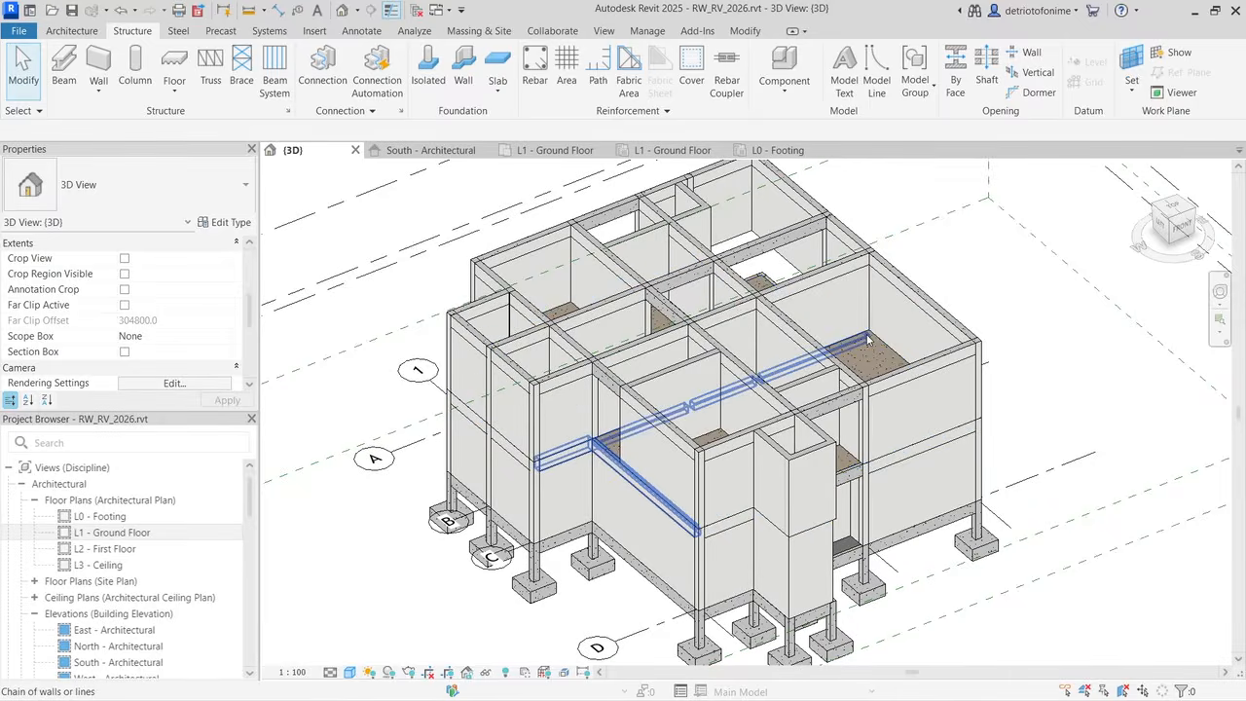
left_click(866, 334)
key("Escape")
Step: Select the Generic 200 floor slab between the two storeys in the 3D view and open its boundary for editing
key("Tab")
key("Tab")
key("Tab")
key("Tab")
key("Tab")
key("Tab")
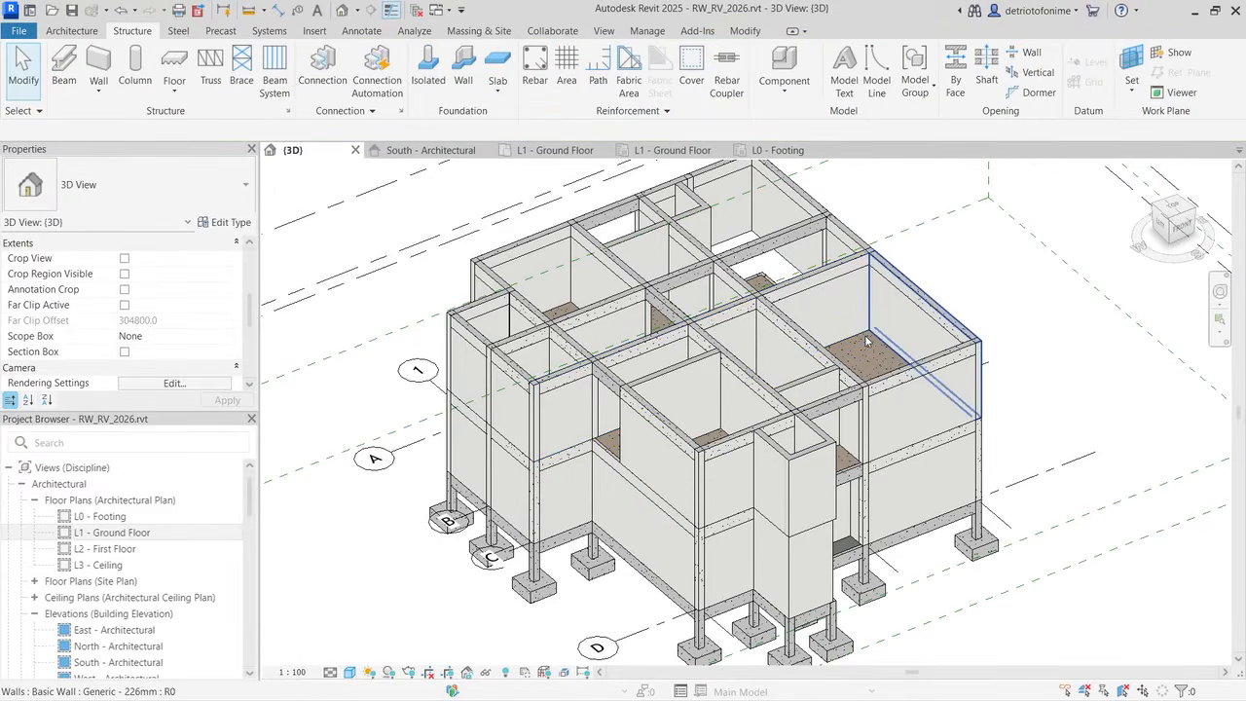
key("Tab")
key("Tab")
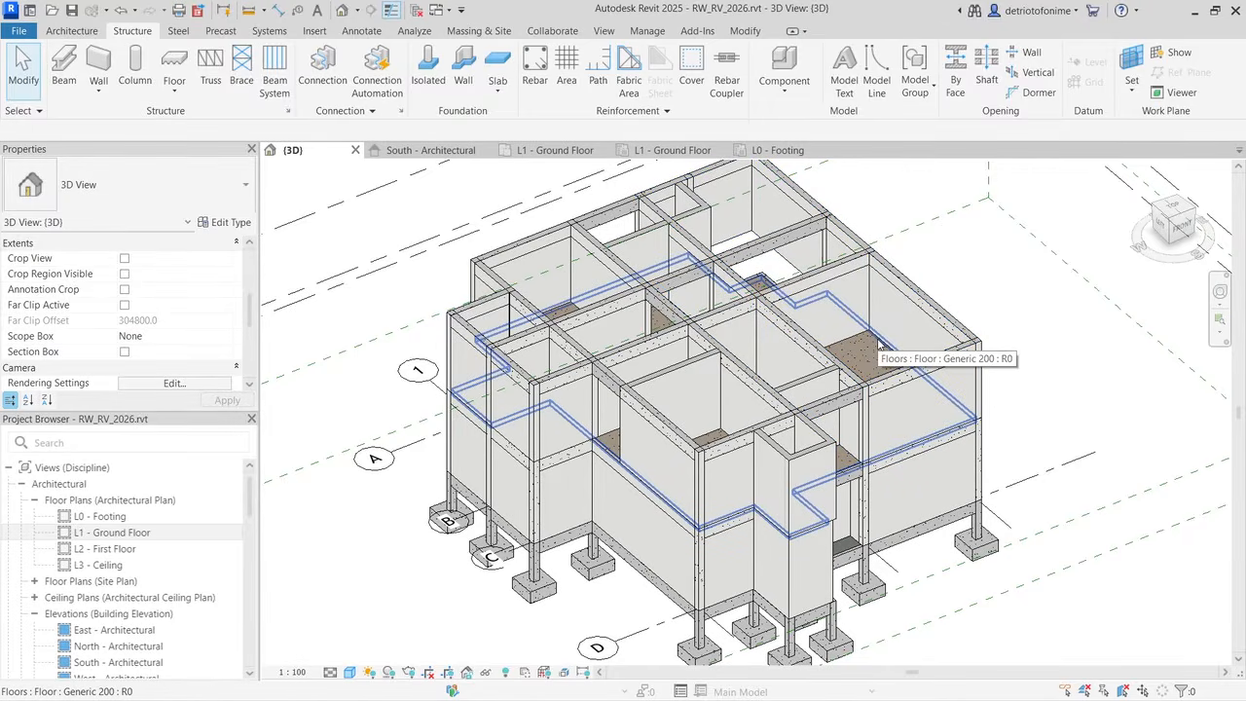
left_click(880, 345)
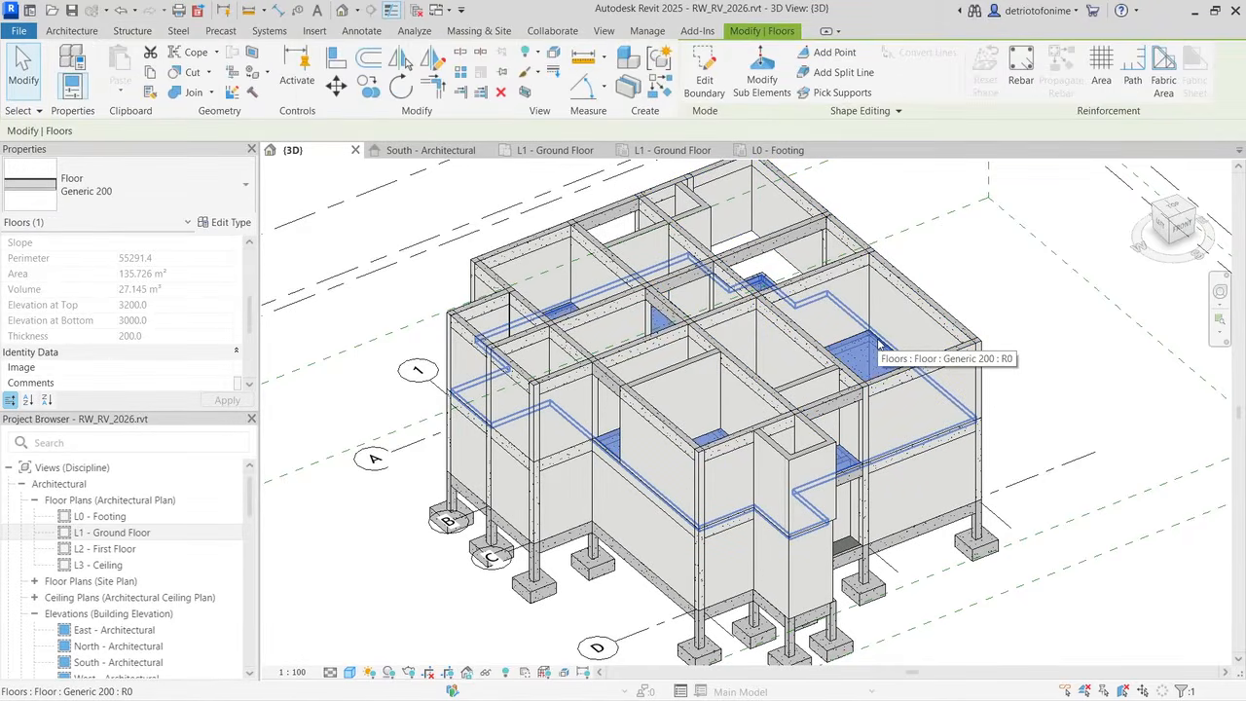
left_click(704, 78)
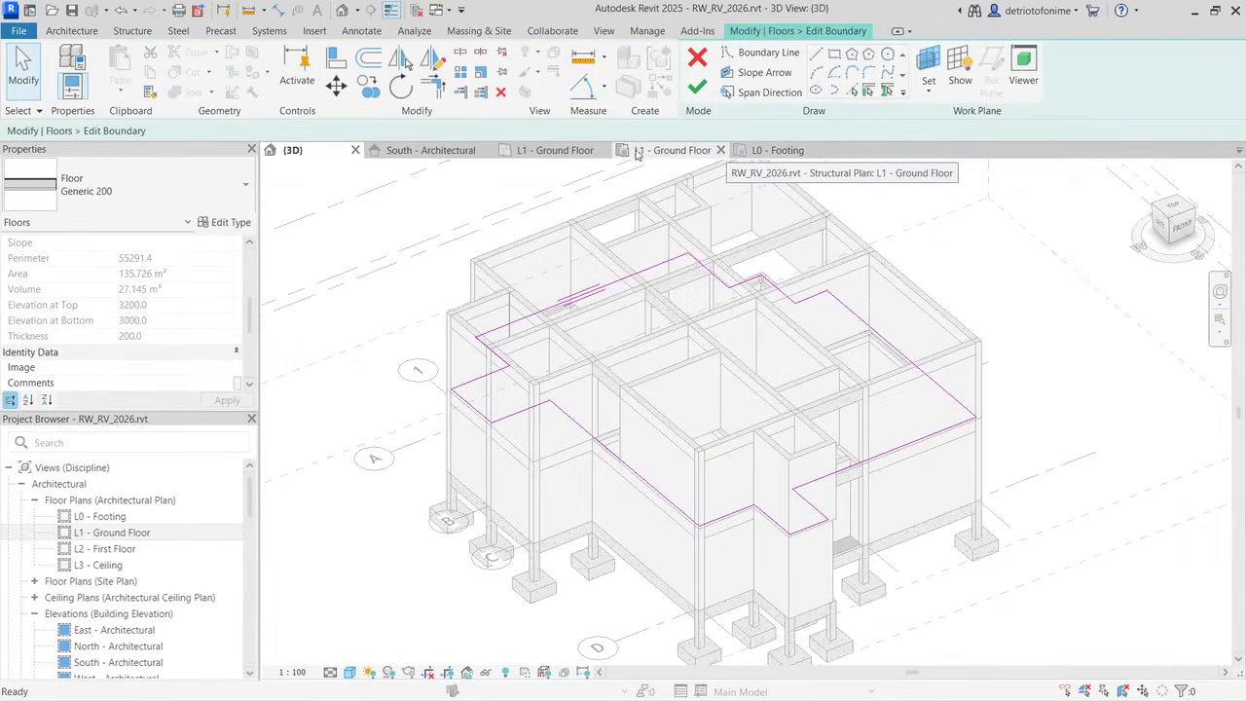
Step: Open the architectural L2 - First Floor plan and delete the scanned floor plan image behind the walls
left_click(109, 549)
double_click(112, 551)
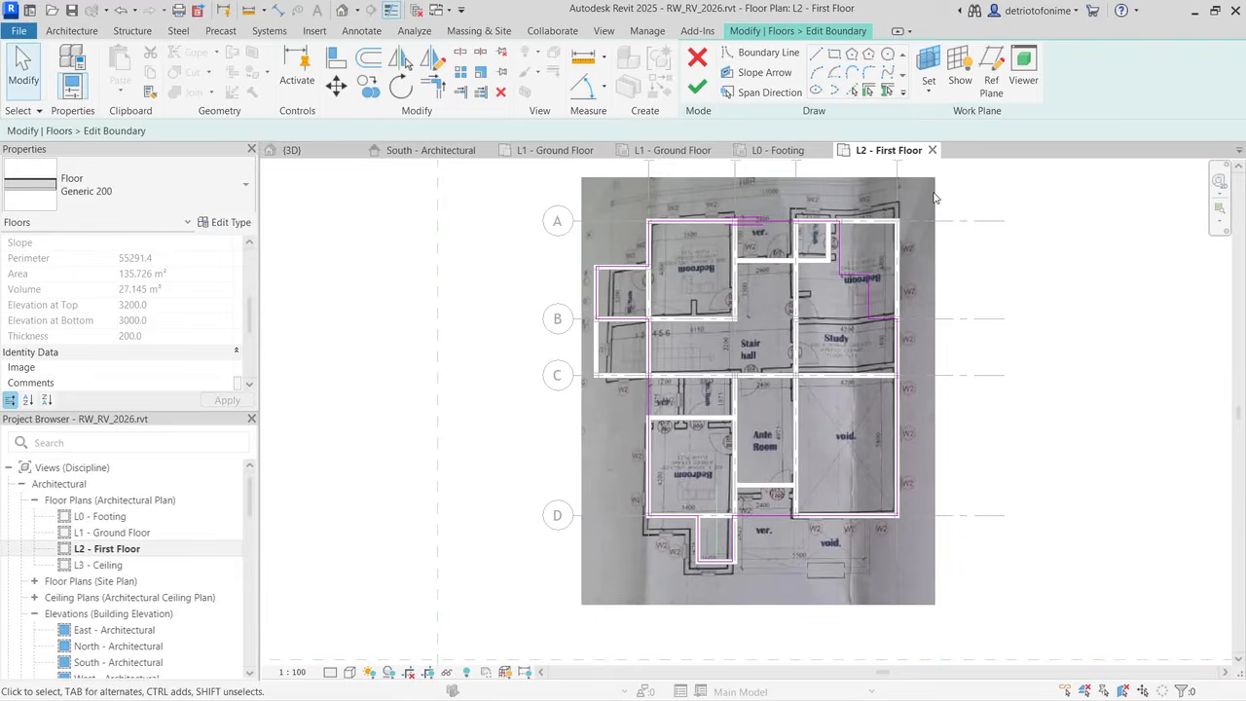
scroll(934, 198, "up", 5)
scroll(668, 368, "down", 2)
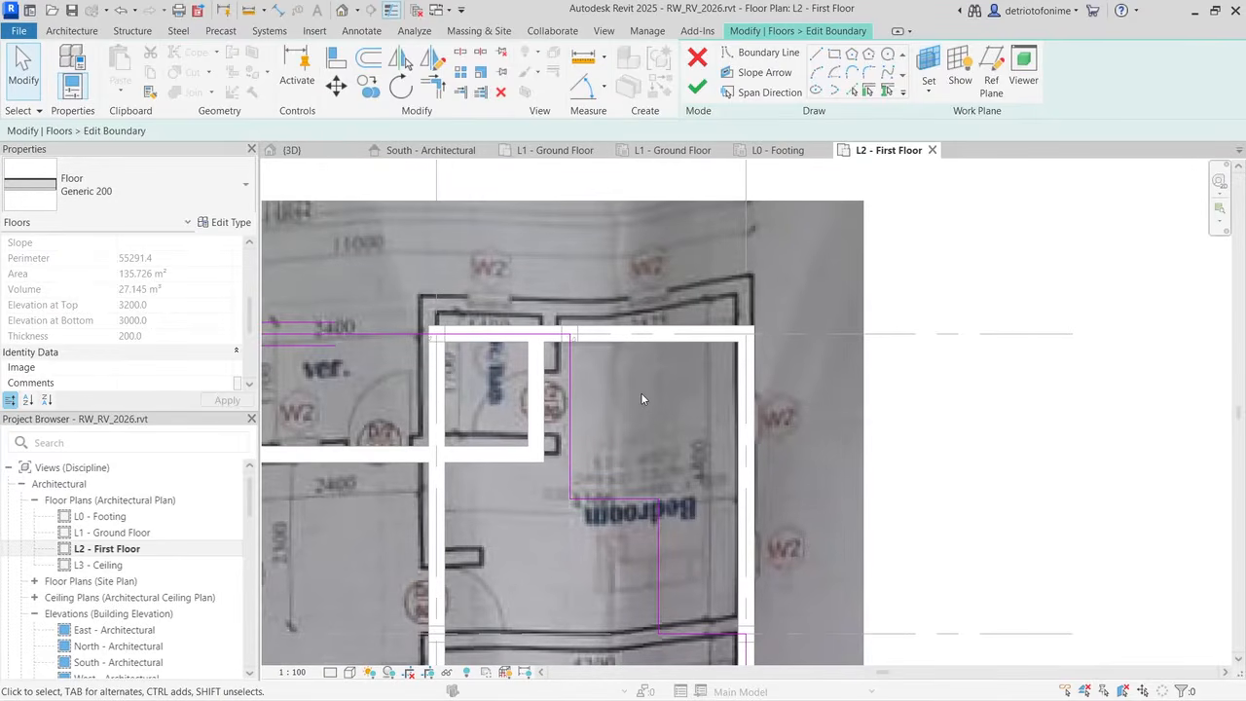
left_click(850, 209)
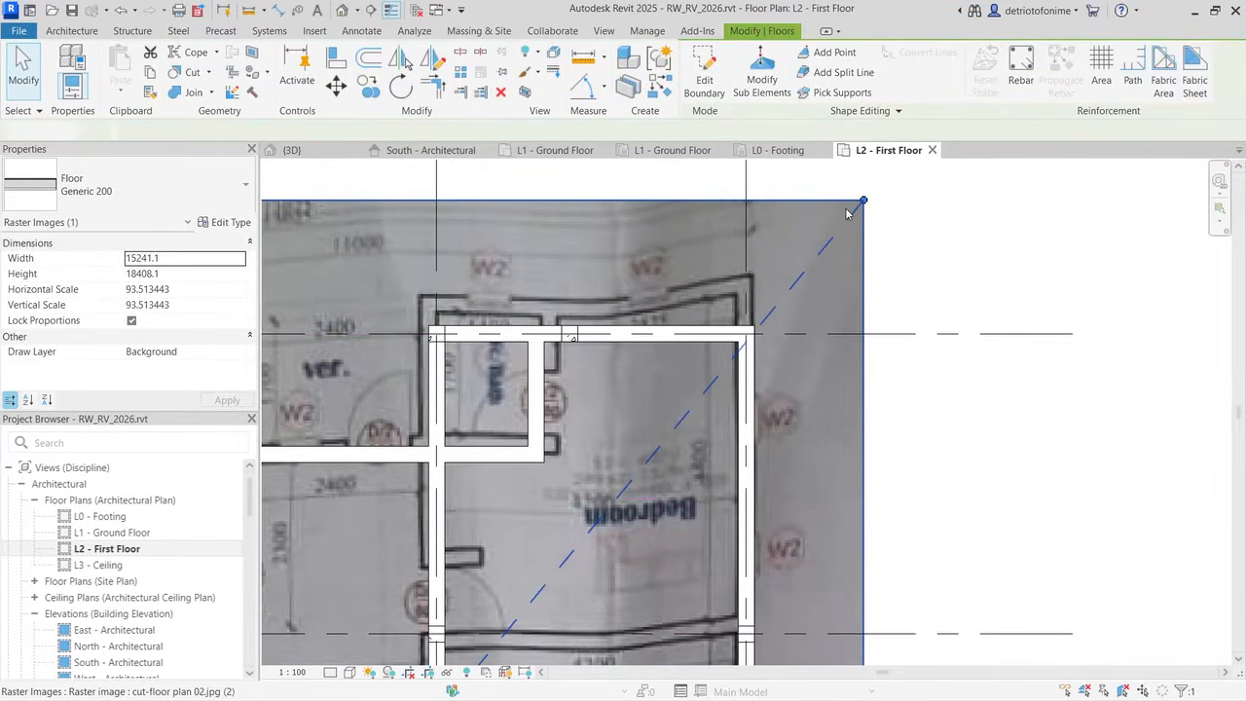
key("Delete")
scroll(848, 215, "down", 2)
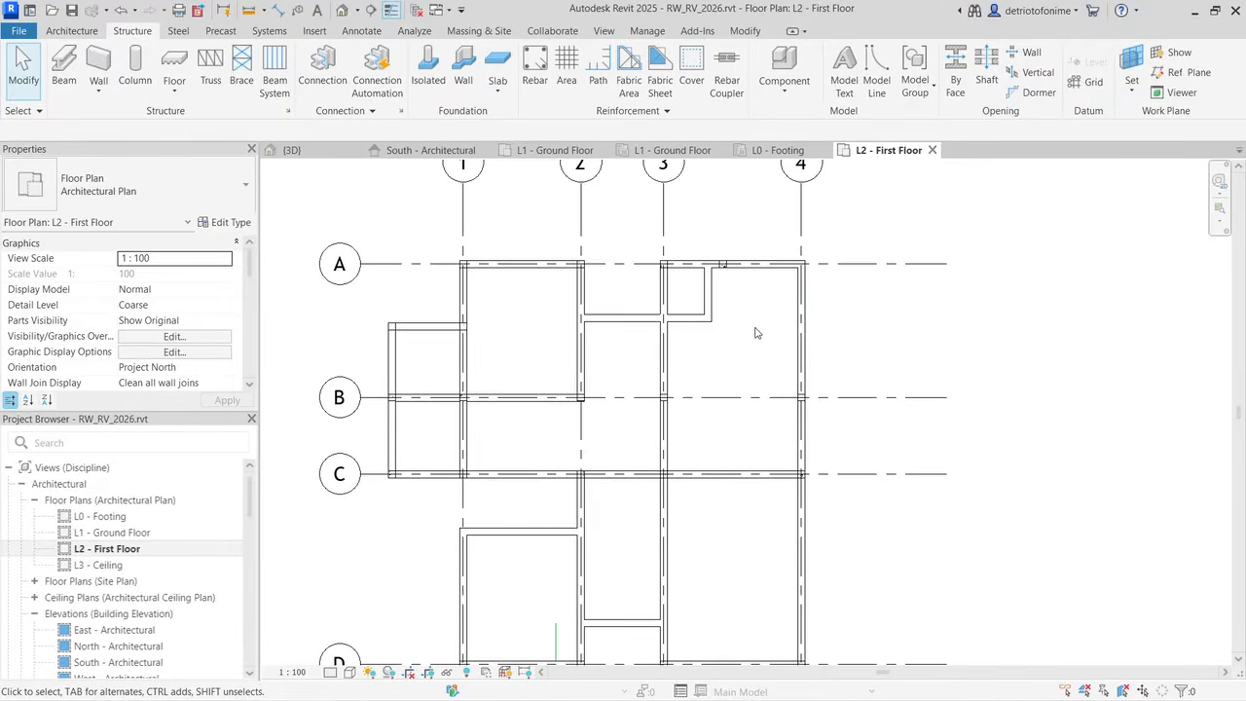
scroll(755, 333, "down", 1)
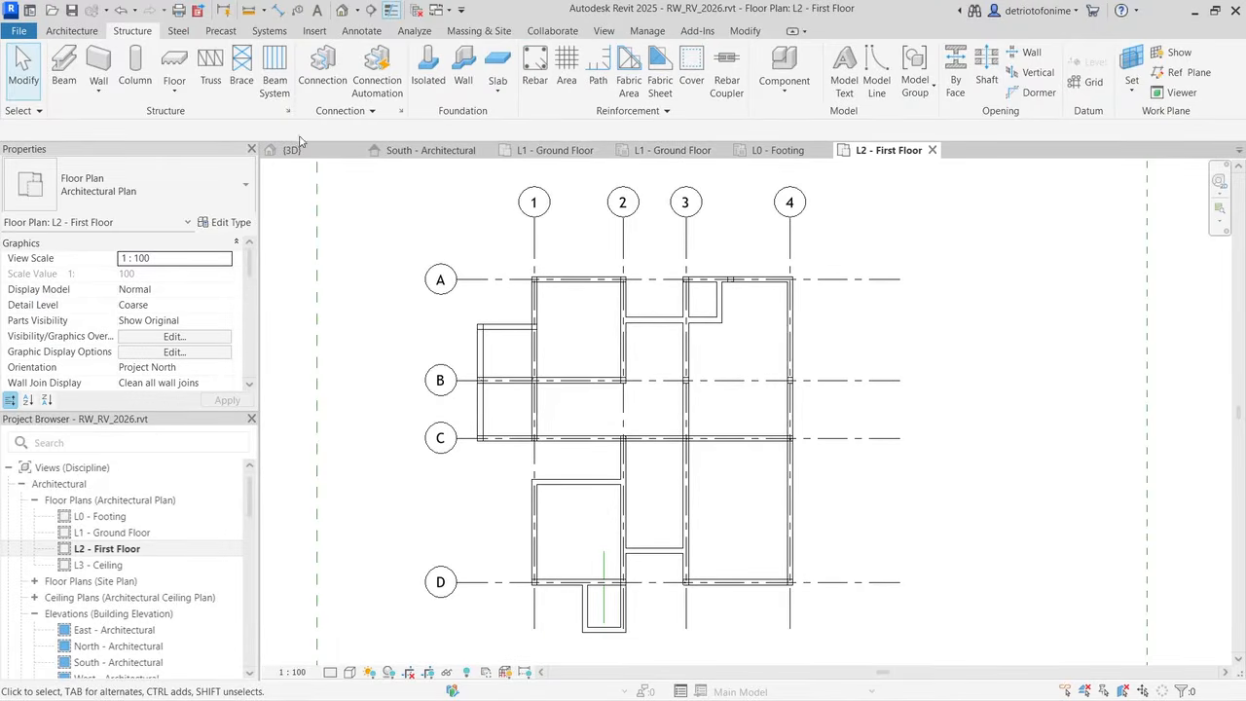
left_click(292, 150)
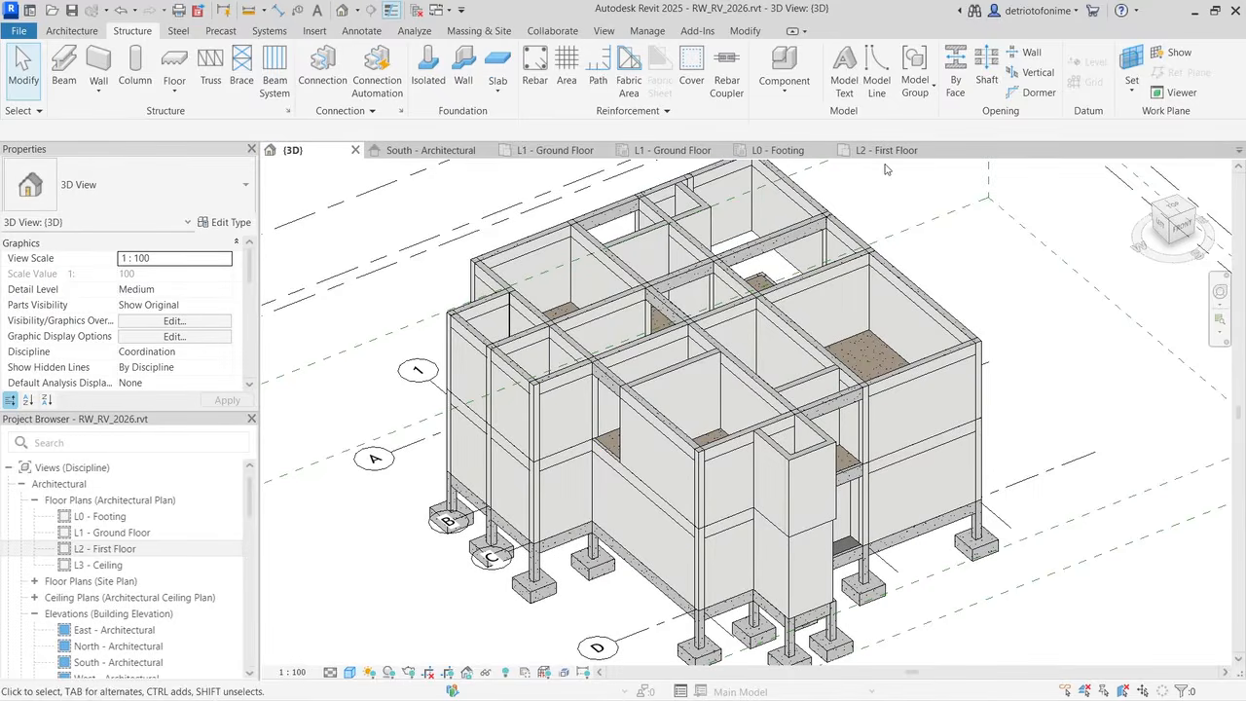
left_click(885, 150)
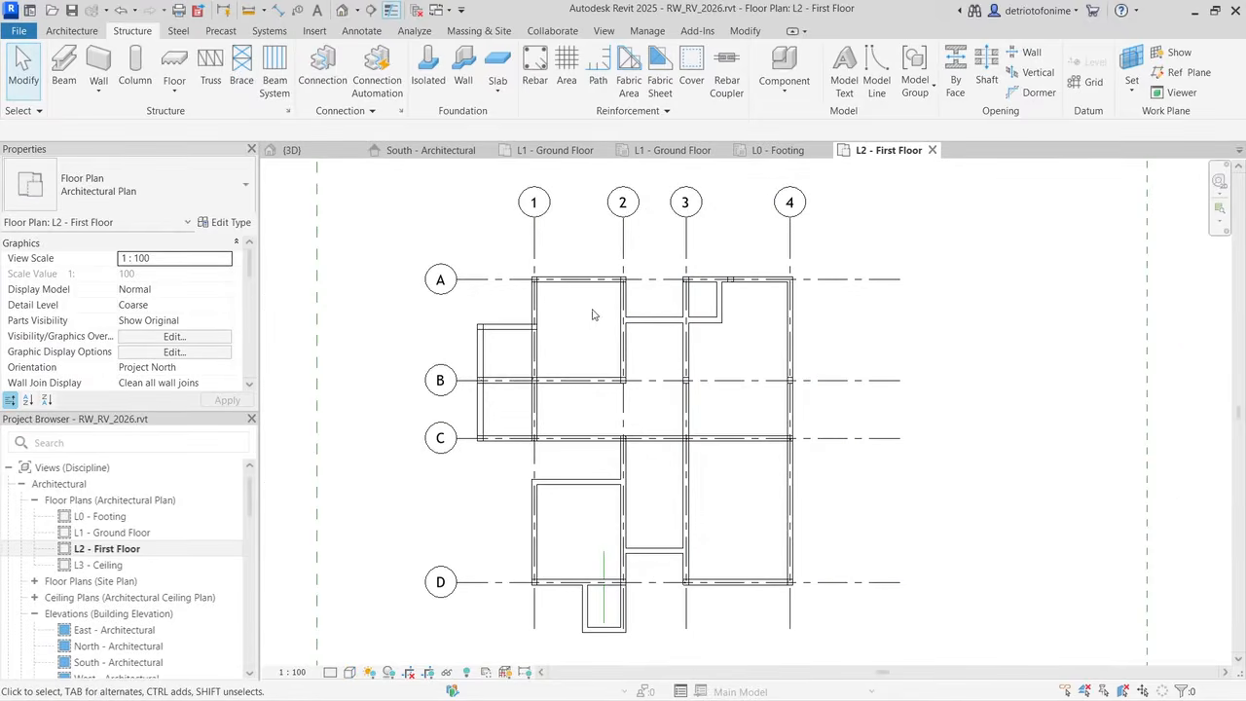
key("Tab")
key("Tab")
key("Tab")
key("Tab")
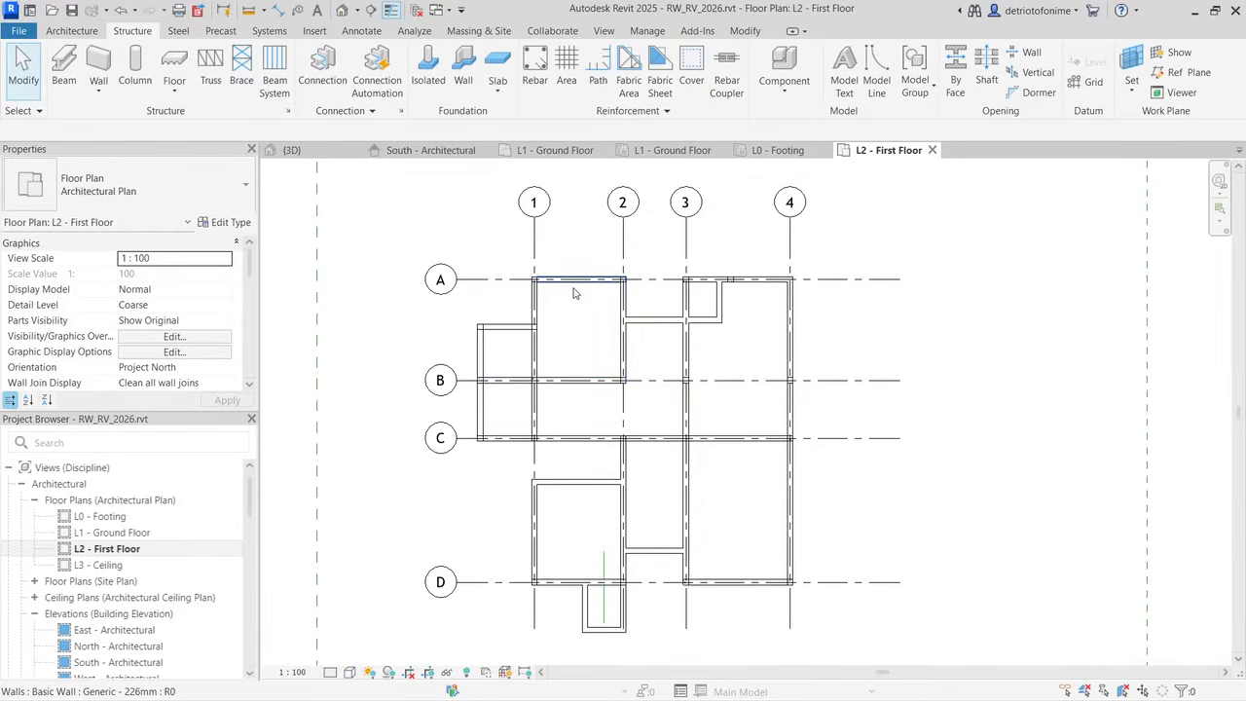
key("Tab")
key("Tab")
key("Tab")
key("Tab")
key("Tab")
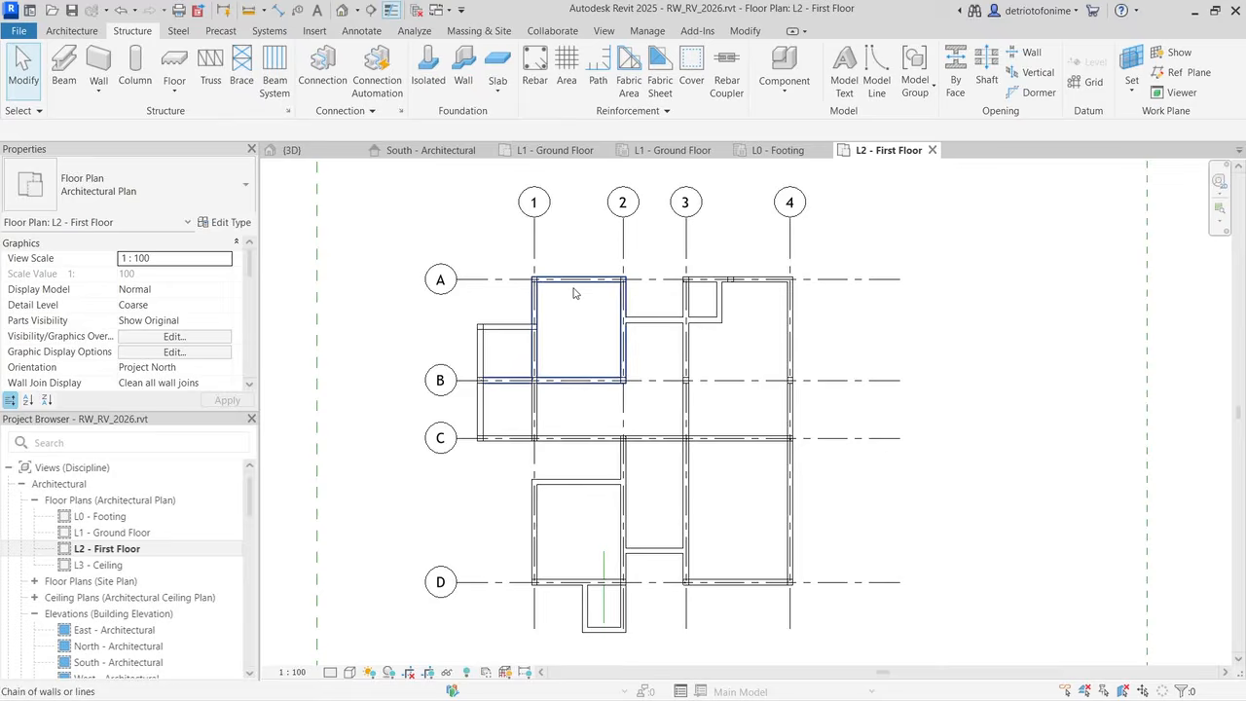
key("Tab")
key("Tab")
key("Tab")
key("Tab")
key("Tab")
key("Tab")
Step: Open the boundary of the upper Generic 200 floor slab for editing from the 3D view and display it in the L2 - First Floor plan
left_click(291, 150)
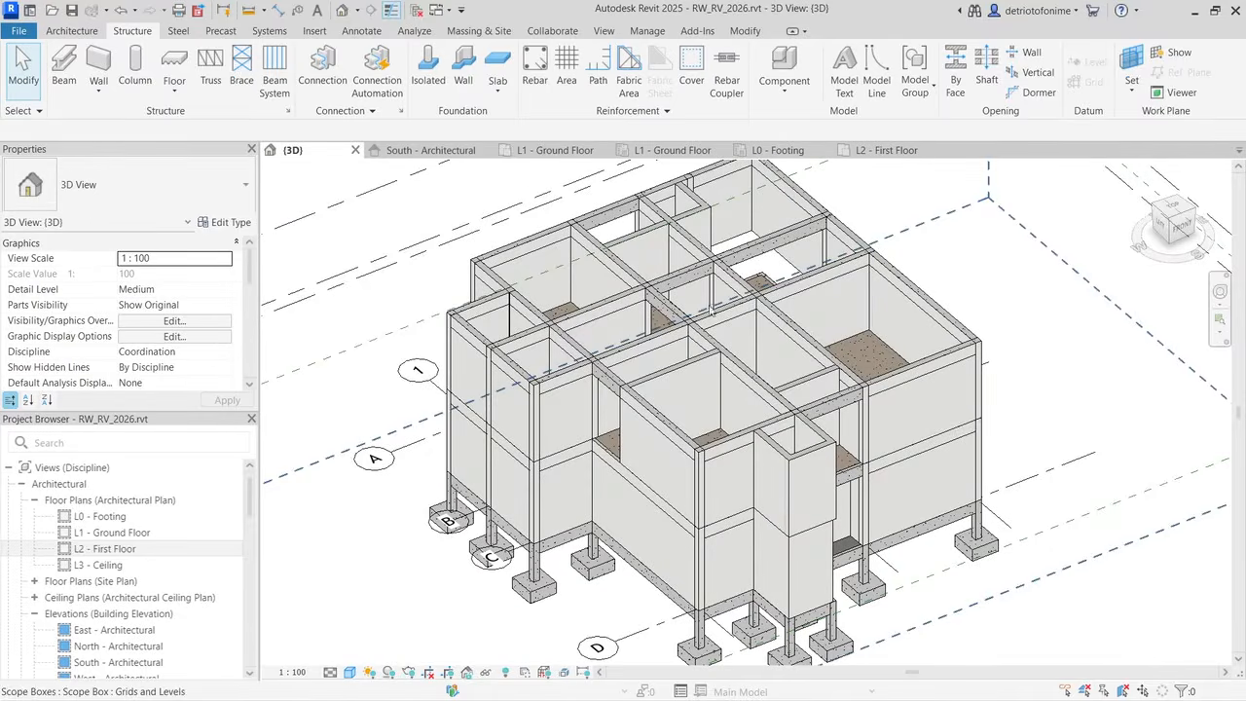
left_click(884, 354)
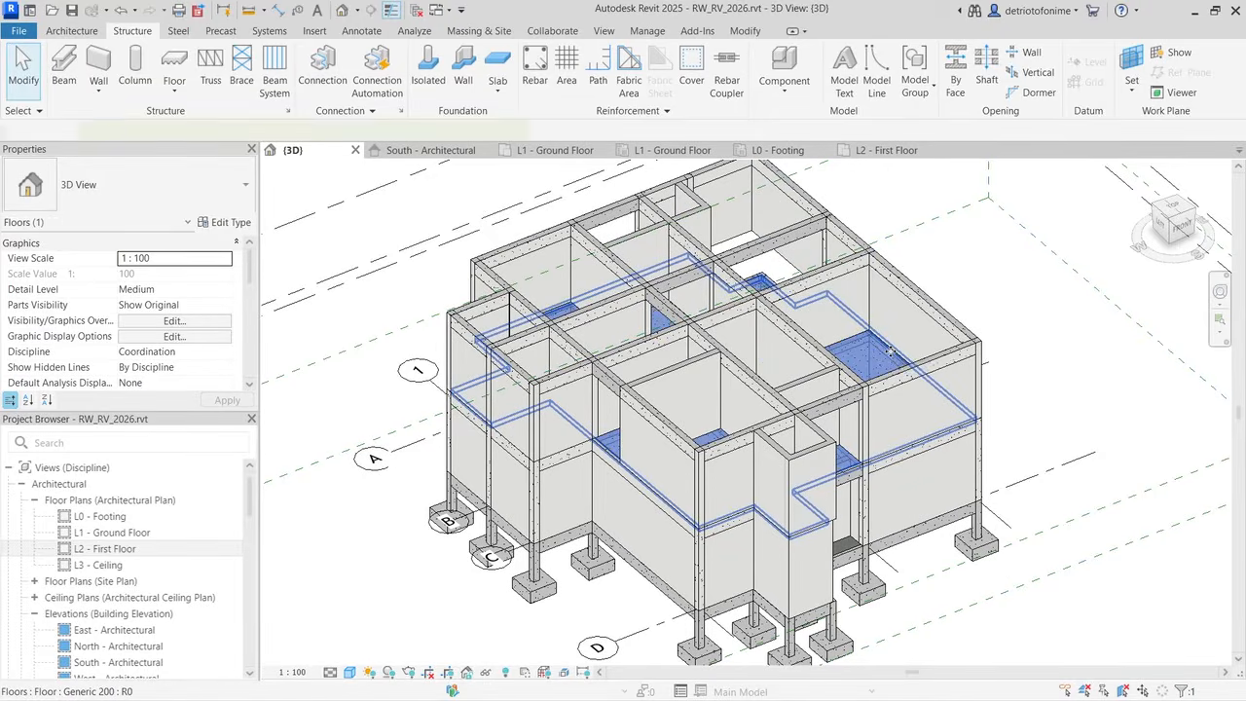
left_click(704, 80)
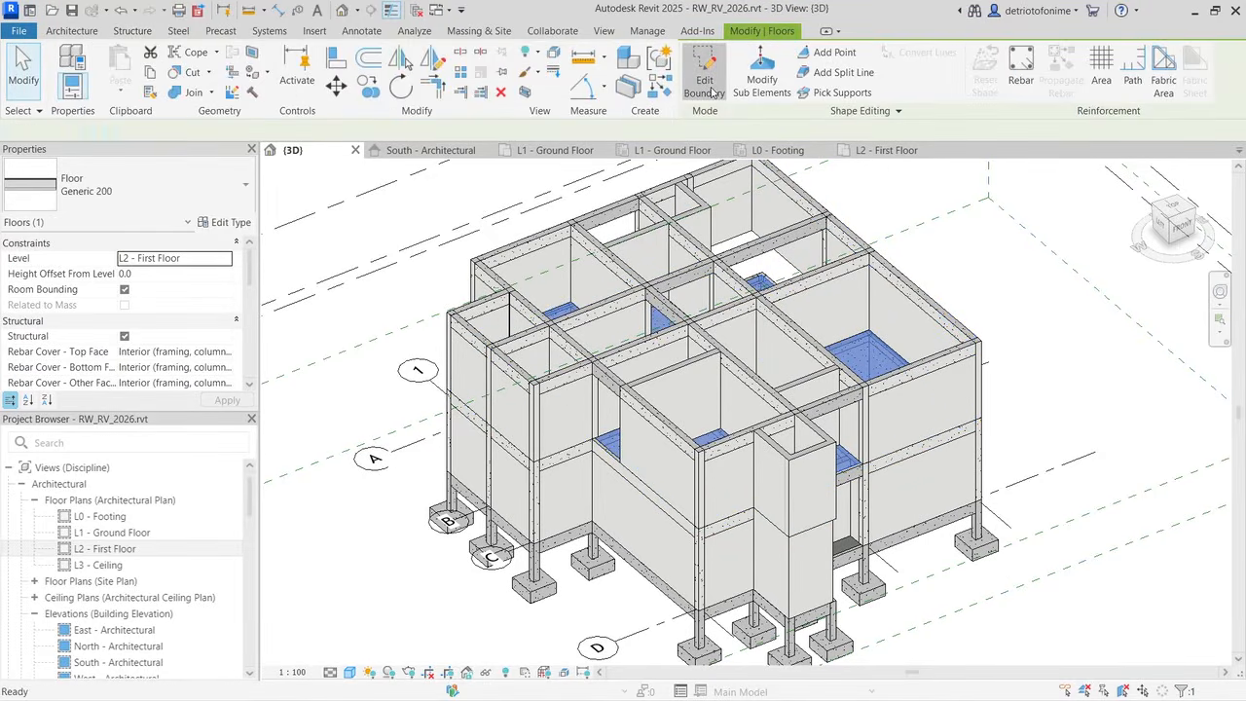
left_click(882, 151)
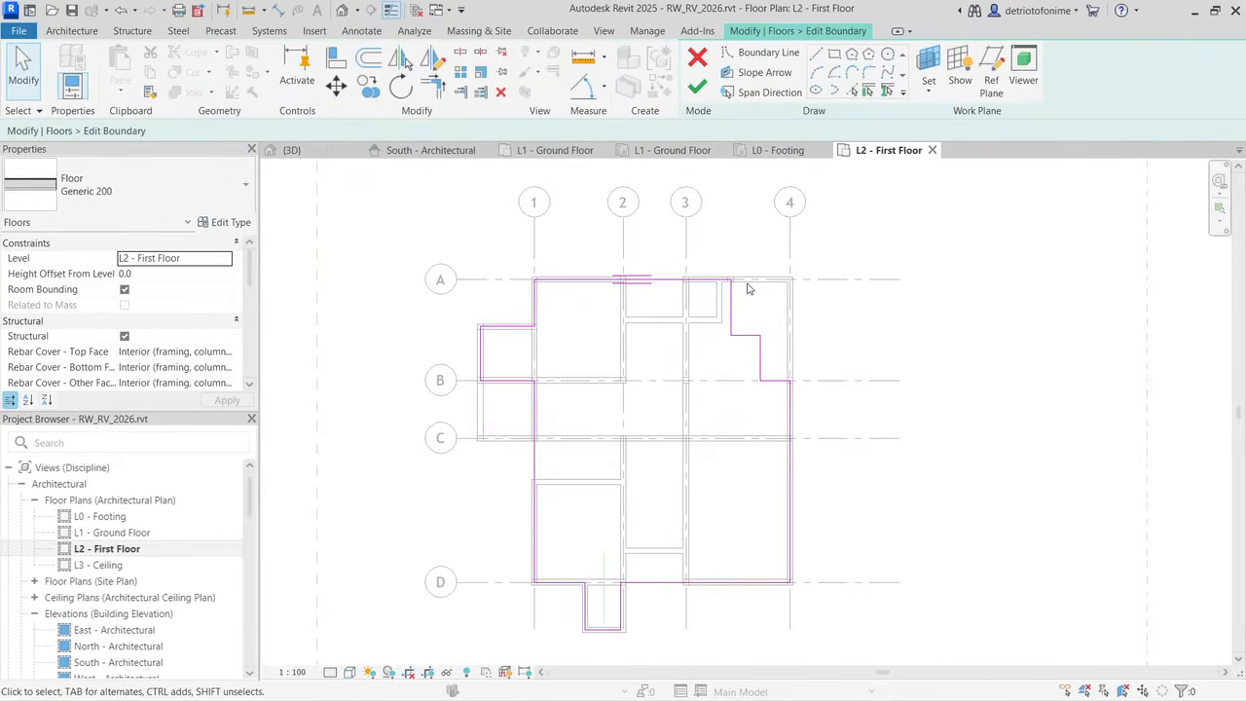
Step: Delete the stepped boundary lines that cut off the slab's corner between grids A and B near grid 4
scroll(750, 287, "up", 3)
left_click(724, 315)
key("Delete")
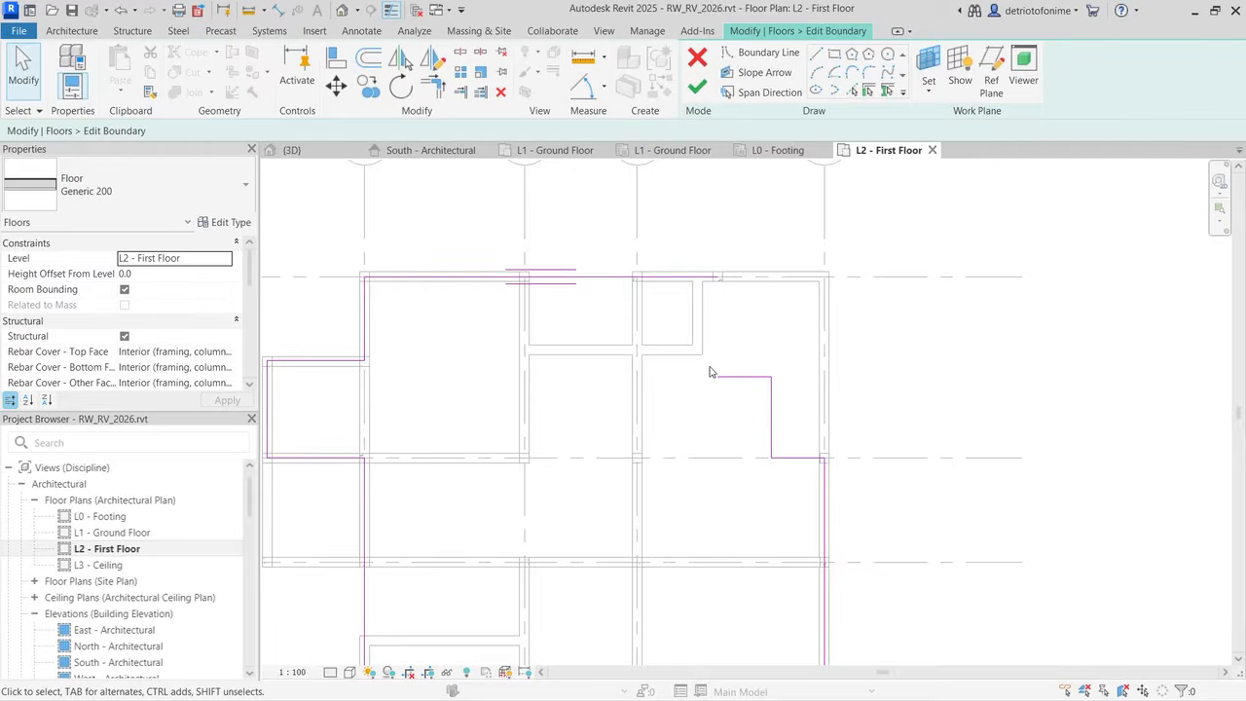
left_click_drag(708, 366, 831, 489)
key("Delete")
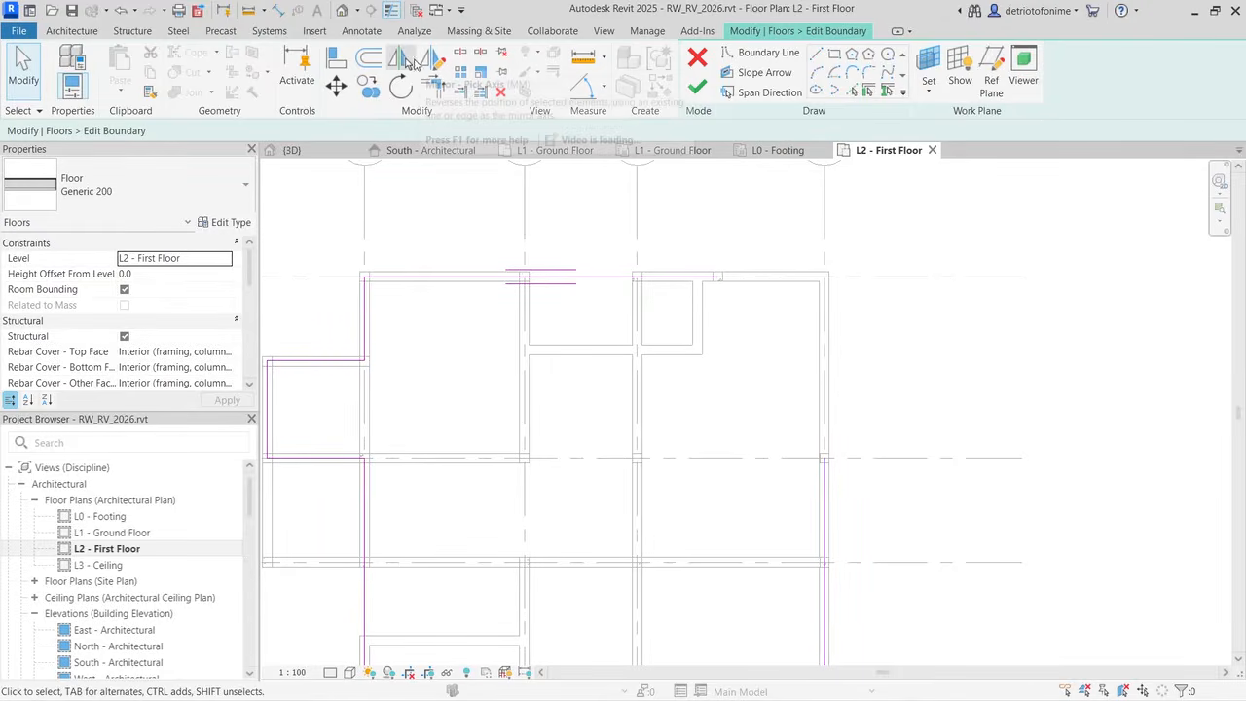
Step: Extend the boundary lines along grids A and 4 to meet in a corner and finish the slab's boundary edit
left_click(431, 86)
left_click(723, 279)
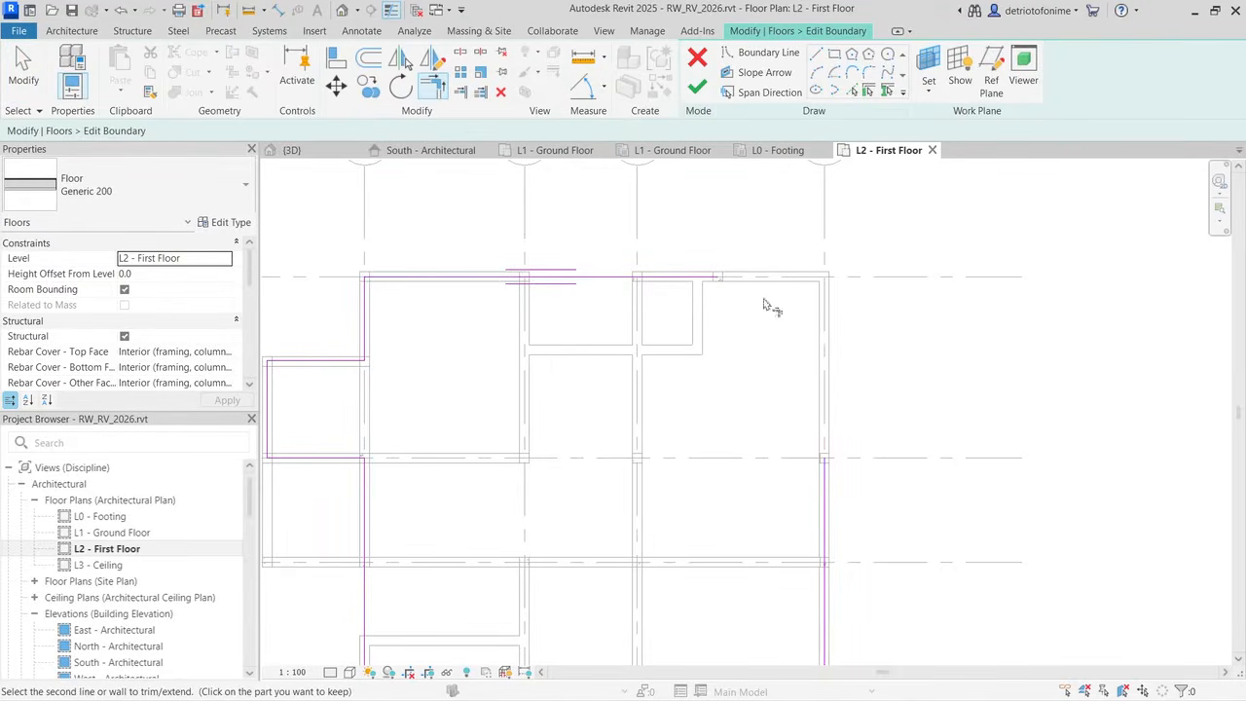
left_click(826, 487)
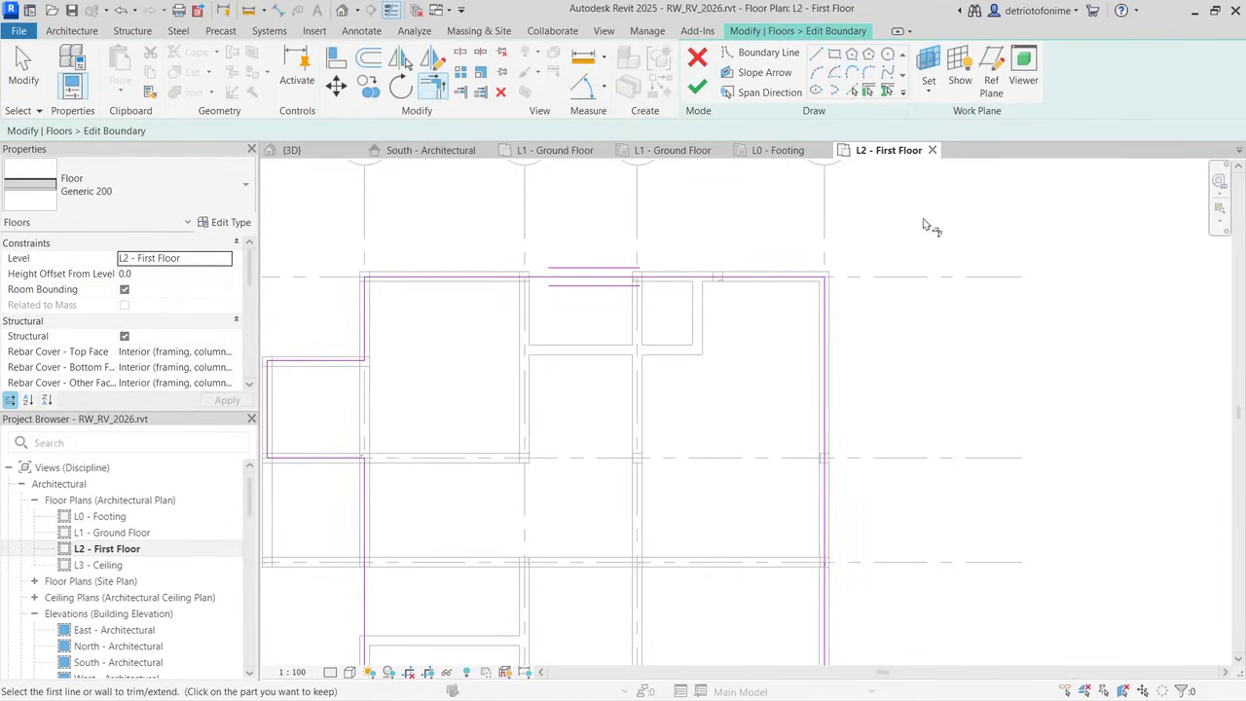
left_click(698, 90)
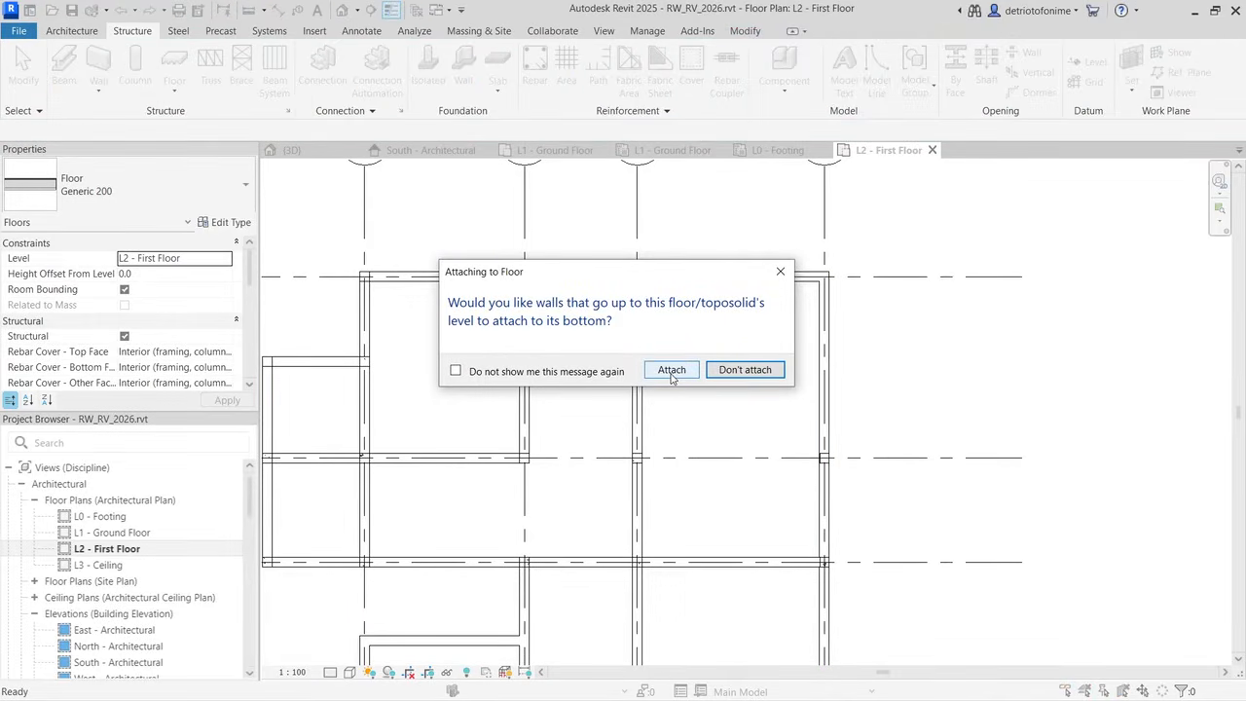
Step: Attach the walls below to the reshaped slab's bottom, unjoin the conflicting wall and floor, and return to the 3D view with nothing selected
left_click(672, 372)
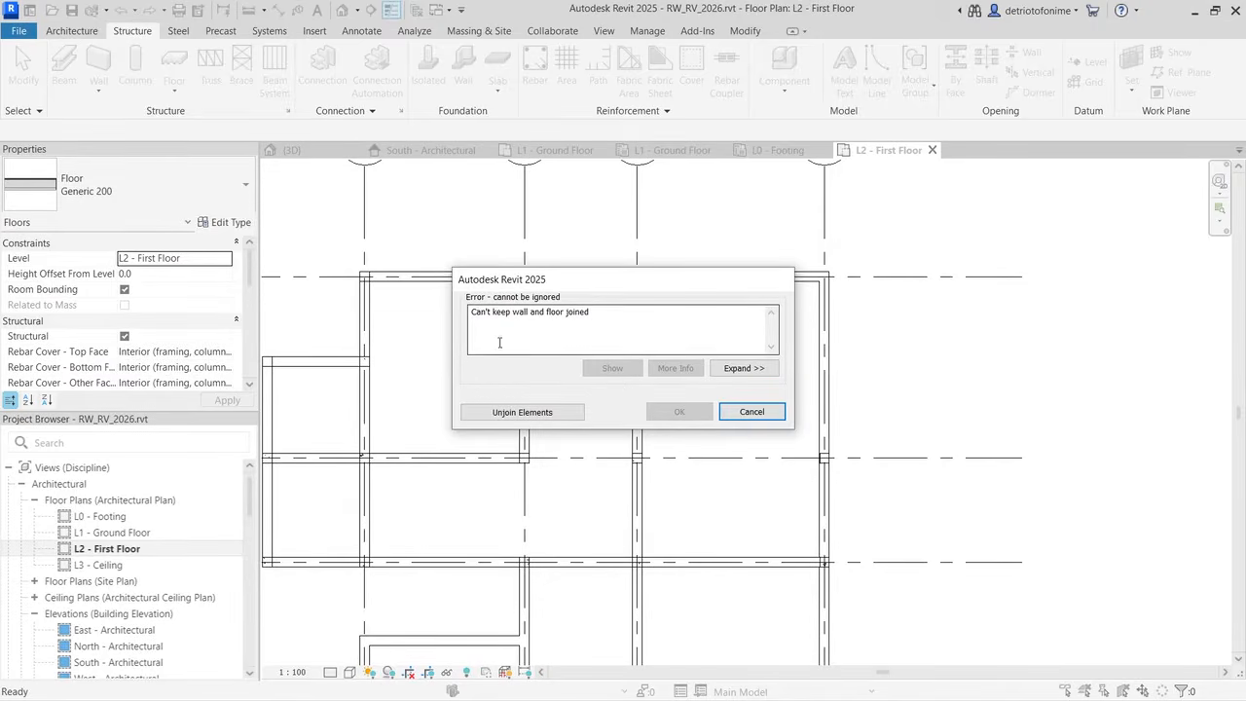
left_click(520, 413)
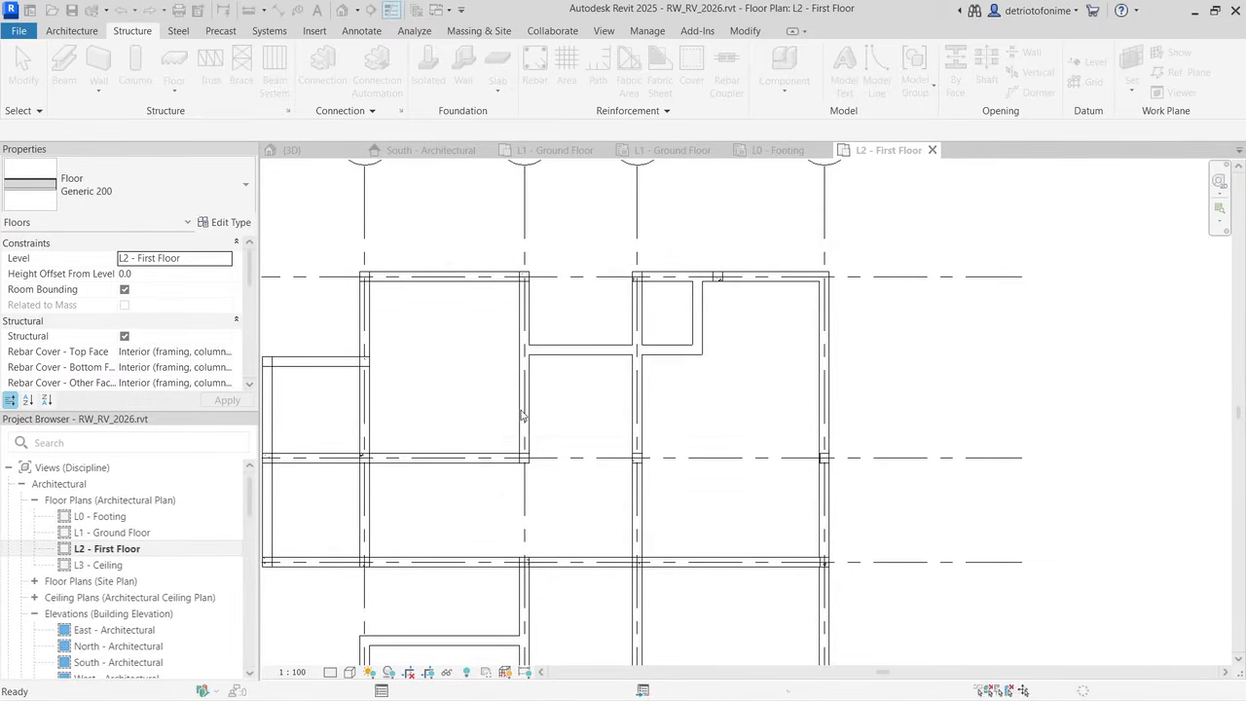
scroll(716, 395, "down", 1)
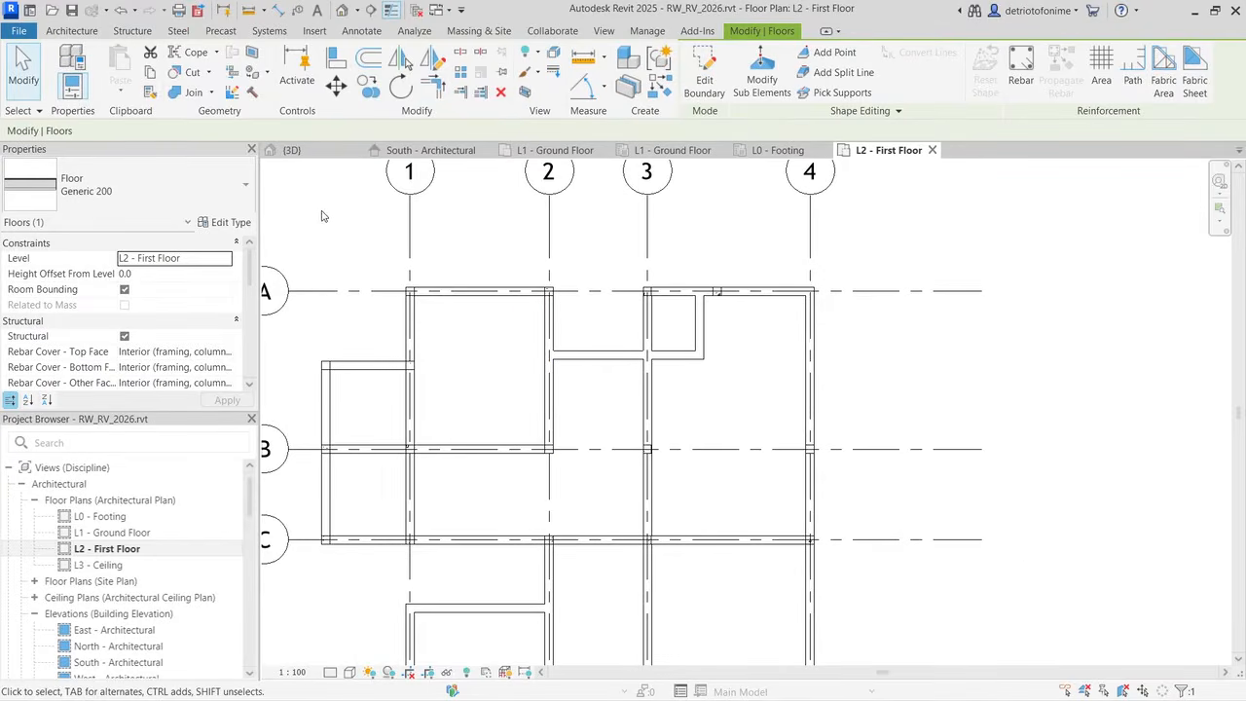
left_click(291, 150)
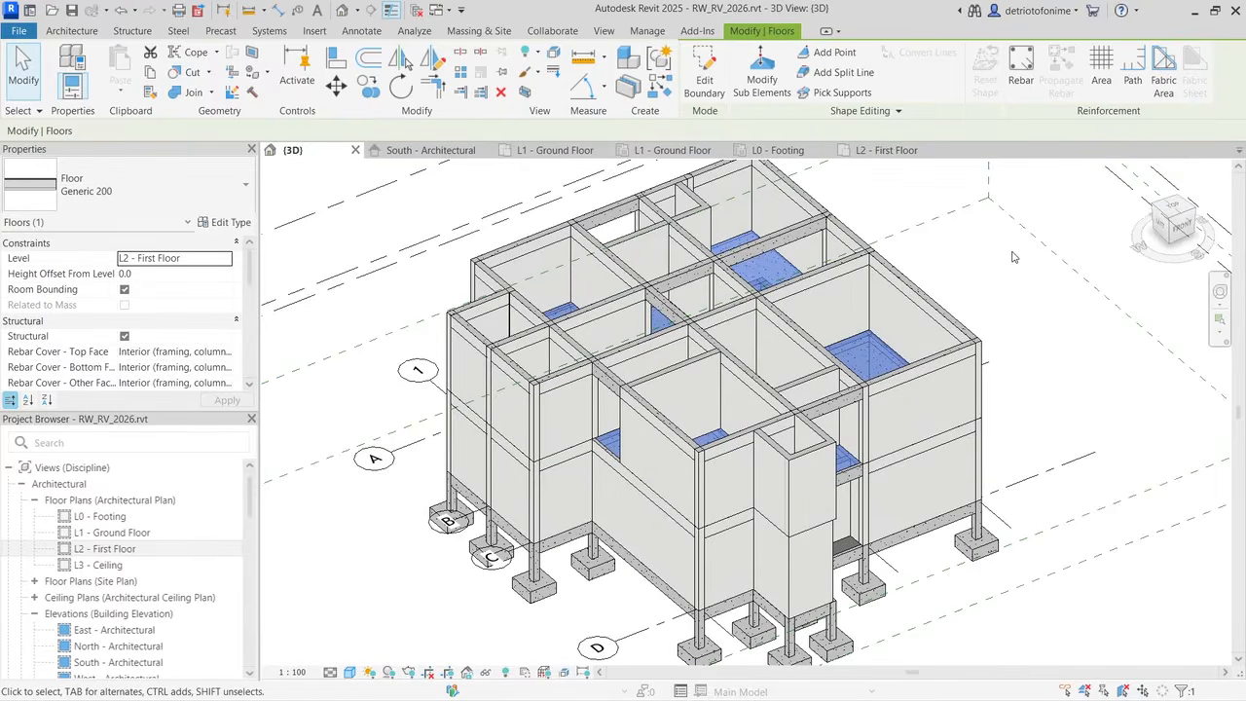
key("Escape")
scroll(912, 286, "down", 2)
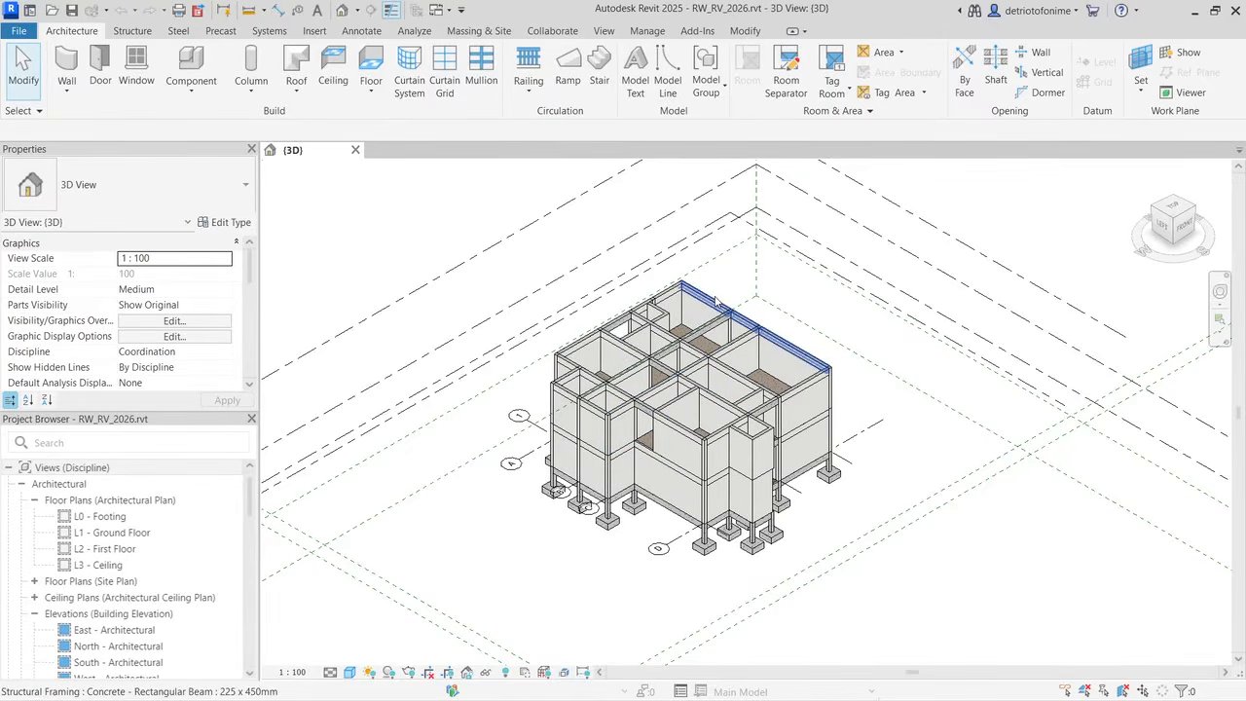
Step: Collapse the building elevations in the view list and open the architectural L2 - First Floor plan
left_click(38, 615)
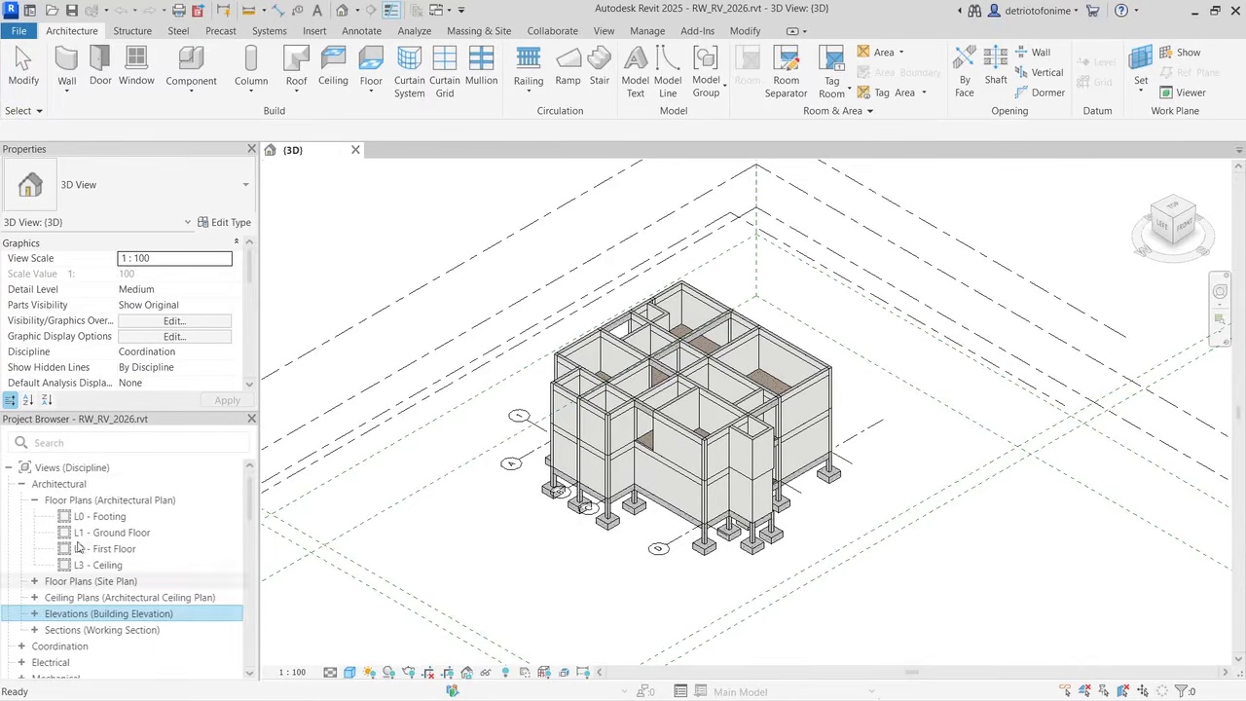
double_click(107, 549)
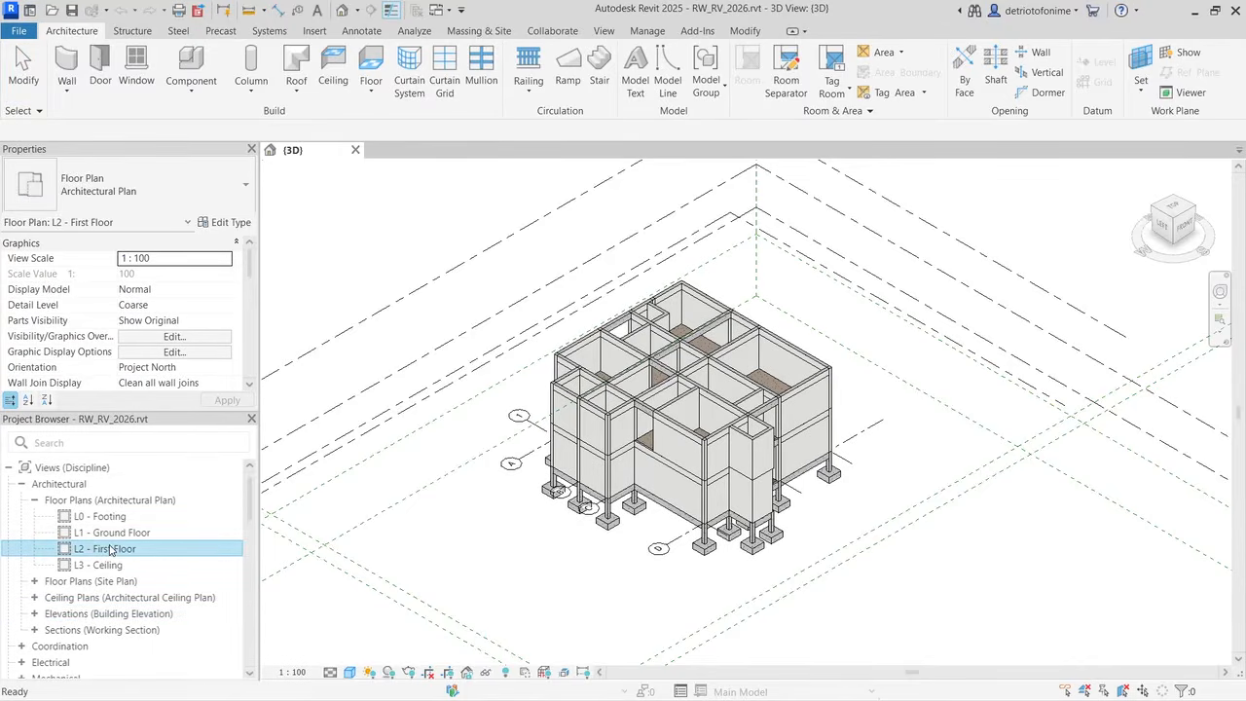
scroll(928, 287, "up", 2)
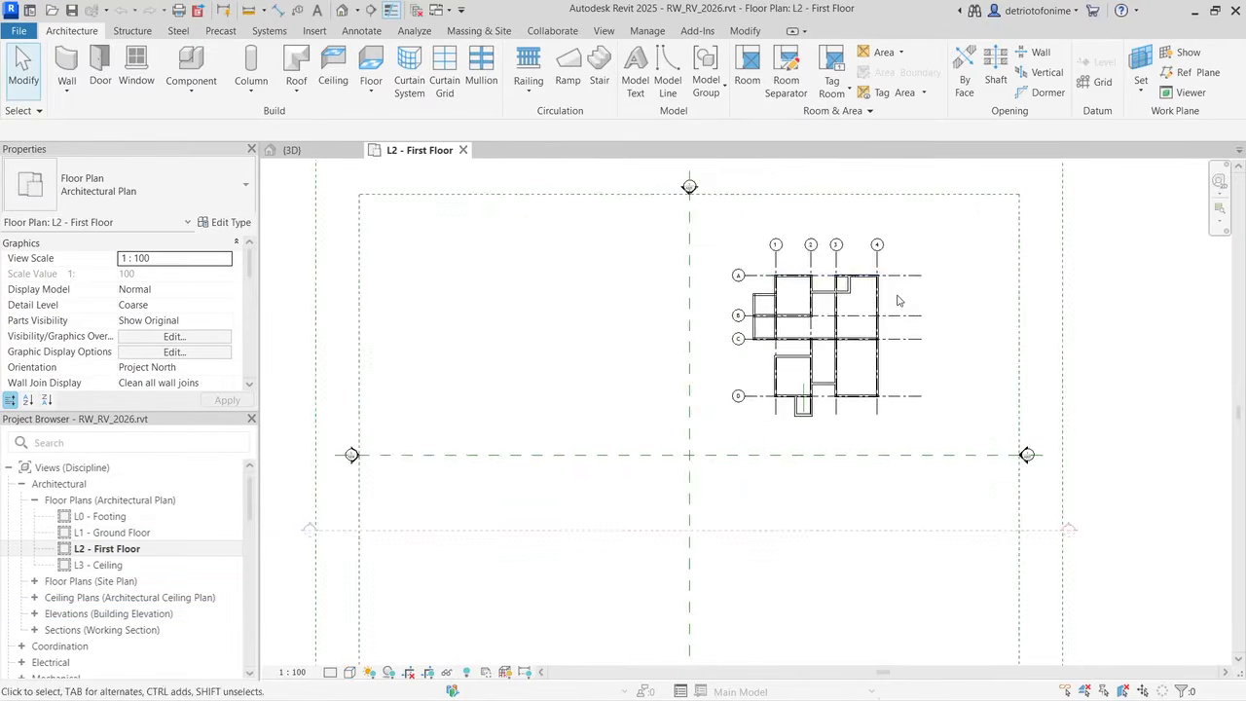
scroll(659, 370, "up", 3)
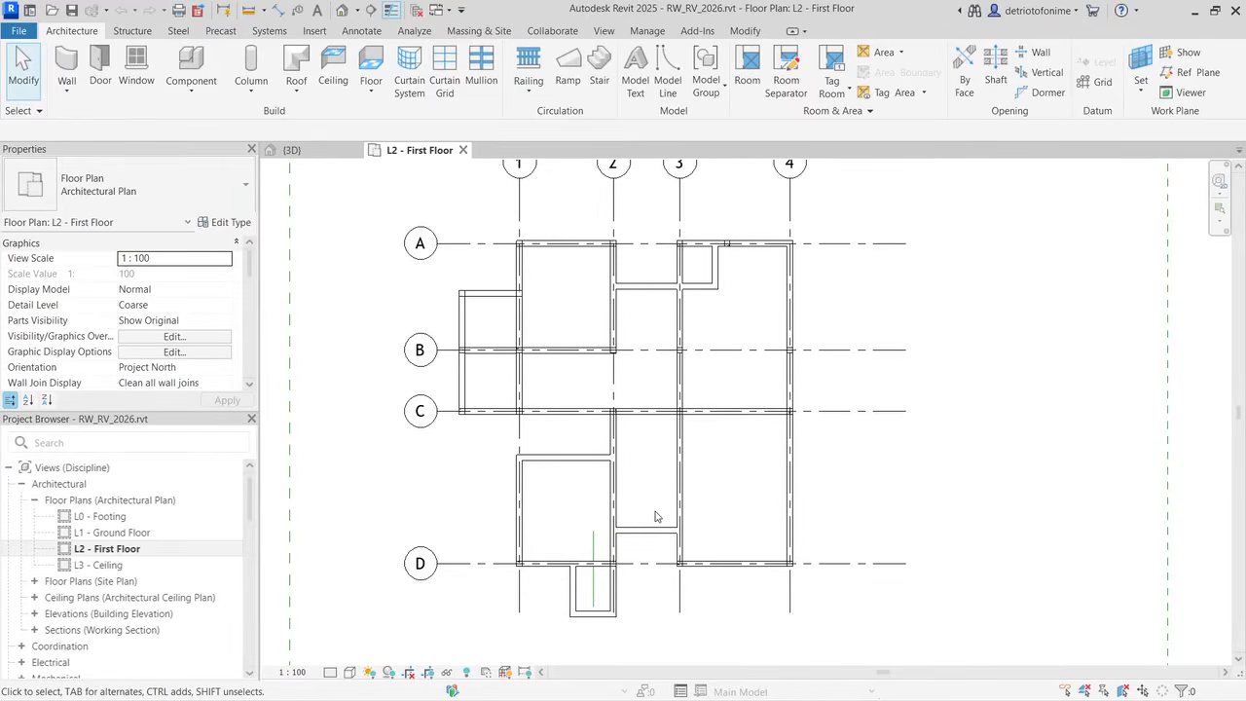
left_click(310, 151)
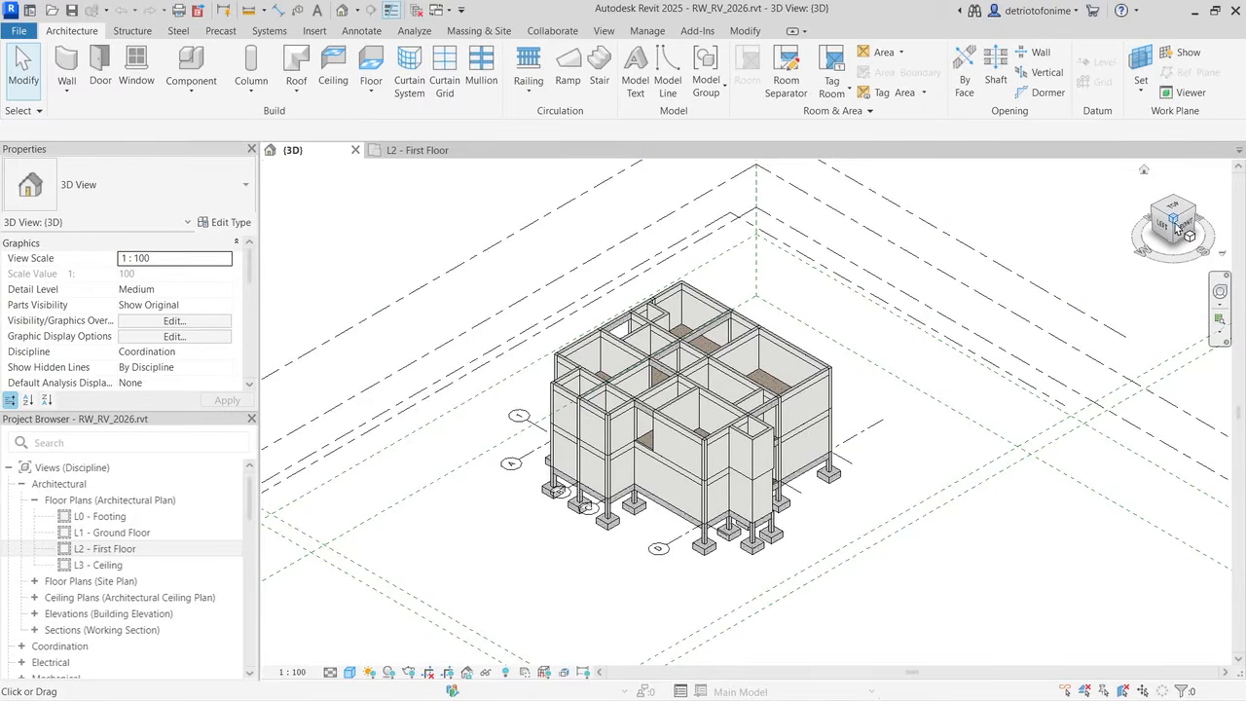
mouse_move(1178, 226)
left_mouse_down()
mouse_move(1192, 226)
mouse_move(1155, 224)
left_mouse_up()
left_click(414, 151)
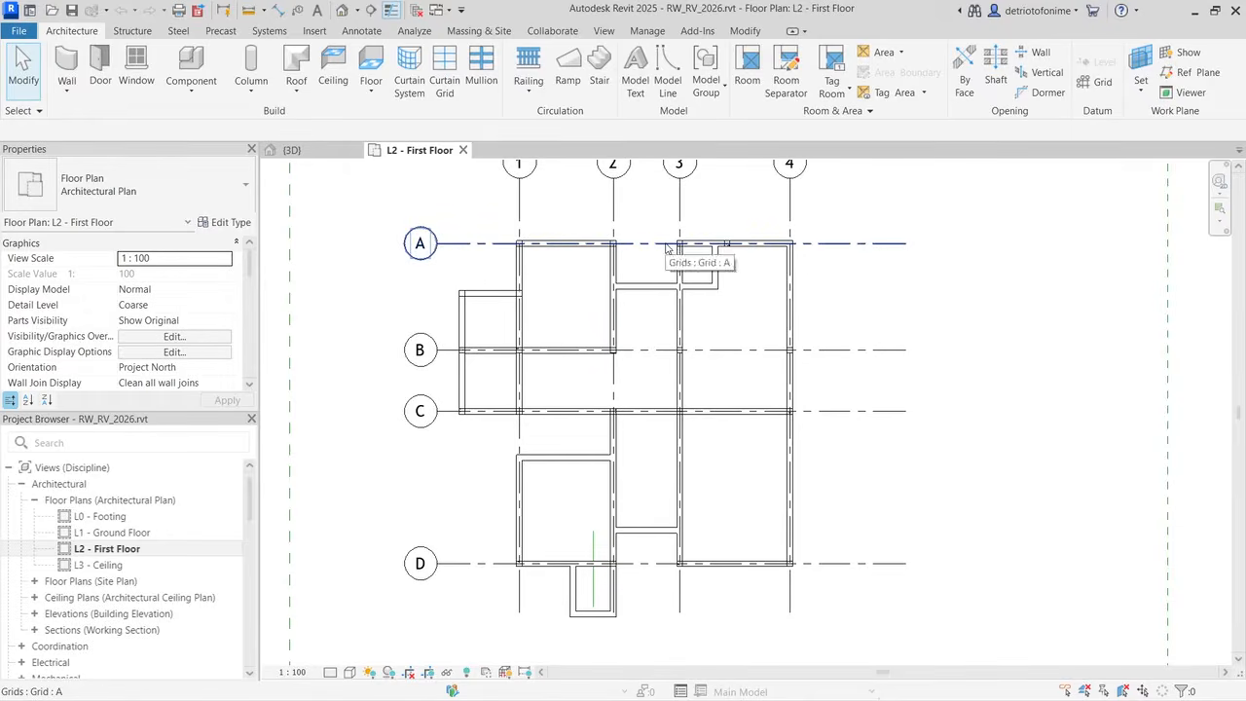
Step: Sketch a Glass Panel - Bottom Fill railing along grid A between grids 3 and 2 and finish its path
left_click(528, 91)
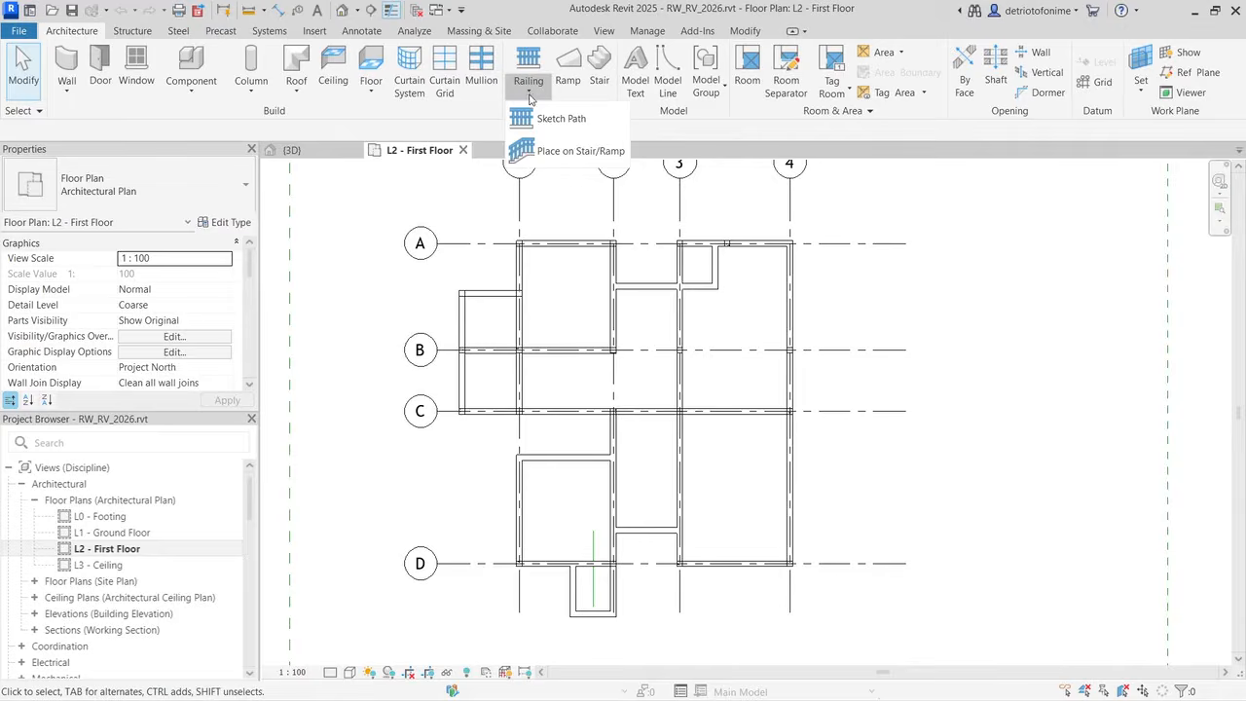
left_click(550, 120)
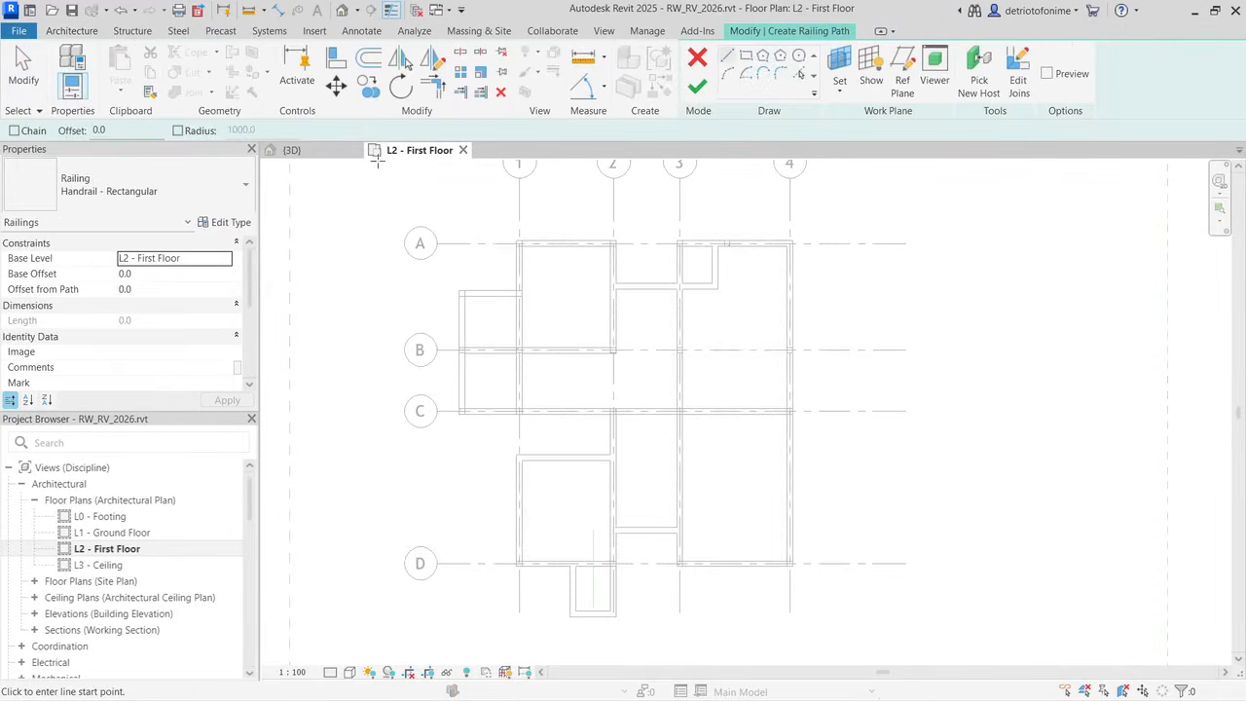
left_click(130, 194)
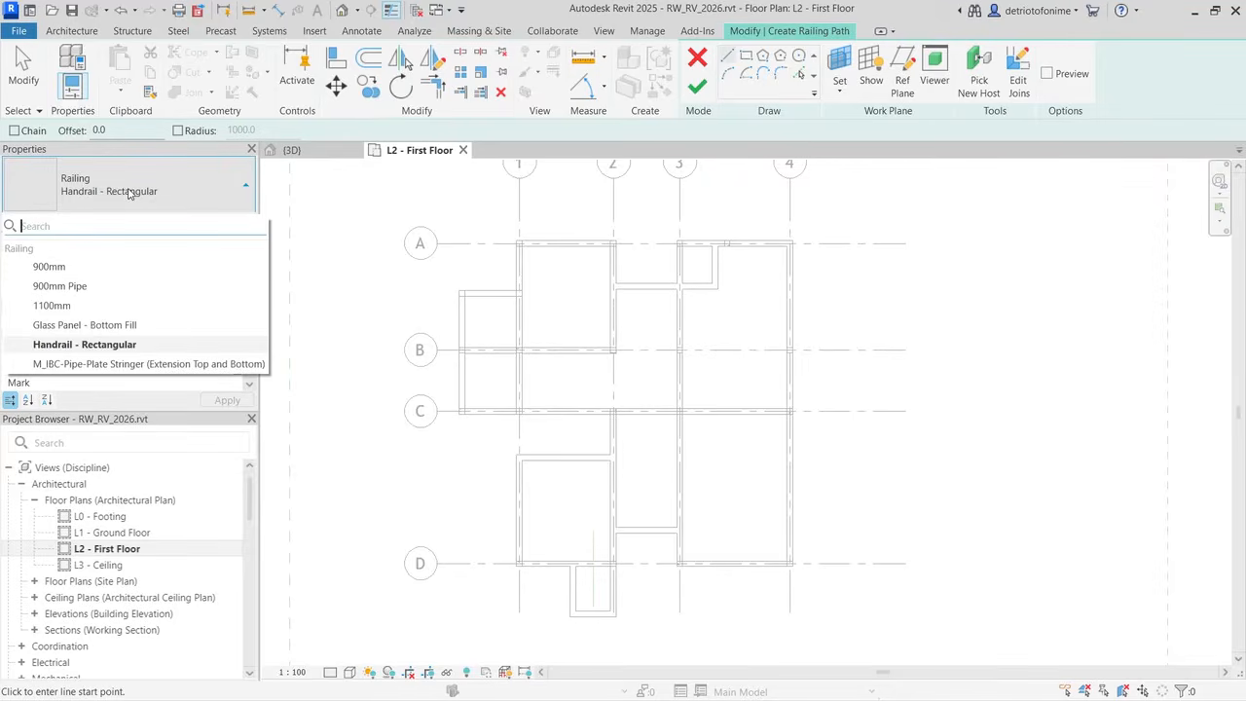
left_click(89, 328)
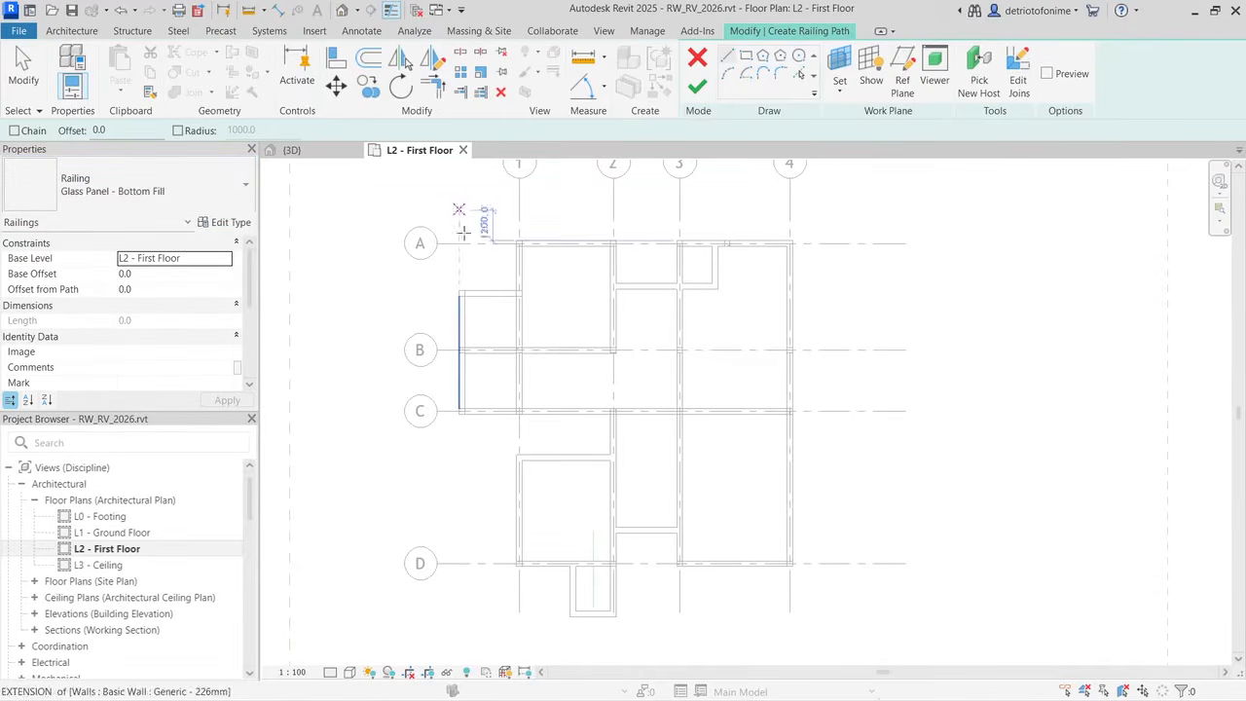
scroll(676, 234, "up", 1)
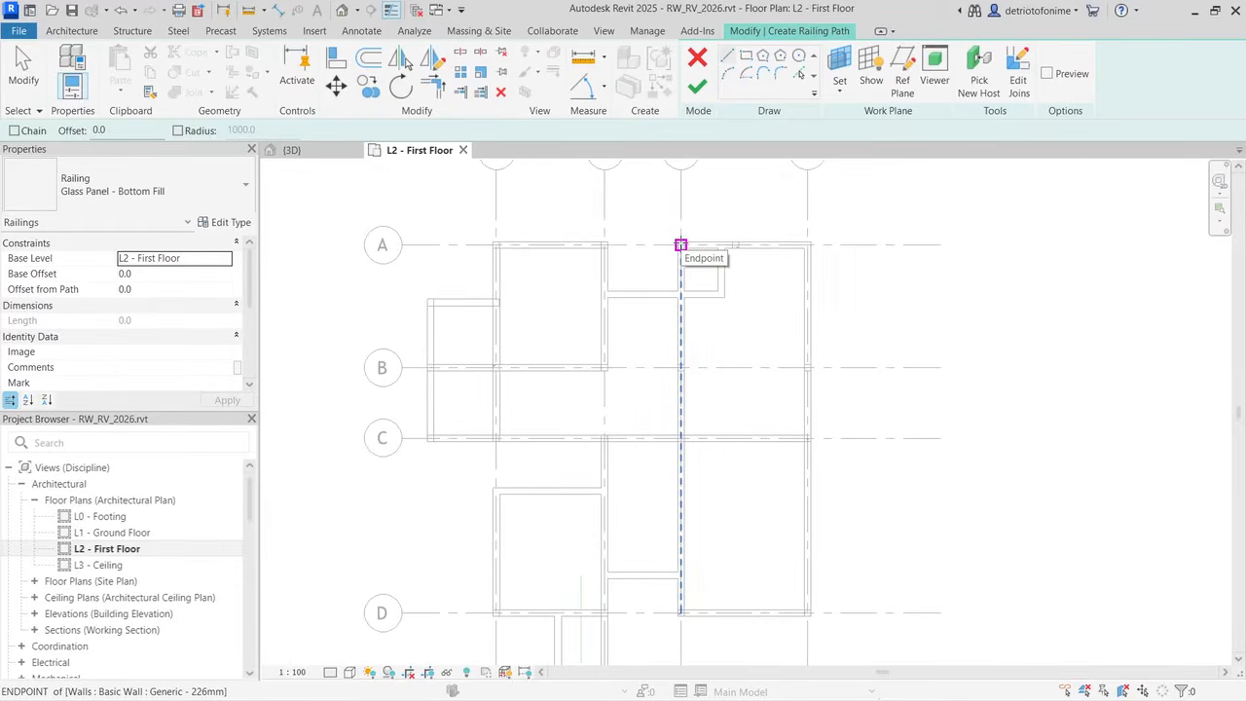
left_click(681, 244)
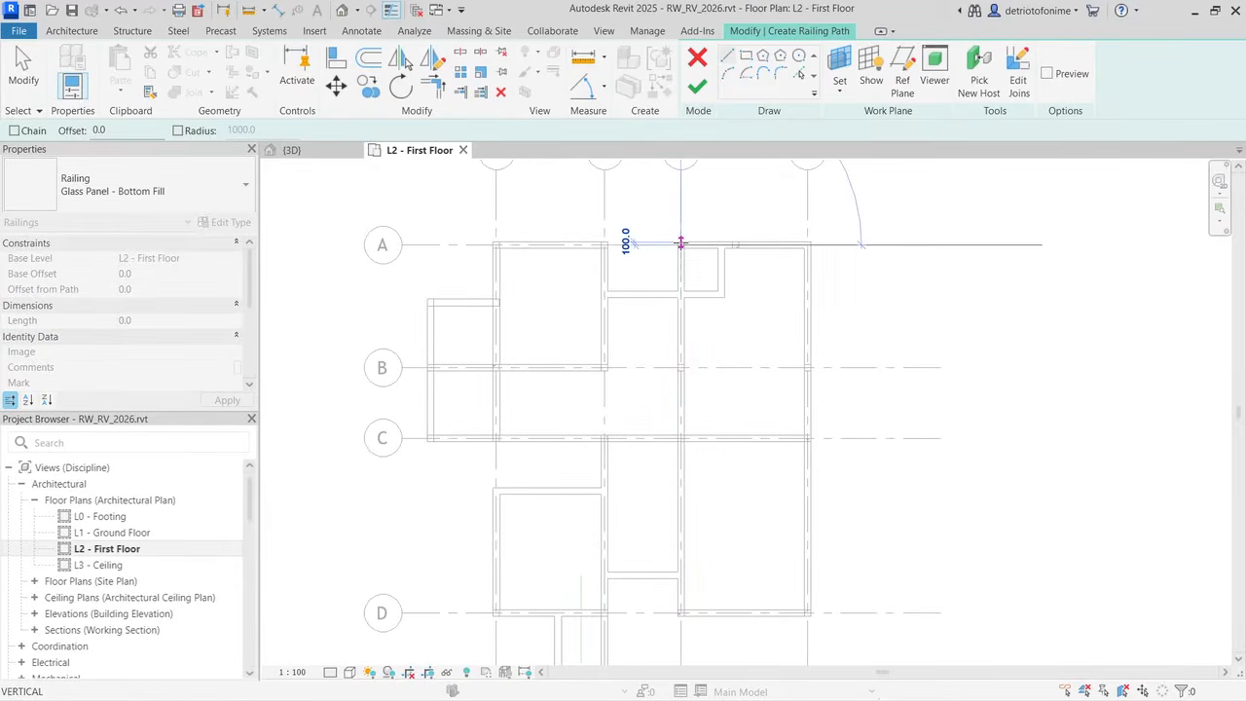
left_click(604, 244)
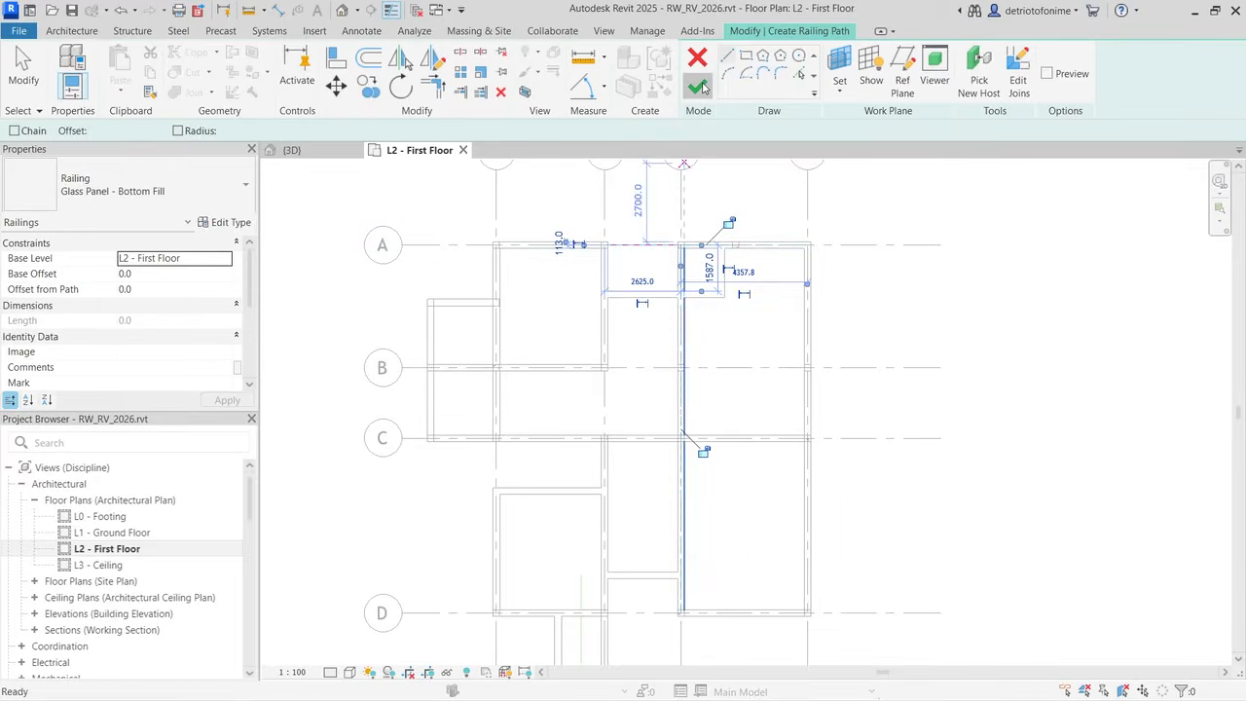
left_click(697, 86)
mouse_move(979, 627)
left_mouse_down()
mouse_move(959, 508)
mouse_move(947, 514)
left_mouse_up()
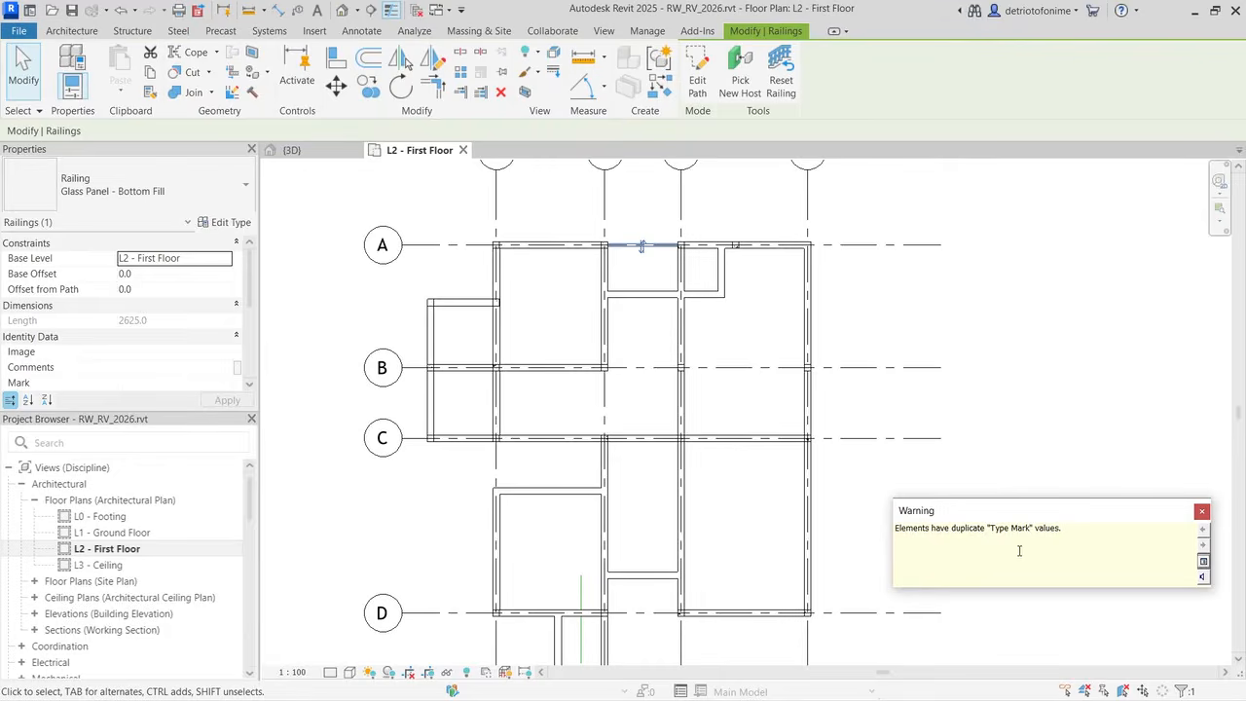
left_click(1203, 512)
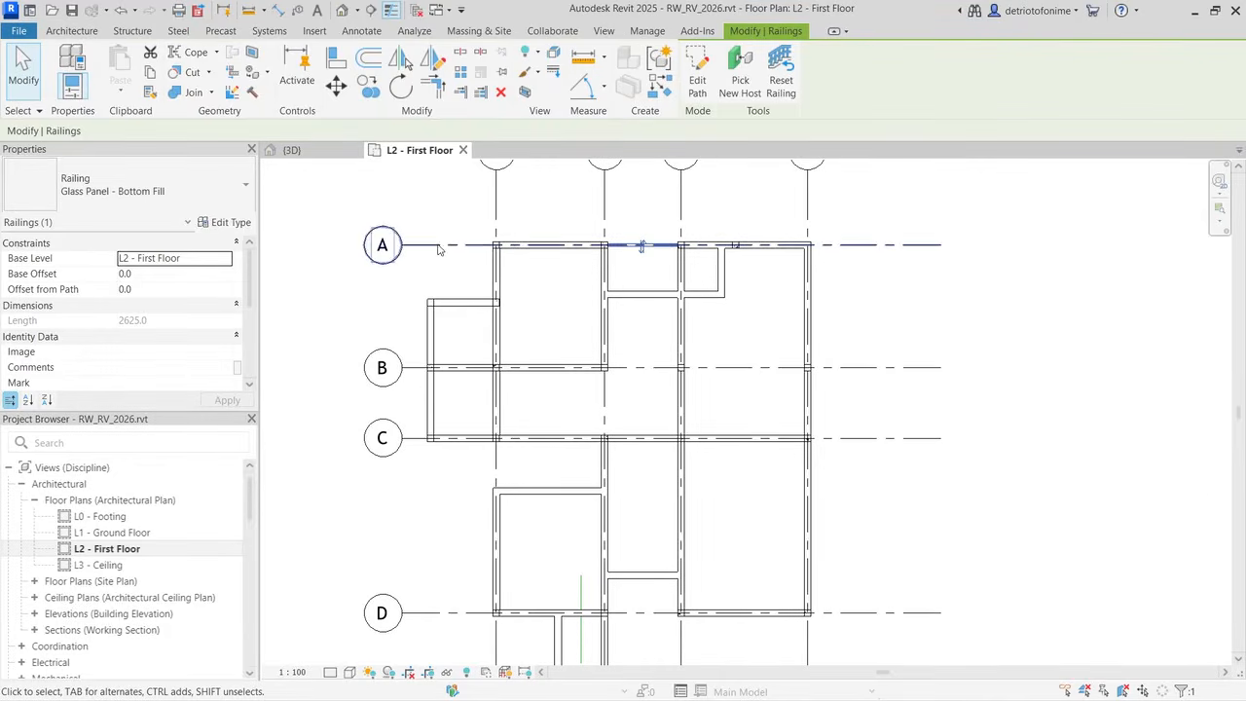
Step: Inspect the glass railing at grid A in the 3D view from the back of the house
left_click(292, 151)
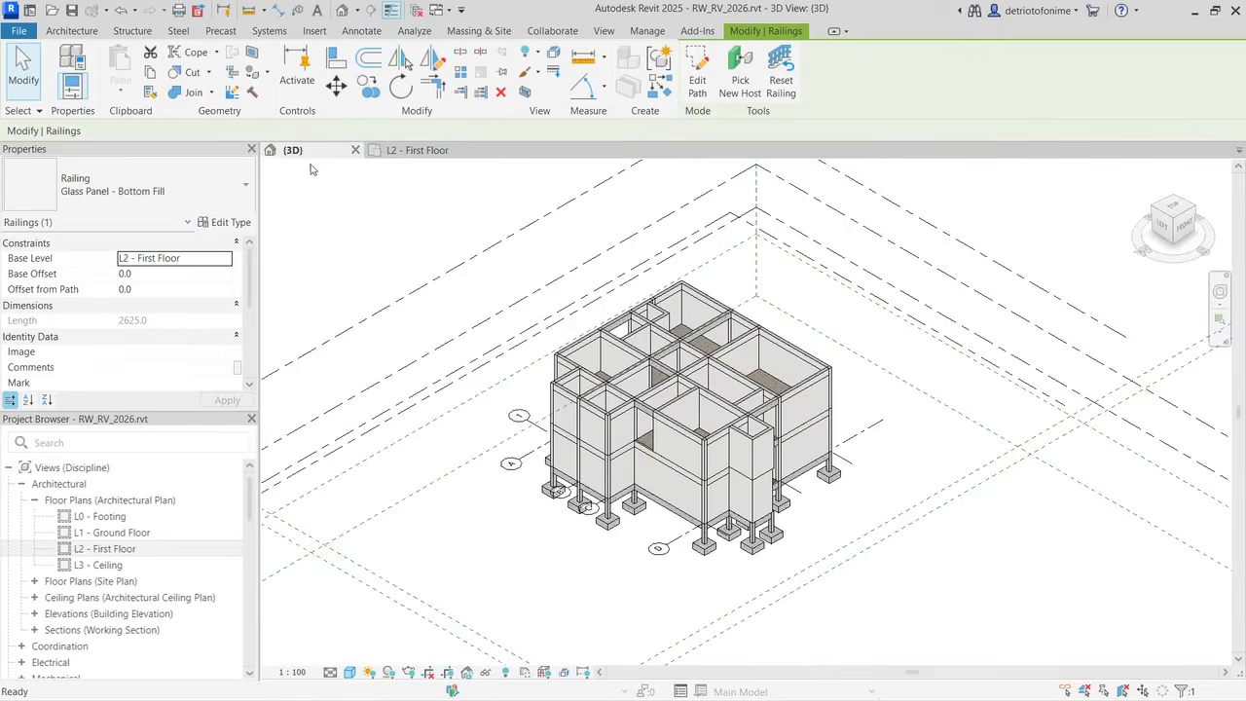
left_click(1156, 210)
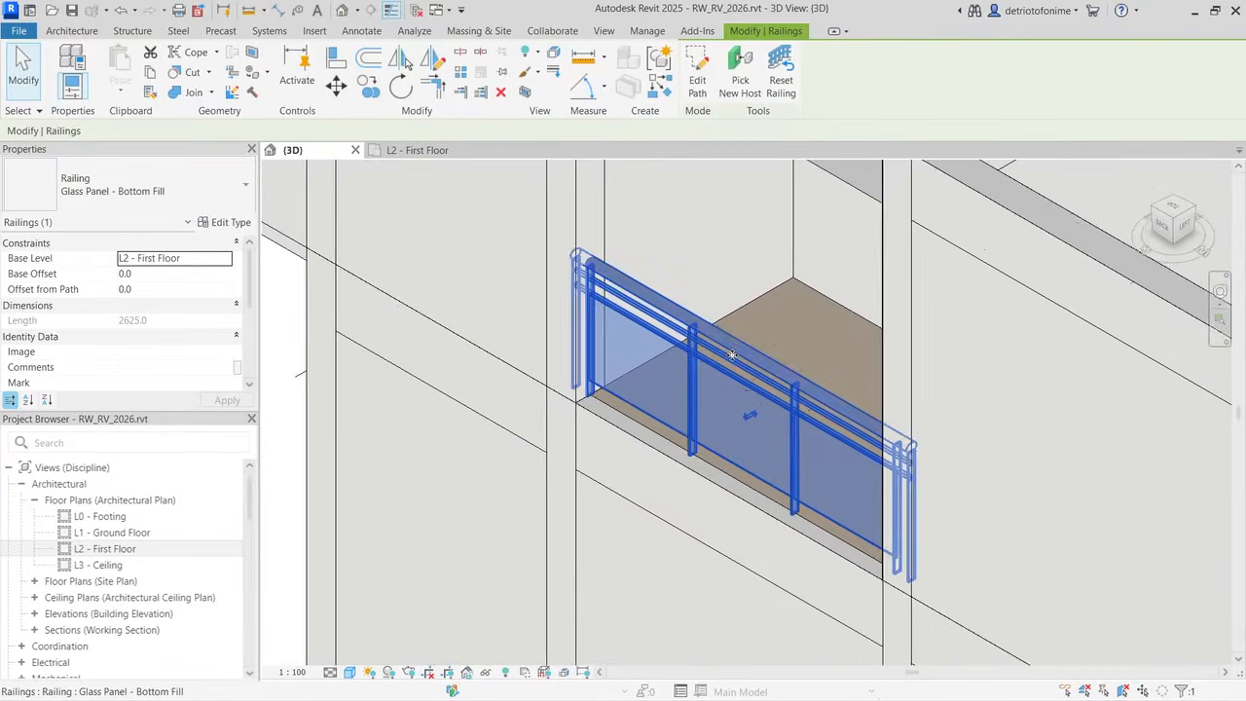
scroll(730, 356, "down", 2)
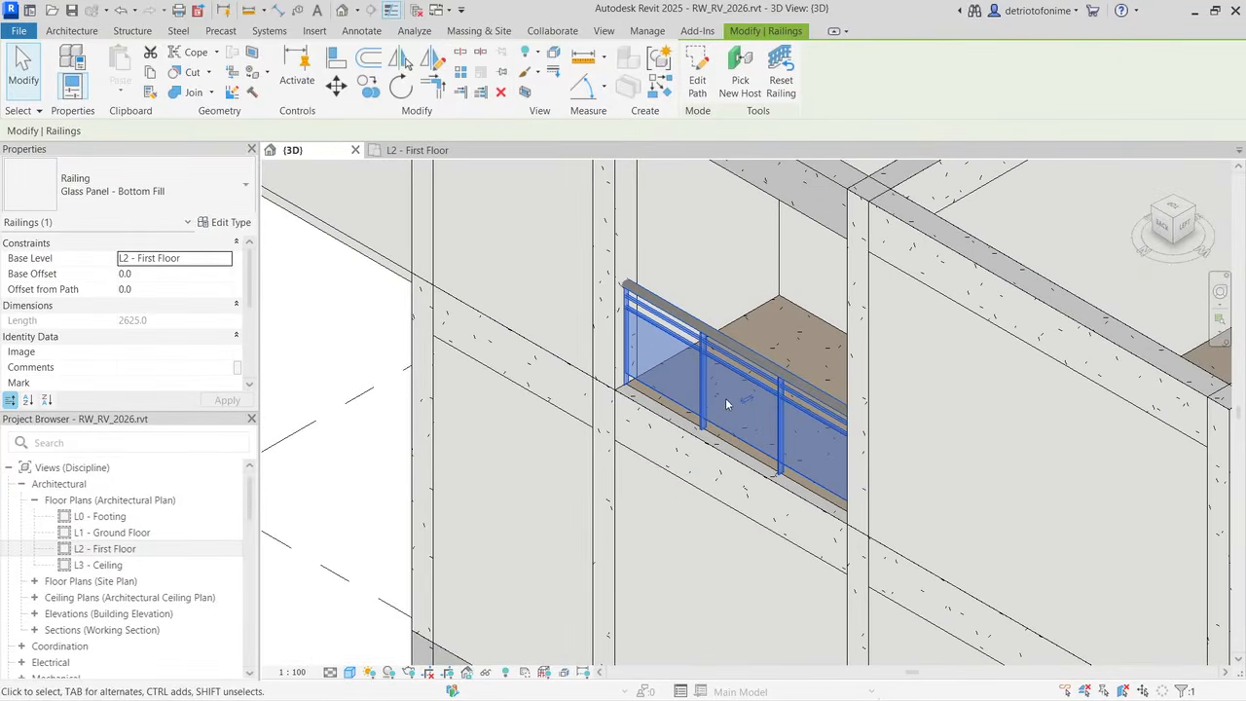
left_click(729, 409)
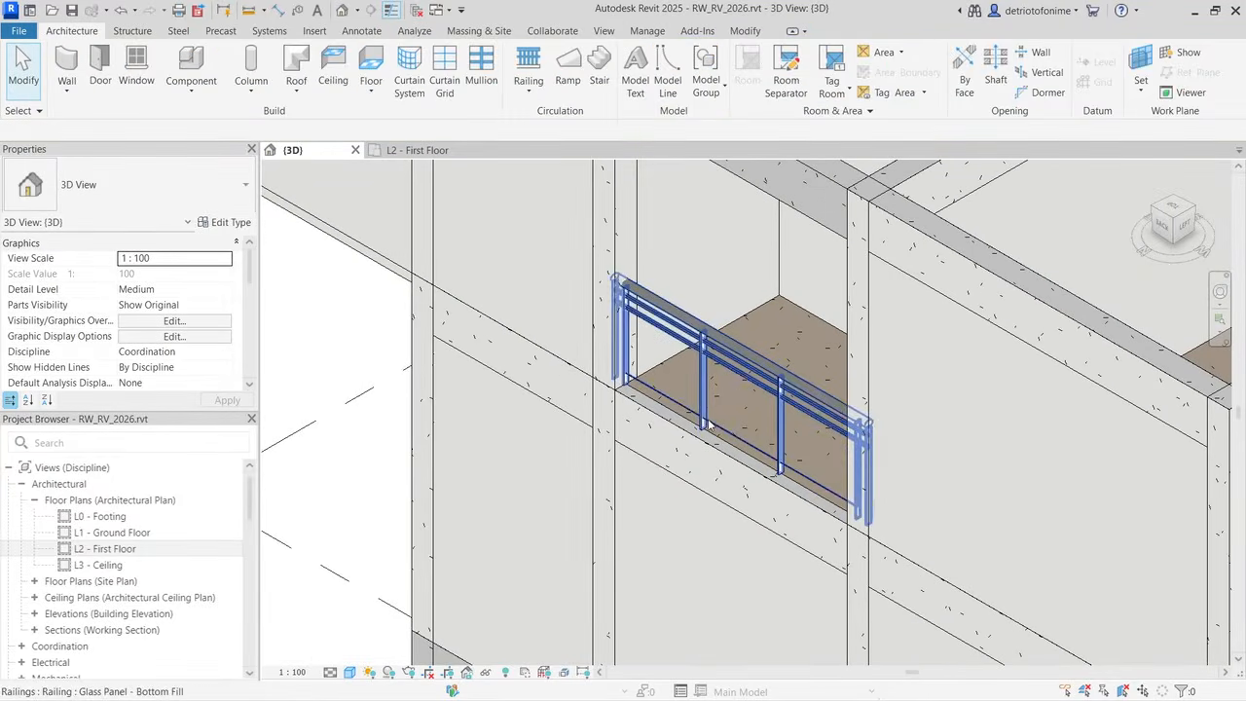
scroll(645, 421, "down", 1)
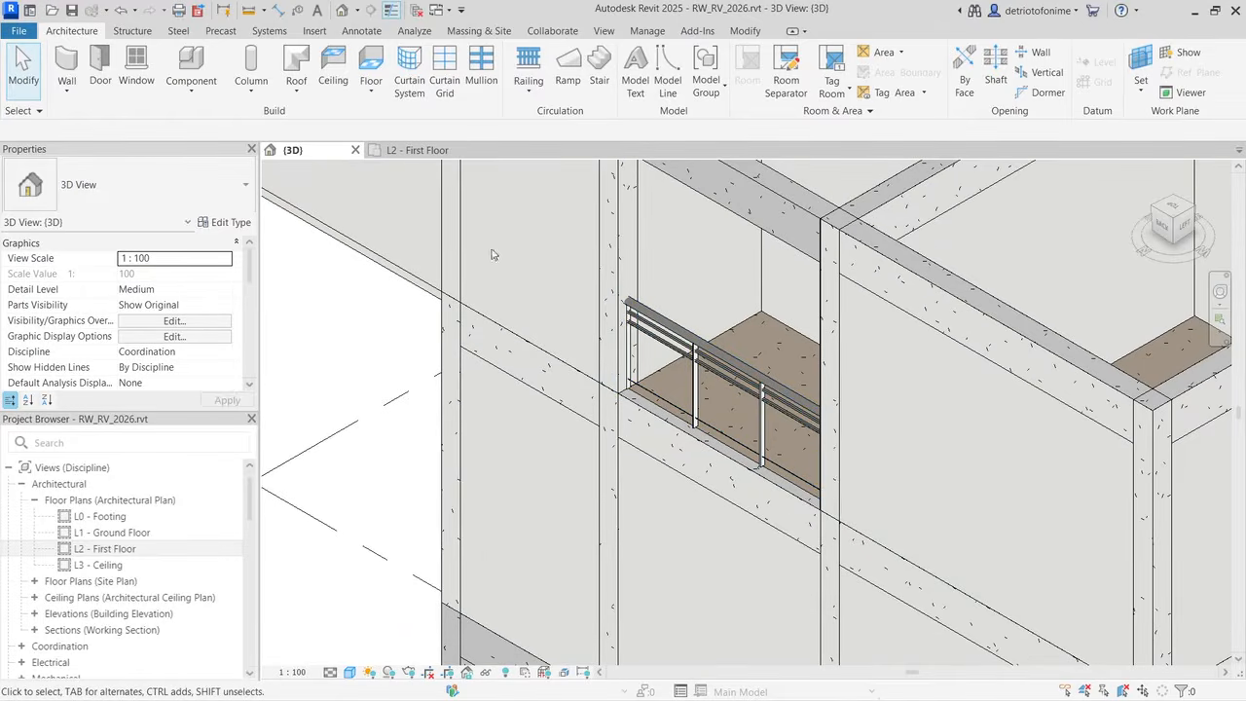
Step: Add a Glass Panel - Bottom Fill railing in the L2 plan along grid 1, from the wall corner south of grid C up to grid C
left_click(417, 149)
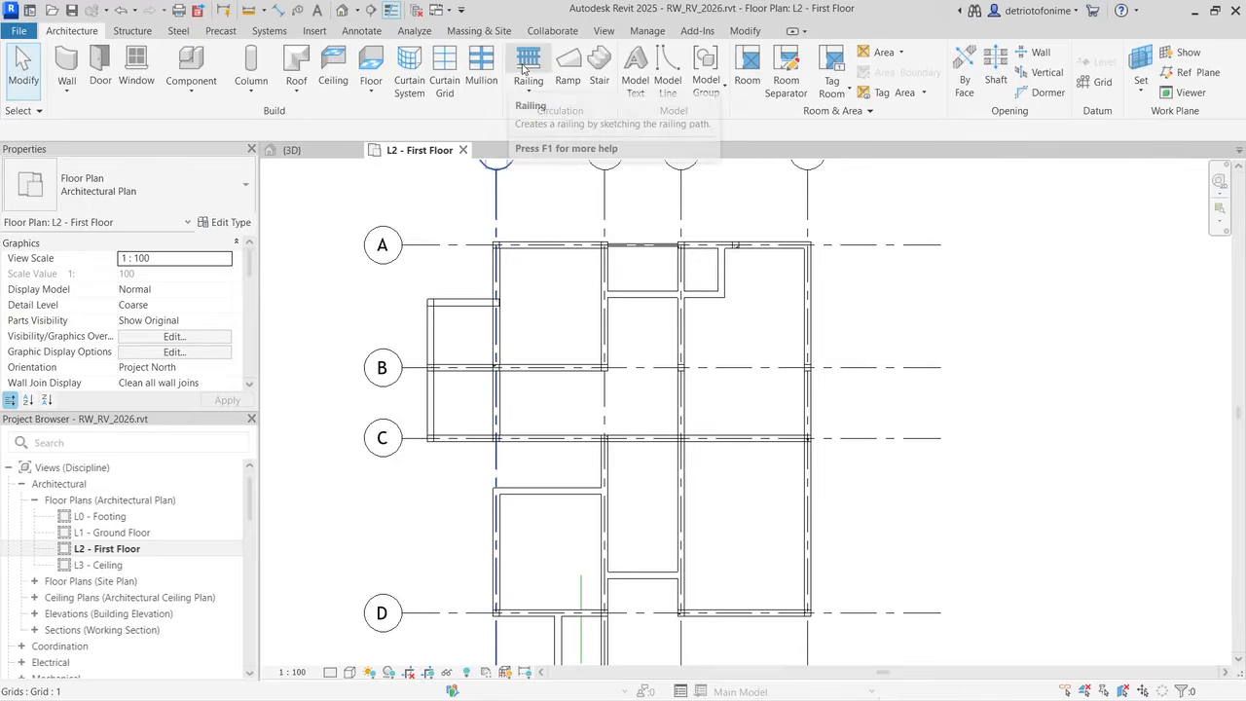
left_click(531, 60)
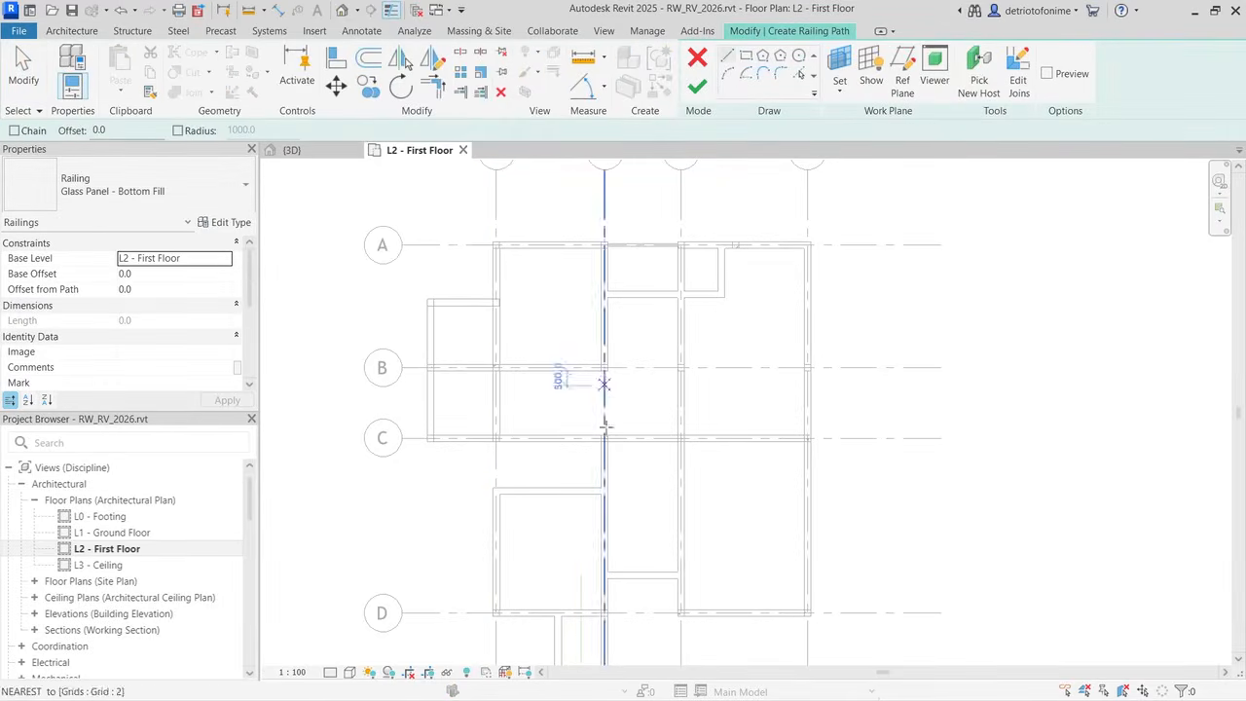
left_click(496, 491)
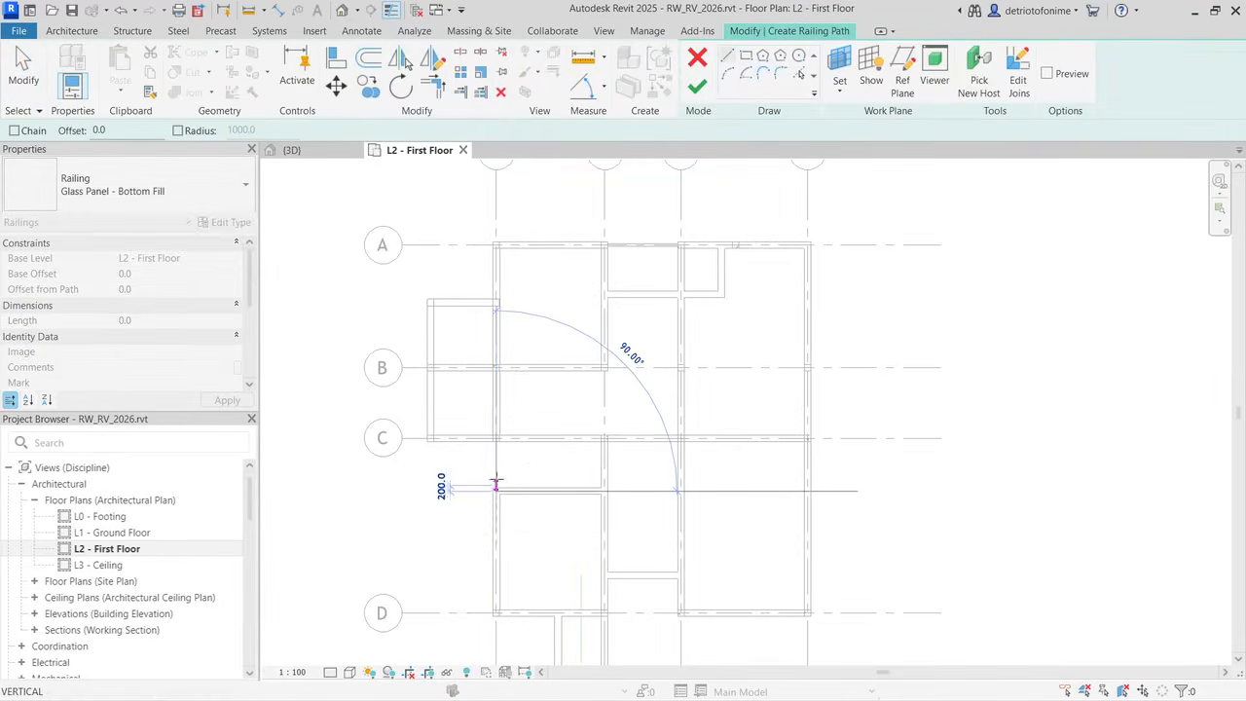
left_click(495, 435)
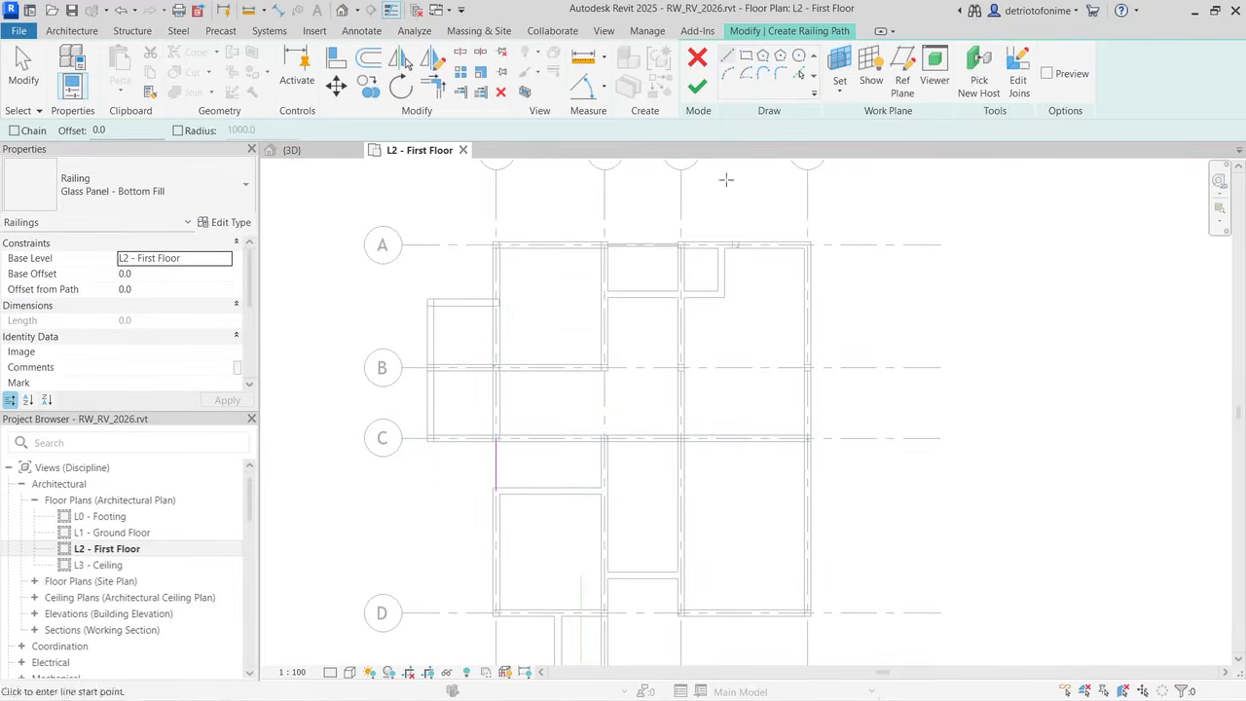
left_click(699, 86)
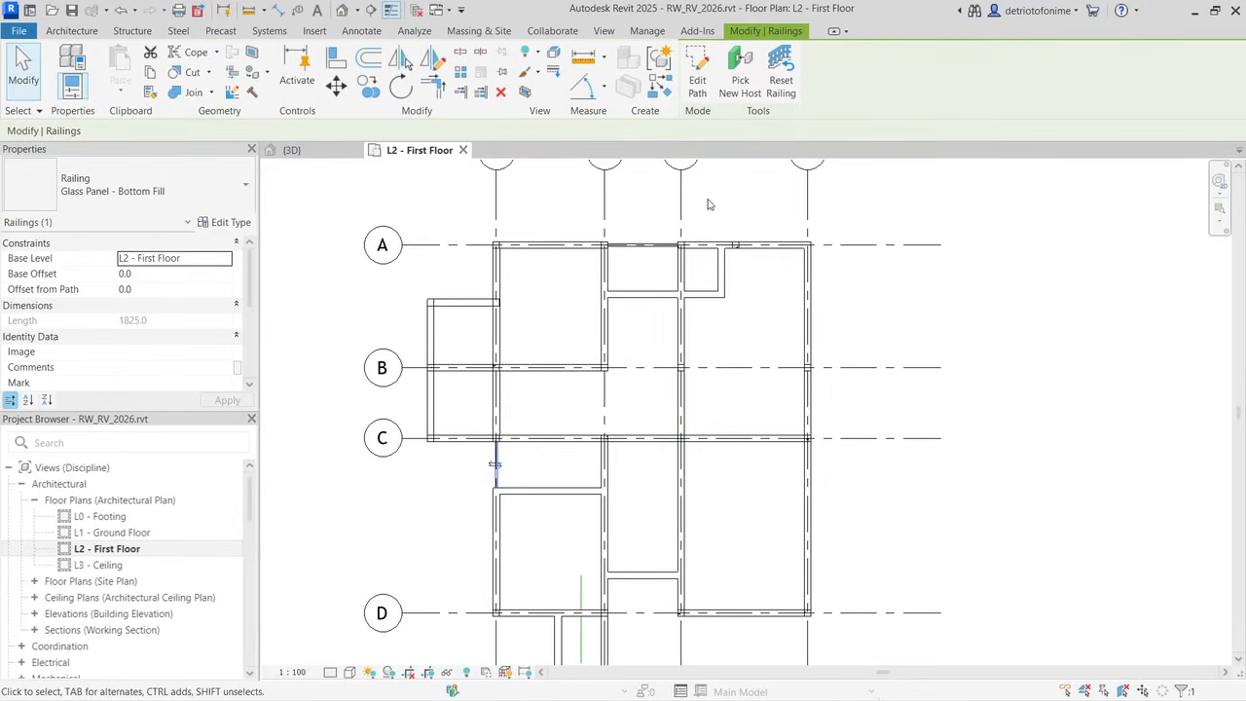
left_click(441, 552)
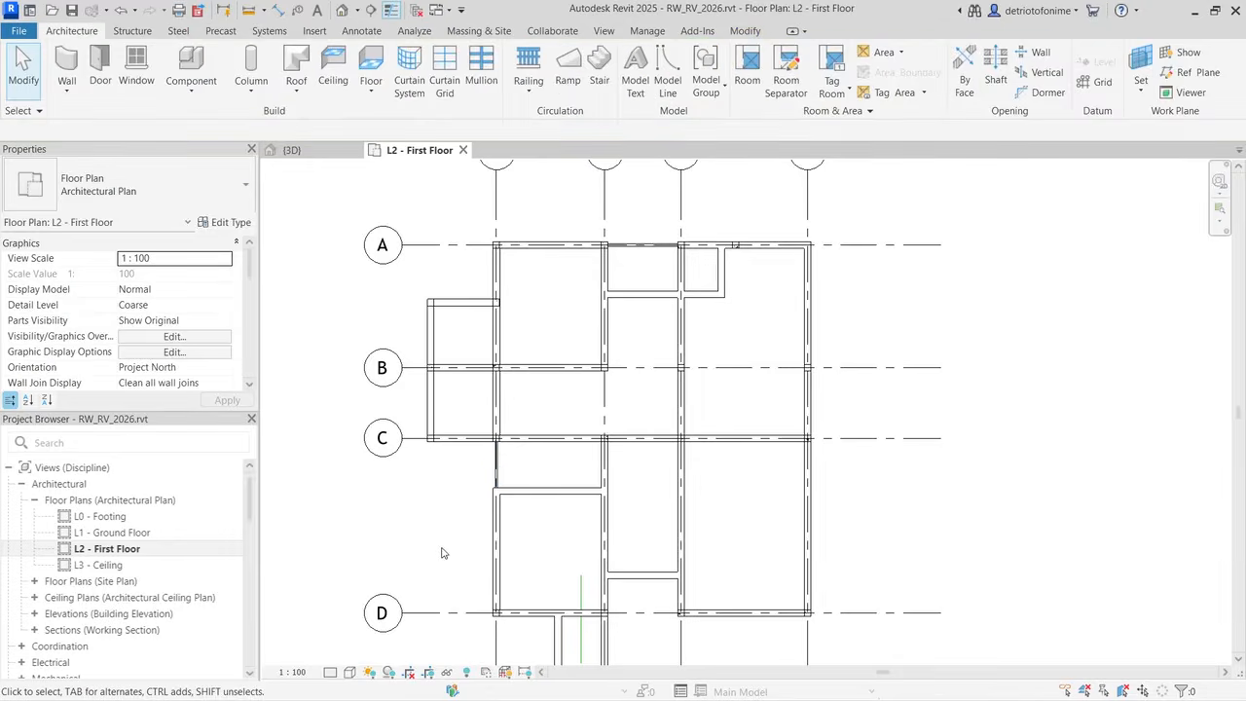
Step: Add a Glass Panel - Bottom Fill railing along grid D between grids 3 and 2
left_click(527, 63)
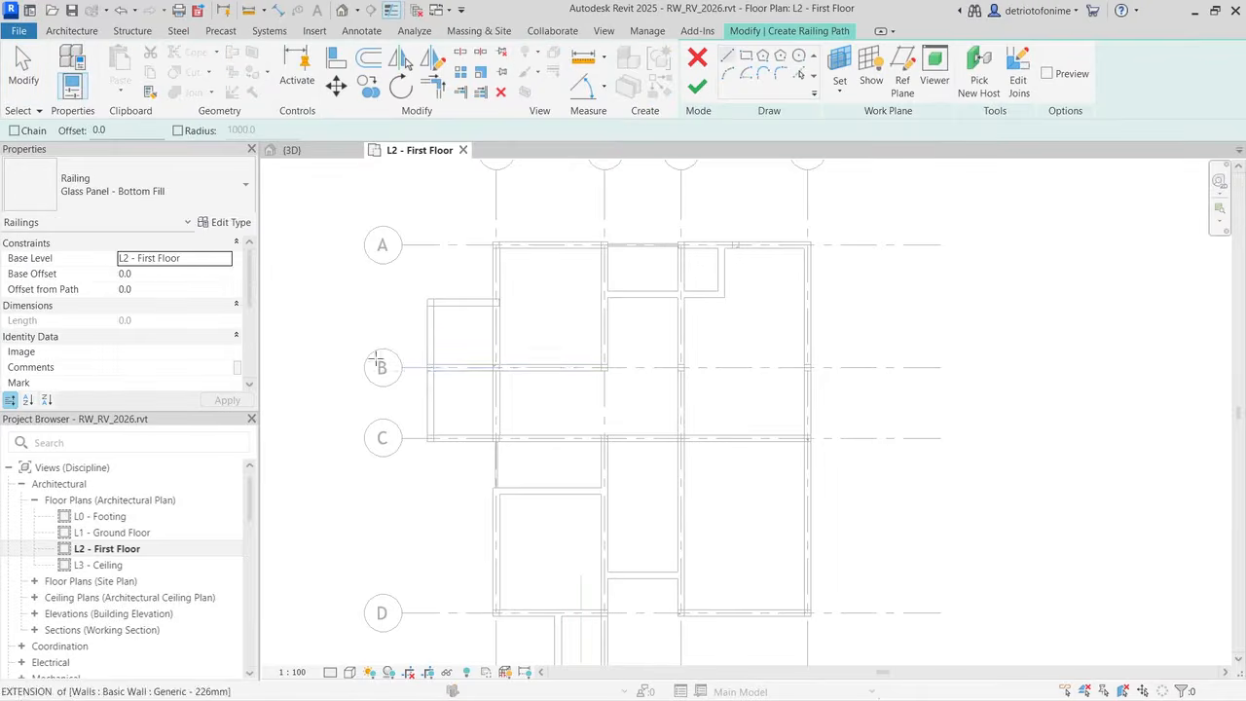
left_click(681, 613)
scroll(681, 613, "up", 1)
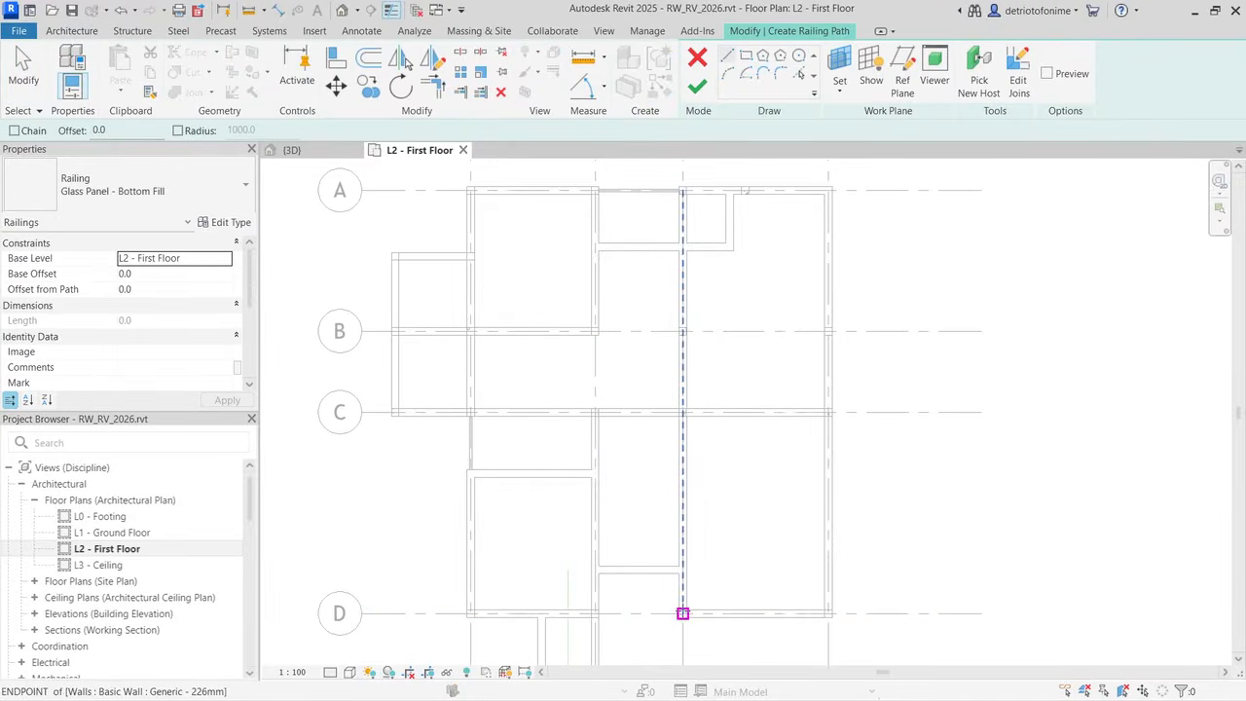
left_click(595, 613)
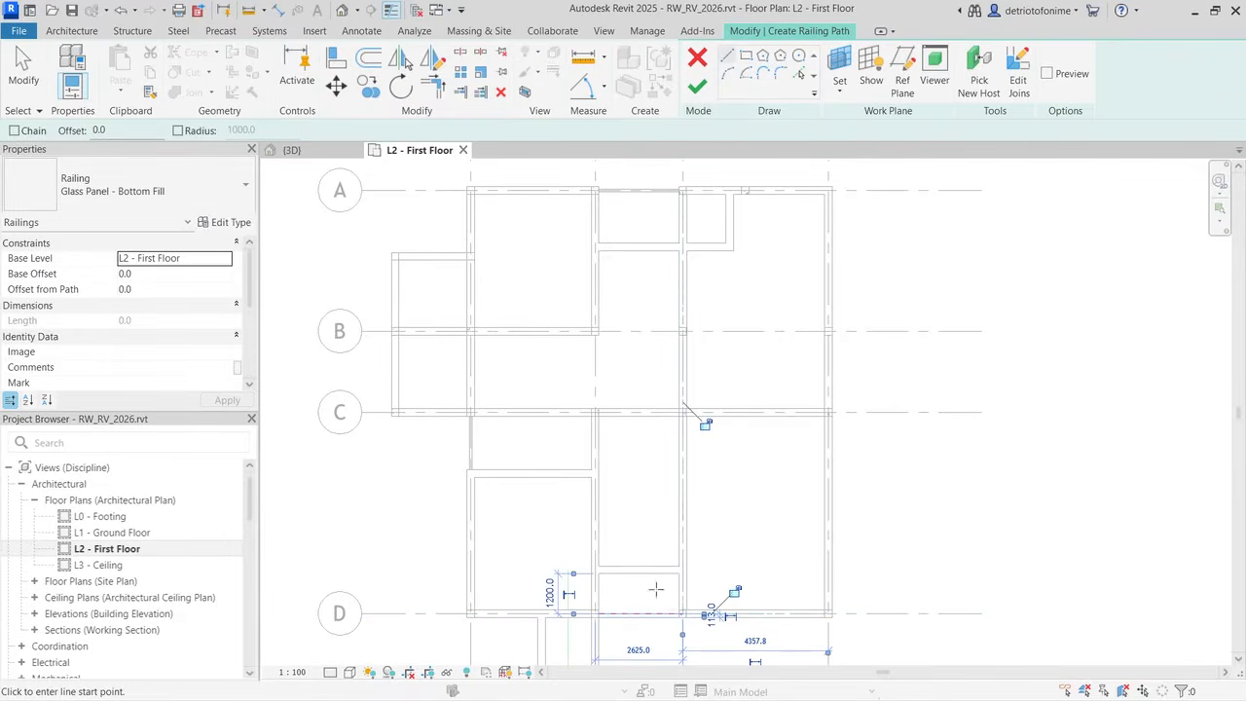
left_click(697, 86)
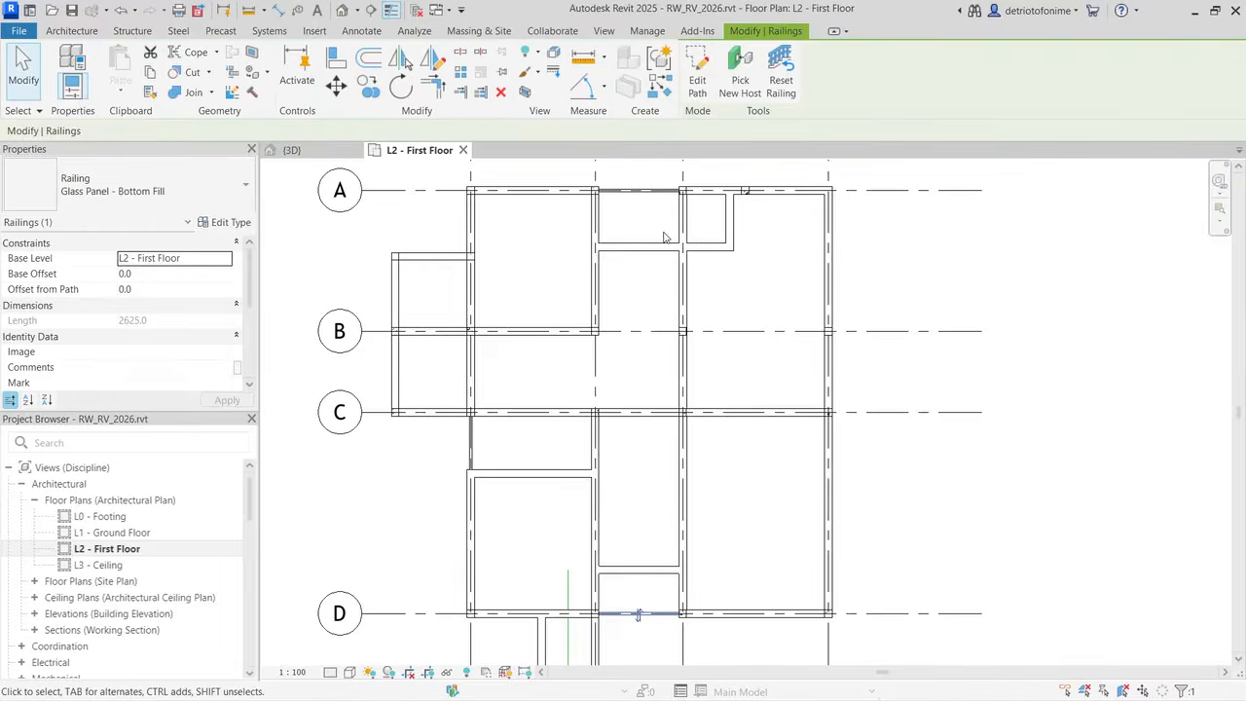
Step: Inspect the new glass railings in the 3D view, return to the L2 plan and clear the railing selection
left_click(302, 151)
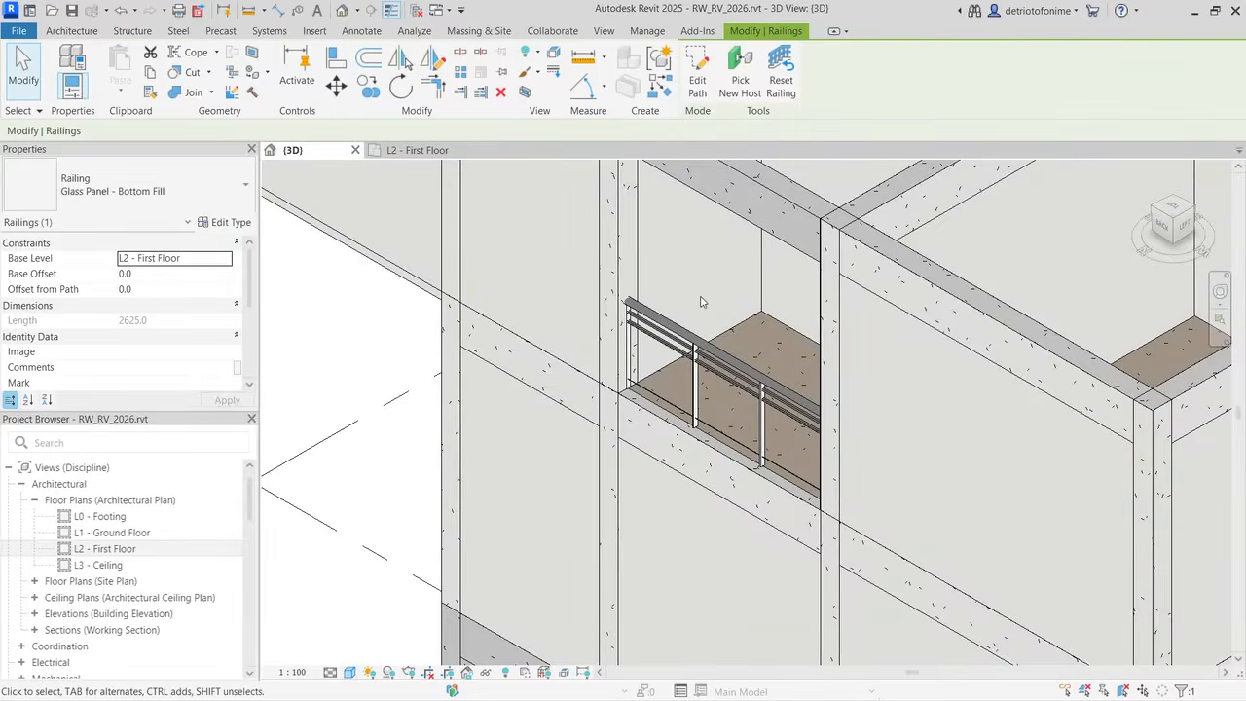
scroll(716, 292, "down", 5)
scroll(738, 265, "up", 5)
scroll(737, 266, "down", 10)
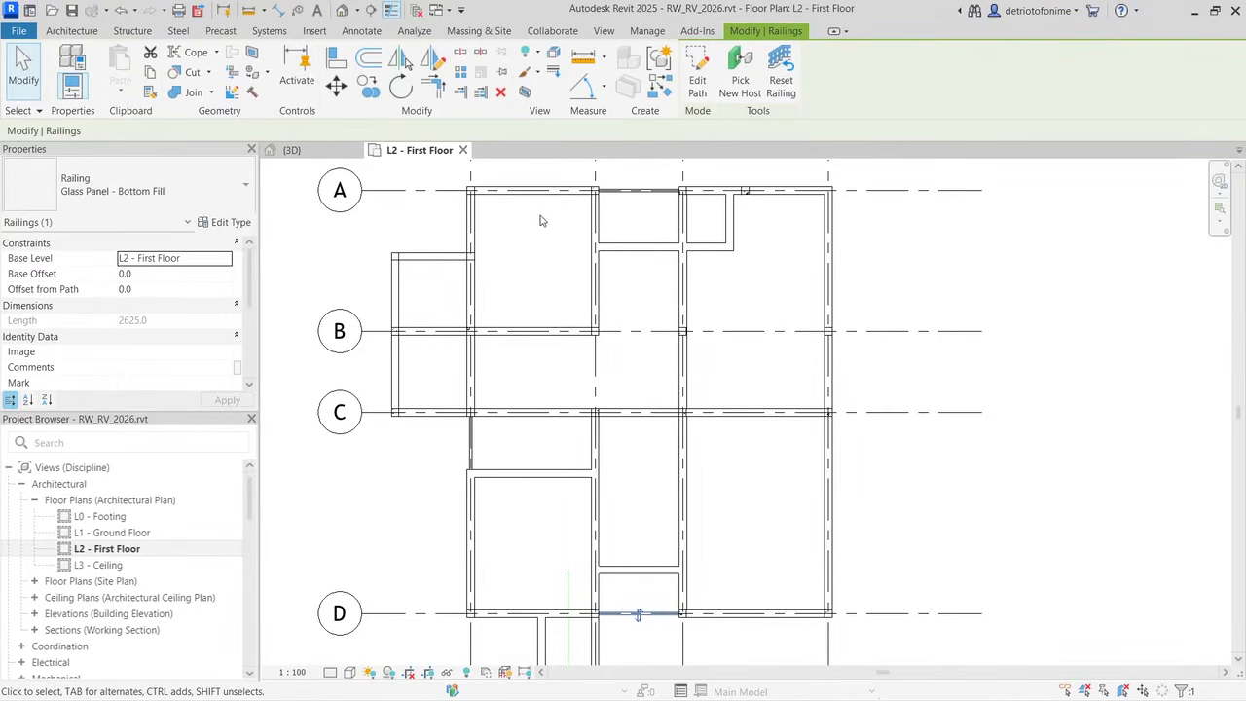
left_click(959, 250)
scroll(799, 268, "down", 1)
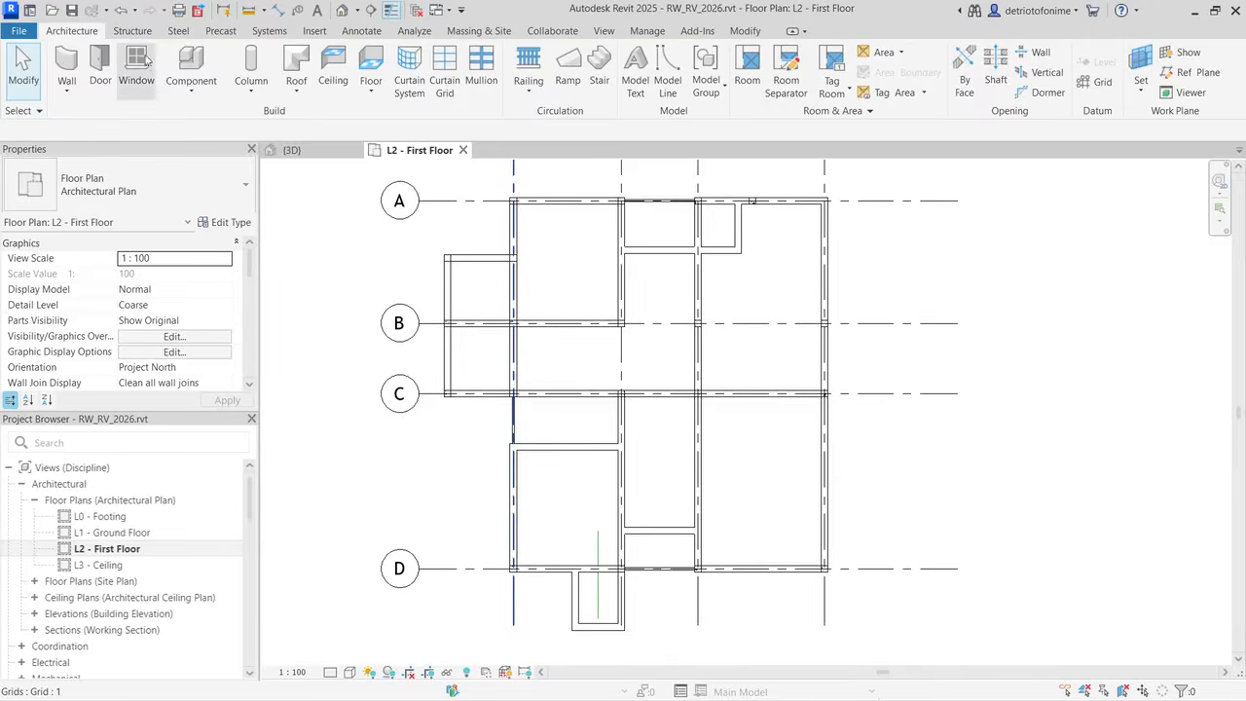
Step: Import the image cut-floor plan 02.jpg from the Desktop and place it beside the L2 plan, overlapping grid 4
left_click(315, 33)
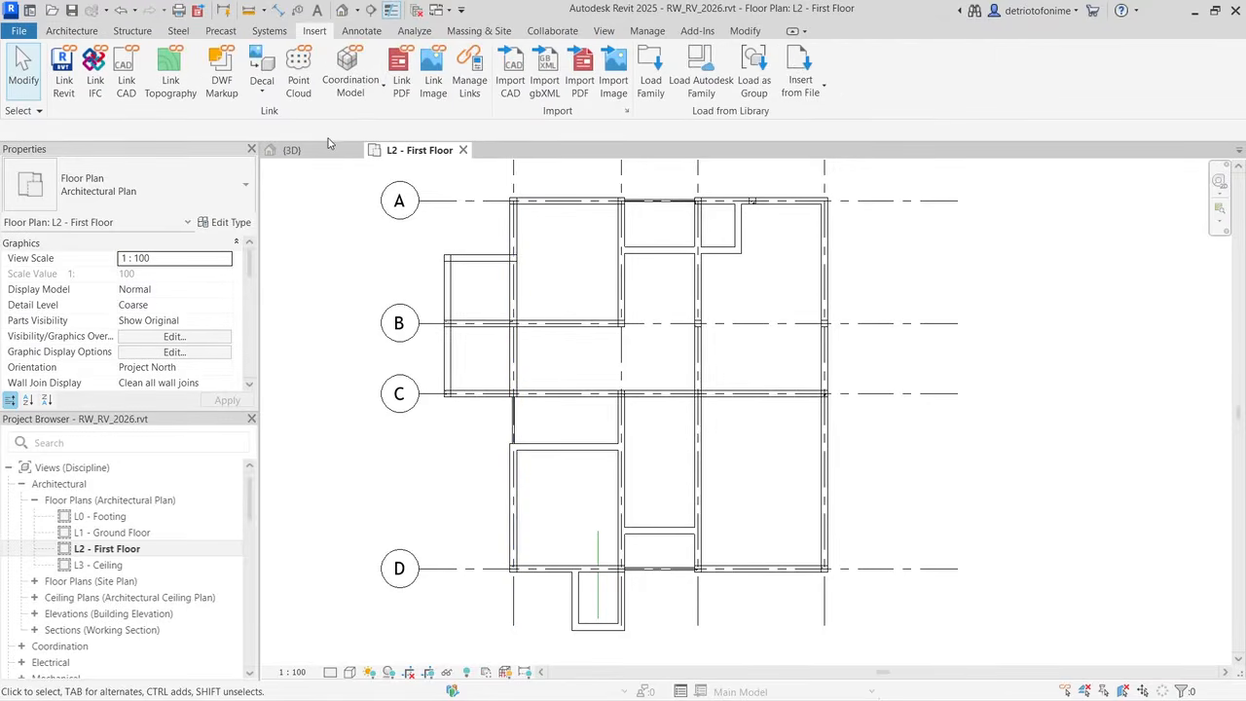
left_click(616, 83)
scroll(473, 273, "down", 6)
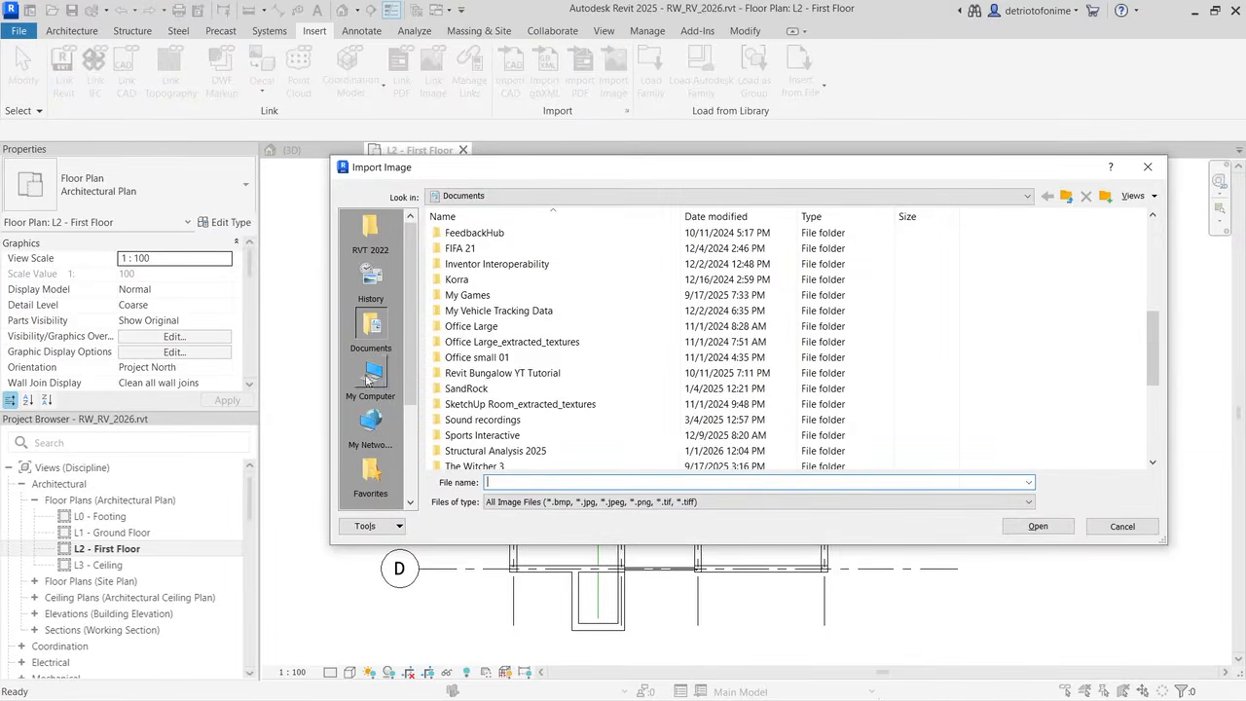
scroll(372, 370, "down", 3)
left_click(373, 368)
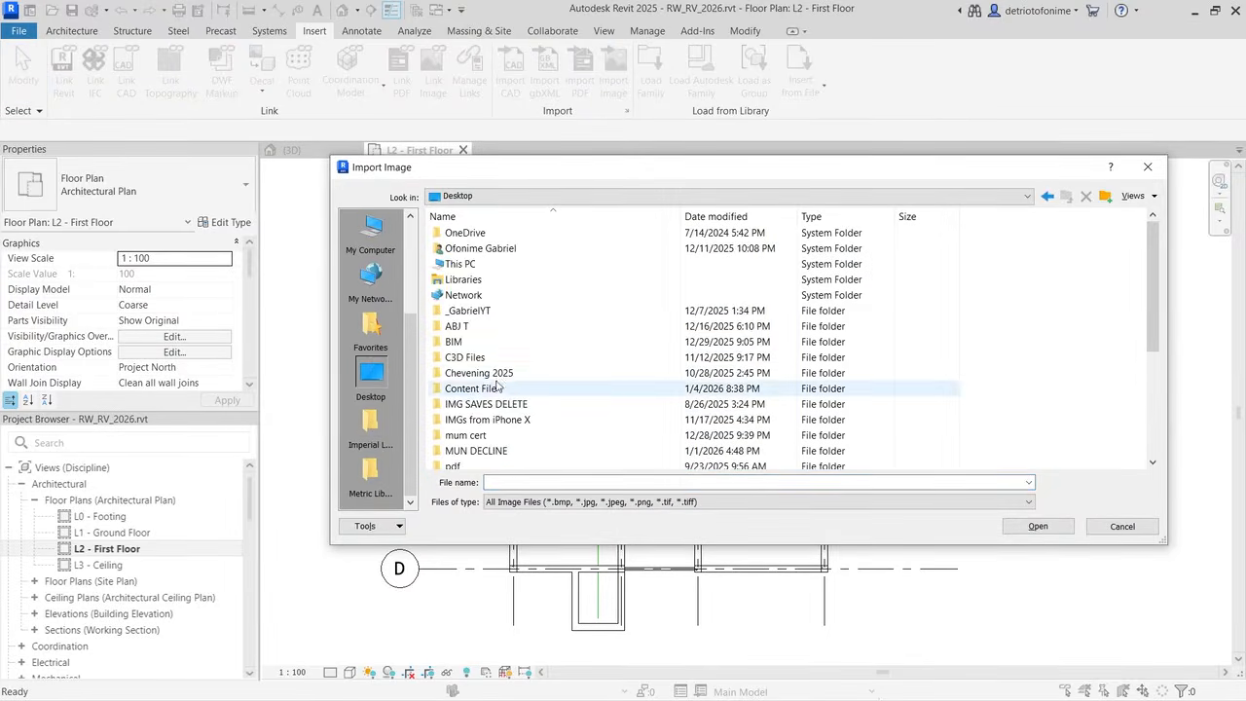
scroll(489, 380, "down", 5)
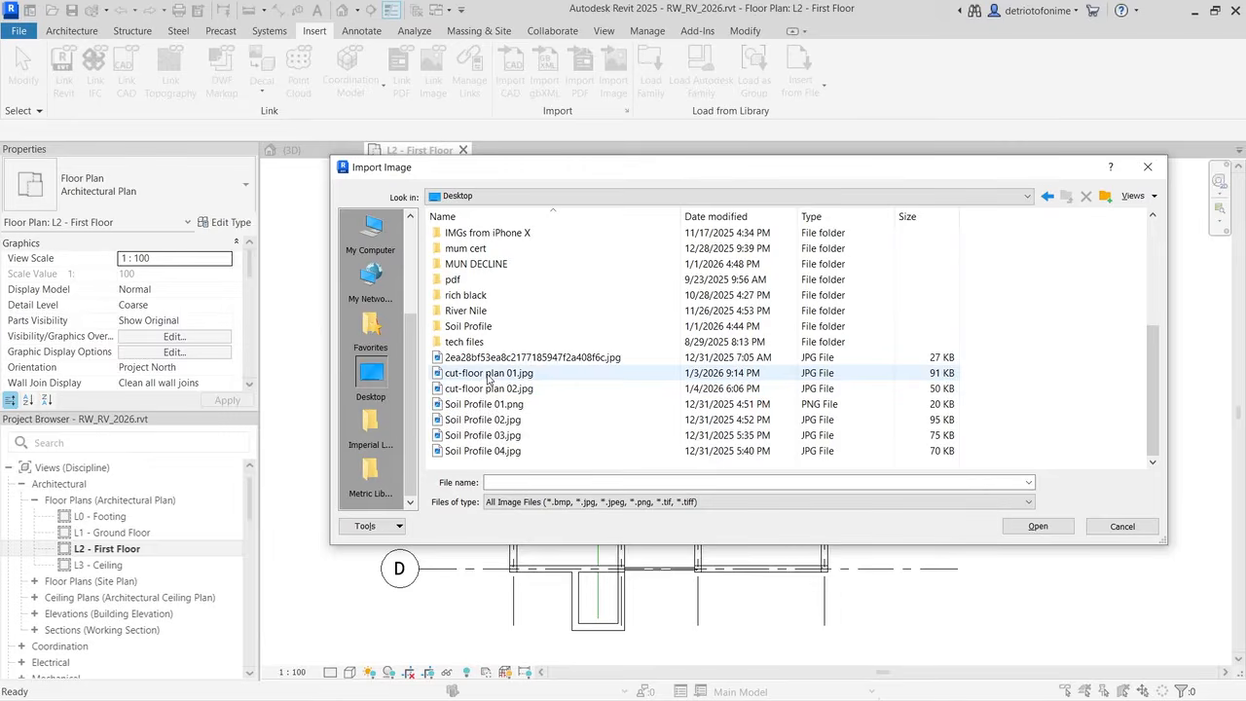
left_click(491, 389)
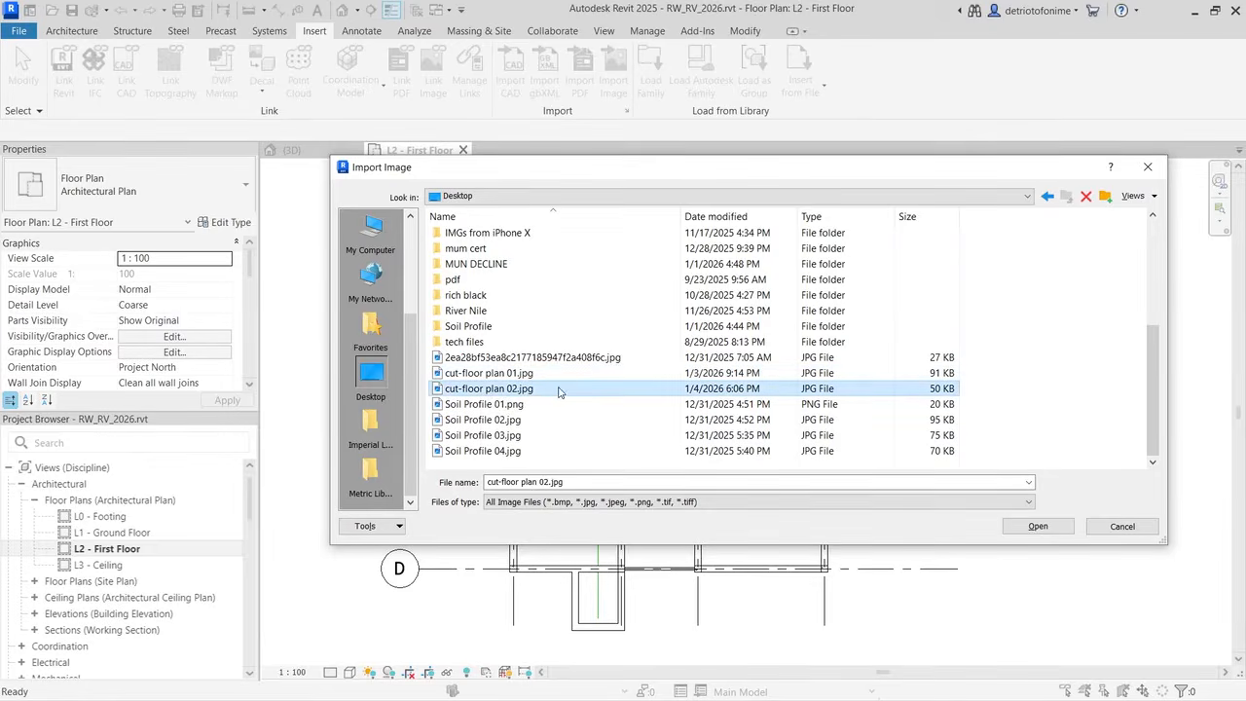
left_click(1050, 528)
scroll(657, 434, "down", 2)
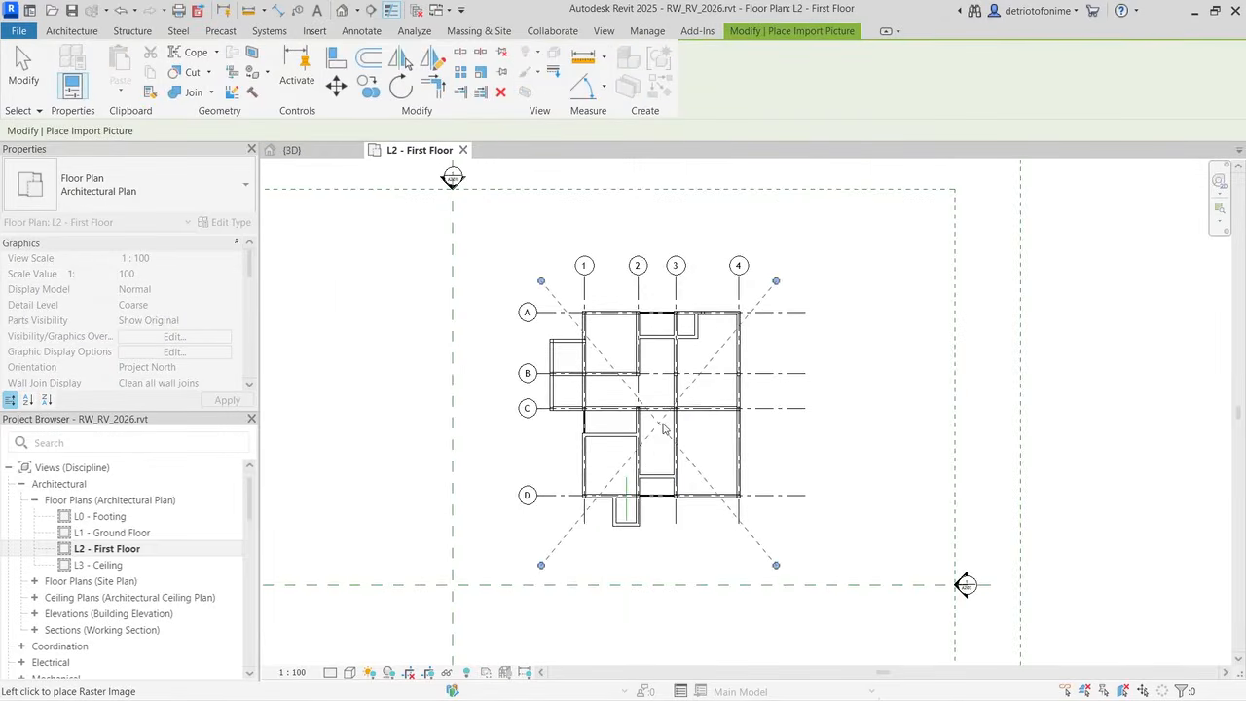
left_click(825, 408)
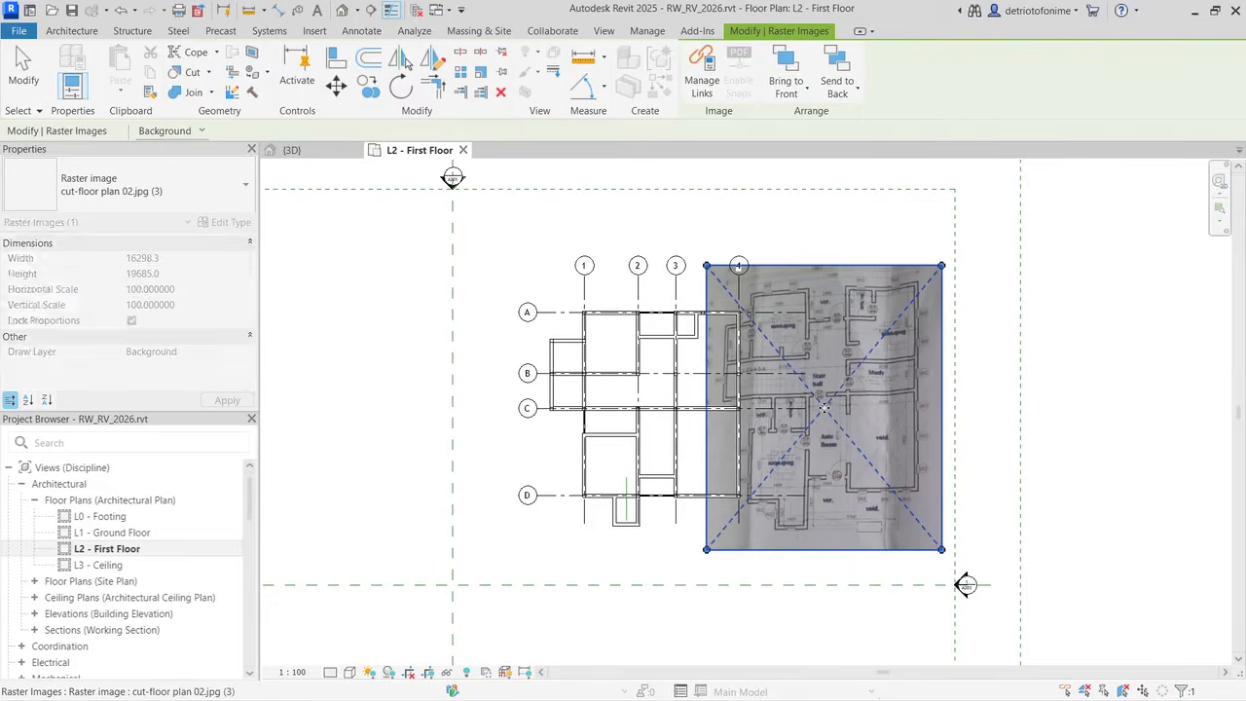
key("Escape")
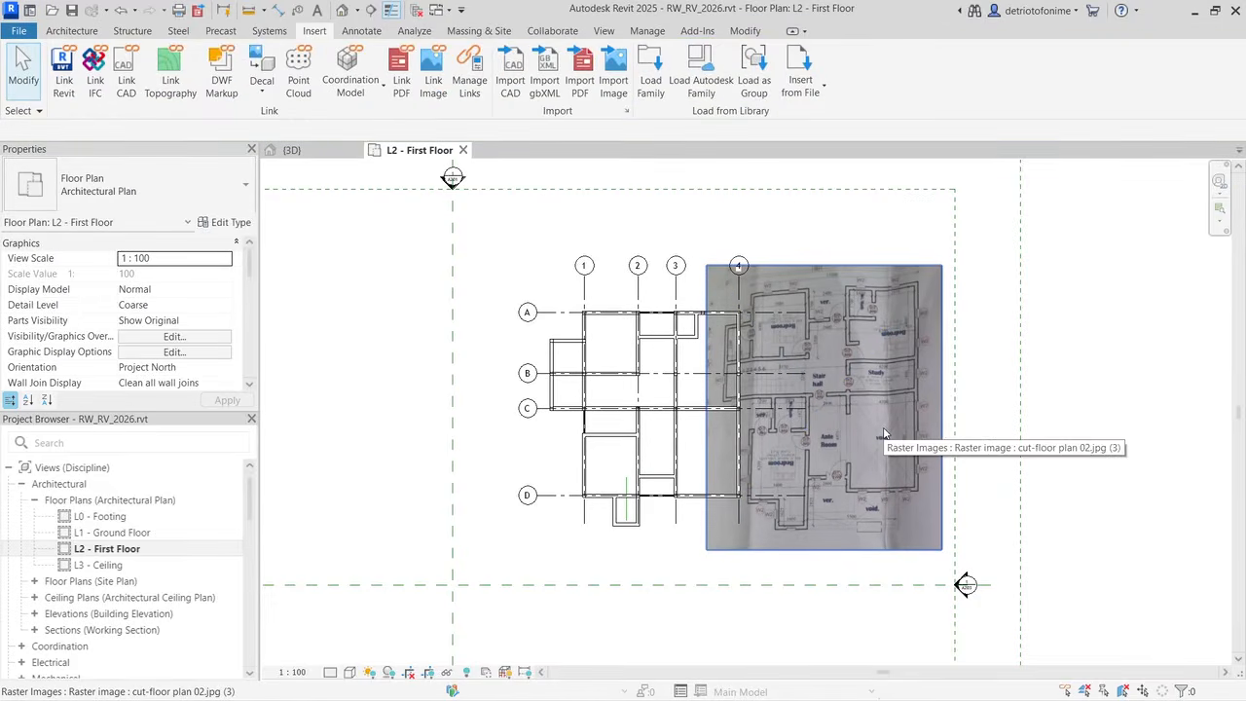
scroll(853, 354, "up", 5)
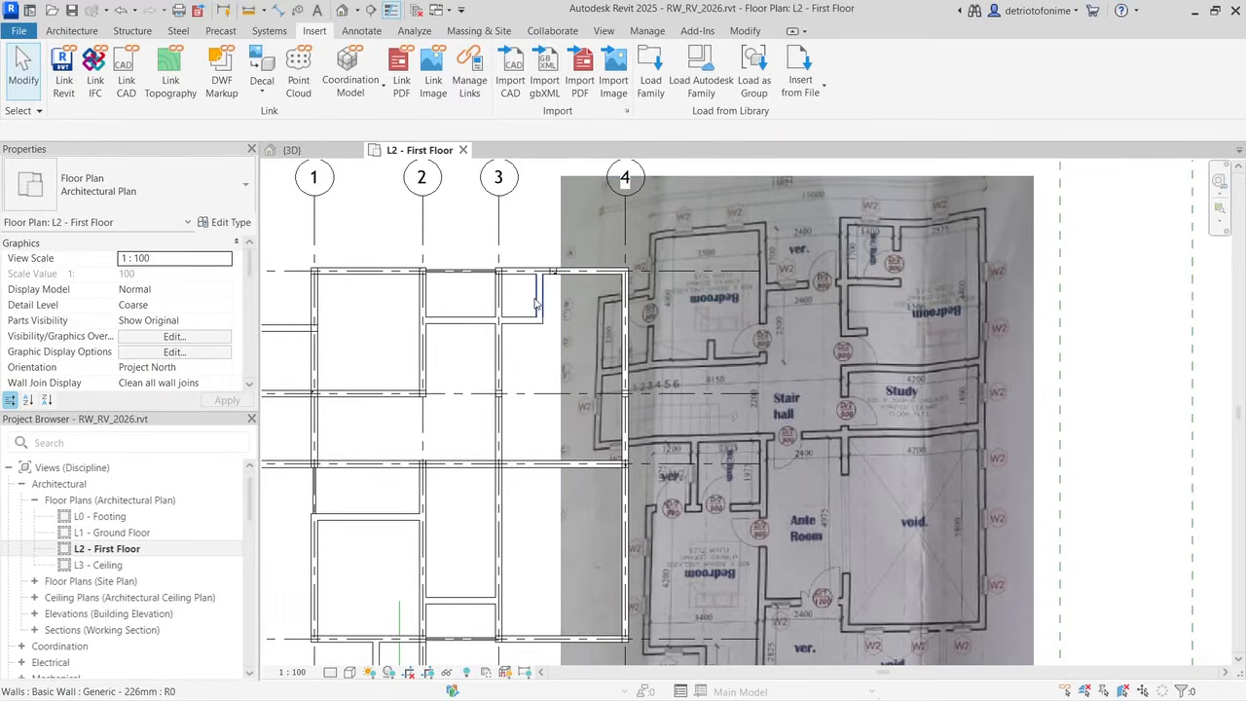
Step: Place an M_Door-Passage-Single-Vision_Lite 750 x 2100mm door in the east wall of the small room beside grid 3, south of grid A
left_click(72, 30)
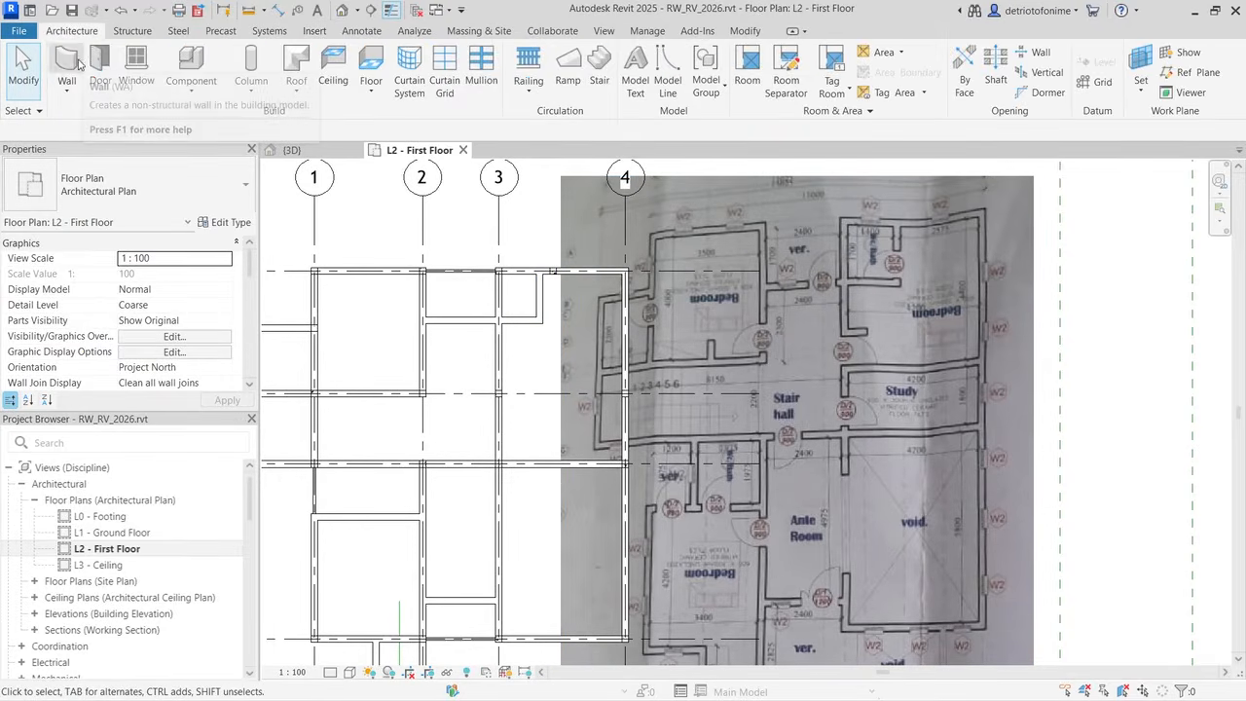
key("d")
key("r")
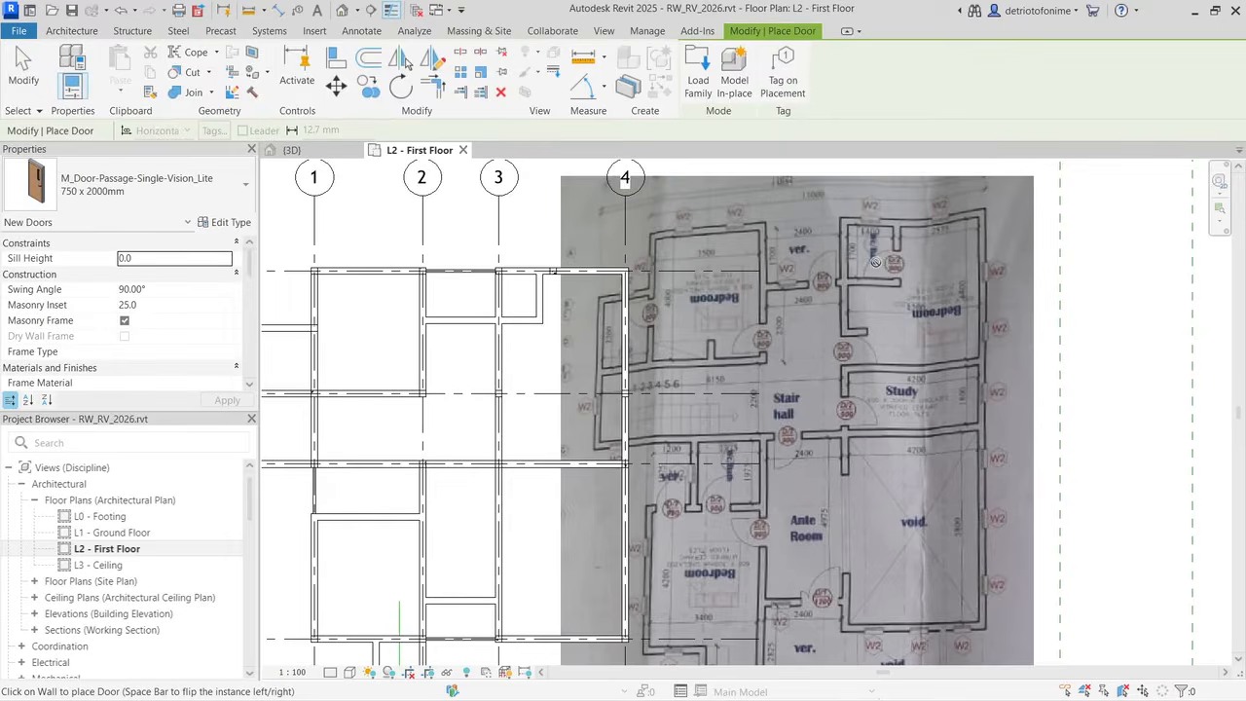
left_click(116, 204)
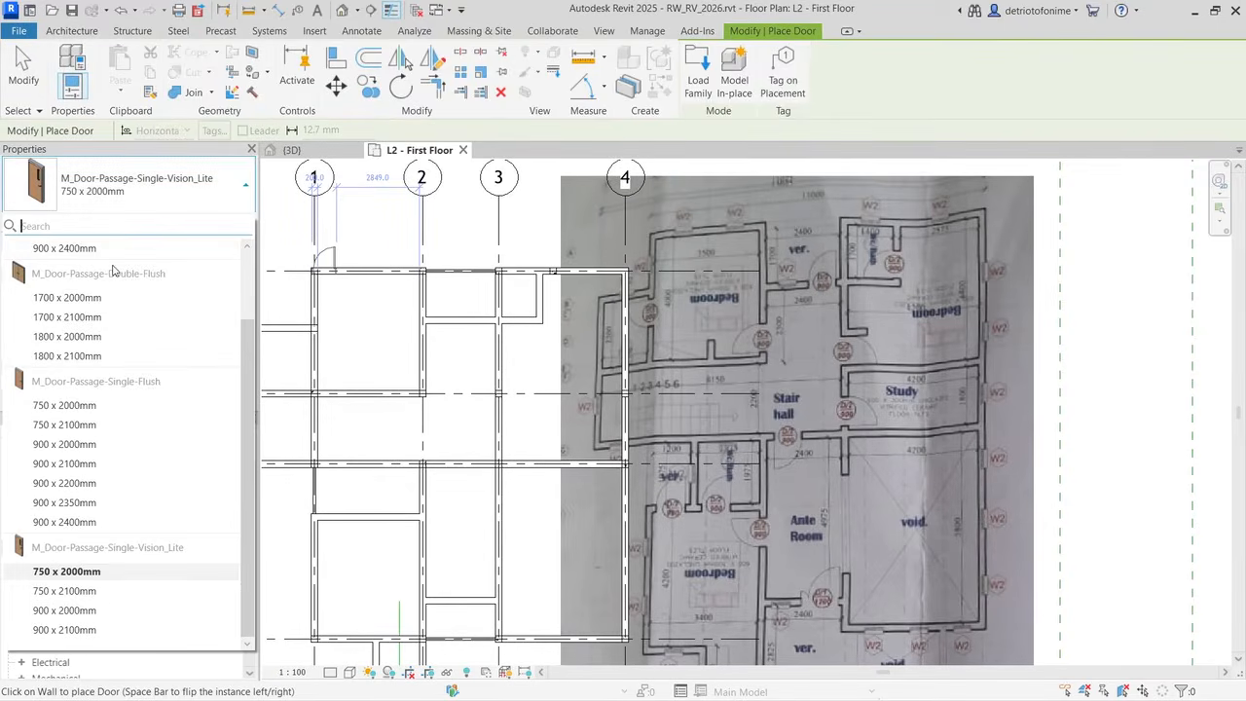
scroll(109, 277, "up", 2)
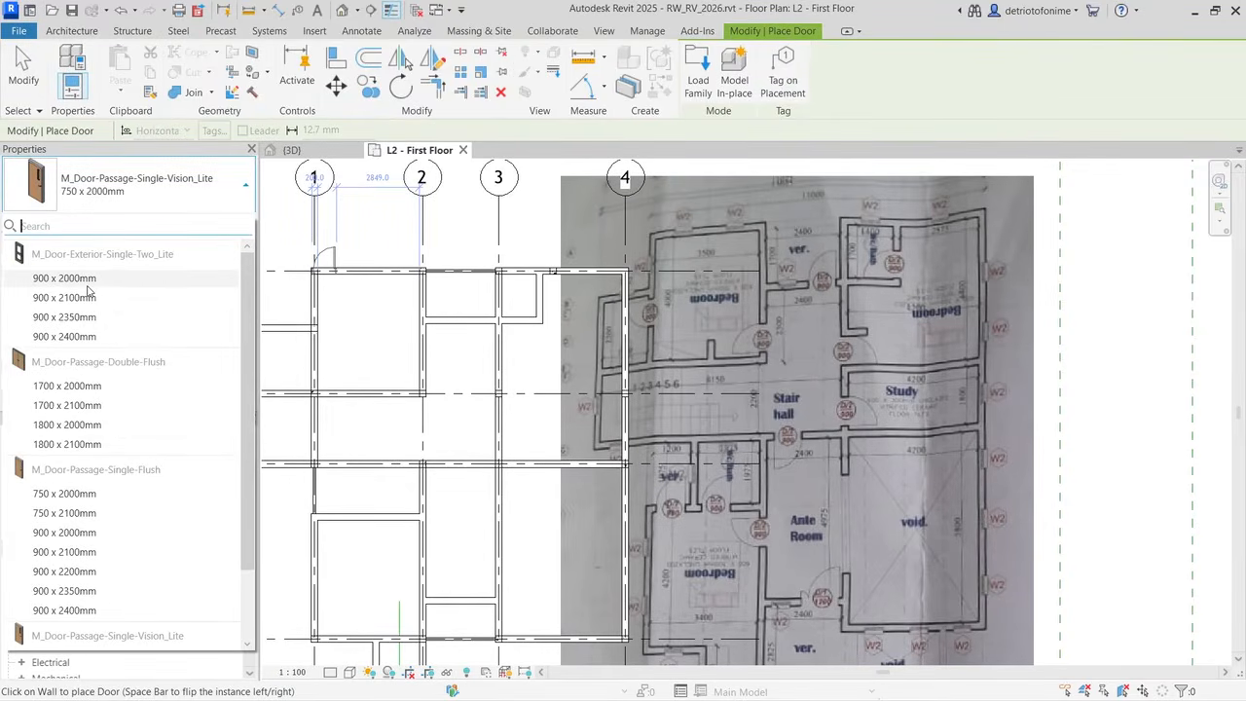
scroll(102, 380, "down", 2)
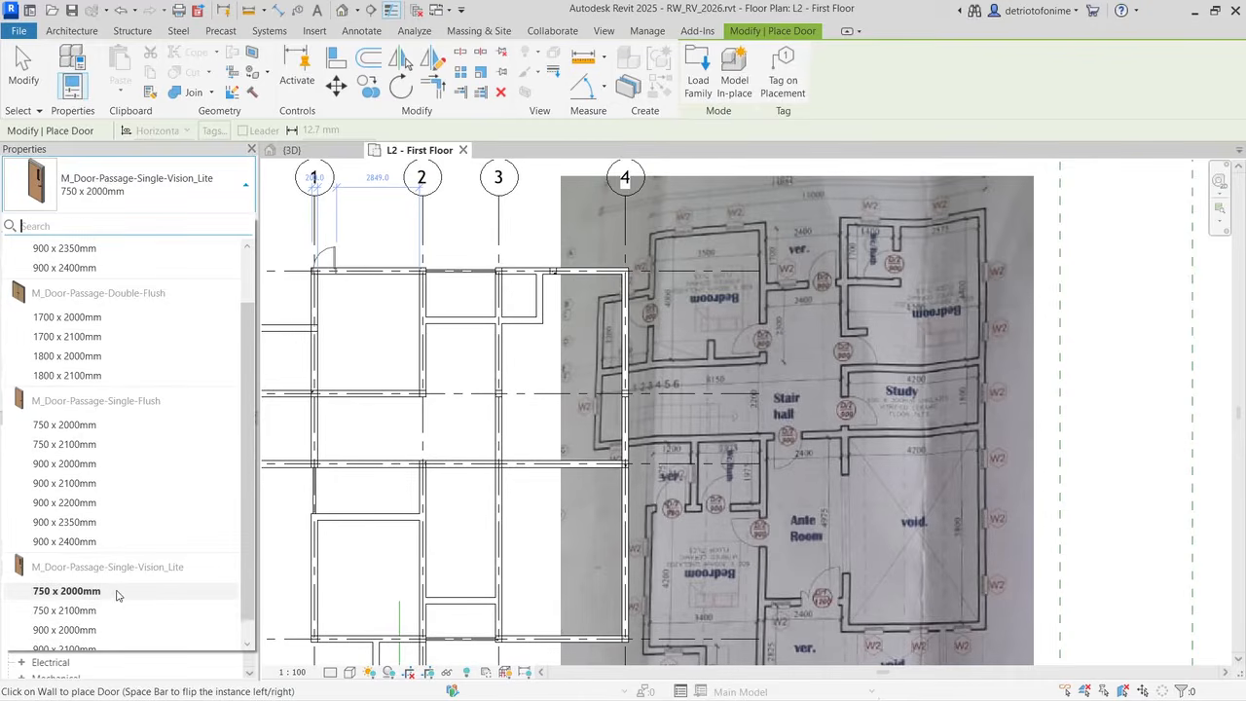
scroll(116, 594, "down", 1)
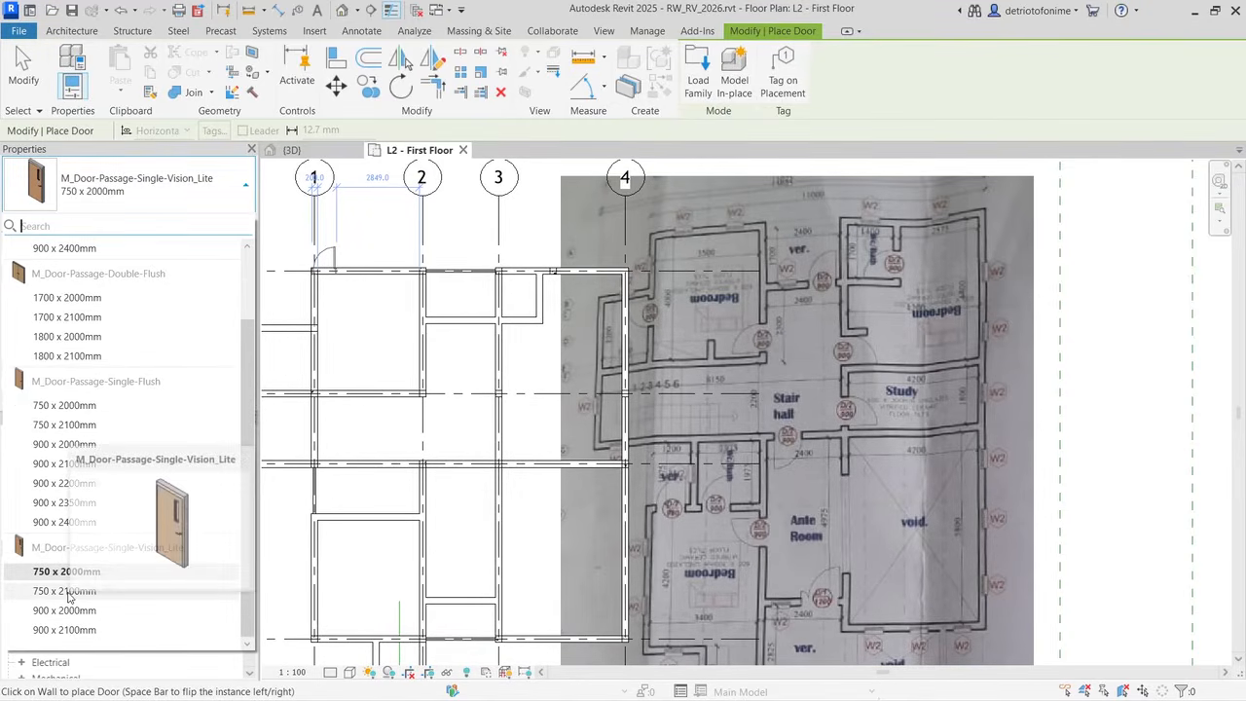
left_click(69, 594)
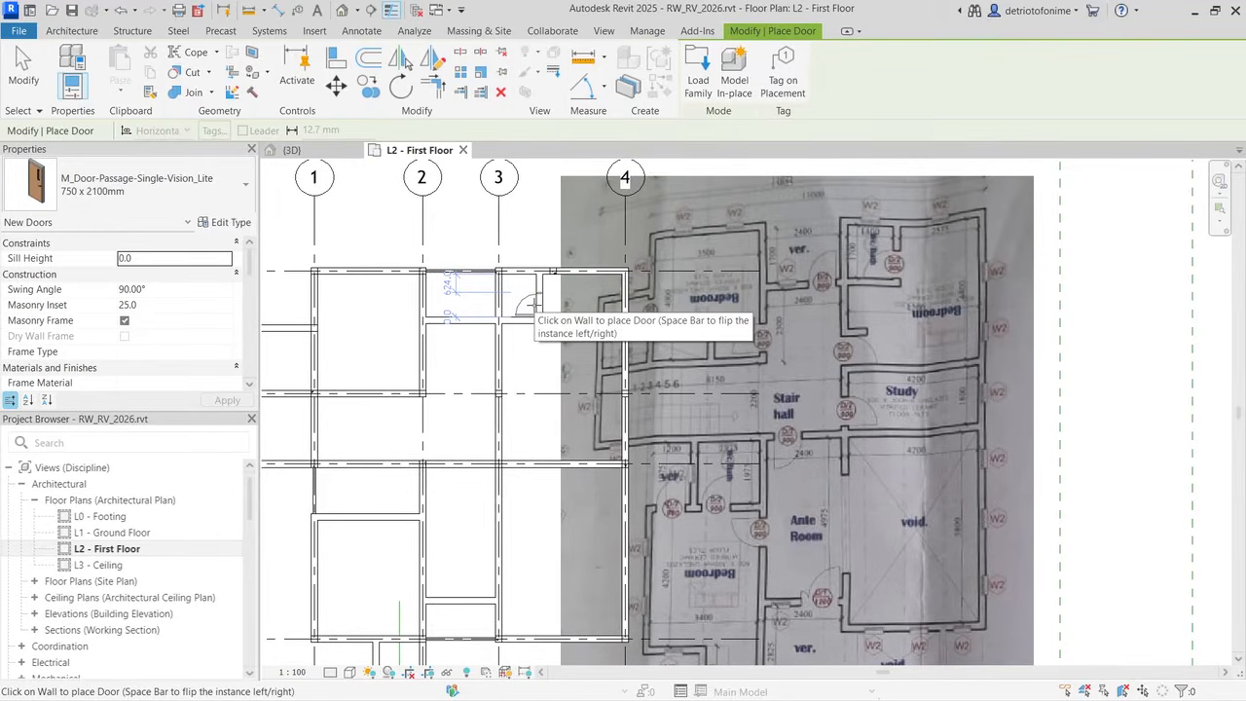
left_click(528, 306)
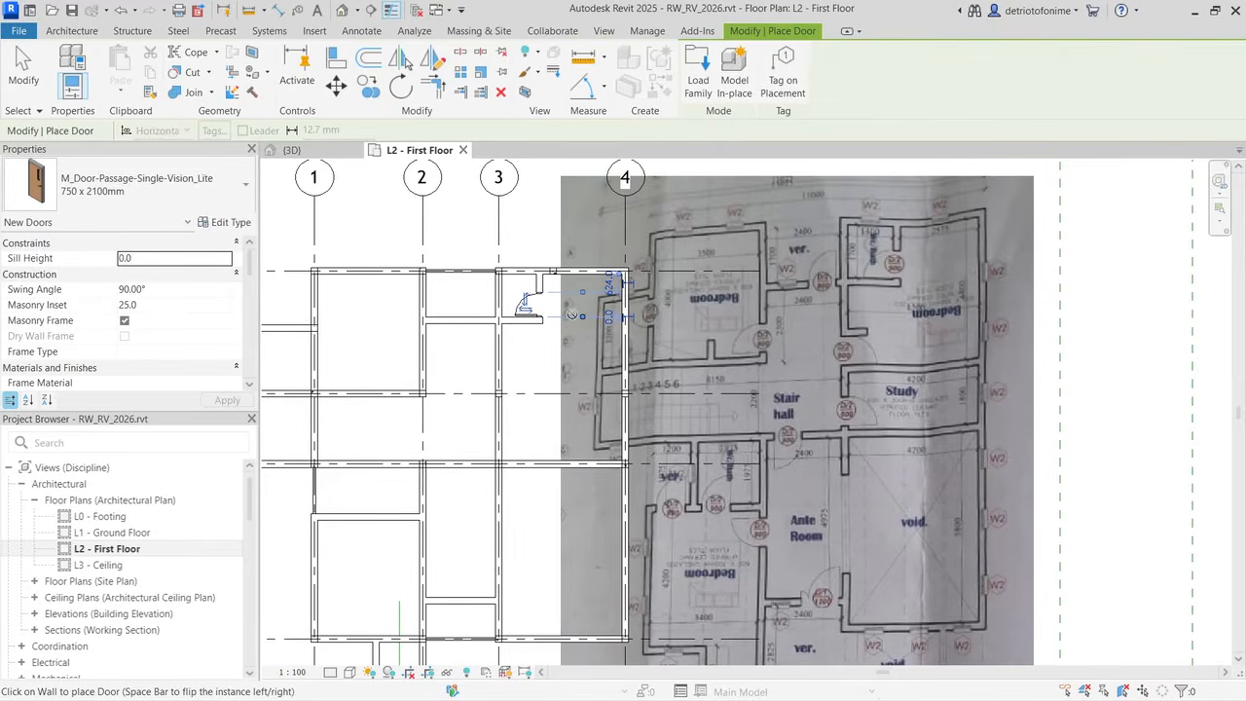
Step: Place two more doors of the same type: in the grid 1 wall north of grid B, and mid-wall between grids 1 and 2 south of grid C
left_click(307, 346)
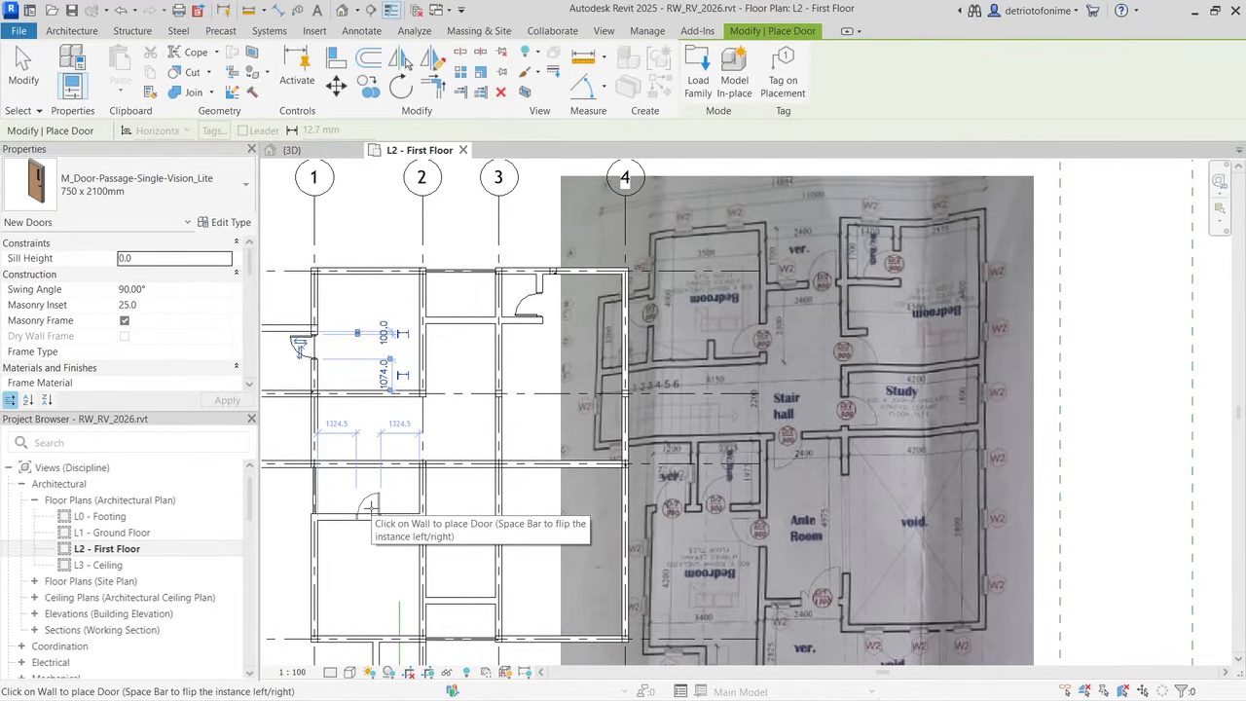
left_click(370, 506)
key("Escape")
key("Escape")
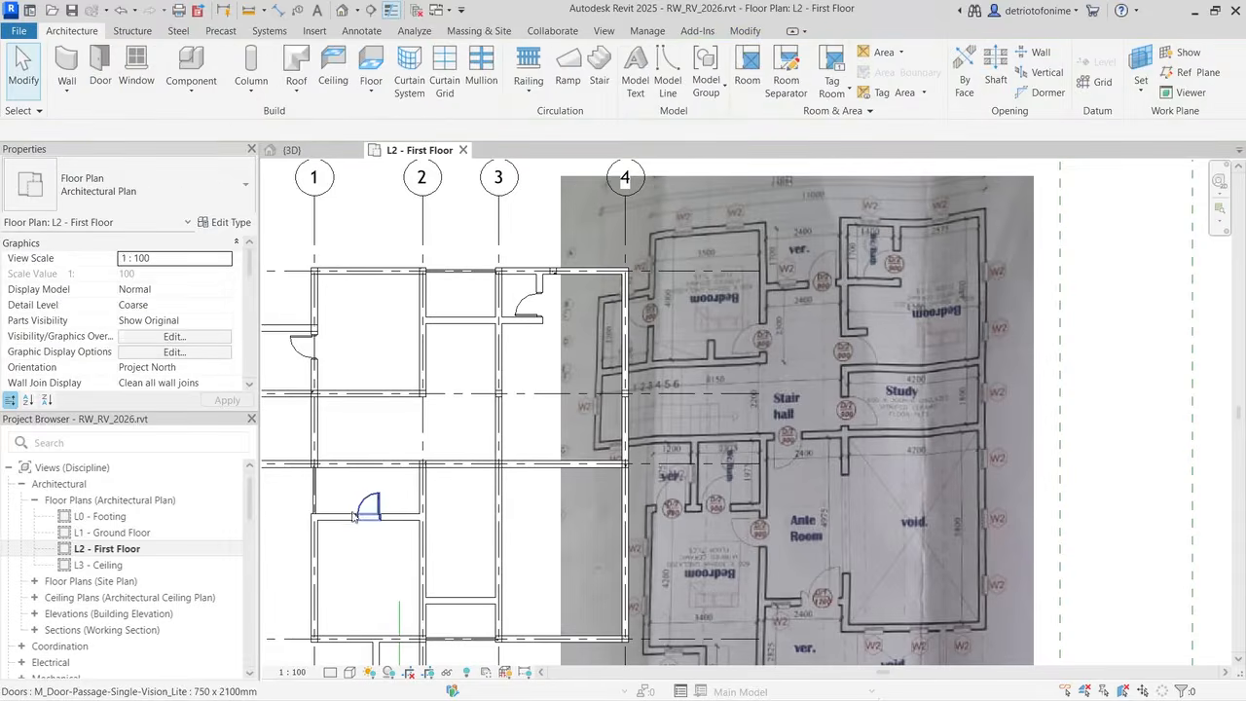
Step: Draw a Generic - 226mm wall about 1825 mm long, just west of the door south of grid C, up to the grid C wall
left_click(343, 516)
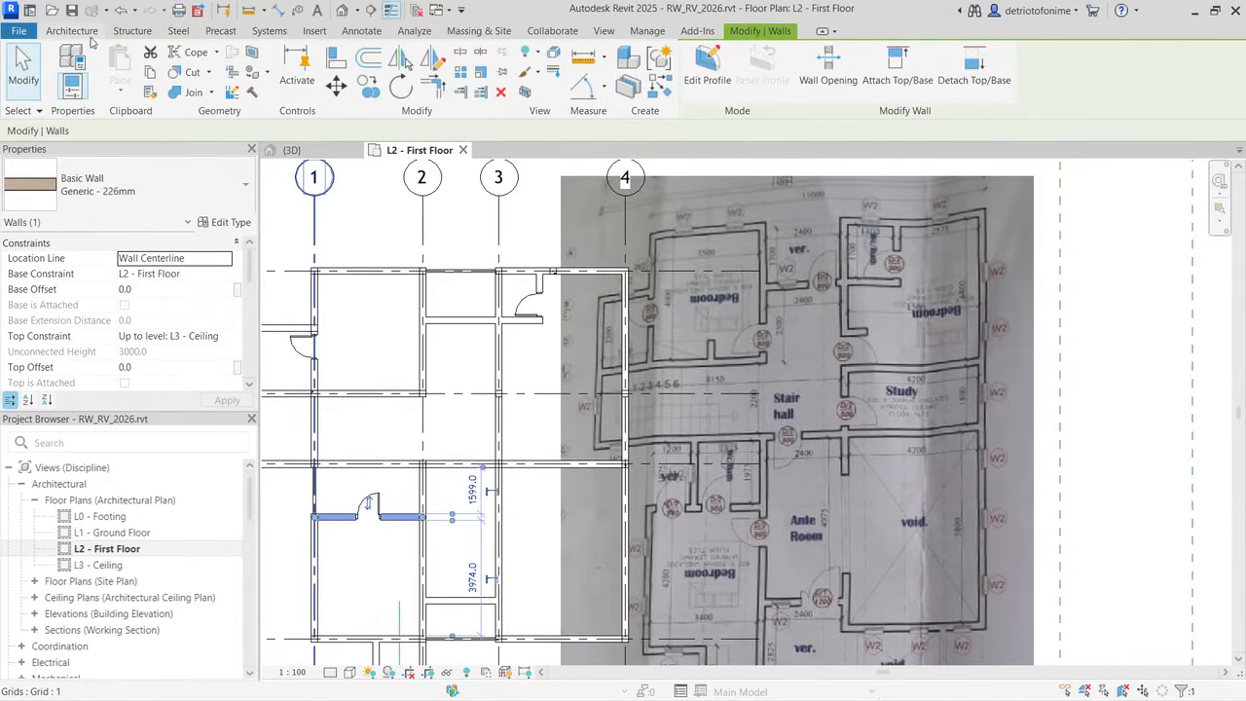
left_click(71, 31)
left_click(58, 59)
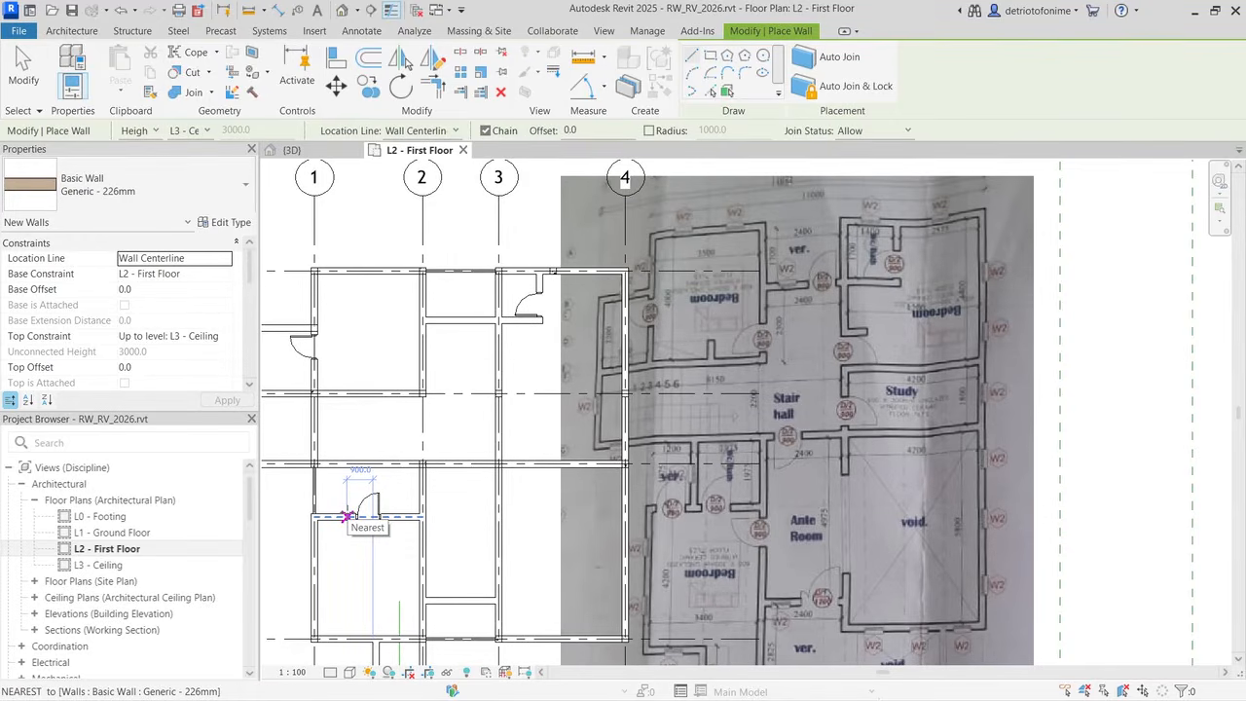
scroll(347, 516, "up", 5)
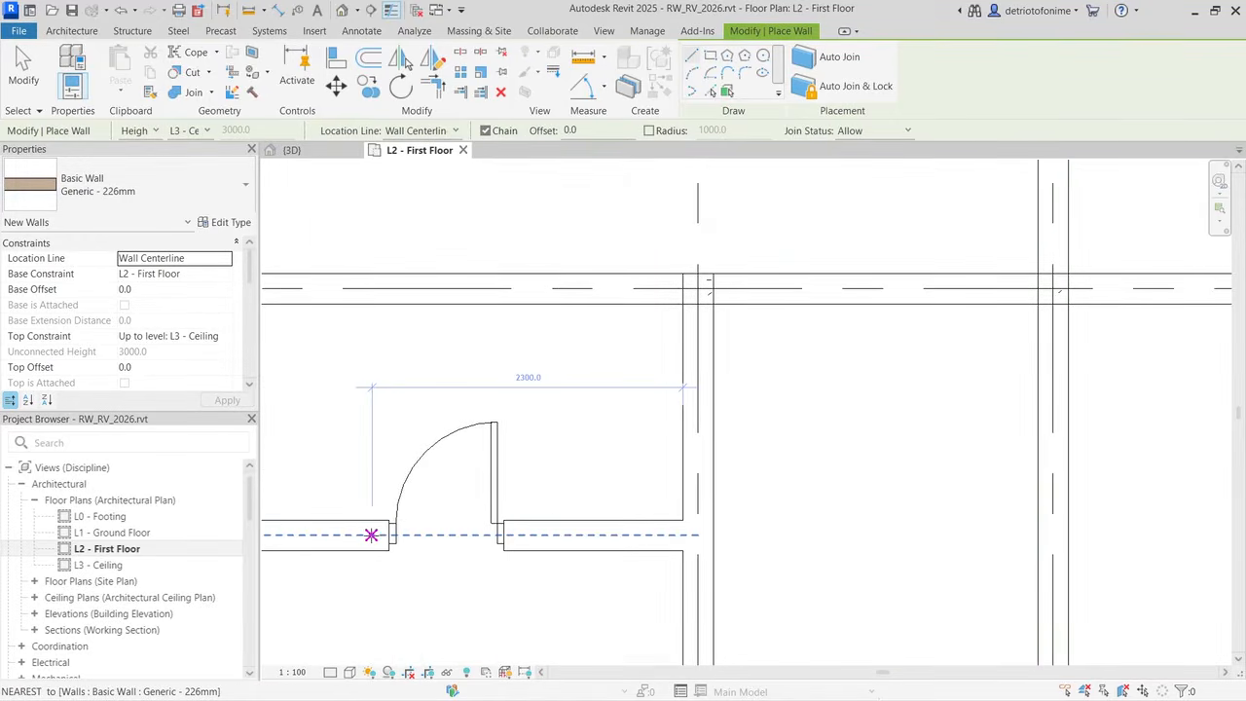
left_click(371, 535)
scroll(371, 535, "down", 5)
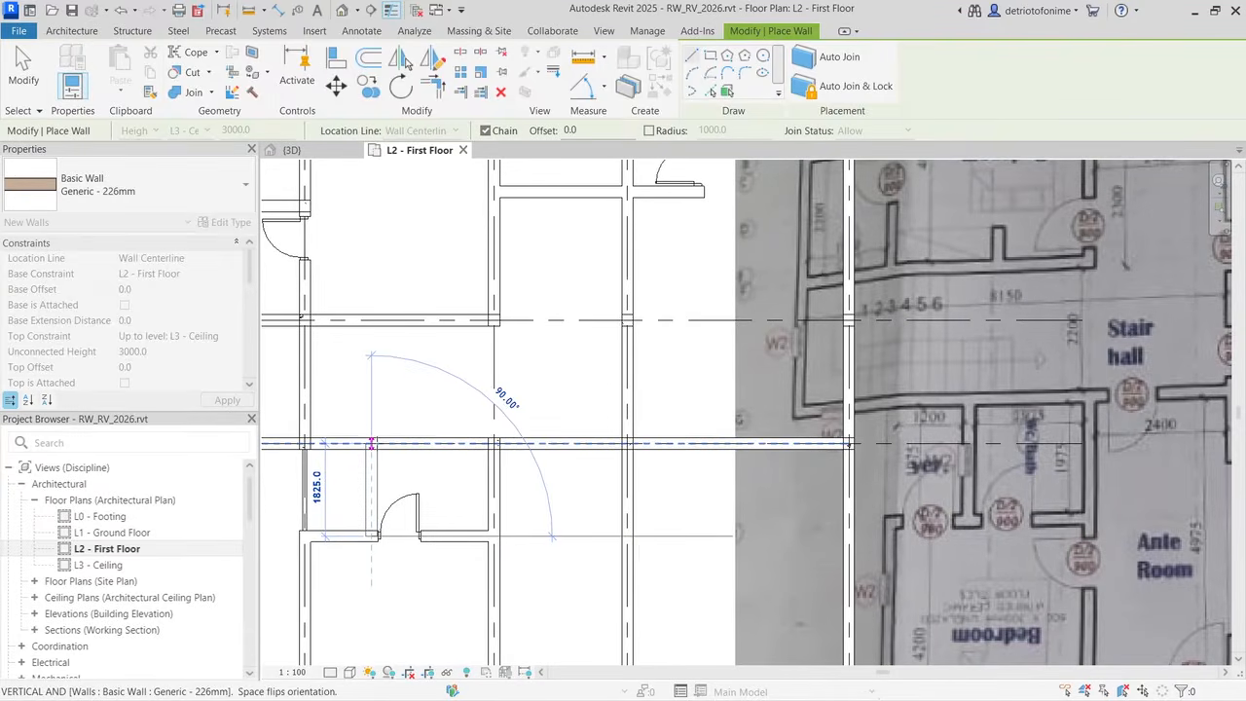
left_click(371, 444)
key("Escape")
key("Escape")
Step: Nudge the door south of grid C slightly east, away from the new partition wall
left_click(423, 522)
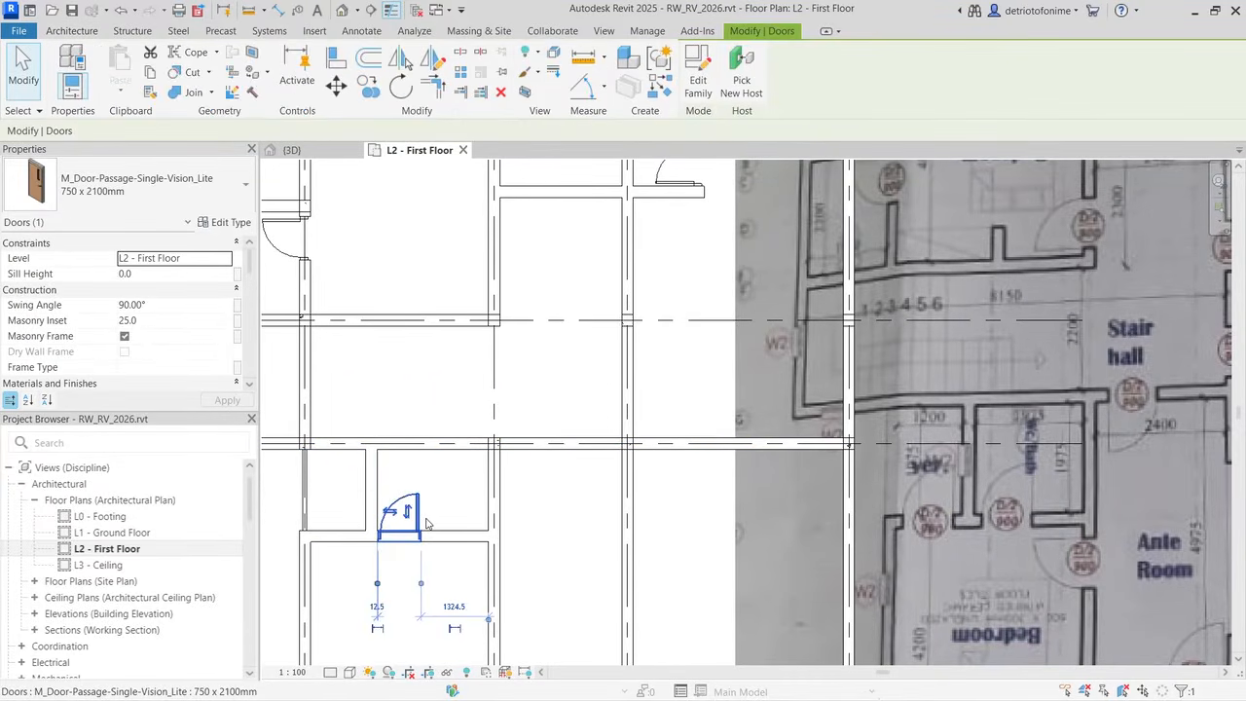
key("Right")
key("Escape")
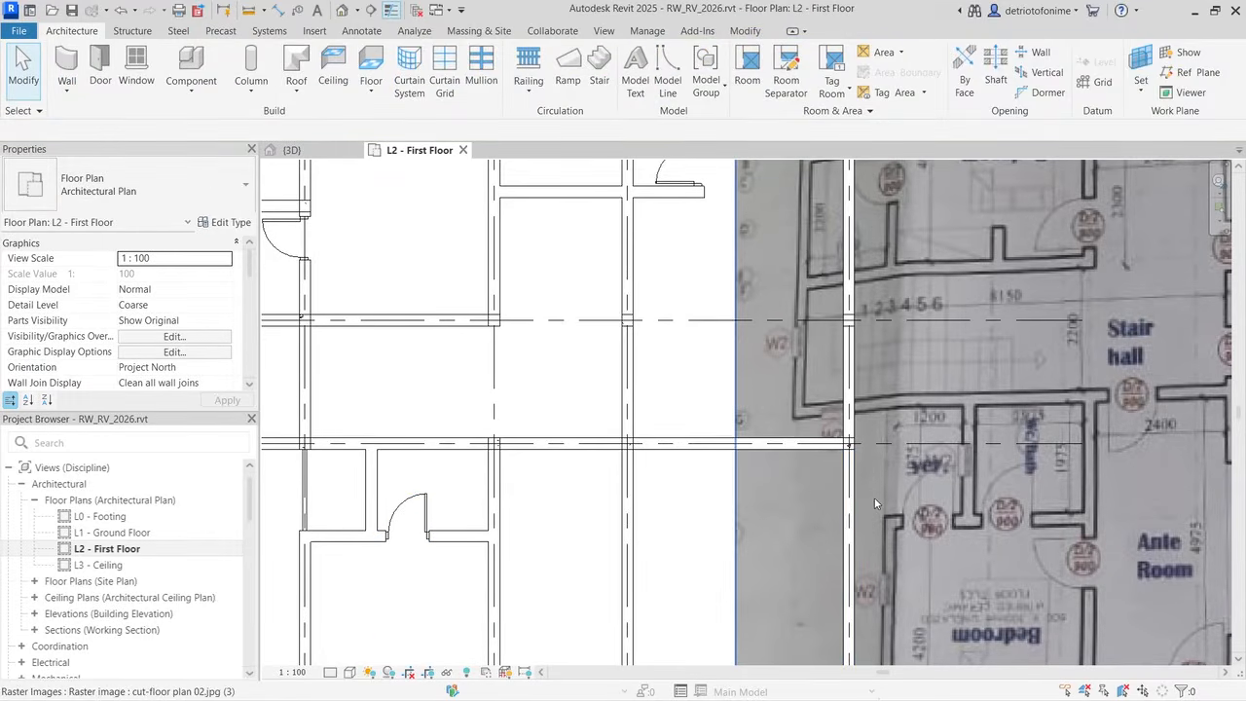
Step: Set the distance between the new partition wall and the grid 2 wall to 1975 mm
left_click(370, 501)
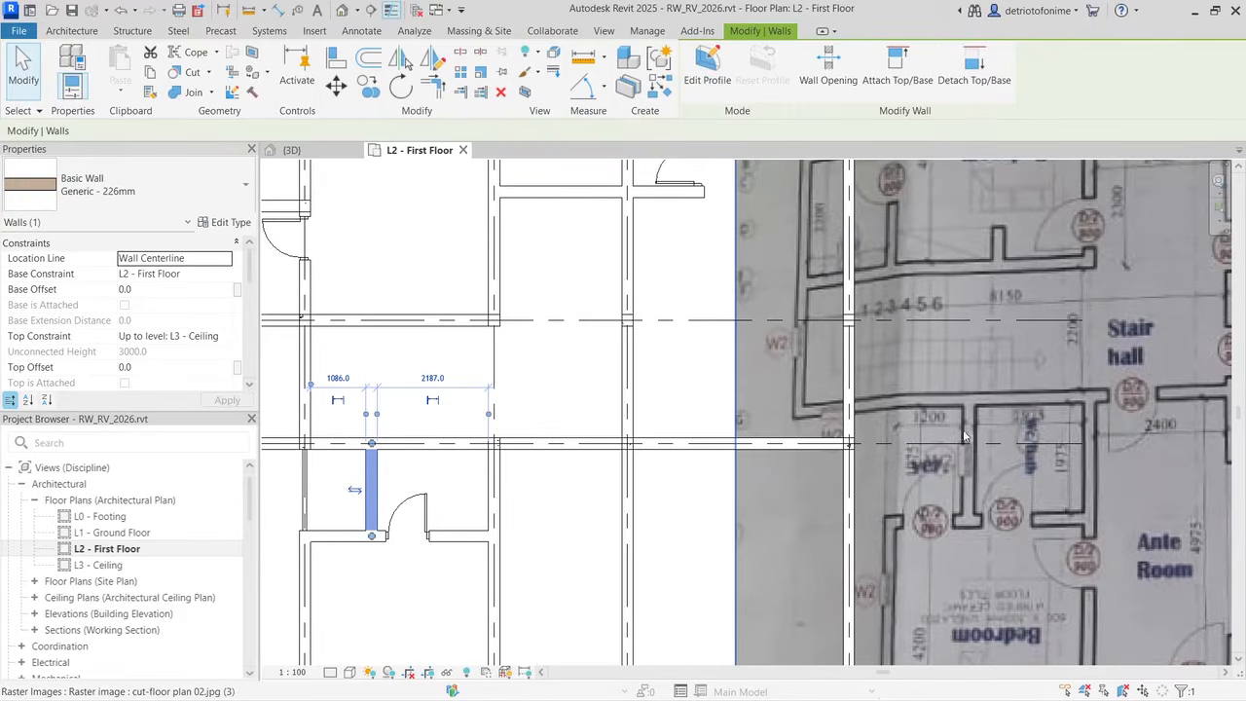
left_click(433, 377)
type("1975")
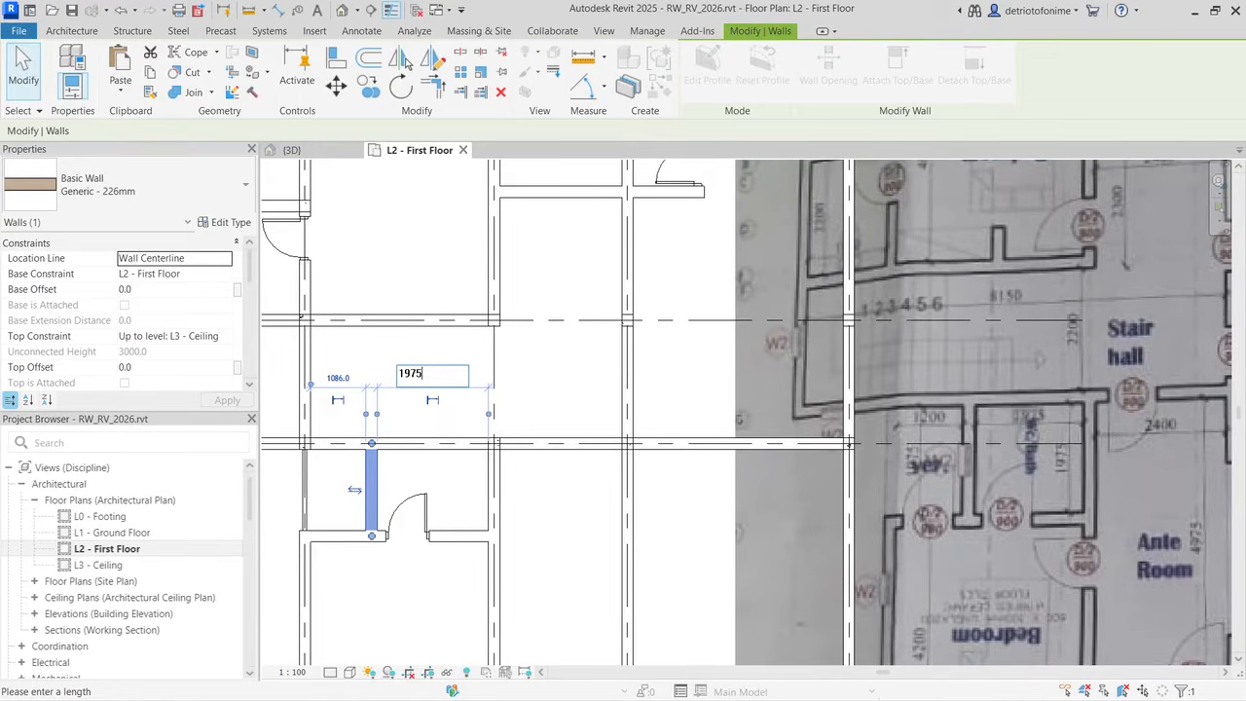
key("Return")
key("Escape")
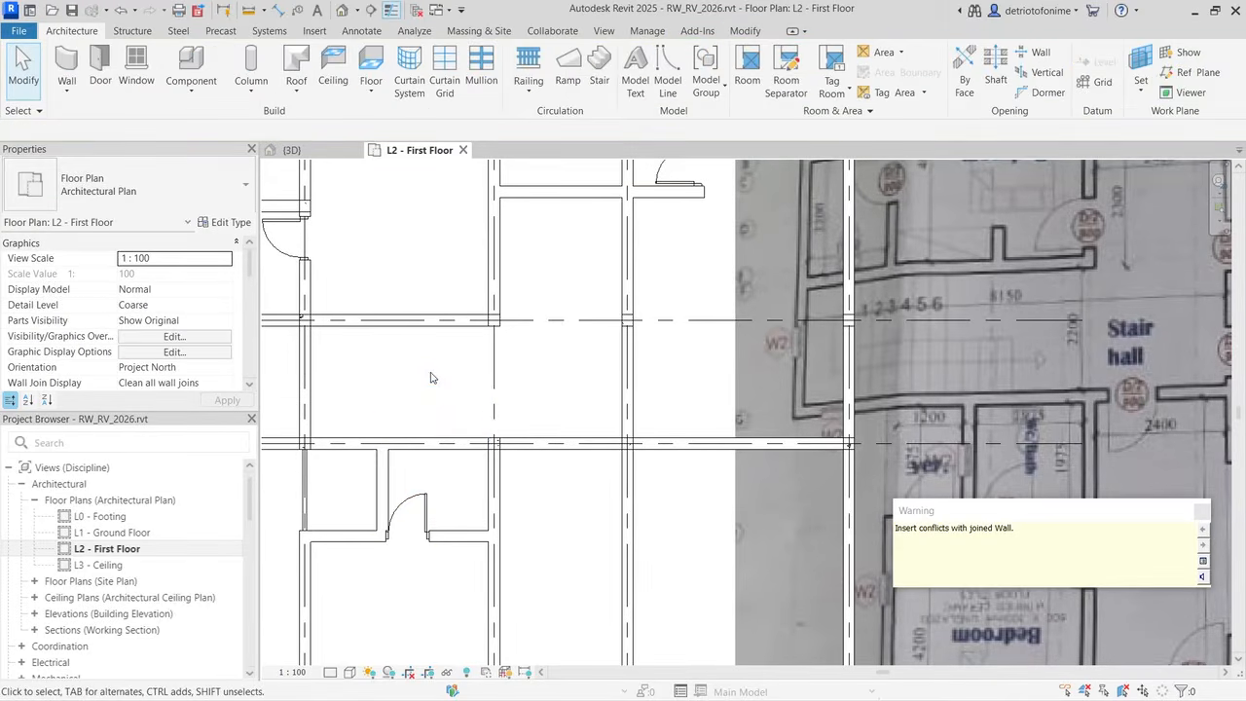
Step: Nudge the door south of grid C east to clear the moved partition, and flip its hinge side
left_click(410, 500)
key("Right")
key("Right")
key("Right")
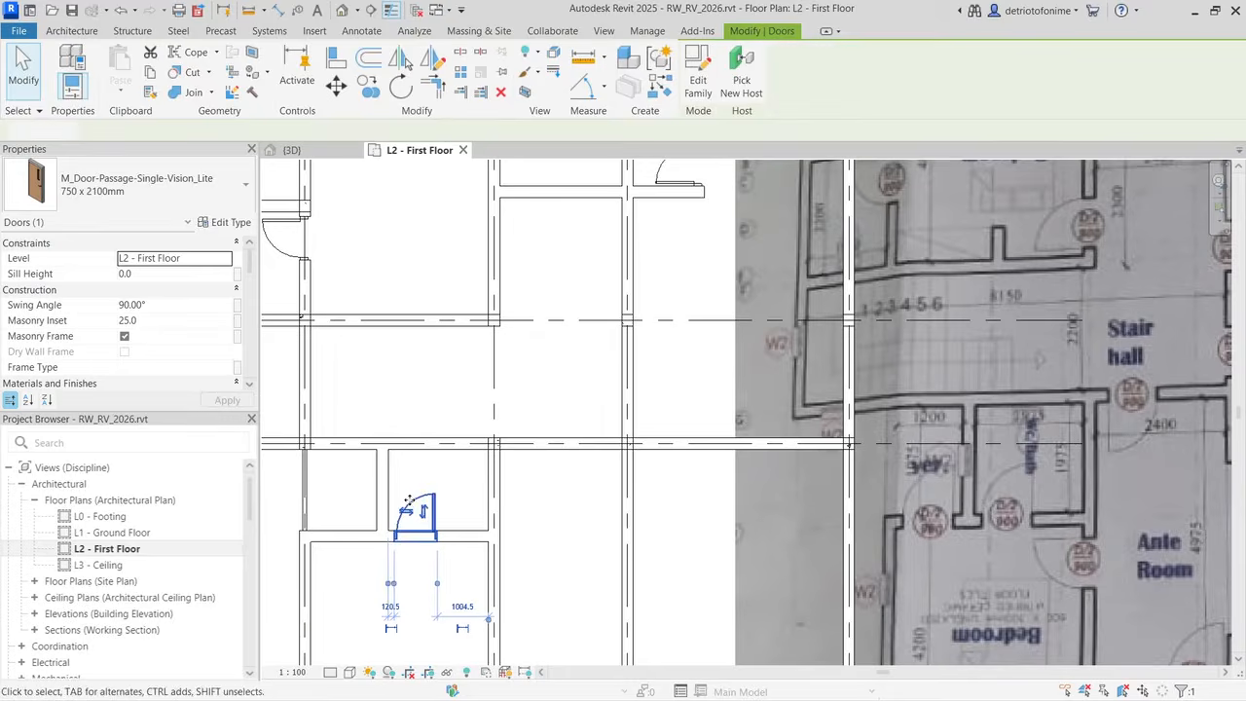
key("Left")
key("Left")
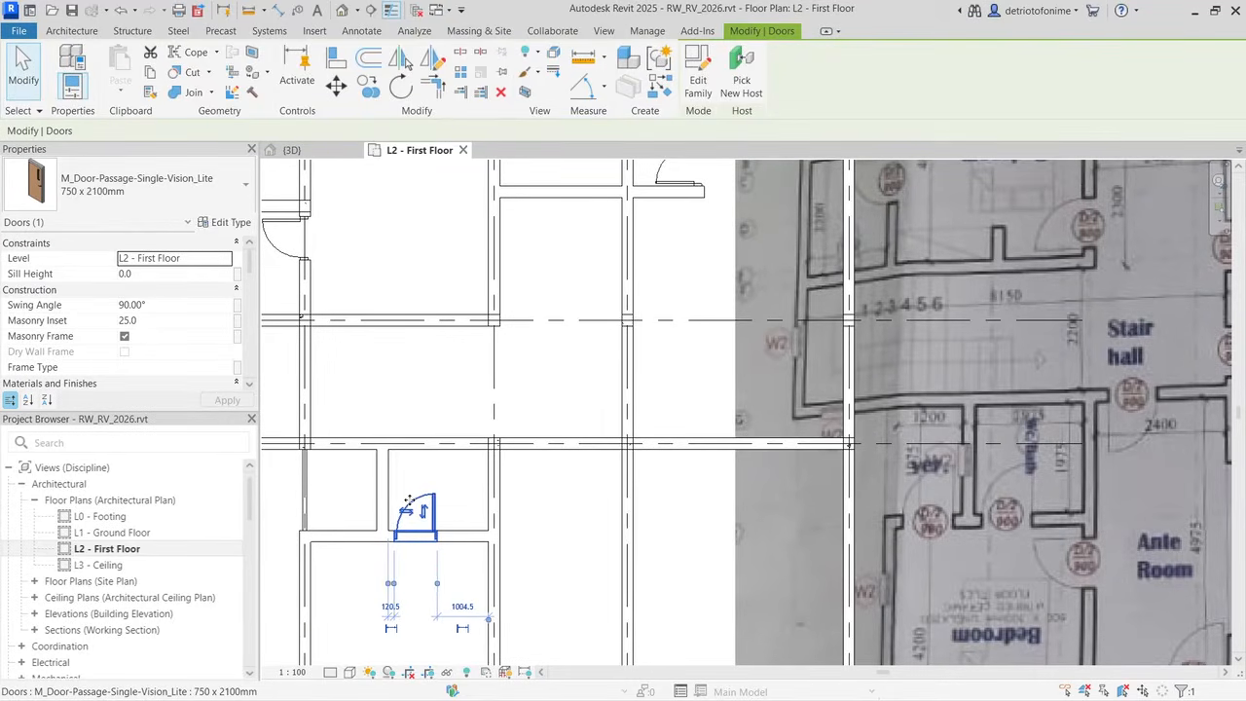
key("space")
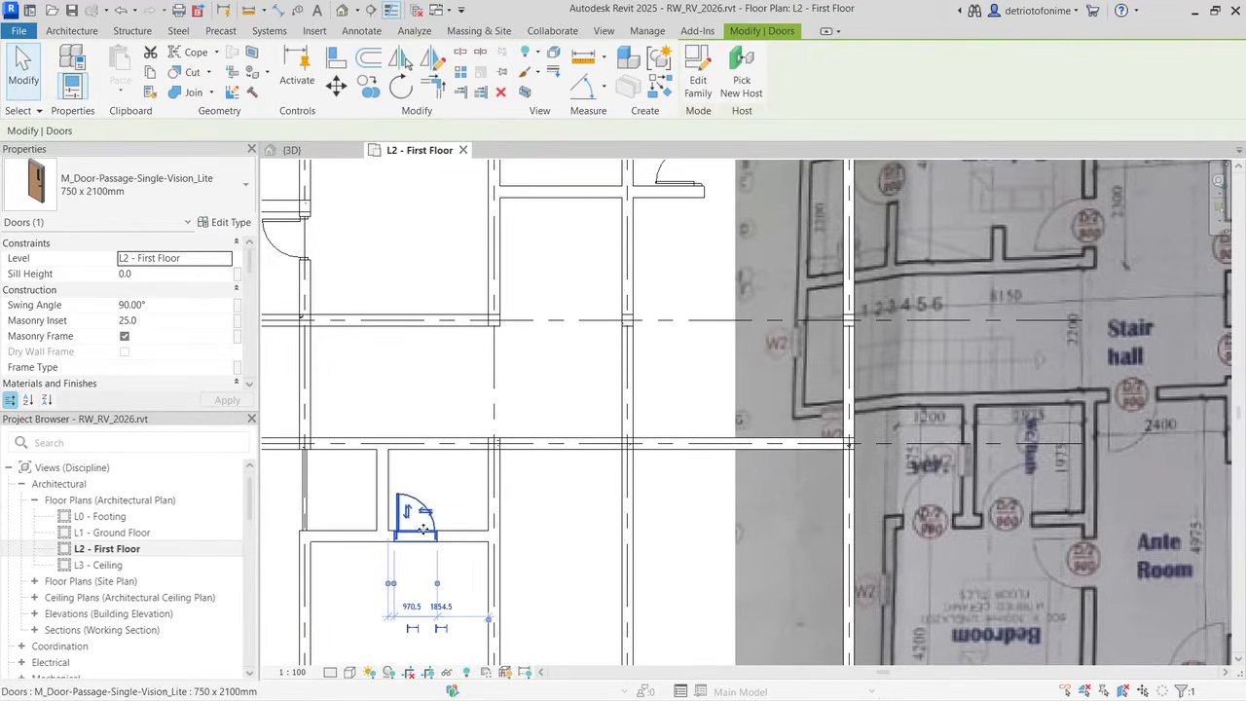
key("Escape")
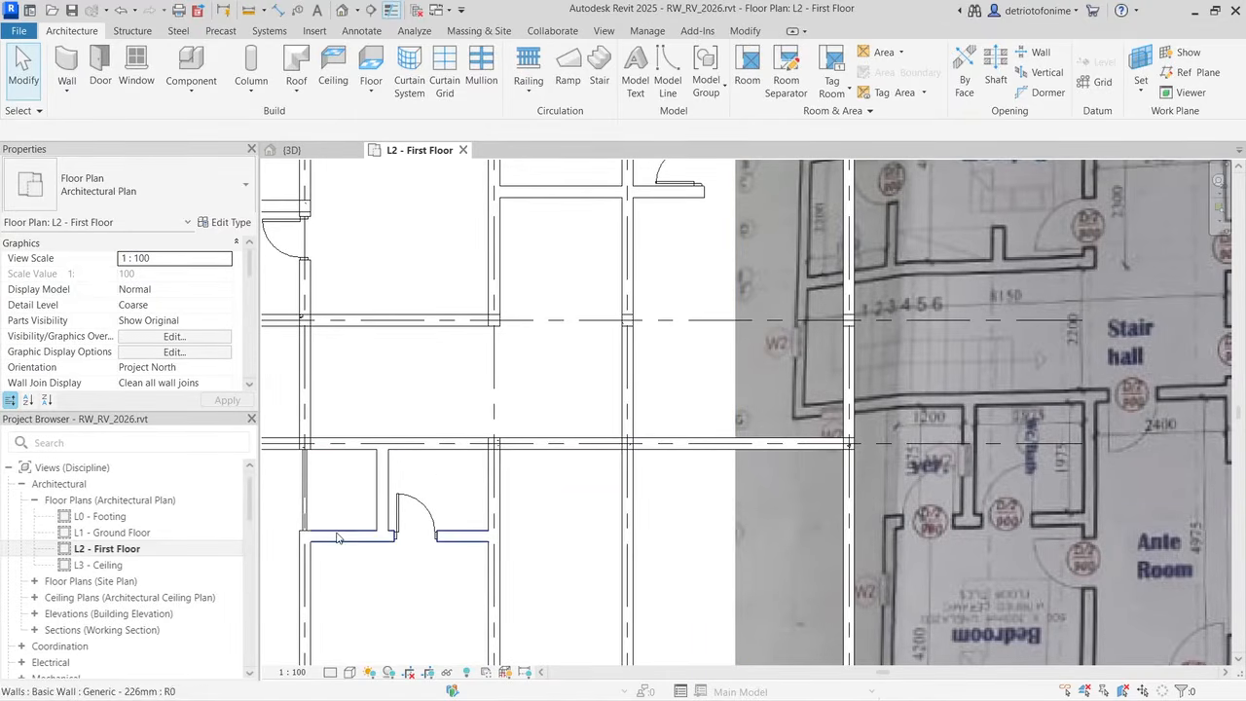
Step: Place a 900 x 2100mm M_Door-Passage-Single-Vision_Lite door in the wall south of grid C, midway between the new partition and the west railing
left_click(70, 68)
key("Escape")
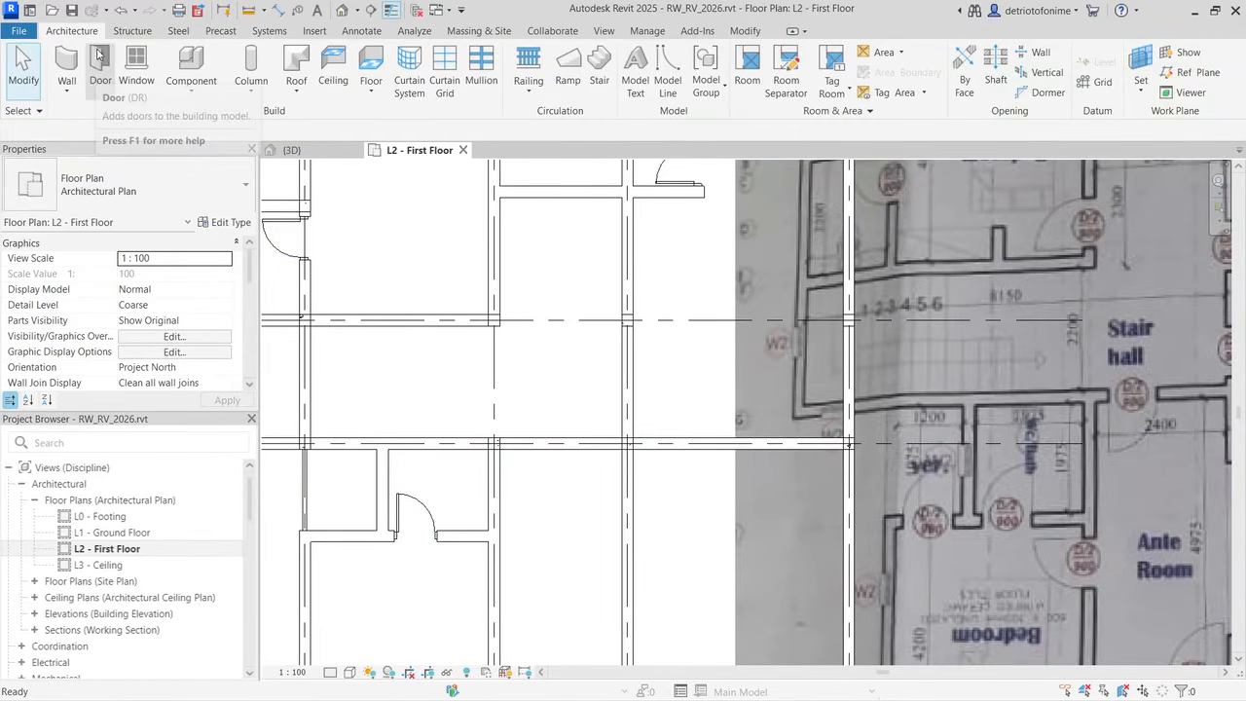
left_click(102, 66)
left_click(146, 185)
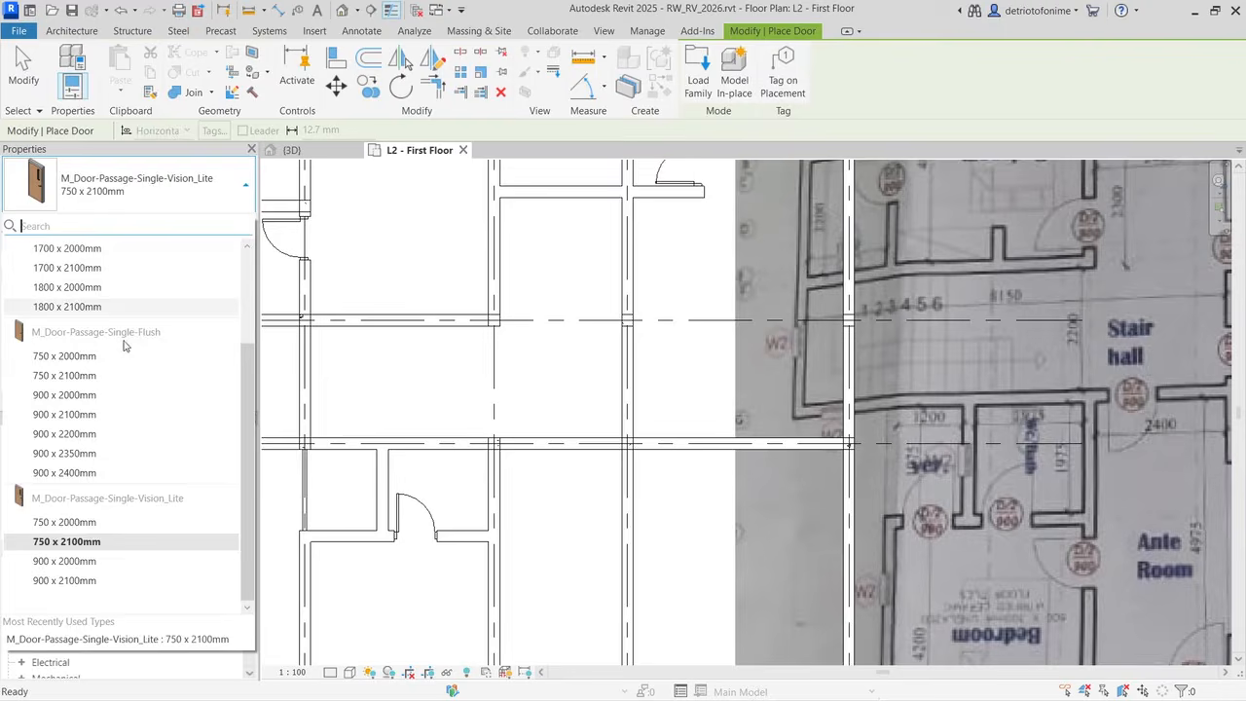
left_click(97, 580)
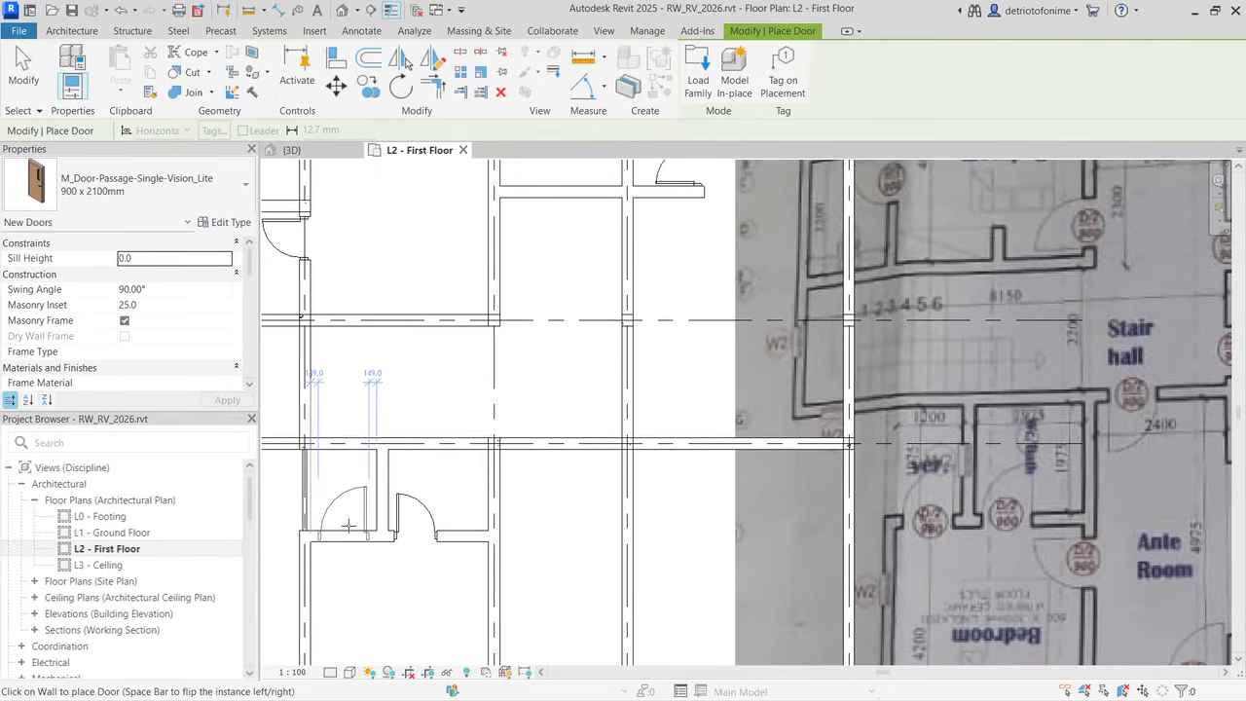
left_click(348, 526)
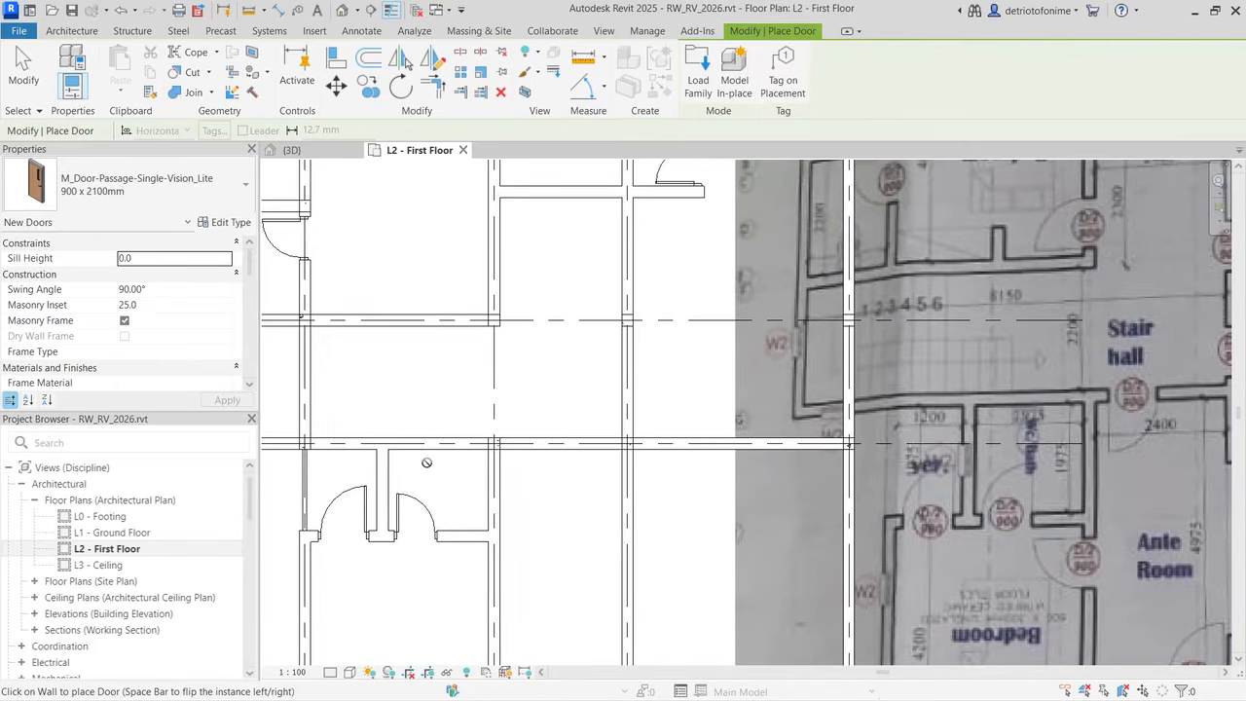
key("Escape")
Step: Set the distance between the two-door wall south of grid C and the grid C wall to 1975 mm
left_click(460, 536)
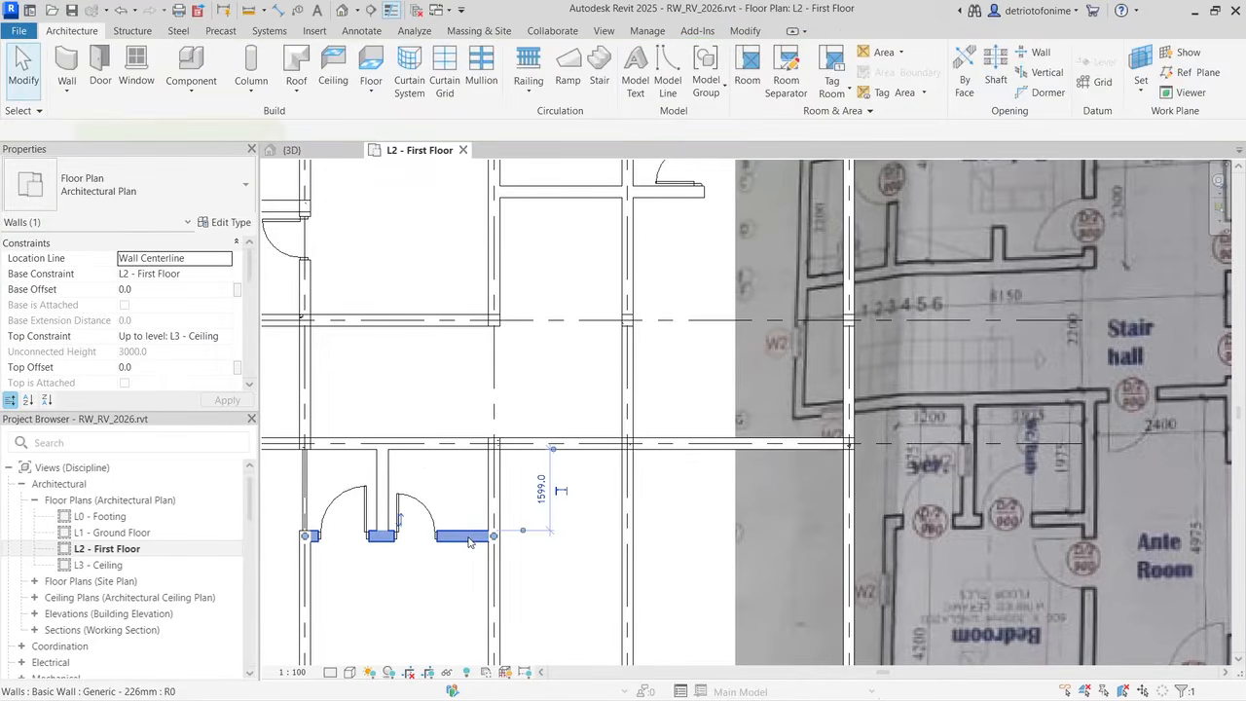
left_click(541, 493)
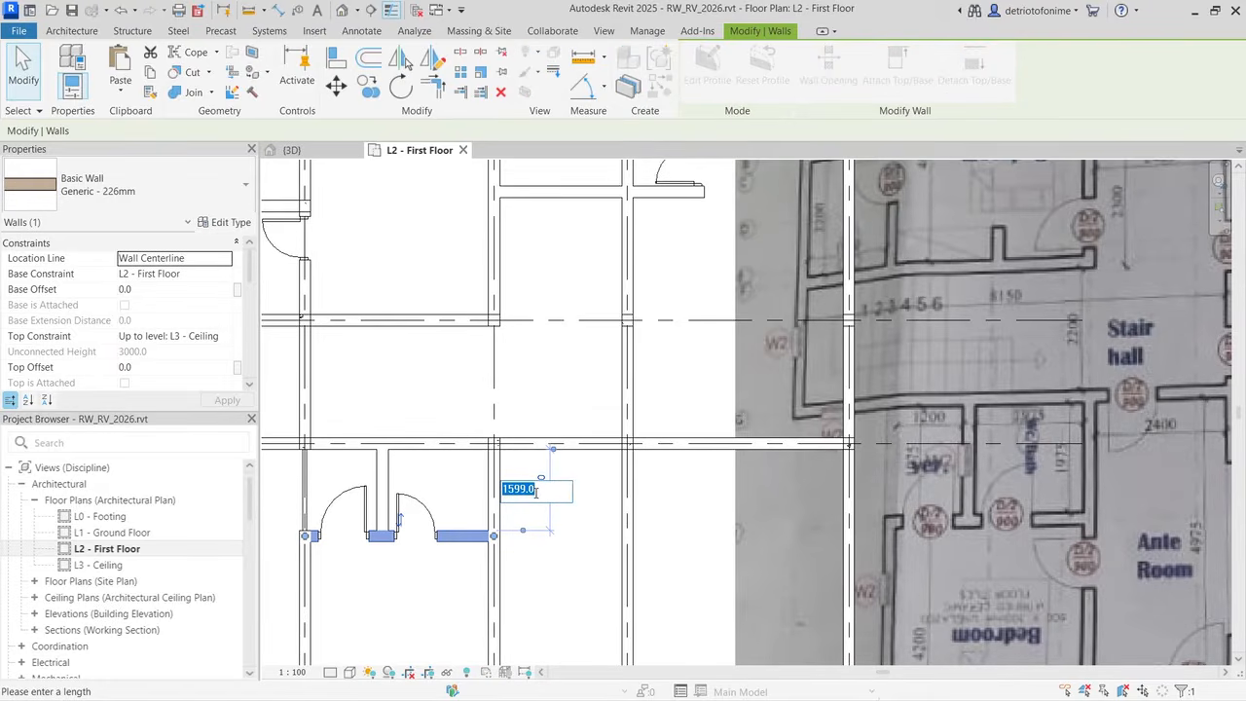
type("1975")
key("Return")
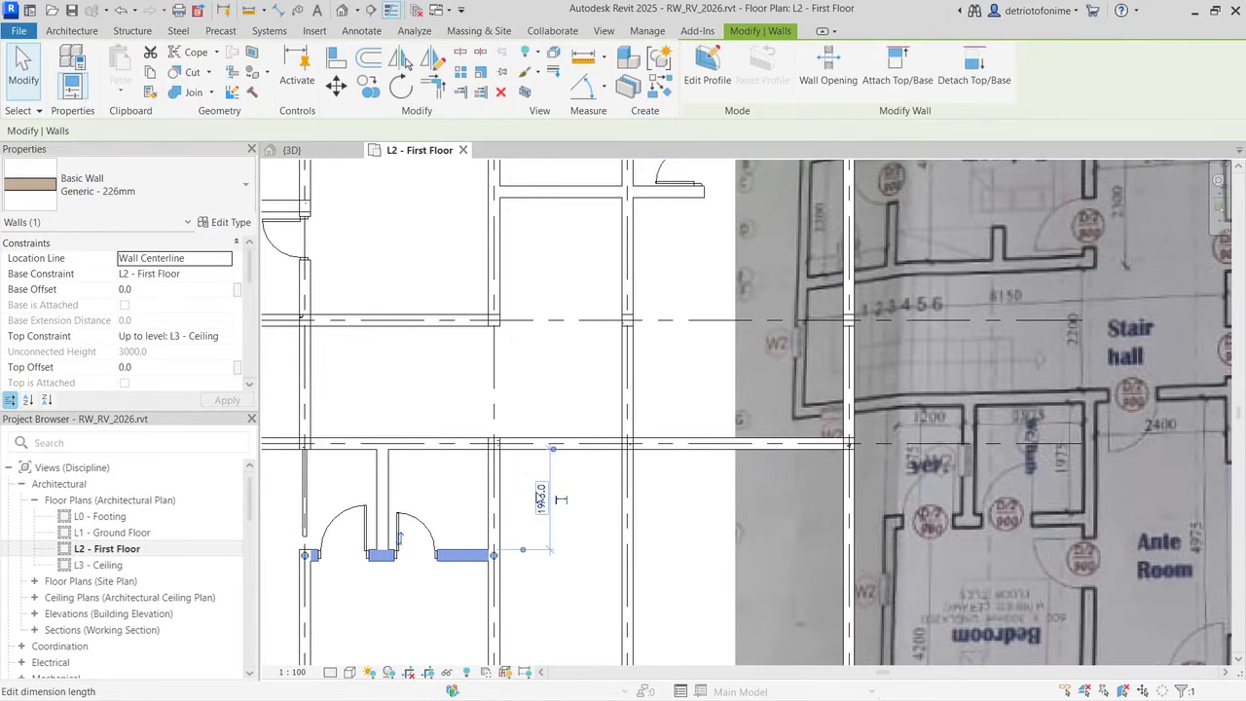
key("Escape")
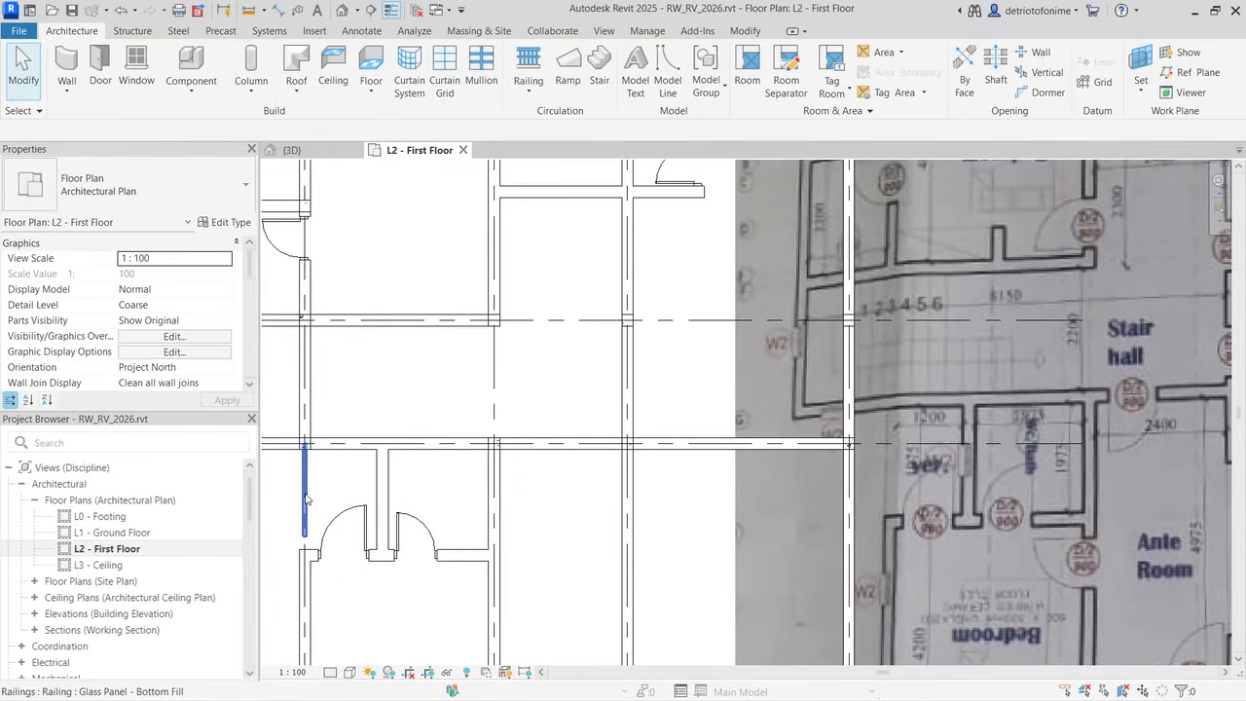
Step: Extend the Glass Panel - Bottom Fill railing's path south to the moved two-door wall and finish the sketch
left_click(307, 530)
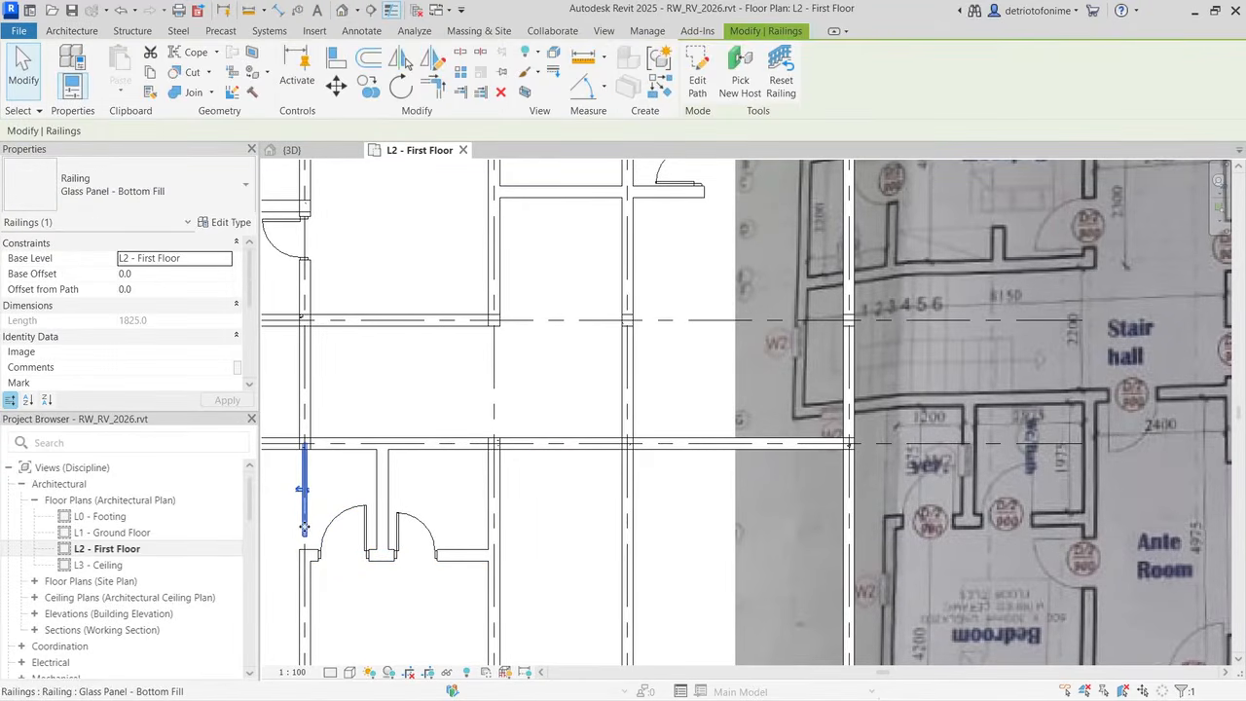
double_click(305, 521)
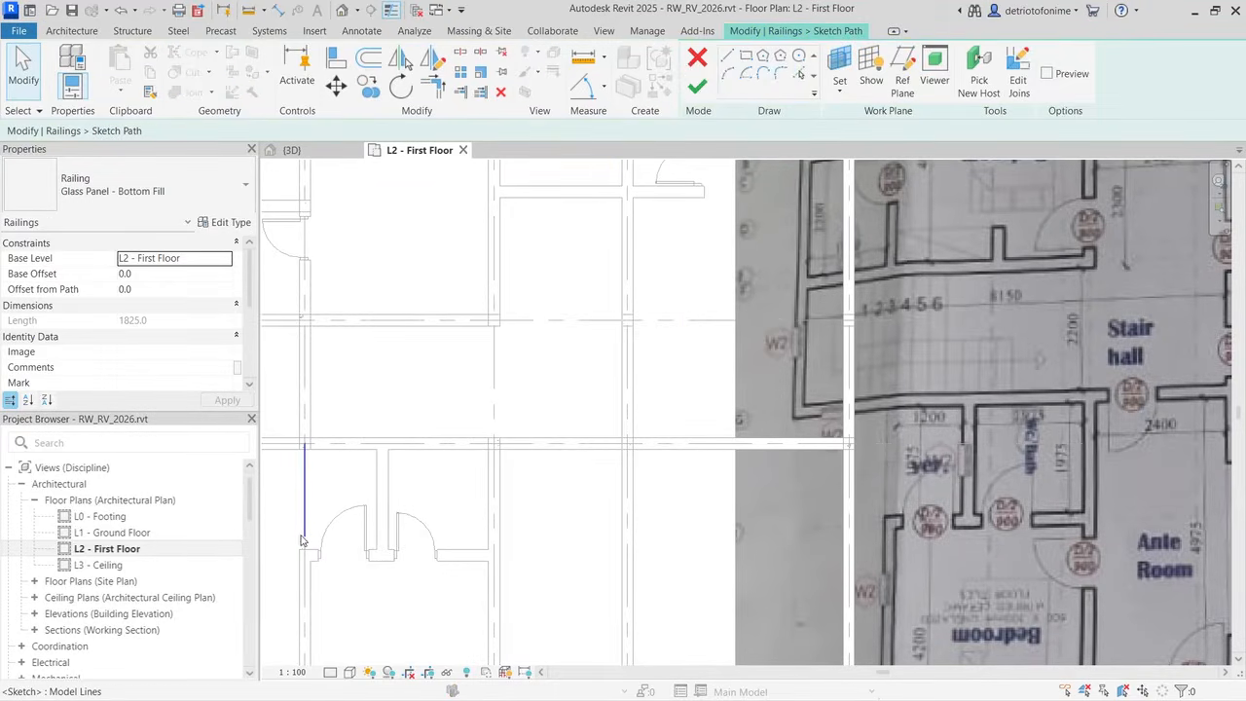
left_click(305, 513)
left_click_drag(305, 535, 303, 555)
left_click(407, 551)
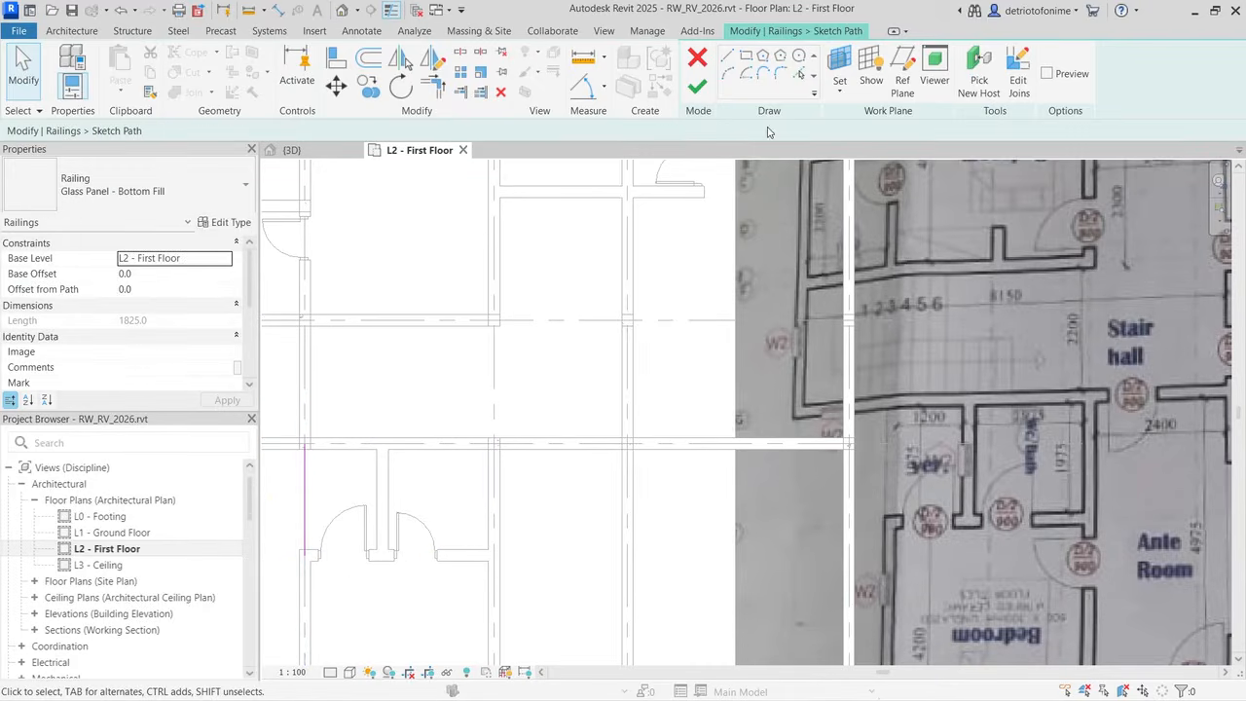
left_click(698, 88)
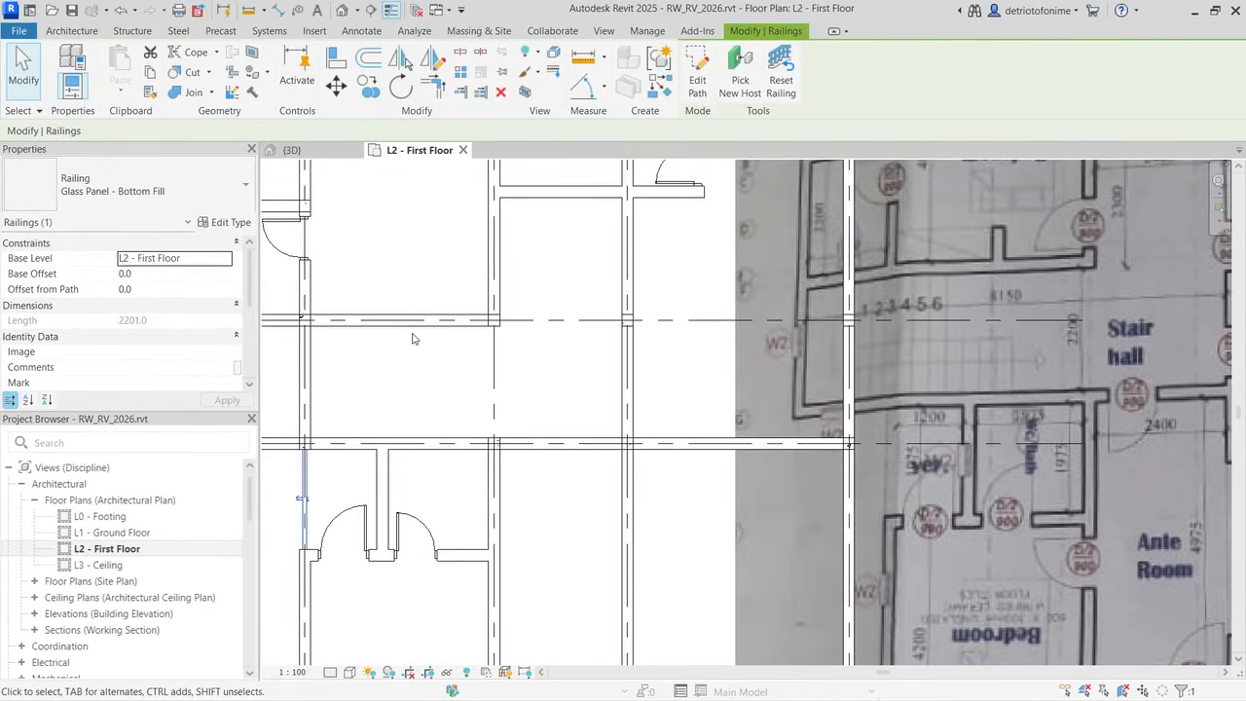
key("Escape")
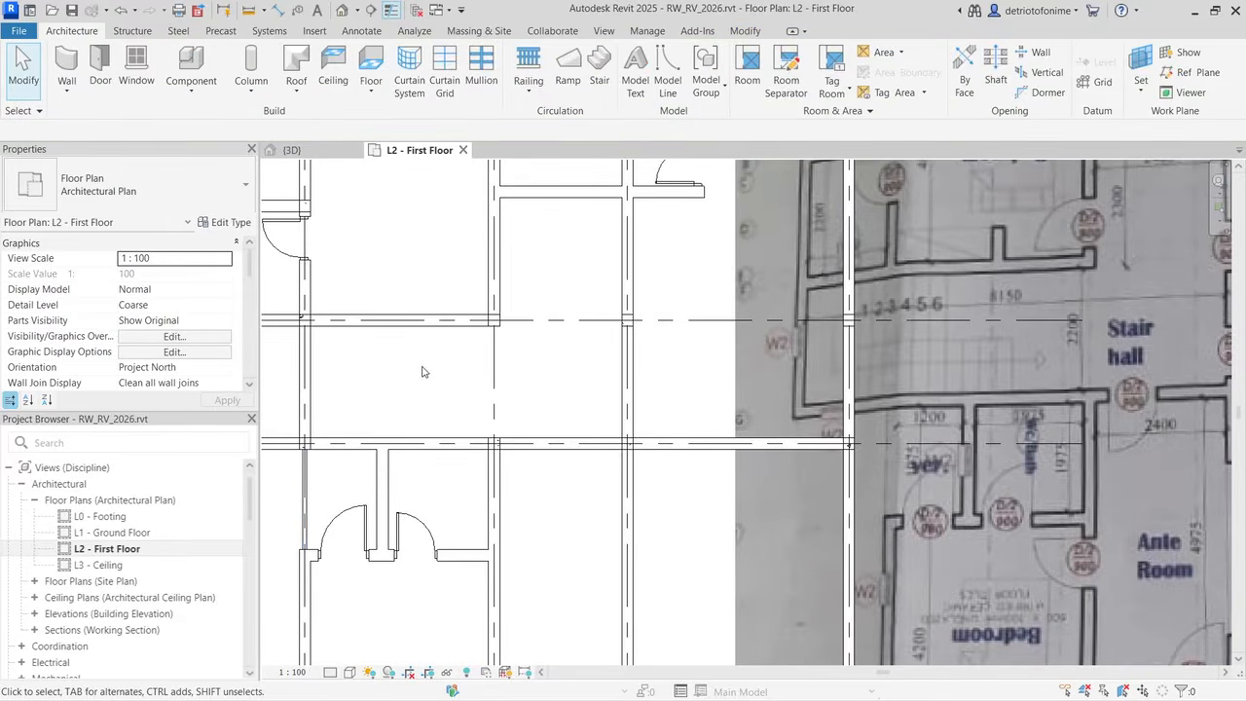
Step: Place 900 x 2100mm doors in the grid C wall just east of grid 2, the grid 2 wall north of grid B, and the grid 3 wall between B and C
scroll(421, 370, "down", 1)
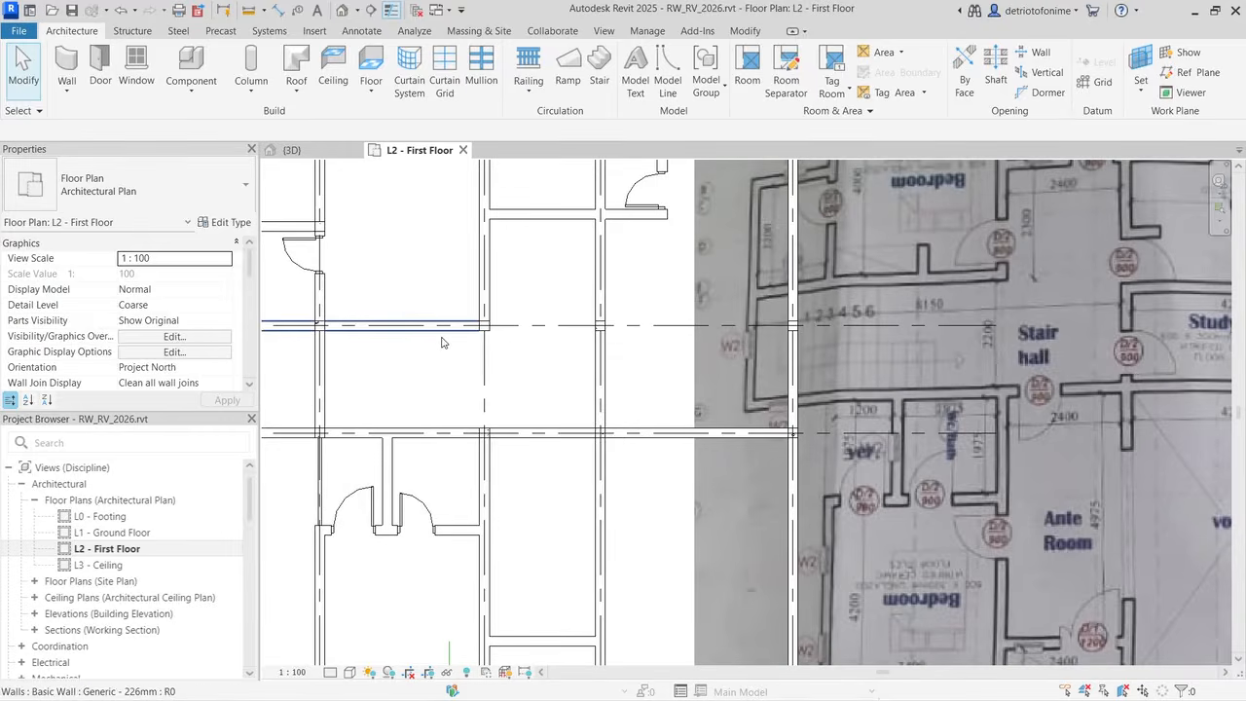
left_click(101, 68)
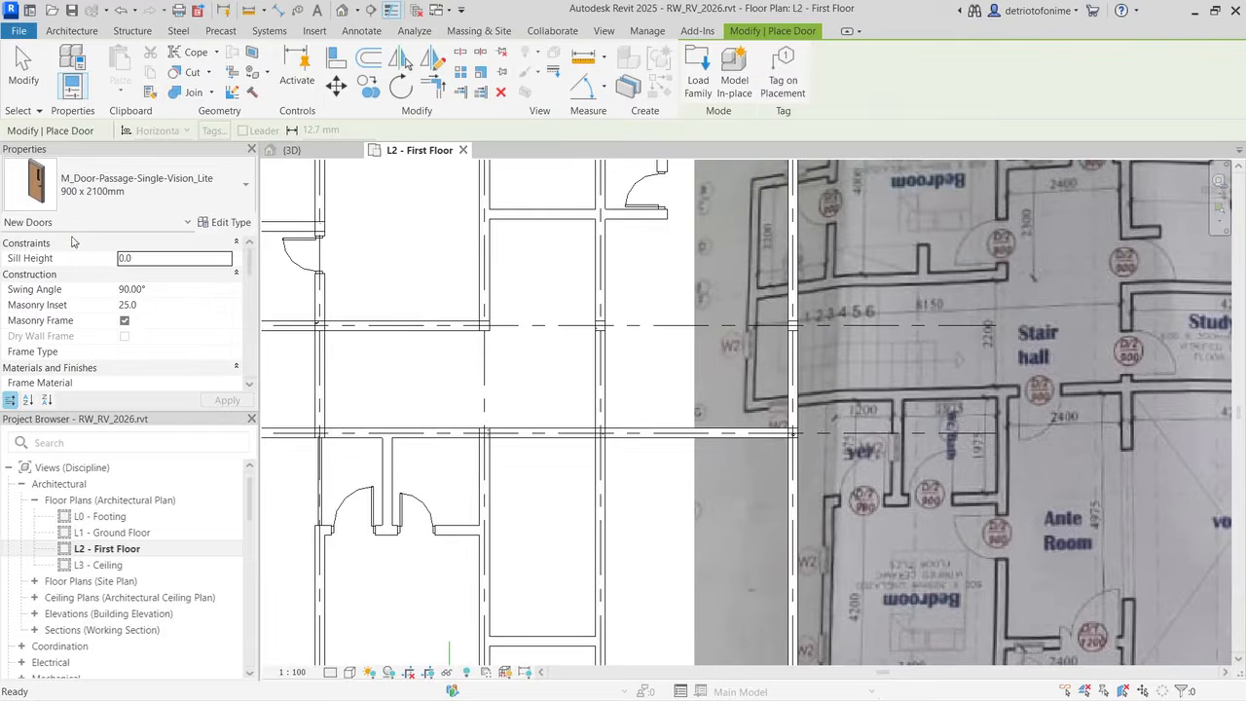
left_click(516, 436)
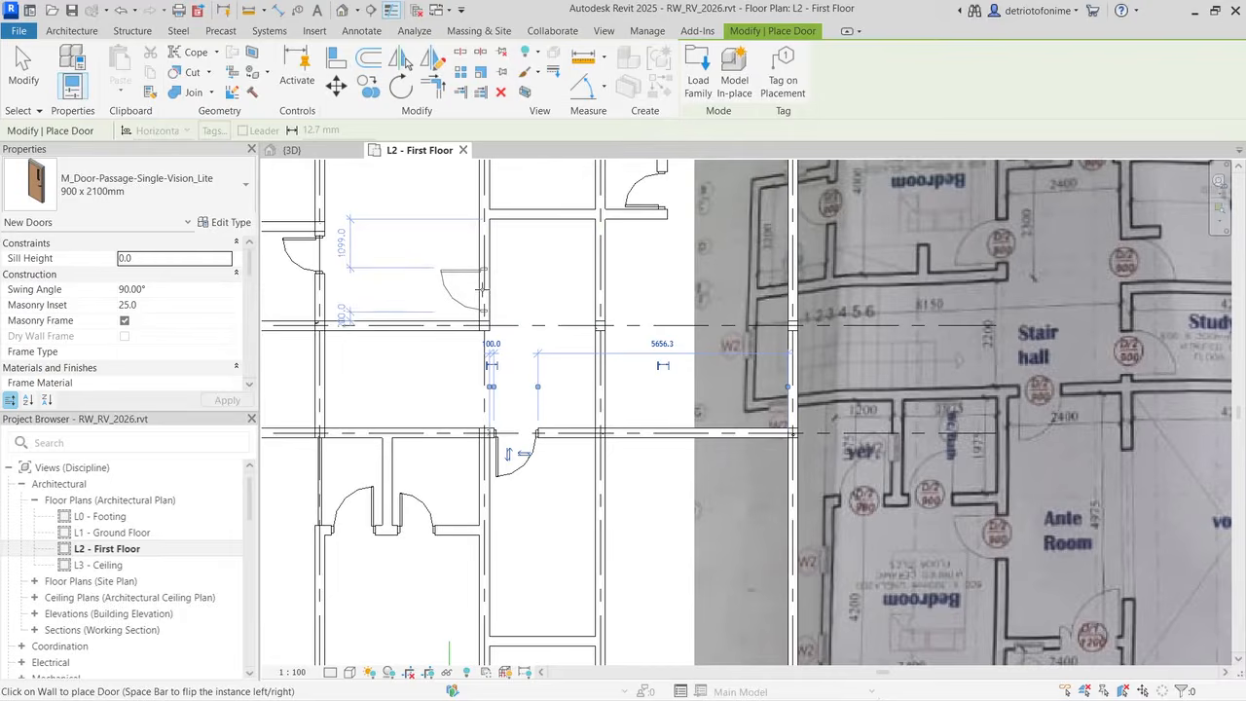
key("space")
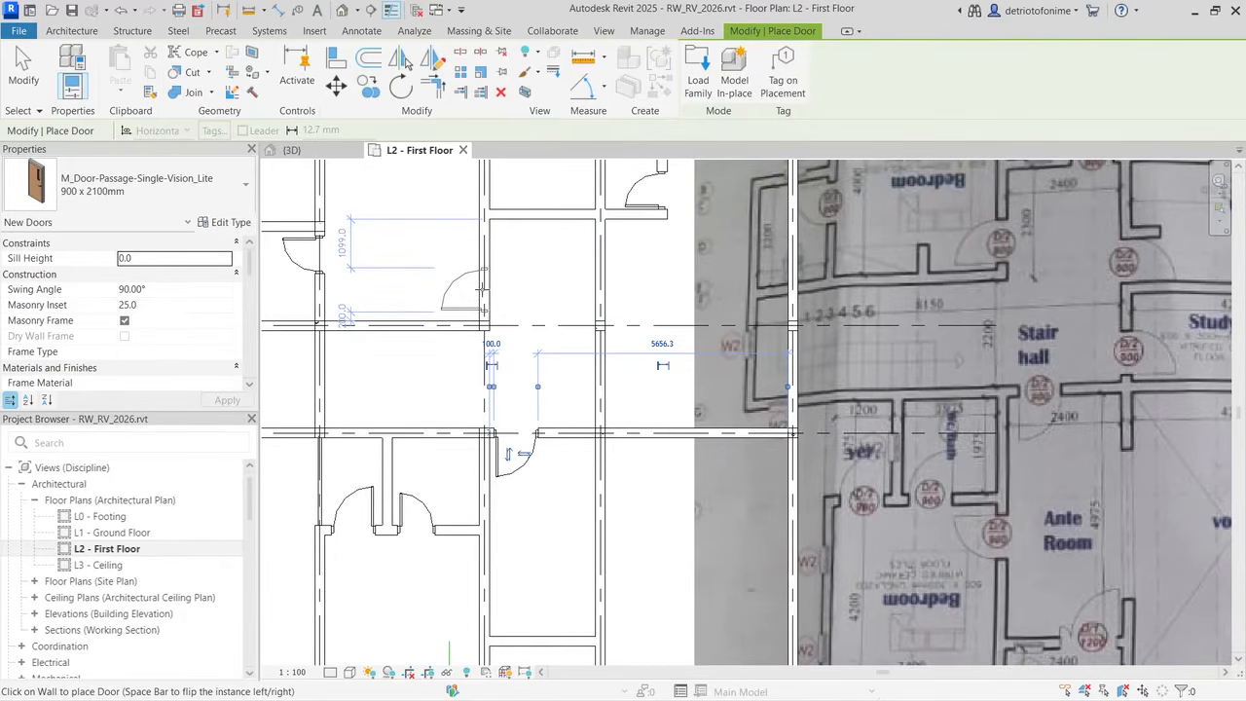
scroll(474, 290, "down", 2)
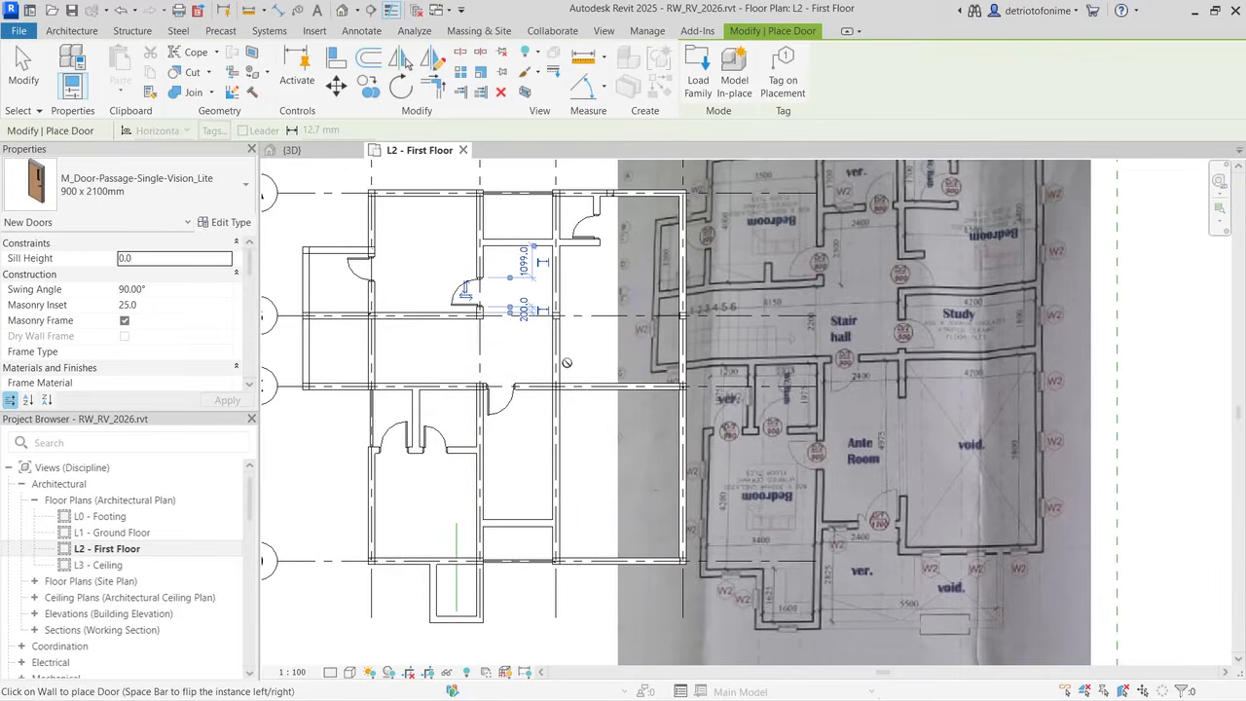
left_click(560, 363)
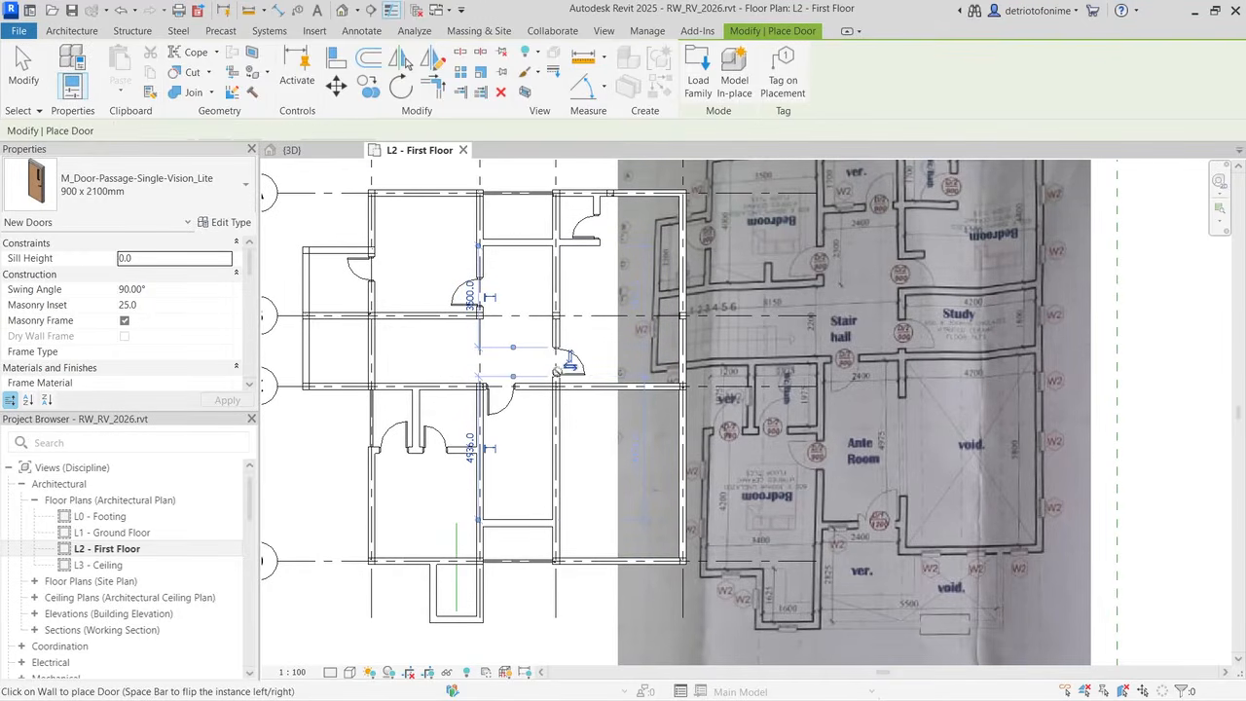
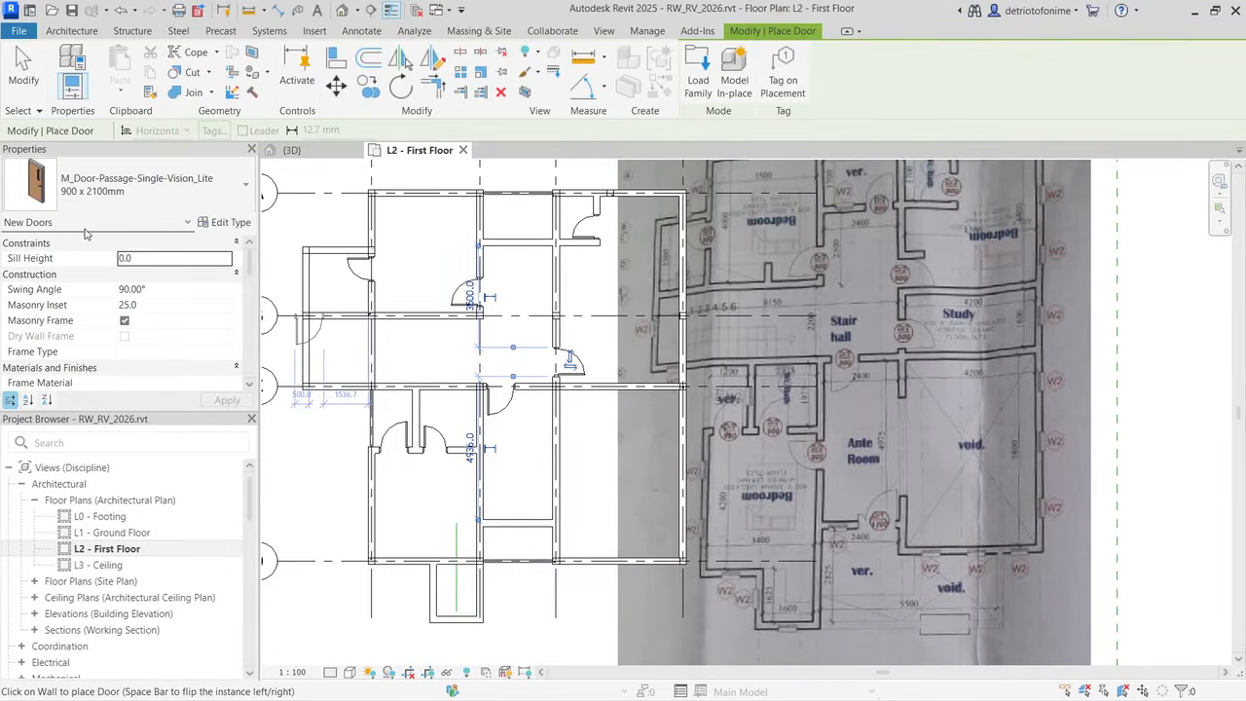
Step: Start loading a door family and browse the RVT 2022 English UK library to Doors > External Doors
left_click(146, 184)
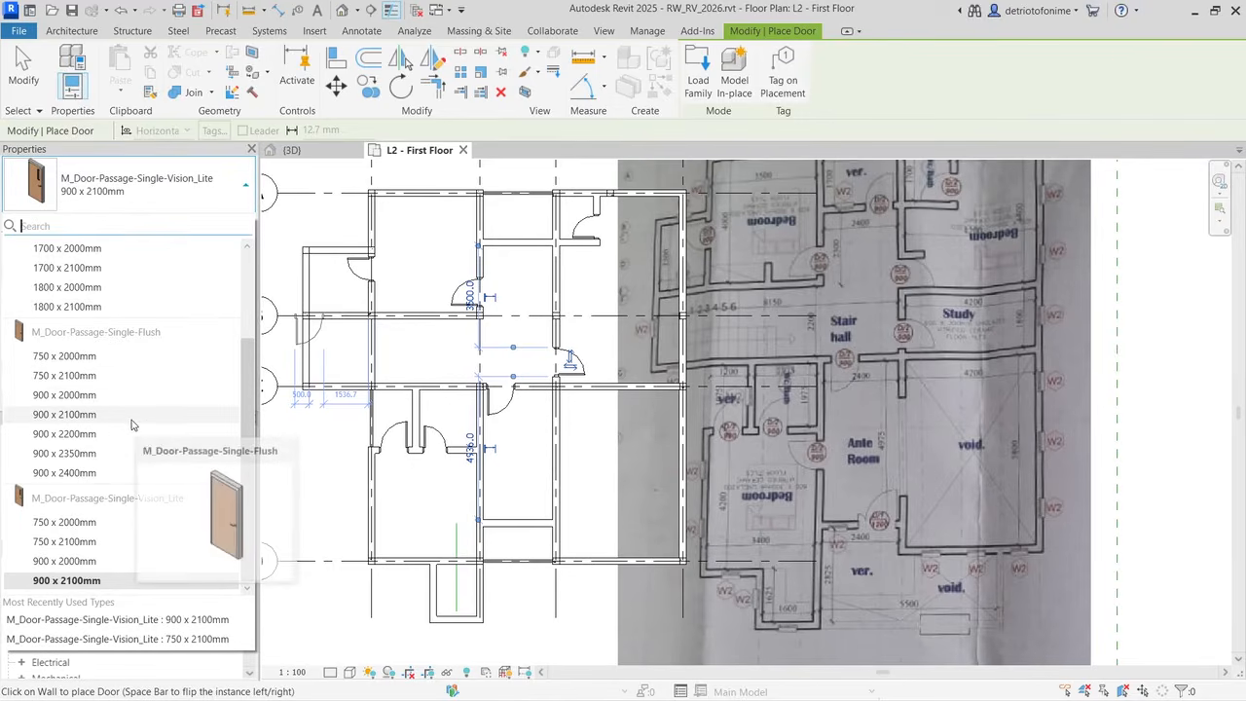
scroll(131, 409, "up", 3)
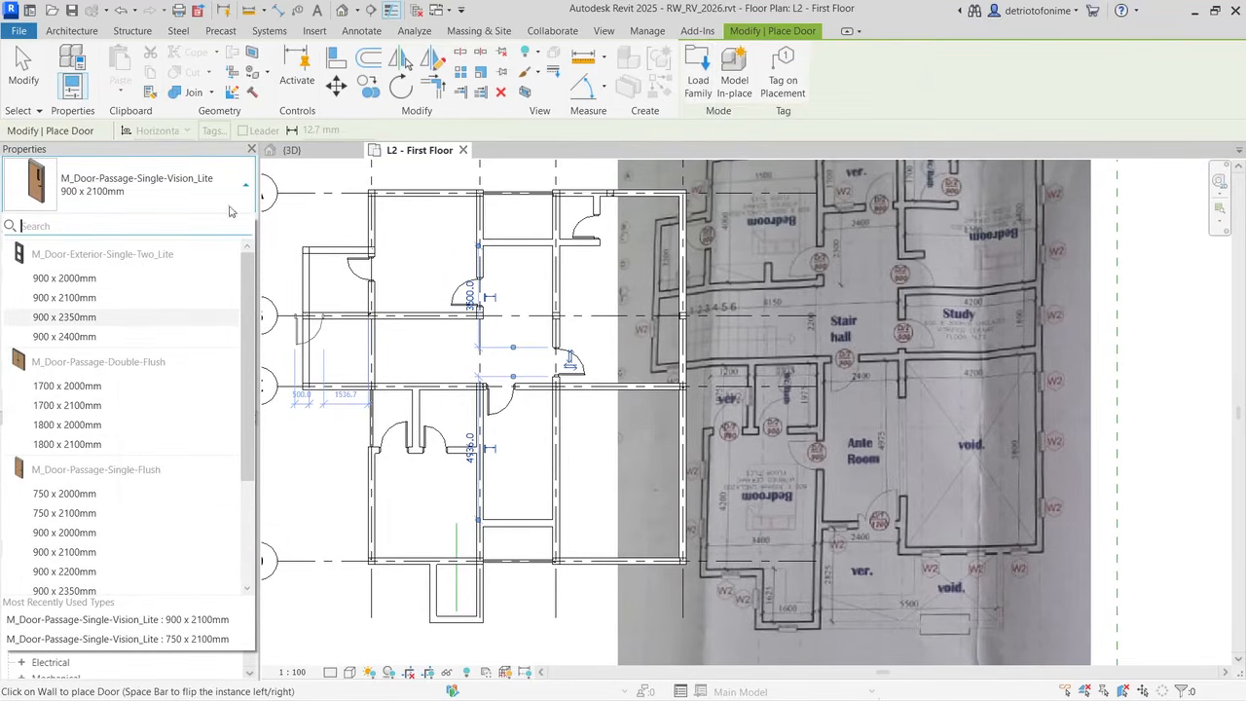
left_click(698, 73)
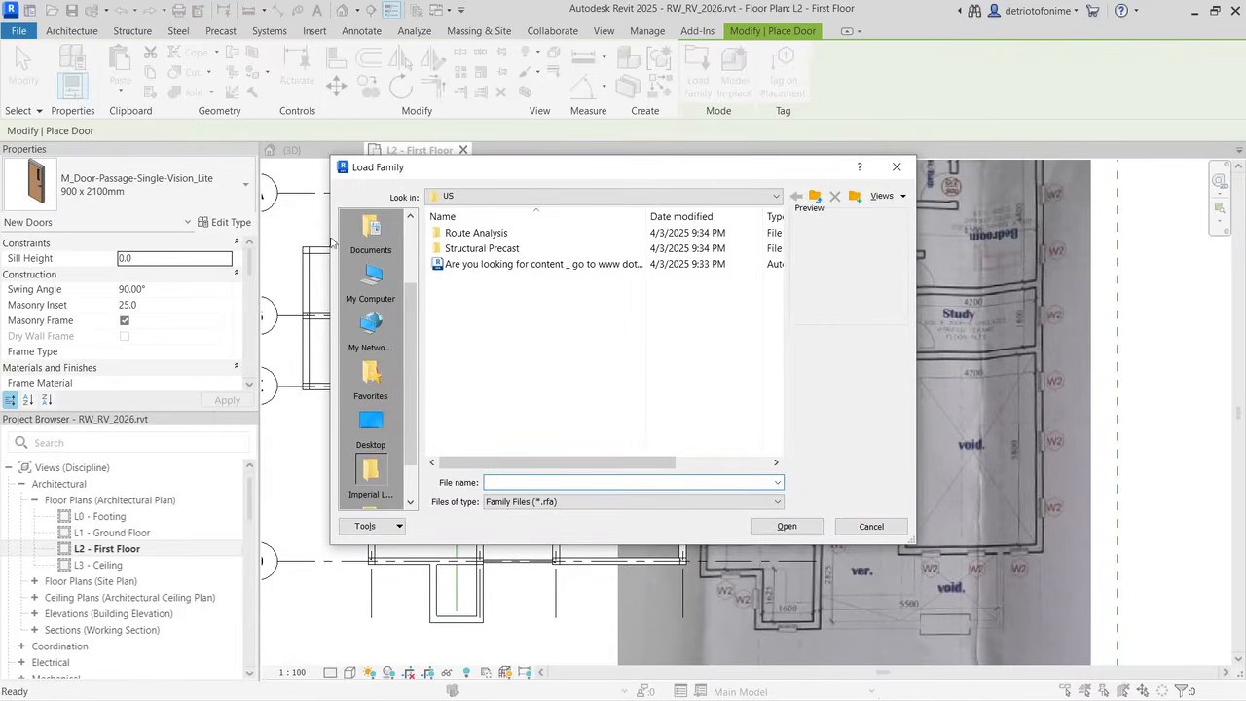
scroll(375, 273, "up", 3)
left_click(385, 245)
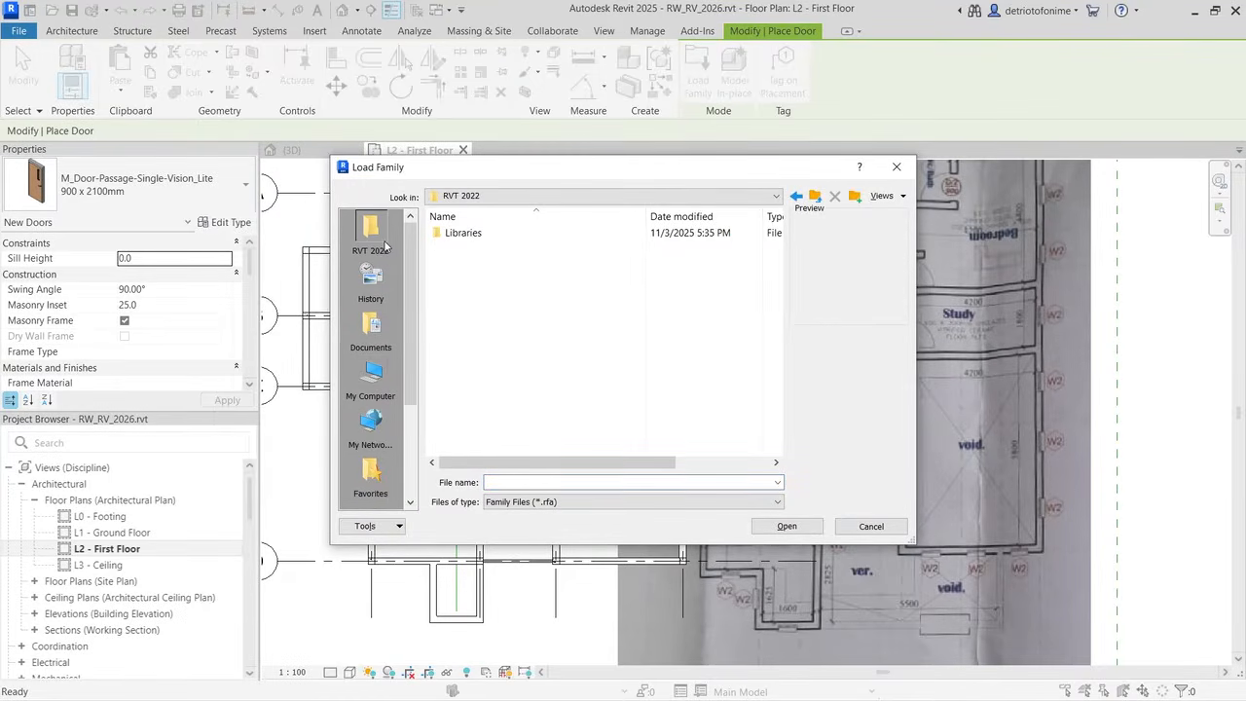
double_click(487, 232)
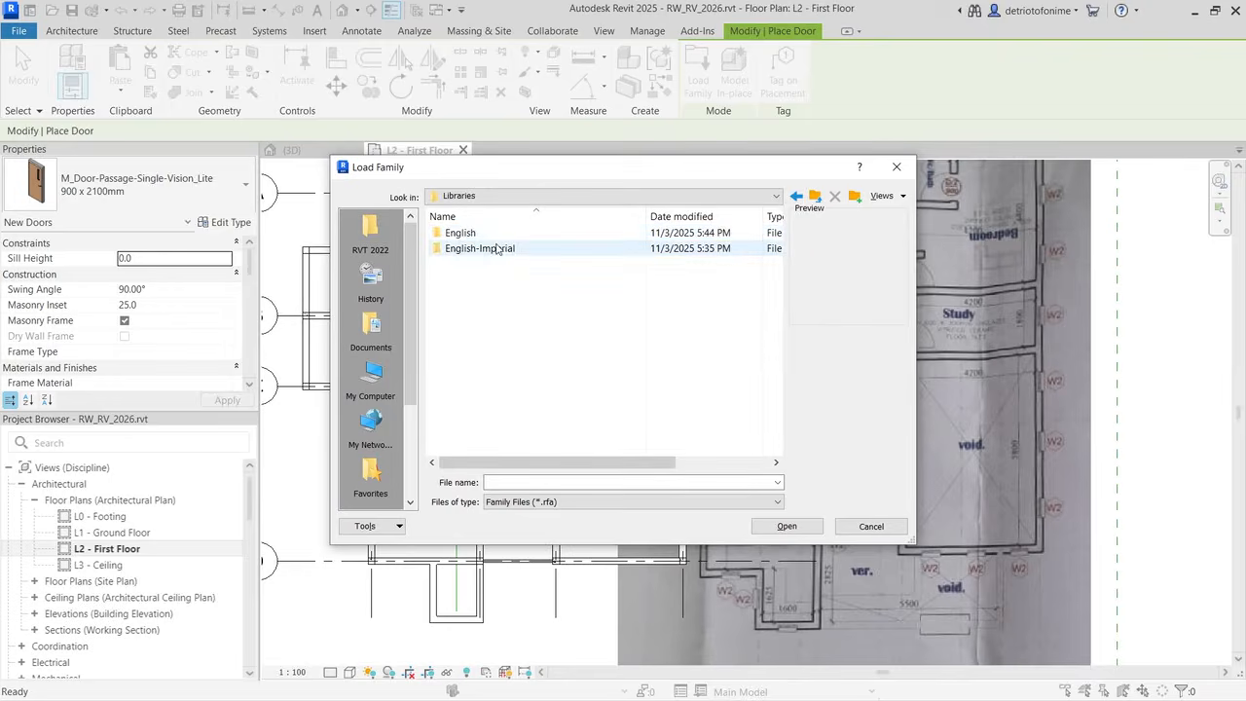
double_click(487, 233)
double_click(475, 233)
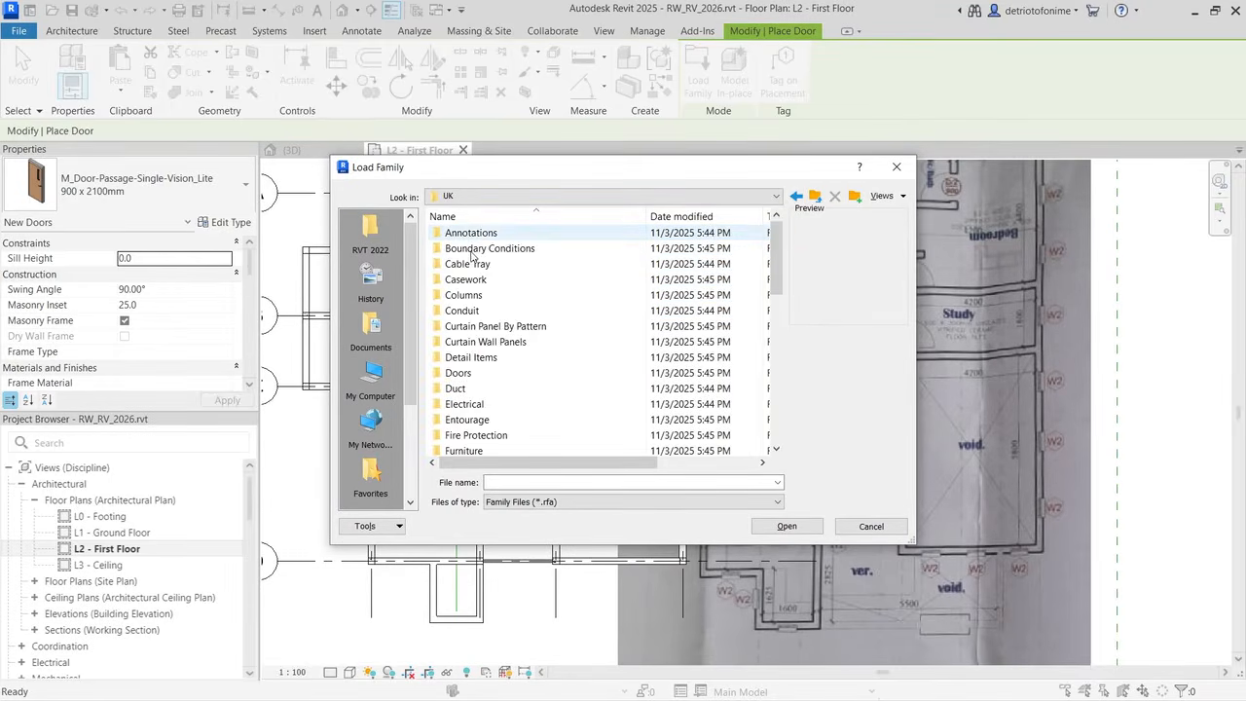
left_click(459, 373)
left_click(459, 373)
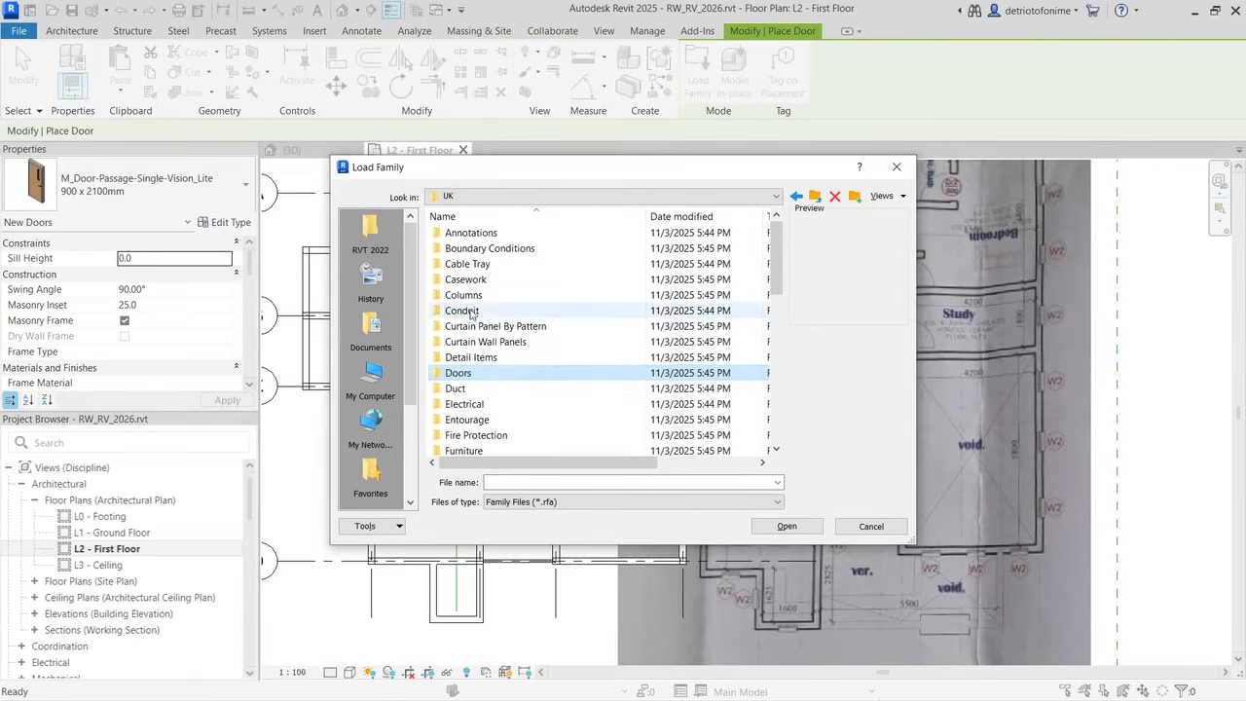
double_click(516, 376)
double_click(487, 250)
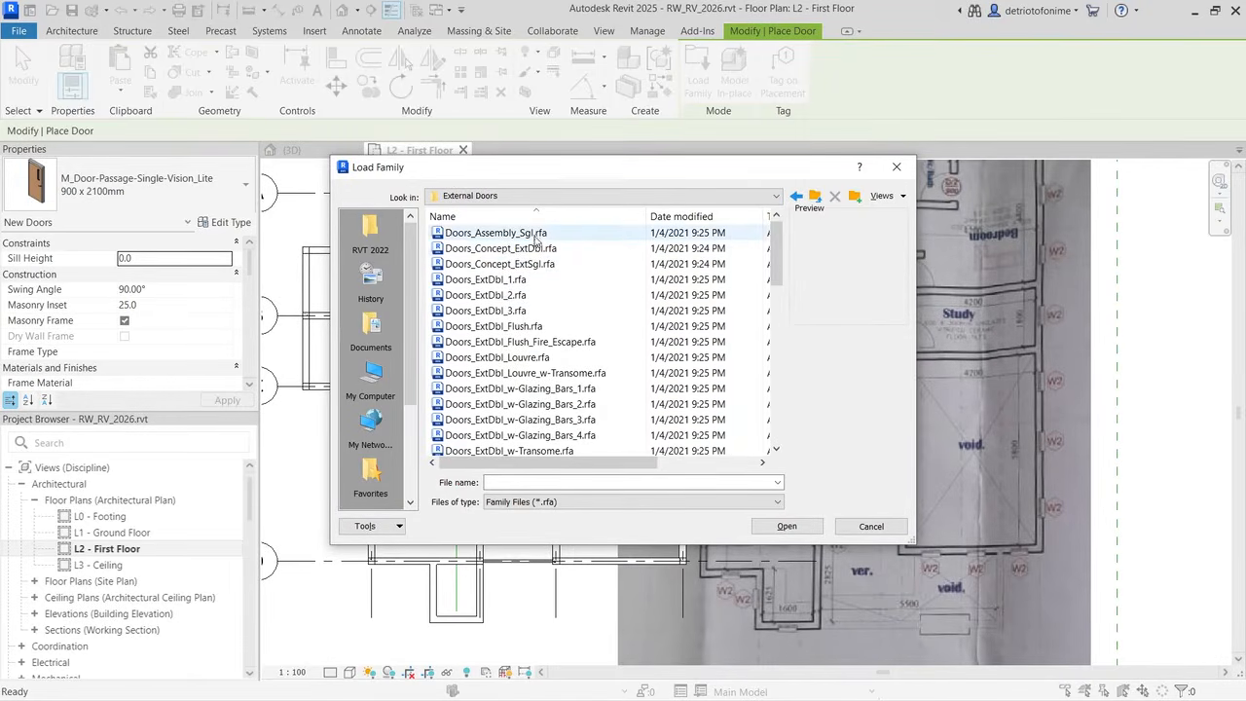
Step: Examine the previews of the external door families one by one and return to the Doors folder
left_click(535, 235)
key("Down")
key("Down")
key("Down")
key("Down")
key("Down")
key("Down")
key("Down")
key("Down")
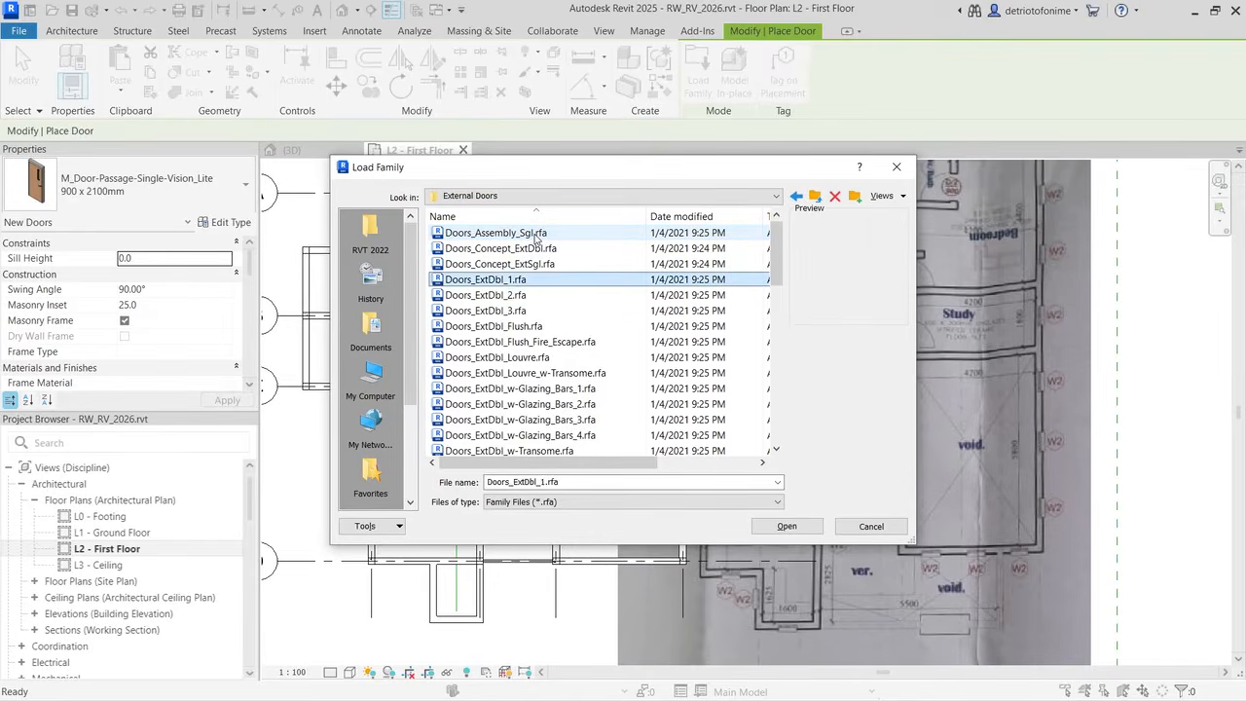
key("Down")
key("Down")
key("Down")
key("Down")
key("Down")
key("Down")
key("Down")
key("Down")
key("Down")
key("Down")
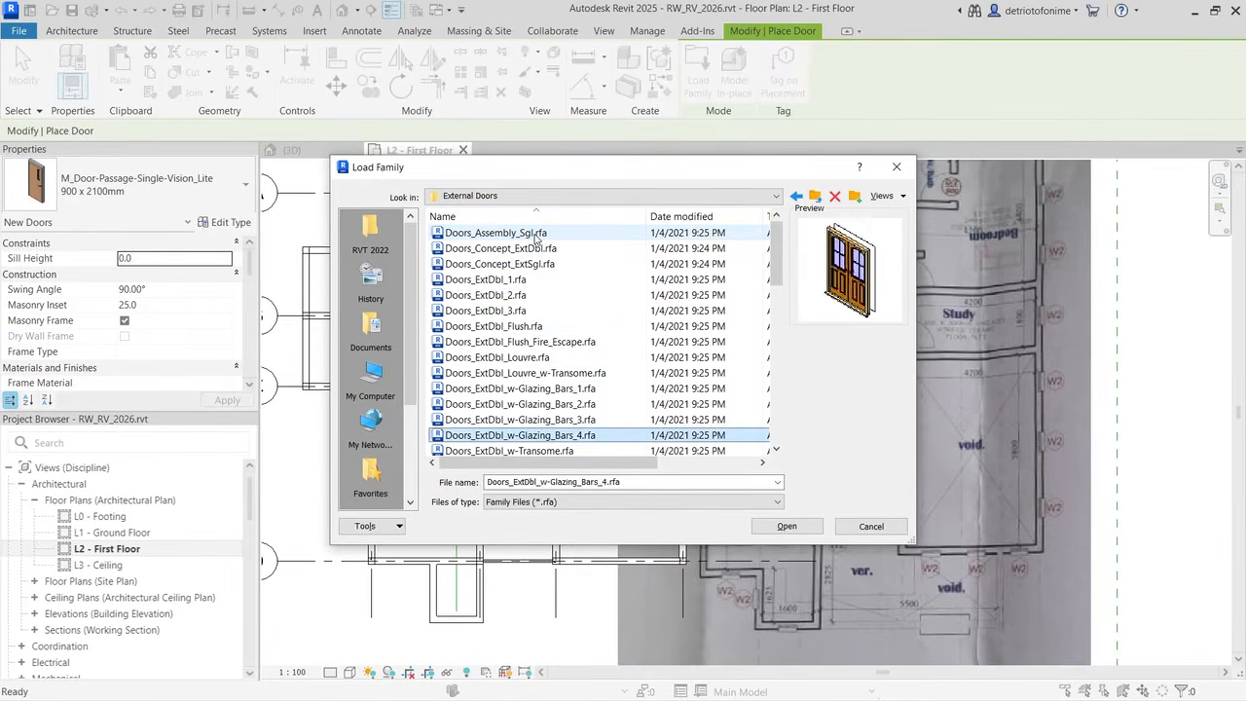
key("Down")
key("Down")
key("Down")
key("Down")
key("Down")
key("Down")
key("Down")
key("Down")
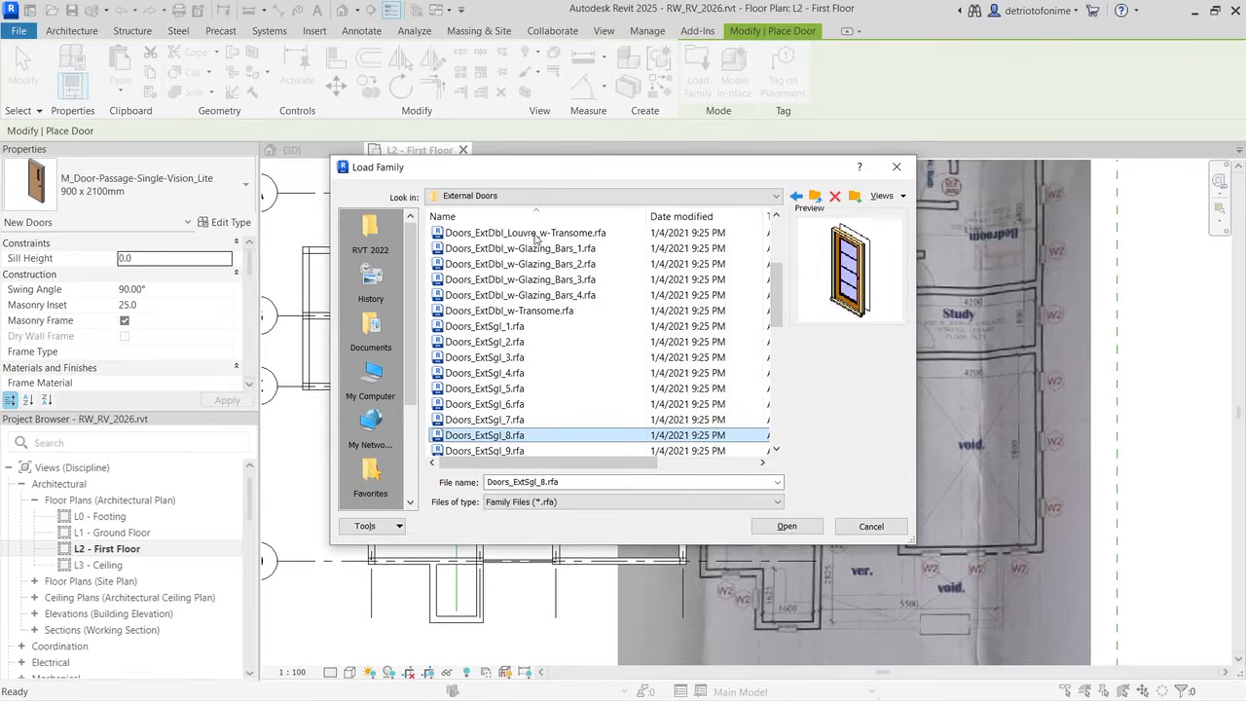
key("Down")
key("Down")
key("Down")
key("Down")
key("Down")
key("Down")
key("Down")
key("Down")
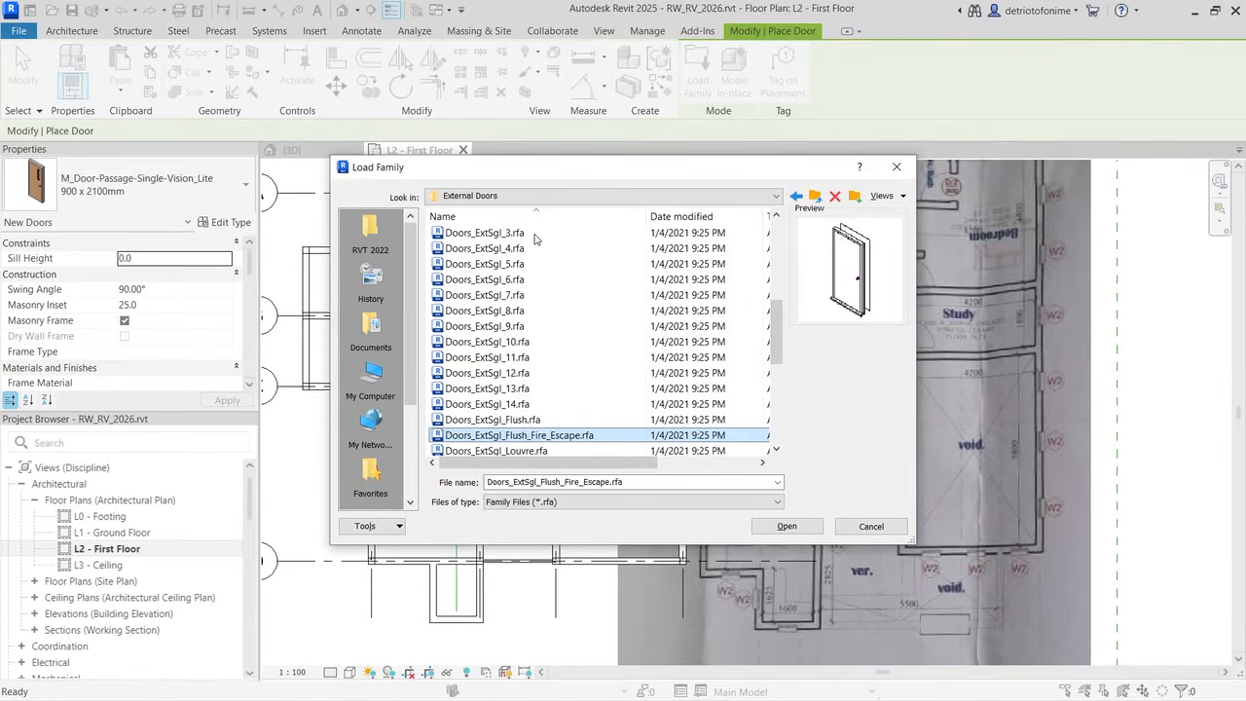
key("Down")
key("Down")
key("Down")
key("Down")
key("Down")
key("Down")
key("Down")
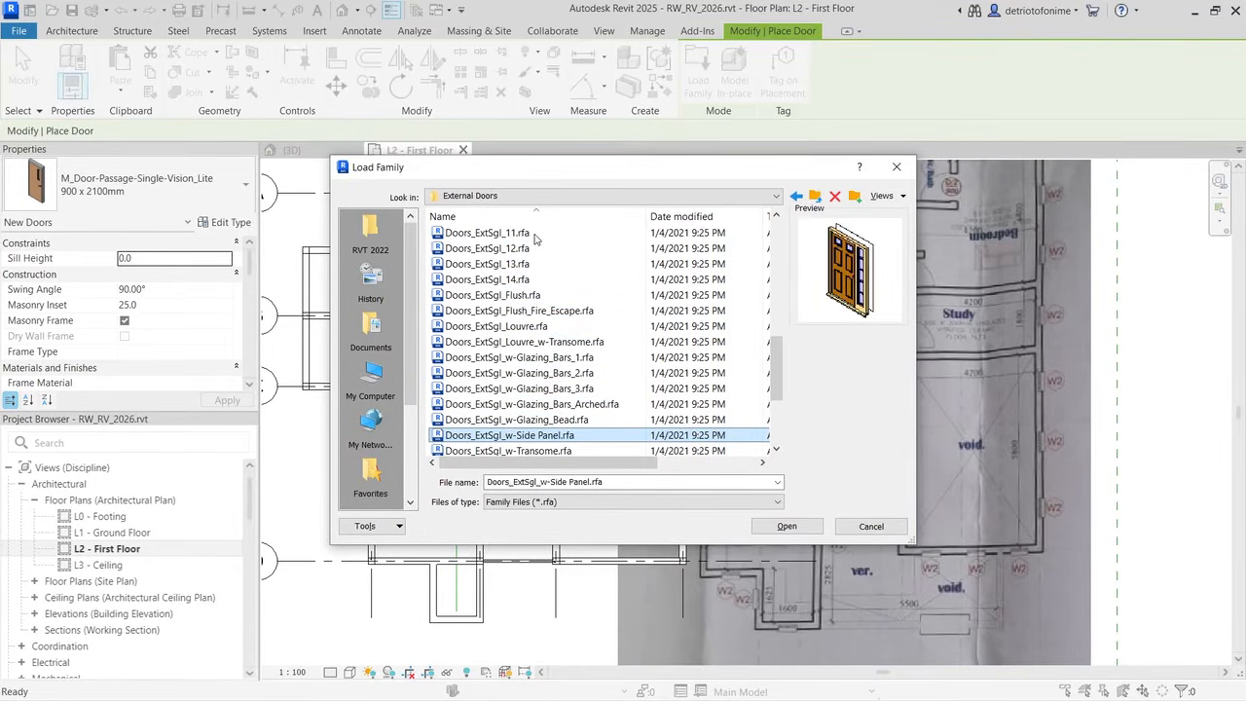
key("Down")
key("Down")
key("Down")
key("Down")
key("Down")
key("Down")
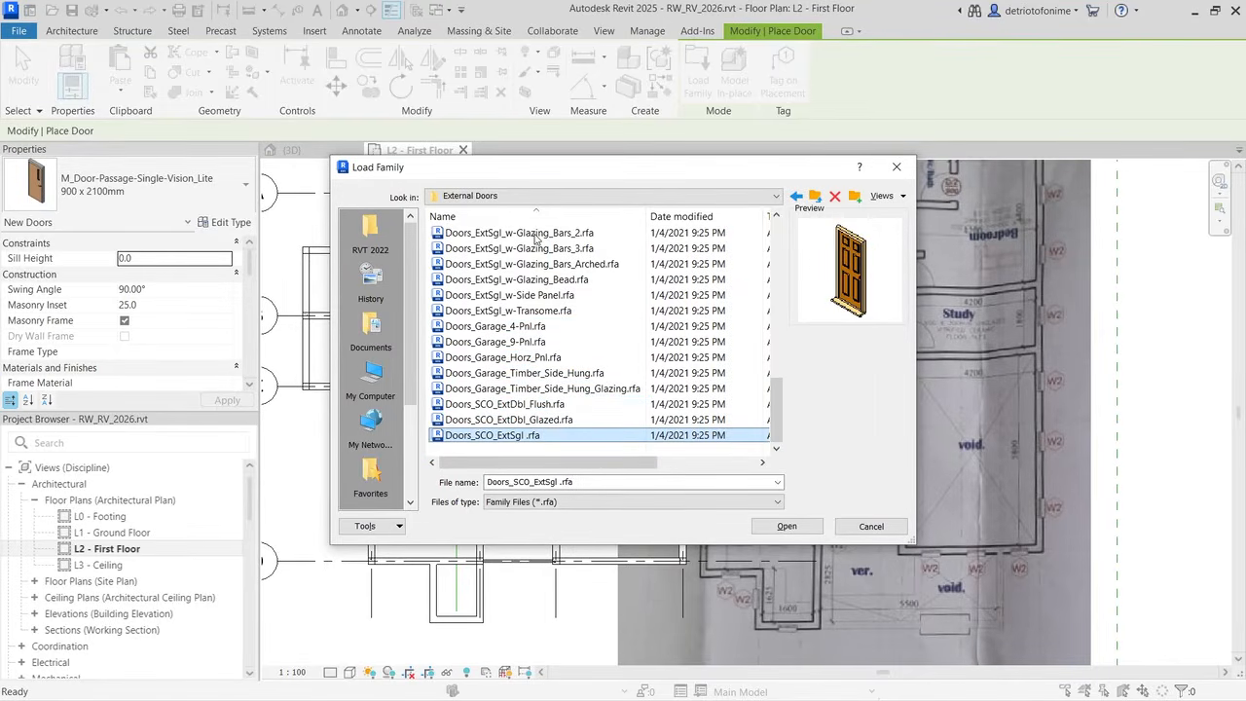
left_click(813, 196)
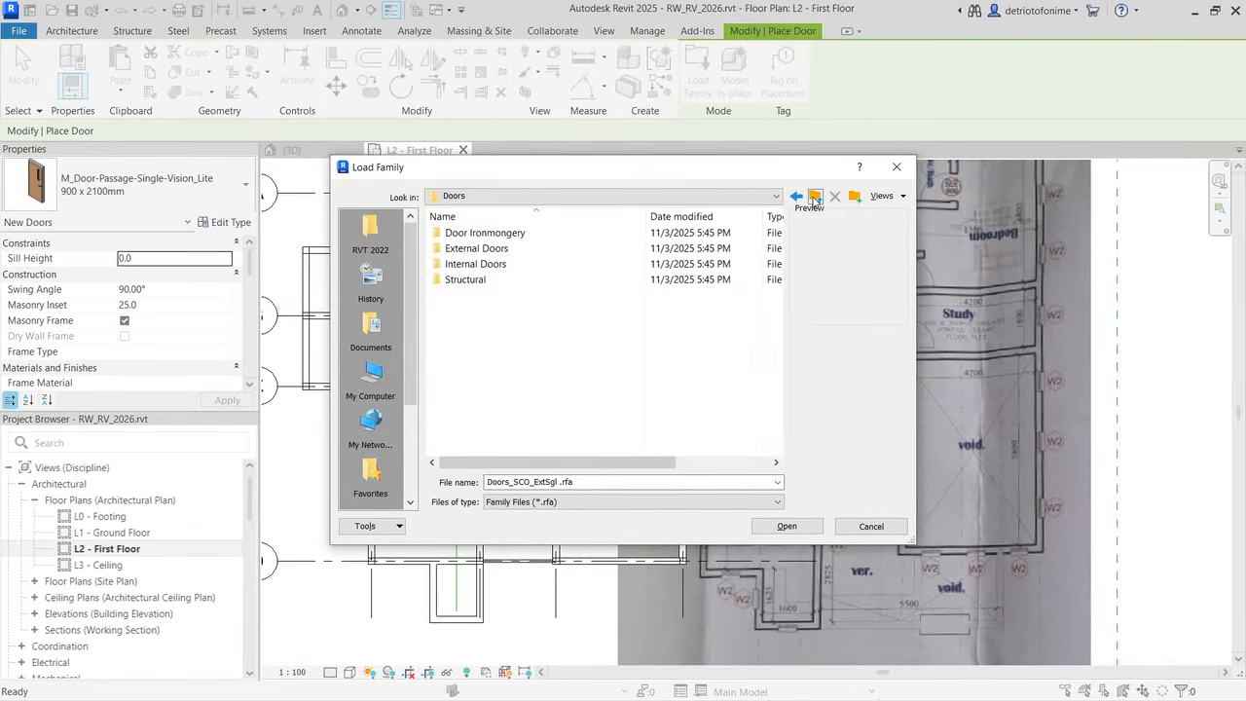
Step: Browse the family library from the UK folder to US > Doors
left_click(814, 196)
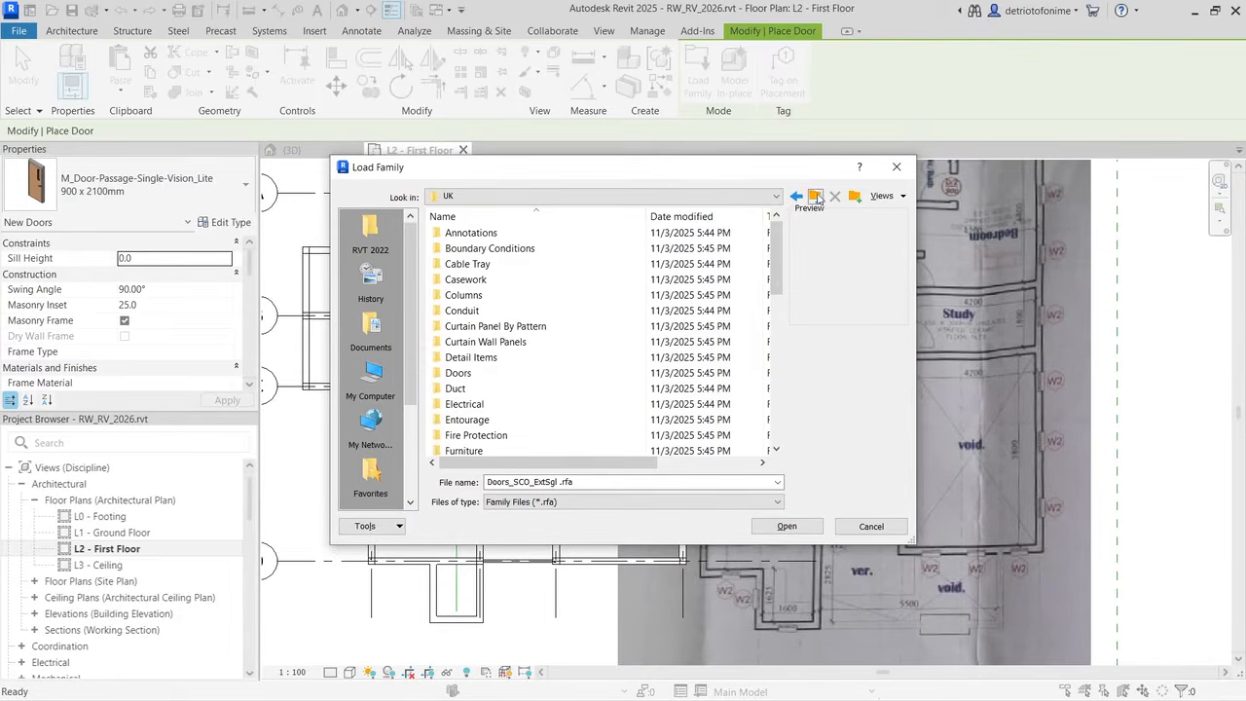
left_click(818, 197)
double_click(529, 247)
left_click(461, 376)
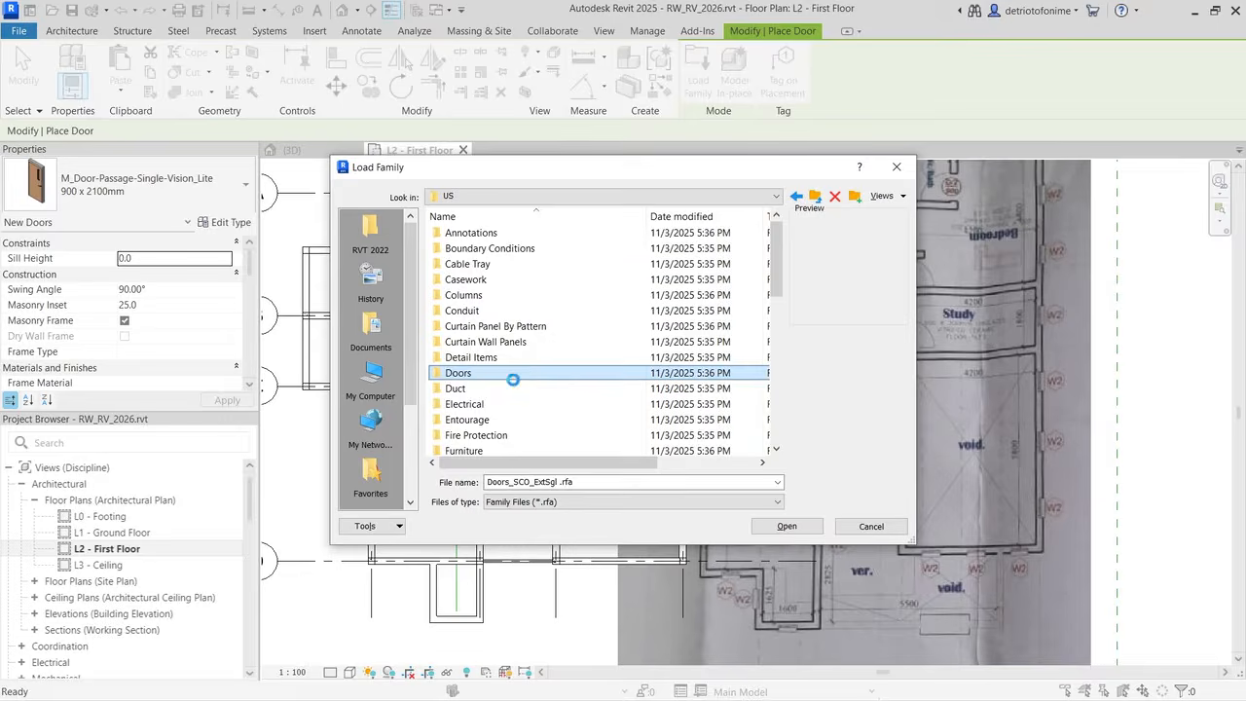
double_click(513, 378)
Step: Examine the previews of the door families in the US Doors folder one by one
left_click(517, 279)
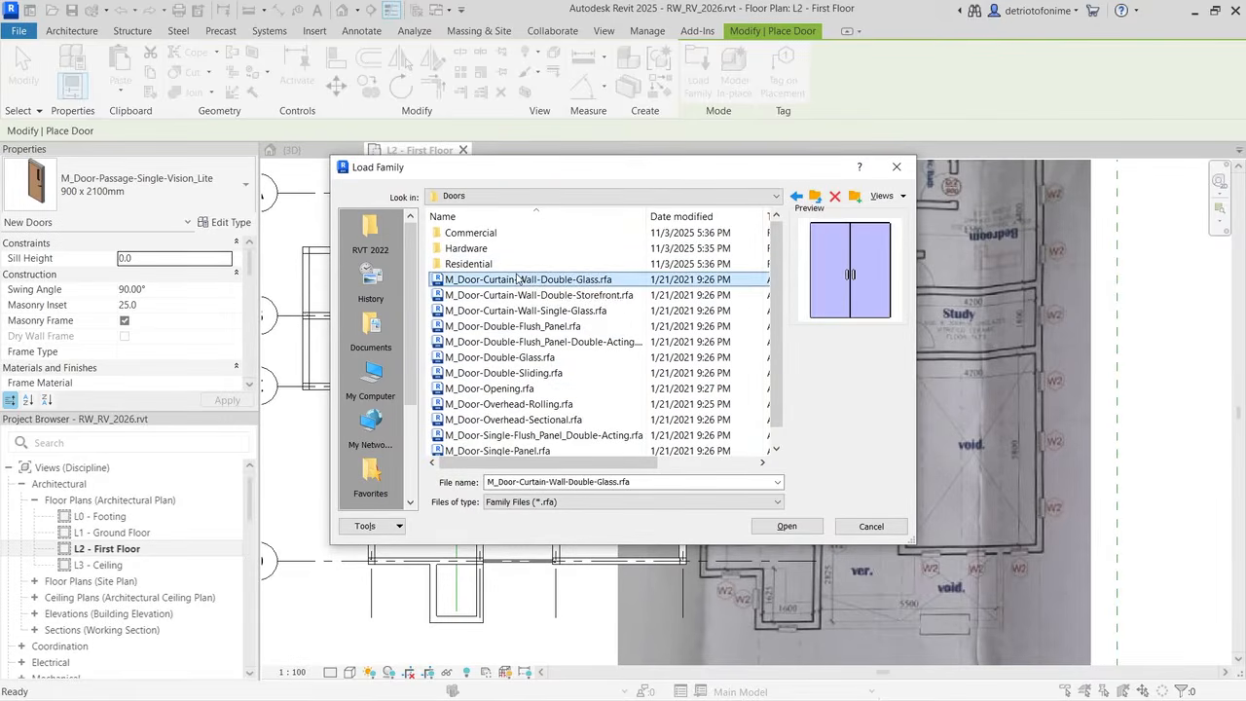
key("Down")
key("Down")
key("Down")
key("Down")
key("Down")
key("Down")
key("Down")
key("Down")
key("Down")
key("Down")
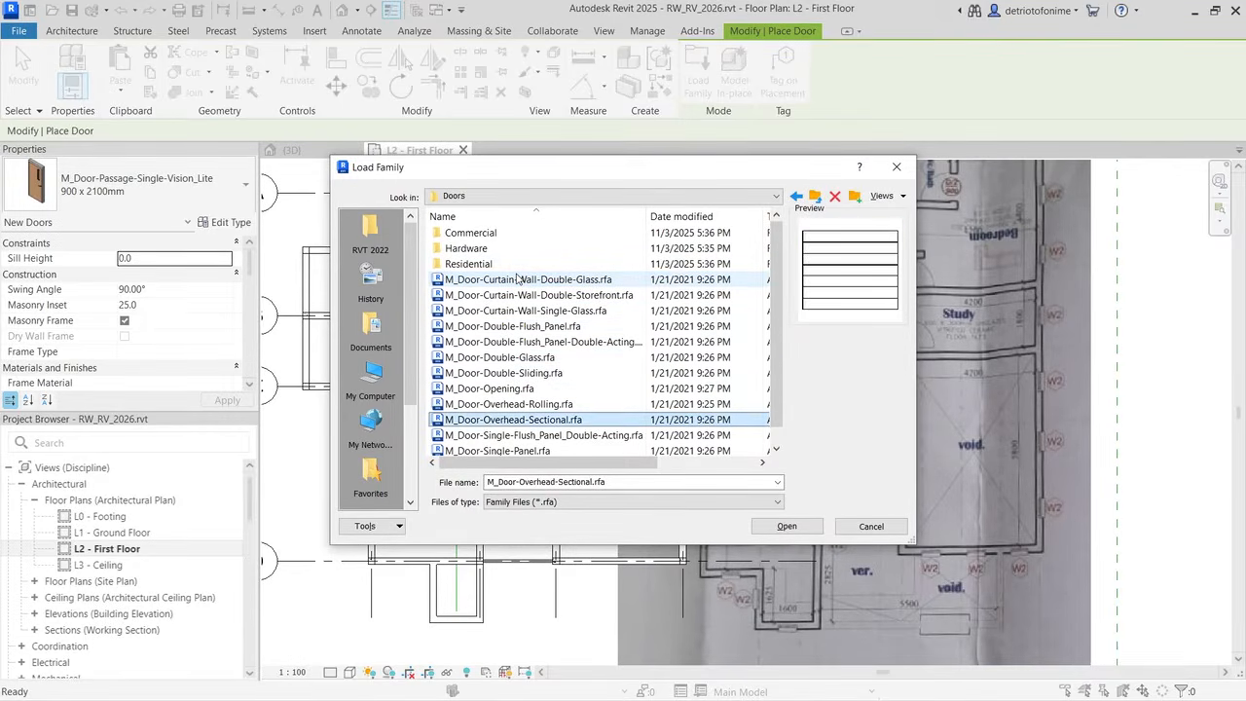
key("Down")
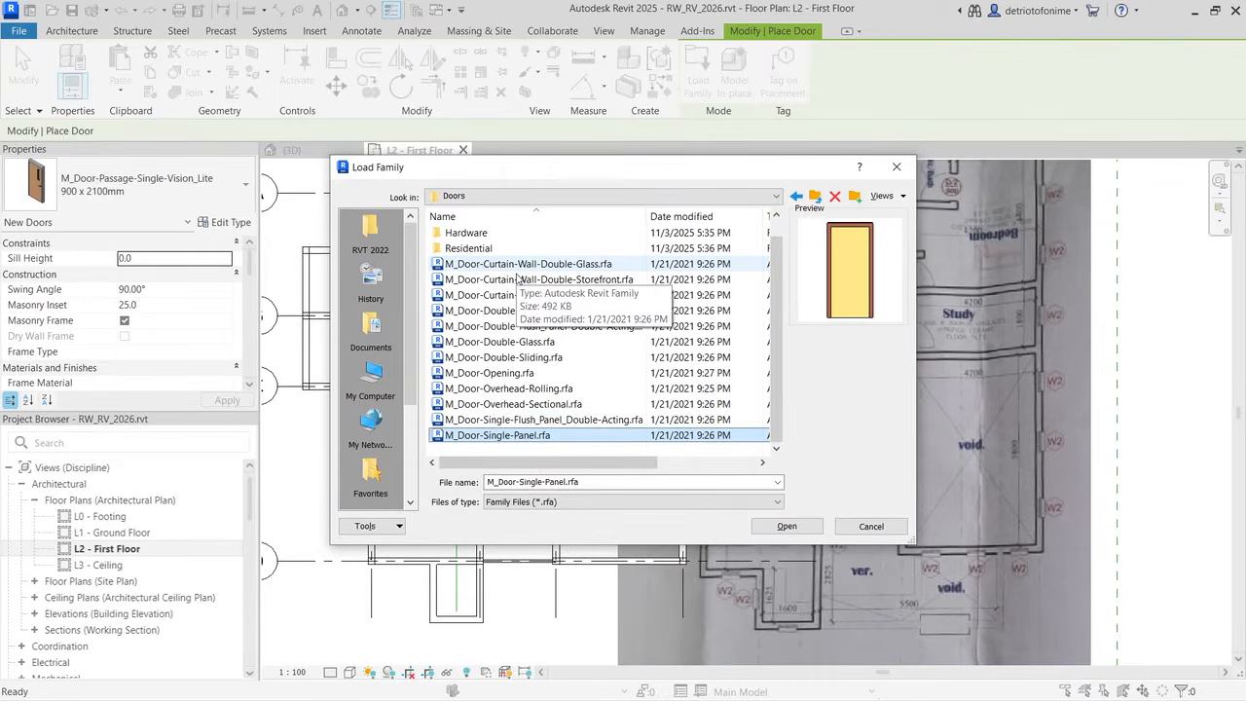
key("Up")
key("Up")
key("Up")
key("Up")
key("Up")
key("Up")
key("Up")
key("Up")
key("Up")
key("Up")
key("Up")
key("Up")
key("Up")
key("Up")
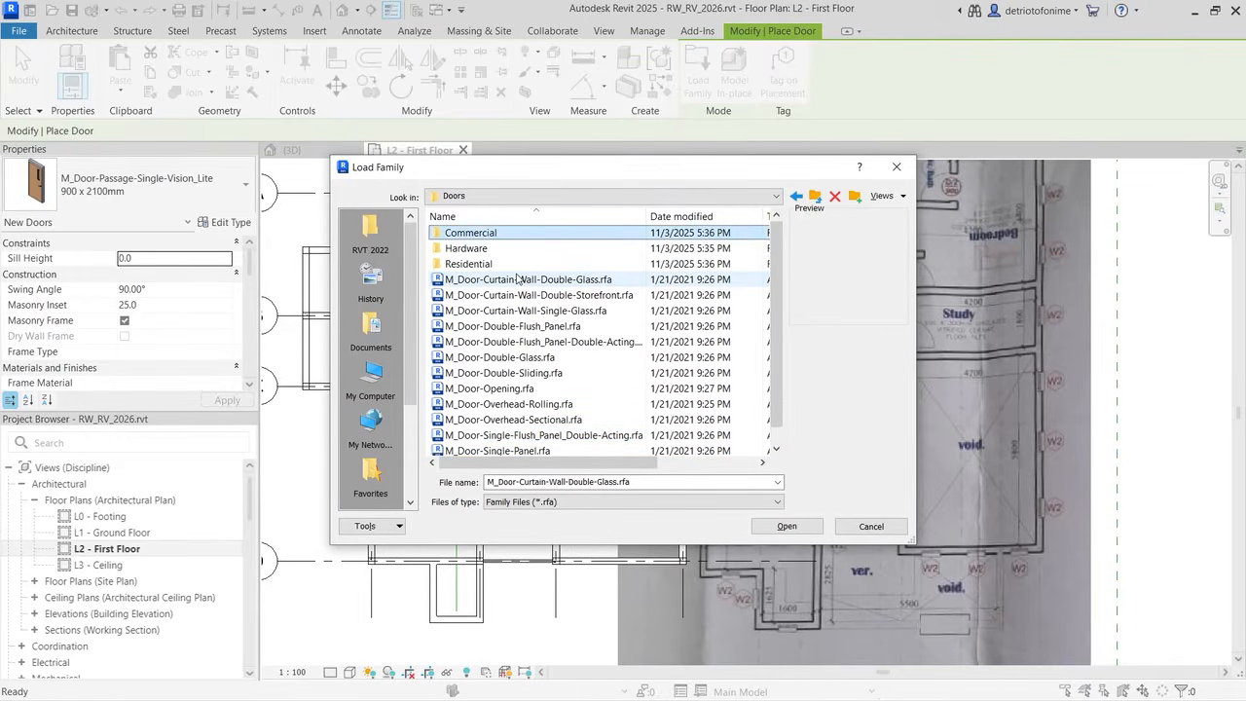
Step: Open the Residential folder, examine its door family previews, and close the Load Family dialog without loading anything
key("Down")
key("Down")
key("Return")
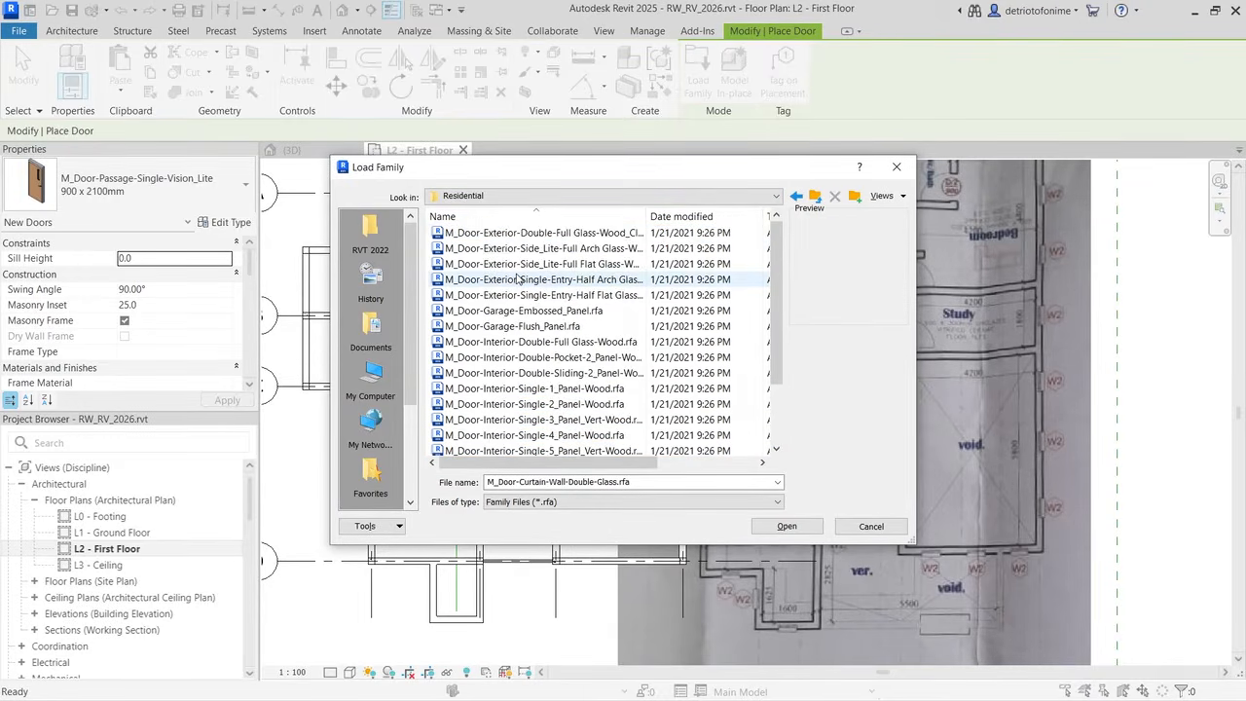
left_click(534, 238)
key("Down")
key("Down")
key("Down")
key("Down")
key("Down")
key("Down")
key("Down")
key("Down")
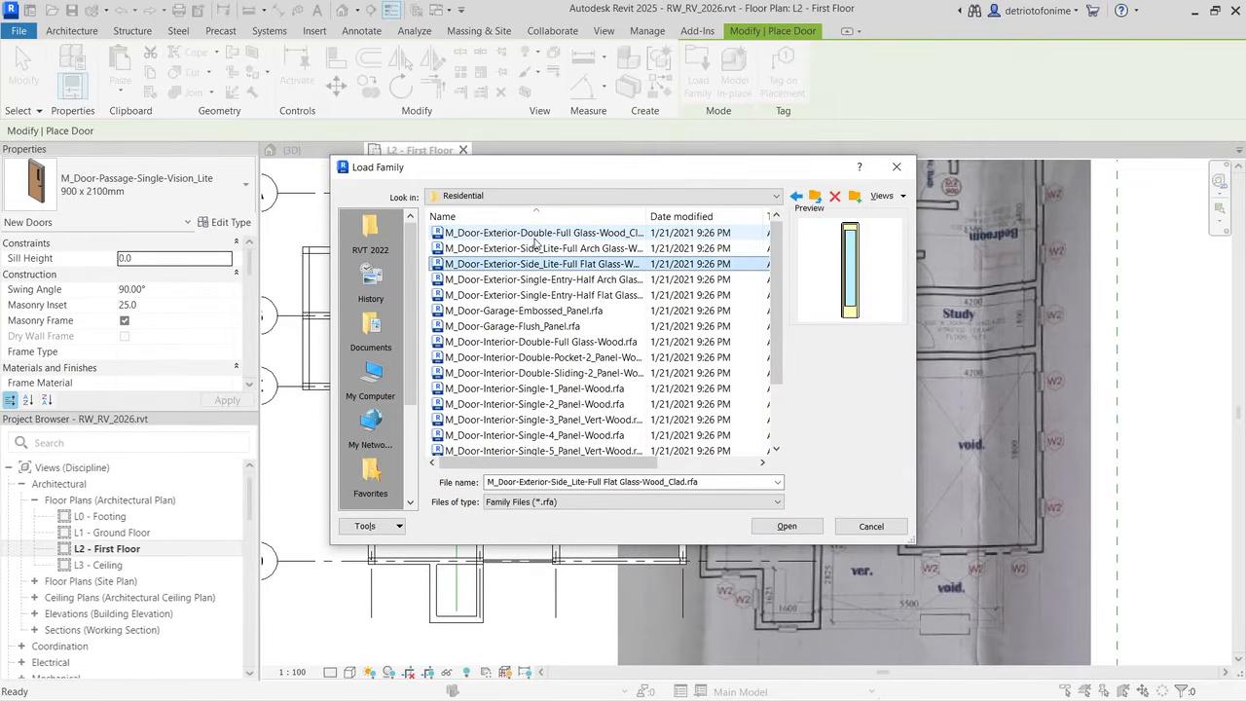
key("Down")
key("Down")
key("Down")
key("Down")
key("Down")
key("Down")
key("Down")
key("Down")
key("Down")
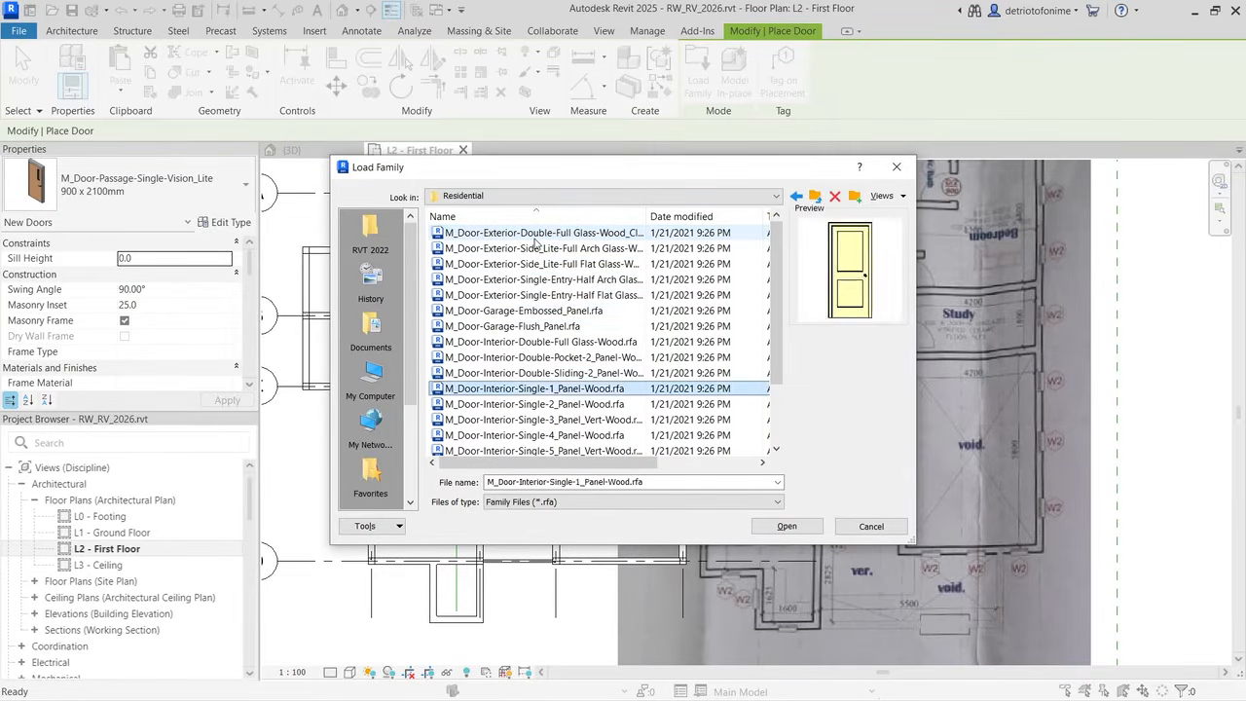
key("Down")
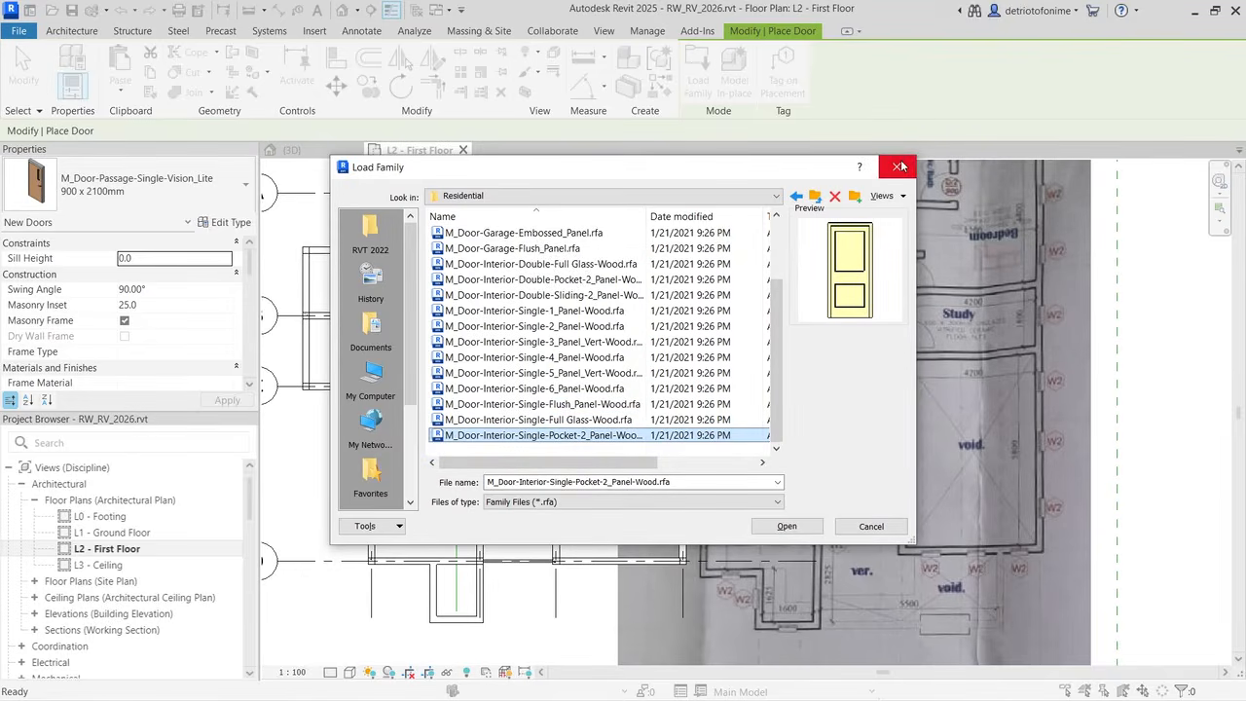
key("Return")
Step: Place an M_Door-Passage-Single-Vision_Lite 900 x 2100mm door at the east end of the short partition just north of grid D, between grids 2 and 3
left_click(116, 183)
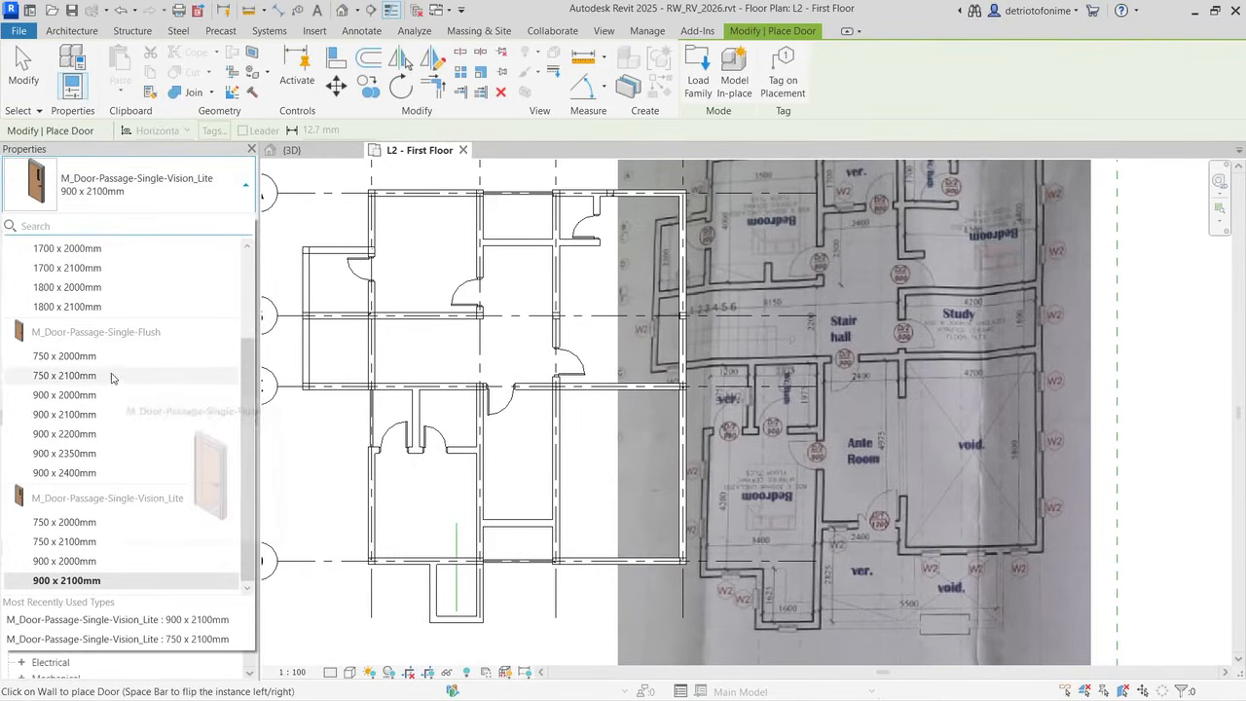
scroll(85, 292, "up", 5)
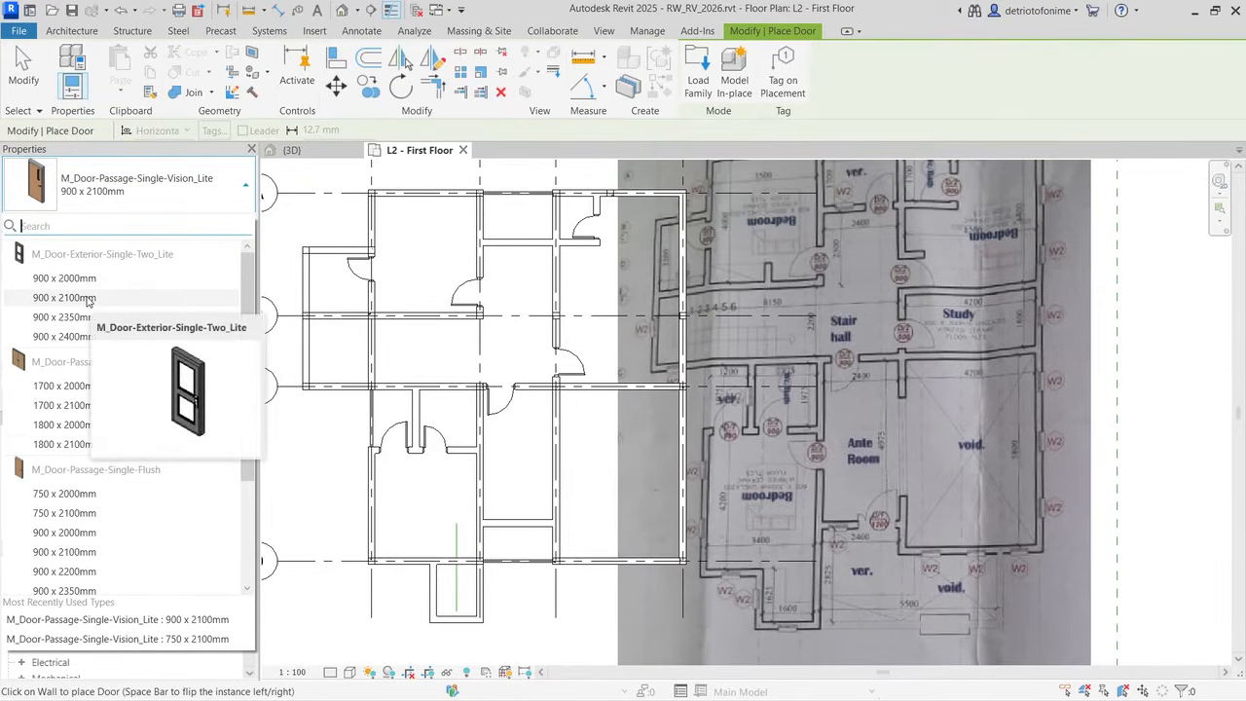
scroll(88, 300, "down", 1)
scroll(87, 300, "down", 1)
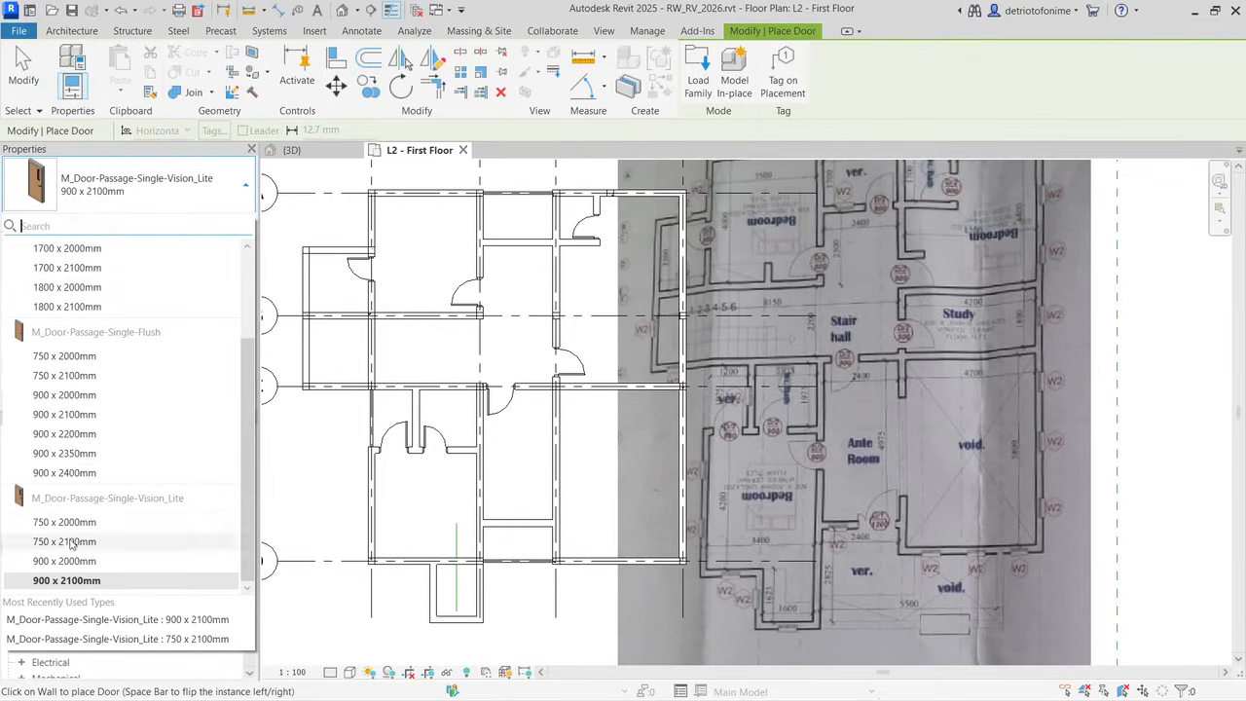
left_click(66, 580)
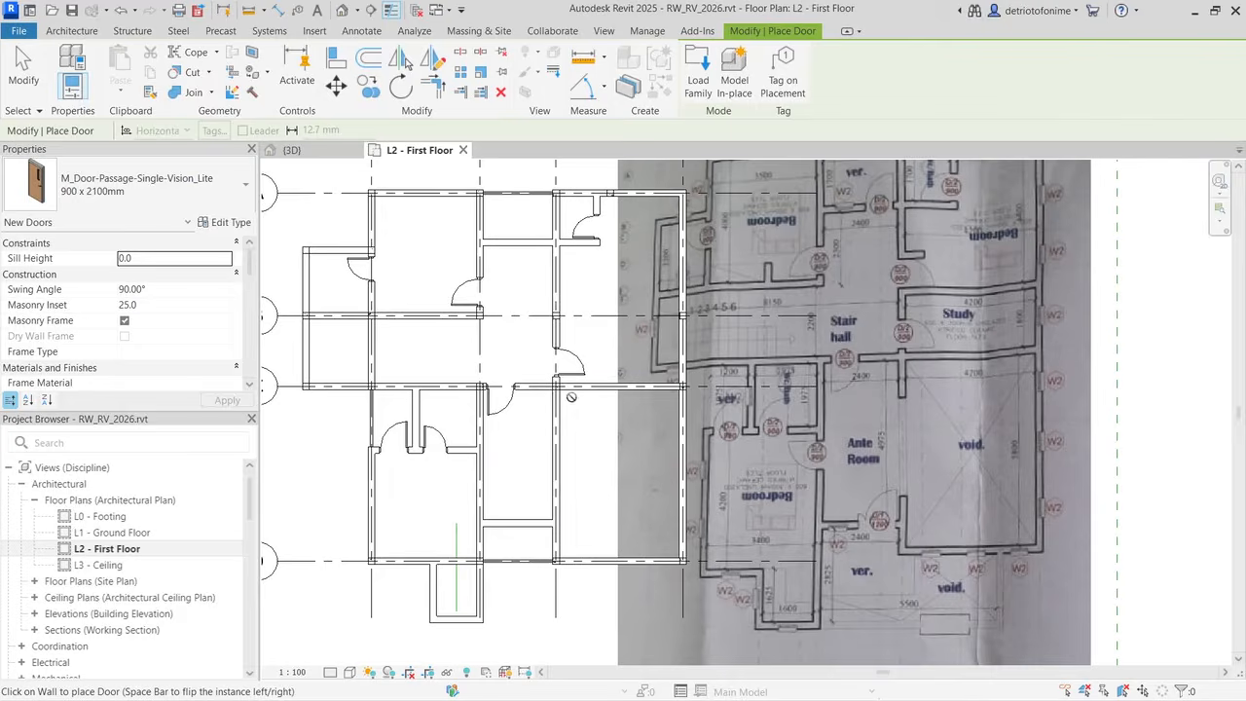
left_click(535, 519)
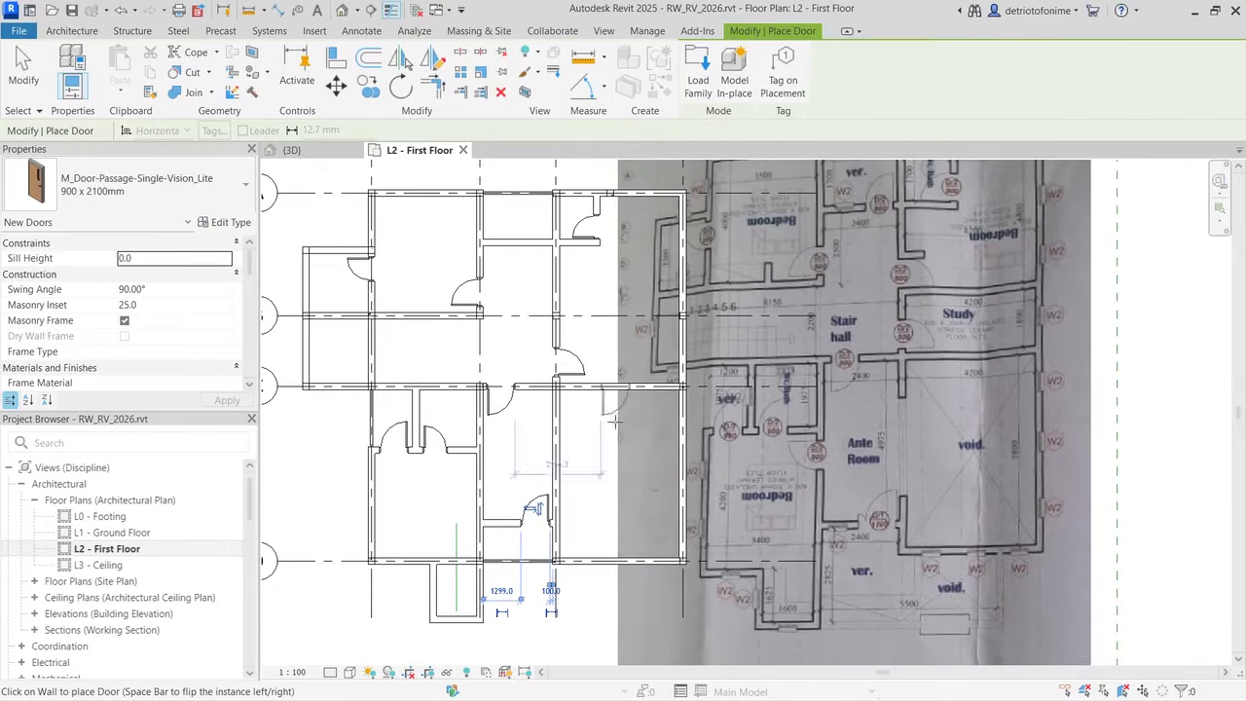
key("Escape")
key("Escape")
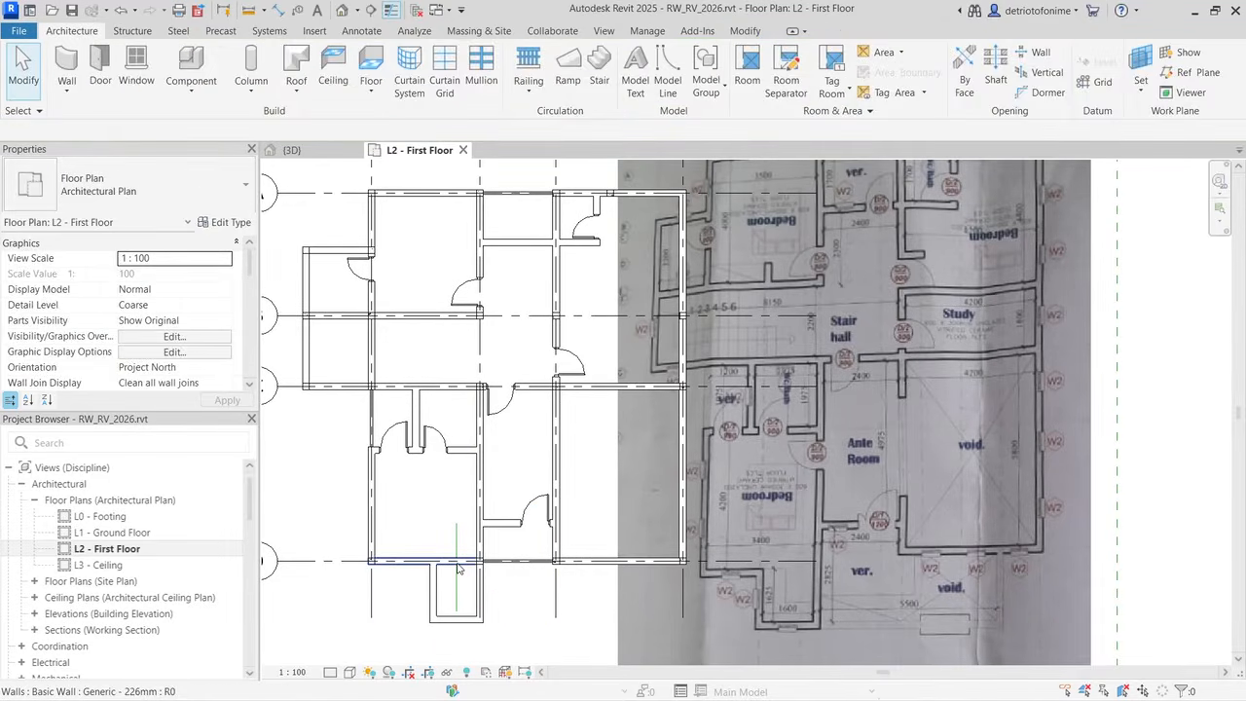
Step: Shorten the grid D wall between grids 1 and 2 to the south projection's west wall and delete the vertical line running through the projection
left_click(419, 562)
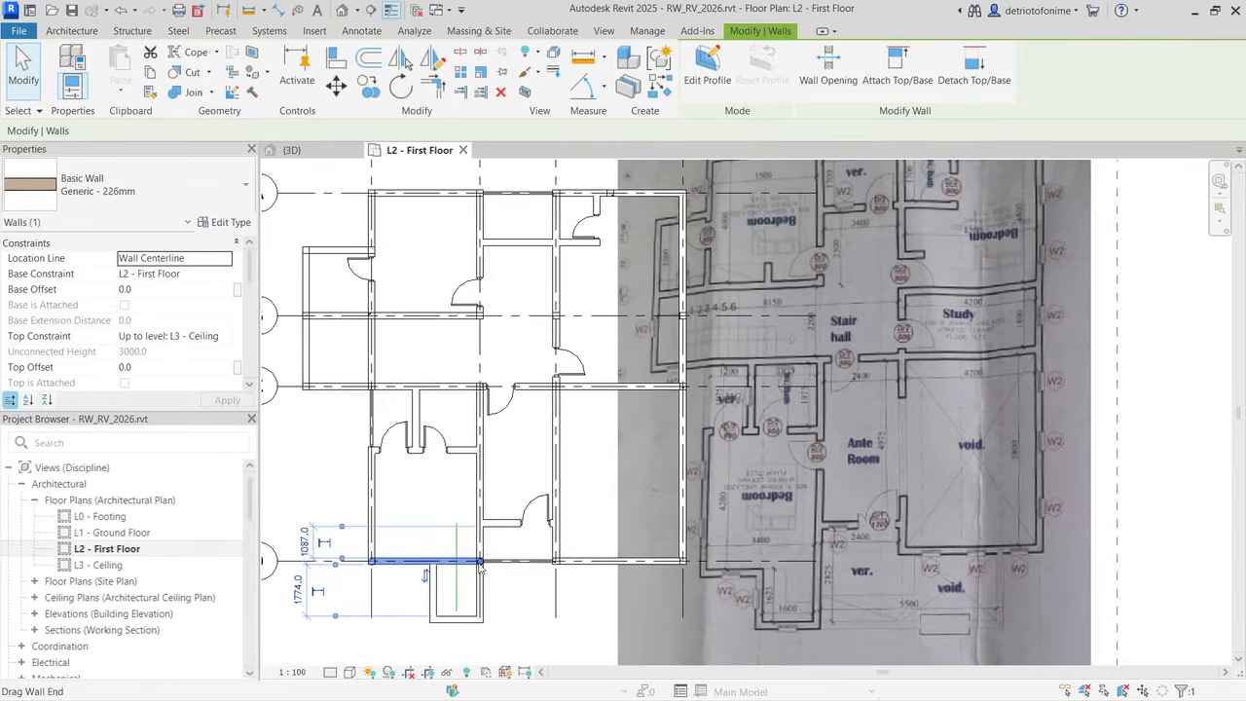
left_click_drag(480, 562, 433, 562)
key("Escape")
left_click(456, 527)
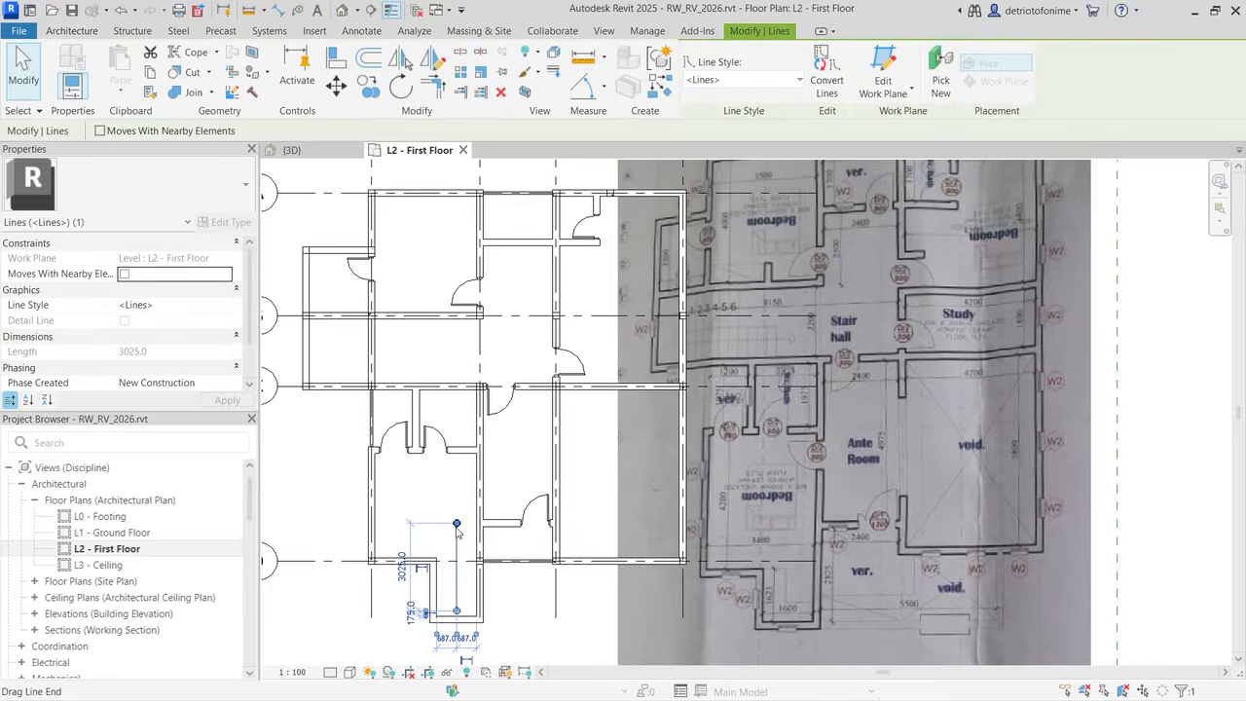
key("Delete")
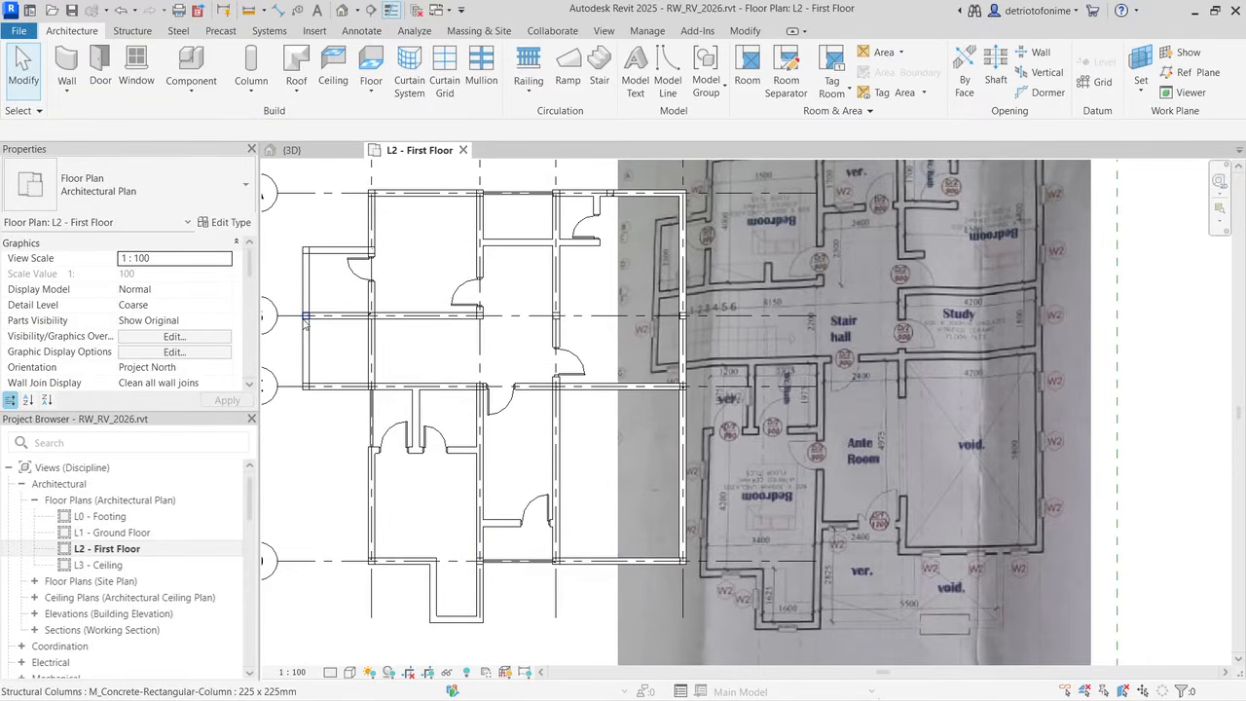
Step: Remove the Generic - 226mm wall on grid 1 between grids B and C
left_click(369, 356)
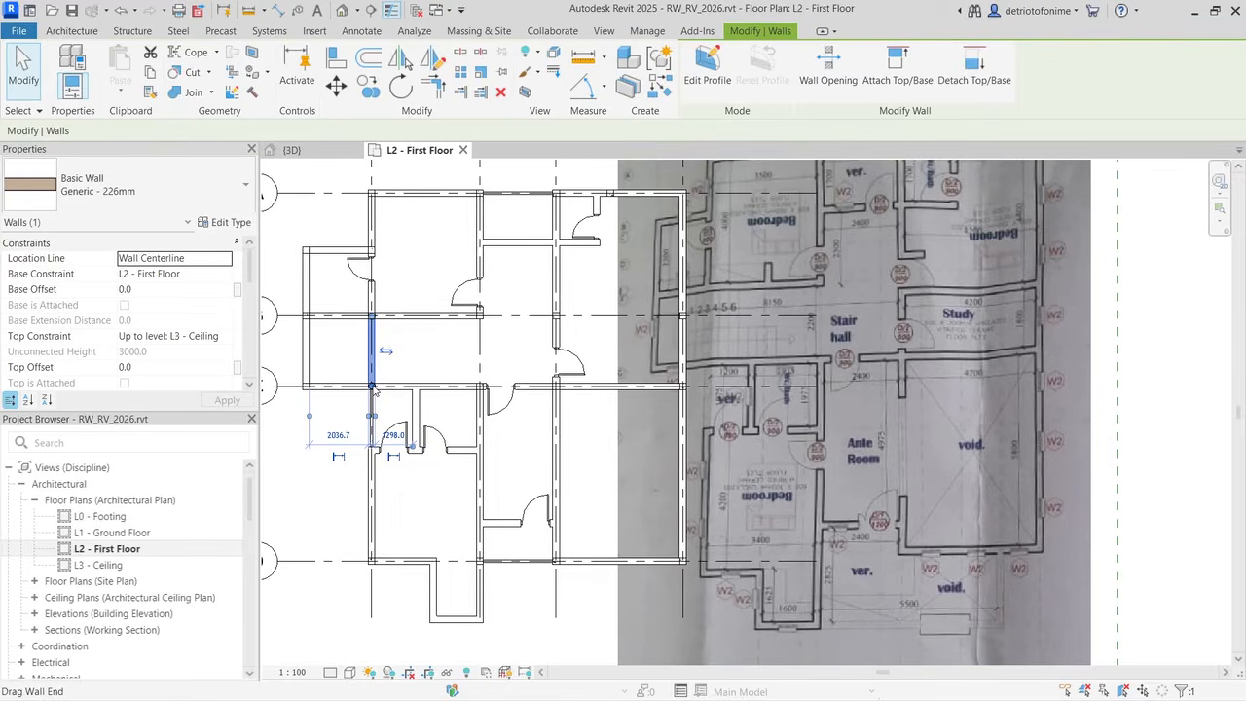
key("Delete")
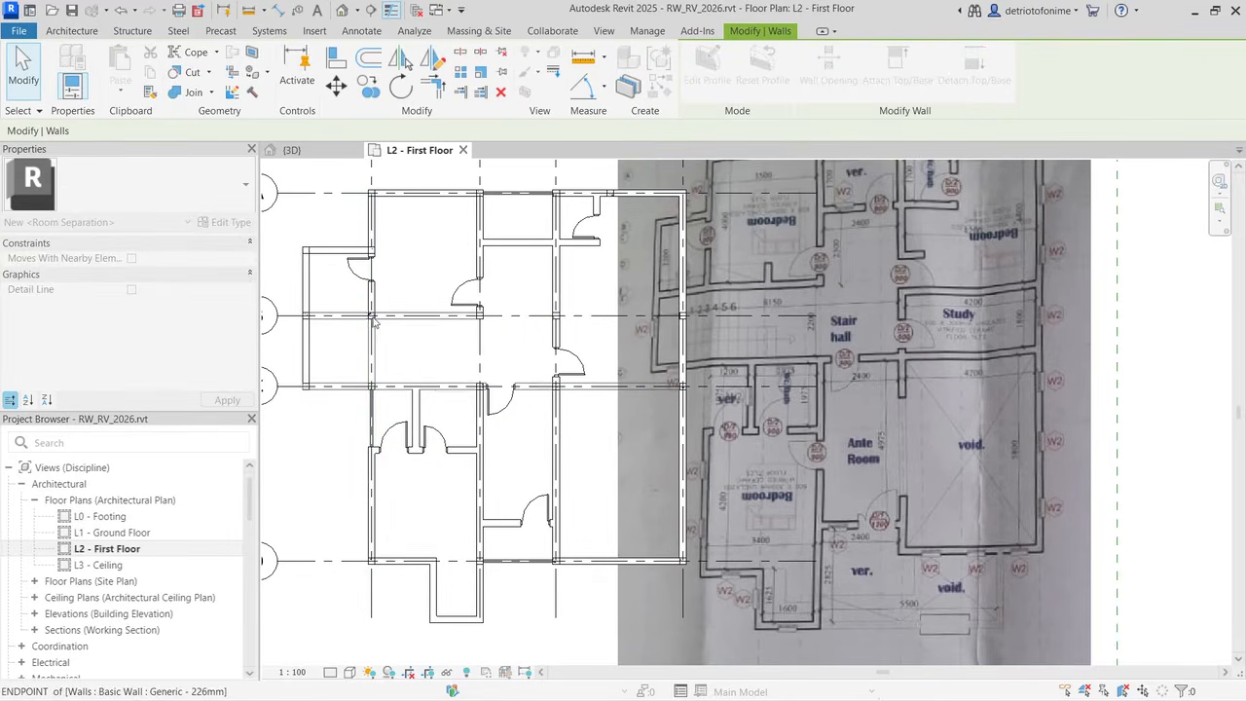
left_click(372, 352)
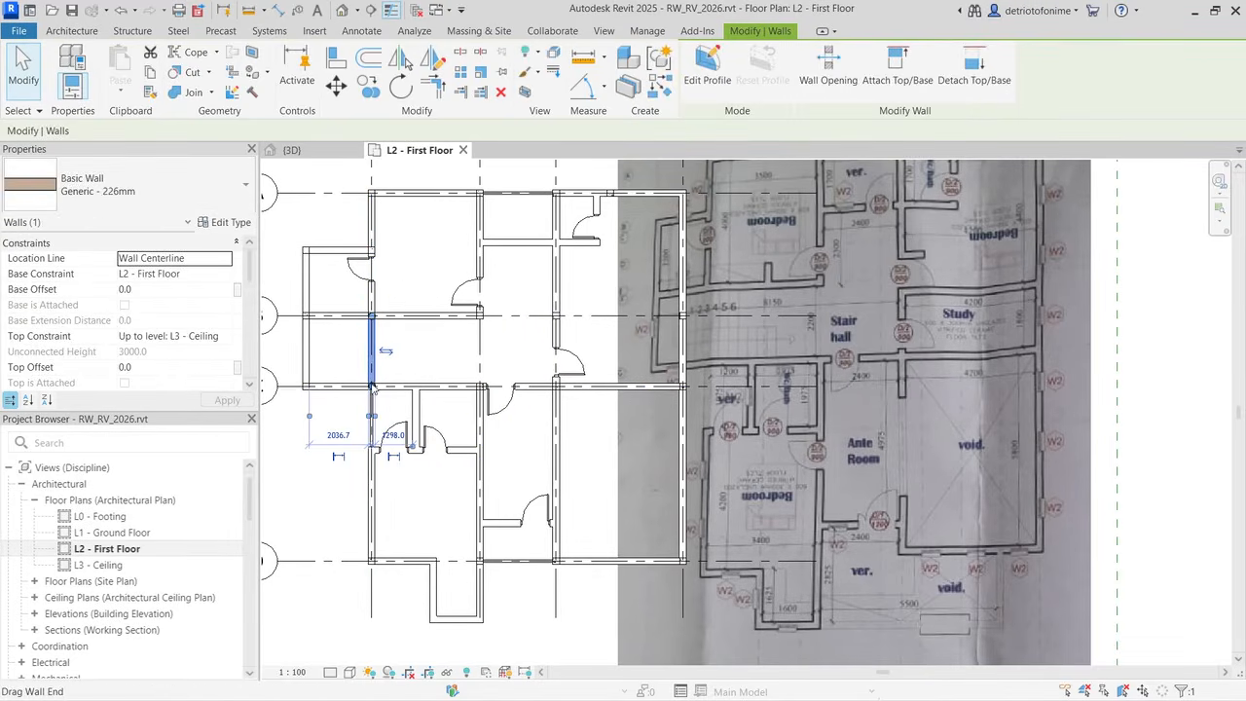
left_click_drag(371, 386, 371, 317)
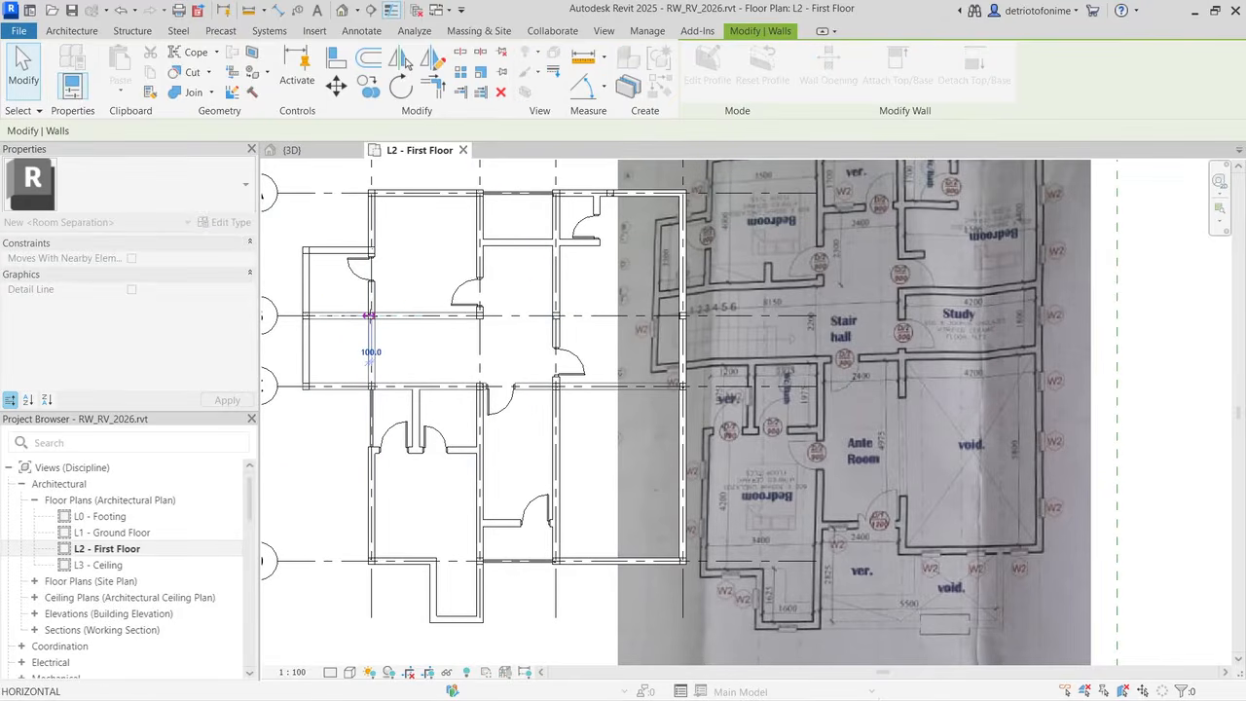
key("Escape")
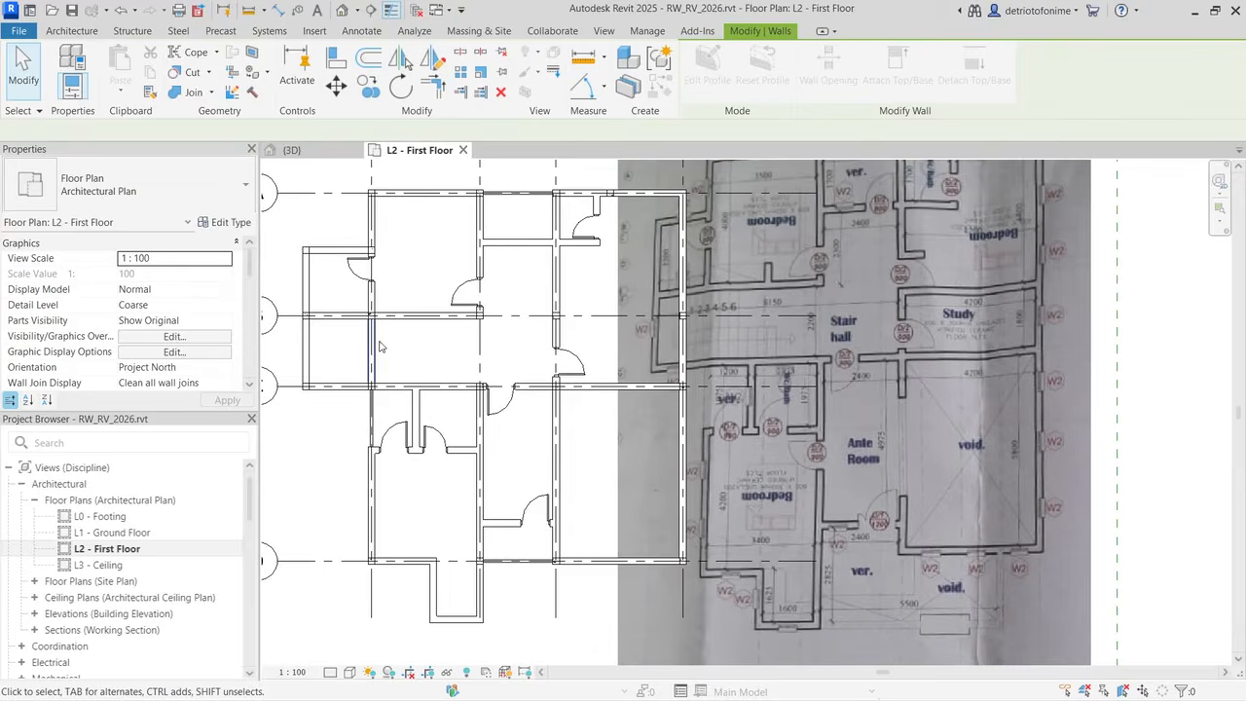
left_click(371, 343)
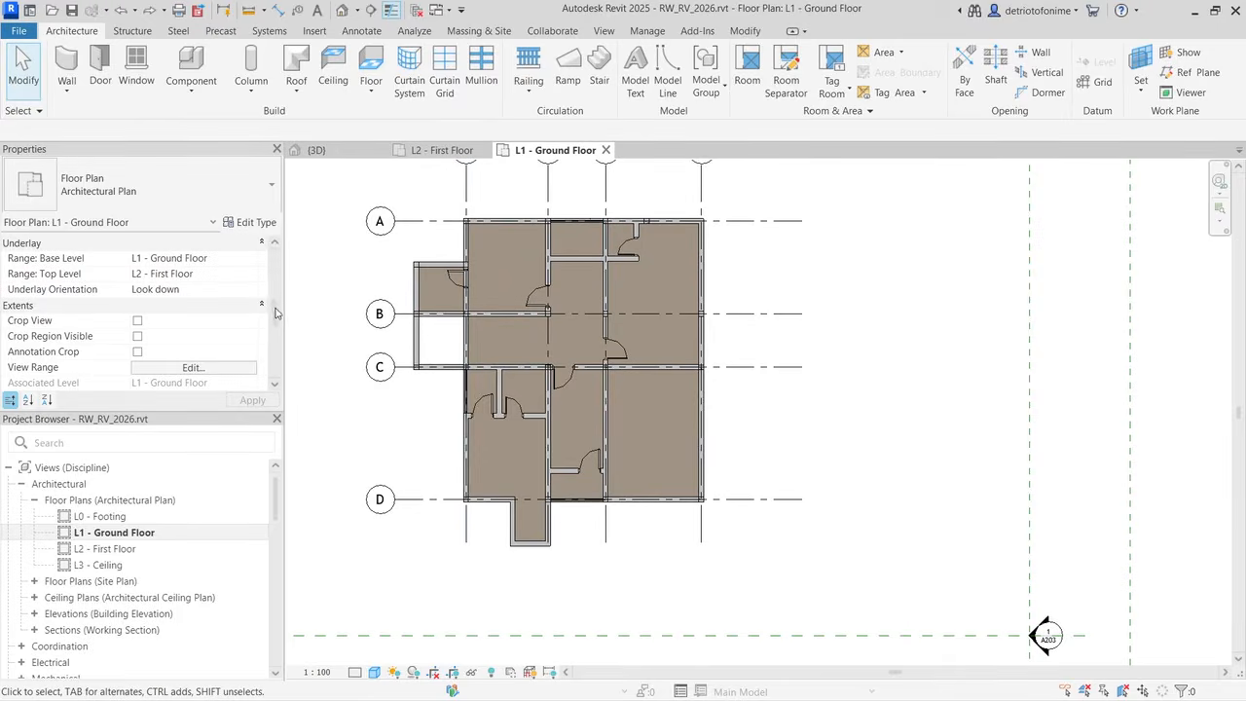
mouse_move(275, 314)
left_mouse_down()
mouse_move(275, 349)
mouse_move(277, 305)
left_mouse_up()
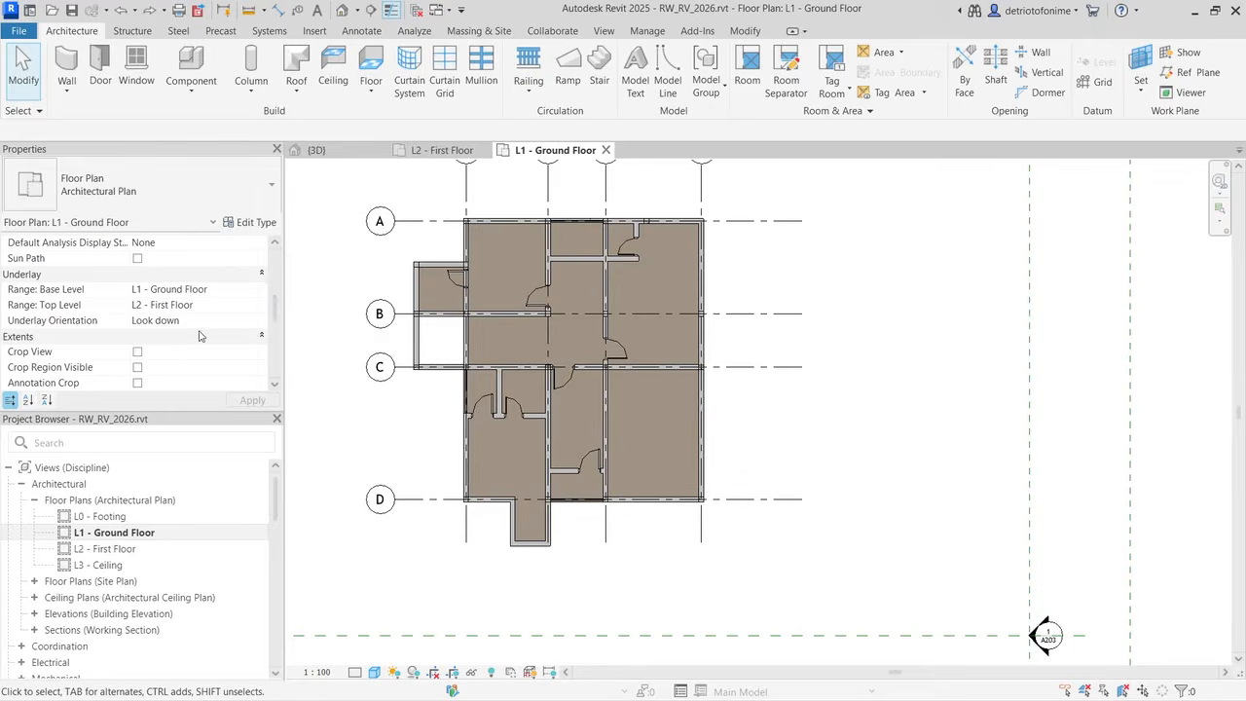
left_click(235, 317)
left_click(252, 322)
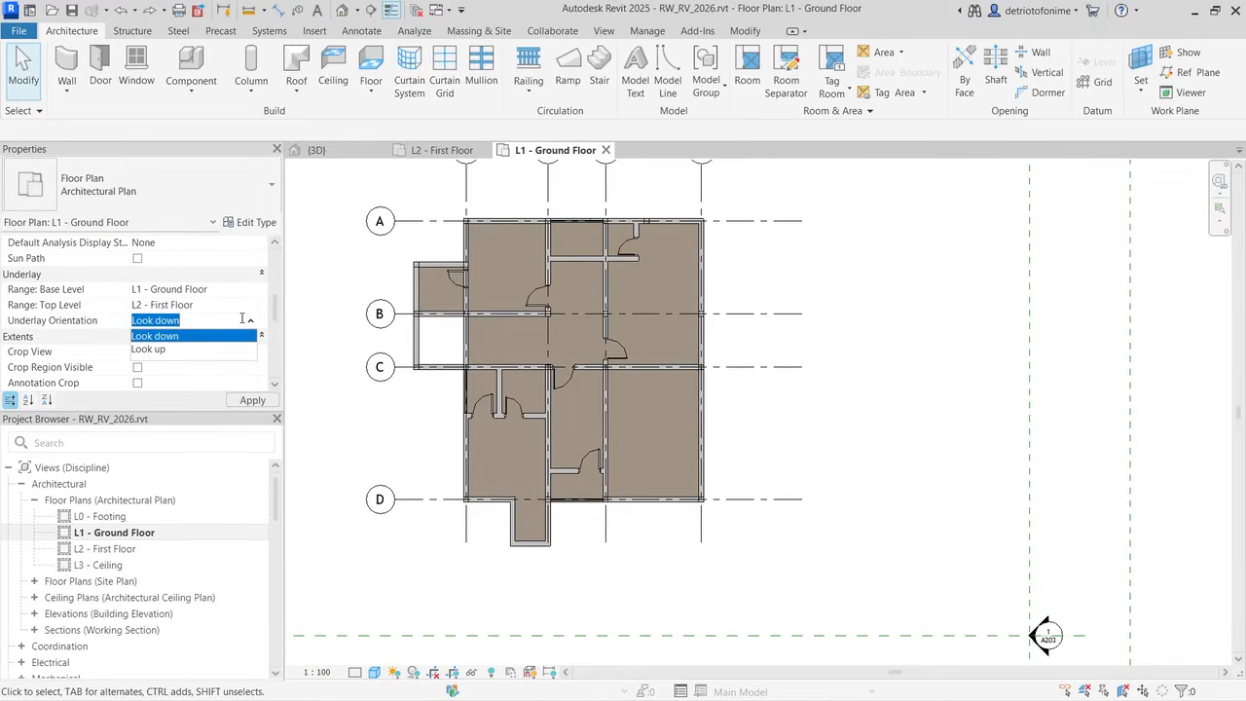
left_click(252, 322)
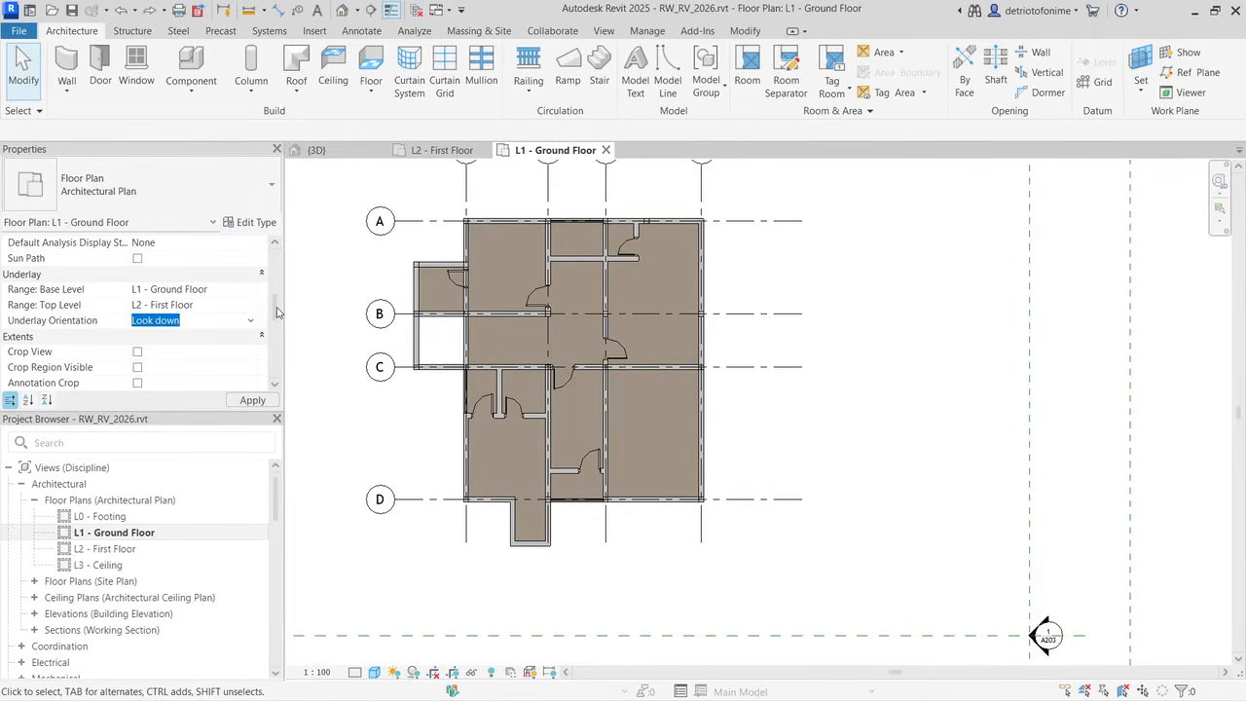
Step: Set the L1 - Ground Floor plan's view range to a top offset of 1200 and a cut plane offset of 1500
left_click_drag(277, 311, 274, 332)
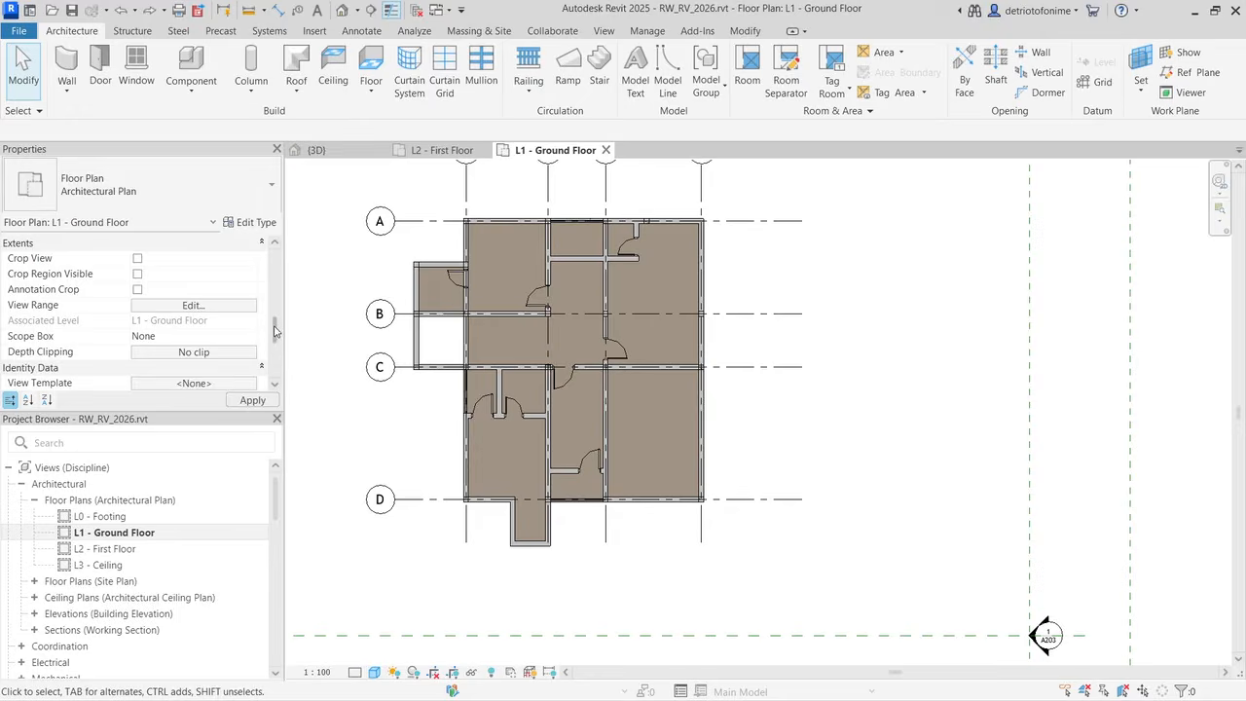
left_click(192, 306)
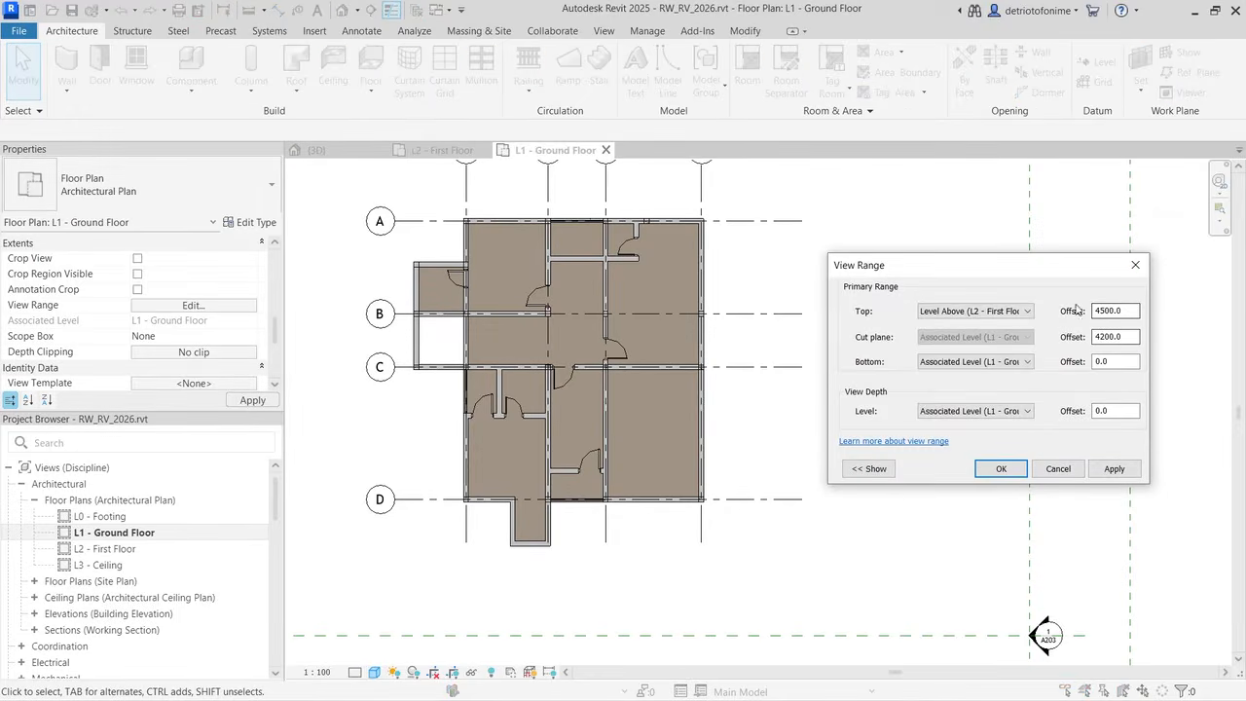
left_click_drag(1123, 313, 1067, 320)
left_click_drag(1128, 337, 1095, 336)
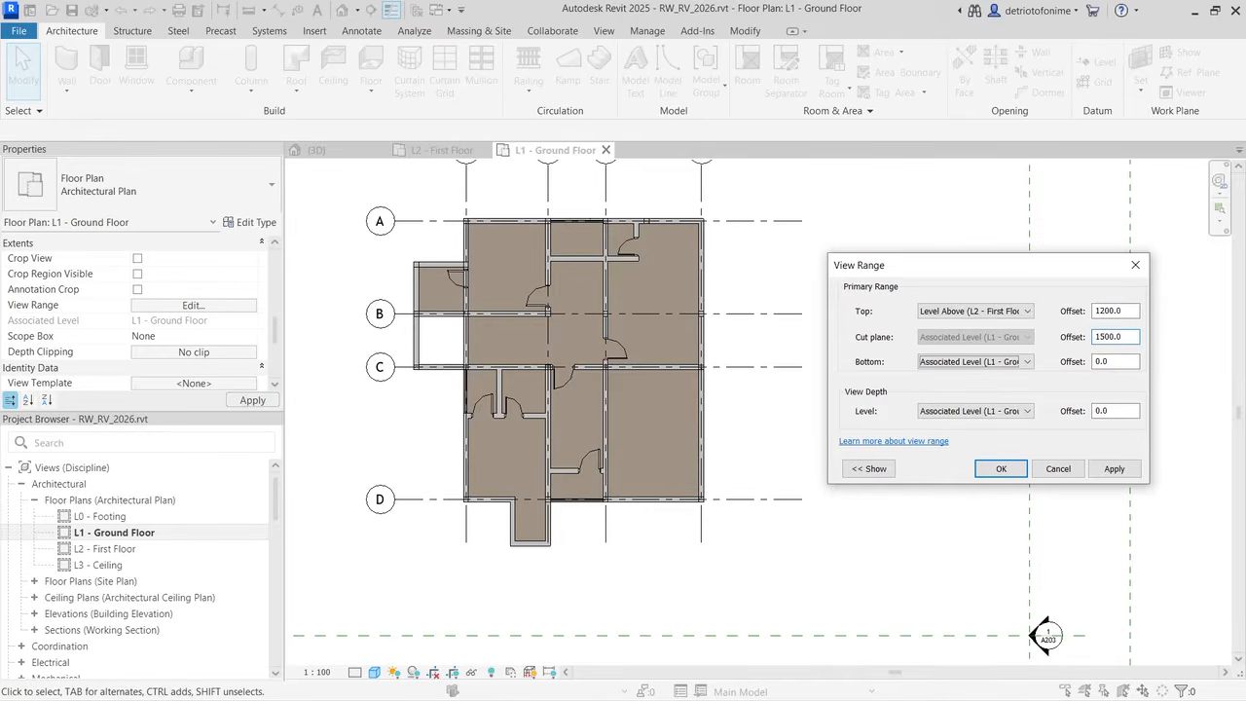
left_click(1113, 361)
left_click(1117, 471)
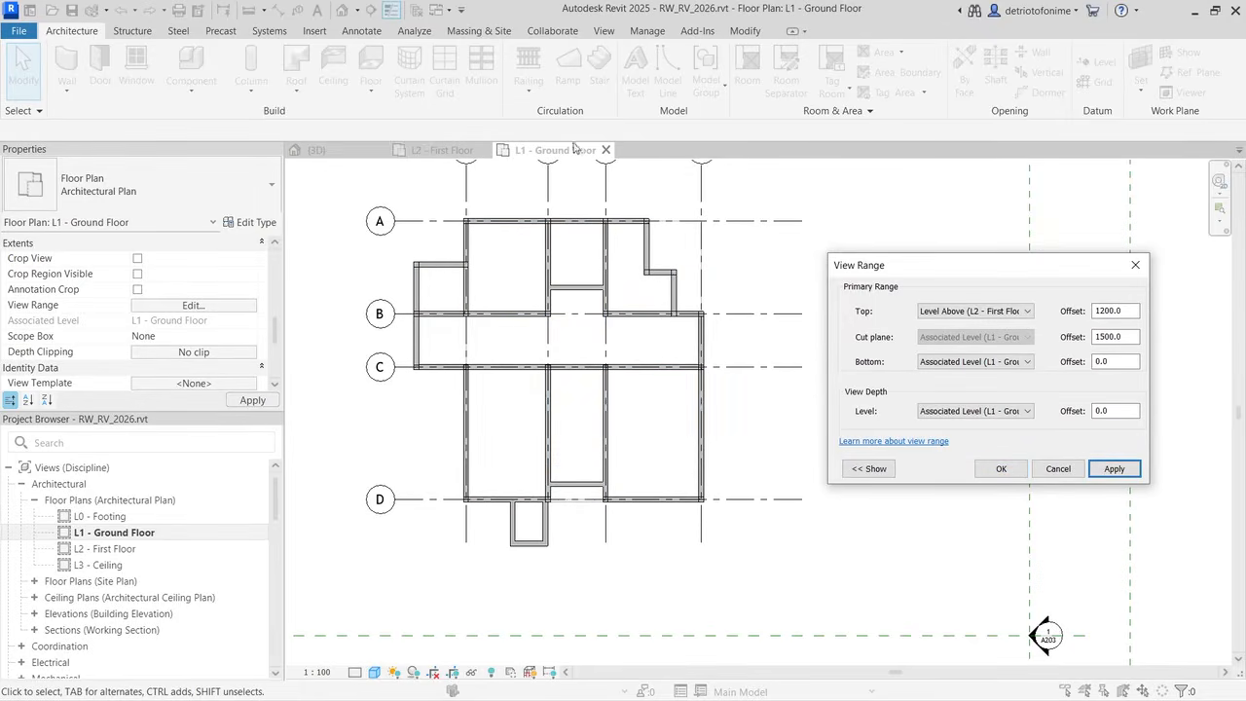
left_click(1001, 469)
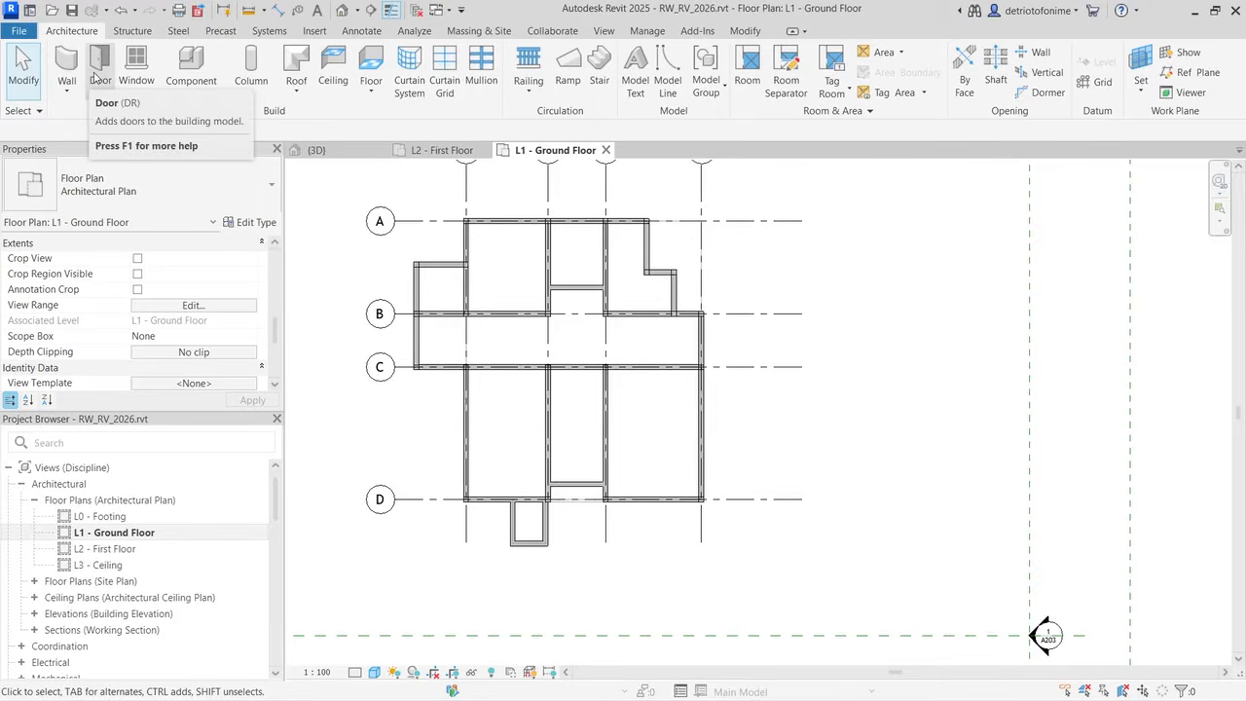
Step: Import the image cut-floor plan 01.jpg from the Desktop into the ground floor plan and position it just east of the building
left_click(315, 31)
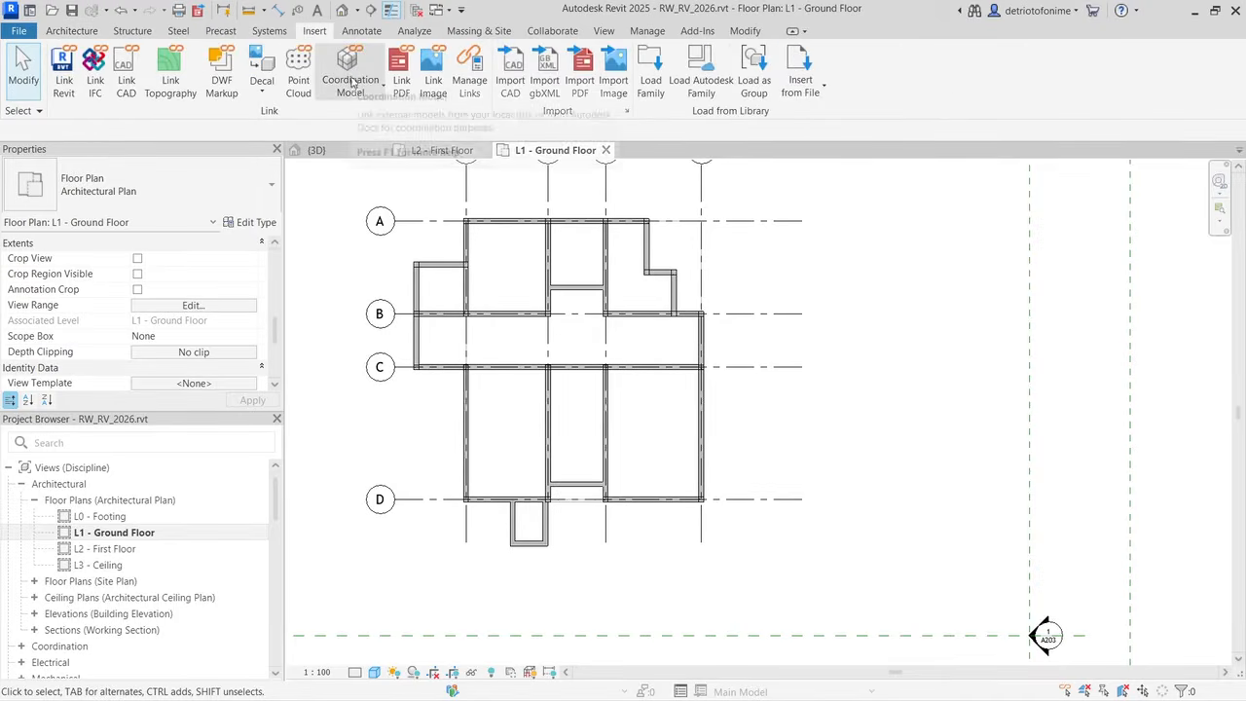
left_click(614, 80)
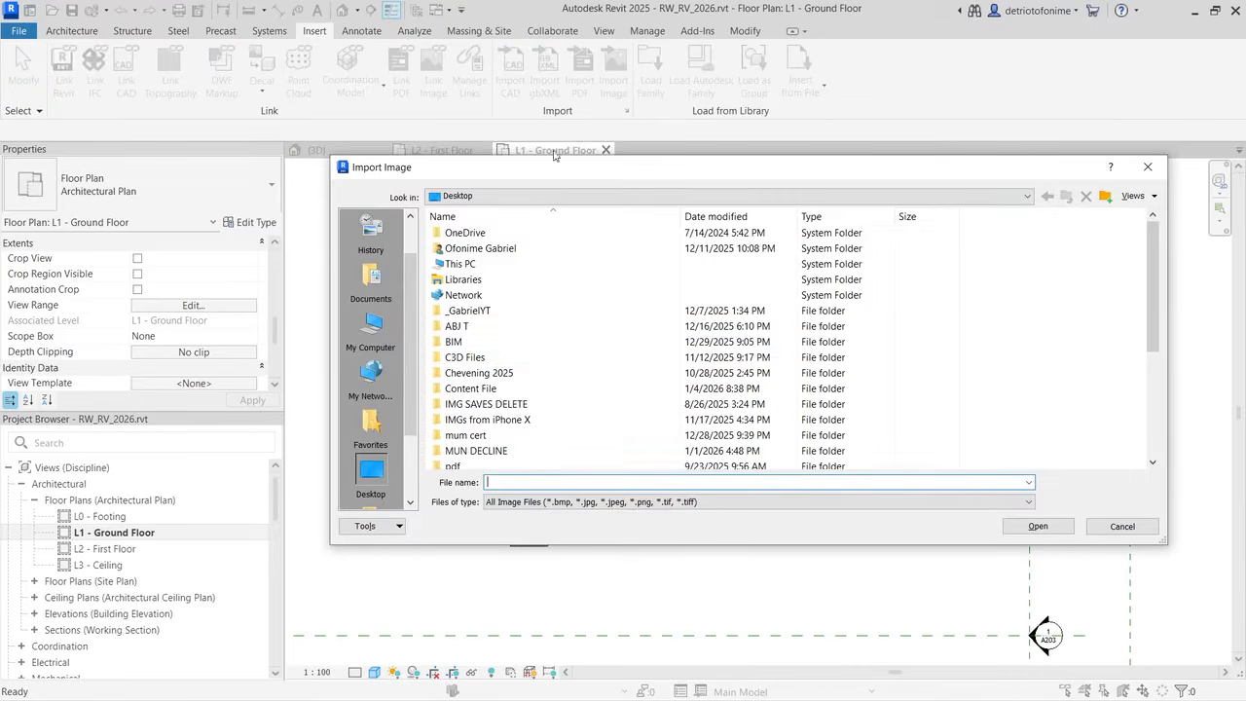
scroll(497, 399, "down", 5)
left_click(488, 373)
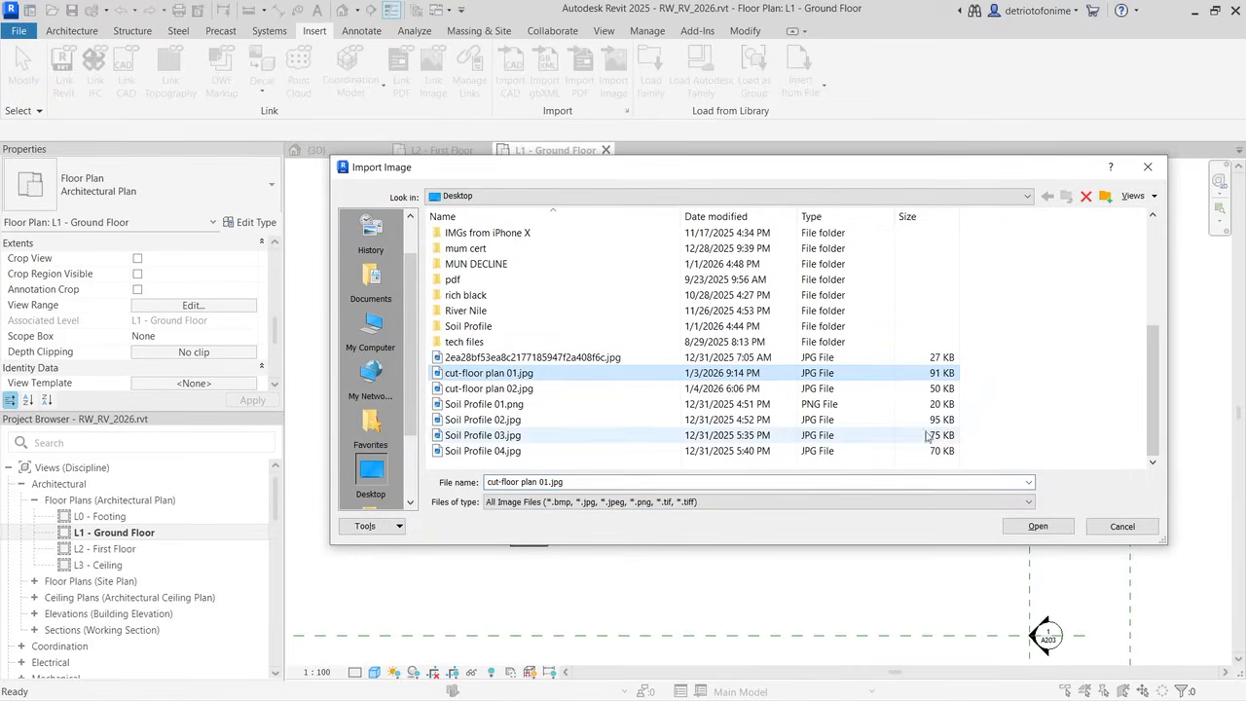
left_click(1038, 526)
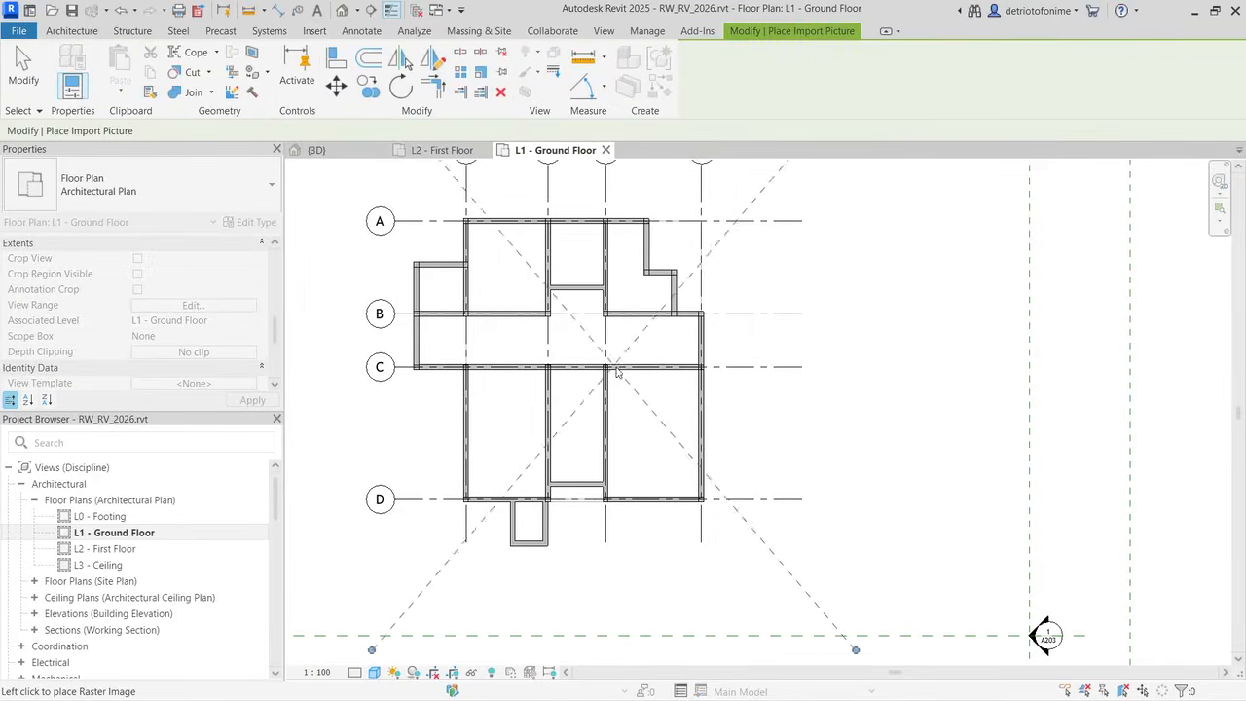
scroll(851, 412, "down", 2)
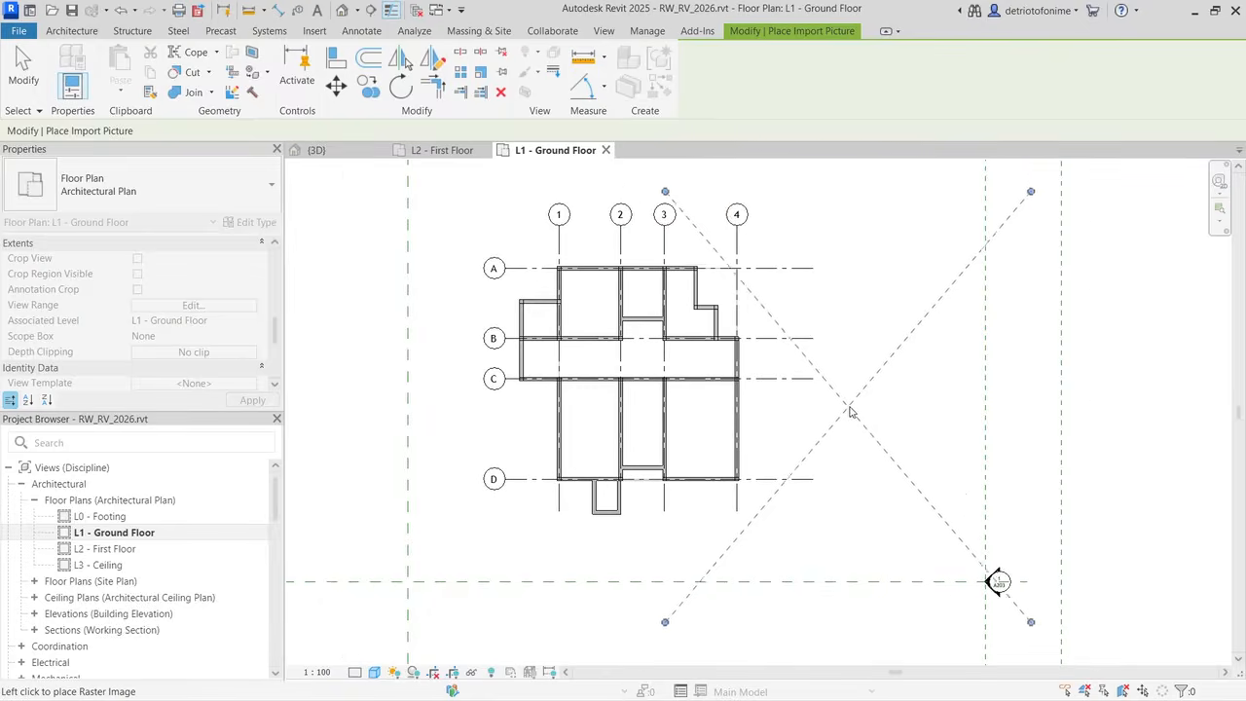
left_click(883, 381)
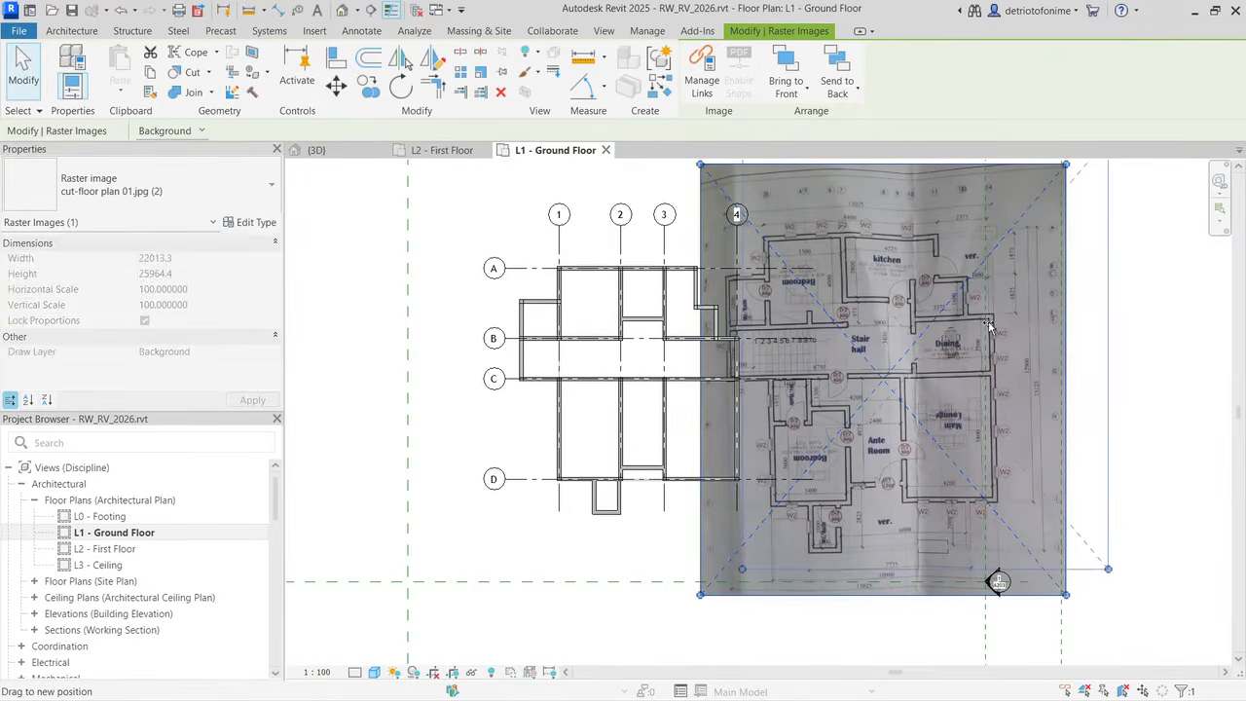
left_click_drag(947, 348, 996, 343)
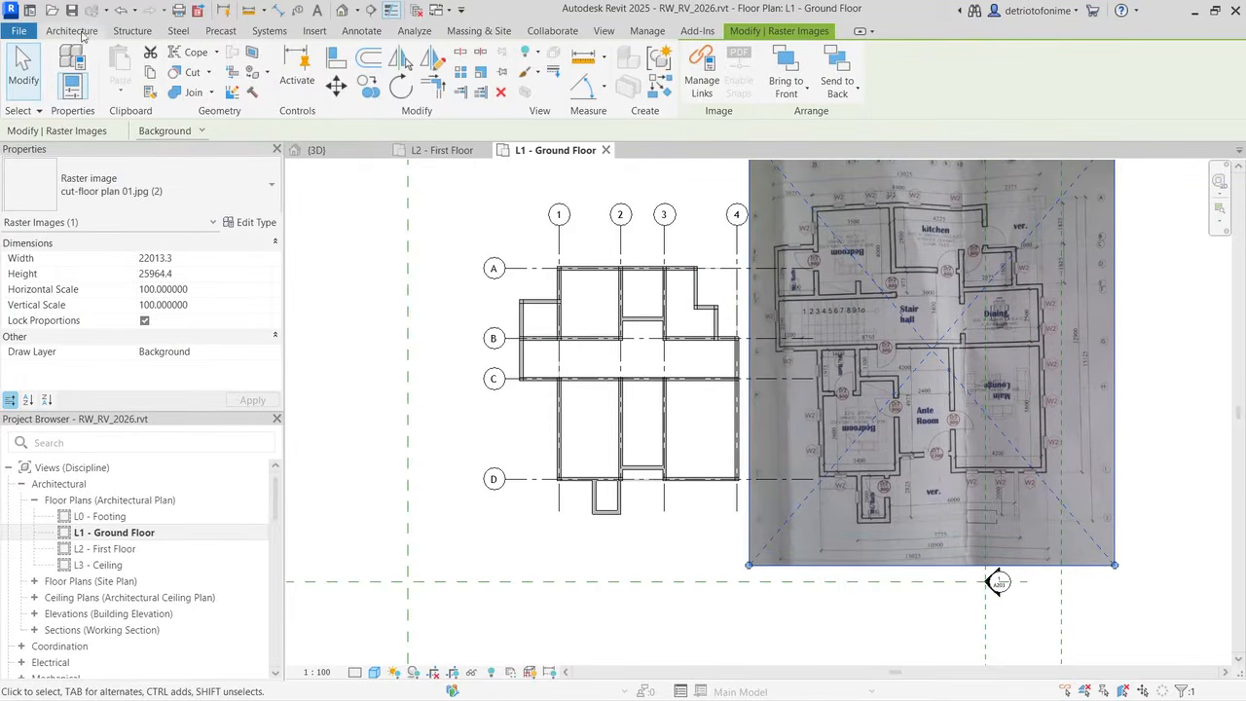
Step: Place an outward-swinging M_Door-Passage-Single-Vision_Lite 900 x 2100mm door at the south end of the exterior wall east of grid 3, below grid A
left_click(72, 30)
left_click(101, 66)
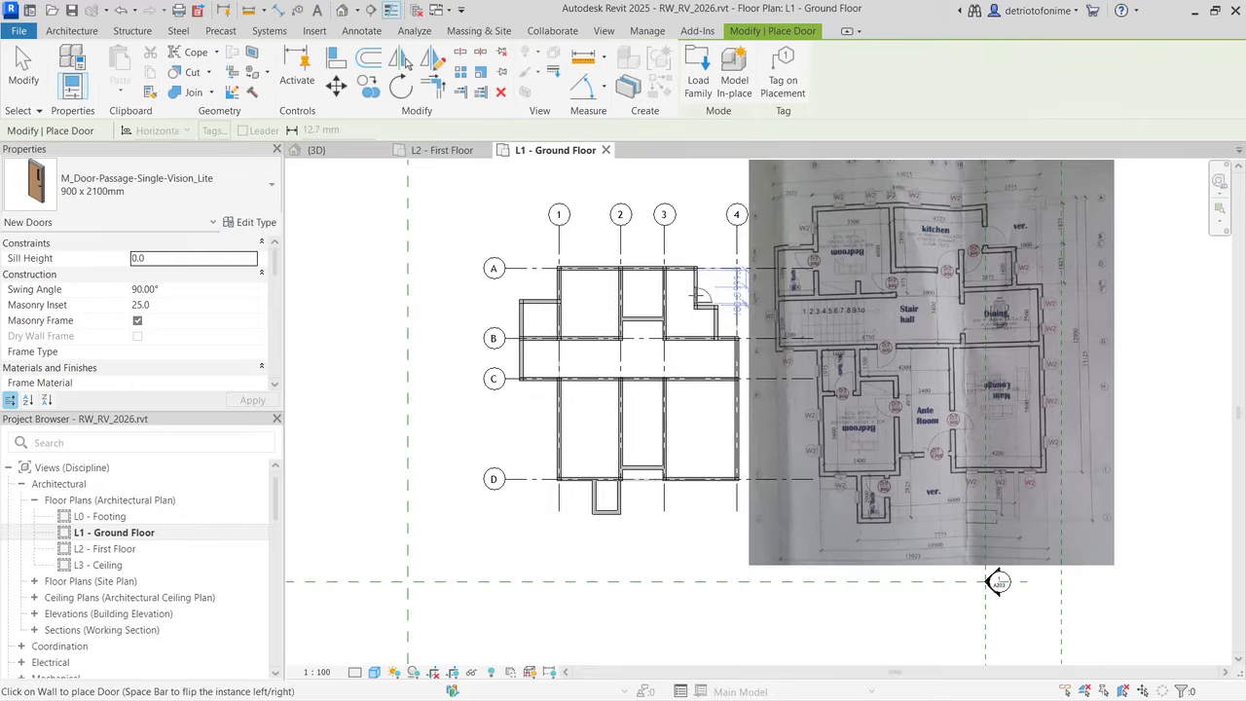
left_click(139, 190)
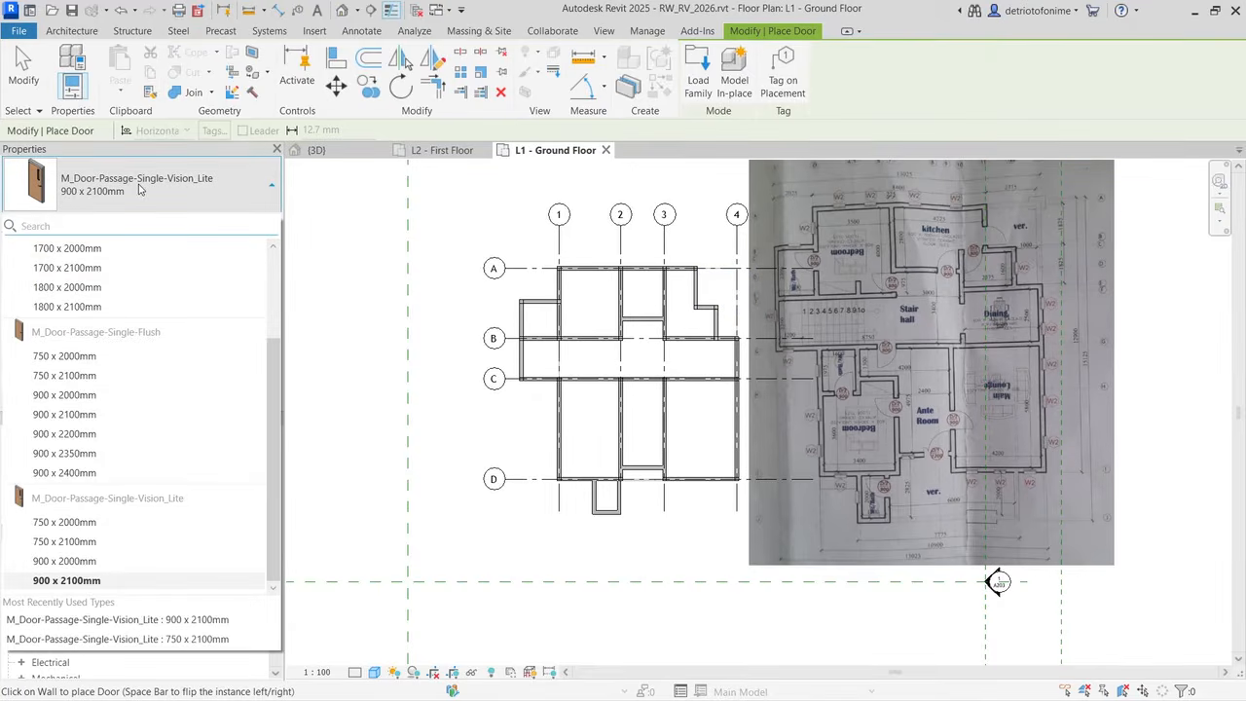
left_click(140, 190)
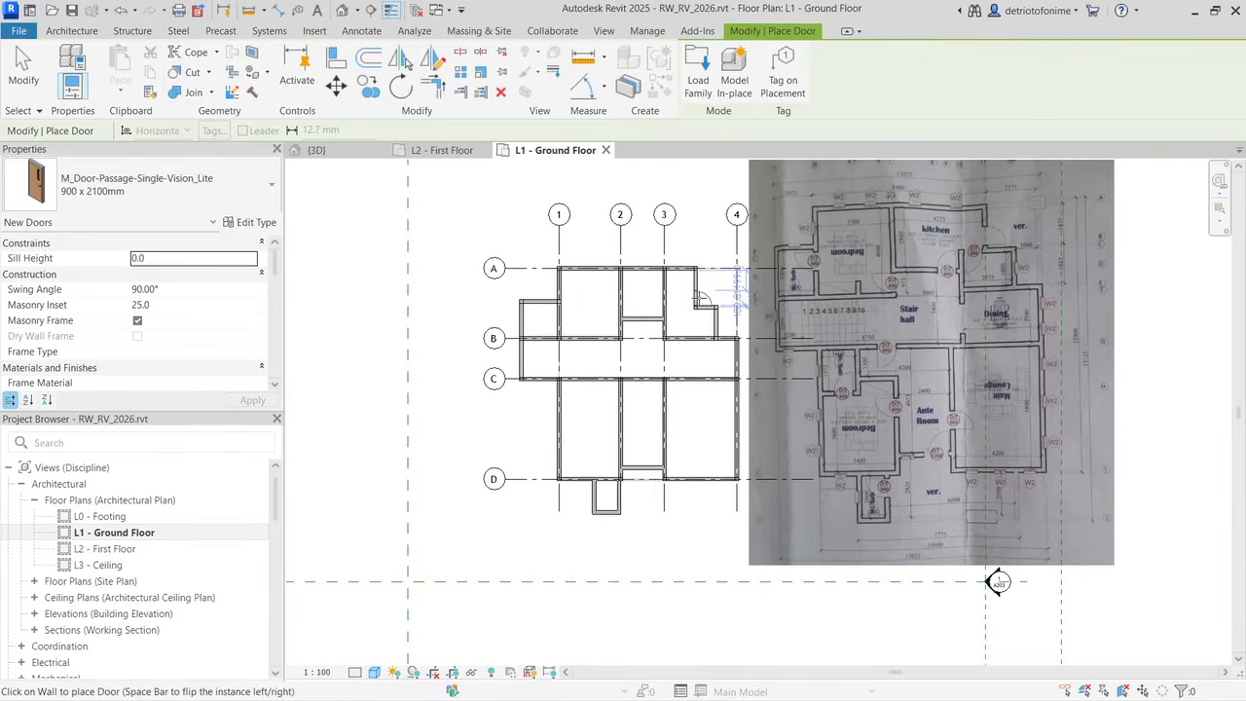
scroll(701, 290, "up", 2)
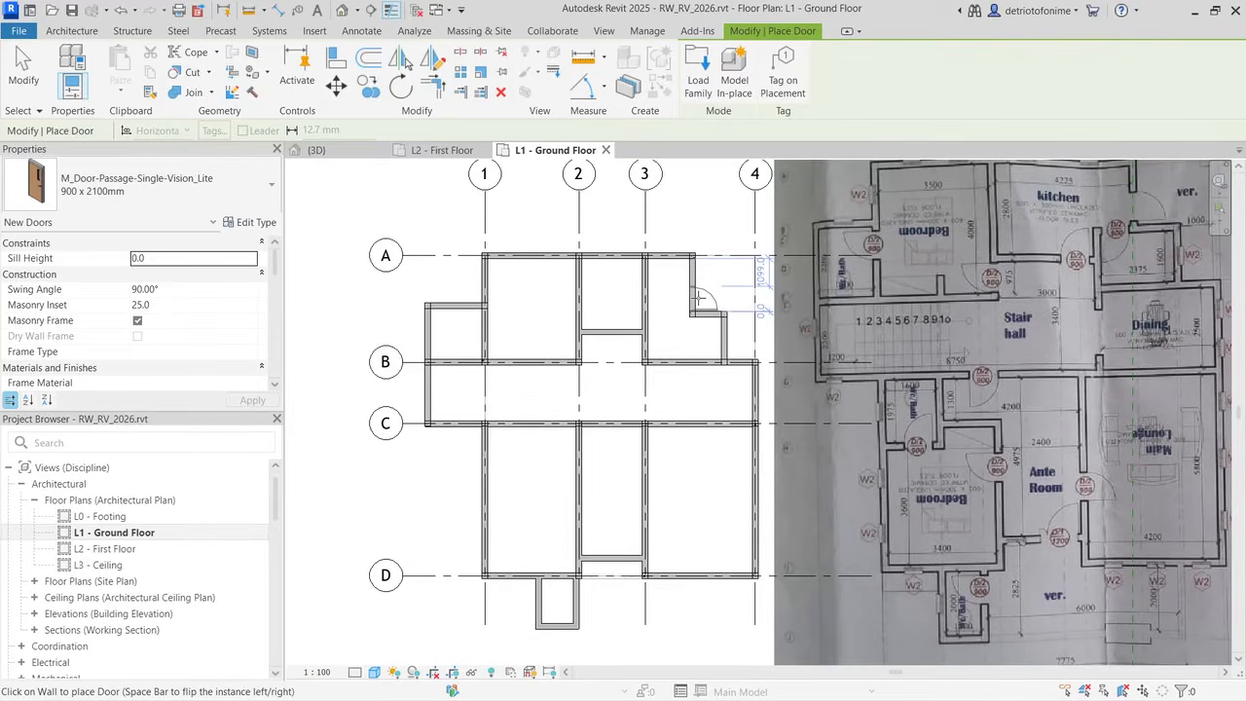
left_click(699, 297)
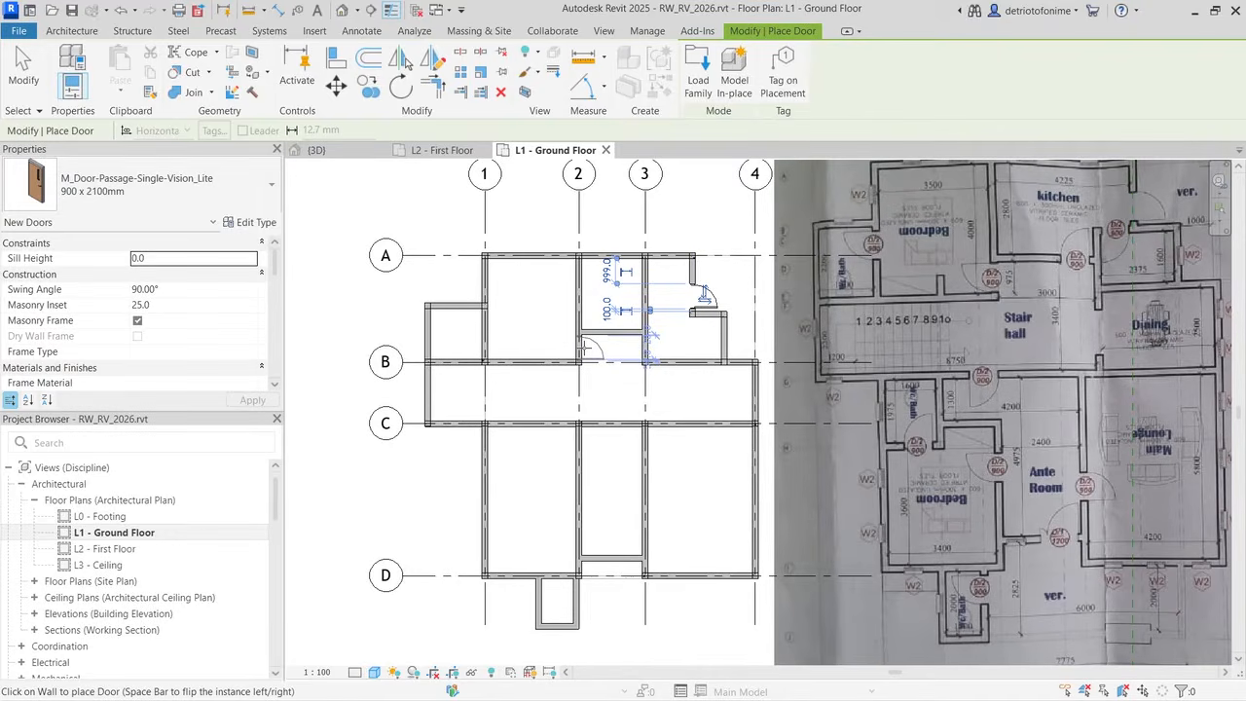
Step: Place M_Door-Passage-Single-Vision_Lite 750 x 2100mm doors in the grid 2 wall just north of grid B and the grid 1 wall at the west projection
scroll(585, 346, "up", 4)
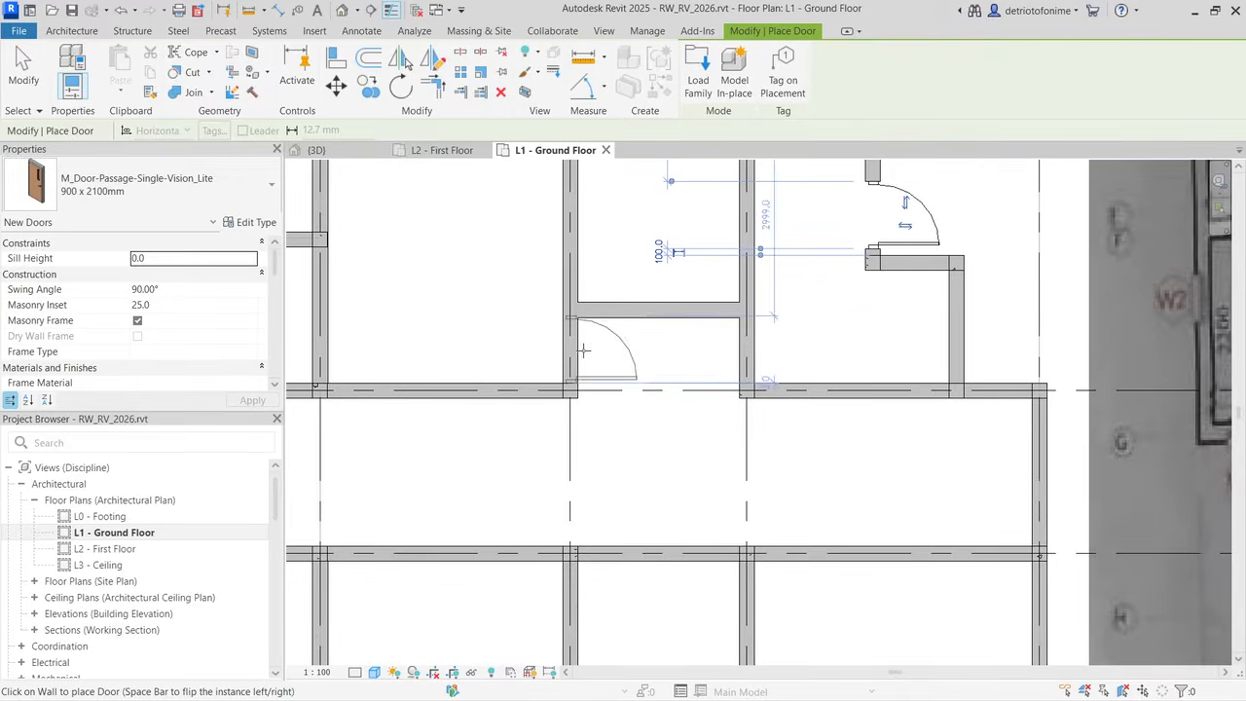
left_click(136, 195)
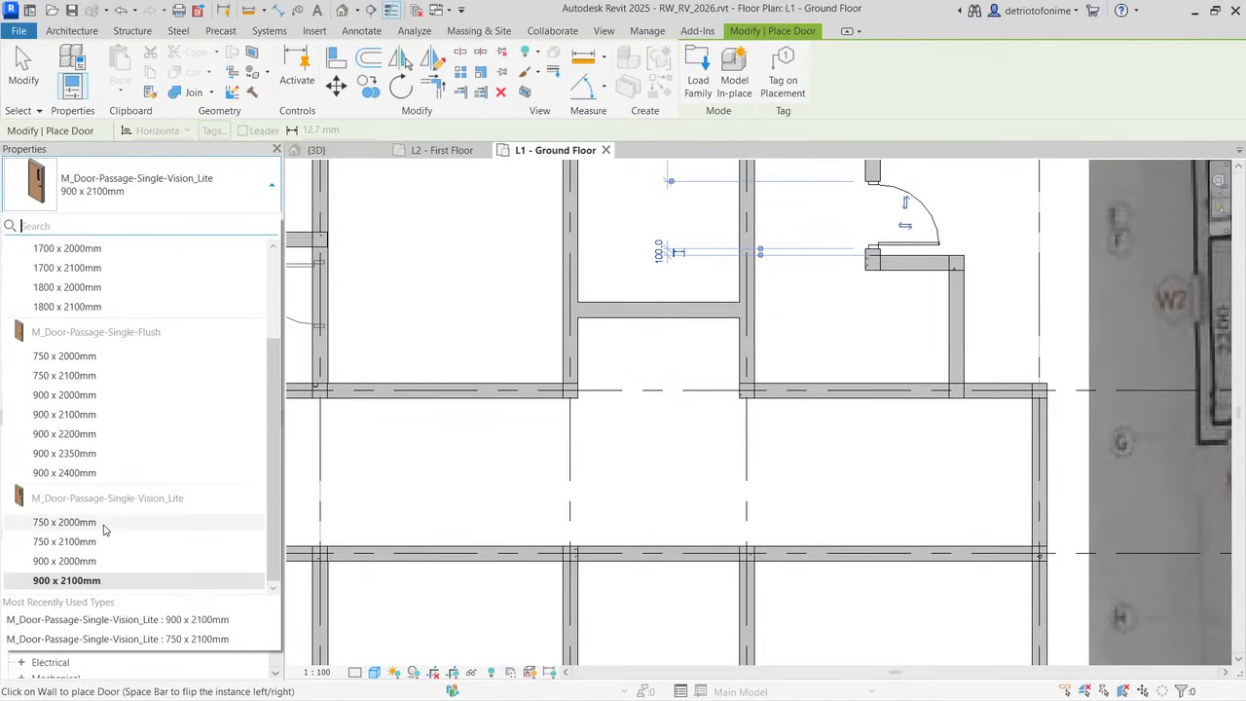
left_click(97, 538)
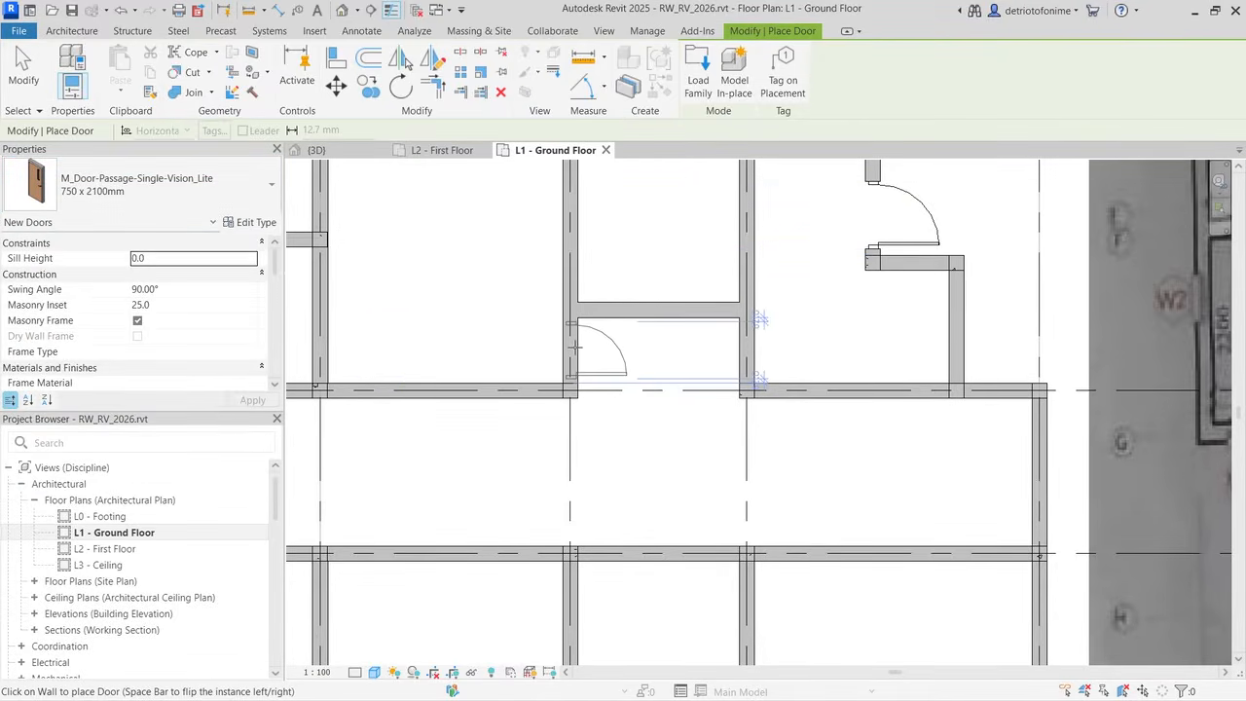
scroll(575, 346, "down", 2)
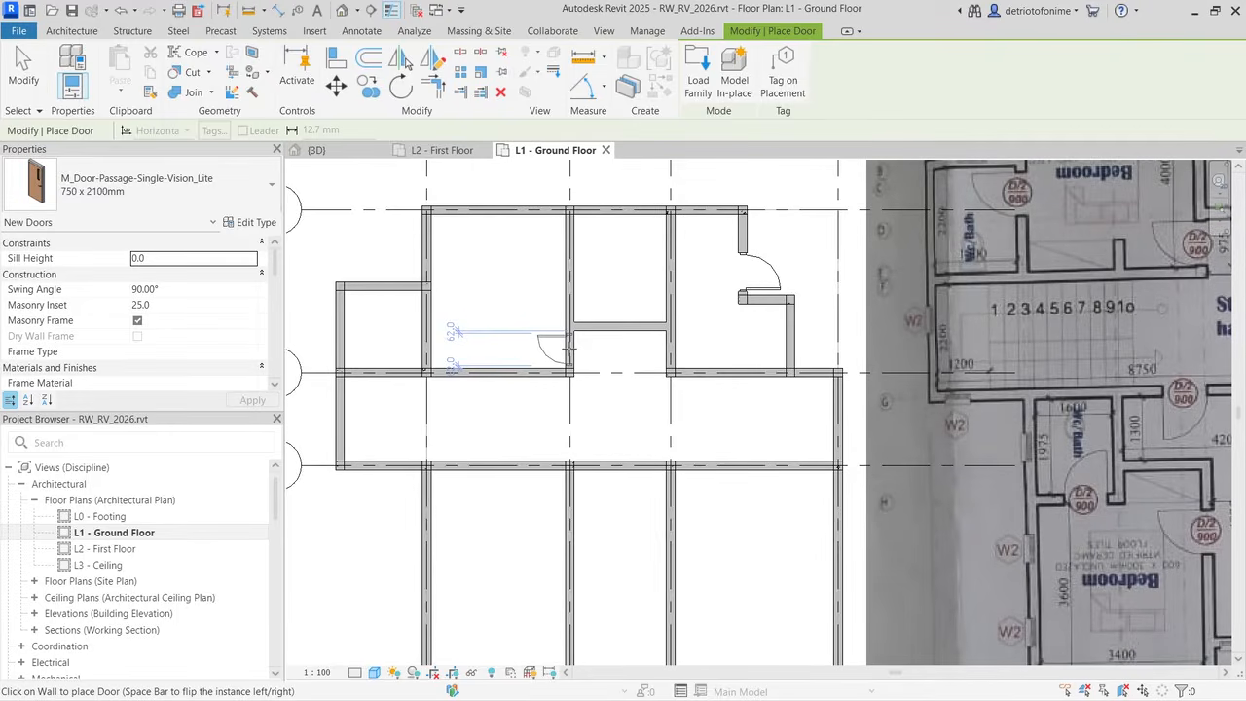
left_click(571, 349)
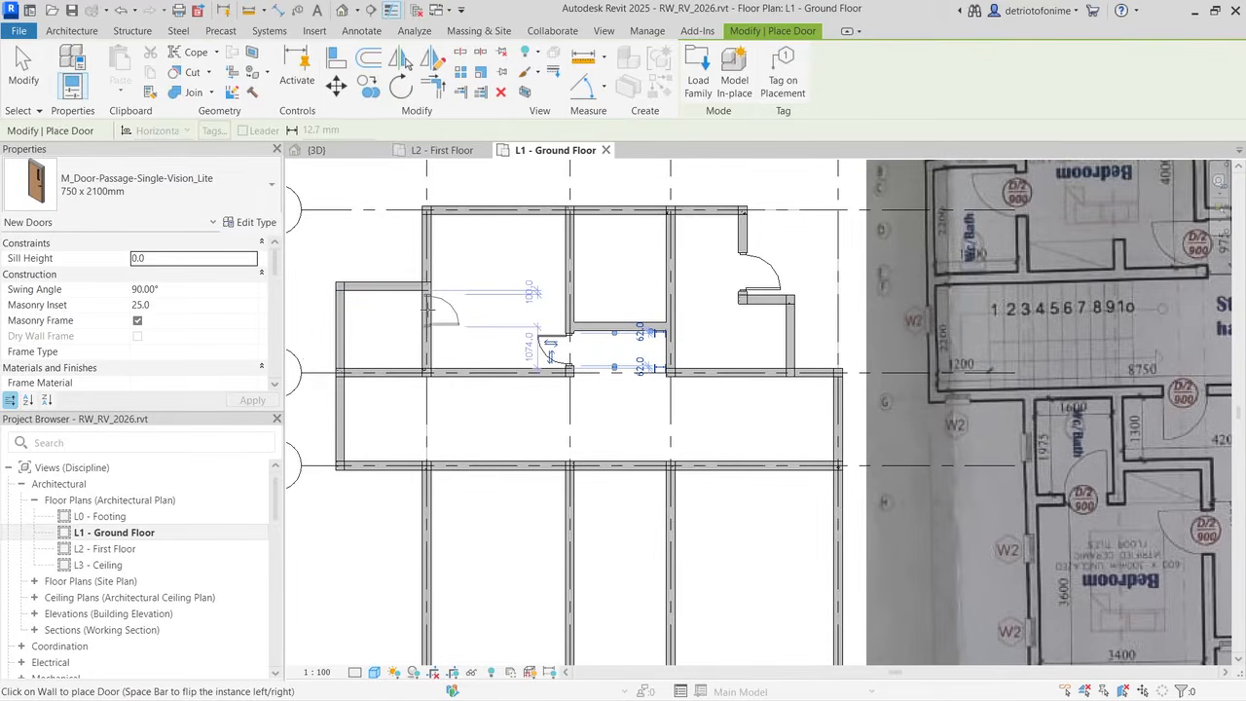
scroll(421, 300, "down", 1)
Step: Switch the door type for new placements to M_Door-Passage-Single-Vision_Lite 900 x 2100mm and leave the door command
left_click(272, 184)
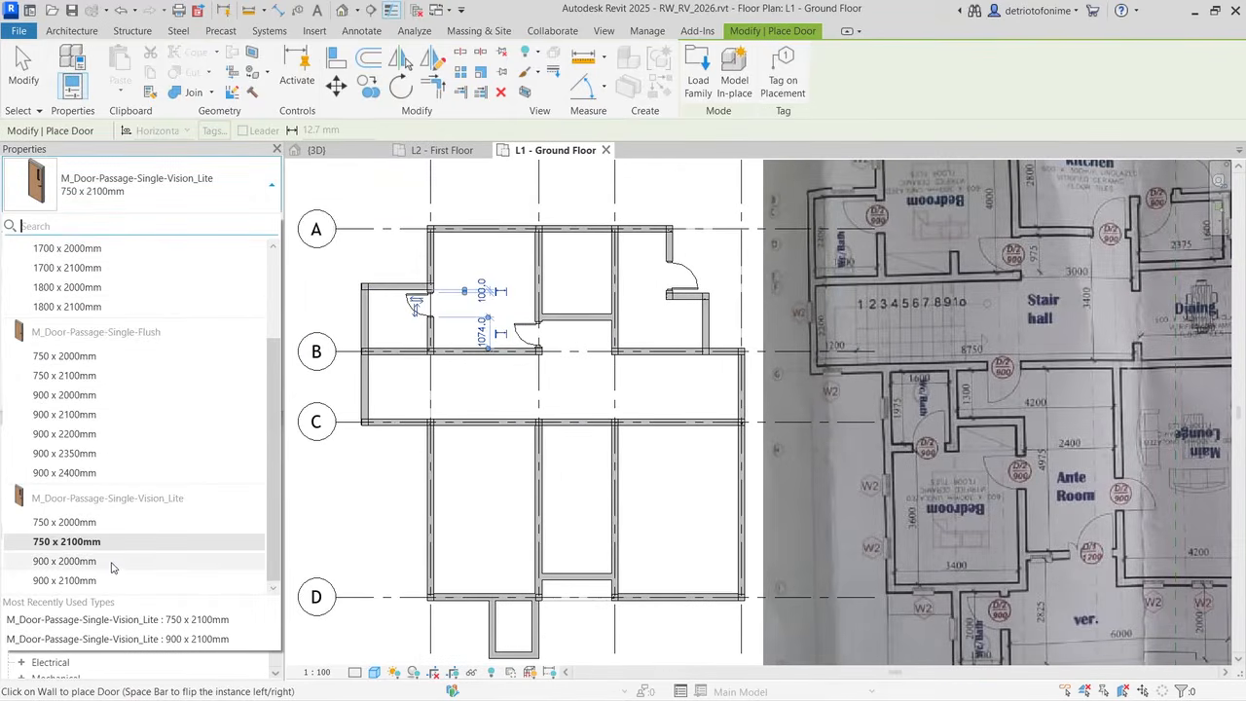
key("Escape")
key("Escape")
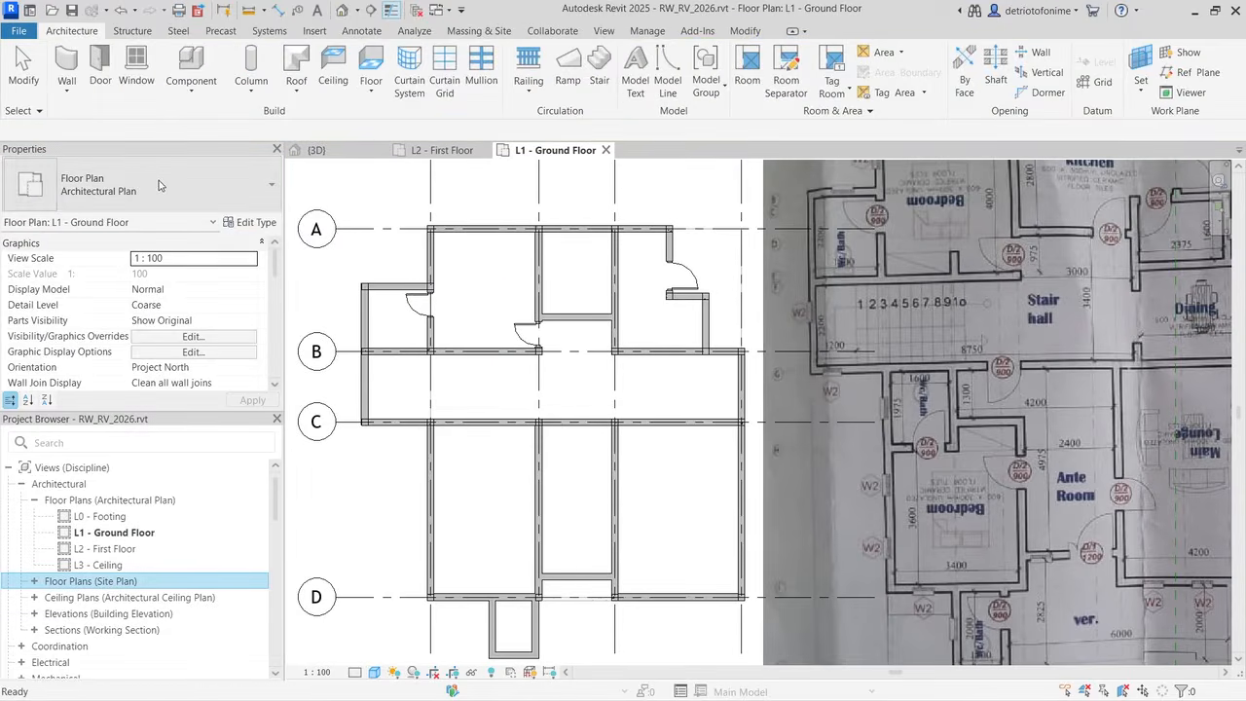
left_click(100, 68)
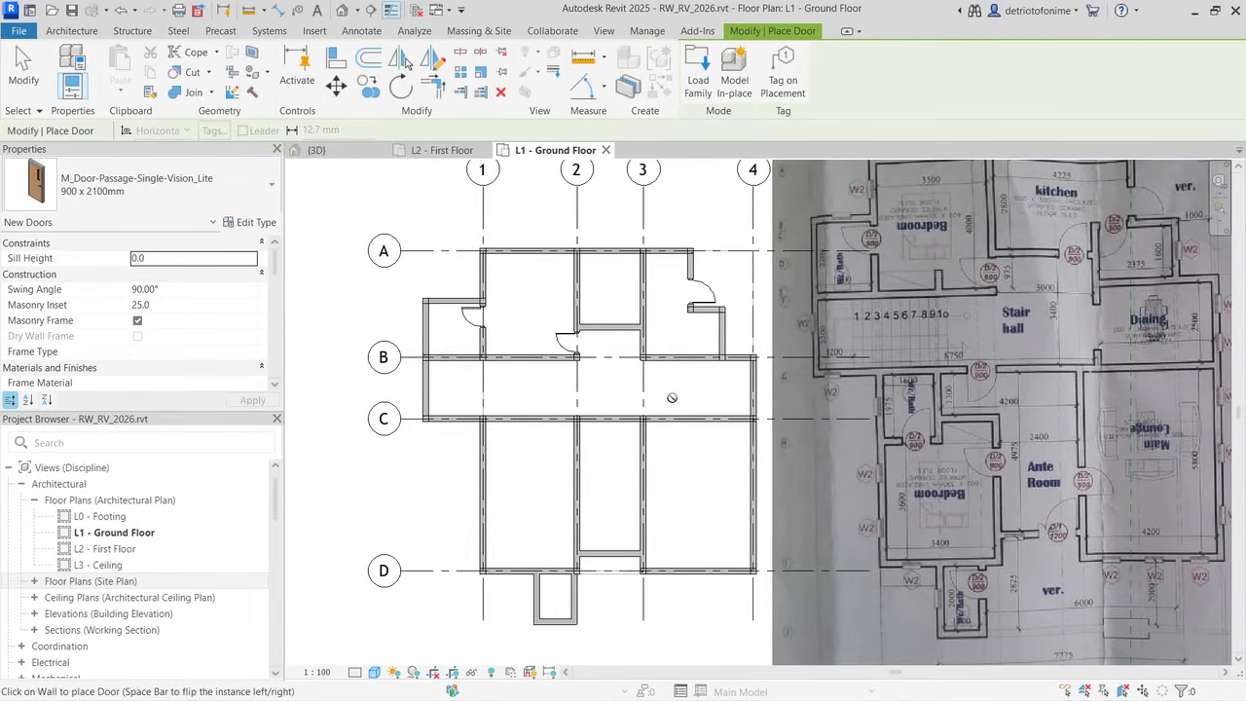
key("Escape")
key("Escape")
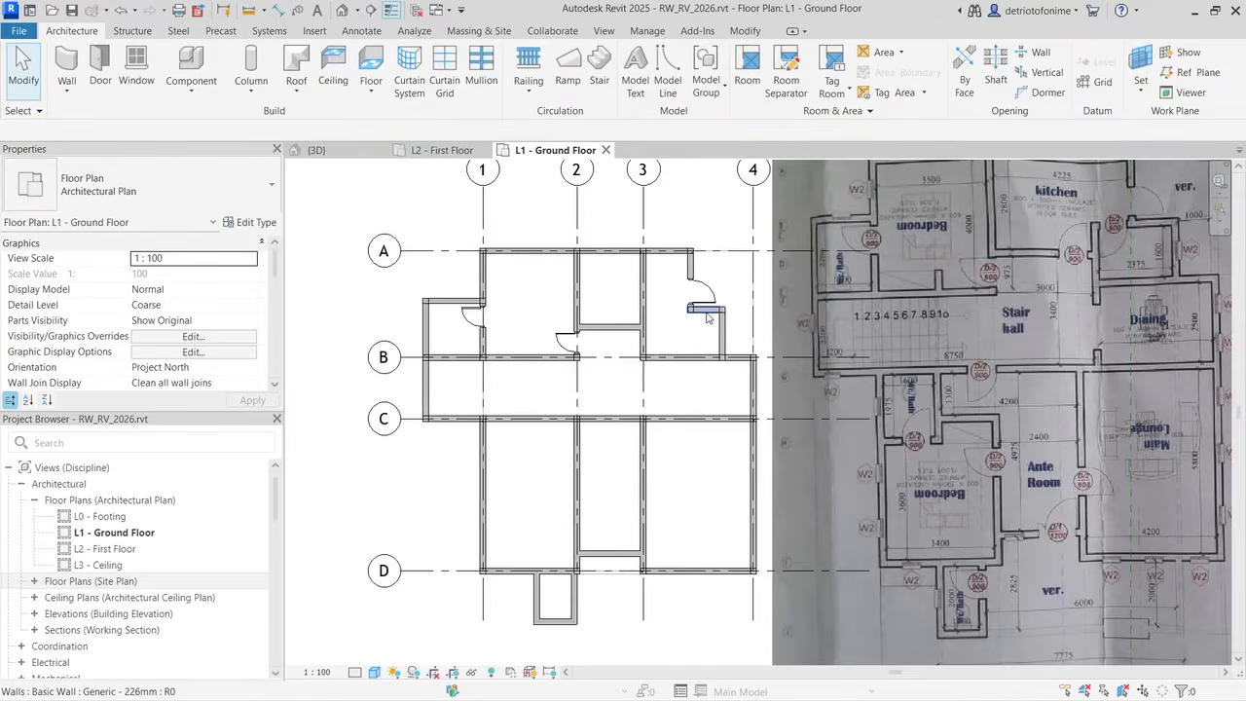
Step: Extend the short horizontal Generic - 226mm wall south of the exterior door westward to the grid 3 wall
left_click(689, 309)
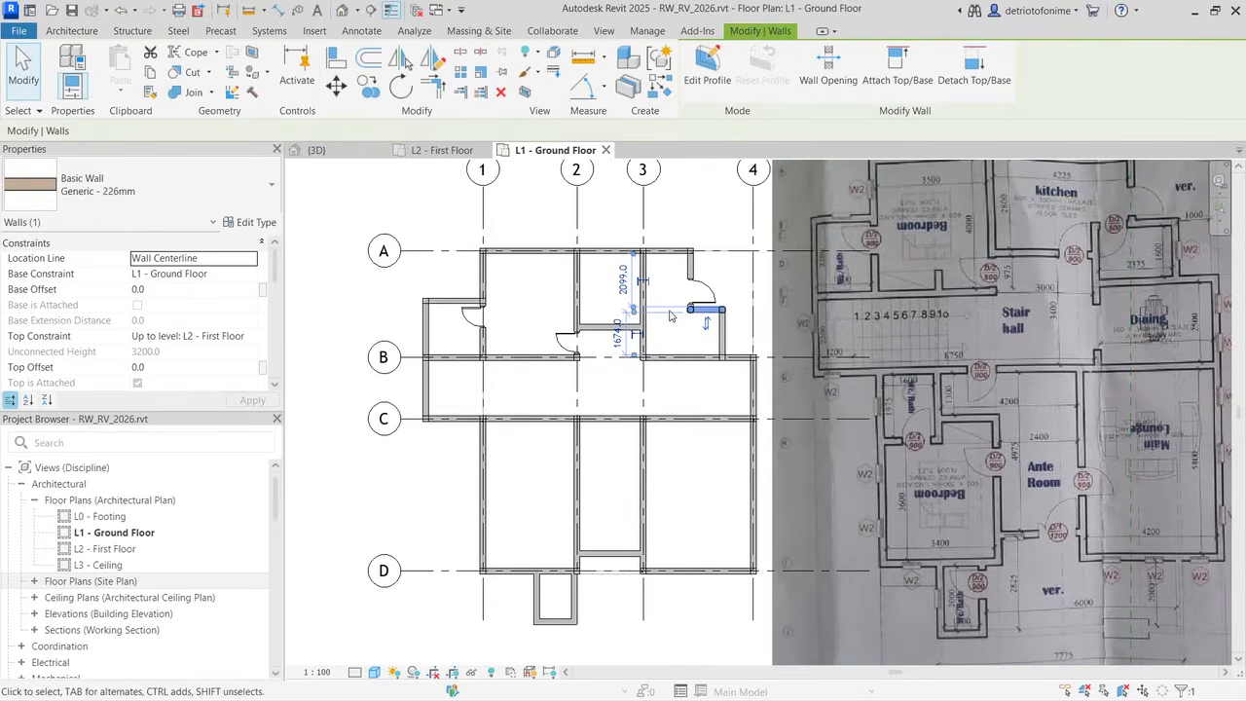
left_click_drag(690, 314, 644, 312)
key("Escape")
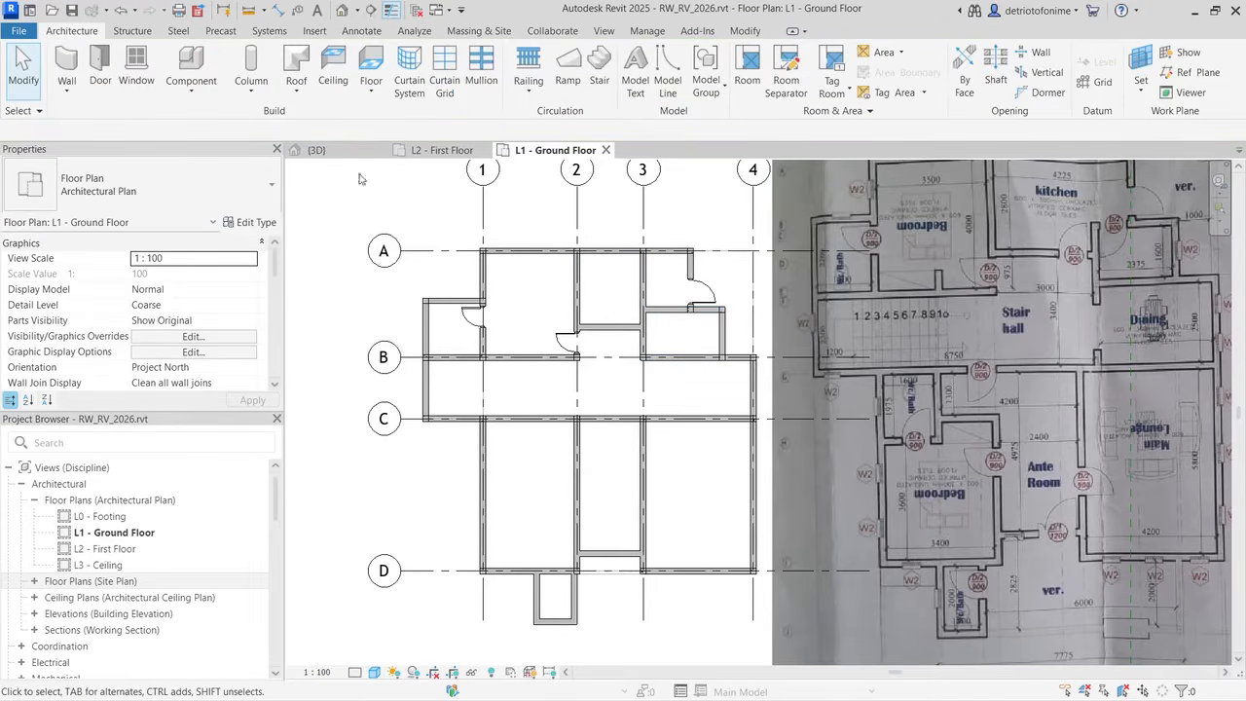
Step: Place a 900 x 2100mm door at the west end of the extended wall, against grid 3 and swinging south into the small room
left_click(102, 63)
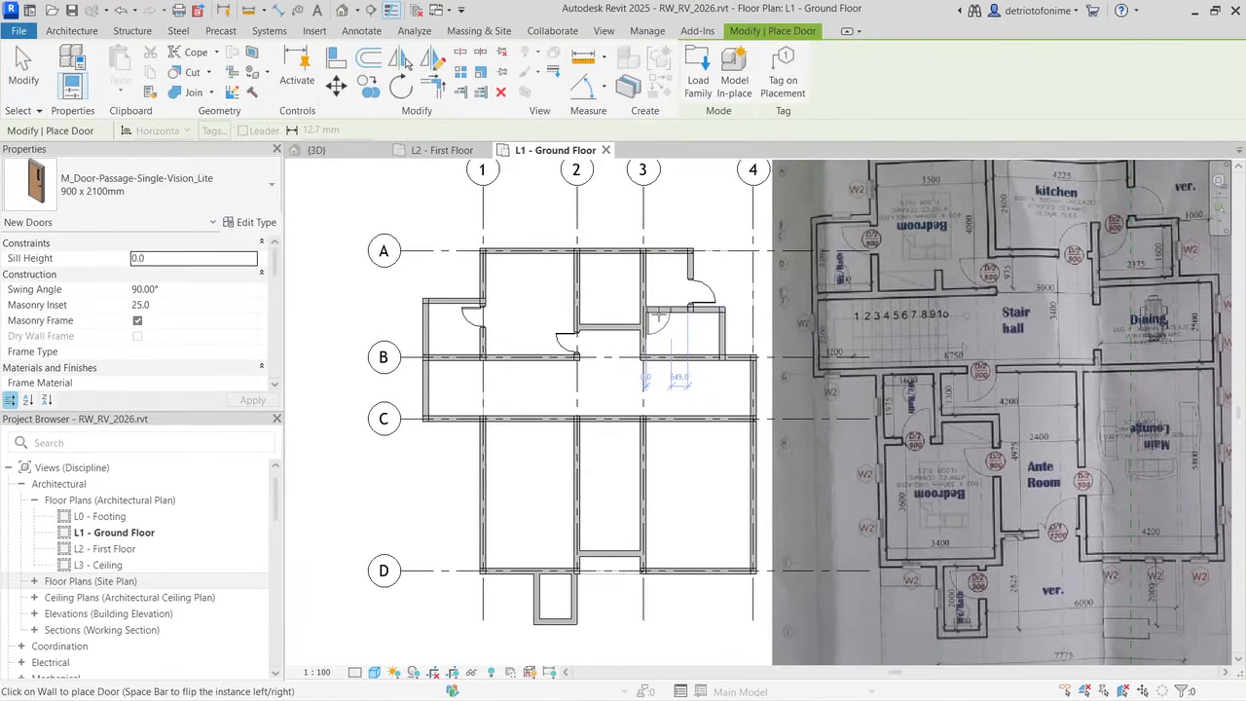
left_click(658, 317)
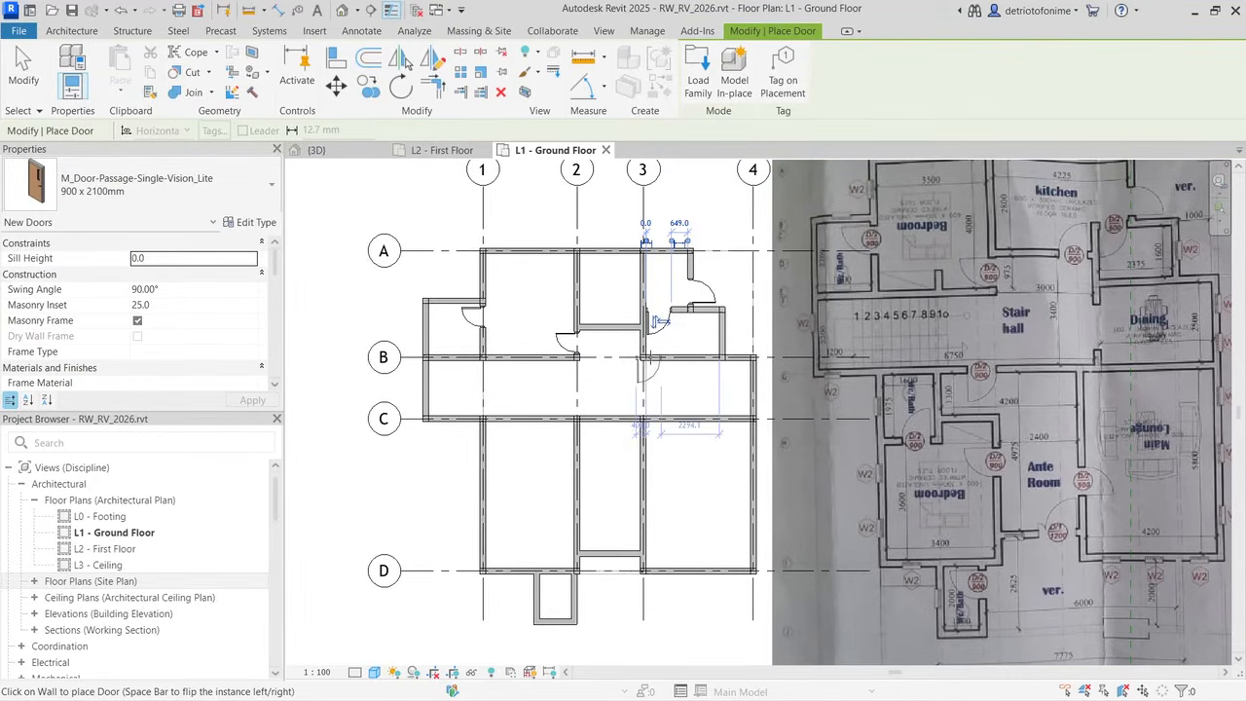
left_click(631, 357)
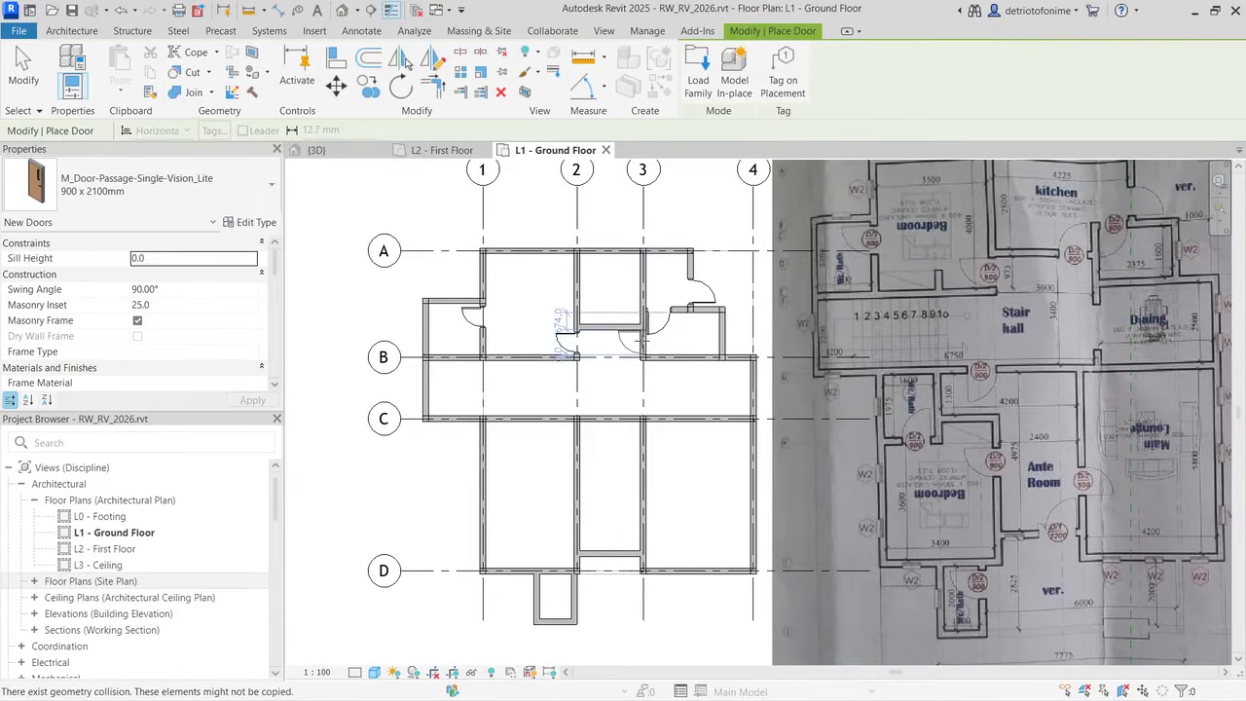
key("Escape")
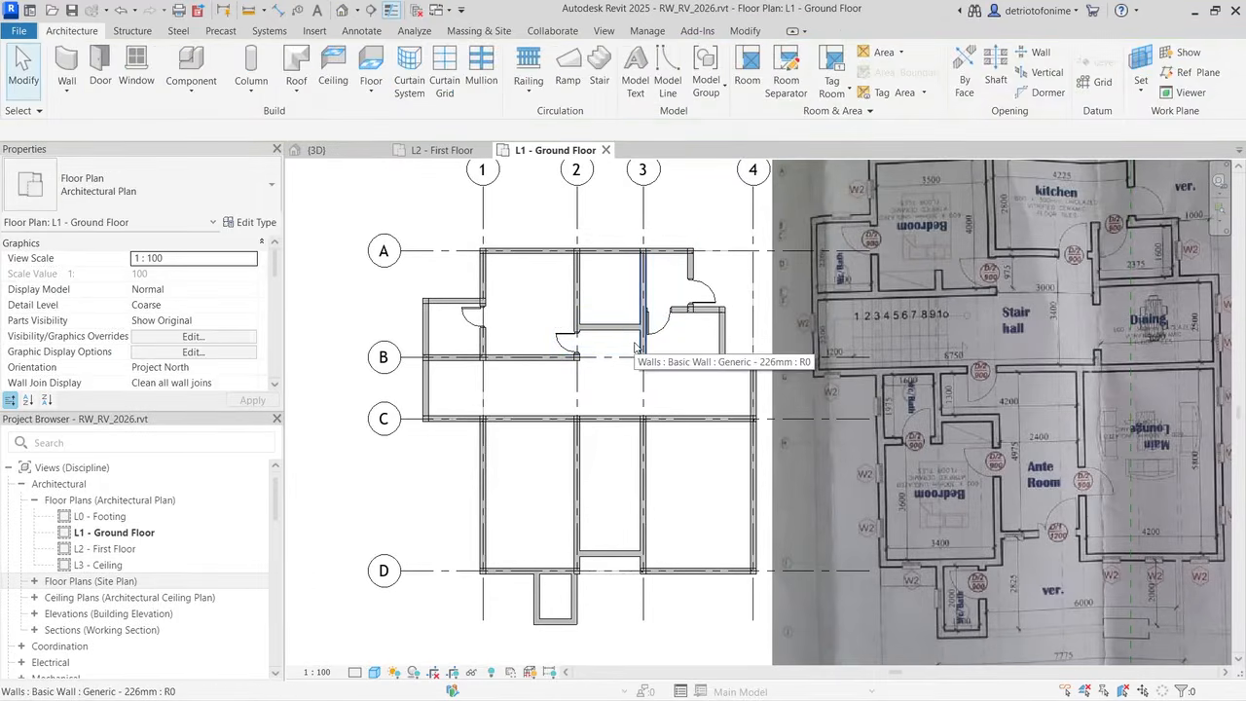
Step: Extend the grid 3 wall from grid B south to grid C
left_click(641, 351)
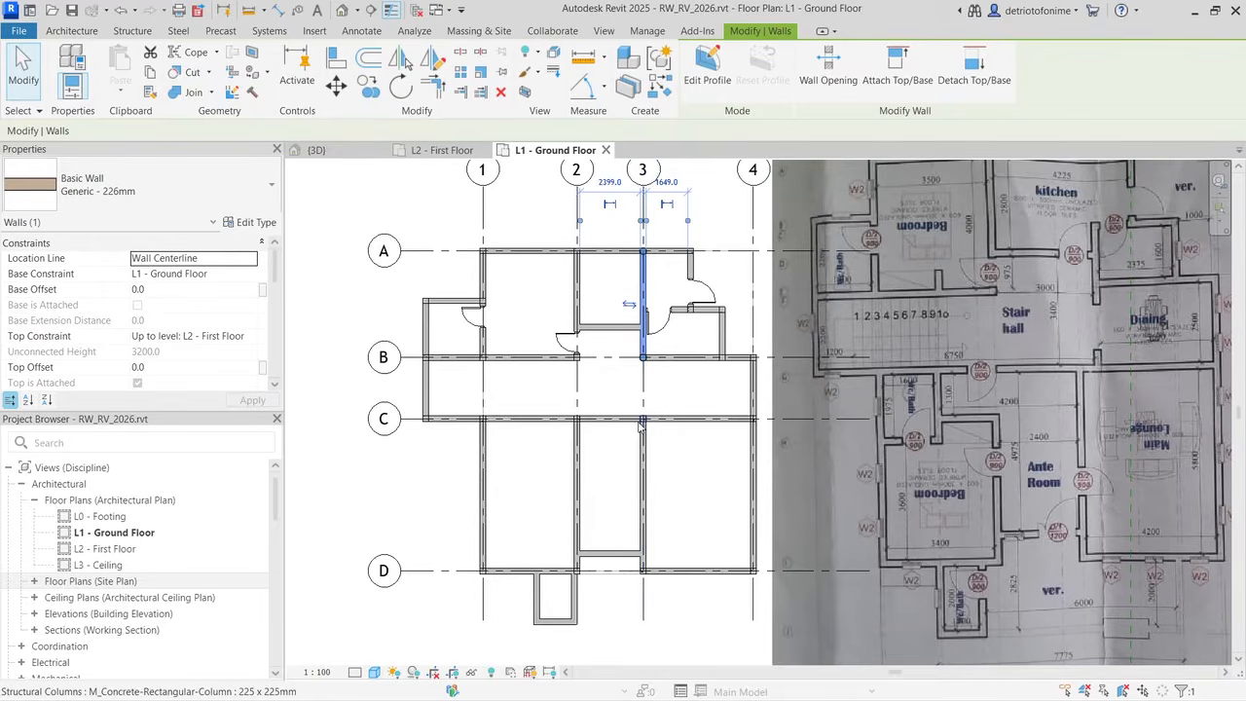
left_click_drag(642, 359, 643, 419)
left_click(576, 397)
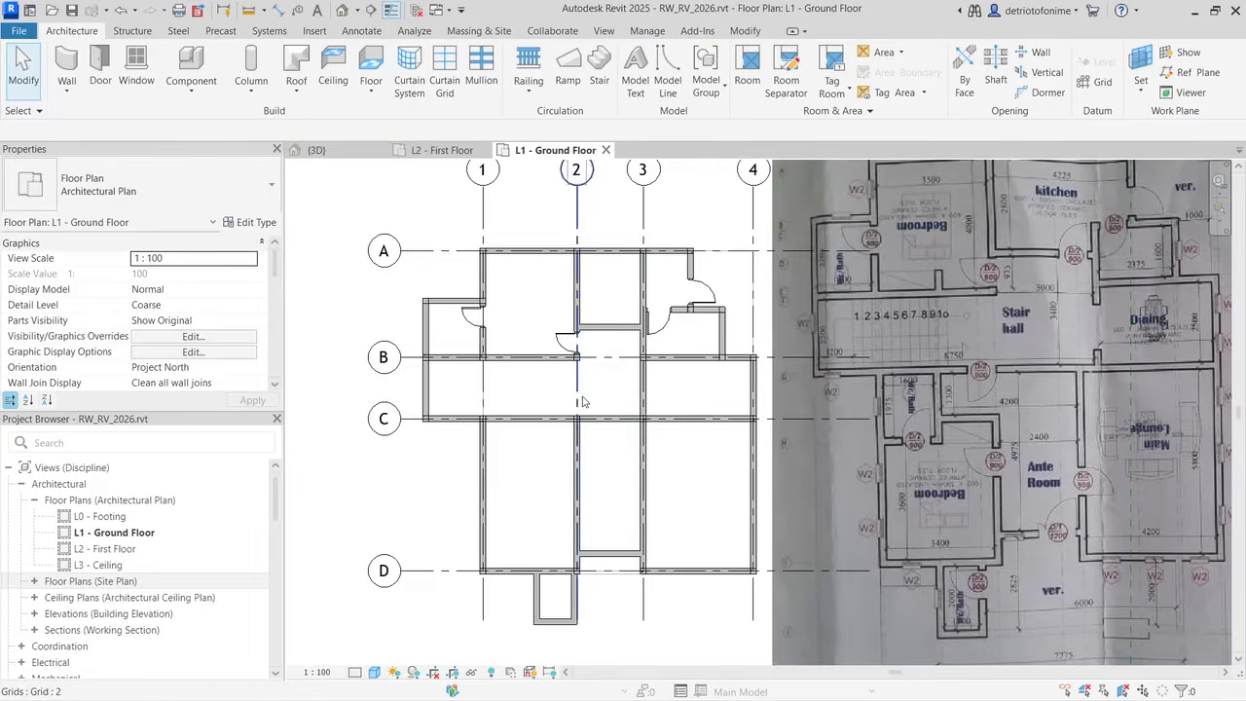
Step: Load the Door-Opening.rfa family from the RVT 2022 English UK library's structural doors folder for door placement
left_click(100, 73)
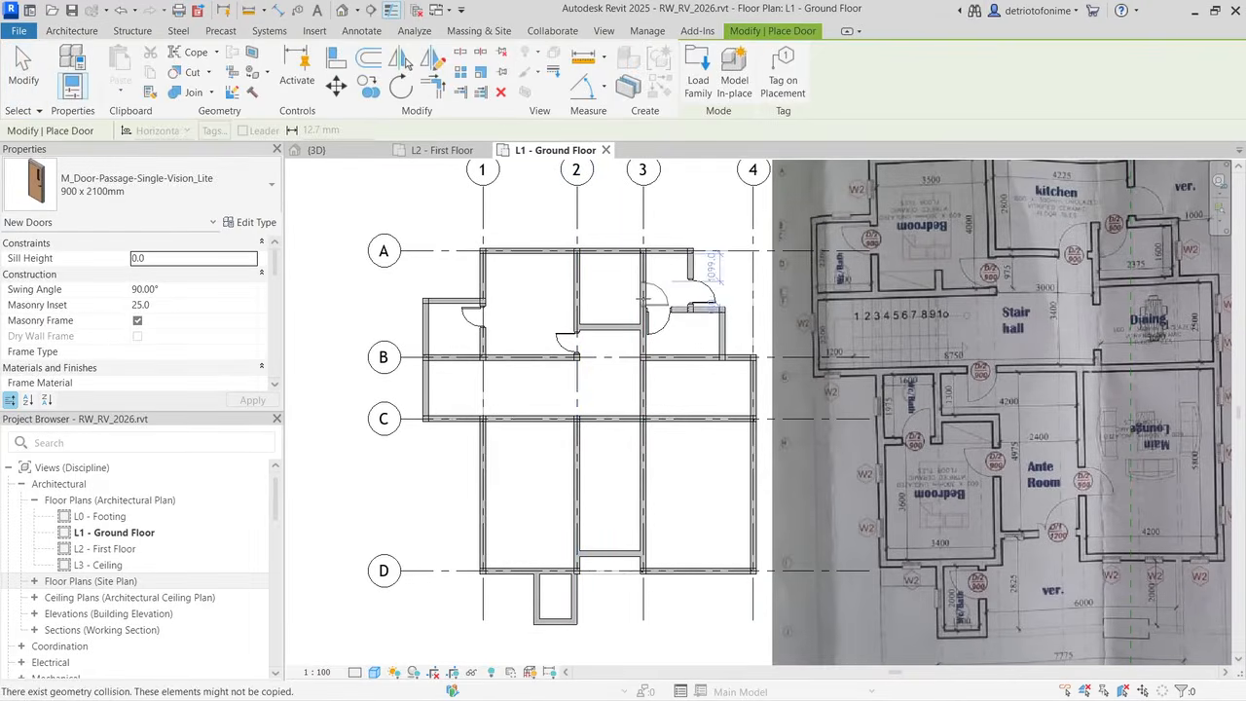
left_click(698, 80)
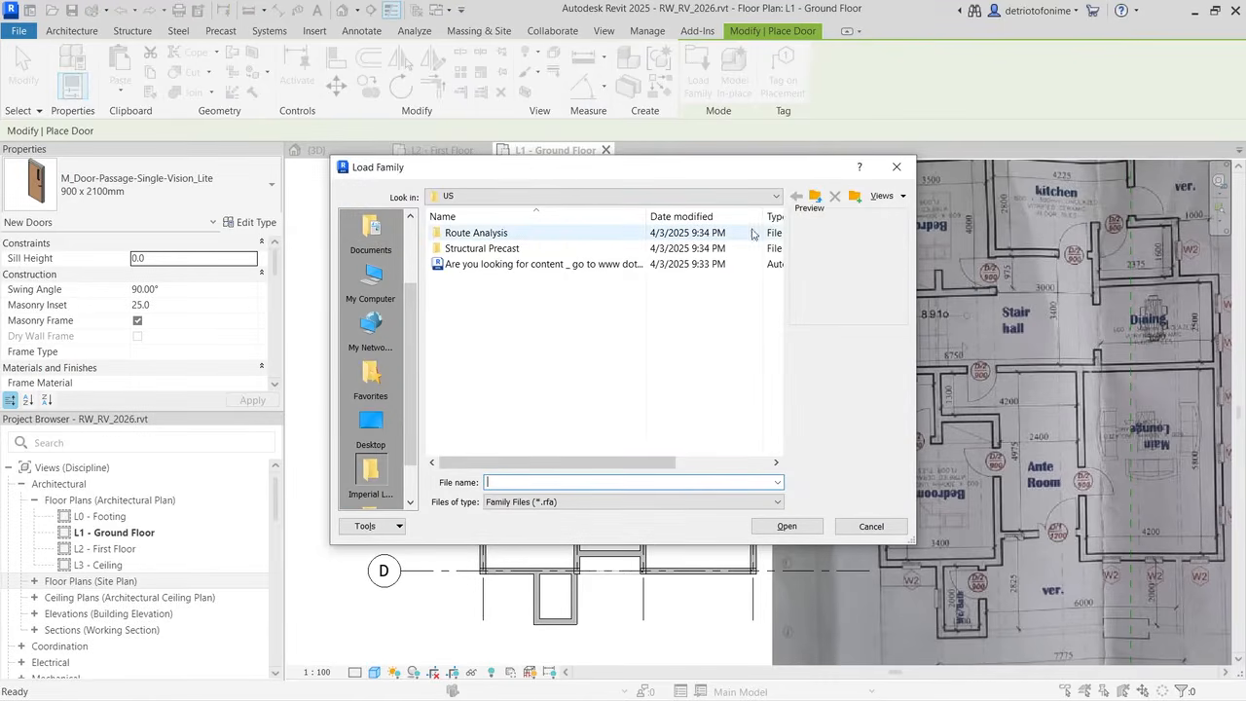
scroll(370, 382, "down", 1)
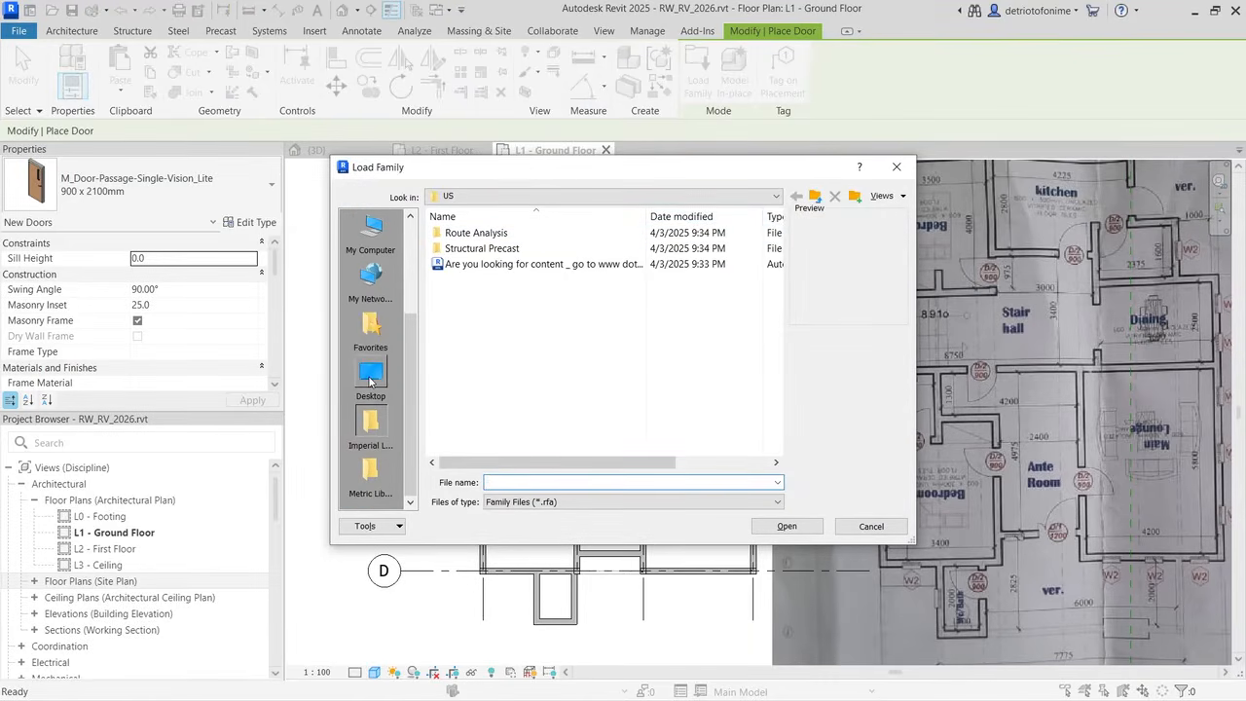
scroll(370, 382, "up", 3)
left_click(370, 234)
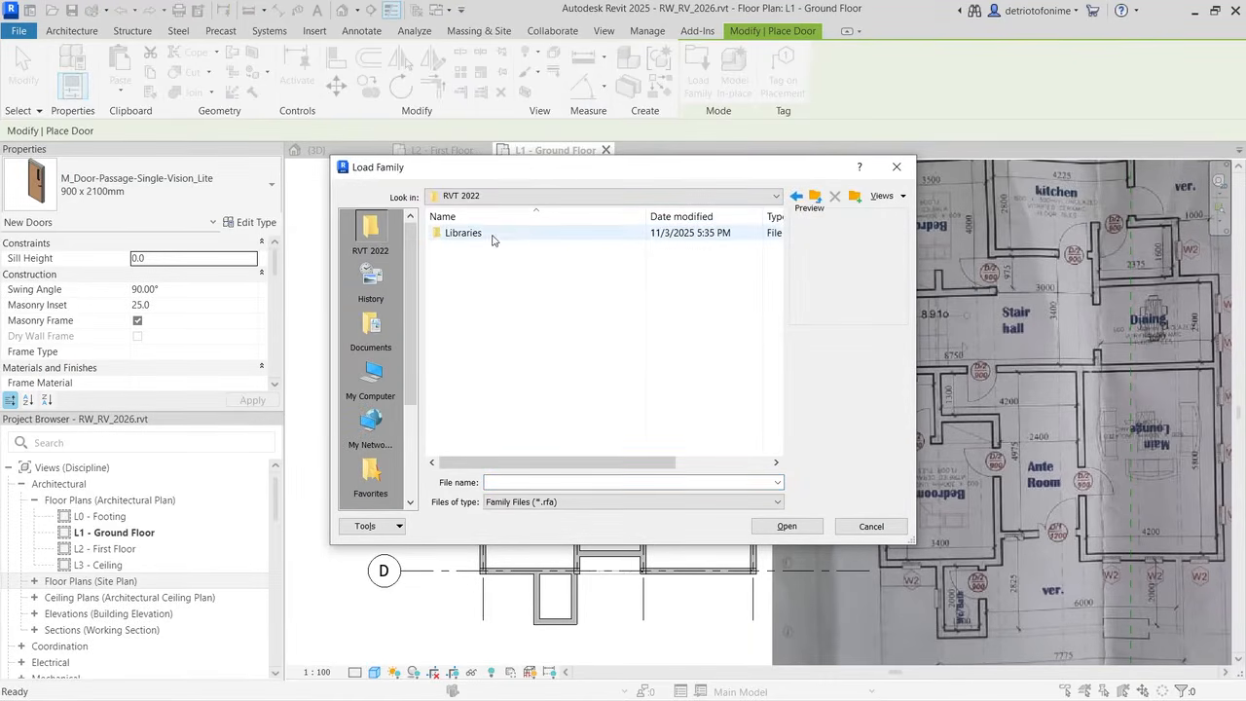
double_click(464, 234)
double_click(485, 234)
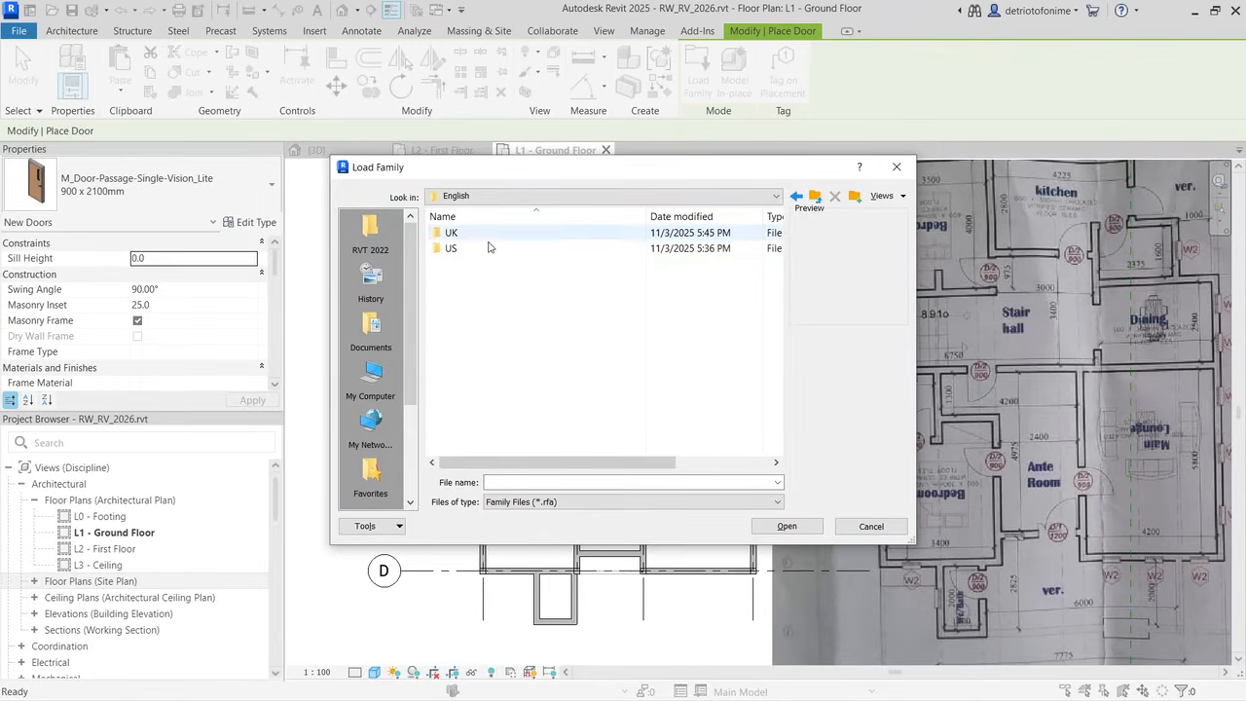
double_click(492, 233)
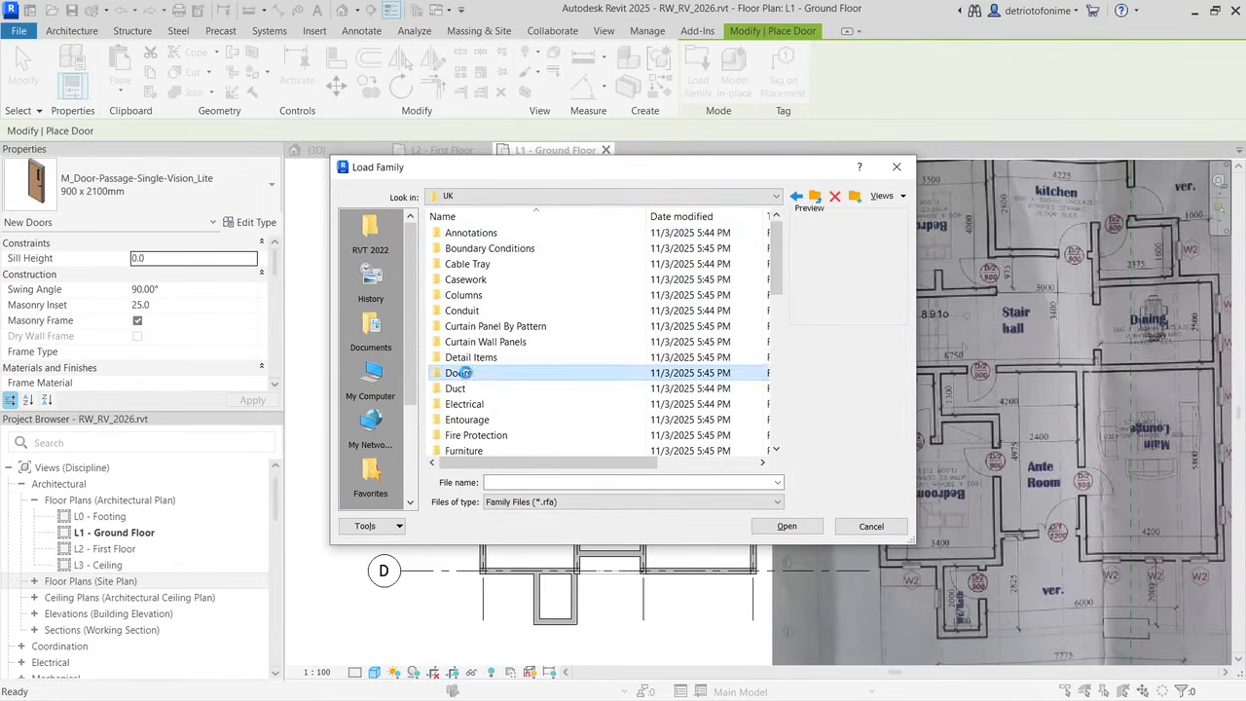
double_click(458, 343)
double_click(503, 279)
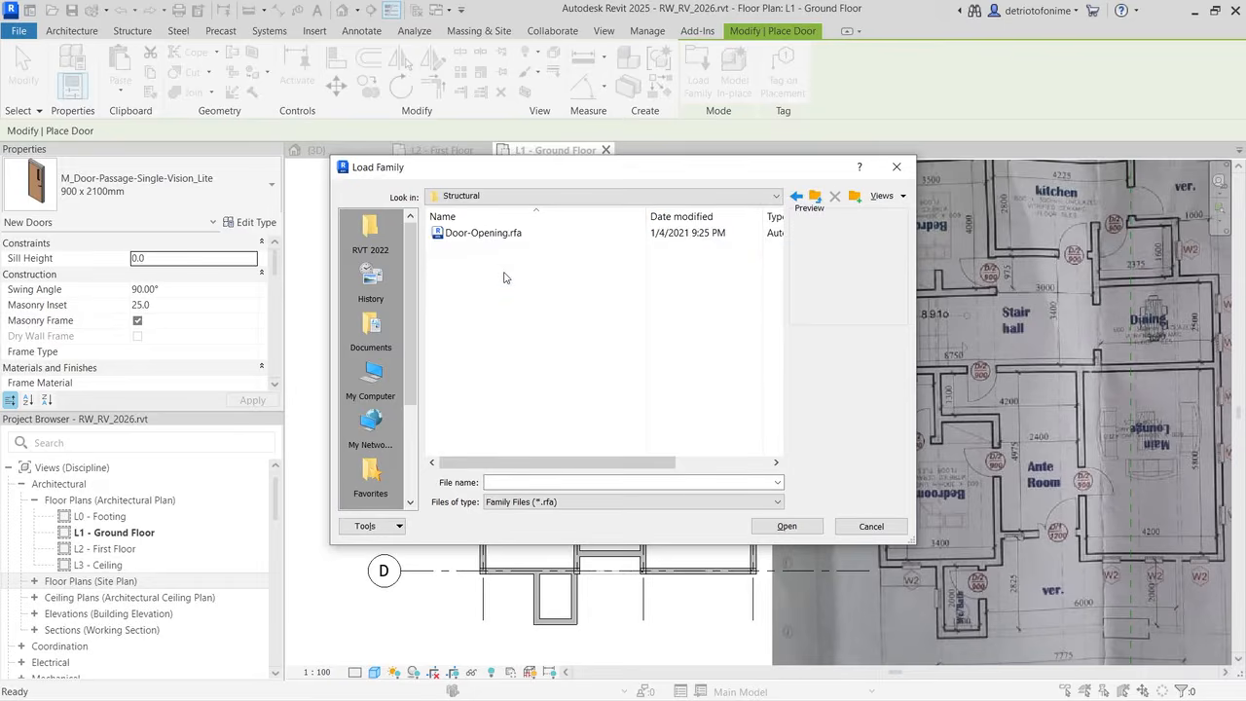
left_click(512, 236)
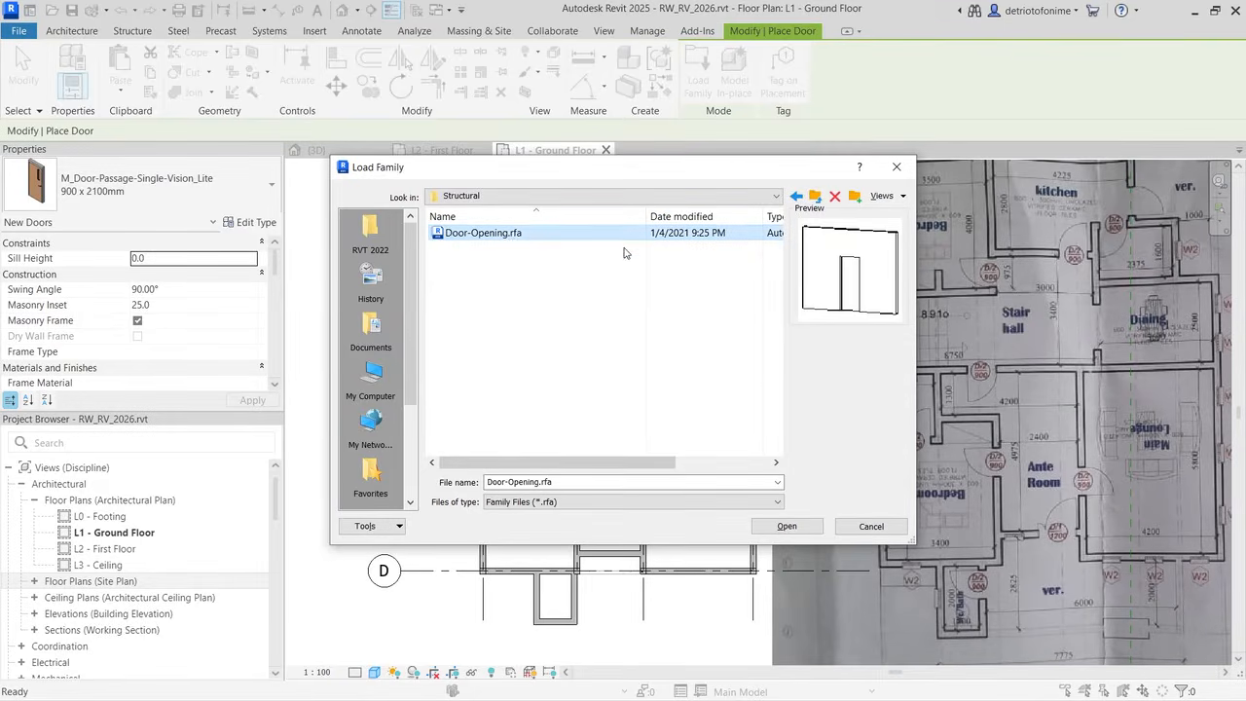
left_click(789, 527)
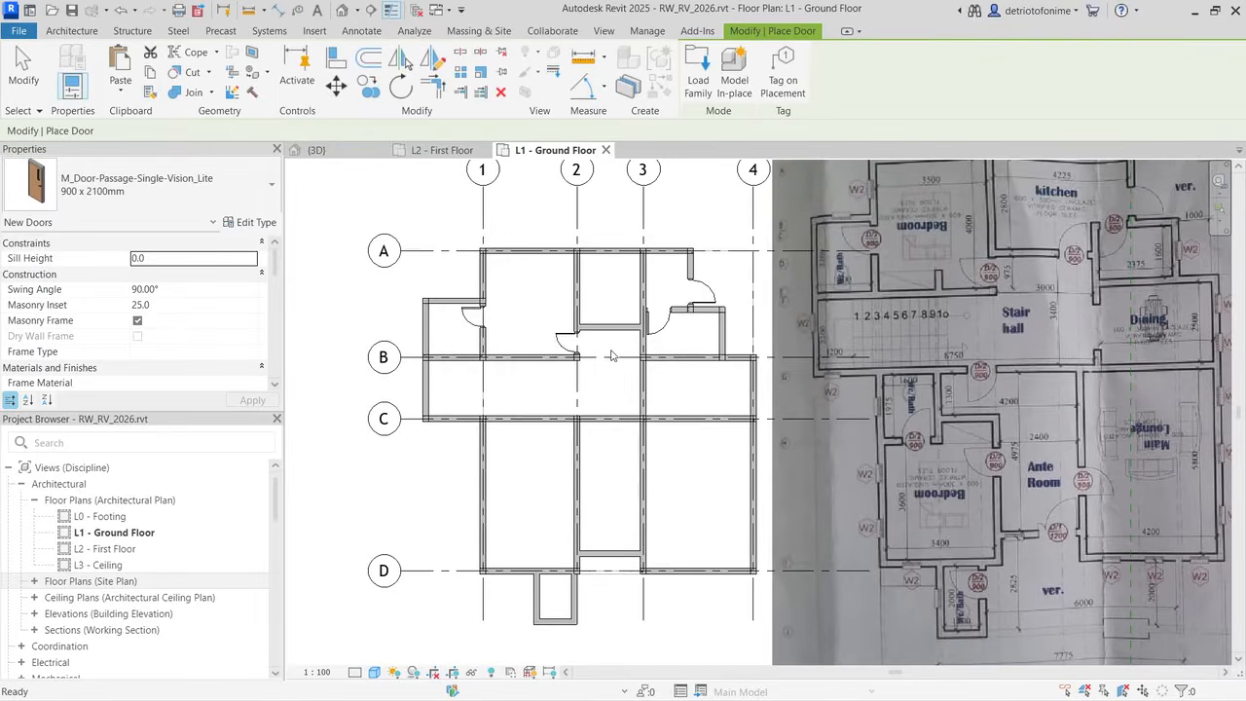
Step: Duplicate the Door-Opening 0915 x 2134mm type under the name 1315 x 2134mm
left_click(189, 197)
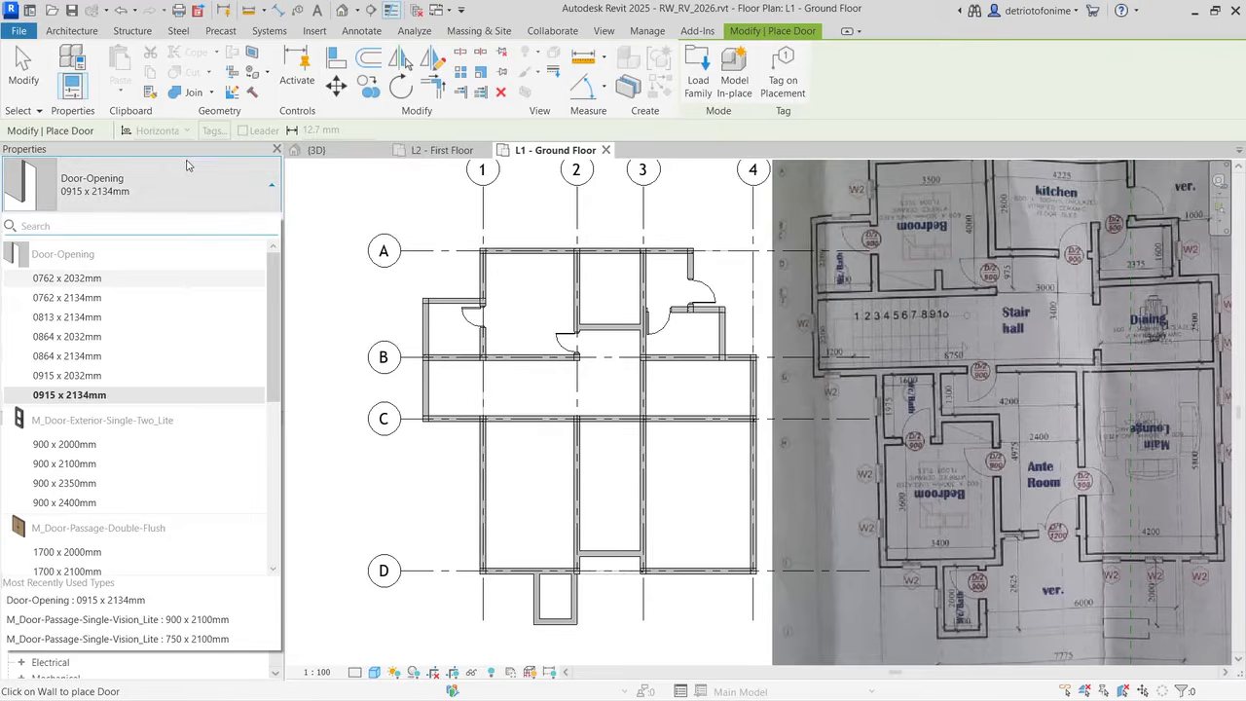
left_click(189, 195)
left_click(251, 223)
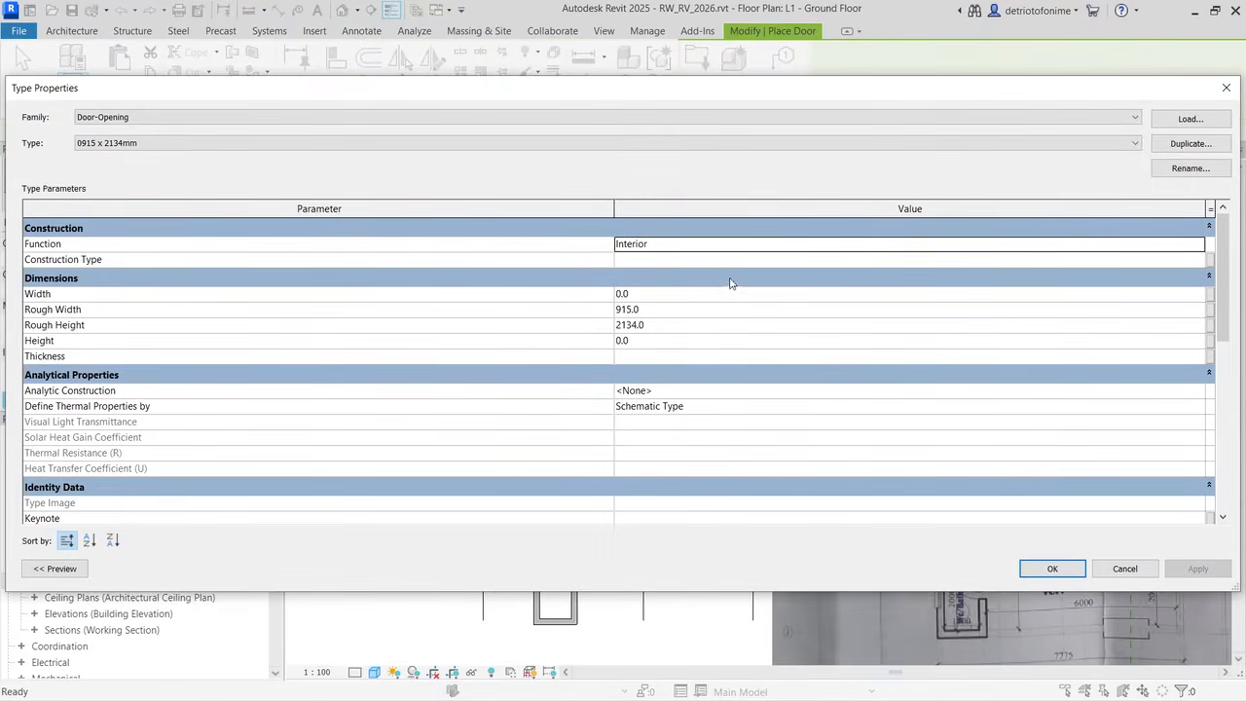
left_click(1160, 146)
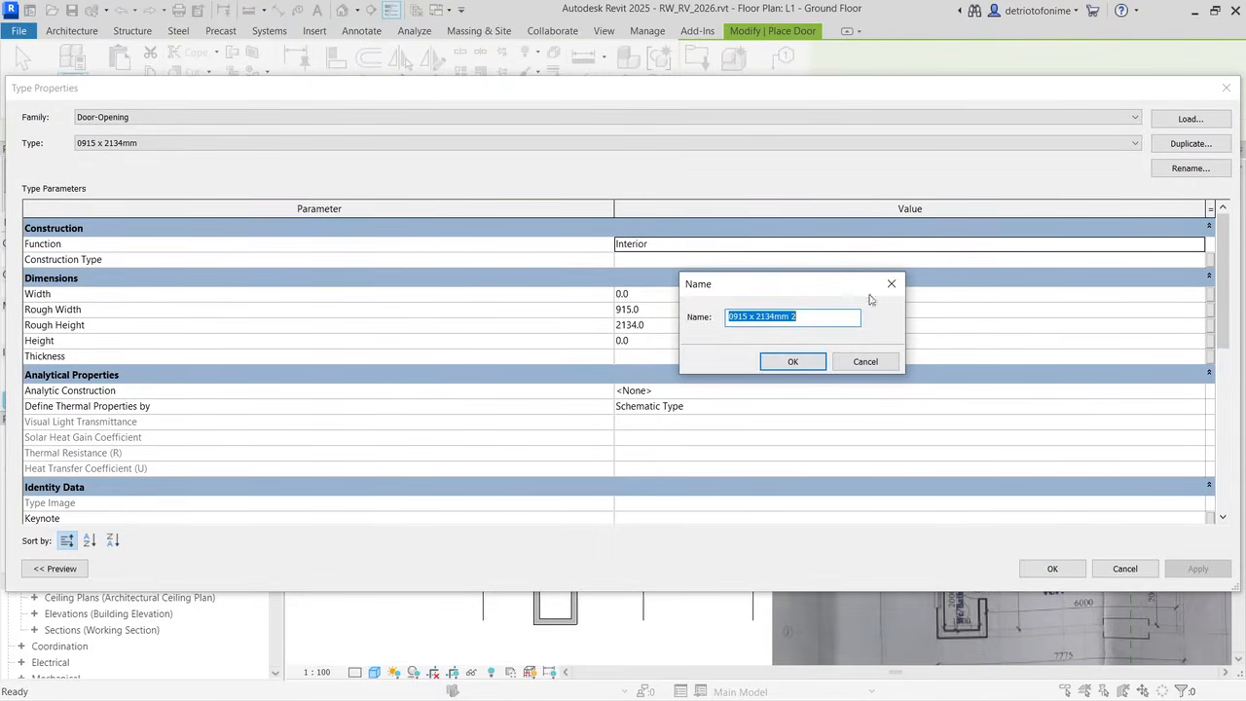
left_click(739, 317)
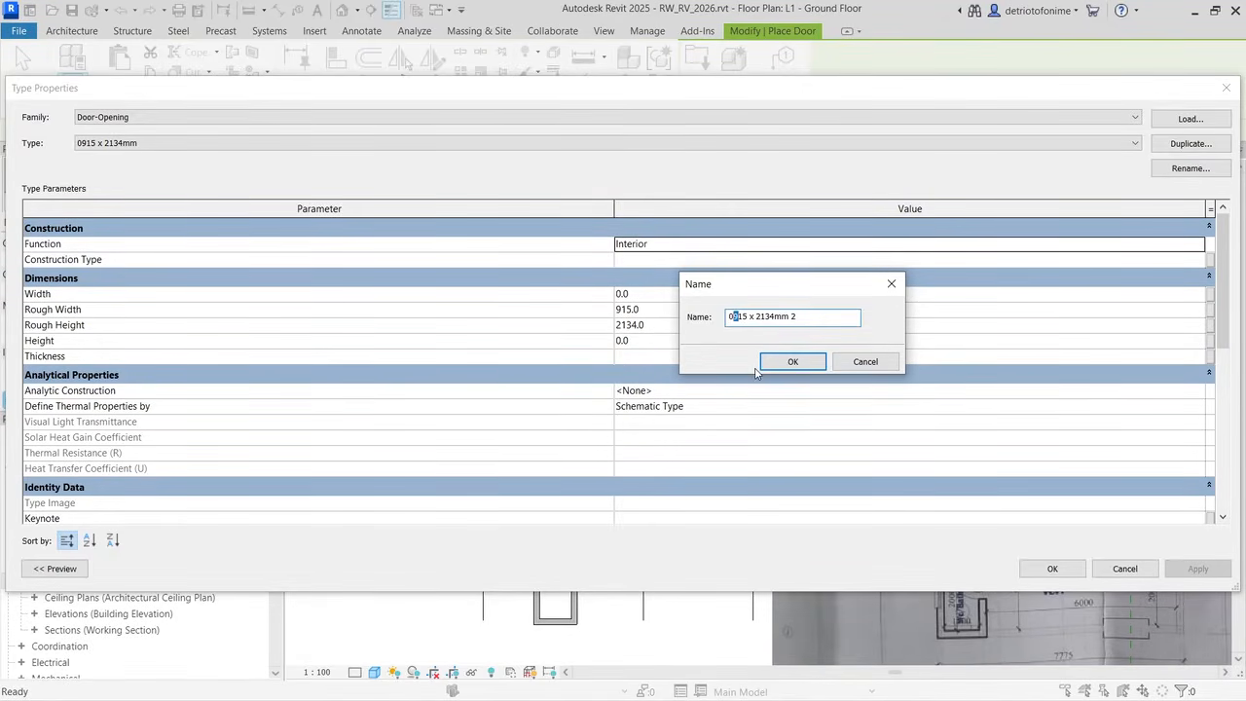
type("13")
left_click(792, 362)
Step: Set the new opening type's Rough Width to 1315 and place it centred in the grid 3 wall between grids B and C
left_click(666, 310)
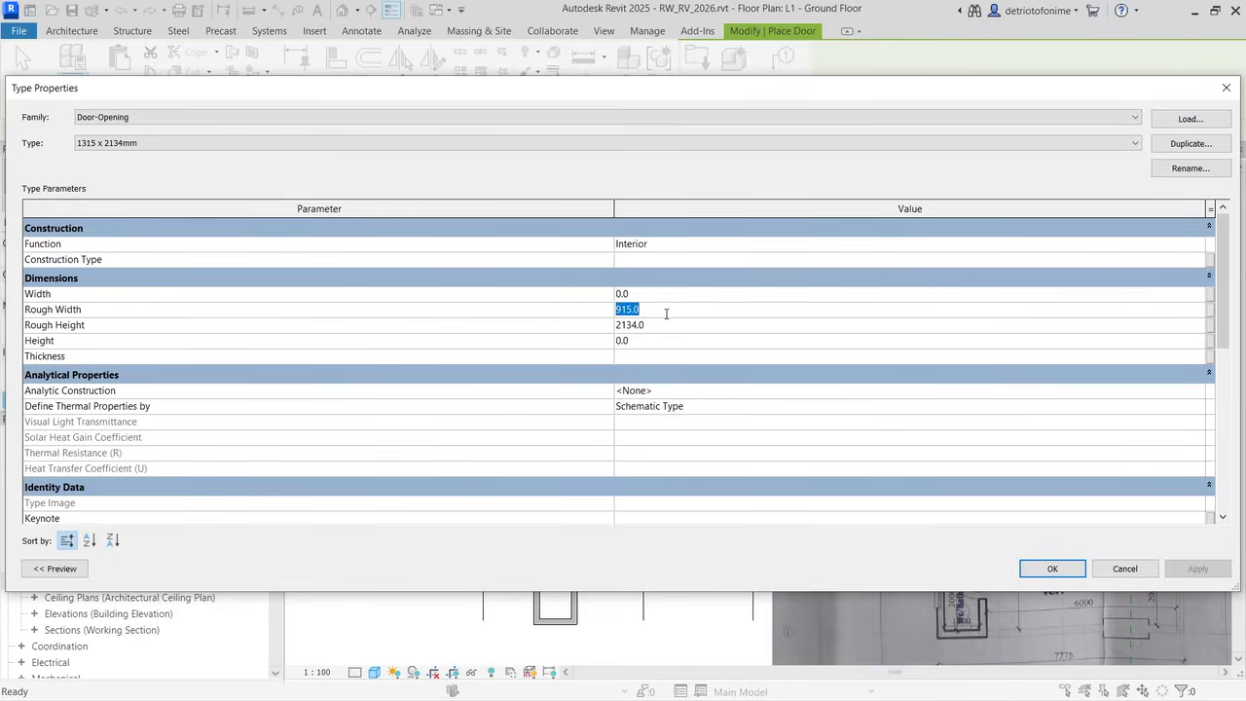
type("1315")
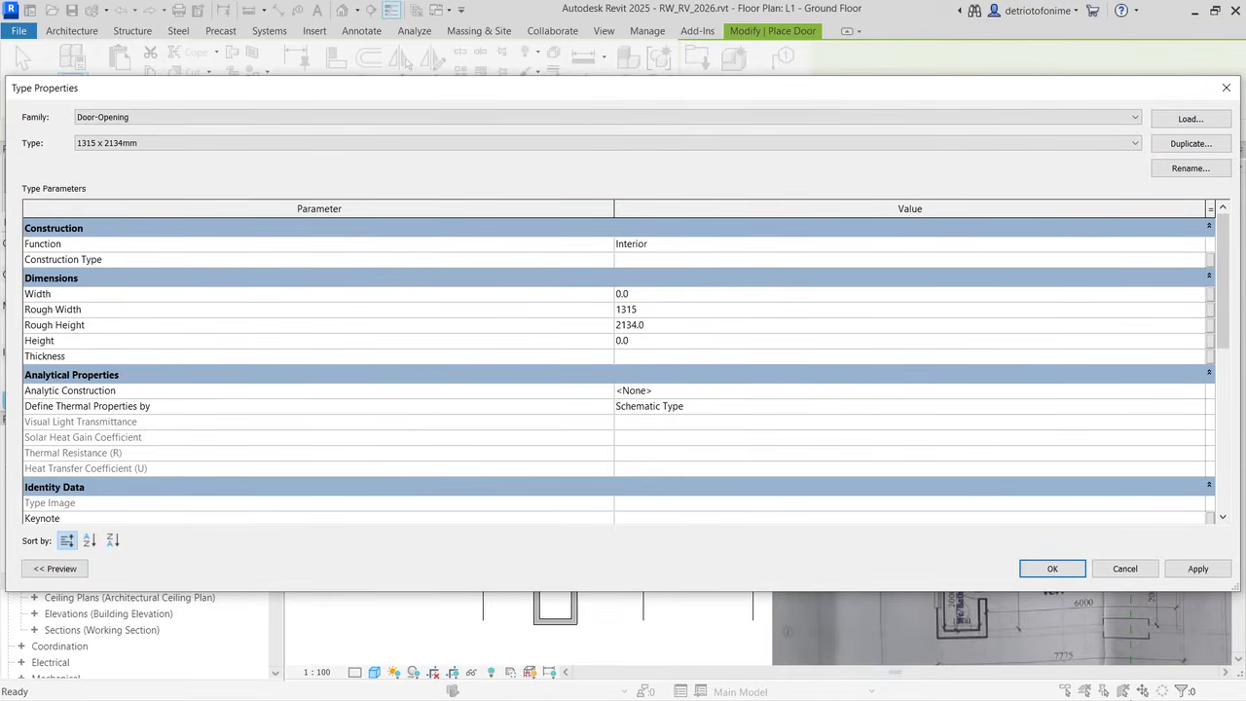
left_click(1198, 572)
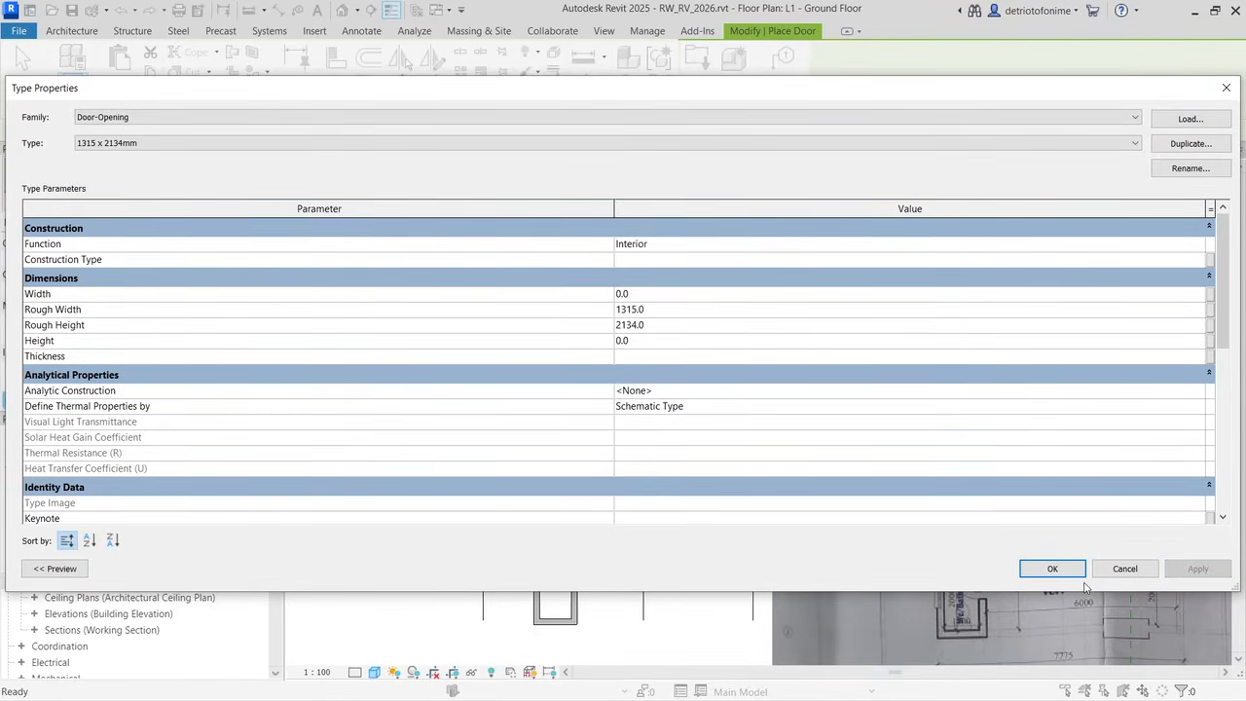
left_click(1053, 571)
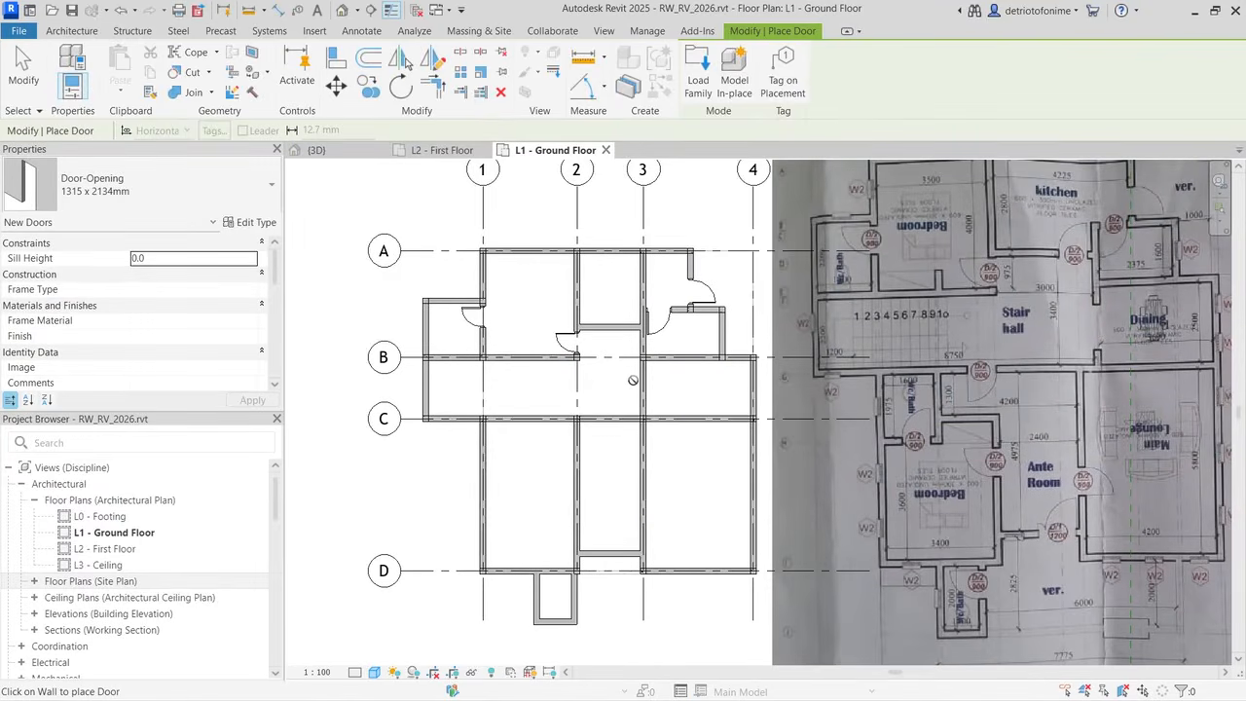
left_click(646, 390)
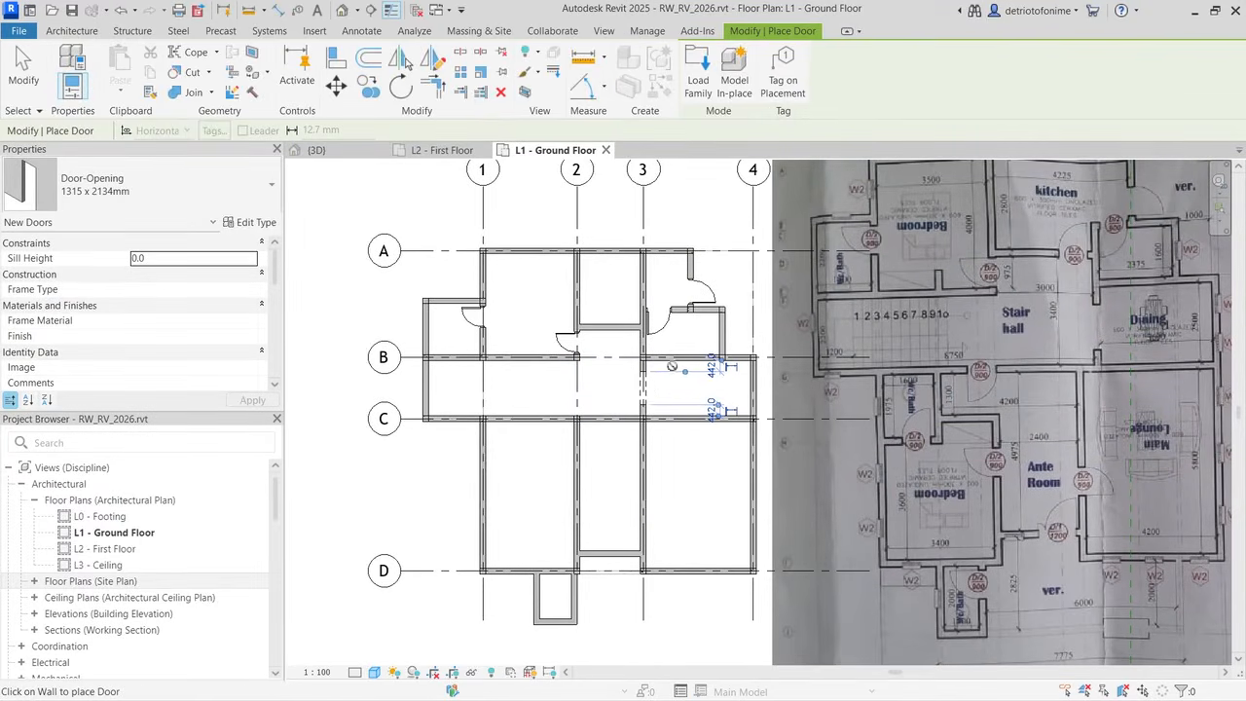
key("Escape")
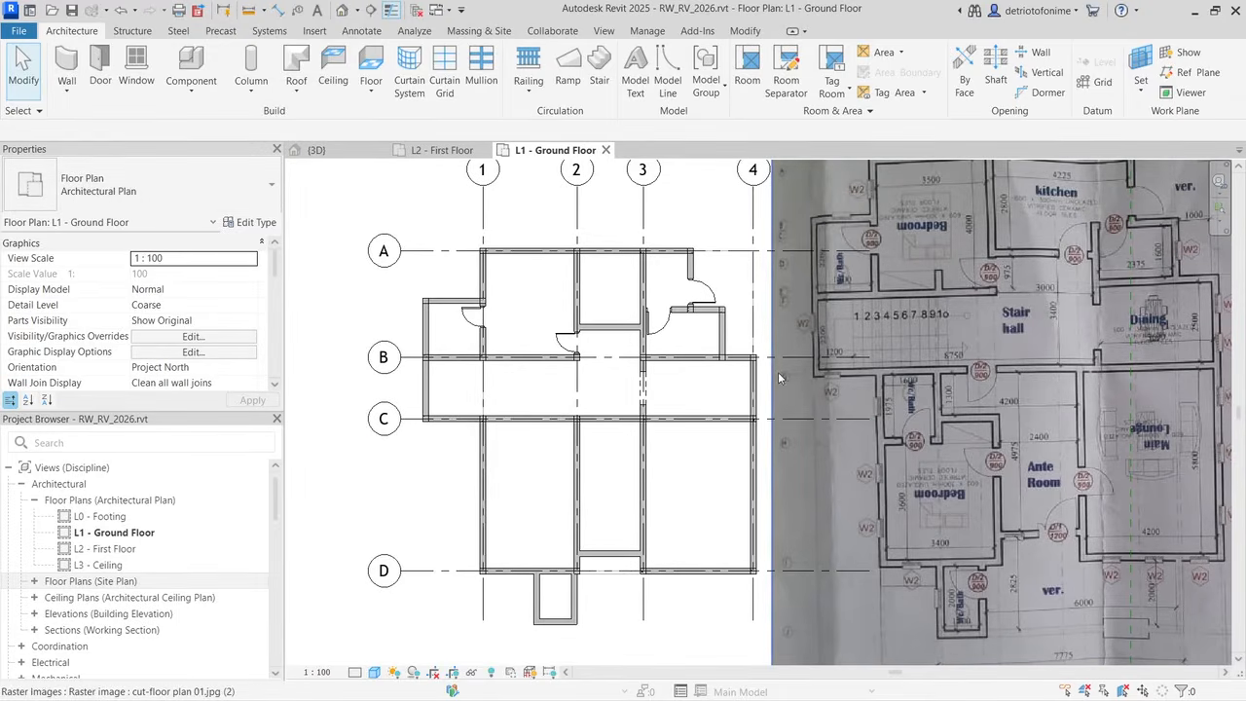
Step: Place M_Door-Passage-Single-Flush 900 x 2100mm doors in the grid 3 wall, the short entrance wall near grid D and the grid 2 wall
left_click(97, 71)
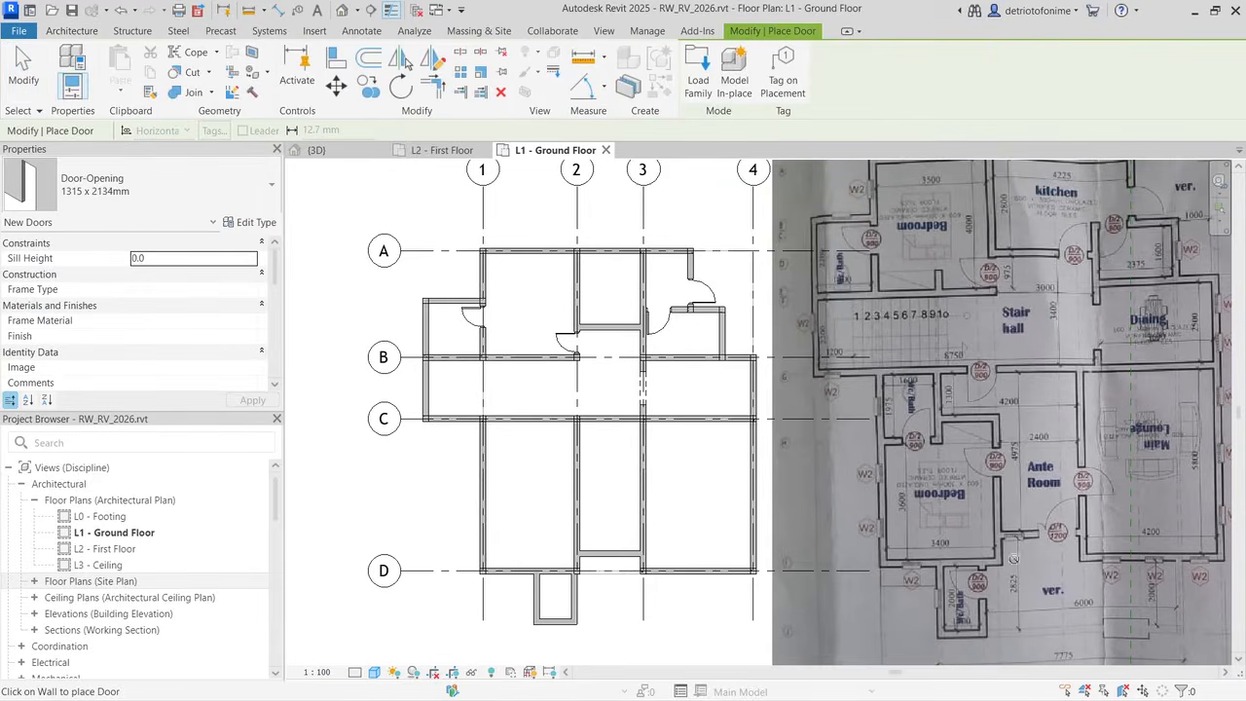
left_click(146, 185)
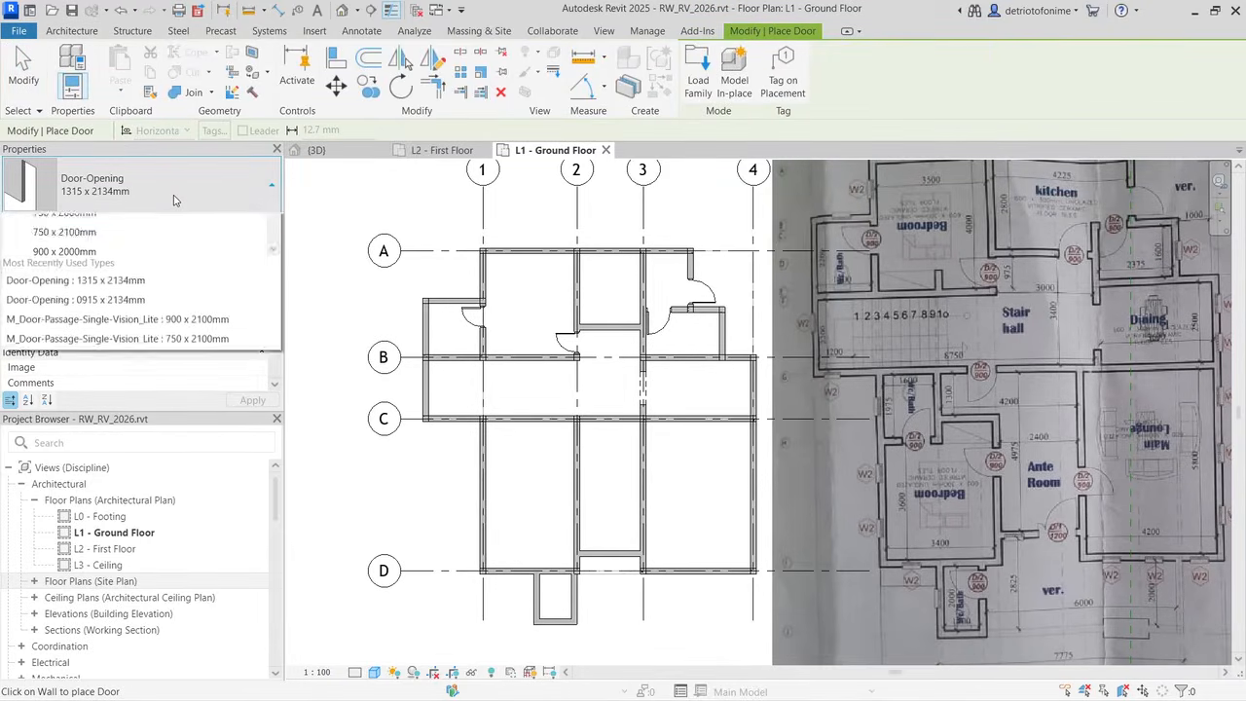
scroll(136, 416, "down", 3)
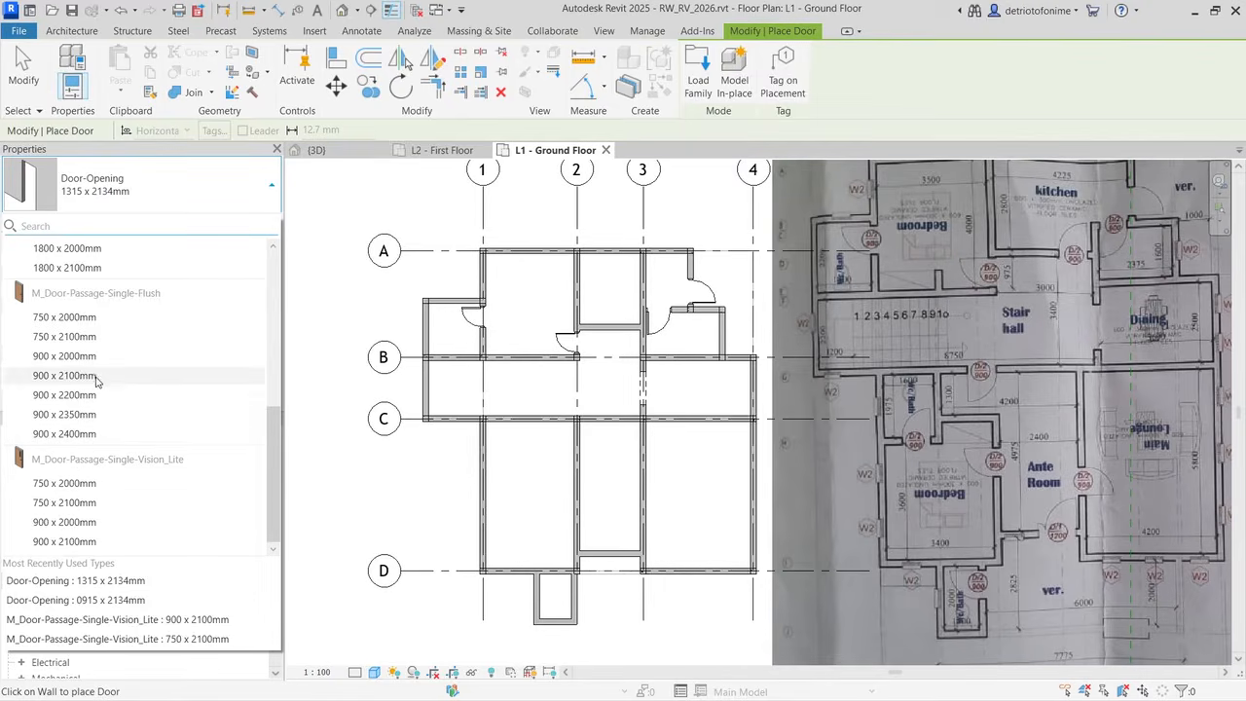
left_click(175, 376)
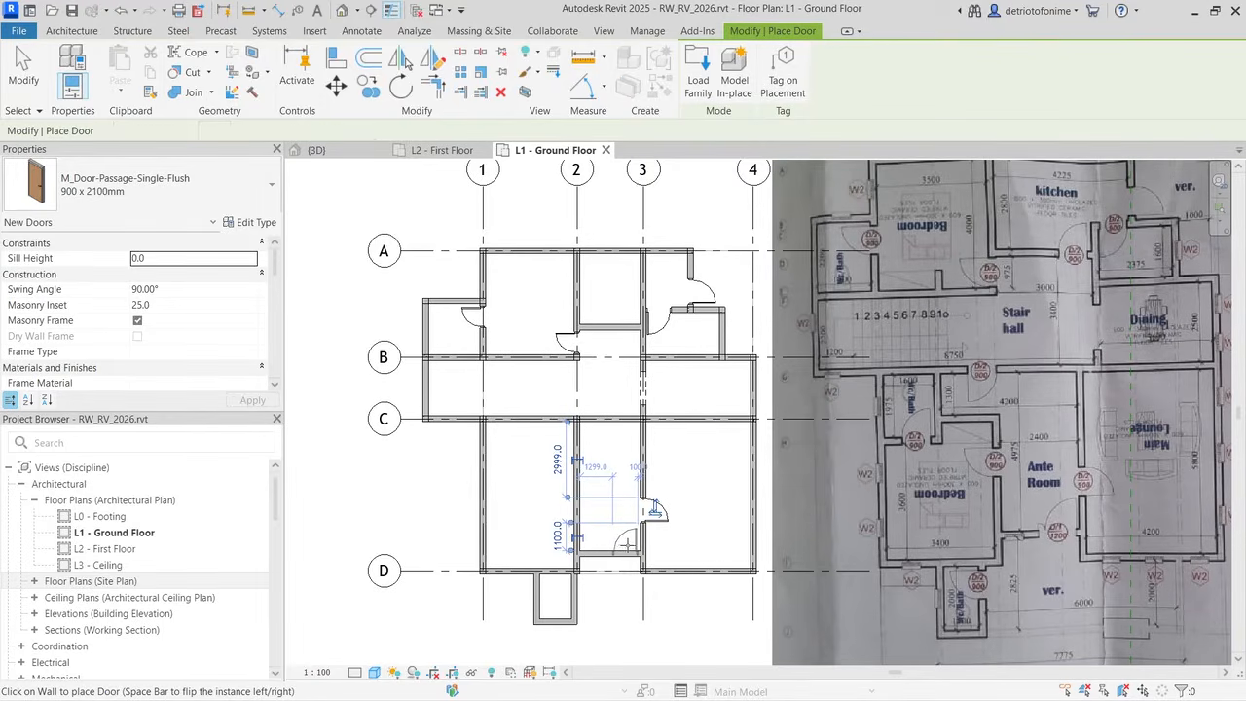
left_click(623, 542)
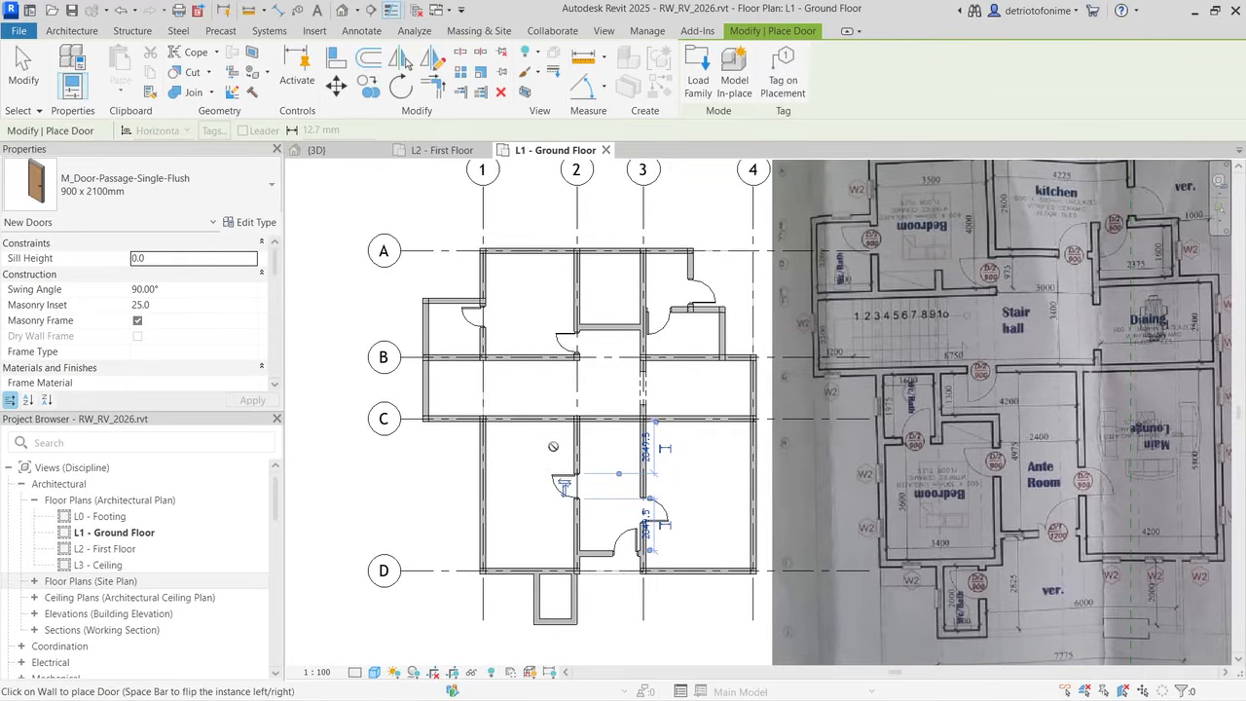
left_click(551, 461)
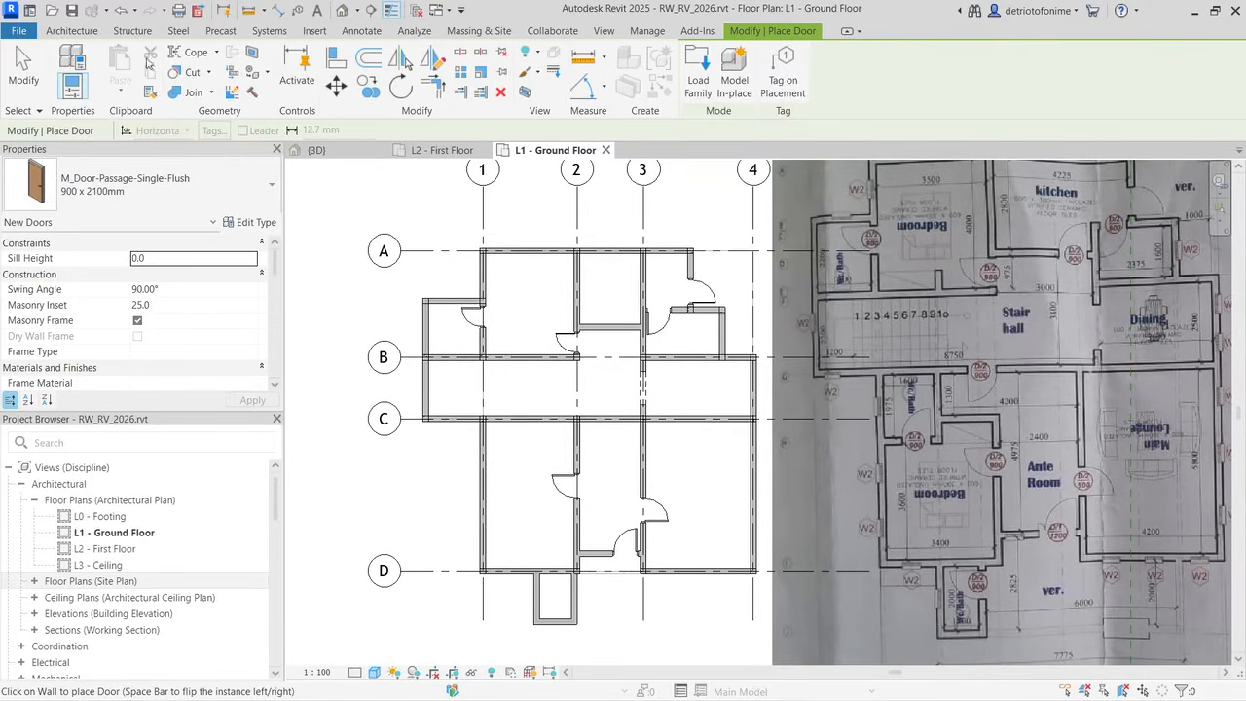
Step: Draw Generic - 226mm walls from grid C, 1600 mm east of grid 1, running 1300 mm south and east to the grid 2 wall
left_click(75, 32)
left_click(67, 62)
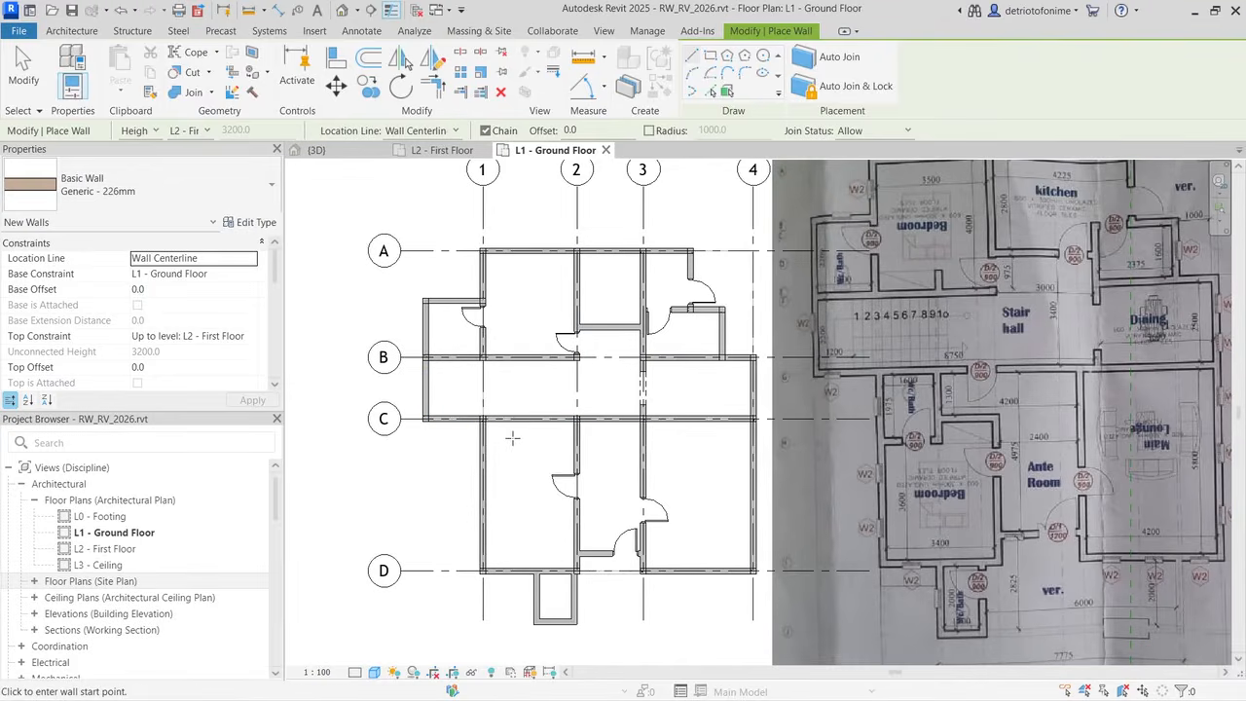
scroll(482, 425, "up", 1)
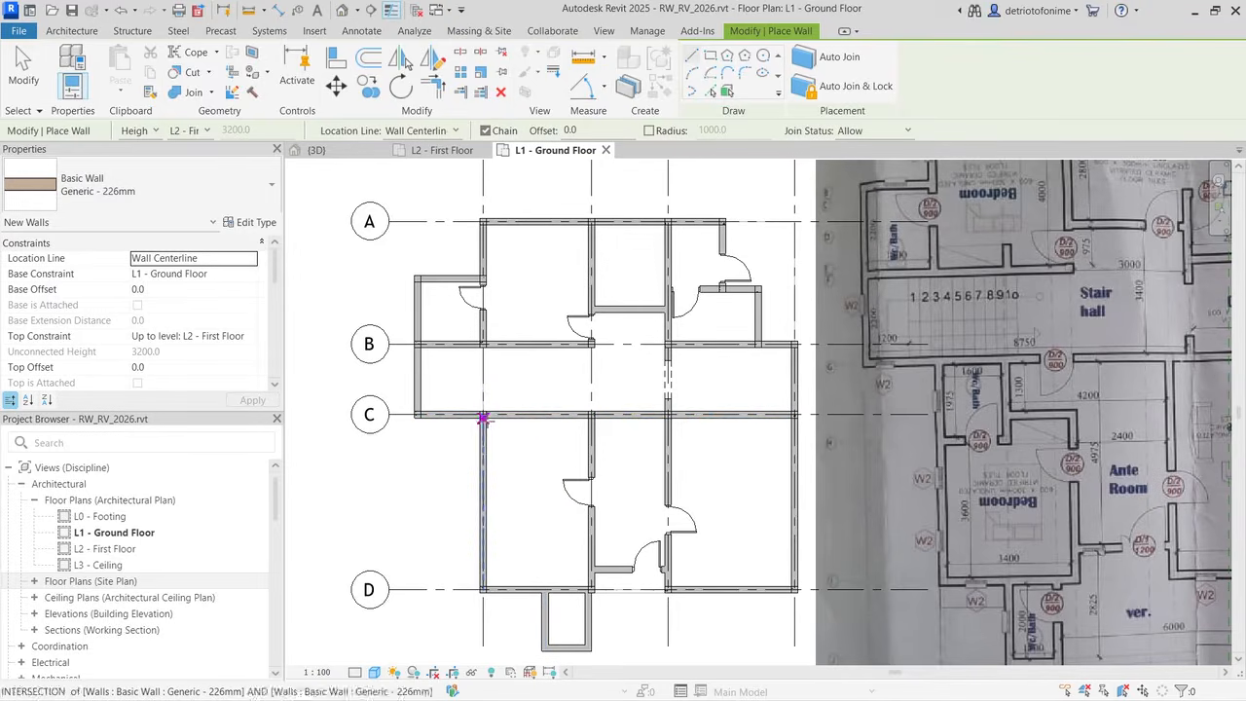
left_click(483, 419)
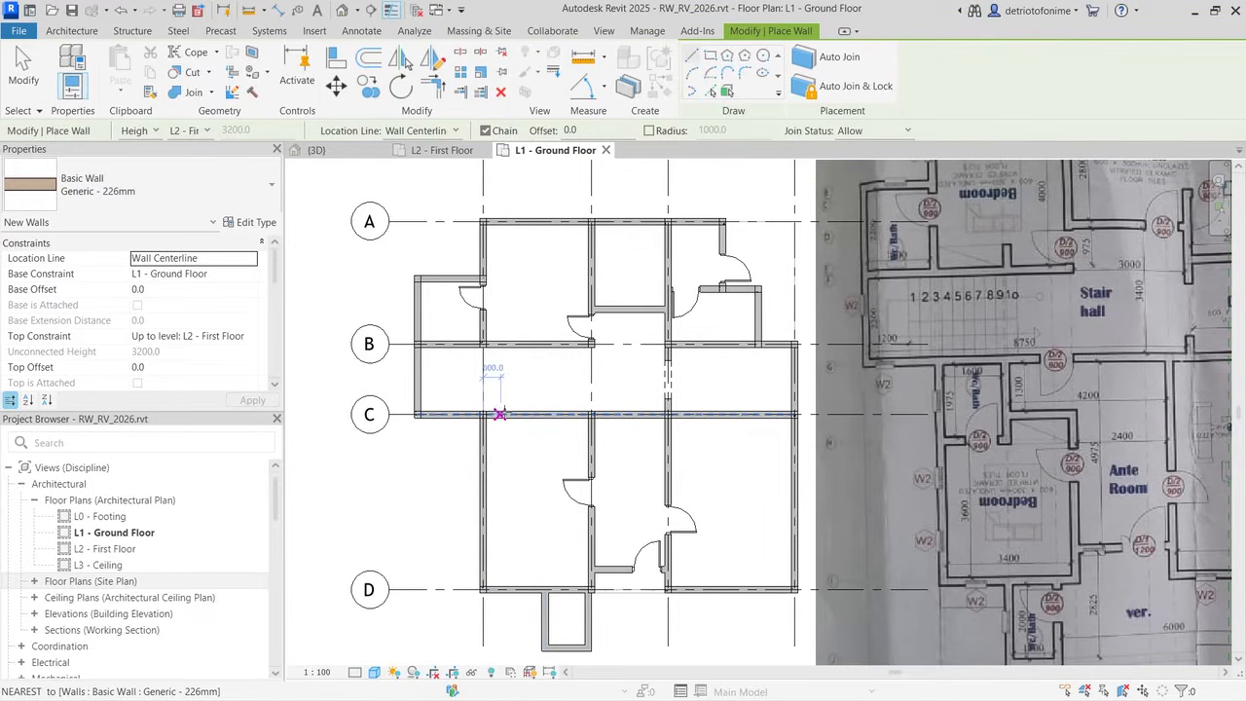
type("1600")
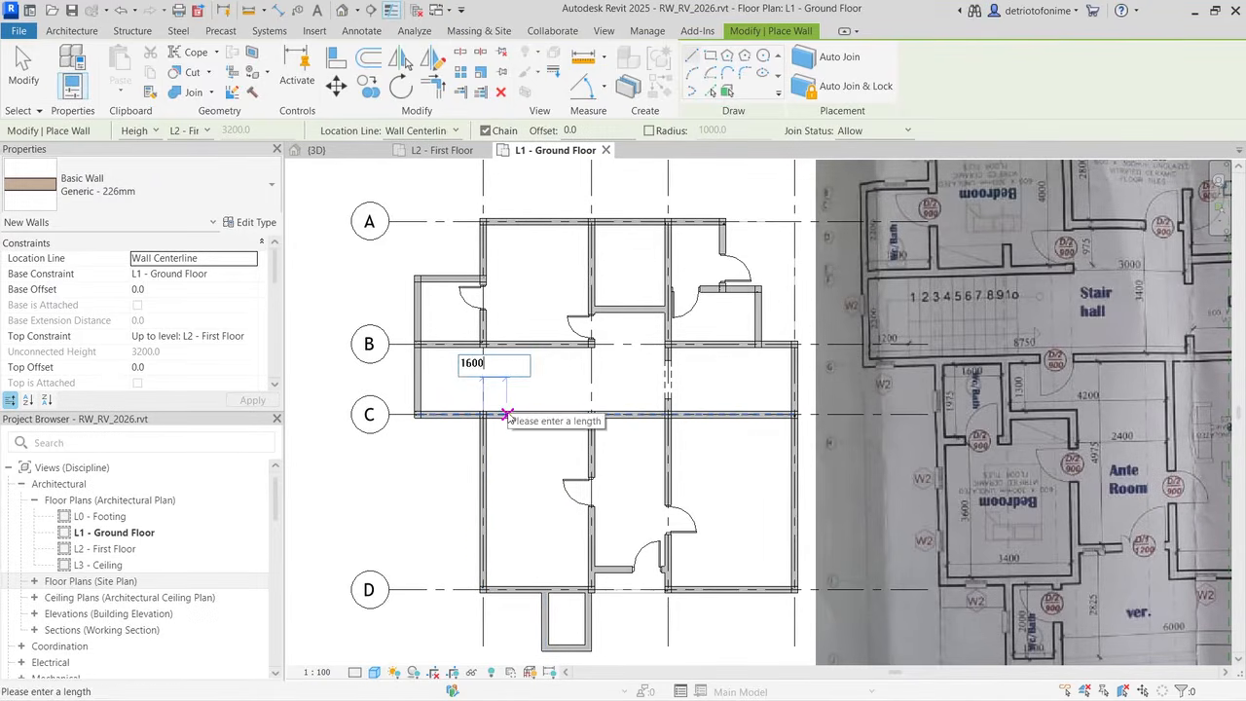
key("Return")
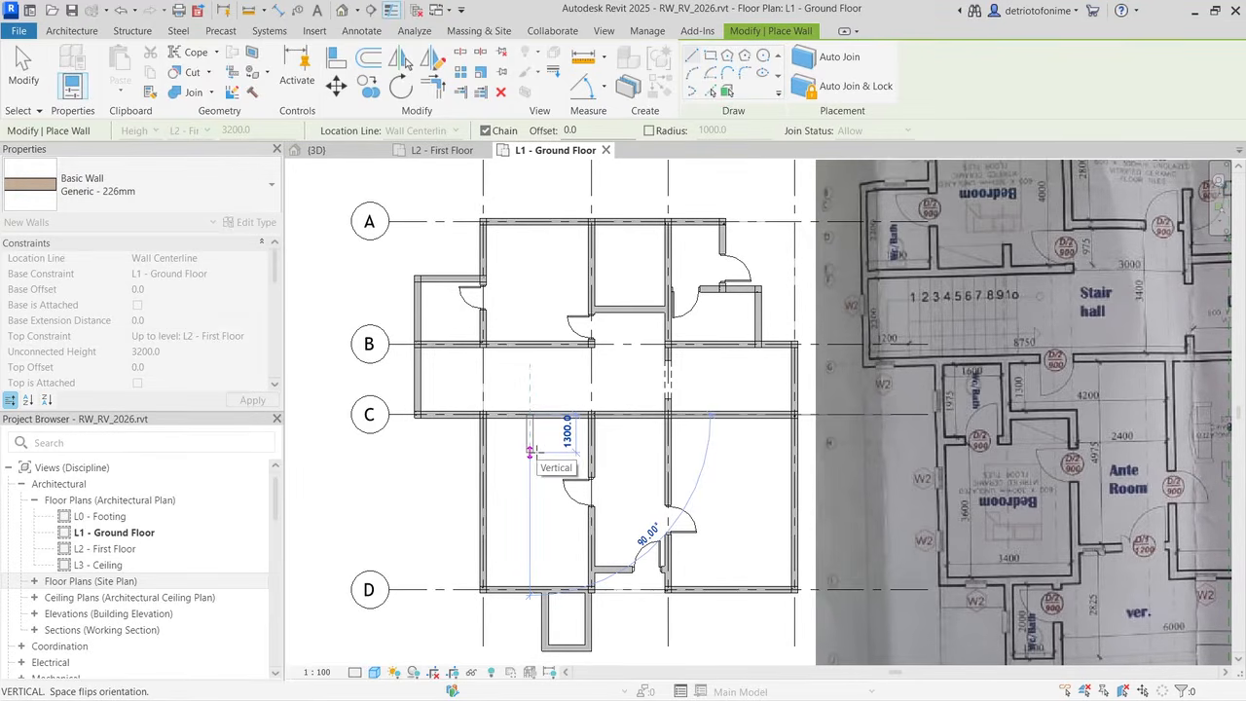
left_click(531, 451)
left_click(591, 451)
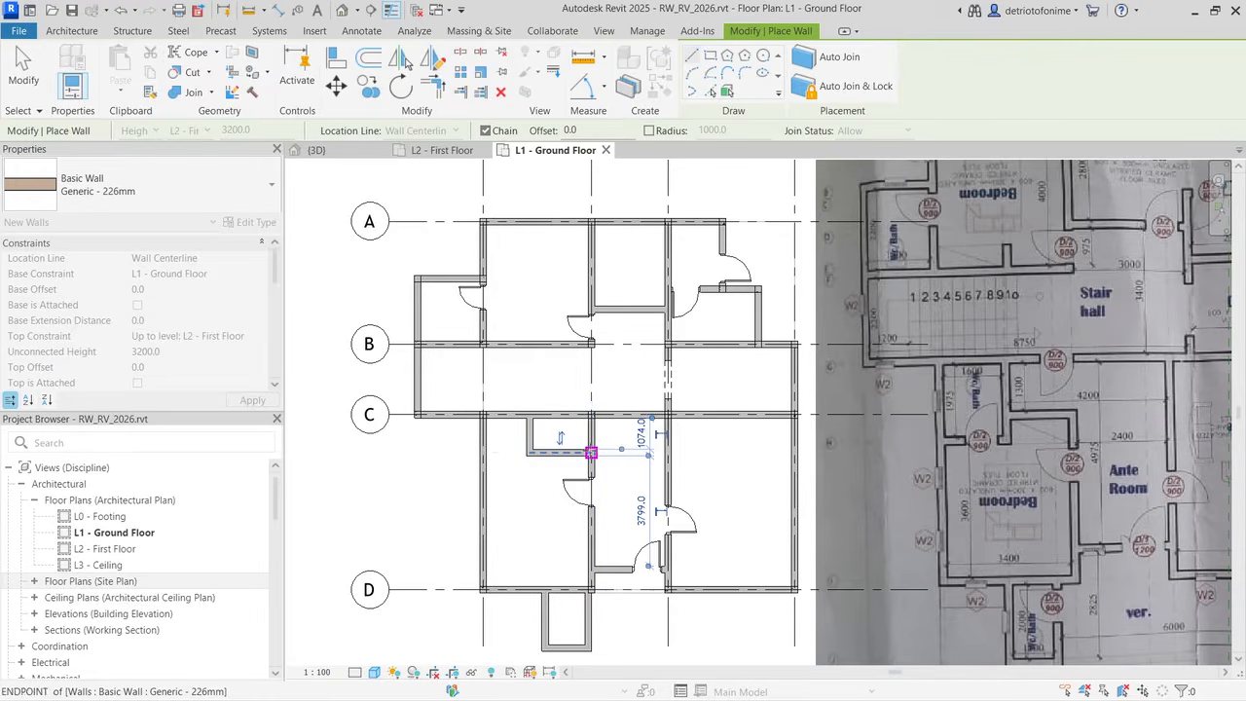
key("Escape")
key("Escape")
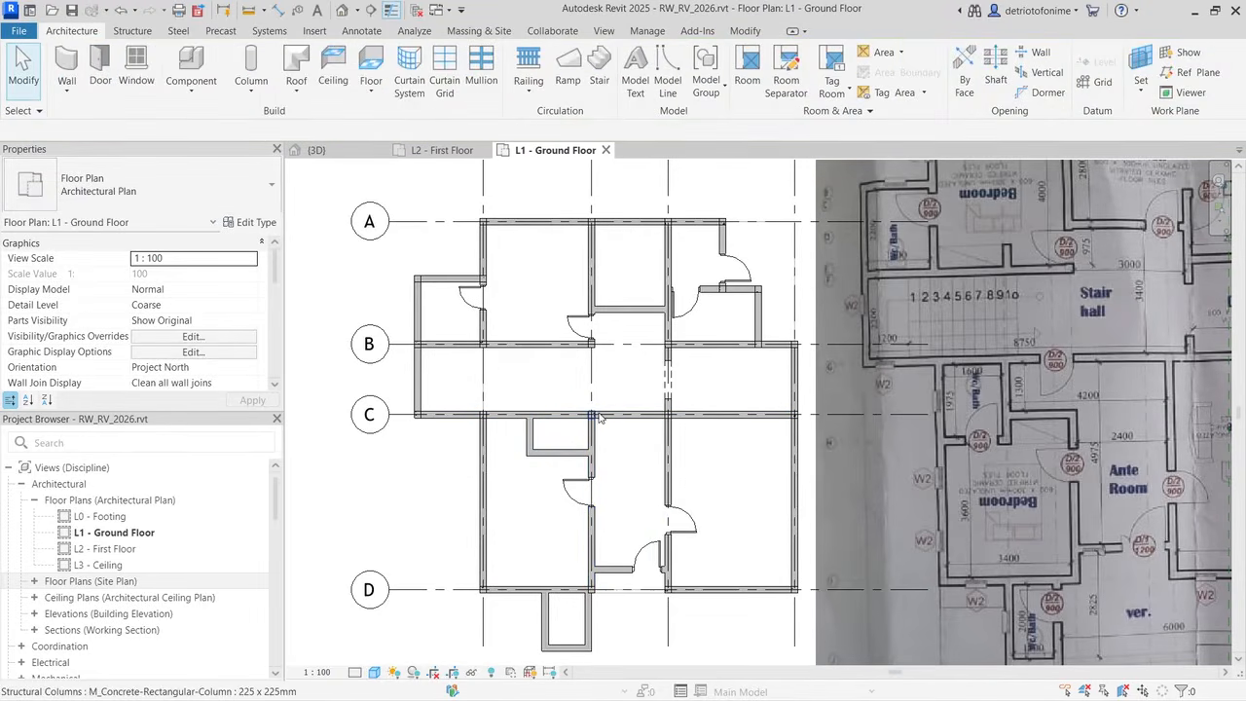
Step: Shorten the grid 2 wall between grids C and D so its north end meets the new horizontal wall
left_click(596, 420)
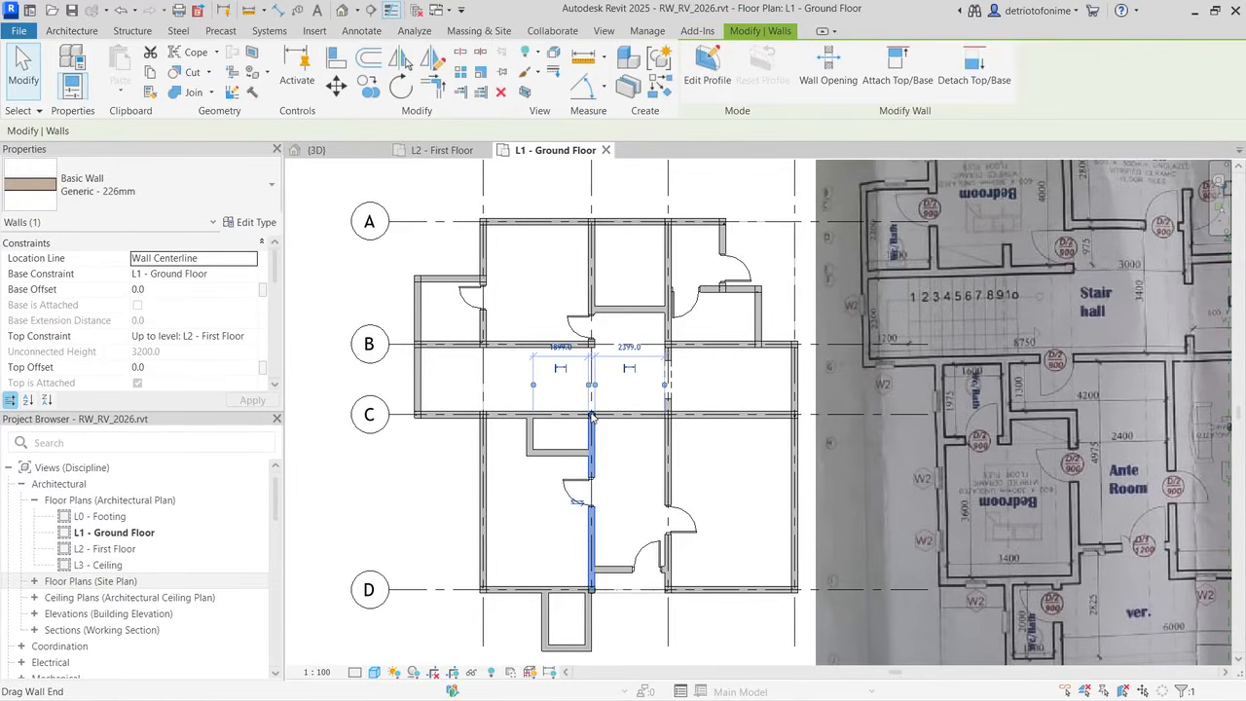
left_click_drag(596, 417, 593, 457)
left_click(612, 448)
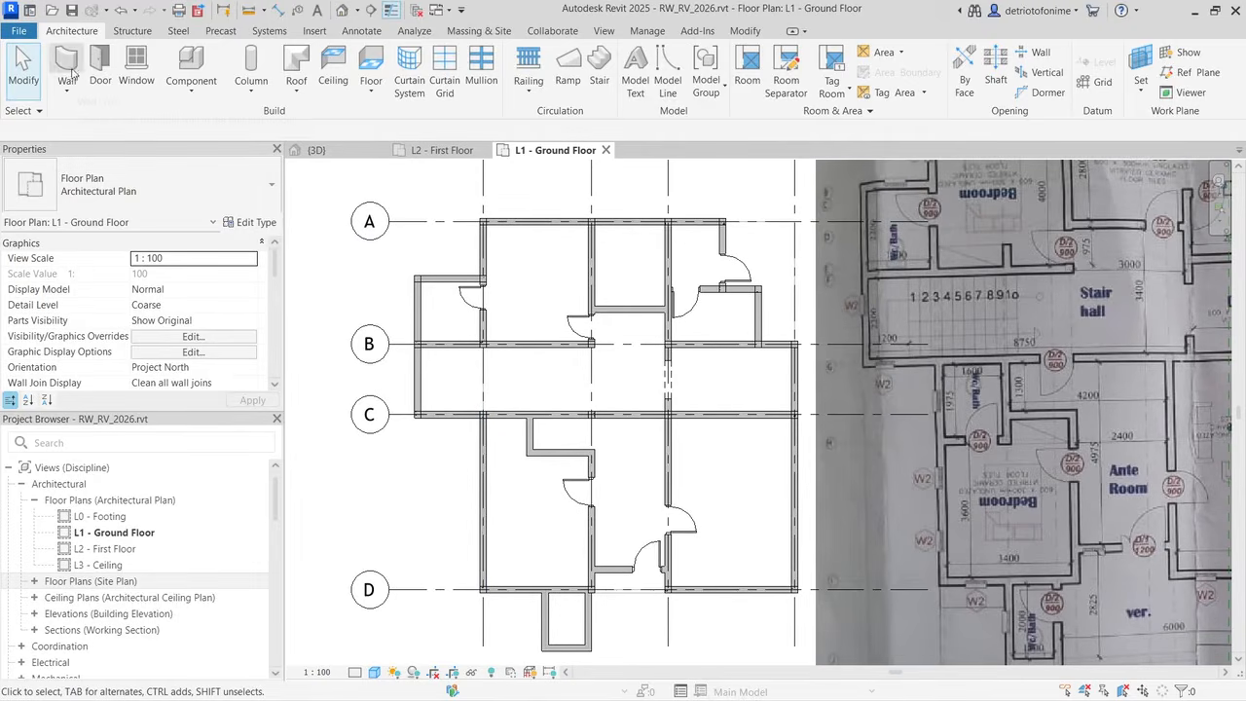
Step: Place an M_Door-Passage-Single-Flush 900 x 2100mm door in the grid C wall, about 800 mm east of the short vertical wall, swinging south
left_click(100, 66)
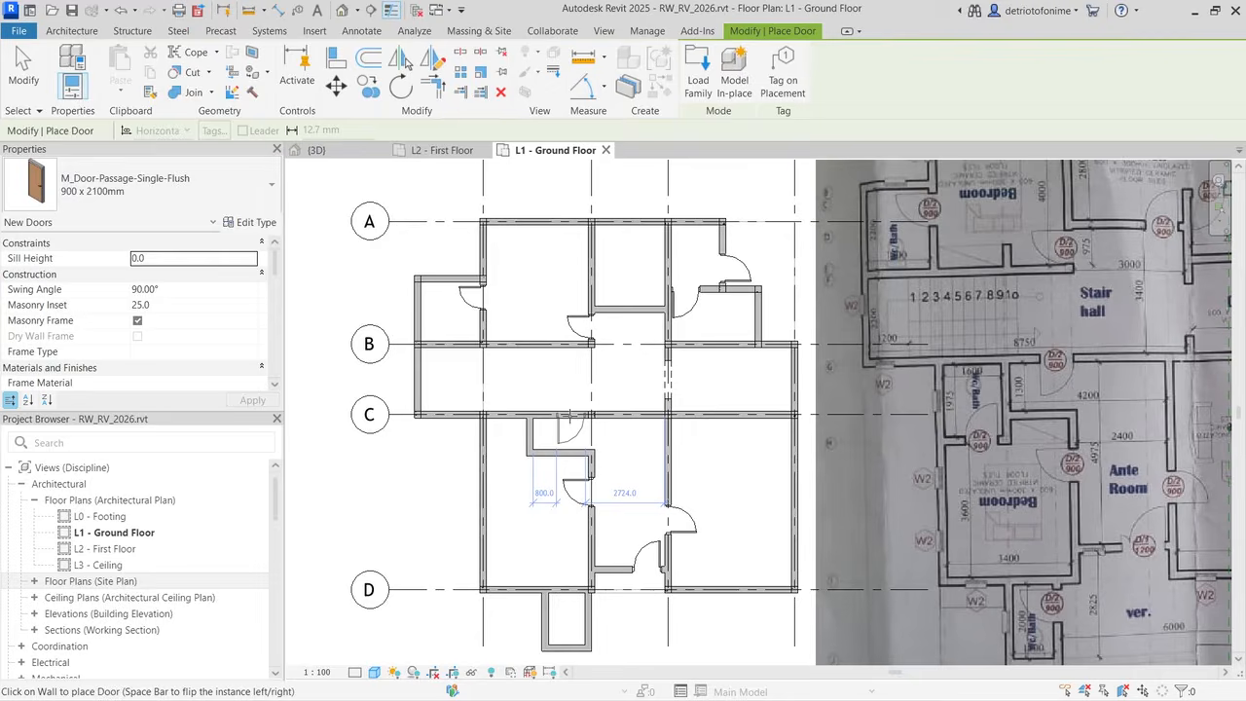
left_click(570, 415)
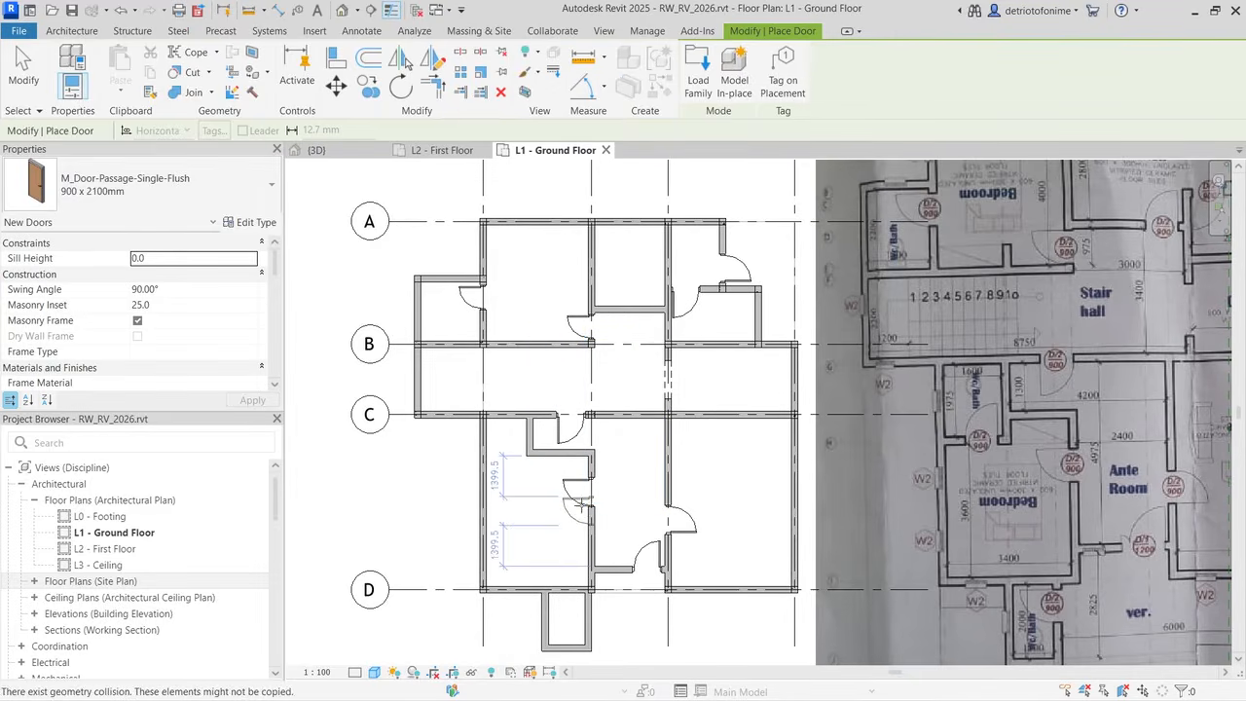
key("Escape")
key("Escape")
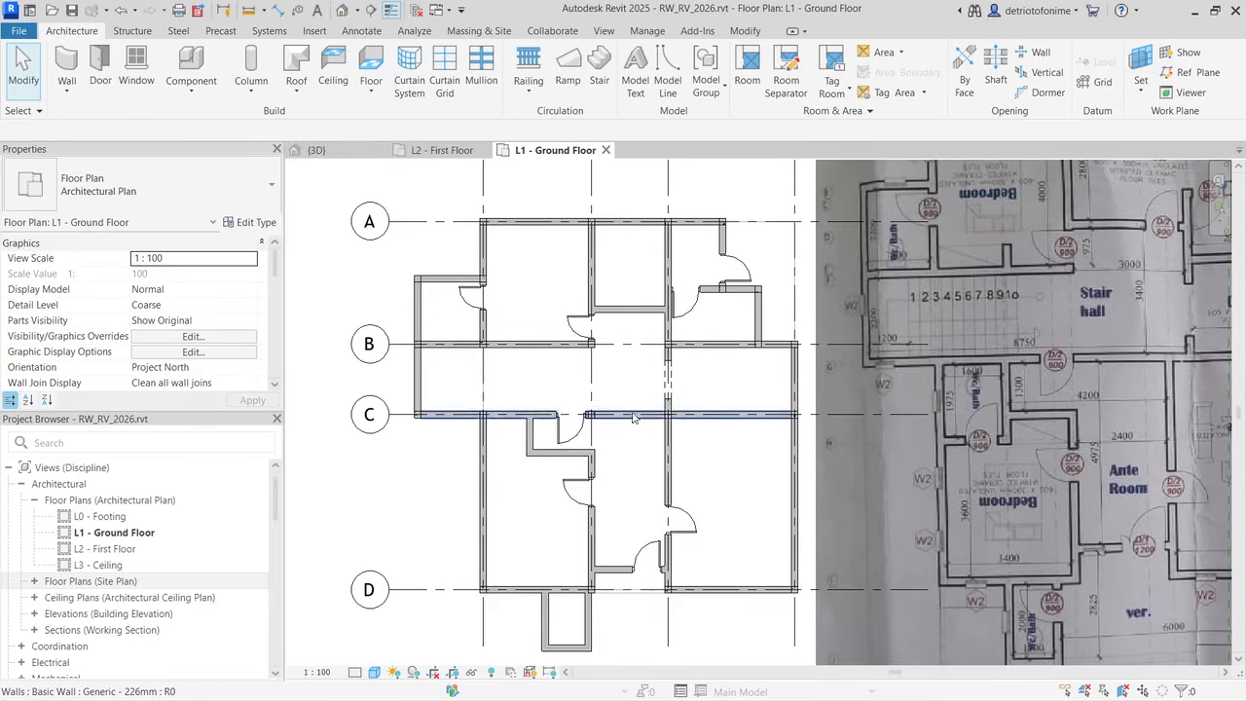
Step: Set the distance between the grid C wall and the short horizontal wall south of the new door to 1300 mm
left_click(562, 448)
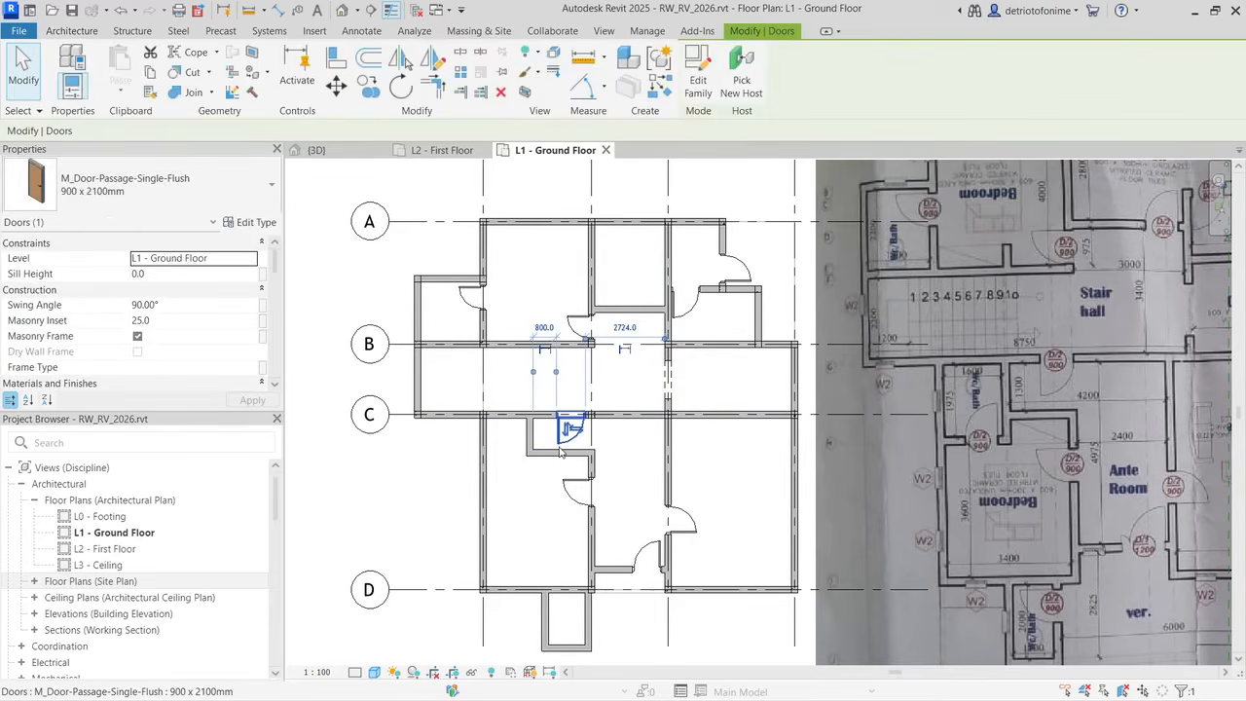
key("Escape")
left_click(562, 452)
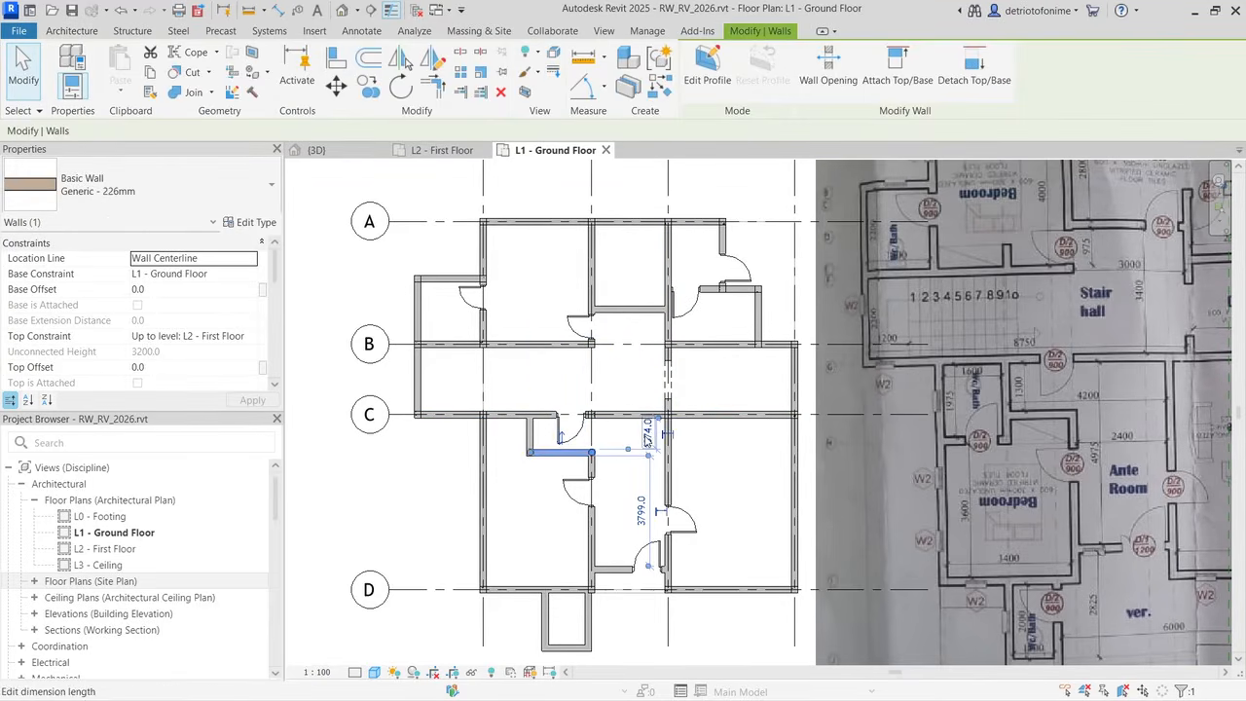
left_click(646, 435)
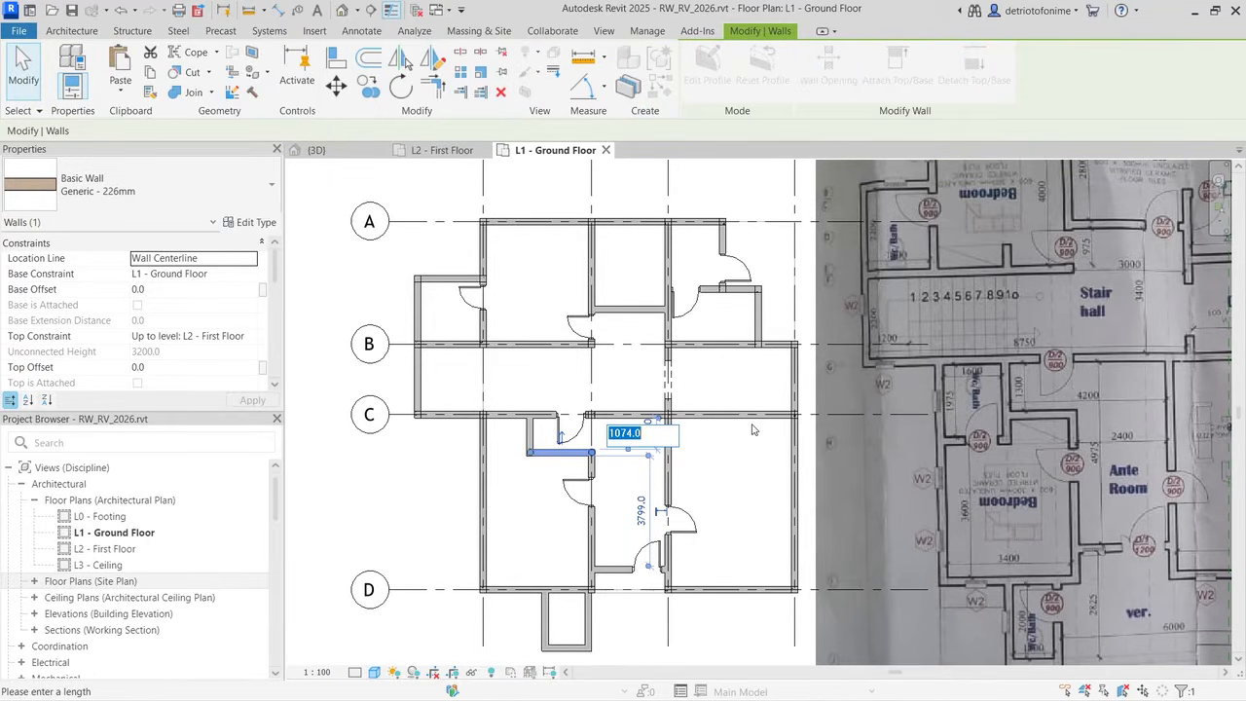
type("1")
key("Return")
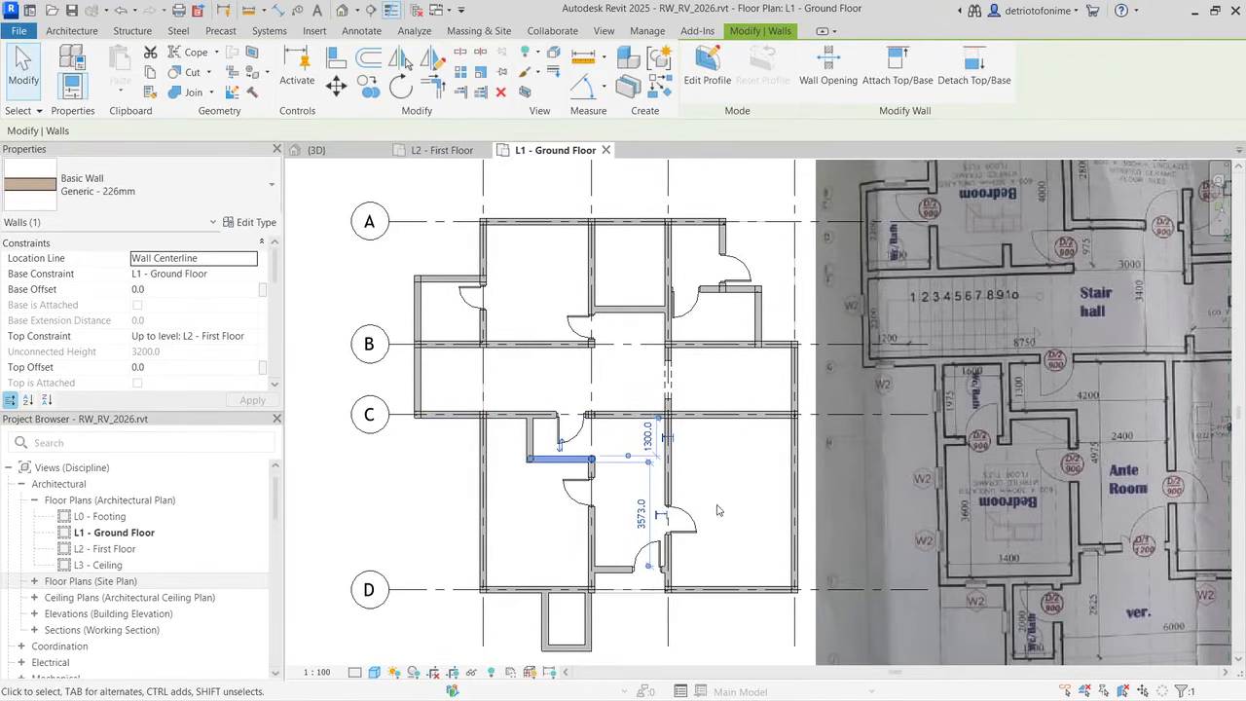
Step: Set the short vertical wall's distance from the grid 1 wall to 1600 mm
left_click(530, 441)
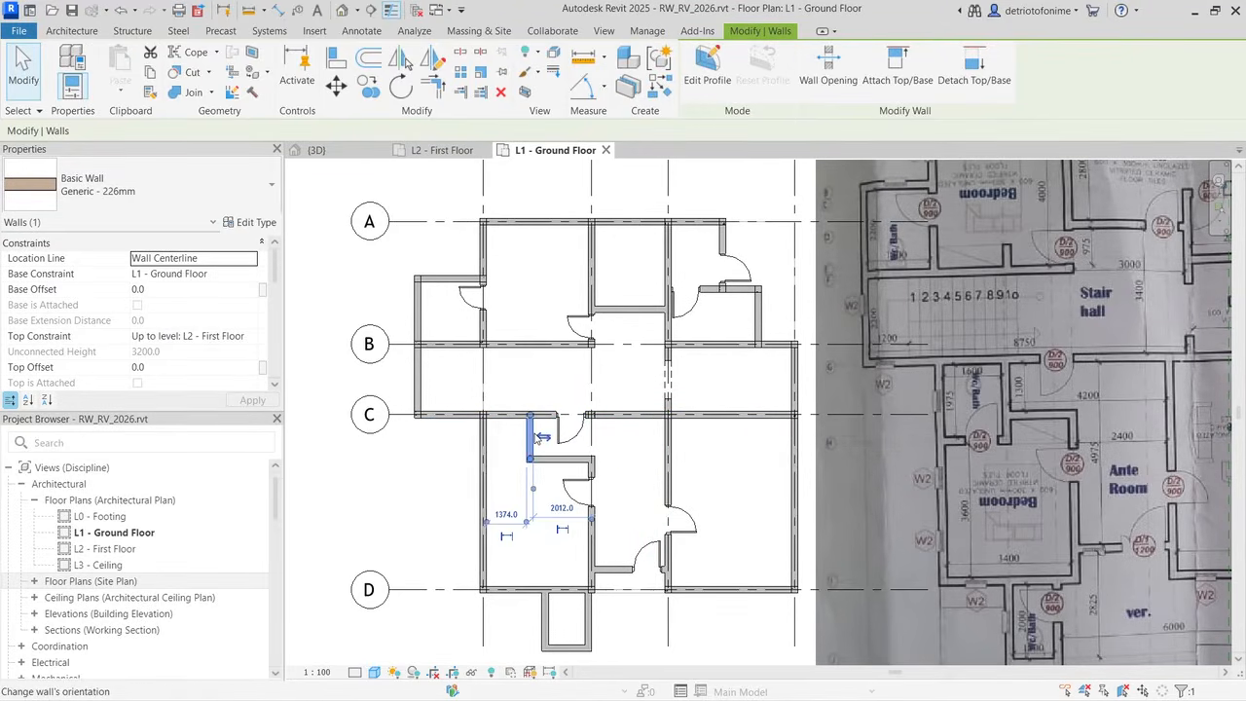
left_click(511, 516)
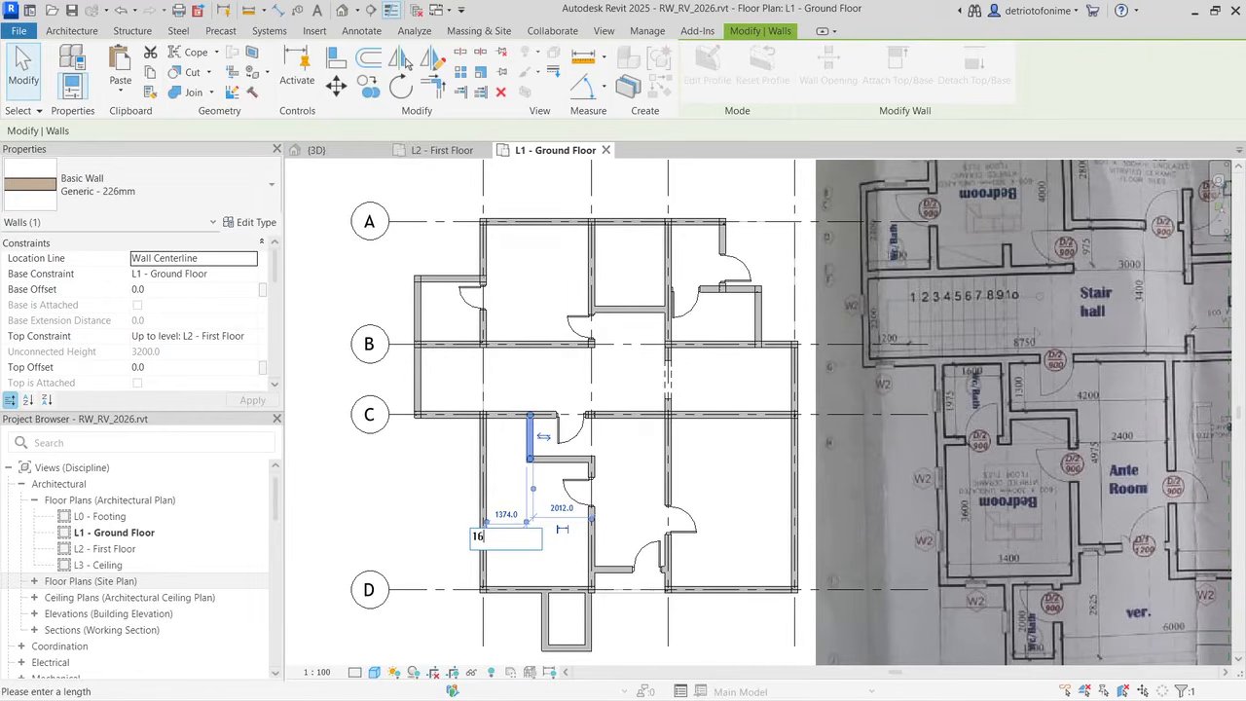
type("1600")
key("Return")
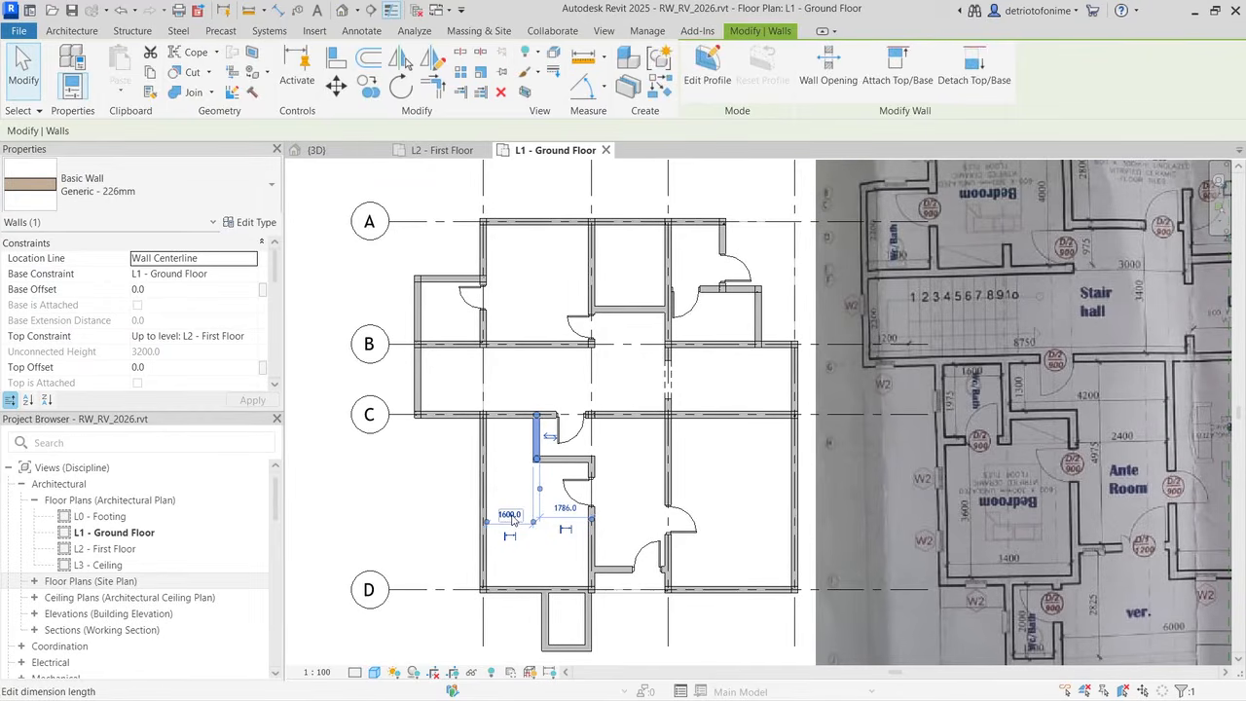
key("Escape")
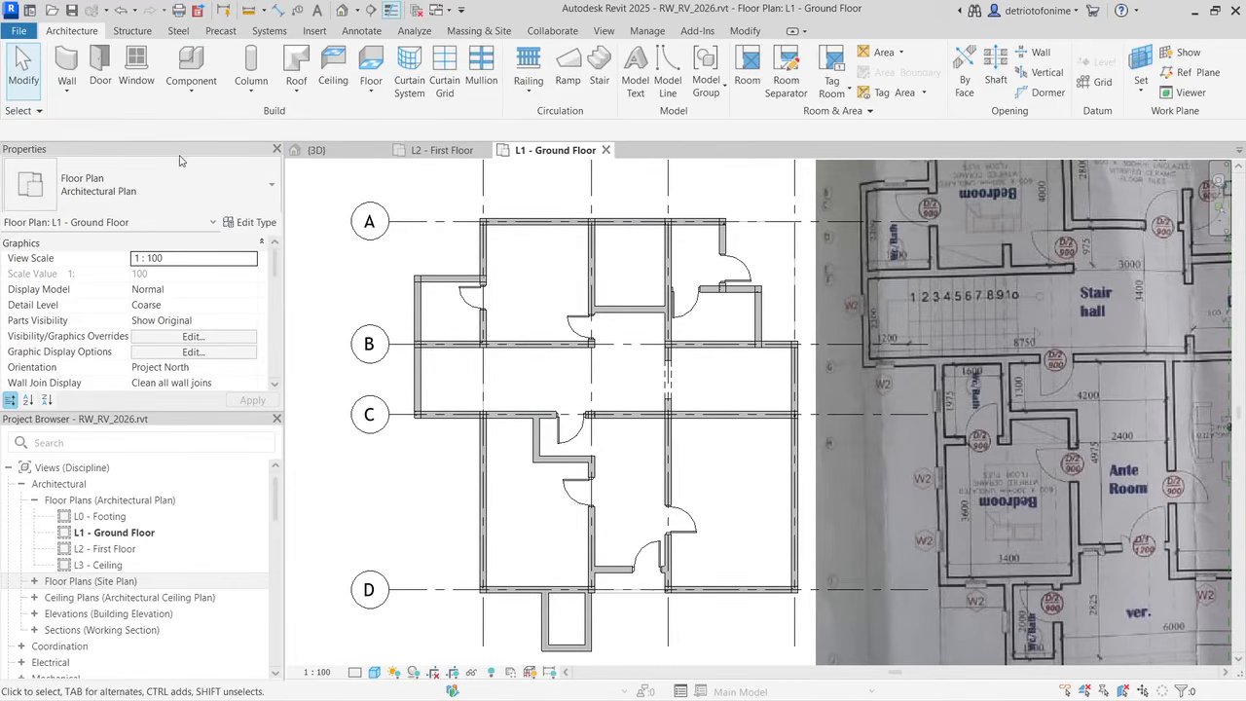
Step: Draw a horizontal Generic - 226mm wall 1975 mm south of grid C, from the grid 1 wall east to the short vertical wall's line
left_click(98, 70)
left_click(55, 36)
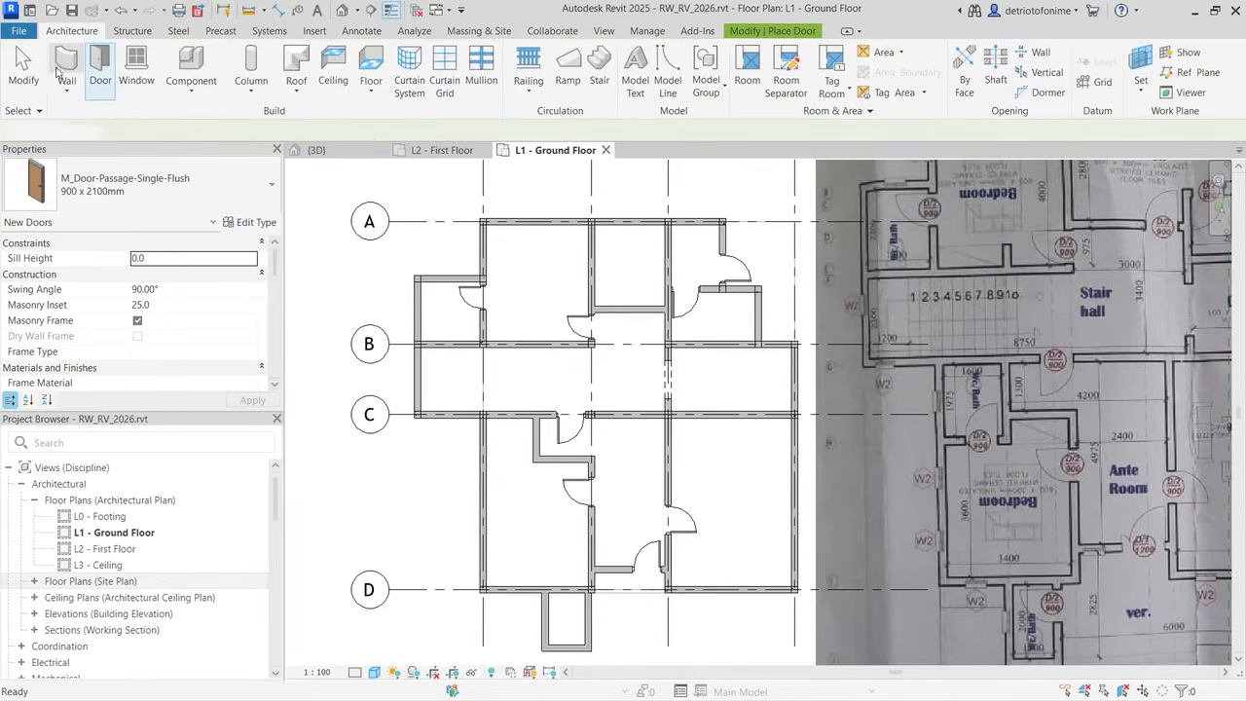
left_click(55, 61)
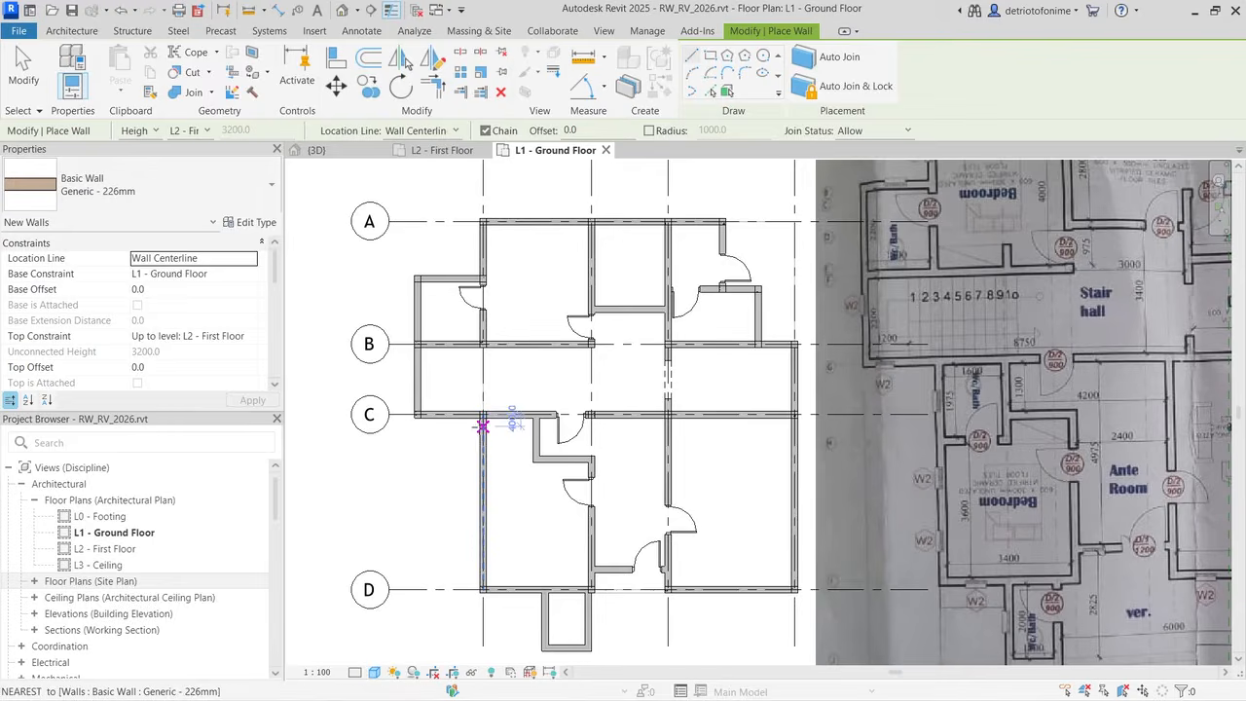
type("1")
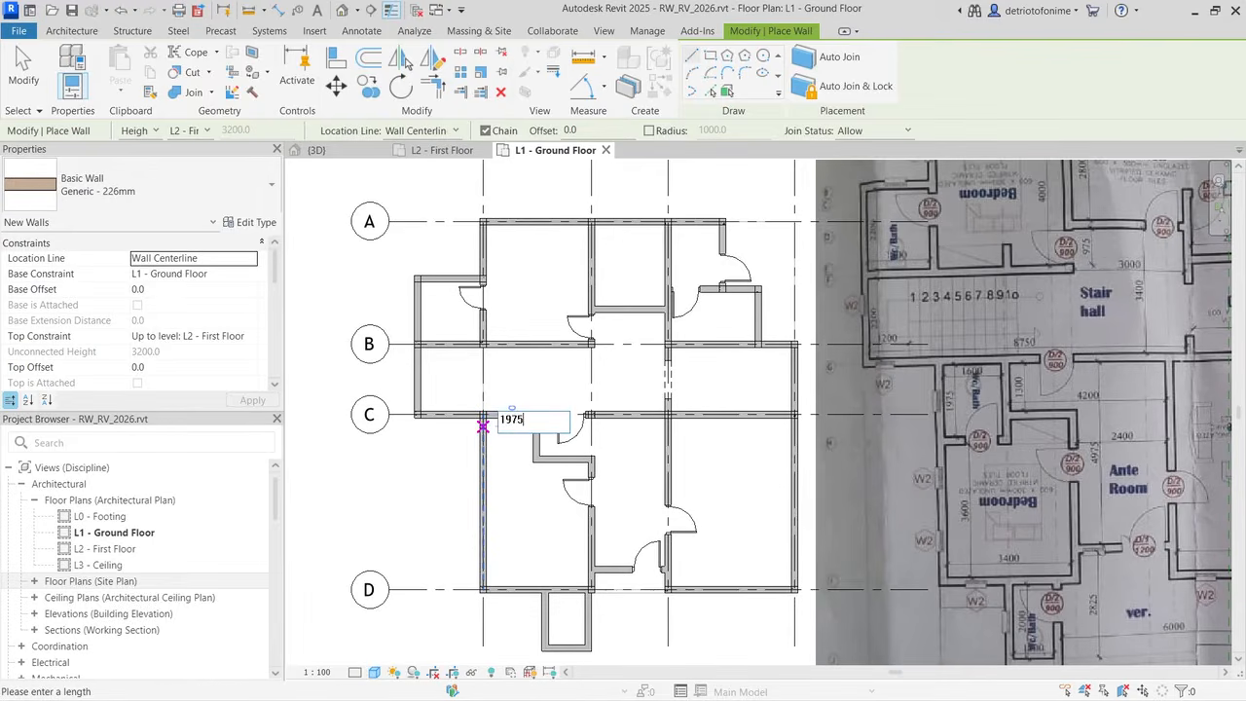
type("975")
key("Return")
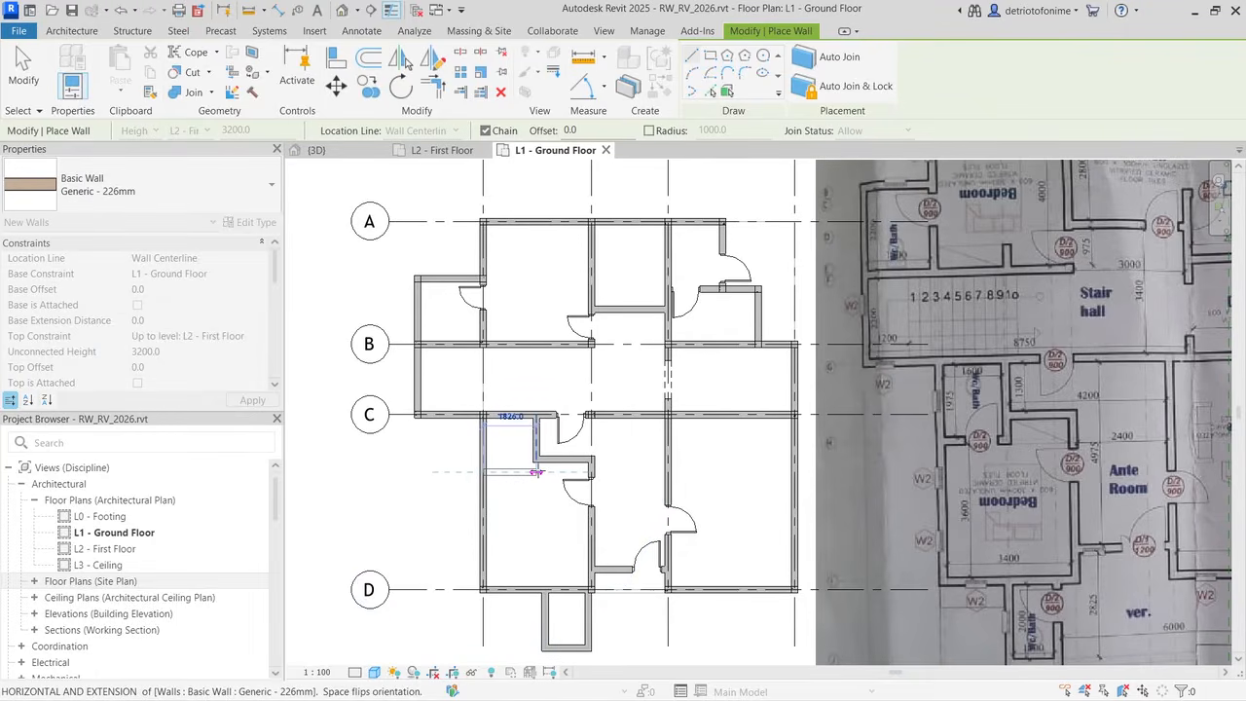
left_click(536, 468)
key("Escape")
key("Escape")
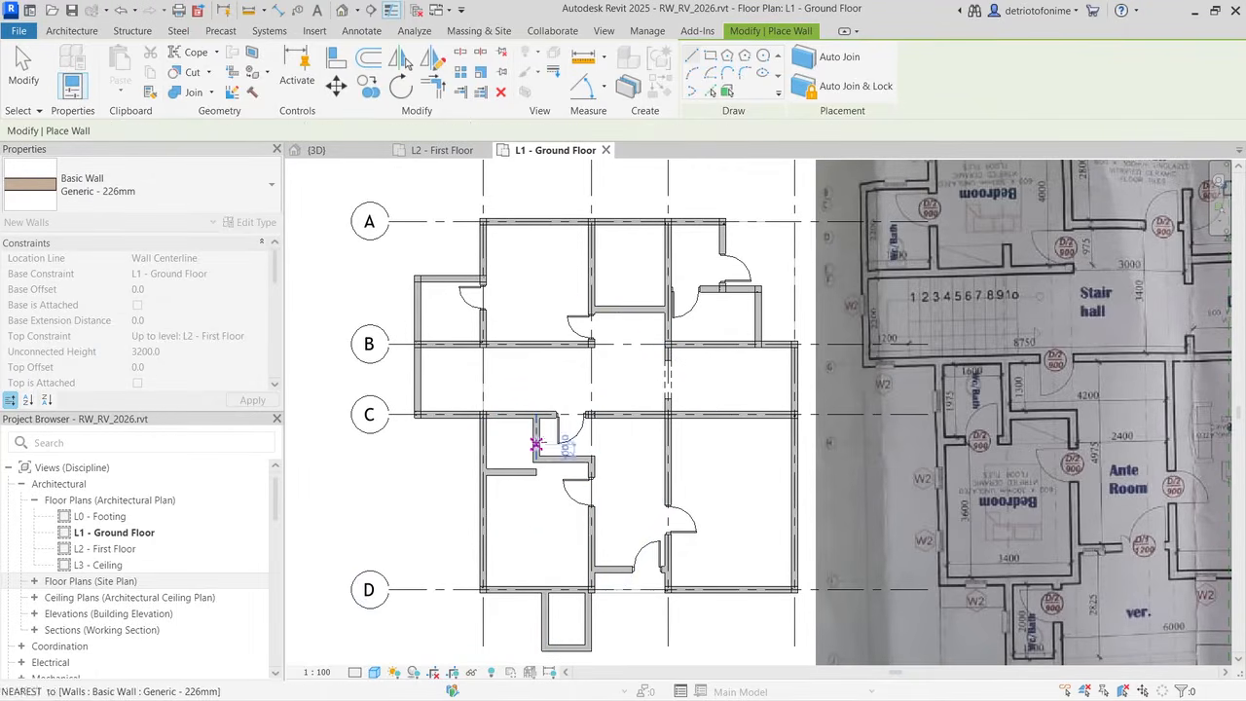
Step: Extend the short vertical wall's south end to meet the new horizontal wall, closing the small room
left_click(537, 444)
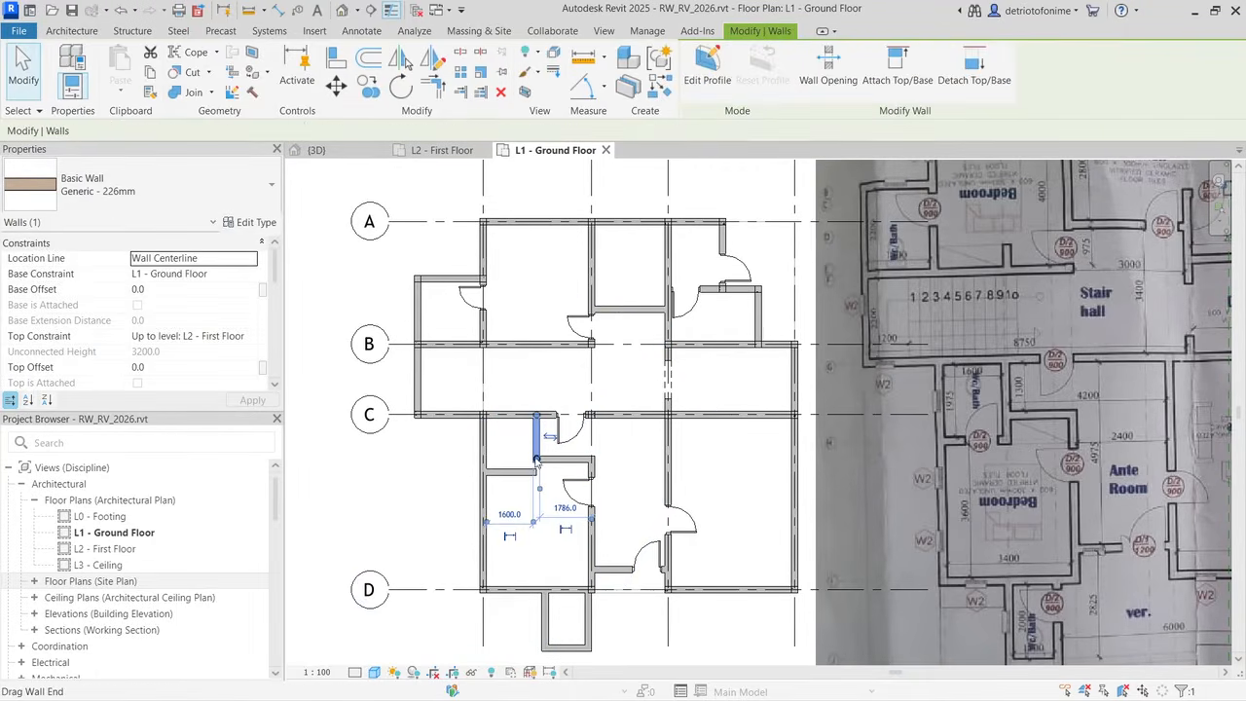
left_click_drag(536, 460, 536, 474)
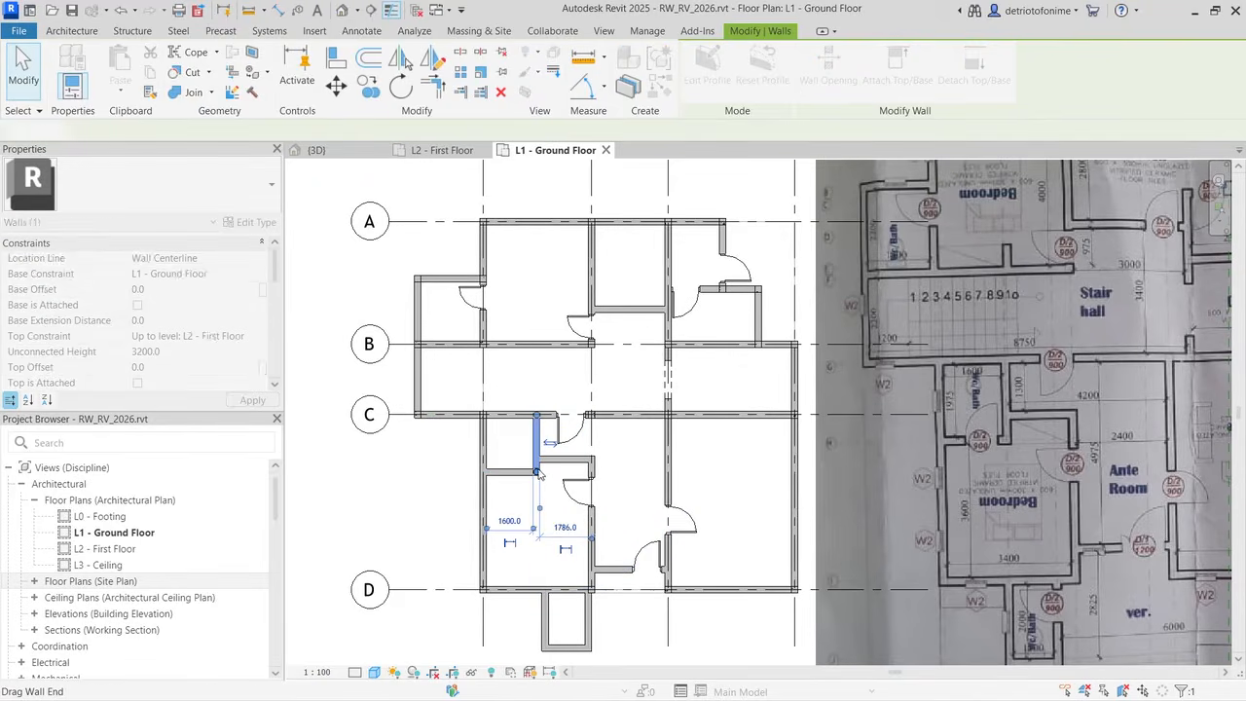
left_click(546, 489)
Step: Try to adjust the small room's south wall through a permanent dimension from the grid C wall, and delete that dimension
left_click(511, 473)
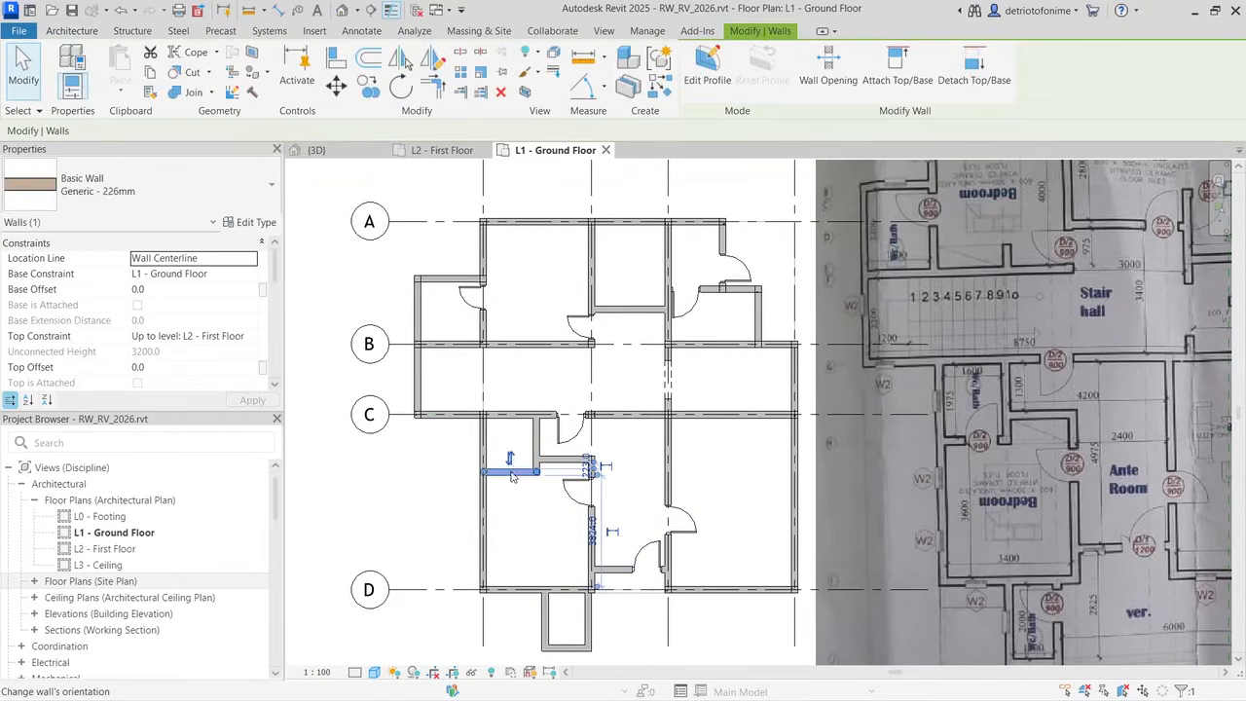
scroll(523, 462, "up", 2)
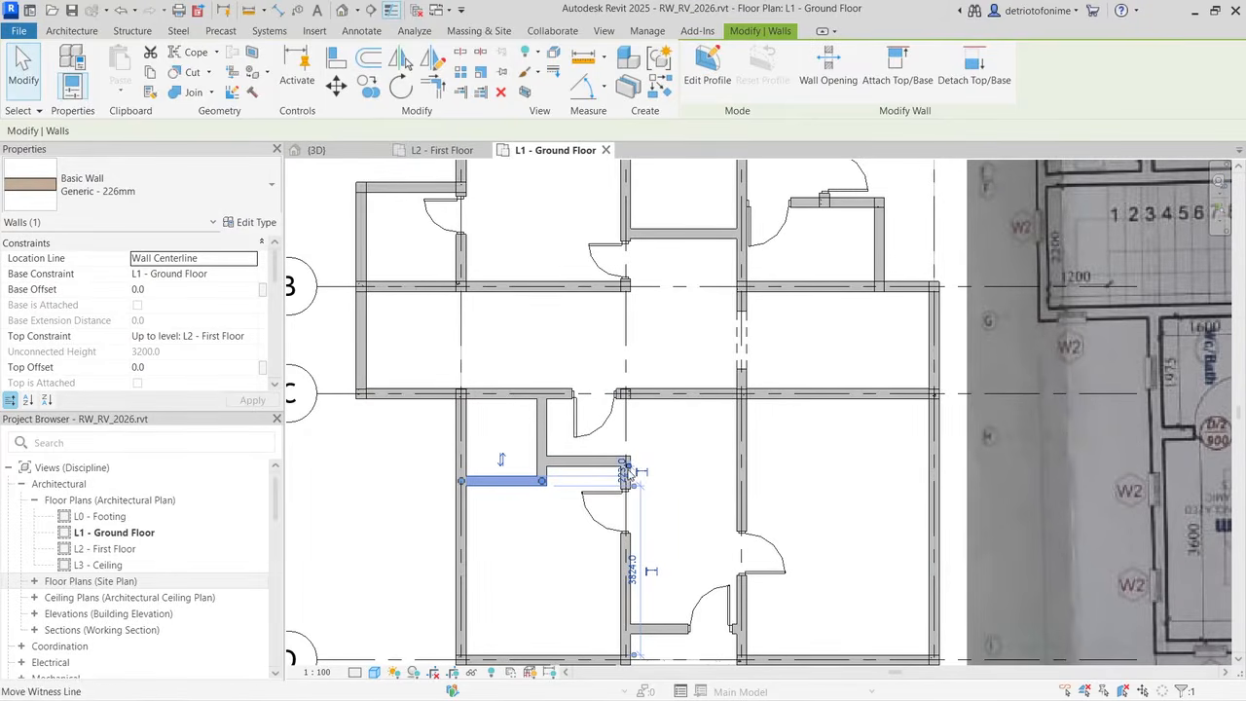
left_click(630, 468)
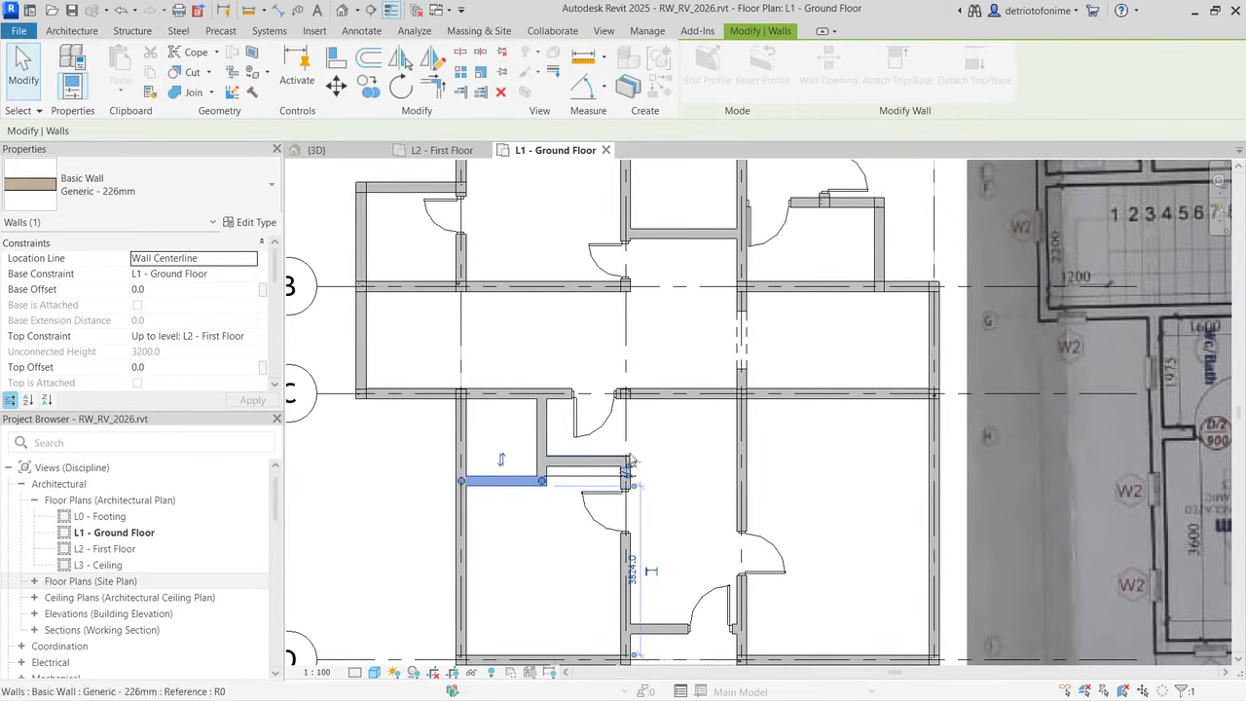
left_click_drag(485, 401, 484, 399)
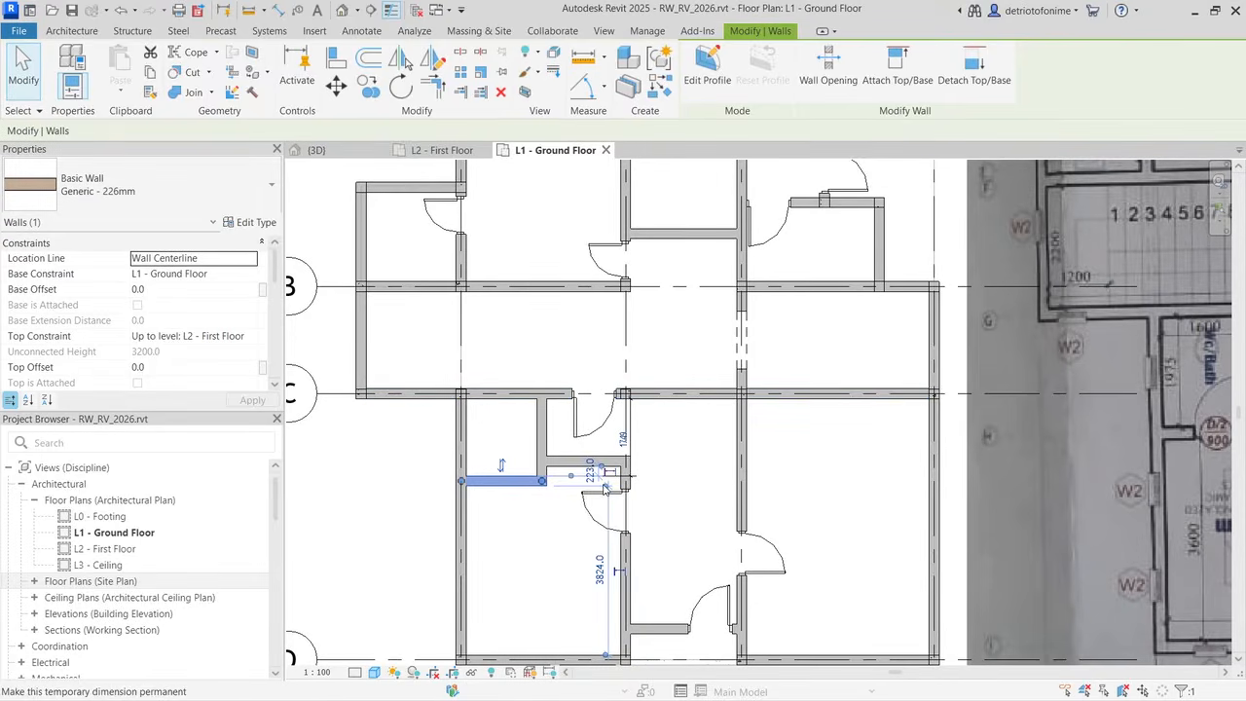
left_click(625, 438)
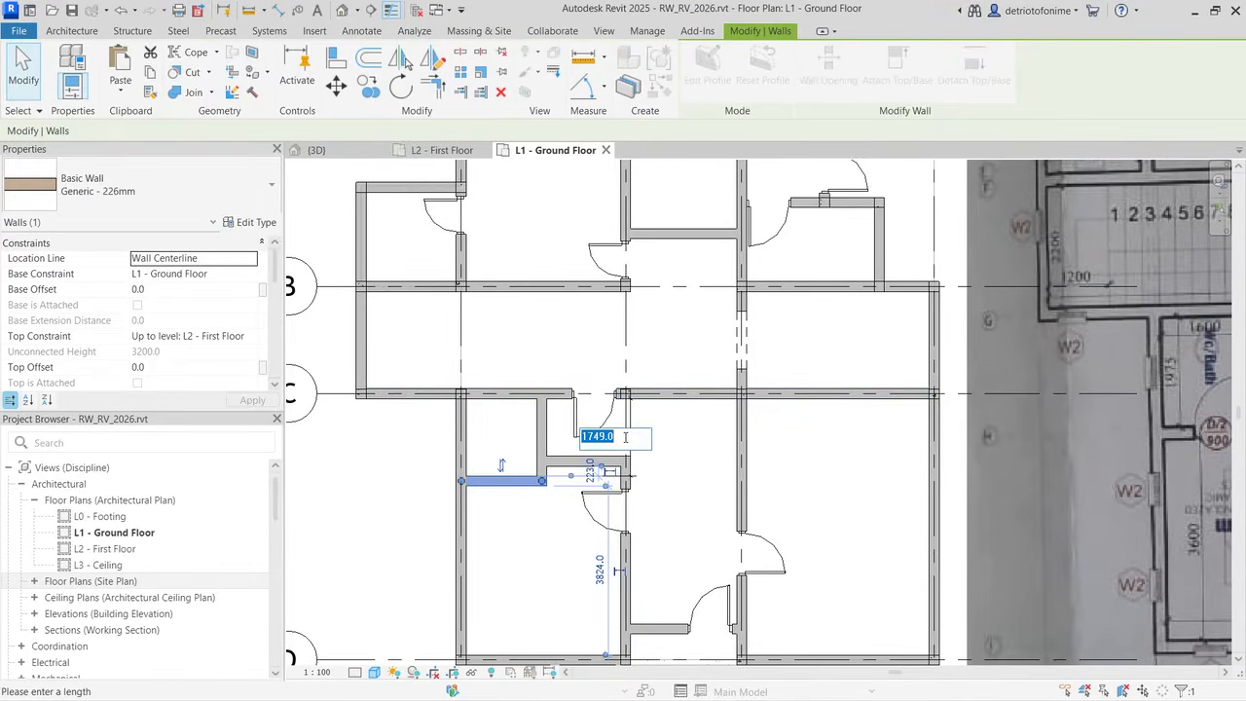
key("Escape")
key("Escape")
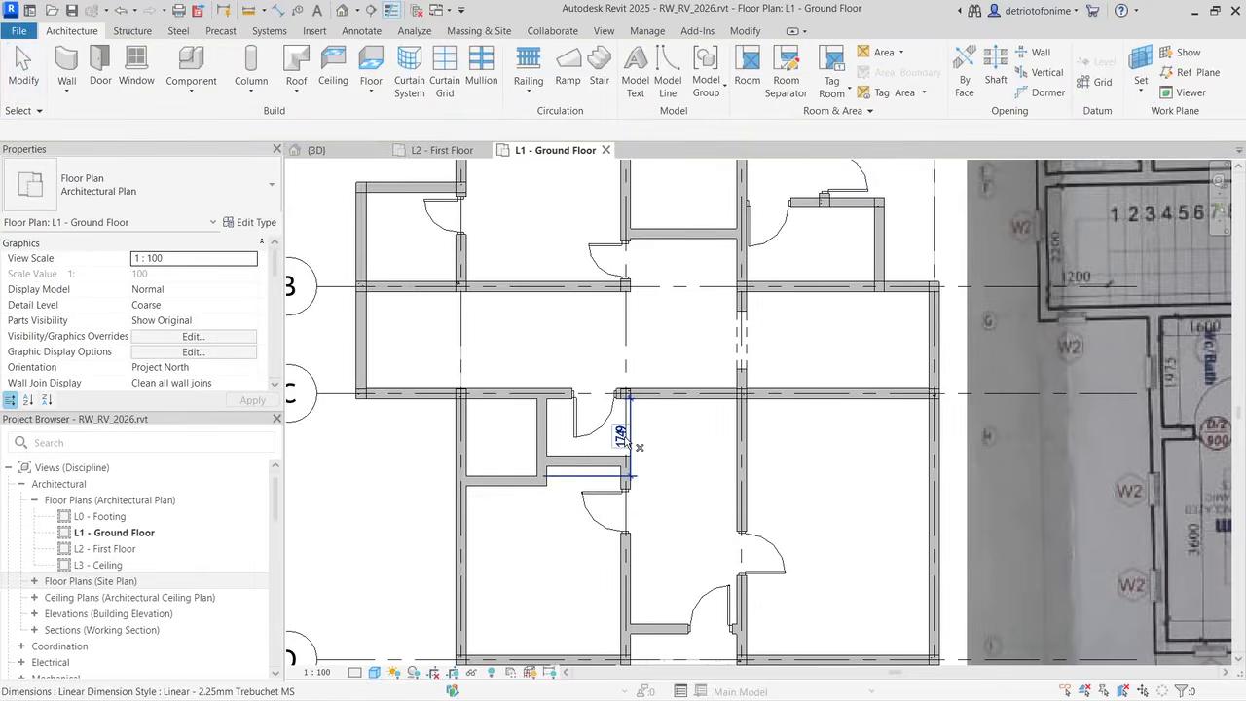
left_click(624, 438)
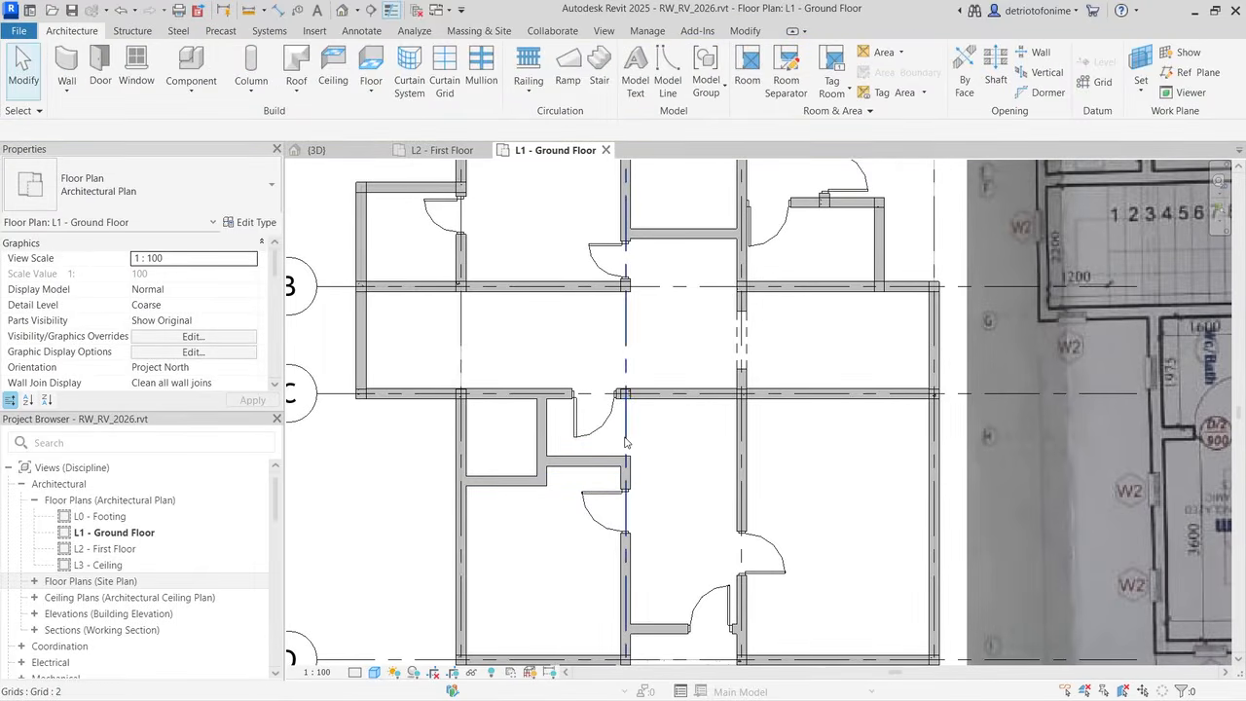
Step: Dimension the offset between the two short horizontal walls south of grid C, and delete that dimension while keeping both walls
left_click(499, 481)
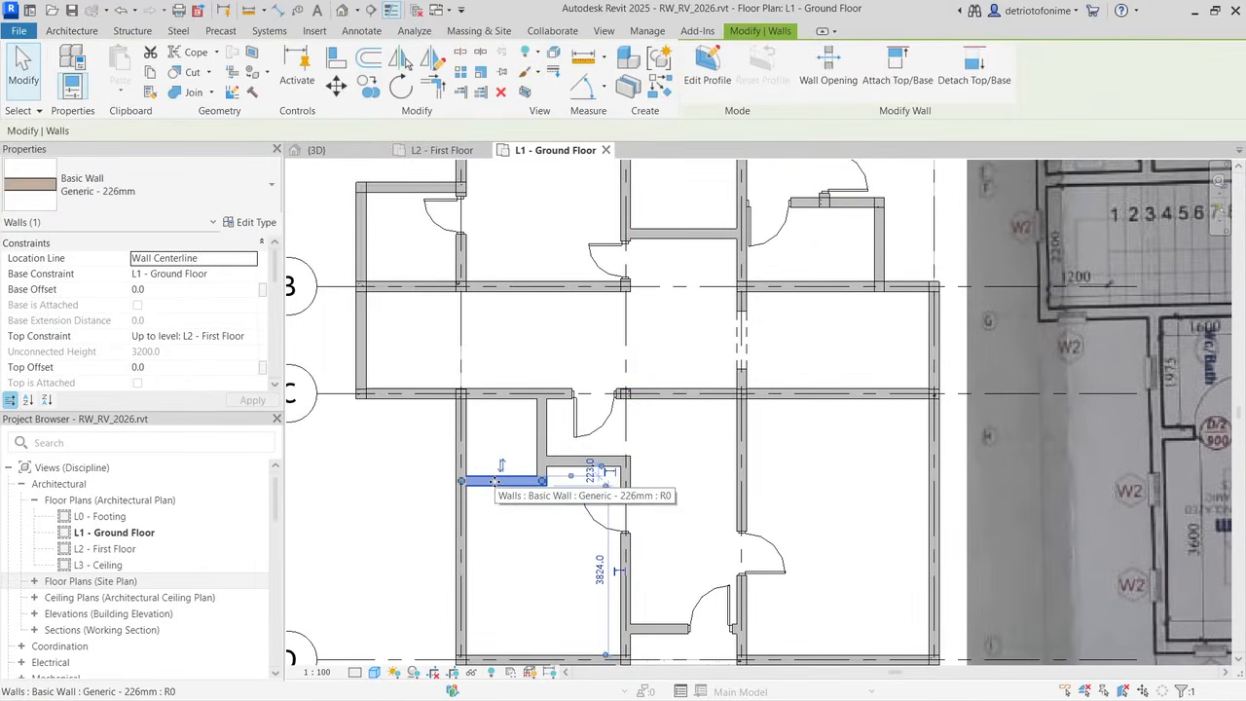
left_click(604, 472)
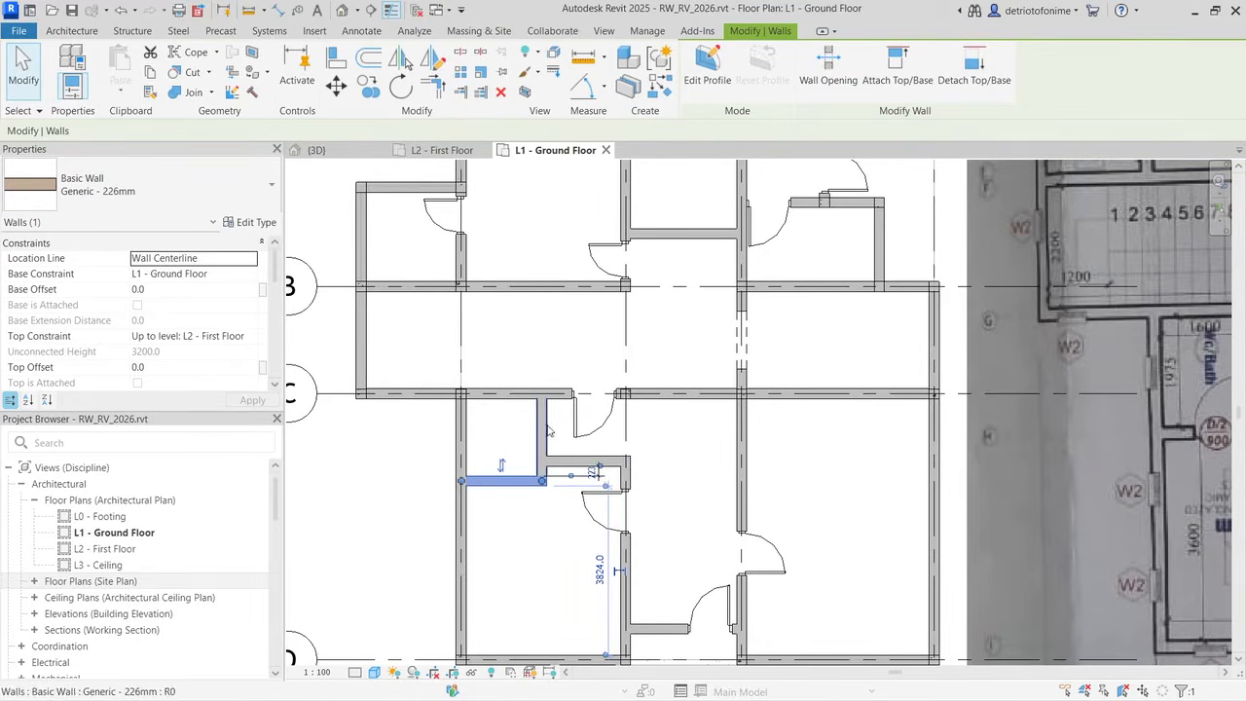
key("Escape")
left_click(589, 473)
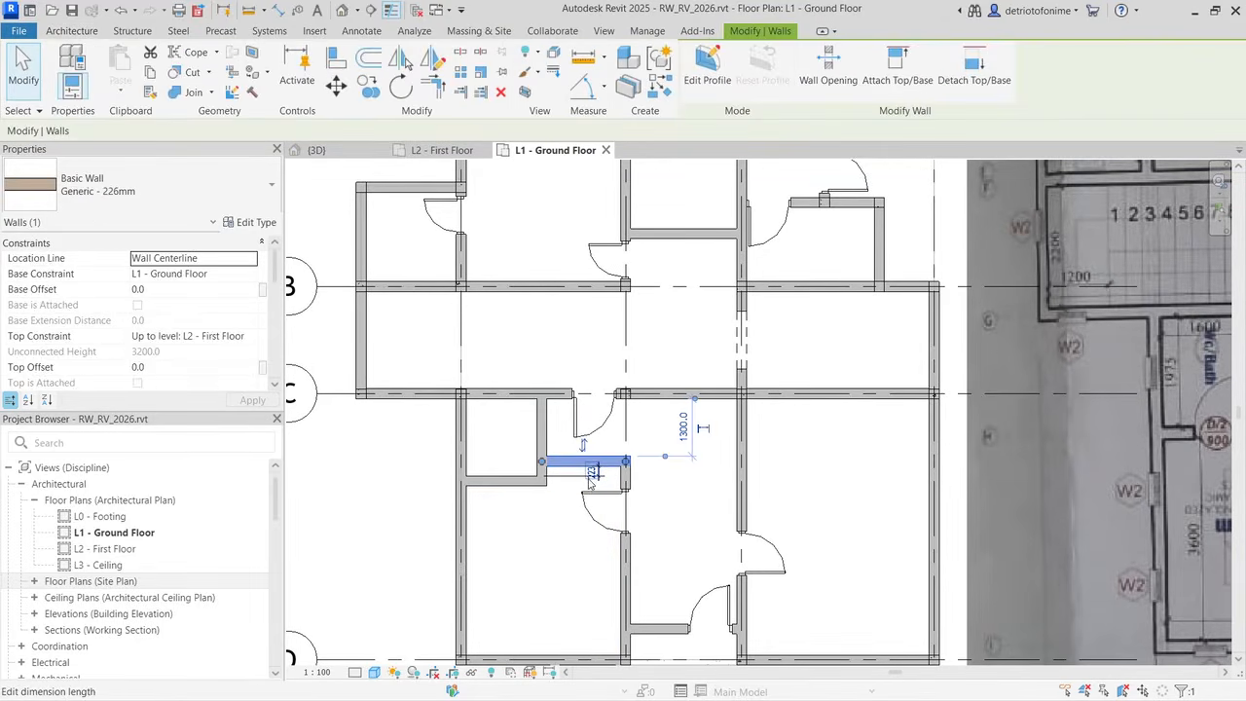
key("Delete")
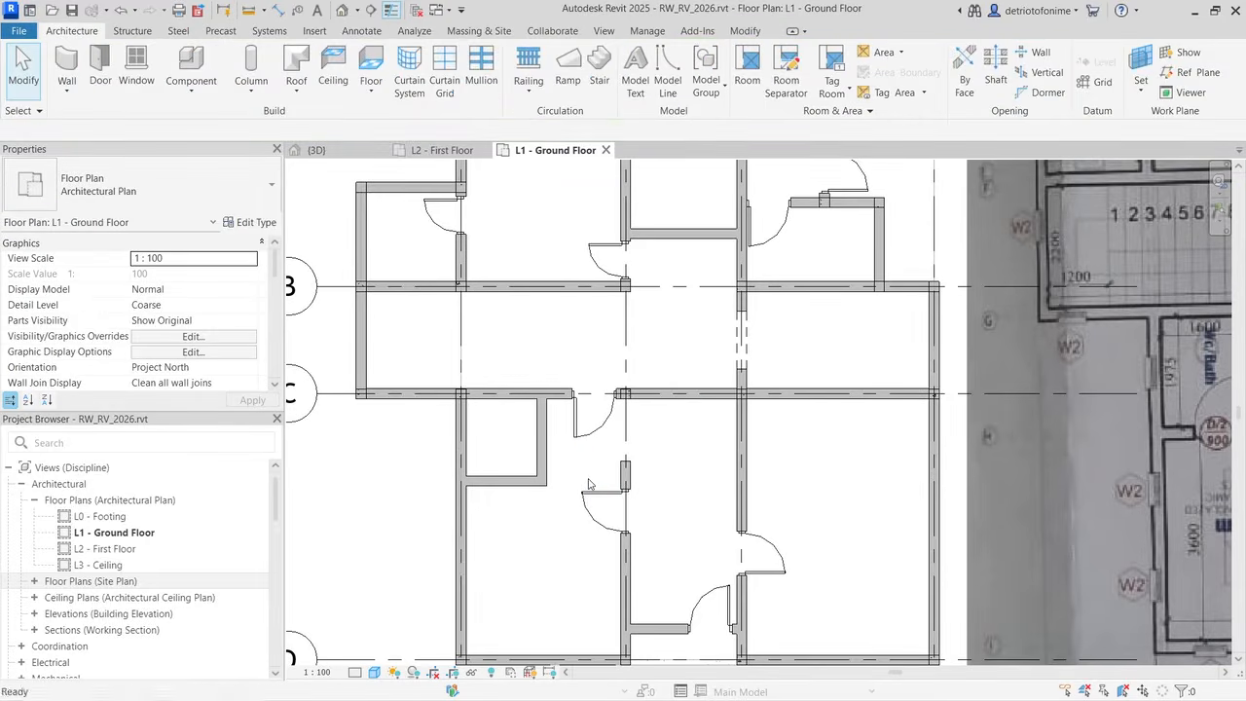
key("ctrl+z")
left_click(591, 476)
key("Delete")
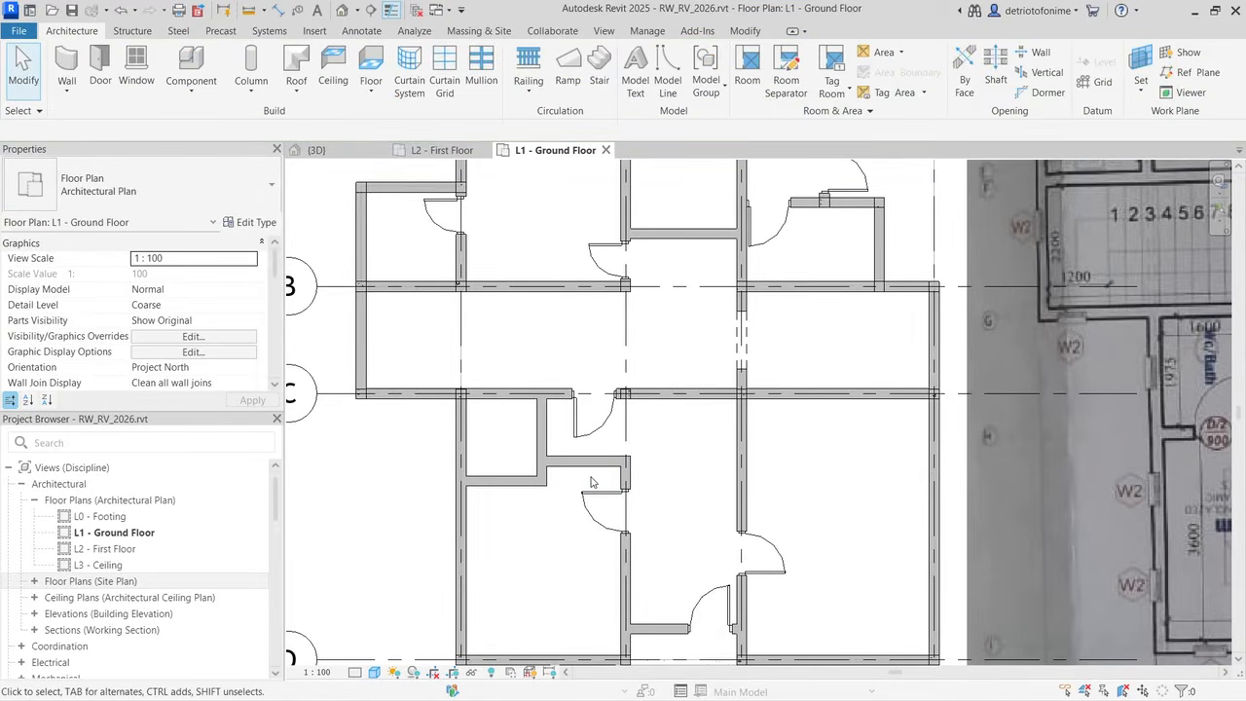
Step: Add a permanent dimension between the small room's south wall and the neighbouring horizontal wall that runs to grid 2
left_click(493, 481)
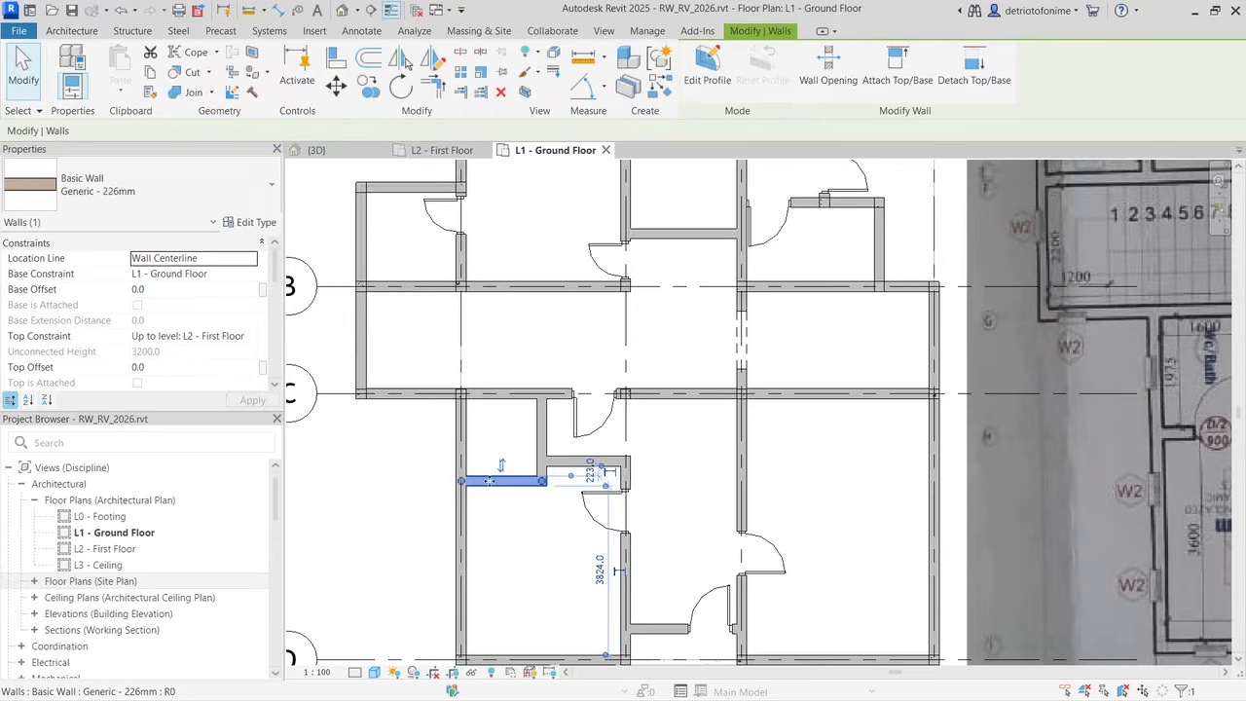
left_click(603, 472)
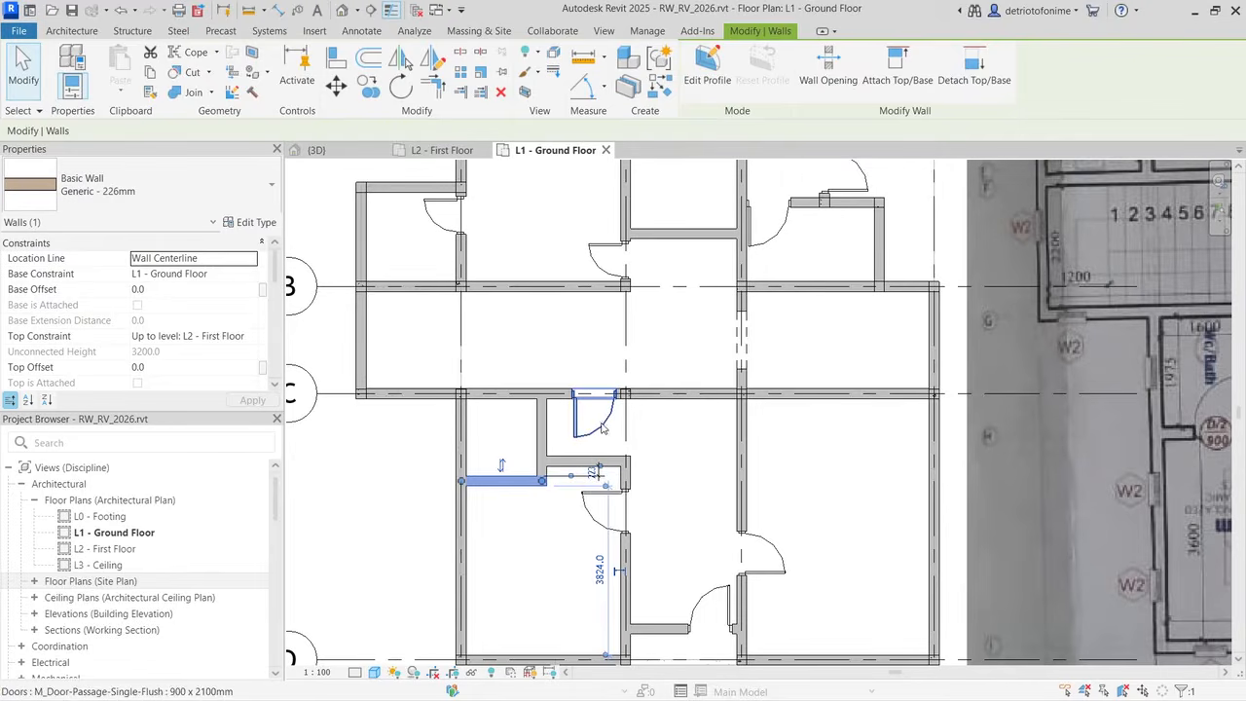
key("Escape")
left_click(575, 483)
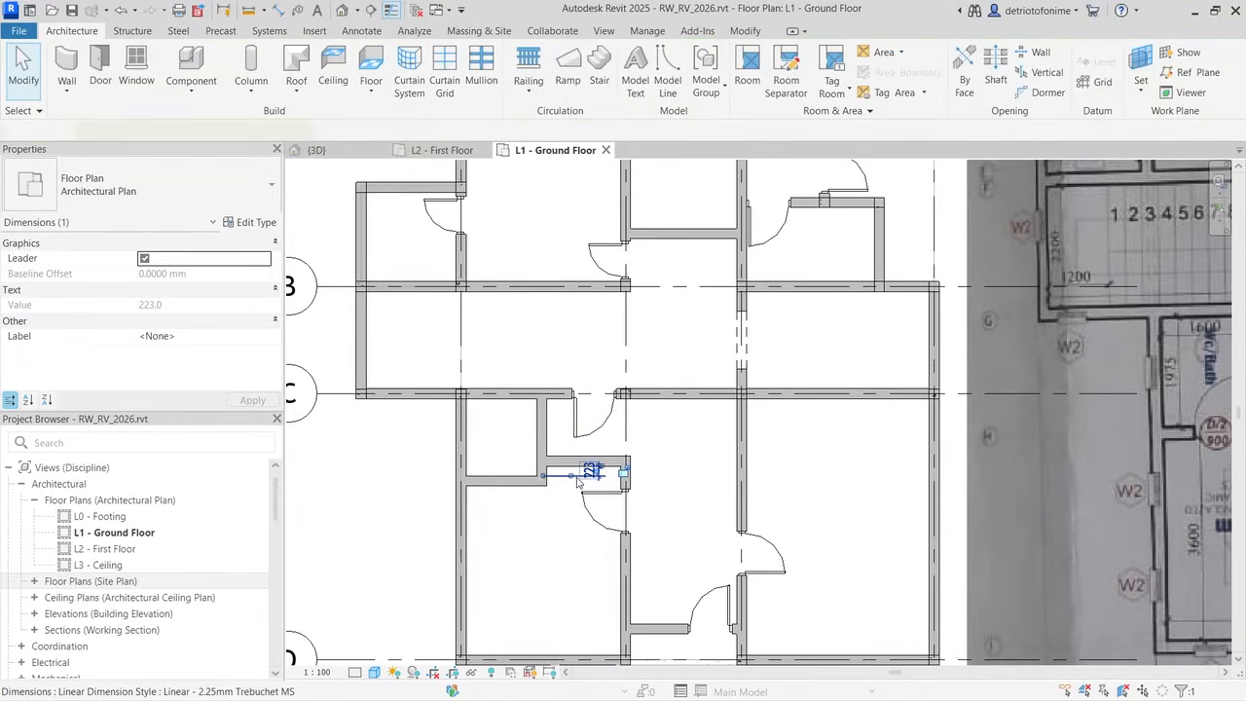
key("Delete")
left_click(562, 483)
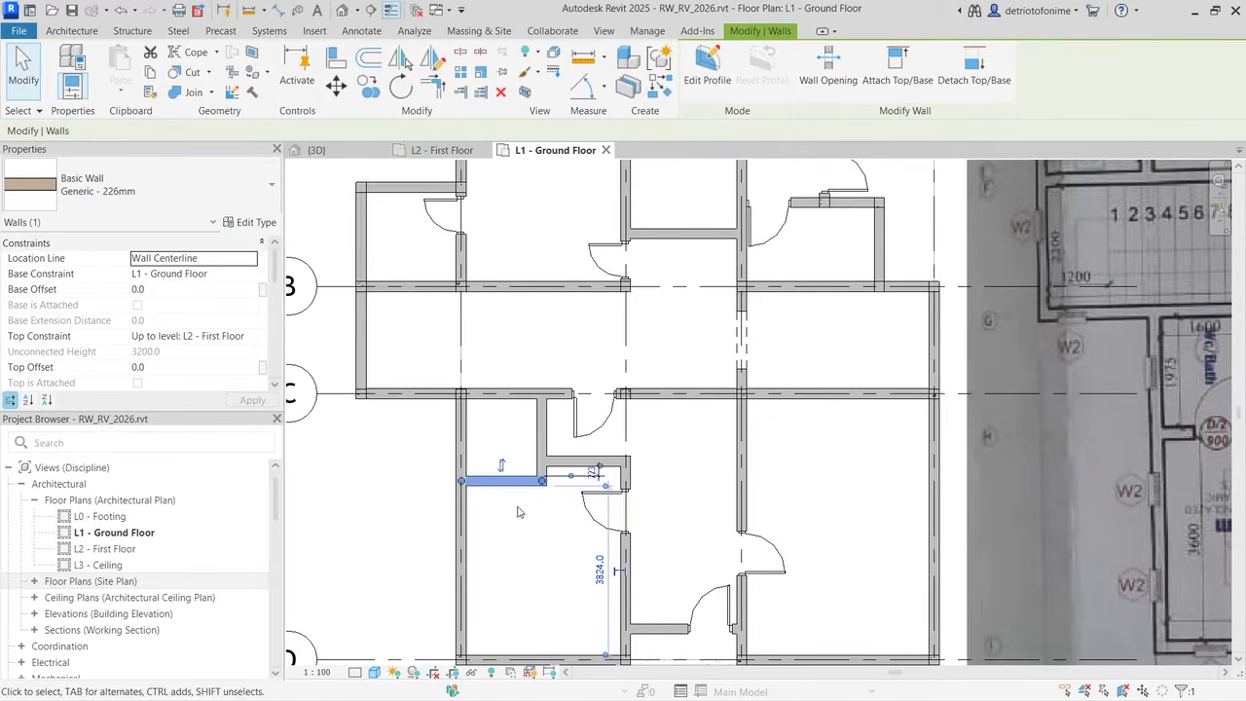
left_click(610, 506)
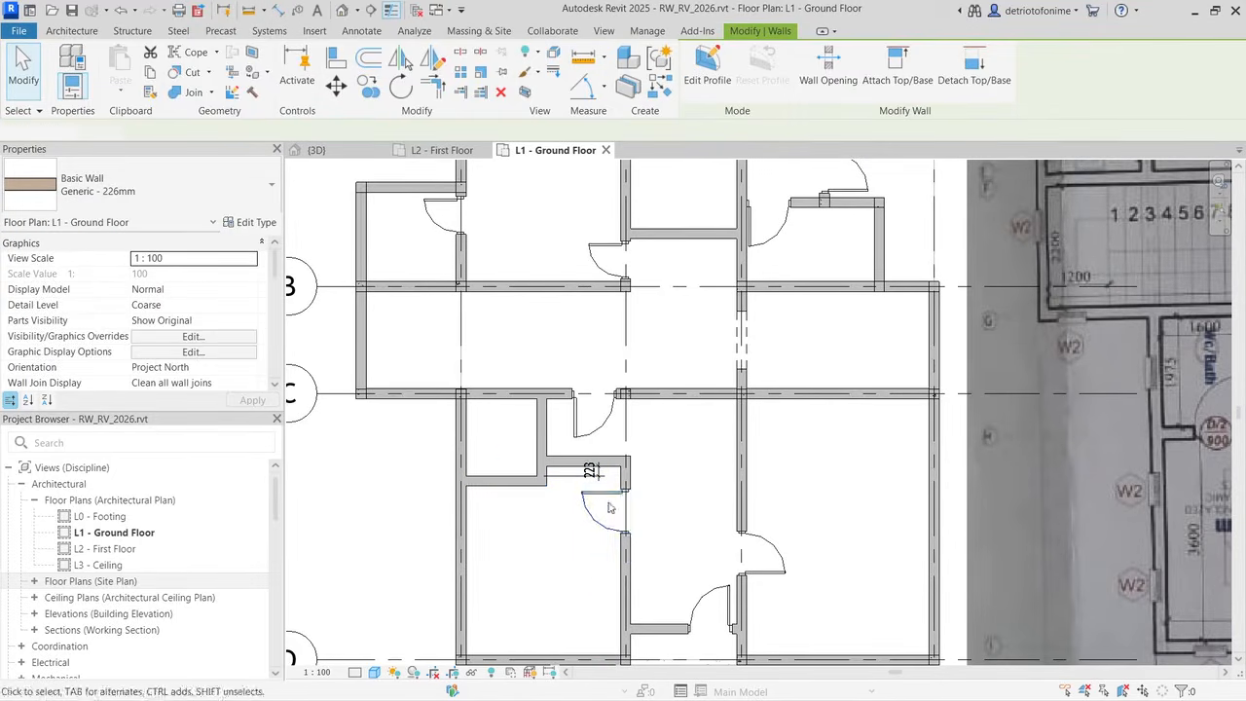
Step: Delete the permanent dimension between the small room's south wall and the neighbouring short horizontal wall south of grid C
left_click(590, 469)
key("Escape")
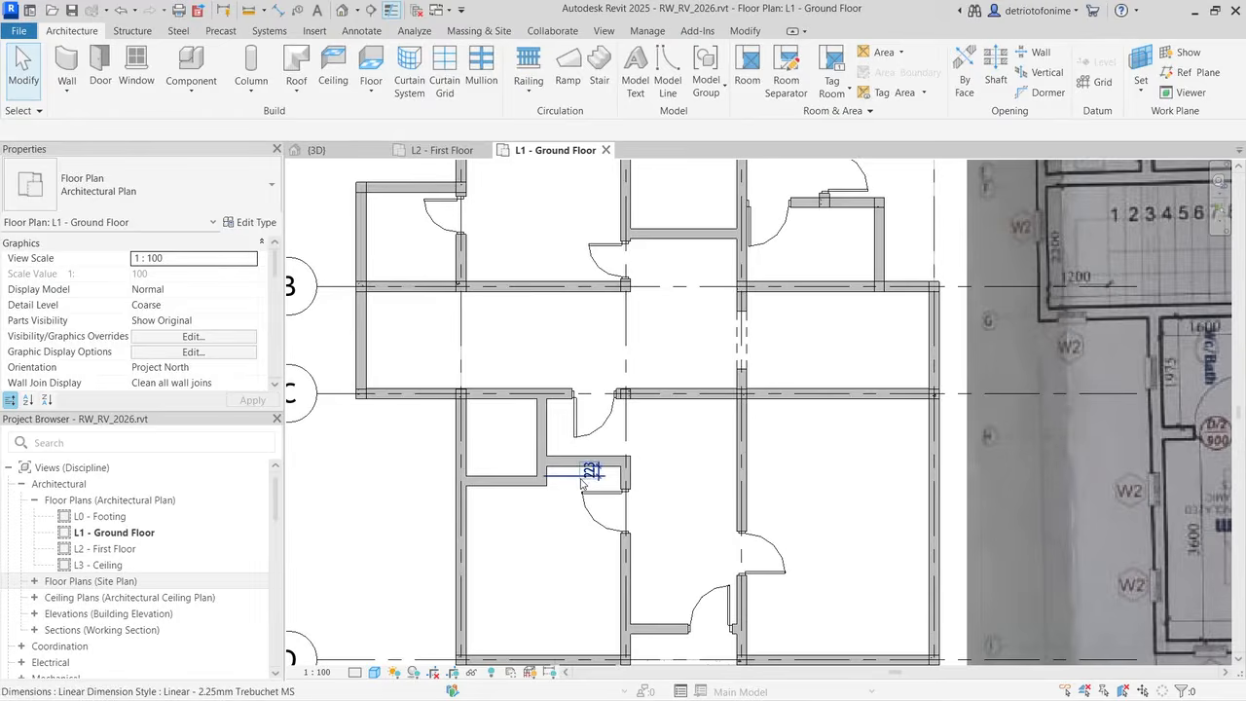
left_click(590, 472)
key("Delete")
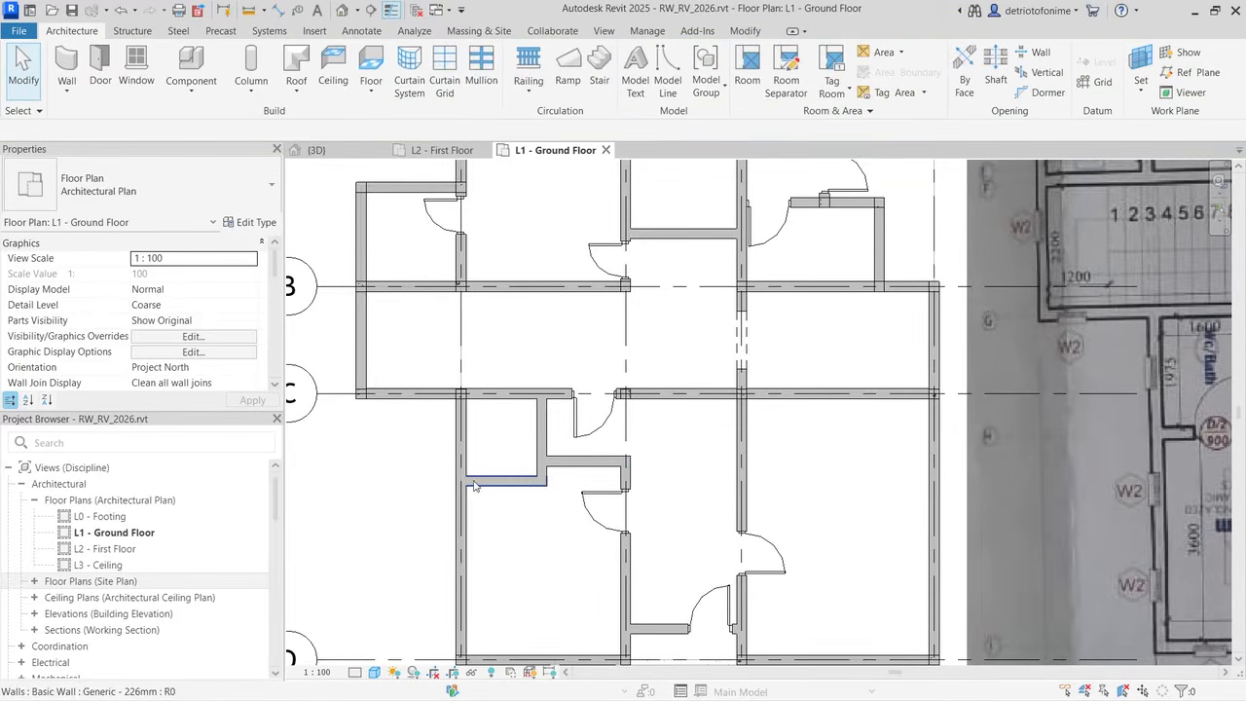
Step: Set the clear distance from the grid C wall to the small room's south wall to 1975 mm using wall-face references
left_click(516, 481)
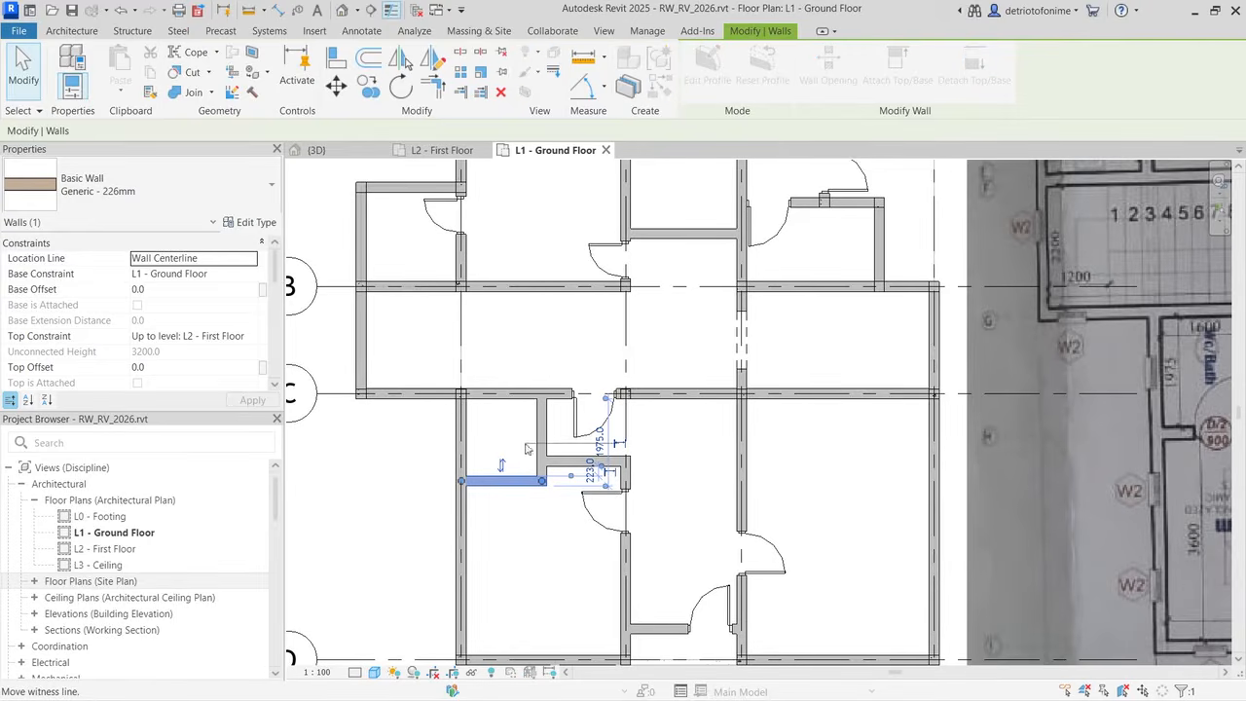
left_click_drag(526, 449, 589, 446)
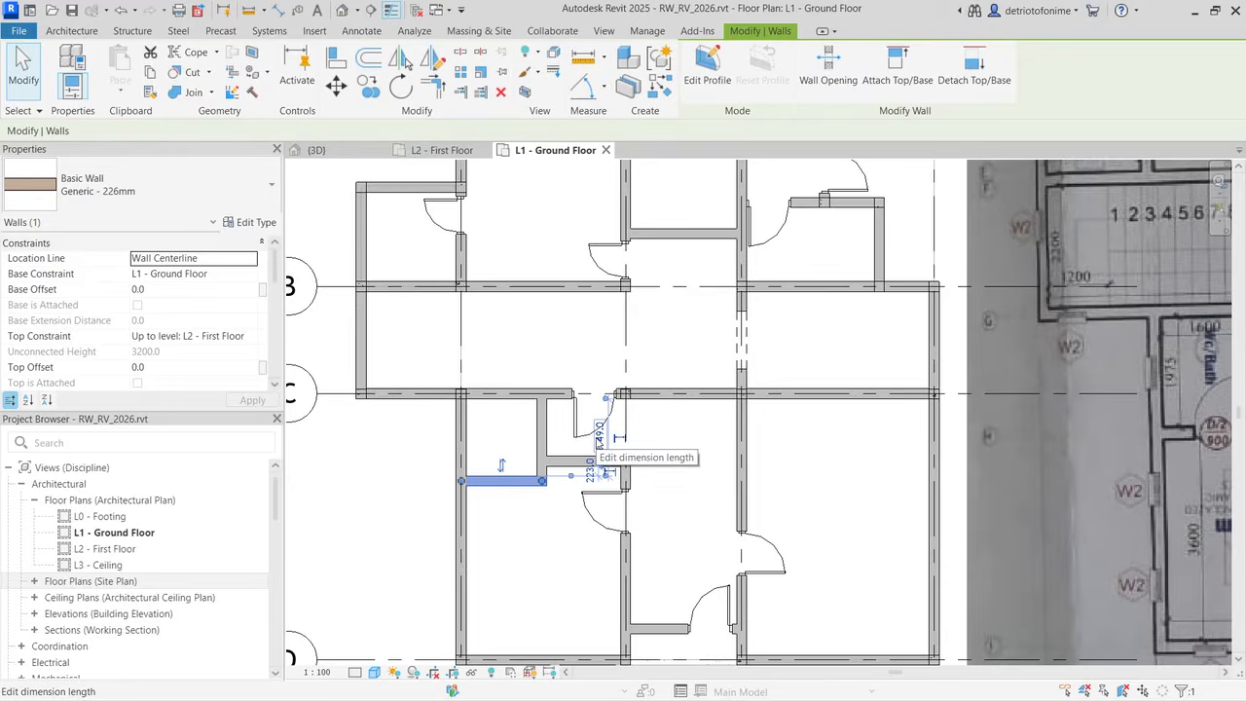
left_click(600, 438)
type("1")
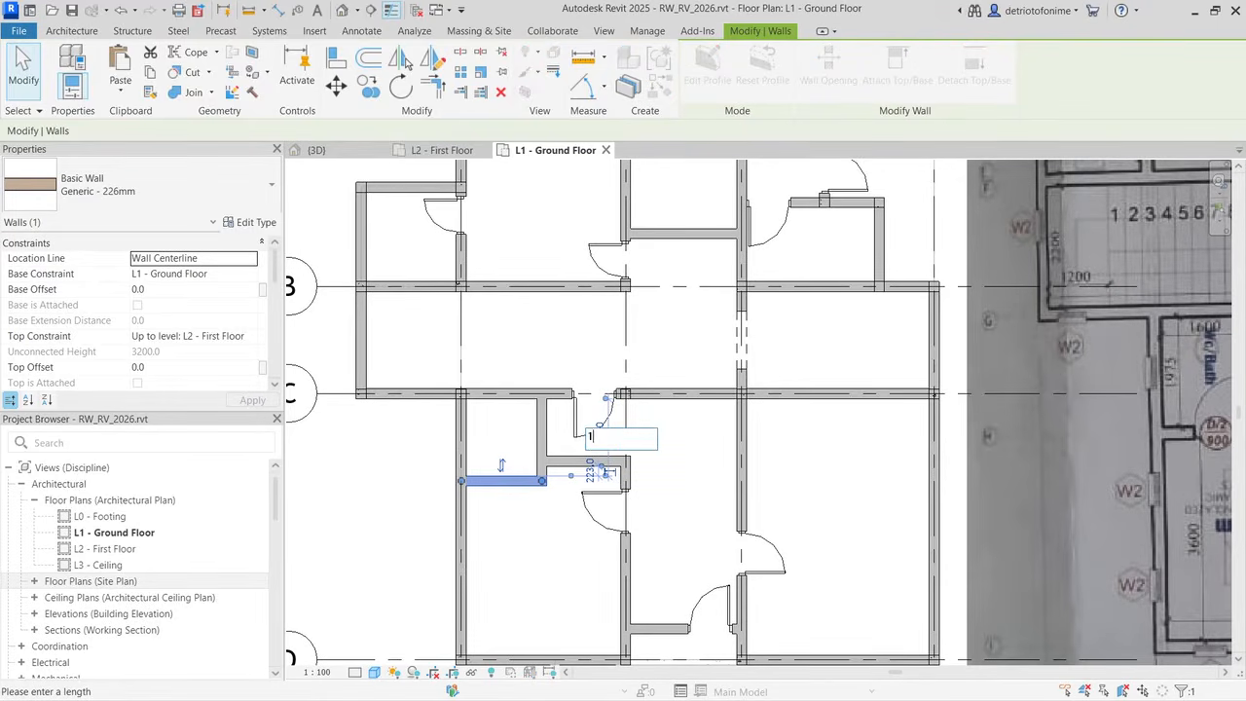
type("975")
key("Return")
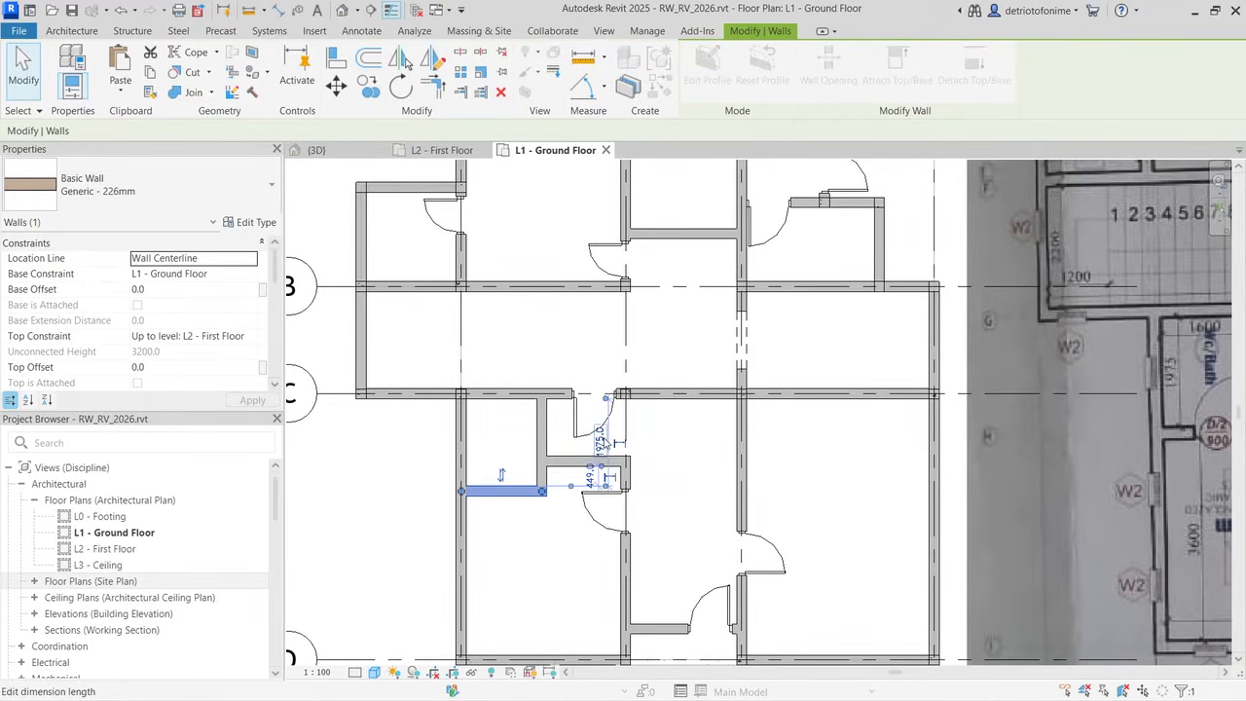
left_click(604, 443)
scroll(642, 414, "down", 2)
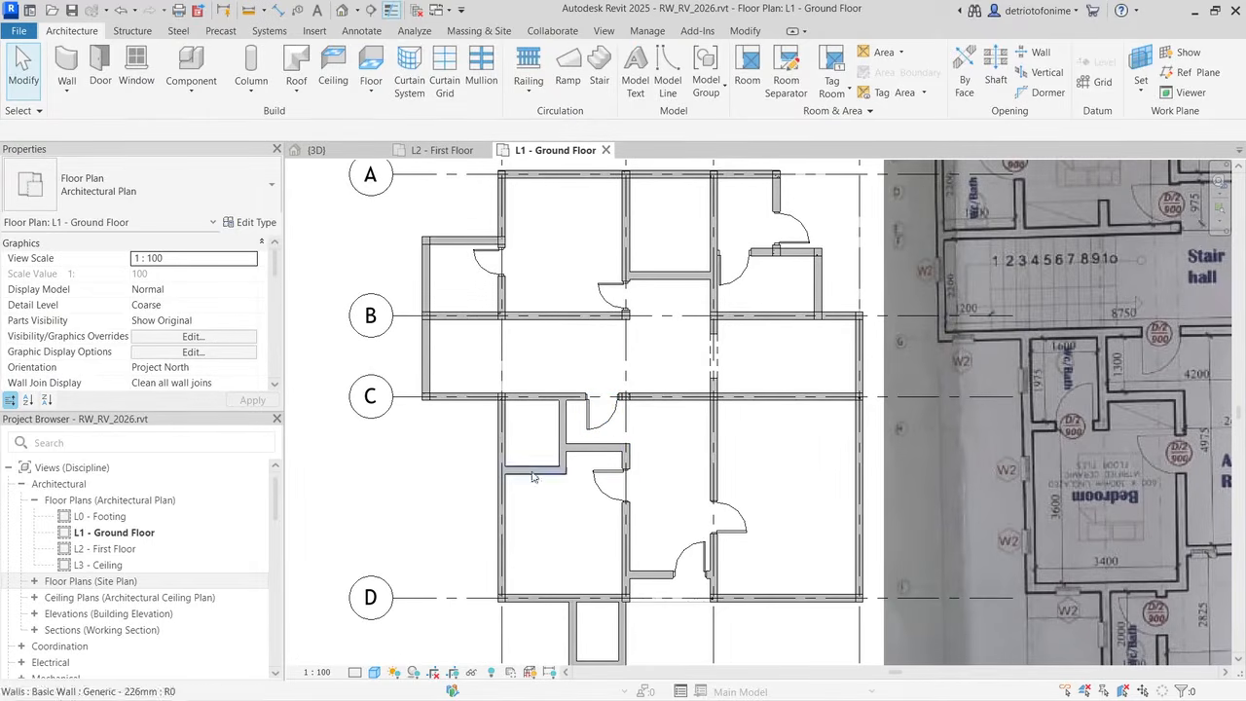
Step: Place an M_Door-Passage-Single-Flush 750 x 2100mm door in the south wall of the small room below grid C
left_click(101, 68)
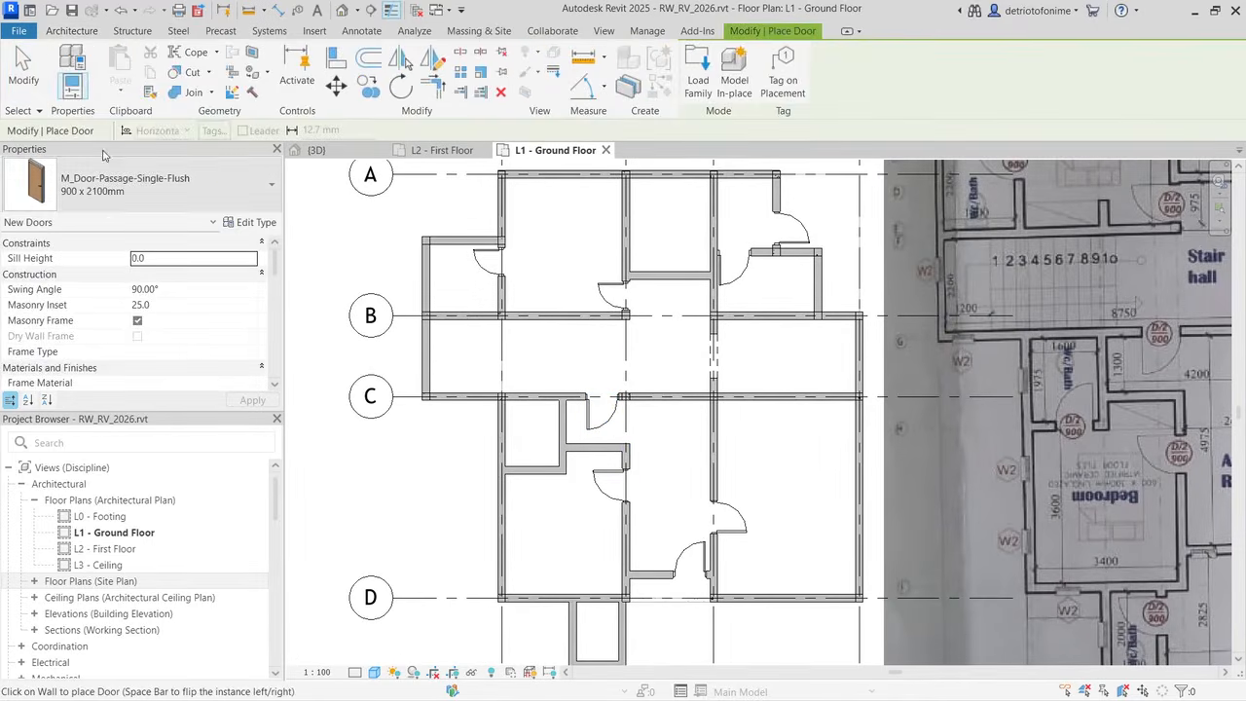
left_click(114, 194)
scroll(123, 375, "up", 2)
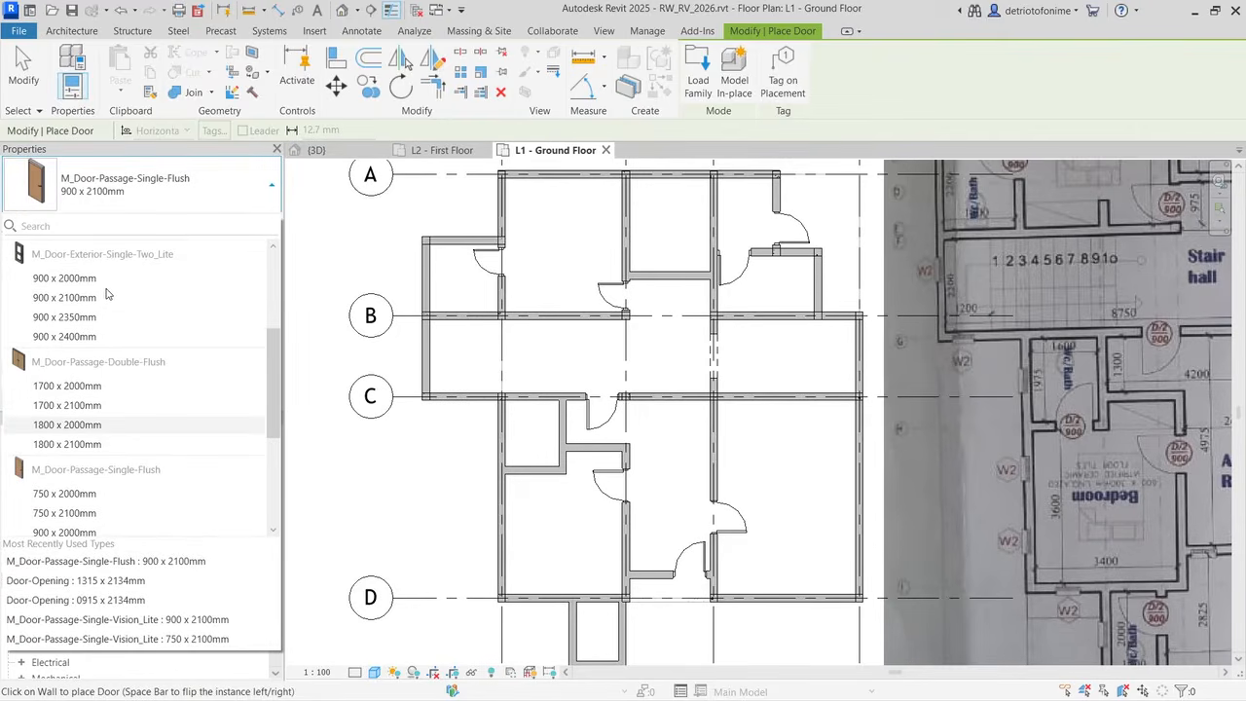
scroll(117, 389, "down", 2)
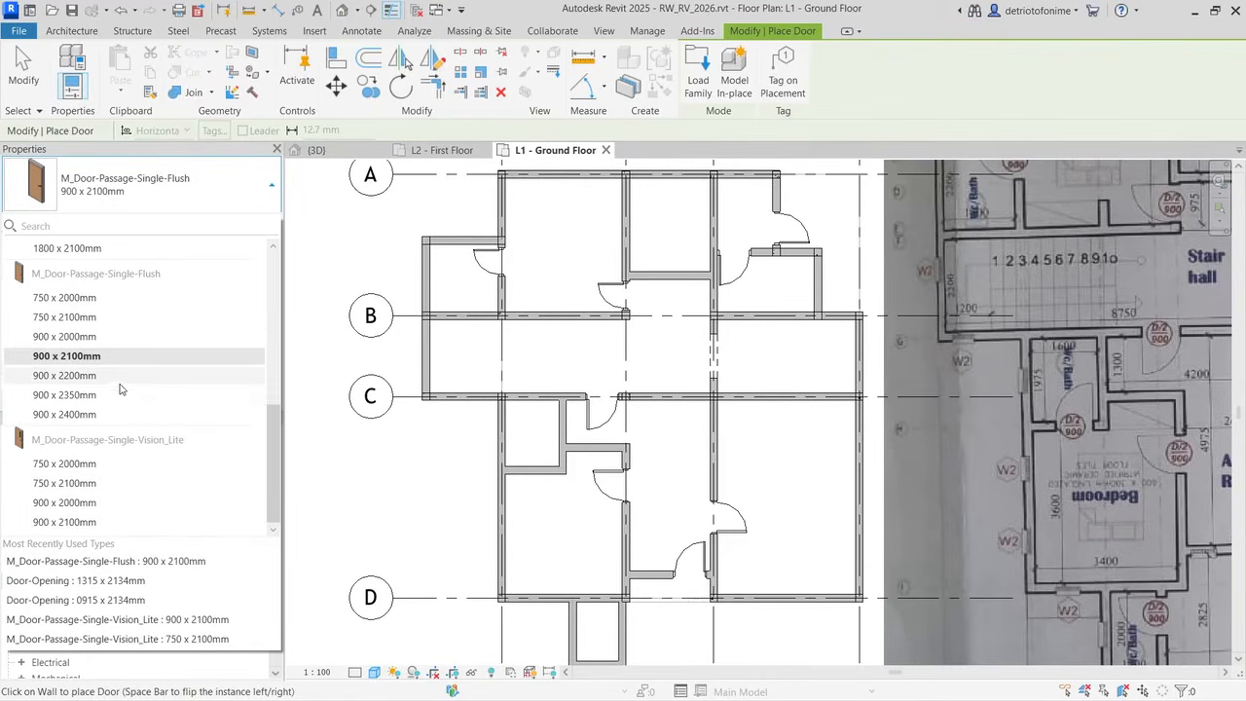
left_click(97, 318)
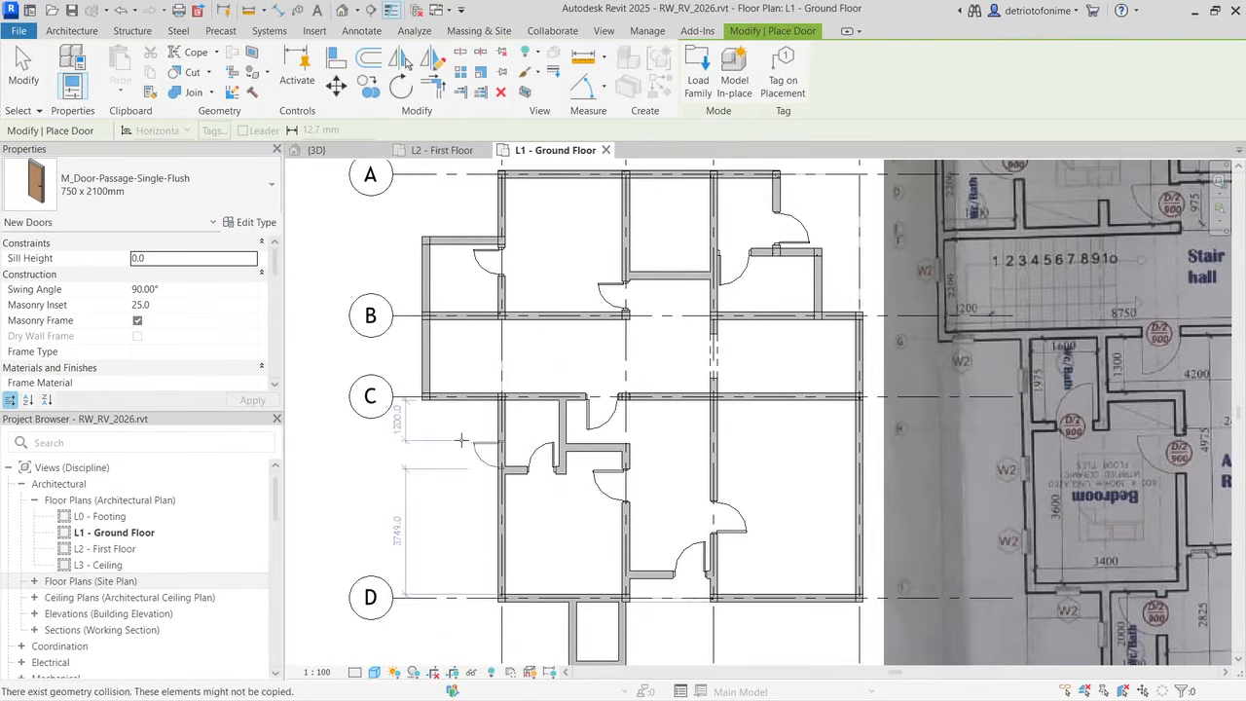
scroll(431, 419, "down", 2)
key("Escape")
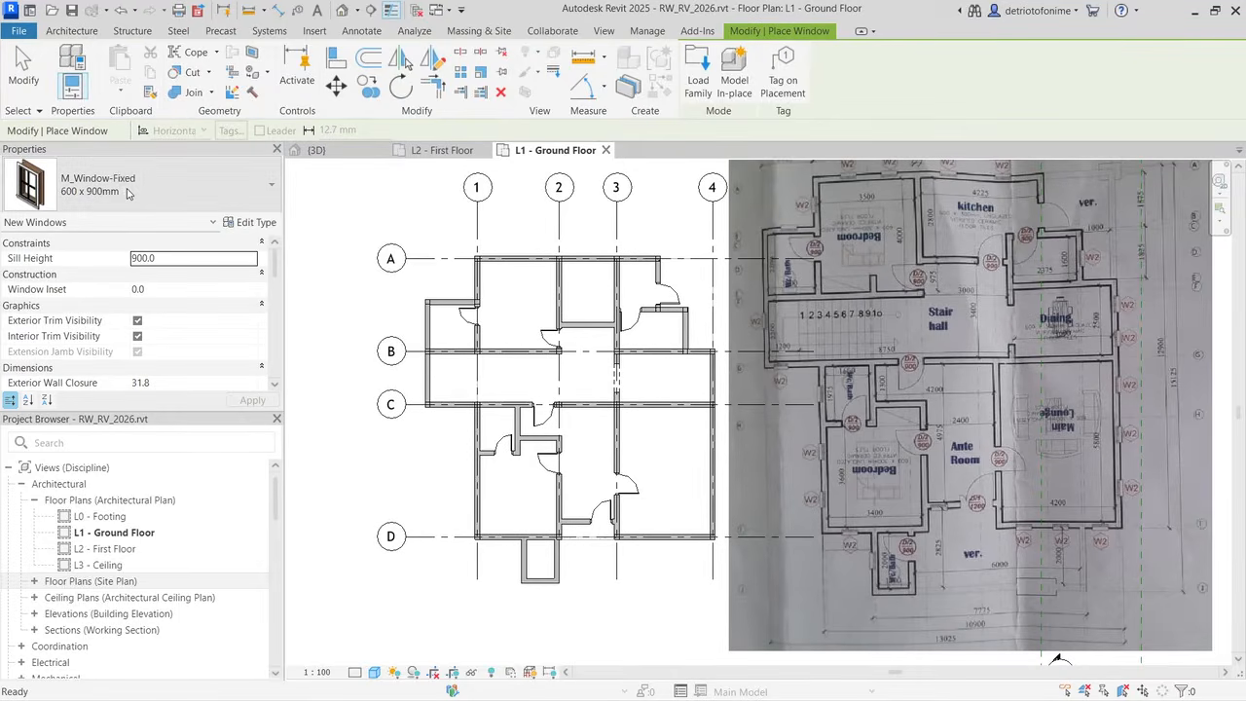
Step: Place M_Window-Fixed 600 x 1500mm windows along the grid A wall and in the east wall of the small room above grid B
left_click(126, 193)
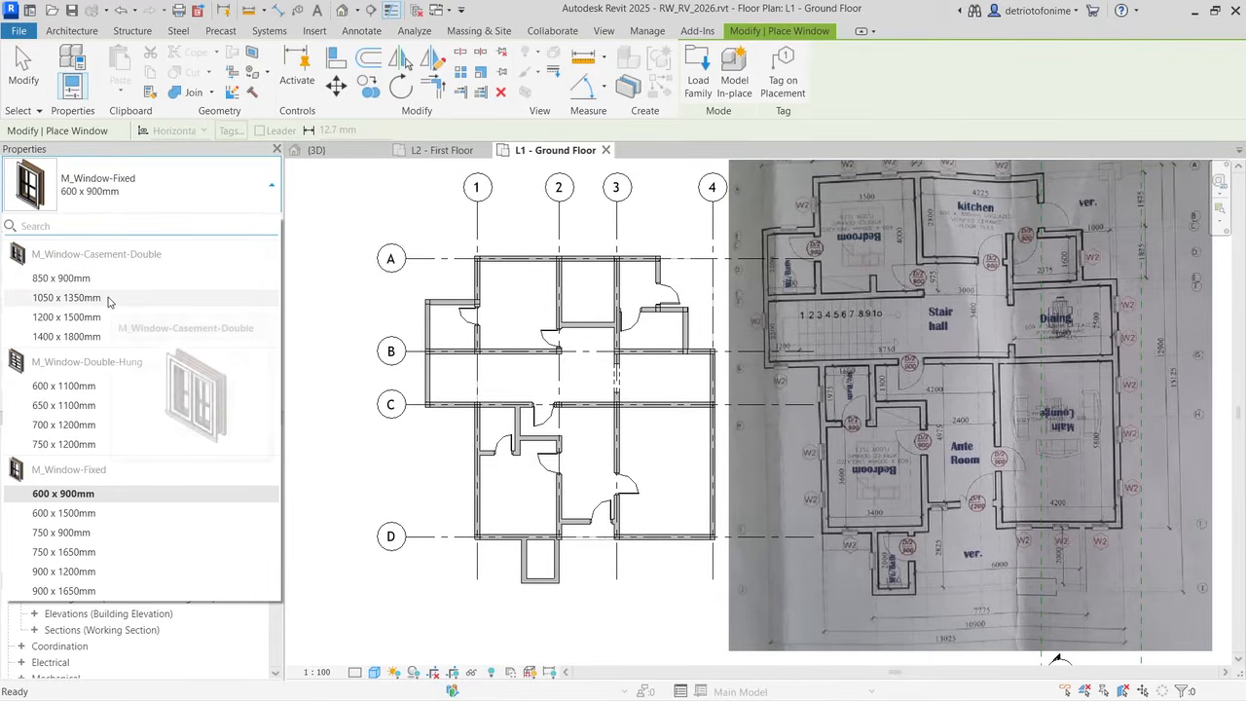
left_click(107, 298)
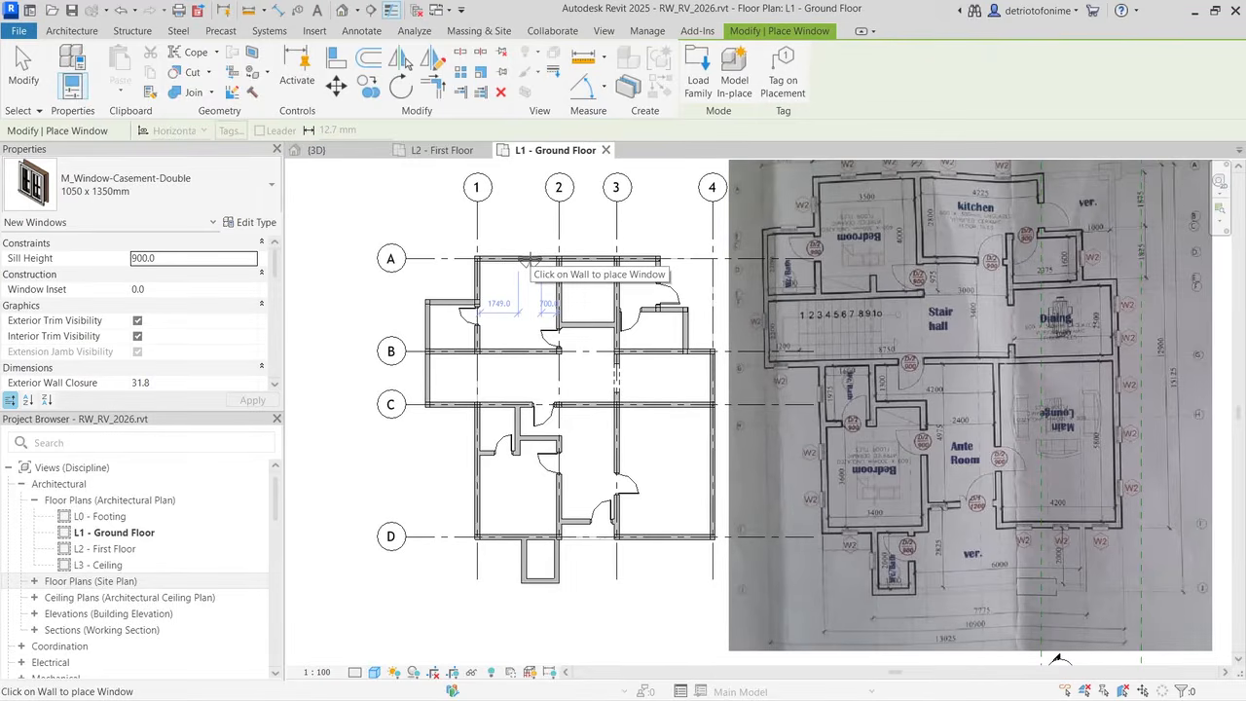
left_click(167, 173)
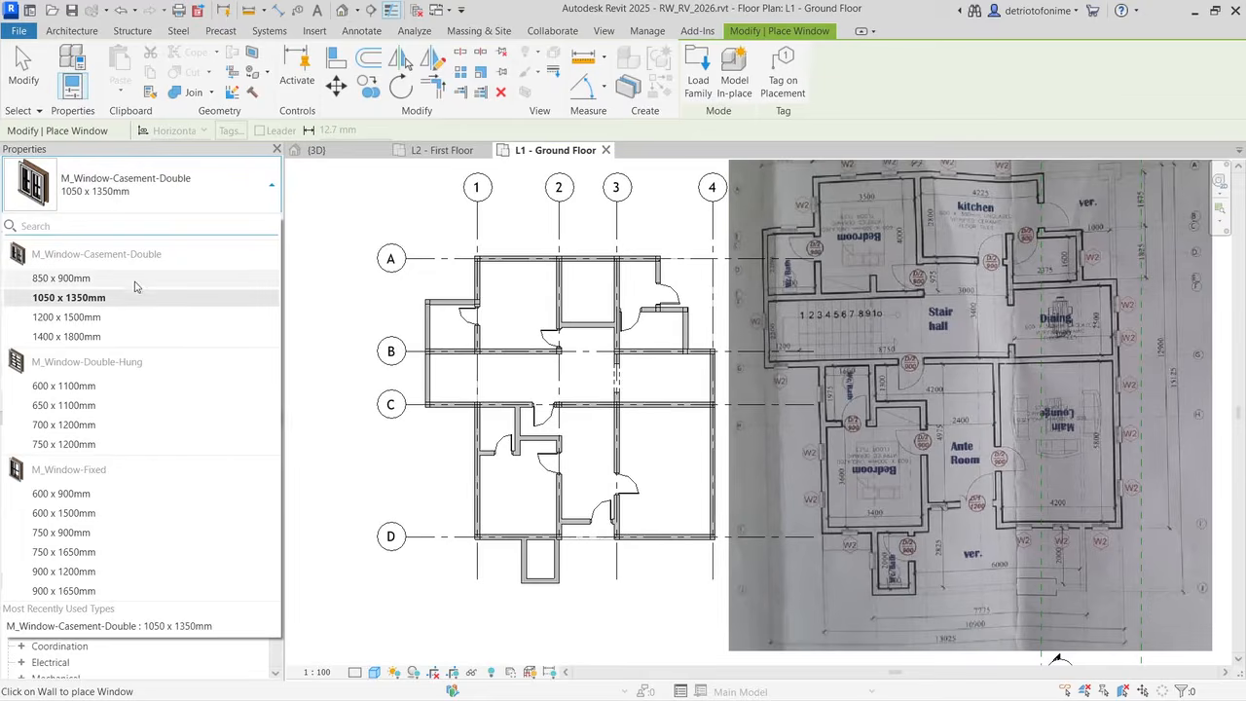
left_click(86, 517)
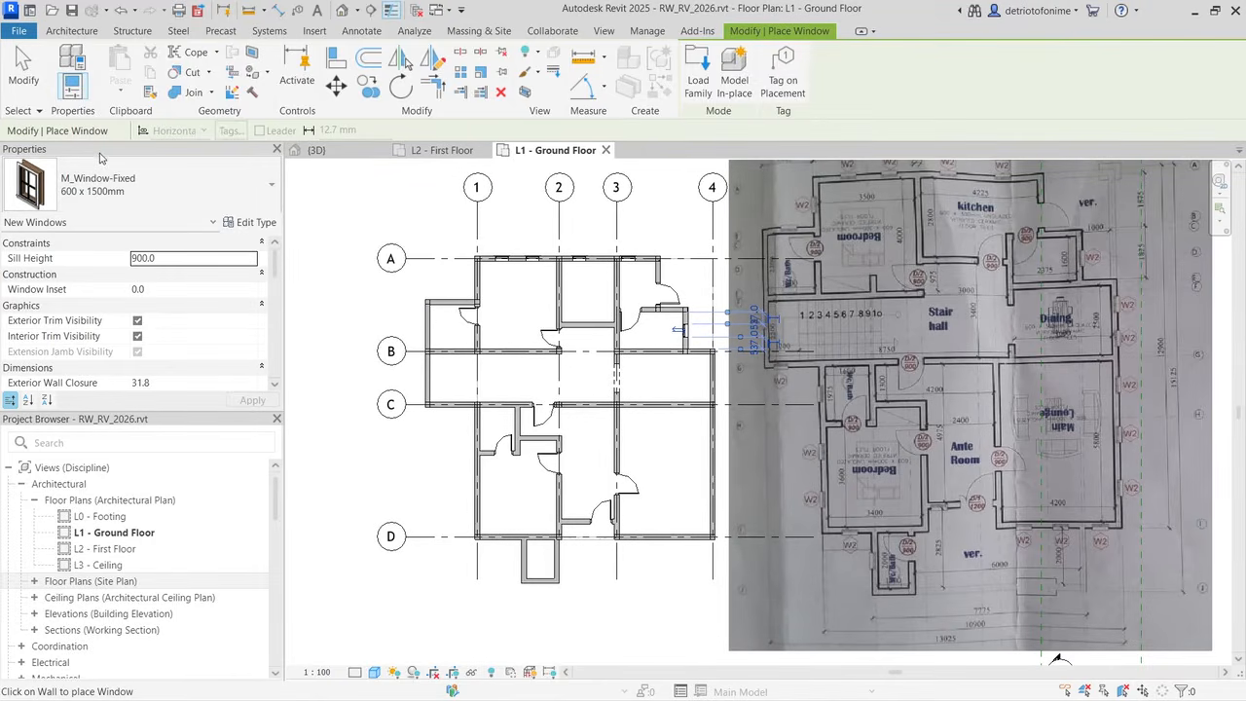
Step: Place M_Window-Fixed 600 x 900mm windows in the west walls of the small bathrooms above grid B and below grid C
left_click(155, 188)
left_click(112, 464)
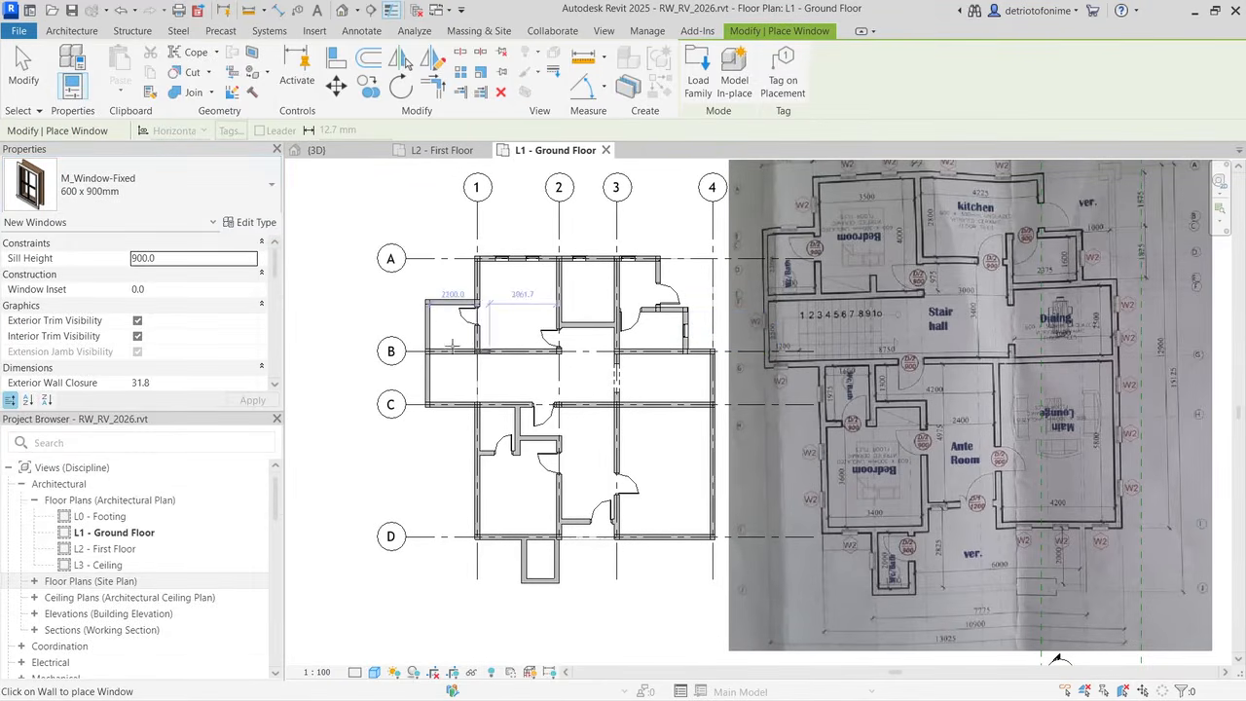
left_click(153, 189)
left_click(105, 484)
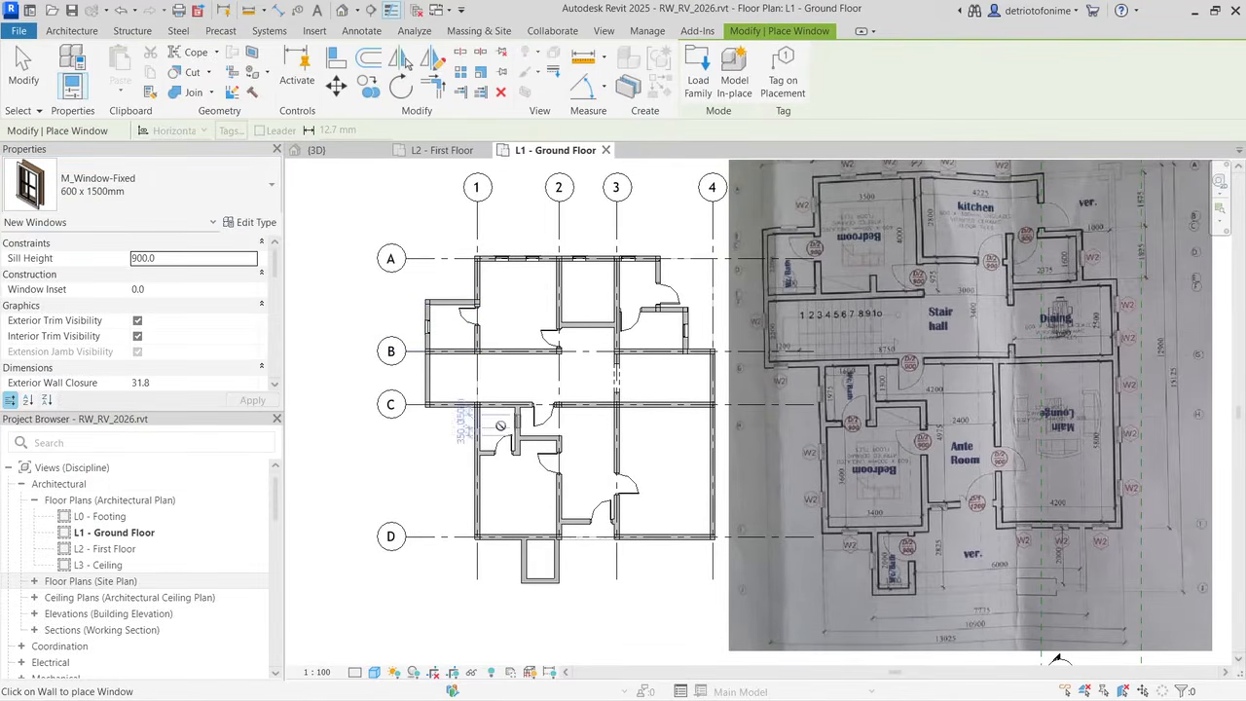
left_click(137, 189)
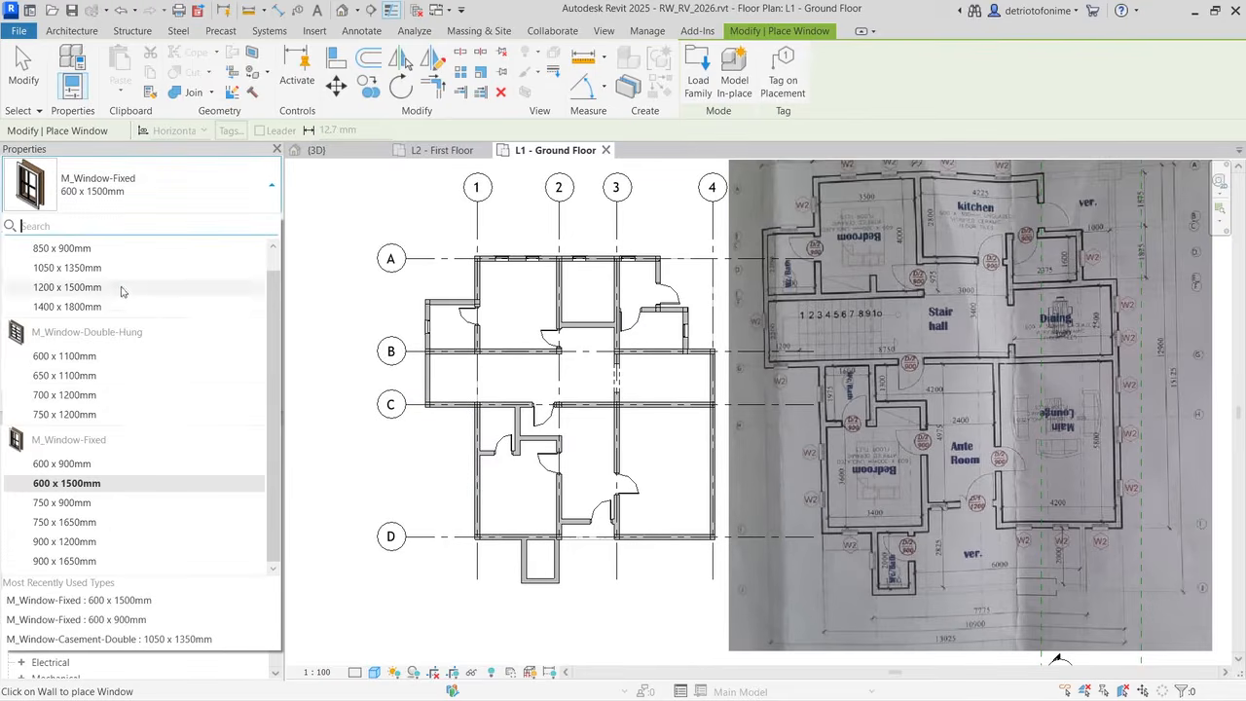
left_click(86, 464)
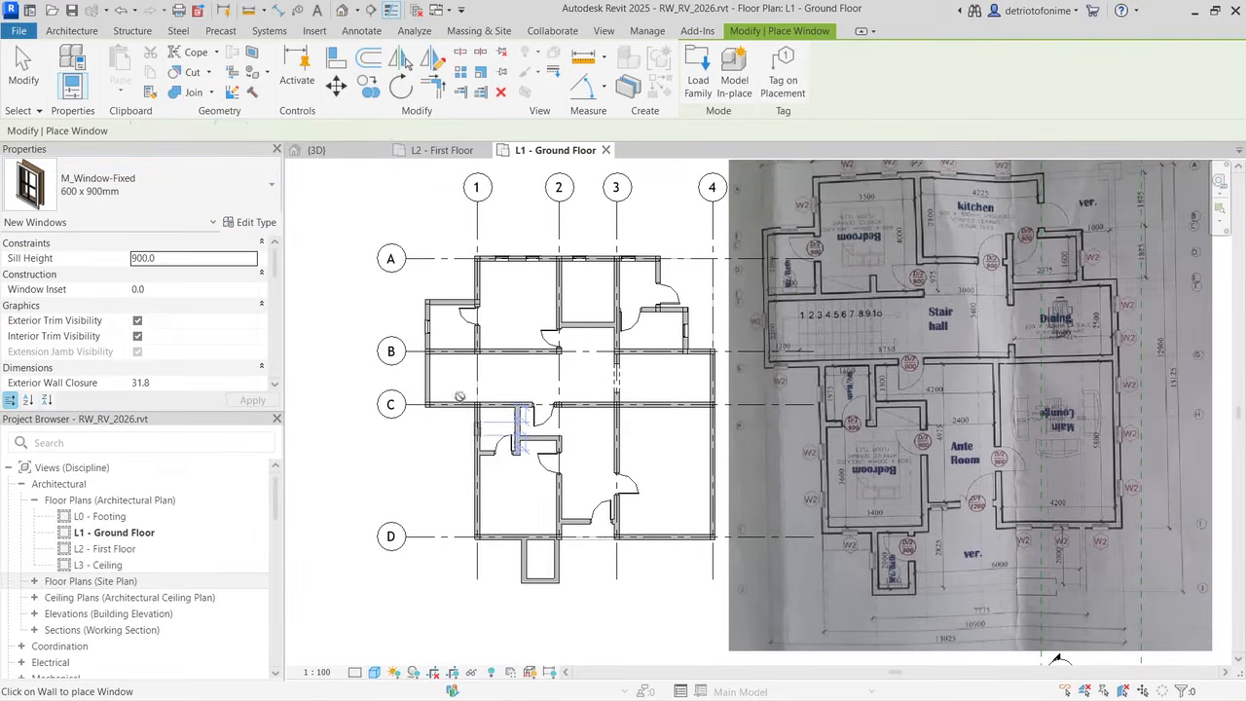
Step: Place M_Window-Fixed 600 x 1500mm windows in the southwest bedroom's exterior walls and the remaining south and east walls, following the reference plan
left_click(191, 192)
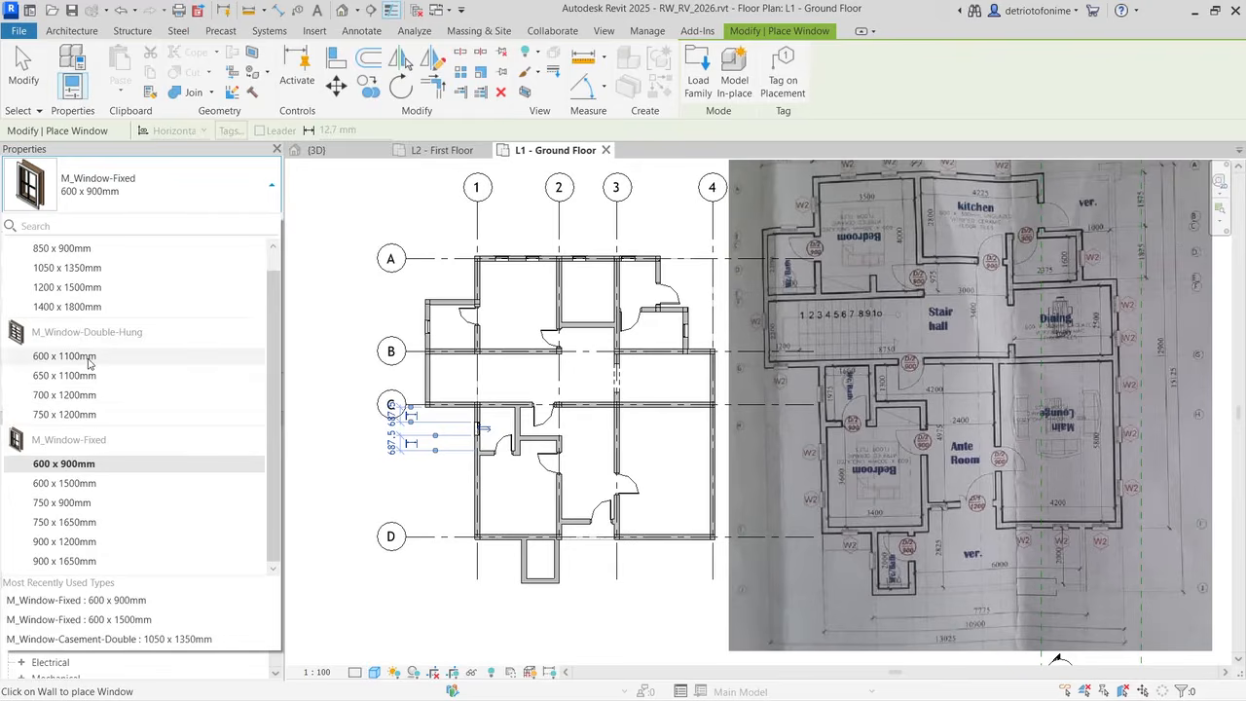
left_click(68, 483)
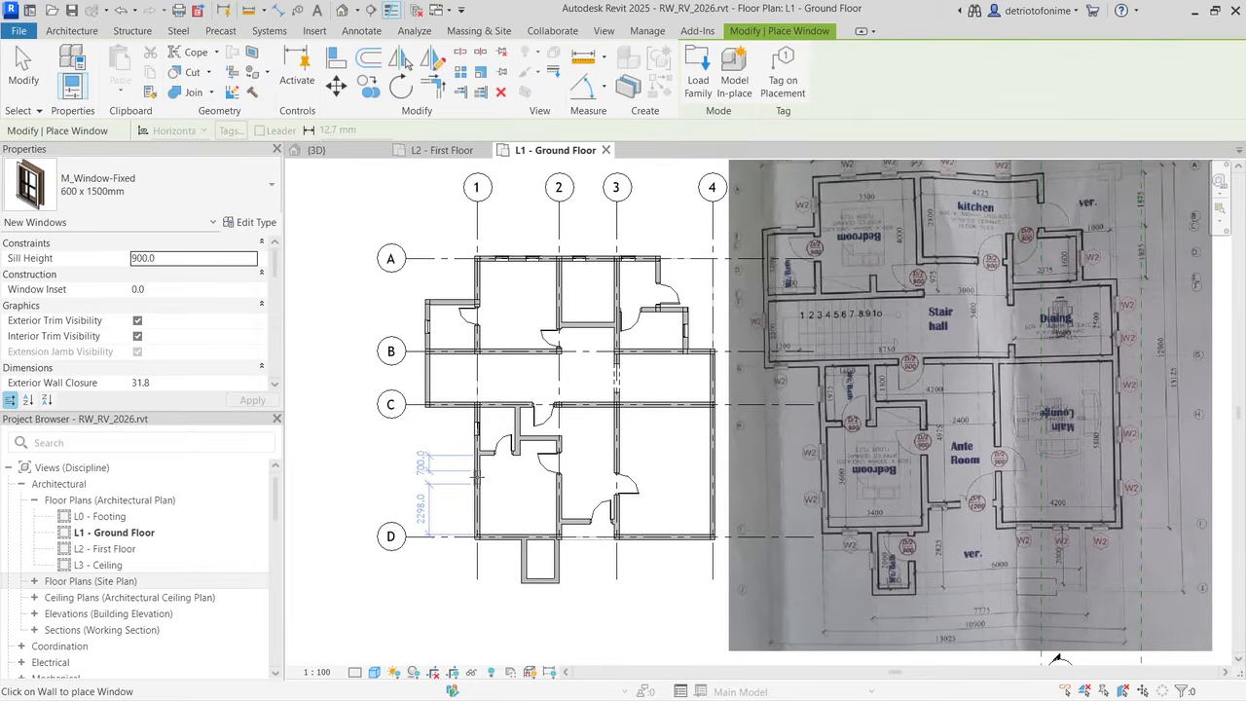
left_click(476, 504)
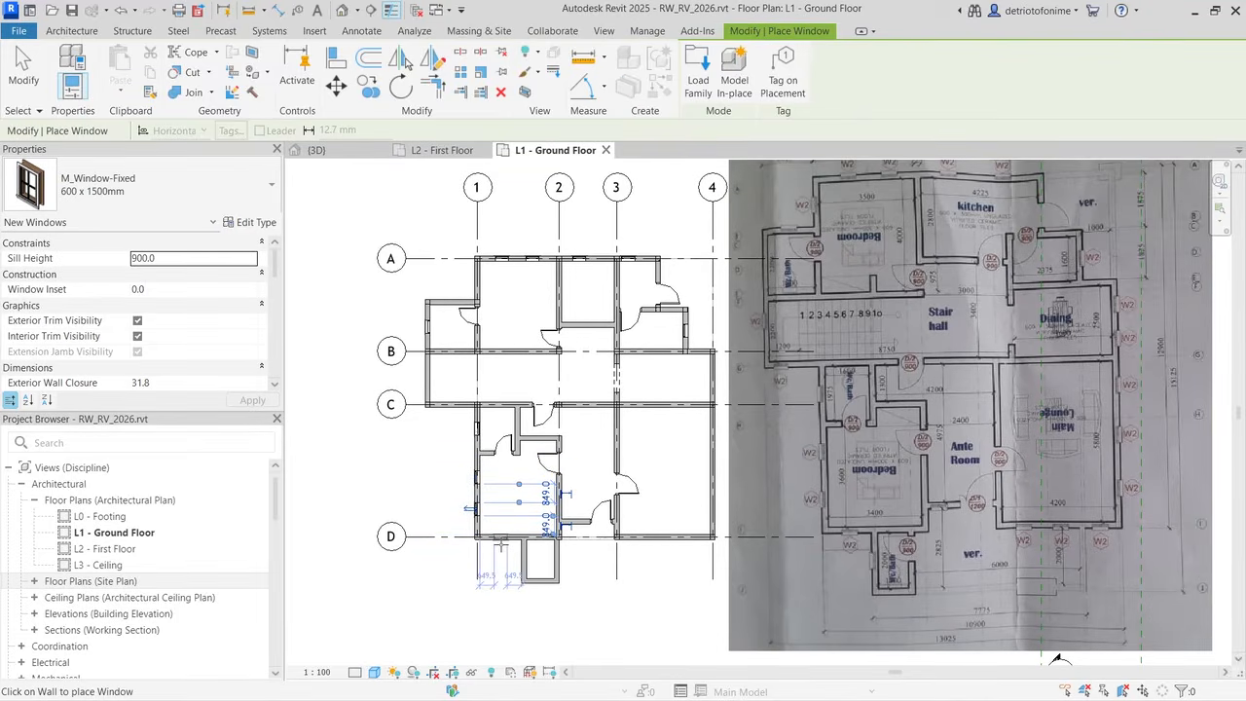
left_click(500, 537)
key("Escape")
key("Escape")
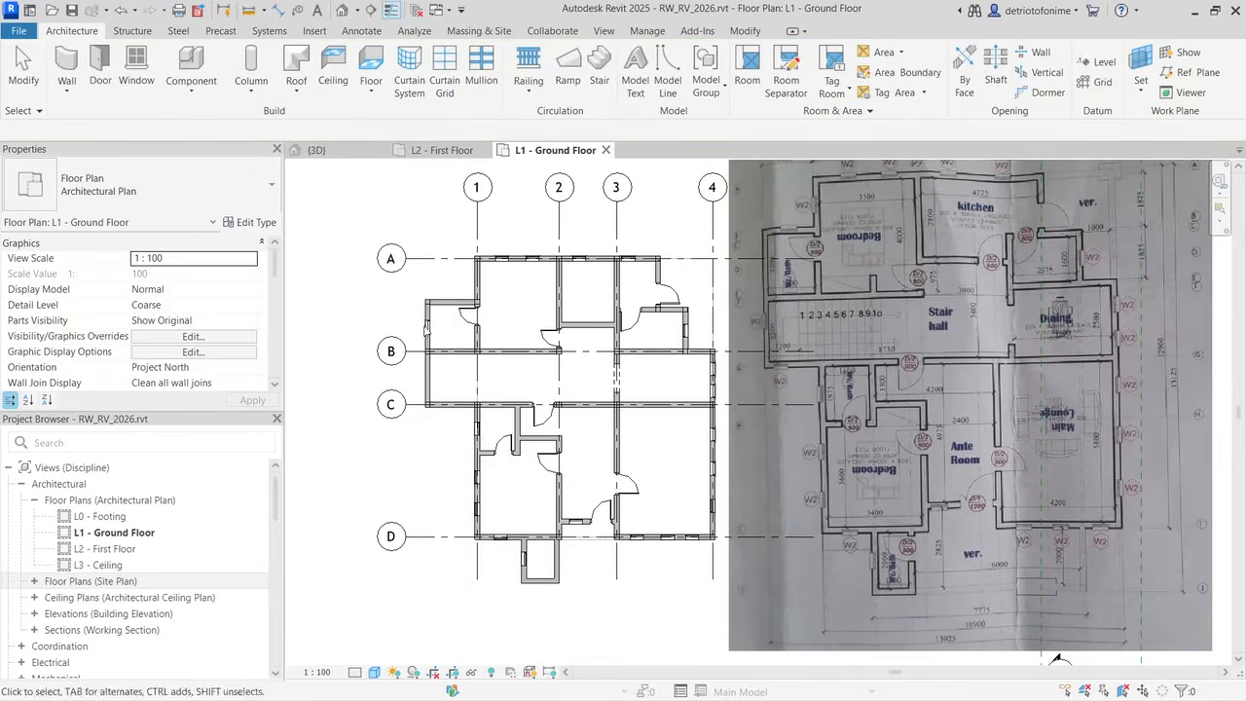
Step: Shorten the grid 3 wall by pulling its north end from grid A down to the small room's north wall, opening up the kitchen
left_click(617, 292)
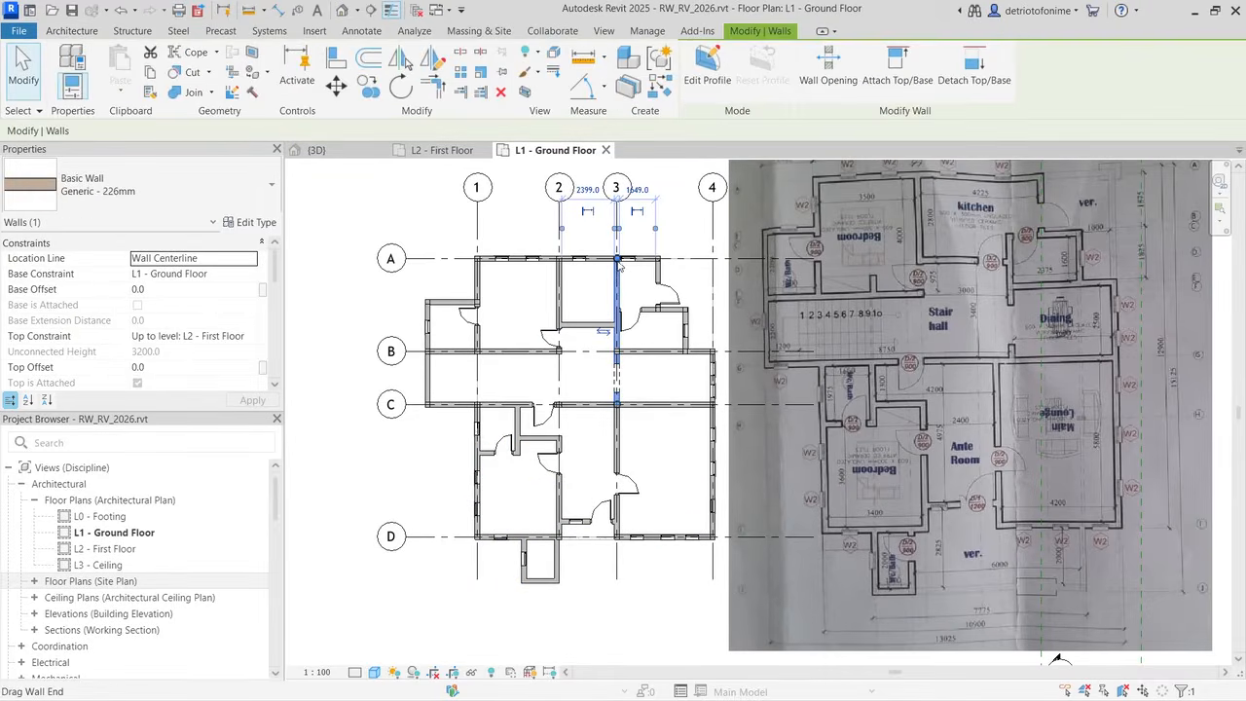
left_click_drag(617, 260, 618, 310)
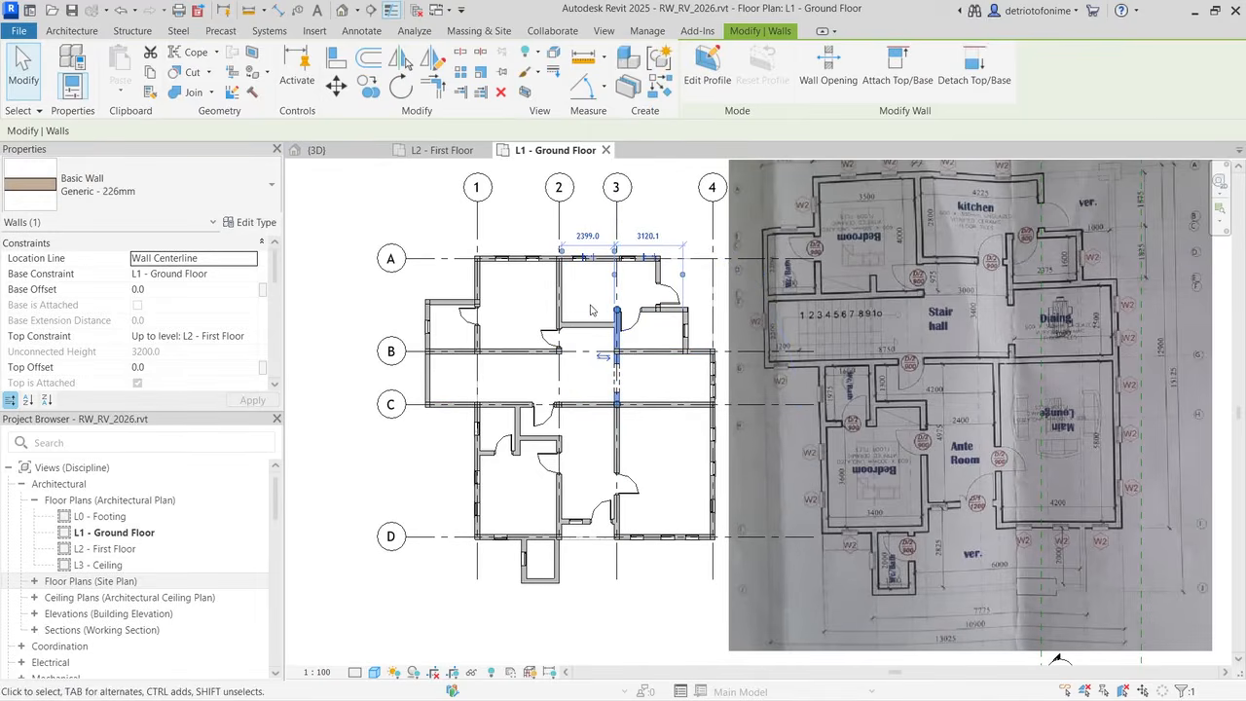
left_click(590, 310)
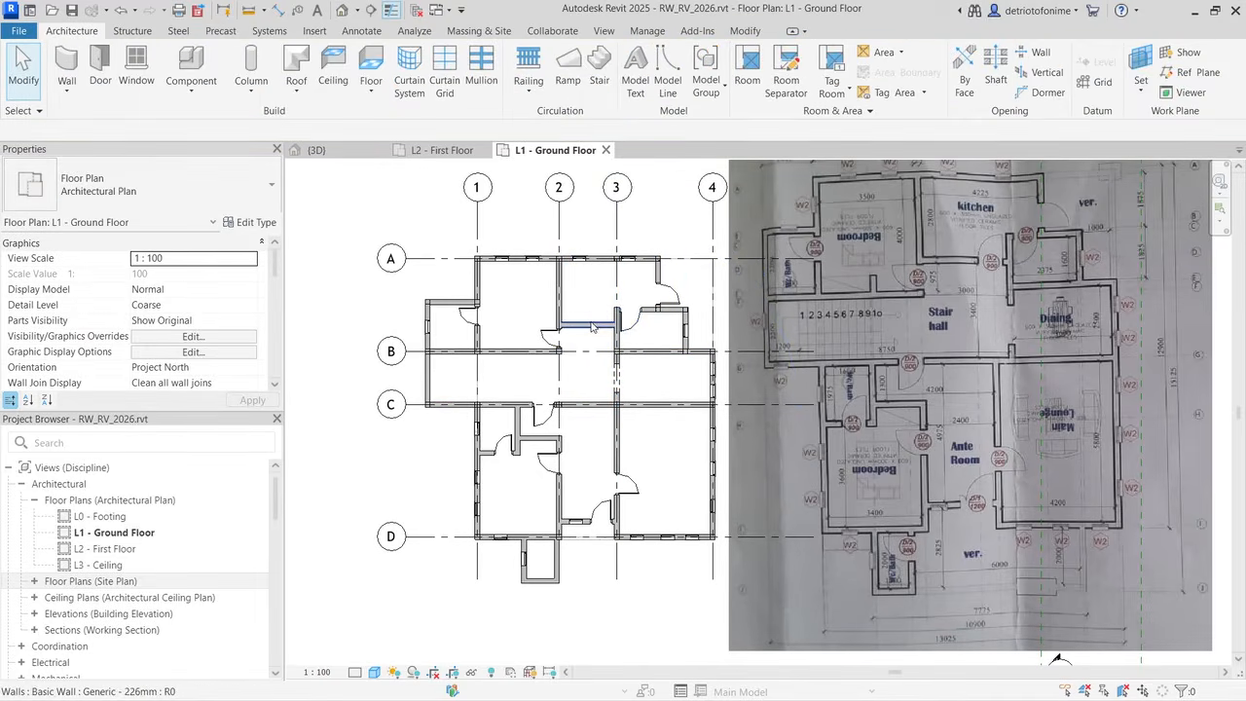
Step: On the L2 - First Floor plan, place M_Window-Fixed 600 x 1500mm windows in the north walls and along the grid 4 wall
left_click(428, 149)
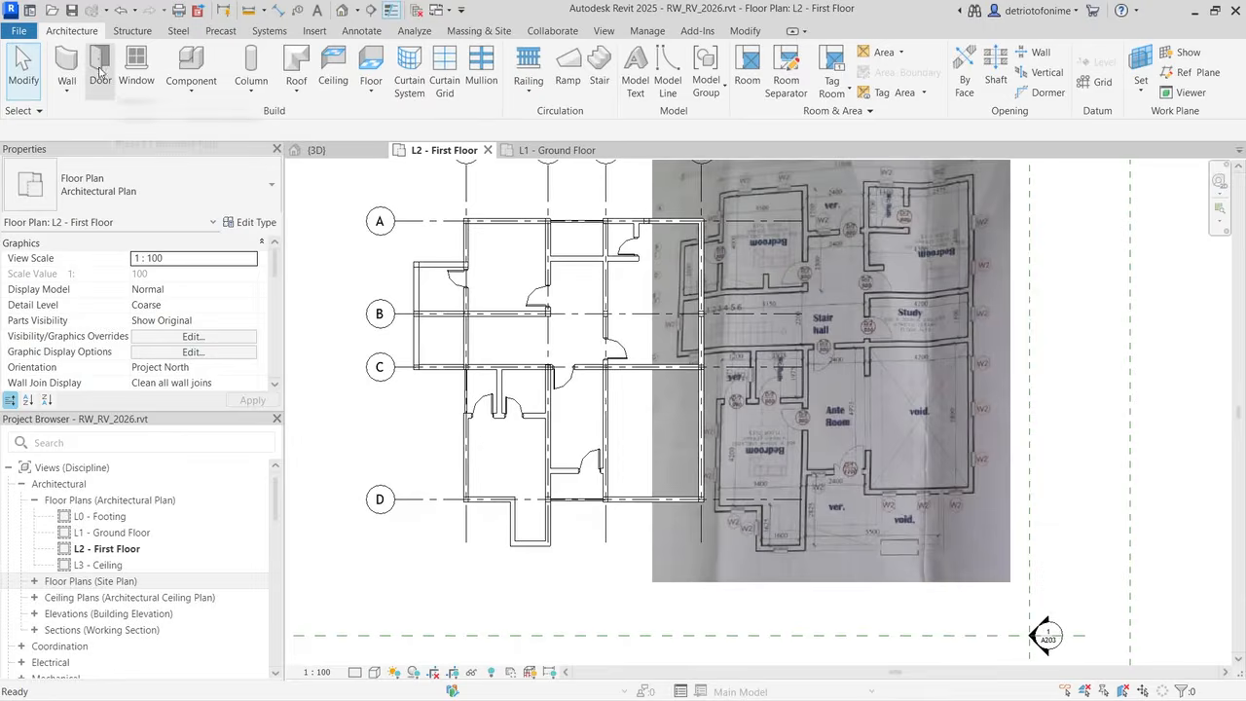
left_click(136, 69)
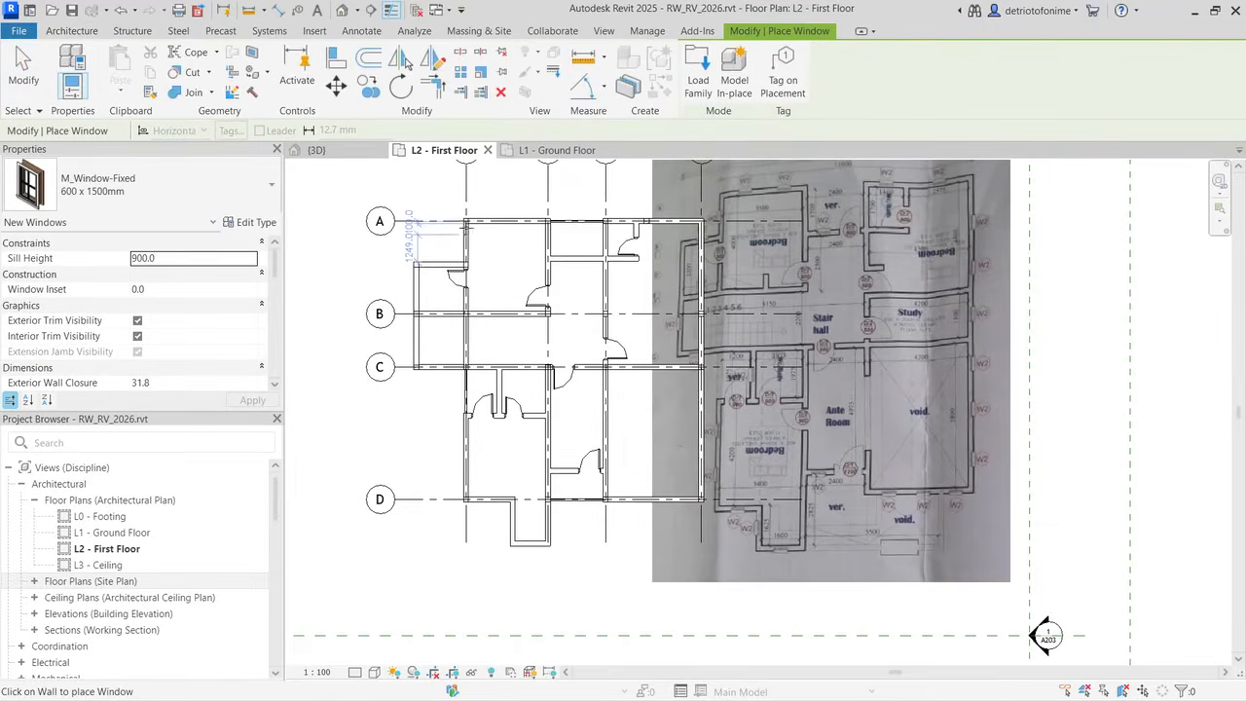
left_click(495, 222)
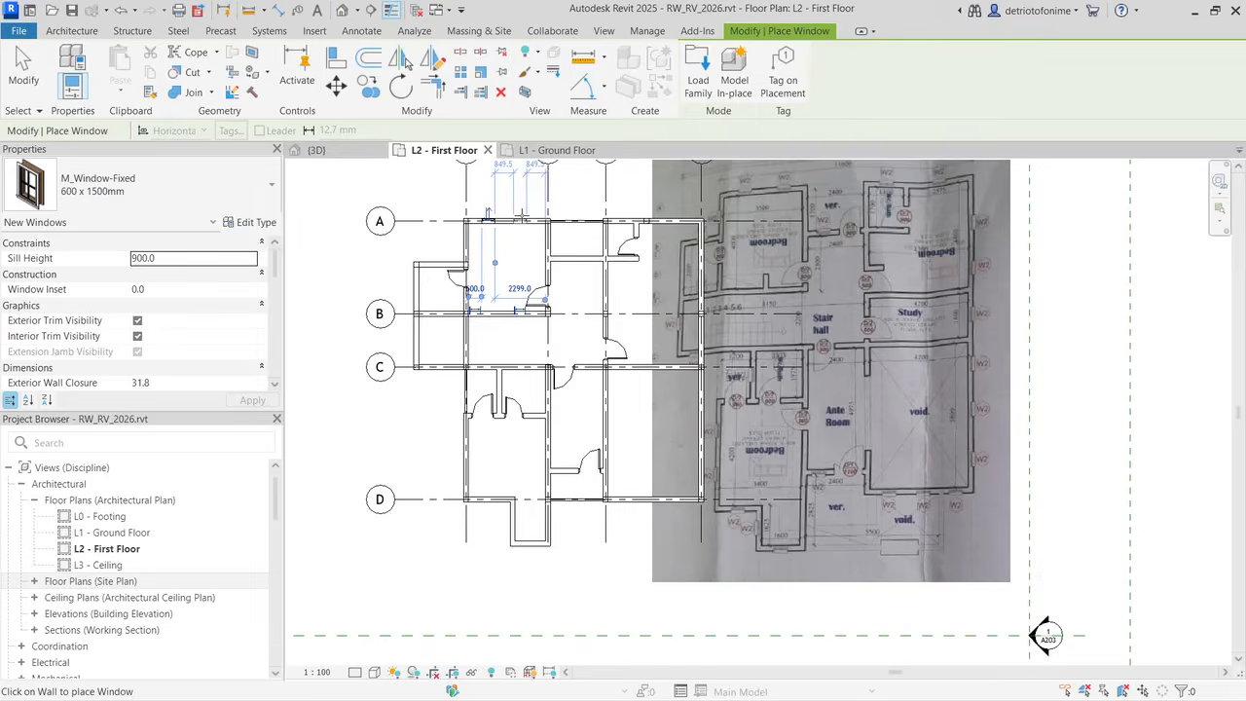
left_click(521, 214)
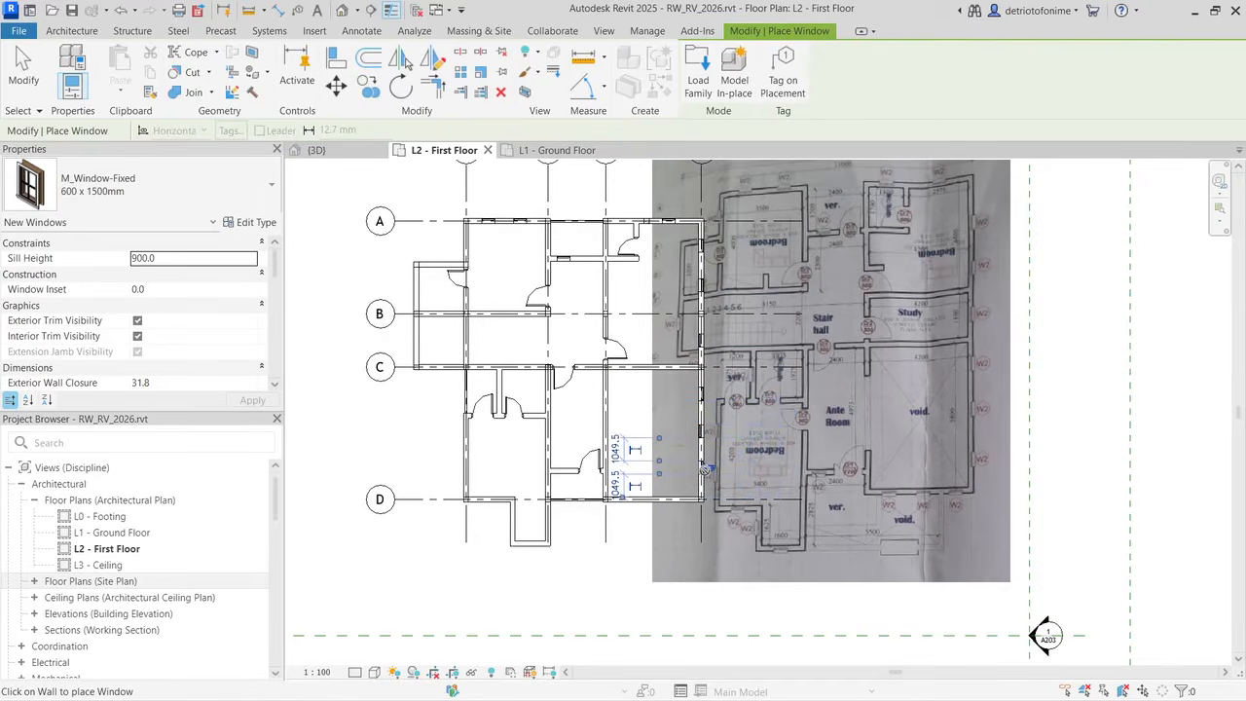
left_click(703, 469)
Step: Place 600 x 1500mm fixed windows along grid D, in the southern projection, the southwest bedroom's grid 1 wall and the ante room's south wall
left_click(679, 506)
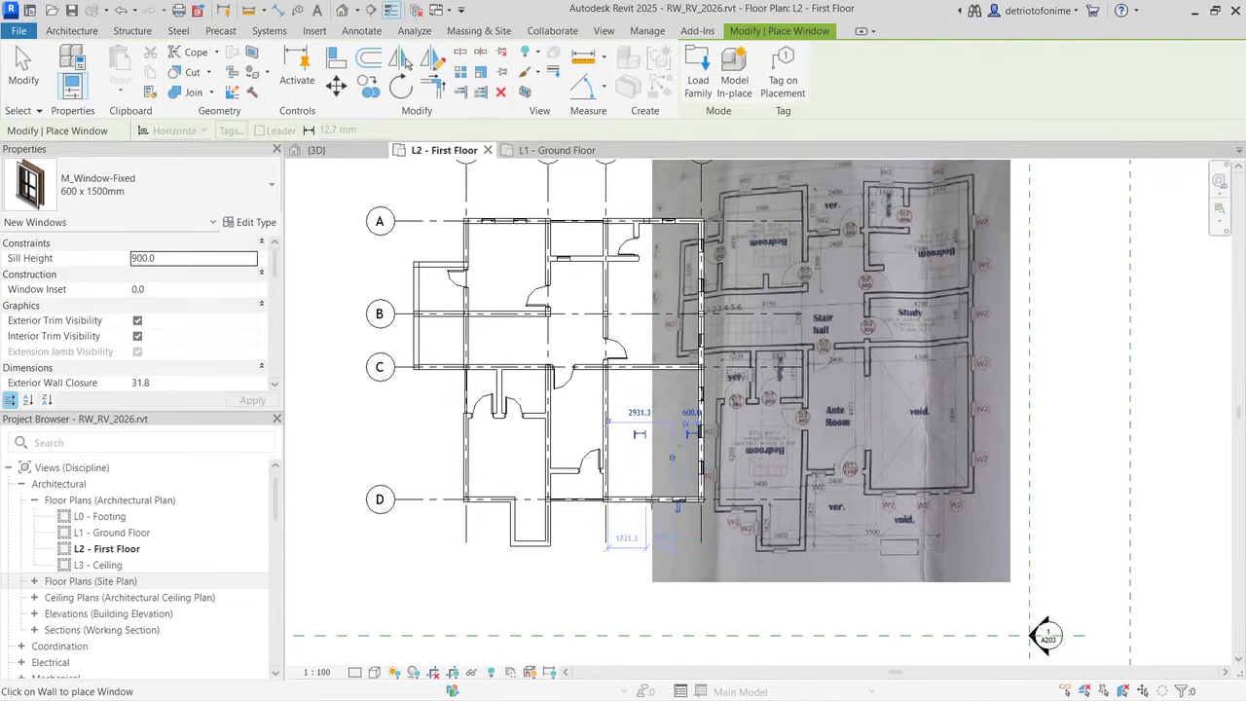
left_click(624, 503)
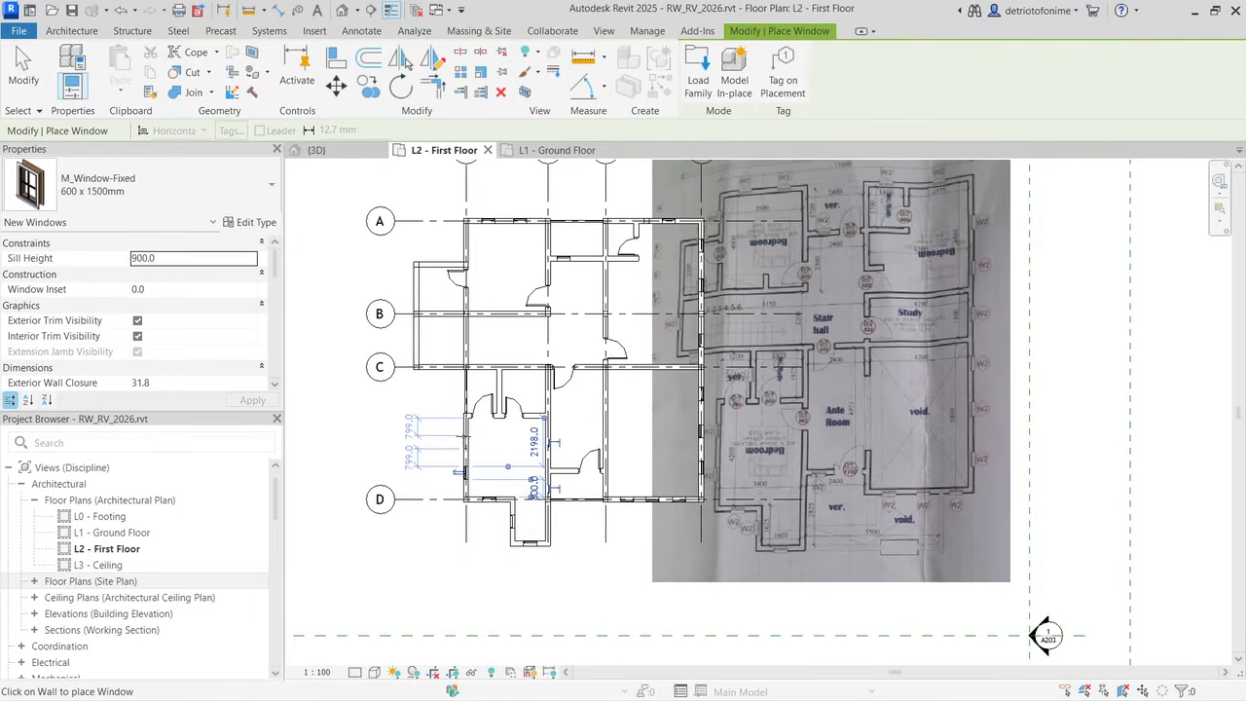
left_click(467, 440)
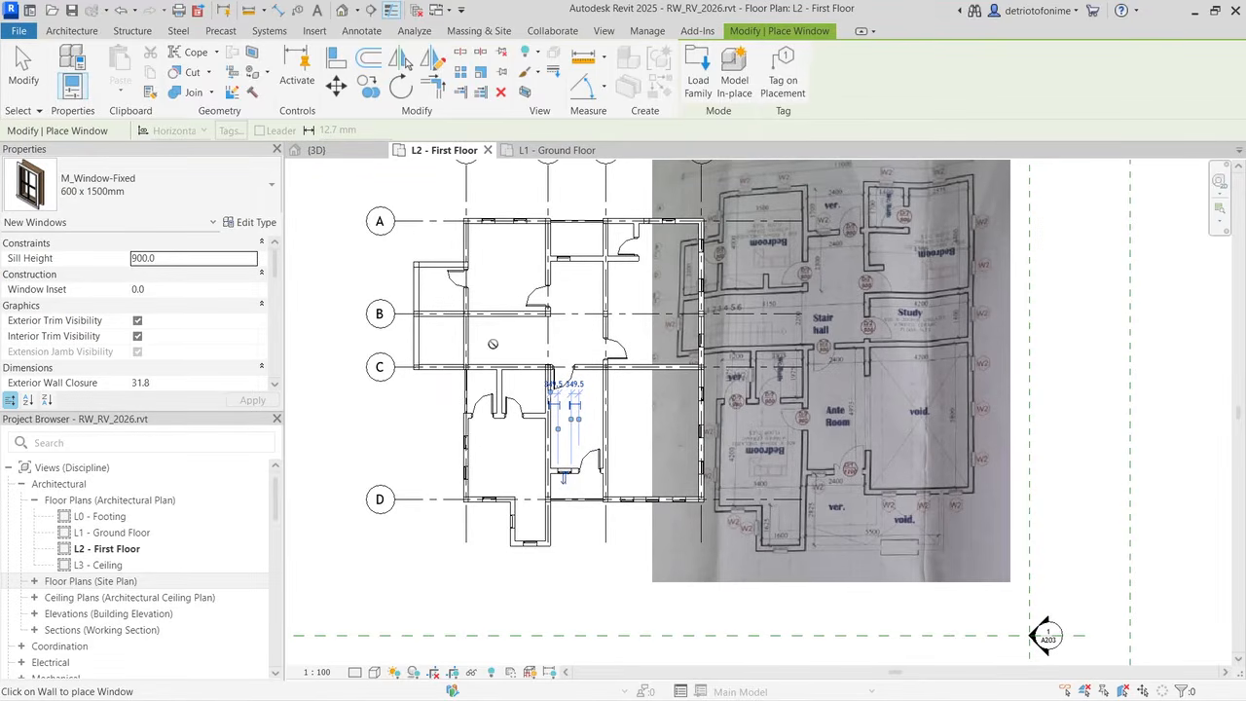
key("Escape")
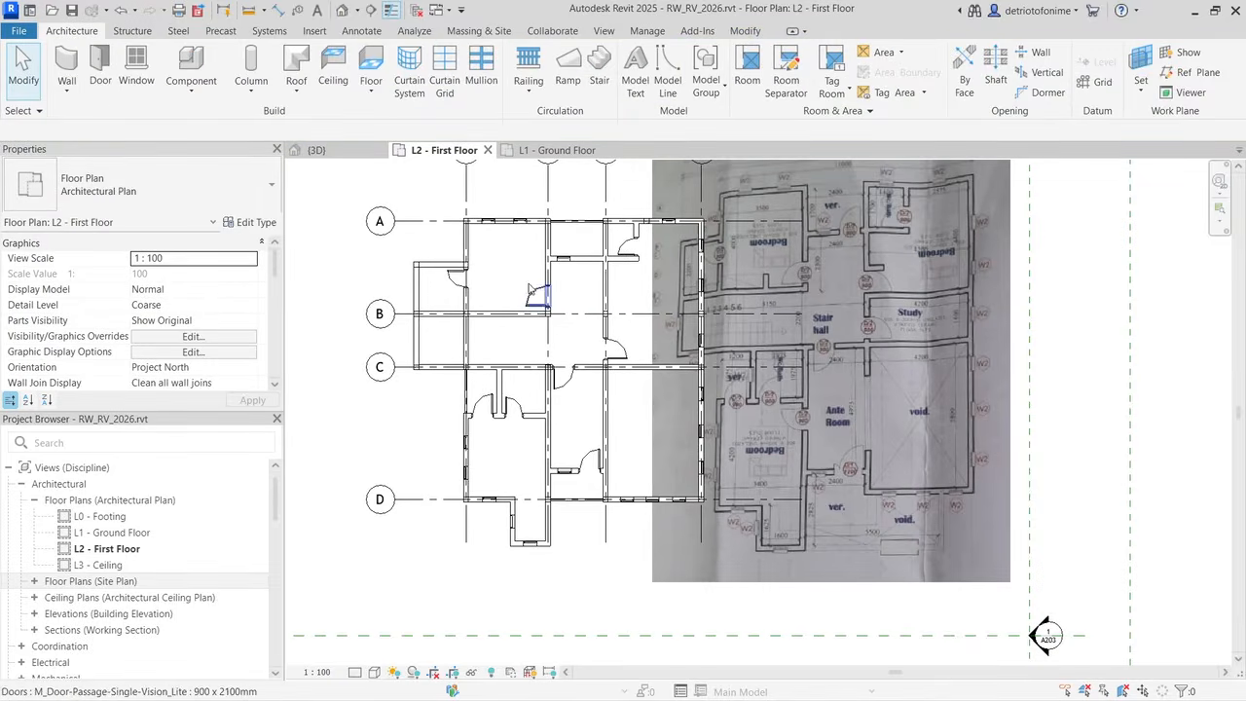
Step: Draw a Generic - 226mm wall along grid B from the grid 4 wall to the grid 3 wall on the L2 plan
left_click(514, 316)
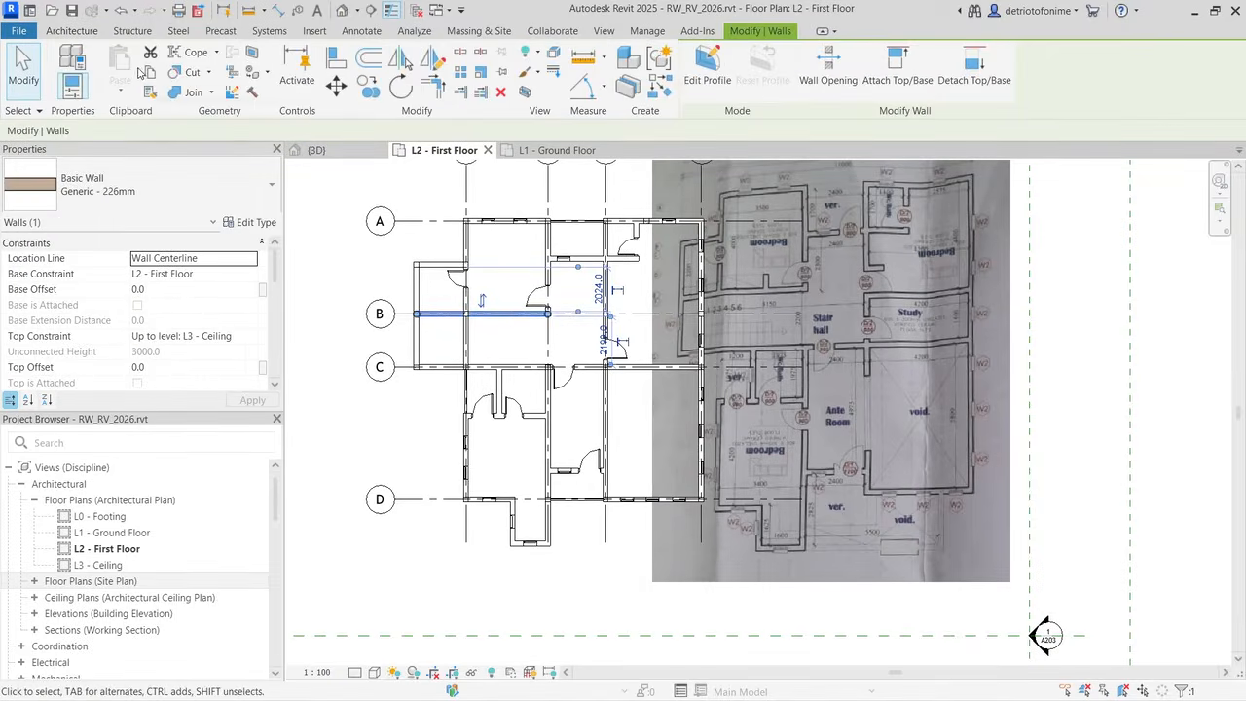
left_click(68, 31)
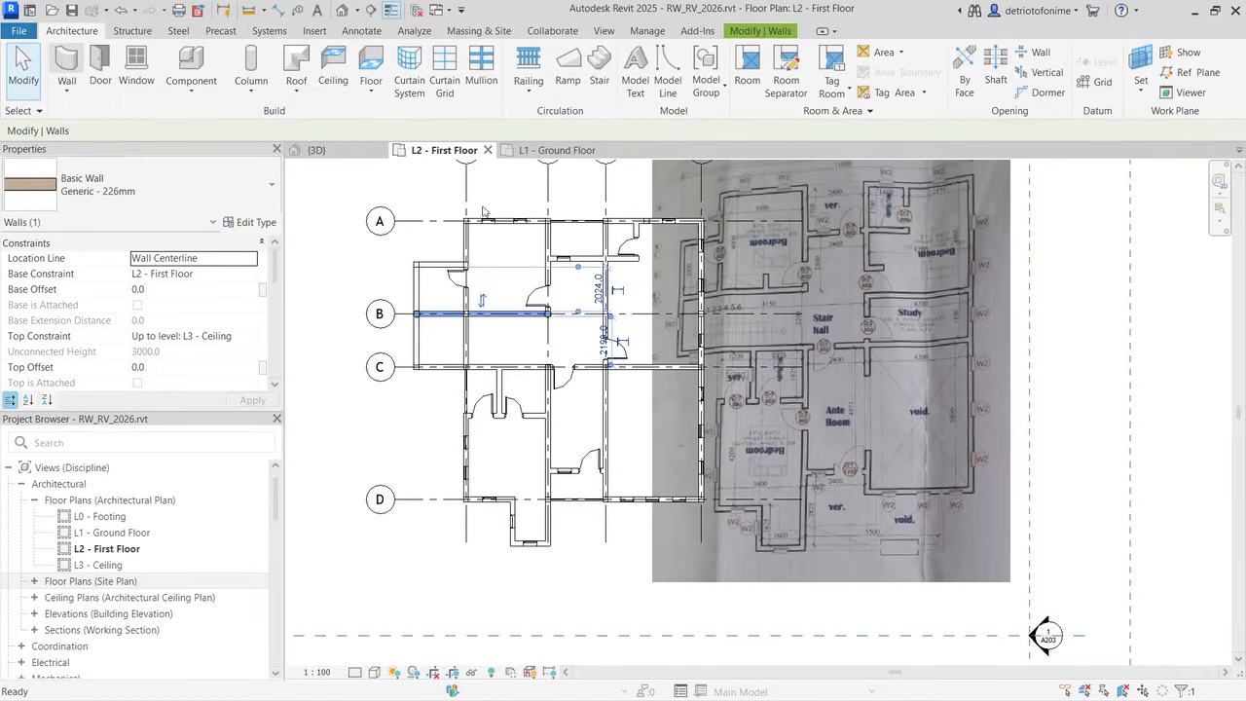
left_click(65, 62)
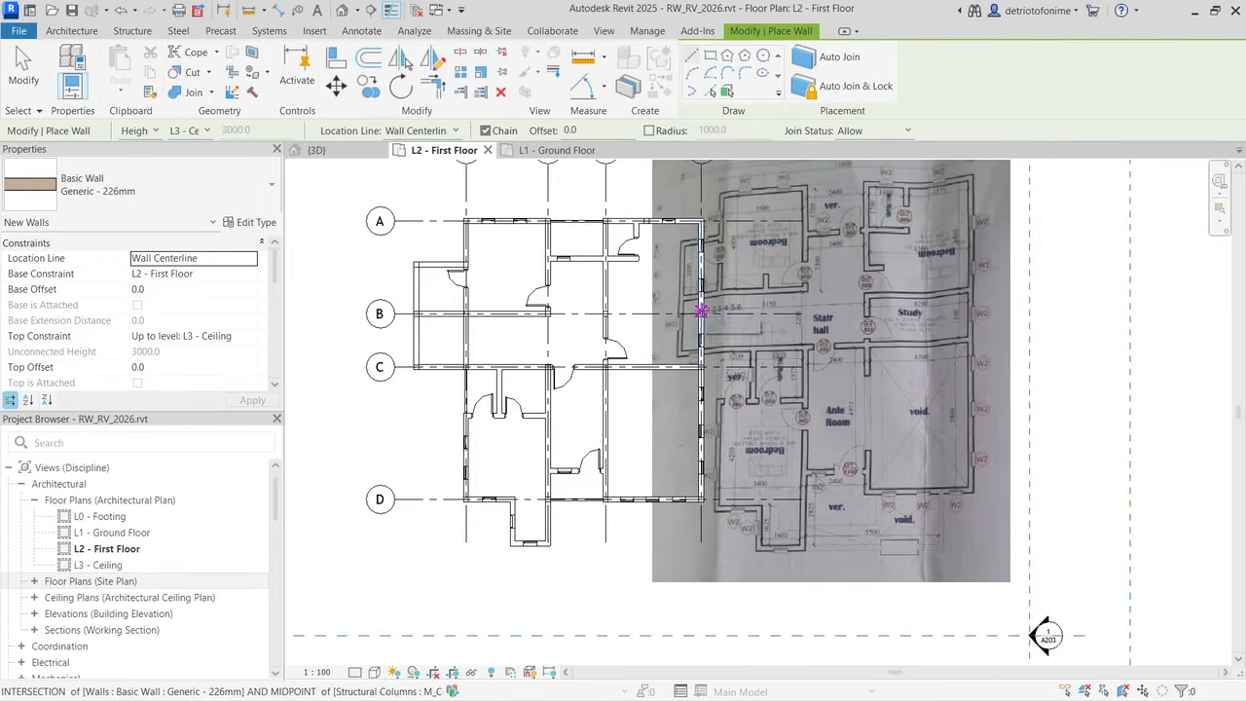
scroll(702, 311, "up", 3)
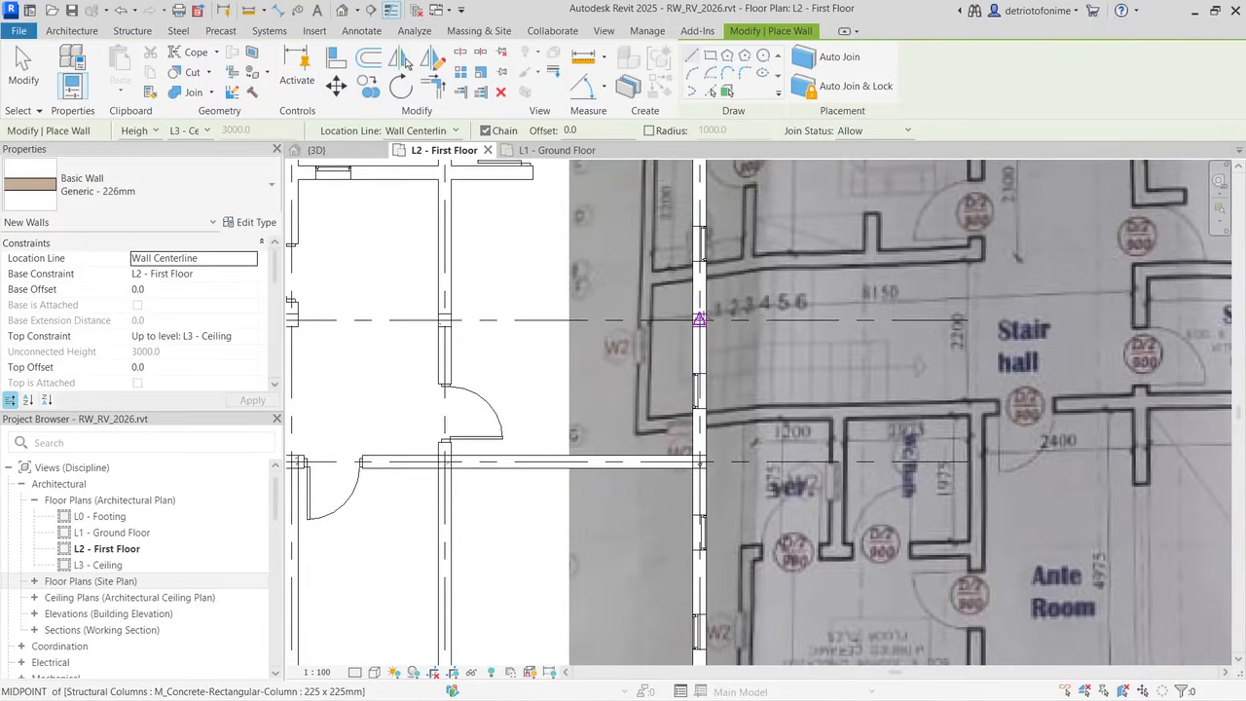
left_click(700, 314)
left_click(445, 322)
key("Escape")
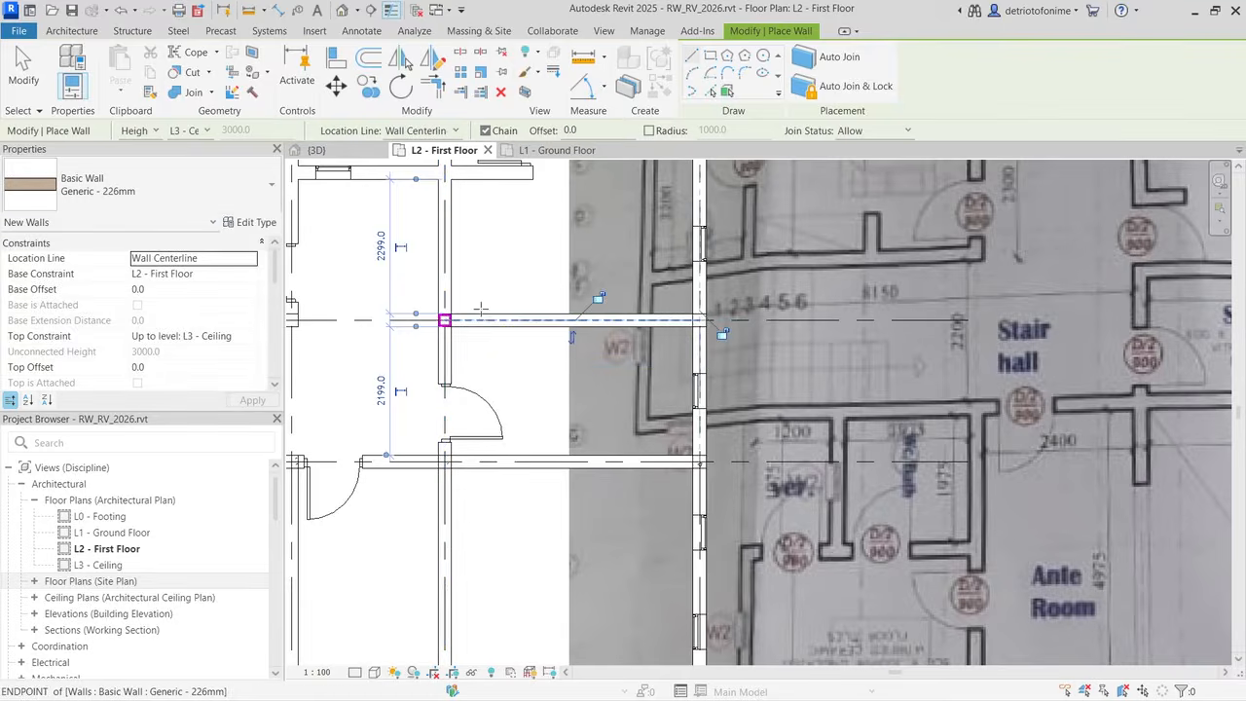
Step: Draw a stub wall about 800 mm long running east from the grid 3 wall, between the bathroom and grid B
scroll(604, 278, "down", 2)
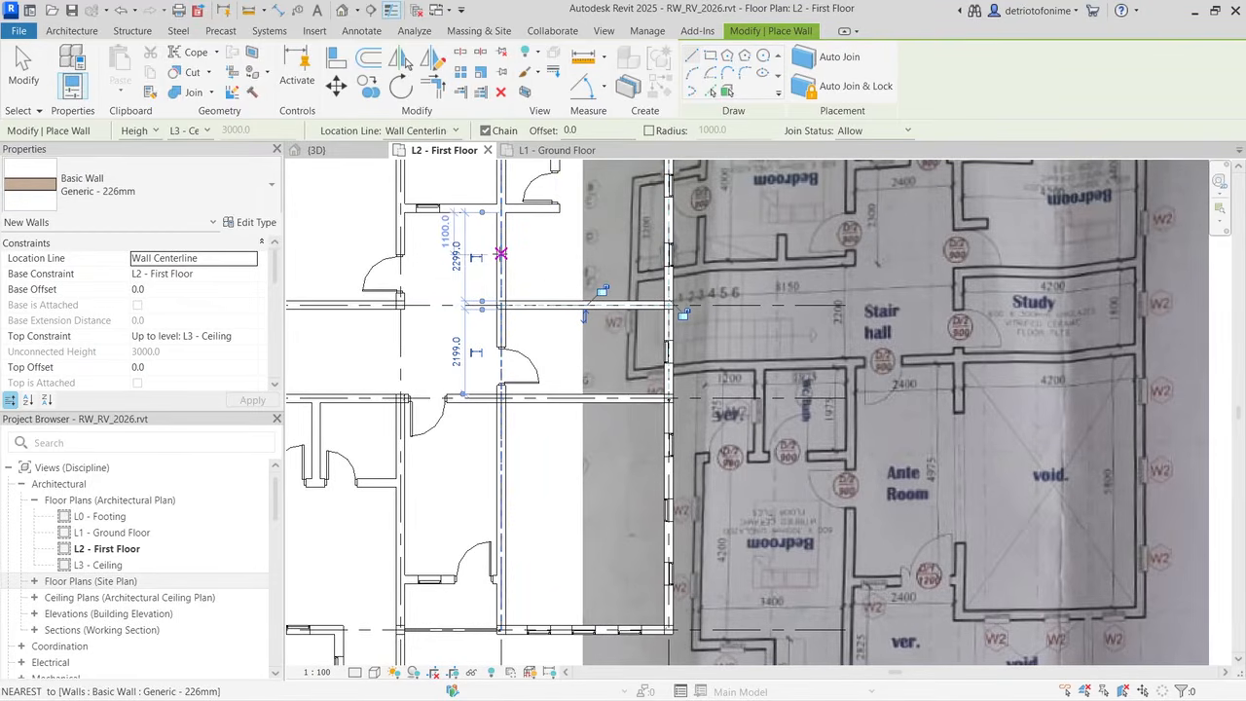
left_click(500, 254)
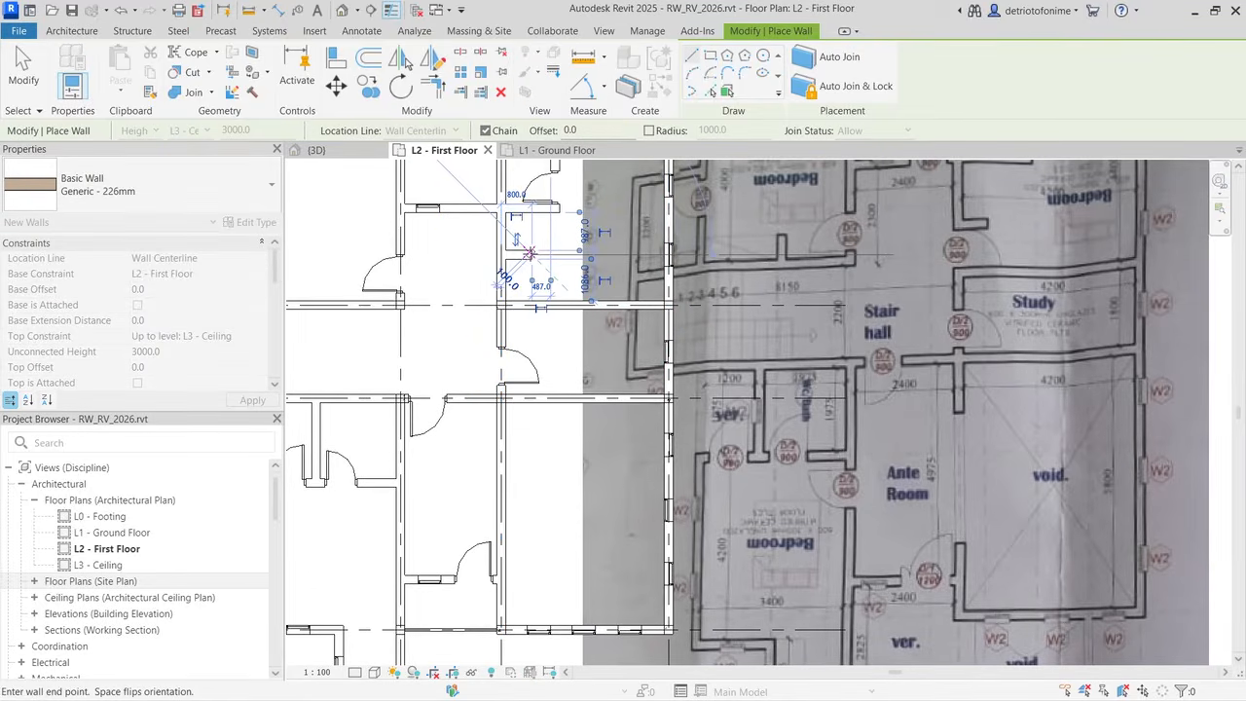
key("Escape")
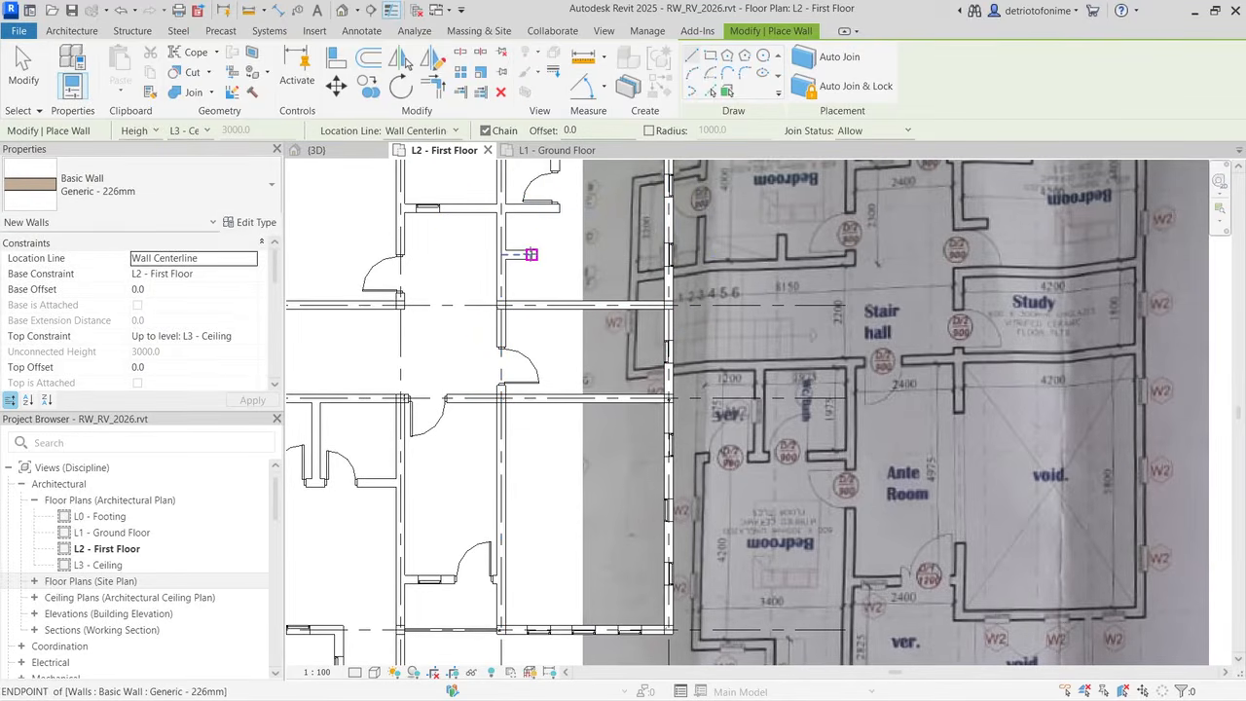
Step: Place an M_Door-Passage-Single-Flush 900 x 2100mm door in the grid 3 wall between the stub wall and grid B
left_click(70, 33)
left_click(100, 70)
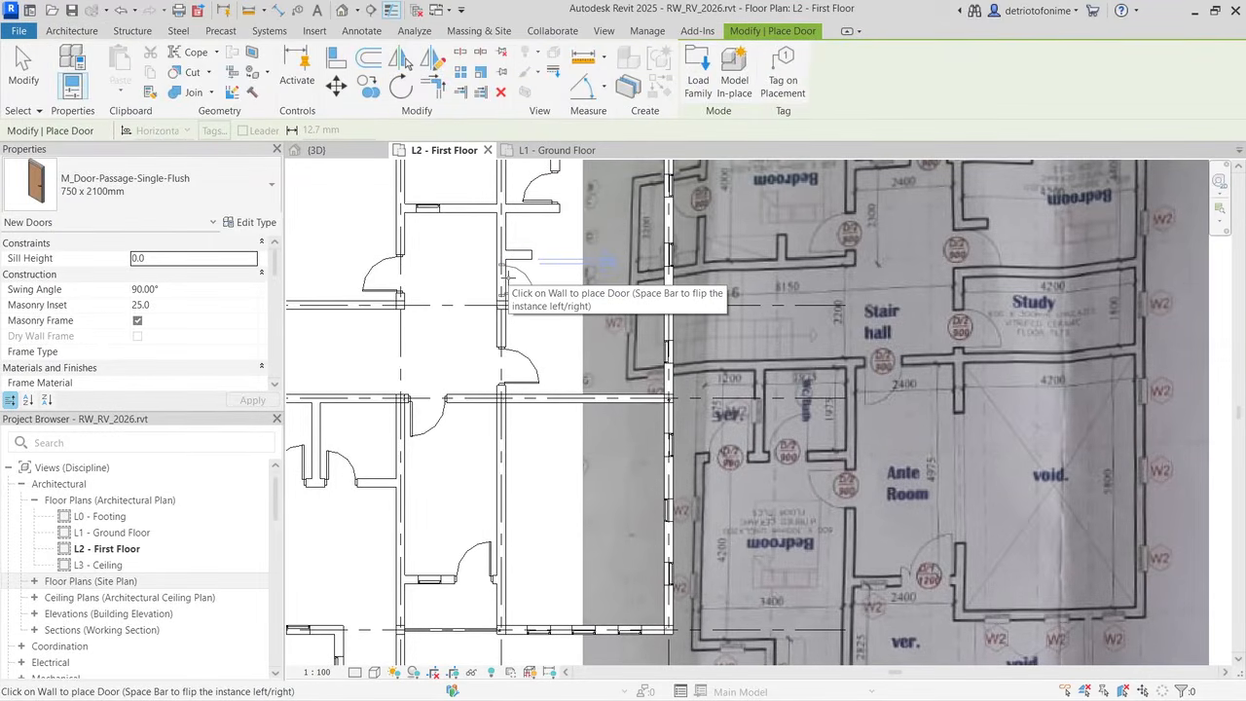
left_click(146, 185)
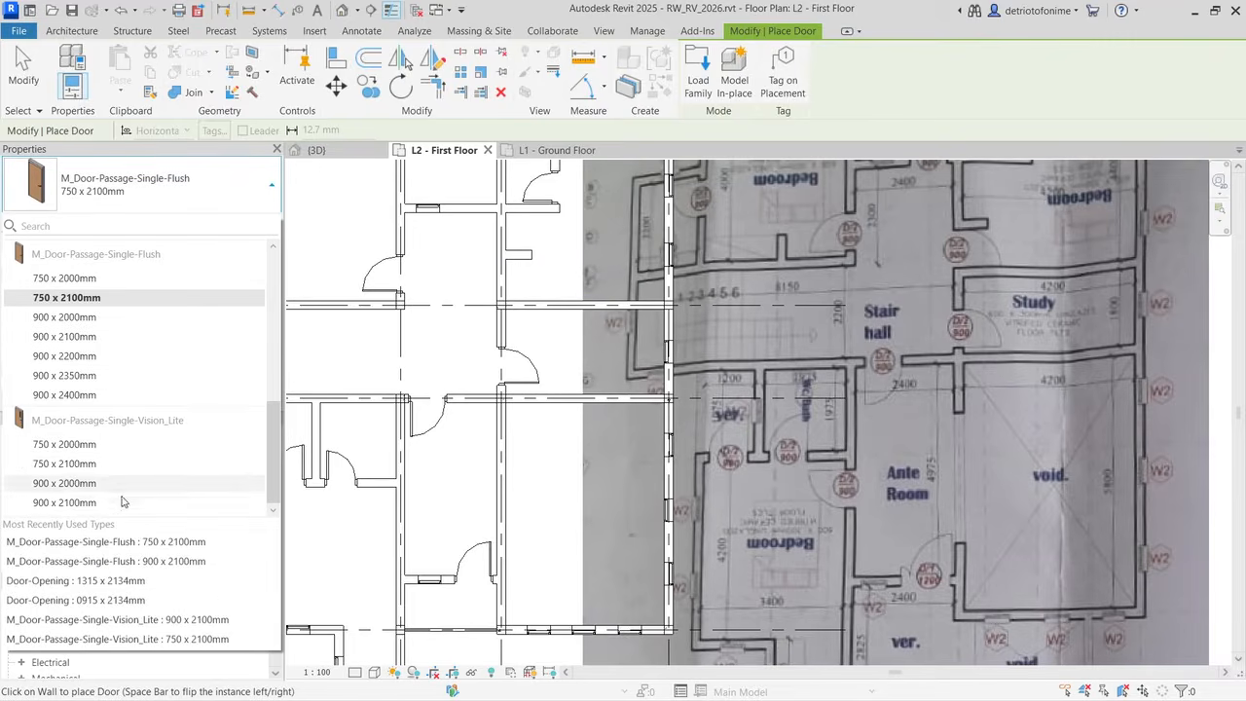
left_click(78, 334)
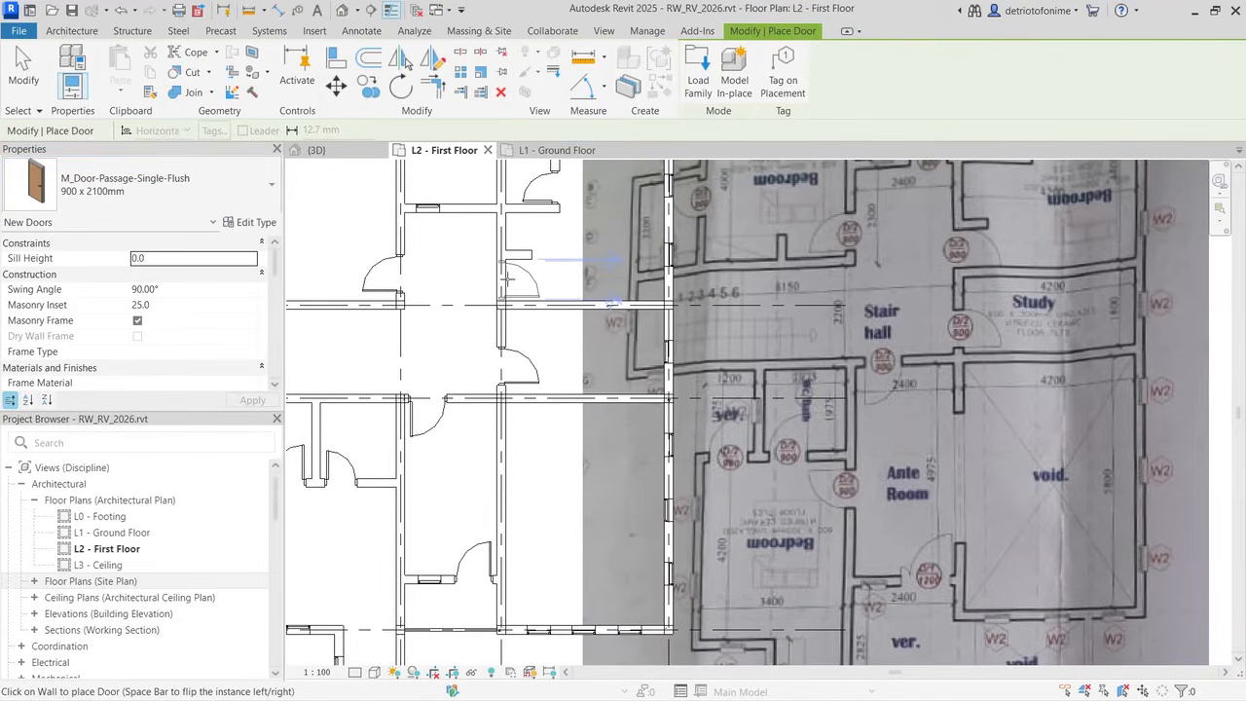
key("n")
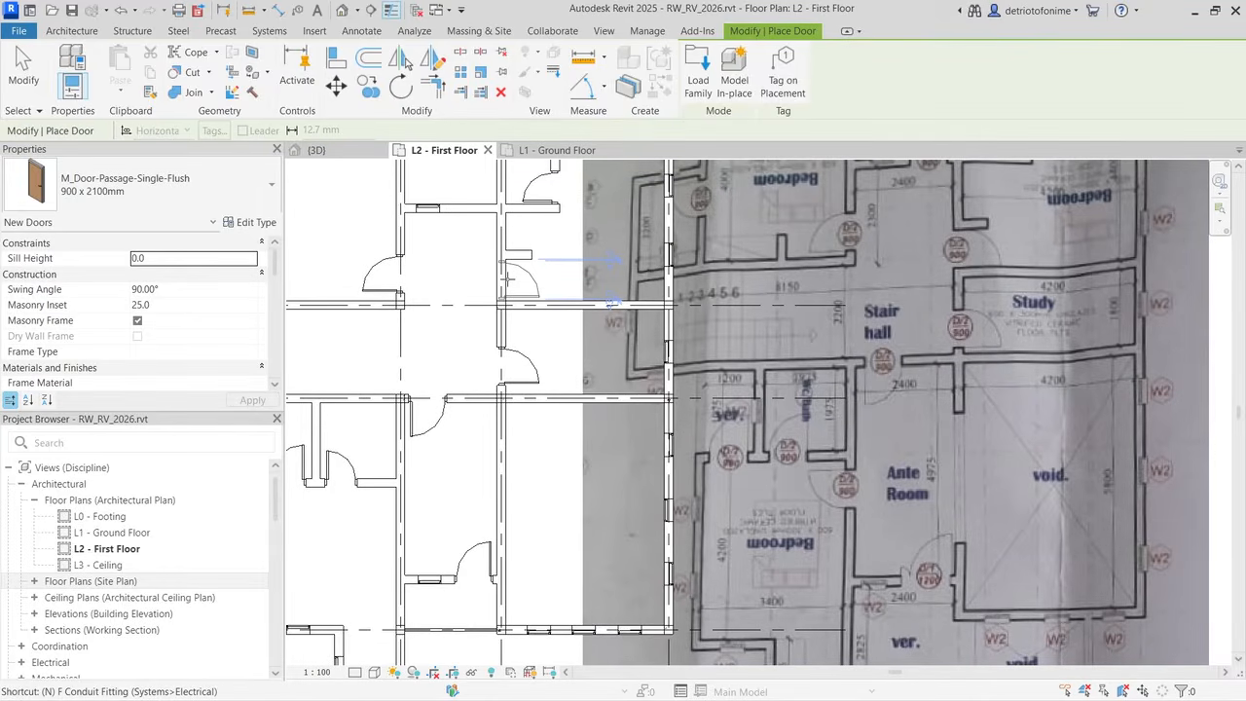
left_click(508, 280)
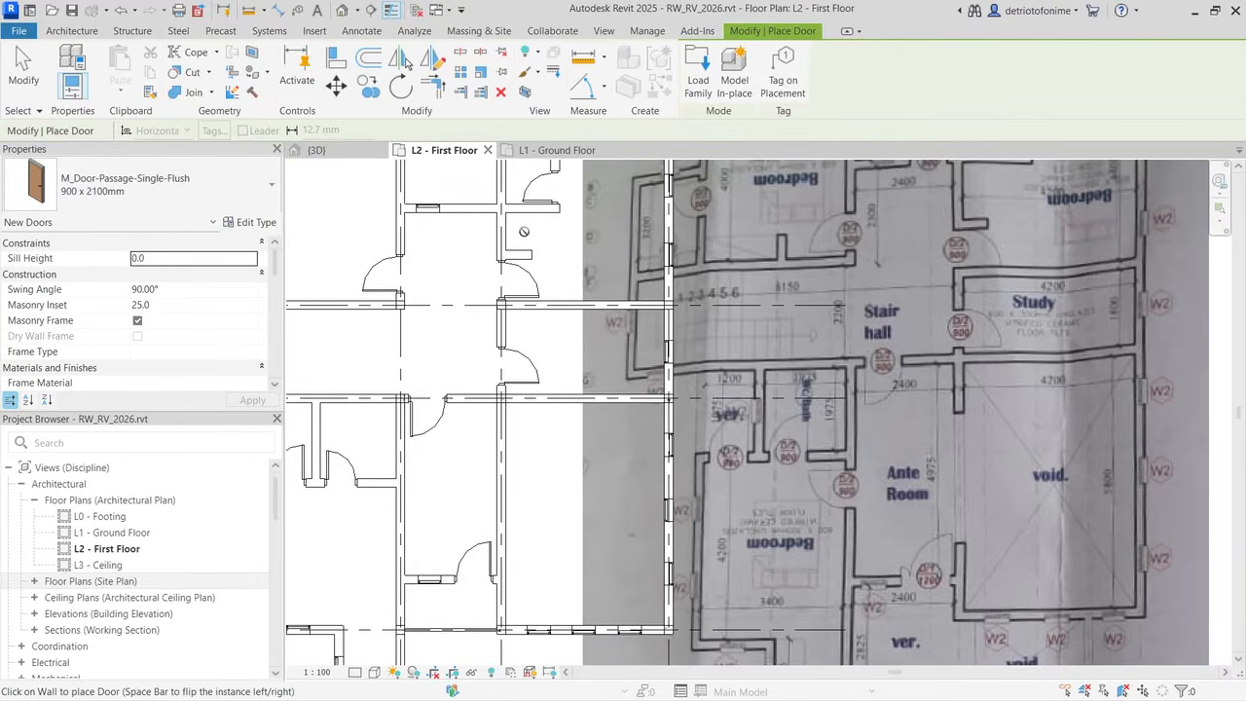
key("Escape")
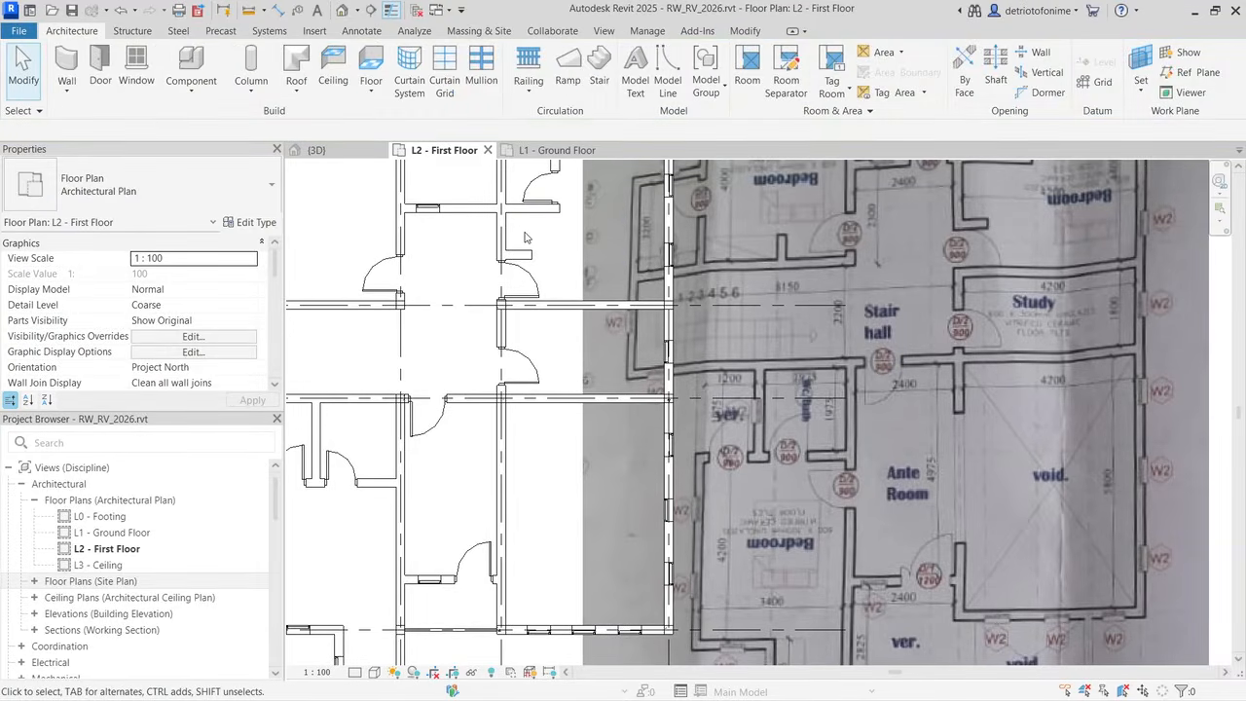
Step: Place M_Window-Fixed 600 x 1500mm windows in the north and south walls of the western projection on L2
scroll(524, 237, "down", 2)
left_click(137, 68)
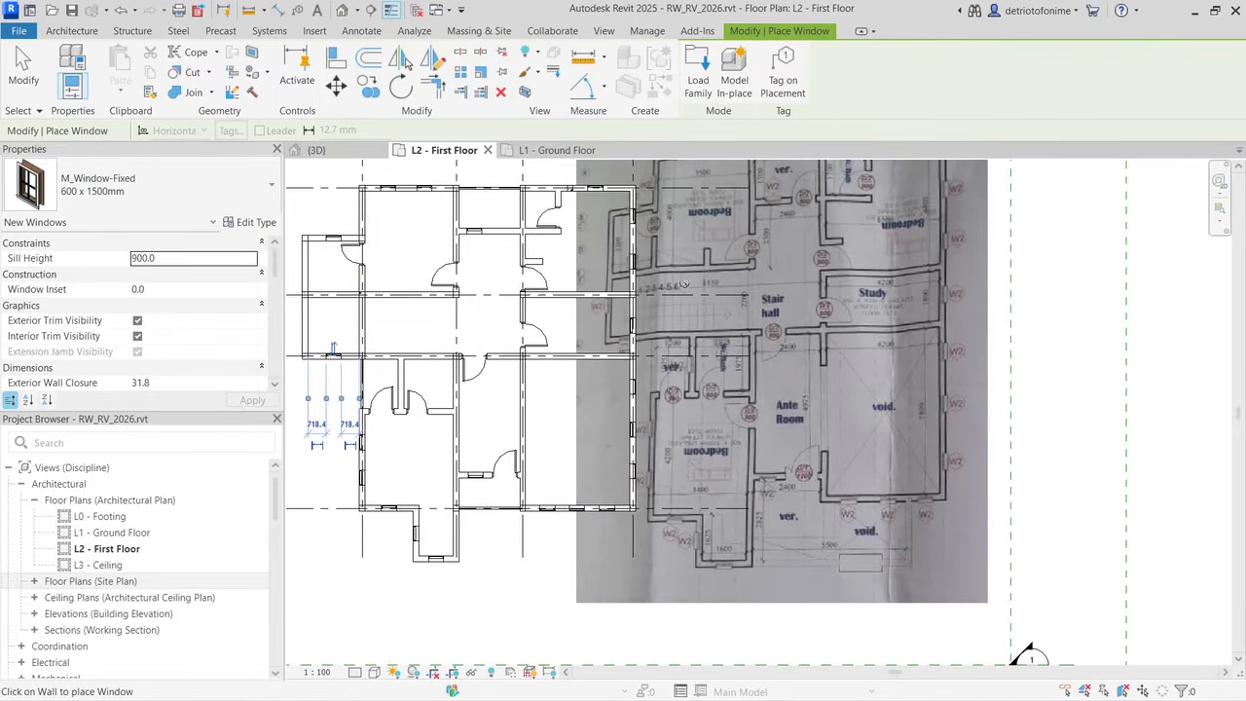
scroll(699, 278, "down", 2)
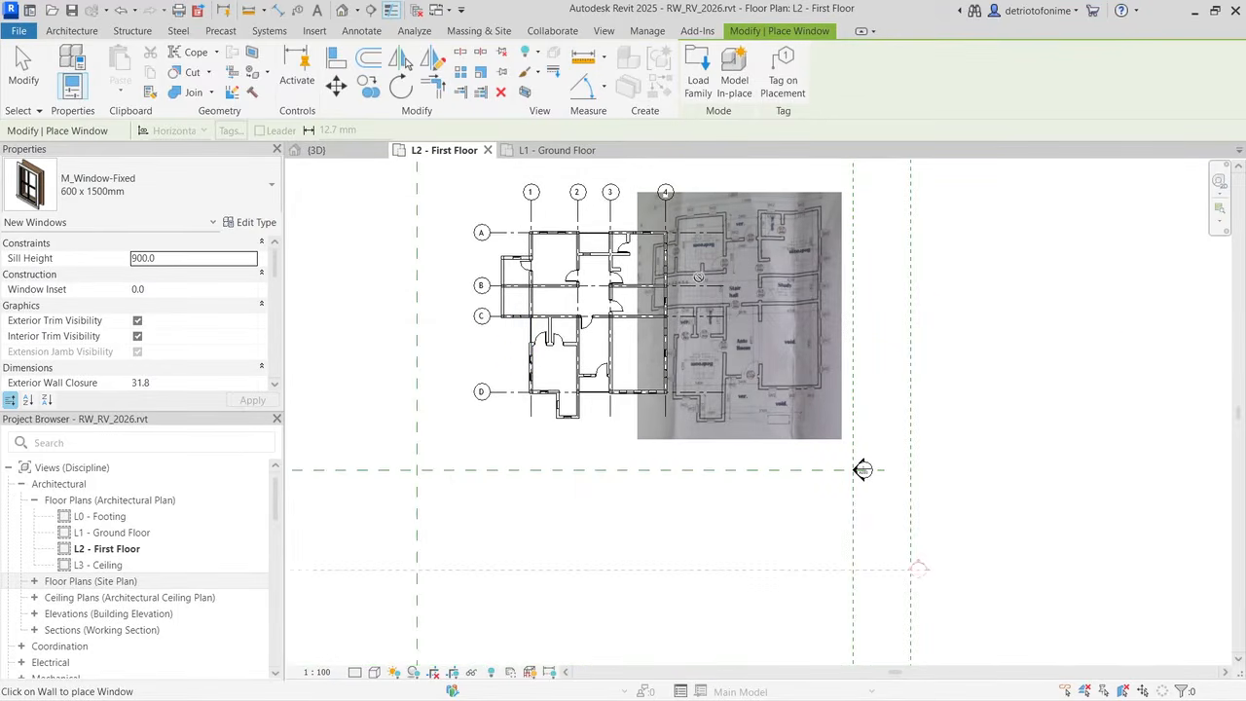
key("Escape")
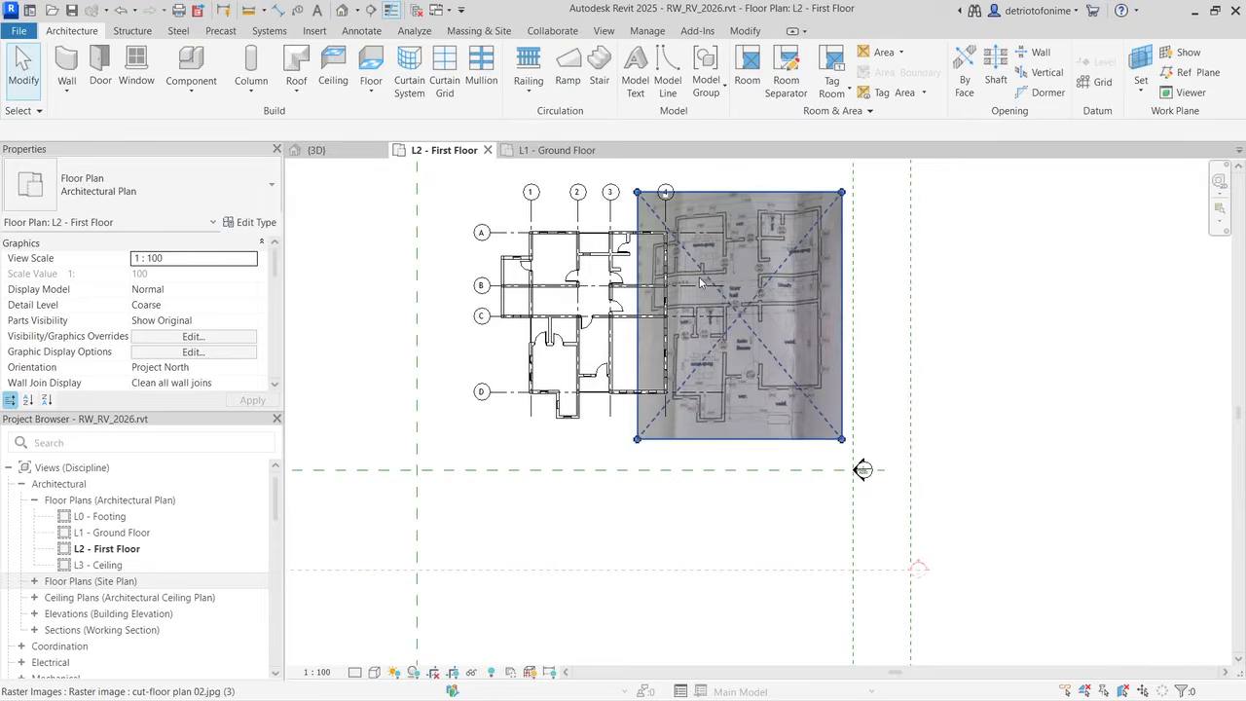
Step: Delete the reference floor plan image from the L2 plan and check the model in the 3D view
left_click(699, 281)
key("Delete")
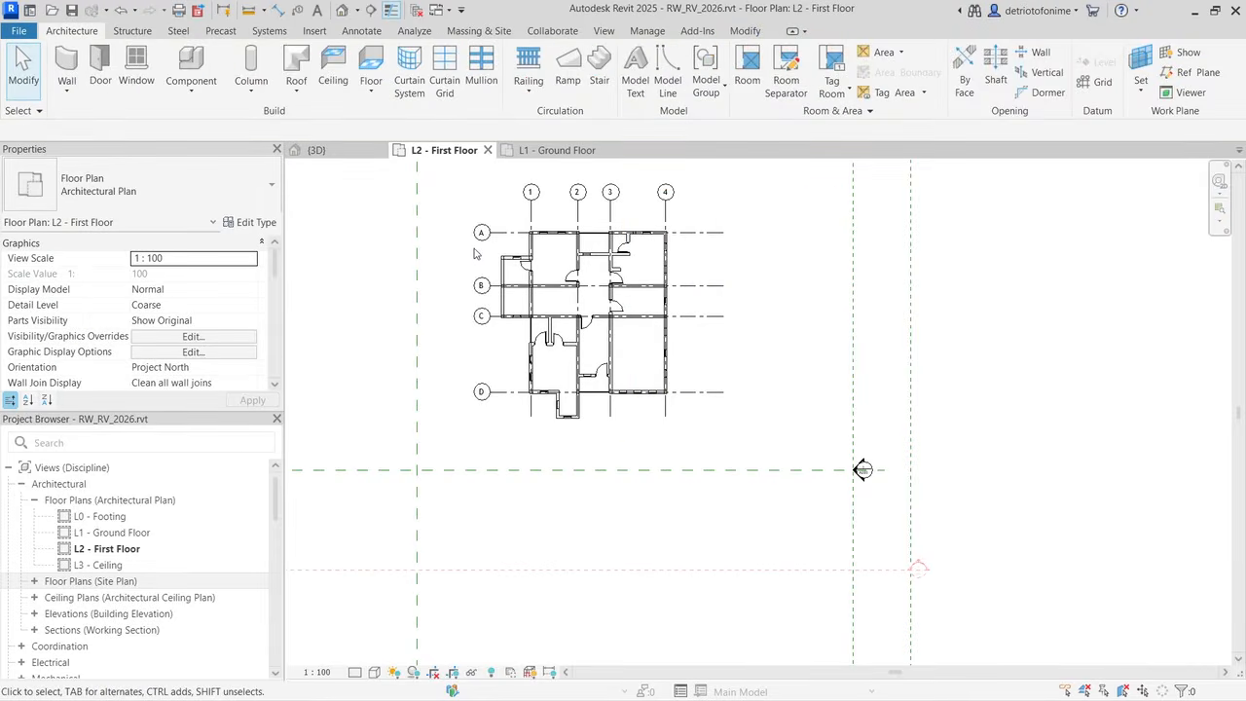
scroll(475, 249, "up", 2)
left_click(320, 150)
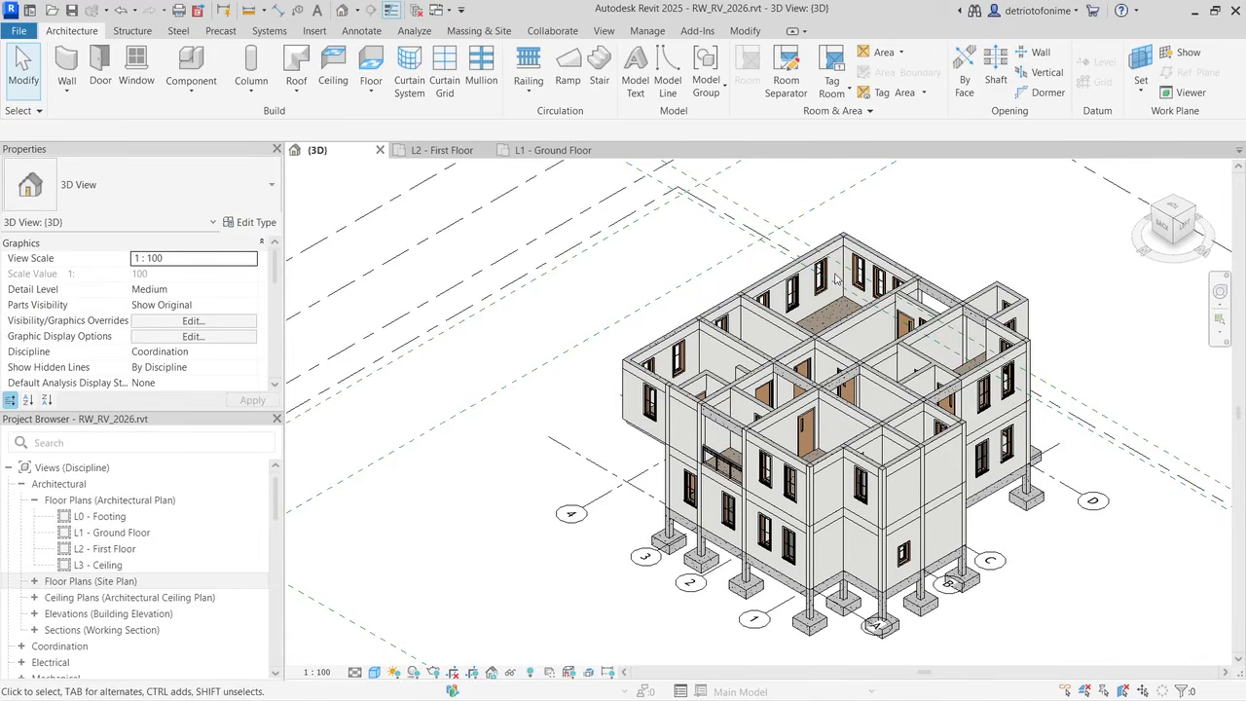
Step: Delete the reference floor plan image from the L1 - Ground Floor plan
left_click(551, 150)
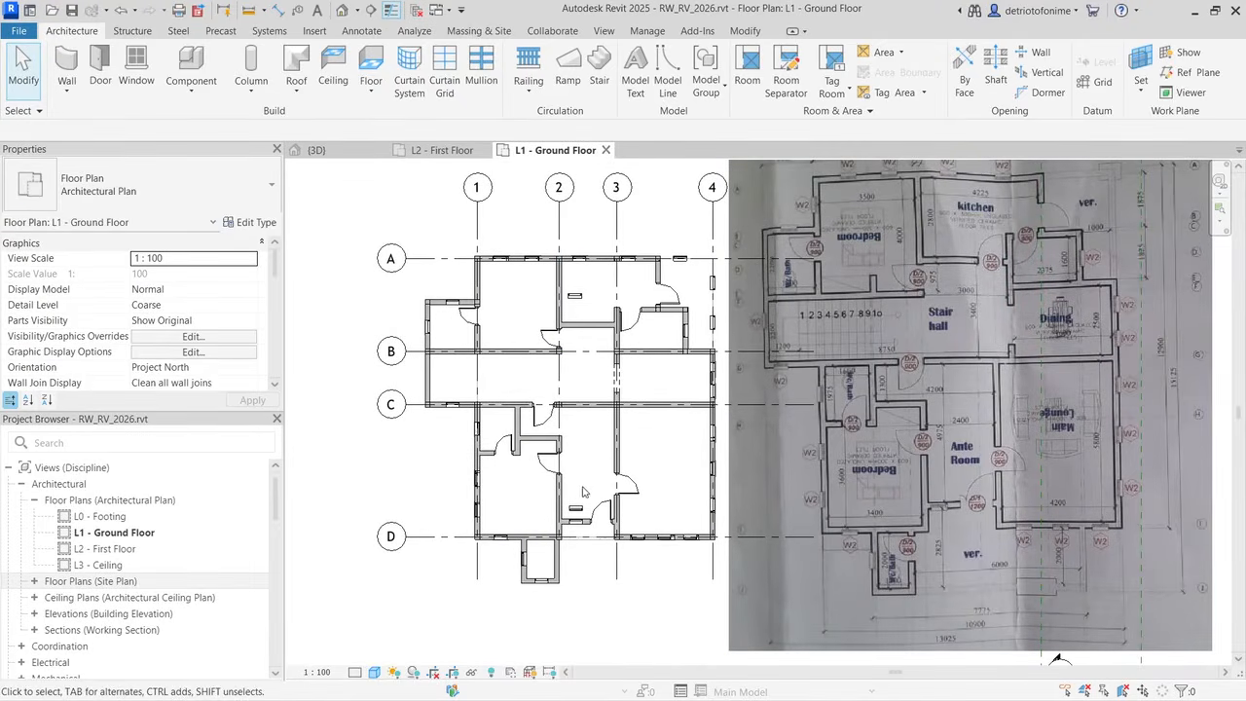
left_click(775, 216)
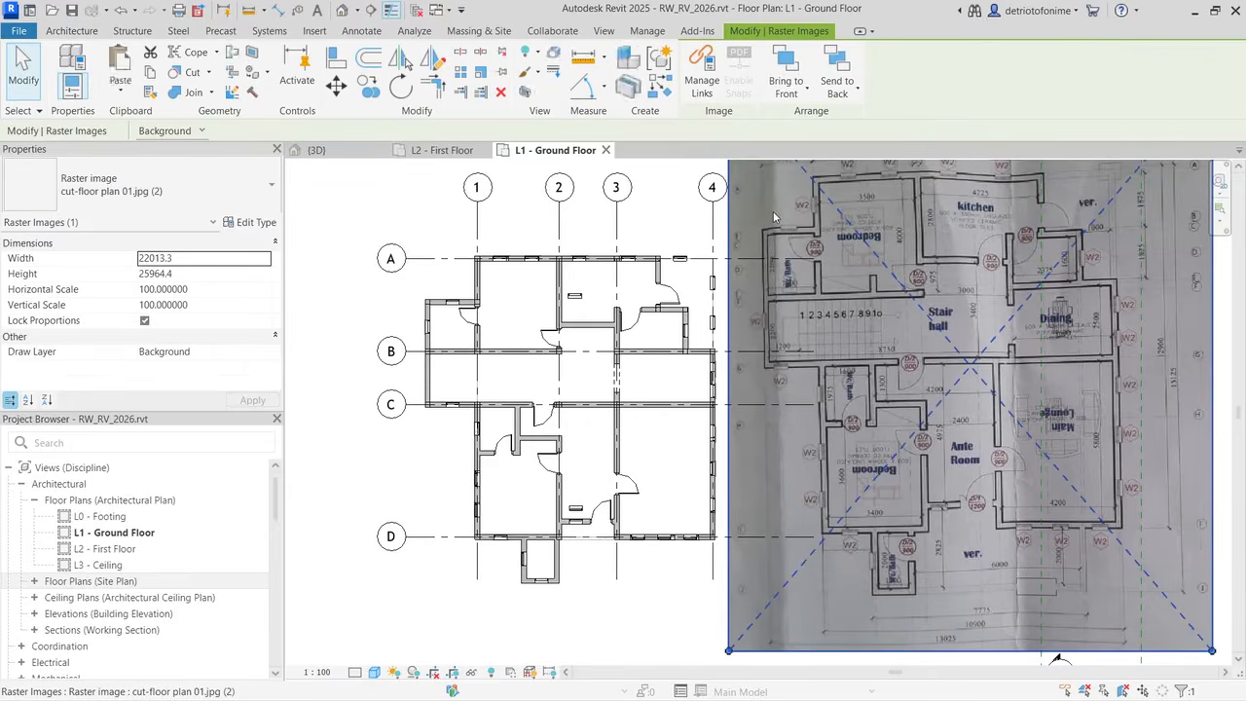
key("Delete")
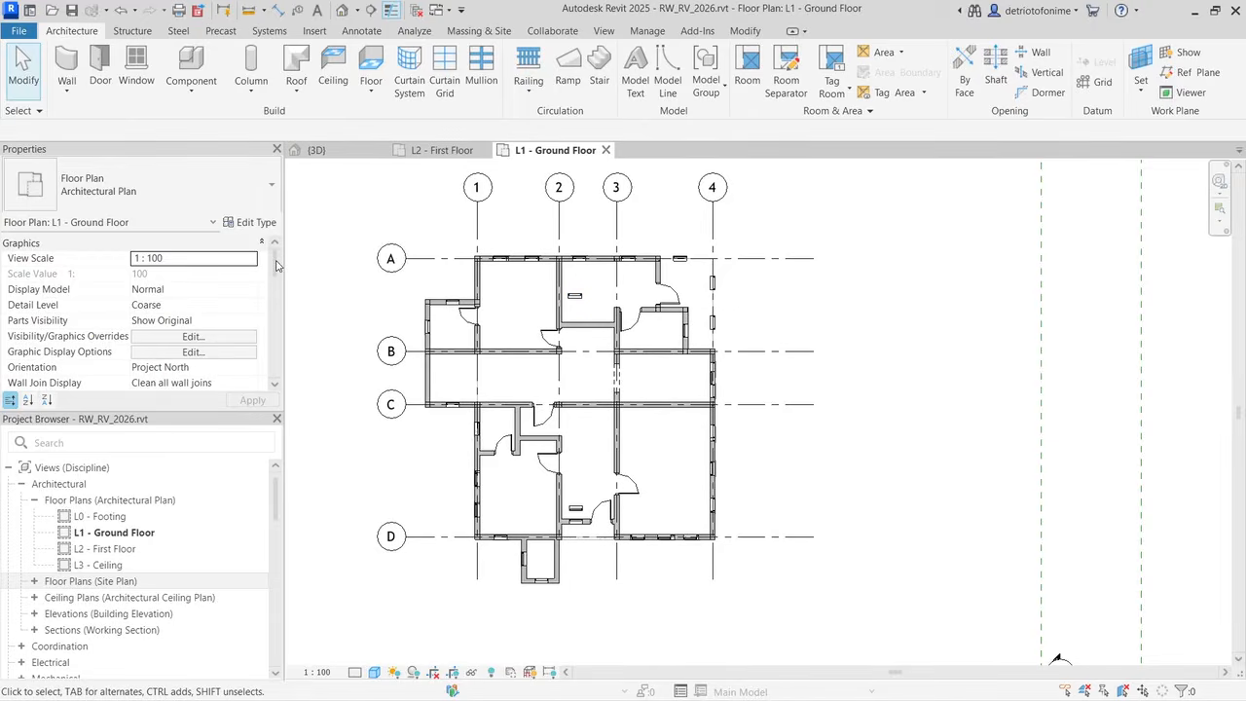
Step: Check the level of the stray window near grid 2, and set the L1 view range's cut plane offset to 1200
left_click(575, 294)
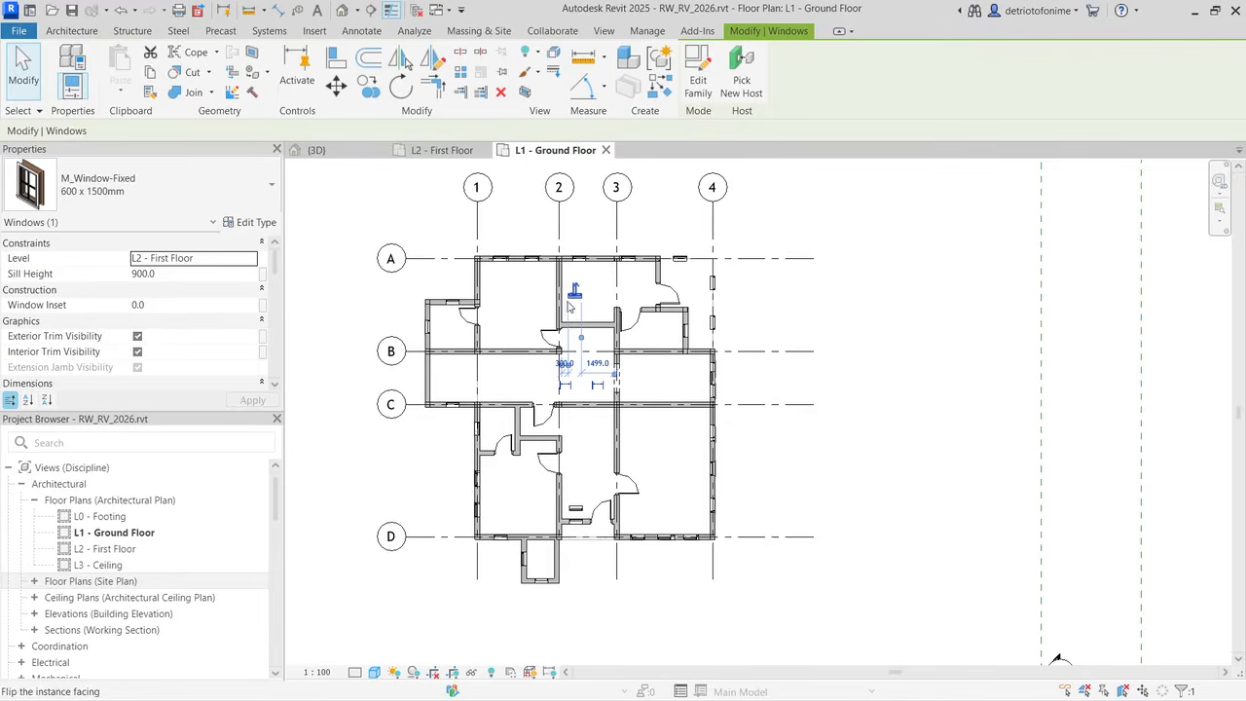
left_click(359, 213)
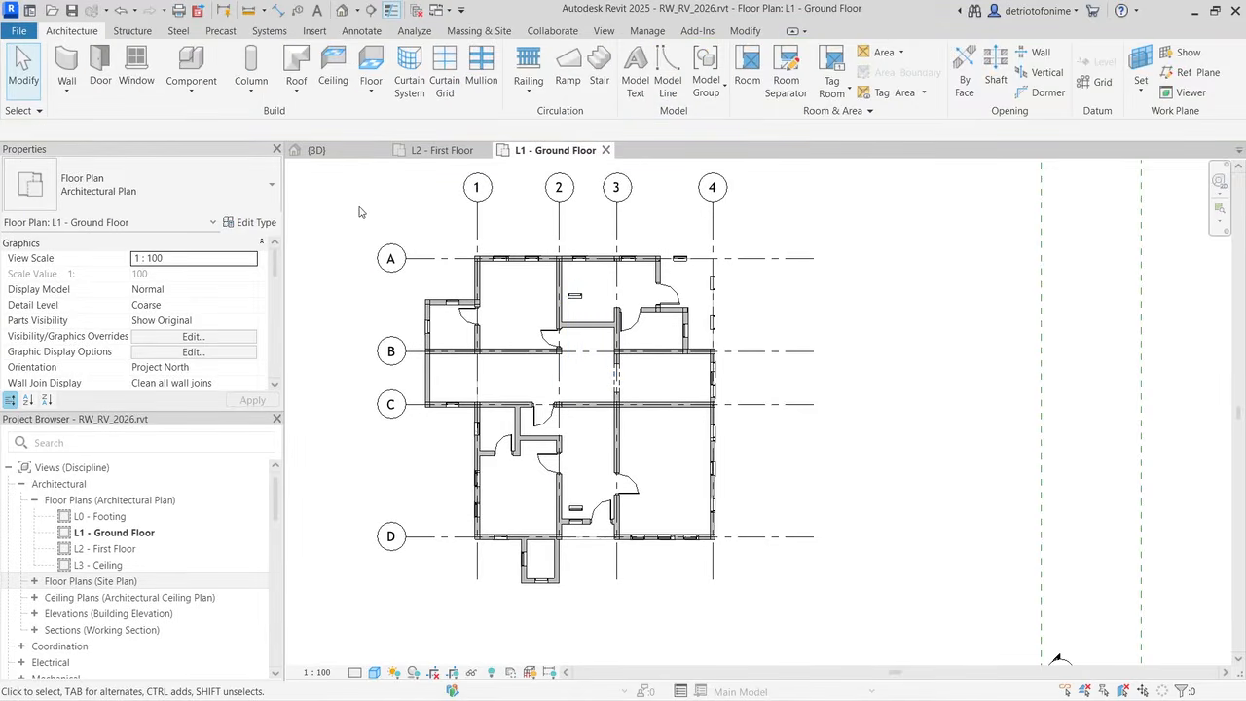
scroll(277, 268, "down", 3)
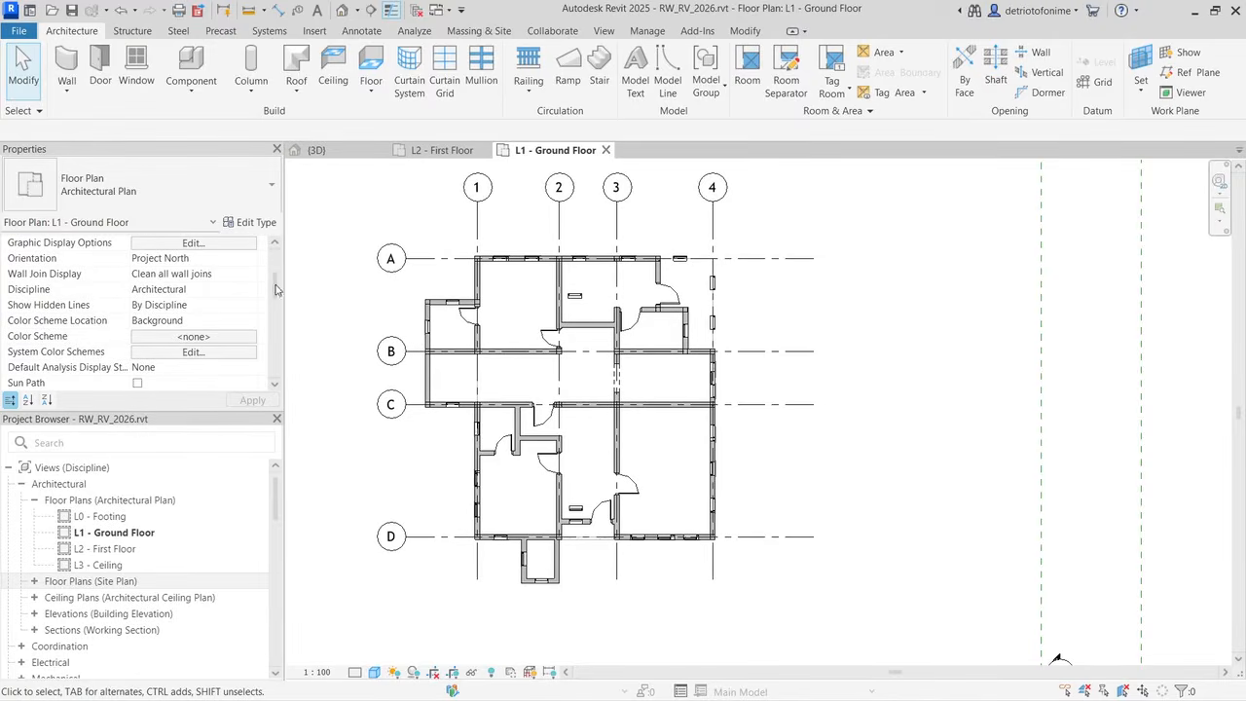
scroll(276, 268, "down", 4)
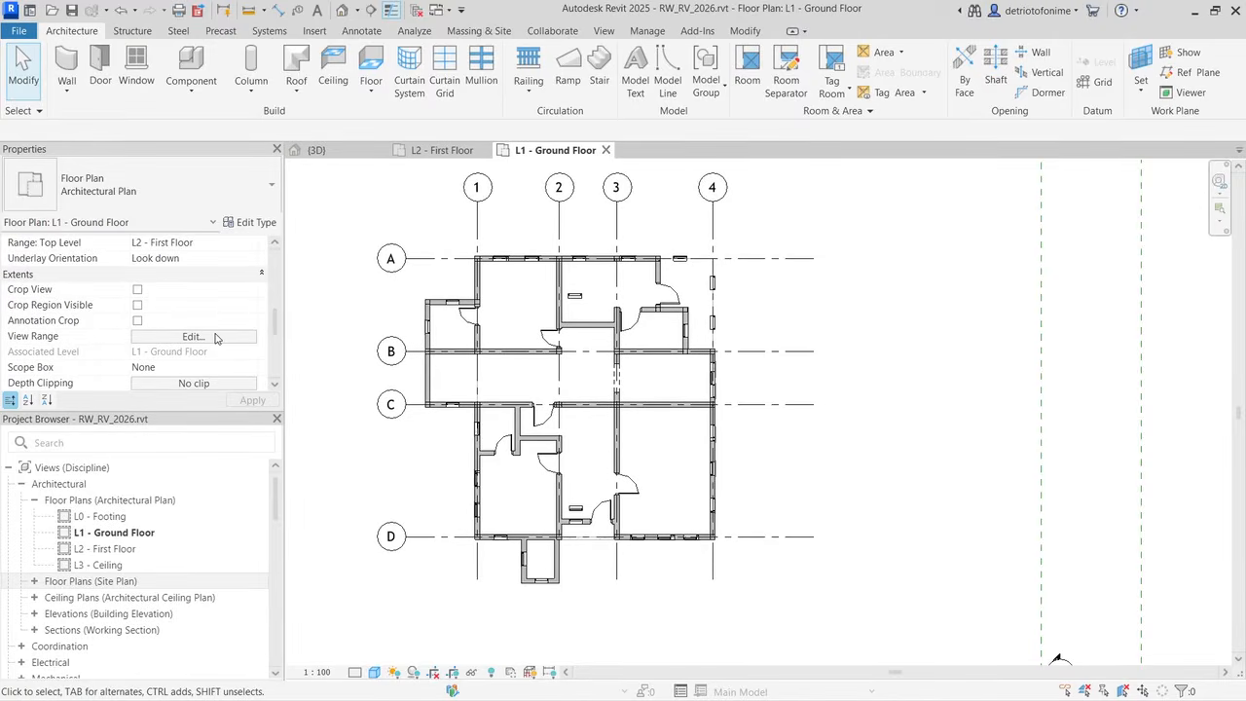
left_click(194, 336)
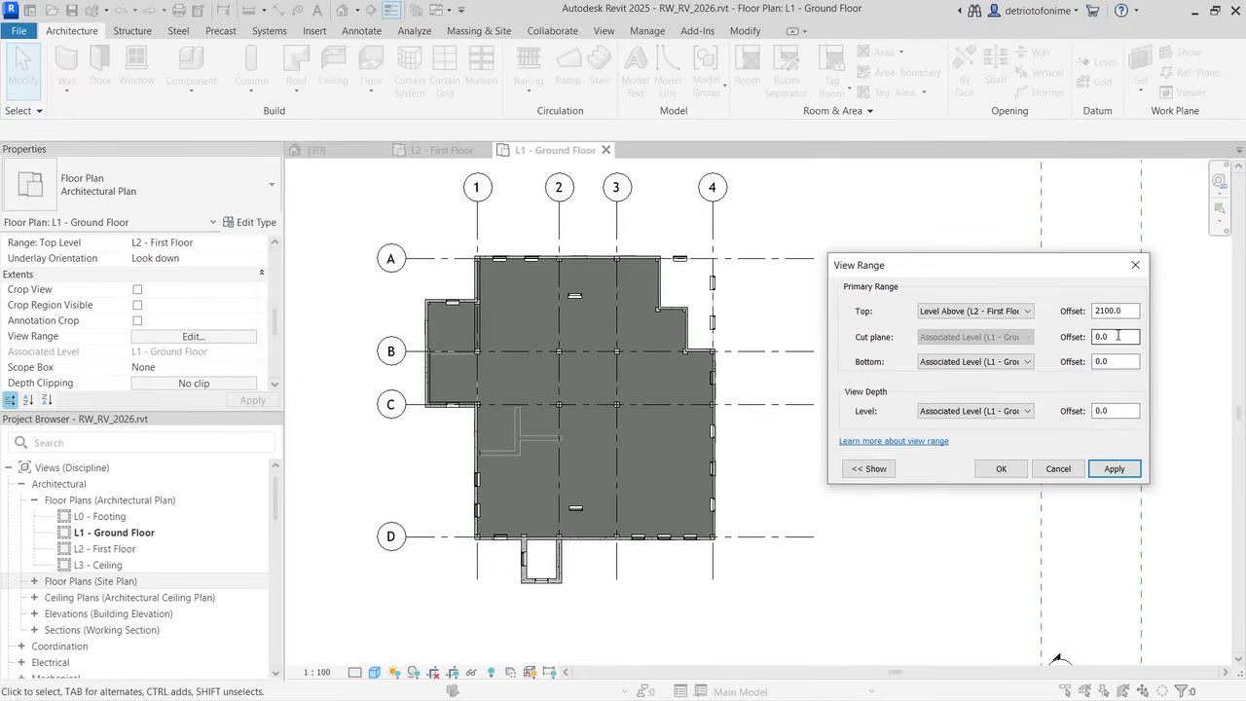
double_click(1119, 336)
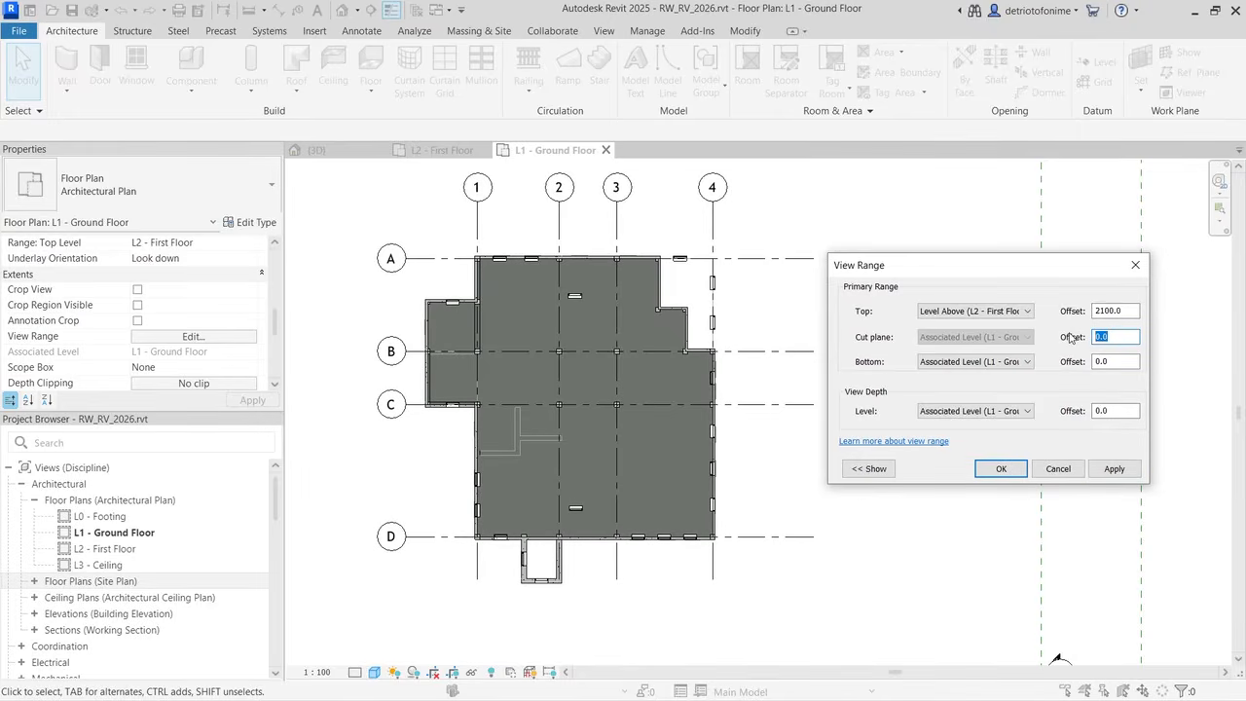
type("150")
double_click(1116, 336)
type("120")
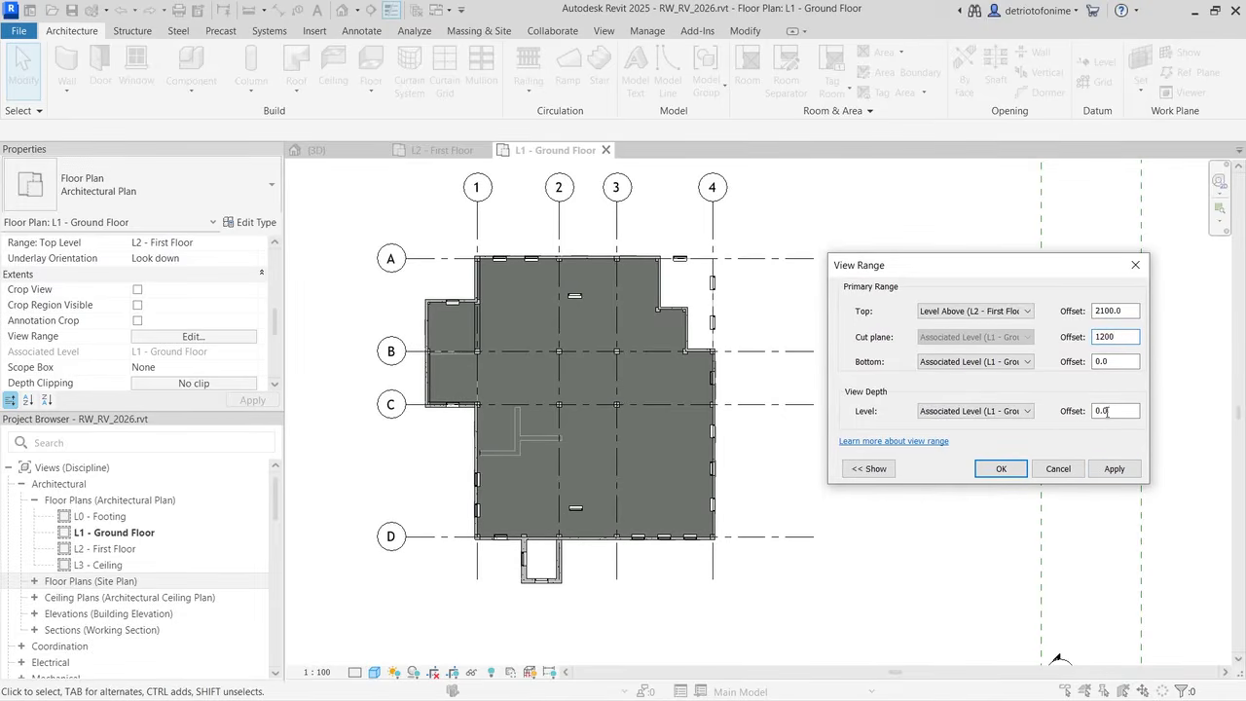
left_click(1115, 469)
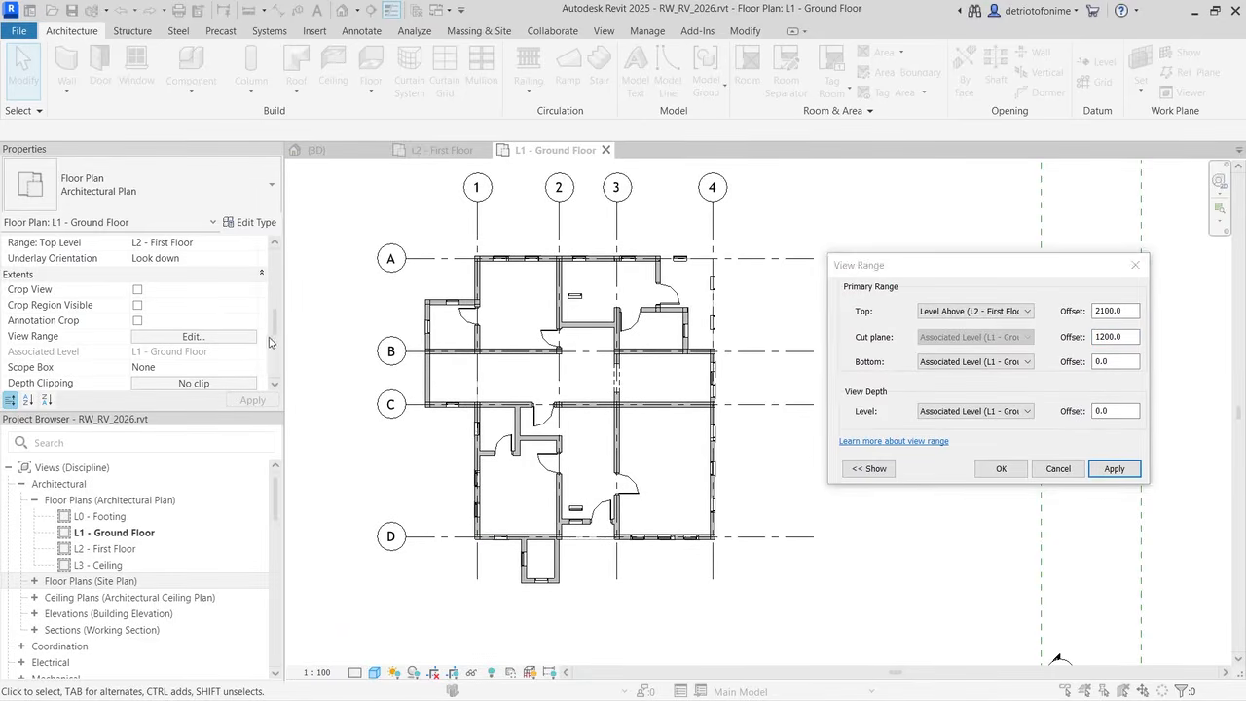
left_click(997, 470)
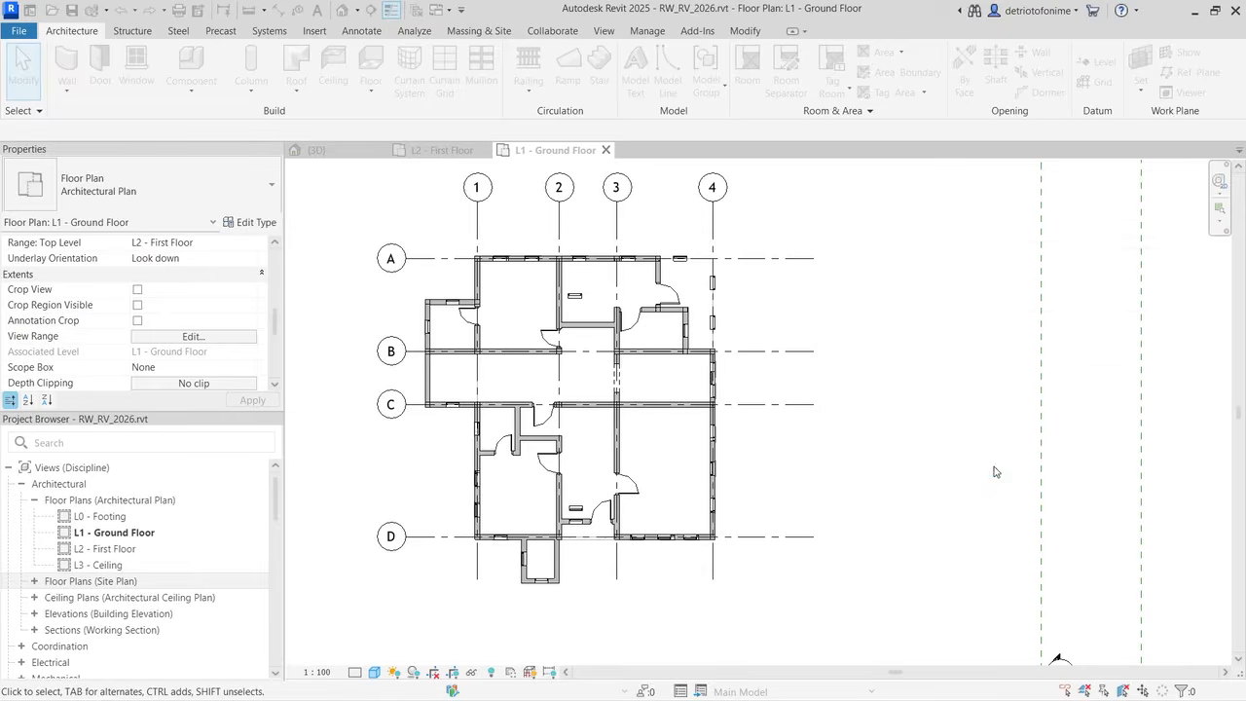
Step: Set the L1 plan's underlay orientation to Look up and its underlay top level to Unbounded, keeping the view range as it is
left_click(194, 336)
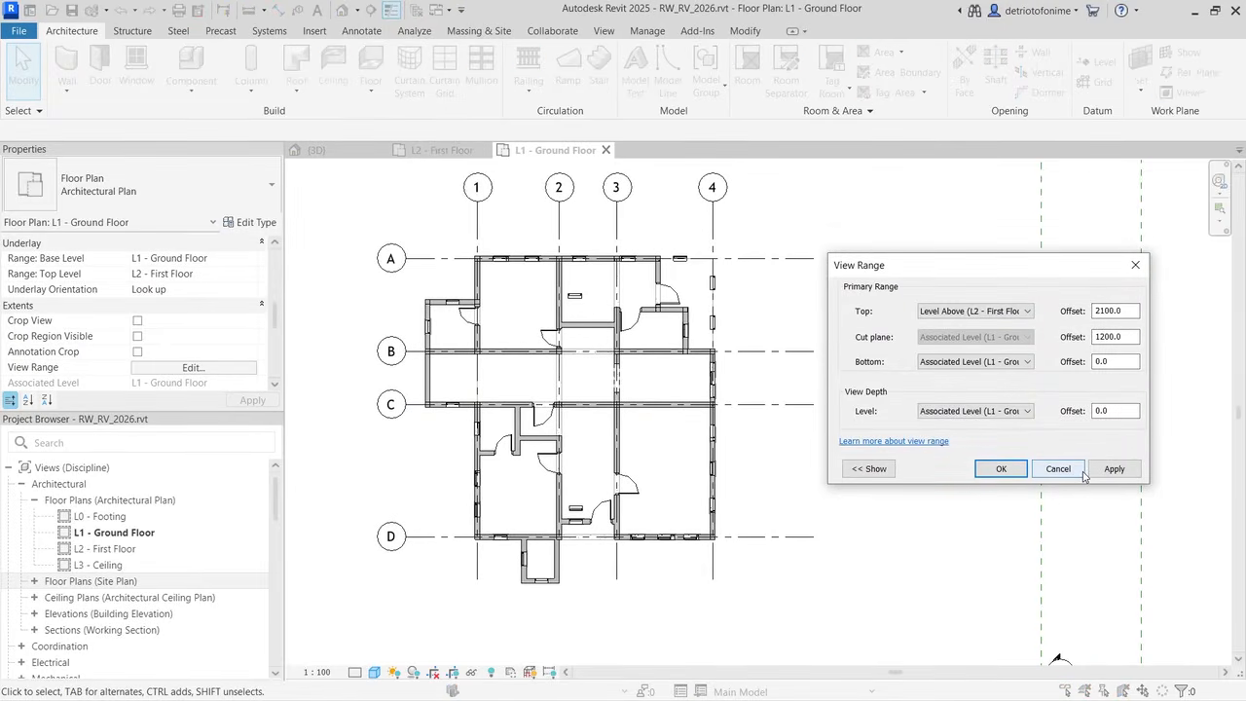
left_click(1009, 476)
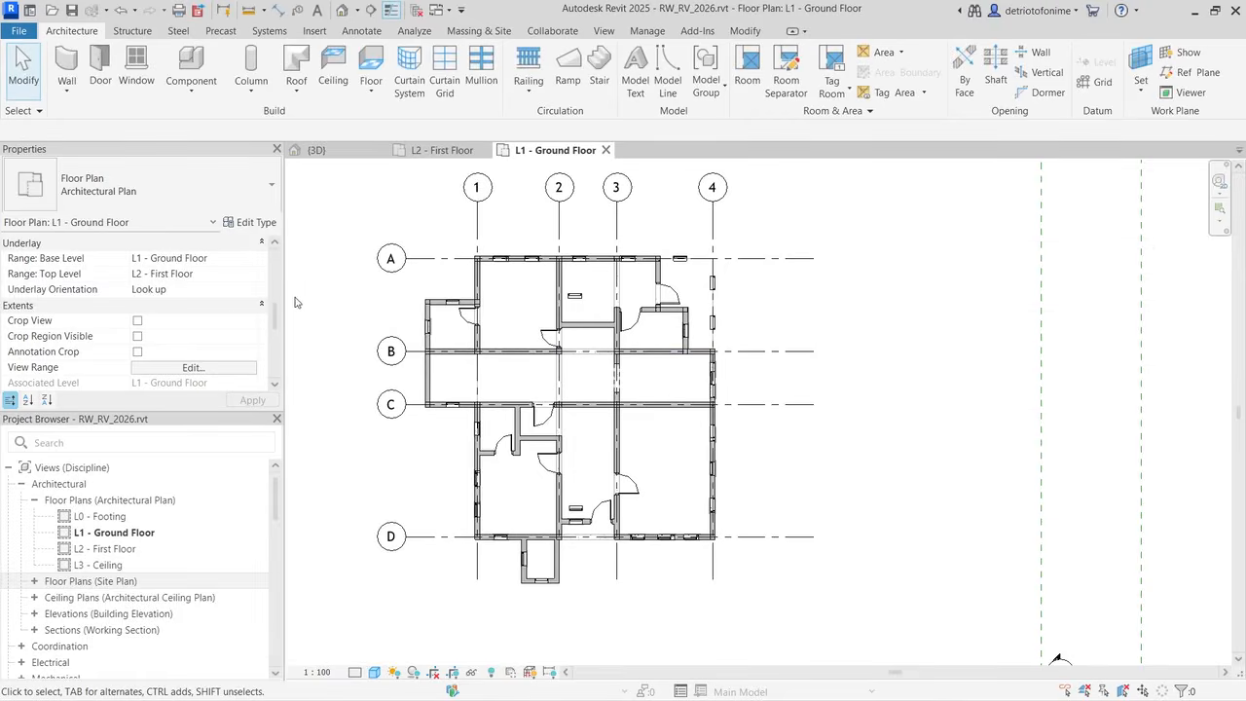
left_click(216, 274)
left_click(251, 280)
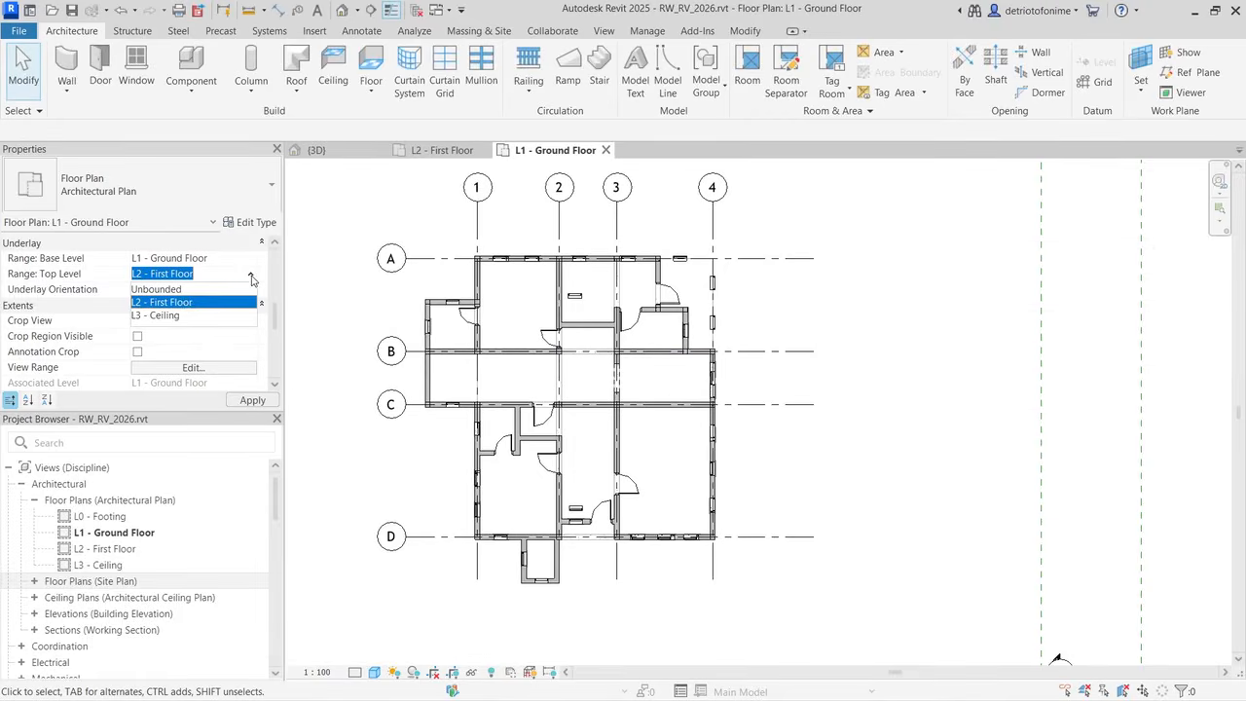
left_click(173, 290)
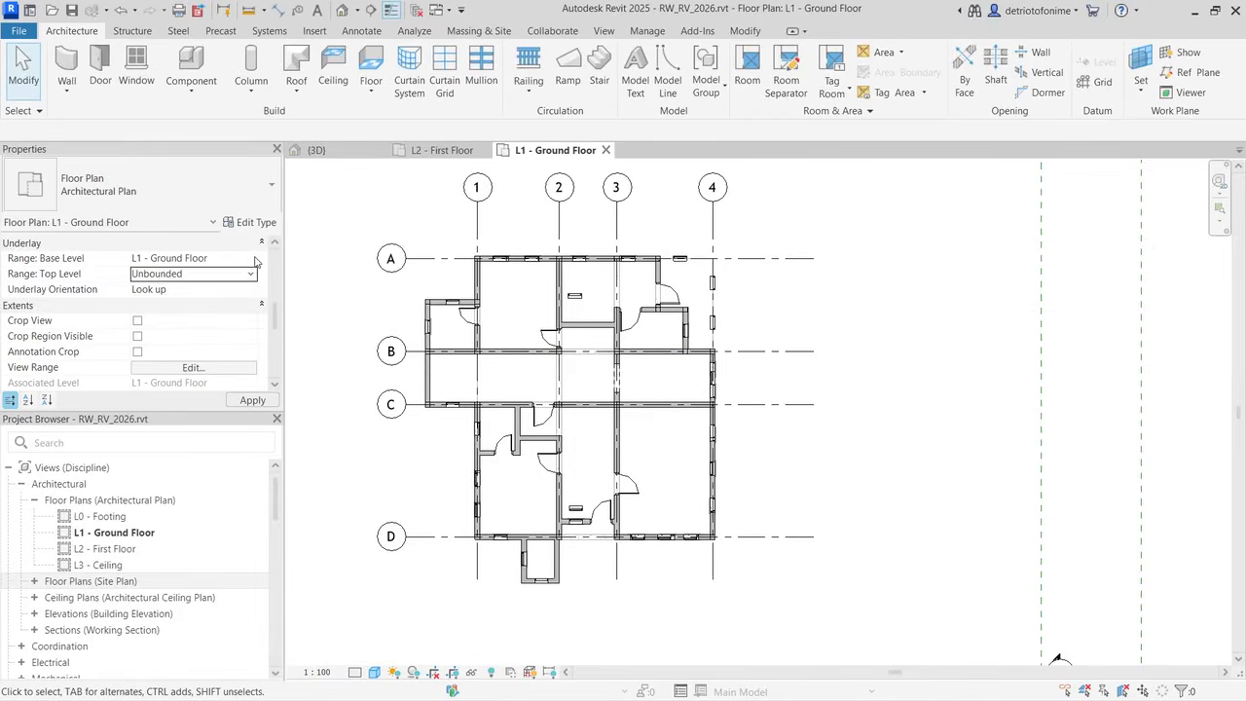
Step: Apply the Unbounded underlay top level to the L1 plan and set its underlay orientation to Look down
left_click(252, 400)
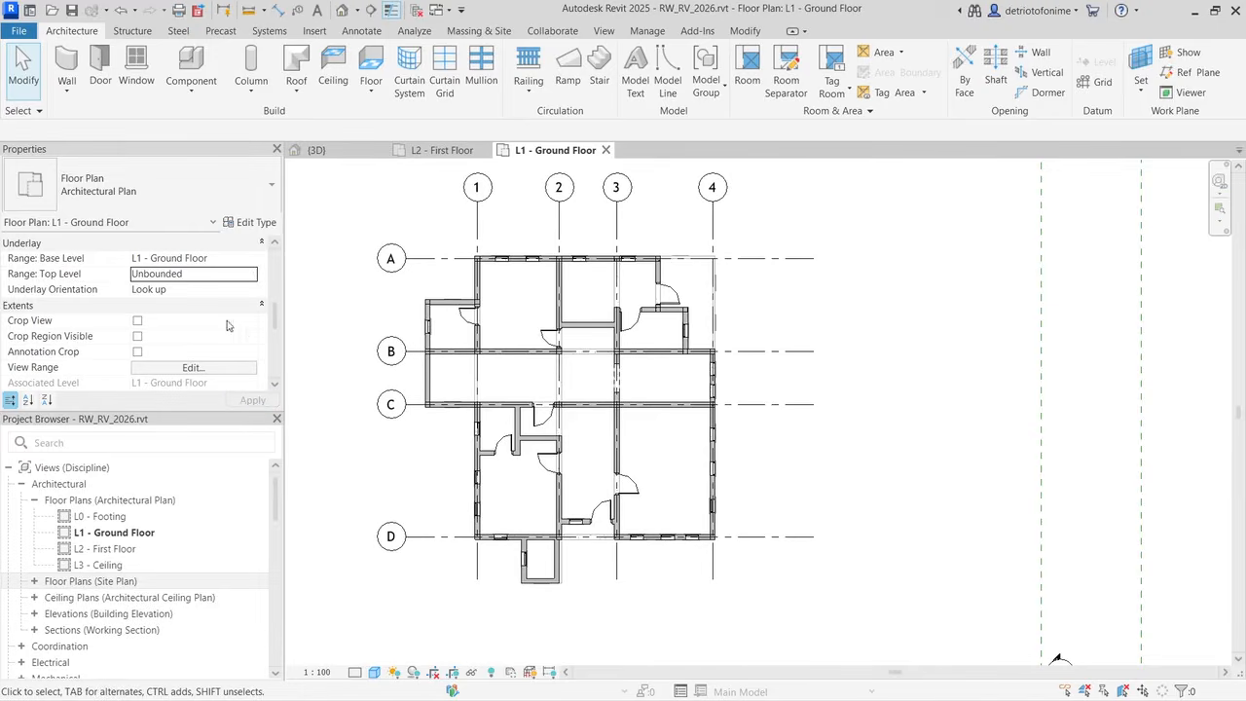
left_click(220, 290)
left_click(250, 289)
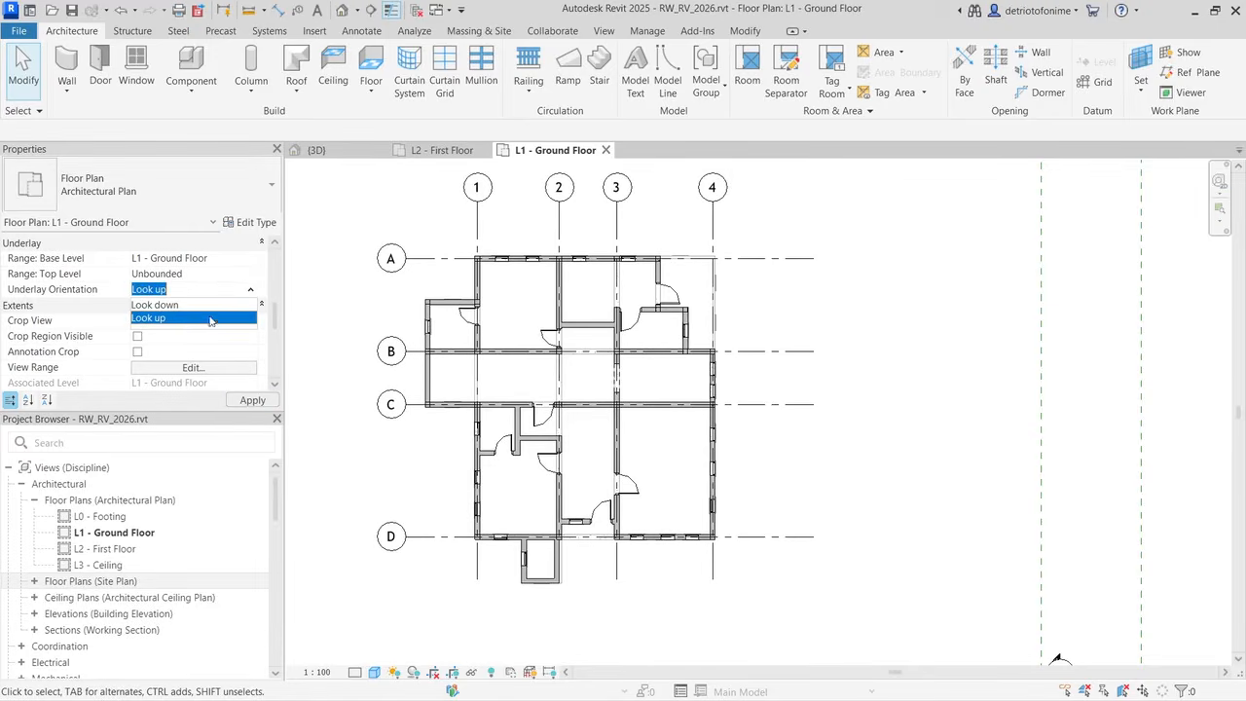
left_click(181, 306)
left_click(252, 400)
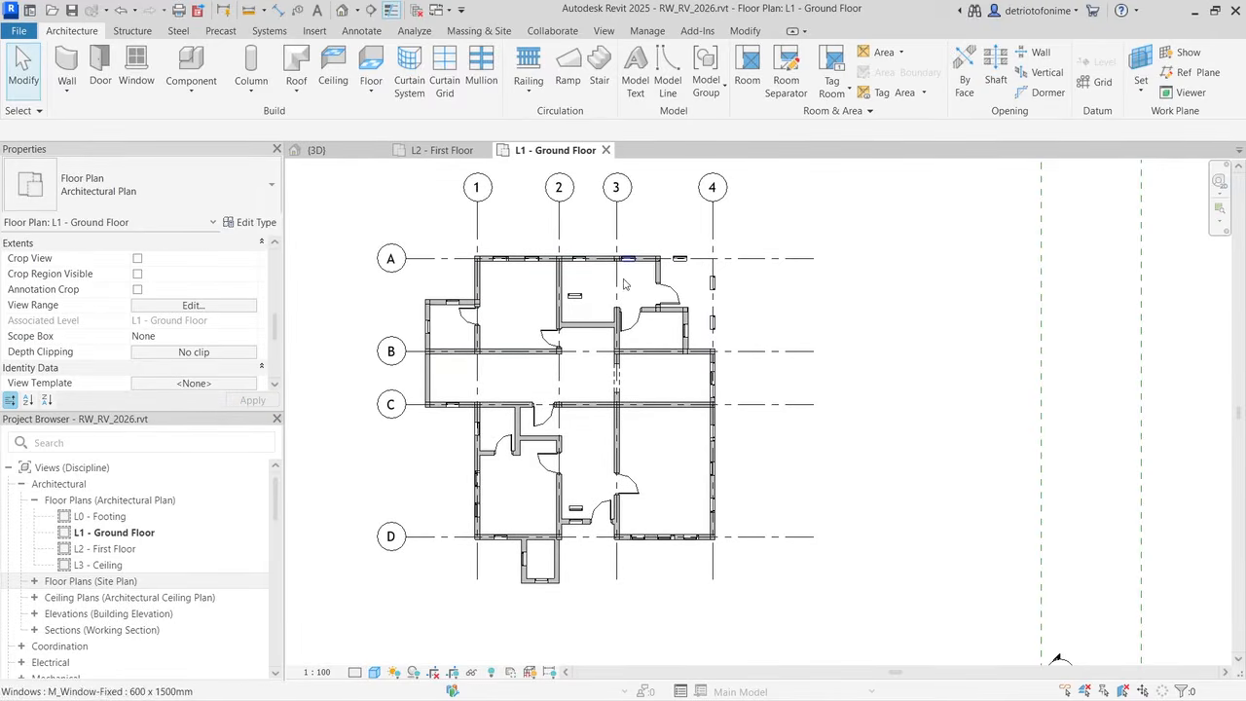
Step: Set the L1 view range's top to Associated Level (L1 - Ground Floor), keeping the 2100 offset
left_click(170, 305)
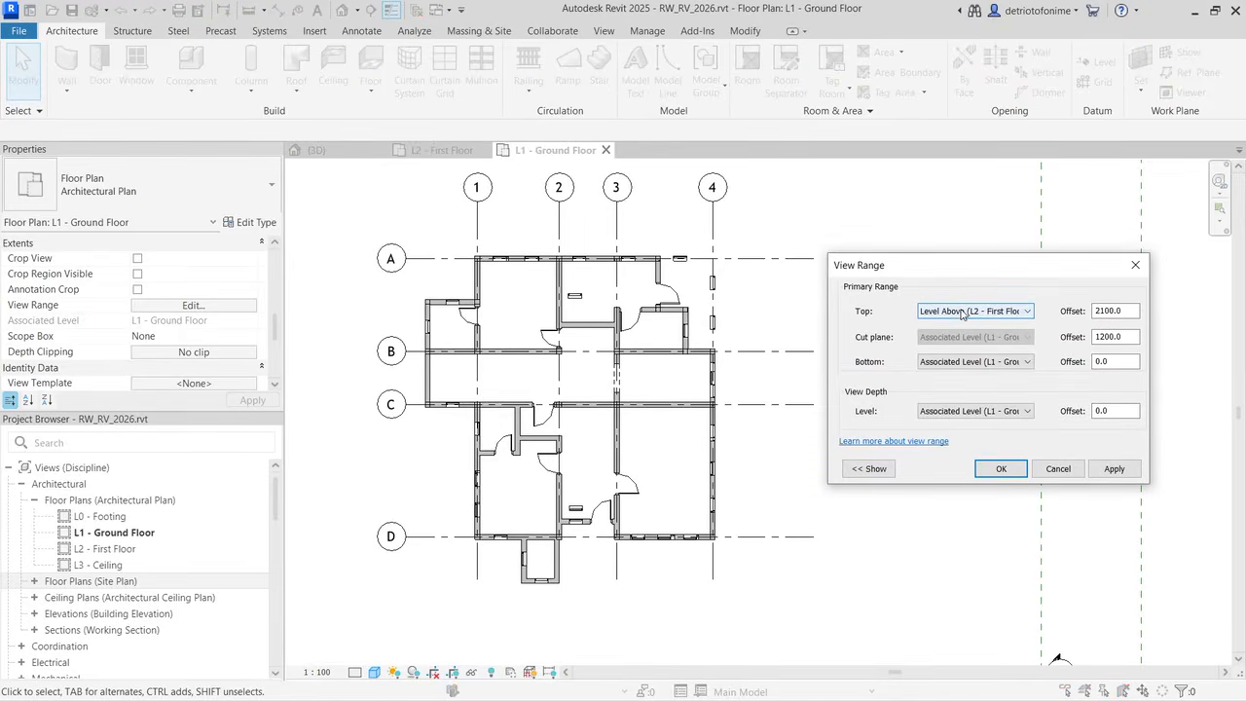
left_click(962, 312)
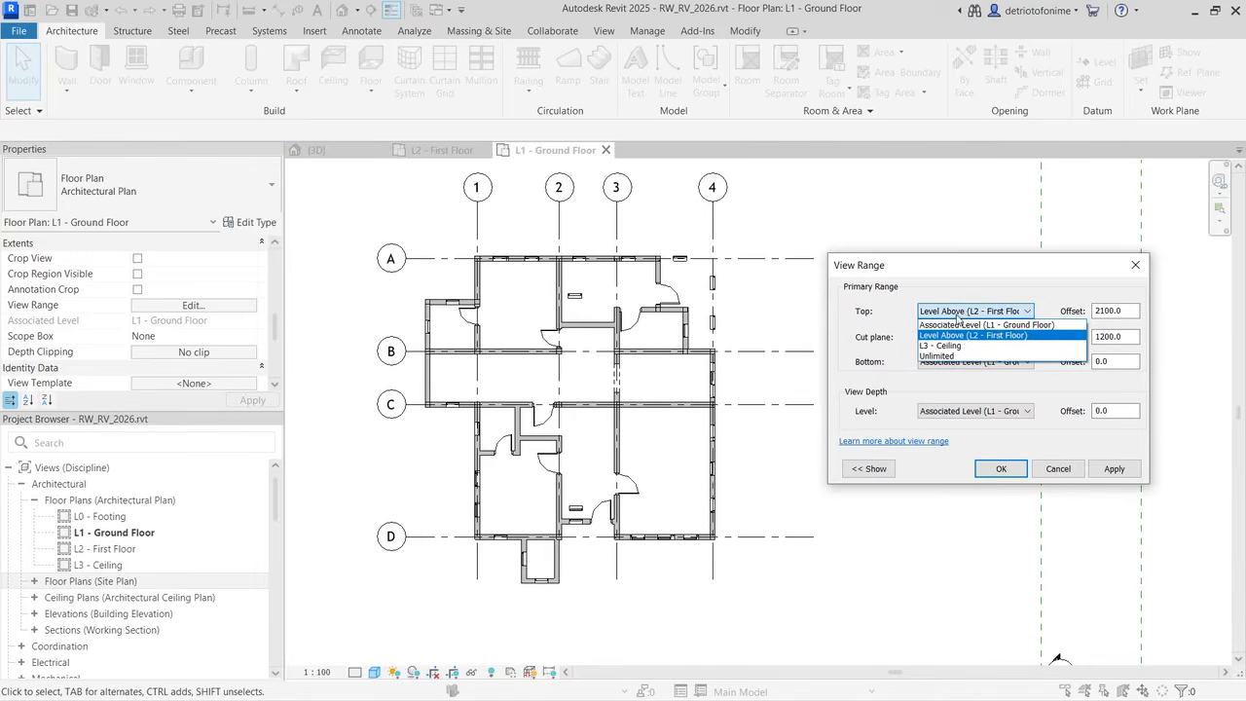
left_click(947, 324)
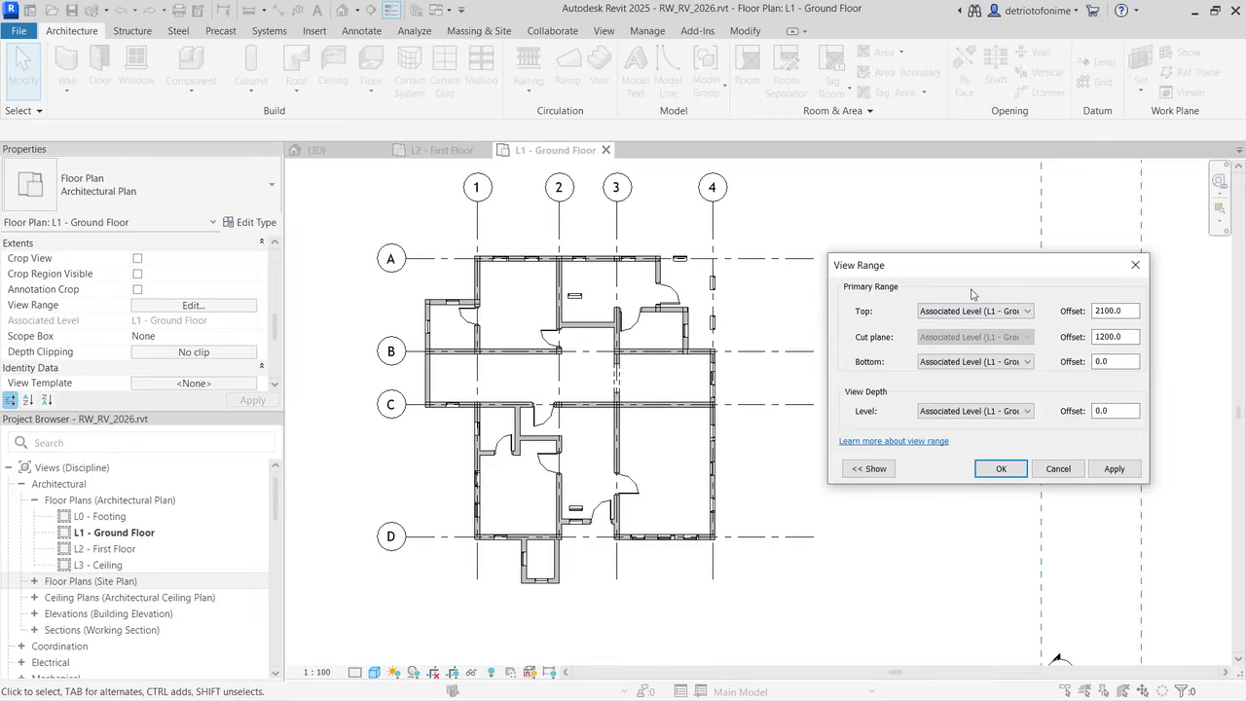
left_click(1113, 468)
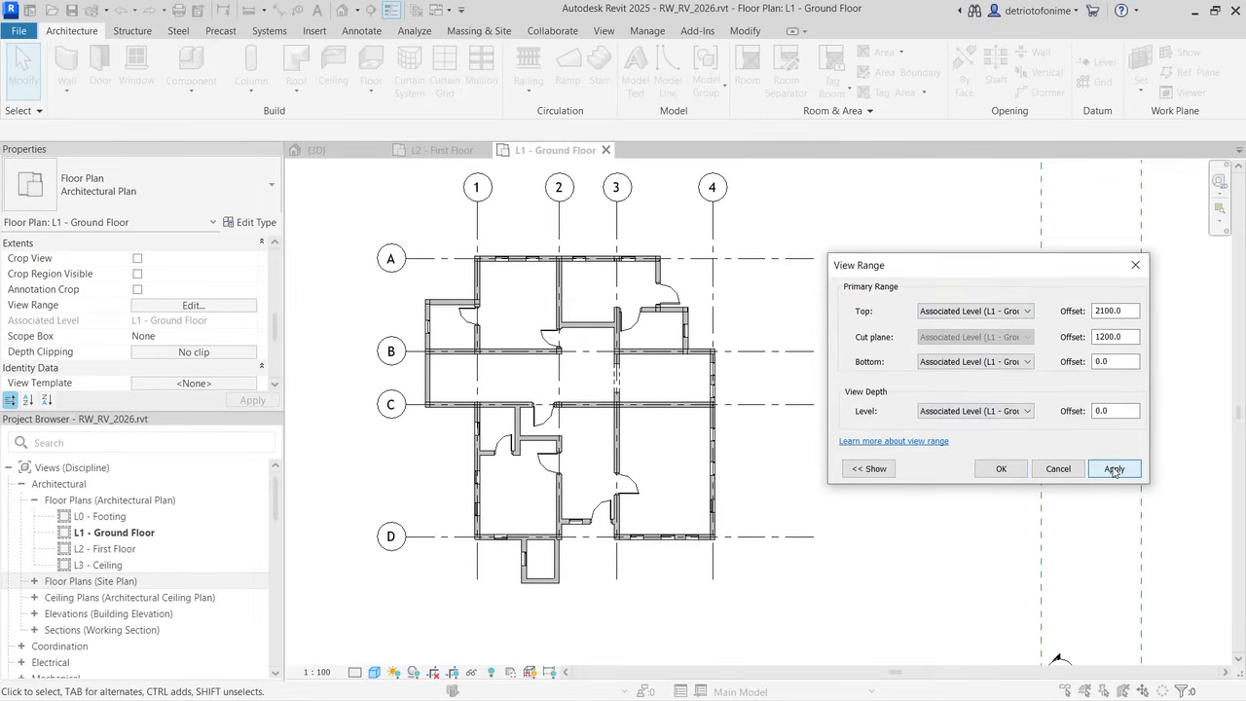
left_click(1001, 469)
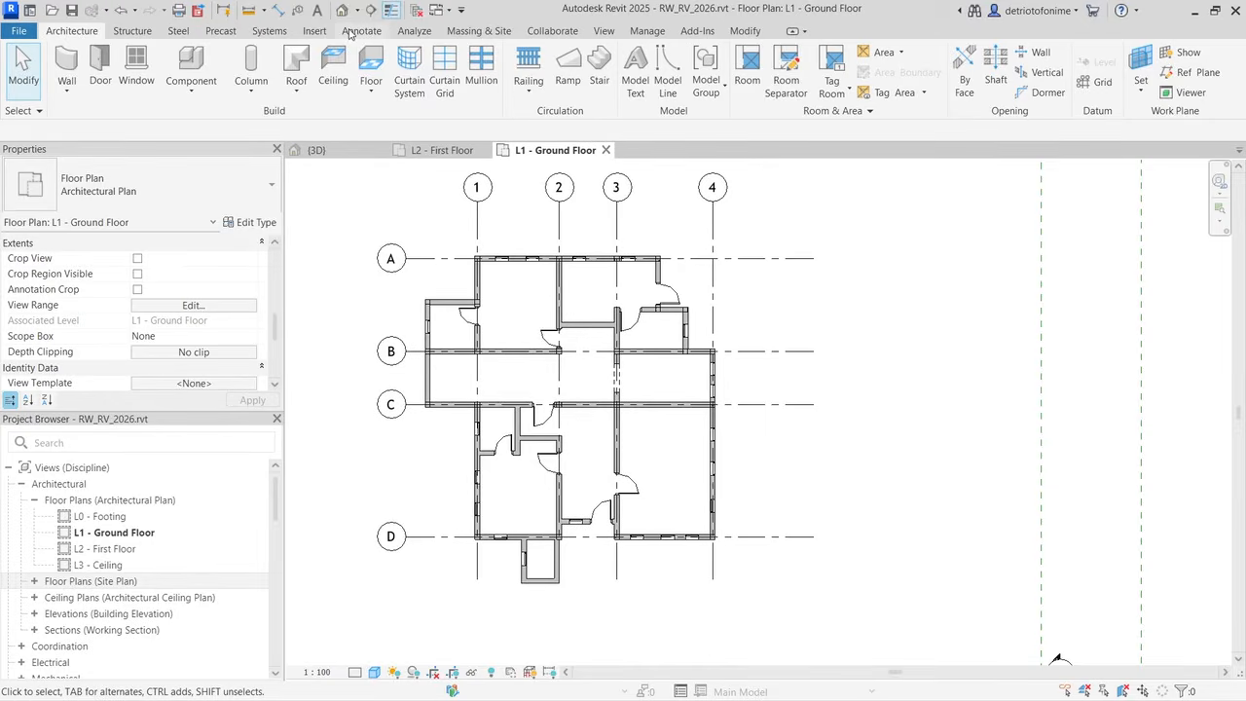
Step: Save the project and add an aligned dimension for the thickness of the grid 1 wall, placed just above grid A
left_click(360, 30)
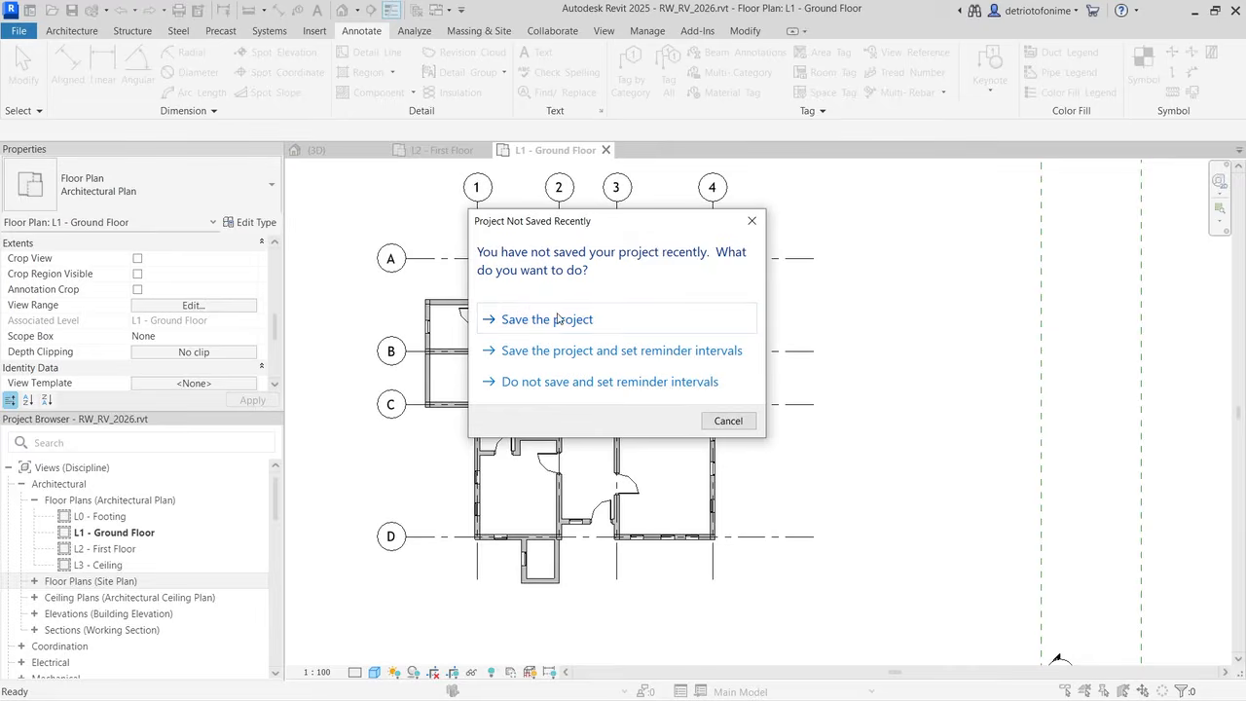
left_click(548, 320)
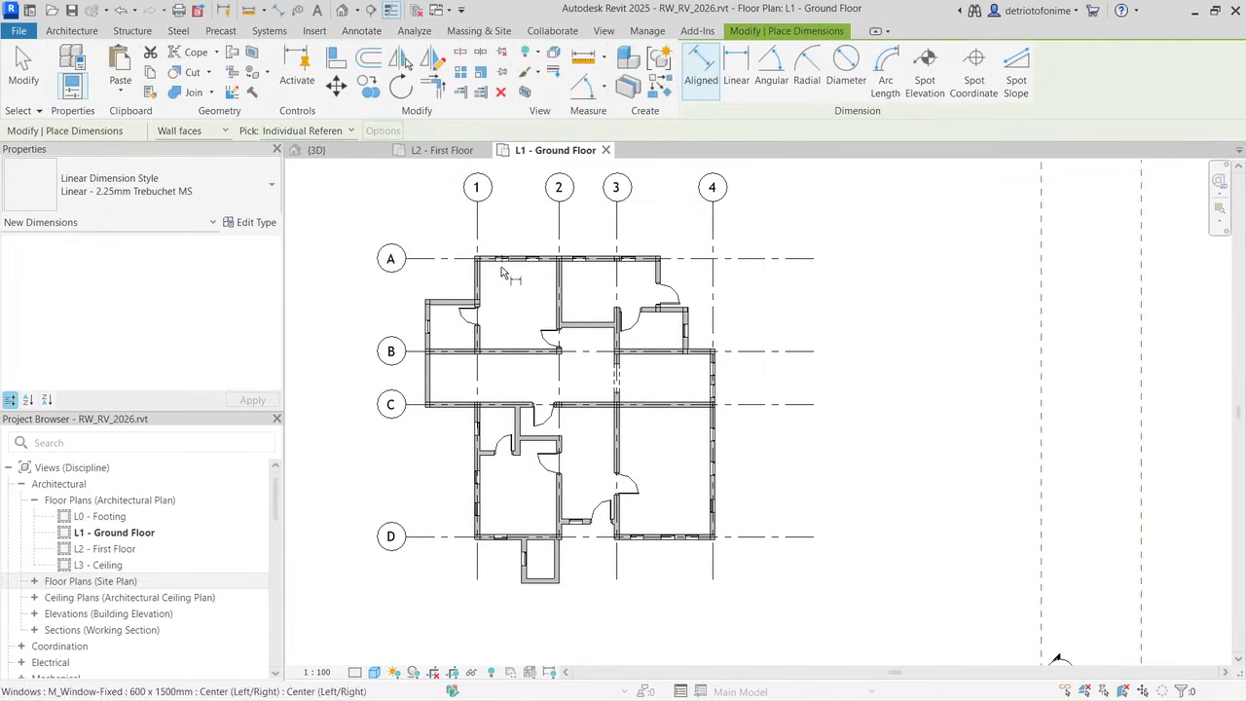
scroll(527, 233, "up", 5)
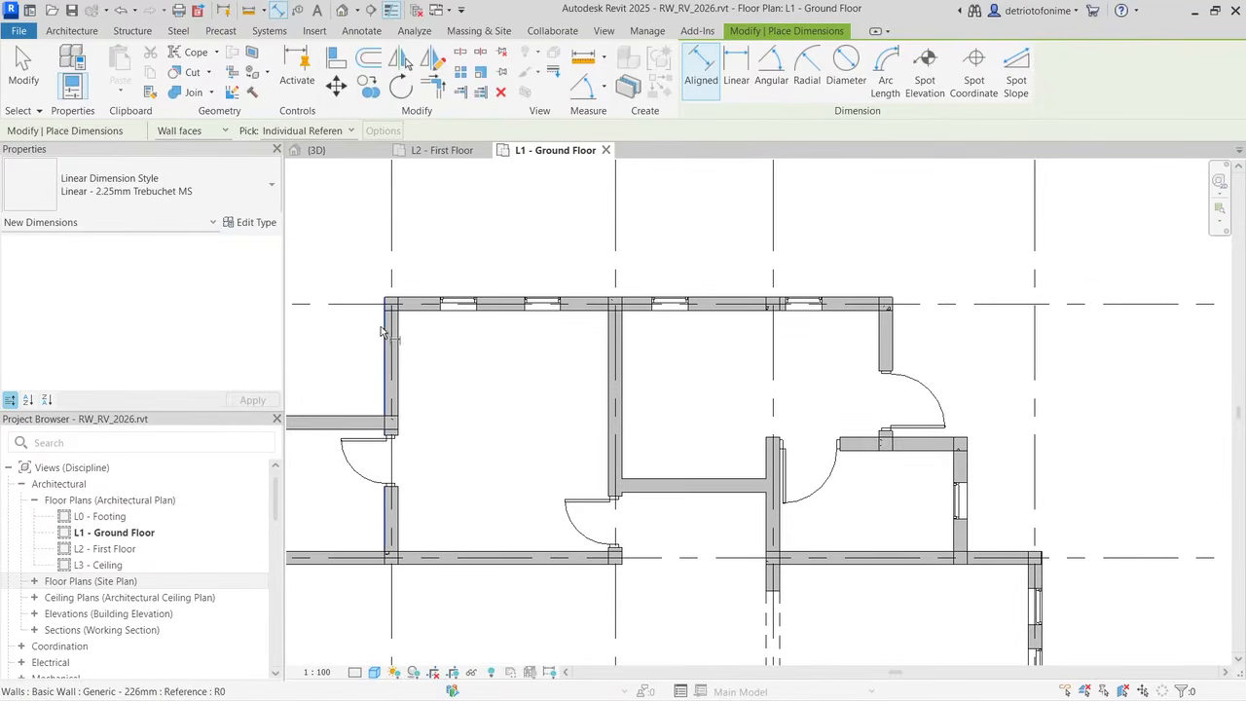
left_click(386, 343)
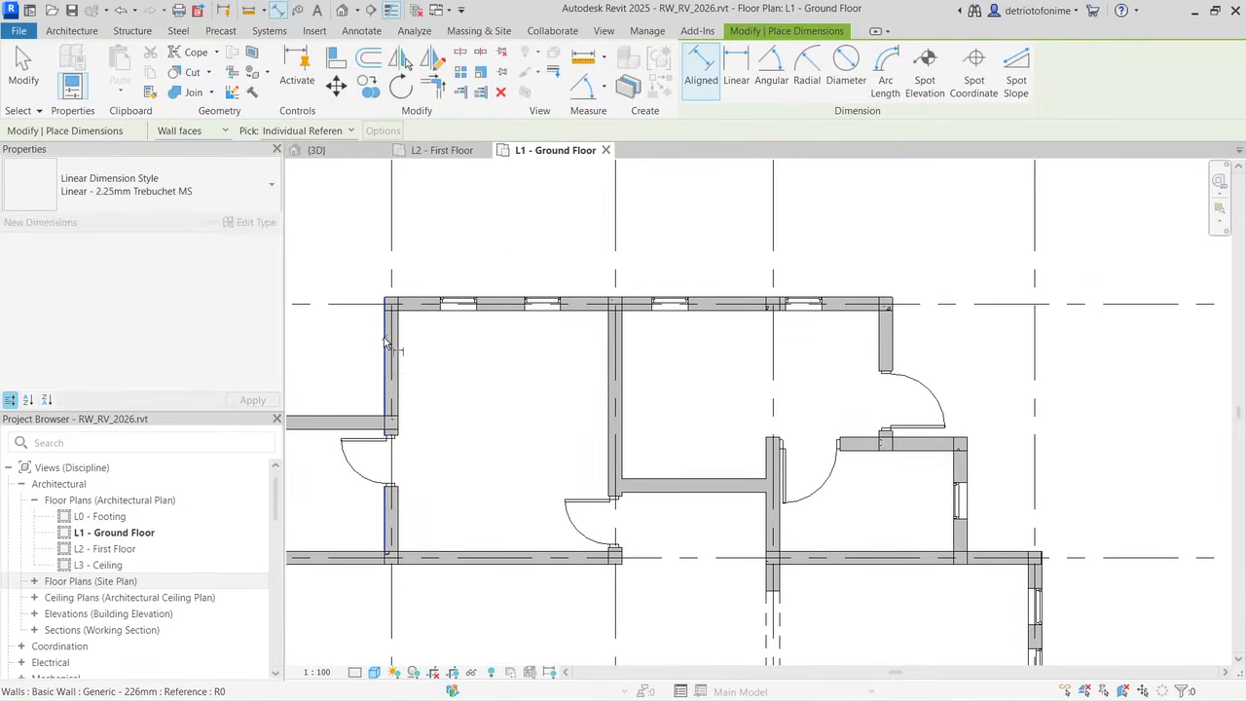
left_click(397, 341)
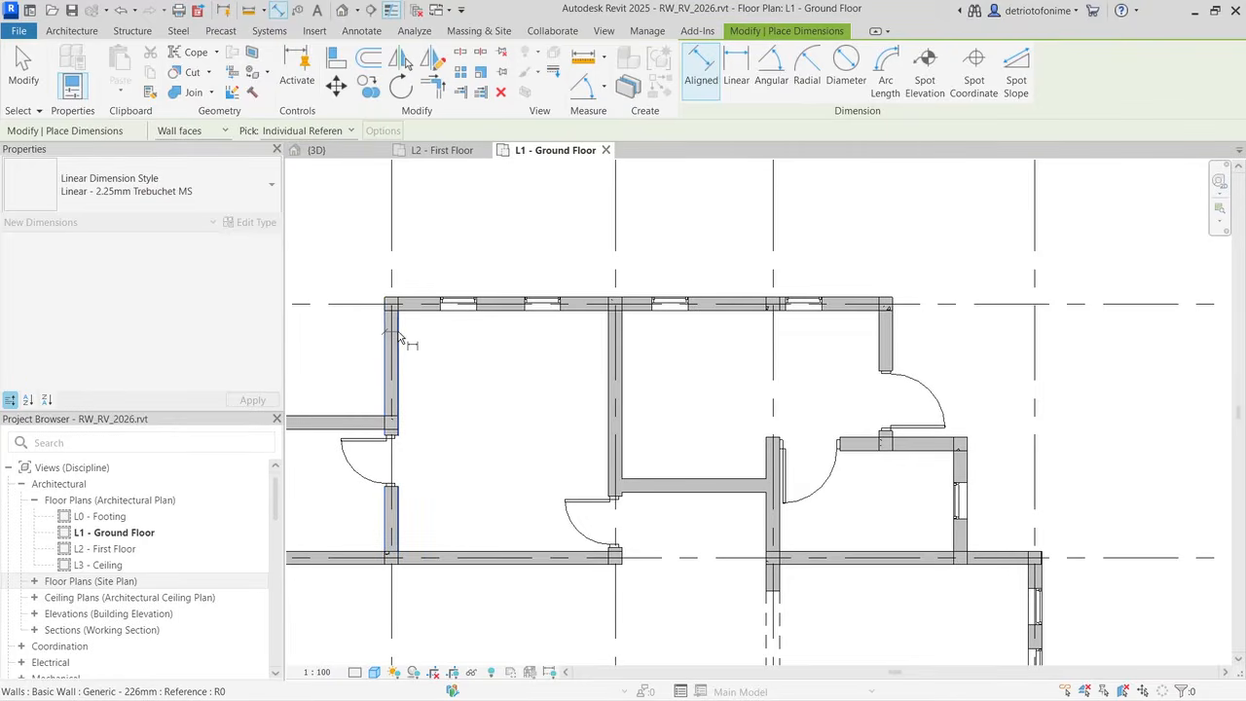
left_click(399, 276)
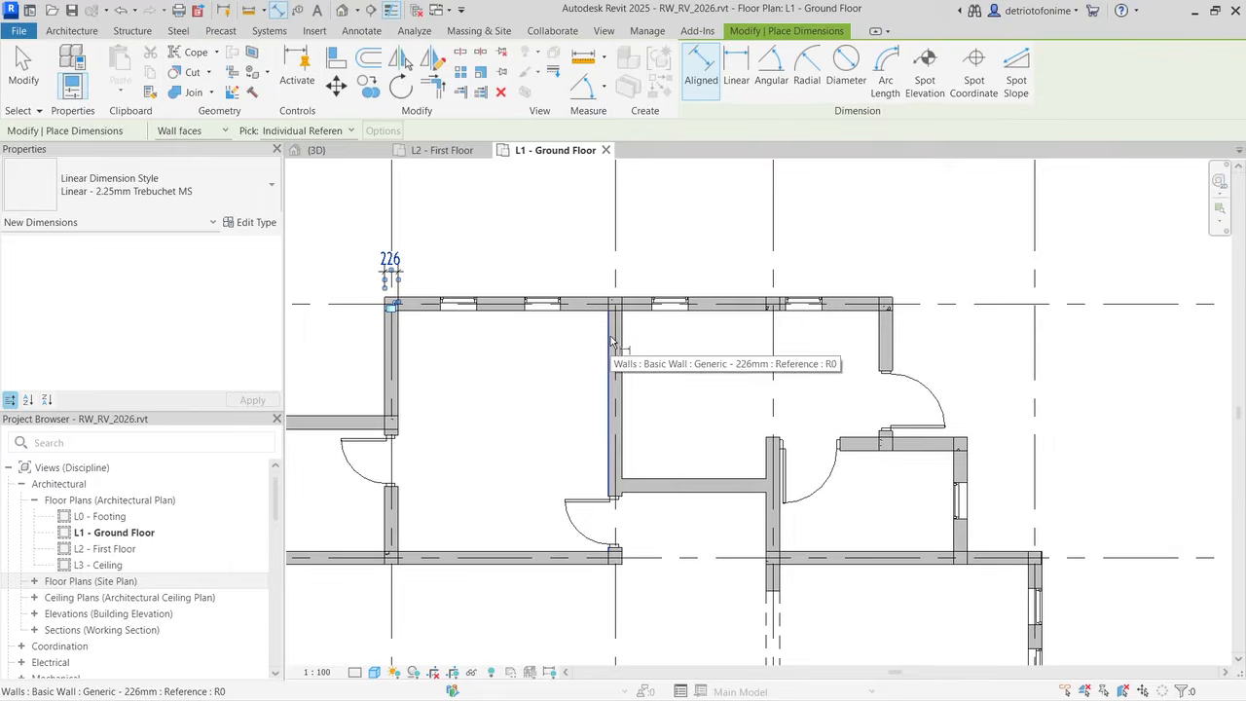
Step: Dimension the thickness of the horizontal wall between grids A and B that extends west of grid 1, placing it outside the building
scroll(658, 348, "down", 3)
scroll(398, 346, "up", 3)
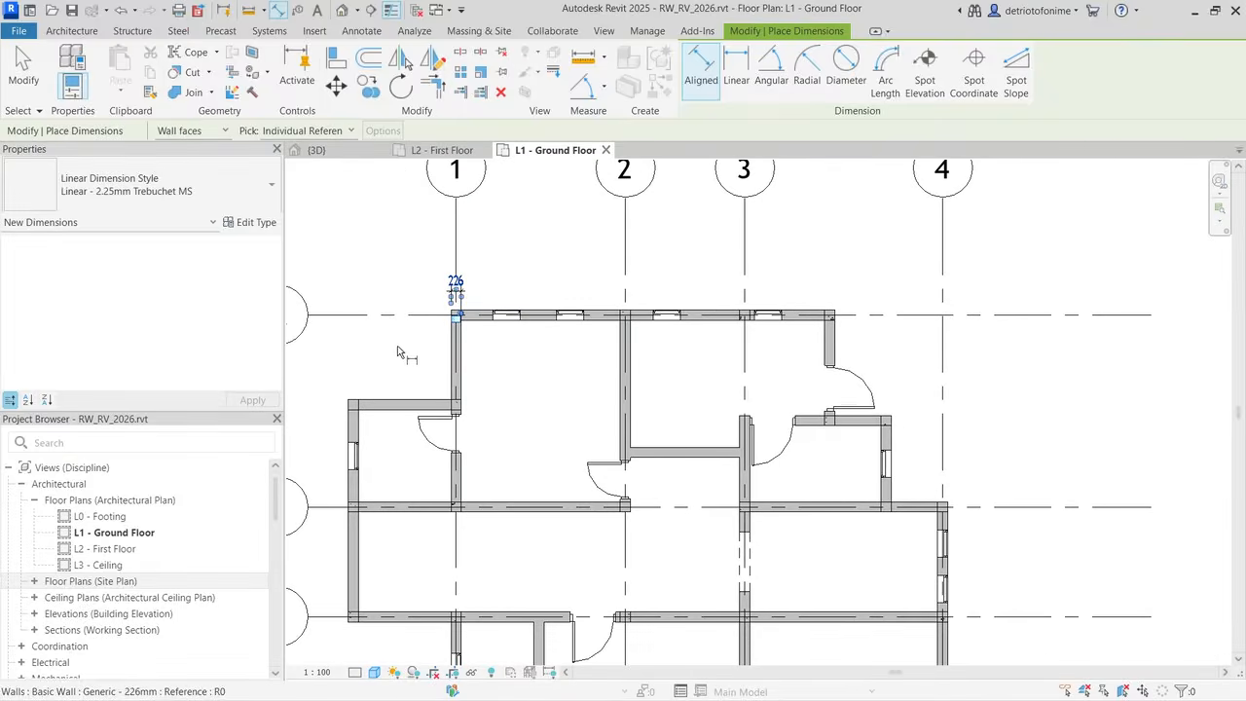
left_click(384, 417)
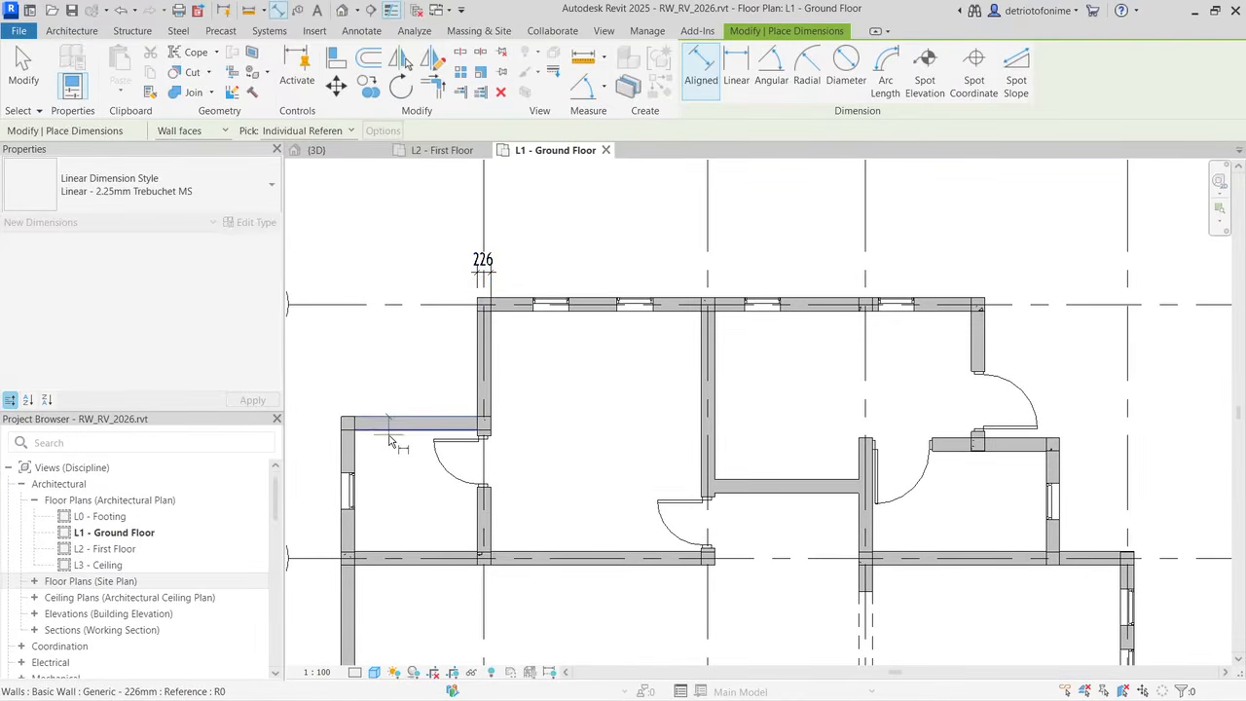
left_click(394, 430)
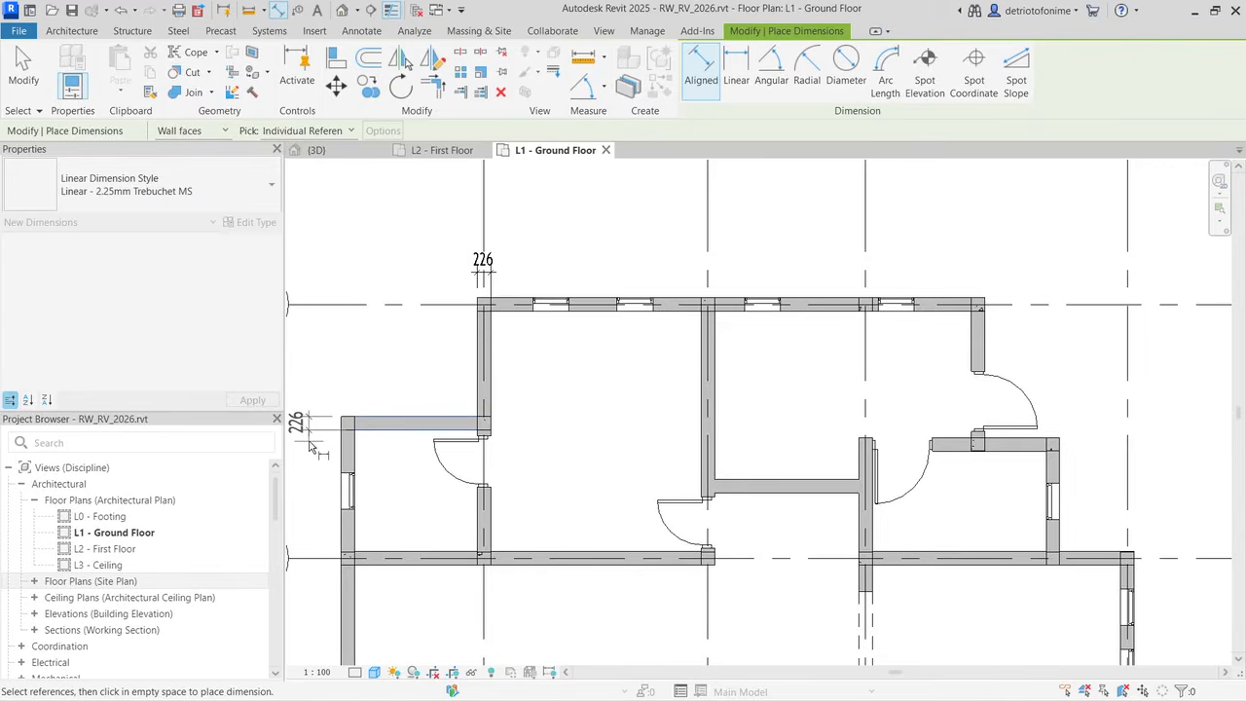
left_click(316, 440)
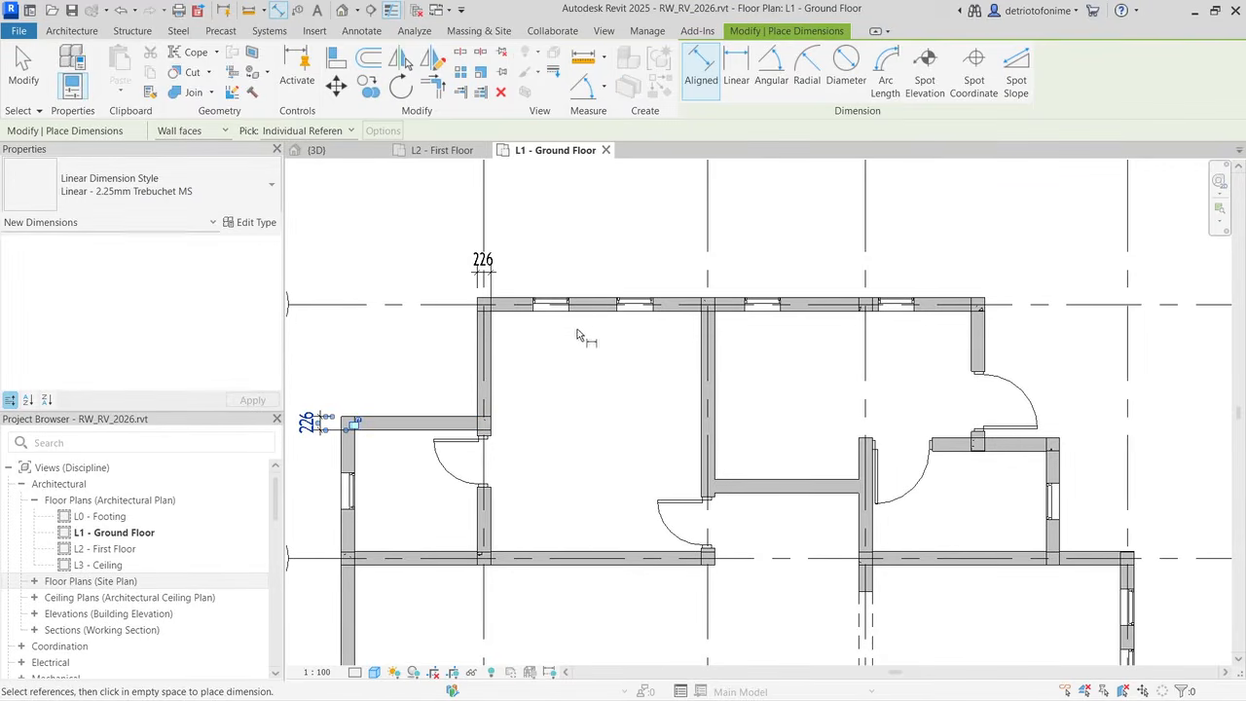
Step: Dimension the widths of two windows in the grid A wall: the first one after grid 1 and the first one after grid 2
left_click(534, 303)
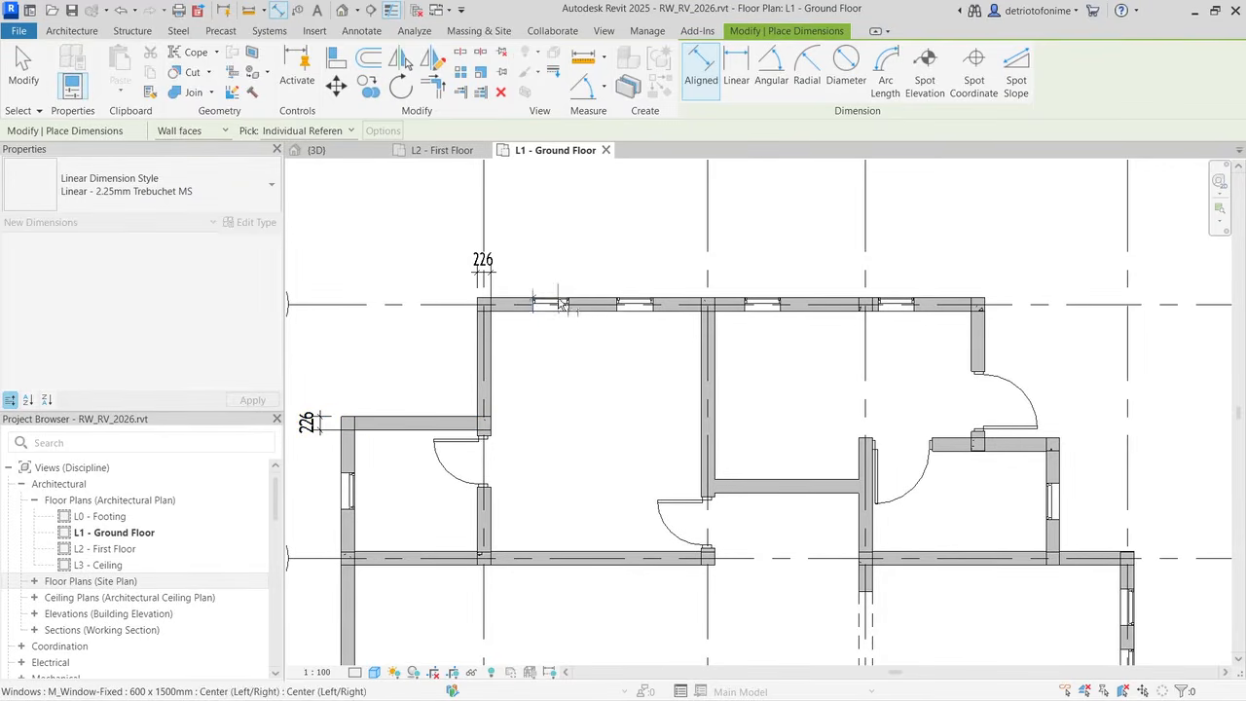
left_click(567, 305)
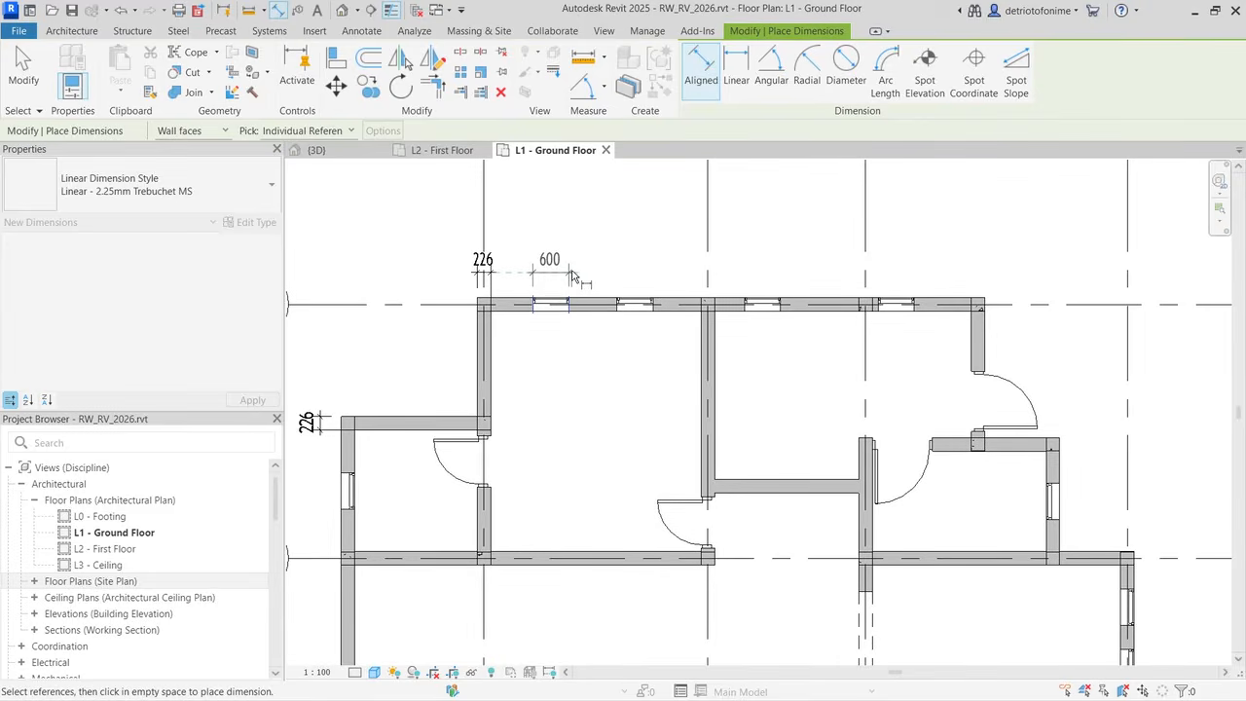
left_click(571, 280)
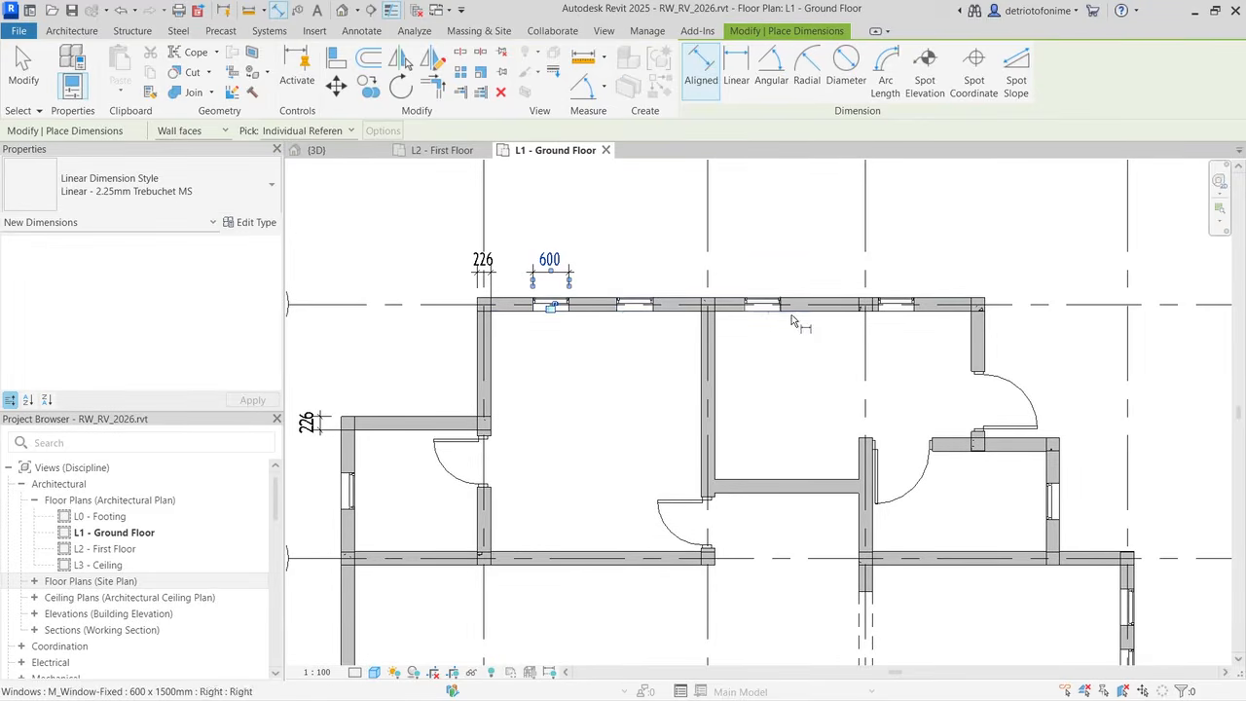
left_click(746, 305)
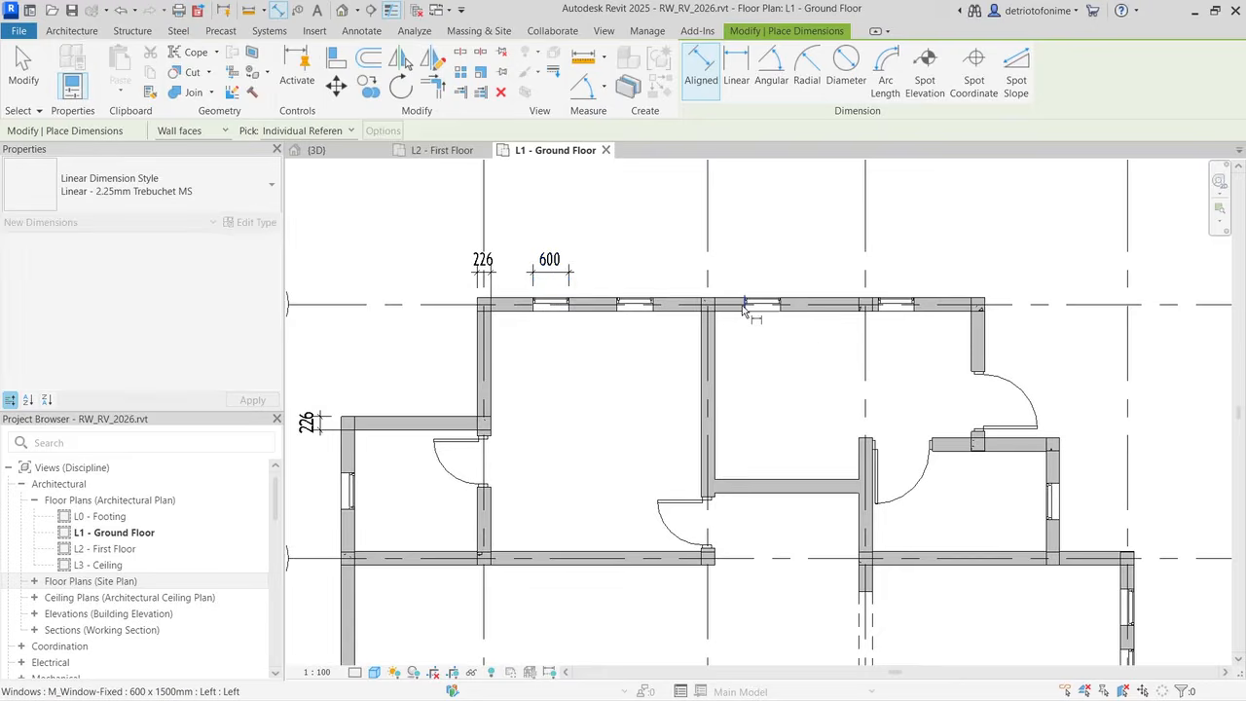
left_click(779, 305)
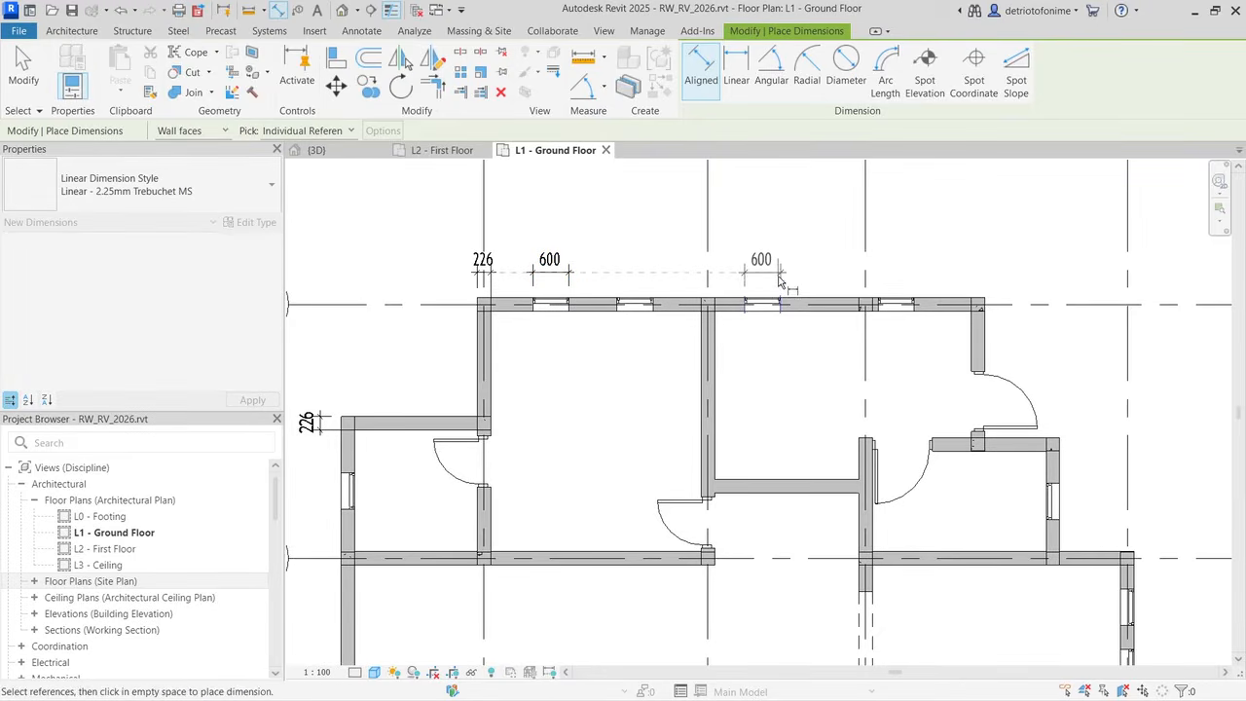
left_click(782, 275)
scroll(765, 317, "down", 1)
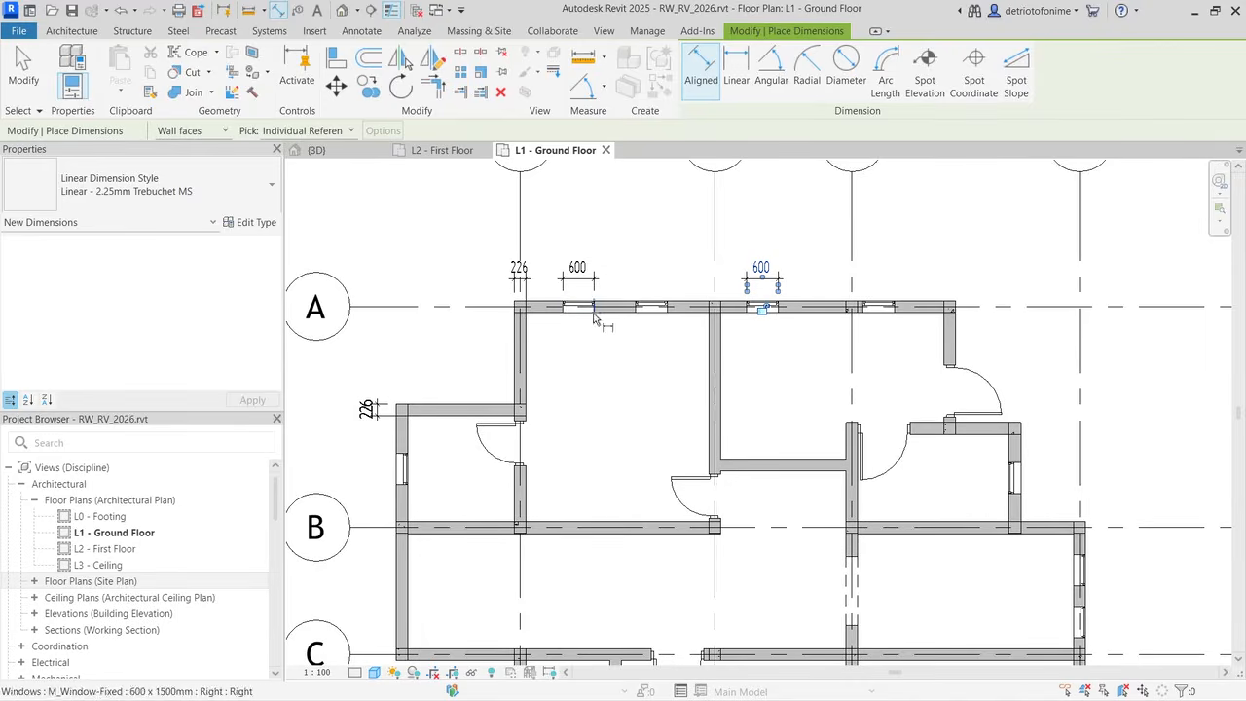
Step: Dimension the clear distance between the inner faces of the grid 1 and grid 2 walls, placed above the window dimensions
left_click(527, 336)
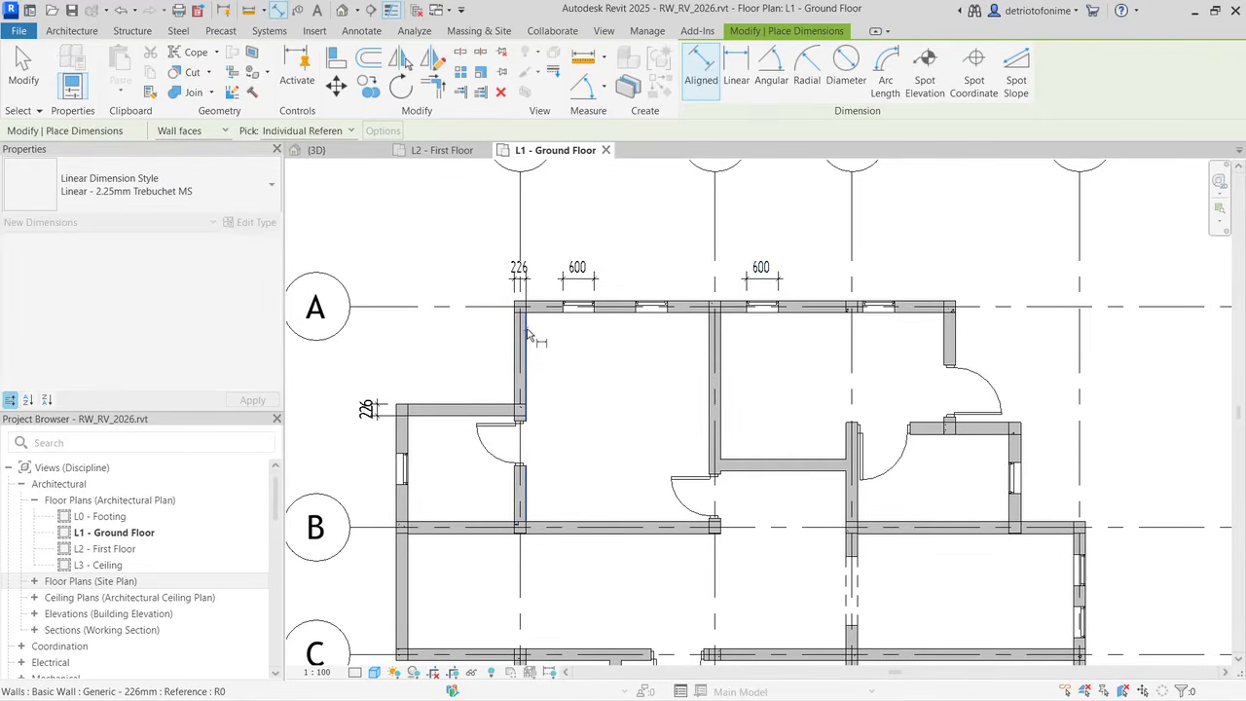
left_click(709, 342)
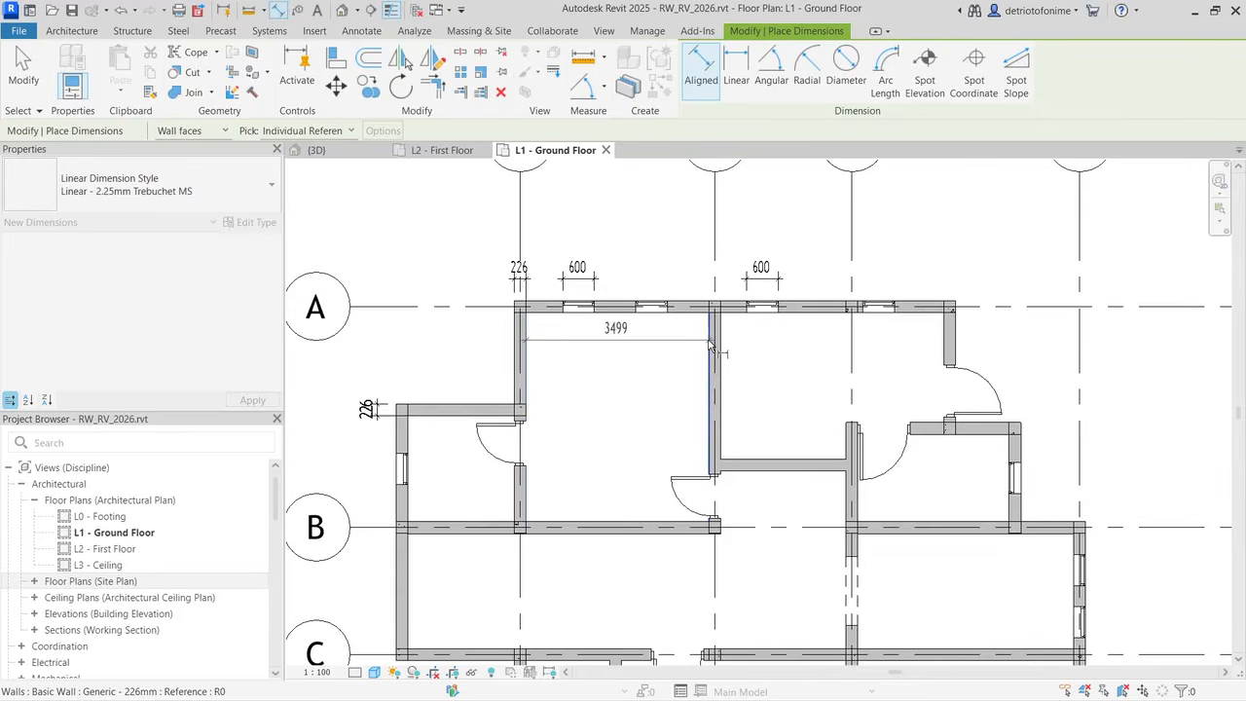
left_click(710, 245)
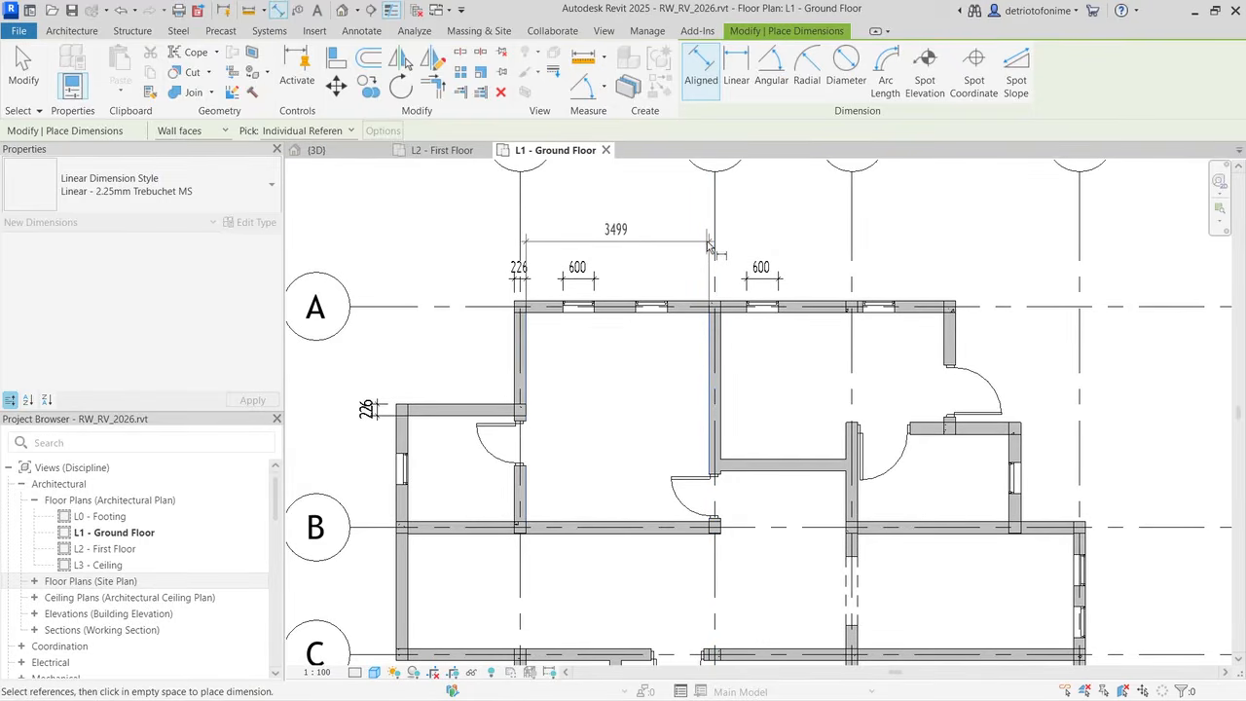
left_click(709, 246)
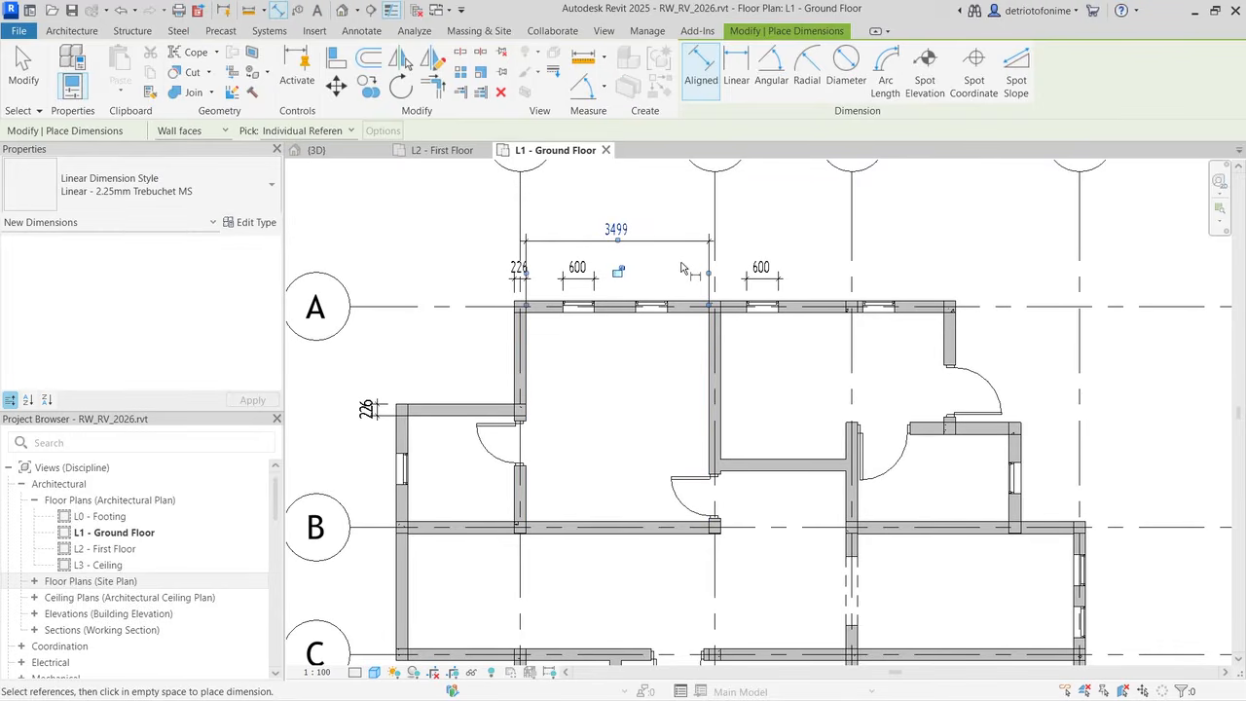
Step: Dimension the spacing between grid lines 1 and 2 above the wall-face dimension, and end the dimension command
left_click(519, 209)
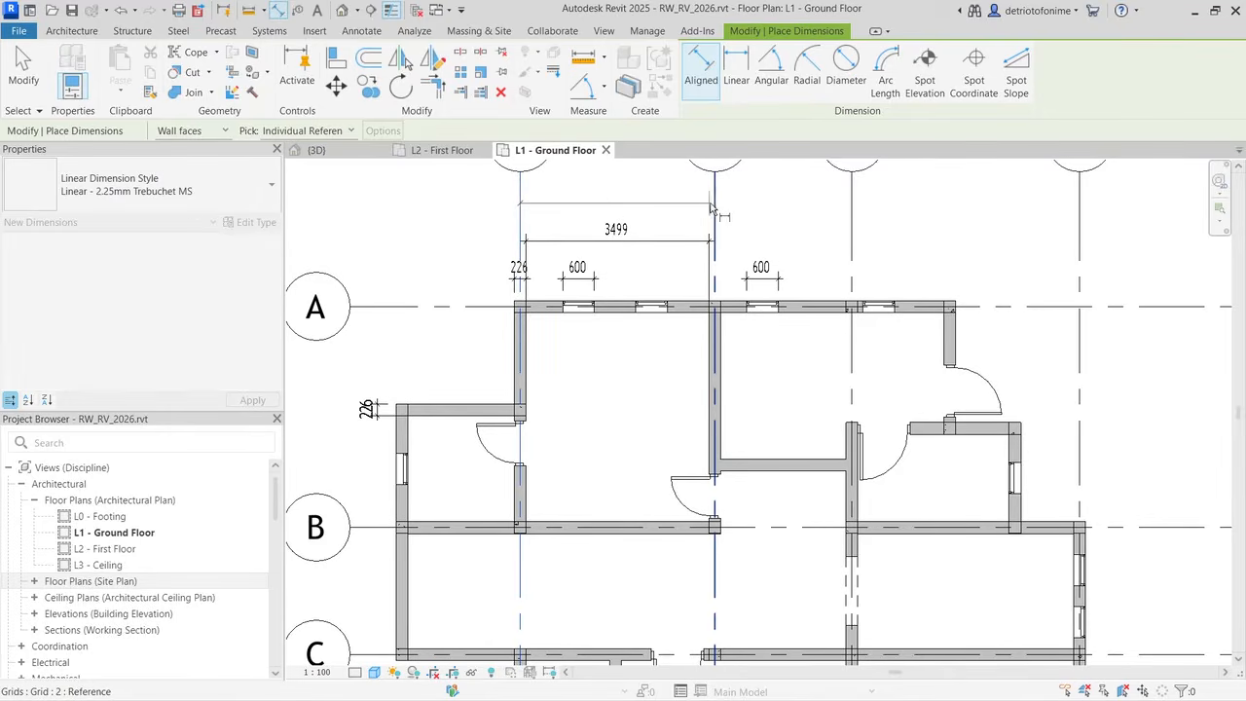
left_click(714, 207)
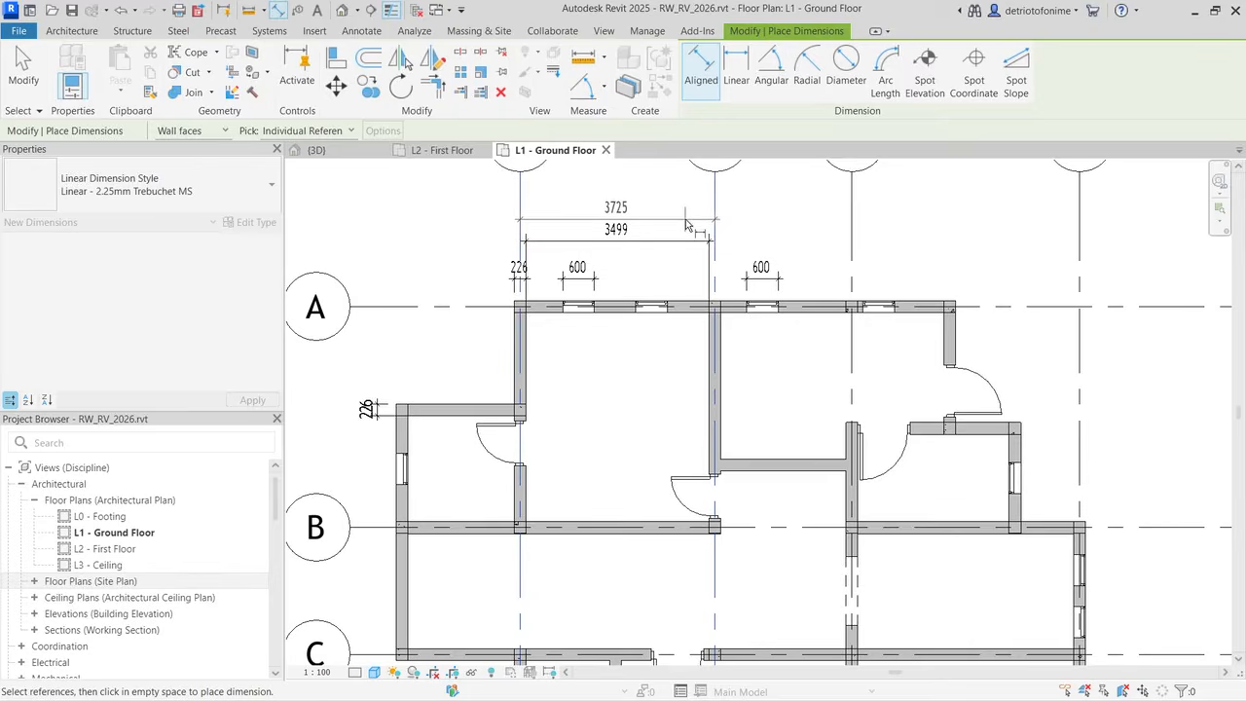
left_click(685, 224)
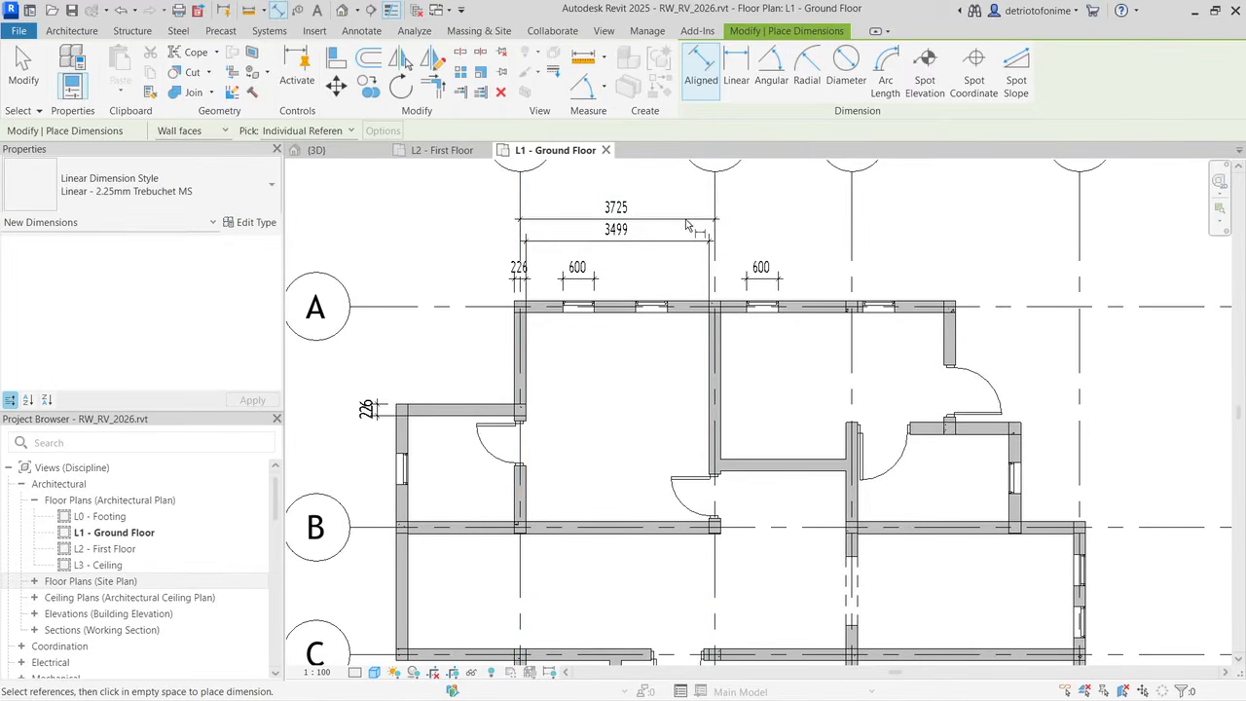
key("Escape")
key("Escape")
Step: Delete the wall-face dimension between grids 1 and 2 and nudge the grid spacing dimension down into its place
left_click(612, 230)
key("Delete")
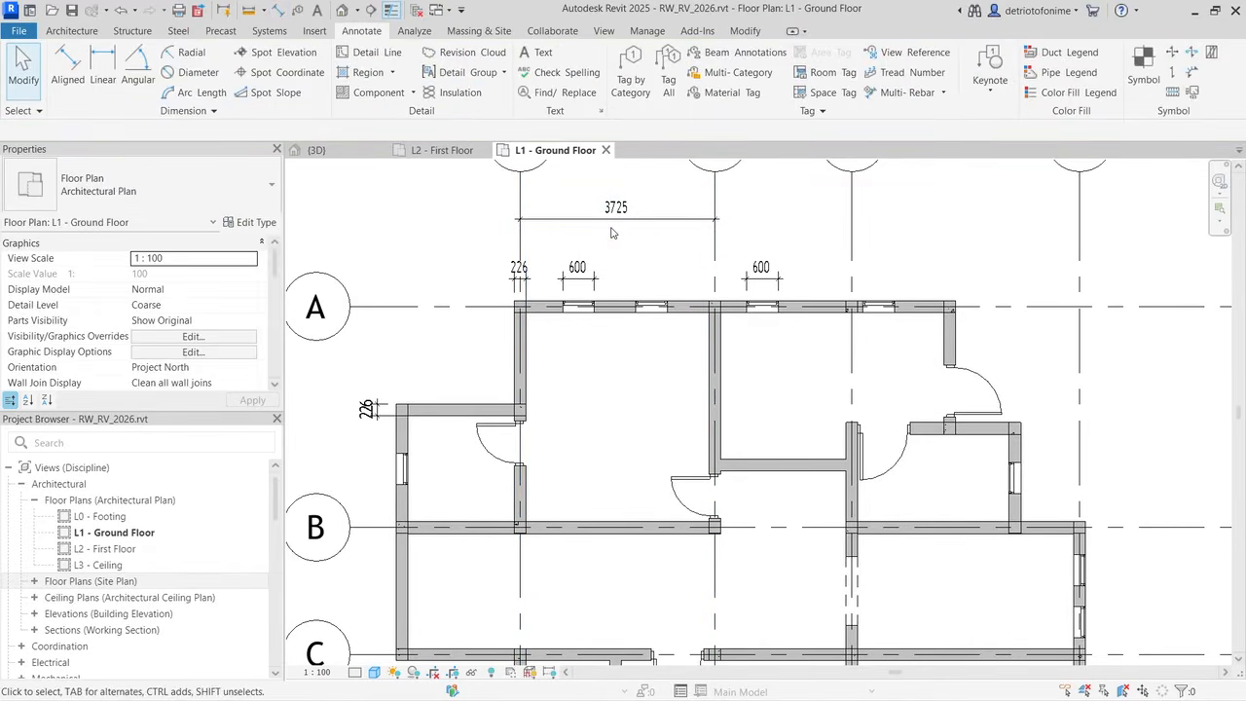
left_click(610, 222)
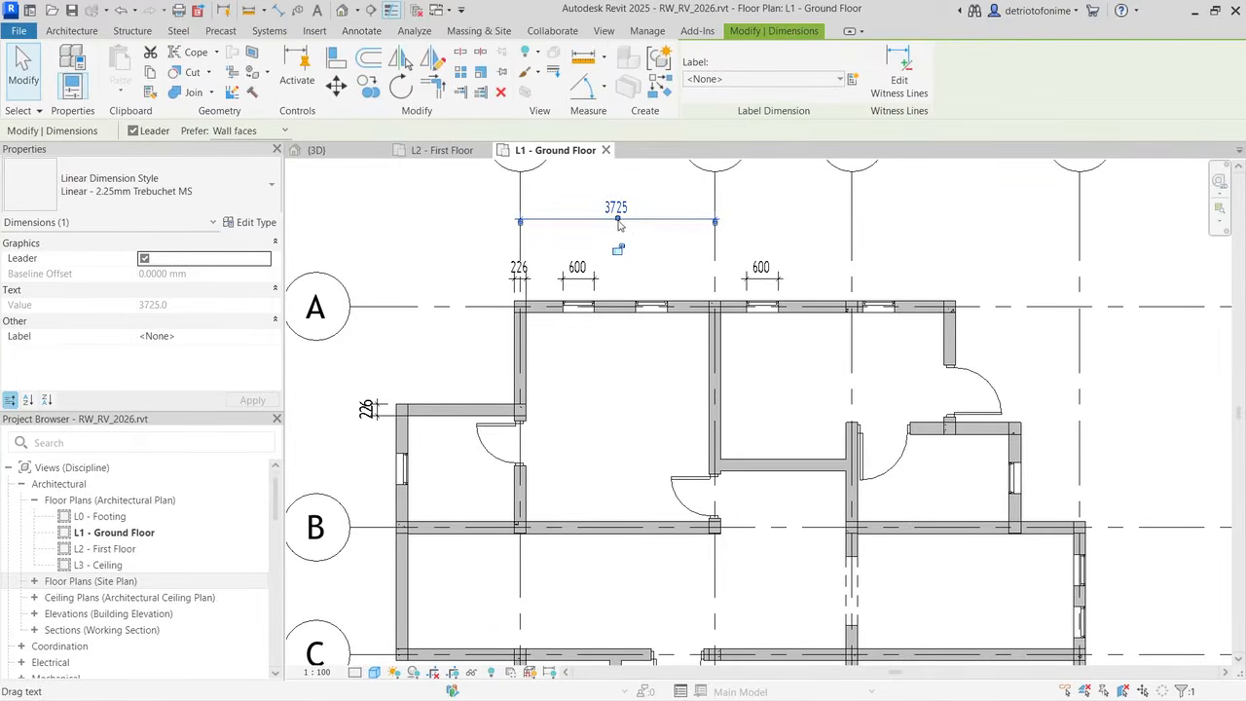
key("Down")
key("Down")
key("Down")
key("Down")
key("Down")
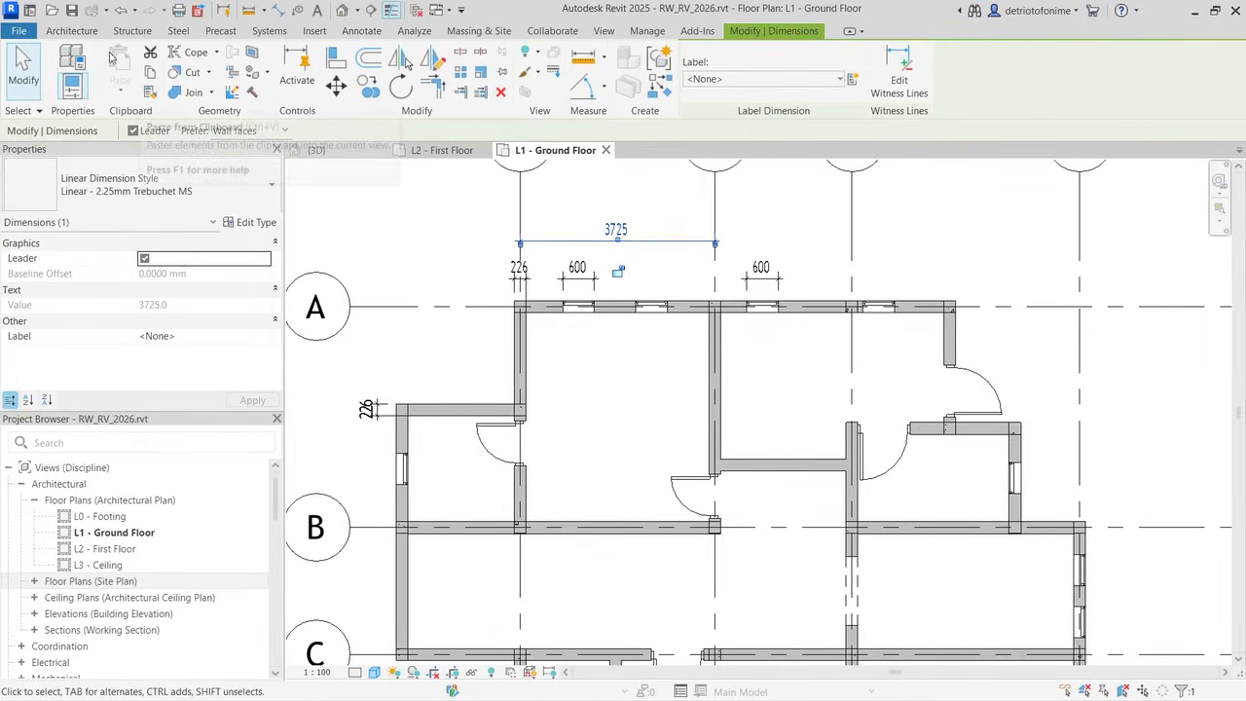
left_click(467, 265)
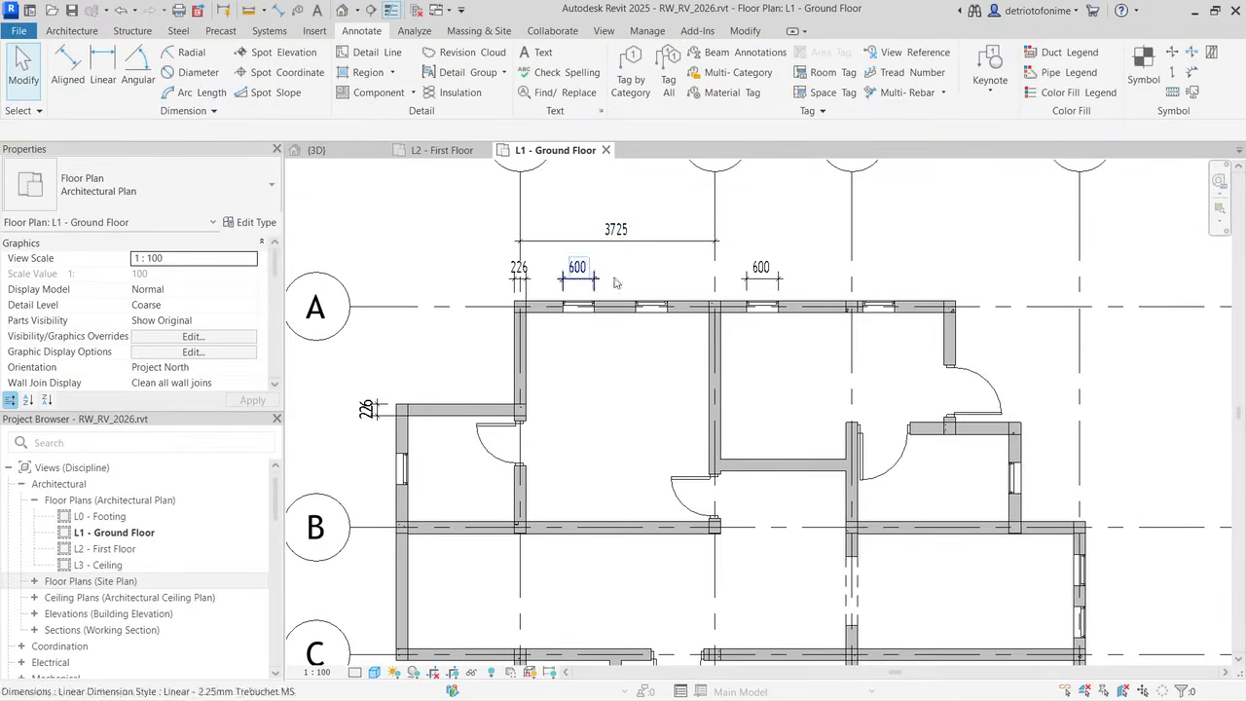
Step: Add an aligned dimension between grid lines 2 and 3, placed in line with the existing grid 1 to 2 dimension
left_click(67, 64)
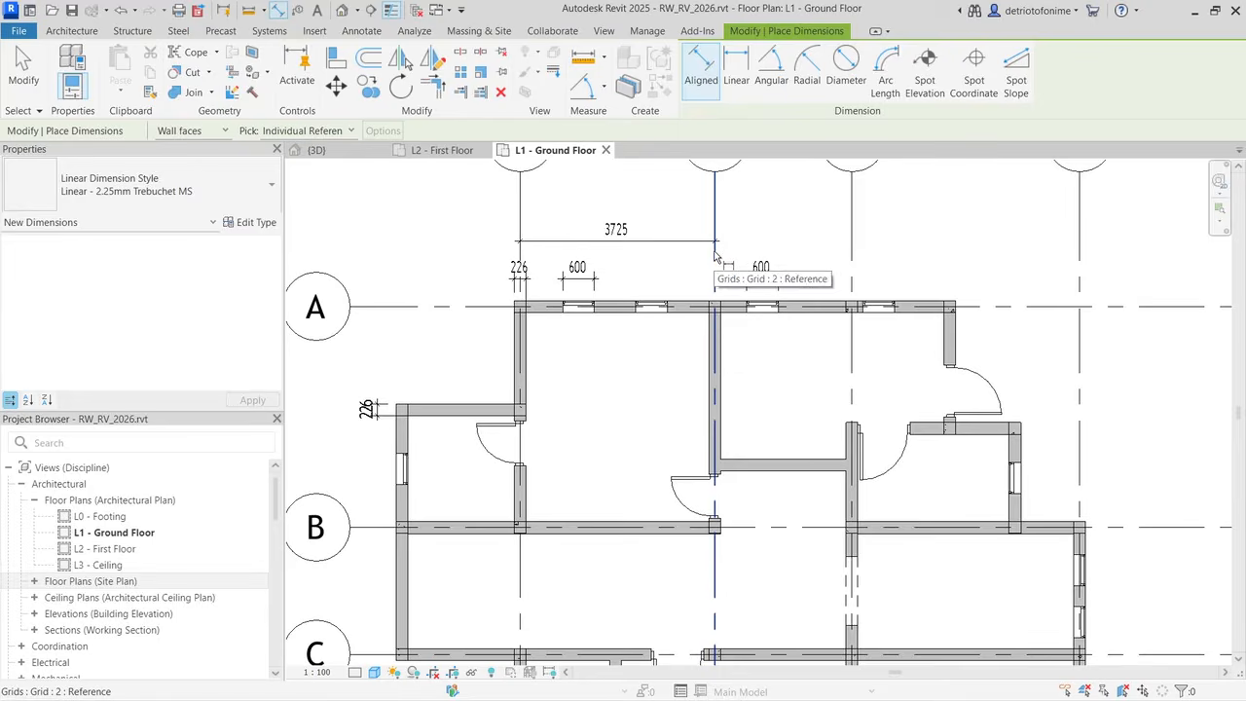
left_click(716, 255)
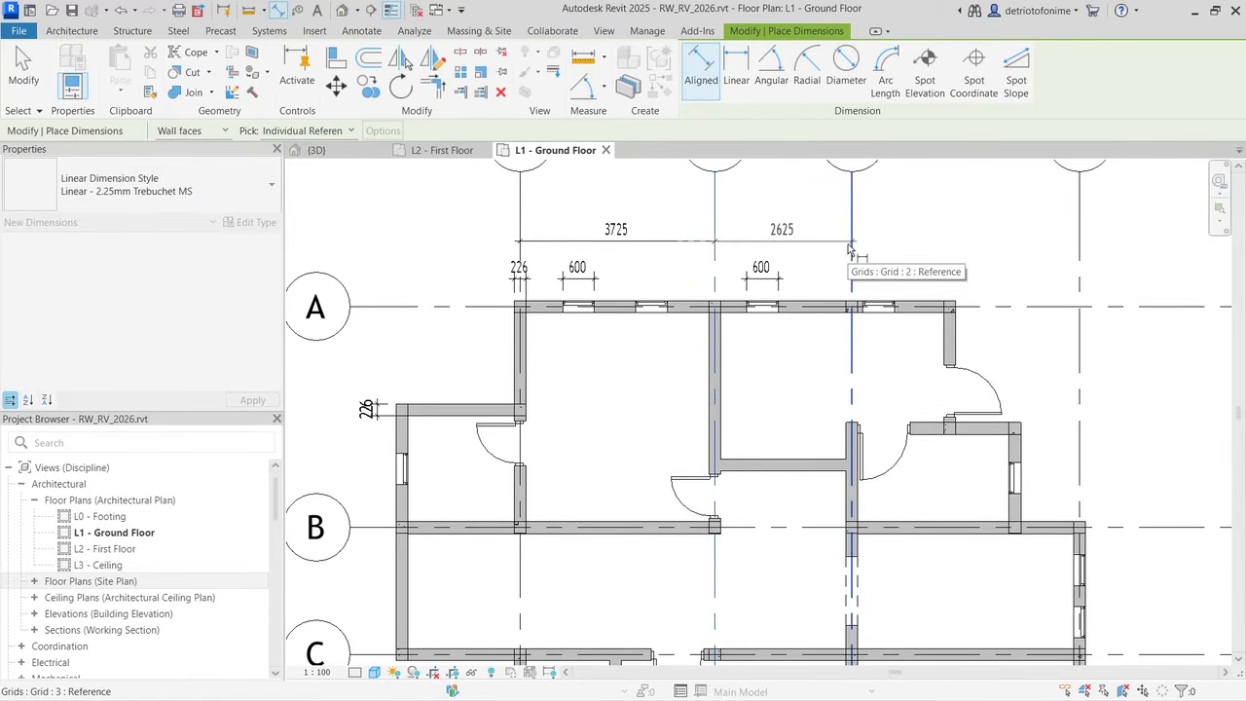
key("Escape")
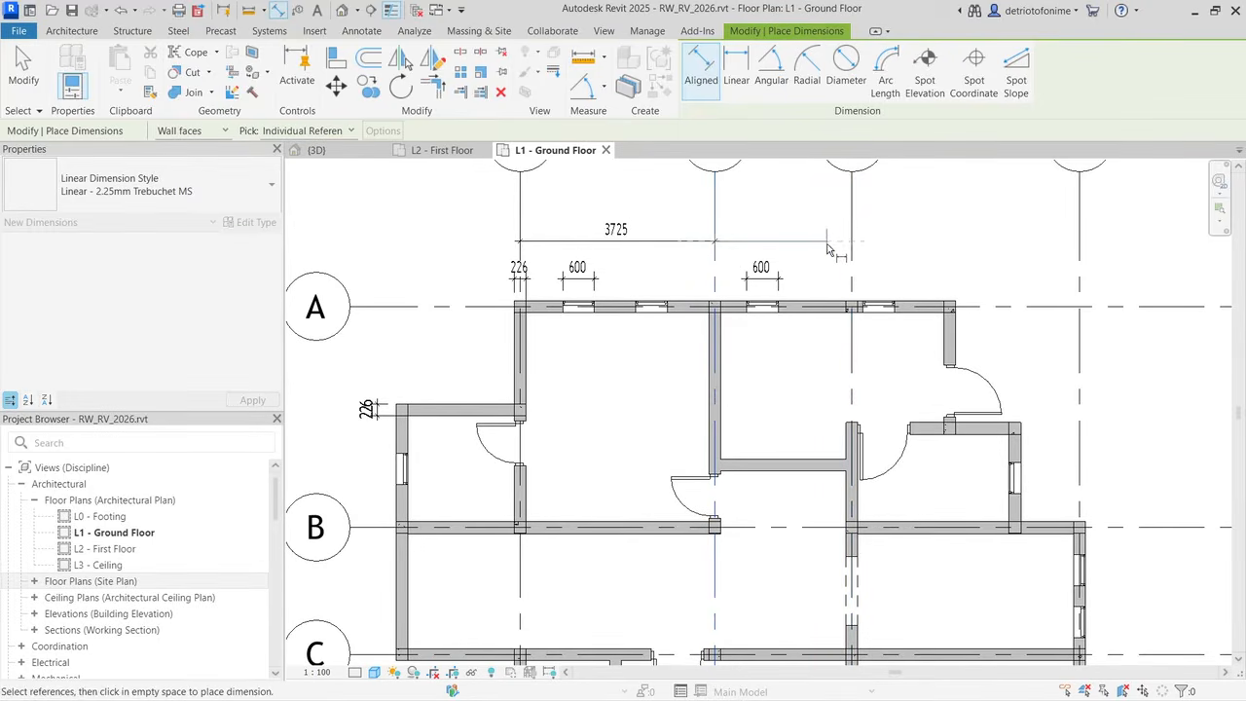
left_click(715, 253)
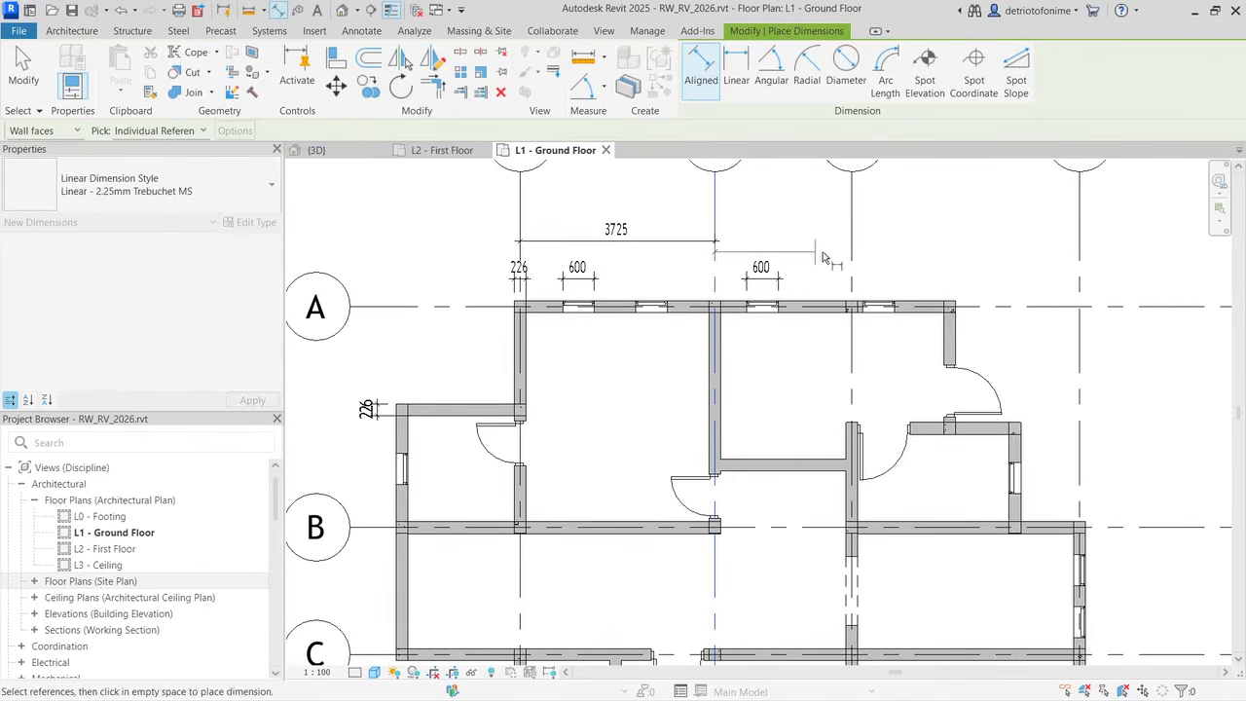
left_click(853, 254)
left_click(837, 248)
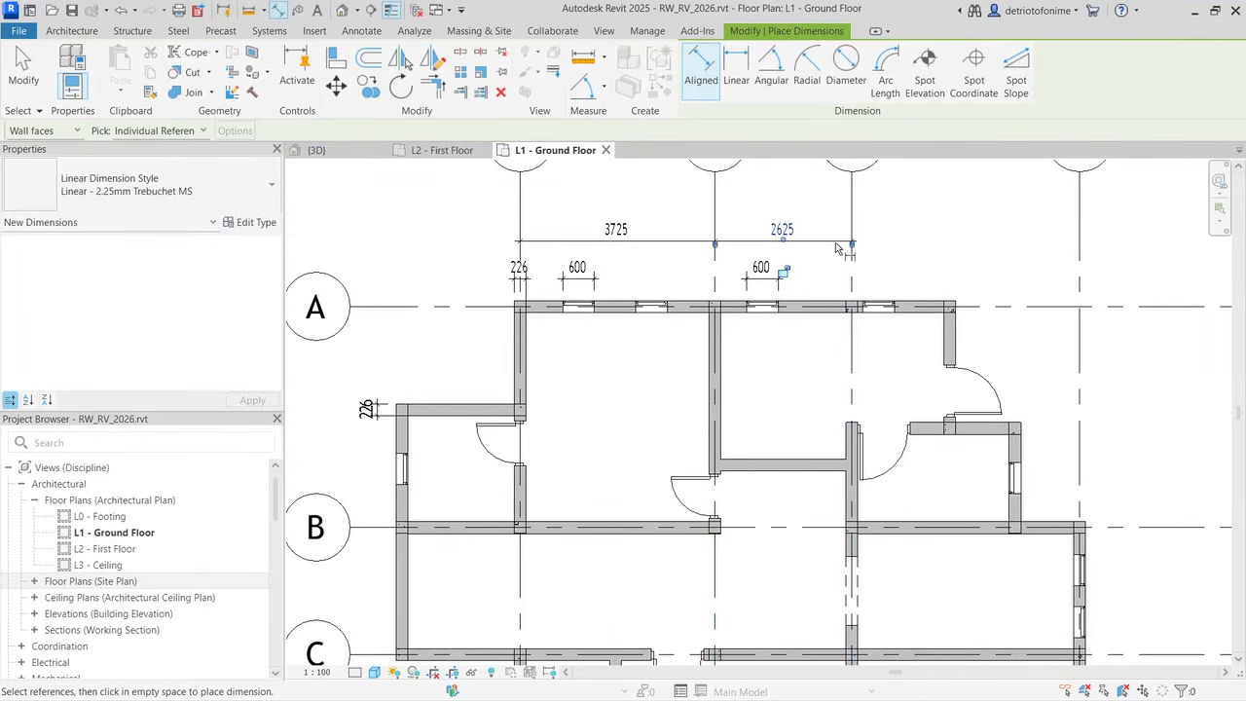
Step: Dimension from grid line 3 to the outer face of the end wall beyond it, in line with the grid spacing dimensions
left_click(853, 271)
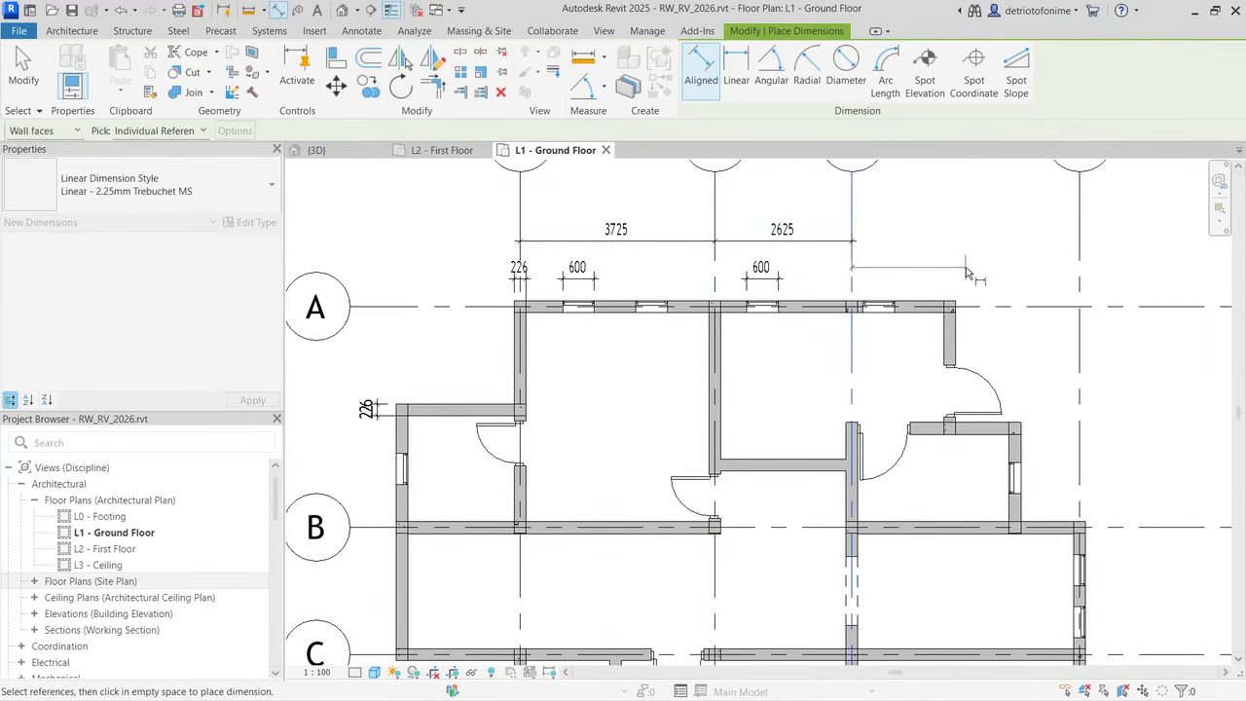
left_click(956, 336)
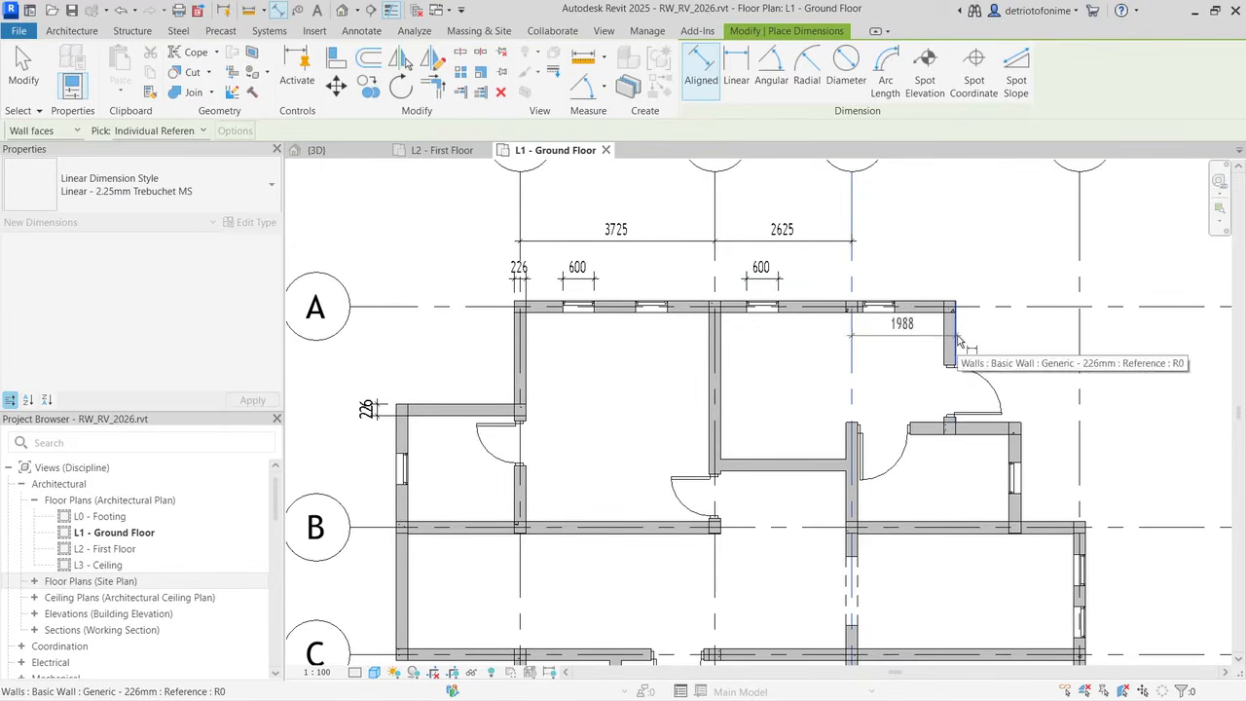
left_click(953, 247)
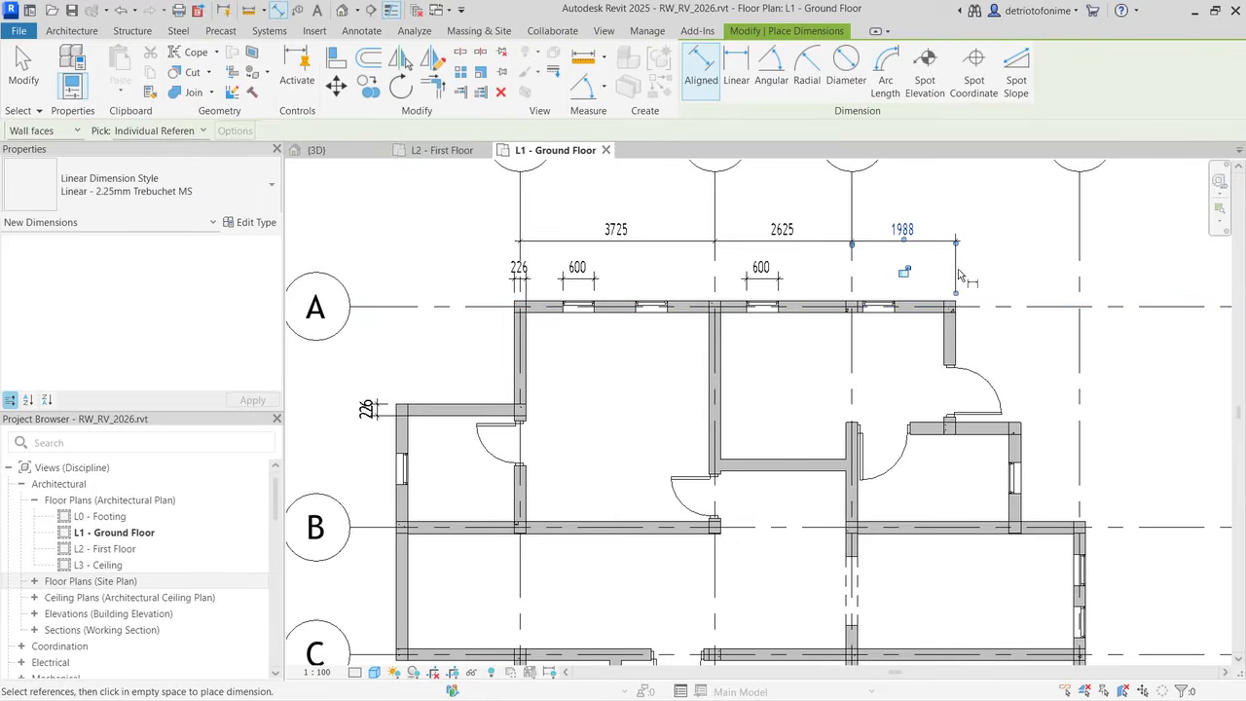
Step: Add an aligned dimension between the outer faces of the two stepped walls between grids 3 and 4, in line with the top dimension string
left_click(957, 341)
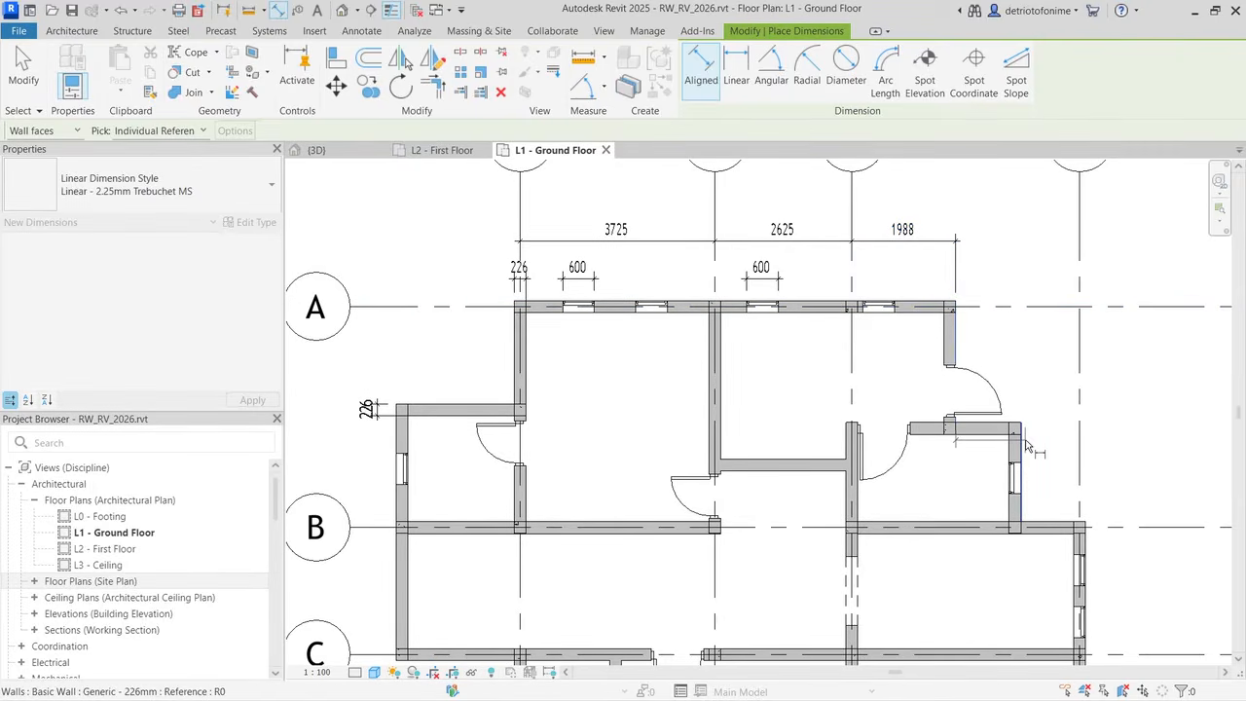
left_click(1025, 446)
left_click(1015, 241)
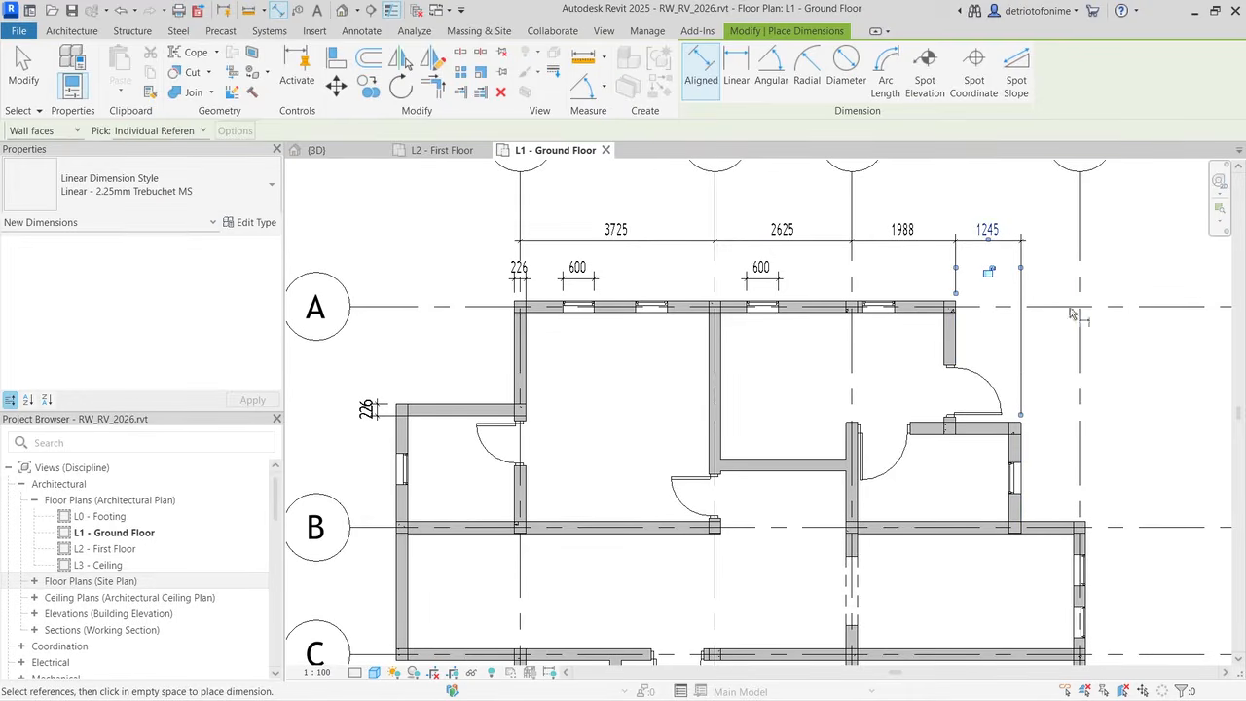
left_click(1020, 459)
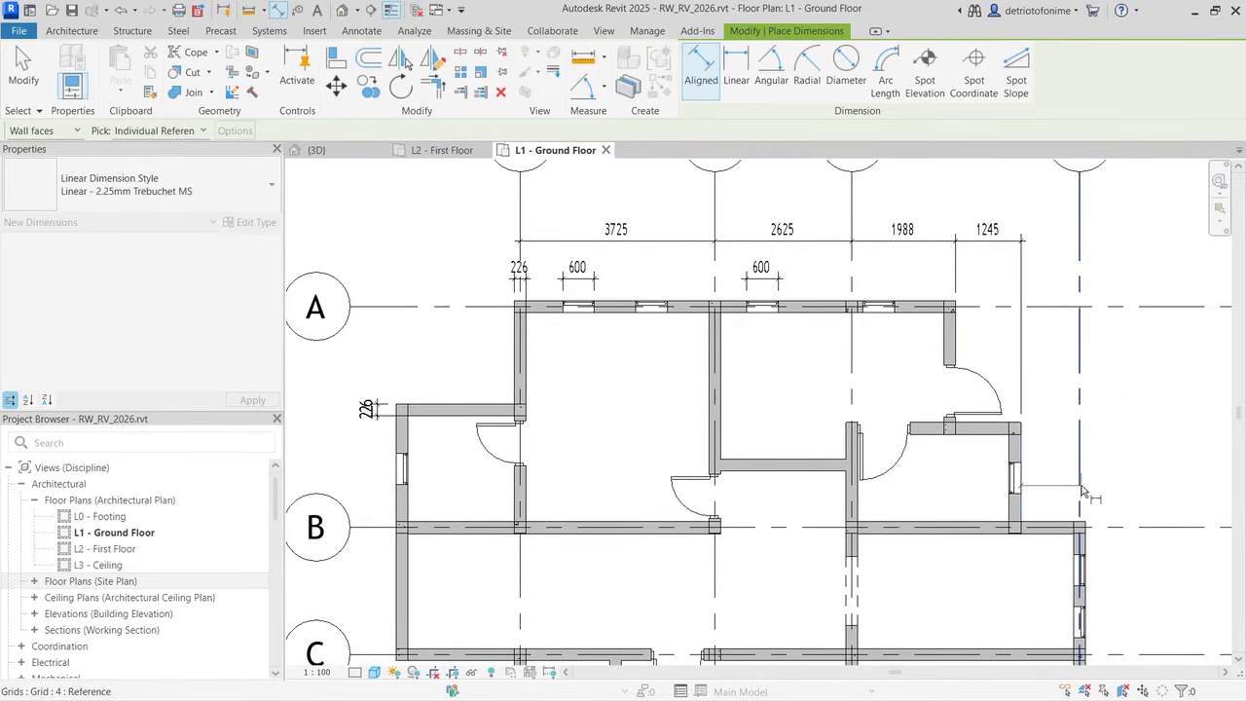
left_click(1086, 546)
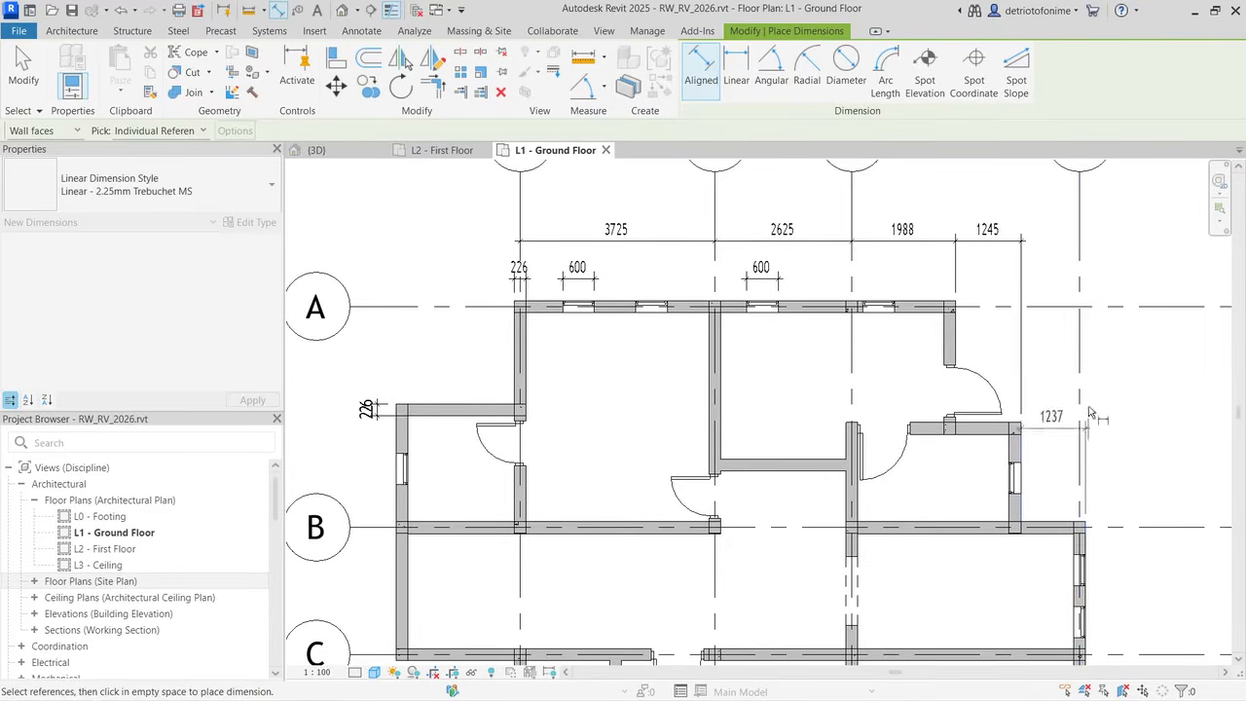
left_click(1085, 240)
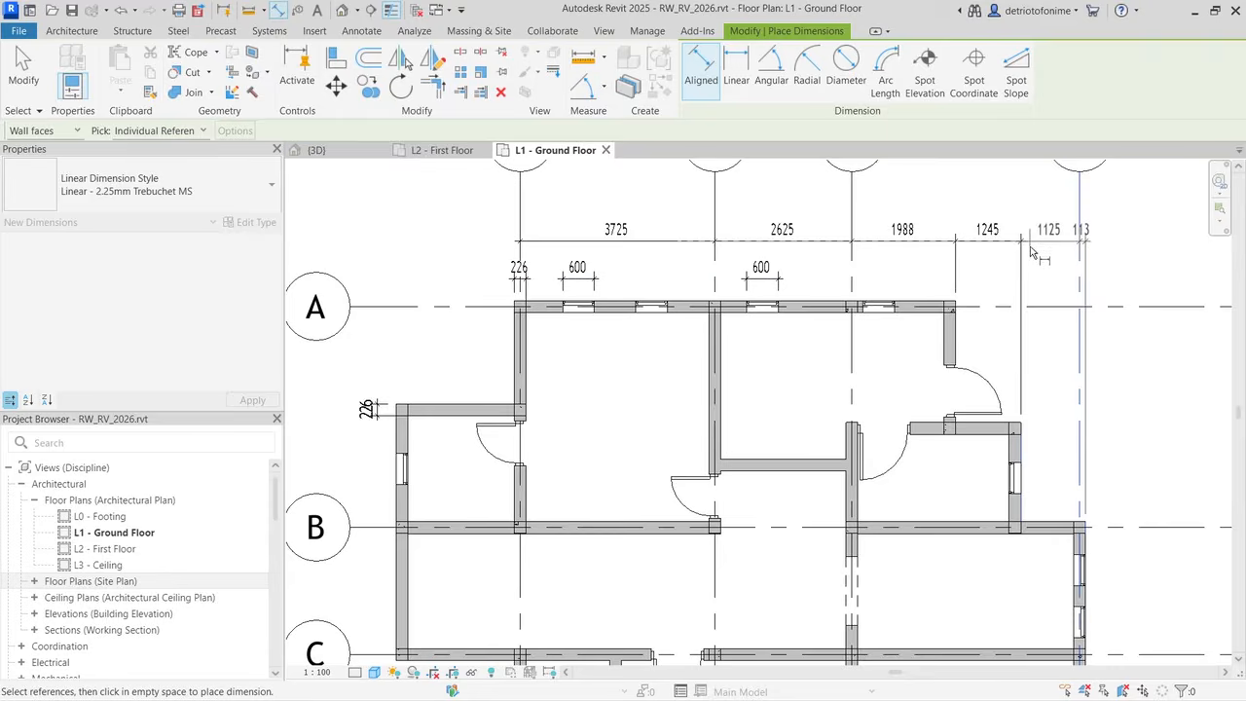
key("Escape")
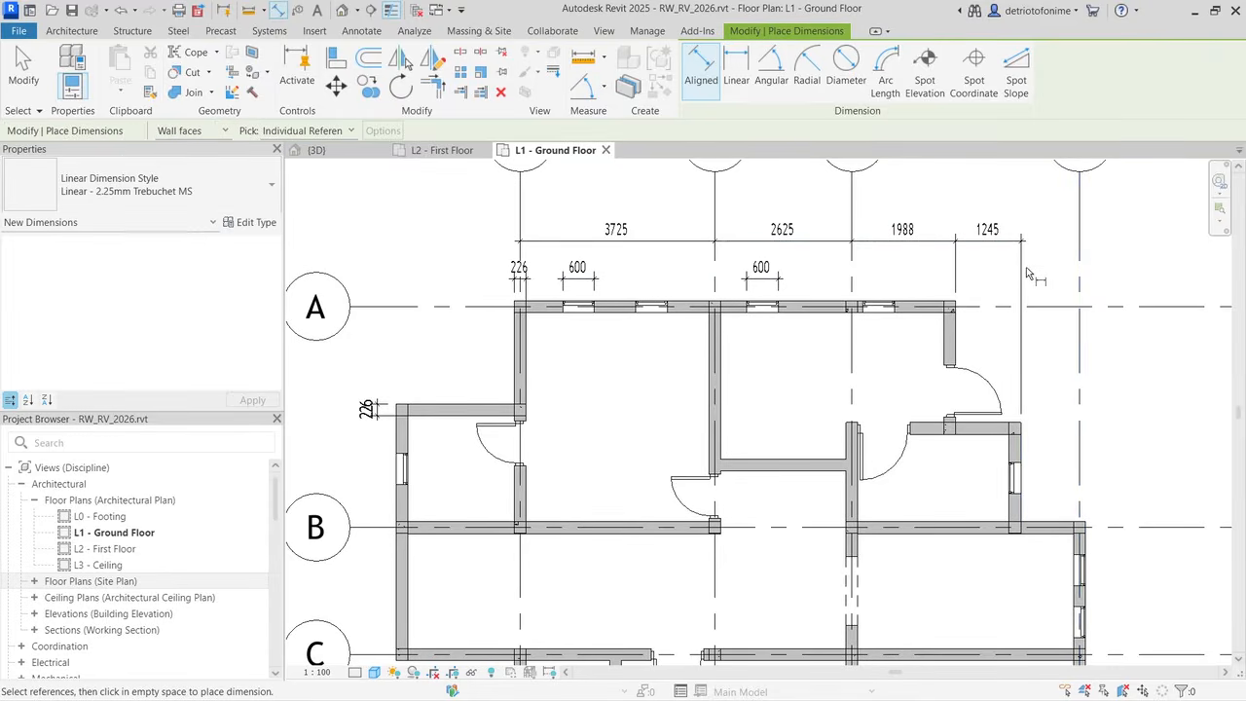
Step: Continue the top dimension string with an aligned dimension from the projecting wall's outer face above grid B to the outer wall face at grid 4
left_click(1023, 516)
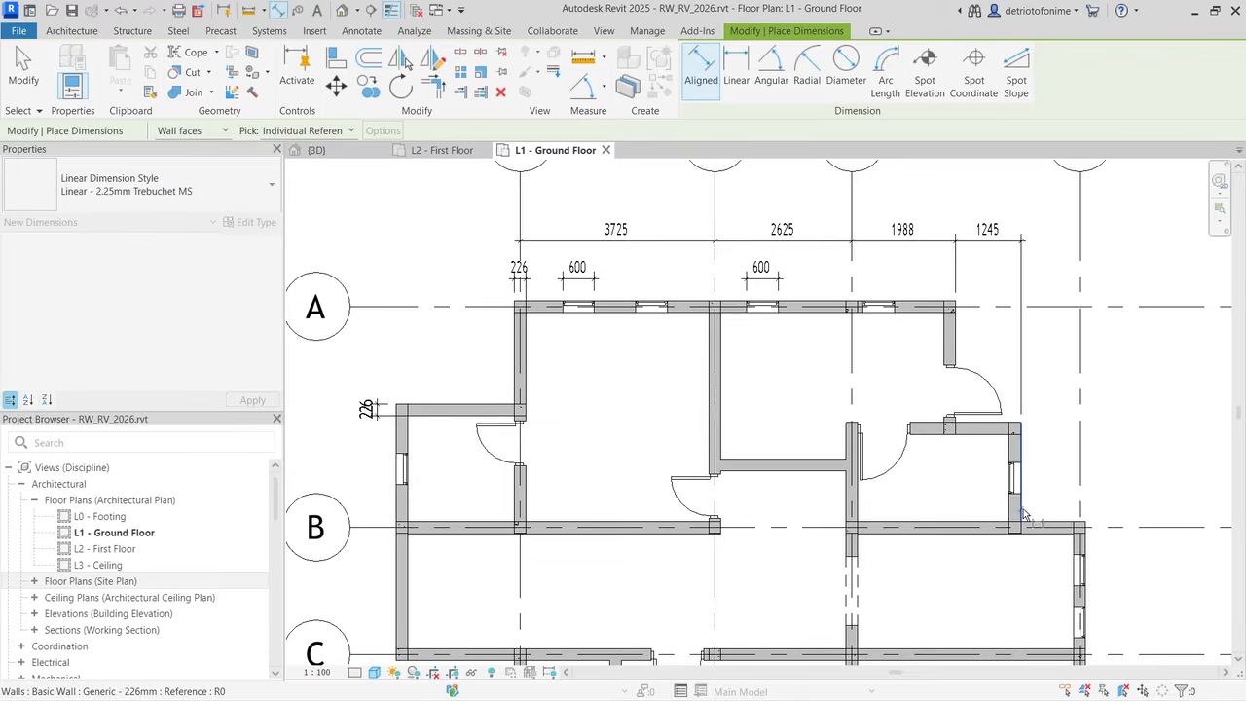
left_click(1089, 542)
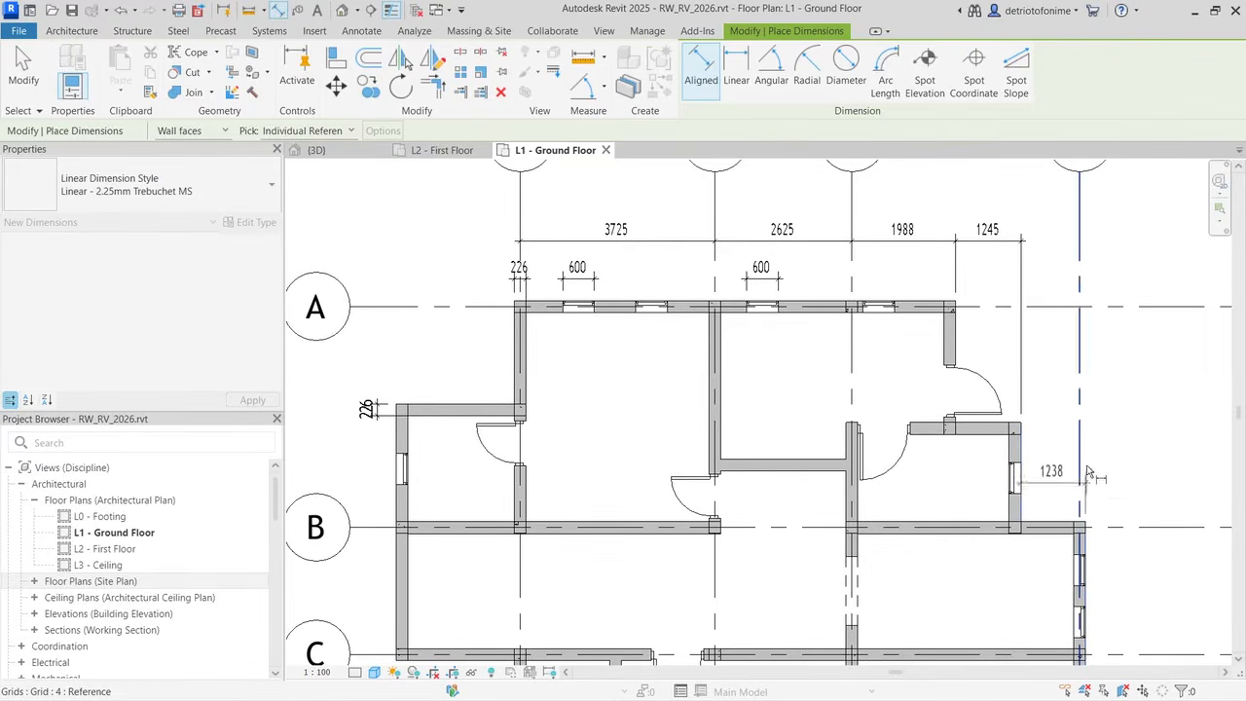
left_click(1096, 248)
scroll(943, 295, "down", 3)
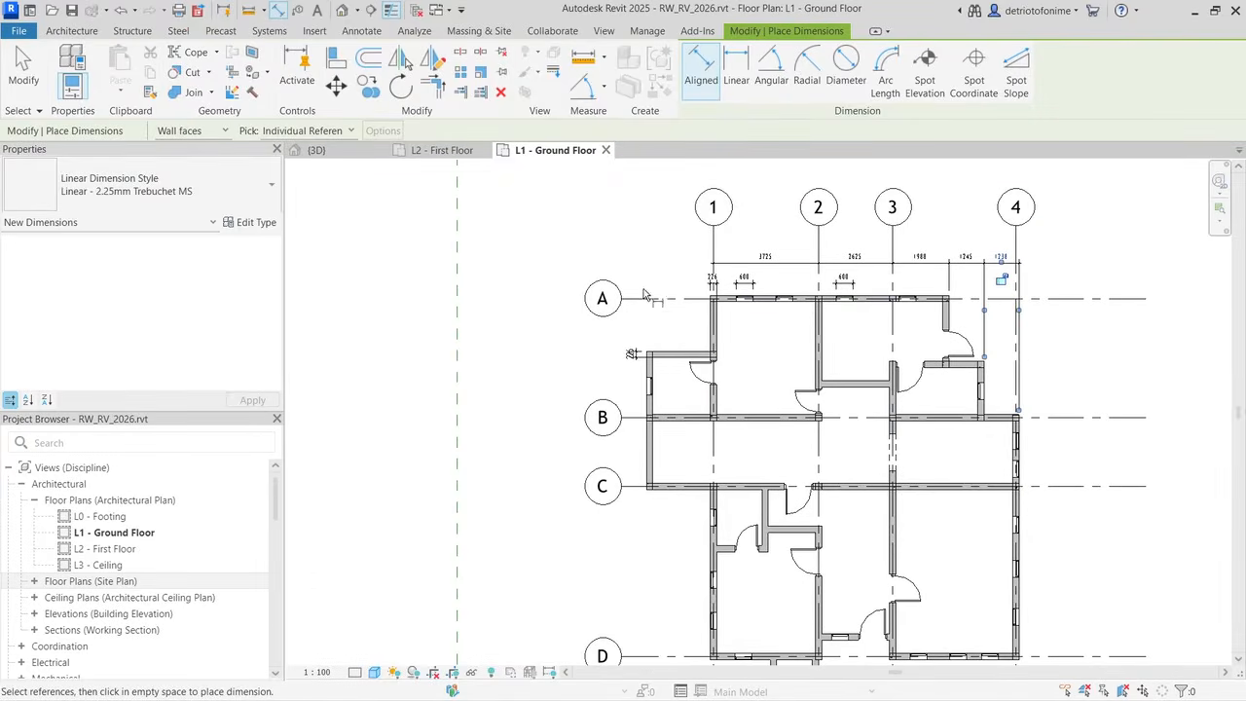
scroll(871, 407, "down", 1)
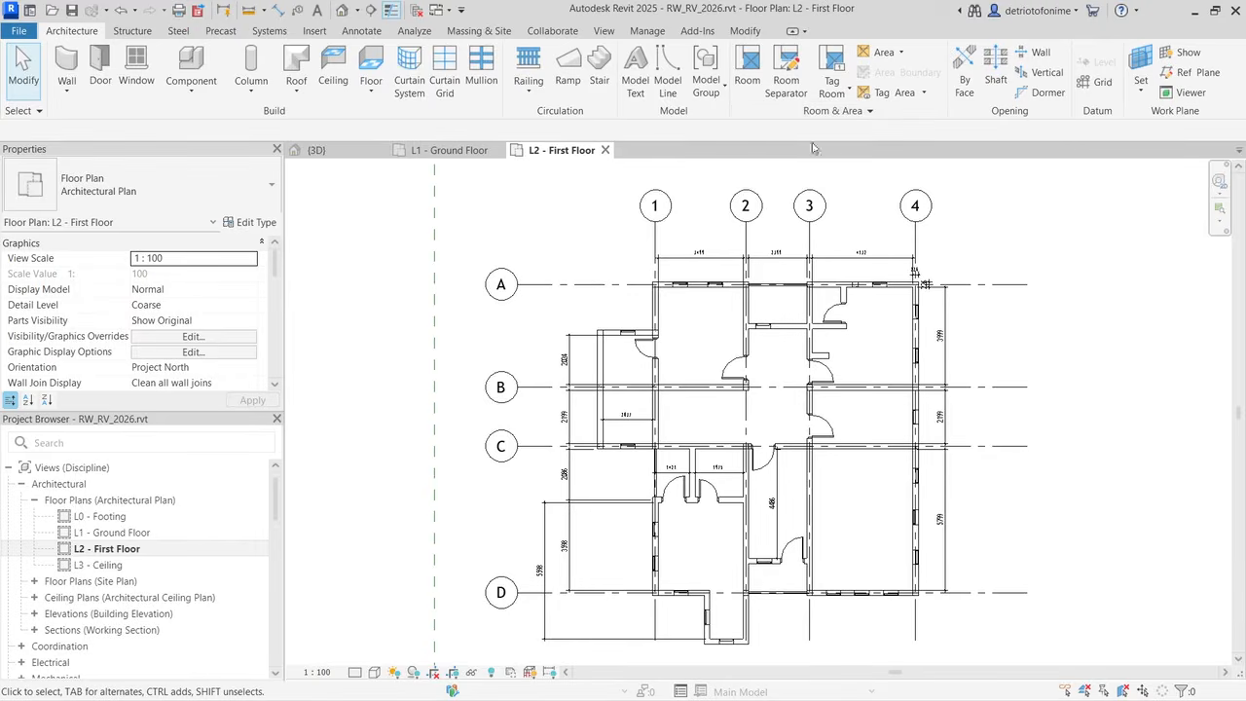
Step: Place tagged rooms in the space between grids 1 and 2 above B and in the three enclosed spaces between grids 3 and 4 above C
left_click(749, 78)
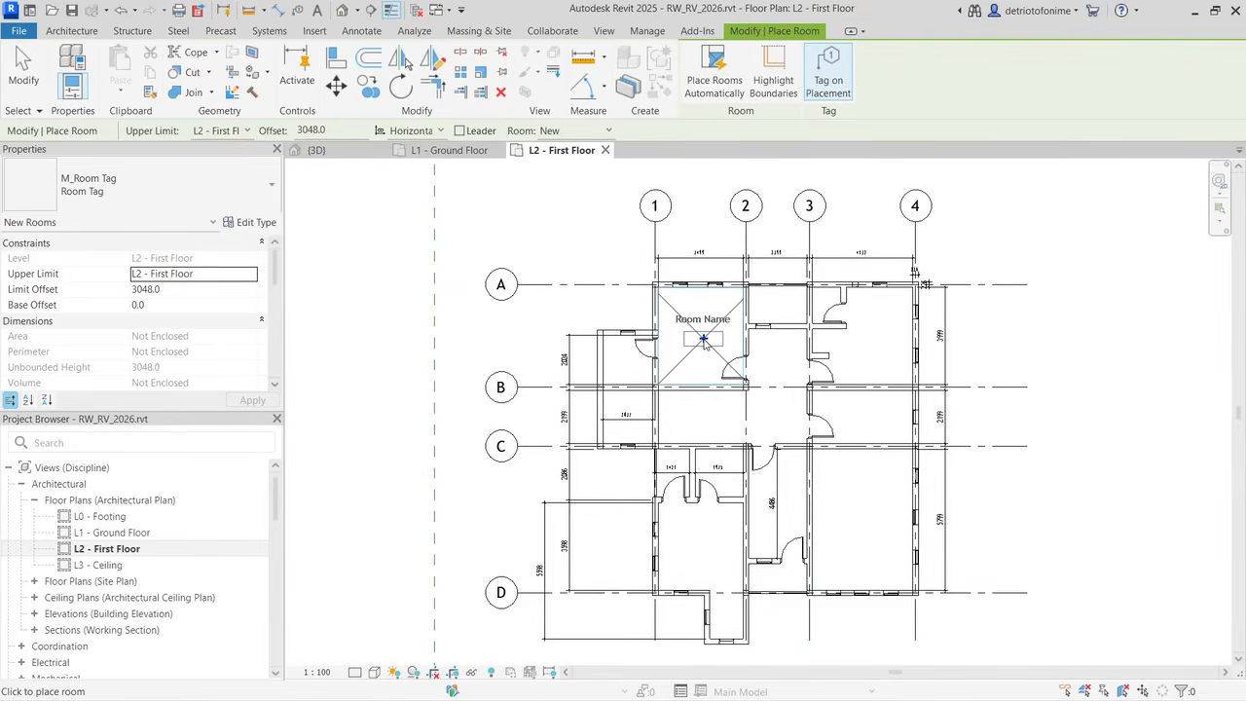
left_click(701, 340)
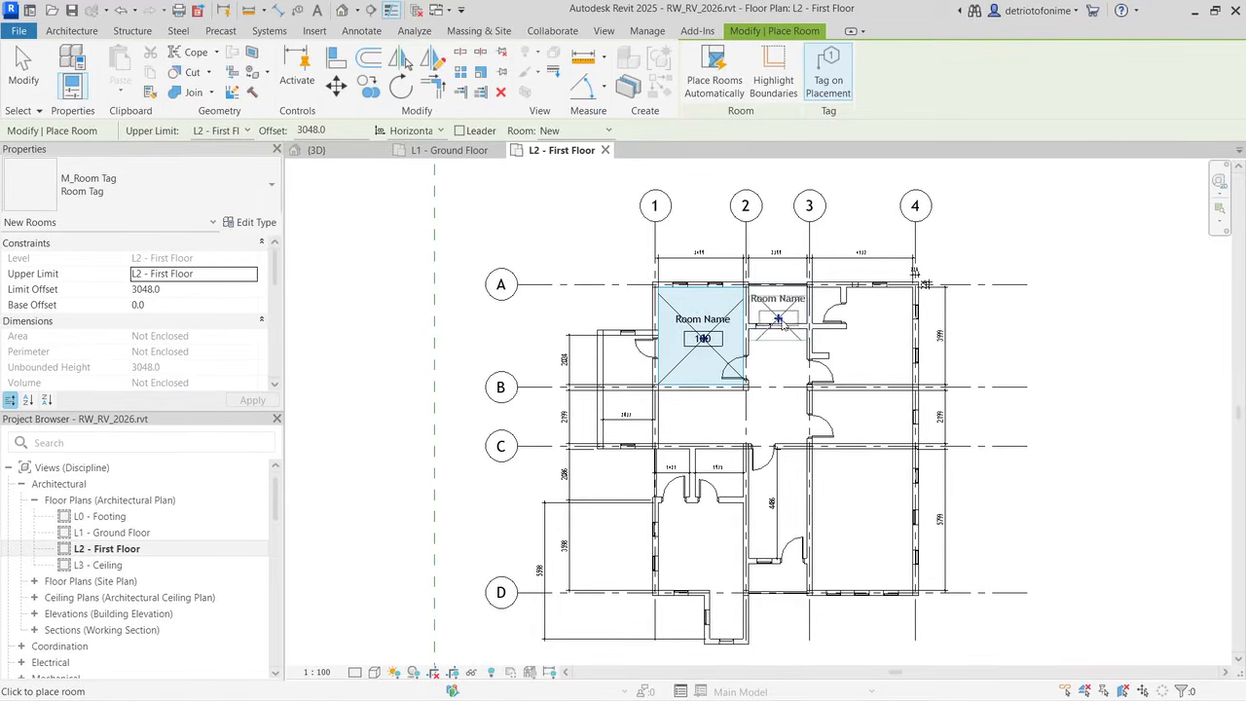
left_click(875, 339)
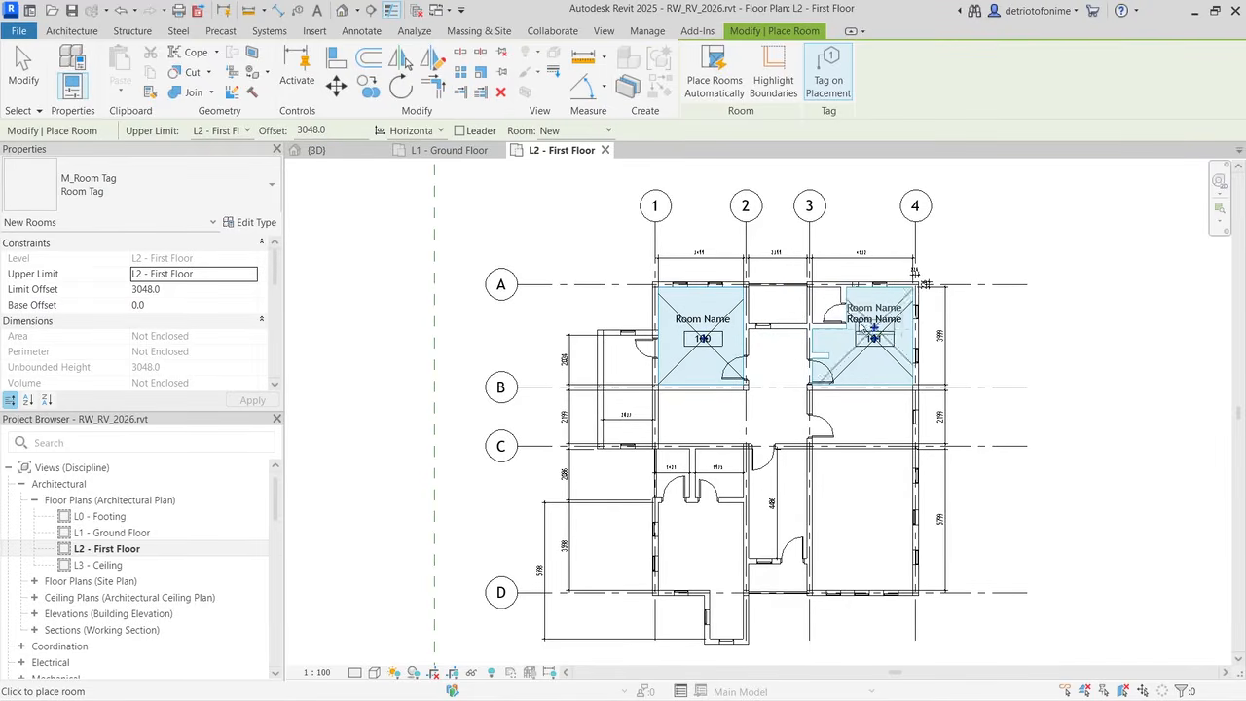
left_click(827, 306)
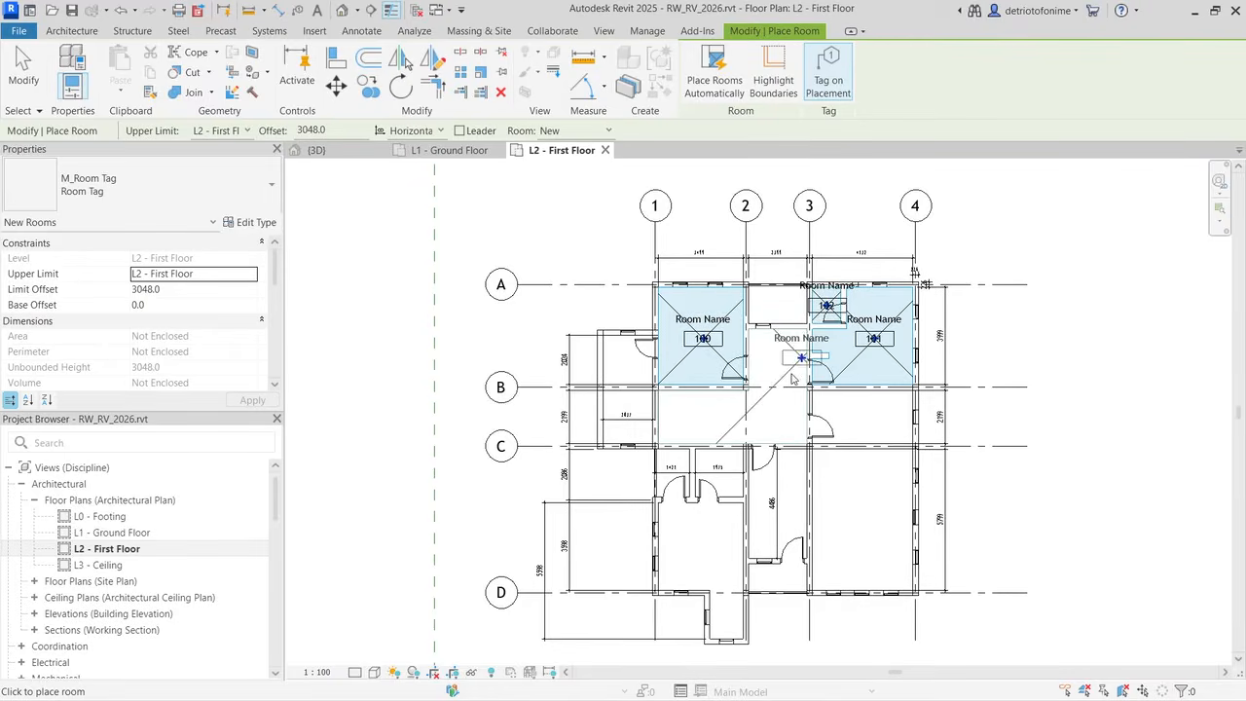
left_click(865, 424)
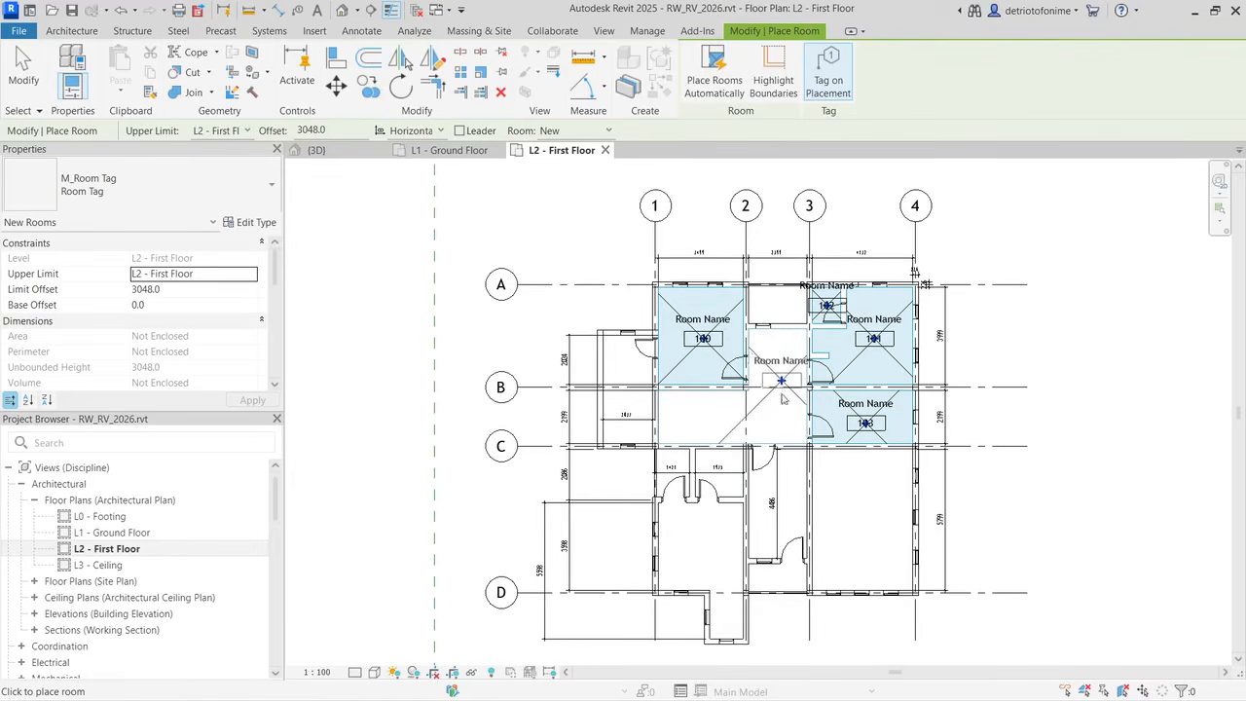
Step: Place tagged rooms below grid C in the three large spaces and in the small space just west of grid 2
left_click(873, 516)
left_click(772, 523)
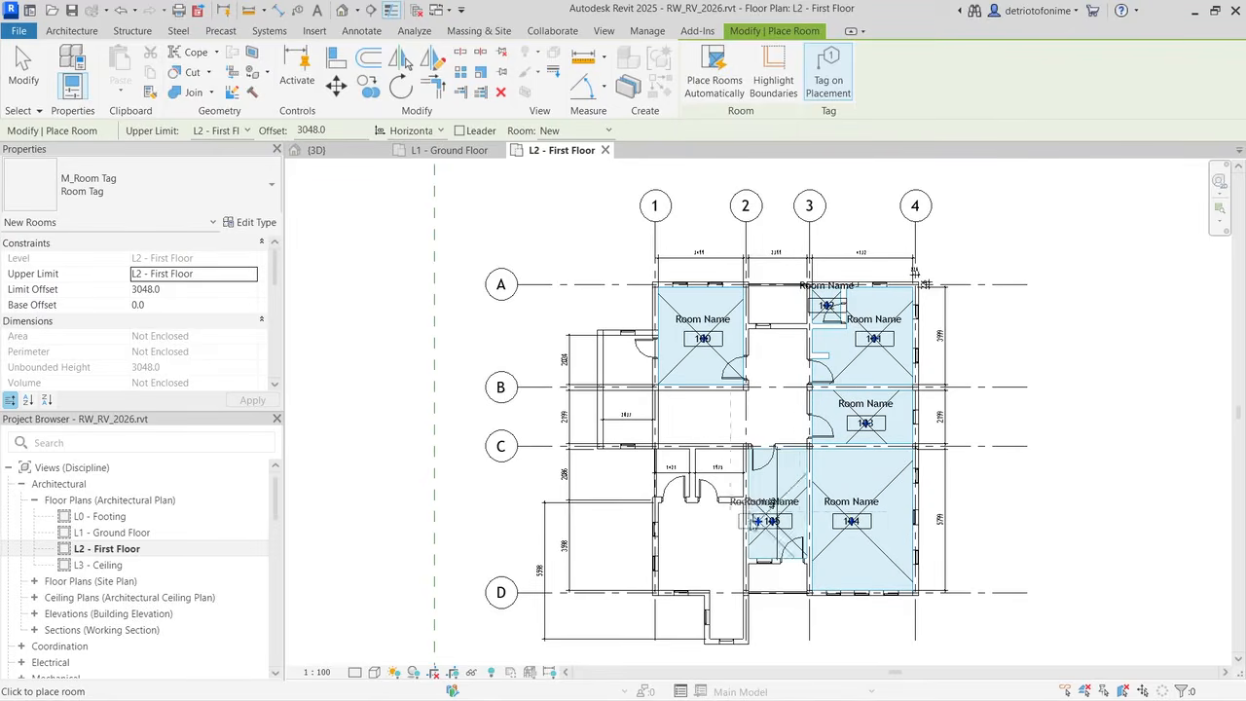
left_click(703, 555)
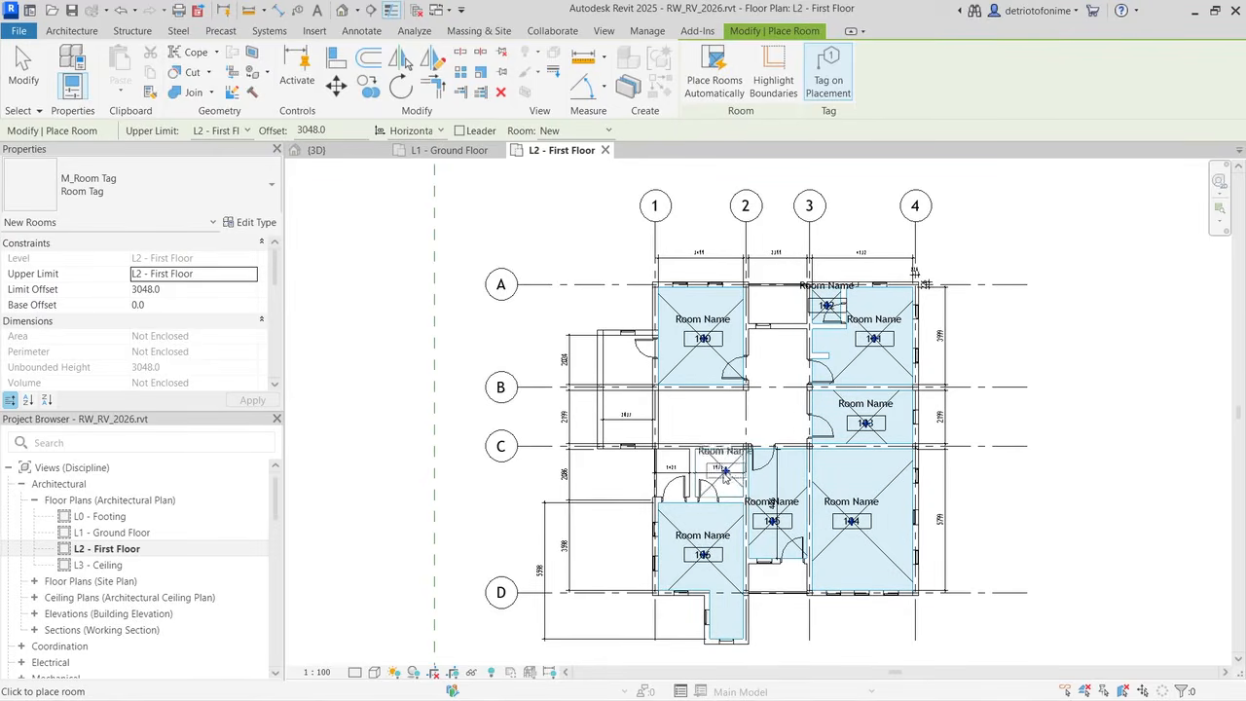
left_click(721, 477)
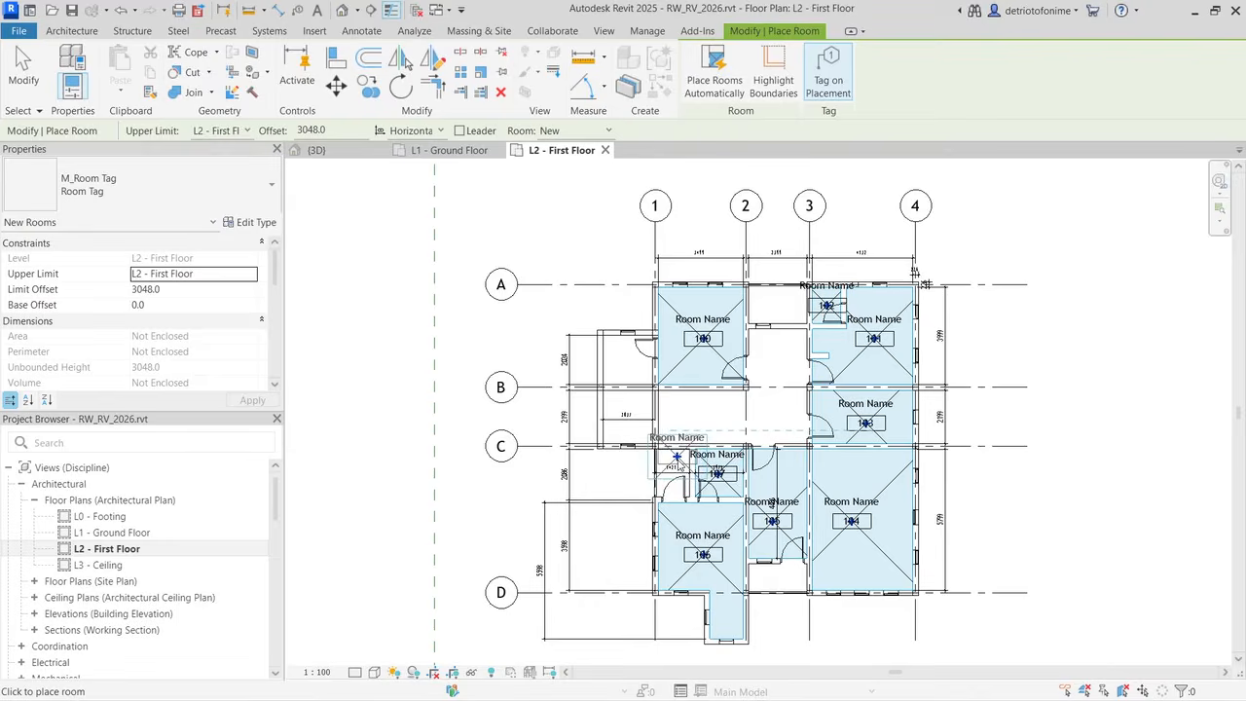
Step: Try to place a room in the small space just below grid C beside grid 1
left_click(672, 465)
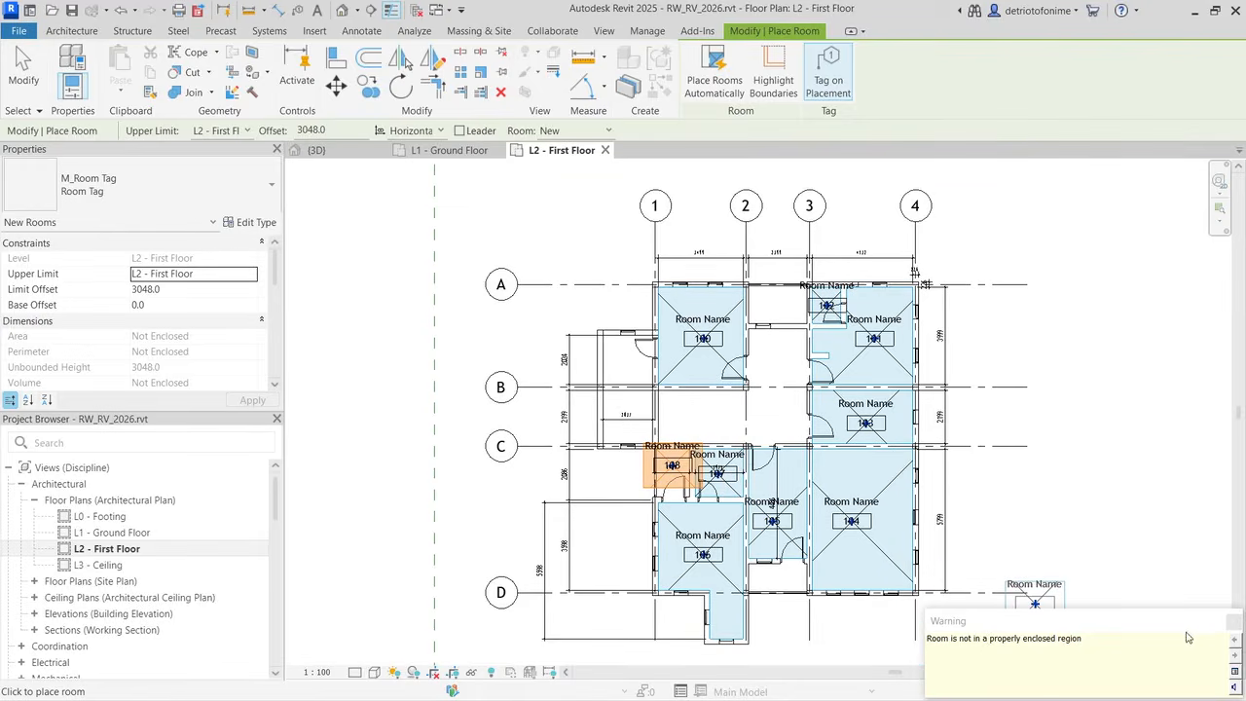
left_click(1238, 628)
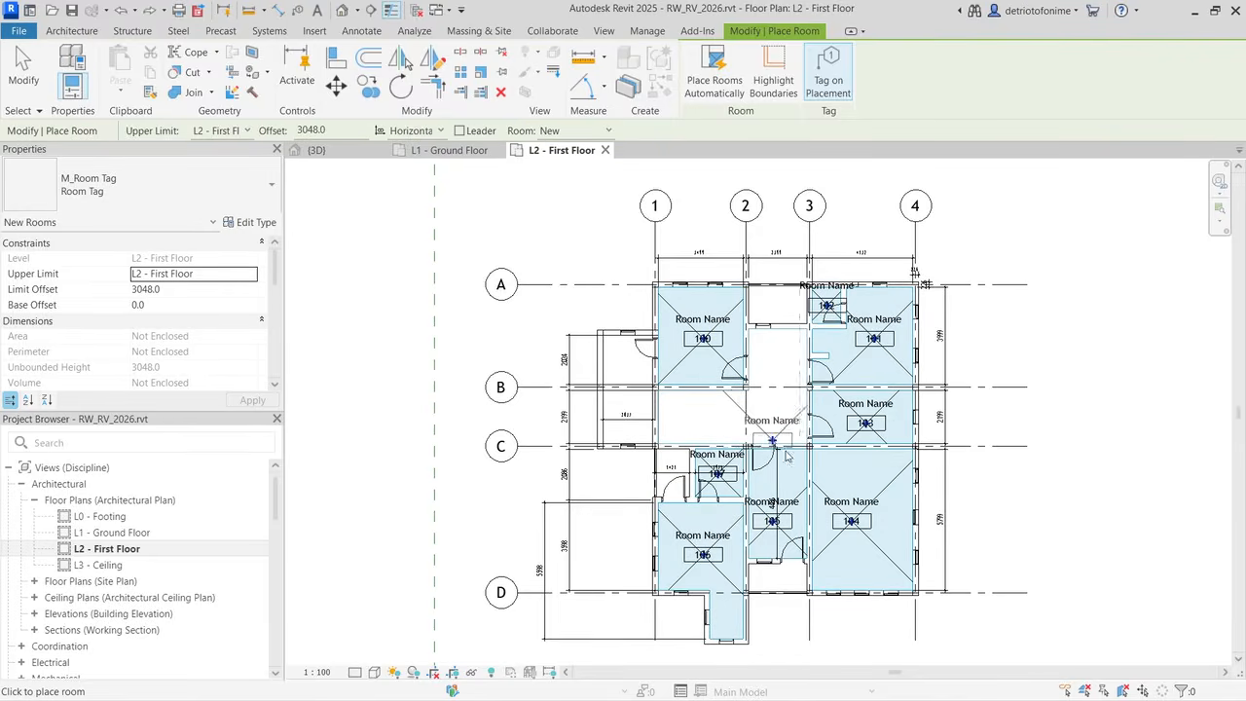
key("Escape")
key("Escape")
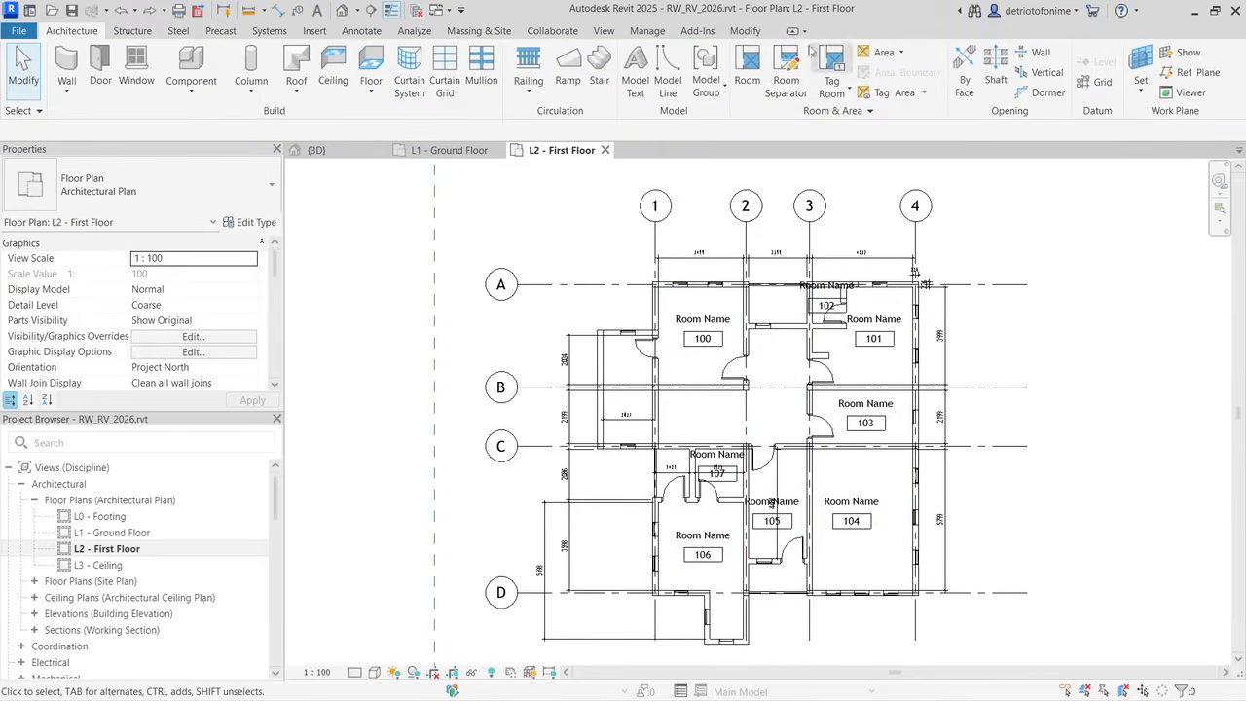
Step: Draw a room separation line along grid B across the opening between grids 2 and 3
left_click(787, 87)
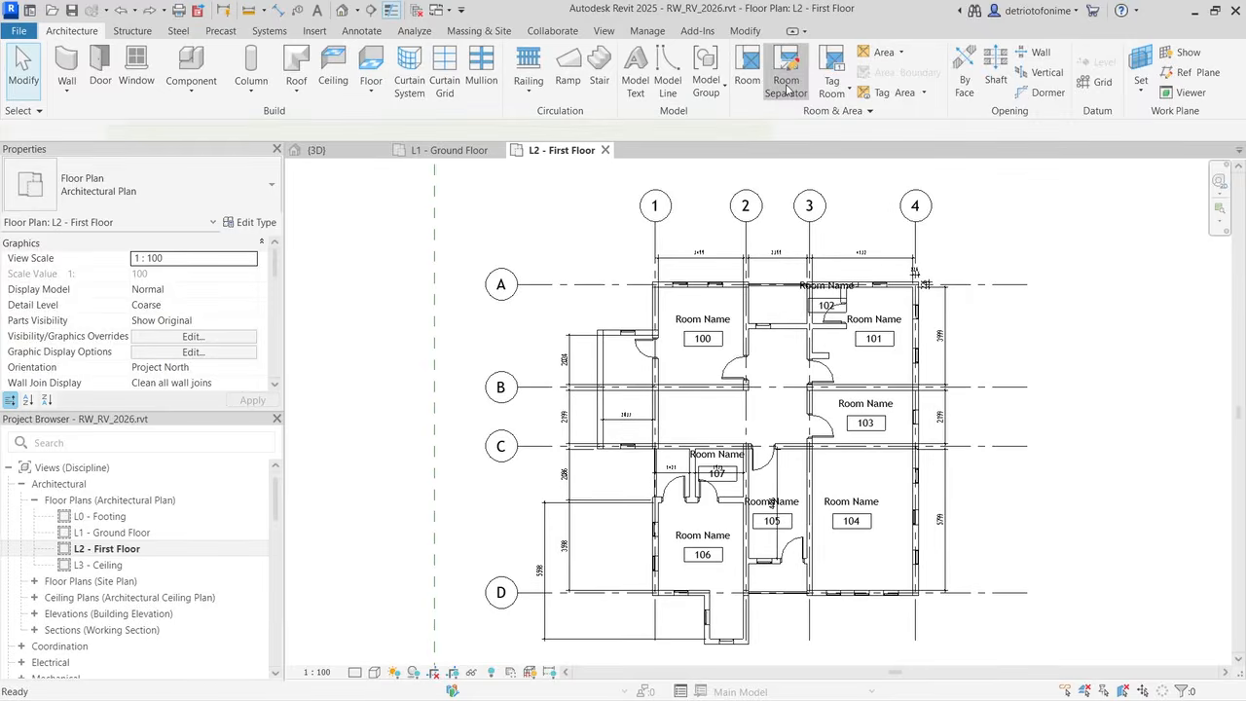
scroll(808, 410, "up", 1)
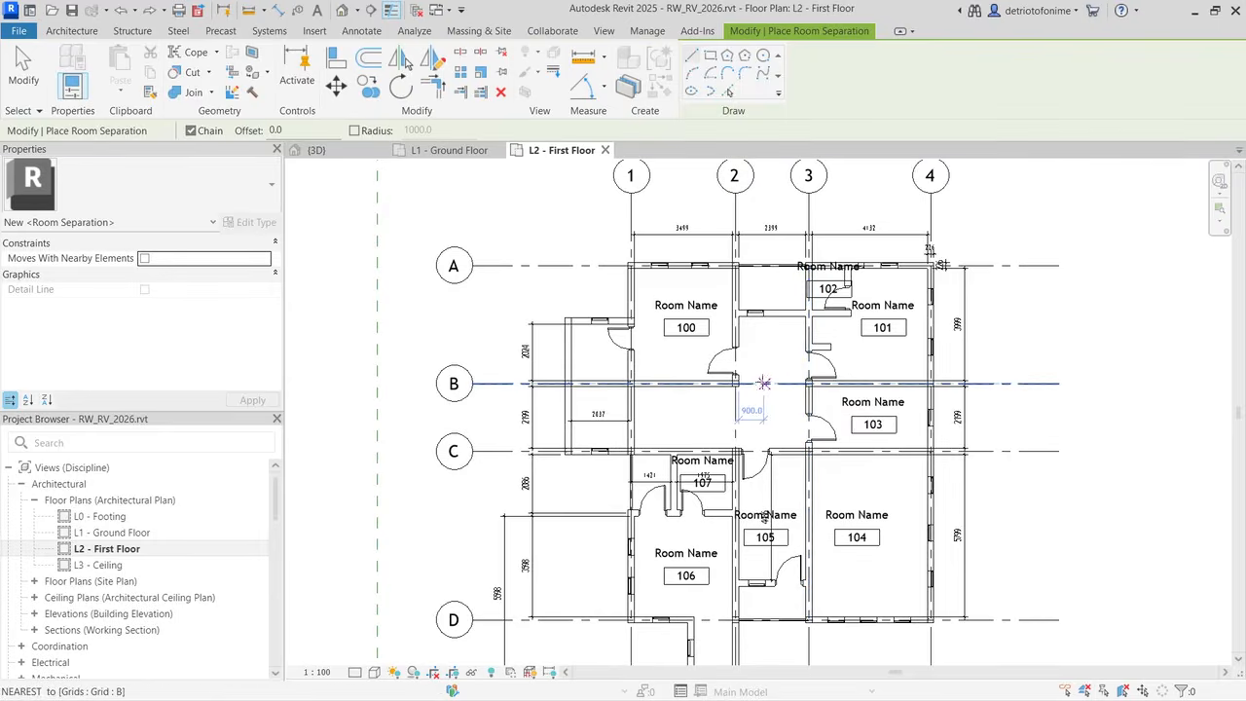
left_click(808, 384)
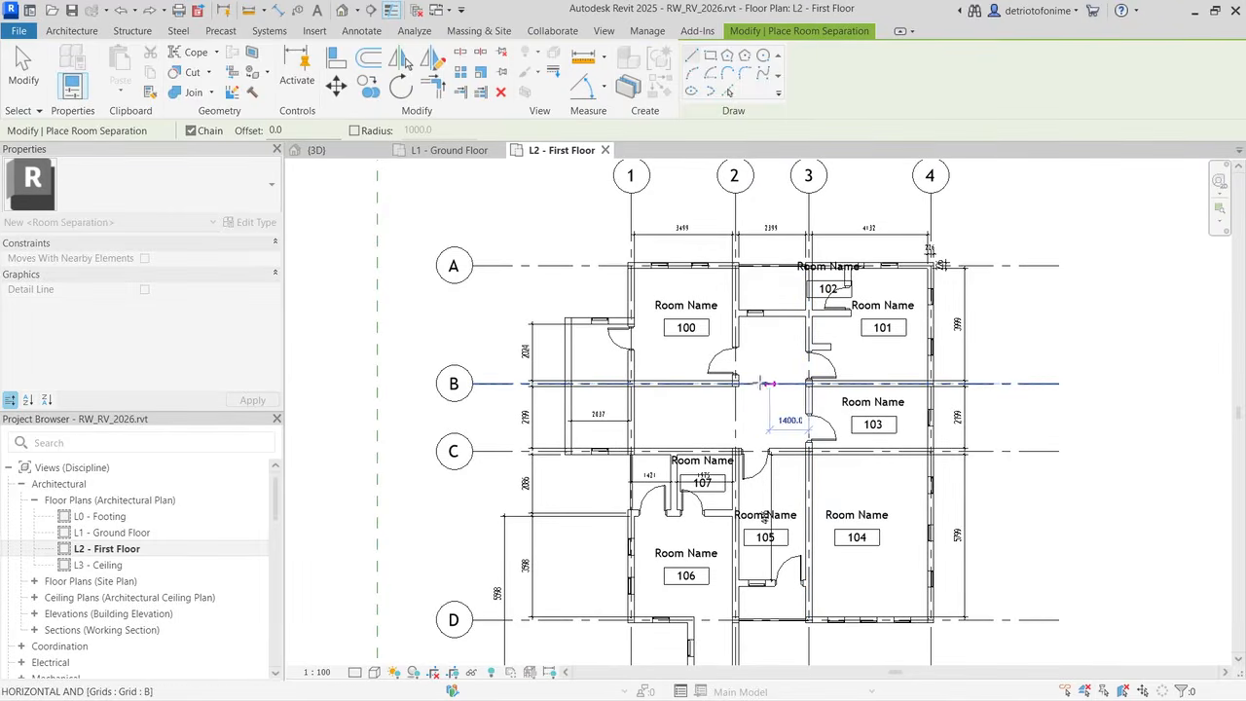
left_click(736, 383)
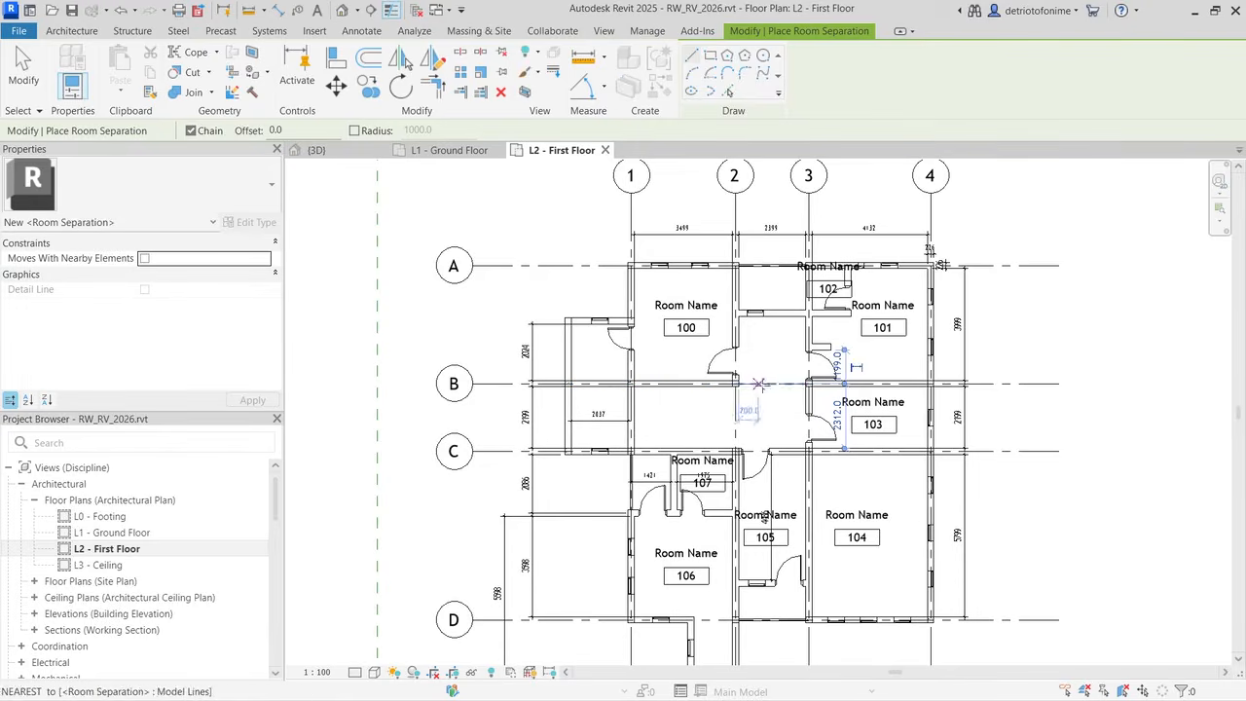
key("Escape")
key("Escape")
scroll(776, 402, "up", 1)
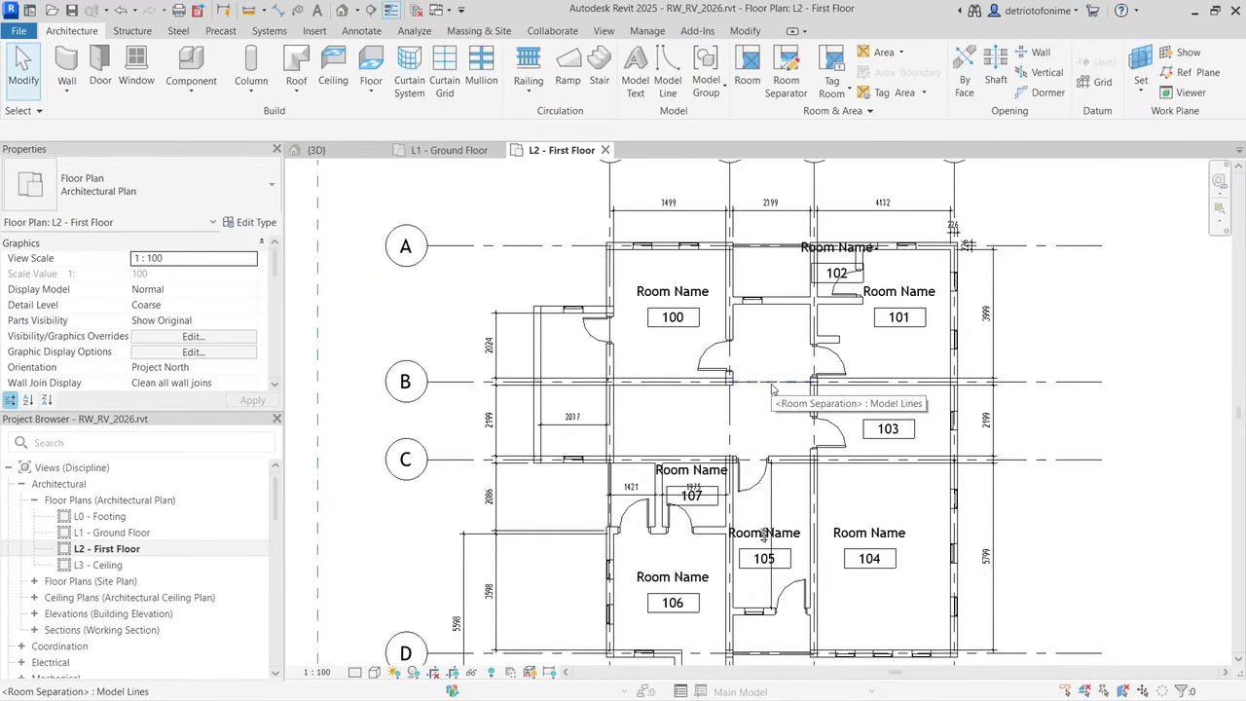
Step: Place a tagged room in the open hall between grids B and C, starting at grid 1
left_click(746, 79)
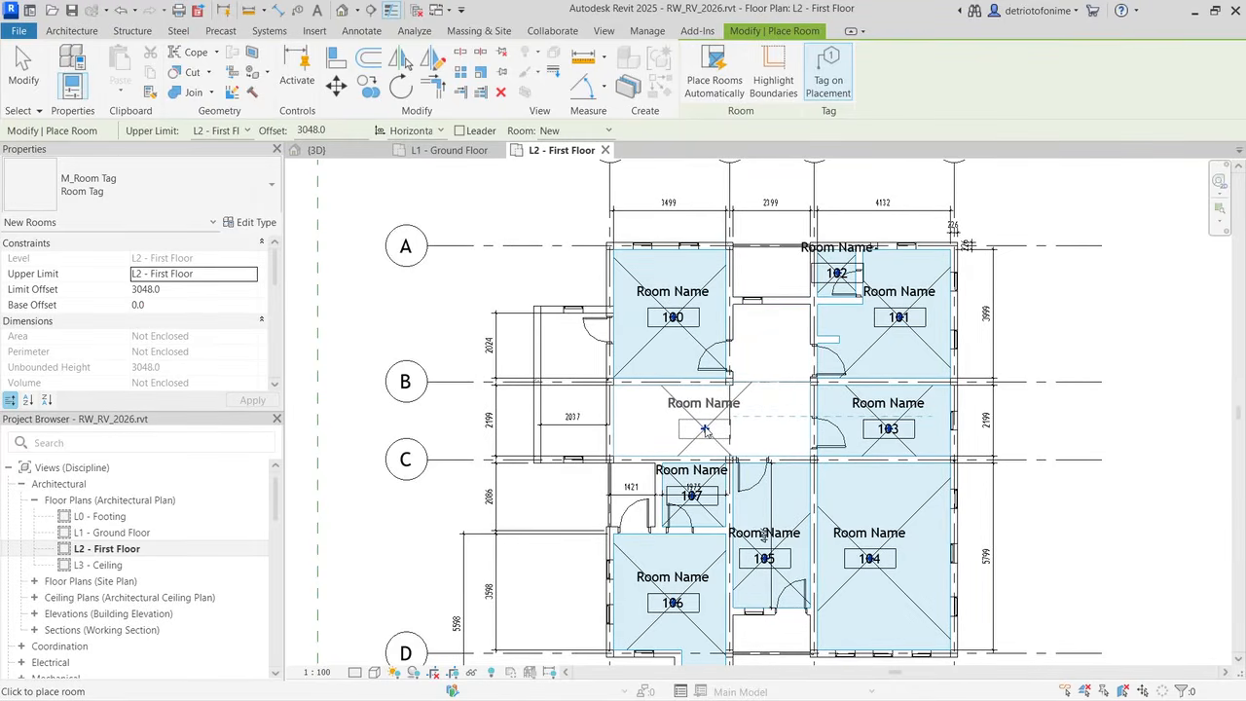
left_click(691, 430)
key("Escape")
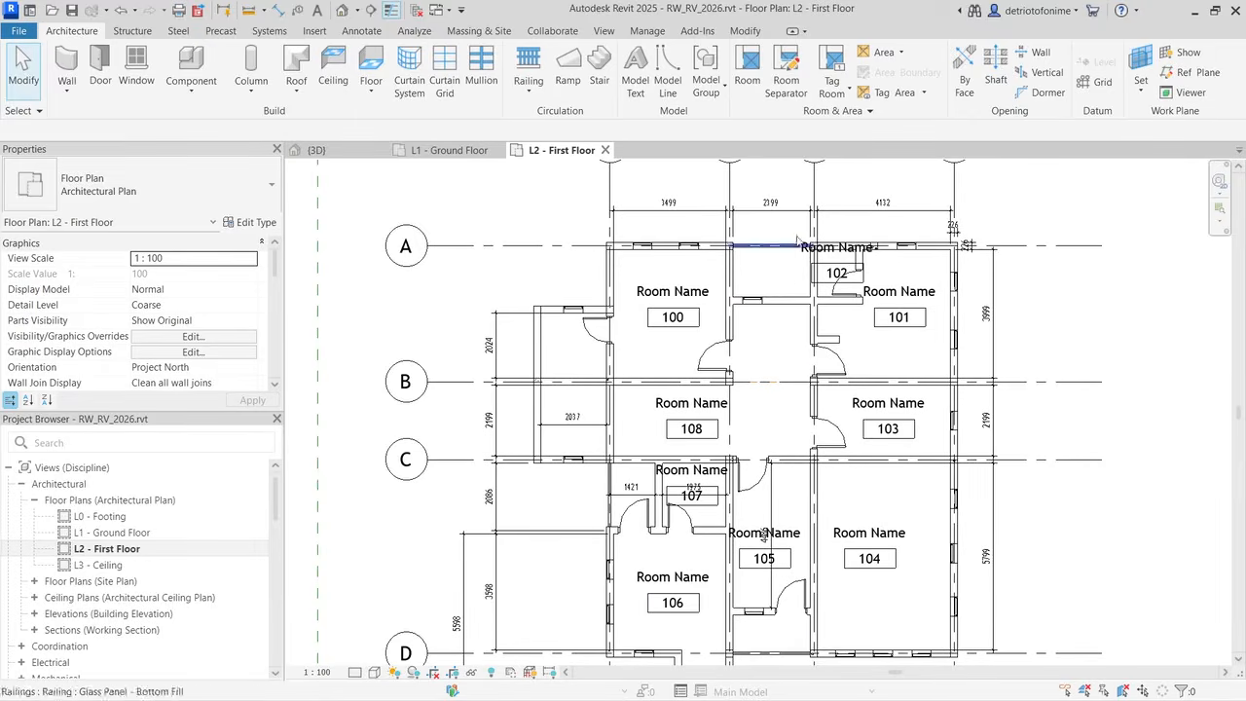
Step: Draw a room separation line along the railing on grid A between grids 2 and 3
left_click(794, 86)
scroll(776, 241, "up", 1)
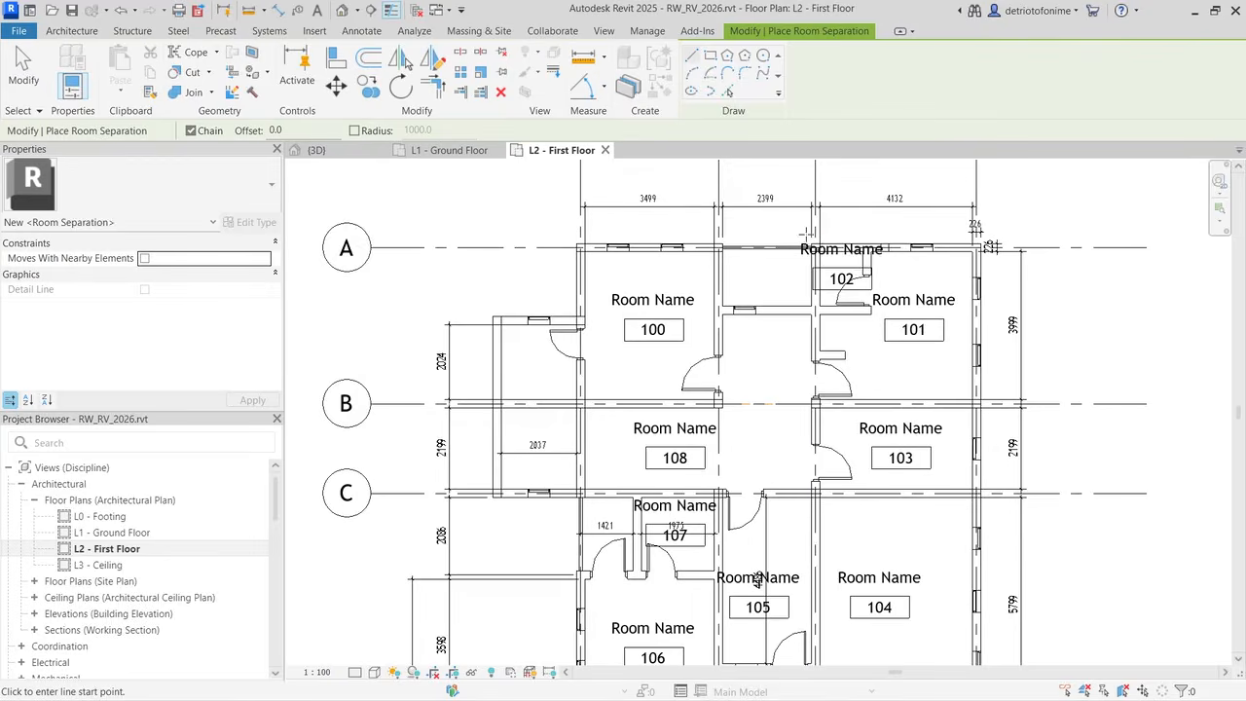
left_click(814, 249)
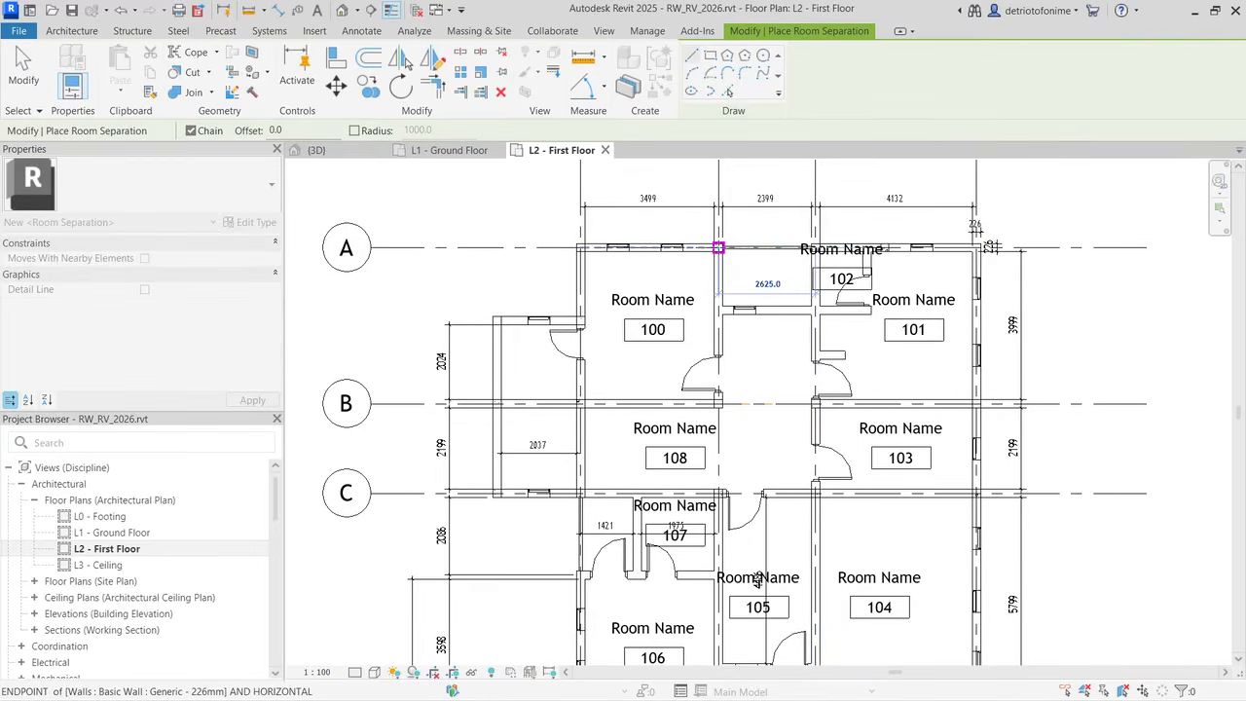
left_click(719, 248)
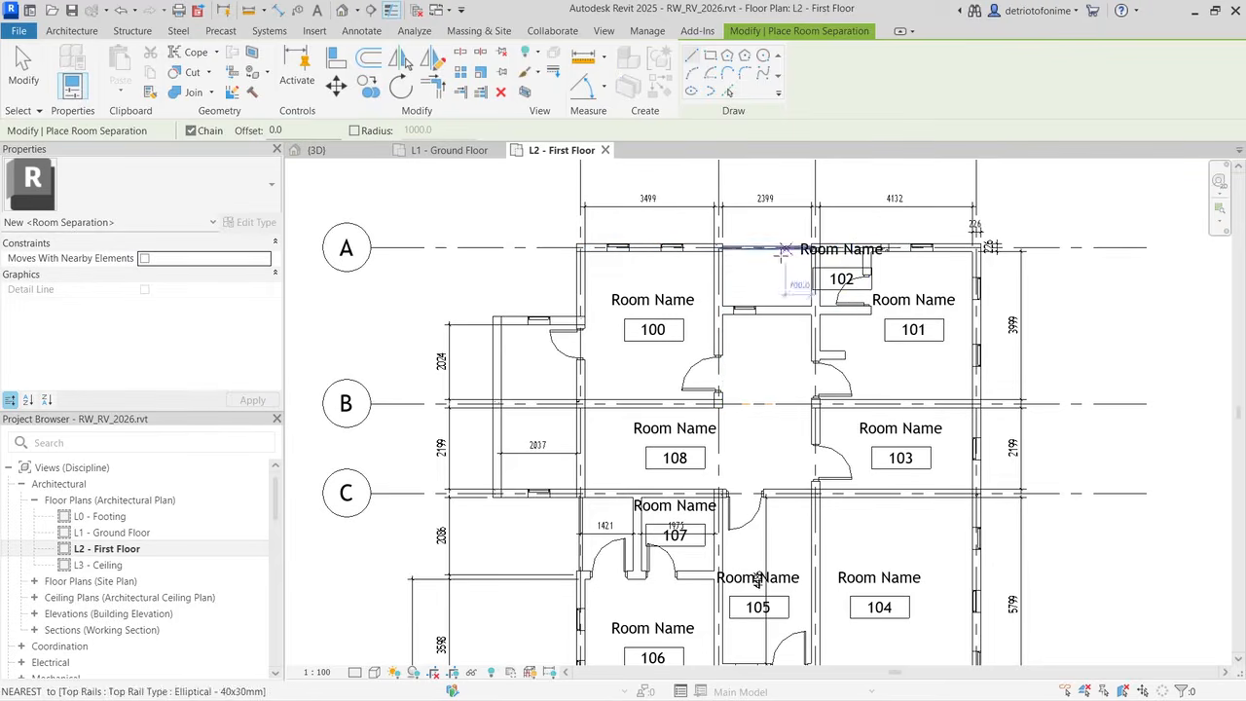
key("Escape")
key("Escape")
Step: Place a tagged room in the space behind the grid A railing between grids 2 and 3
left_click(748, 80)
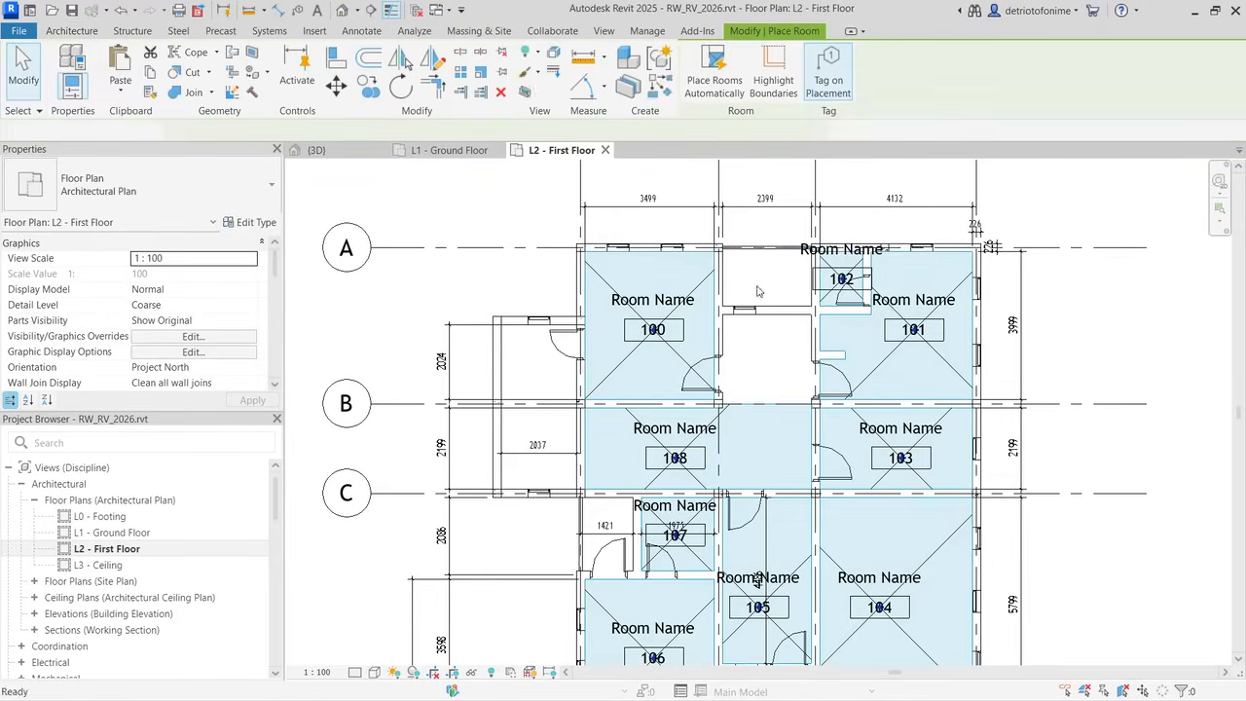
left_click(769, 291)
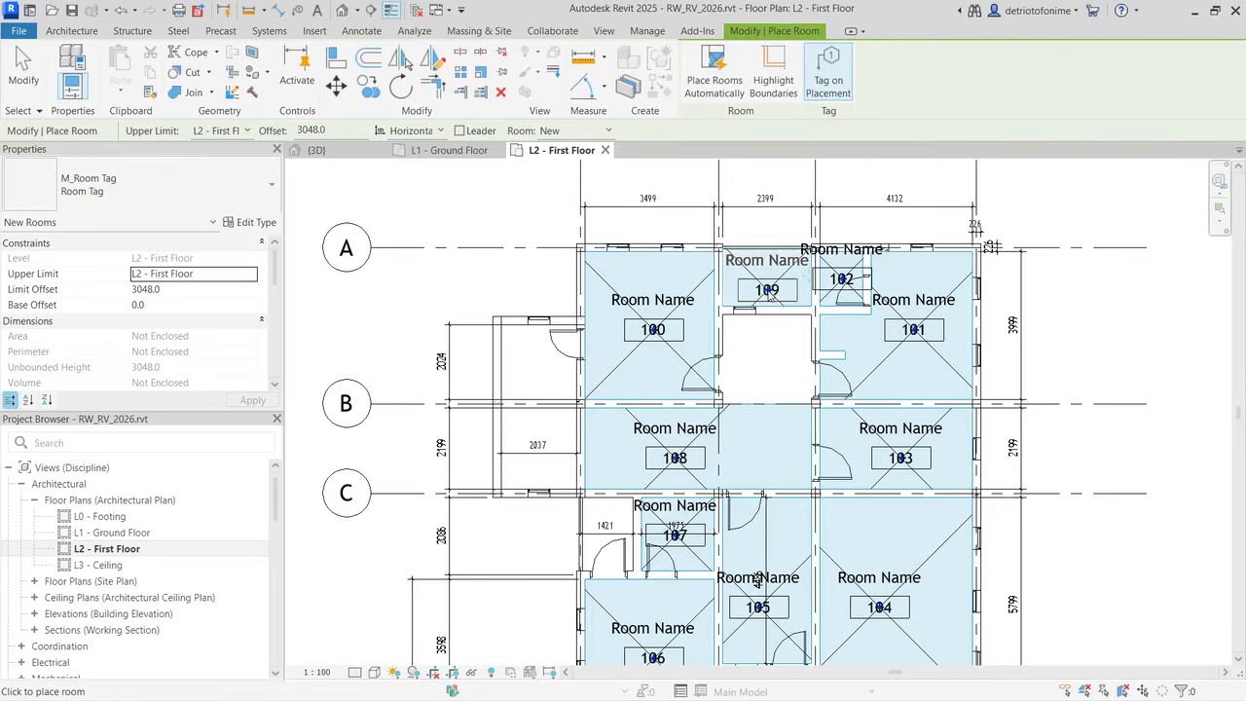
key("Escape")
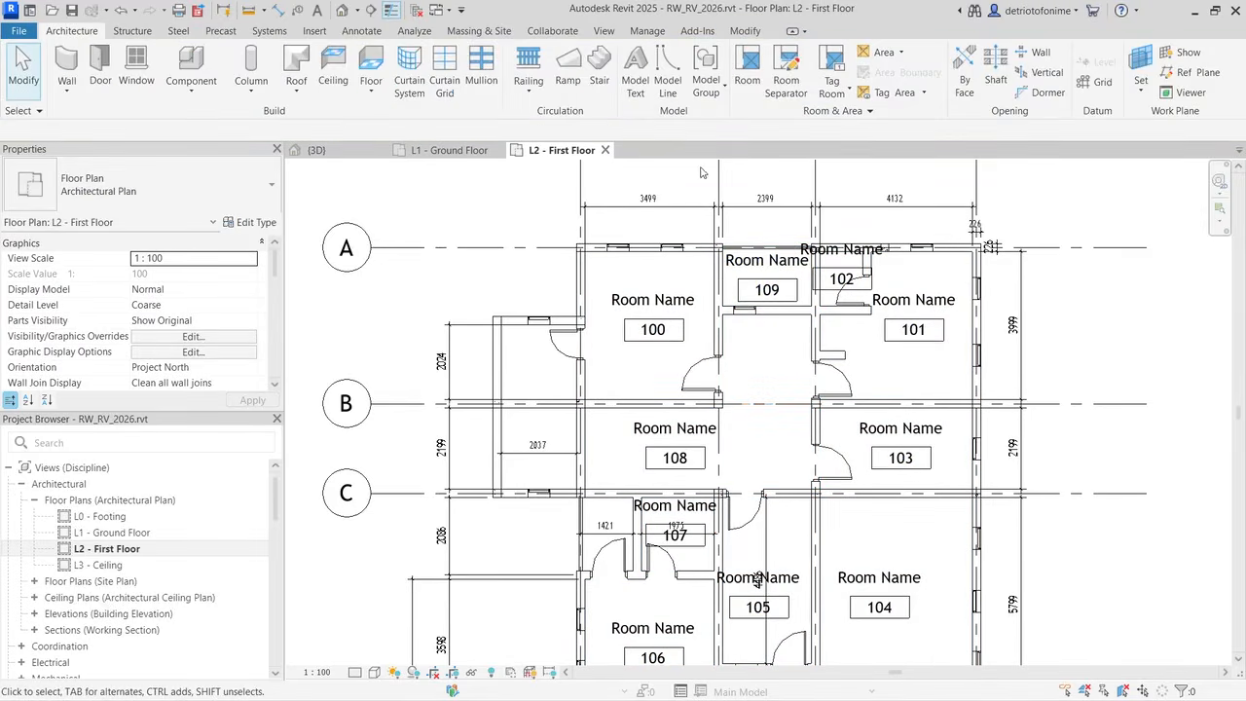
Step: Draw a room separation line along grid 1 from grid C to the wall corner below, closing the small open space
left_click(786, 80)
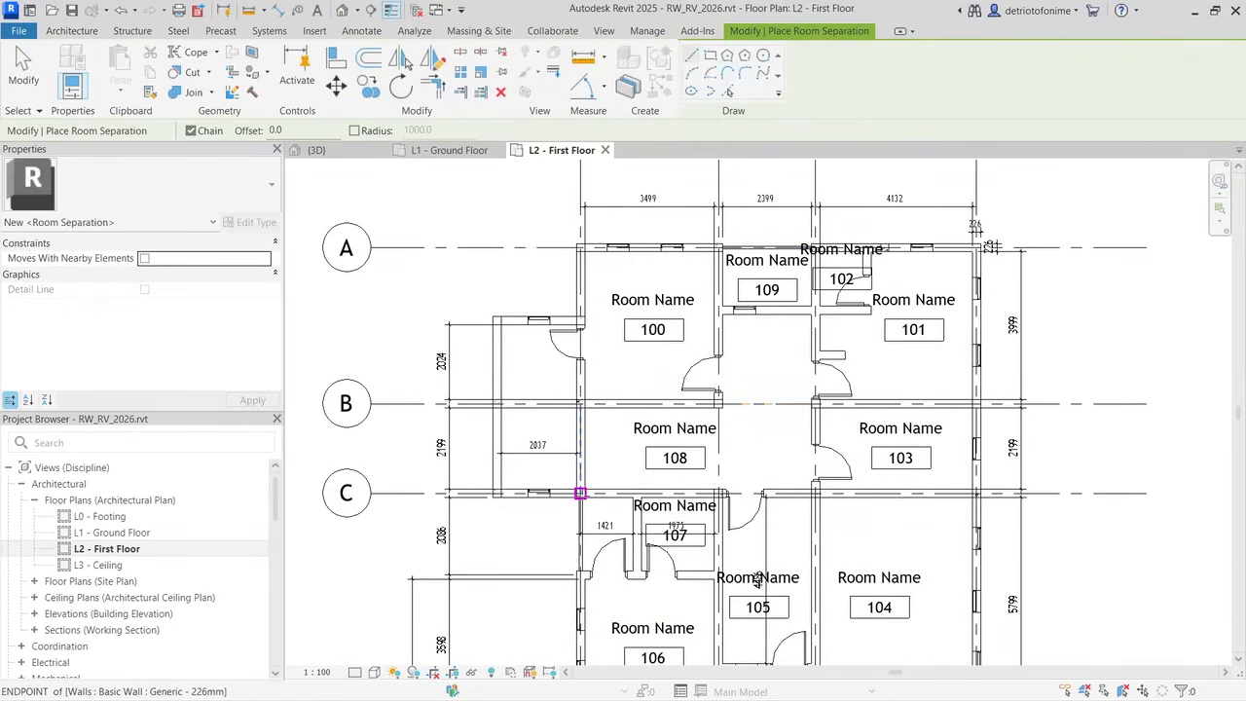
left_click(581, 493)
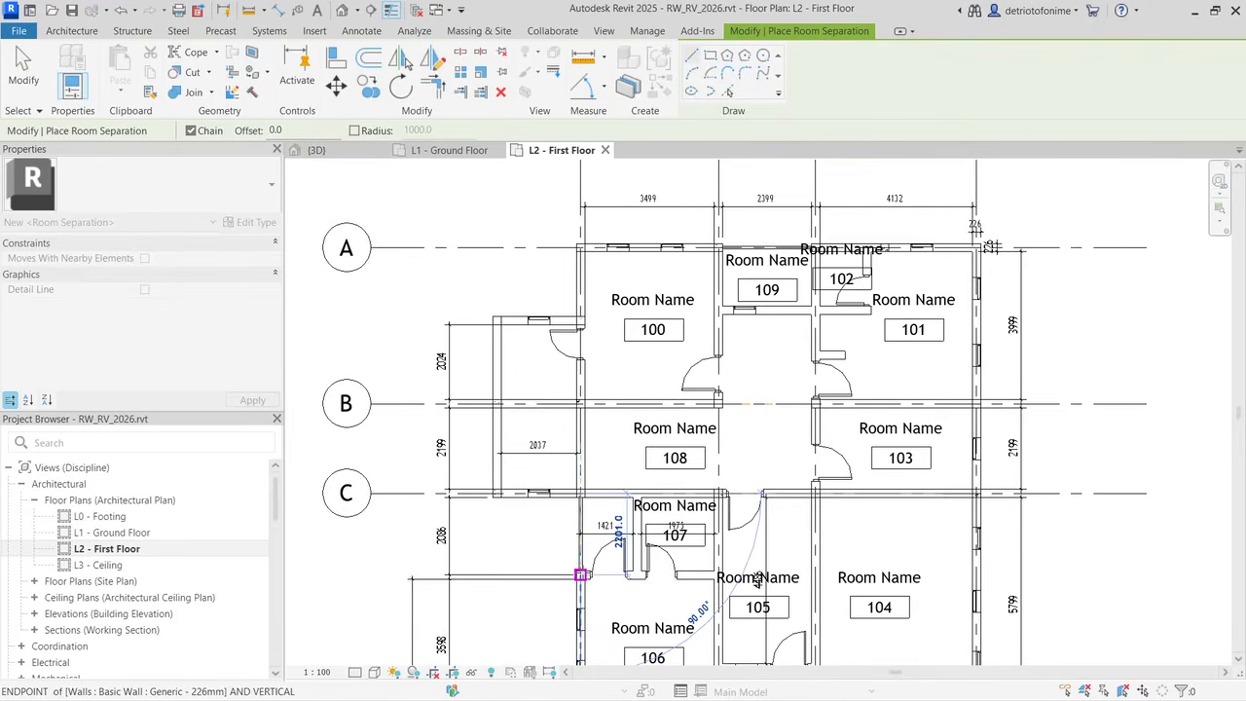
key("Escape")
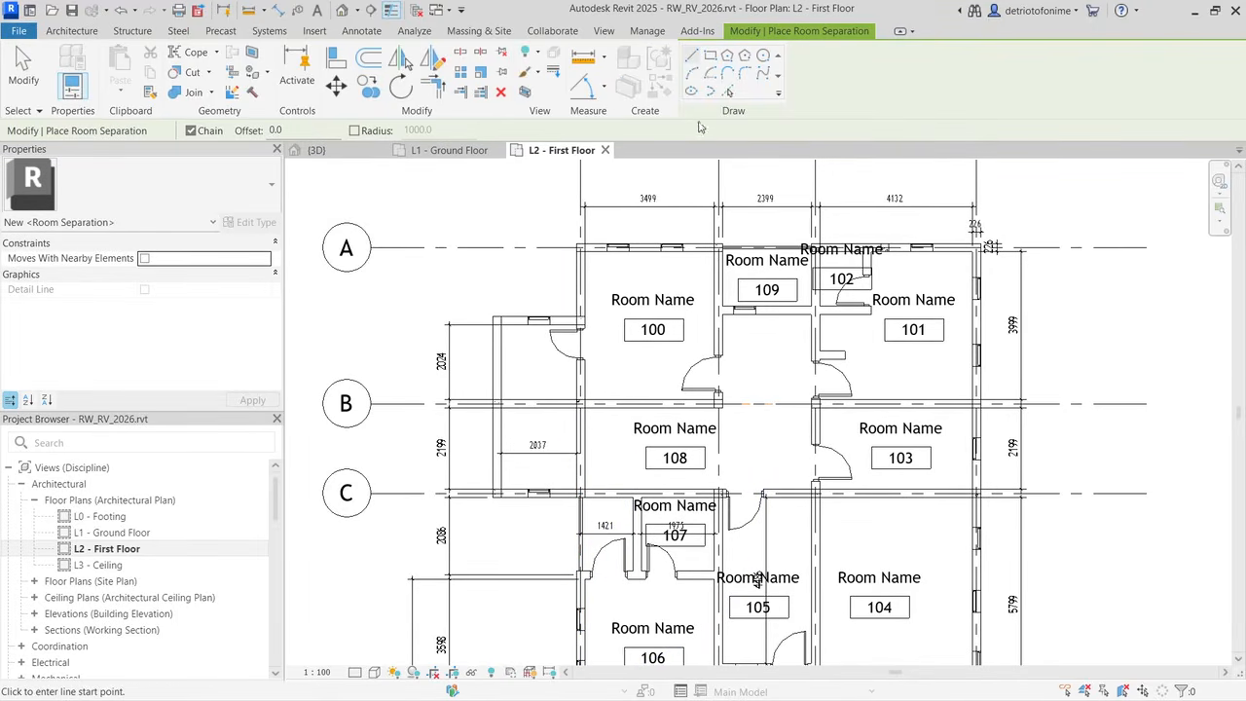
key("Escape")
Step: Place a tagged room in the small space just below grid C, beside grid 1
key("r")
key("m")
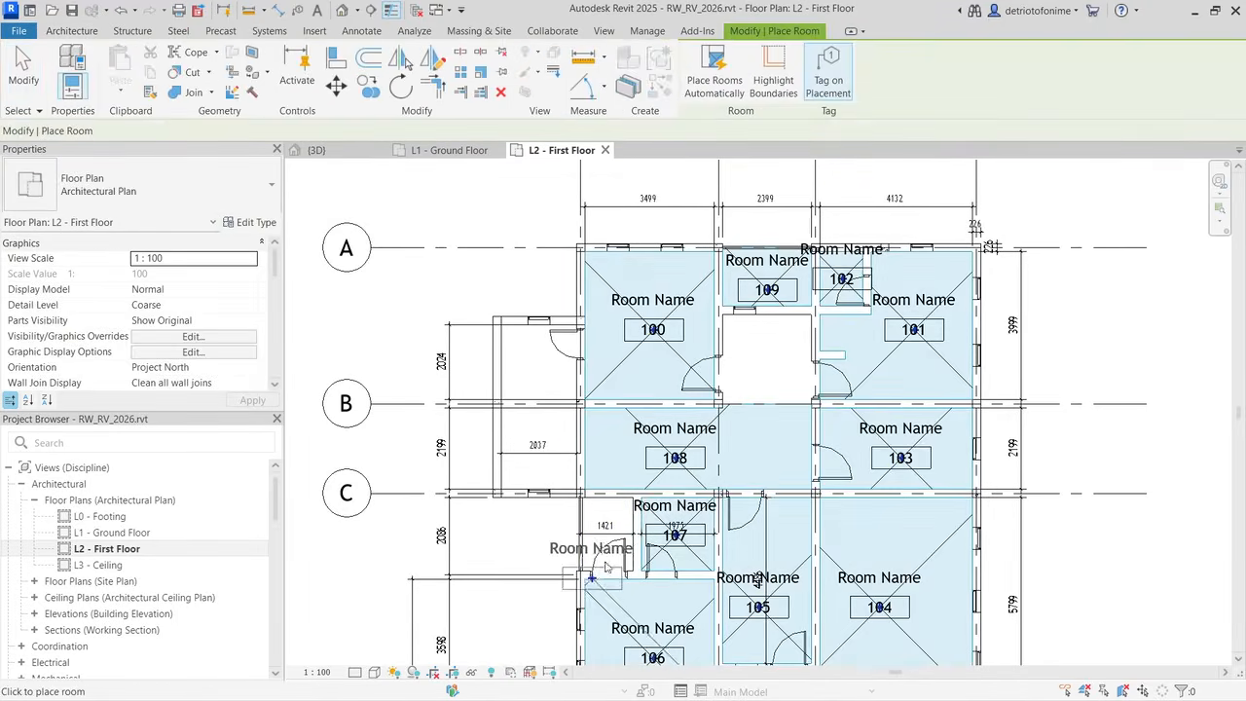
key("Escape")
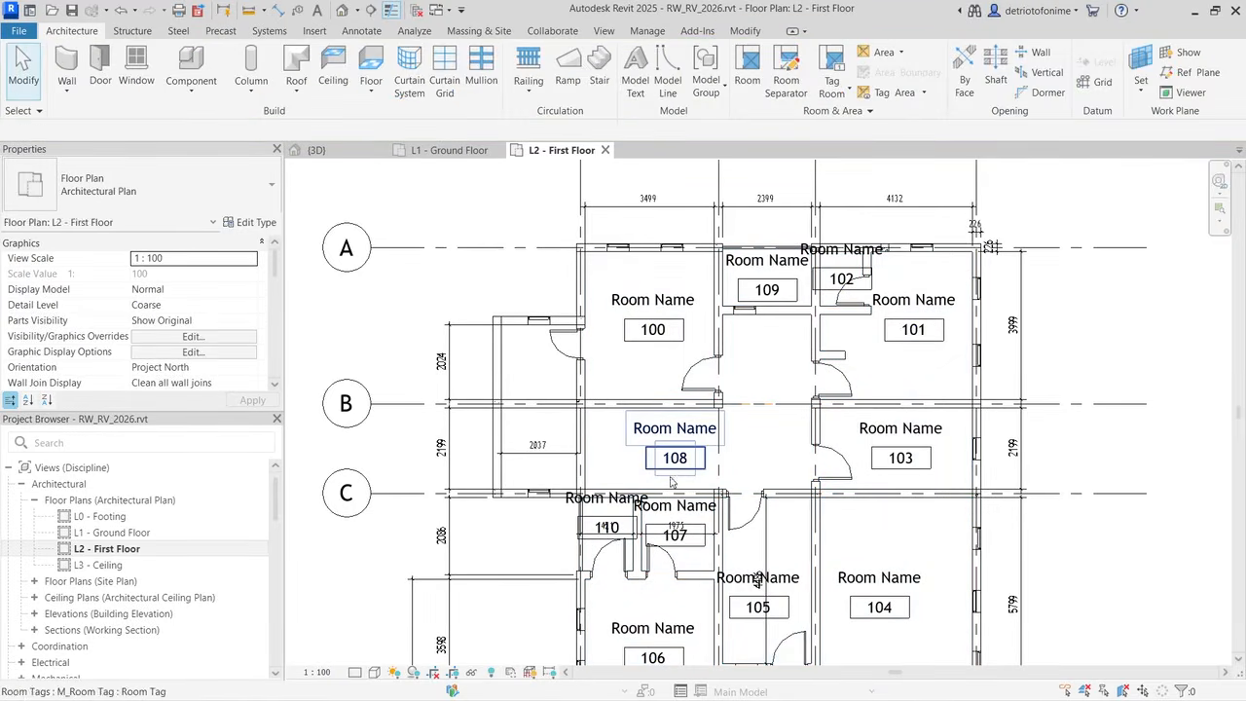
Step: Rename room 109, behind the grid A railing, as Verandah
double_click(784, 260)
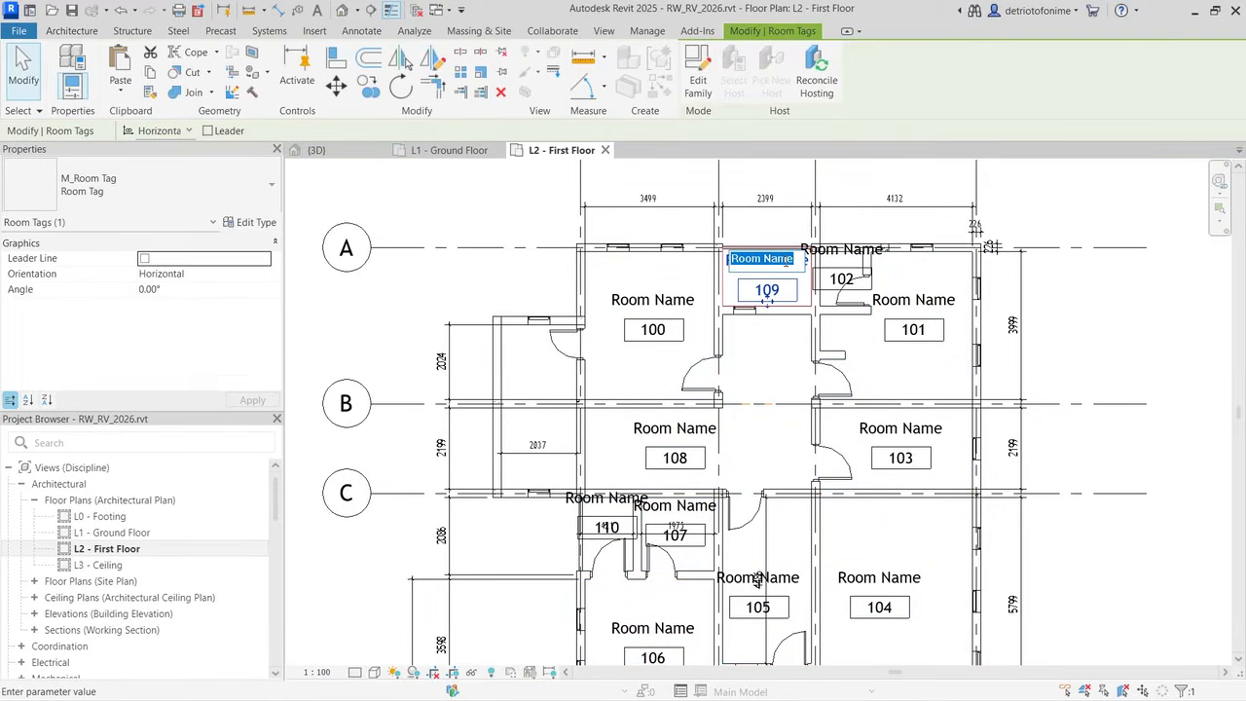
type("VEr")
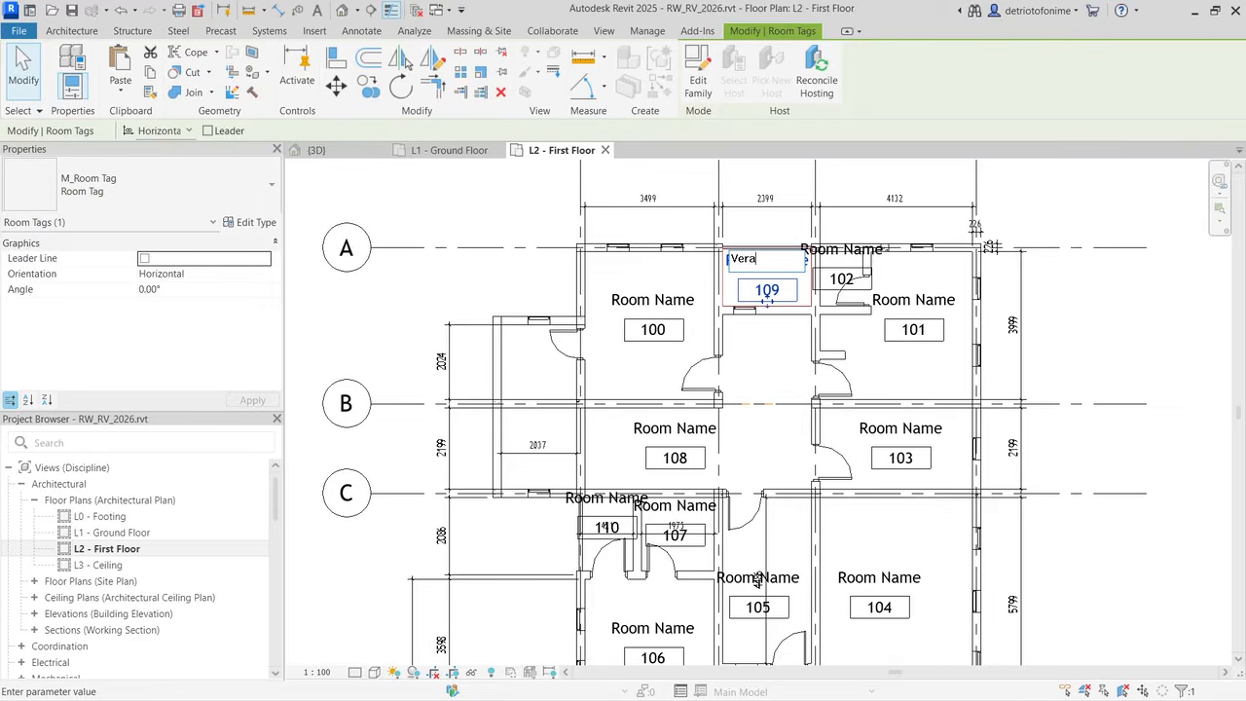
type("andah")
key("Return")
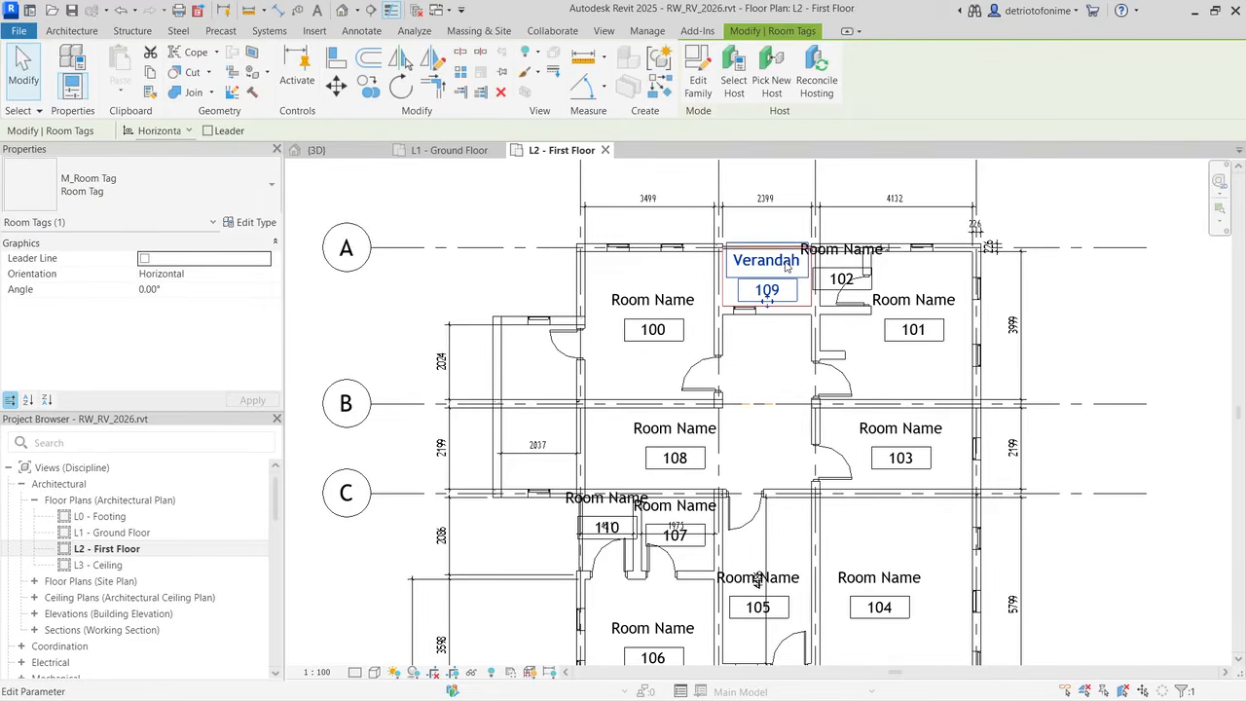
Step: Rename room 110, the small space below grid C beside grid 1, as Verandah
left_click(597, 496)
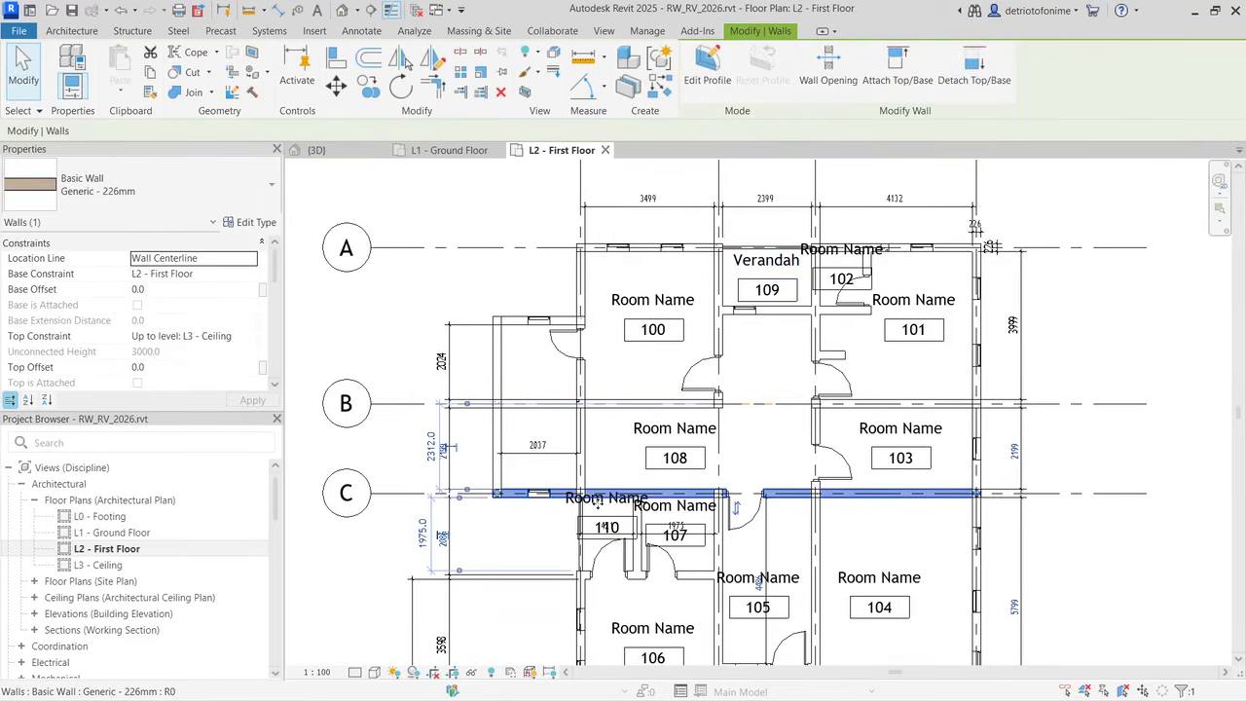
key("Escape")
left_click(606, 529)
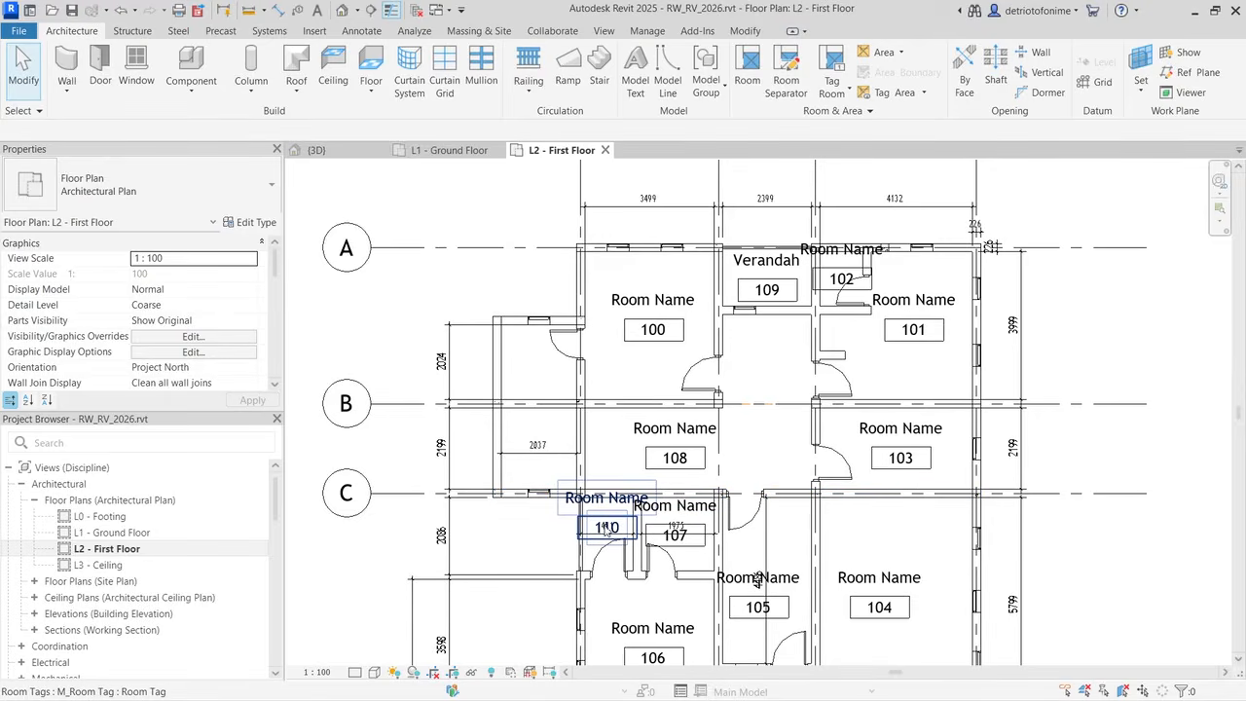
left_click(611, 529)
left_click(604, 498)
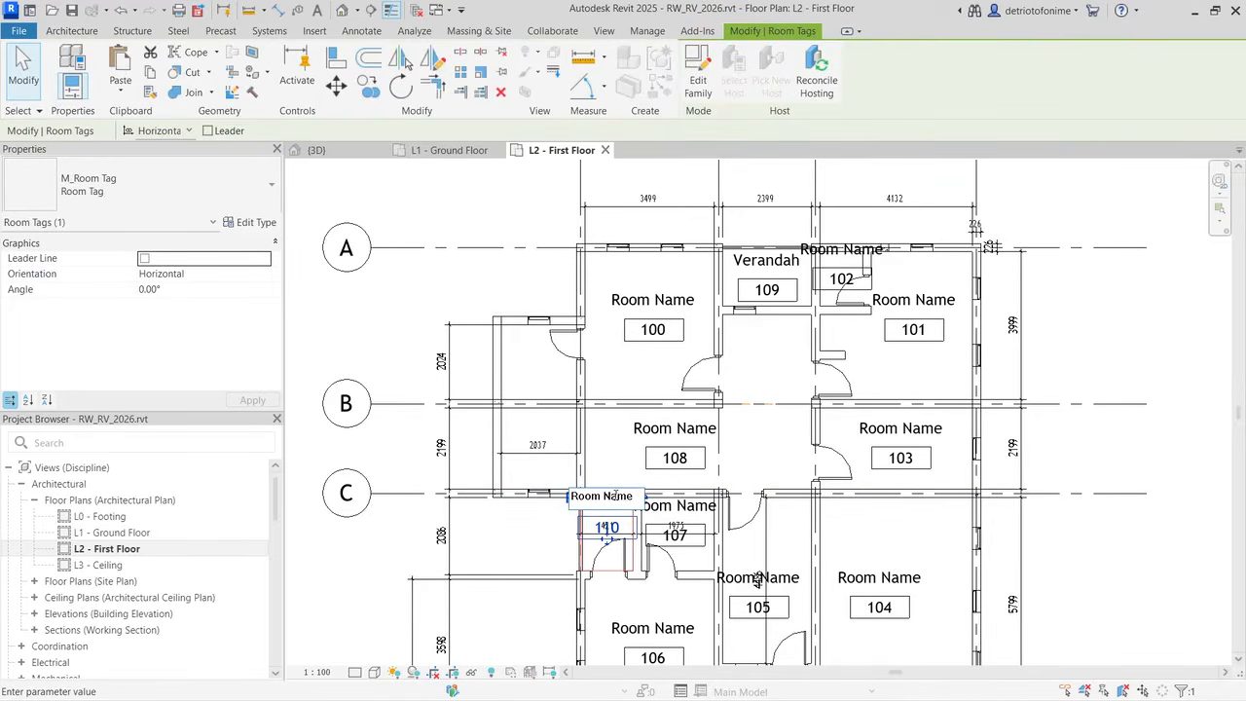
type("Ver")
key("ctrl+a")
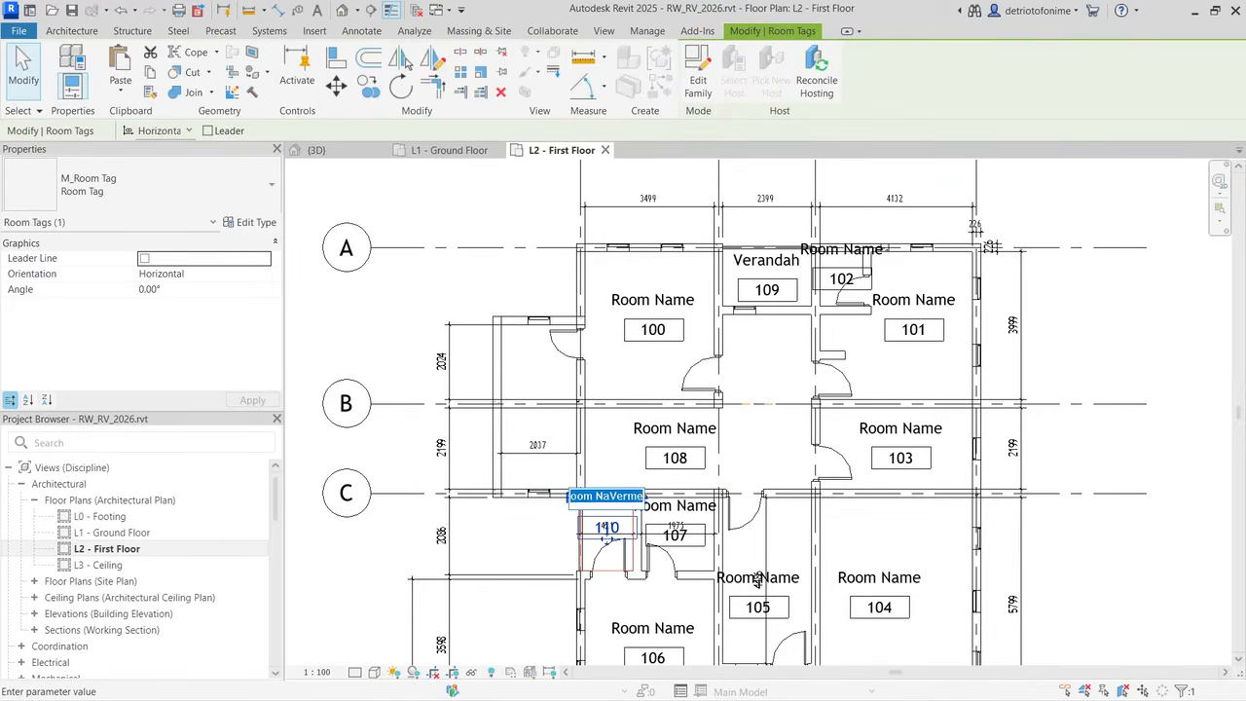
type("Verandah")
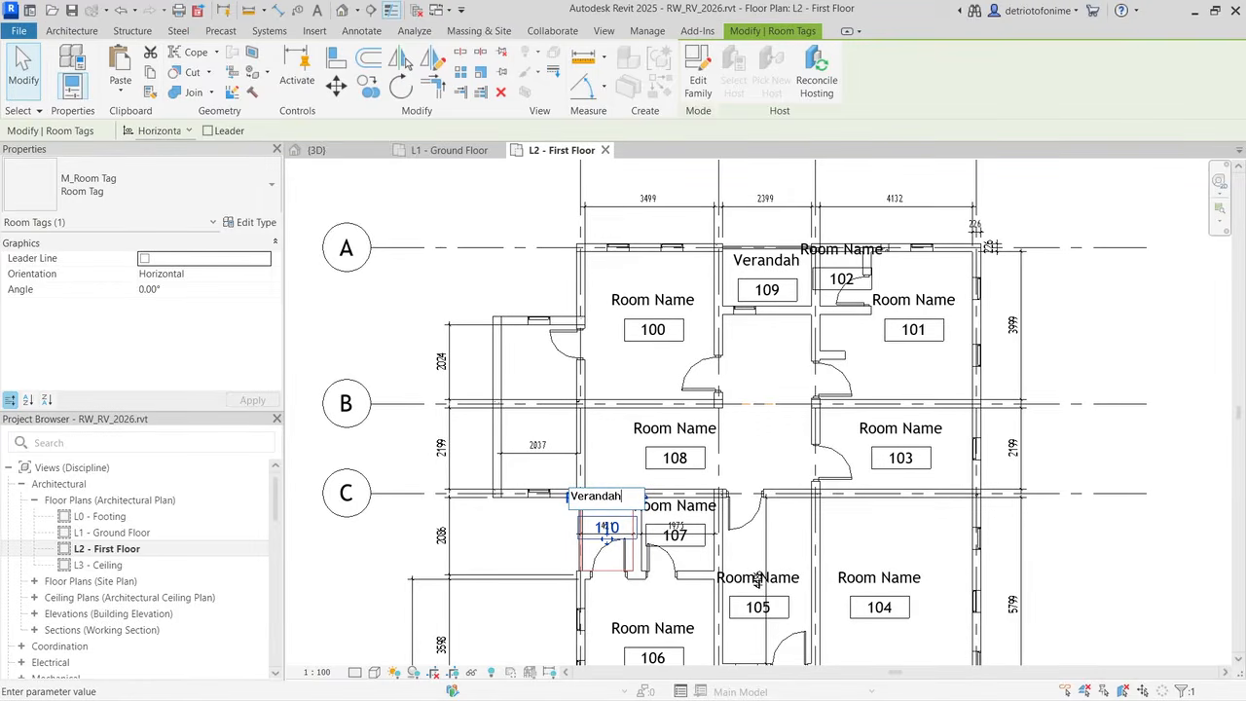
key("Return")
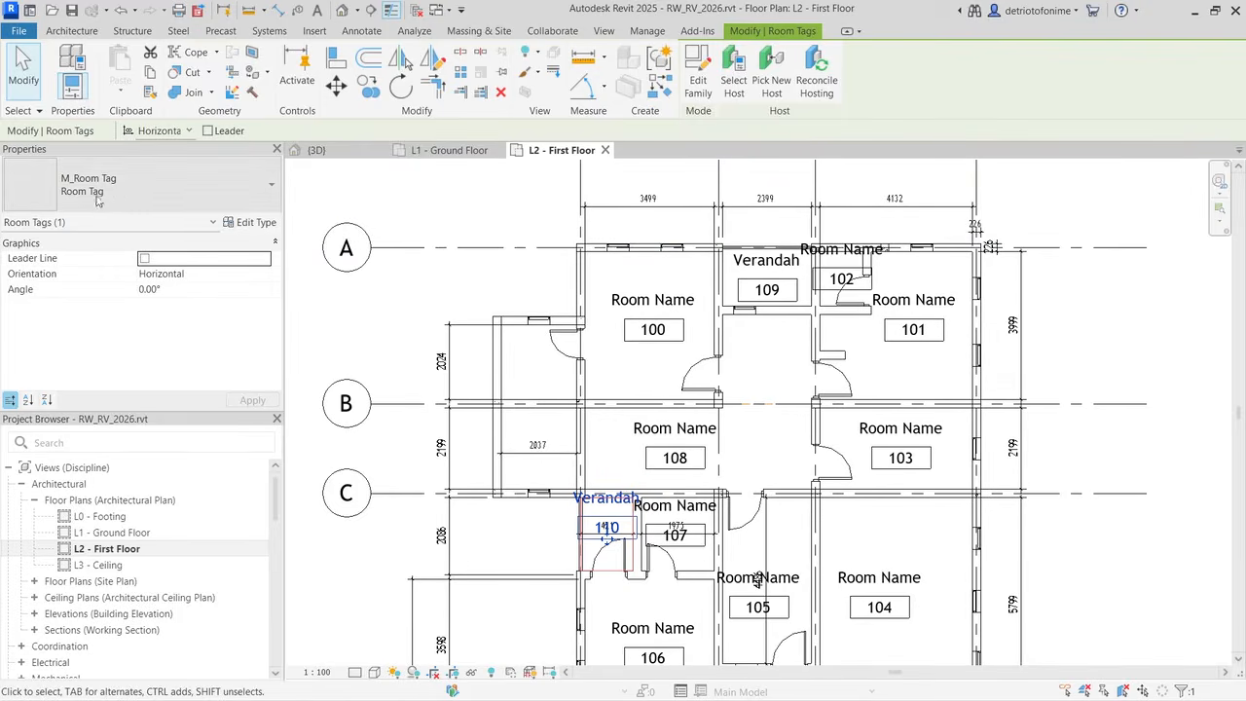
Step: Open the M_Room Tag family of the selected room tag for editing
left_click(252, 222)
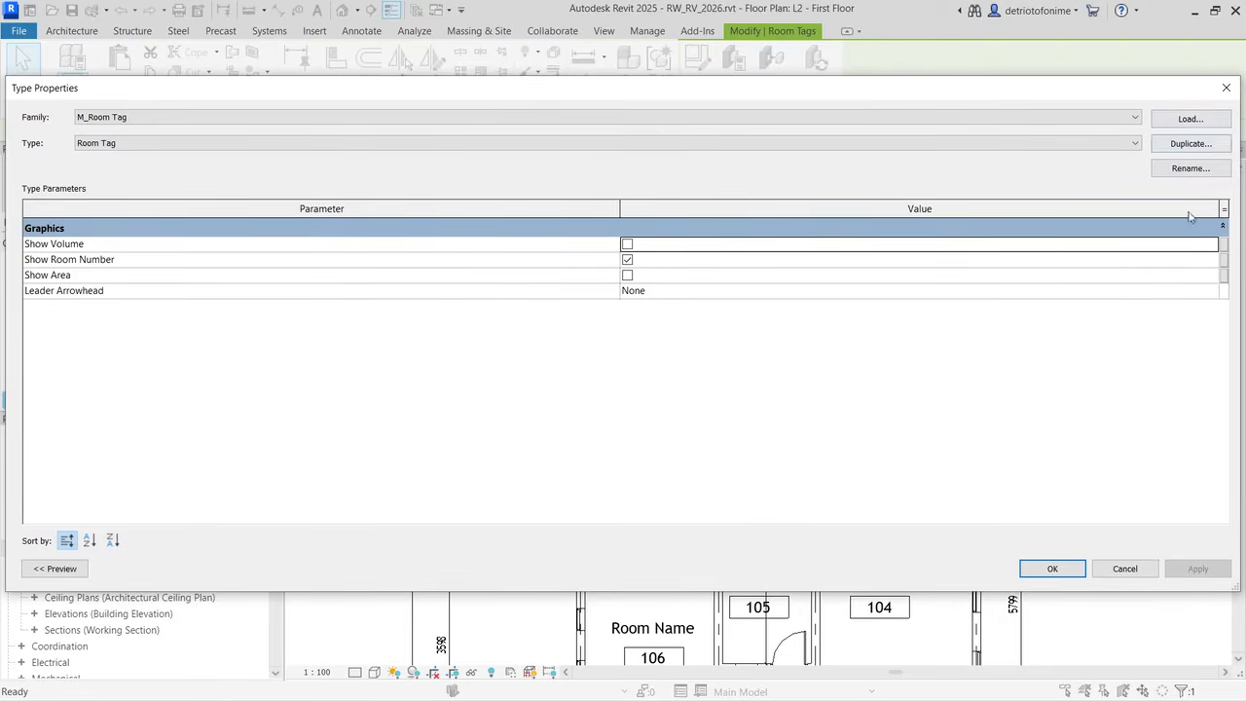
left_click(1125, 569)
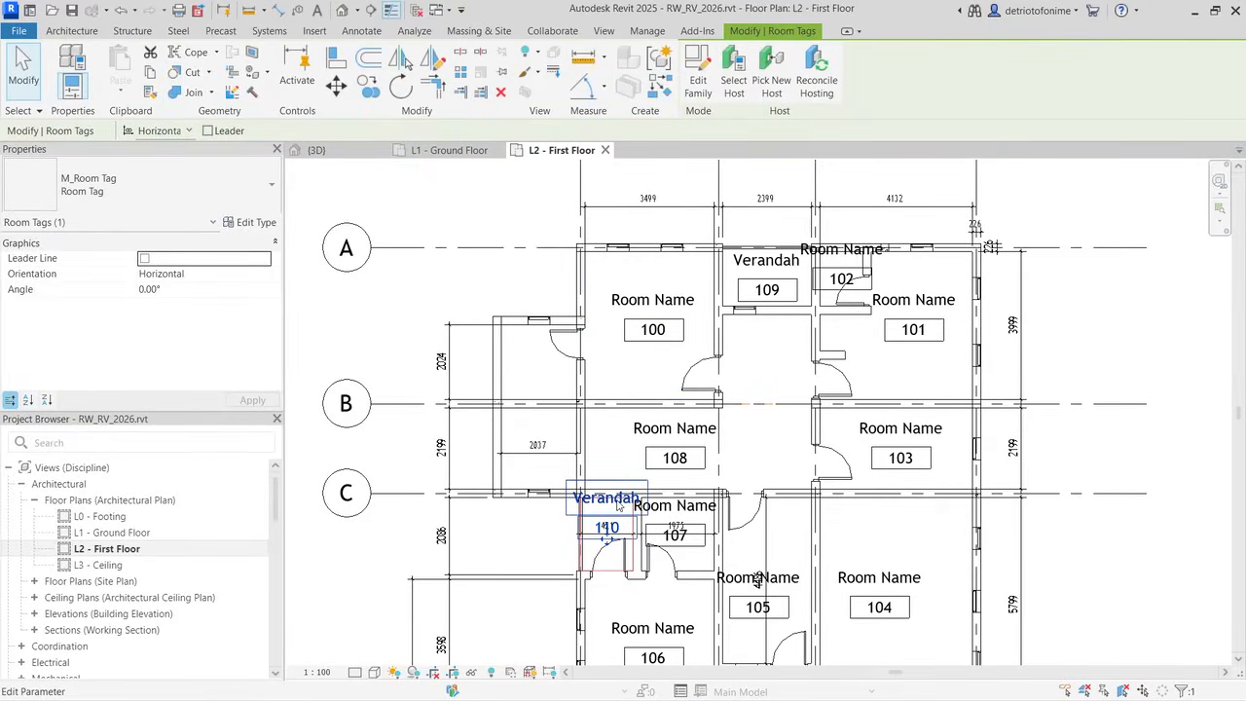
left_click(698, 83)
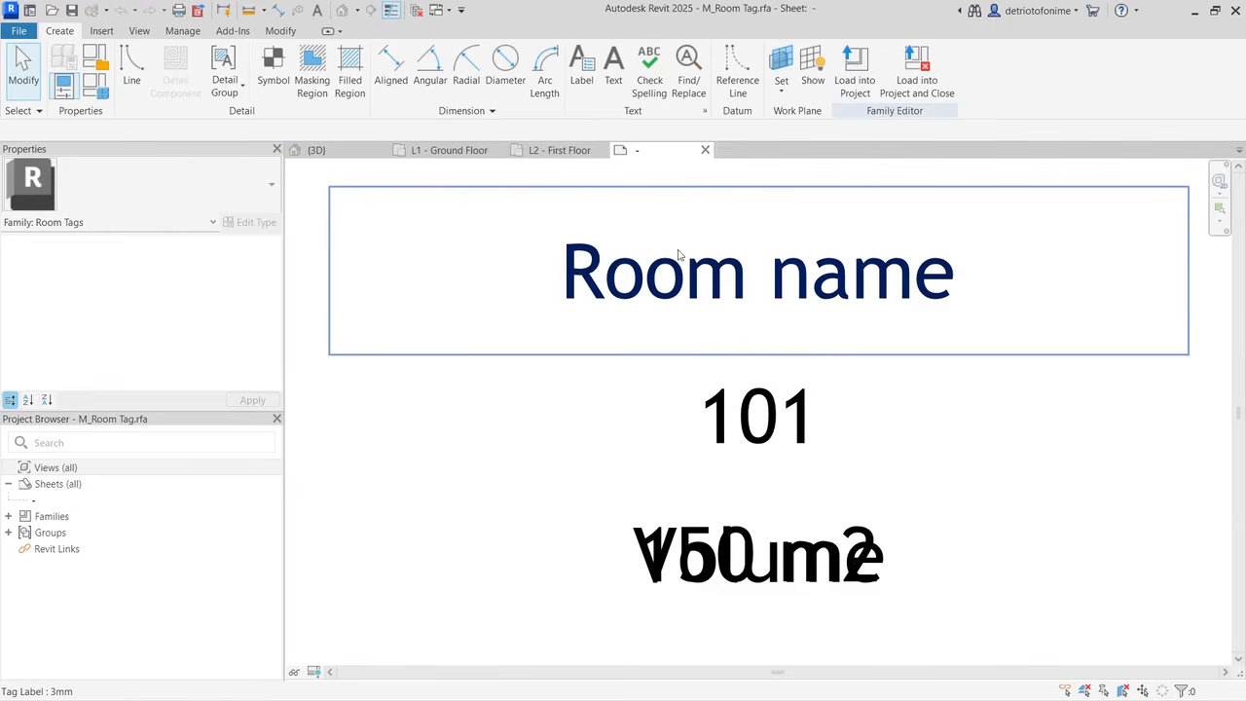
Step: Duplicate the Room name label's type as 2mm
left_click(726, 281)
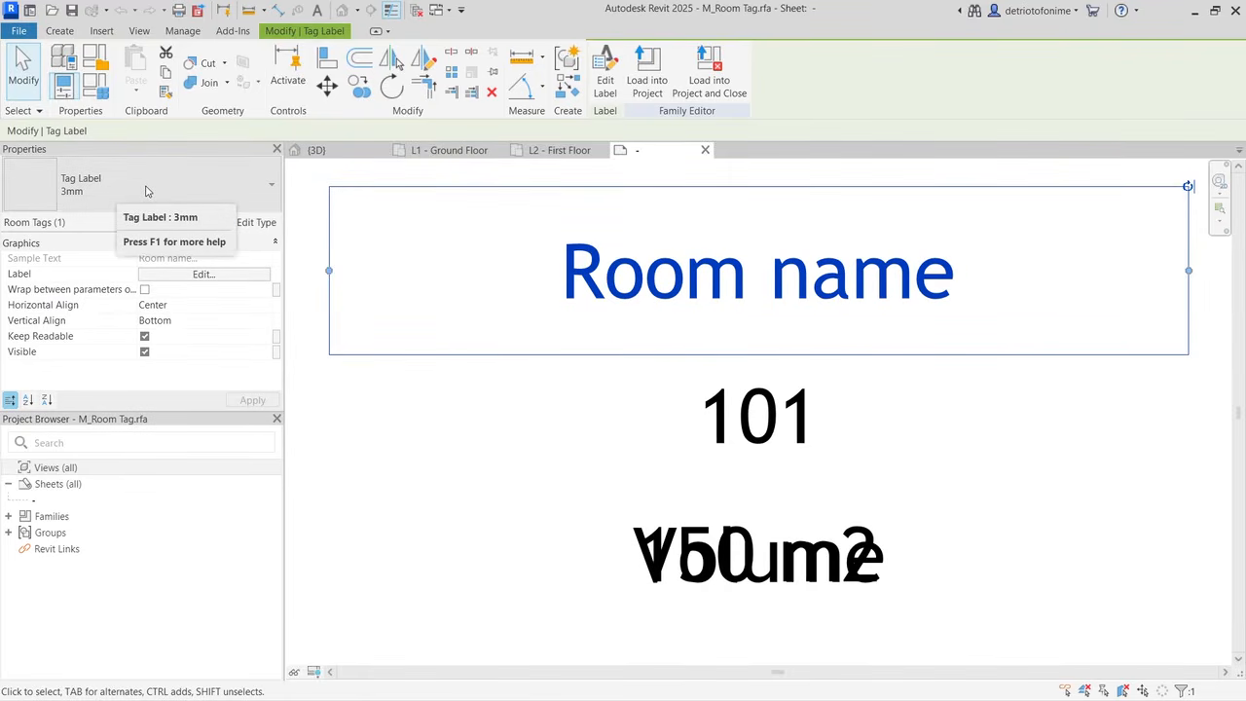
left_click(251, 223)
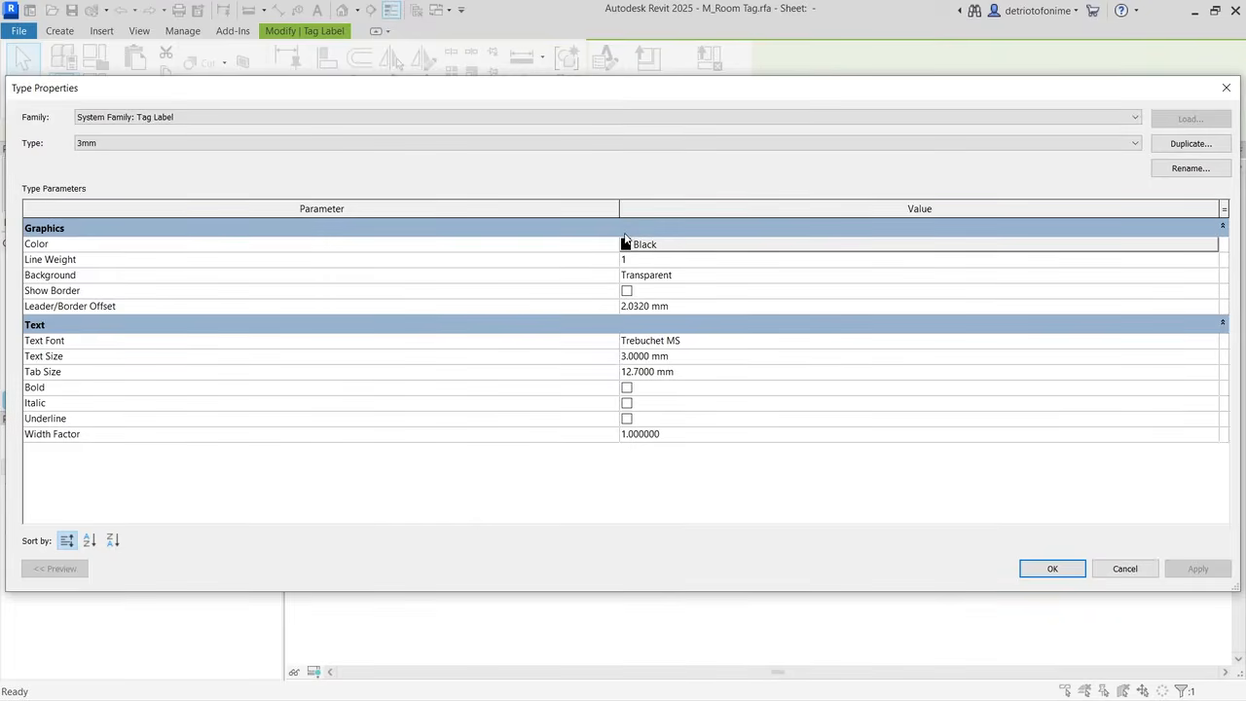
left_click(1190, 144)
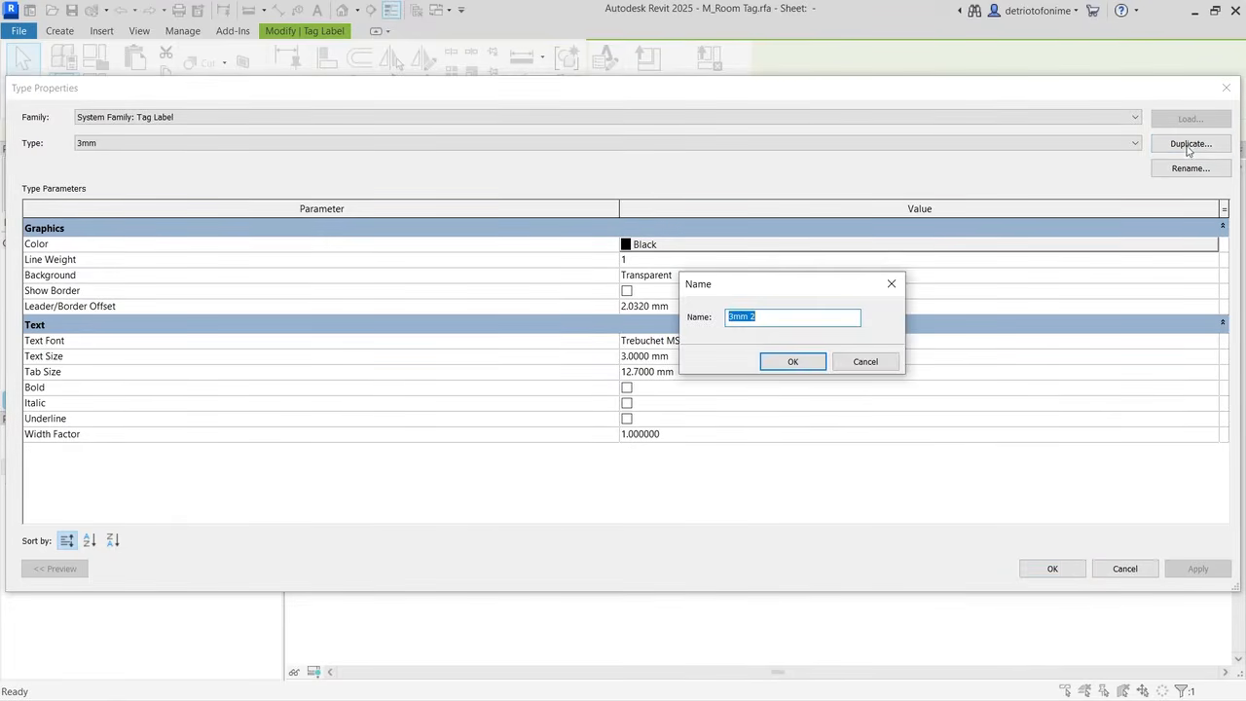
left_click(792, 321)
type("2mm")
key("Return")
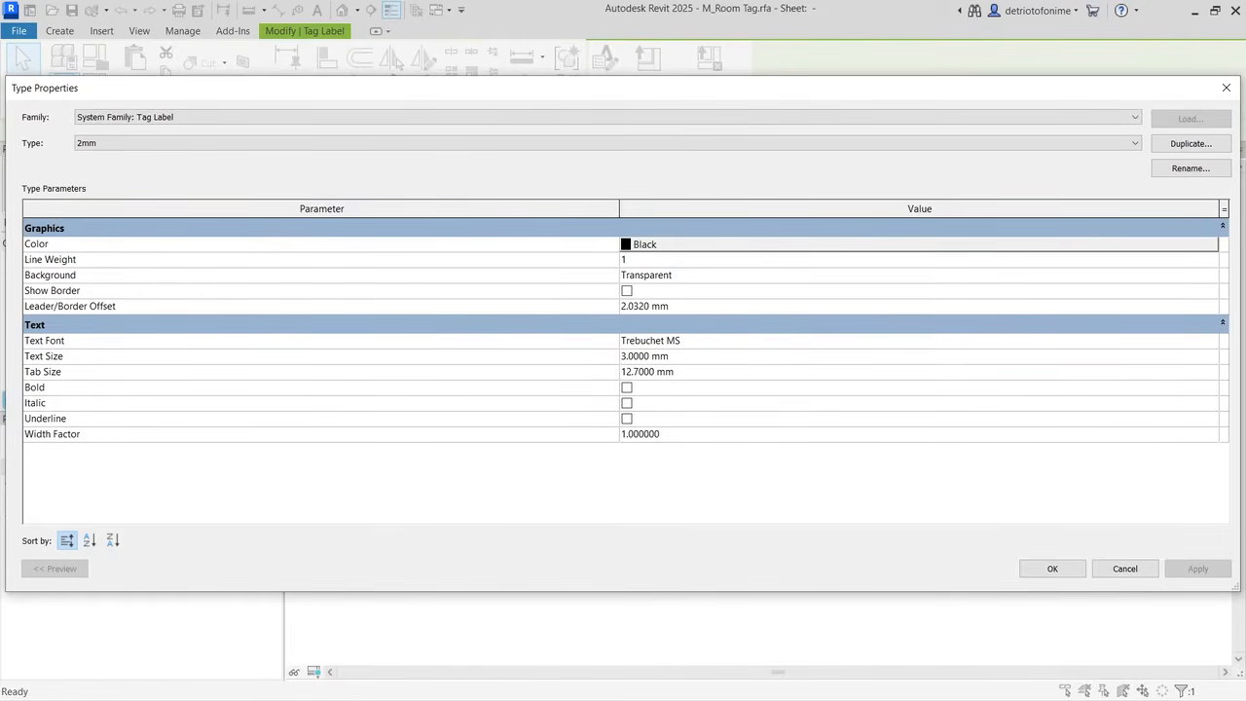
Step: Set the 2mm label type's text size to 2 mm and its tab size to 10 mm
left_click(682, 357)
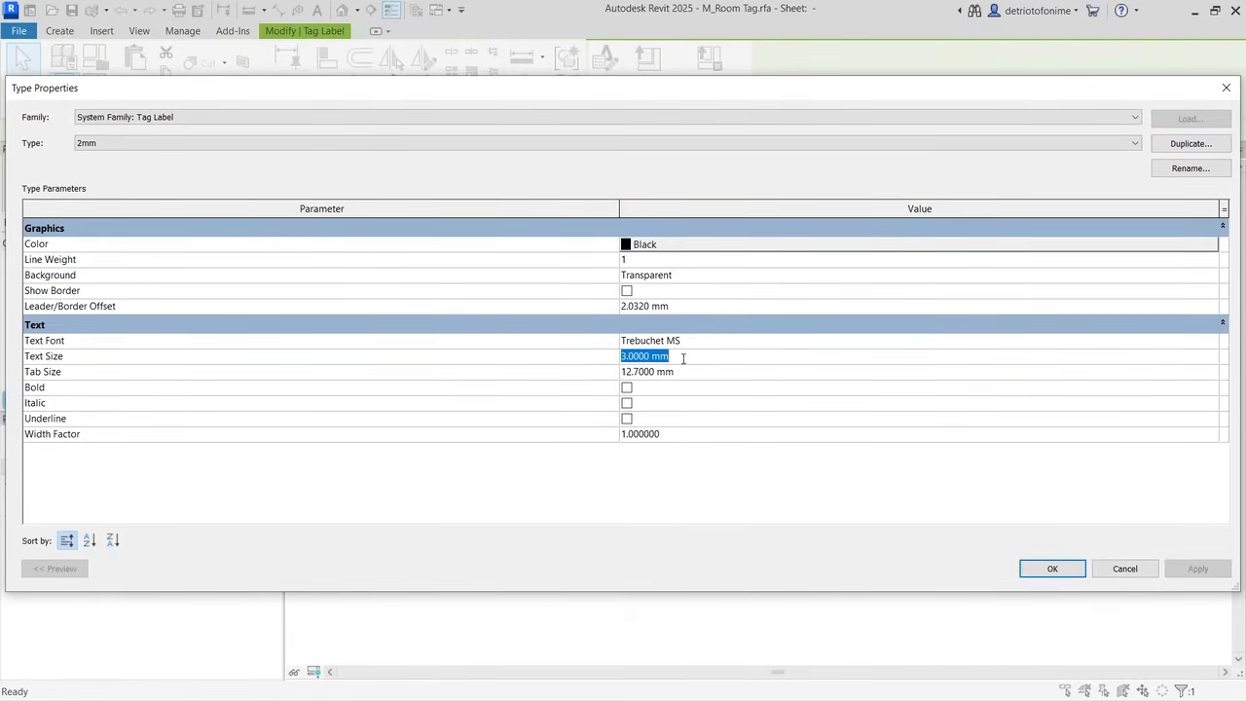
type("2")
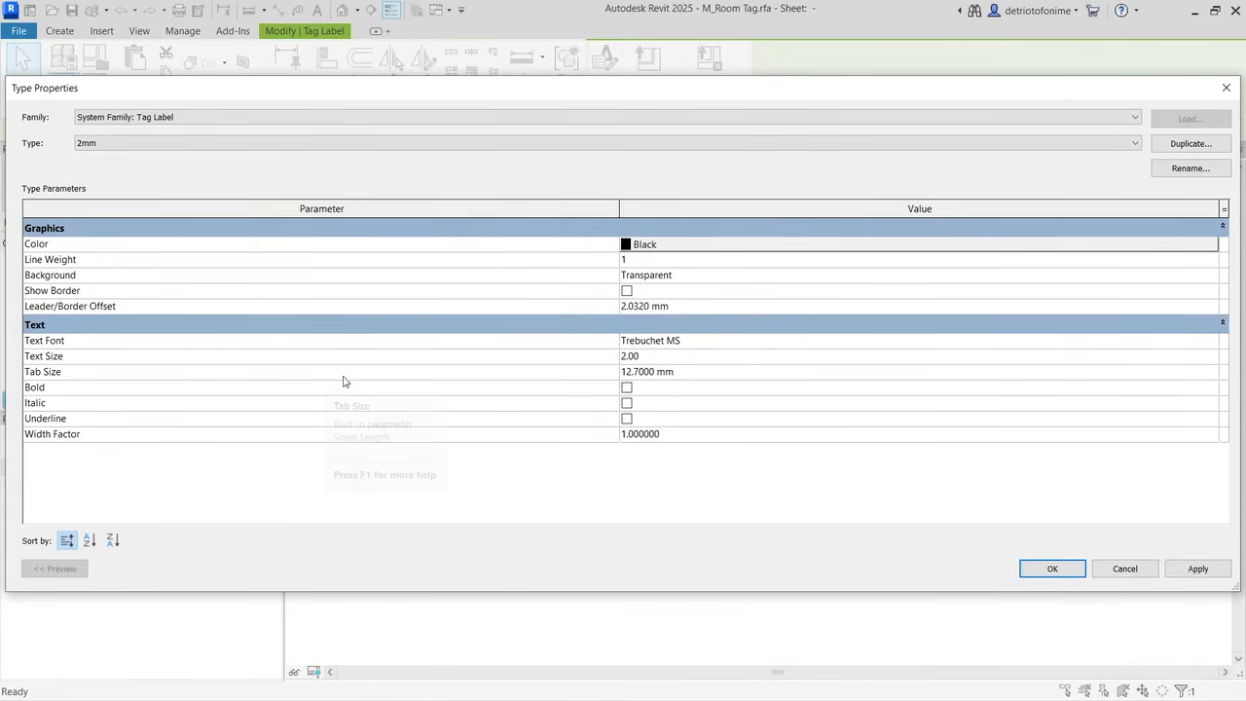
key("Return")
left_click(679, 372)
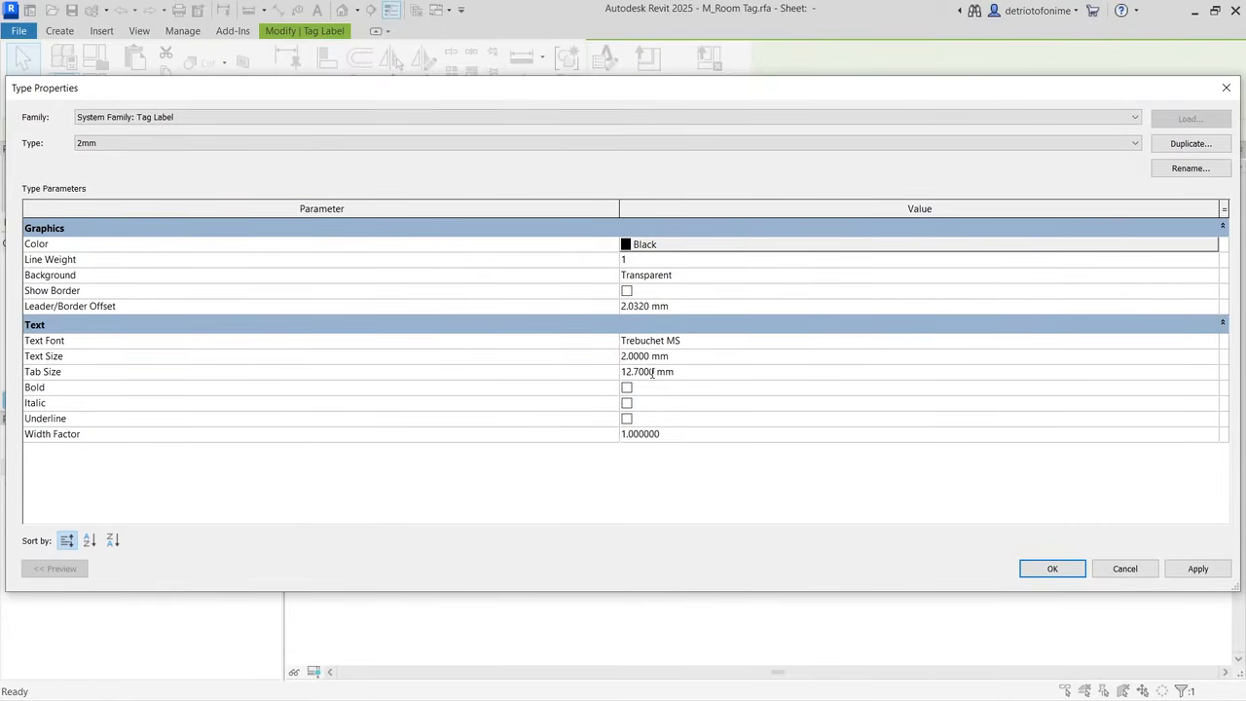
left_click_drag(657, 373, 592, 381)
type("10")
left_click(654, 391)
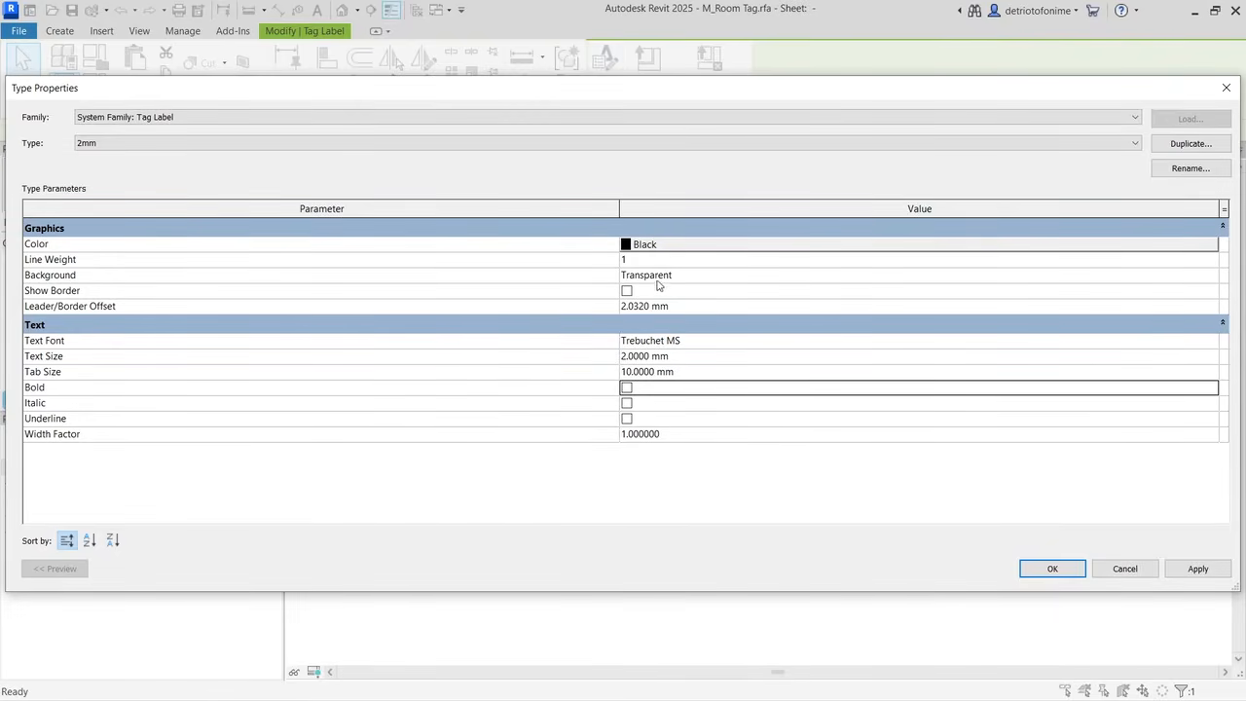
Step: Set the 2mm label type's text font to Arial
left_click(687, 341)
left_click_drag(687, 340, 634, 341)
left_click(801, 344)
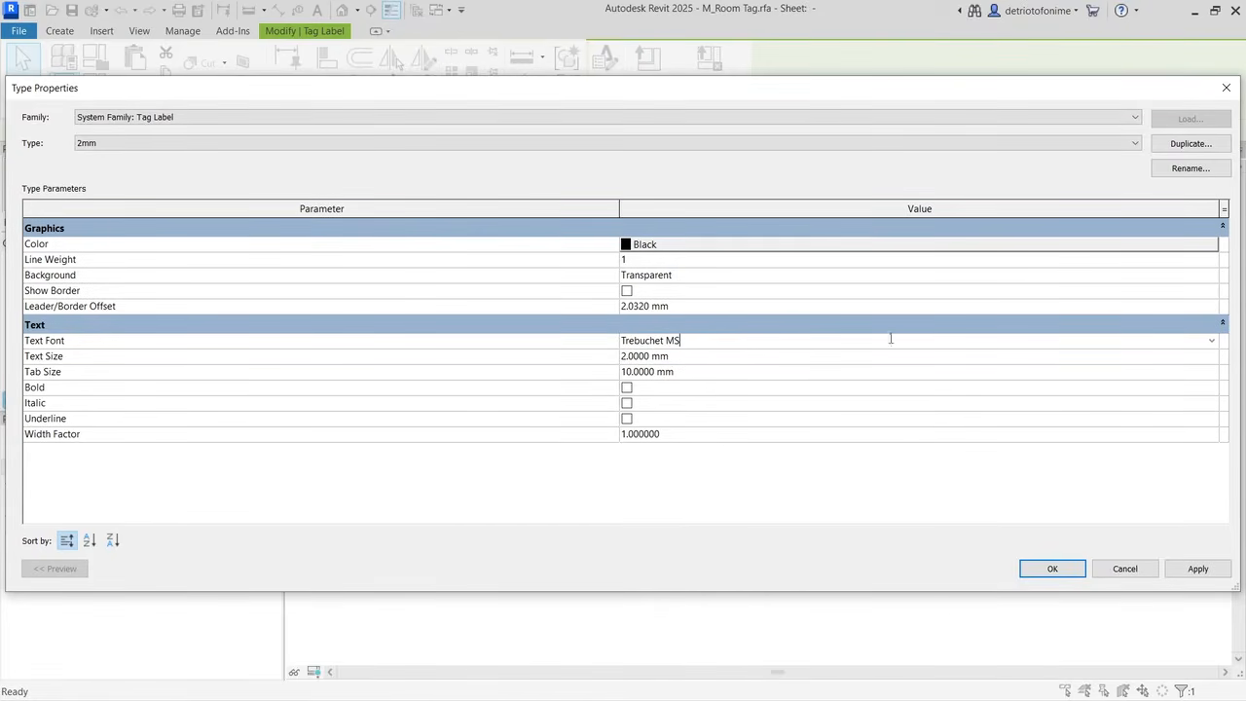
left_click(1213, 341)
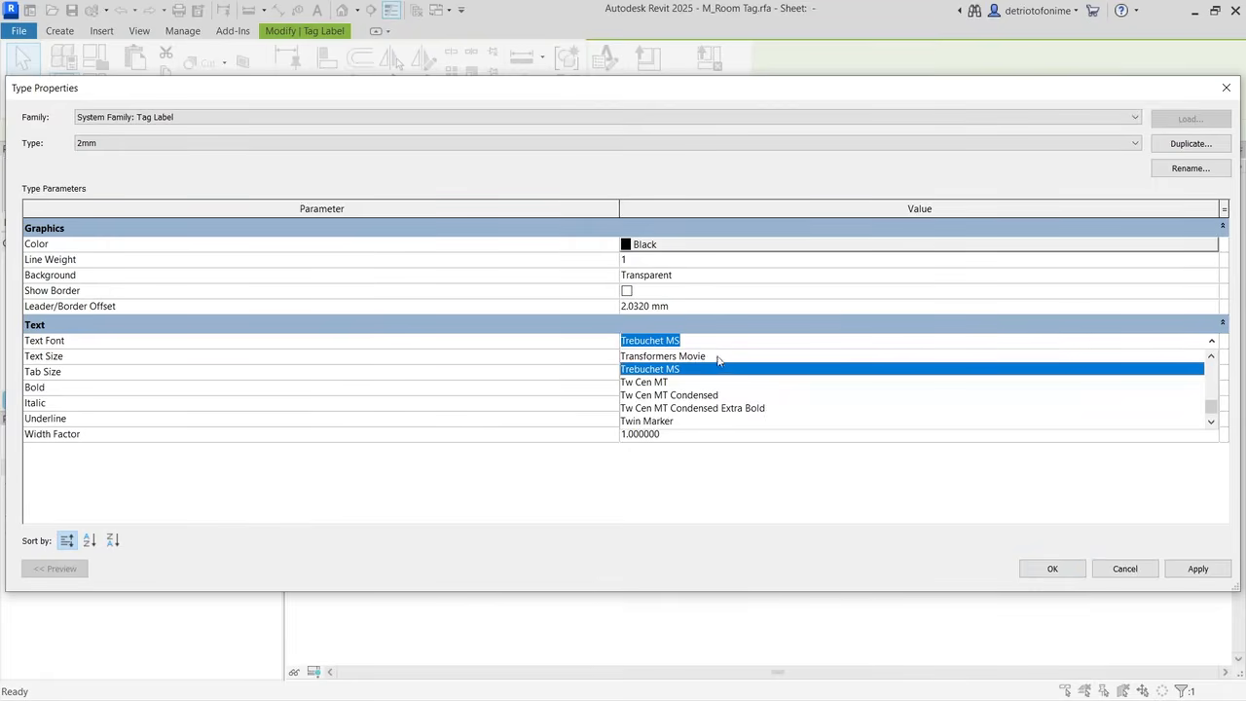
scroll(661, 385, "up", 3)
type("ar")
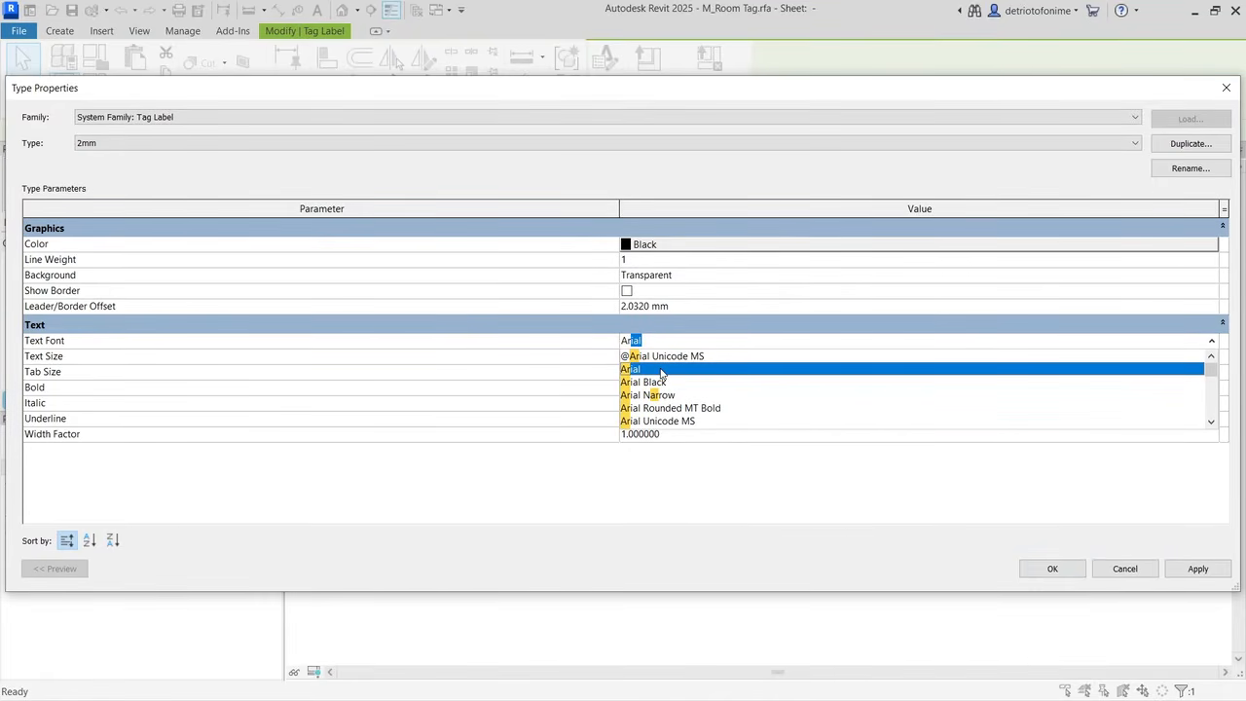
left_click(661, 370)
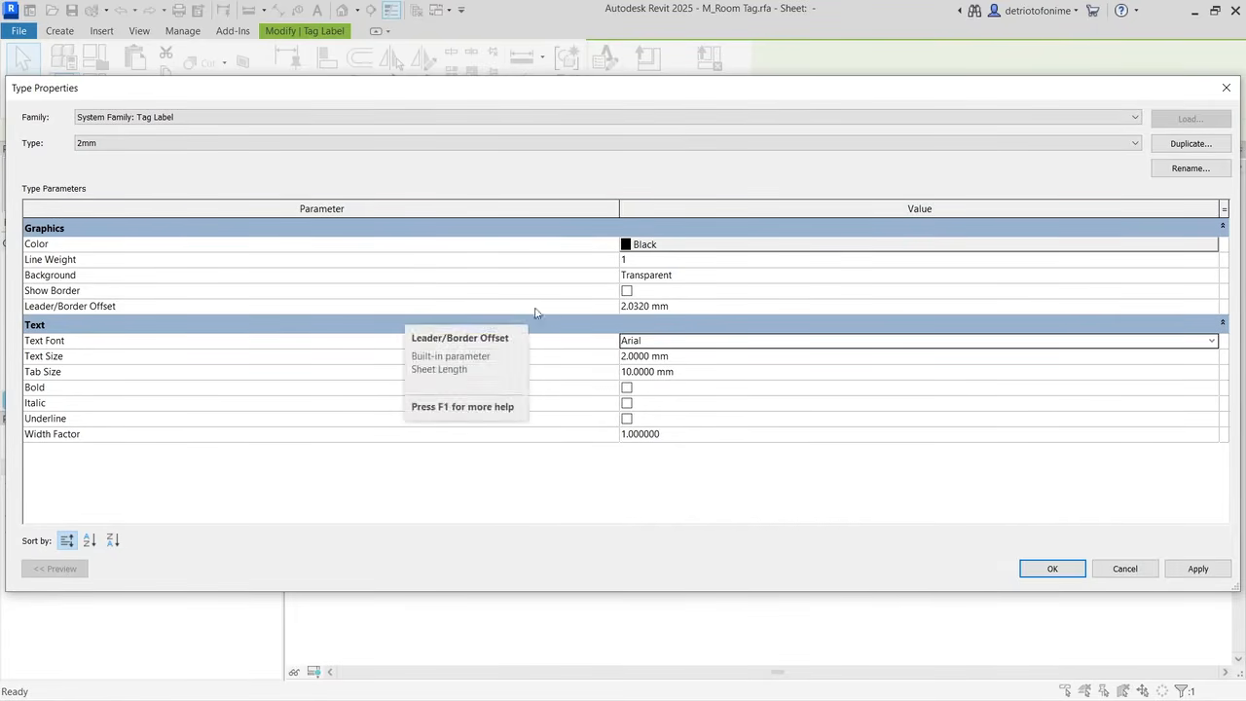
Step: Set the 2mm label type's leader/border offset to 1.0 mm and apply the type changes to the Room name label
left_click(696, 309)
left_click_drag(696, 308, 595, 308)
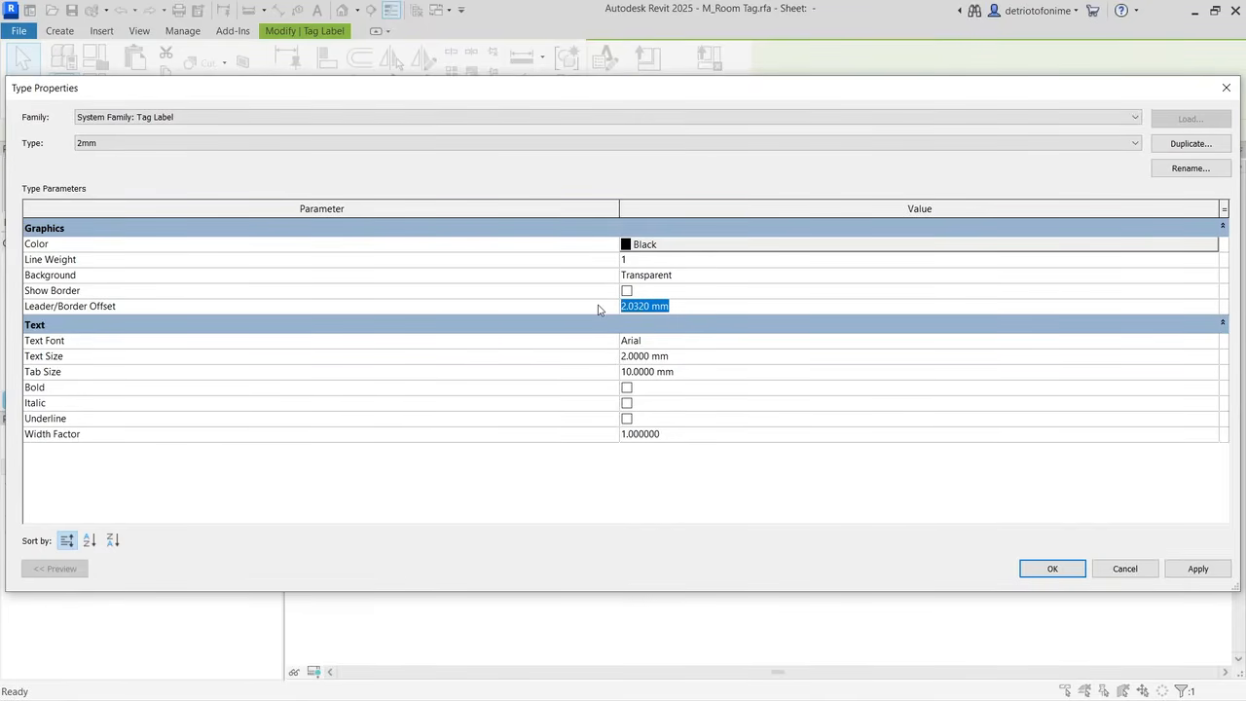
type("1.0")
key("Return")
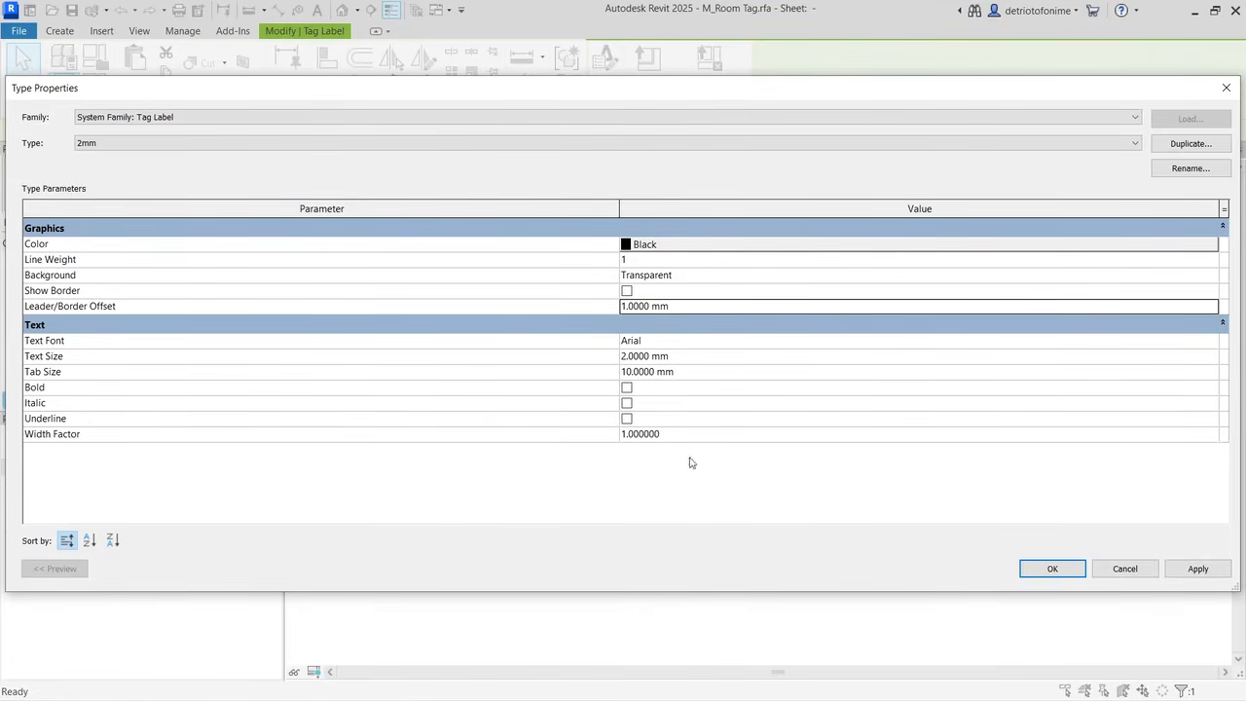
left_click(1198, 570)
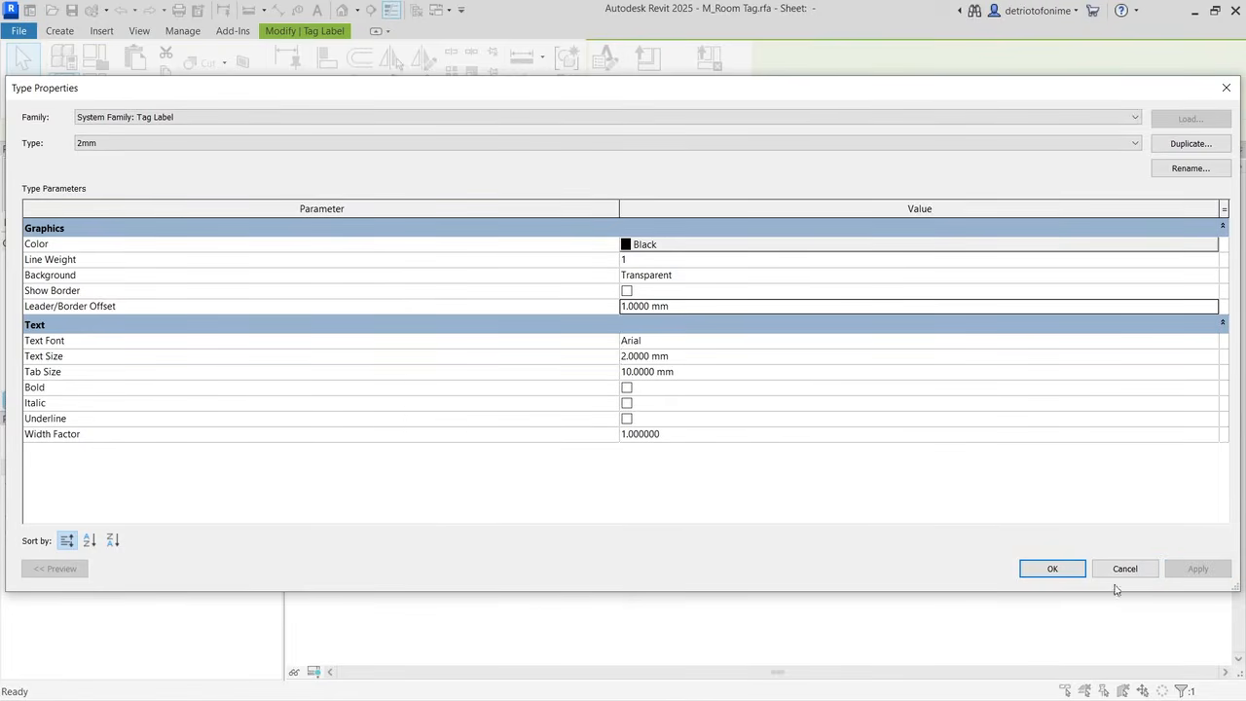
left_click(1055, 572)
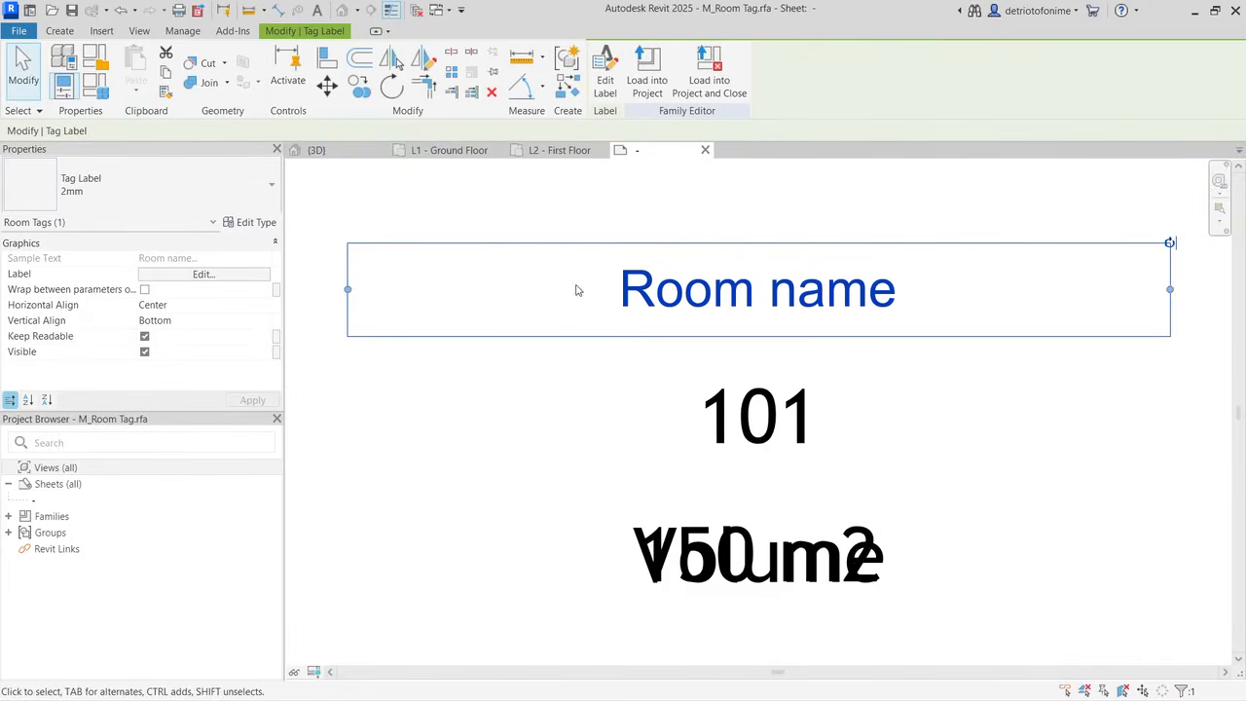
Step: Change the 101, Volume and 150 m2 labels to the 2mm tag label type
left_click(714, 417)
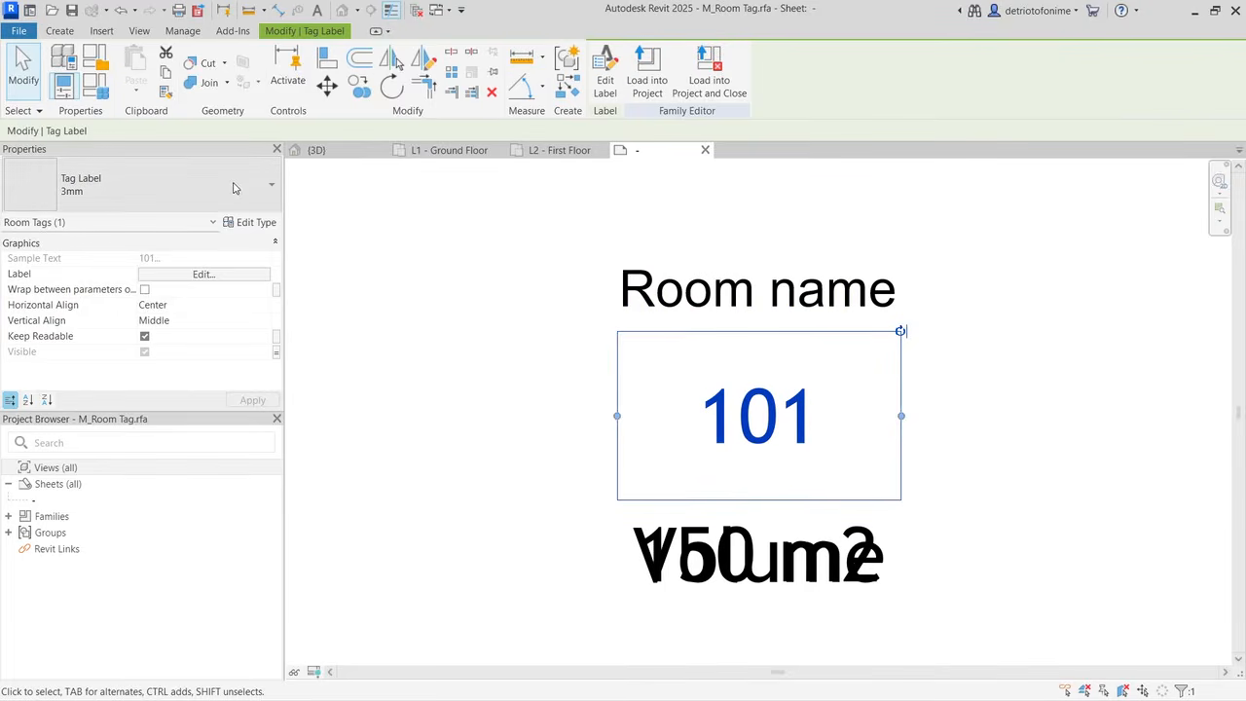
left_click(270, 185)
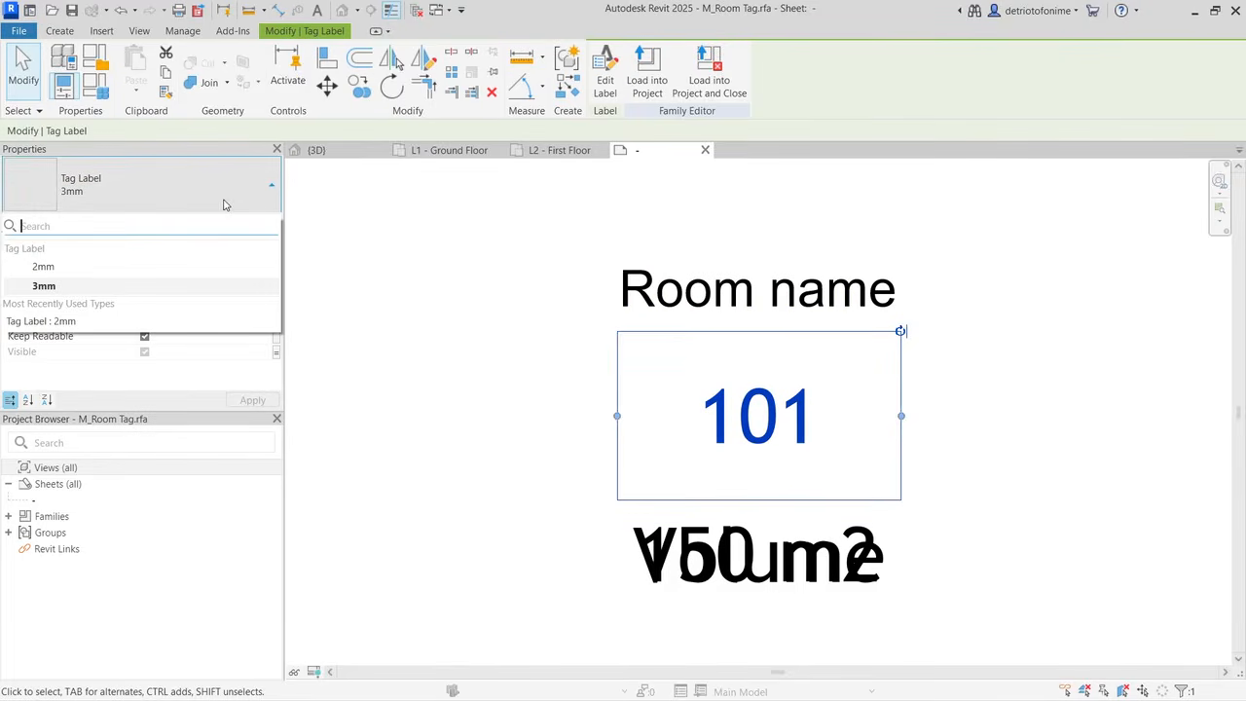
left_click(44, 267)
left_click(736, 546)
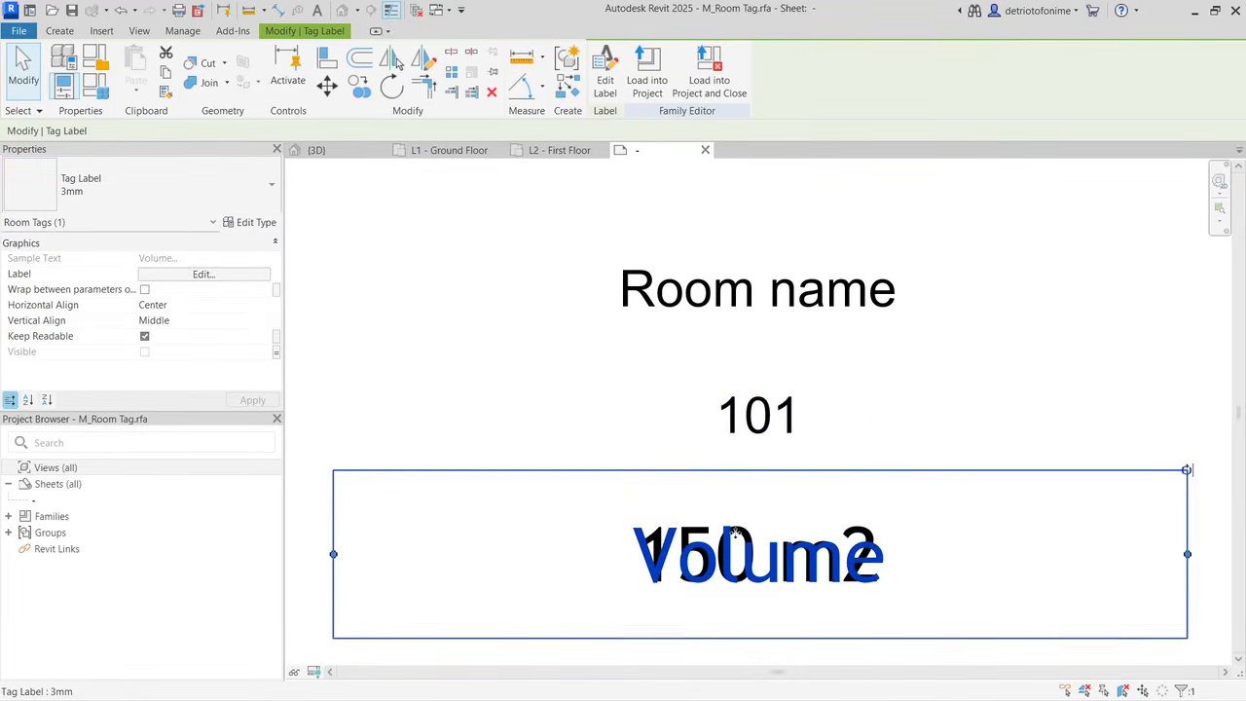
left_click(127, 202)
left_click(48, 266)
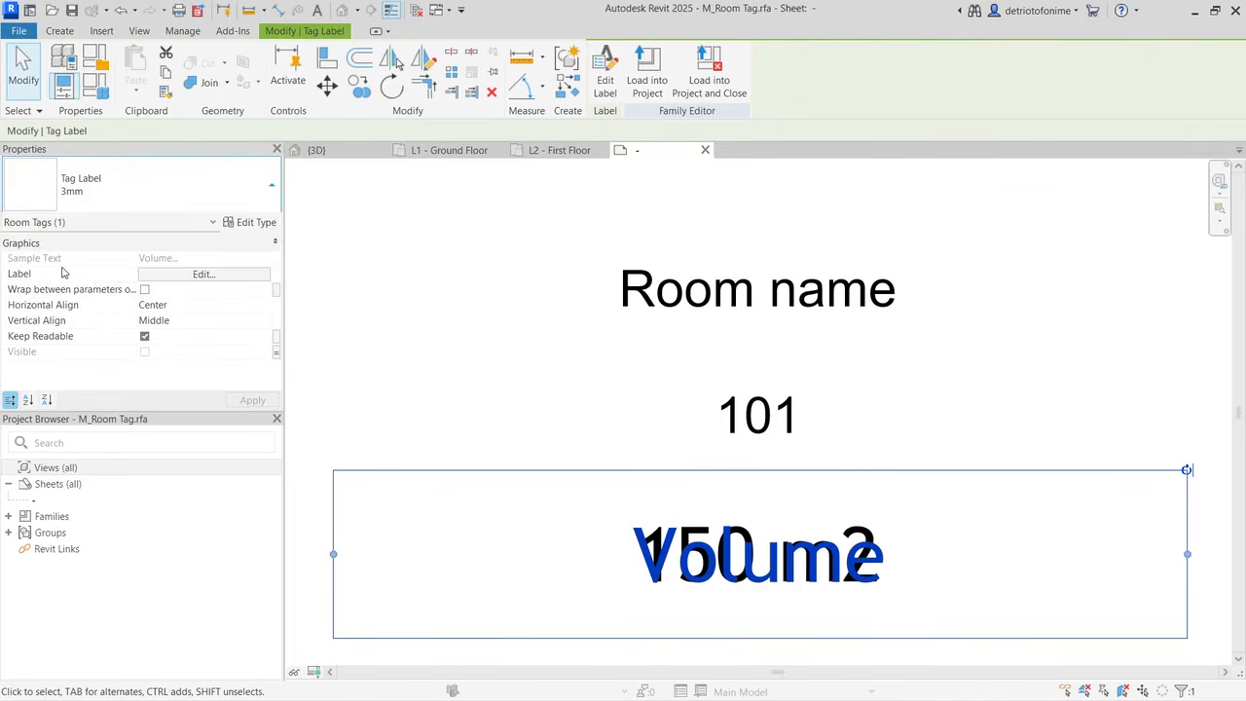
left_click(667, 581)
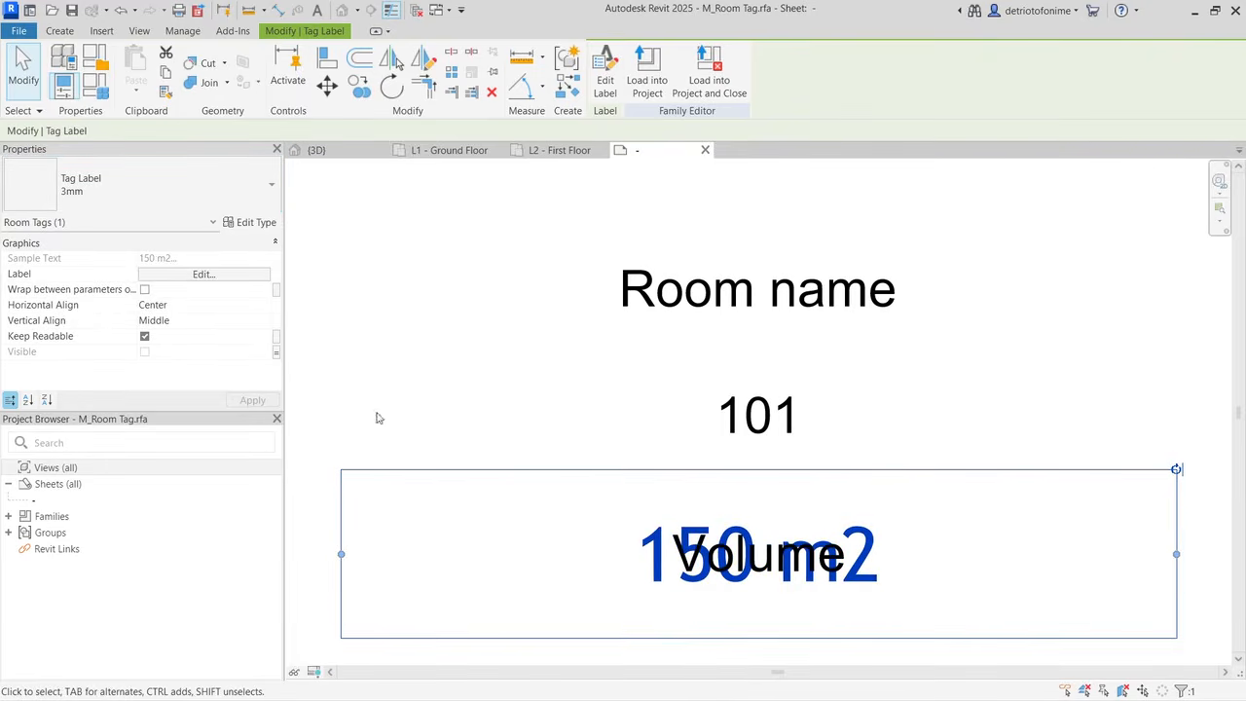
left_click(146, 181)
left_click(44, 266)
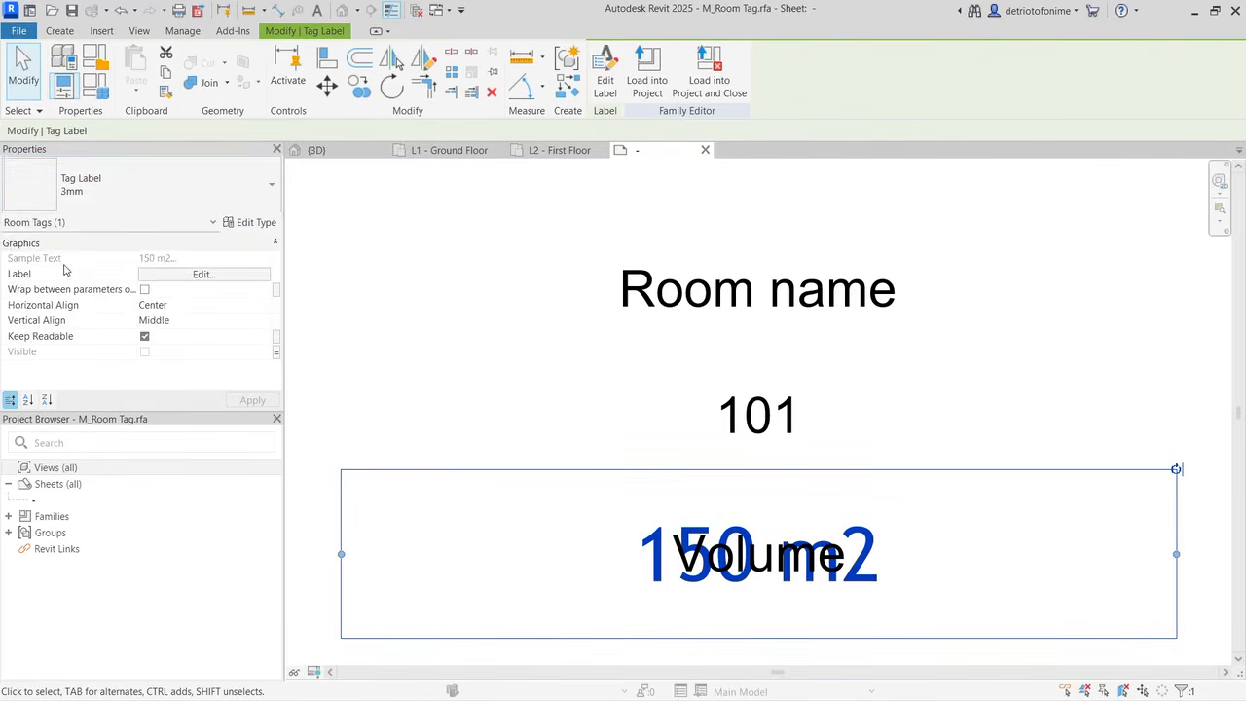
left_click(561, 329)
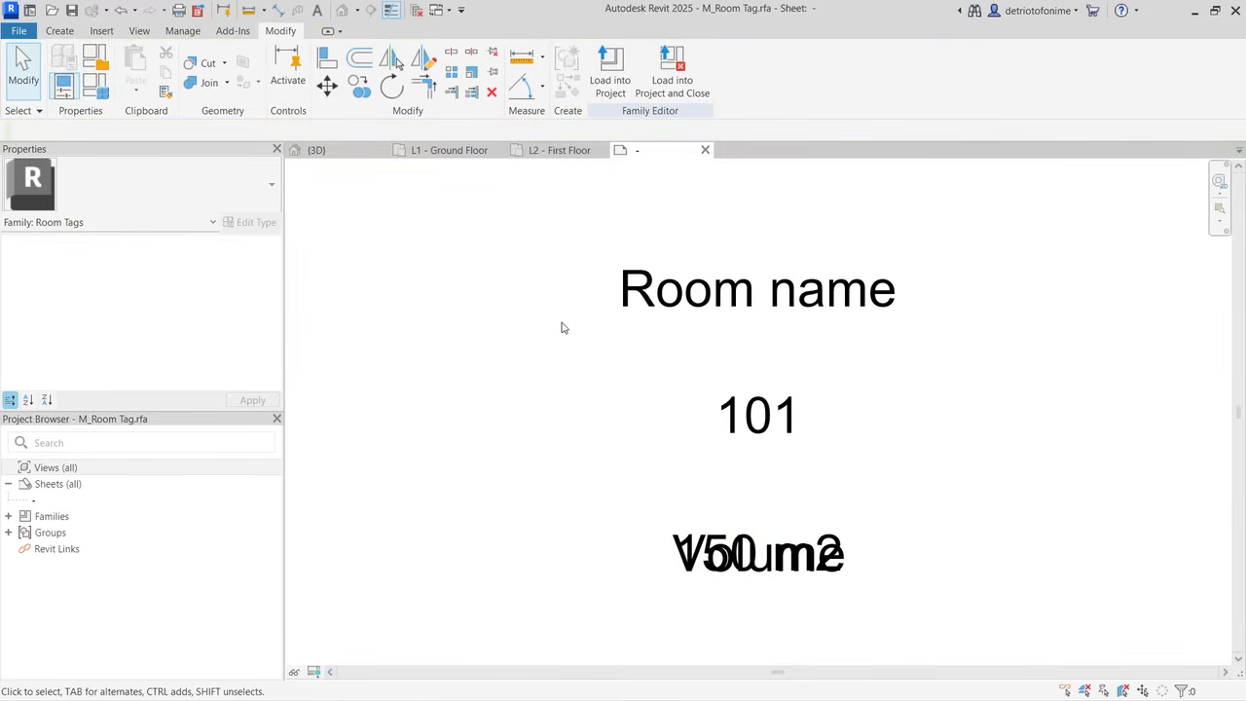
Step: Save the tag family as 2mmM_Room Tag.rfa in Documents, load it into the project and close it, without placing a tag
left_click(661, 87)
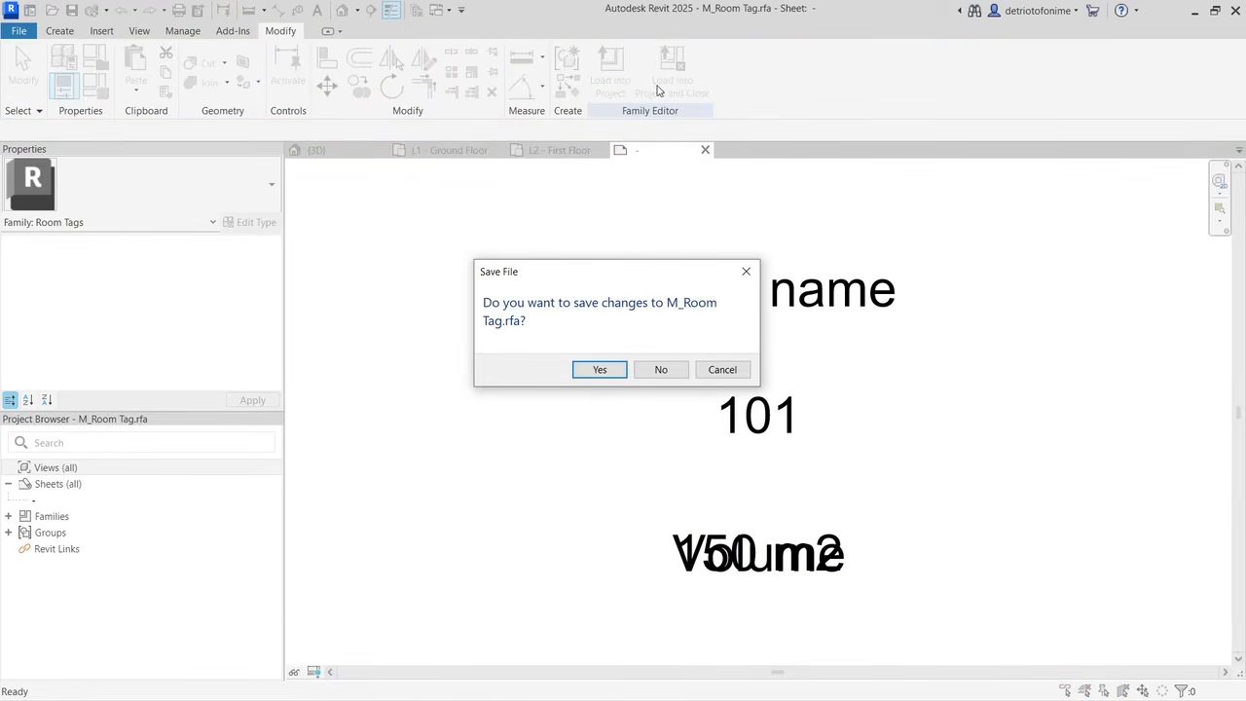
left_click(600, 370)
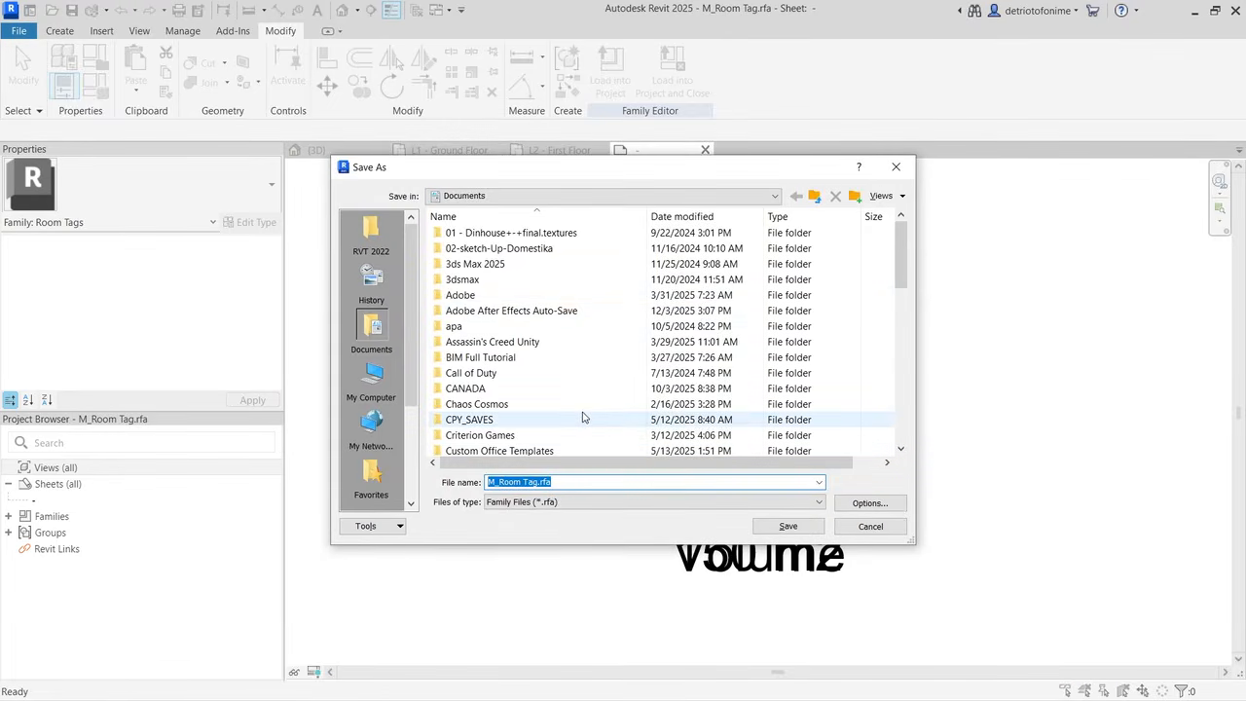
key("Left")
type("2")
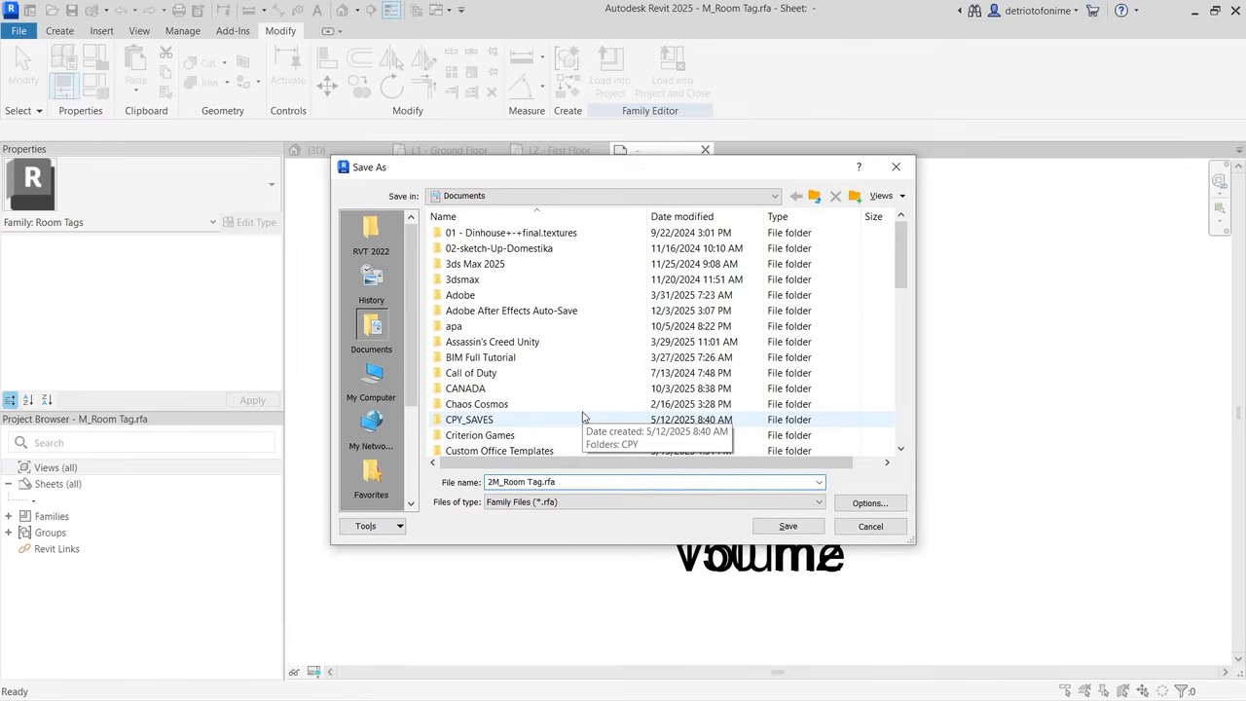
type("mm")
key("Return")
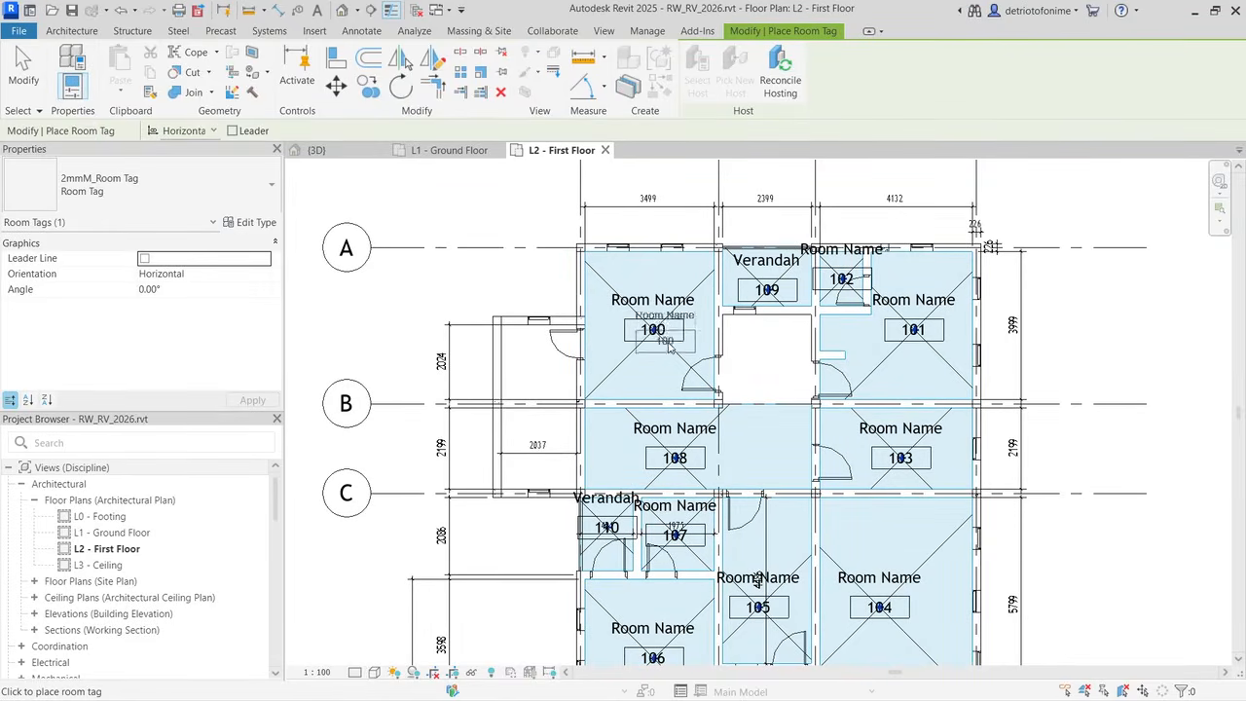
key("Escape")
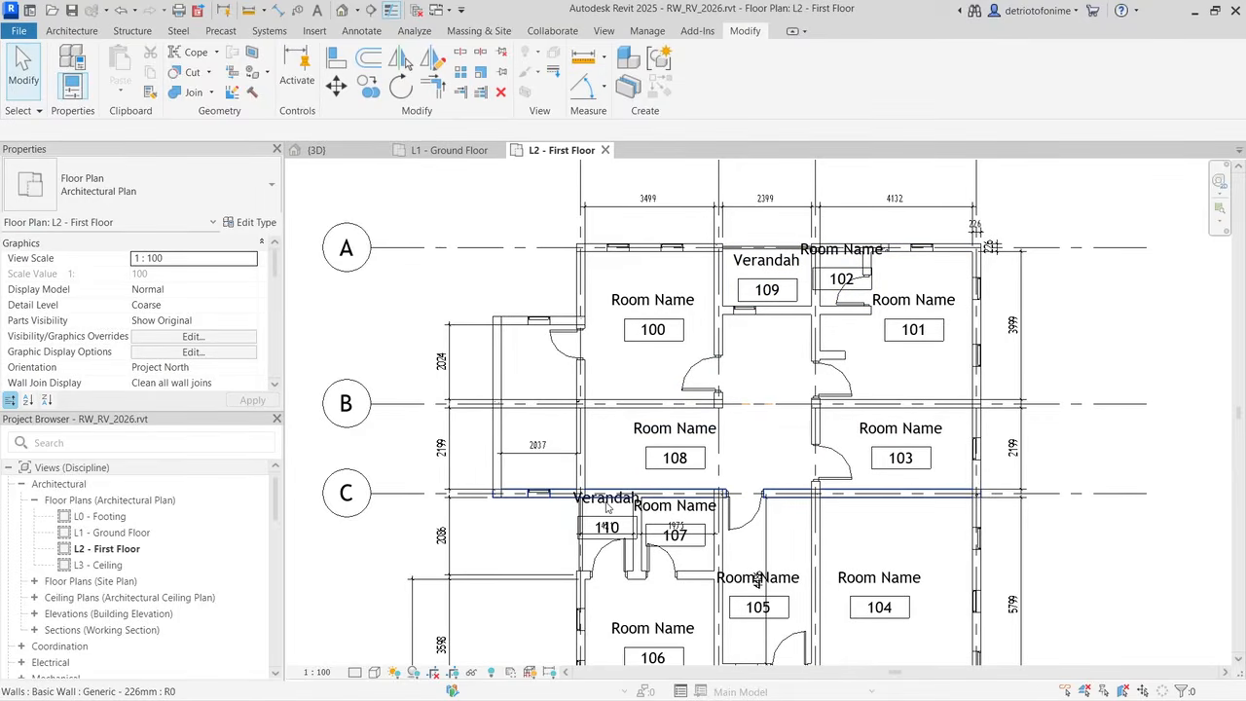
Step: Select all M_Room Tag instances visible in the first floor view and change them to the Room Tag type of 2mmM_Room Tag
left_click(682, 446)
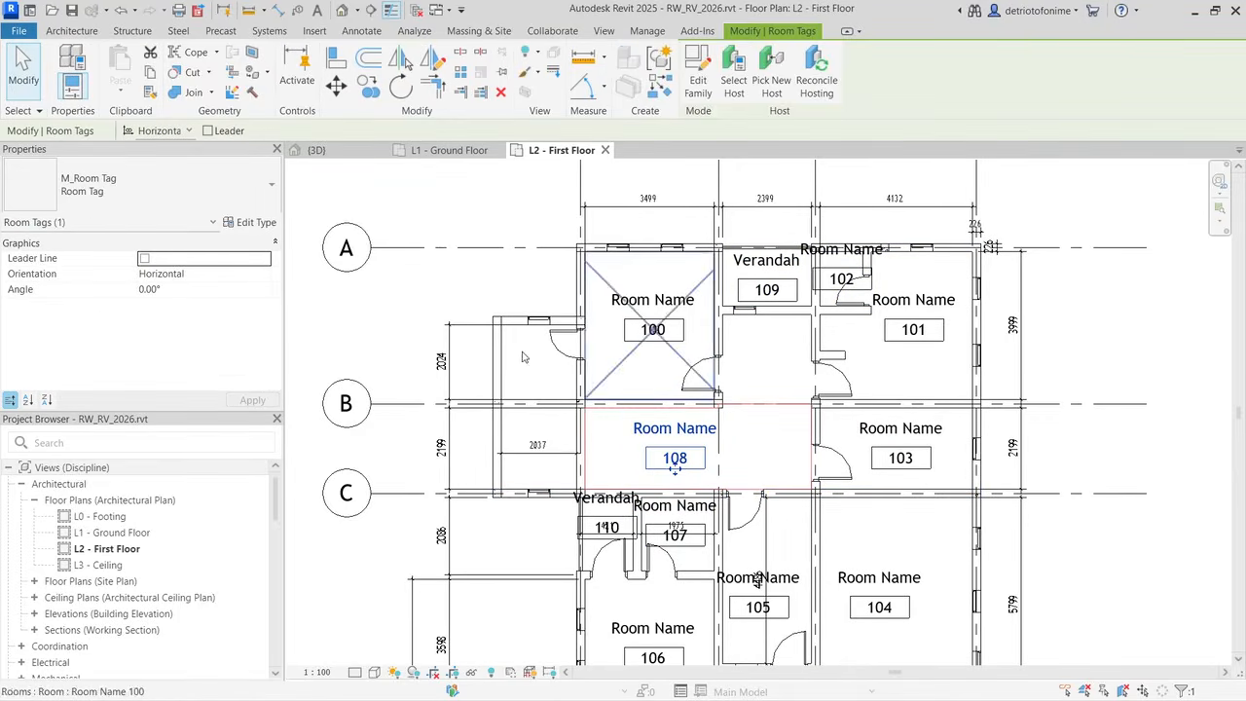
left_click(201, 204)
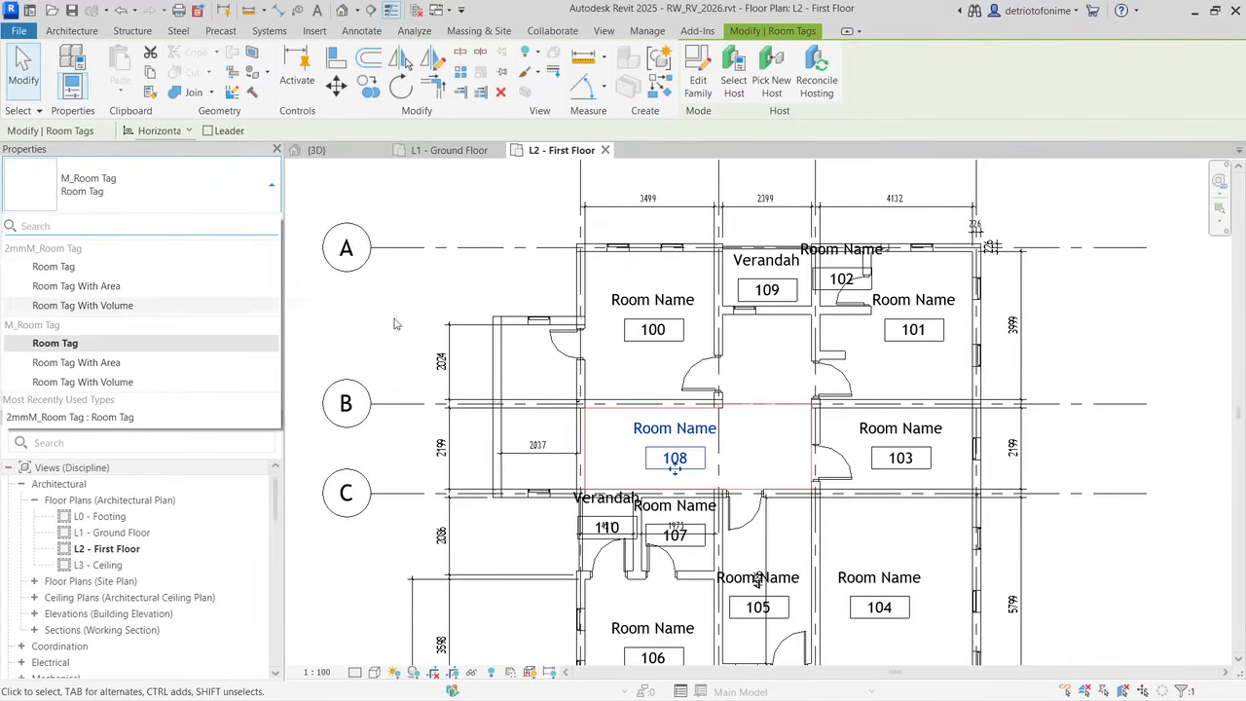
left_click(687, 438)
right_click(686, 438)
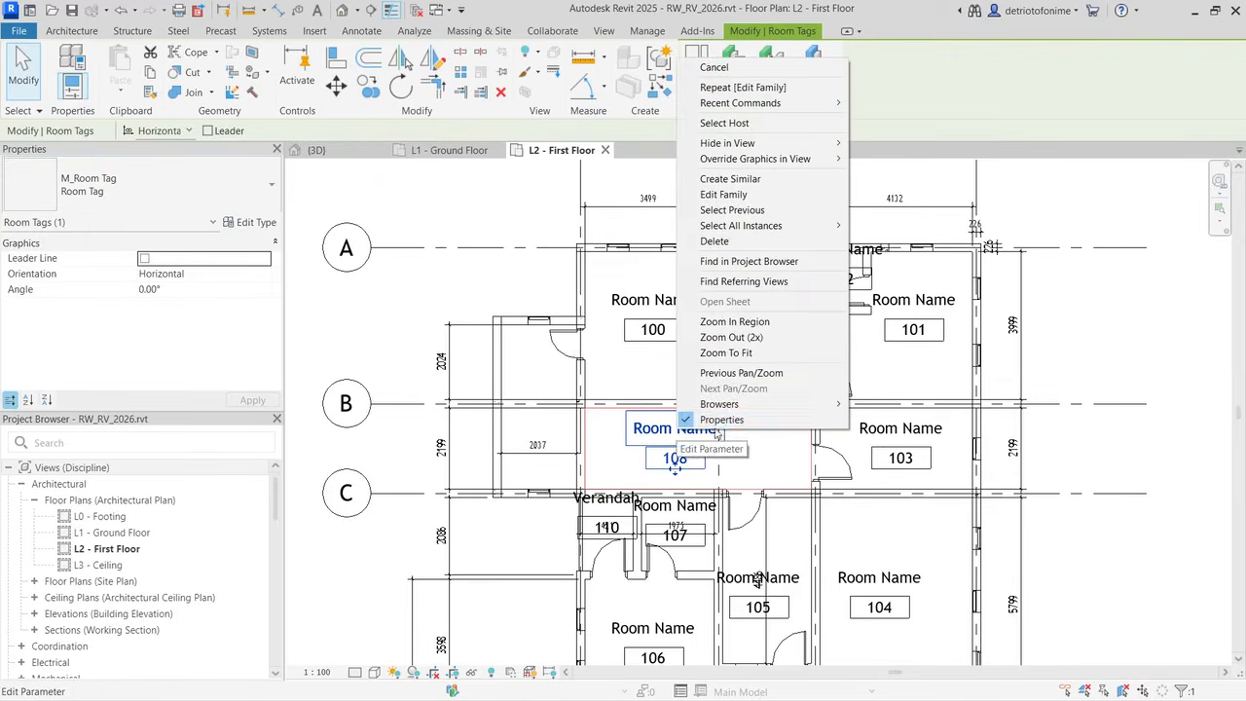
mouse_move(779, 225)
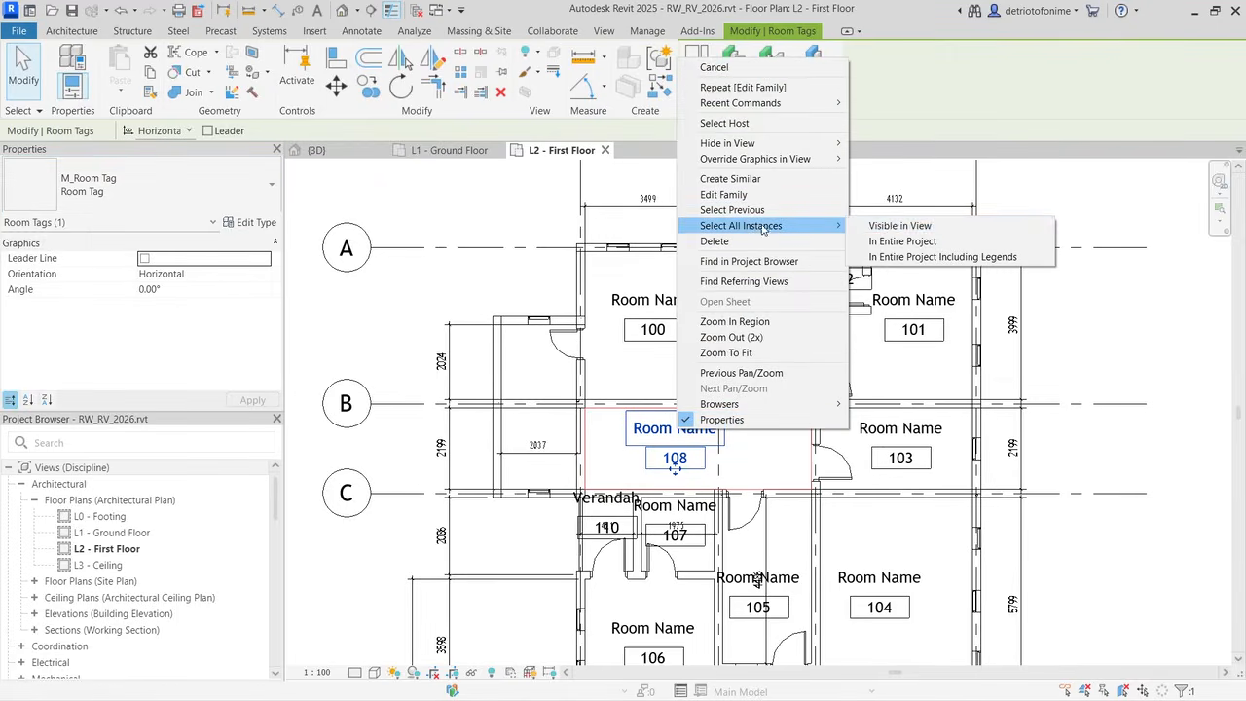
left_click(915, 226)
left_click(176, 180)
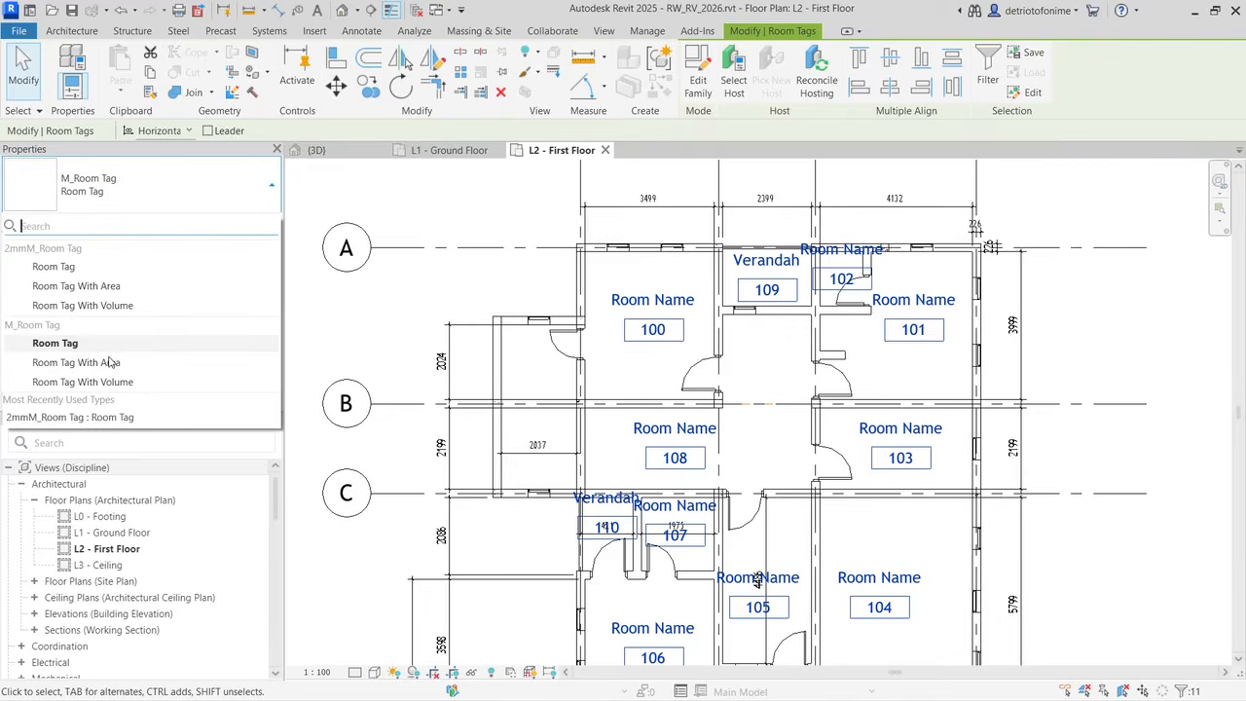
left_click(97, 267)
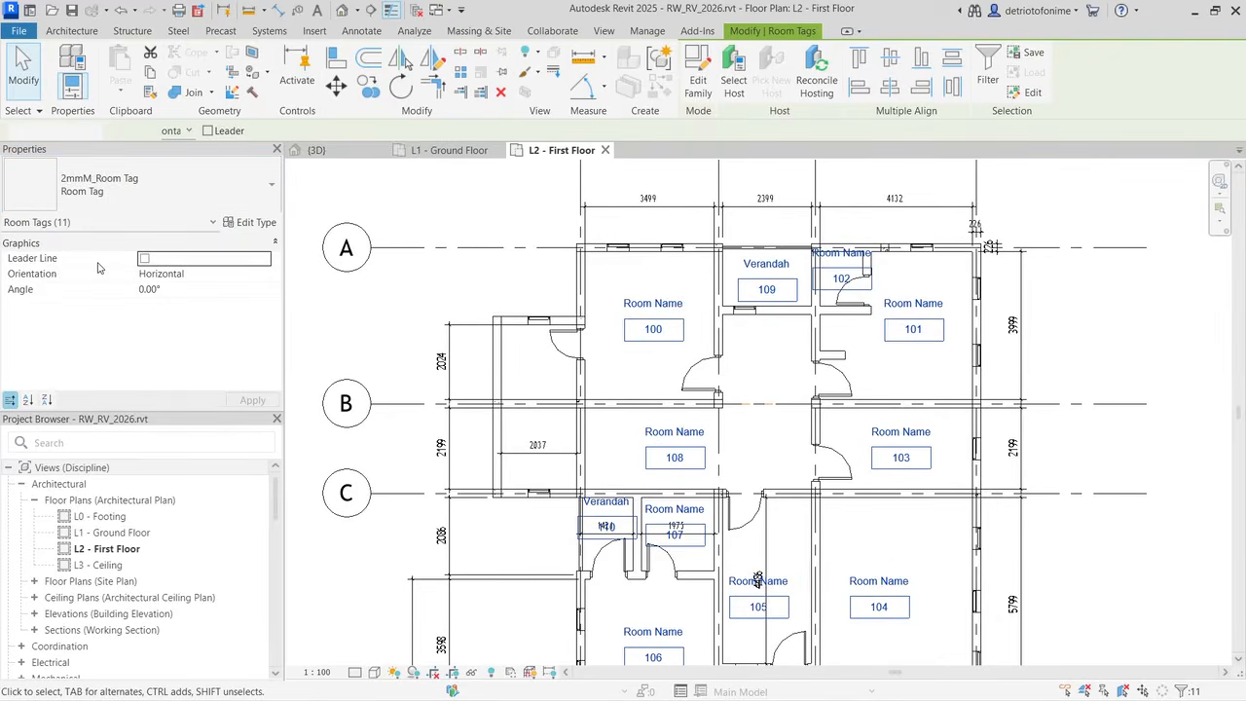
left_click(1115, 308)
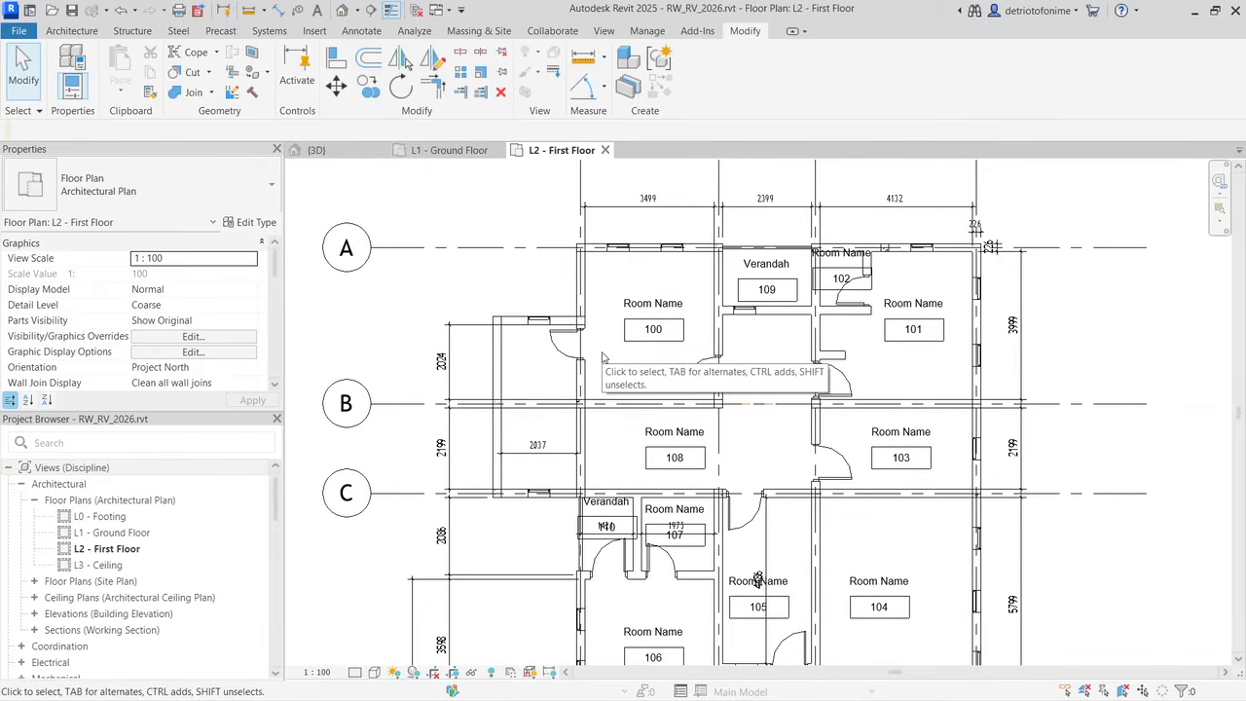
Step: Rename room 100 as Bedroom and check the room names in the reference image cut-floor plan 02.jpg
double_click(668, 304)
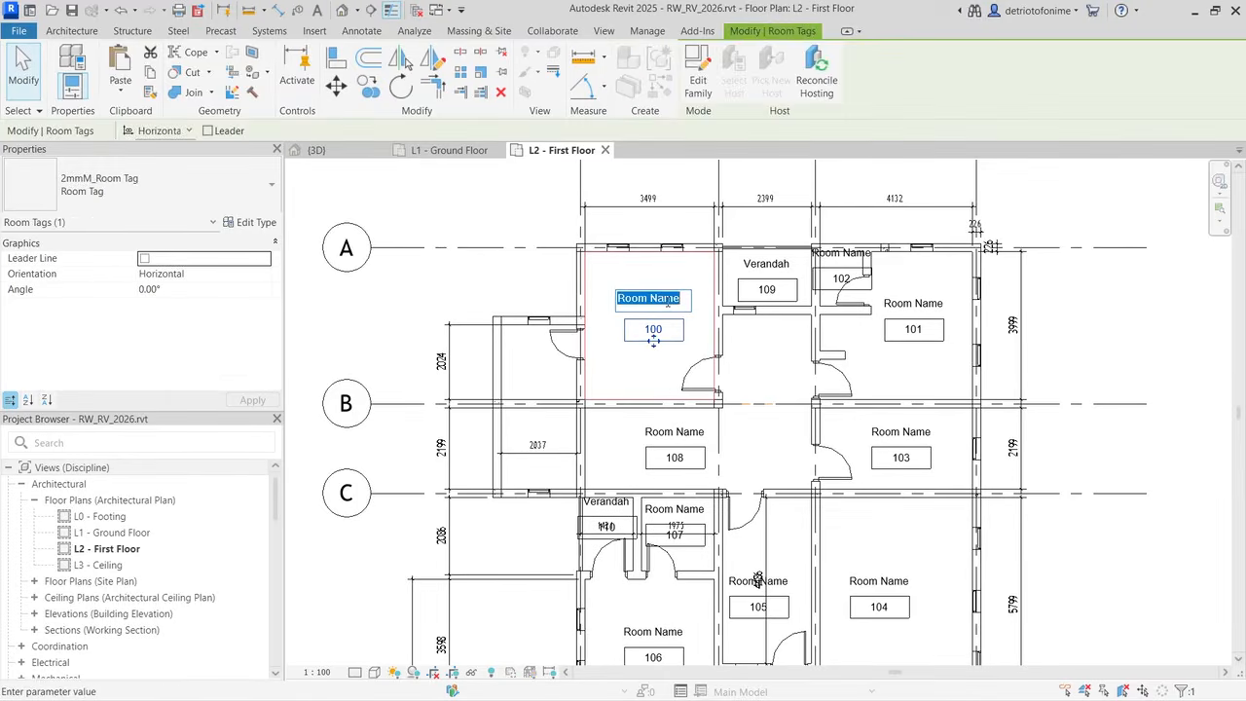
type("BE")
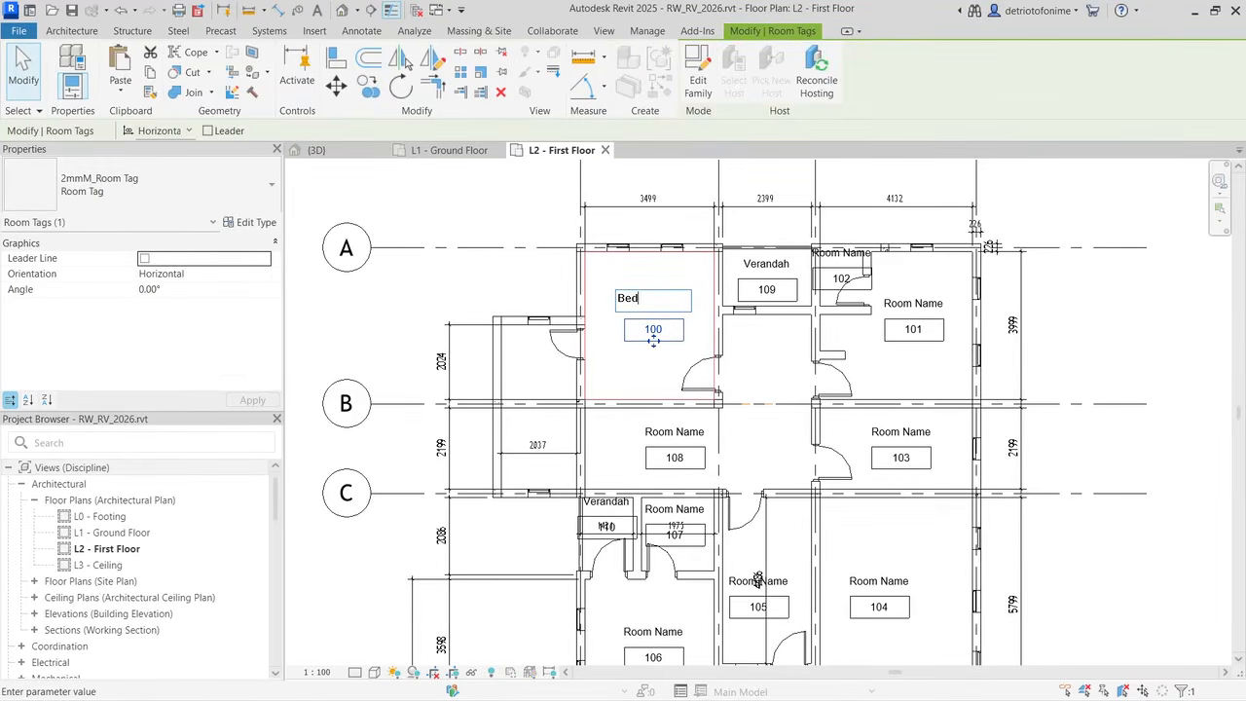
key("alt+Tab")
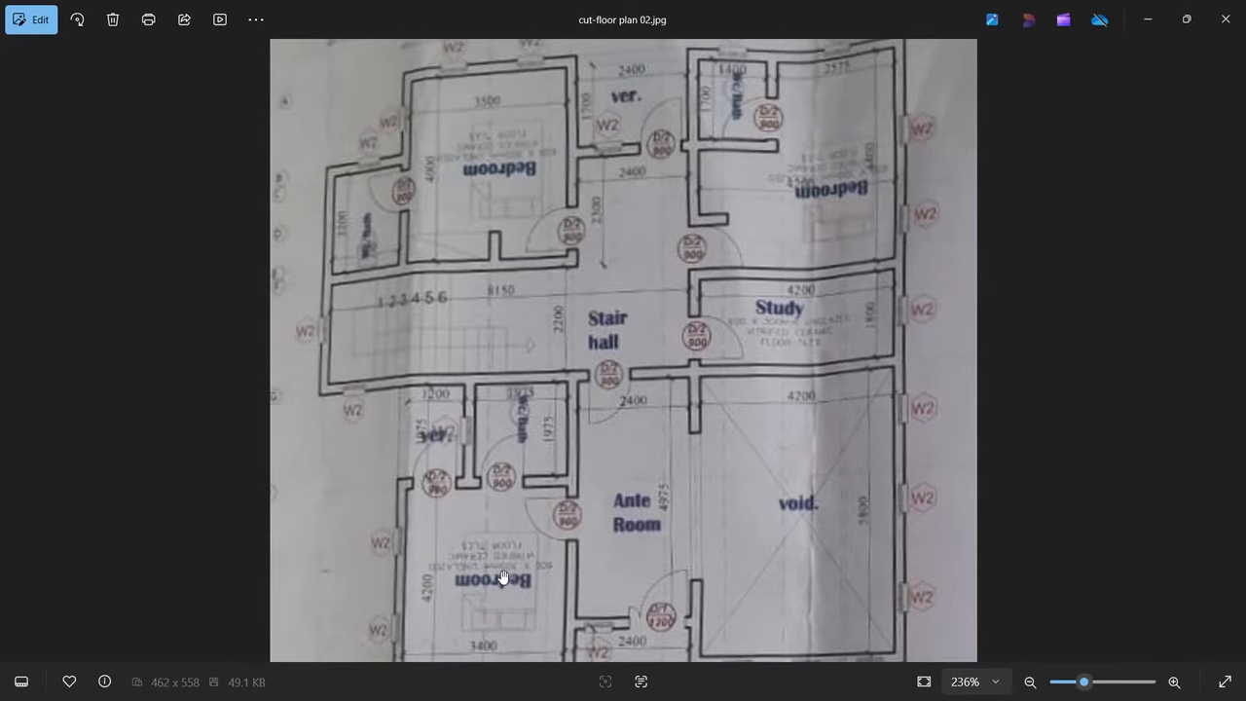
key("alt+Tab")
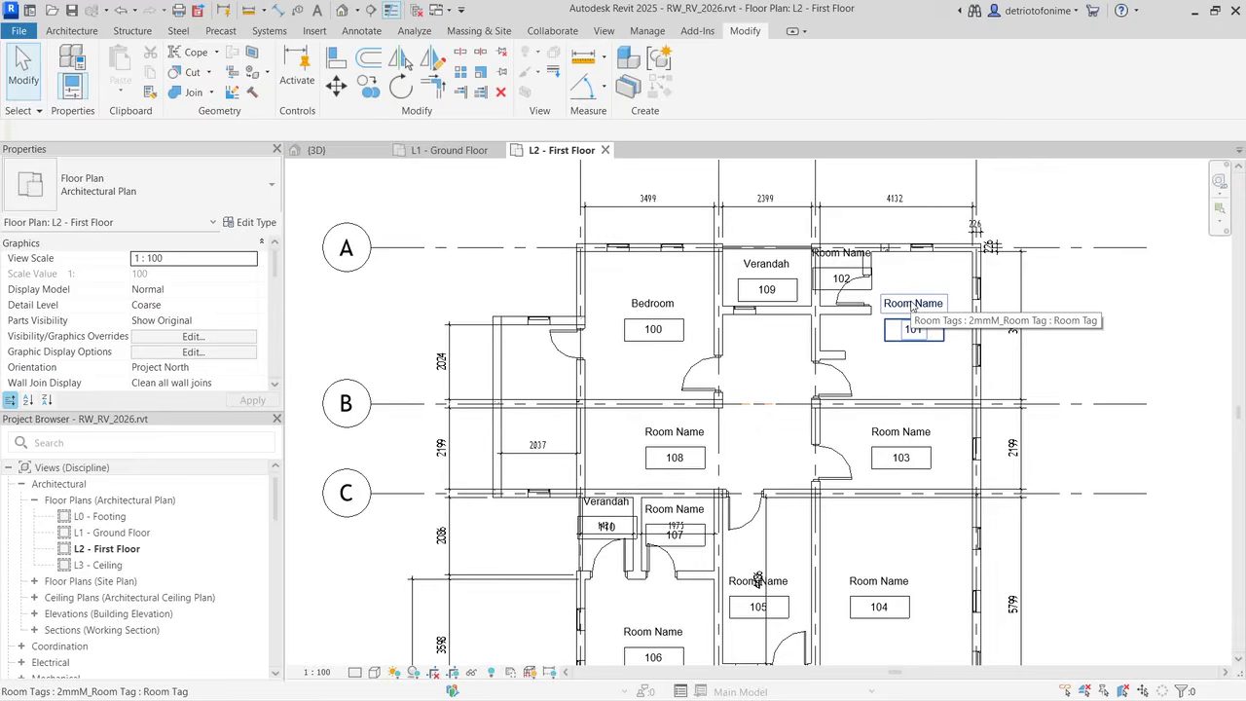
Step: Rename room 101 as Bedroom
double_click(912, 304)
type("Bed")
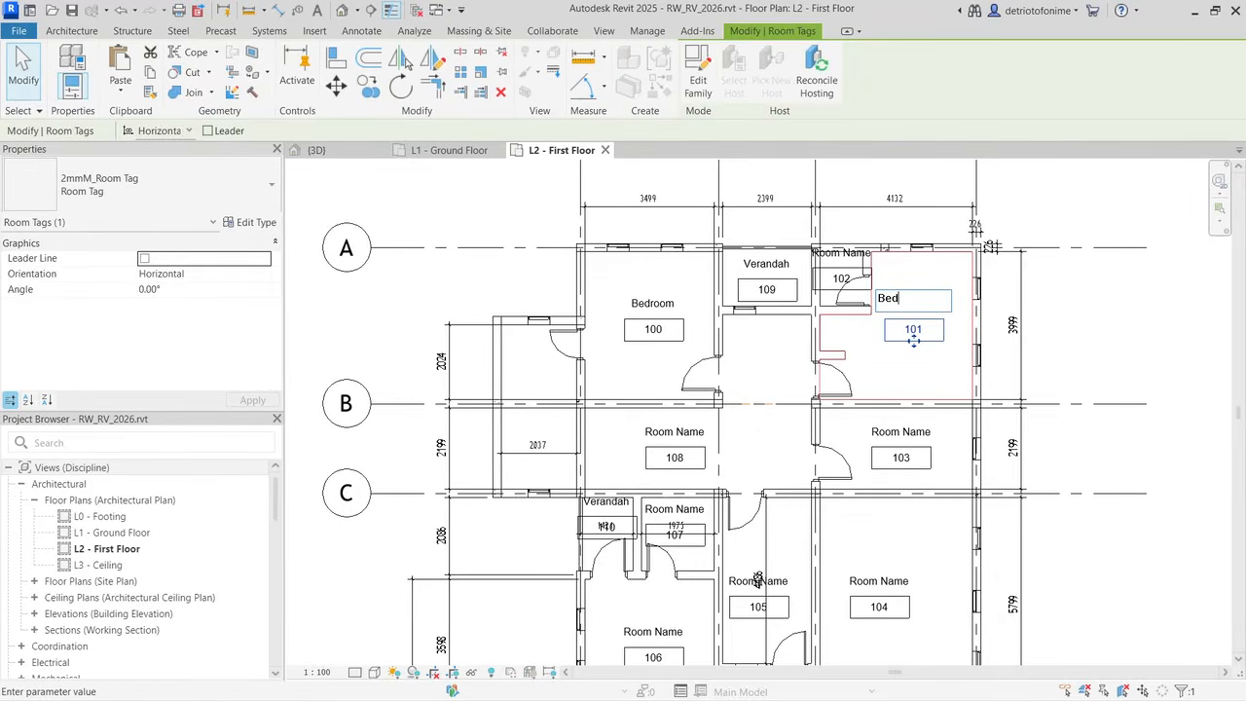
type("room")
key("Return")
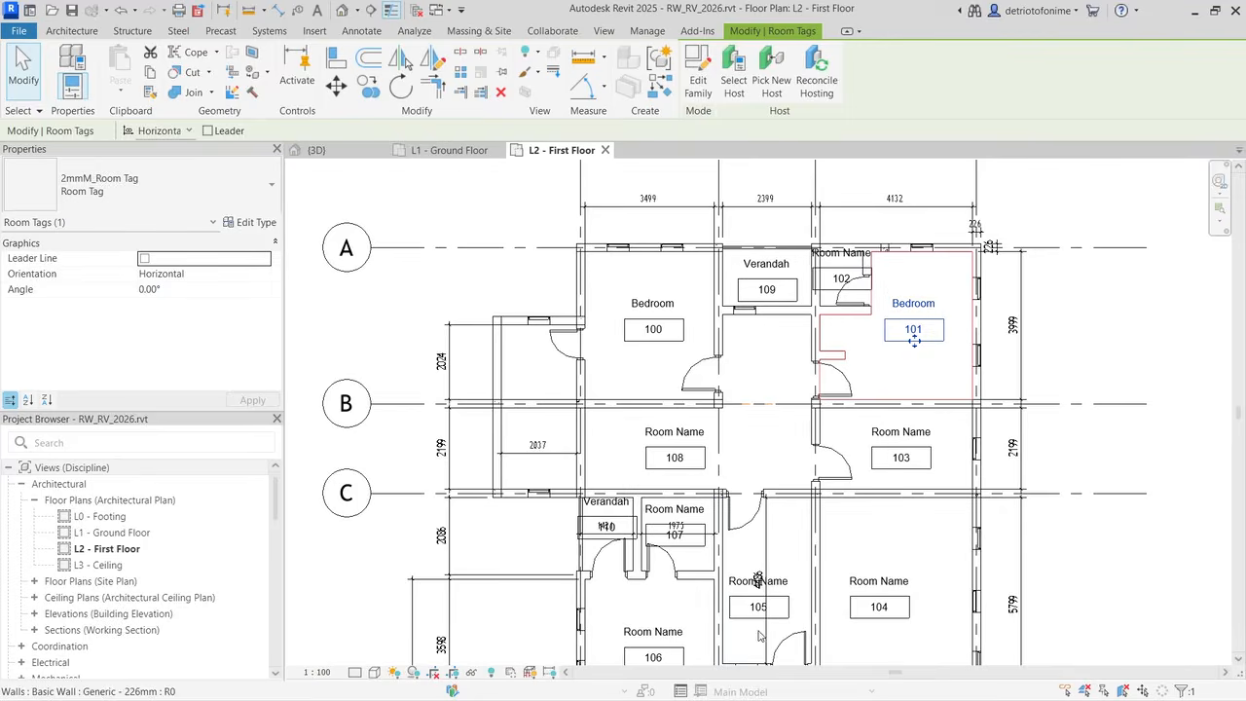
Step: Rename room 105 as Ante Room and room 104 as Void
left_click(754, 581)
left_click(755, 576)
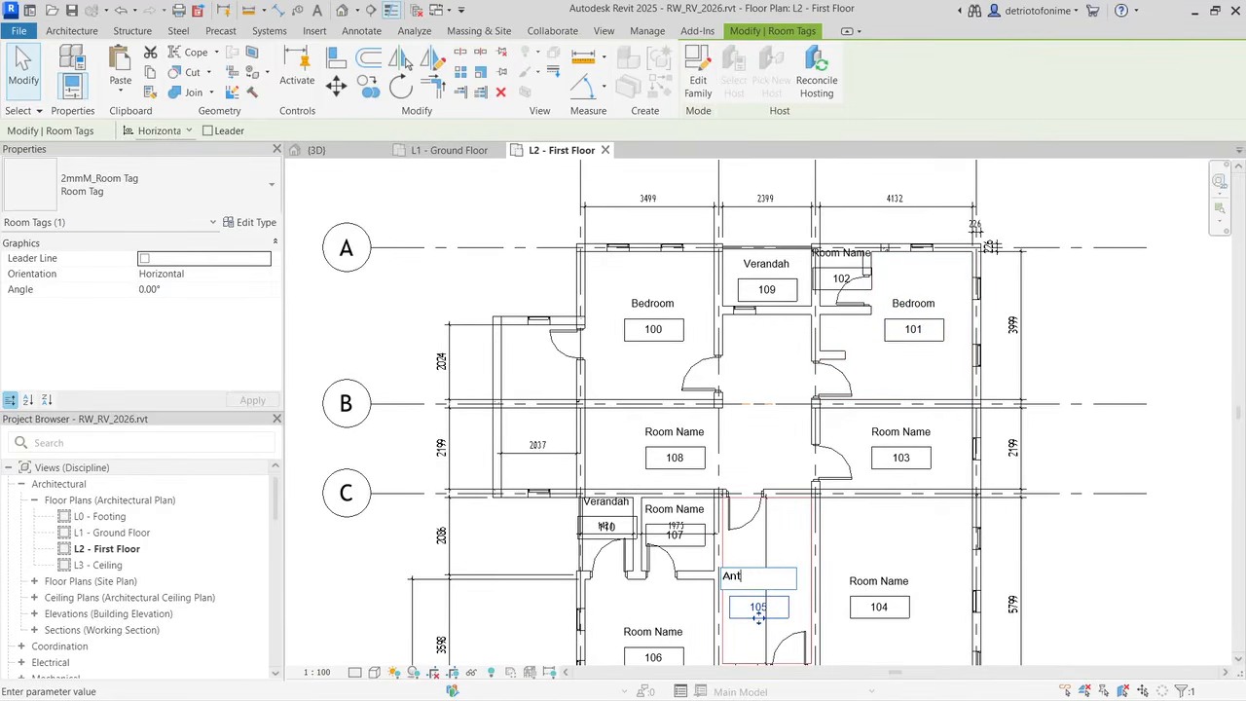
key("Return")
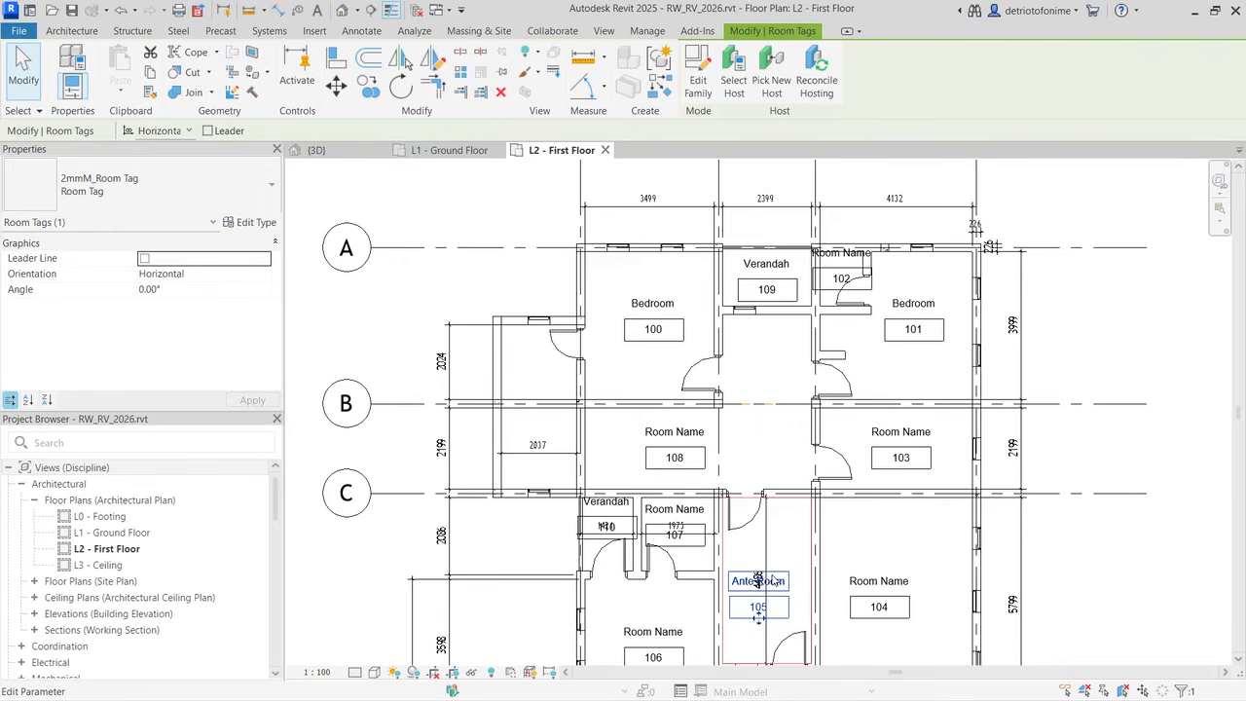
left_click(879, 584)
left_click(874, 577)
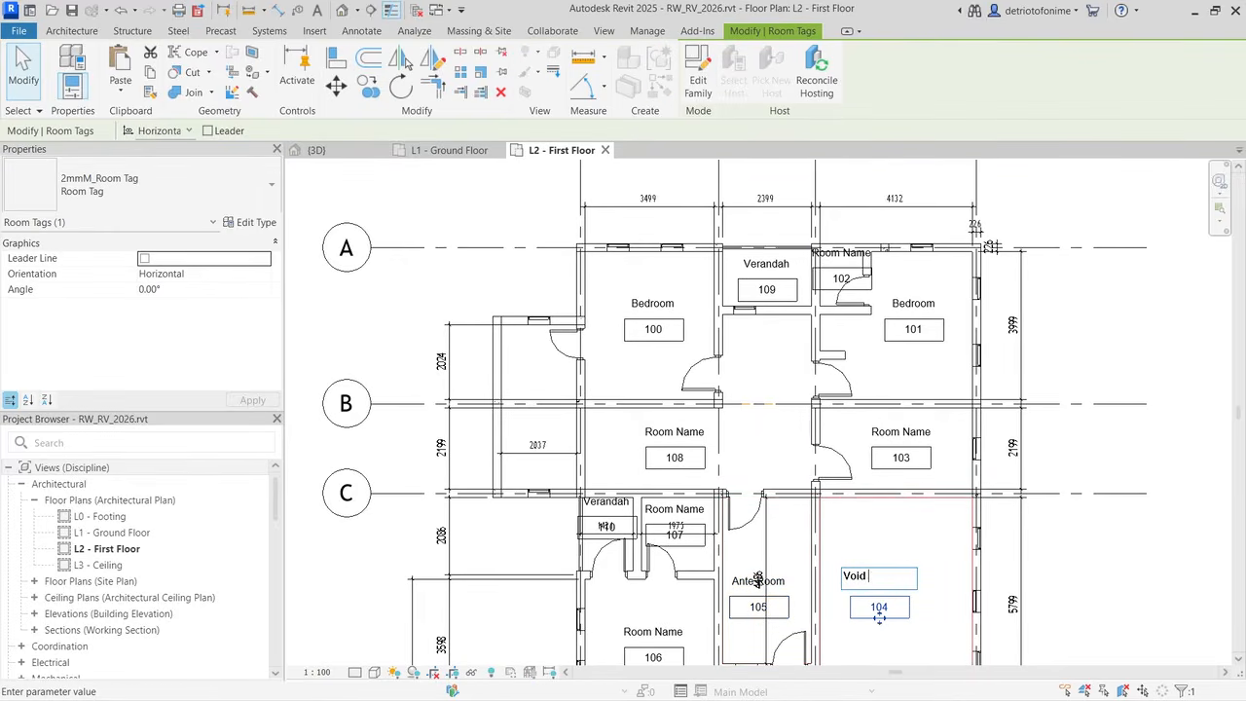
key("Return")
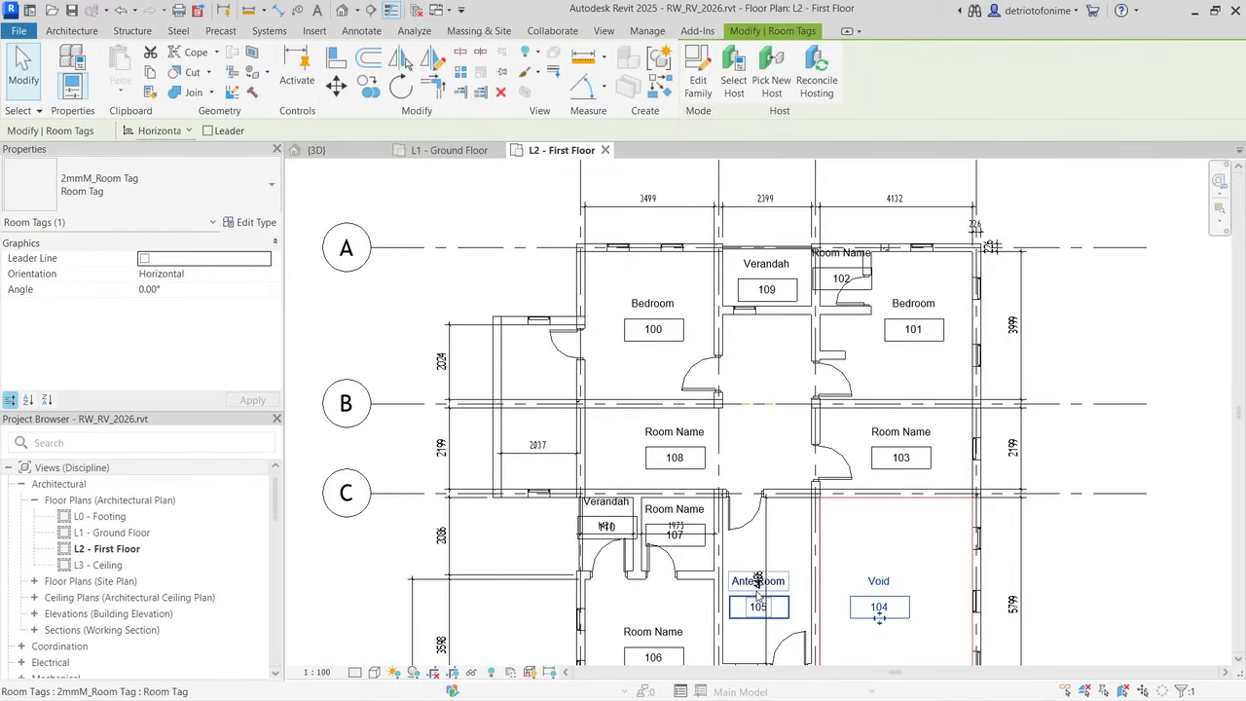
Step: Move the Ante Room tag up toward the room's door, clear of the vertical dimension text
scroll(779, 623, "up", 5)
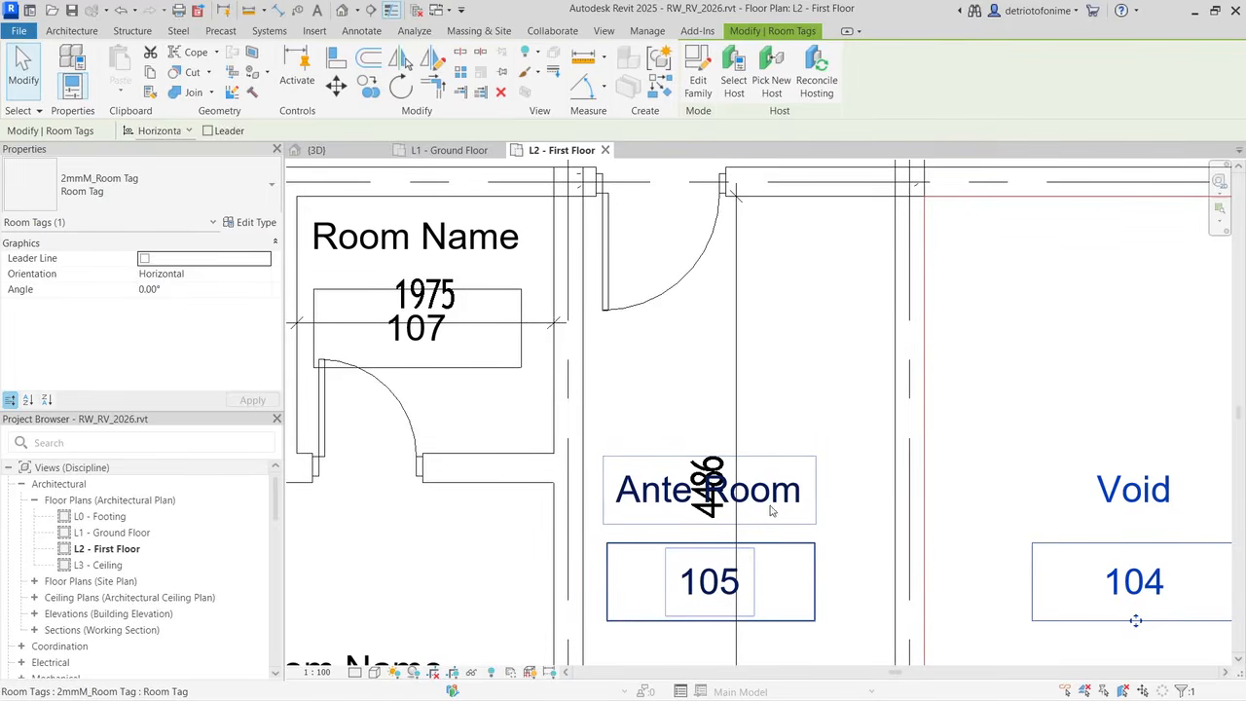
left_click(710, 614)
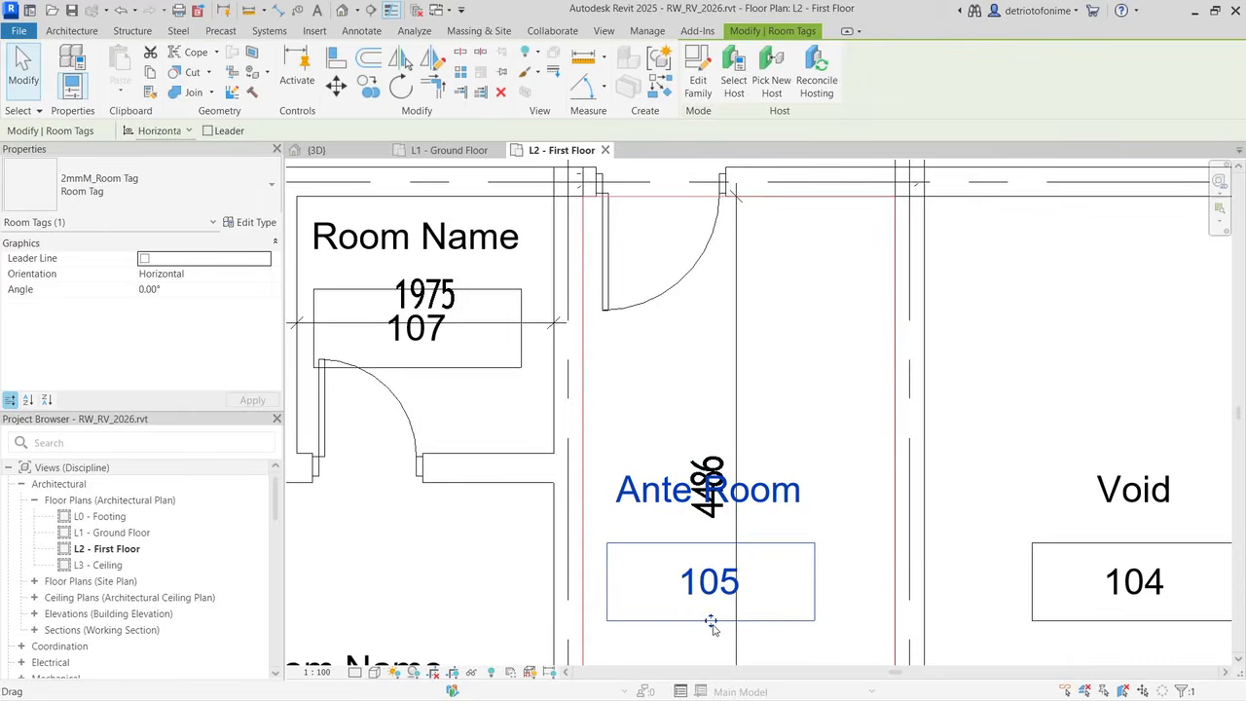
left_click_drag(710, 621, 777, 451)
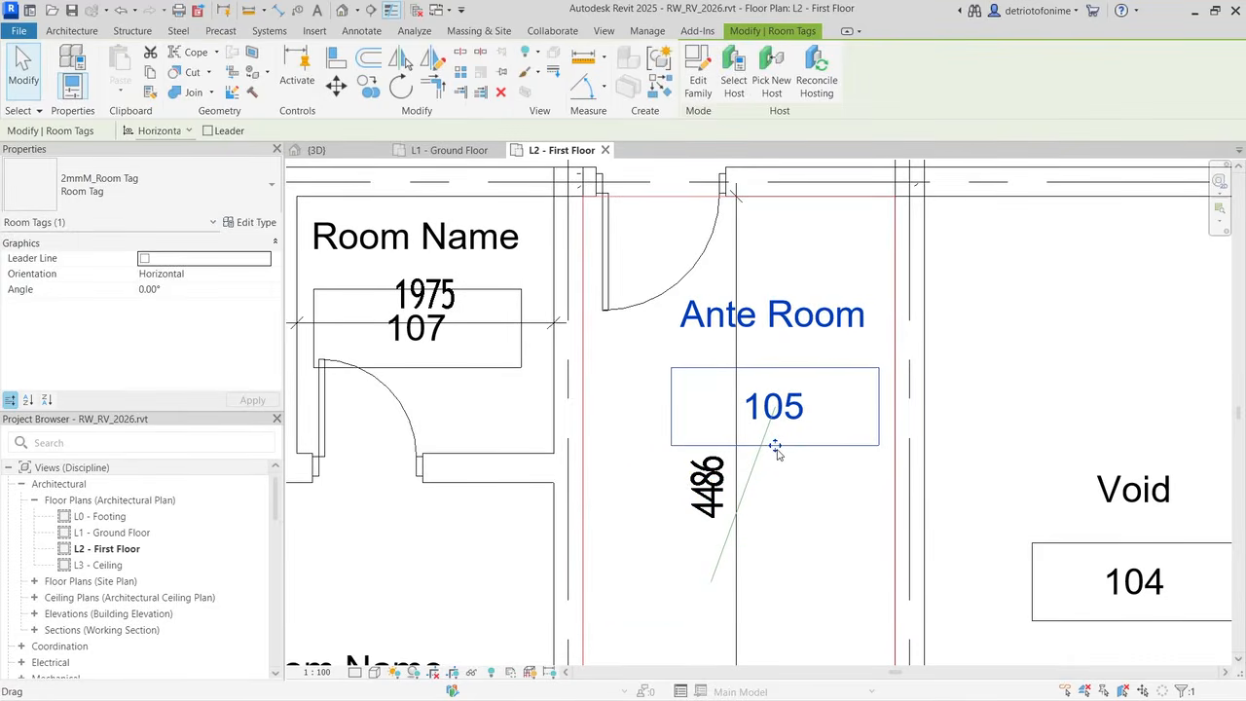
key("Escape")
Step: Rename room 107, next to the small Verandah, as Bathroom
scroll(915, 432, "down", 3)
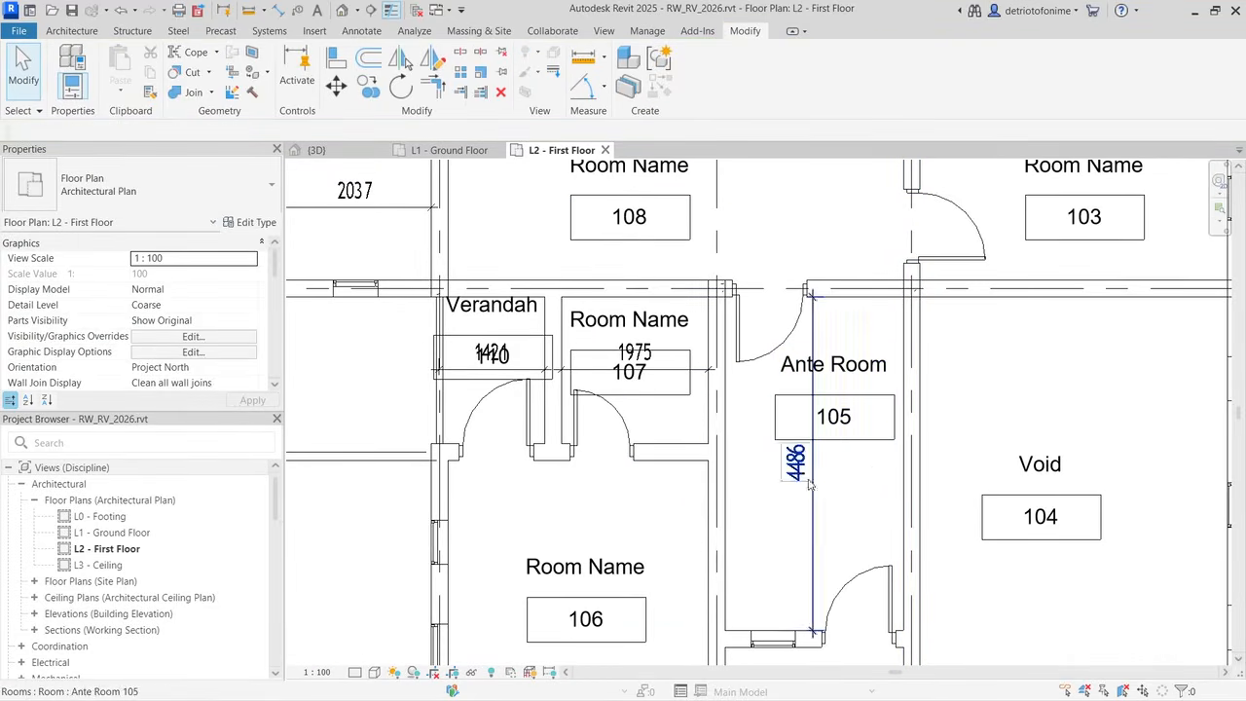
left_click(624, 321)
left_click(624, 321)
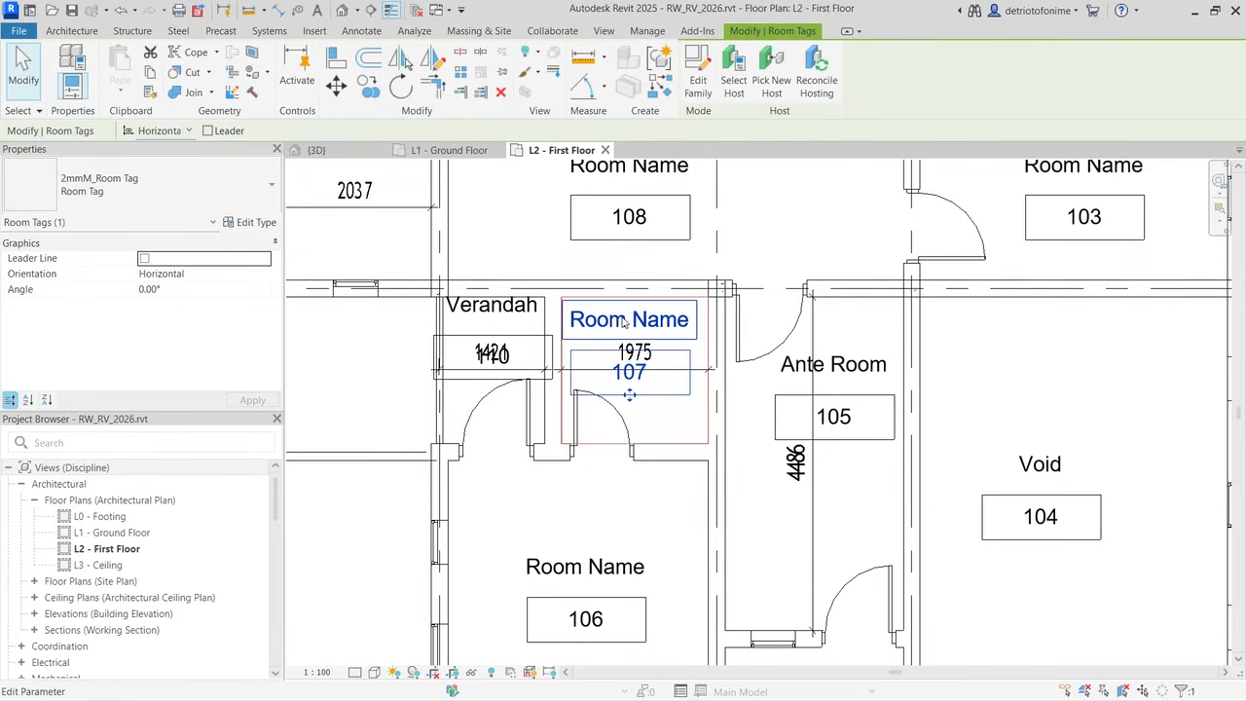
left_click(624, 322)
type("Bathroom")
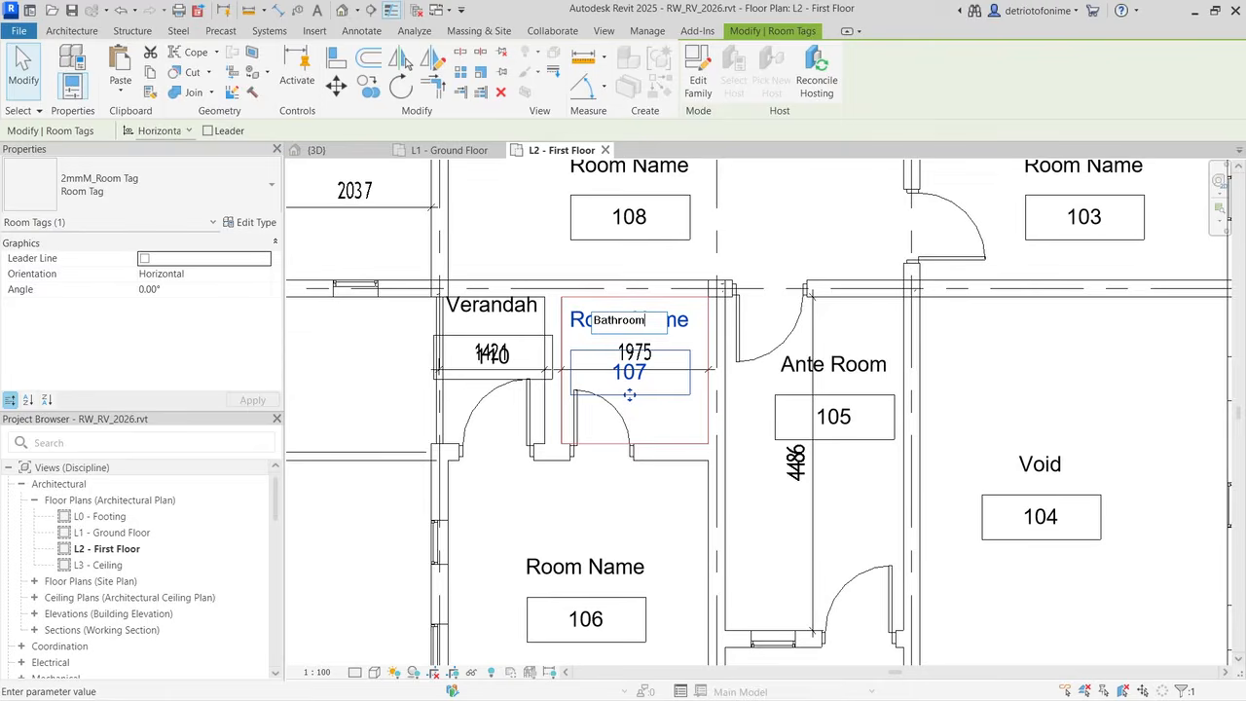
key("Return")
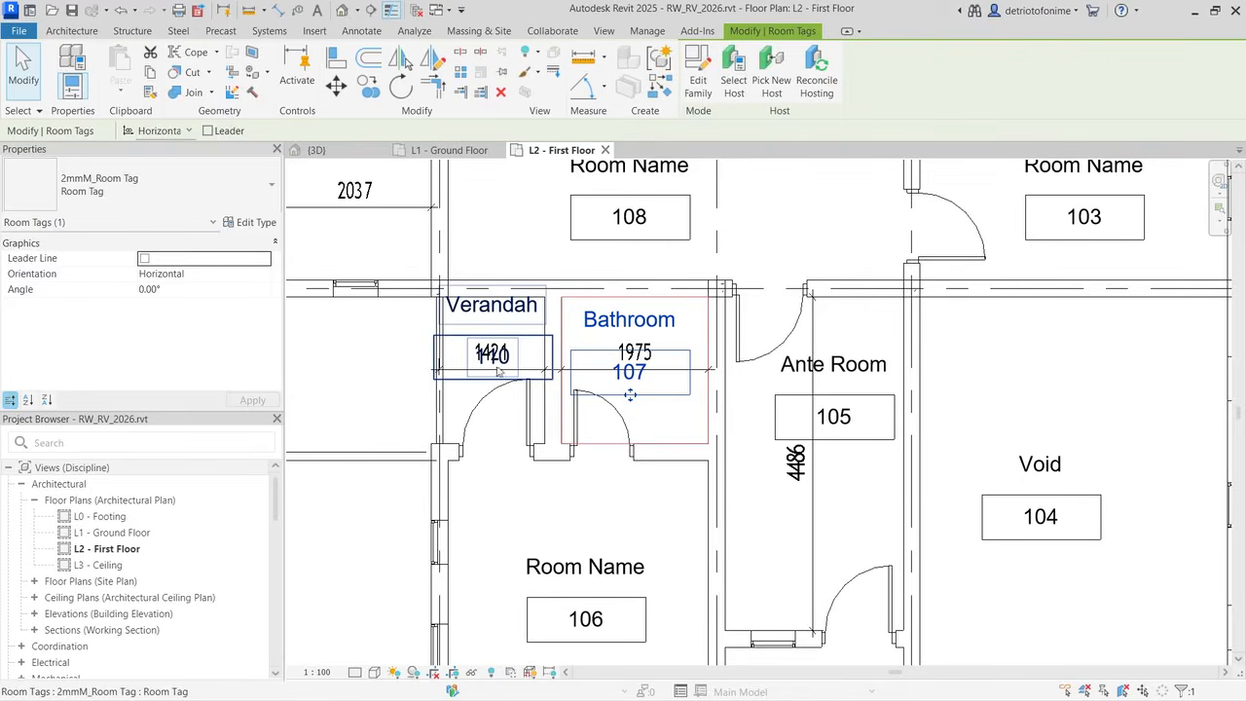
Step: Rename room 106, below the Bathroom, as Bedroom
double_click(576, 568)
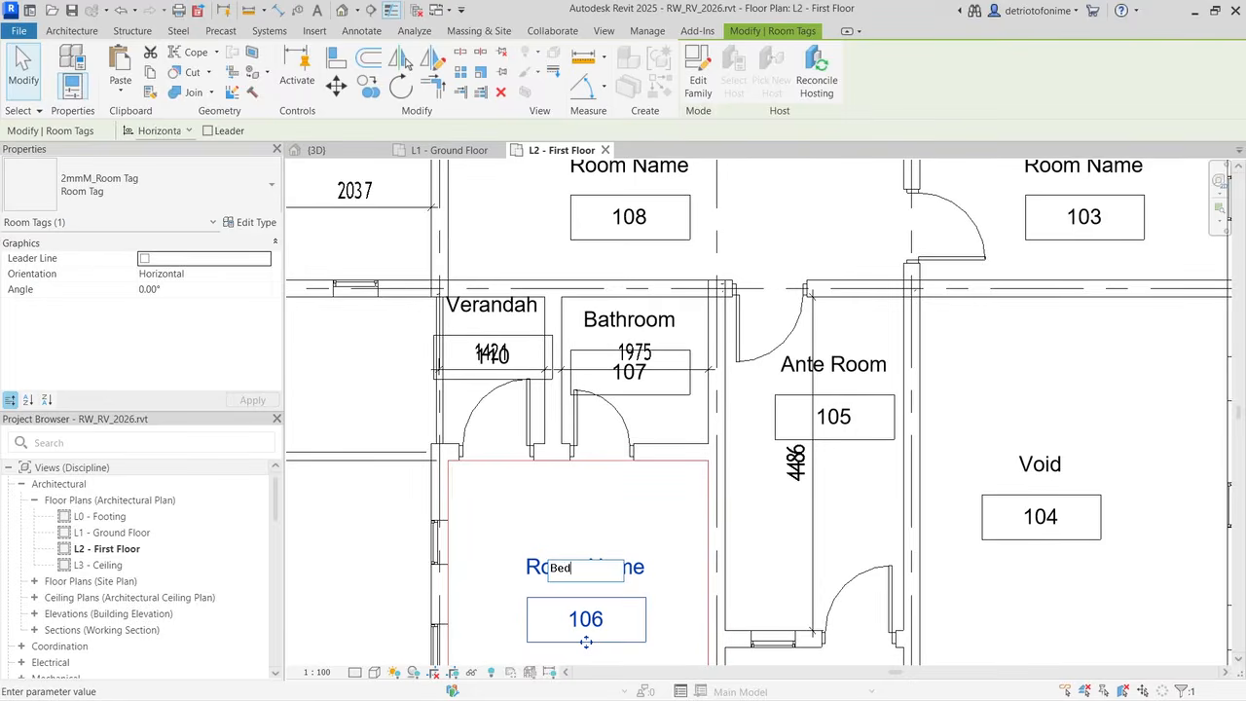
type("Bedroom")
key("Return")
Step: Rename room 108, between grids B and C, as Stair Hall
scroll(588, 574, "down", 3)
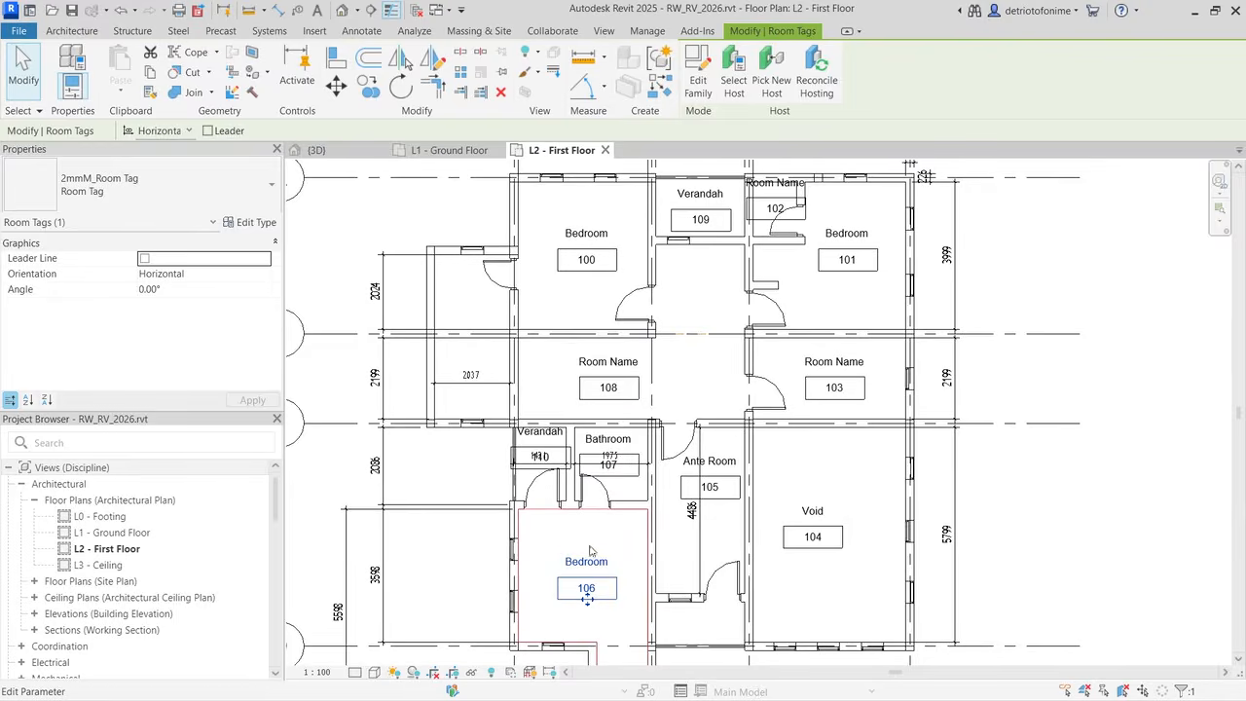
double_click(618, 366)
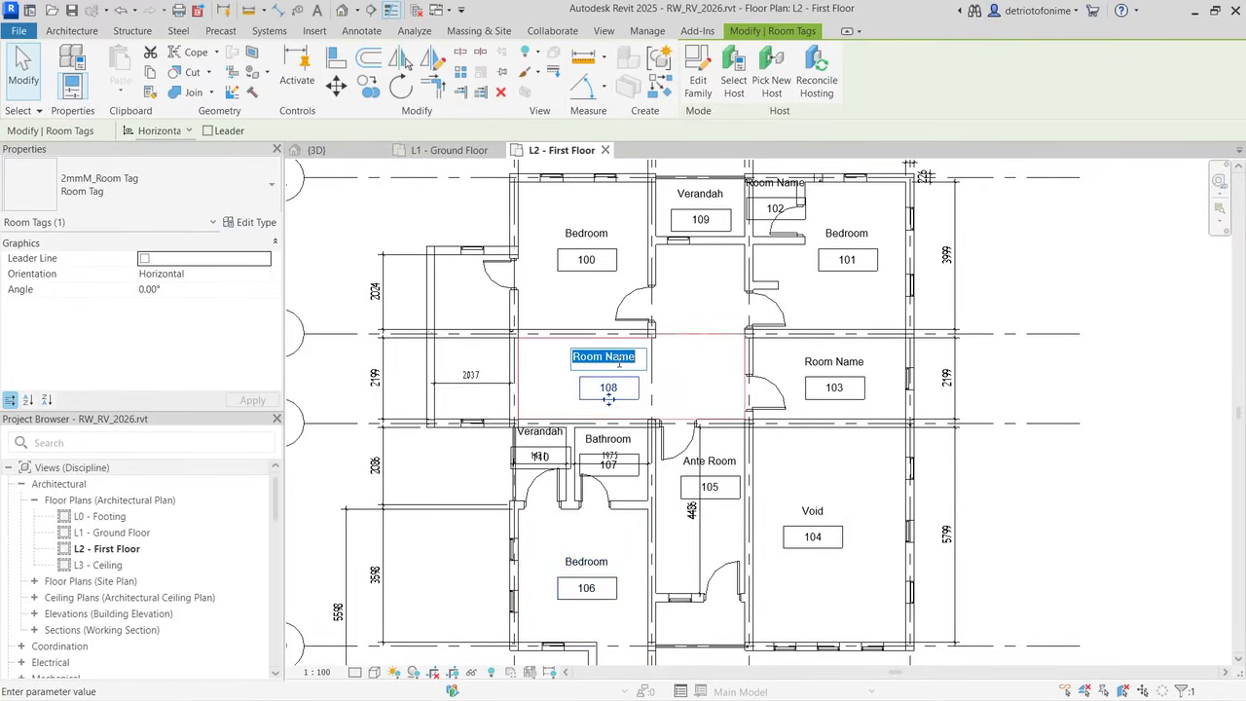
type("Stair Hall")
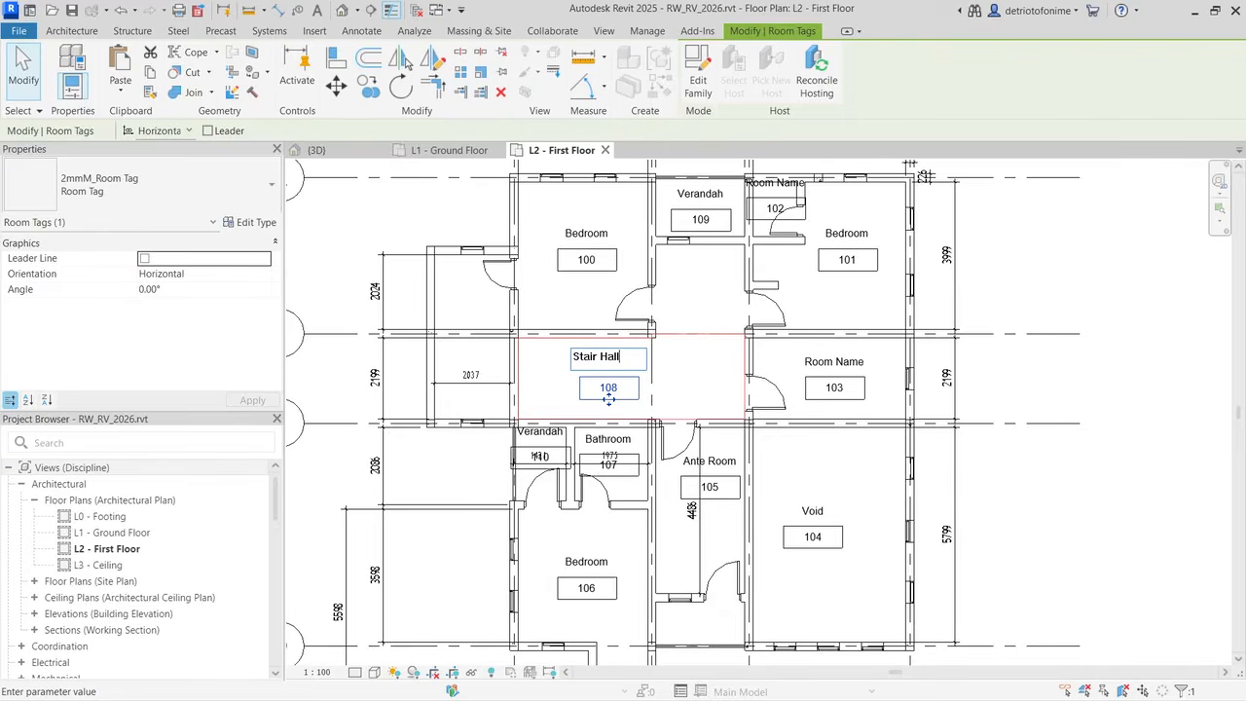
key("Return")
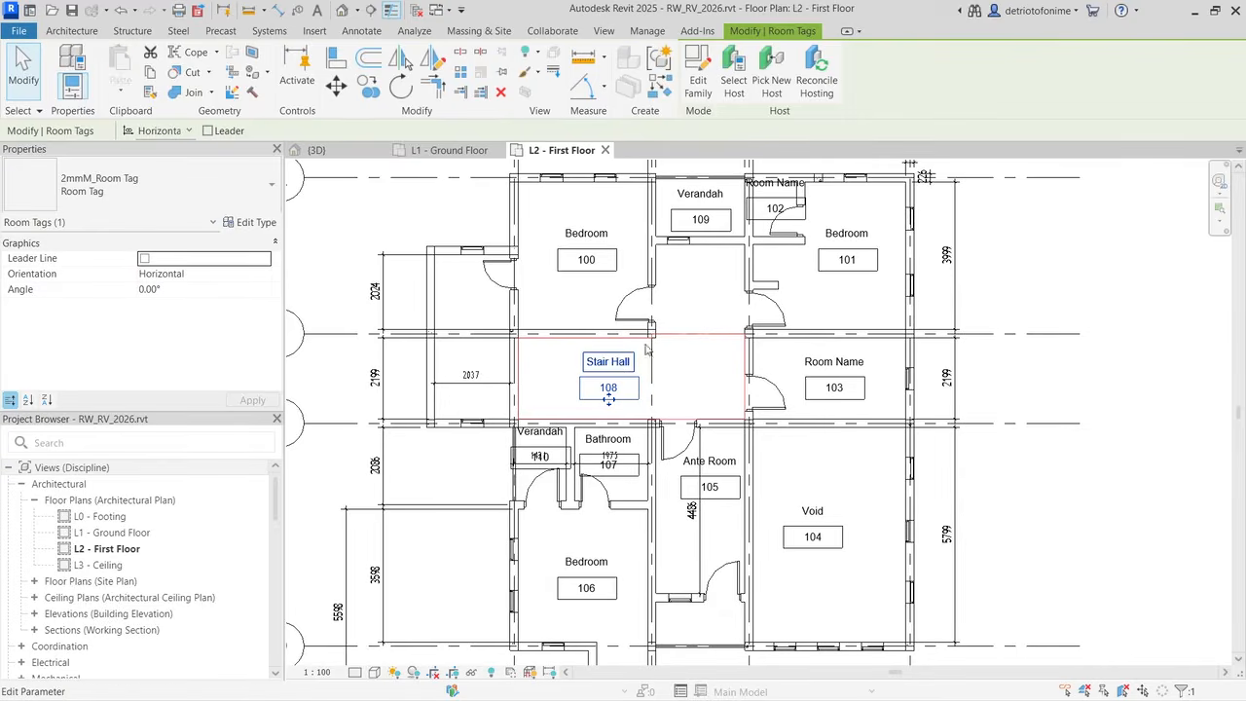
Step: Rename room 103, above the Void, as Study
left_click(722, 297)
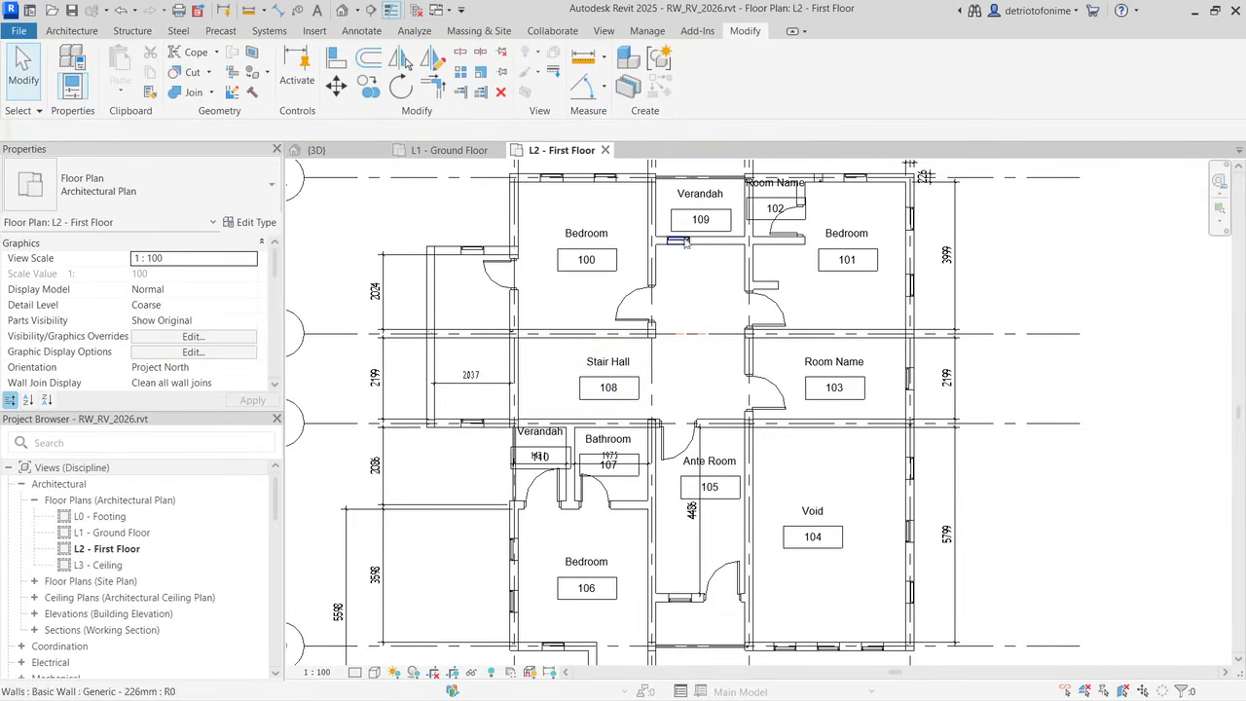
double_click(835, 361)
type("St")
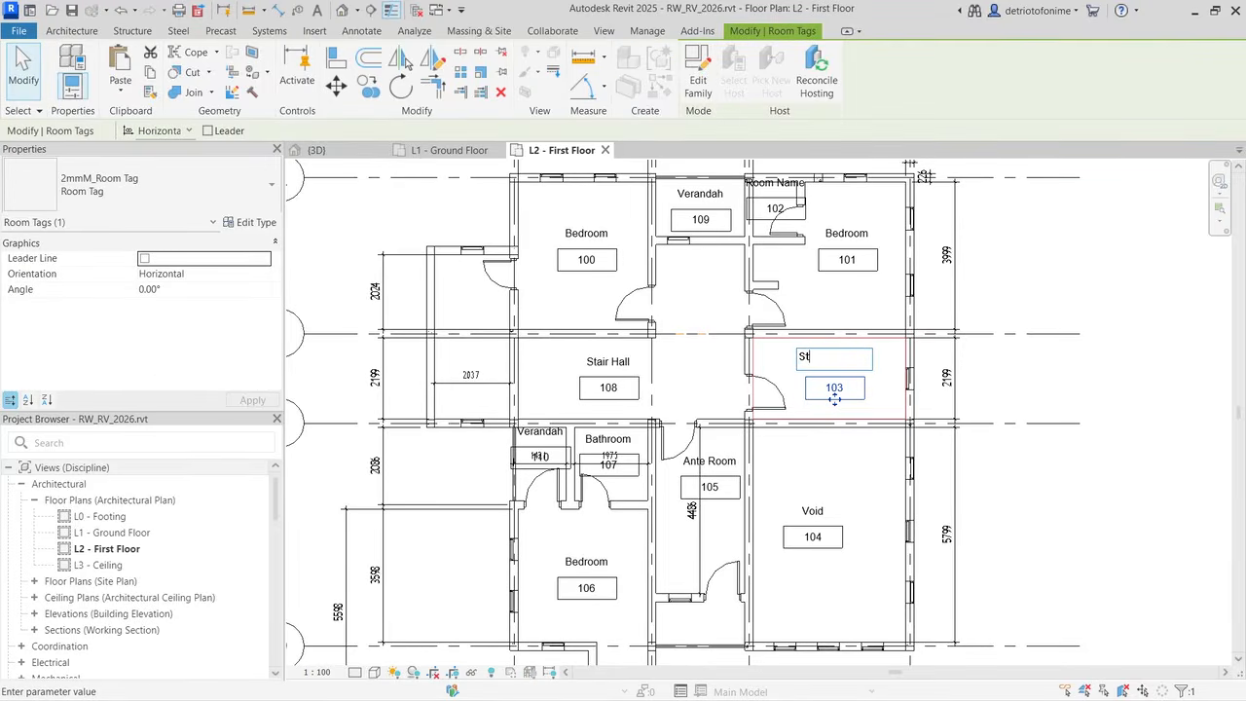
type("udy")
key("Return")
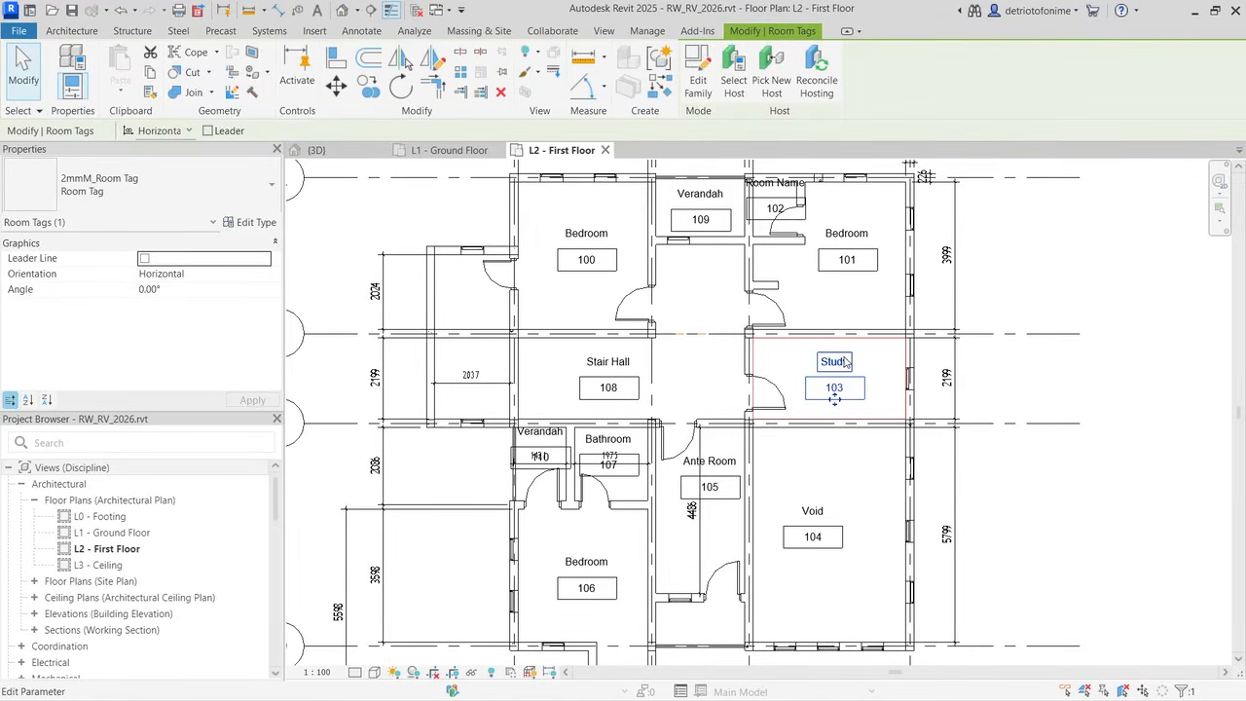
left_click(1072, 372)
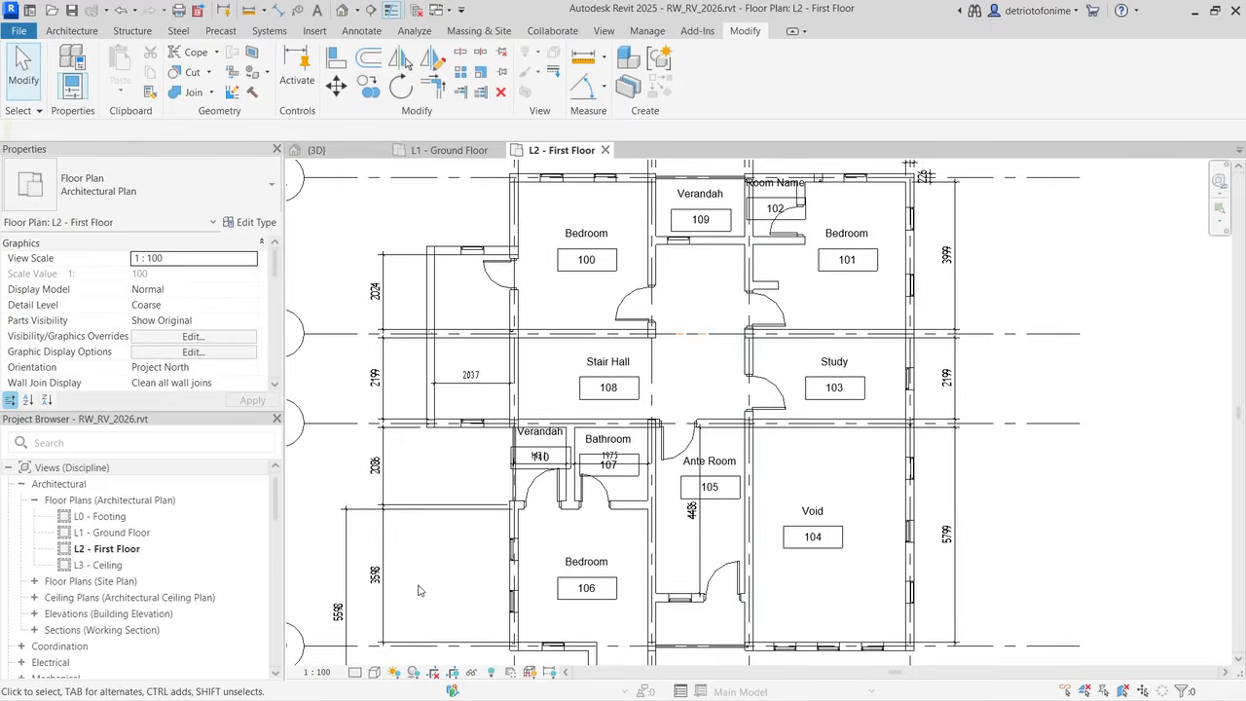
Step: Review the whole first-floor plan with its room tags and the complete house model in the 3D view
scroll(576, 358, "down", 1)
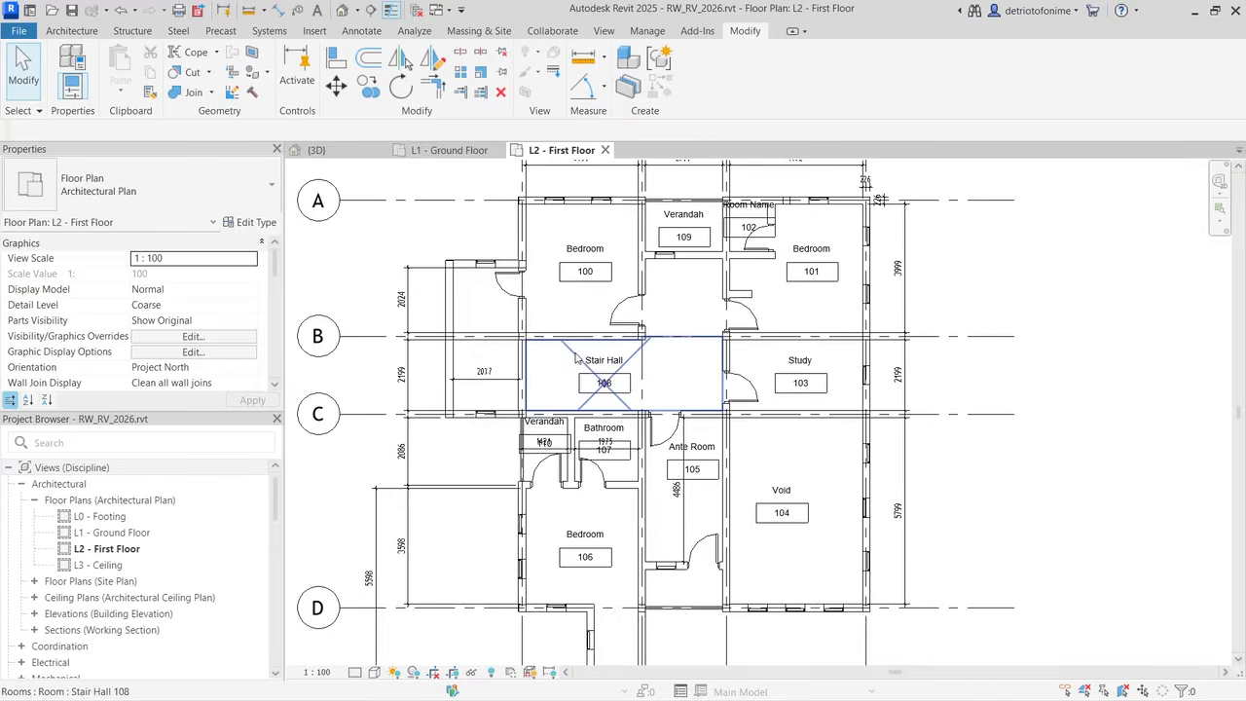
scroll(585, 365, "down", 5)
scroll(621, 400, "up", 5)
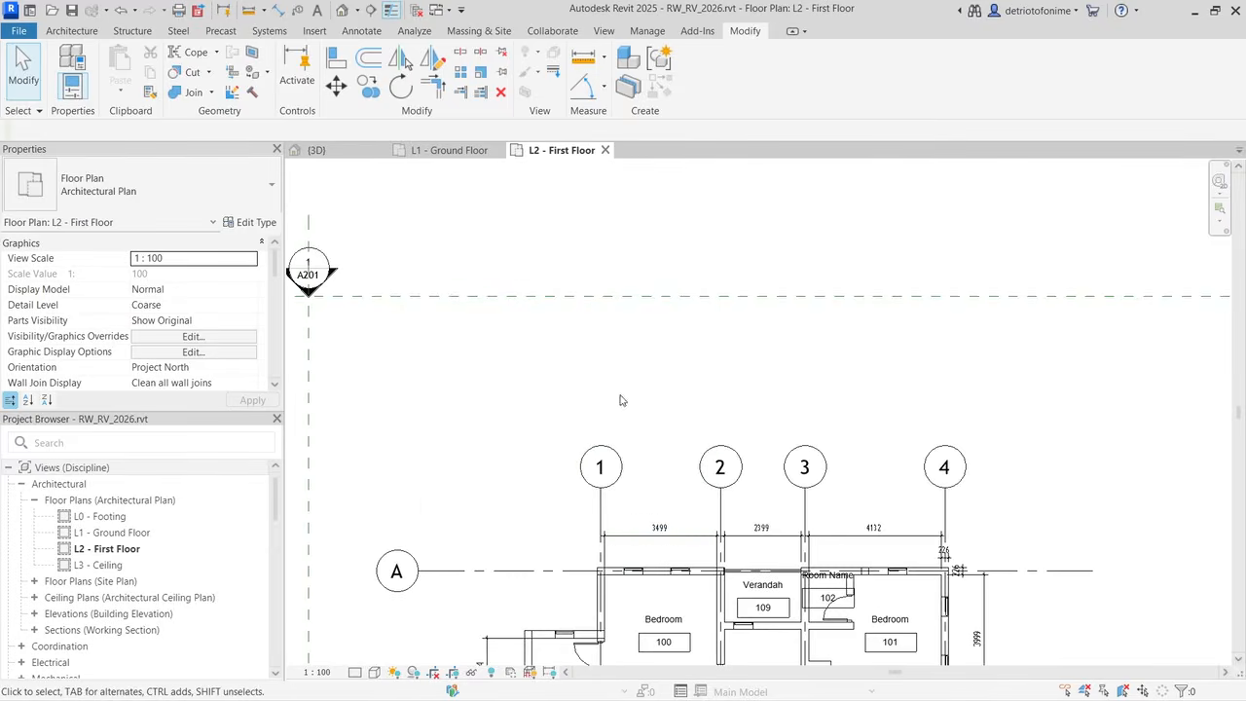
scroll(621, 400, "down", 1)
scroll(654, 588, "down", 1)
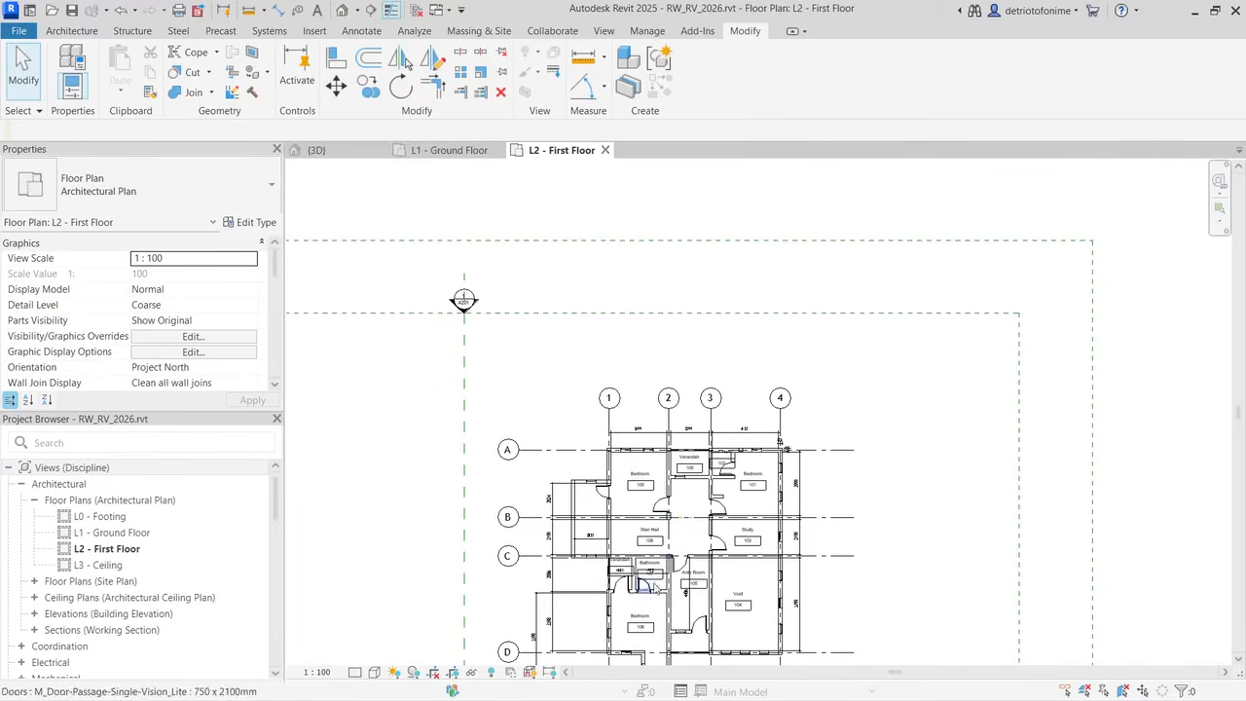
scroll(613, 428, "down", 3)
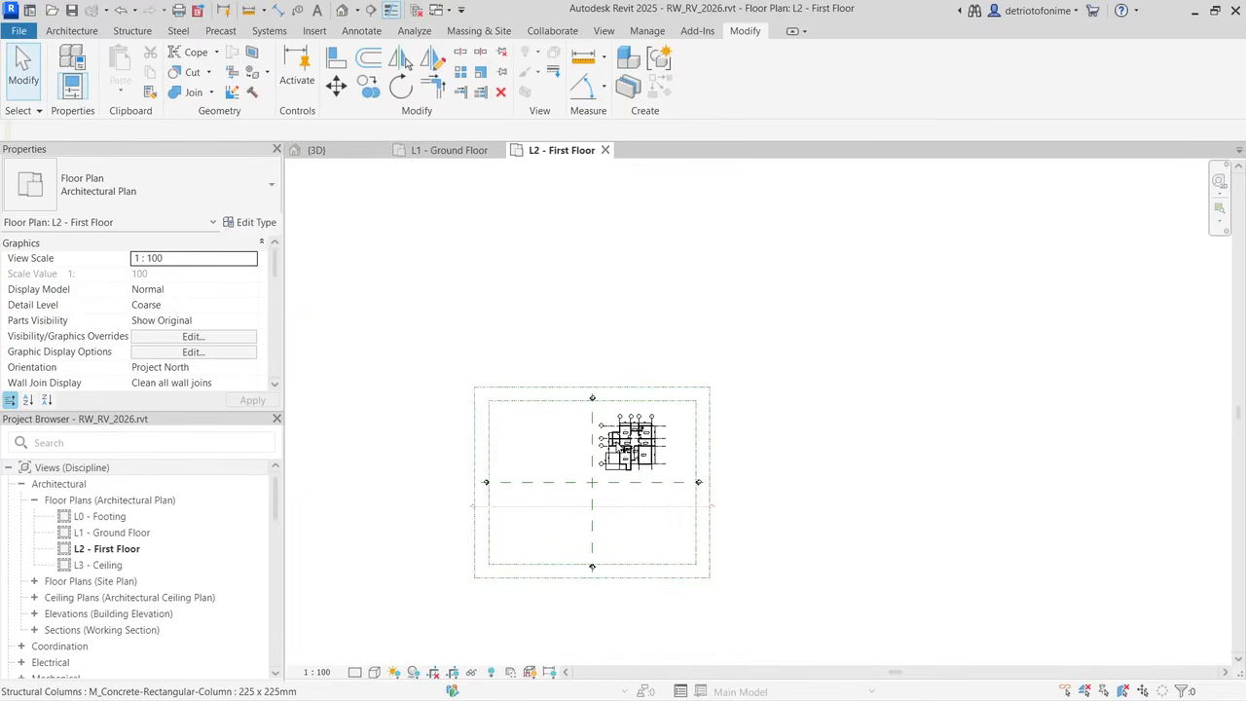
scroll(623, 450, "up", 4)
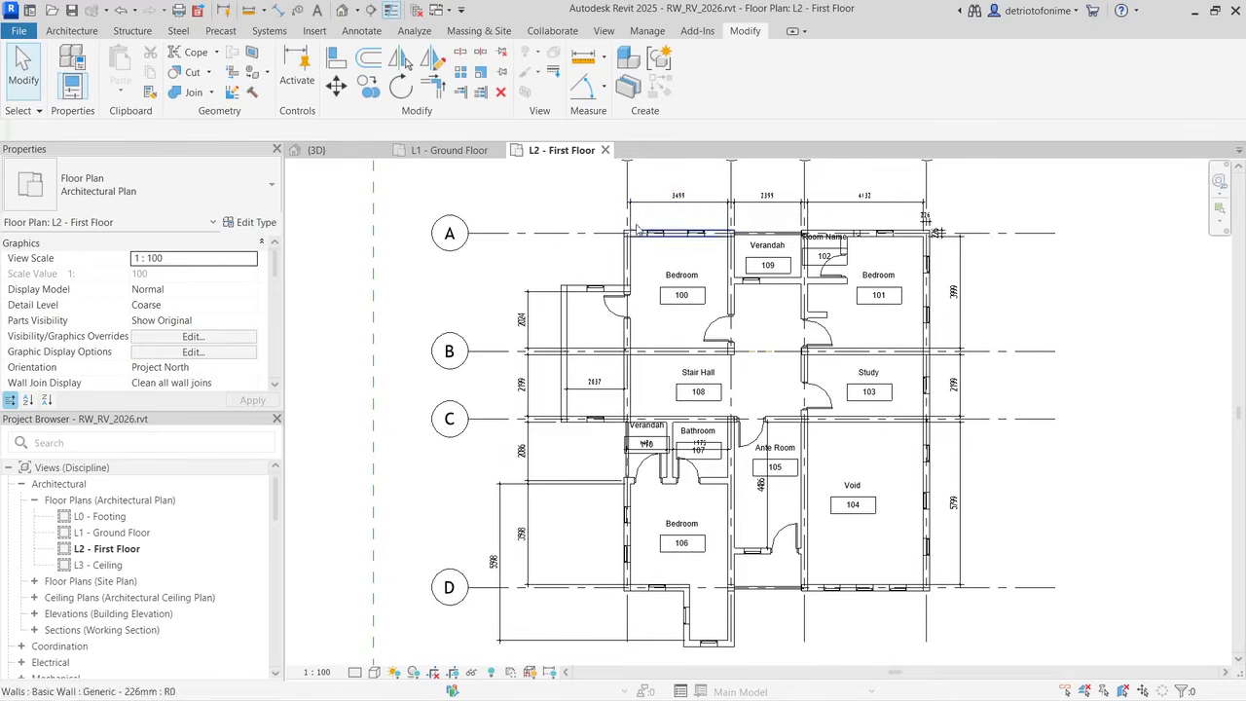
left_click(318, 149)
scroll(821, 457, "down", 4)
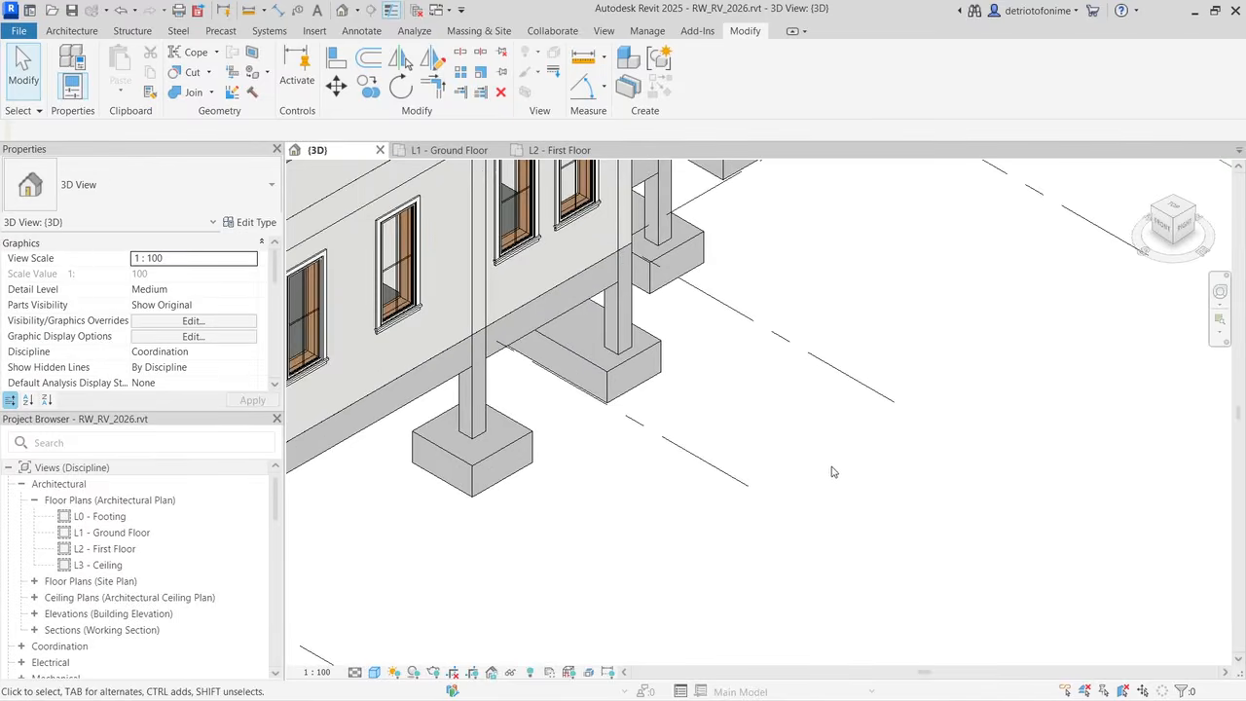
scroll(821, 457, "down", 4)
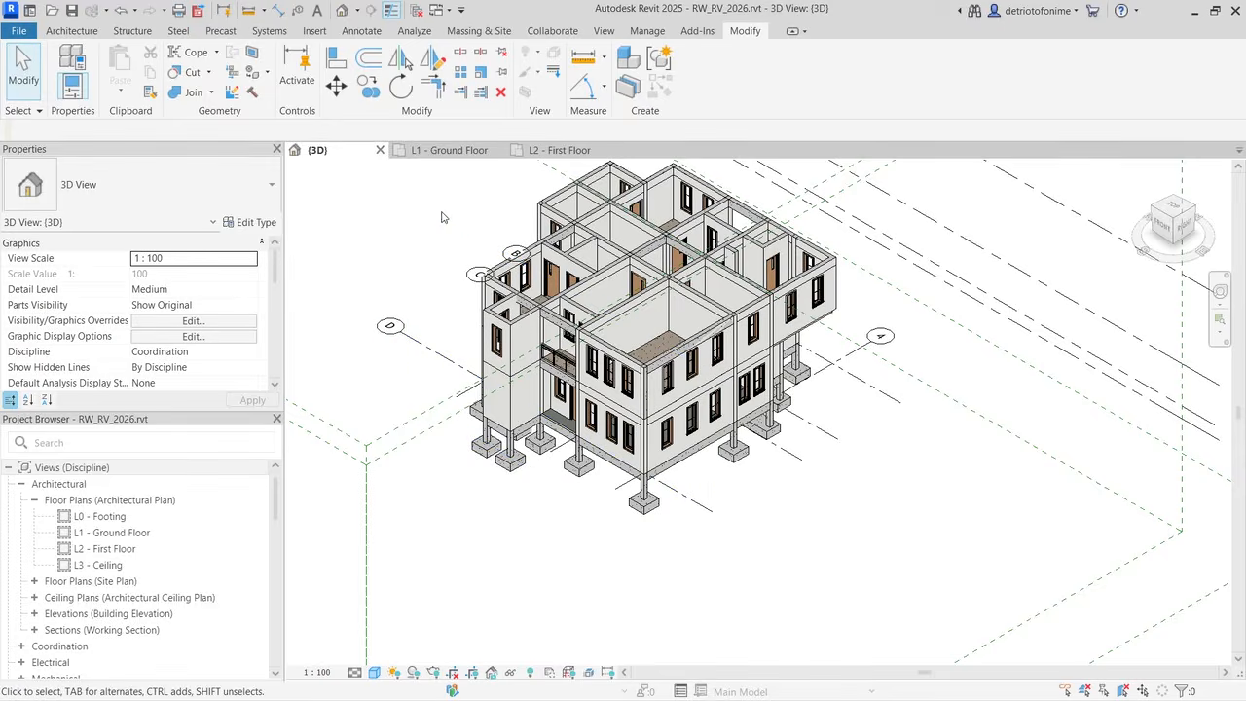
scroll(477, 183, "up", 1)
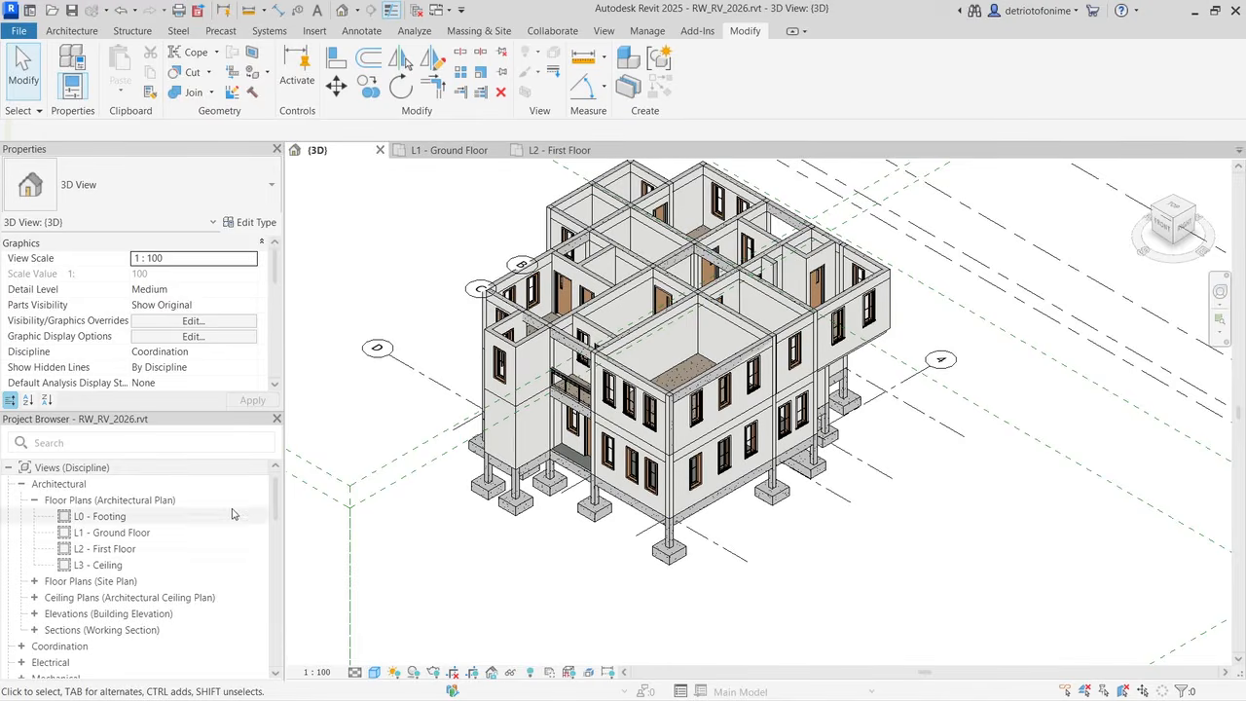
Step: Open the L1 - Ground Floor structural plan
scroll(70, 633, "down", 2)
double_click(70, 631)
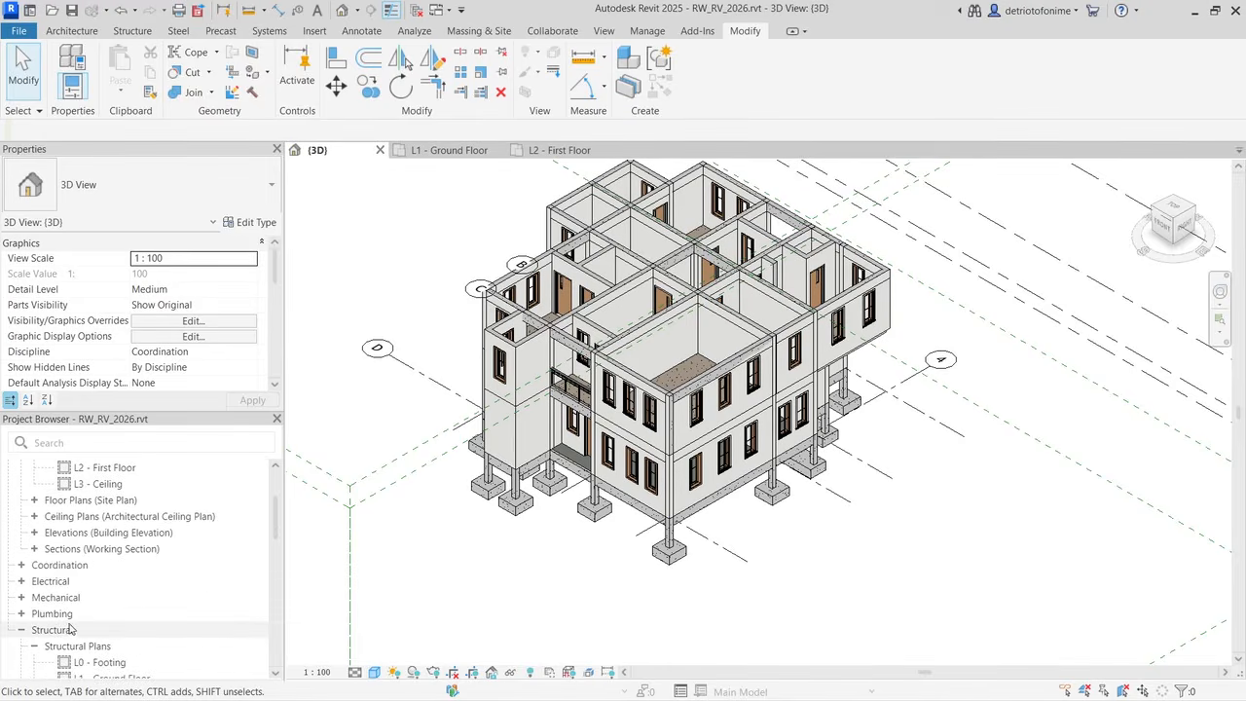
double_click(108, 677)
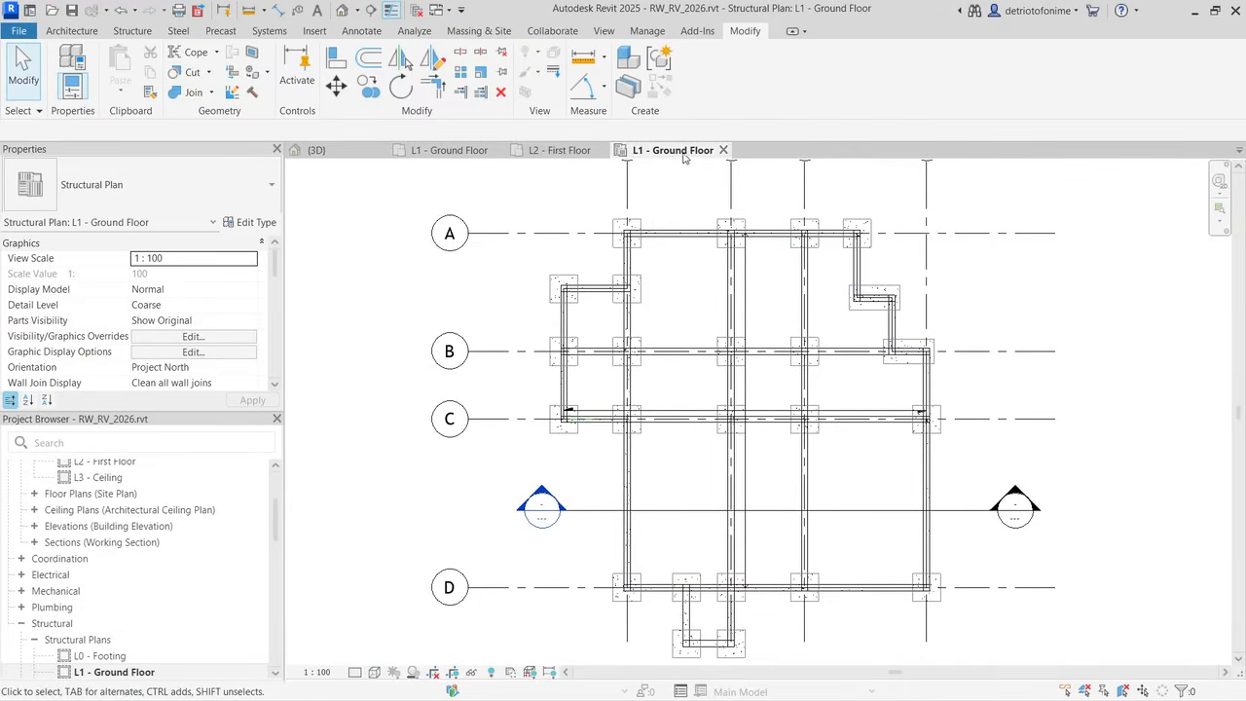
Step: Tag by category the grid A beam, the footing at its end, the floor slab and a column on grid B
left_click(359, 31)
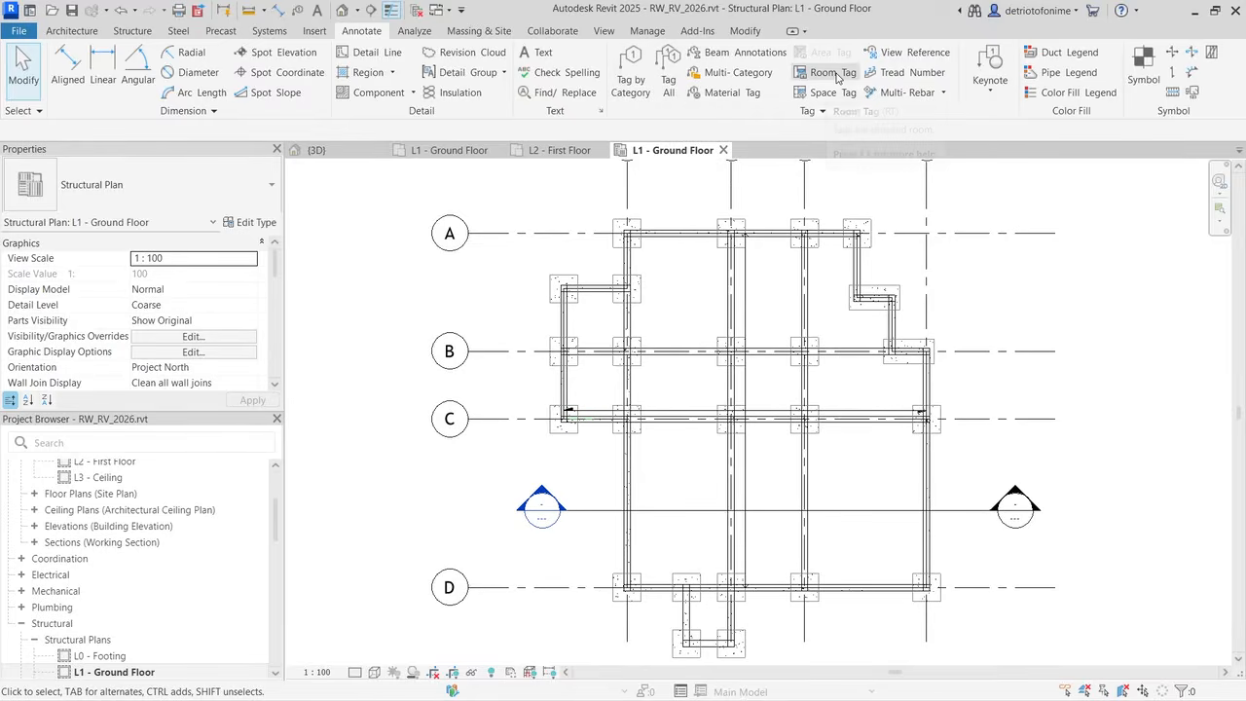
left_click(631, 86)
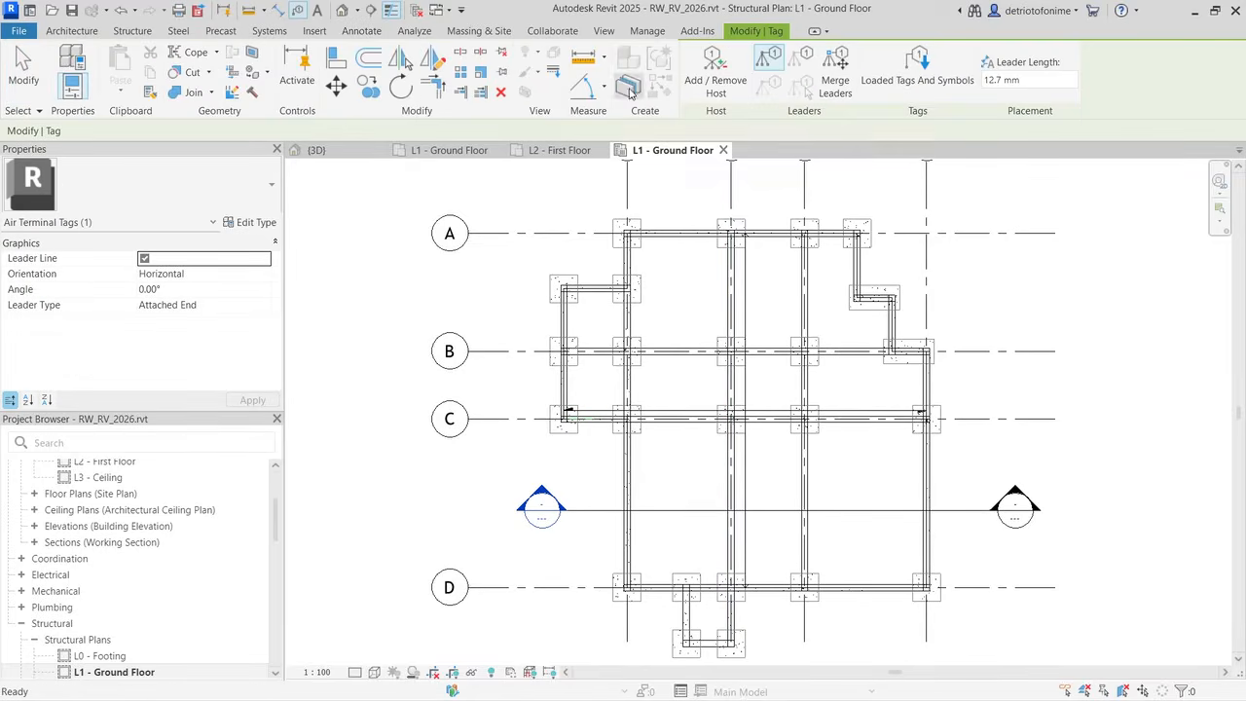
left_click(678, 230)
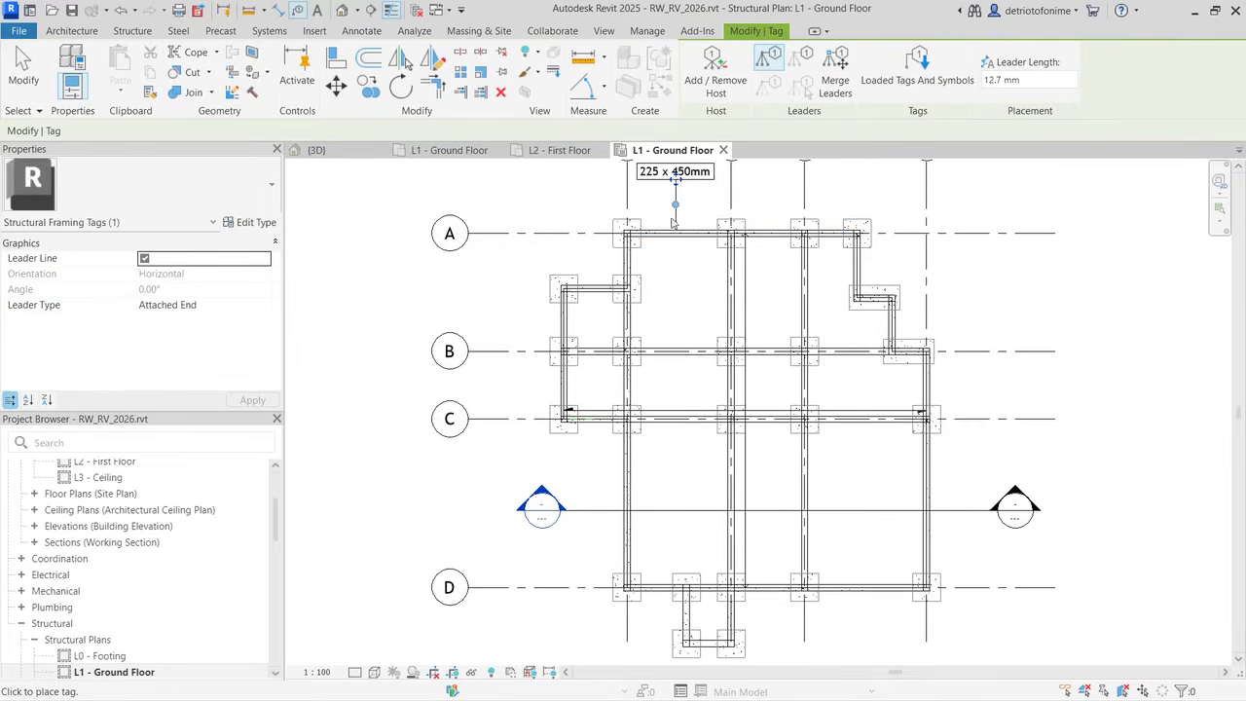
left_click(616, 226)
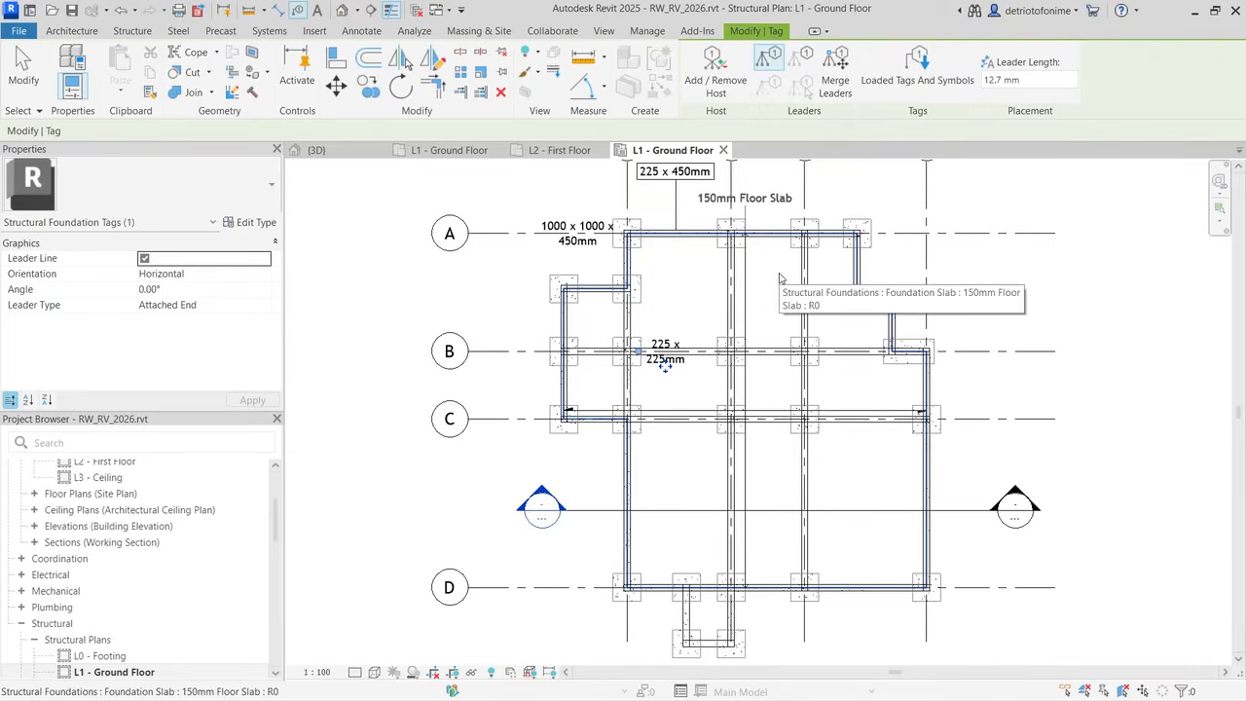
left_click(779, 279)
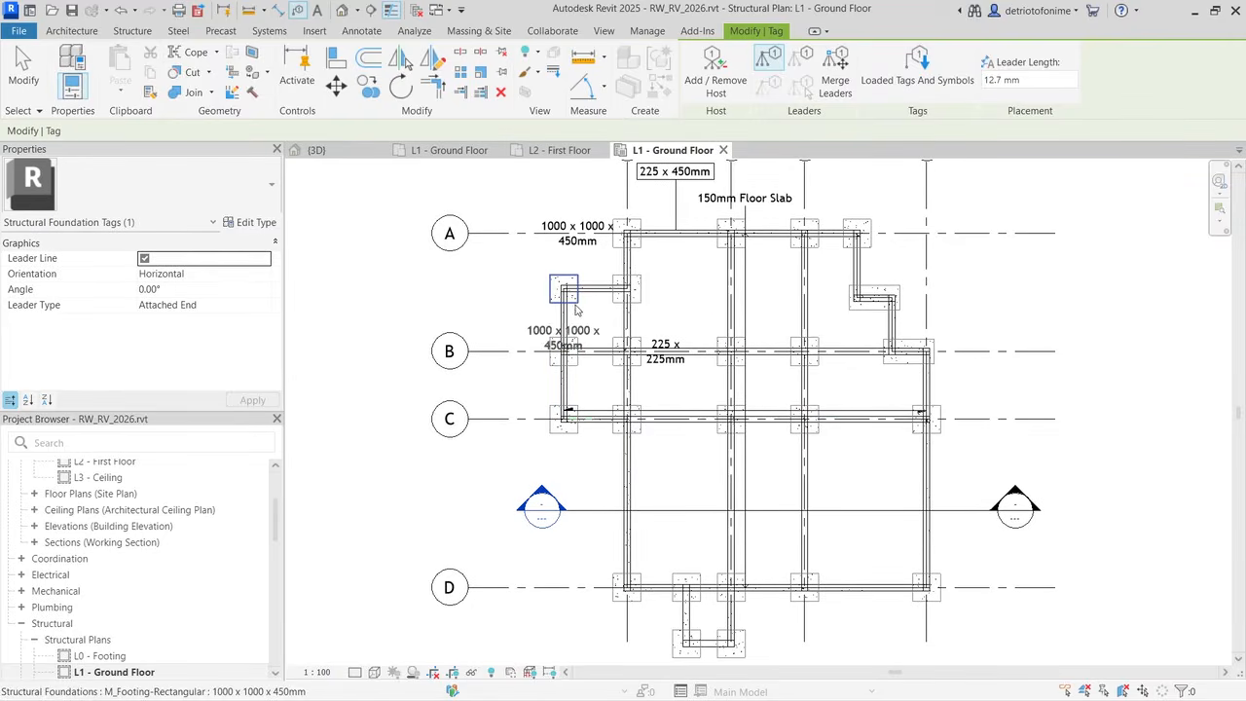
Step: Place a bold 2.5mm Arial text note reading C1 beside the column between grids A and B
left_click(359, 31)
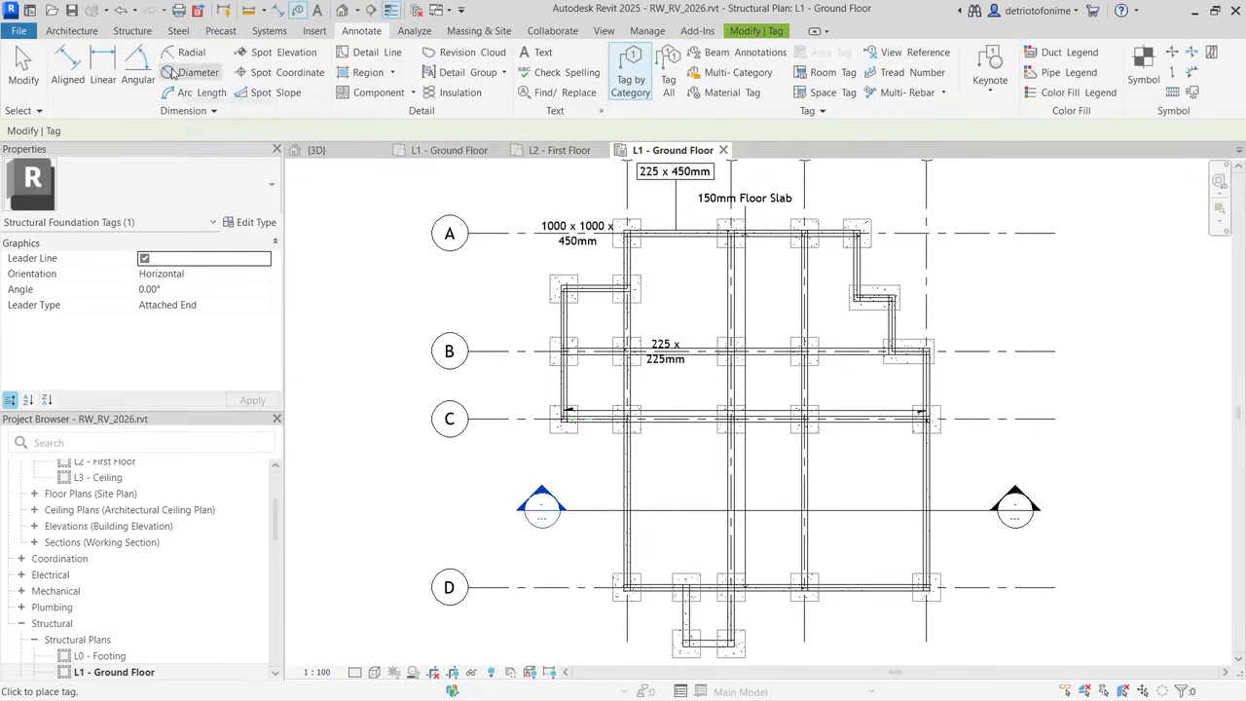
left_click(542, 55)
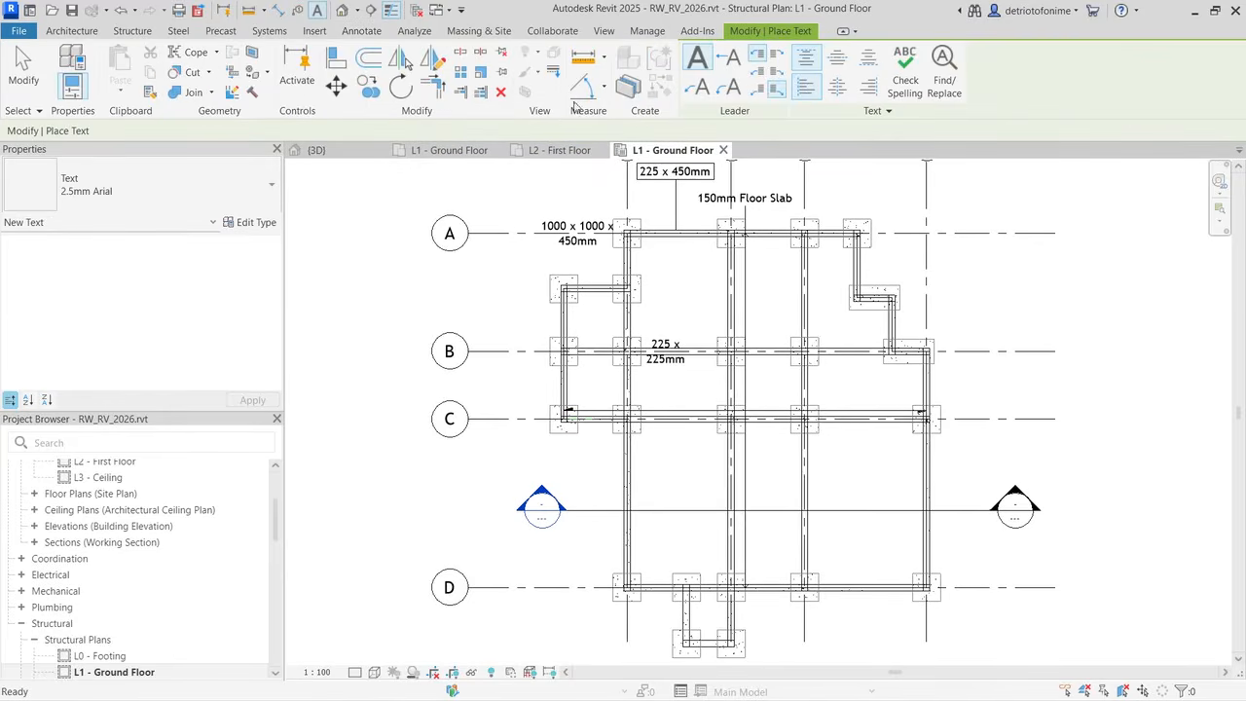
left_click(164, 193)
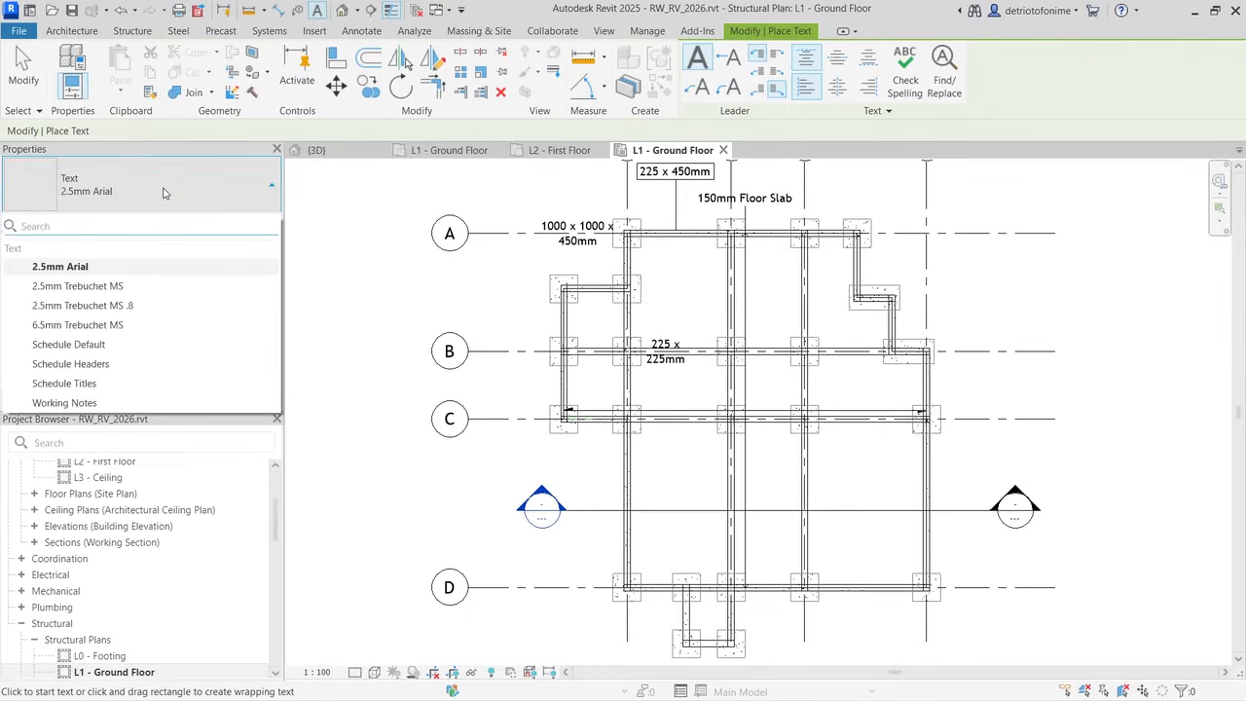
left_click(166, 192)
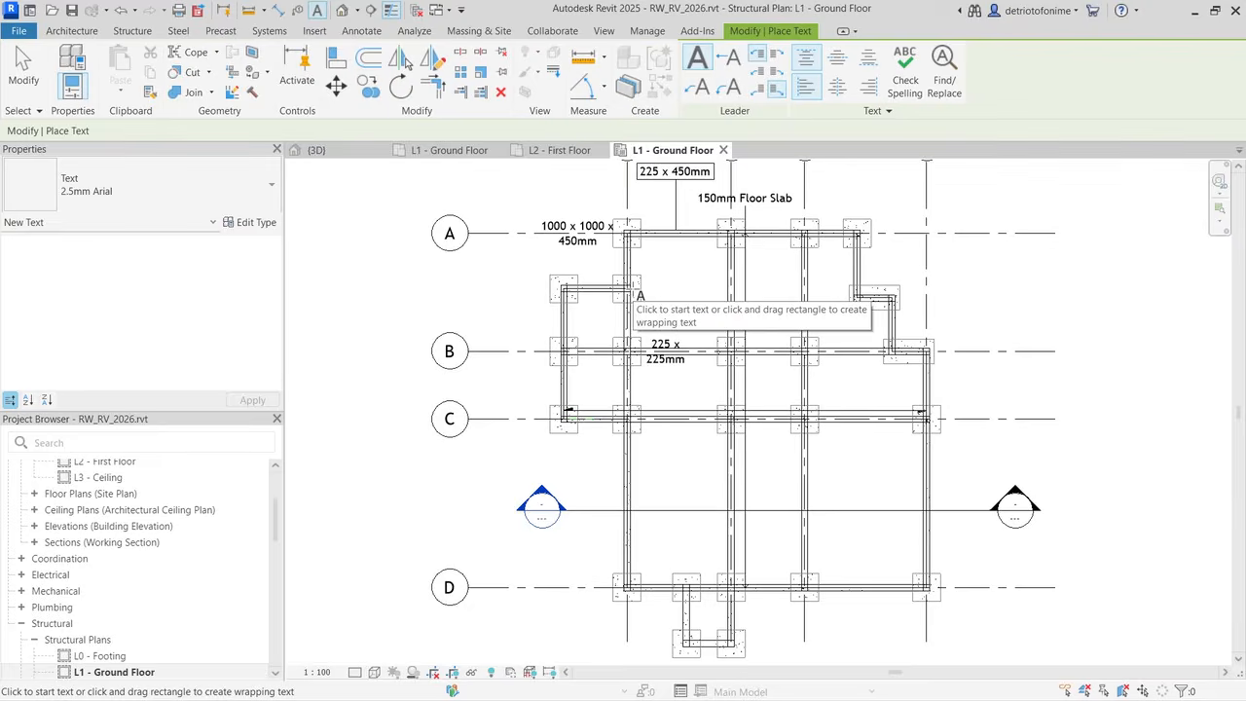
left_click(652, 304)
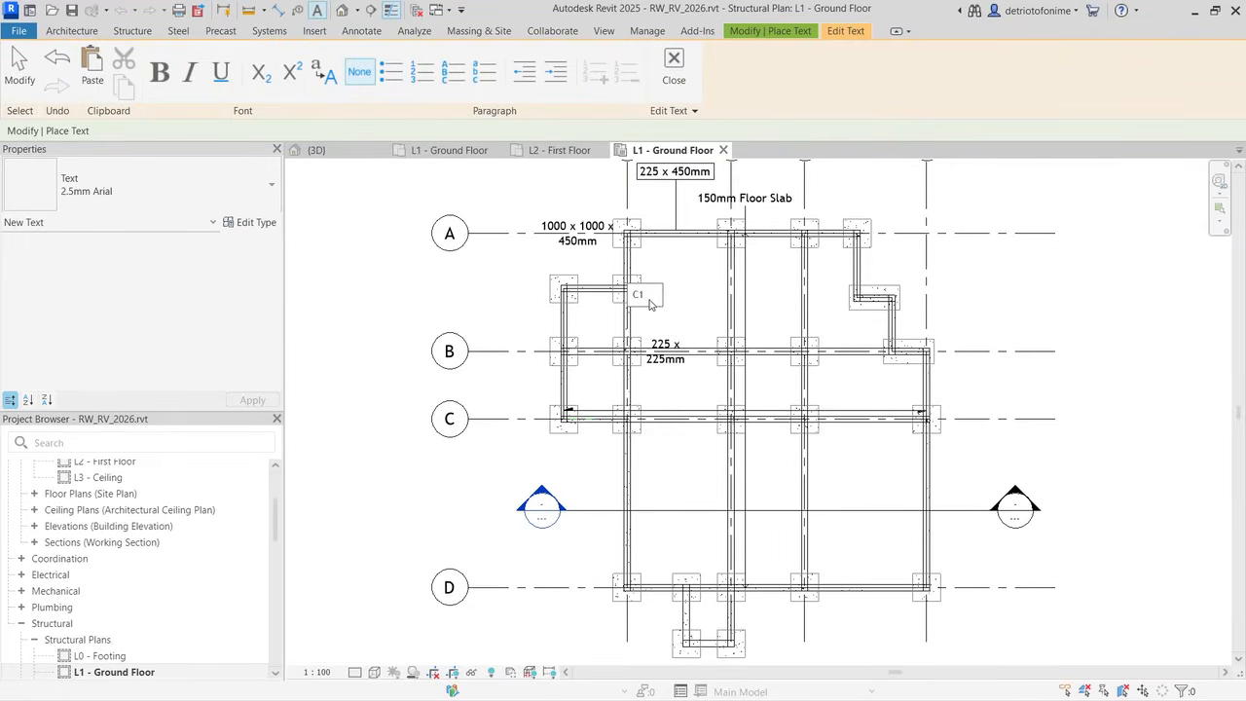
key("ctrl+a")
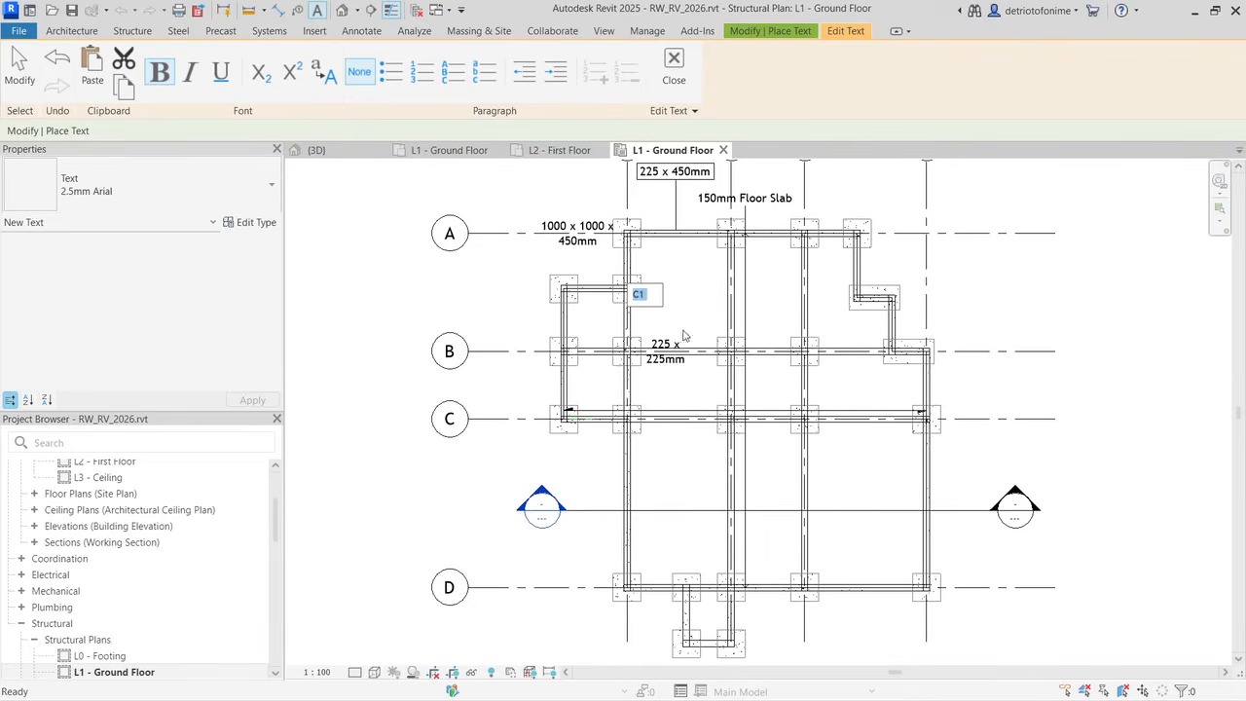
key("Escape")
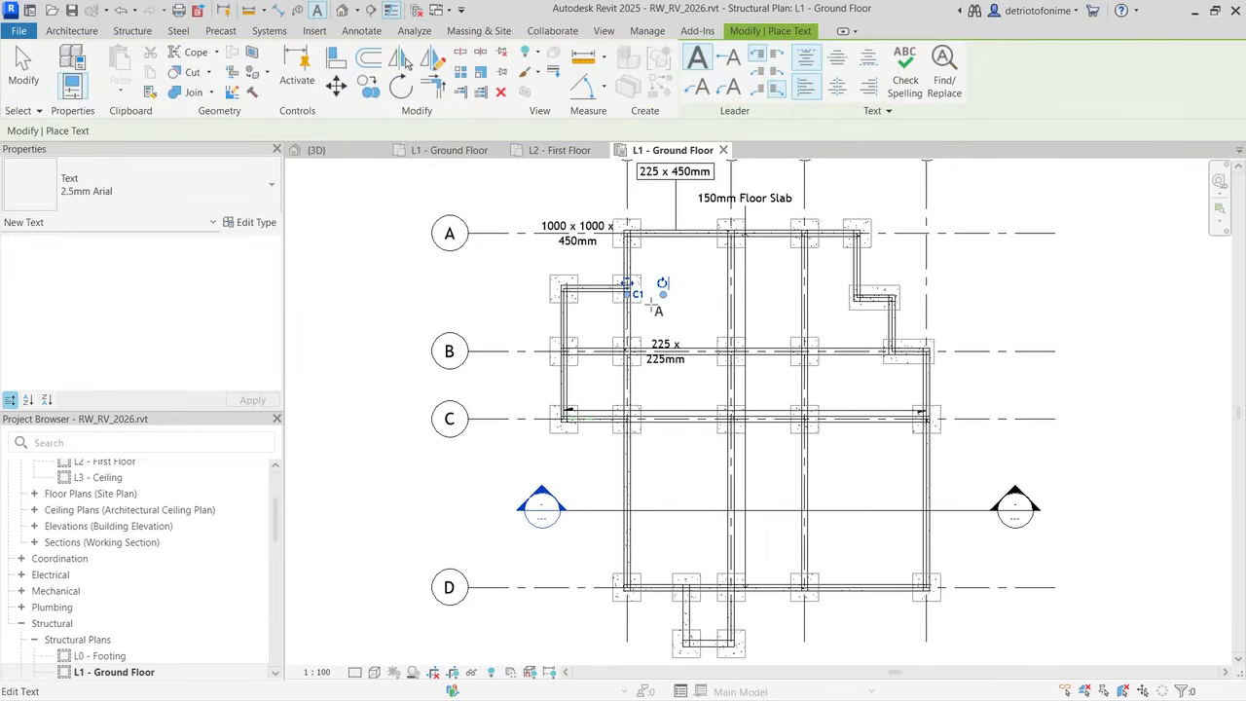
Step: Copy the C1 text note in Multiple mode, from its column's corner onto the four columns along grid A
key("Escape")
scroll(642, 297, "up", 1)
left_click(654, 302)
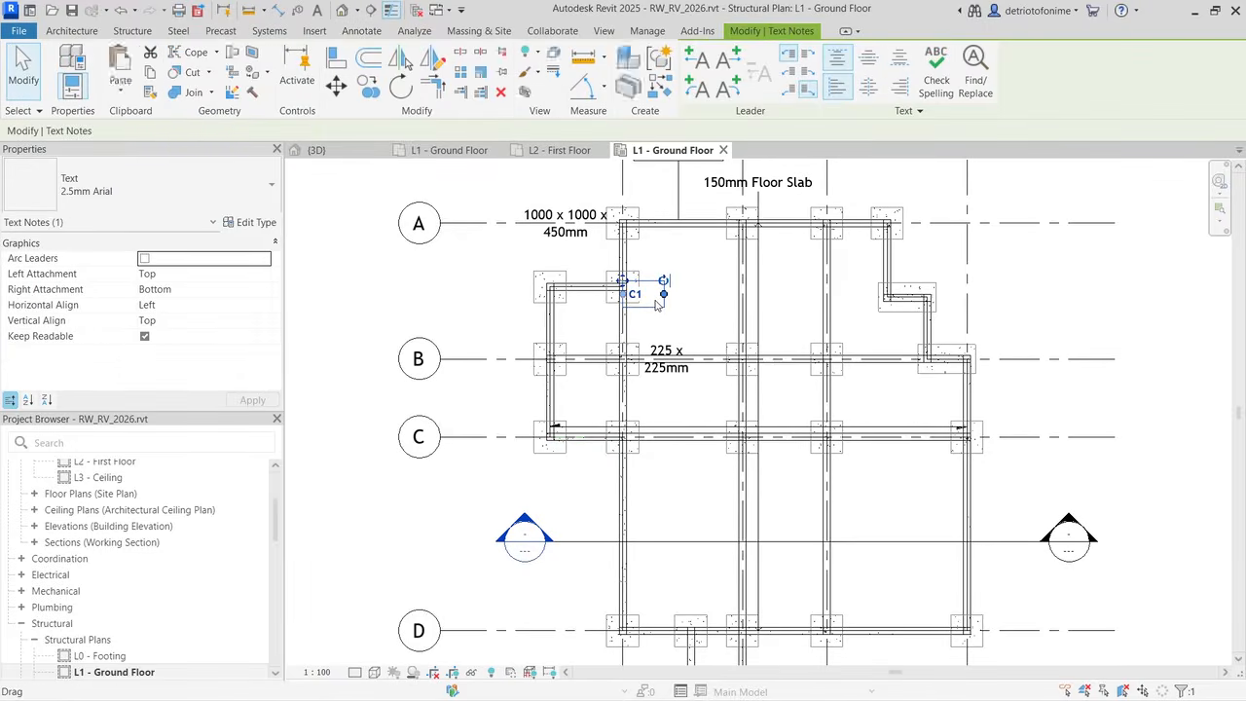
left_click(370, 88)
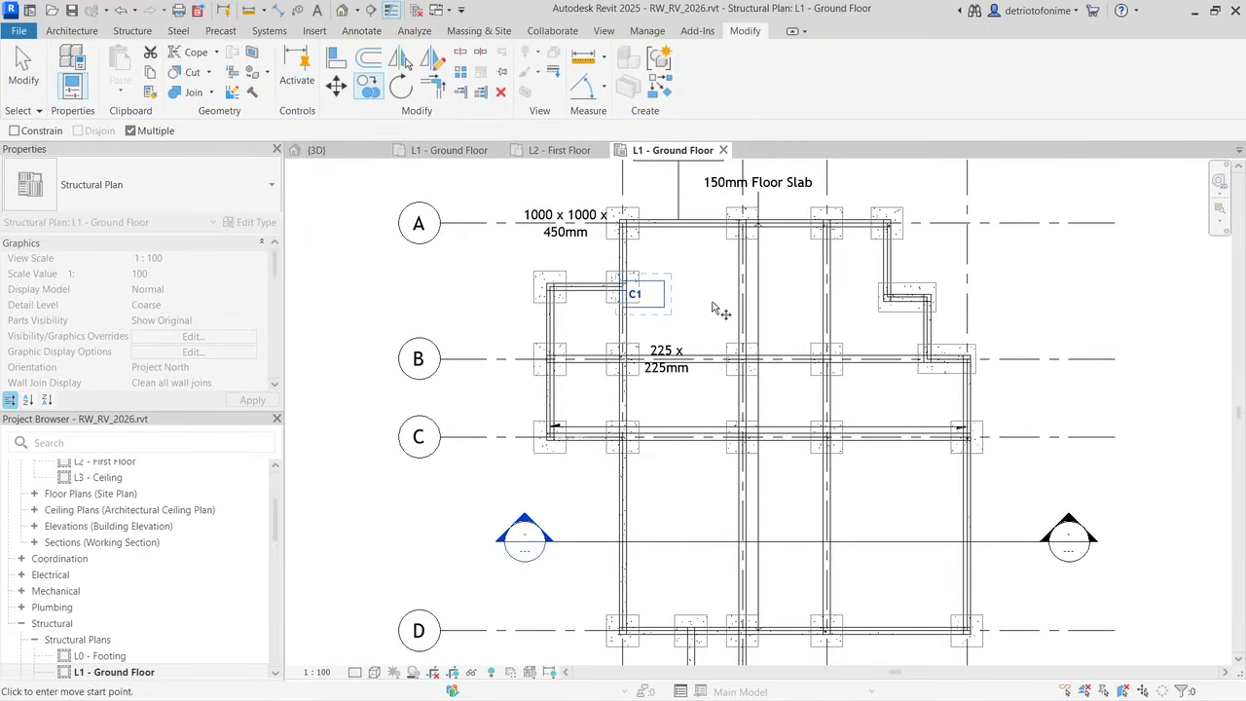
scroll(628, 292, "up", 2)
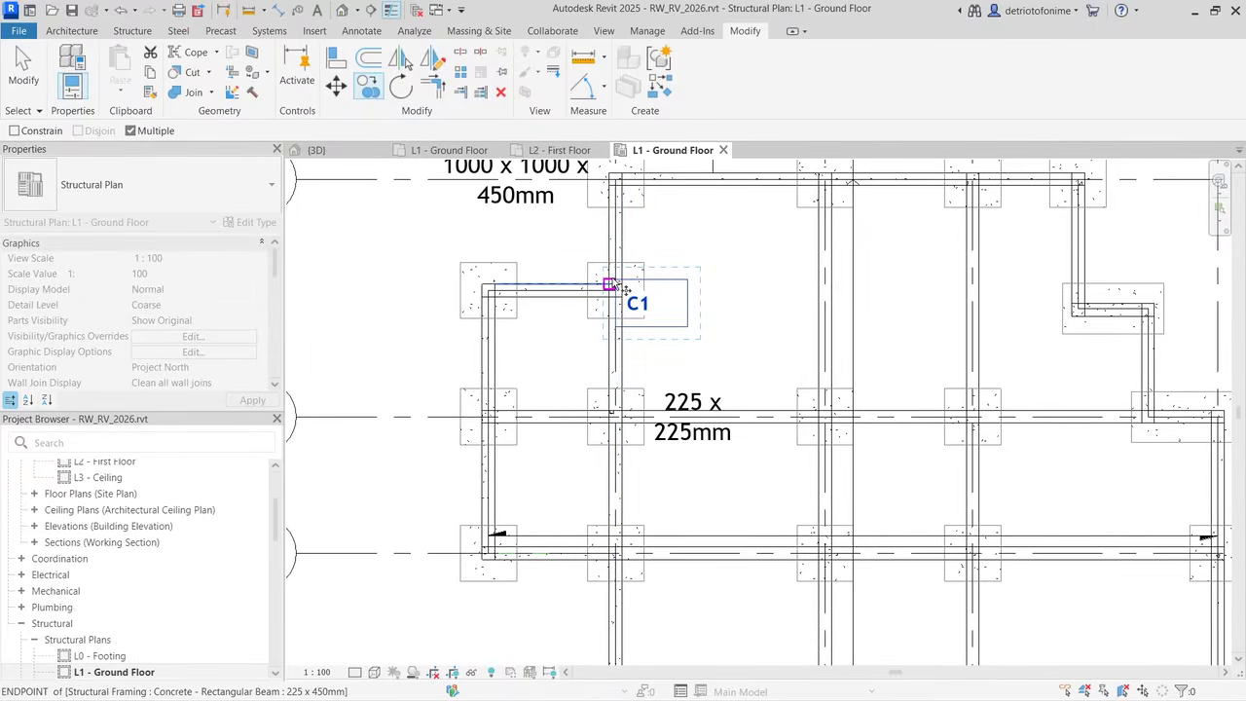
left_click(621, 284)
scroll(620, 285, "down", 2)
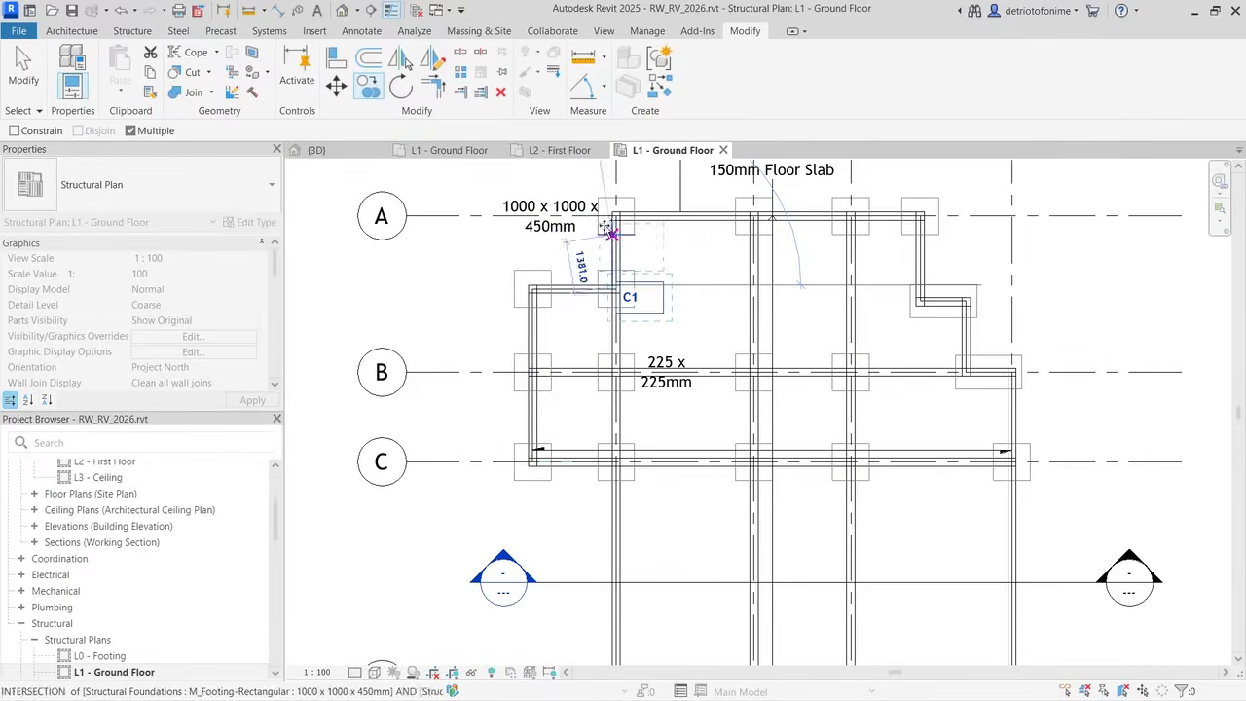
left_click(620, 216)
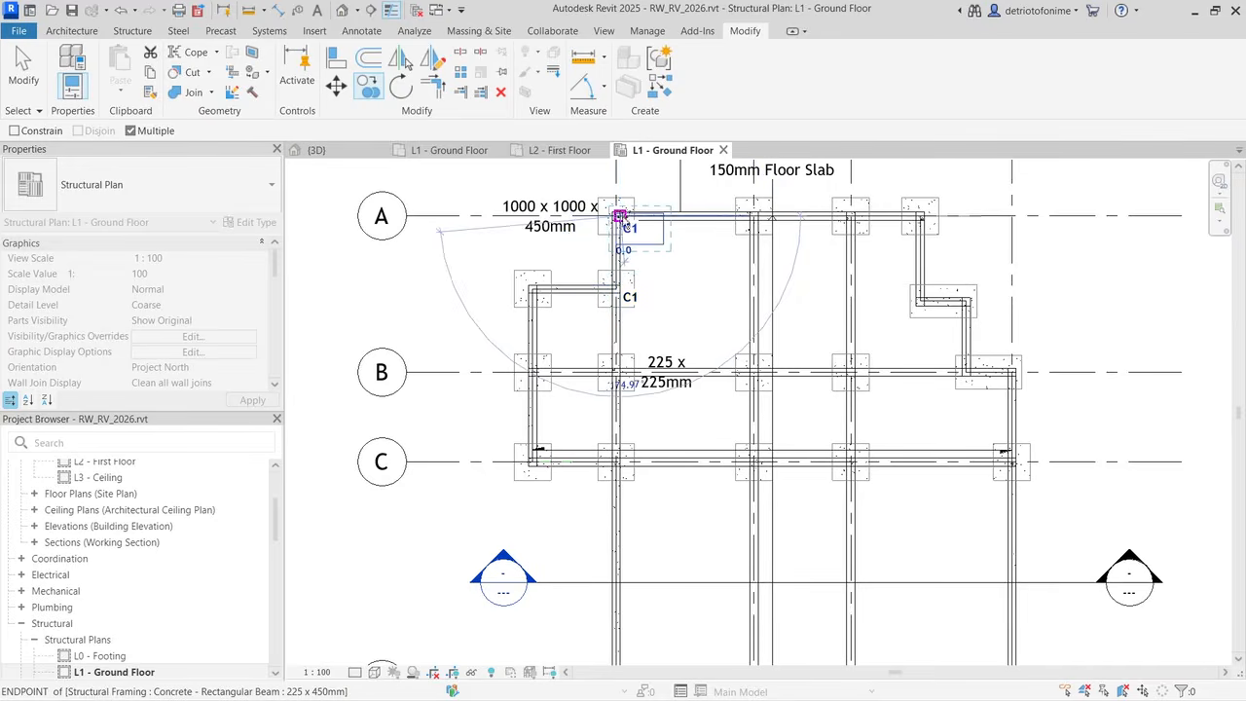
left_click(751, 216)
left_click(854, 216)
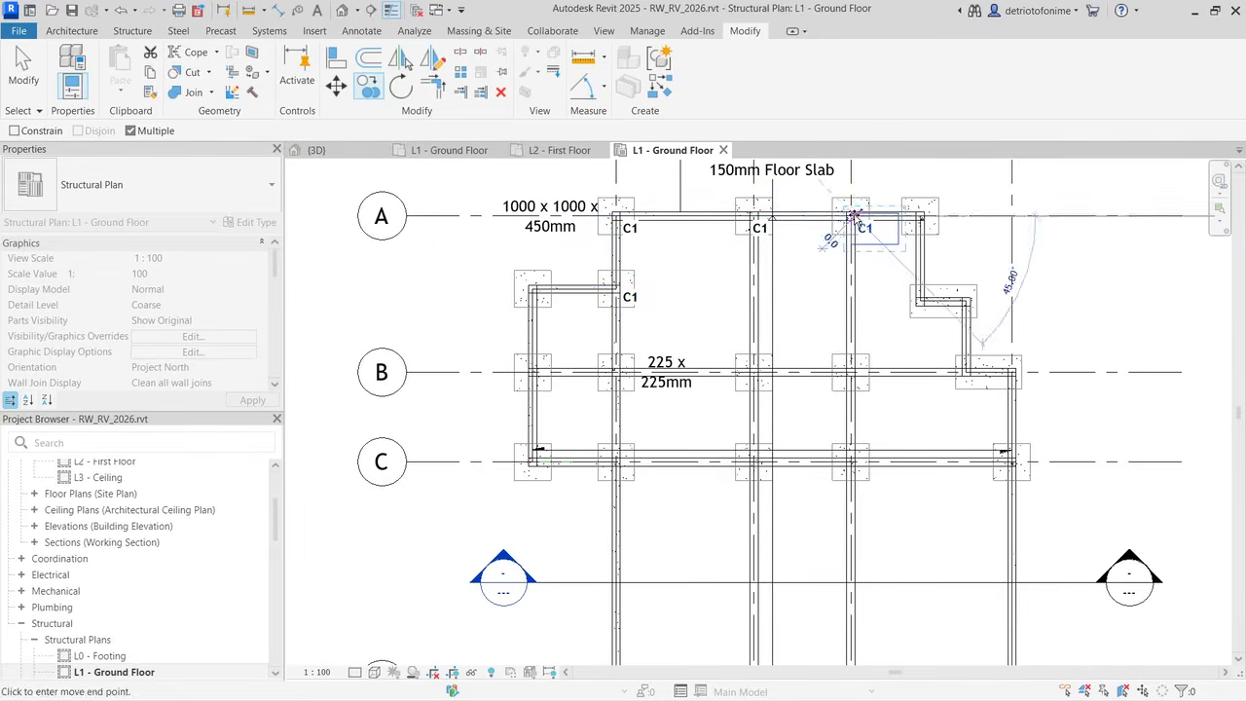
left_click(920, 216)
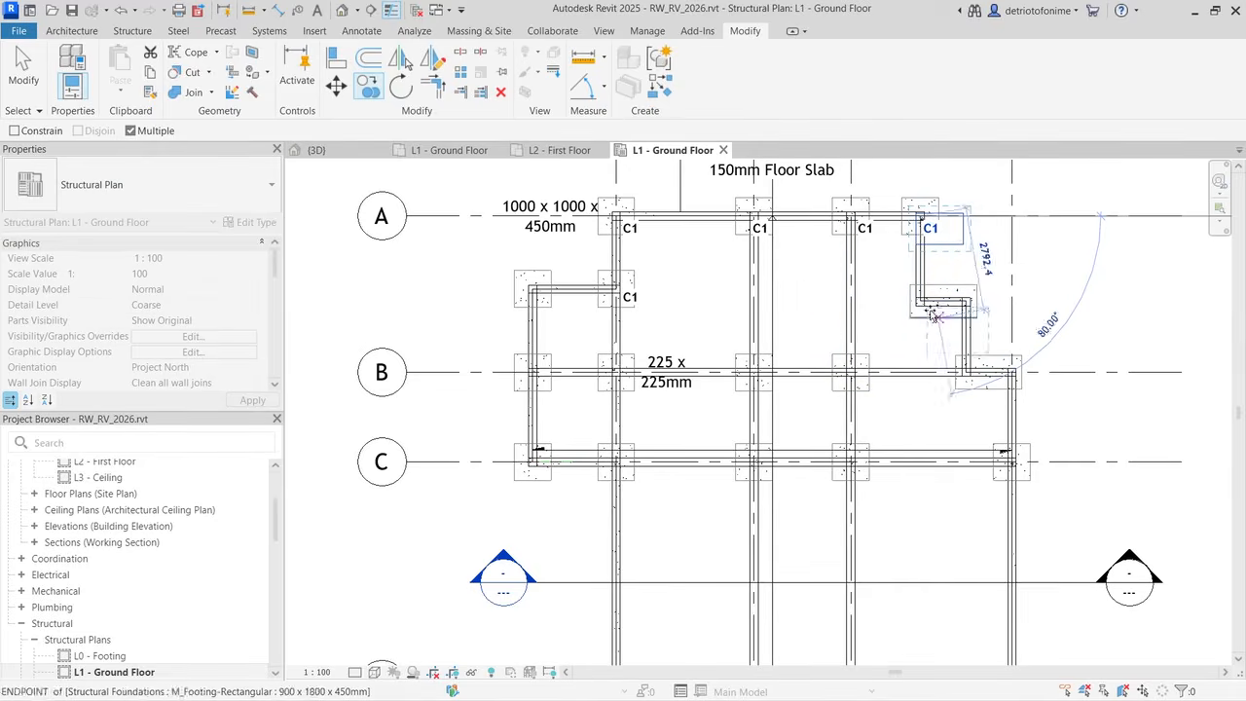
Step: Copy the C1 label onto the stepped-corner columns, grid 4 at B and C, grid 3 at C and B, and grids 2 and 1 at B
left_click(962, 369)
left_click(1013, 372)
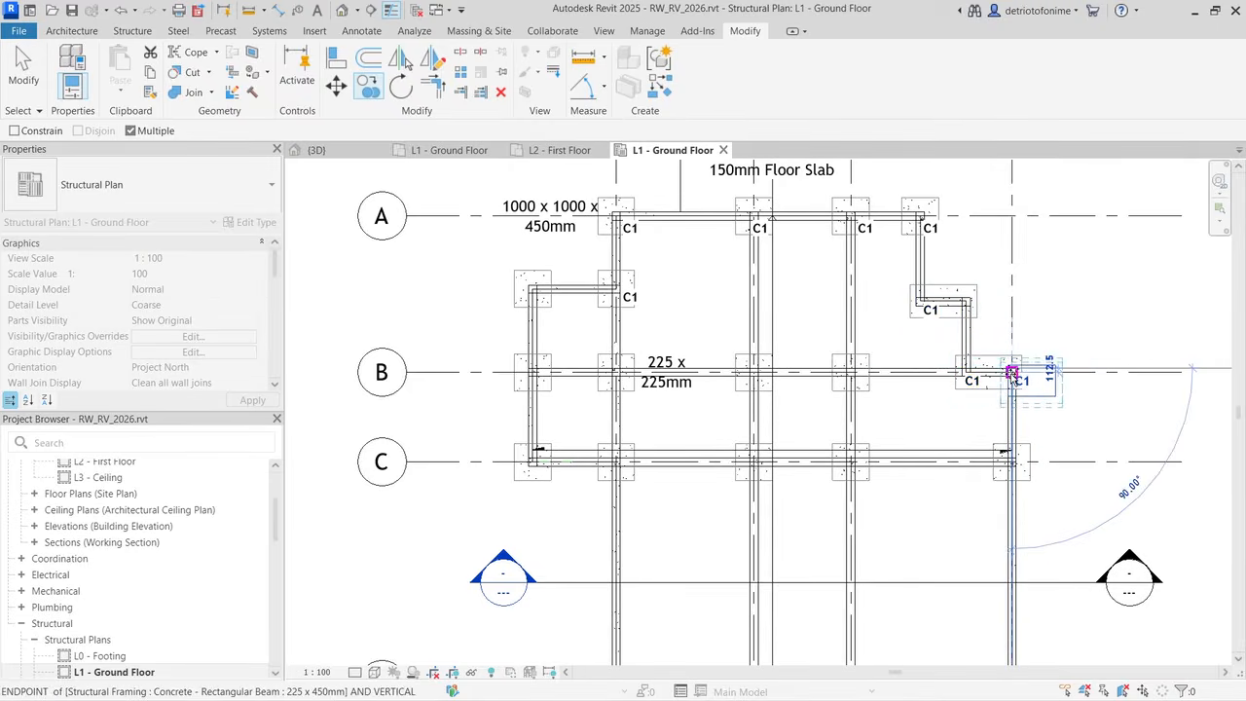
left_click(1013, 463)
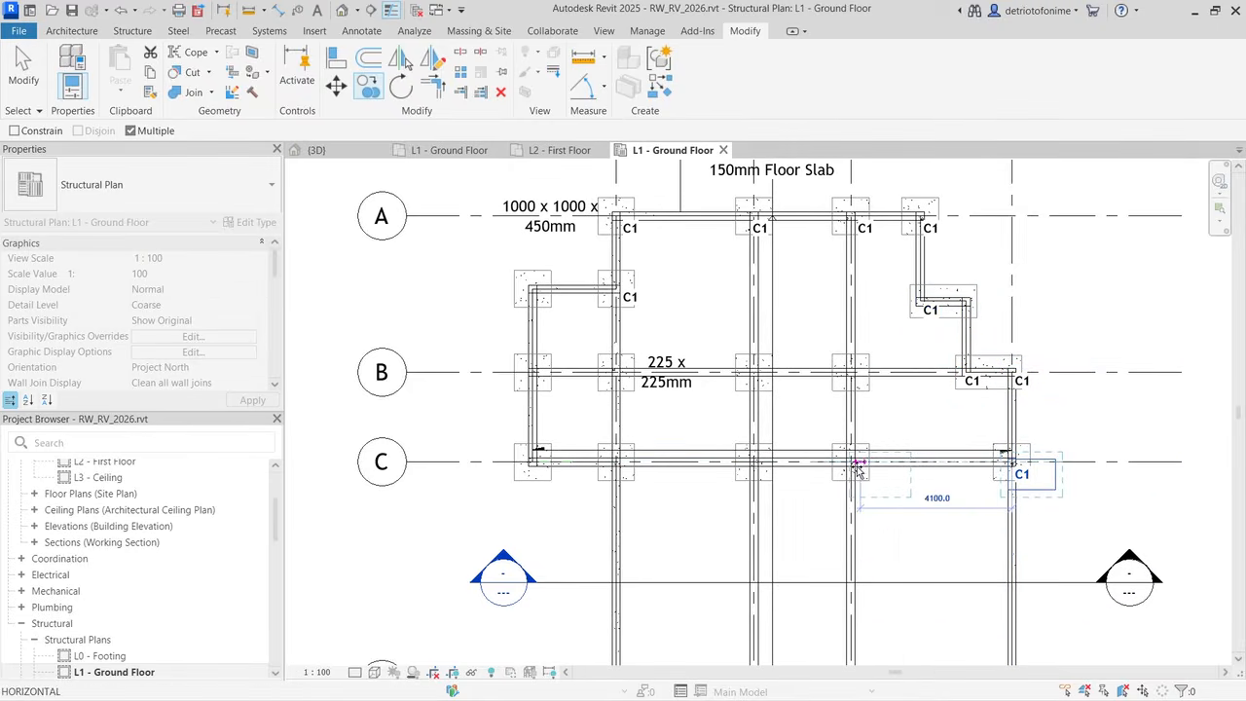
left_click(850, 464)
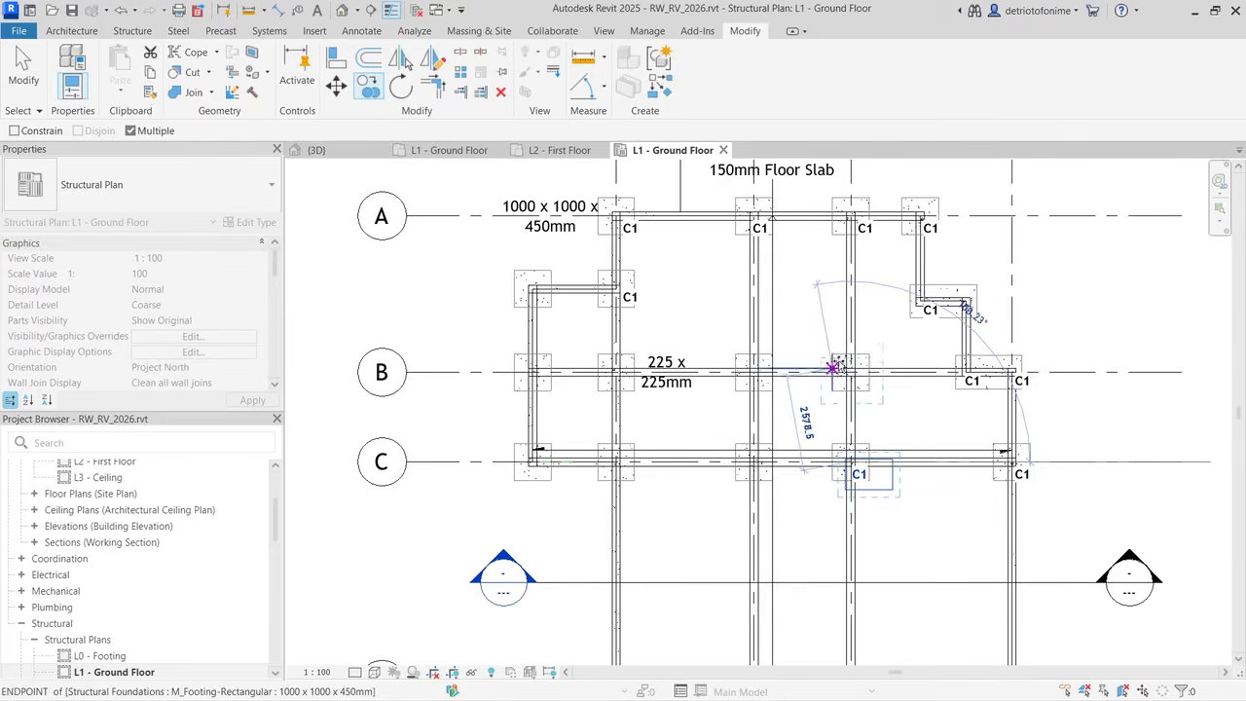
left_click(756, 372)
left_click(613, 372)
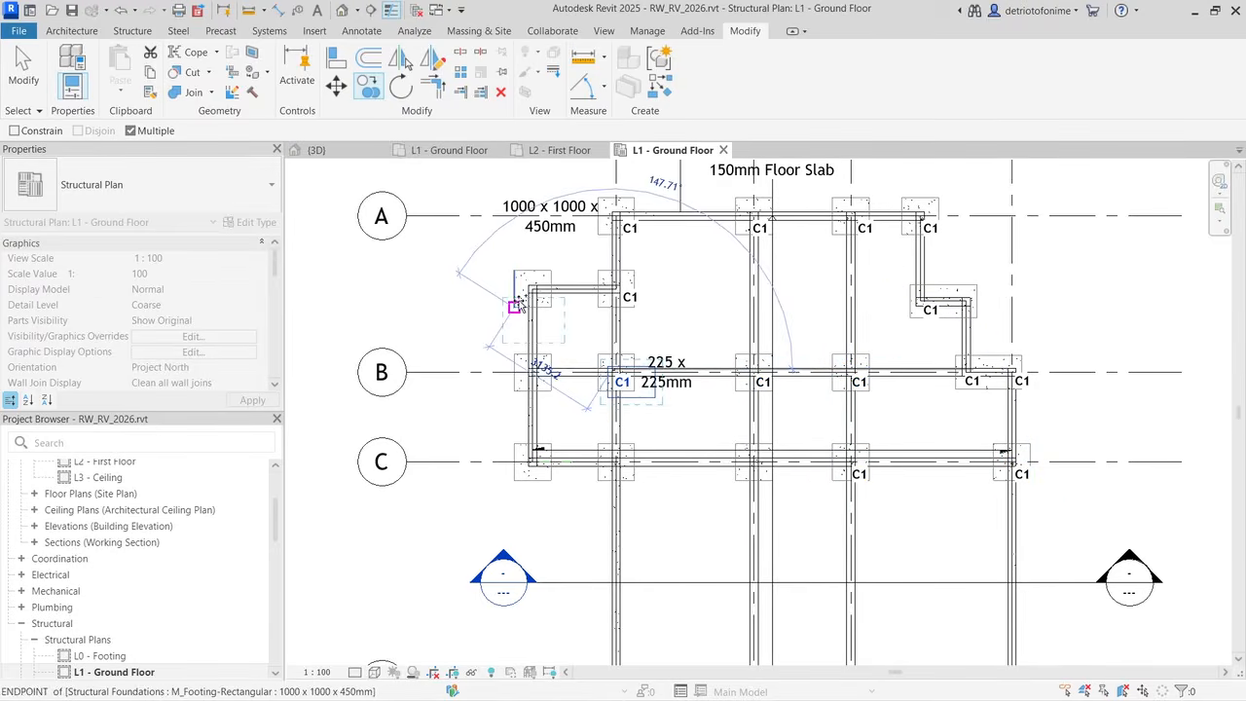
Step: Copy the C1 label onto the three columns of the projecting bay outside grid 1 and the column at grids 1 and C
left_click(532, 290)
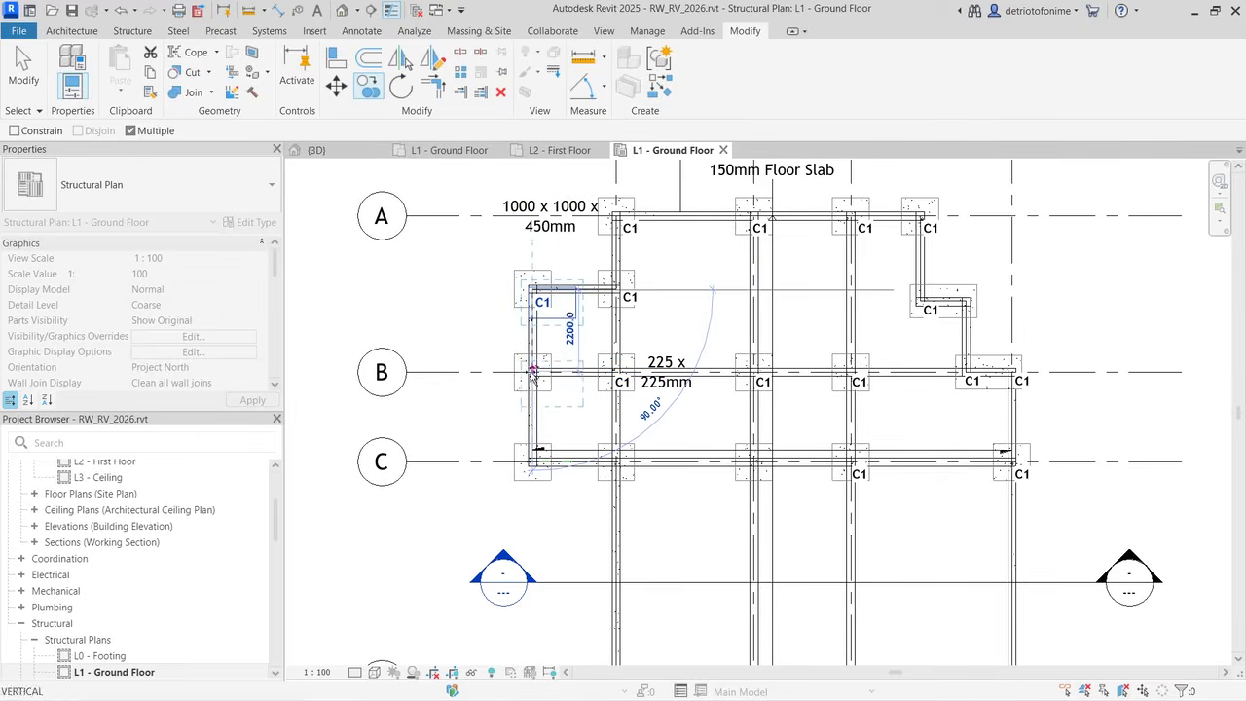
left_click(533, 371)
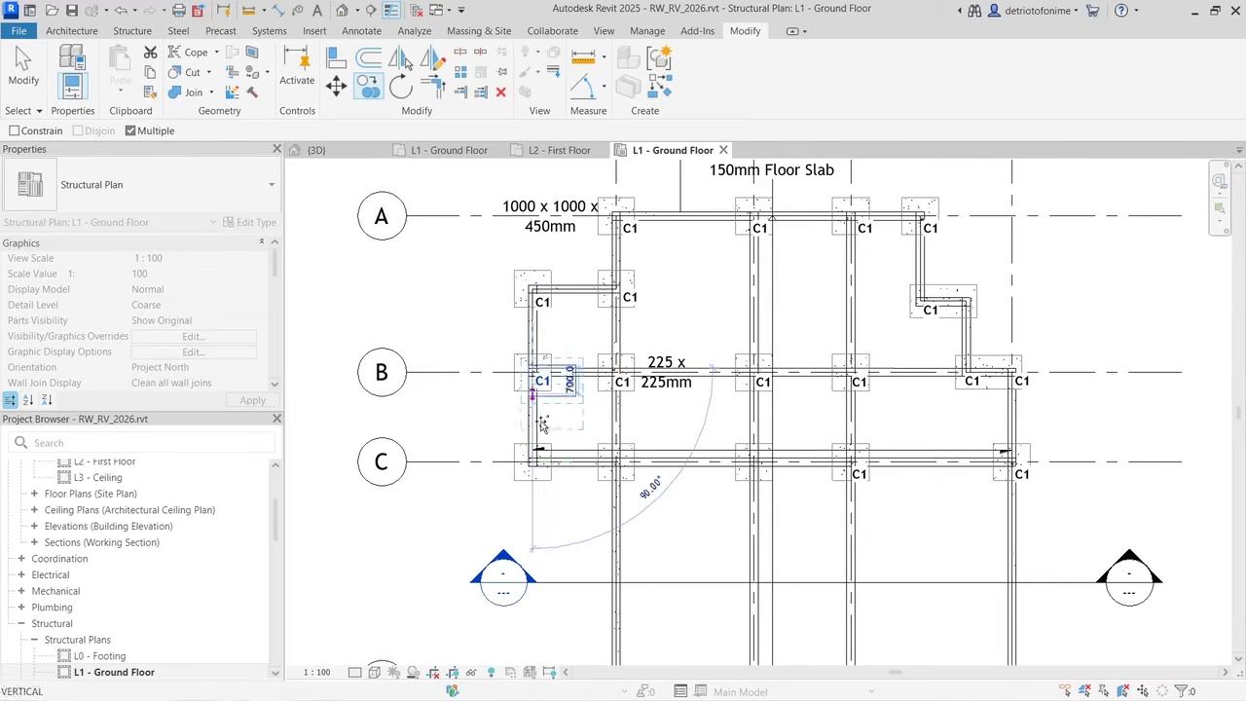
left_click(532, 460)
left_click(617, 464)
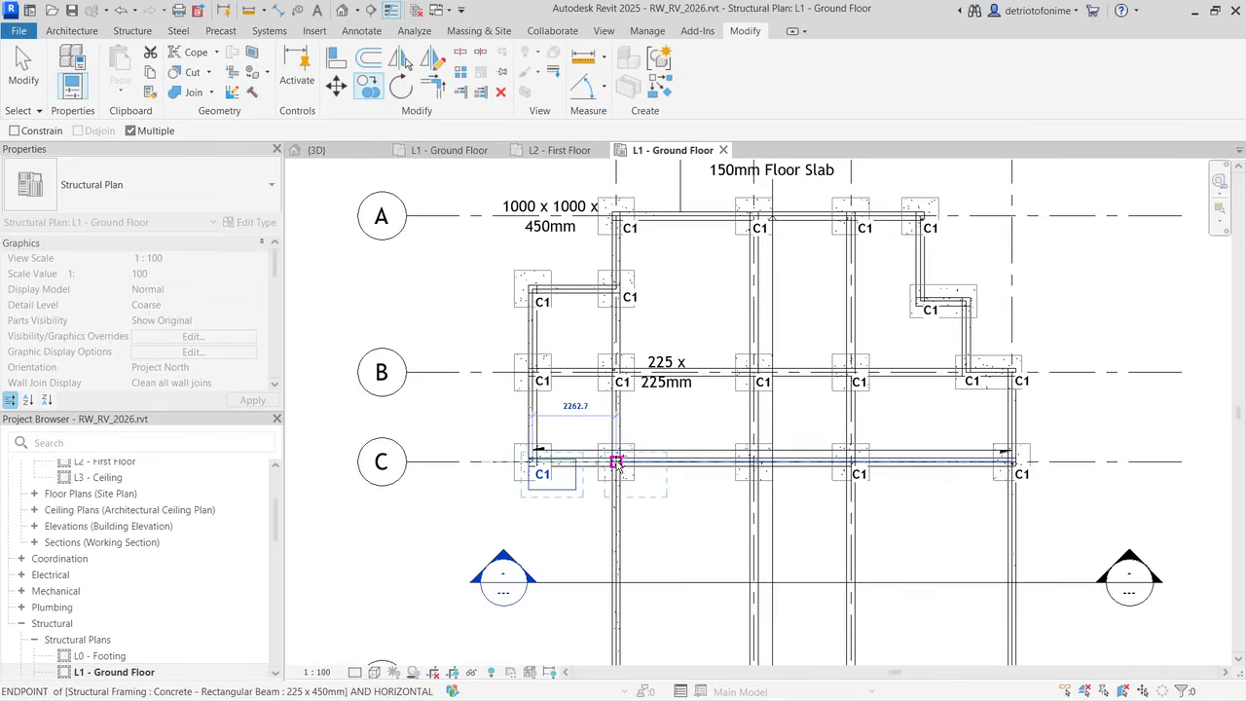
Step: Copy the C1 label onto the five columns along grid D
scroll(642, 461, "down", 2)
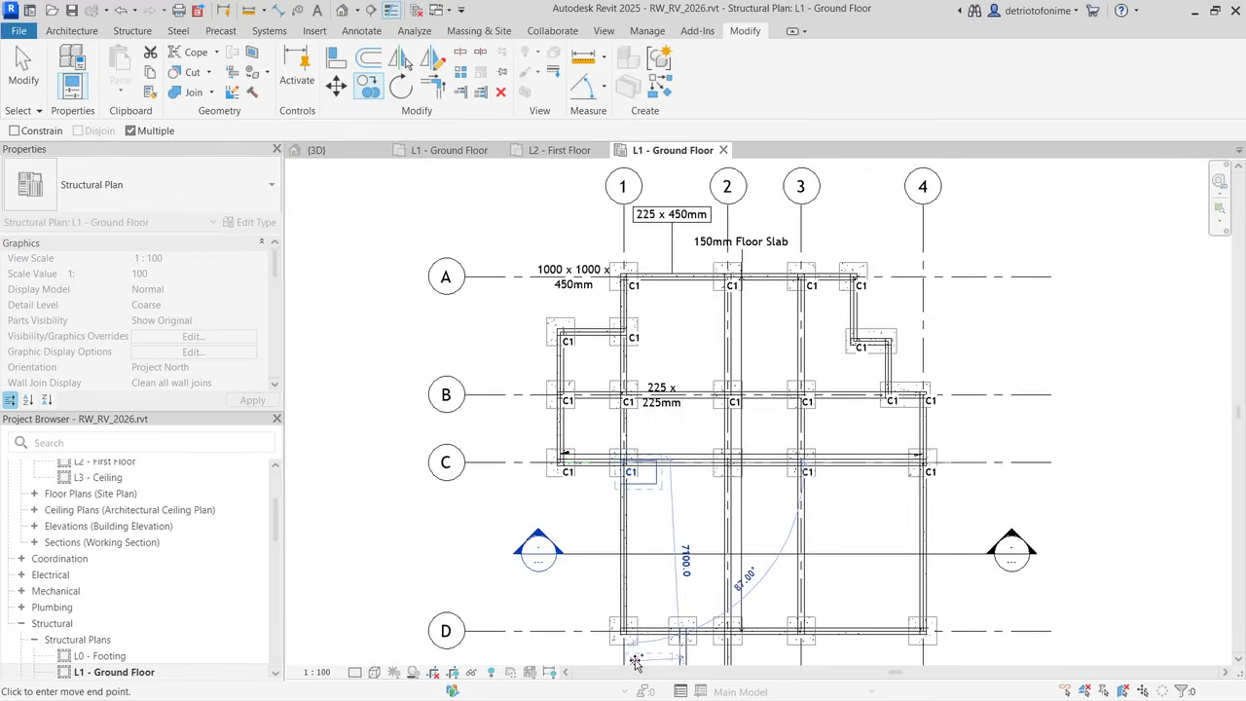
scroll(638, 662, "up", 2)
left_click(618, 618)
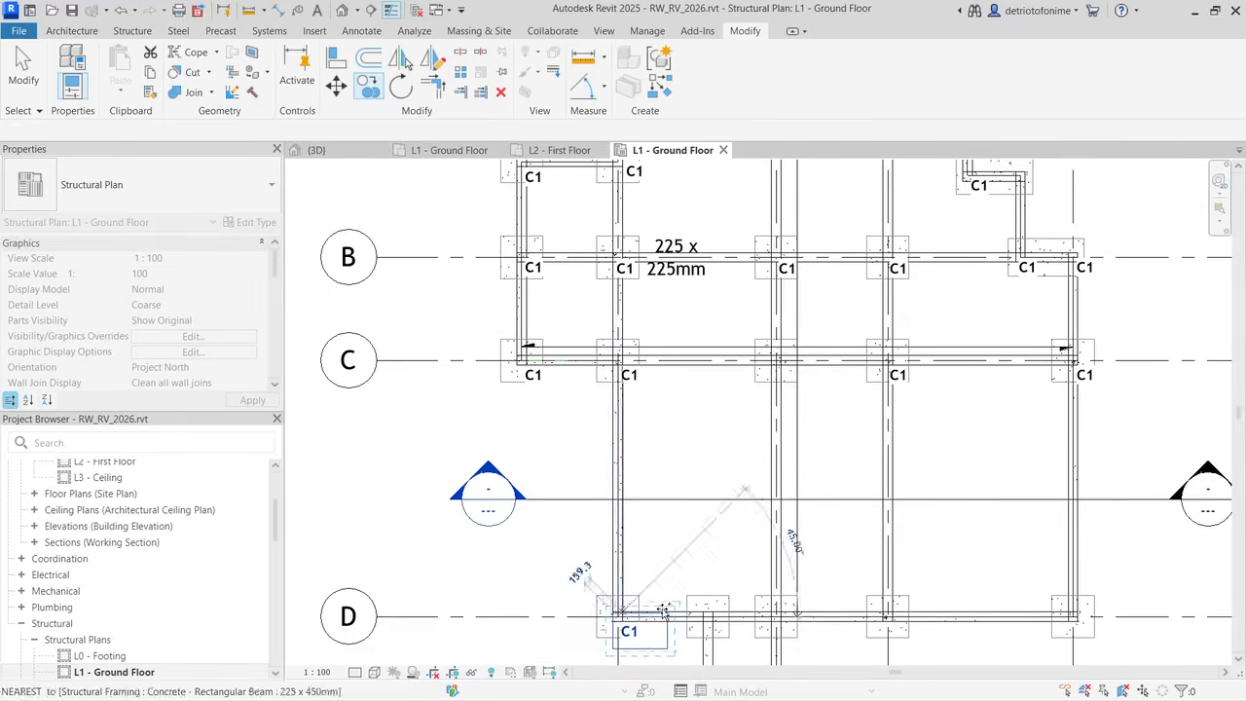
left_click(705, 615)
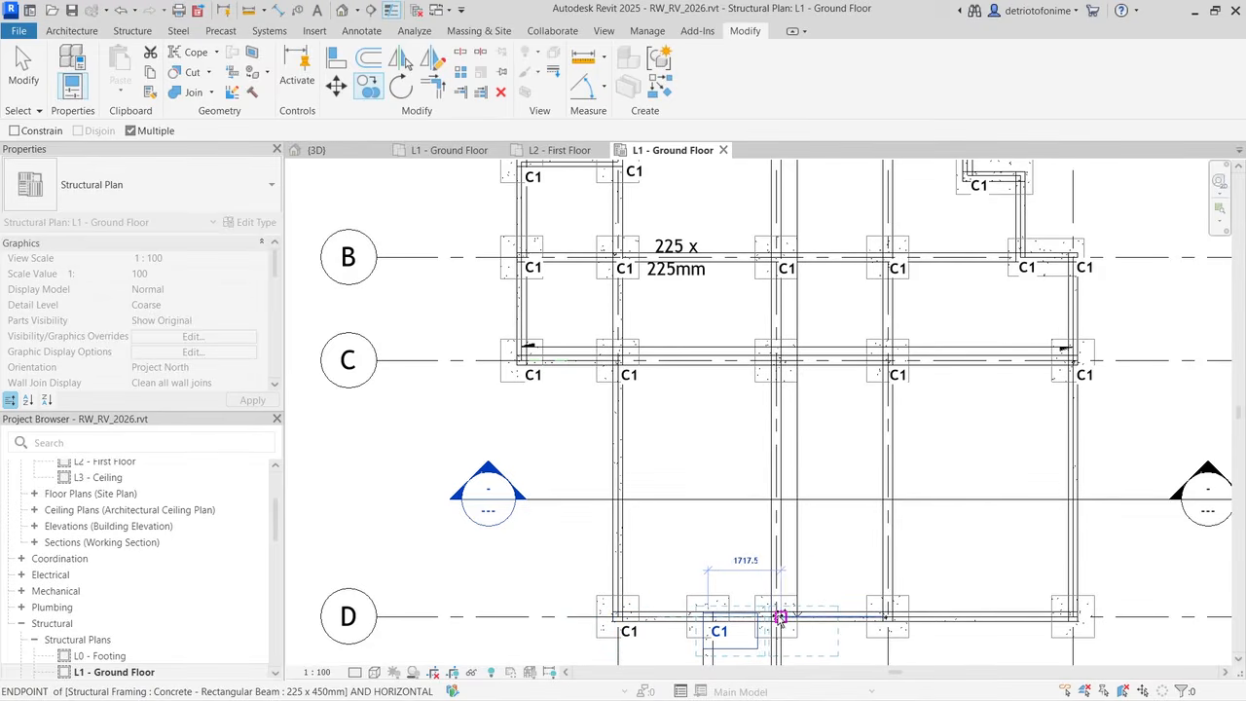
left_click(776, 616)
left_click(892, 618)
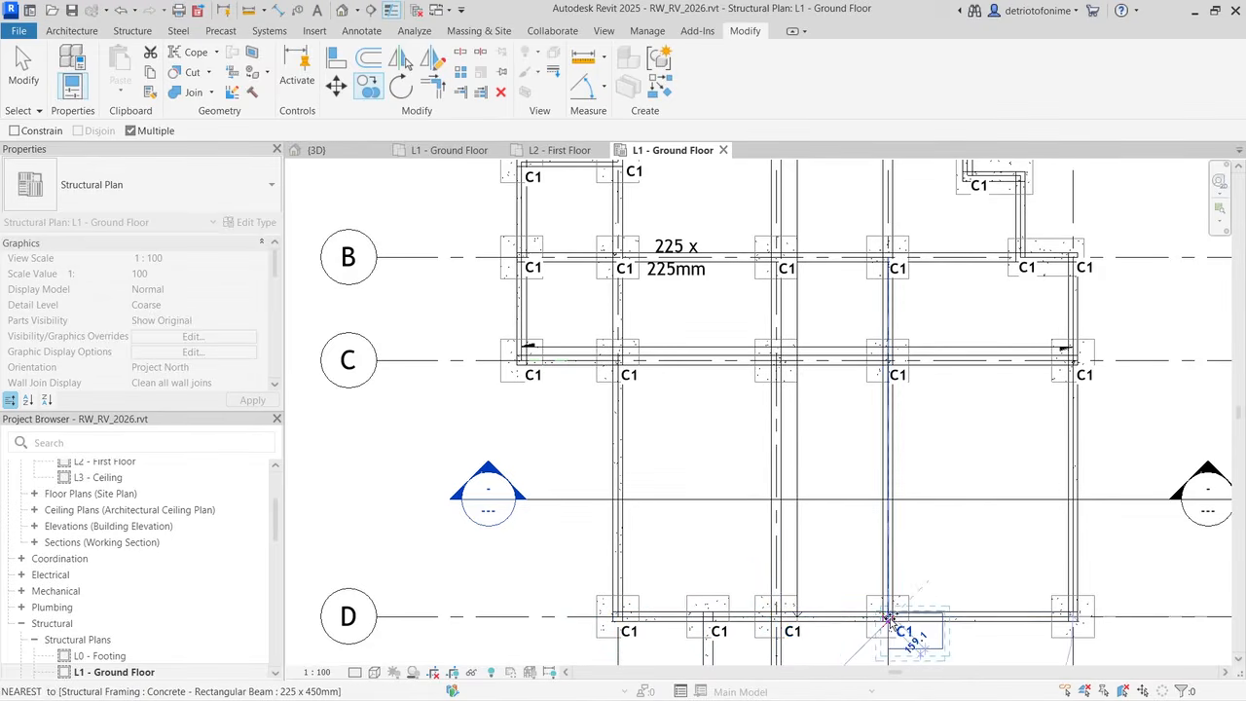
left_click(1074, 617)
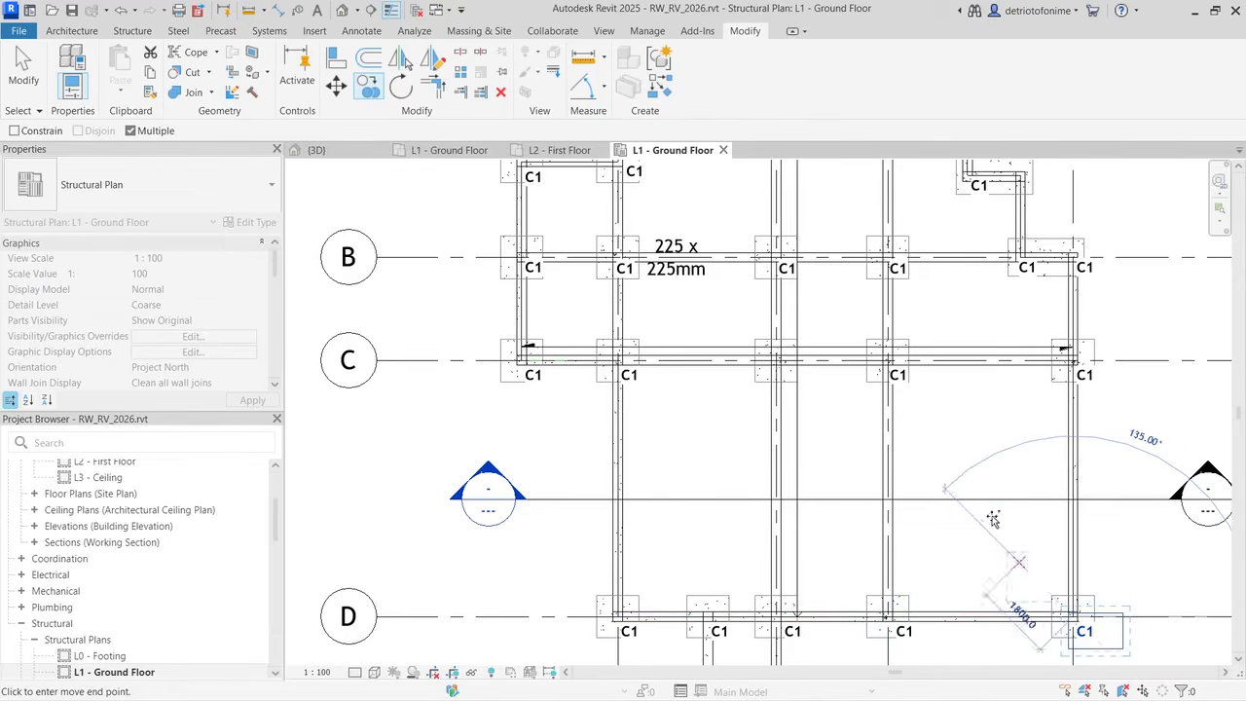
Step: Copy the C1 label onto the two porch columns beyond grid D and finish the multiple copy
scroll(935, 487, "down", 3)
scroll(823, 611, "up", 4)
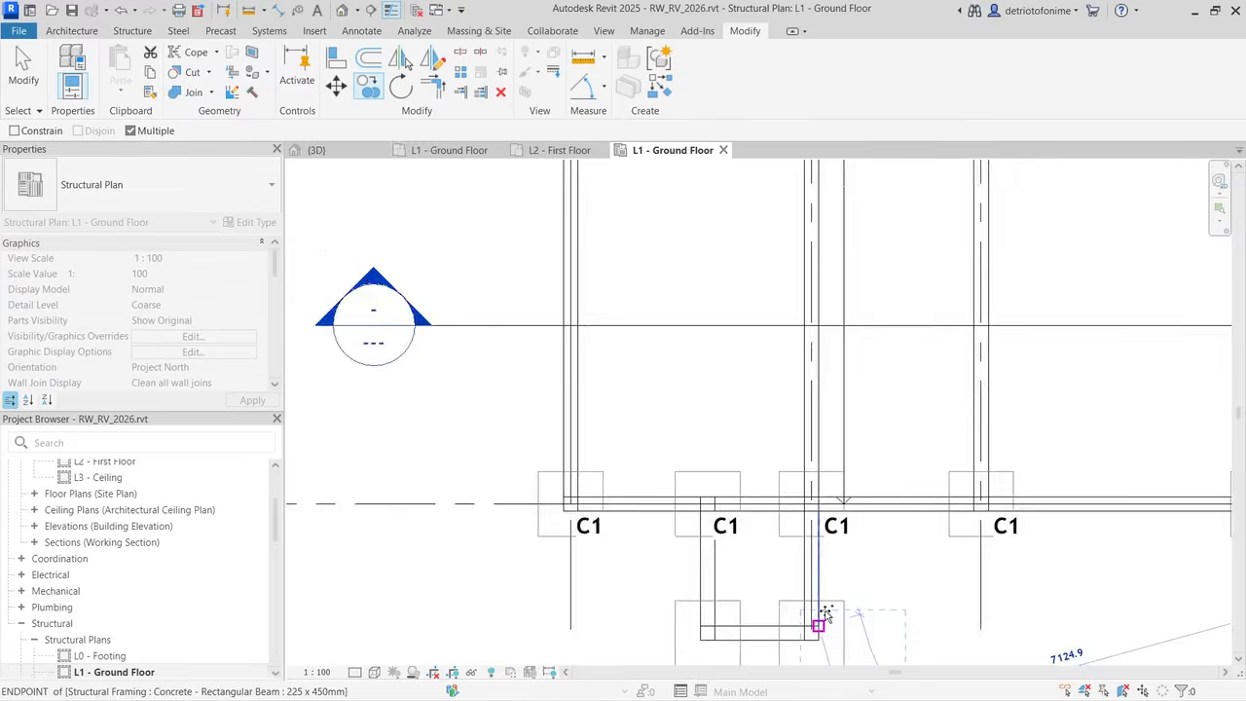
left_click(690, 635)
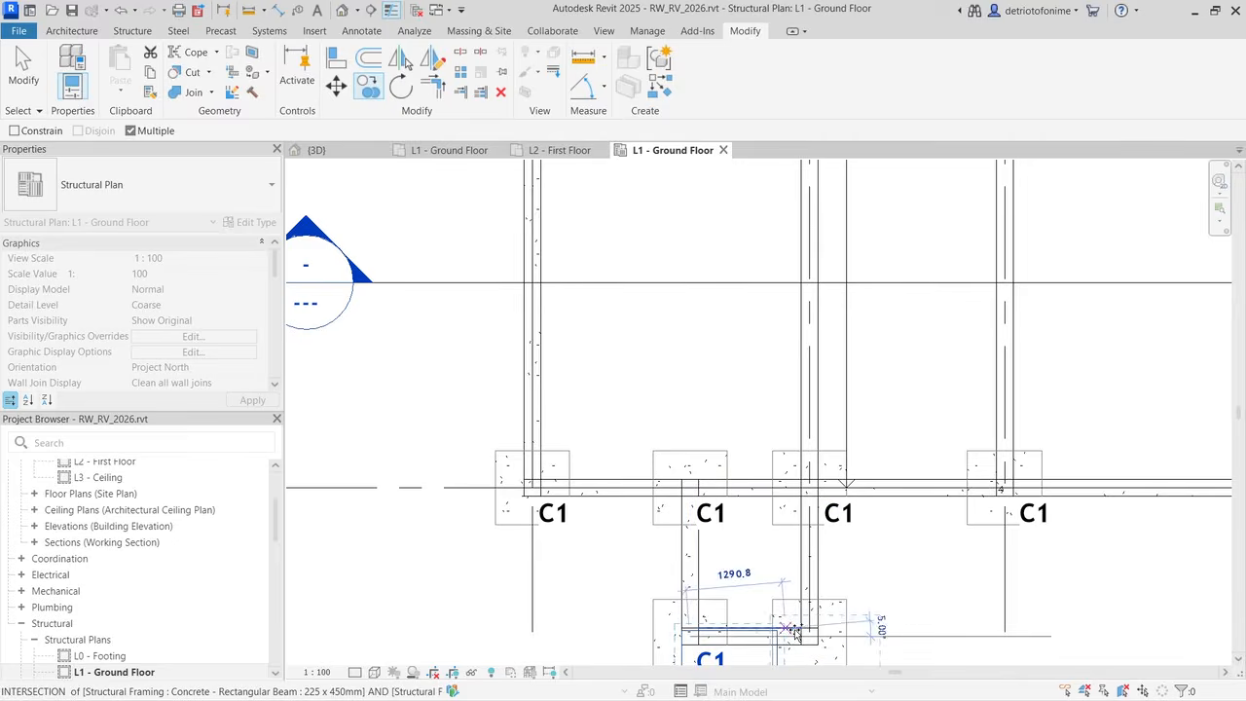
left_click(809, 637)
scroll(742, 472, "down", 2)
scroll(742, 471, "down", 5)
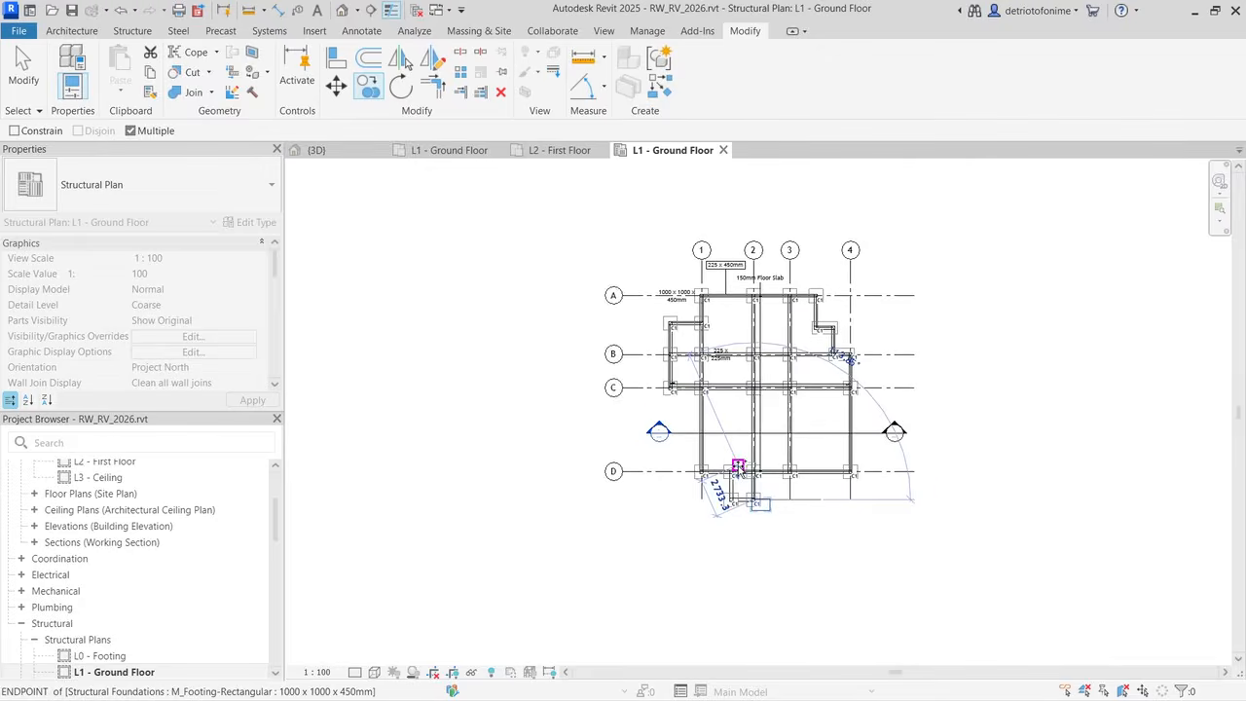
scroll(805, 316, "up", 3)
key("Escape")
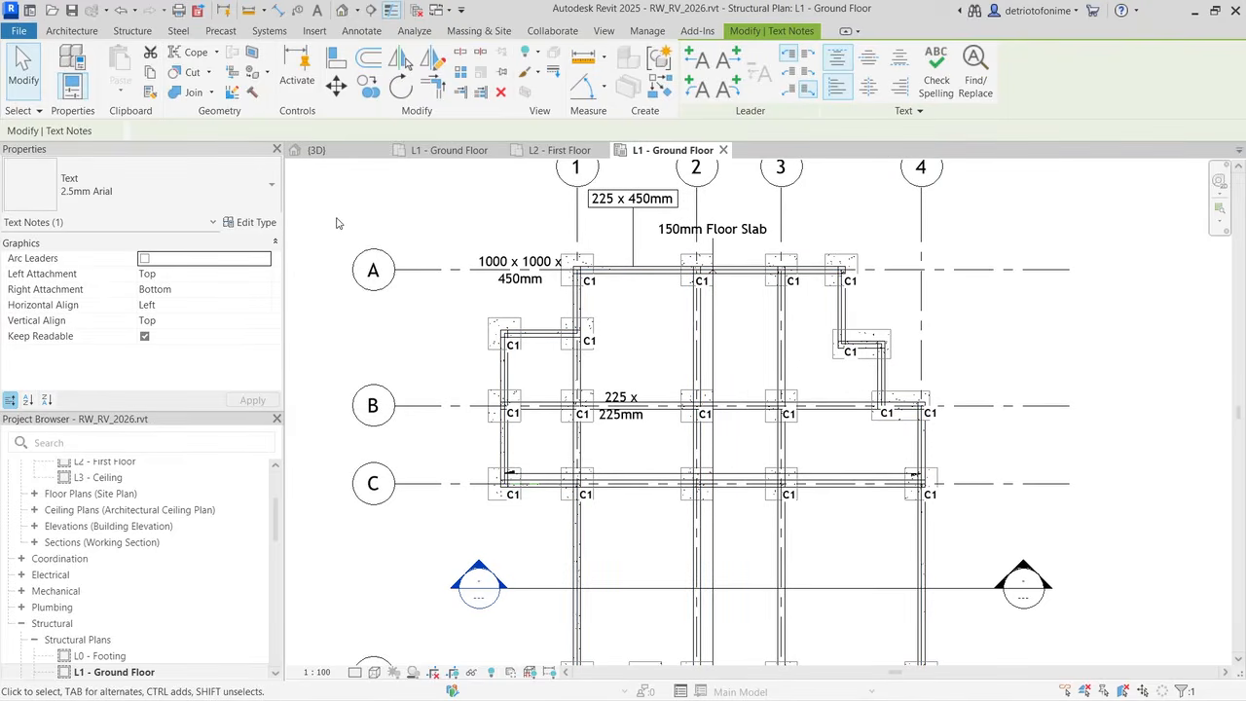
Step: Open the 3D view and examine the top of the house model
left_click(316, 150)
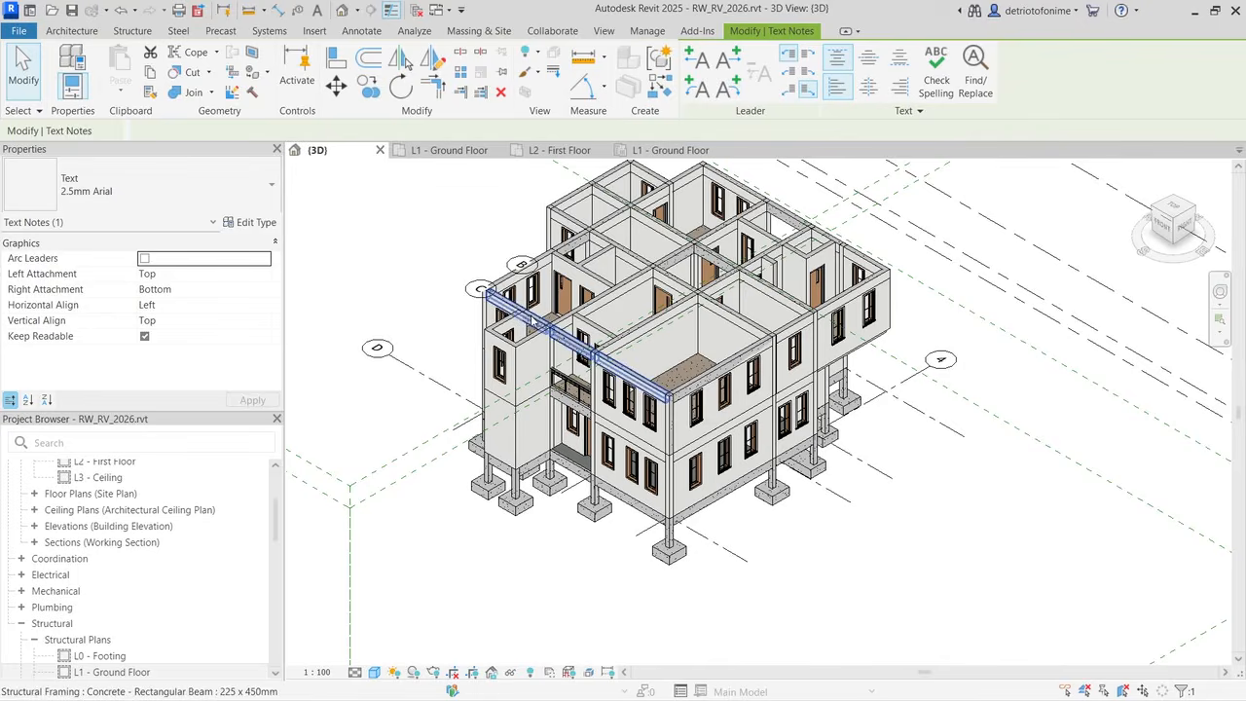
scroll(464, 189, "up", 1)
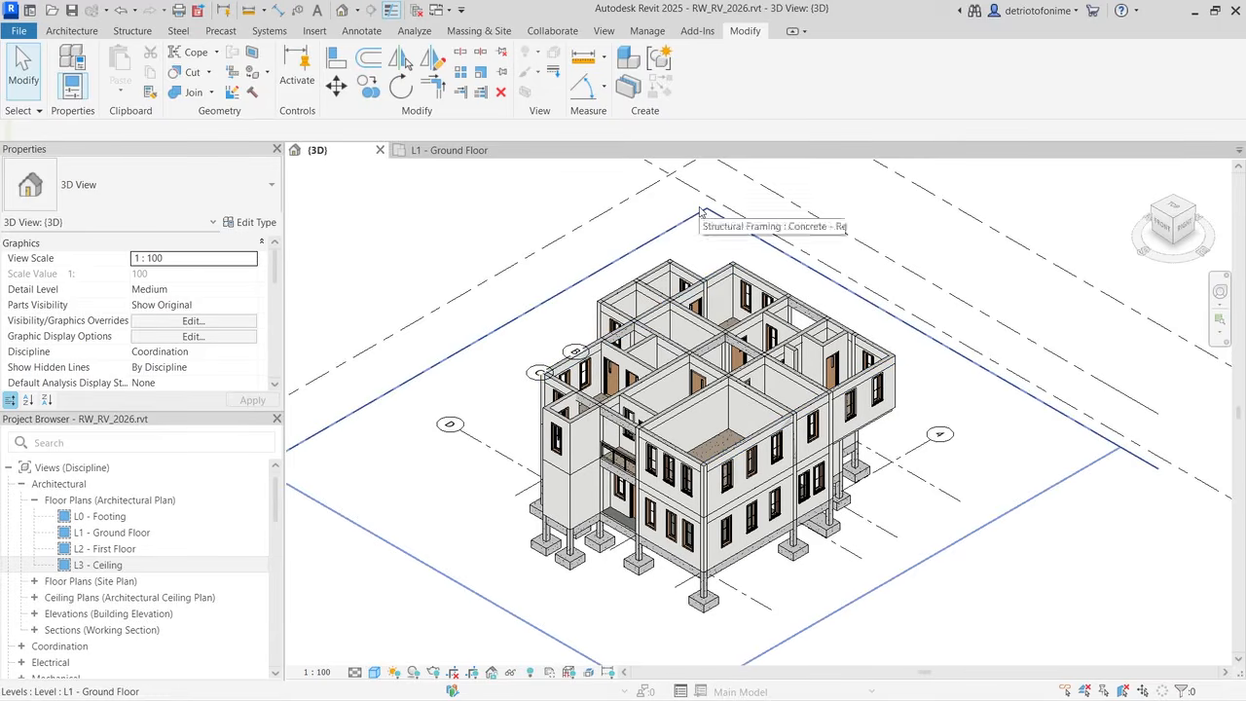
scroll(705, 242, "up", 2)
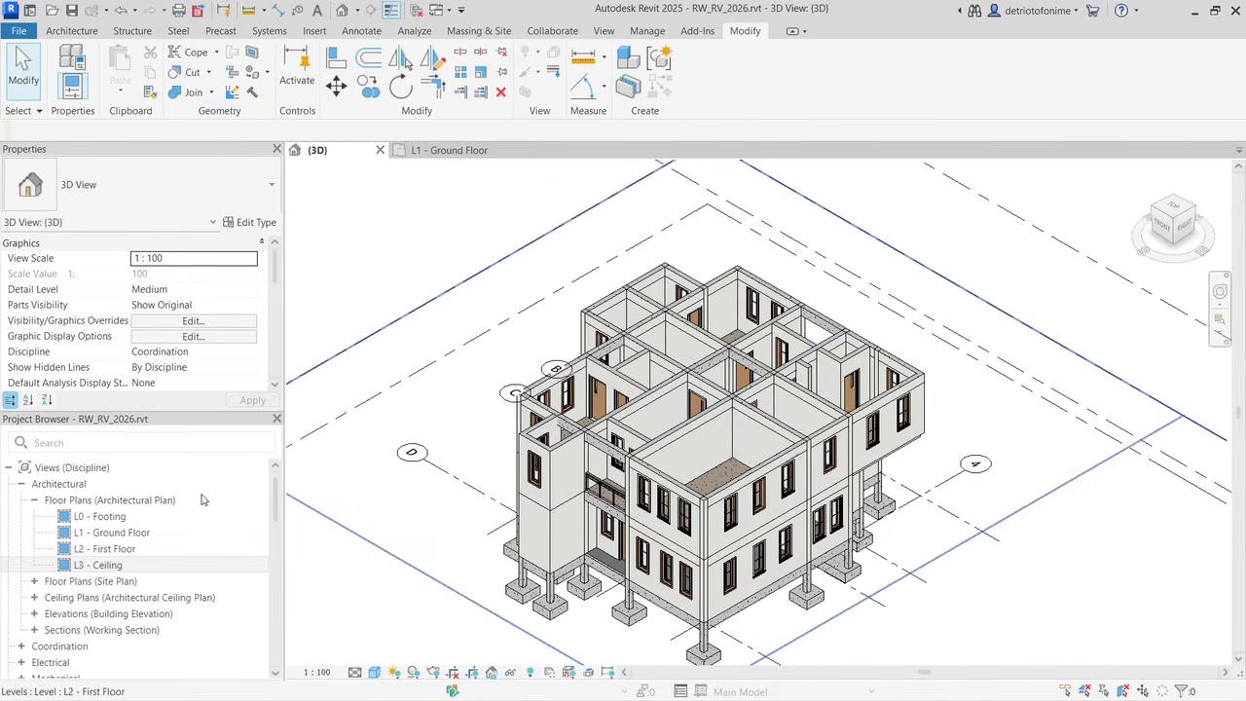
Step: Open the L3 - Ceiling architectural floor plan and bring up its underlay properties
double_click(122, 566)
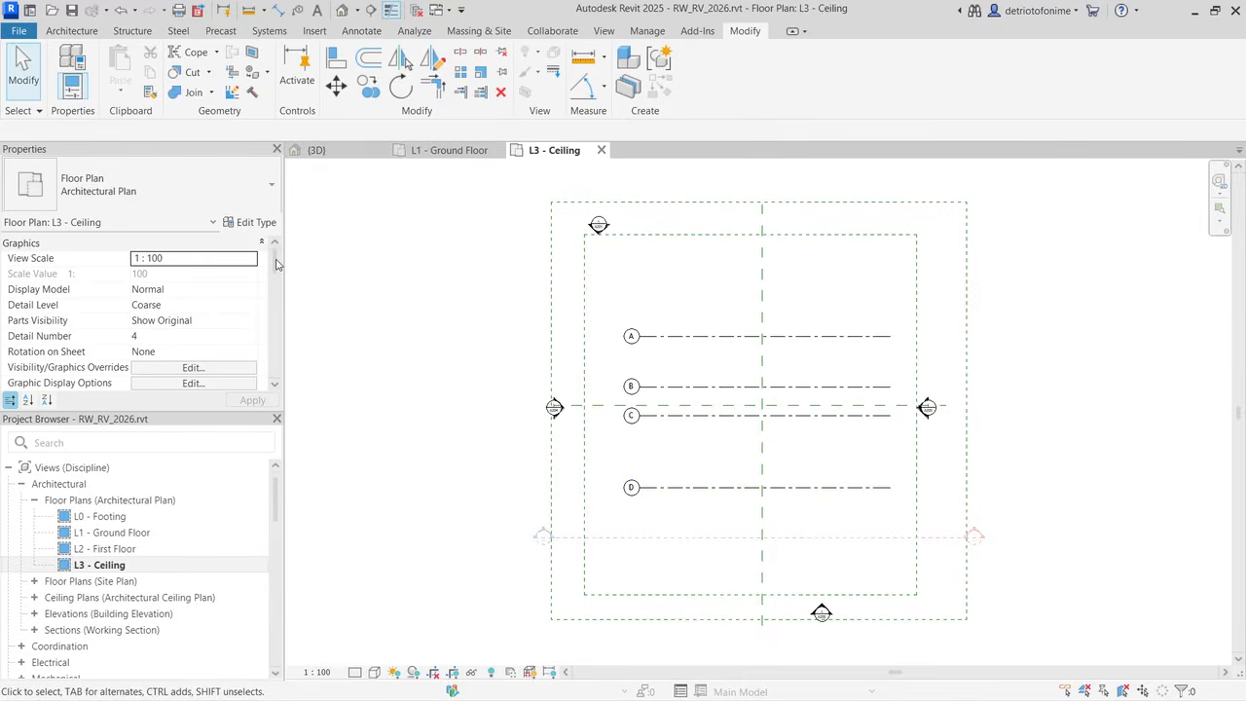
left_click_drag(276, 263, 276, 275)
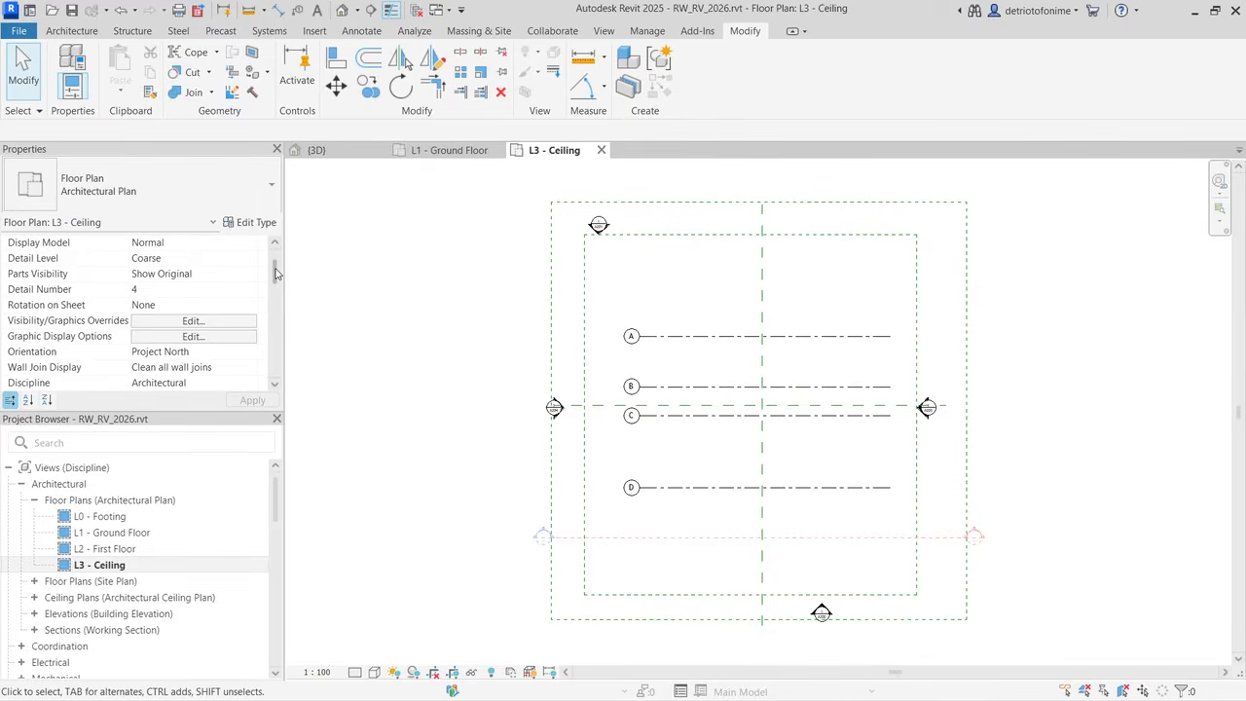
left_click_drag(274, 273, 280, 308)
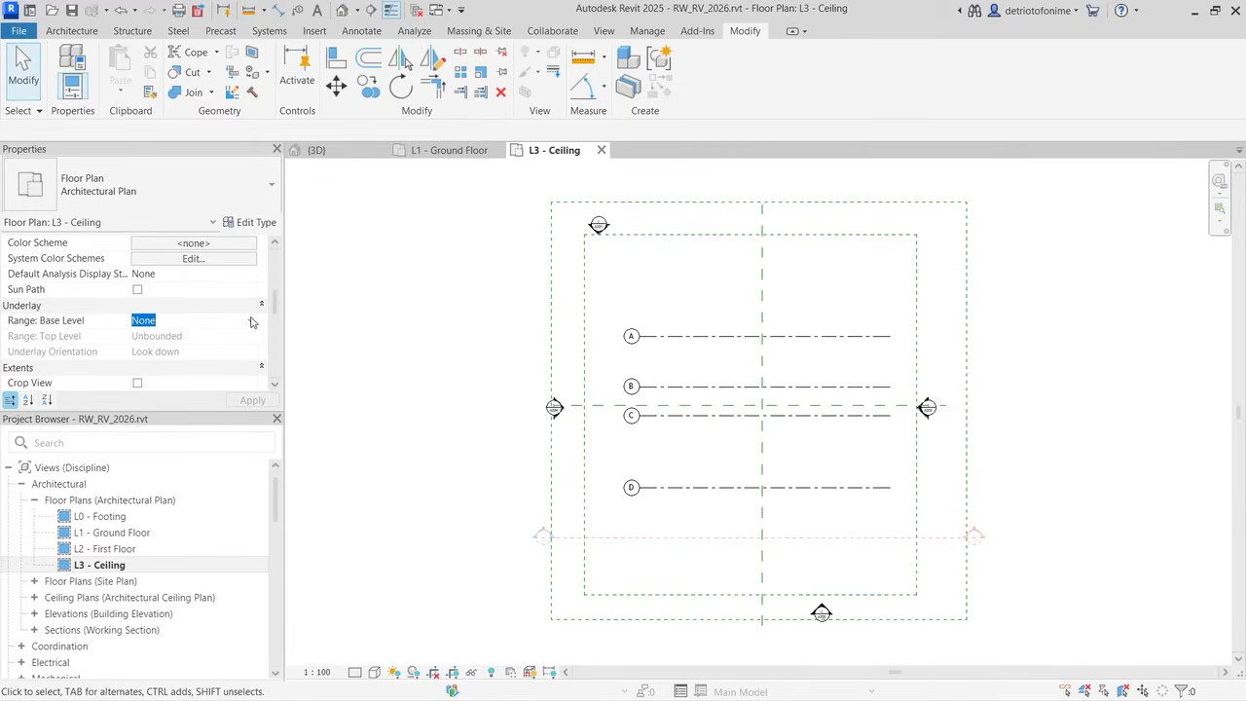
left_click(252, 323)
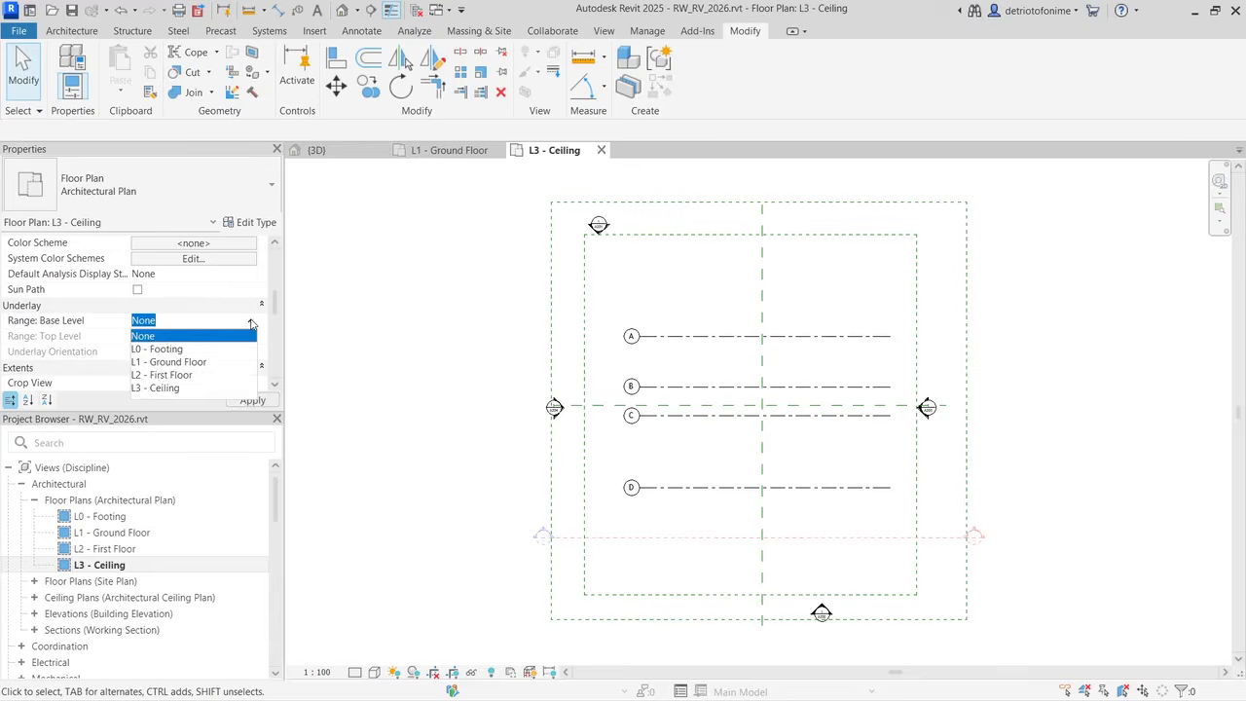
left_click(172, 388)
left_click(223, 337)
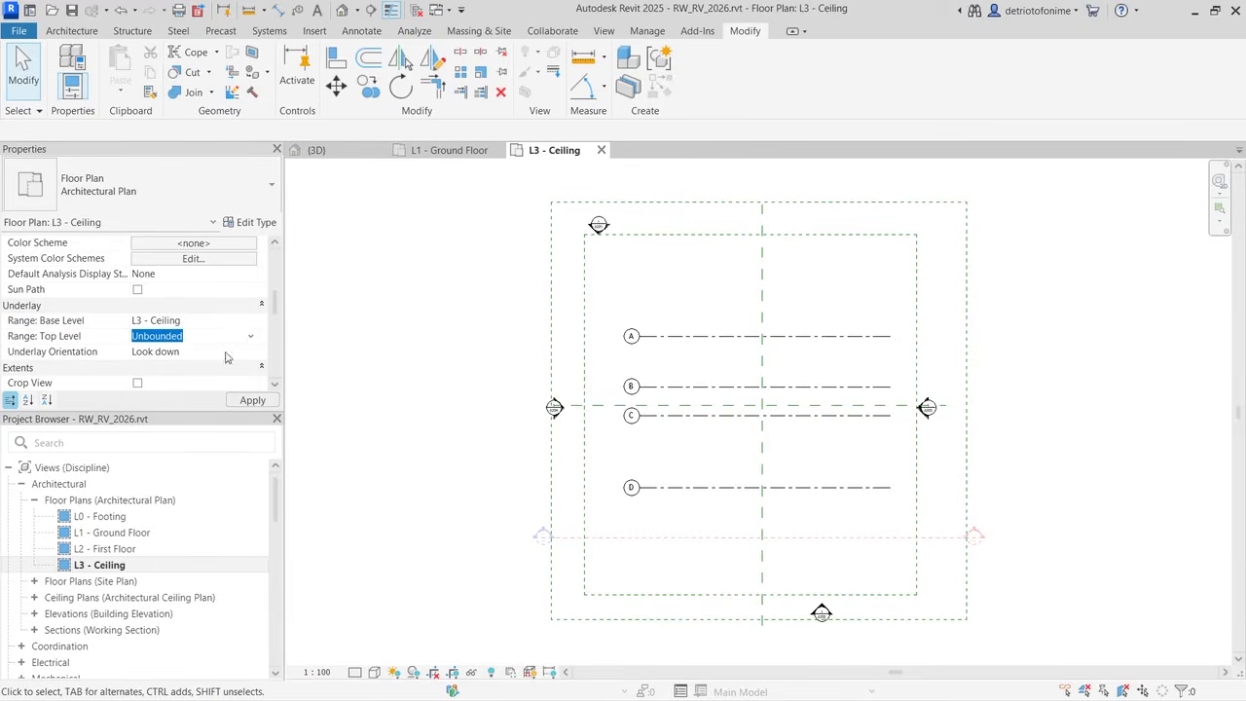
Step: Set the L3 - Ceiling plan's underlay range to base level L2 - First Floor and top level L3 - Ceiling, and apply it
left_click(250, 322)
left_click(251, 322)
left_click(190, 375)
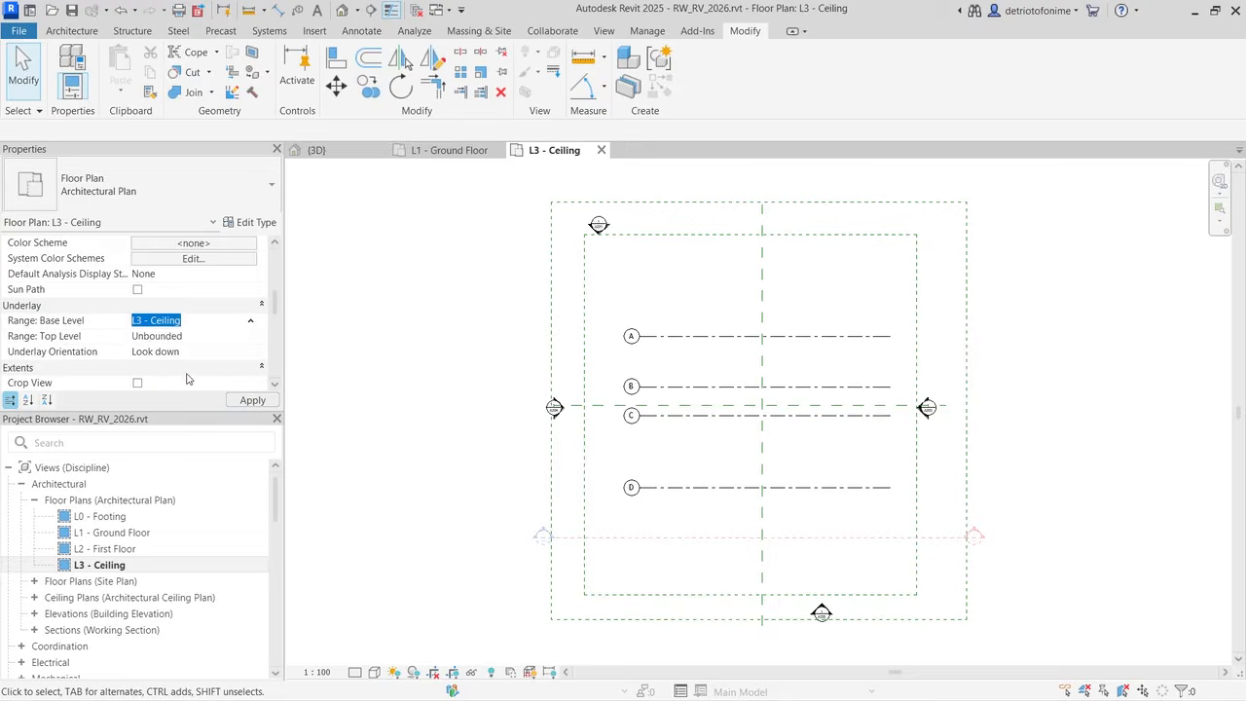
left_click(210, 338)
left_click(246, 336)
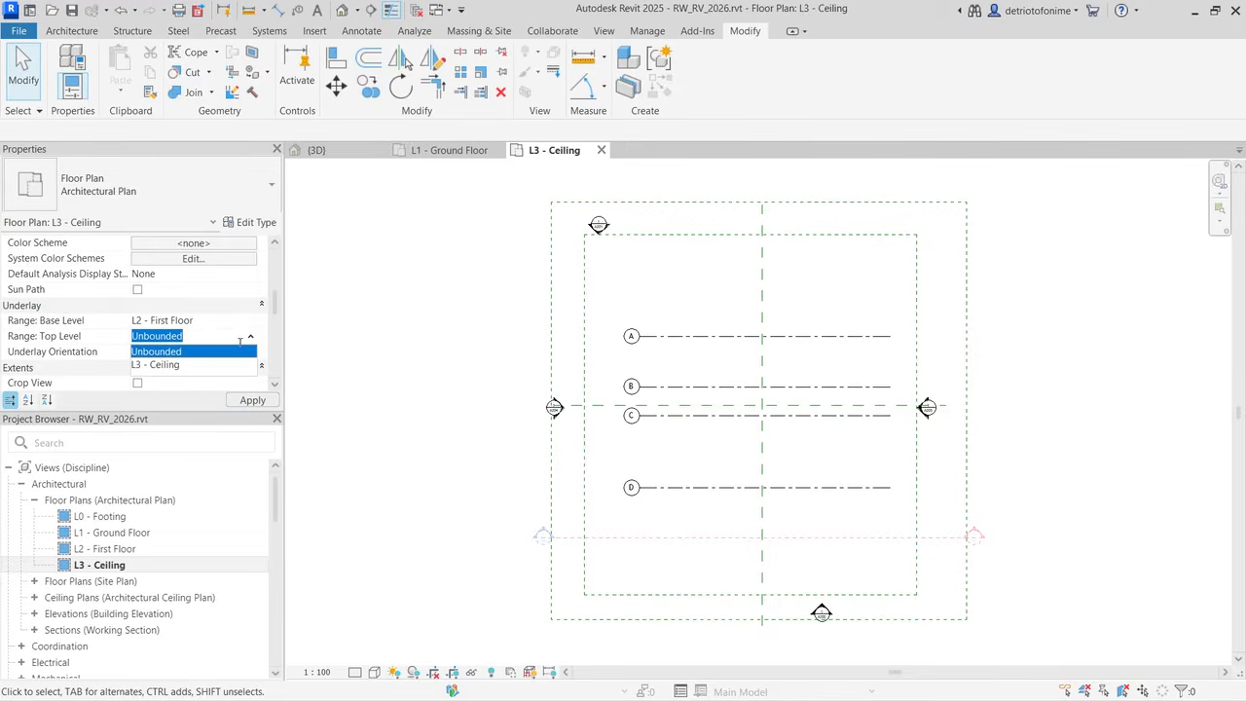
left_click(185, 365)
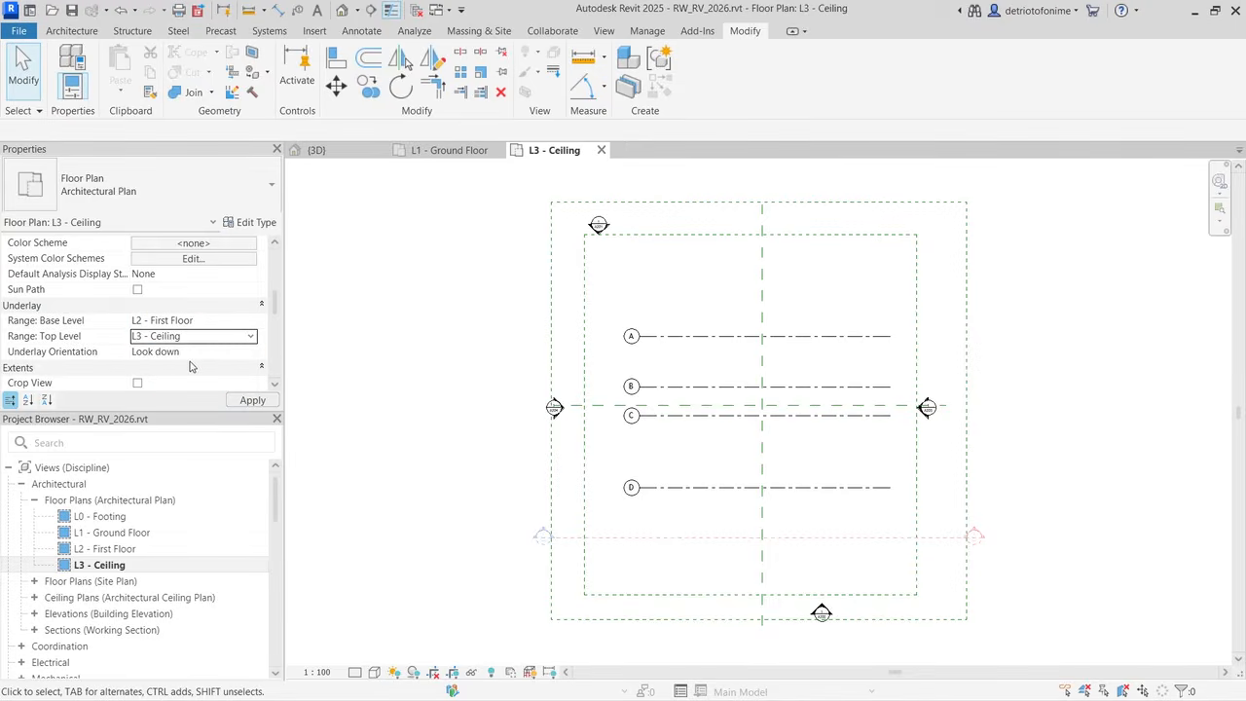
left_click(252, 401)
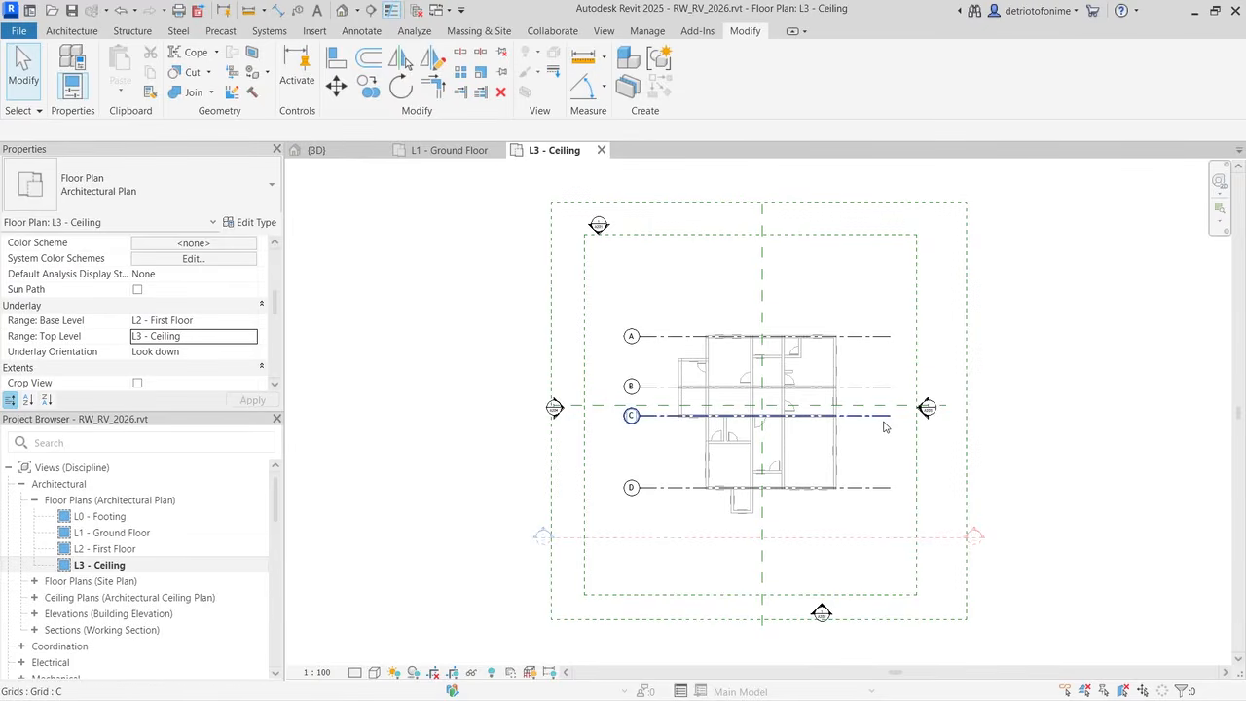
Step: Start a sketched ceiling on the L3 - Ceiling plan using the 600mm x 600mm ACT System compound type
scroll(884, 426, "up", 2)
scroll(796, 365, "up", 1)
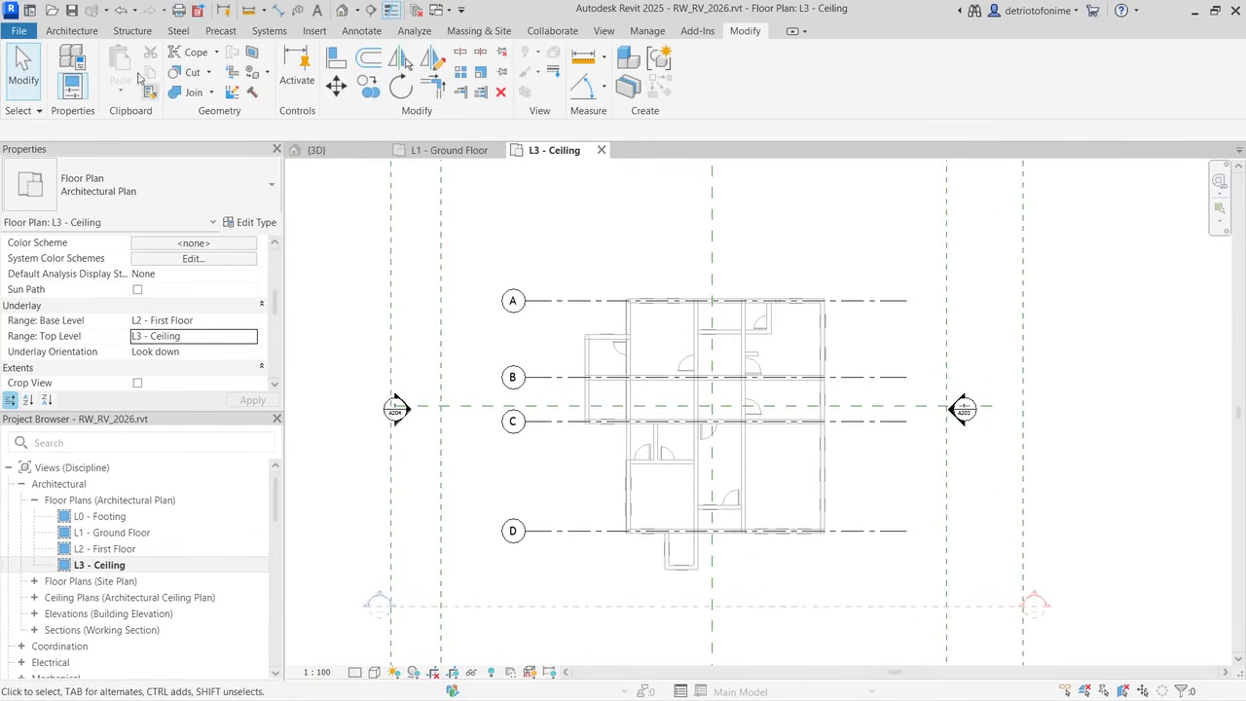
left_click(93, 29)
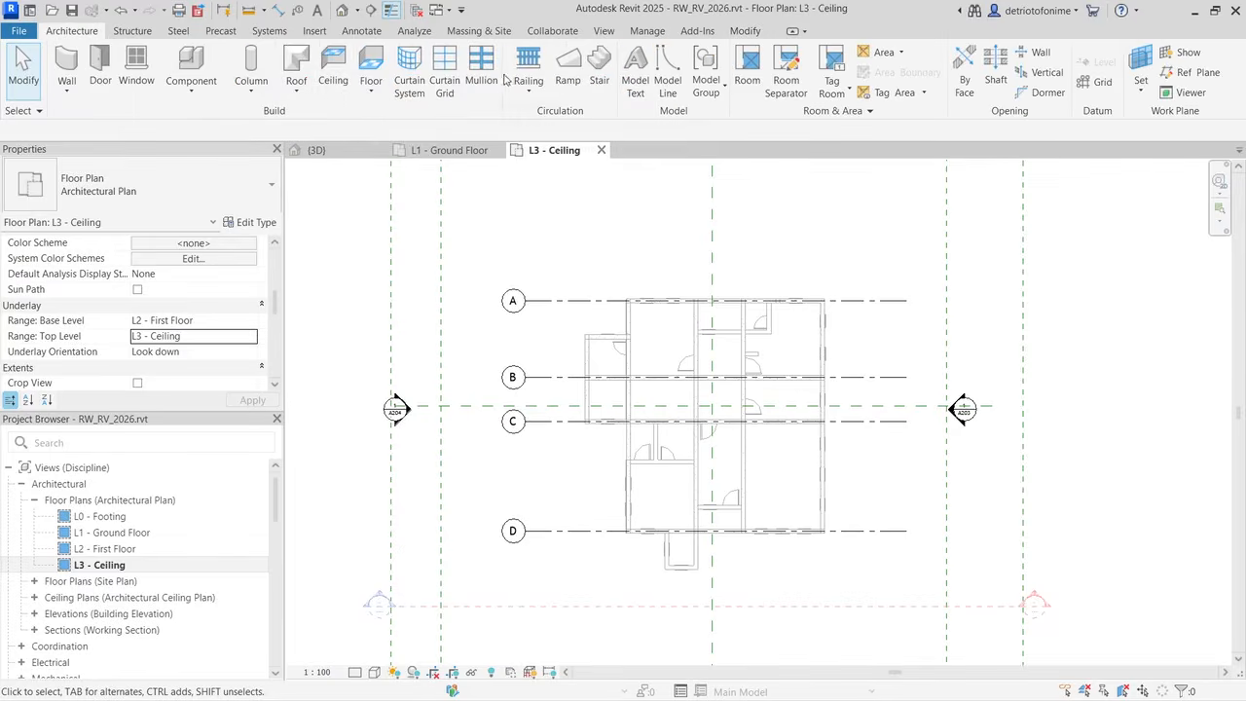
left_click(331, 73)
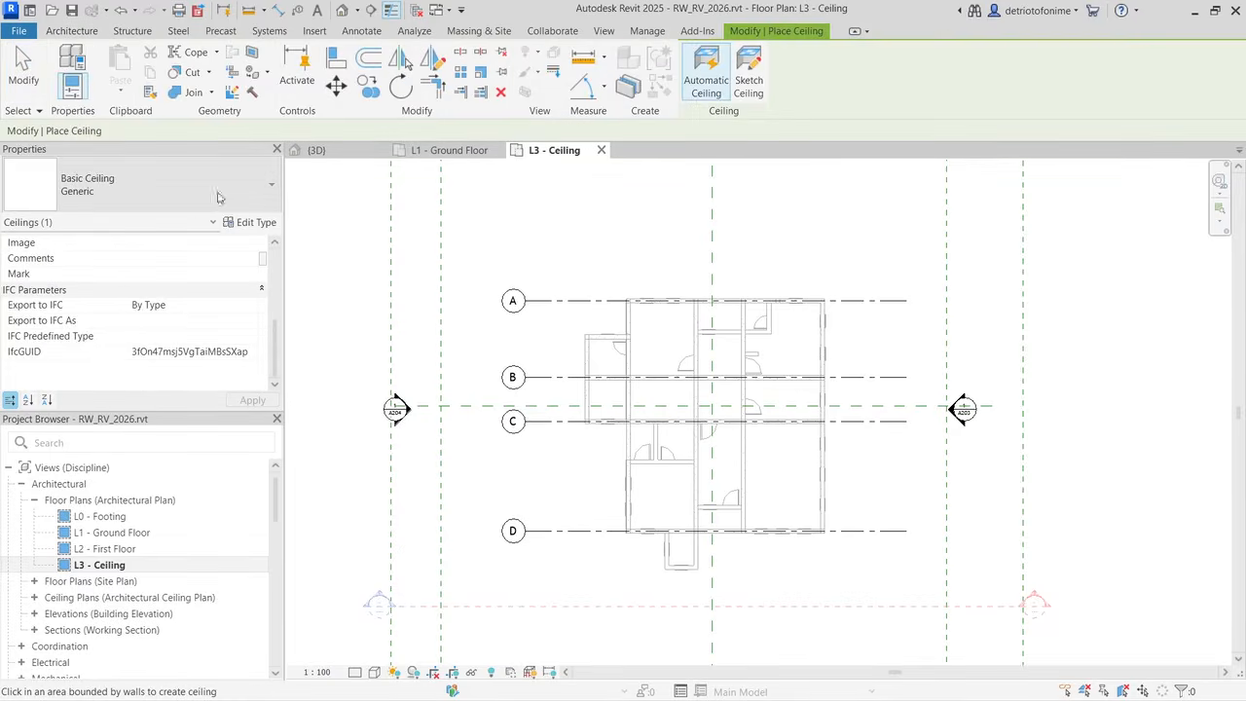
left_click(149, 204)
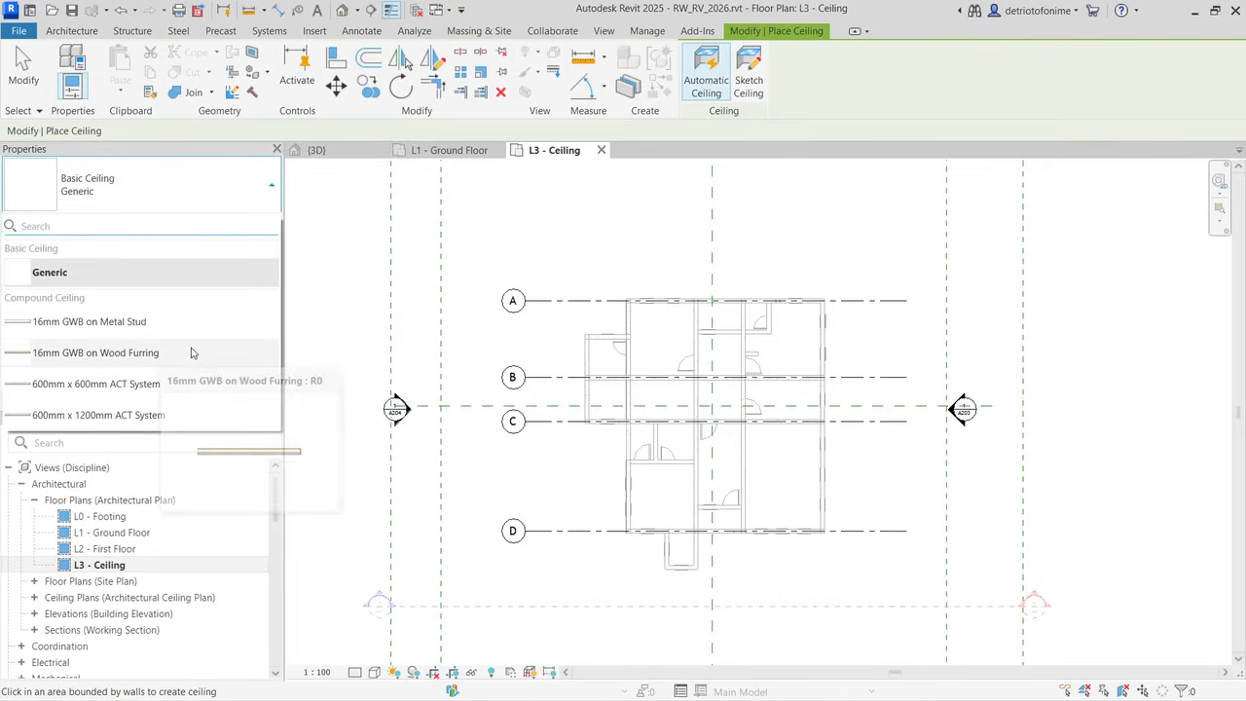
left_click(133, 385)
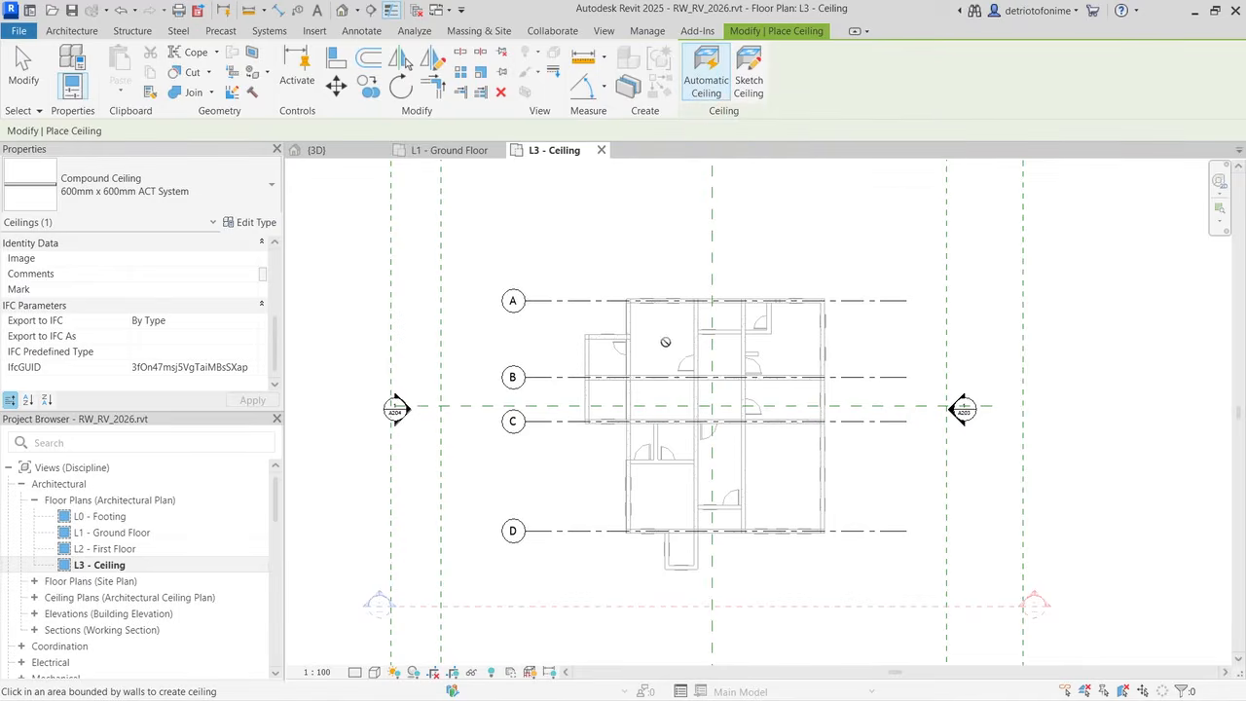
left_click(748, 83)
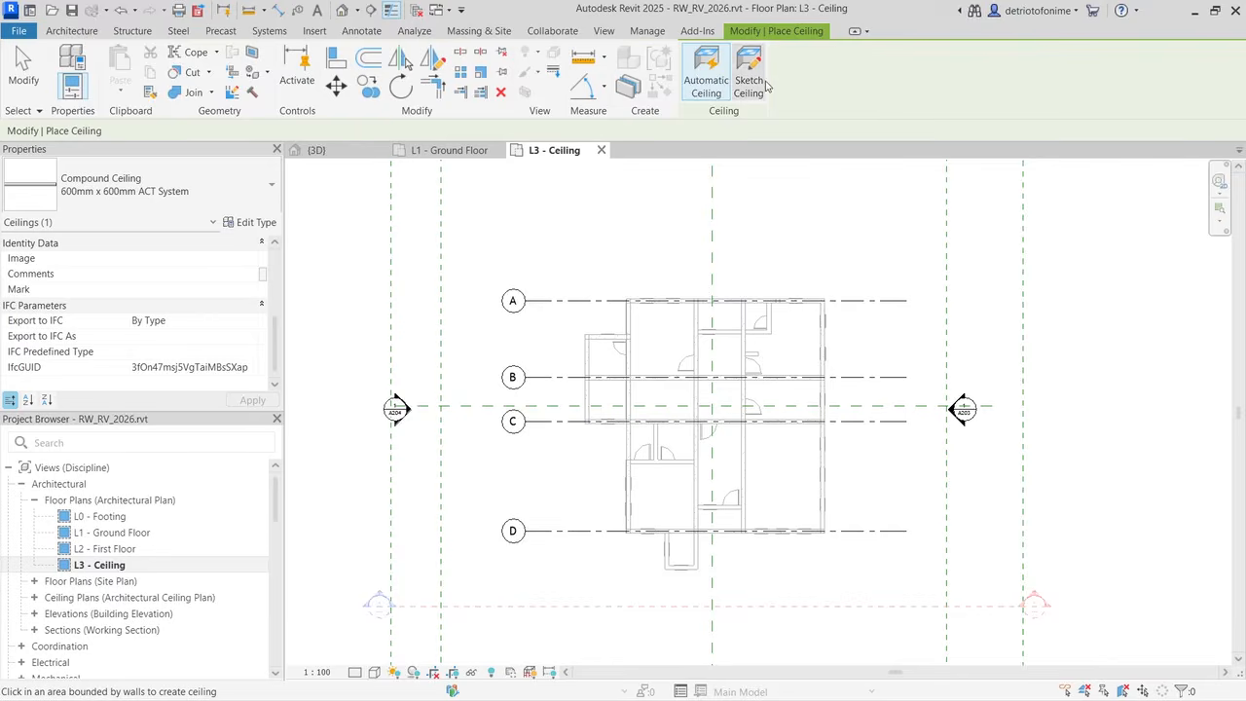
Step: Draw the first ceiling boundary line, about 3500 mm long, along the inner face of the grid A wall in the corner room
scroll(728, 332, "up", 3)
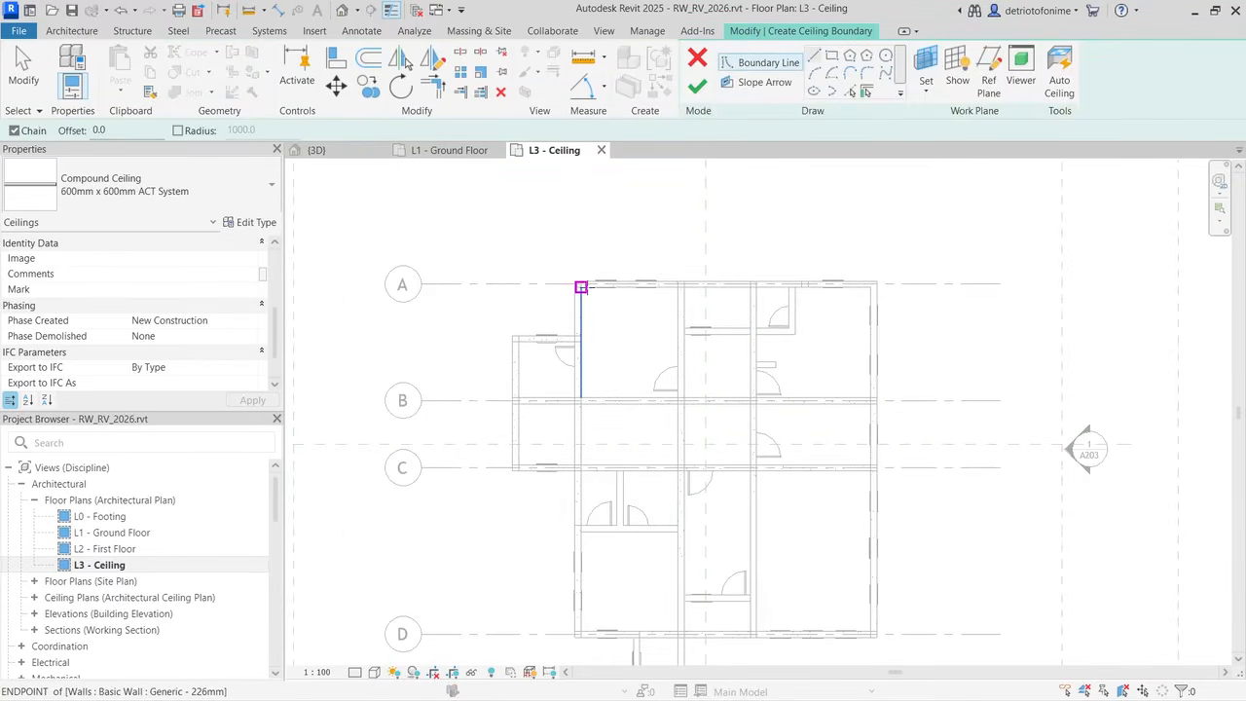
scroll(582, 287, "up", 5)
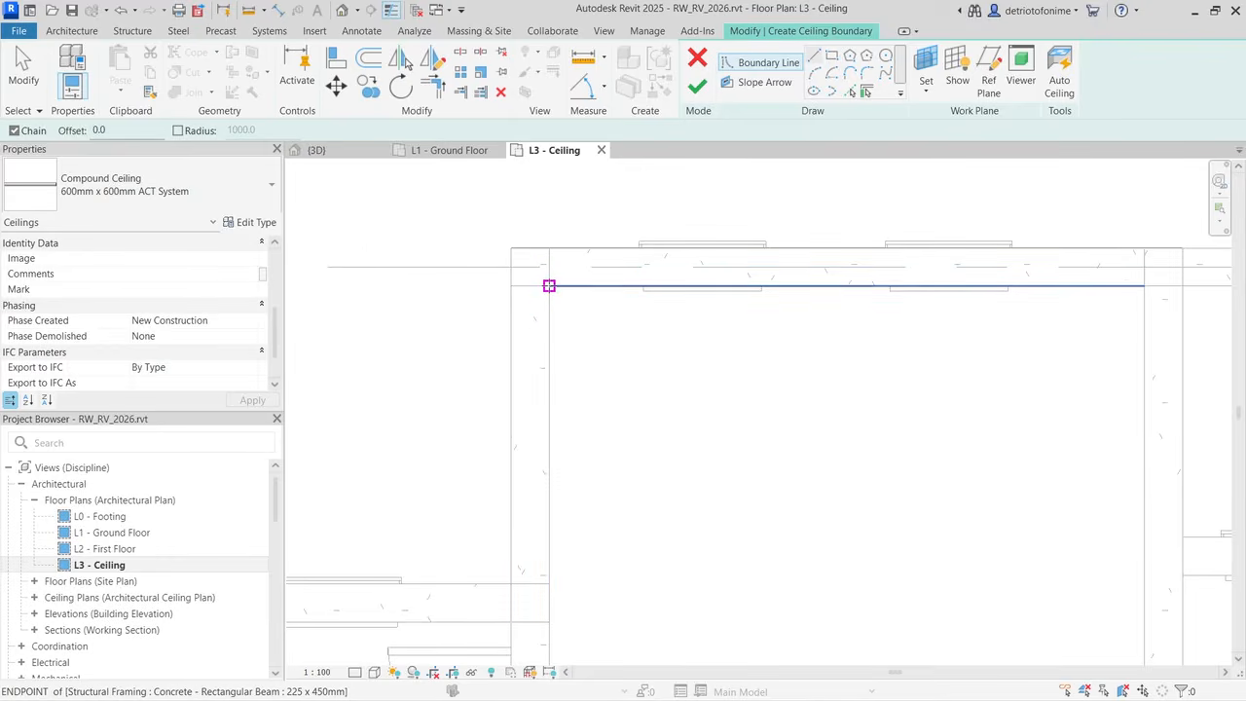
left_click(549, 286)
scroll(526, 297, "down", 3)
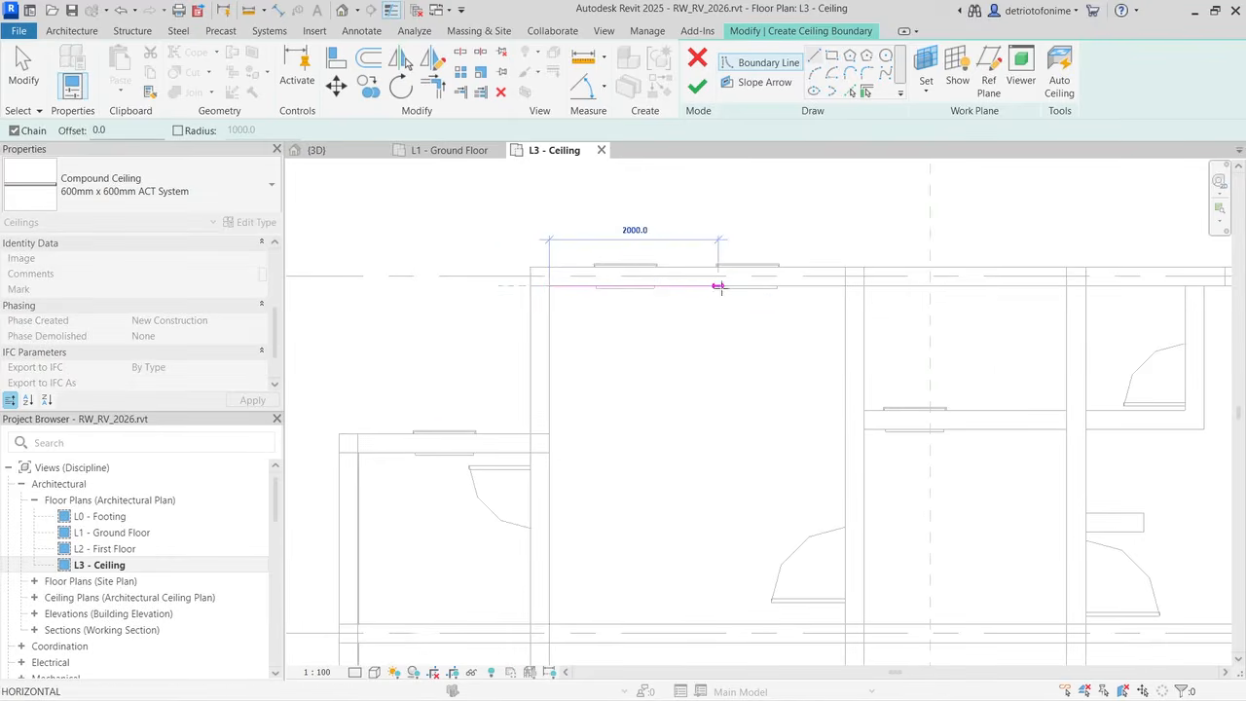
left_click(849, 288)
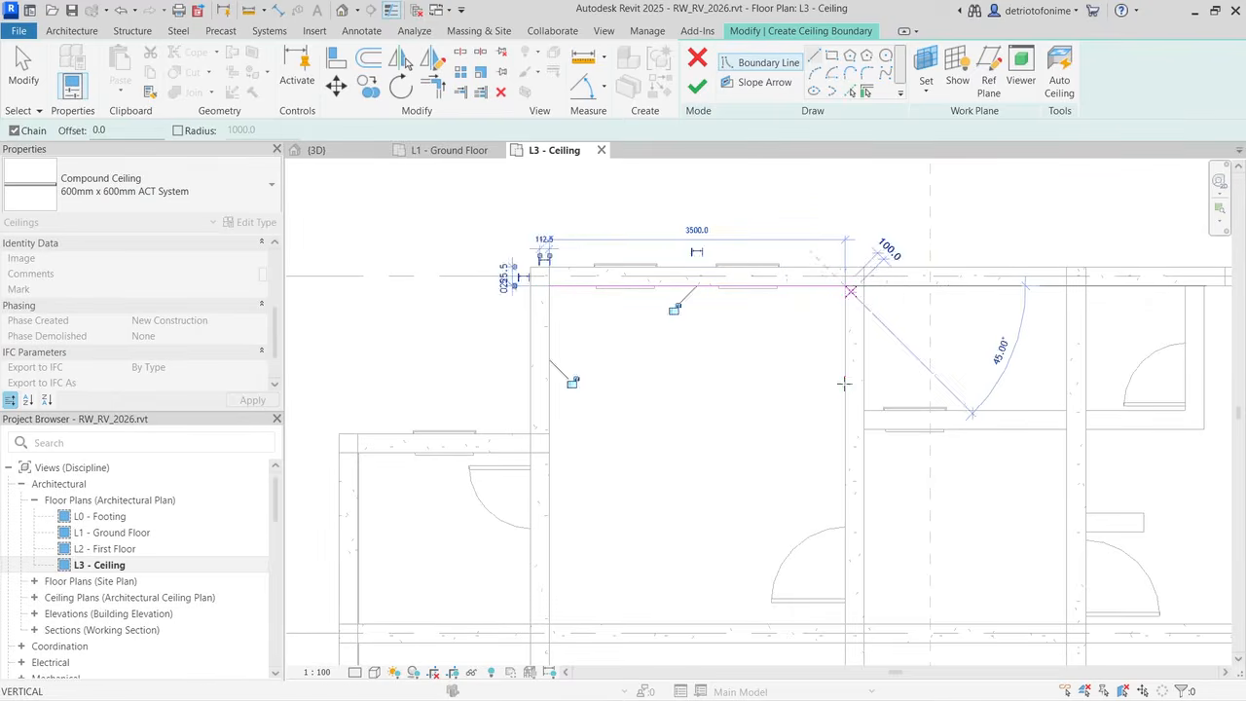
left_click(846, 429)
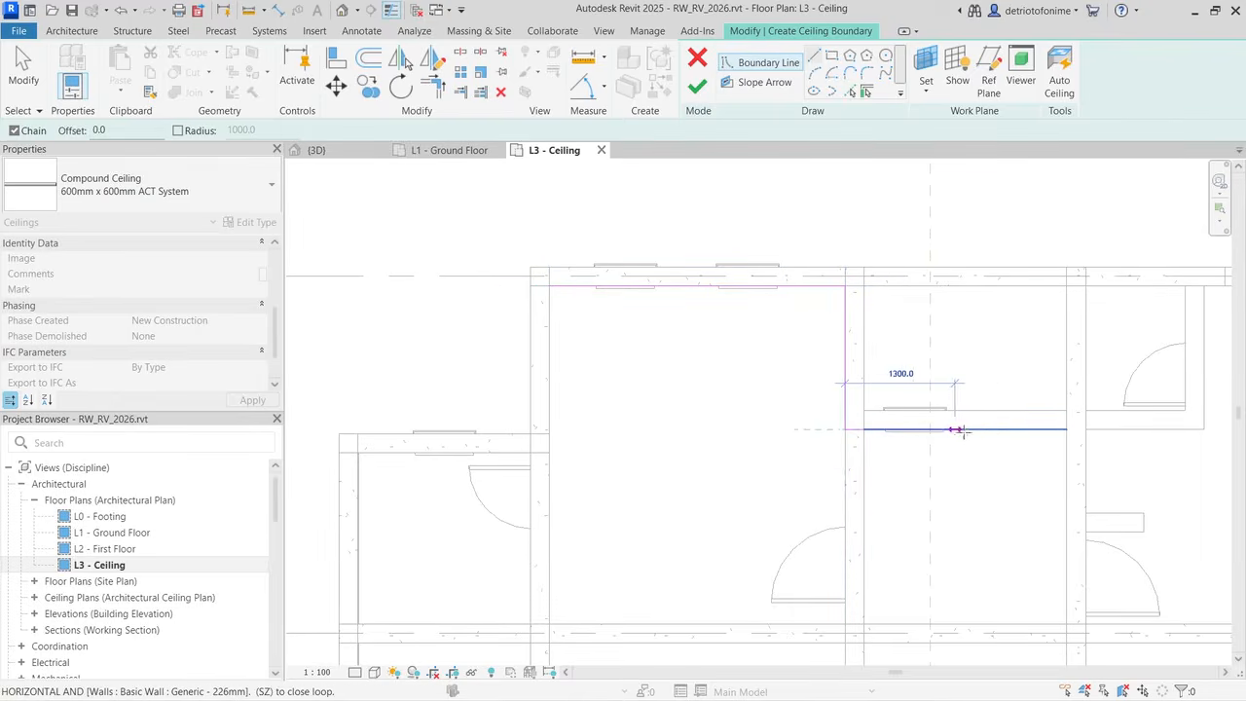
left_click(1086, 429)
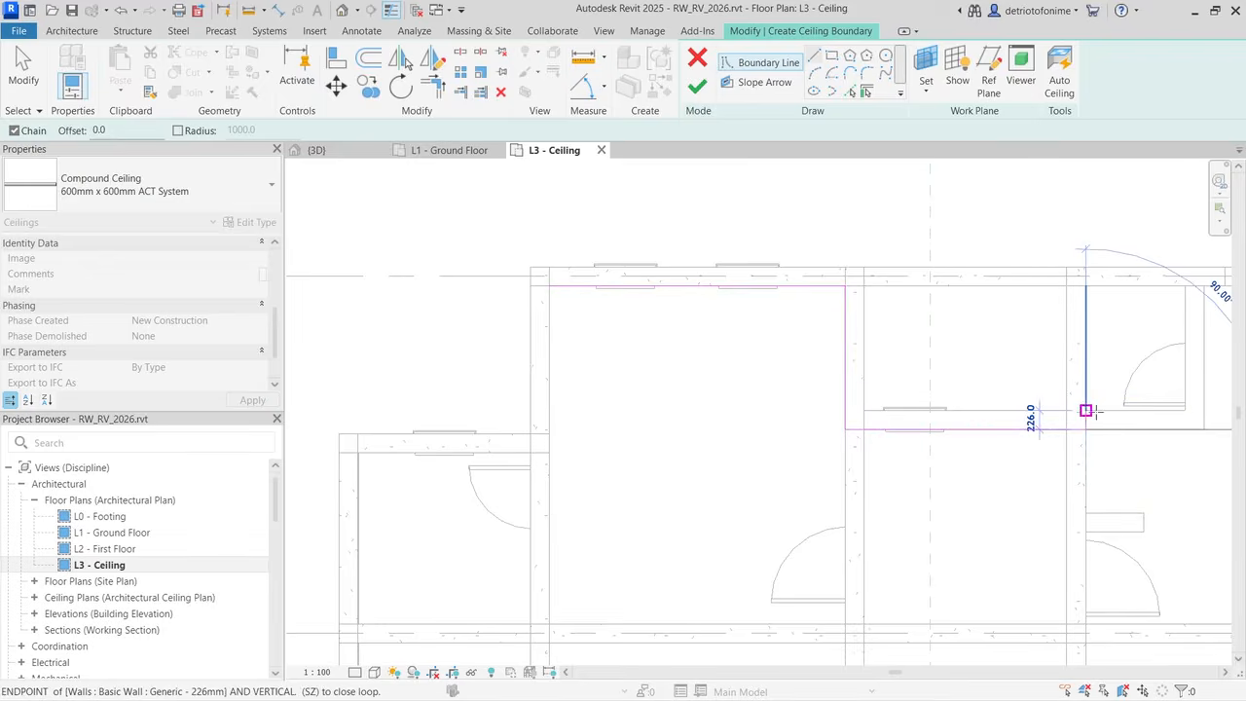
scroll(1066, 433, "down", 1)
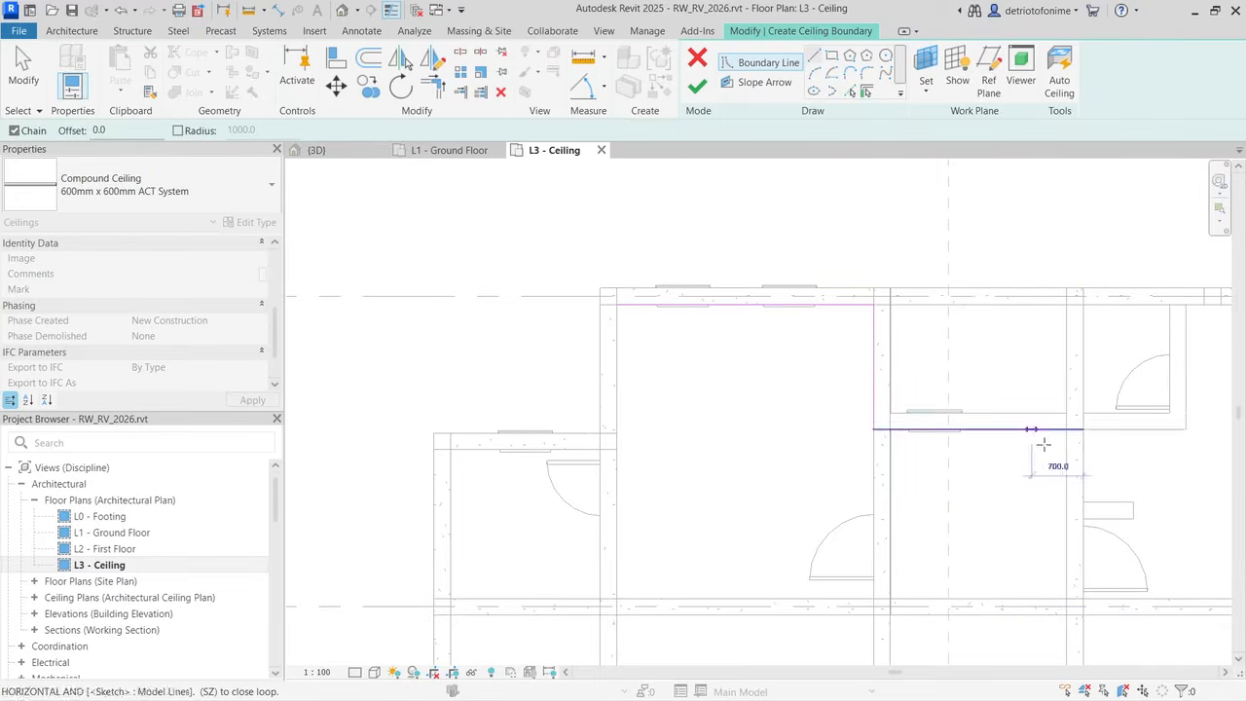
key("Escape")
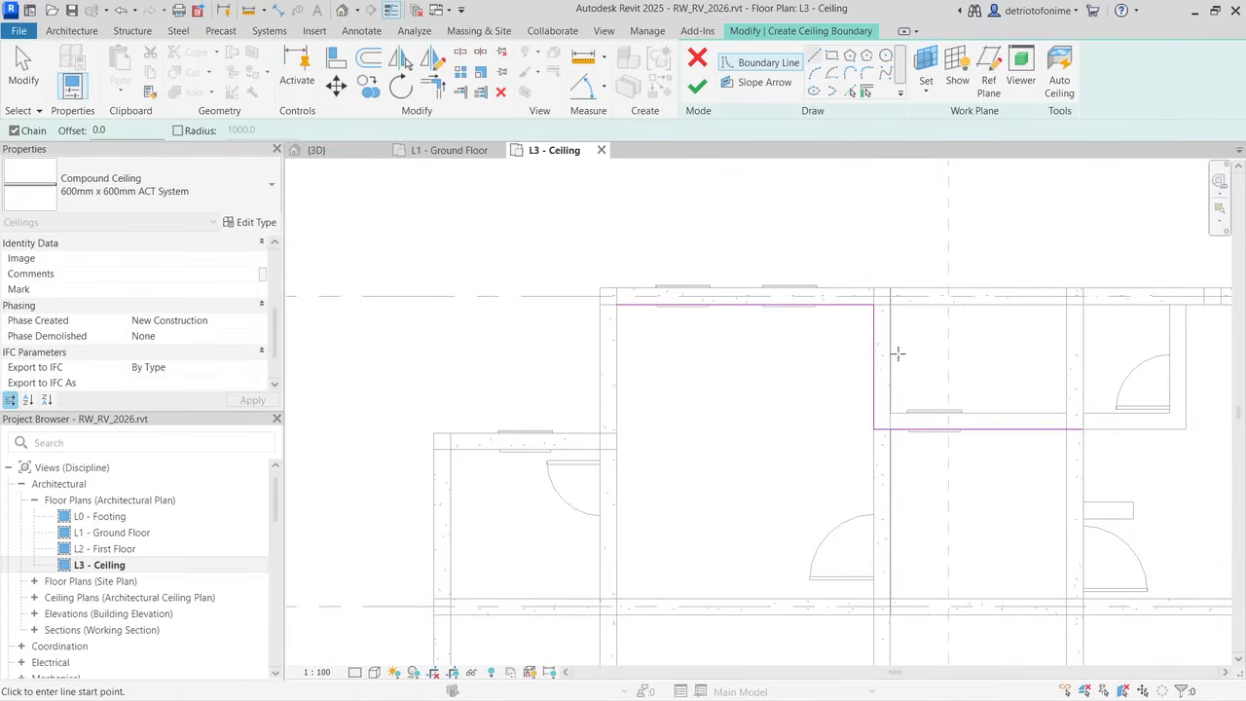
key("Escape")
key("ctrl+z")
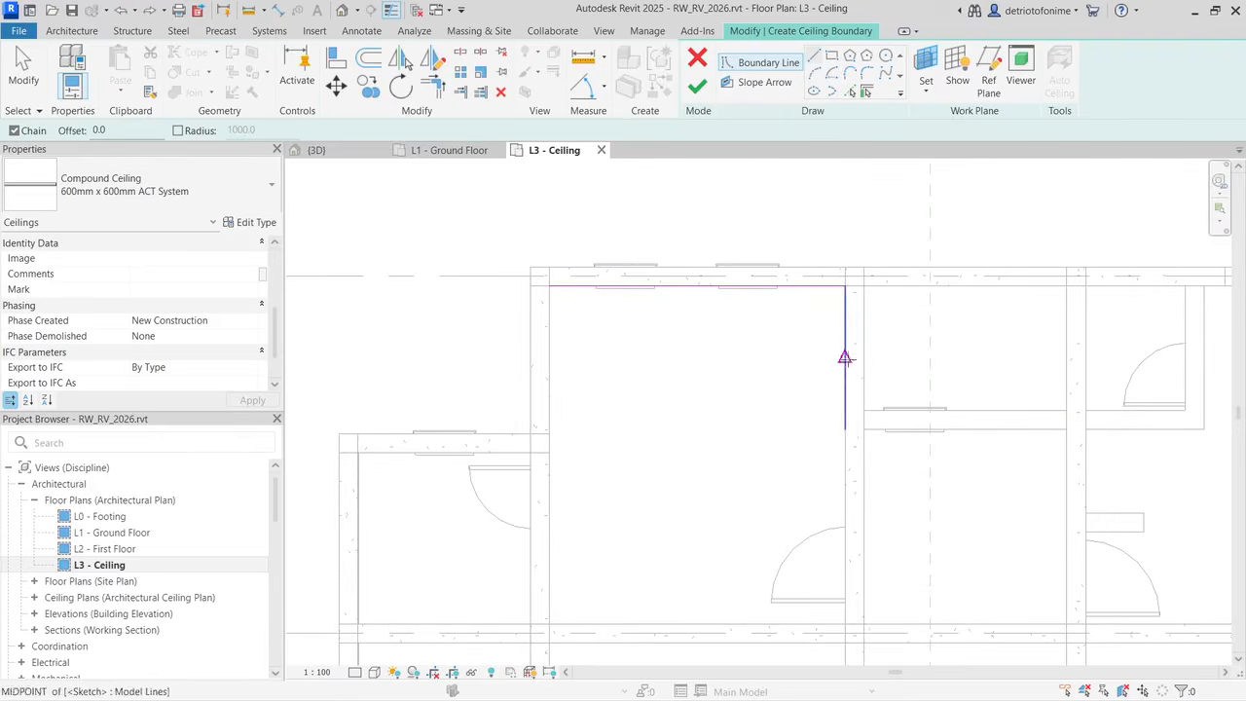
key("ctrl+z")
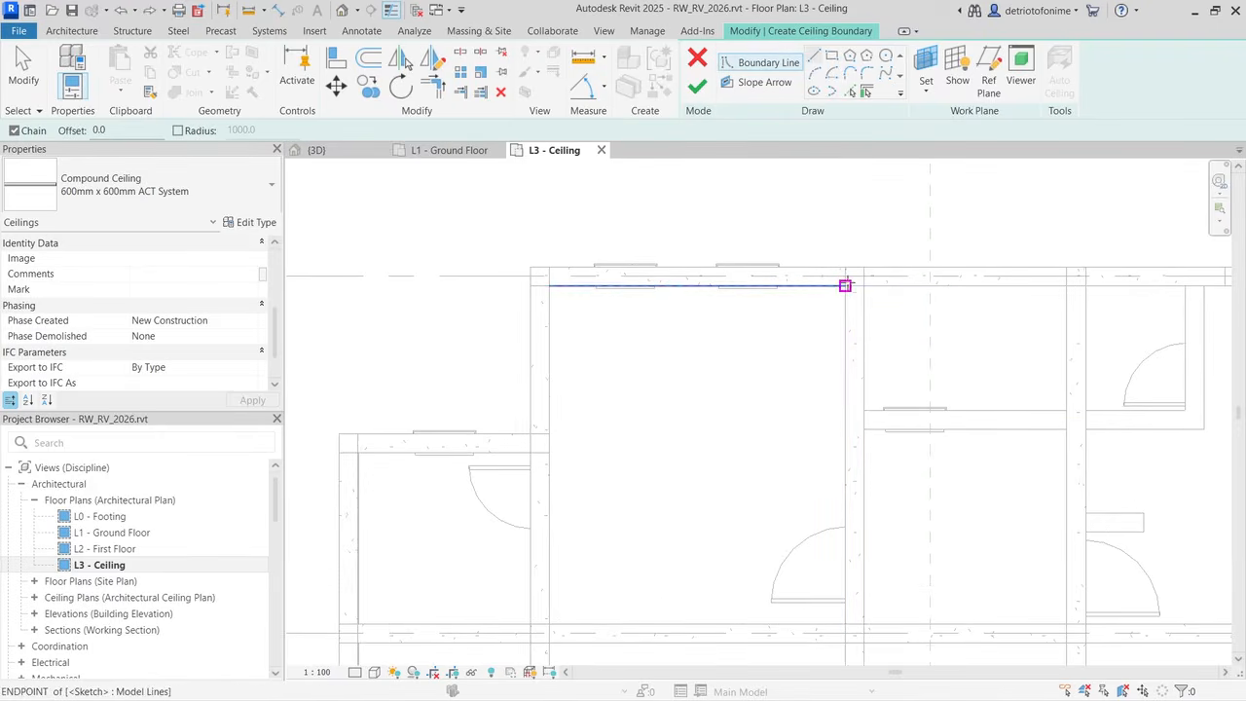
Step: Continue the ceiling boundary about 6900 mm along the inner face of the grid A wall to the far exterior wall
left_click(843, 285)
scroll(843, 287, "down", 2)
scroll(868, 336, "down", 2)
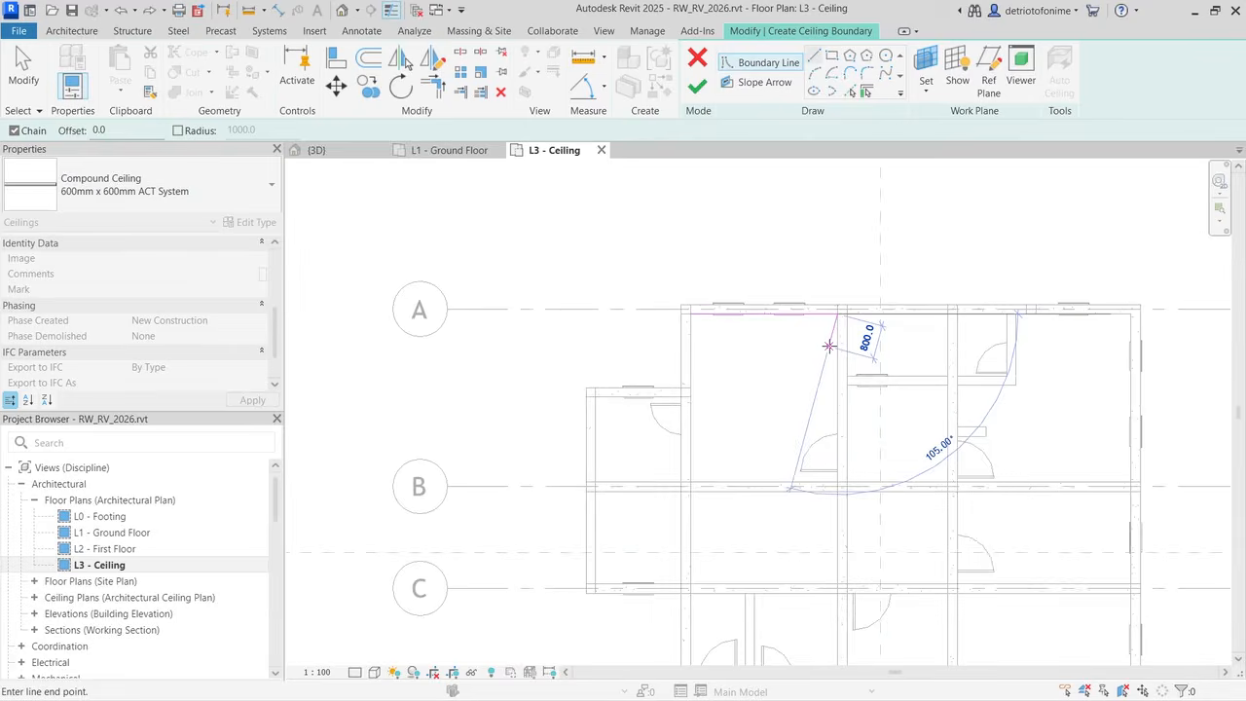
scroll(867, 339, "down", 1)
scroll(1035, 322, "up", 1)
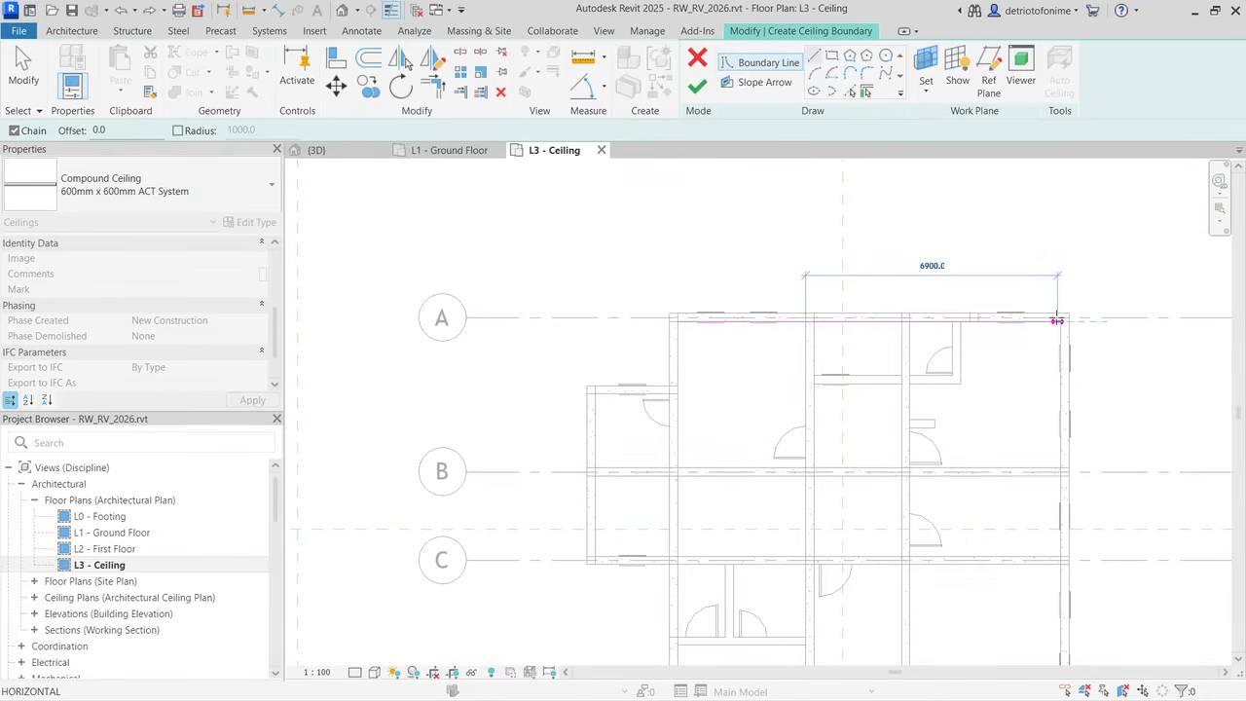
left_click(1060, 321)
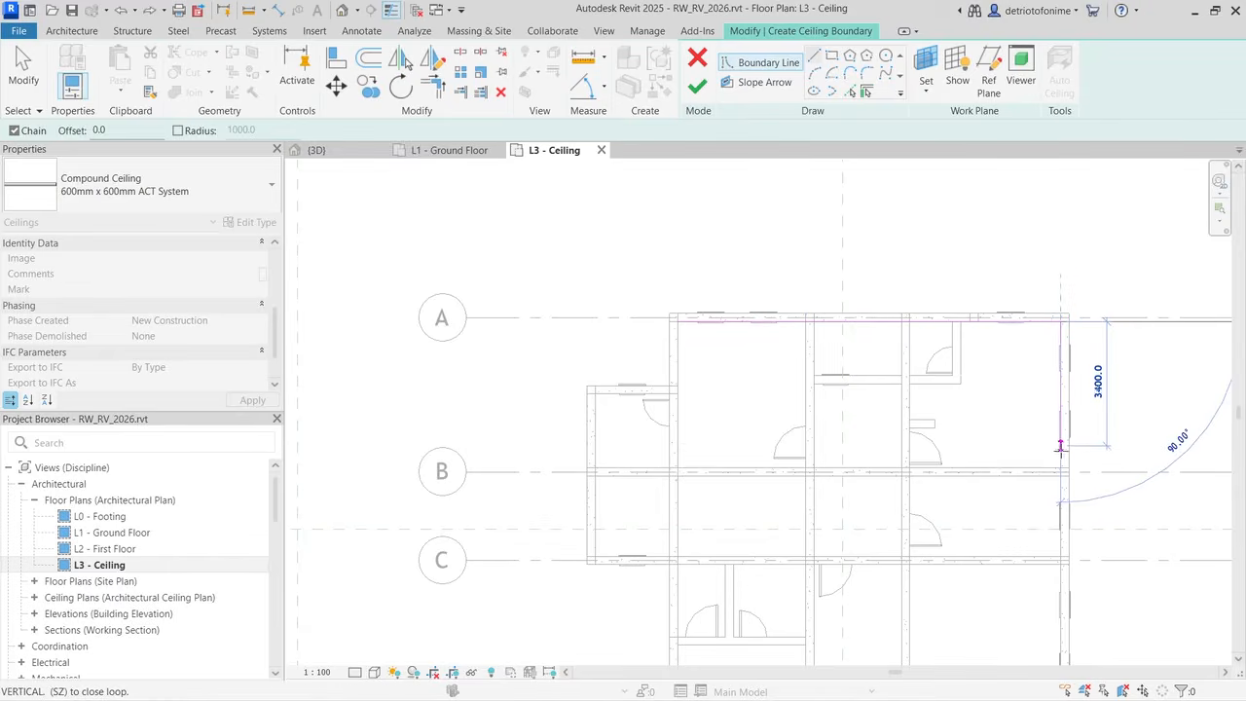
Step: Run the ceiling boundary along the inner face of the far exterior wall from grid A to its corner with the grid D beam
scroll(1048, 430, "down", 1)
scroll(1048, 429, "down", 2)
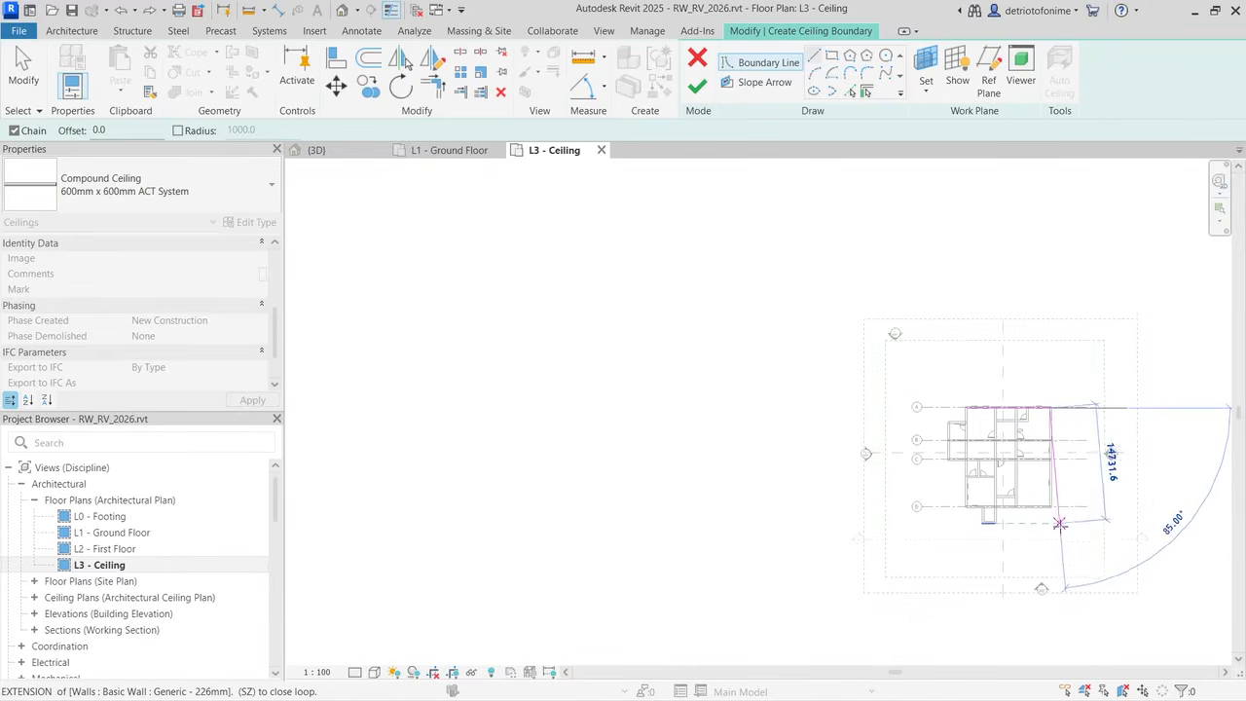
scroll(1057, 520, "up", 5)
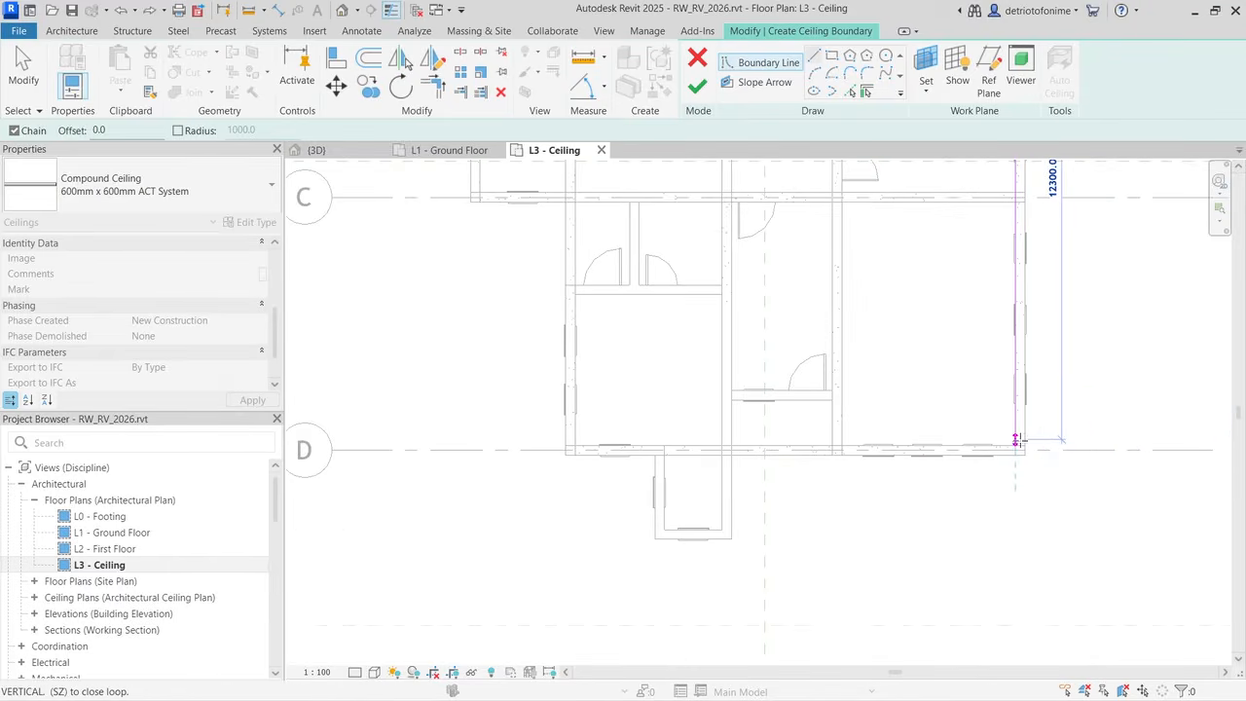
left_click(1016, 450)
scroll(1016, 448, "up", 1)
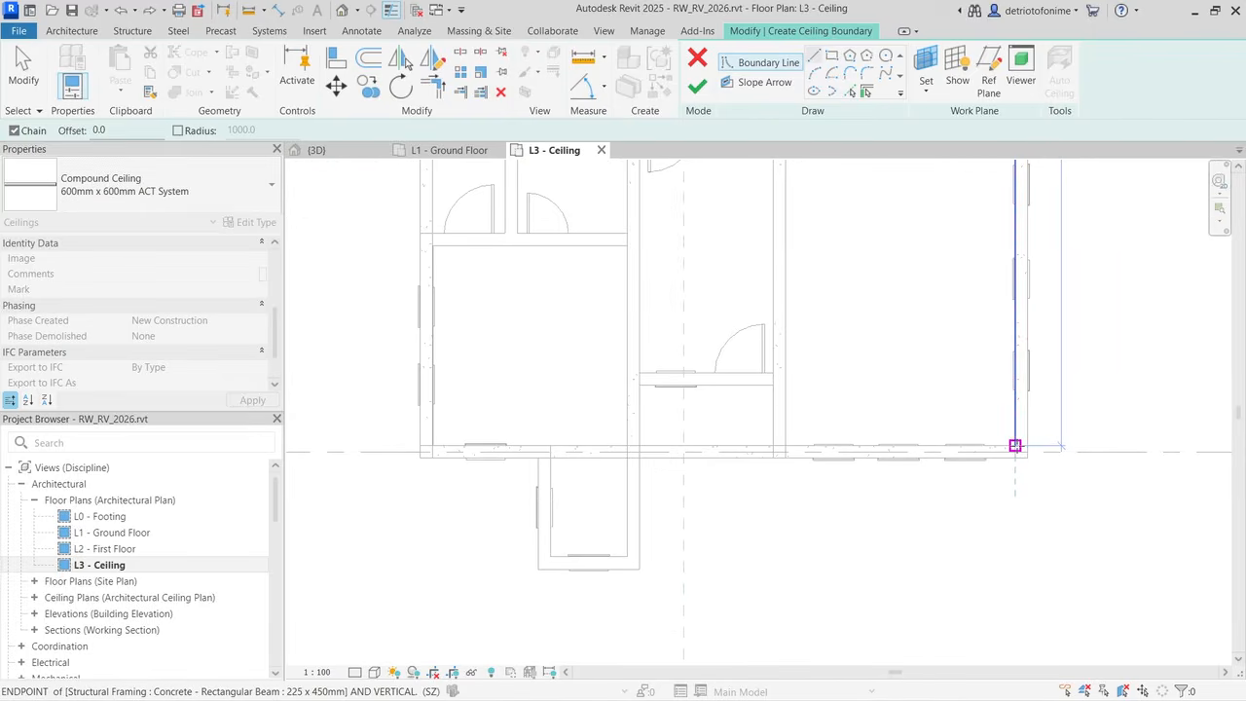
left_click(1016, 446)
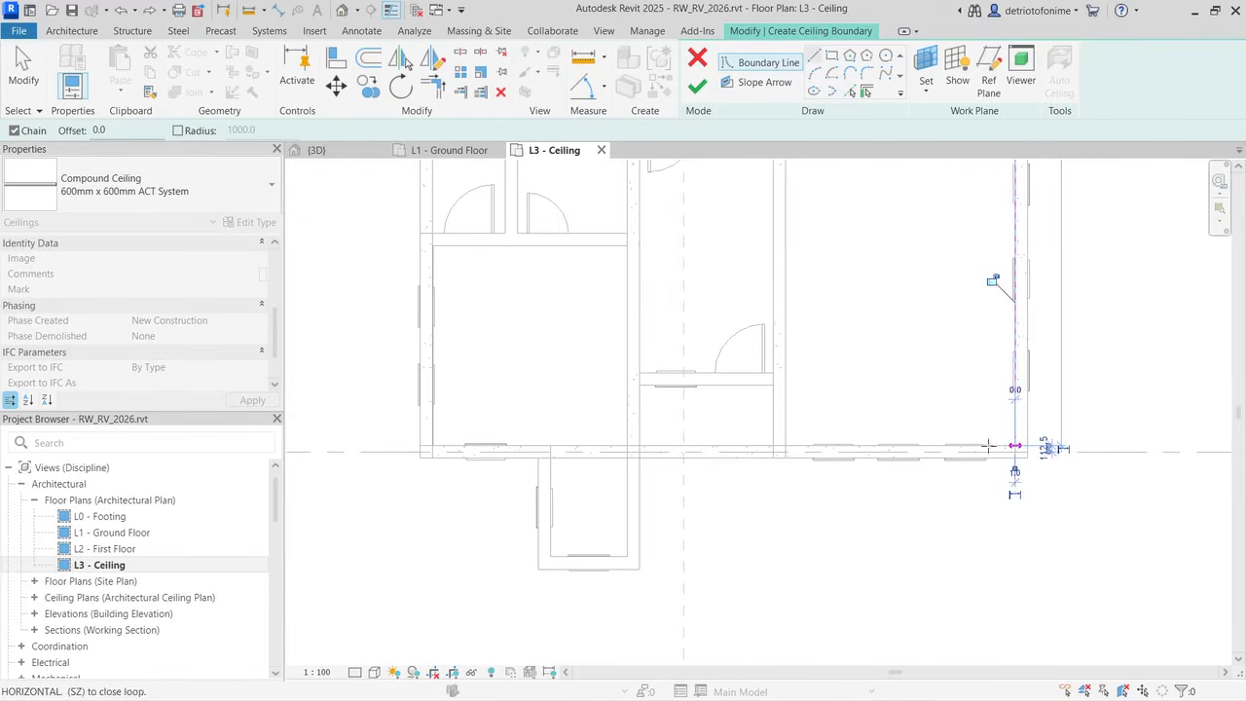
Step: Continue the boundary along grid D to the projecting bay, about 2000 mm down its inner wall face and about 1380 mm across its end
left_click(627, 446)
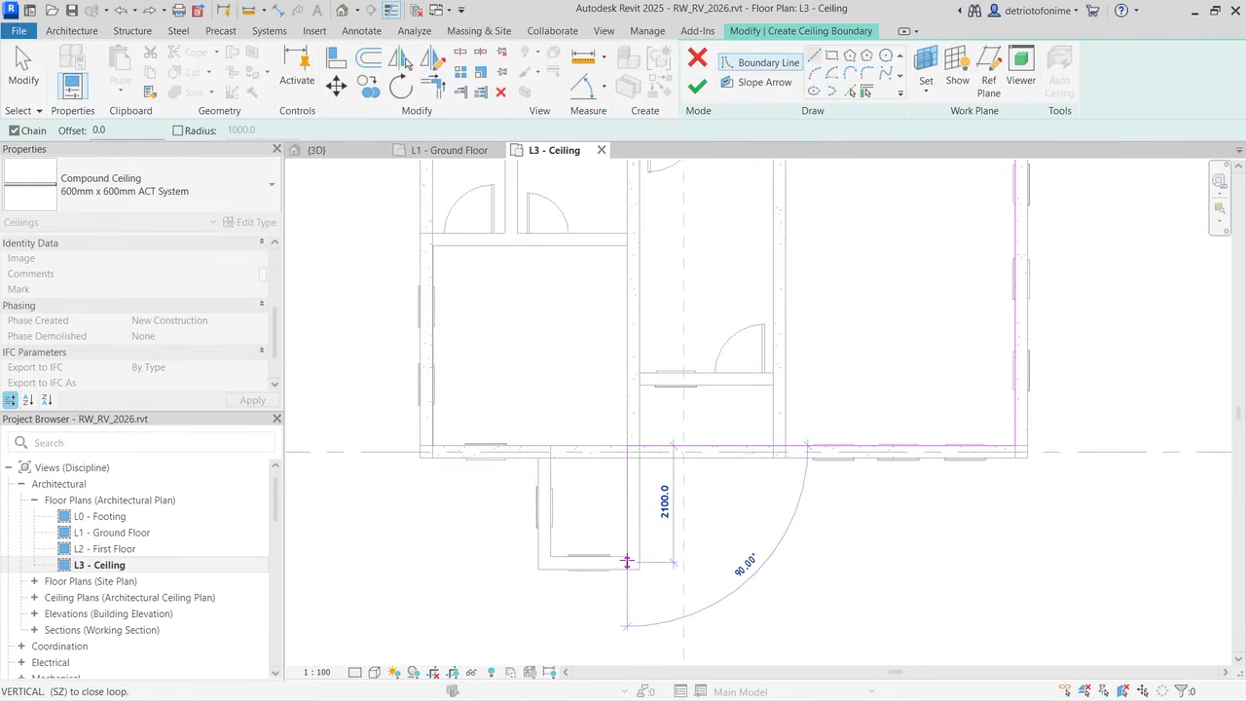
scroll(627, 562, "up", 2)
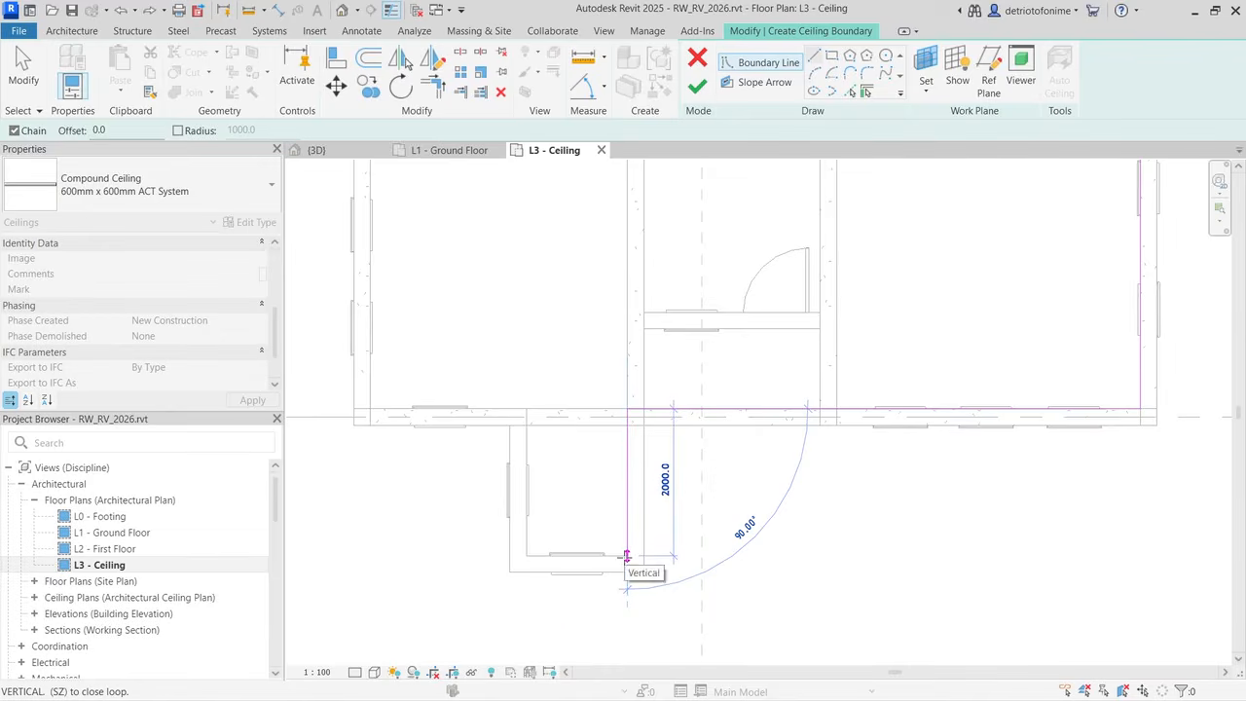
left_click(627, 556)
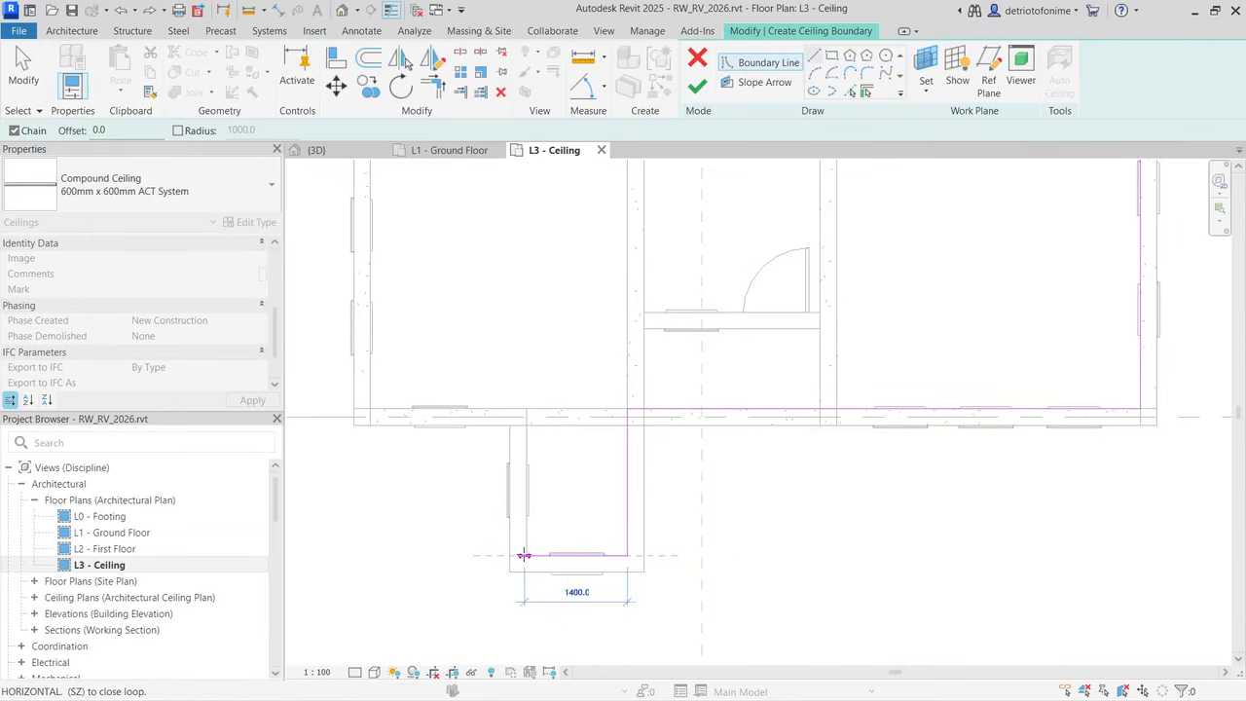
scroll(531, 556, "up", 3)
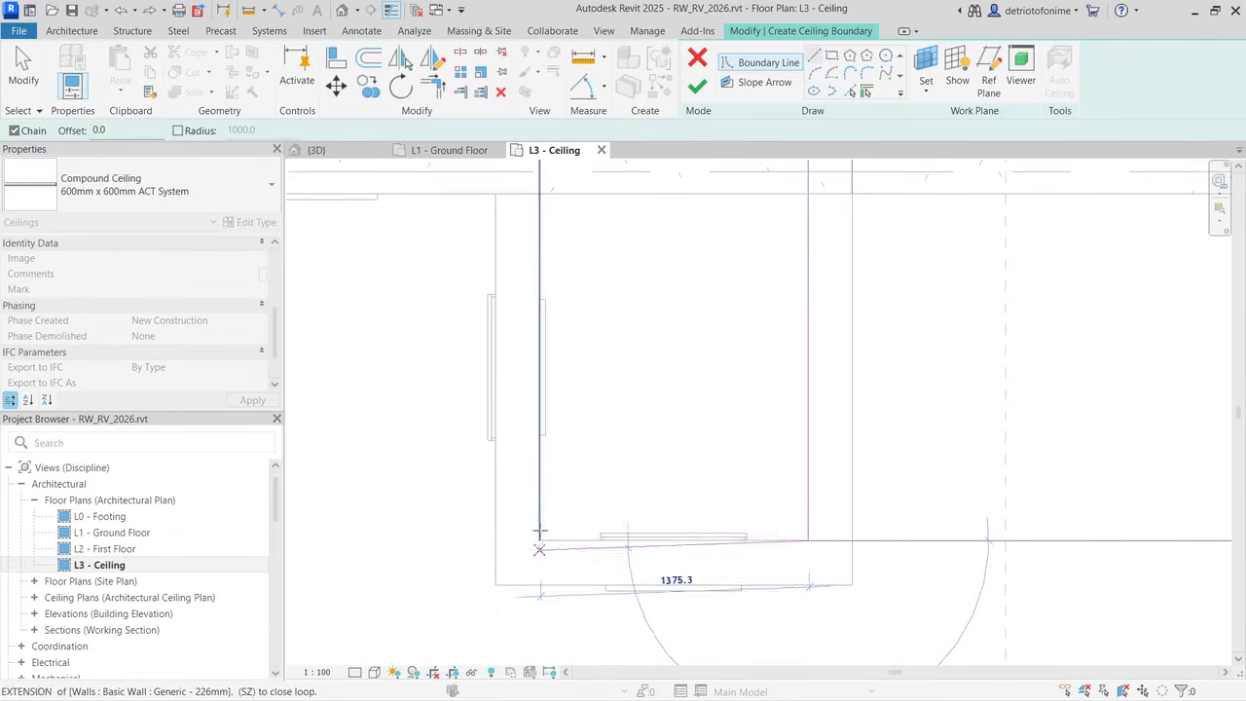
left_click(542, 537)
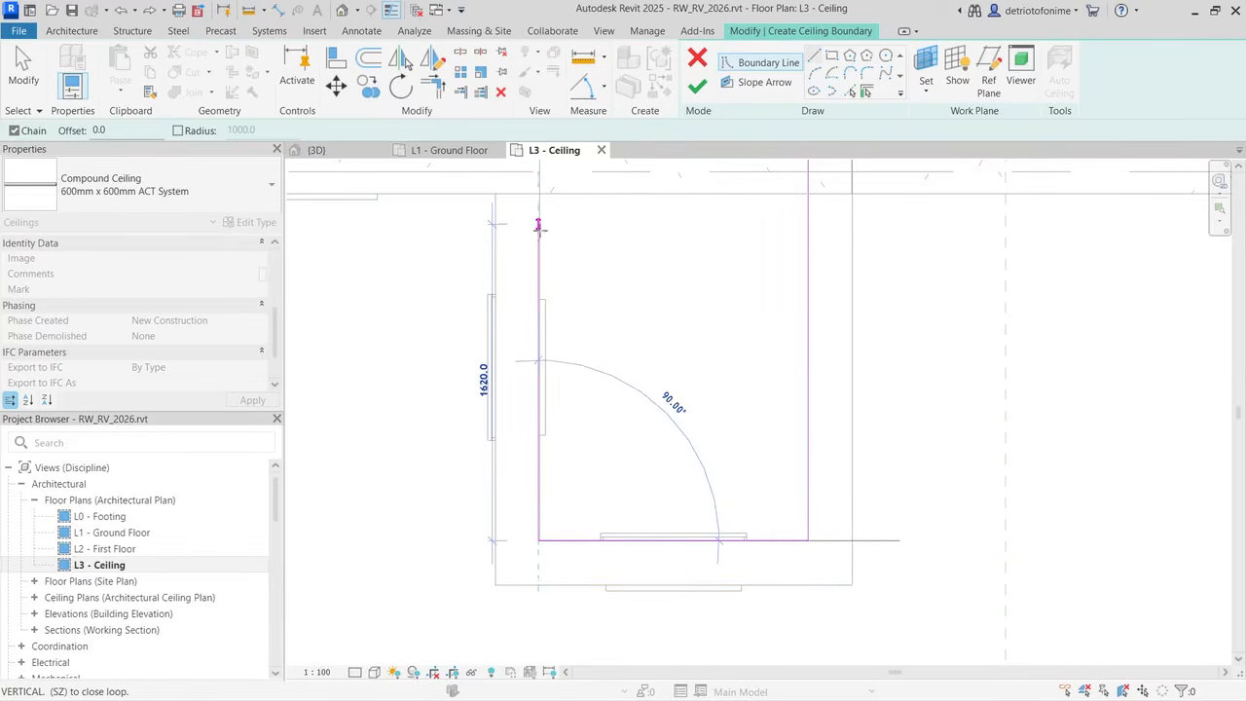
key("Escape")
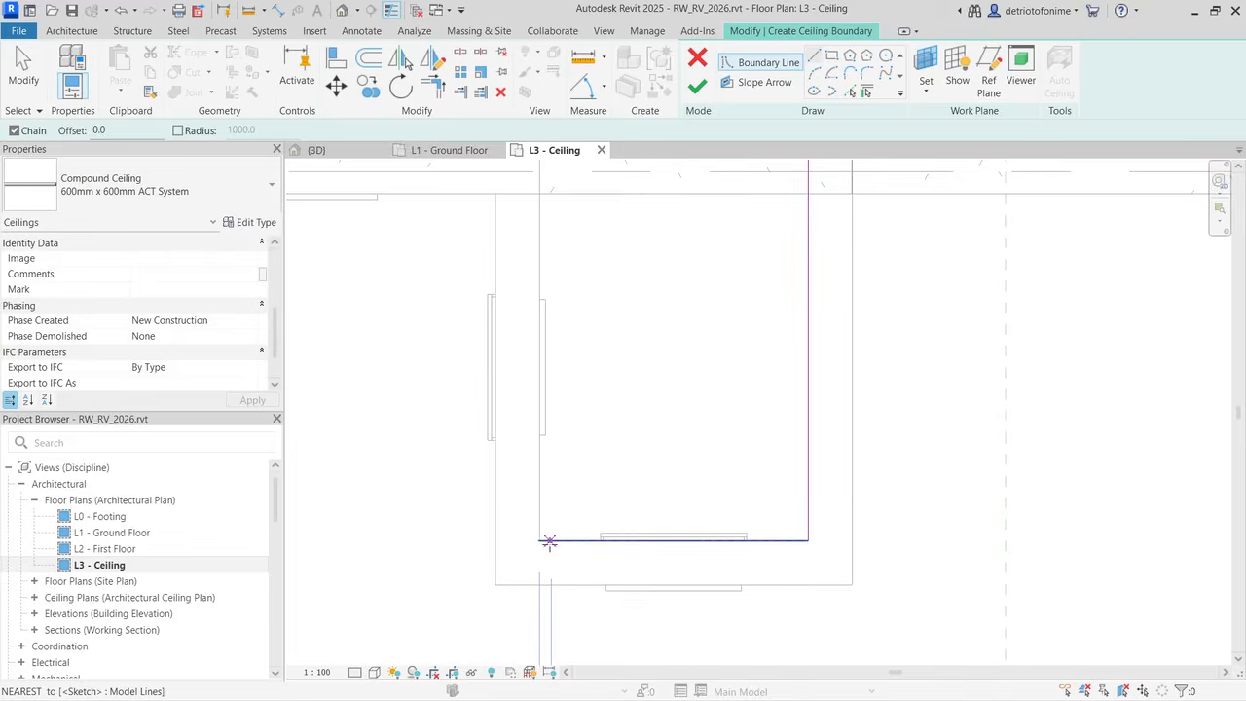
scroll(548, 538, "up", 2)
left_click(539, 536)
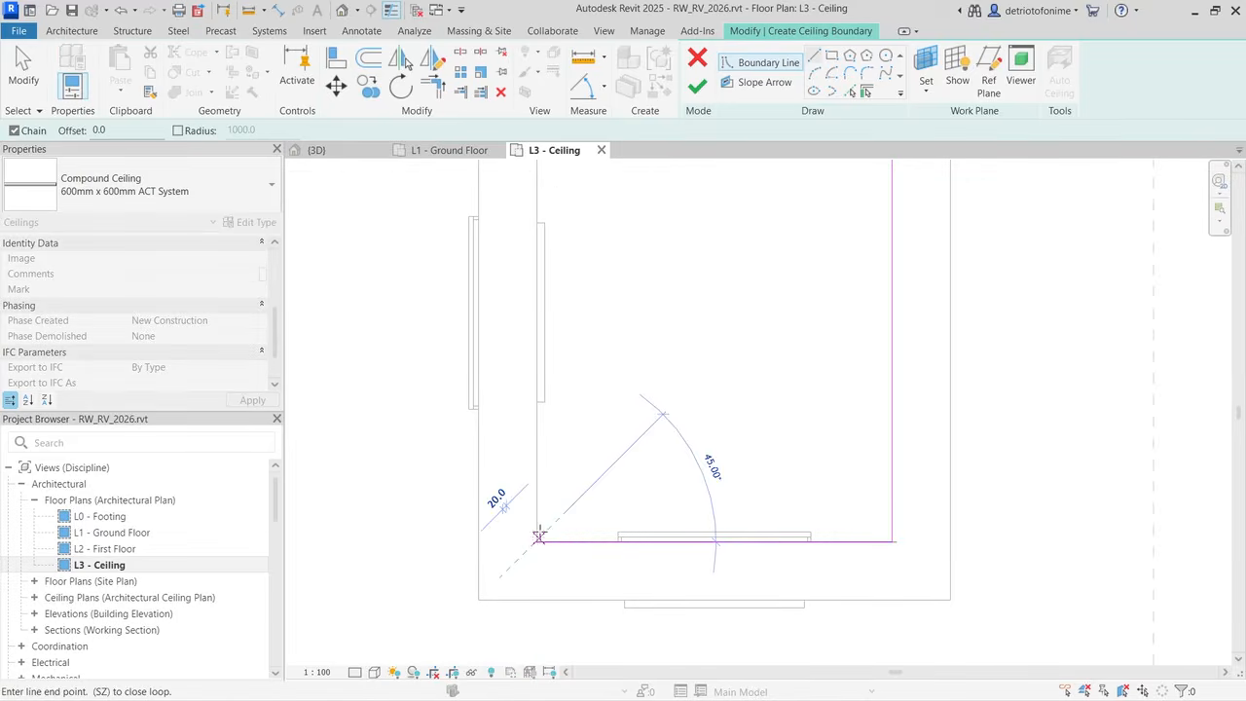
scroll(538, 536, "down", 2)
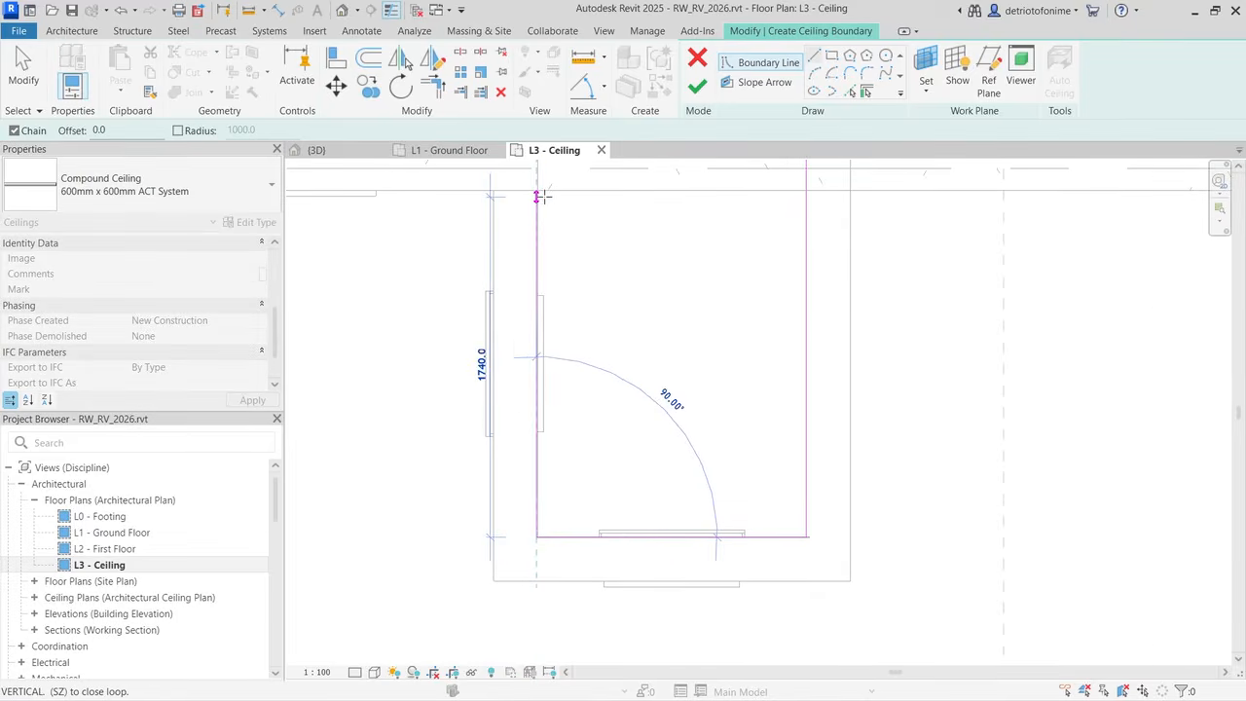
key("Escape")
key("Escape")
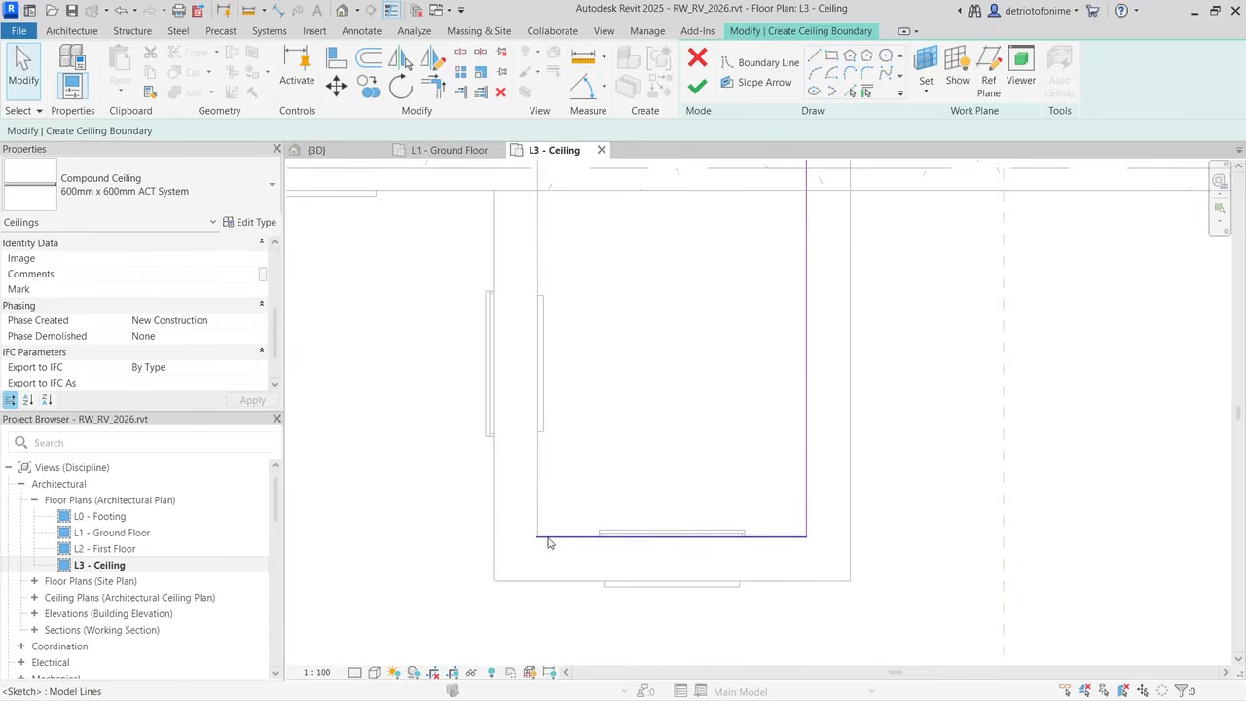
Step: Stretch the bay's end boundary line slightly past the inner face of its side wall and resume drawing boundary lines
left_click(546, 540)
scroll(527, 547, "up", 3)
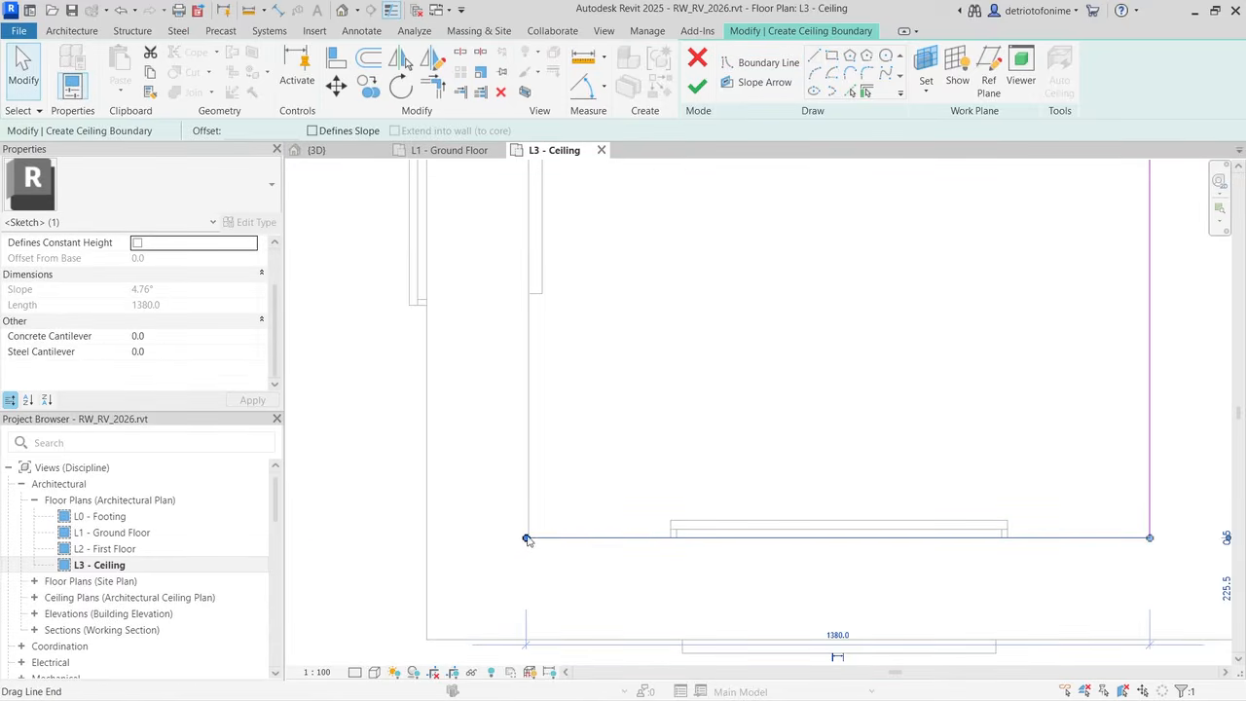
mouse_move(527, 541)
left_mouse_down()
mouse_move(542, 533)
mouse_move(517, 535)
left_mouse_up()
key("Escape")
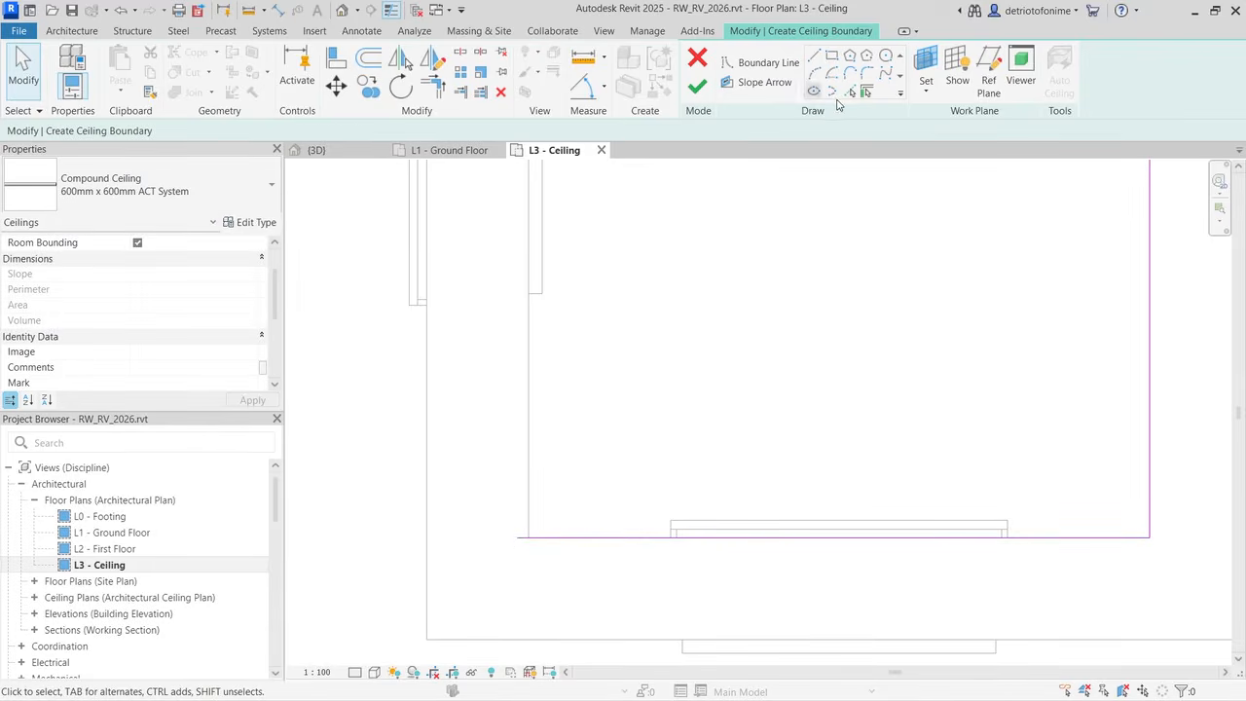
left_click(765, 63)
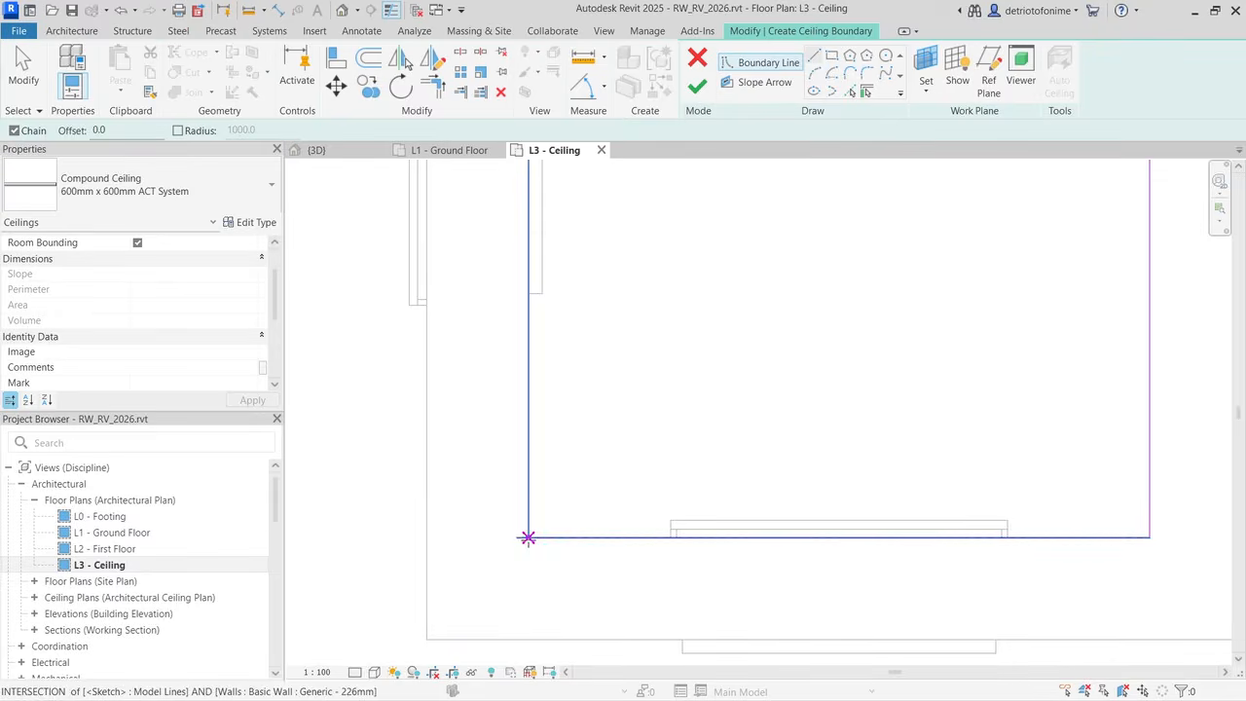
Step: Run the ceiling boundary about 2000 mm back along the bay's other side wall and about 2125 mm along grid D to the exterior wall's inner corner
left_click(529, 538)
scroll(529, 562, "down", 4)
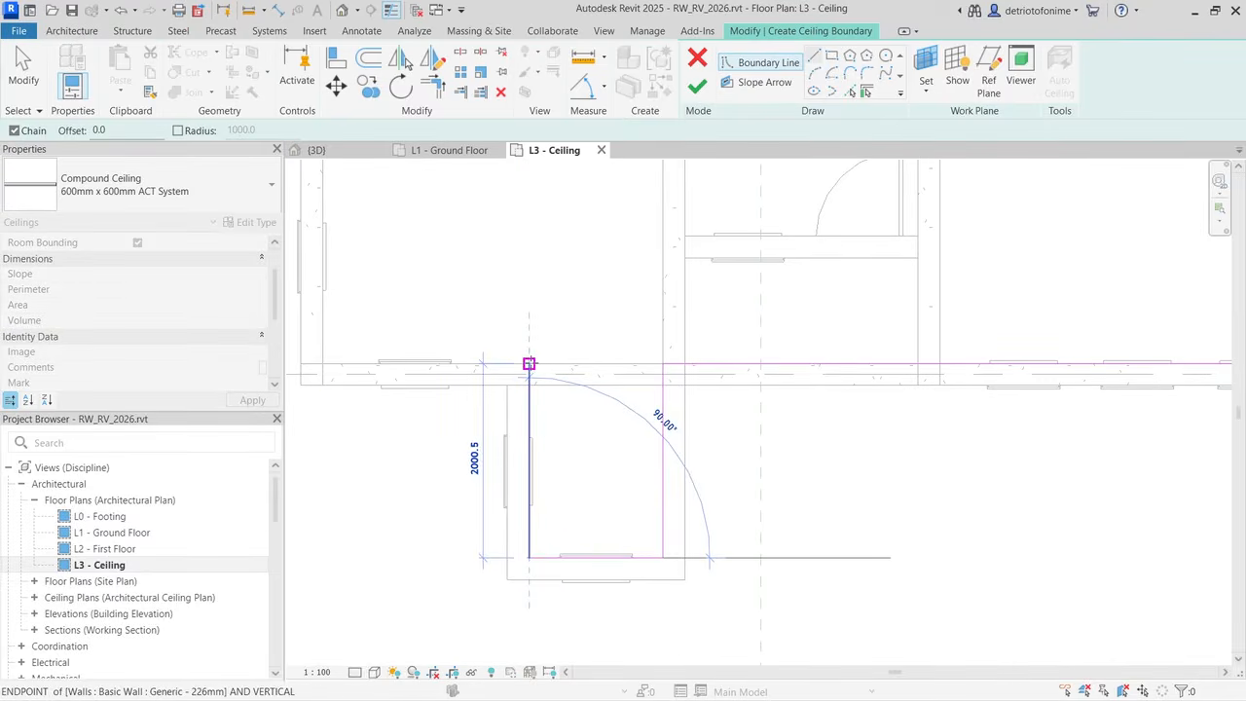
left_click(529, 363)
left_click(322, 363)
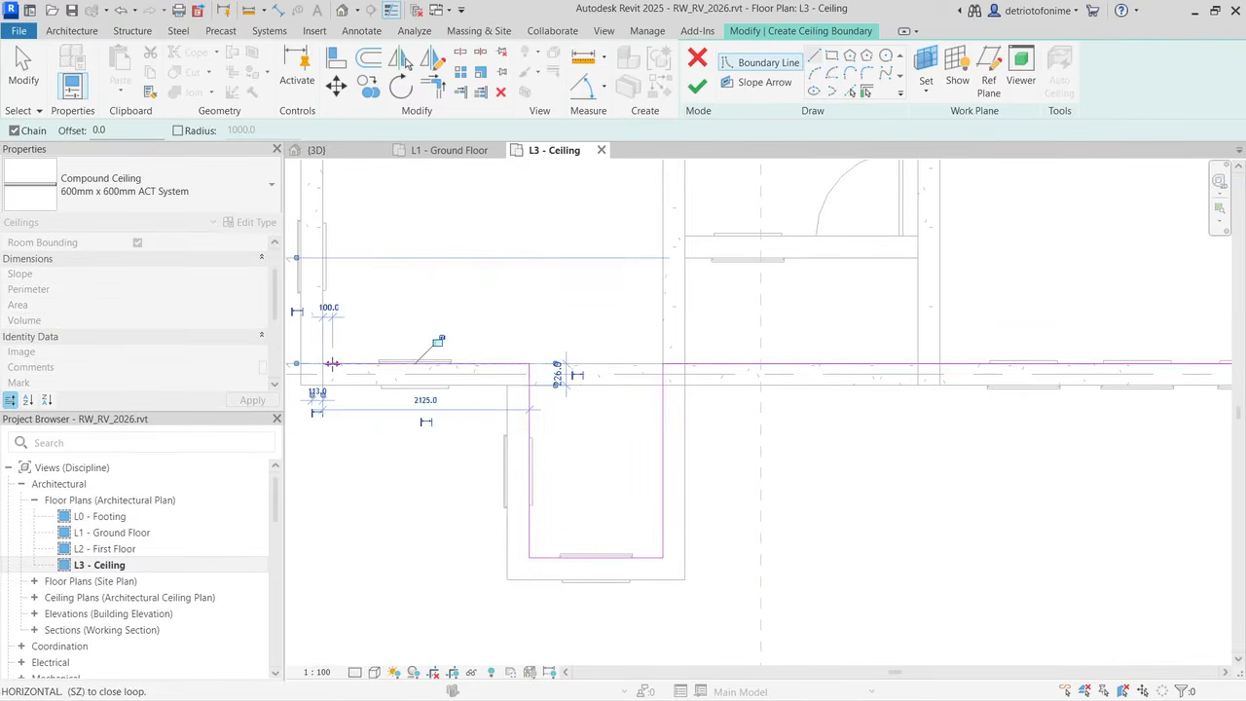
Step: Try to continue the boundary about 5804 mm from the grid D corner to the beam endpoint at grid C, and undo that line
scroll(323, 370, "down", 4)
scroll(328, 334, "down", 4)
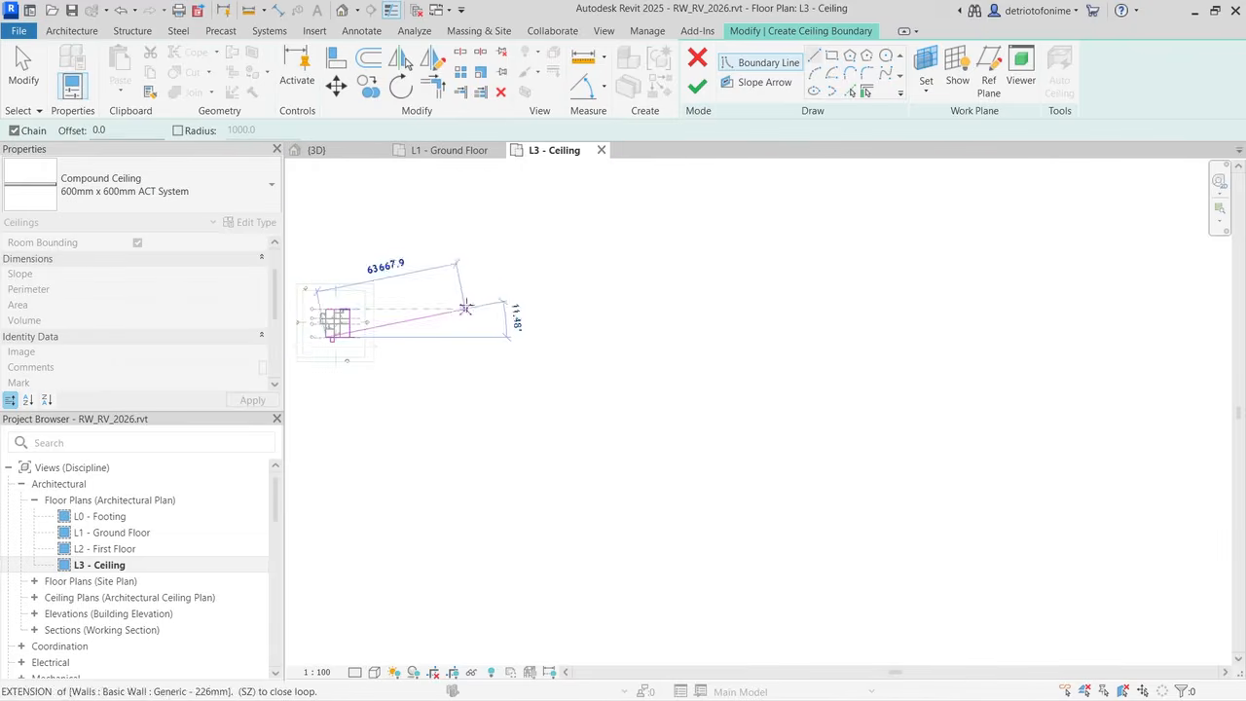
scroll(321, 331, "up", 10)
middle_click_drag(316, 329, 452, 329)
scroll(454, 331, "down", 5)
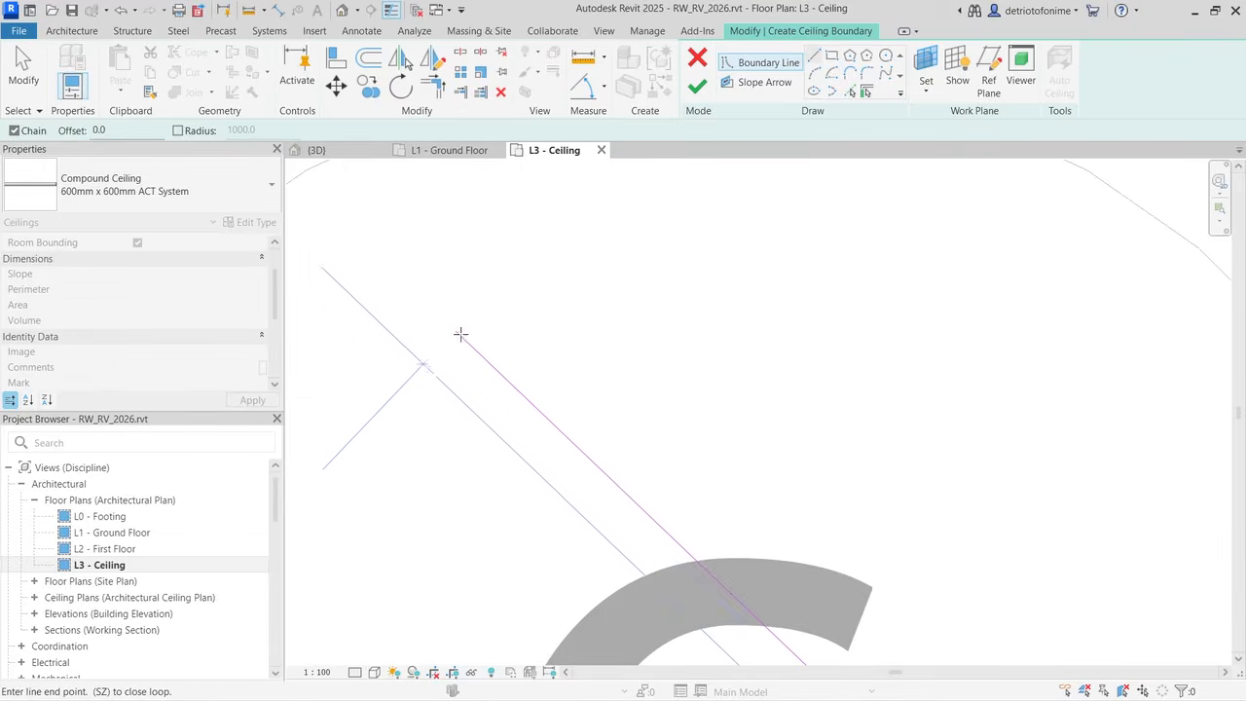
scroll(477, 339, "down", 6)
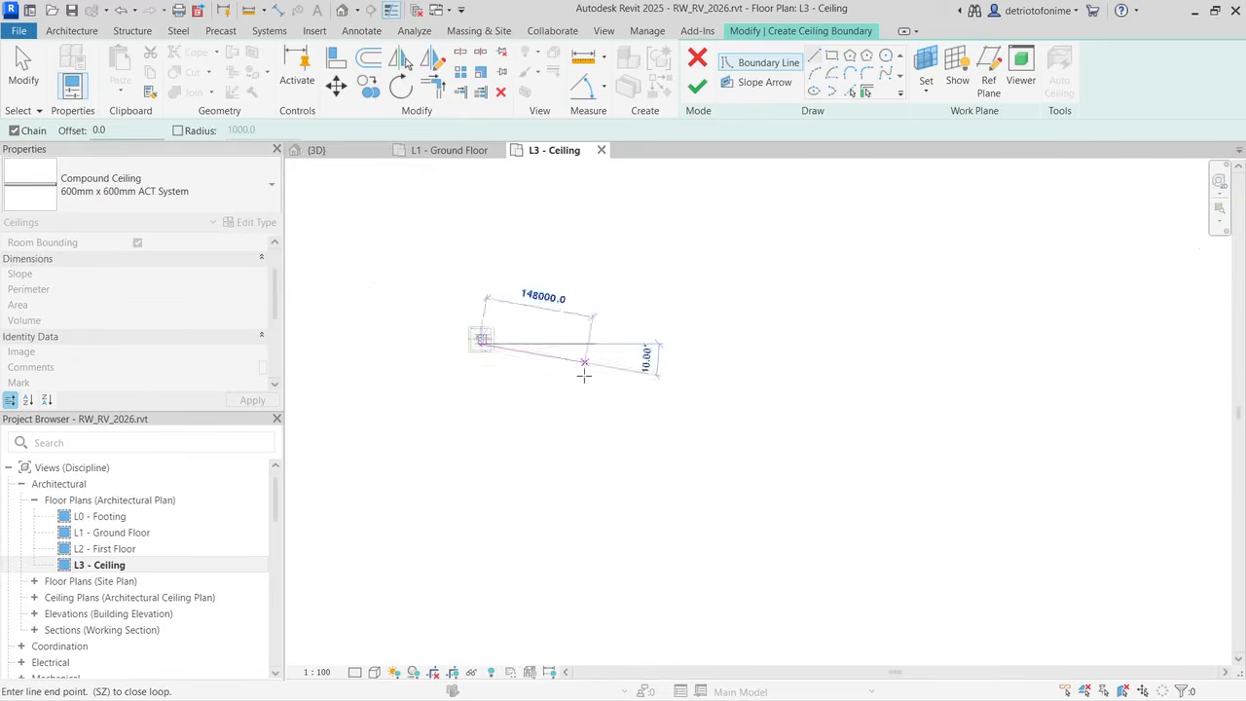
scroll(457, 311, "up", 4)
scroll(454, 304, "up", 6)
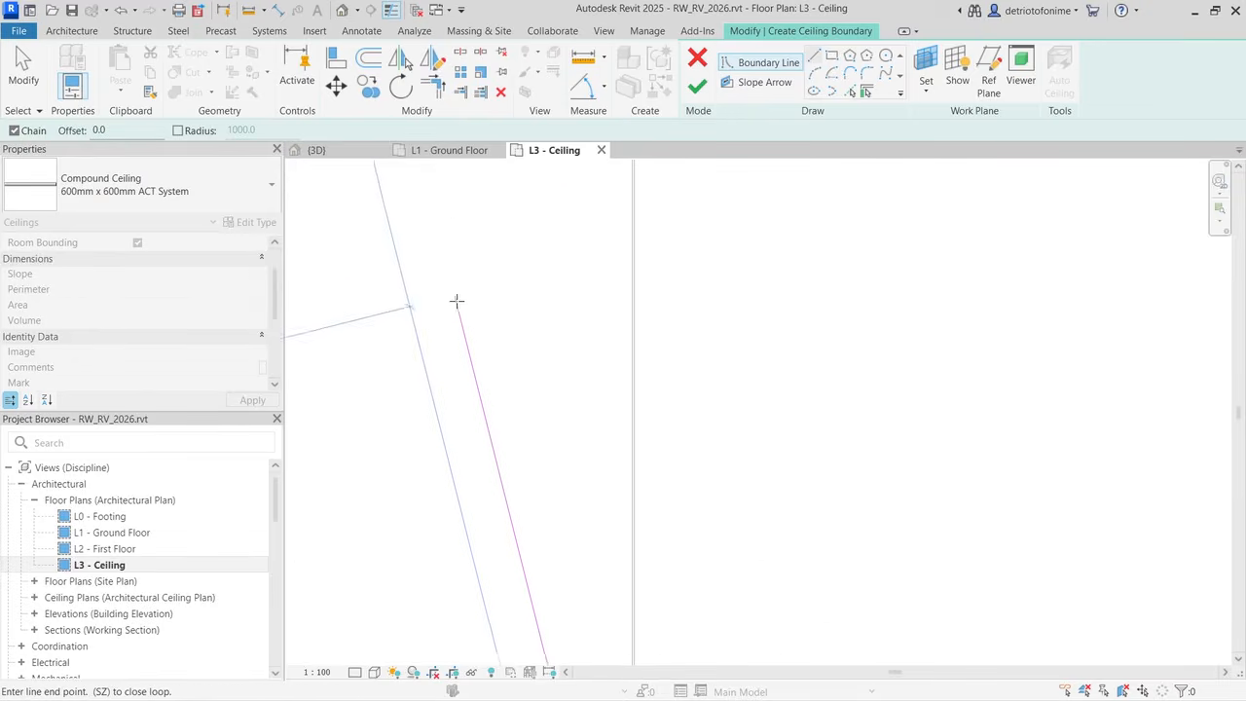
scroll(471, 314, "down", 5)
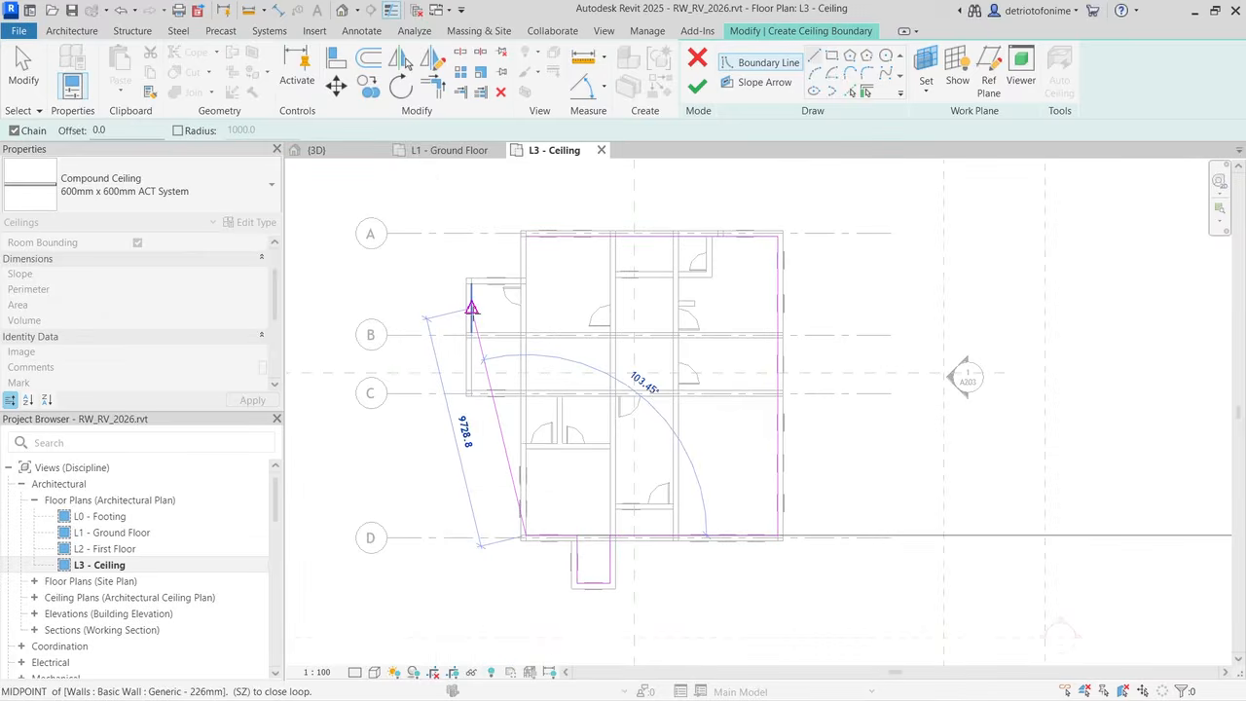
scroll(503, 409, "up", 4)
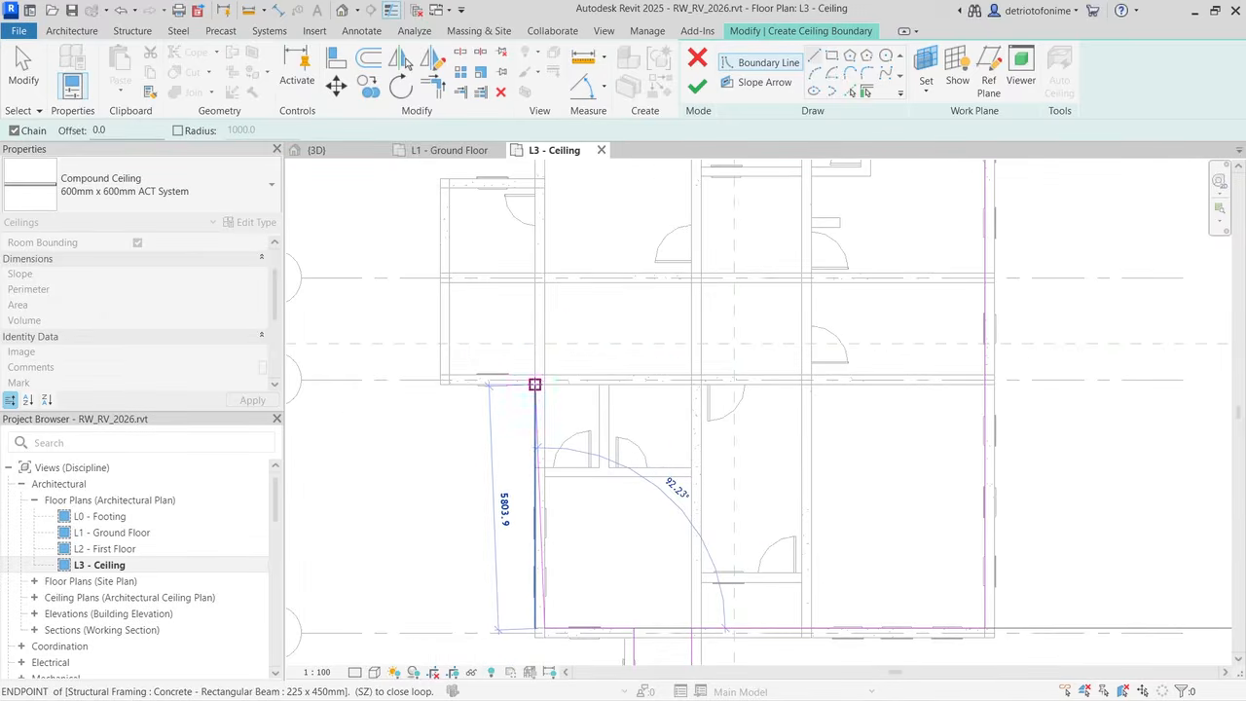
left_click(535, 382)
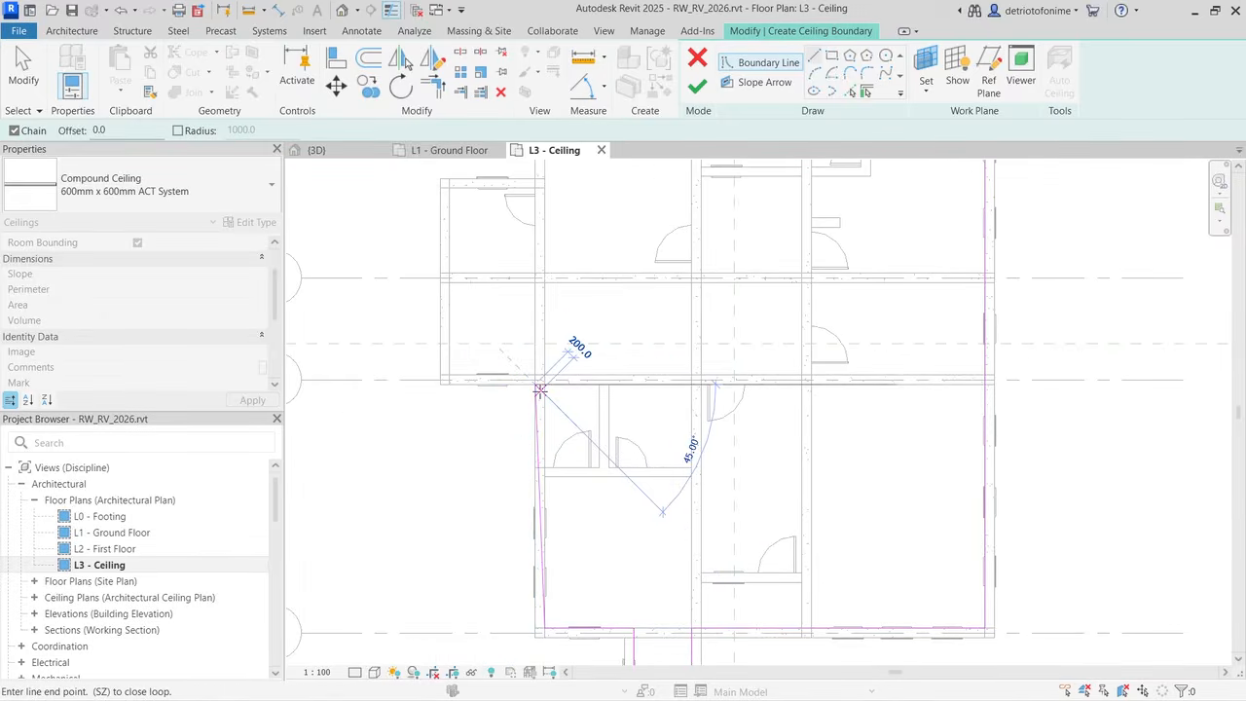
key("Escape")
key("ctrl+z")
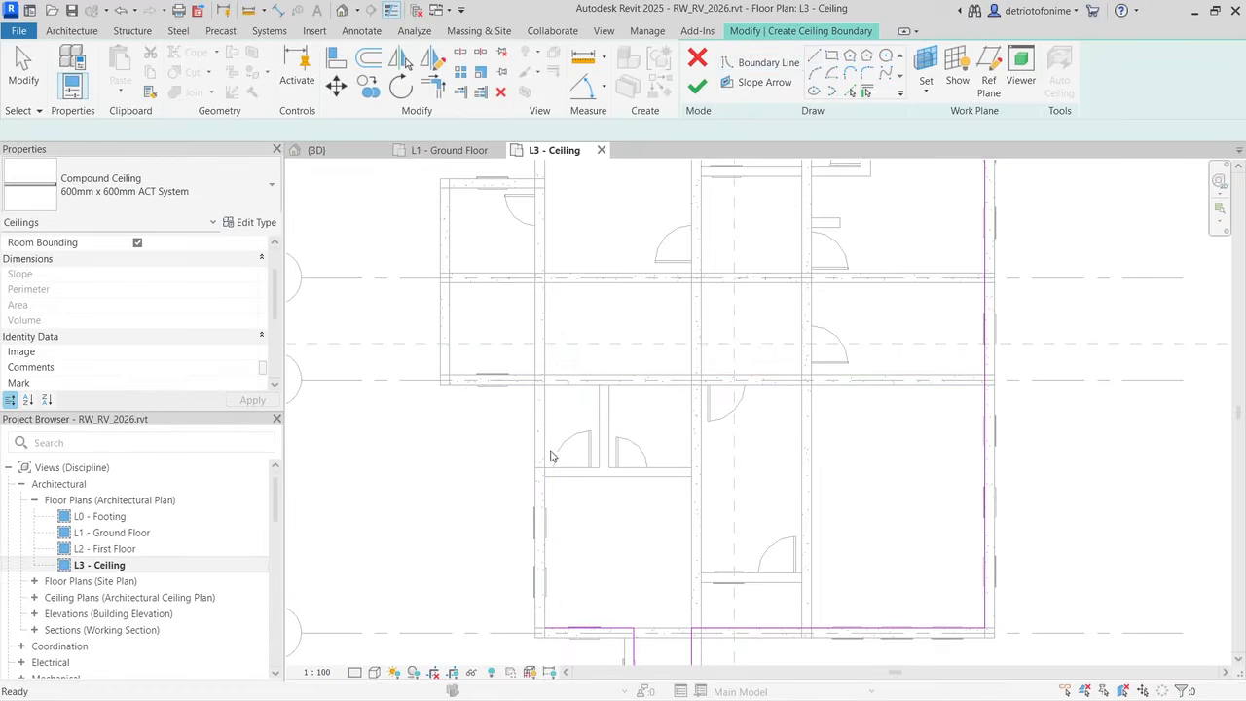
Step: Try to run the boundary about 5800 mm up the exterior wall's inner face and along the outer face of the grid C wall
left_click(545, 629)
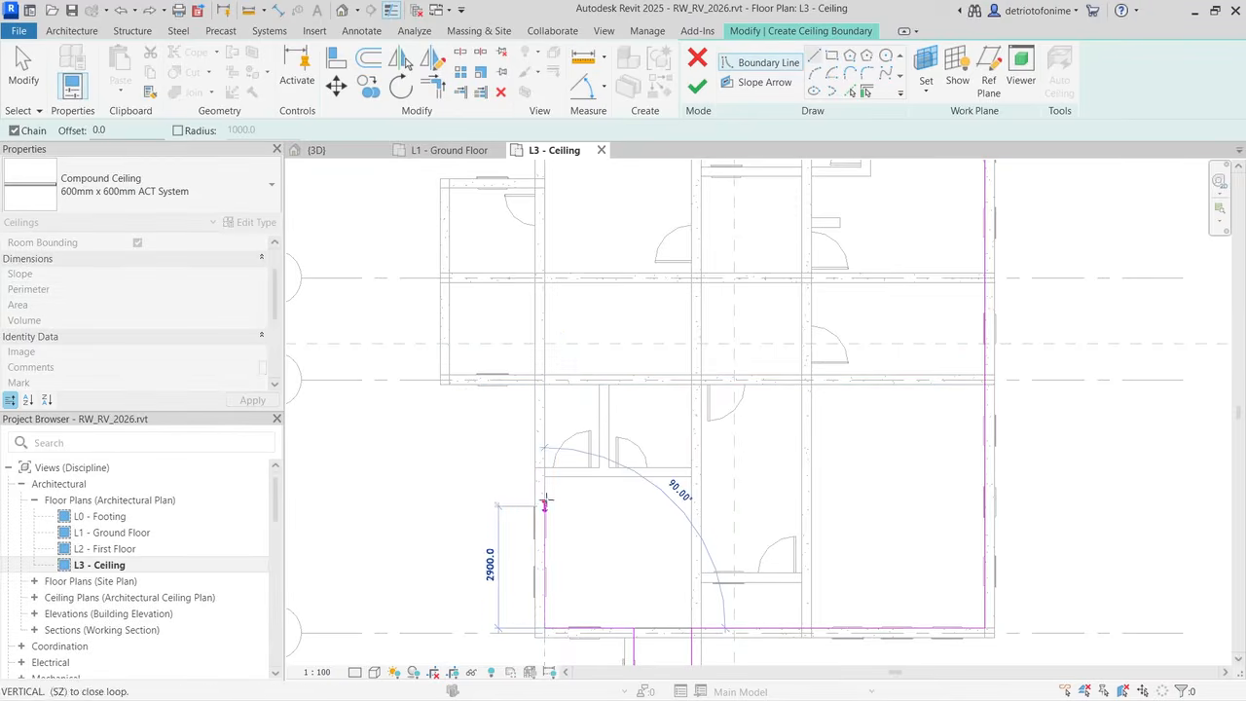
scroll(544, 384, "up", 2)
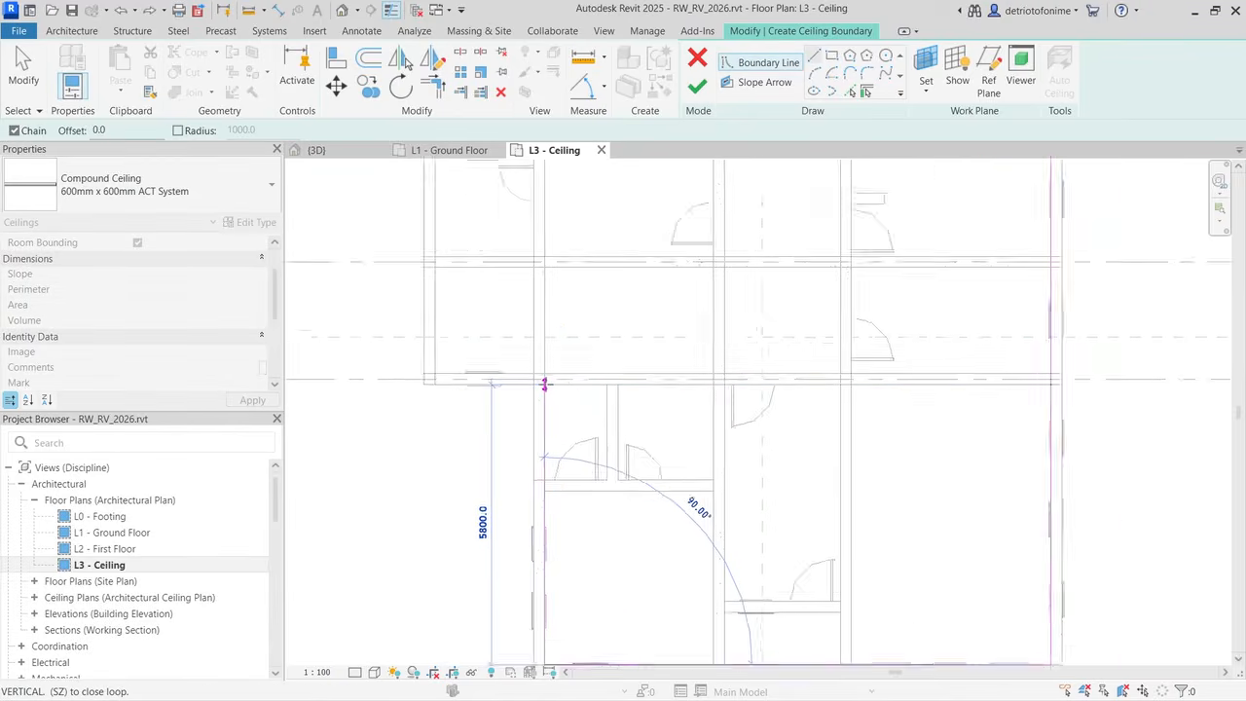
left_click(544, 383)
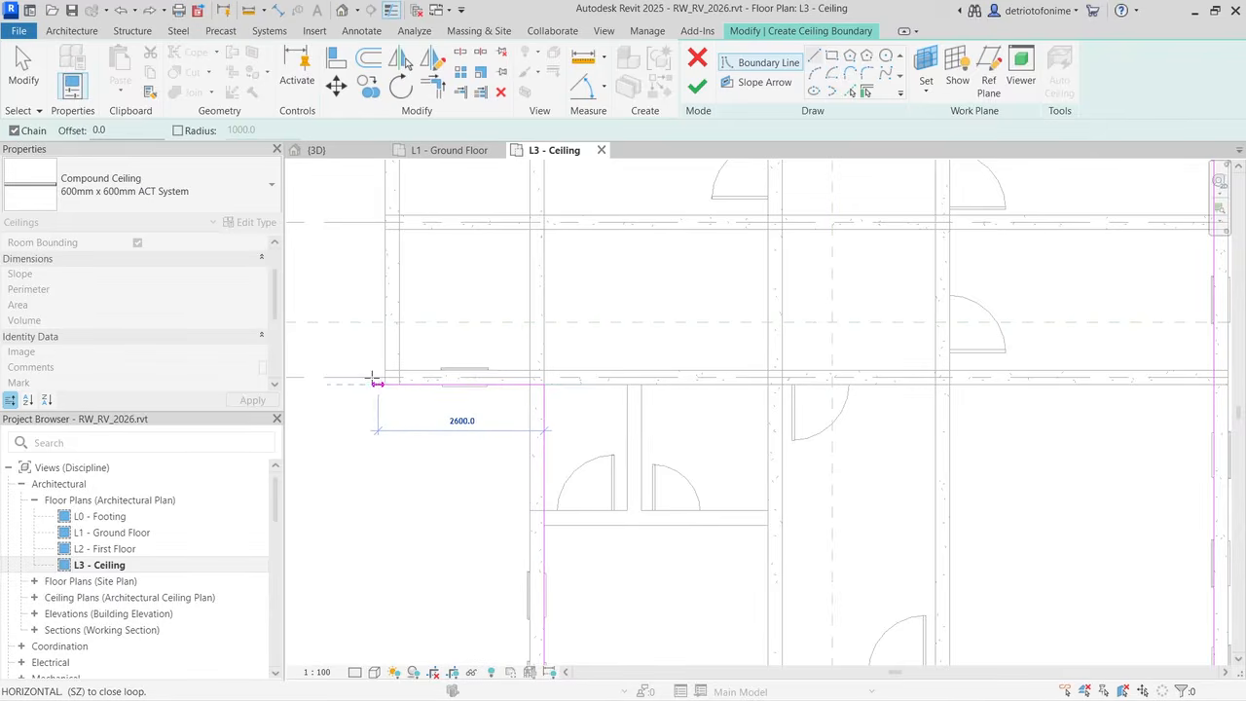
scroll(375, 382, "up", 4)
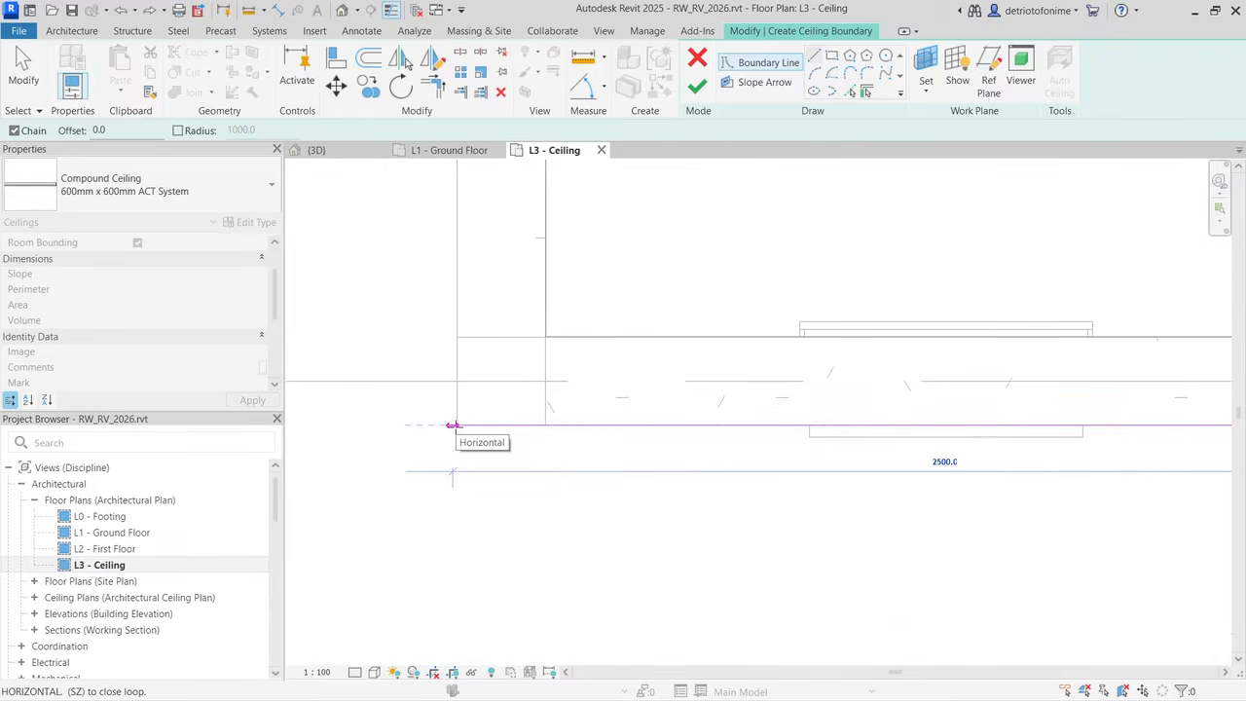
left_click(546, 421)
scroll(580, 390, "down", 4)
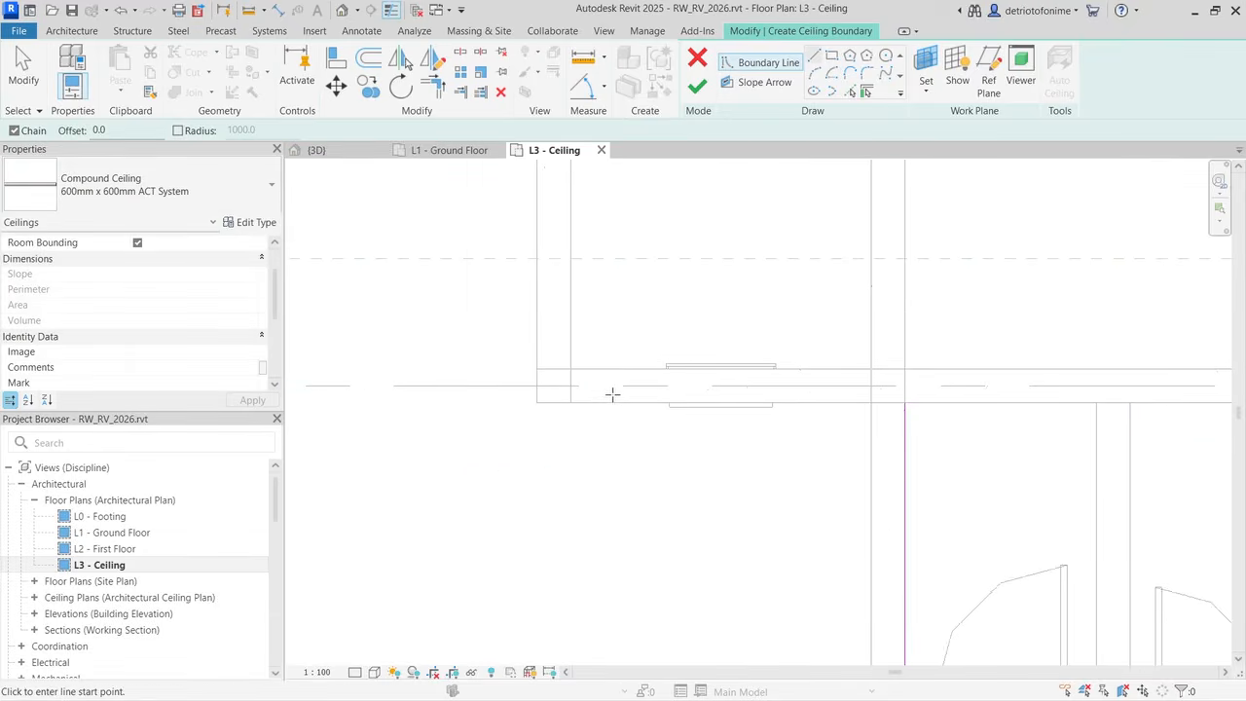
scroll(705, 417, "down", 3)
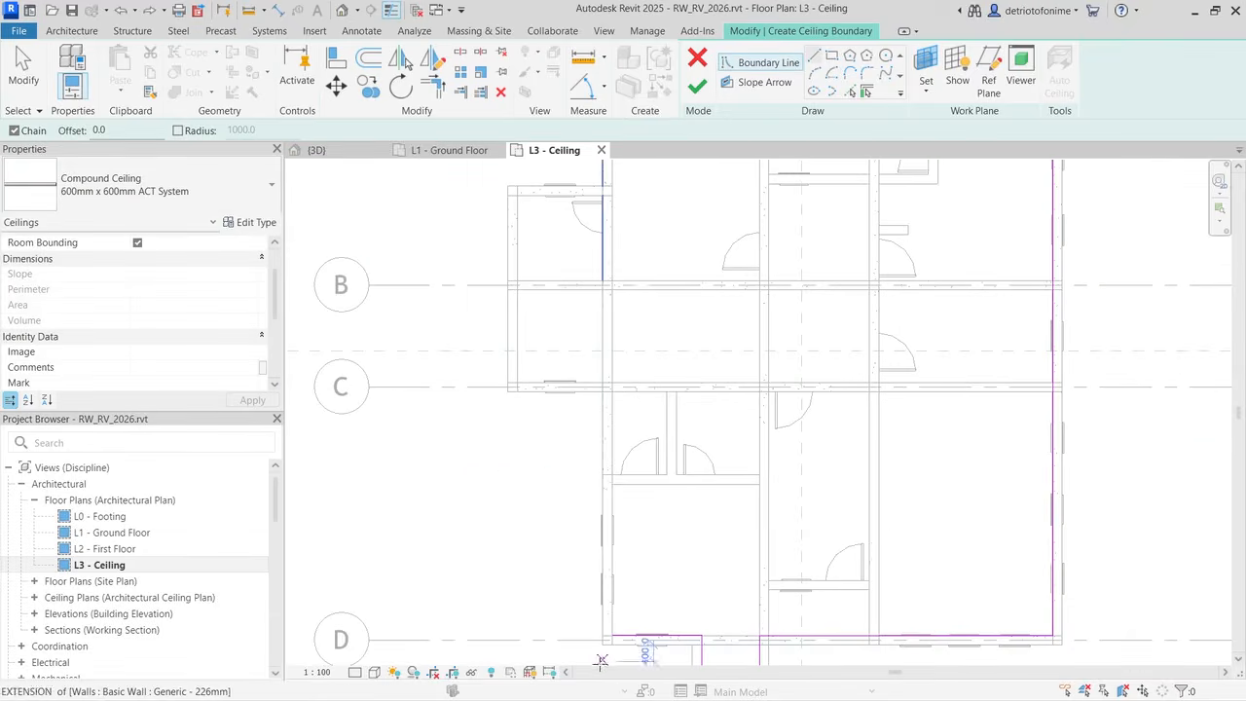
key("Escape")
key("Escape")
Step: Draw the boundary about 6025 mm from the grid D corner to grid C, and about 2263 mm along the grid C wall's inner face
scroll(606, 651, "up", 5)
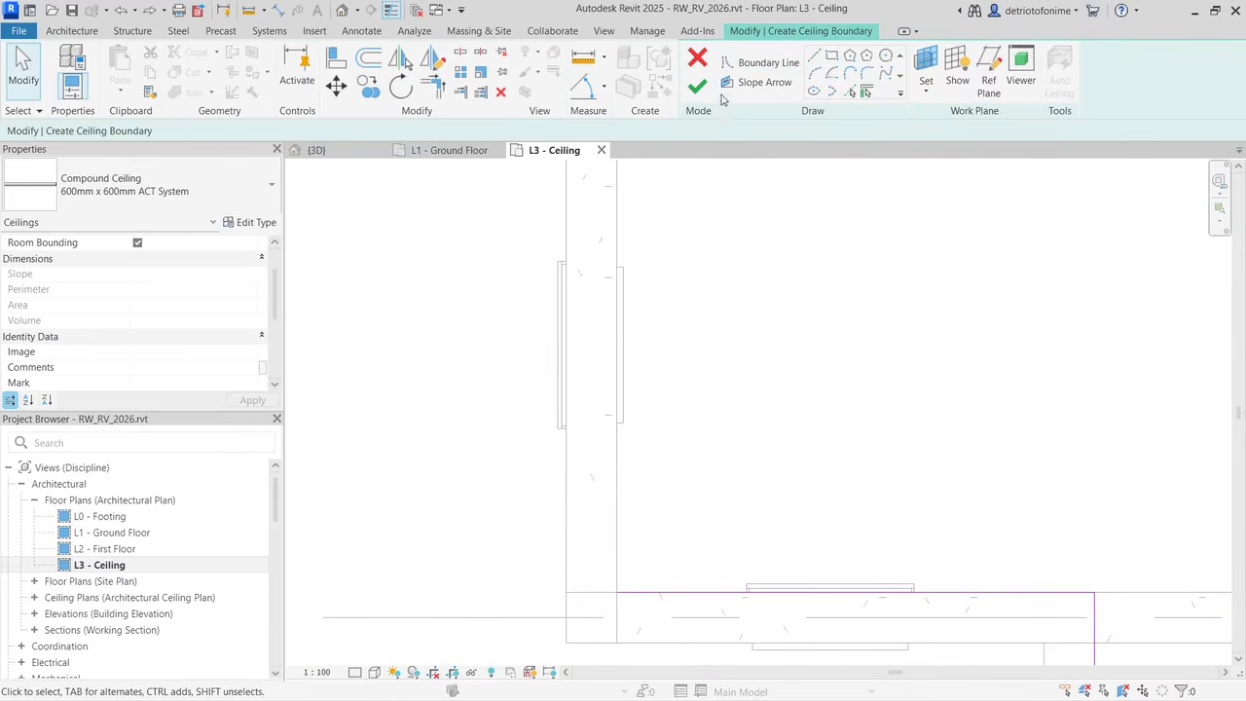
left_click(814, 56)
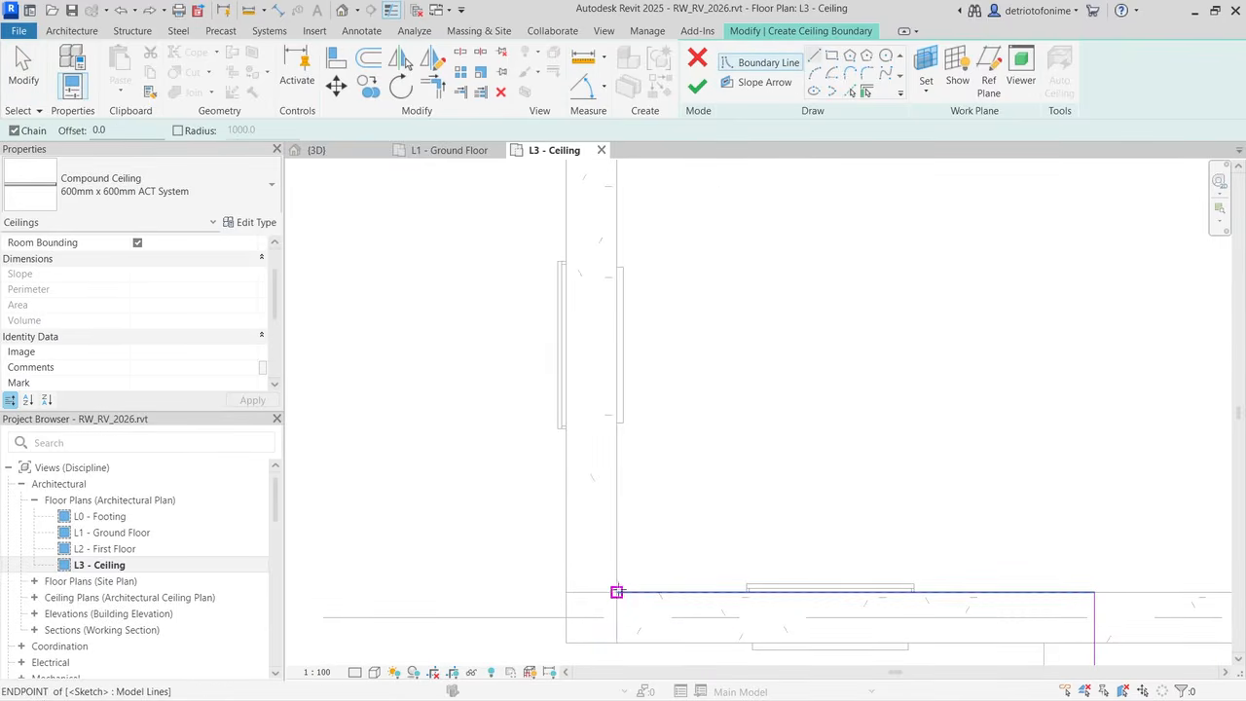
left_click(616, 591)
scroll(574, 507, "up", 4)
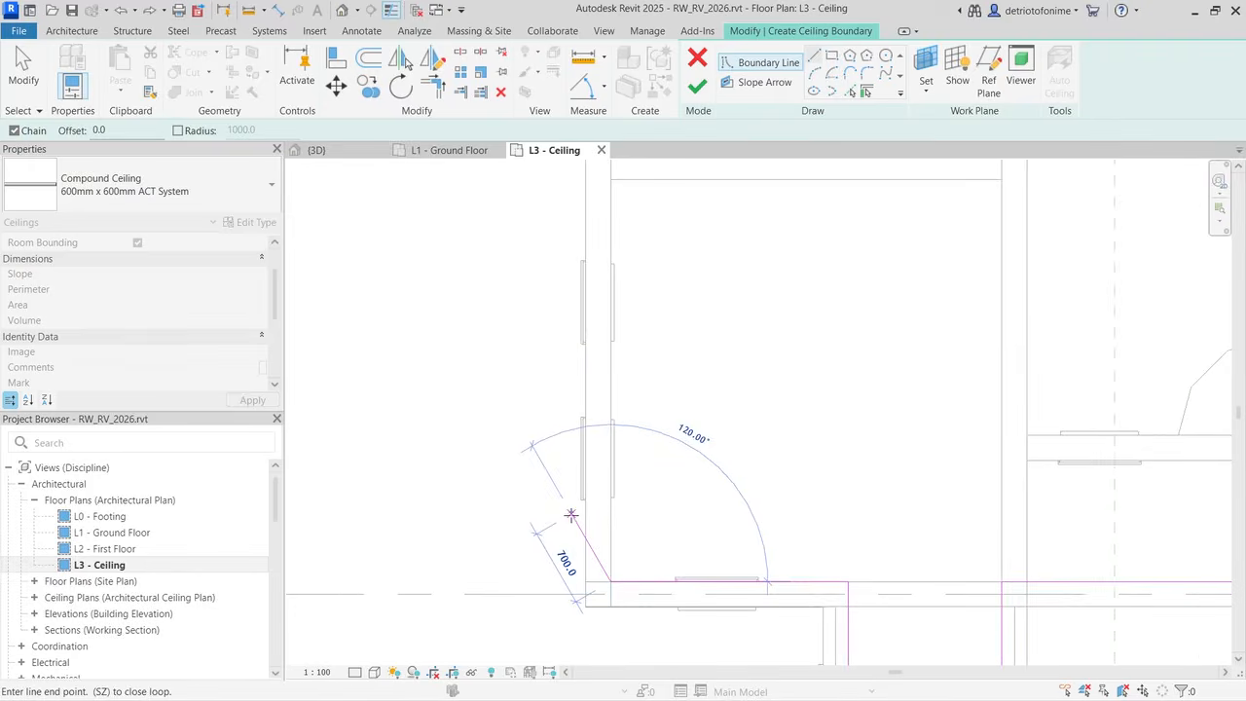
scroll(599, 350, "down", 6)
scroll(601, 292, "up", 3)
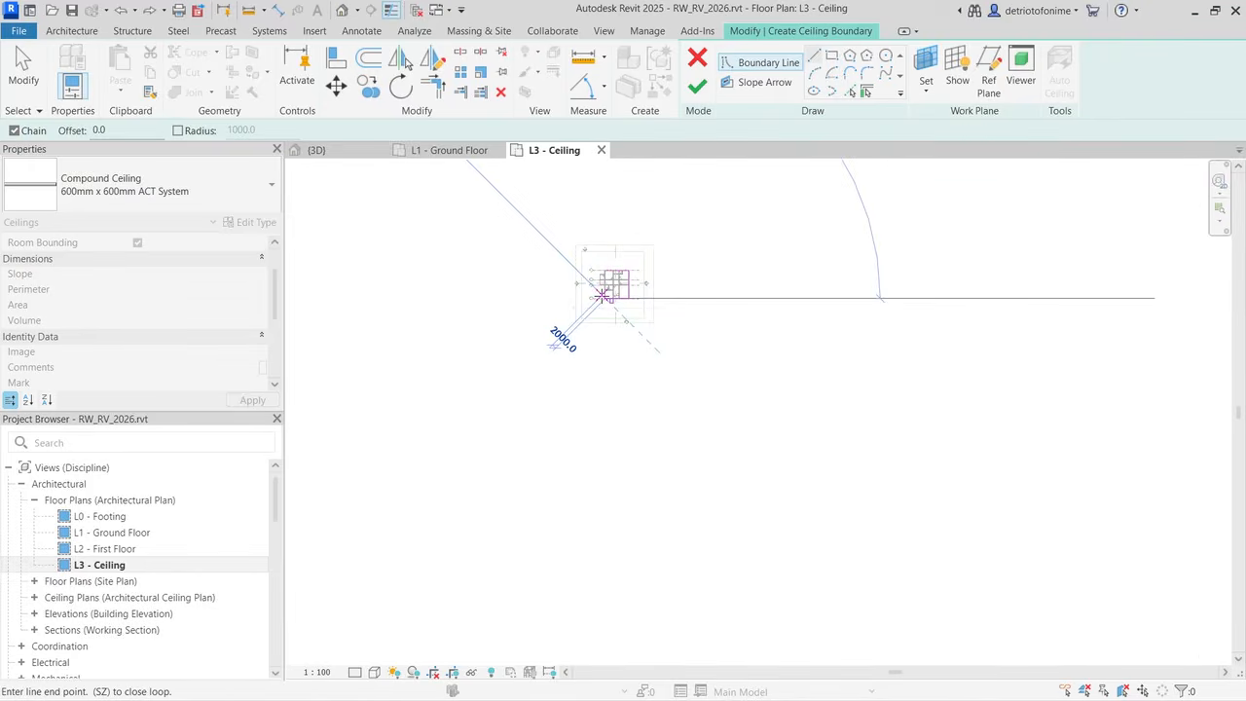
scroll(611, 251, "up", 5)
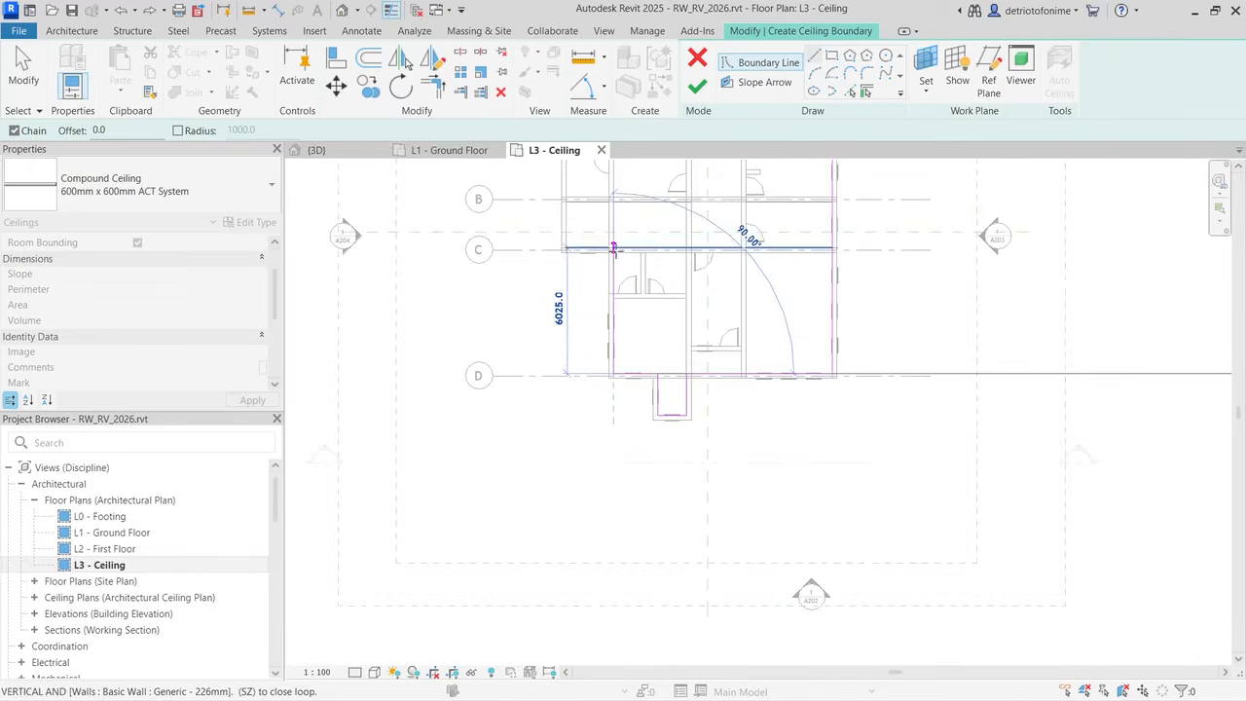
scroll(611, 251, "up", 4)
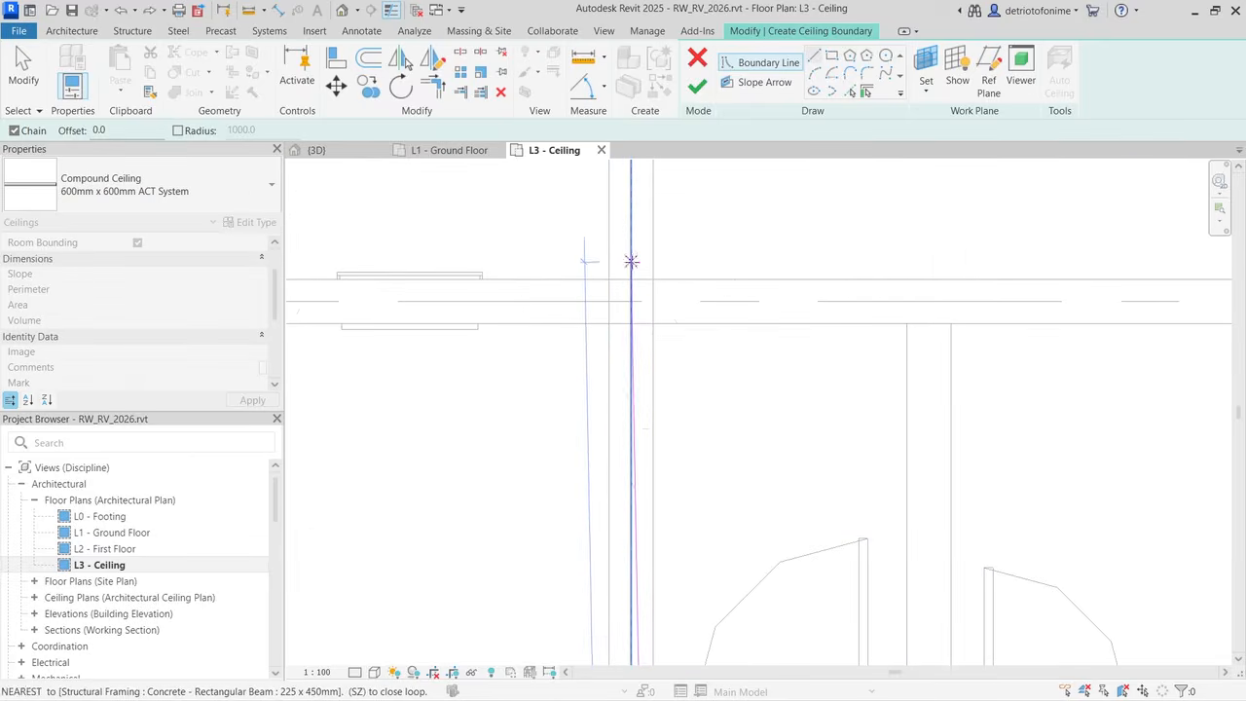
left_click(653, 280)
scroll(652, 279, "down", 4)
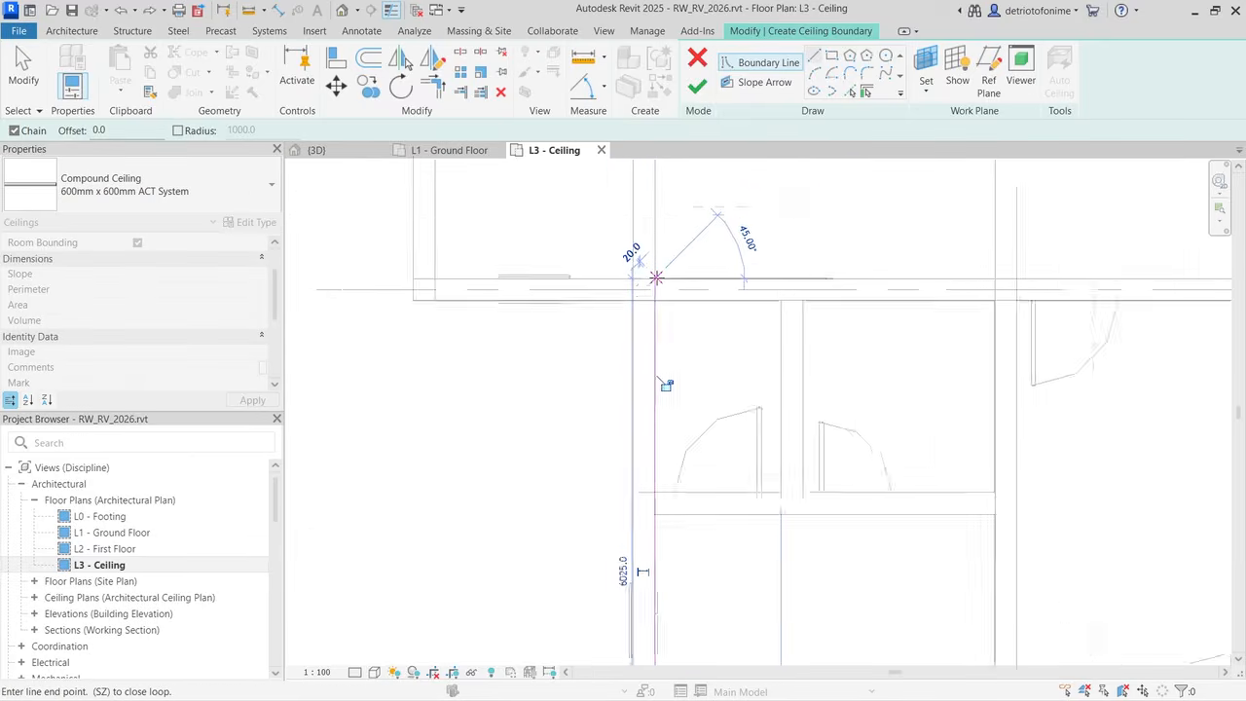
left_click(463, 278)
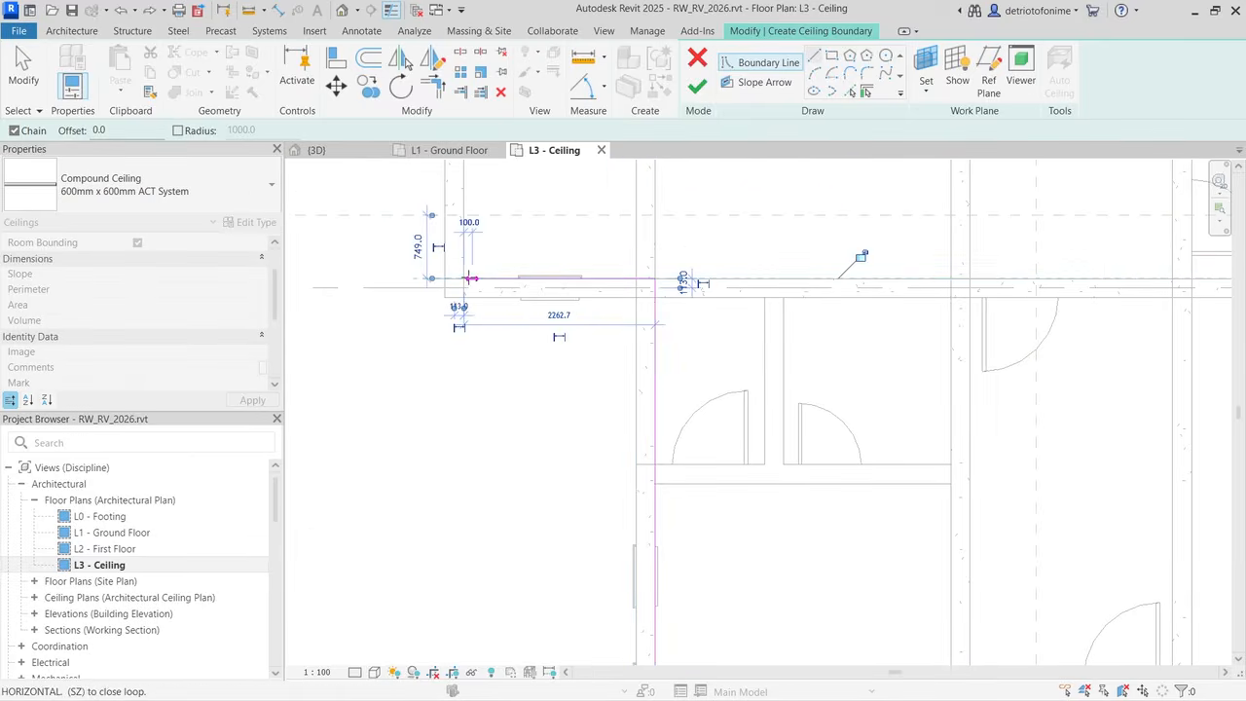
Step: Continue the boundary along the inner face of the projecting room's outer wall, from grid C past grid B to the room's far corner
scroll(473, 273, "down", 4)
scroll(465, 175, "up", 5)
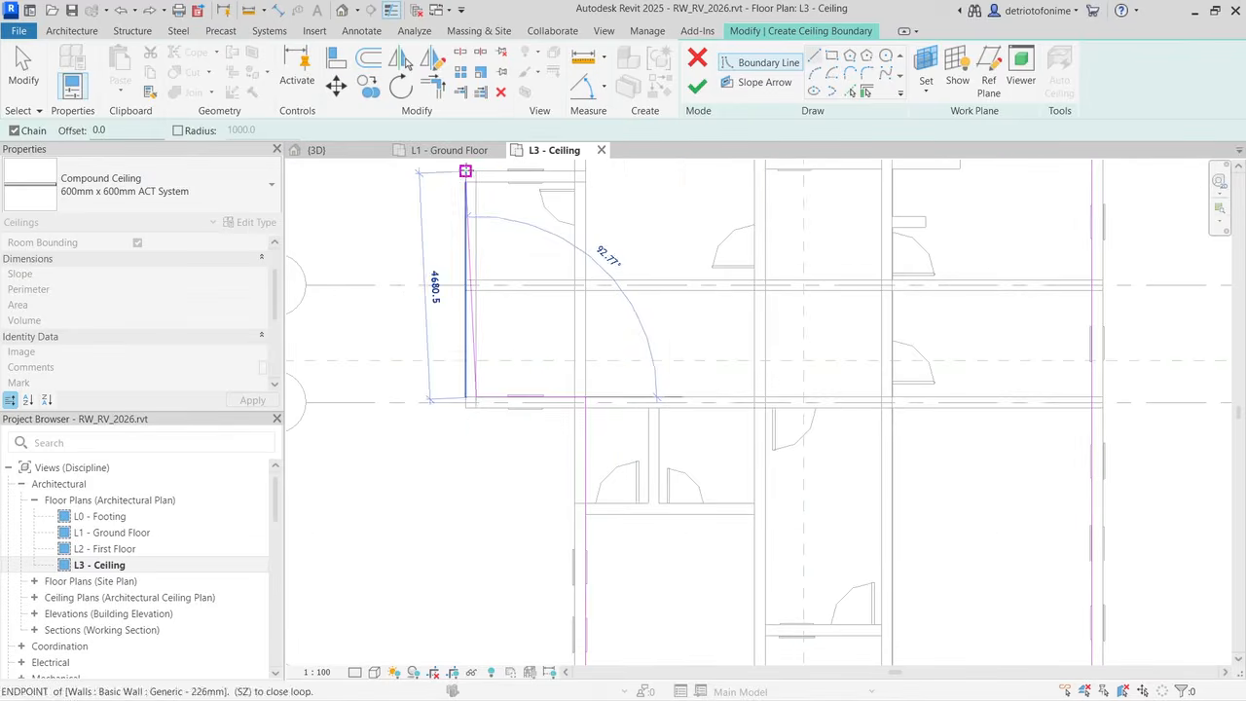
left_click(477, 200)
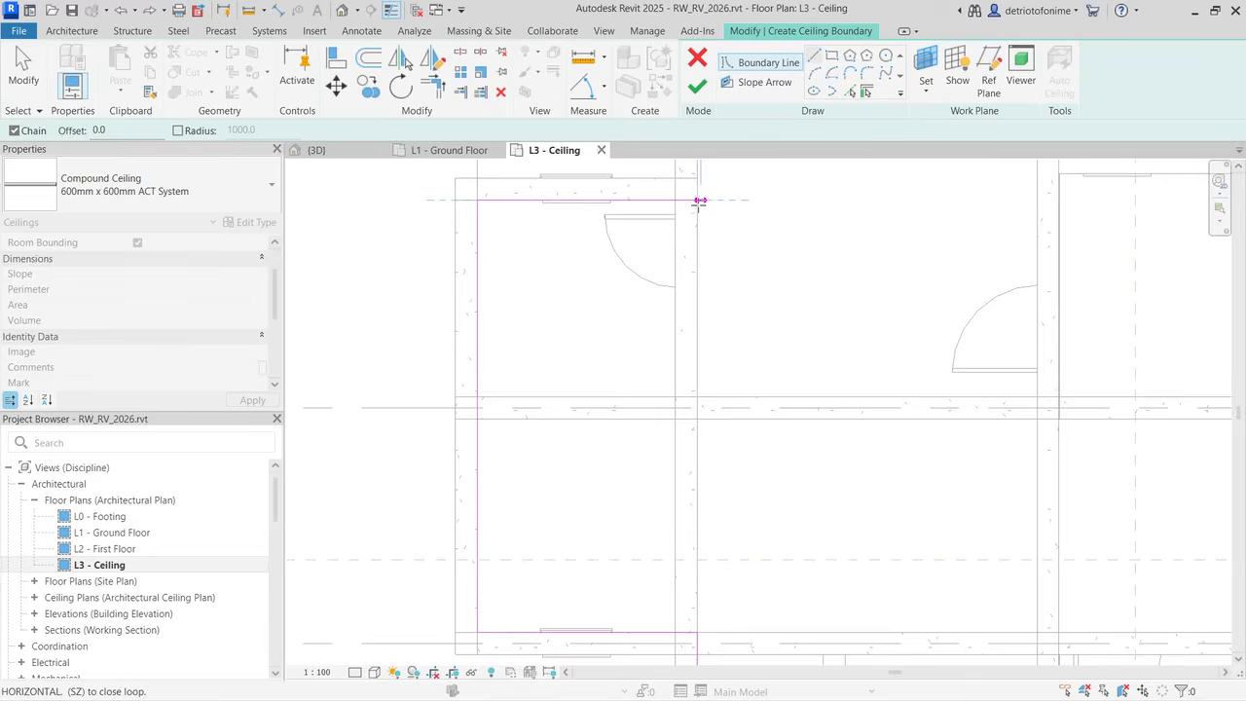
Step: Try to run the boundary from the projecting room's far corner across its end wall to the main exterior wall, and undo that line
scroll(700, 198, "up", 2)
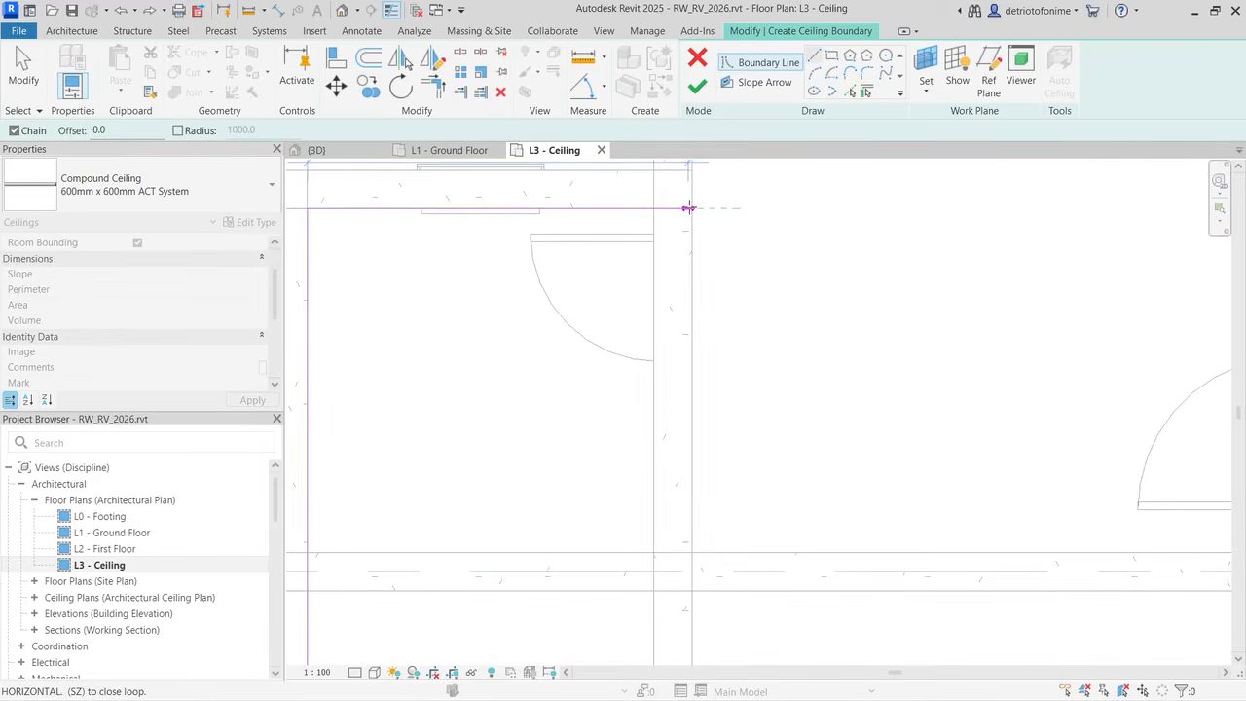
left_click(689, 208)
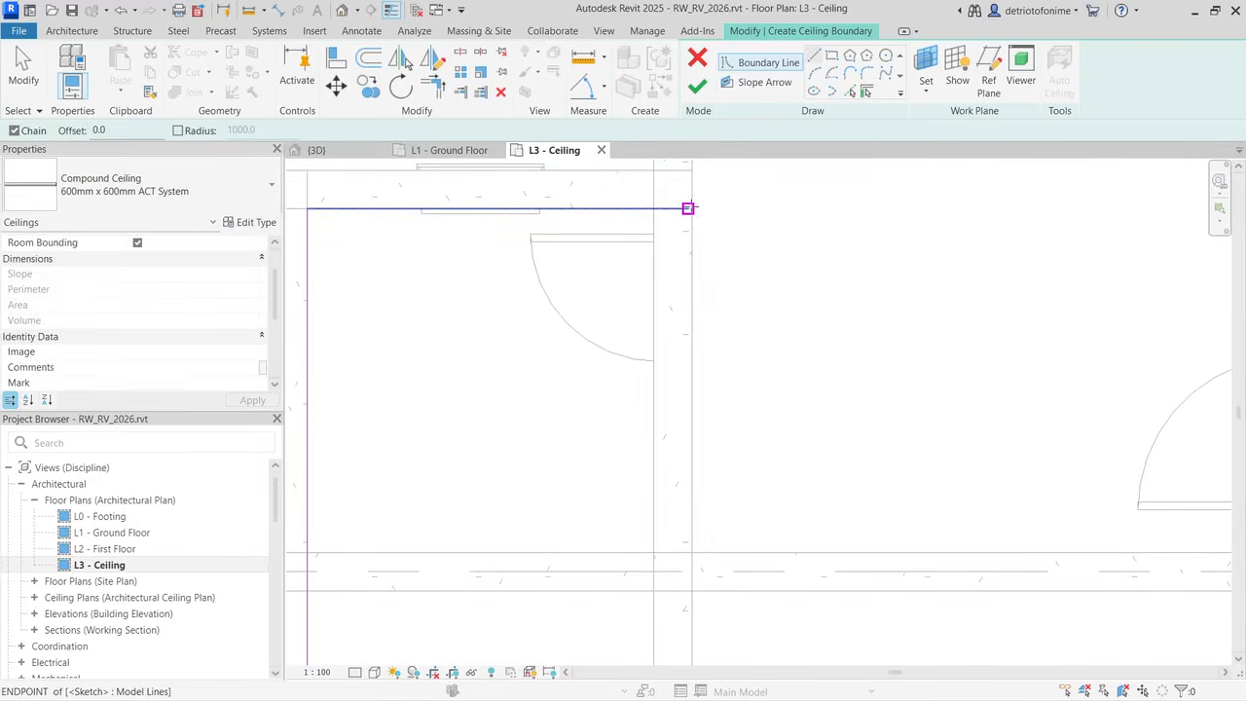
left_click(689, 208)
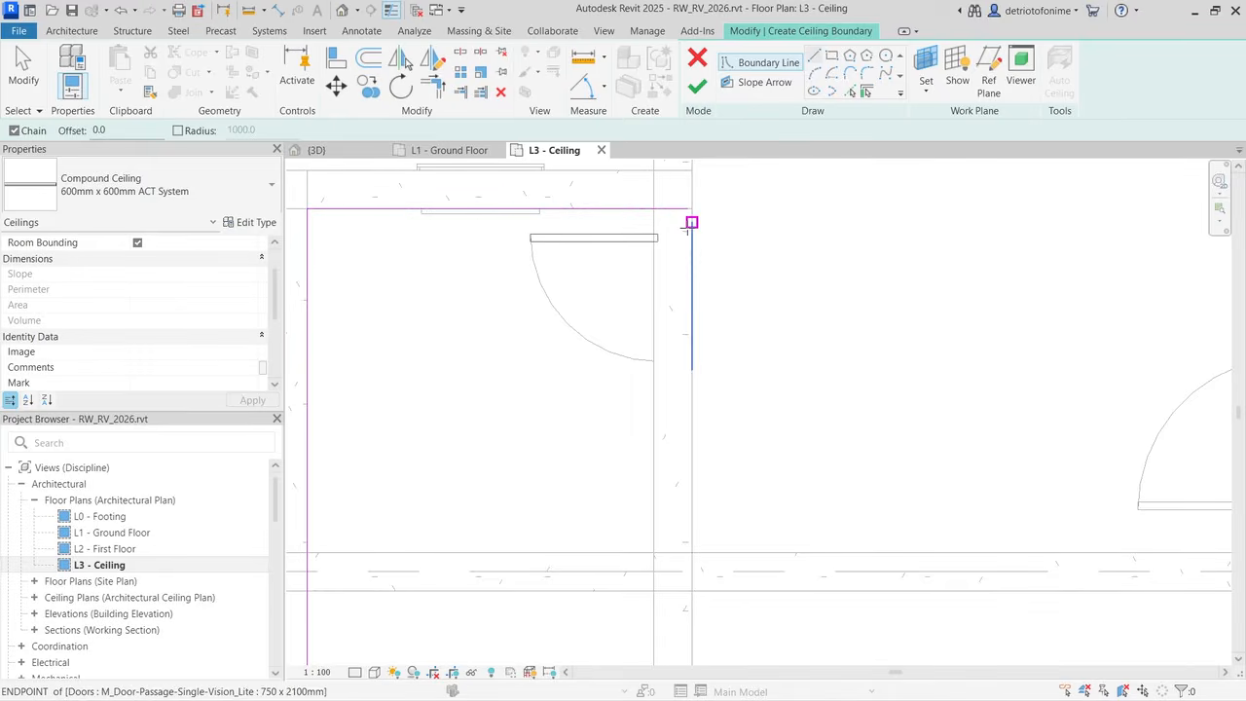
key("Escape")
key("Escape")
key("ctrl+z")
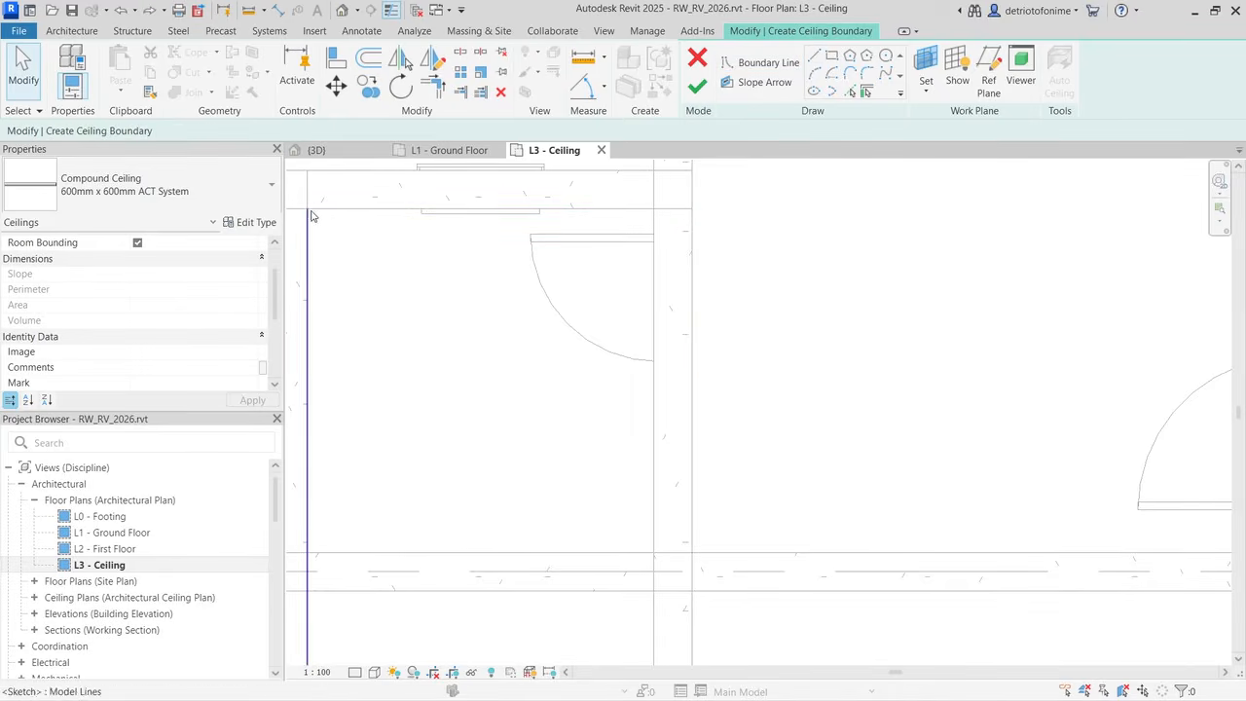
Step: Run the boundary across the projecting room's end wall and along the main exterior wall to the grid A corner, and finish the ceiling
left_click(815, 57)
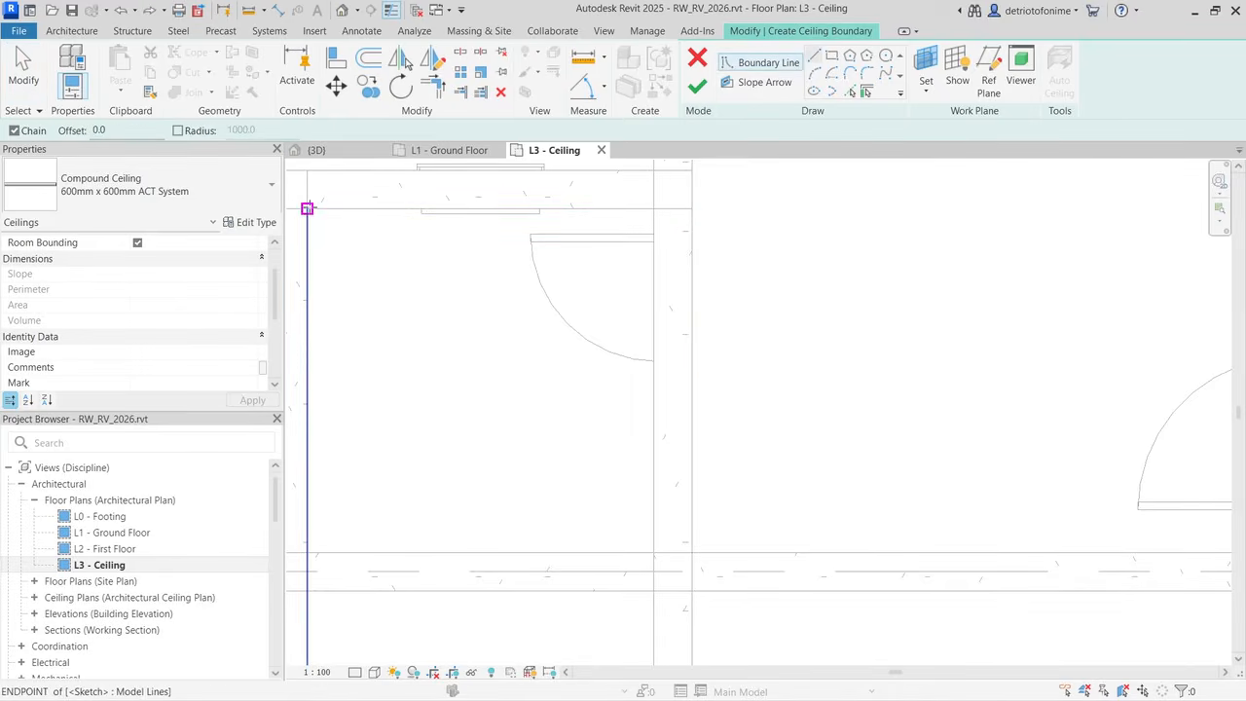
left_click(308, 207)
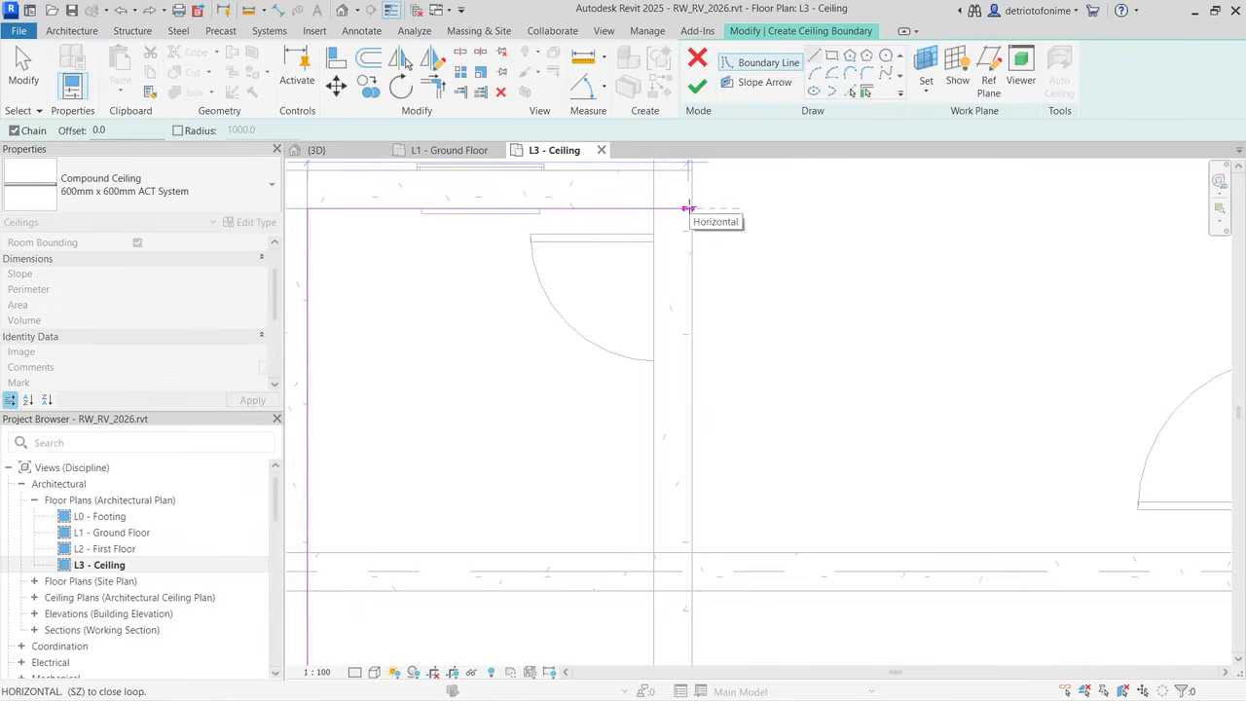
scroll(696, 205, "up", 5)
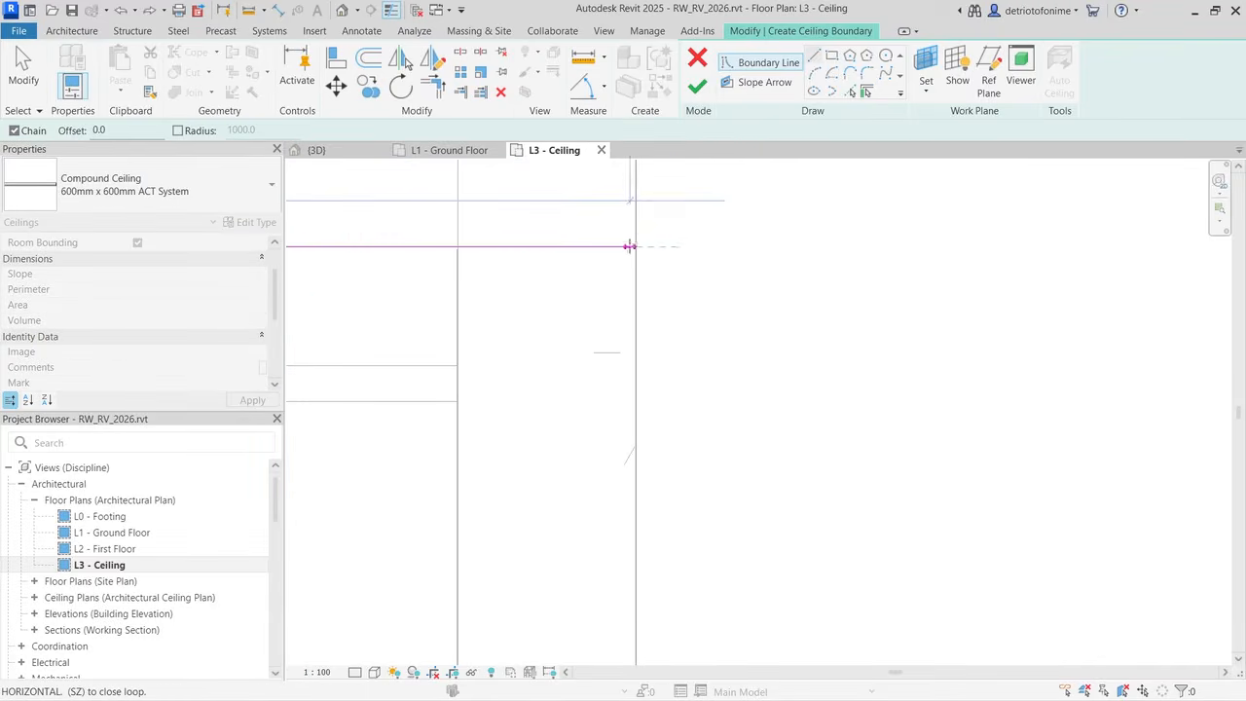
scroll(638, 258, "down", 8)
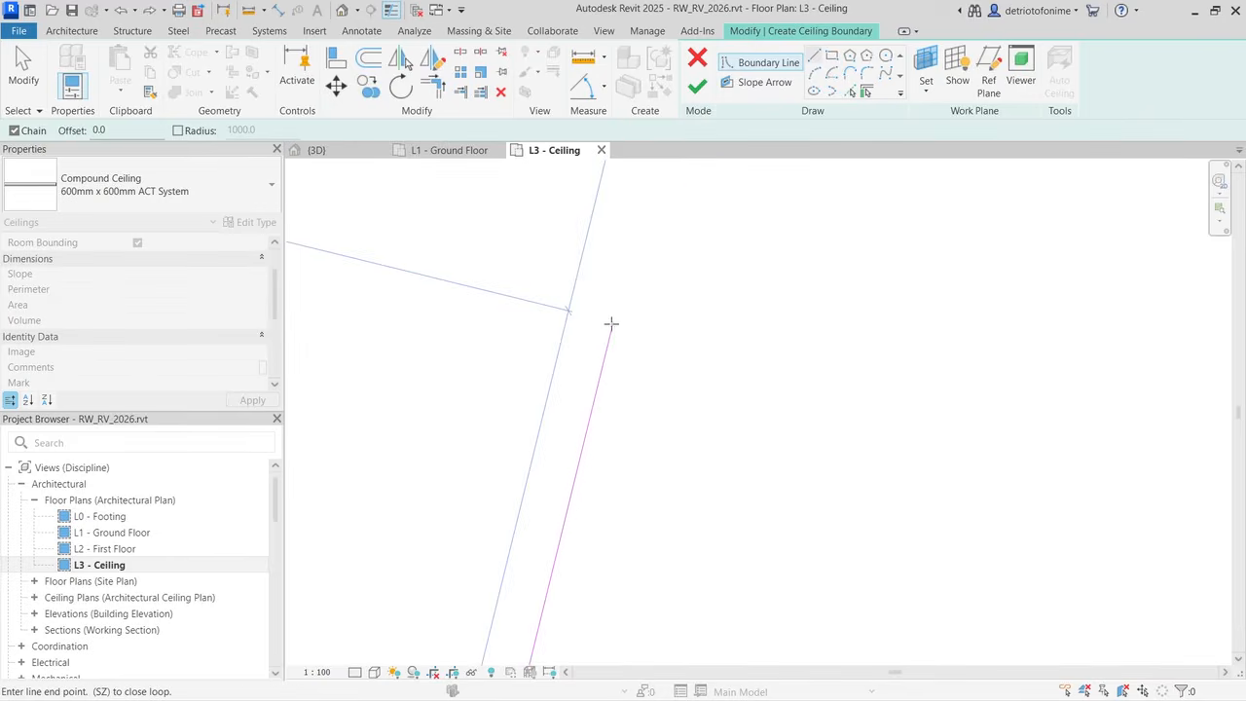
scroll(596, 301, "down", 10)
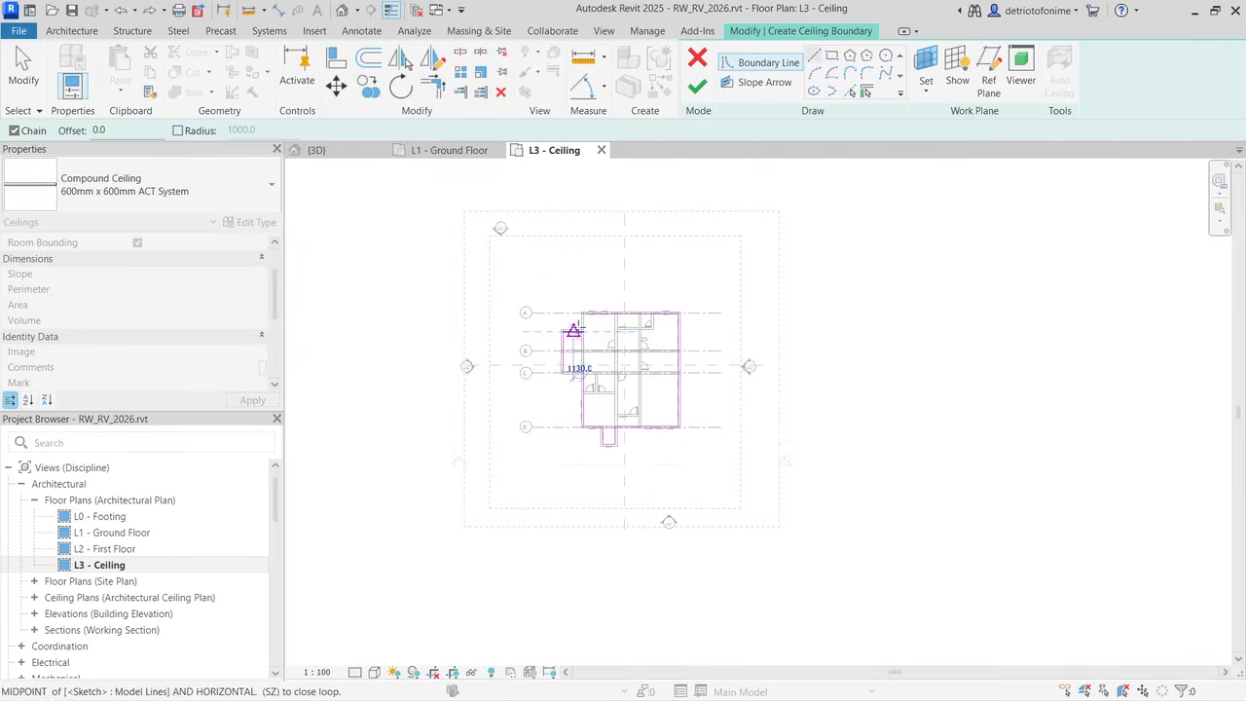
scroll(534, 325, "up", 6)
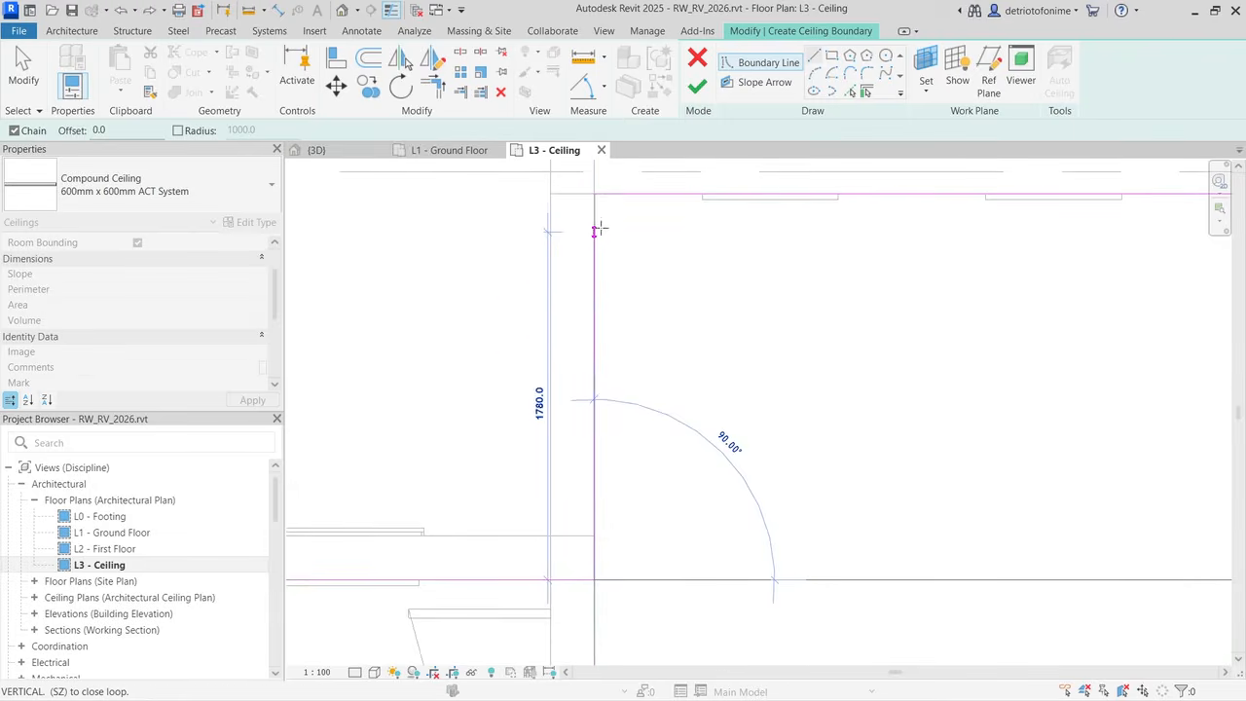
left_click(594, 193)
scroll(681, 296, "down", 2)
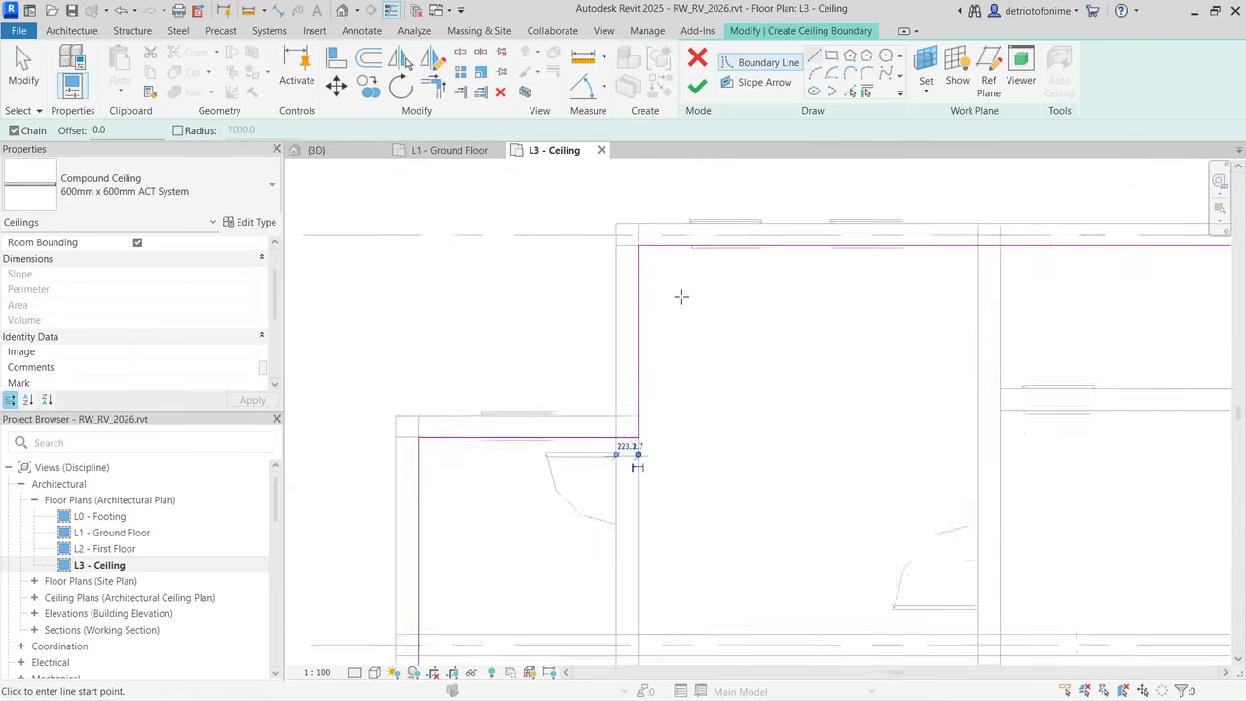
scroll(681, 296, "down", 5)
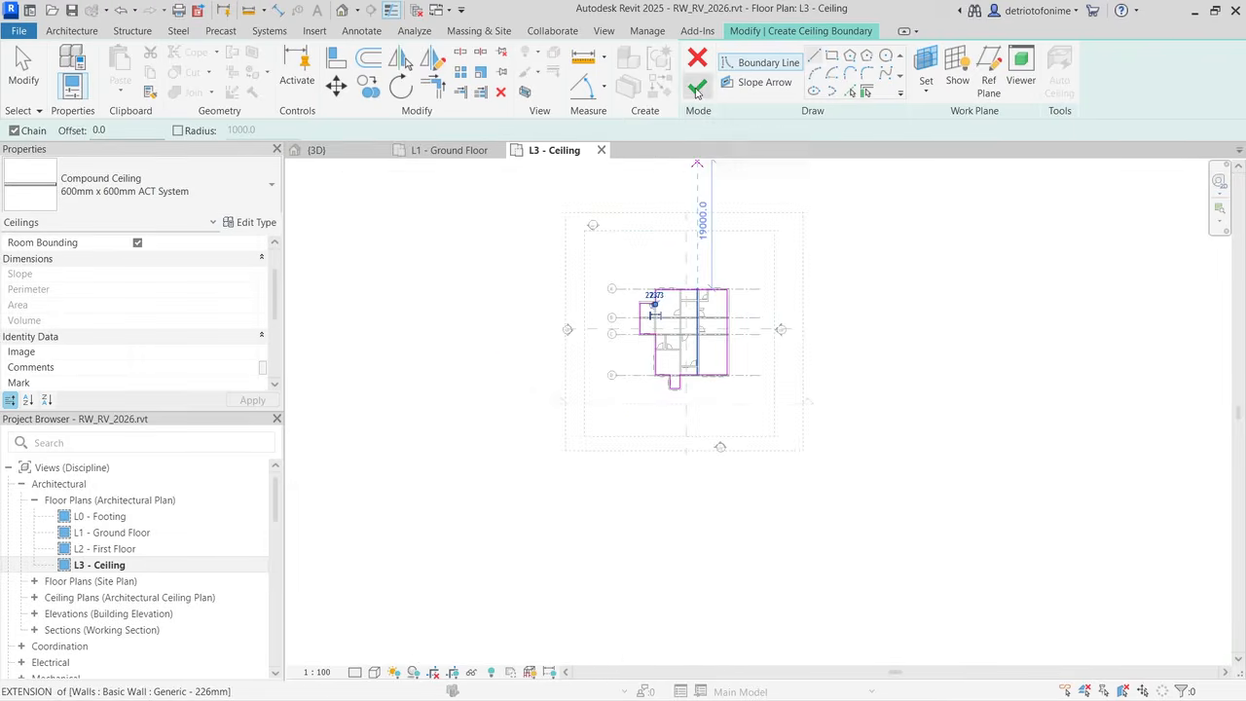
left_click(697, 88)
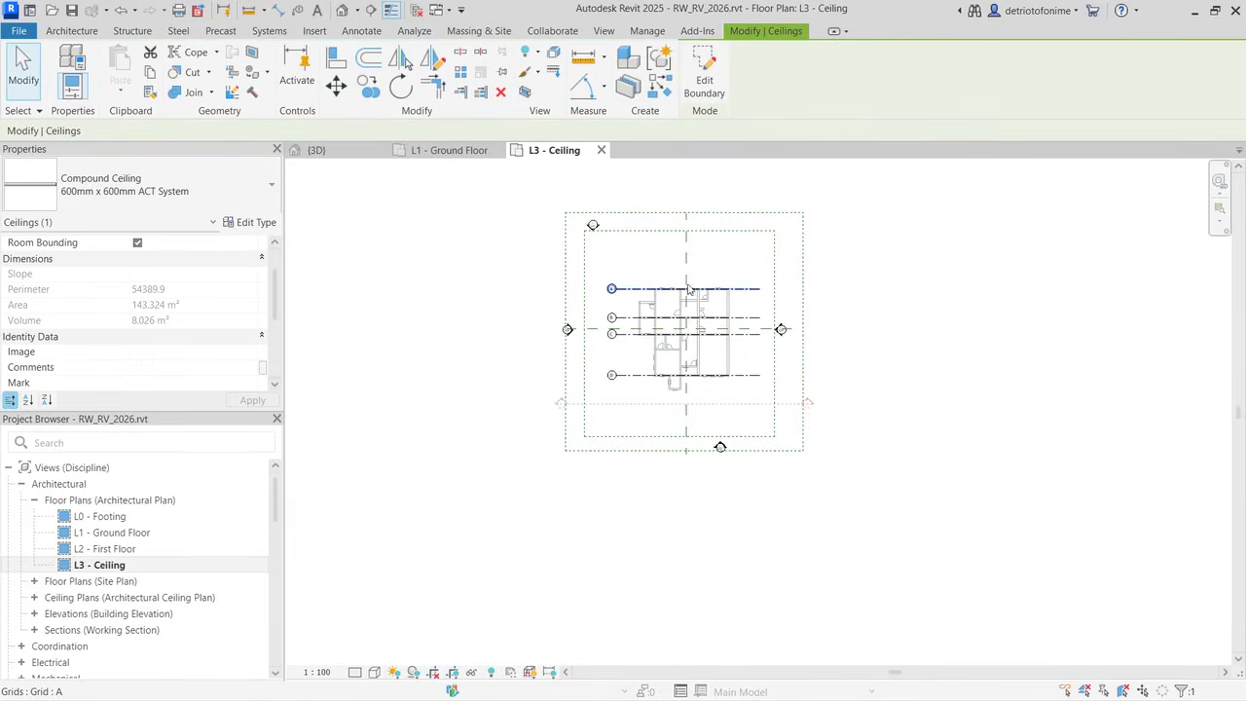
Step: In the East - Architectural elevation, set the ceiling's level to L2 - First Floor, and check its position in the 3D view
left_click(317, 150)
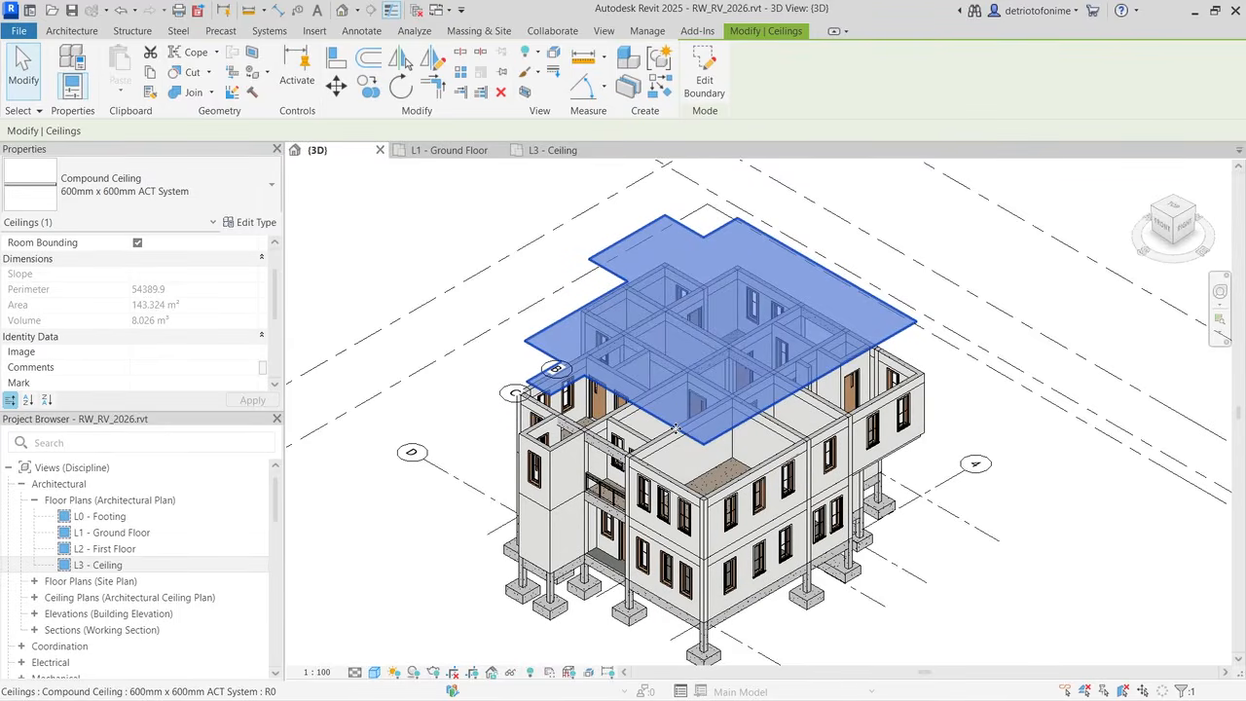
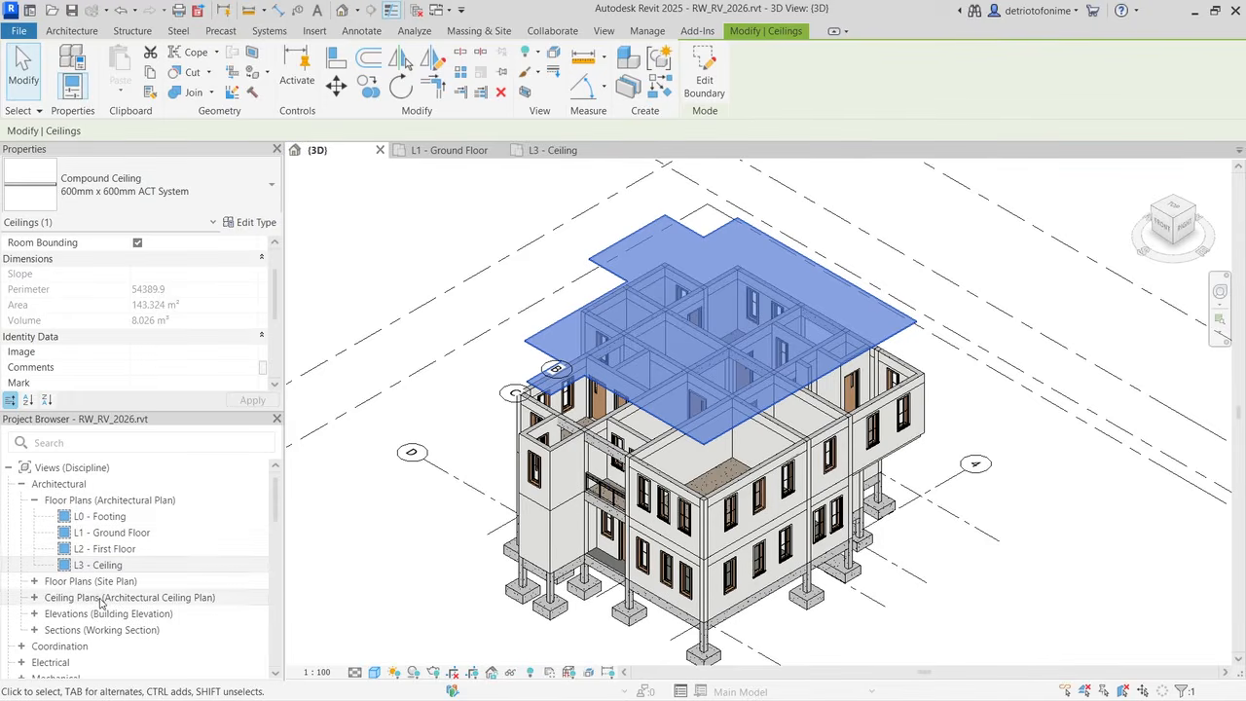
left_click(35, 614)
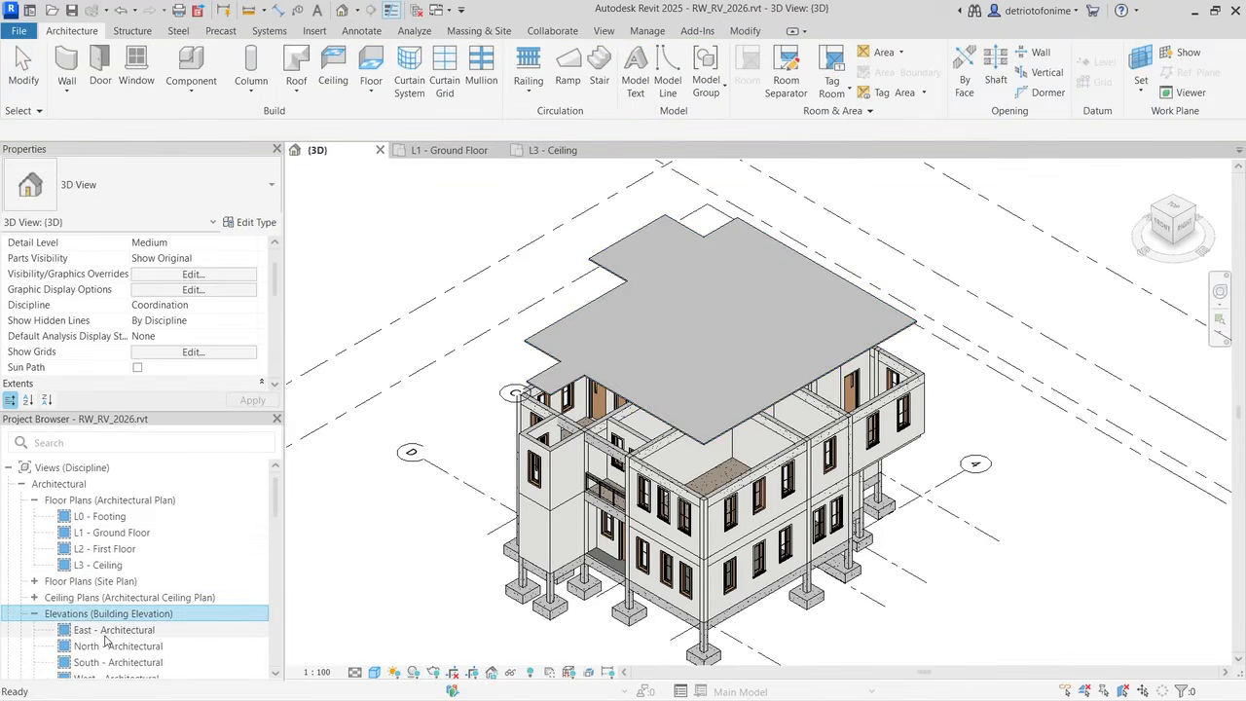
double_click(107, 630)
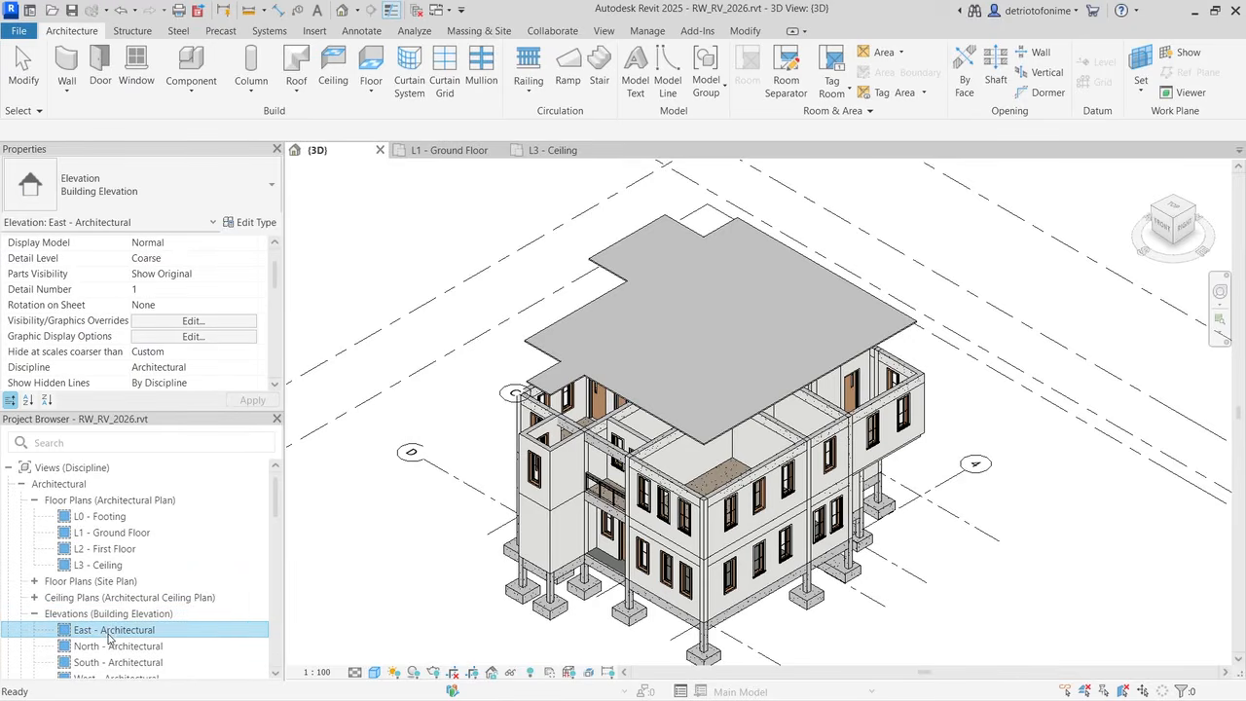
scroll(821, 479, "up", 4)
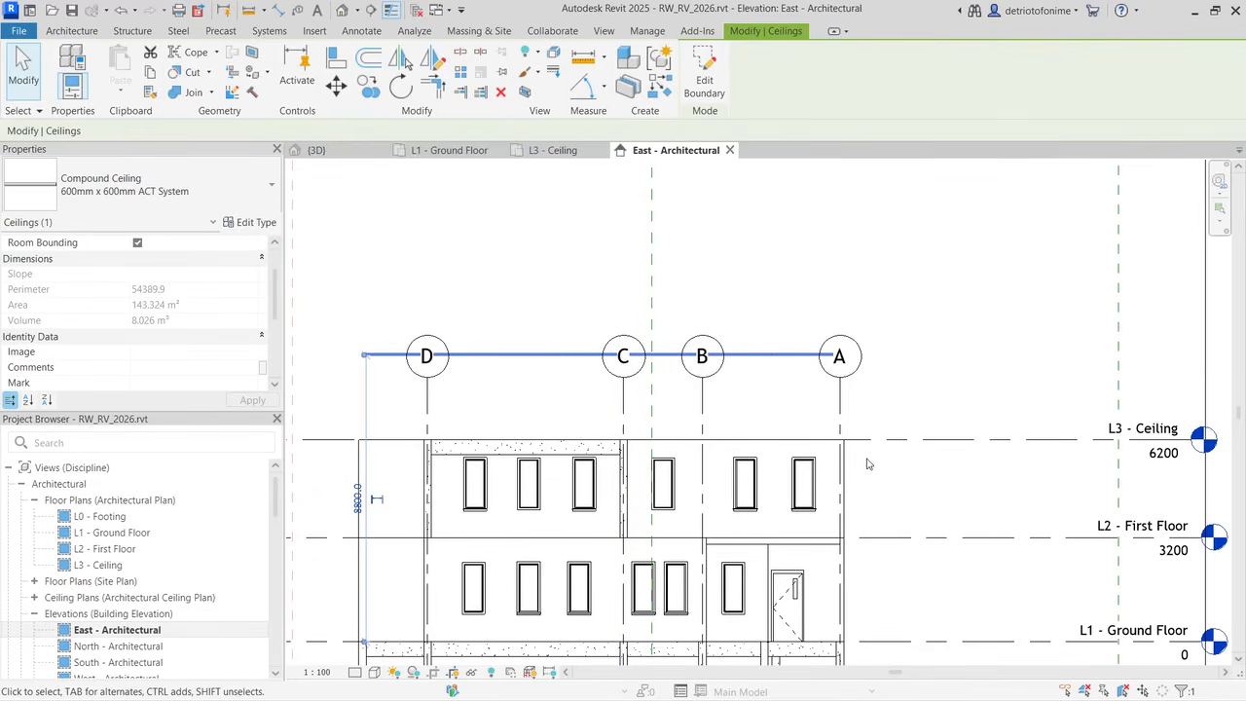
scroll(220, 341, "up", 2)
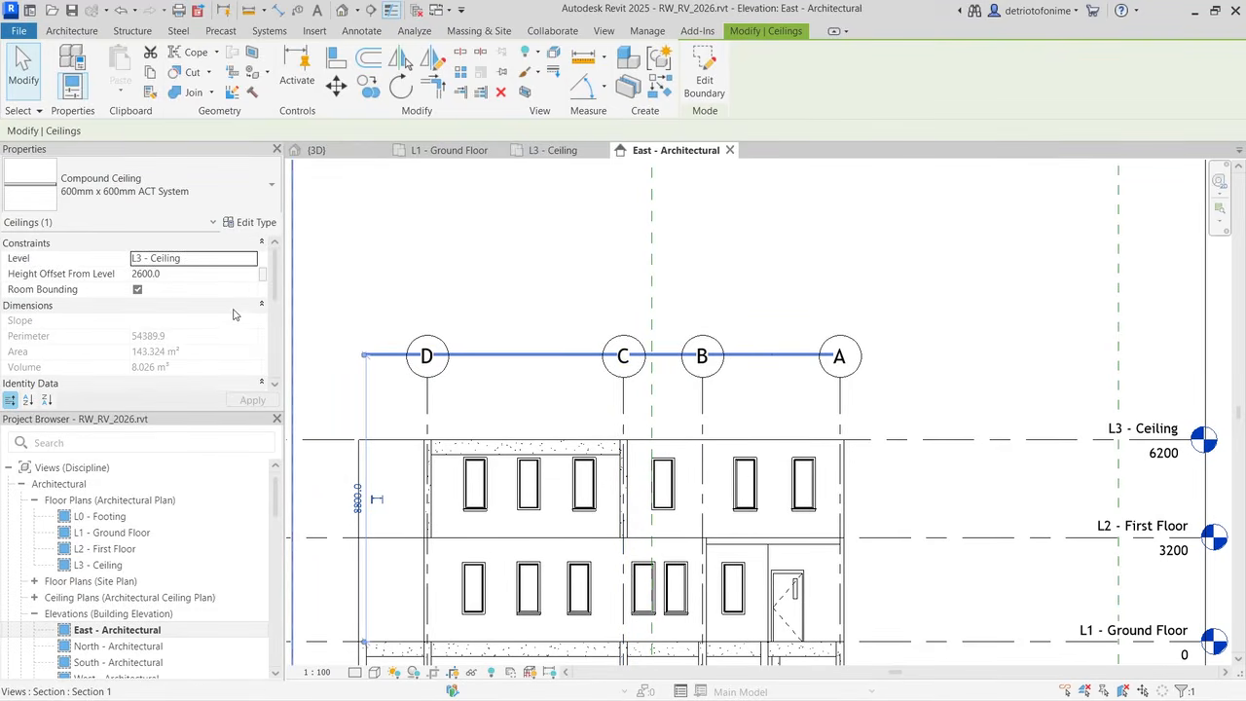
left_click(244, 262)
left_click(253, 260)
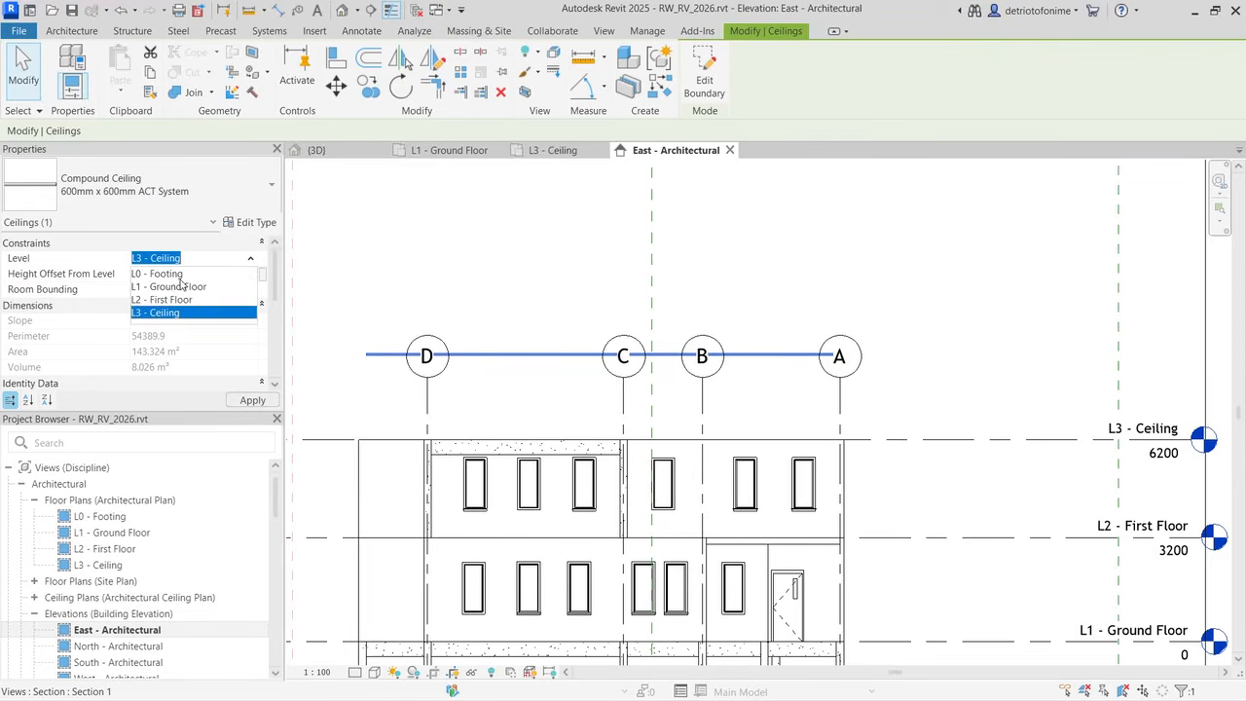
left_click(165, 300)
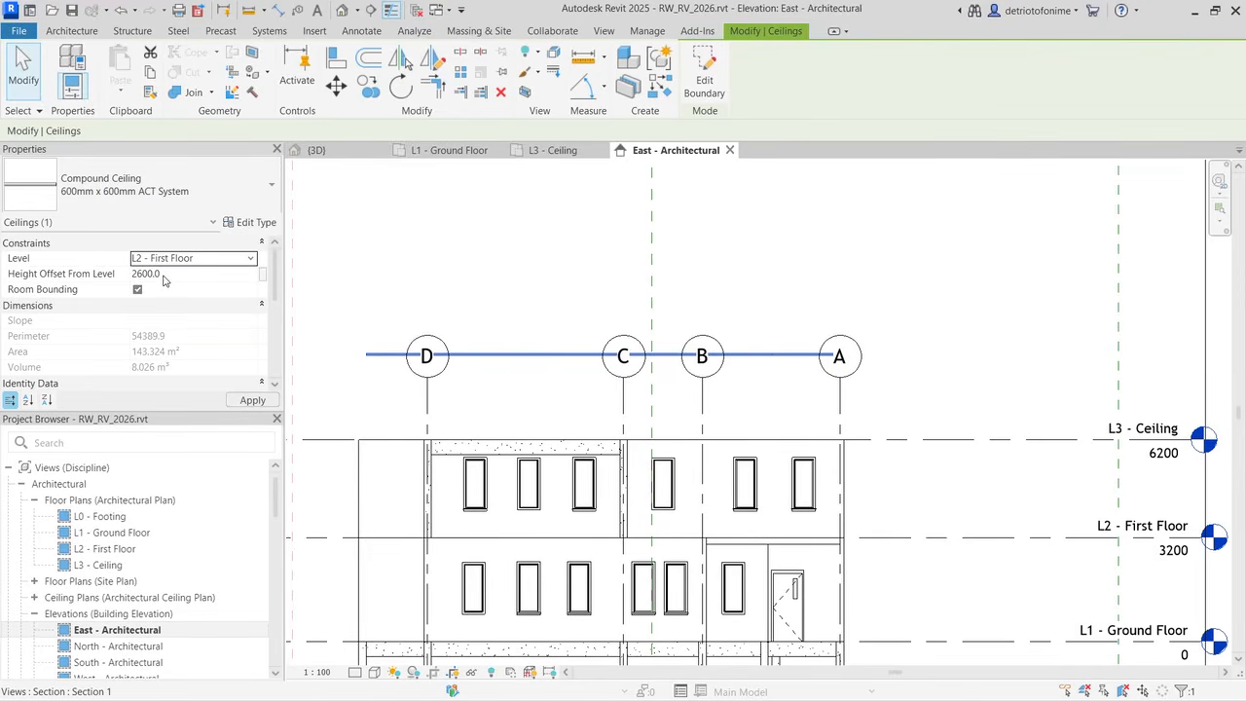
left_click(250, 401)
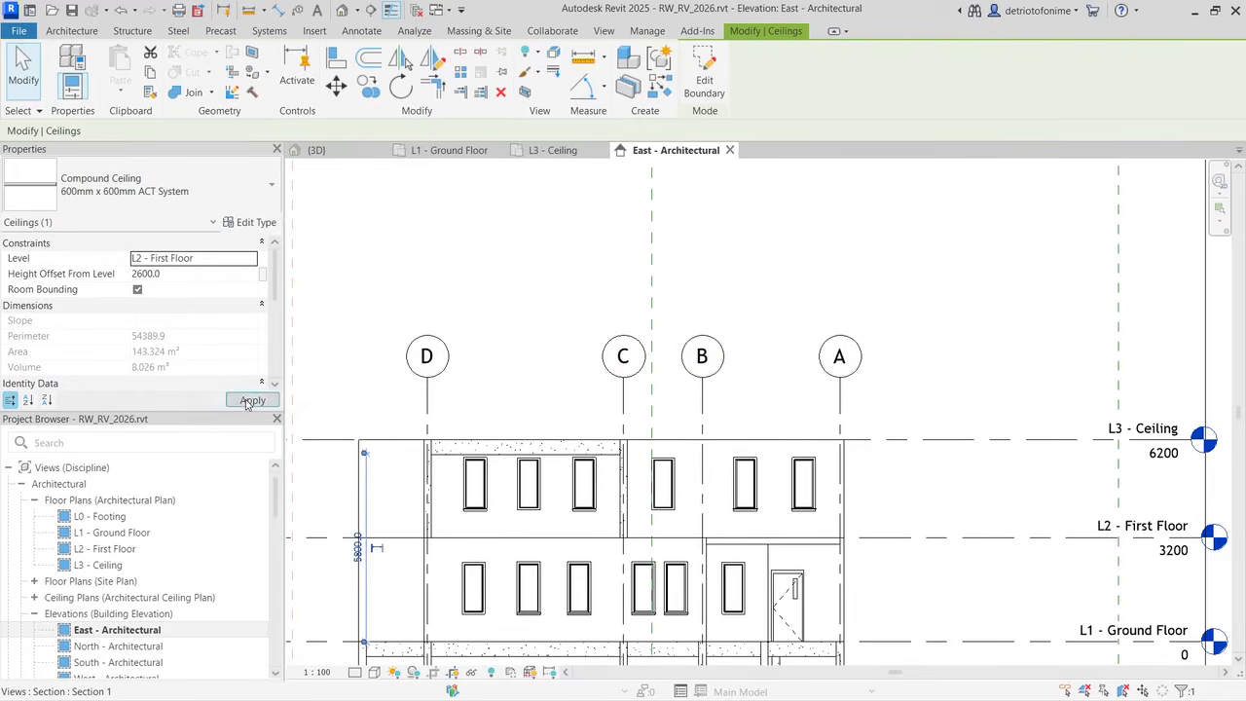
left_click(324, 152)
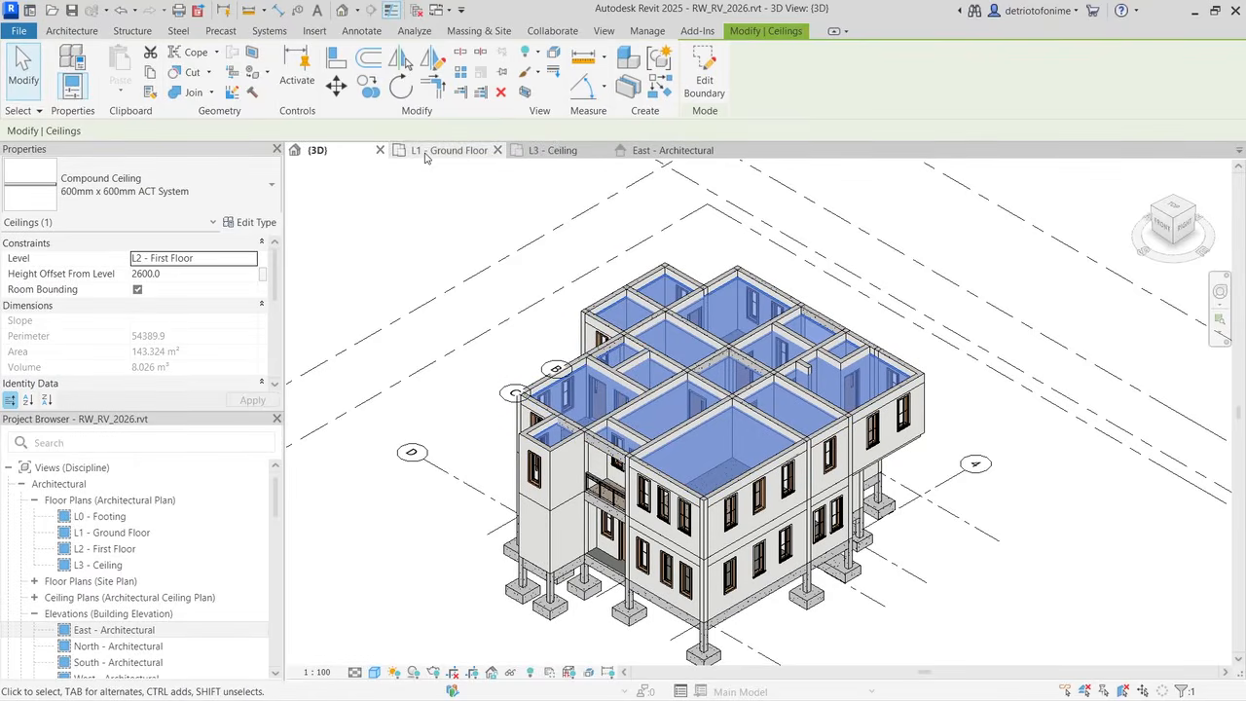
Step: Rename the L3 - Ceiling level to L3 - Roof in the East elevation, renaming the corresponding views as well
left_click(657, 152)
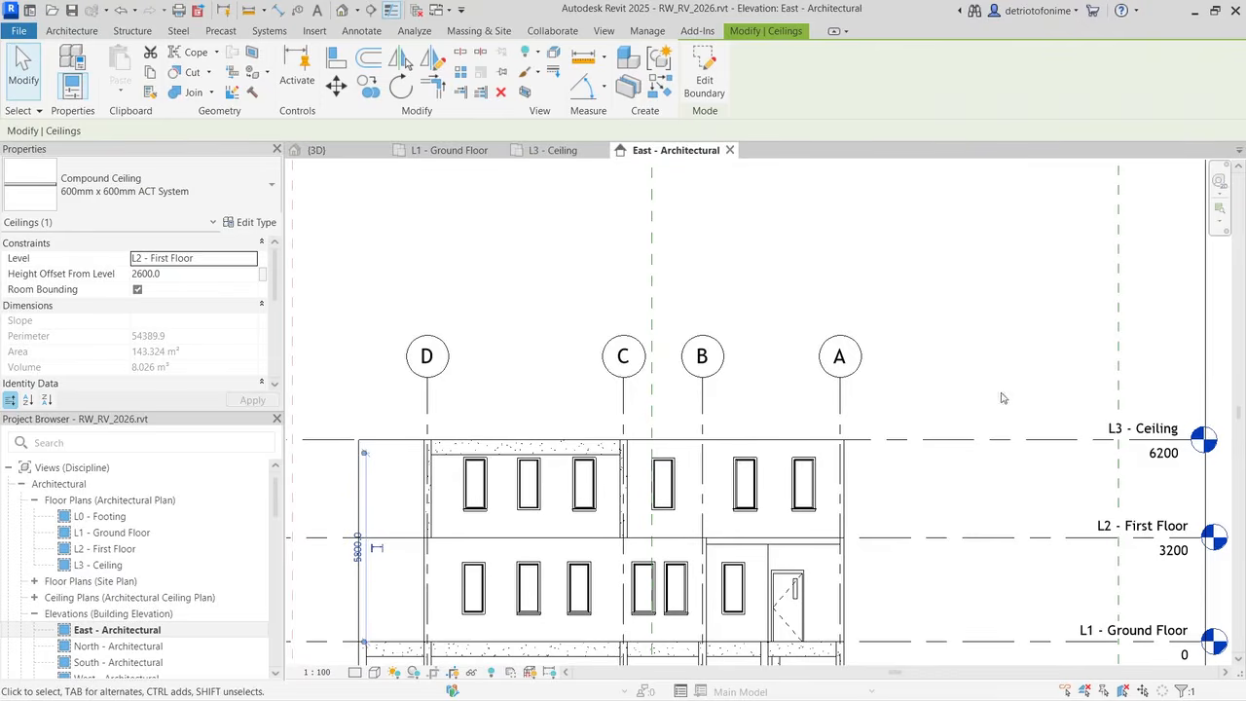
double_click(1150, 430)
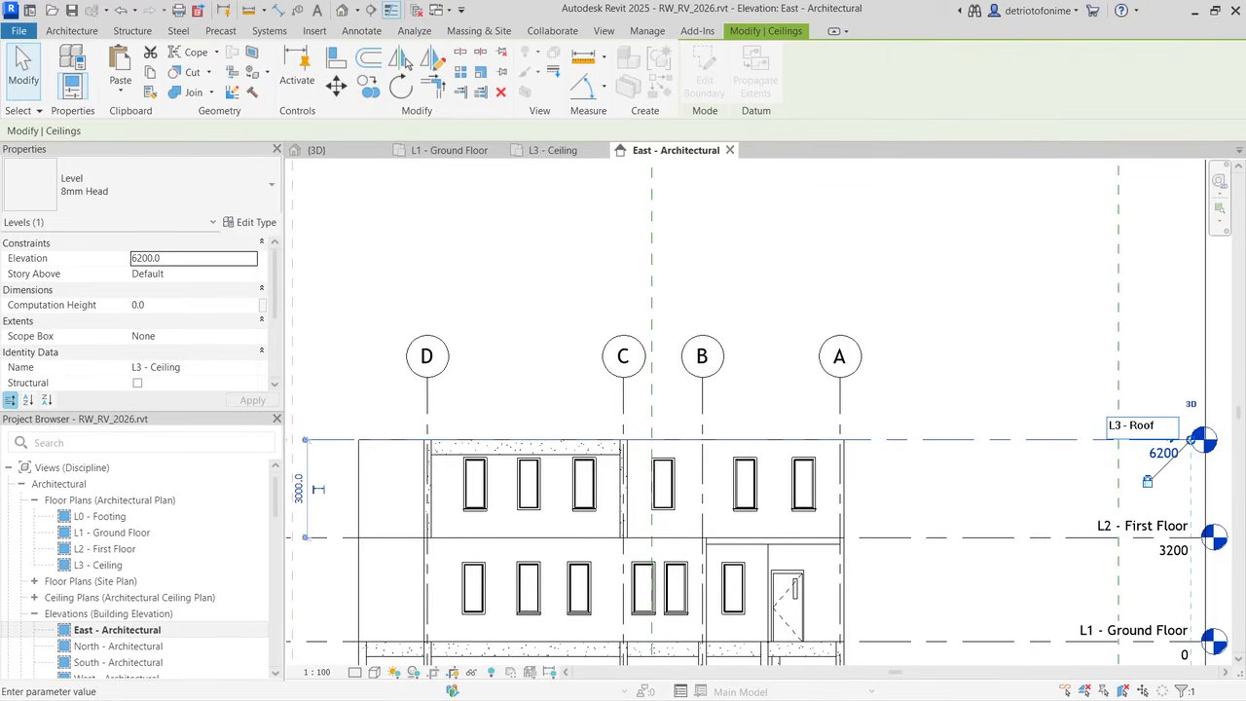
key("Return")
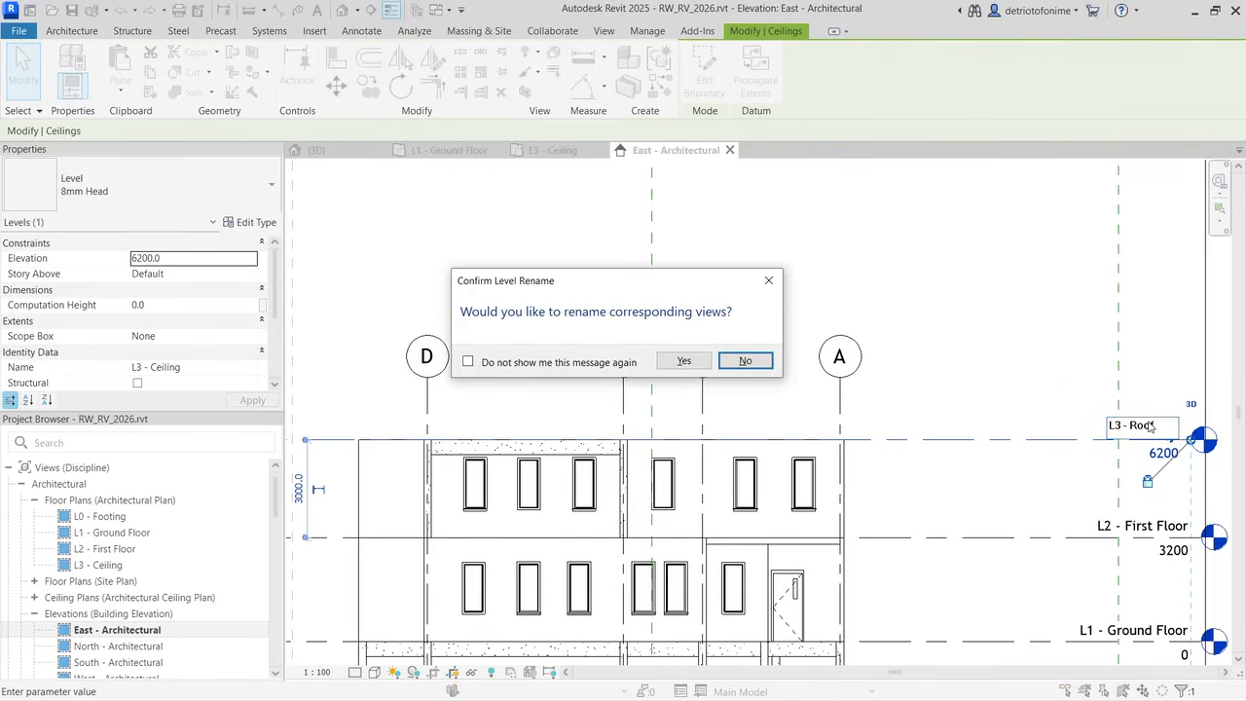
left_click(671, 363)
left_click(998, 261)
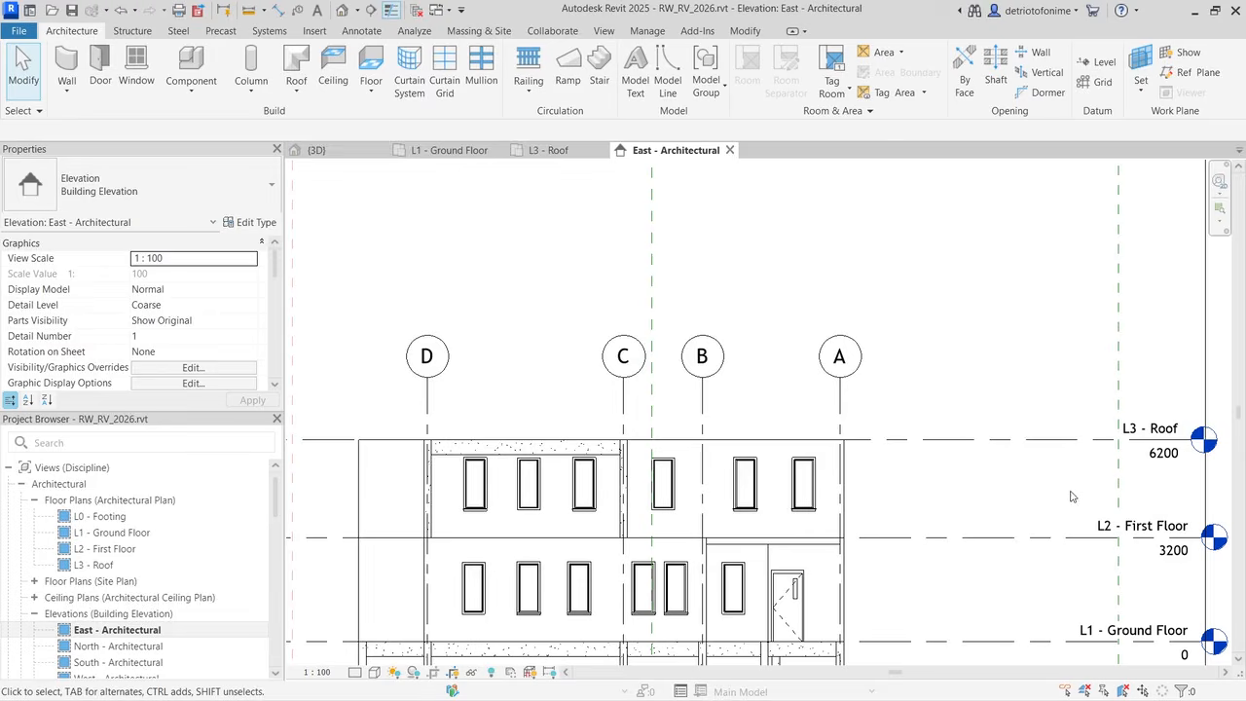
Step: Start a Roof by Footprint from the 3D view, using picked walls, slope-defining edges and a 600 mm overhang
left_click(318, 151)
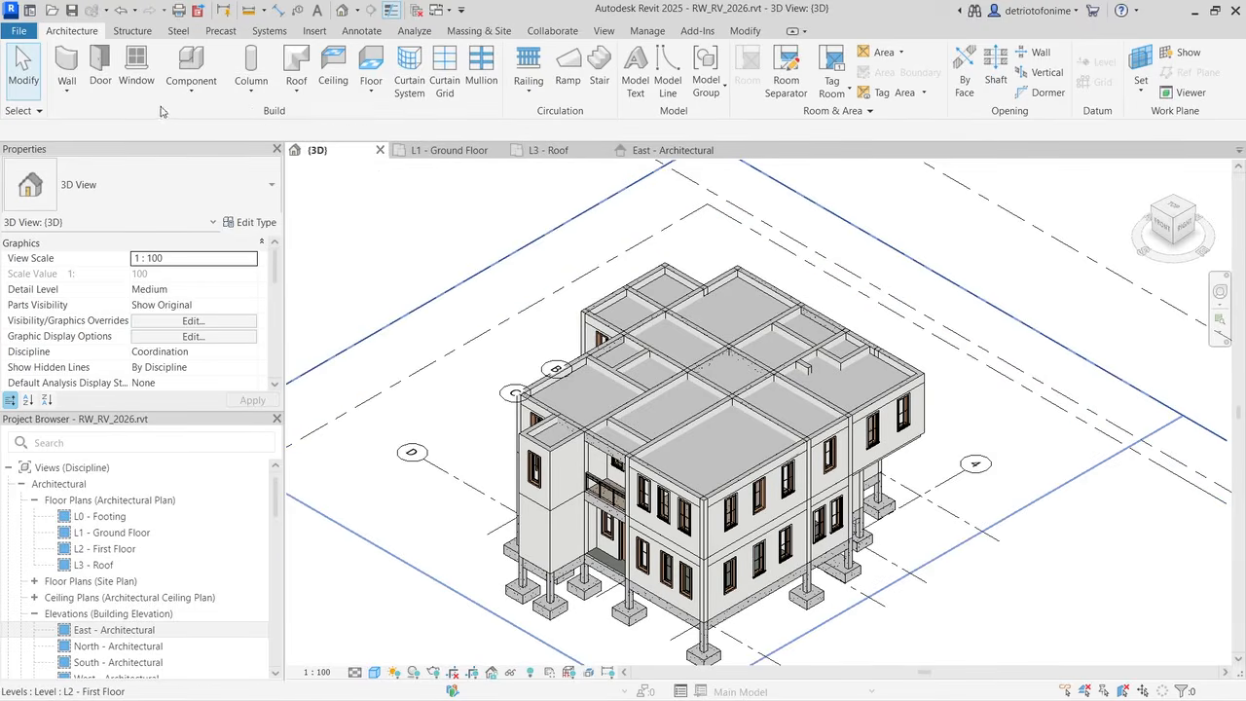
left_click(296, 90)
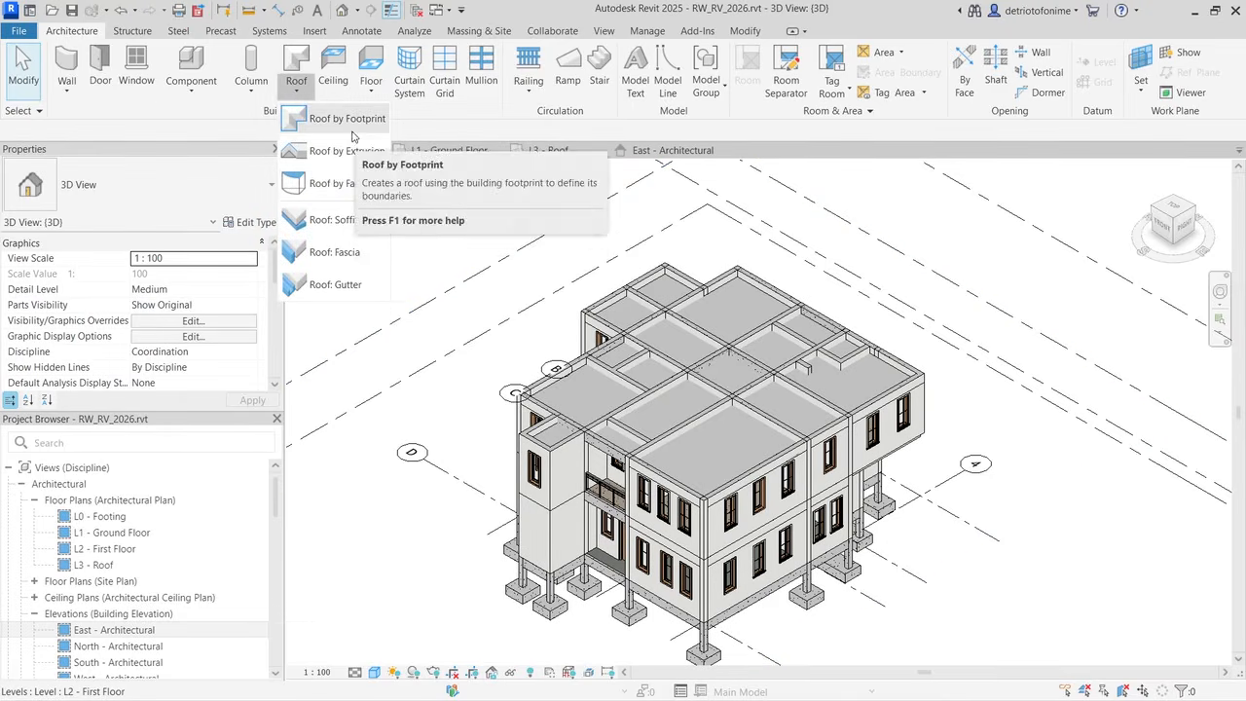
left_click(352, 125)
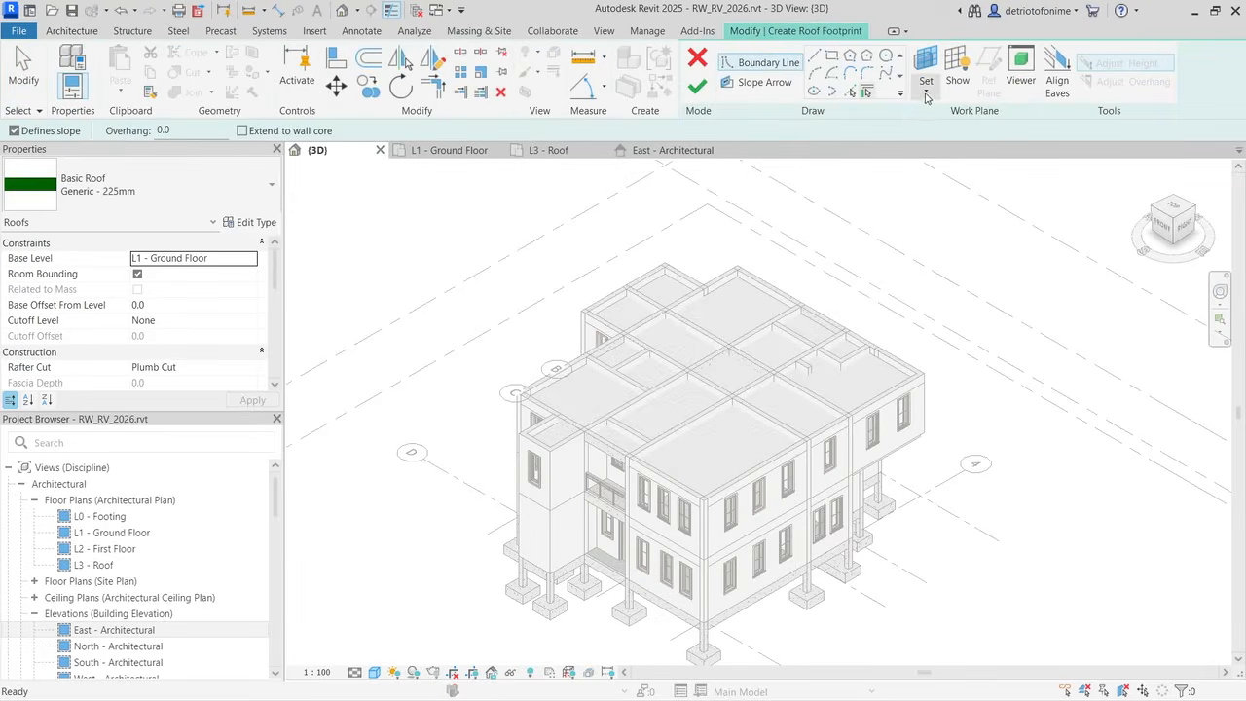
left_click(867, 93)
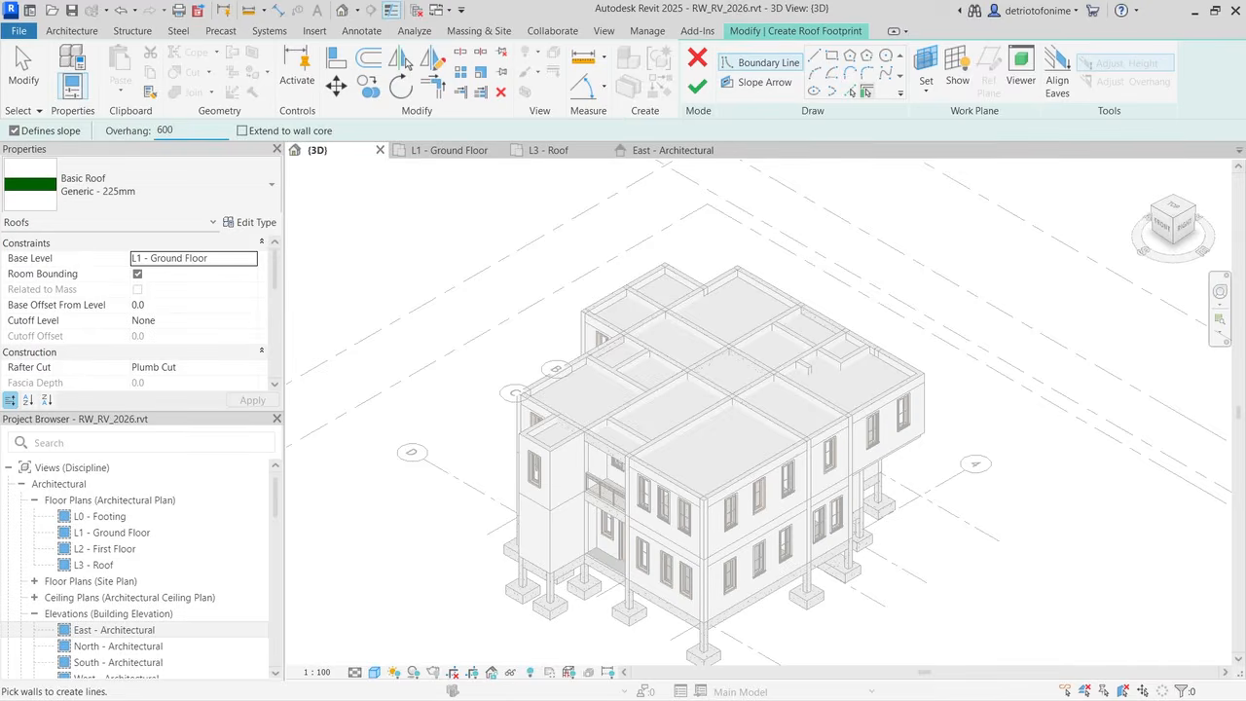
double_click(165, 130)
left_click(242, 130)
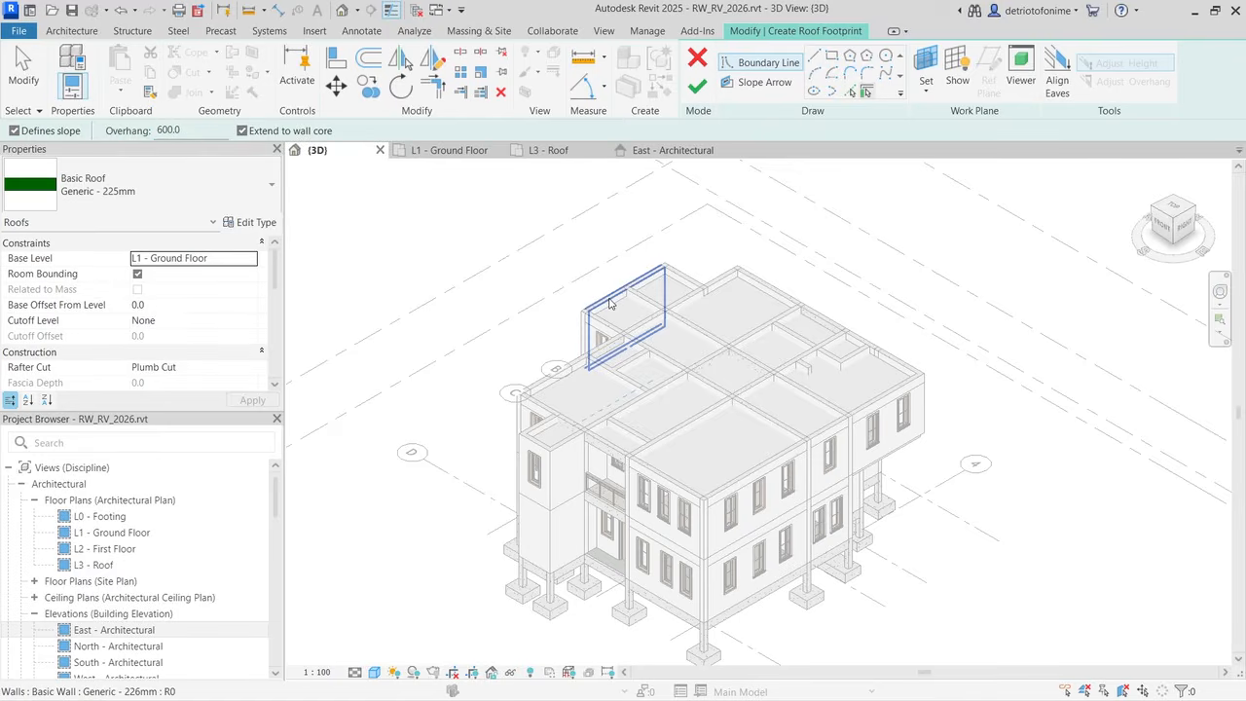
left_click(870, 92)
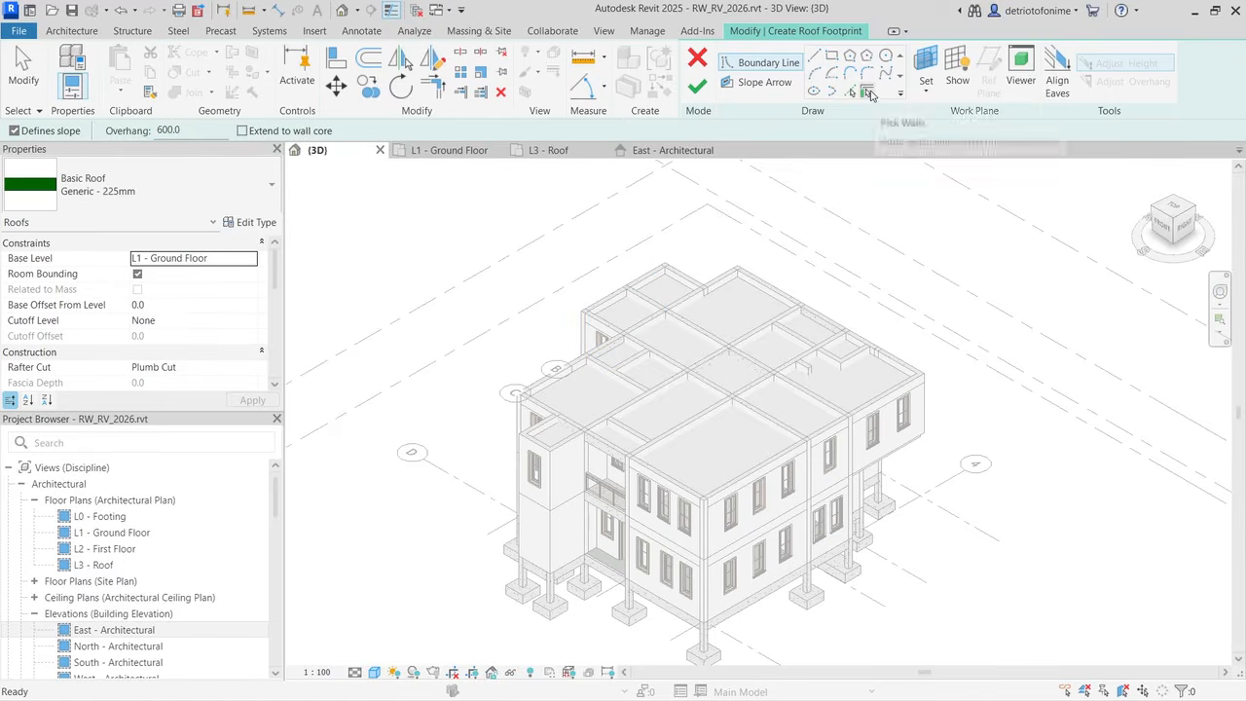
Step: In the L1 - Ground Floor plan, pick the roof boundary along the walls outside grid 1, on grid C, on grid 1 and on grid D
left_click(605, 301)
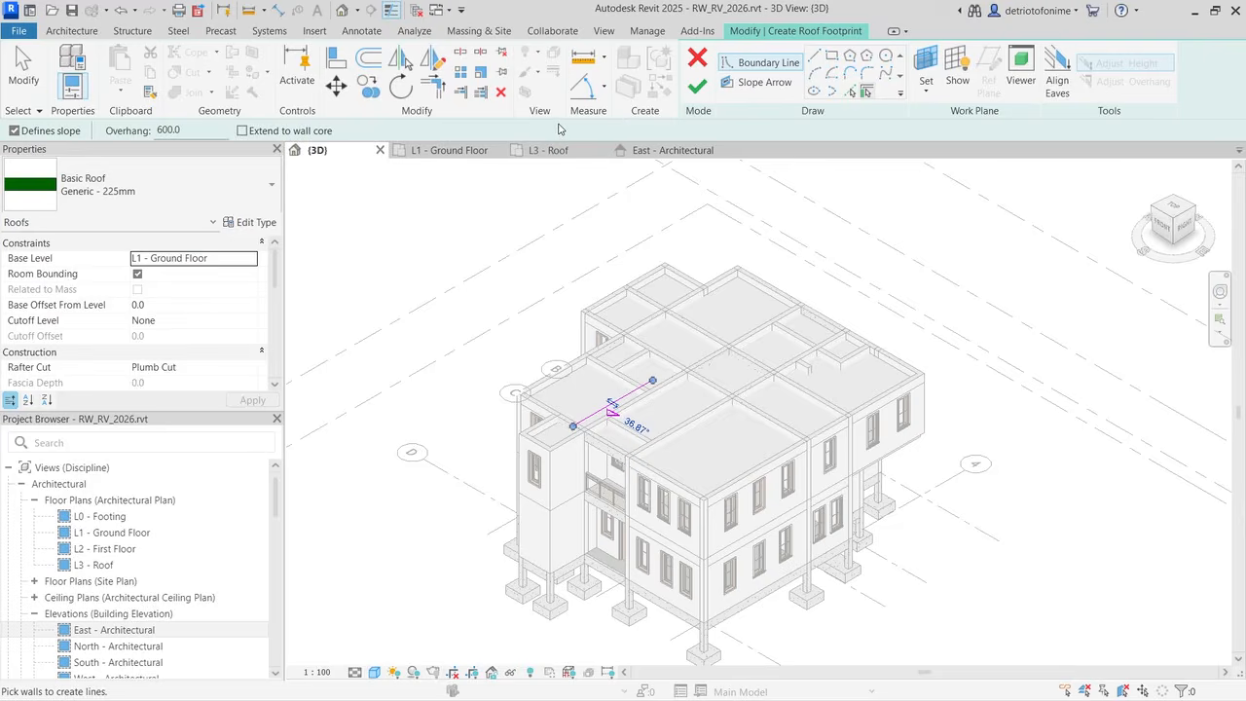
left_click(429, 151)
scroll(493, 216, "up", 3)
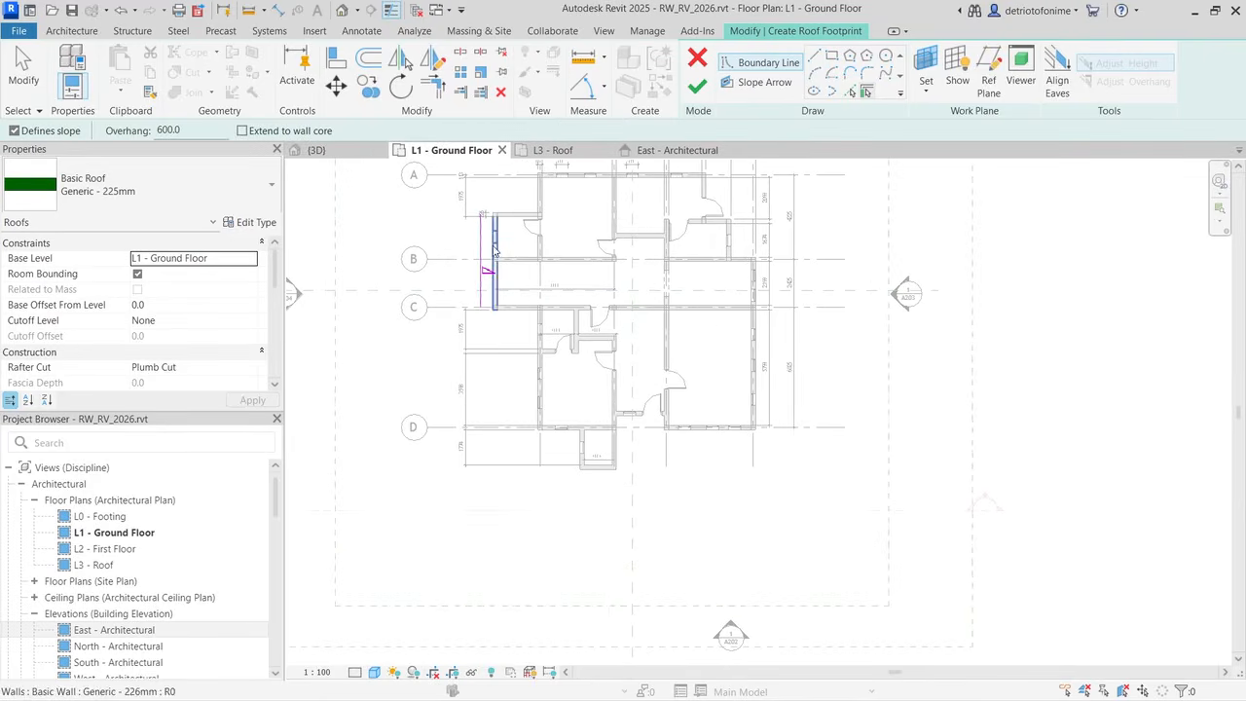
left_click(520, 321)
left_click(539, 390)
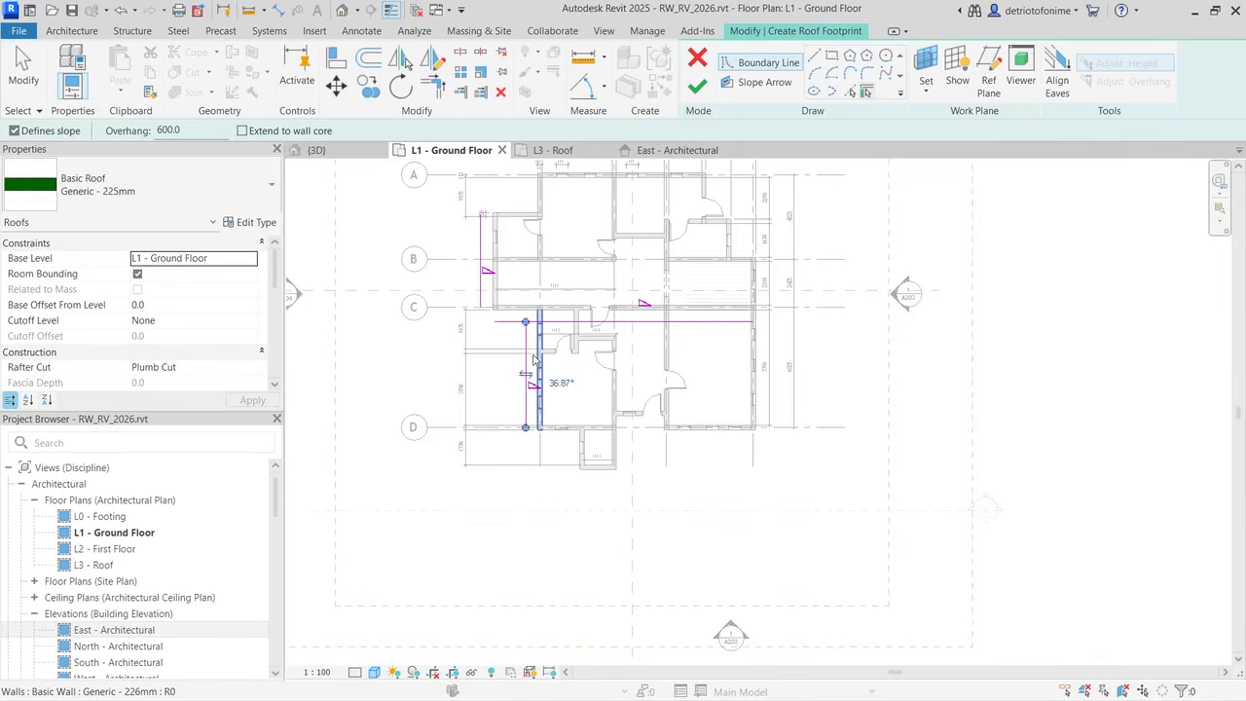
left_click(560, 433)
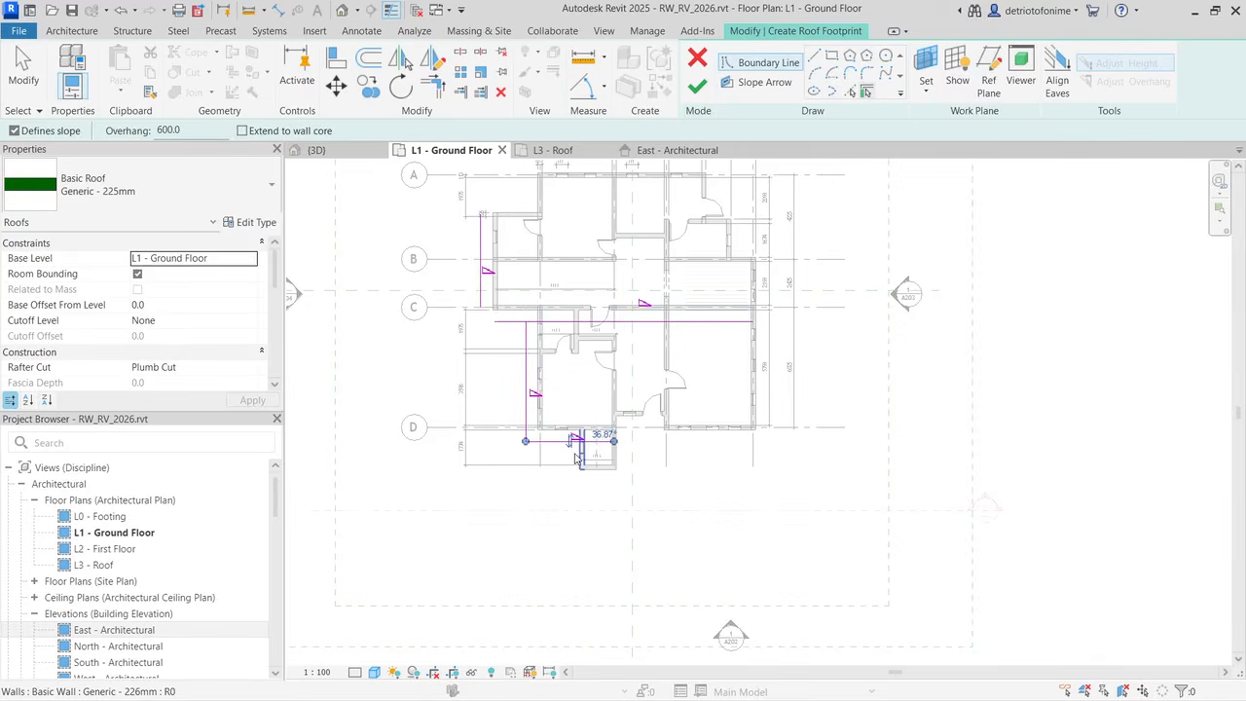
left_click(584, 463)
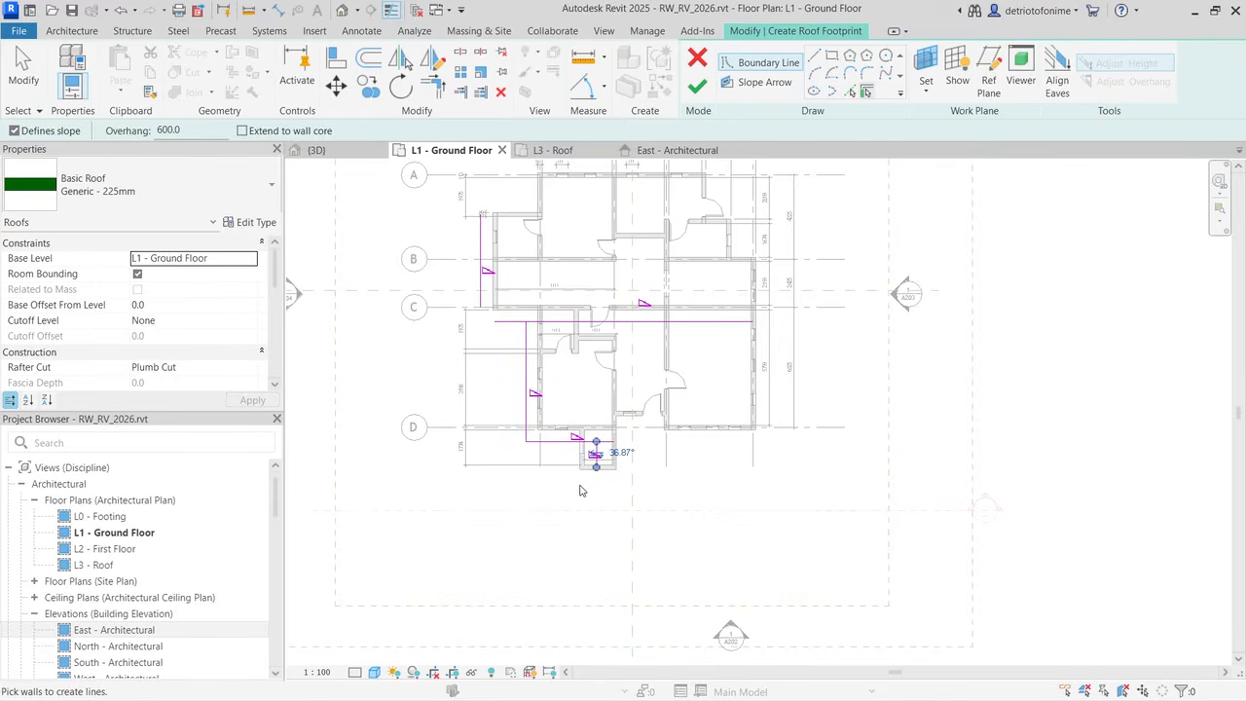
scroll(574, 484, "up", 2)
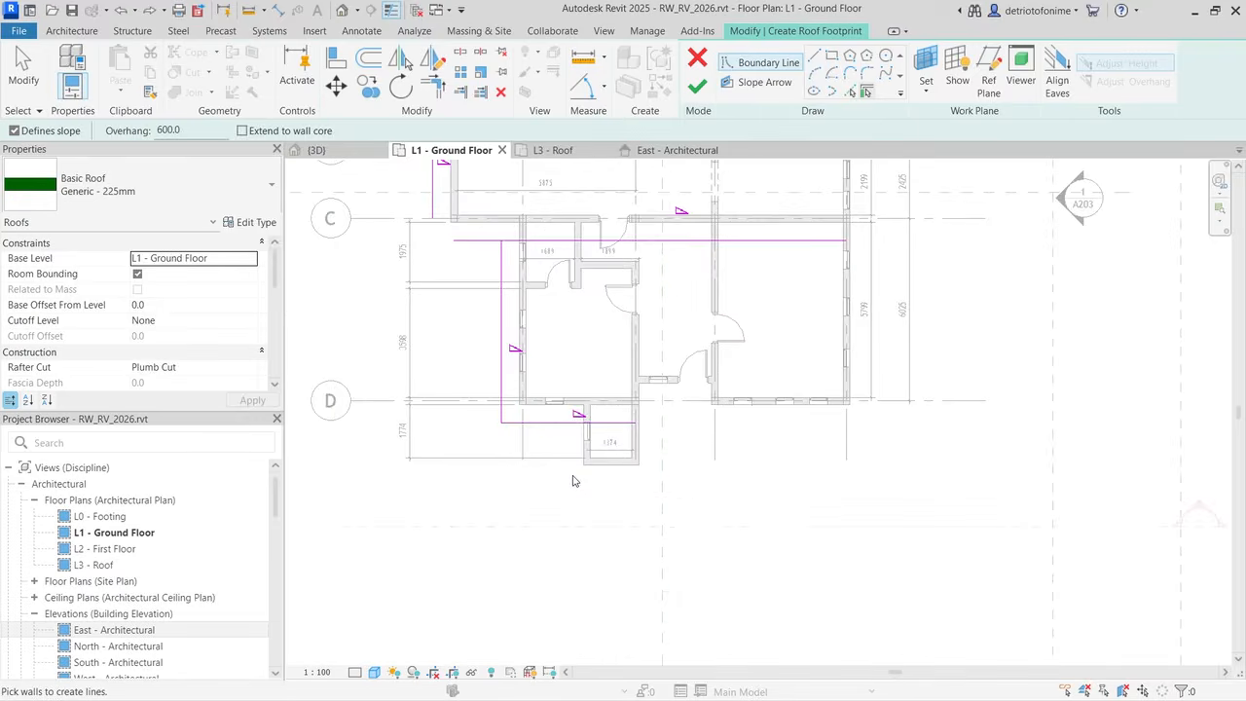
scroll(575, 479, "up", 4)
left_click(631, 357)
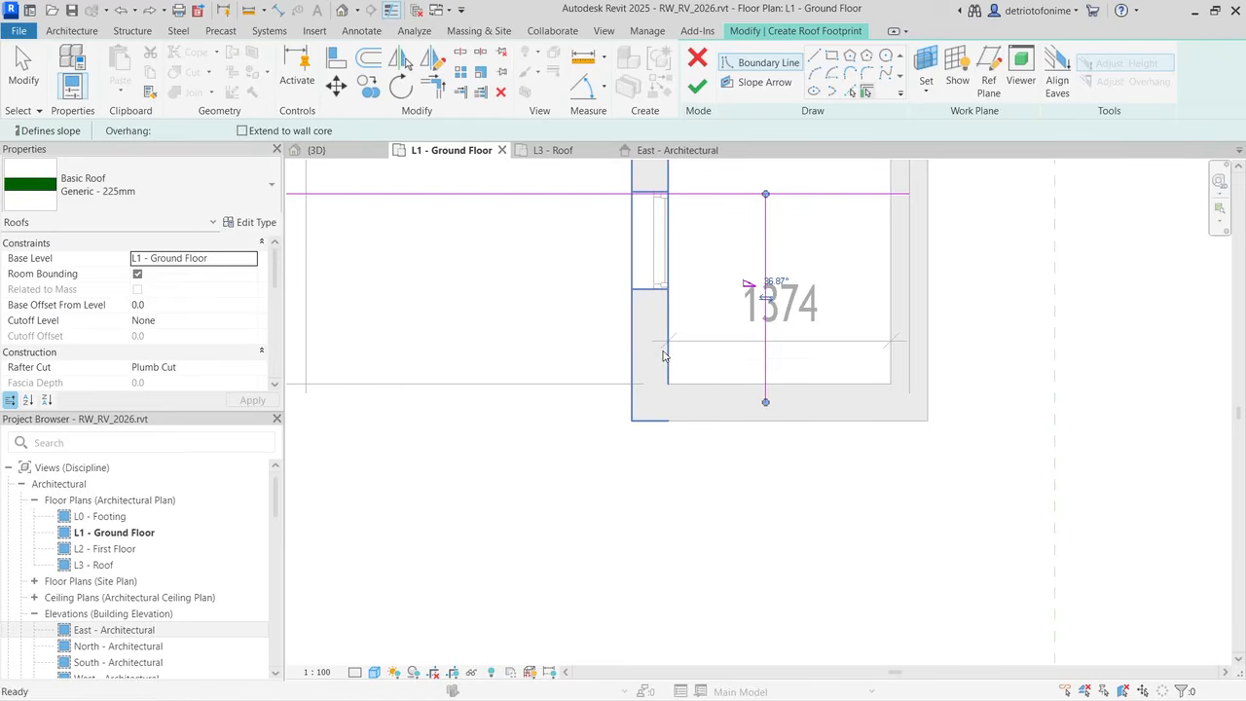
key("ctrl+z")
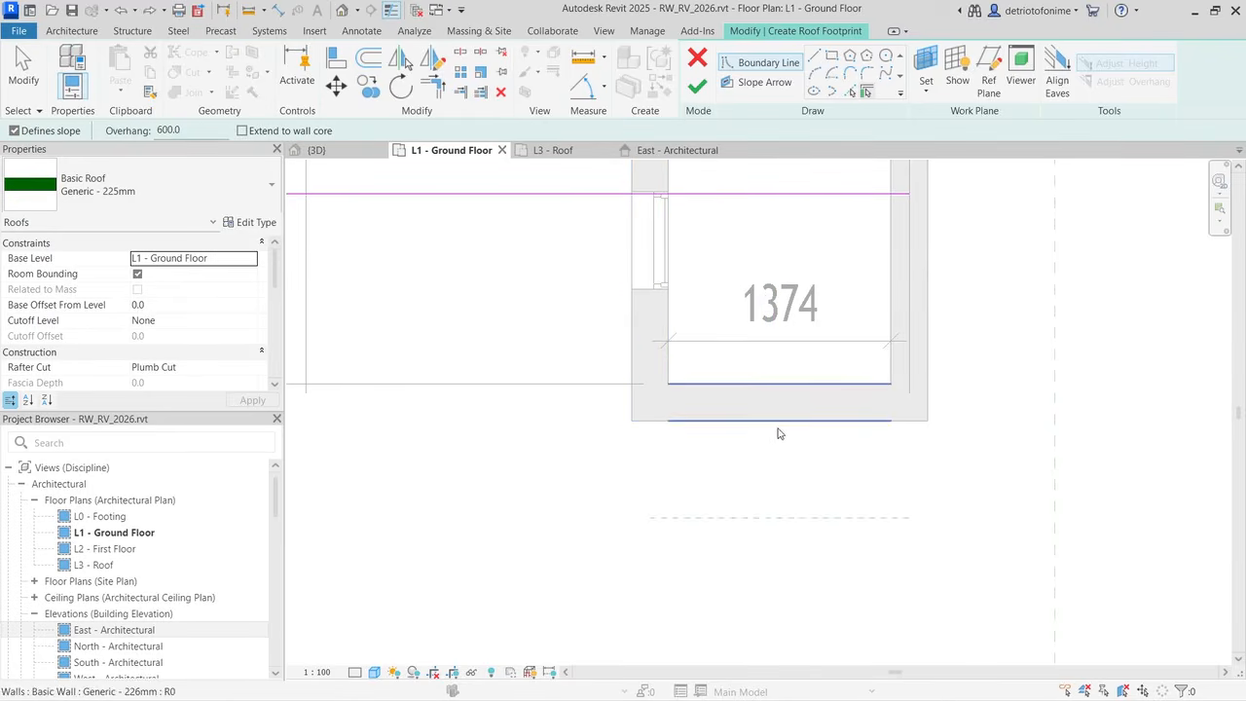
Step: Pick boundary lines outside the three walls of the small room projecting beyond grid D, unjoining the conflicting elements
left_click(777, 432)
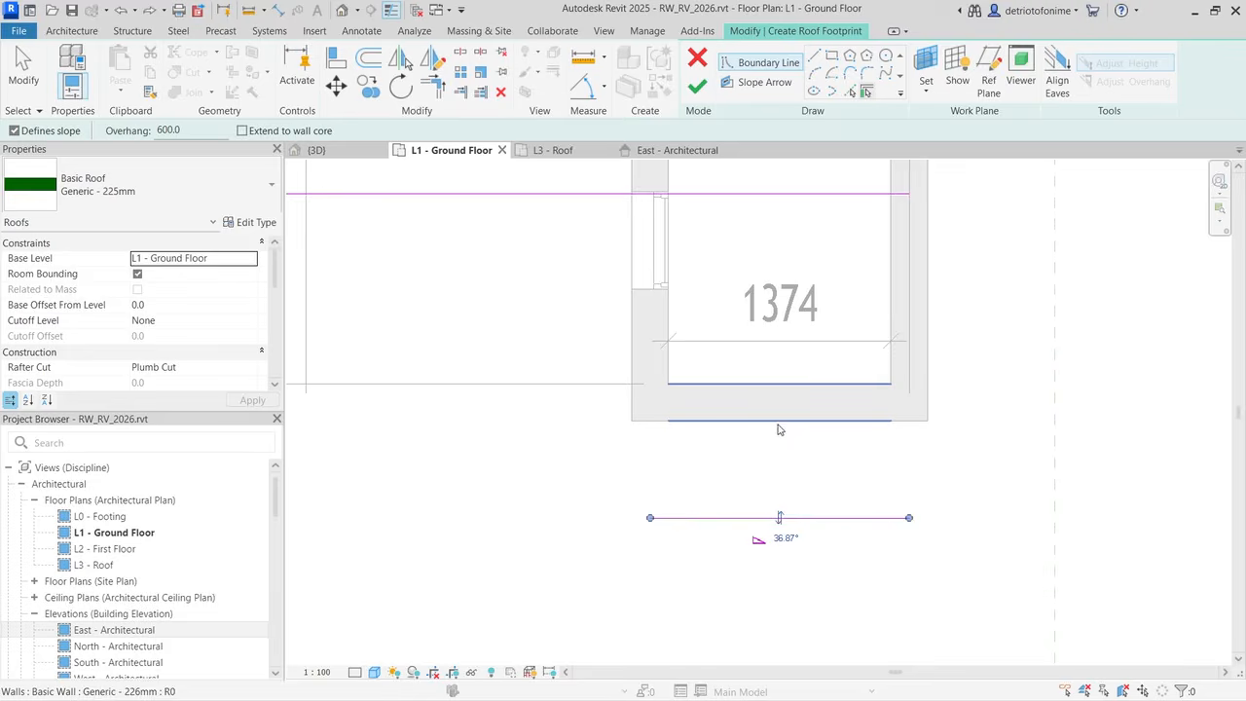
left_click(940, 289)
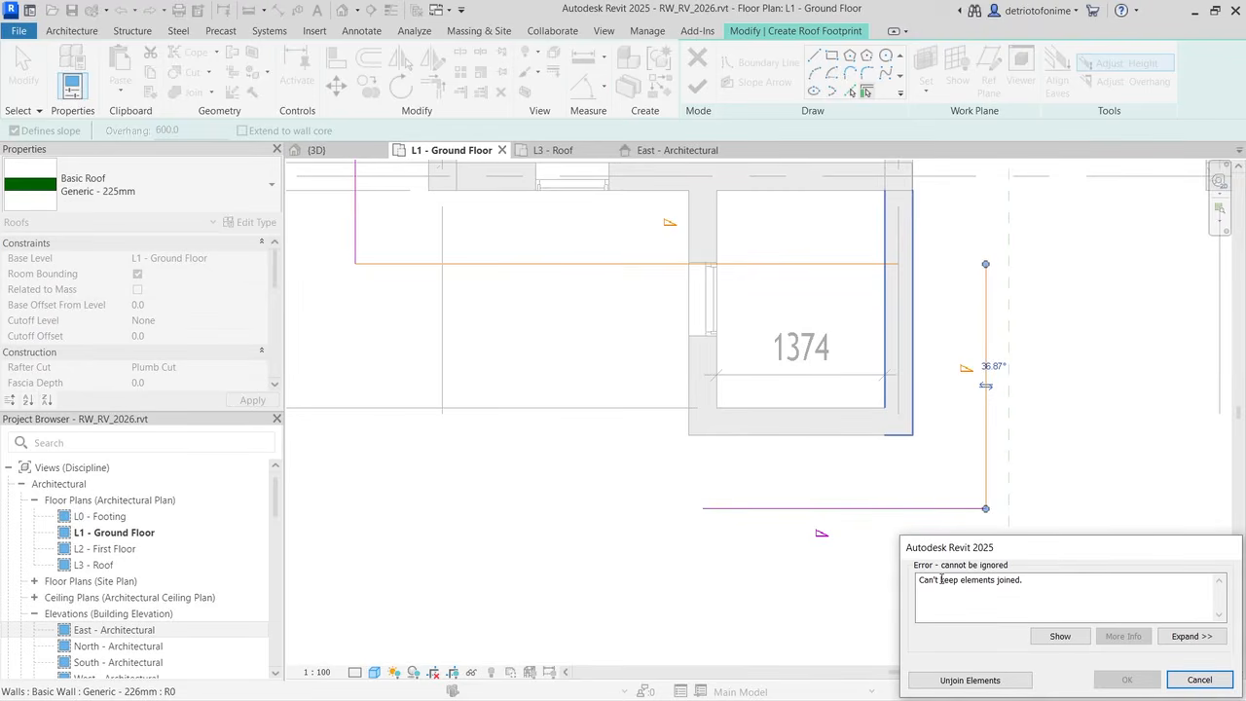
left_click(964, 680)
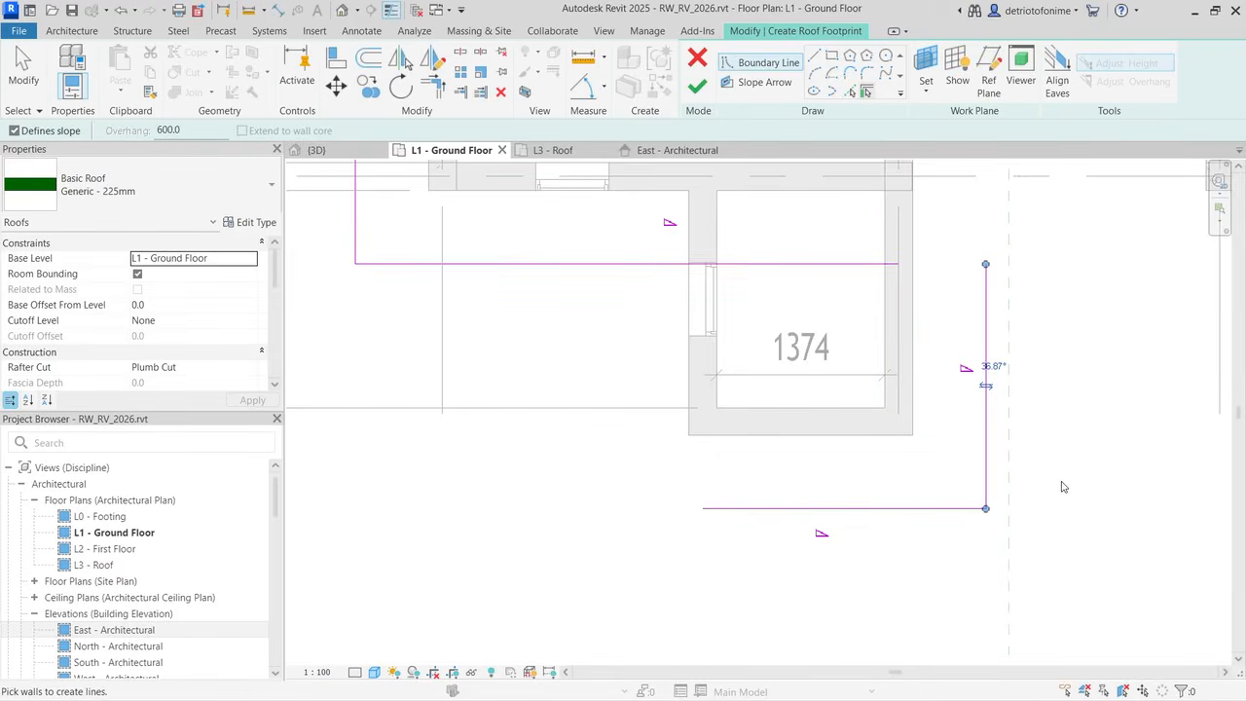
left_click(690, 376)
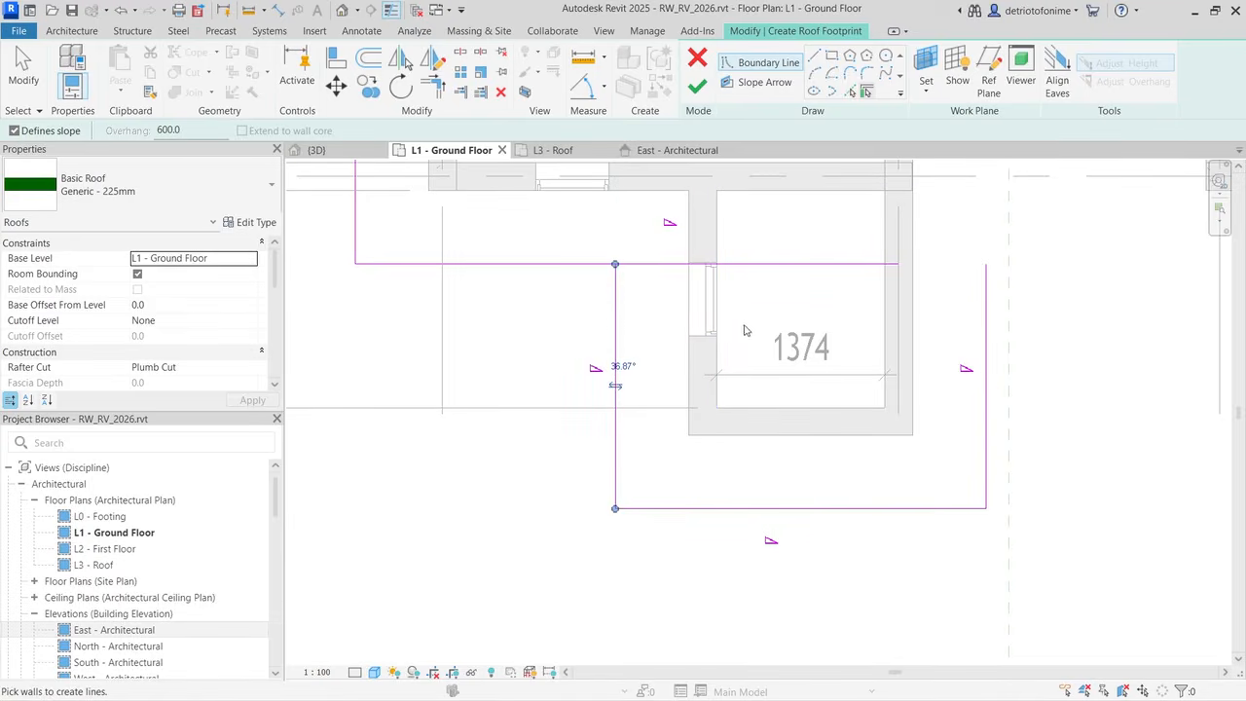
Step: Add boundary lines across the porch opening on grid D, along the remaining grid D wall and along the grid 4 wall
scroll(690, 373, "down", 5)
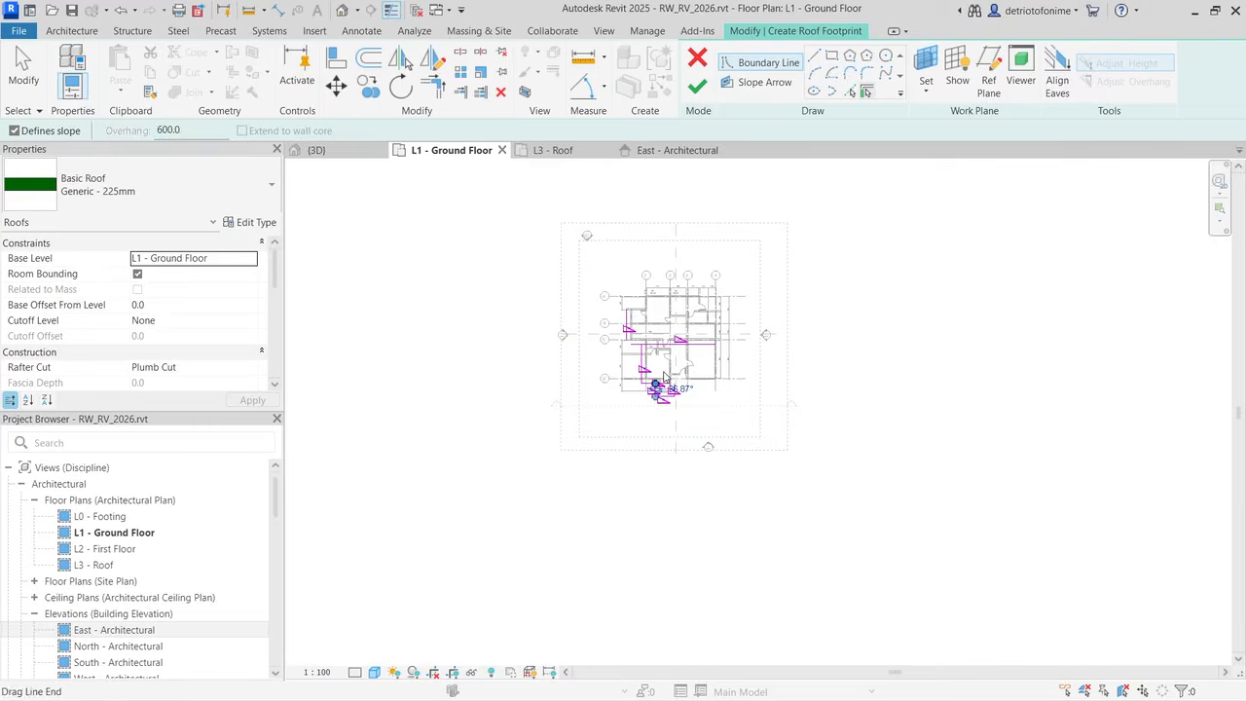
scroll(684, 374, "up", 3)
scroll(685, 375, "up", 4)
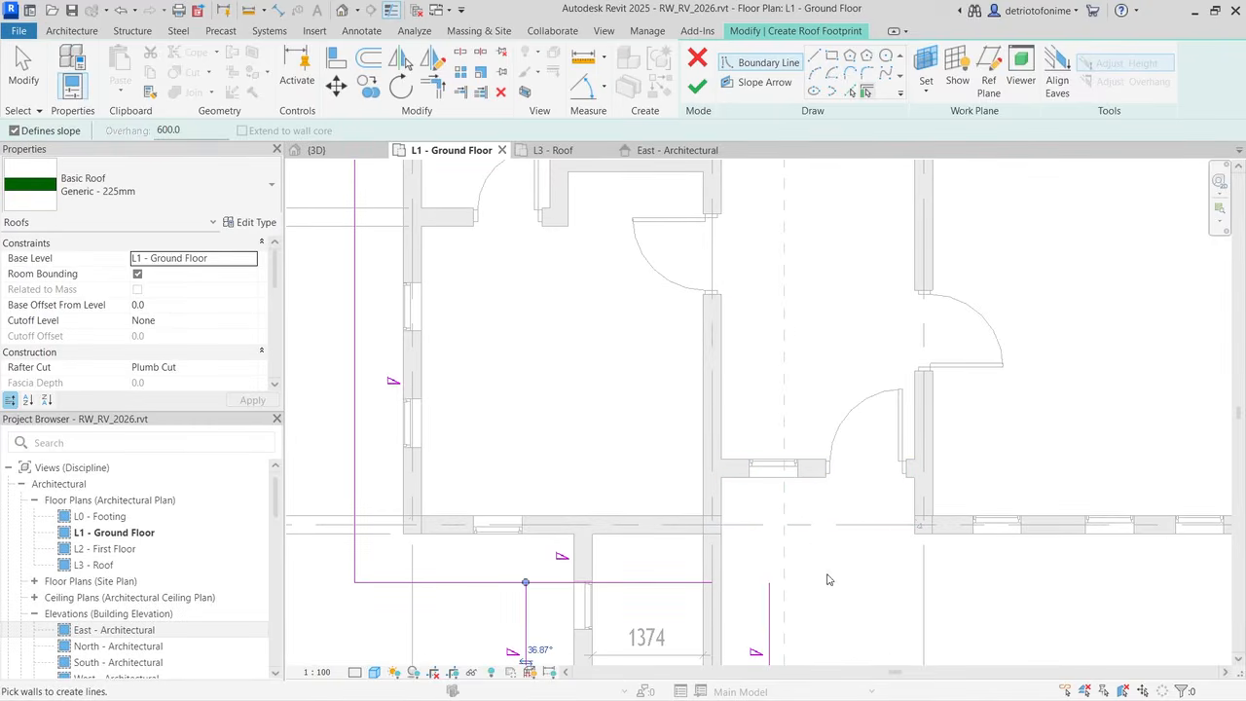
left_click(823, 520)
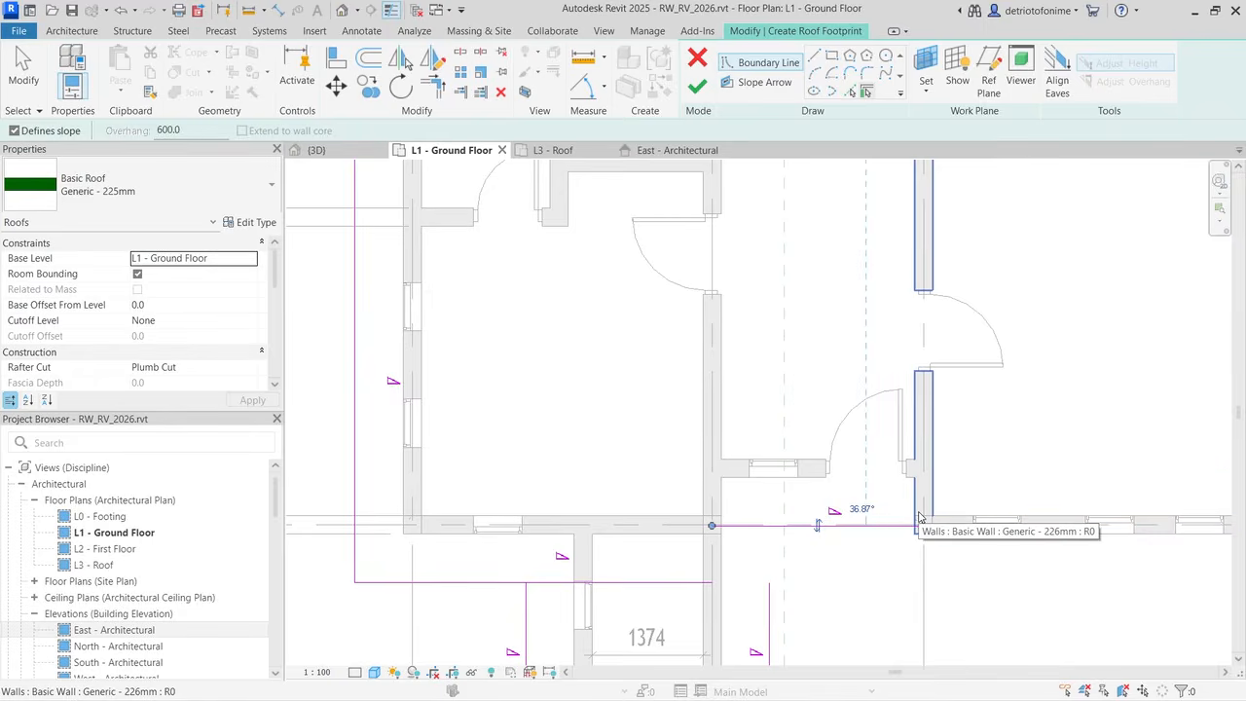
left_click(966, 545)
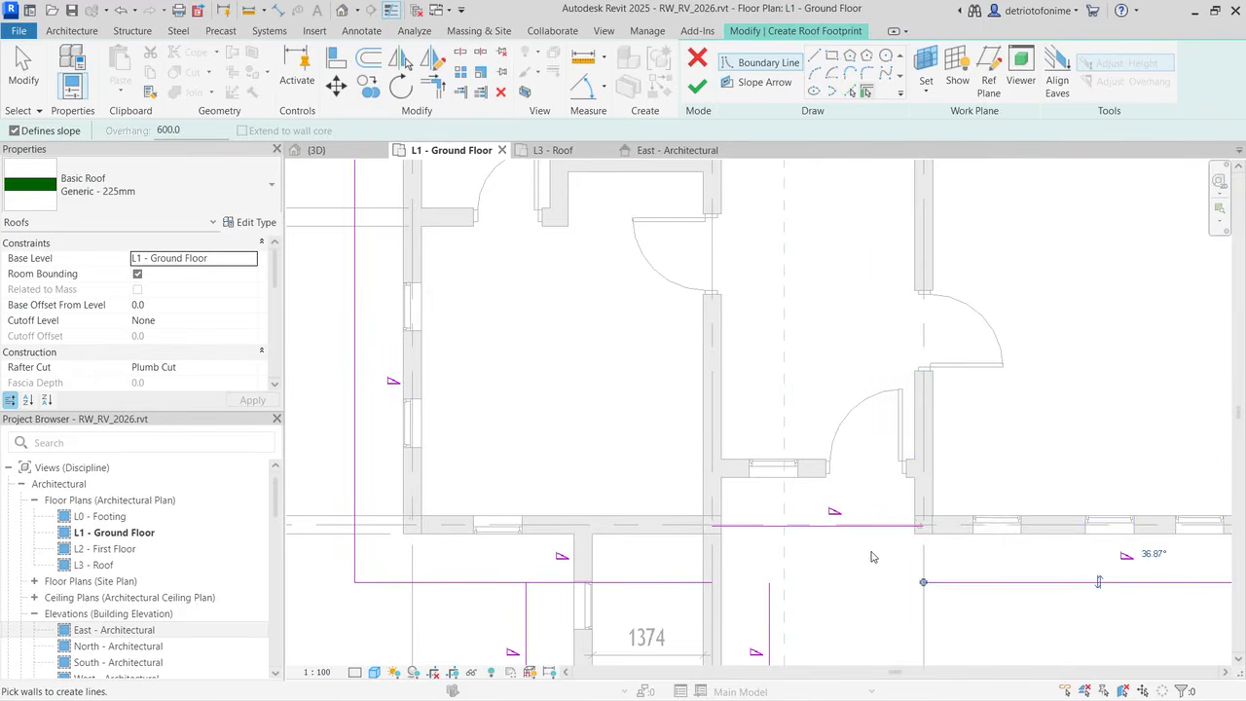
scroll(960, 543, "down", 4)
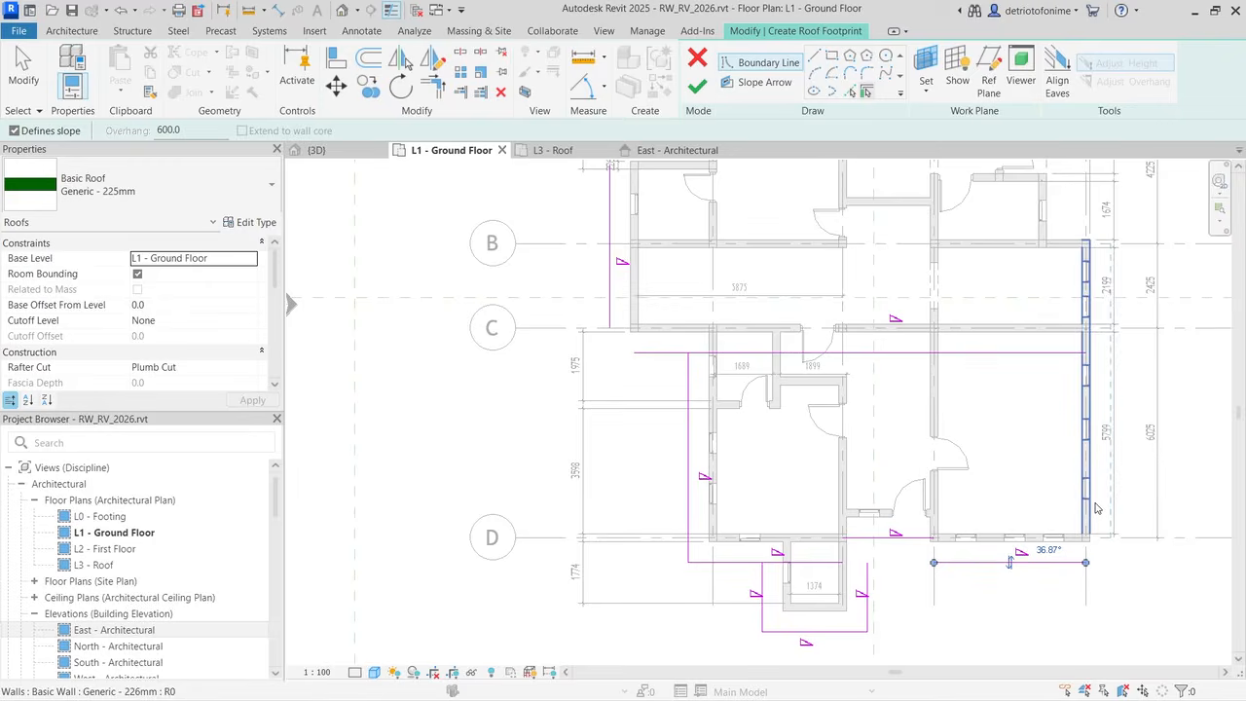
left_click(1095, 508)
Step: Pick the stepped exterior walls between grids B and A near grid 4, including the small room's two outer walls
scroll(1091, 467, "down", 3)
scroll(1081, 399, "up", 4)
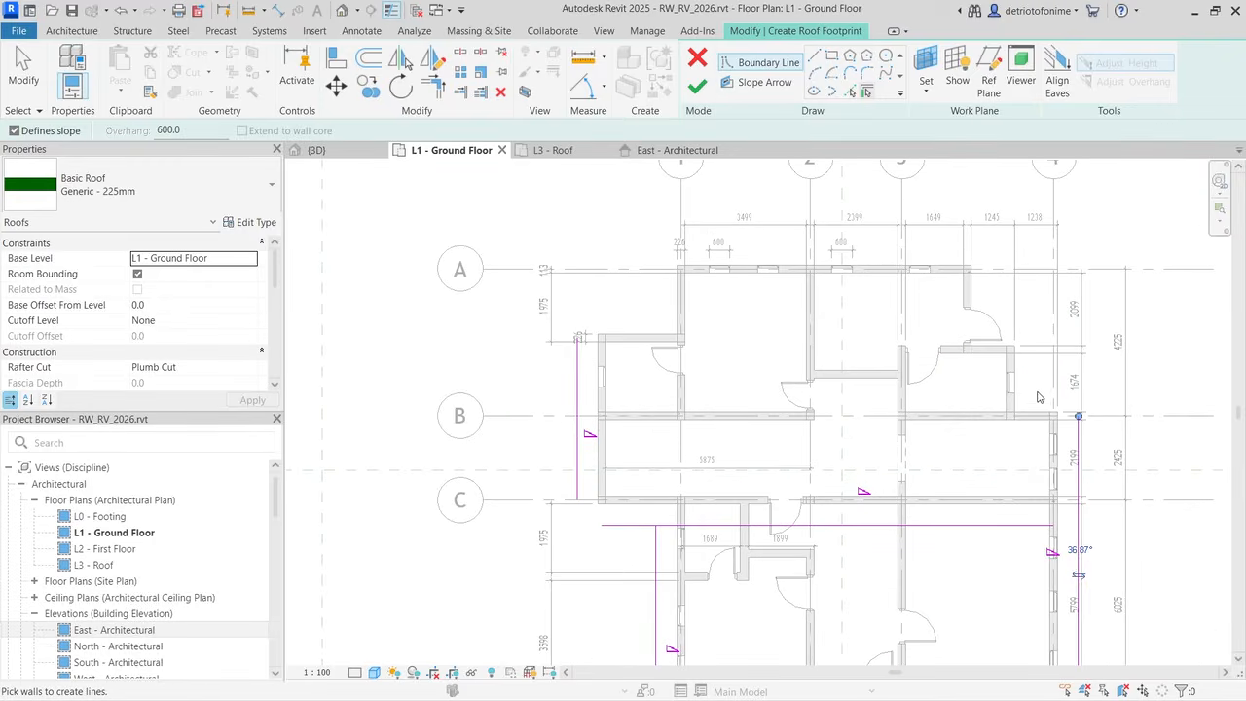
left_click(1022, 417)
left_click(1012, 375)
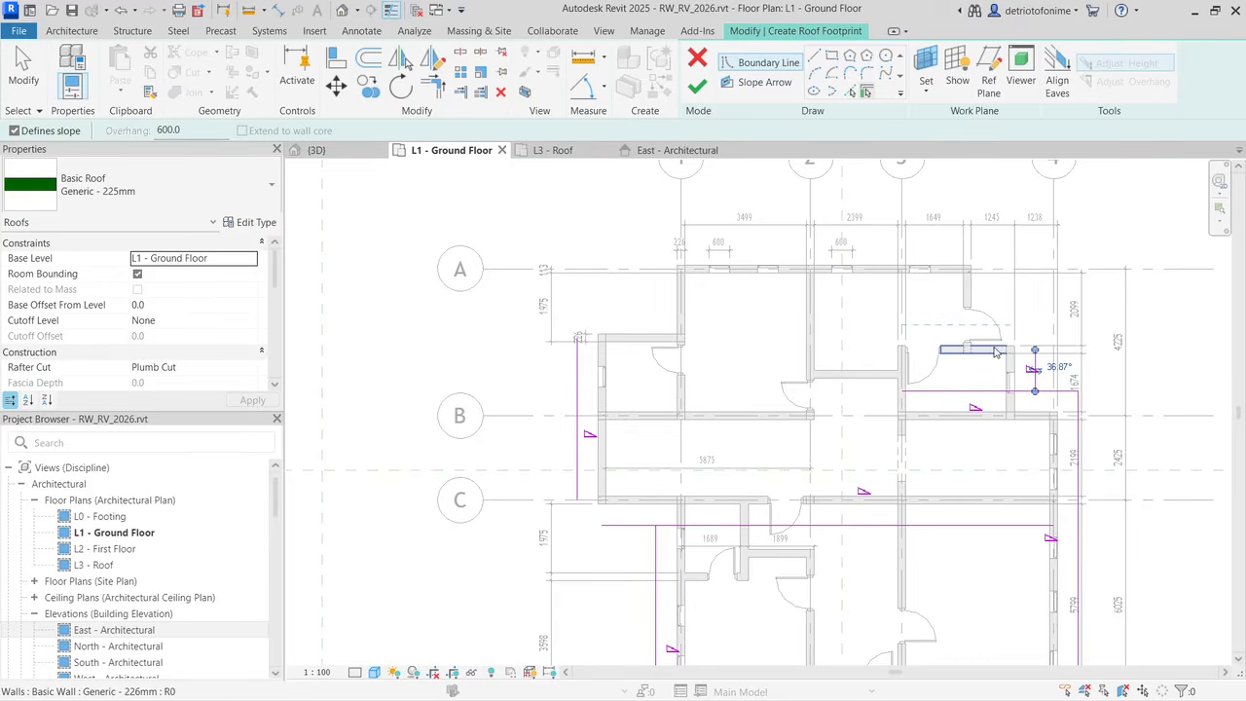
left_click(995, 351)
left_click(968, 293)
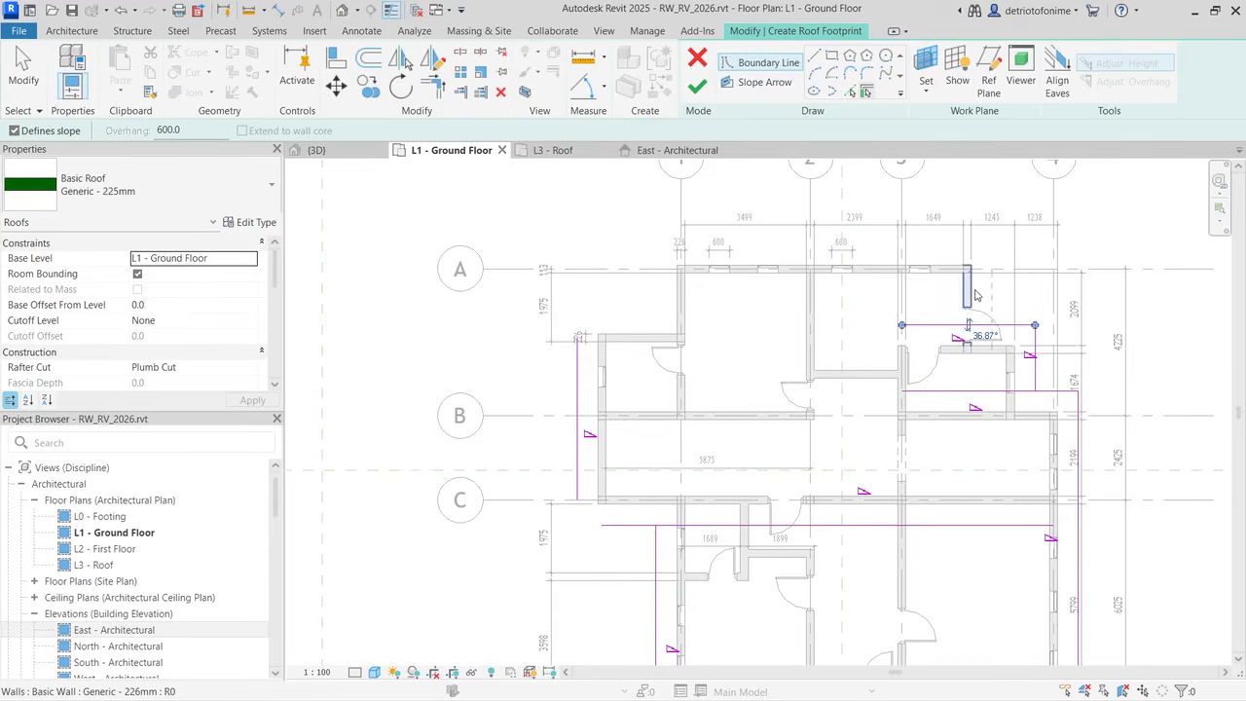
Step: Pick the grid A wall, the grid 1 wall below it, and the short wall projecting beyond grid 1
left_click(885, 263)
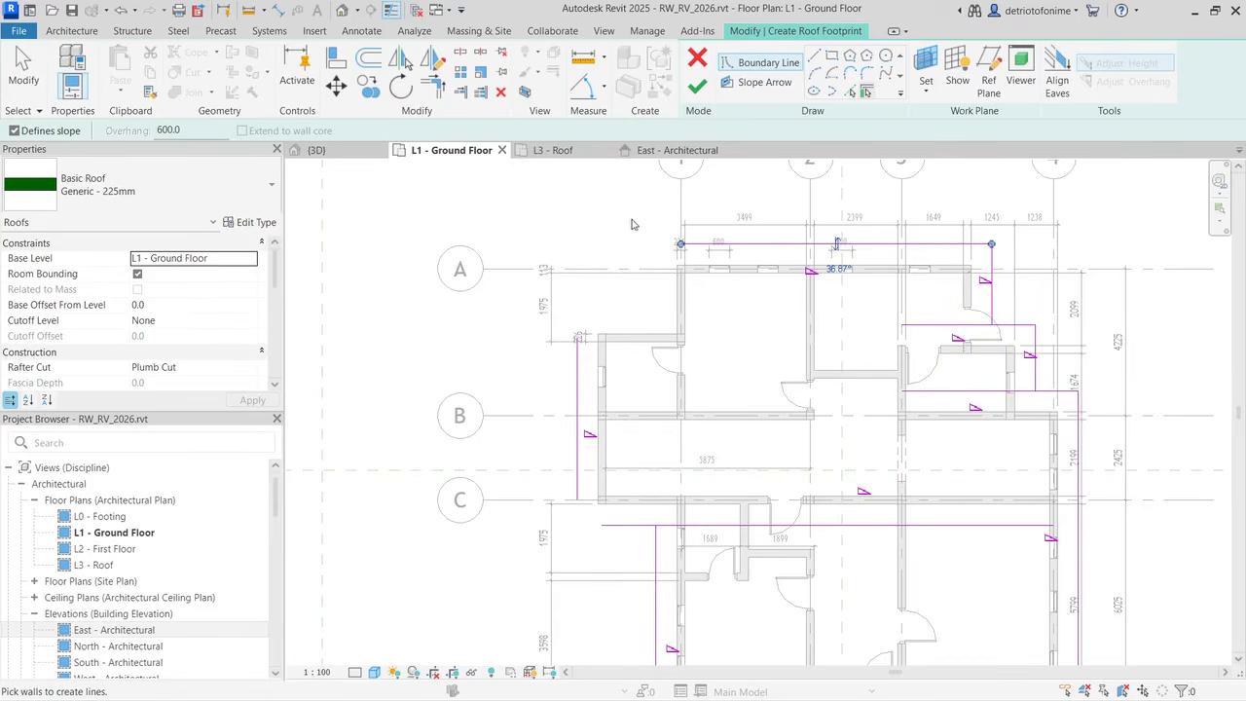
left_click(680, 308)
left_click(625, 331)
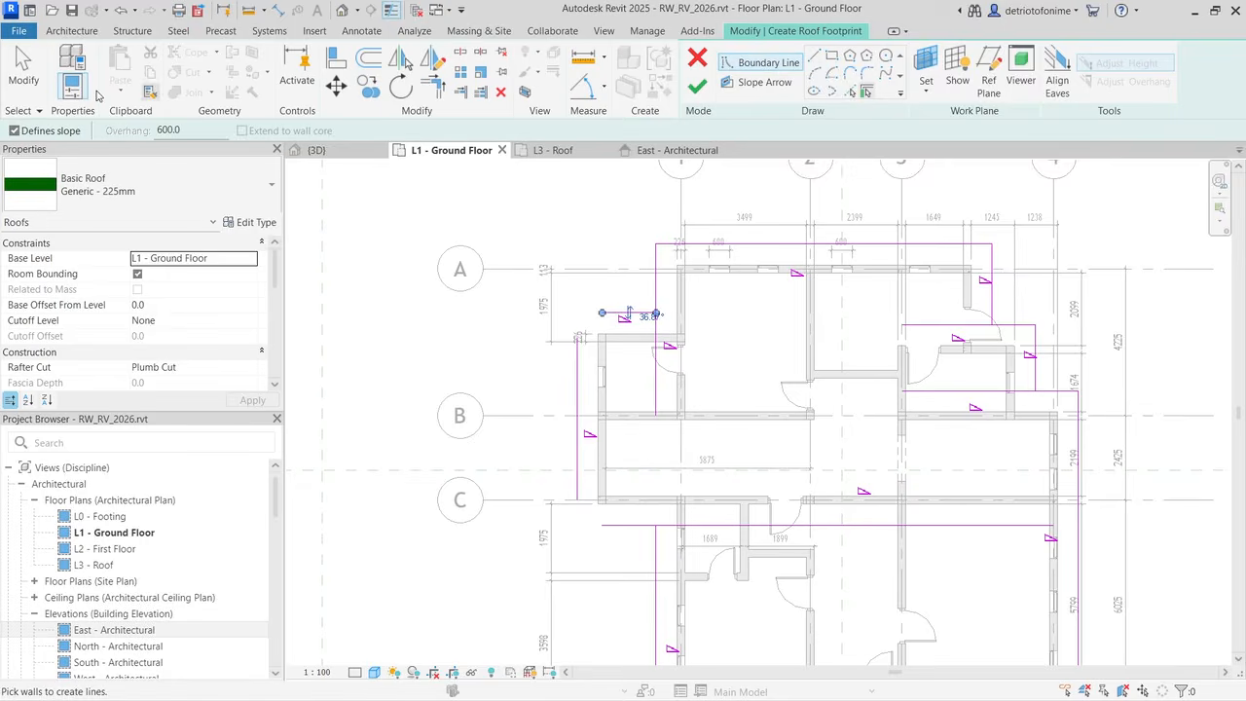
Step: Shorten the two overlong boundary lines at the stepped walls near grid 4 so they meet the adjoining corners
left_click(24, 69)
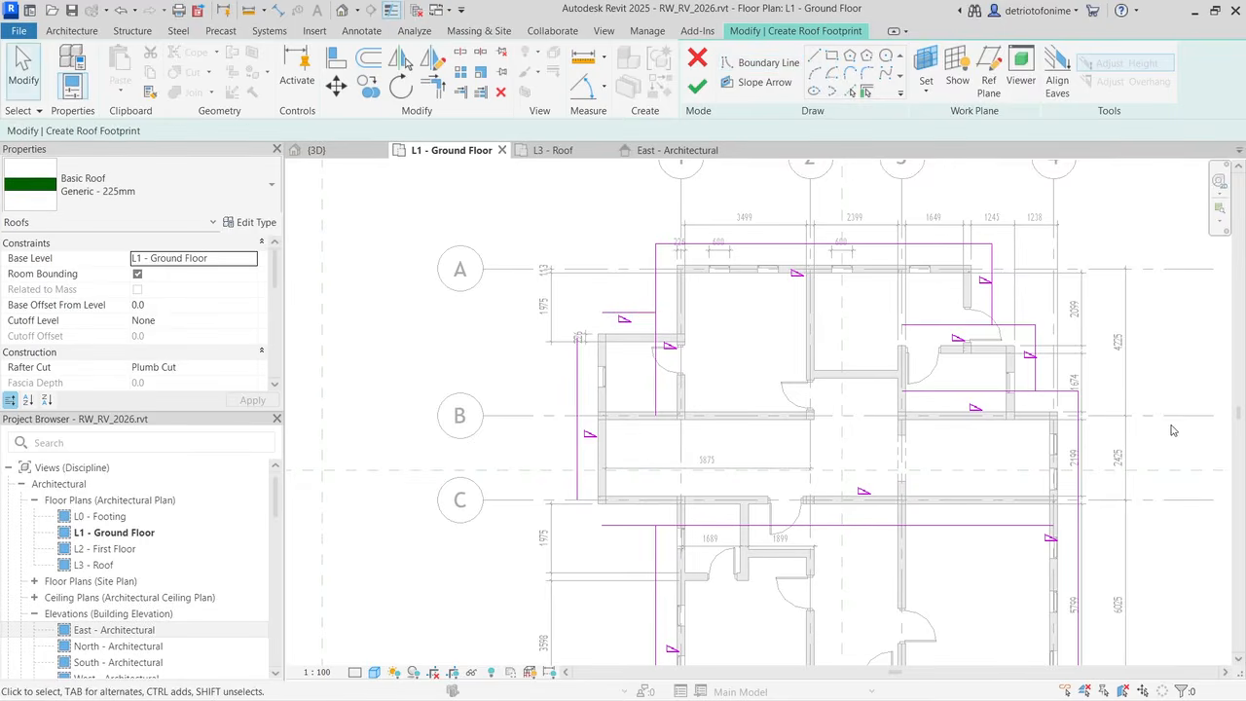
left_click(961, 328)
left_click_drag(902, 325, 992, 325)
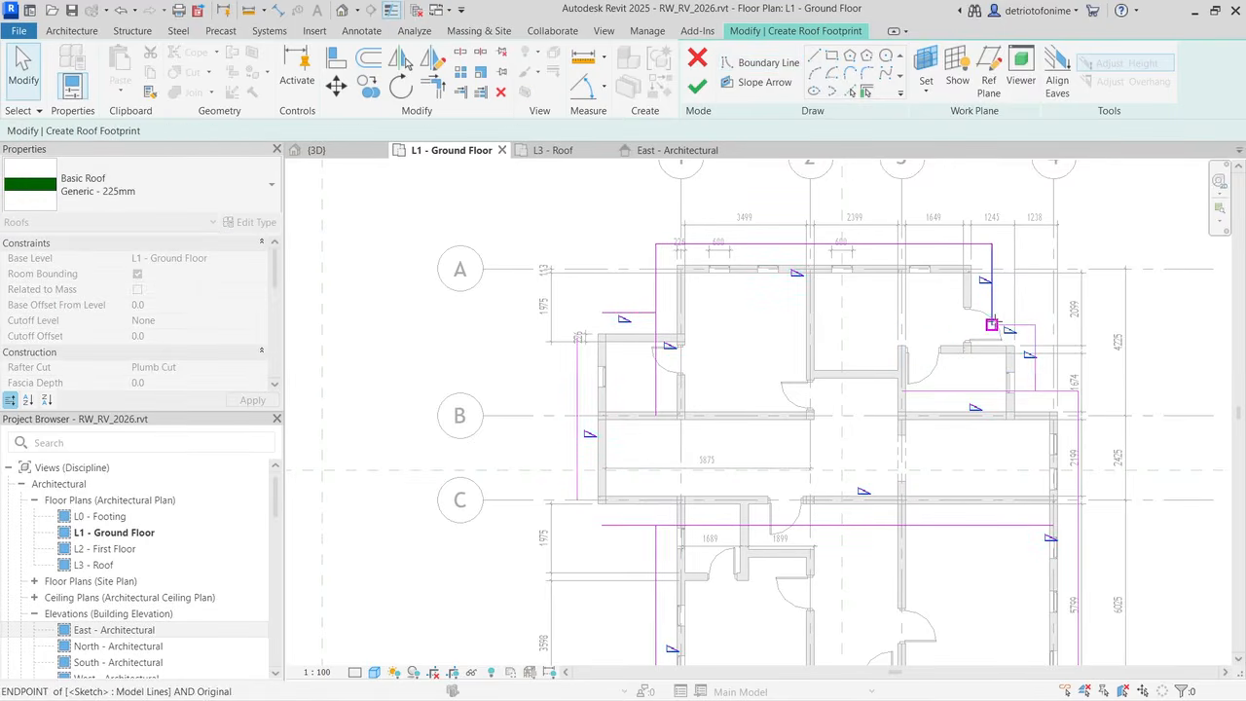
left_click(920, 391)
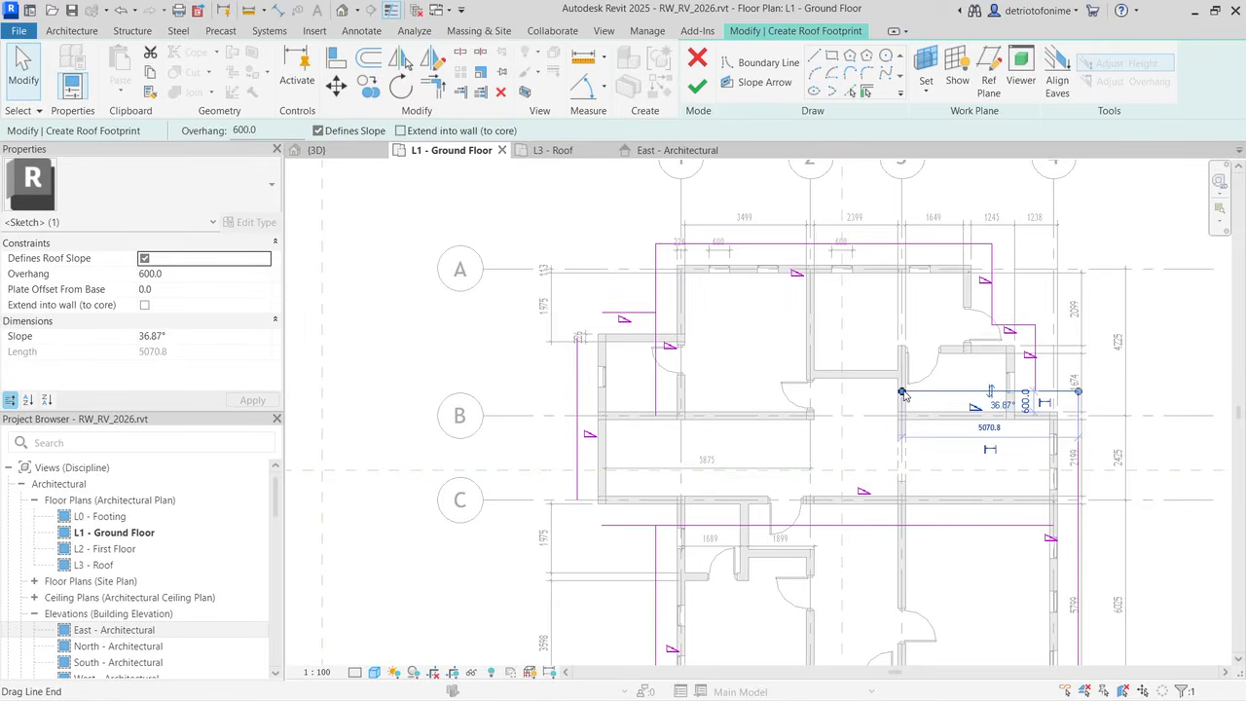
left_click_drag(904, 393, 1034, 391)
Step: Trim the outermost boundary line beyond grid 1 and the grid C boundary line into a corner
scroll(978, 380, "down", 1)
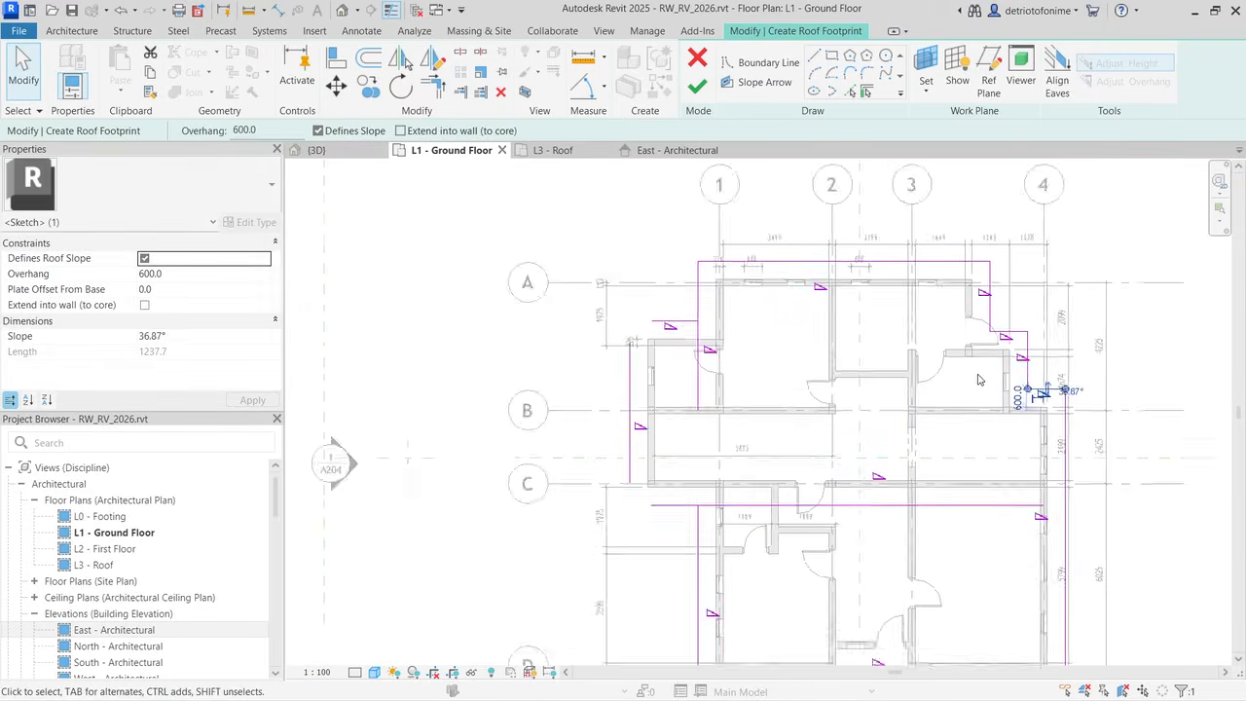
scroll(979, 379, "down", 2)
scroll(904, 573, "up", 2)
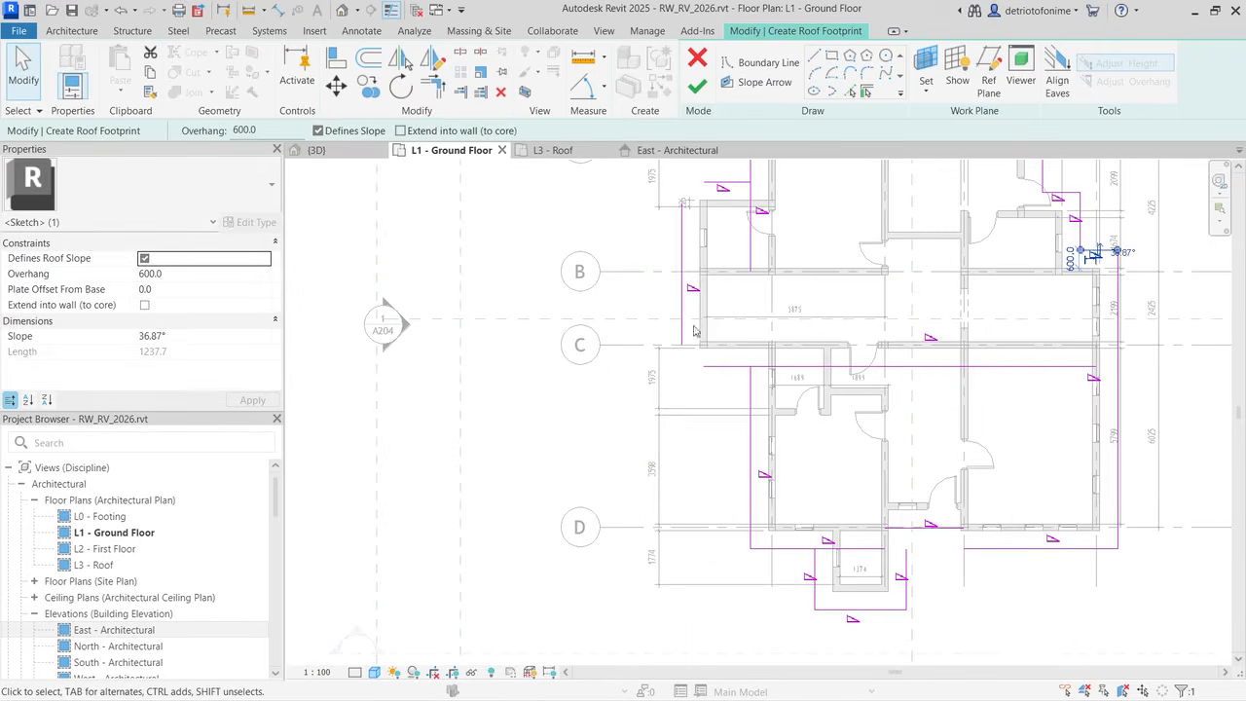
left_click(433, 87)
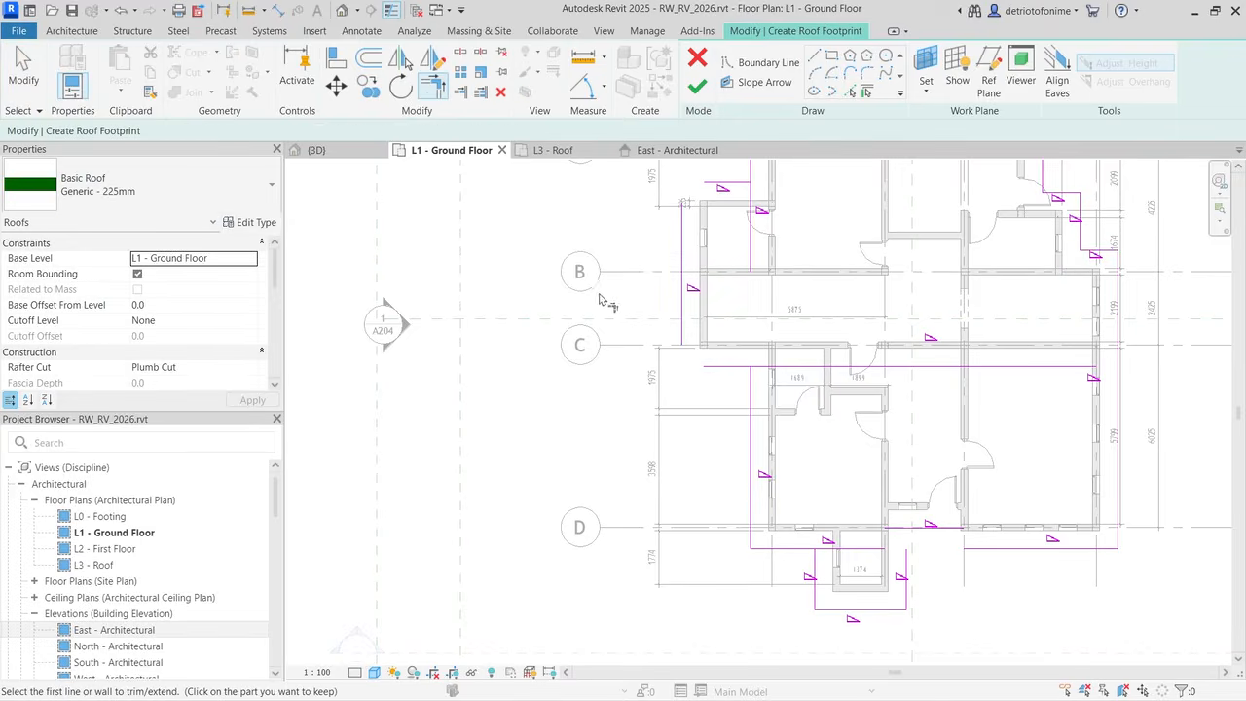
left_click(683, 316)
left_click(726, 367)
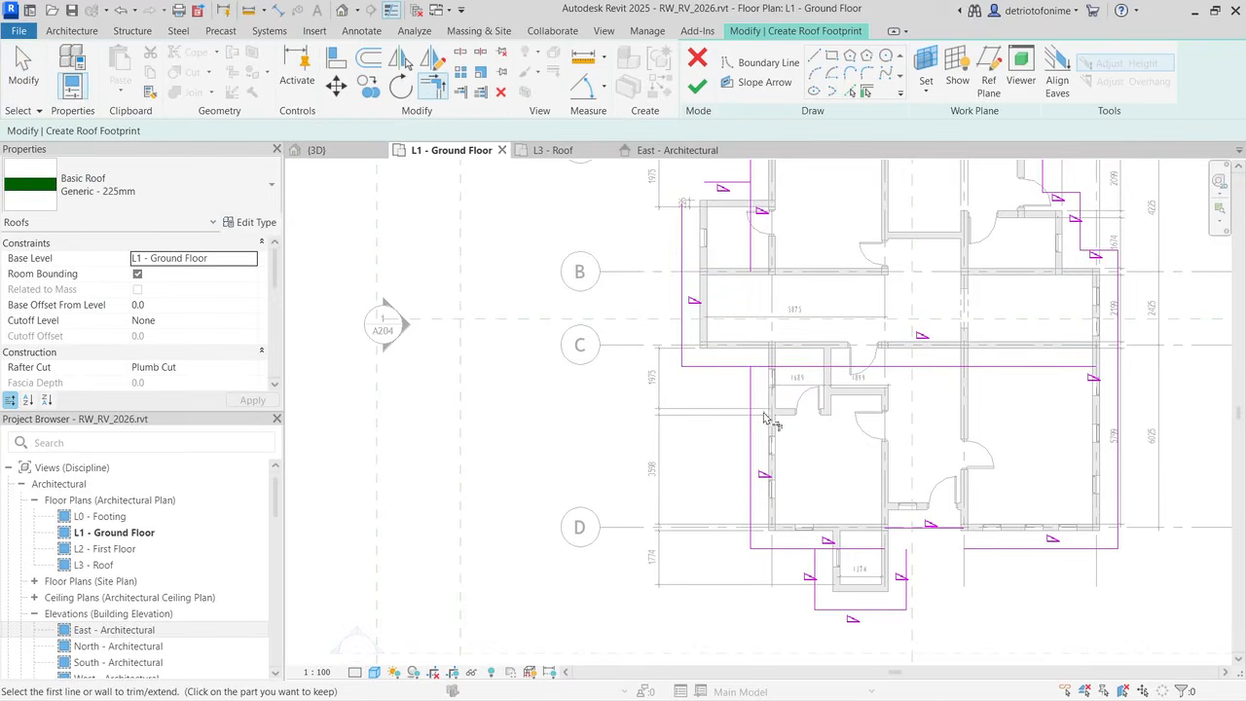
left_click(1089, 367)
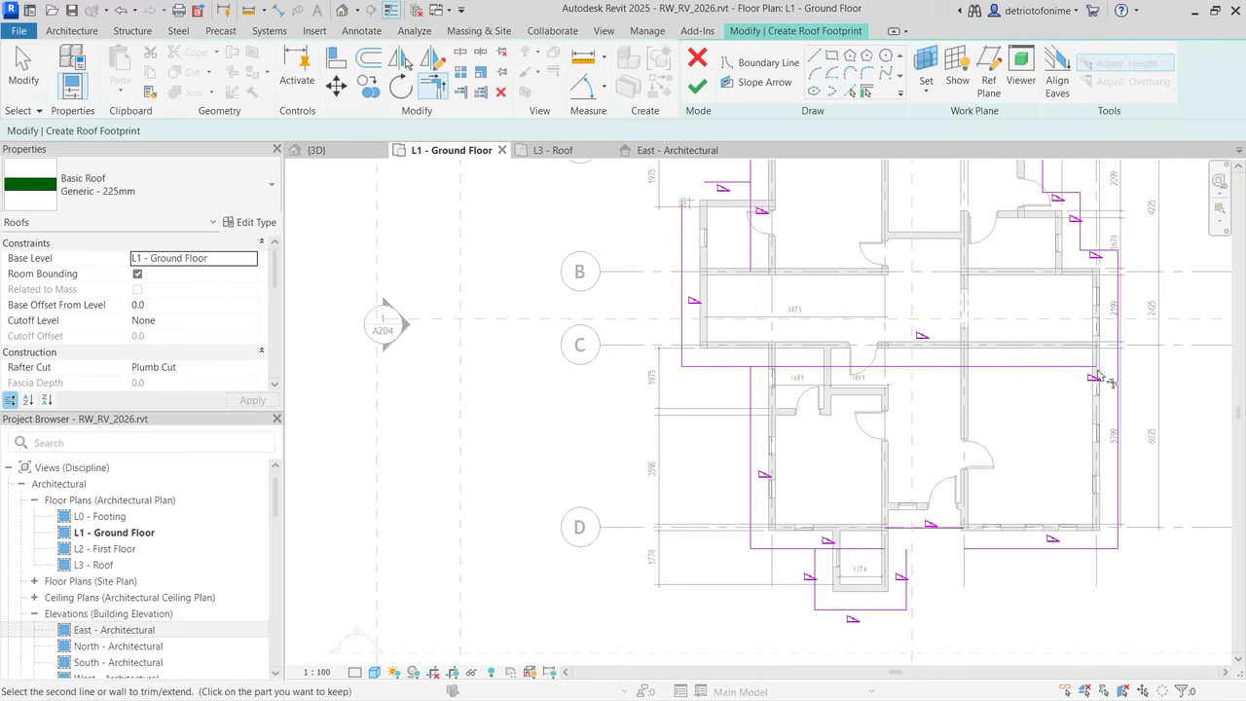
key("Escape")
key("Escape")
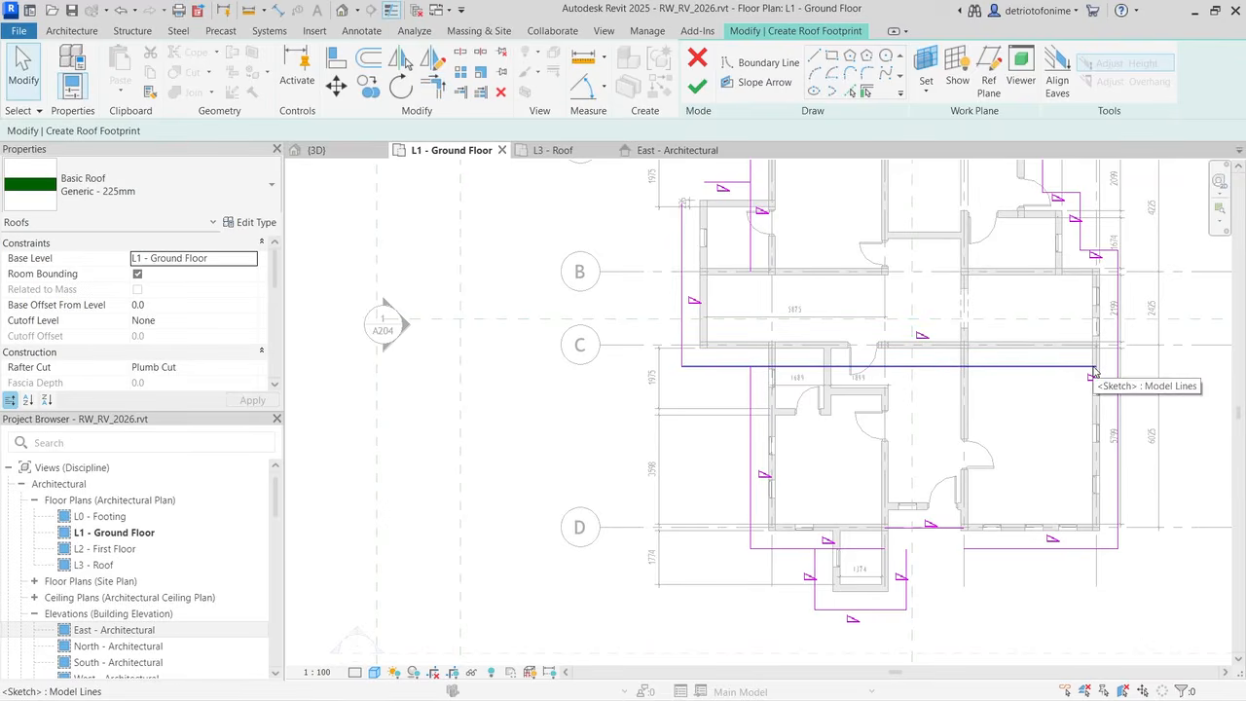
Step: Shorten the grid C boundary line so it ends at the top of the grid 1 boundary line
left_click(1093, 370)
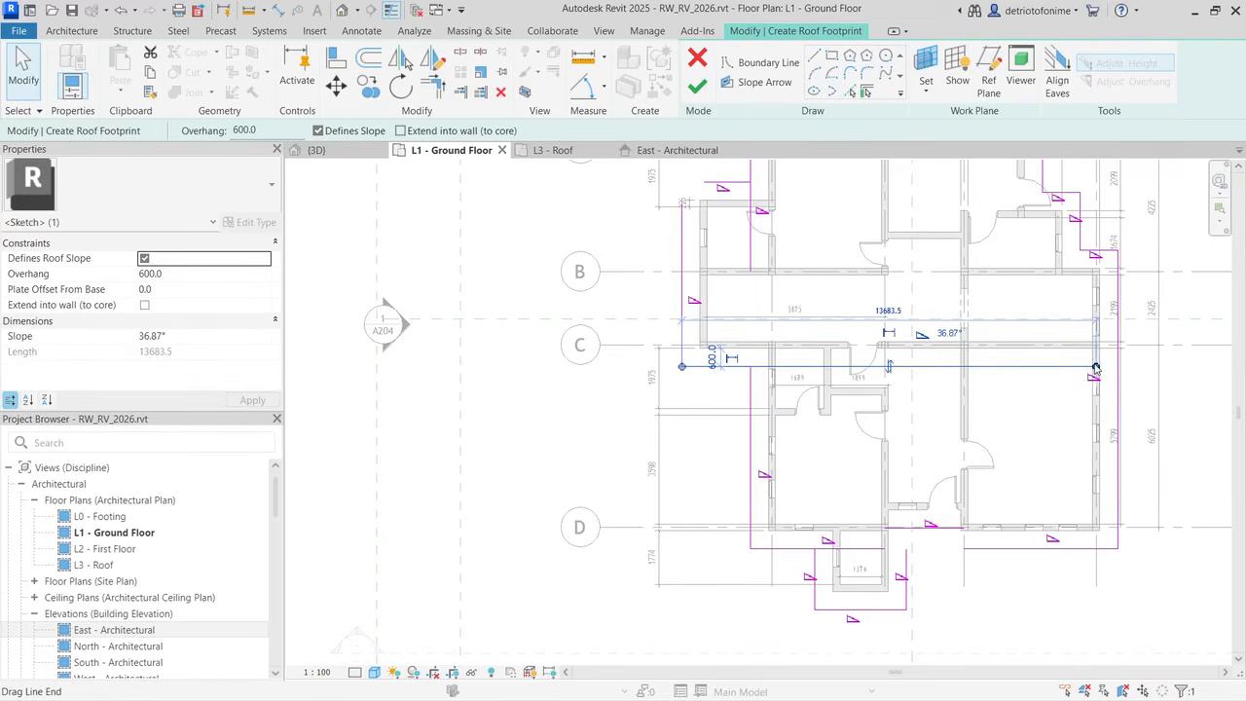
key("Delete")
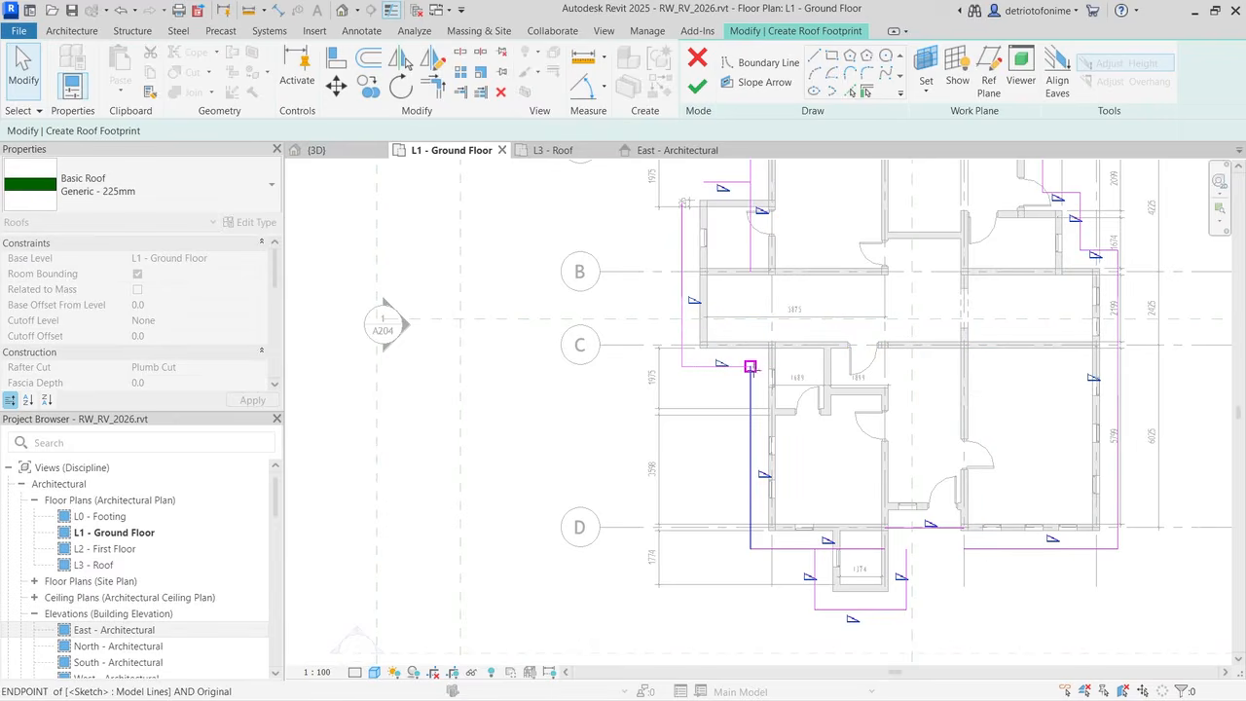
left_click(715, 367)
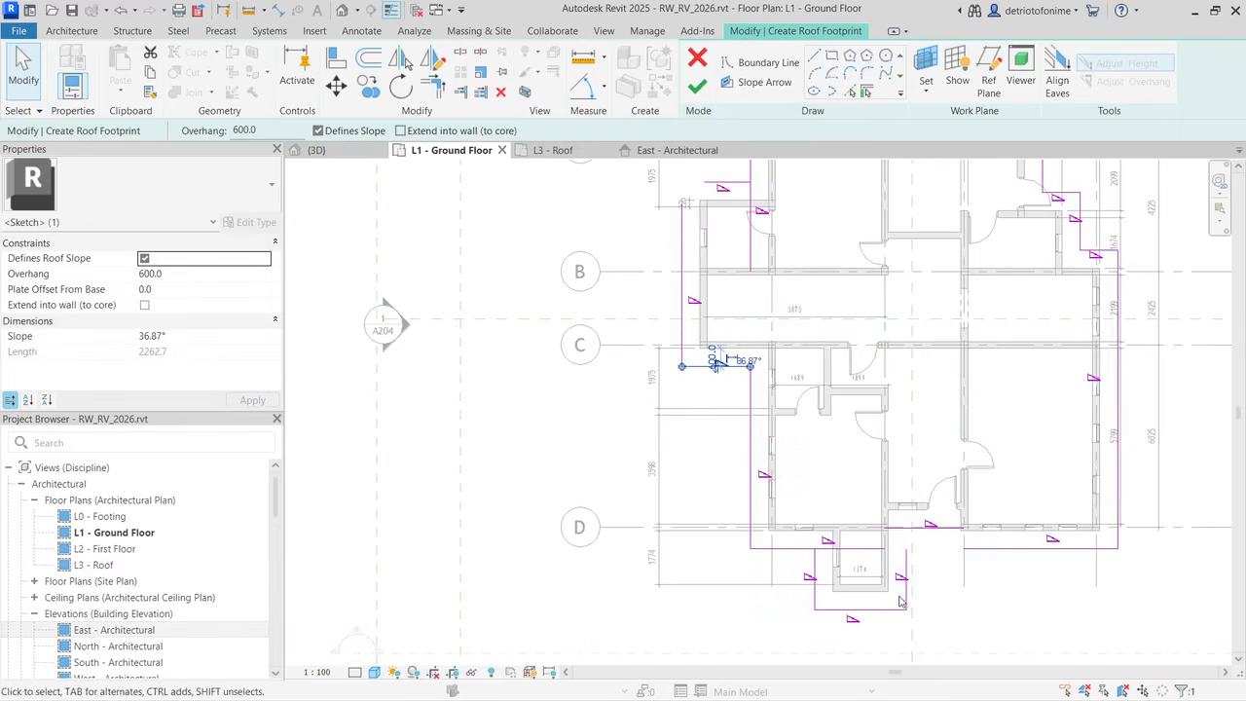
Step: Trim the boundary lines around the projecting bay below grid D into corners with the adjoining lines on both sides
left_click(818, 548)
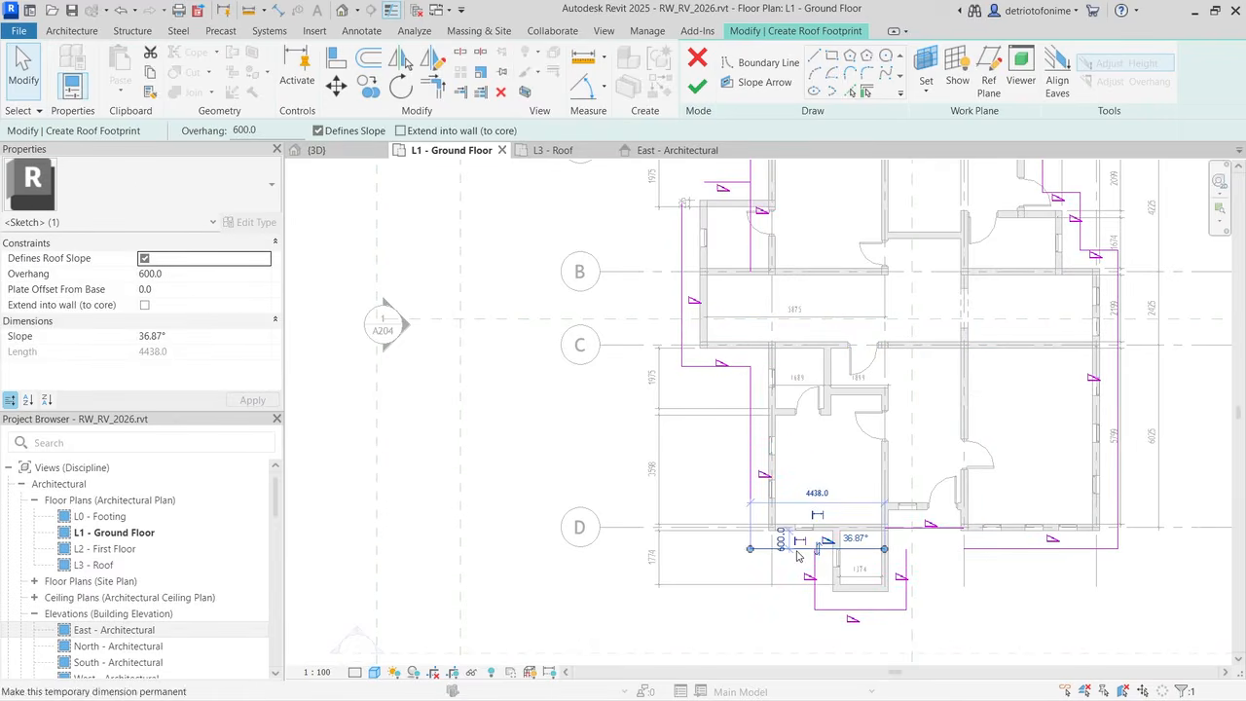
scroll(938, 536, "up", 1)
left_click(921, 532)
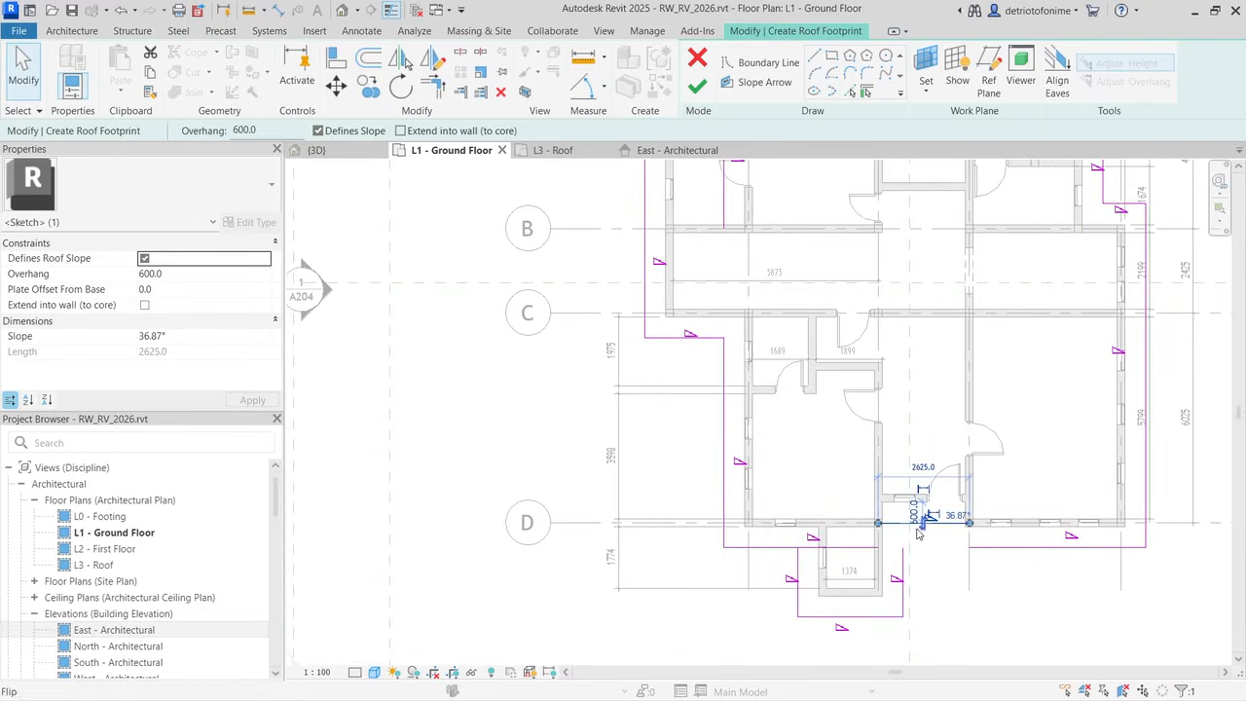
left_click(902, 582)
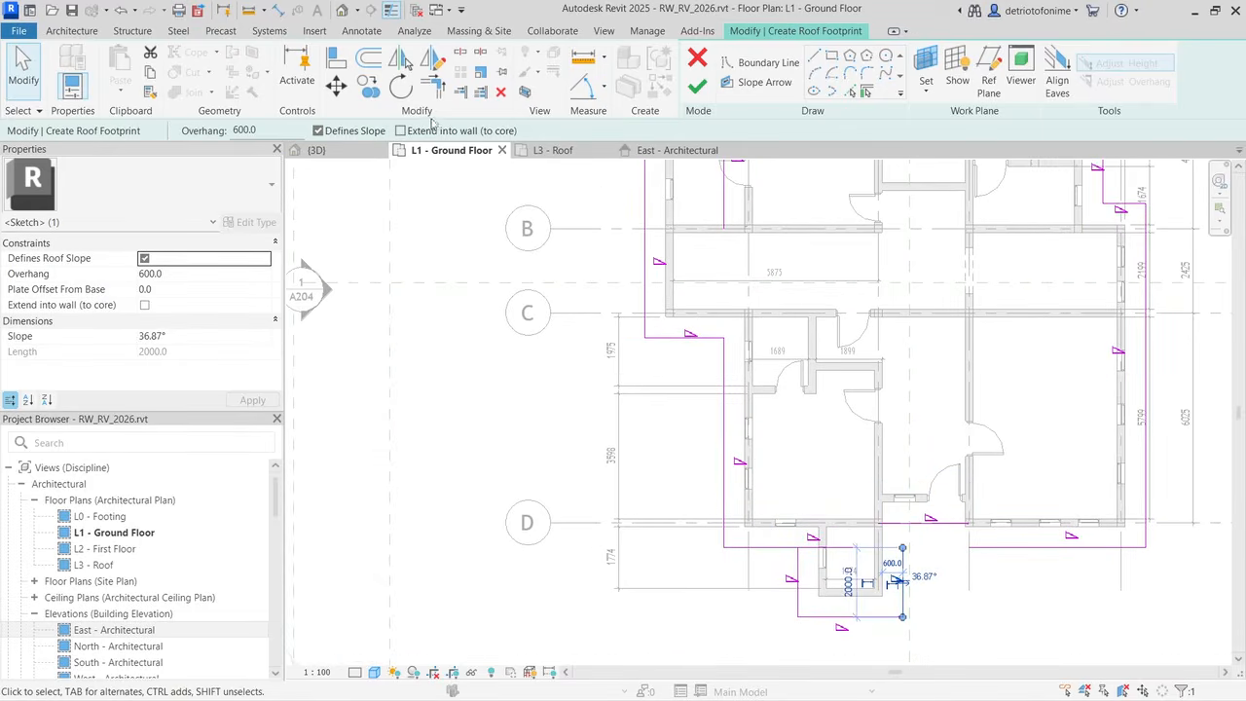
left_click(433, 85)
left_click(925, 526)
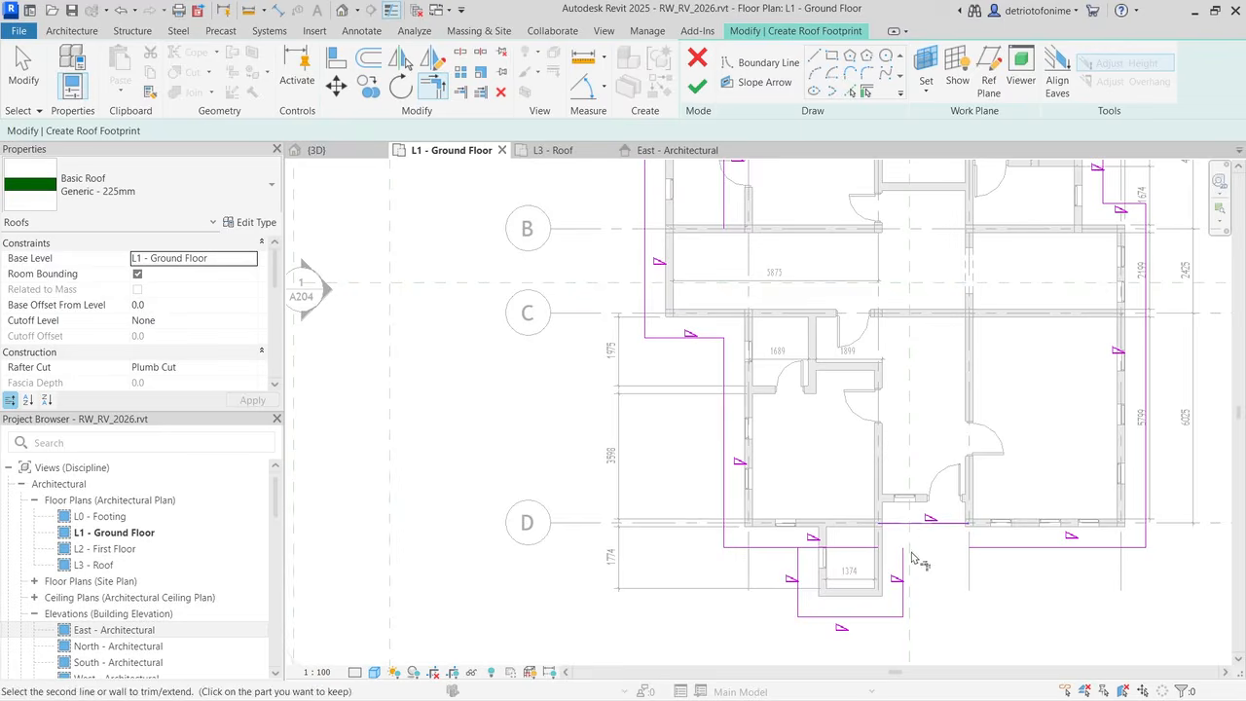
left_click(903, 562)
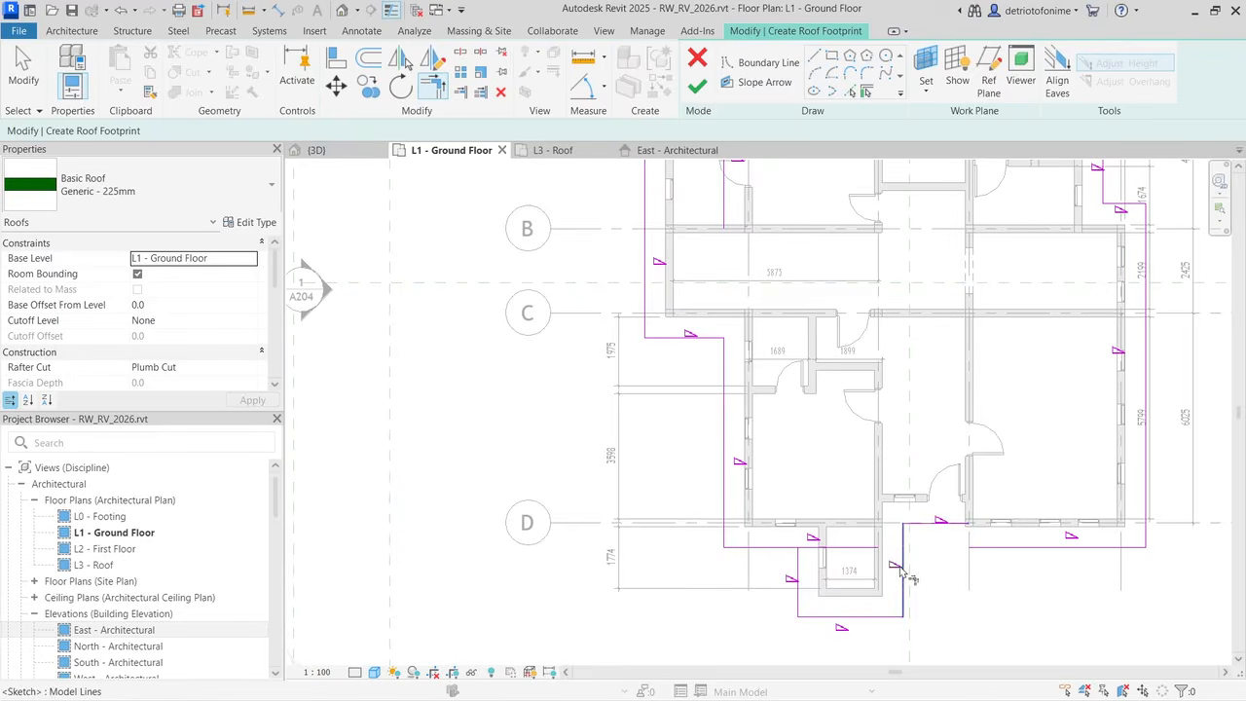
left_click(803, 561)
key("Escape")
key("Escape")
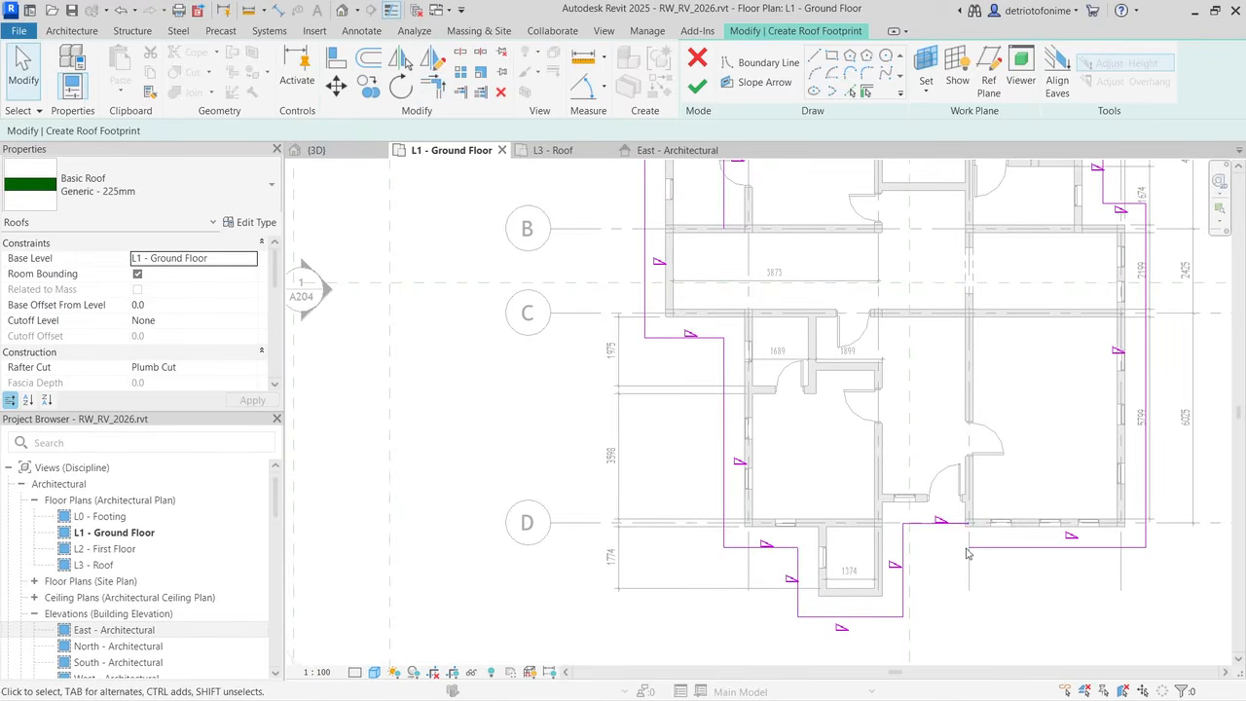
Step: Move the short boundary line between grids 2 and 3 outward to align with the grid D boundary line
left_click(932, 525)
mouse_move(932, 525)
left_mouse_down()
mouse_move(932, 476)
mouse_move(929, 548)
left_mouse_up()
left_click(945, 641)
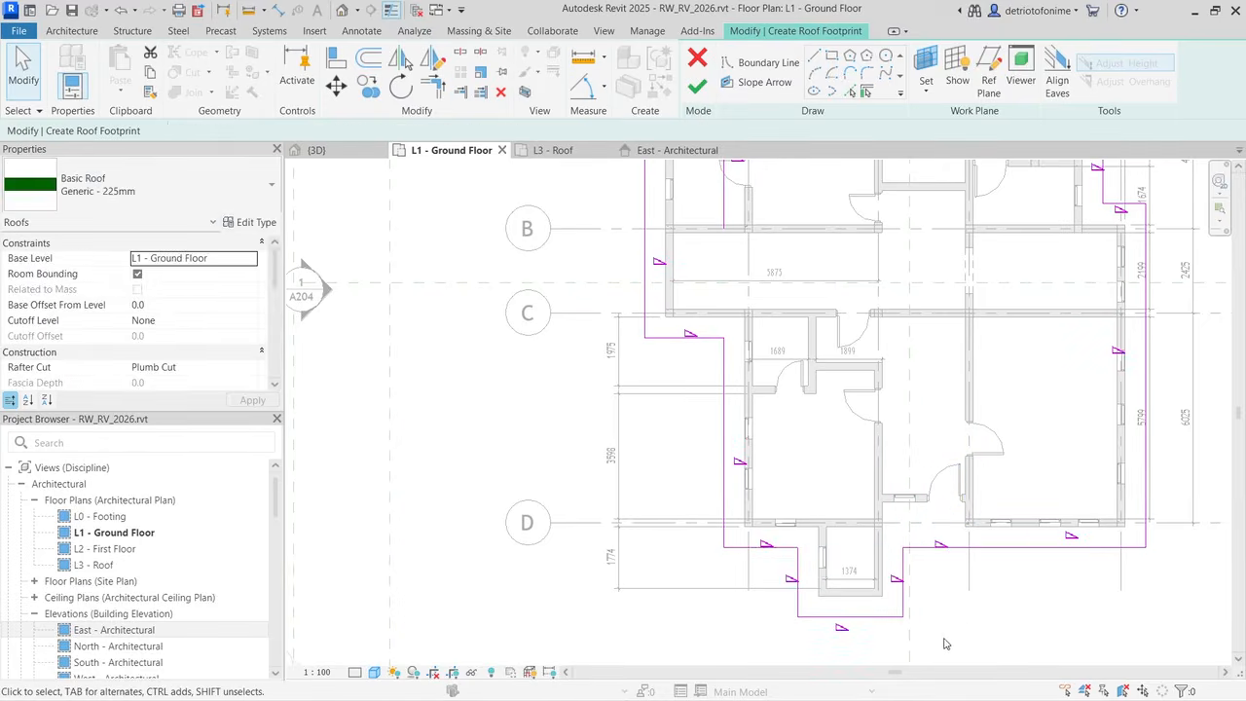
Step: Trim the boundary lines of the projection beyond grid 1, between grids A and B, into closed corners
scroll(901, 586, "down", 2)
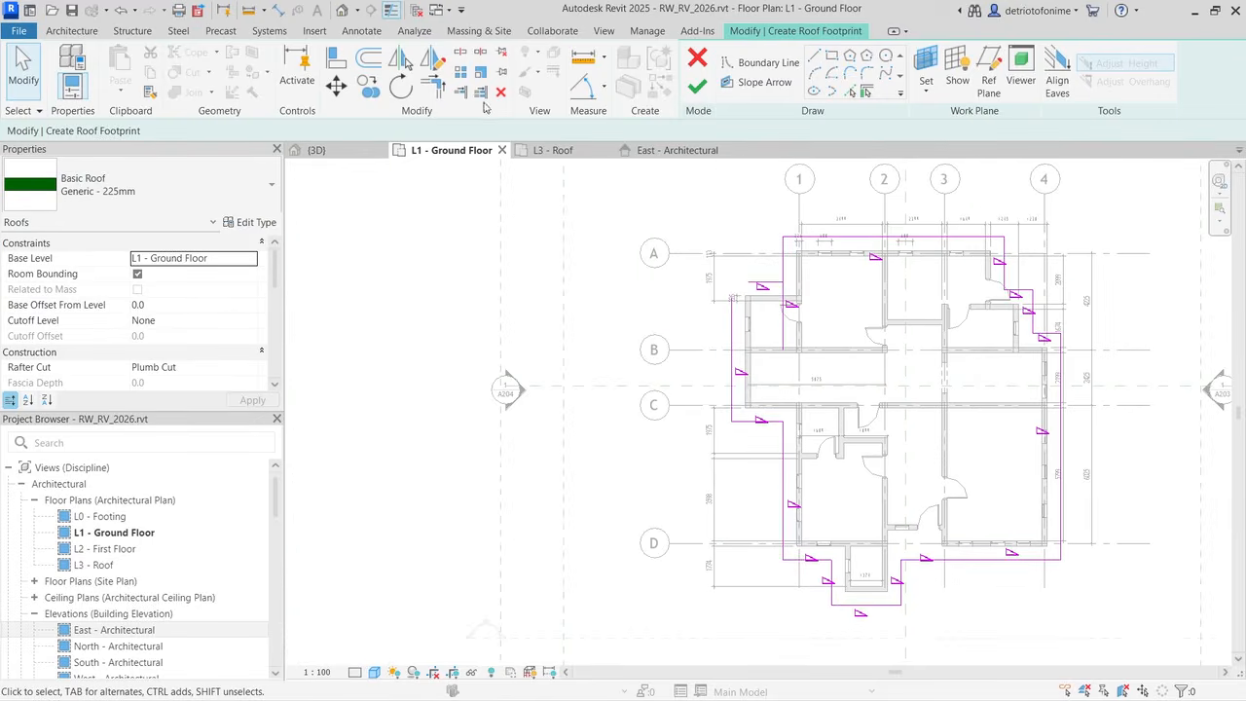
left_click(434, 86)
scroll(774, 283, "up", 2)
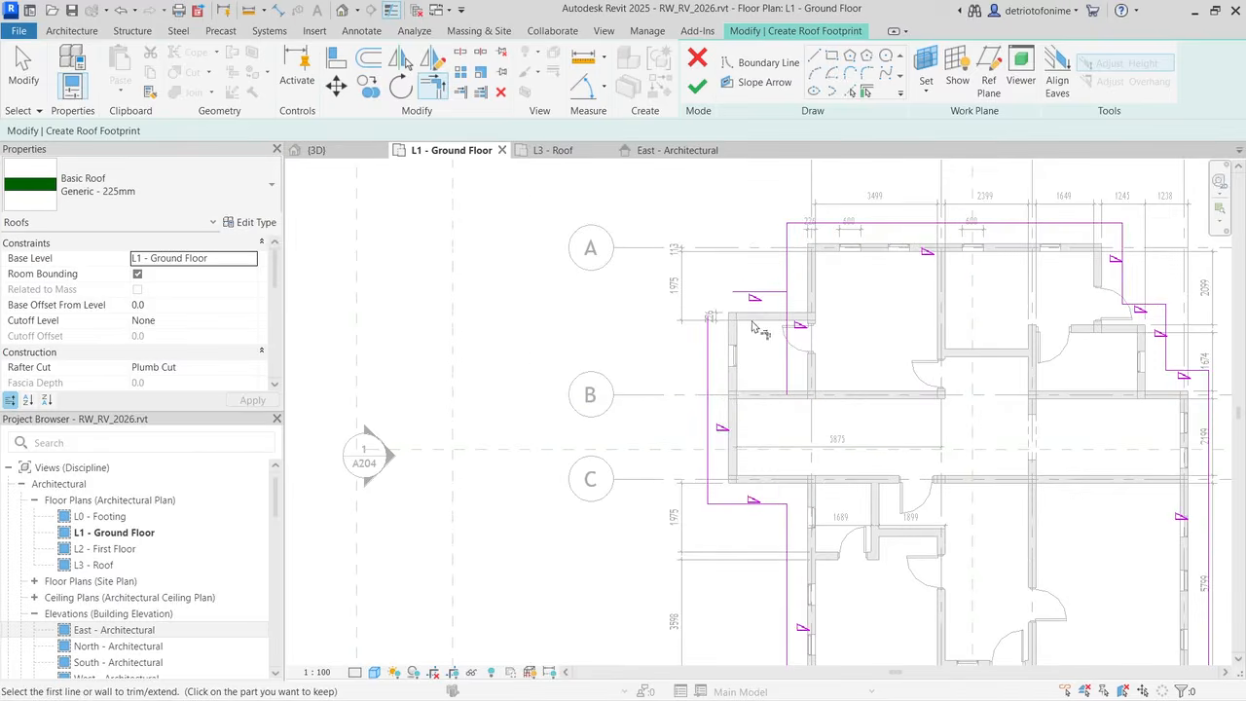
left_click(707, 351)
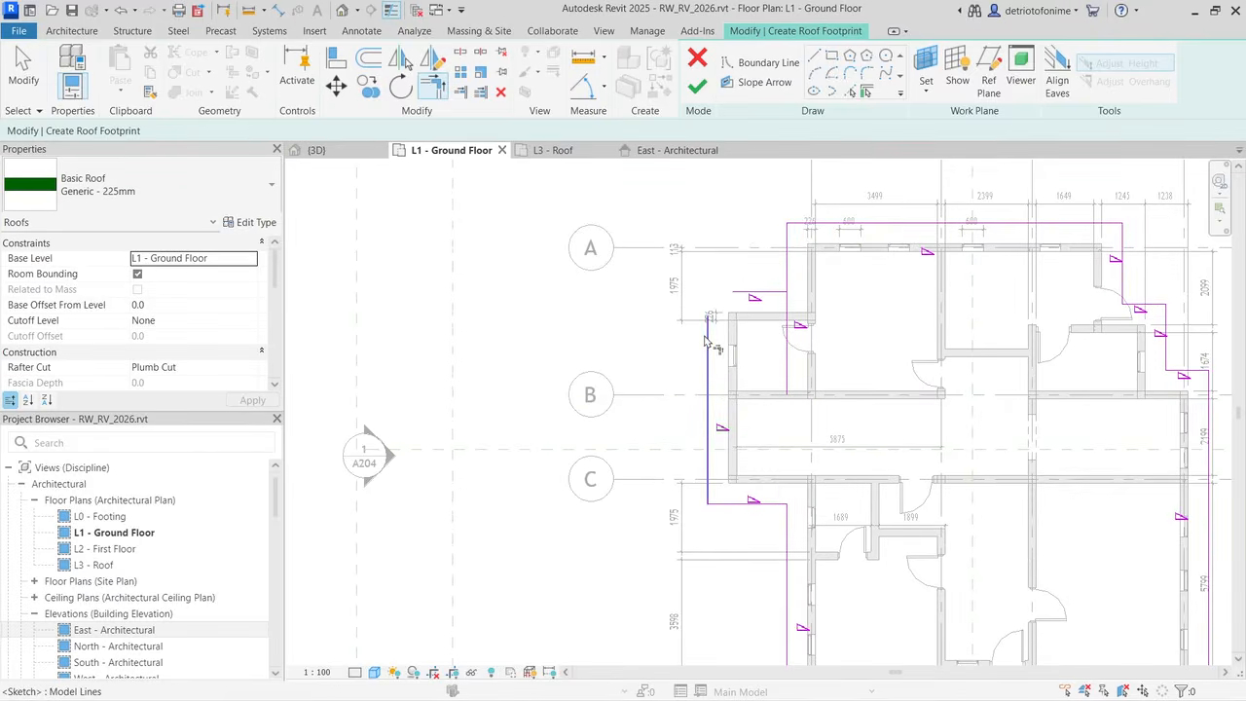
left_click(768, 292)
left_click(769, 292)
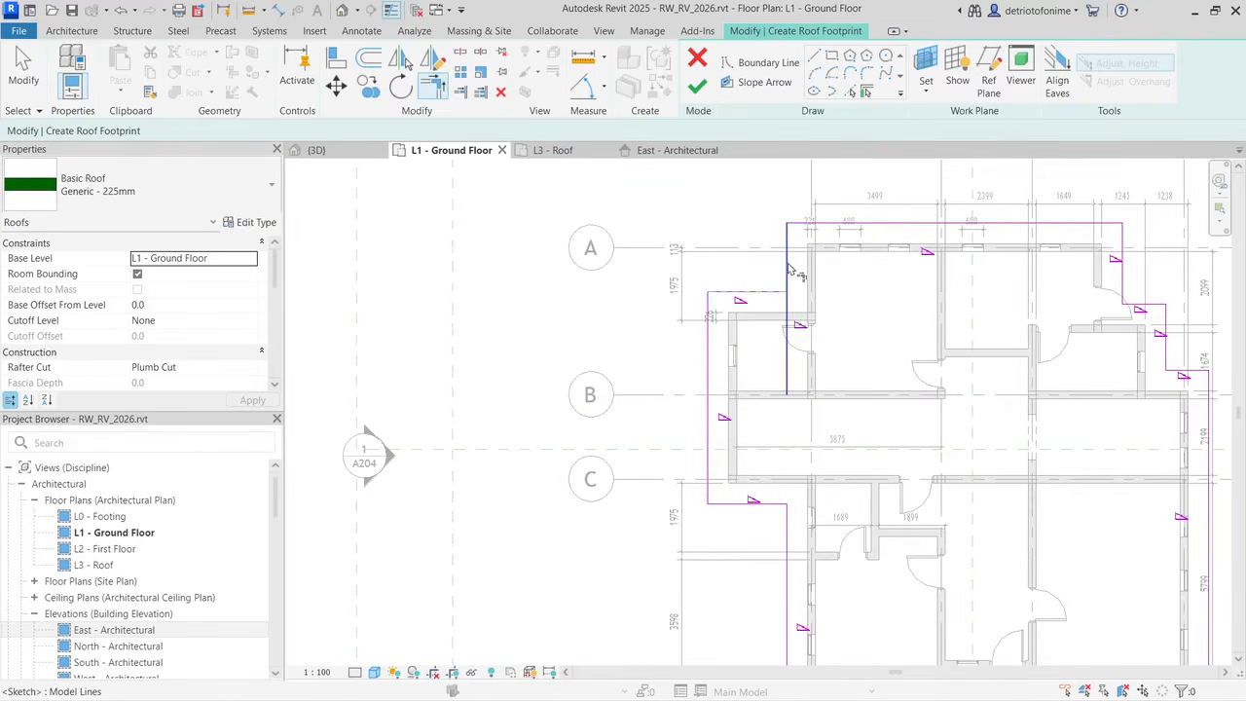
left_click(788, 273)
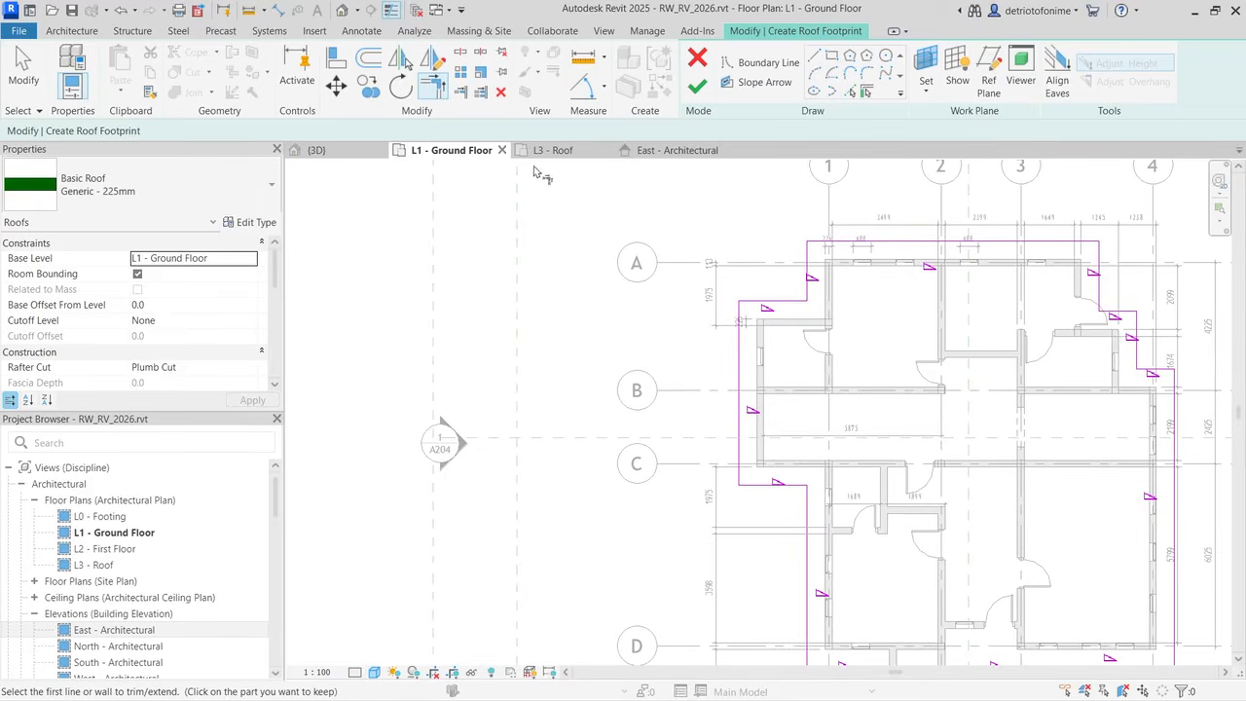
Step: In the 3D view, set the roof's base level to L2 - First Floor and finish the footprint sketch
left_click(336, 153)
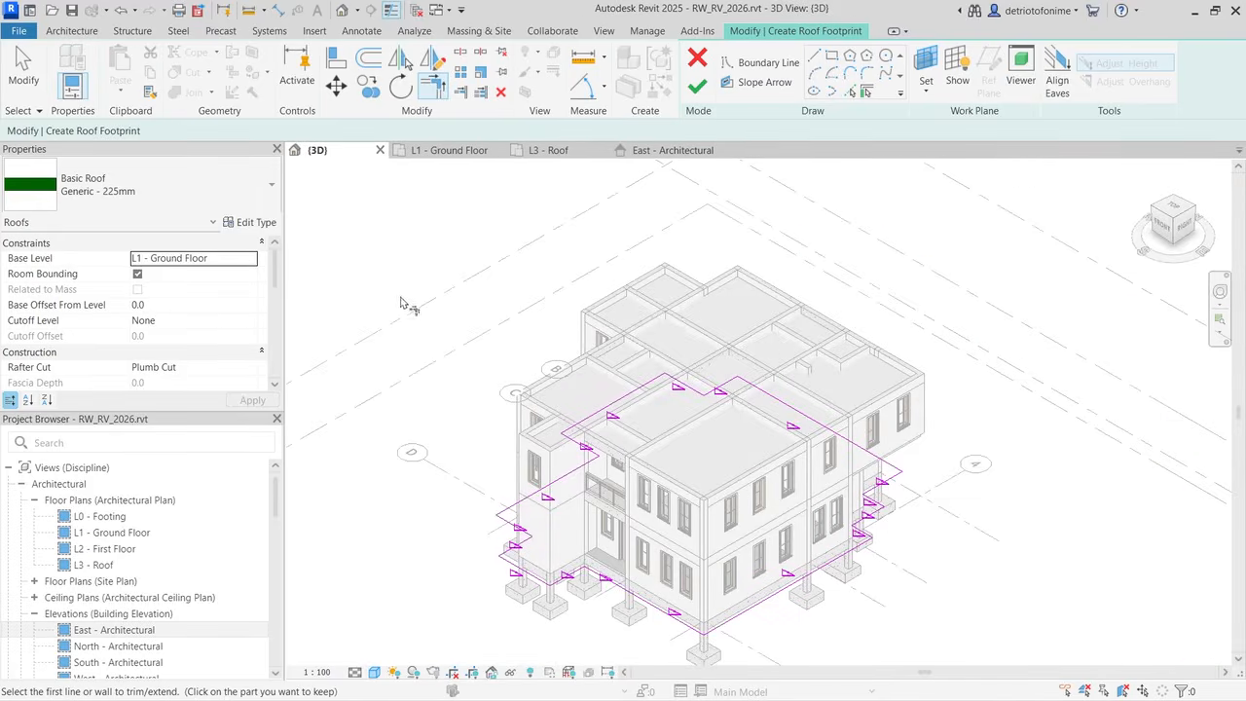
left_click(223, 261)
left_click(223, 261)
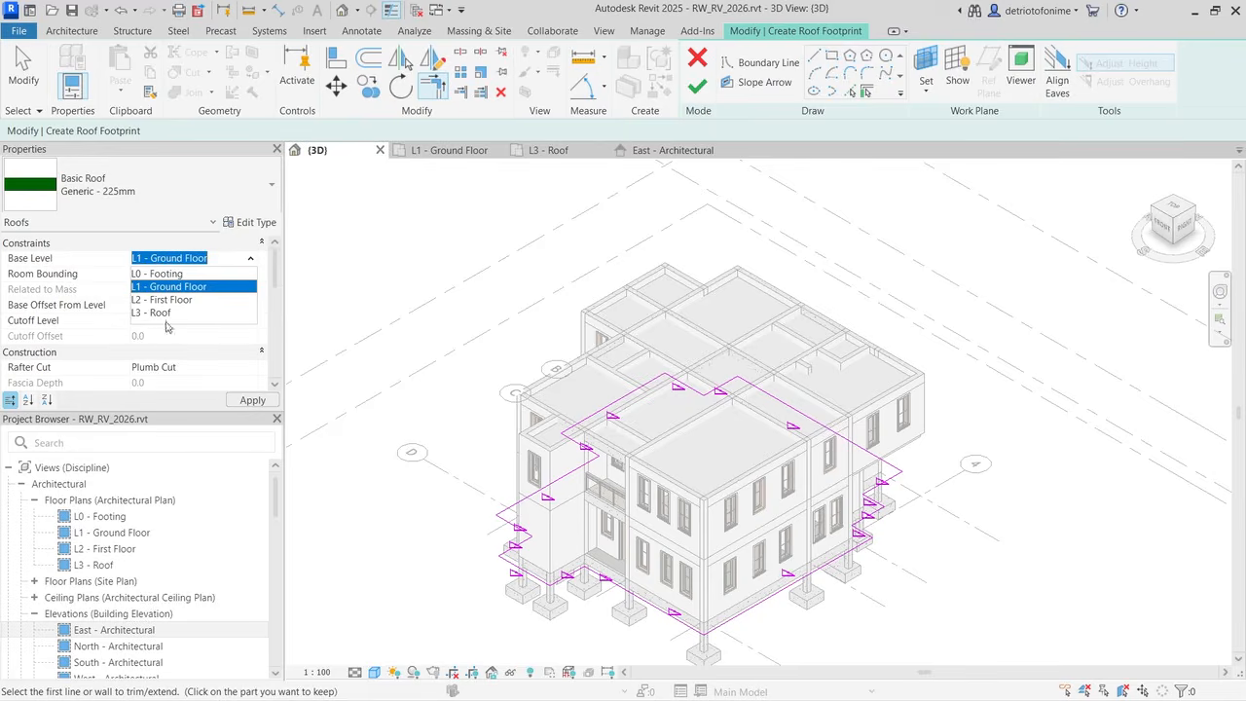
left_click(161, 300)
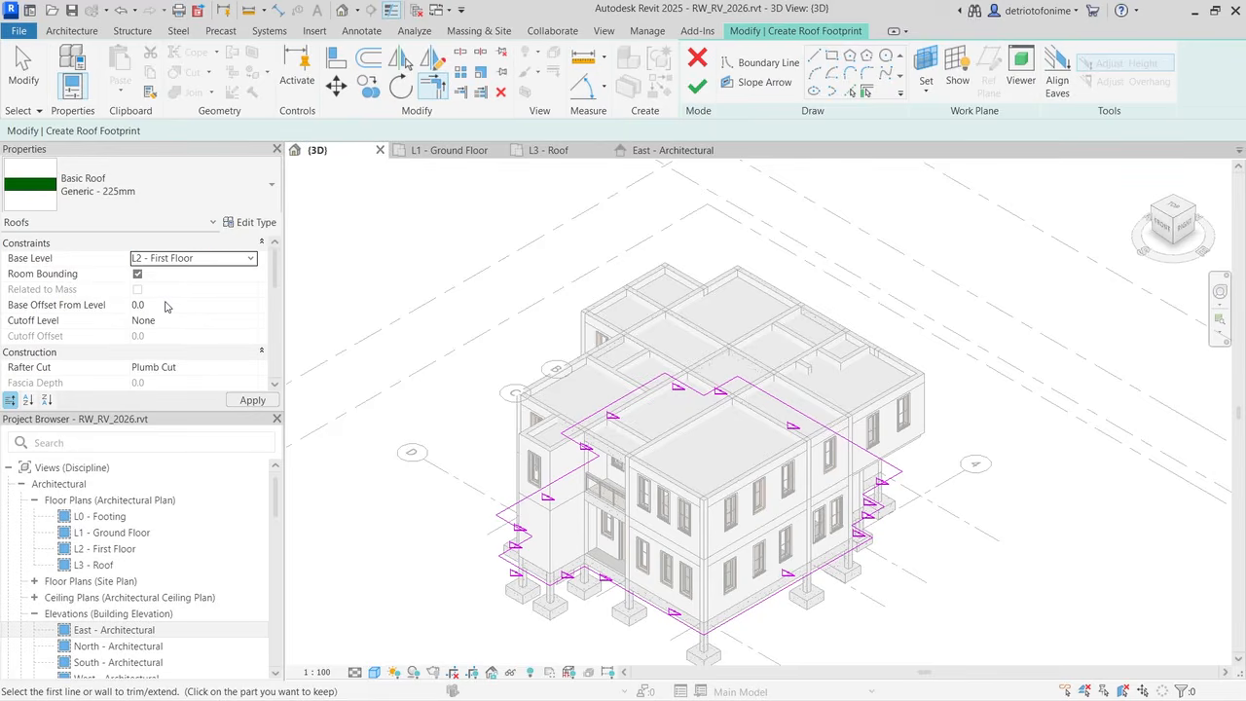
left_click(233, 404)
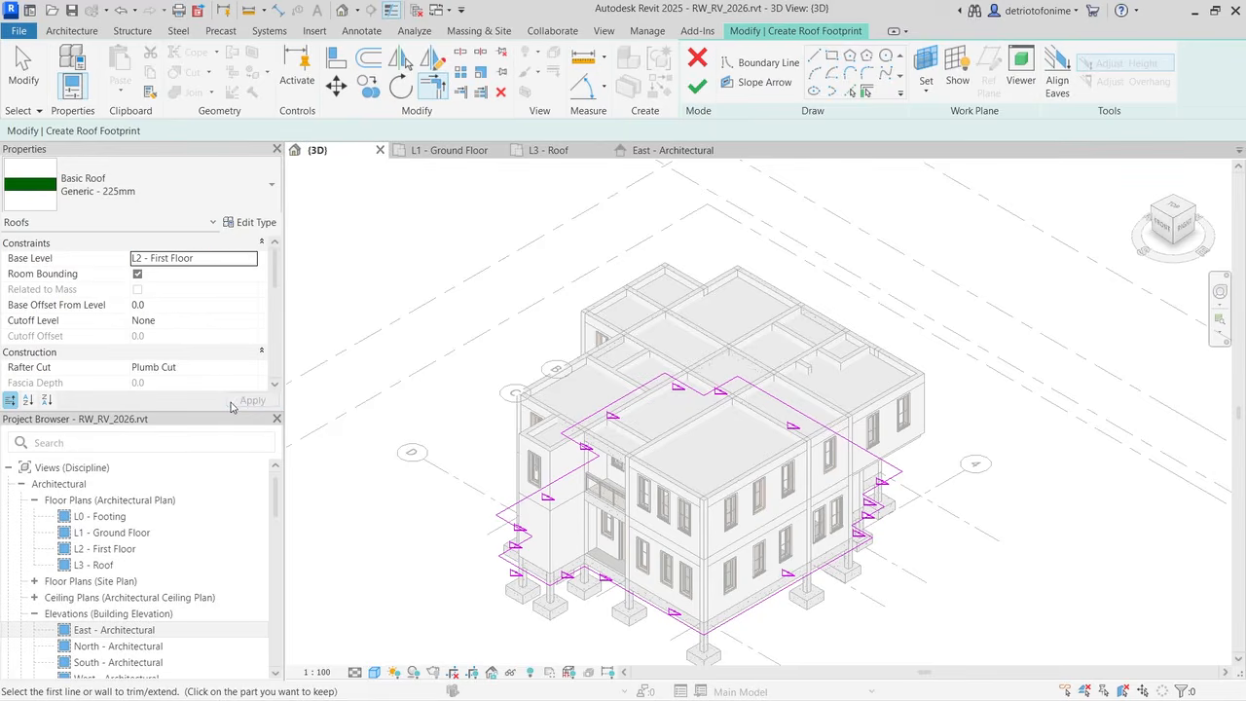
left_click(698, 87)
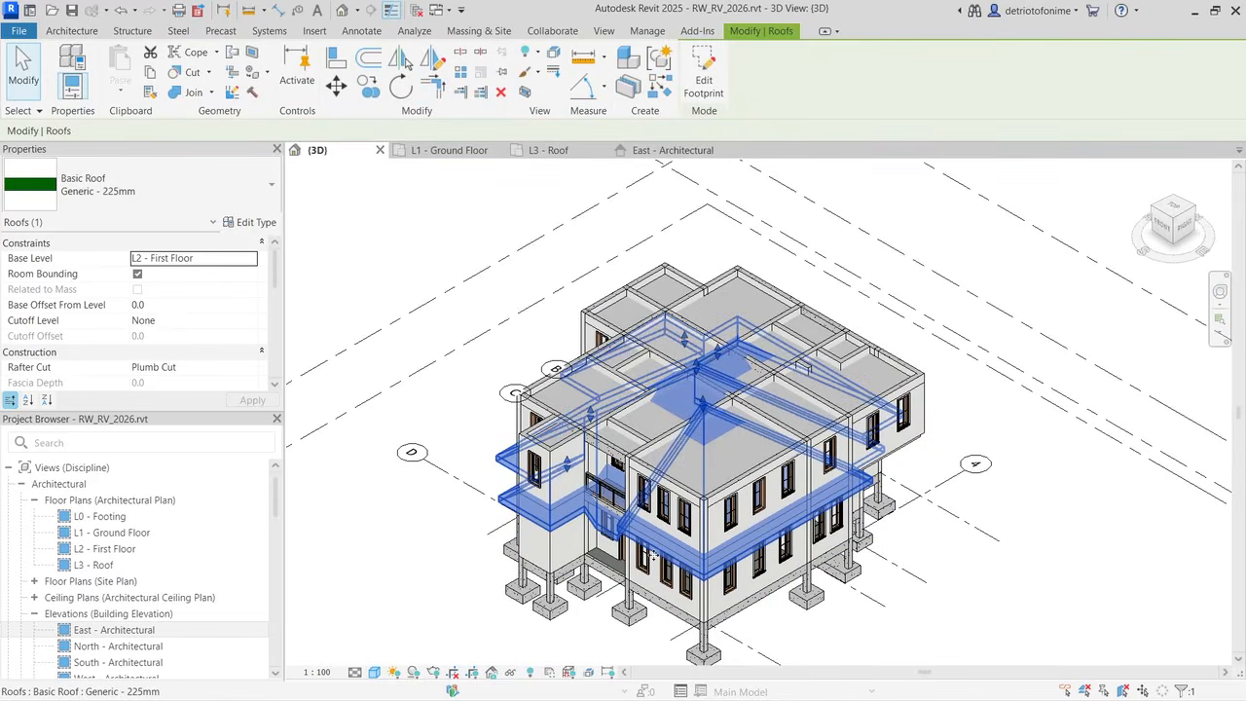
Step: Change the roof's base level to L3 - Roof and apply it
left_click(234, 261)
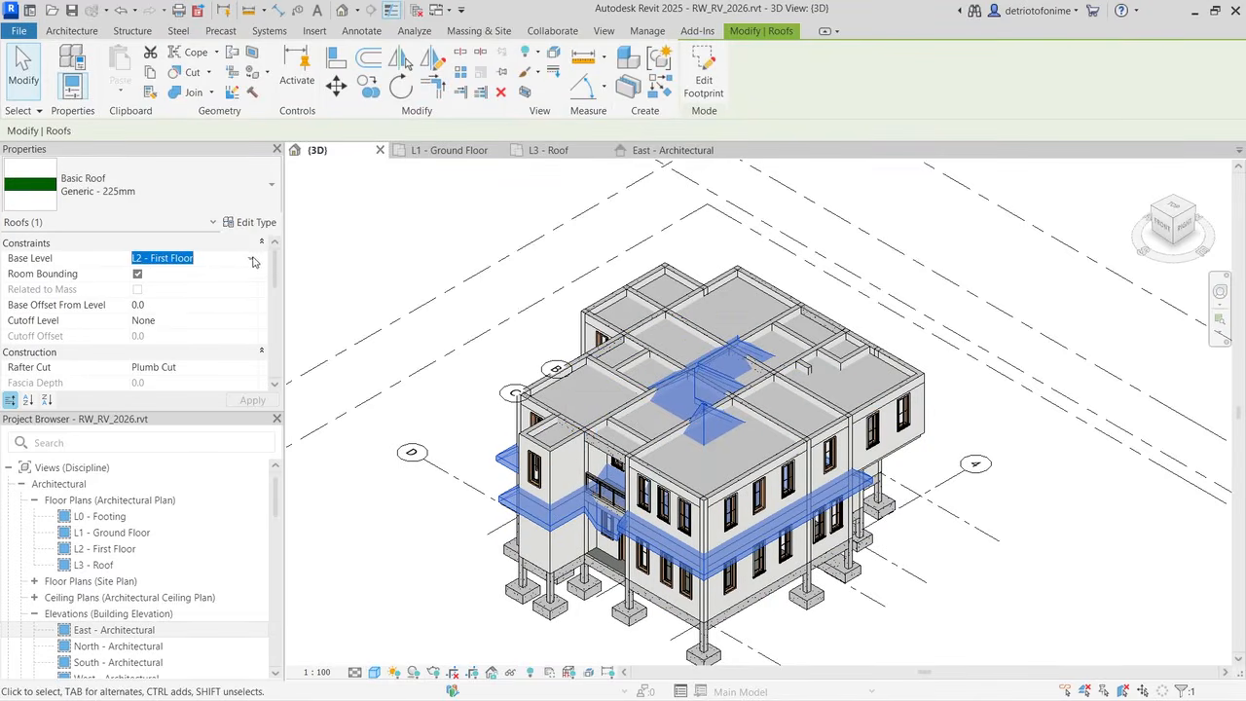
left_click(252, 260)
left_click(153, 314)
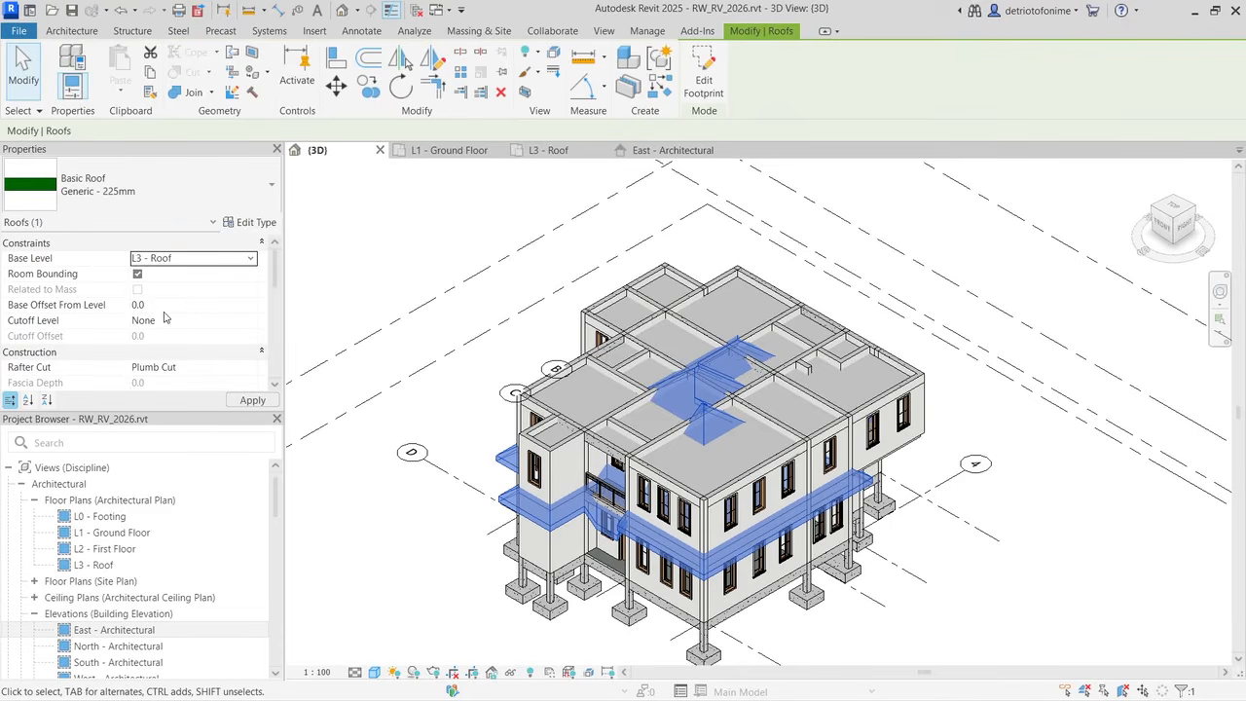
left_click(253, 401)
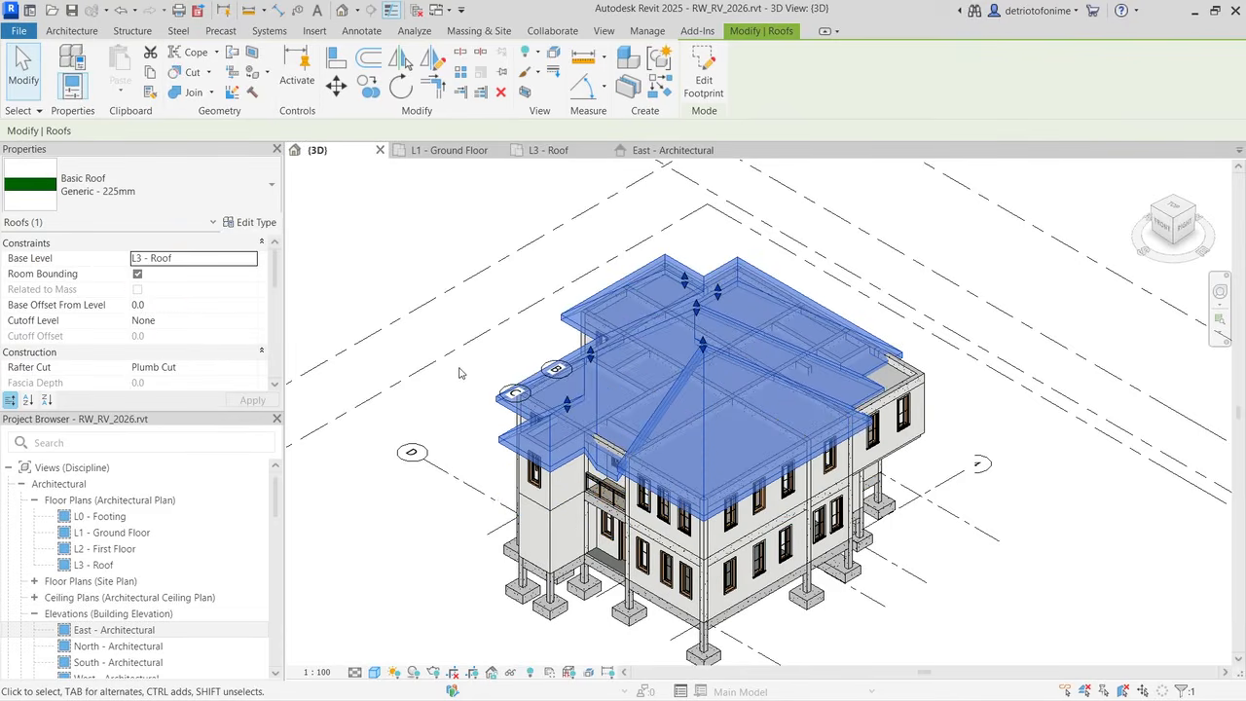
left_click(463, 394)
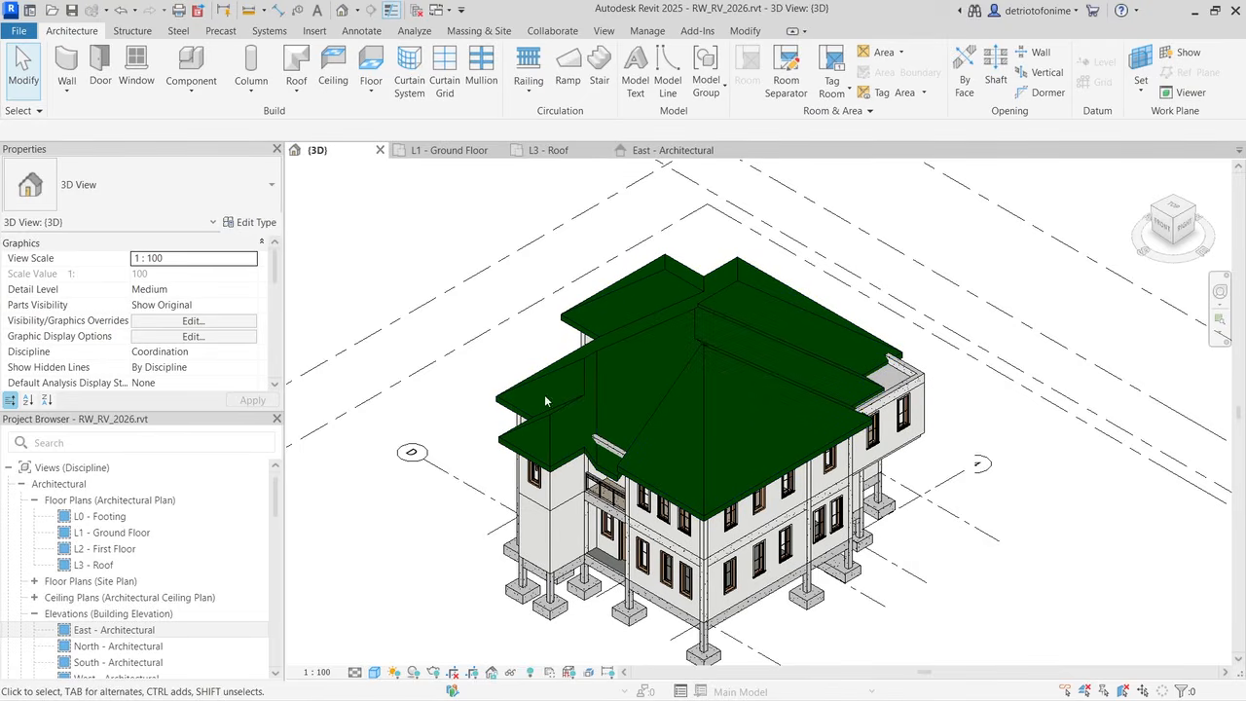
Step: Reopen the roof's footprint for editing and switch to the L2 - First Floor plan
left_click(1187, 230)
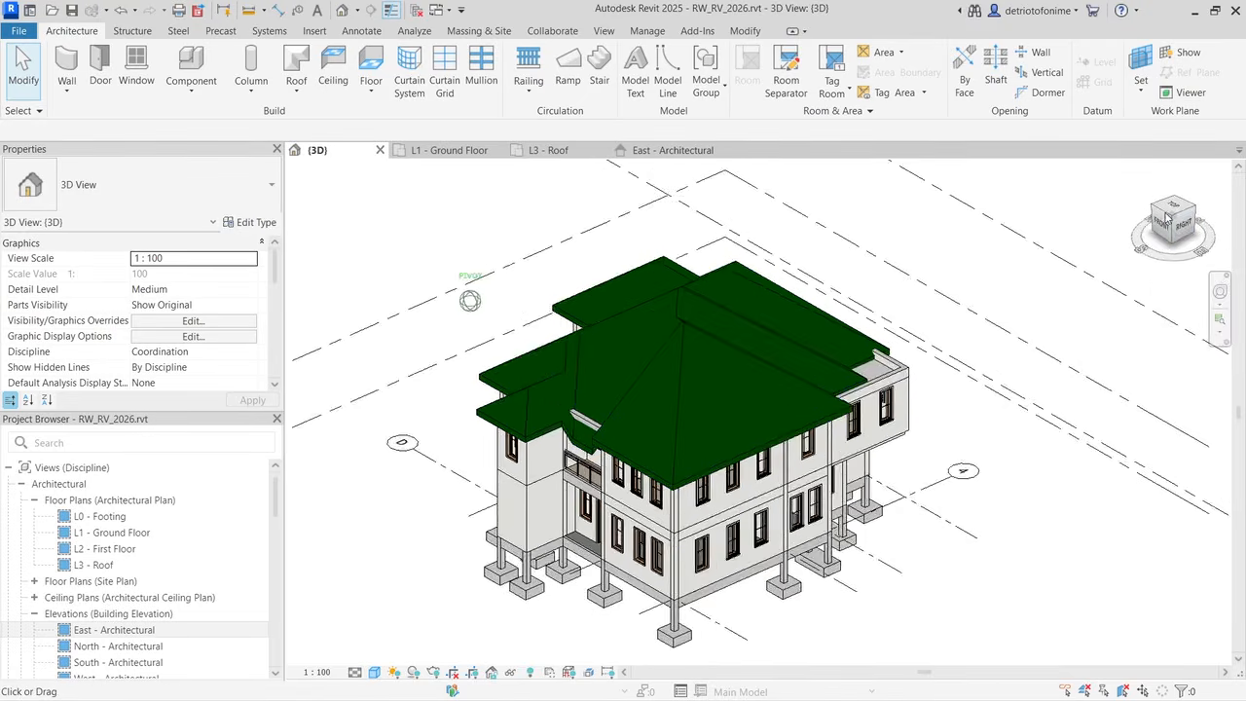
left_click(826, 343)
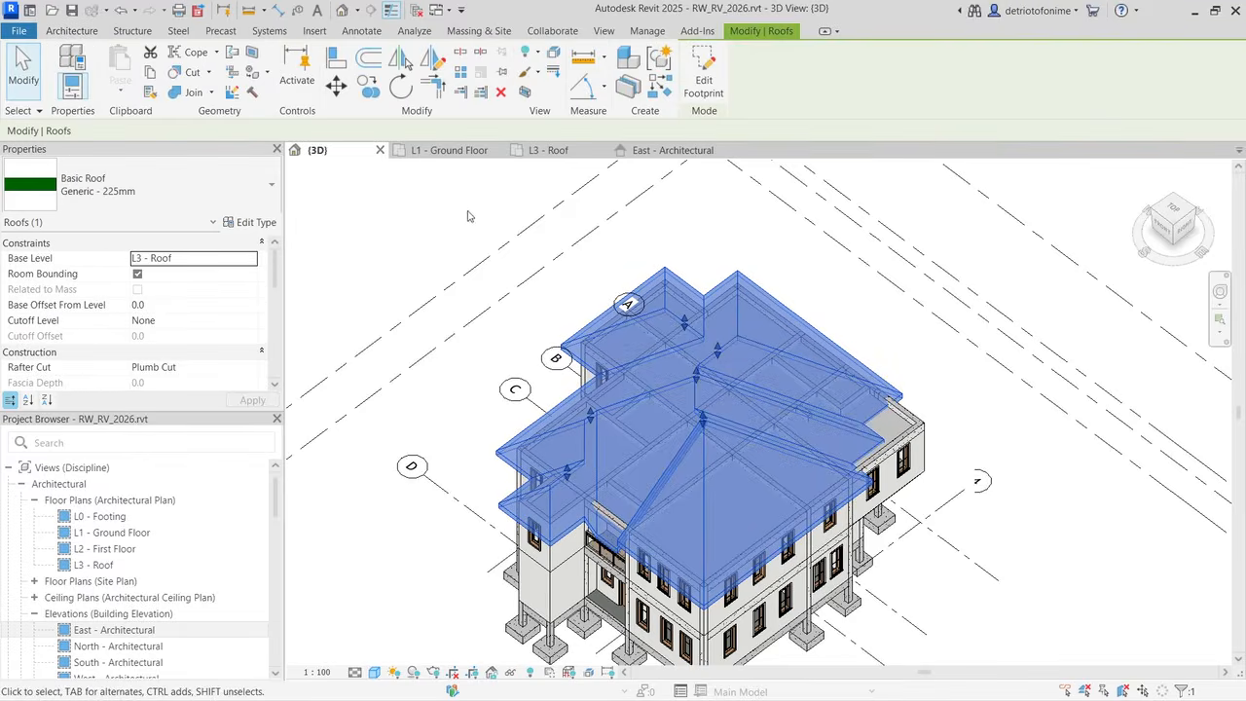
left_click(704, 86)
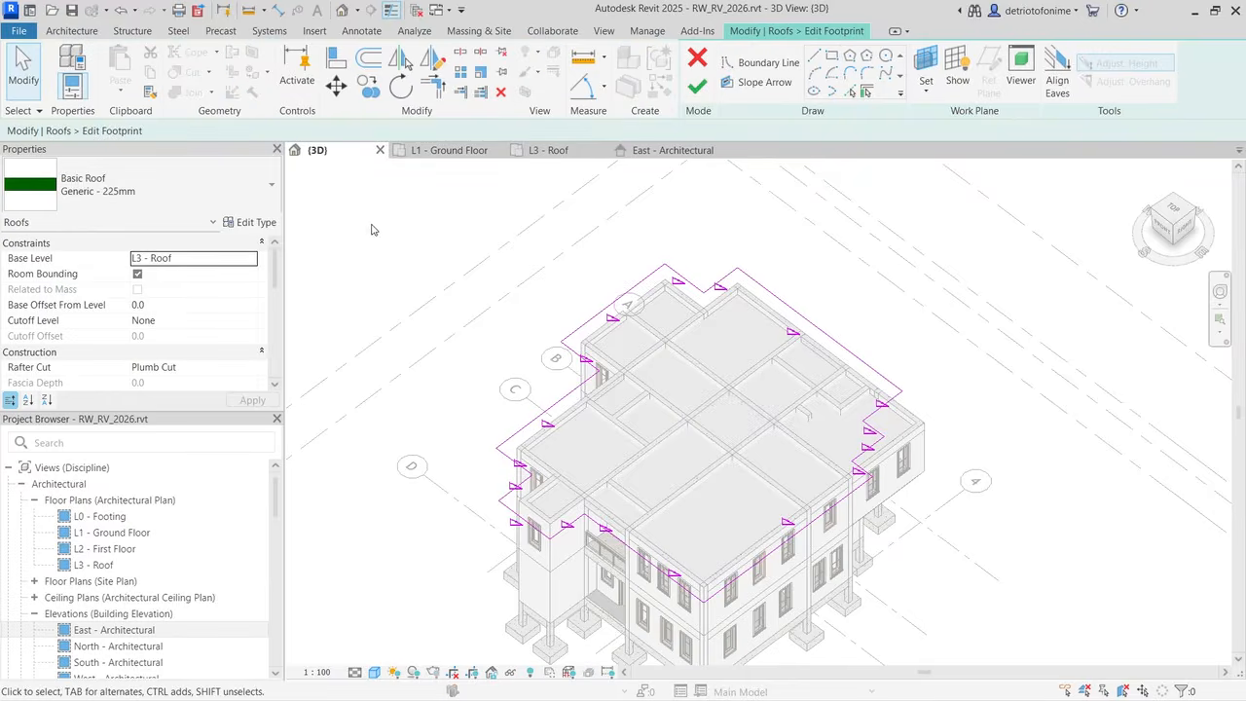
double_click(105, 548)
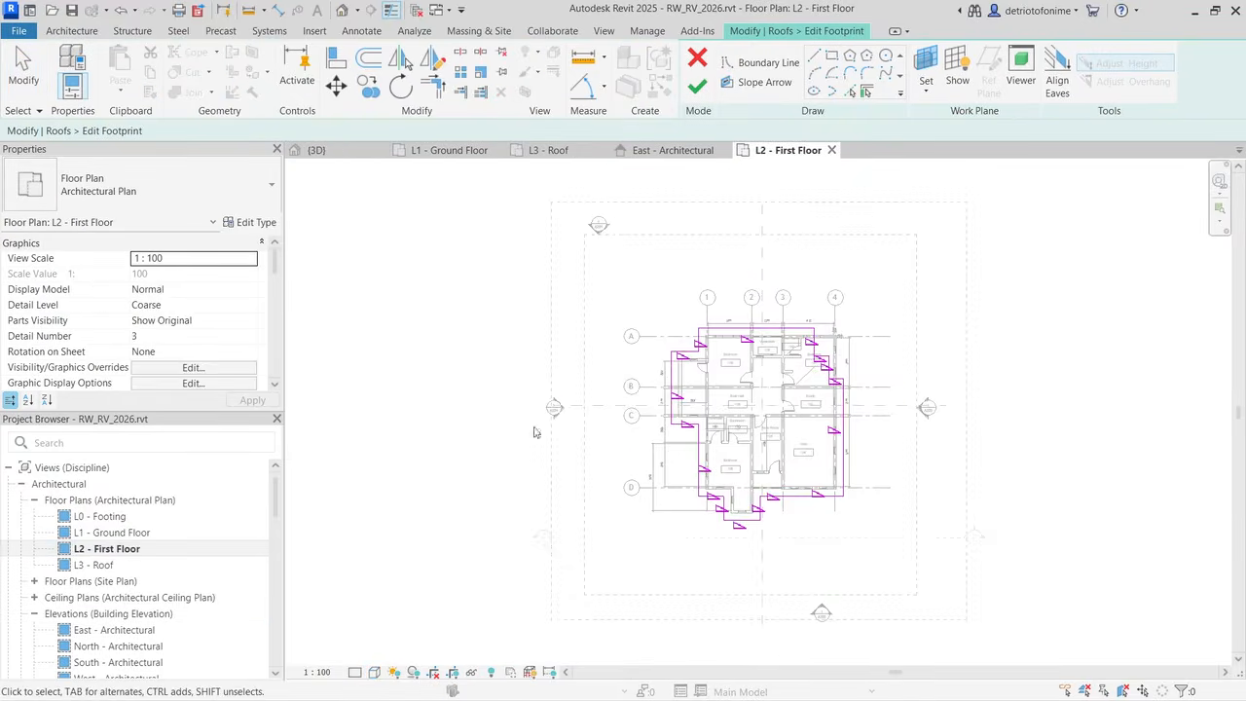
Step: Extend the boundary lines outside grids A and 4 to meet in one corner beyond Bedroom 101
scroll(840, 341, "up", 1)
scroll(840, 341, "down", 15)
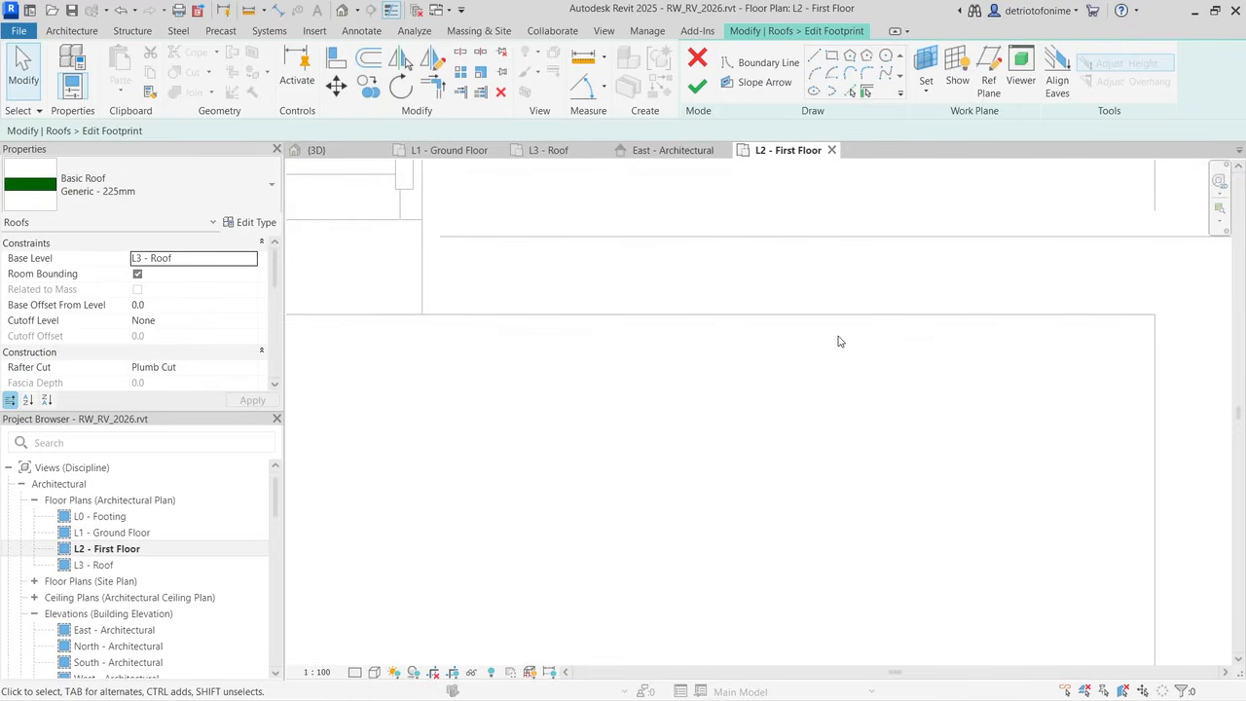
scroll(827, 343, "up", 8)
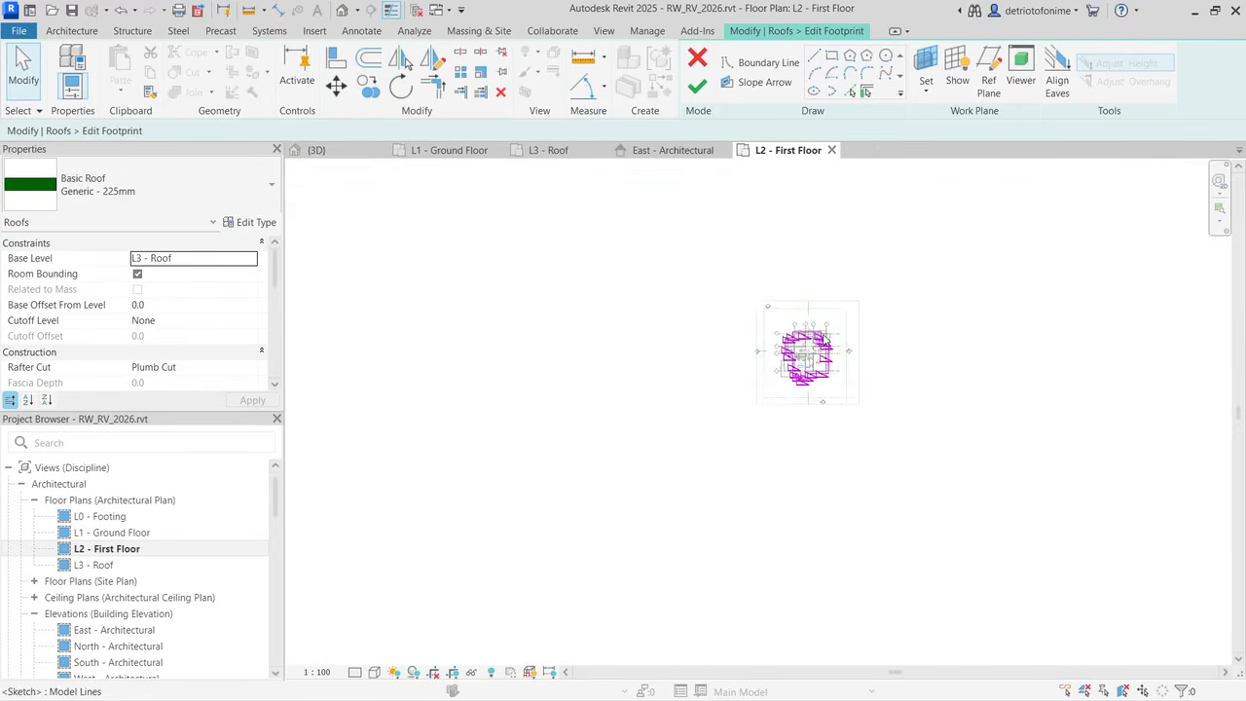
scroll(821, 342, "up", 8)
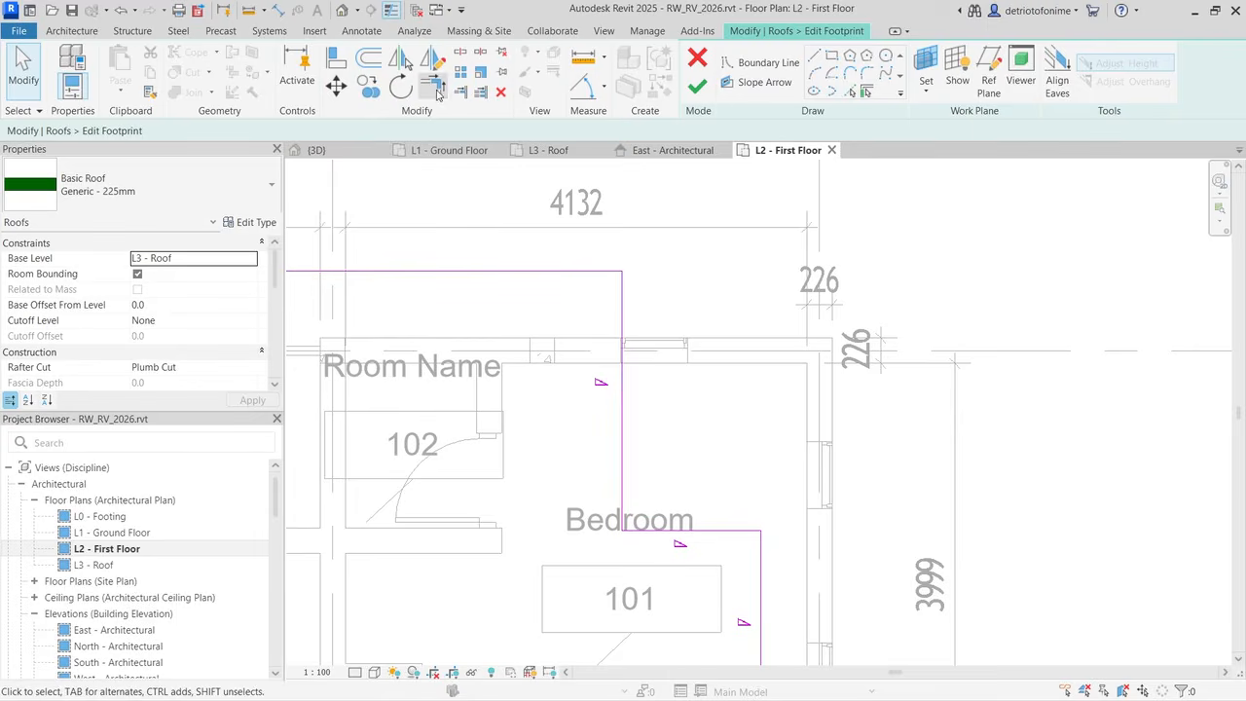
left_click(433, 87)
left_click(503, 272)
scroll(576, 224, "down", 1)
scroll(575, 224, "down", 2)
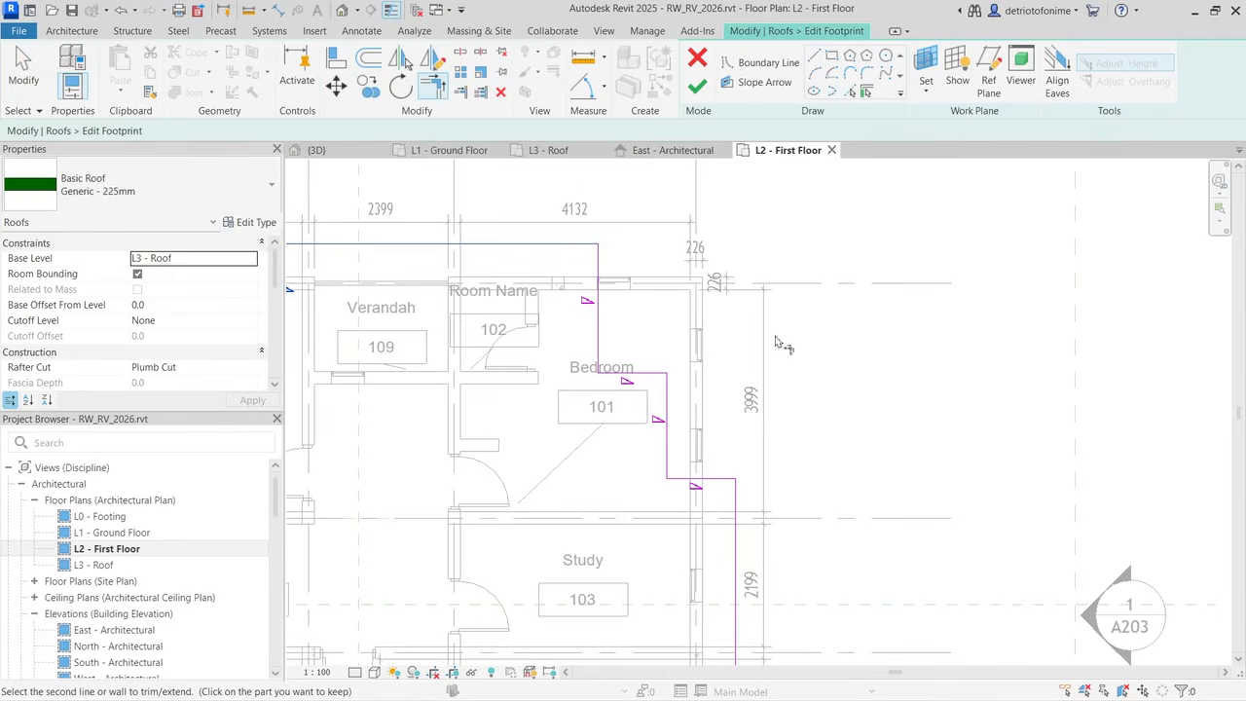
left_click(736, 534)
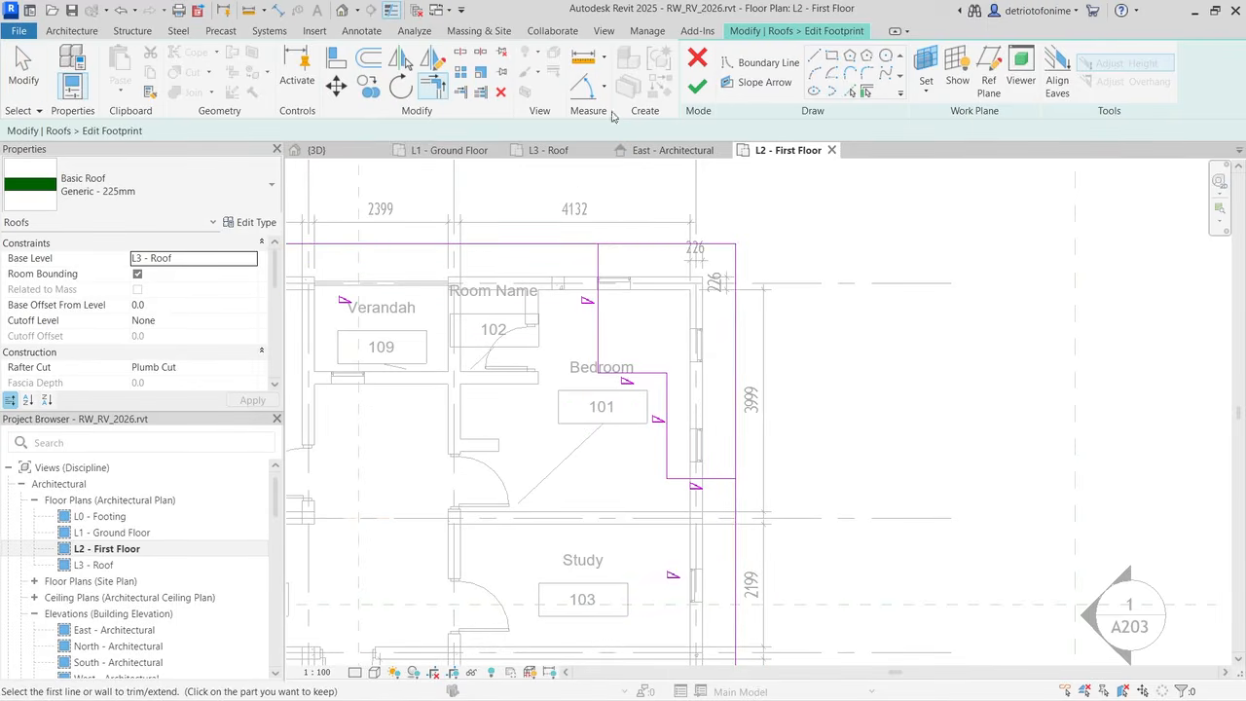
Step: Delete the leftover stepped boundary lines crossing Bedroom 101, inside the new outer corner of the roof footprint
left_click(500, 94)
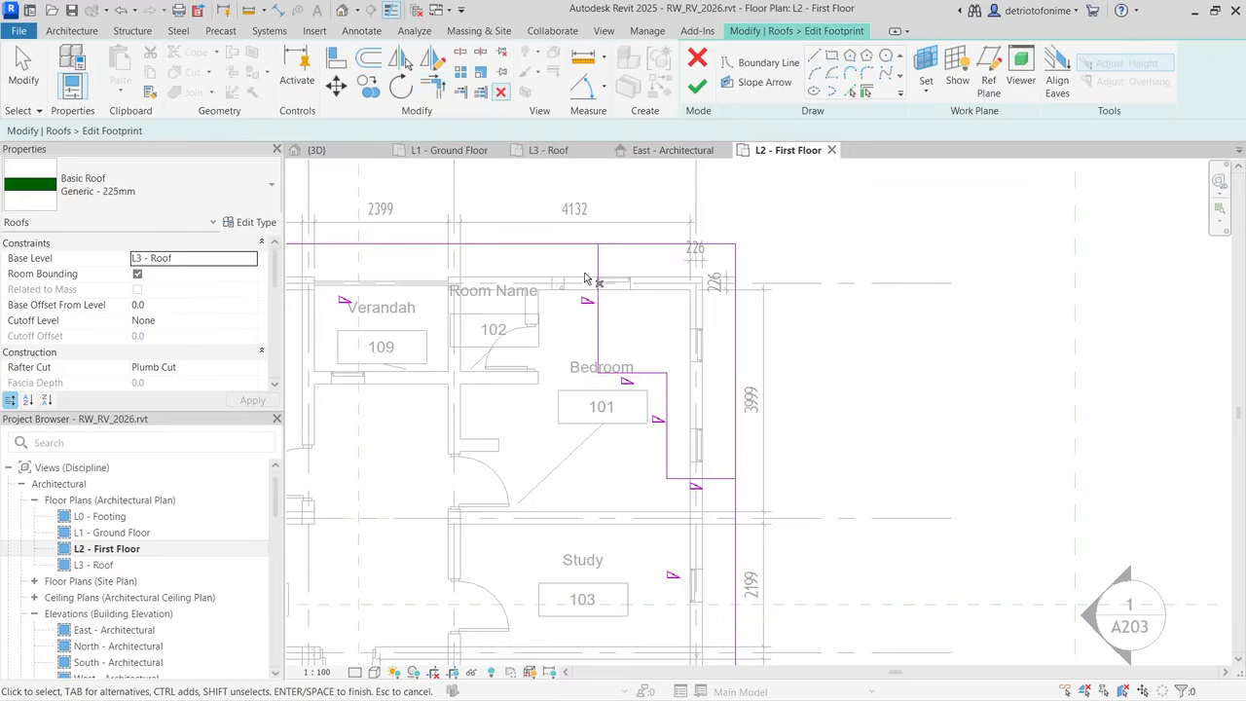
left_click(695, 480)
left_click(669, 439)
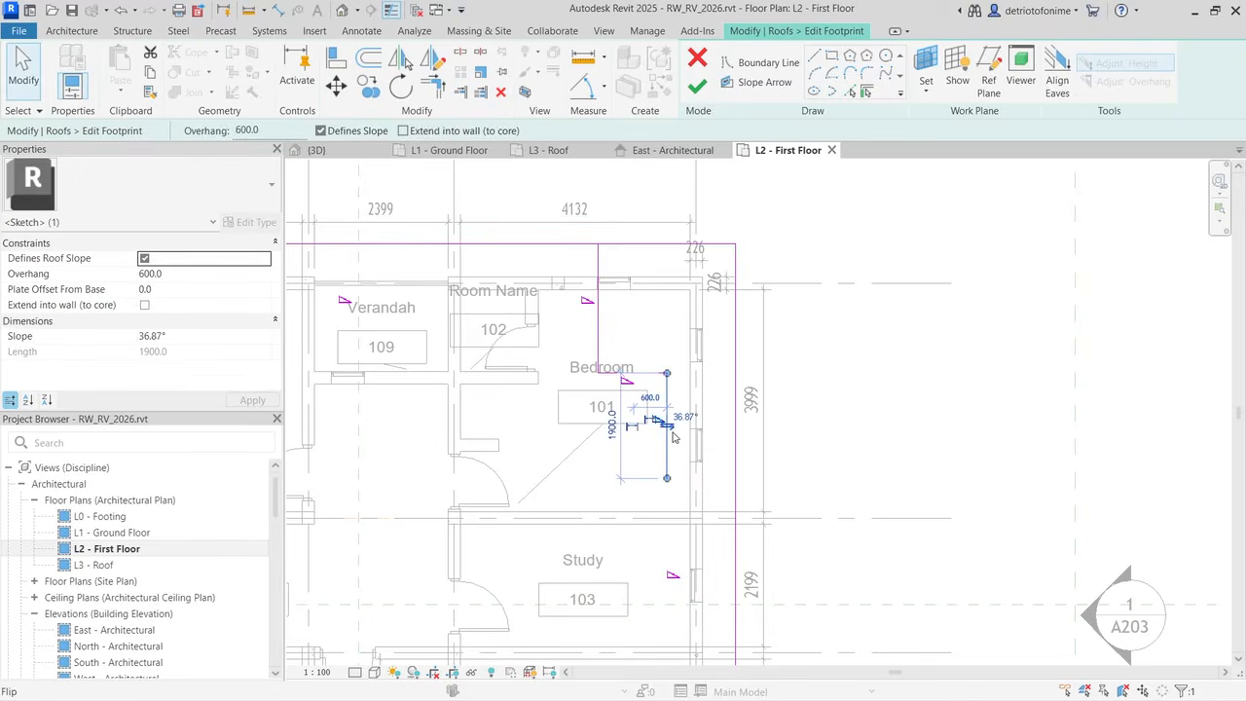
key("Delete")
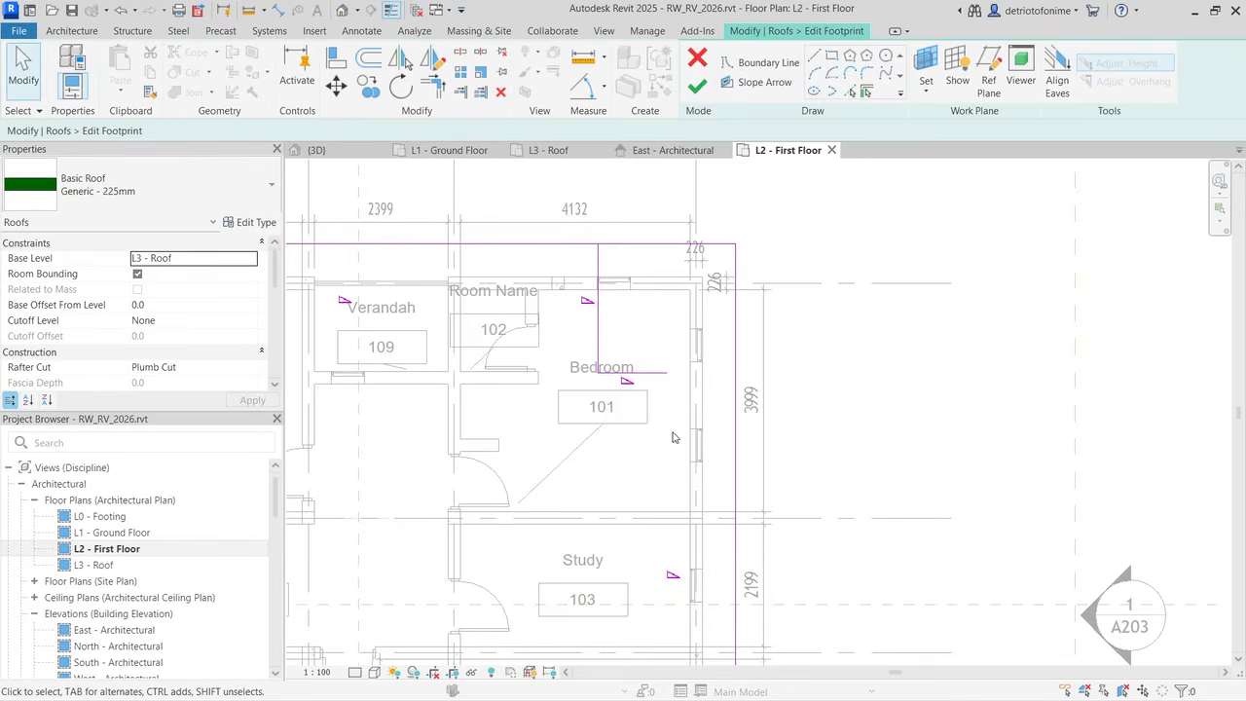
left_click(647, 378)
key("Delete")
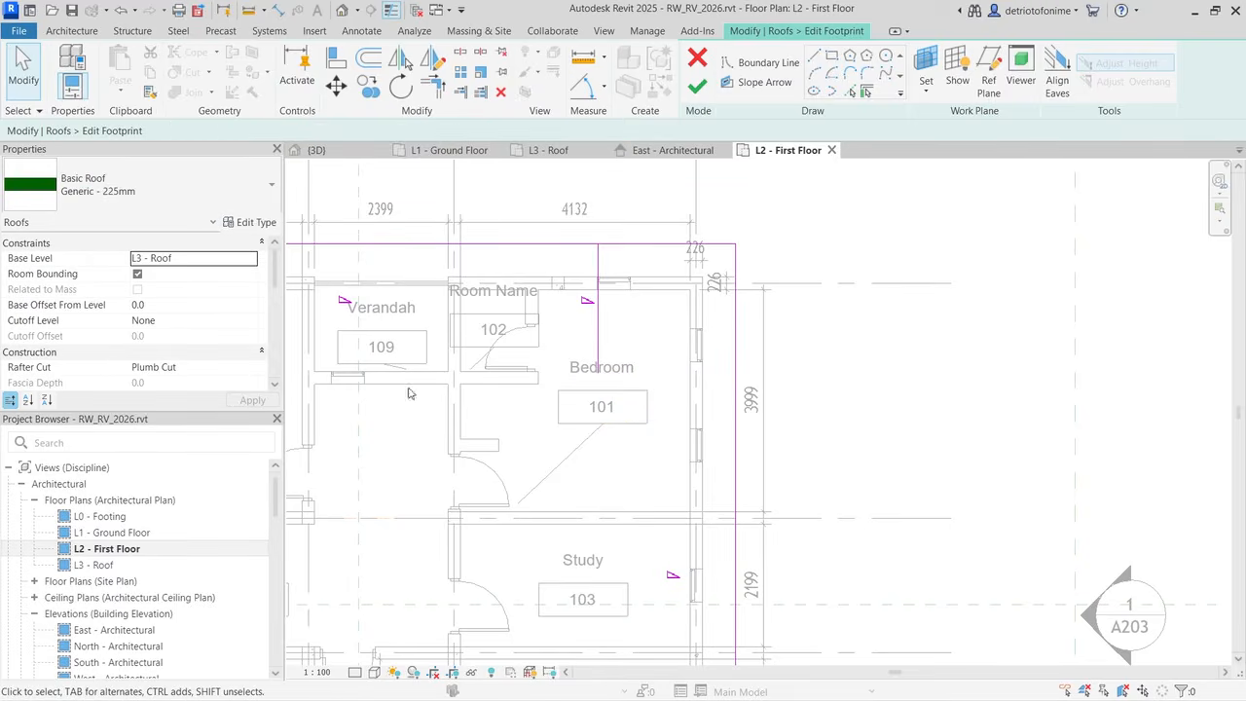
left_click(599, 324)
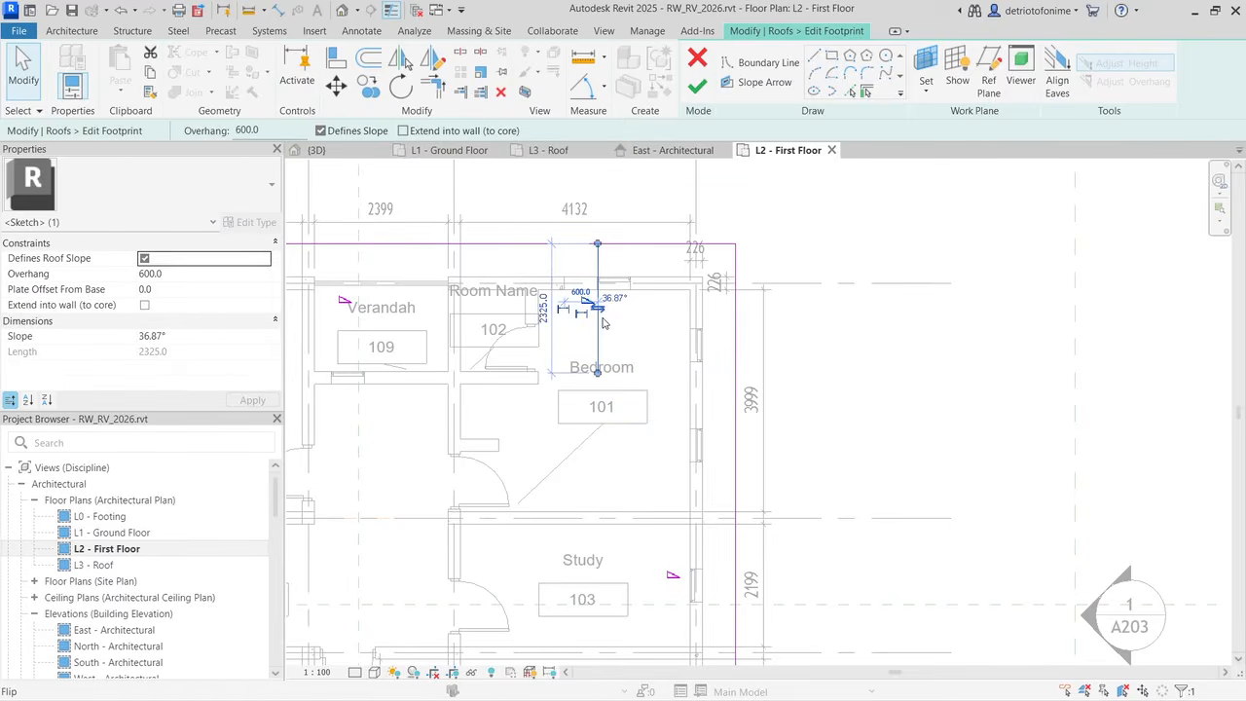
key("Delete")
Step: Finish the roof footprint sketch and show the roof in the 3D view
scroll(707, 232, "down", 3)
scroll(707, 278, "down", 7)
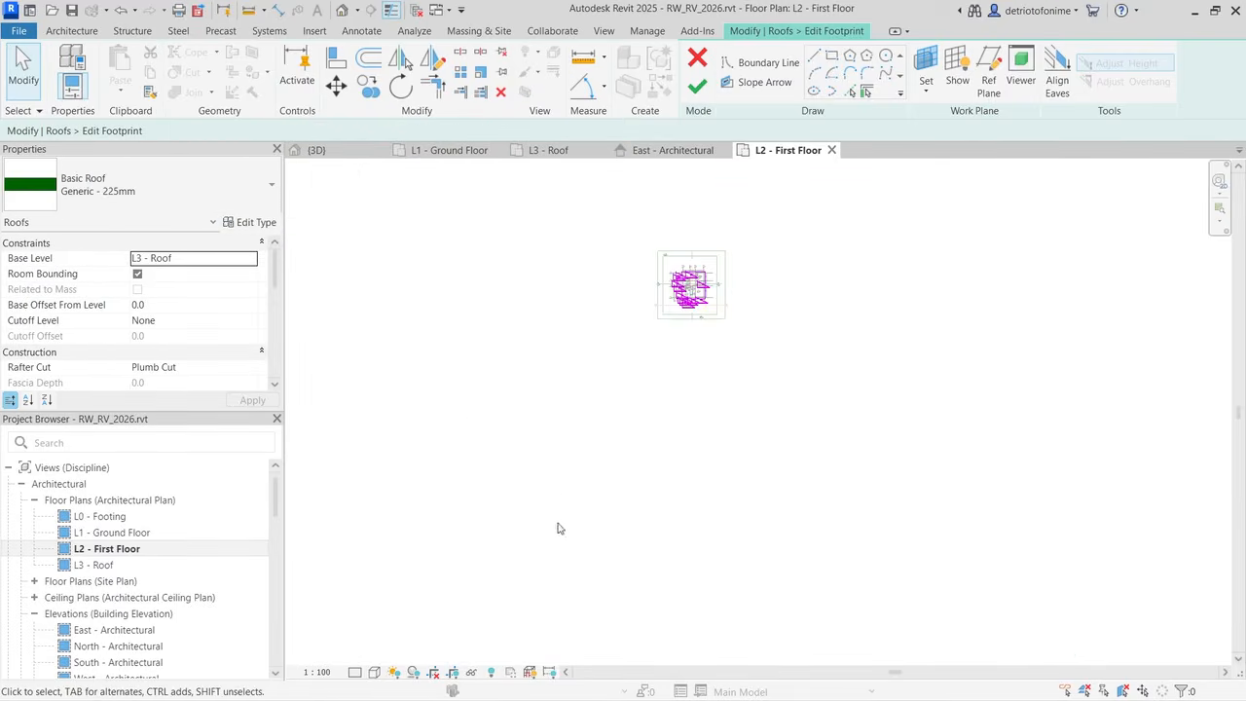
scroll(657, 237, "up", 6)
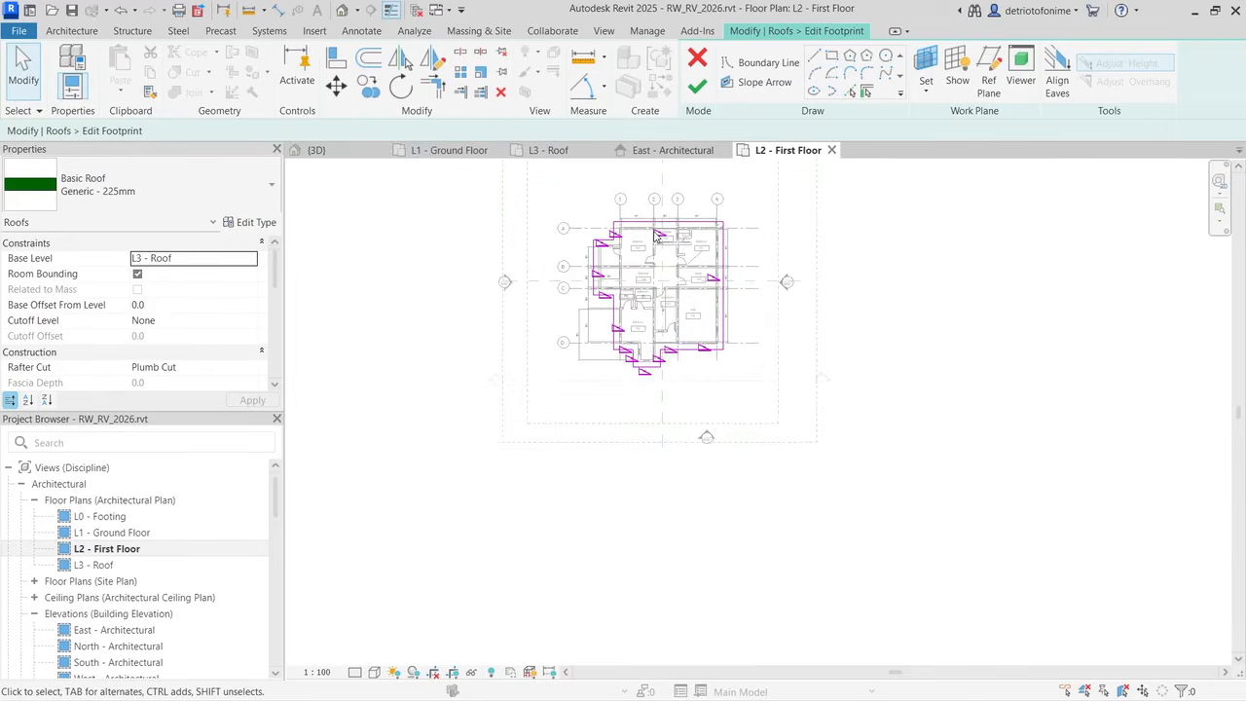
scroll(657, 237, "up", 5)
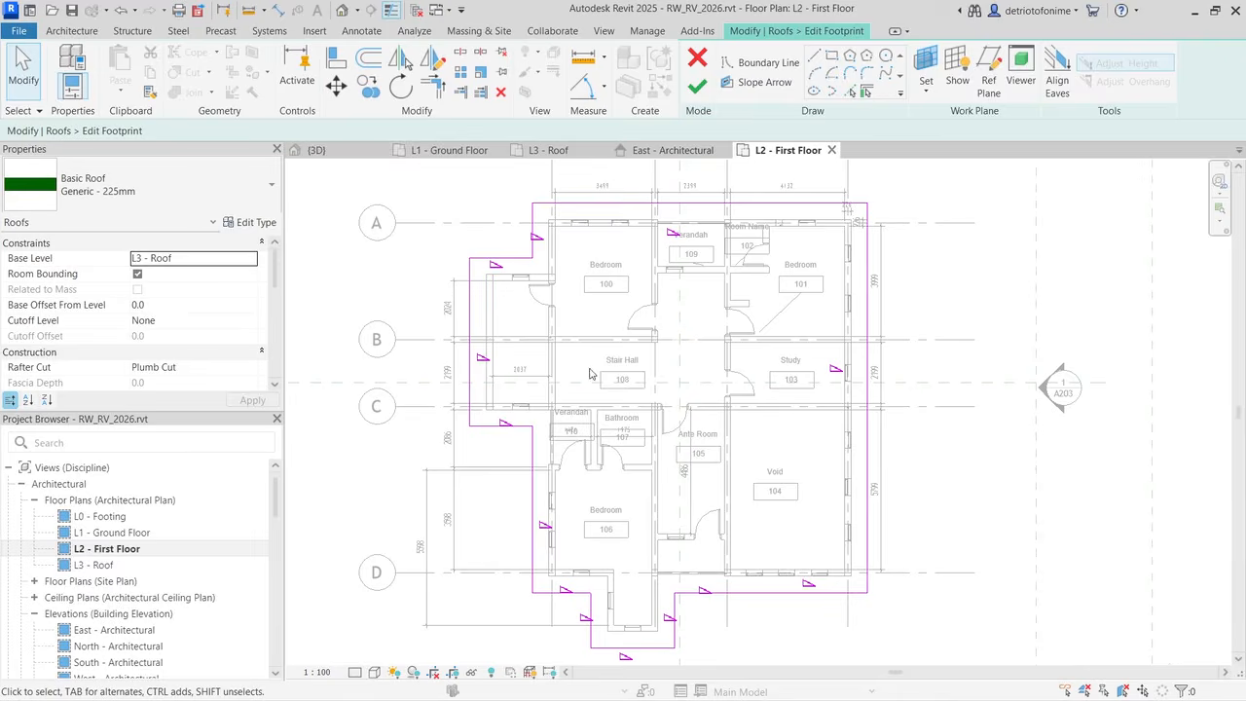
left_click(698, 86)
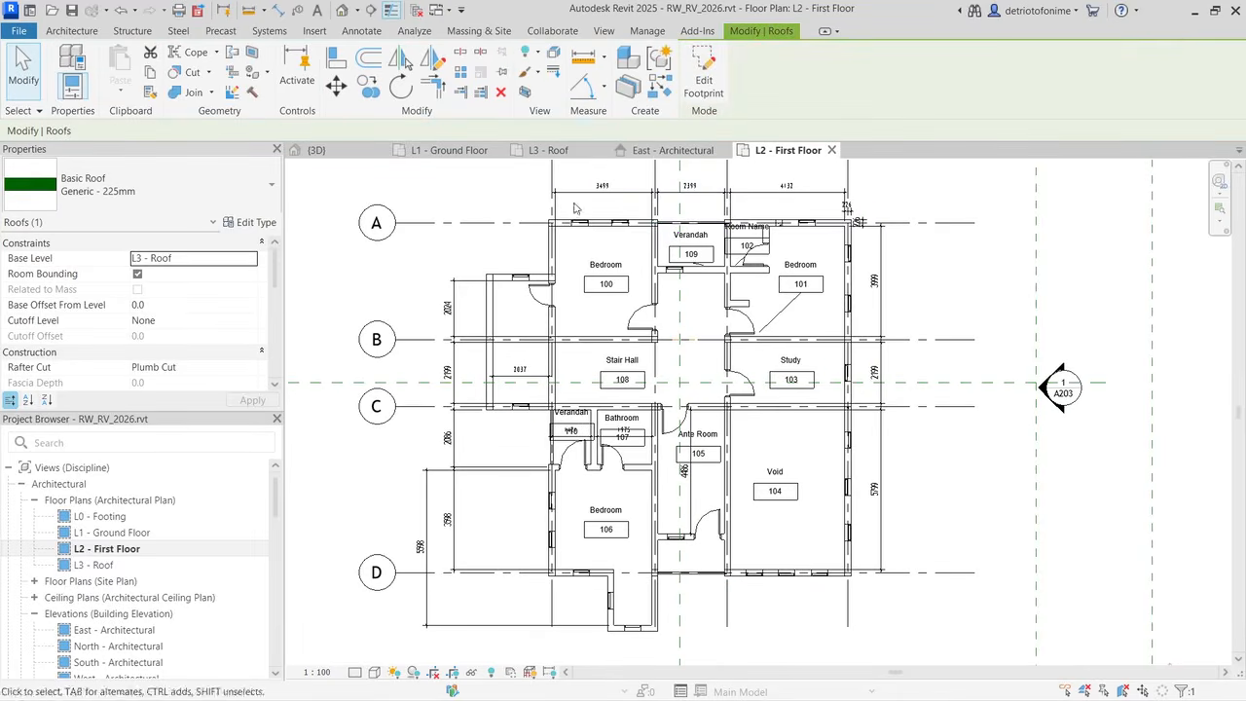
left_click(317, 150)
key("Escape")
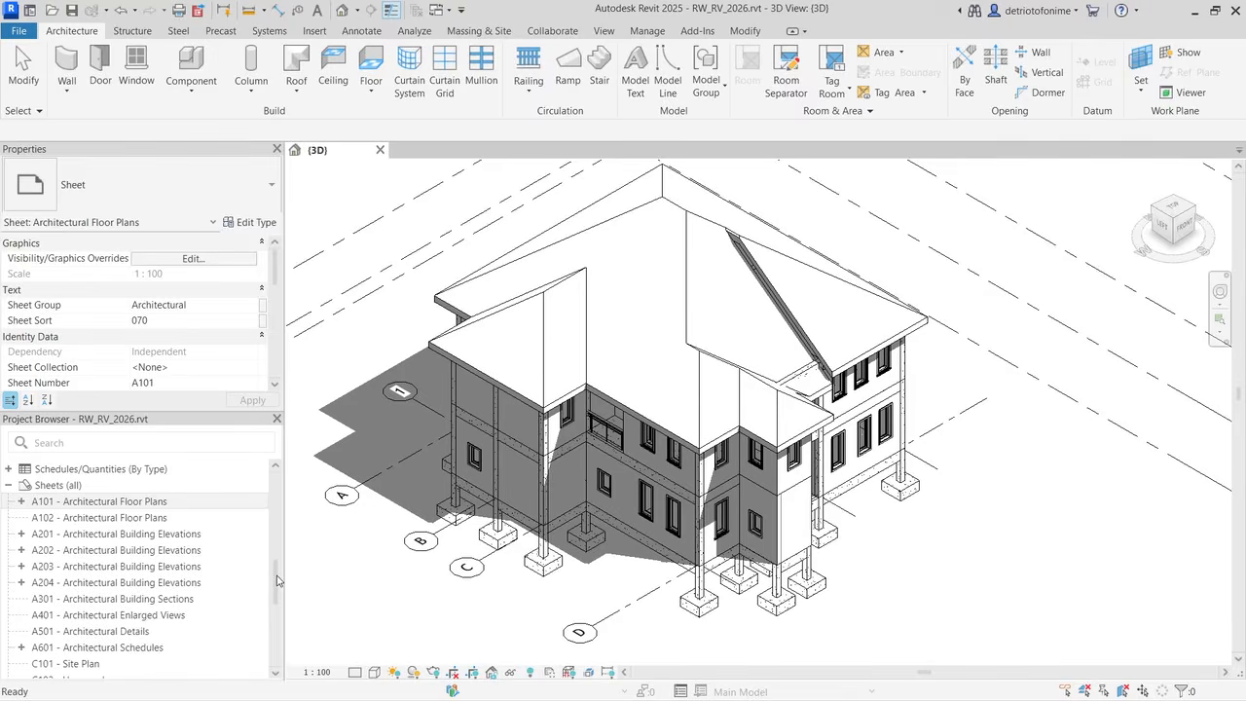
Step: Find the project's sheet list and open sheet A101 - Architectural Floor Plans
left_click_drag(276, 582, 278, 576)
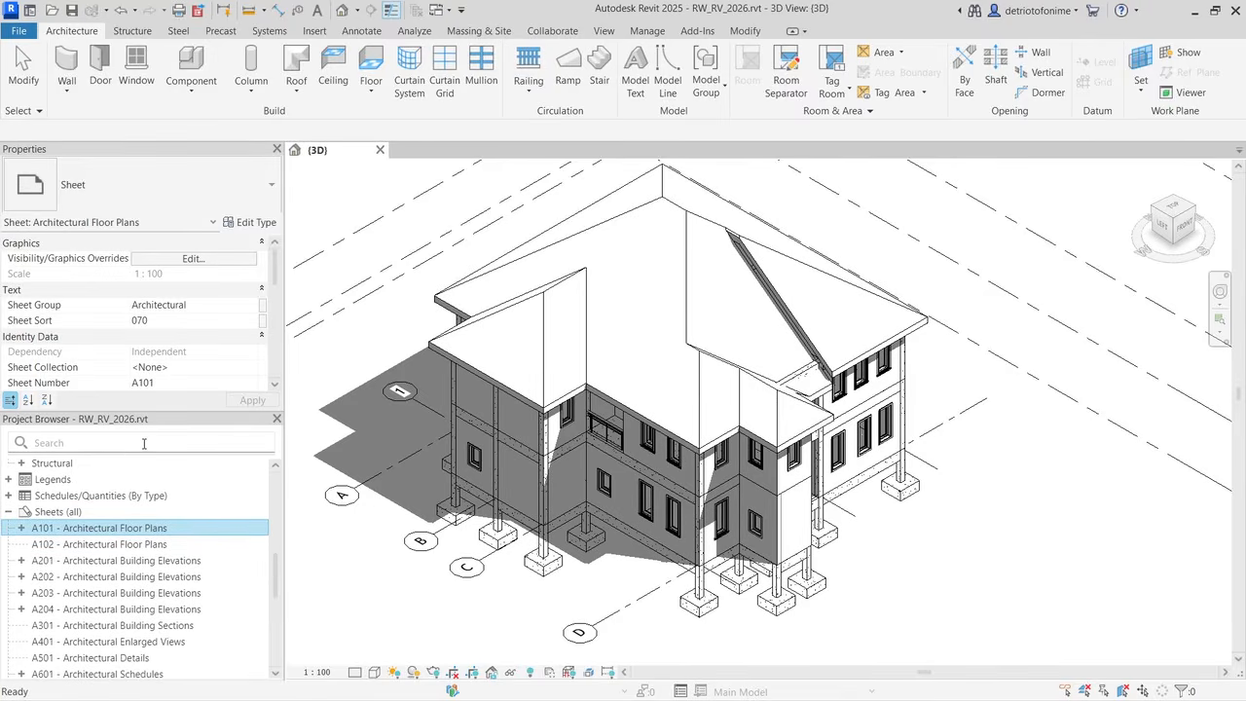
left_click(9, 512)
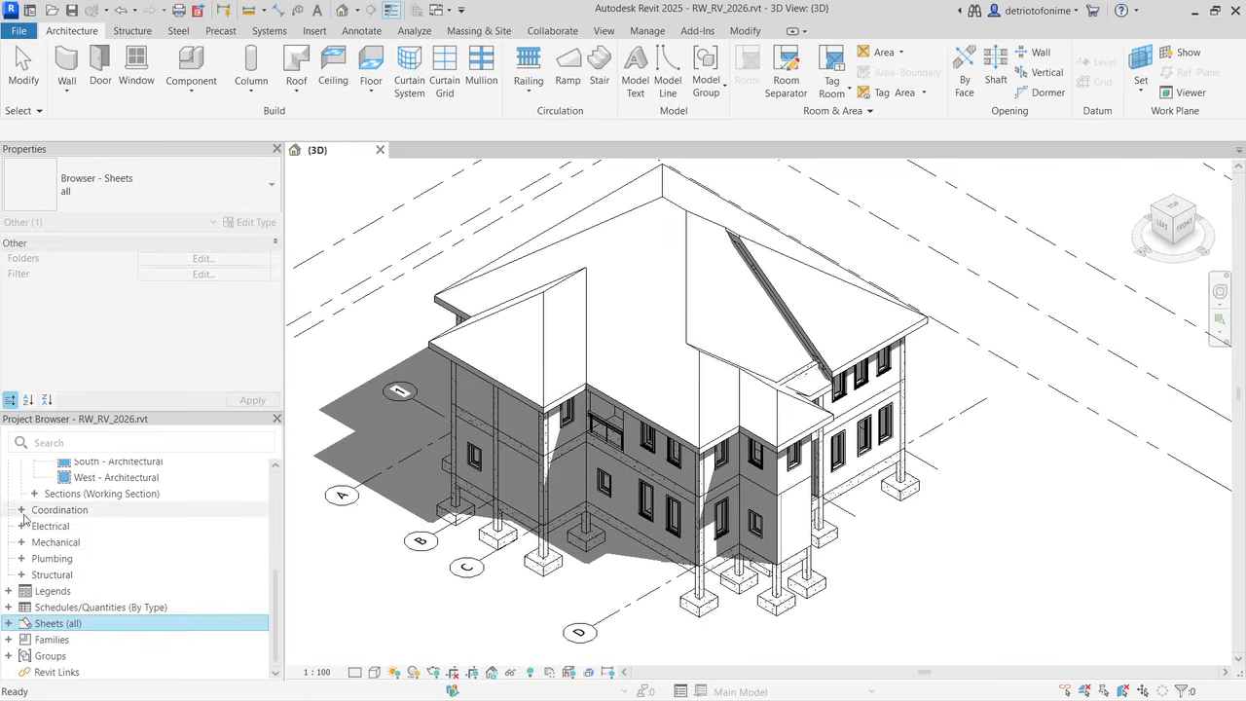
left_click(9, 624)
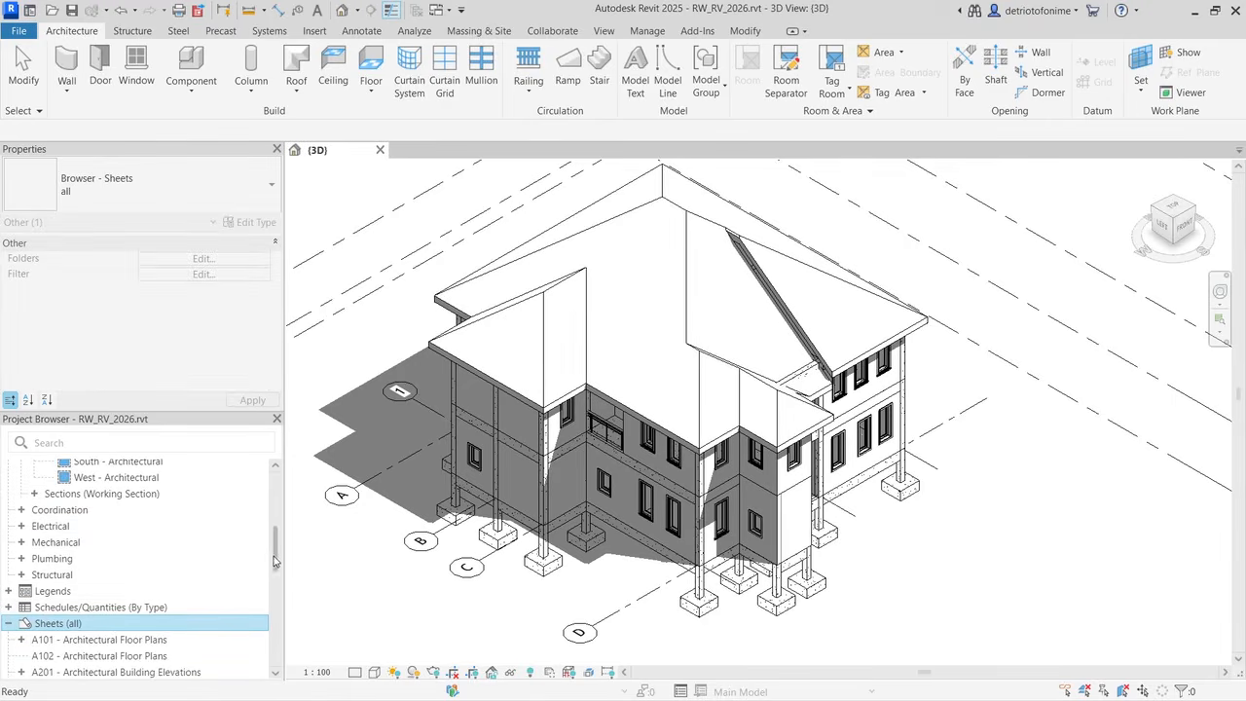
left_click_drag(276, 561, 278, 597)
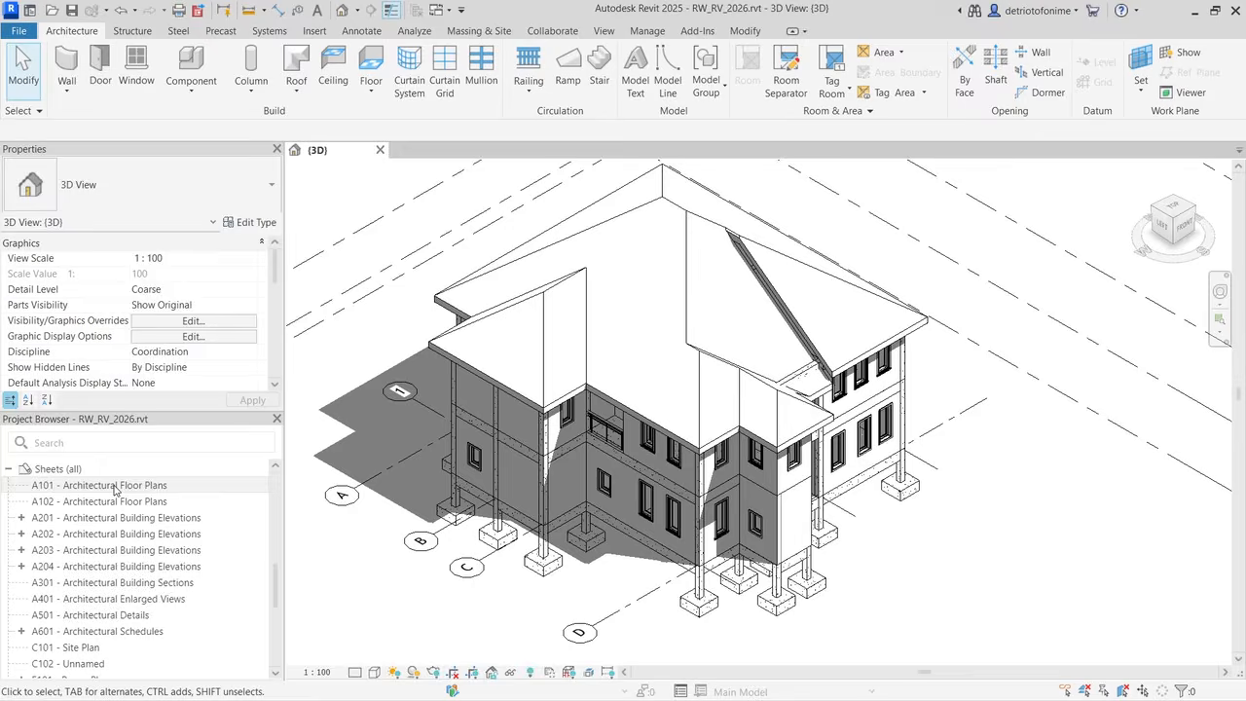
double_click(114, 486)
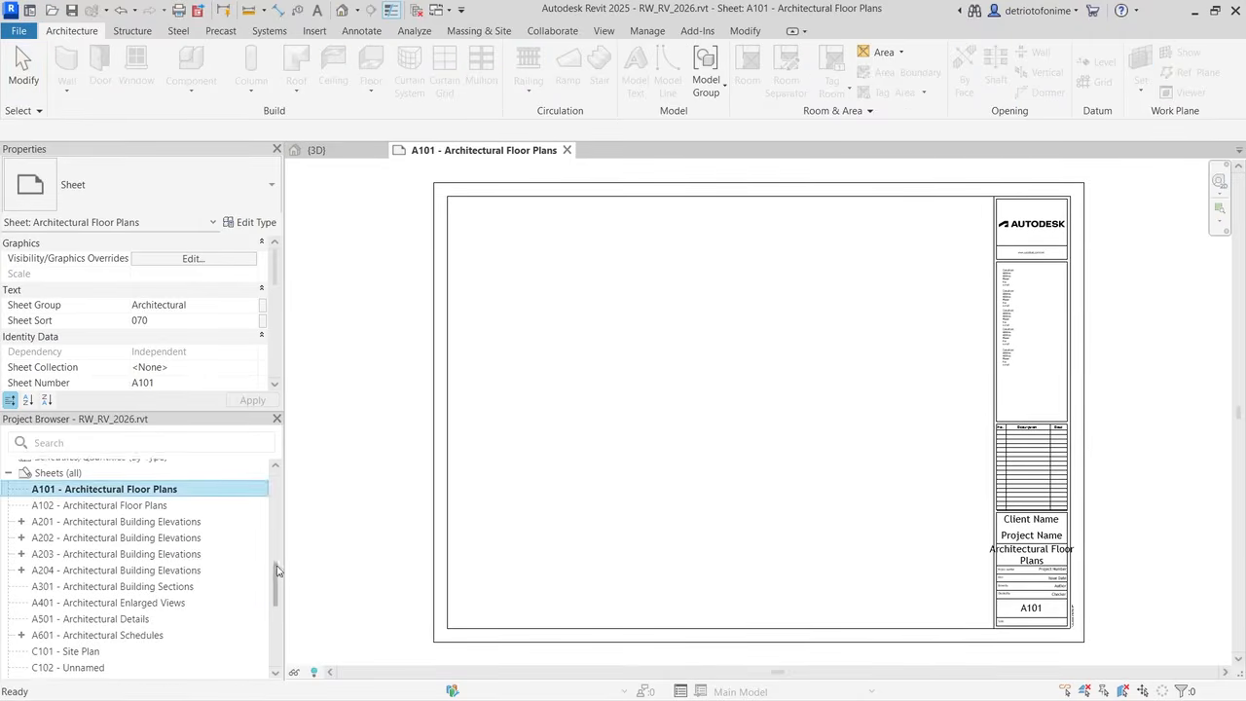
Step: Place the L0 - Footing floor plan in the upper-left area of sheet A101
left_click_drag(275, 584, 282, 494)
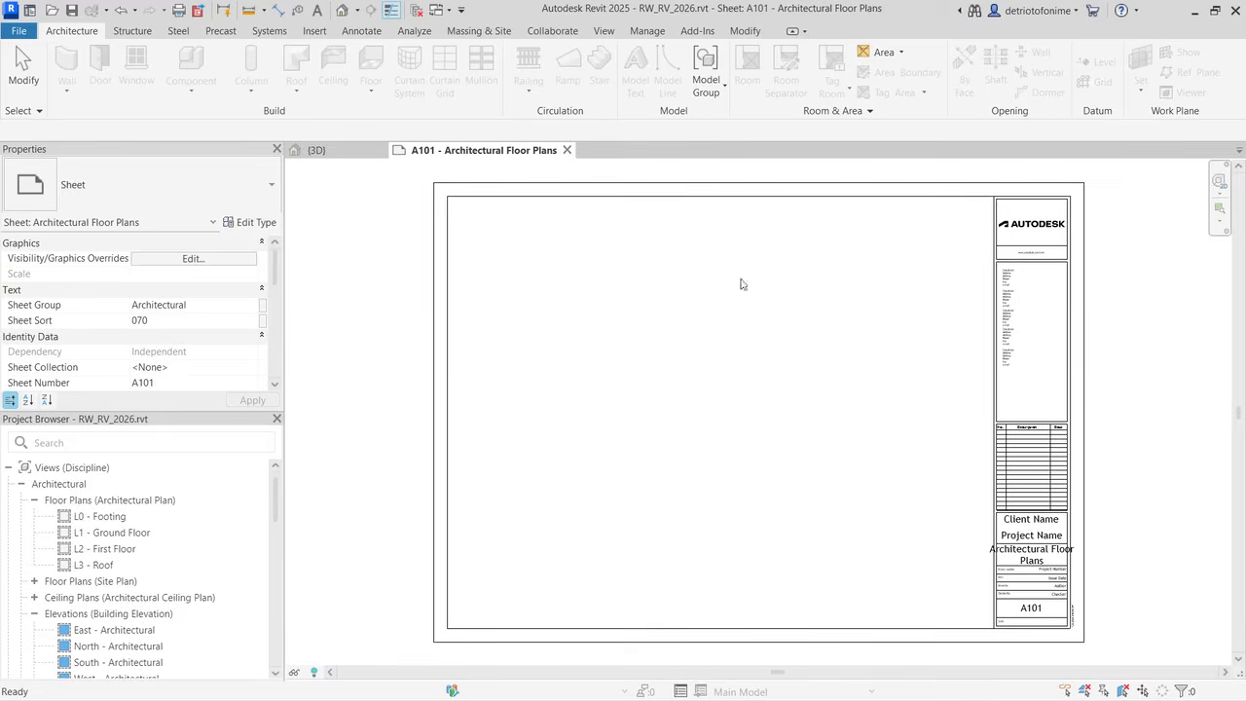
left_click(112, 518)
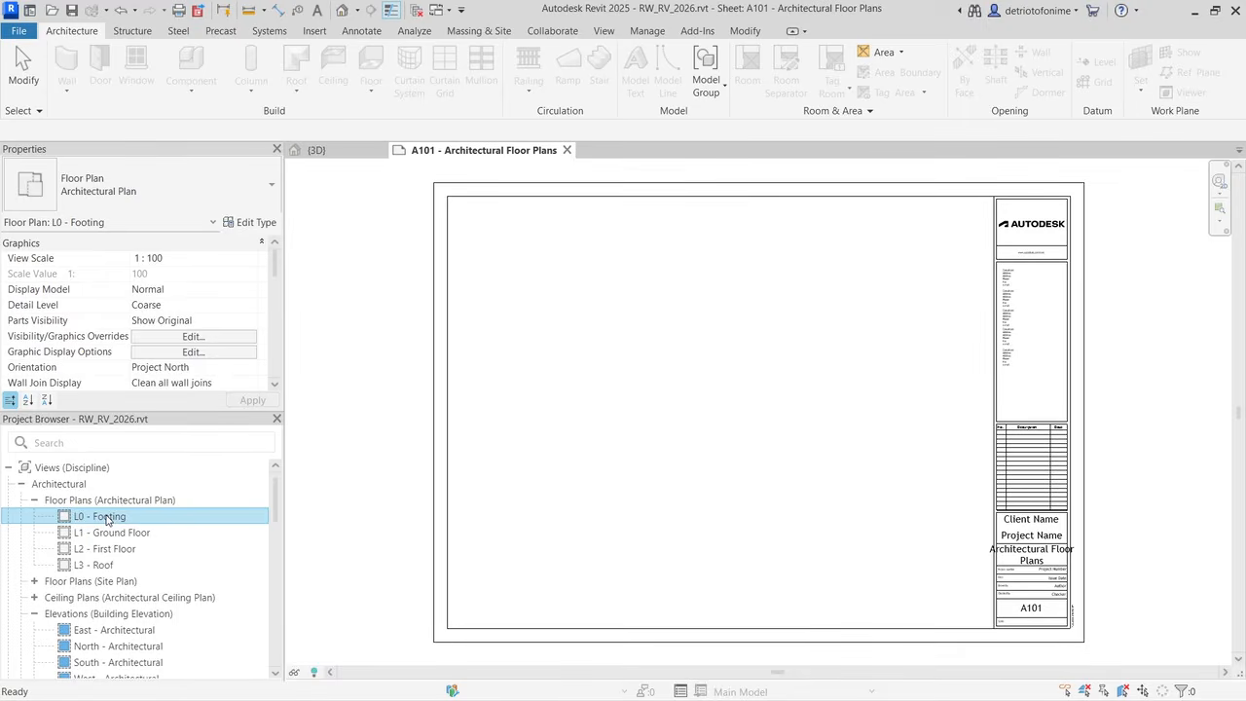
left_click_drag(106, 518, 578, 312)
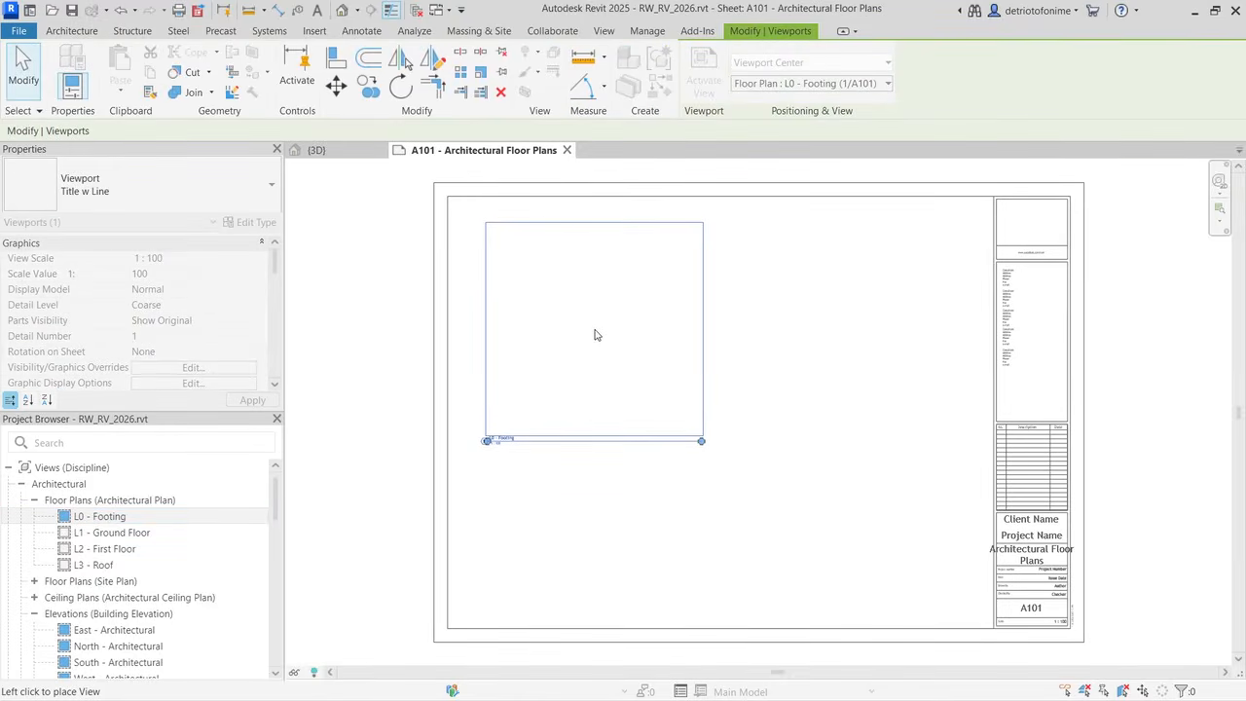
left_click(596, 335)
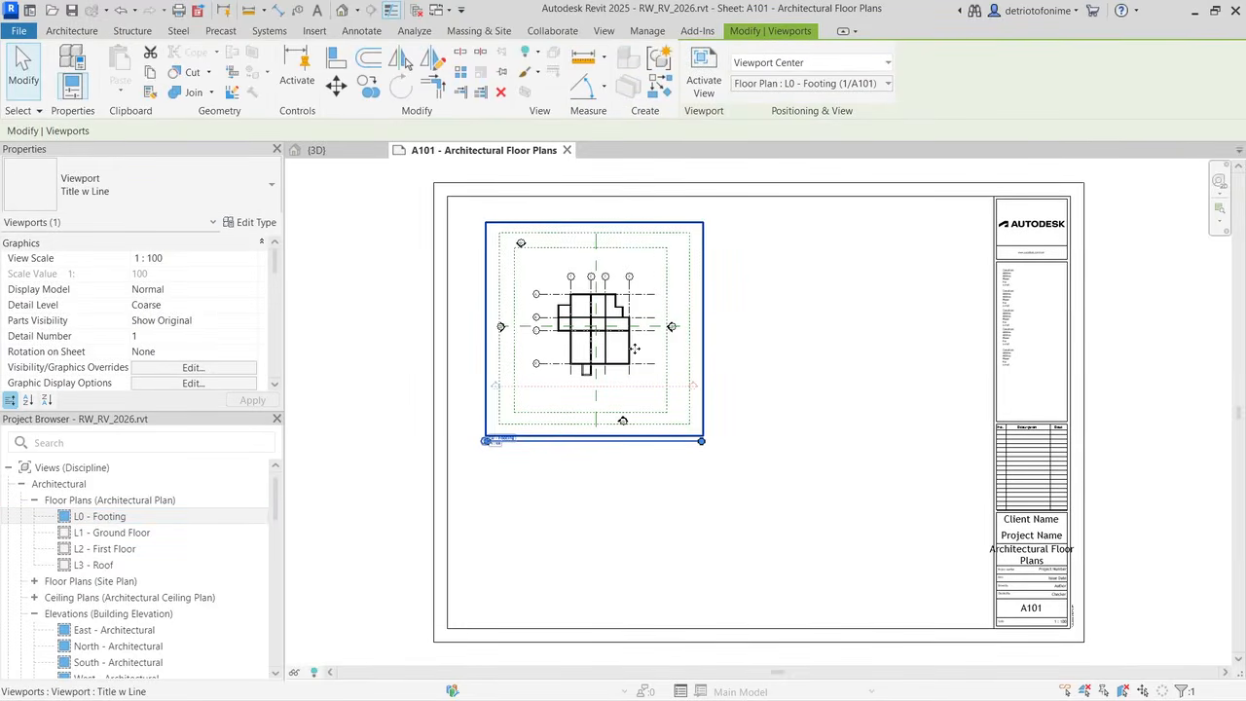
left_click(114, 535)
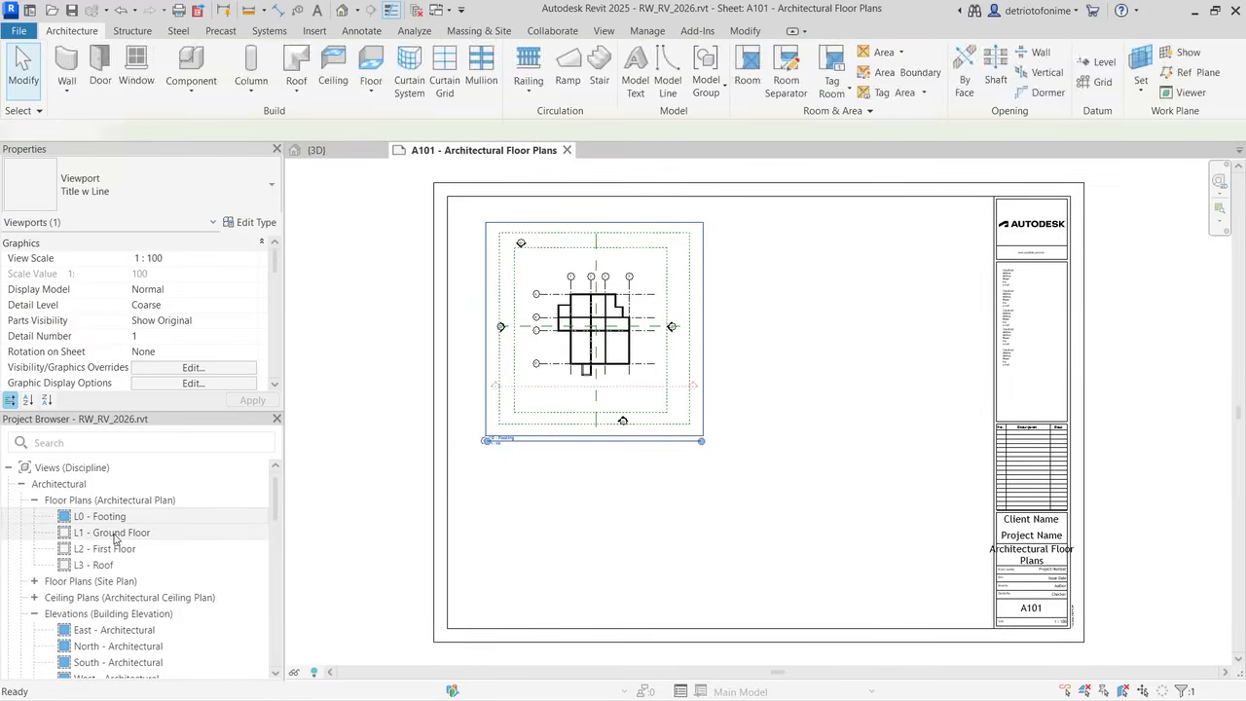
double_click(114, 534)
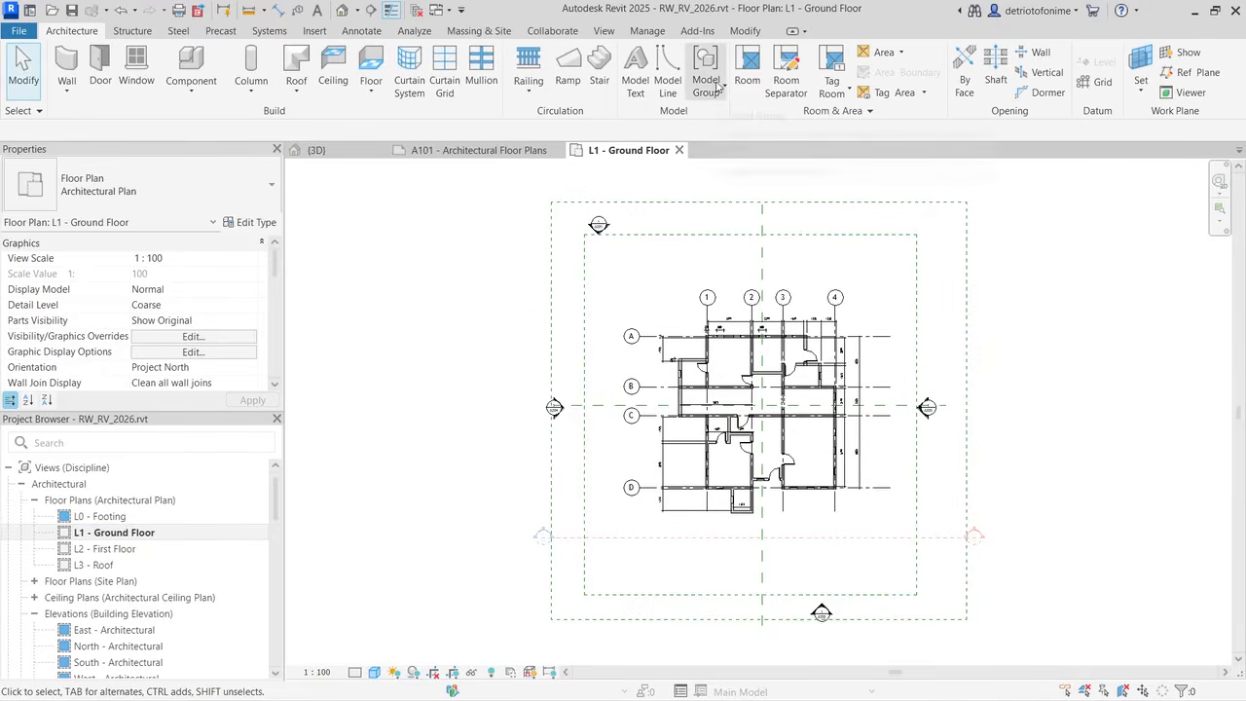
left_click(679, 150)
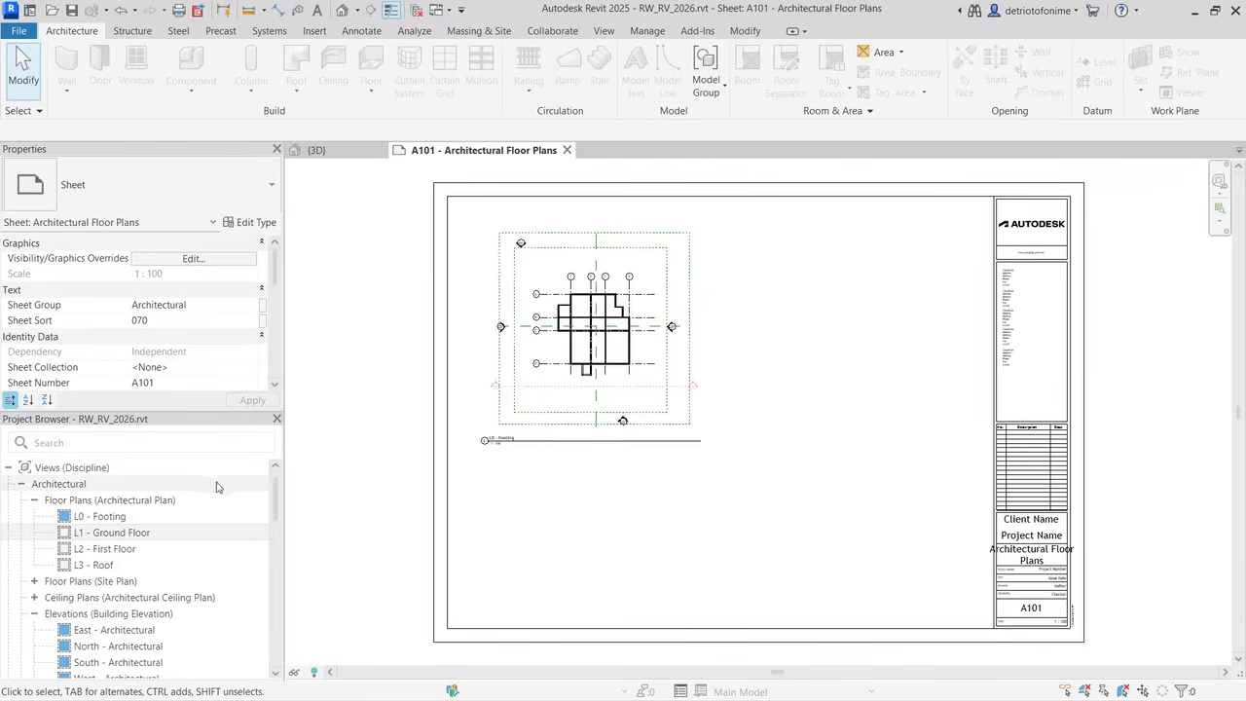
Step: Place the L1 - Ground Floor plan on sheet A101 beside the footing plan, aligned horizontally with it
left_click(119, 535)
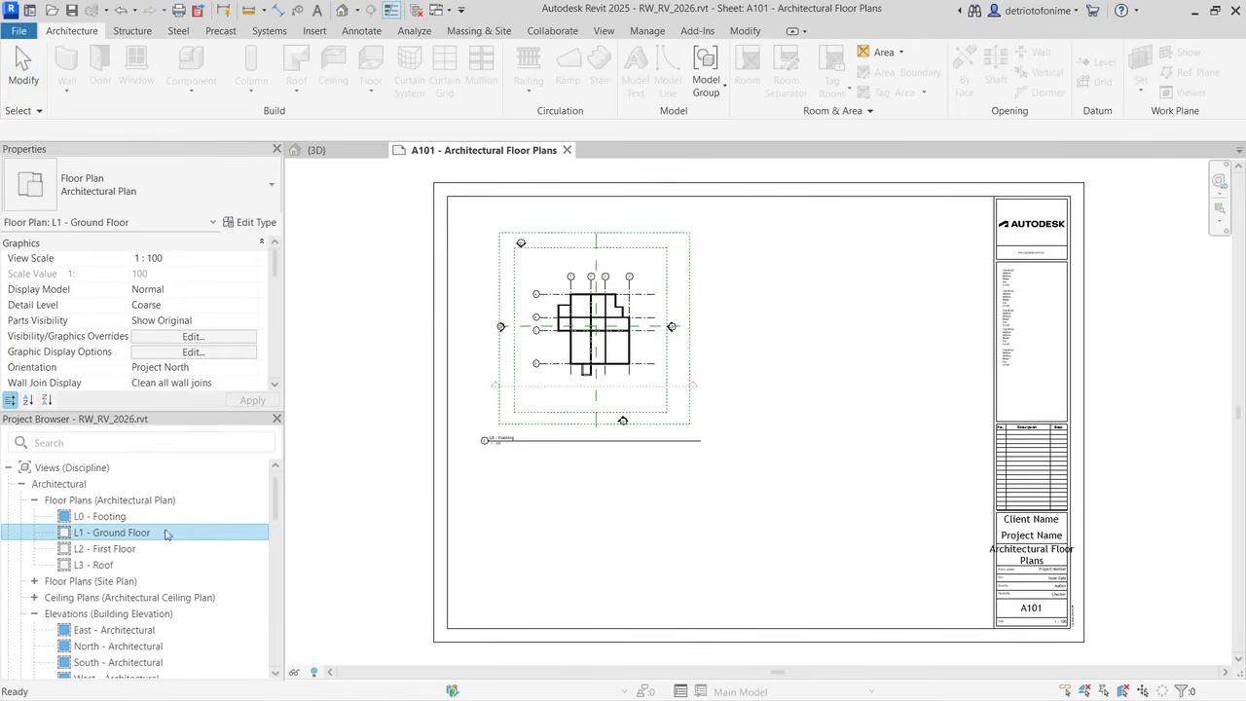
left_click_drag(870, 353, 847, 343)
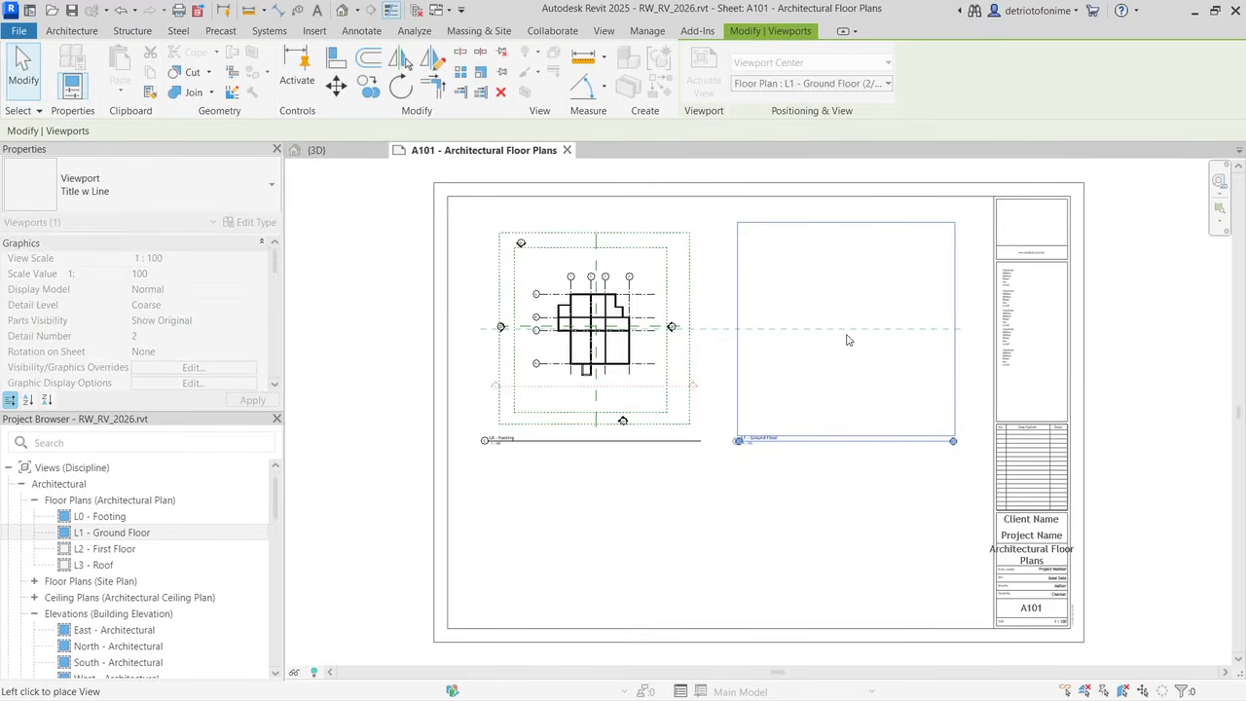
left_click(847, 340)
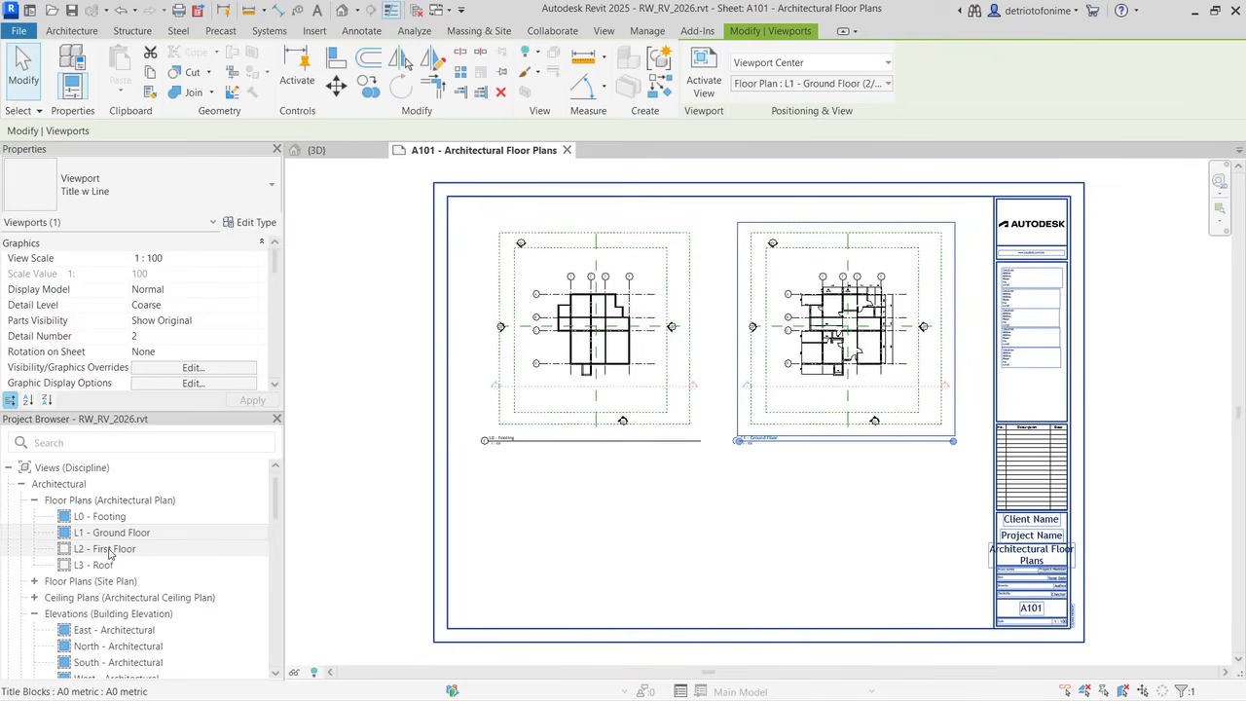
Step: Place the L2 - First Floor plan on sheet A101 below the footing plan, aligned vertically with it
left_click(133, 551)
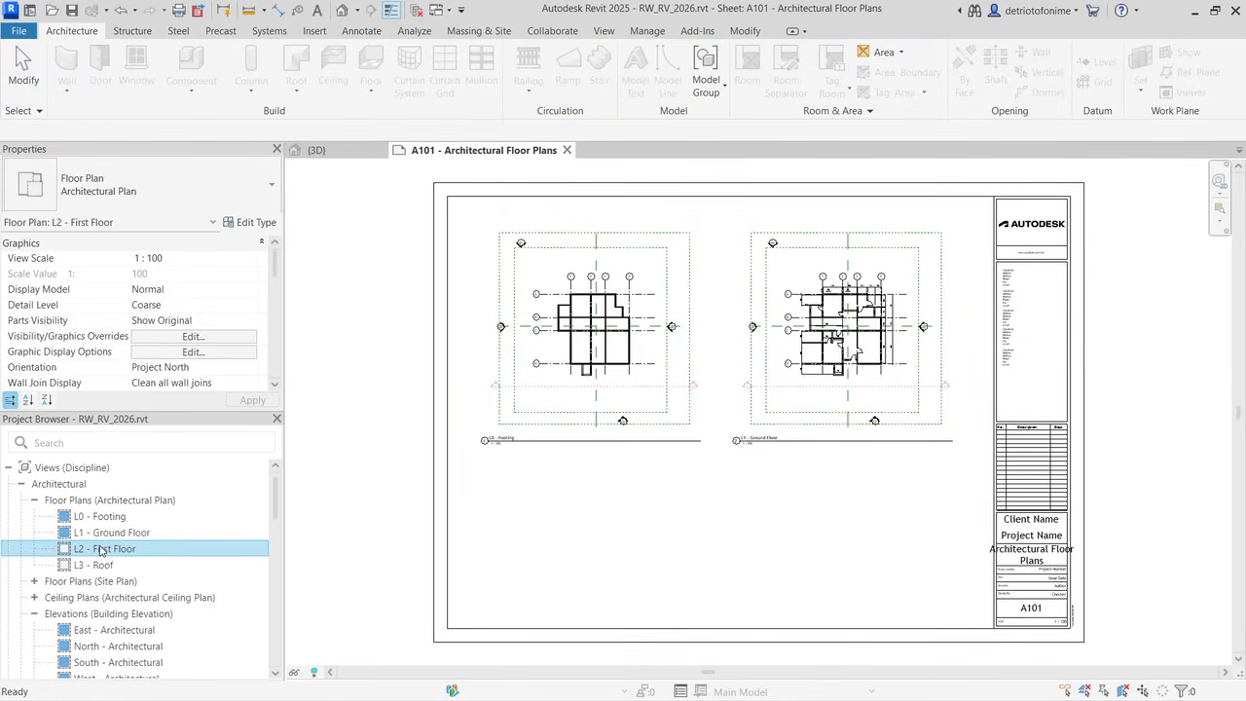
left_click_drag(103, 551, 576, 517)
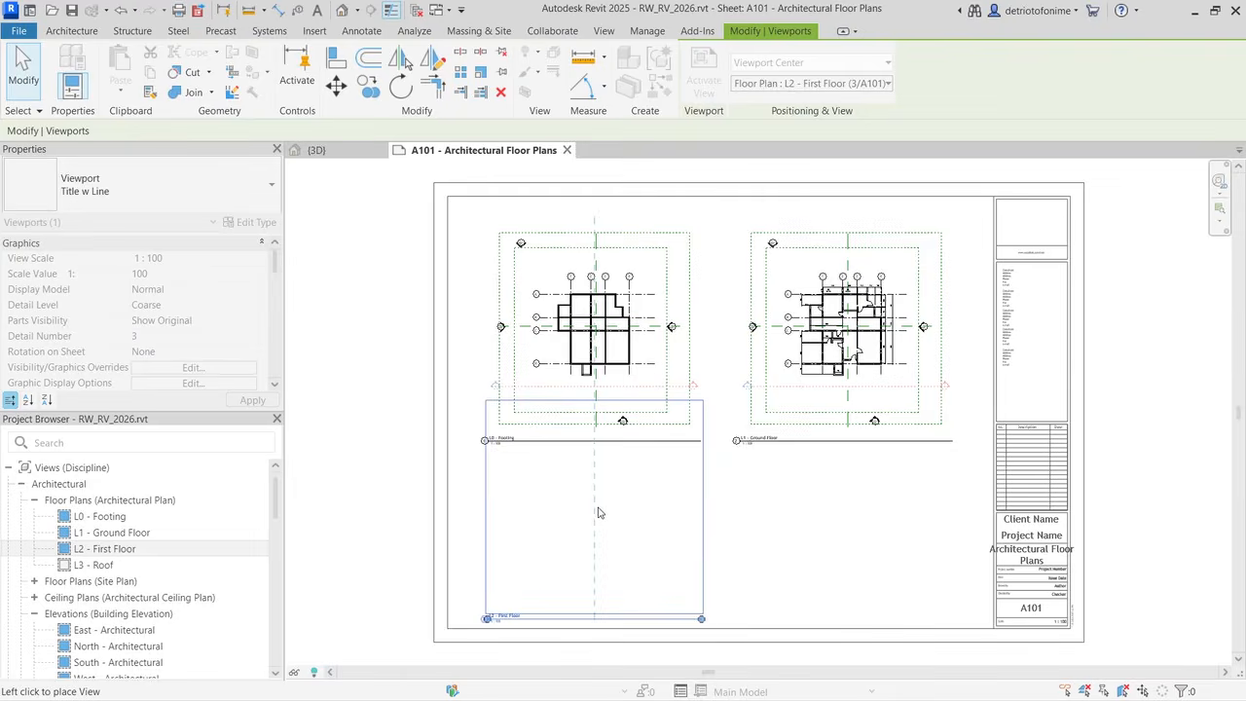
left_click(599, 510)
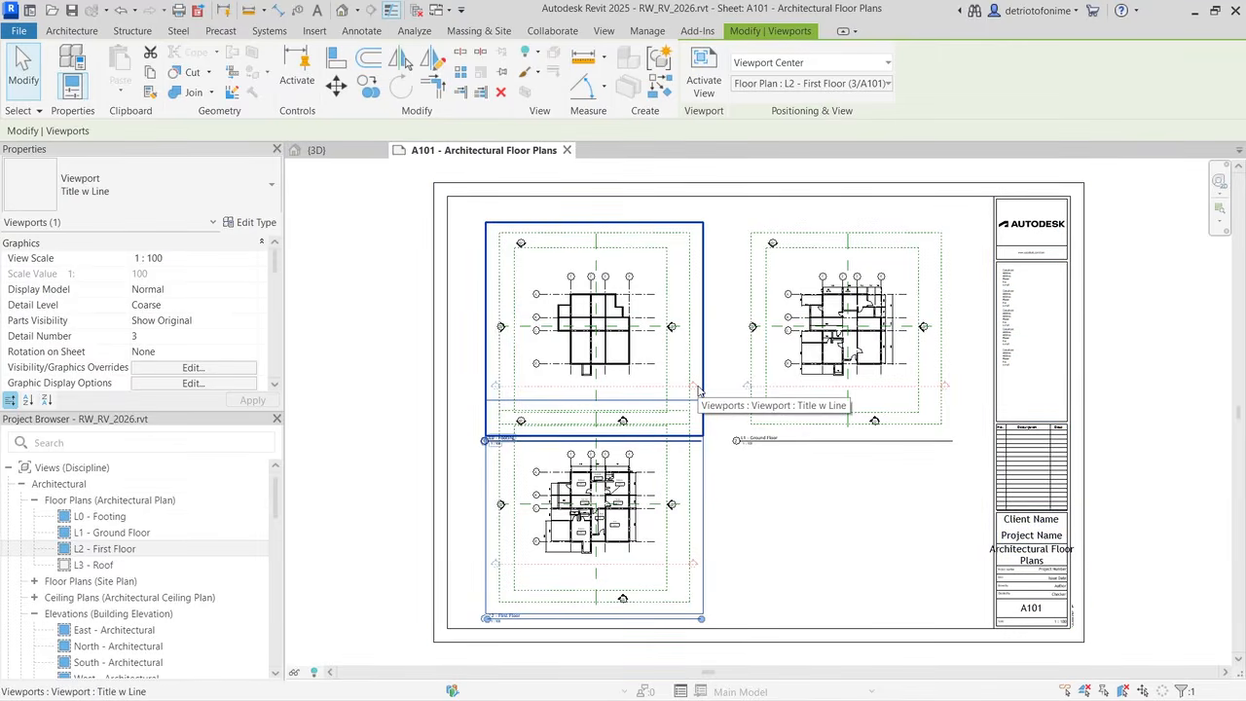
Step: Place the L3 - Roof plan below the ground floor plan, aligned with the first-floor plan, and deselect the viewport
left_click(107, 565)
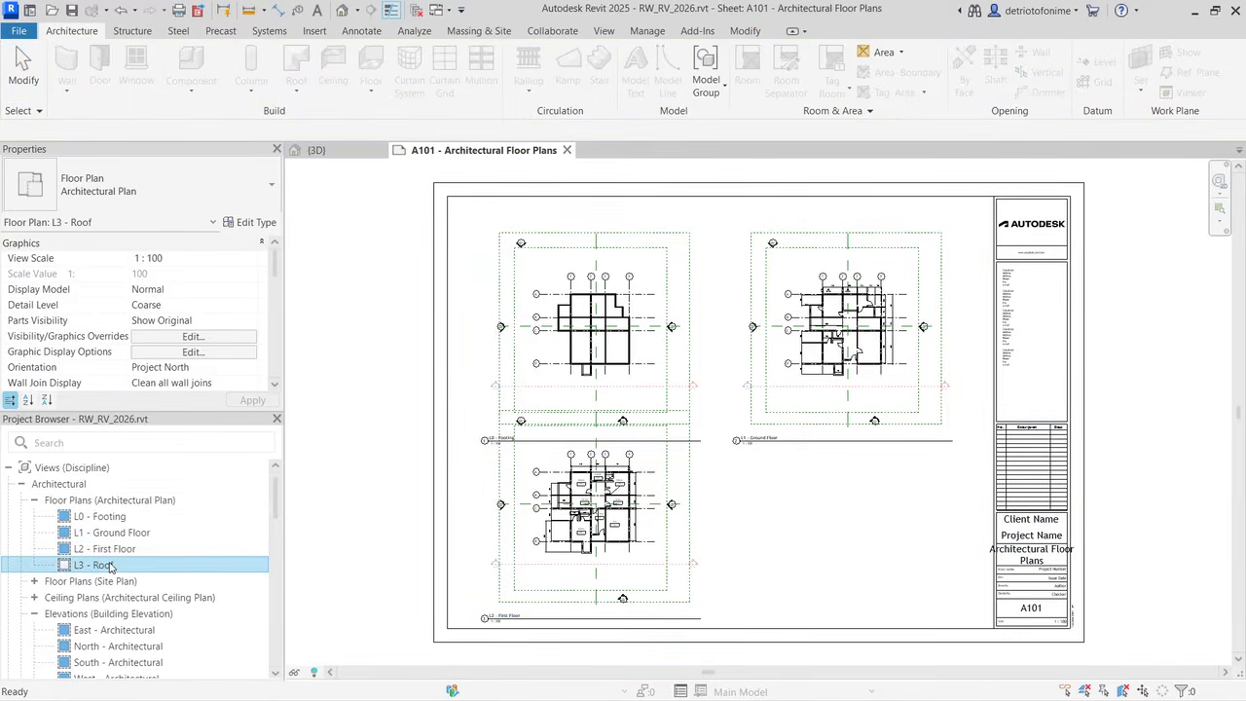
left_click_drag(110, 566, 857, 521)
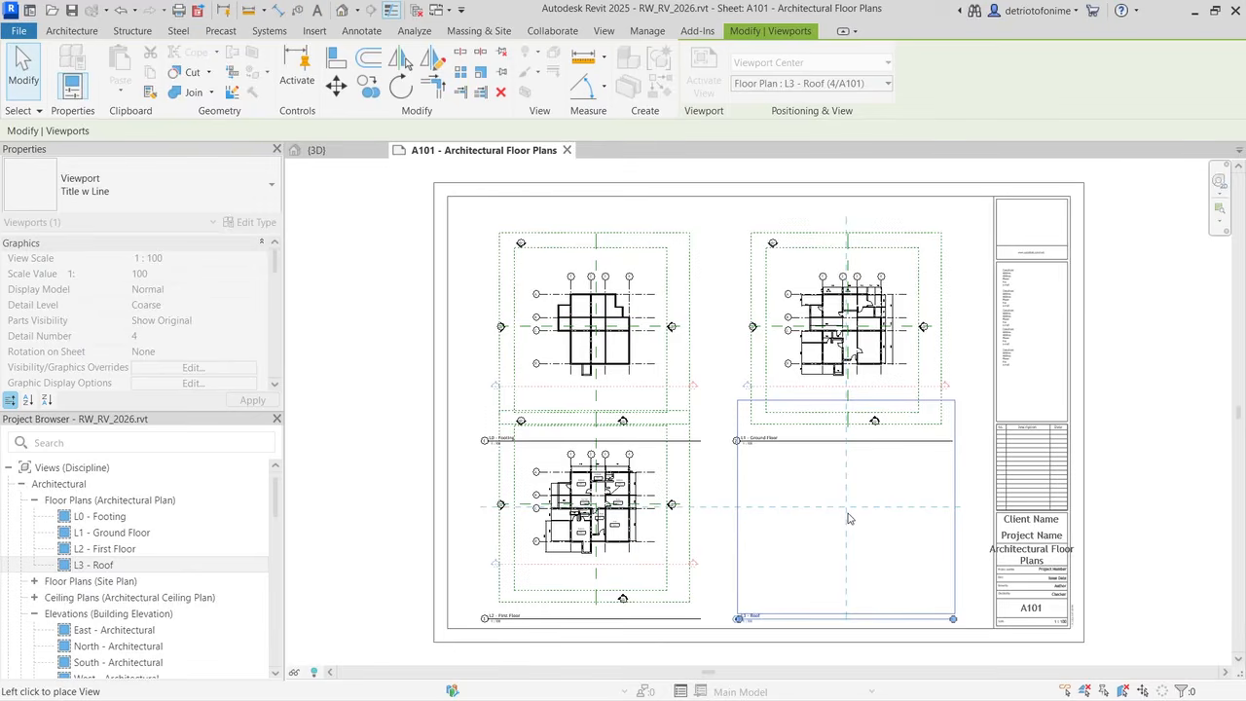
left_click(848, 519)
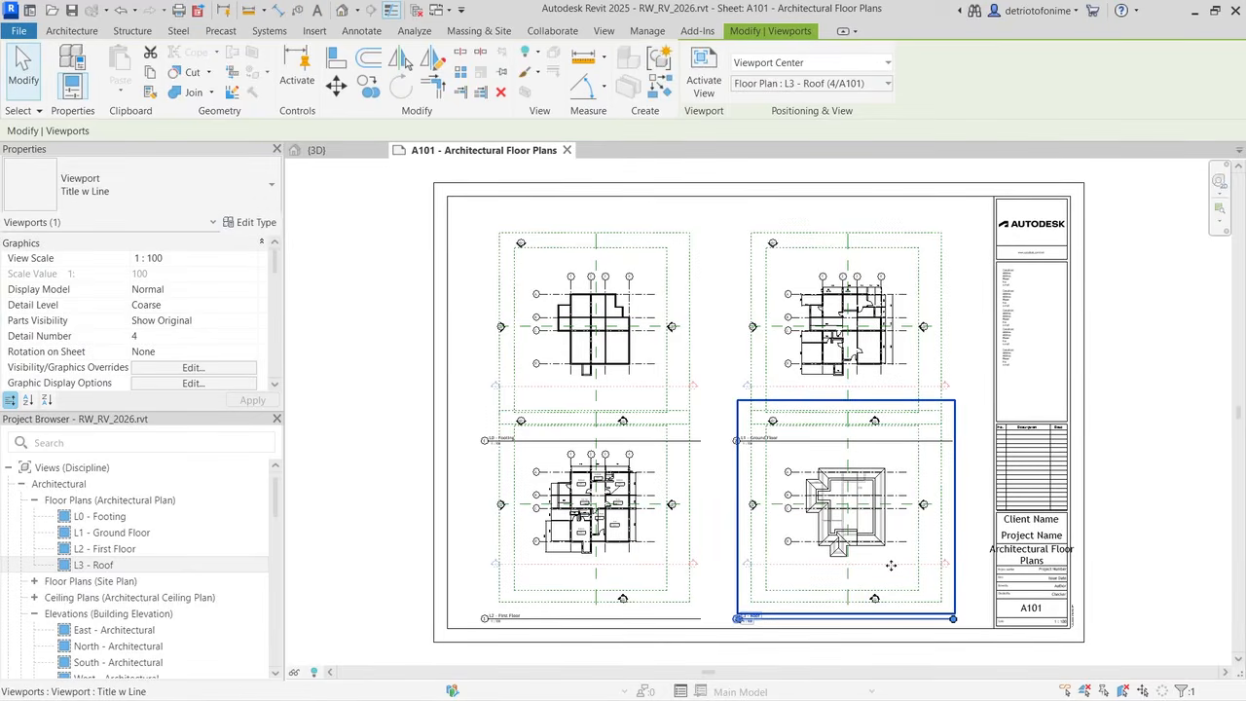
key("Escape")
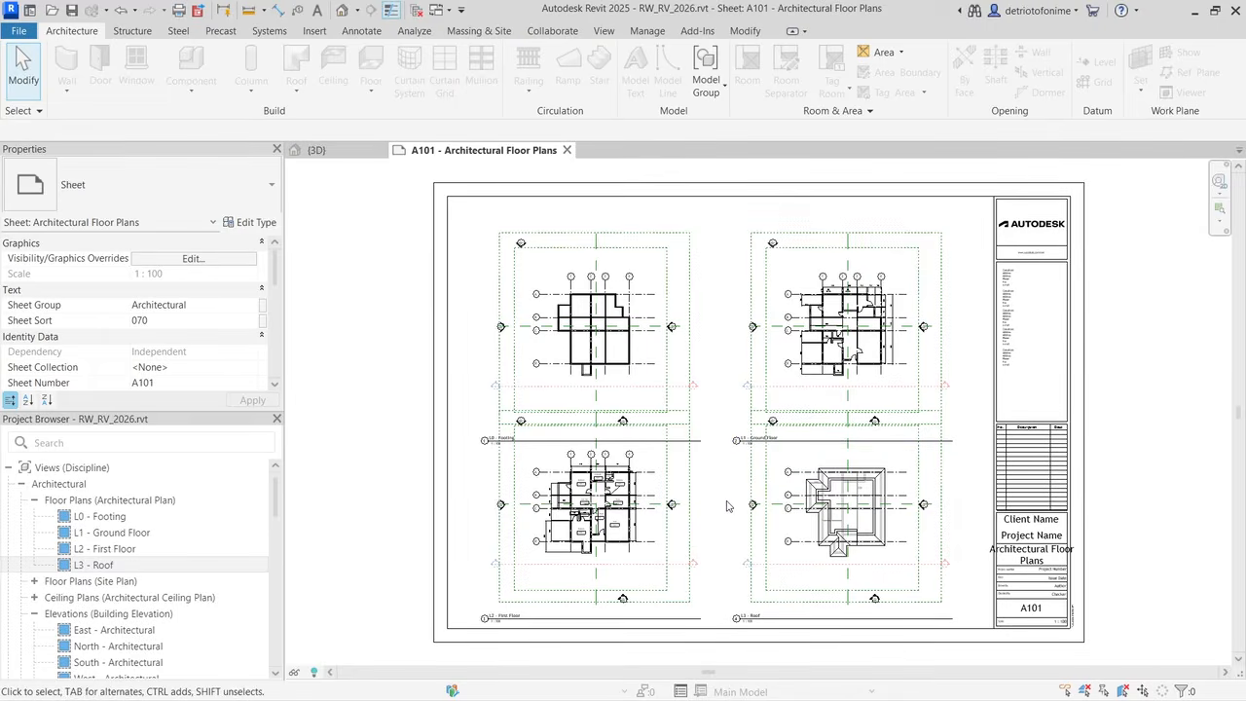
Step: Open the print settings for the project and choose Microsoft Print to PDF as the printer
left_click(219, 565)
scroll(219, 562, "down", 4)
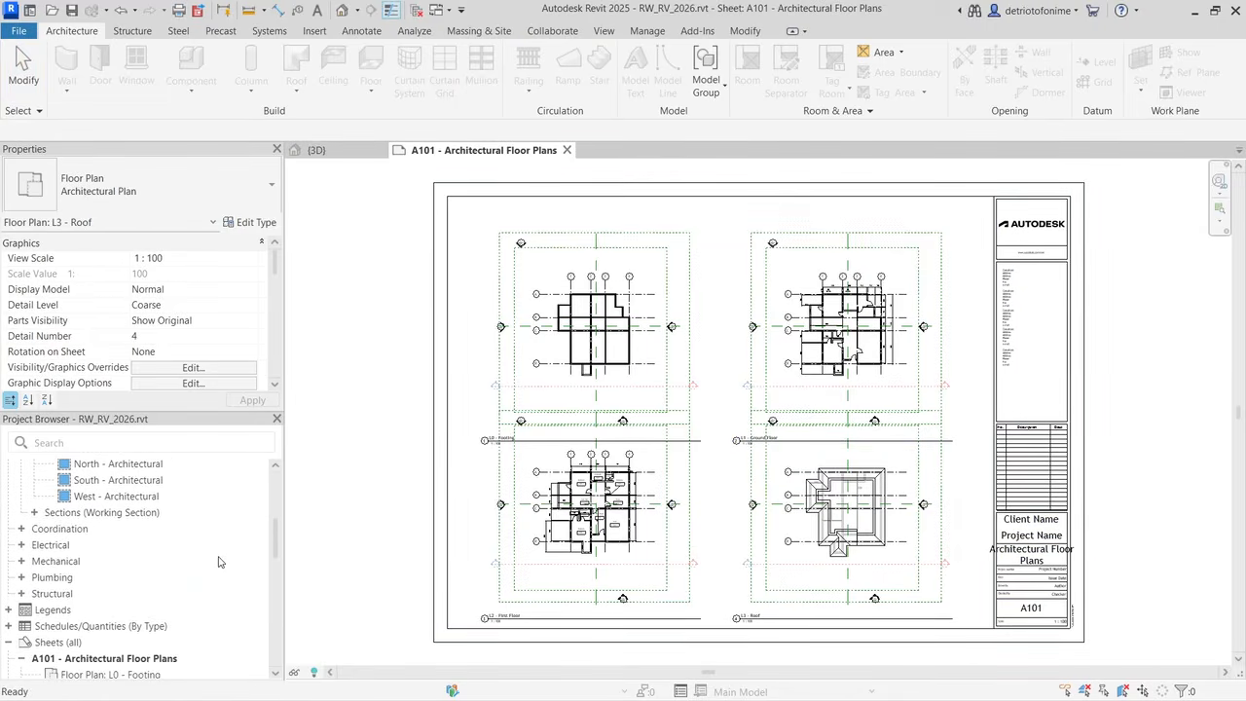
scroll(219, 562, "down", 1)
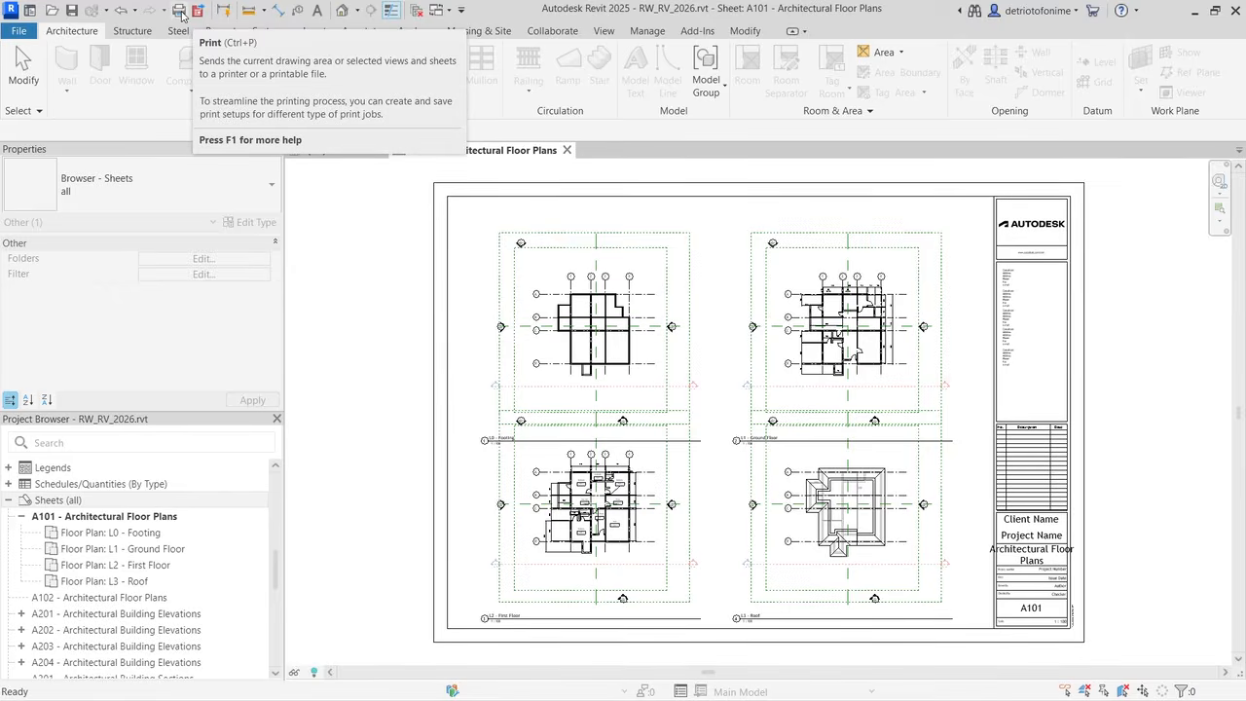
left_click(181, 12)
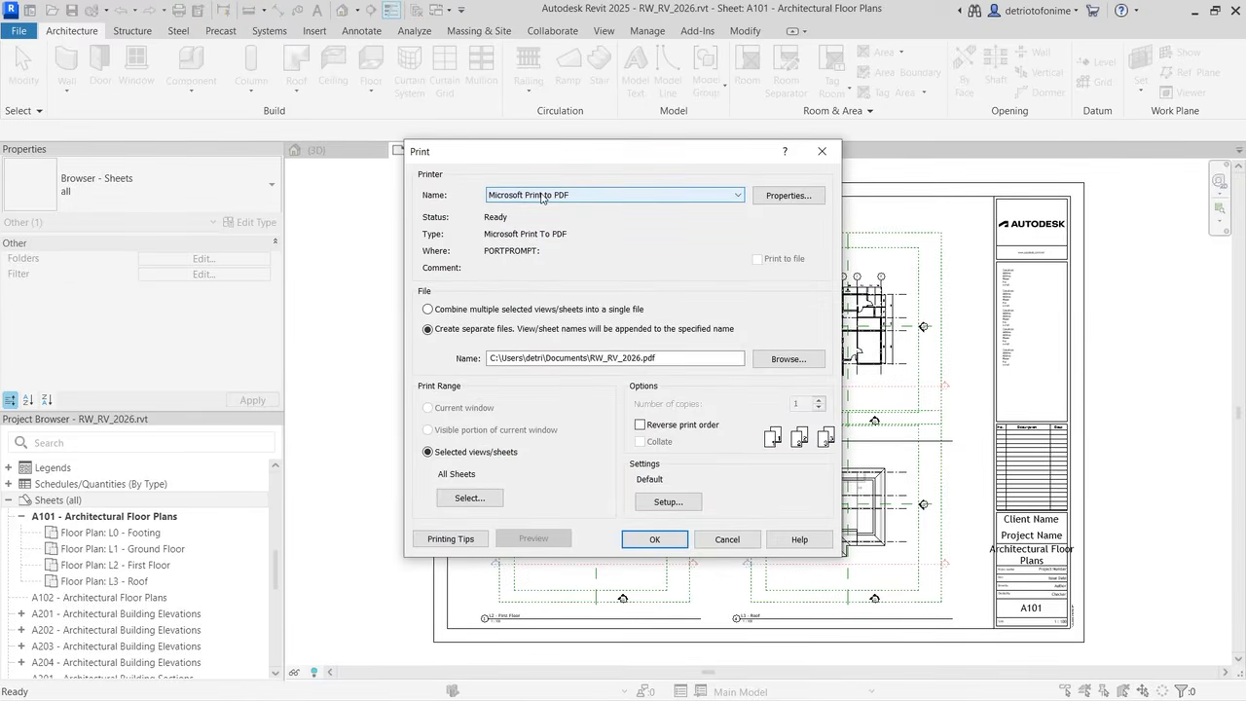
left_click(542, 196)
left_click(530, 222)
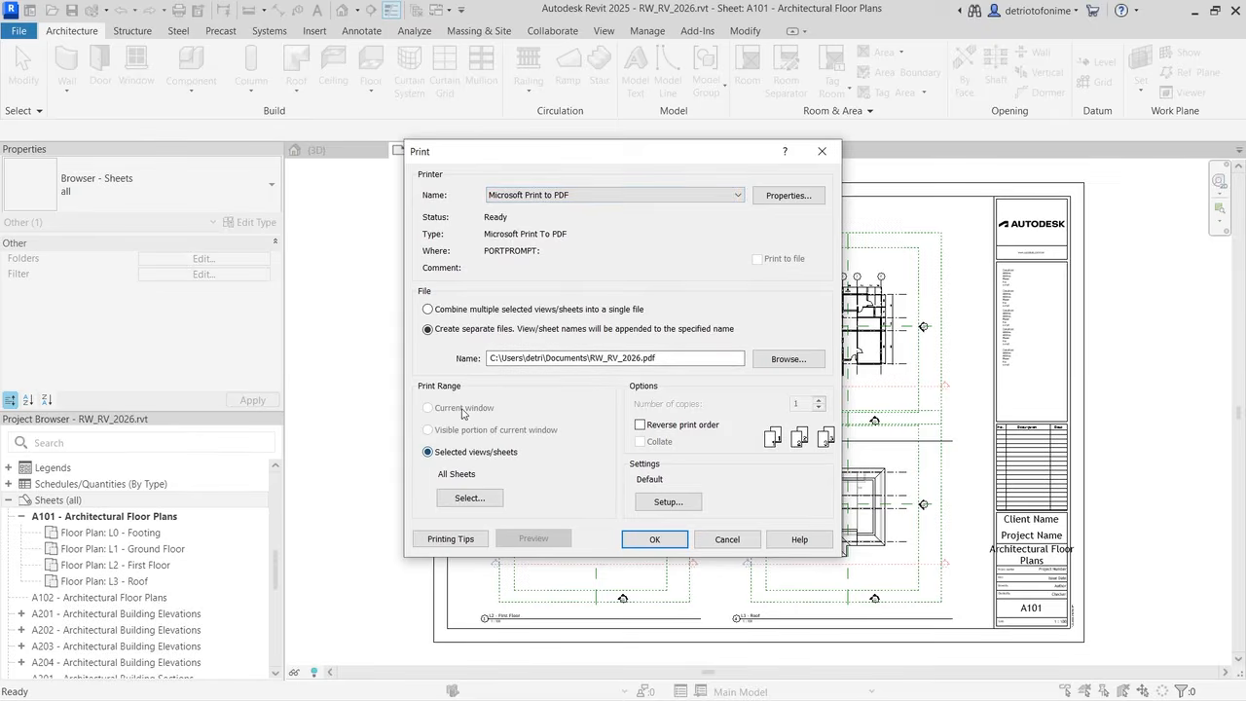
Step: Limit the print range to sheet A101 - Architectural Floor Plans only, without saving the selection for future sessions
left_click(470, 500)
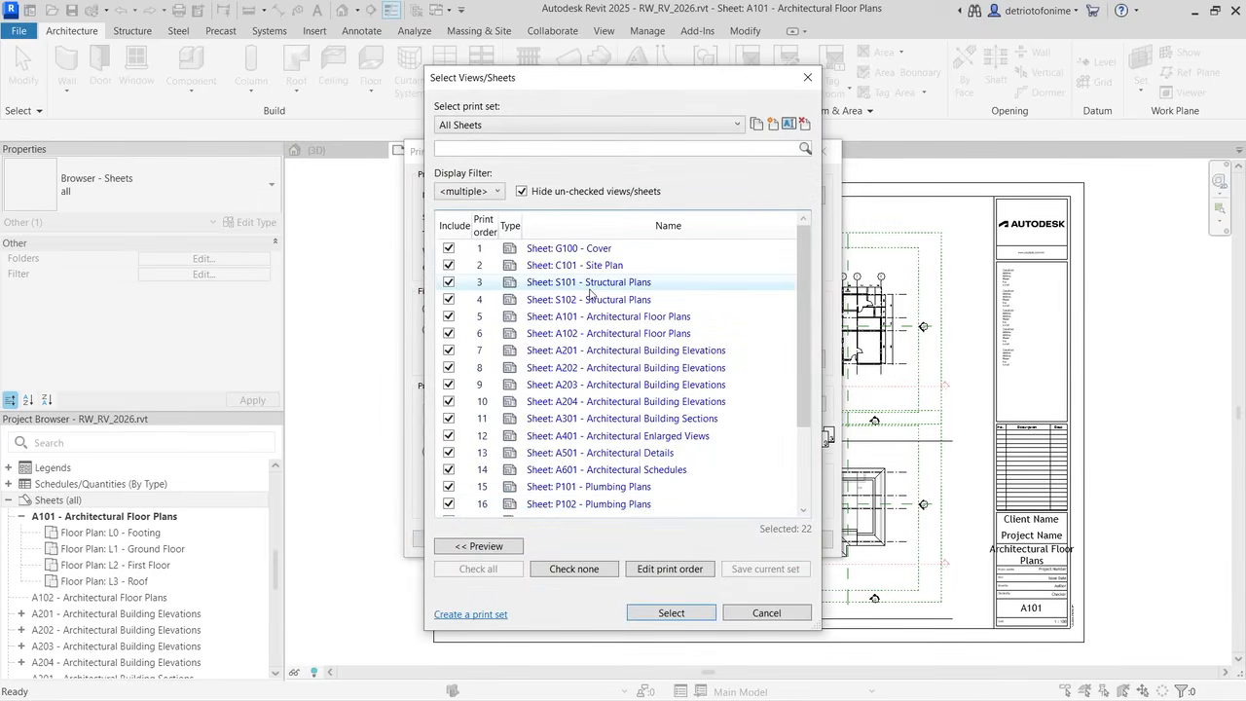
scroll(590, 293, "down", 2)
scroll(591, 293, "up", 2)
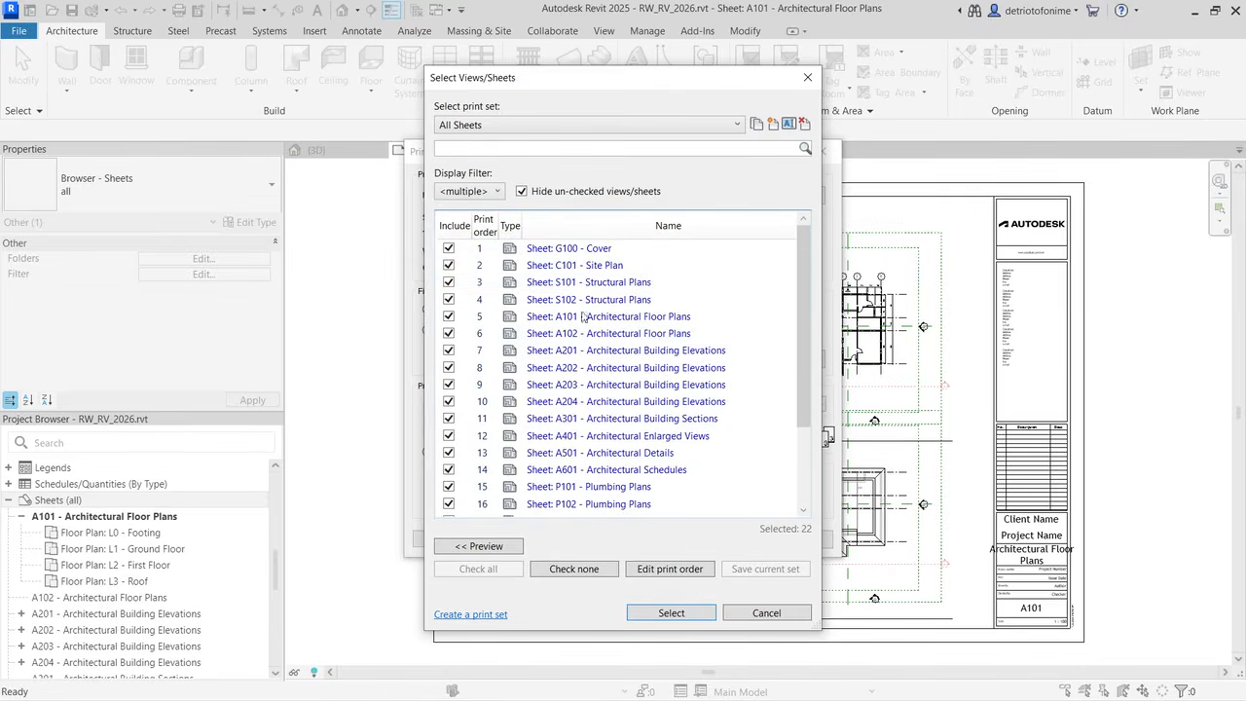
left_click(585, 569)
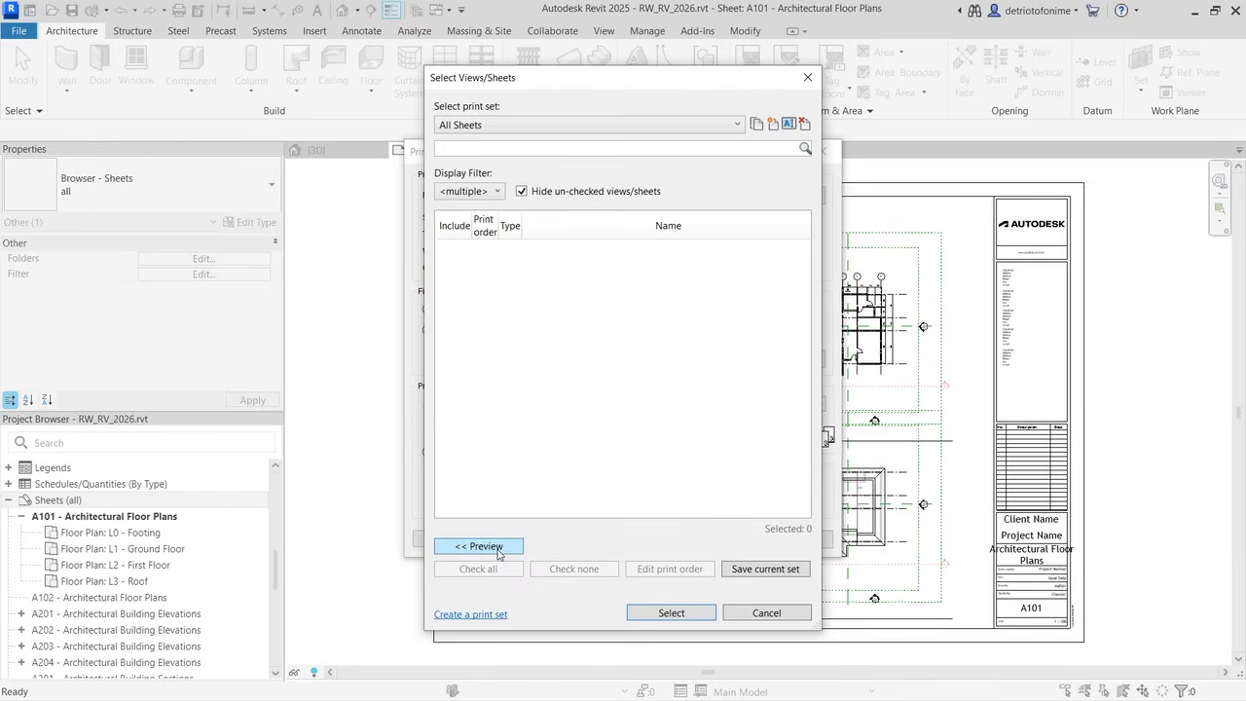
left_click(523, 192)
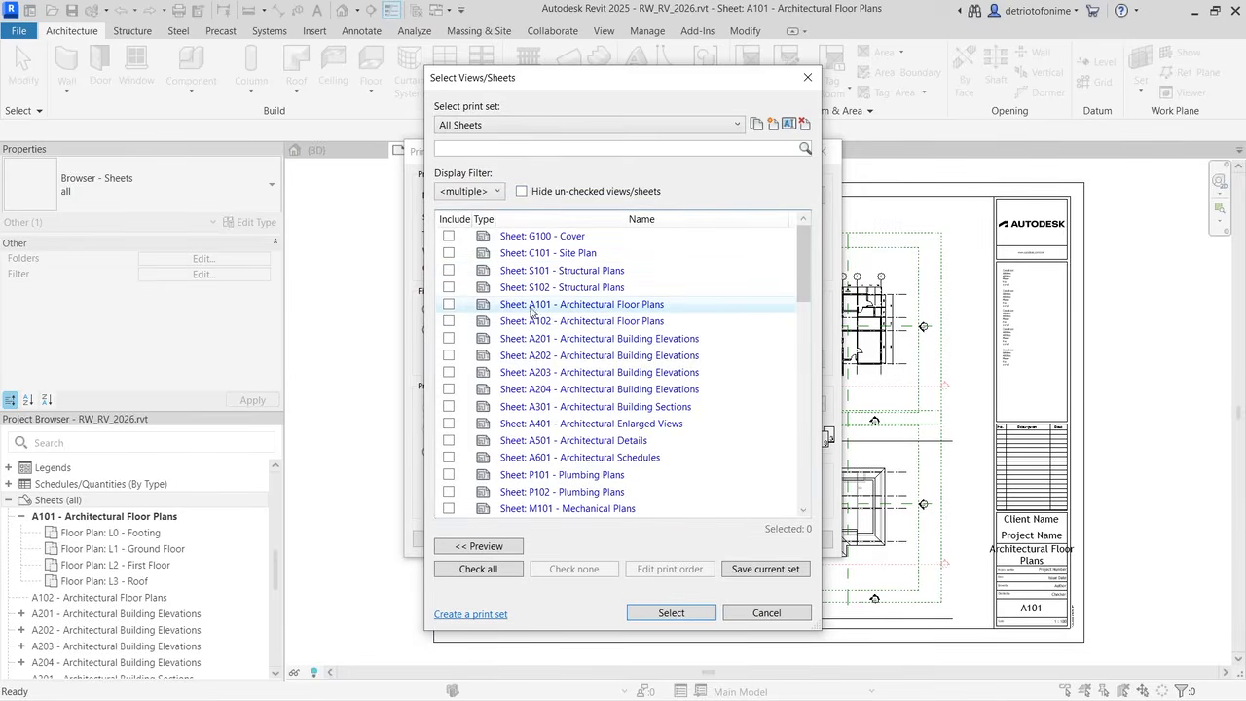
left_click(449, 304)
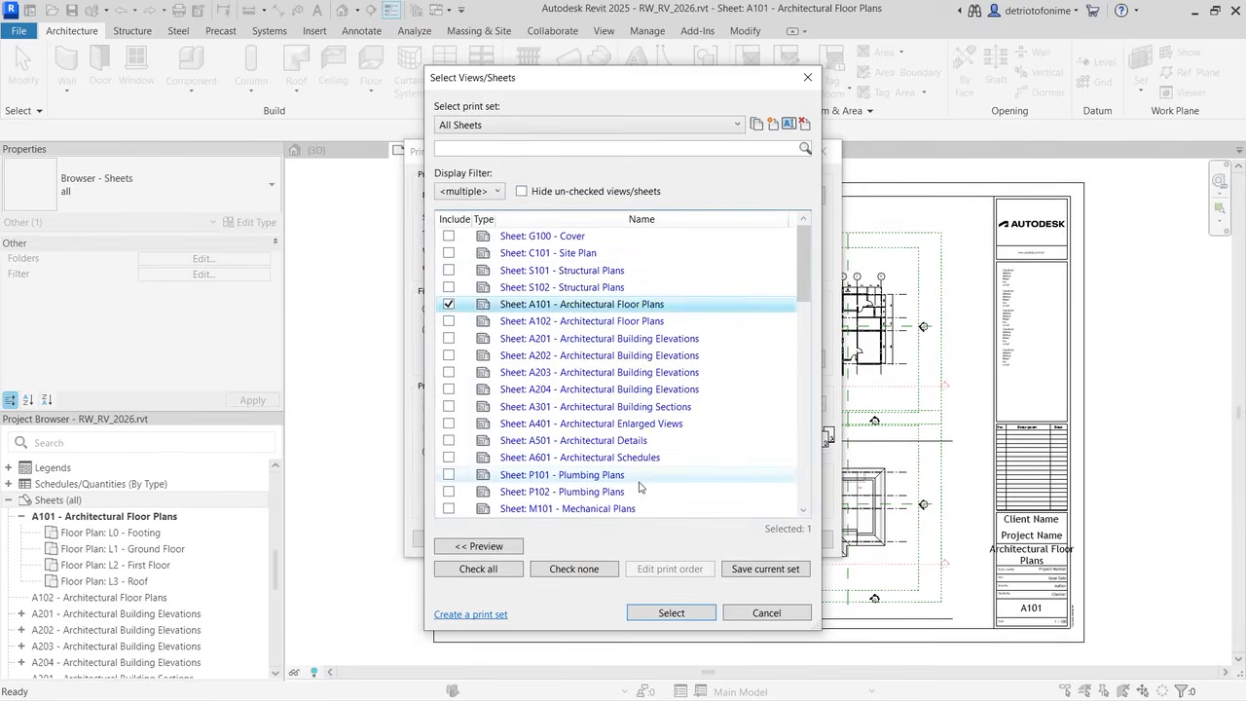
left_click(679, 614)
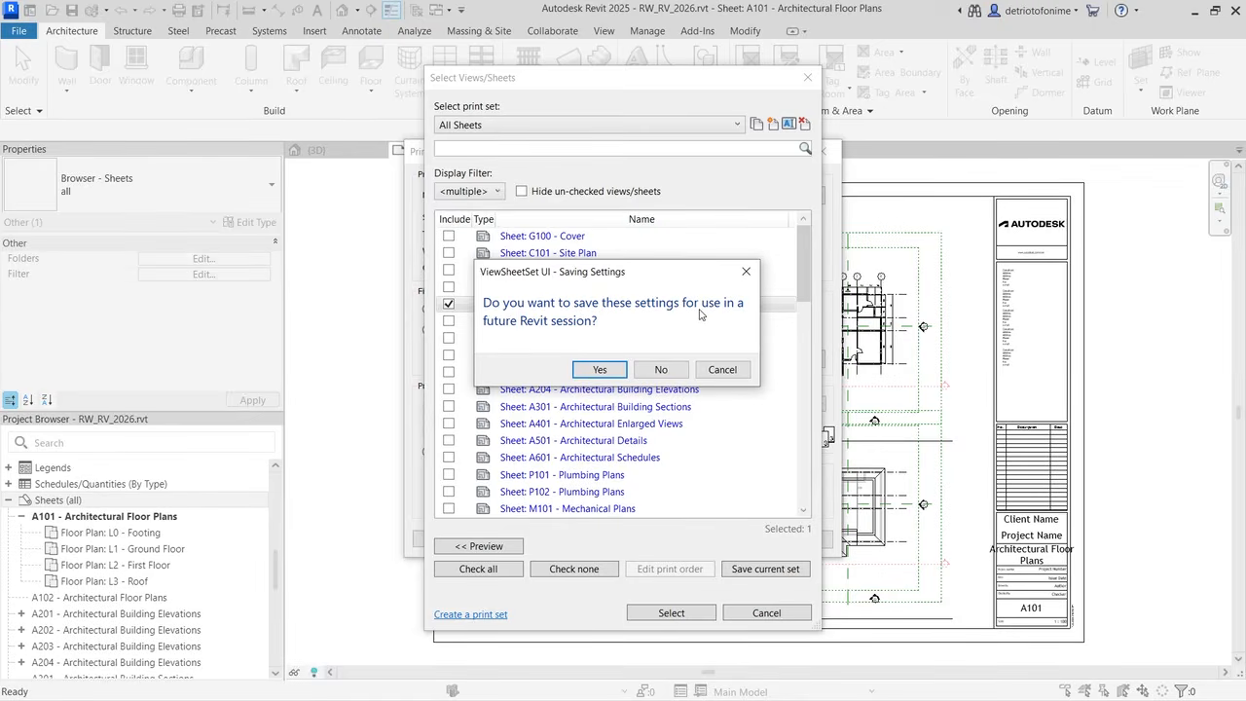
left_click(660, 369)
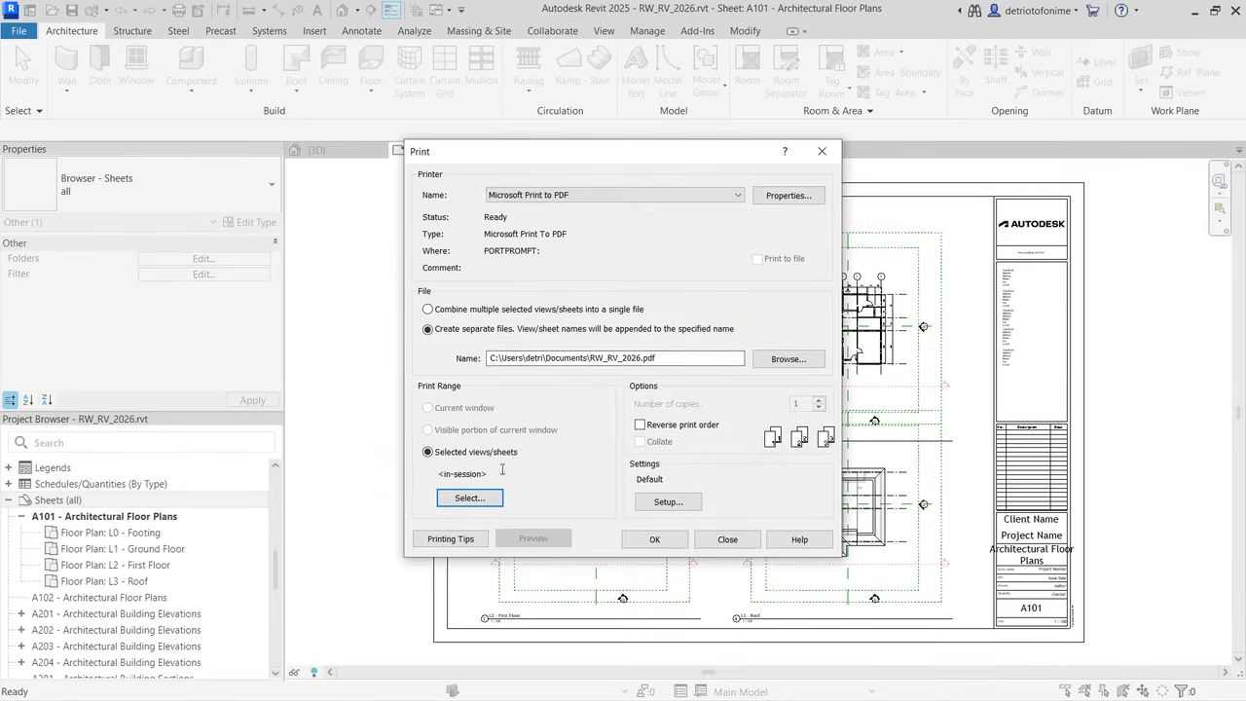
Step: Accept the Default print setup and start printing the selected sheet as a separate file
left_click(668, 504)
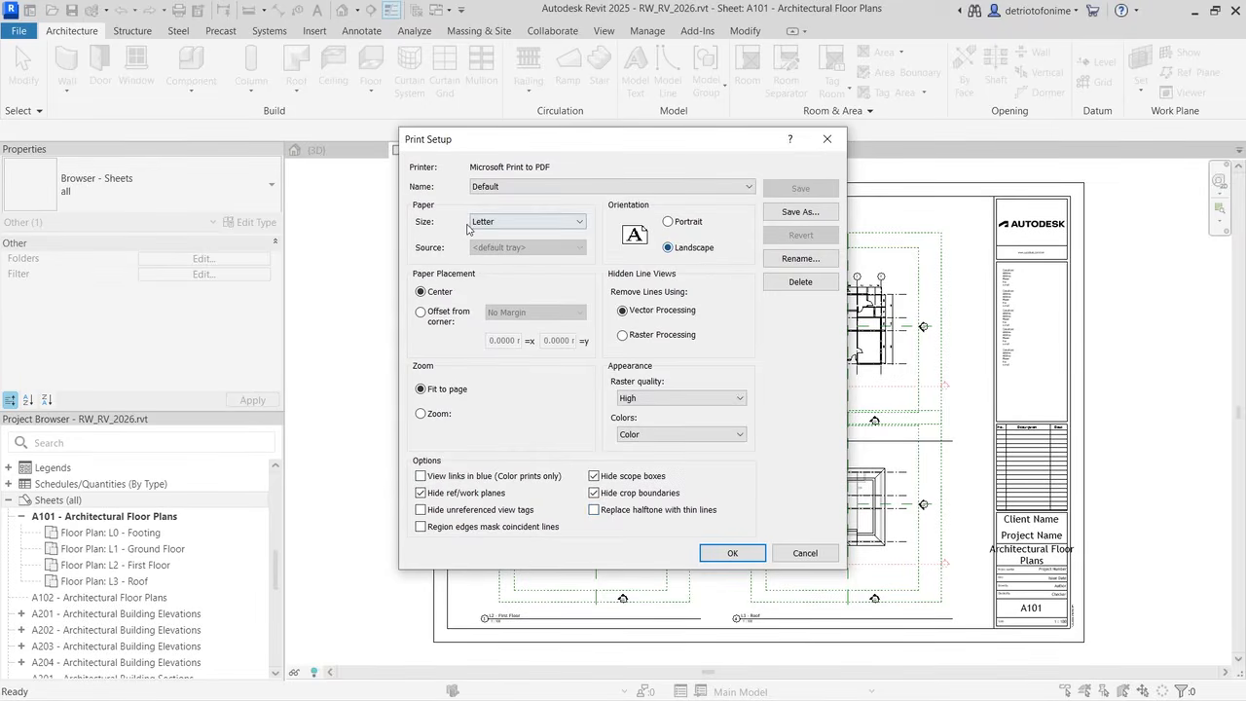
left_click(721, 552)
left_click(660, 540)
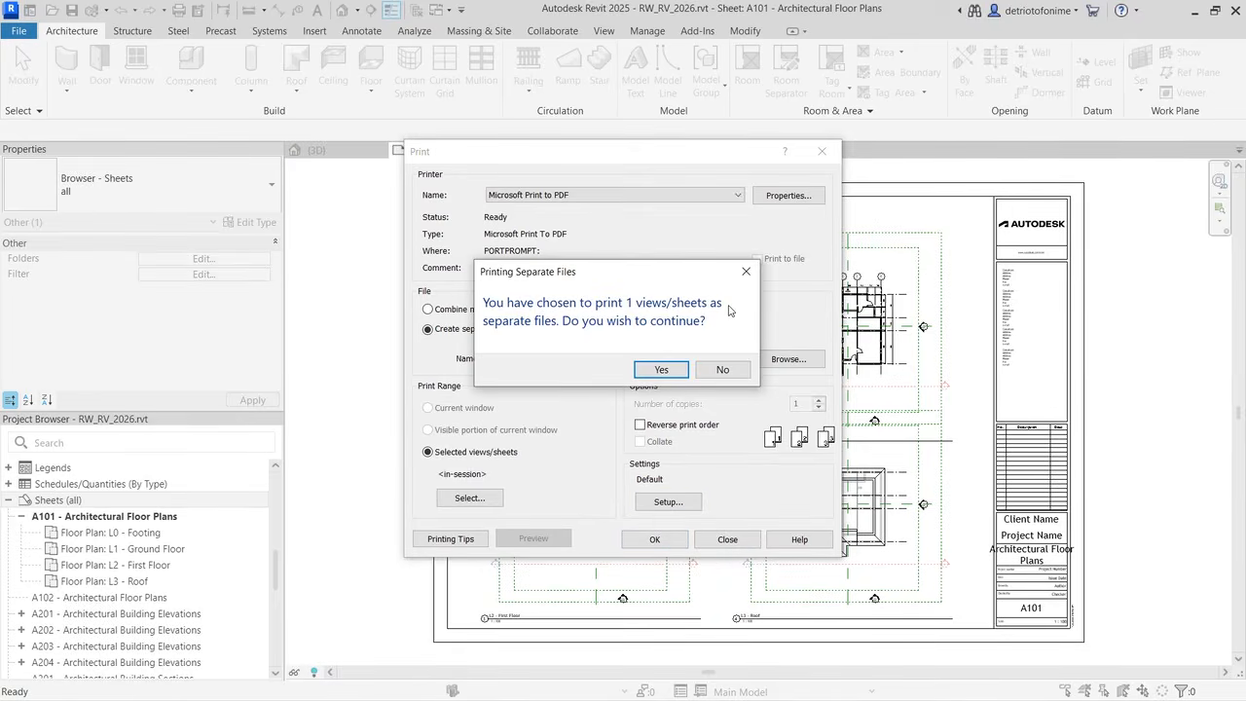
left_click(661, 370)
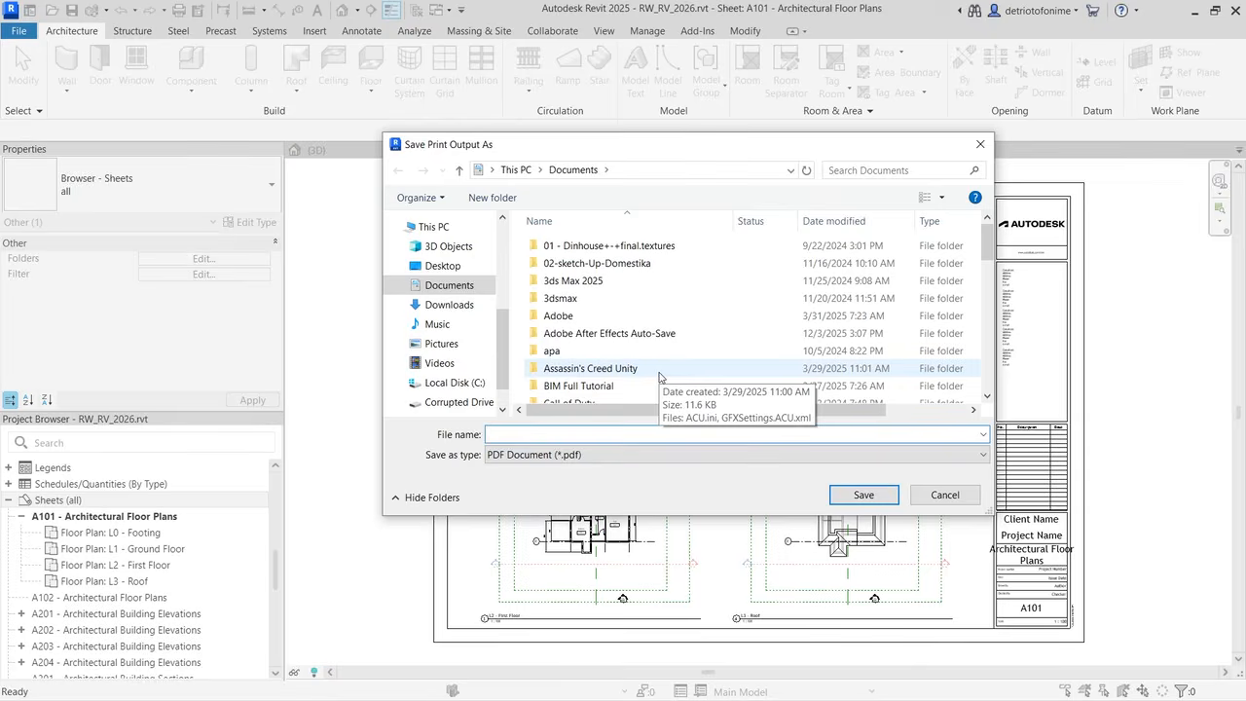
Step: Save the print output as a PDF named RW_RV_2026 on the Desktop
type("RW_RV_")
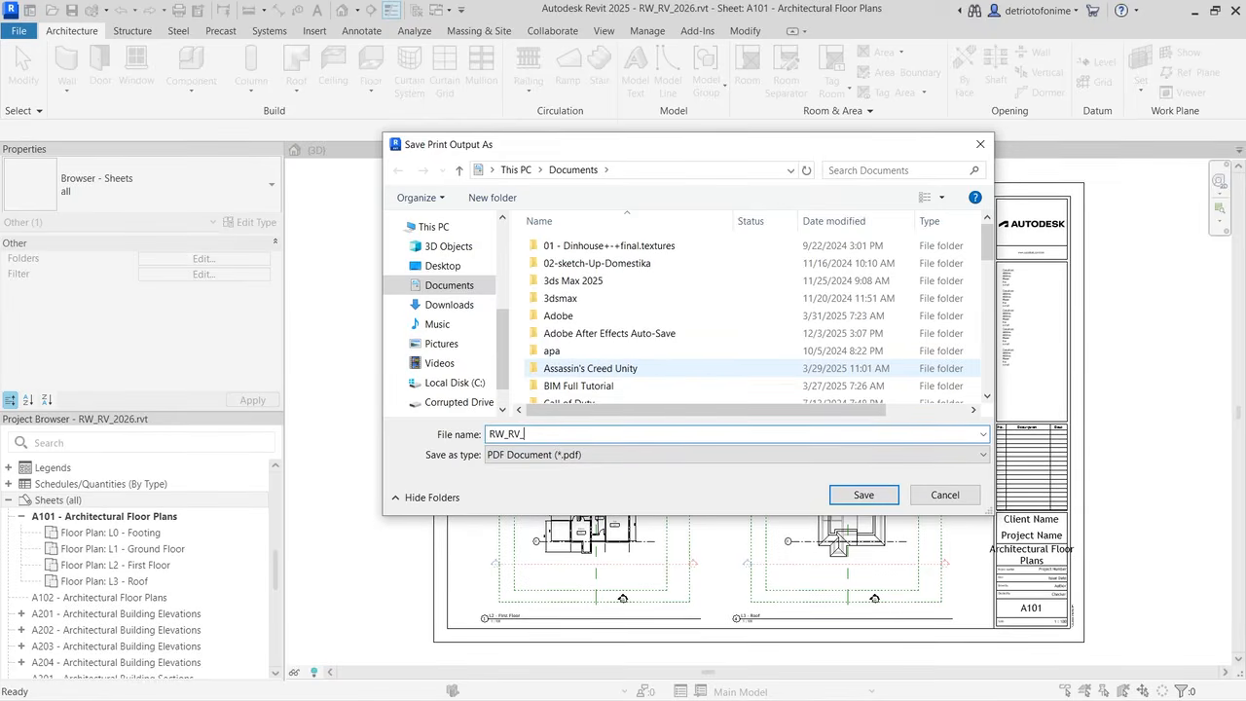
type("2026")
left_click(438, 268)
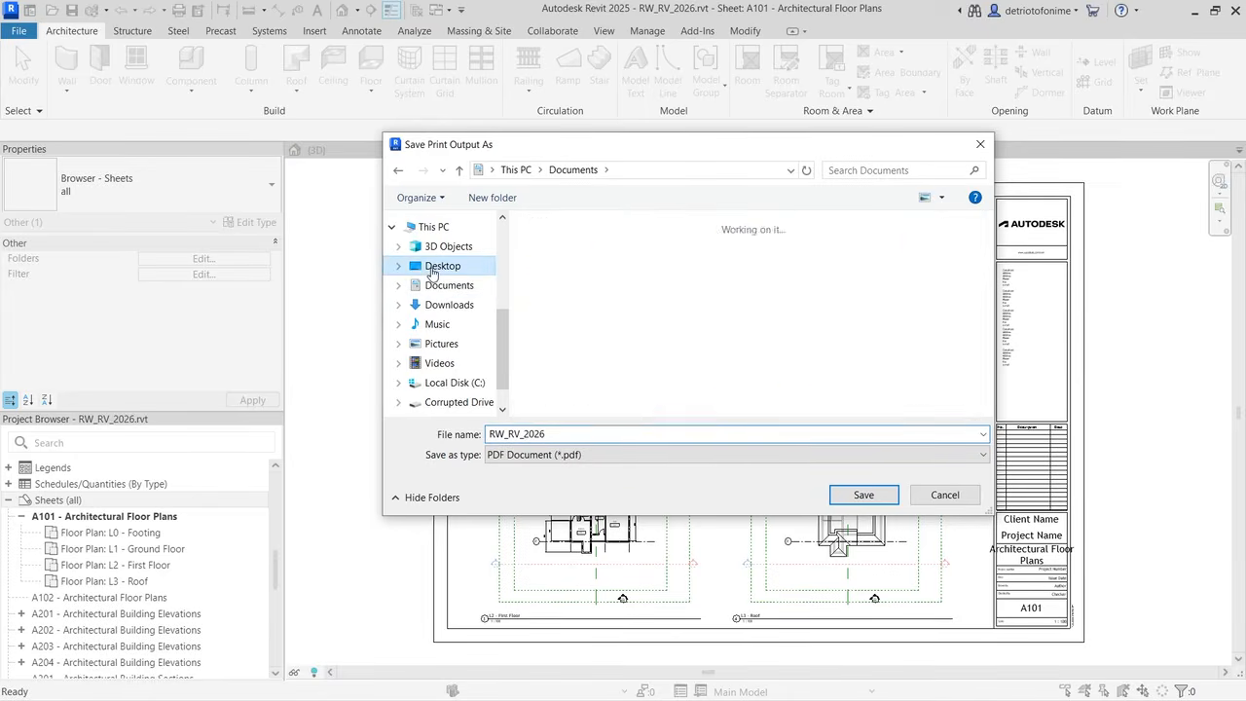
left_click(864, 495)
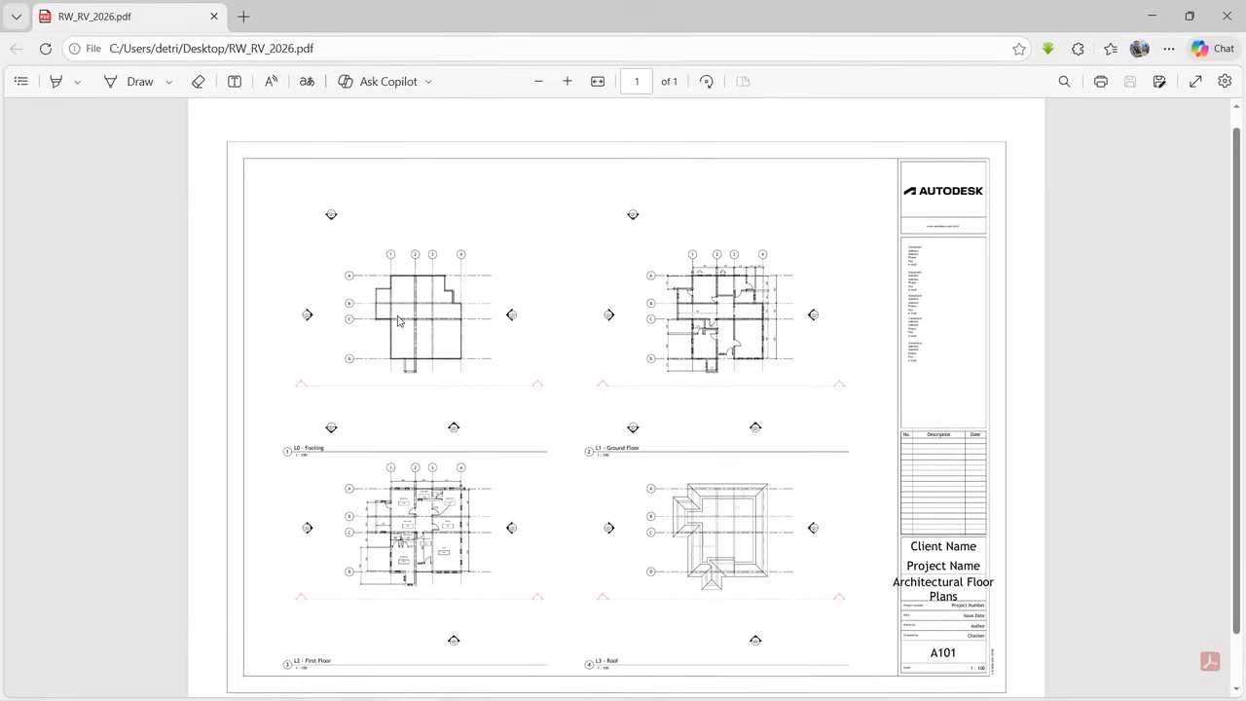
Step: Examine the printed RW_RV_2026.pdf in the browser, checking the footing and ground floor plans up close and the whole sheet layout
scroll(351, 311, "up", 5, "ctrl")
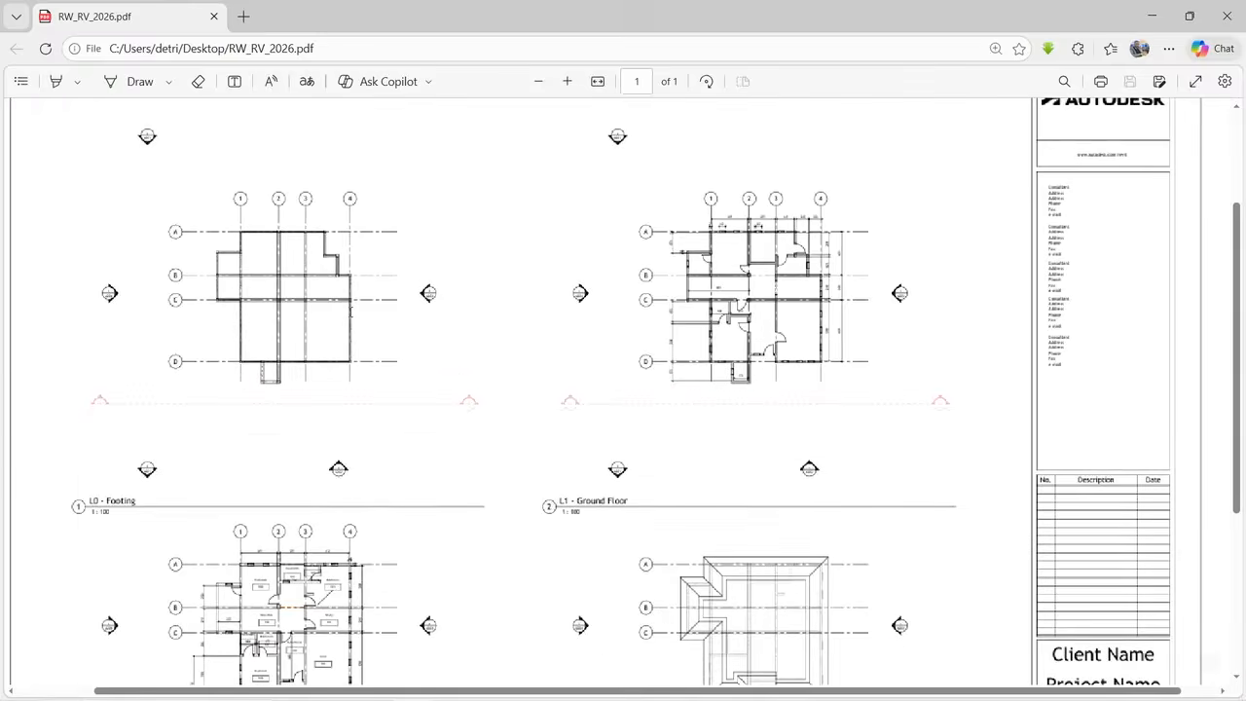
scroll(275, 303, "up", 1, "ctrl")
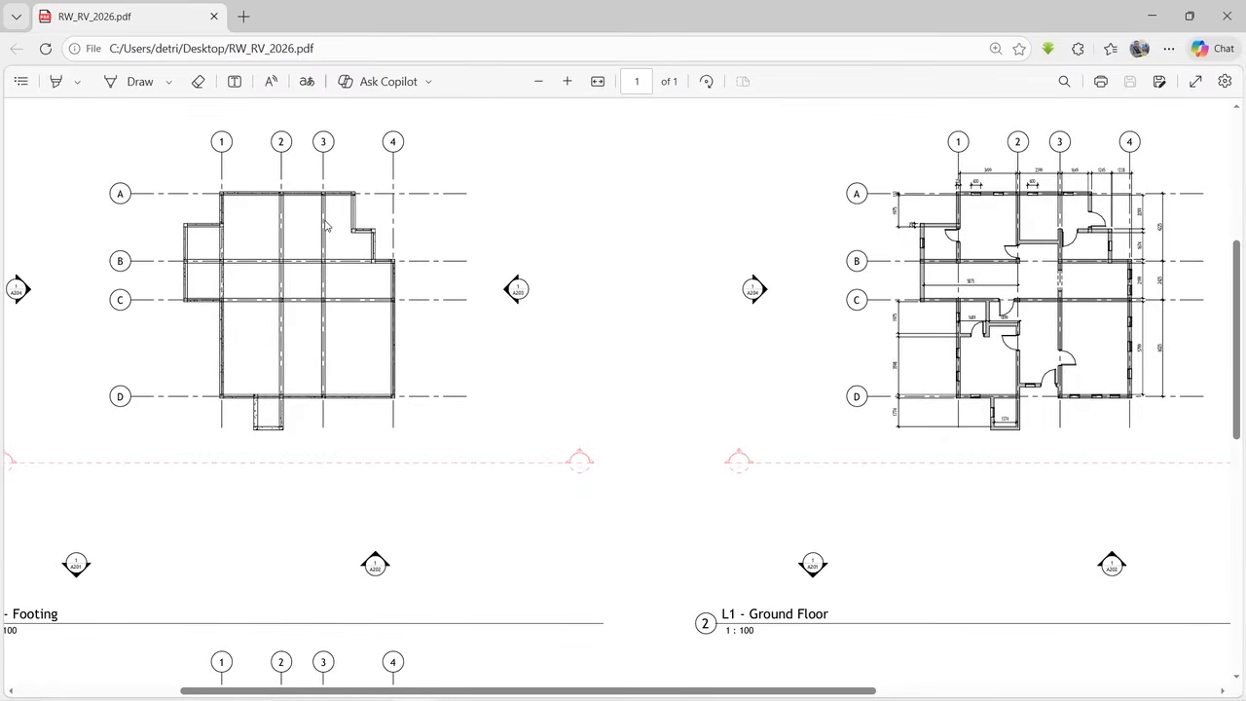
scroll(1188, 206, "up", 1, "ctrl")
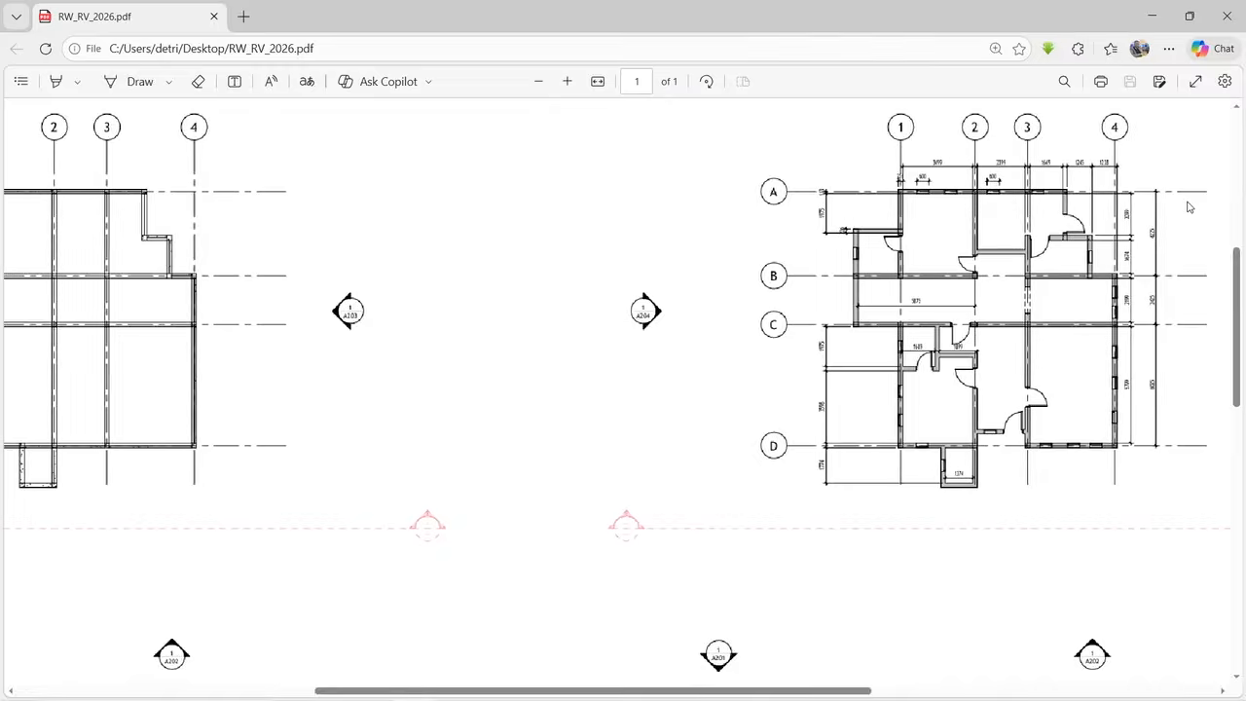
scroll(1188, 207, "up", 1, "ctrl")
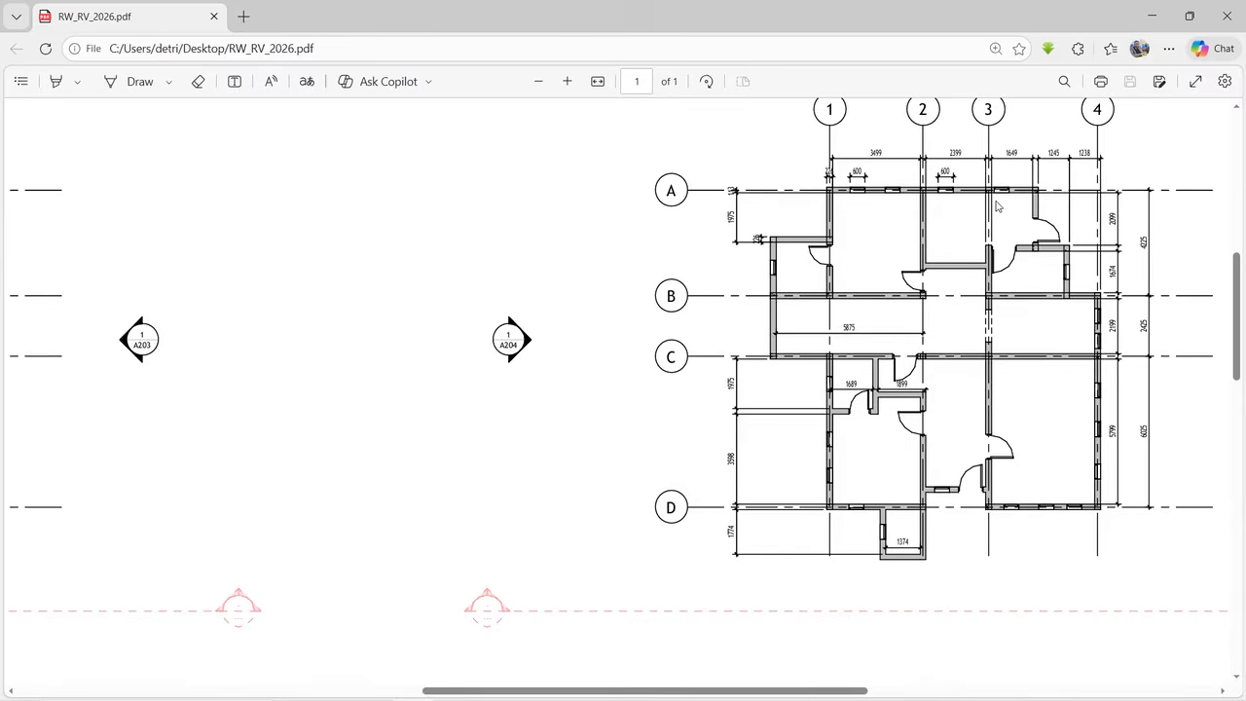
scroll(996, 206, "up", 1, "ctrl")
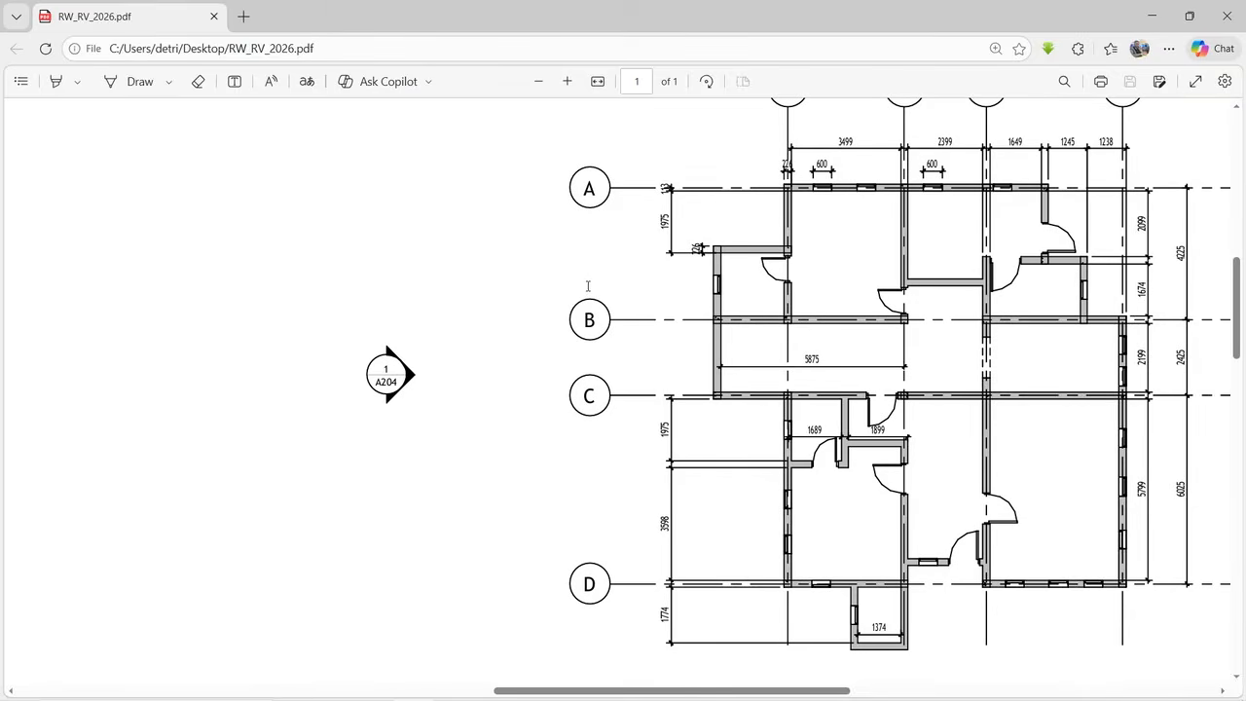
scroll(588, 285, "down", 3, "ctrl")
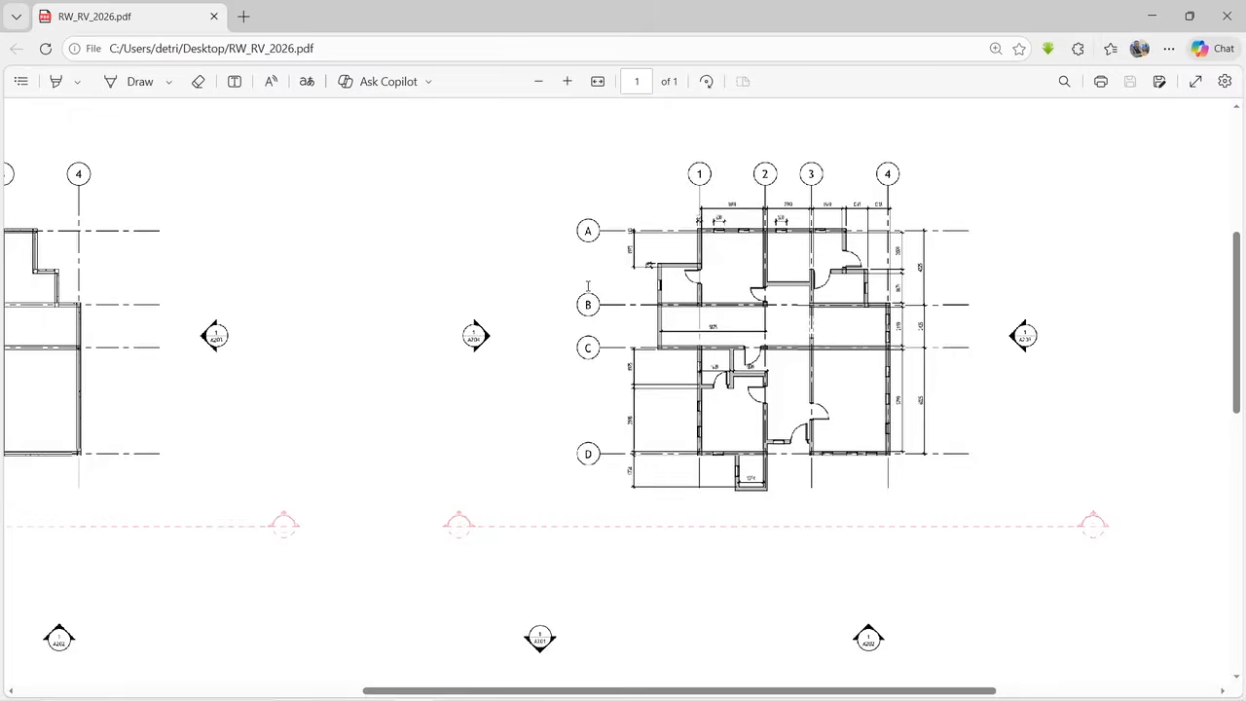
scroll(588, 286, "down", 2, "ctrl")
scroll(588, 285, "down", 1, "ctrl")
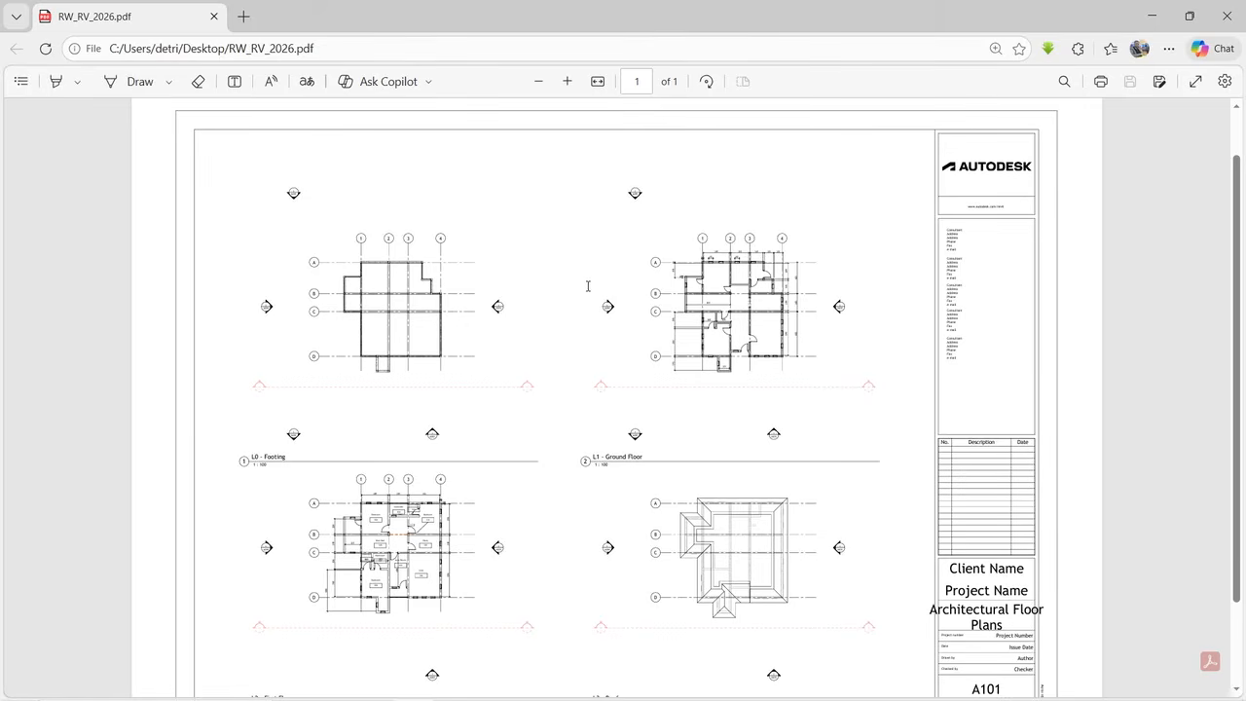
scroll(573, 377, "down", 2)
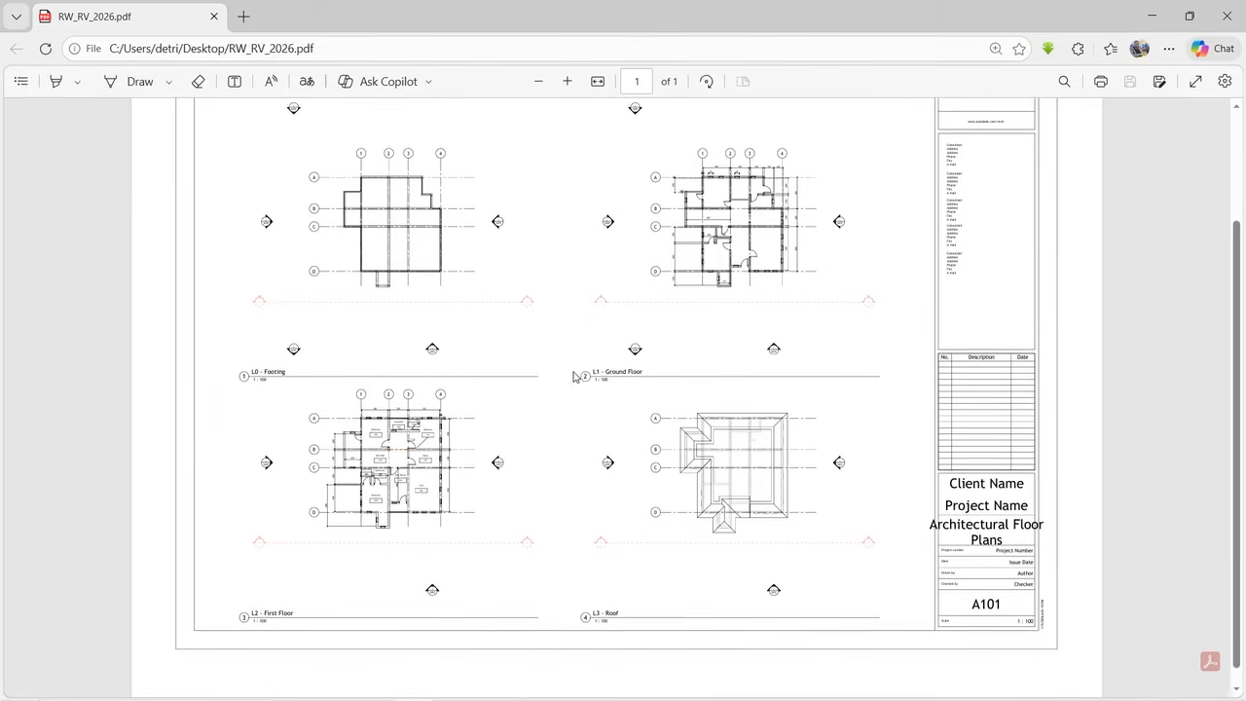